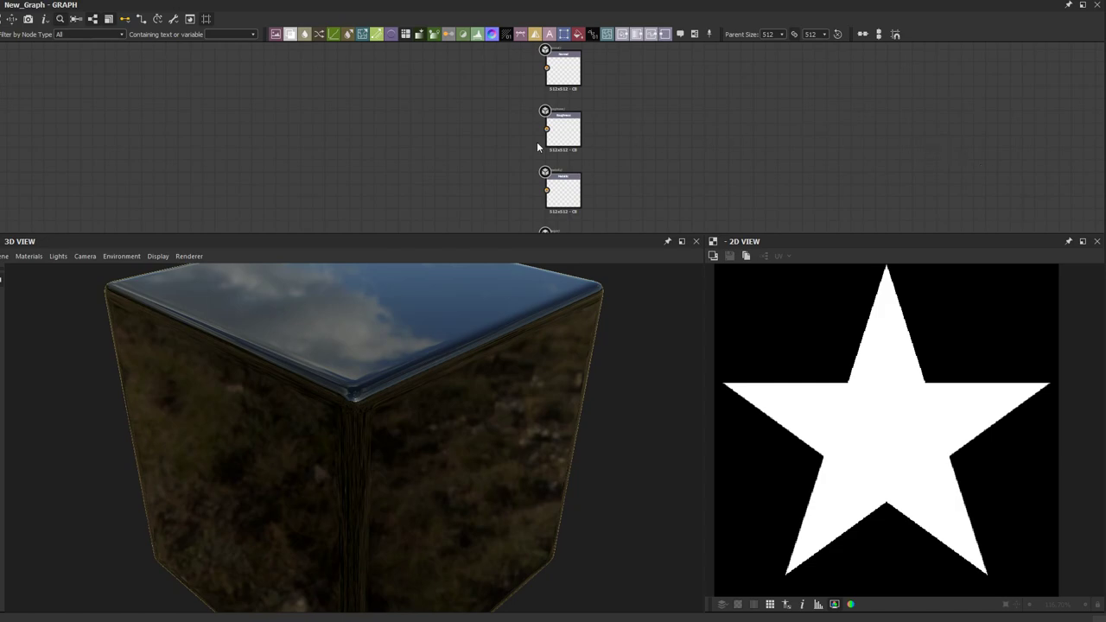
# Step: Switch to Blender, dismiss the splash screen and delete all the default objects from the scene
pyautogui.scroll(-2, 537, 146)
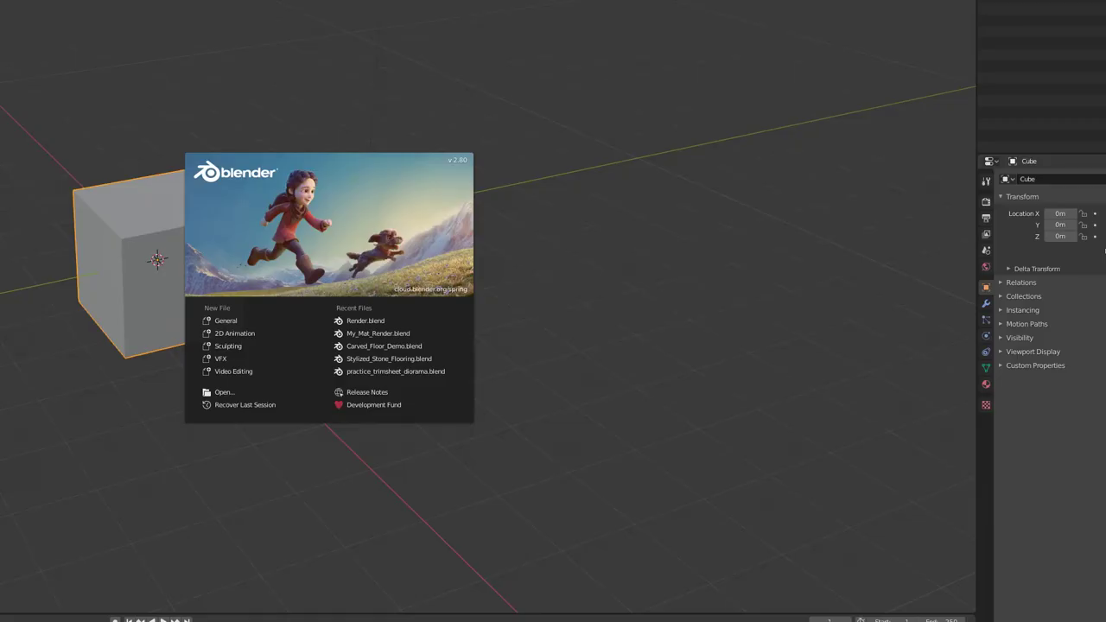
pyautogui.press('Escape')
pyautogui.scroll(-5, 157, 259)
pyautogui.press('a')
pyautogui.press('x')
pyautogui.click(4, 398)
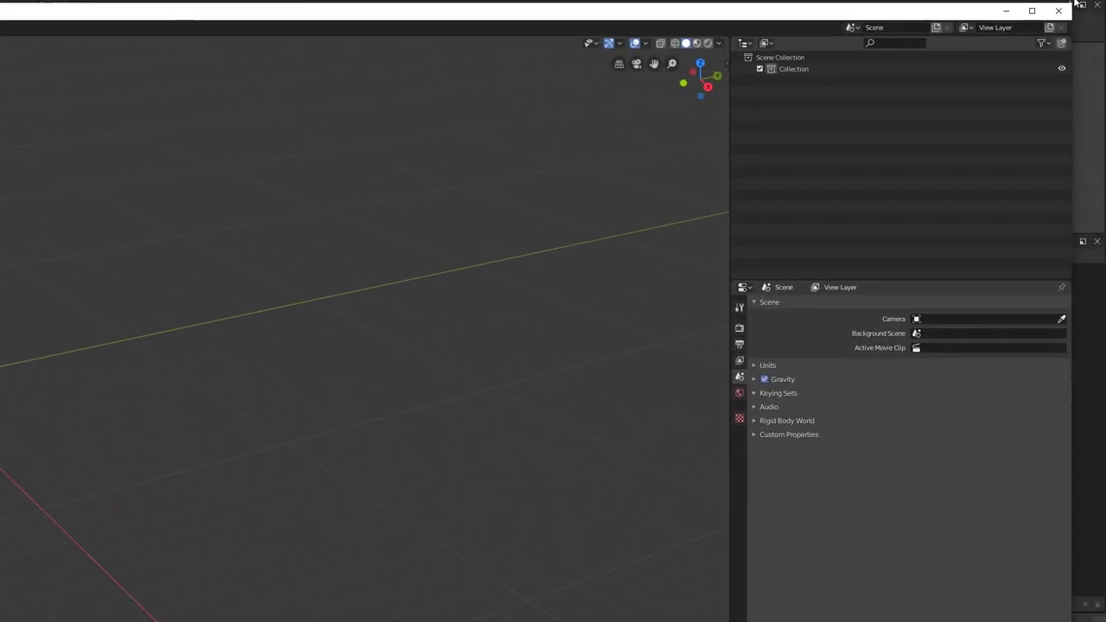
# Step: Move and enlarge the Blender window so it covers the programs behind it
pyautogui.moveTo(1072, 3); pyautogui.dragTo(929, 0)
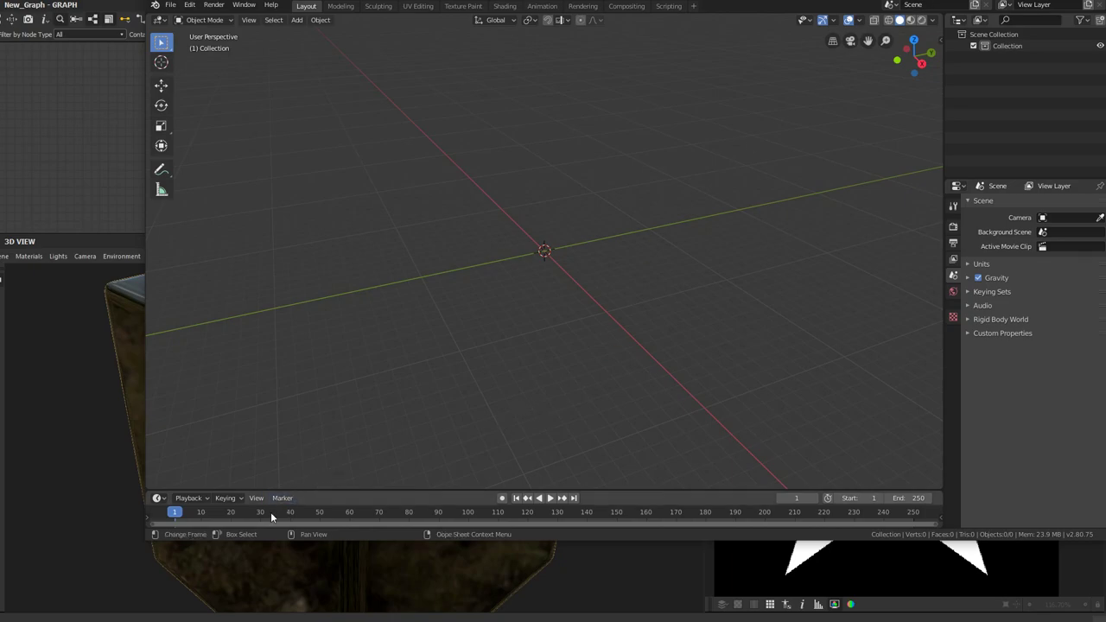
pyautogui.moveTo(143, 543); pyautogui.dragTo(0, 621)
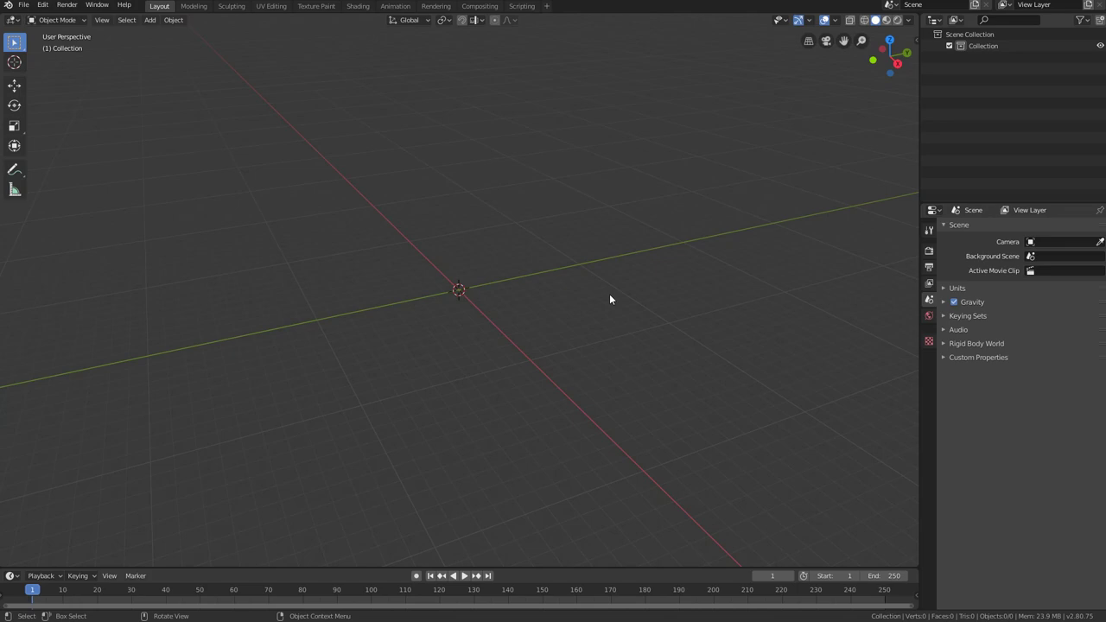
pyautogui.moveTo(585, 309); pyautogui.dragTo(469, 323, button='middle')
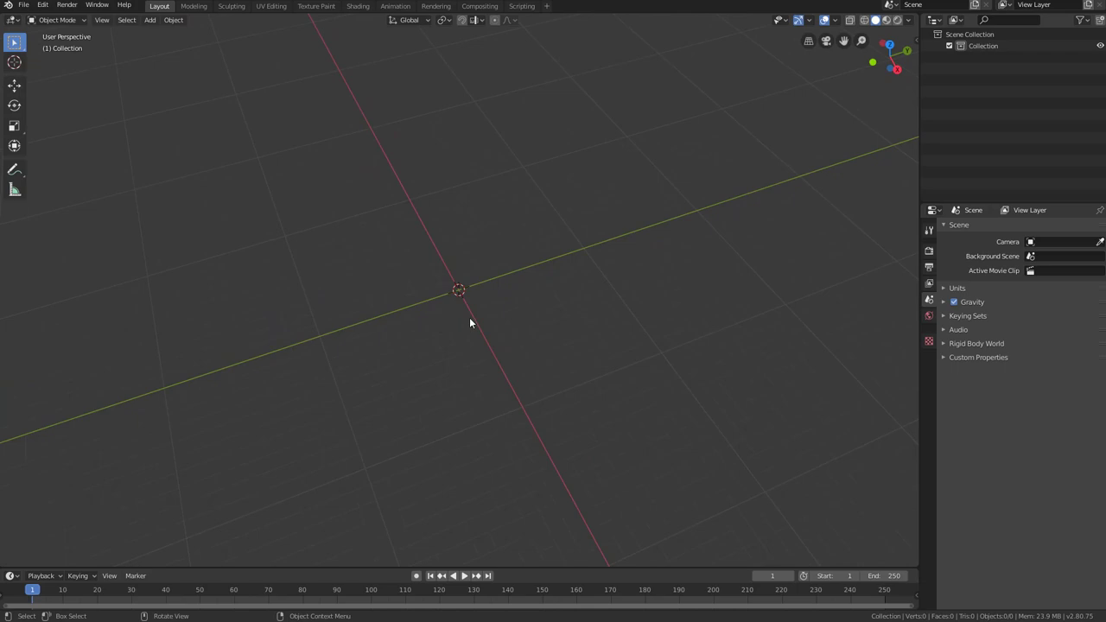
pyautogui.moveTo(470, 322); pyautogui.dragTo(448, 320, button='middle')
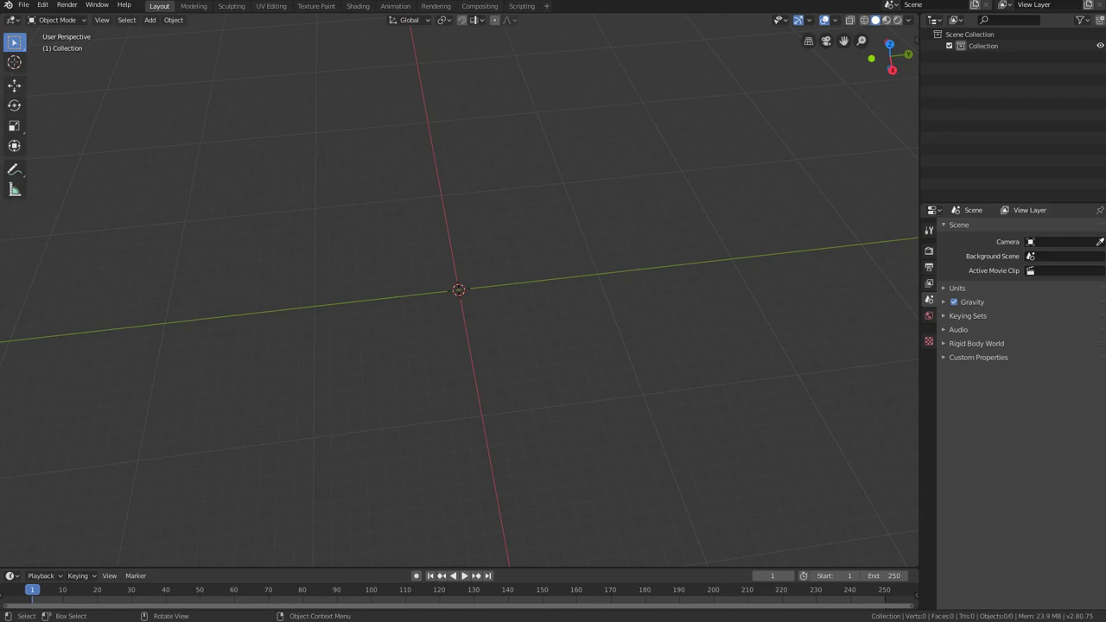
# Step: Enlarge the MD_Stream.png reference photo to examine the padded panel material sphere, and close the image
pyautogui.moveTo(402, 185); pyautogui.dragTo(276, 12)
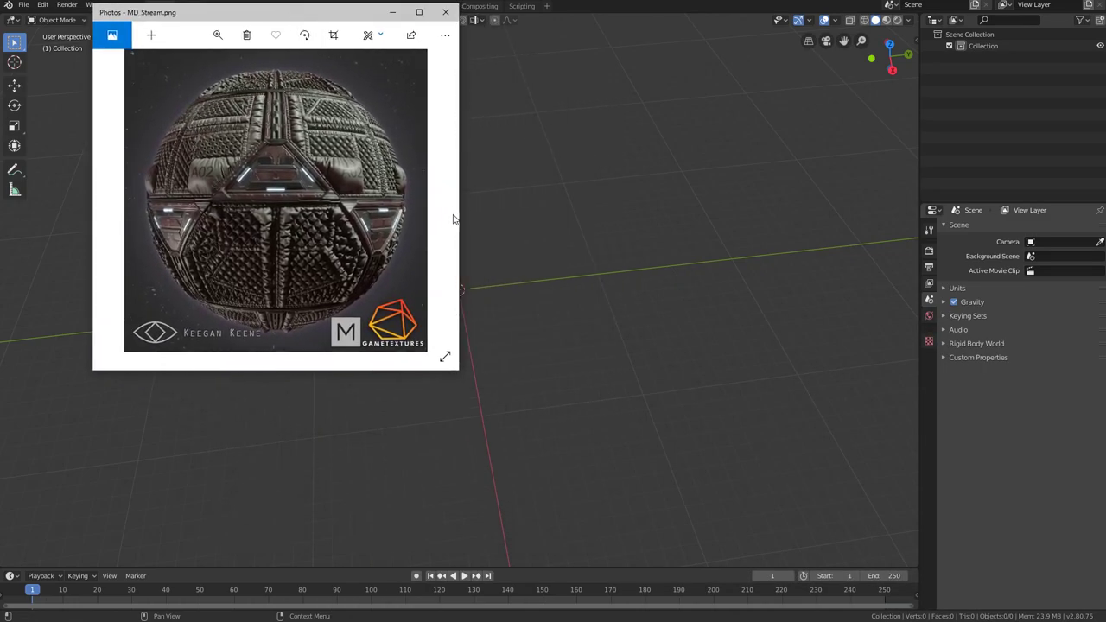
pyautogui.moveTo(460, 371); pyautogui.dragTo(644, 471)
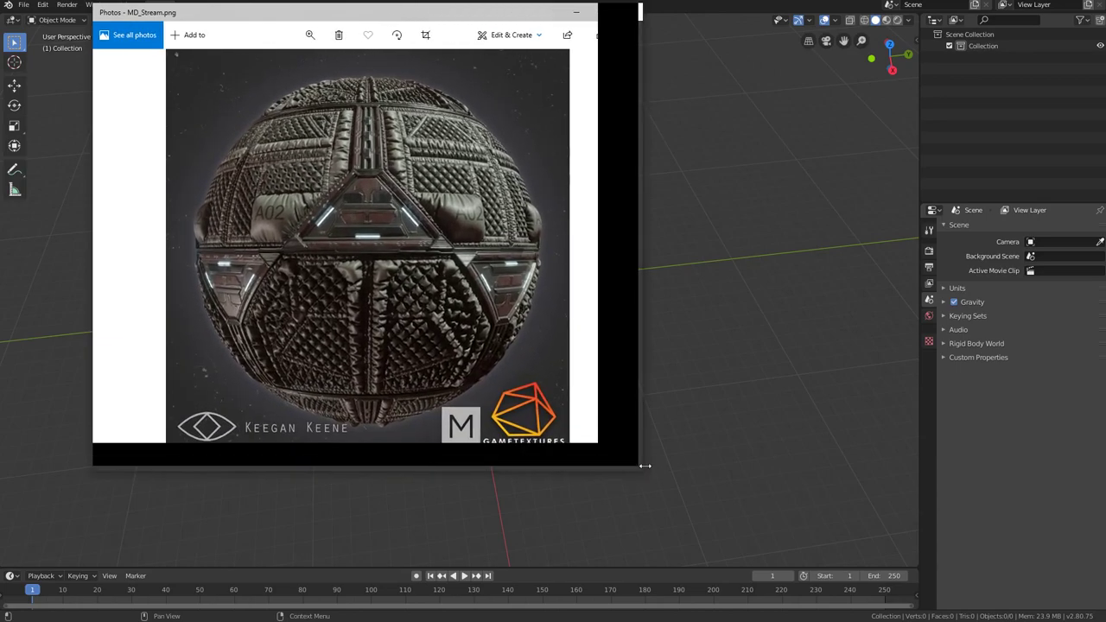
pyautogui.moveTo(437, 2); pyautogui.dragTo(401, 19)
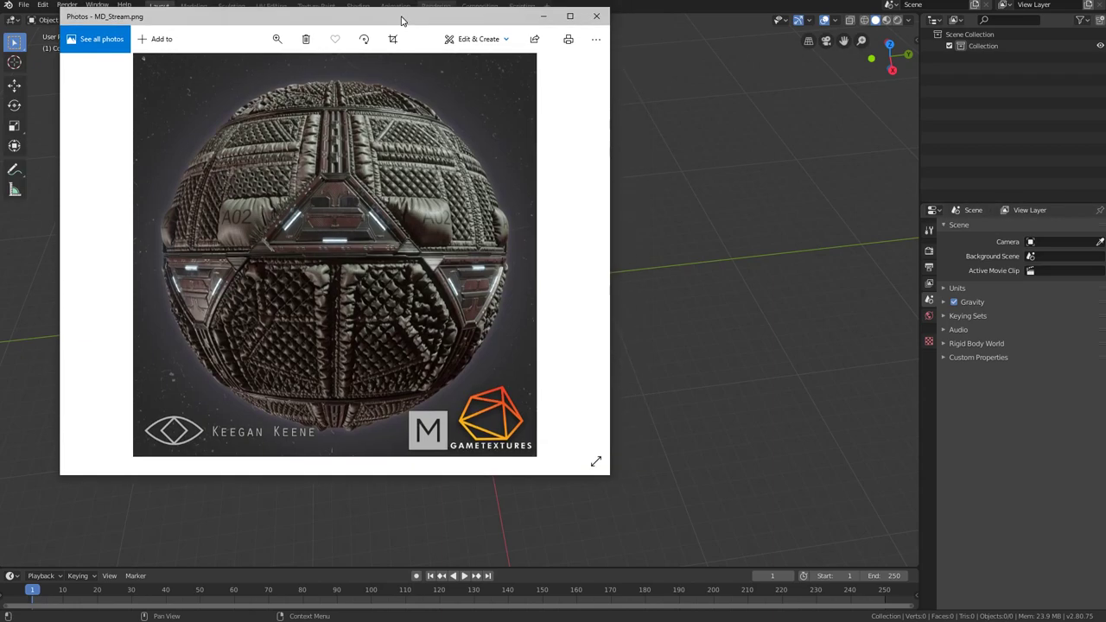
pyautogui.click(595, 18)
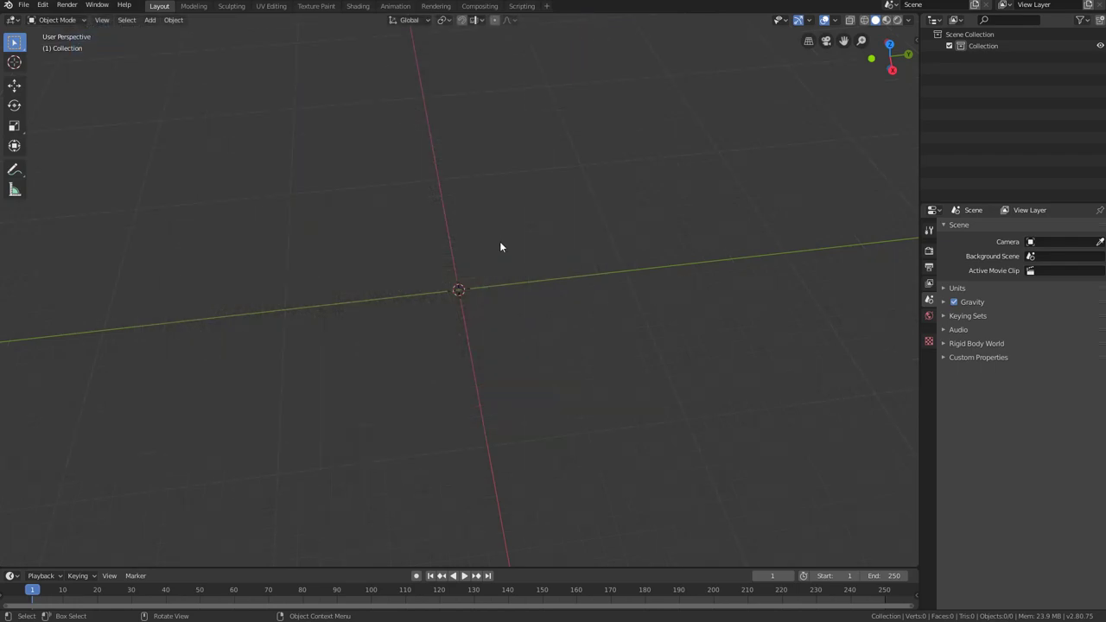
# Step: Add a plane mesh at the world origin and scale it uniformly by 4
pyautogui.moveTo(501, 245); pyautogui.dragTo(589, 326, button='middle')
pyautogui.hotkey('shift', 'a')
pyautogui.moveTo(484, 276)
pyautogui.click(527, 276)
pyautogui.scroll(-2, 589, 325)
pyautogui.write('s8')
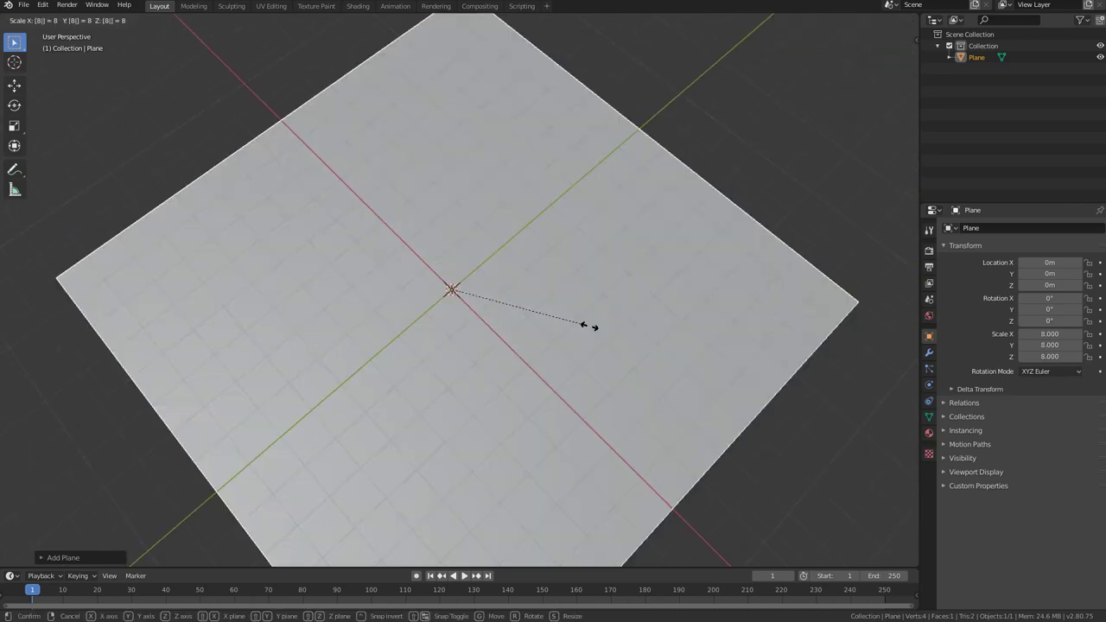
pyautogui.press('Escape')
pyautogui.press('s')
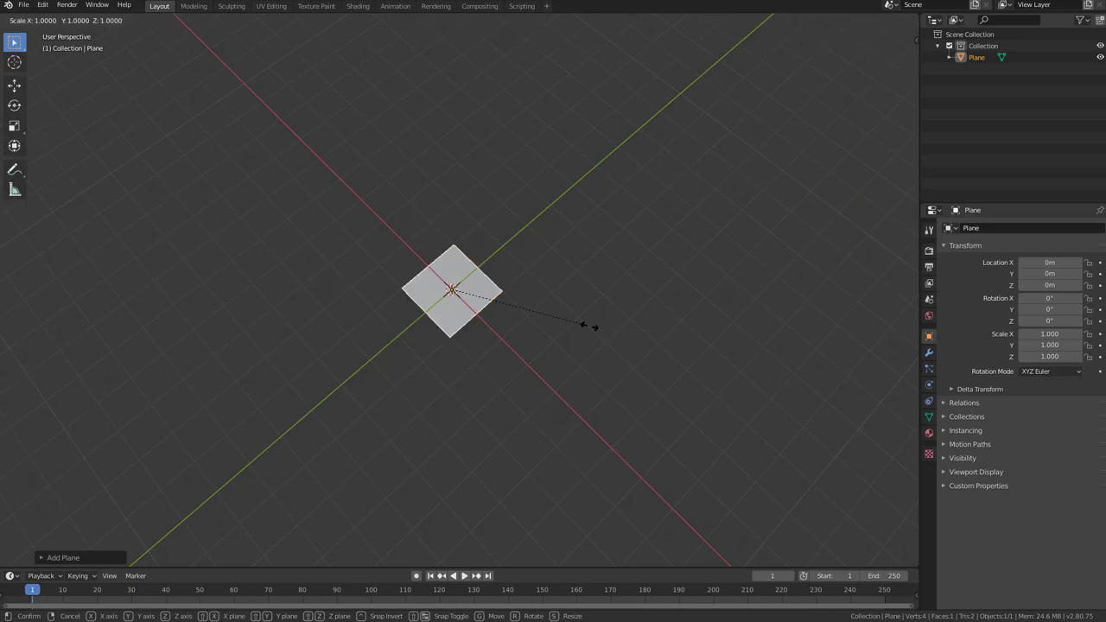
pyautogui.press('4')
pyautogui.press('Return')
# Step: Deselect the base plane and add a second plane mesh at the world origin
pyautogui.hotkey('alt', 'a')
pyautogui.moveTo(596, 317); pyautogui.dragTo(556, 310, button='middle')
pyautogui.hotkey('shift', 'a')
pyautogui.moveTo(520, 325)
pyautogui.click(565, 325)
pyautogui.scroll(-1, 543, 335)
pyautogui.scroll(3, 545, 372)
pyautogui.press('s')
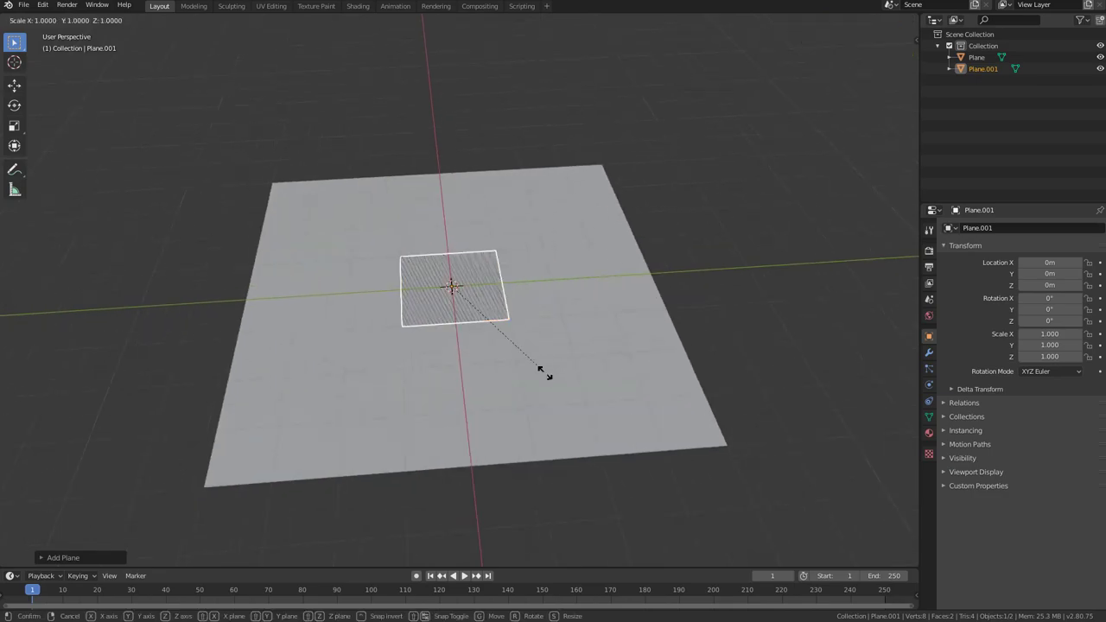
pyautogui.write('2')
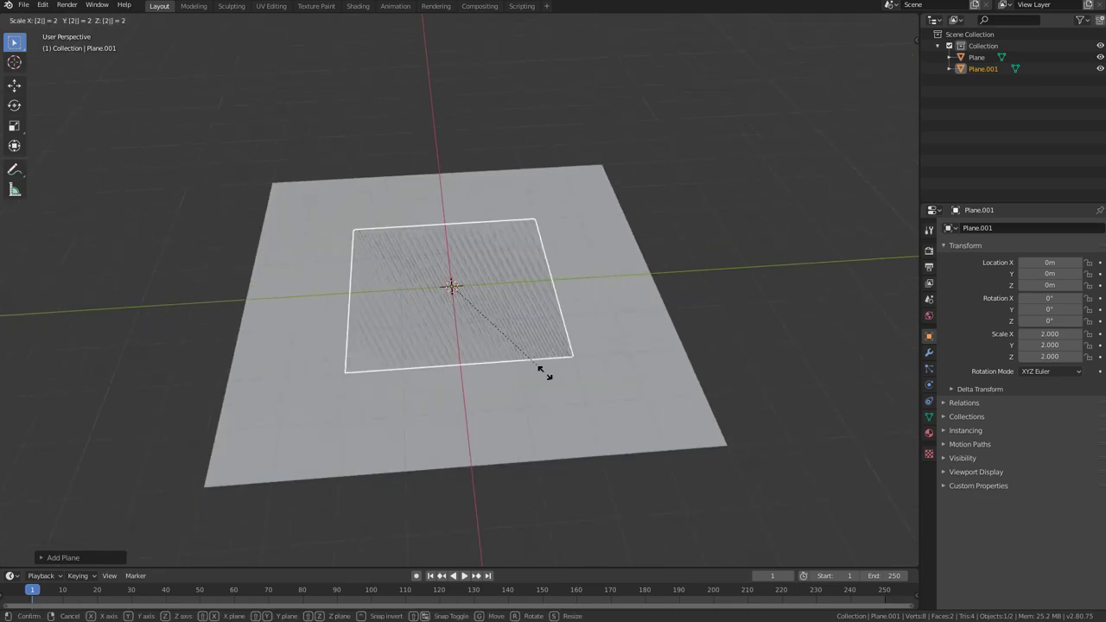
pyautogui.write('x')
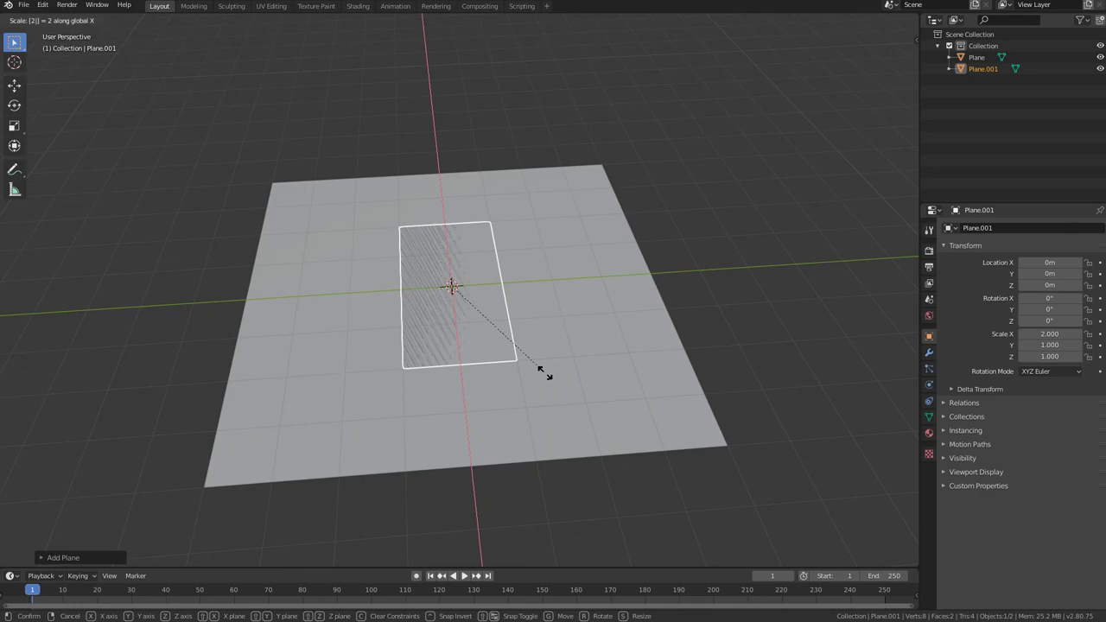
pyautogui.write('432')
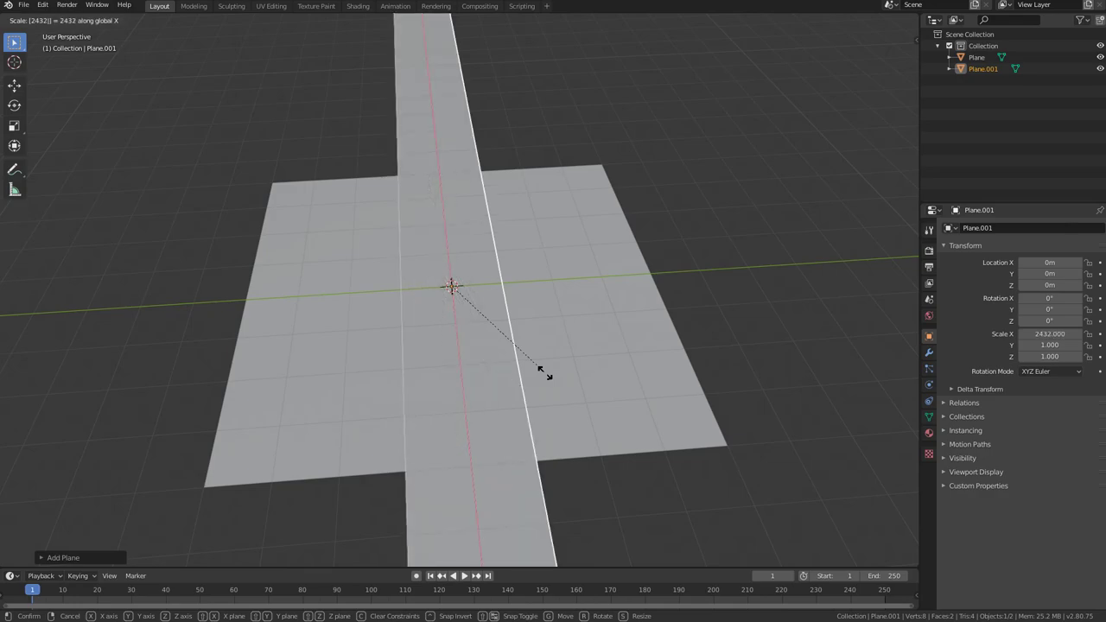
pyautogui.press('Escape')
# Step: Scale the second plane by 4 along X and move its face 4 m along Y in Edit Mode
pyautogui.write('sx4')
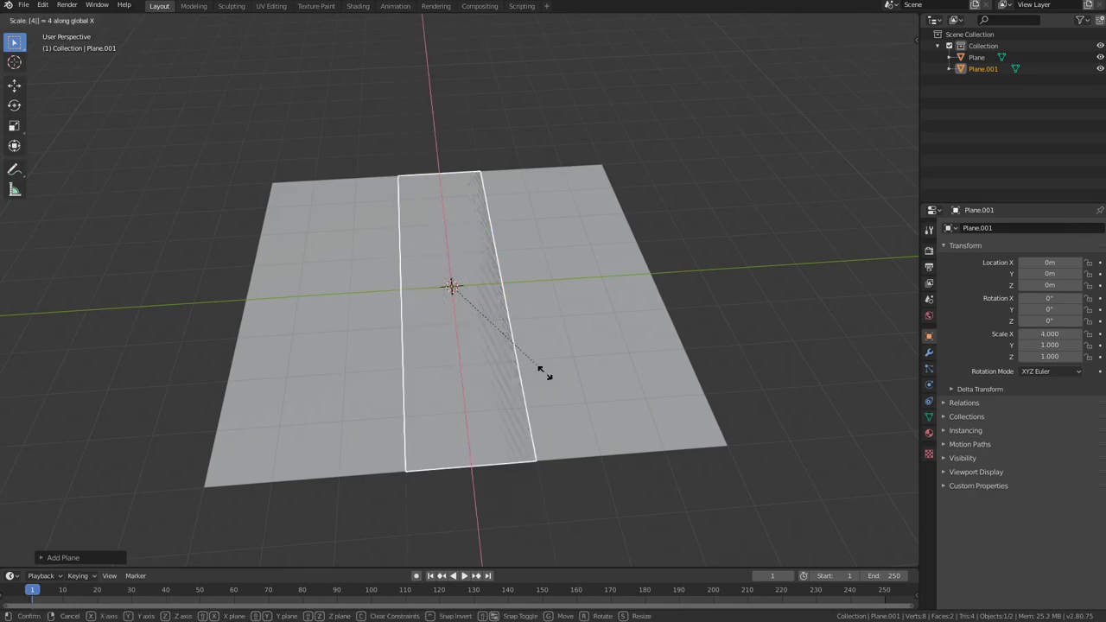
pyautogui.press('Return')
pyautogui.press('Tab')
pyautogui.scroll(-2, 556, 368)
pyautogui.moveTo(555, 368); pyautogui.dragTo(508, 361, button='middle')
pyautogui.press('g')
pyautogui.press('y')
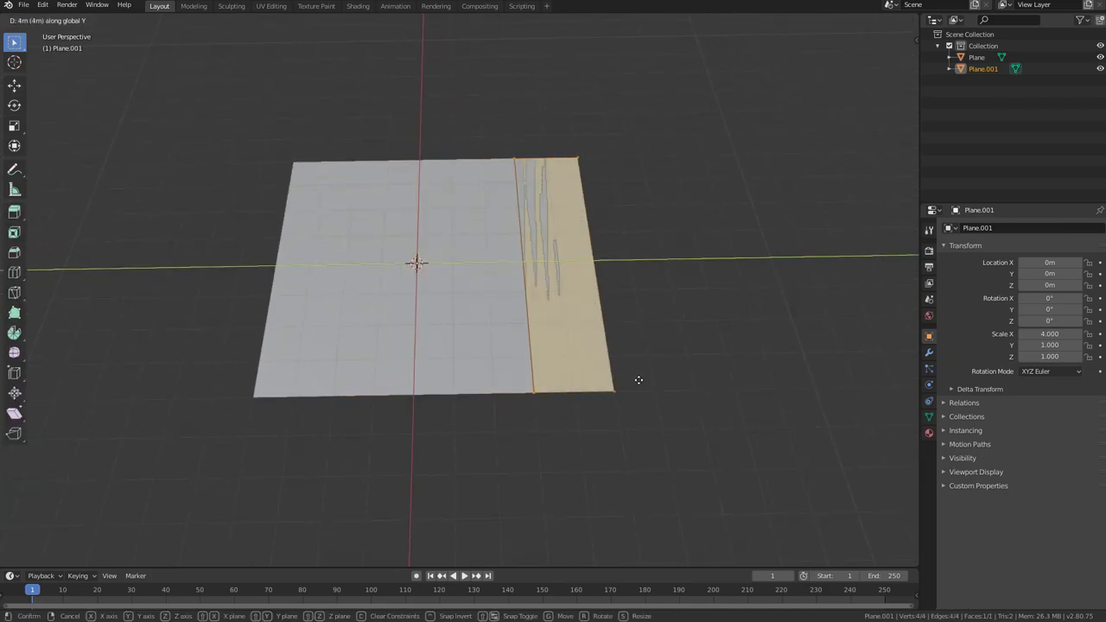
pyautogui.keyDown('ctrl'); pyautogui.click(643, 380); pyautogui.keyUp('ctrl')
# Step: Raise the strip's face slightly along Z so it sits just above the base plane
pyautogui.keyDown('shift'); pyautogui.moveTo(598, 375); pyautogui.dragTo(406, 366, button='middle'); pyautogui.keyUp('shift')
pyautogui.scroll(3, 476, 370)
pyautogui.moveTo(481, 370); pyautogui.dragTo(528, 316, button='middle')
pyautogui.press('g')
pyautogui.press('z')
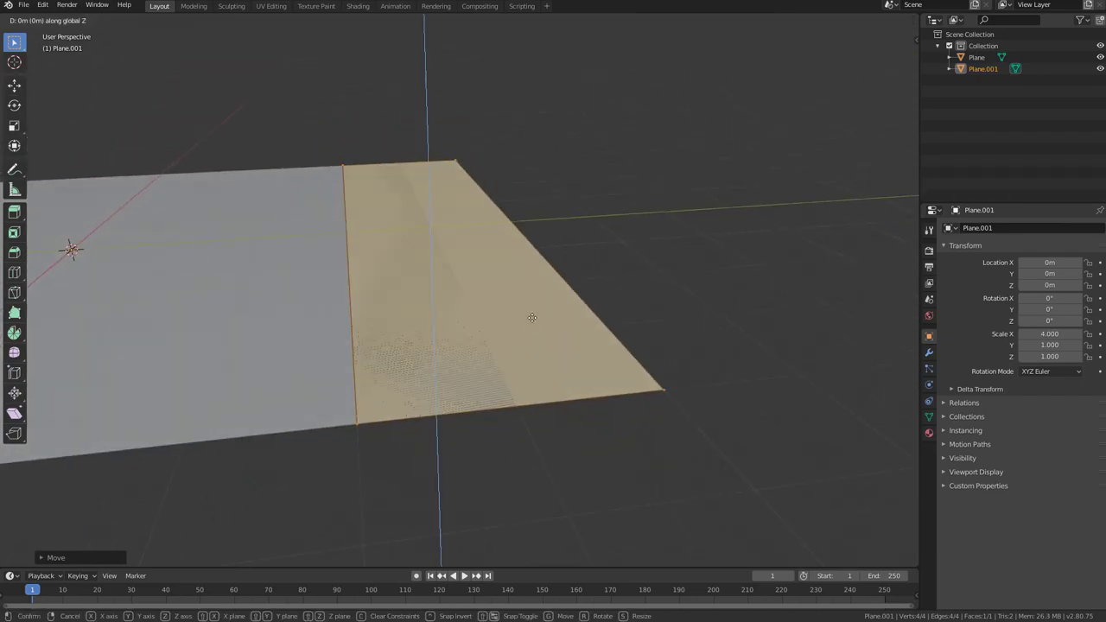
pyautogui.click(533, 314)
pyautogui.scroll(-2, 529, 311)
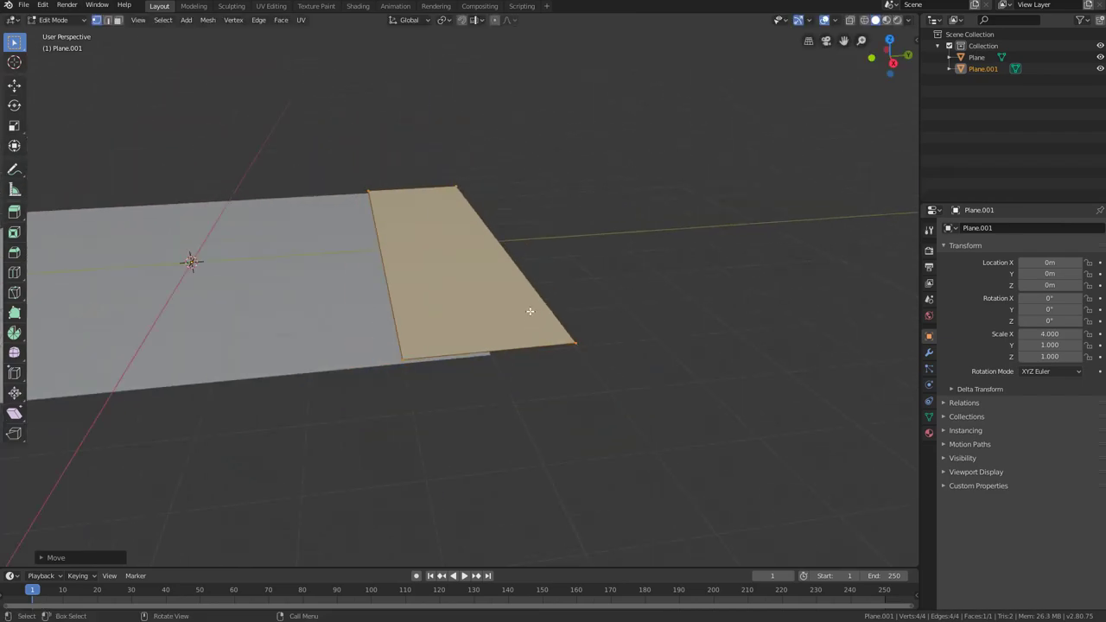
# Step: Inspect how the raised strip overlaps the edge of the base plane from above and from low angles
pyautogui.moveTo(529, 311); pyautogui.dragTo(362, 308, button='middle')
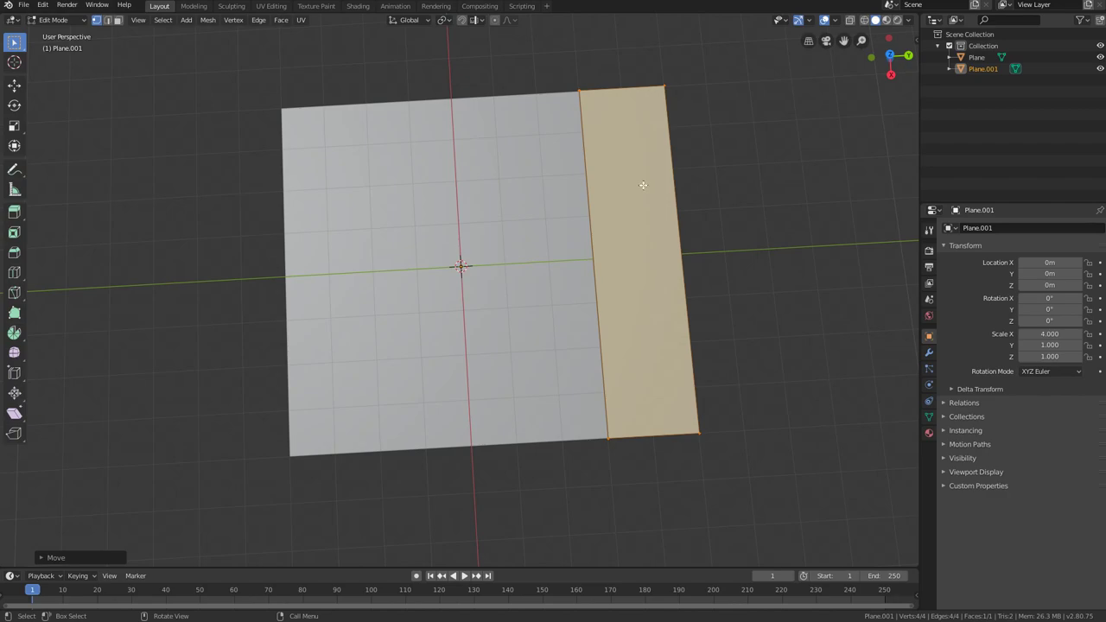
pyautogui.keyDown('shift'); pyautogui.moveTo(662, 260); pyautogui.dragTo(632, 361, button='middle'); pyautogui.keyUp('shift')
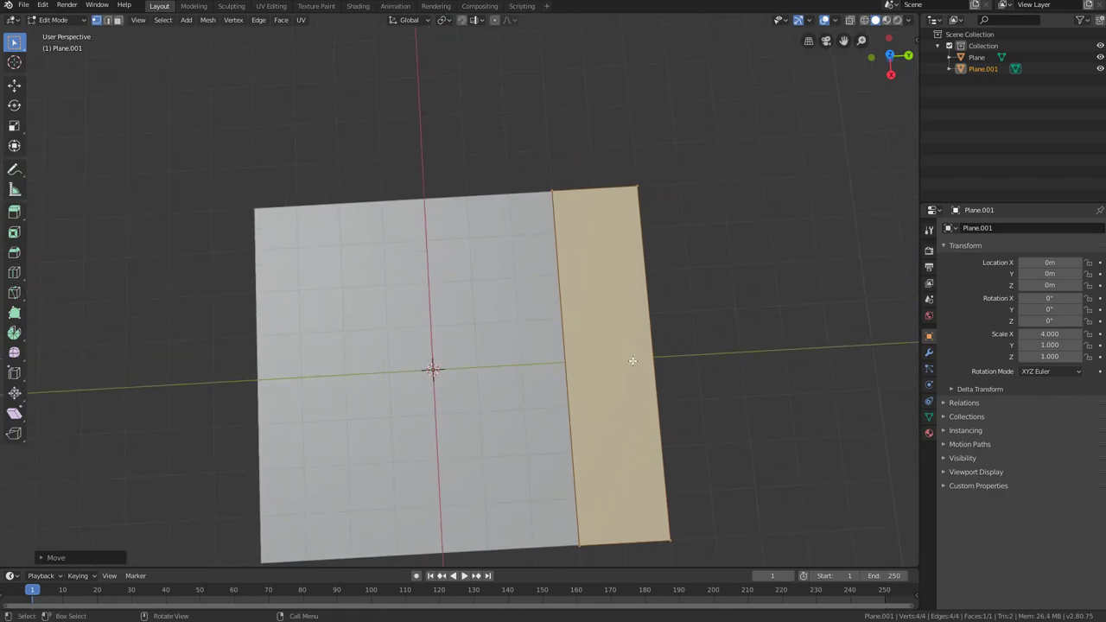
pyautogui.scroll(-1, 441, 299)
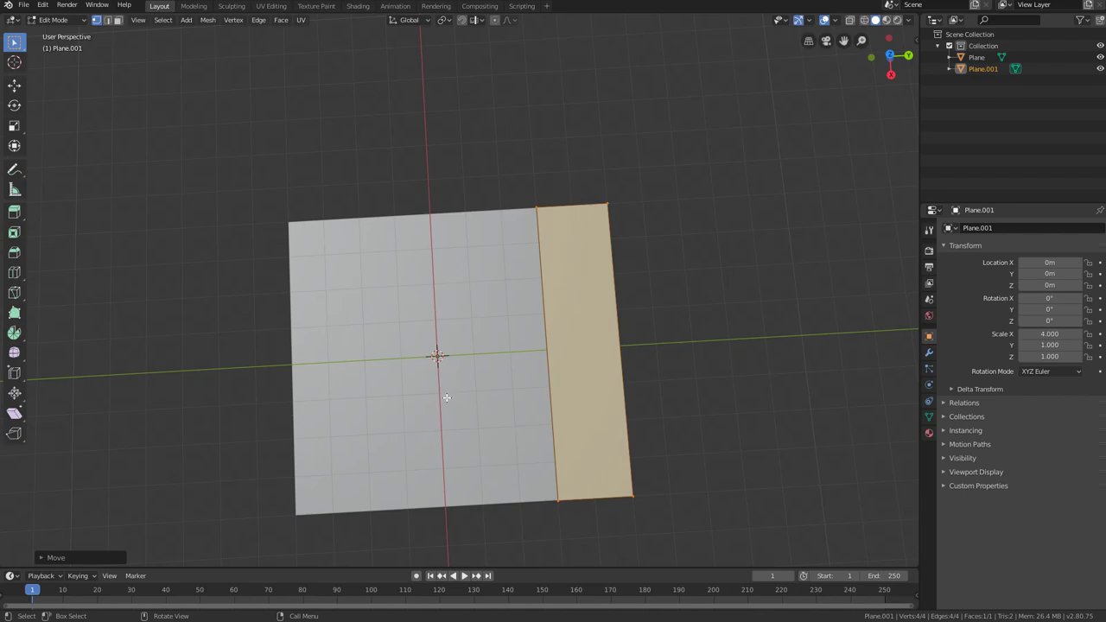
pyautogui.scroll(2, 455, 369)
pyautogui.moveTo(454, 368); pyautogui.dragTo(456, 271, button='middle')
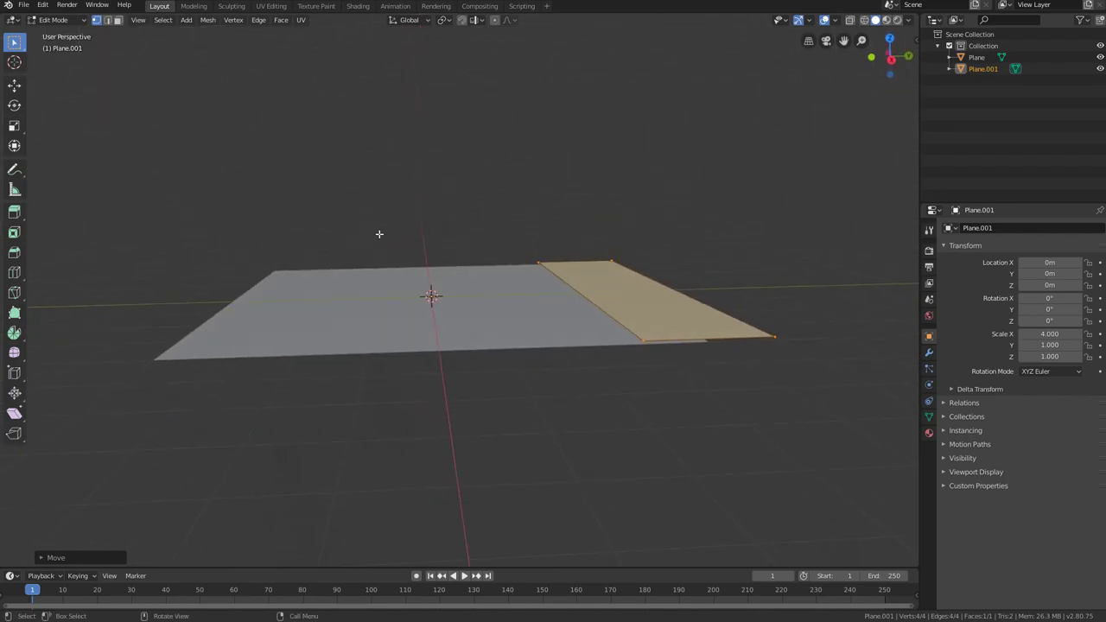
pyautogui.scroll(2, 435, 290)
pyautogui.moveTo(437, 291); pyautogui.dragTo(446, 263, button='middle')
pyautogui.moveTo(410, 386); pyautogui.dragTo(508, 352, button='middle')
pyautogui.scroll(3, 508, 353)
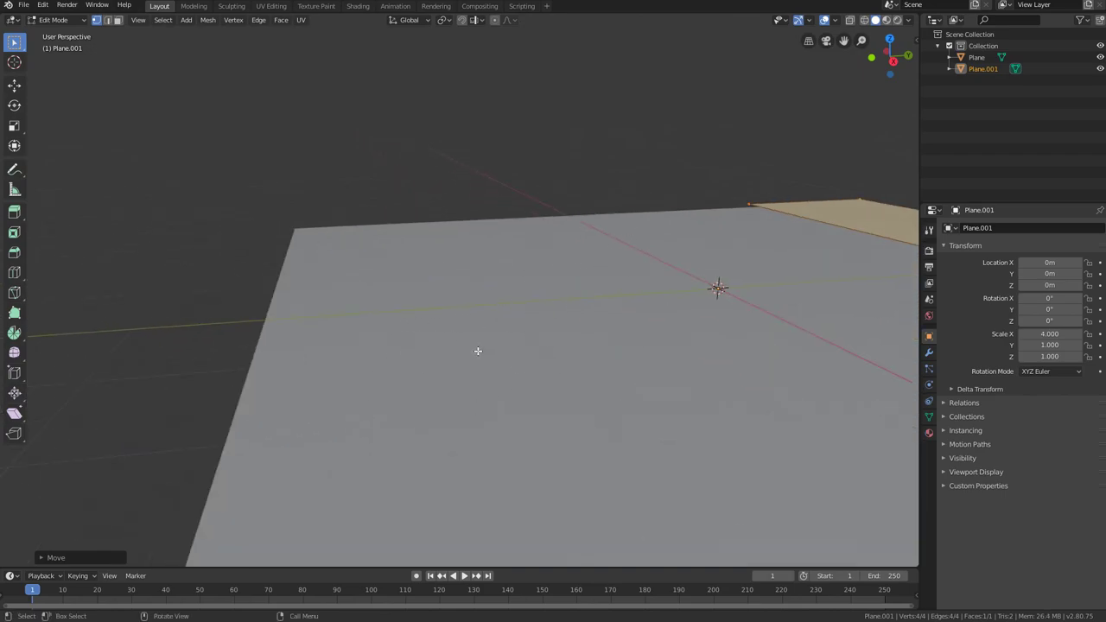
pyautogui.scroll(-3, 478, 351)
pyautogui.moveTo(572, 328); pyautogui.dragTo(426, 345, button='middle')
pyautogui.scroll(-2, 493, 387)
# Step: Return the strip to Object Mode and add a Mirror modifier to it
pyautogui.press('Tab')
pyautogui.scroll(3, 449, 343)
pyautogui.scroll(-2, 425, 345)
pyautogui.click(929, 353)
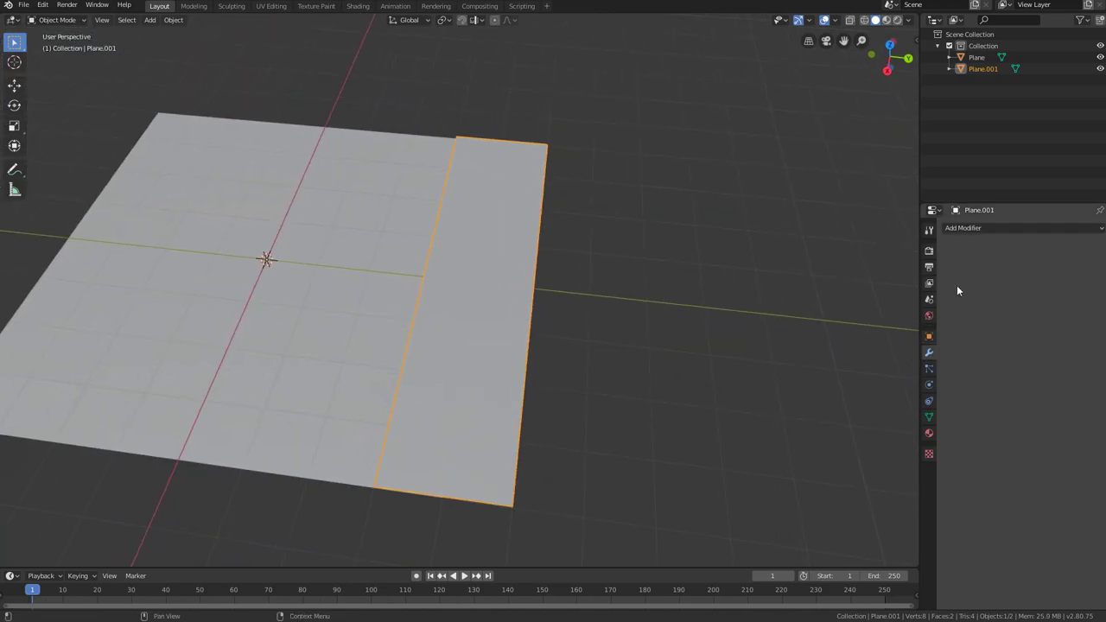
pyautogui.click(967, 230)
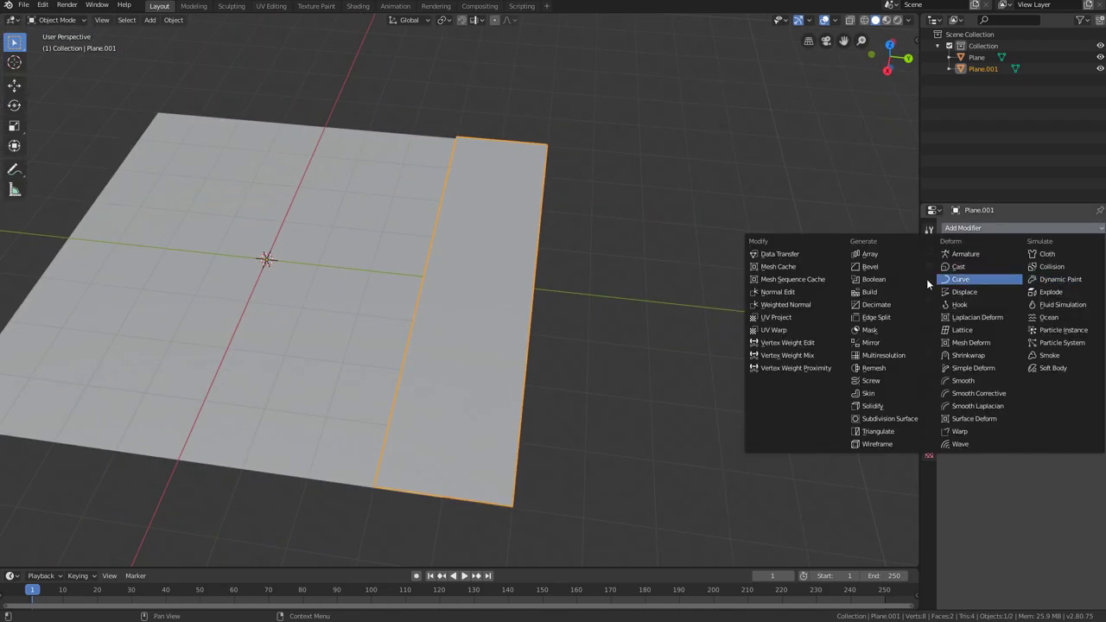
pyautogui.click(882, 344)
# Step: In Edit Mode, rotate the strip's face 90° clockwise about Z around the 3D cursor, onto the positive X edge of the base plane
pyautogui.scroll(-4, 561, 376)
pyautogui.moveTo(584, 377); pyautogui.dragTo(620, 391, button='middle')
pyautogui.press('KP_1')
pyautogui.scroll(4, 612, 345)
pyautogui.scroll(-5, 611, 343)
pyautogui.press('Tab')
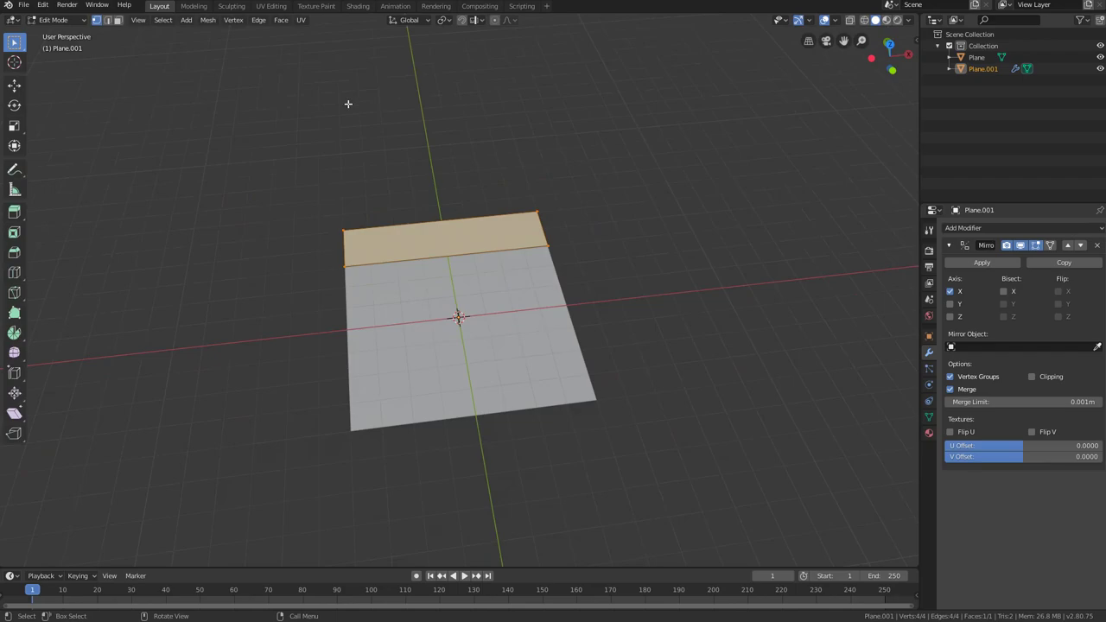
pyautogui.click(444, 20)
pyautogui.click(424, 67)
pyautogui.write('rz90')
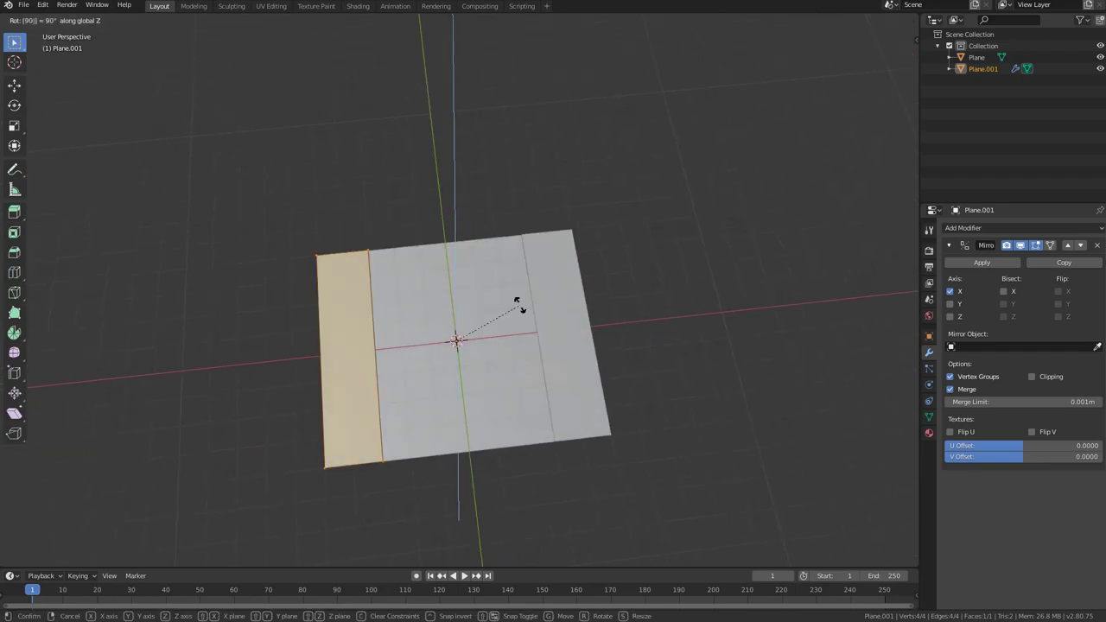
pyautogui.press('Return')
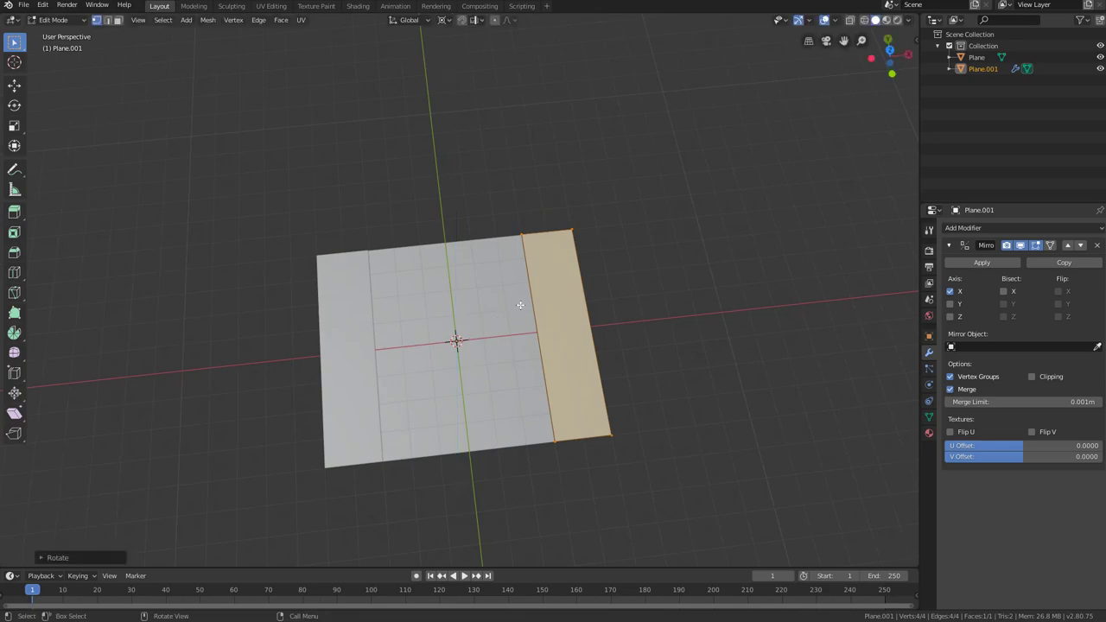
# Step: Raise the rotated strip's face a little higher above the base plane along Z
pyautogui.keyDown('shift'); pyautogui.moveTo(541, 362); pyautogui.dragTo(504, 360, button='middle'); pyautogui.keyUp('shift')
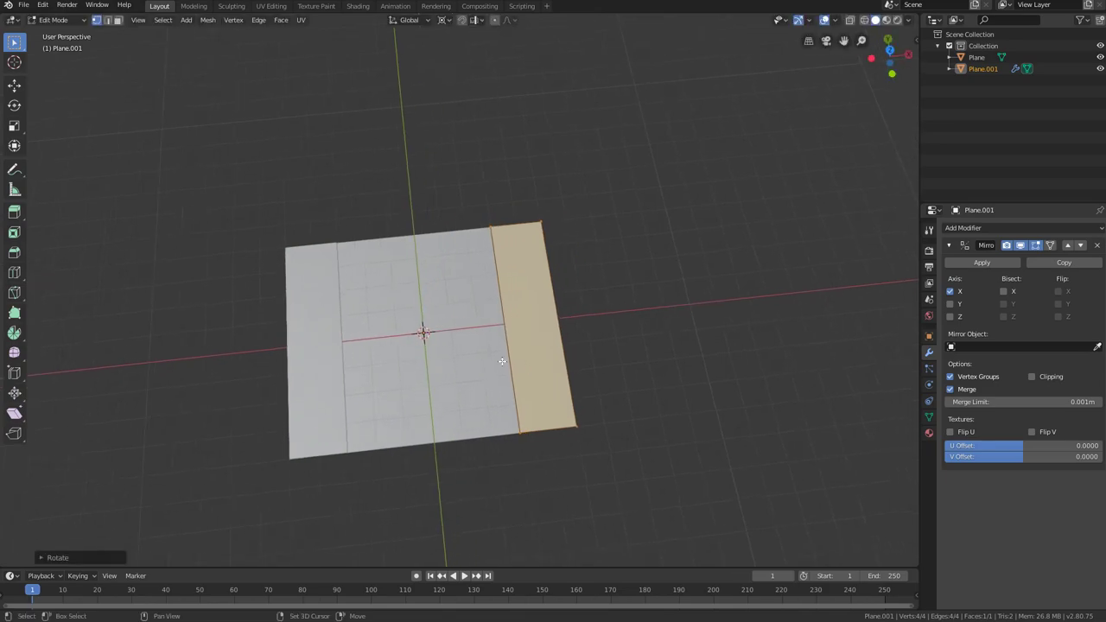
pyautogui.scroll(2, 501, 369)
pyautogui.moveTo(556, 398); pyautogui.dragTo(497, 424, button='middle')
pyautogui.scroll(-4, 485, 348)
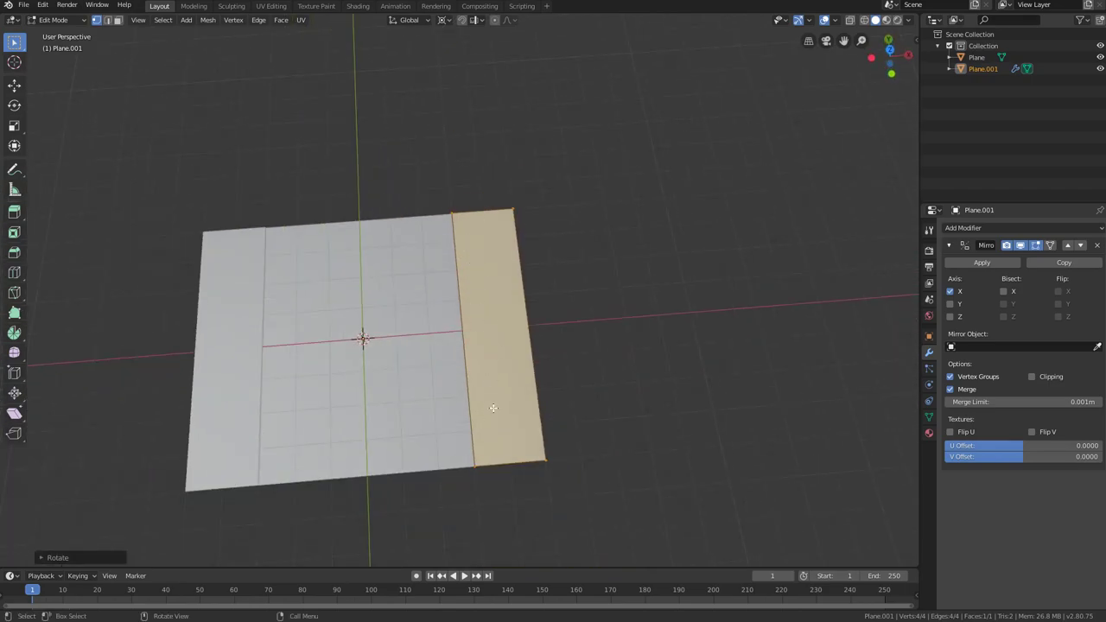
pyautogui.scroll(2, 494, 409)
pyautogui.scroll(-2, 491, 410)
pyautogui.moveTo(493, 407); pyautogui.dragTo(499, 363, button='middle')
pyautogui.scroll(2, 505, 370)
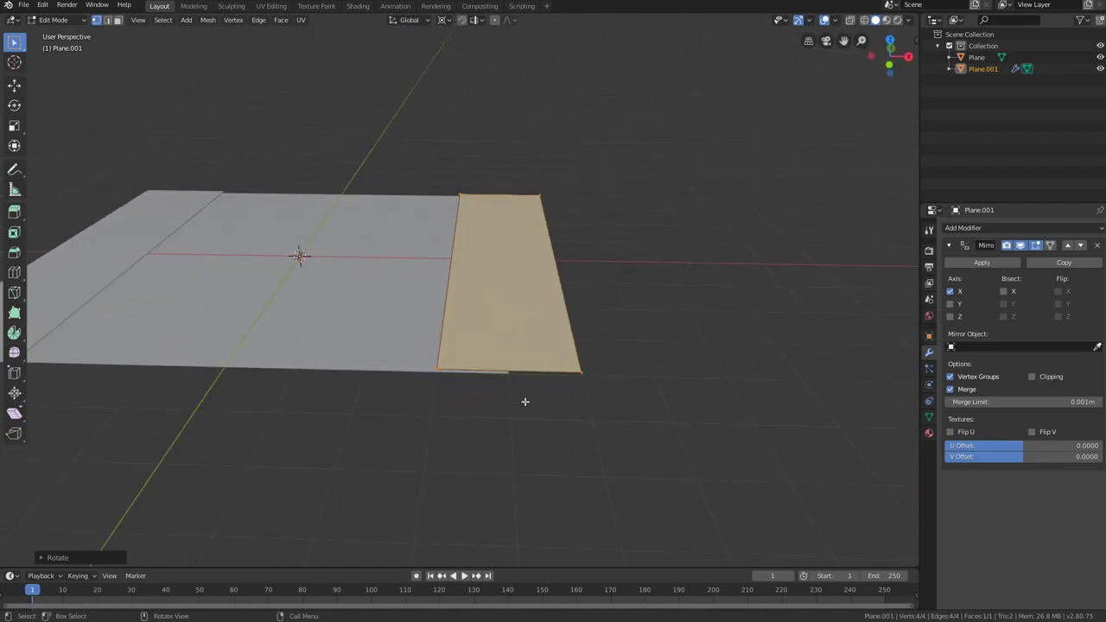
pyautogui.moveTo(531, 423)
pyautogui.mouseDown(button='middle')
pyautogui.moveTo(548, 405)
pyautogui.moveTo(538, 400)
pyautogui.moveTo(524, 430)
pyautogui.mouseUp(button='middle')
pyautogui.press('g')
pyautogui.press('z')
pyautogui.click(545, 395)
# Step: Collapse the Mirror modifier's settings, deselect the strip's geometry and return to Object Mode
pyautogui.click(949, 246)
pyautogui.moveTo(432, 362); pyautogui.dragTo(471, 402, button='middle')
pyautogui.hotkey('alt', 'a')
pyautogui.press('Tab')
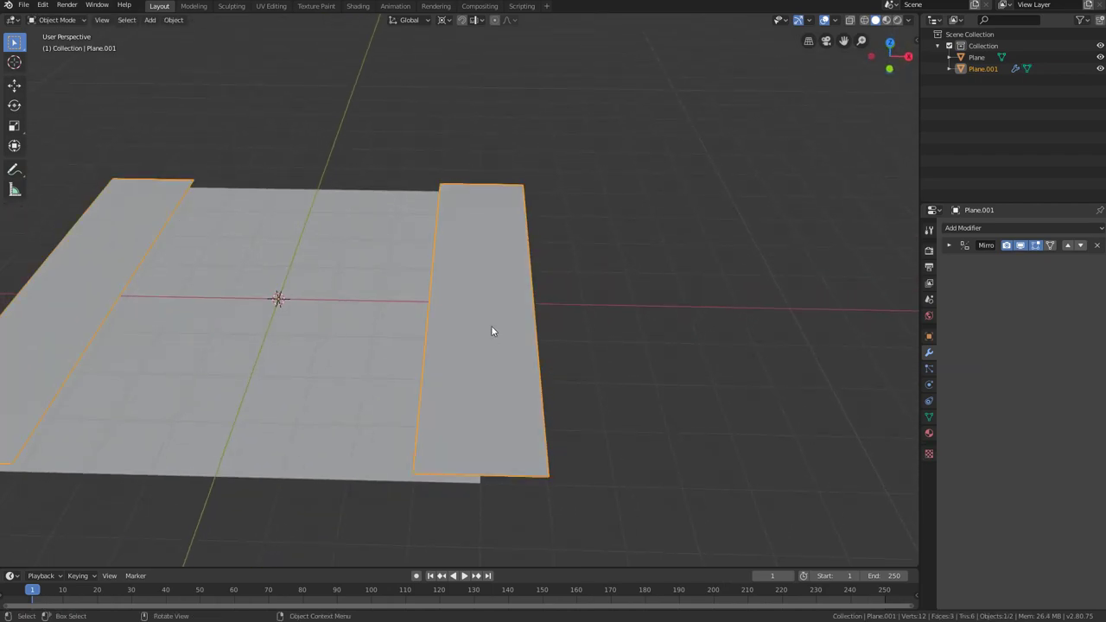
# Step: Set the strip's origin to its own geometry
pyautogui.rightClick(491, 325)
pyautogui.moveTo(473, 357)
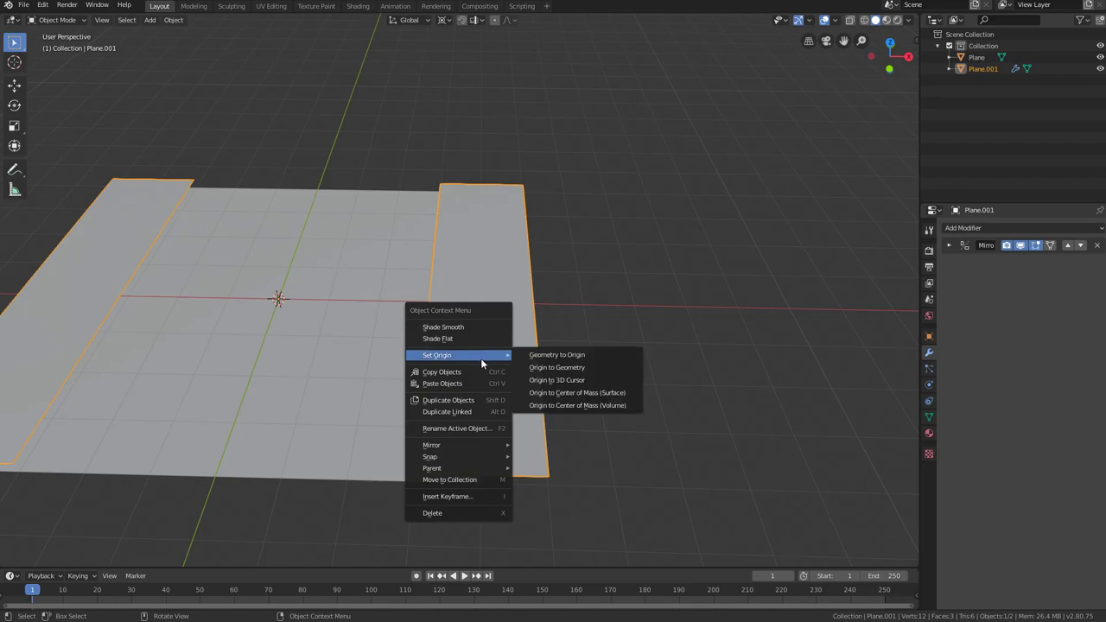
pyautogui.click(532, 365)
pyautogui.scroll(-3, 518, 372)
# Step: In Edit Mode, add a centred lengthwise loop cut to the strip and delete its inner half
pyautogui.press('Tab')
pyautogui.hotkey('ctrl', 'r')
pyautogui.click(475, 236)
pyautogui.rightClick(472, 235)
pyautogui.click(454, 225)
pyautogui.rightClick(434, 370)
pyautogui.click(434, 369)
pyautogui.scroll(2, 478, 376)
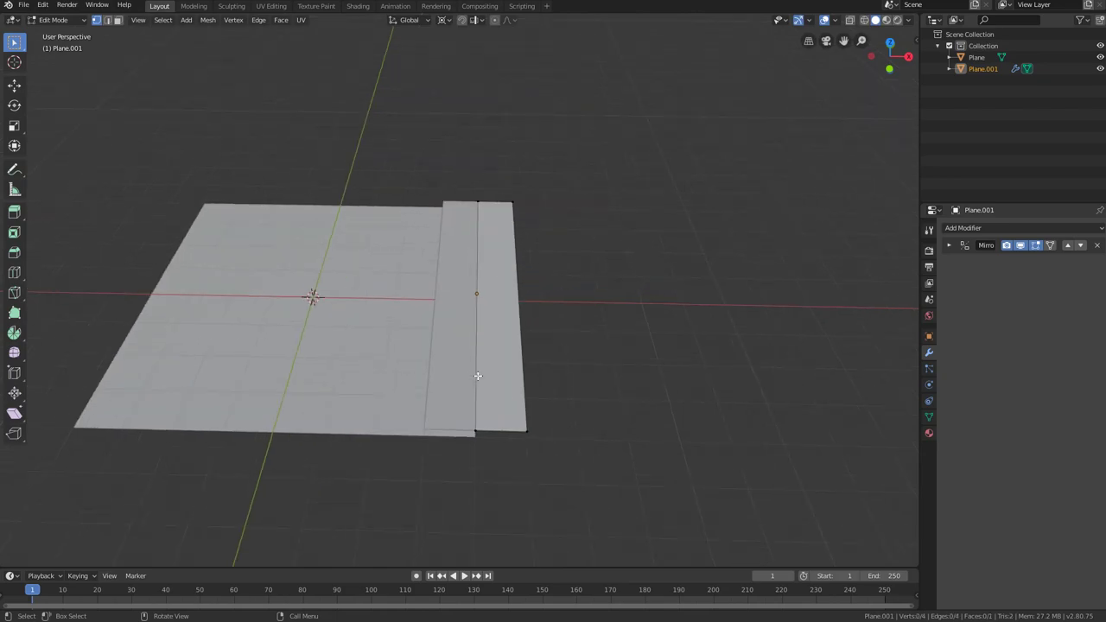
pyautogui.press('r')
pyautogui.press('z')
pyautogui.rightClick(554, 456)
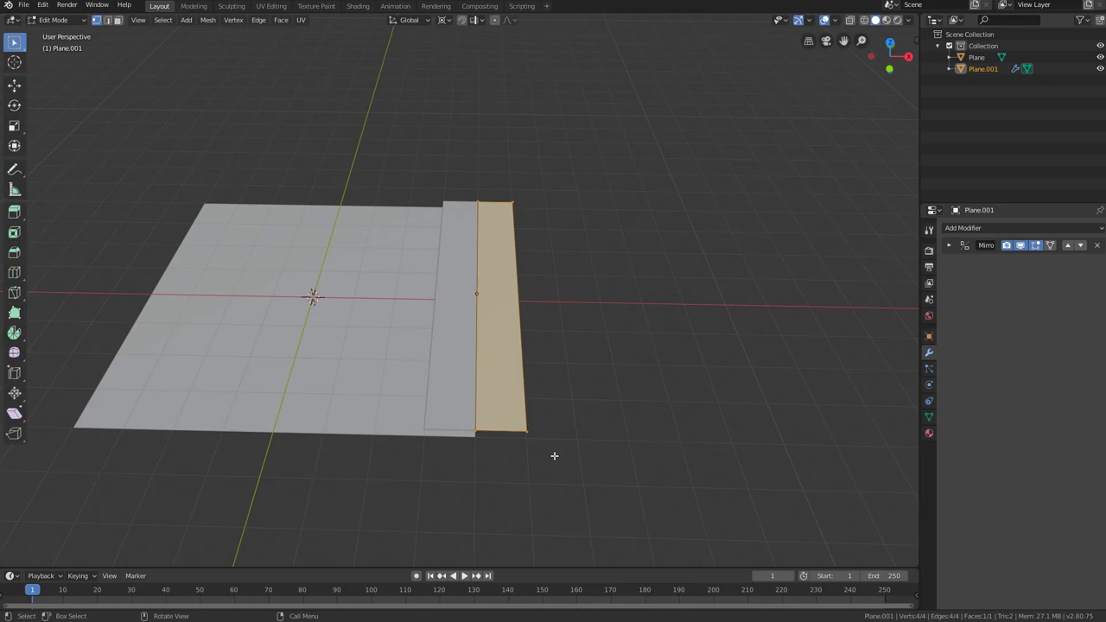
# Step: Switch the pivot point away from the 3D cursor and rotate the half strip's face 180° about Z
pyautogui.click(442, 24)
pyautogui.click(420, 90)
pyautogui.moveTo(564, 333); pyautogui.dragTo(523, 413, button='middle')
pyautogui.write('rz180')
pyautogui.press('Return')
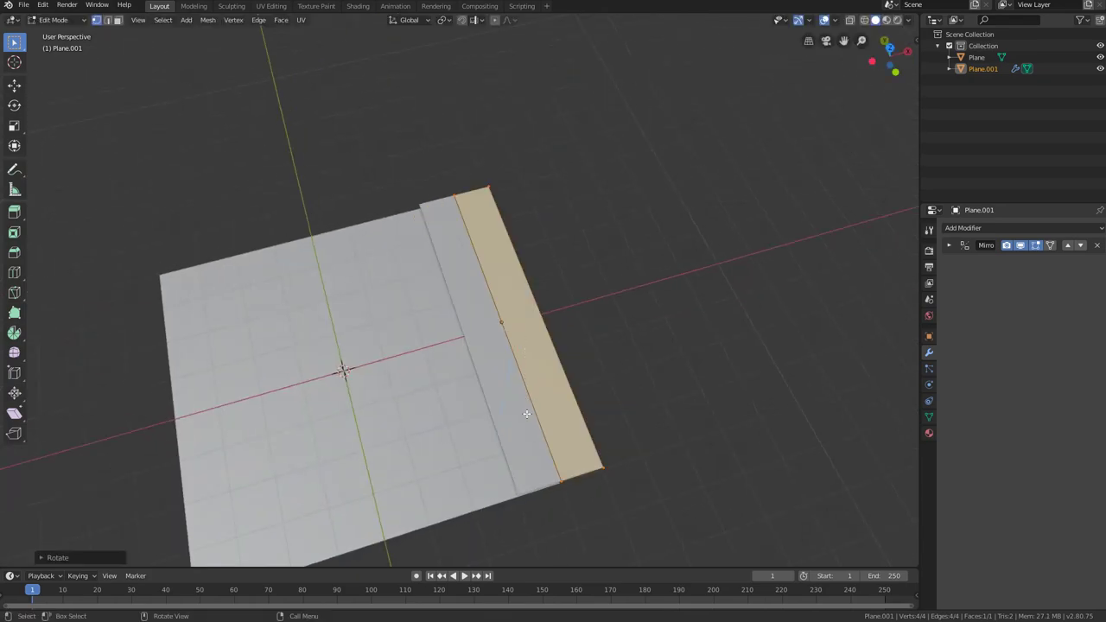
pyautogui.moveTo(530, 412); pyautogui.dragTo(501, 365, button='middle')
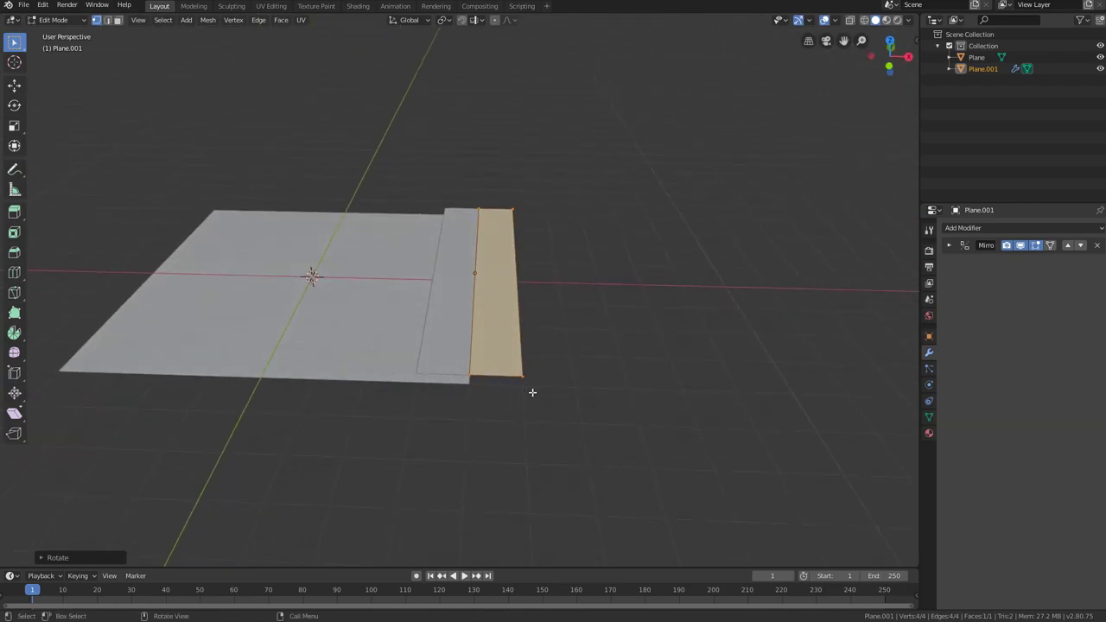
# Step: In Object Mode, rotate the strip 180° about Z and apply its rotation and scale
pyautogui.press('Tab')
pyautogui.write('rz180')
pyautogui.press('Return')
pyautogui.hotkey('ctrl', 'a')
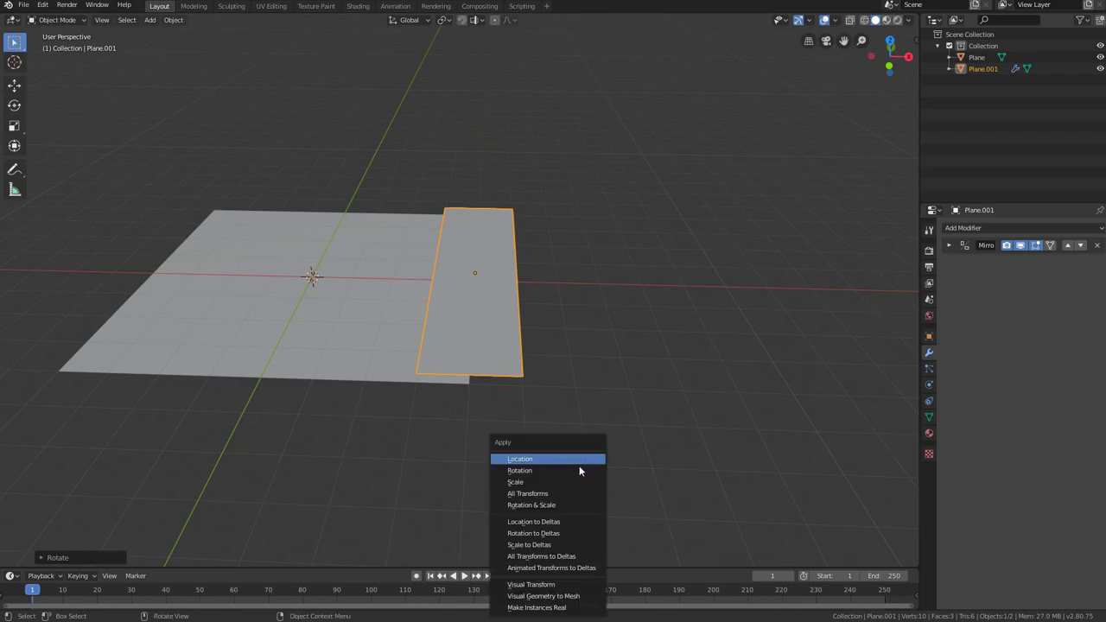
pyautogui.click(563, 505)
pyautogui.press('Tab')
pyautogui.press('Tab')
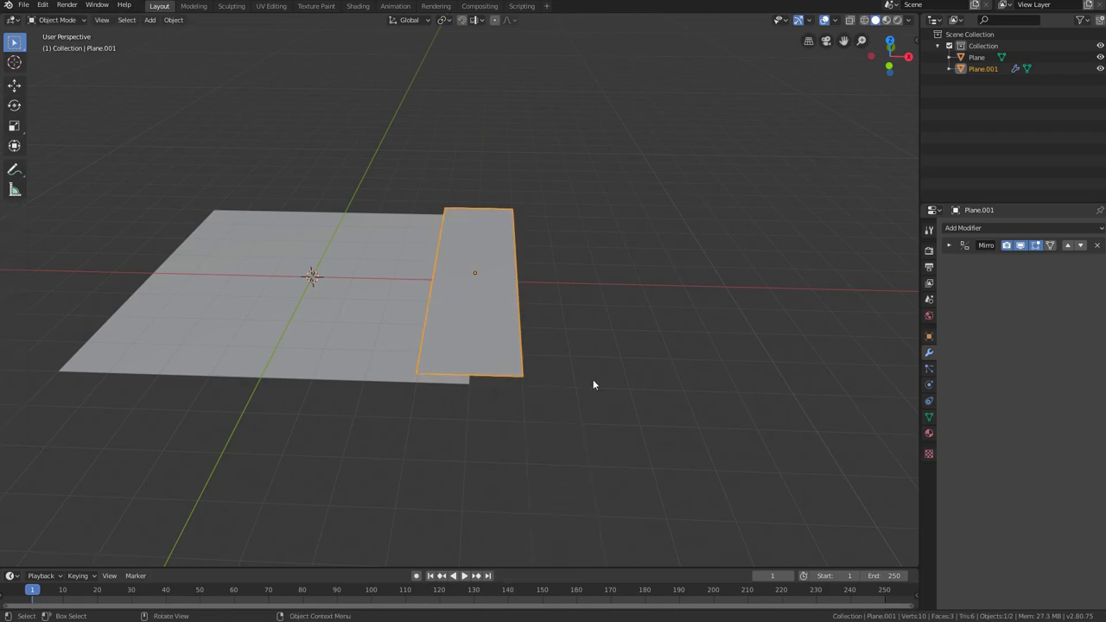
# Step: Add a second Mirror modifier to the strip with the base plane as its mirror object
pyautogui.click(966, 227)
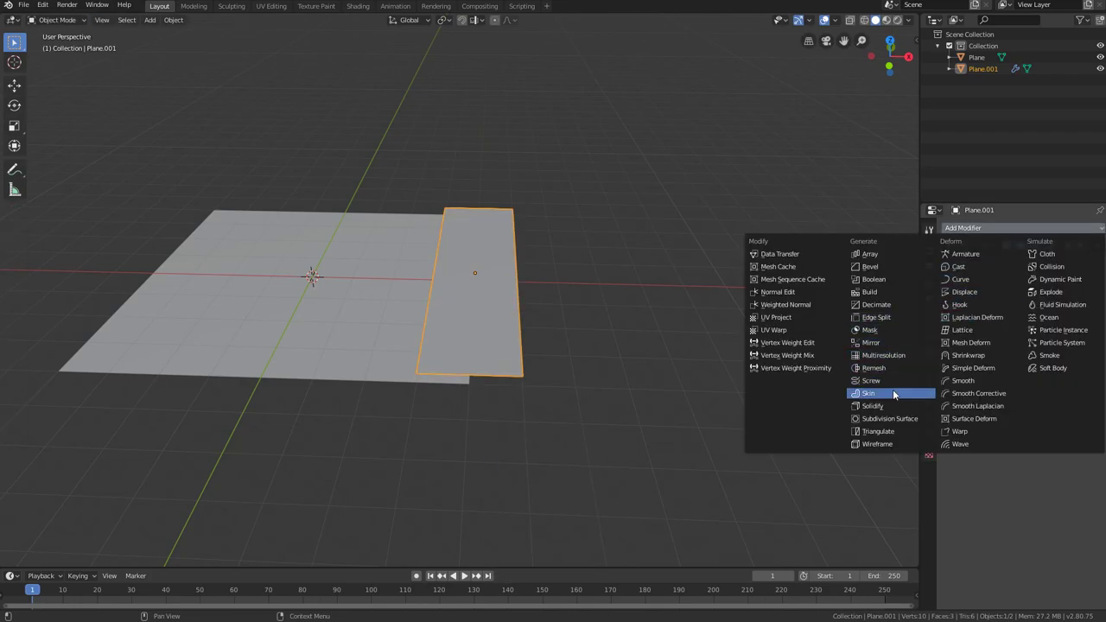
pyautogui.click(894, 345)
pyautogui.moveTo(576, 308); pyautogui.dragTo(596, 347, button='middle')
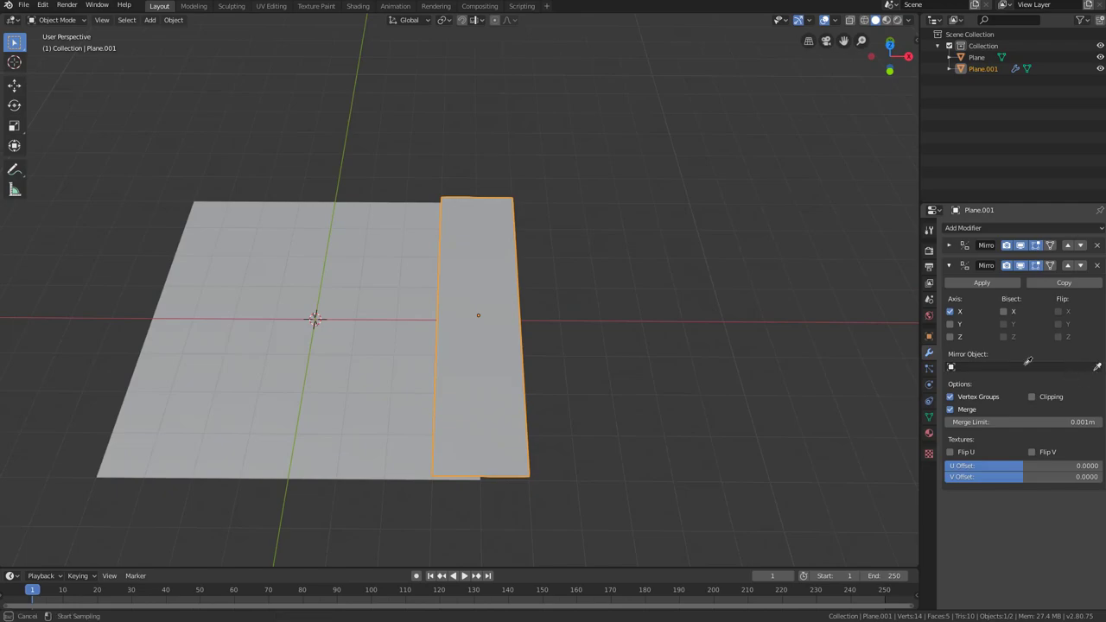
pyautogui.click(255, 319)
# Step: In Edit Mode, extrude the strip's inner long edge downward along Z
pyautogui.moveTo(407, 365); pyautogui.dragTo(492, 258, button='middle')
pyautogui.scroll(2, 412, 330)
pyautogui.press('Tab')
pyautogui.press('3')
pyautogui.hotkey('alt', 'a')
pyautogui.press('e')
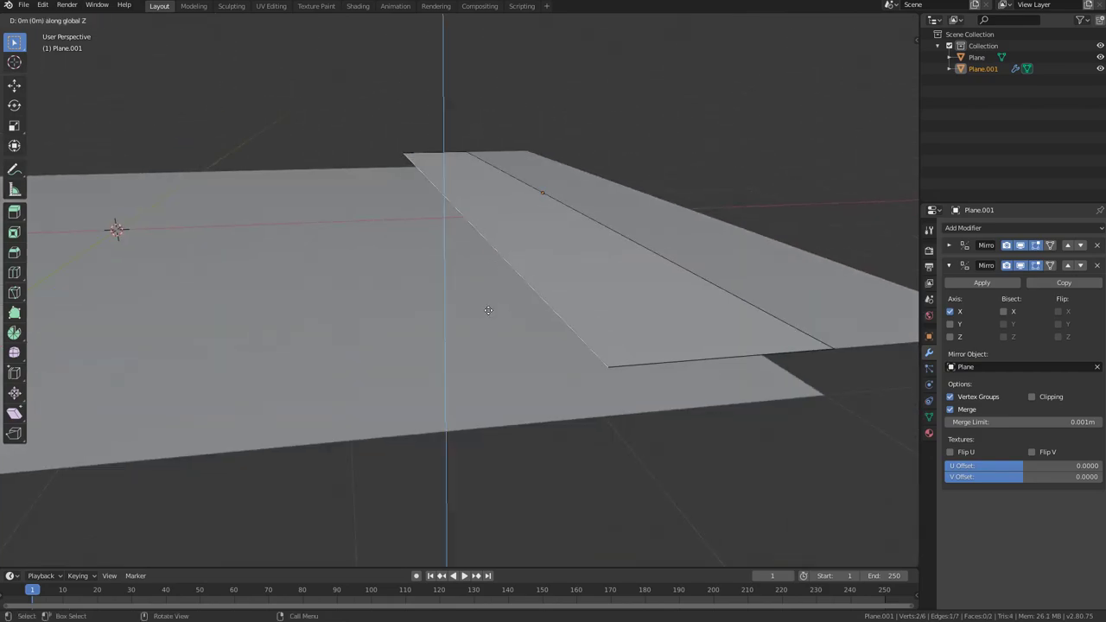
pyautogui.click(489, 336)
# Step: Move the extruded edge inward to make a slope and raise it about 0.08 m along Z
pyautogui.moveTo(489, 336); pyautogui.dragTo(486, 324, button='middle')
pyautogui.press('g')
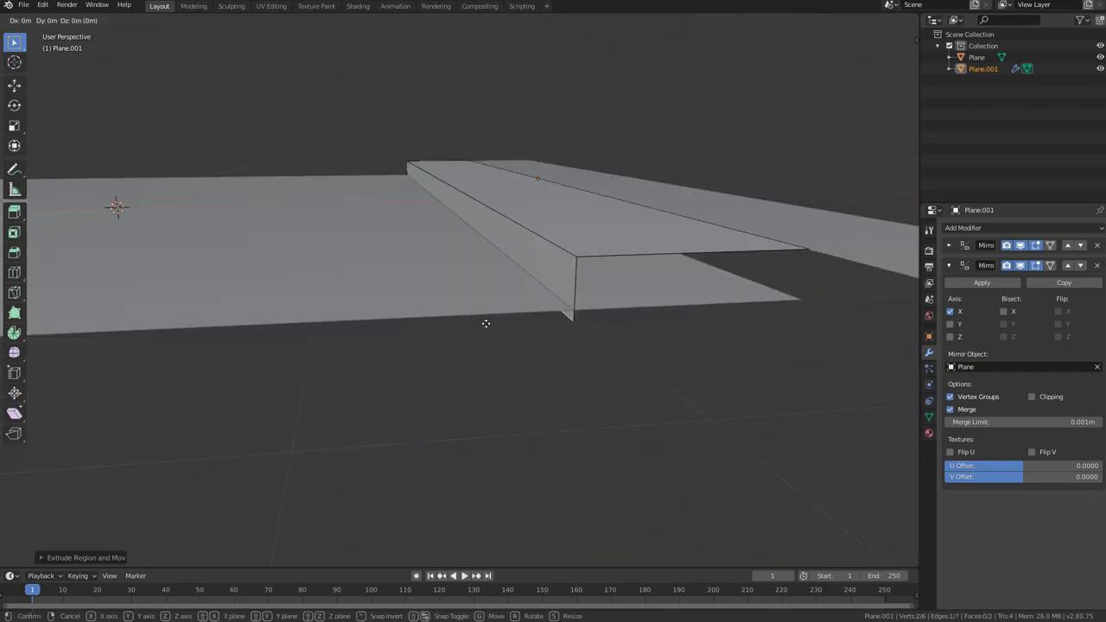
pyautogui.click(462, 324)
pyautogui.press('g')
pyautogui.press('z')
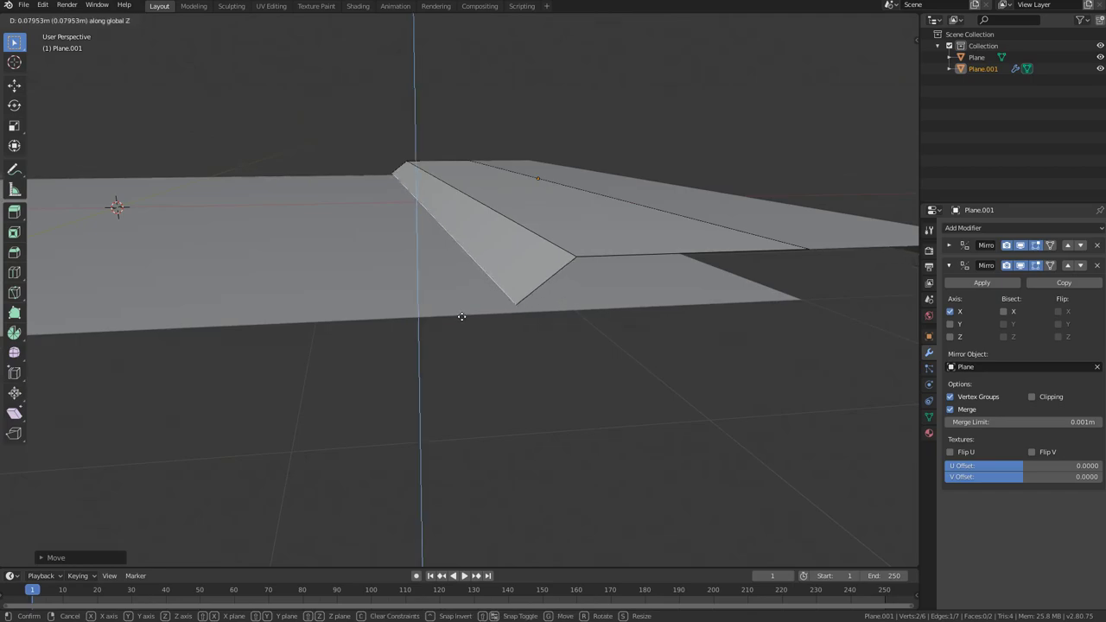
pyautogui.click(462, 316)
# Step: Extrude the edge about 0.4 m inward along X as a flat lip, then extrude its inner edge down along Z
pyautogui.moveTo(462, 316)
pyautogui.mouseDown(button='middle')
pyautogui.moveTo(409, 321)
pyautogui.moveTo(456, 298)
pyautogui.mouseUp(button='middle')
pyautogui.press('x')
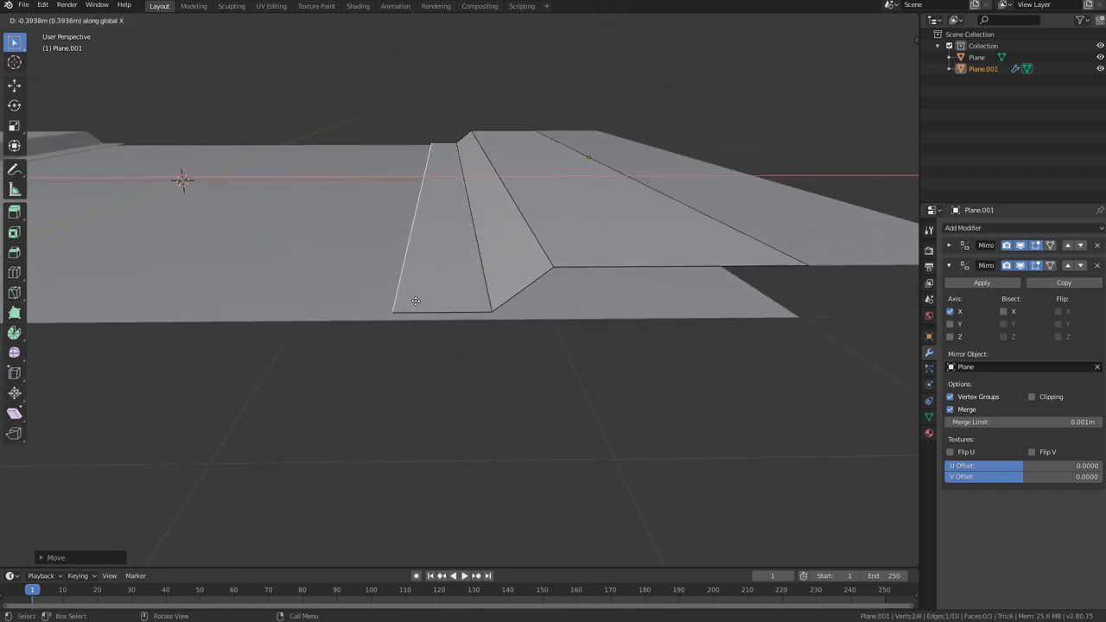
pyautogui.click(412, 302)
pyautogui.moveTo(413, 309); pyautogui.dragTo(450, 304, button='middle')
pyautogui.press('g')
pyautogui.press('z')
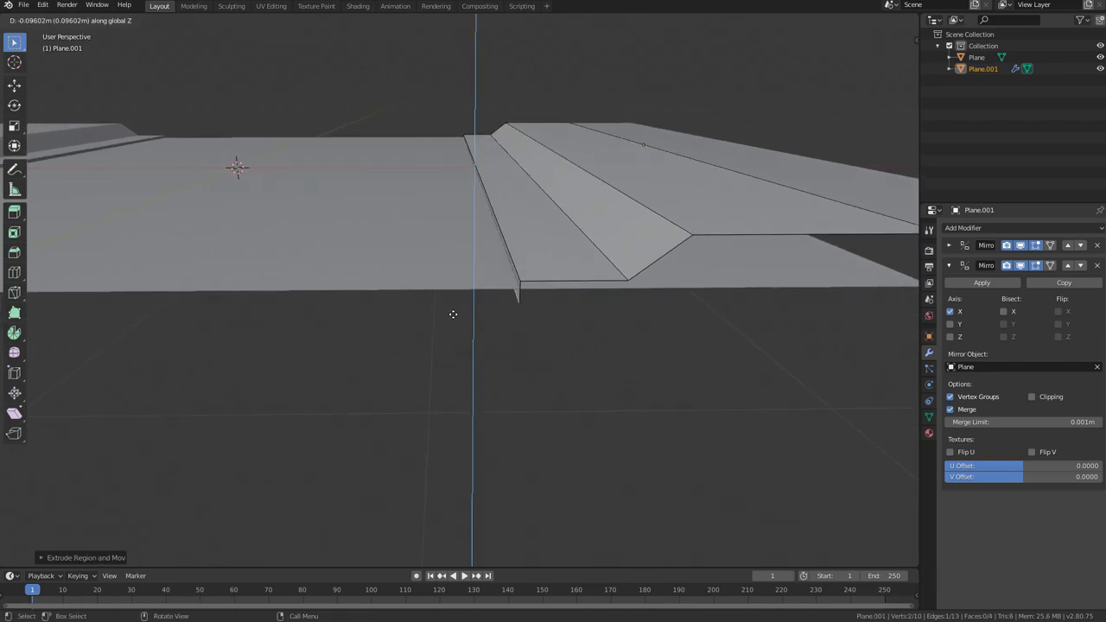
pyautogui.click(454, 319)
# Step: Bevel the corner edge between the flat lip and its vertical skirt with two segments
pyautogui.click(508, 257)
pyautogui.hotkey('ctrl', 'b')
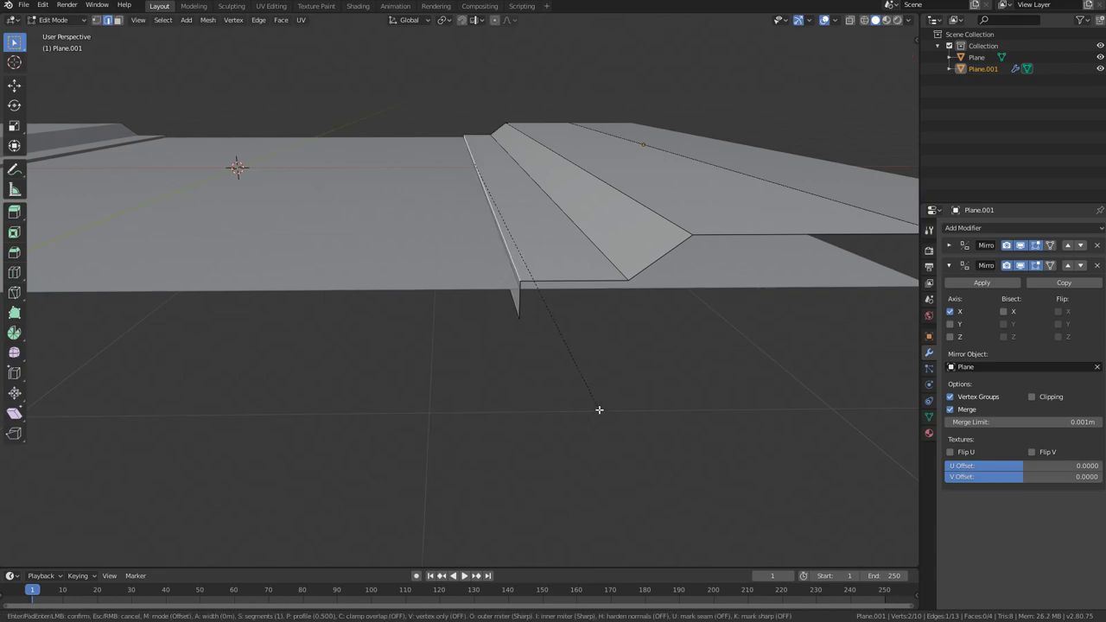
pyautogui.press('Escape')
# Step: Raise the whole strip profile about 0.18 m along Z
pyautogui.press('a')
pyautogui.press('g')
pyautogui.press('z')
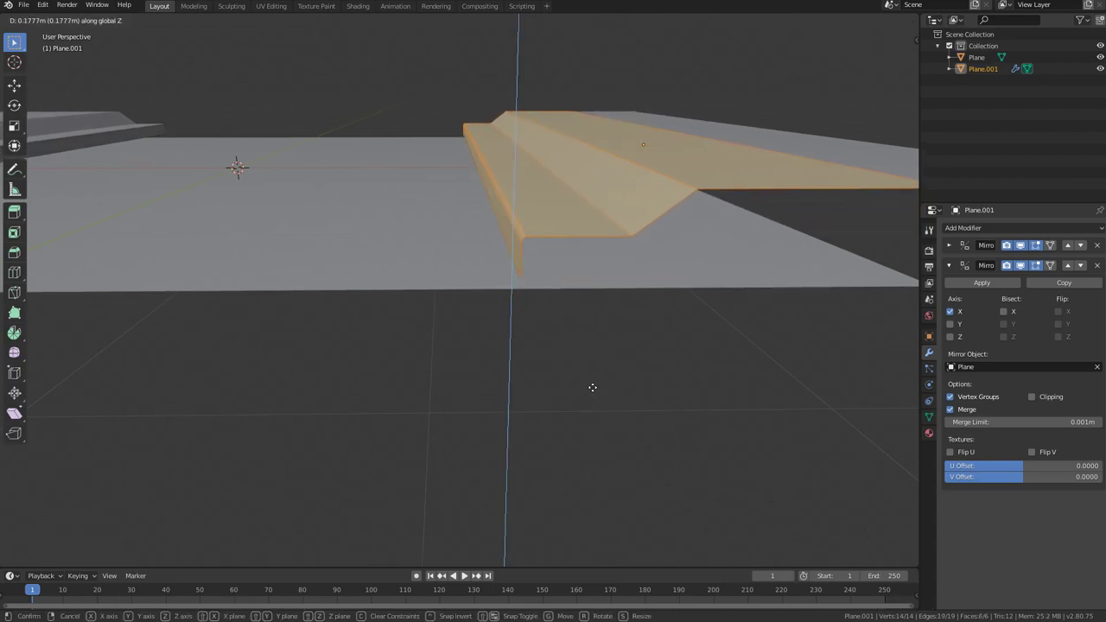
pyautogui.click(593, 387)
pyautogui.moveTo(563, 362); pyautogui.dragTo(545, 351, button='middle')
# Step: Bevel the slope's upper and lower edges with two segments and return to Object Mode
pyautogui.hotkey('alt', 'a')
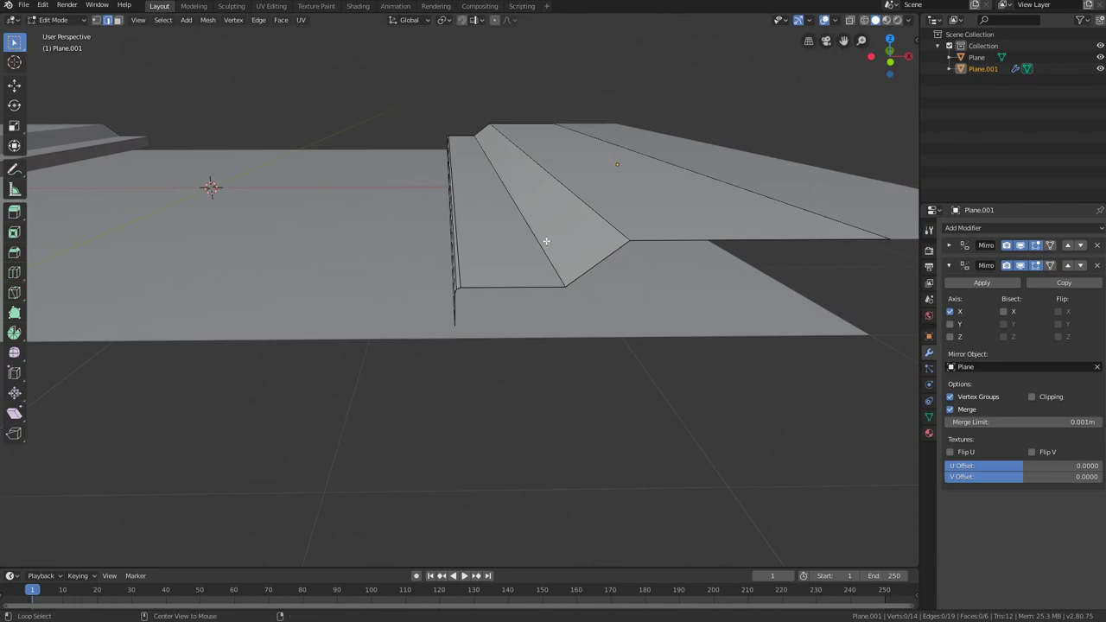
pyautogui.hotkey('ctrl', 'b')
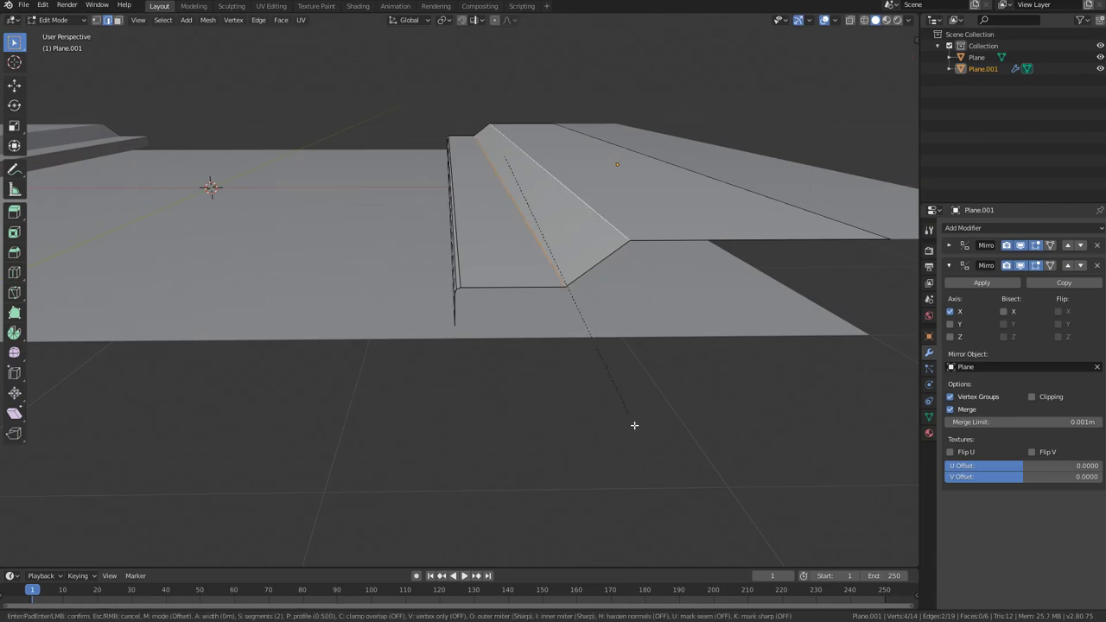
pyautogui.click(636, 429)
pyautogui.press('Tab')
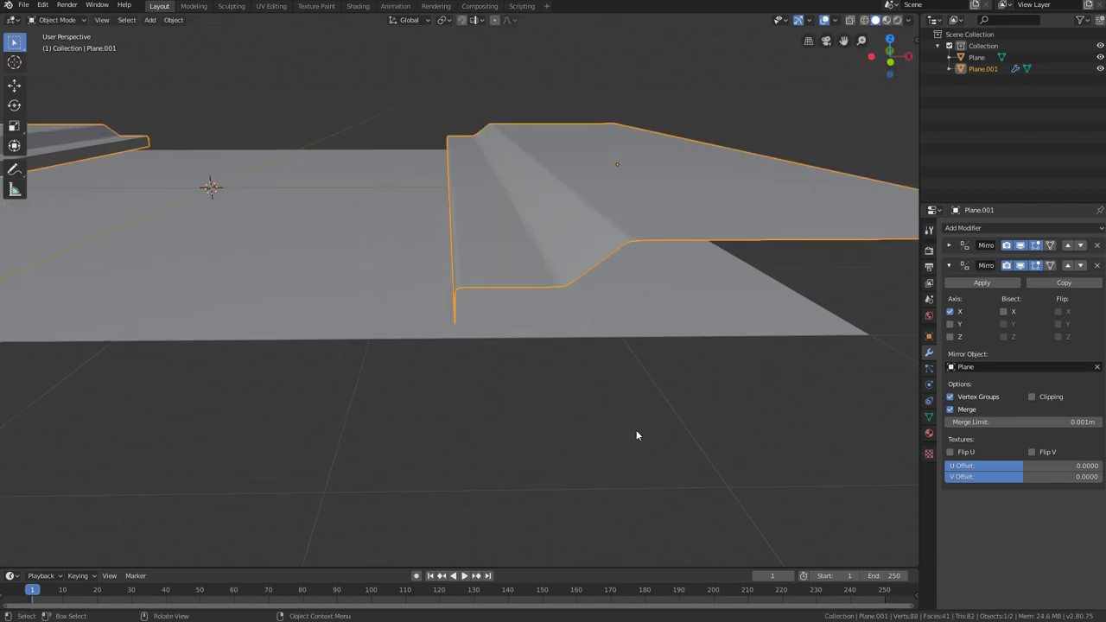
# Step: Collapse the second Mirror modifier's settings and add a Subdivision Surface modifier to the strip
pyautogui.moveTo(636, 429); pyautogui.dragTo(636, 430, button='middle')
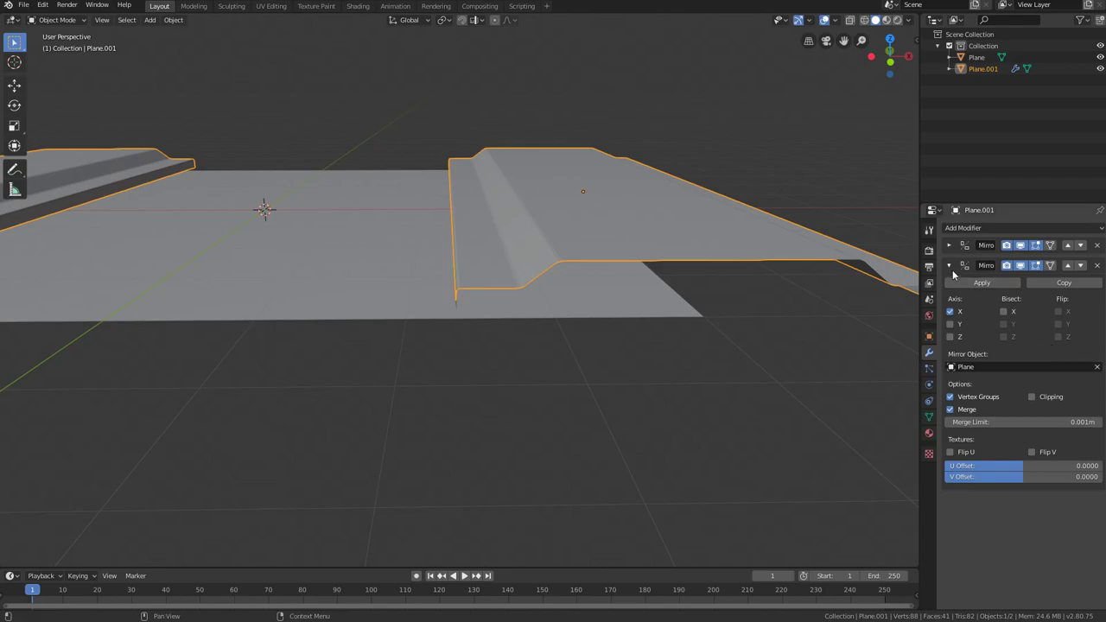
pyautogui.click(950, 266)
pyautogui.click(950, 267)
pyautogui.click(949, 267)
pyautogui.click(963, 228)
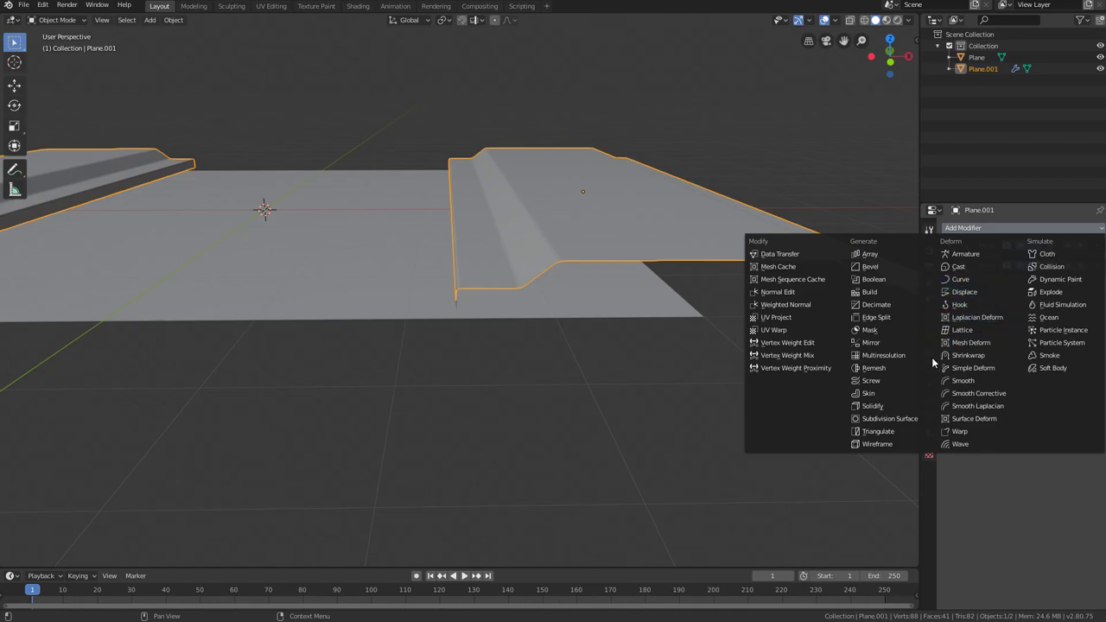
pyautogui.click(898, 418)
pyautogui.moveTo(898, 420); pyautogui.dragTo(553, 349, button='middle')
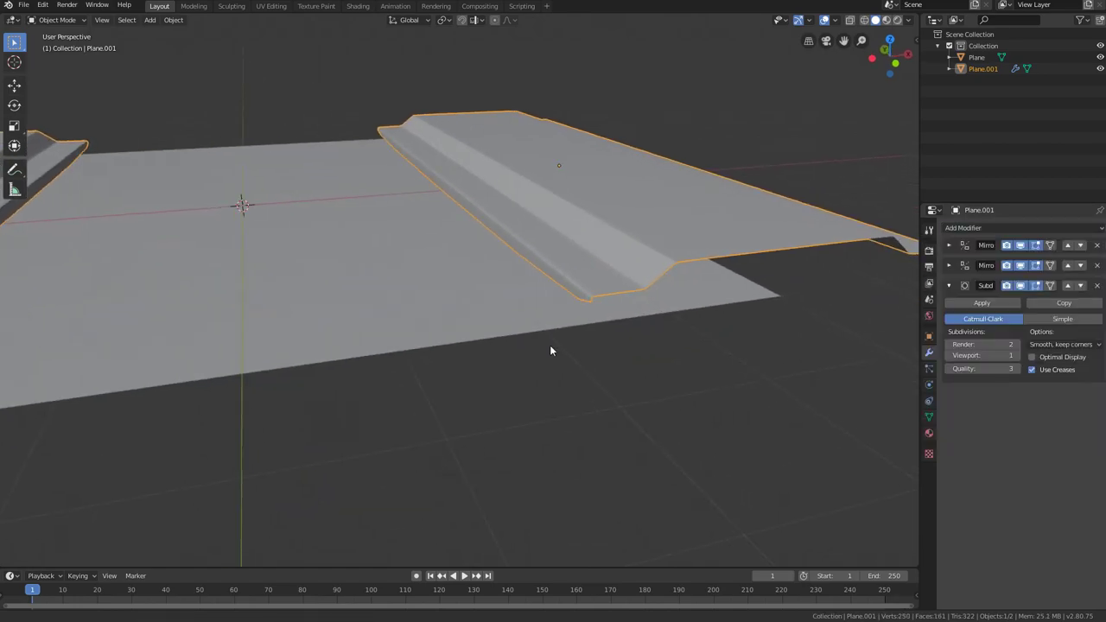
# Step: In Edit Mode, add two loop cuts across the strip and slide one close to each end
pyautogui.press('Tab')
pyautogui.hotkey('alt', 'a')
pyautogui.moveTo(566, 303); pyautogui.dragTo(363, 296, button='middle')
pyautogui.hotkey('ctrl', 'r')
pyautogui.click(363, 296)
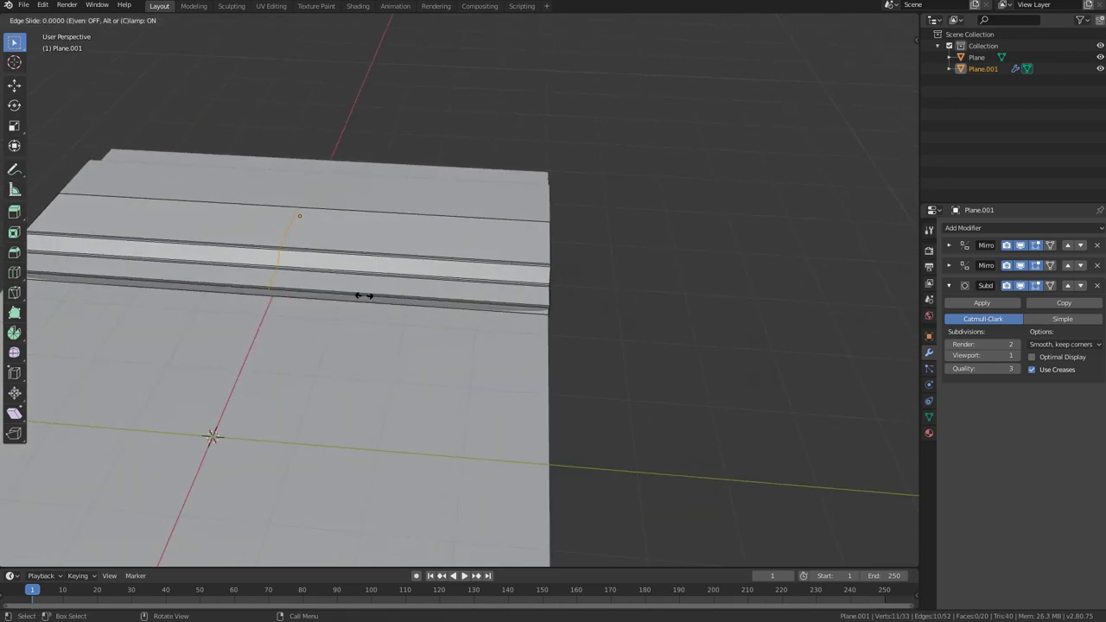
pyautogui.click(631, 350)
pyautogui.moveTo(631, 350); pyautogui.dragTo(476, 354, button='middle')
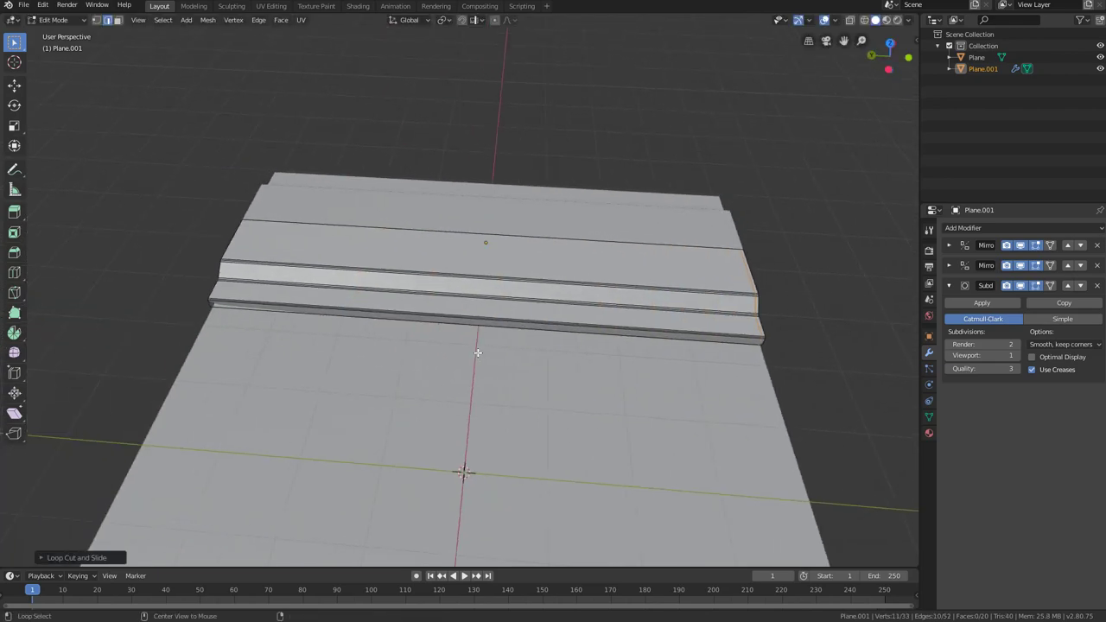
pyautogui.hotkey('ctrl', 'r')
pyautogui.click(411, 301)
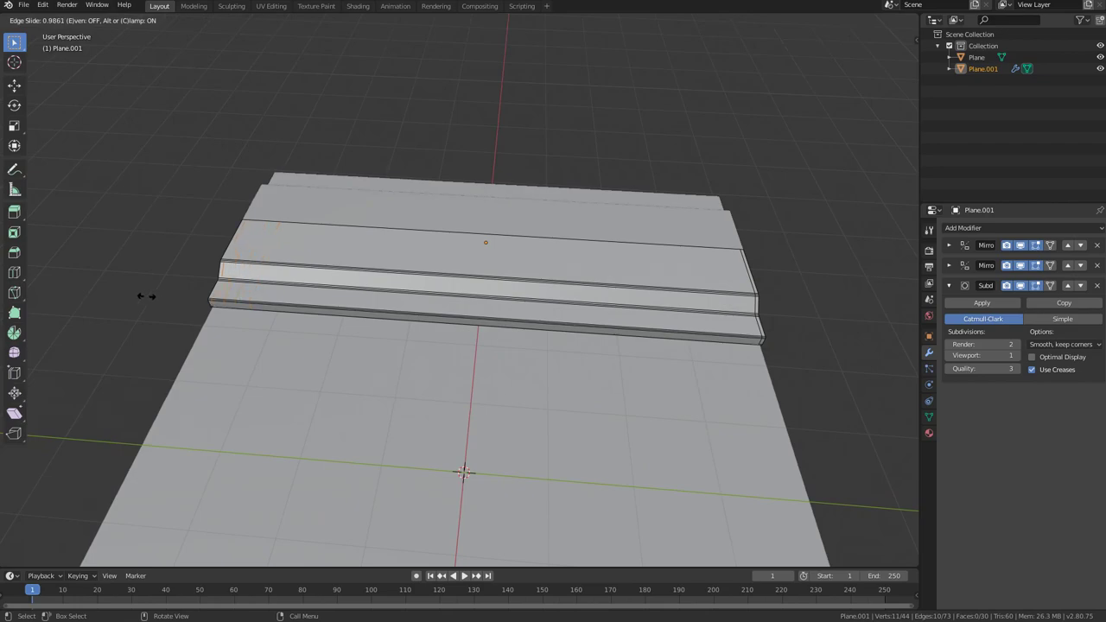
pyautogui.click(146, 296)
pyautogui.moveTo(380, 330); pyautogui.dragTo(442, 321, button='middle')
pyautogui.moveTo(450, 362); pyautogui.dragTo(419, 213, button='middle')
# Step: Select the bottom edge loop of the strip's vertical skirt and move it along Z
pyautogui.press('Tab')
pyautogui.press('Tab')
pyautogui.keyDown('alt'); pyautogui.click(396, 177); pyautogui.keyUp('alt')
pyautogui.keyDown('shift'); pyautogui.moveTo(358, 186); pyautogui.dragTo(457, 283, button='middle'); pyautogui.keyUp('shift')
pyautogui.scroll(2, 395, 230)
pyautogui.press('g')
pyautogui.press('z')
pyautogui.click(407, 260)
# Step: Add a loop cut along the vertical skirt, slide it close to the bottom edge and return to Object Mode
pyautogui.scroll(2, 457, 250)
pyautogui.hotkey('ctrl', 'r')
pyautogui.click(457, 225)
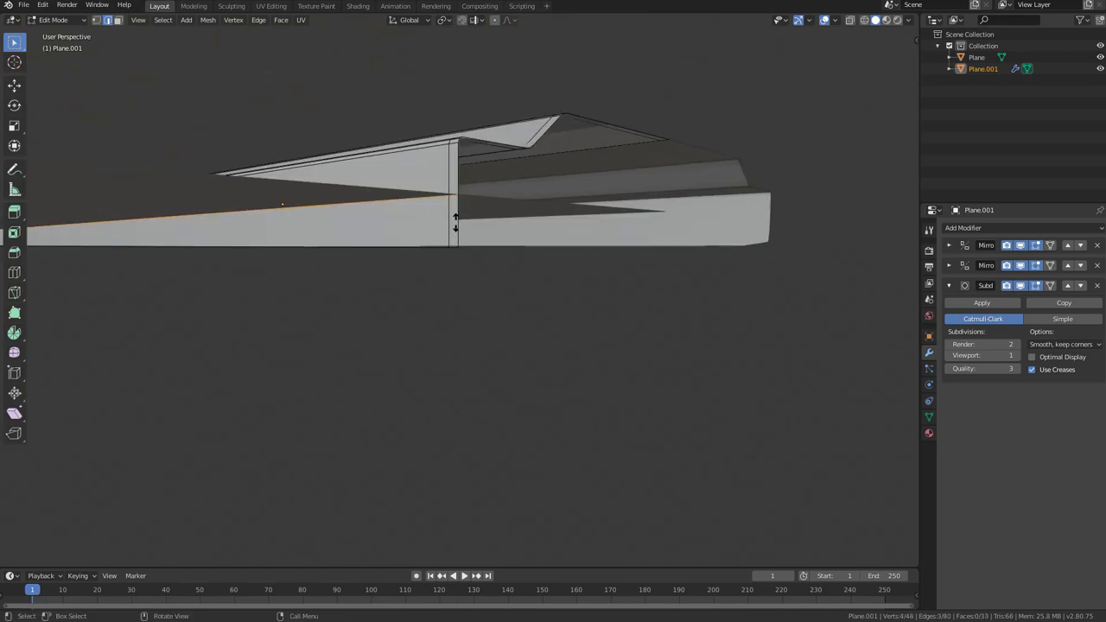
pyautogui.click(454, 265)
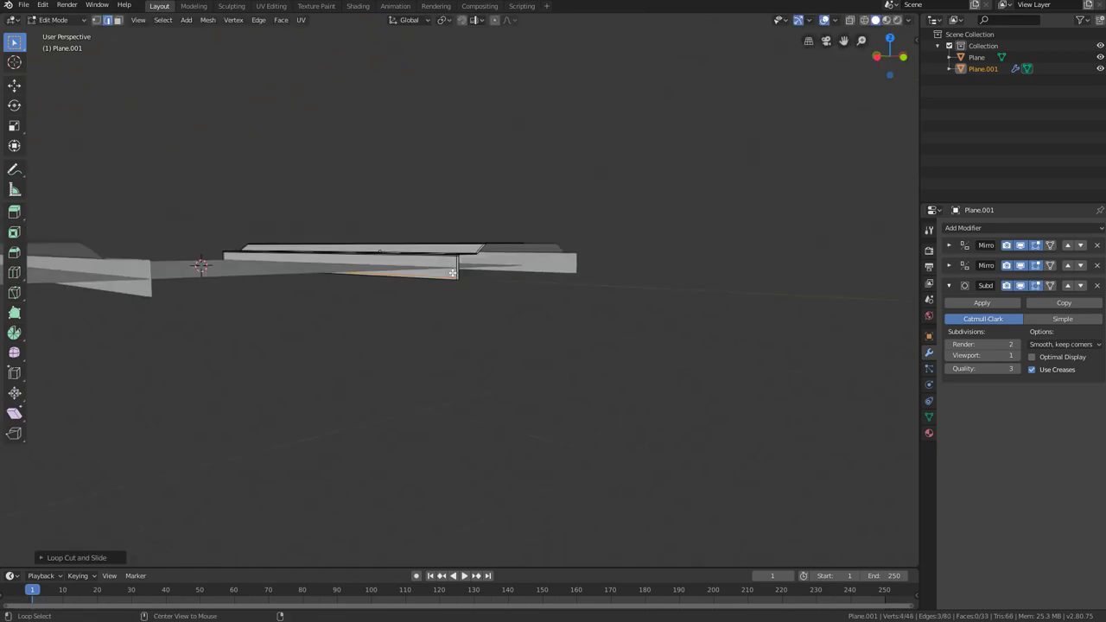
pyautogui.press('Tab')
# Step: Add a camera to the scene and clear its rotation so it points straight down
pyautogui.moveTo(449, 285); pyautogui.dragTo(588, 248, button='middle')
pyautogui.scroll(-3, 477, 415)
pyautogui.scroll(-3, 478, 415)
pyautogui.hotkey('shift', 'a')
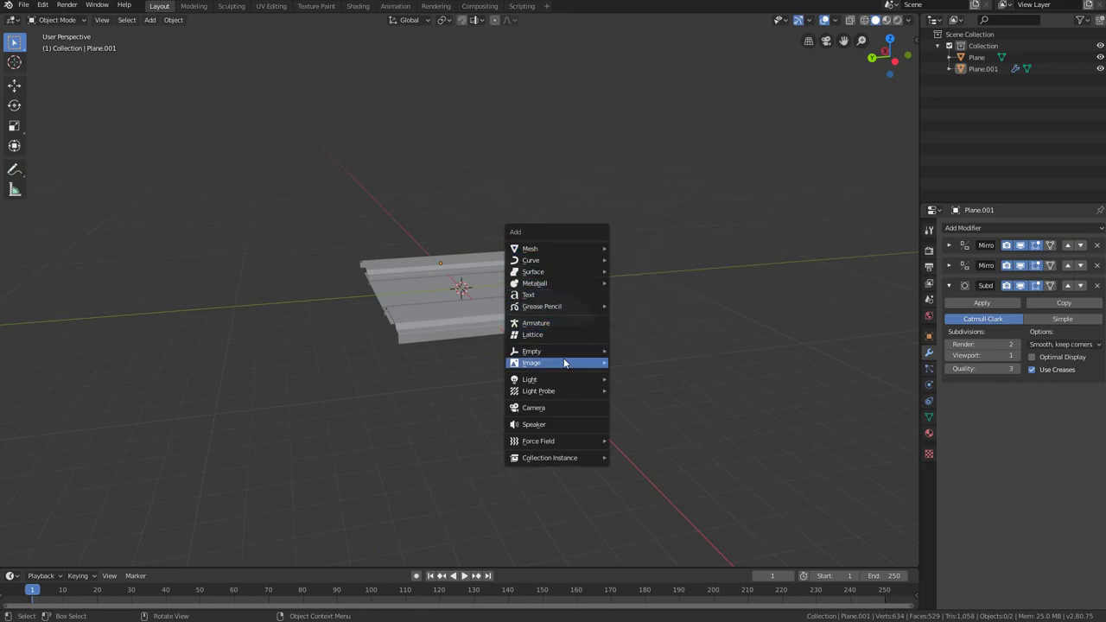
pyautogui.click(540, 407)
pyautogui.hotkey('alt', 'r')
# Step: Raise the camera along Z above the base plane
pyautogui.moveTo(535, 406); pyautogui.dragTo(493, 375, button='middle')
pyautogui.press('g')
pyautogui.press('z')
pyautogui.click(491, 260)
pyautogui.moveTo(492, 259); pyautogui.dragTo(473, 304, button='middle')
# Step: Set the output resolution to 1024 × 1024 px
pyautogui.click(928, 251)
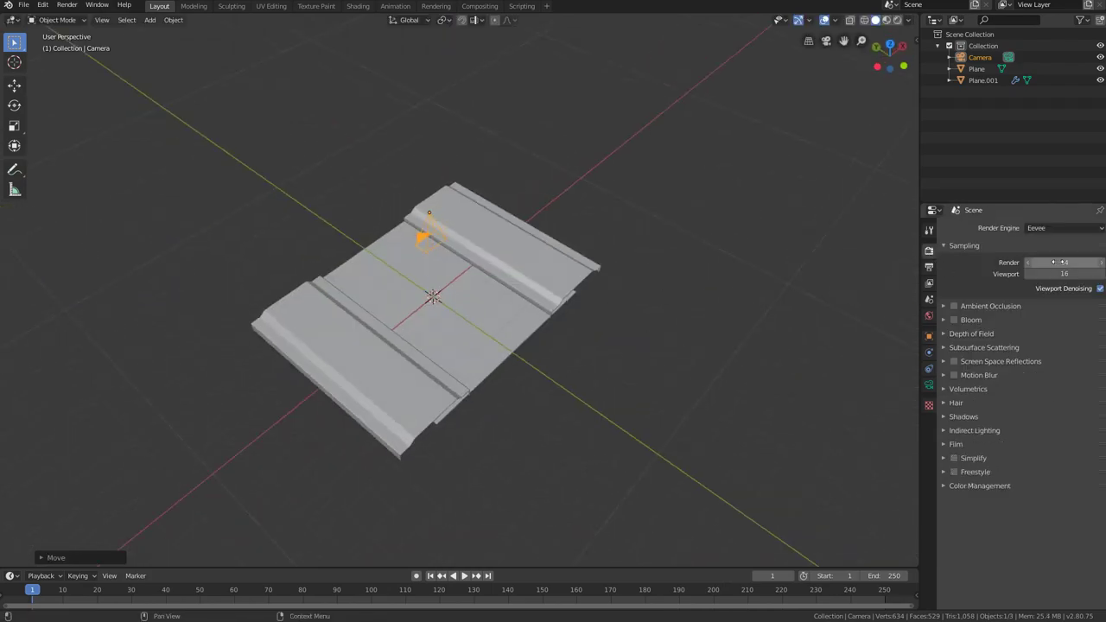
pyautogui.click(928, 267)
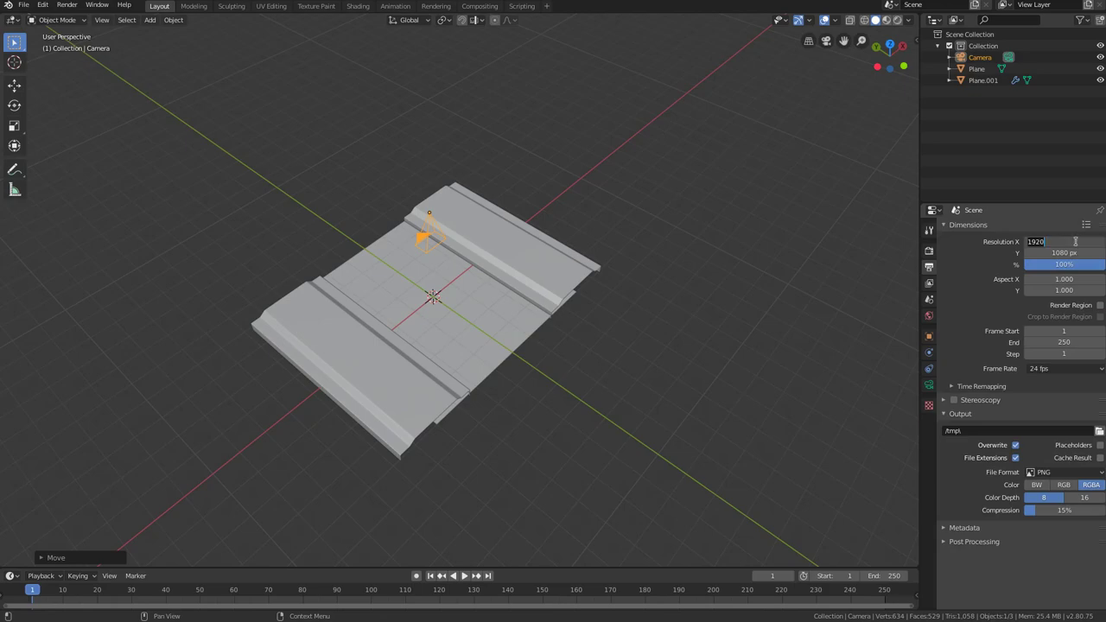
pyautogui.press('Tab')
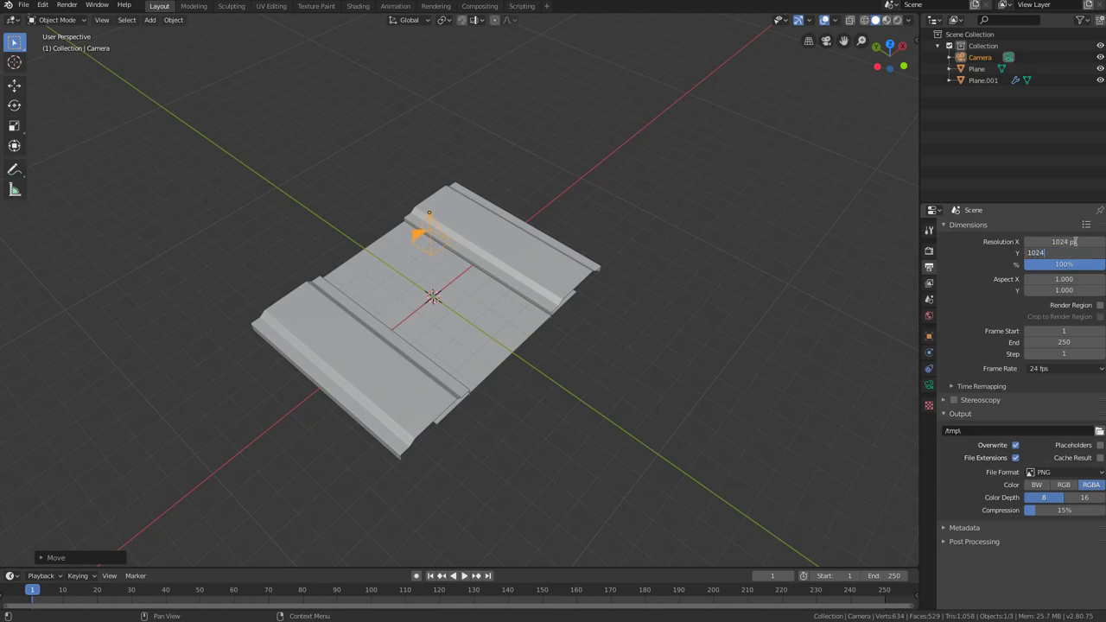
pyautogui.press('Return')
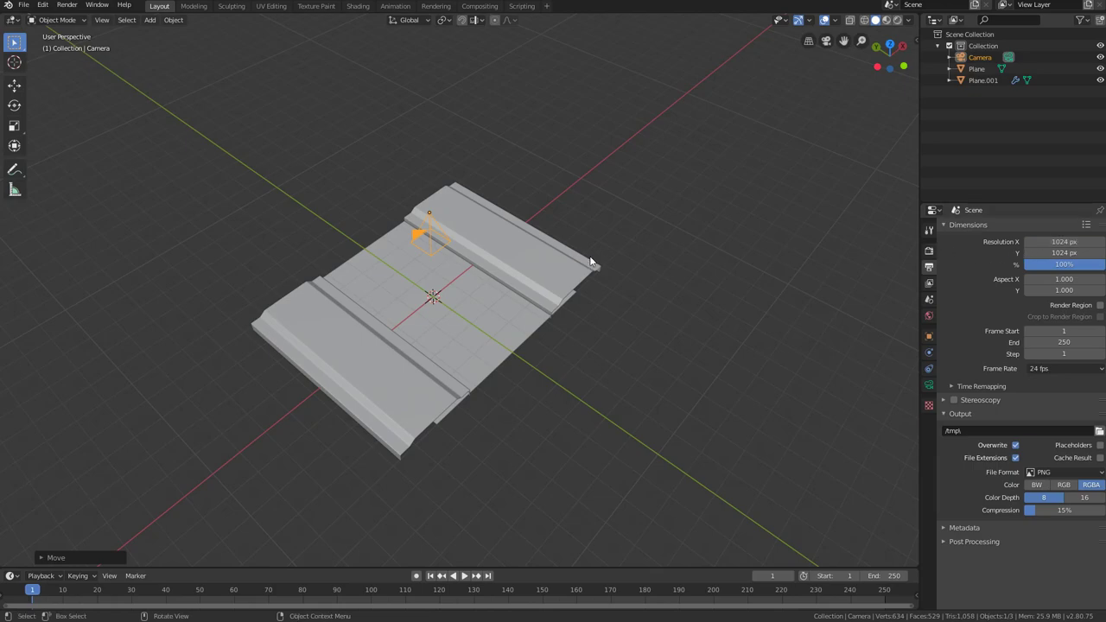
# Step: Enable Render Region in the output dimensions and check the framing through the camera
pyautogui.scroll(2, 443, 314)
pyautogui.moveTo(372, 335); pyautogui.dragTo(355, 380, button='middle')
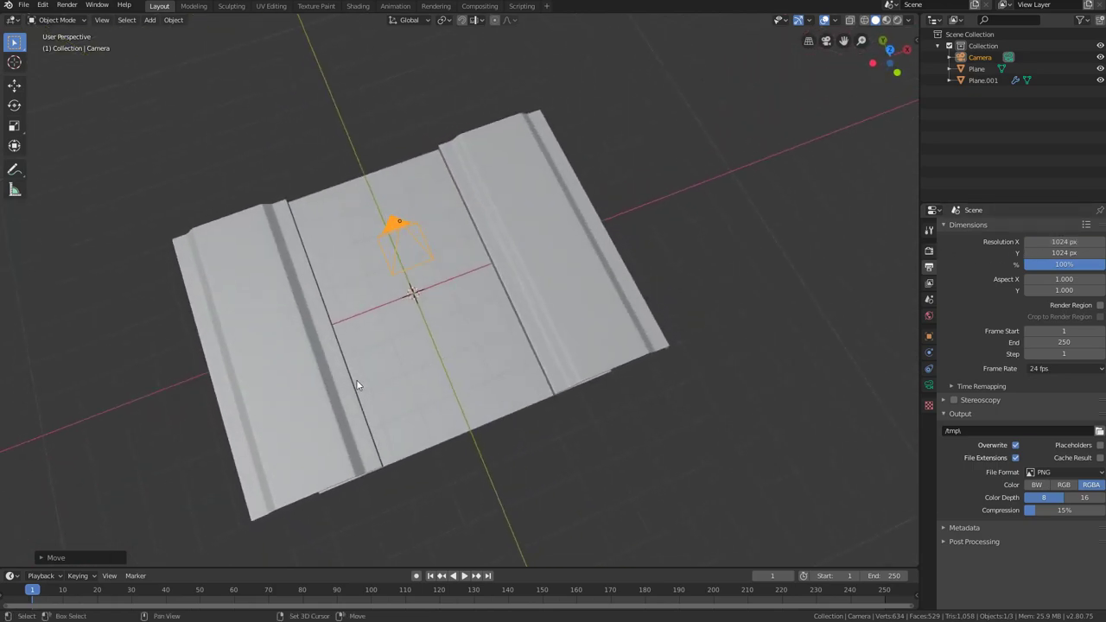
pyautogui.keyDown('shift'); pyautogui.moveTo(458, 350); pyautogui.dragTo(495, 299, button='middle'); pyautogui.keyUp('shift')
pyautogui.click(1100, 305)
pyautogui.press('KP_0')
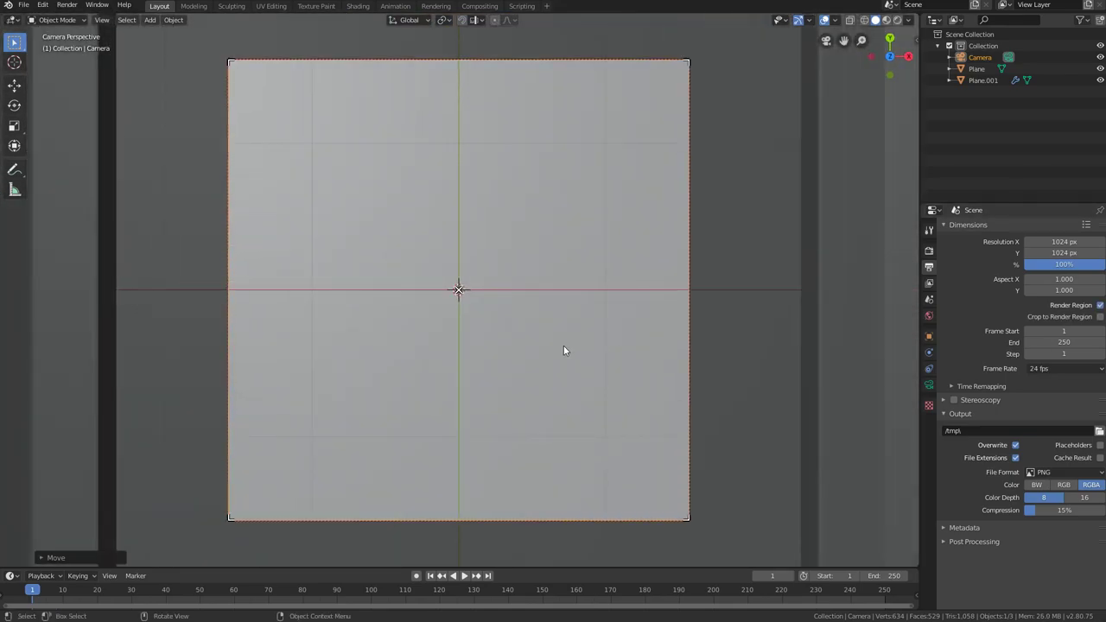
pyautogui.moveTo(564, 348); pyautogui.dragTo(642, 276, button='middle')
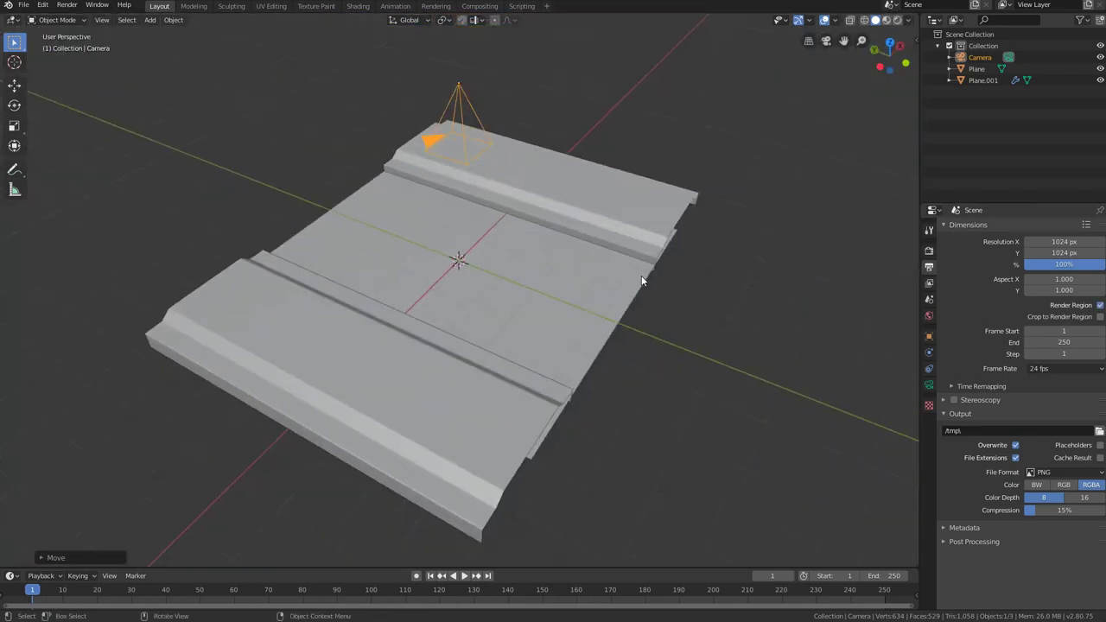
# Step: Switch the camera's lens type to Orthographic and look through the camera
pyautogui.click(929, 386)
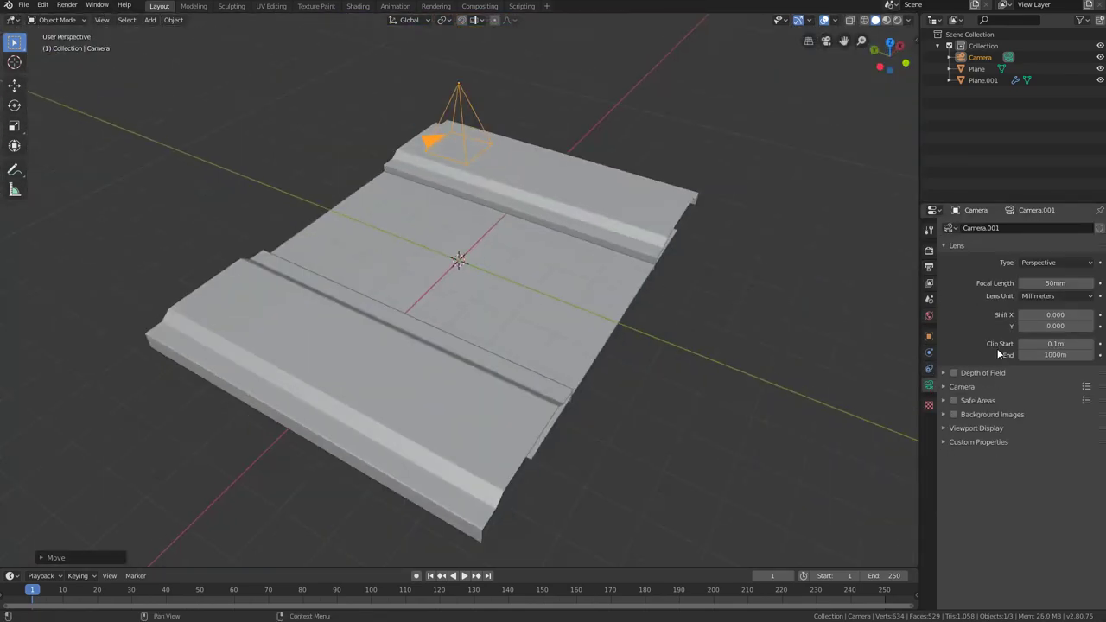
pyautogui.click(1070, 263)
pyautogui.click(1048, 289)
pyautogui.moveTo(657, 290); pyautogui.dragTo(590, 357, button='middle')
pyautogui.press('KP_0')
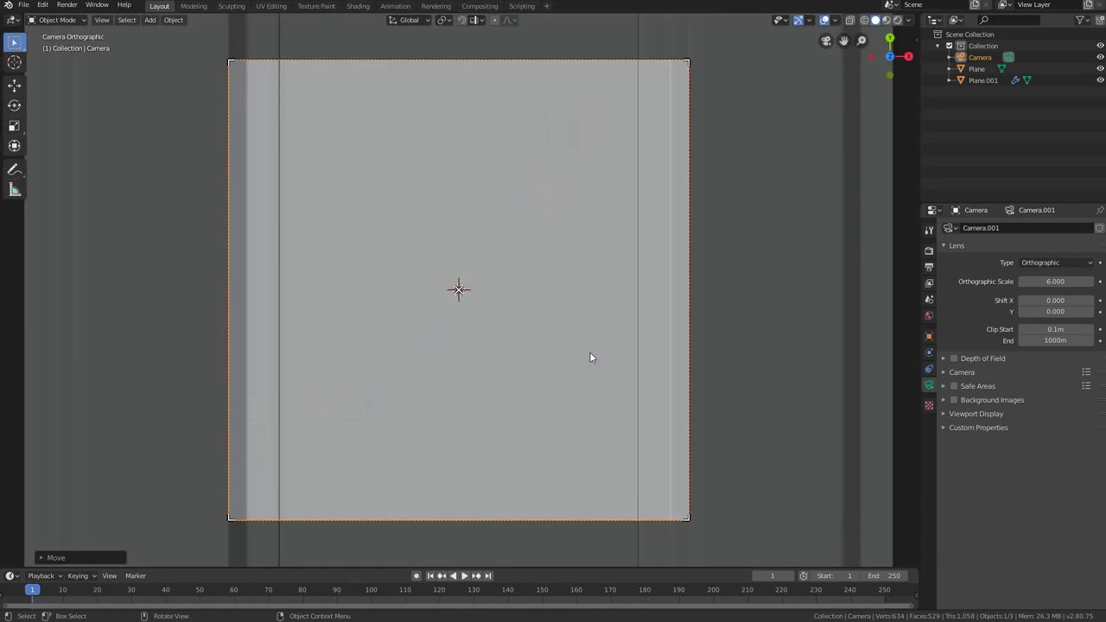
# Step: Set the camera's orthographic scale to 8
pyautogui.scroll(-5, 590, 357)
pyautogui.scroll(1, 590, 357)
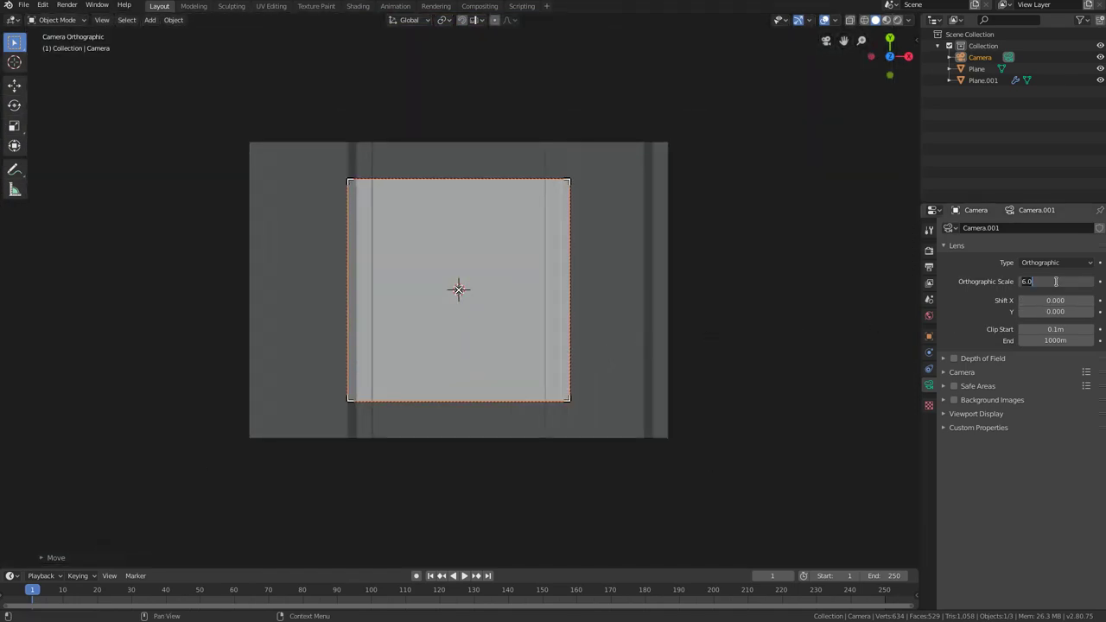
pyautogui.click(1055, 281)
pyautogui.write('8')
pyautogui.press('Return')
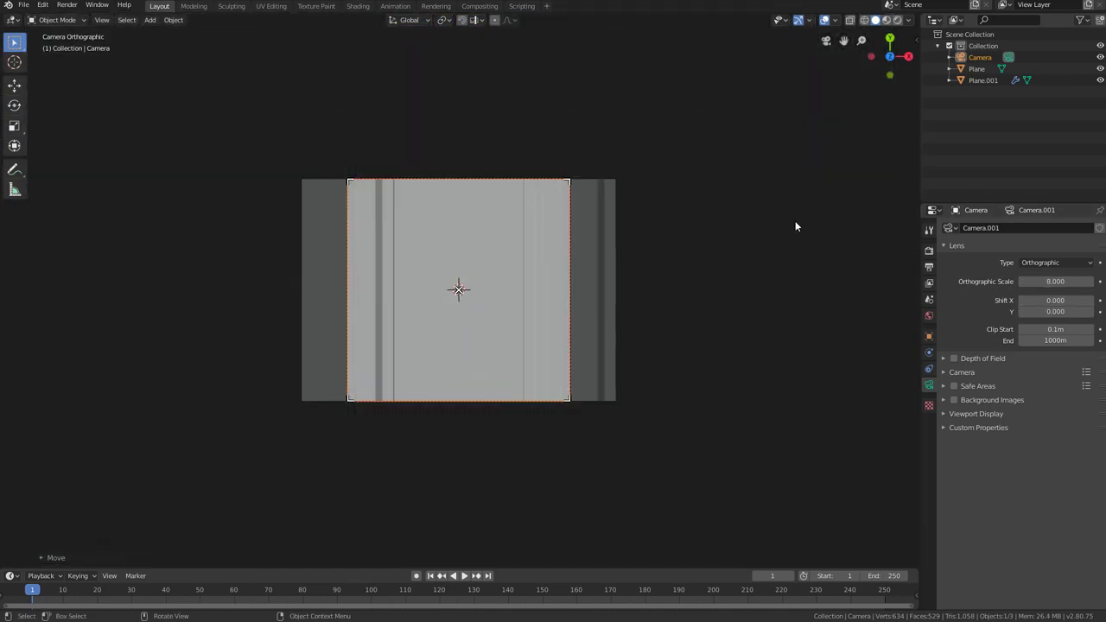
pyautogui.scroll(4, 533, 312)
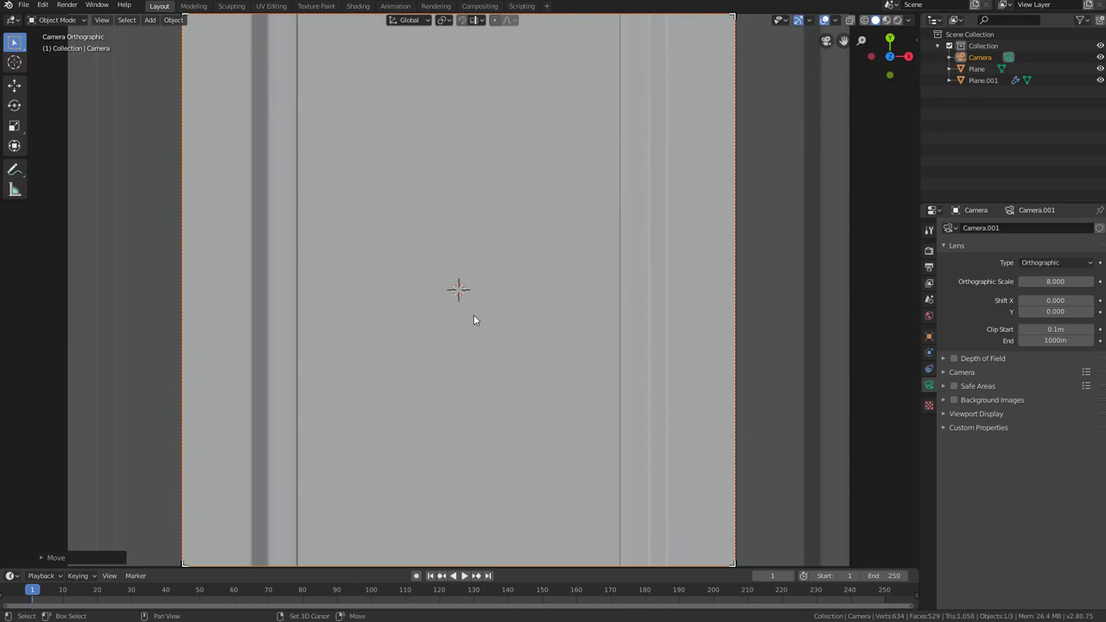
pyautogui.keyDown('shift'); pyautogui.moveTo(473, 319); pyautogui.dragTo(446, 278, button='middle'); pyautogui.keyUp('shift')
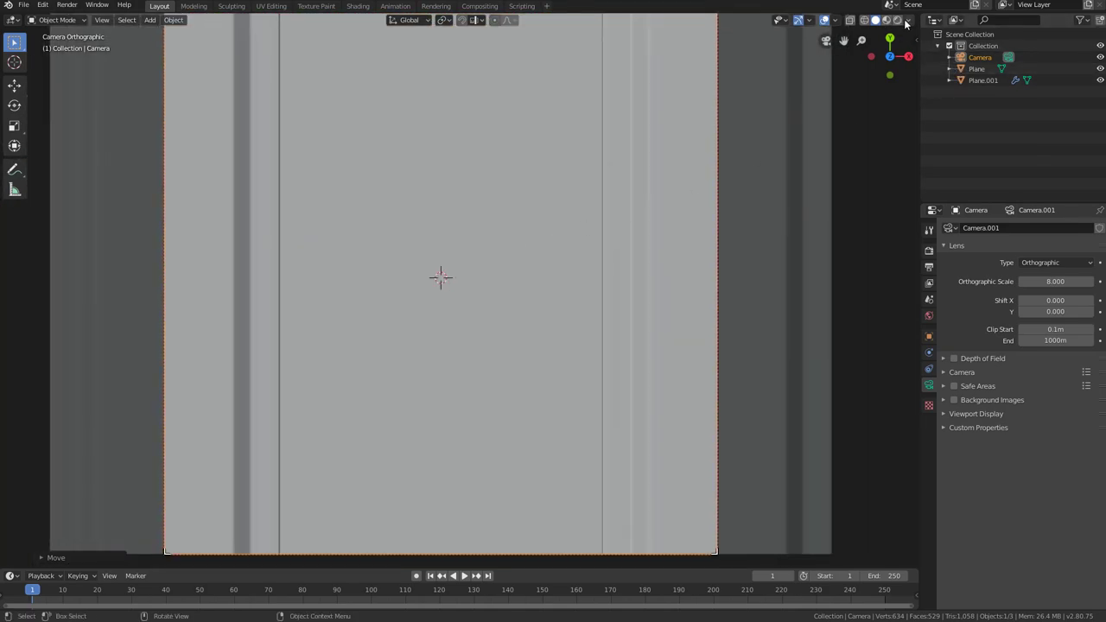
# Step: Switch the solid viewport shading to MatCap lighting and enable Cavity
pyautogui.click(906, 20)
pyautogui.click(904, 76)
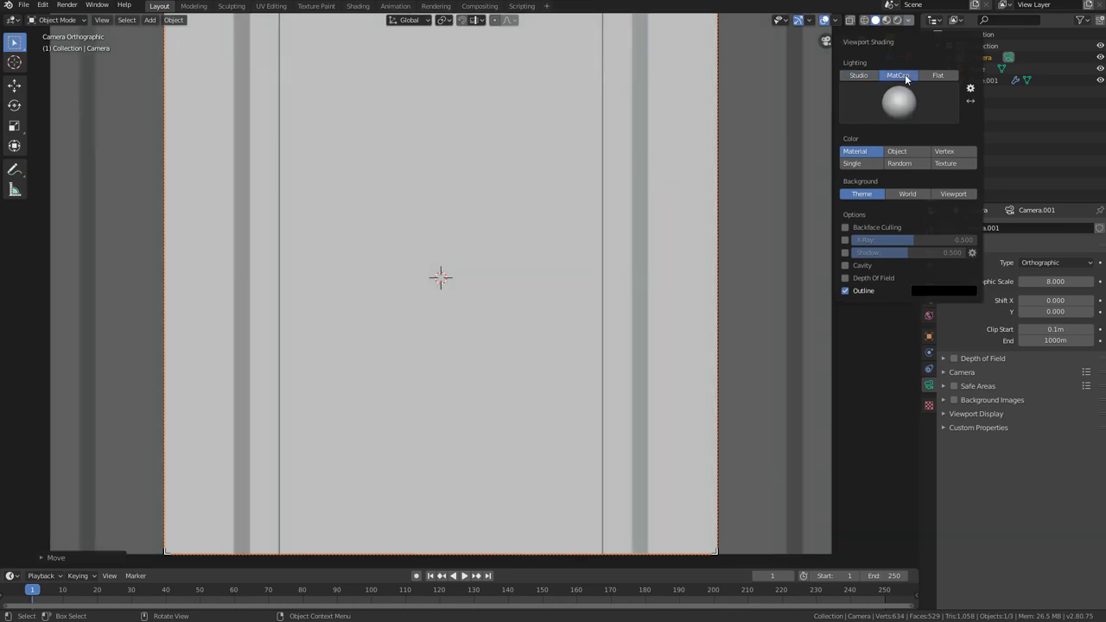
pyautogui.click(868, 75)
pyautogui.click(891, 76)
pyautogui.click(844, 253)
pyautogui.click(844, 252)
pyautogui.click(845, 266)
pyautogui.moveTo(881, 292); pyautogui.dragTo(980, 294)
pyautogui.scroll(-2, 641, 302)
pyautogui.moveTo(536, 317)
pyautogui.mouseDown(button='middle')
pyautogui.moveTo(562, 244)
pyautogui.moveTo(657, 264)
pyautogui.moveTo(582, 282)
pyautogui.mouseUp(button='middle')
pyautogui.scroll(-2, 561, 242)
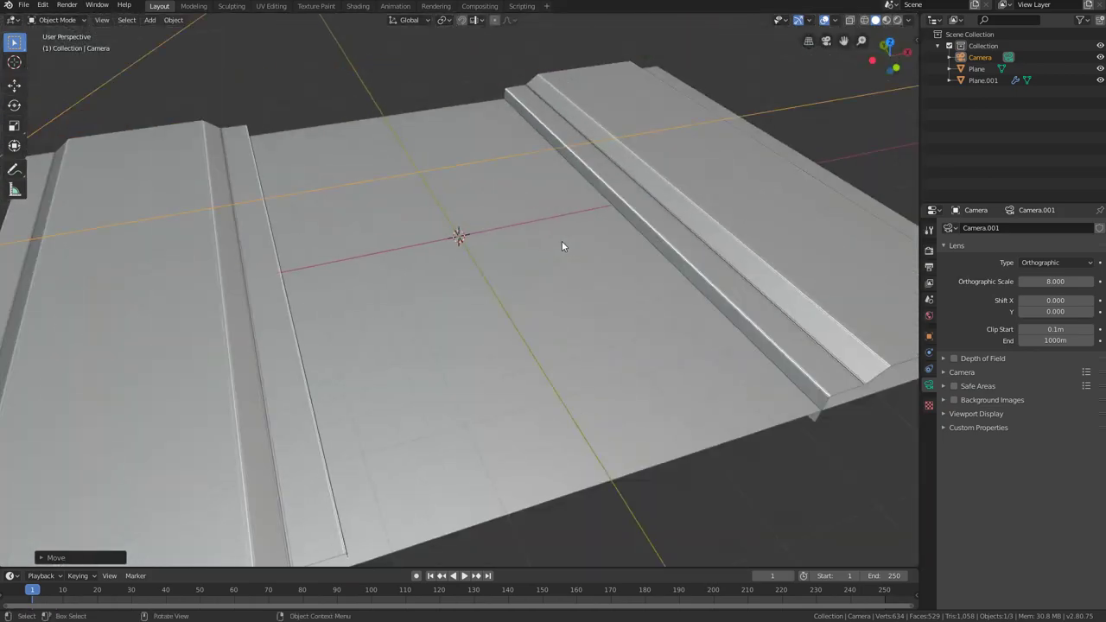
pyautogui.scroll(-3, 656, 263)
# Step: Start saving the scene and choose F:\GT_Work\New_Materials\_Streams\_Covered_Maintenance_Tubes as the destination folder
pyautogui.hotkey('ctrl', 's')
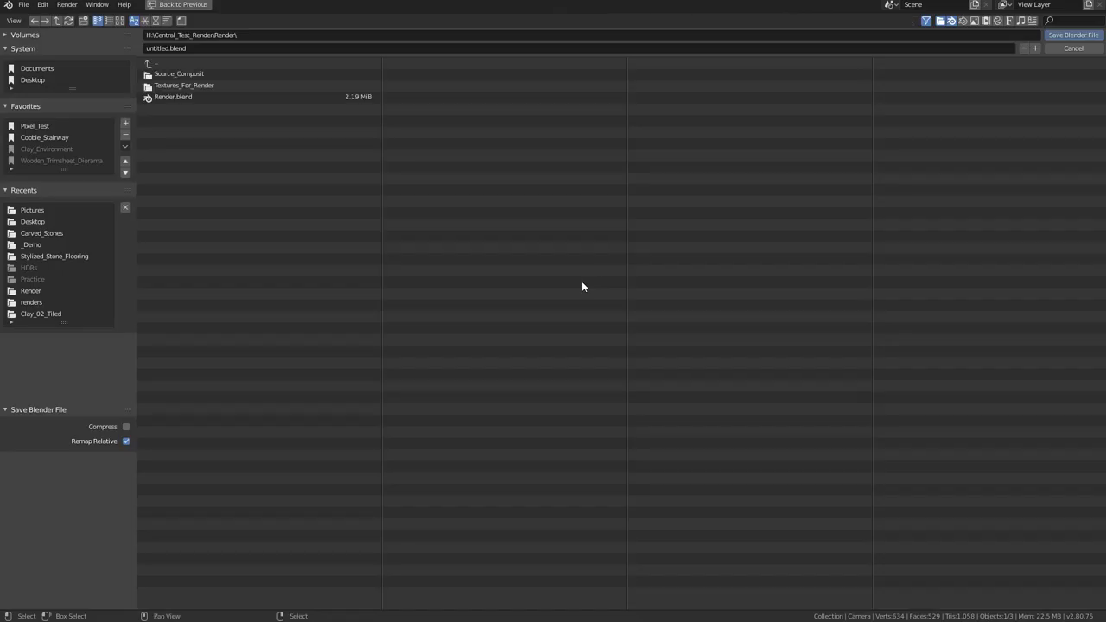
pyautogui.click(151, 63)
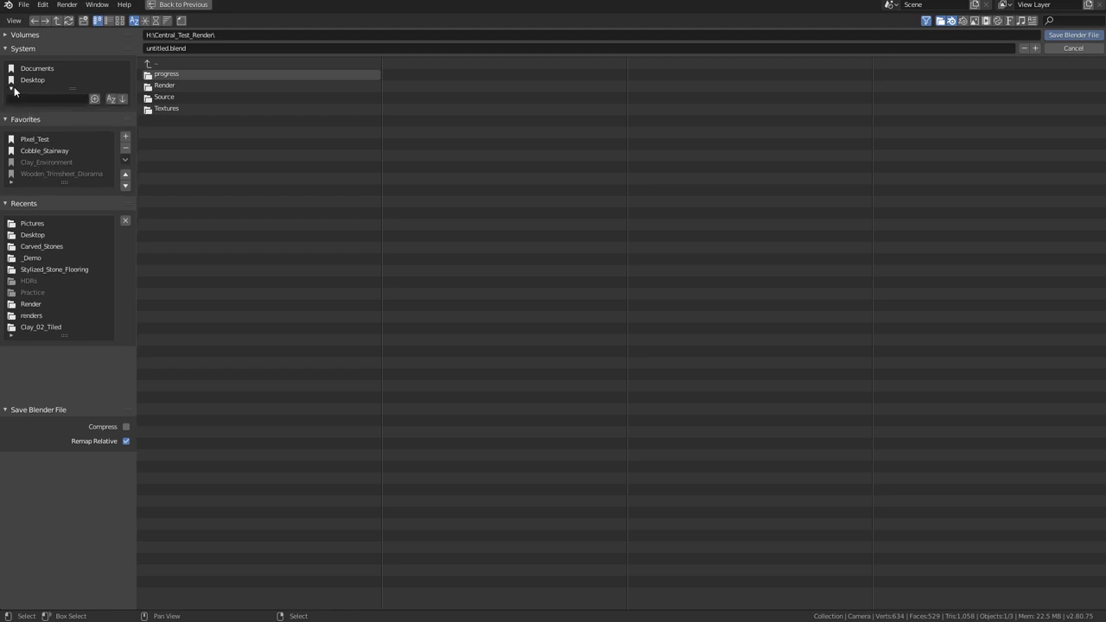
pyautogui.click(25, 35)
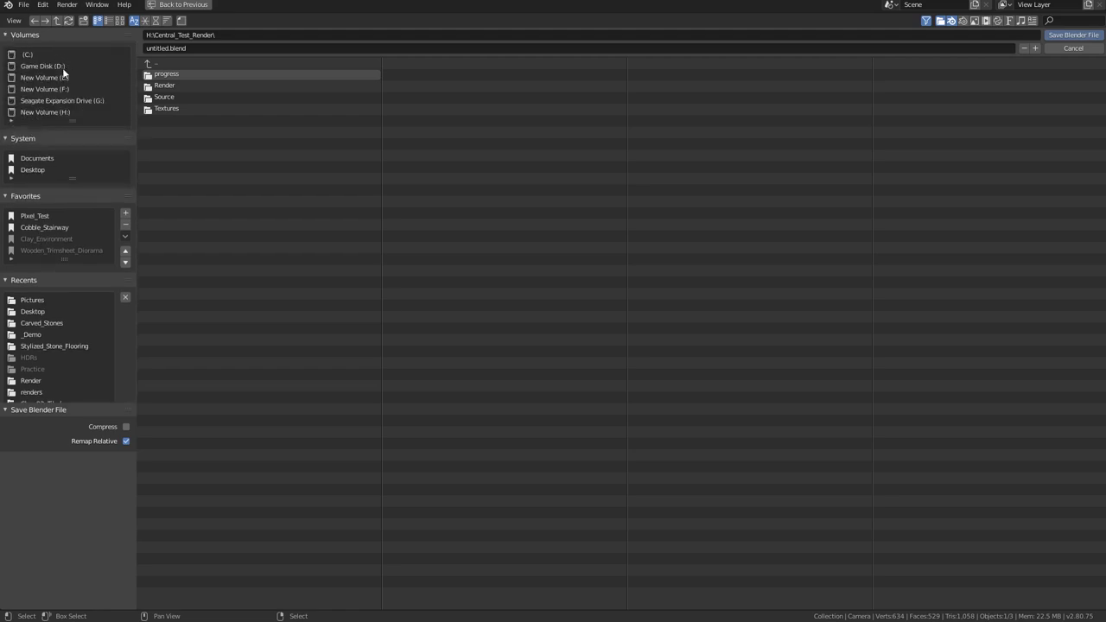
pyautogui.click(61, 90)
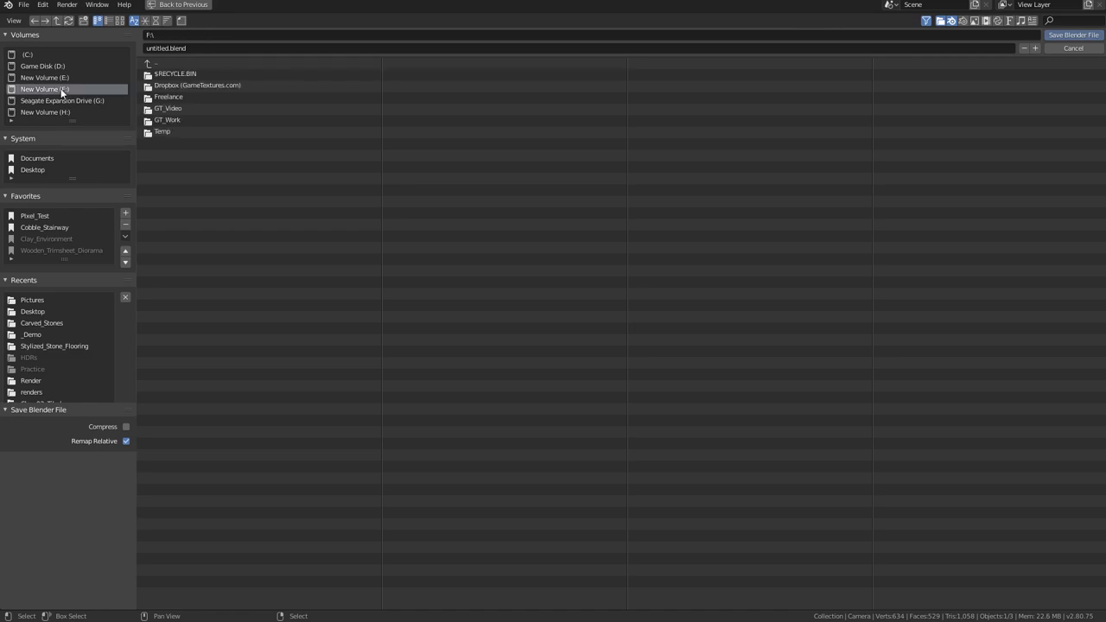
pyautogui.click(166, 120)
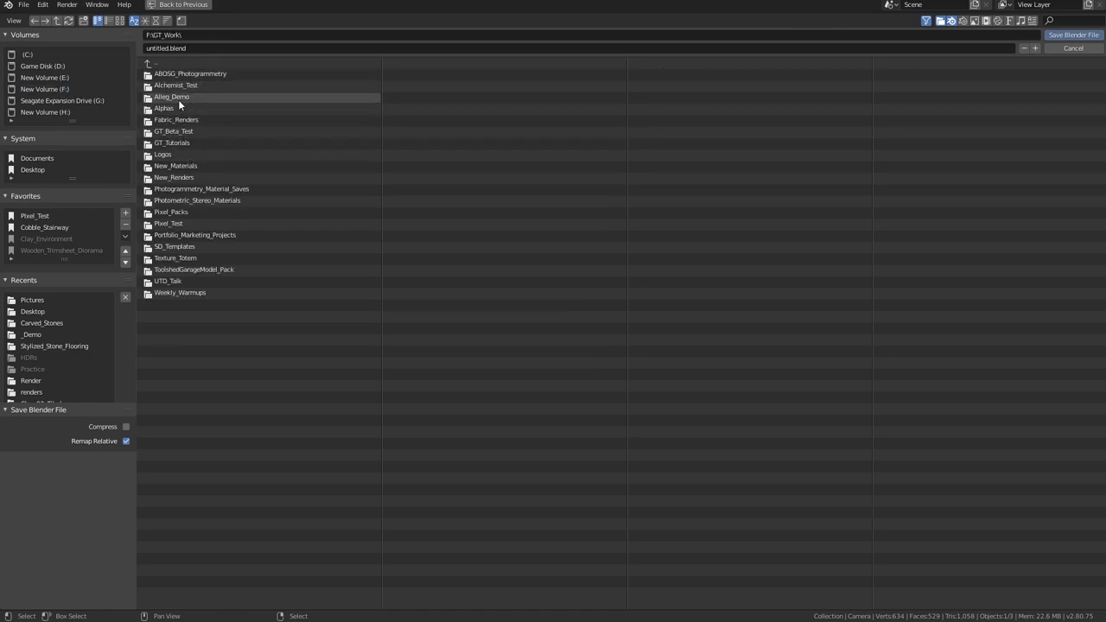
pyautogui.click(193, 166)
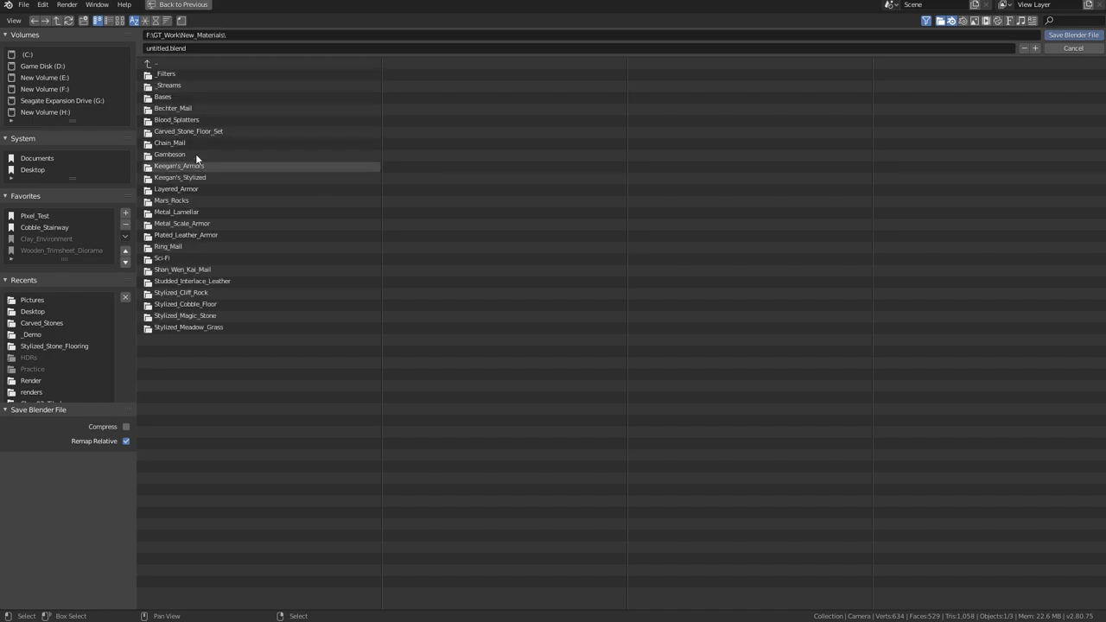
pyautogui.click(183, 83)
pyautogui.click(181, 75)
# Step: Name the file Covered_Maintenance_Tube and save it
pyautogui.click(166, 52)
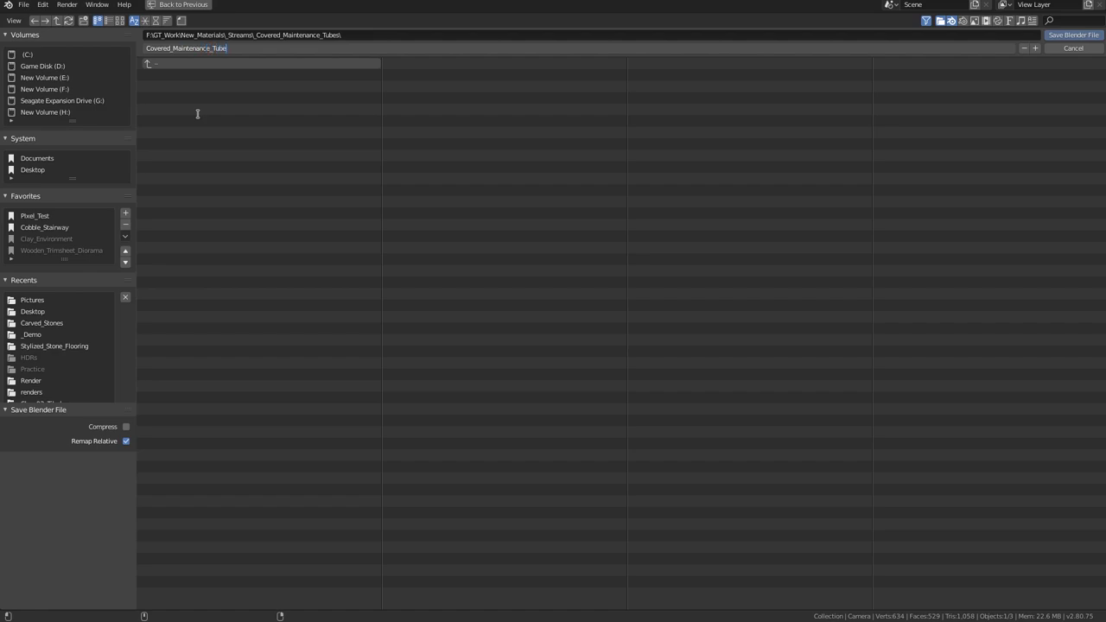
pyautogui.press('Return')
pyautogui.click(1063, 35)
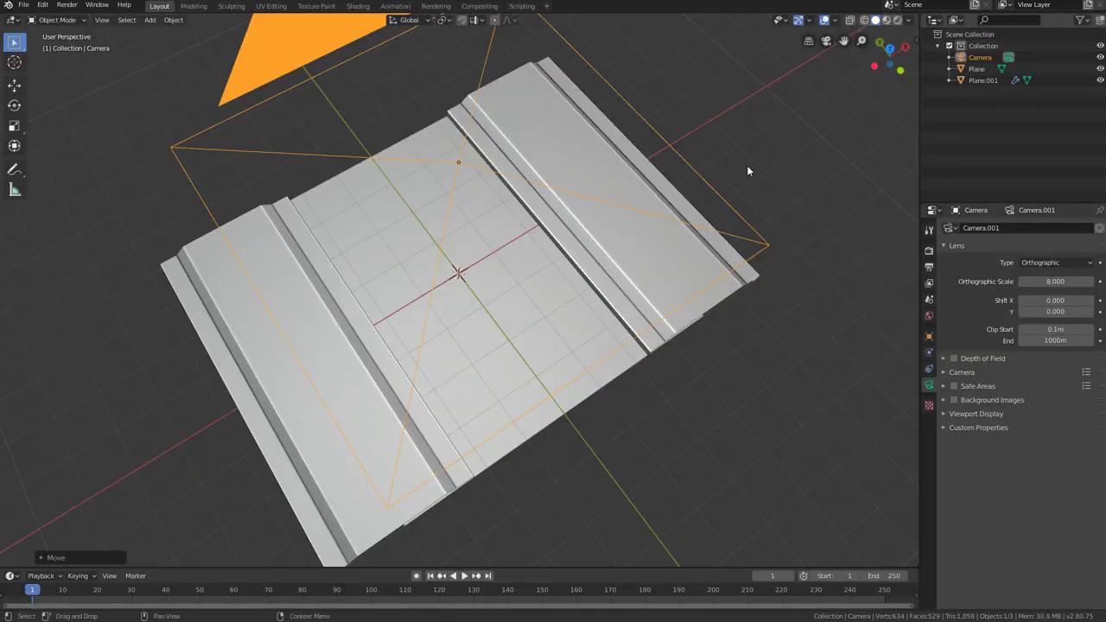
pyautogui.scroll(-4, 482, 283)
pyautogui.moveTo(482, 283); pyautogui.dragTo(552, 329, button='middle')
pyautogui.scroll(3, 415, 324)
pyautogui.scroll(3, 416, 324)
pyautogui.scroll(-2, 489, 317)
pyautogui.scroll(1, 527, 373)
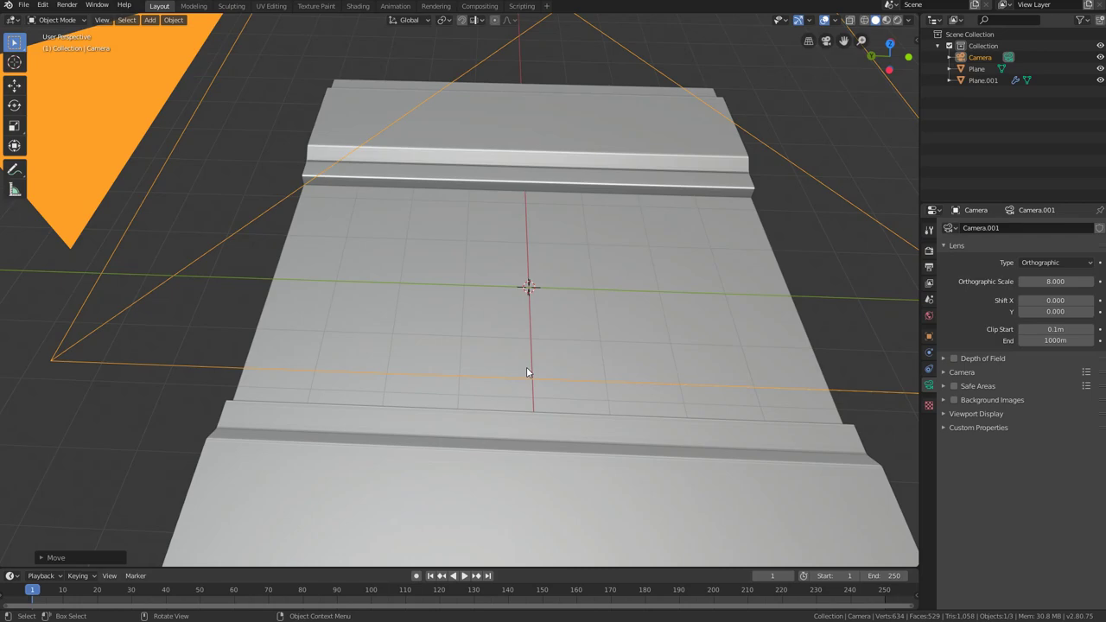
pyautogui.moveTo(528, 366); pyautogui.dragTo(410, 313, button='middle')
pyautogui.scroll(-3, 419, 363)
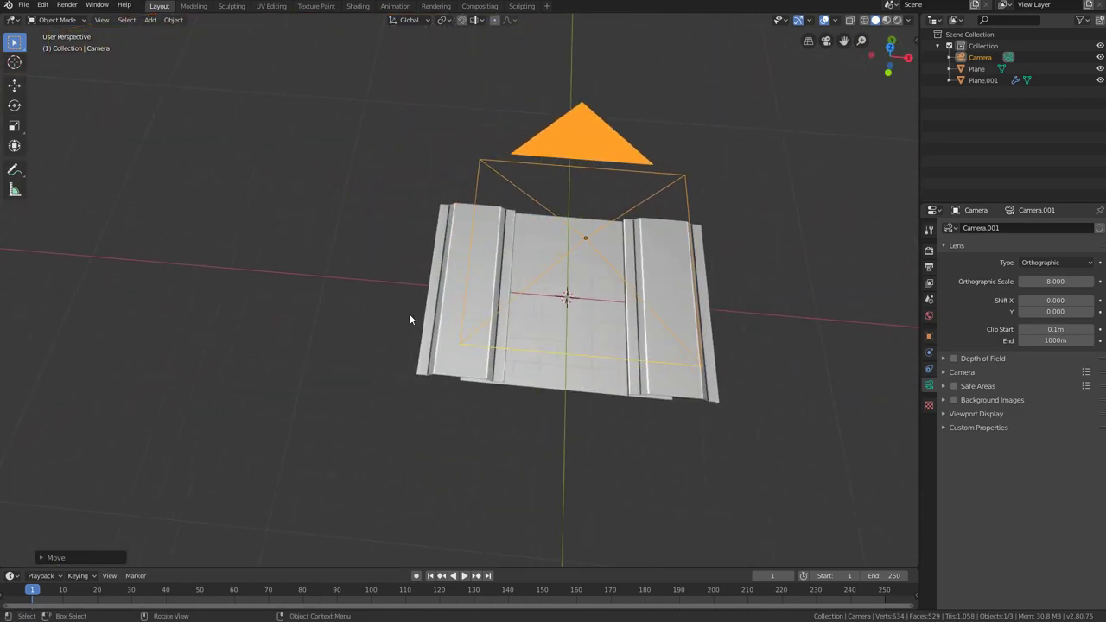
# Step: Add a cylinder mesh at the origin with 16 vertices
pyautogui.click(336, 281)
pyautogui.keyDown('shift'); pyautogui.moveTo(337, 286); pyautogui.dragTo(425, 284, button='middle'); pyautogui.keyUp('shift')
pyautogui.hotkey('shift', 'a')
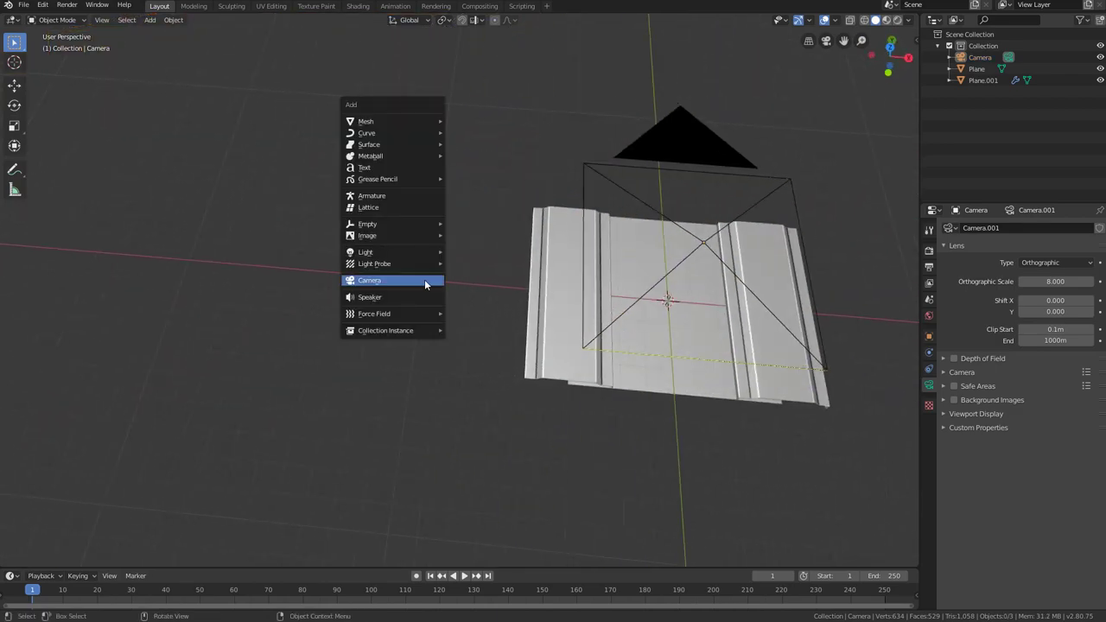
pyautogui.moveTo(380, 121)
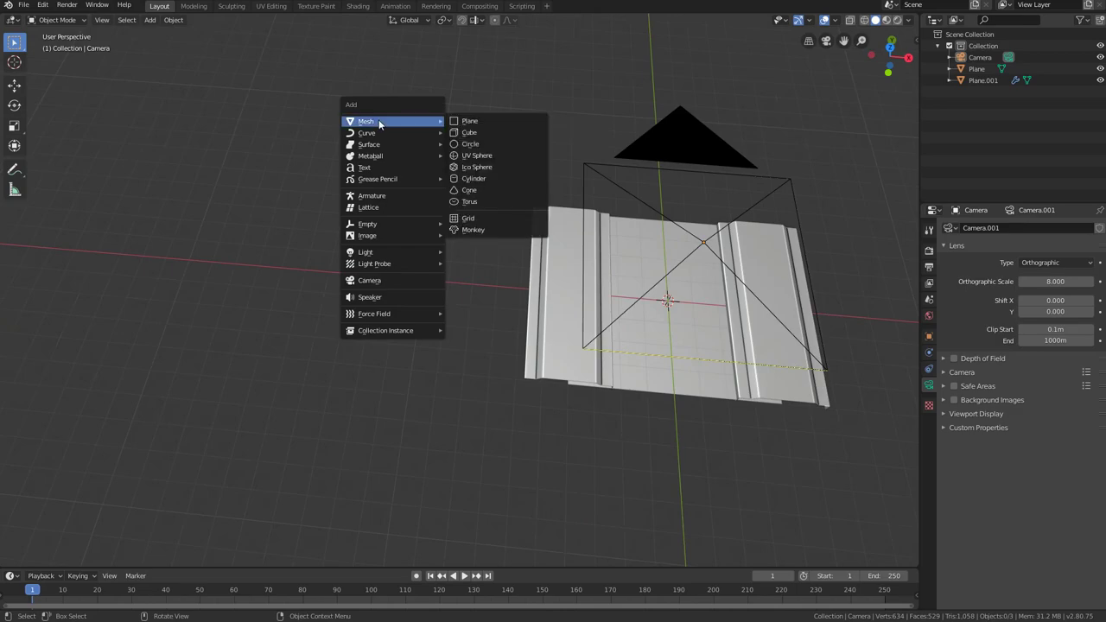
pyautogui.click(483, 179)
pyautogui.keyDown('shift'); pyautogui.moveTo(503, 253); pyautogui.dragTo(365, 240, button='middle'); pyautogui.keyUp('shift')
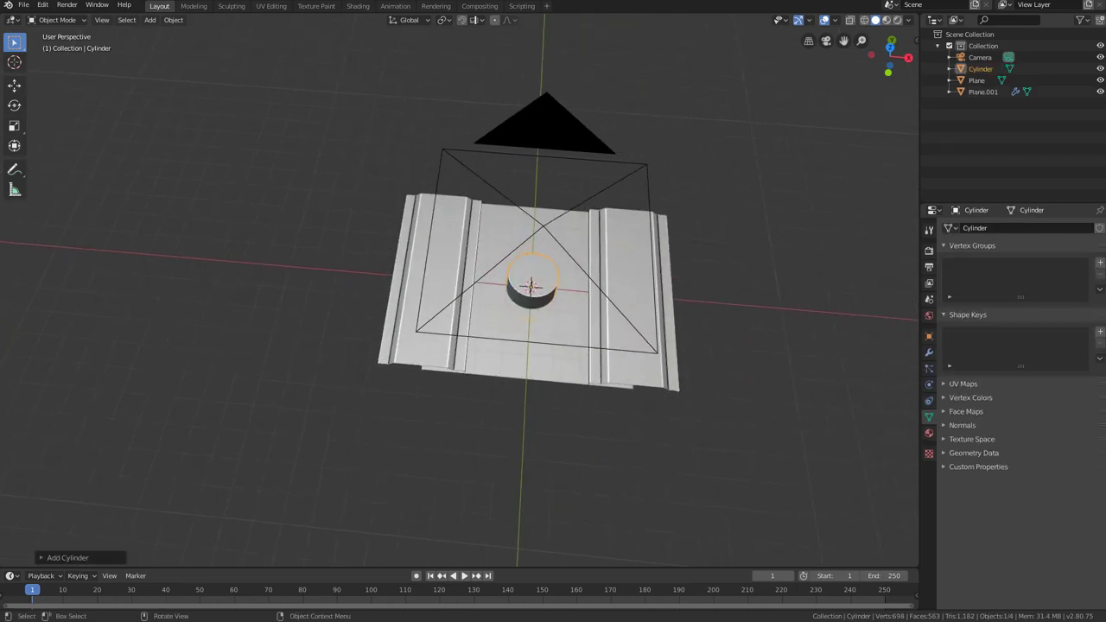
pyautogui.click(42, 558)
pyautogui.click(149, 419)
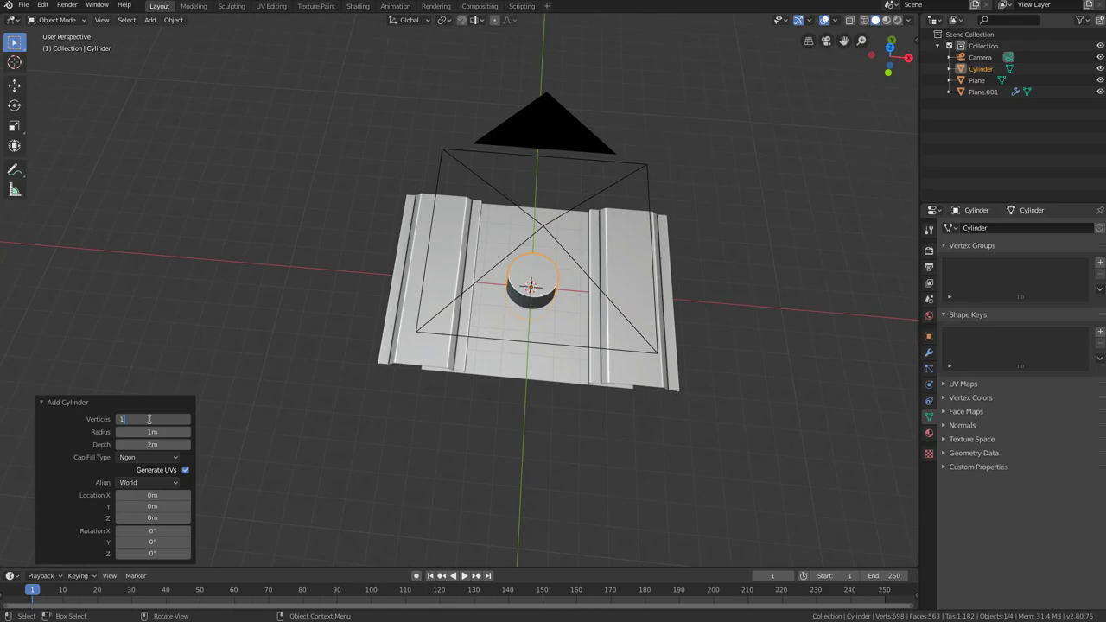
pyautogui.press('Return')
# Step: Delete the cylinder's two end cap faces in Edit Mode to leave an open tube
pyautogui.moveTo(370, 413); pyautogui.dragTo(441, 371, button='middle')
pyautogui.press('Tab')
pyautogui.press('3')
pyautogui.scroll(4, 444, 342)
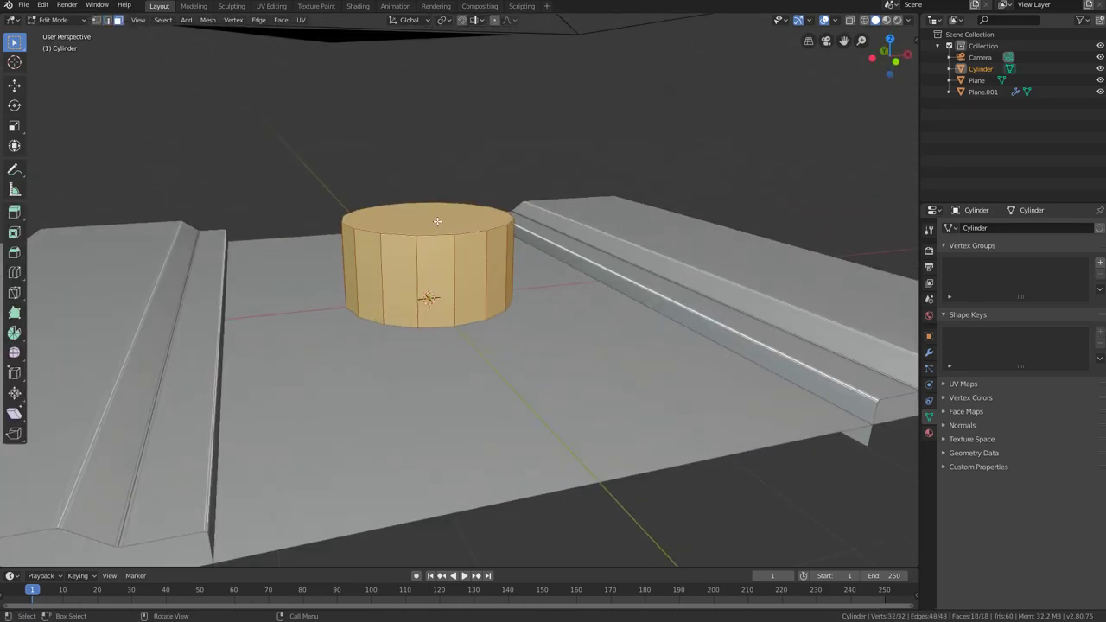
pyautogui.click(438, 221)
pyautogui.moveTo(423, 471); pyautogui.dragTo(403, 351, button='middle')
pyautogui.keyDown('shift'); pyautogui.click(397, 413); pyautogui.keyUp('shift')
pyautogui.press('x')
pyautogui.click(425, 410)
# Step: Rotate the whole tube mesh 90° about the X axis so it lies flat
pyautogui.moveTo(424, 409); pyautogui.dragTo(501, 444, button='middle')
pyautogui.write('arx')
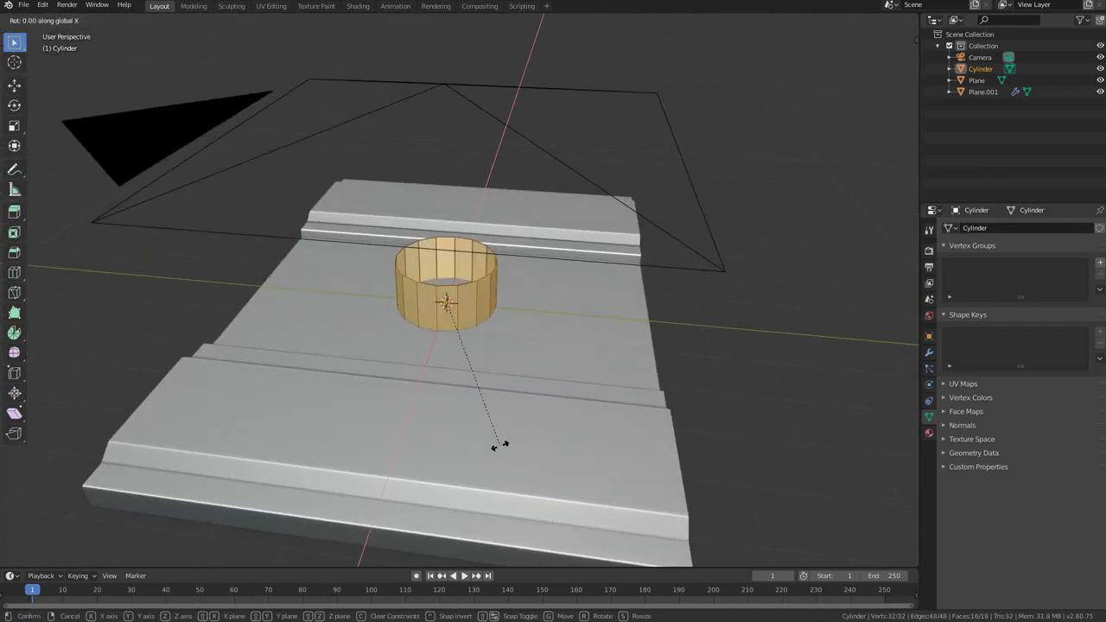
pyautogui.write('90')
pyautogui.press('Return')
# Step: Scale the tube mesh uniformly by 0.5 and return to Object Mode
pyautogui.scroll(2, 508, 420)
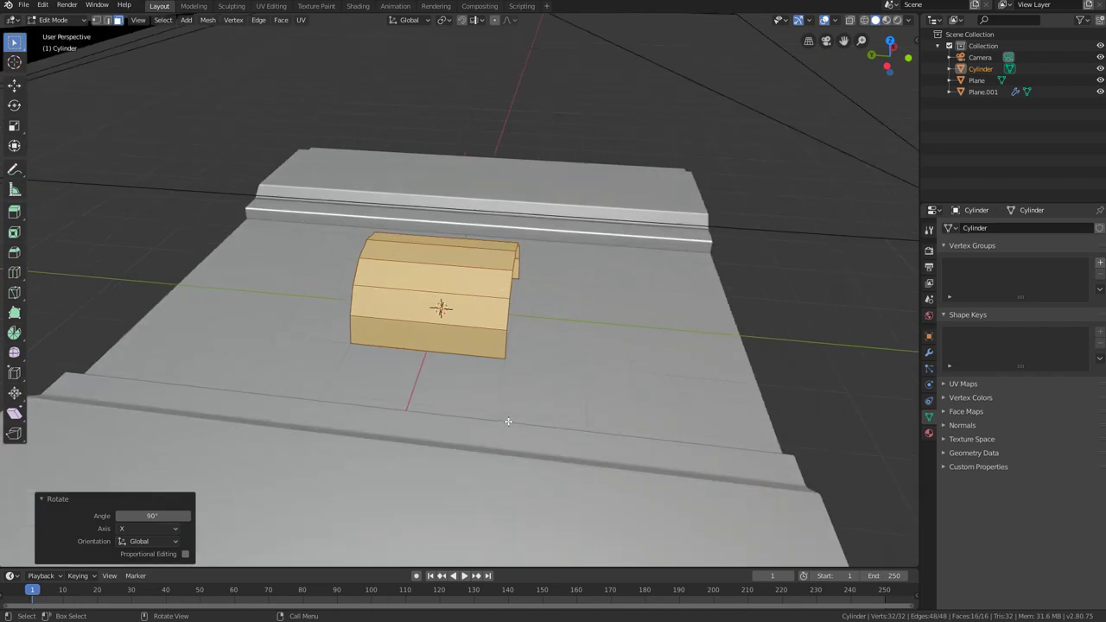
pyautogui.write('s')
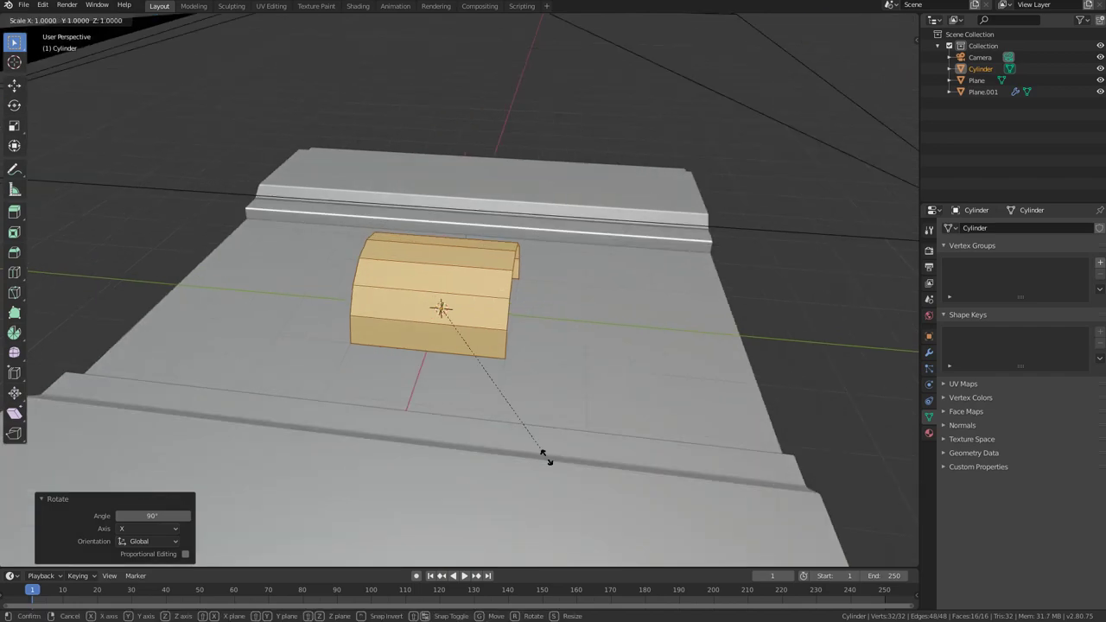
pyautogui.write('0.5')
pyautogui.press('Return')
pyautogui.scroll(1, 546, 457)
pyautogui.press('Tab')
# Step: Move the tube along the X axis to empty space well away from the panel
pyautogui.scroll(-5, 587, 338)
pyautogui.moveTo(587, 337); pyautogui.dragTo(599, 362, button='middle')
pyautogui.press('g')
pyautogui.press('x')
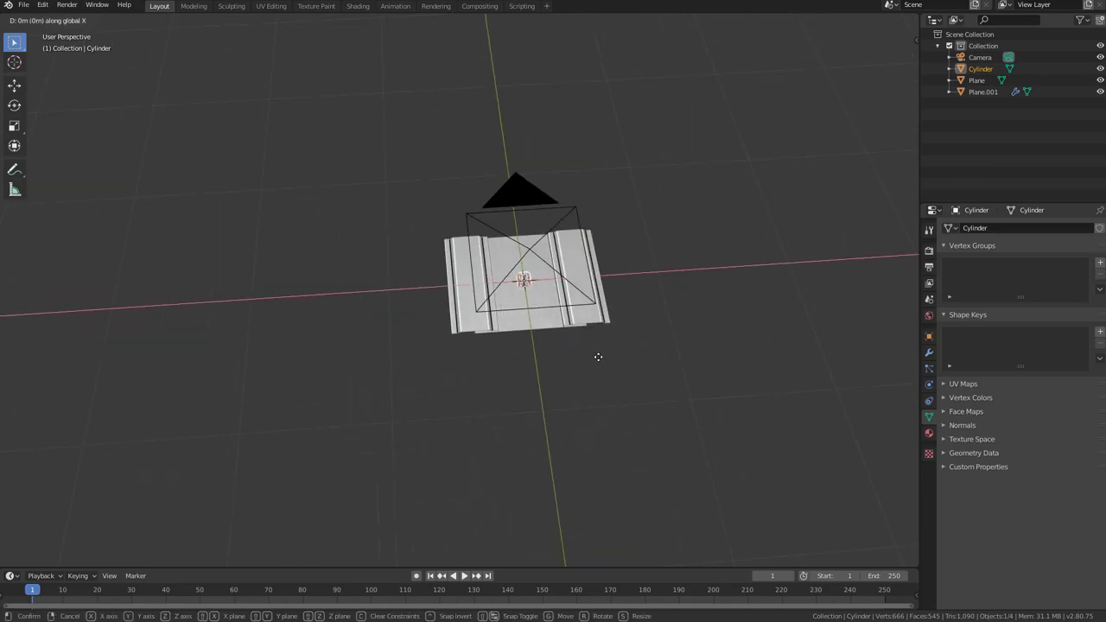
pyautogui.click(324, 369)
pyautogui.keyDown('shift'); pyautogui.moveTo(285, 360); pyautogui.dragTo(556, 312, button='middle'); pyautogui.keyUp('shift')
pyautogui.scroll(4, 408, 350)
# Step: Move the tube into a new collection named Tubes
pyautogui.hotkey('alt', 'a')
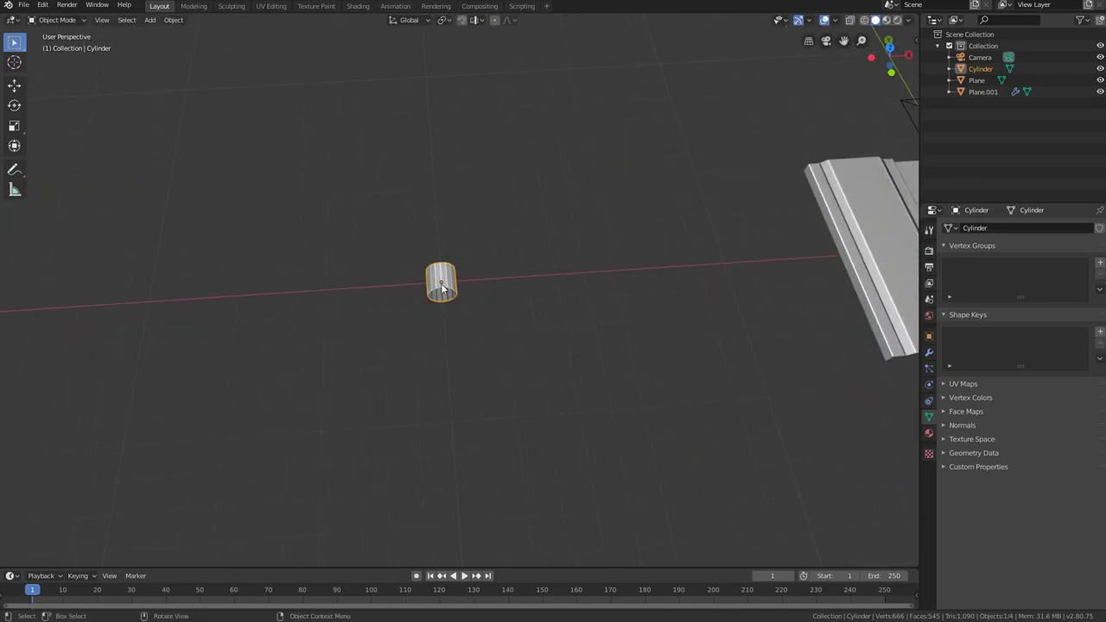
pyautogui.press(',')
pyautogui.press('Escape')
pyautogui.press('m')
pyautogui.click(415, 318)
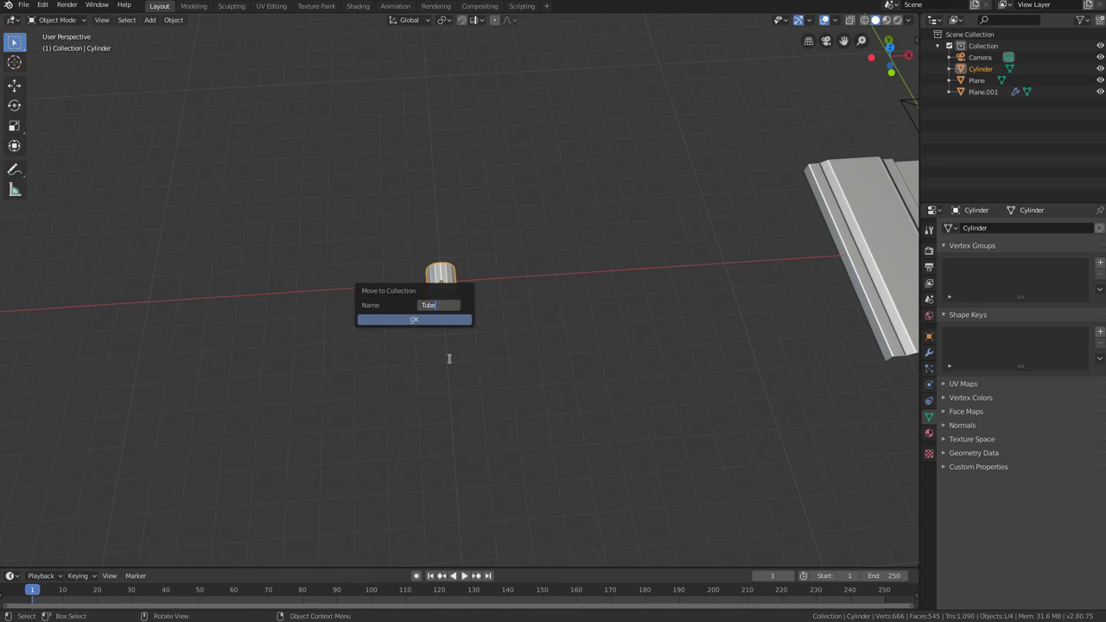
pyautogui.click(413, 320)
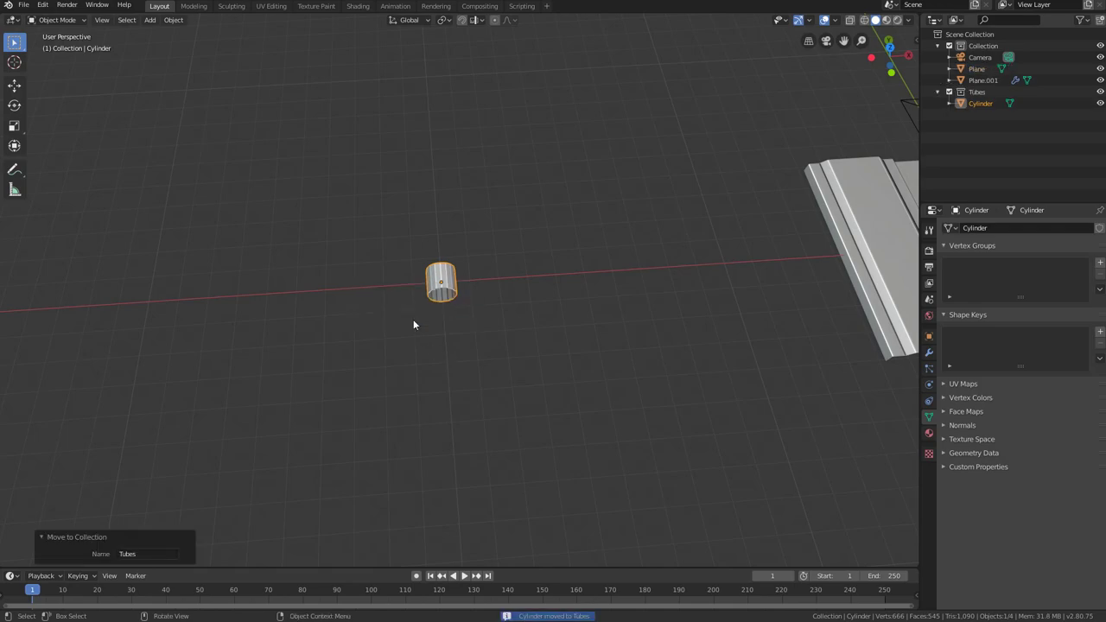
# Step: Frame the tube and add an Array modifier to it
pyautogui.press('KP_Decimal')
pyautogui.moveTo(545, 365); pyautogui.dragTo(523, 309, button='middle')
pyautogui.moveTo(384, 417); pyautogui.dragTo(777, 354, button='middle')
pyautogui.click(929, 353)
pyautogui.click(980, 228)
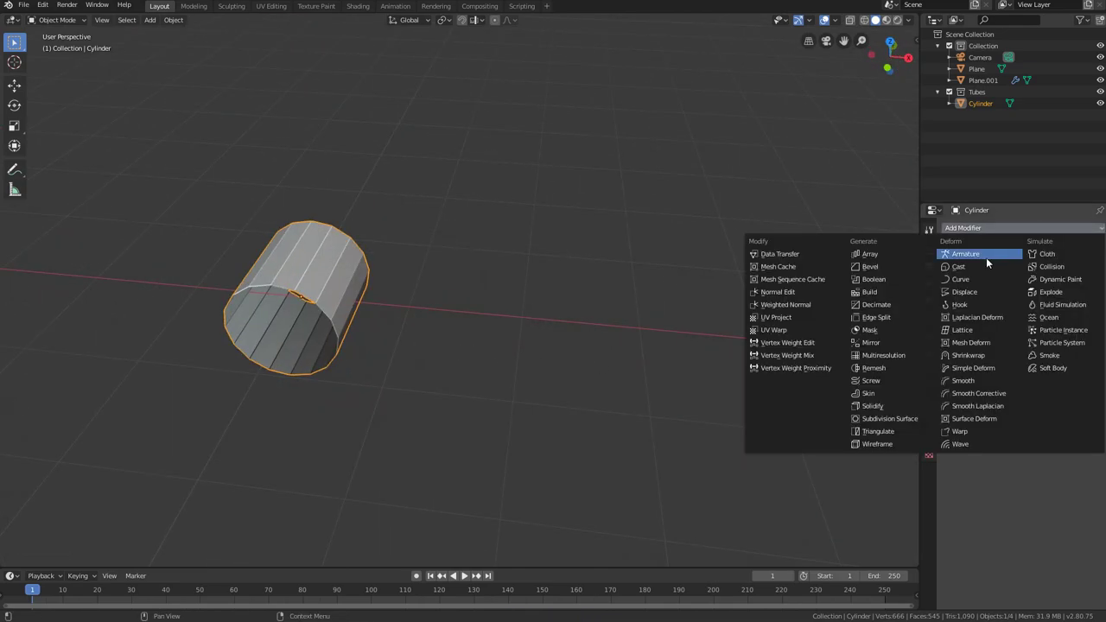
pyautogui.click(871, 254)
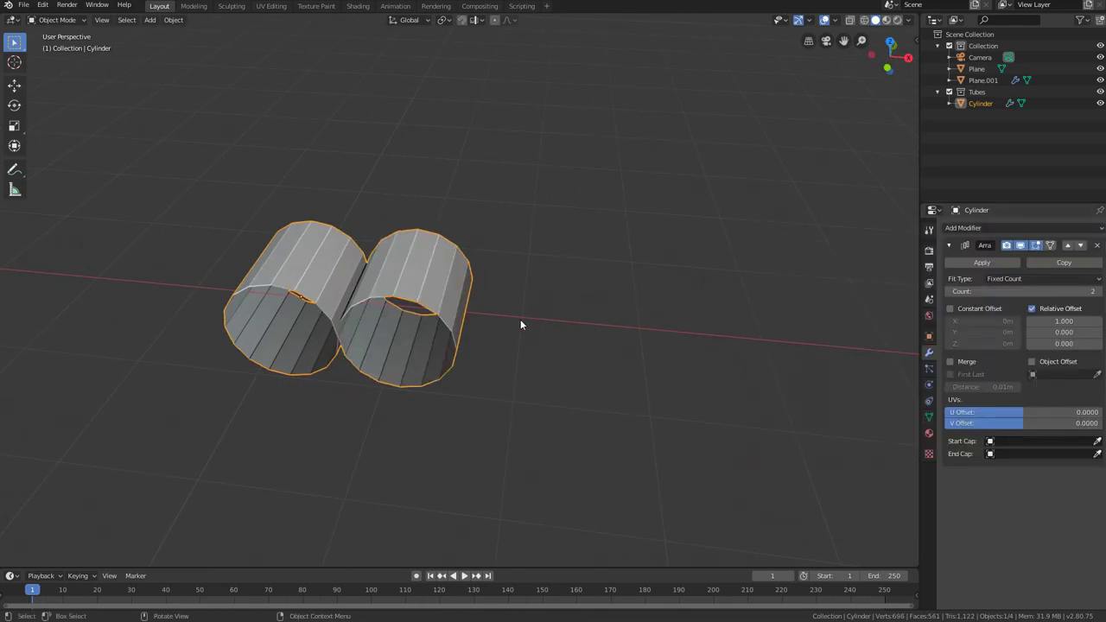
pyautogui.click(1031, 309)
pyautogui.click(950, 308)
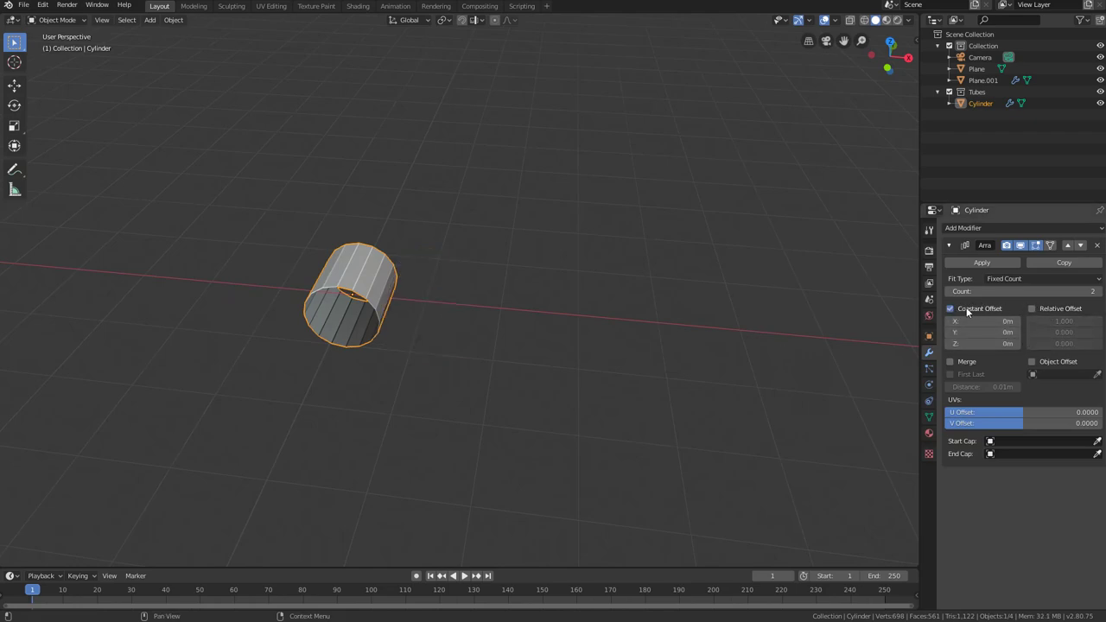
pyautogui.click(967, 307)
pyautogui.click(1032, 308)
# Step: Set the array's relative offset to 0 on X and 1 on Y, and enable Merge
pyautogui.click(1049, 321)
pyautogui.write('0')
pyautogui.press('Tab')
pyautogui.write('1')
pyautogui.press('Return')
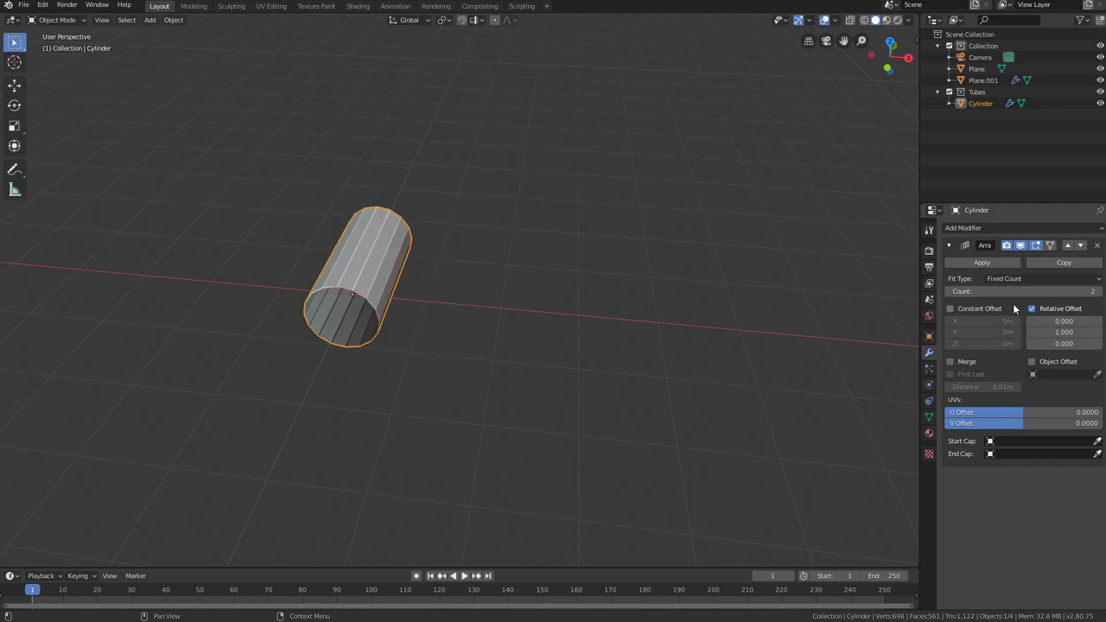
pyautogui.moveTo(619, 375); pyautogui.dragTo(546, 301, button='middle')
pyautogui.scroll(-8, 499, 318)
pyautogui.scroll(5, 493, 323)
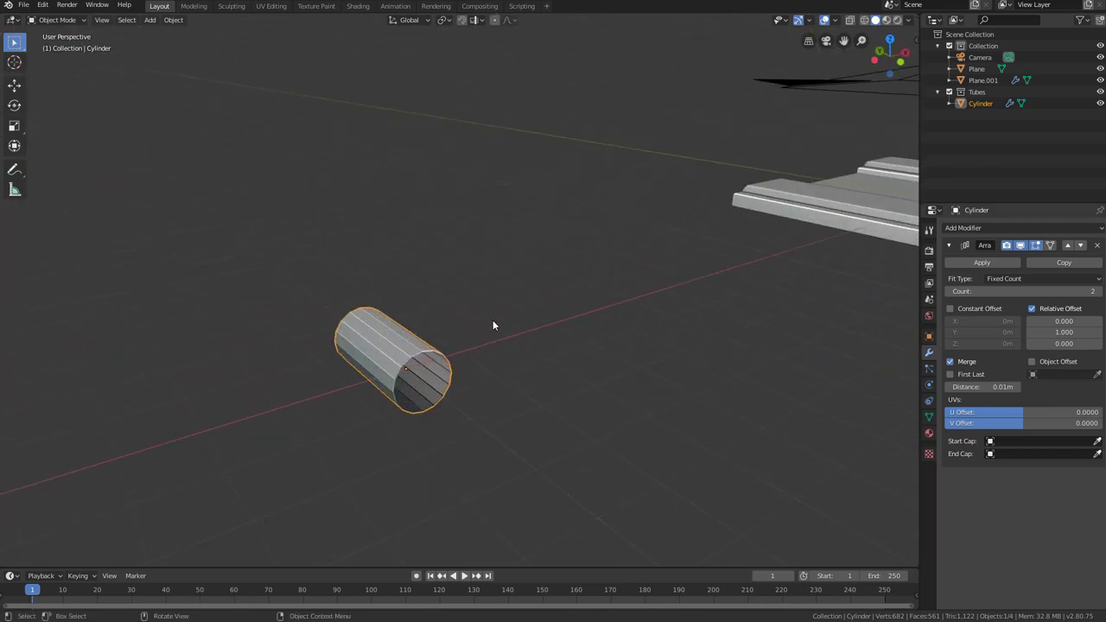
# Step: Scale the whole tube mesh to about 0.591 on X and Z, leaving its Y length unscaled
pyautogui.press('Tab')
pyautogui.moveTo(478, 334); pyautogui.dragTo(584, 223, button='middle')
pyautogui.scroll(3, 538, 329)
pyautogui.moveTo(537, 327); pyautogui.dragTo(522, 367, button='middle')
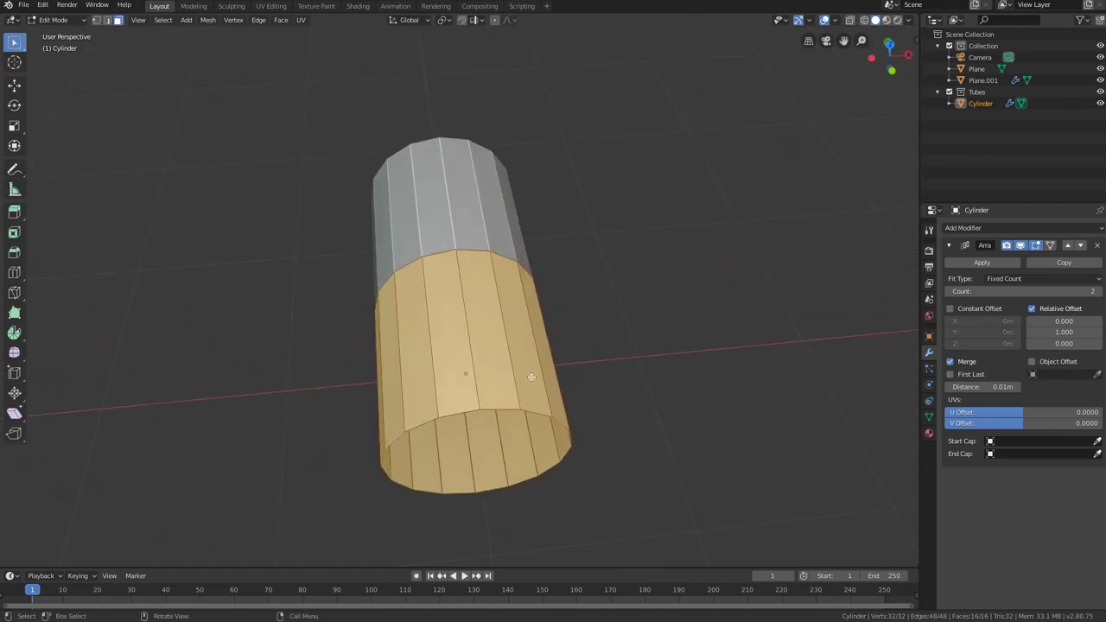
pyautogui.scroll(-3, 608, 452)
pyautogui.press('s')
pyautogui.hotkey('shift', 'x')
pyautogui.hotkey('shift', 'y')
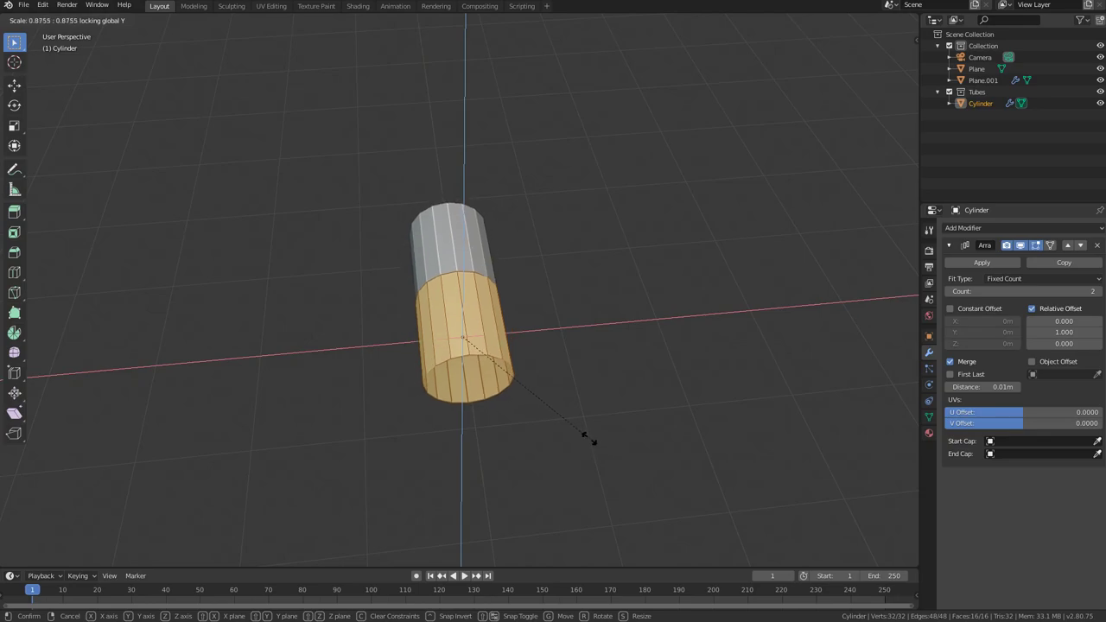
pyautogui.click(547, 403)
# Step: Shorten the tube mesh along the Y axis to about a quarter of its length
pyautogui.scroll(-4, 547, 393)
pyautogui.moveTo(548, 387); pyautogui.dragTo(454, 388, button='middle')
pyautogui.scroll(4, 475, 378)
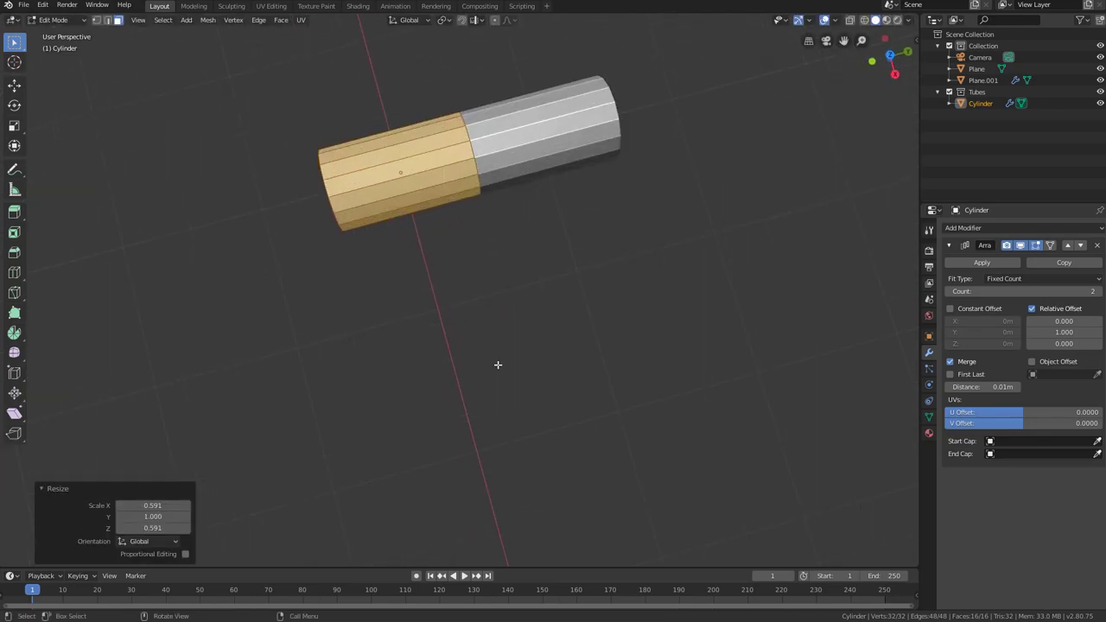
pyautogui.moveTo(481, 343); pyautogui.dragTo(493, 432, button='middle')
pyautogui.scroll(-3, 493, 432)
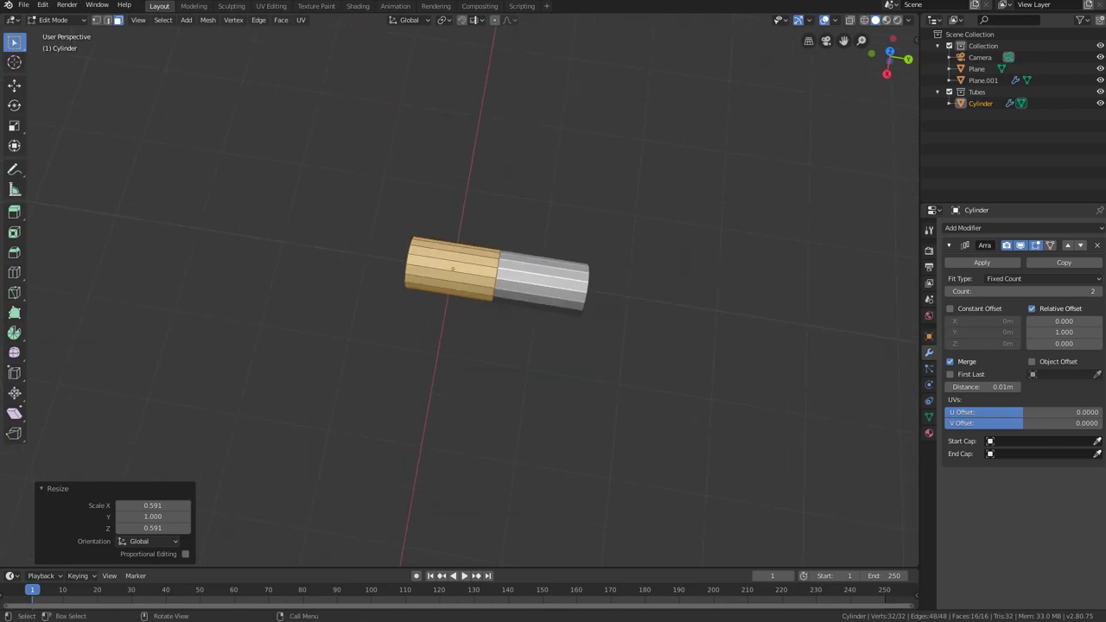
pyautogui.press('s')
pyautogui.press('x')
pyautogui.press('y')
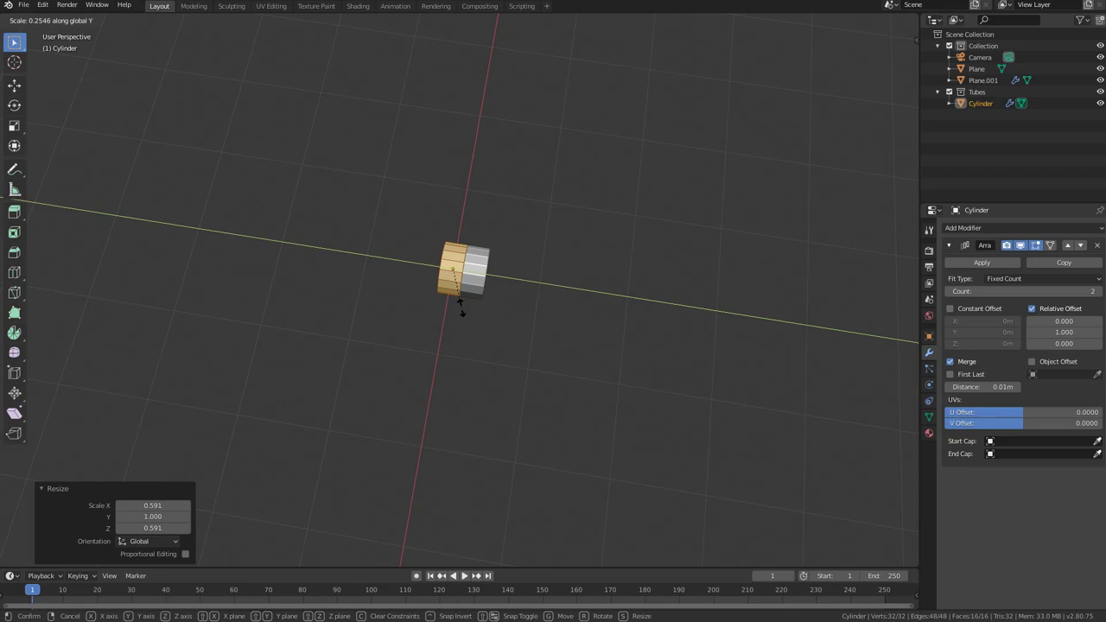
pyautogui.click(458, 298)
# Step: Save the file and set the tube's origin to its geometry
pyautogui.scroll(3, 451, 327)
pyautogui.moveTo(451, 327); pyautogui.dragTo(373, 277, button='middle')
pyautogui.scroll(-6, 467, 383)
pyautogui.hotkey('ctrl', 's')
pyautogui.rightClick(373, 276)
pyautogui.moveTo(373, 275)
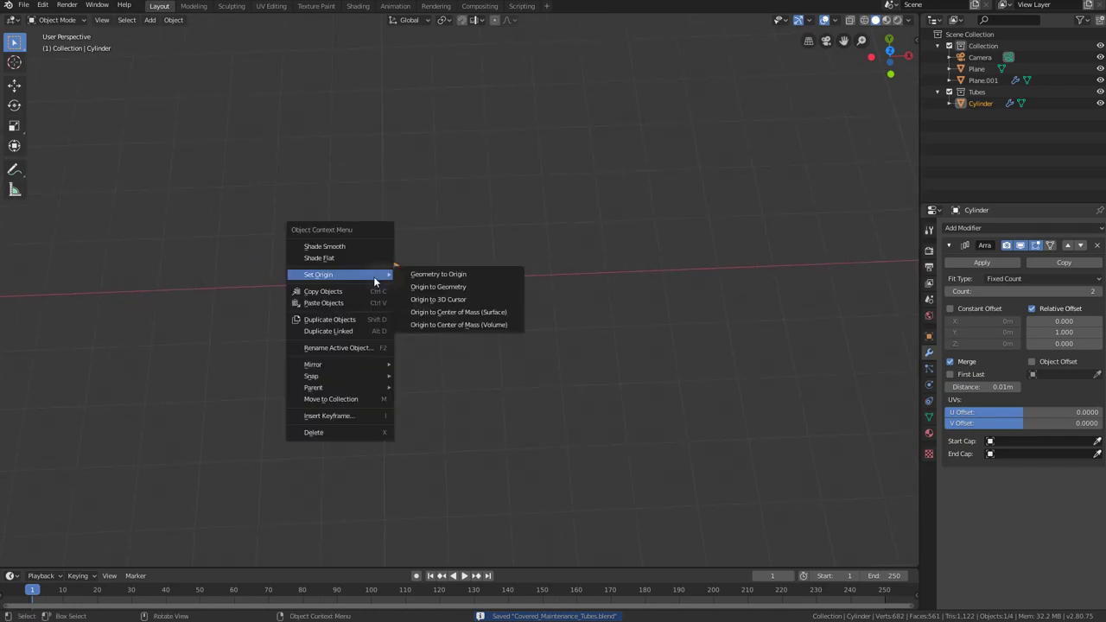
pyautogui.click(456, 287)
pyautogui.moveTo(456, 287); pyautogui.dragTo(323, 275, button='middle')
pyautogui.rightClick(311, 271)
pyautogui.moveTo(310, 271)
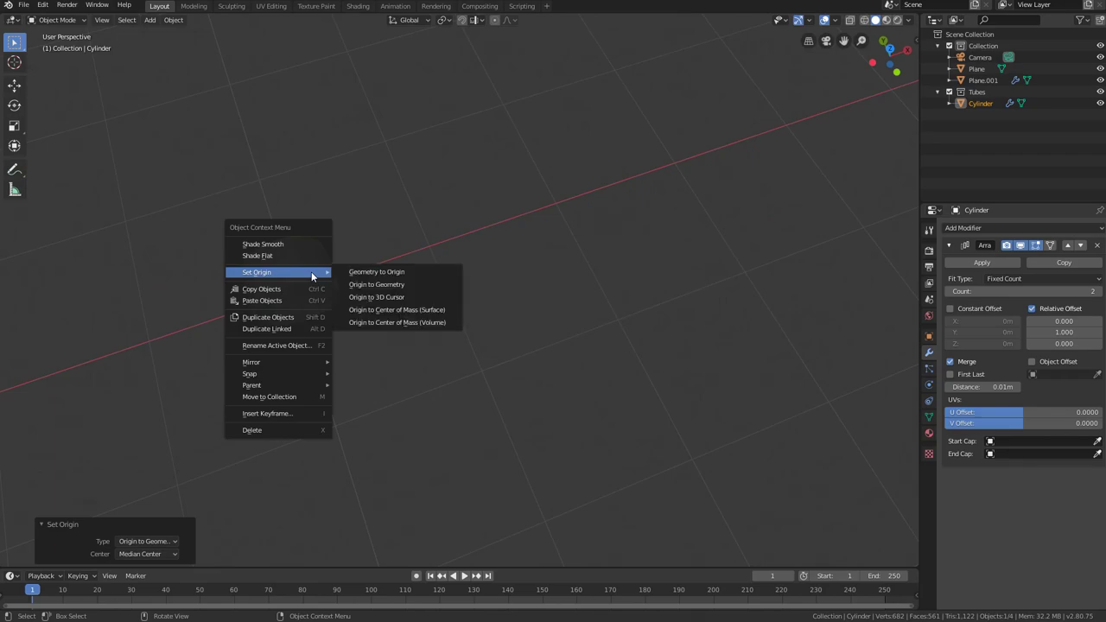
pyautogui.click(436, 285)
pyautogui.moveTo(384, 294); pyautogui.dragTo(285, 250, button='middle')
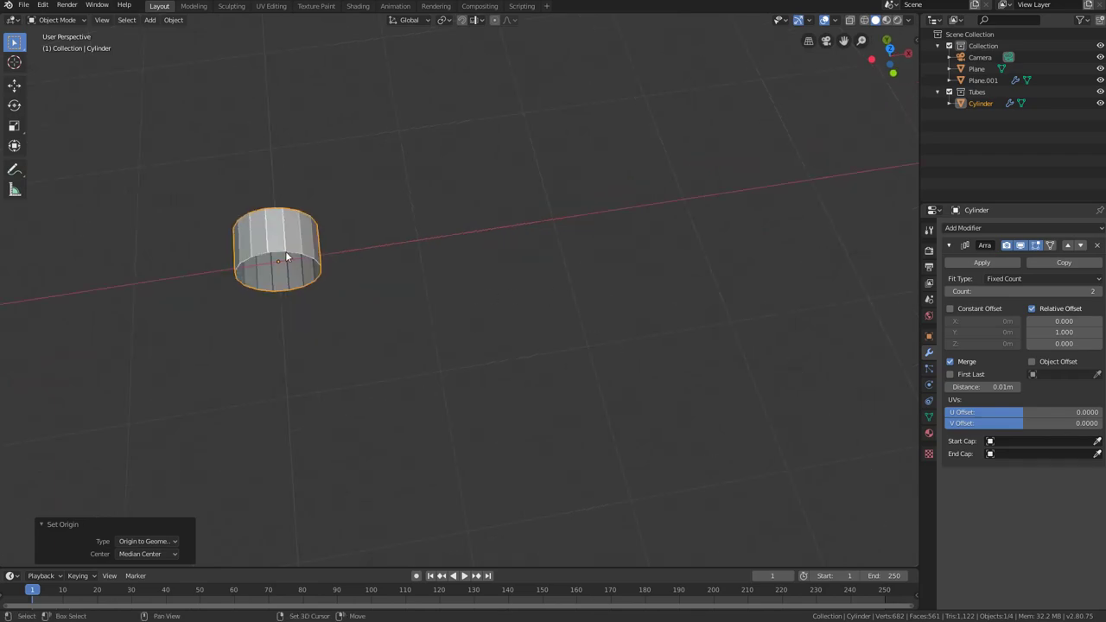
# Step: Snap the 3D cursor to the selected tube's origin and frame the tube
pyautogui.hotkey('shift', 's')
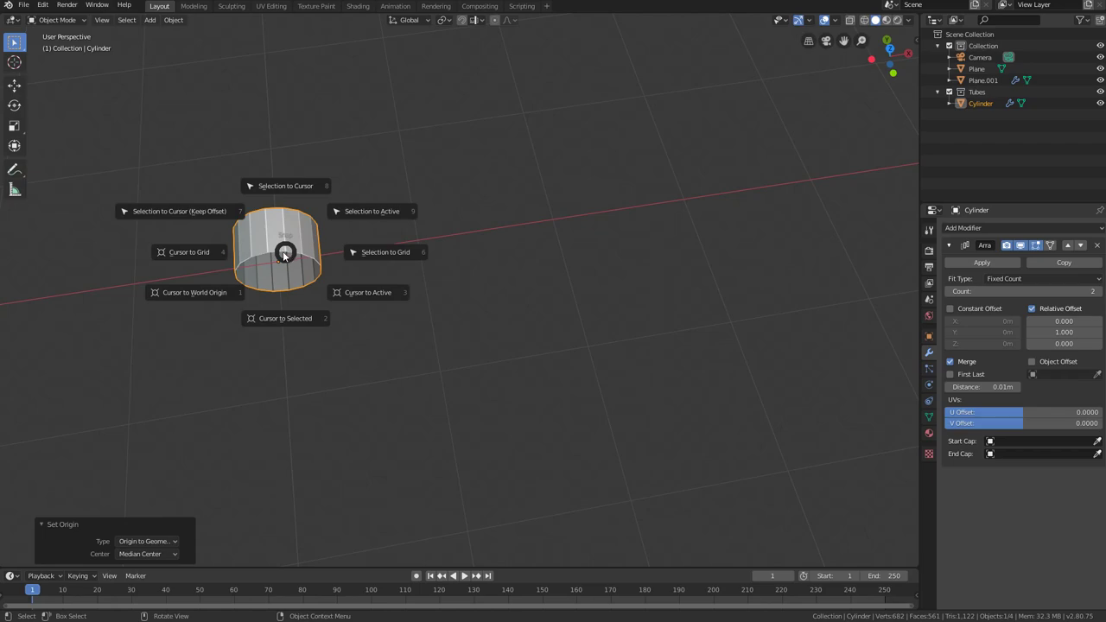
pyautogui.click(298, 305)
pyautogui.press('KP_Decimal')
pyautogui.scroll(8, 393, 329)
pyautogui.scroll(-5, 475, 334)
pyautogui.moveTo(475, 333); pyautogui.dragTo(508, 282, button='middle')
# Step: Add a NURBS path curve at the 3D cursor
pyautogui.hotkey('shift', 'a')
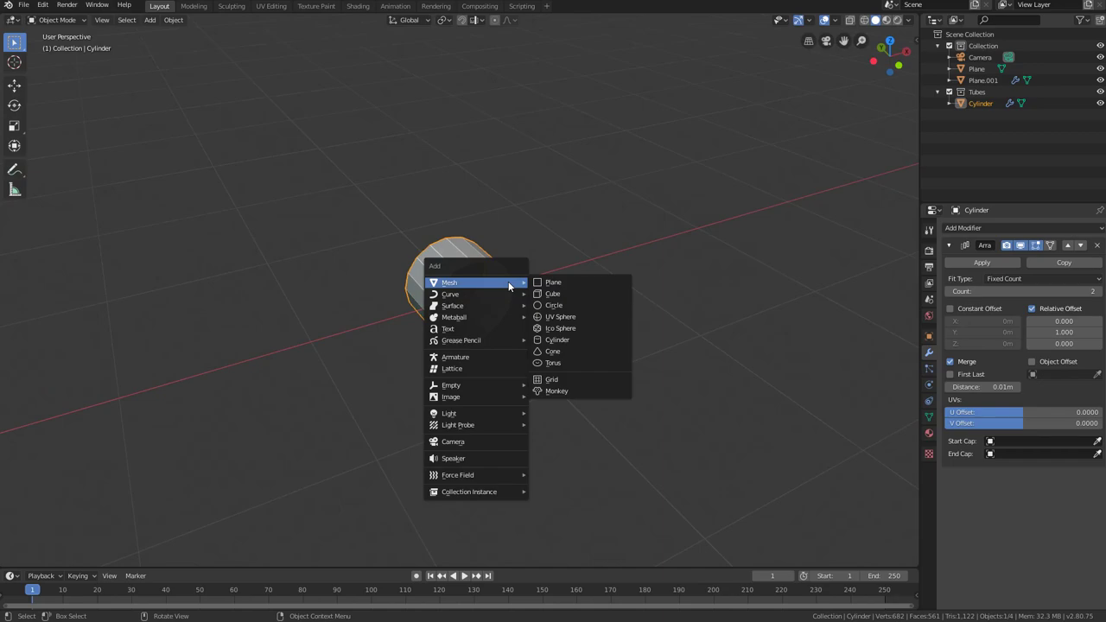
pyautogui.moveTo(500, 292)
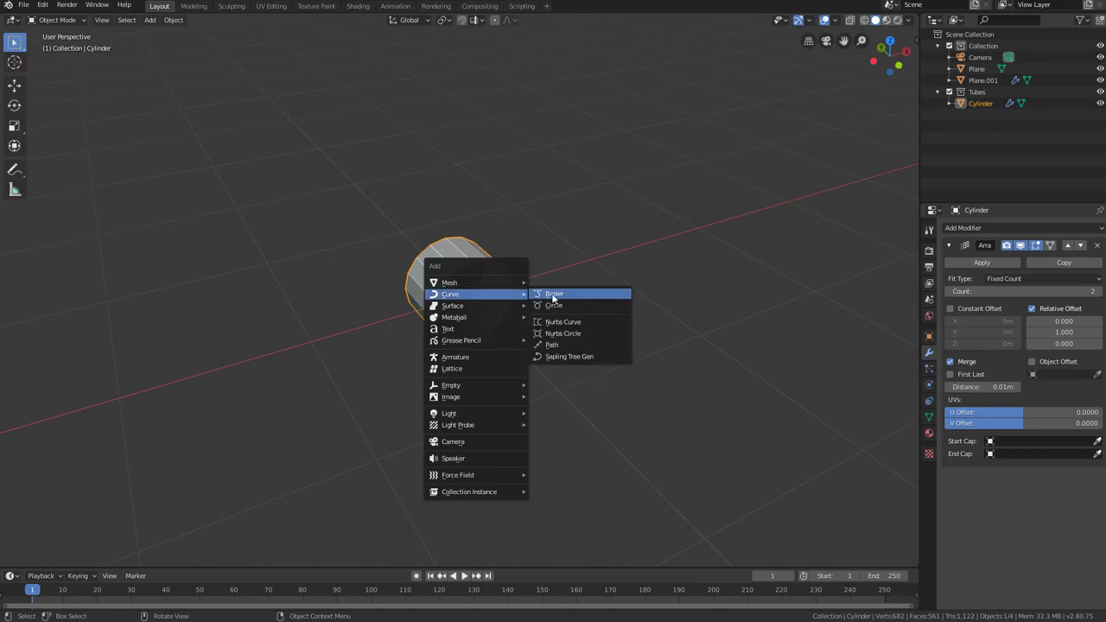
pyautogui.click(578, 343)
pyautogui.moveTo(578, 342); pyautogui.dragTo(538, 394, button='middle')
pyautogui.scroll(5, 550, 371)
# Step: Rotate all of the path's control points 90° about the Z axis in Edit Mode
pyautogui.press('Tab')
pyautogui.scroll(-2, 551, 366)
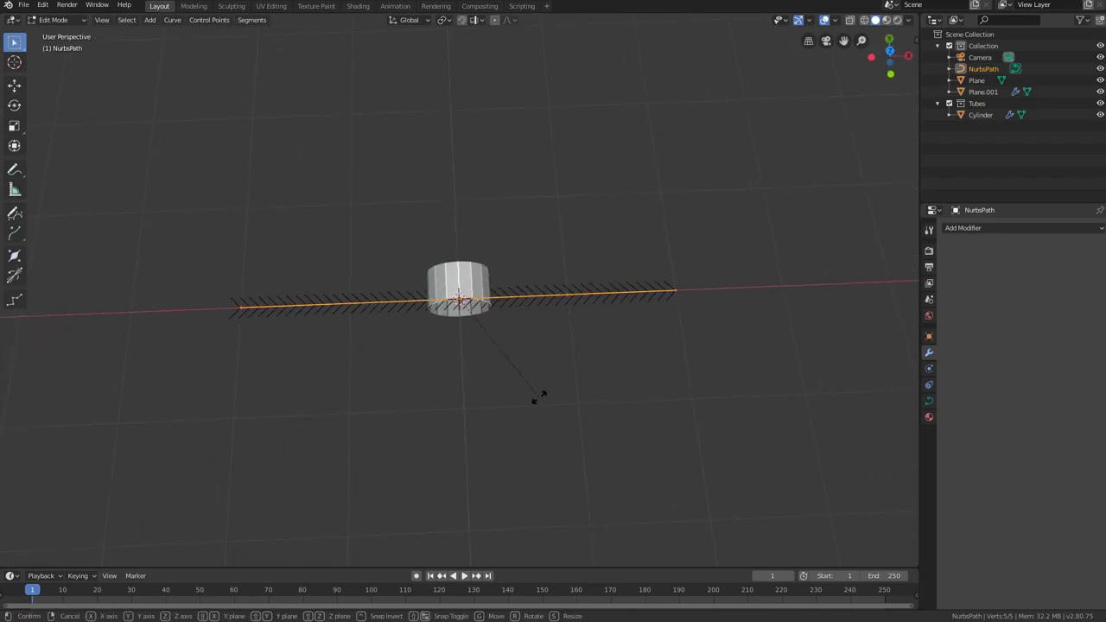
pyautogui.write('rz')
pyautogui.write('90')
pyautogui.press('Return')
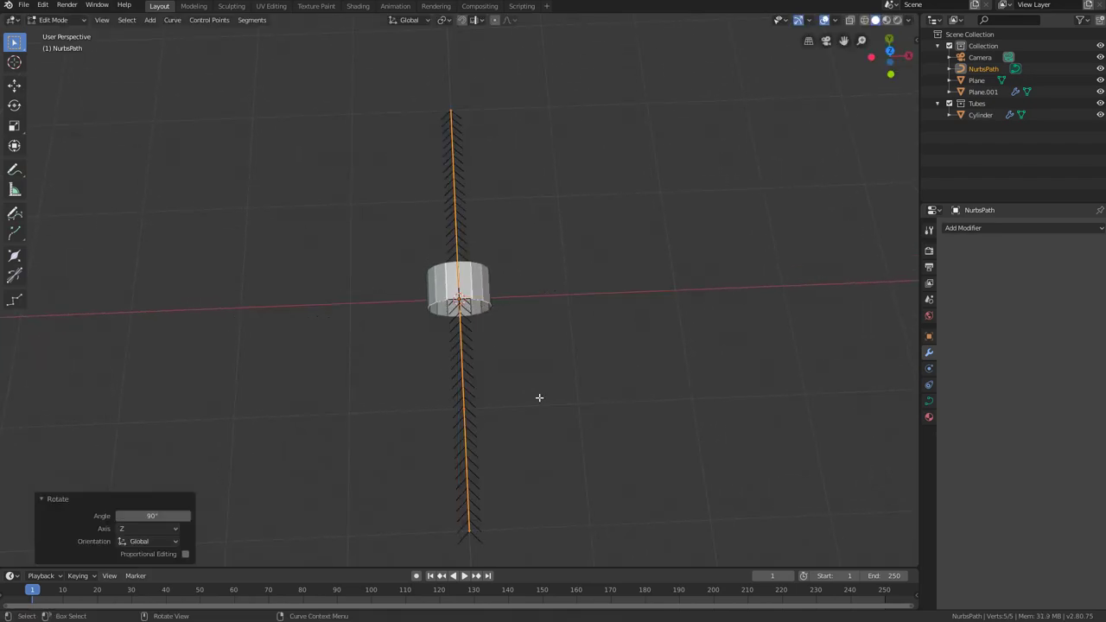
# Step: Move the path's control points along Y so one end sits at the tube's origin, and return to Object Mode
pyautogui.moveTo(539, 397); pyautogui.dragTo(426, 403, button='middle')
pyautogui.press('g')
pyautogui.press('y')
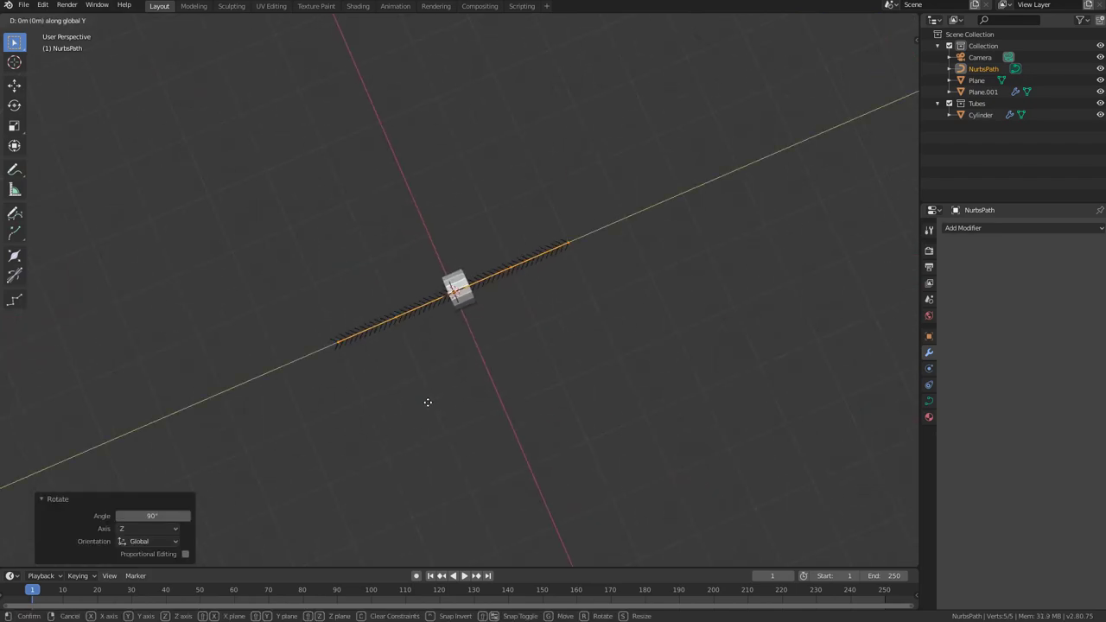
pyautogui.press('Escape')
pyautogui.press('Tab')
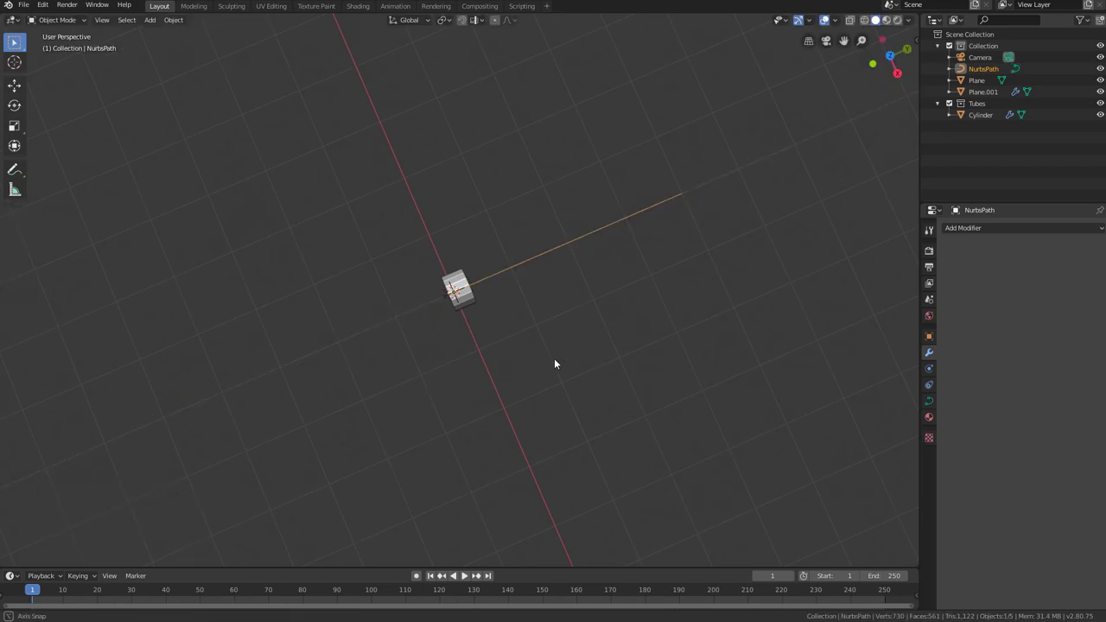
# Step: Set the tube's Array fit type to Fit Curve with the NURBS path as its curve
pyautogui.moveTo(554, 357); pyautogui.dragTo(500, 322, button='middle')
pyautogui.click(584, 326)
pyautogui.scroll(4, 553, 355)
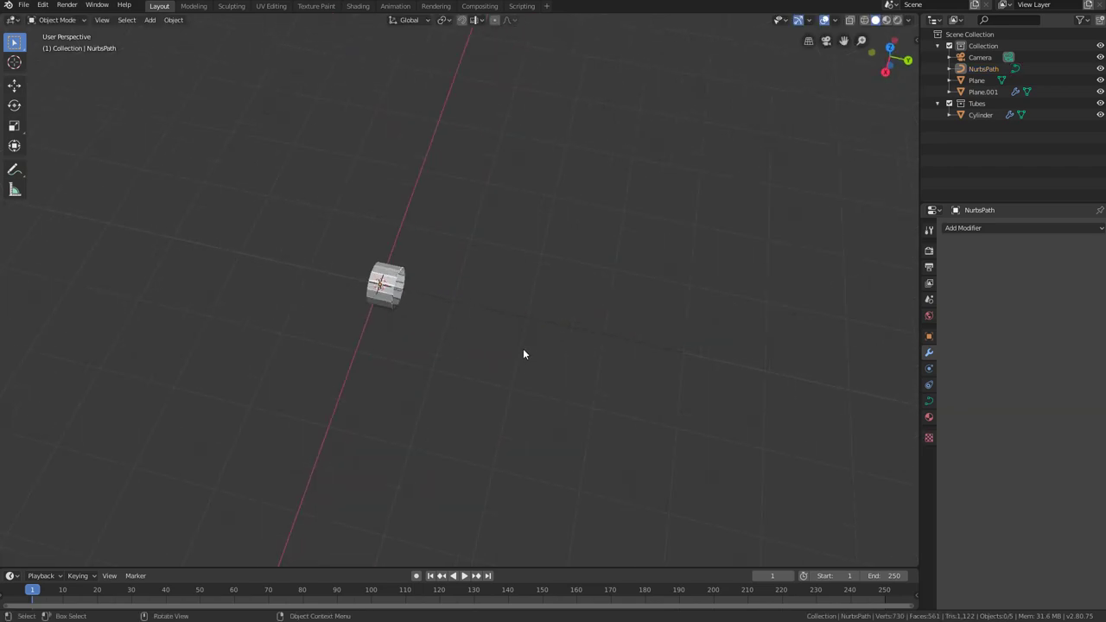
pyautogui.click(504, 320)
pyautogui.scroll(2, 492, 326)
pyautogui.moveTo(481, 333); pyautogui.dragTo(555, 316, button='middle')
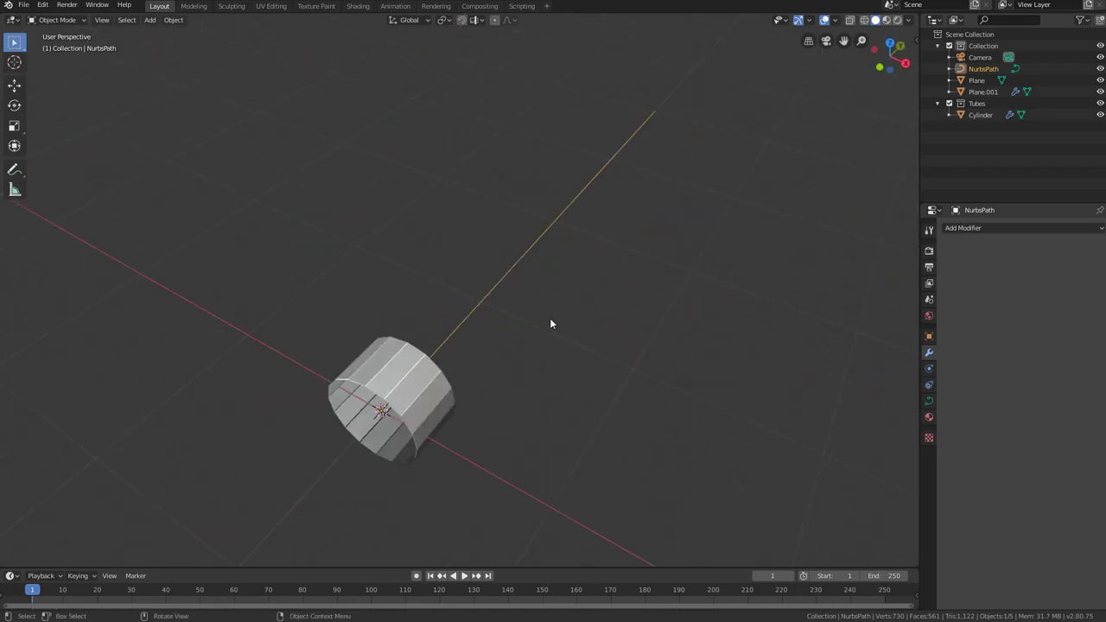
pyautogui.click(389, 393)
pyautogui.moveTo(389, 393); pyautogui.dragTo(699, 395, button='middle')
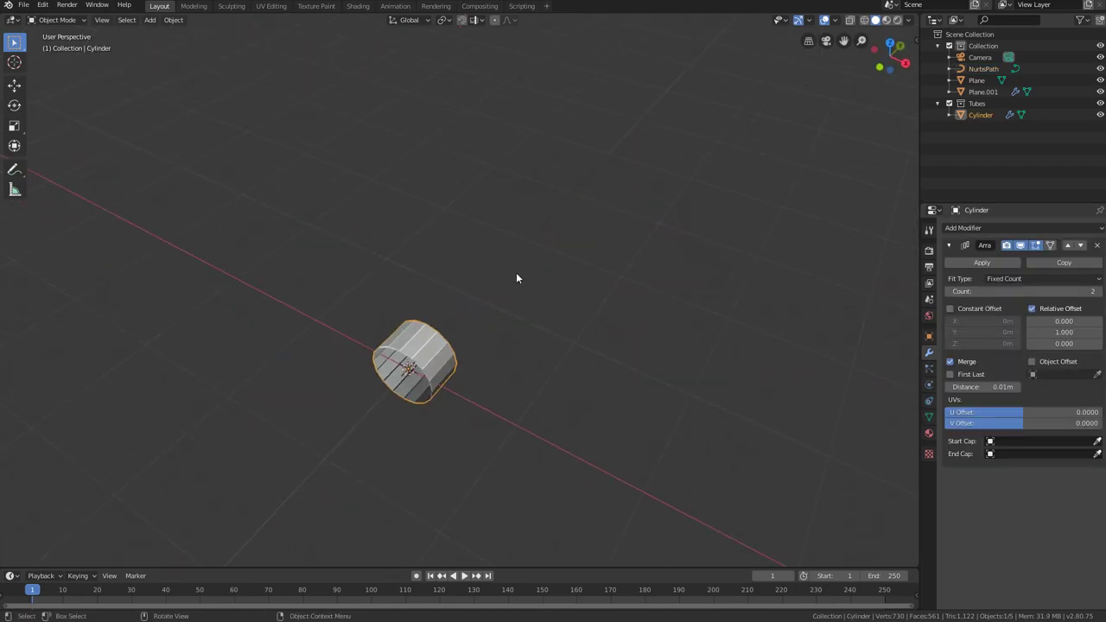
pyautogui.moveTo(518, 276); pyautogui.dragTo(565, 311, button='middle')
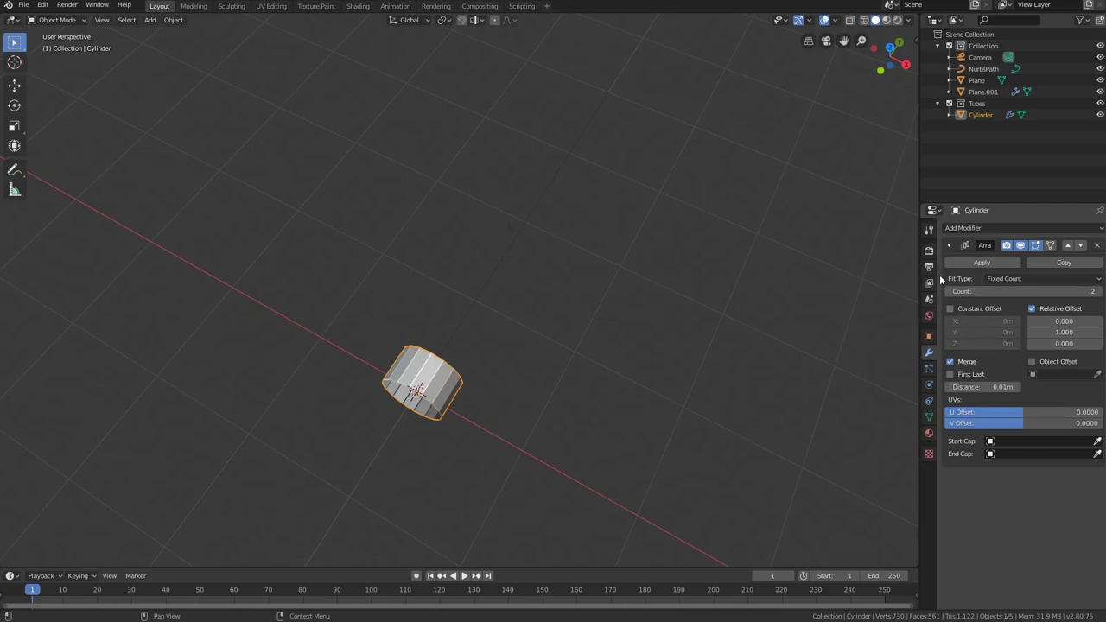
pyautogui.click(990, 279)
pyautogui.click(1009, 311)
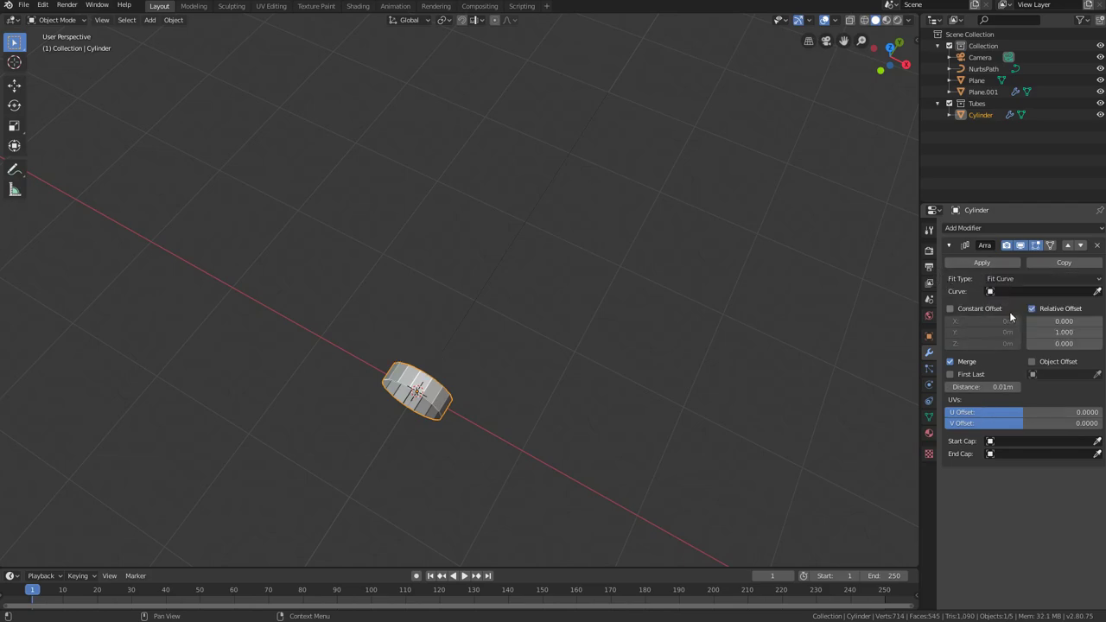
pyautogui.click(1097, 293)
pyautogui.click(485, 290)
pyautogui.moveTo(556, 303); pyautogui.dragTo(604, 329, button='middle')
# Step: Add a Curve modifier to the tube with NurbsPath as the object and Y as the deformation axis
pyautogui.click(948, 246)
pyautogui.click(956, 229)
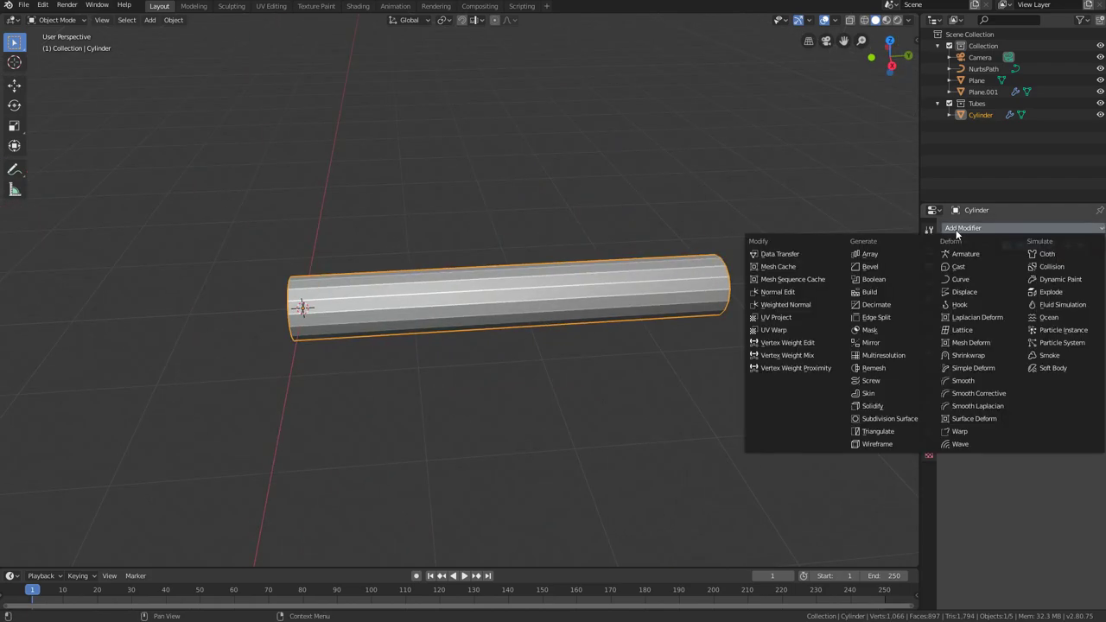
pyautogui.click(959, 280)
pyautogui.moveTo(570, 328); pyautogui.dragTo(603, 291, button='middle')
pyautogui.click(1016, 312)
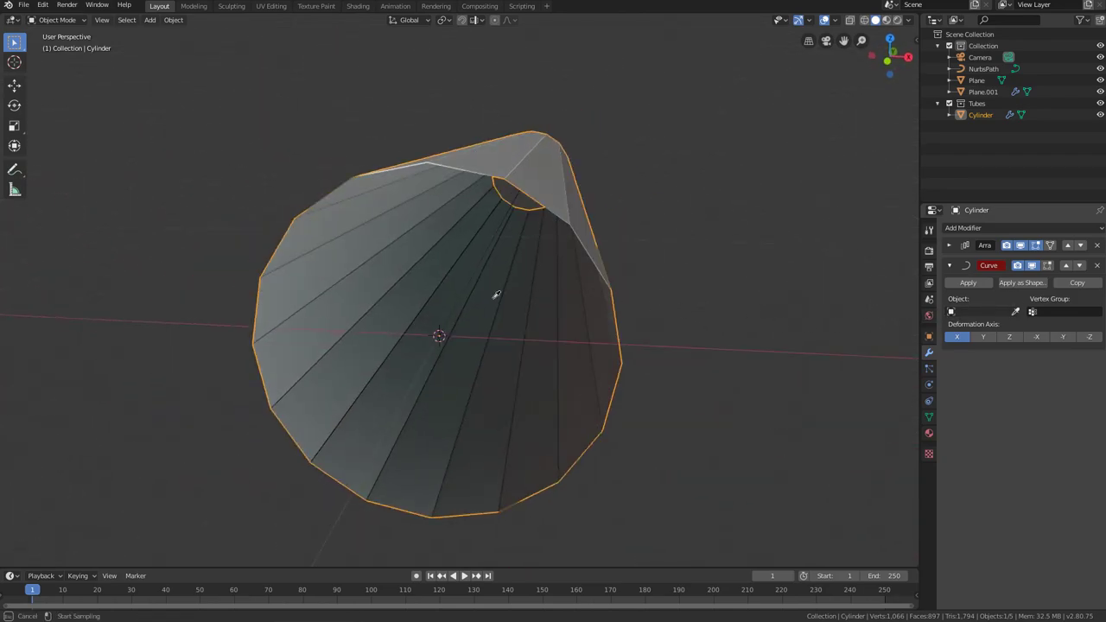
pyautogui.click(470, 285)
pyautogui.moveTo(470, 285); pyautogui.dragTo(423, 310, button='middle')
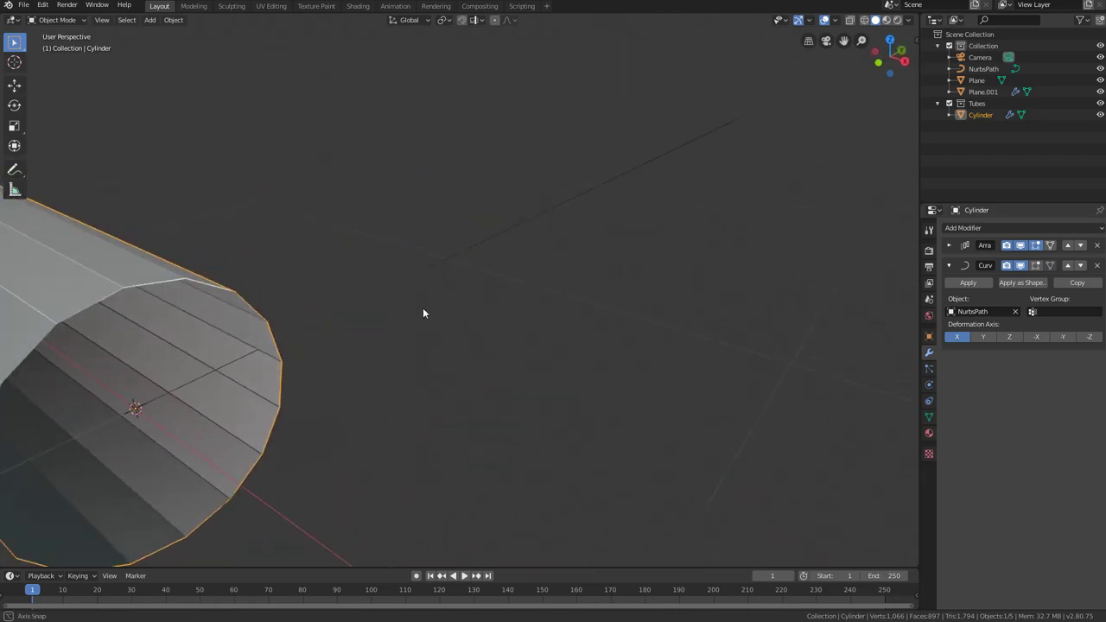
pyautogui.scroll(-5, 269, 380)
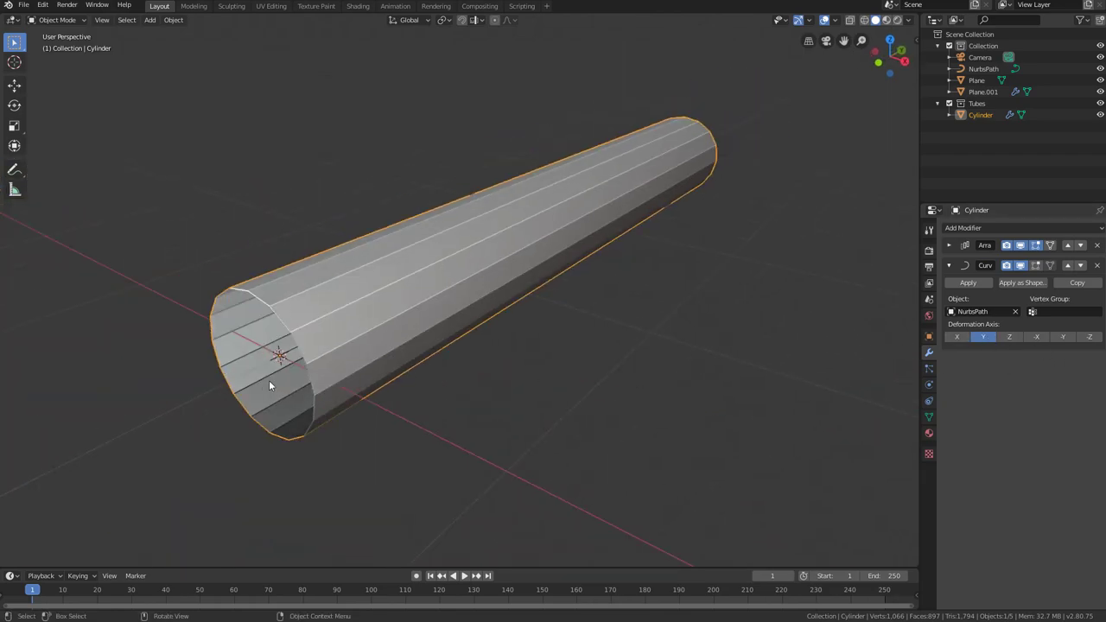
# Step: Try bending the tube by freely moving single control points of the NURBS path in Edit Mode
pyautogui.moveTo(270, 380); pyautogui.dragTo(307, 368, button='middle')
pyautogui.click(449, 299)
pyautogui.press('Tab')
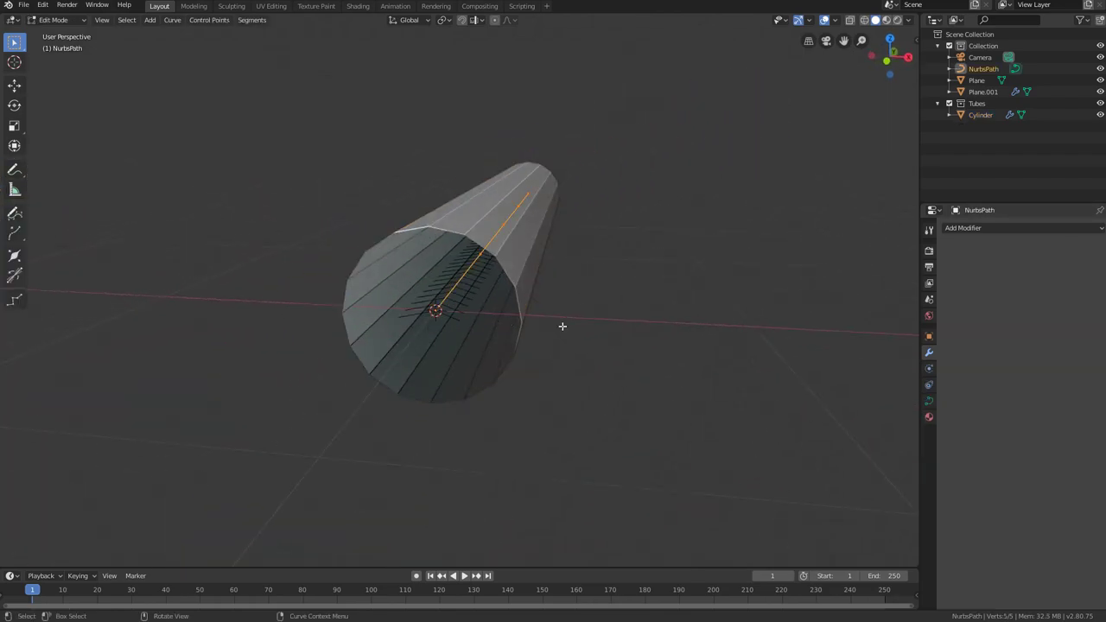
pyautogui.scroll(-5, 559, 328)
pyautogui.moveTo(558, 329); pyautogui.dragTo(484, 357, button='middle')
pyautogui.scroll(-1, 488, 274)
pyautogui.click(507, 354)
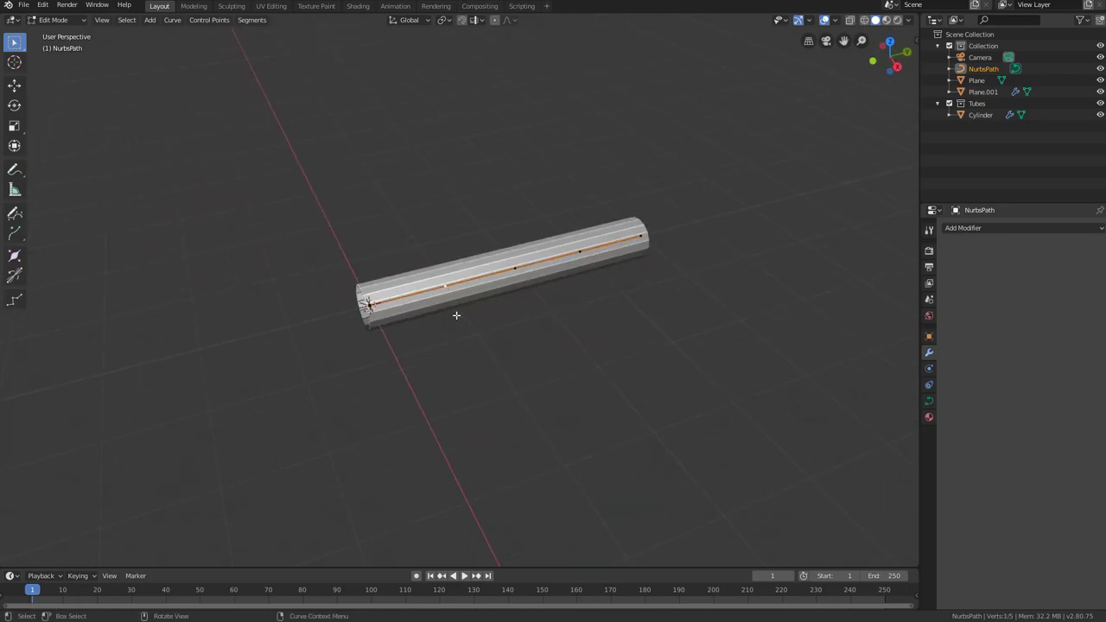
pyautogui.keyDown('shift'); pyautogui.moveTo(445, 324); pyautogui.dragTo(489, 372, button='middle'); pyautogui.keyUp('shift')
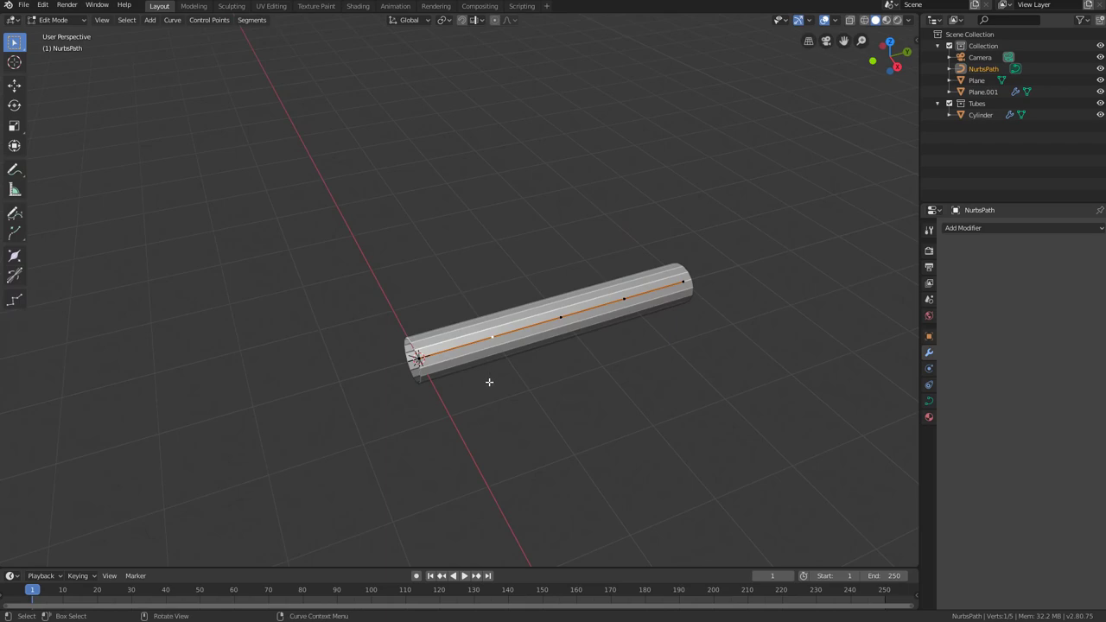
pyautogui.press('g')
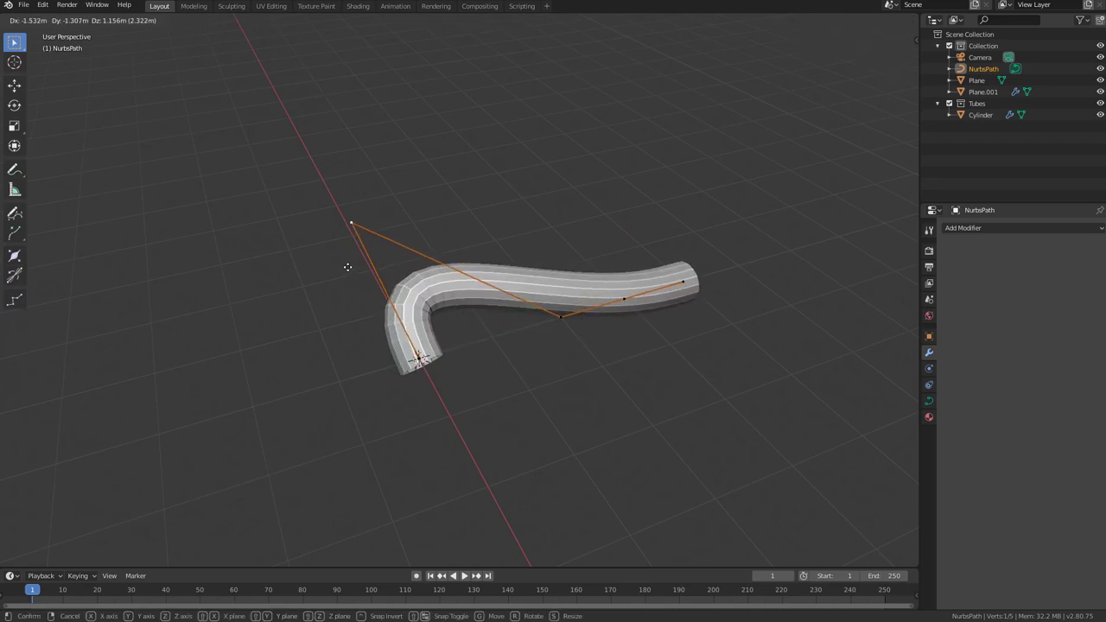
pyautogui.press('Escape')
pyautogui.moveTo(477, 308); pyautogui.dragTo(513, 355, button='middle')
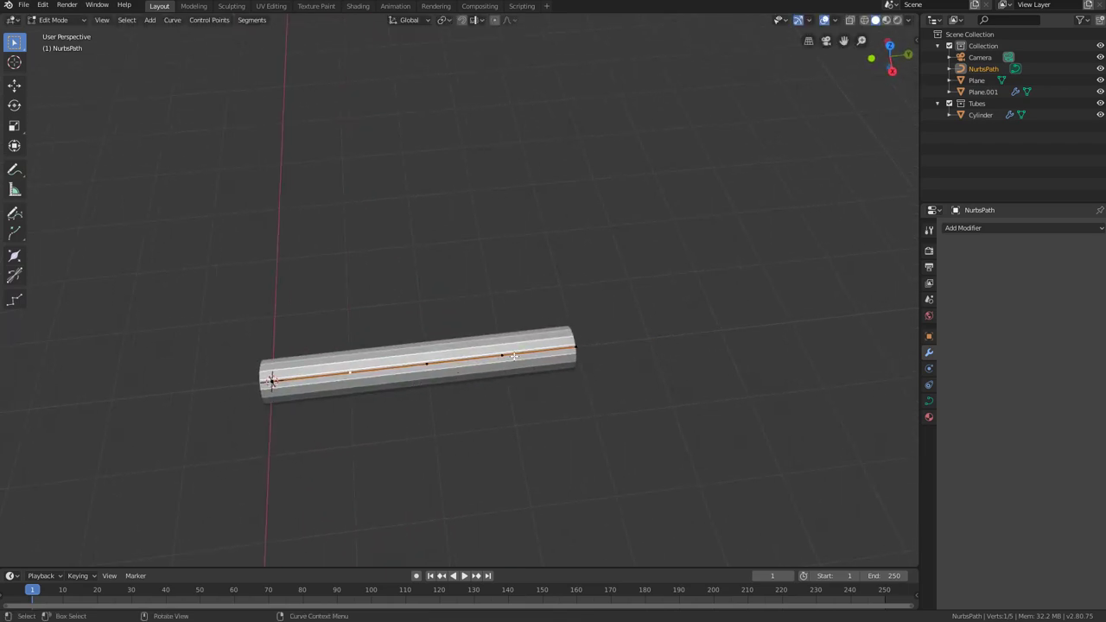
pyautogui.press('g')
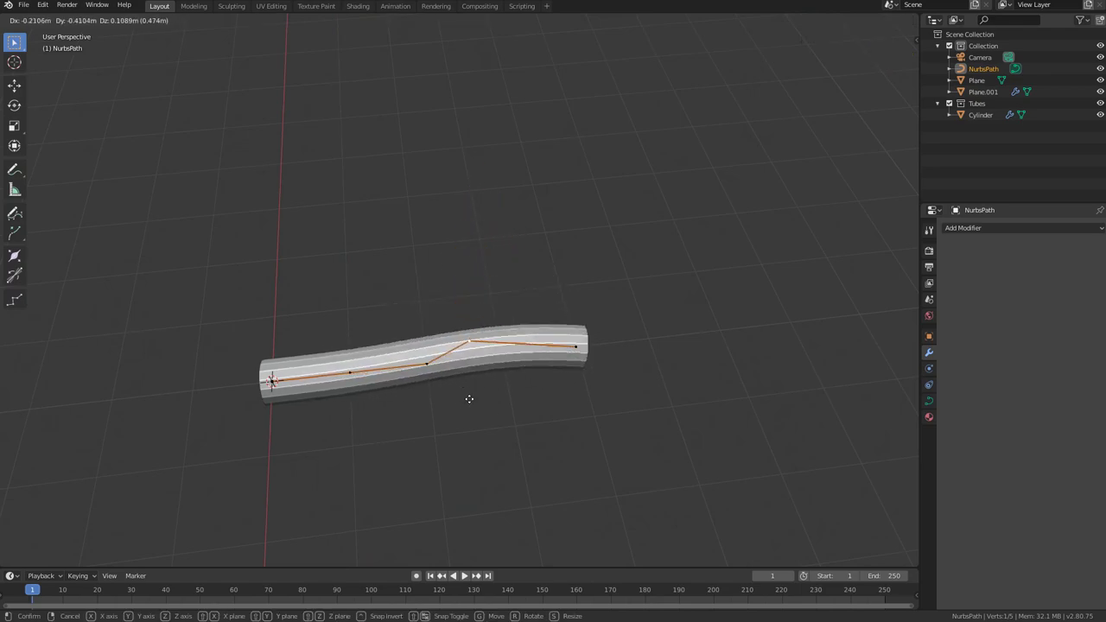
pyautogui.press('Escape')
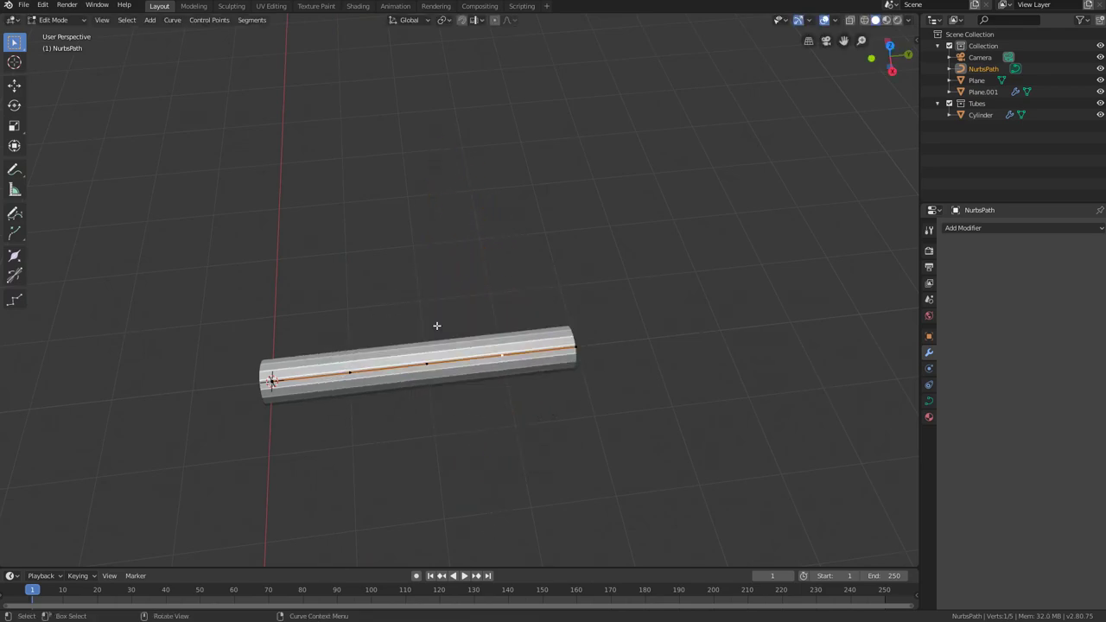
# Step: Examine the panel and camera in relation to the separate tube, and return the view to the path
pyautogui.scroll(-3, 435, 325)
pyautogui.moveTo(435, 326); pyautogui.dragTo(777, 291, button='middle')
pyautogui.moveTo(628, 284); pyautogui.dragTo(587, 391, button='middle')
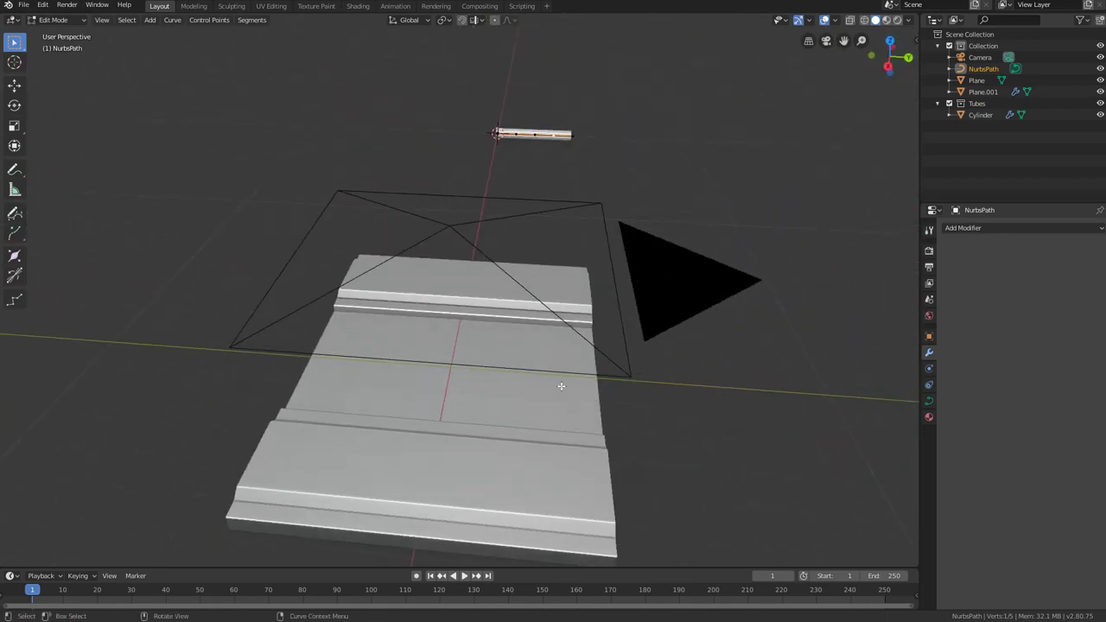
pyautogui.moveTo(296, 378); pyautogui.dragTo(521, 349, button='middle')
pyautogui.scroll(2, 332, 309)
pyautogui.press('KP_Decimal')
pyautogui.scroll(-8, 412, 330)
pyautogui.moveTo(405, 337)
pyautogui.mouseDown(button='middle')
pyautogui.moveTo(444, 323)
pyautogui.moveTo(477, 348)
pyautogui.moveTo(545, 309)
pyautogui.moveTo(510, 319)
pyautogui.moveTo(472, 289)
pyautogui.moveTo(516, 259)
pyautogui.moveTo(417, 351)
pyautogui.mouseUp(button='middle')
# Step: Leave Edit Mode and move the NURBS path into the Tubes collection
pyautogui.press('Tab')
pyautogui.moveTo(449, 398); pyautogui.dragTo(374, 340, button='middle')
pyautogui.click(351, 341)
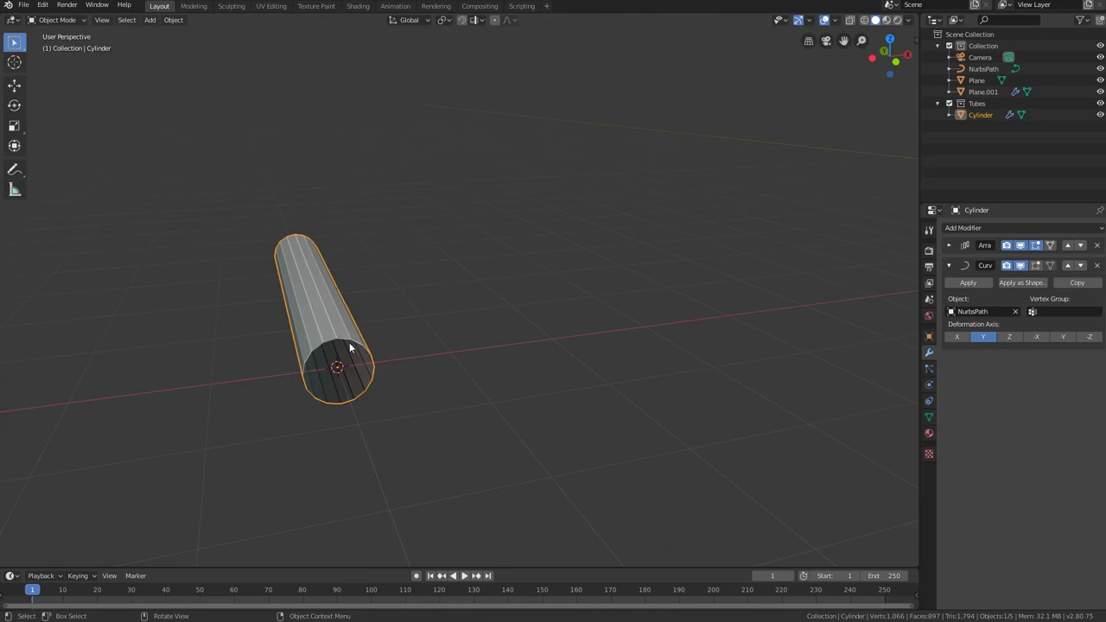
pyautogui.click(334, 355)
pyautogui.press('m')
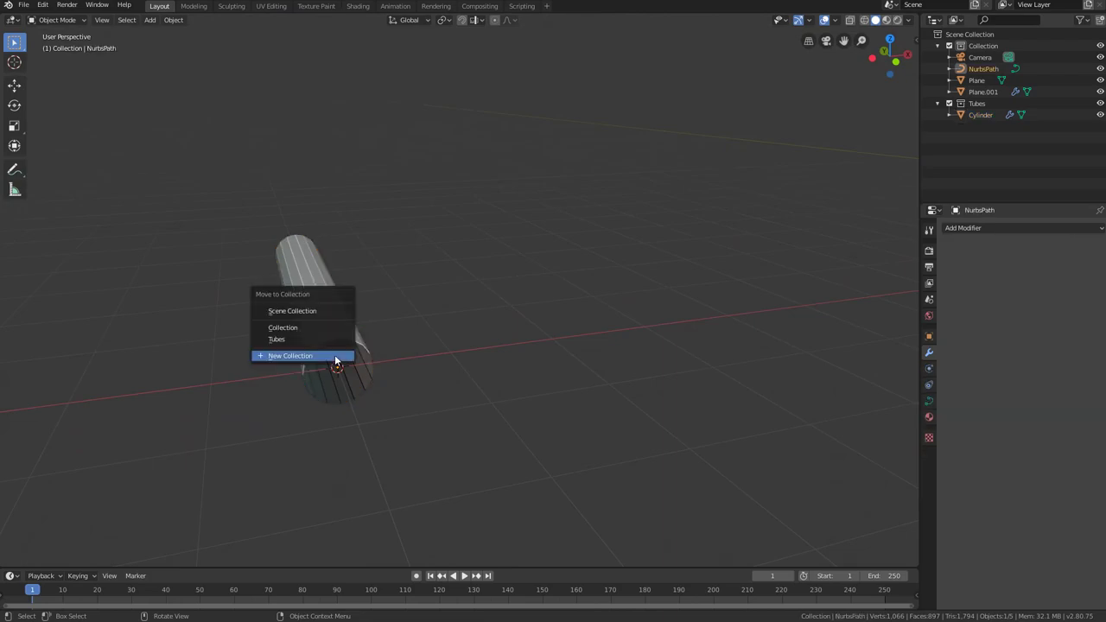
pyautogui.click(325, 340)
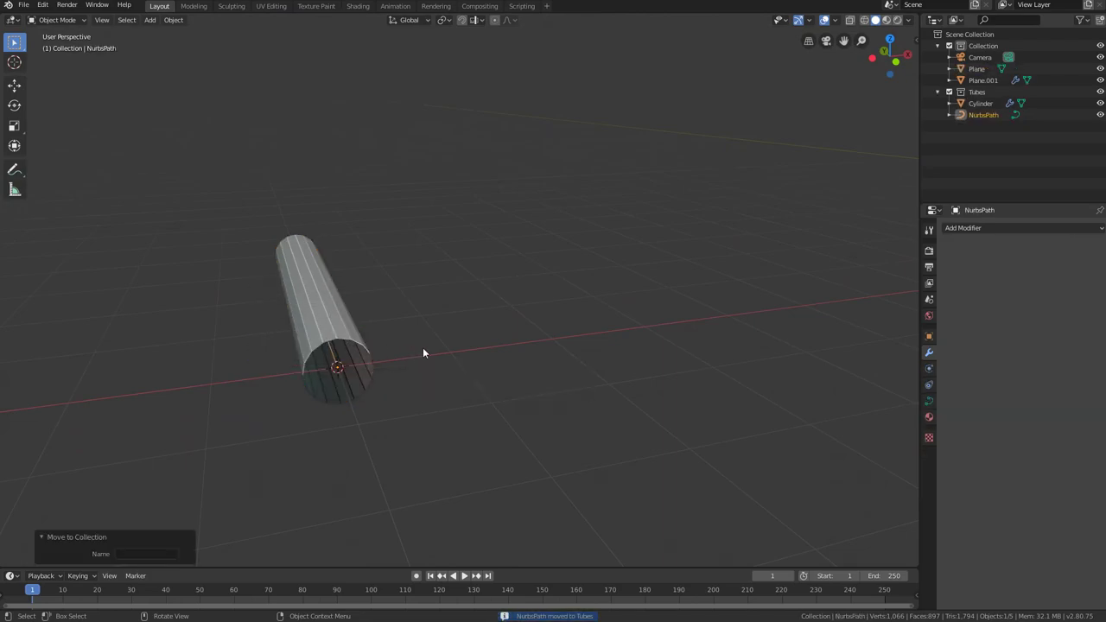
# Step: Rename the cylinder in the Tubes collection as Tube01 and the NURBS path as Curve01
pyautogui.click(981, 104)
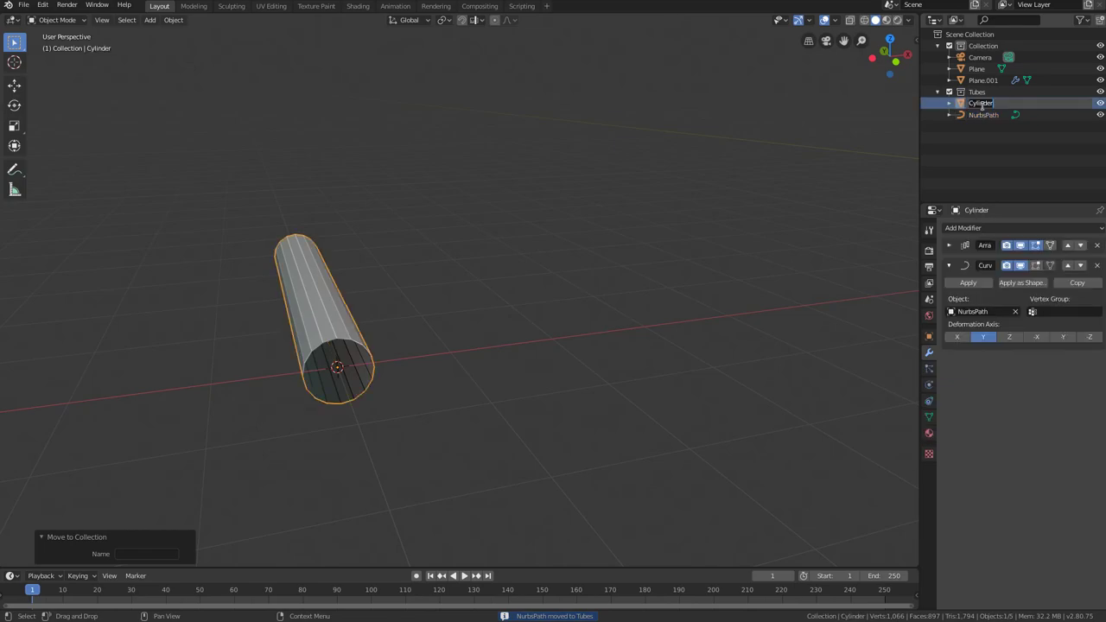
pyautogui.write('Tube01')
pyautogui.press('Return')
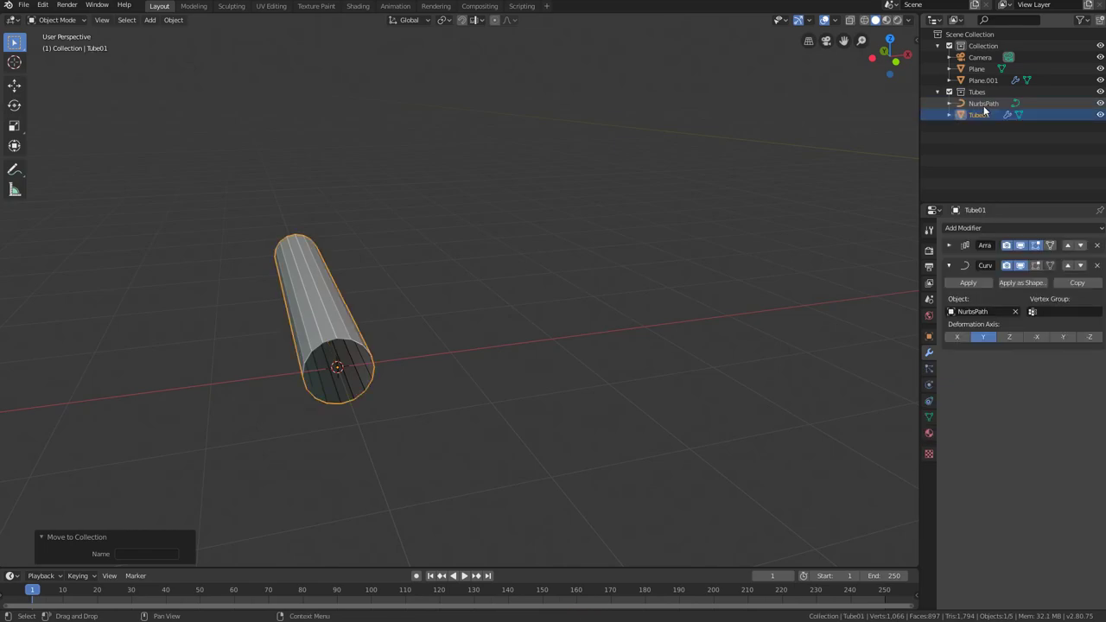
pyautogui.doubleClick(985, 104)
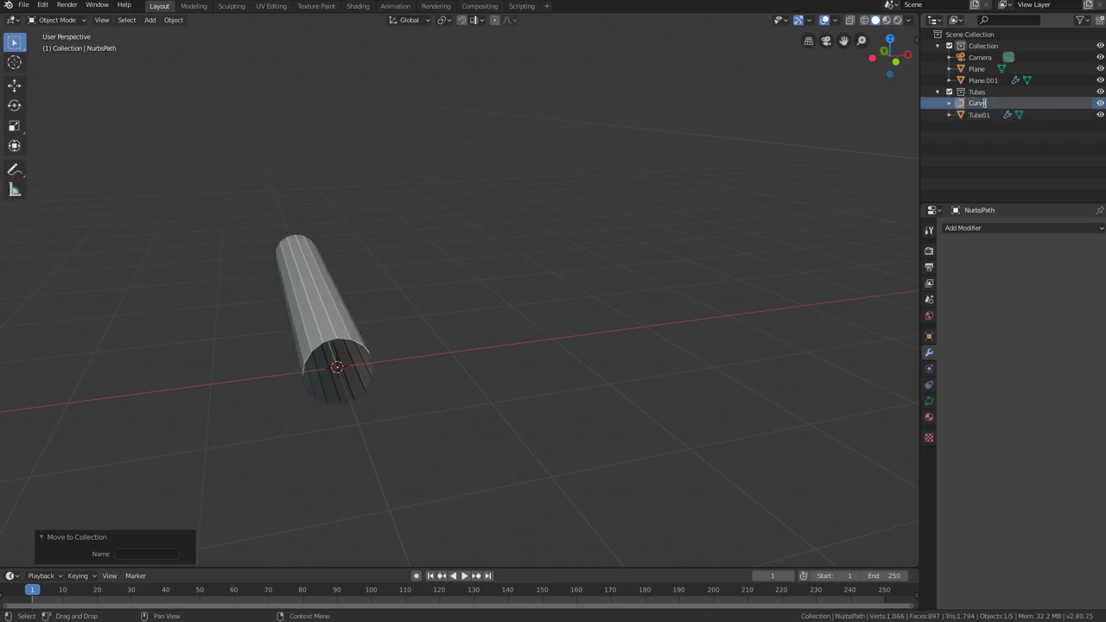
pyautogui.press('Return')
# Step: Duplicate Tube01 together with Curve01 in place, and delete the two copies
pyautogui.scroll(-1, 439, 348)
pyautogui.scroll(2, 439, 348)
pyautogui.moveTo(436, 349); pyautogui.dragTo(425, 343, button='middle')
pyautogui.scroll(2, 414, 344)
pyautogui.keyDown('shift'); pyautogui.click(235, 343); pyautogui.keyUp('shift')
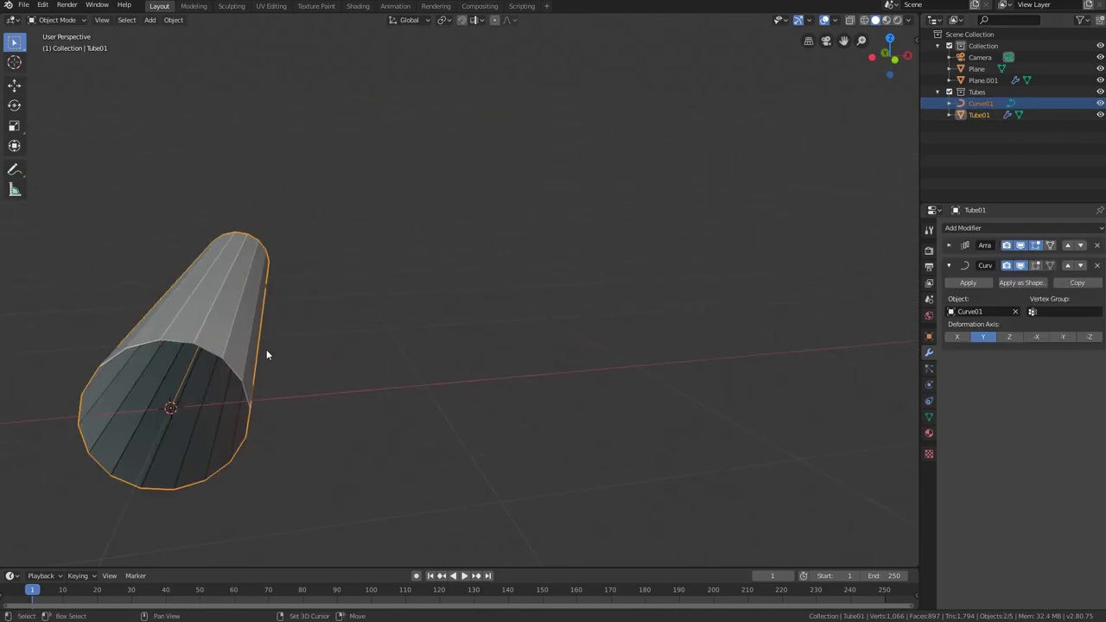
pyautogui.hotkey('shift', 'd')
pyautogui.rightClick(423, 331)
pyautogui.press('x')
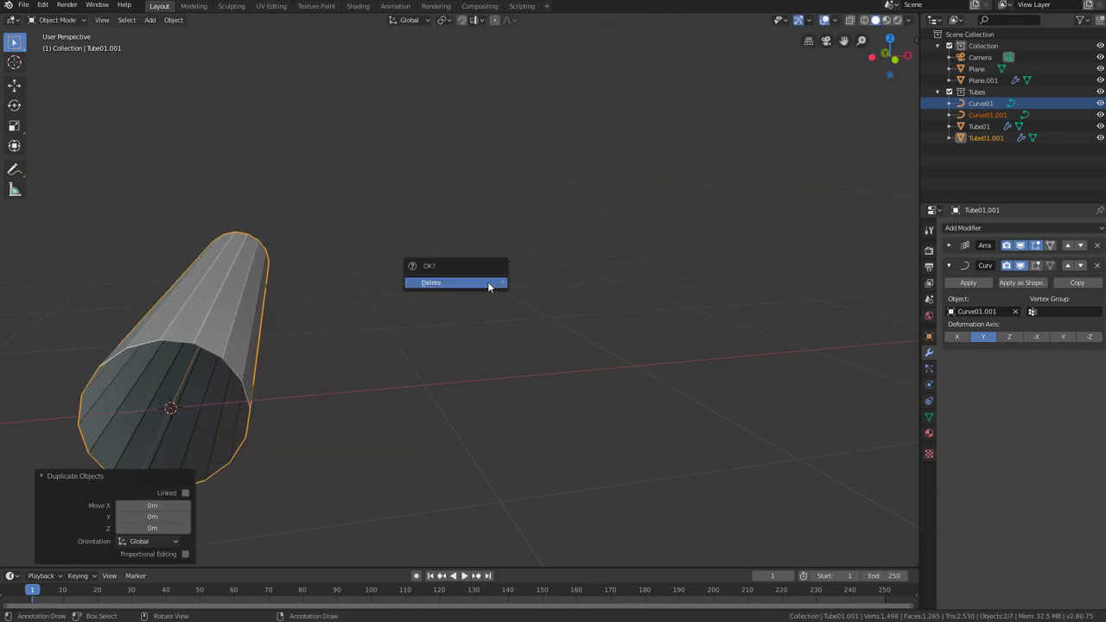
pyautogui.click(487, 282)
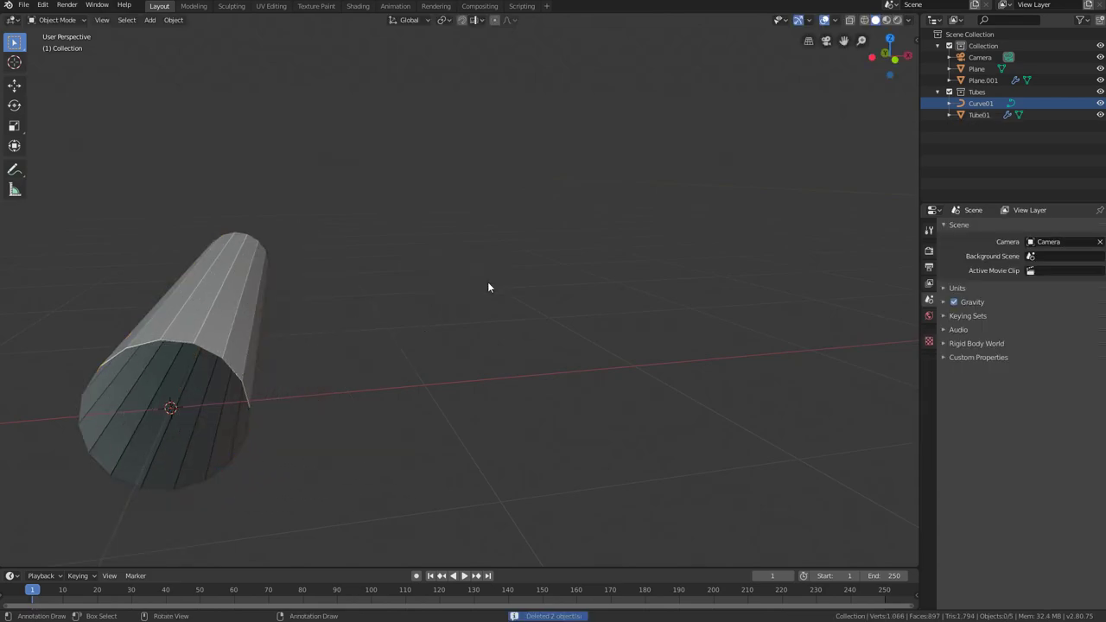
# Step: Rename the path as Curve and the tube as Tube, and save the file
pyautogui.doubleClick(1001, 103)
pyautogui.press('Return')
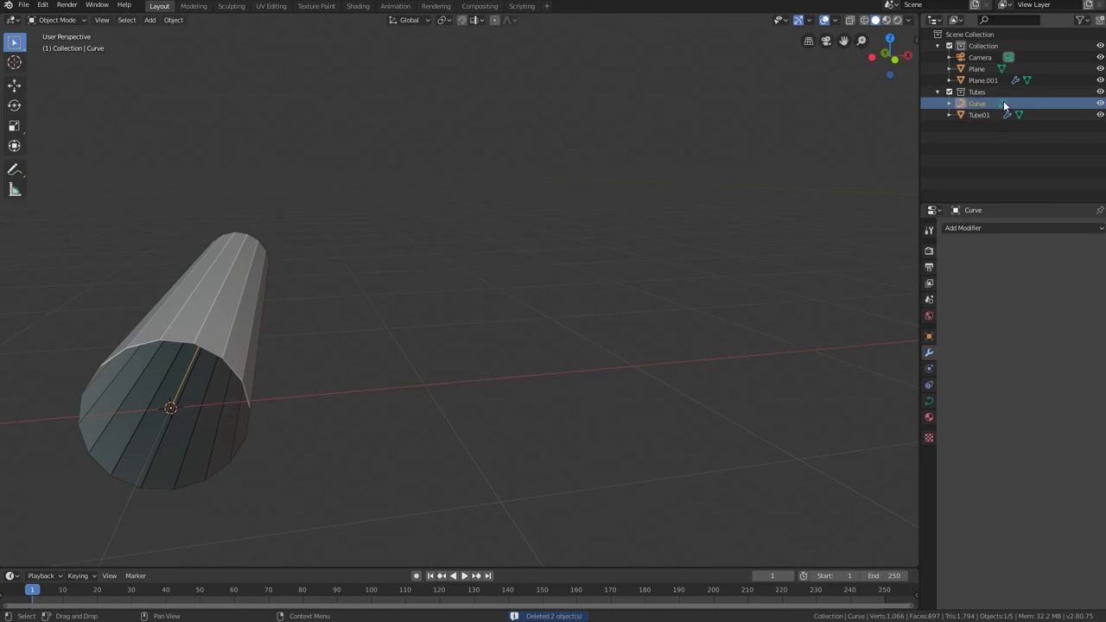
pyautogui.doubleClick(1022, 114)
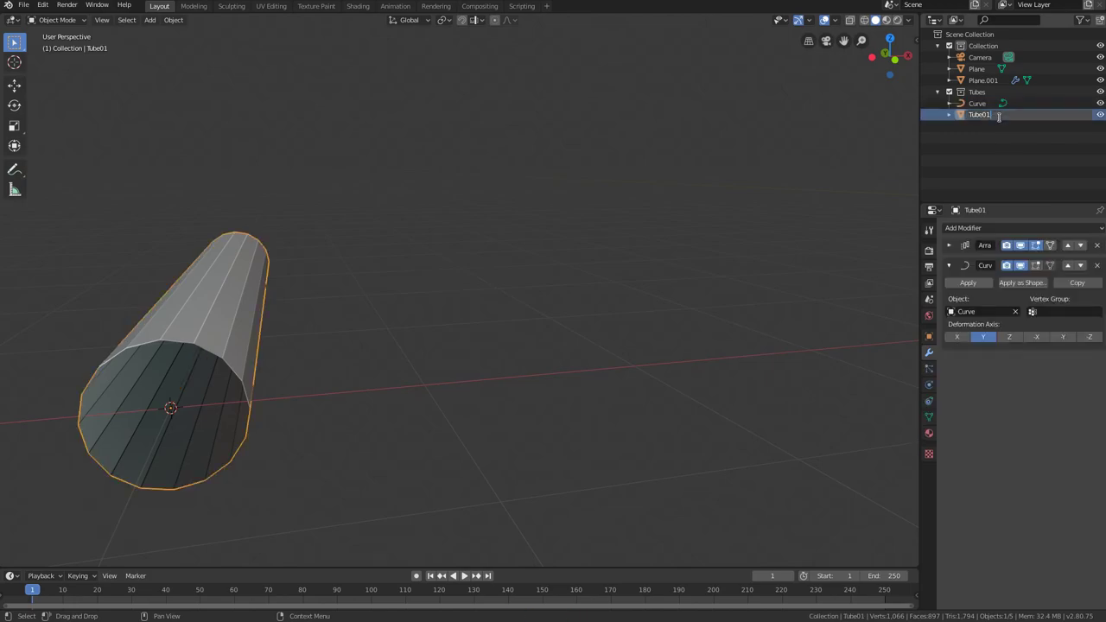
pyautogui.press('Return')
pyautogui.moveTo(441, 263); pyautogui.dragTo(509, 278, button='middle')
pyautogui.hotkey('ctrl', 's')
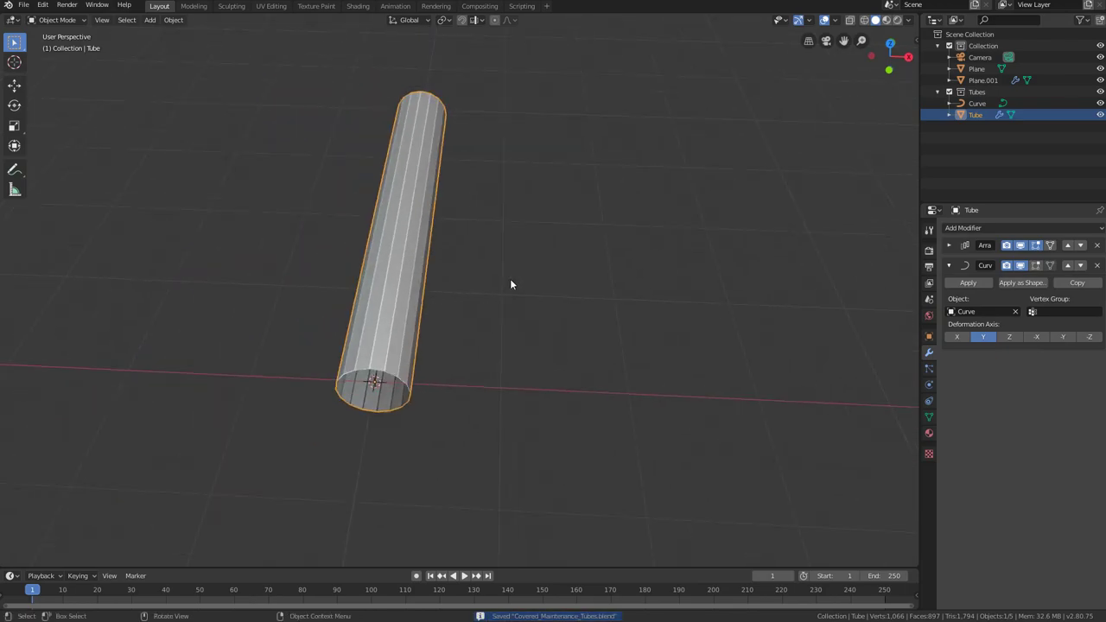
pyautogui.moveTo(509, 284); pyautogui.dragTo(438, 312, button='middle')
pyautogui.hotkey('ctrl', 's')
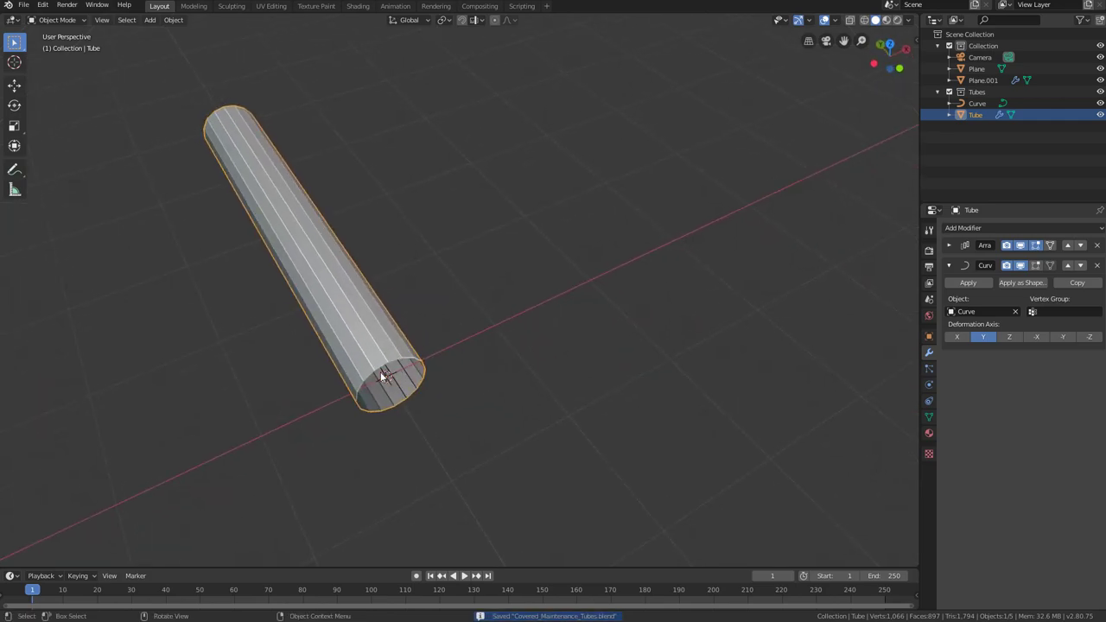
# Step: Select the tube and its curve together and place a linked duplicate of both about 1.4 m away along X
pyautogui.click(382, 370)
pyautogui.moveTo(392, 373); pyautogui.dragTo(398, 328, button='middle')
pyautogui.click(372, 294)
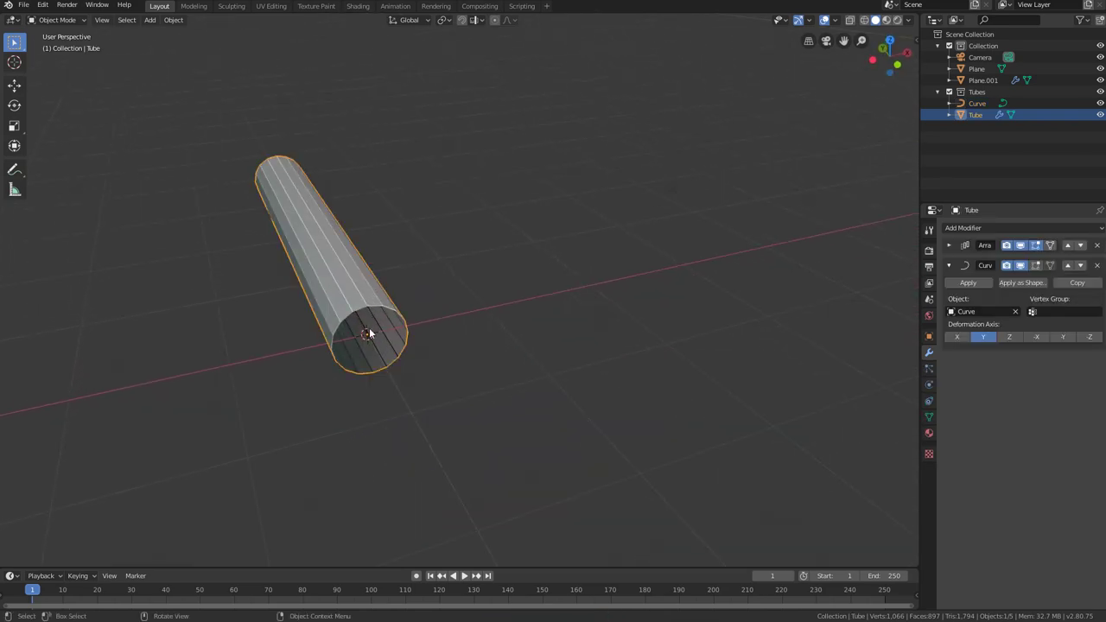
pyautogui.click(364, 327)
pyautogui.click(362, 327)
pyautogui.click(362, 327)
pyautogui.click(359, 325)
pyautogui.click(360, 327)
pyautogui.click(360, 327)
pyautogui.click(361, 326)
pyautogui.click(346, 294)
pyautogui.click(365, 325)
pyautogui.click(360, 303)
pyautogui.keyDown('shift'); pyautogui.moveTo(360, 303); pyautogui.dragTo(261, 343, button='middle'); pyautogui.keyUp('shift')
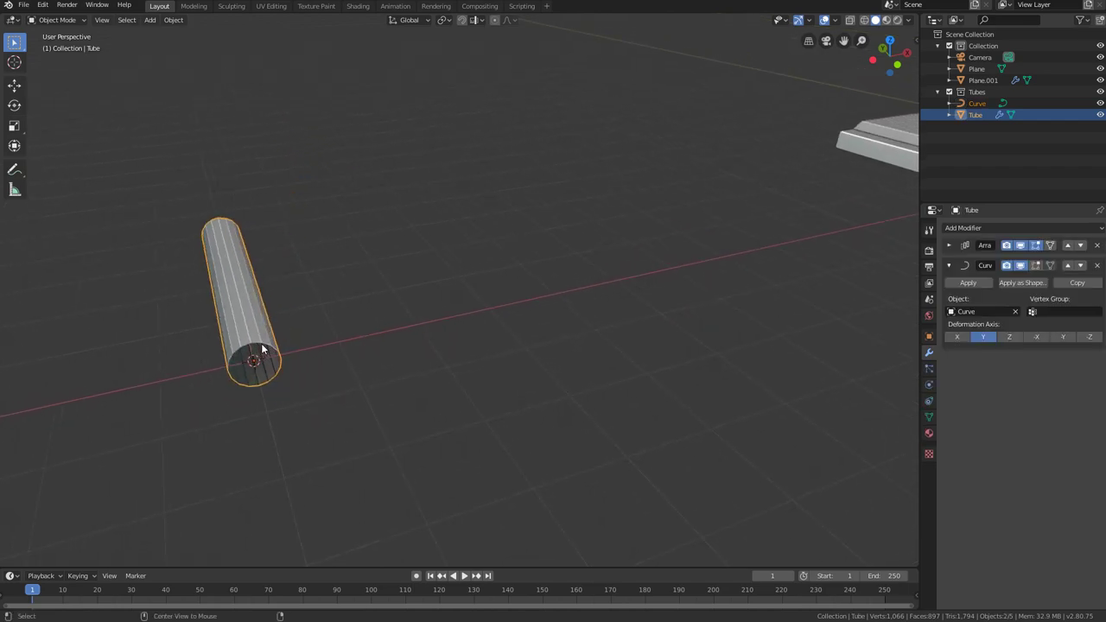
pyautogui.hotkey('alt', 'd')
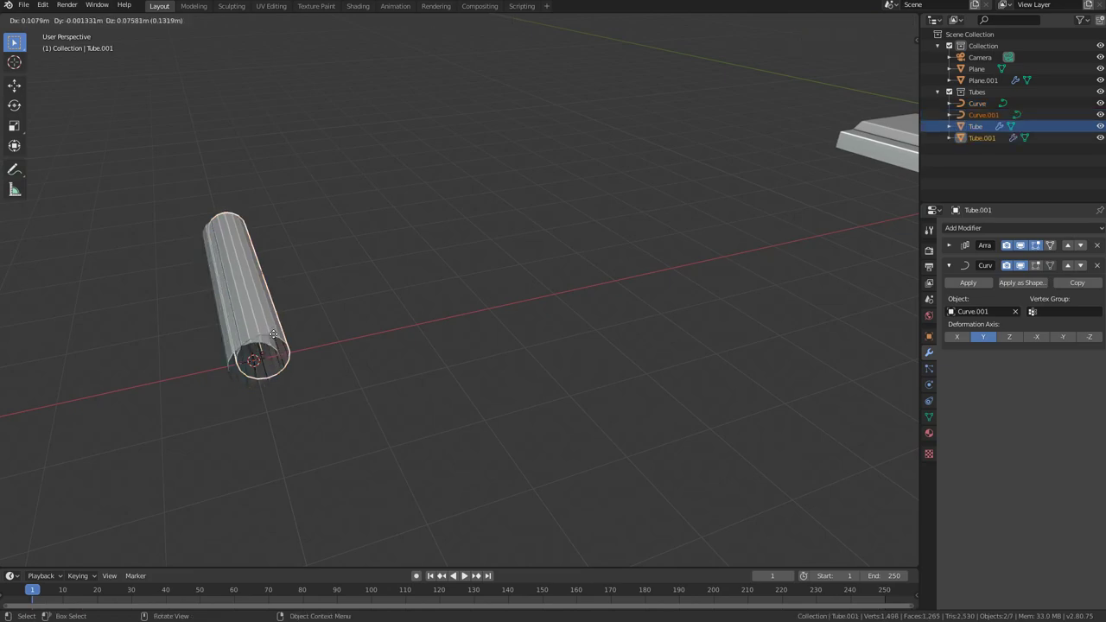
pyautogui.click(377, 323)
pyautogui.moveTo(377, 324); pyautogui.dragTo(467, 346, button='middle')
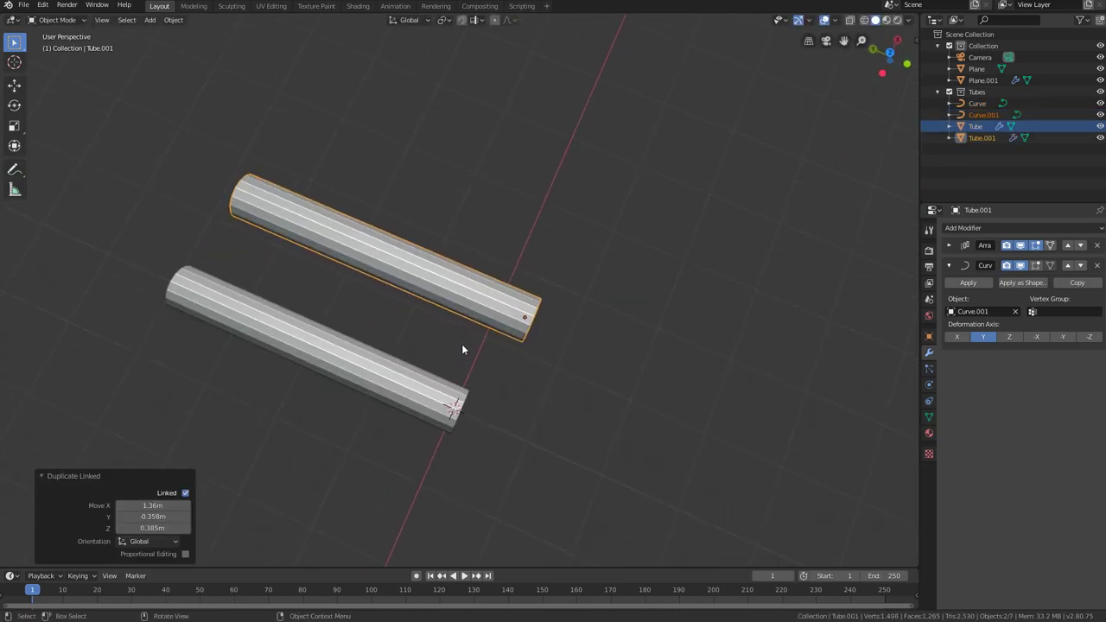
# Step: Add a centred loop cut around the base segment of the original tube's mesh, and return to Object Mode
pyautogui.scroll(2, 452, 351)
pyautogui.click(422, 437)
pyautogui.keyDown('shift'); pyautogui.moveTo(422, 437); pyautogui.dragTo(349, 339, button='middle'); pyautogui.keyUp('shift')
pyautogui.press('Tab')
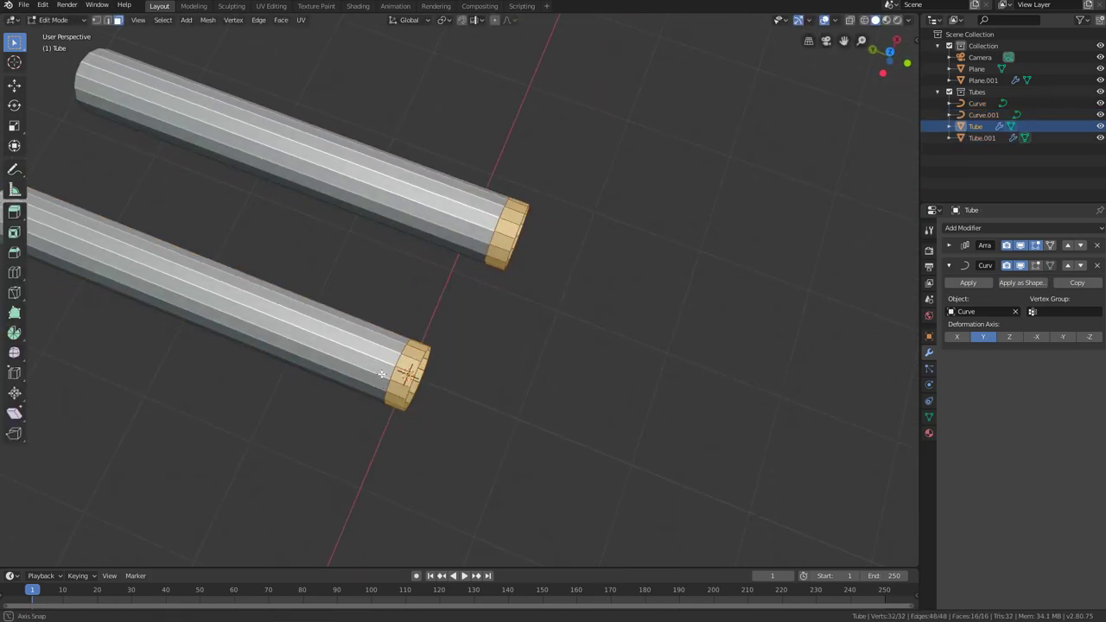
pyautogui.moveTo(333, 399); pyautogui.dragTo(330, 339, button='middle')
pyautogui.scroll(4, 330, 338)
pyautogui.hotkey('alt', 'a')
pyautogui.hotkey('ctrl', 'r')
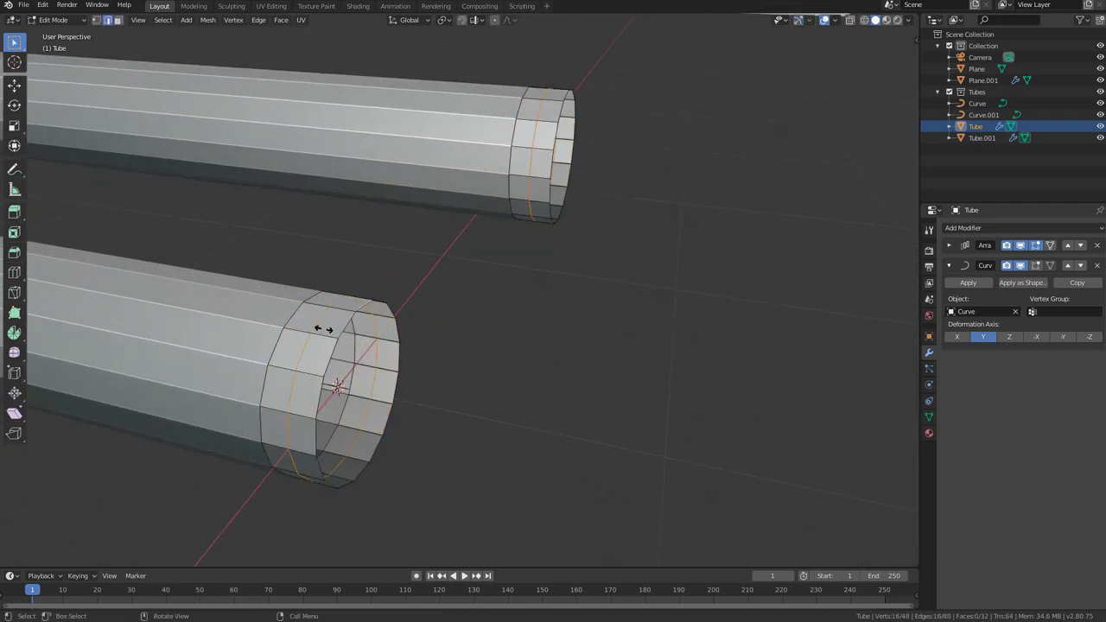
pyautogui.click(329, 338)
pyautogui.rightClick(329, 338)
pyautogui.press('s')
pyautogui.rightClick(429, 410)
pyautogui.moveTo(478, 353); pyautogui.dragTo(439, 380, button='middle')
pyautogui.hotkey('alt', 'a')
pyautogui.press('Tab')
# Step: Delete the linked duplicate of the tube along with its curve
pyautogui.click(577, 169)
pyautogui.keyDown('shift'); pyautogui.click(584, 172); pyautogui.keyUp('shift')
pyautogui.press('x')
pyautogui.click(567, 179)
# Step: Examine the remaining tube and the control points of its curve in relation to the distant panel
pyautogui.click(200, 345)
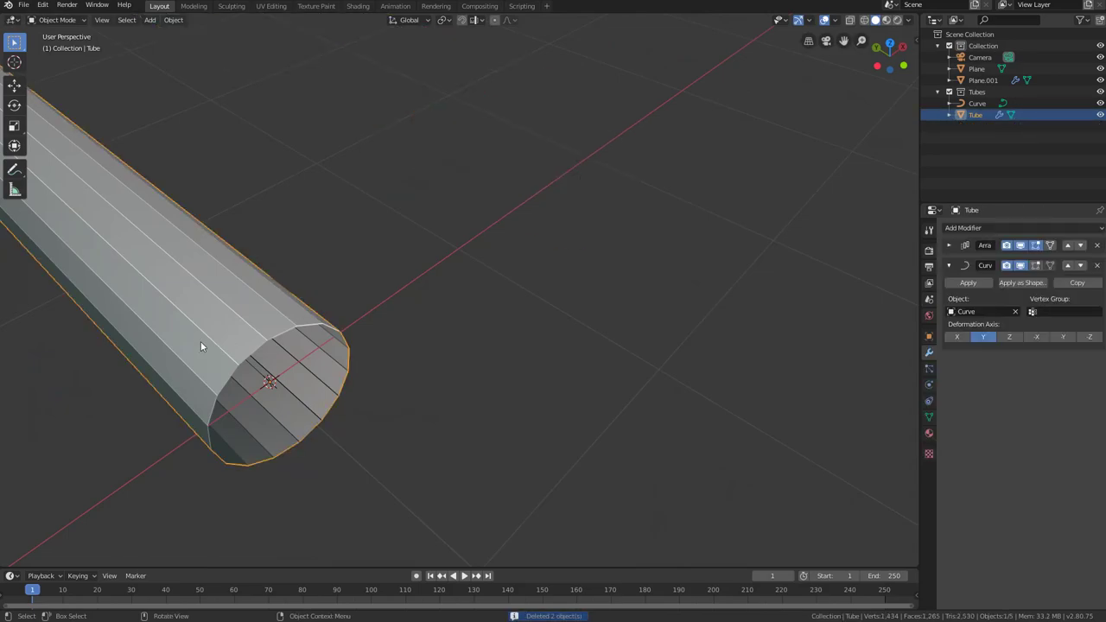
pyautogui.keyDown('shift'); pyautogui.click(266, 380); pyautogui.keyUp('shift')
pyautogui.scroll(-6, 274, 378)
pyautogui.moveTo(316, 373); pyautogui.dragTo(273, 359, button='middle')
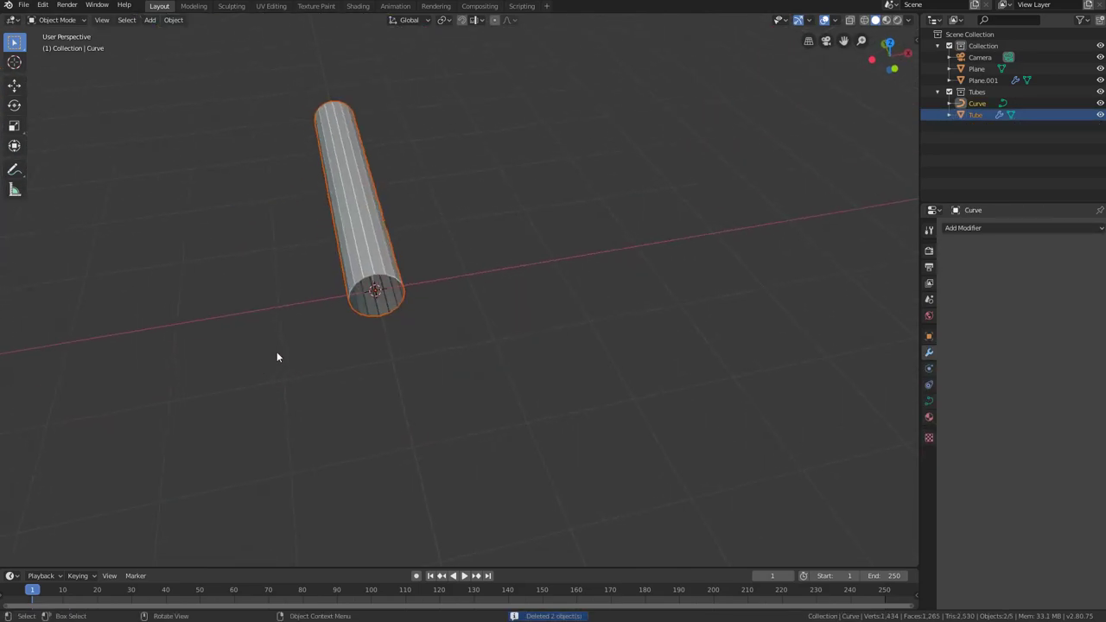
pyautogui.scroll(3, 313, 304)
pyautogui.click(332, 303)
pyautogui.scroll(-3, 335, 310)
pyautogui.scroll(3, 330, 292)
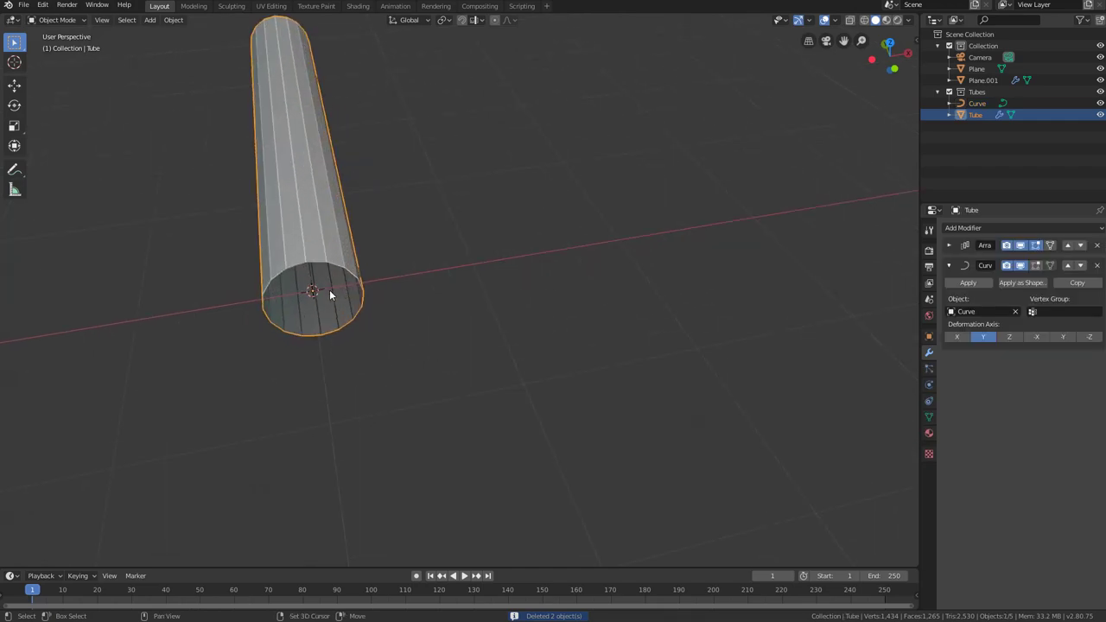
pyautogui.keyDown('shift'); pyautogui.moveTo(330, 292); pyautogui.dragTo(382, 313, button='middle'); pyautogui.keyUp('shift')
pyautogui.scroll(2, 332, 300)
pyautogui.click(331, 298)
pyautogui.press('Tab')
pyautogui.scroll(-5, 422, 346)
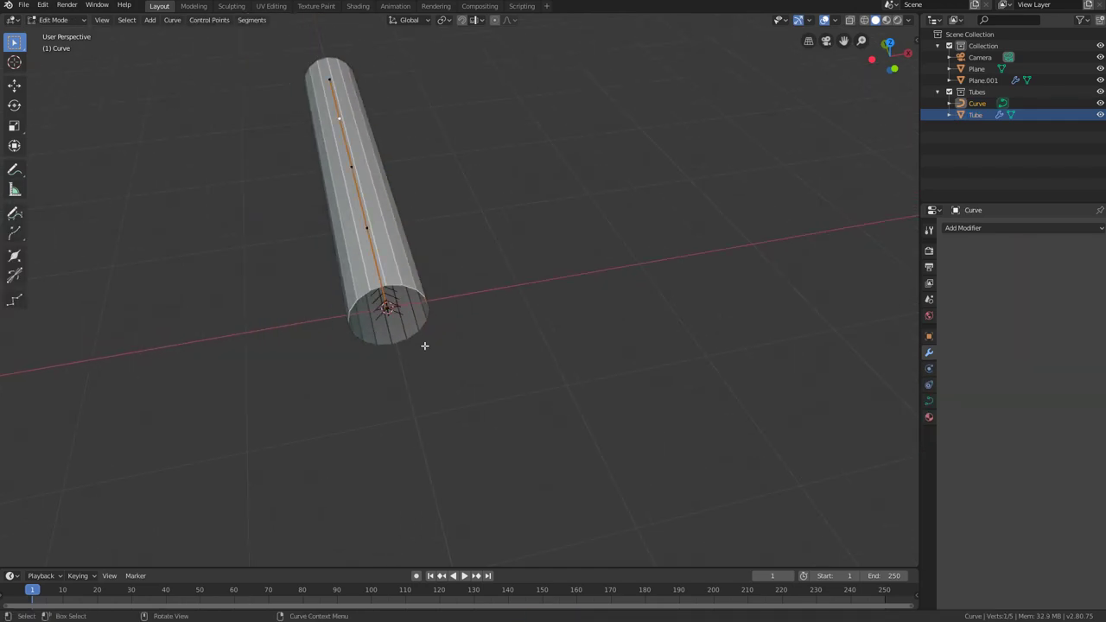
pyautogui.moveTo(466, 346); pyautogui.dragTo(333, 355, button='middle')
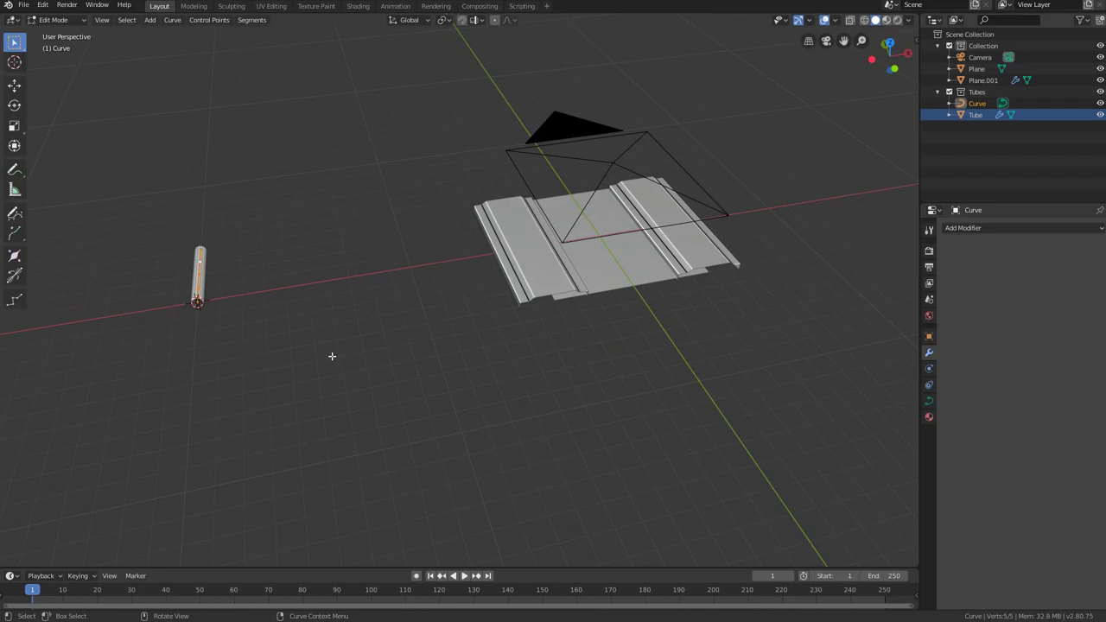
pyautogui.keyDown('shift'); pyautogui.moveTo(247, 344); pyautogui.dragTo(429, 356, button='middle'); pyautogui.keyUp('shift')
pyautogui.scroll(4, 419, 350)
pyautogui.press('Tab')
# Step: Add a second Array modifier to the tube, with Constant Offset enabled and Relative Offset disabled
pyautogui.click(334, 317)
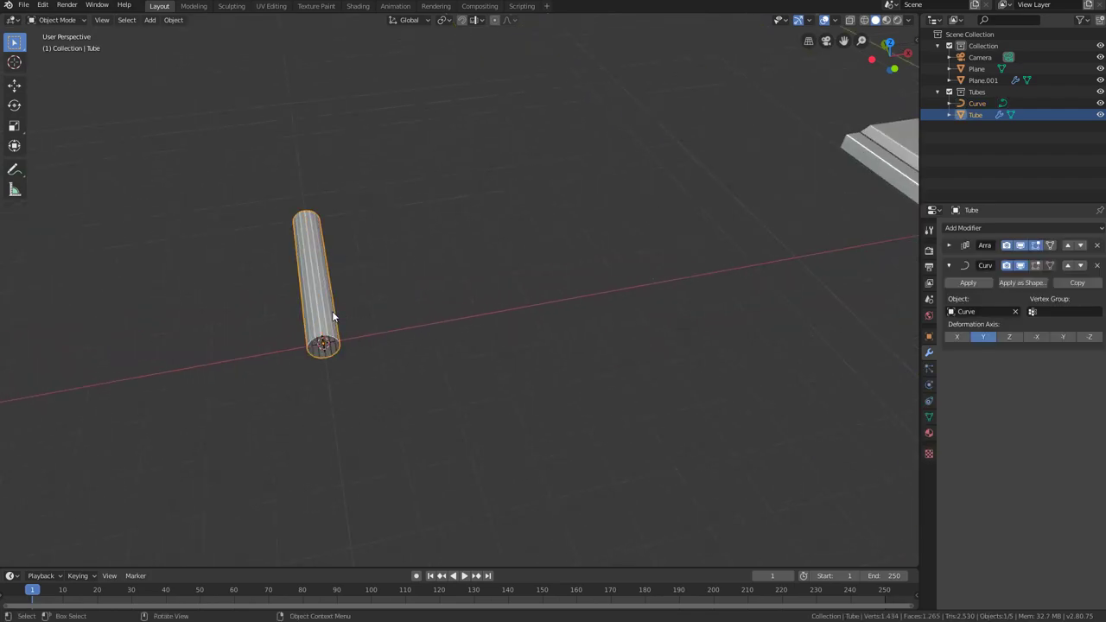
pyautogui.click(950, 266)
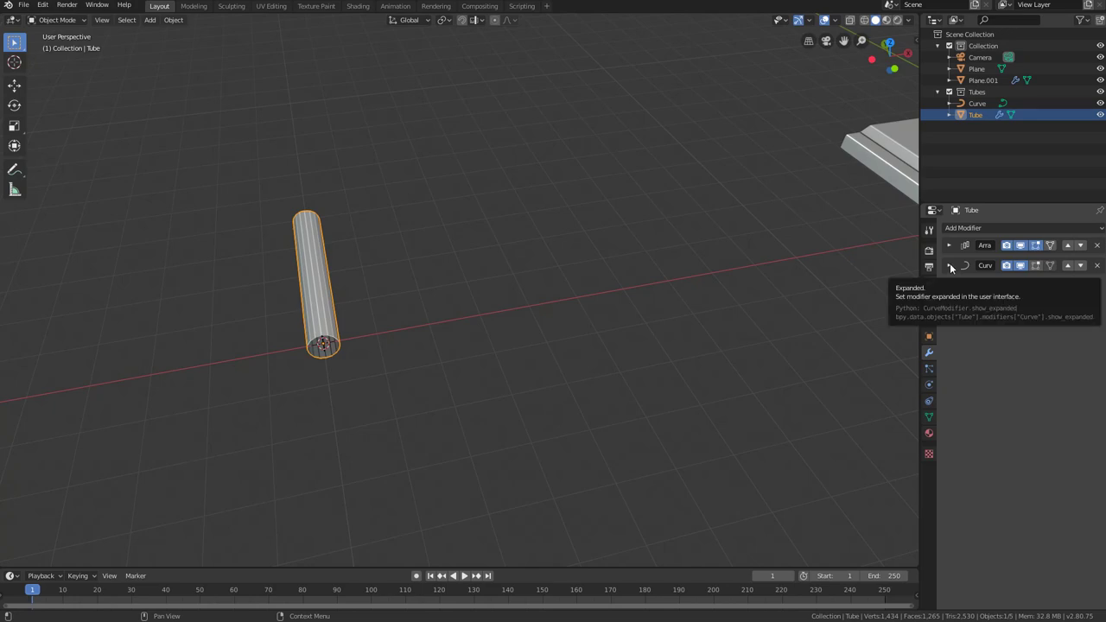
pyautogui.click(979, 226)
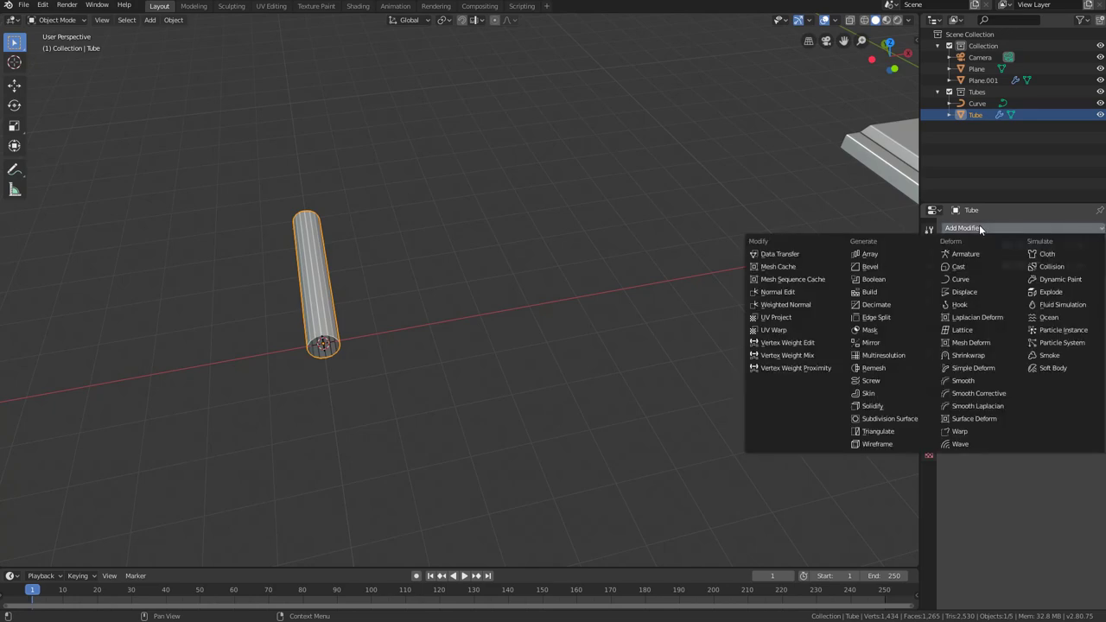
pyautogui.click(894, 254)
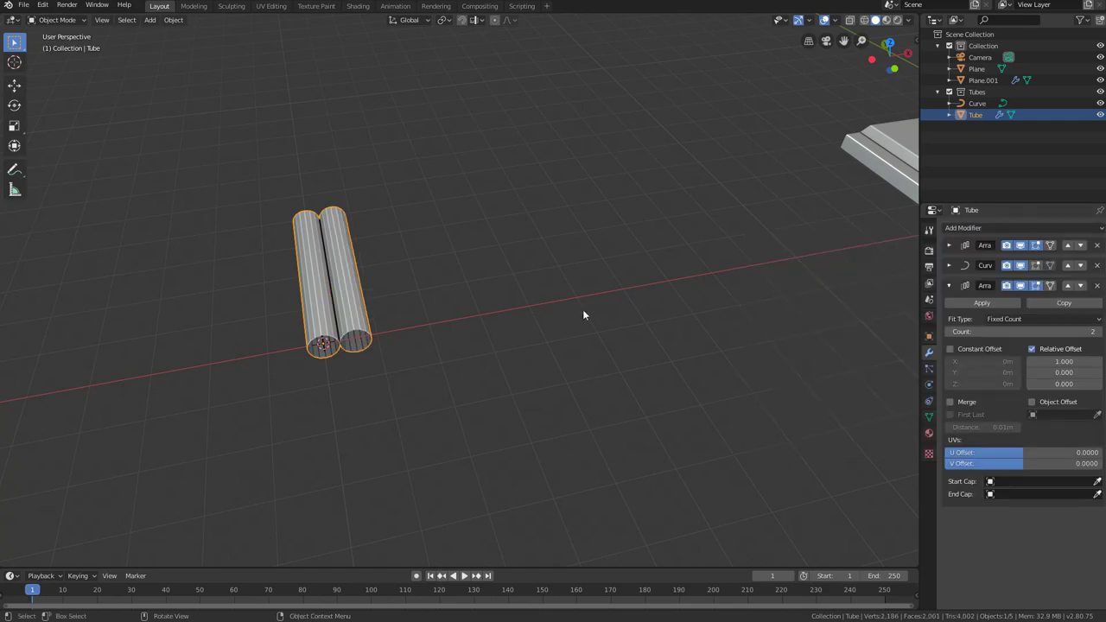
pyautogui.click(1032, 349)
pyautogui.click(950, 348)
# Step: Examine the panel and its base plane under the camera, and return the view to the tube
pyautogui.moveTo(890, 358); pyautogui.dragTo(404, 359, button='middle')
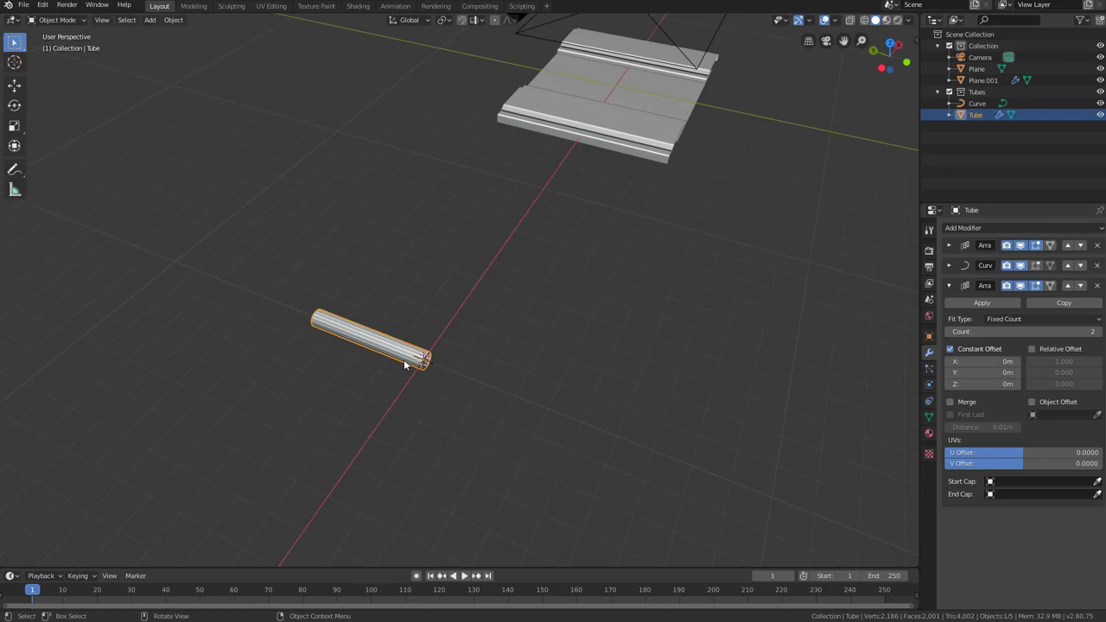
pyautogui.moveTo(424, 334); pyautogui.dragTo(449, 397, button='middle')
pyautogui.click(459, 391)
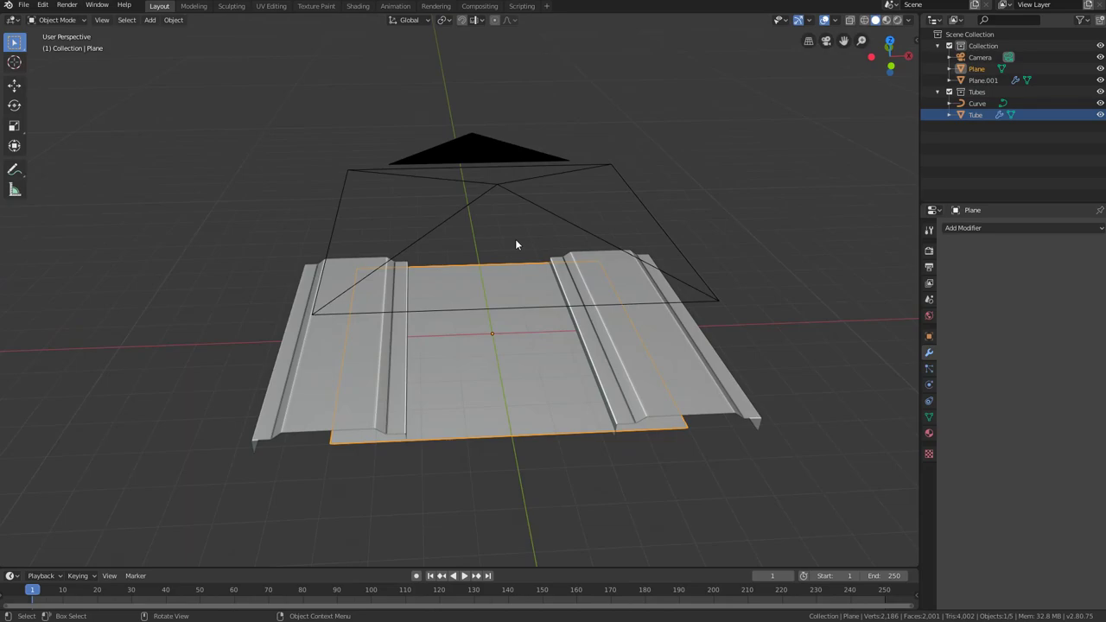
pyautogui.moveTo(515, 239); pyautogui.dragTo(421, 279, button='middle')
pyautogui.scroll(3, 352, 321)
pyautogui.keyDown('shift'); pyautogui.moveTo(259, 393); pyautogui.dragTo(416, 315, button='middle'); pyautogui.keyUp('shift')
pyautogui.scroll(4, 529, 259)
pyautogui.scroll(1, 416, 314)
# Step: Move all of the curve's control points in Edit Mode from the object origin towards the panel
pyautogui.click(433, 295)
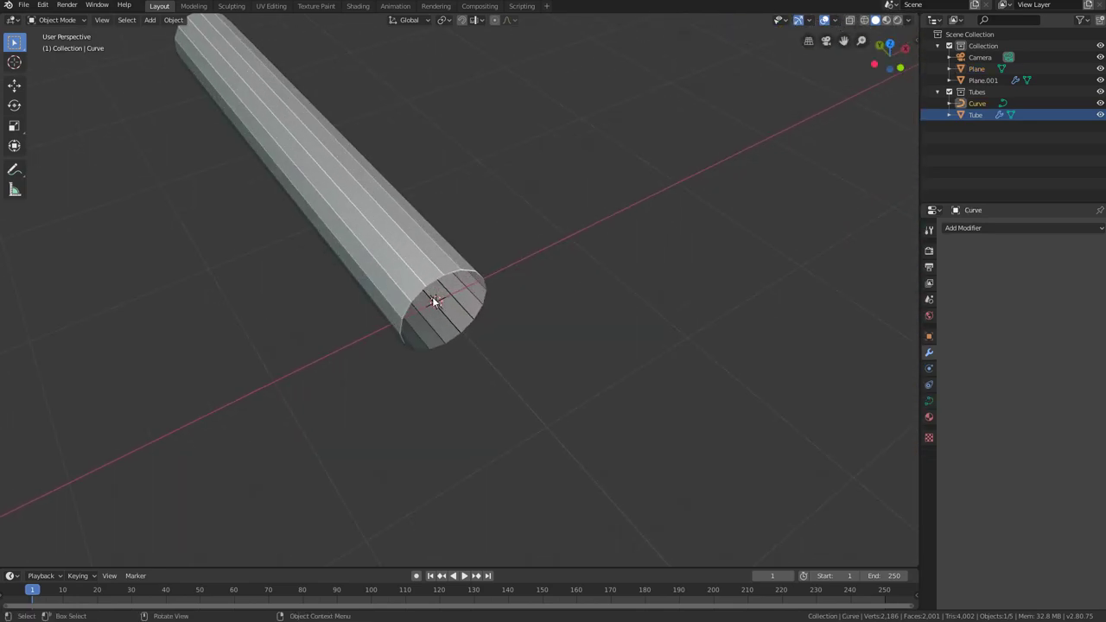
pyautogui.scroll(-4, 494, 295)
pyautogui.moveTo(494, 296); pyautogui.dragTo(476, 329, button='middle')
pyautogui.scroll(-4, 498, 274)
pyautogui.moveTo(498, 279); pyautogui.dragTo(452, 324, button='middle')
pyautogui.press('Tab')
pyautogui.keyDown('shift'); pyautogui.moveTo(535, 303); pyautogui.dragTo(186, 418, button='middle'); pyautogui.keyUp('shift')
pyautogui.press('g')
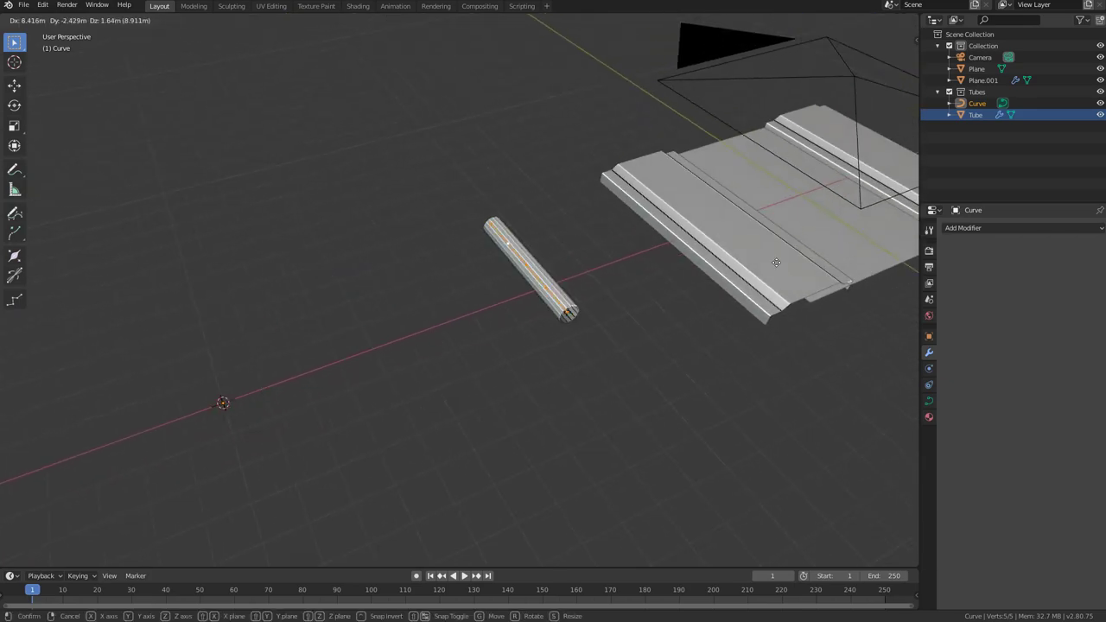
pyautogui.click(723, 308)
# Step: Reposition all the curve points so the tube lies across the camera-facing edge of the panel's middle section
pyautogui.moveTo(723, 309); pyautogui.dragTo(369, 293, button='middle')
pyautogui.press('g')
pyautogui.click(558, 333)
pyautogui.moveTo(558, 334); pyautogui.dragTo(526, 347, button='middle')
pyautogui.press('g')
pyautogui.click(472, 313)
# Step: Bend the tube down over the plane's edge by moving the curve's end point about -0.51, 0.41, -0.58 m and shifting the adjacent point slightly
pyautogui.click(548, 419)
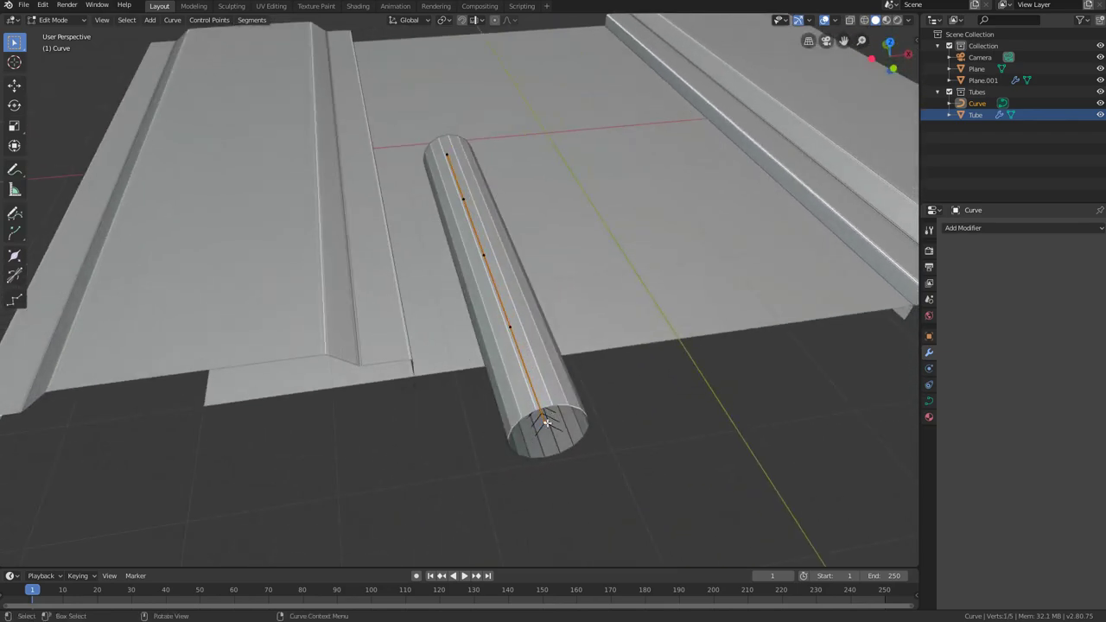
pyautogui.moveTo(548, 419); pyautogui.dragTo(614, 403, button='middle')
pyautogui.press('g')
pyautogui.click(547, 469)
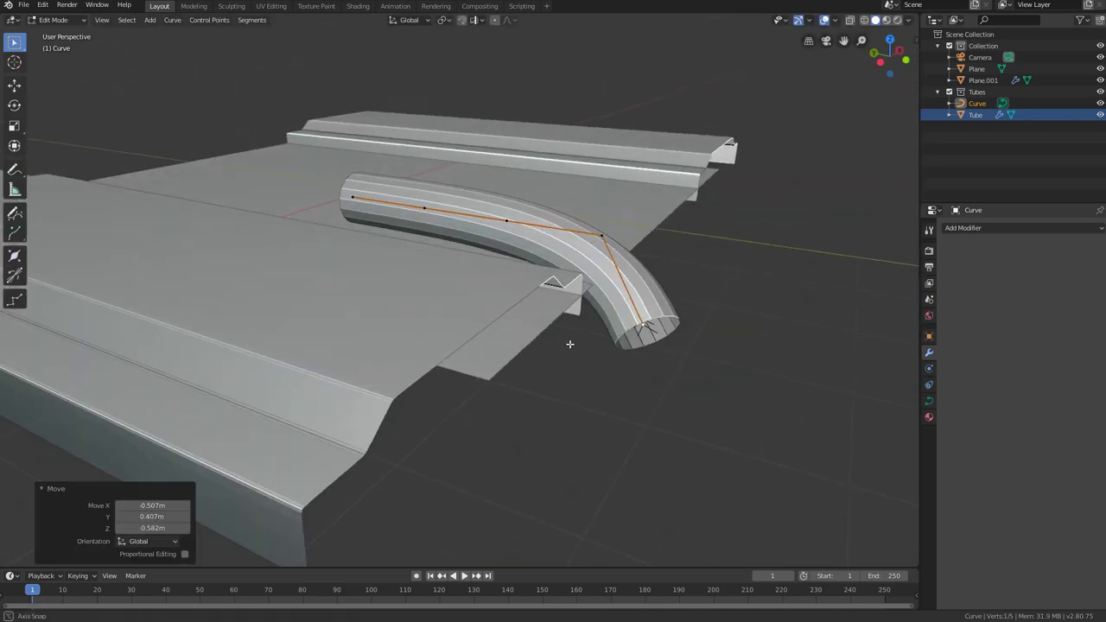
pyautogui.moveTo(548, 469); pyautogui.dragTo(572, 340, button='middle')
pyautogui.press('g')
pyautogui.click(561, 307)
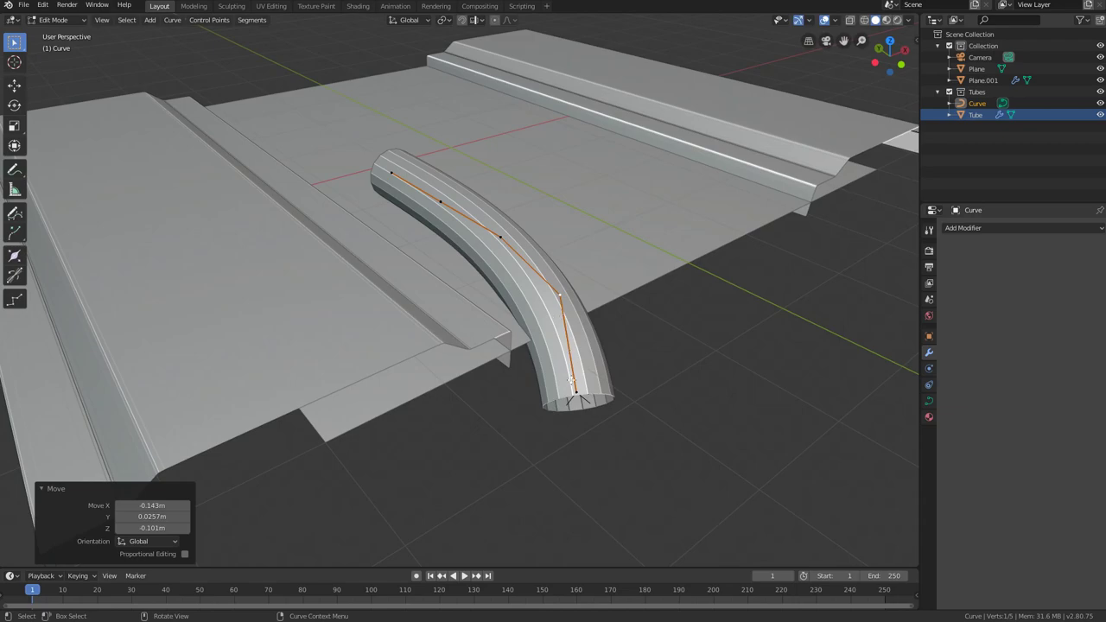
# Step: Scale the tube's whole mesh down slightly in Edit Mode on all axes except Y, making the tube thinner
pyautogui.scroll(-6, 571, 381)
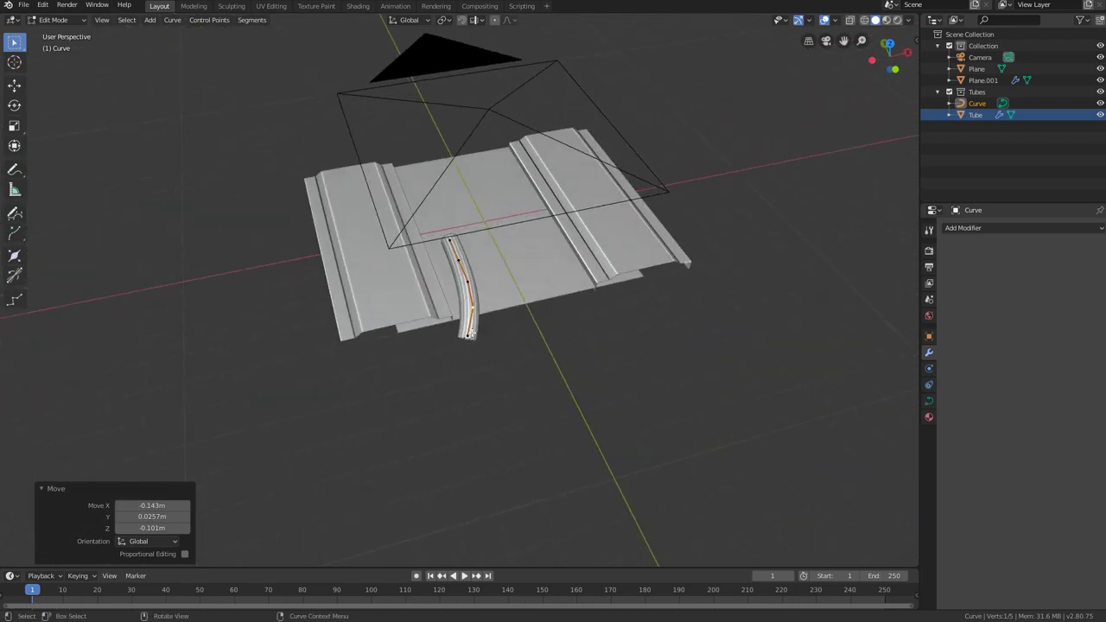
pyautogui.press('Tab')
pyautogui.click(475, 336)
pyautogui.scroll(4, 501, 350)
pyautogui.press('Tab')
pyautogui.scroll(-5, 475, 356)
pyautogui.keyDown('shift'); pyautogui.moveTo(69, 337); pyautogui.dragTo(522, 316, button='middle'); pyautogui.keyUp('shift')
pyautogui.press('a')
pyautogui.scroll(4, 459, 301)
pyautogui.scroll(3, 502, 357)
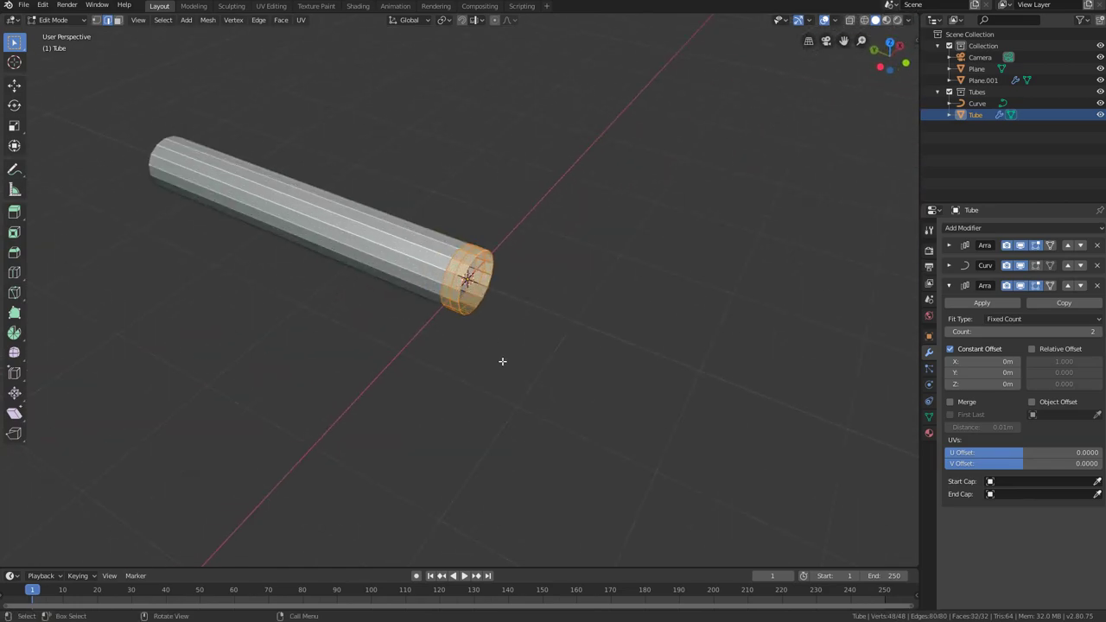
pyautogui.press('s')
pyautogui.hotkey('shift', 'y')
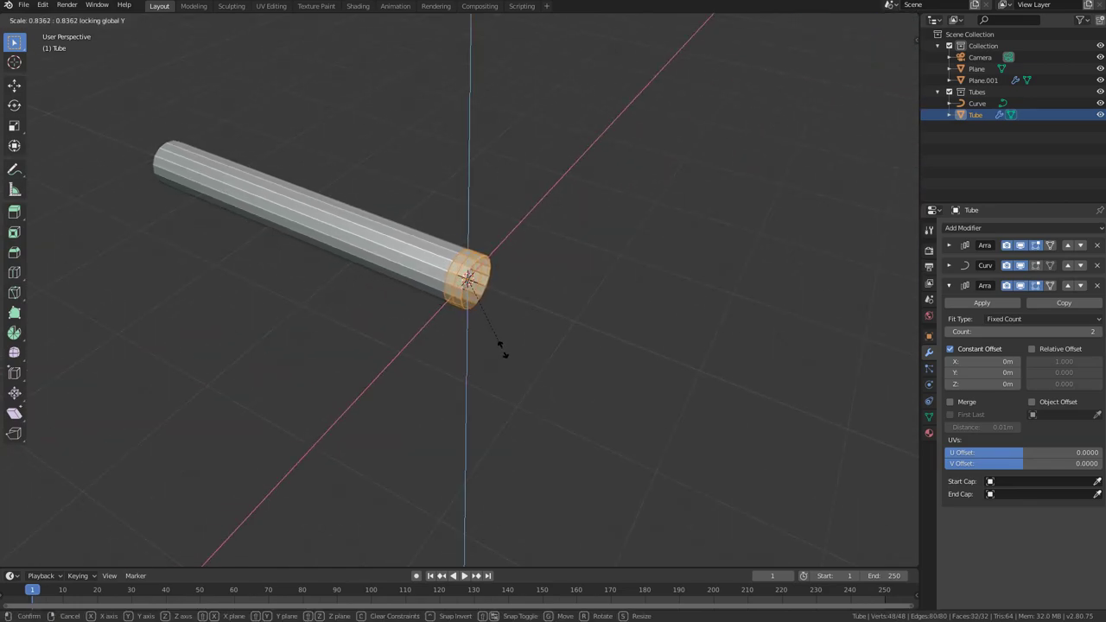
pyautogui.click(499, 334)
pyautogui.scroll(-3, 500, 334)
pyautogui.press('Tab')
# Step: Add a further Array modifier to the tube, after its existing modifiers
pyautogui.moveTo(637, 327); pyautogui.dragTo(742, 305, button='middle')
pyautogui.keyDown('shift'); pyautogui.moveTo(812, 328); pyautogui.dragTo(523, 270, button='middle'); pyautogui.keyUp('shift')
pyautogui.scroll(3, 496, 295)
pyautogui.scroll(4, 525, 259)
pyautogui.moveTo(527, 213)
pyautogui.mouseDown(button='middle')
pyautogui.moveTo(558, 151)
pyautogui.moveTo(528, 164)
pyautogui.moveTo(539, 214)
pyautogui.mouseUp(button='middle')
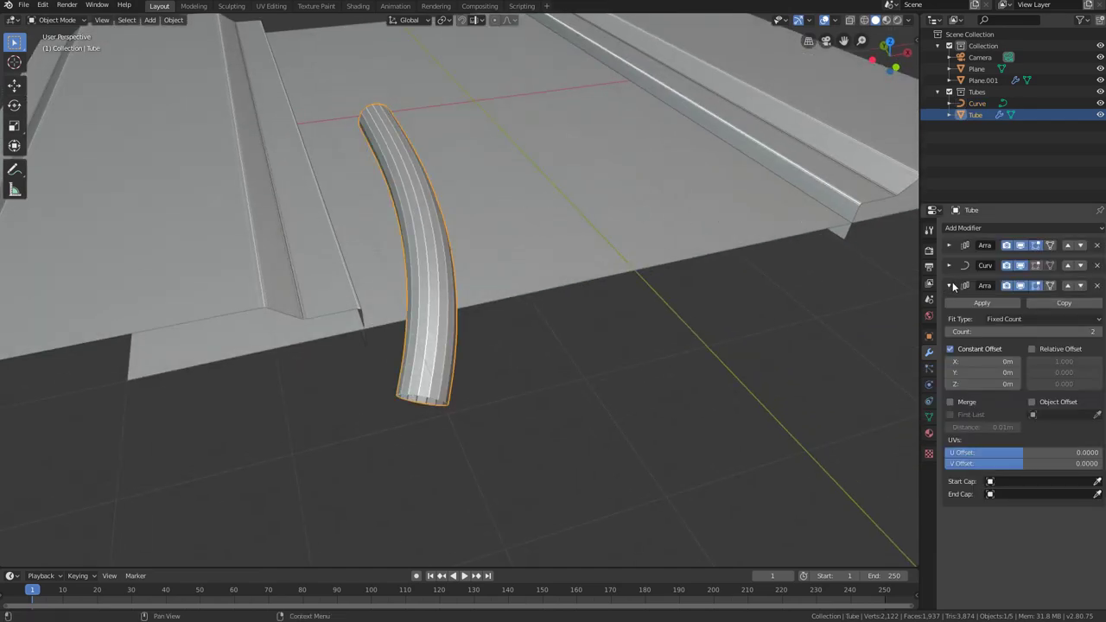
pyautogui.click(949, 287)
pyautogui.click(963, 227)
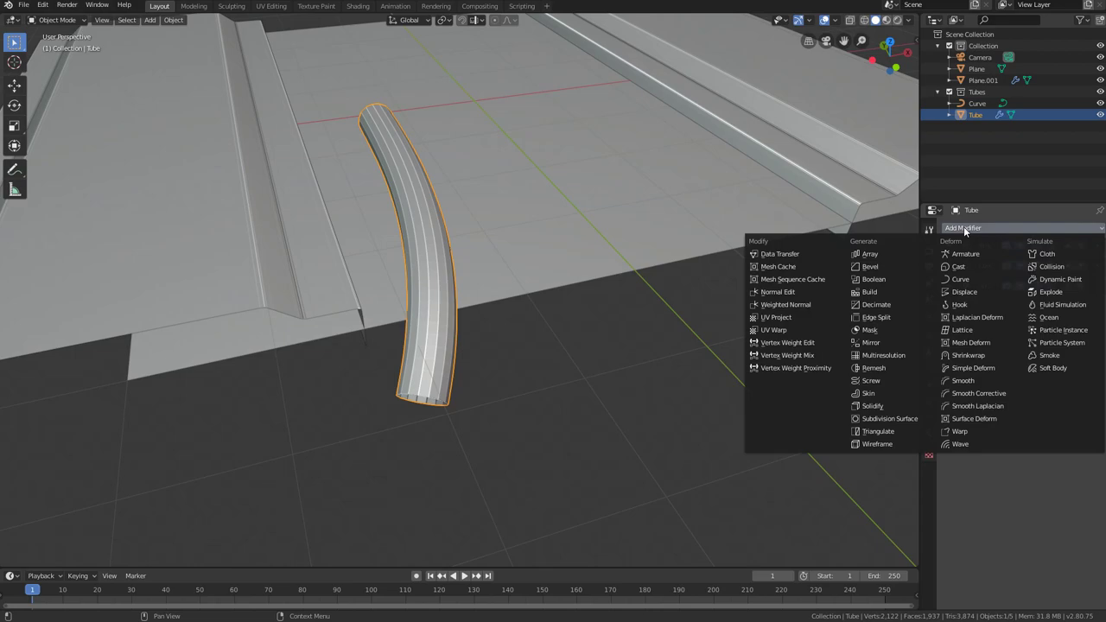
pyautogui.click(889, 253)
pyautogui.scroll(-4, 836, 258)
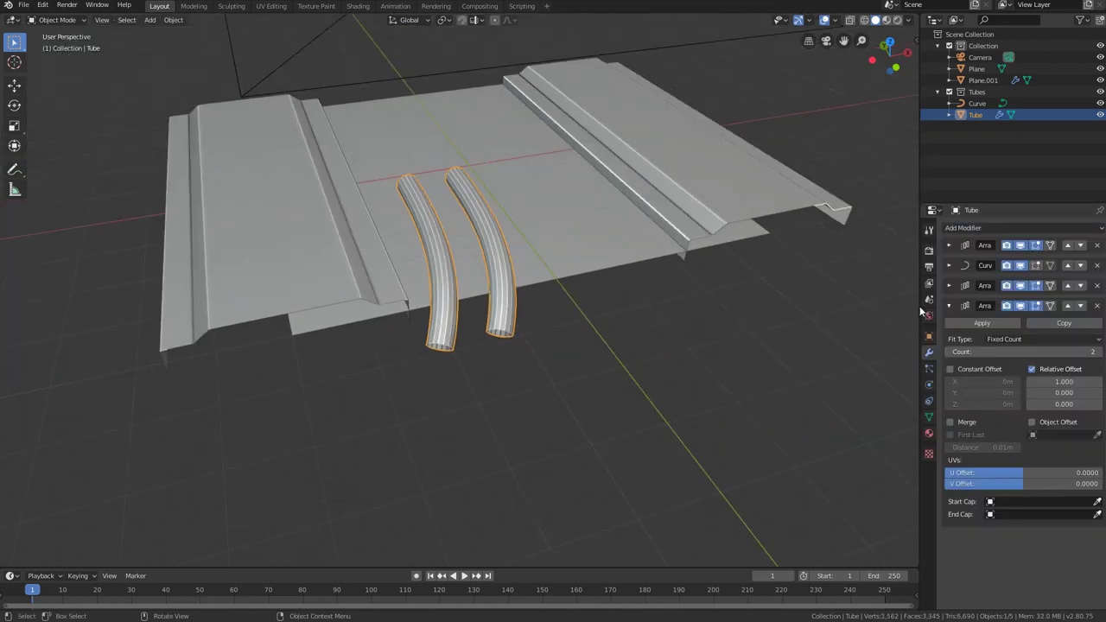
# Step: Switch the new Array modifier from relative to constant offset and set its Y offset to 8 m
pyautogui.click(1041, 370)
pyautogui.click(954, 370)
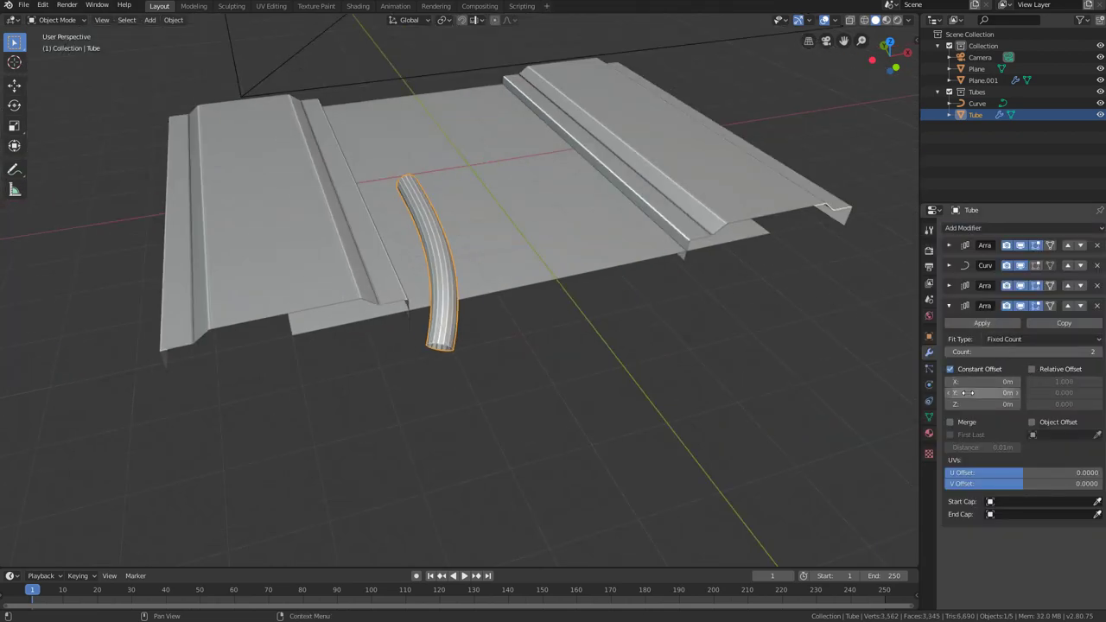
pyautogui.click(964, 393)
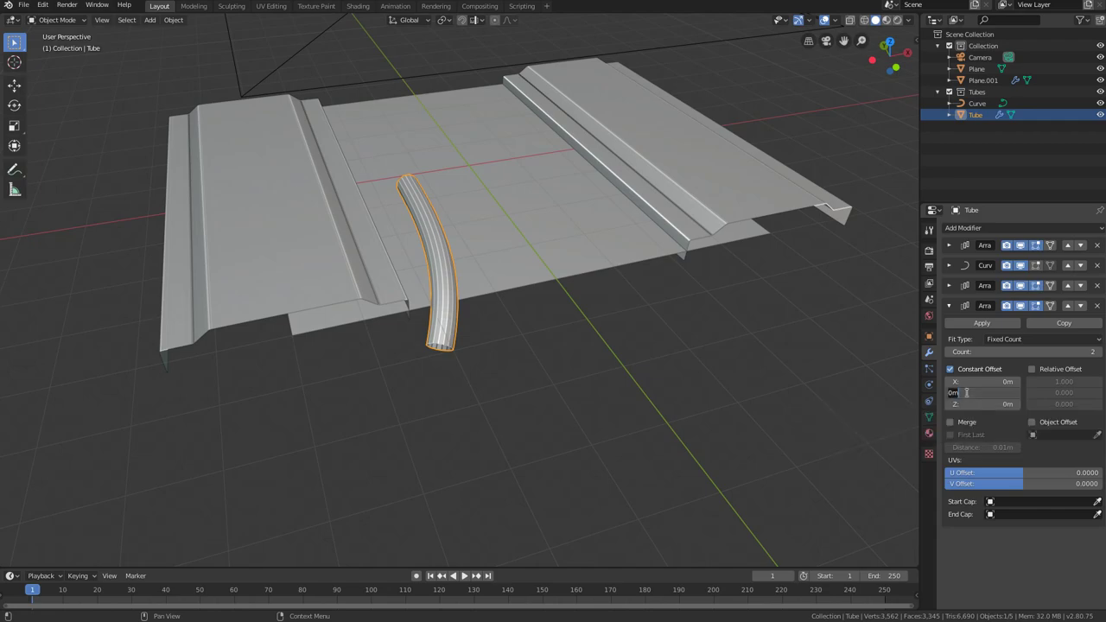
pyautogui.write('8')
pyautogui.press('Return')
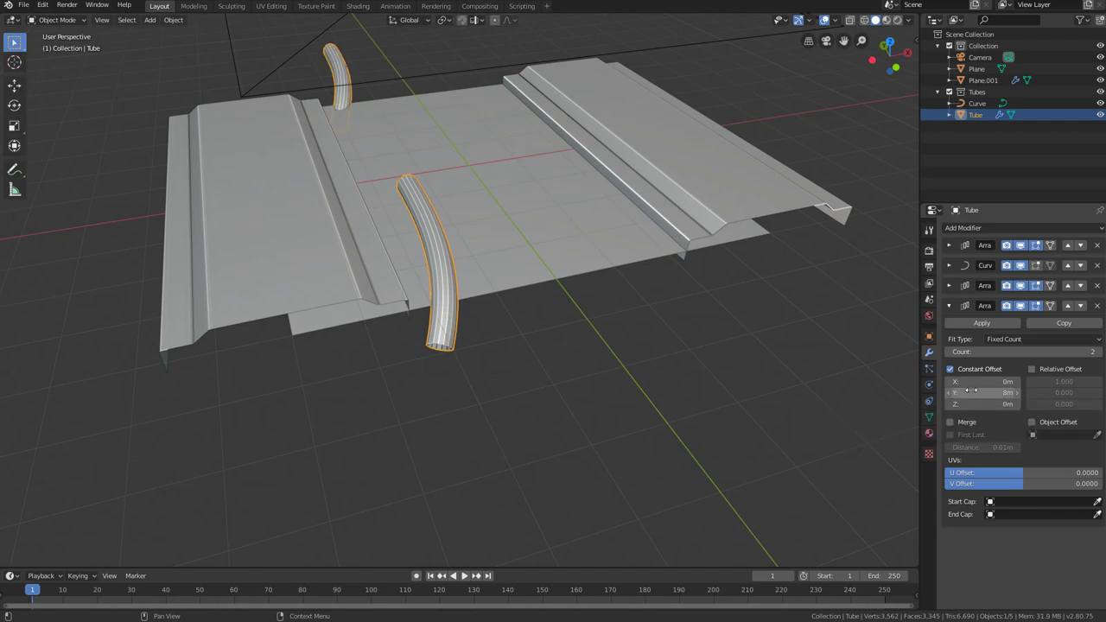
# Step: Reposition the curve's inner control points in Edit Mode, shifting the last one about 0.06, -0.08, 0.21 m
pyautogui.moveTo(405, 264); pyautogui.dragTo(375, 334, button='middle')
pyautogui.moveTo(382, 331); pyautogui.dragTo(429, 275, button='middle')
pyautogui.moveTo(511, 199); pyautogui.dragTo(530, 180, button='middle')
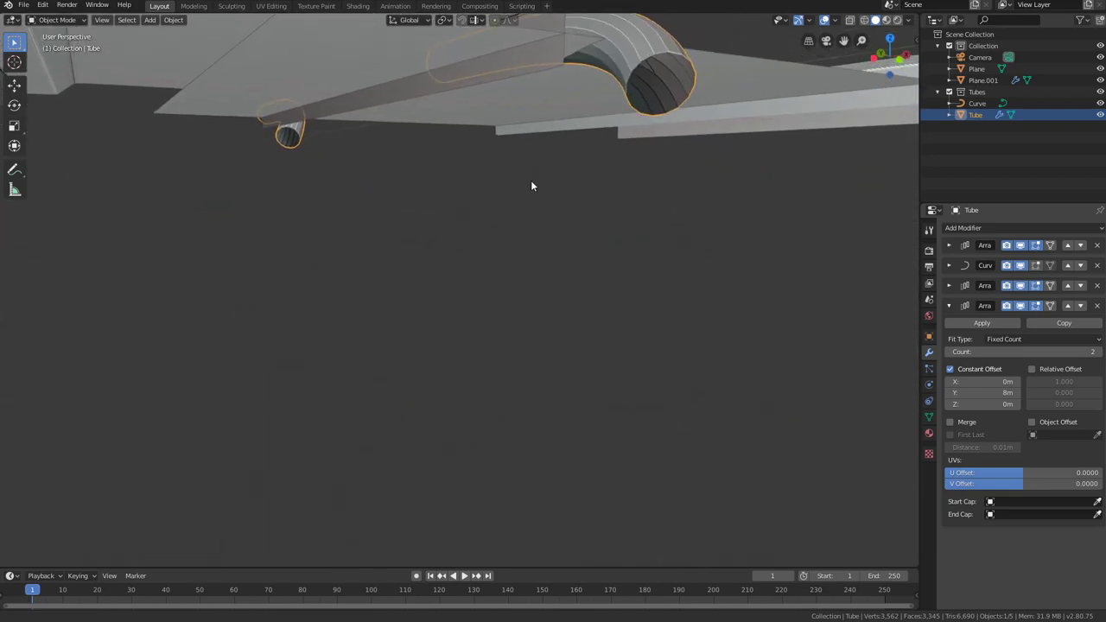
pyautogui.click(653, 75)
pyautogui.moveTo(653, 75); pyautogui.dragTo(355, 281, button='middle')
pyautogui.press('Tab')
pyautogui.scroll(2, 423, 307)
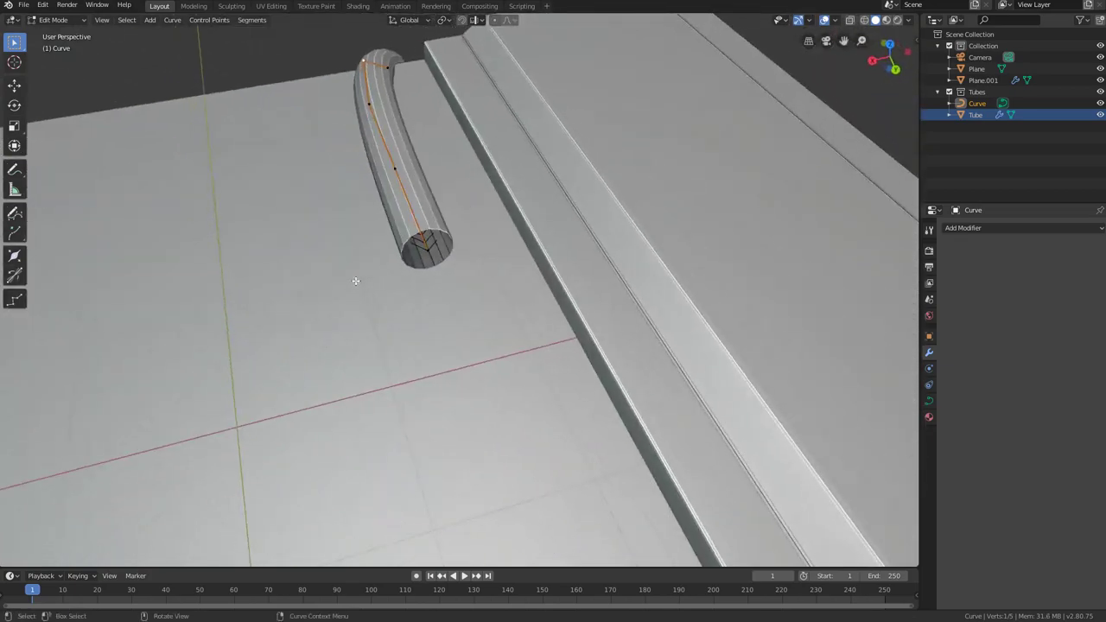
pyautogui.moveTo(394, 164); pyautogui.dragTo(510, 168, button='middle')
pyautogui.press('g')
pyautogui.click(441, 197)
pyautogui.press('g')
pyautogui.click(482, 166)
# Step: Extrude two more points from the curve's inner end, the first by about 0.11, 1.69, -0.28 m and the second sloping down
pyautogui.press('g')
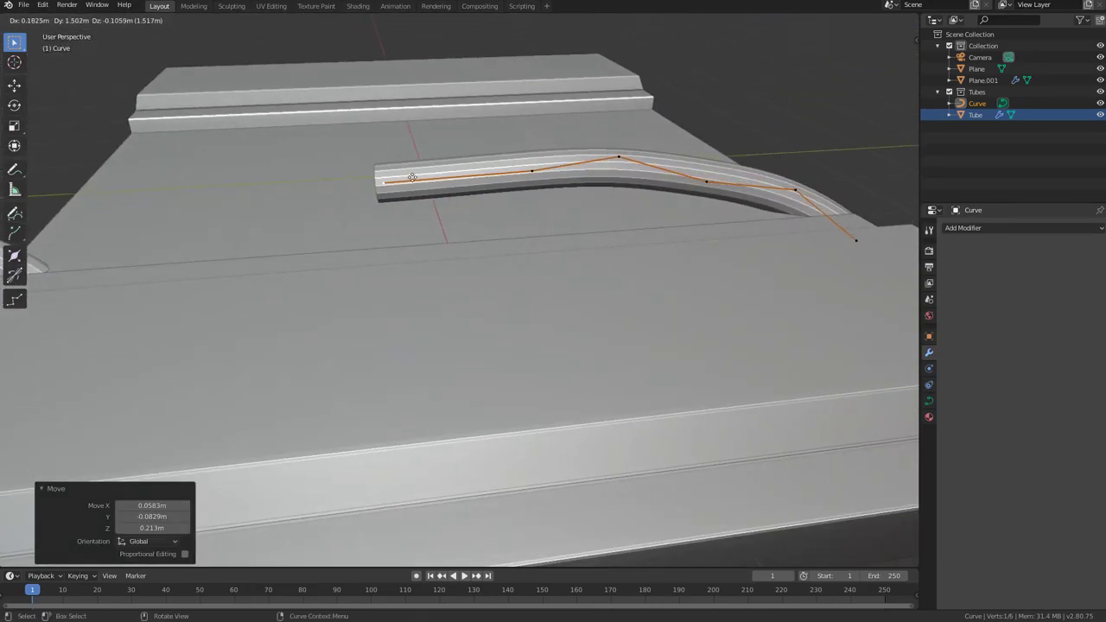
pyautogui.click(396, 196)
pyautogui.moveTo(396, 196); pyautogui.dragTo(470, 185, button='middle')
pyautogui.press('e')
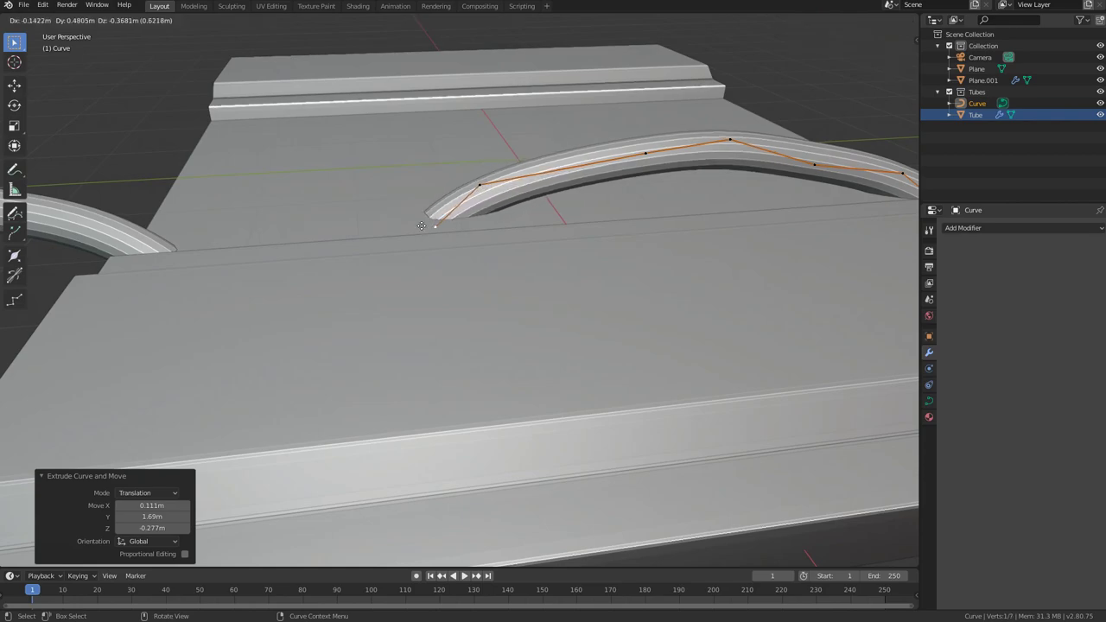
pyautogui.click(372, 234)
# Step: Move the extruded end of the curve and one of its middle points to smooth the tube's path across the panel
pyautogui.moveTo(372, 233)
pyautogui.mouseDown(button='middle')
pyautogui.moveTo(353, 266)
pyautogui.moveTo(365, 246)
pyautogui.mouseUp(button='middle')
pyautogui.scroll(-4, 354, 266)
pyautogui.press('g')
pyautogui.click(392, 195)
pyautogui.moveTo(430, 203); pyautogui.dragTo(501, 141, button='middle')
pyautogui.press('g')
pyautogui.click(554, 165)
pyautogui.click(201, 157)
pyautogui.press('g')
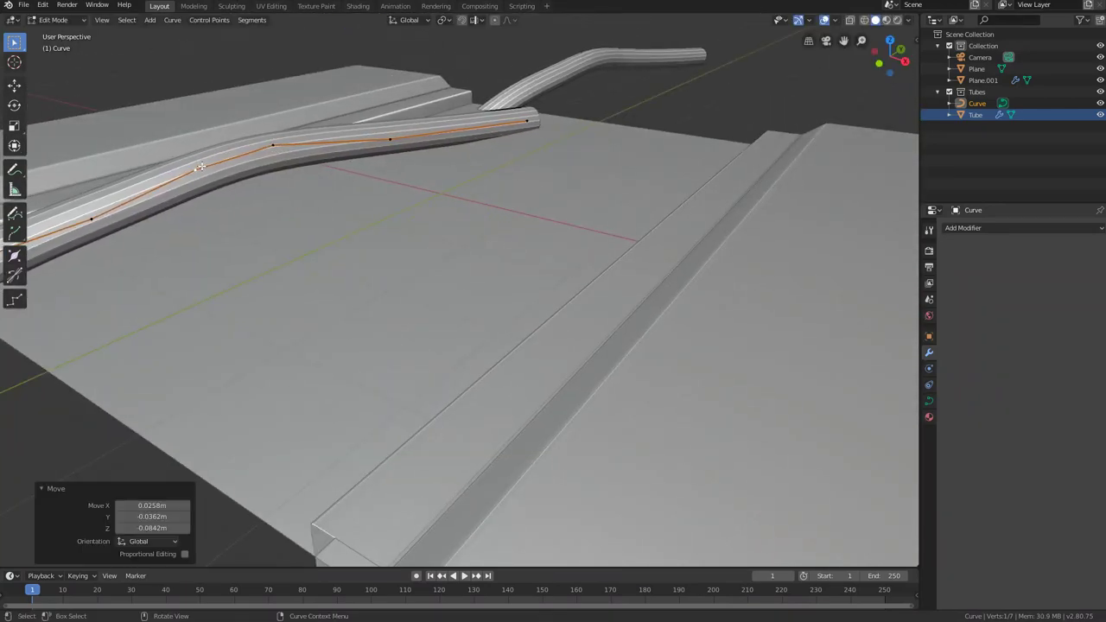
pyautogui.click(209, 174)
# Step: Fine-tune the control points near the curve's far end so the tube arches low over the panel and dips at the edge
pyautogui.scroll(-2, 226, 212)
pyautogui.keyDown('shift'); pyautogui.moveTo(235, 222); pyautogui.dragTo(319, 238, button='middle'); pyautogui.keyUp('shift')
pyautogui.click(156, 326)
pyautogui.moveTo(156, 326); pyautogui.dragTo(316, 279, button='middle')
pyautogui.press('g')
pyautogui.click(275, 273)
pyautogui.press('g')
pyautogui.click(294, 242)
pyautogui.press('g')
pyautogui.click(294, 267)
pyautogui.click(339, 258)
pyautogui.press('g')
pyautogui.click(337, 250)
pyautogui.click(304, 263)
pyautogui.press('g')
pyautogui.click(302, 270)
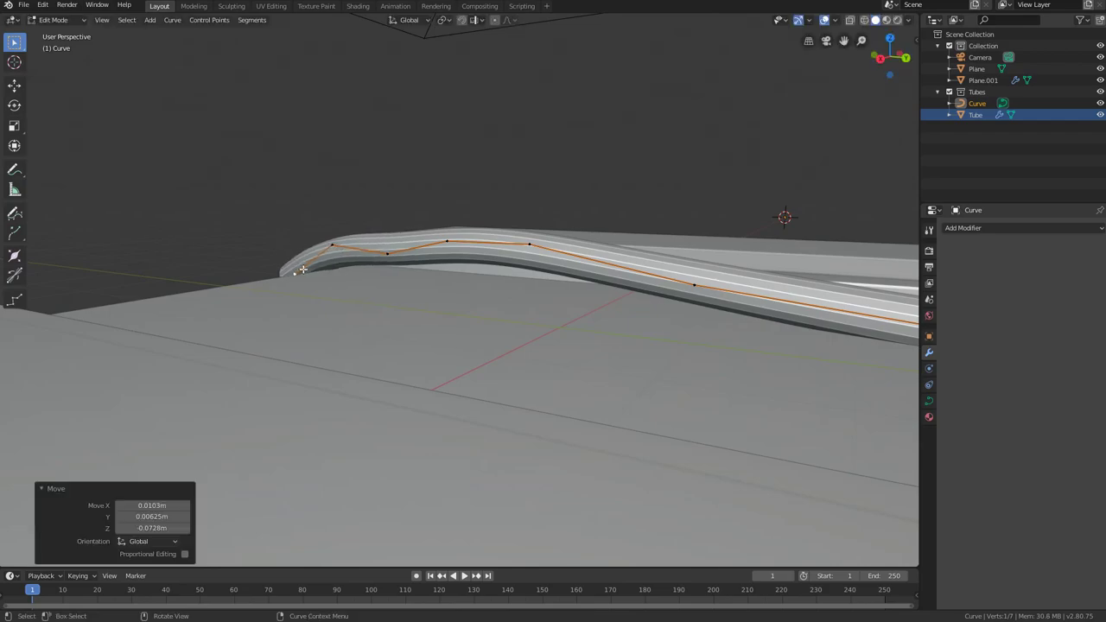
pyautogui.scroll(-3, 356, 276)
# Step: Create linked duplicates of the tube and its curve in place
pyautogui.moveTo(358, 276); pyautogui.dragTo(424, 358, button='middle')
pyautogui.press('Tab')
pyautogui.click(424, 359)
pyautogui.scroll(3, 427, 359)
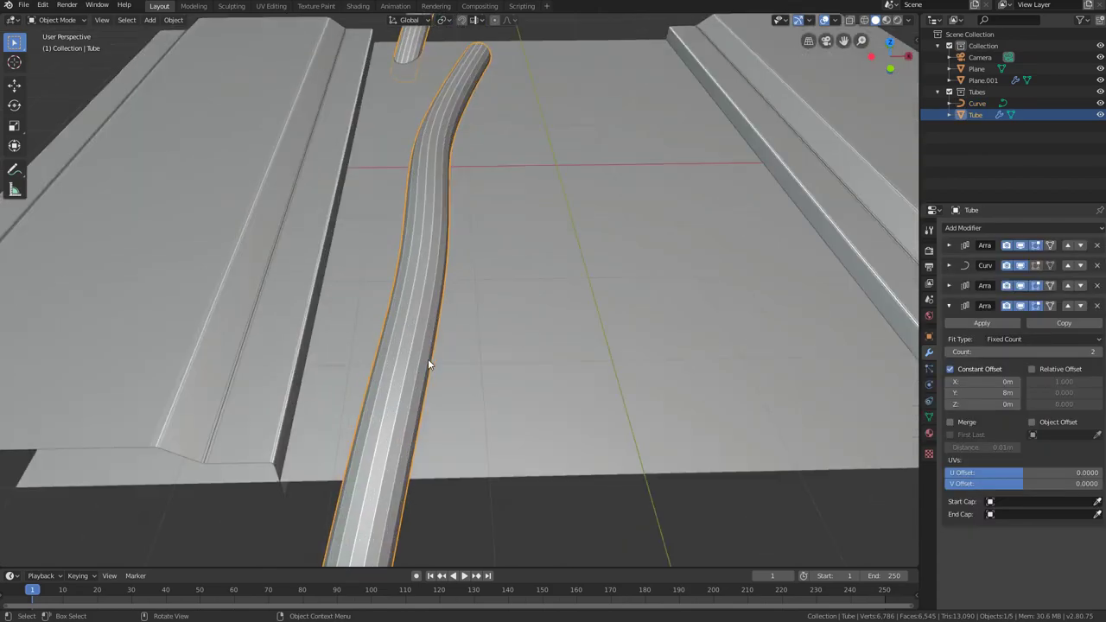
pyautogui.keyDown('ctrl'); pyautogui.click(974, 102); pyautogui.keyUp('ctrl')
pyautogui.scroll(-2, 578, 304)
pyautogui.scroll(-1, 578, 299)
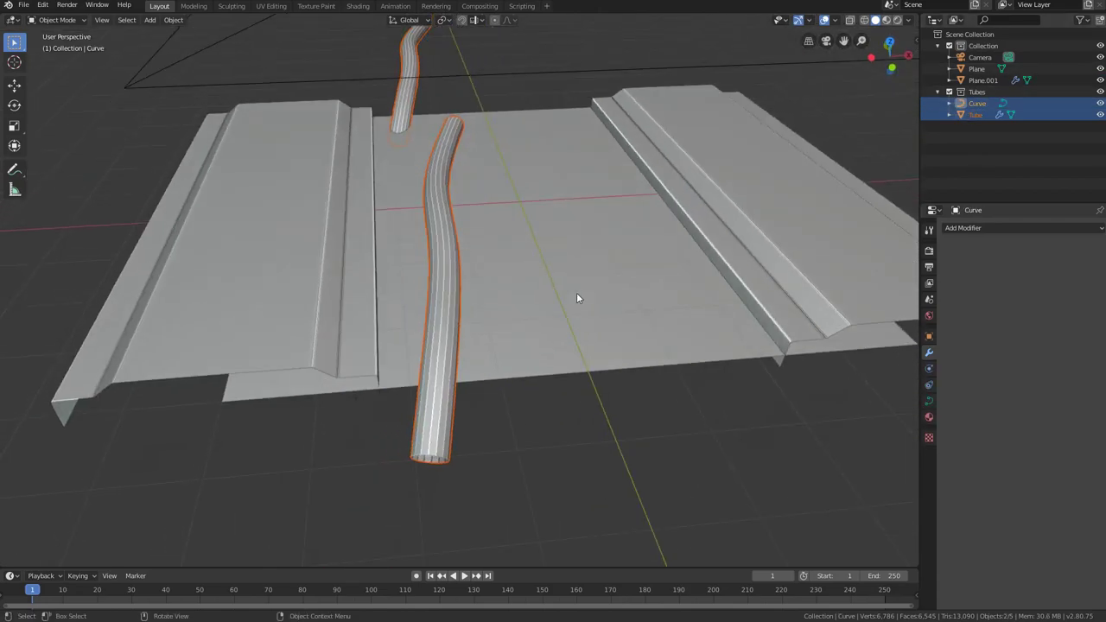
pyautogui.hotkey('alt', 'd')
pyautogui.rightClick(612, 266)
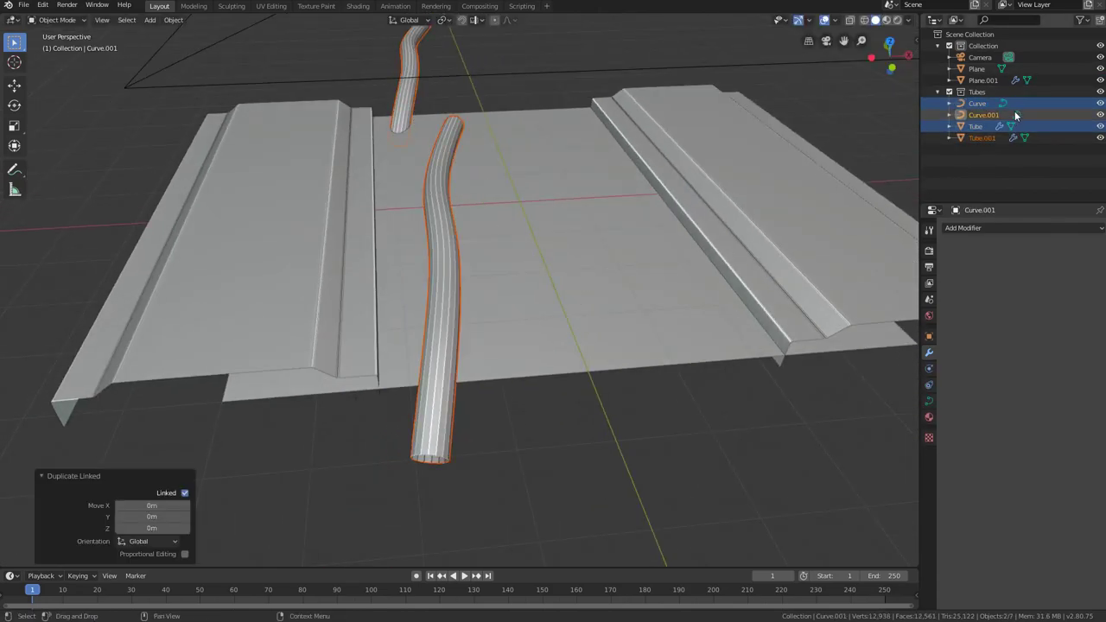
# Step: Try to move all control points of the duplicate curve sideways across the panel by about 1.1 m
pyautogui.click(984, 115)
pyautogui.scroll(-2, 774, 248)
pyautogui.moveTo(705, 261); pyautogui.dragTo(619, 270, button='middle')
pyautogui.scroll(2, 616, 271)
pyautogui.press('Tab')
pyautogui.press('a')
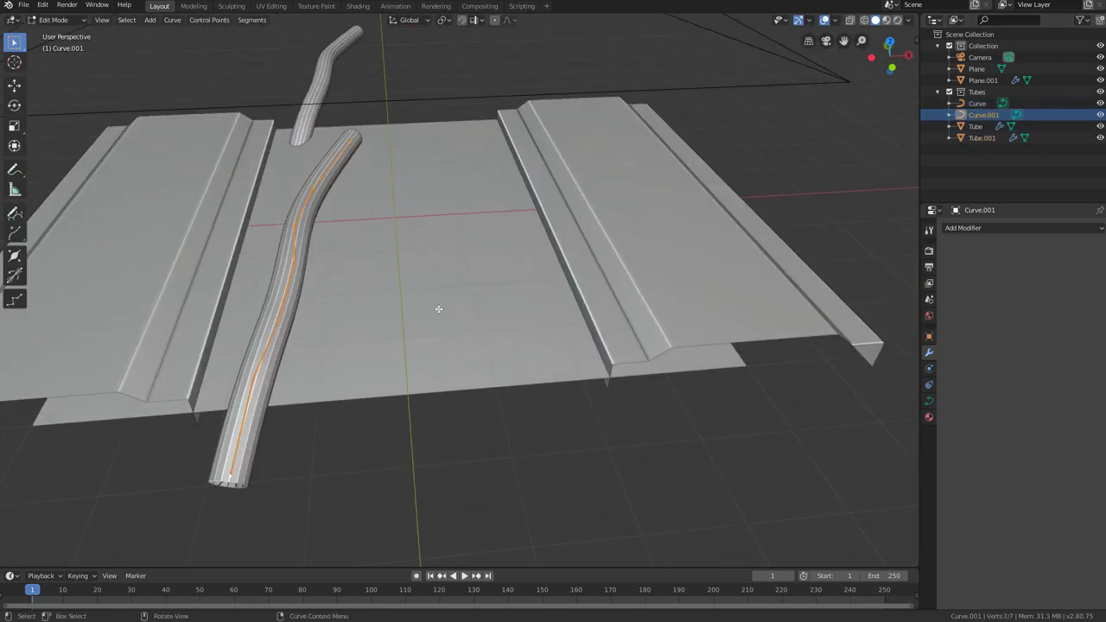
pyautogui.press('g')
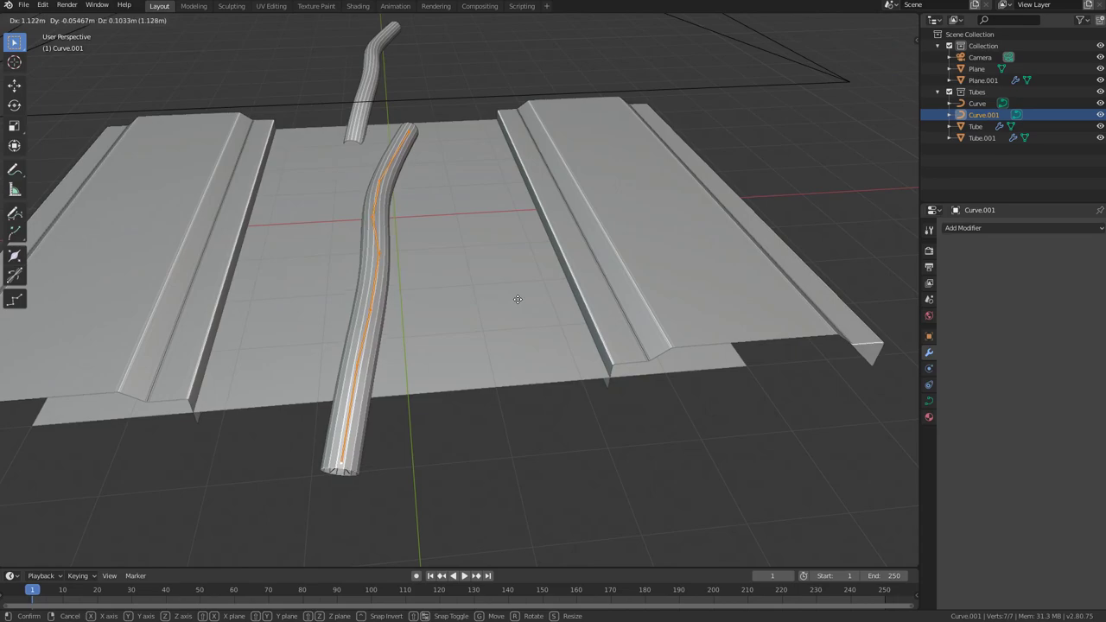
pyautogui.rightClick(514, 300)
pyautogui.scroll(-2, 510, 300)
pyautogui.moveTo(508, 300); pyautogui.dragTo(493, 323, button='middle')
pyautogui.press('Tab')
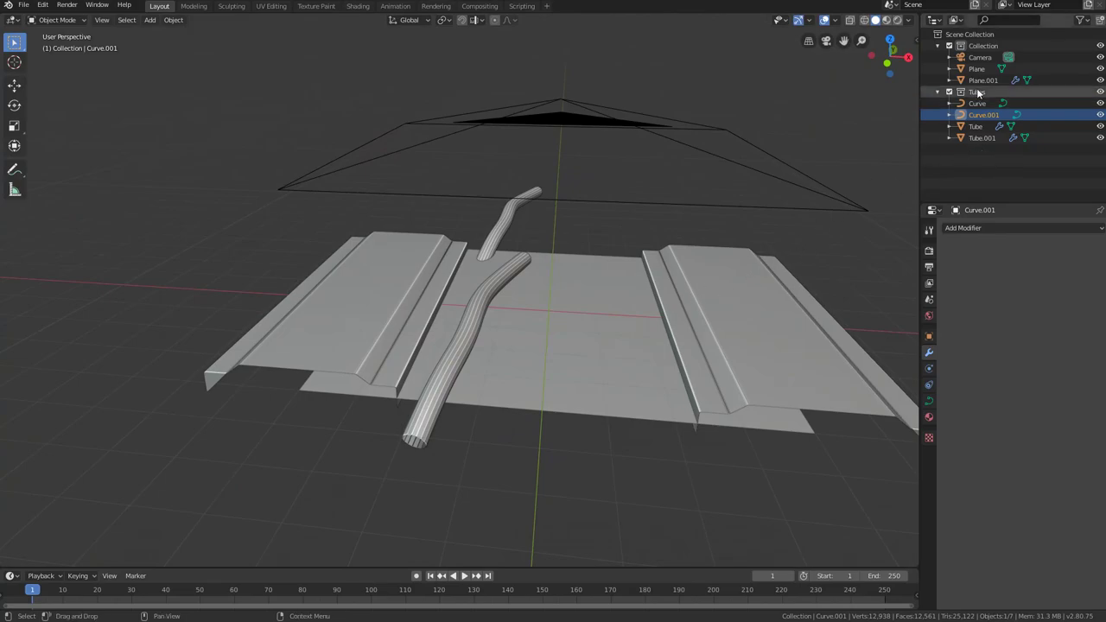
# Step: Examine the object, physics and curve data properties of the two curves for how the duplicate is linked
pyautogui.click(978, 107)
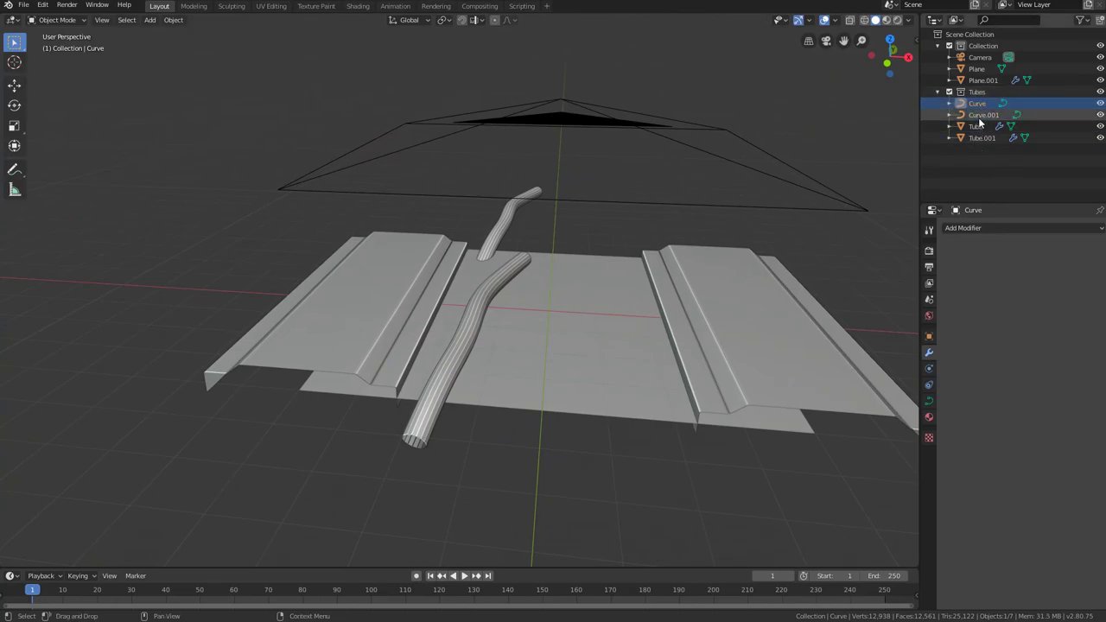
pyautogui.click(979, 116)
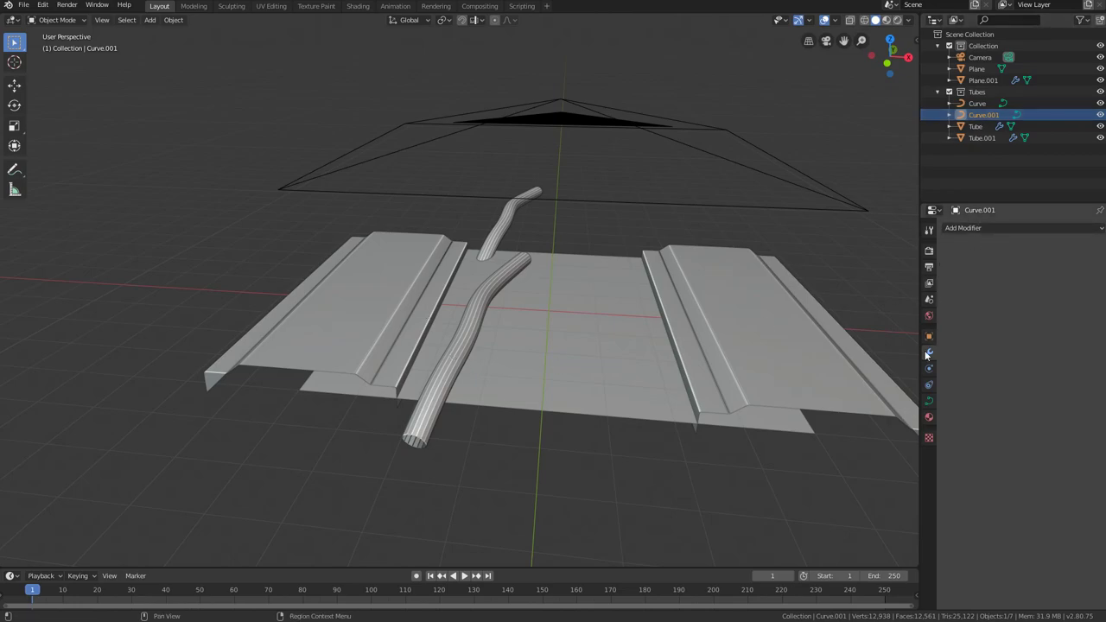
pyautogui.click(928, 401)
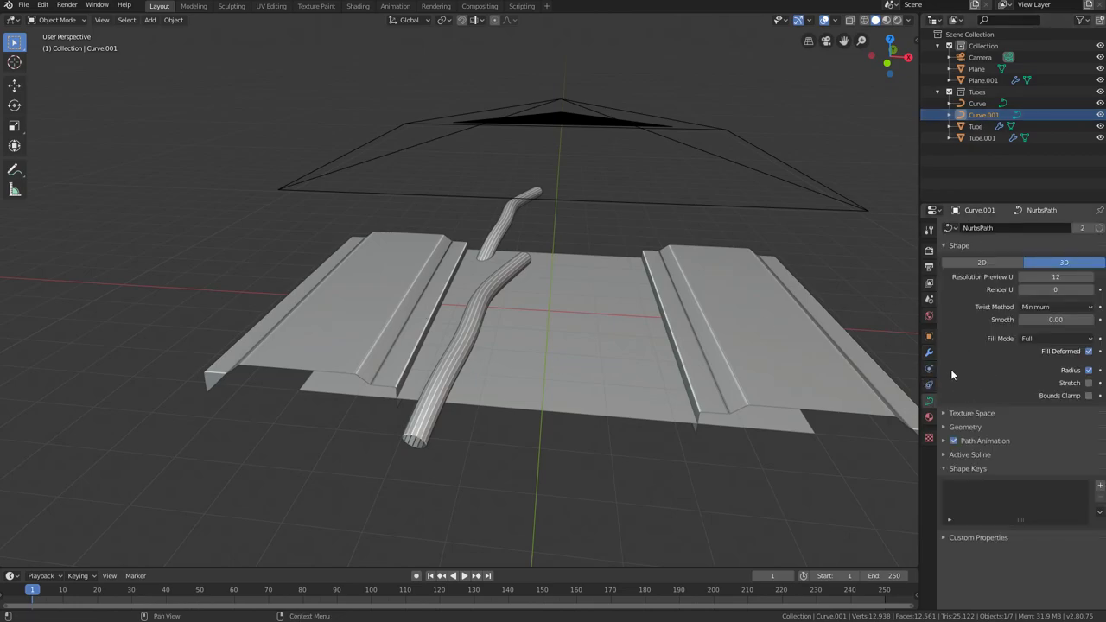
pyautogui.click(929, 337)
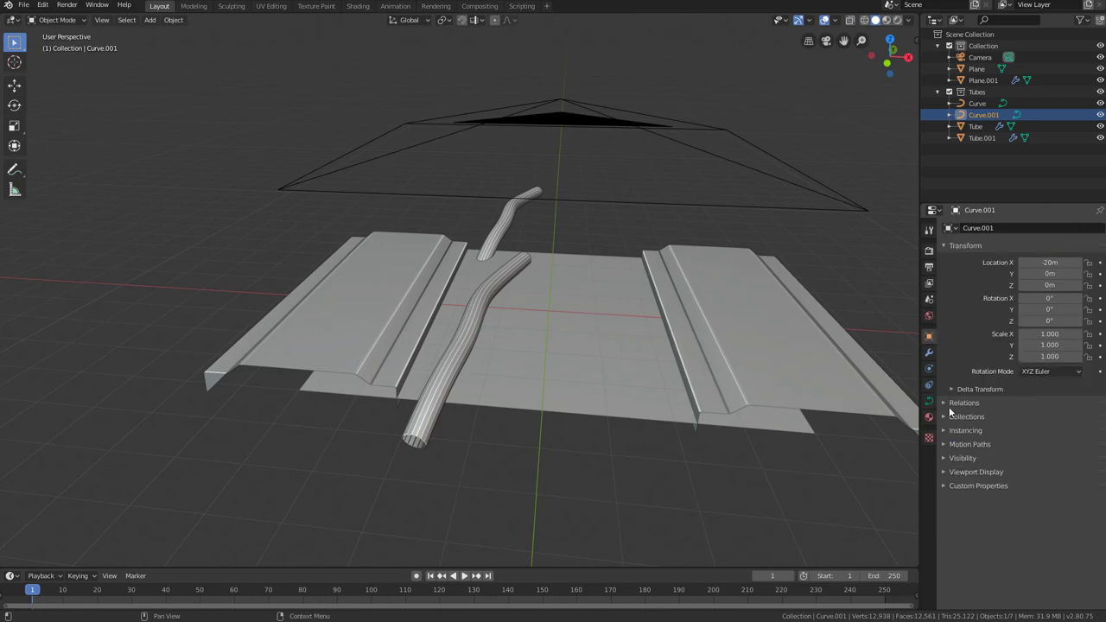
pyautogui.scroll(5, 823, 375)
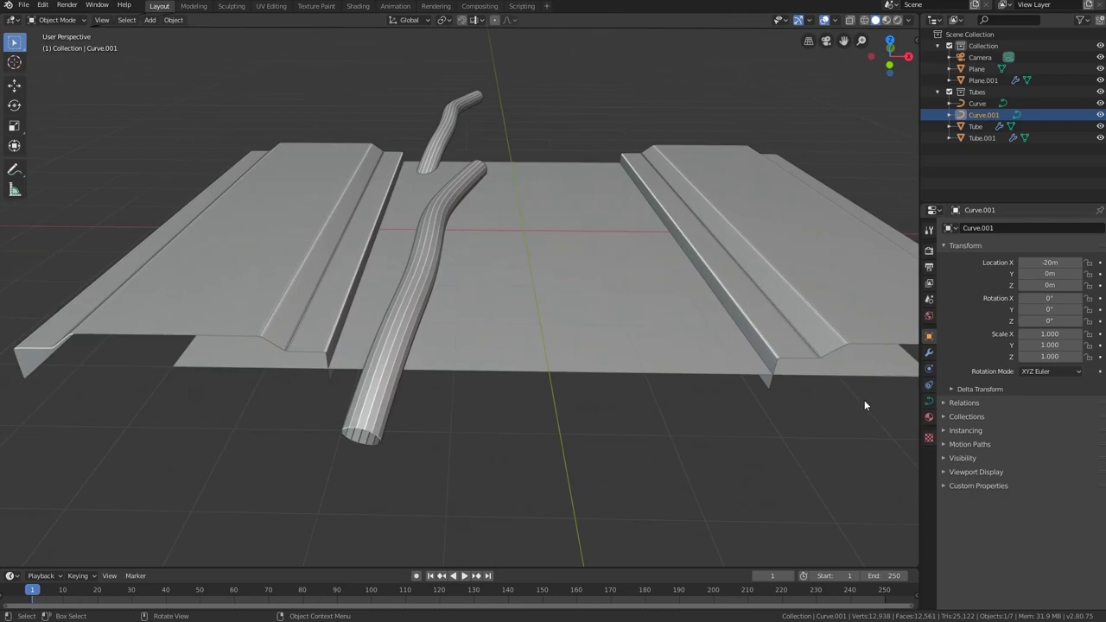
pyautogui.click(929, 352)
pyautogui.click(929, 368)
pyautogui.click(928, 384)
pyautogui.click(928, 401)
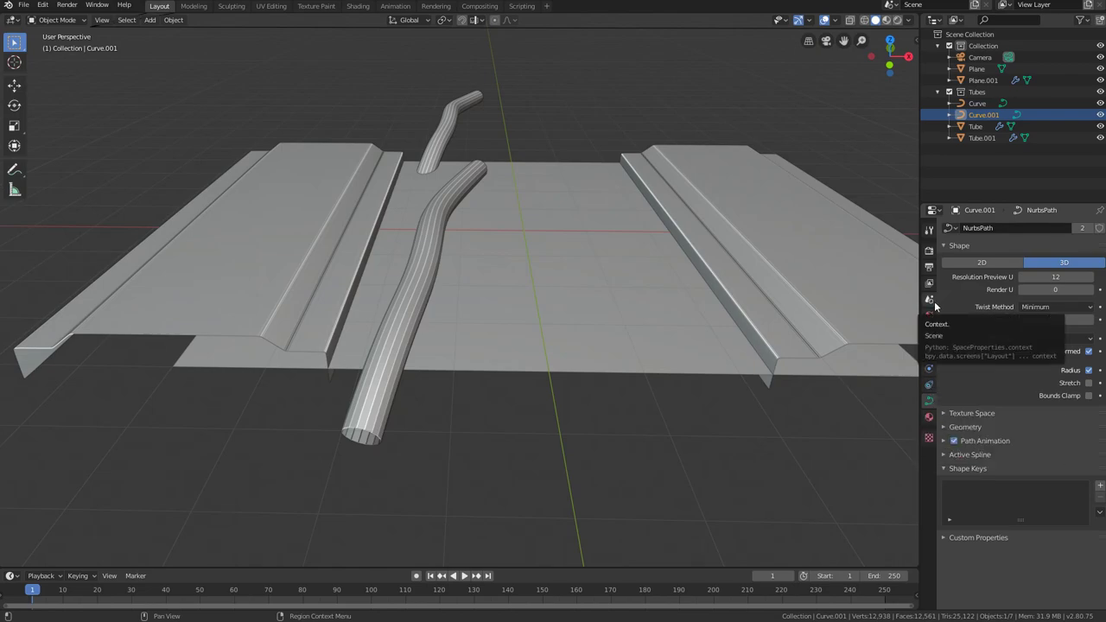
pyautogui.click(930, 370)
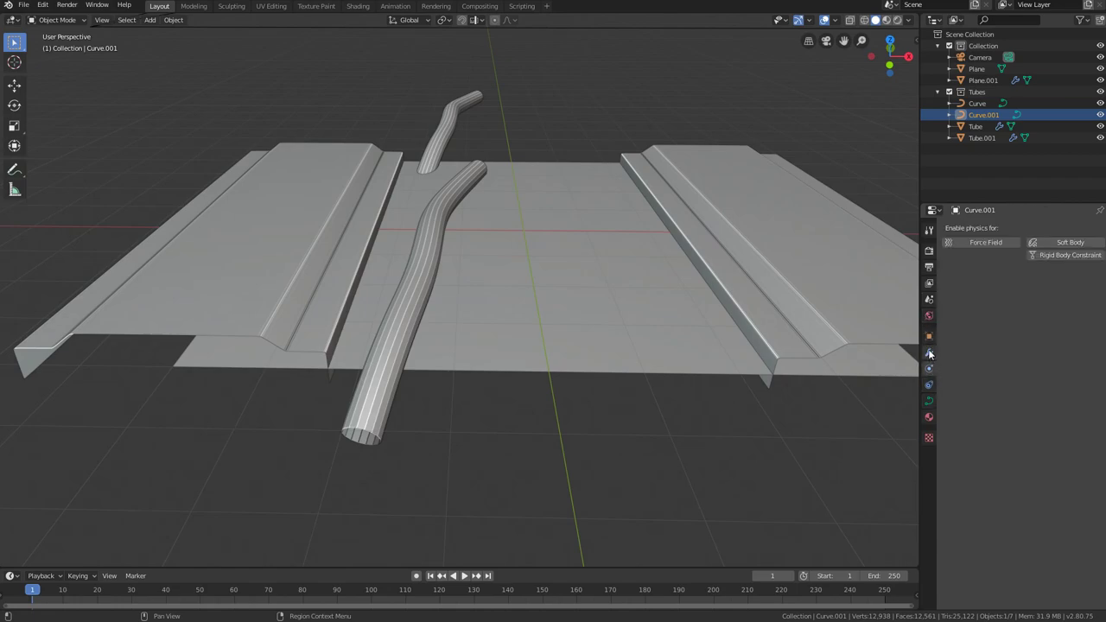
pyautogui.click(929, 337)
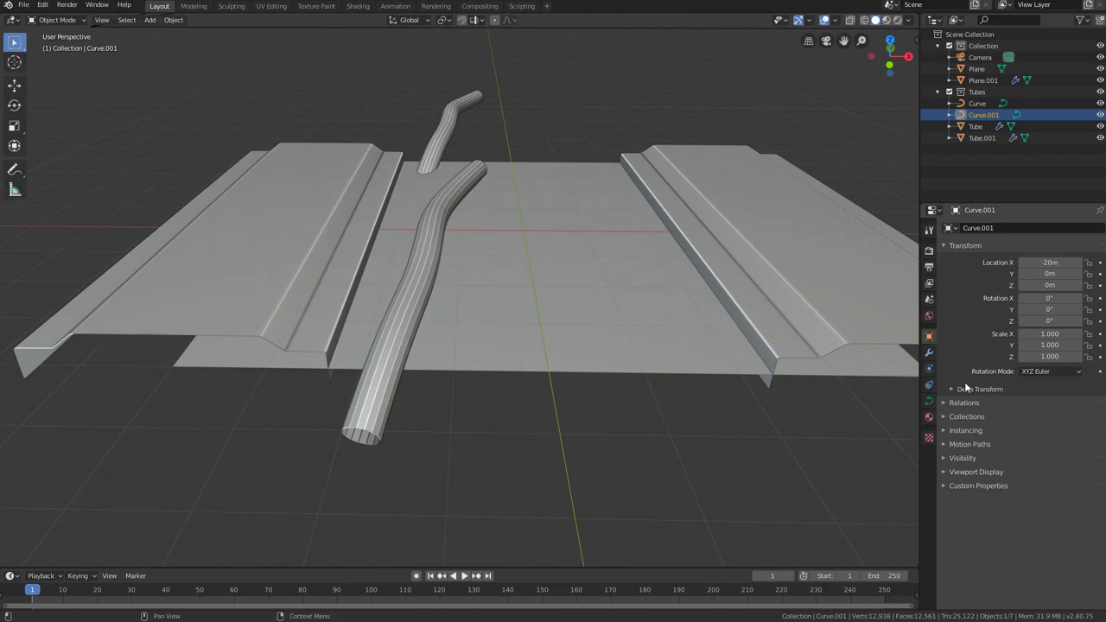
pyautogui.click(946, 403)
pyautogui.click(946, 403)
pyautogui.click(950, 227)
pyautogui.press('Escape')
# Step: Try again to move the whole duplicate curve in Edit Mode, viewed from the tube's open end
pyautogui.click(975, 103)
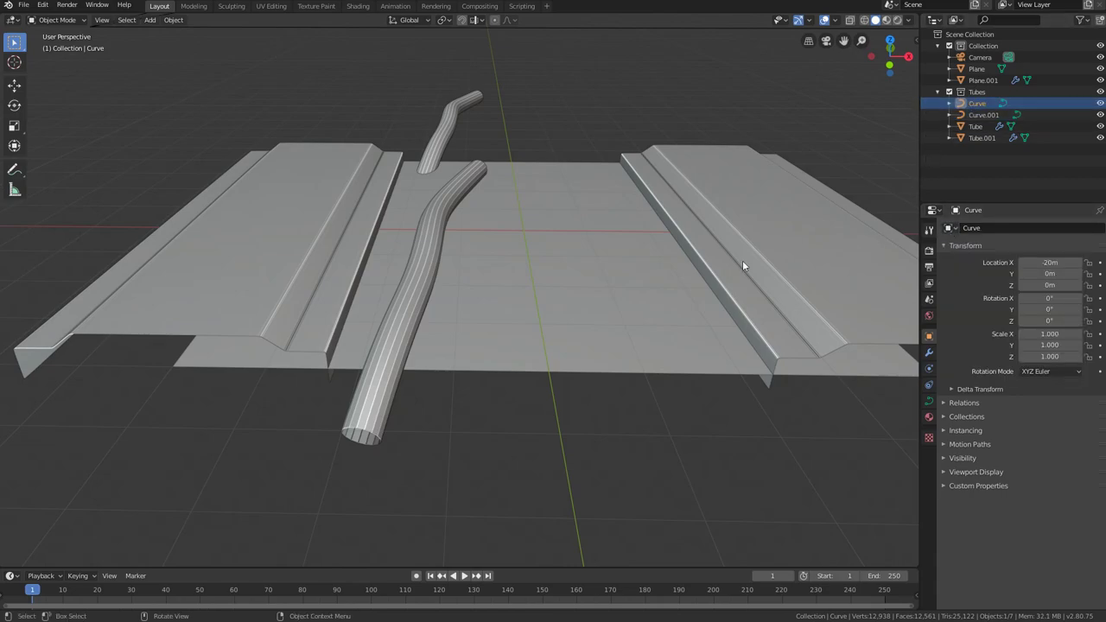
pyautogui.scroll(3, 475, 406)
pyautogui.moveTo(475, 406); pyautogui.dragTo(514, 368, button='middle')
pyautogui.click(984, 114)
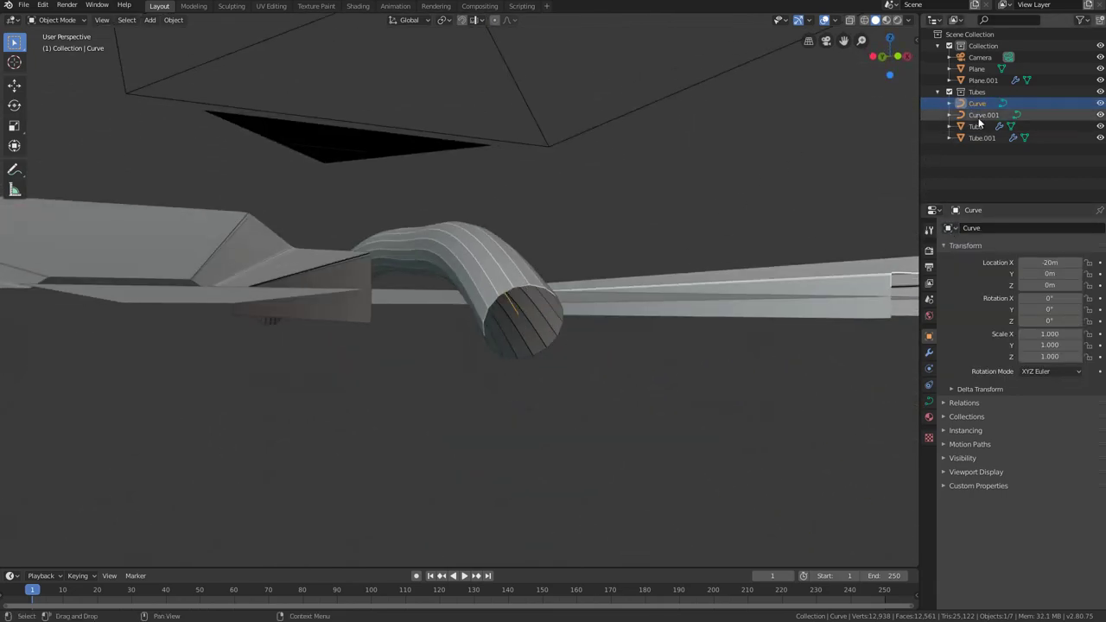
pyautogui.press('KP_Decimal')
pyautogui.press('Tab')
pyautogui.press('g')
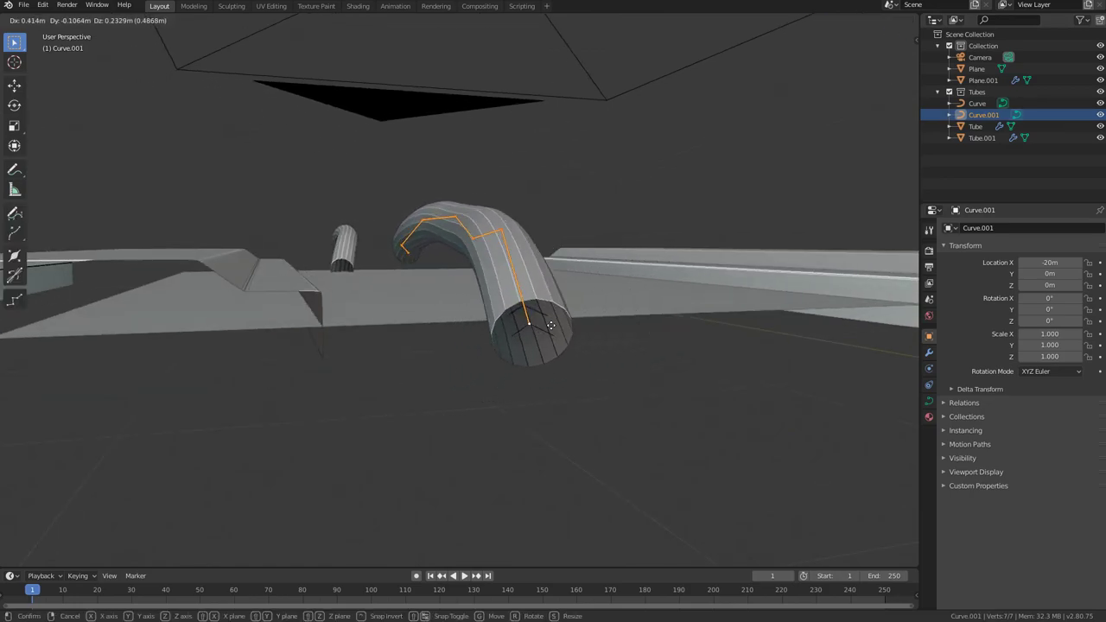
pyautogui.click(562, 321)
pyautogui.moveTo(563, 320); pyautogui.dragTo(529, 362, button='middle')
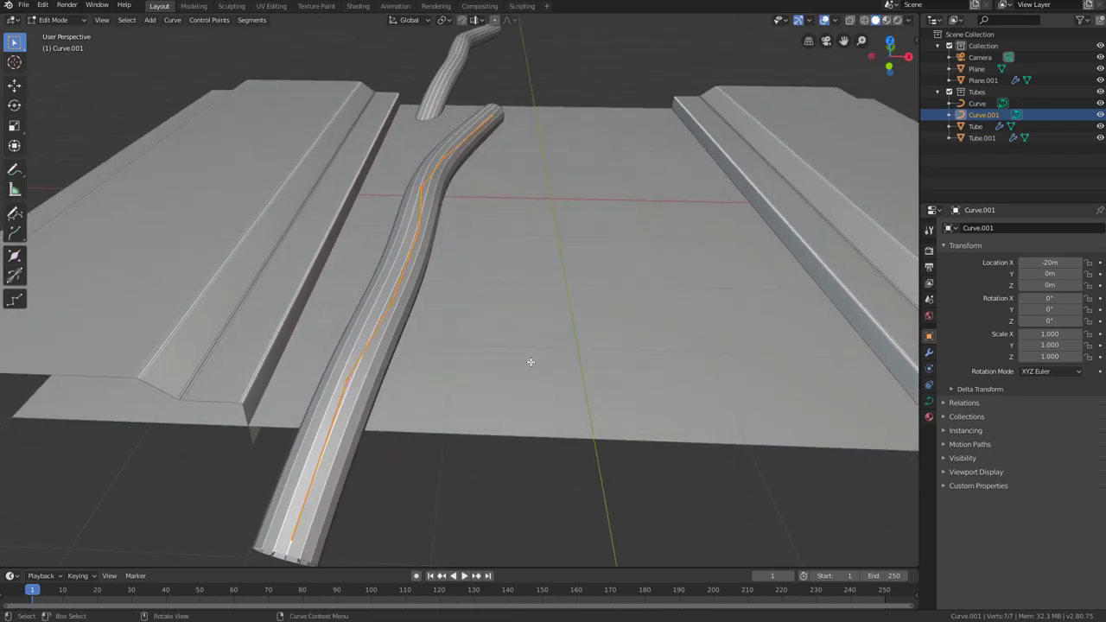
# Step: Delete the linked duplicate curve and select the original curve
pyautogui.press('Tab')
pyautogui.press('x')
pyautogui.click(699, 250)
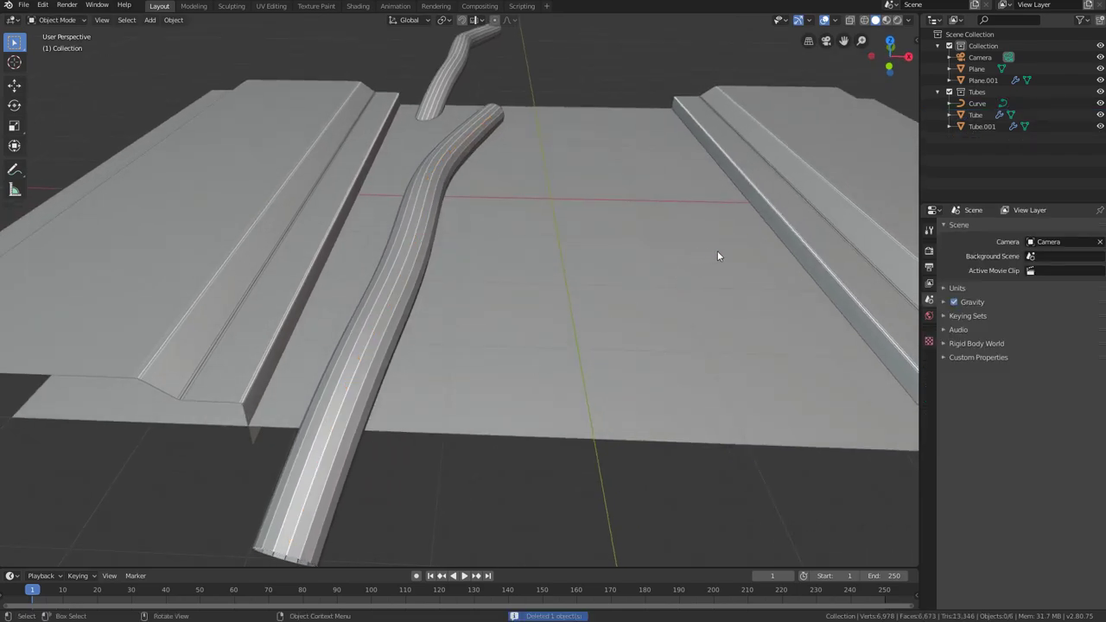
pyautogui.click(977, 103)
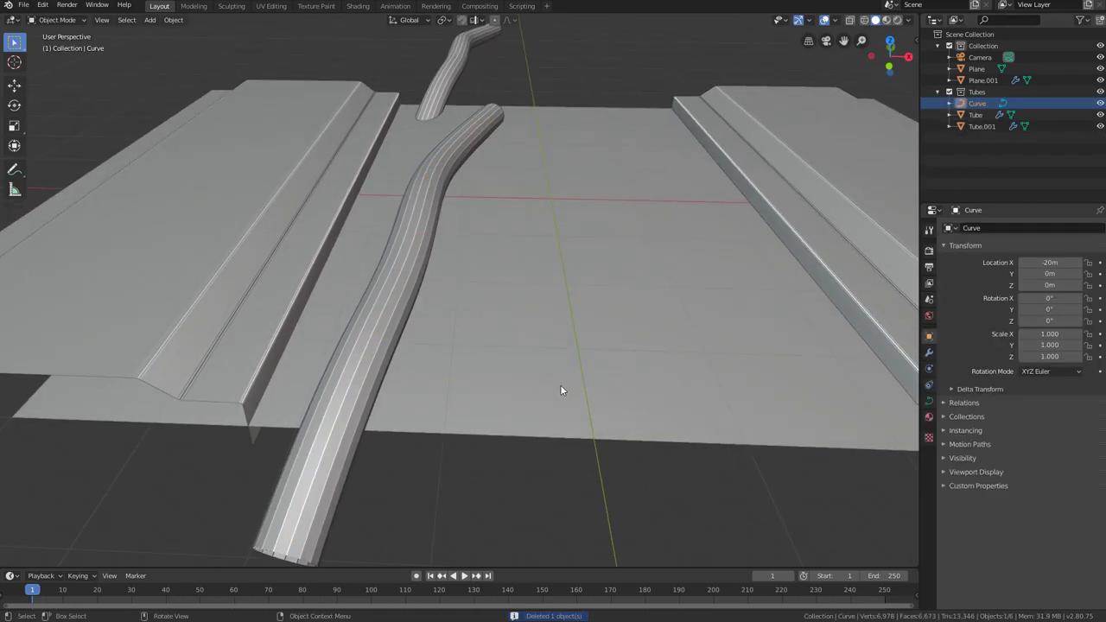
# Step: Duplicate the original tube curve in place as an independent, unlinked copy and select the copy
pyautogui.hotkey('shift', 'd')
pyautogui.rightClick(808, 277)
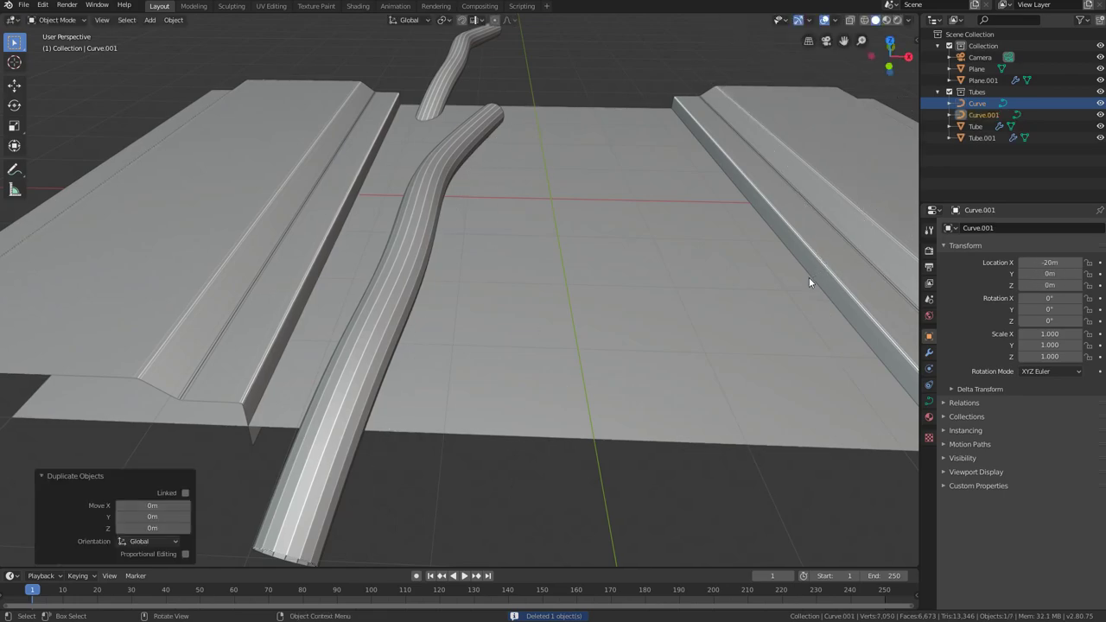
pyautogui.click(982, 116)
pyautogui.keyDown('shift'); pyautogui.moveTo(850, 218); pyautogui.dragTo(863, 193, button='middle'); pyautogui.keyUp('shift')
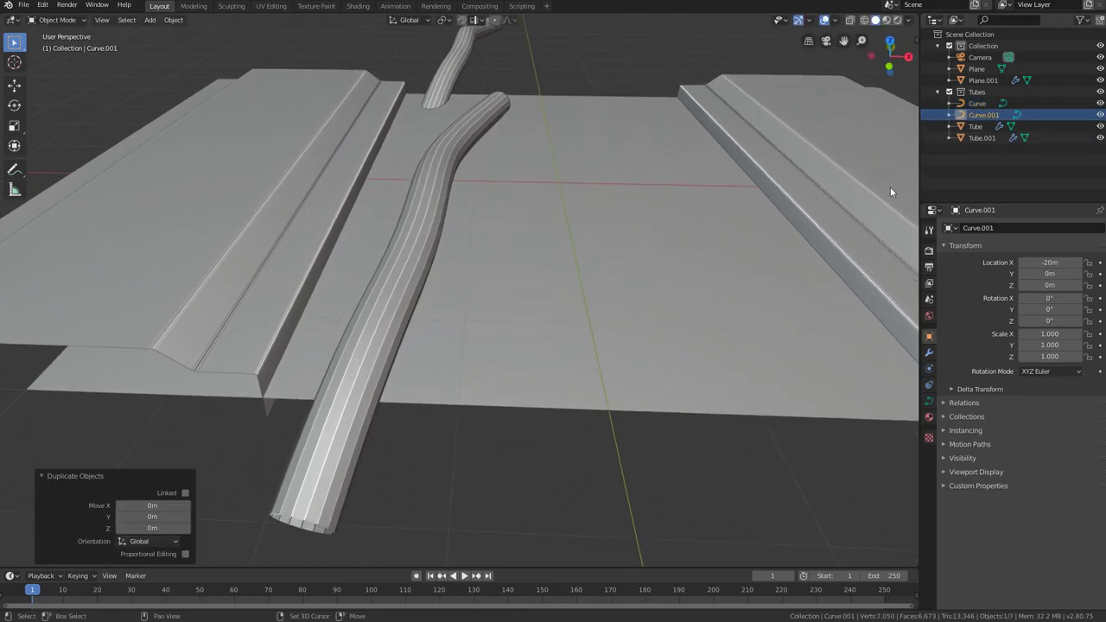
# Step: Set the second tube's Curve modifier to deform along the duplicate curve, Curve.001
pyautogui.click(982, 138)
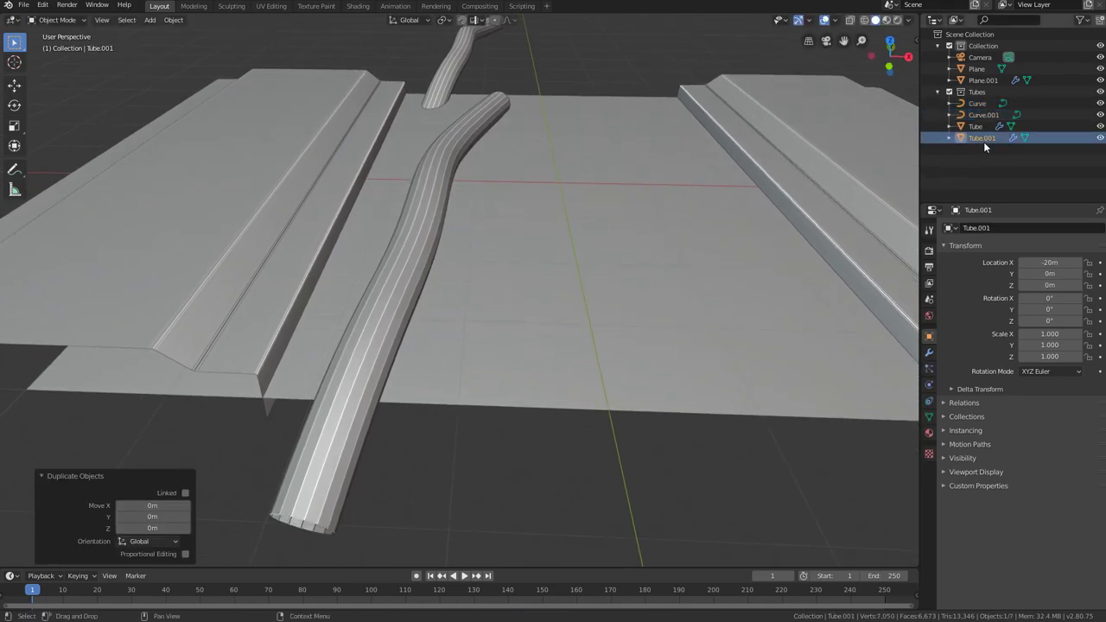
pyautogui.click(928, 353)
pyautogui.click(949, 266)
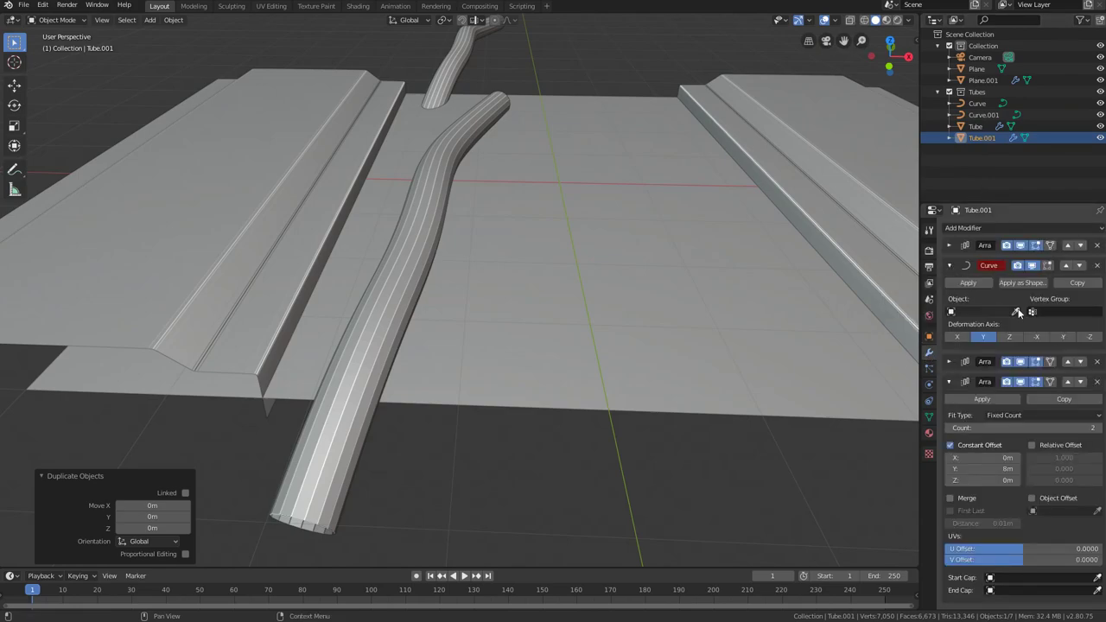
pyautogui.click(974, 311)
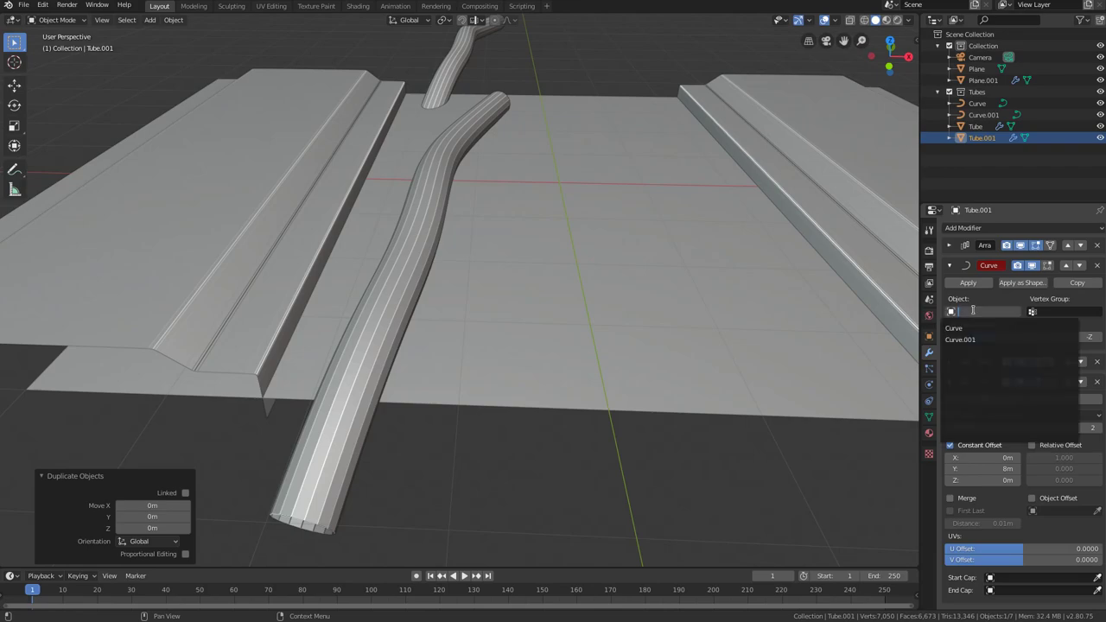
pyautogui.click(973, 339)
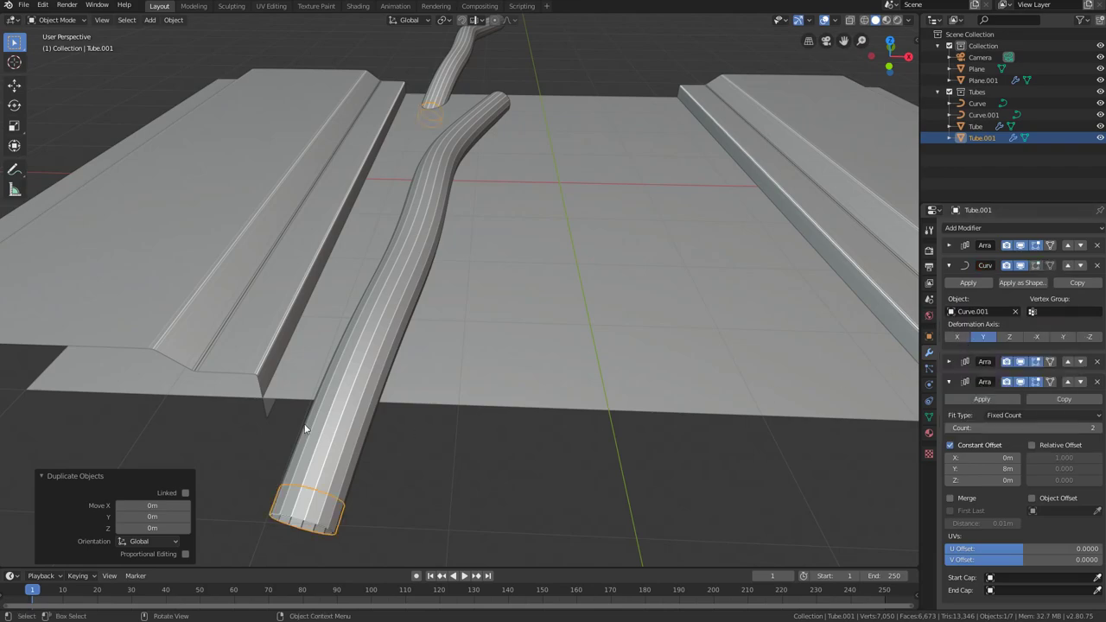
# Step: Check which curve object the first tube's Curve modifier uses
pyautogui.moveTo(293, 409); pyautogui.dragTo(370, 340, button='middle')
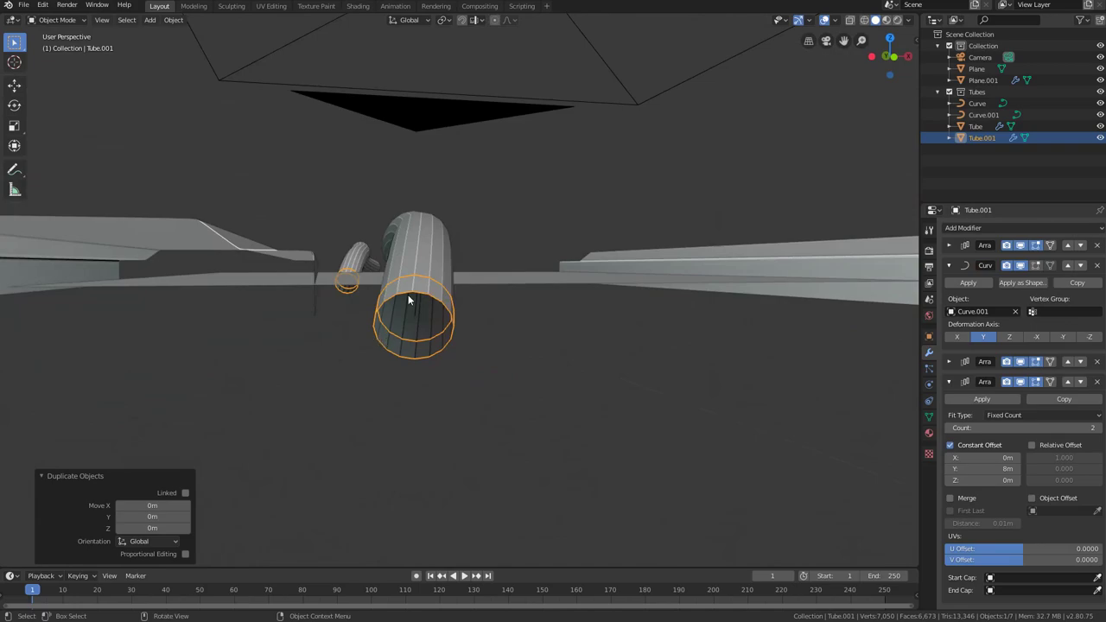
pyautogui.click(987, 104)
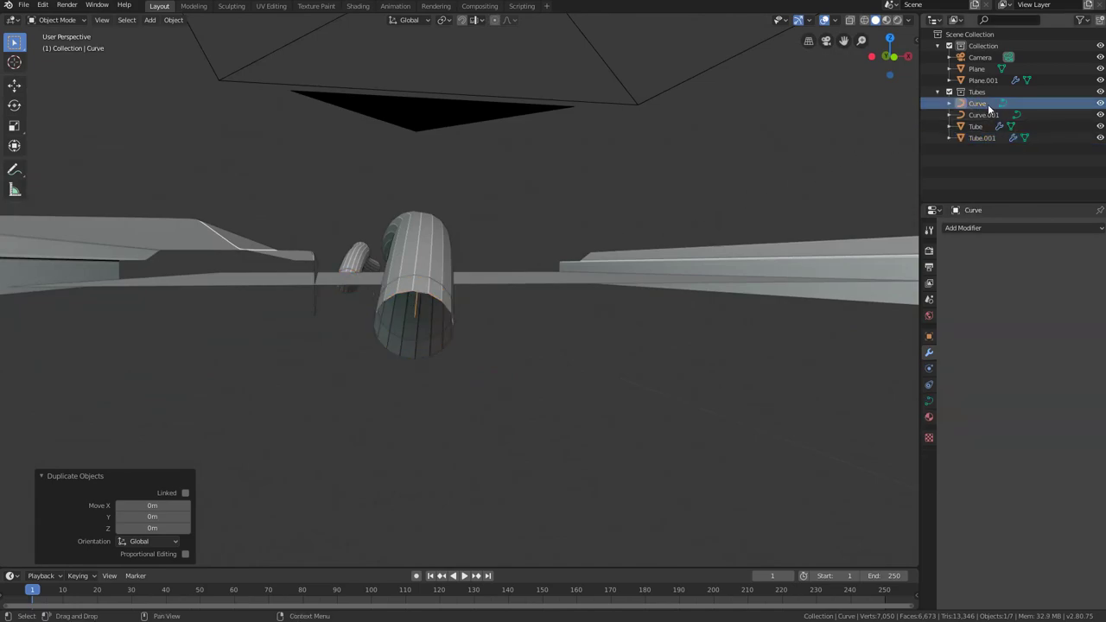
pyautogui.click(980, 127)
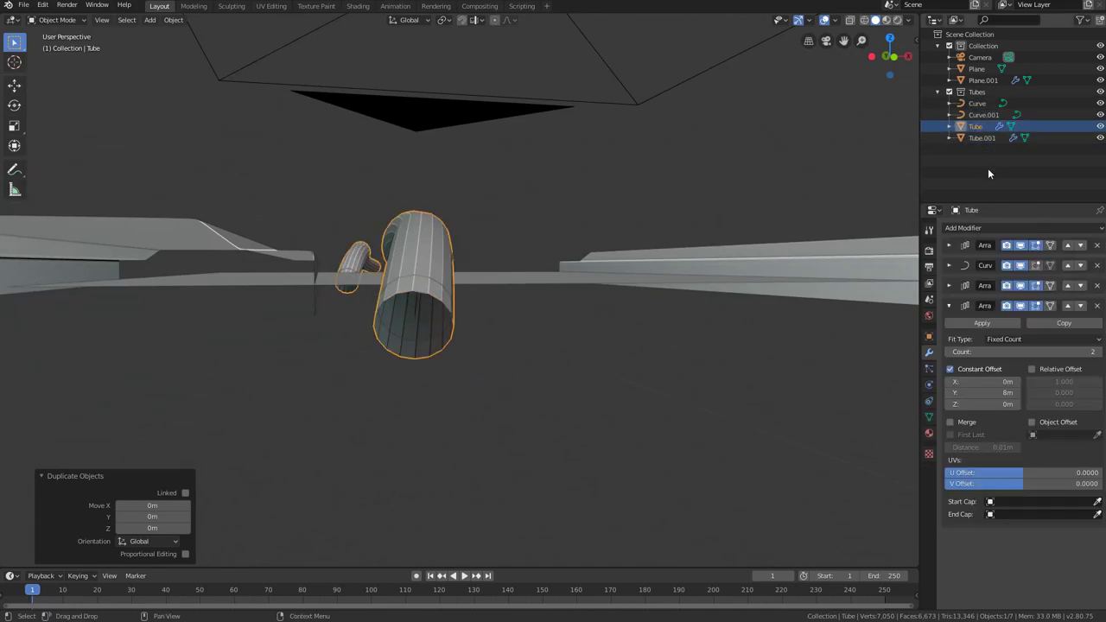
pyautogui.click(949, 265)
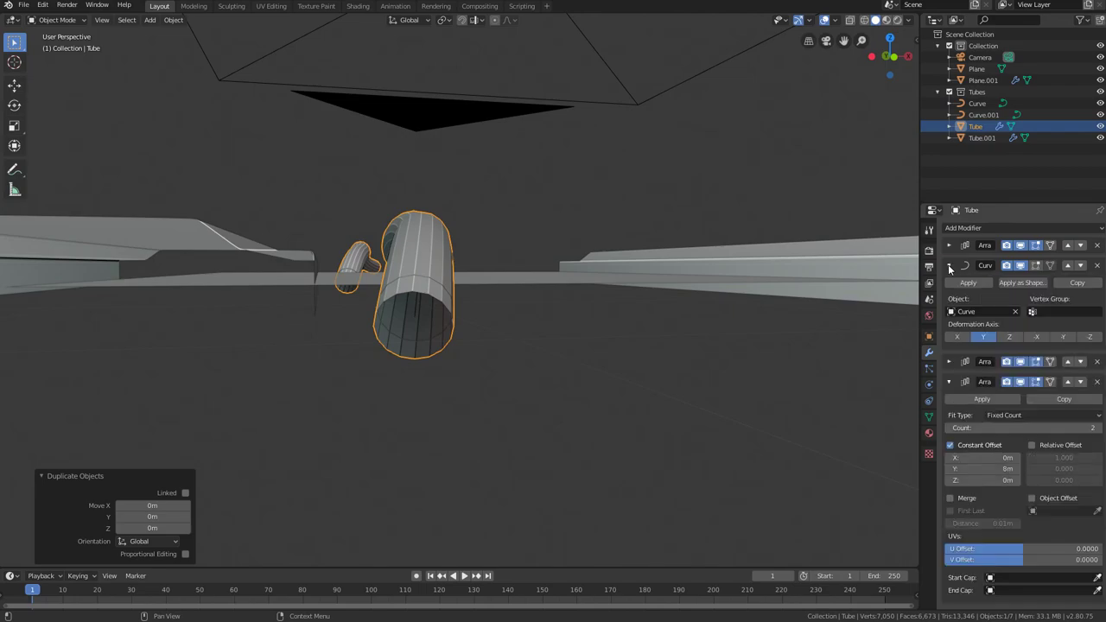
pyautogui.click(949, 382)
pyautogui.moveTo(648, 344); pyautogui.dragTo(309, 380, button='middle')
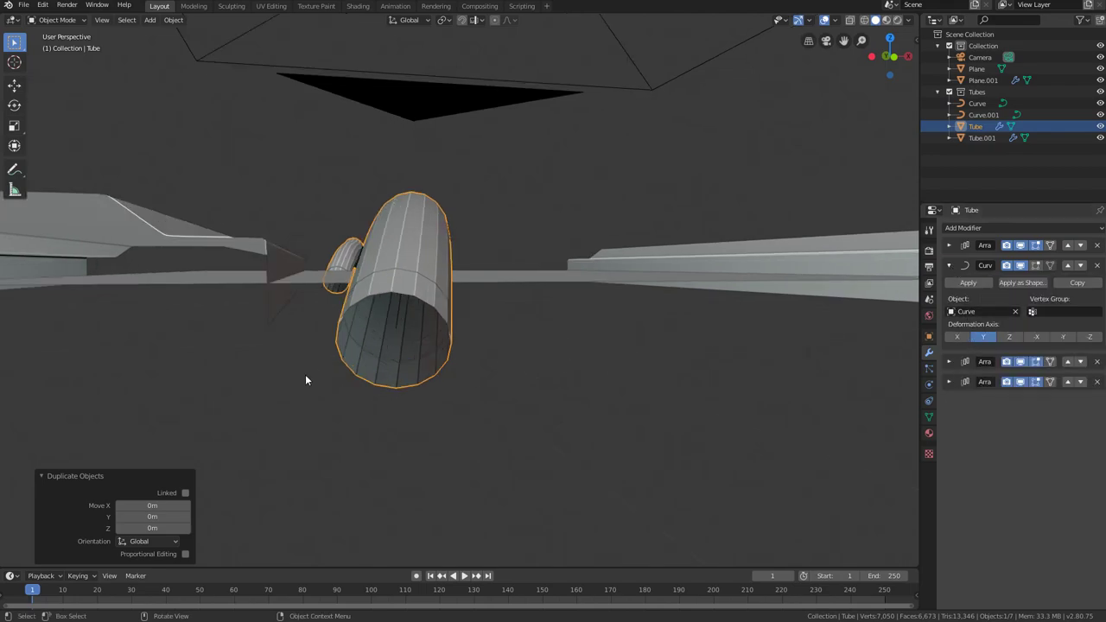
# Step: Move all control points of the duplicate curve sideways from the first tube towards the middle of the floor panel
pyautogui.click(988, 116)
pyautogui.press('Tab')
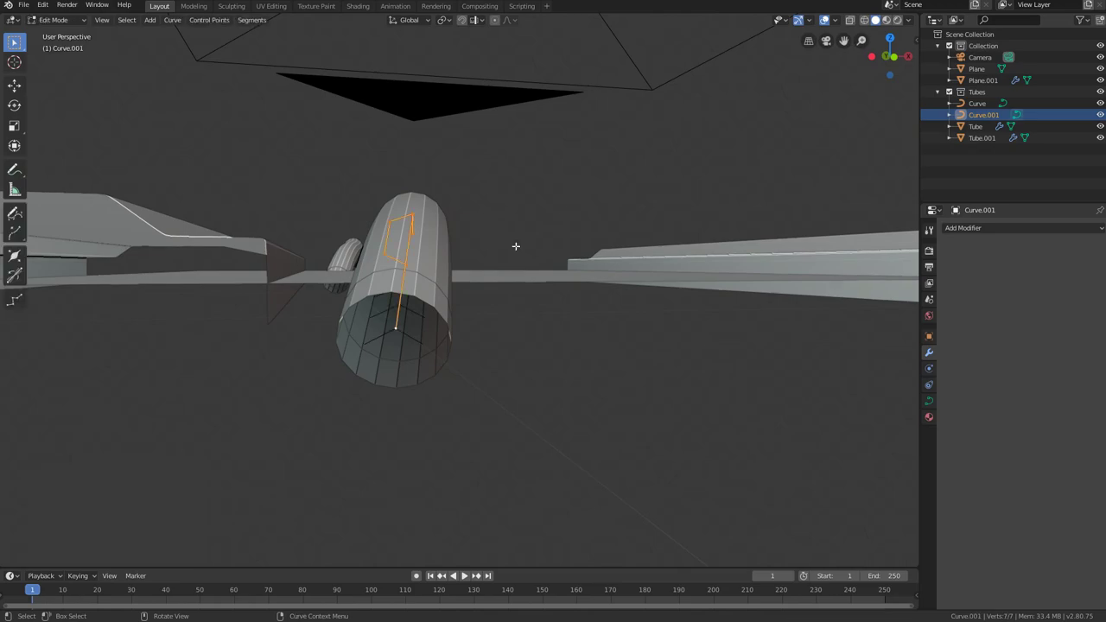
pyautogui.press('g')
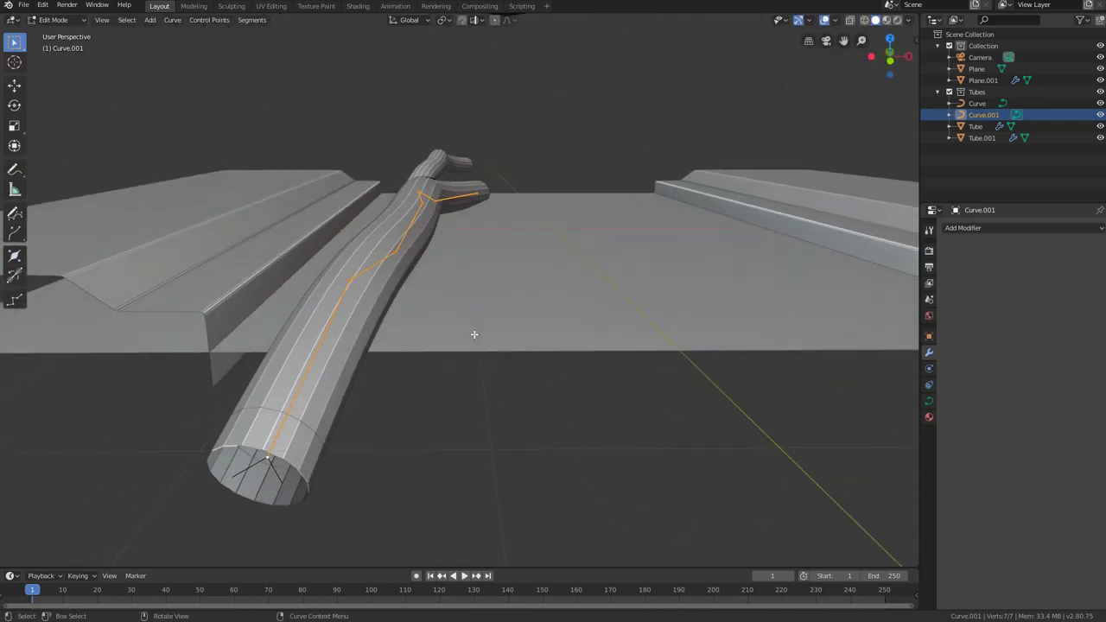
pyautogui.press('g')
pyautogui.click(555, 343)
pyautogui.press('Tab')
# Step: Set the fit curve of the second tube's first Array modifier to Curve.001
pyautogui.click(511, 490)
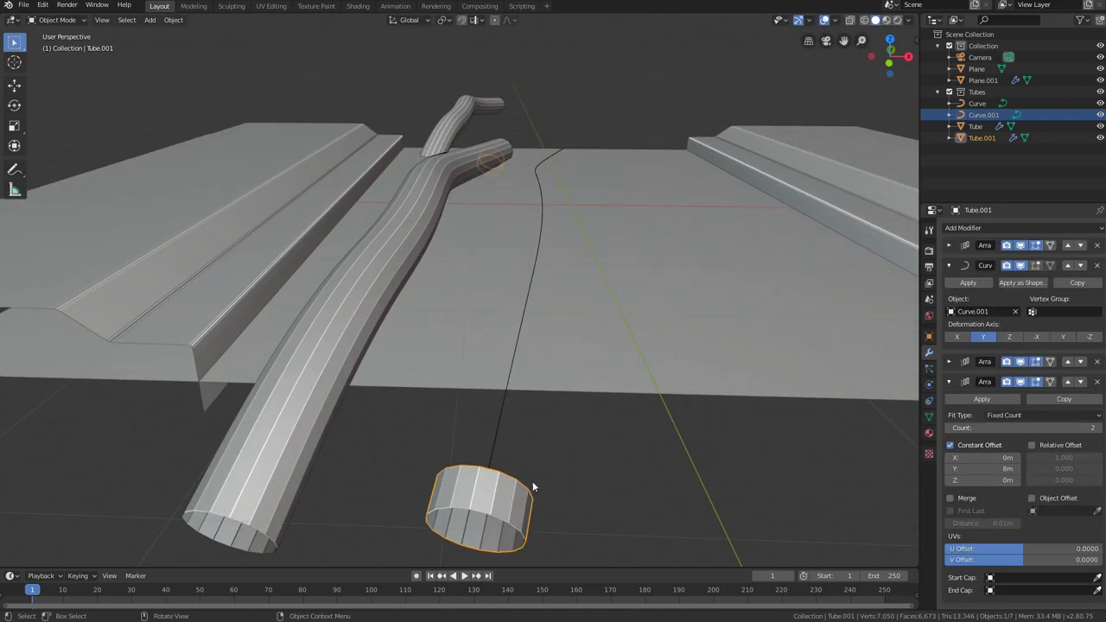
pyautogui.click(949, 383)
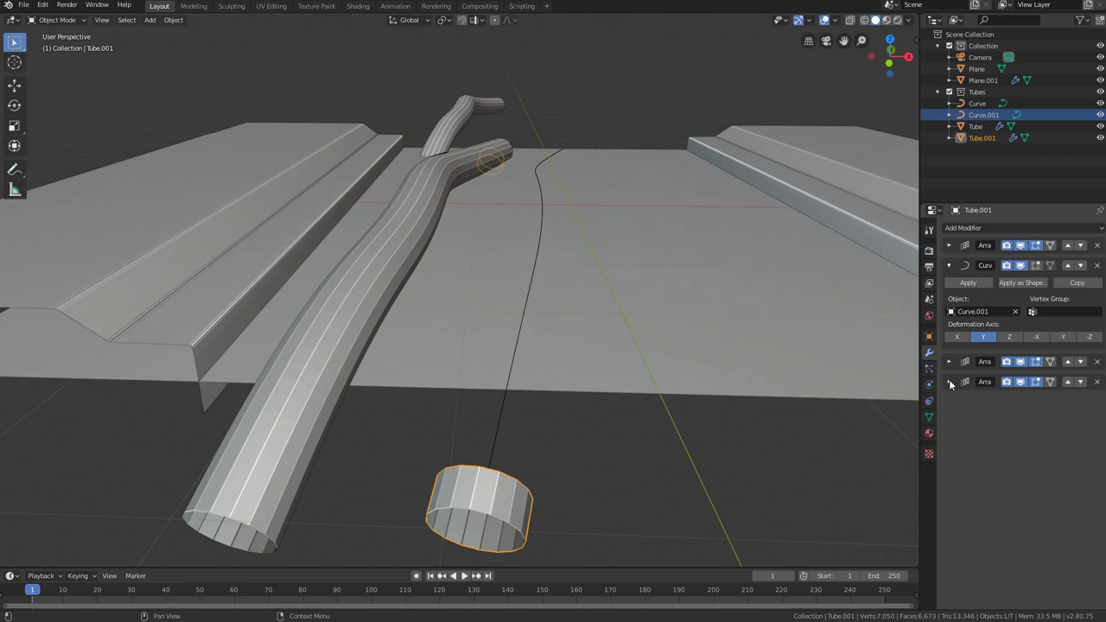
pyautogui.click(948, 265)
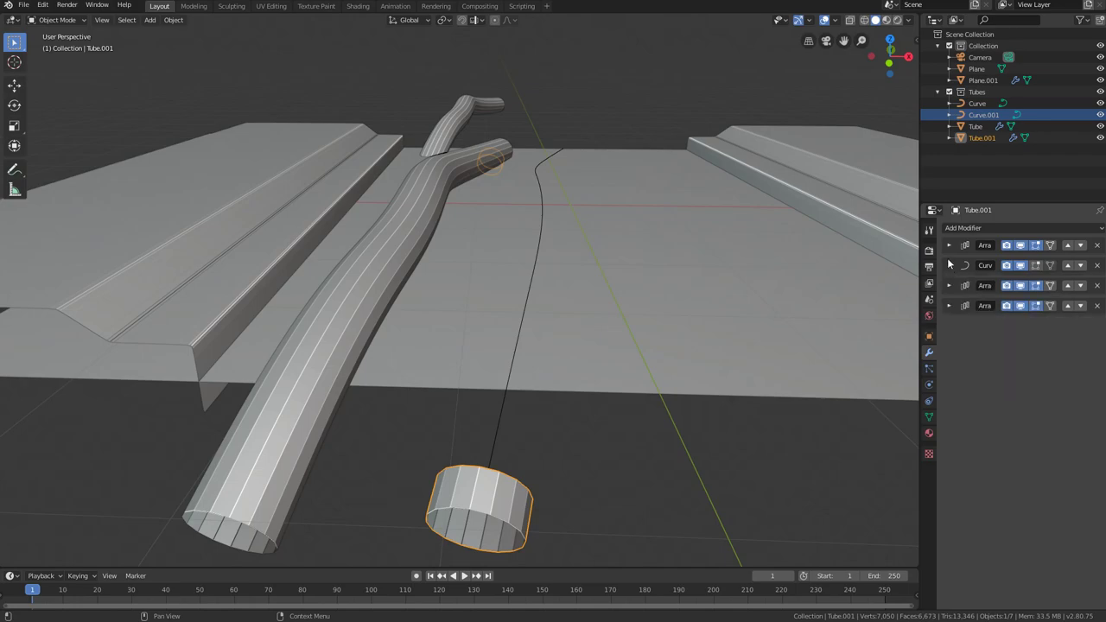
pyautogui.click(950, 245)
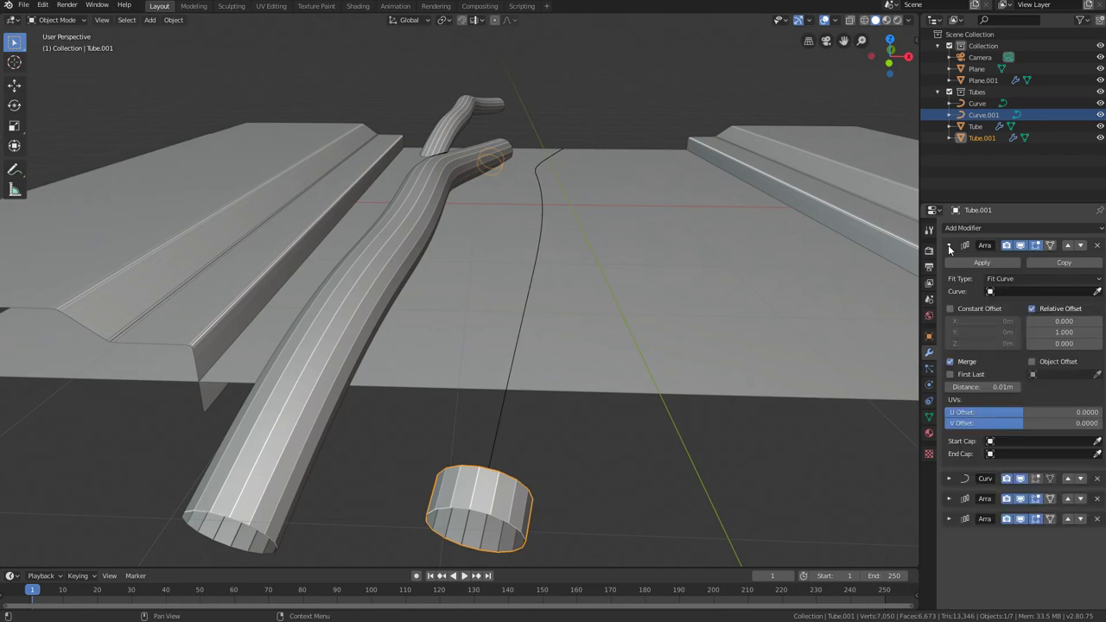
pyautogui.click(1016, 291)
pyautogui.click(1006, 320)
pyautogui.moveTo(674, 389); pyautogui.dragTo(636, 331, button='middle')
pyautogui.click(641, 315)
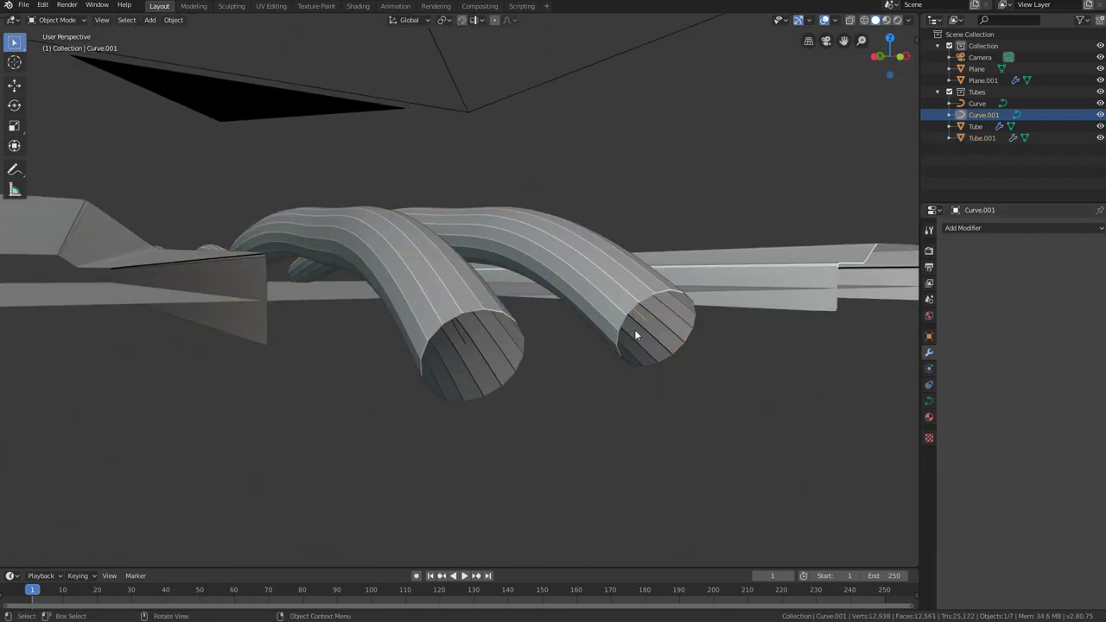
pyautogui.press('Tab')
pyautogui.moveTo(636, 321)
pyautogui.mouseDown(button='middle')
pyautogui.moveTo(592, 357)
pyautogui.moveTo(601, 398)
pyautogui.moveTo(652, 326)
pyautogui.mouseUp(button='middle')
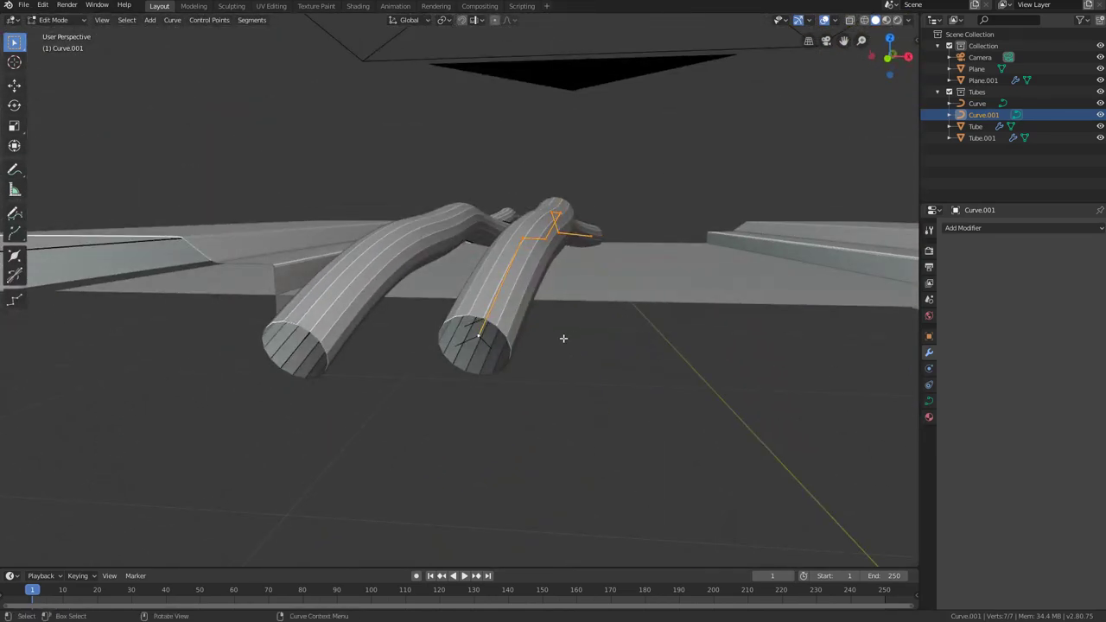
pyautogui.press('Tab')
# Step: Duplicate the second tube together with its curve as linked copies, leaving them in place
pyautogui.click(480, 330)
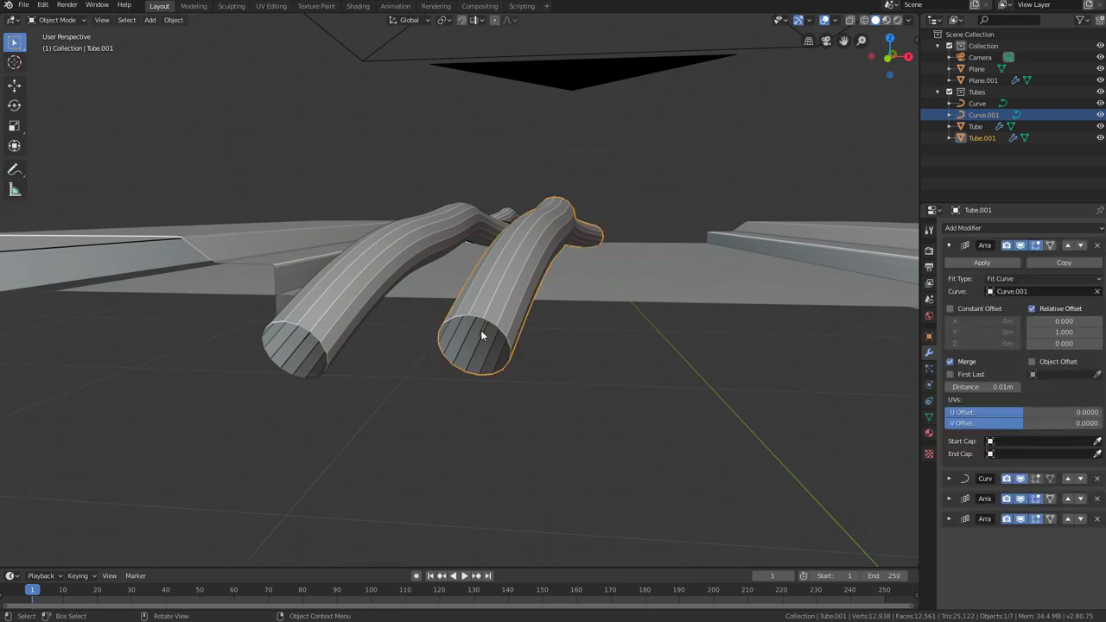
pyautogui.keyDown('shift'); pyautogui.click(505, 349); pyautogui.keyUp('shift')
pyautogui.keyDown('shift'); pyautogui.click(504, 309); pyautogui.keyUp('shift')
pyautogui.moveTo(545, 309); pyautogui.dragTo(565, 348, button='middle')
pyautogui.hotkey('shift', 'd')
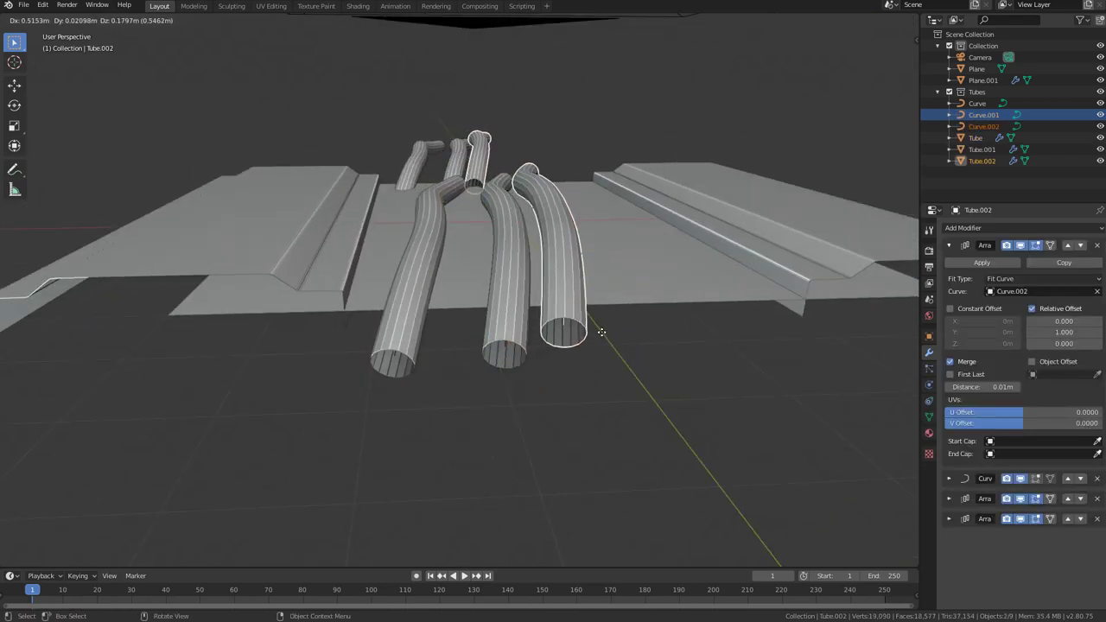
pyautogui.rightClick(614, 338)
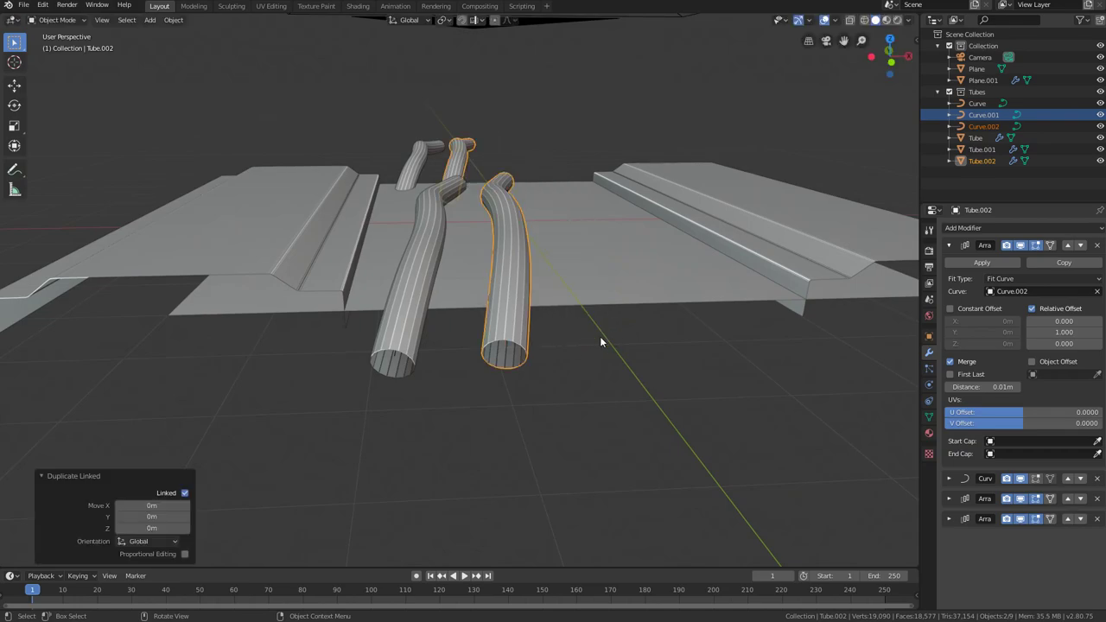
pyautogui.moveTo(599, 336); pyautogui.dragTo(599, 329, button='middle')
# Step: Check the linked curve copy in Edit Mode and undo the duplication of the tube and curve
pyautogui.click(985, 126)
pyautogui.press('Tab')
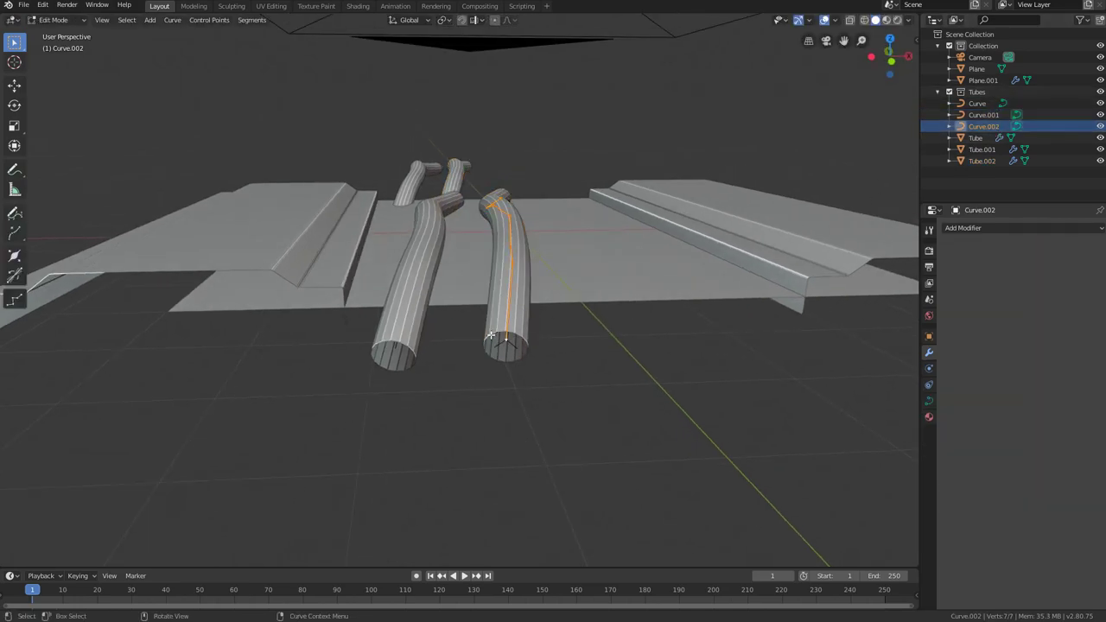
pyautogui.press('Tab')
pyautogui.press('Tab')
pyautogui.press('Tab')
pyautogui.press('Tab')
pyautogui.press('Tab')
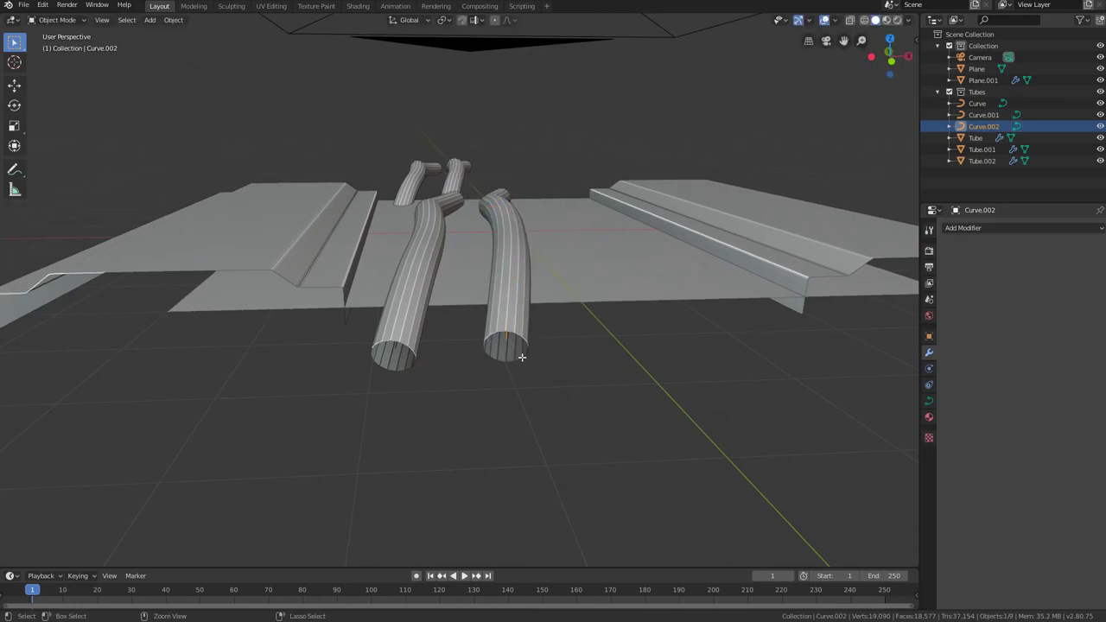
pyautogui.hotkey('ctrl', 'z')
pyautogui.hotkey('ctrl', 'z')
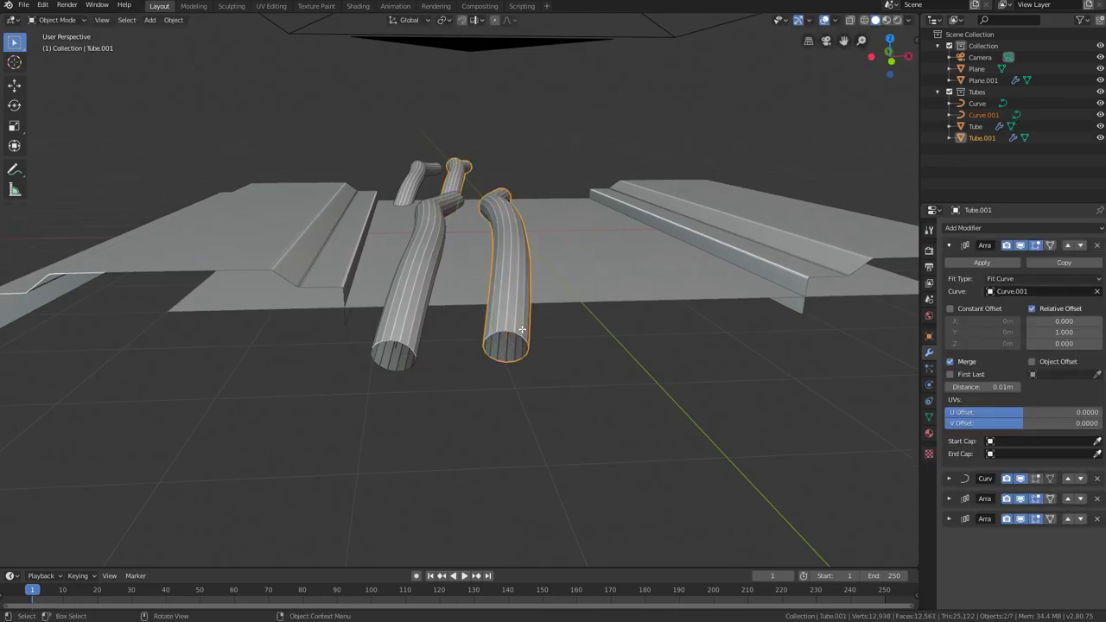
# Step: Select the second tube and its curve again and make linked duplicates of both in place
pyautogui.press('Tab')
pyautogui.press('Tab')
pyautogui.hotkey('alt', 'a')
pyautogui.click(522, 326)
pyautogui.scroll(5, 521, 336)
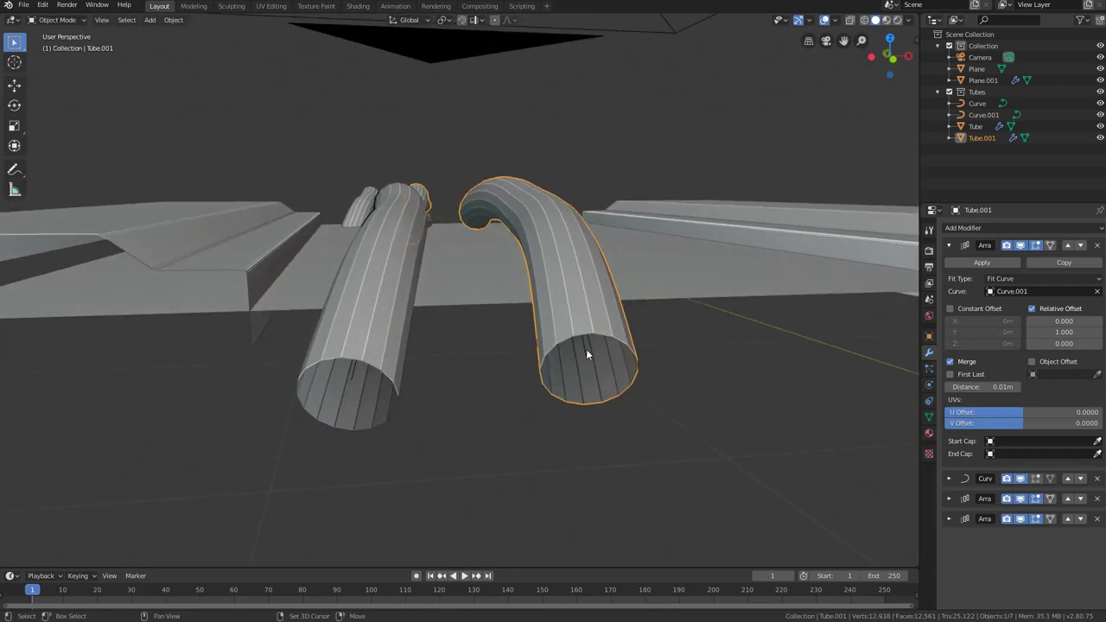
pyautogui.keyDown('shift'); pyautogui.click(584, 347); pyautogui.keyUp('shift')
pyautogui.scroll(-3, 575, 361)
pyautogui.hotkey('alt', 'd')
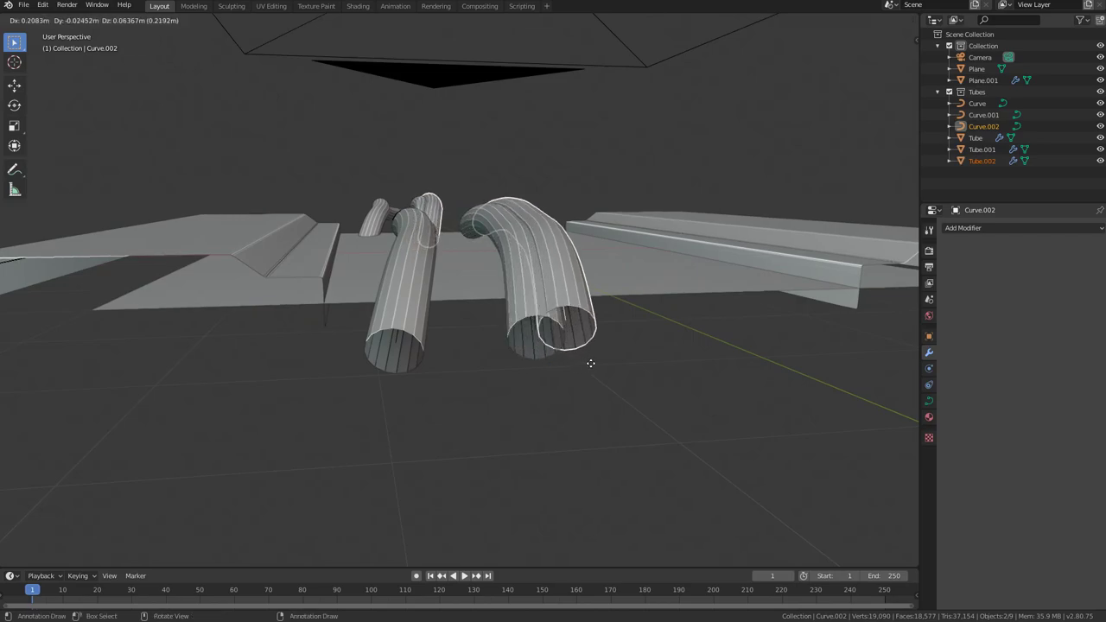
pyautogui.rightClick(594, 368)
# Step: Try to move the linked duplicate curve's control points sideways in Edit Mode
pyautogui.click(981, 126)
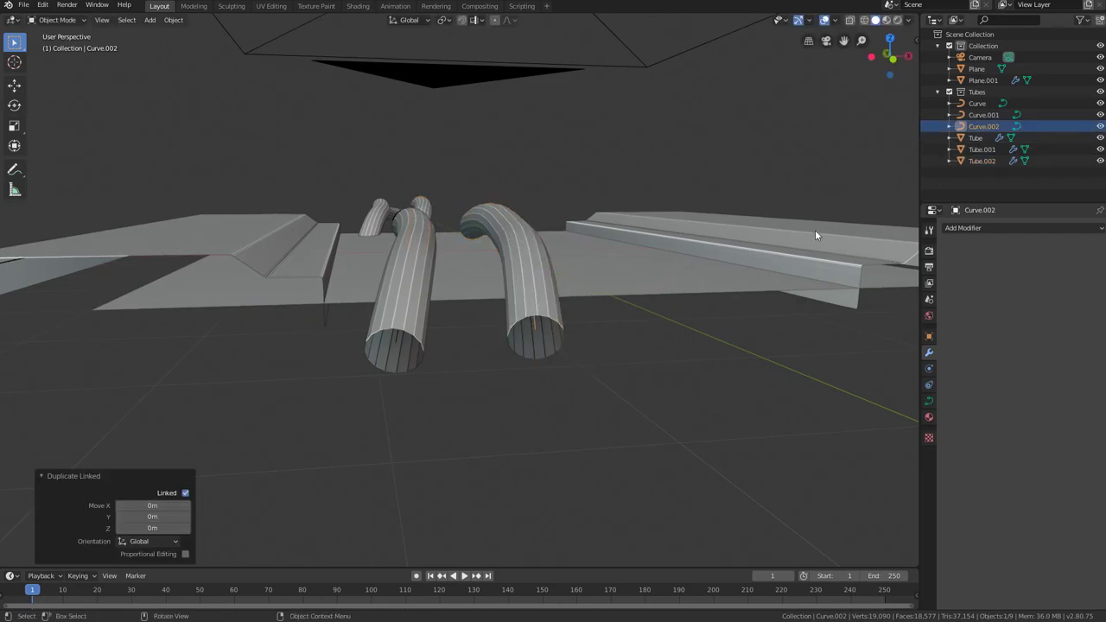
pyautogui.press('Tab')
pyautogui.press('g')
pyautogui.click(613, 345)
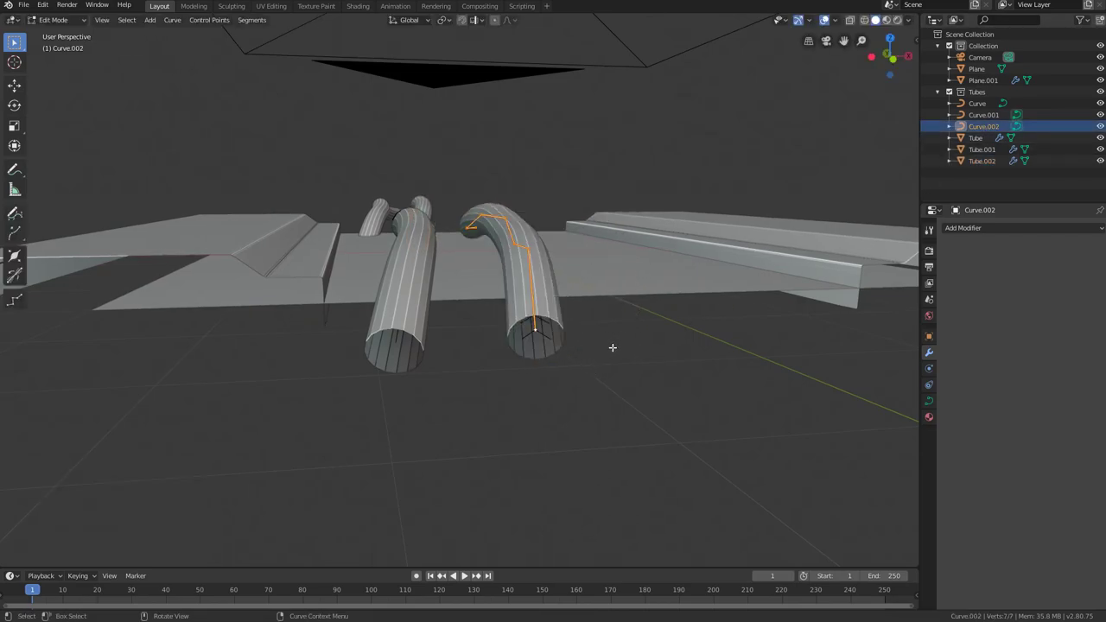
pyautogui.press('Tab')
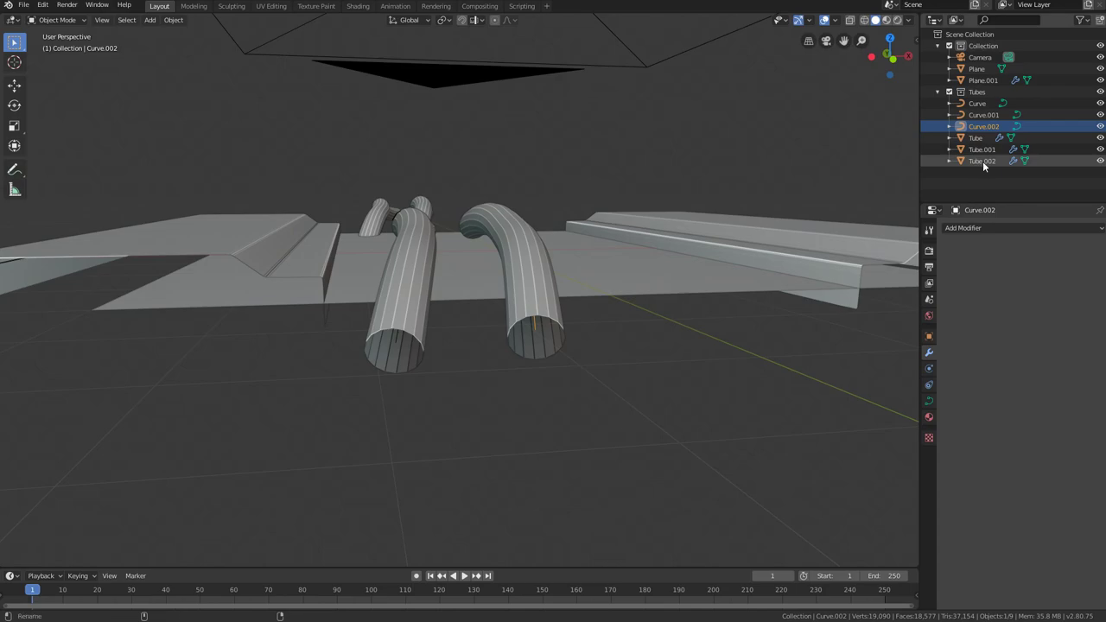
# Step: Delete the linked duplicates of the second tube and its curve
pyautogui.press('Delete')
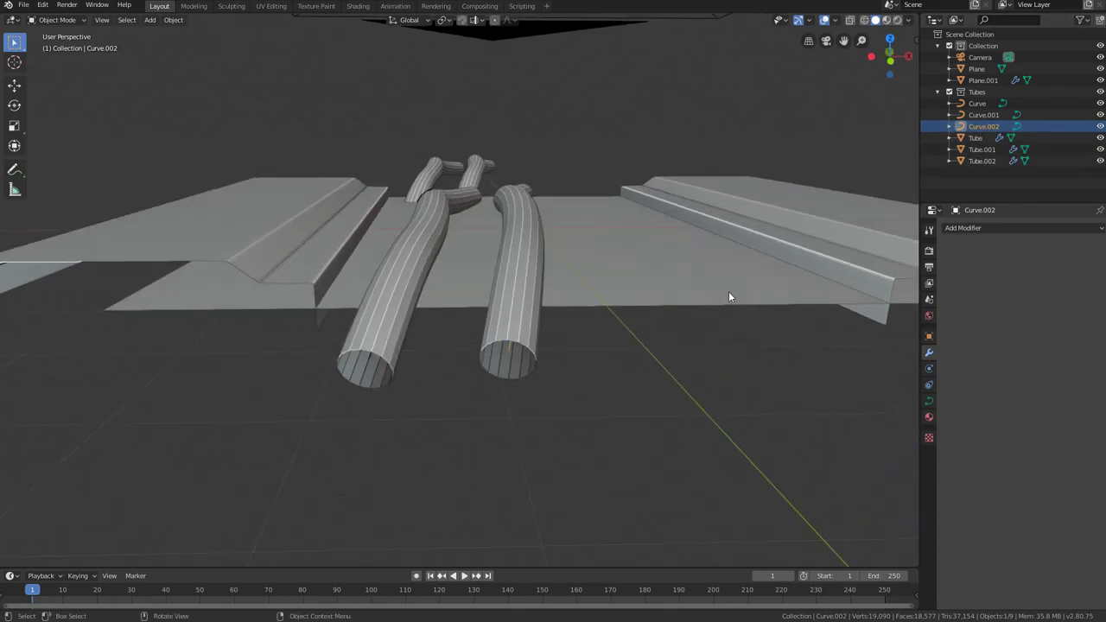
pyautogui.click(991, 149)
pyautogui.press('x')
pyautogui.moveTo(526, 366); pyautogui.dragTo(441, 292, button='middle')
pyautogui.click(529, 371)
pyautogui.scroll(4, 455, 345)
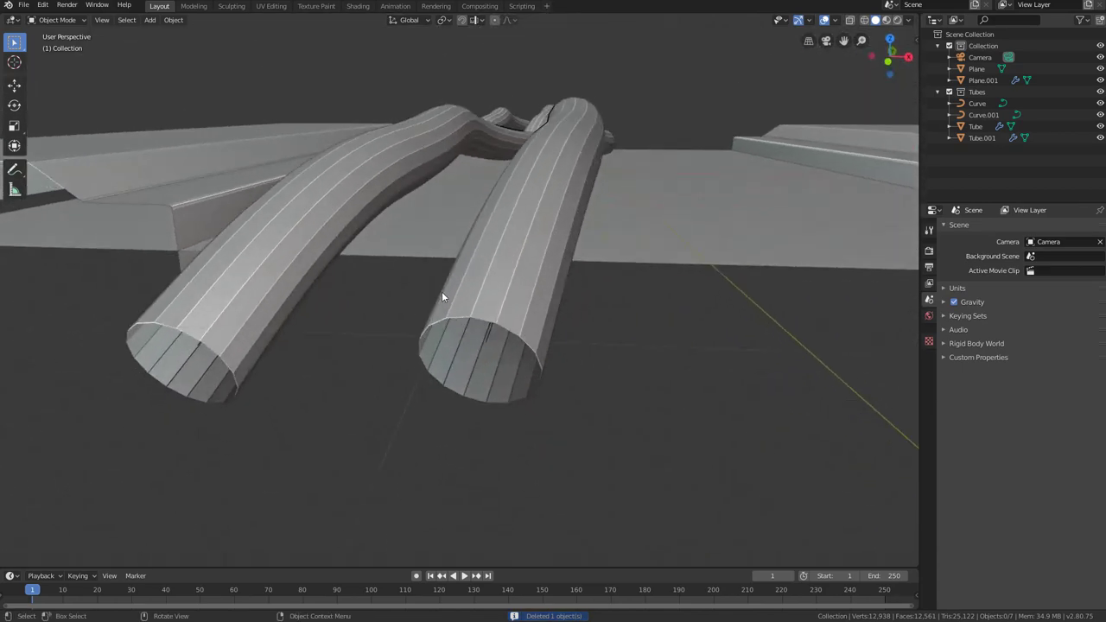
# Step: Scale up the middle edge loop of the second tube's mesh slightly in Edit Mode and check the result on the bent tube
pyautogui.click(484, 331)
pyautogui.click(488, 331)
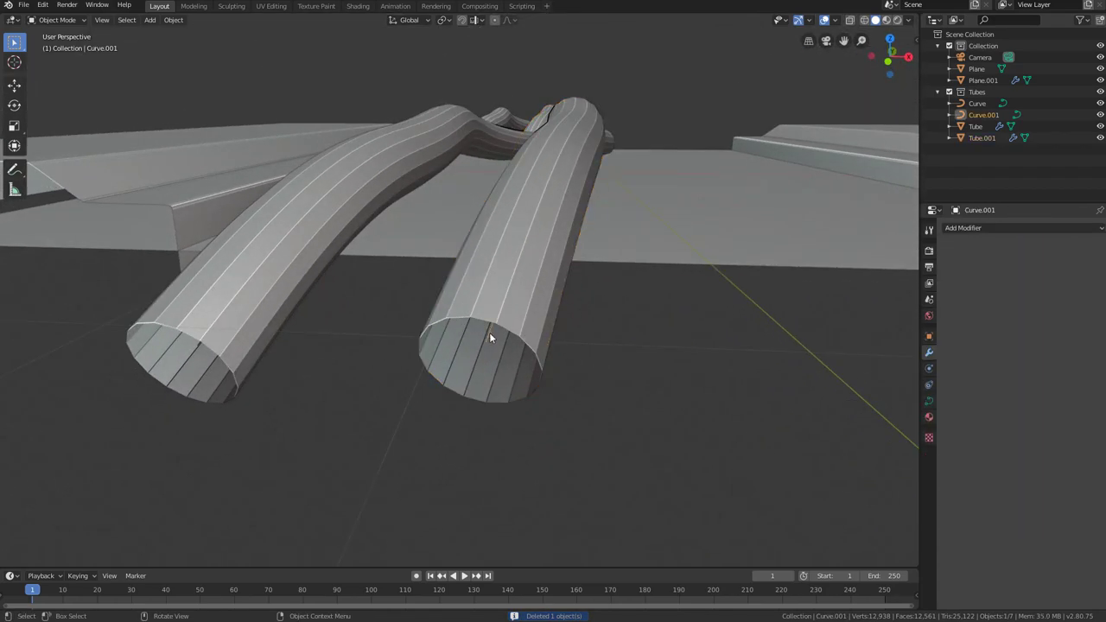
pyautogui.scroll(-3, 489, 332)
pyautogui.scroll(-2, 492, 319)
pyautogui.click(489, 309)
pyautogui.press('Tab')
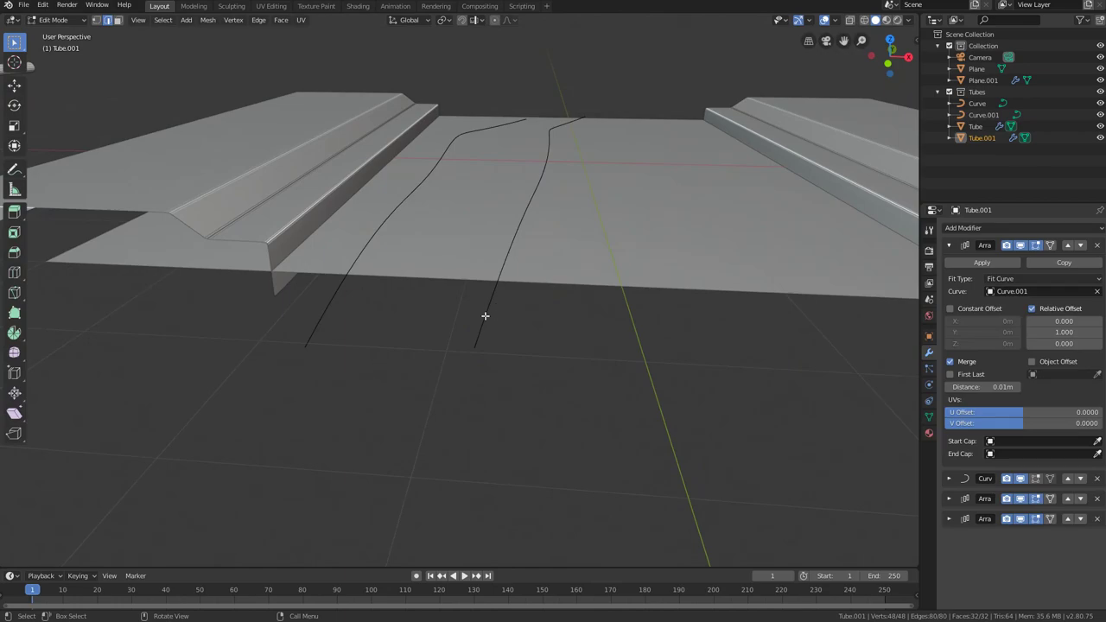
pyautogui.press('KP_Decimal')
pyautogui.press('KP_Decimal')
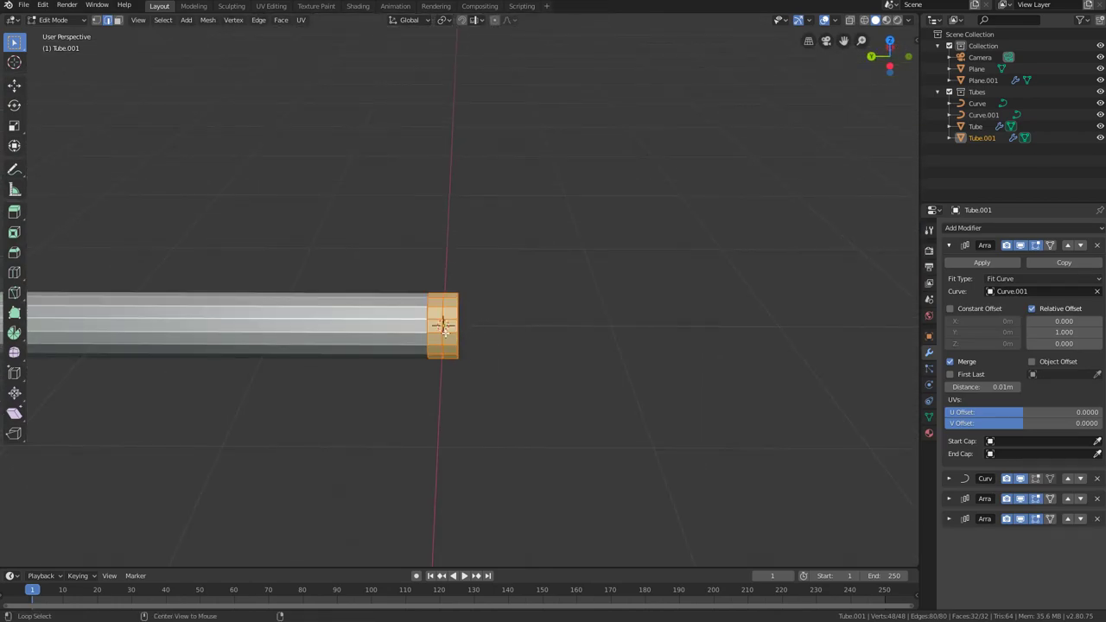
pyautogui.moveTo(448, 341); pyautogui.dragTo(464, 349, button='middle')
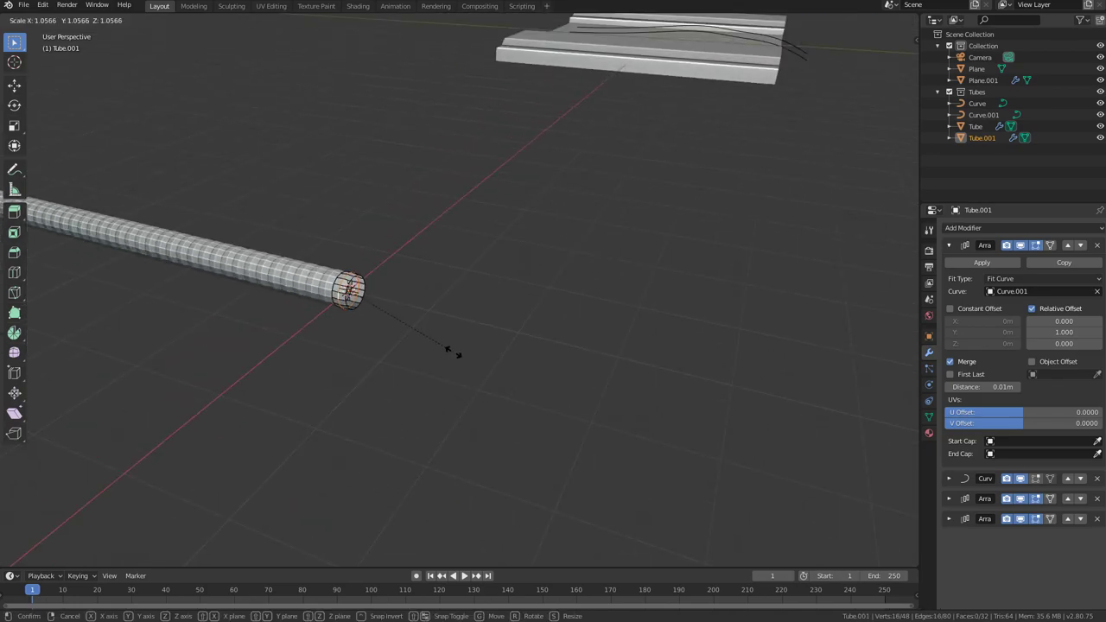
pyautogui.click(460, 359)
pyautogui.scroll(-3, 496, 345)
pyautogui.press('Tab')
pyautogui.moveTo(609, 332); pyautogui.dragTo(498, 350, button='middle')
pyautogui.scroll(-4, 497, 349)
pyautogui.keyDown('shift'); pyautogui.moveTo(436, 338); pyautogui.dragTo(489, 342, button='middle'); pyautogui.keyUp('shift')
# Step: Dissolve the middle edge loop of the second tube's mesh and return to Object Mode
pyautogui.press('Tab')
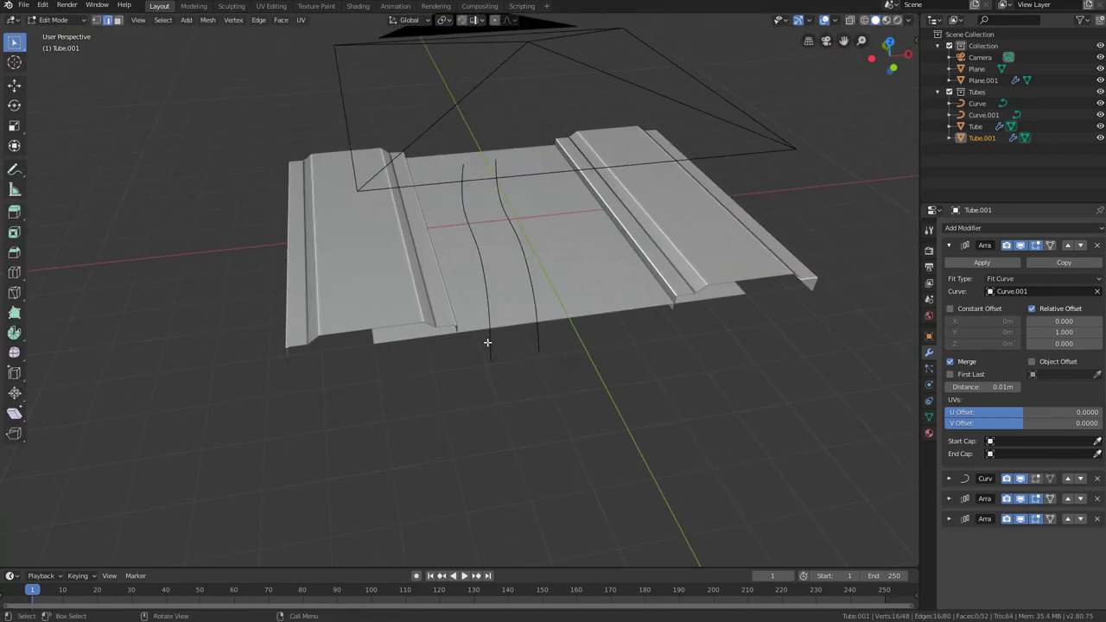
pyautogui.scroll(-3, 372, 350)
pyautogui.keyDown('shift'); pyautogui.moveTo(173, 321); pyautogui.dragTo(501, 323, button='middle'); pyautogui.keyUp('shift')
pyautogui.press('KP_Decimal')
pyautogui.press('x')
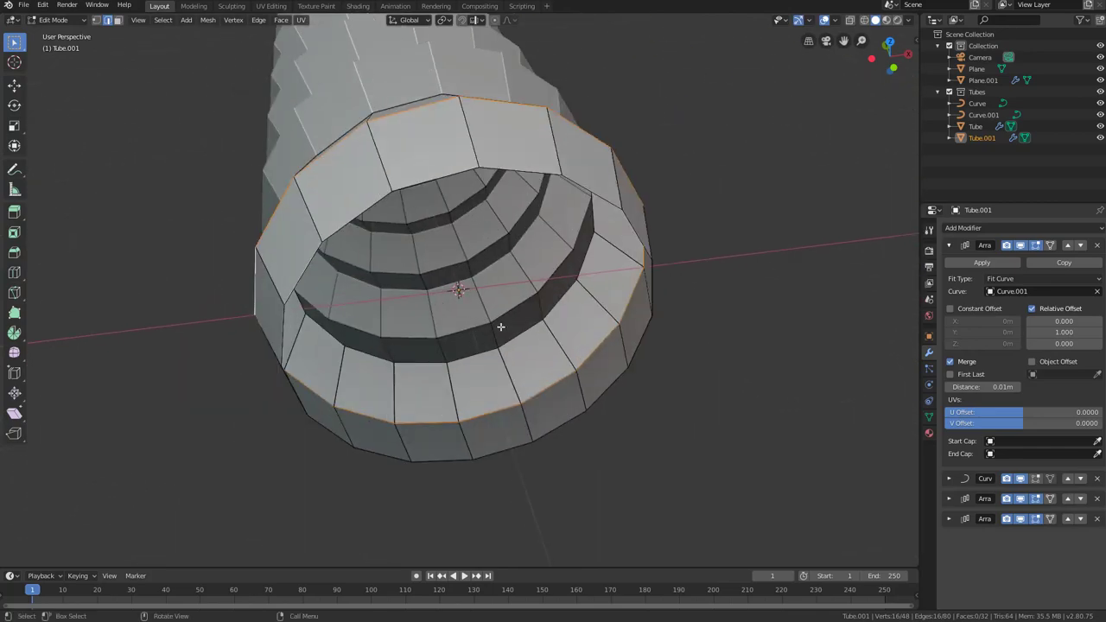
pyautogui.click(492, 383)
pyautogui.scroll(-9, 491, 378)
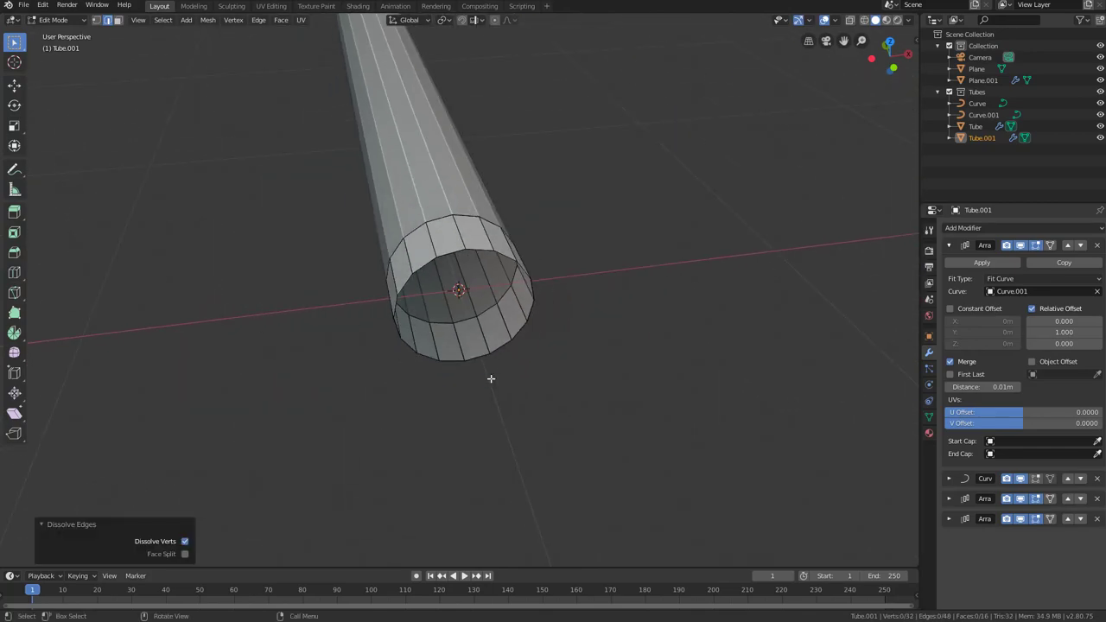
pyautogui.press('Tab')
pyautogui.scroll(-5, 491, 378)
pyautogui.keyDown('shift'); pyautogui.moveTo(646, 341); pyautogui.dragTo(443, 337, button='middle'); pyautogui.keyUp('shift')
pyautogui.scroll(10, 443, 337)
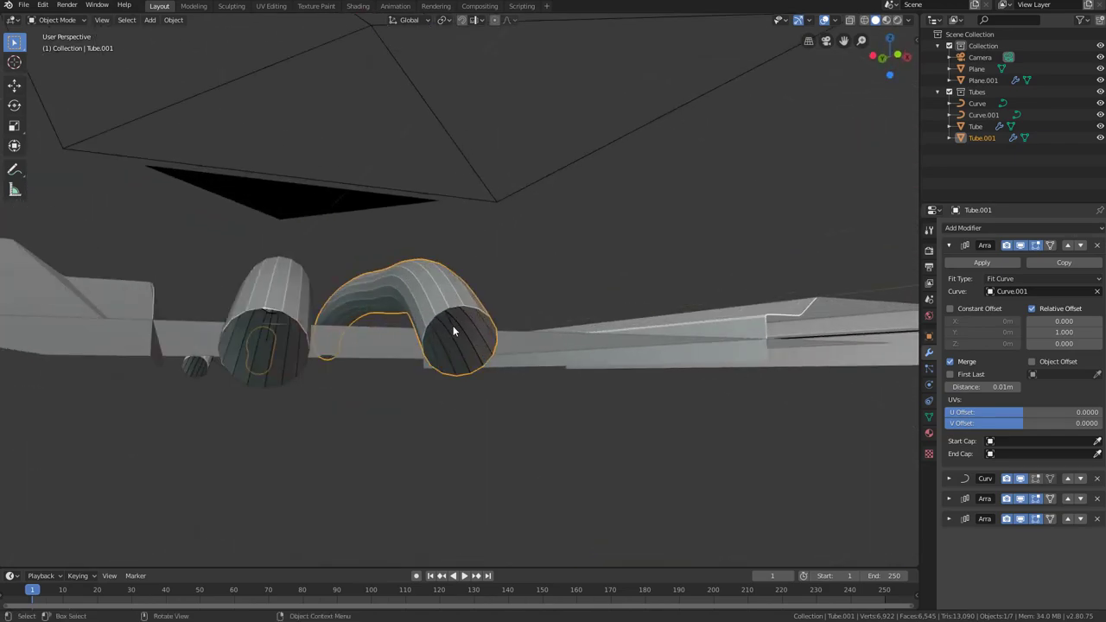
# Step: Edit the second tube's curve and move its middle control points sideways toward the first tube
pyautogui.click(453, 327)
pyautogui.press('Tab')
pyautogui.moveTo(467, 337); pyautogui.dragTo(503, 374, button='middle')
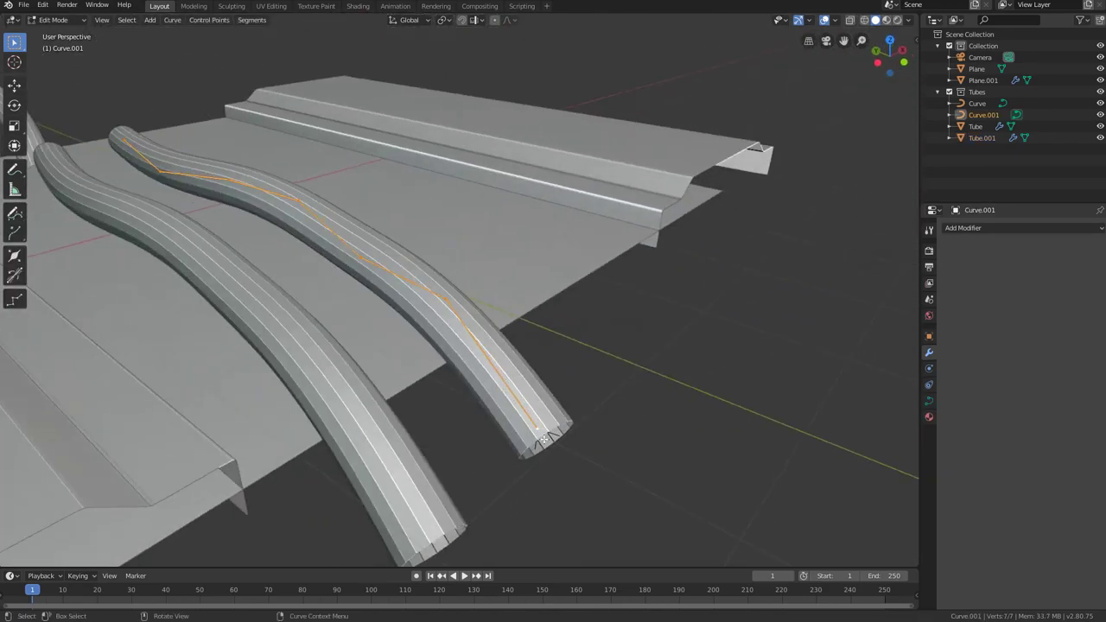
pyautogui.moveTo(534, 438); pyautogui.dragTo(600, 391, button='middle')
pyautogui.press('g')
pyautogui.click(501, 323)
pyautogui.moveTo(501, 323); pyautogui.dragTo(439, 380, button='middle')
pyautogui.press('g')
pyautogui.click(439, 361)
pyautogui.click(406, 224)
pyautogui.press('g')
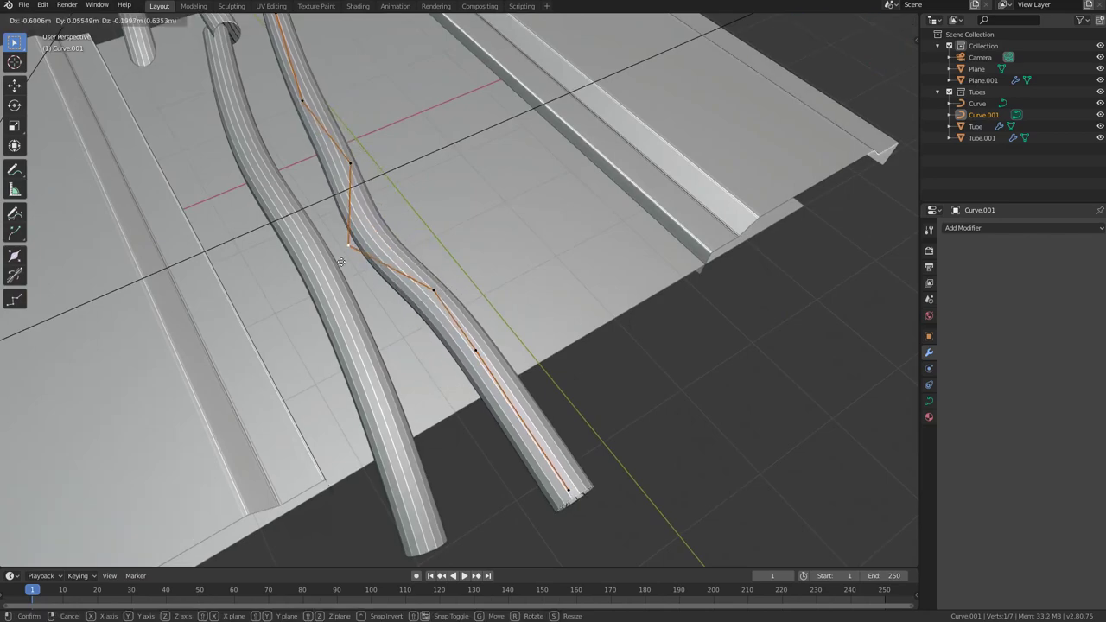
pyautogui.click(355, 238)
# Step: Move the curve's rear control points across beneath the first tube, shifting the rear end point about -1.16 m in X and 0.58 m in Y
pyautogui.press('g')
pyautogui.click(208, 252)
pyautogui.moveTo(208, 251); pyautogui.dragTo(448, 209, button='middle')
pyautogui.press('g')
pyautogui.click(324, 253)
pyautogui.click(399, 111)
pyautogui.press('g')
pyautogui.click(318, 116)
pyautogui.moveTo(484, 311); pyautogui.dragTo(596, 272, button='middle')
pyautogui.keyDown('shift'); pyautogui.moveTo(611, 359); pyautogui.dragTo(601, 306, button='middle'); pyautogui.keyUp('shift')
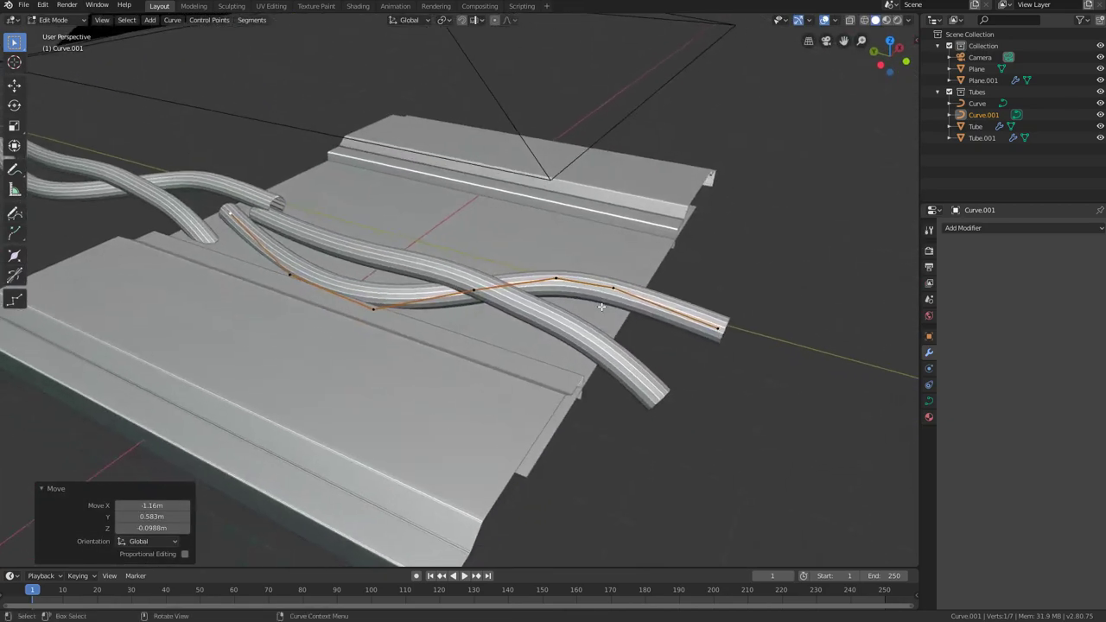
# Step: Move the front end point of the second tube's curve down and inward toward the first tube's end
pyautogui.click(718, 326)
pyautogui.moveTo(713, 365); pyautogui.dragTo(746, 316, button='middle')
pyautogui.press('g')
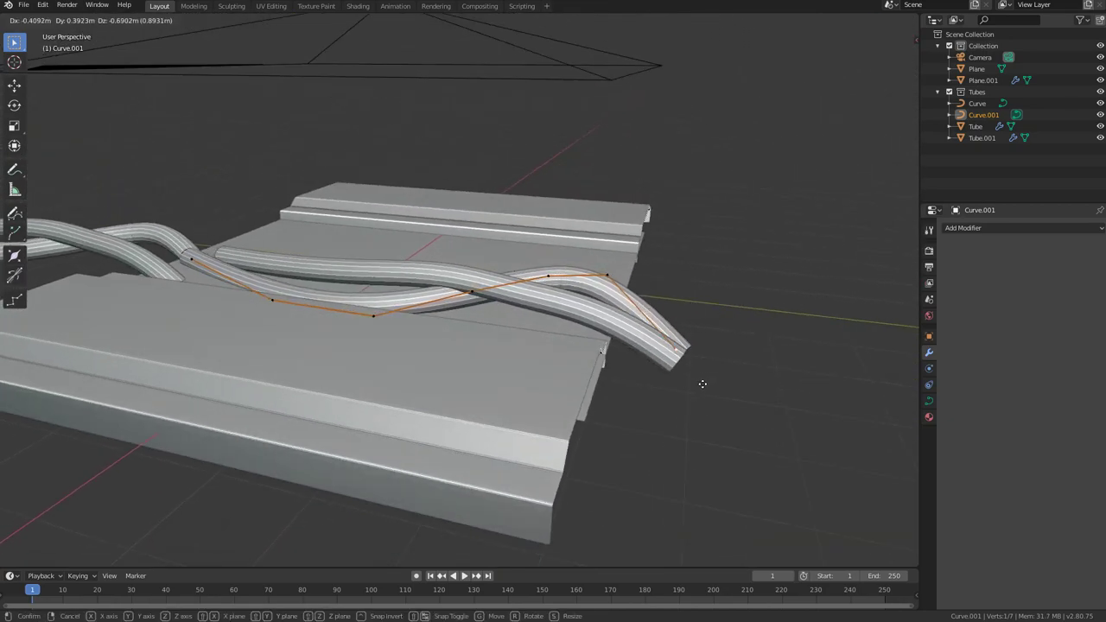
pyautogui.click(703, 381)
pyautogui.moveTo(676, 383); pyautogui.dragTo(765, 399, button='middle')
# Step: Switch to the first tube's curve and move its front end point clear of the second tube's end
pyautogui.press('Tab')
pyautogui.click(678, 372)
pyautogui.press('Tab')
pyautogui.click(686, 387)
pyautogui.press('g')
pyautogui.click(709, 430)
pyautogui.moveTo(691, 371); pyautogui.dragTo(576, 324, button='middle')
# Step: Return to the second tube's curve and adjust its control points, shifting the one before the rear end about 0.12, -0.08 and 0.13 m in X, Y and Z
pyautogui.press('Tab')
pyautogui.click(611, 336)
pyautogui.moveTo(458, 289); pyautogui.dragTo(523, 348, button='middle')
pyautogui.moveTo(393, 304); pyautogui.dragTo(558, 300, button='middle')
pyautogui.scroll(-3, 447, 318)
pyautogui.scroll(6, 580, 290)
pyautogui.press('g')
pyautogui.click(577, 249)
pyautogui.scroll(-6, 577, 250)
pyautogui.moveTo(577, 253); pyautogui.dragTo(511, 327, button='middle')
pyautogui.scroll(2, 511, 327)
pyautogui.press('g')
pyautogui.click(367, 305)
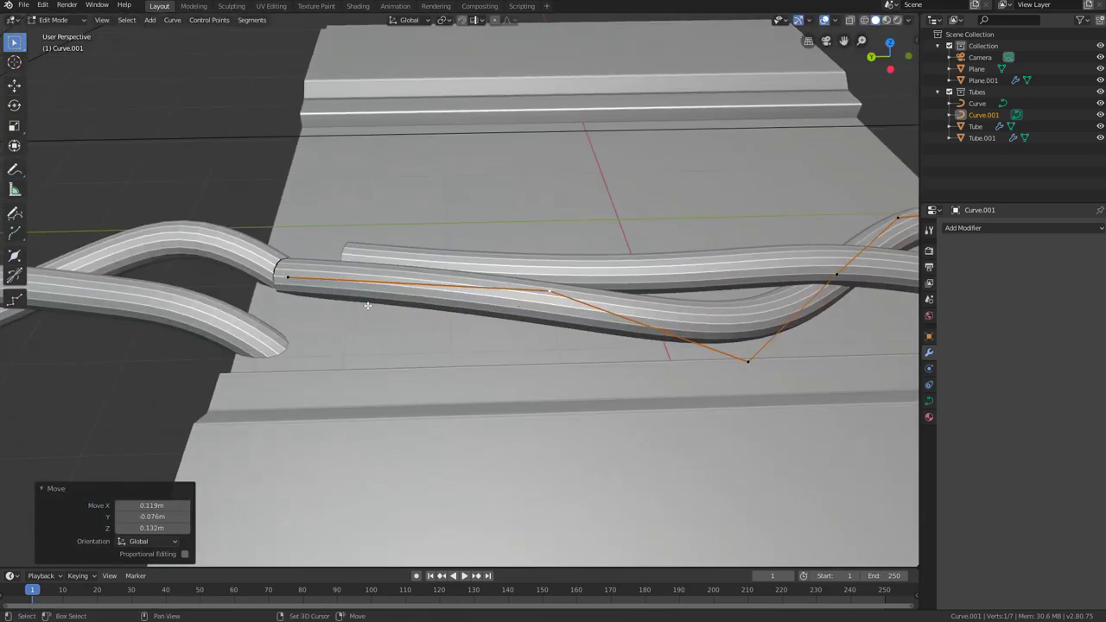
# Step: Reposition the rear end point of the second tube's curve to line up with the adjoining arrayed copy, and leave Edit Mode
pyautogui.keyDown('shift'); pyautogui.moveTo(364, 302); pyautogui.dragTo(413, 299, button='middle'); pyautogui.keyUp('shift')
pyautogui.rightClick(344, 287)
pyautogui.click(346, 288)
pyautogui.moveTo(345, 289); pyautogui.dragTo(415, 263, button='middle')
pyautogui.press('g')
pyautogui.click(432, 249)
pyautogui.press('g')
pyautogui.click(402, 282)
pyautogui.moveTo(401, 282); pyautogui.dragTo(473, 287, button='middle')
pyautogui.press('Tab')
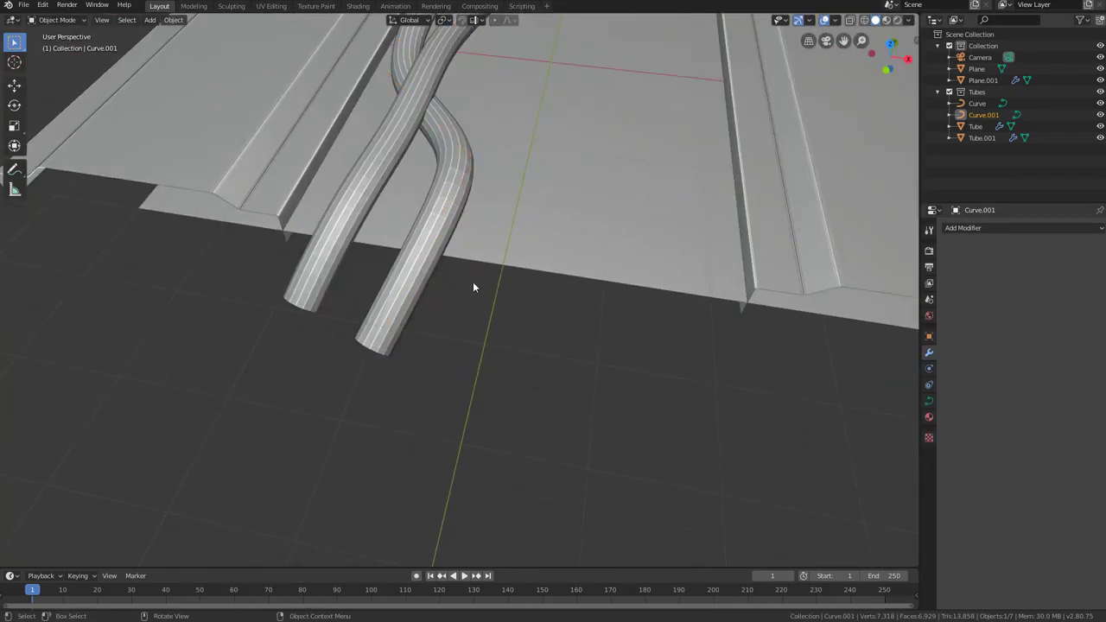
# Step: Select the second tube together with its curve and duplicate both in place
pyautogui.click(446, 227)
pyautogui.moveTo(424, 259); pyautogui.dragTo(449, 263, button='middle')
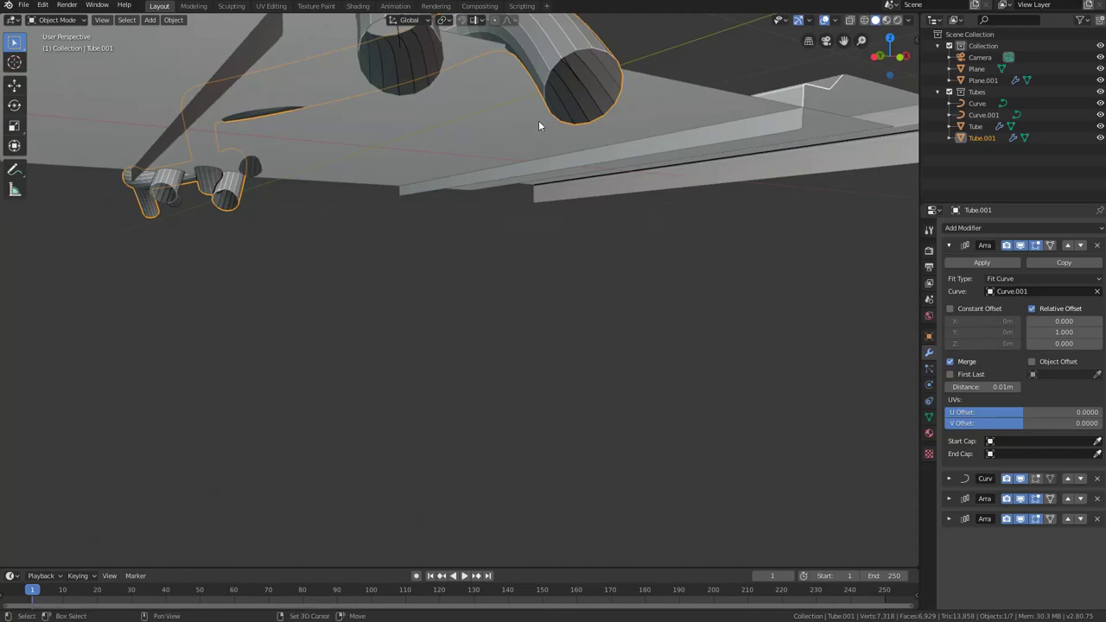
pyautogui.keyDown('shift'); pyautogui.click(572, 72); pyautogui.keyUp('shift')
pyautogui.moveTo(571, 72); pyautogui.dragTo(480, 288, button='middle')
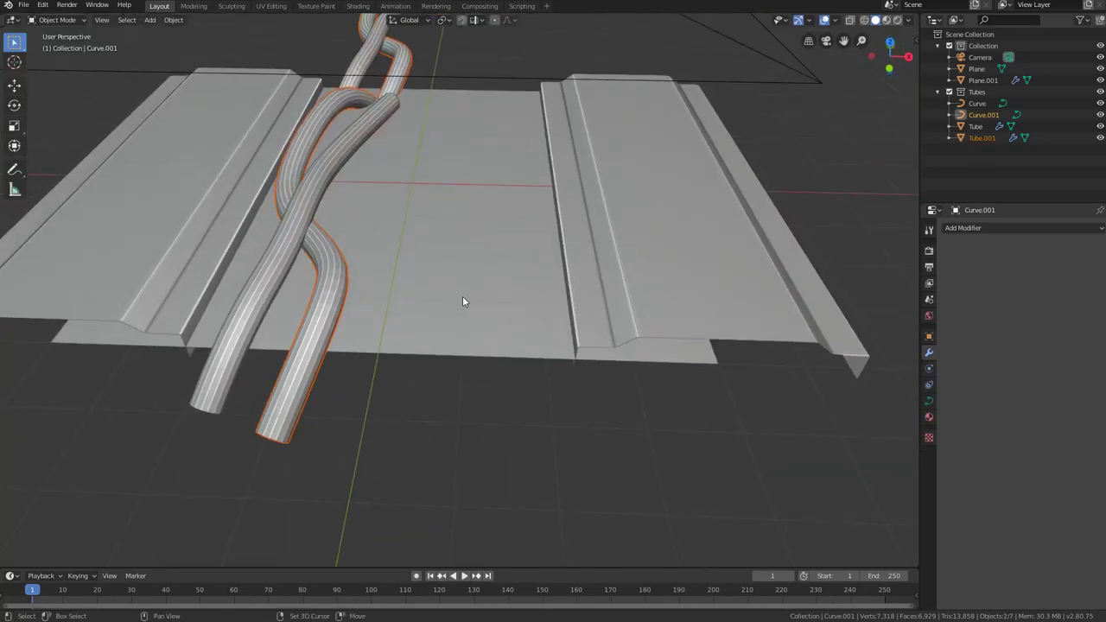
pyautogui.hotkey('shift', 'd')
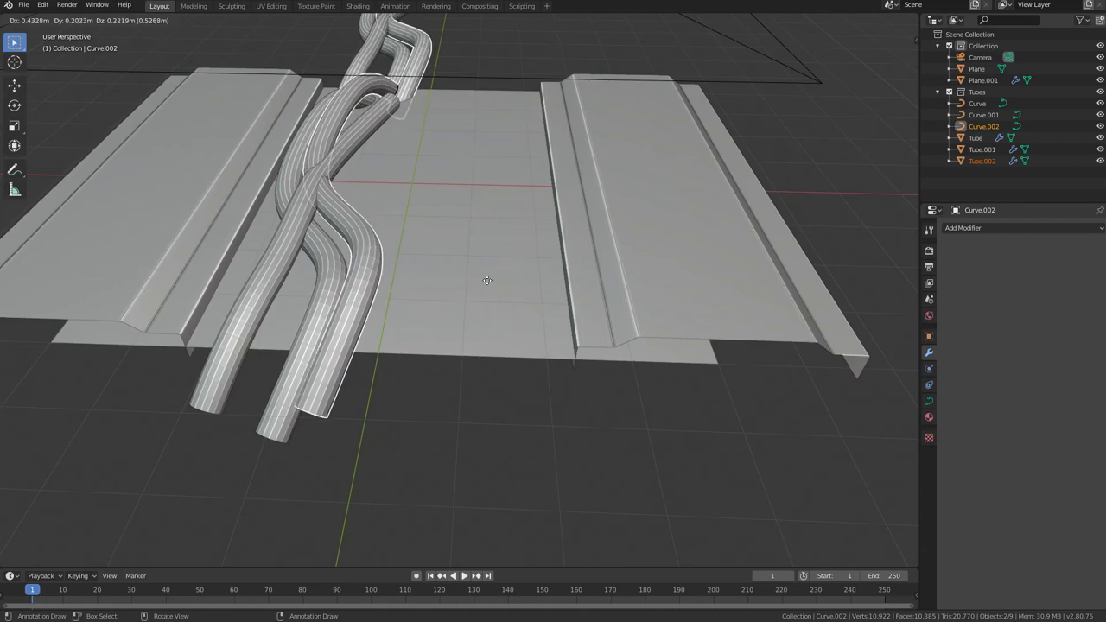
pyautogui.press('Escape')
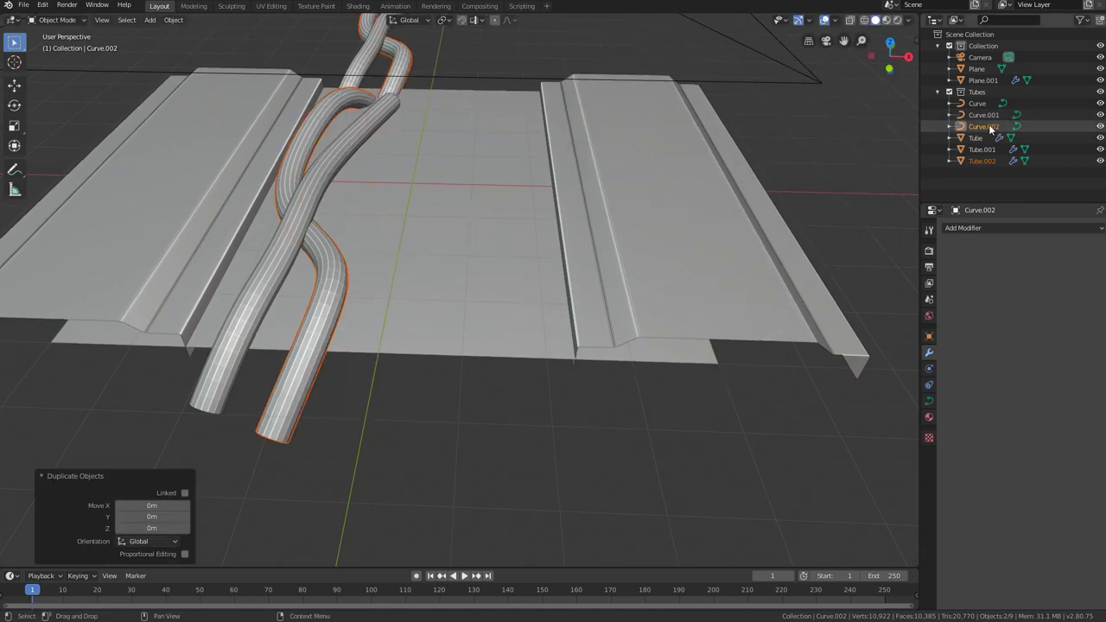
# Step: Move all control points of the duplicated curve sideways in Edit Mode to separate the third tube from the others
pyautogui.press('Tab')
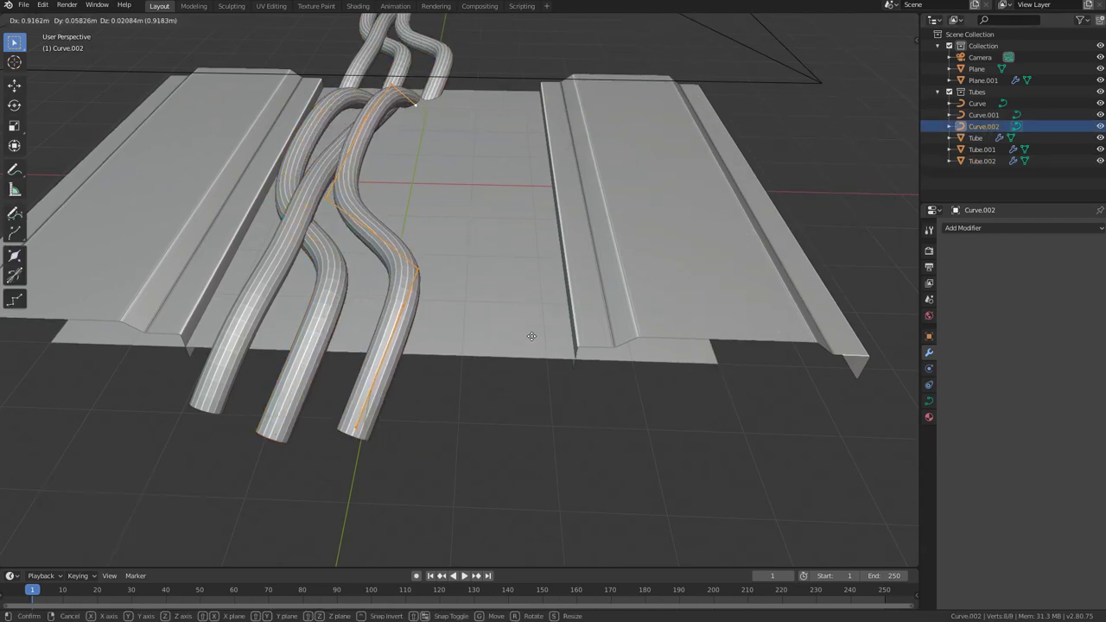
pyautogui.click(454, 338)
pyautogui.press('Tab')
# Step: Assign the Cylinder mesh data to the third tube so it shares its mesh with the other tubes
pyautogui.click(456, 339)
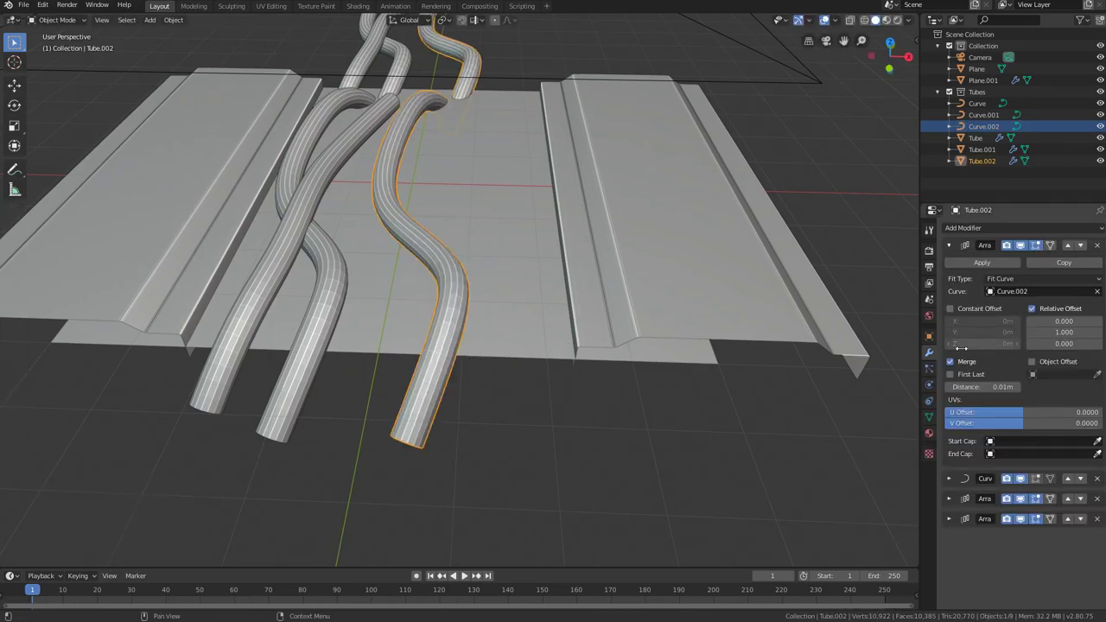
pyautogui.click(928, 336)
pyautogui.click(929, 352)
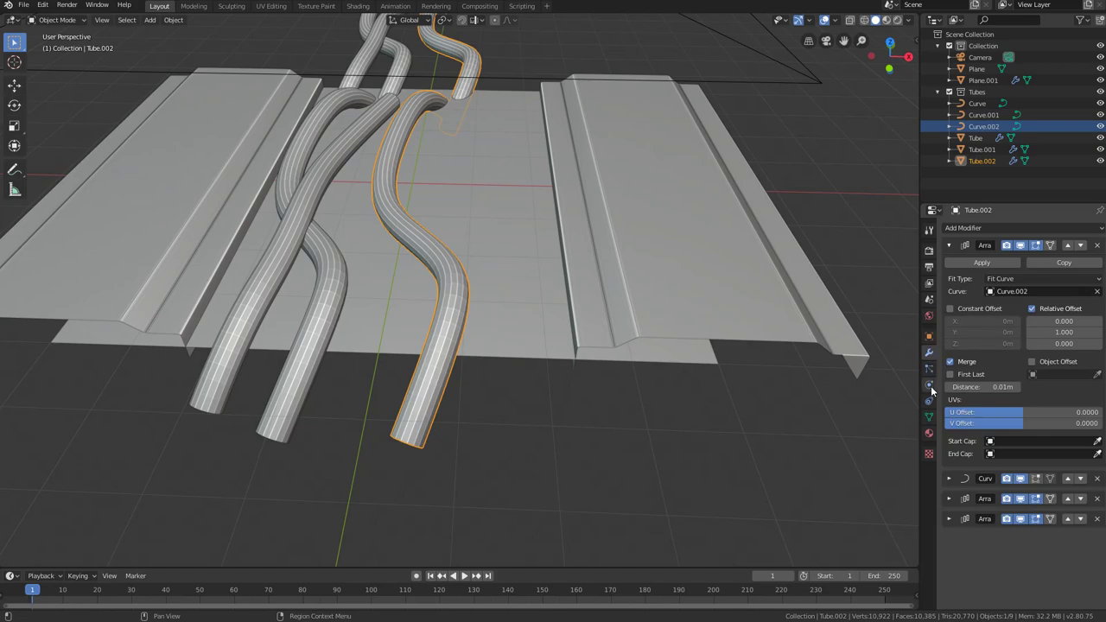
pyautogui.click(928, 317)
pyautogui.click(929, 338)
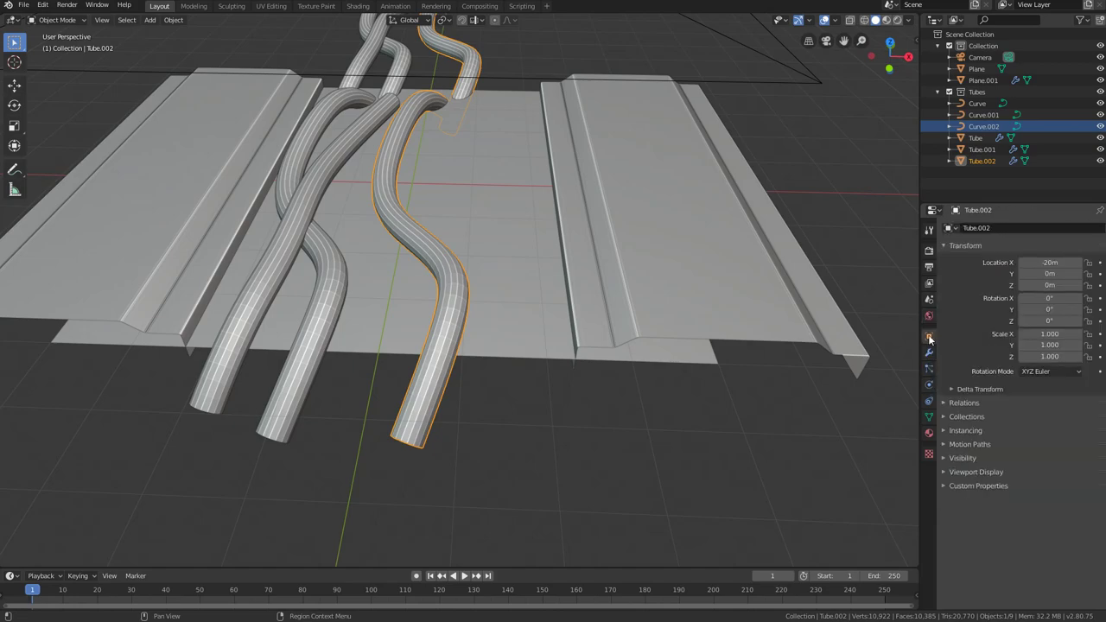
pyautogui.click(929, 317)
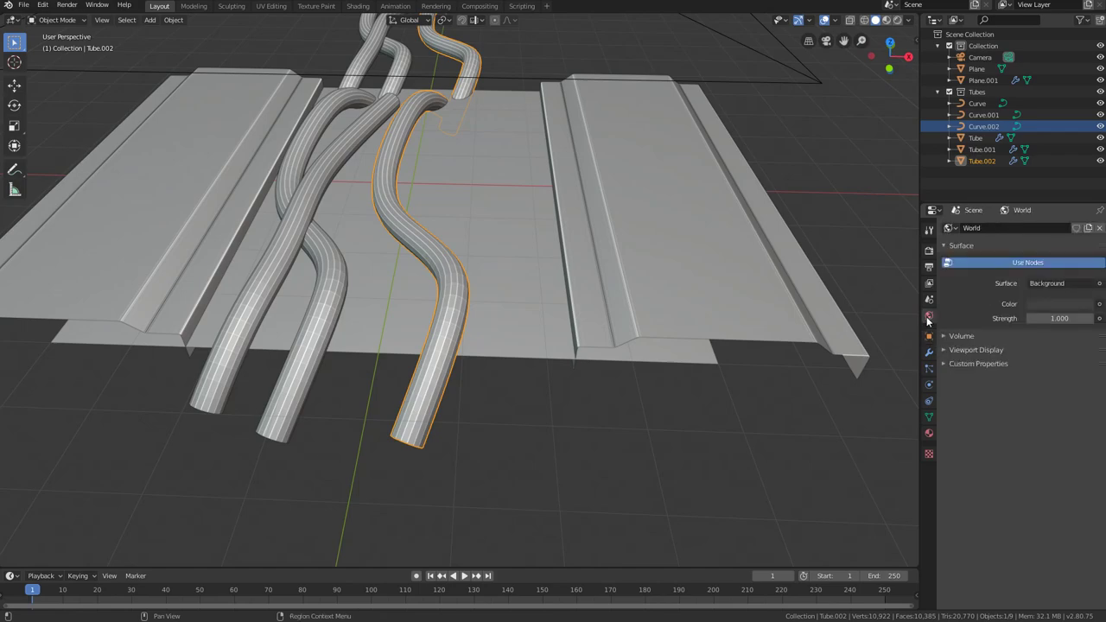
pyautogui.click(930, 299)
pyautogui.click(930, 285)
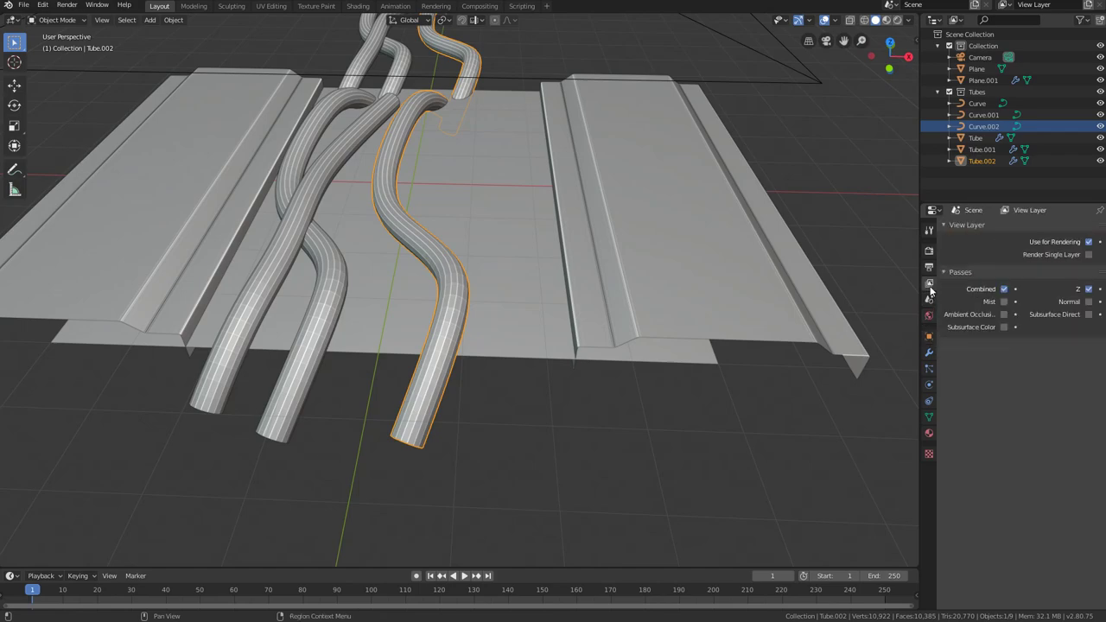
pyautogui.click(929, 369)
pyautogui.click(928, 385)
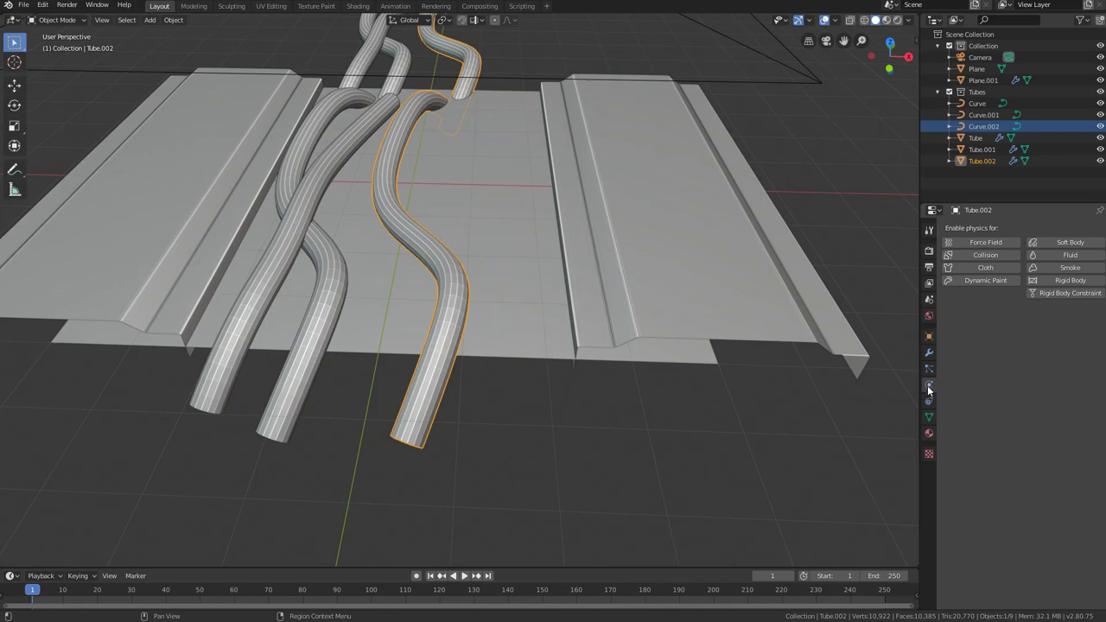
pyautogui.click(928, 402)
pyautogui.click(928, 418)
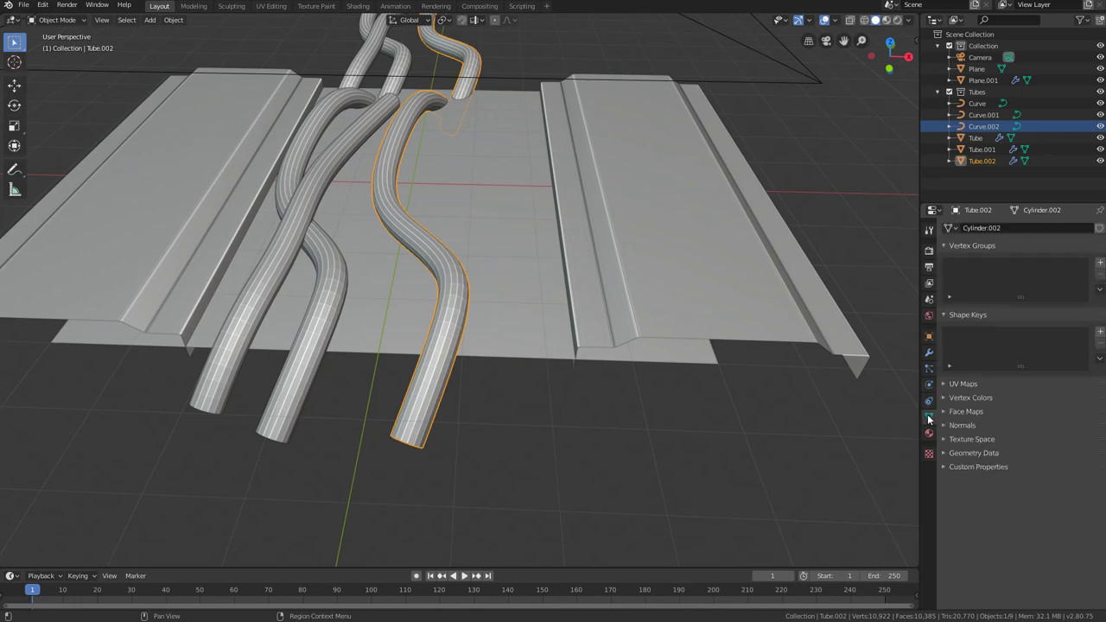
pyautogui.click(948, 227)
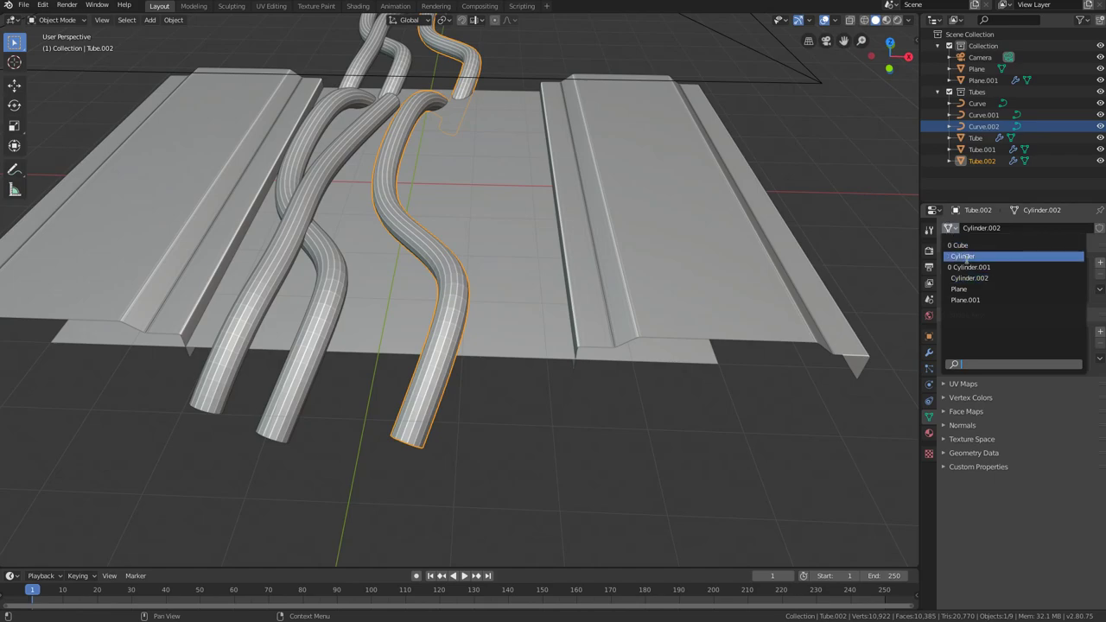
pyautogui.click(963, 256)
pyautogui.scroll(2, 511, 324)
pyautogui.press('Tab')
pyautogui.press('Tab')
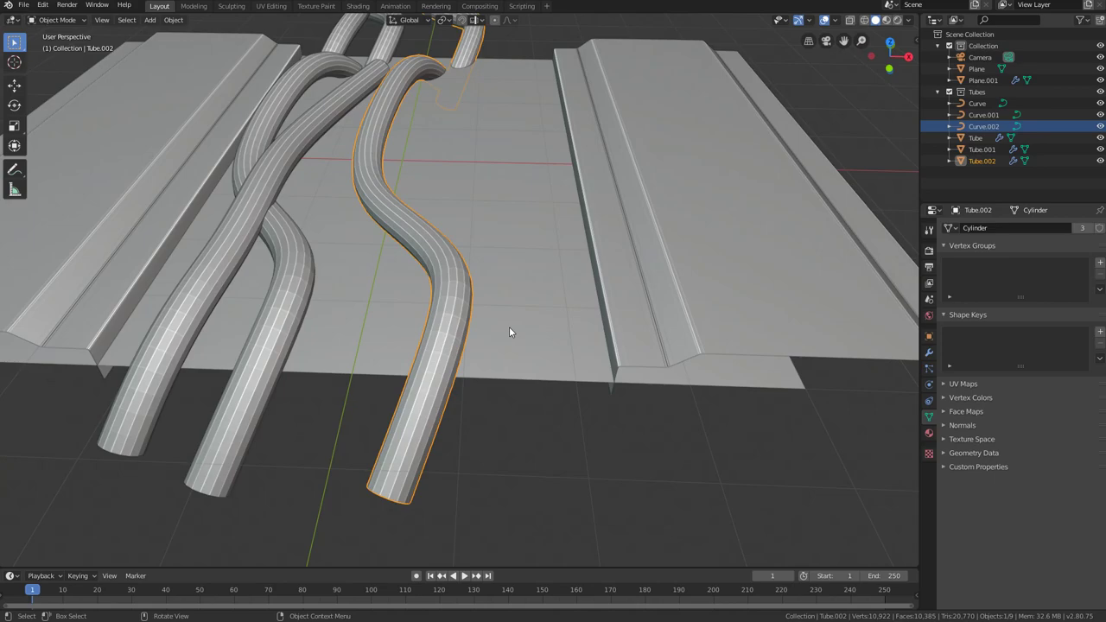
# Step: Edit the third tube's curve and move all its control points about -4.28 m along Y
pyautogui.scroll(-4, 509, 331)
pyautogui.scroll(5, 509, 332)
pyautogui.moveTo(509, 332); pyautogui.dragTo(568, 306, button='middle')
pyautogui.scroll(4, 650, 291)
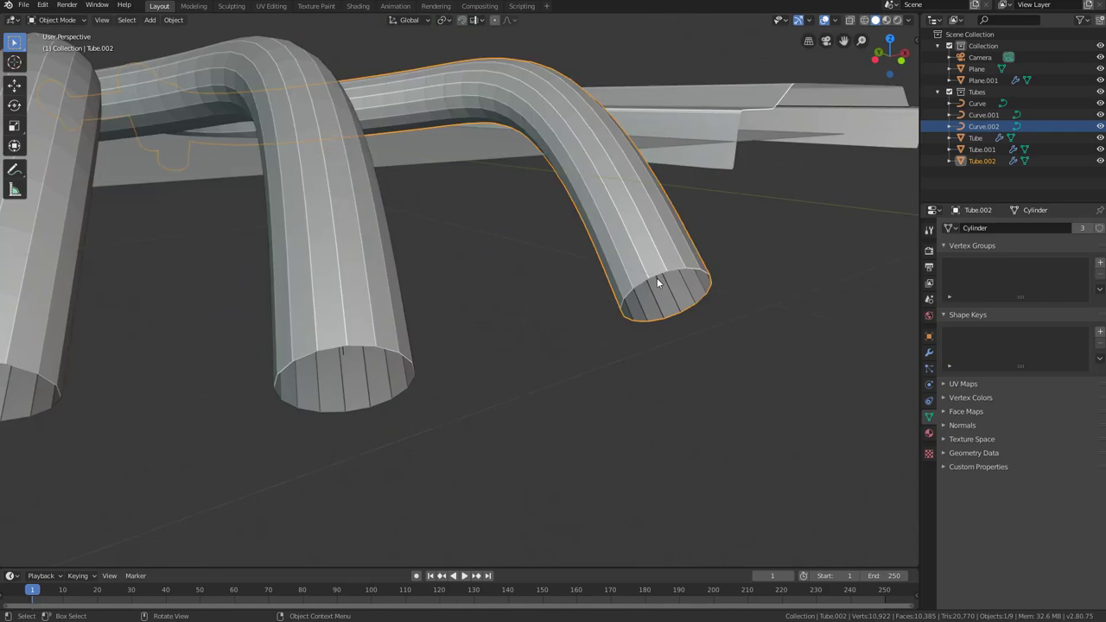
pyautogui.click(657, 278)
pyautogui.scroll(-6, 652, 287)
pyautogui.moveTo(652, 288); pyautogui.dragTo(413, 345, button='middle')
pyautogui.press('Tab')
pyautogui.keyDown('shift'); pyautogui.moveTo(457, 250); pyautogui.dragTo(491, 400, button='middle'); pyautogui.keyUp('shift')
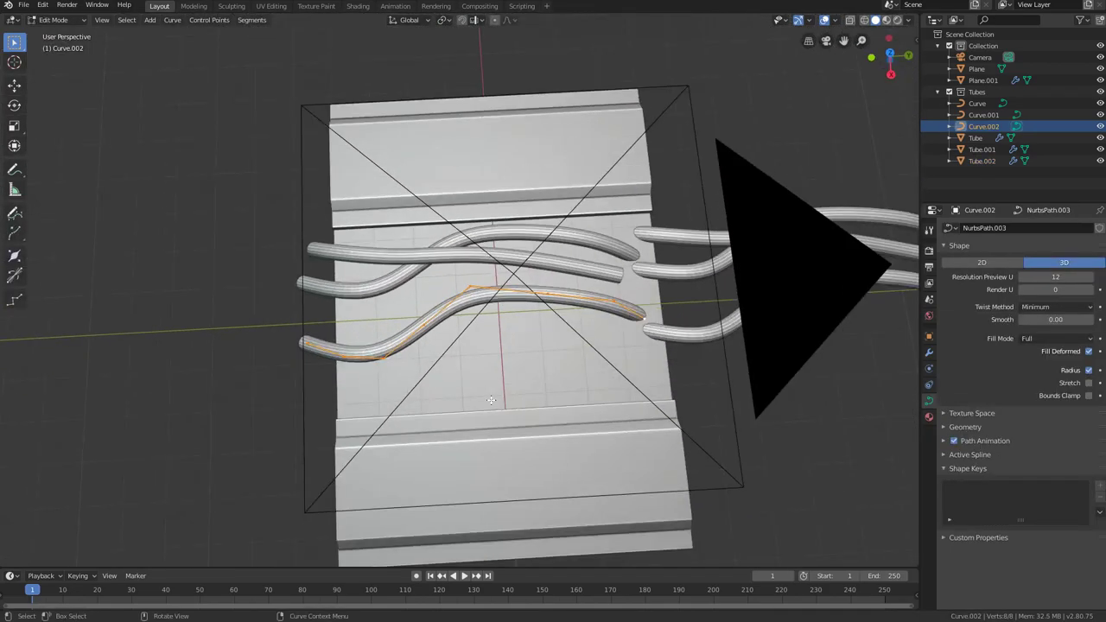
pyautogui.press('y')
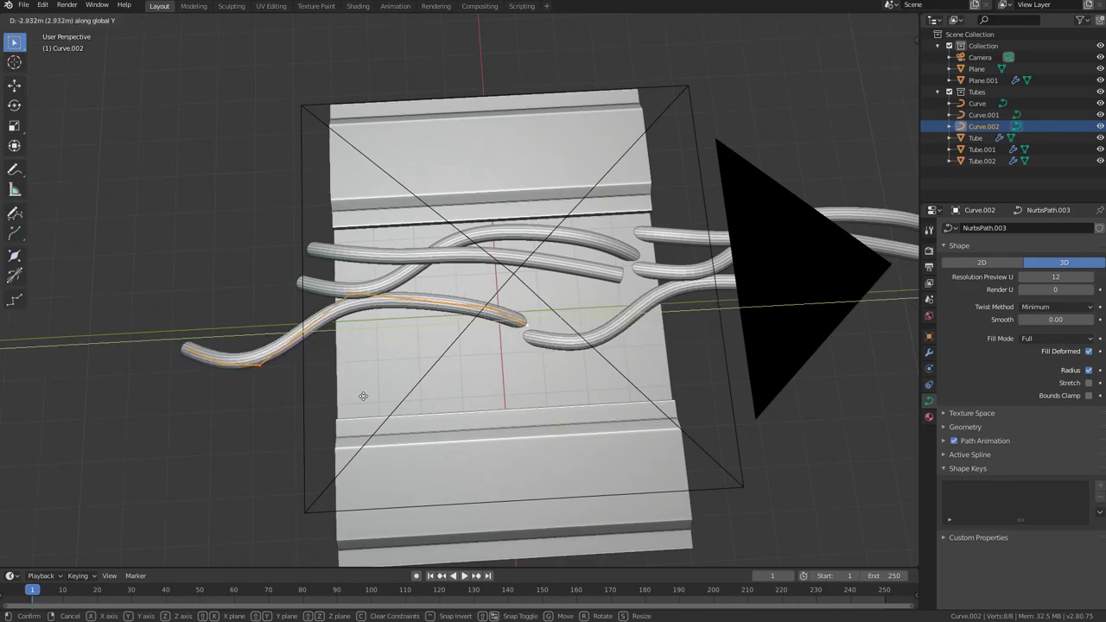
pyautogui.click(314, 401)
# Step: Move the rear end point of the third tube's curve outward and toward the other tubes, with Z locked
pyautogui.scroll(3, 314, 400)
pyautogui.moveTo(316, 400); pyautogui.dragTo(444, 400, button='middle')
pyautogui.scroll(2, 440, 377)
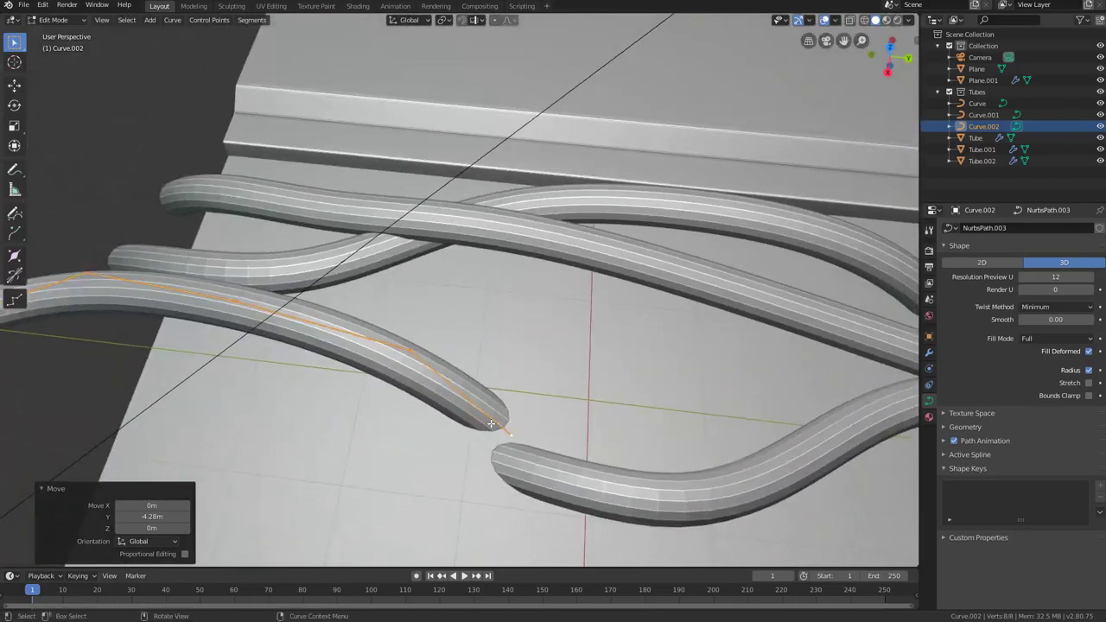
pyautogui.click(504, 432)
pyautogui.moveTo(504, 444); pyautogui.dragTo(453, 485, button='middle')
pyautogui.press('g')
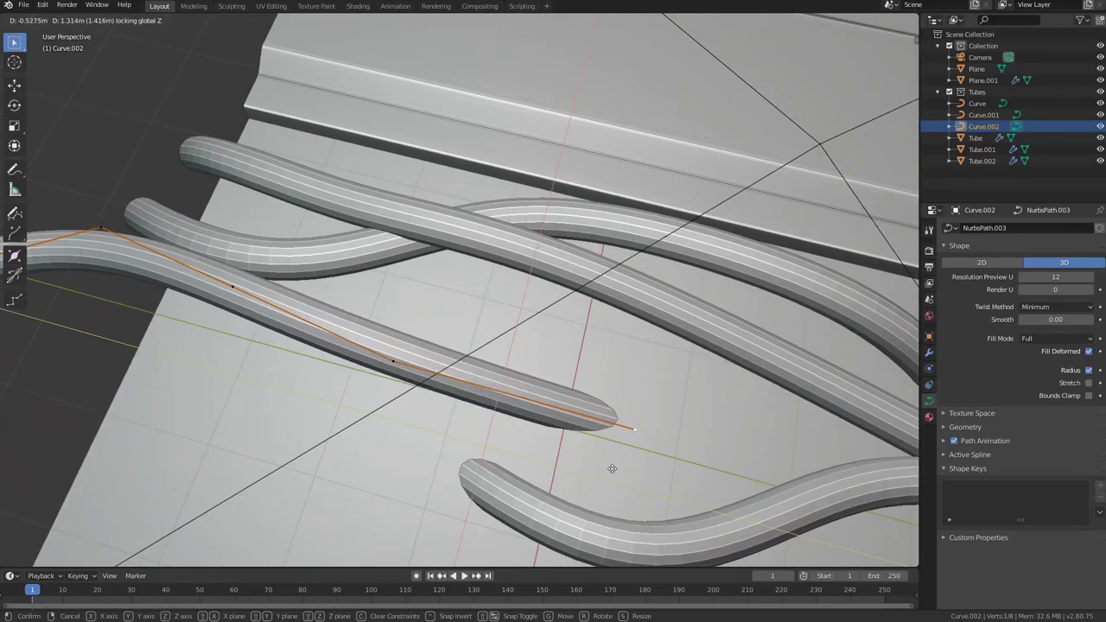
pyautogui.click(709, 407)
# Step: Reposition the two control points next to the rear end of the third tube's curve, with Z locked
pyautogui.click(368, 362)
pyautogui.moveTo(368, 361); pyautogui.dragTo(434, 411, button='middle')
pyautogui.press('g')
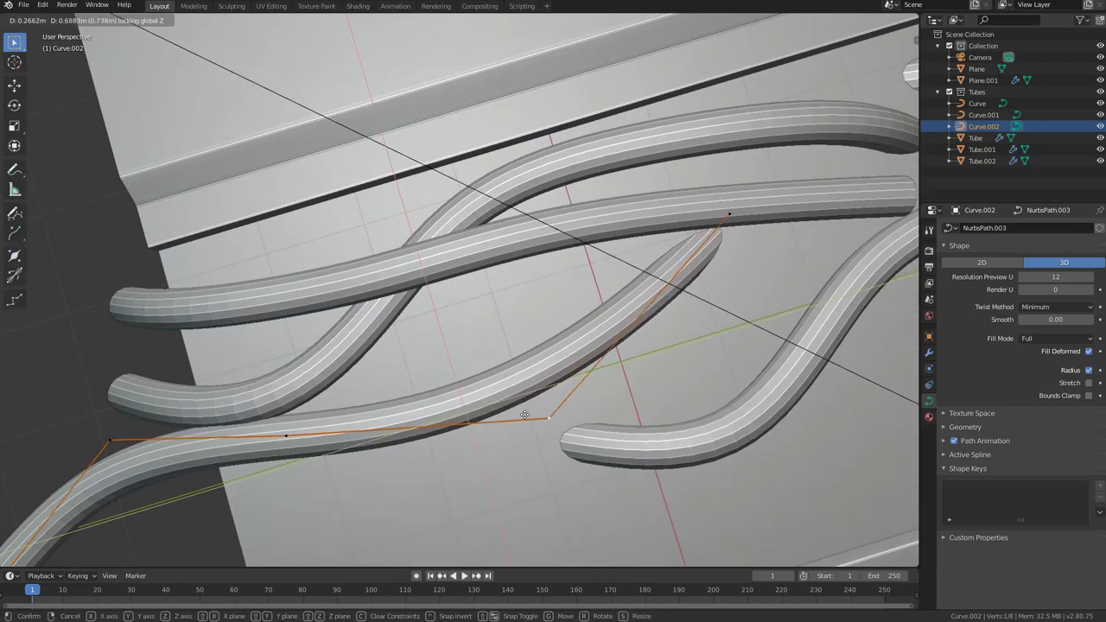
pyautogui.click(608, 388)
pyautogui.click(300, 434)
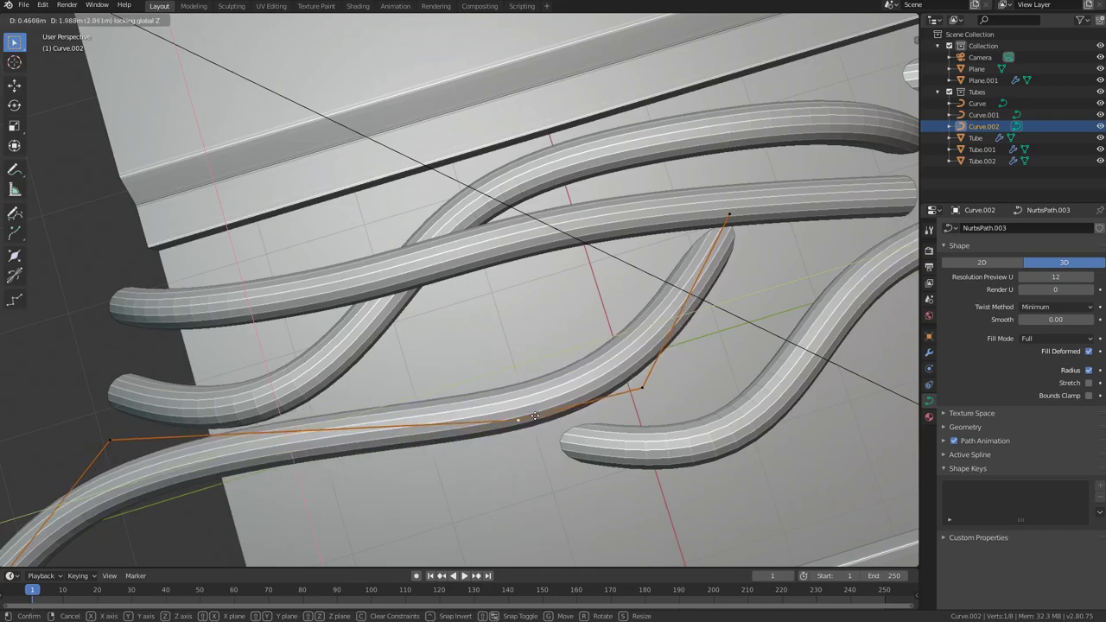
pyautogui.click(394, 434)
# Step: Raise a middle control point of the third tube's curve and shift the four control points at its outer end with Z locked
pyautogui.moveTo(537, 416); pyautogui.dragTo(415, 285, button='middle')
pyautogui.press('g')
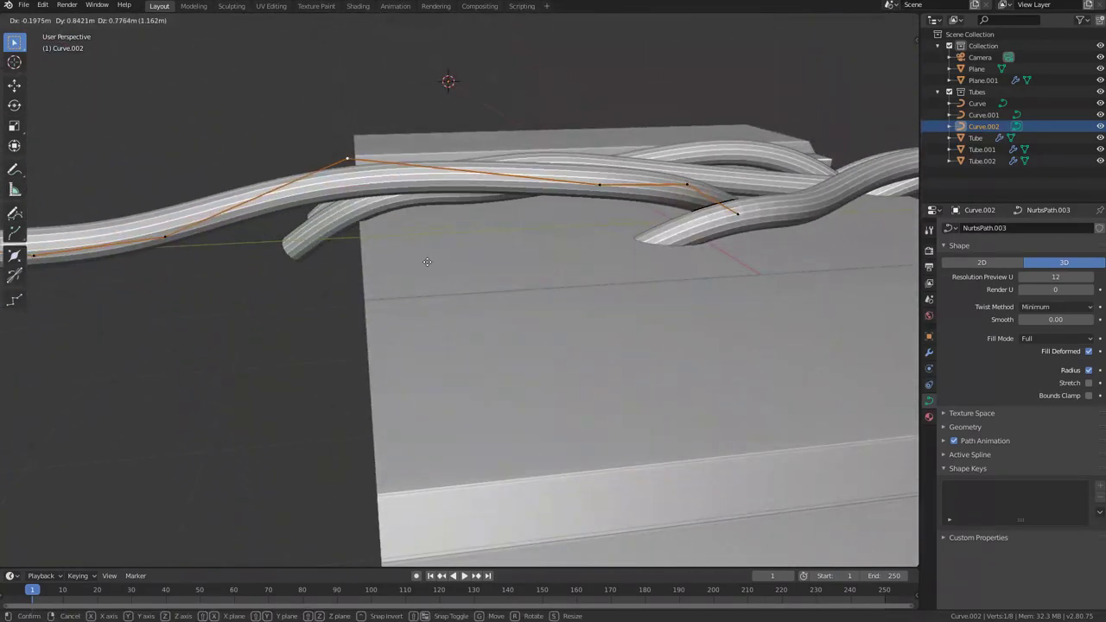
pyautogui.click(497, 279)
pyautogui.moveTo(497, 279); pyautogui.dragTo(216, 299, button='middle')
pyautogui.moveTo(115, 281); pyautogui.dragTo(140, 336, button='middle')
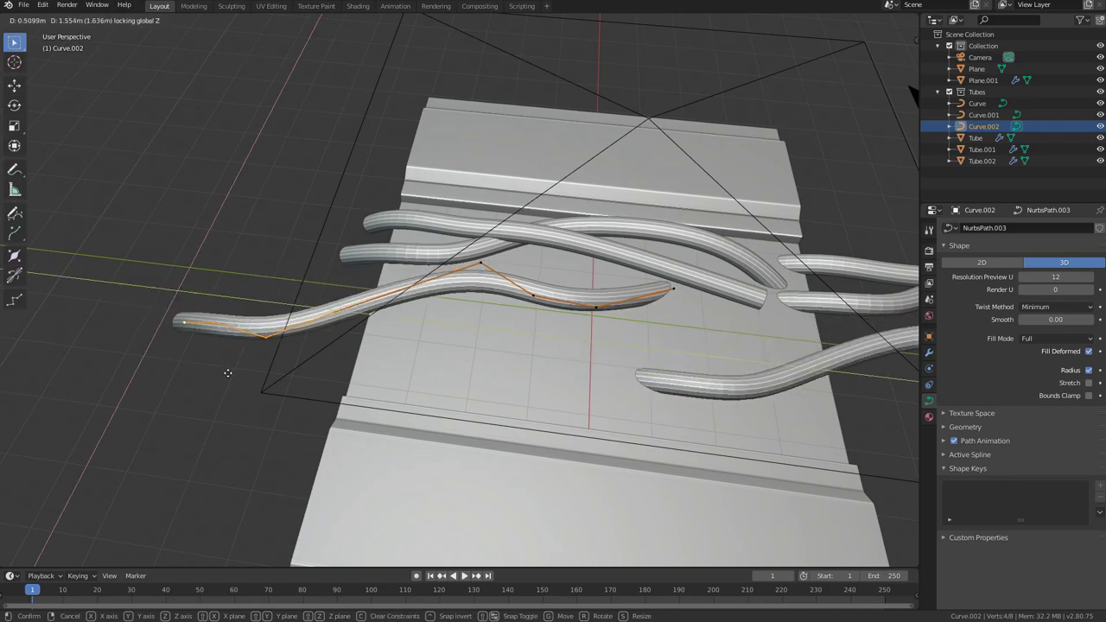
pyautogui.click(329, 341)
pyautogui.moveTo(460, 334); pyautogui.dragTo(393, 311, button='middle')
# Step: Reposition one more control point of the third tube's curve and return to Object Mode
pyautogui.click(518, 358)
pyautogui.scroll(5, 519, 357)
pyautogui.moveTo(519, 358); pyautogui.dragTo(294, 396, button='middle')
pyautogui.press('g')
pyautogui.click(537, 314)
pyautogui.scroll(-5, 538, 314)
pyautogui.moveTo(485, 370); pyautogui.dragTo(502, 272, button='middle')
pyautogui.press('Tab')
# Step: Duplicate the third tube together with its curve, keeping the copies in place
pyautogui.click(439, 338)
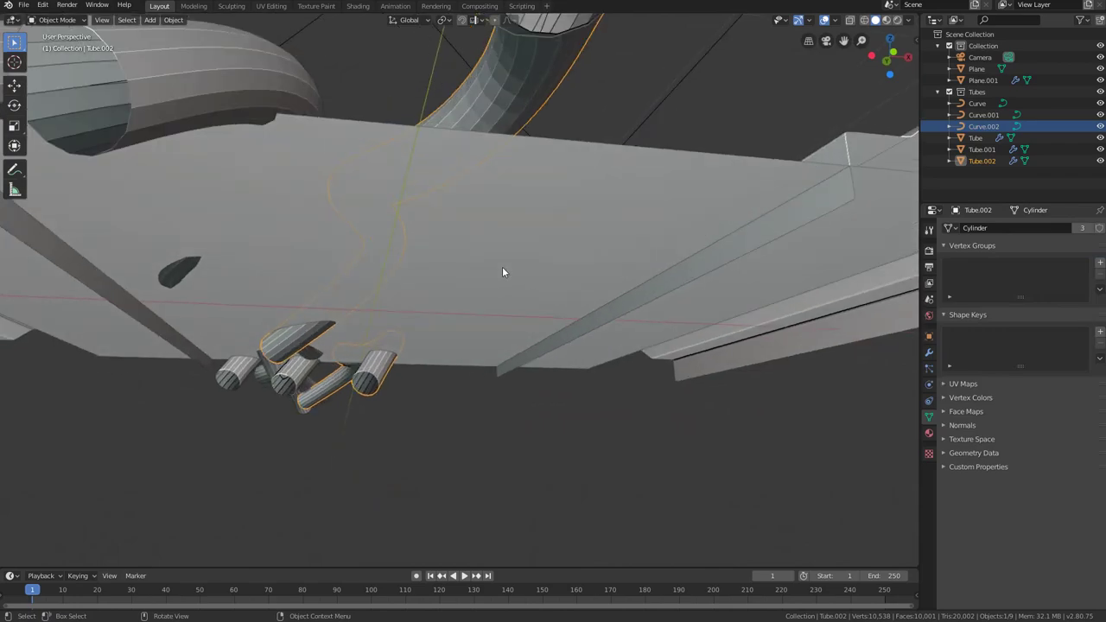
pyautogui.press('KP_Decimal')
pyautogui.keyDown('shift'); pyautogui.click(455, 277); pyautogui.keyUp('shift')
pyautogui.scroll(-5, 466, 311)
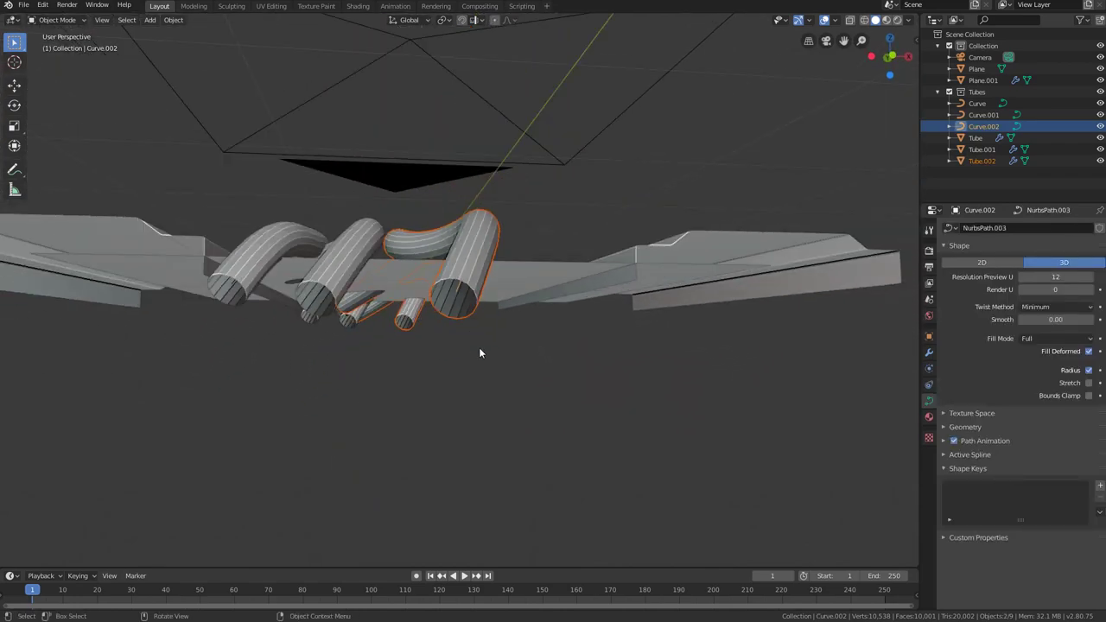
pyautogui.hotkey('shift', 'd')
pyautogui.rightClick(506, 316)
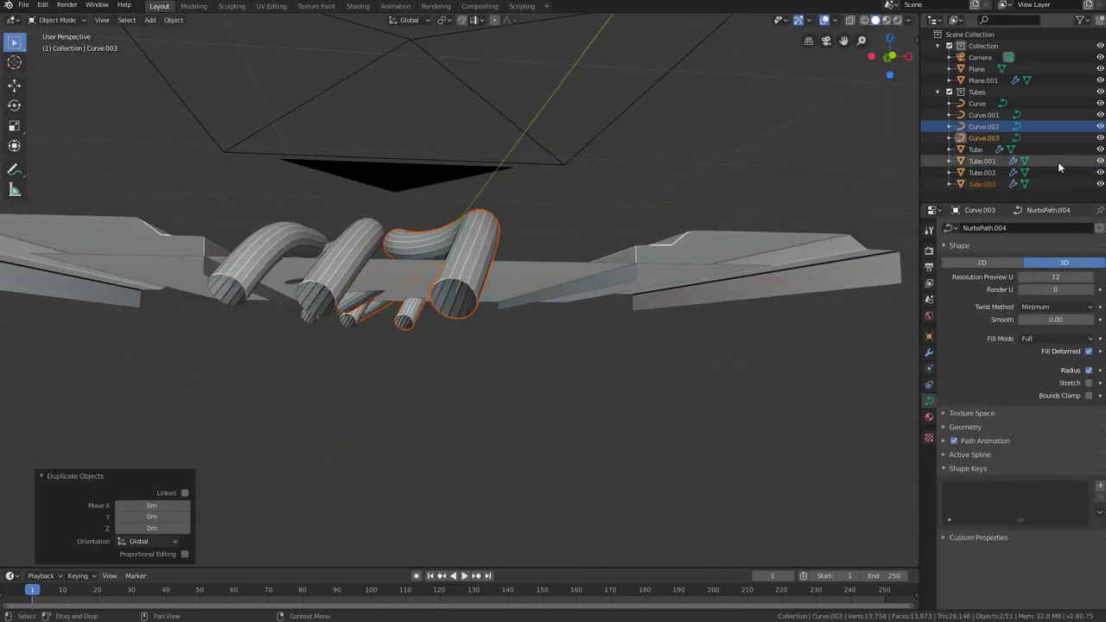
# Step: Edit the duplicated curve and move all its control points about 0.57 m along X, 0.13 m along Y and 0.35 m along Z
pyautogui.click(985, 143)
pyautogui.scroll(-2, 562, 306)
pyautogui.press('Tab')
pyautogui.moveTo(562, 305); pyautogui.dragTo(526, 416, button='middle')
pyautogui.press('a')
pyautogui.press('g')
pyautogui.click(555, 342)
# Step: With Z locked, shift the fourth tube's whole curve about 3.05 m along Y, about -1.45 m along X, and back toward negative Y
pyautogui.press('g')
pyautogui.hotkey('shift', 'z')
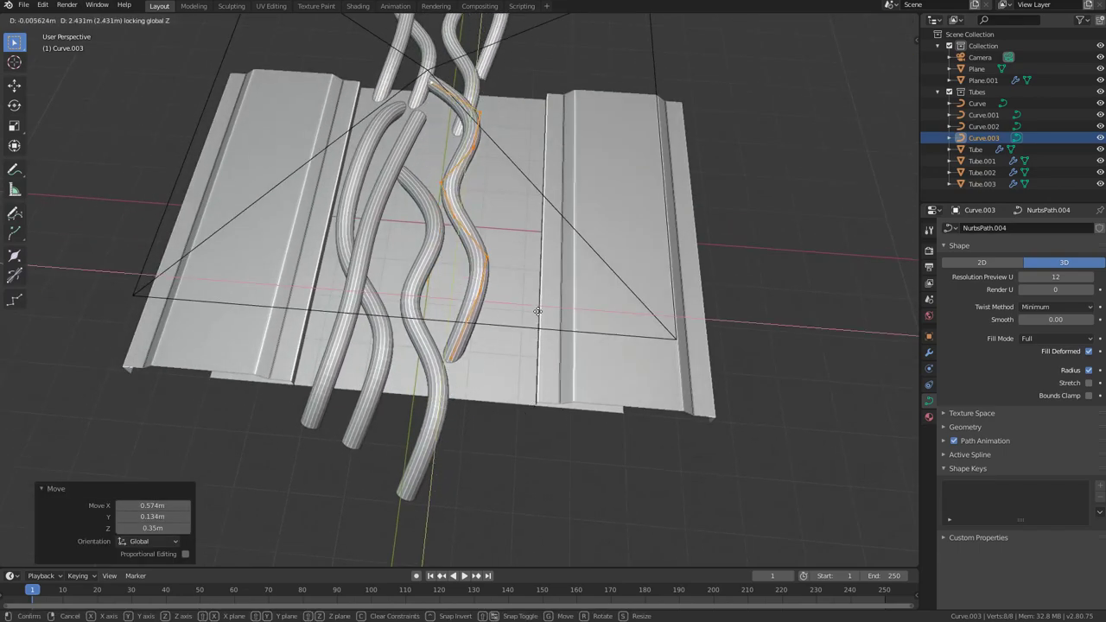
pyautogui.click(523, 337)
pyautogui.moveTo(523, 337); pyautogui.dragTo(505, 355, button='middle')
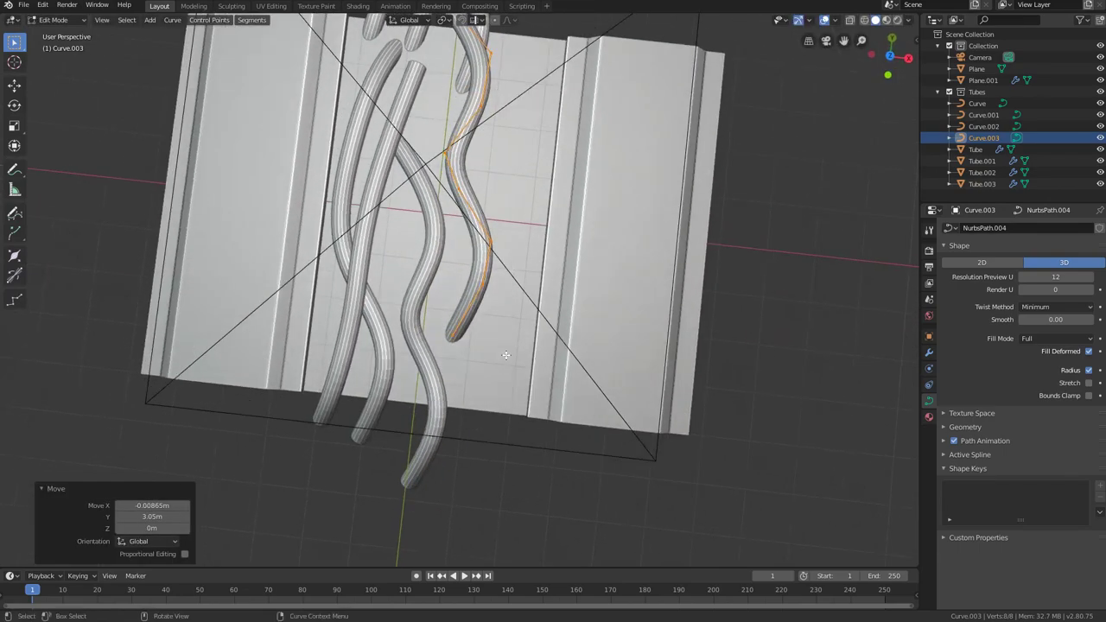
pyautogui.click(435, 324)
pyautogui.moveTo(435, 324); pyautogui.dragTo(455, 270, button='middle')
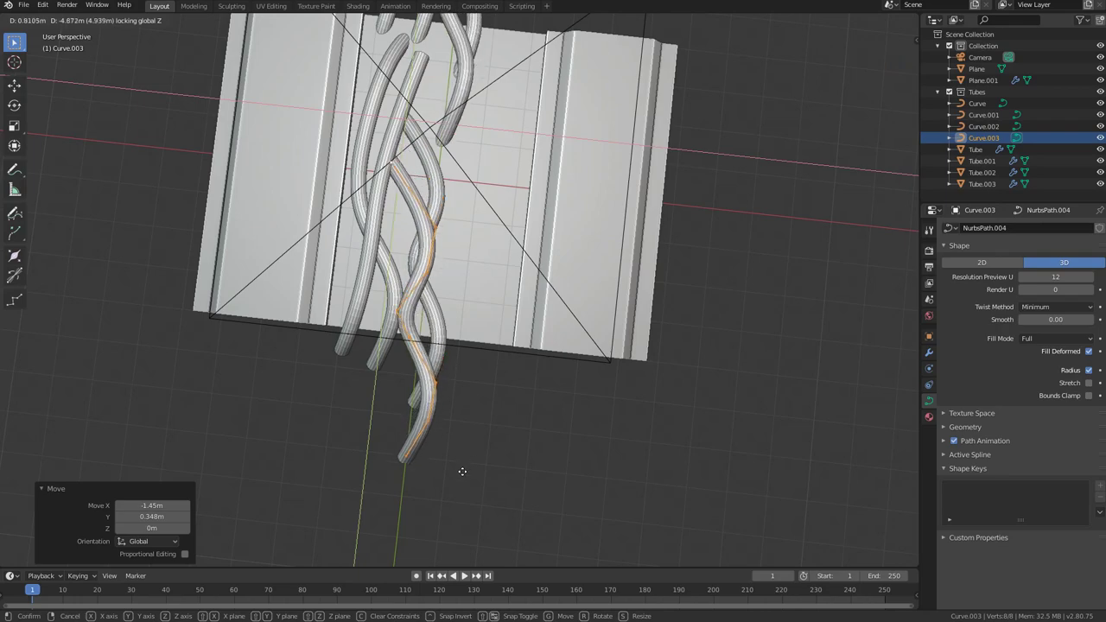
pyautogui.click(416, 546)
pyautogui.keyDown('shift'); pyautogui.moveTo(381, 358); pyautogui.dragTo(409, 408, button='middle'); pyautogui.keyUp('shift')
# Step: Move the rear end point of the fourth tube's curve across the neighbouring tube and shift the adjacent control point the same way
pyautogui.click(373, 288)
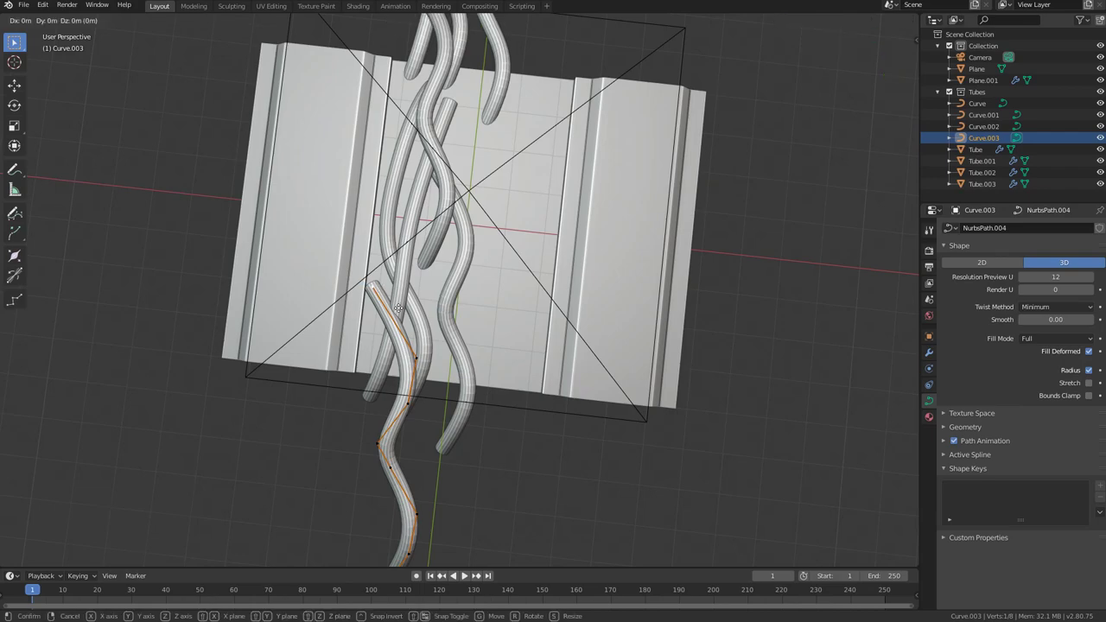
pyautogui.click(490, 317)
pyautogui.moveTo(490, 317); pyautogui.dragTo(422, 344, button='middle')
pyautogui.click(422, 344)
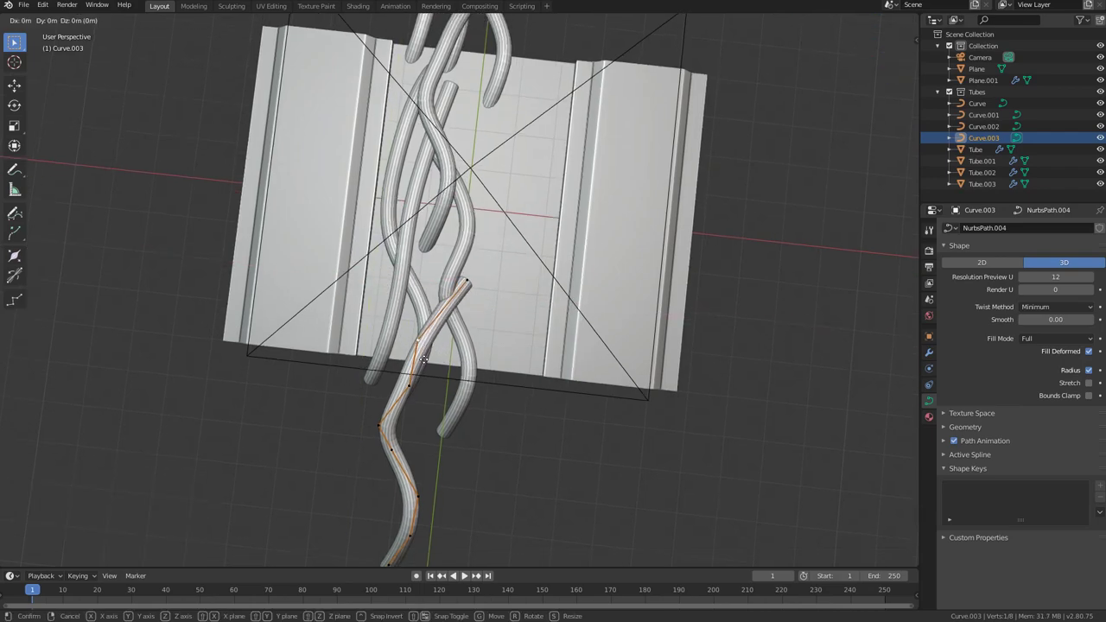
pyautogui.click(459, 343)
# Step: Refine the position of the rear end of the fourth tube's curve so that it crosses over the neighbouring tube
pyautogui.click(469, 282)
pyautogui.moveTo(469, 281); pyautogui.dragTo(518, 246, button='middle')
pyautogui.press('g')
pyautogui.click(489, 331)
pyautogui.press('g')
pyautogui.click(547, 263)
pyautogui.press('g')
pyautogui.click(550, 294)
# Step: Move the next two control points from the fourth tube's rear end about 0.47 m and 0.68 m along X, with Z locked
pyautogui.moveTo(549, 294); pyautogui.dragTo(449, 374, button='middle')
pyautogui.click(467, 307)
pyautogui.click(419, 430)
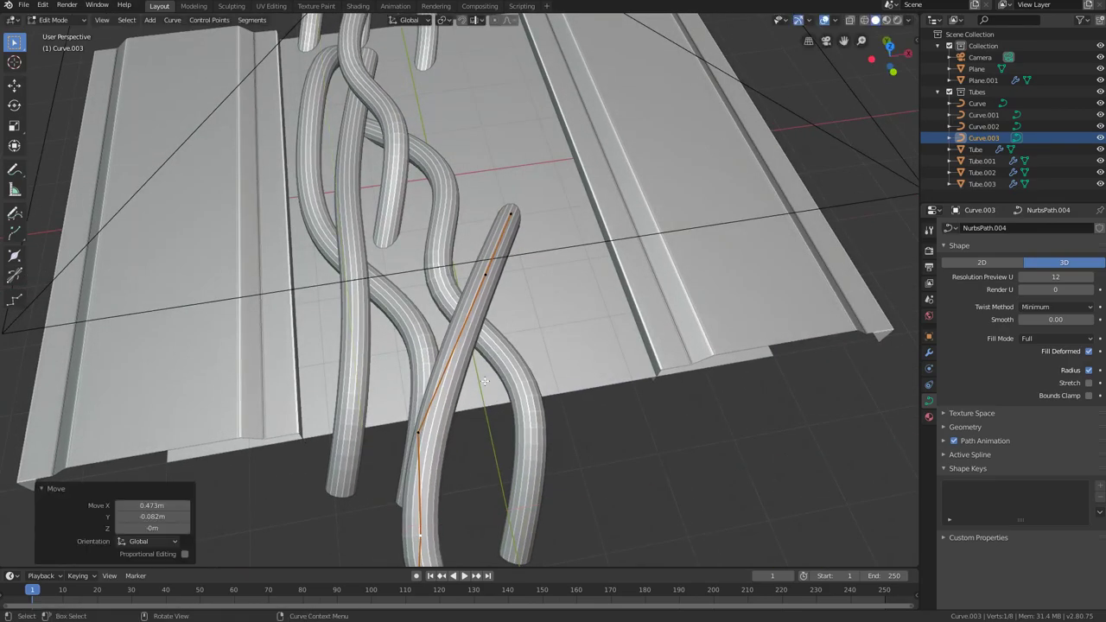
pyautogui.hotkey('shift', 'z')
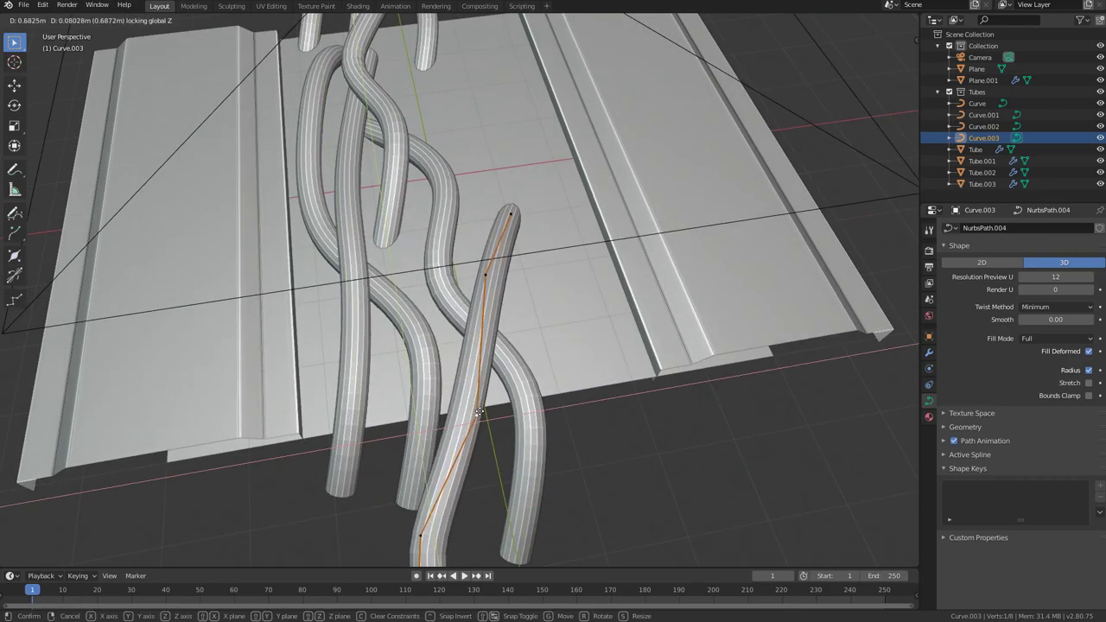
pyautogui.click(477, 411)
# Step: Lower the last two control points at the fourth tube's outer end by about 0.31 m and 0.5 m
pyautogui.scroll(-2, 479, 410)
pyautogui.moveTo(480, 409); pyautogui.dragTo(507, 355, button='middle')
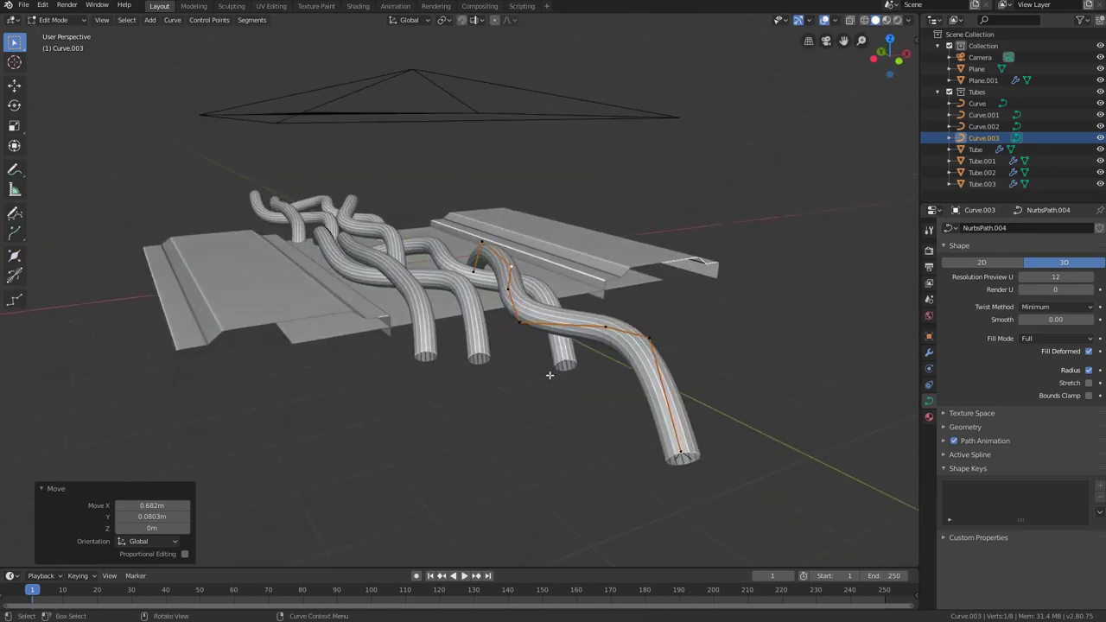
pyautogui.click(633, 346)
pyautogui.press('g')
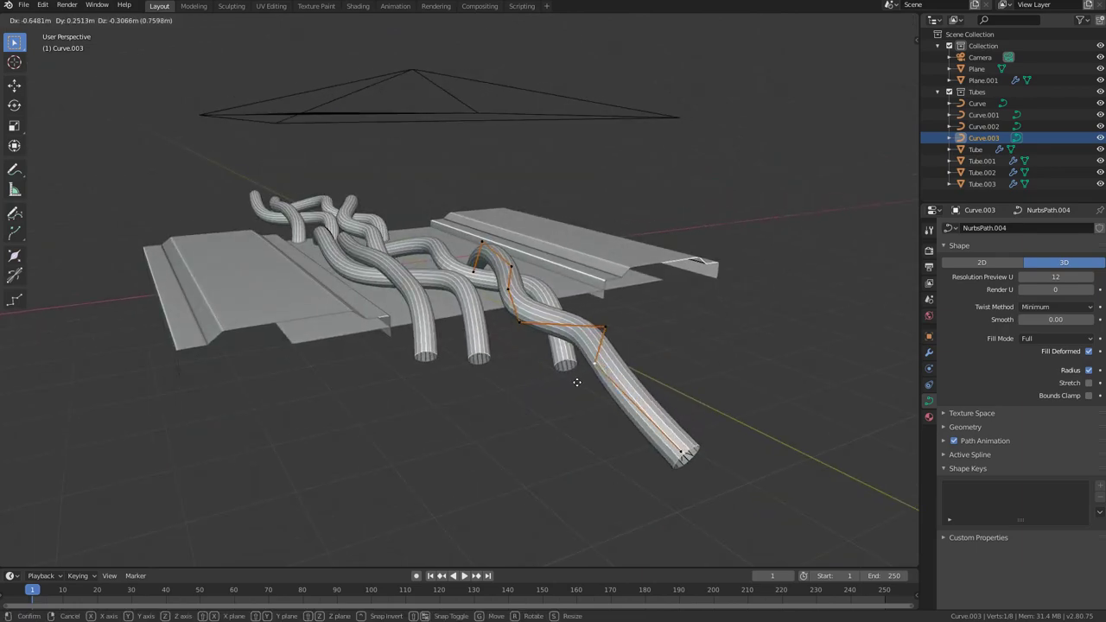
pyautogui.click(576, 381)
pyautogui.click(668, 450)
pyautogui.press('g')
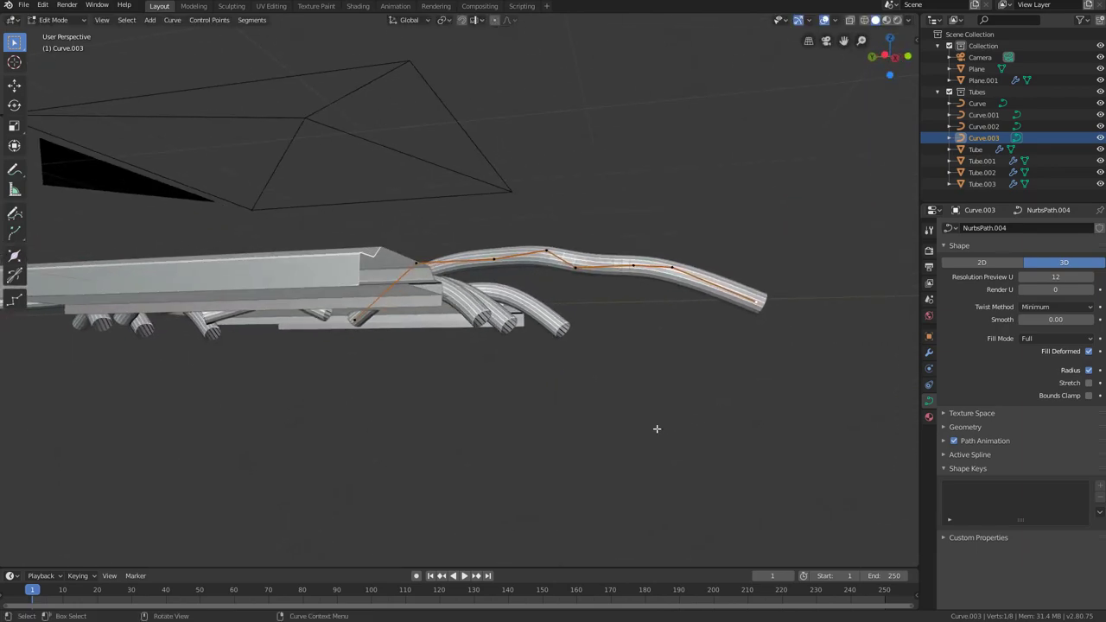
pyautogui.click(625, 454)
pyautogui.moveTo(625, 454); pyautogui.dragTo(501, 439, button='middle')
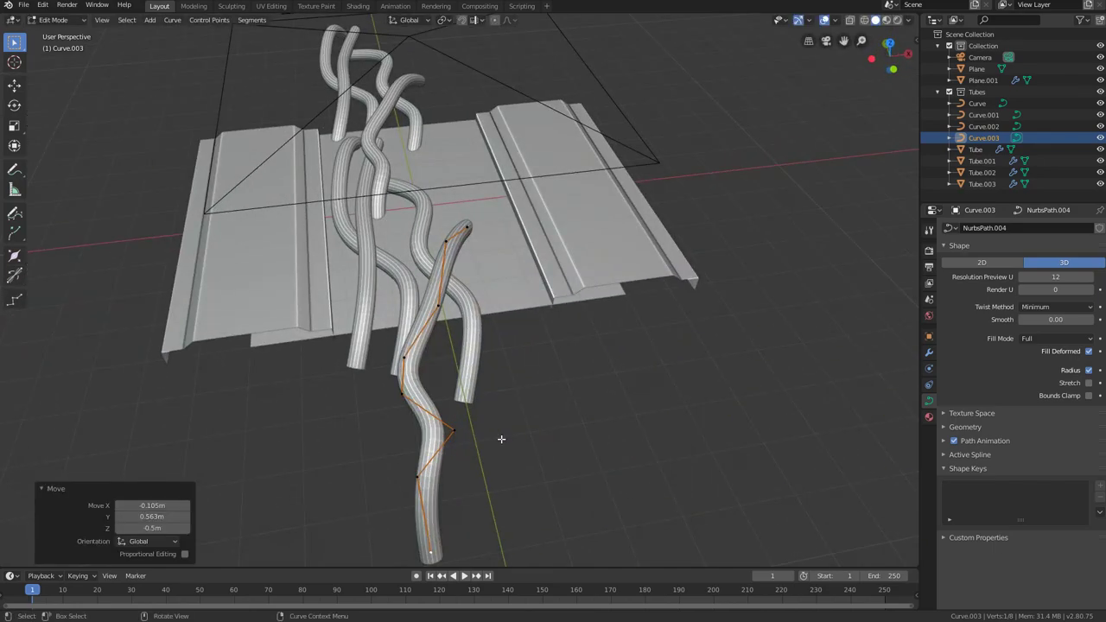
# Step: Lower two middle control points of the fourth tube's curve about 0.42 m along Z
pyautogui.moveTo(494, 385); pyautogui.dragTo(378, 231, button='middle')
pyautogui.click(374, 242)
pyautogui.keyDown('shift'); pyautogui.click(255, 235); pyautogui.keyUp('shift')
pyautogui.moveTo(363, 303); pyautogui.dragTo(380, 250, button='middle')
pyautogui.press('g')
pyautogui.press('z')
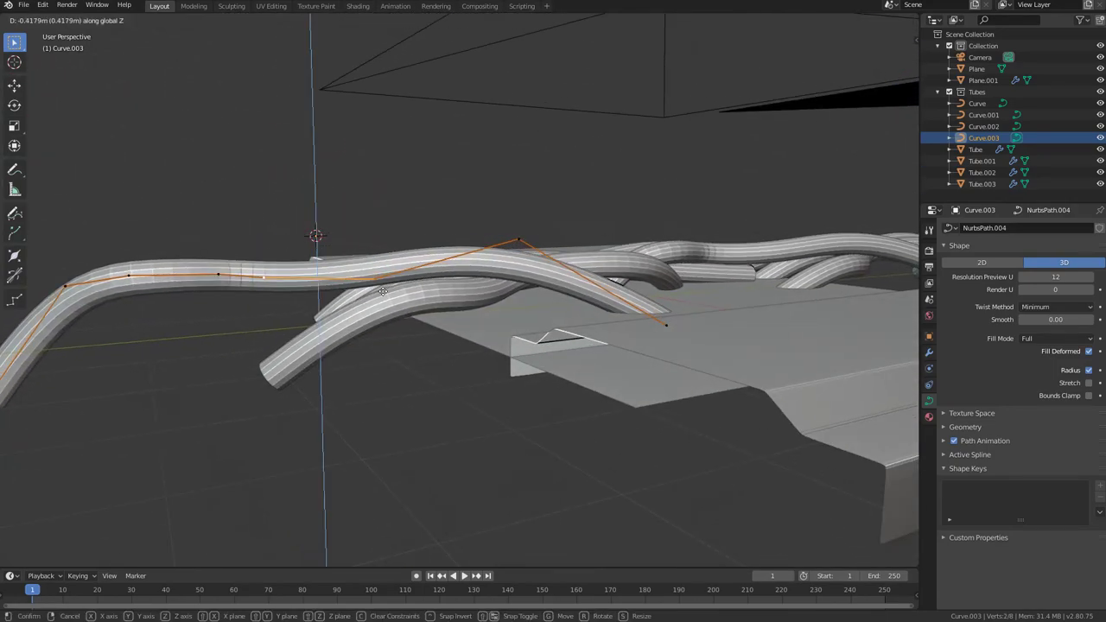
pyautogui.click(382, 292)
# Step: Adjust the height of further control points on the fourth tube's curve along Z, and return to Object Mode
pyautogui.click(213, 274)
pyautogui.press('g')
pyautogui.press('z')
pyautogui.click(230, 286)
pyautogui.moveTo(319, 289); pyautogui.dragTo(350, 284, button='middle')
pyautogui.press('g')
pyautogui.press('z')
pyautogui.click(412, 265)
pyautogui.moveTo(412, 265); pyautogui.dragTo(440, 374, button='middle')
pyautogui.press('Tab')
# Step: Assign the Cylinder mesh data to the fourth tube so it shares its mesh with the other tubes
pyautogui.click(423, 383)
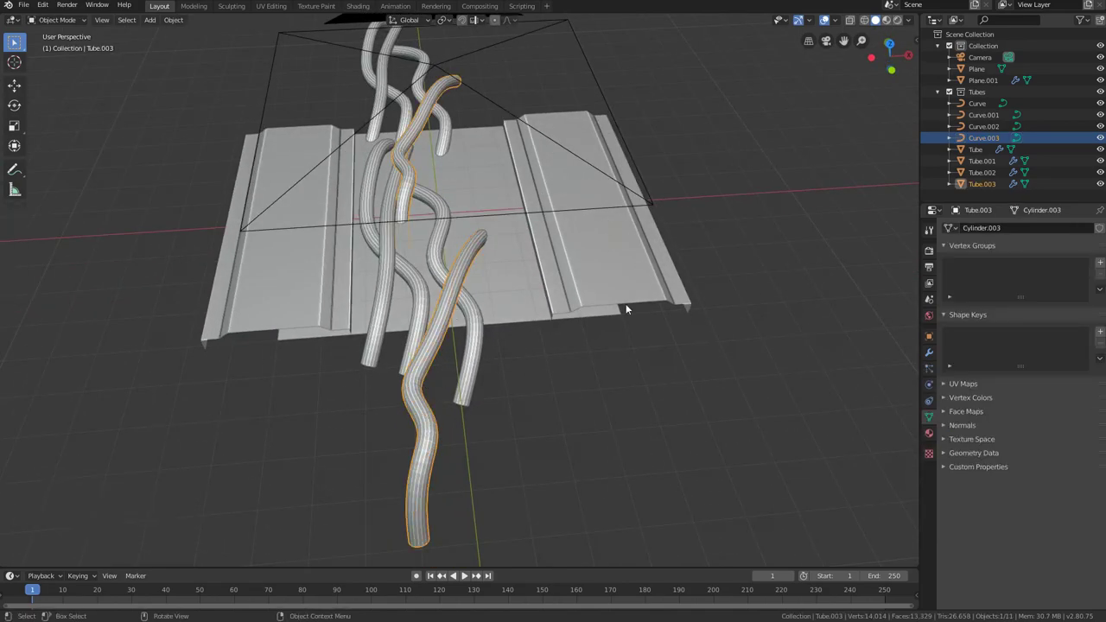
pyautogui.click(949, 227)
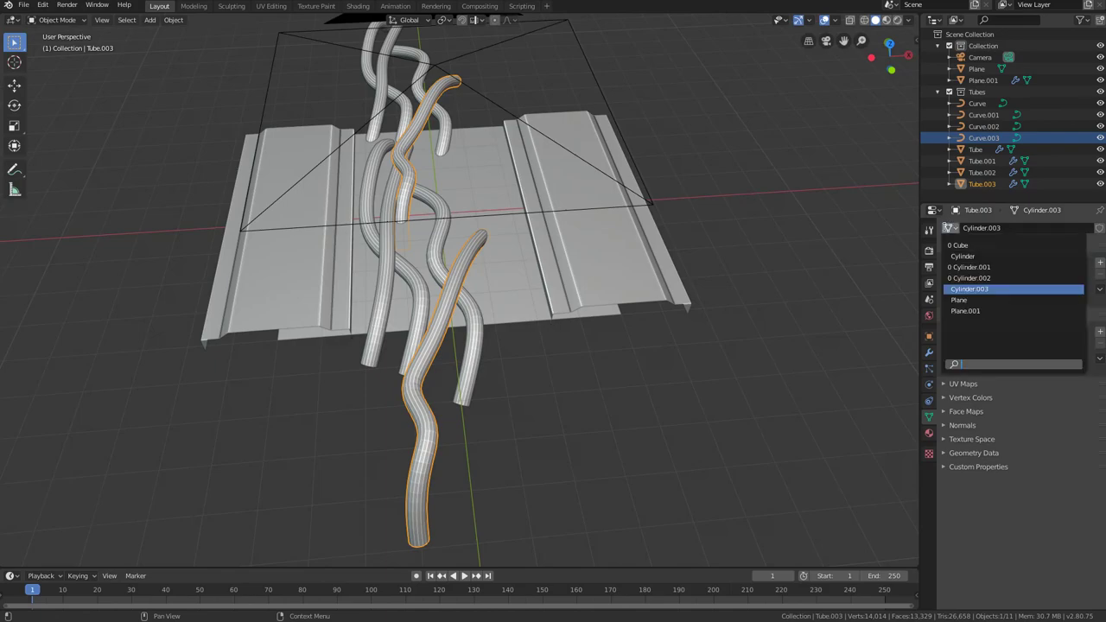
pyautogui.click(962, 255)
pyautogui.moveTo(793, 306); pyautogui.dragTo(572, 318, button='middle')
pyautogui.scroll(3, 570, 319)
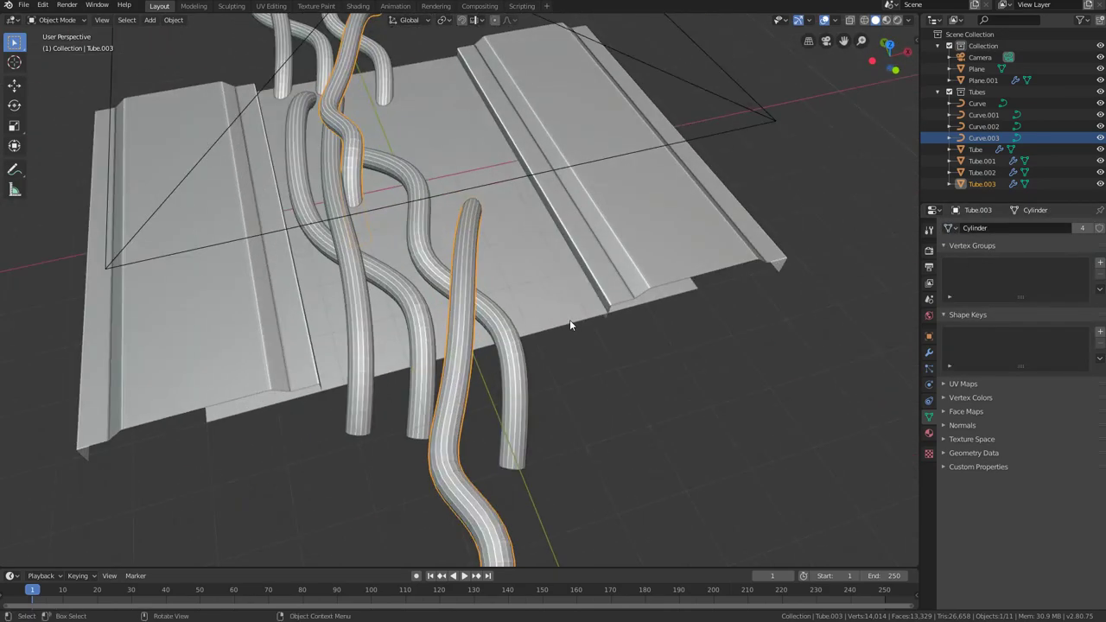
# Step: Add a Subdivision Surface modifier to the end of the fourth tube's stack with 3 render and 2 viewport levels
pyautogui.click(928, 353)
pyautogui.click(949, 246)
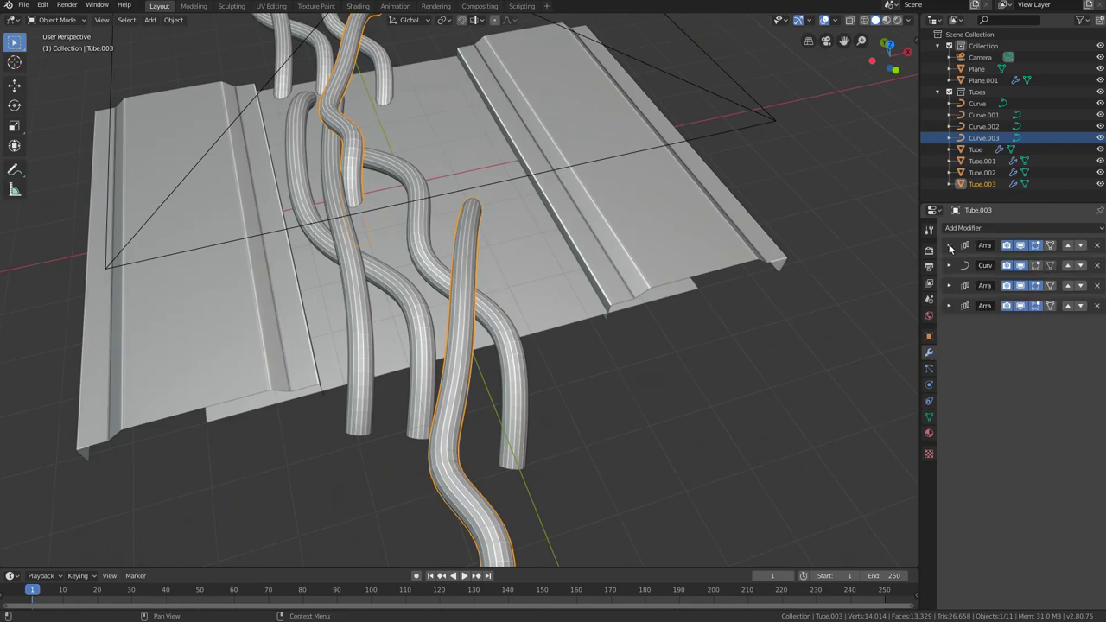
pyautogui.click(948, 305)
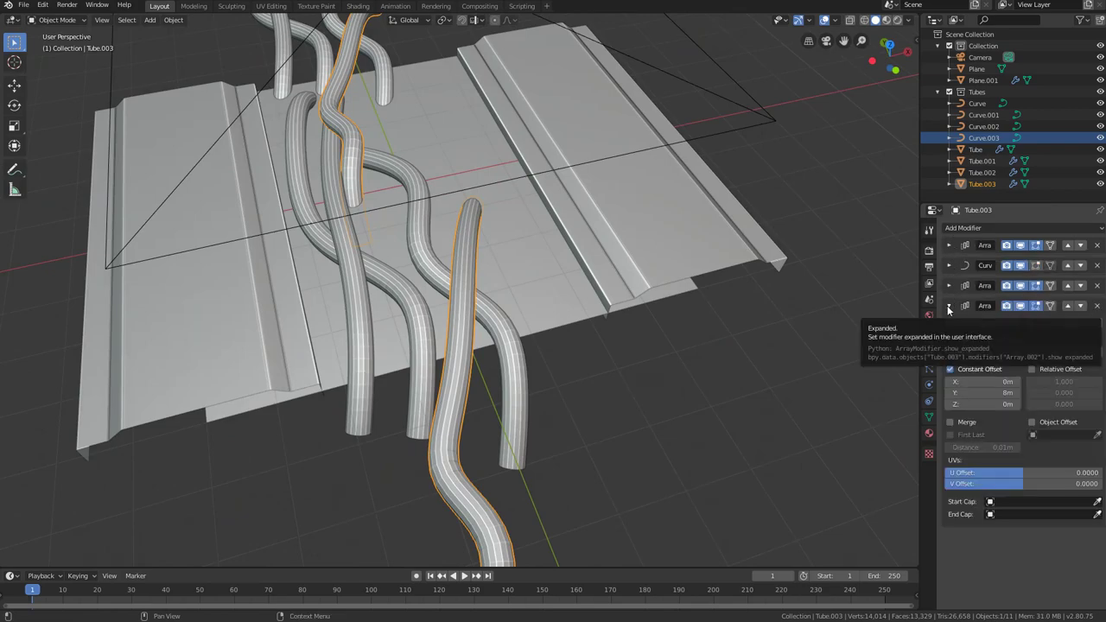
pyautogui.click(948, 307)
pyautogui.click(961, 229)
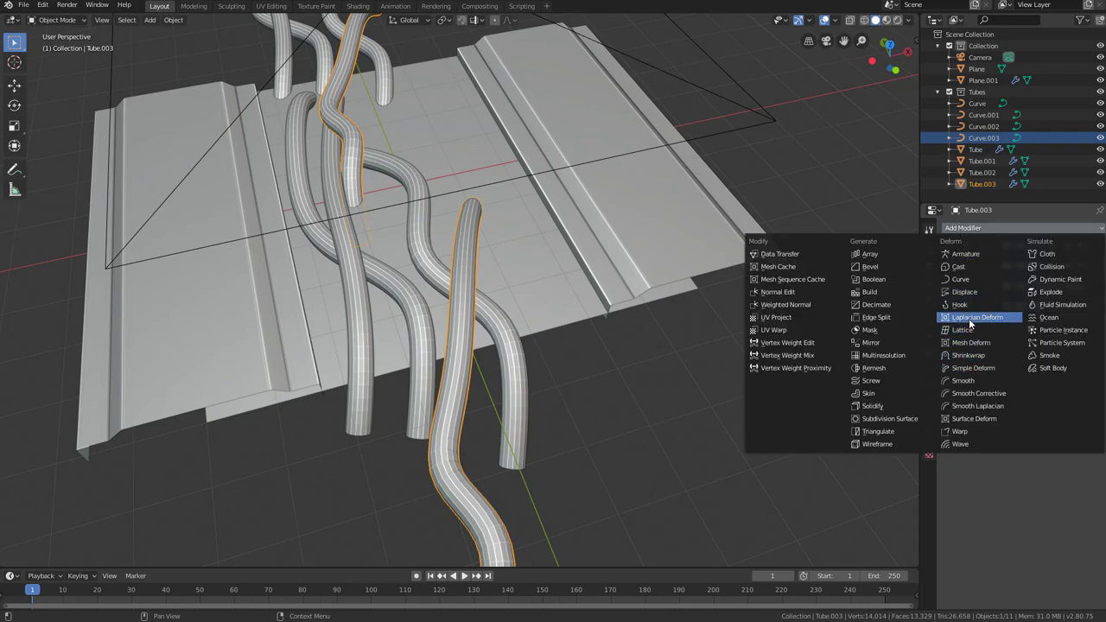
pyautogui.click(904, 421)
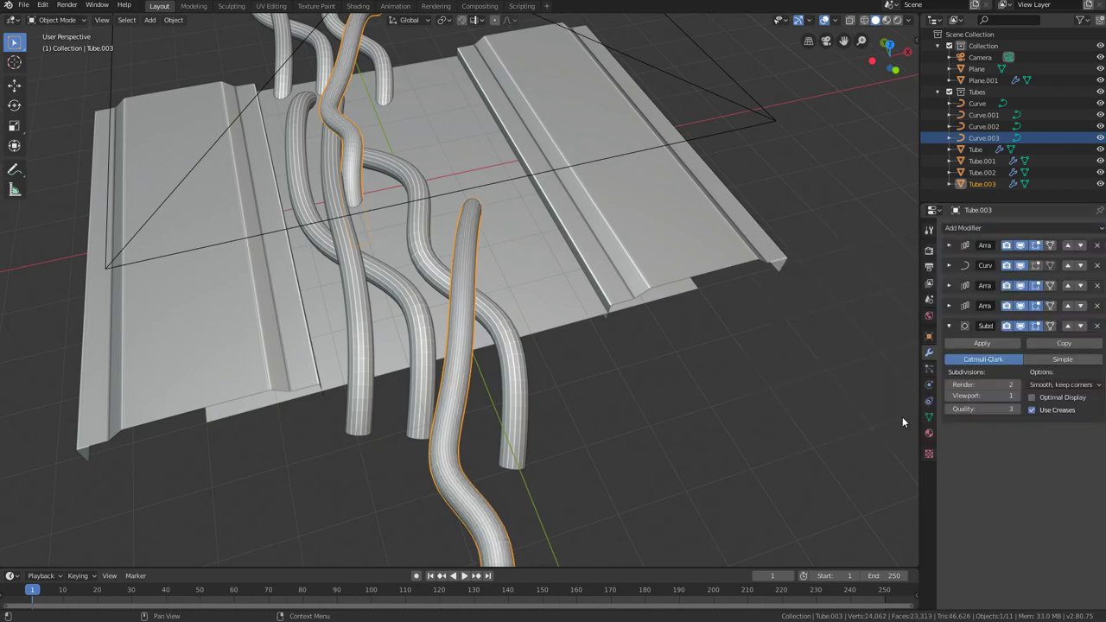
pyautogui.click(1016, 384)
pyautogui.scroll(1, 536, 361)
pyautogui.moveTo(537, 361); pyautogui.dragTo(495, 353, button='middle')
pyautogui.scroll(4, 496, 353)
pyautogui.scroll(3, 497, 356)
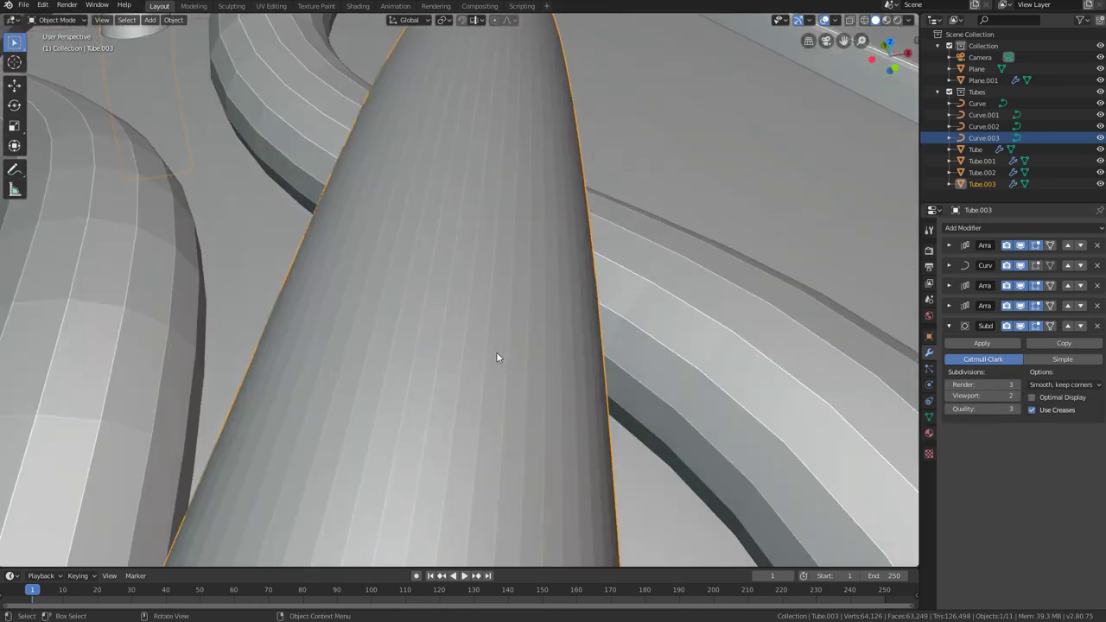
# Step: Try 4 render and viewport subdivision levels on the fourth tube, and set both to 3
pyautogui.click(1015, 395)
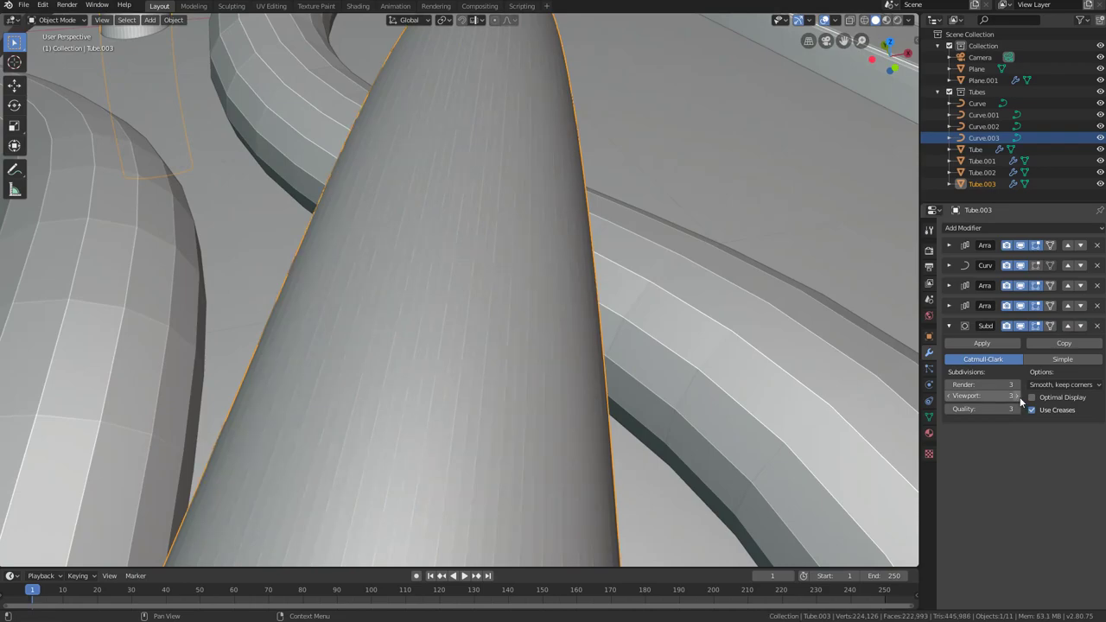
pyautogui.click(1016, 396)
pyautogui.click(1016, 384)
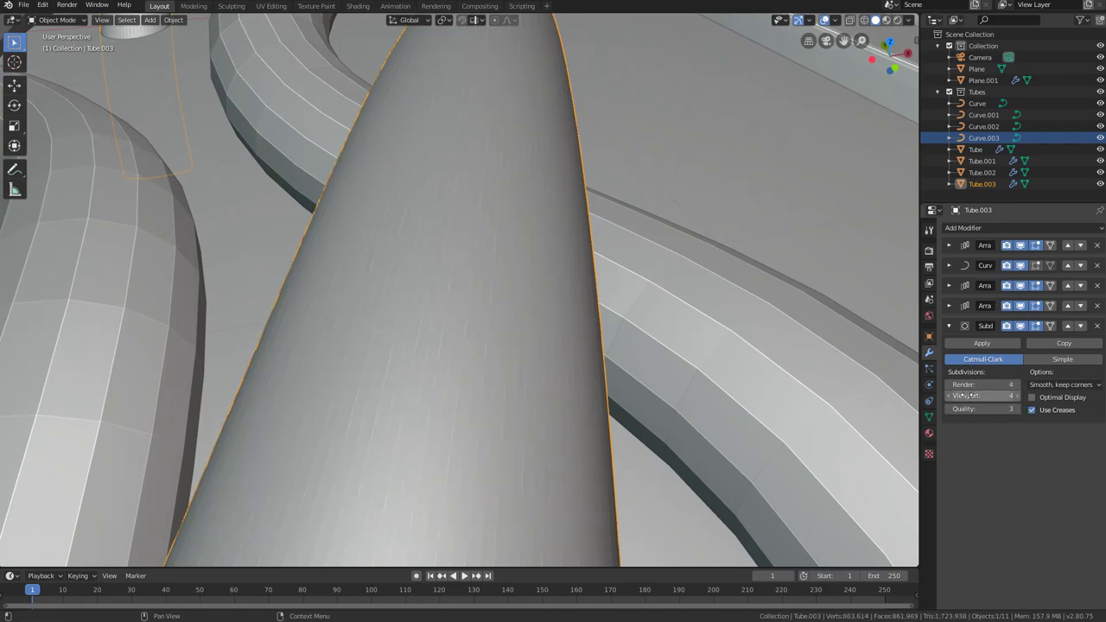
pyautogui.click(950, 396)
# Step: Add a Subdivision Surface modifier to the first tube with 3 render and 3 viewport levels
pyautogui.moveTo(656, 392); pyautogui.dragTo(295, 302, button='middle')
pyautogui.click(264, 280)
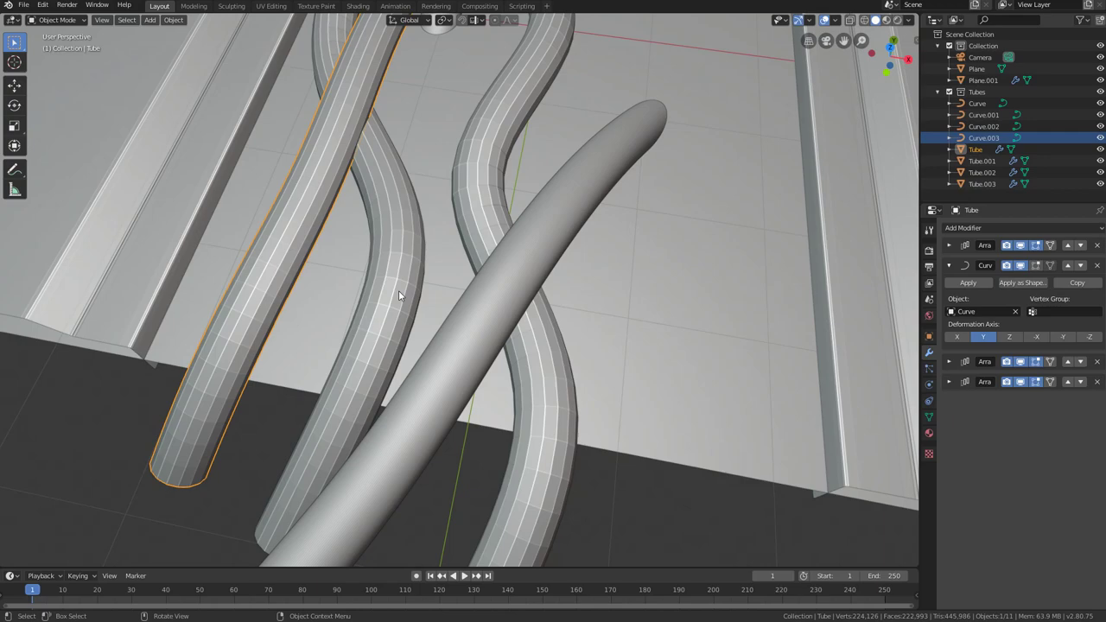
pyautogui.click(977, 227)
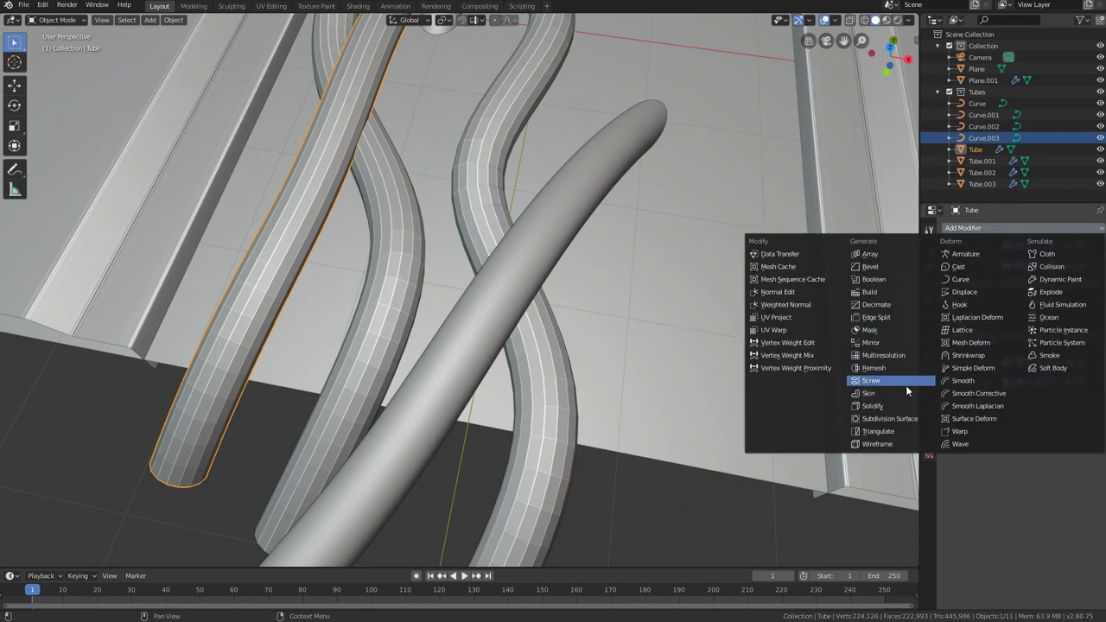
pyautogui.click(896, 419)
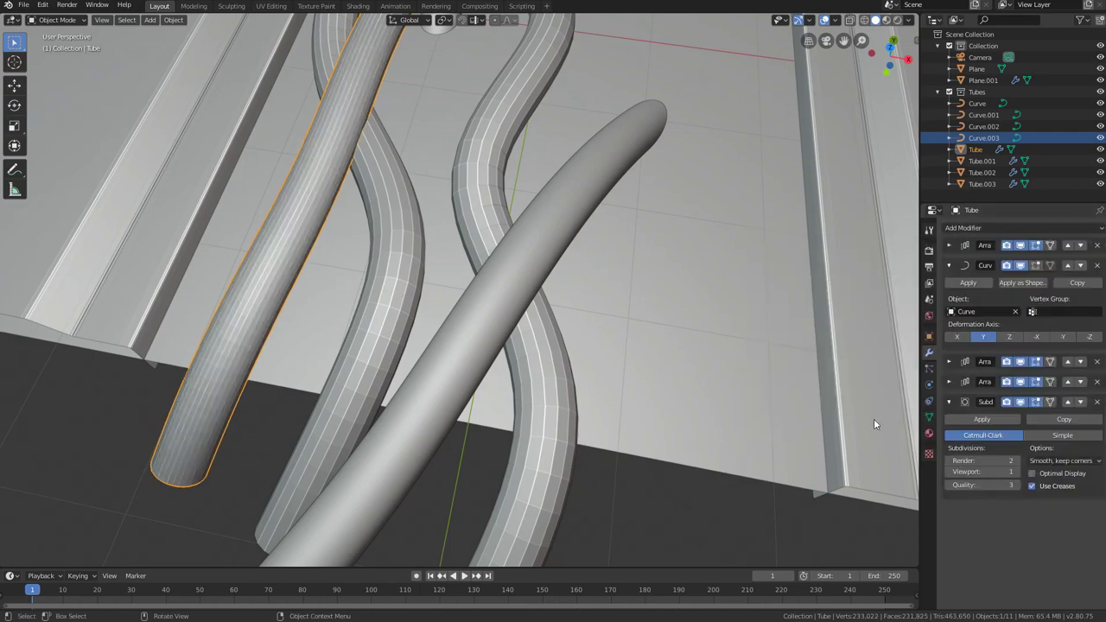
pyautogui.click(1017, 473)
pyautogui.click(1017, 471)
pyautogui.click(1017, 460)
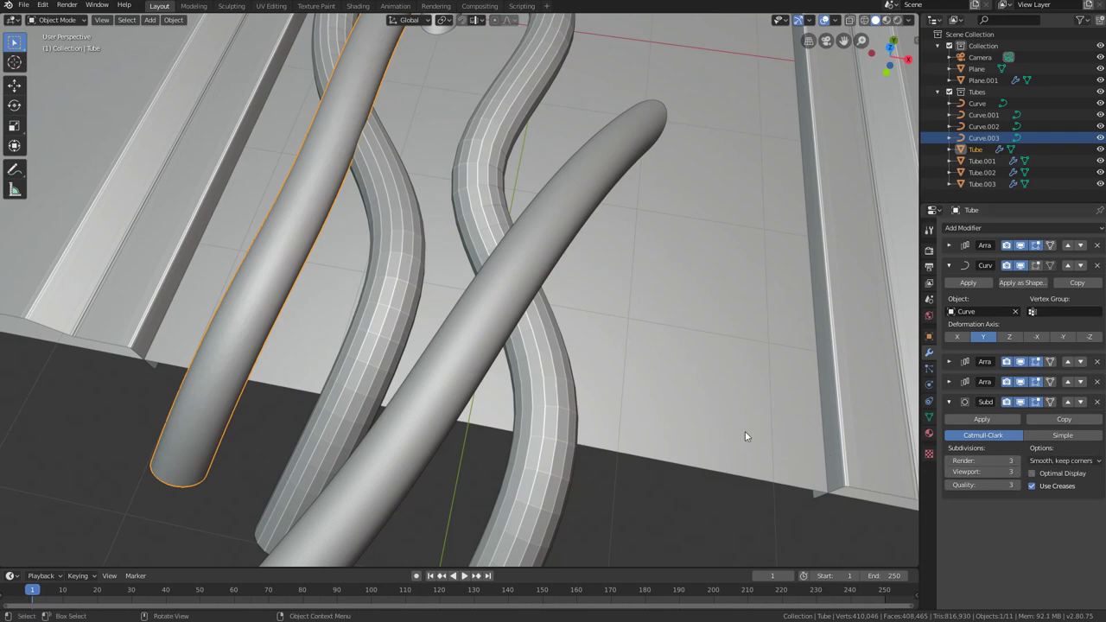
# Step: Add Subdivision Surface modifiers with 3 viewport levels to the second and third tubes, and collapse the third tube's modifier settings
pyautogui.click(481, 352)
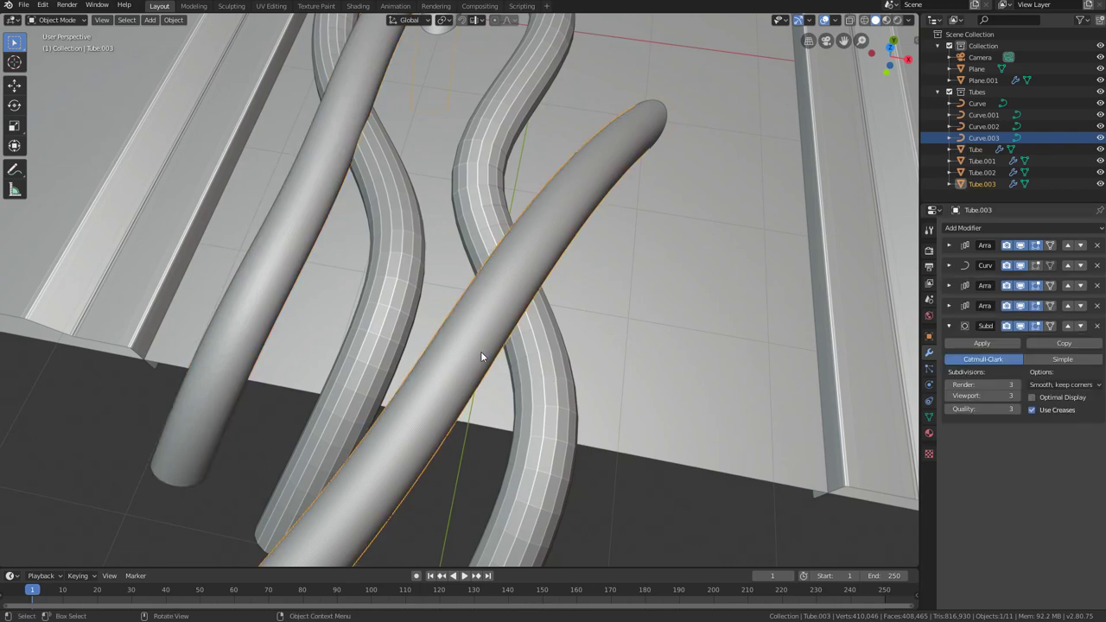
pyautogui.click(400, 326)
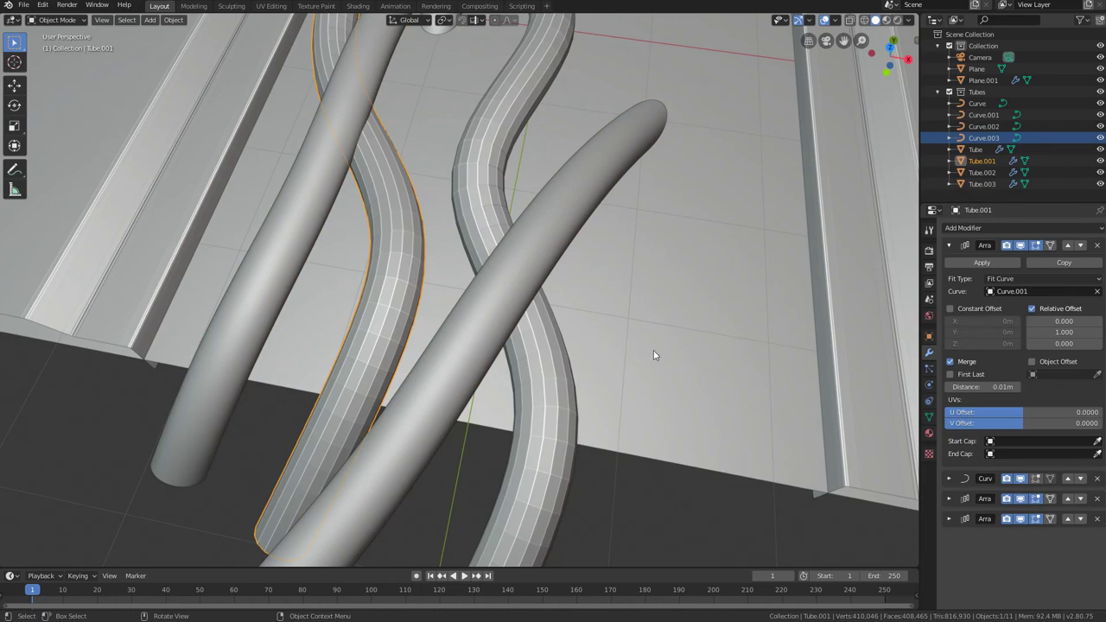
pyautogui.hotkey('ctrl', '3')
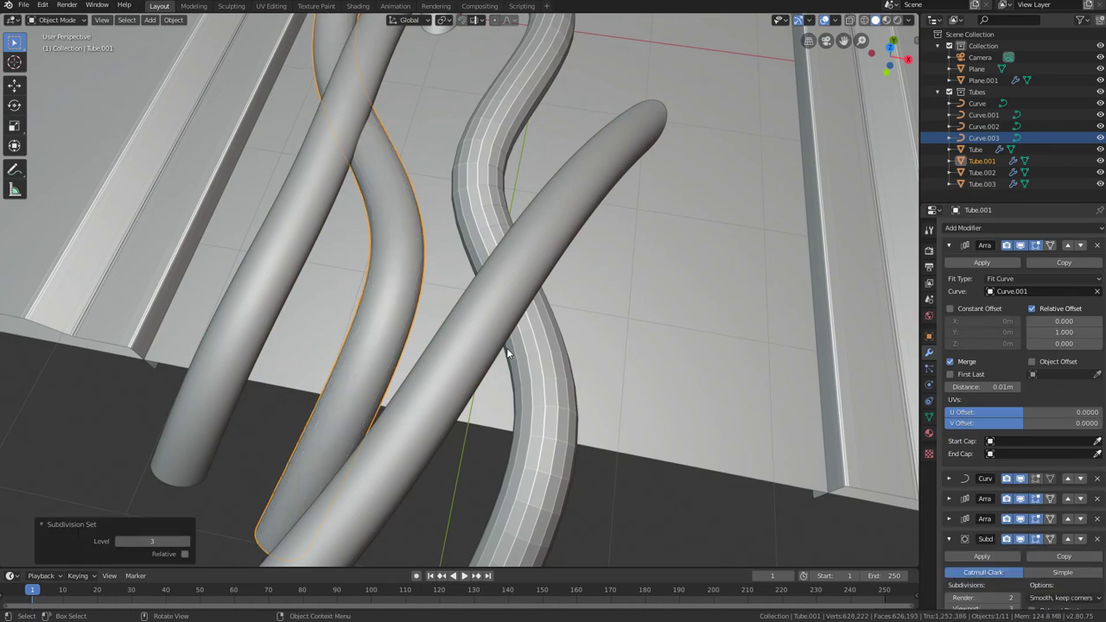
pyautogui.click(540, 383)
pyautogui.hotkey('ctrl', '3')
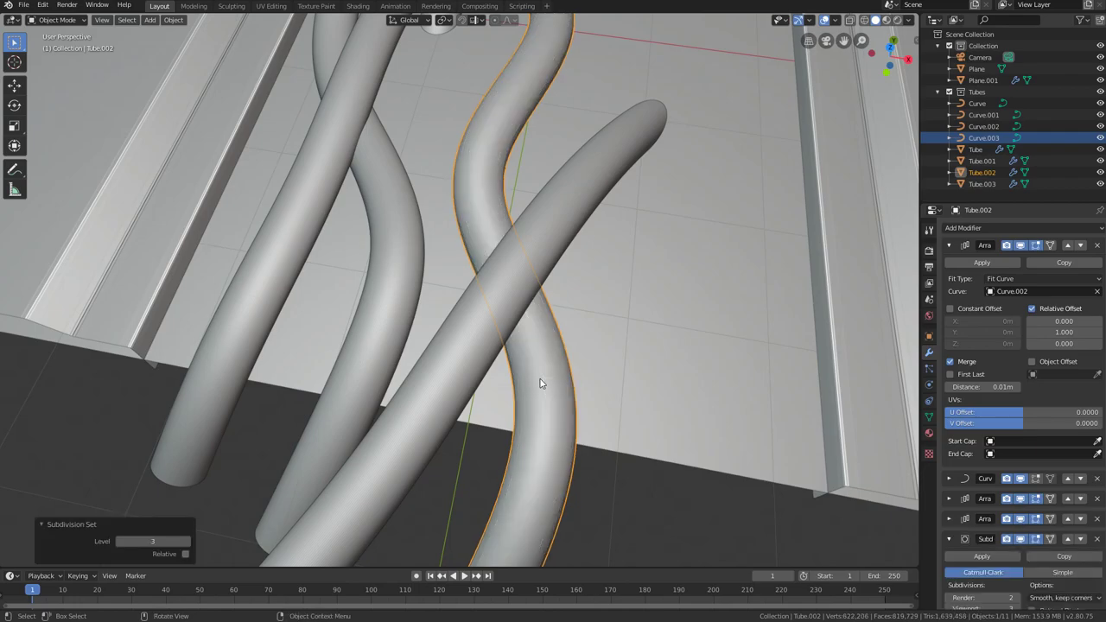
pyautogui.scroll(-4, 540, 382)
pyautogui.moveTo(521, 372); pyautogui.dragTo(558, 356, button='middle')
pyautogui.click(608, 319)
pyautogui.moveTo(468, 348); pyautogui.dragTo(441, 380, button='middle')
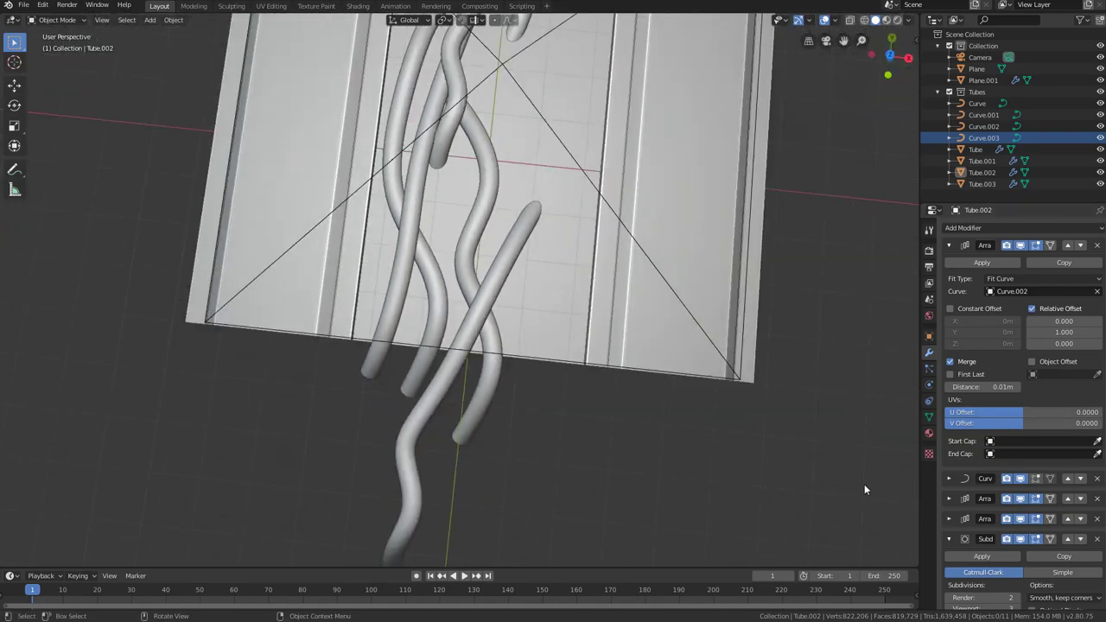
pyautogui.click(949, 245)
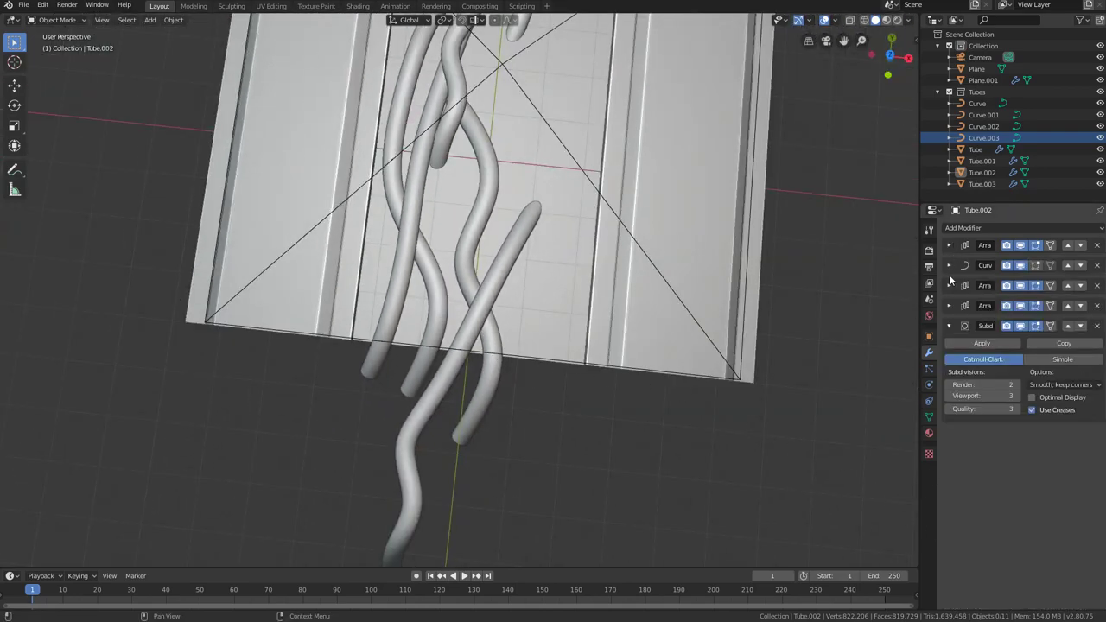
pyautogui.click(947, 325)
# Step: Duplicate the fourth tube together with its guide curve, leaving the copies in place
pyautogui.moveTo(574, 347); pyautogui.dragTo(377, 404, button='middle')
pyautogui.scroll(1, 467, 318)
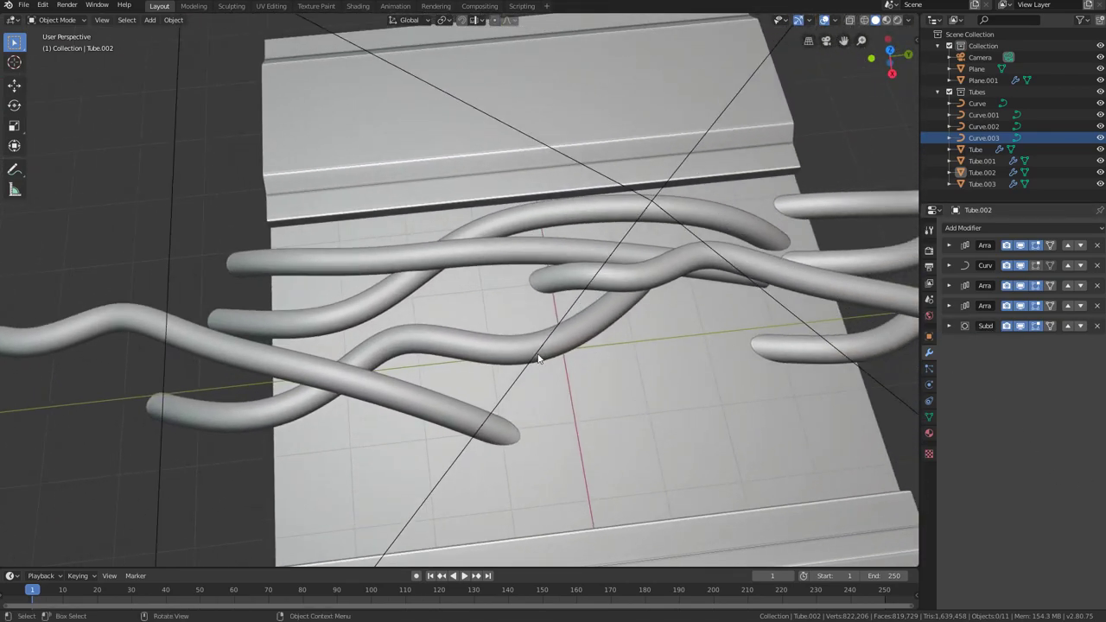
pyautogui.moveTo(419, 369); pyautogui.dragTo(508, 217, button='middle')
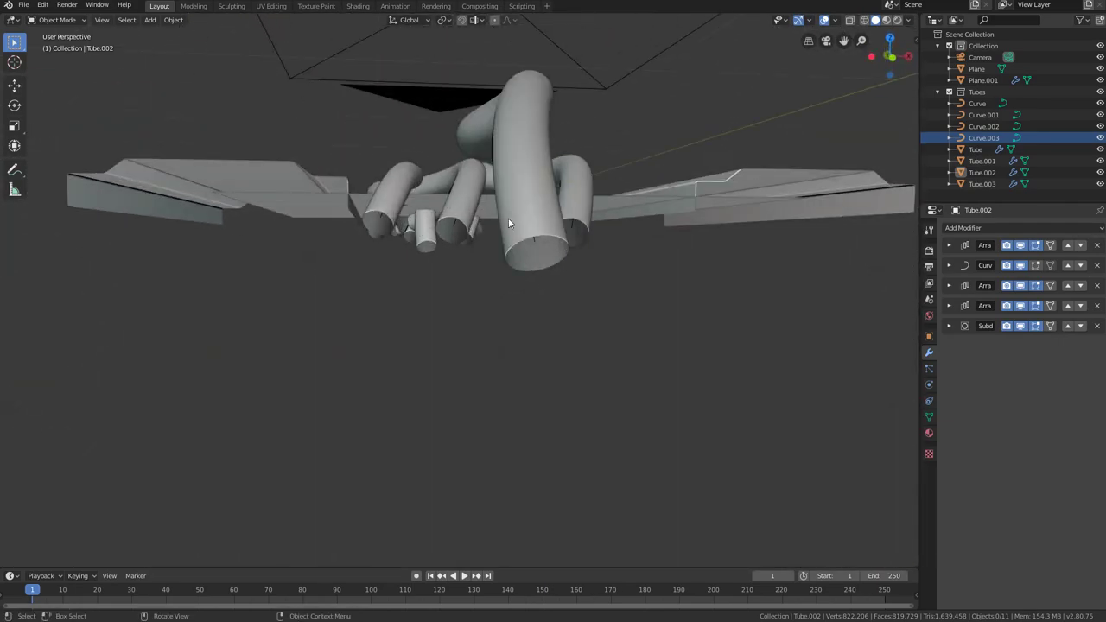
pyautogui.click(521, 219)
pyautogui.click(574, 207)
pyautogui.moveTo(574, 207); pyautogui.dragTo(496, 363, button='middle')
pyautogui.click(462, 253)
pyautogui.keyDown('shift'); pyautogui.click(506, 173); pyautogui.keyUp('shift')
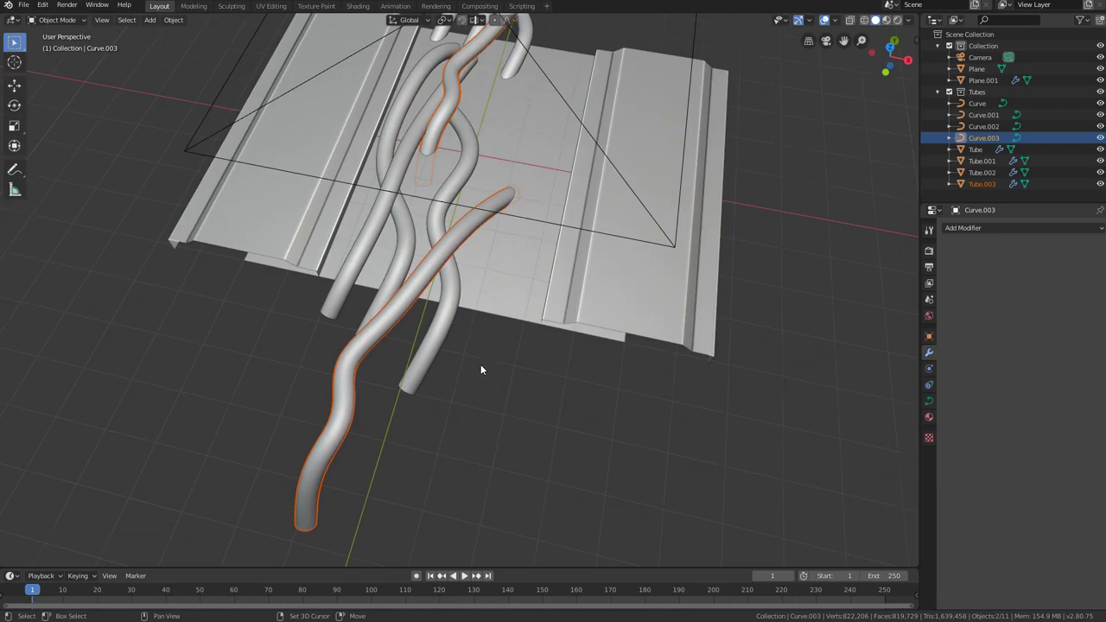
pyautogui.hotkey('shift', 'd')
pyautogui.rightClick(511, 363)
pyautogui.moveTo(462, 366); pyautogui.dragTo(800, 219, button='middle')
# Step: Move all control points of the duplicated curve horizontally, without changing their height, to the free side of the central channel
pyautogui.click(983, 150)
pyautogui.moveTo(552, 285); pyautogui.dragTo(481, 383, button='middle')
pyautogui.press('Tab')
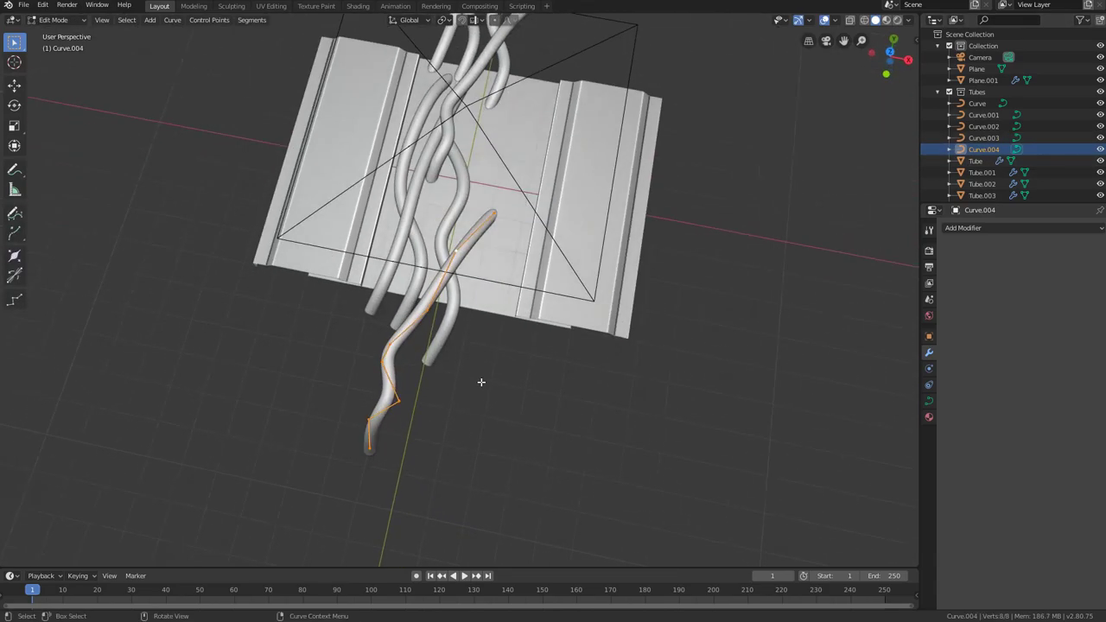
pyautogui.press('a')
pyautogui.press('g')
pyautogui.hotkey('shift', 'z')
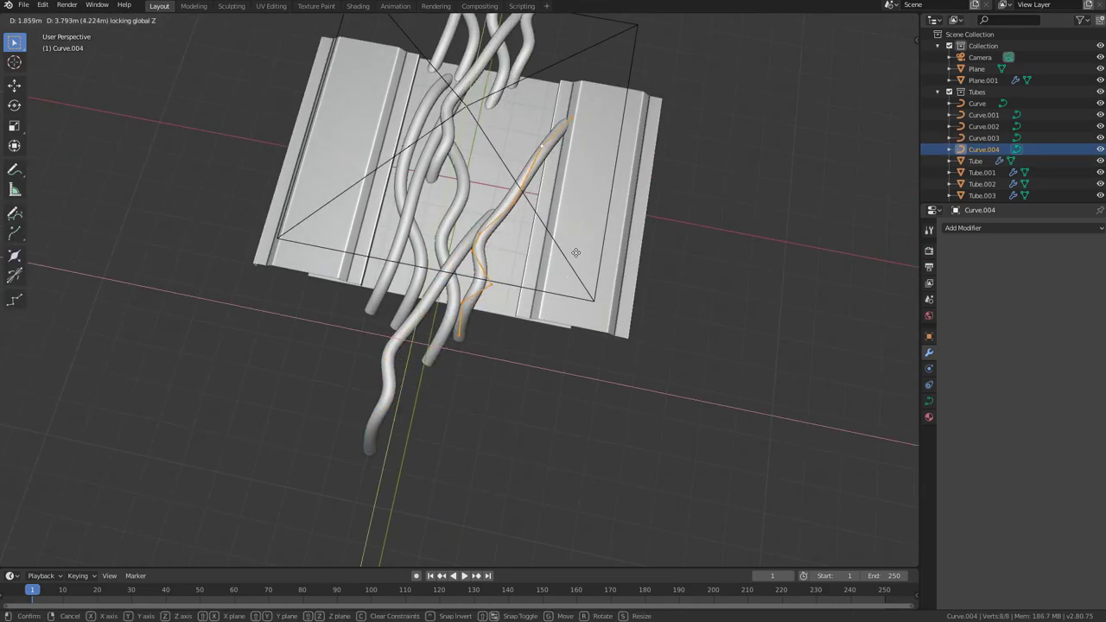
pyautogui.click(580, 247)
pyautogui.keyDown('shift'); pyautogui.moveTo(581, 247); pyautogui.dragTo(511, 363, button='middle'); pyautogui.keyUp('shift')
pyautogui.scroll(2, 447, 364)
pyautogui.press('g')
pyautogui.hotkey('shift', 'z')
pyautogui.click(514, 441)
# Step: Move the duplicated curve's far end point and its neighbouring control point sideways toward the other tubes
pyautogui.click(534, 190)
pyautogui.press('g')
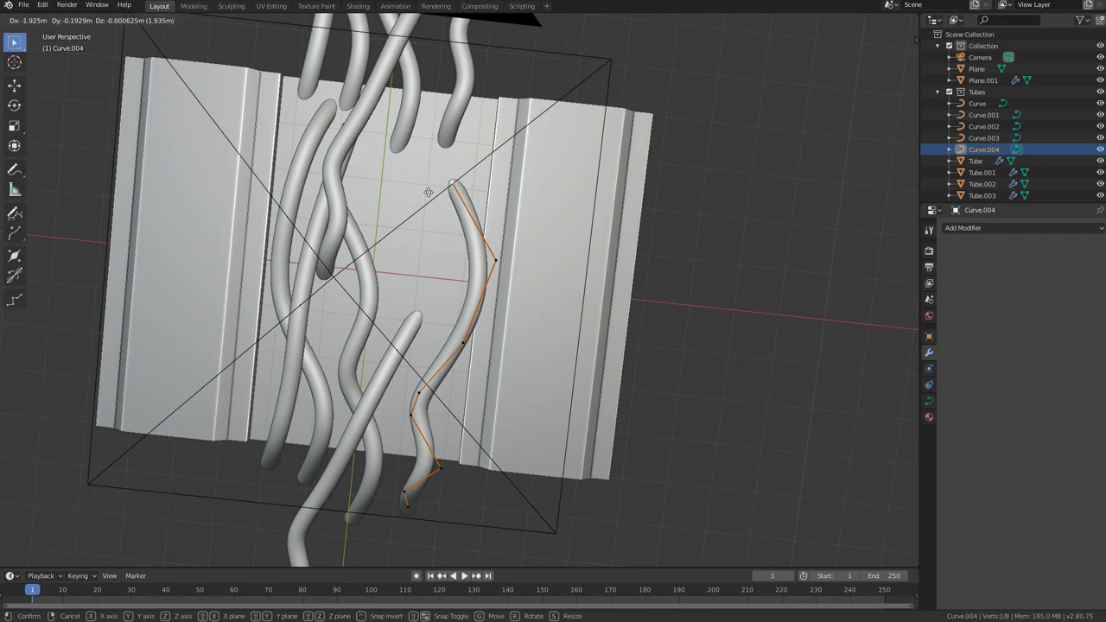
pyautogui.click(418, 192)
pyautogui.click(496, 261)
pyautogui.press('g')
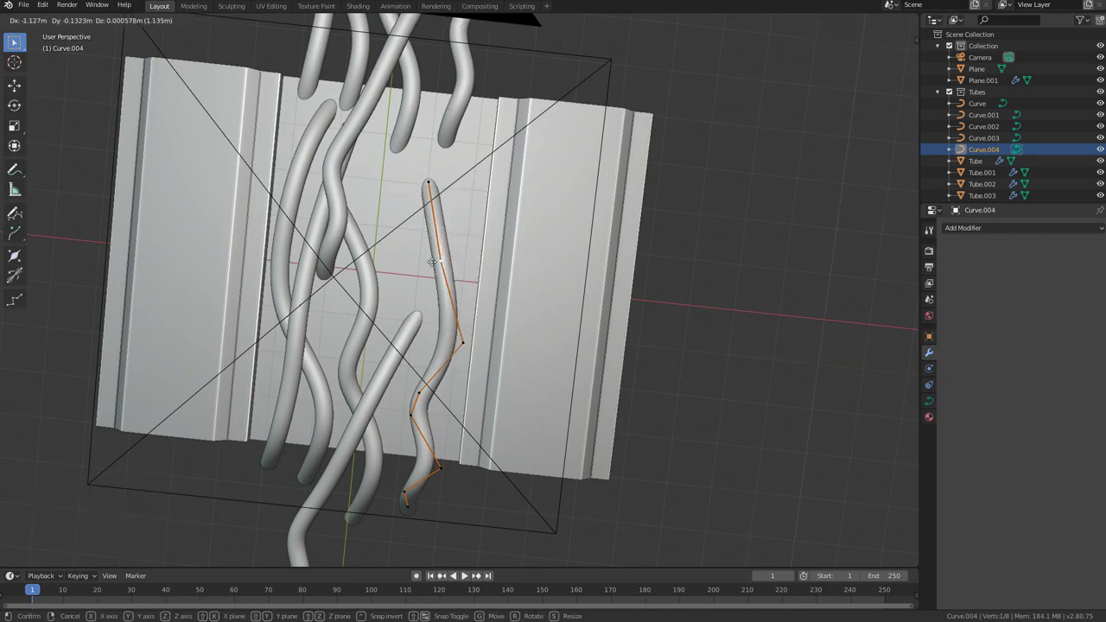
pyautogui.click(423, 264)
pyautogui.press('g')
pyautogui.click(386, 266)
# Step: Shift the third and fourth control points of the duplicated curve, the fourth by about 0.29 m in negative X
pyautogui.moveTo(482, 324); pyautogui.dragTo(456, 306, button='middle')
pyautogui.click(456, 342)
pyautogui.press('g')
pyautogui.click(437, 342)
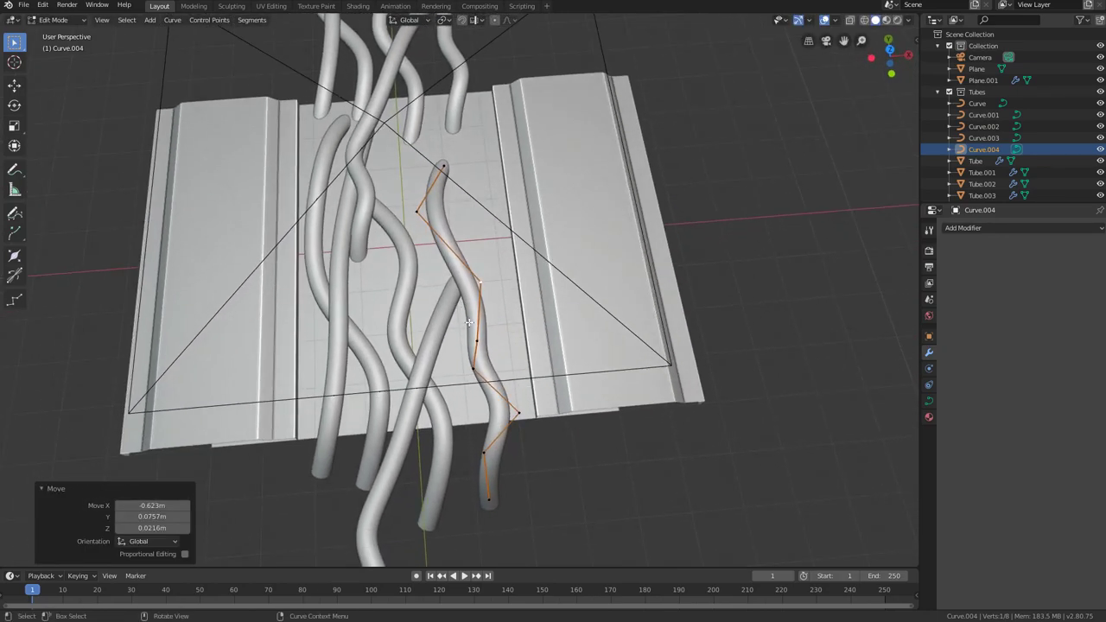
pyautogui.scroll(2, 469, 322)
pyautogui.click(475, 349)
pyautogui.press('g')
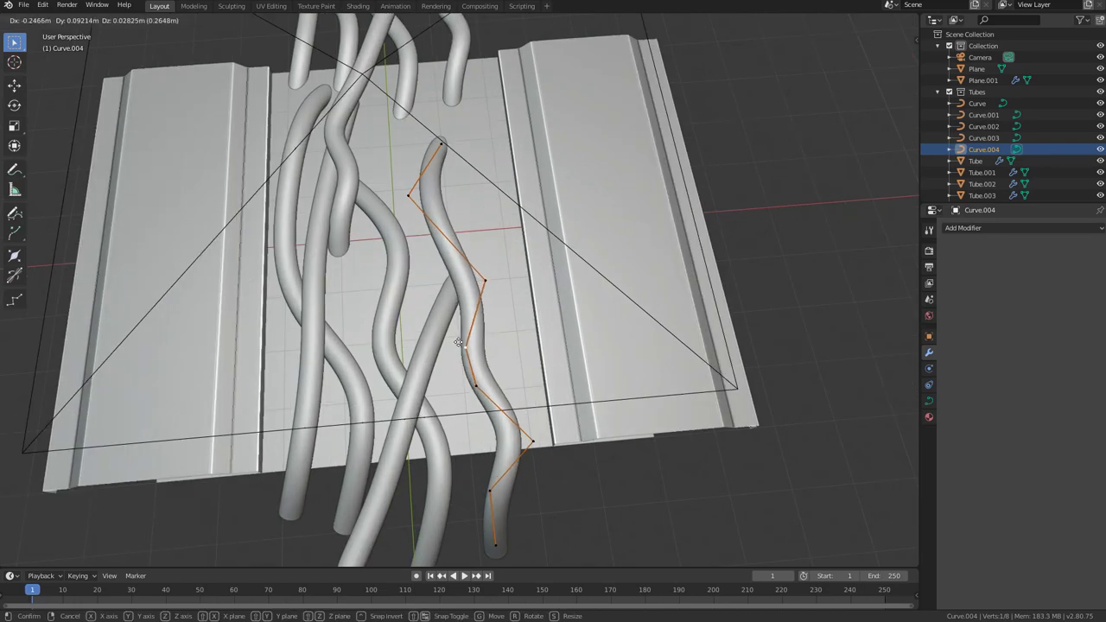
pyautogui.click(458, 342)
# Step: Move the whole duplicated curve horizontally by about 0.37 m in X and 2.59 m in Y
pyautogui.moveTo(458, 342); pyautogui.dragTo(491, 304, button='middle')
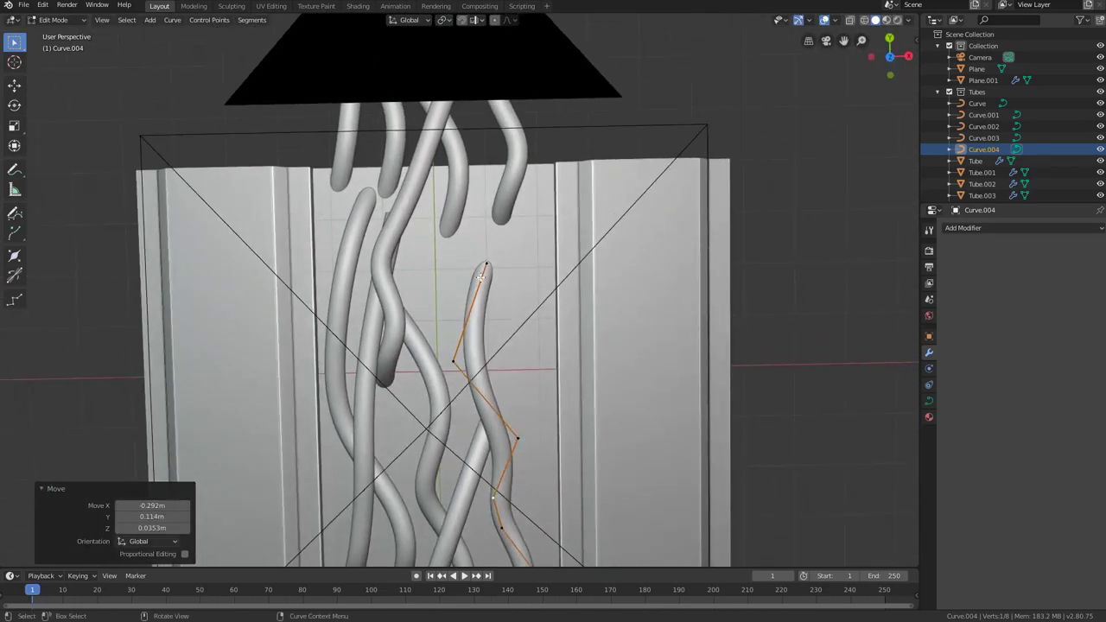
pyautogui.scroll(-3, 483, 285)
pyautogui.press('g')
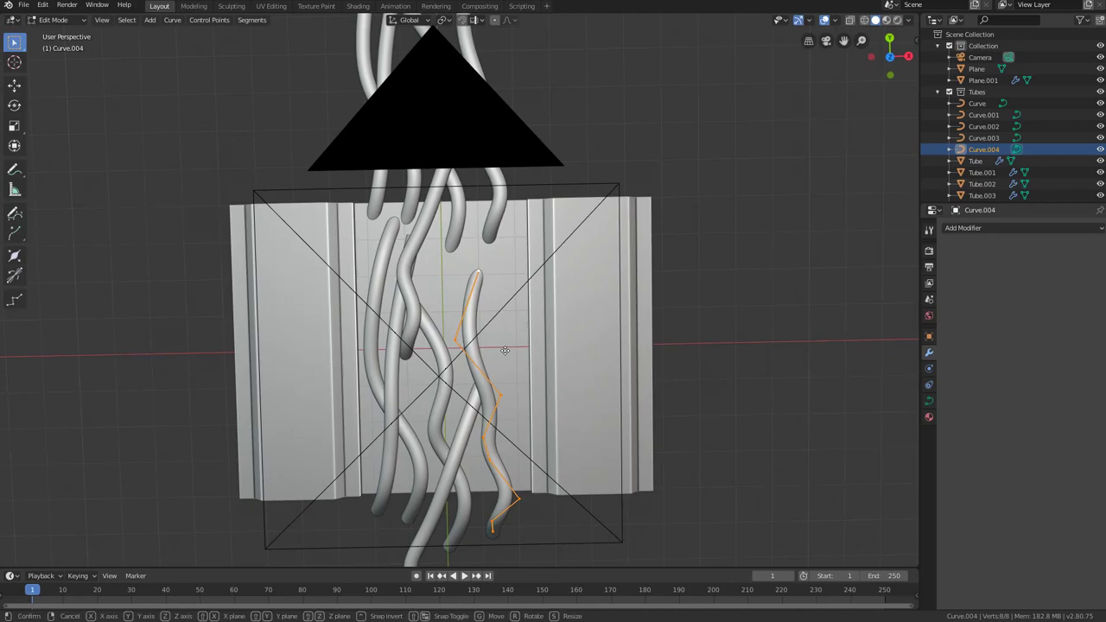
pyautogui.hotkey('shift', 'z')
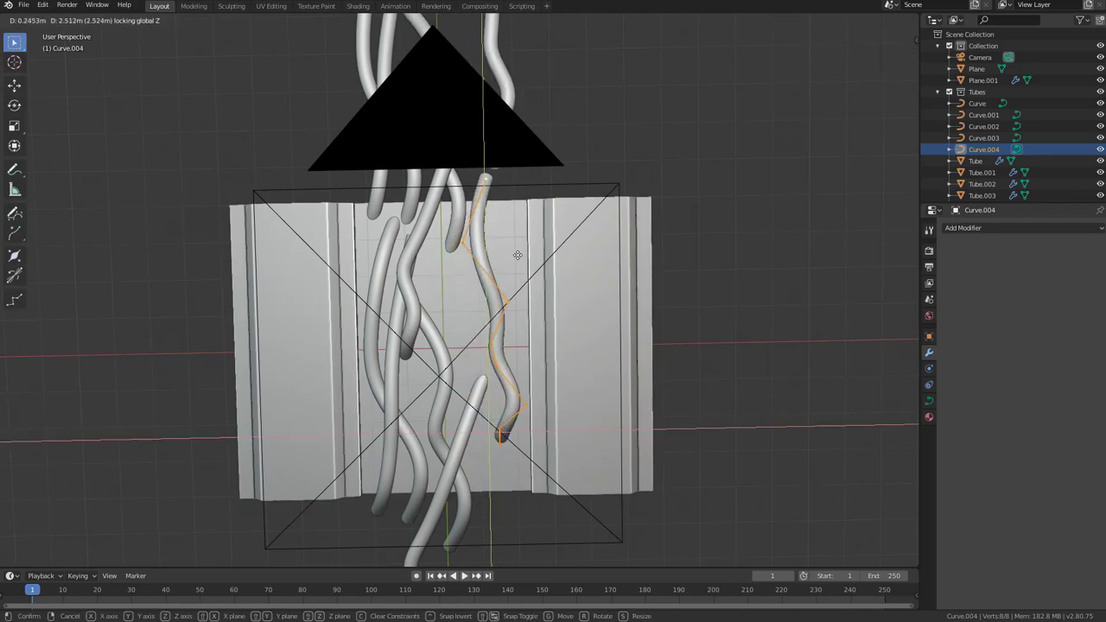
pyautogui.click(516, 254)
# Step: Scale the duplicated curve to about 0.866 along Y and move it about -0.153 m in X and 1.21 m in Y
pyautogui.press('s')
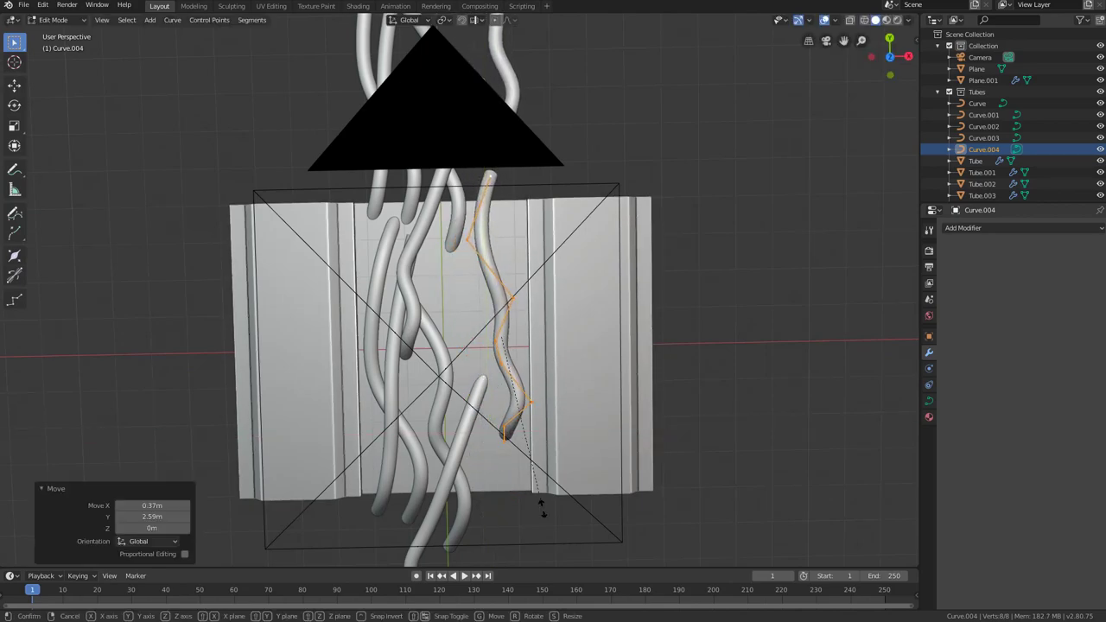
pyautogui.press('y')
pyautogui.click(541, 486)
pyautogui.press('g')
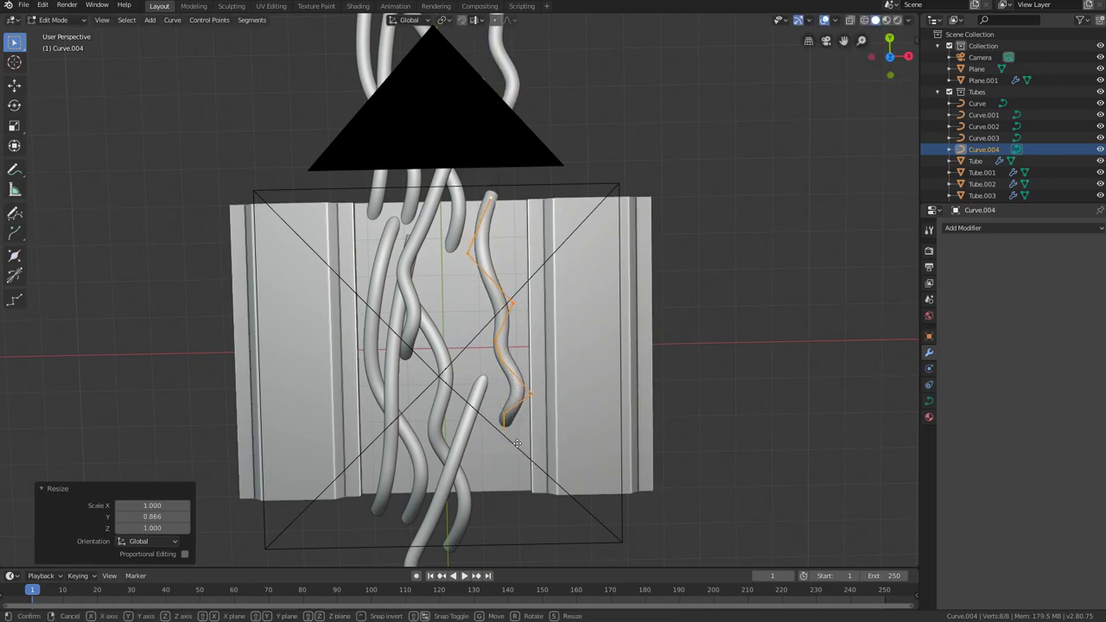
pyautogui.hotkey('shift', 'z')
pyautogui.click(510, 390)
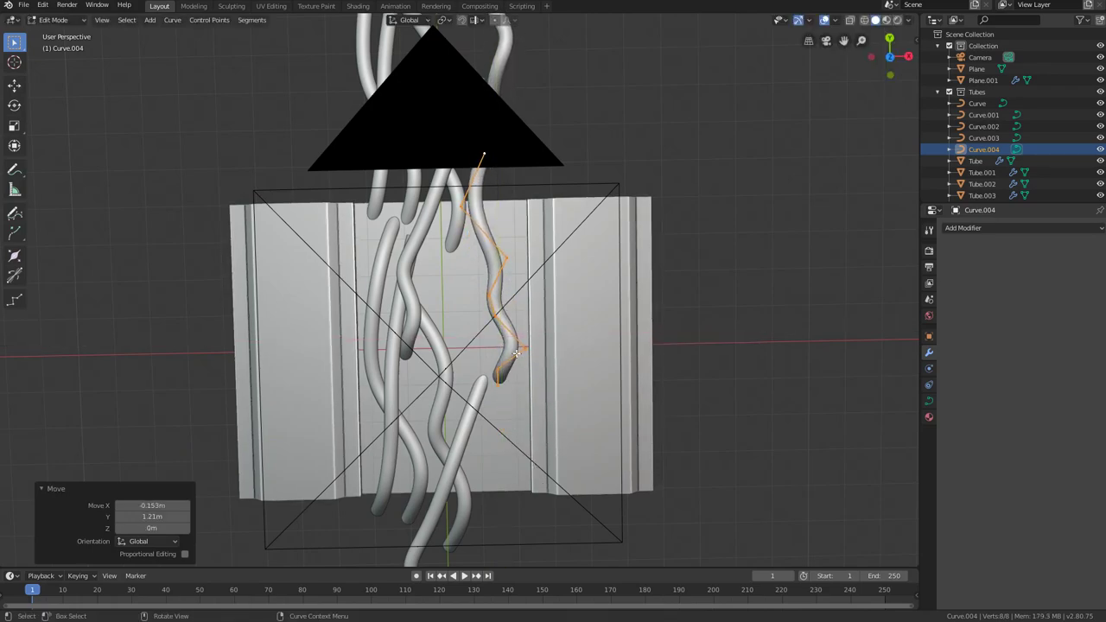
# Step: Pull the control points in the middle and near half of the fifth tube's curve toward the other tubes
pyautogui.click(515, 355)
pyautogui.press('g')
pyautogui.click(488, 304)
pyautogui.click(486, 296)
pyautogui.press('g')
pyautogui.click(428, 285)
pyautogui.click(491, 314)
pyautogui.press('g')
pyautogui.click(450, 314)
# Step: Smooth the fifth curve's upper bend and shift its two near end points sideways to straighten the tube
pyautogui.click(498, 258)
pyautogui.press('g')
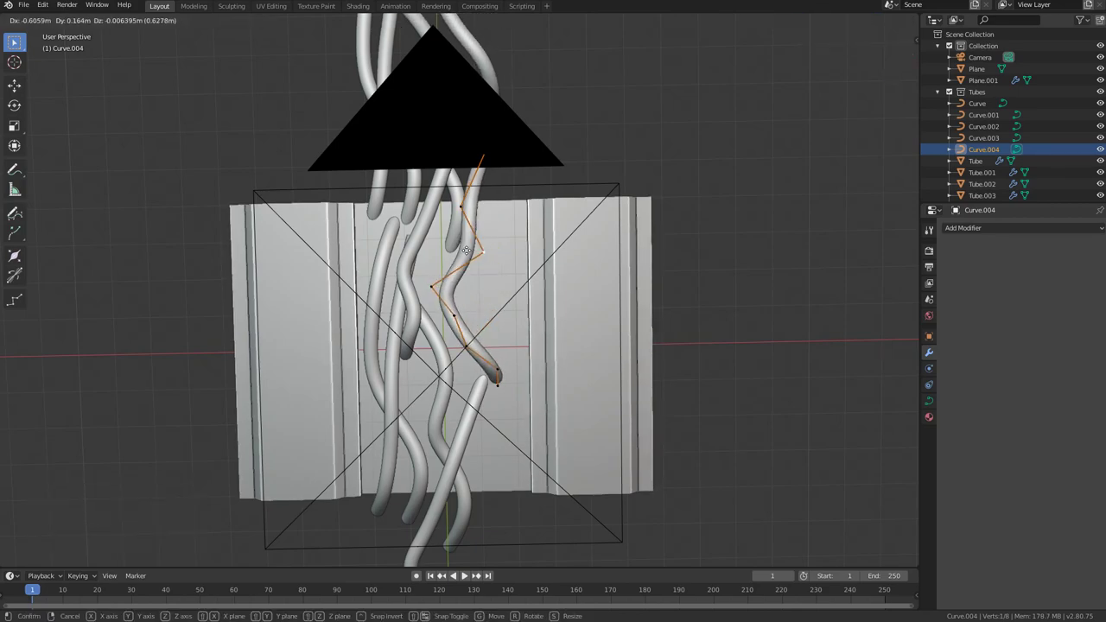
pyautogui.click(443, 252)
pyautogui.click(433, 292)
pyautogui.press('g')
pyautogui.click(454, 294)
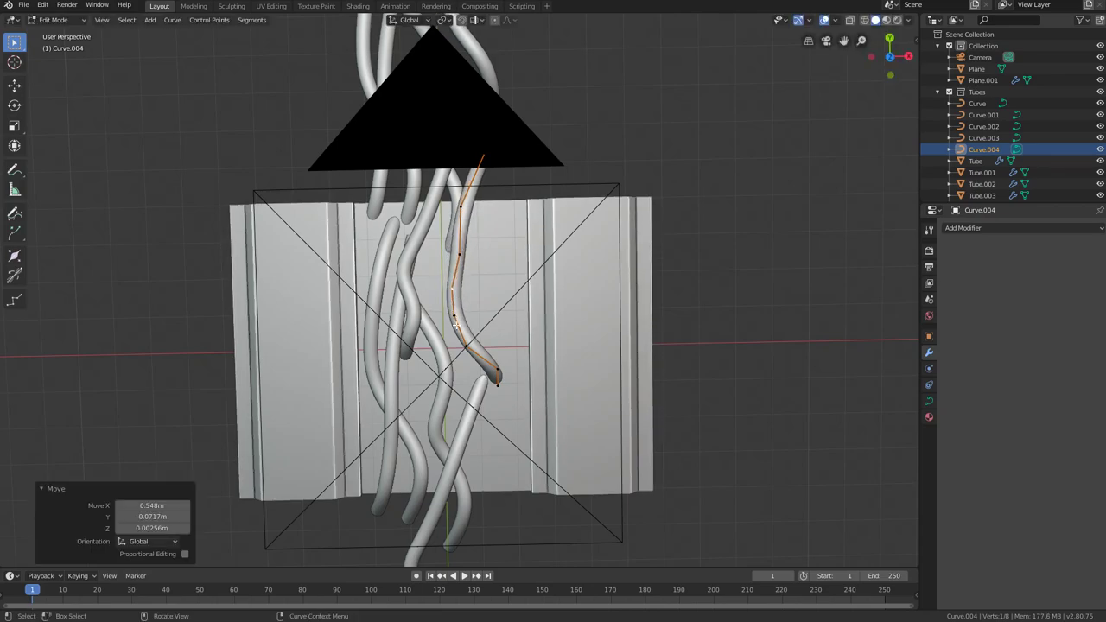
pyautogui.click(498, 380)
pyautogui.press('g')
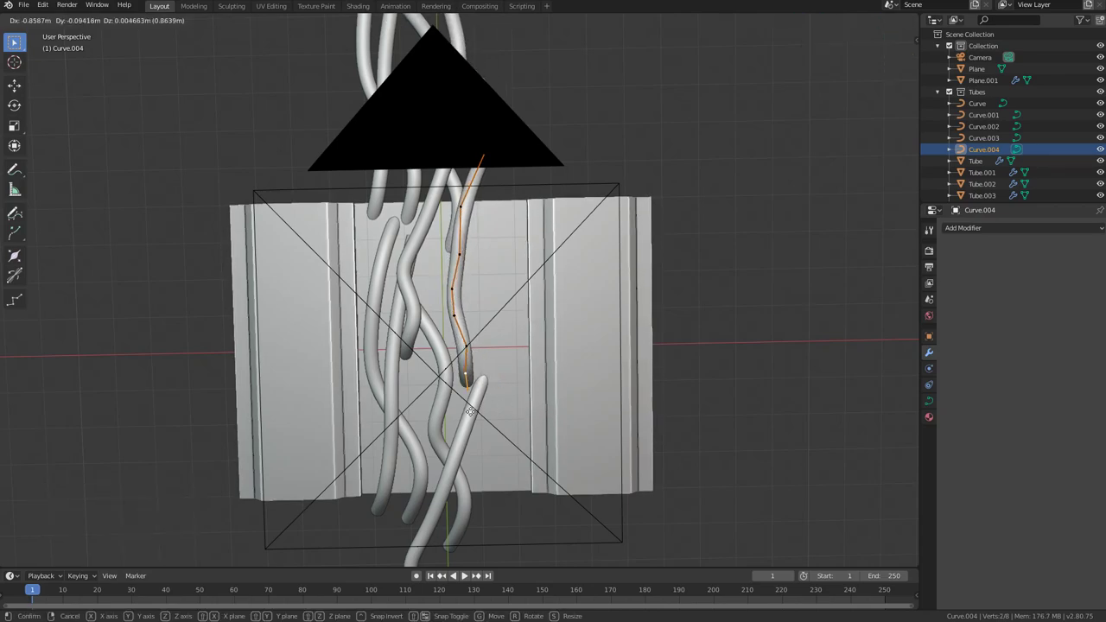
pyautogui.click(462, 419)
# Step: Move a far-end control point of the fifth curve by about 0.461 m in X and -0.221 m in Y, and finish editing
pyautogui.scroll(2, 464, 342)
pyautogui.moveTo(464, 342)
pyautogui.mouseDown(button='middle')
pyautogui.moveTo(401, 341)
pyautogui.moveTo(424, 276)
pyautogui.moveTo(458, 321)
pyautogui.mouseUp(button='middle')
pyautogui.click(405, 176)
pyautogui.press('g')
pyautogui.click(446, 178)
pyautogui.press('Tab')
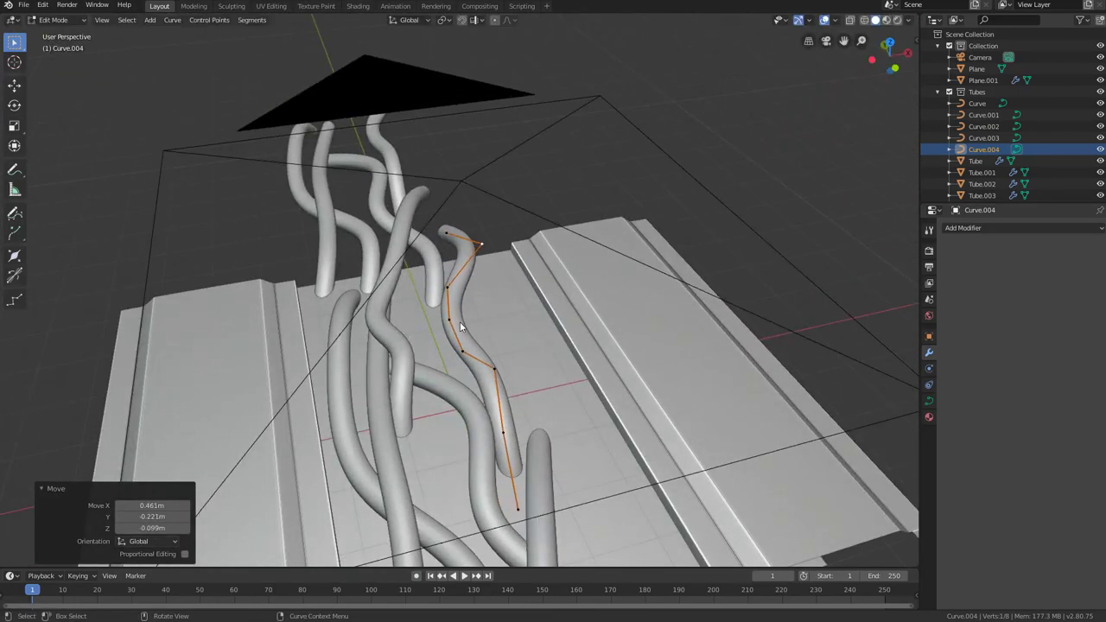
# Step: Assign the Cylinder mesh data to the fifth tube so it shares its mesh with the others
pyautogui.click(459, 324)
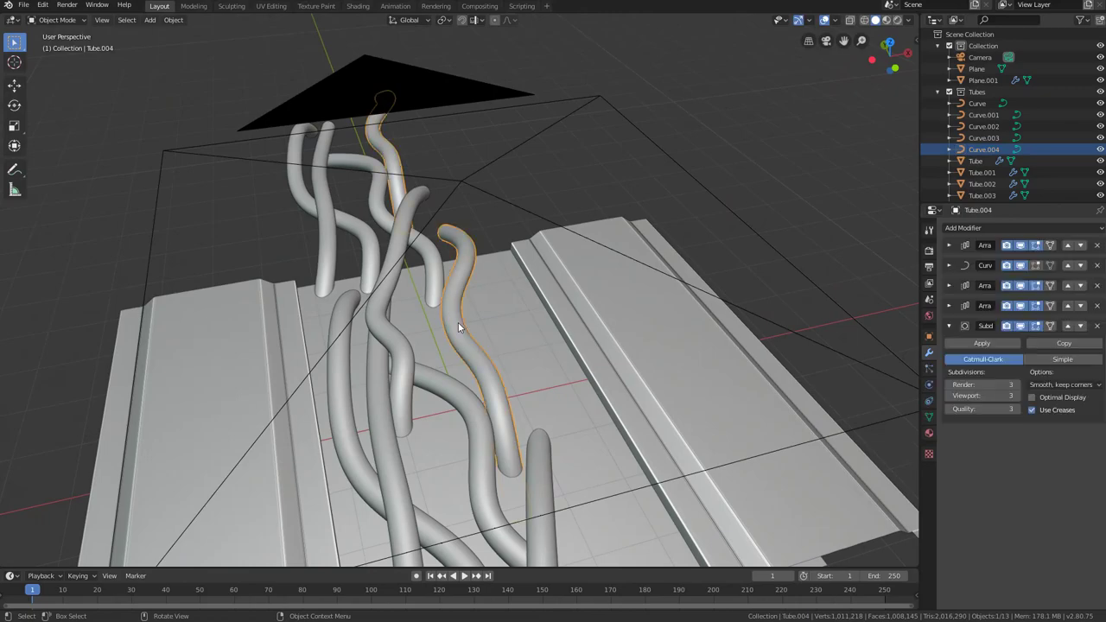
pyautogui.click(929, 415)
pyautogui.click(949, 227)
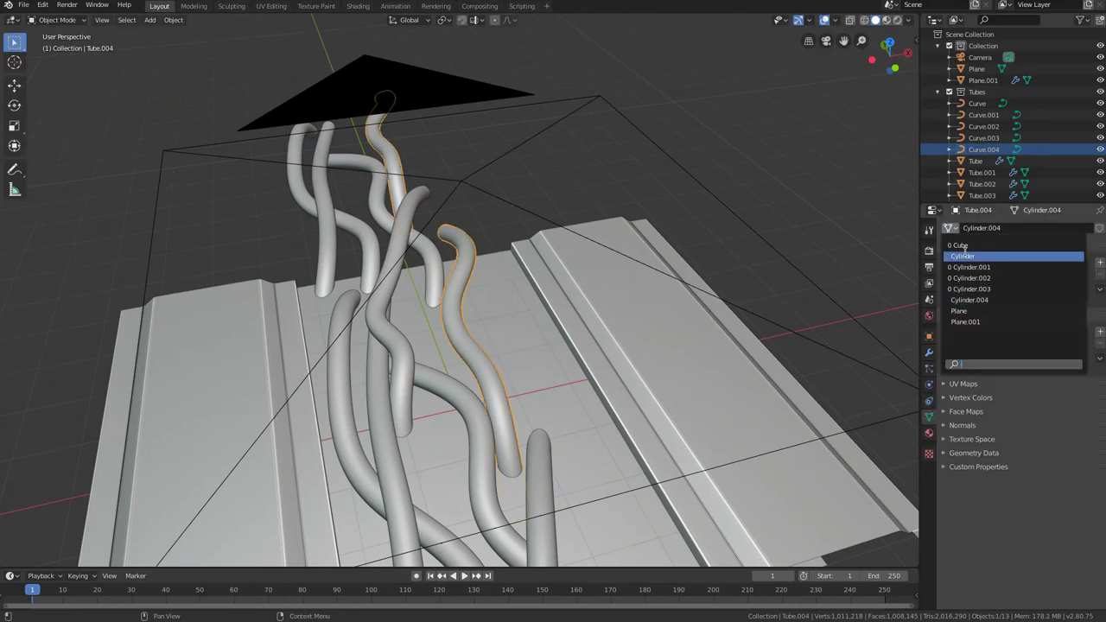
pyautogui.click(965, 256)
pyautogui.moveTo(573, 323); pyautogui.dragTo(525, 372, button='middle')
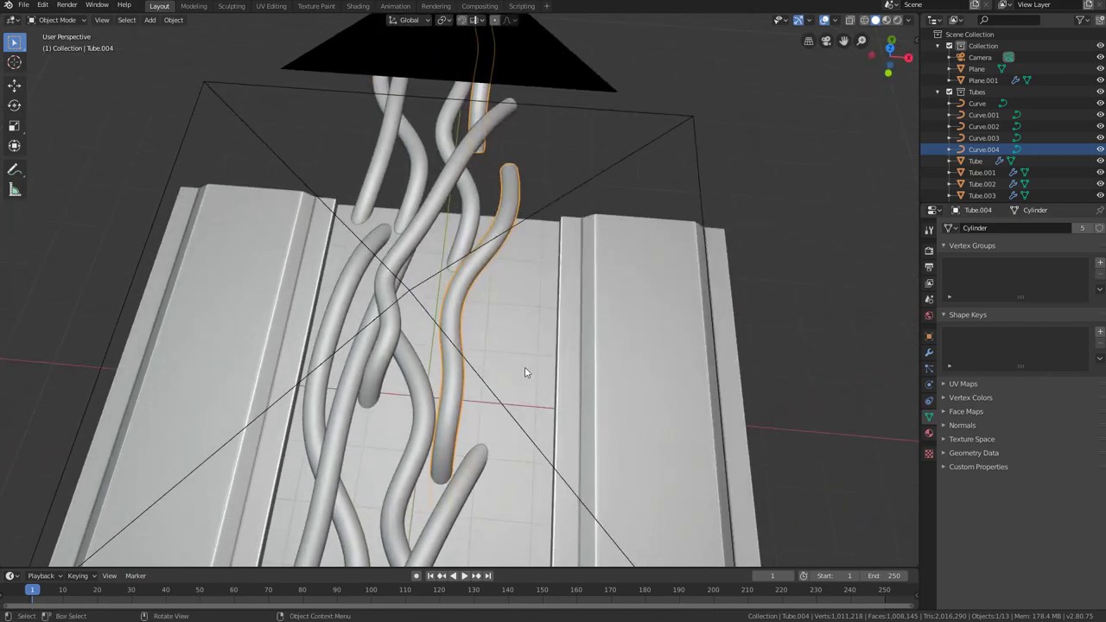
# Step: Collapse the fifth tube's Subdivision Surface settings and inspect its last Array modifier's settings and open tube end
pyautogui.click(929, 354)
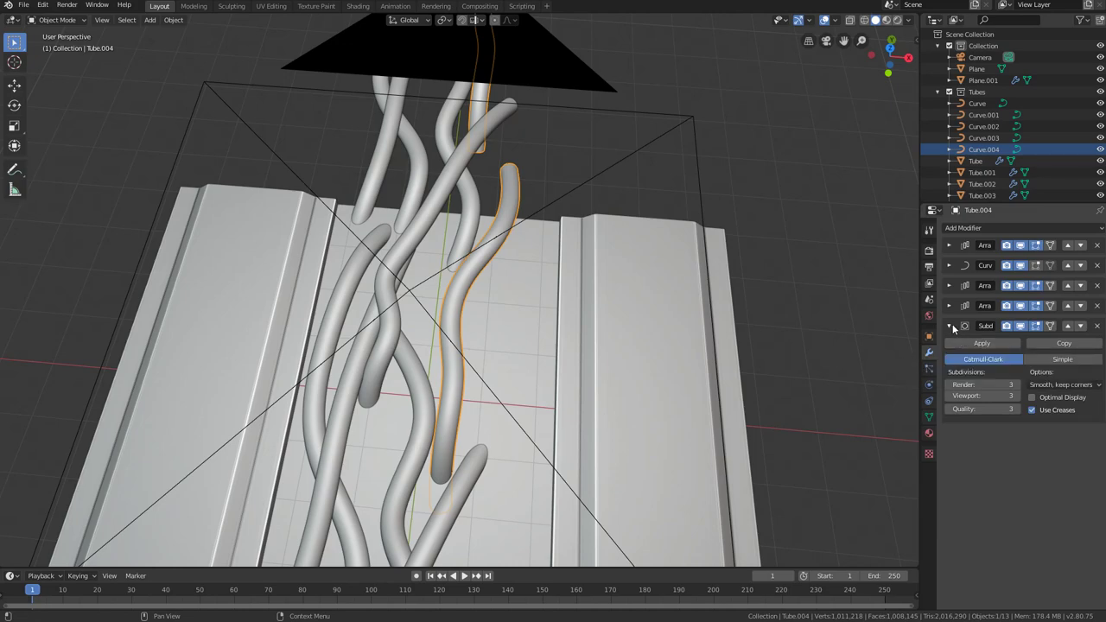
pyautogui.click(950, 326)
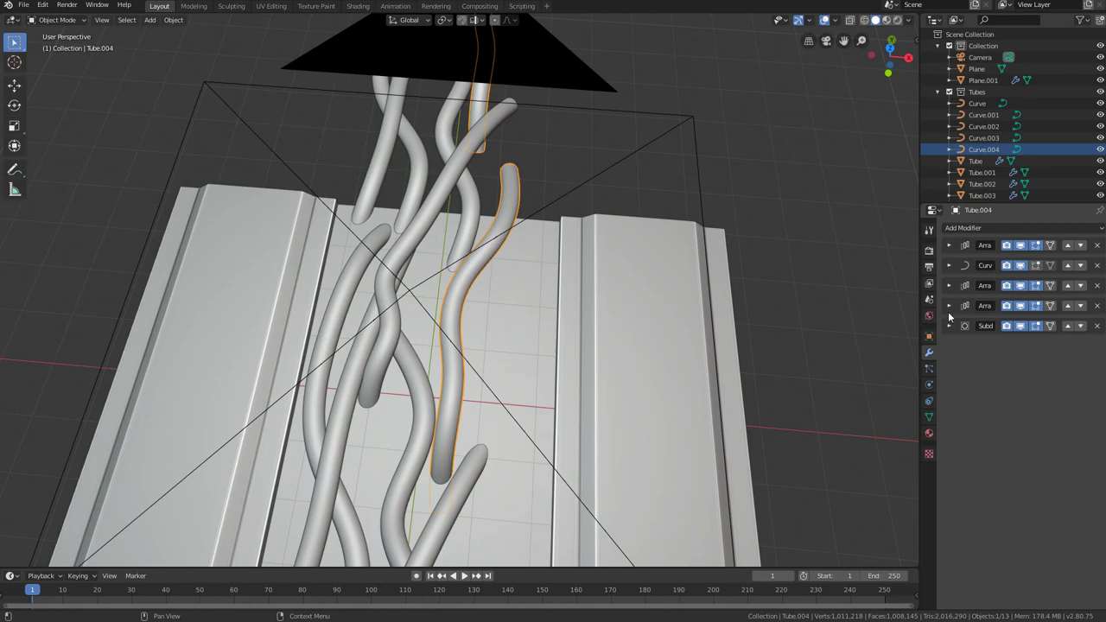
pyautogui.click(949, 305)
pyautogui.moveTo(601, 298); pyautogui.dragTo(634, 381, button='middle')
pyautogui.press('Tab')
pyautogui.press('Tab')
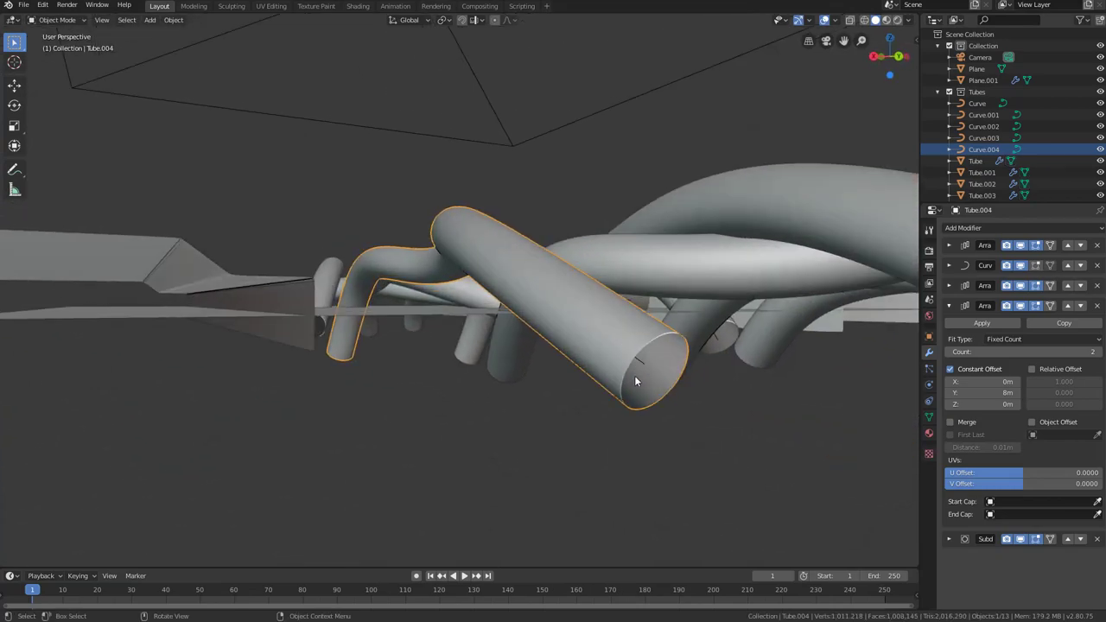
# Step: Move the open-end control point of the fifth tube's curve by about -0.37 m in Y and -0.172 m in Z
pyautogui.click(642, 362)
pyautogui.press('Tab')
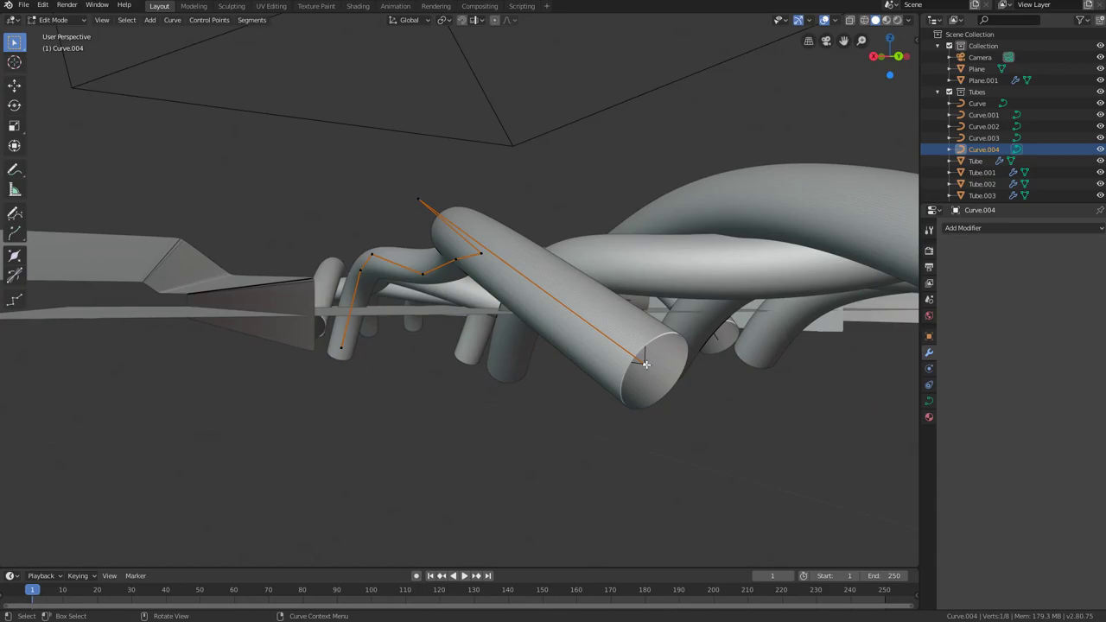
pyautogui.scroll(-2, 636, 370)
pyautogui.moveTo(630, 375); pyautogui.dragTo(714, 378, button='middle')
pyautogui.press('g')
pyautogui.click(679, 390)
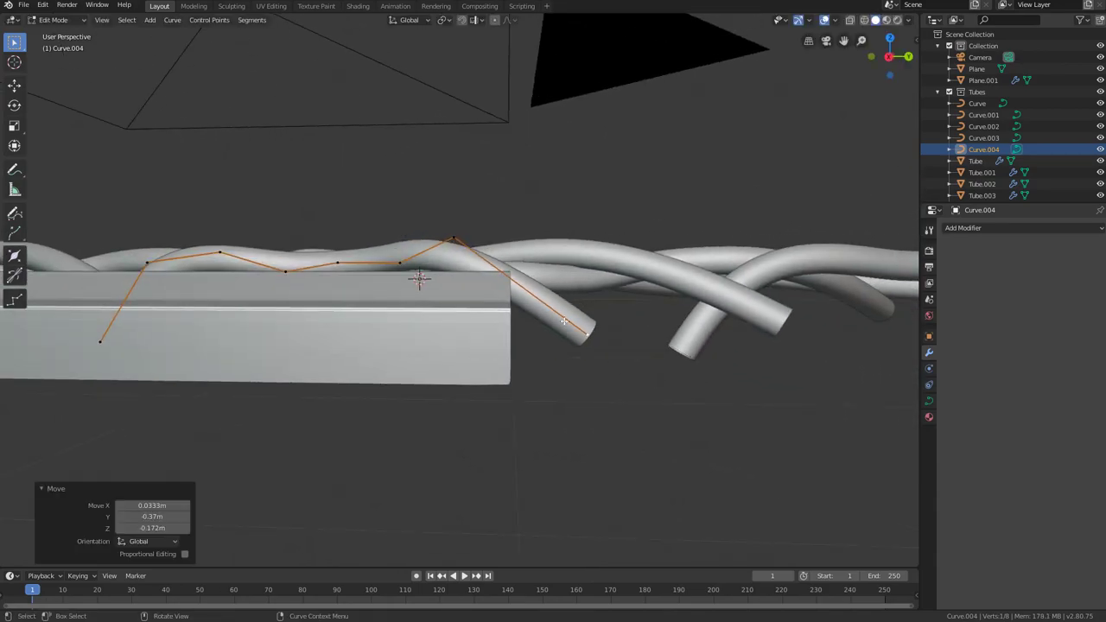
# Step: Finish editing the fifth tube's curve and examine how the tubes overlap along the central channel
pyautogui.moveTo(496, 312); pyautogui.dragTo(499, 356, button='middle')
pyautogui.scroll(-5, 499, 355)
pyautogui.moveTo(395, 311); pyautogui.dragTo(520, 369, button='middle')
pyautogui.scroll(4, 391, 363)
pyautogui.scroll(3, 501, 328)
pyautogui.press('Tab')
pyautogui.scroll(-4, 502, 330)
pyautogui.scroll(-4, 520, 368)
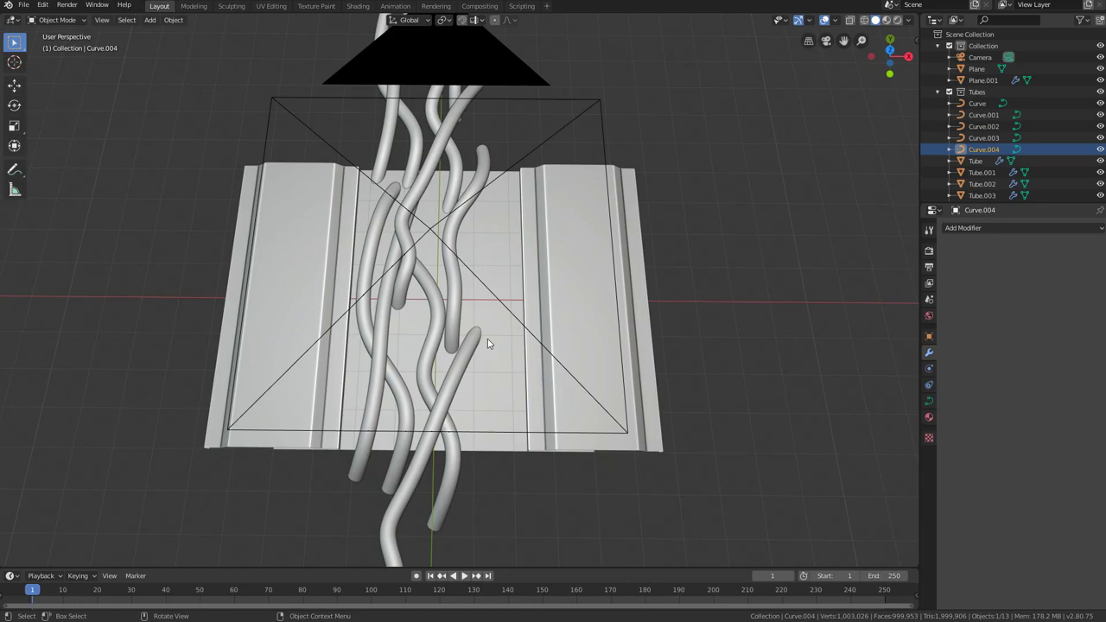
pyautogui.scroll(3, 487, 344)
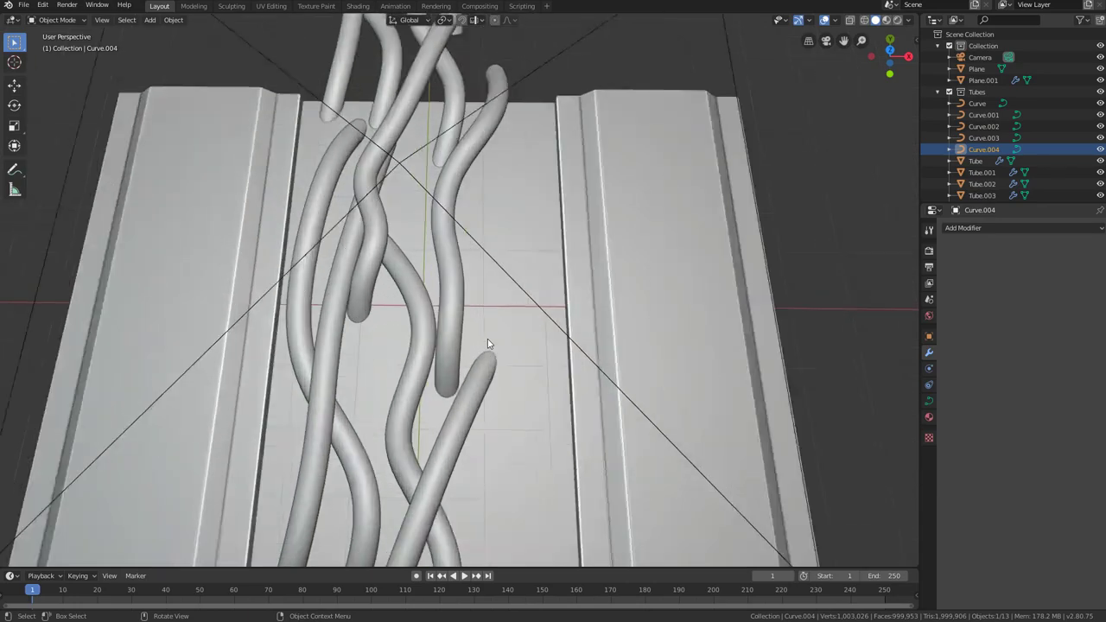
# Step: Select the fifth tube and examine its array copy and ends relative to the neighbouring tubes from several angles
pyautogui.click(414, 310)
pyautogui.scroll(-5, 413, 312)
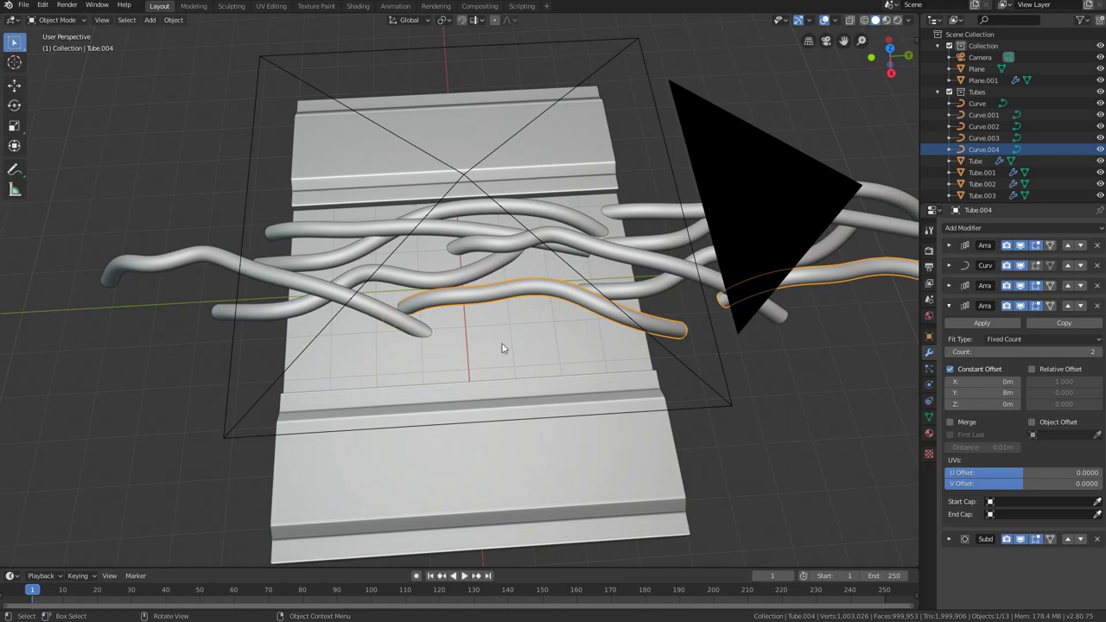
pyautogui.scroll(4, 502, 348)
pyautogui.moveTo(502, 345); pyautogui.dragTo(575, 314, button='middle')
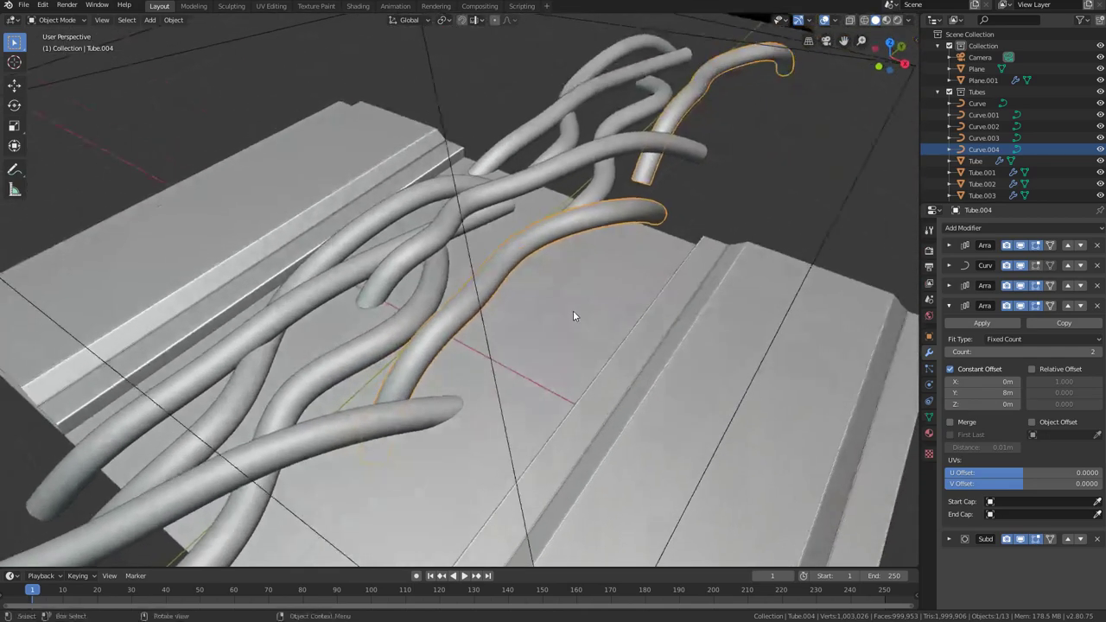
pyautogui.scroll(3, 486, 299)
pyautogui.moveTo(487, 299)
pyautogui.mouseDown(button='middle')
pyautogui.moveTo(508, 284)
pyautogui.moveTo(484, 286)
pyautogui.mouseUp(button='middle')
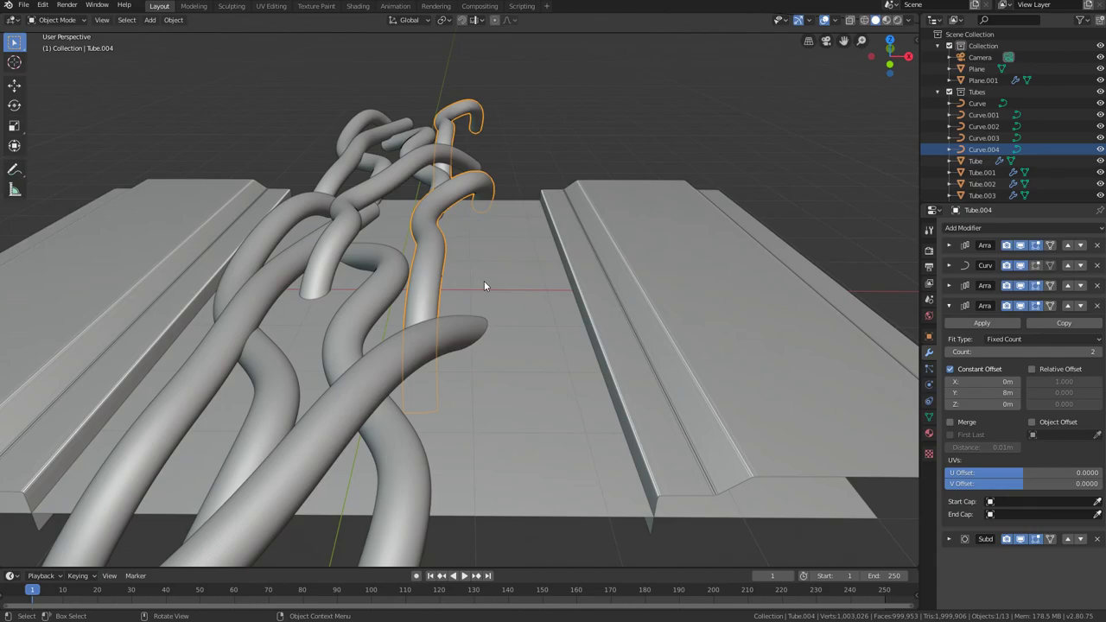
pyautogui.scroll(1, 467, 263)
pyautogui.moveTo(448, 277); pyautogui.dragTo(429, 261, button='middle')
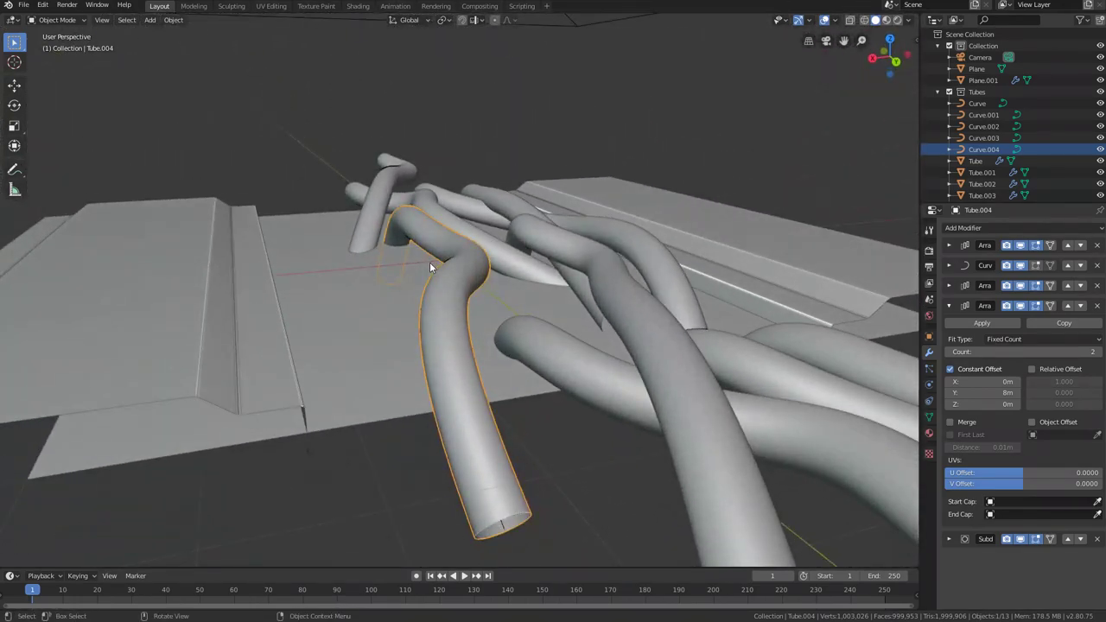
pyautogui.moveTo(432, 261); pyautogui.dragTo(459, 260, button='middle')
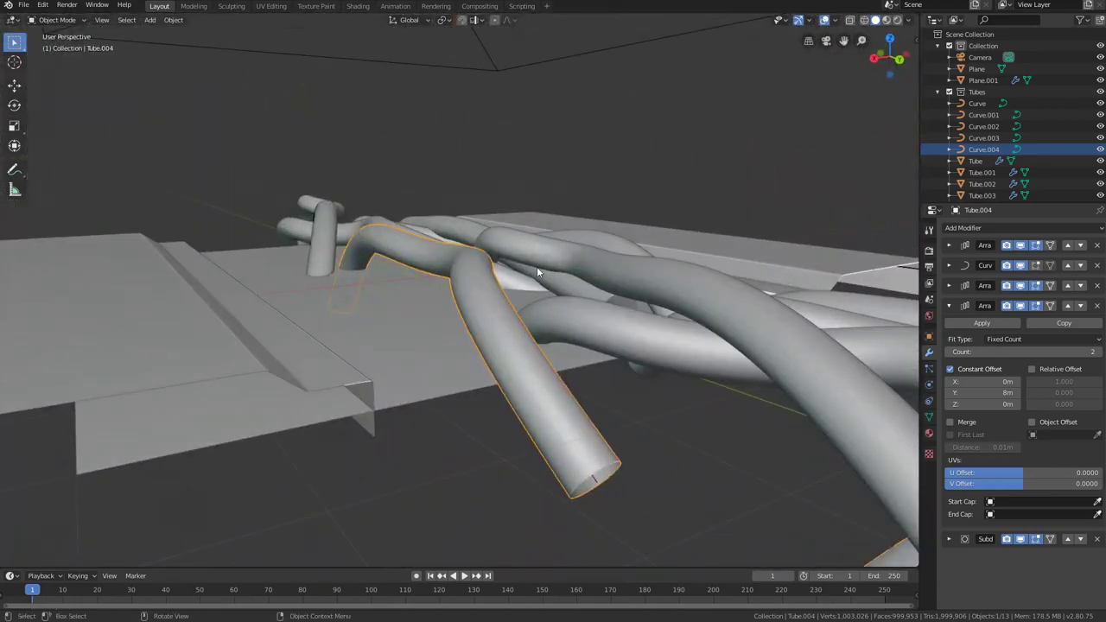
# Step: Set the Y constant offset of the fifth tube's last Array modifier to -8 m
pyautogui.click(948, 305)
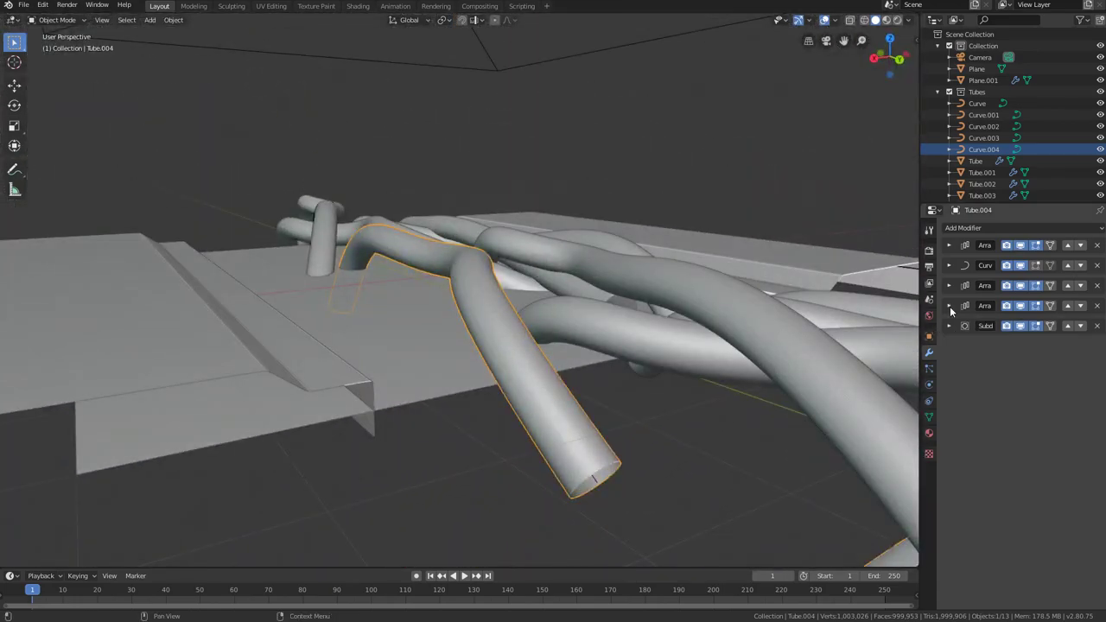
pyautogui.click(949, 306)
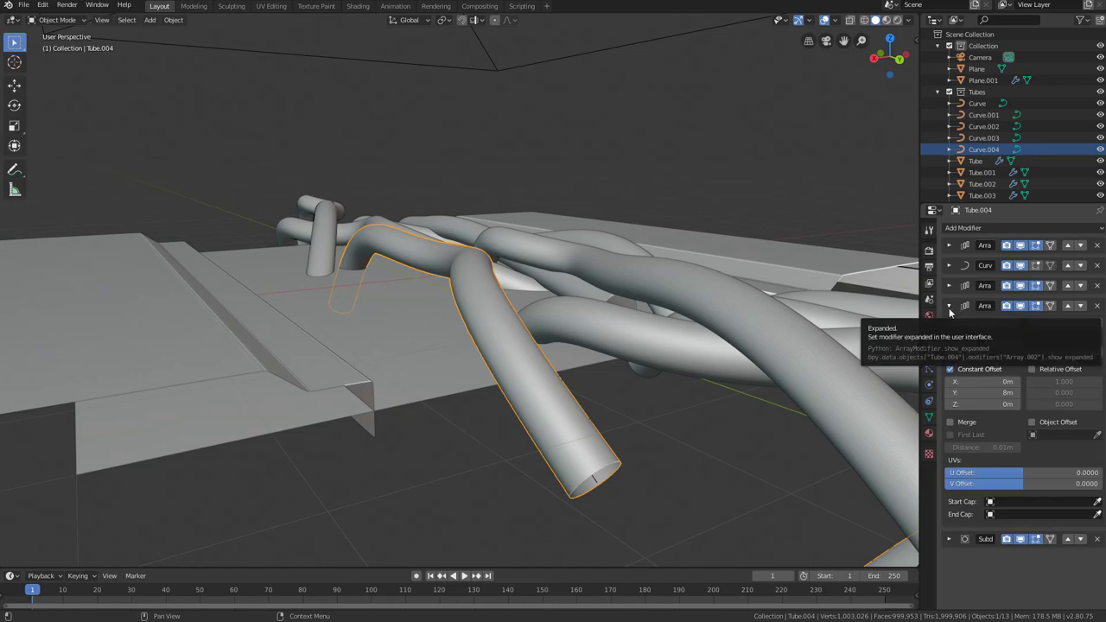
pyautogui.doubleClick(983, 403)
pyautogui.doubleClick(980, 393)
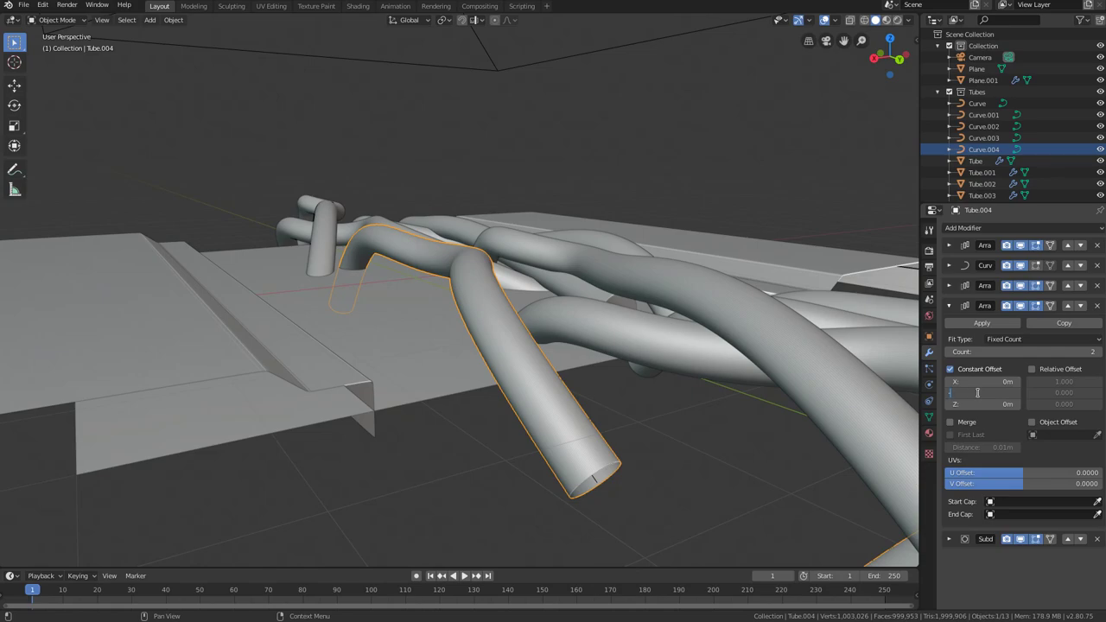
pyautogui.press('Return')
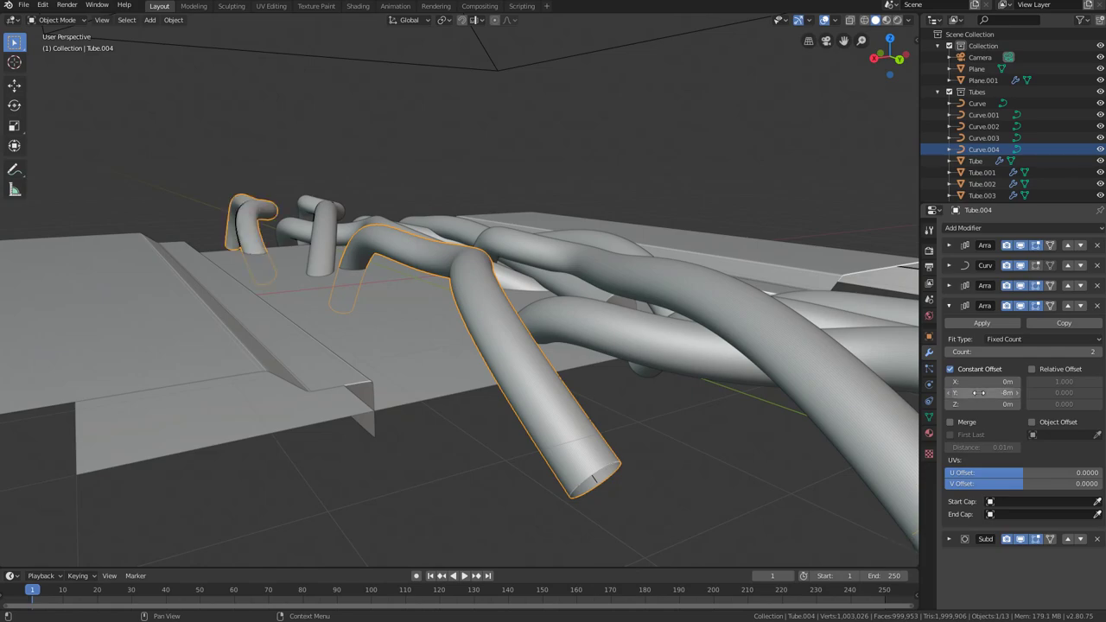
# Step: Select all five tube curves and move all their control points together about 0.376 m along X
pyautogui.moveTo(298, 188); pyautogui.dragTo(441, 334, button='middle')
pyautogui.scroll(-4, 240, 293)
pyautogui.click(977, 102)
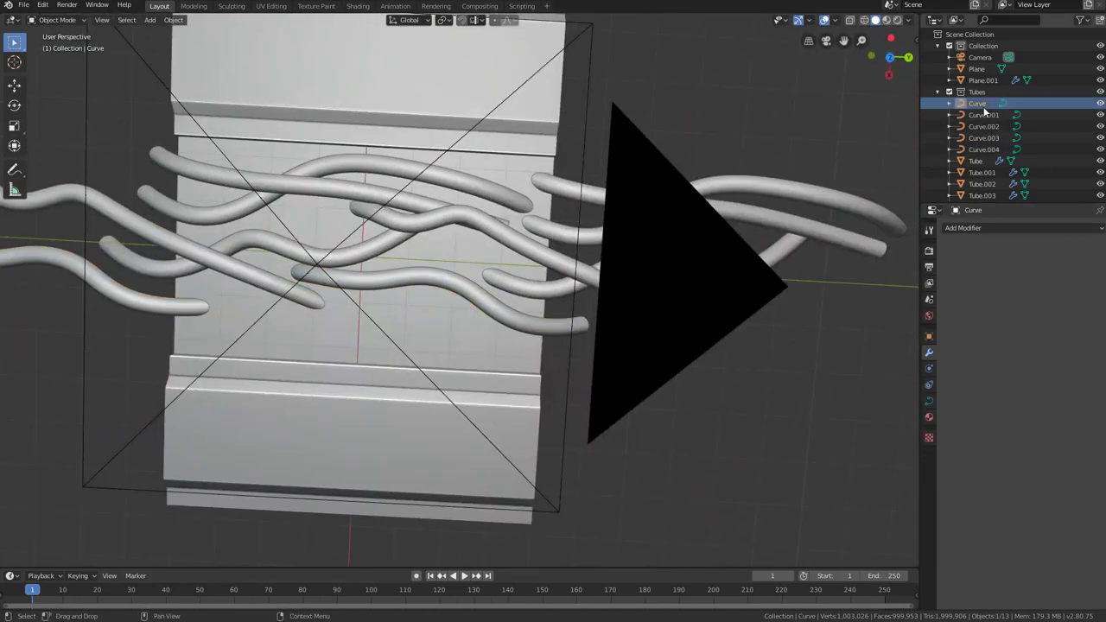
pyautogui.keyDown('ctrl'); pyautogui.click(995, 152); pyautogui.keyUp('ctrl')
pyautogui.keyDown('ctrl'); pyautogui.click(991, 140); pyautogui.keyUp('ctrl')
pyautogui.keyDown('ctrl'); pyautogui.click(992, 126); pyautogui.keyUp('ctrl')
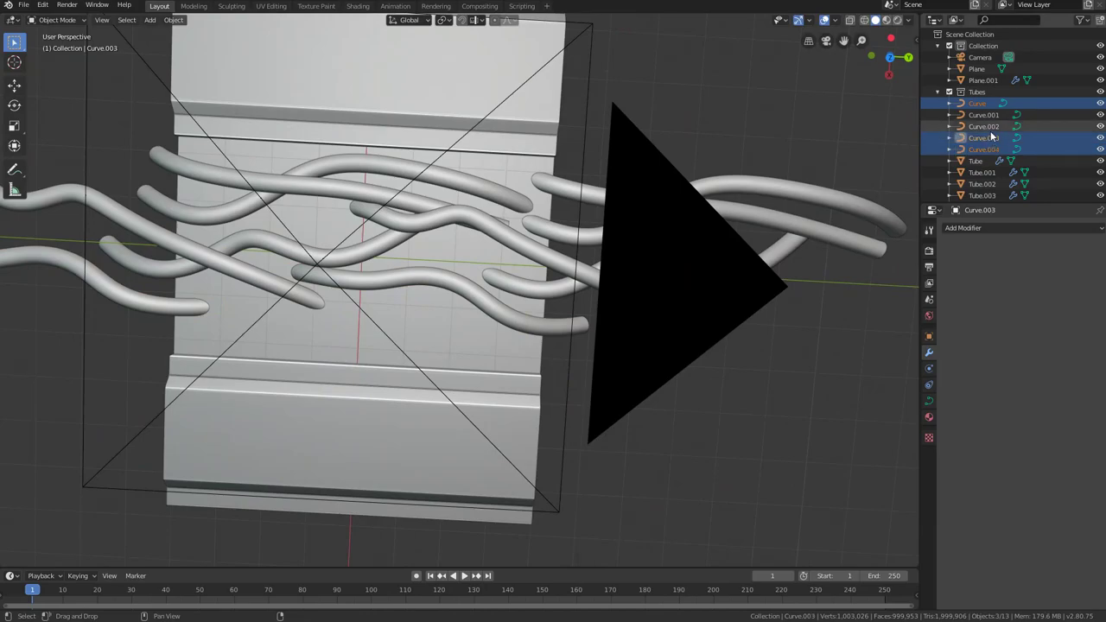
pyautogui.keyDown('ctrl'); pyautogui.click(983, 115); pyautogui.keyUp('ctrl')
pyautogui.moveTo(363, 233); pyautogui.dragTo(519, 368, button='middle')
pyautogui.press('Tab')
pyautogui.press('g')
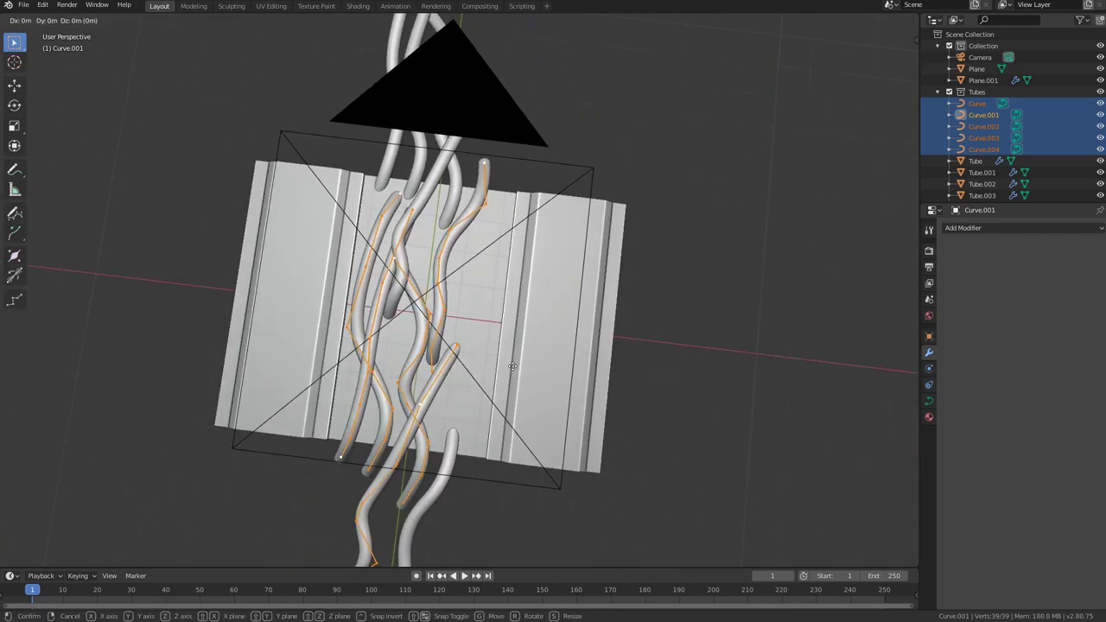
pyautogui.press('x')
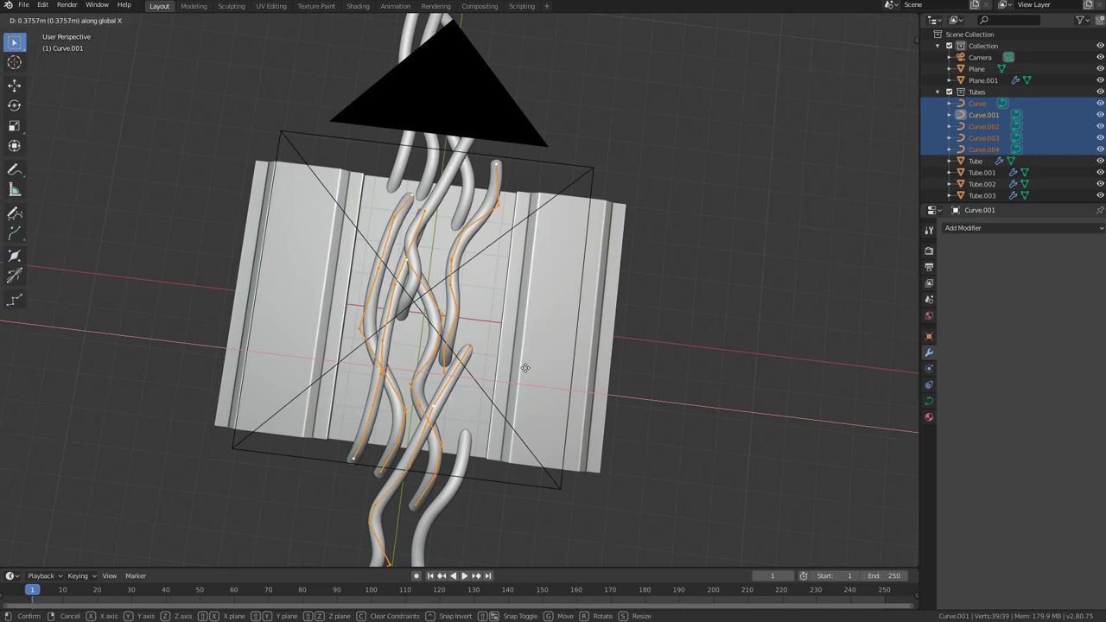
pyautogui.click(525, 367)
# Step: Move the two end control points of the fifth tube's curve about 0.209 m in X and 1.38 m in Y, with Z locked
pyautogui.moveTo(524, 367); pyautogui.dragTo(463, 326, button='middle')
pyautogui.click(392, 287)
pyautogui.keyDown('shift'); pyautogui.click(376, 247); pyautogui.keyUp('shift')
pyautogui.scroll(-1, 457, 317)
pyautogui.press('g')
pyautogui.hotkey('shift', 'z')
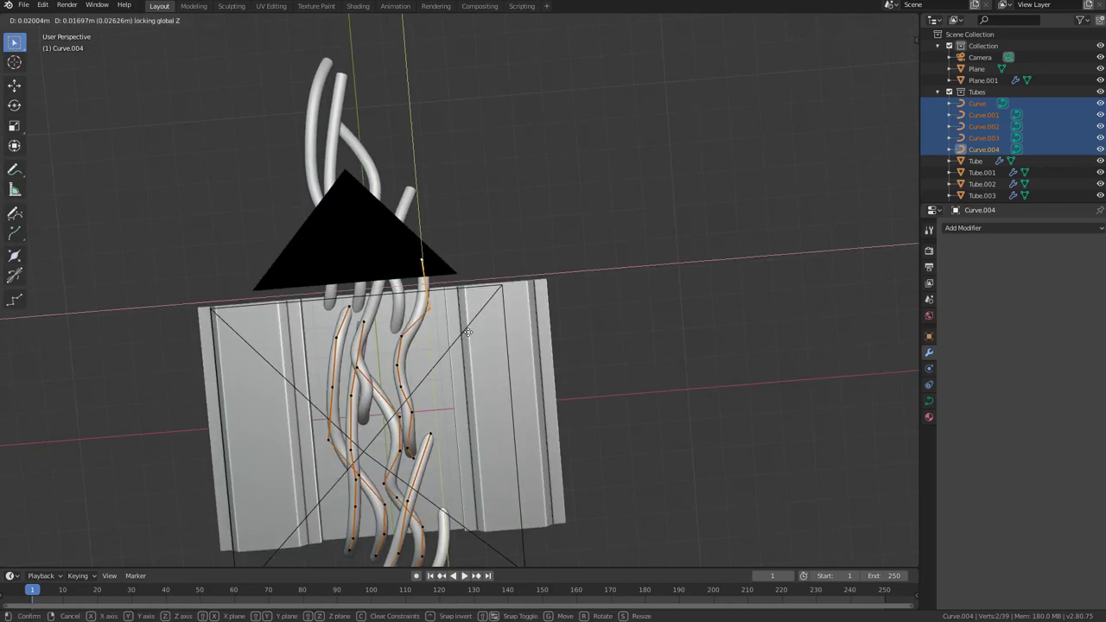
pyautogui.click(444, 372)
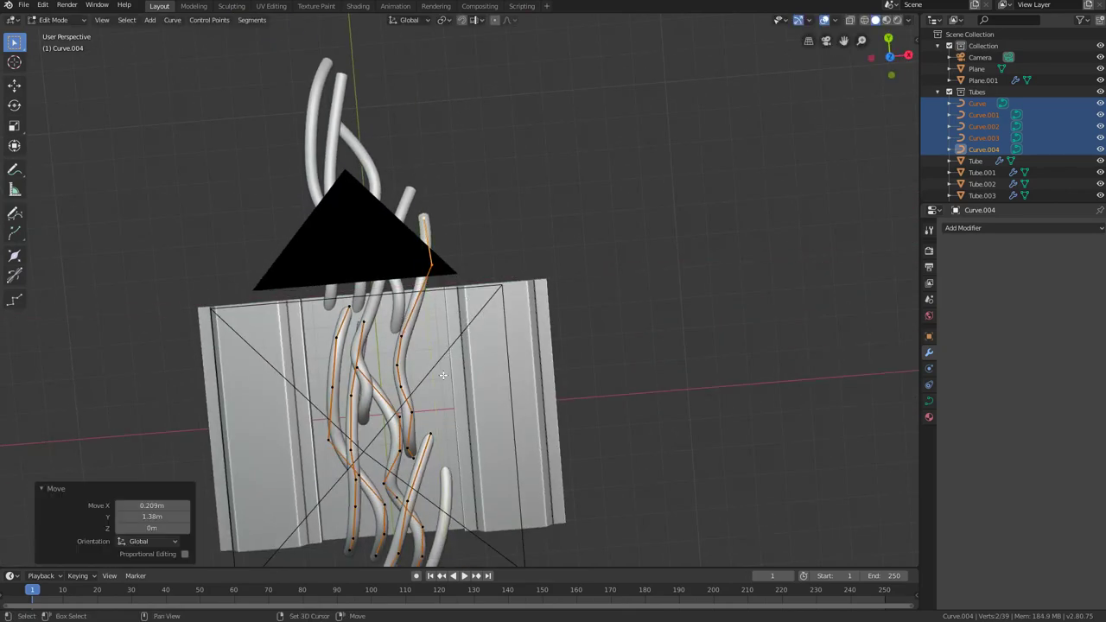
# Step: Extend the fourth tube's curve by one control point toward positive Y and reposition its last two points with Z locked
pyautogui.moveTo(444, 373); pyautogui.dragTo(416, 300, button='middle')
pyautogui.click(406, 322)
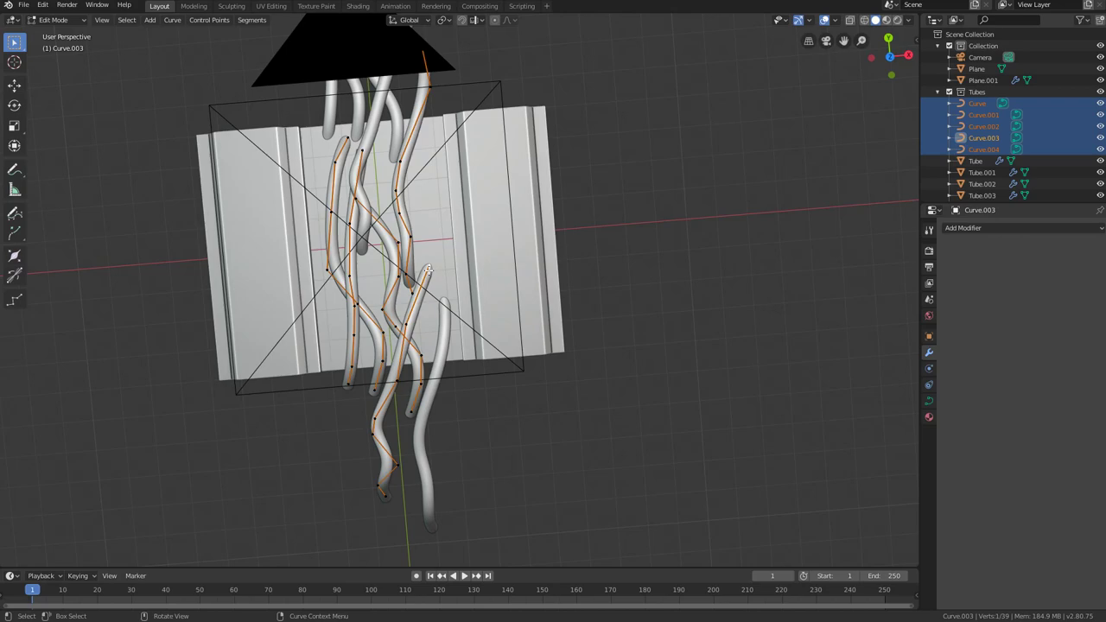
pyautogui.keyDown('shift'); pyautogui.moveTo(428, 271); pyautogui.dragTo(444, 299, button='middle'); pyautogui.keyUp('shift')
pyautogui.press('e')
pyautogui.hotkey('shift', 'z')
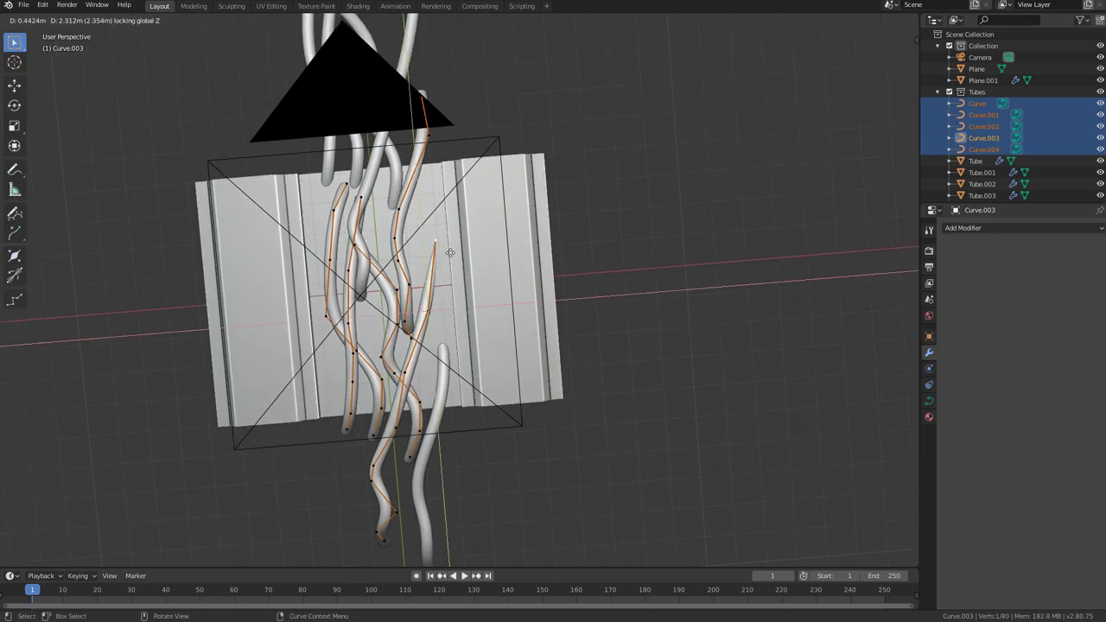
pyautogui.click(450, 253)
pyautogui.press('e')
pyautogui.hotkey('shift', 'z')
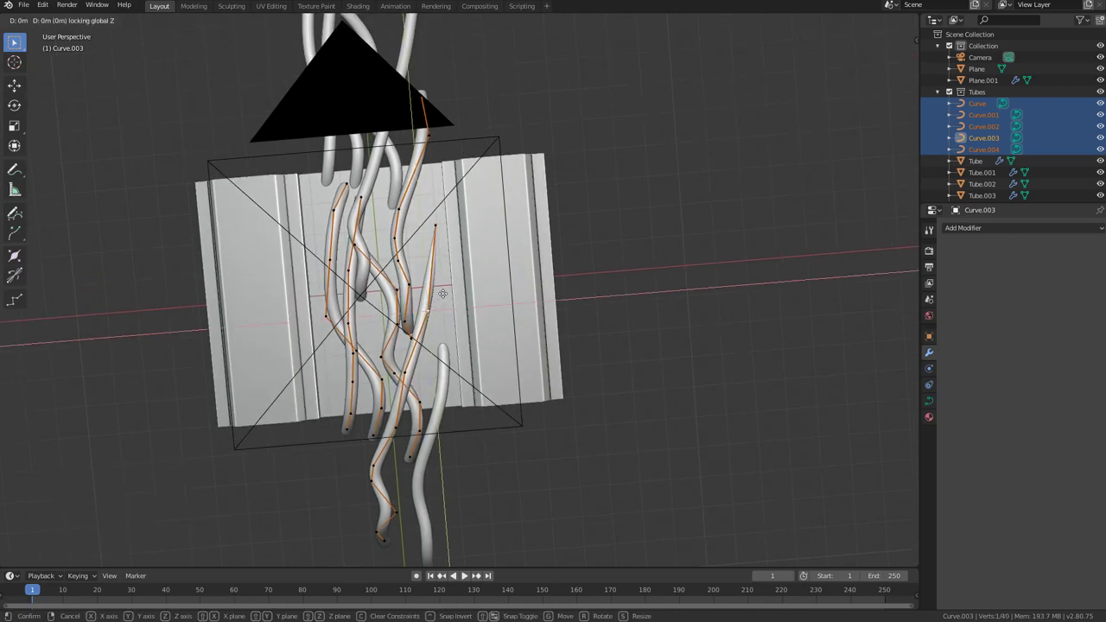
pyautogui.click(443, 250)
pyautogui.press('e')
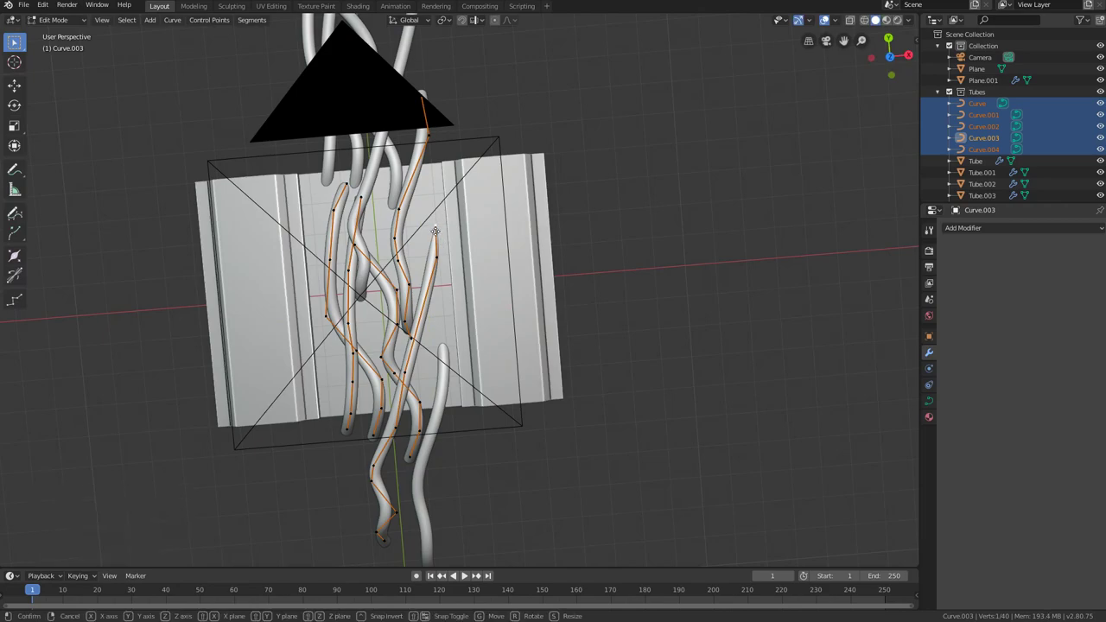
pyautogui.hotkey('shift', 'z')
pyautogui.click(422, 195)
pyautogui.click(419, 337)
pyautogui.press('e')
pyautogui.hotkey('shift', 'z')
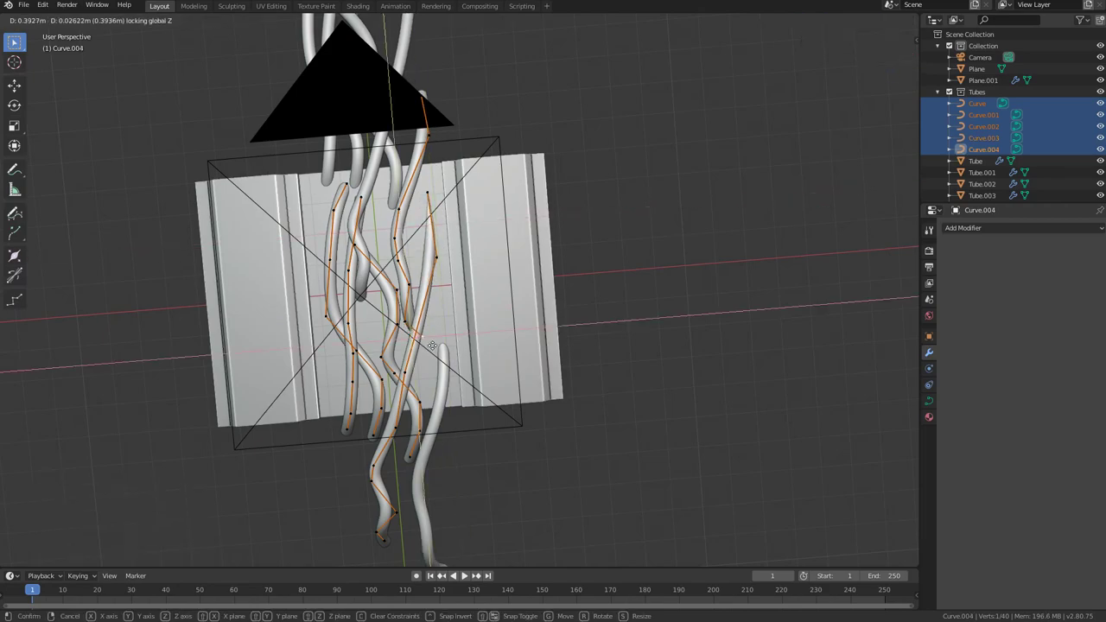
pyautogui.rightClick(431, 347)
# Step: Subdivide the segment before the fourth curve's end bend and move the added control point horizontally with Z locked
pyautogui.click(408, 370)
pyautogui.keyDown('shift'); pyautogui.click(438, 257); pyautogui.keyUp('shift')
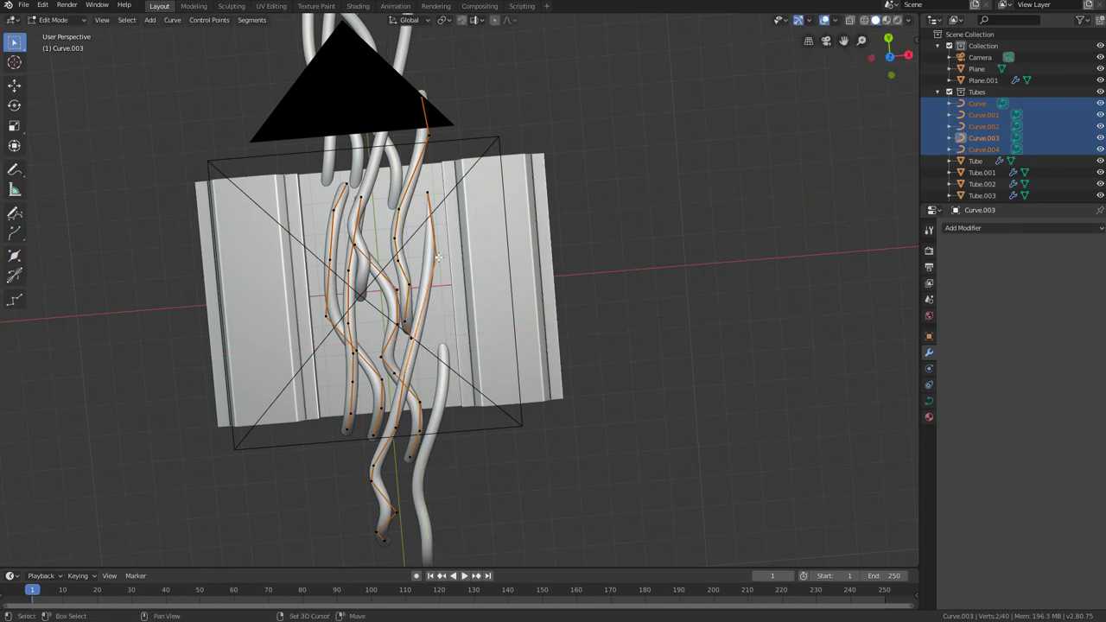
pyautogui.rightClick(430, 280)
pyautogui.click(432, 277)
pyautogui.click(424, 317)
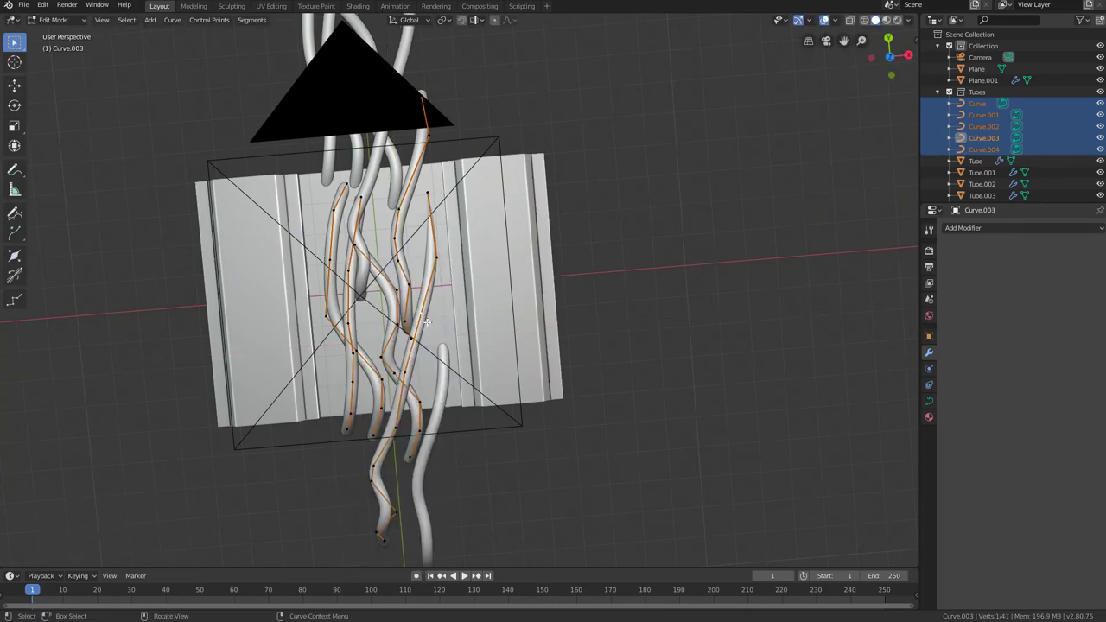
pyautogui.press('g')
pyautogui.hotkey('shift', 'z')
pyautogui.click(442, 325)
# Step: Move the fourth curve's second-to-last control point about 0.18 m in X, 1.32 m in Y and 0.58 m in Z
pyautogui.click(438, 259)
pyautogui.scroll(3, 424, 268)
pyautogui.moveTo(335, 296); pyautogui.dragTo(368, 259, button='middle')
pyautogui.press('KP_Decimal')
pyautogui.scroll(-8, 267, 290)
pyautogui.scroll(-3, 368, 259)
pyautogui.keyDown('shift'); pyautogui.moveTo(466, 311); pyautogui.dragTo(420, 333, button='middle'); pyautogui.keyUp('shift')
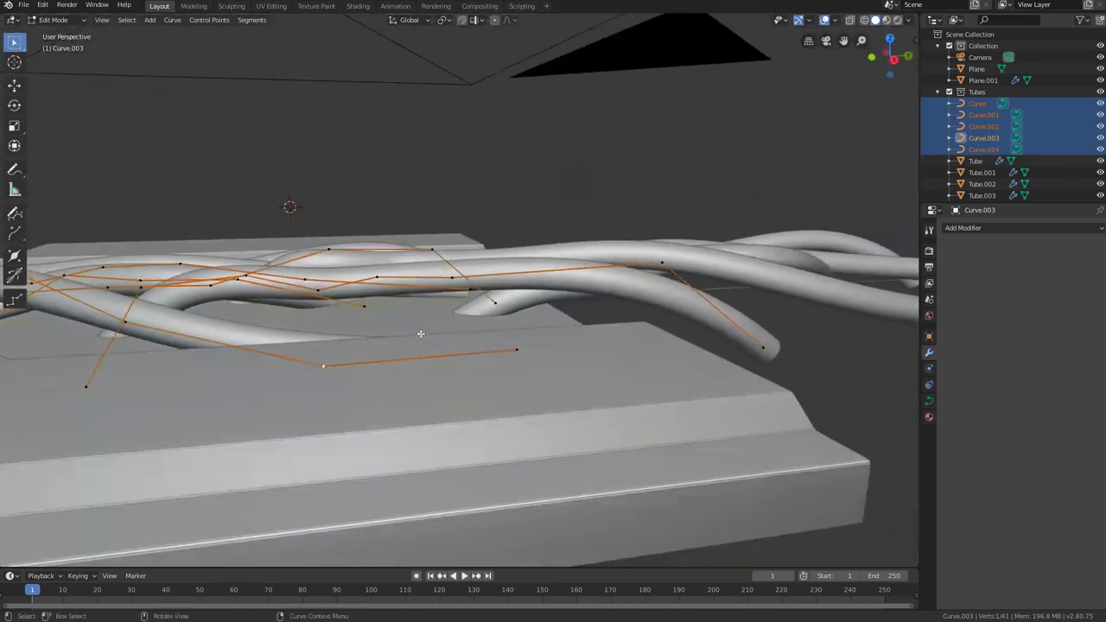
pyautogui.press('g')
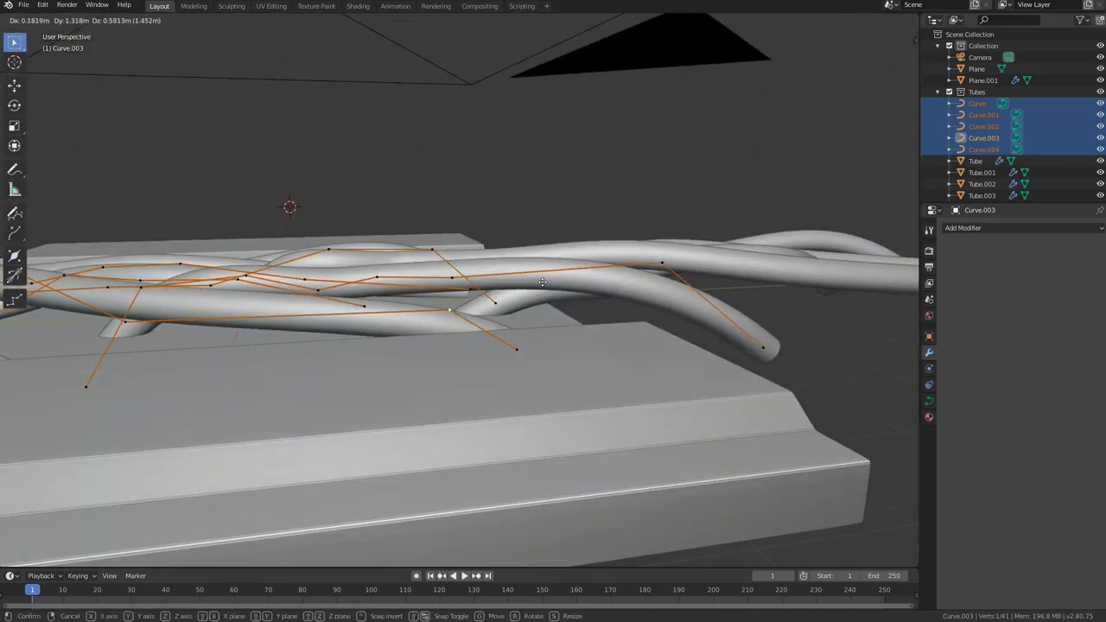
pyautogui.click(542, 282)
# Step: Finish editing the curves, save the file and check the tube layout through the bake camera
pyautogui.moveTo(541, 282)
pyautogui.mouseDown(button='middle')
pyautogui.moveTo(436, 449)
pyautogui.moveTo(406, 354)
pyautogui.moveTo(505, 348)
pyautogui.moveTo(285, 357)
pyautogui.moveTo(449, 394)
pyautogui.moveTo(502, 349)
pyautogui.moveTo(479, 291)
pyautogui.moveTo(526, 271)
pyautogui.mouseUp(button='middle')
pyautogui.press('Tab')
pyautogui.hotkey('ctrl', 's')
pyautogui.moveTo(527, 271); pyautogui.dragTo(447, 156, button='middle')
pyautogui.moveTo(572, 261); pyautogui.dragTo(544, 329, button='middle')
pyautogui.press('KP_7')
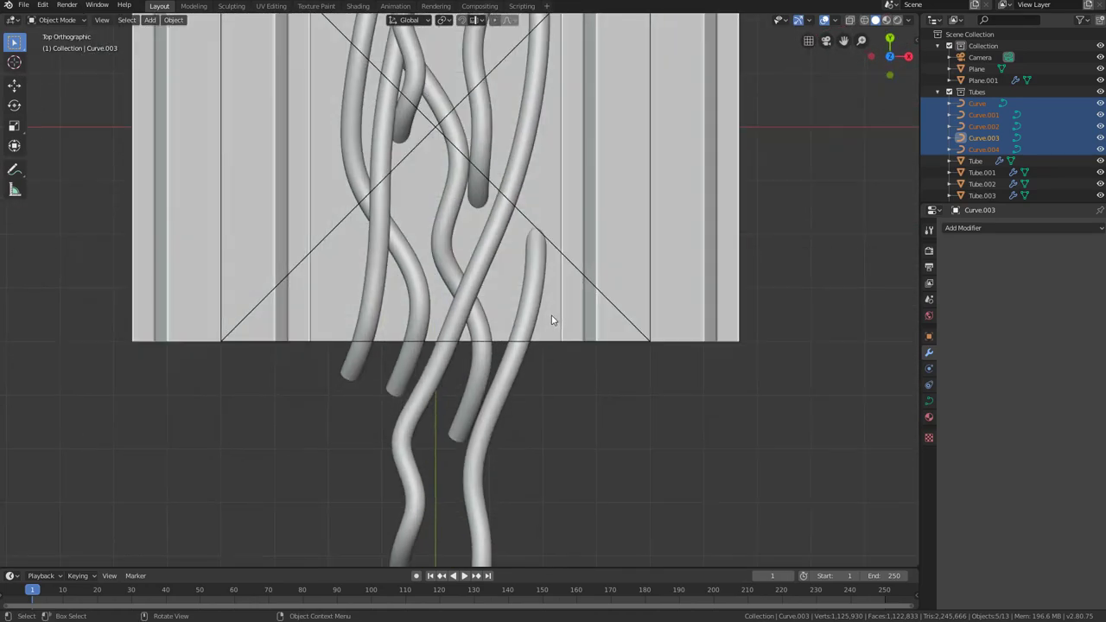
pyautogui.press('KP_0')
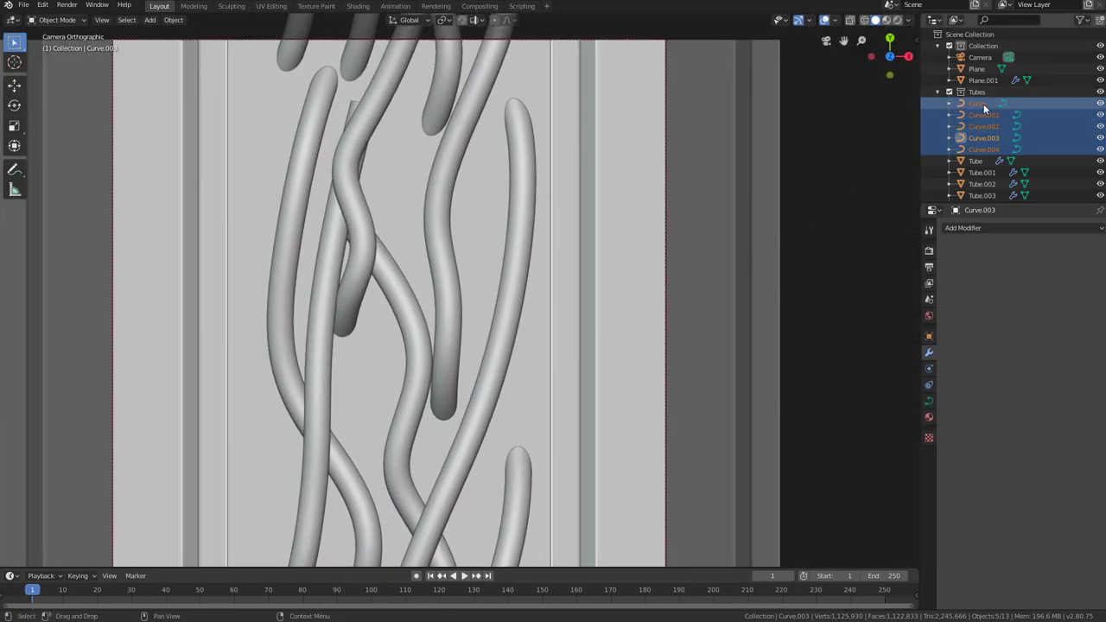
# Step: Center the tubes in the channel by moving all control points of the five curves -0.12 m along X
pyautogui.click(983, 104)
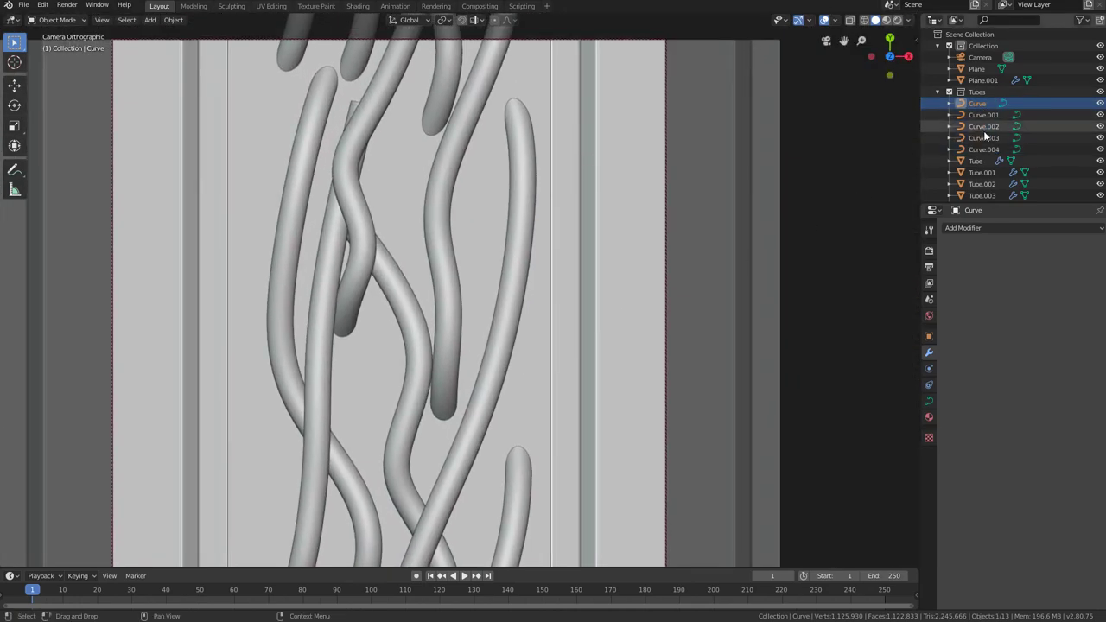
pyautogui.keyDown('ctrl'); pyautogui.click(988, 149); pyautogui.keyUp('ctrl')
pyautogui.scroll(-2, 605, 276)
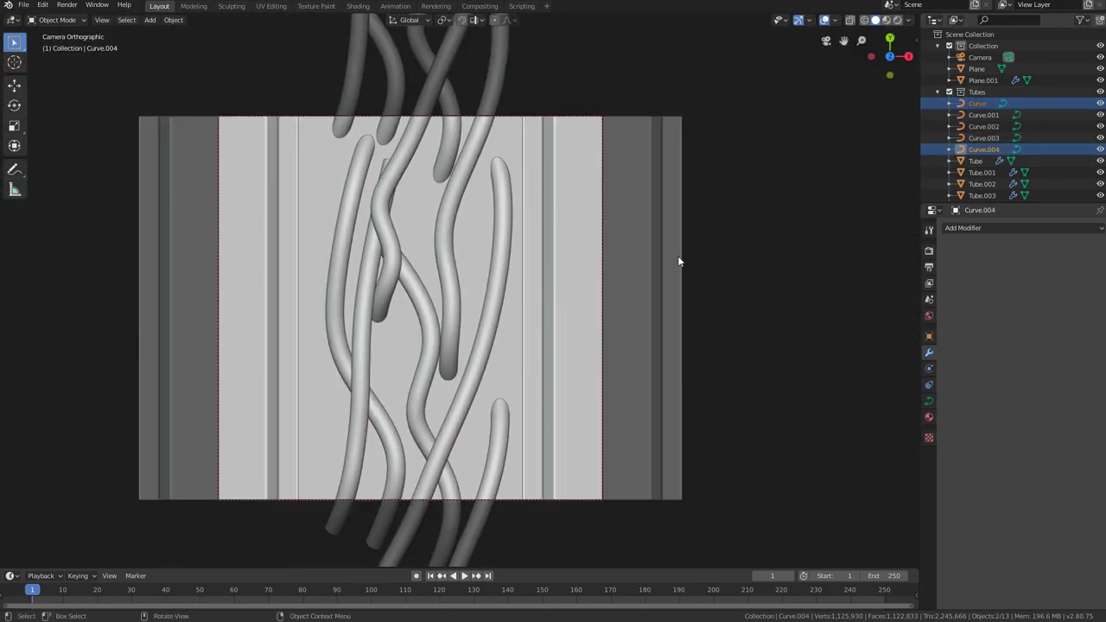
pyautogui.keyDown('ctrl'); pyautogui.click(992, 138); pyautogui.keyUp('ctrl')
pyautogui.keyDown('ctrl'); pyautogui.click(990, 126); pyautogui.keyUp('ctrl')
pyautogui.keyDown('ctrl'); pyautogui.click(988, 115); pyautogui.keyUp('ctrl')
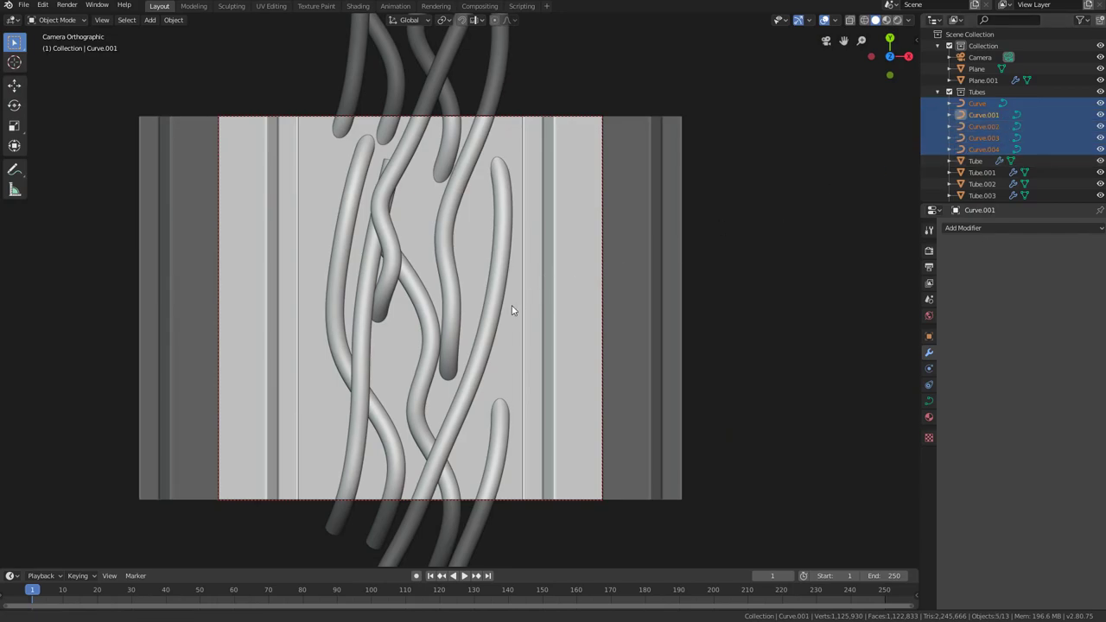
pyautogui.keyDown('shift'); pyautogui.moveTo(513, 309); pyautogui.dragTo(497, 248, button='middle'); pyautogui.keyUp('shift')
pyautogui.press('Tab')
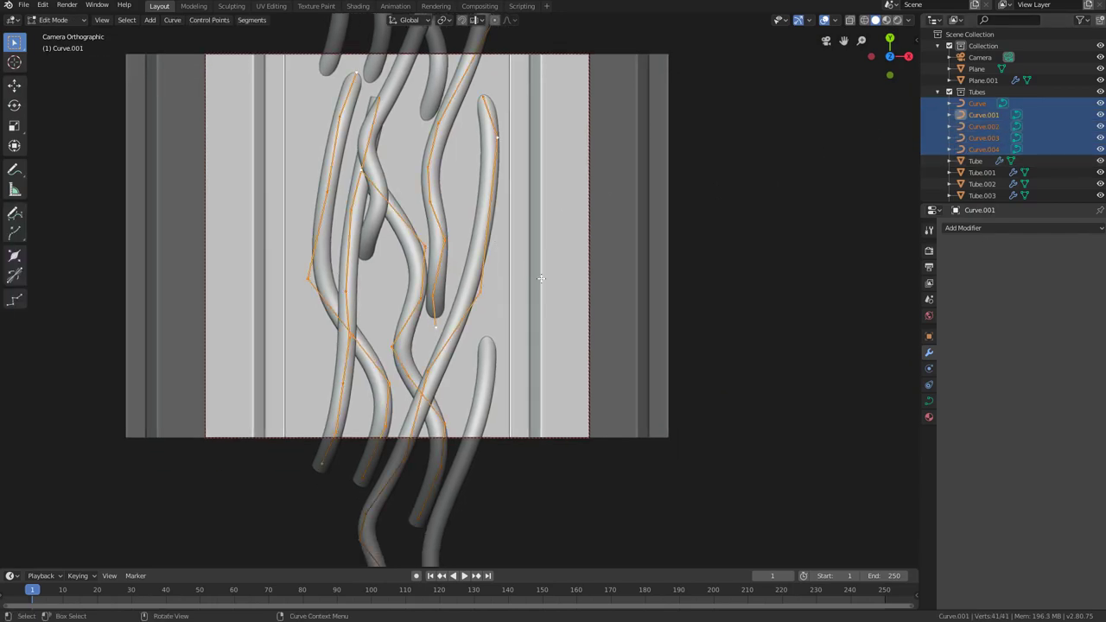
pyautogui.press('g')
pyautogui.press('x')
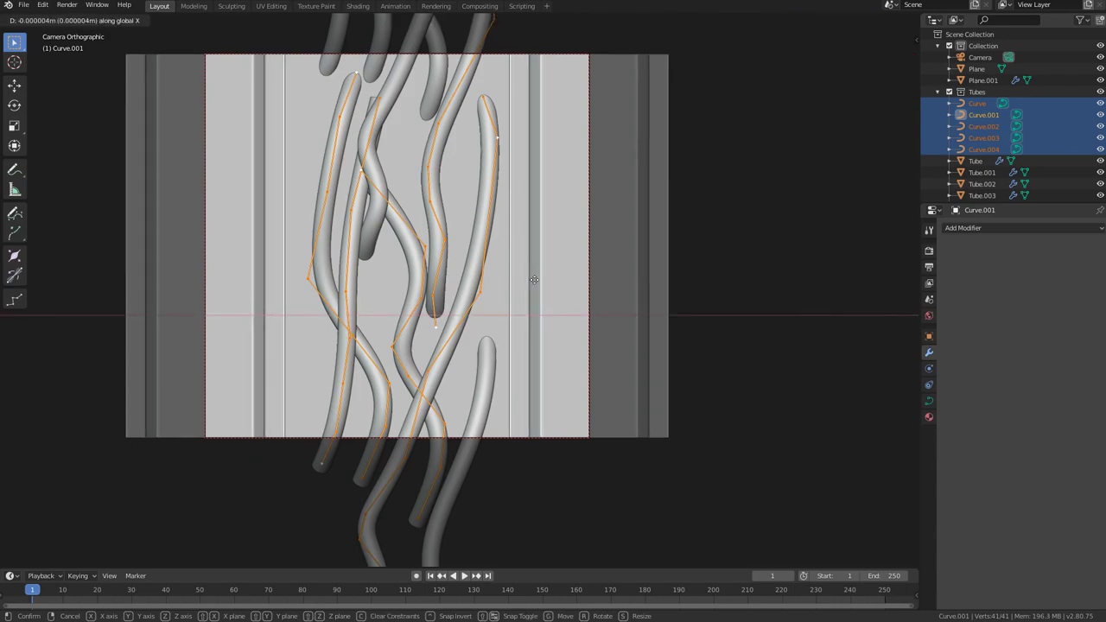
pyautogui.click(533, 280)
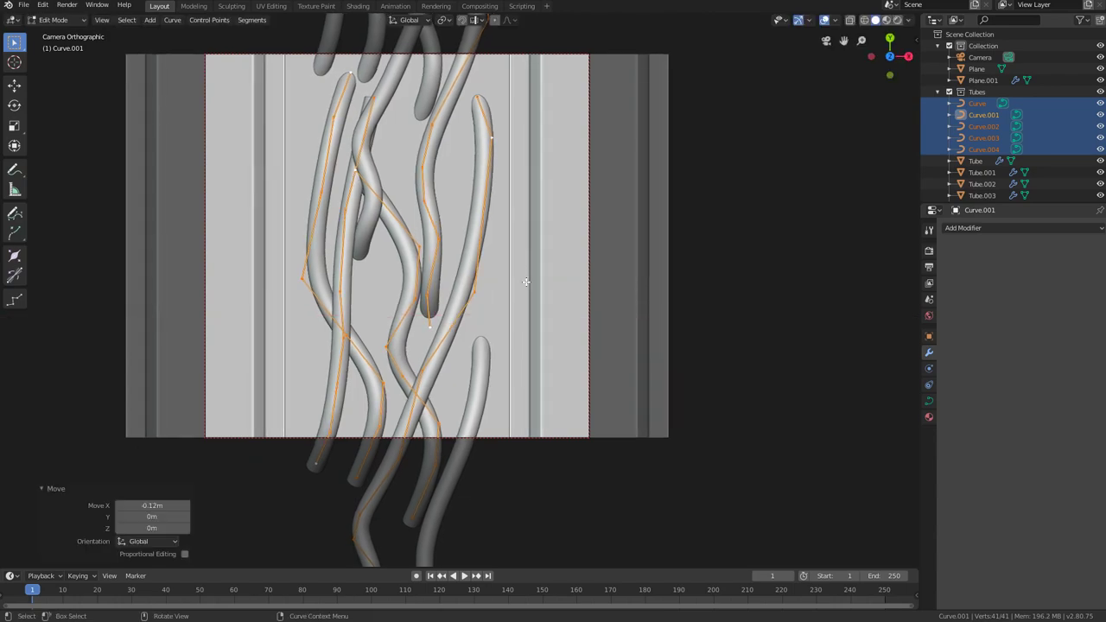
pyautogui.scroll(1, 526, 281)
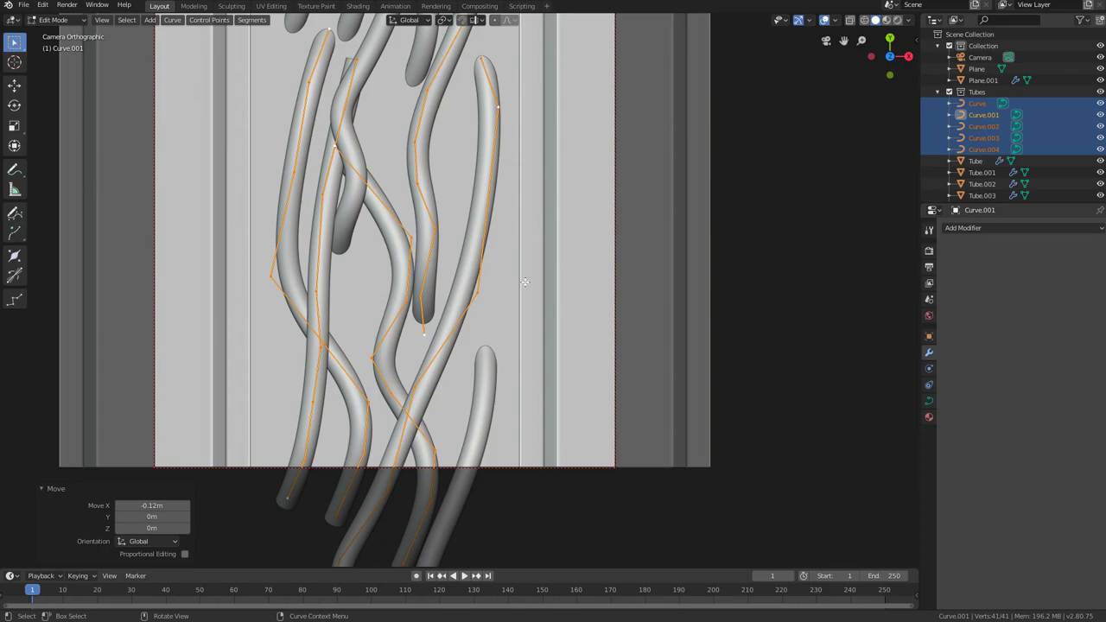
# Step: Leave curve editing with the tubes shifted and save the file again
pyautogui.press('Tab')
pyautogui.moveTo(525, 287); pyautogui.dragTo(503, 216, button='middle')
pyautogui.hotkey('ctrl', 's')
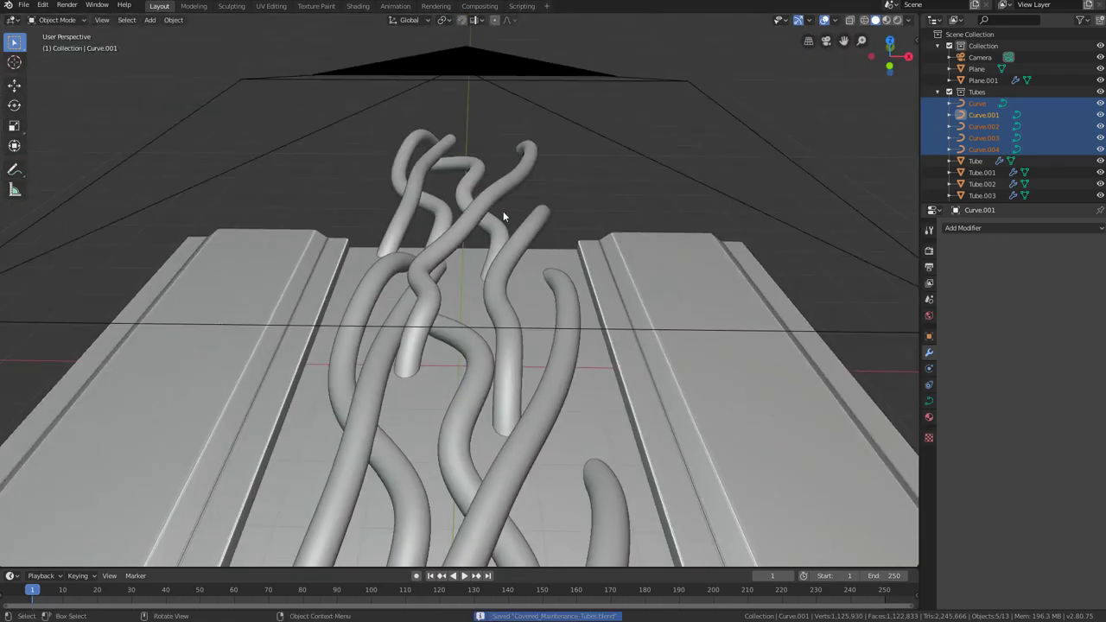
pyautogui.scroll(-3, 503, 216)
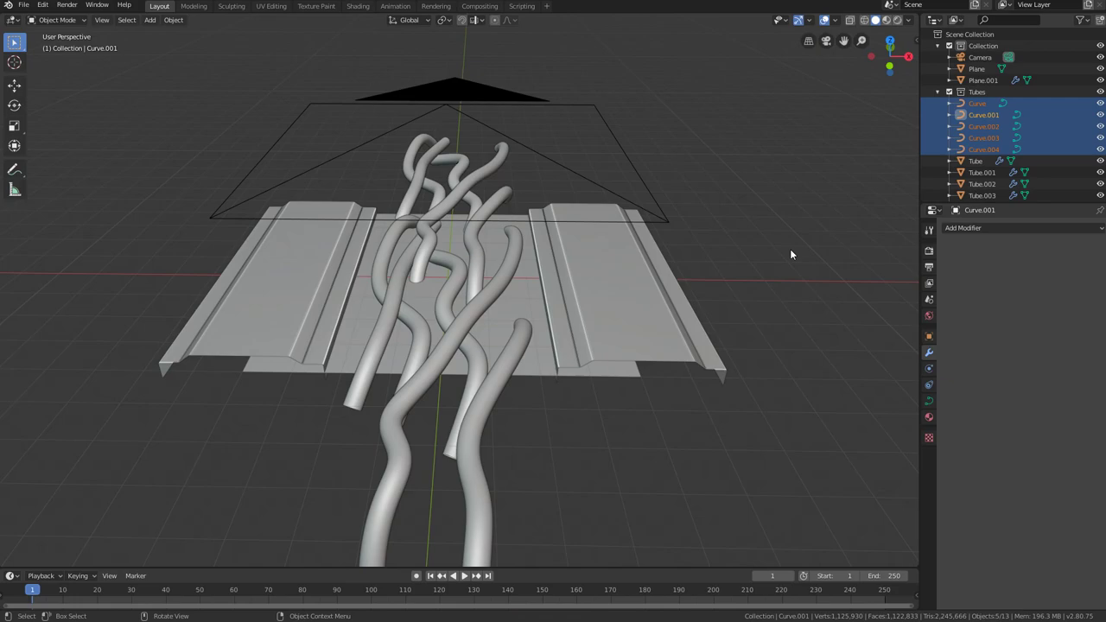
# Step: Examine the individual tube objects in the Tubes collection and their layout and open ends from several angles
pyautogui.moveTo(525, 323); pyautogui.dragTo(462, 283, button='middle')
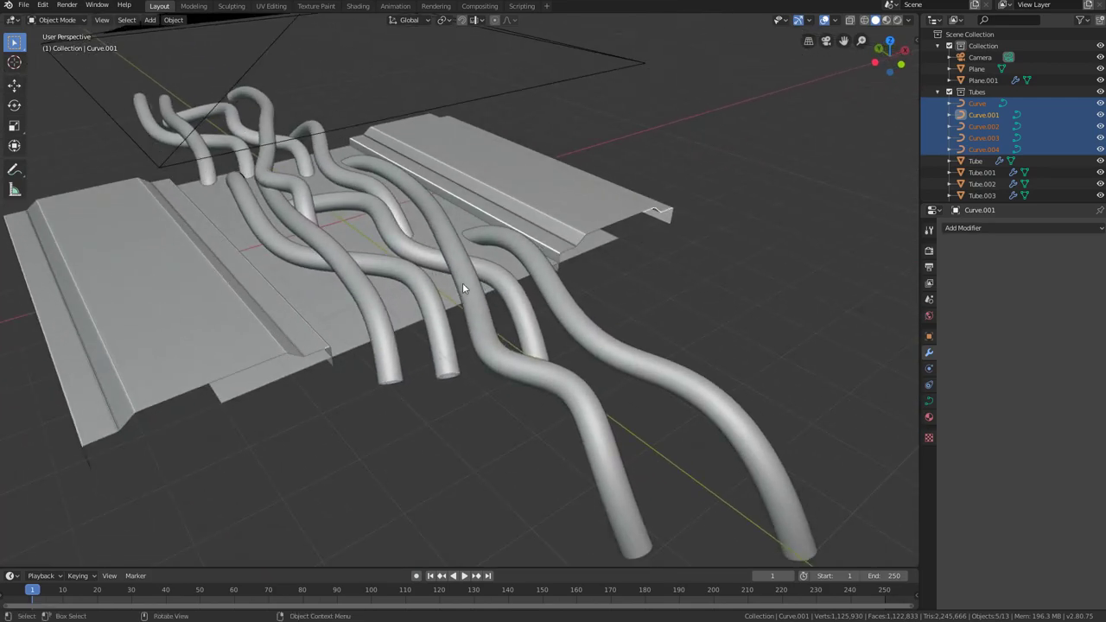
pyautogui.click(463, 285)
pyautogui.moveTo(464, 285); pyautogui.dragTo(397, 388, button='middle')
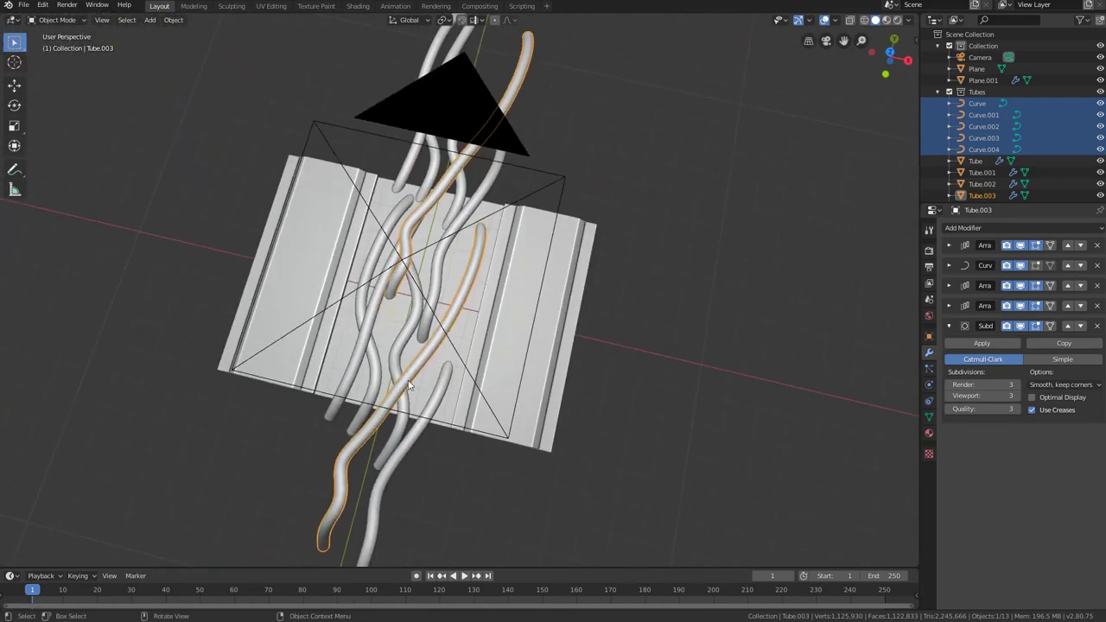
pyautogui.click(976, 161)
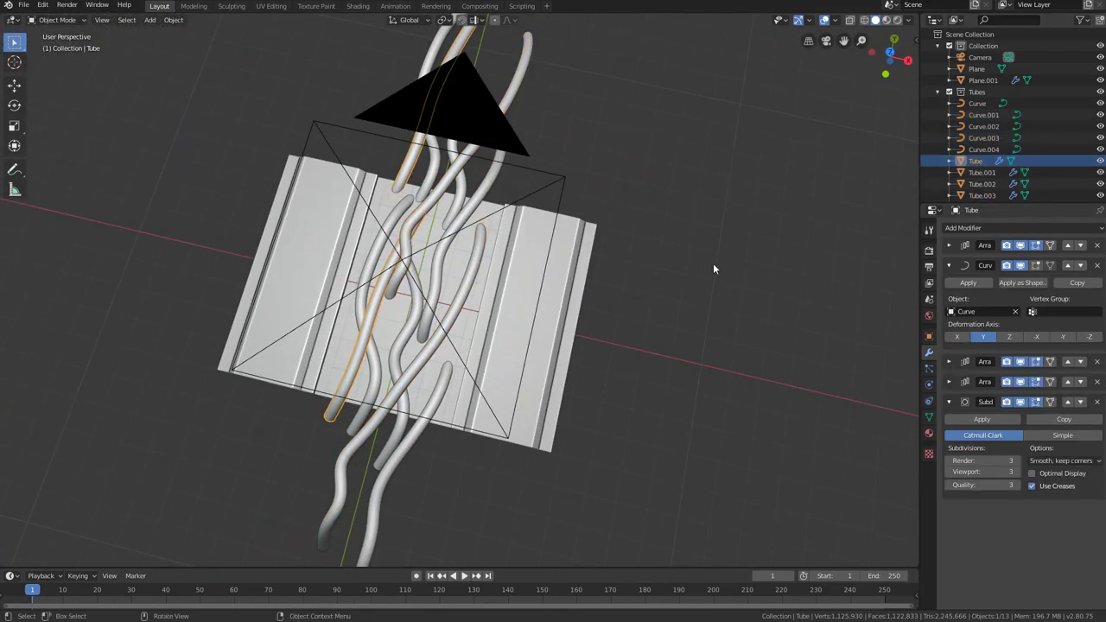
pyautogui.scroll(-1, 973, 183)
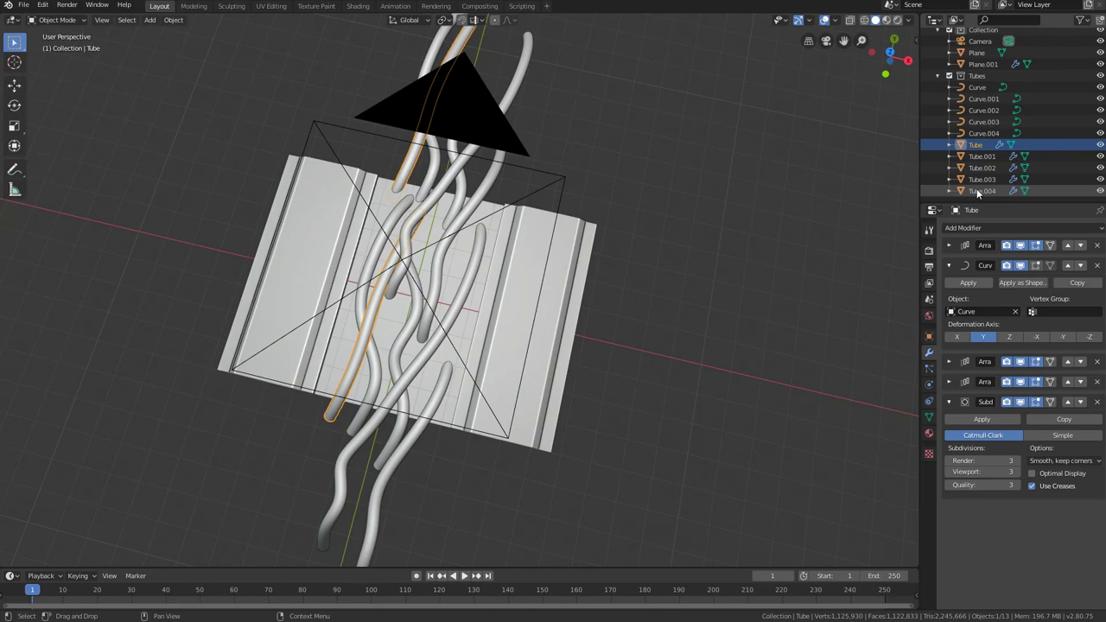
pyautogui.keyDown('shift'); pyautogui.click(977, 189); pyautogui.keyUp('shift')
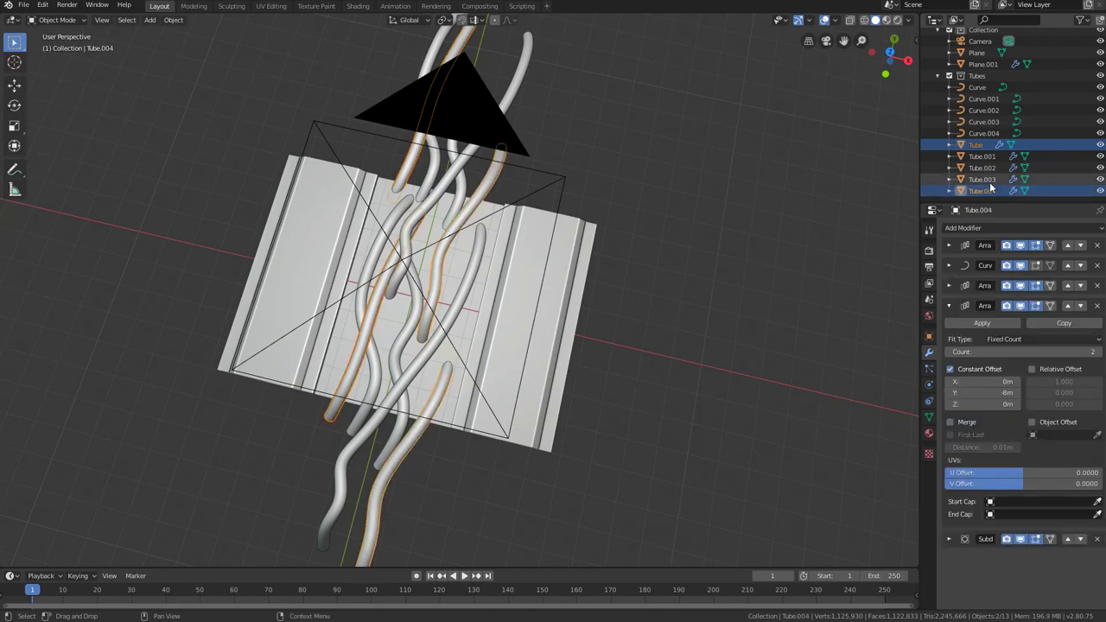
pyautogui.click(990, 183)
pyautogui.click(981, 157)
pyautogui.click(976, 144)
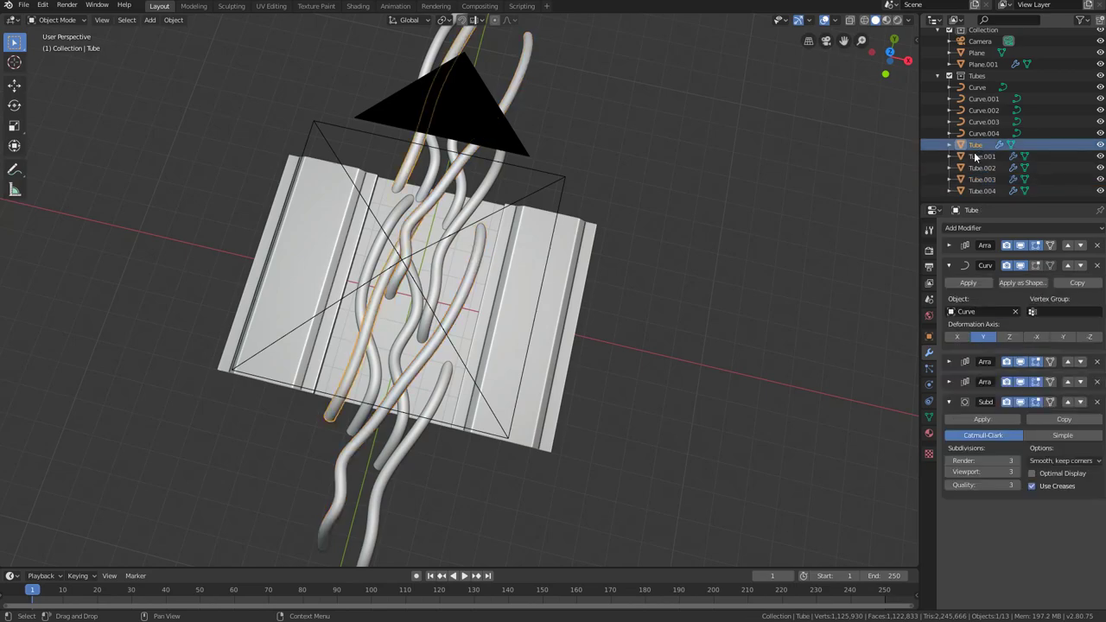
pyautogui.moveTo(635, 303); pyautogui.dragTo(518, 240, button='middle')
pyautogui.scroll(3, 607, 308)
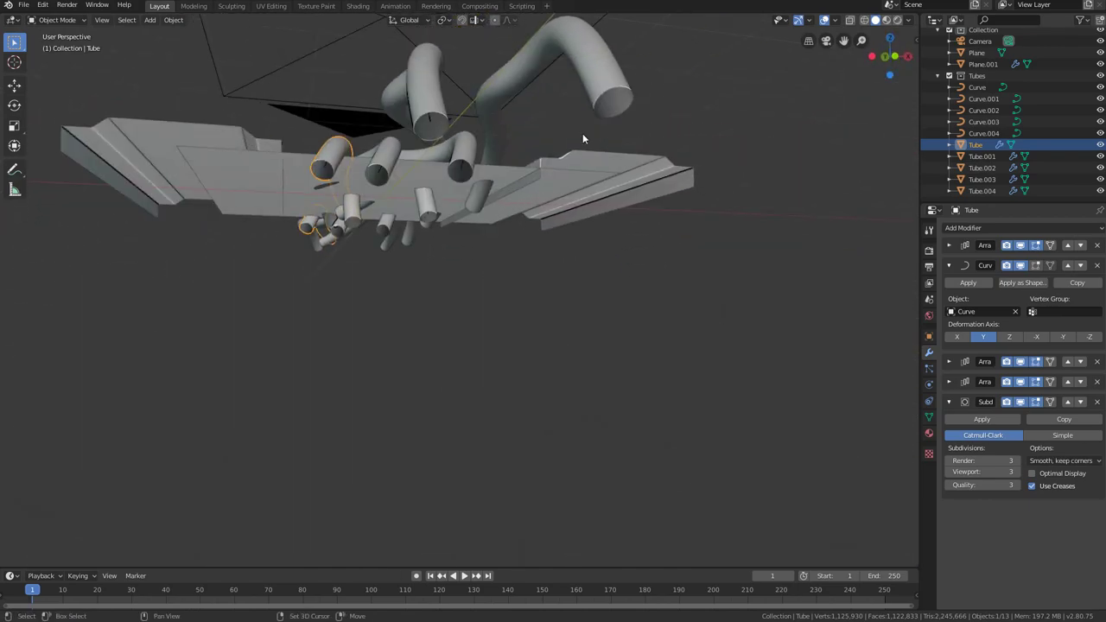
# Step: Open the fourth tube's base mesh for editing, frame its short ring segment and leave nothing selected
pyautogui.moveTo(582, 133); pyautogui.dragTo(478, 178, button='middle')
pyautogui.click(475, 181)
pyautogui.press('Tab')
pyautogui.scroll(-2, 496, 227)
pyautogui.moveTo(496, 227); pyautogui.dragTo(459, 316, button='middle')
pyautogui.scroll(-5, 459, 316)
pyautogui.keyDown('shift'); pyautogui.moveTo(329, 343); pyautogui.dragTo(560, 329, button='middle'); pyautogui.keyUp('shift')
pyautogui.press('a')
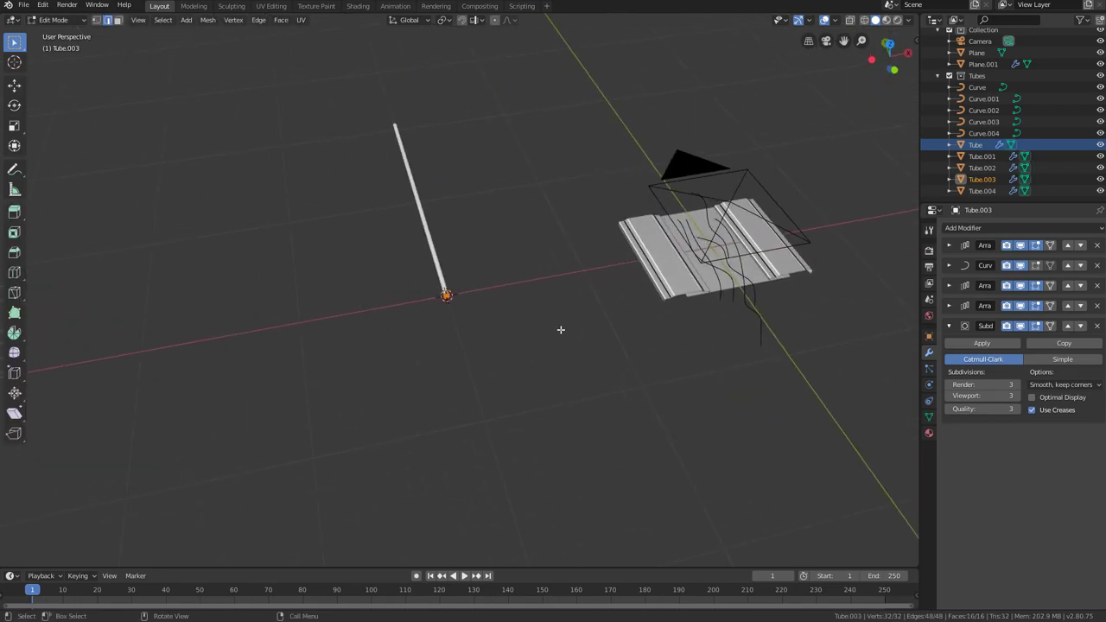
pyautogui.press('KP_Decimal')
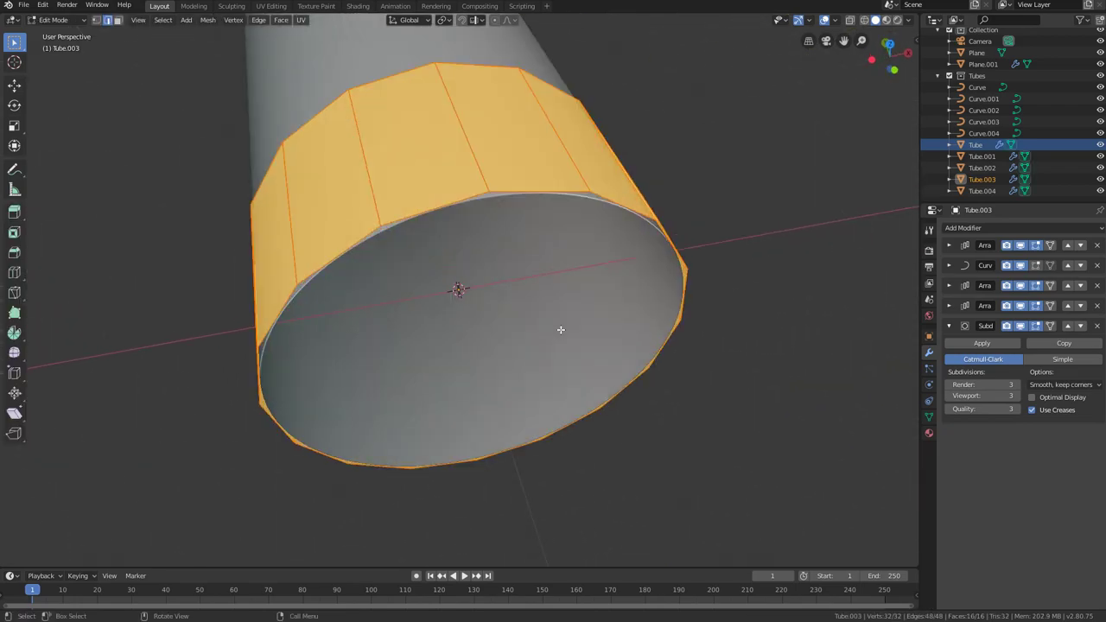
pyautogui.moveTo(560, 330); pyautogui.dragTo(529, 319, button='middle')
pyautogui.scroll(-3, 593, 320)
pyautogui.hotkey('alt', 'a')
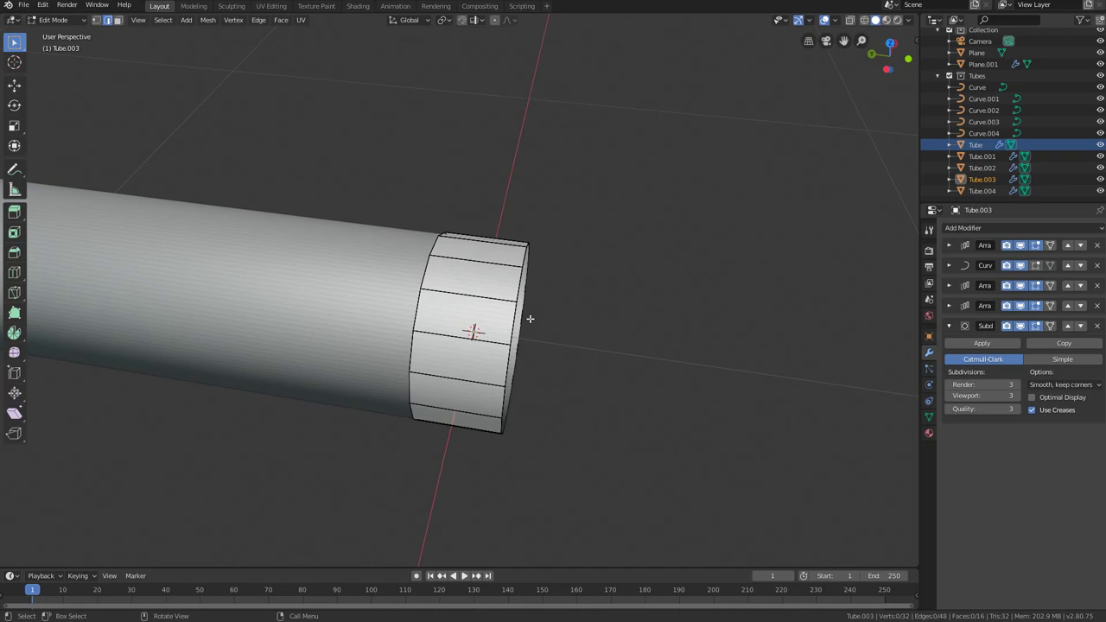
# Step: Add a single centered loop cut around the tube's ring segment
pyautogui.moveTo(529, 319); pyautogui.dragTo(443, 349, button='middle')
pyautogui.hotkey('ctrl', 'r')
pyautogui.click(471, 347)
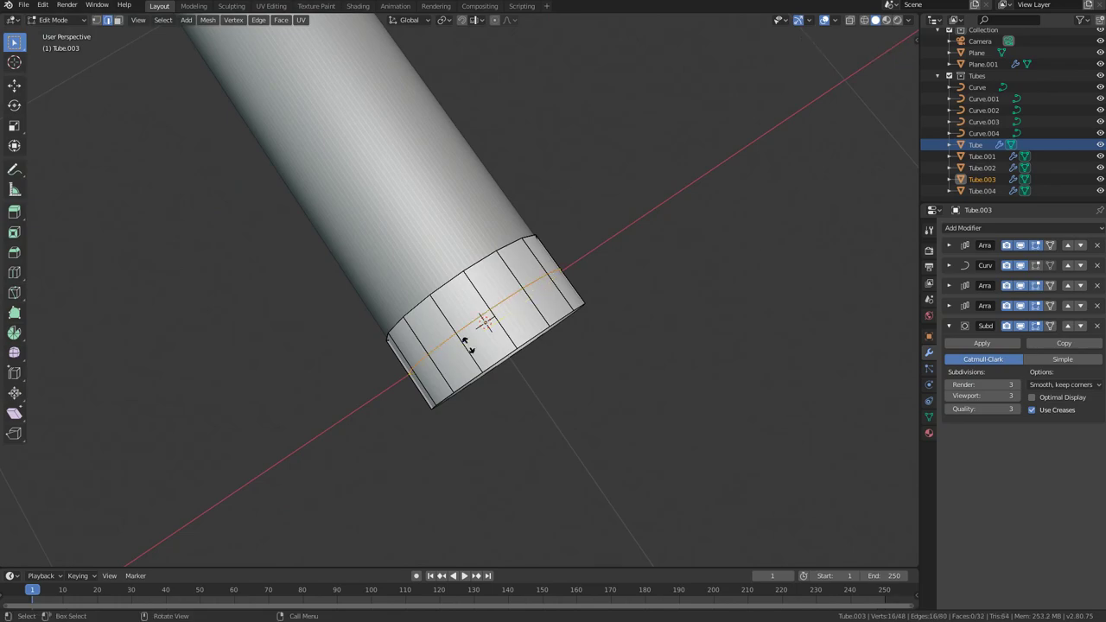
pyautogui.rightClick(582, 389)
# Step: Scale the new edge loop up to about 1.23 to give the tubes bulging ribs, and finish editing the mesh
pyautogui.moveTo(582, 390); pyautogui.dragTo(576, 357, button='middle')
pyautogui.press('s')
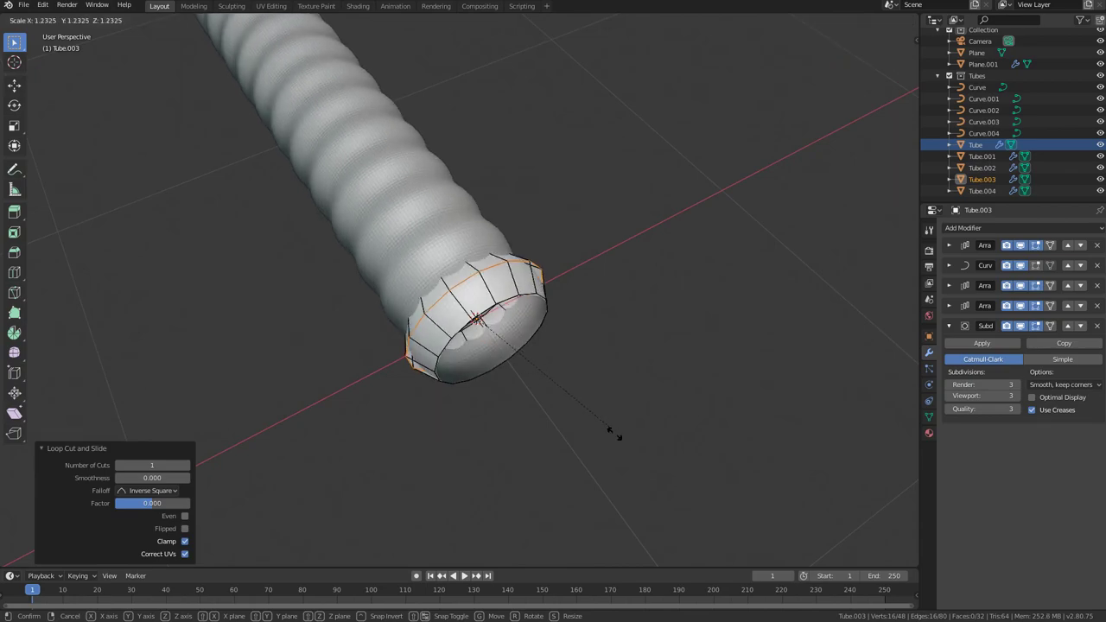
pyautogui.click(610, 433)
pyautogui.scroll(-3, 608, 432)
pyautogui.press('Tab')
# Step: Examine the ribbed surface of the tubes up close and their overall look in the channel
pyautogui.moveTo(608, 436); pyautogui.dragTo(502, 339, button='middle')
pyautogui.scroll(10, 454, 355)
pyautogui.scroll(4, 486, 324)
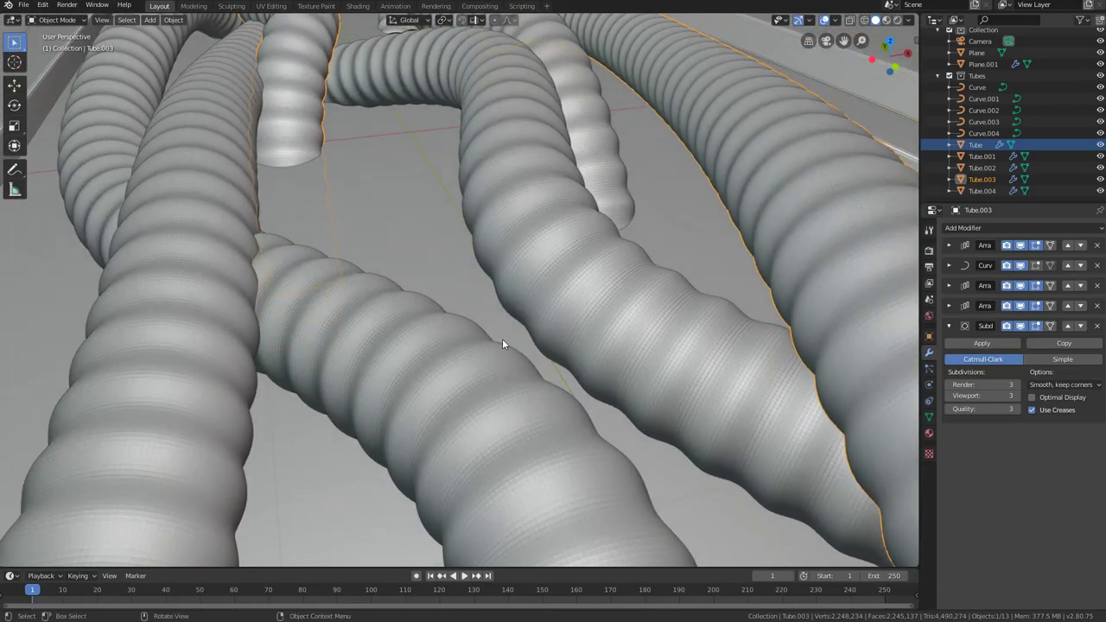
pyautogui.scroll(-8, 522, 257)
pyautogui.moveTo(520, 276); pyautogui.dragTo(483, 289, button='middle')
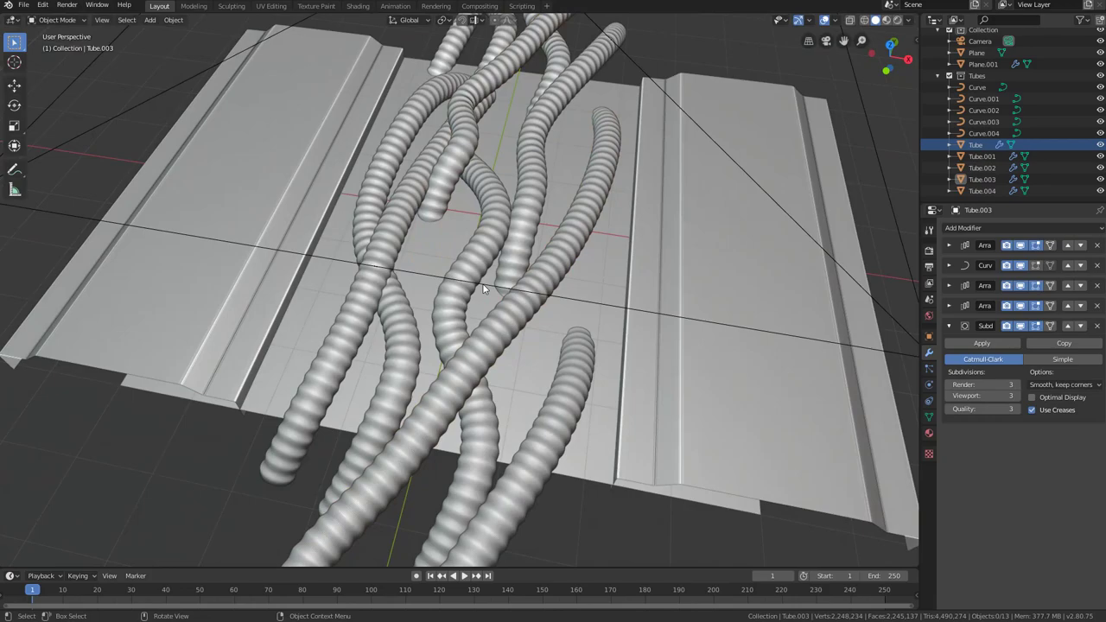
pyautogui.scroll(-5, 486, 275)
pyautogui.moveTo(486, 275)
pyautogui.mouseDown(button='middle')
pyautogui.moveTo(431, 316)
pyautogui.moveTo(445, 296)
pyautogui.moveTo(490, 284)
pyautogui.mouseUp(button='middle')
pyautogui.scroll(5, 435, 311)
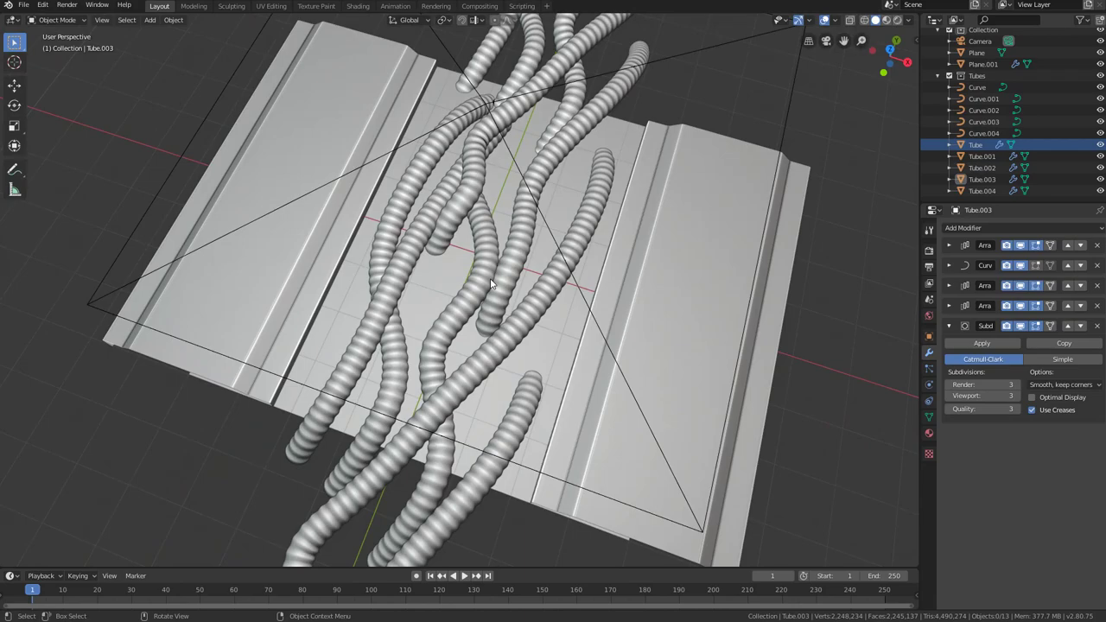
# Step: Save the file with the ribbed tubes and view the tubes along the channel
pyautogui.press('ctrl')
pyautogui.hotkey('ctrl', 's')
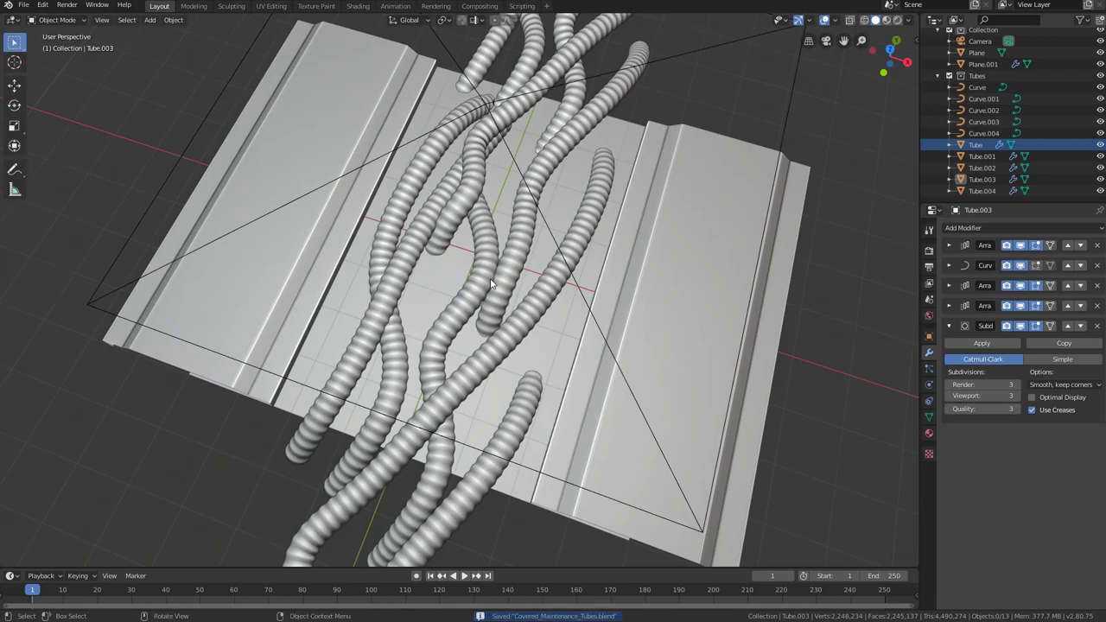
pyautogui.moveTo(496, 284); pyautogui.dragTo(524, 264, button='middle')
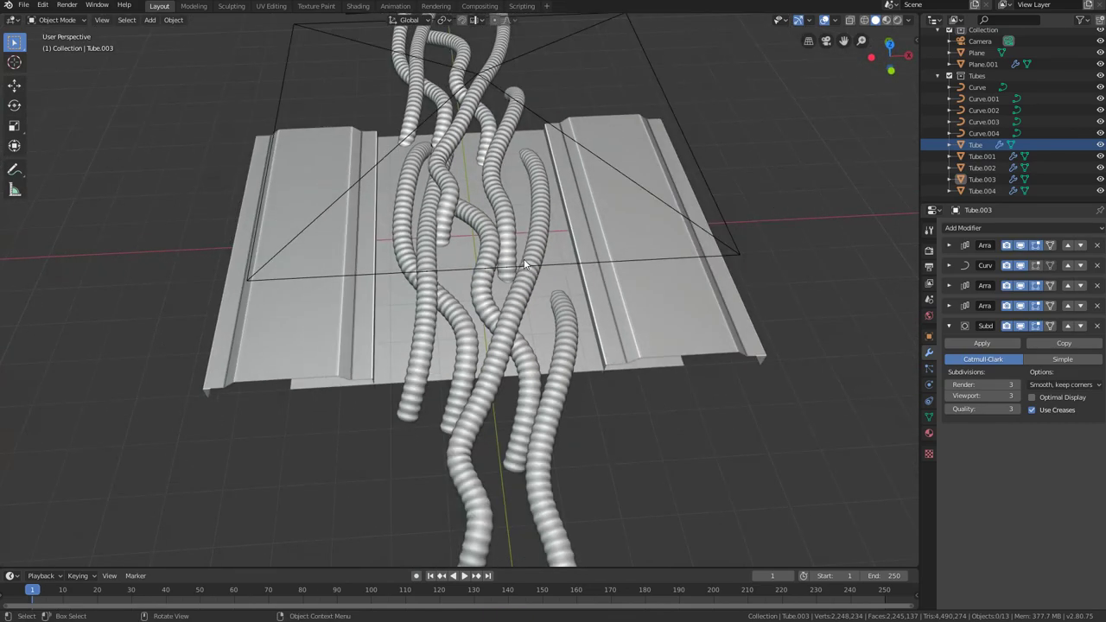
# Step: Select all five tube objects, Tube through Tube.004, with Tube as the active object
pyautogui.click(570, 350)
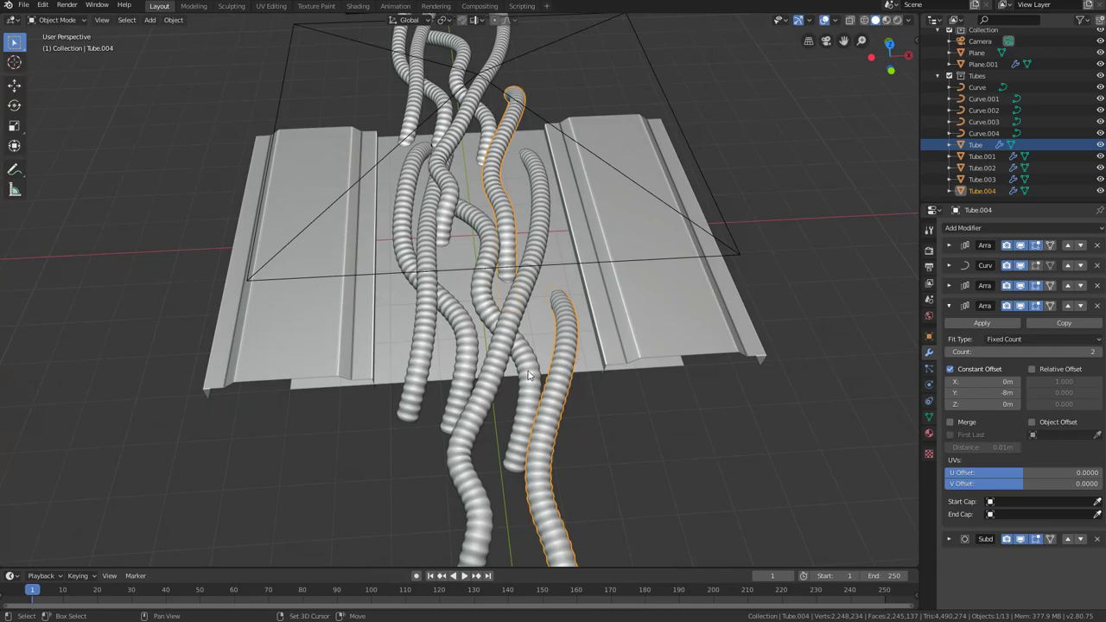
pyautogui.keyDown('shift'); pyautogui.click(528, 374); pyautogui.keyUp('shift')
pyautogui.keyDown('shift'); pyautogui.click(517, 309); pyautogui.keyUp('shift')
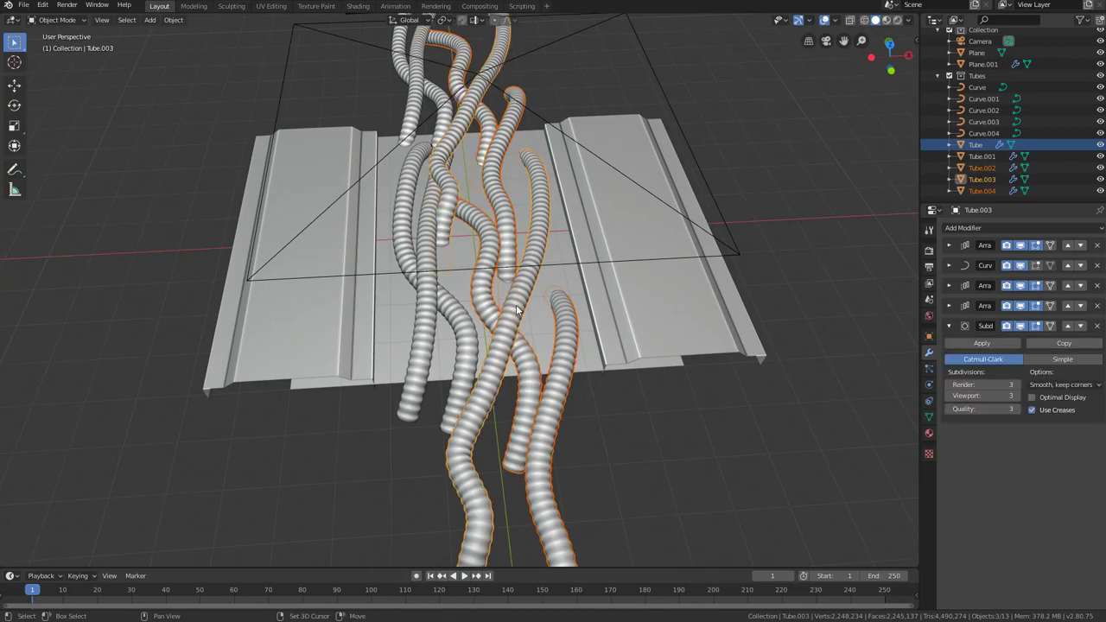
pyautogui.scroll(2, 517, 309)
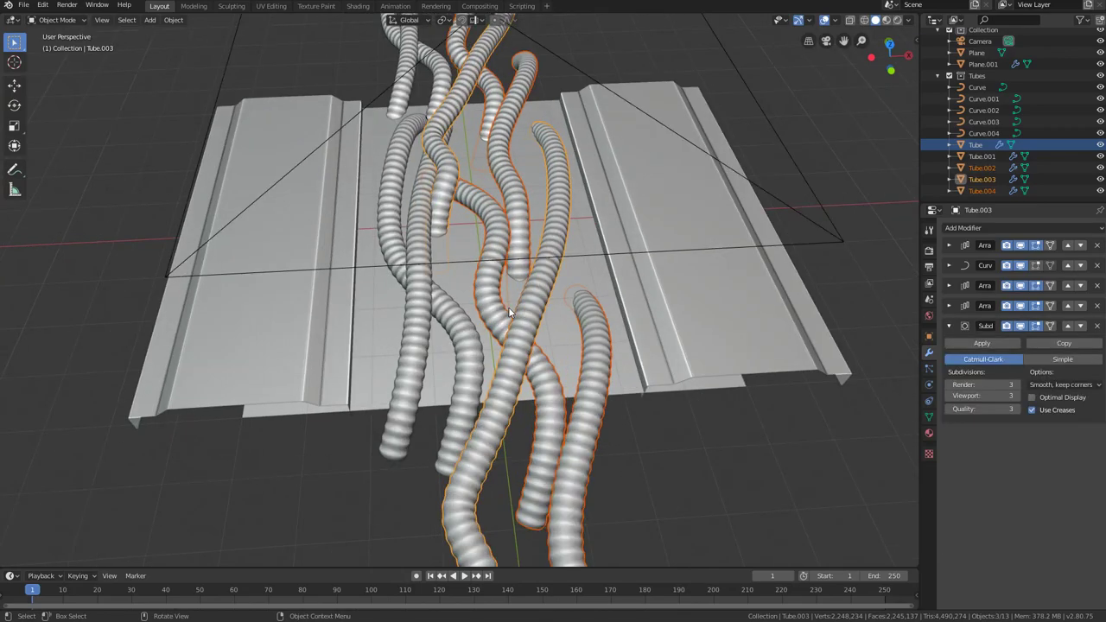
pyautogui.keyDown('shift'); pyautogui.click(457, 328); pyautogui.keyUp('shift')
pyautogui.keyDown('shift'); pyautogui.click(421, 318); pyautogui.keyUp('shift')
# Step: Save the scene to the existing Covered_Maintenance_Tubes.blend file with all five tubes selected
pyautogui.moveTo(429, 309); pyautogui.dragTo(370, 379, button='middle')
pyautogui.scroll(-4, 404, 339)
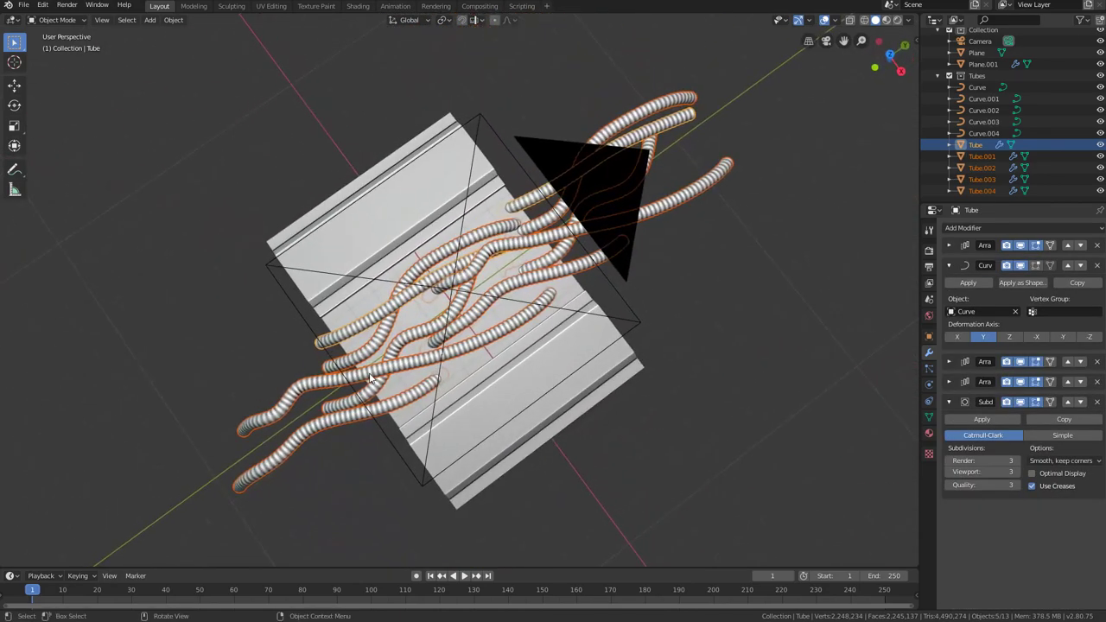
pyautogui.scroll(-1, 370, 379)
pyautogui.hotkey('ctrl', 's')
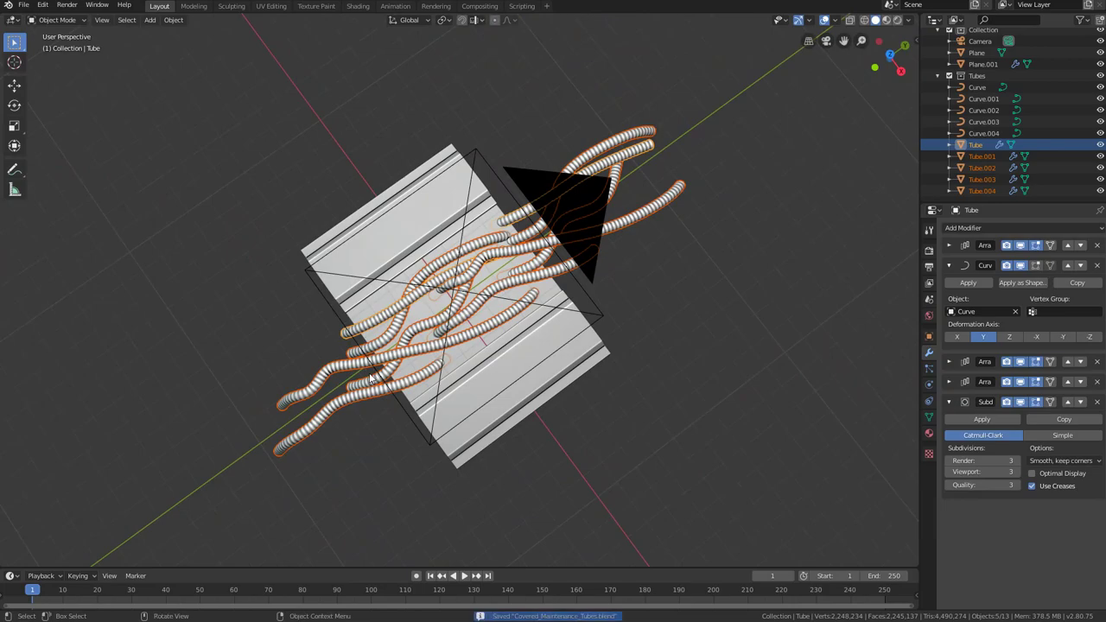
pyautogui.moveTo(372, 378); pyautogui.dragTo(413, 384, button='middle')
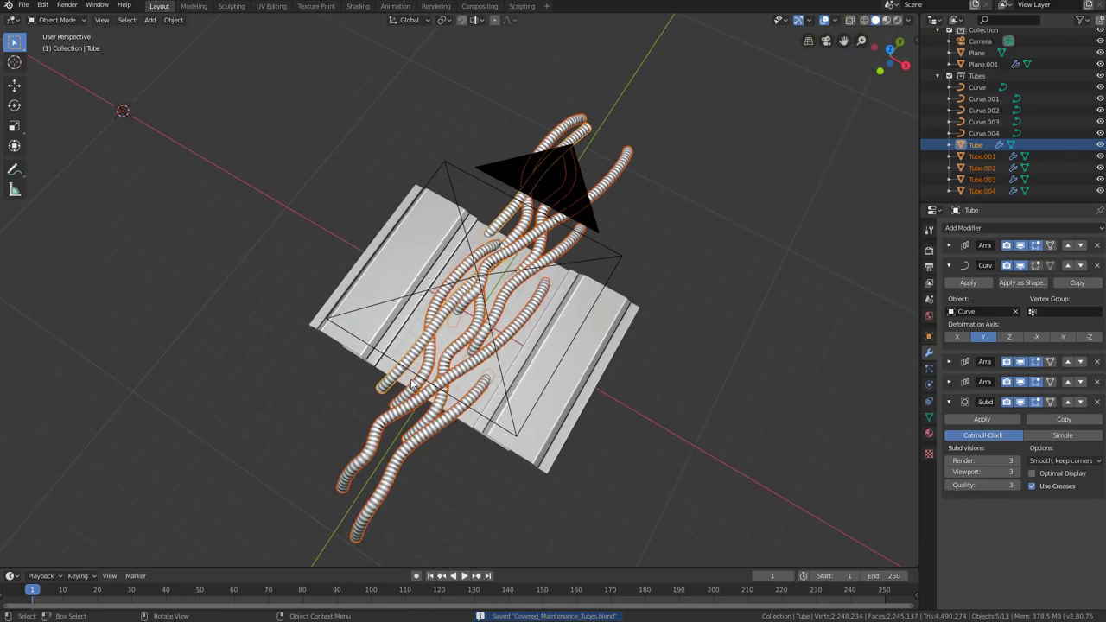
pyautogui.moveTo(548, 375); pyautogui.dragTo(562, 295, button='middle')
pyautogui.scroll(4, 477, 309)
pyautogui.hotkey('ctrl', 's')
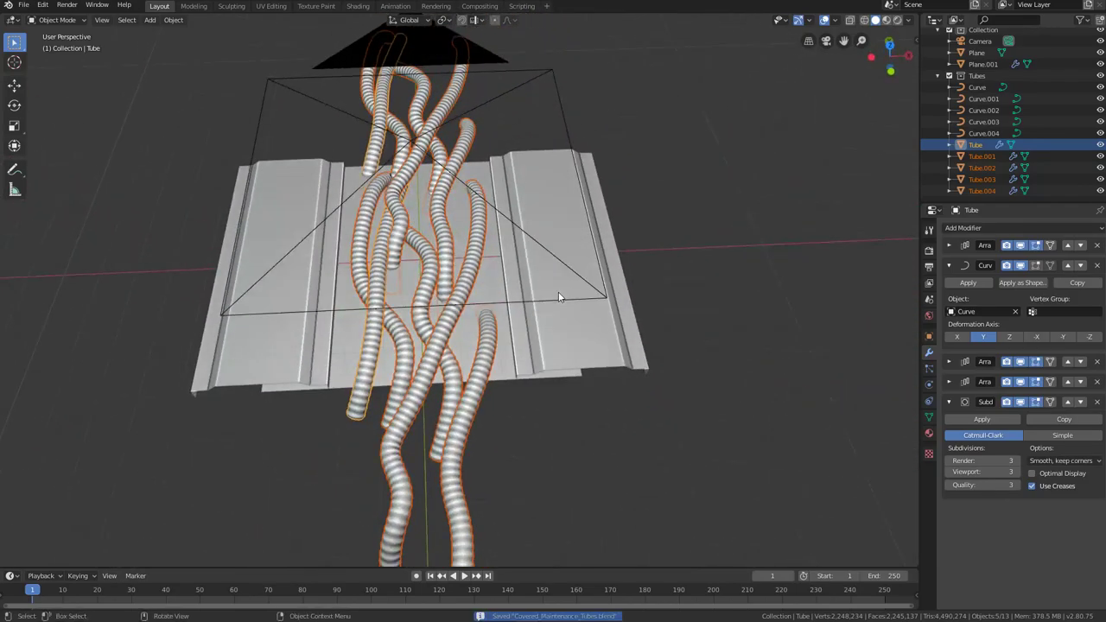
# Step: Start a Wavefront OBJ export and name the file Covered_Maintenance_Tubes_Tubes.obj
pyautogui.click(23, 5)
pyautogui.moveTo(76, 171)
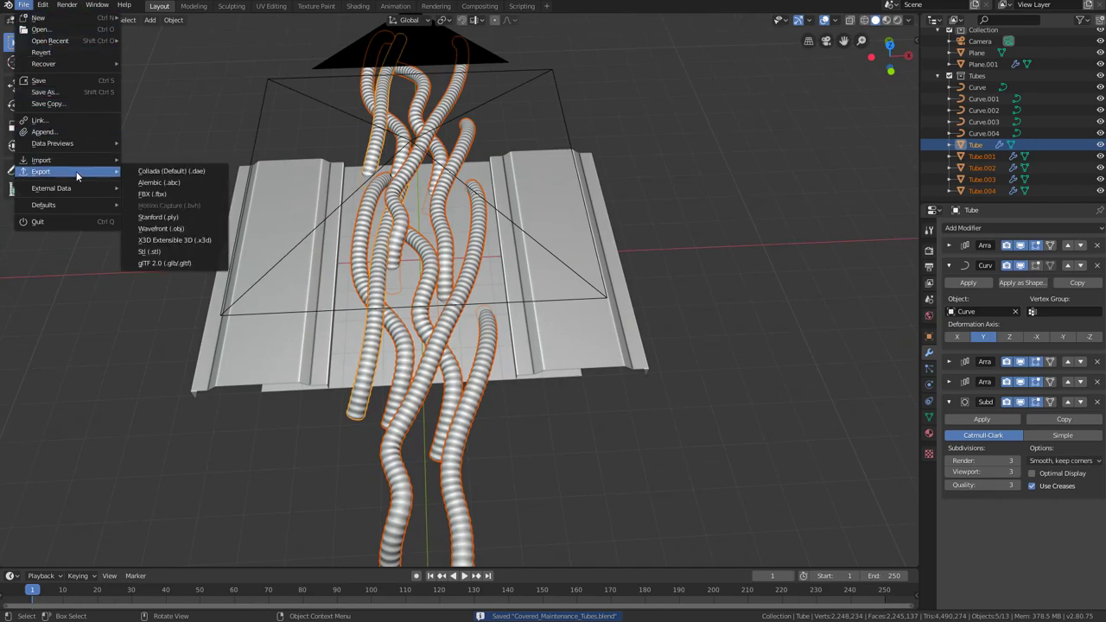
pyautogui.click(181, 228)
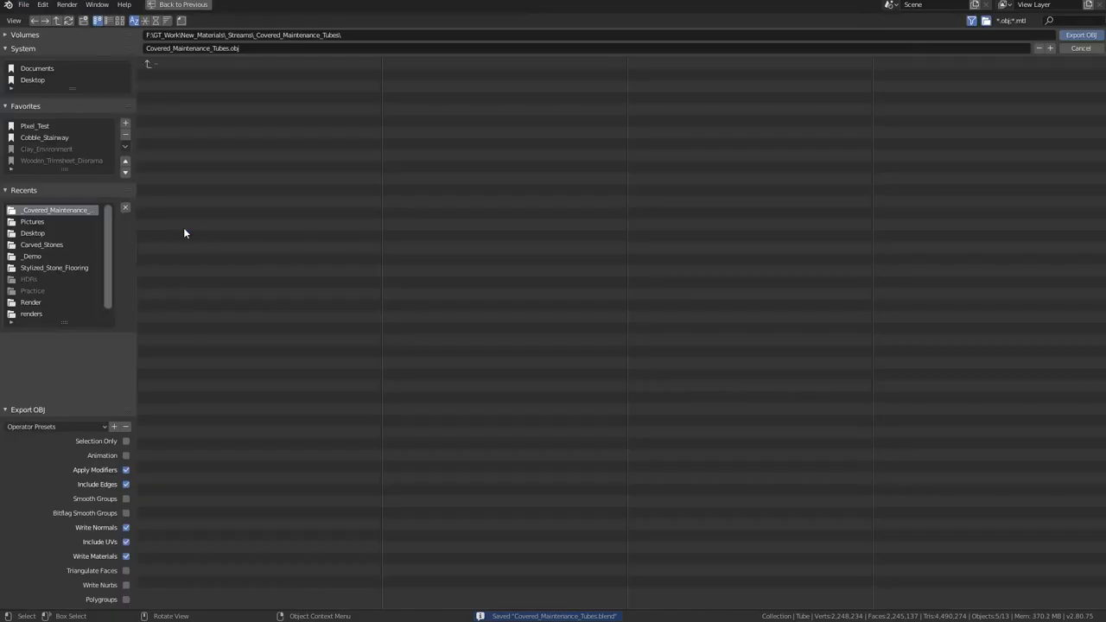
pyautogui.click(212, 49)
pyautogui.click(219, 49)
pyautogui.press('Right')
pyautogui.press('Right')
pyautogui.write('_')
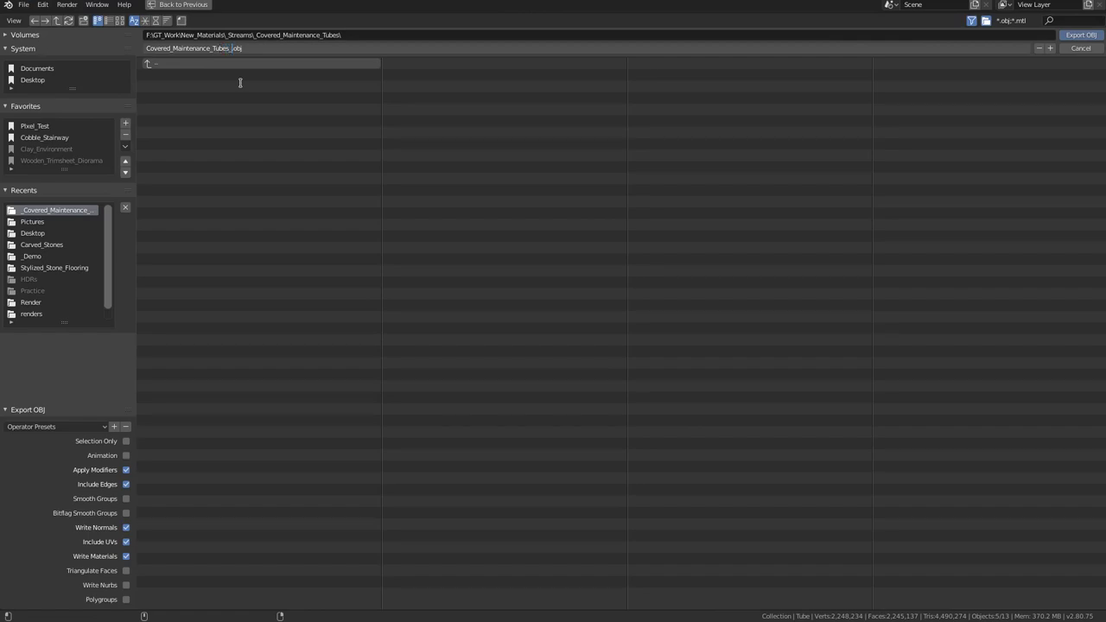
pyautogui.write('Tubes')
pyautogui.press('Return')
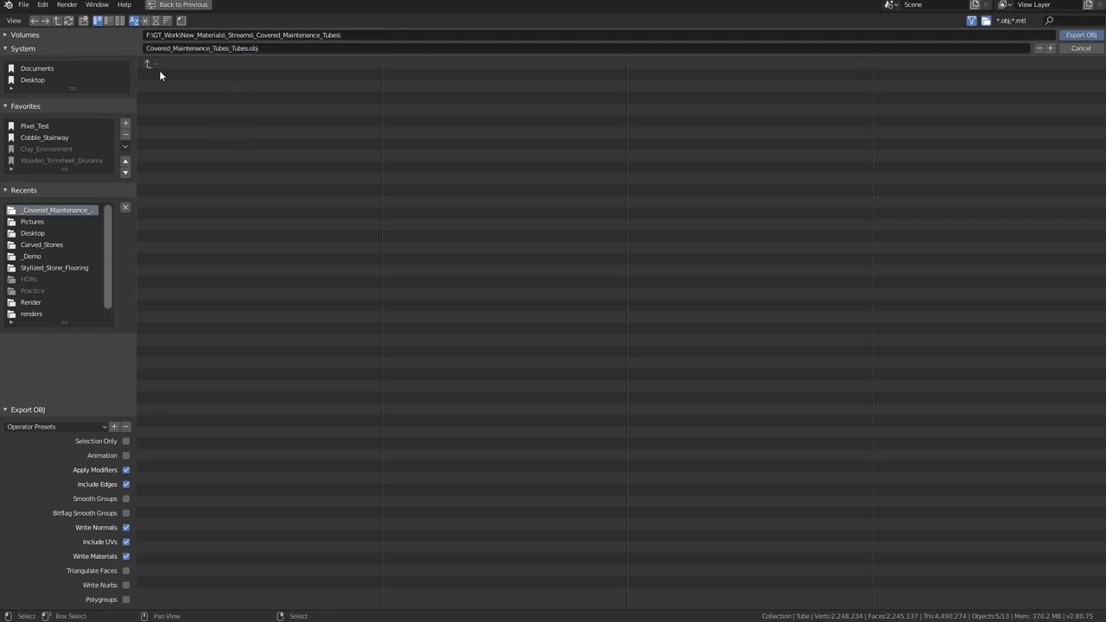
# Step: Create a folder named MD in the export location and open it as the destination
pyautogui.click(82, 21)
pyautogui.write('MD')
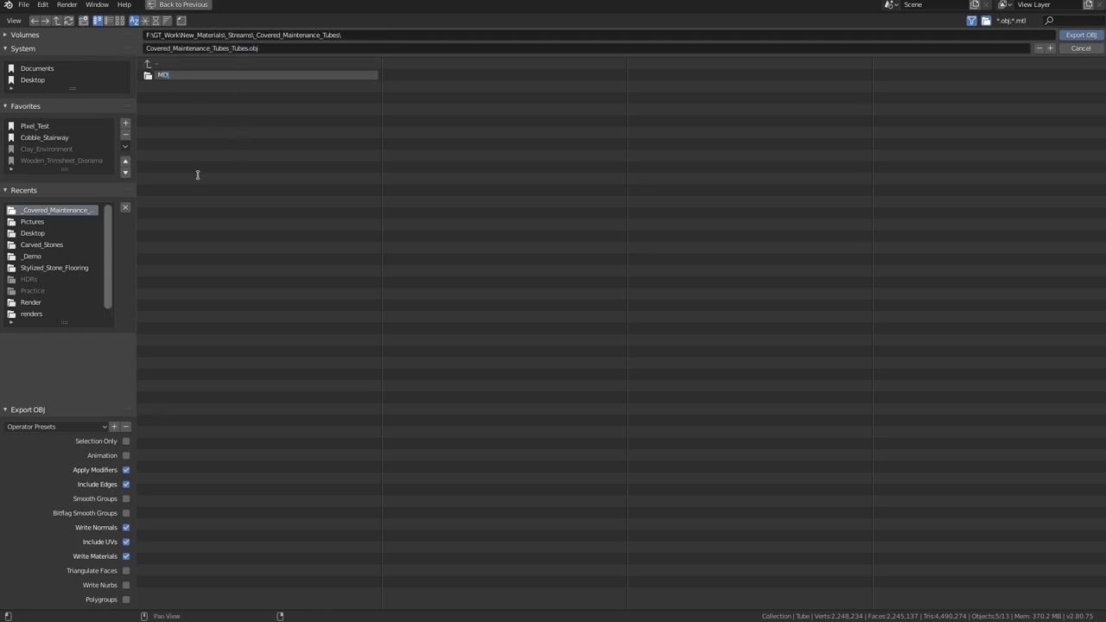
pyautogui.press('Return')
pyautogui.doubleClick(183, 74)
# Step: Enable Selection Only, review the remaining OBJ options and export the tubes at scale 1.00
pyautogui.scroll(-2, 86, 462)
pyautogui.scroll(2, 95, 458)
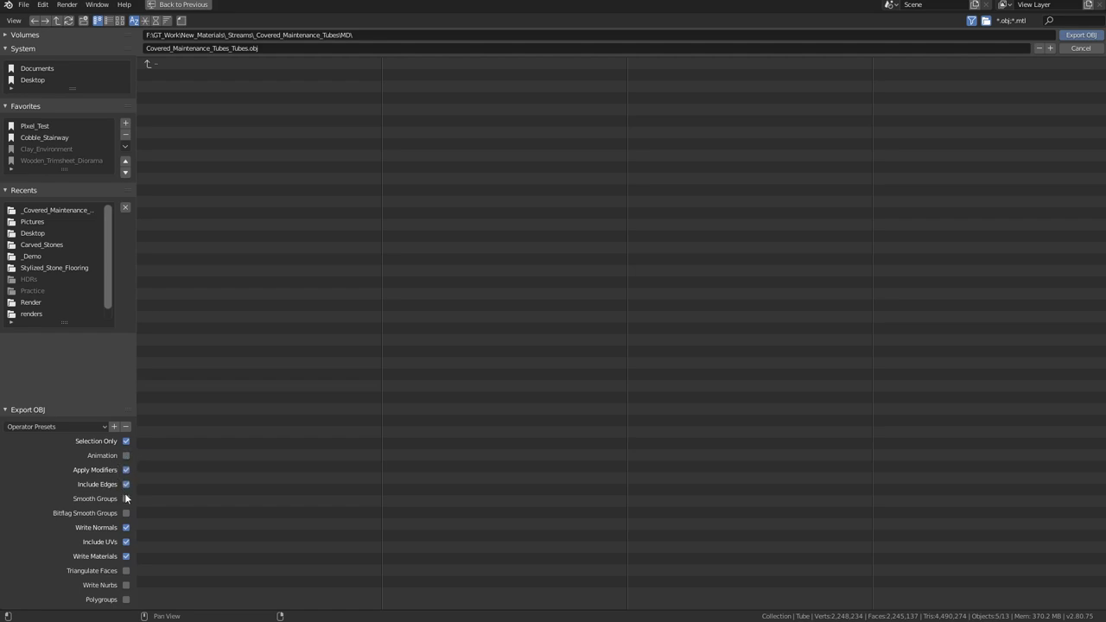
pyautogui.scroll(-2, 121, 503)
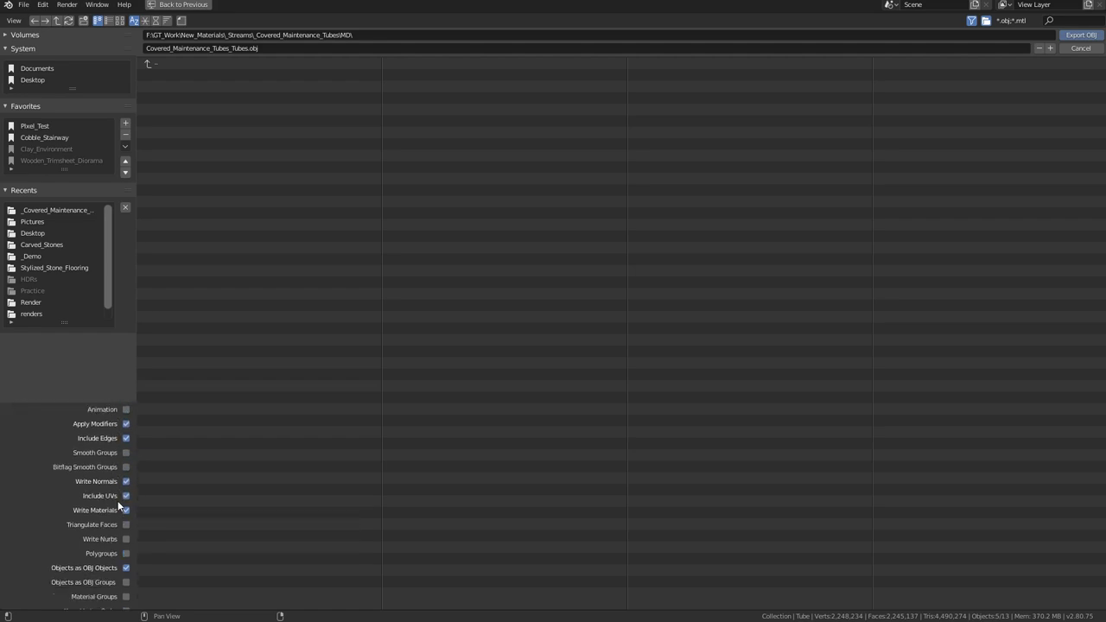
pyautogui.scroll(-1, 117, 501)
pyautogui.scroll(3, 118, 500)
pyautogui.scroll(-3, 97, 471)
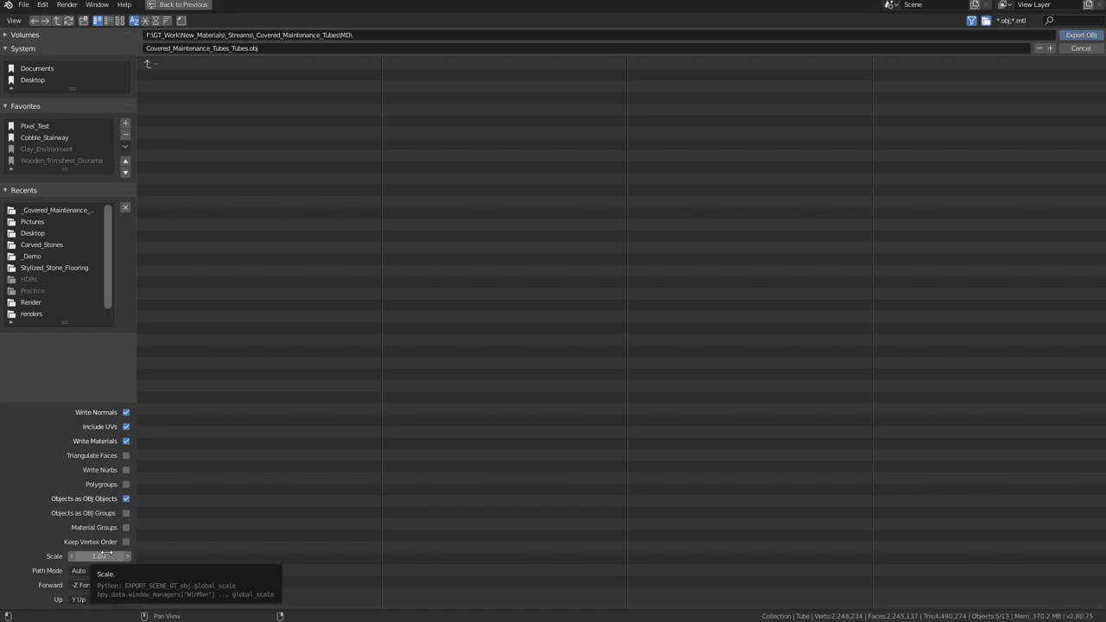
pyautogui.scroll(3, 98, 541)
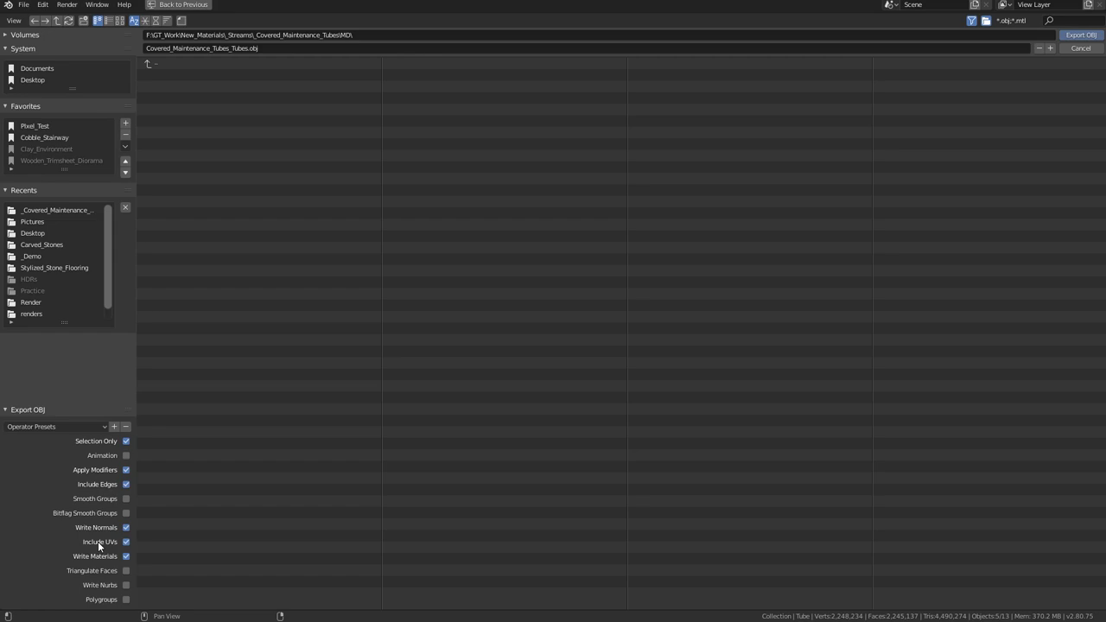
pyautogui.scroll(-3, 97, 541)
pyautogui.scroll(3, 52, 549)
pyautogui.scroll(-3, 52, 546)
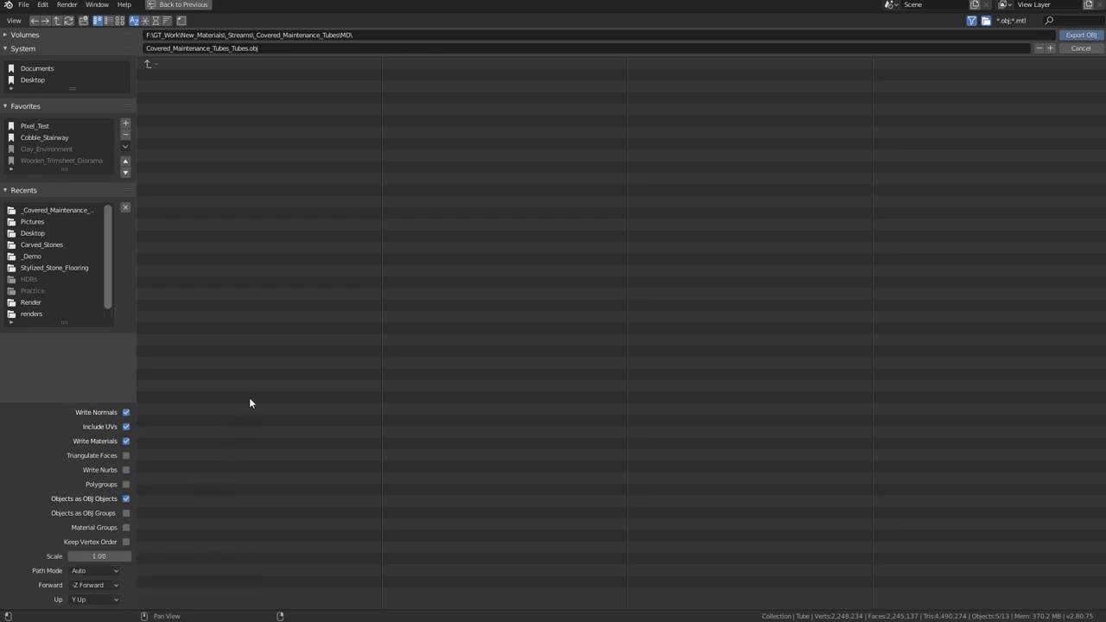
pyautogui.click(1078, 37)
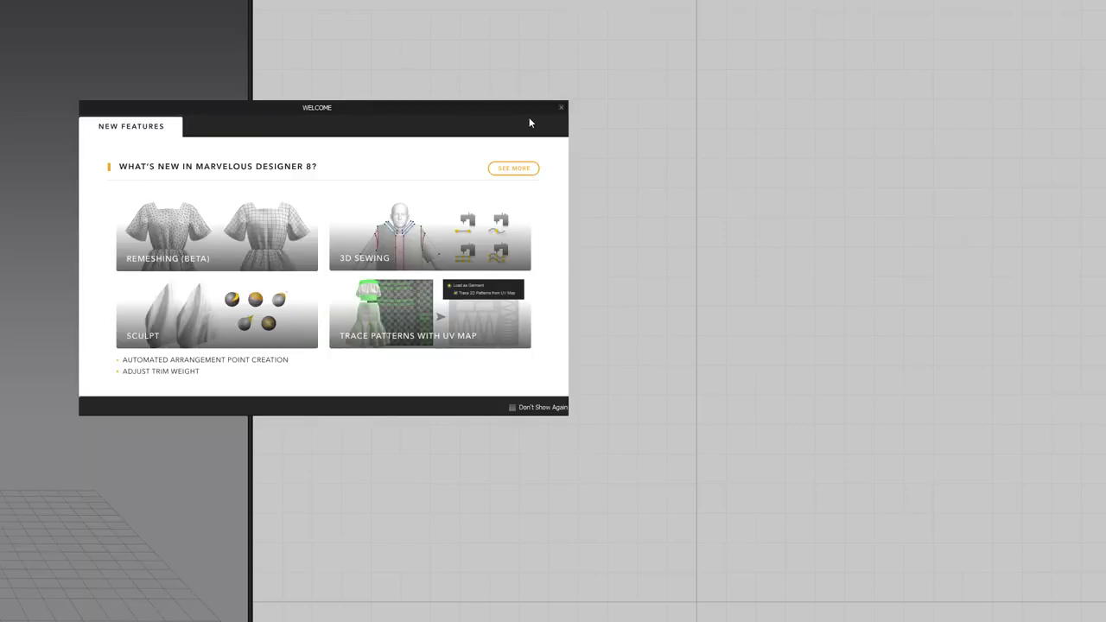
# Step: In Marvelous Designer, dismiss the welcome screen so it does not show again and enlarge the program window to fill the screen
pyautogui.click(511, 408)
pyautogui.click(560, 108)
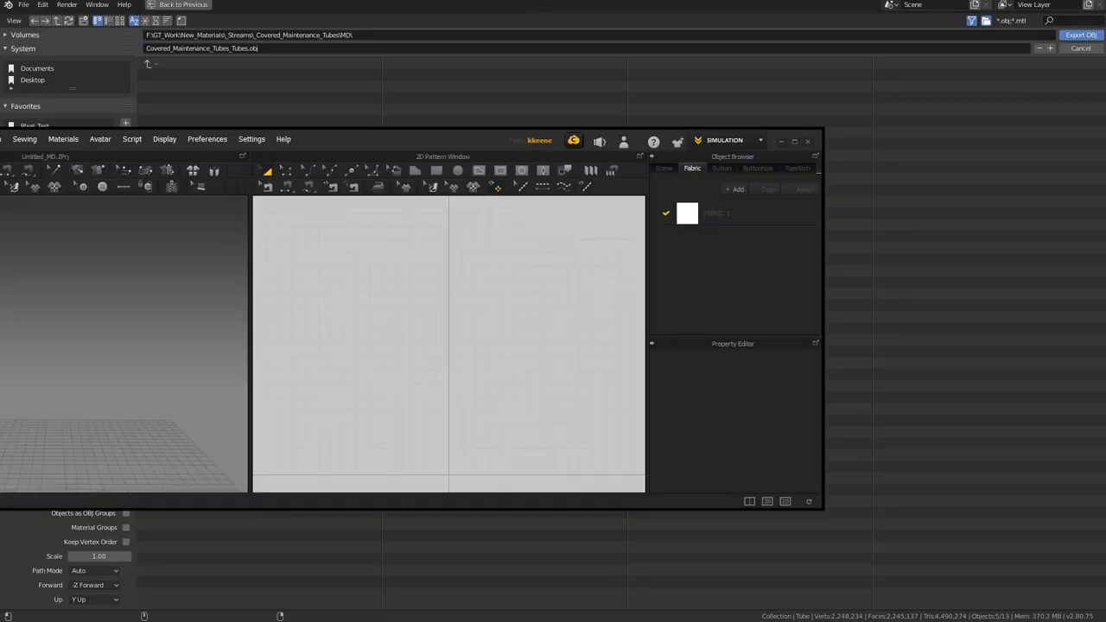
pyautogui.moveTo(552, 0); pyautogui.dragTo(400, 2)
pyautogui.moveTo(399, 5); pyautogui.dragTo(548, 5)
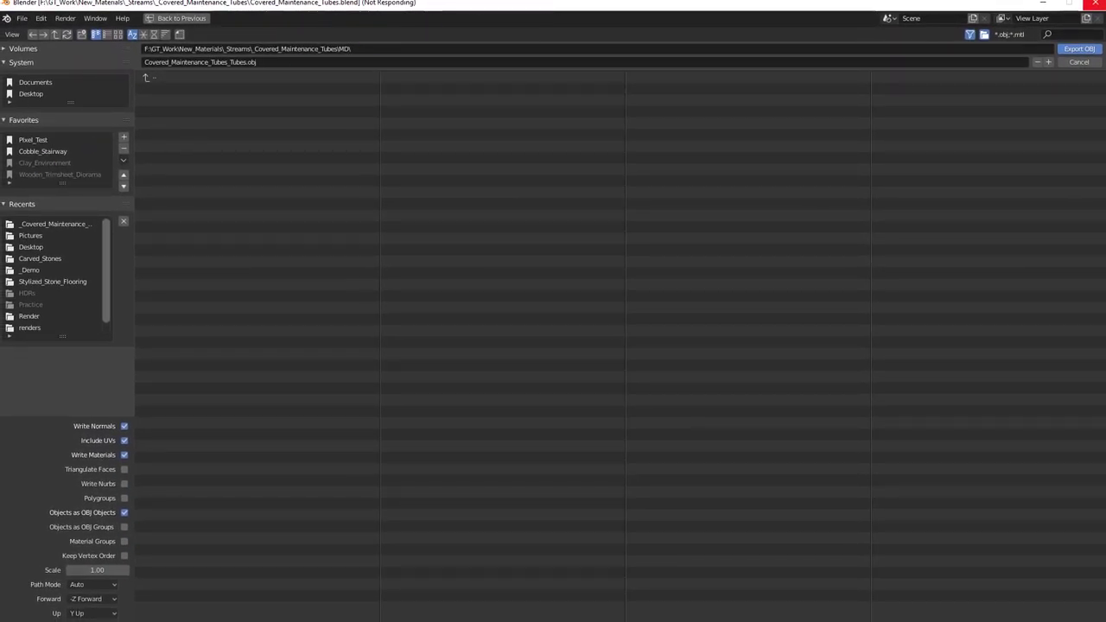
pyautogui.hotkey('alt', 'Tab')
pyautogui.moveTo(357, 138); pyautogui.dragTo(636, 7)
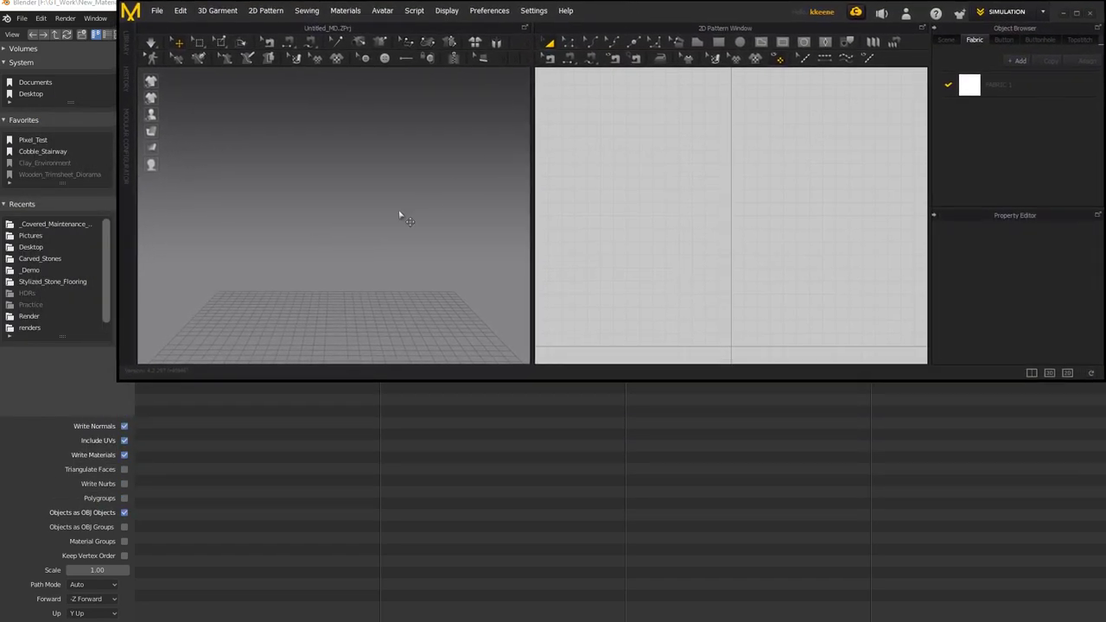
pyautogui.moveTo(120, 378); pyautogui.dragTo(3, 617)
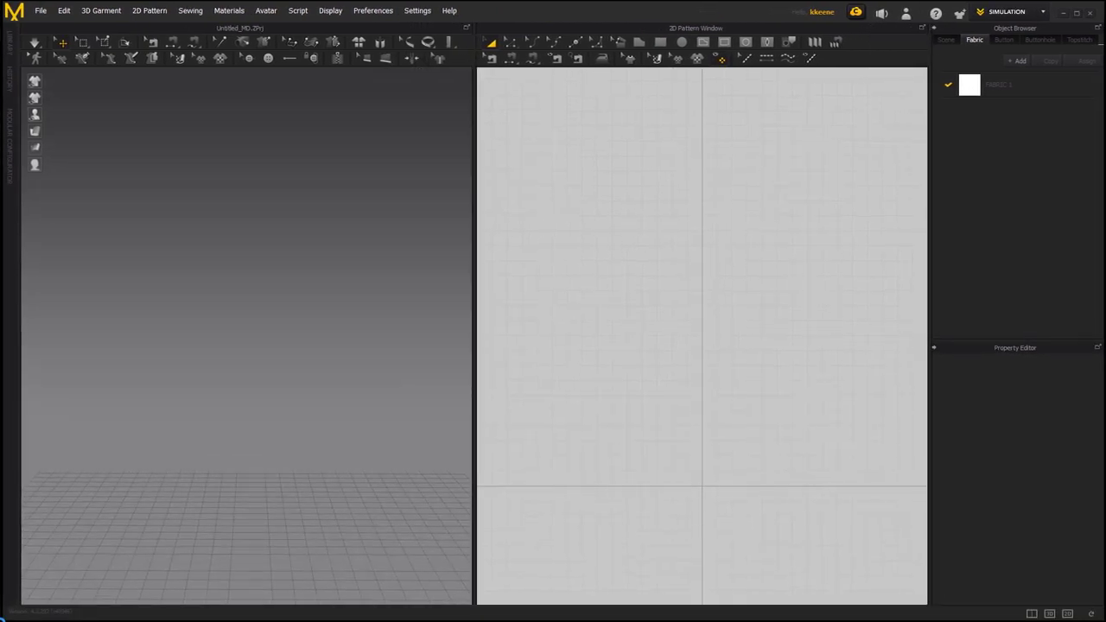
# Step: Switch back to Blender, bring up a File Explorer window and examine the selected tubes up close
pyautogui.hotkey('alt', 'Tab')
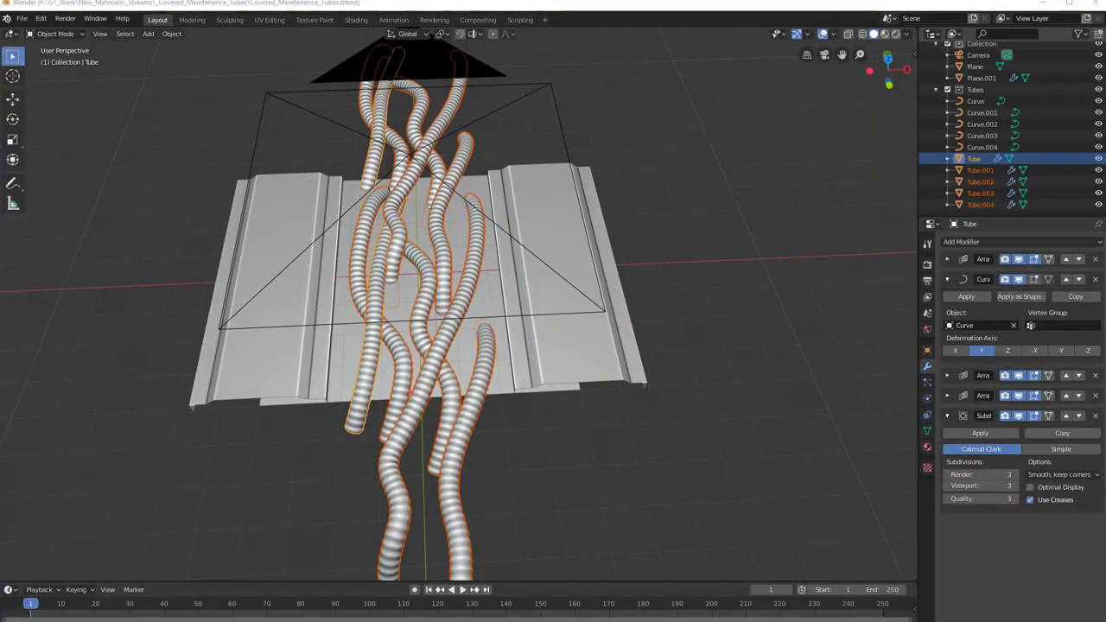
pyautogui.press('super+e')
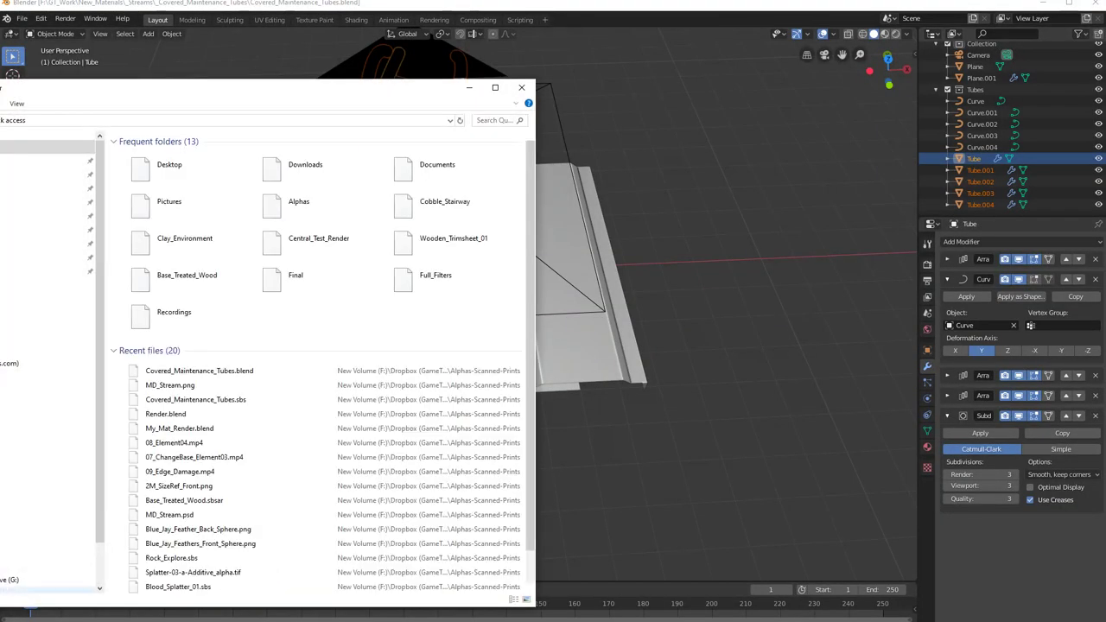
pyautogui.moveTo(96, 90); pyautogui.dragTo(0, 65)
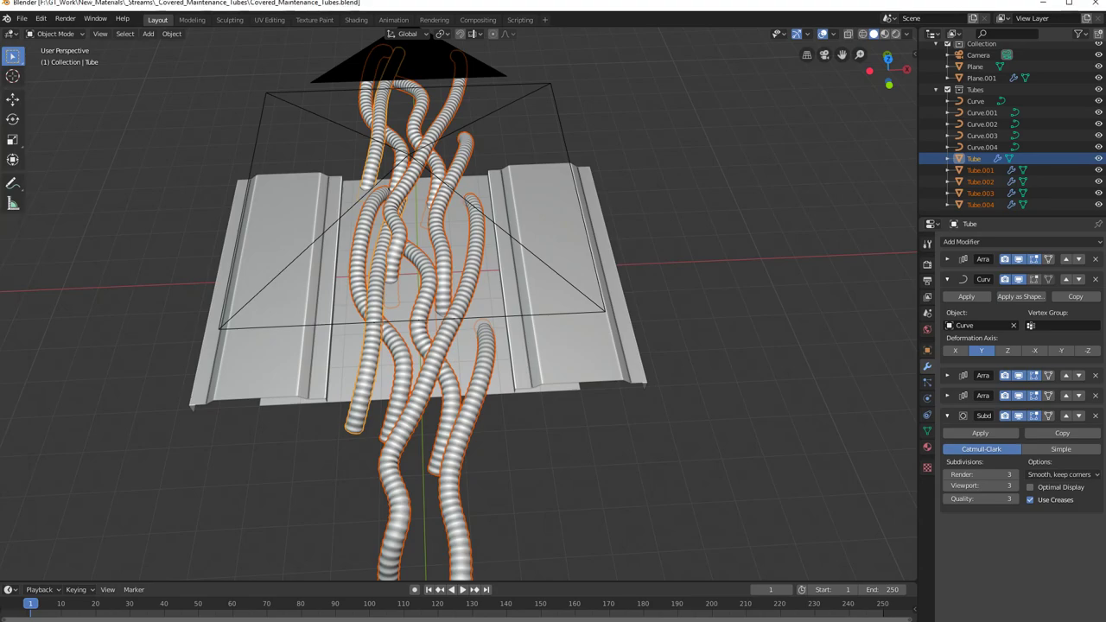
pyautogui.scroll(10, 506, 394)
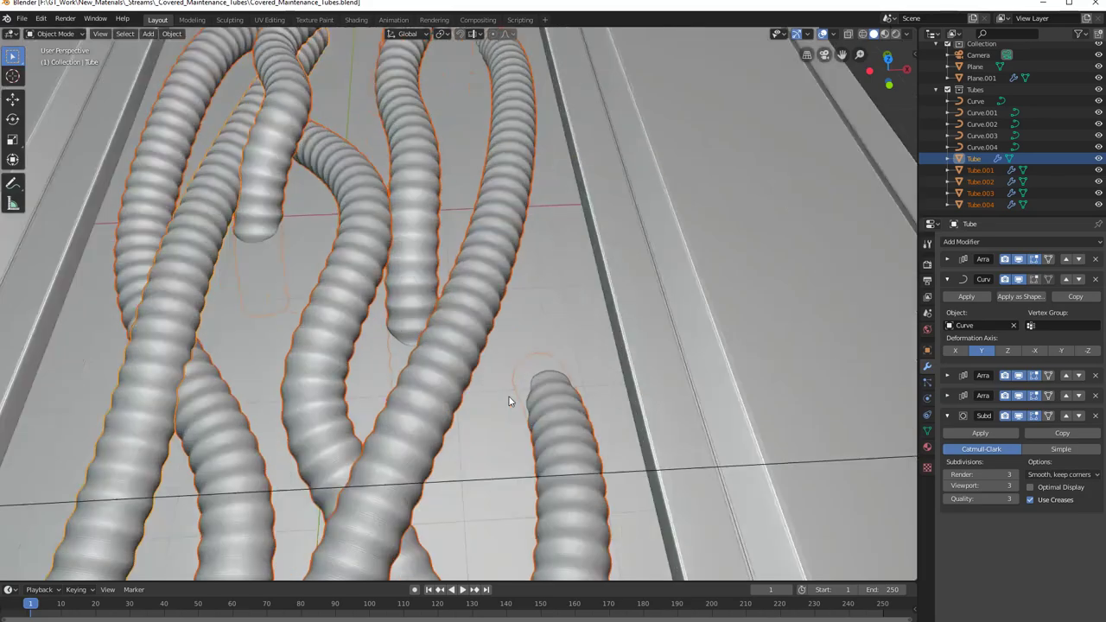
pyautogui.scroll(-4, 503, 395)
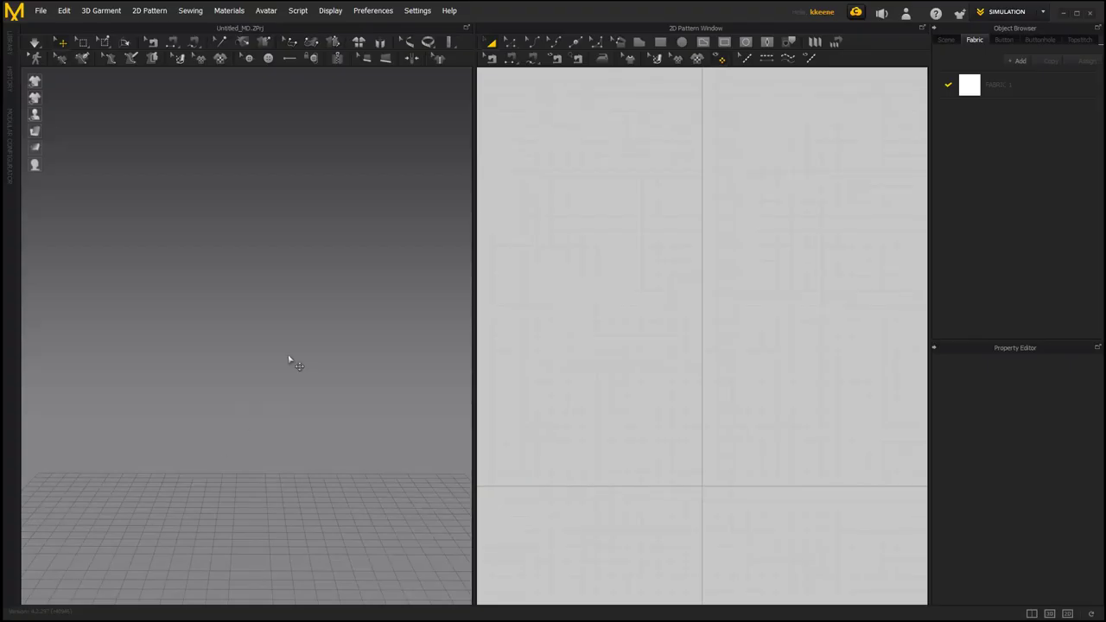
# Step: In Marvelous Designer, widen the 3D window and import the tubes OBJ as an avatar in metres, dismissing the arrangement point notice
pyautogui.moveTo(473, 366); pyautogui.dragTo(587, 366)
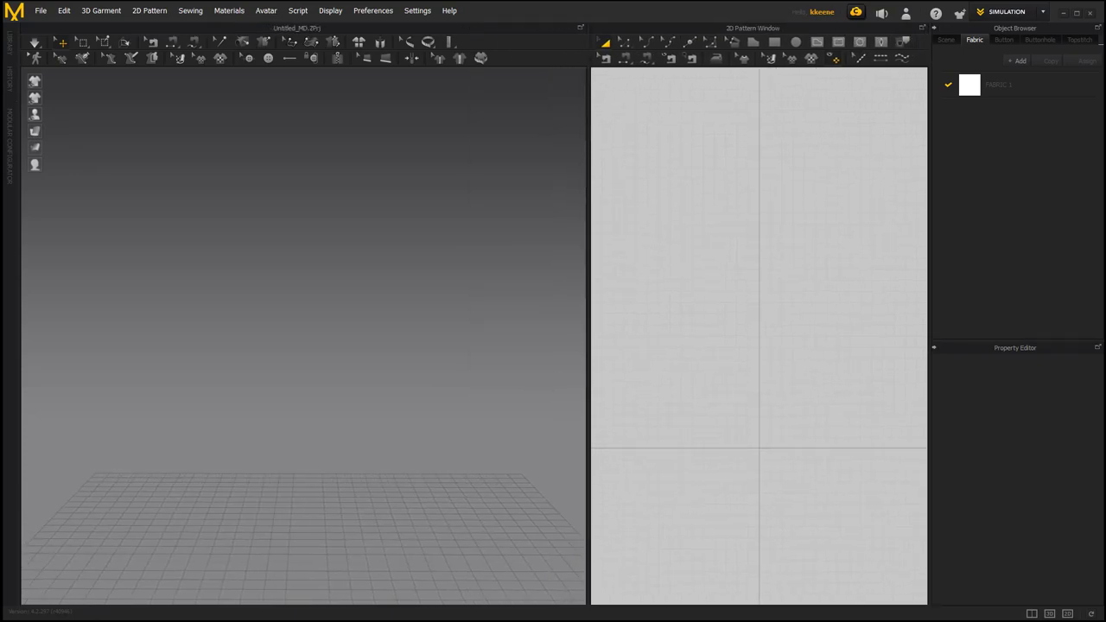
pyautogui.moveTo(94, 302); pyautogui.dragTo(276, 302)
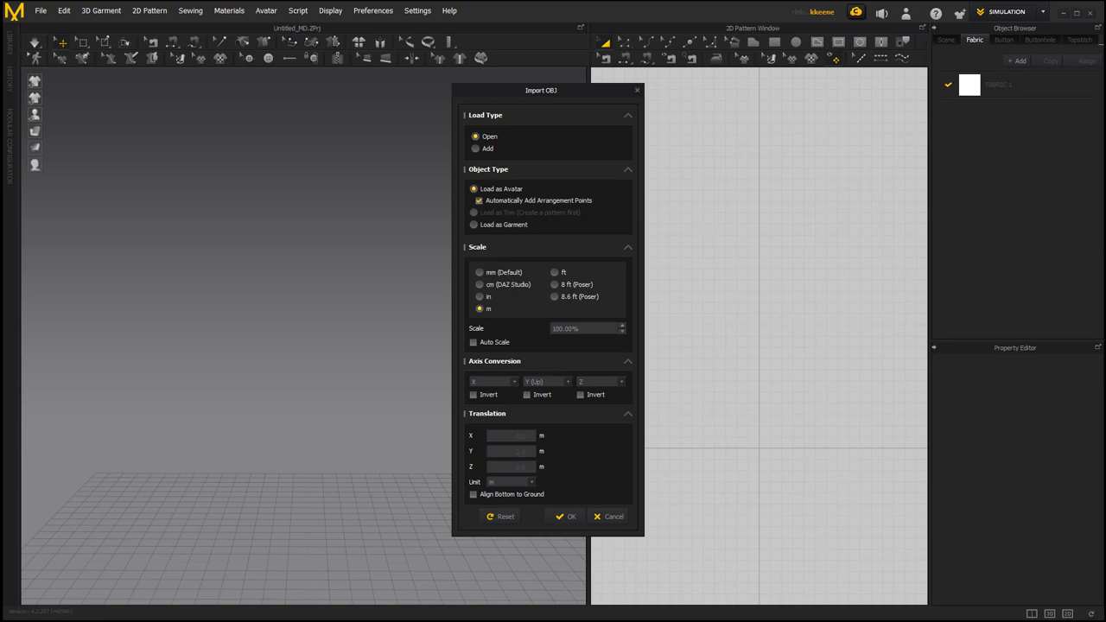
pyautogui.moveTo(542, 93); pyautogui.dragTo(401, 91)
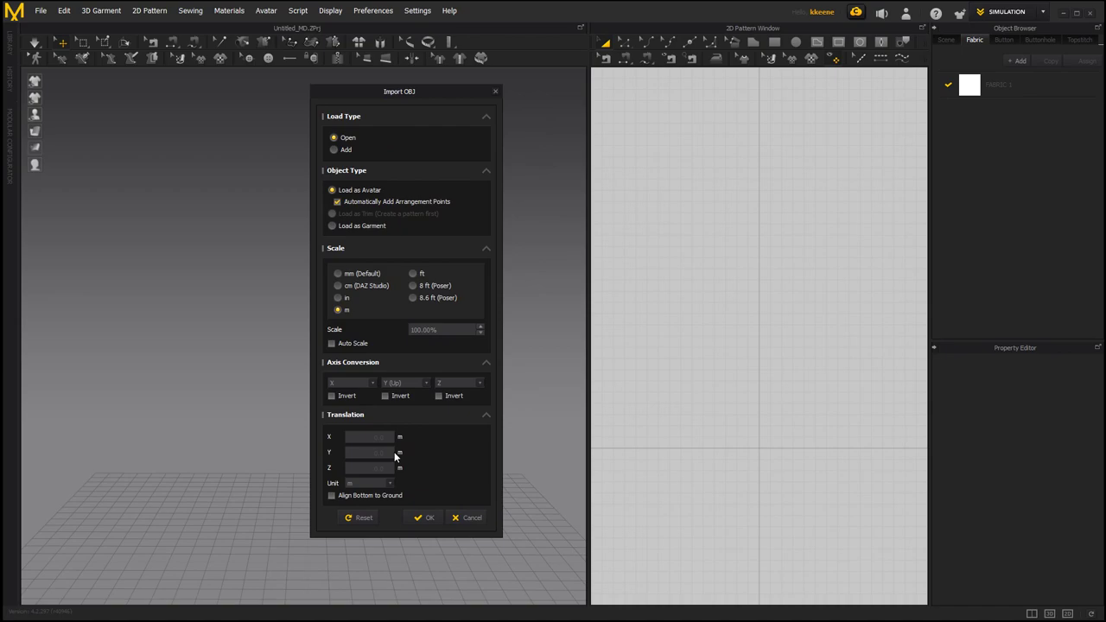
pyautogui.click(427, 517)
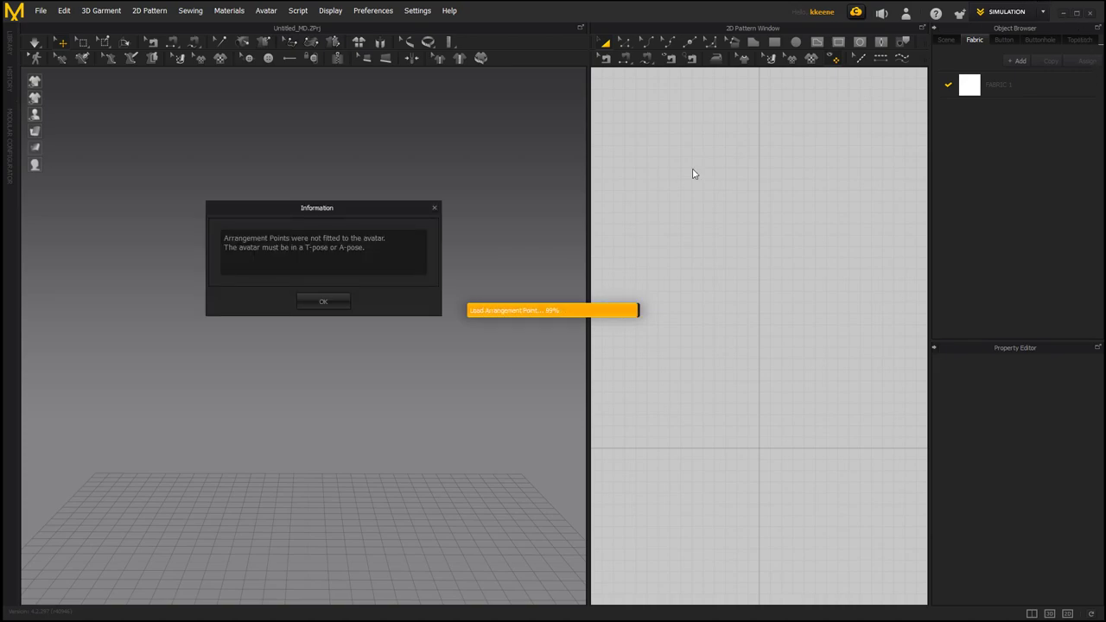
pyautogui.click(337, 305)
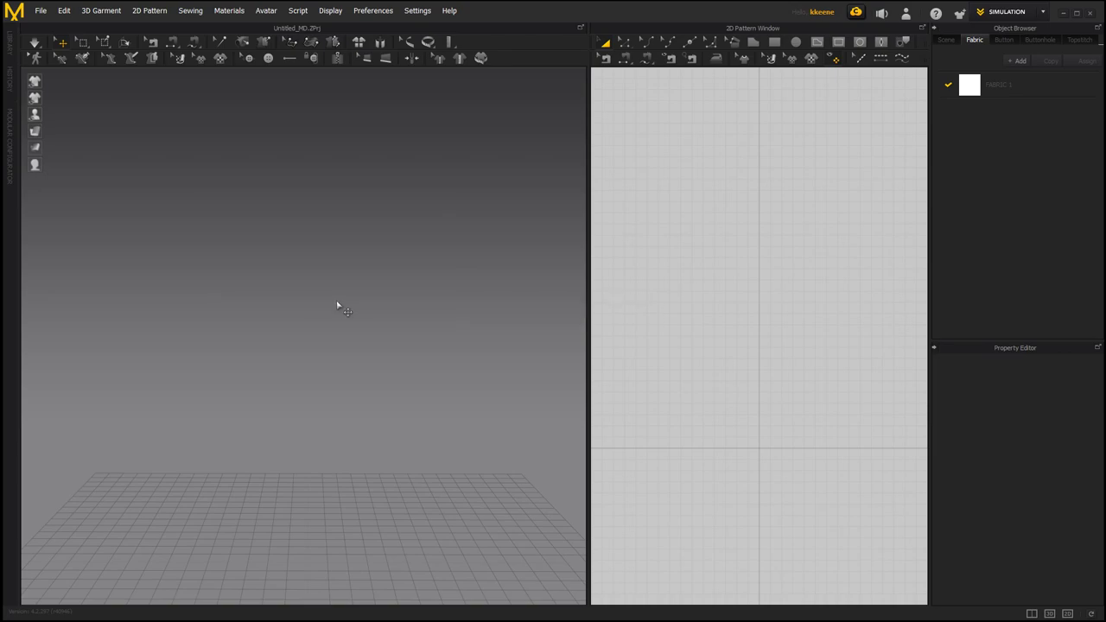
# Step: Inspect the imported tubes in the 3D window and try to start a new project without saving the current one
pyautogui.moveTo(337, 304); pyautogui.dragTo(351, 378, button='right')
pyautogui.scroll(-10, 363, 418)
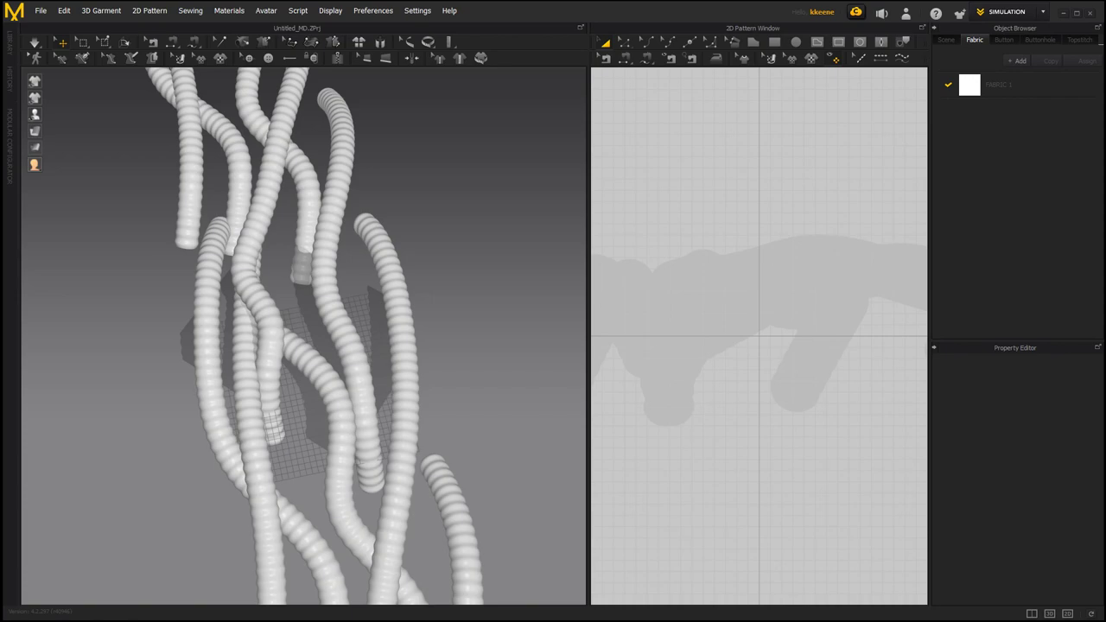
pyautogui.hotkey('ctrl', 'n')
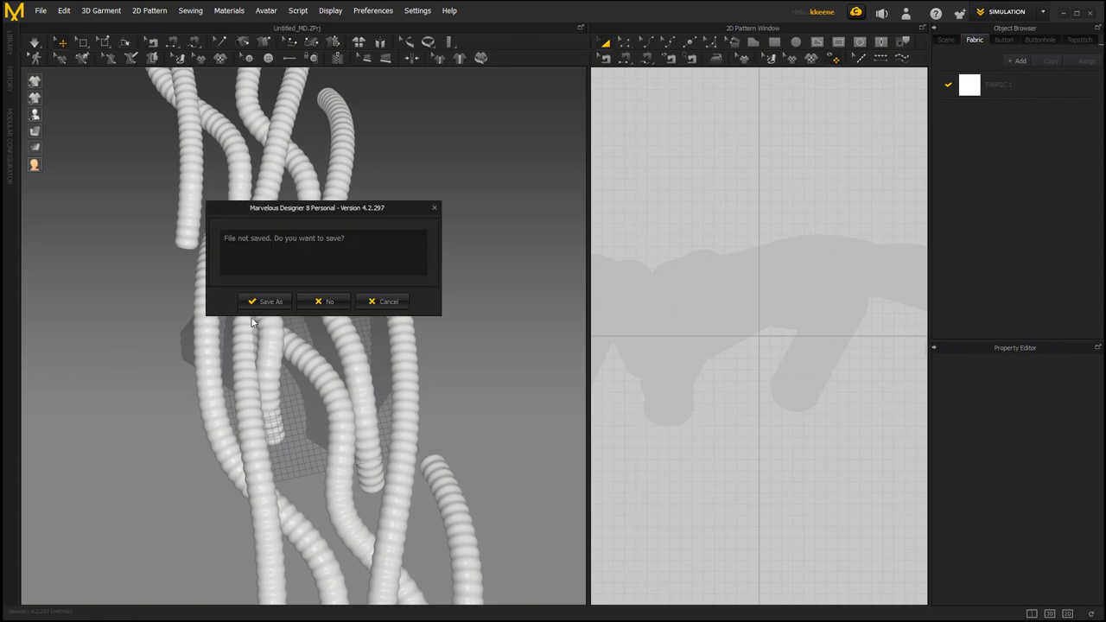
pyautogui.click(316, 302)
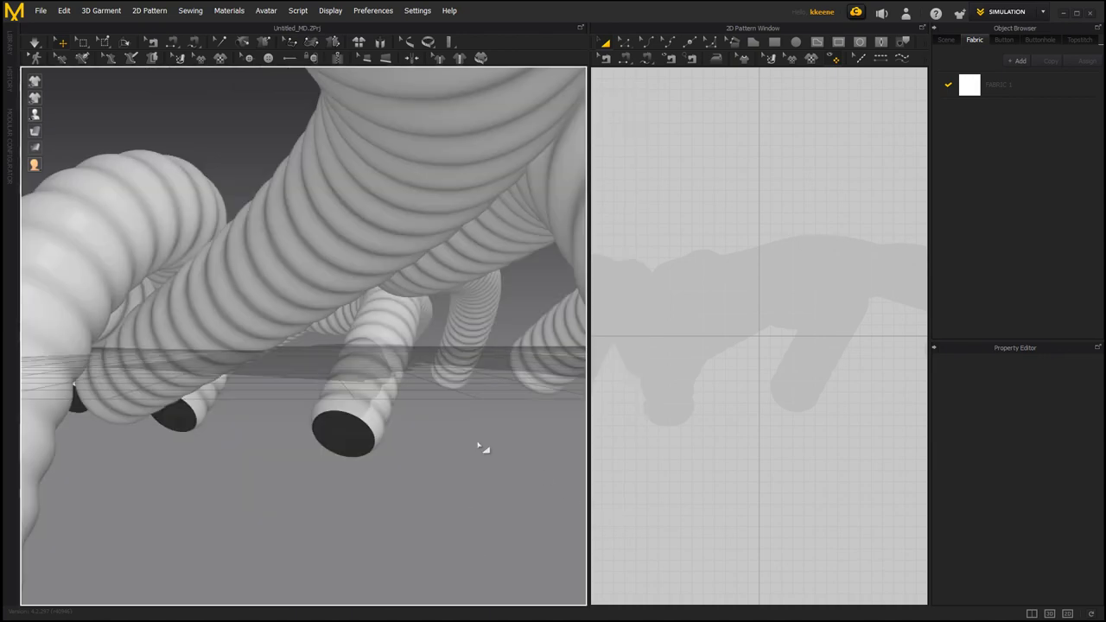
# Step: Delete the oversized tubes avatar from the 3D scene
pyautogui.click(567, 527)
pyautogui.click(334, 334)
pyautogui.press('Delete')
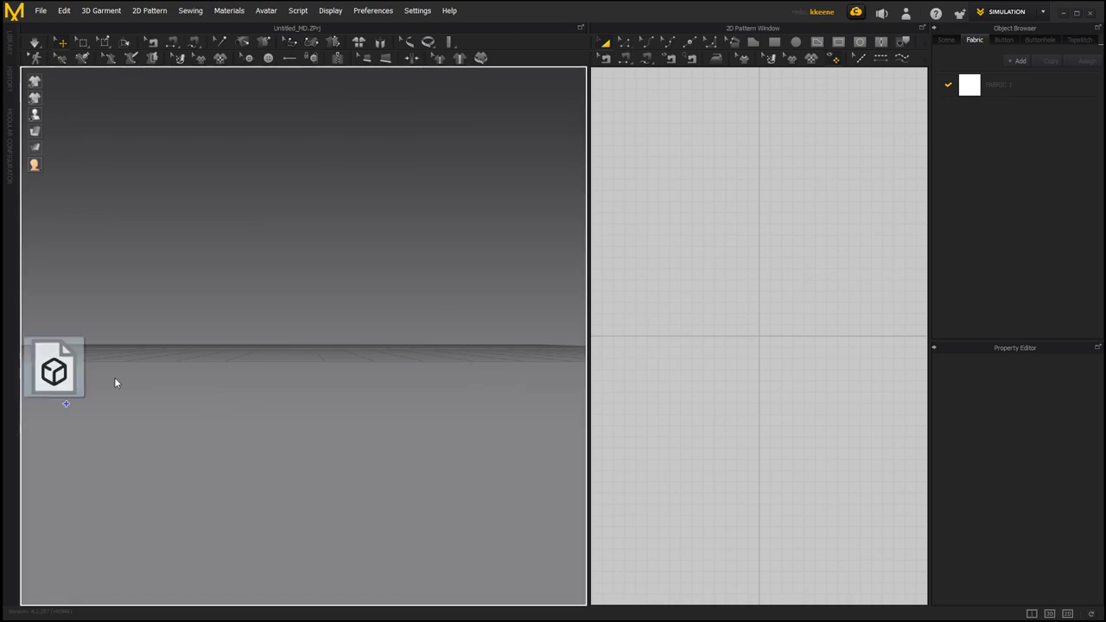
# Step: Import the tubes OBJ again without saving the project, loading it as an avatar in metres at a reduced scale
pyautogui.hotkey('ctrl', 'n')
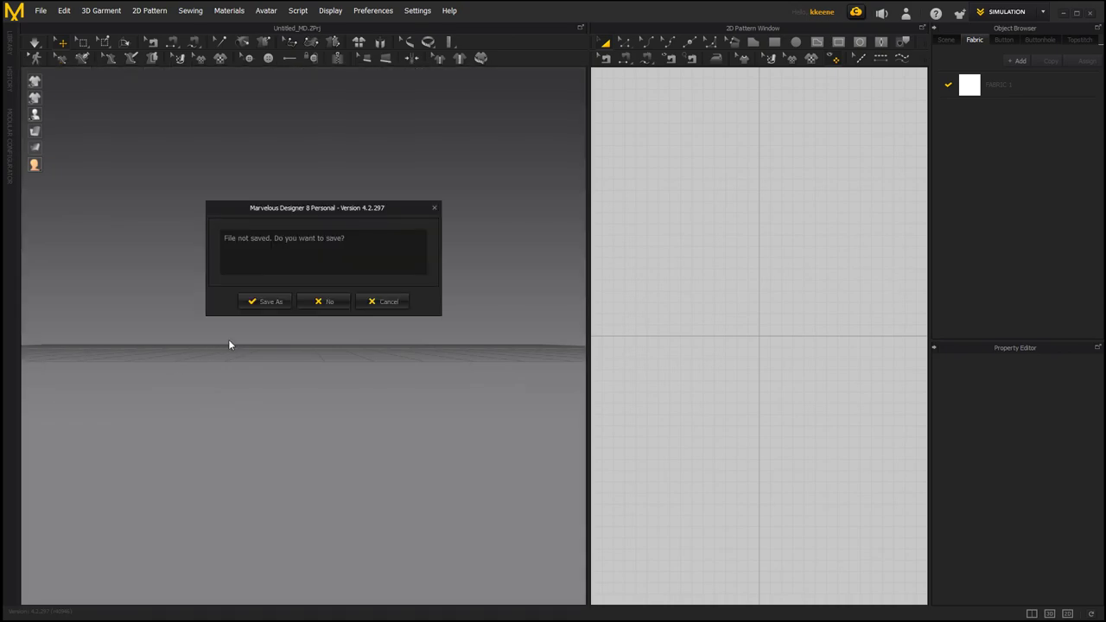
pyautogui.click(308, 303)
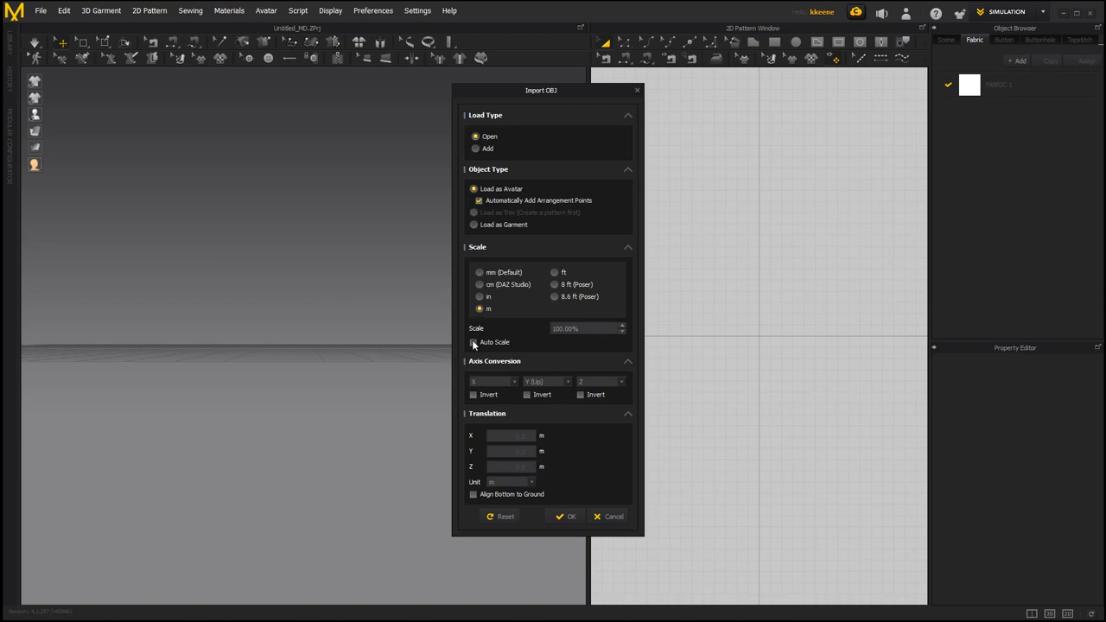
pyautogui.moveTo(582, 328)
pyautogui.mouseDown()
pyautogui.moveTo(552, 329)
pyautogui.moveTo(583, 330)
pyautogui.mouseUp()
pyautogui.click(575, 519)
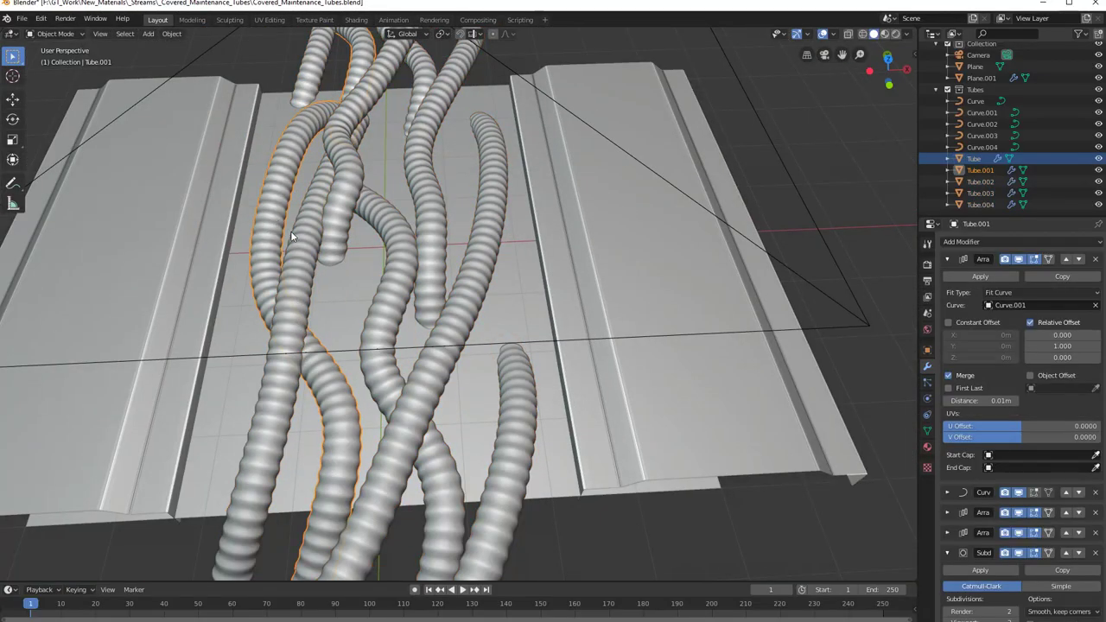
# Step: In Blender, lower the Subdivision modifier's viewport level to 2 on Tube.001, Tube and Tube.002
pyautogui.click(947, 259)
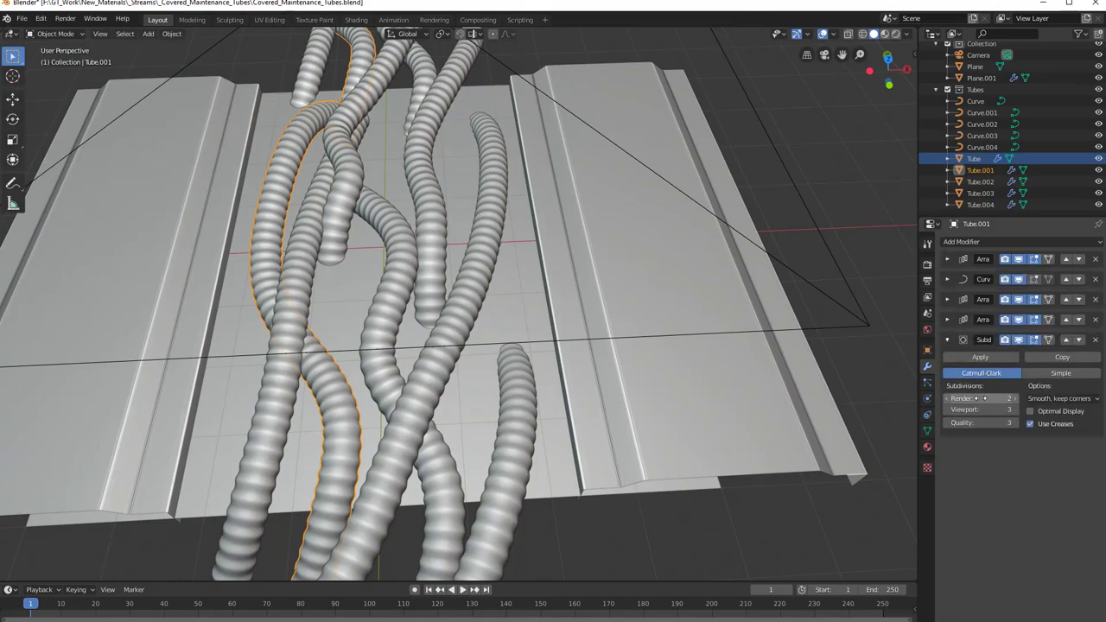
pyautogui.click(290, 361)
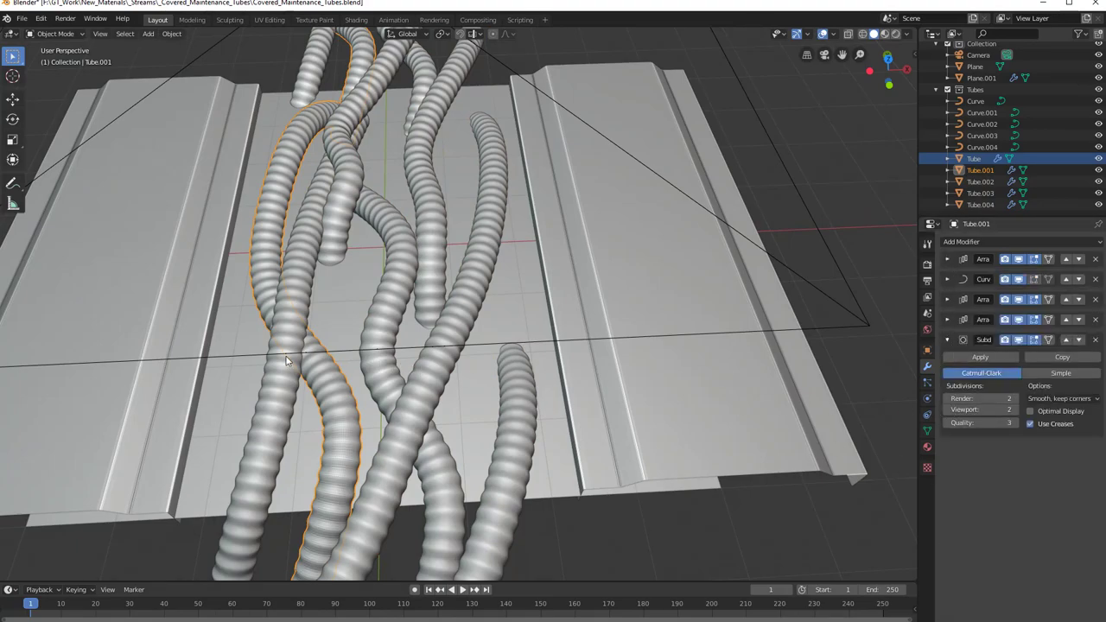
pyautogui.click(948, 486)
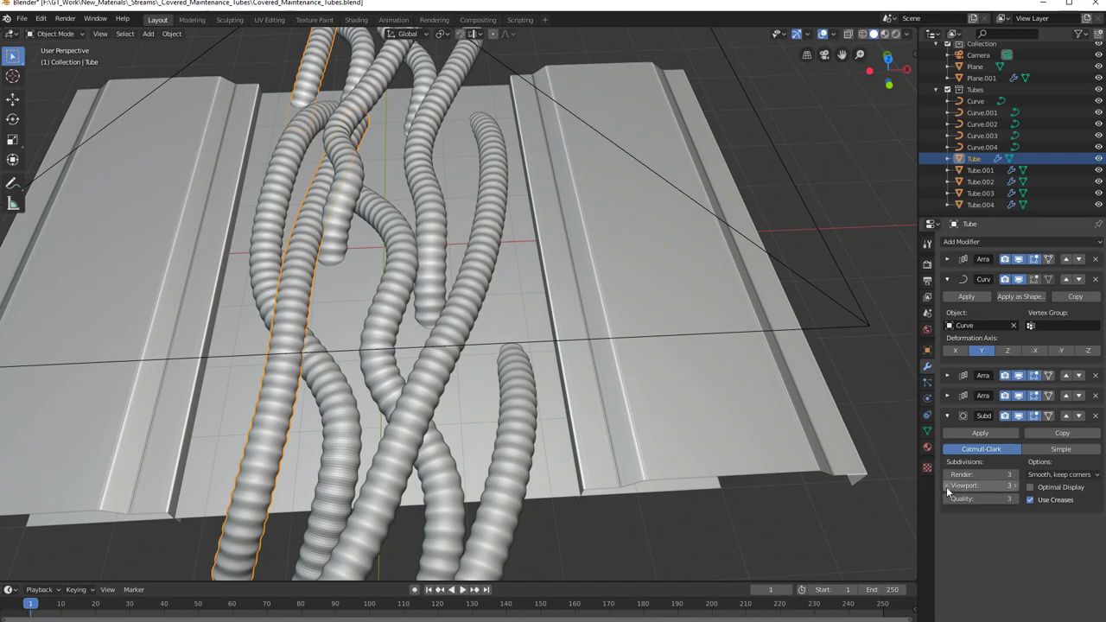
pyautogui.click(384, 380)
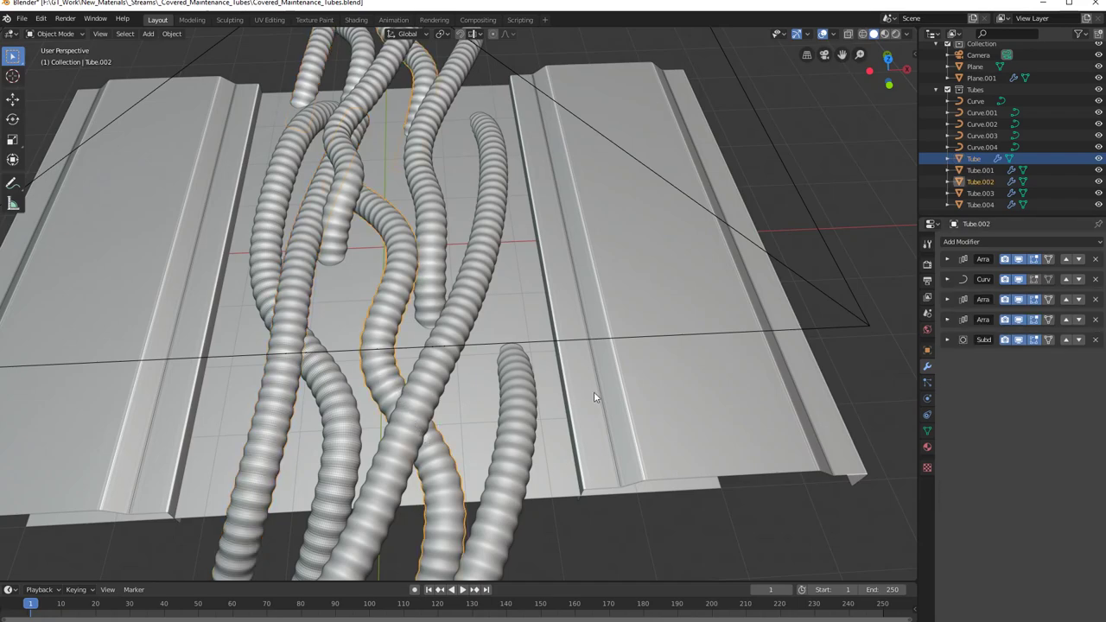
pyautogui.click(948, 339)
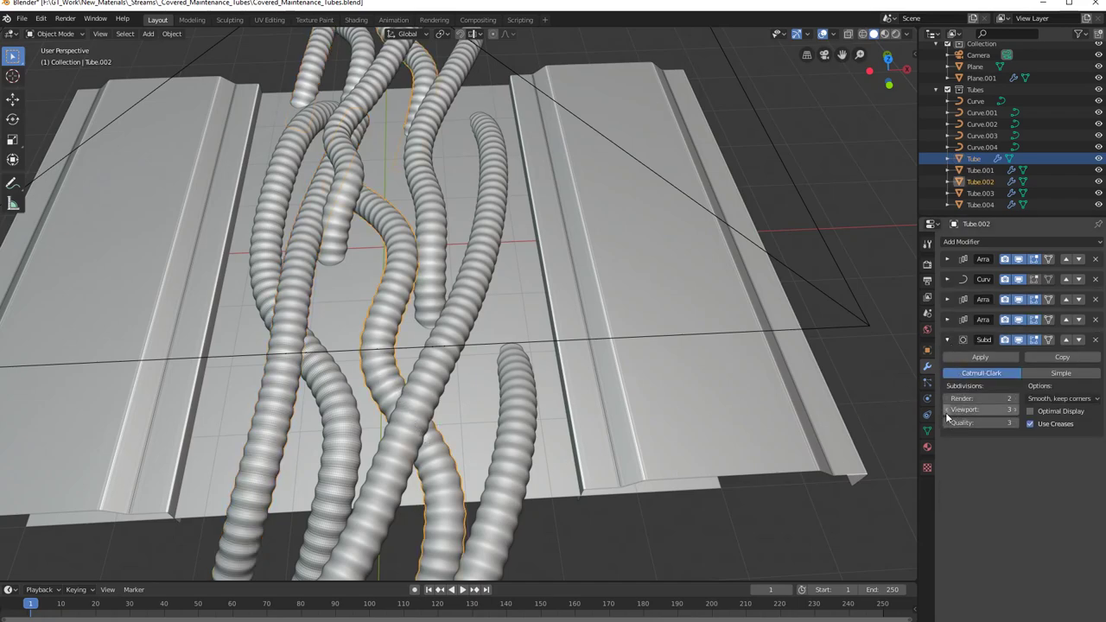
# Step: Set the subdivision viewport level of Tube.004 and Tube.003 to 2 together, and clear the selection
pyautogui.click(519, 463)
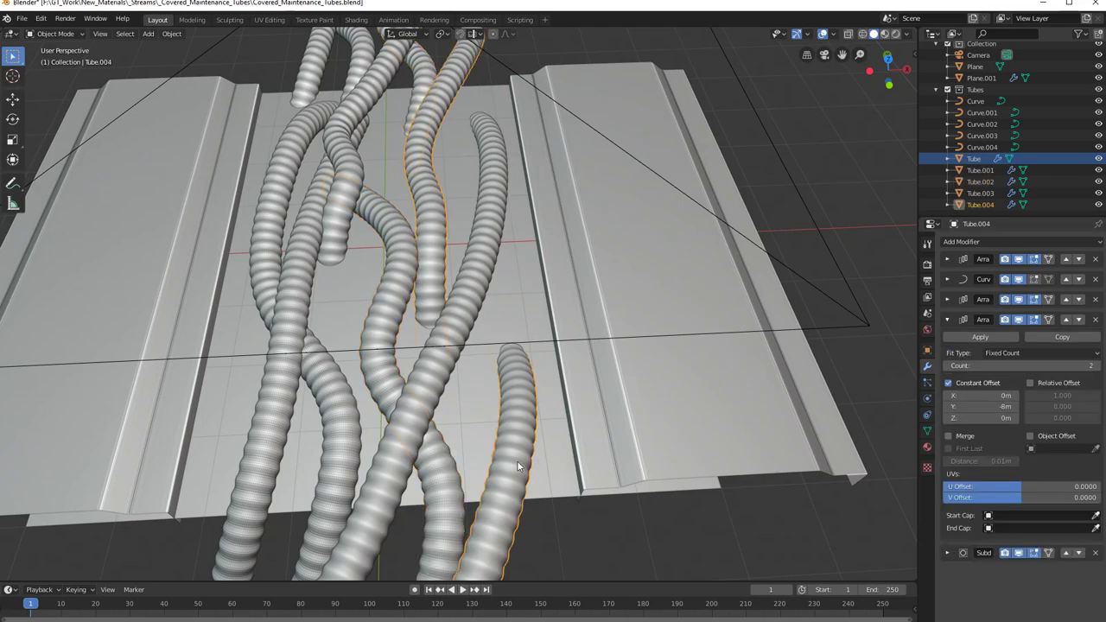
pyautogui.keyDown('shift'); pyautogui.click(433, 378); pyautogui.keyUp('shift')
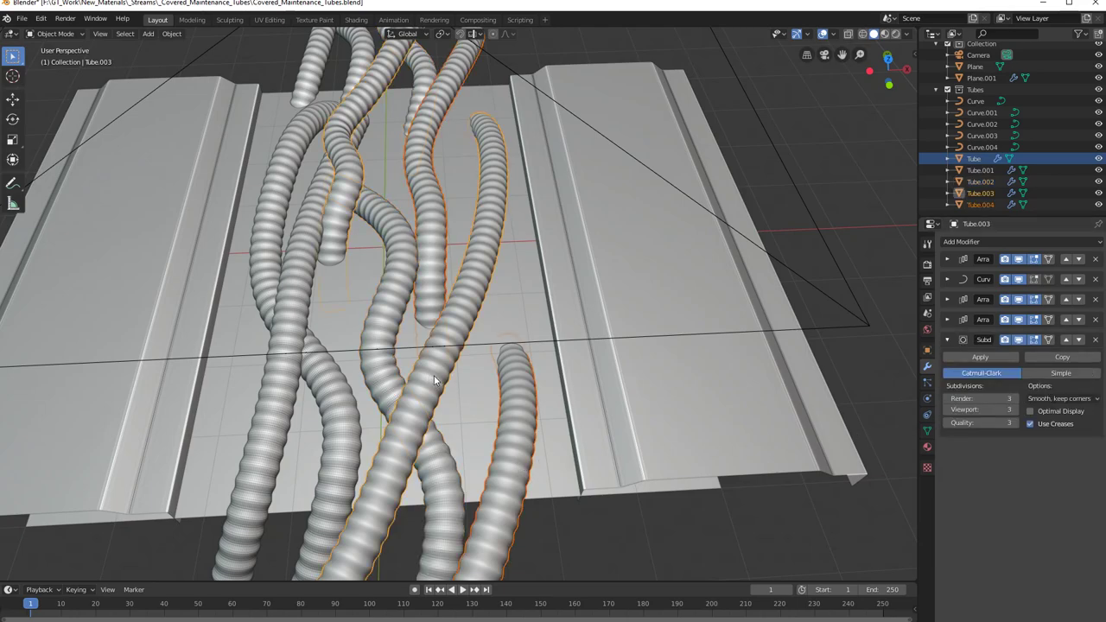
pyautogui.hotkey('ctrl', '2')
pyautogui.scroll(1, 432, 410)
pyautogui.moveTo(436, 381)
pyautogui.mouseDown(button='middle')
pyautogui.moveTo(431, 410)
pyautogui.moveTo(477, 404)
pyautogui.moveTo(439, 375)
pyautogui.mouseUp(button='middle')
pyautogui.scroll(-4, 440, 375)
pyautogui.keyDown('shift'); pyautogui.moveTo(436, 221); pyautogui.dragTo(449, 330, button='middle'); pyautogui.keyUp('shift')
pyautogui.scroll(4, 493, 367)
pyautogui.scroll(-7, 492, 371)
pyautogui.hotkey('alt', 'a')
pyautogui.scroll(1, 455, 341)
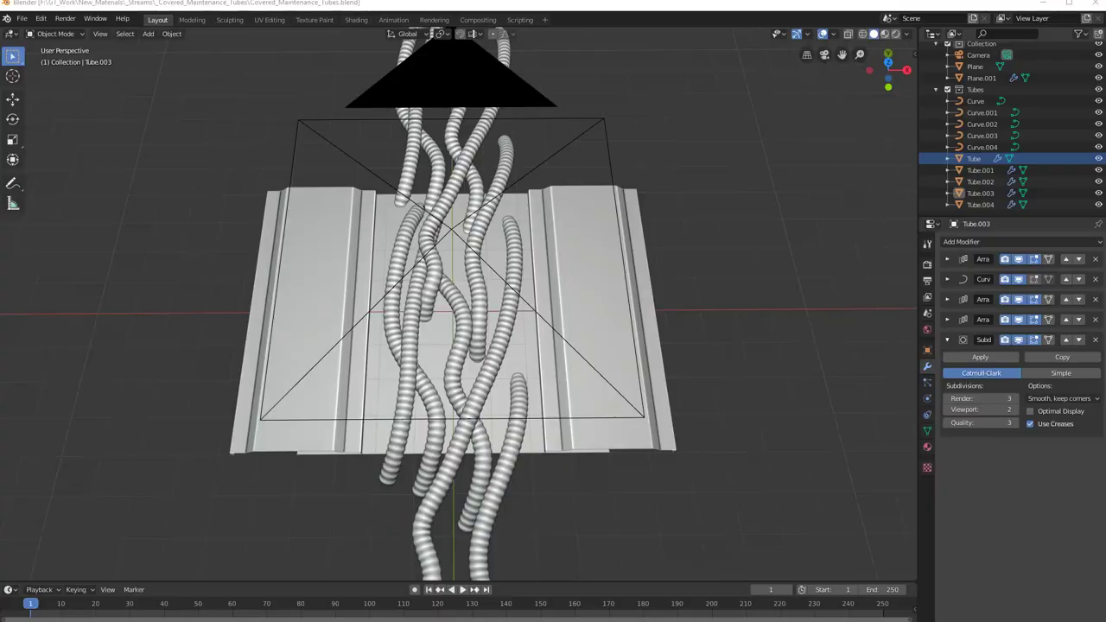
# Step: Select all five tube objects together, from Tube through Tube.004
pyautogui.moveTo(392, 480); pyautogui.dragTo(432, 463, button='middle')
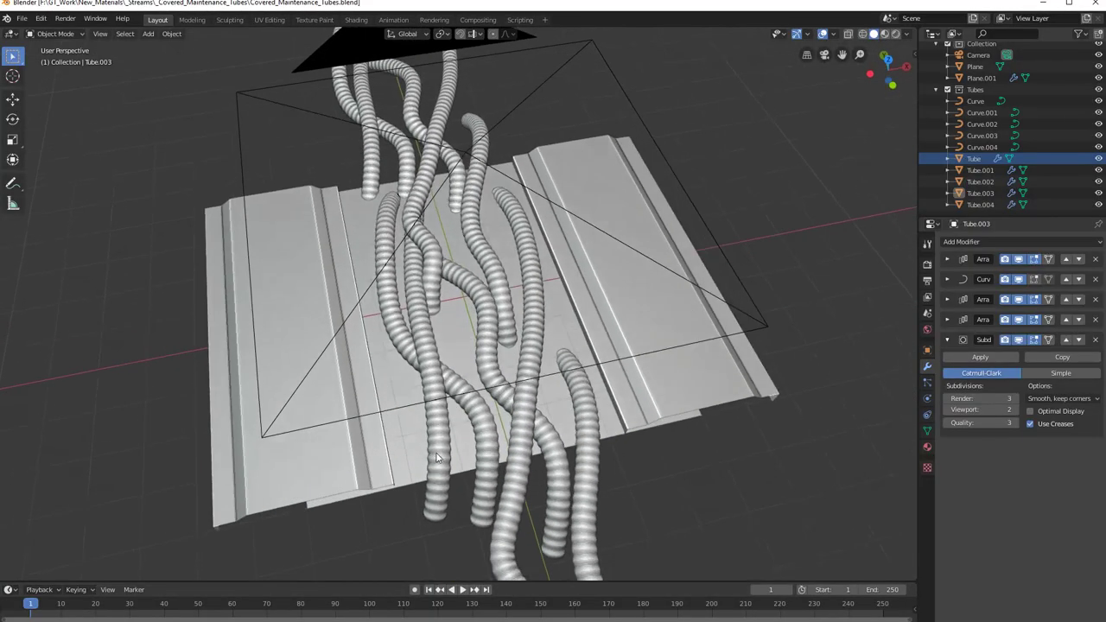
pyautogui.keyDown('shift'); pyautogui.moveTo(501, 432); pyautogui.dragTo(446, 381, button='middle'); pyautogui.keyUp('shift')
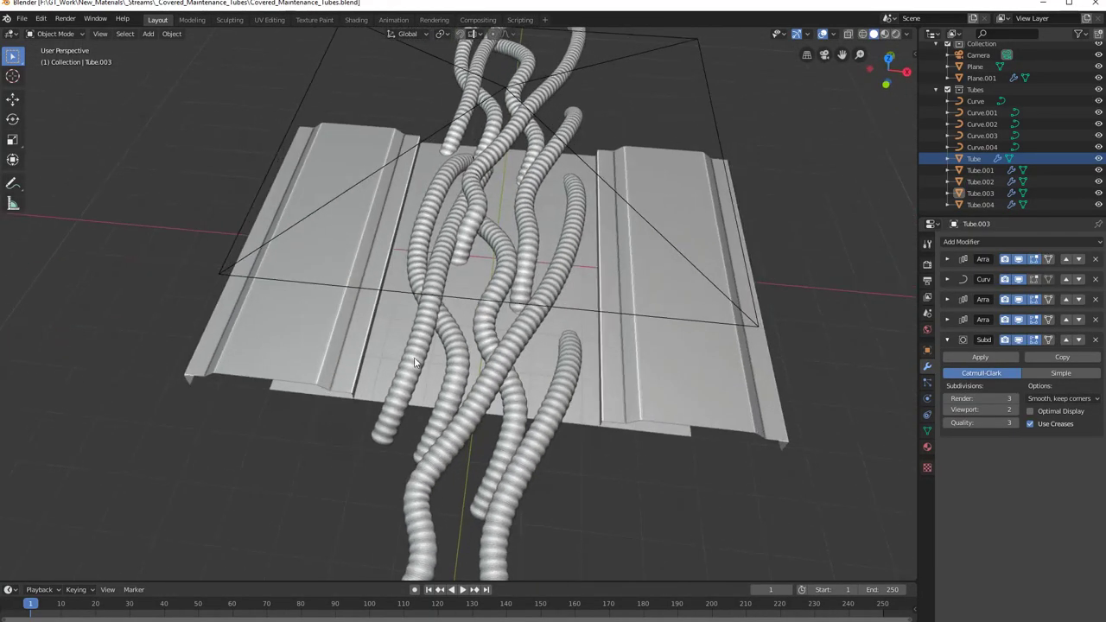
pyautogui.click(414, 360)
pyautogui.keyDown('shift'); pyautogui.click(464, 363); pyautogui.keyUp('shift')
pyautogui.keyDown('shift'); pyautogui.click(486, 331); pyautogui.keyUp('shift')
pyautogui.keyDown('shift'); pyautogui.click(472, 211); pyautogui.keyUp('shift')
pyautogui.keyDown('shift'); pyautogui.click(559, 388); pyautogui.keyUp('shift')
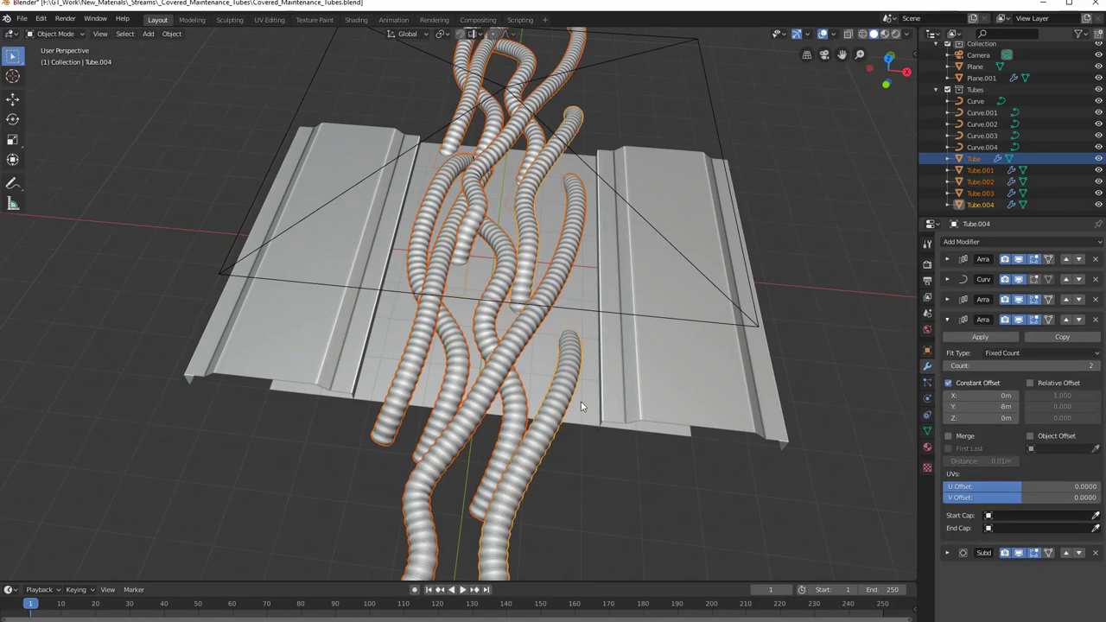
pyautogui.moveTo(529, 444); pyautogui.dragTo(339, 444, button='middle')
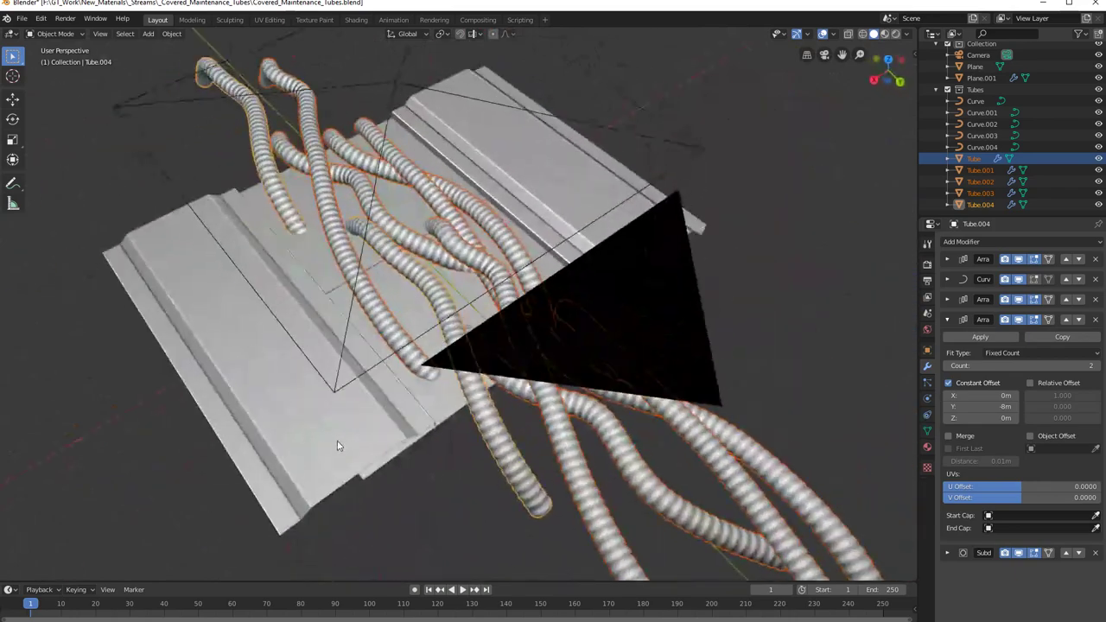
pyautogui.scroll(5, 374, 388)
pyautogui.scroll(-2, 373, 388)
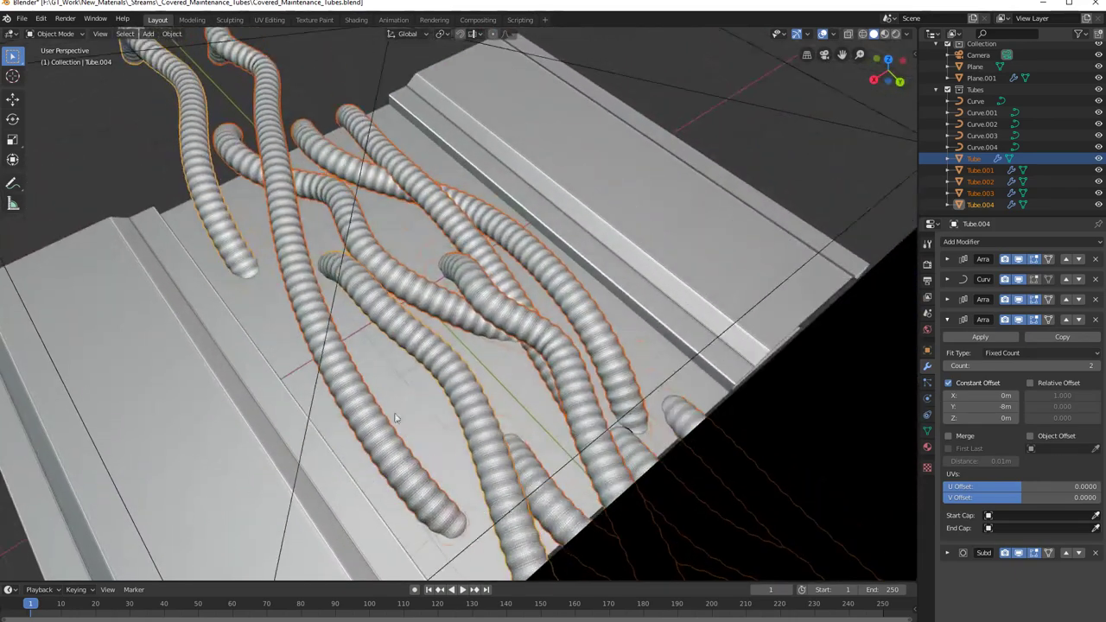
pyautogui.click(21, 18)
pyautogui.moveTo(82, 185)
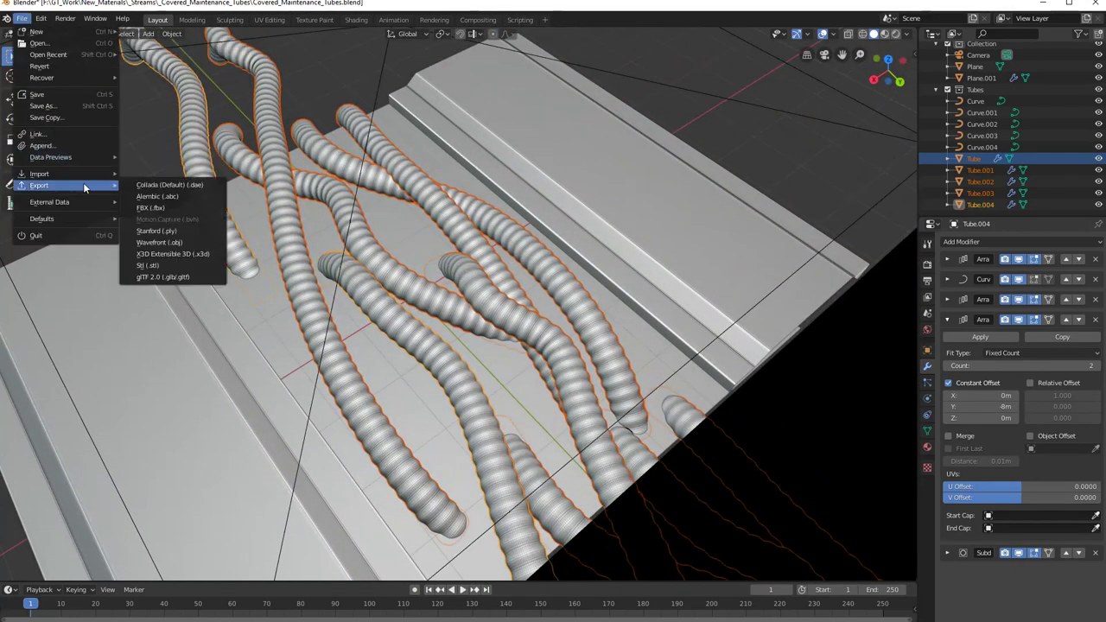
pyautogui.click(165, 245)
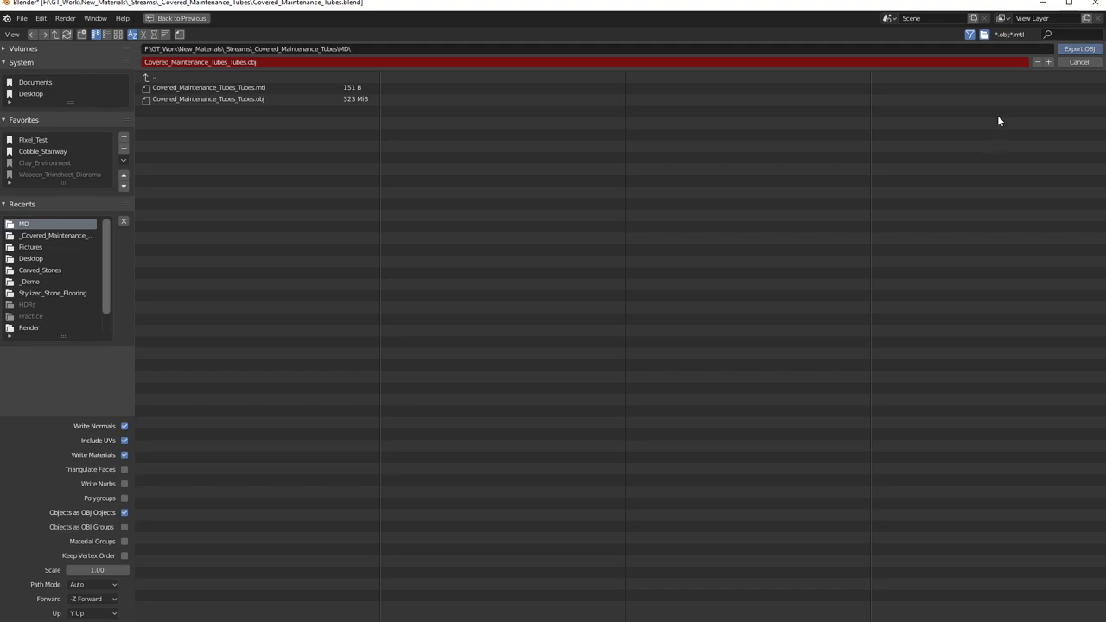
pyautogui.click(1065, 63)
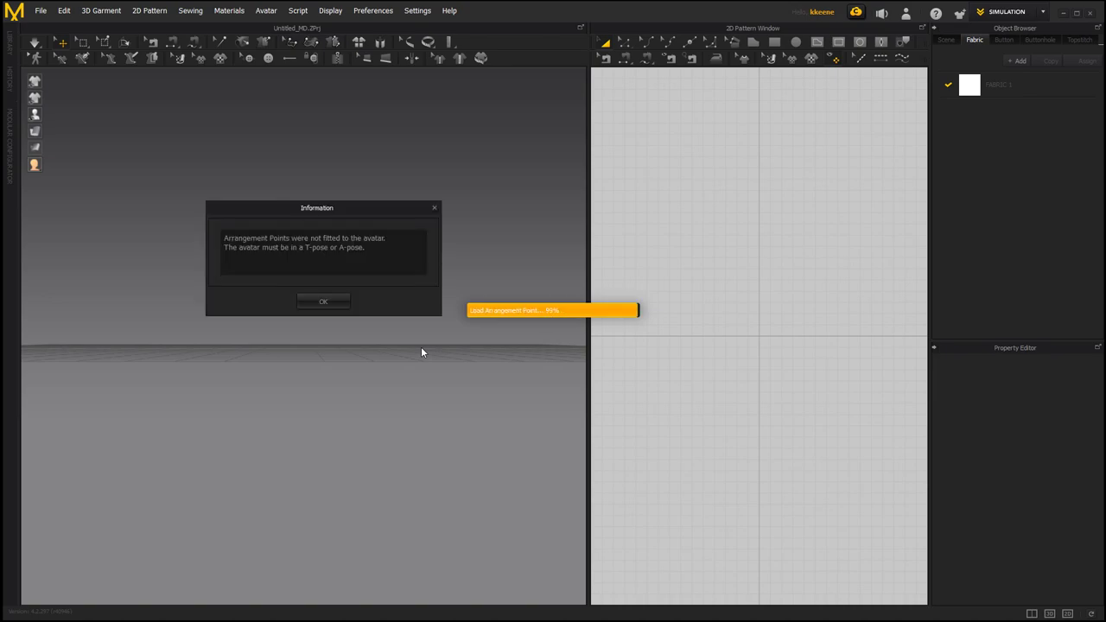
# Step: In Marvelous Designer, dismiss the arrangement point notice, widen the 3D window and examine the re-imported tubes up close
pyautogui.click(334, 302)
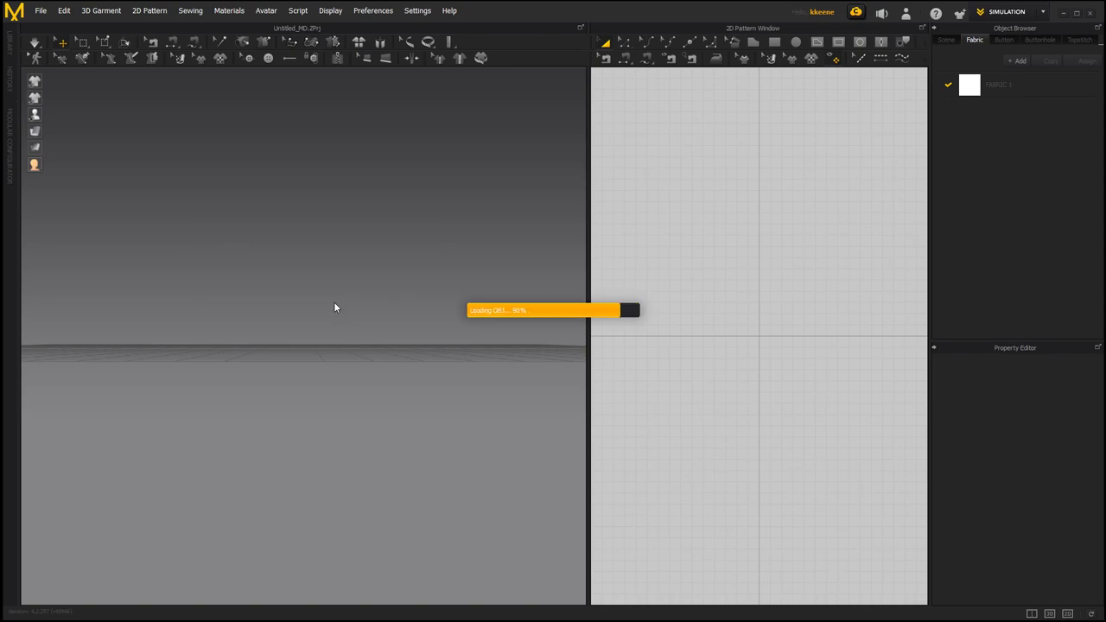
pyautogui.moveTo(348, 272); pyautogui.dragTo(339, 373, button='right')
pyautogui.scroll(2, 341, 374)
pyautogui.scroll(-4, 340, 374)
pyautogui.scroll(2, 340, 374)
pyautogui.moveTo(585, 422); pyautogui.dragTo(673, 414)
pyautogui.moveTo(431, 389); pyautogui.dragTo(566, 346, button='right')
pyautogui.scroll(5, 439, 386)
pyautogui.moveTo(439, 388); pyautogui.dragTo(397, 384, button='right')
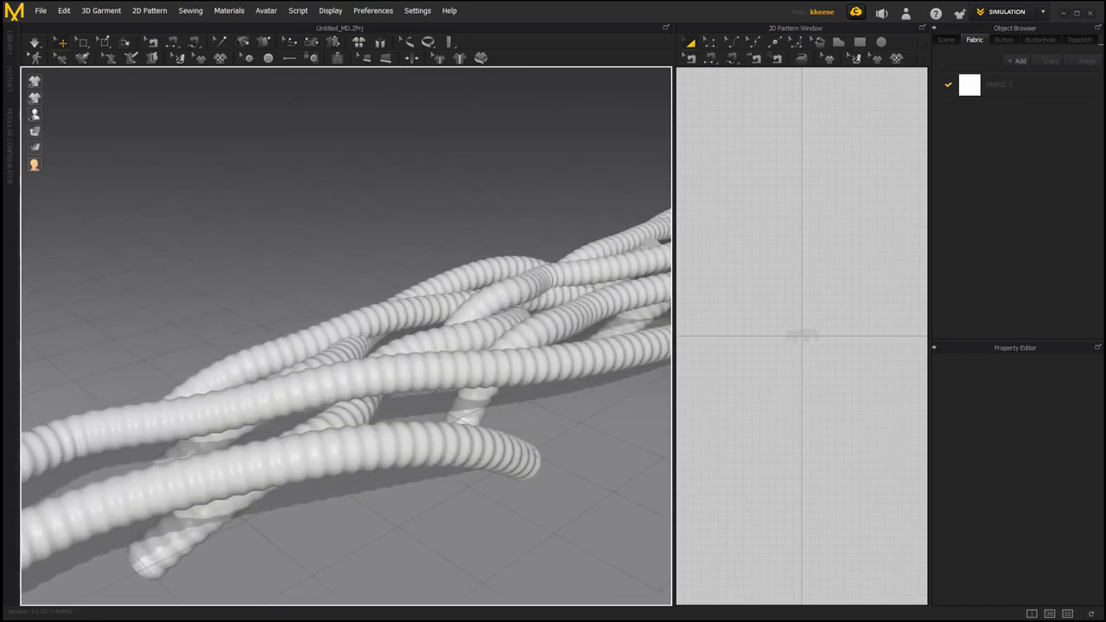
# Step: Switch to Blender and export the selected tubes as Wavefront OBJ, overwriting Covered_Maintenance_Tubes_Tubes.obj in the MD folder
pyautogui.hotkey('alt', 'Tab')
pyautogui.scroll(-4, 349, 297)
pyautogui.moveTo(348, 297); pyautogui.dragTo(245, 204, button='middle')
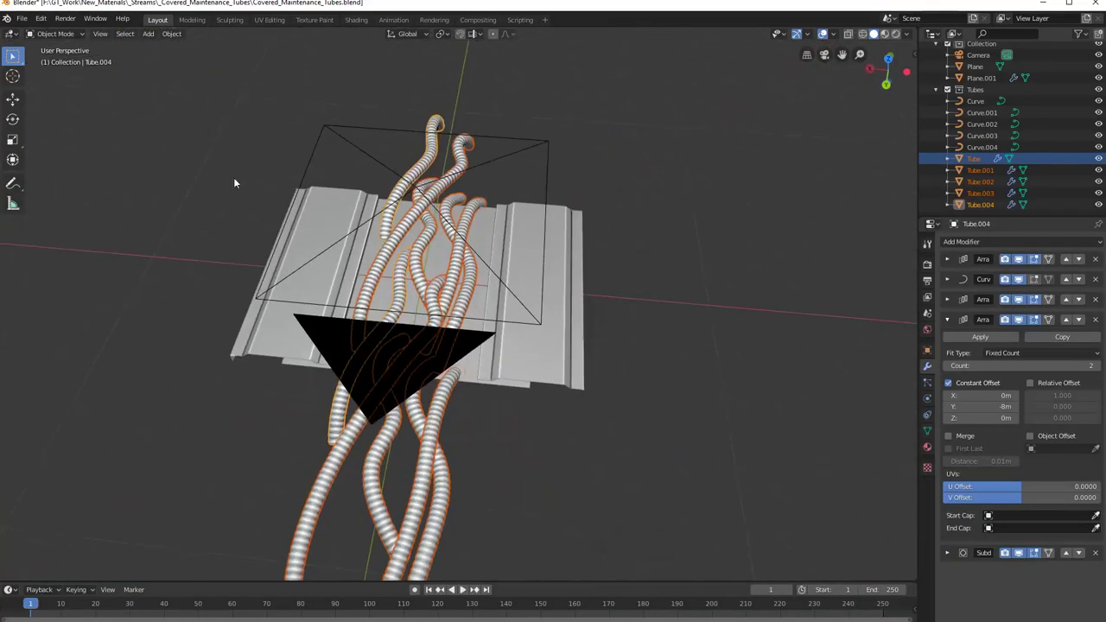
pyautogui.click(21, 18)
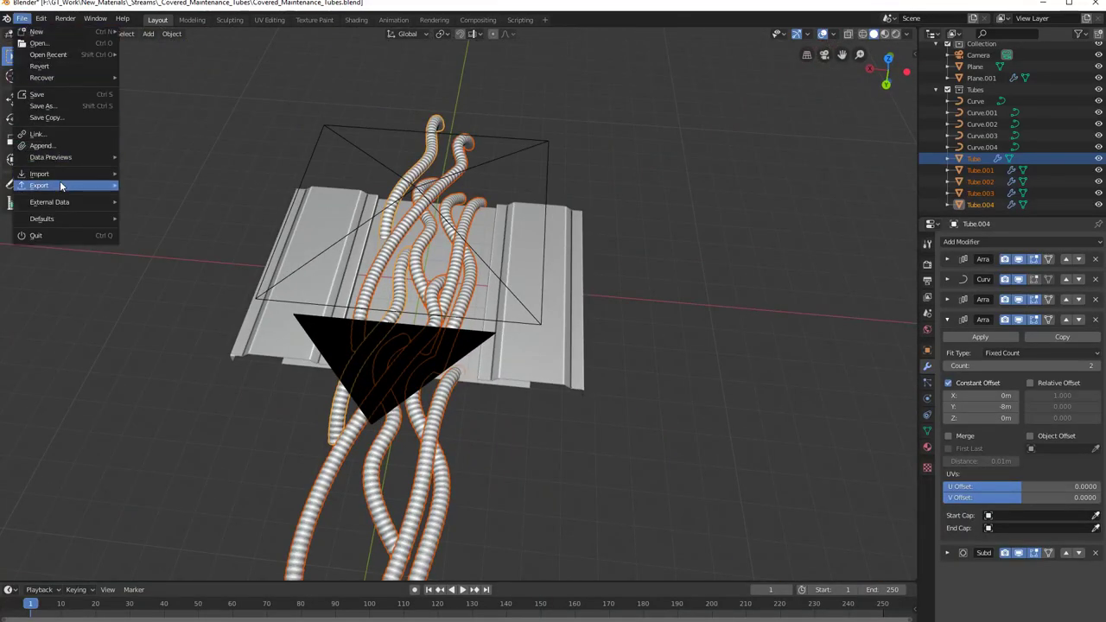
pyautogui.moveTo(61, 185)
pyautogui.click(172, 241)
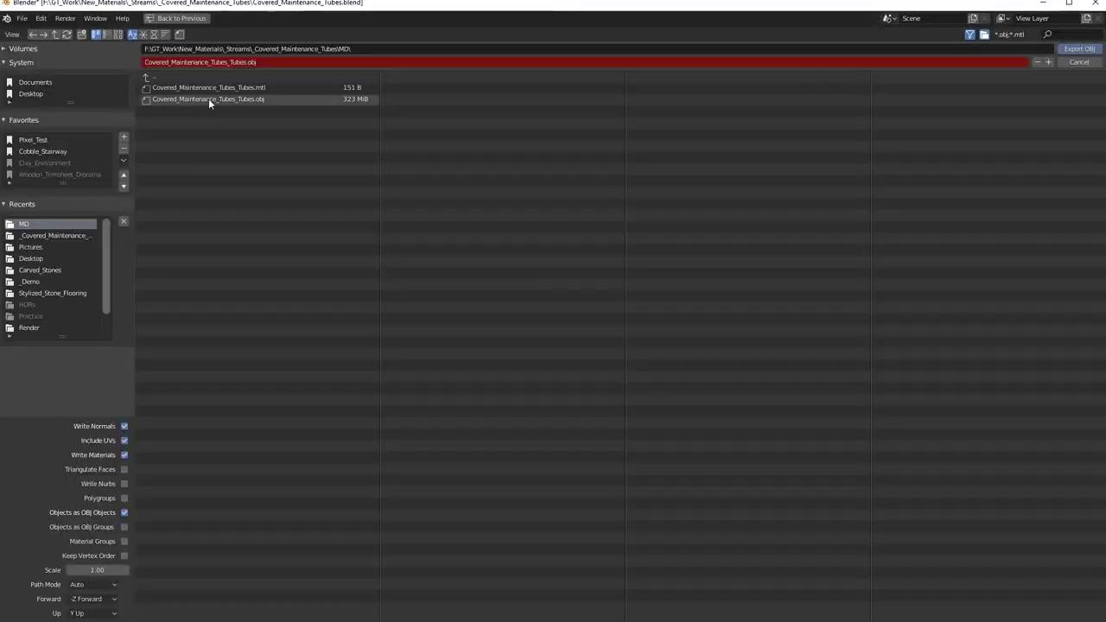
pyautogui.click(209, 98)
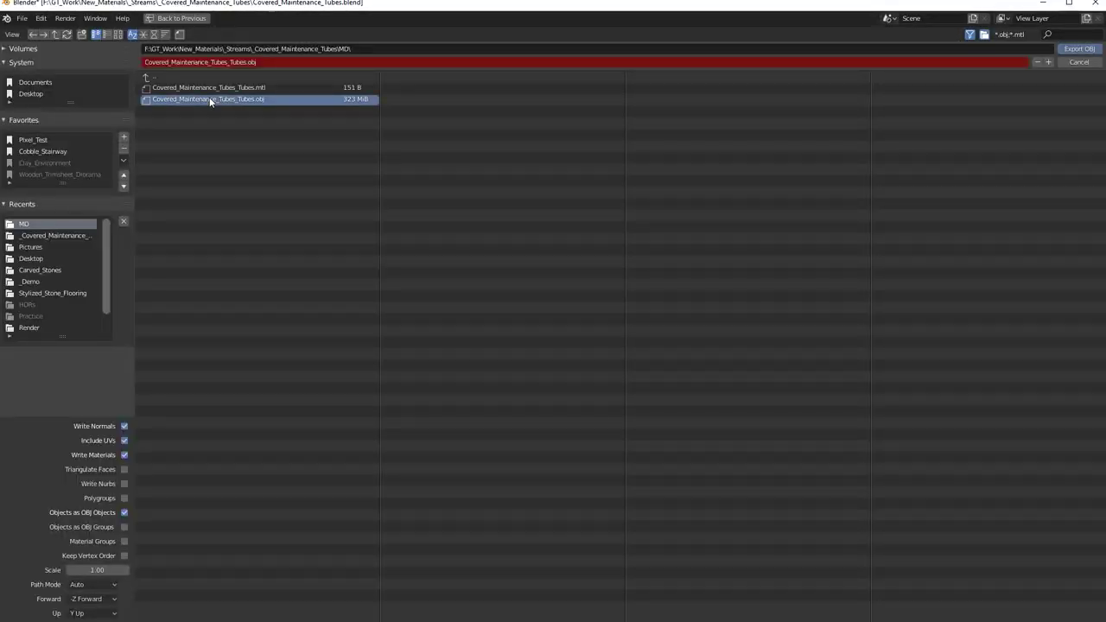
pyautogui.scroll(4, 25, 515)
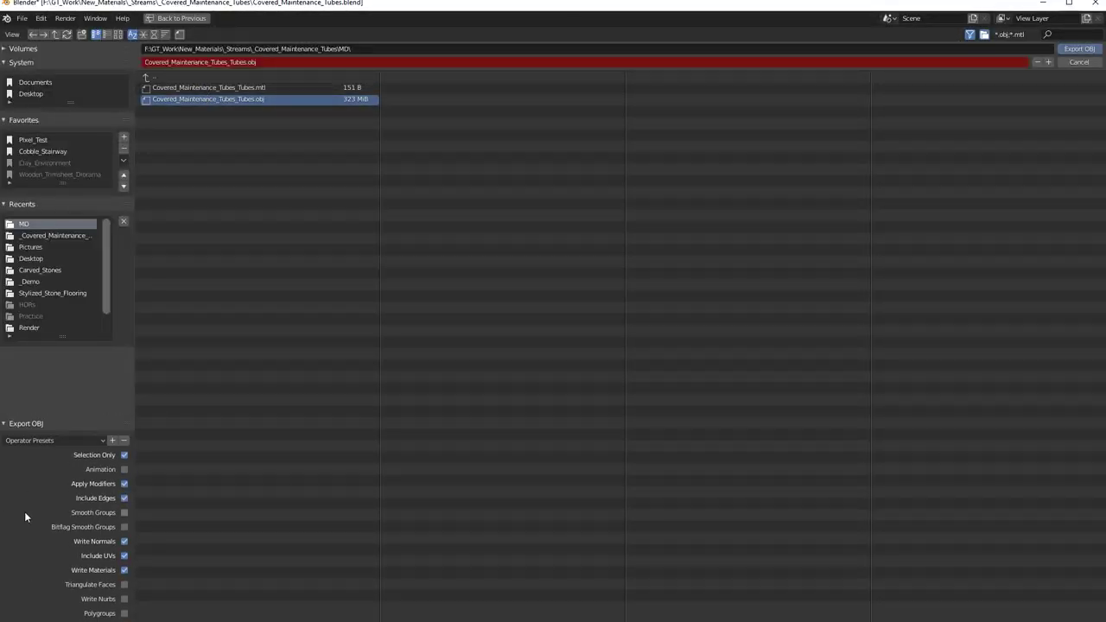
pyautogui.click(1078, 50)
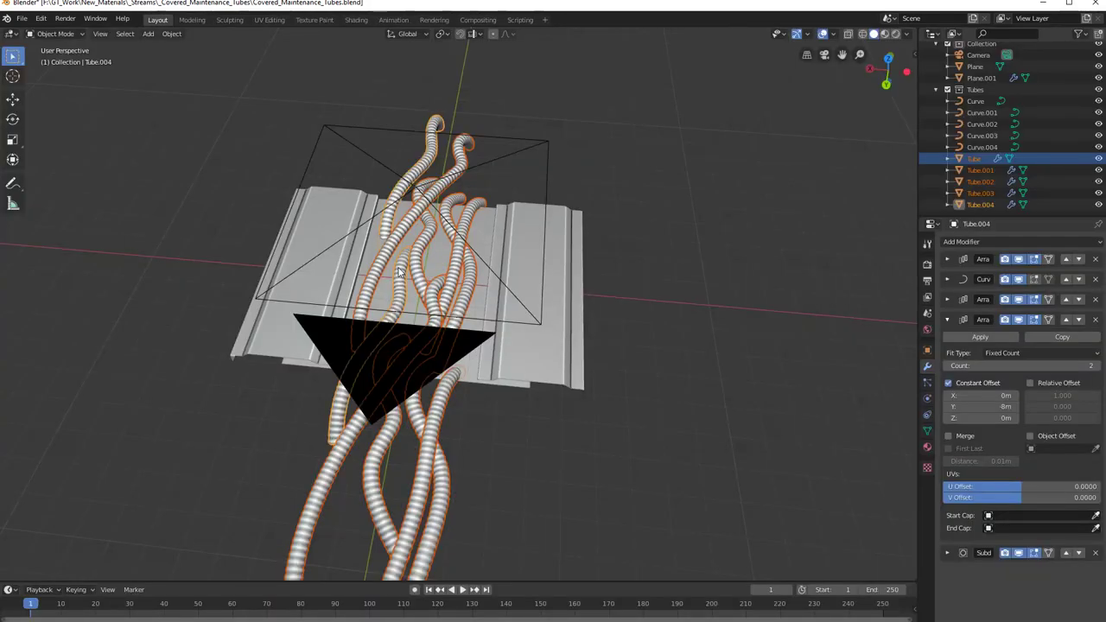
pyautogui.moveTo(399, 272); pyautogui.dragTo(286, 339, button='middle')
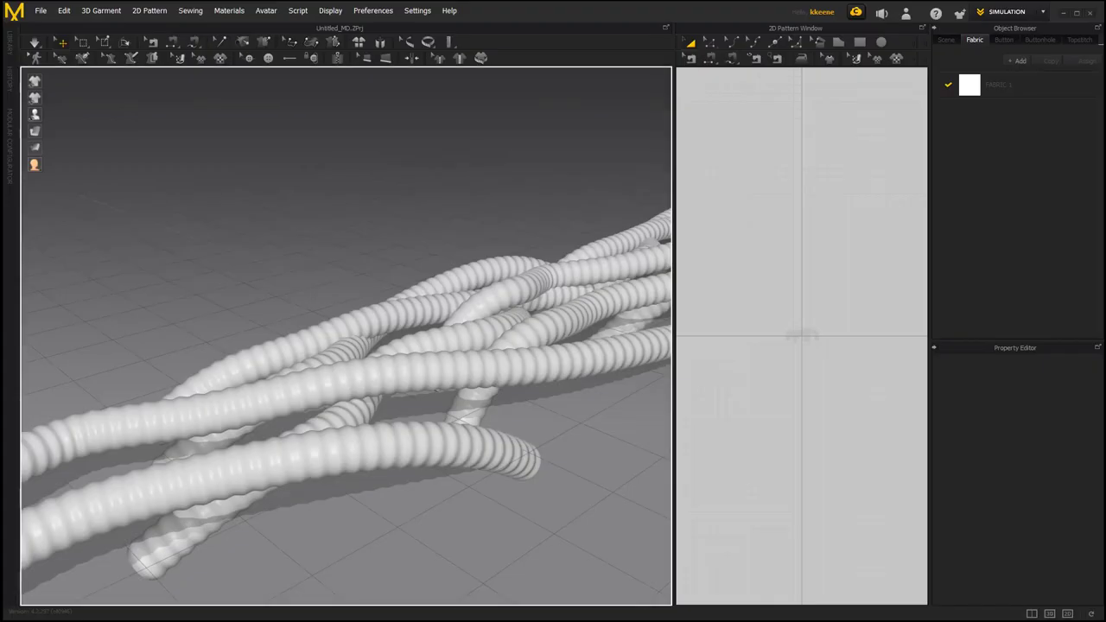
# Step: In Marvelous Designer, select the previously imported tubes avatar and delete it
pyautogui.moveTo(389, 294); pyautogui.dragTo(356, 322, button='right')
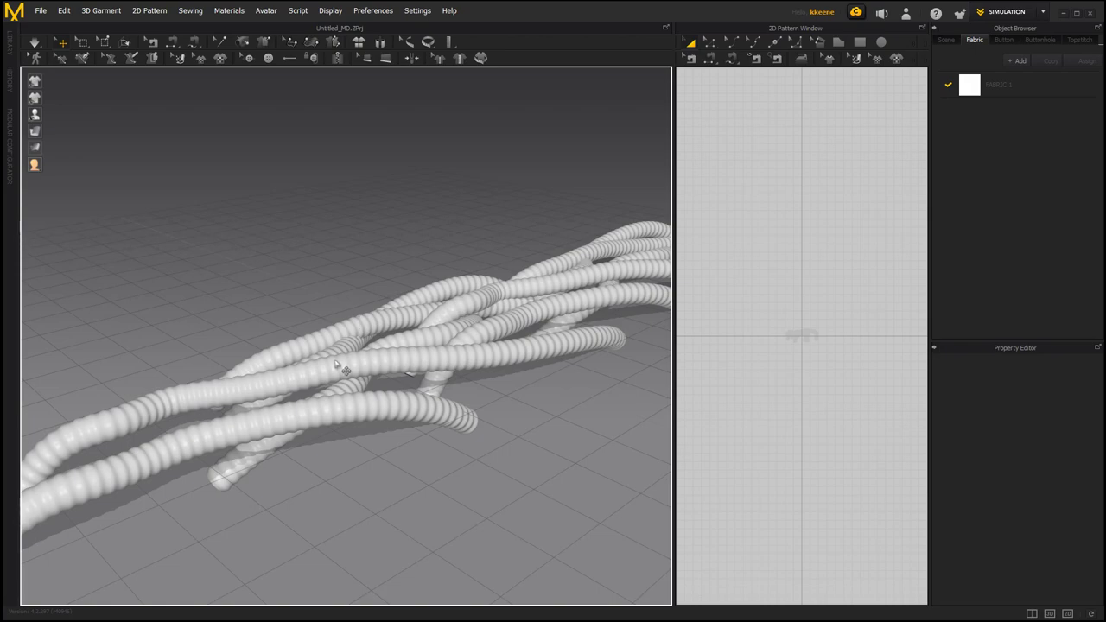
pyautogui.click(337, 363)
pyautogui.moveTo(315, 350); pyautogui.dragTo(298, 317, button='right')
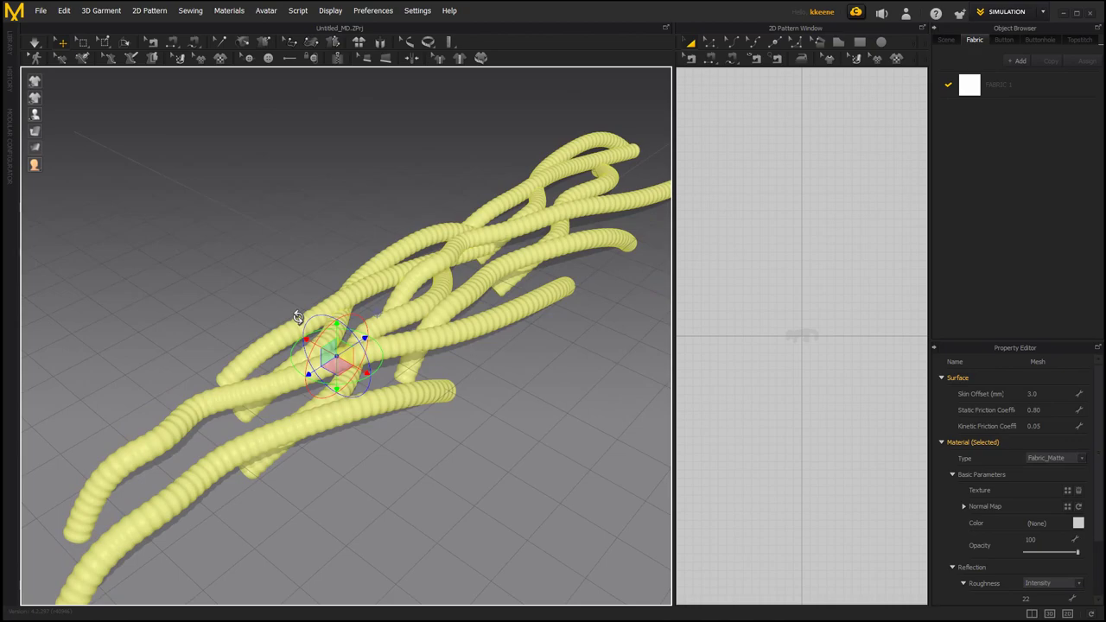
pyautogui.press('Delete')
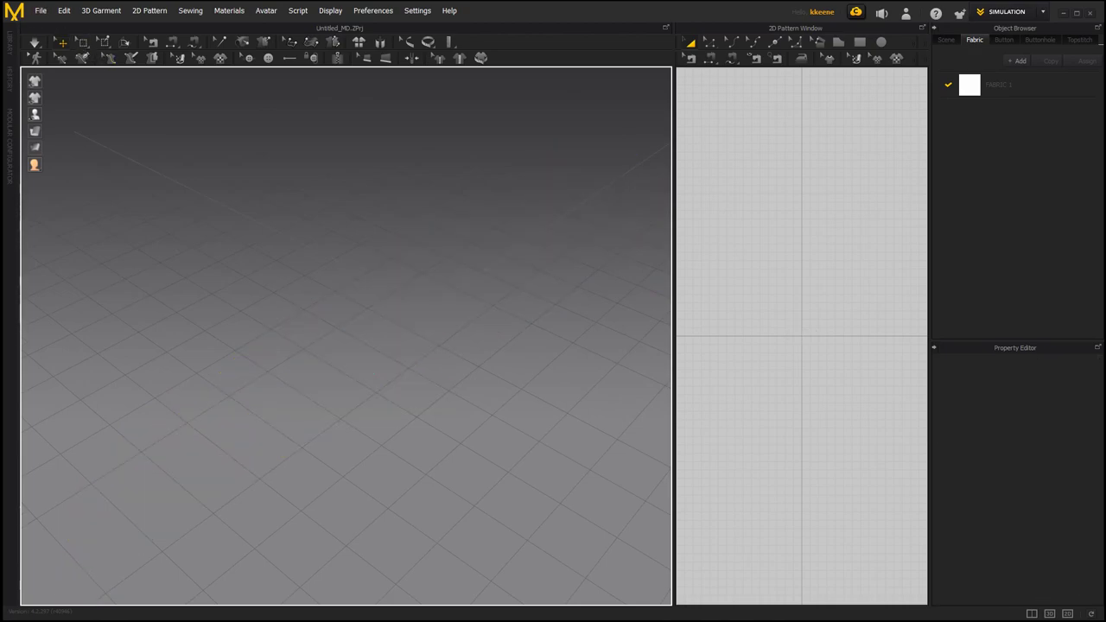
# Step: Import the updated tubes OBJ without saving the project, as an avatar in metres at 10% scale without automatic arrangement points
pyautogui.moveTo(363, 377); pyautogui.dragTo(366, 371)
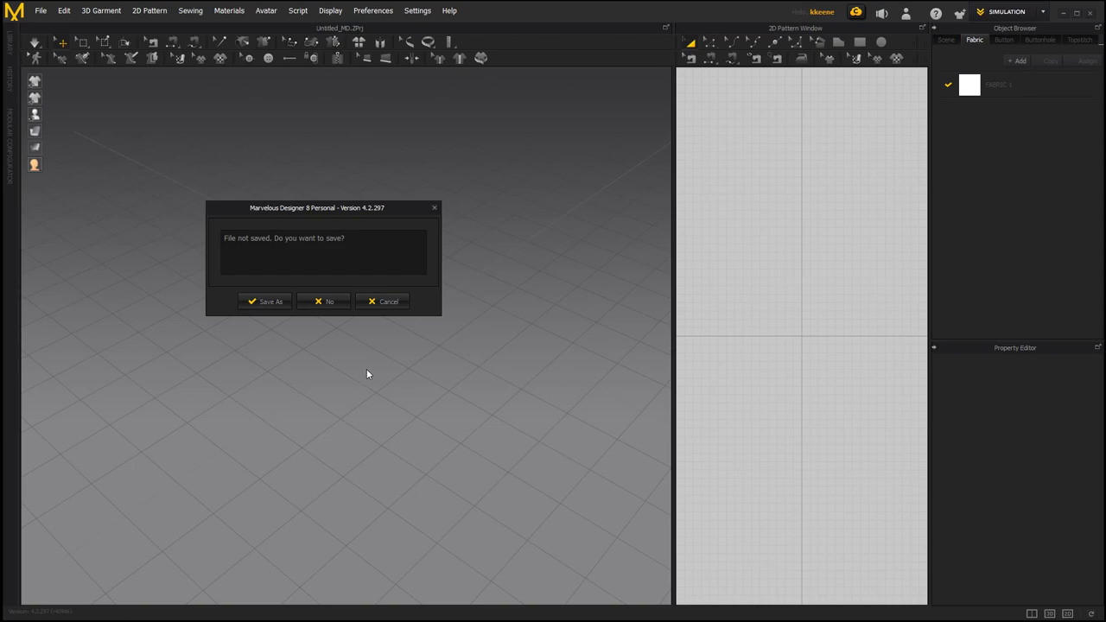
pyautogui.click(326, 302)
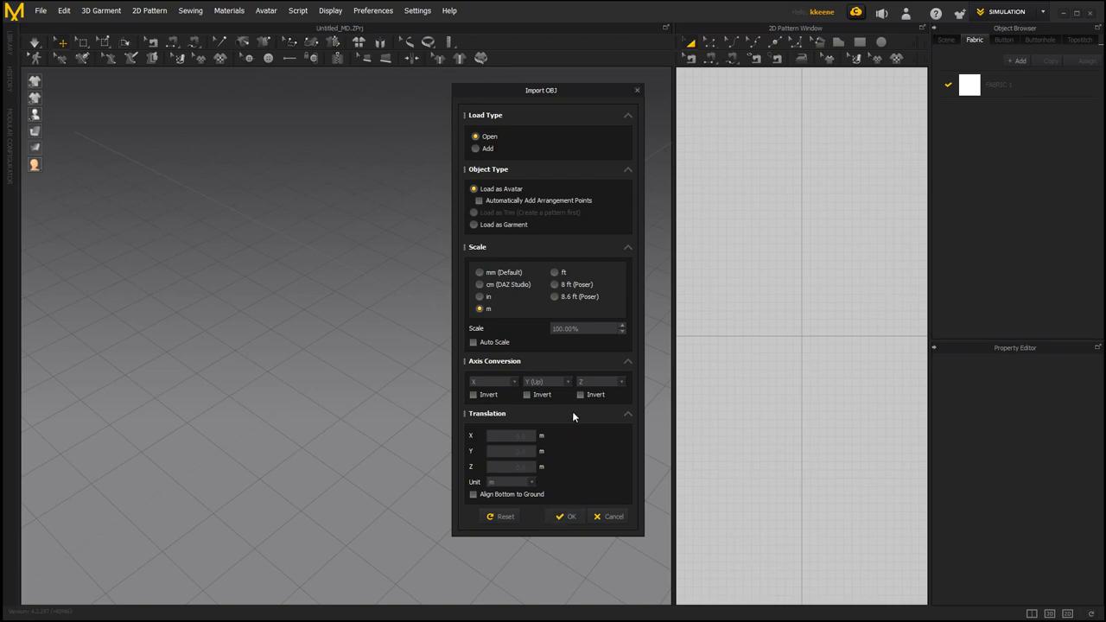
pyautogui.doubleClick(553, 329)
pyautogui.write('10')
pyautogui.click(565, 516)
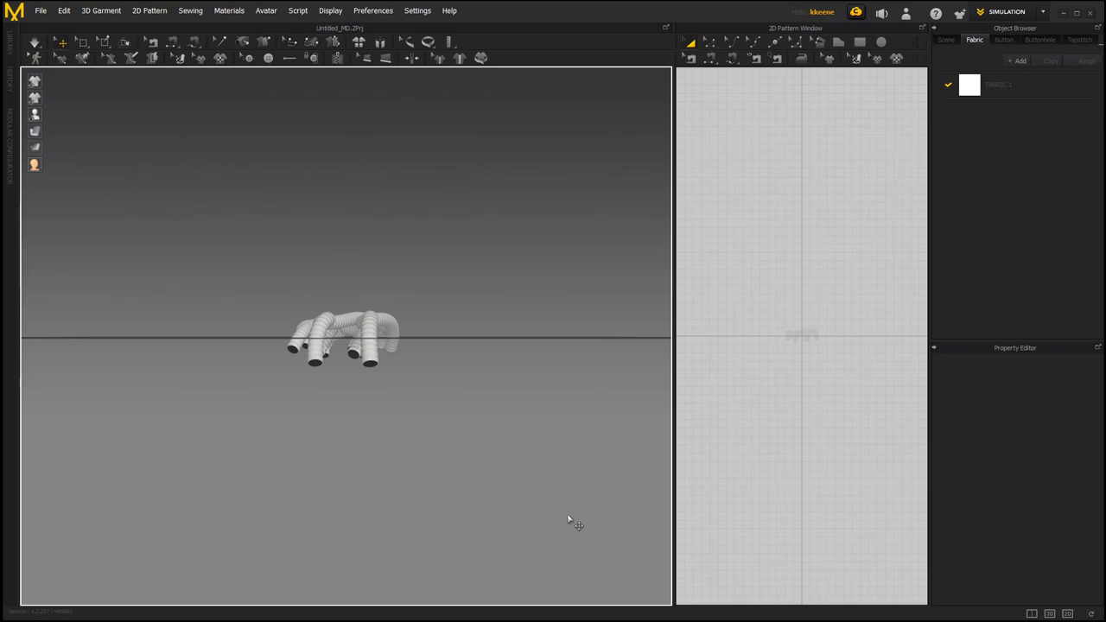
# Step: Widen the 2D pattern window and examine the newly imported tubes from above
pyautogui.moveTo(384, 274); pyautogui.dragTo(491, 326, button='right')
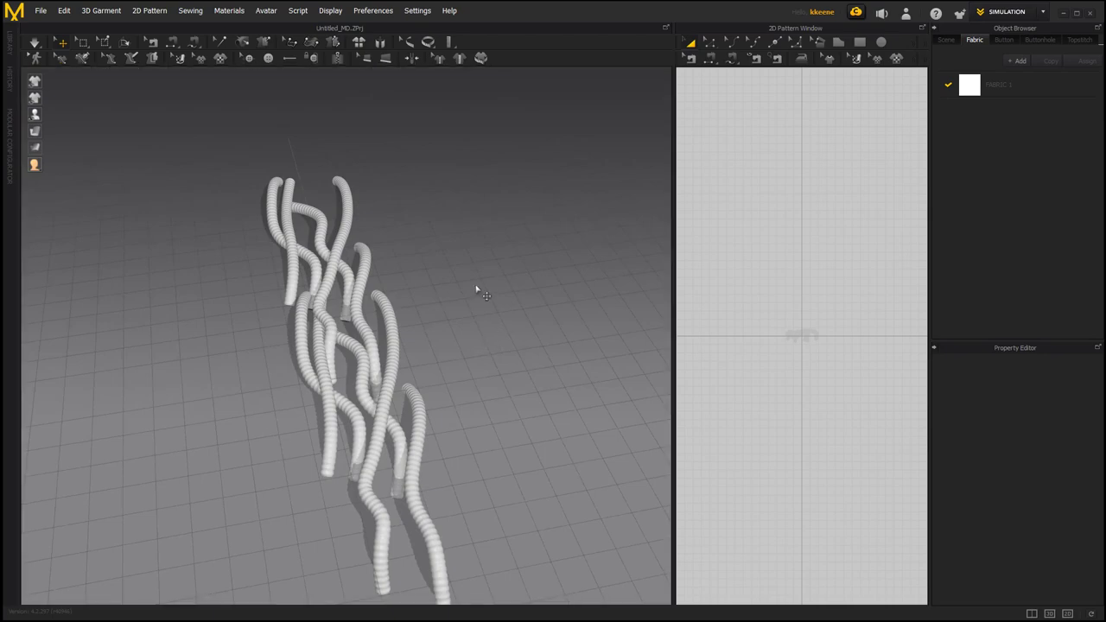
pyautogui.moveTo(495, 298); pyautogui.dragTo(772, 352, button='right')
pyautogui.moveTo(672, 362); pyautogui.dragTo(548, 363)
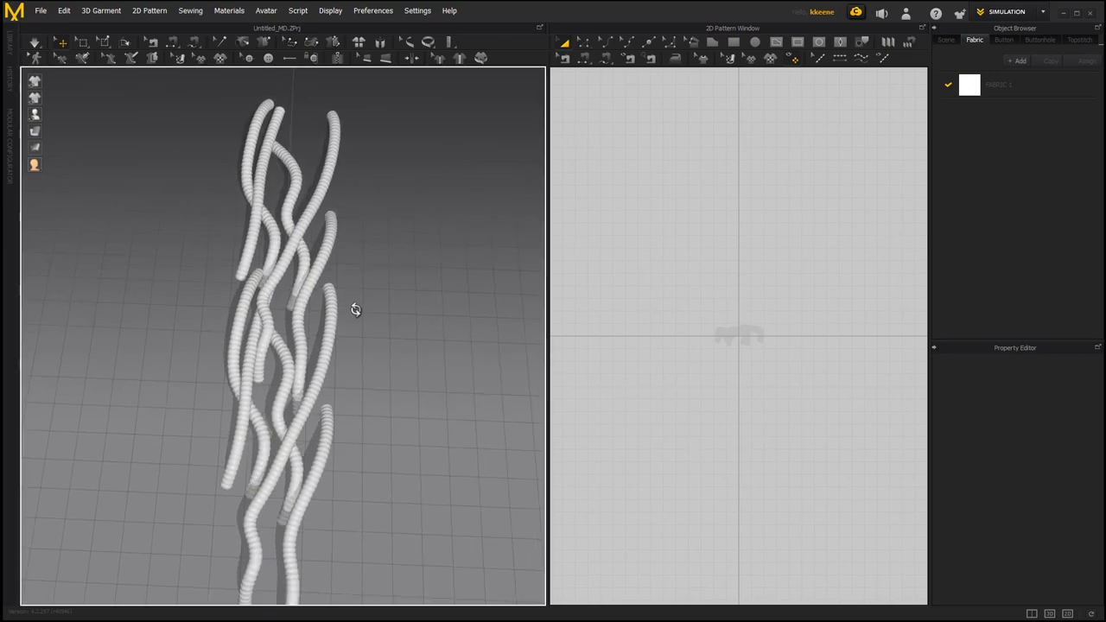
pyautogui.moveTo(470, 302); pyautogui.dragTo(363, 280, button='right')
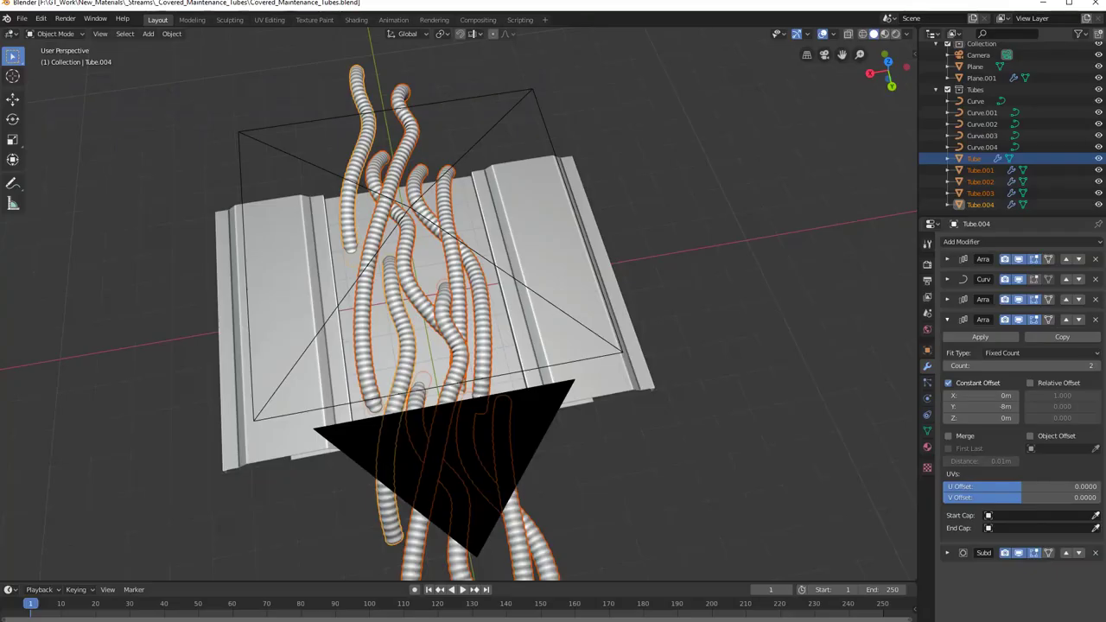
# Step: Switch to Blender and lower the base plane's geometry by about 0.16 m along the global Z axis
pyautogui.moveTo(207, 346); pyautogui.dragTo(520, 356, button='middle')
pyautogui.click(419, 408)
pyautogui.press('Tab')
pyautogui.press('g')
pyautogui.press('z')
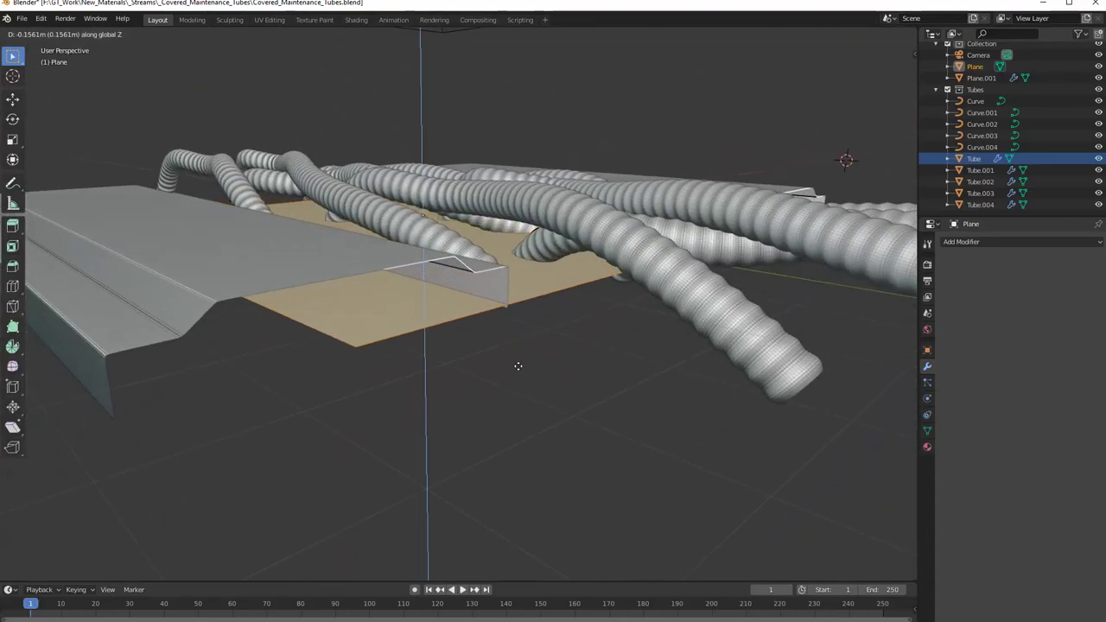
pyautogui.click(515, 374)
pyautogui.scroll(-2, 512, 361)
pyautogui.moveTo(510, 360); pyautogui.dragTo(441, 339, button='middle')
pyautogui.press('Tab')
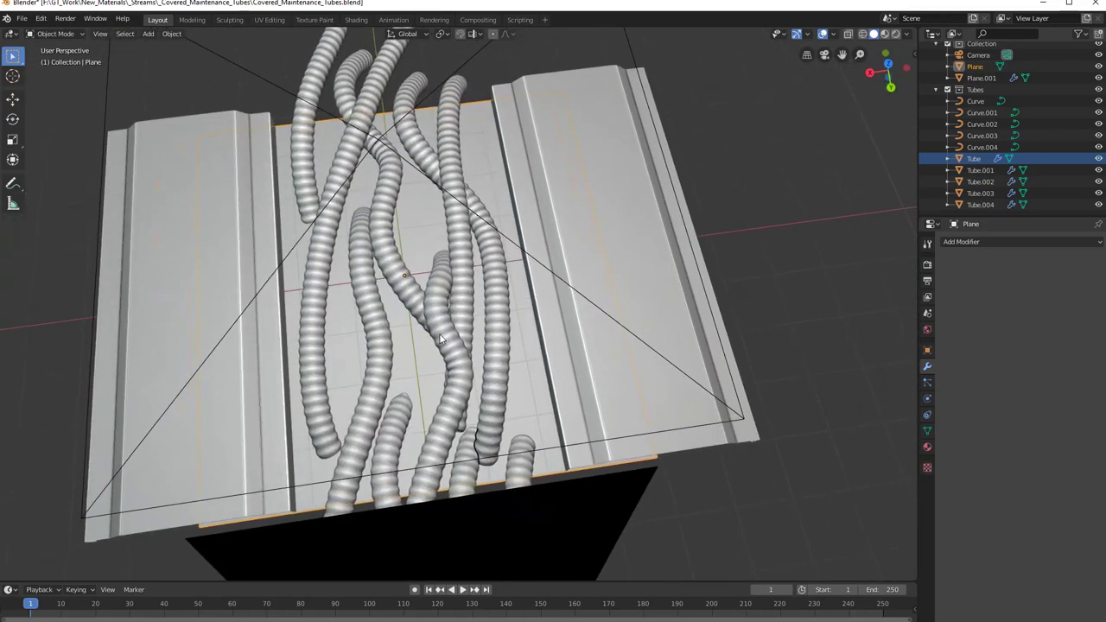
pyautogui.click(500, 319)
pyautogui.keyDown('shift'); pyautogui.click(461, 249); pyautogui.keyUp('shift')
pyautogui.keyDown('shift'); pyautogui.click(443, 287); pyautogui.keyUp('shift')
pyautogui.moveTo(443, 288); pyautogui.dragTo(426, 306, button='middle')
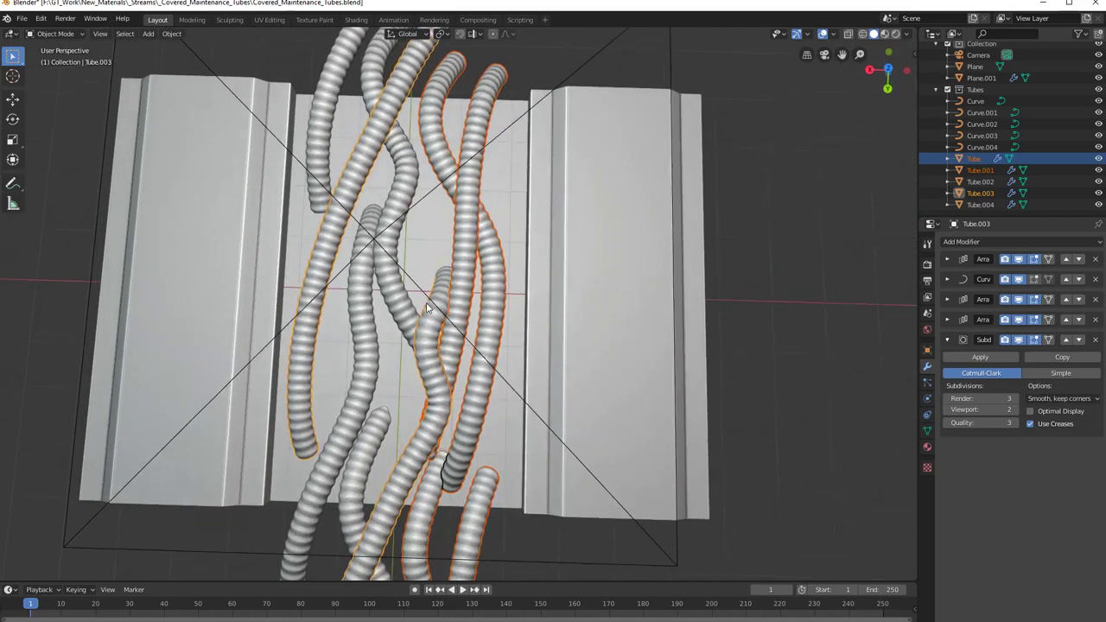
pyautogui.scroll(-5, 597, 362)
pyautogui.moveTo(588, 363); pyautogui.dragTo(643, 287, button='middle')
pyautogui.click(559, 312)
pyautogui.press('KP_3')
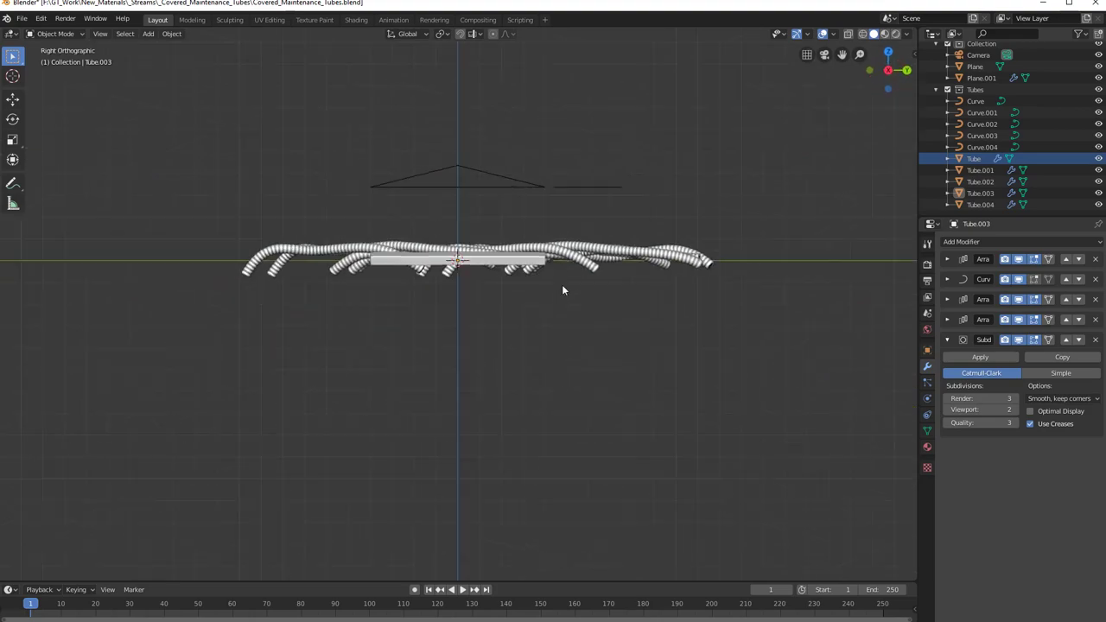
pyautogui.press('b')
pyautogui.moveTo(198, 205); pyautogui.dragTo(758, 332)
pyautogui.moveTo(628, 275); pyautogui.dragTo(600, 235, button='middle')
pyautogui.click(21, 18)
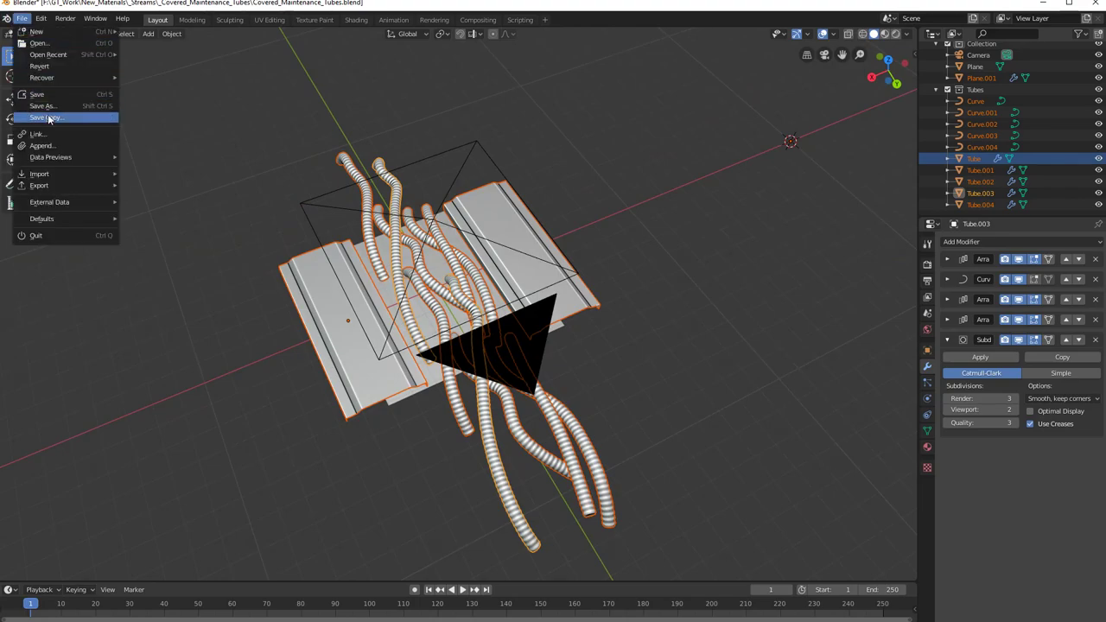
pyautogui.moveTo(67, 186)
pyautogui.moveTo(717, 145); pyautogui.dragTo(686, 186, button='middle')
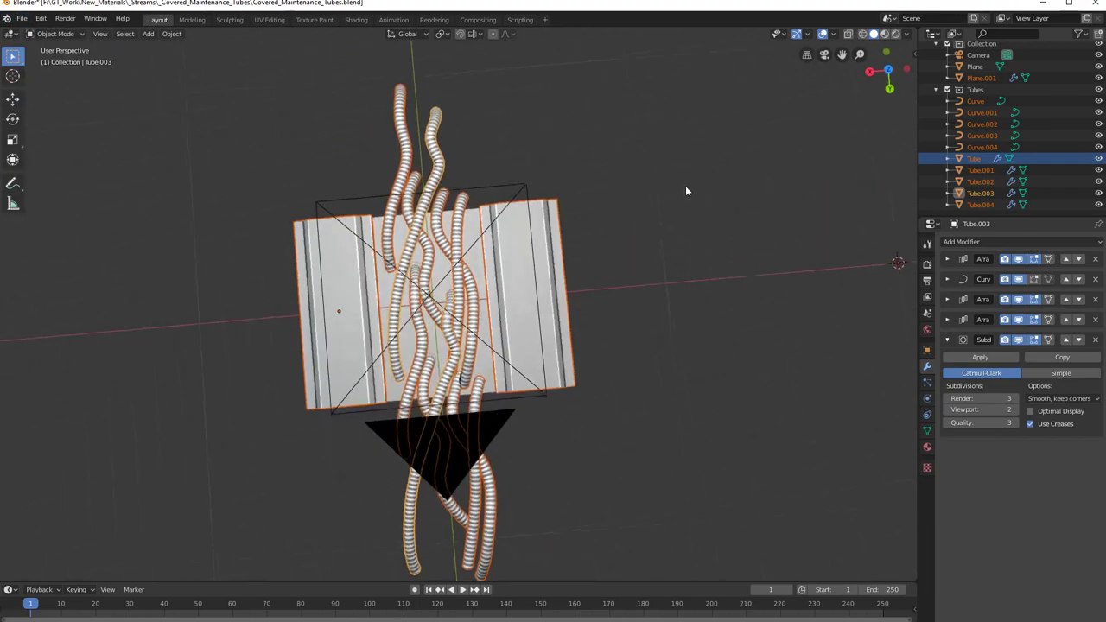
pyautogui.scroll(2, 596, 248)
pyautogui.moveTo(579, 261); pyautogui.dragTo(598, 169, button='middle')
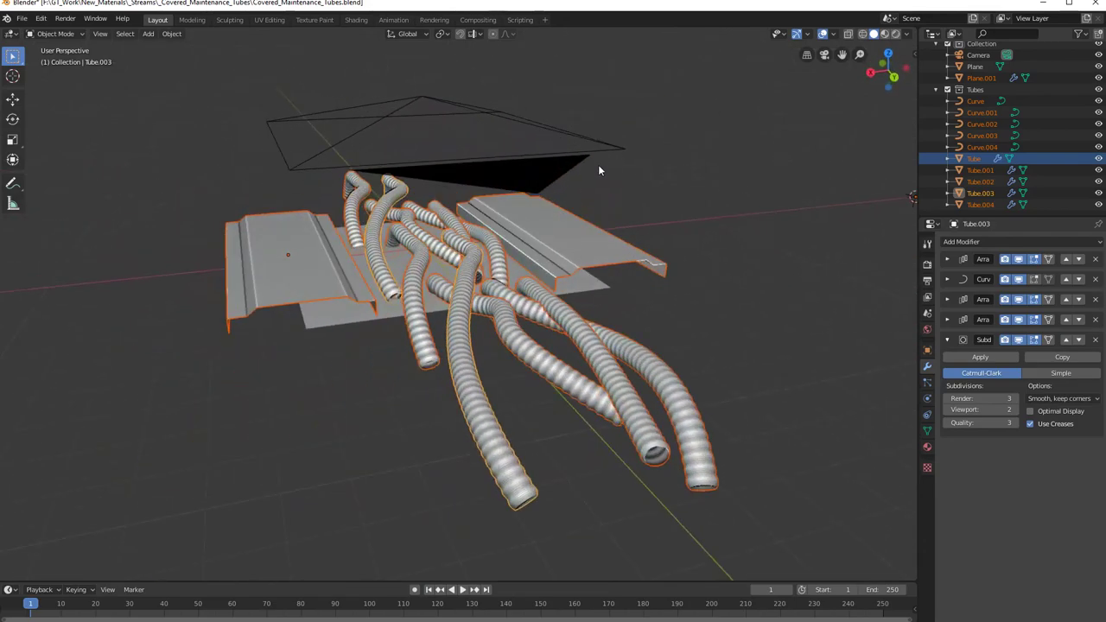
pyautogui.scroll(2, 595, 171)
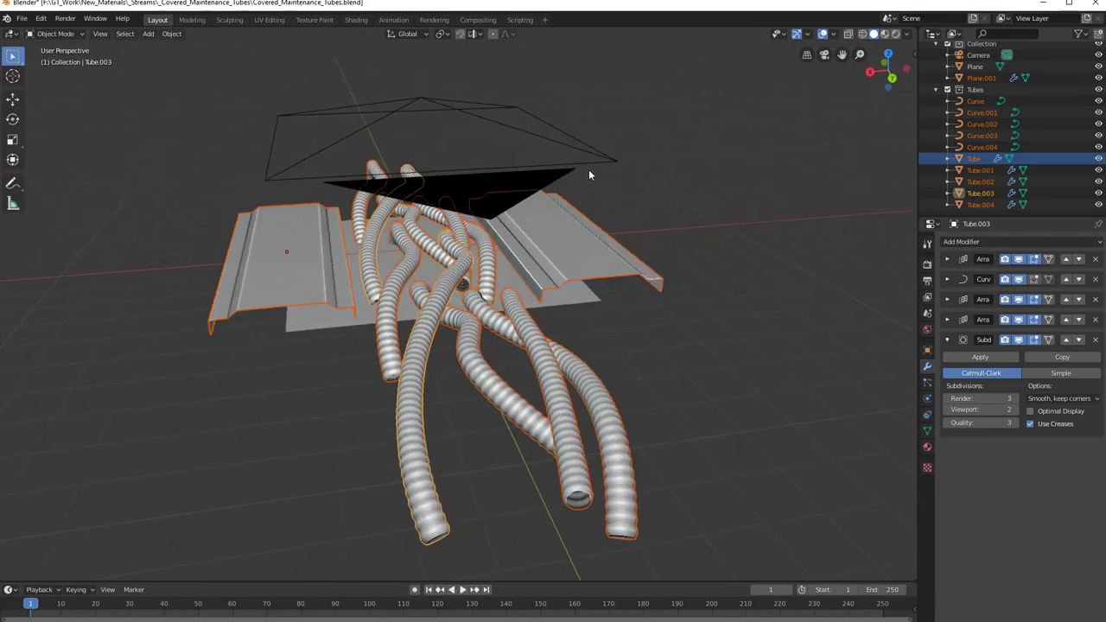
pyautogui.scroll(2, 590, 269)
# Step: Hide the grooved side panels mesh beside the tubes
pyautogui.click(598, 300)
pyautogui.moveTo(599, 300); pyautogui.dragTo(415, 300, button='middle')
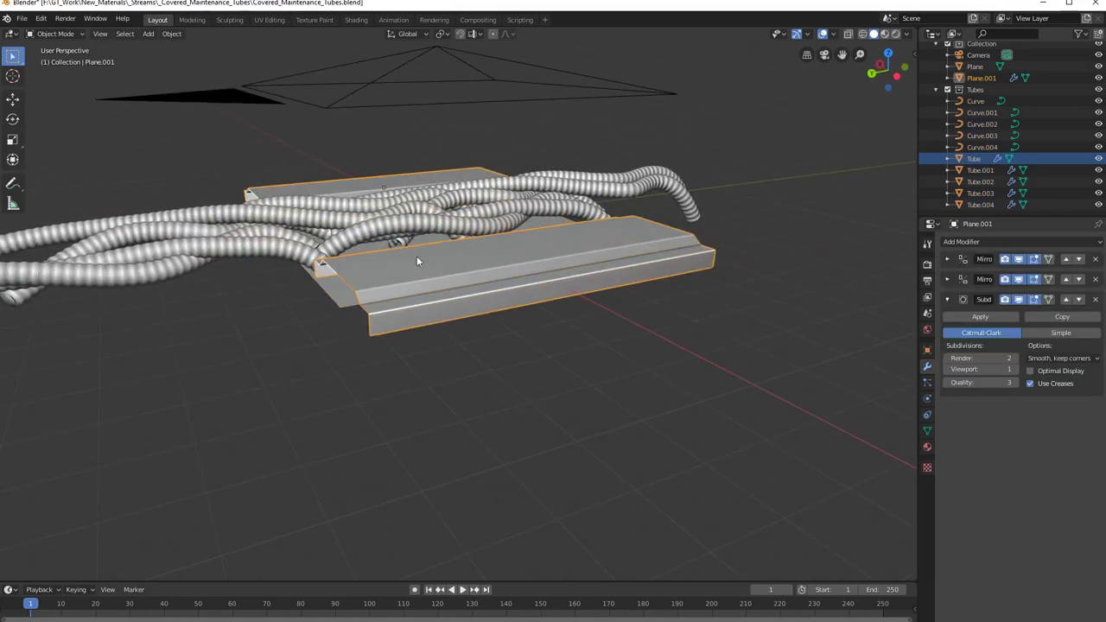
pyautogui.press('h')
# Step: Select all tubes plus the base plane and set up a Wavefront OBJ export over Covered_Maintenance_Tubes_Tubes.obj in the MD folder
pyautogui.press('KP_3')
pyautogui.scroll(-4, 507, 295)
pyautogui.press('b')
pyautogui.moveTo(260, 241); pyautogui.dragTo(681, 332)
pyautogui.moveTo(680, 332); pyautogui.dragTo(406, 393, button='middle')
pyautogui.scroll(2, 561, 360)
pyautogui.keyDown('shift'); pyautogui.click(372, 401); pyautogui.keyUp('shift')
pyautogui.moveTo(419, 336); pyautogui.dragTo(377, 362, button='middle')
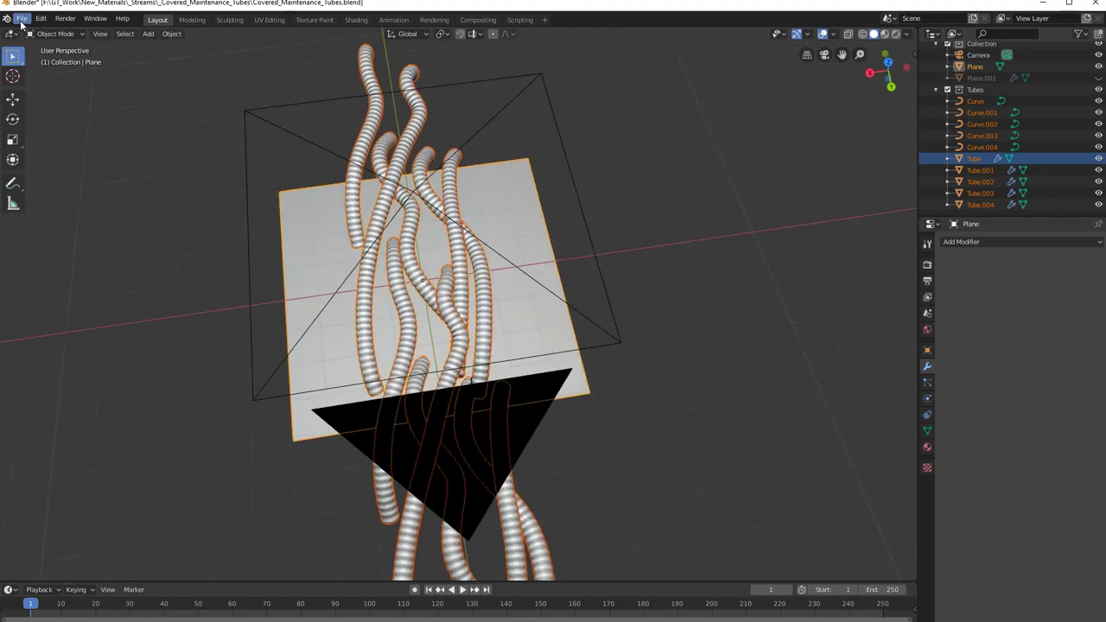
pyautogui.click(22, 19)
pyautogui.moveTo(83, 188)
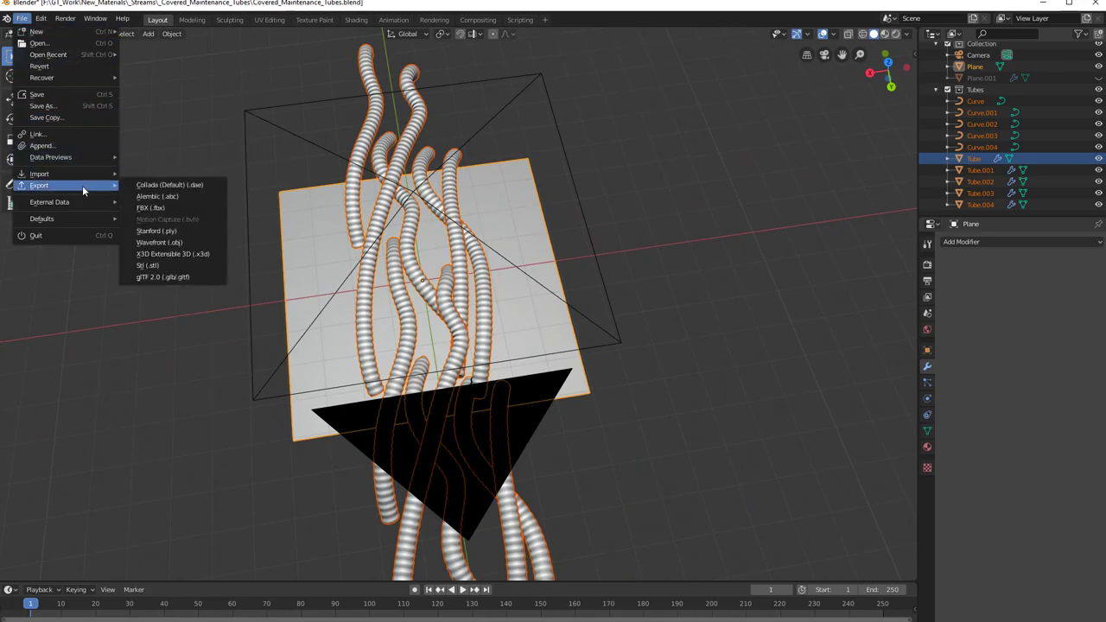
pyautogui.click(186, 243)
pyautogui.click(208, 99)
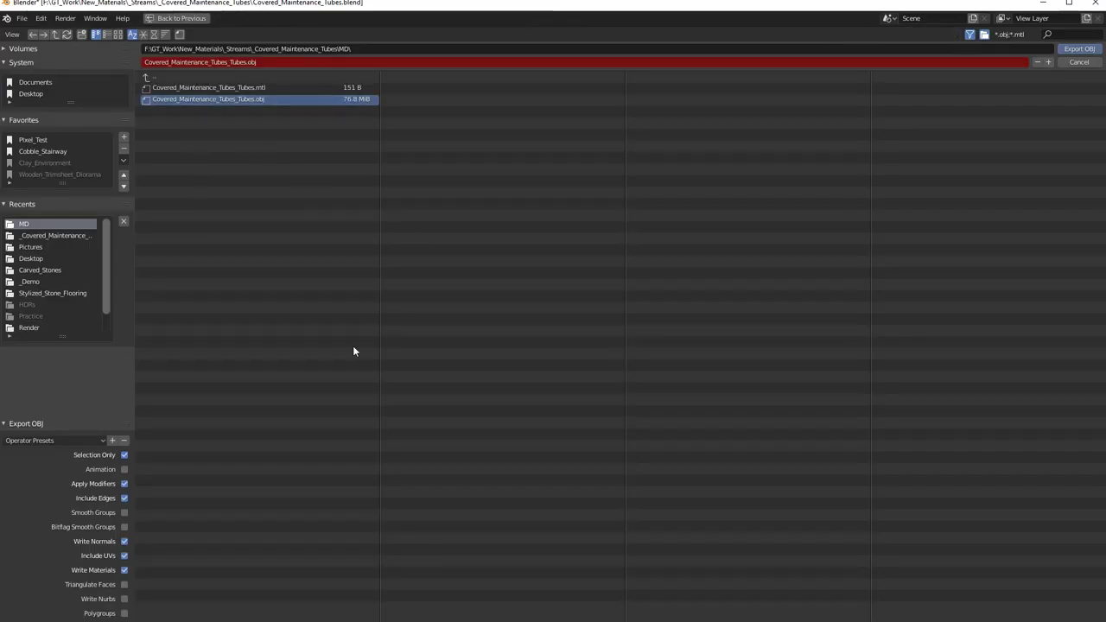
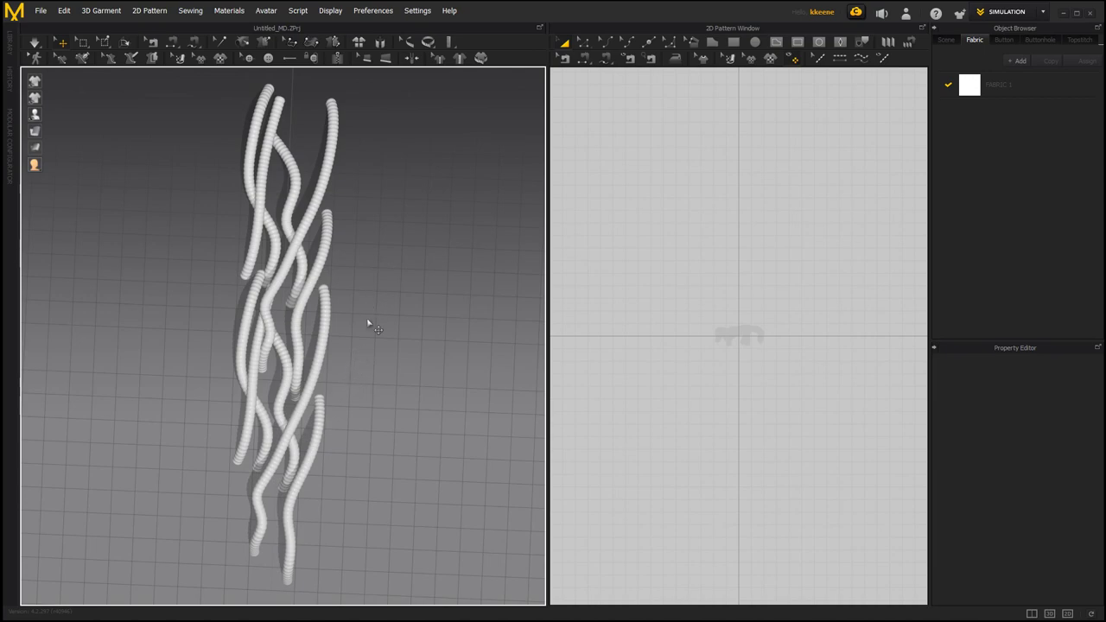
# Step: In Marvelous Designer, create a rectangle pattern 500 mm wide and 800 mm high, centred on the avatar's silhouette
pyautogui.moveTo(340, 427); pyautogui.dragTo(263, 373, button='right')
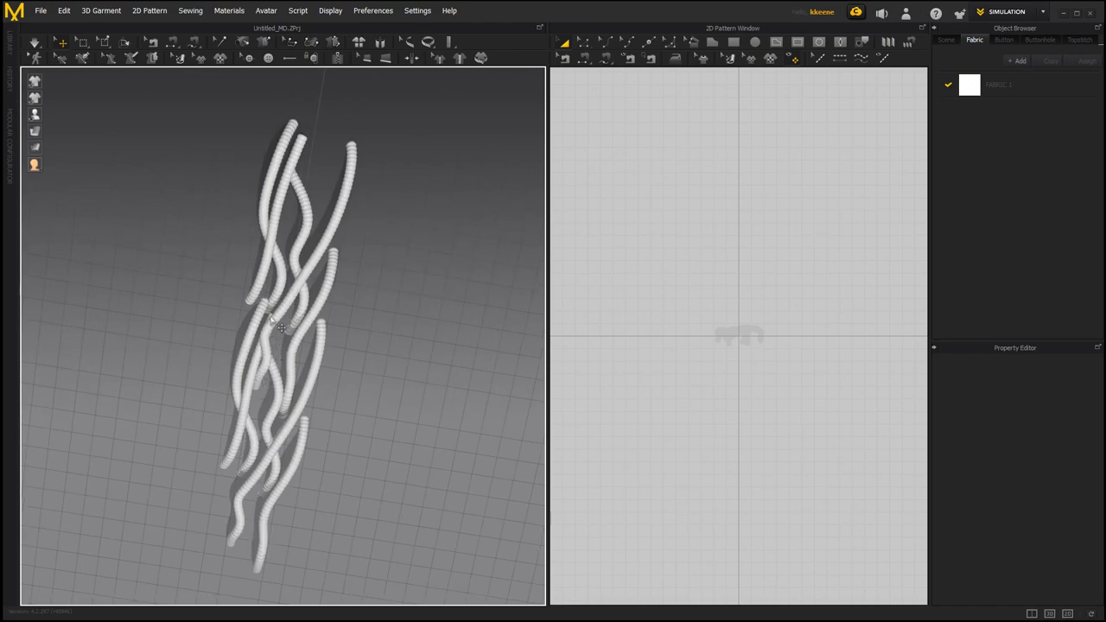
pyautogui.moveTo(282, 330); pyautogui.dragTo(298, 241, button='right')
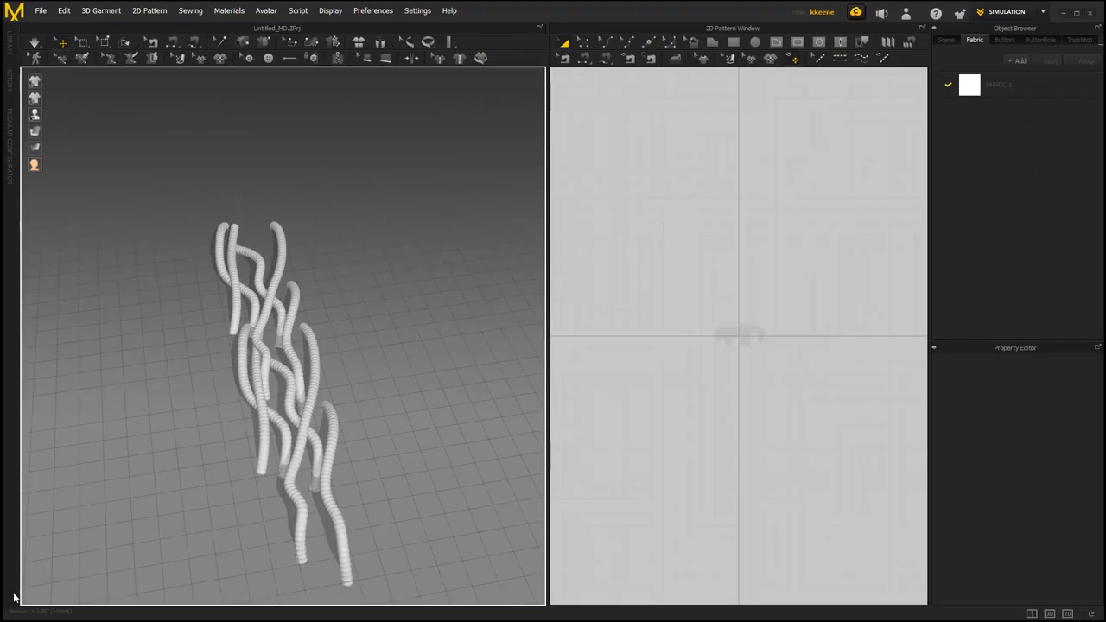
pyautogui.moveTo(284, 344); pyautogui.dragTo(320, 386, button='right')
pyautogui.click(734, 41)
pyautogui.scroll(3, 726, 367)
pyautogui.scroll(4, 726, 362)
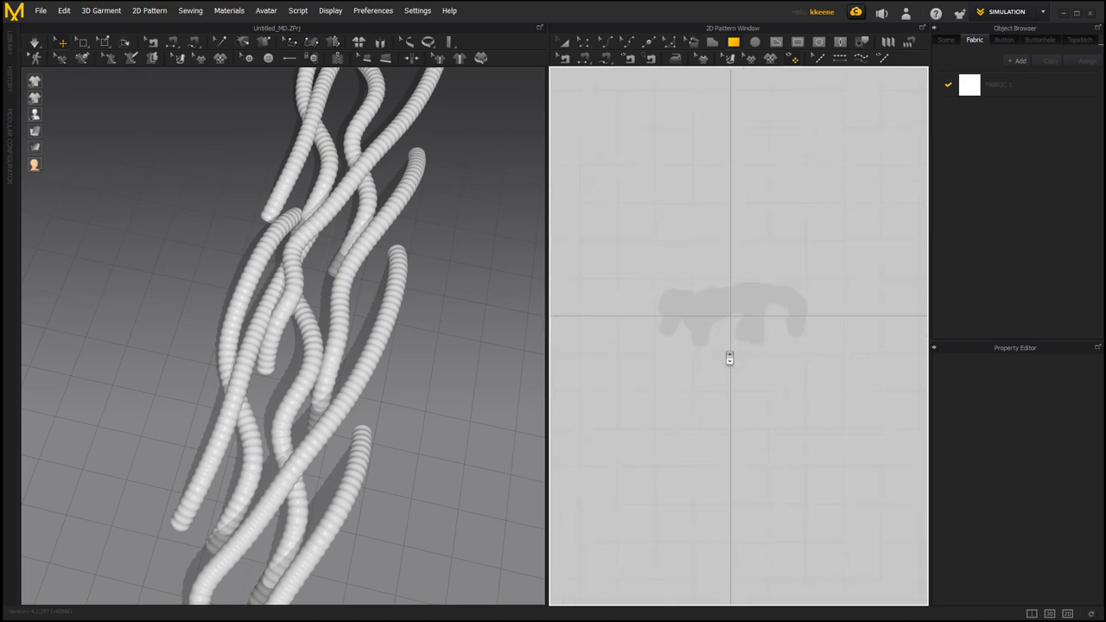
pyautogui.click(731, 307)
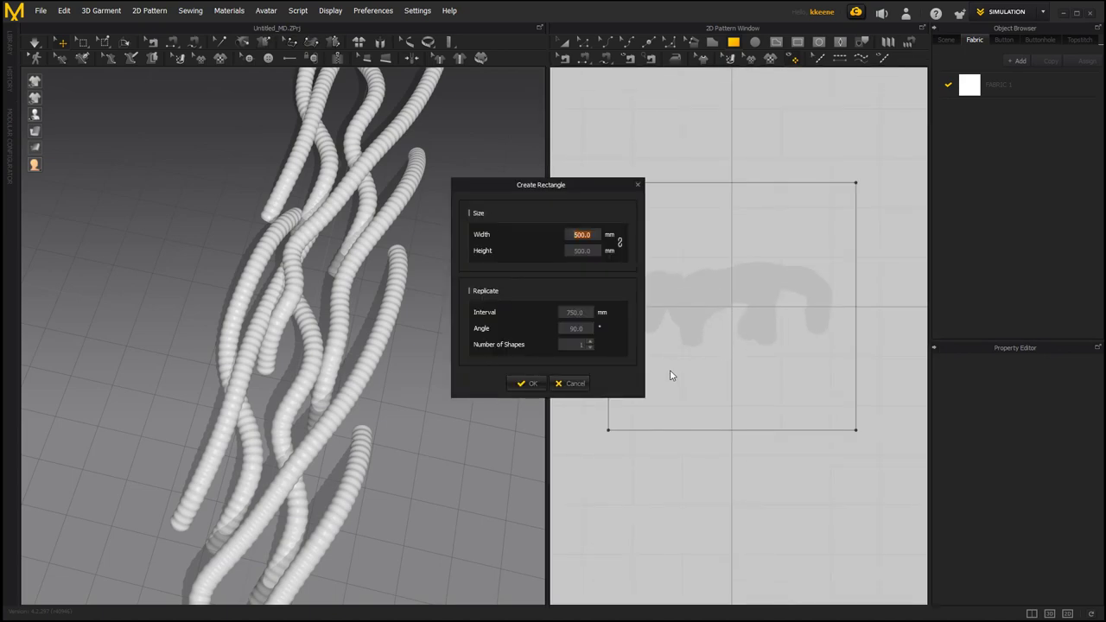
pyautogui.moveTo(539, 184); pyautogui.dragTo(226, 178)
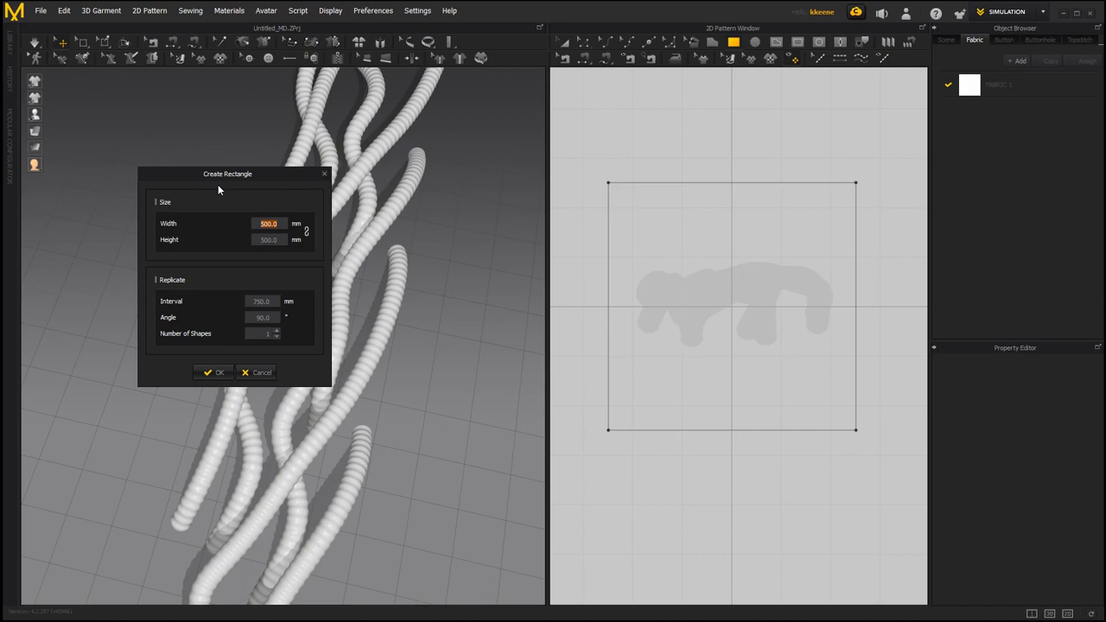
pyautogui.click(280, 240)
pyautogui.write('80')
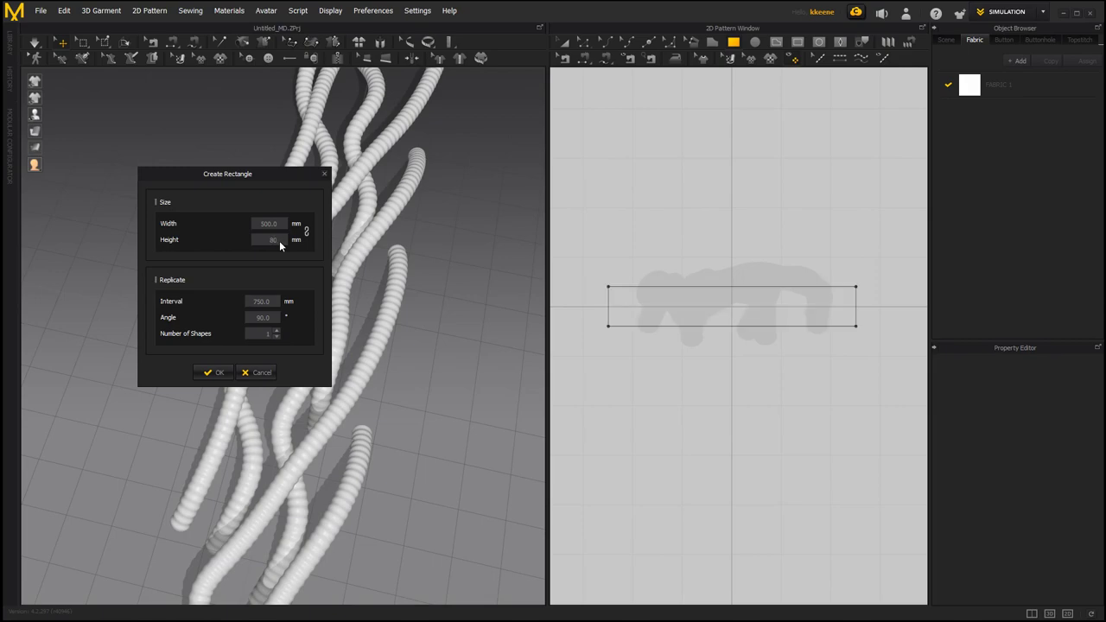
pyautogui.write('0')
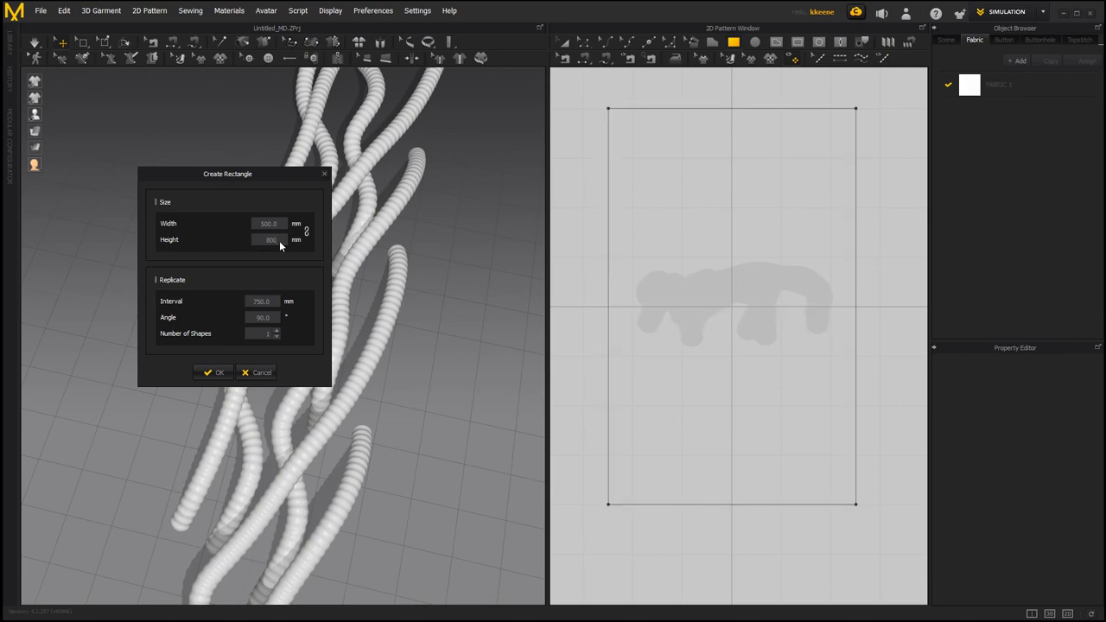
pyautogui.click(218, 372)
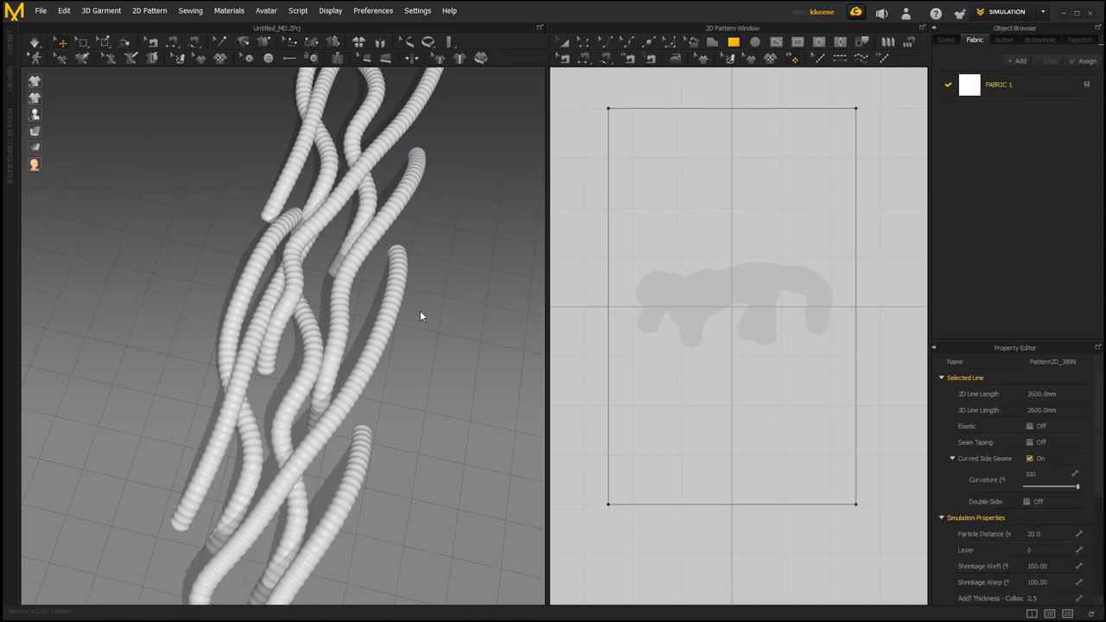
# Step: Try to rotate the upright rectangle pattern in the 3D window so it lies across the tubes
pyautogui.moveTo(305, 370); pyautogui.dragTo(554, 272, button='right')
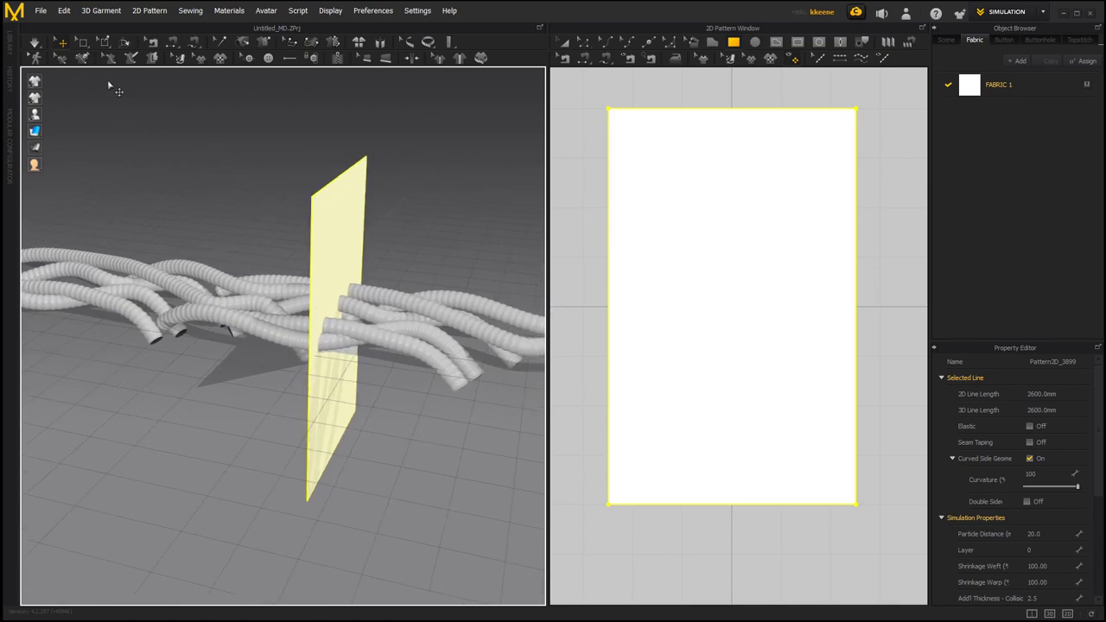
pyautogui.click(564, 45)
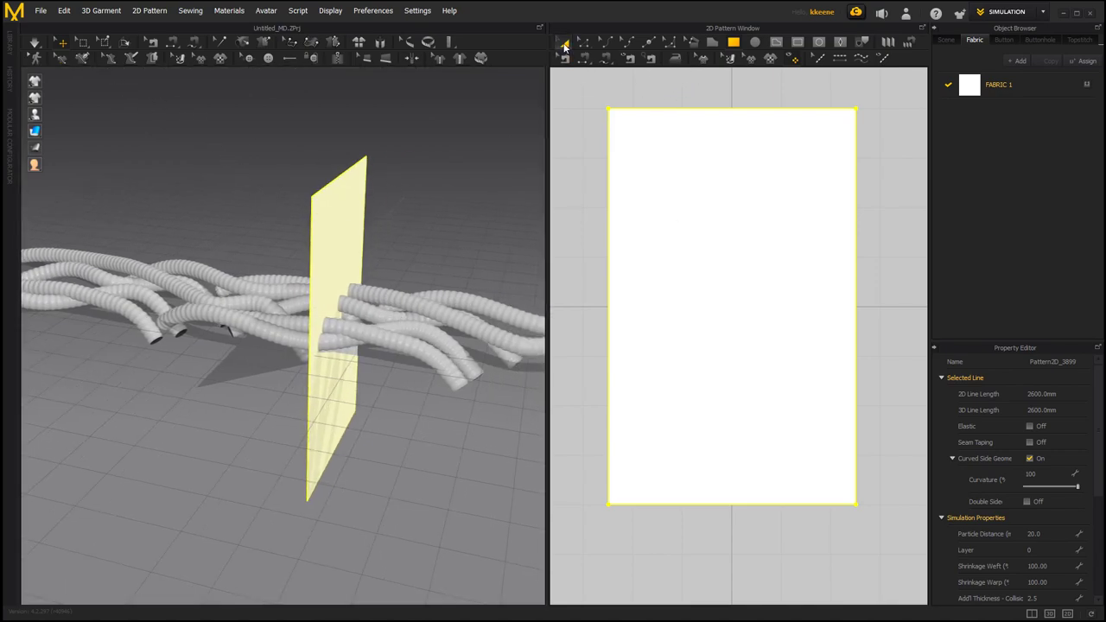
pyautogui.click(602, 152)
pyautogui.click(687, 215)
pyautogui.moveTo(403, 347); pyautogui.dragTo(380, 326, button='right')
pyautogui.press('e')
pyautogui.moveTo(361, 270); pyautogui.dragTo(320, 285)
pyautogui.click(267, 422)
pyautogui.moveTo(279, 419); pyautogui.dragTo(229, 442, button='right')
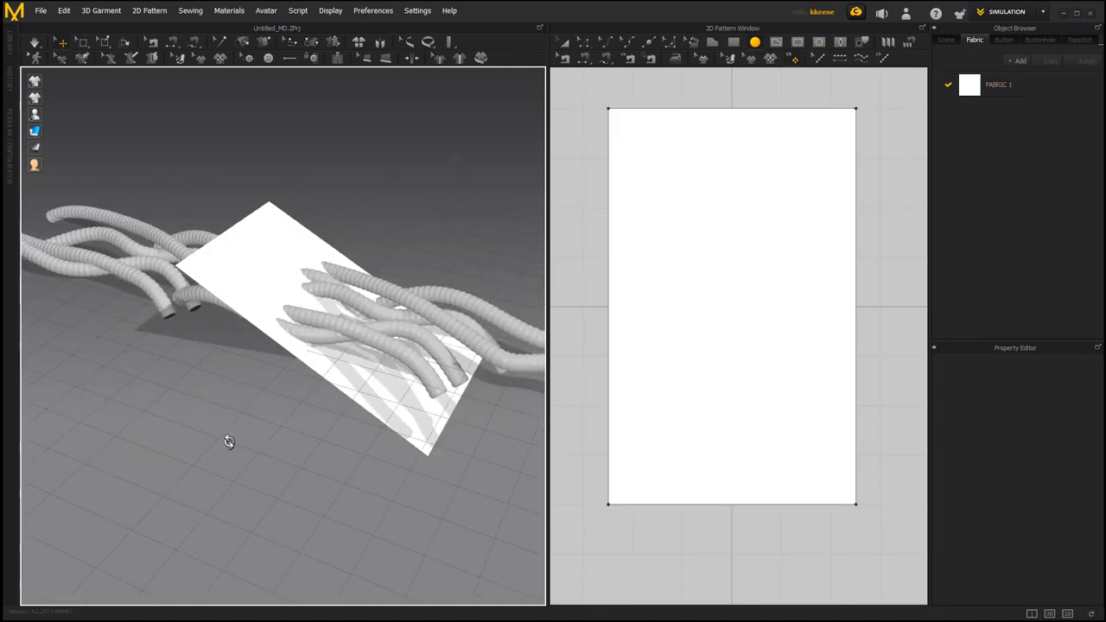
# Step: Cancel the accidental ellipse creation and select the rectangle pattern with the Transform Pattern tool
pyautogui.click(259, 264)
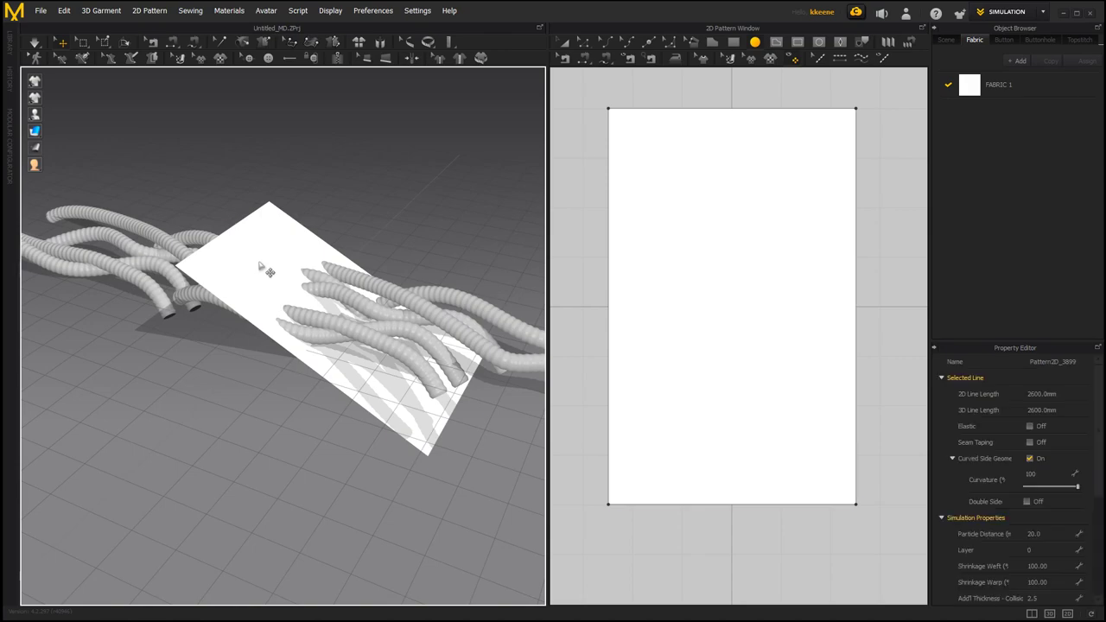
pyautogui.click(671, 288)
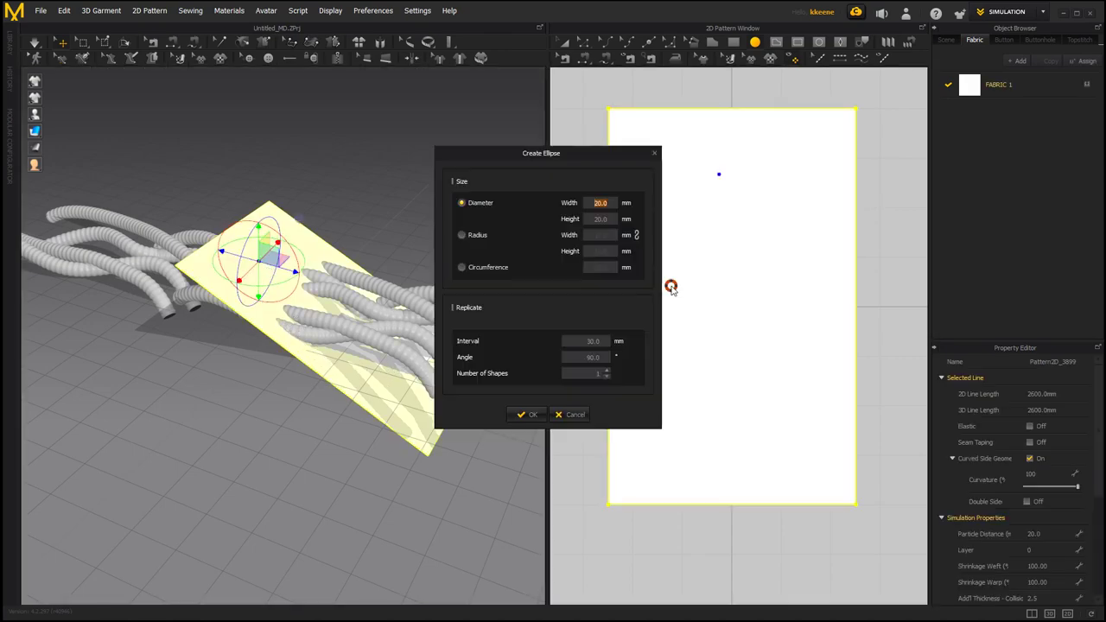
pyautogui.click(570, 414)
pyautogui.click(564, 43)
pyautogui.click(590, 84)
pyautogui.click(685, 216)
# Step: Reset the tilted rectangle pattern's arrangement to its original upright placement
pyautogui.moveTo(358, 292); pyautogui.dragTo(233, 317, button='right')
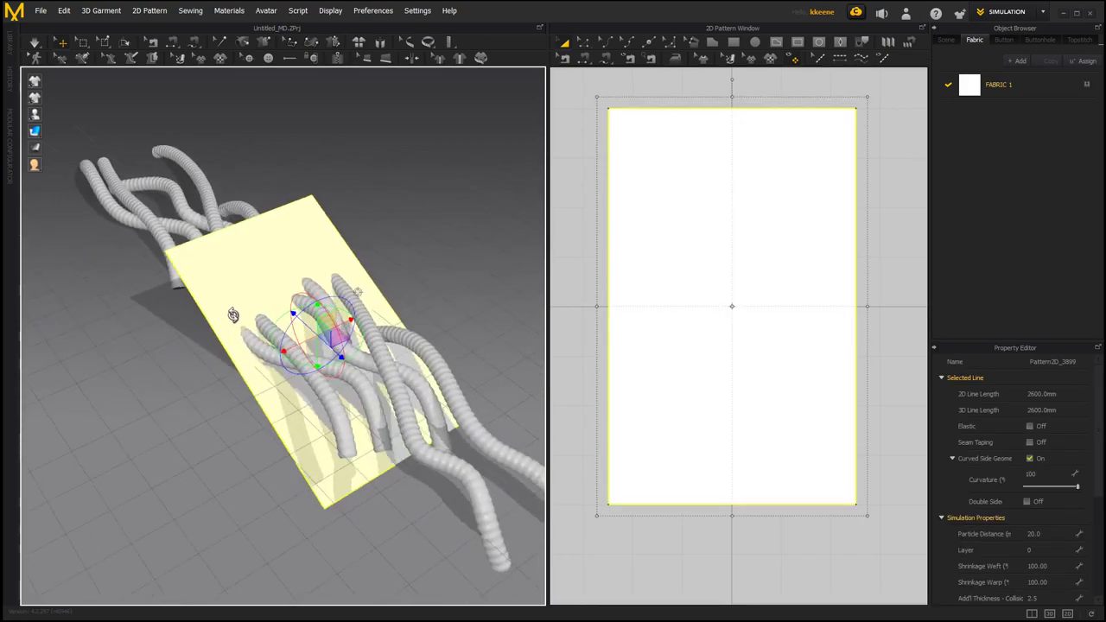
pyautogui.rightClick(305, 246)
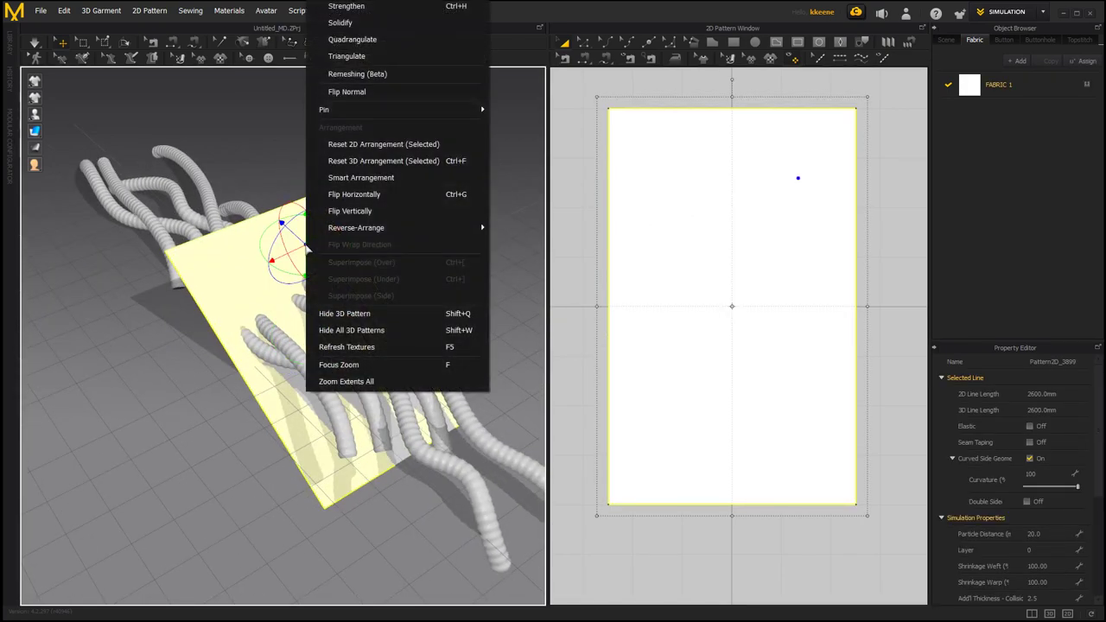
pyautogui.click(381, 159)
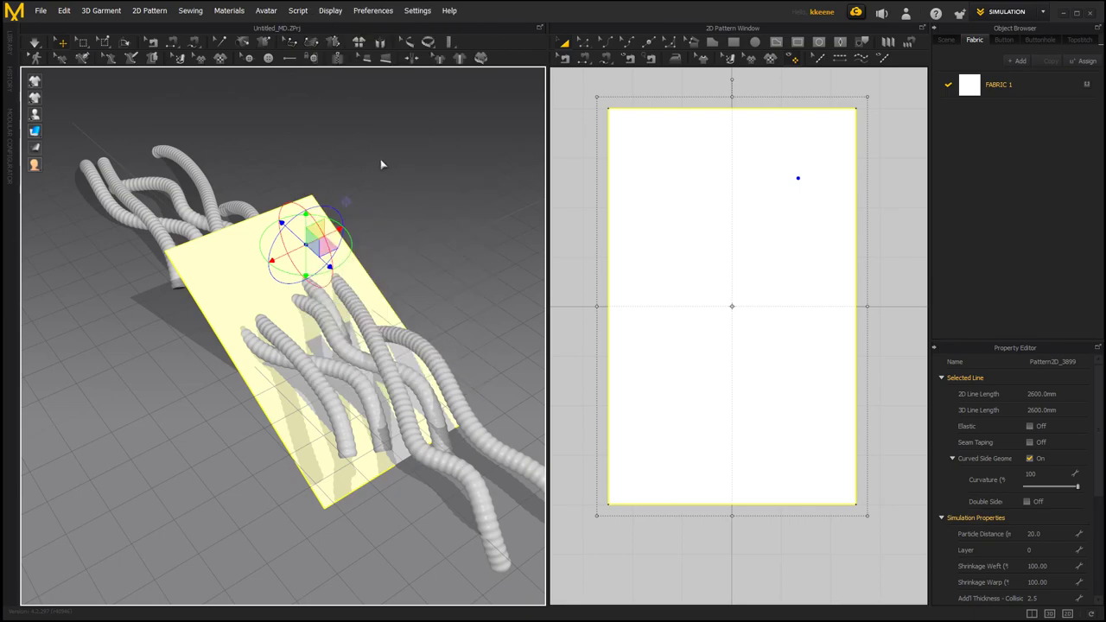
pyautogui.rightClick(245, 275)
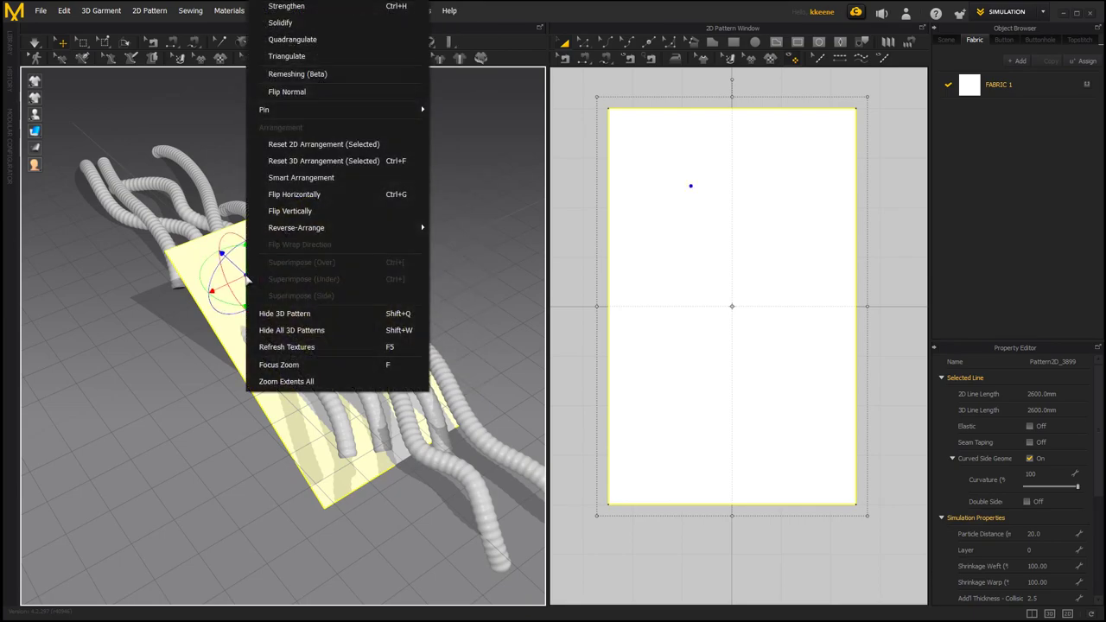
pyautogui.click(299, 147)
pyautogui.moveTo(293, 355); pyautogui.dragTo(522, 346, button='right')
# Step: Try to rotate the upright rectangle pattern flat along the tubes in the 3D window
pyautogui.click(566, 131)
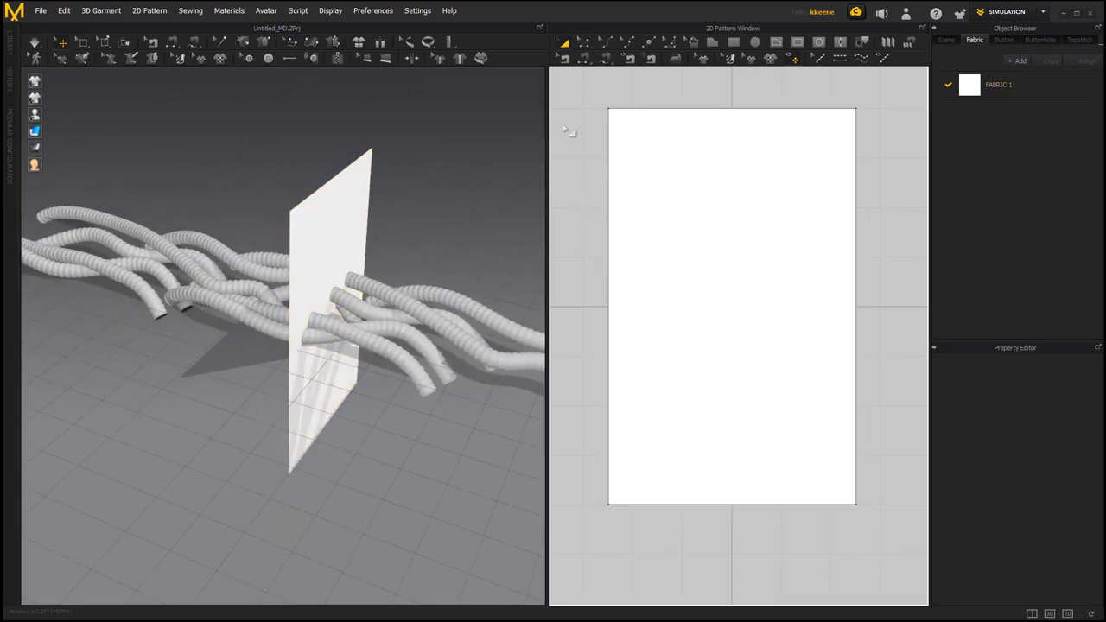
pyautogui.click(662, 214)
pyautogui.moveTo(370, 363); pyautogui.dragTo(373, 349, button='right')
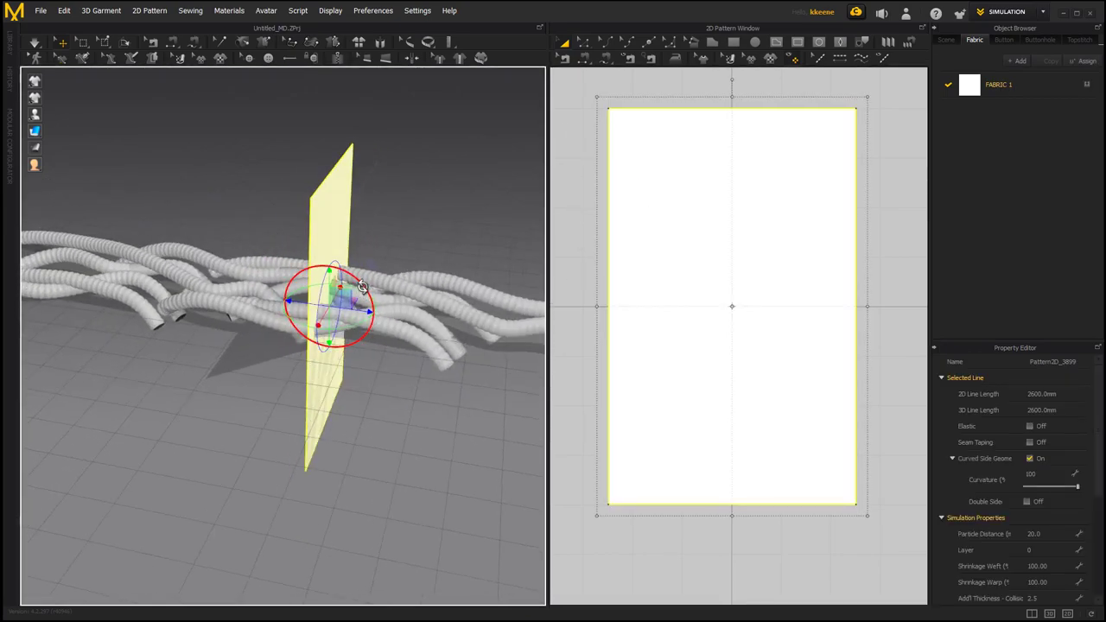
pyautogui.moveTo(370, 289); pyautogui.dragTo(293, 262)
pyautogui.moveTo(285, 362); pyautogui.dragTo(304, 308, button='right')
pyautogui.click(298, 330)
pyautogui.hotkey('ctrl', 'a')
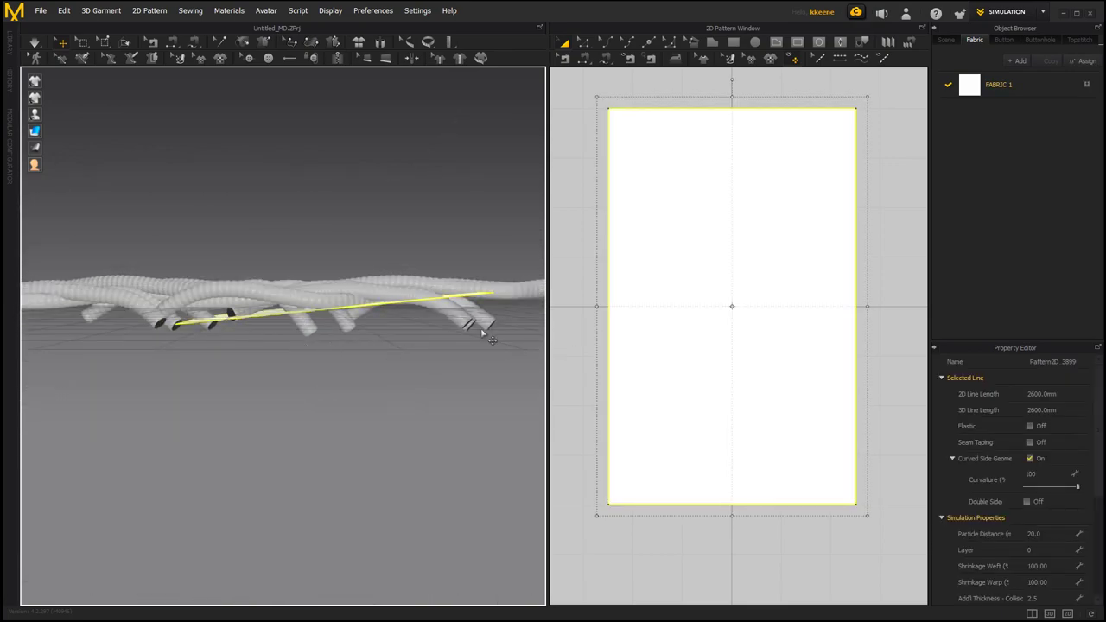
pyautogui.moveTo(289, 361); pyautogui.dragTo(341, 375, button='right')
# Step: Reset the rotated rectangle pattern's 3D arrangement to upright
pyautogui.rightClick(356, 340)
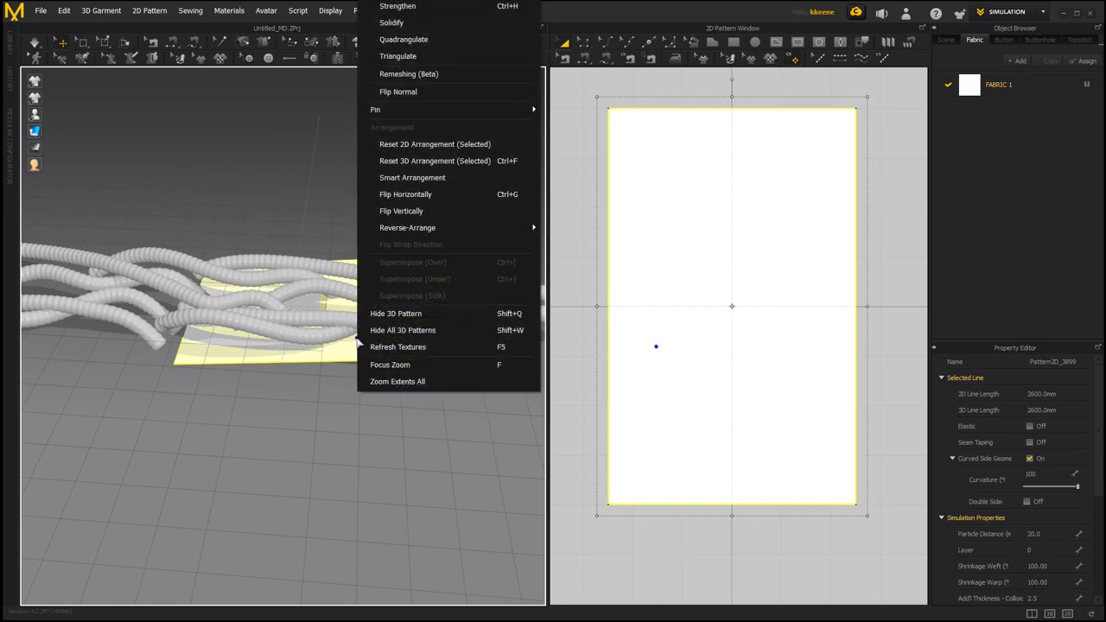
pyautogui.click(429, 147)
pyautogui.moveTo(402, 213); pyautogui.dragTo(417, 242, button='right')
# Step: Reselect the upright rectangle pattern and try again to rotate it flat through the tubes
pyautogui.click(576, 120)
pyautogui.click(647, 174)
pyautogui.moveTo(177, 365); pyautogui.dragTo(206, 364, button='right')
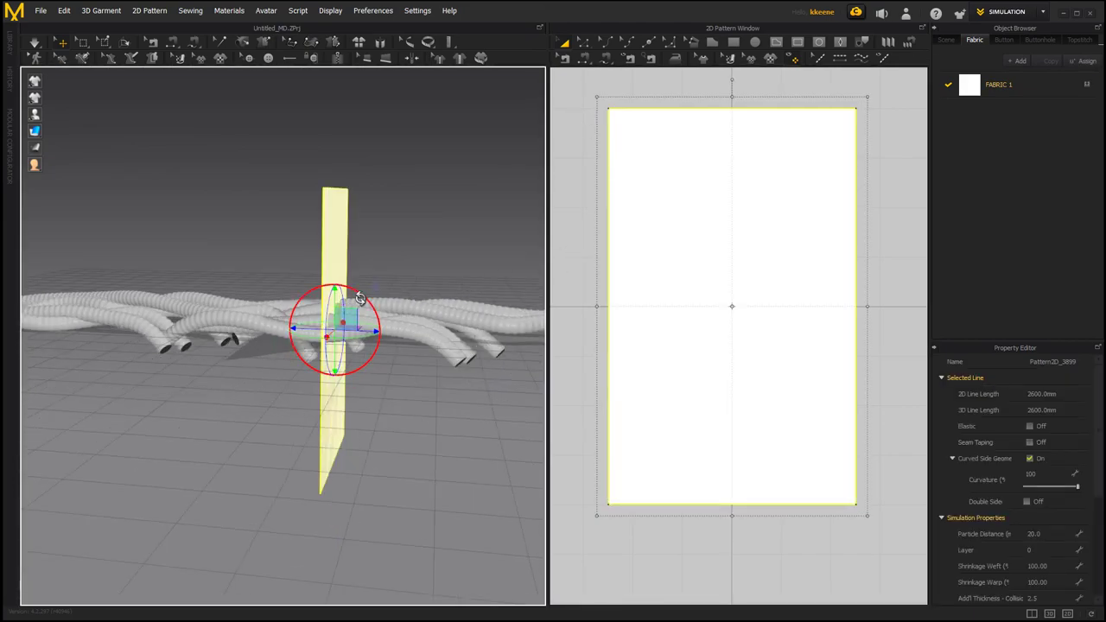
pyautogui.moveTo(358, 296); pyautogui.dragTo(285, 282)
pyautogui.click(210, 387)
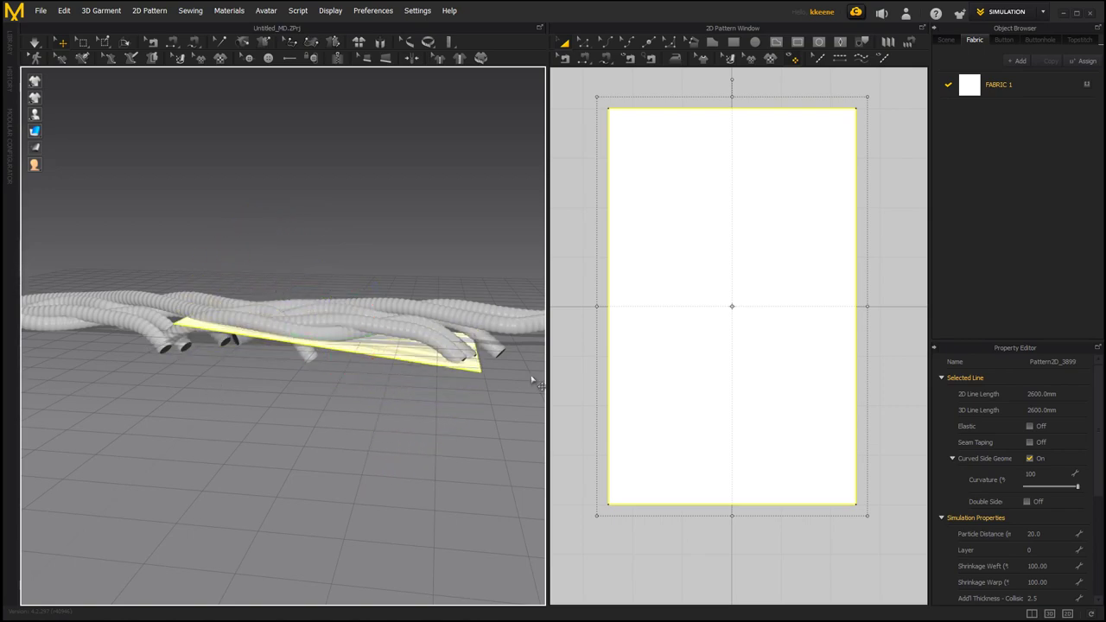
# Step: Reset the 3D arrangement of the slanted rectangle pattern to its upright placement
pyautogui.rightClick(623, 319)
pyautogui.click(389, 435)
pyautogui.moveTo(387, 437); pyautogui.dragTo(373, 429, button='right')
pyautogui.rightClick(364, 394)
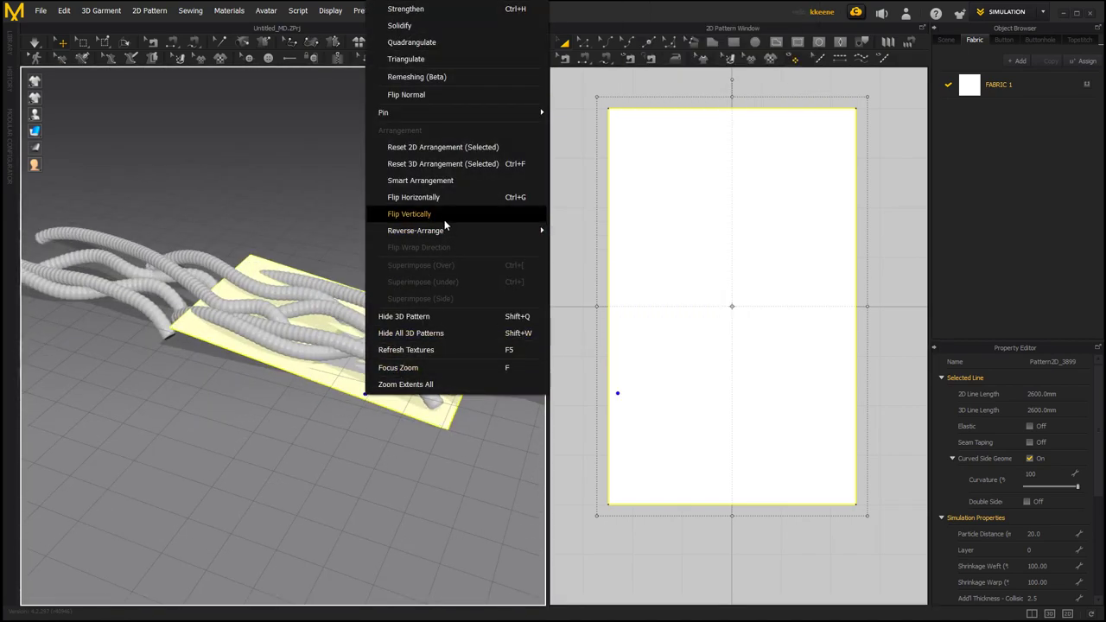
pyautogui.click(431, 162)
pyautogui.moveTo(290, 338); pyautogui.dragTo(354, 263, button='right')
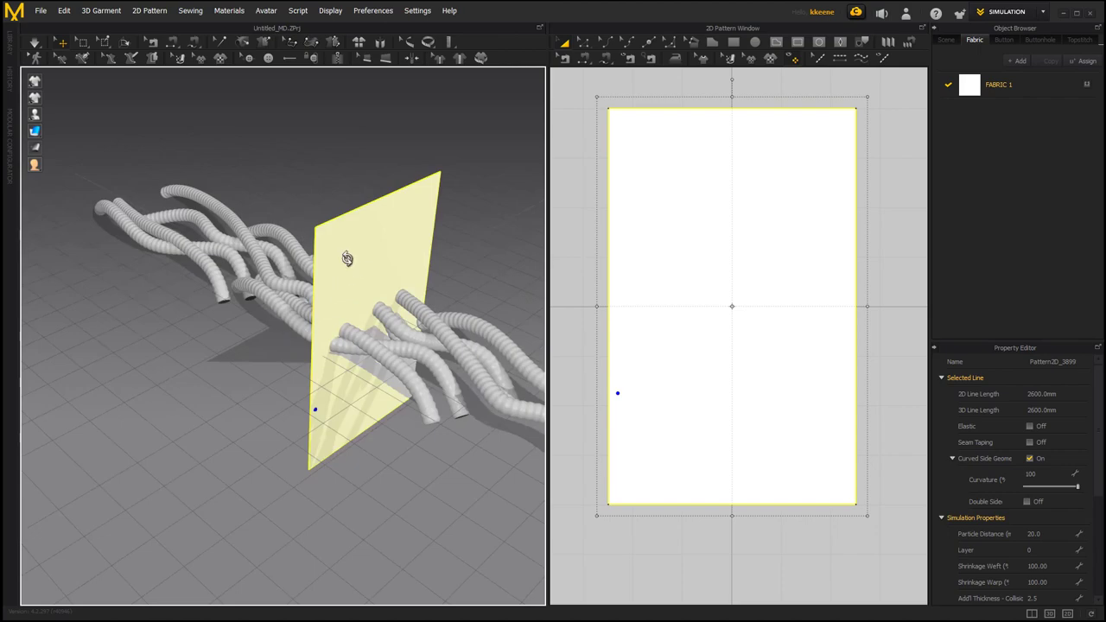
pyautogui.rightClick(347, 259)
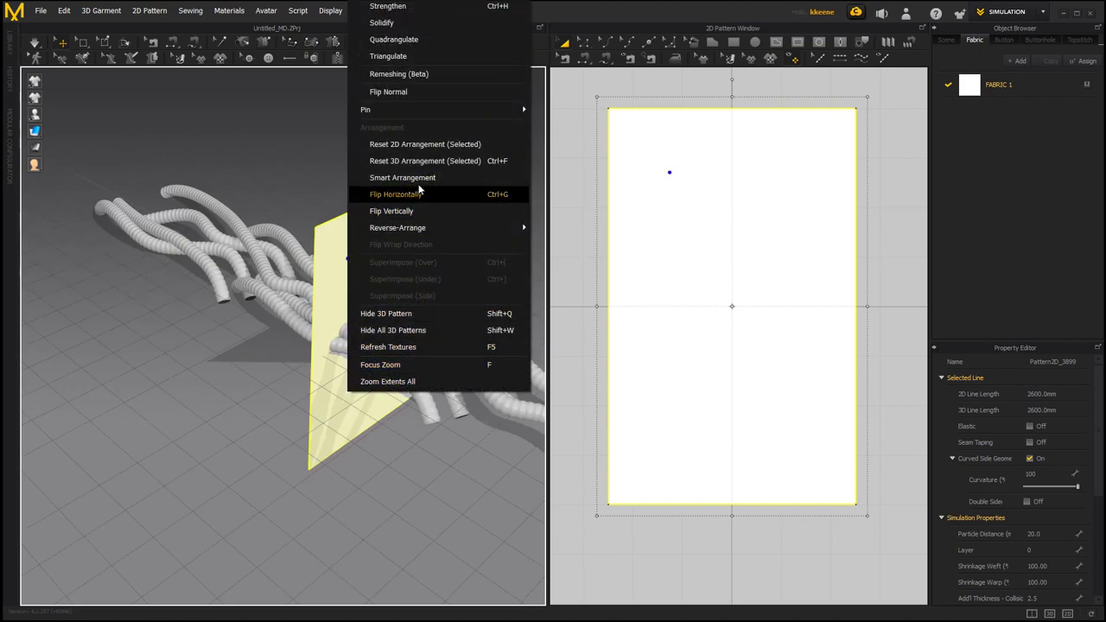
pyautogui.moveTo(417, 227)
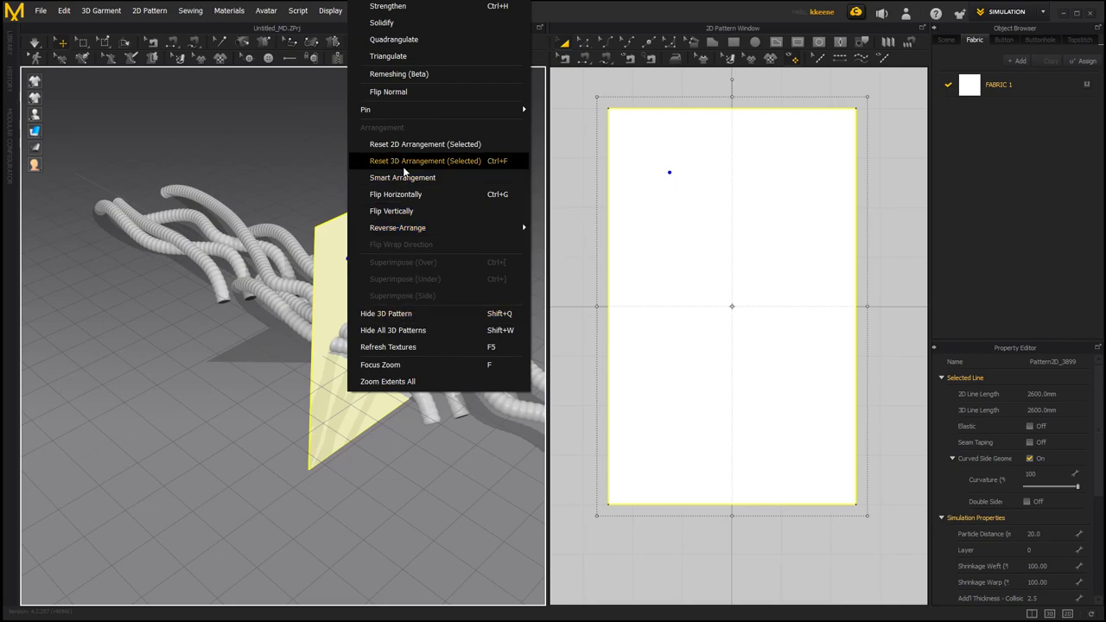
pyautogui.moveTo(394, 109)
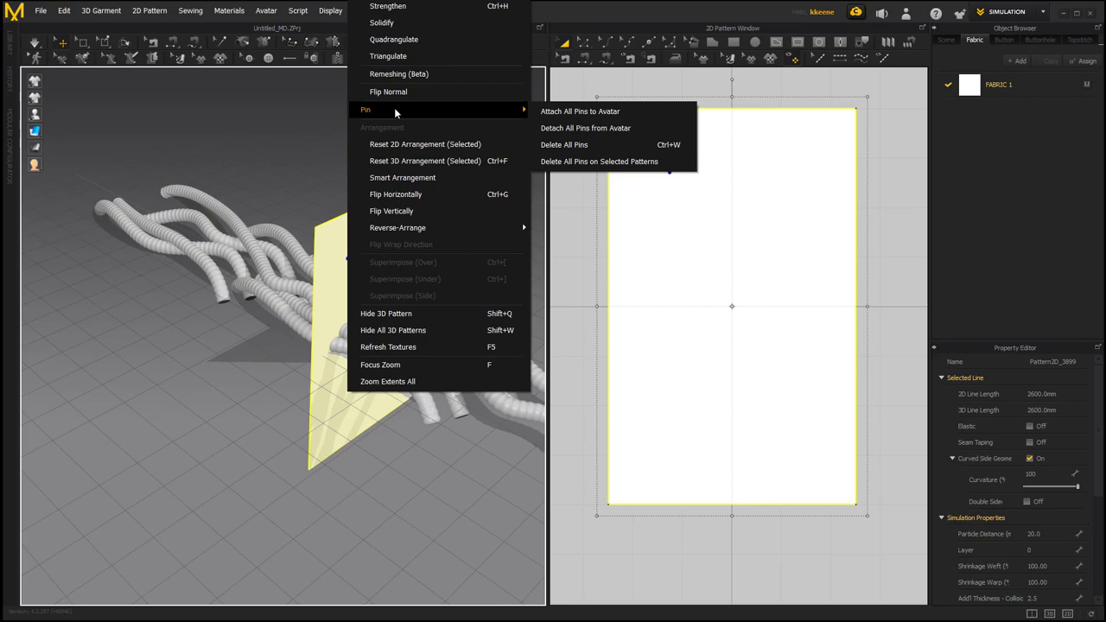
pyautogui.moveTo(150, 375); pyautogui.dragTo(106, 384, button='right')
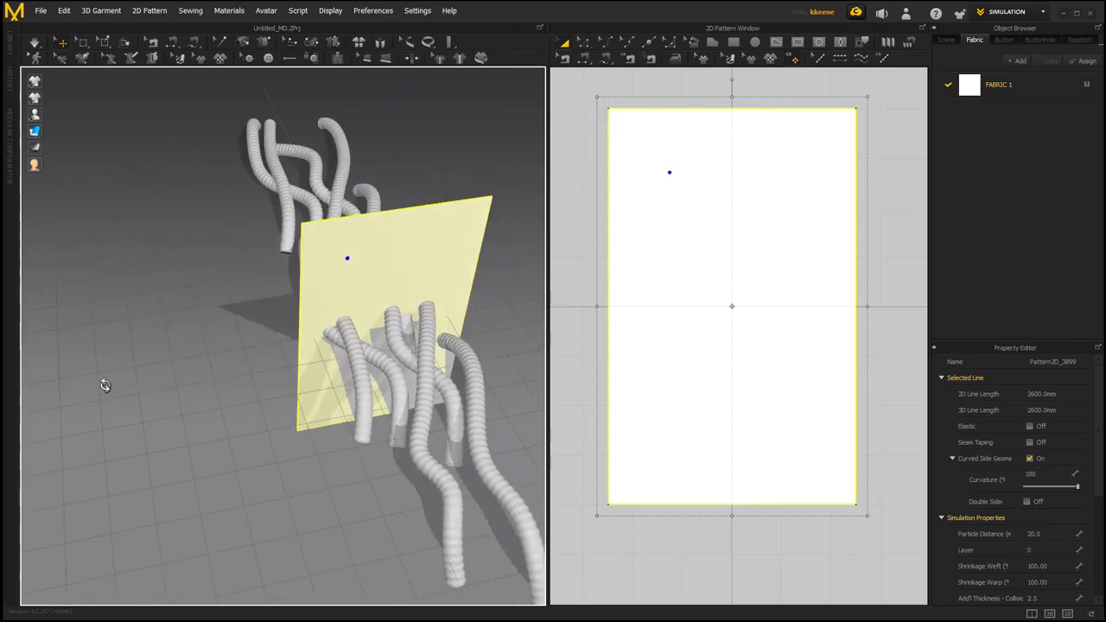
# Step: From a straight side view, rotate the rectangle pattern about its centre until it lies horizontally through the tubes
pyautogui.click(583, 245)
pyautogui.click(725, 294)
pyautogui.moveTo(371, 407); pyautogui.dragTo(222, 343, button='right')
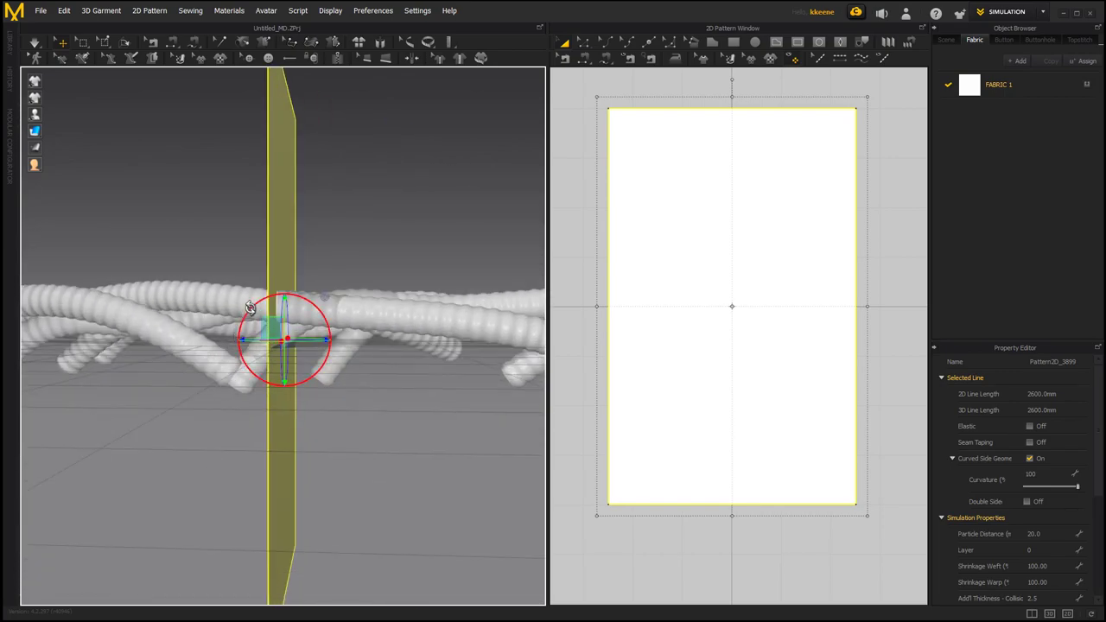
pyautogui.moveTo(250, 302); pyautogui.dragTo(315, 313)
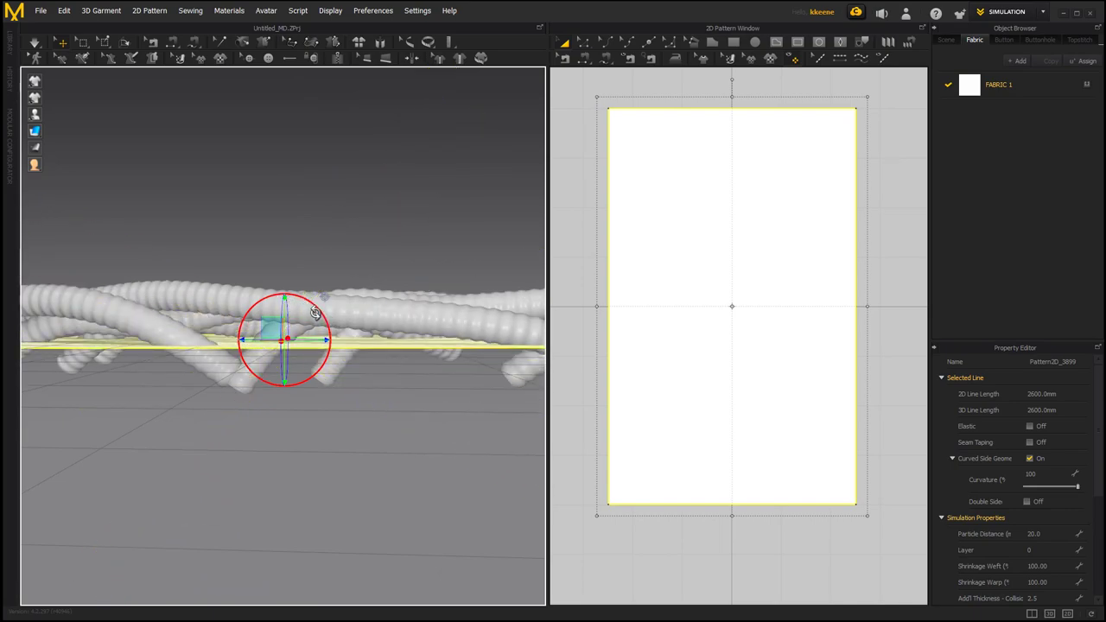
pyautogui.moveTo(315, 313); pyautogui.dragTo(317, 315)
pyautogui.moveTo(360, 365); pyautogui.dragTo(412, 431, button='right')
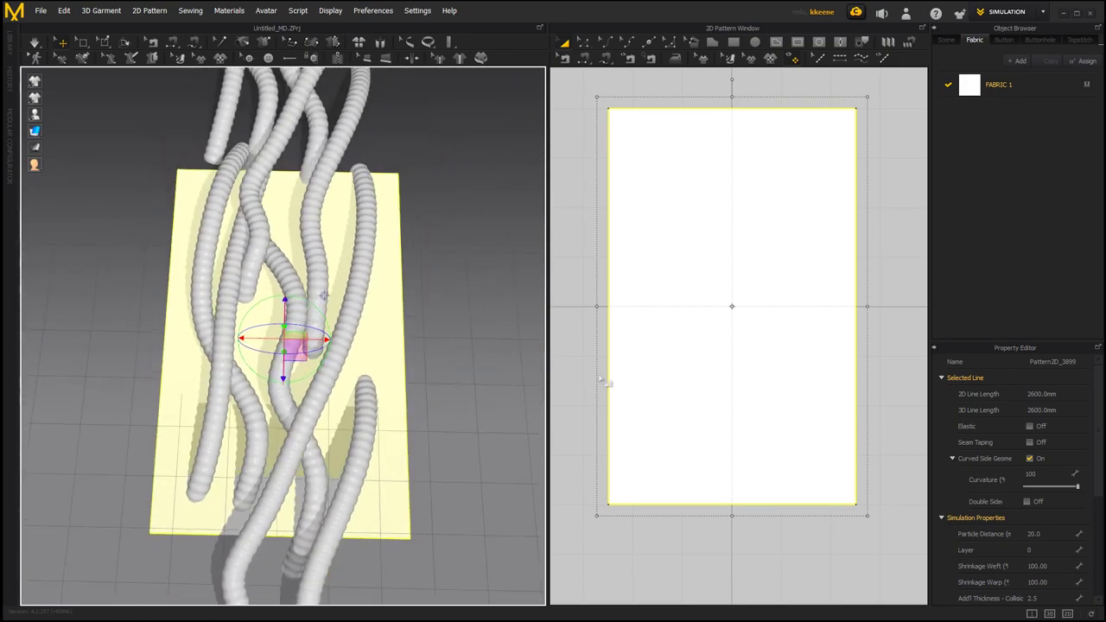
# Step: Try to widen the rectangle pattern from its sides in the 2D window, undoing each attempt
pyautogui.scroll(-3, 623, 359)
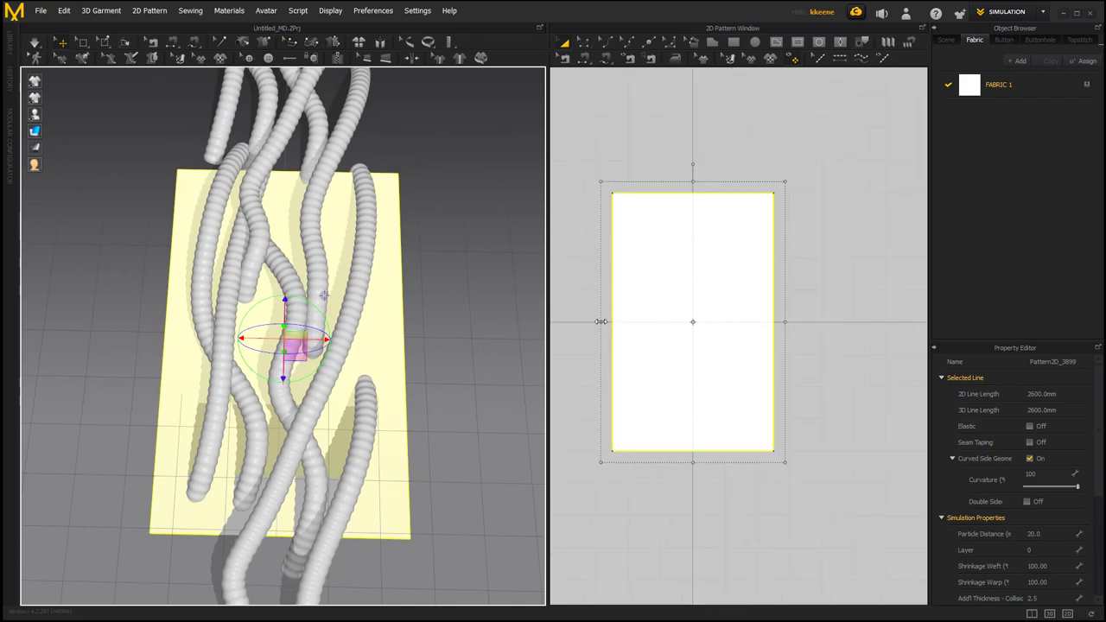
pyautogui.scroll(-3, 600, 322)
pyautogui.moveTo(608, 322); pyautogui.dragTo(597, 325)
pyautogui.hotkey('ctrl', 'z')
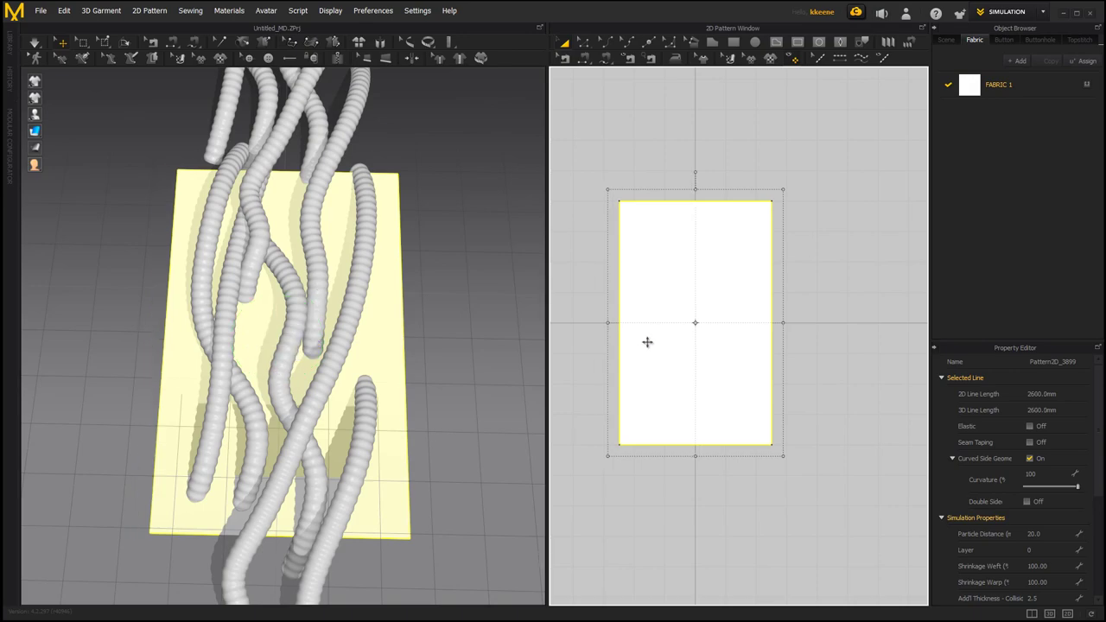
pyautogui.moveTo(785, 324); pyautogui.dragTo(797, 332)
pyautogui.hotkey('ctrl', 'z')
pyautogui.scroll(1, 782, 324)
pyautogui.scroll(1, 786, 320)
pyautogui.moveTo(789, 321); pyautogui.dragTo(808, 321)
pyautogui.hotkey('ctrl', 'z')
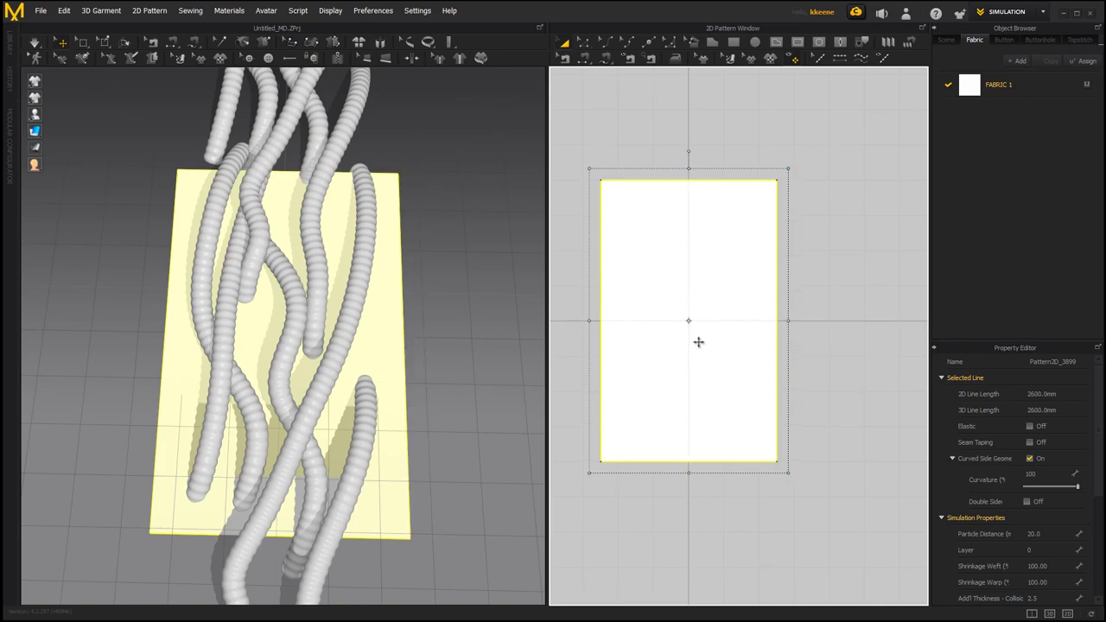
# Step: Delete the 500 x 800 mm rectangle pattern
pyautogui.moveTo(706, 366); pyautogui.dragTo(765, 347, button='right')
pyautogui.moveTo(363, 369); pyautogui.dragTo(313, 261, button='right')
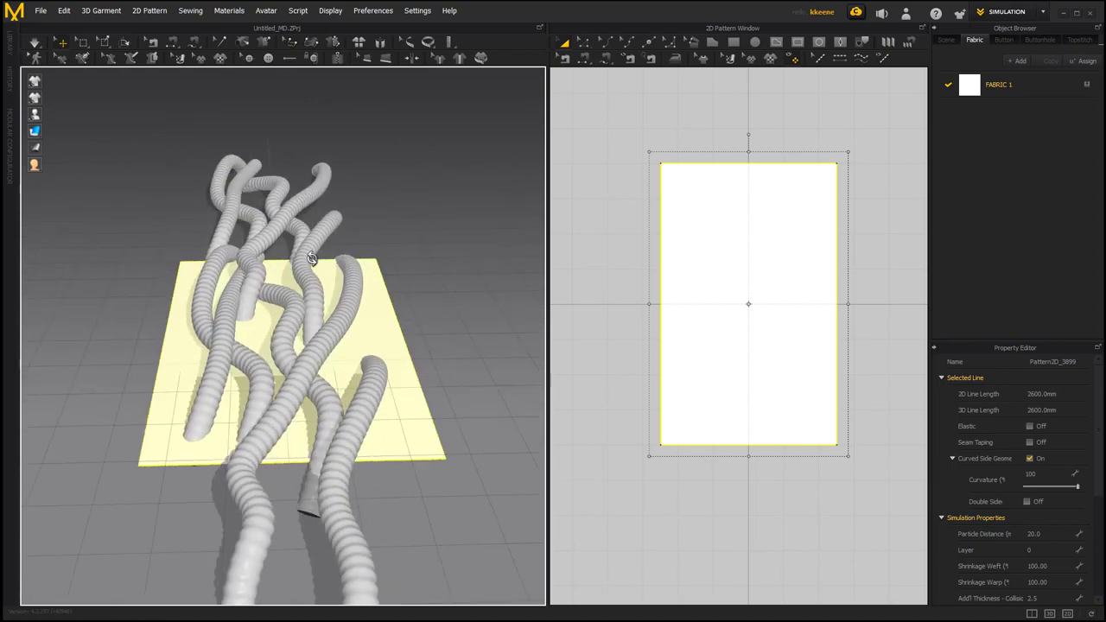
pyautogui.rightClick(687, 312)
pyautogui.click(623, 344)
pyautogui.scroll(-3, 627, 316)
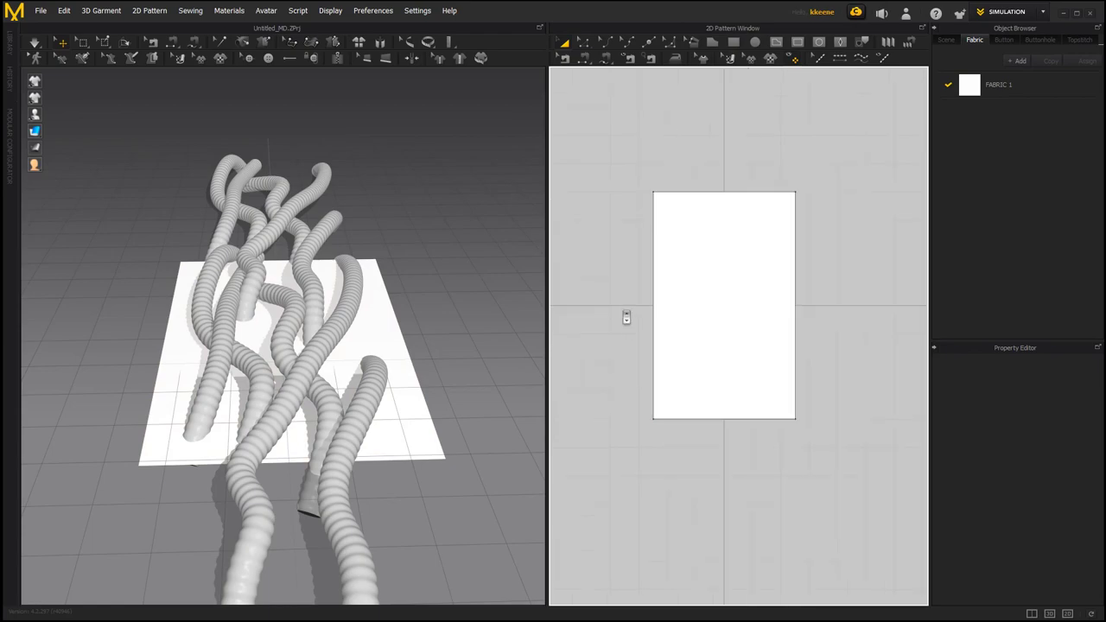
pyautogui.click(692, 298)
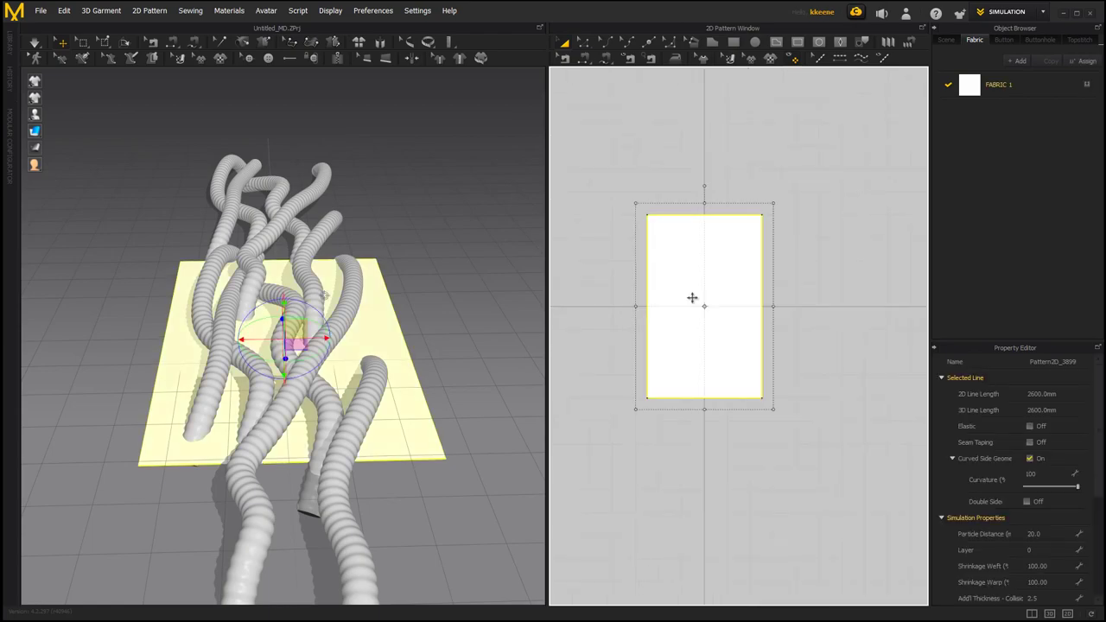
pyautogui.press('Delete')
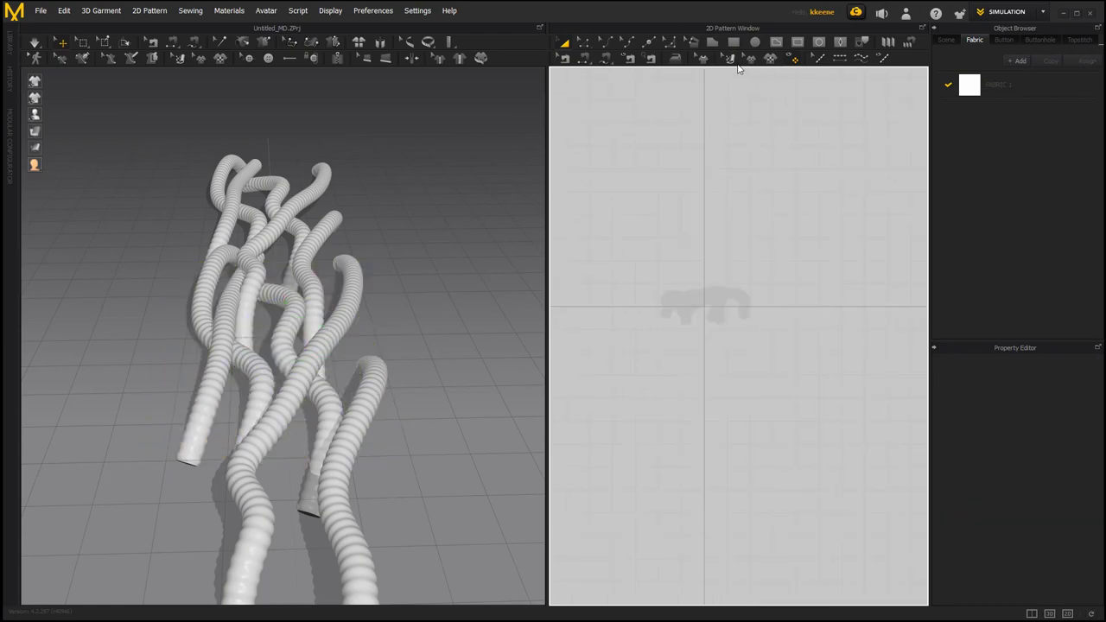
# Step: Create a rectangle pattern 600 mm wide and 900 mm high, centred on the avatar's silhouette
pyautogui.scroll(2, 702, 318)
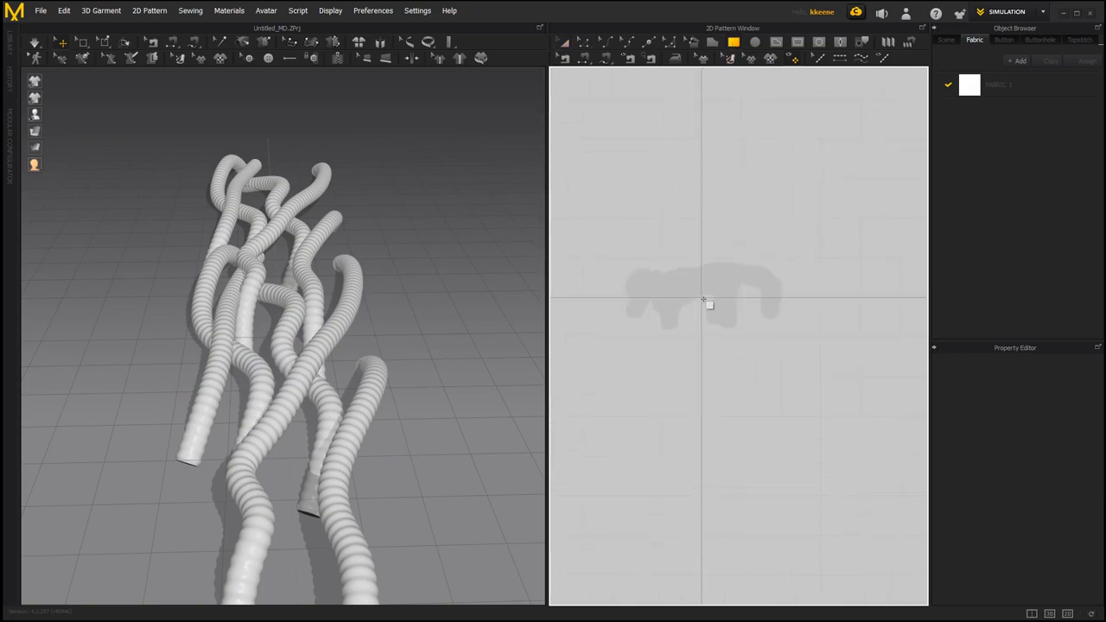
pyautogui.click(701, 302)
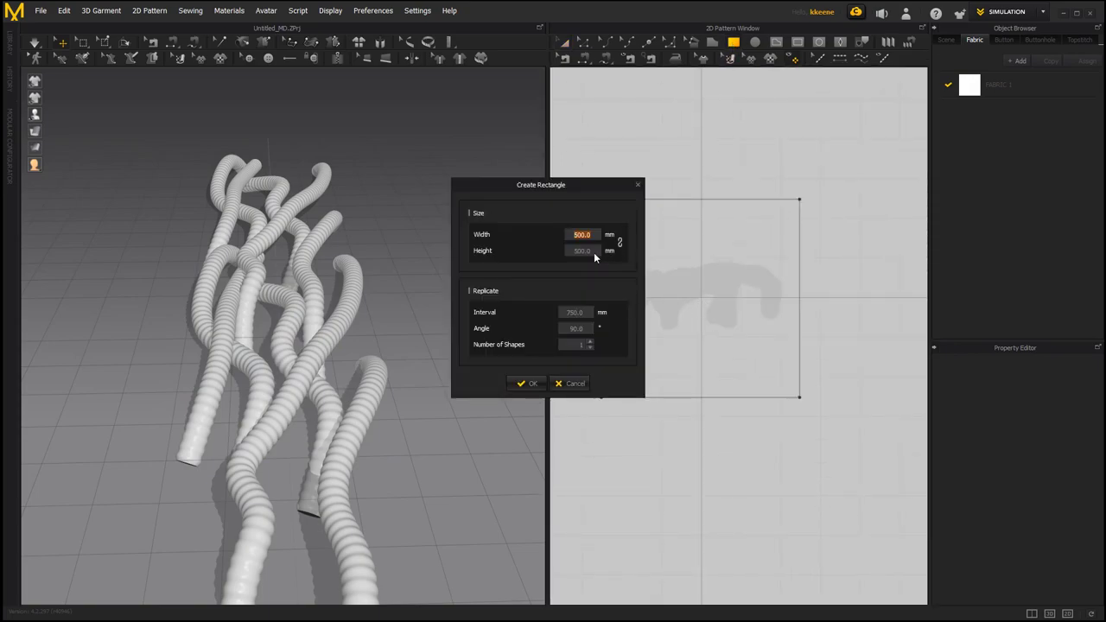
pyautogui.write('600')
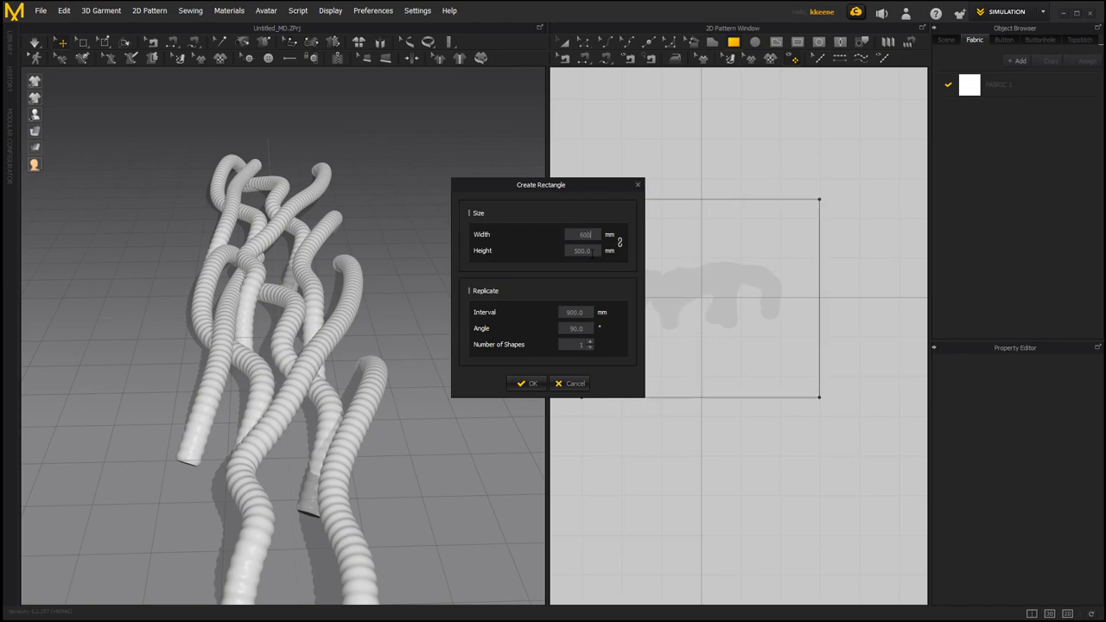
pyautogui.write('900')
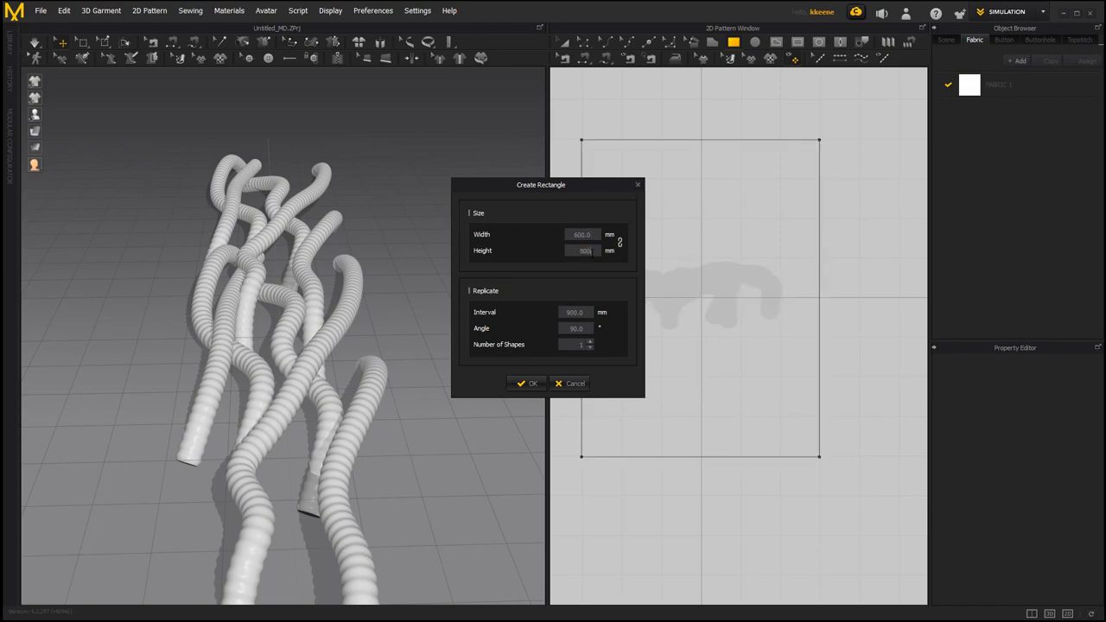
pyautogui.click(527, 382)
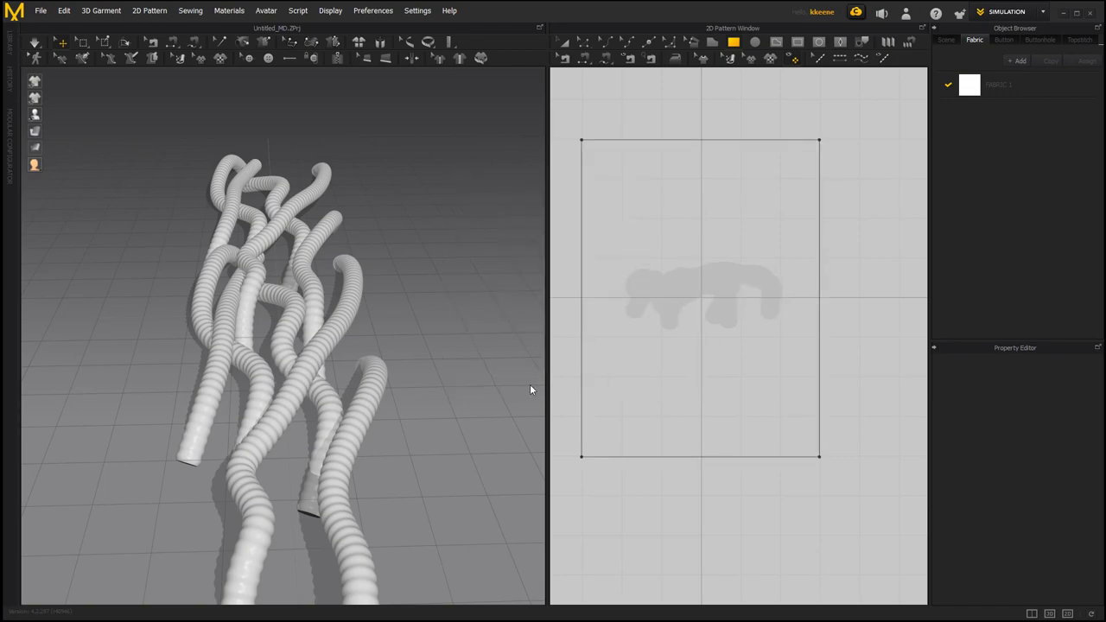
pyautogui.moveTo(349, 403); pyautogui.dragTo(126, 130, button='right')
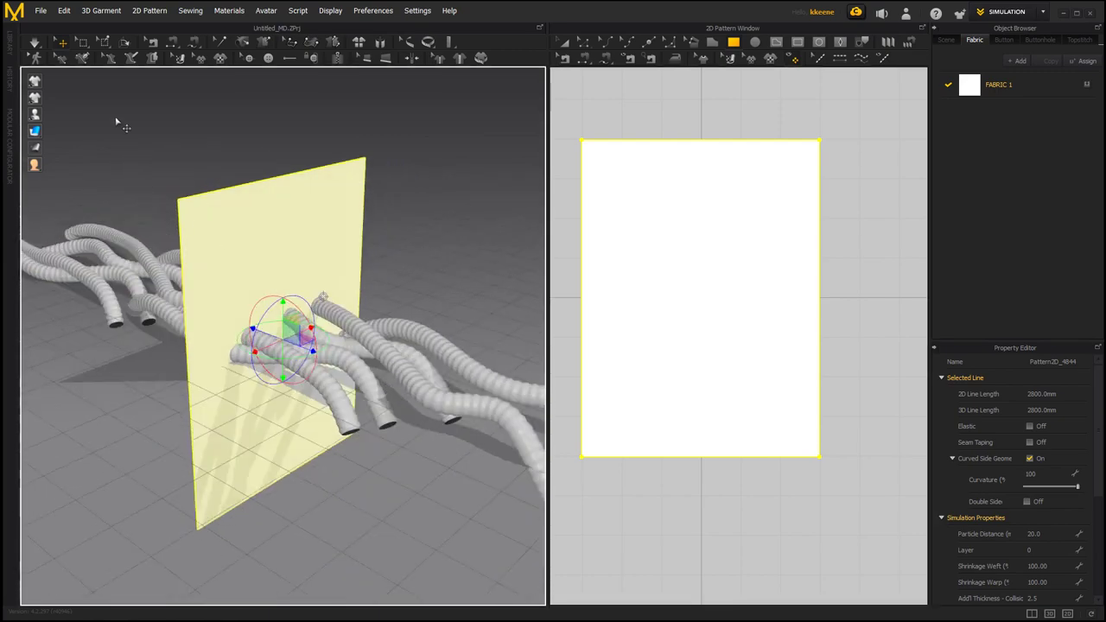
# Step: Rotate the new rectangle pattern in the 3D window so it lies flat across the tubes, and deselect it
pyautogui.click(564, 42)
pyautogui.click(602, 100)
pyautogui.click(589, 268)
pyautogui.moveTo(427, 341); pyautogui.dragTo(471, 331, button='right')
pyautogui.moveTo(349, 355); pyautogui.dragTo(345, 324, button='right')
pyautogui.moveTo(320, 316); pyautogui.dragTo(245, 288)
pyautogui.moveTo(269, 321); pyautogui.dragTo(285, 418, button='right')
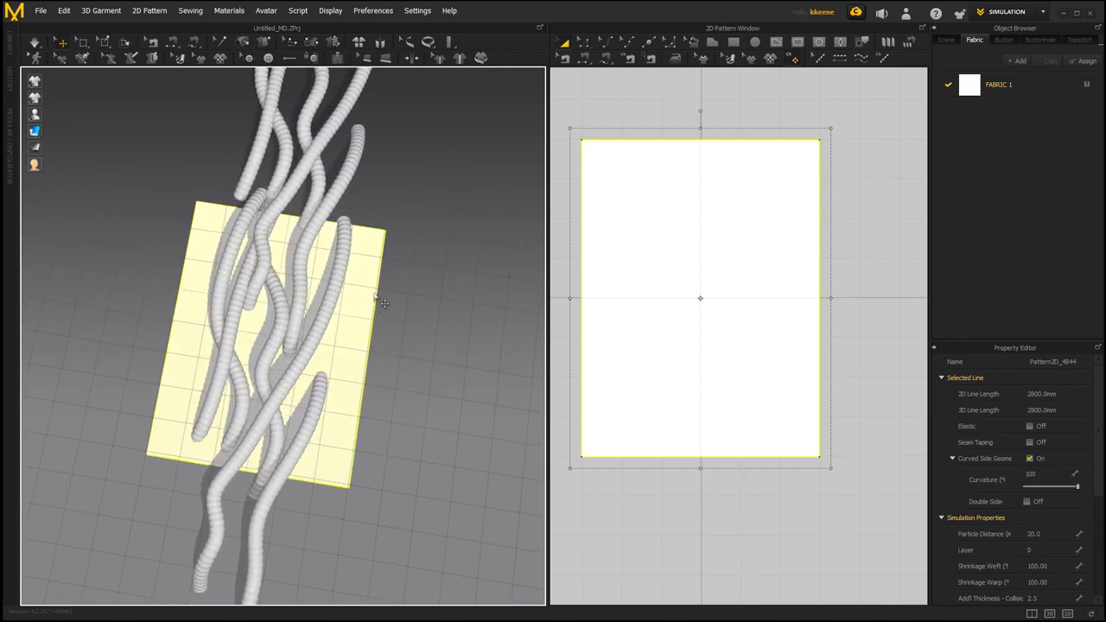
pyautogui.moveTo(166, 277); pyautogui.dragTo(329, 328, button='right')
pyautogui.click(662, 533)
pyautogui.scroll(-2, 662, 533)
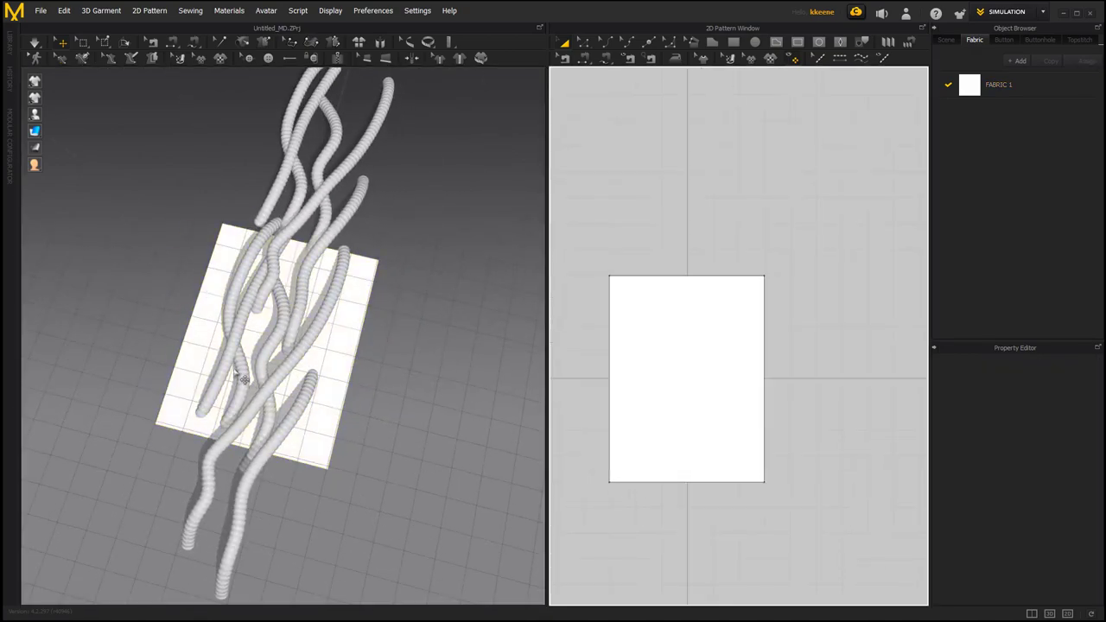
pyautogui.scroll(5, 242, 371)
pyautogui.moveTo(243, 360); pyautogui.dragTo(335, 346, button='right')
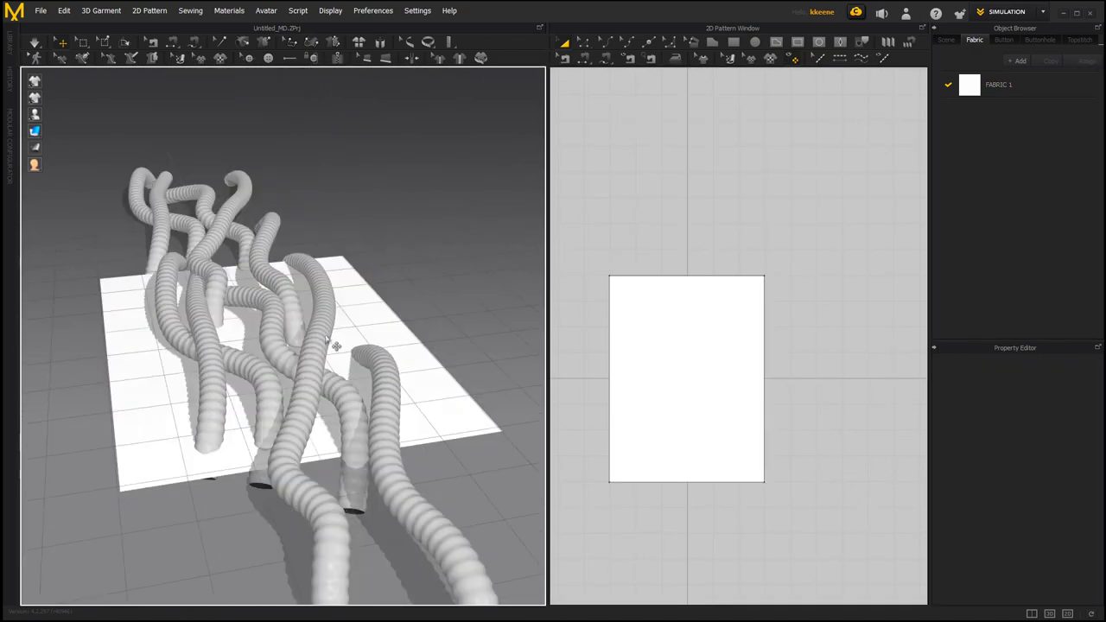
# Step: Add a point to the rectangle pattern's top edge near its middle, about 292 mm from the left corner
pyautogui.click(652, 408)
pyautogui.moveTo(656, 521); pyautogui.dragTo(652, 498, button='middle')
pyautogui.scroll(2, 682, 454)
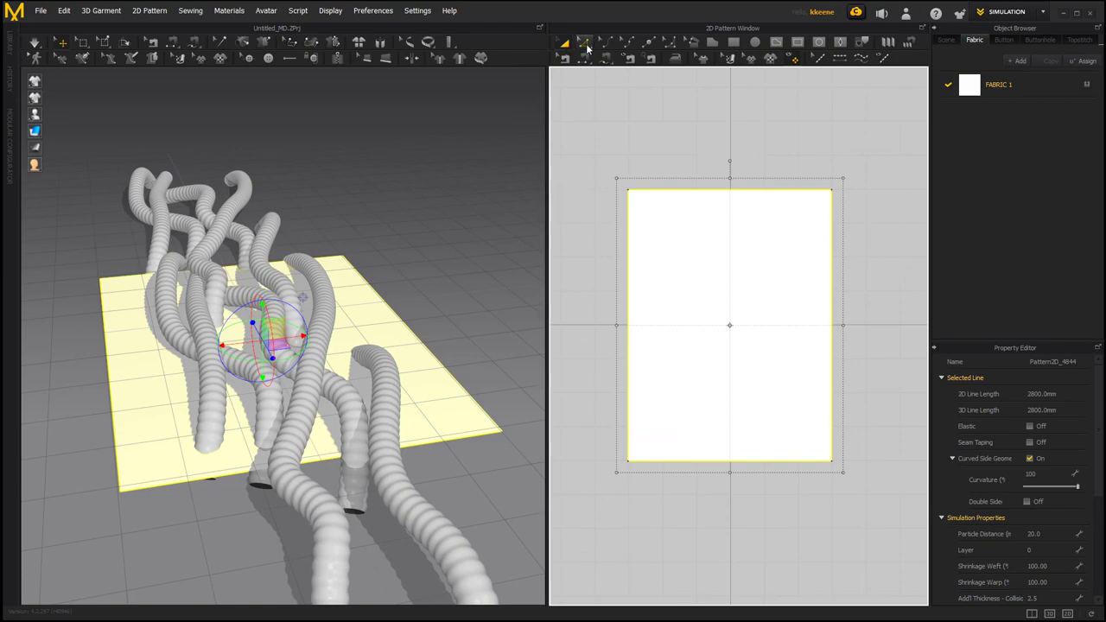
pyautogui.click(650, 45)
pyautogui.scroll(3, 736, 181)
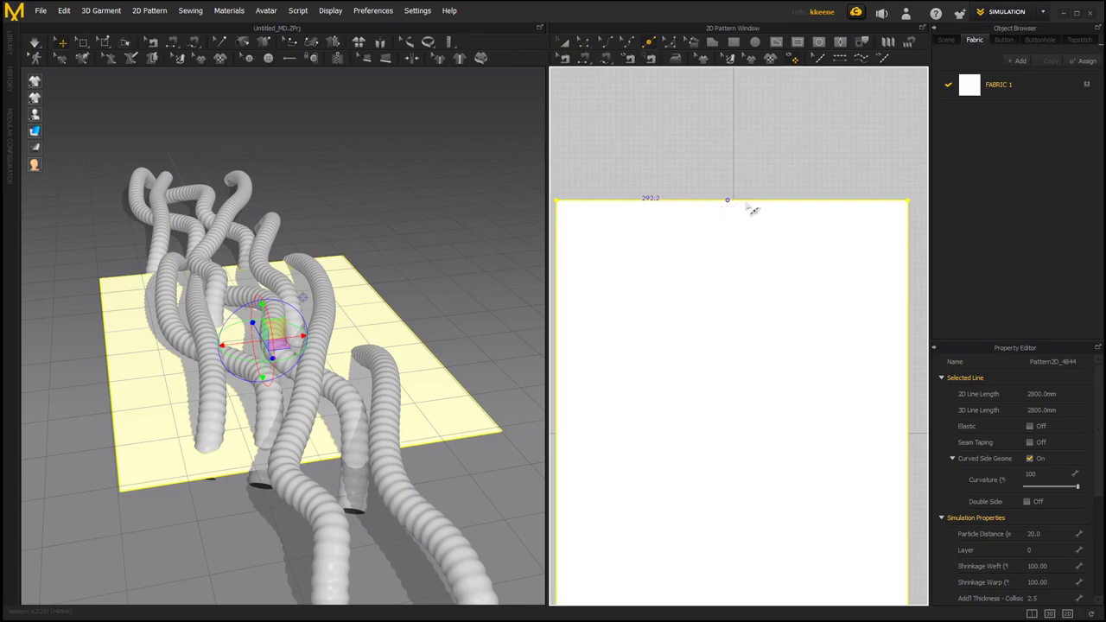
pyautogui.rightClick(703, 186)
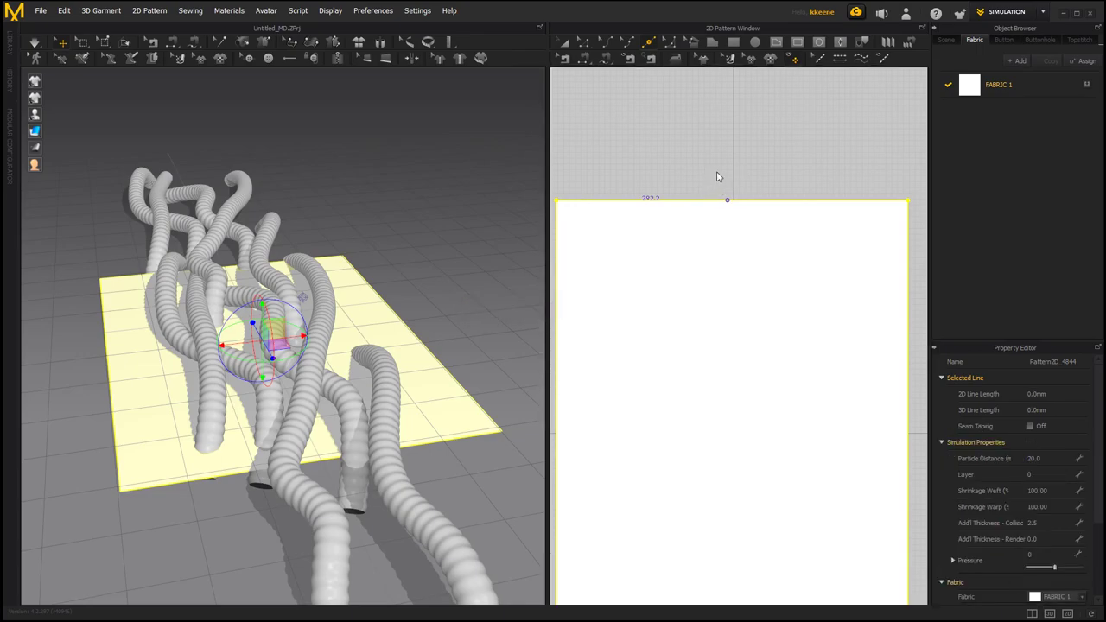
pyautogui.click(732, 191)
pyautogui.scroll(-1, 731, 197)
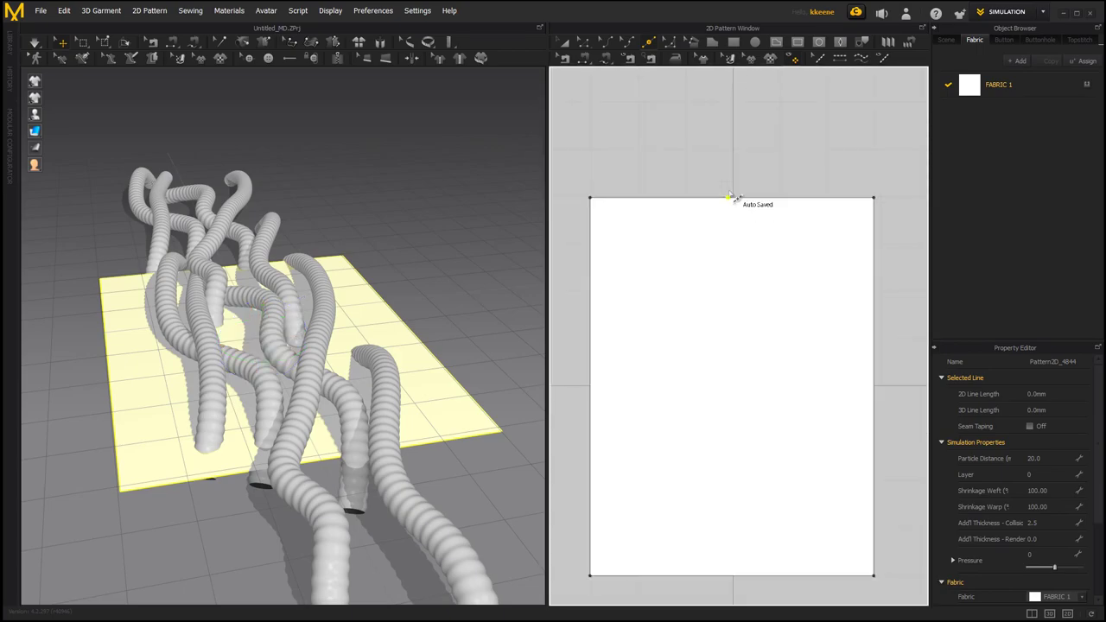
# Step: Try to divide the rectangle pattern's outline into equal segments with a uniform split
pyautogui.scroll(-2, 730, 204)
pyautogui.scroll(3, 752, 202)
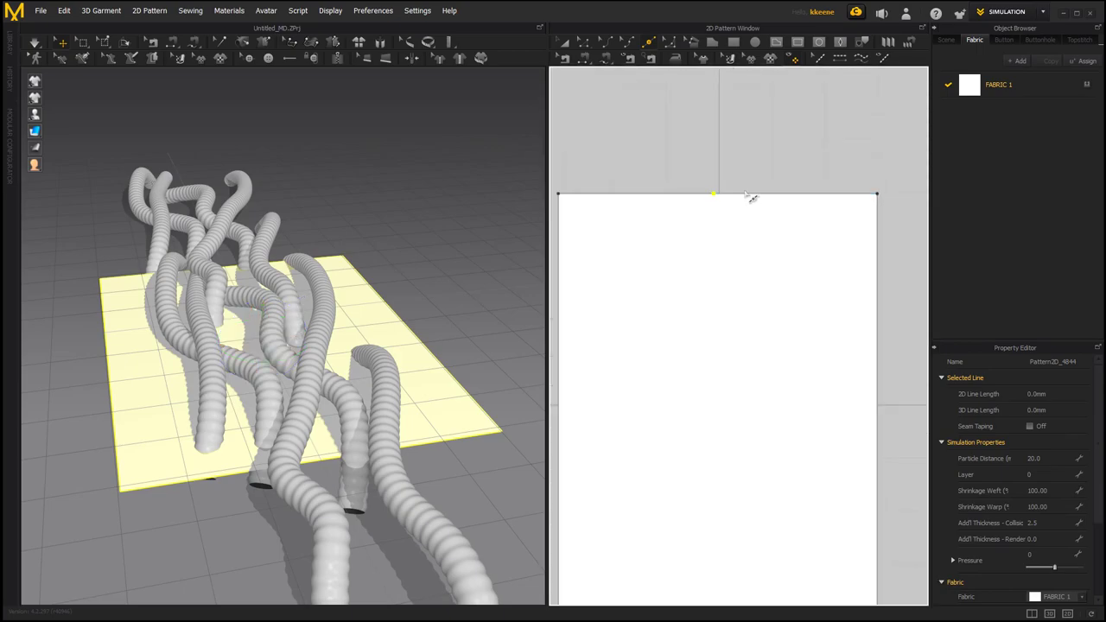
pyautogui.scroll(2, 741, 193)
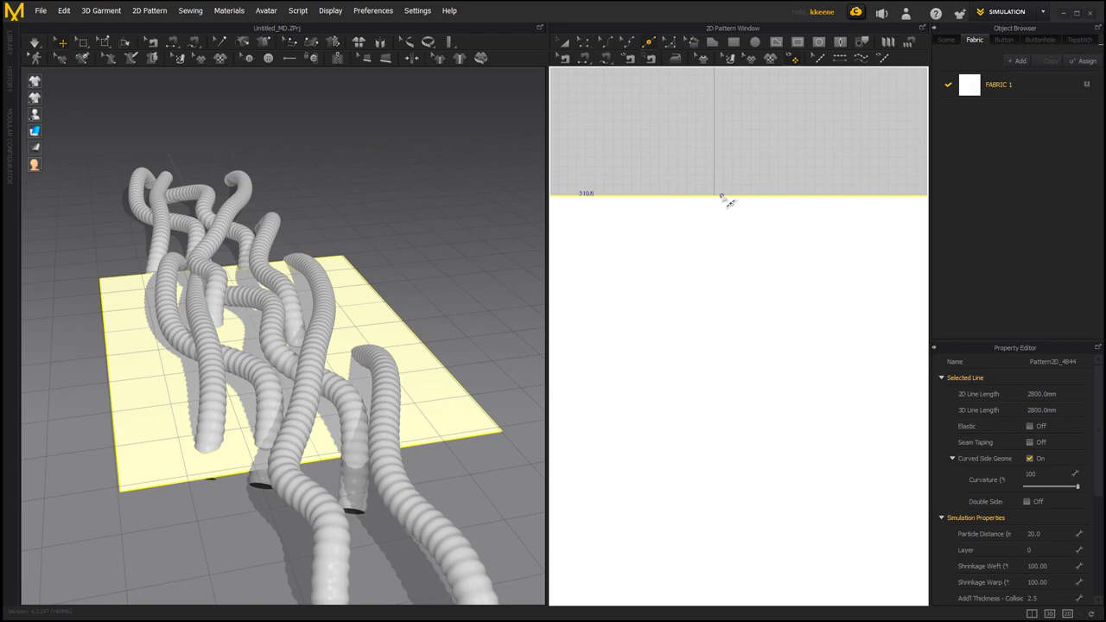
pyautogui.rightClick(723, 199)
pyautogui.moveTo(560, 170); pyautogui.dragTo(339, 184)
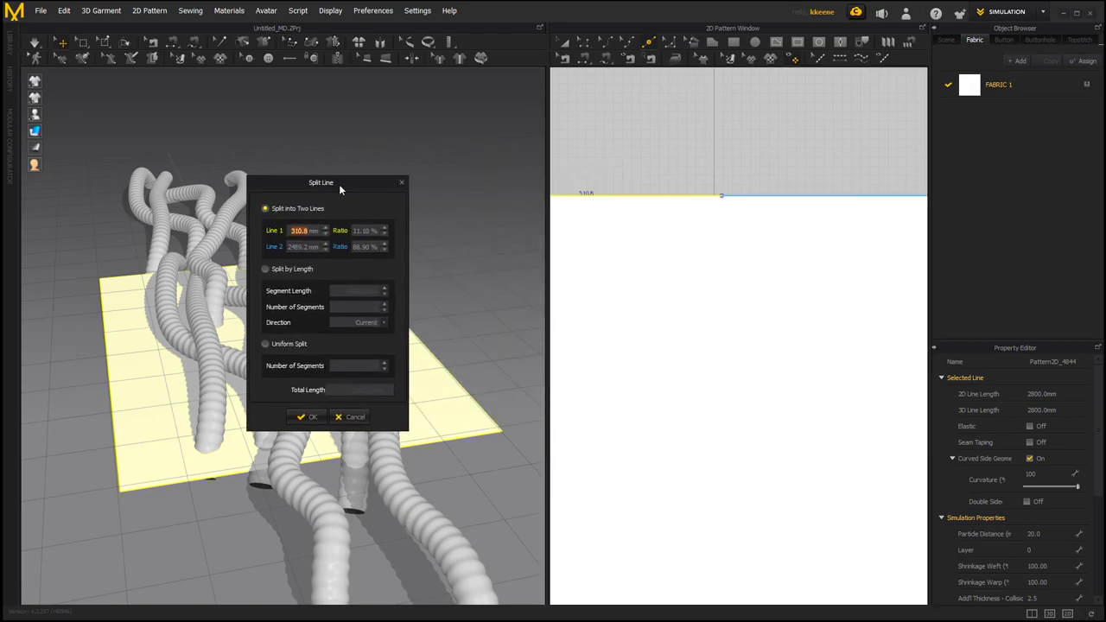
pyautogui.click(266, 269)
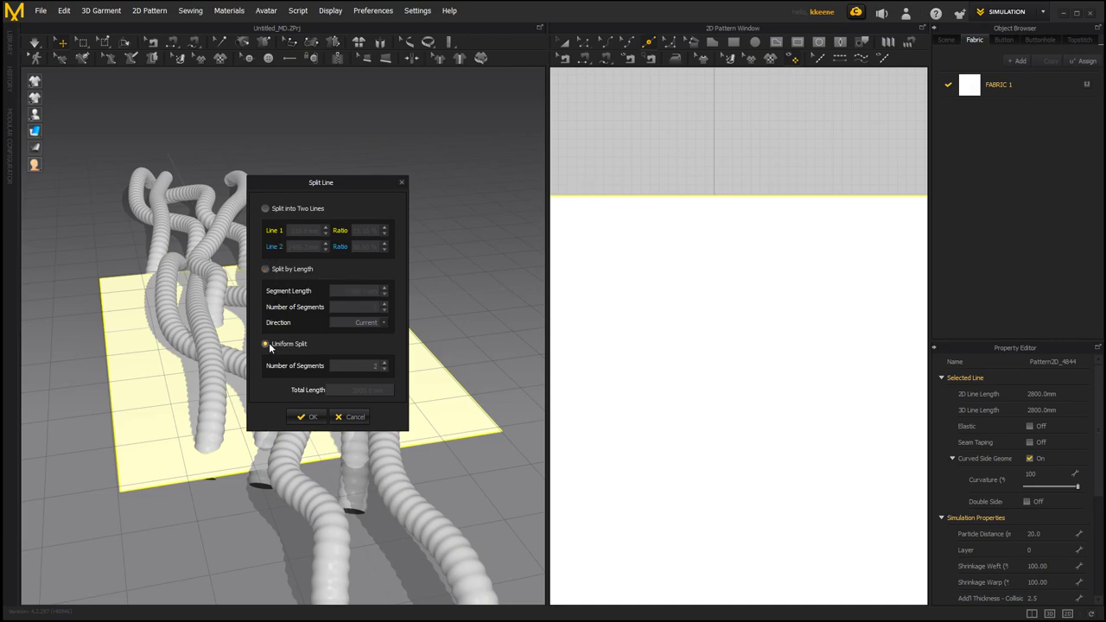
pyautogui.click(309, 416)
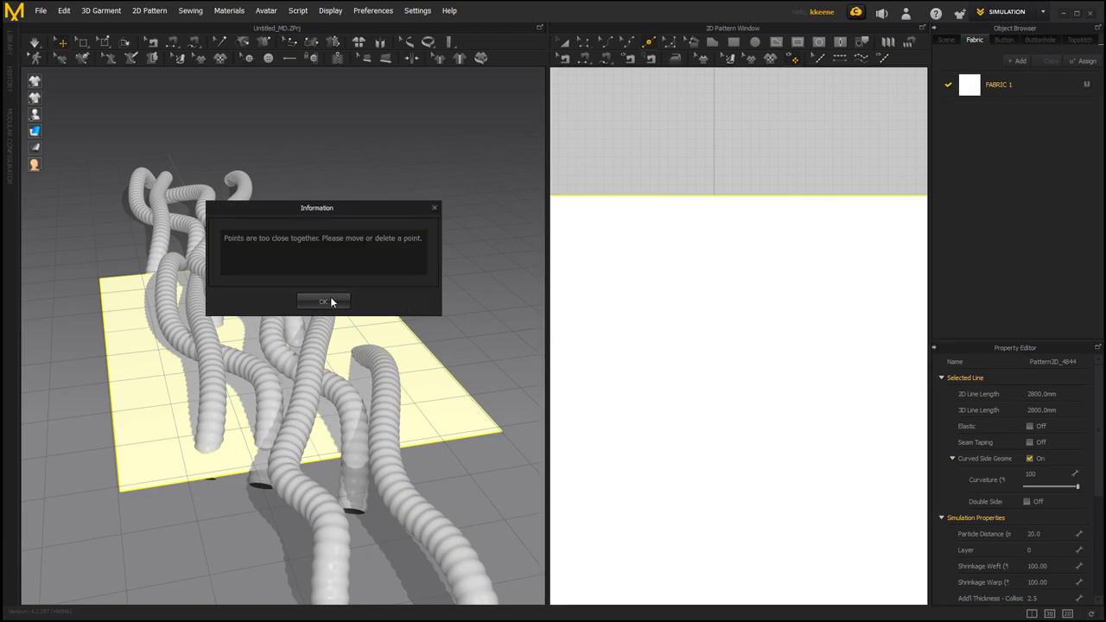
pyautogui.click(324, 301)
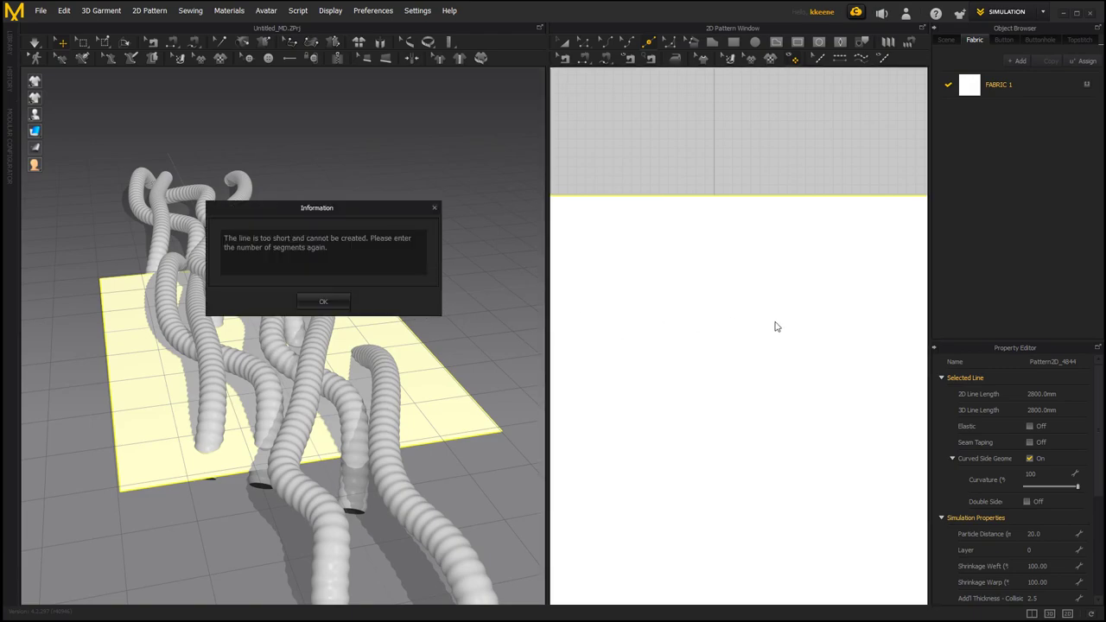
pyautogui.click(323, 302)
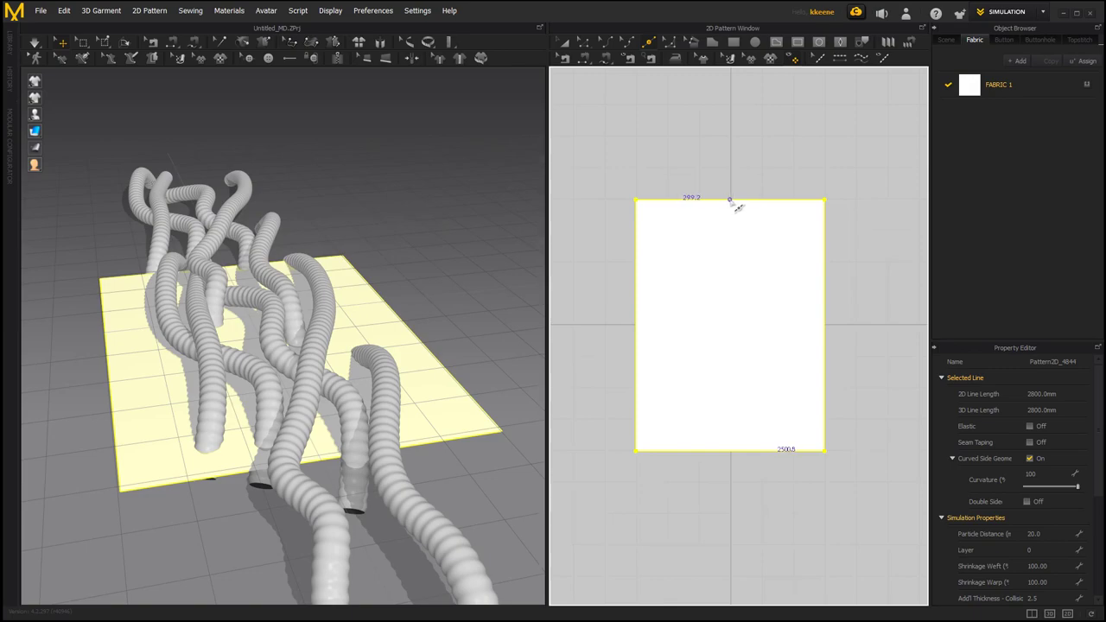
pyautogui.rightClick(727, 200)
pyautogui.click(485, 328)
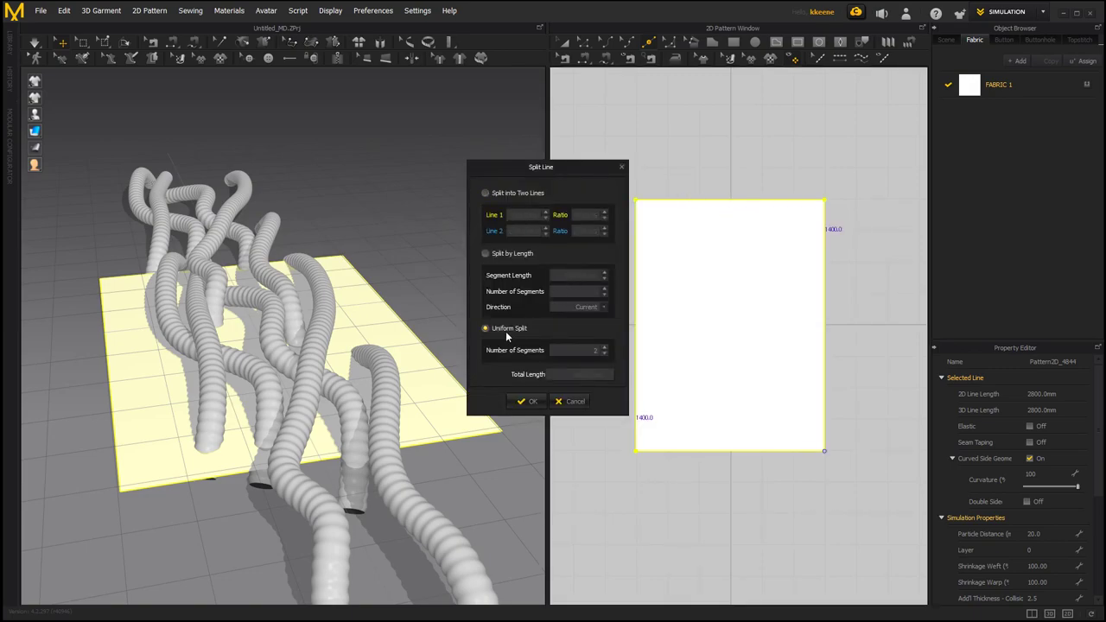
pyautogui.click(605, 348)
pyautogui.click(605, 347)
pyautogui.click(486, 254)
pyautogui.moveTo(564, 169); pyautogui.dragTo(305, 169)
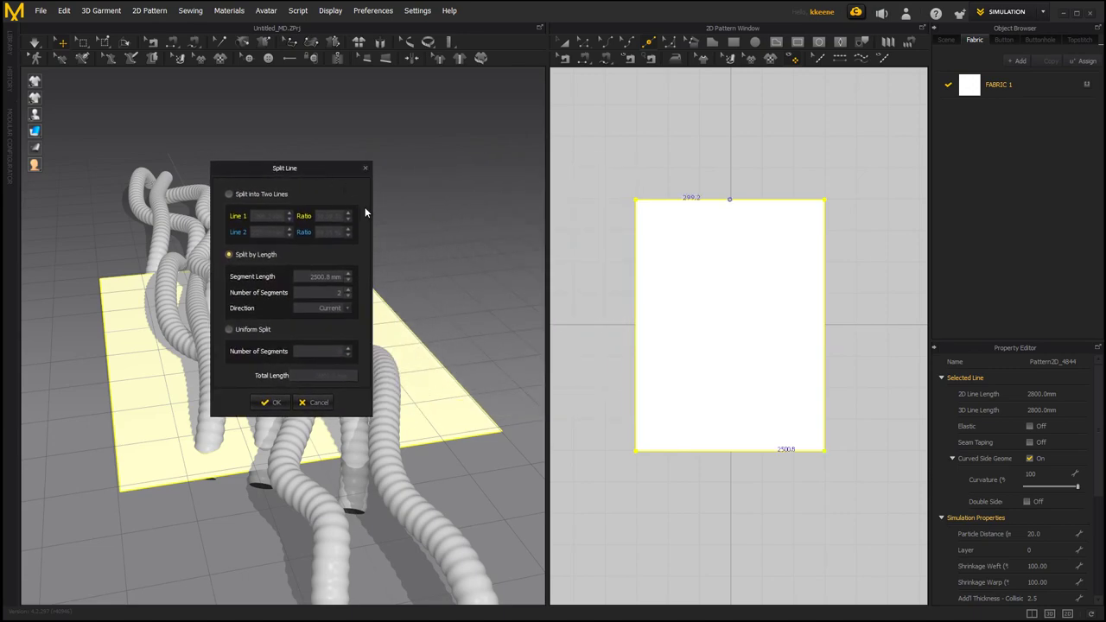
pyautogui.click(229, 194)
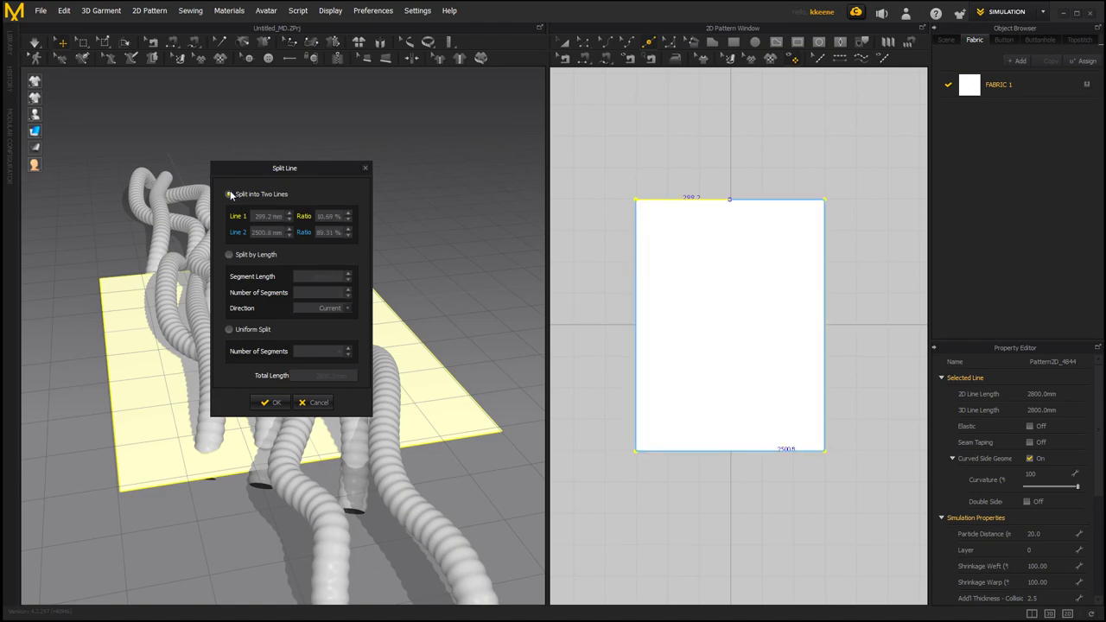
pyautogui.click(365, 169)
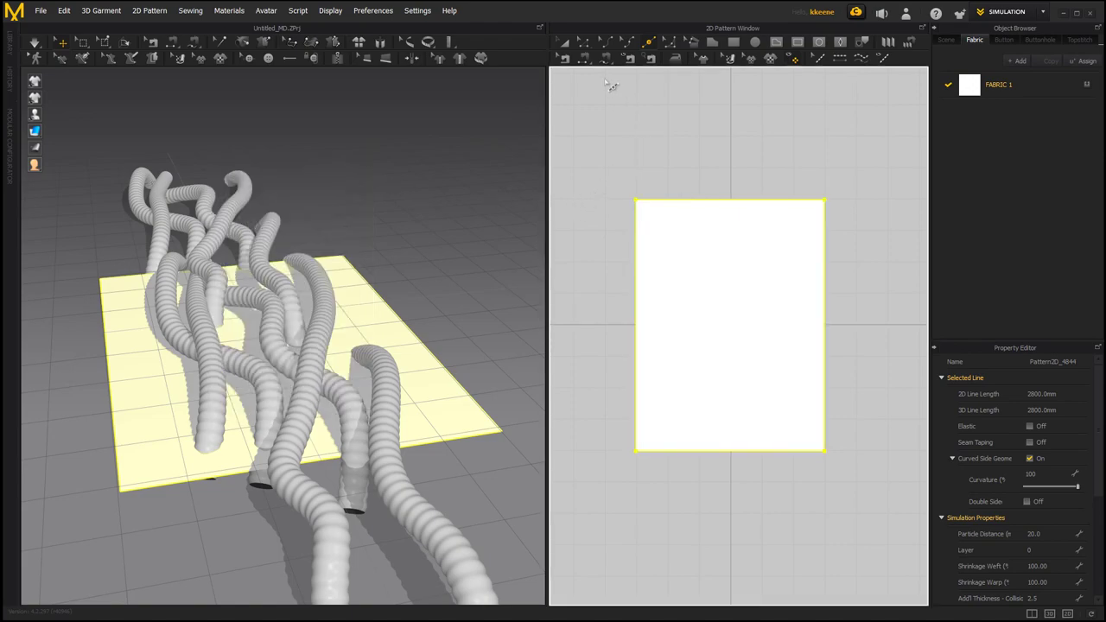
# Step: Deselect the rectangle pattern and its outline in the 2D window
pyautogui.click(570, 43)
pyautogui.click(666, 140)
pyautogui.click(711, 281)
pyautogui.scroll(2, 657, 302)
pyautogui.moveTo(708, 245); pyautogui.dragTo(682, 312, button='middle')
pyautogui.moveTo(688, 199); pyautogui.dragTo(698, 170, button='middle')
pyautogui.click(671, 149)
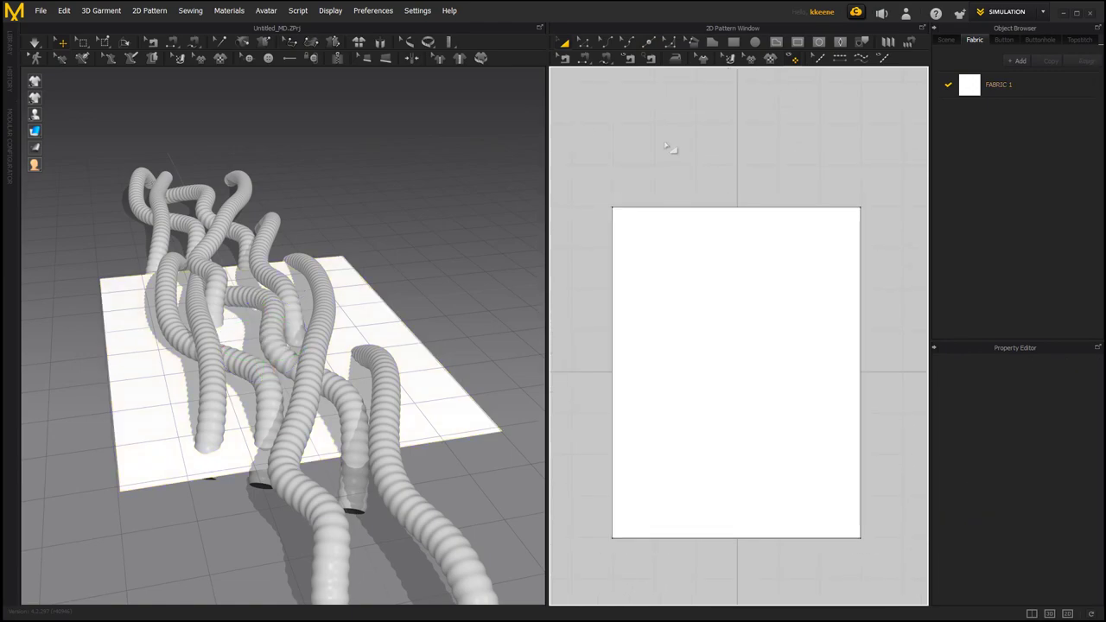
# Step: Divide the rectangle pattern's top edge into two equal 300 mm segments with a uniform split
pyautogui.click(584, 41)
pyautogui.click(707, 210)
pyautogui.click(650, 41)
pyautogui.rightClick(739, 209)
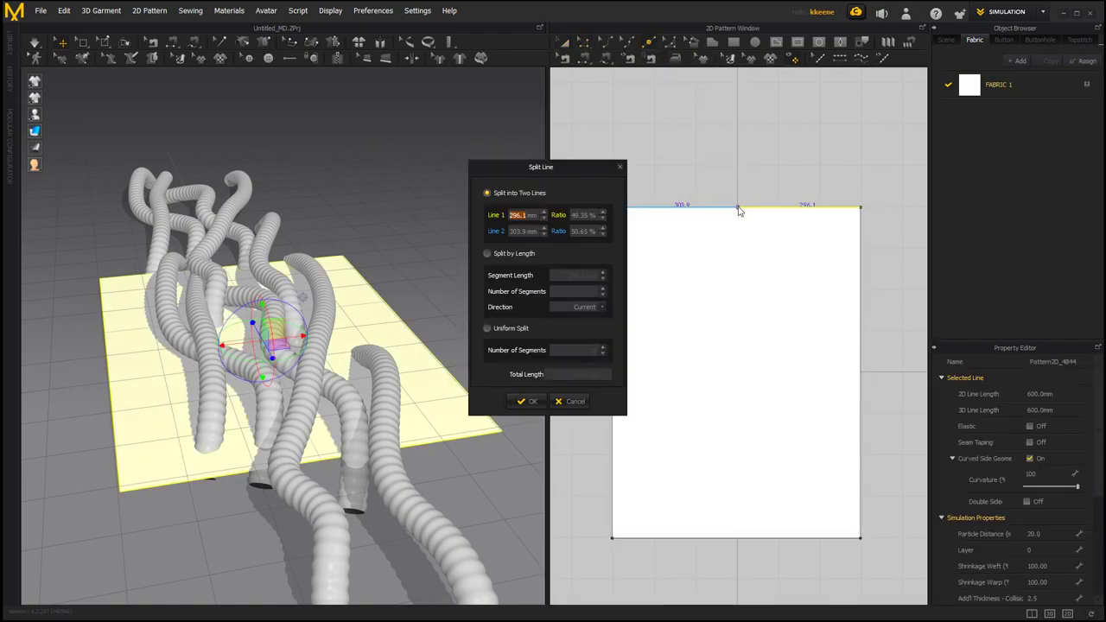
pyautogui.click(487, 329)
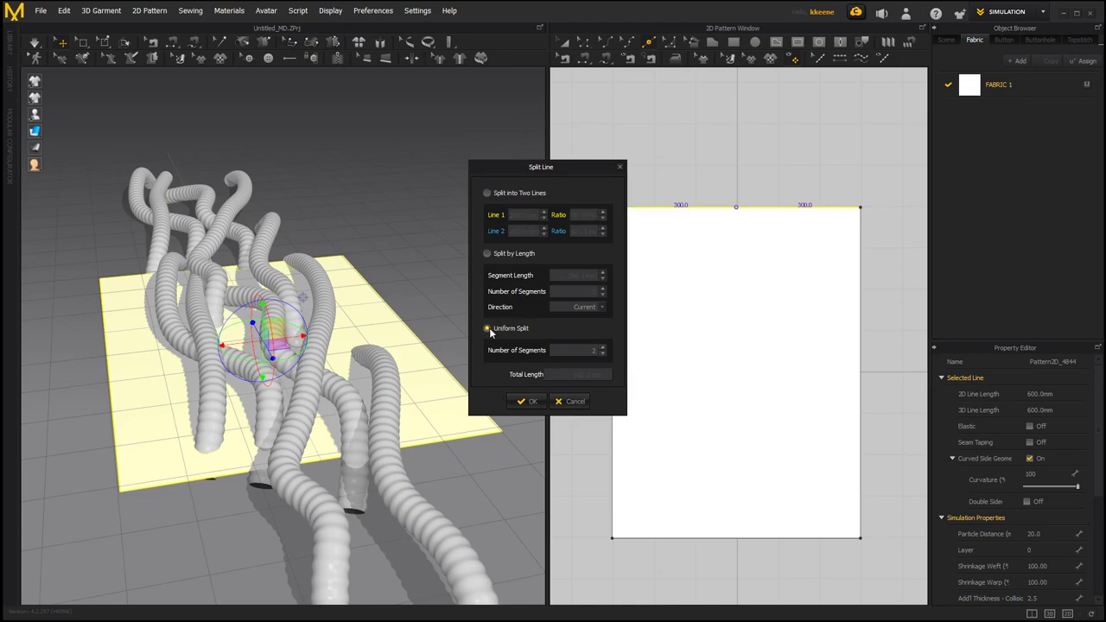
pyautogui.moveTo(559, 169); pyautogui.dragTo(453, 198)
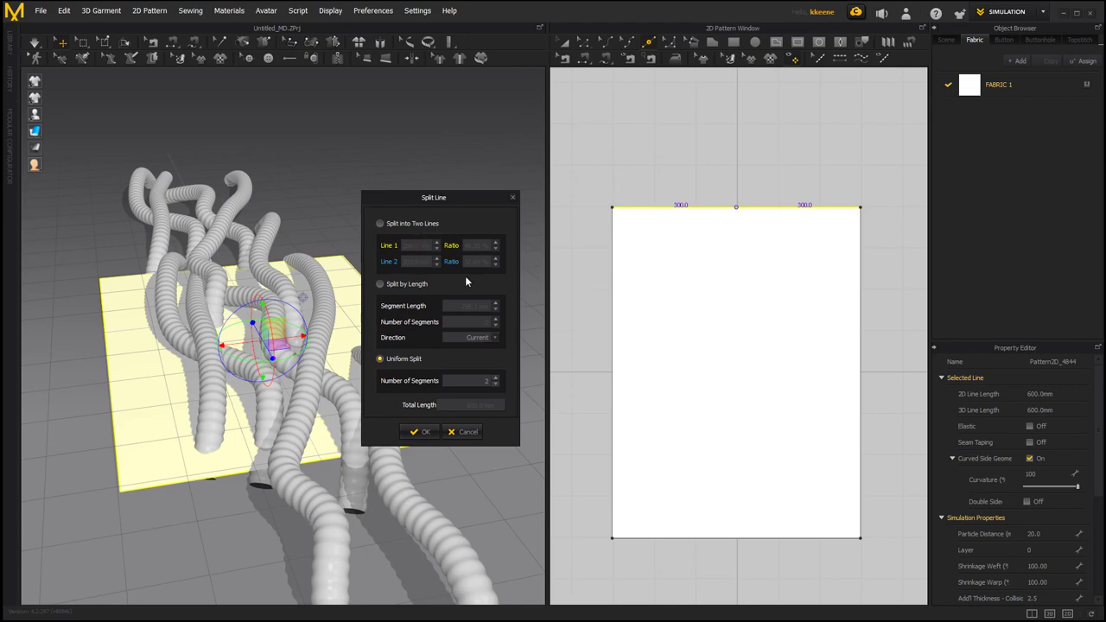
pyautogui.click(421, 431)
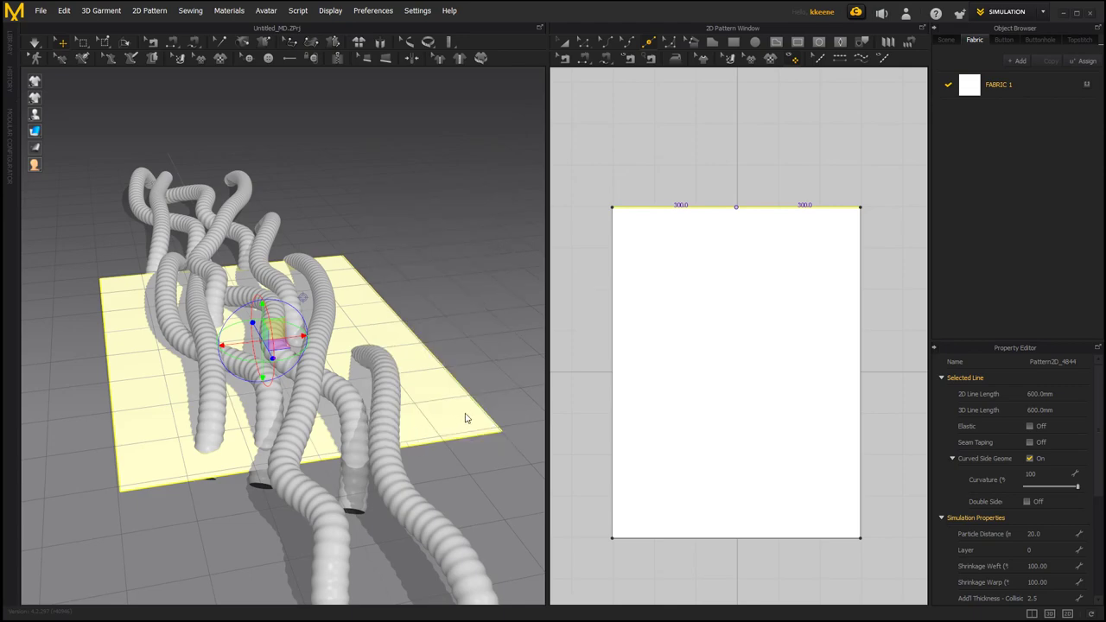
# Step: Divide the pattern's bottom edge into two equal 300 mm segments with a uniform split
pyautogui.scroll(-2, 601, 415)
pyautogui.moveTo(607, 420); pyautogui.dragTo(626, 340, button='right')
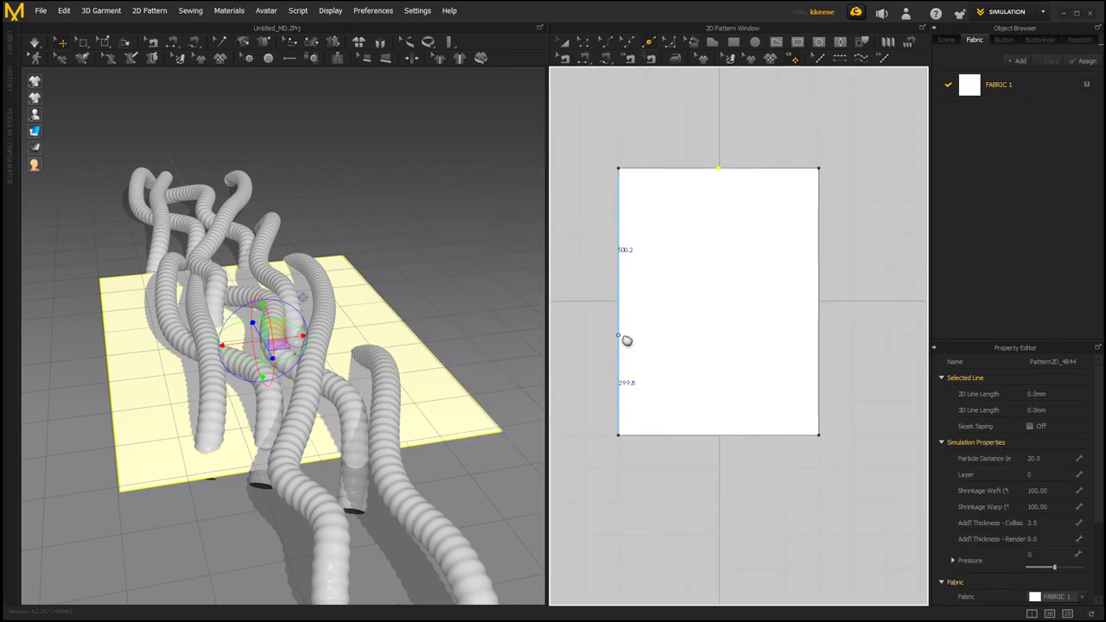
pyautogui.rightClick(709, 434)
pyautogui.click(641, 422)
pyautogui.click(487, 329)
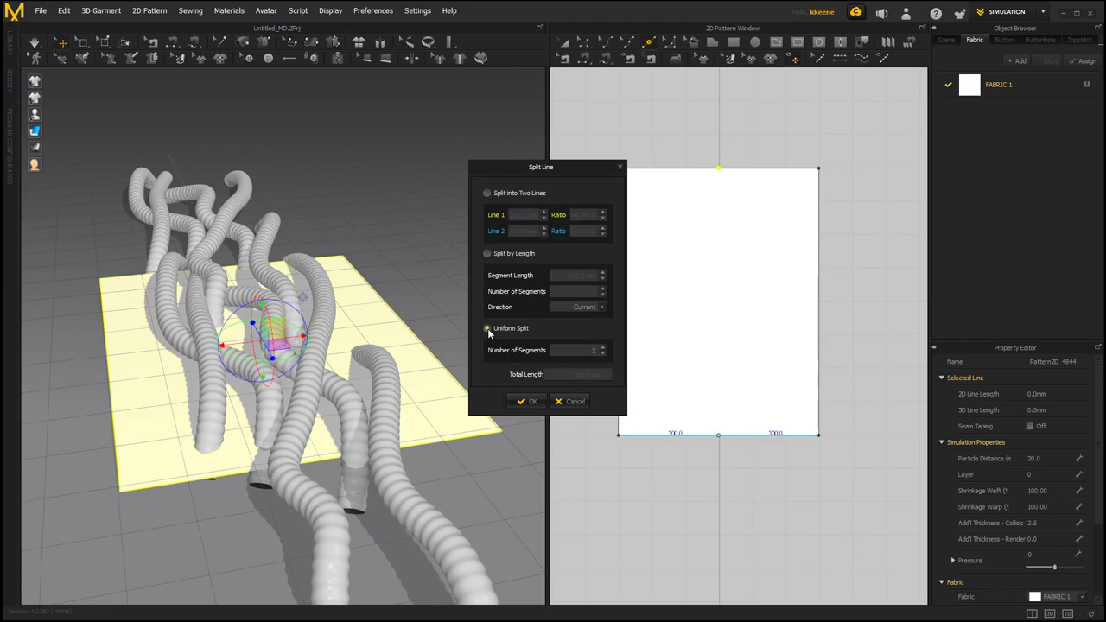
pyautogui.click(526, 401)
pyautogui.scroll(2, 712, 445)
pyautogui.moveTo(717, 440); pyautogui.dragTo(753, 461, button='right')
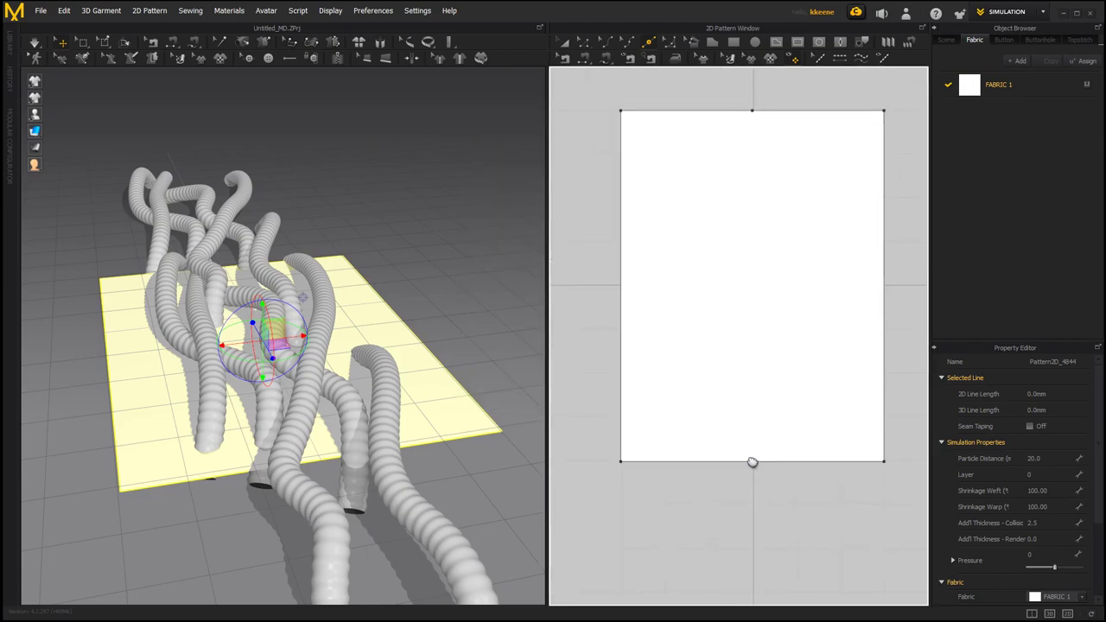
# Step: Uniformly split the left halves of the pattern's bottom and top edges into two 150 mm segments each
pyautogui.click(692, 460)
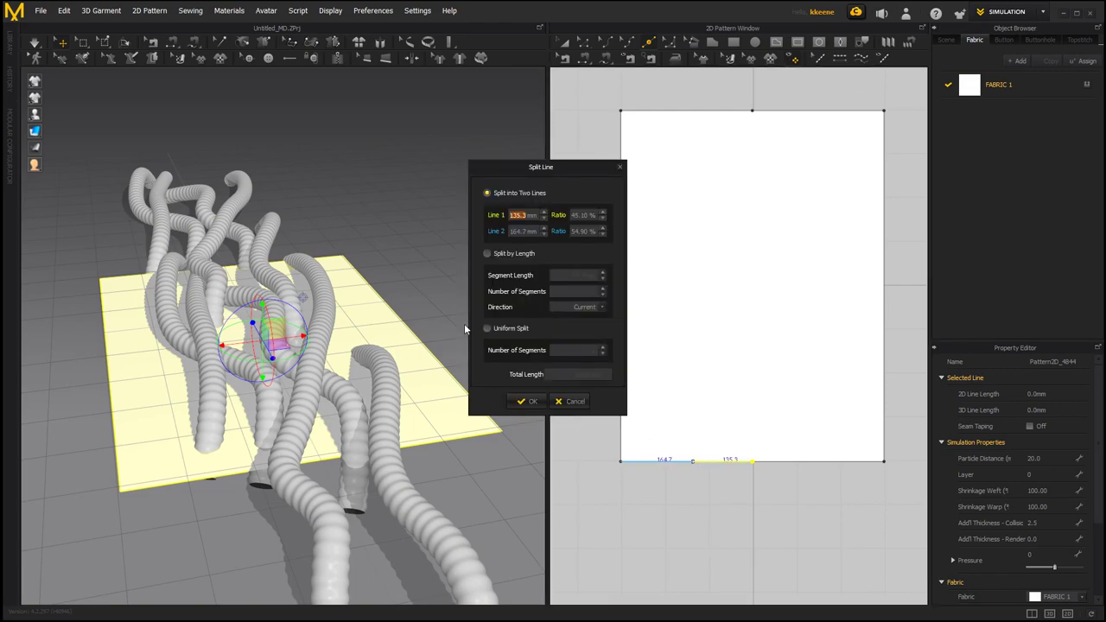
pyautogui.click(489, 329)
pyautogui.click(526, 401)
pyautogui.scroll(-1, 755, 321)
pyautogui.moveTo(755, 320); pyautogui.dragTo(739, 366, button='right')
pyautogui.click(694, 215)
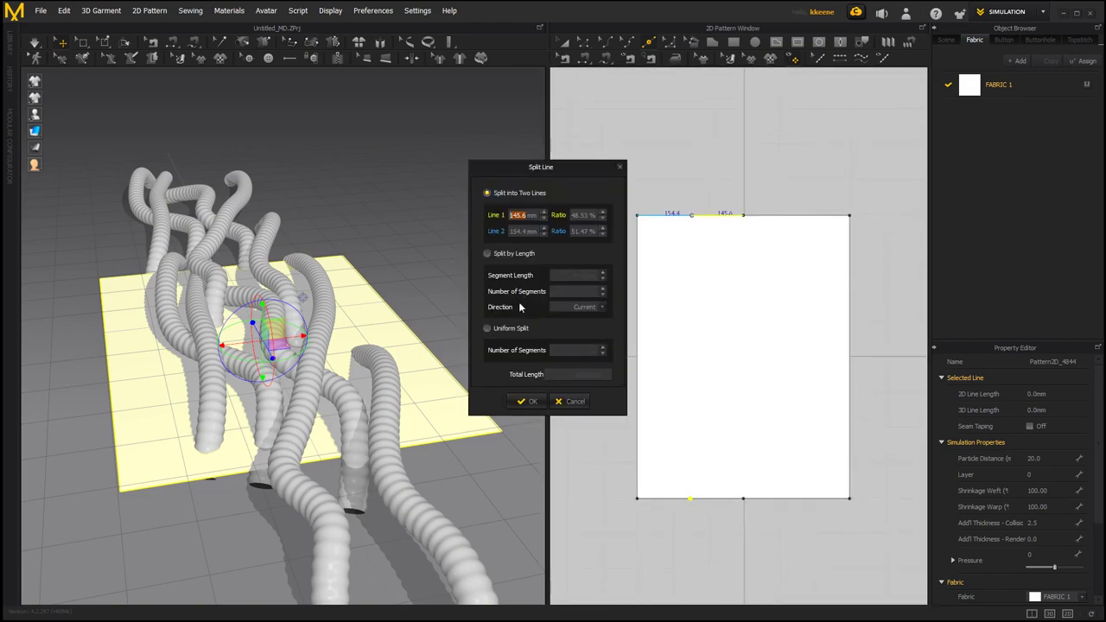
pyautogui.click(488, 329)
pyautogui.click(527, 401)
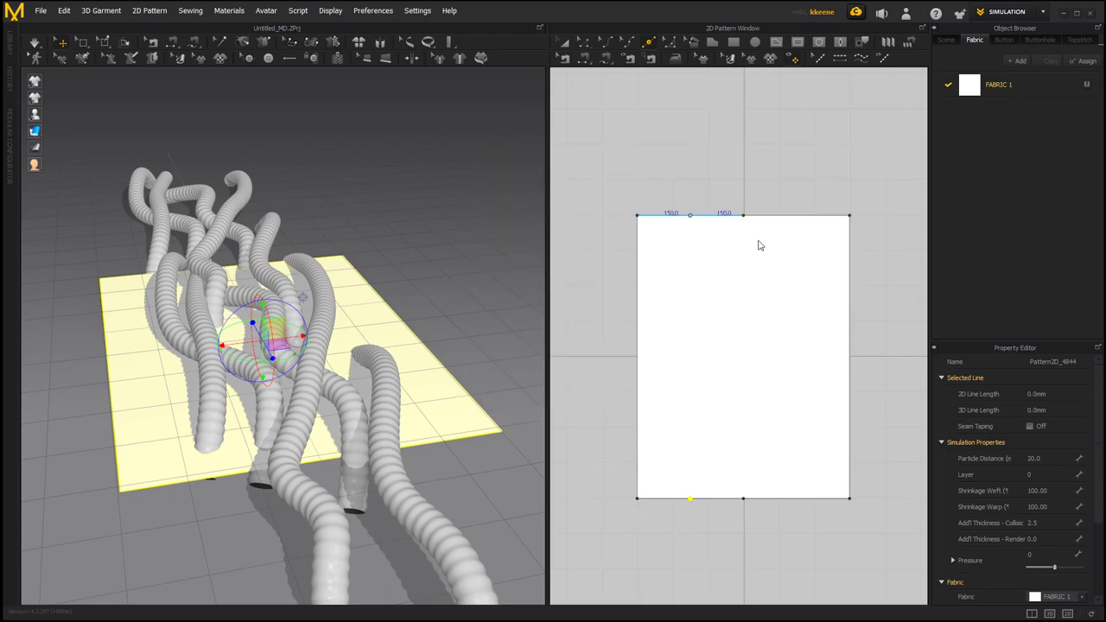
# Step: Uniformly split the right halves of the pattern's top and bottom edges into two equal segments each
pyautogui.click(790, 216)
pyautogui.click(487, 329)
pyautogui.click(529, 401)
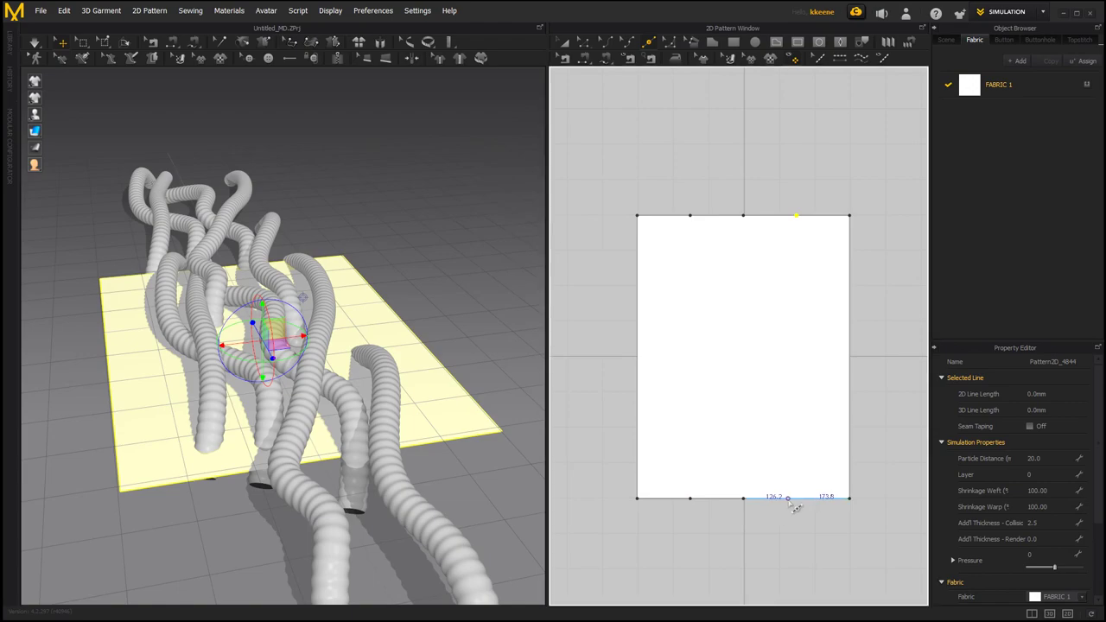
pyautogui.click(789, 498)
pyautogui.click(487, 329)
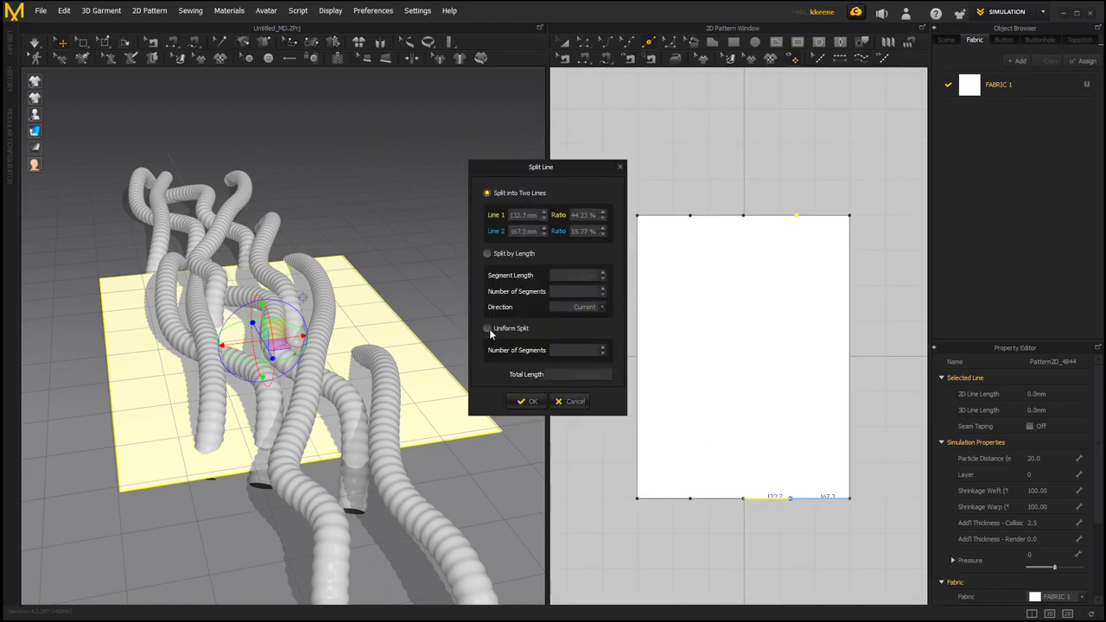
pyautogui.click(529, 401)
# Step: Draw a vertical internal line joining the top and bottom split points 150 mm from the pattern's left edge
pyautogui.click(562, 42)
pyautogui.hotkey('ctrl', 'a')
pyautogui.scroll(2, 591, 76)
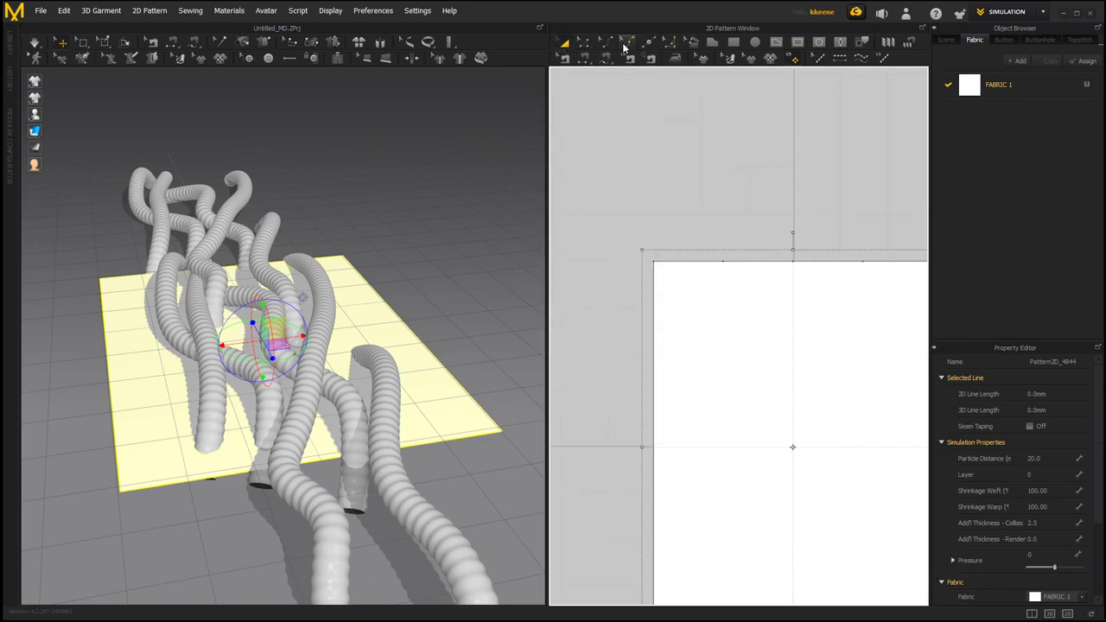
pyautogui.click(778, 45)
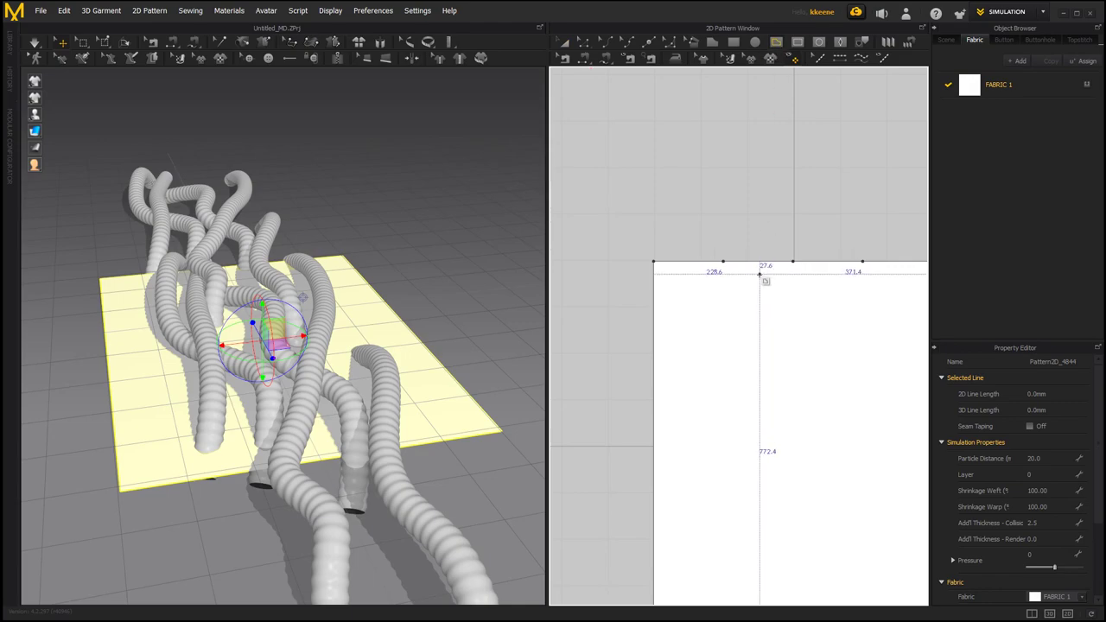
pyautogui.scroll(-3, 711, 152)
pyautogui.click(707, 140)
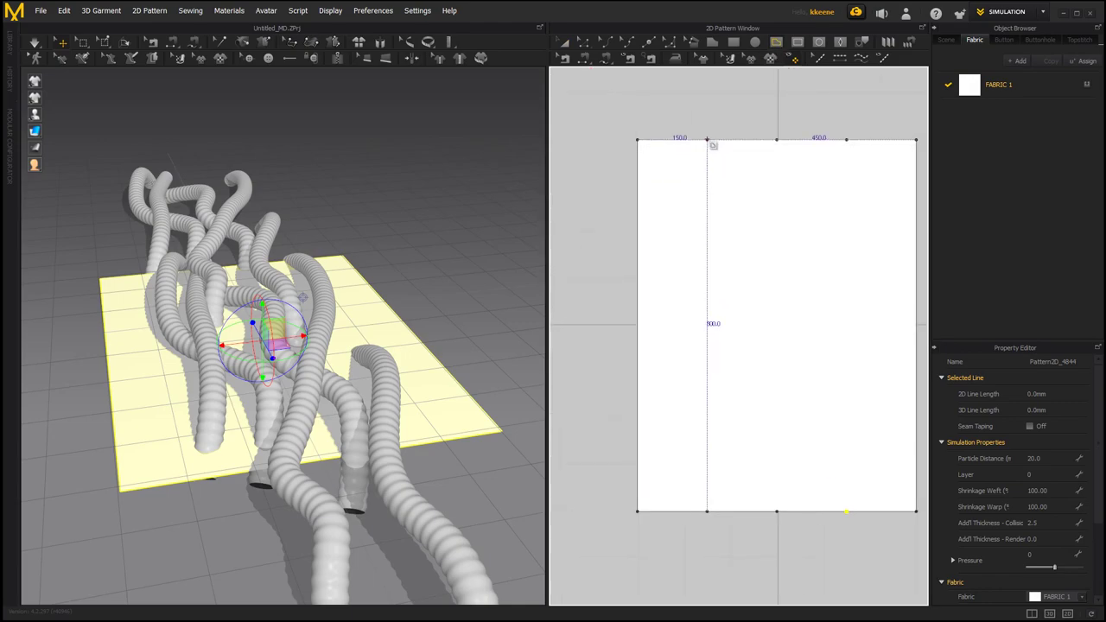
pyautogui.click(708, 511)
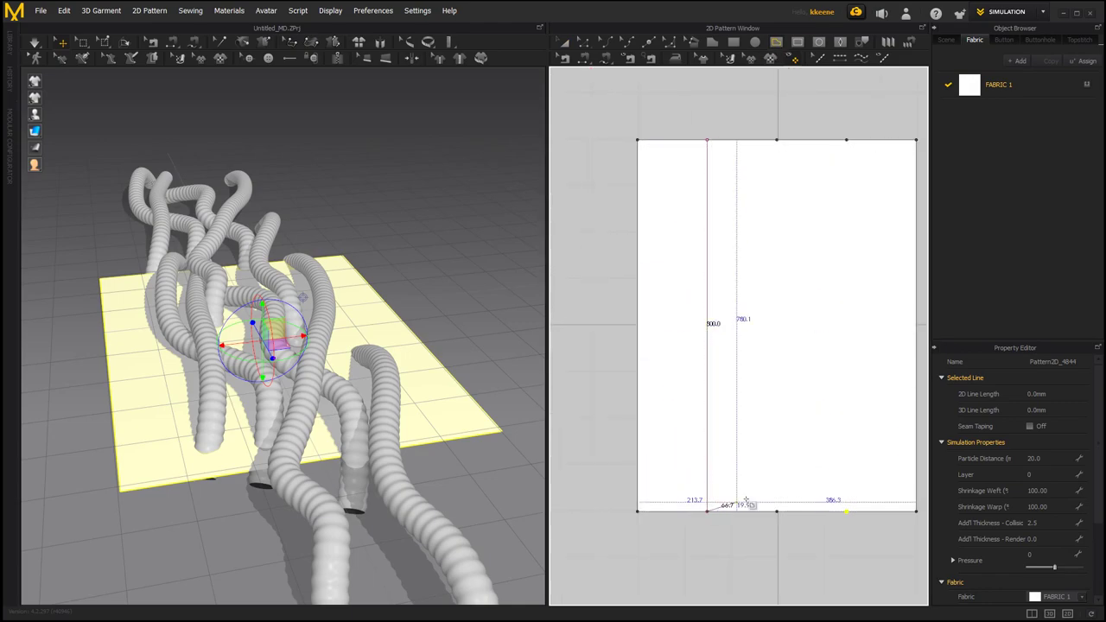
pyautogui.press('Return')
# Step: Draw a second vertical internal line between the rightmost split points of the top and bottom edges, and deselect it
pyautogui.scroll(-2, 745, 464)
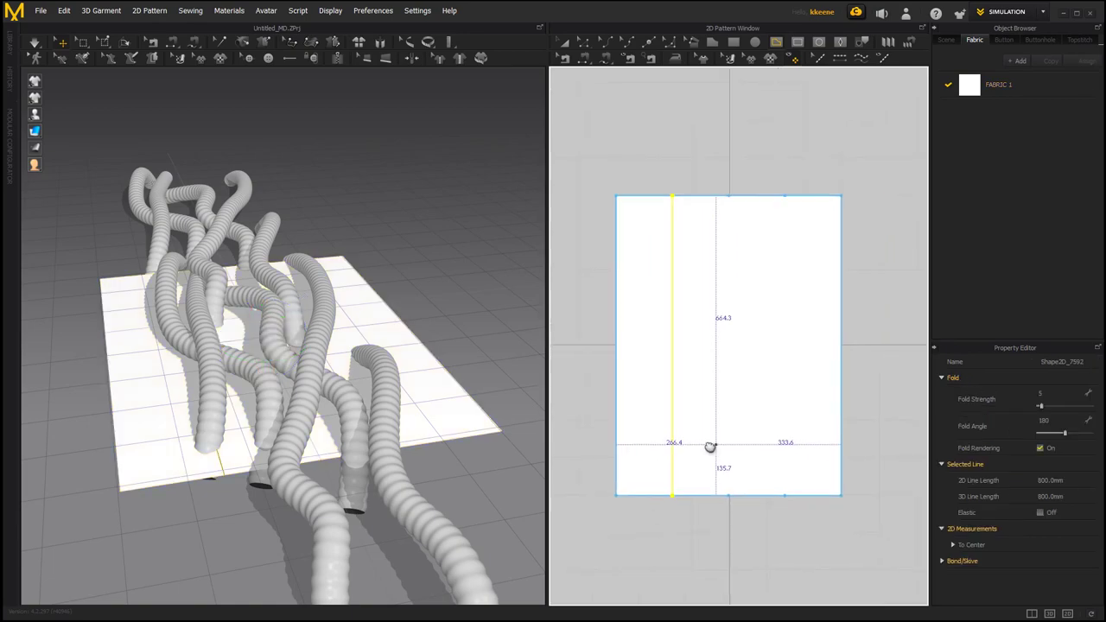
pyautogui.click(734, 185)
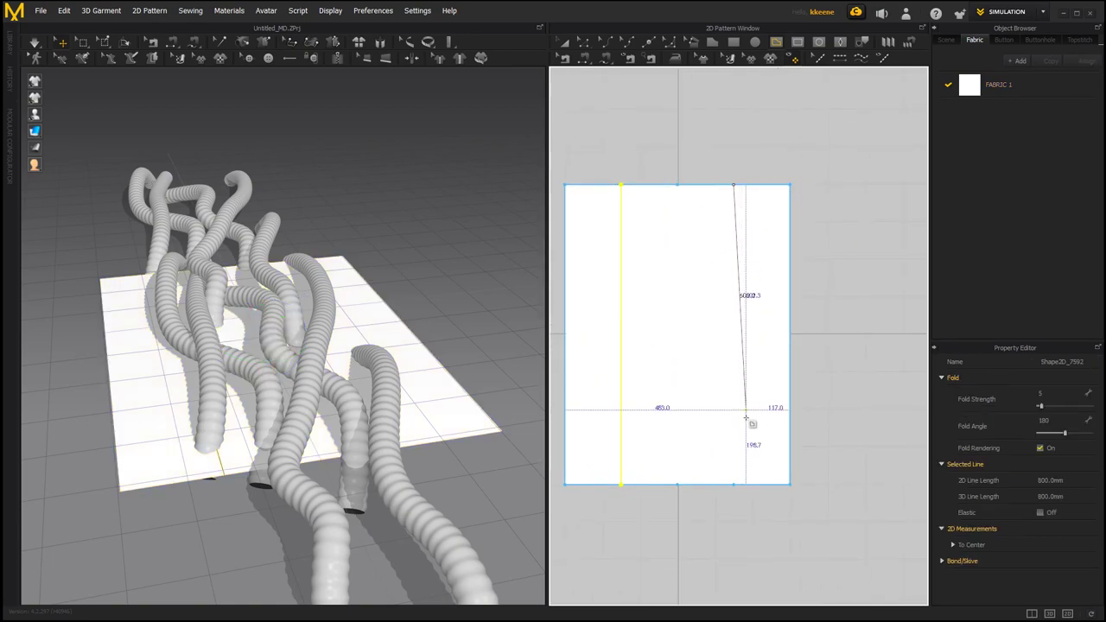
pyautogui.click(733, 484)
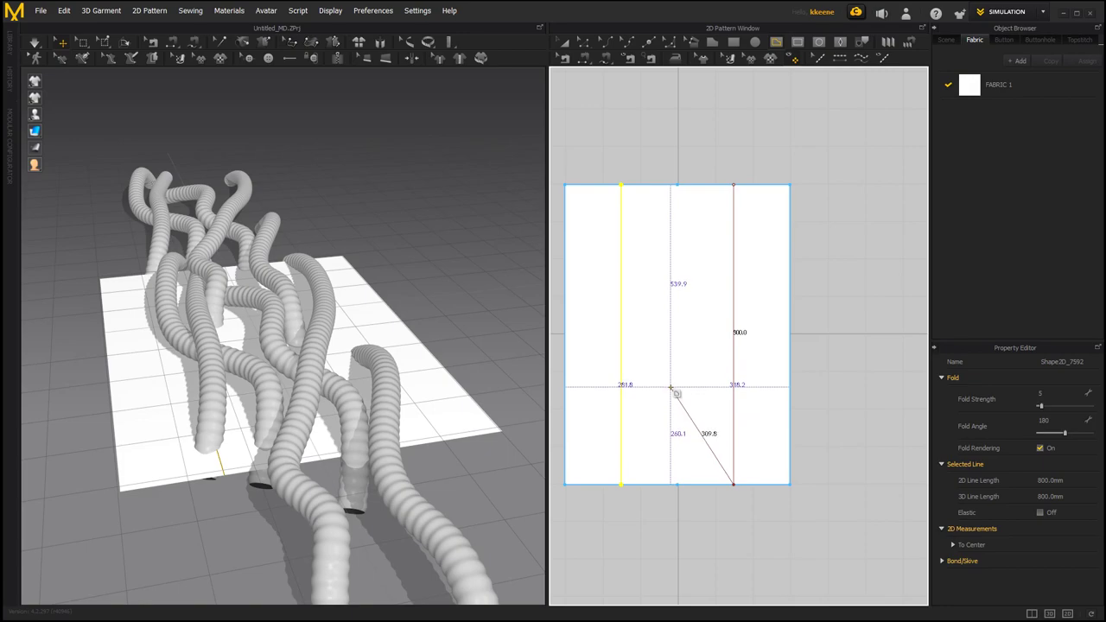
pyautogui.press('Return')
pyautogui.scroll(-2, 671, 386)
pyautogui.moveTo(672, 387); pyautogui.dragTo(715, 379, button='middle')
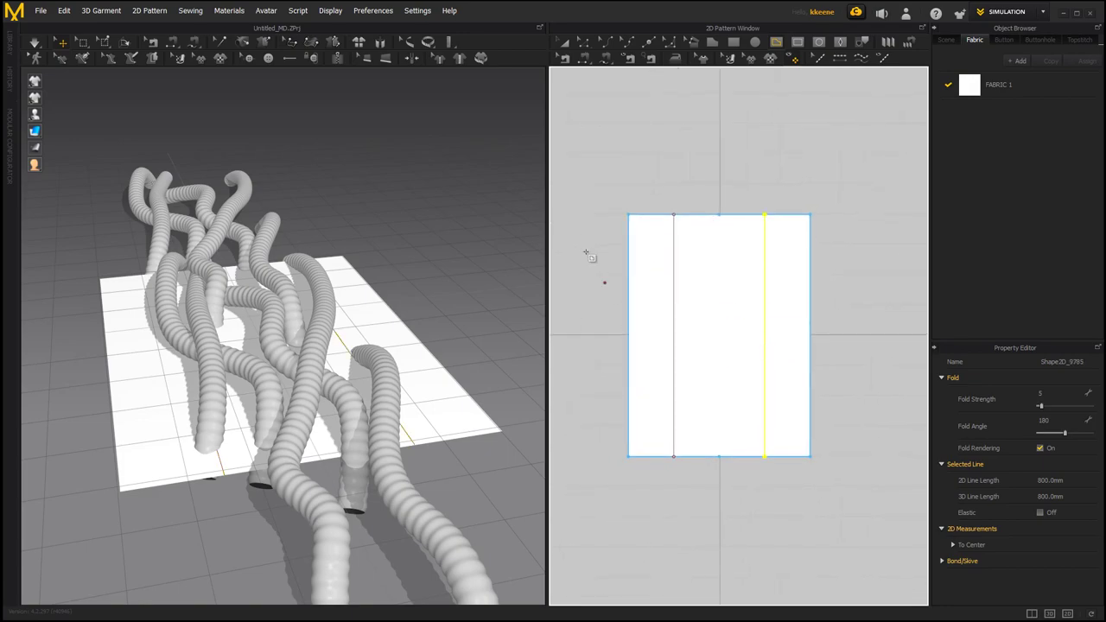
pyautogui.click(562, 42)
pyautogui.click(659, 141)
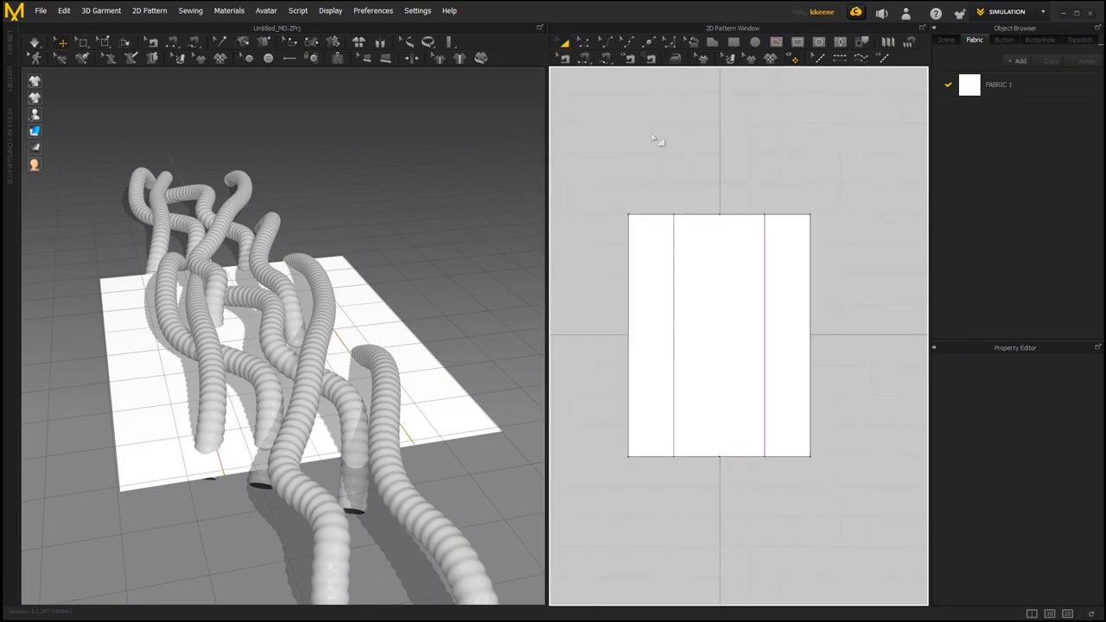
# Step: Move the left vertical internal line 80 mm towards the pattern's left edge
pyautogui.click(673, 309)
pyautogui.moveTo(673, 315); pyautogui.dragTo(648, 322)
pyautogui.rightClick(648, 321)
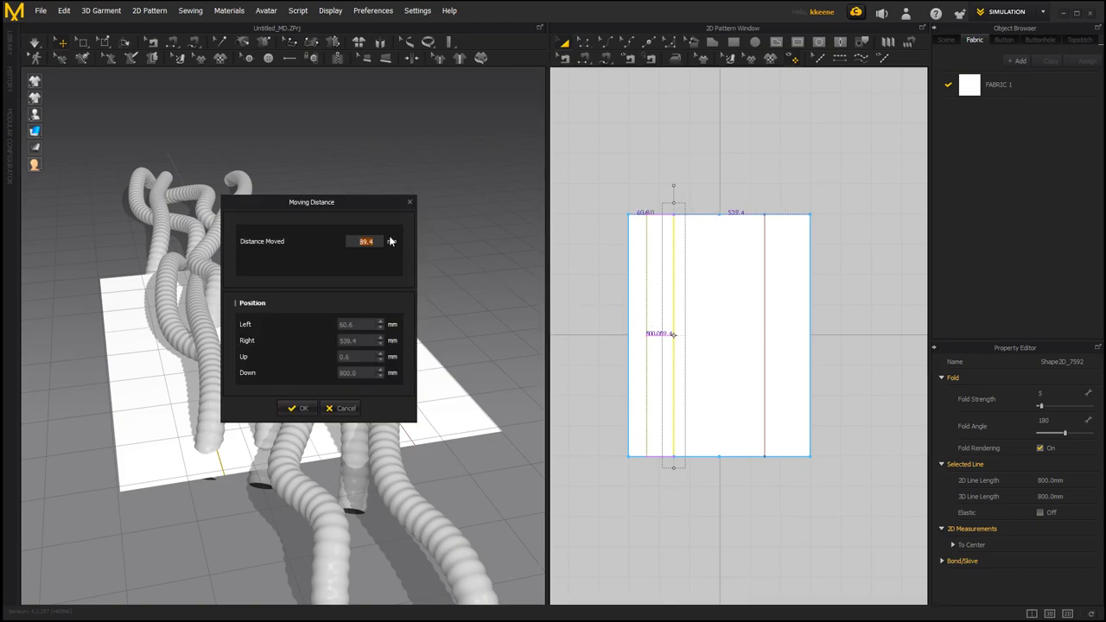
pyautogui.write('100')
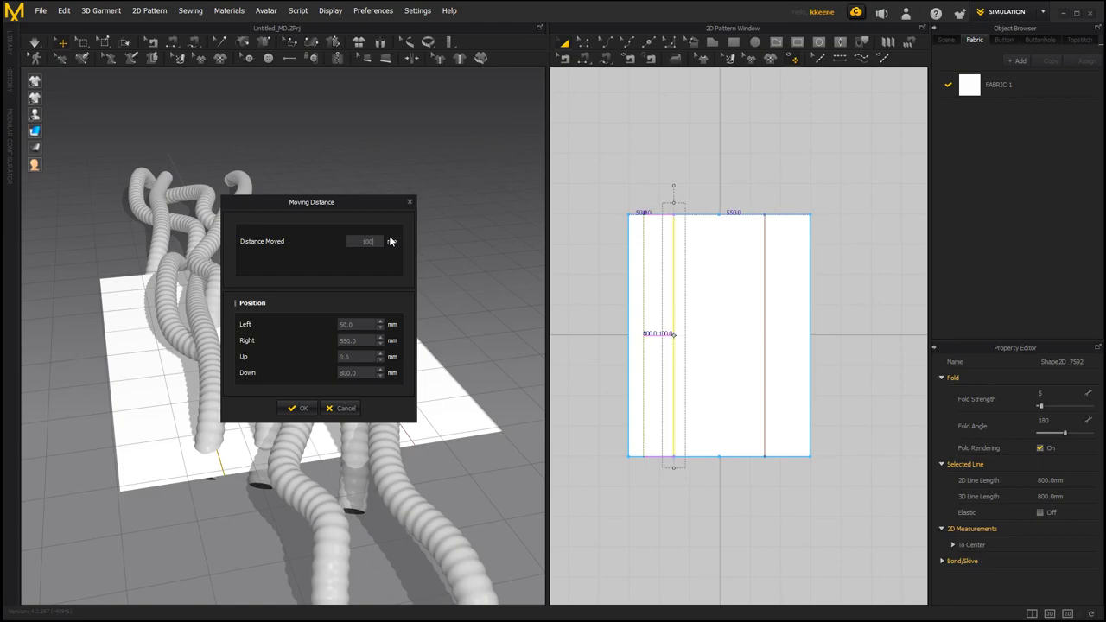
pyautogui.press('BackSpace')
pyautogui.press('BackSpace')
pyautogui.write('80')
pyautogui.press('BackSpace')
pyautogui.press('BackSpace')
pyautogui.press('BackSpace')
pyautogui.write('80')
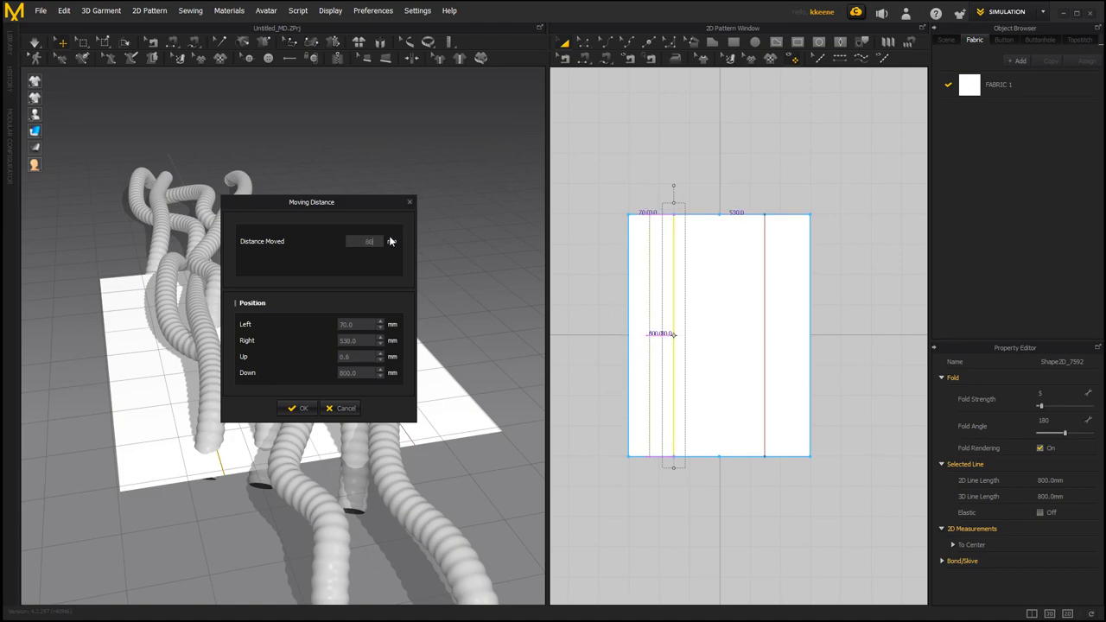
pyautogui.click(303, 407)
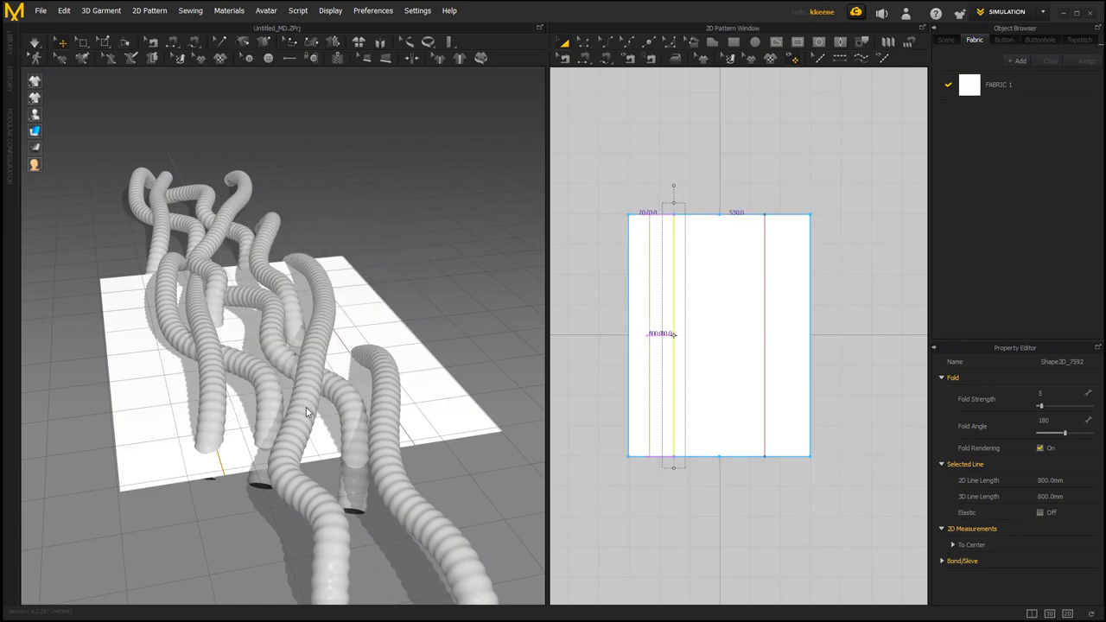
# Step: Move the right vertical internal line 80 mm towards the pattern's right edge
pyautogui.click(766, 410)
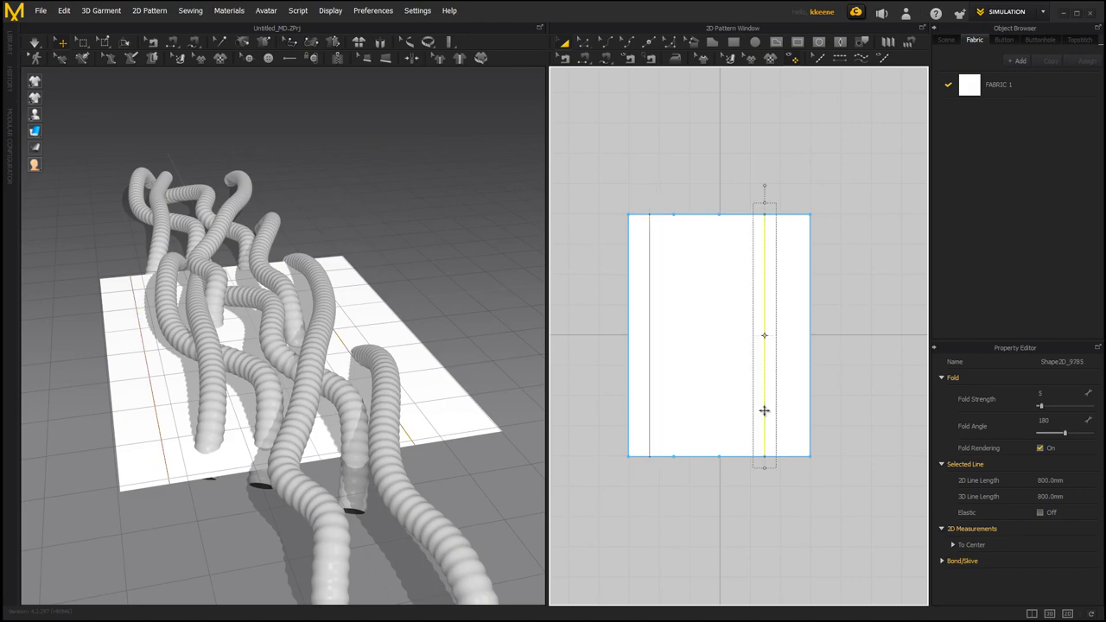
pyautogui.rightClick(773, 411)
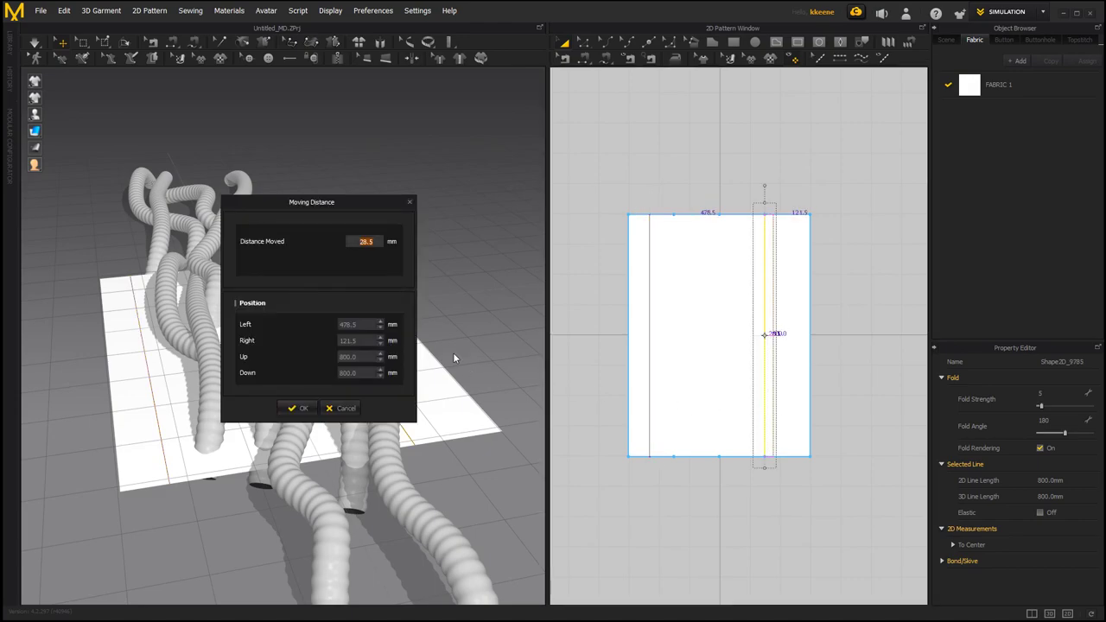
pyautogui.write('50')
pyautogui.press('Return')
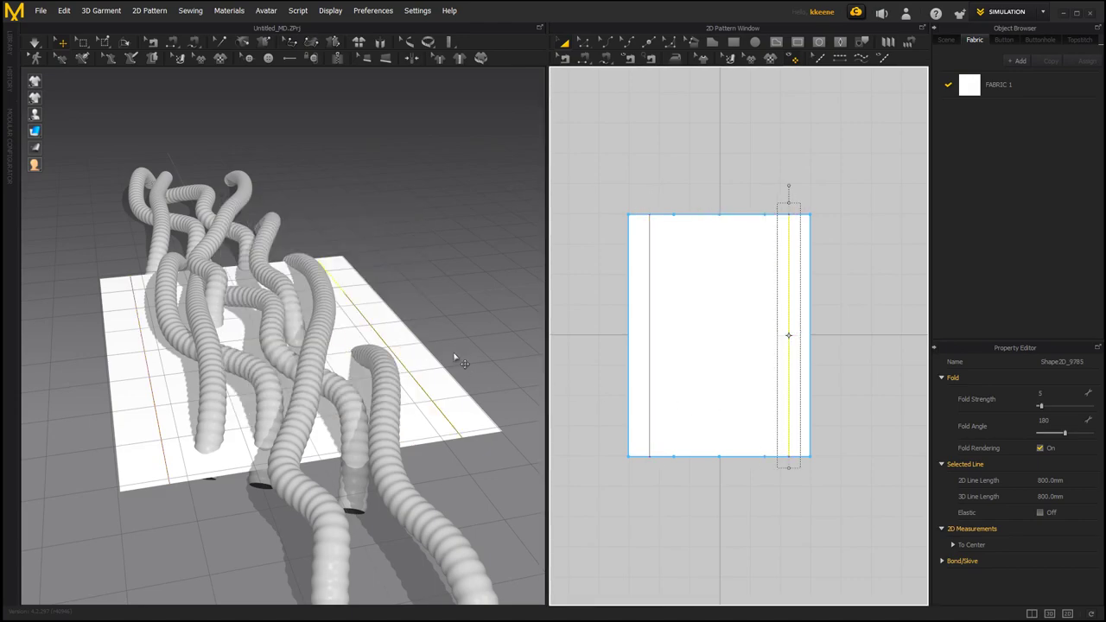
# Step: Cut the pattern along both vertical internal lines and delete the wide middle piece
pyautogui.keyDown('shift'); pyautogui.click(650, 333); pyautogui.keyUp('shift')
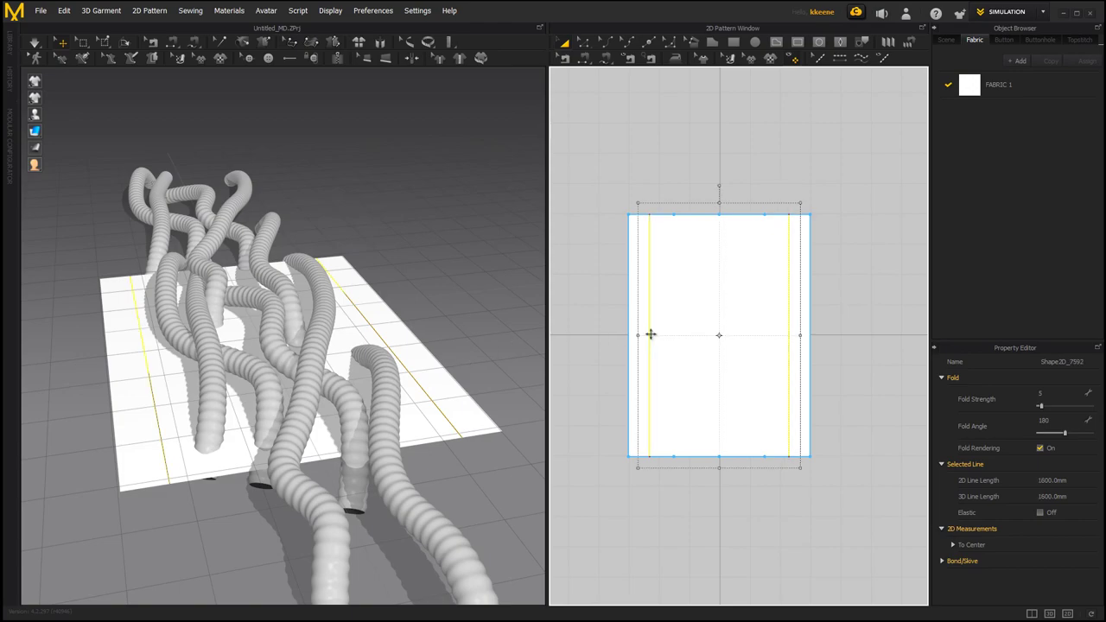
pyautogui.rightClick(649, 335)
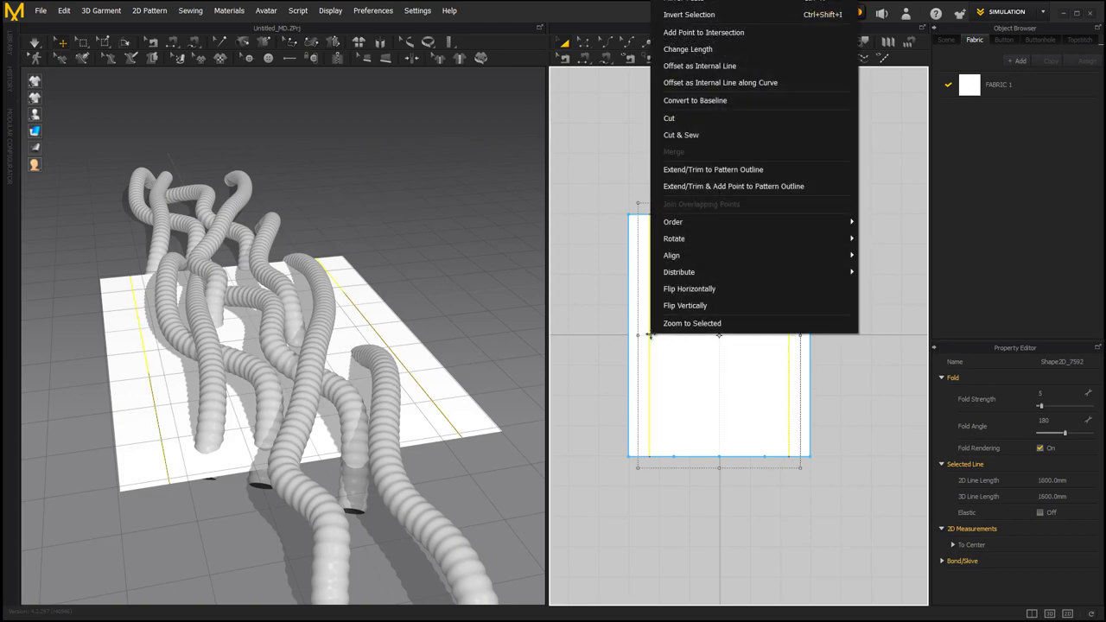
pyautogui.click(687, 120)
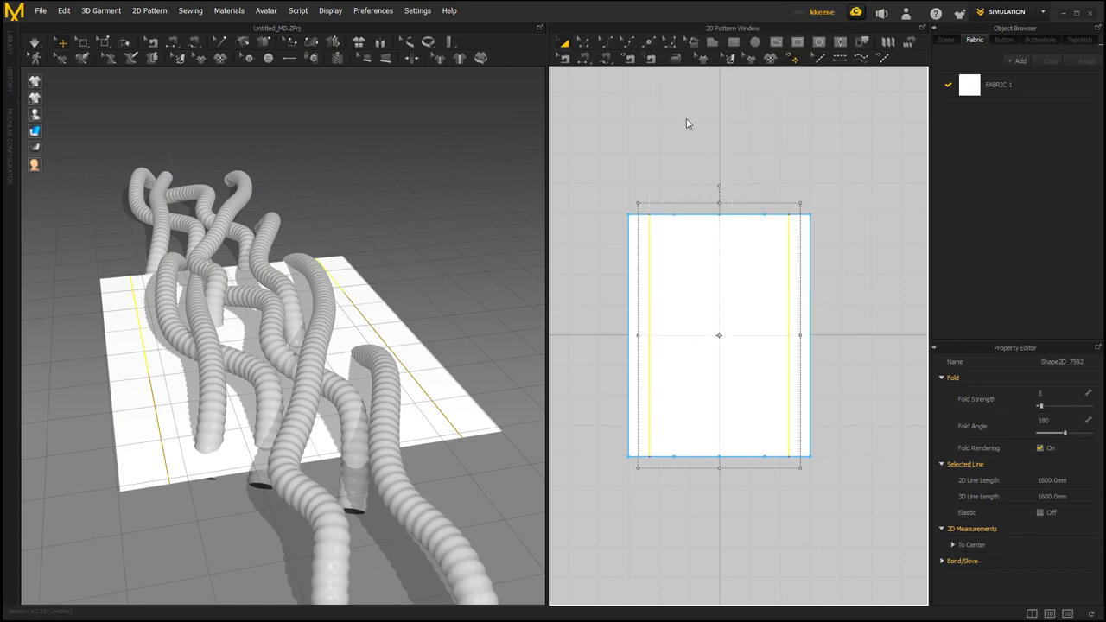
pyautogui.click(717, 268)
pyautogui.press('Delete')
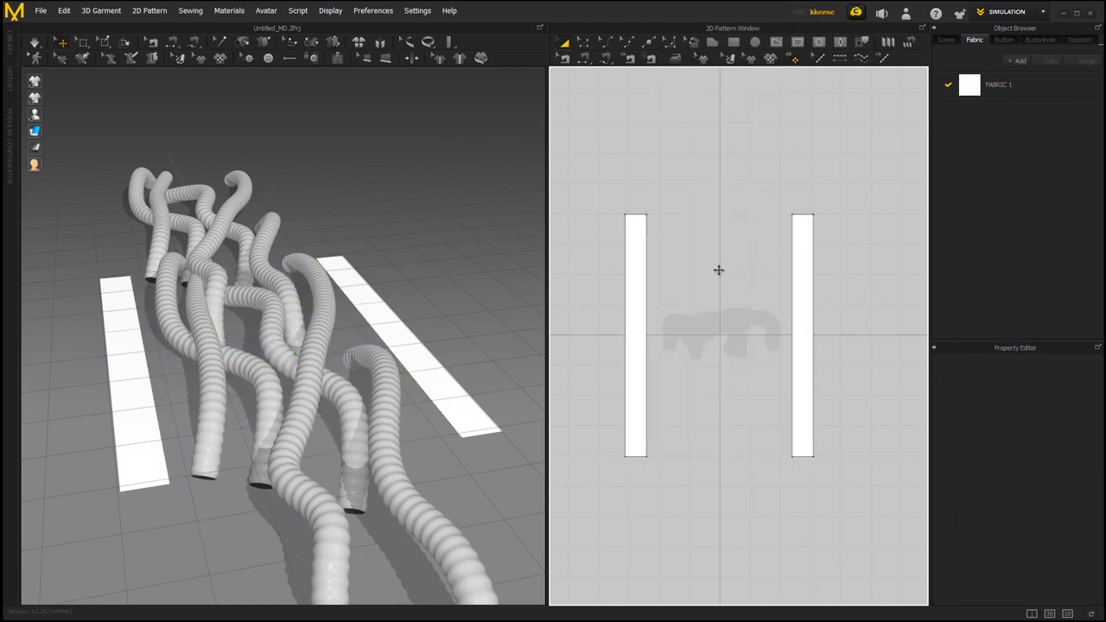
# Step: Narrow the left strip by moving its inner long edge 20 mm towards the outer edge
pyautogui.moveTo(284, 304); pyautogui.dragTo(306, 319, button='right')
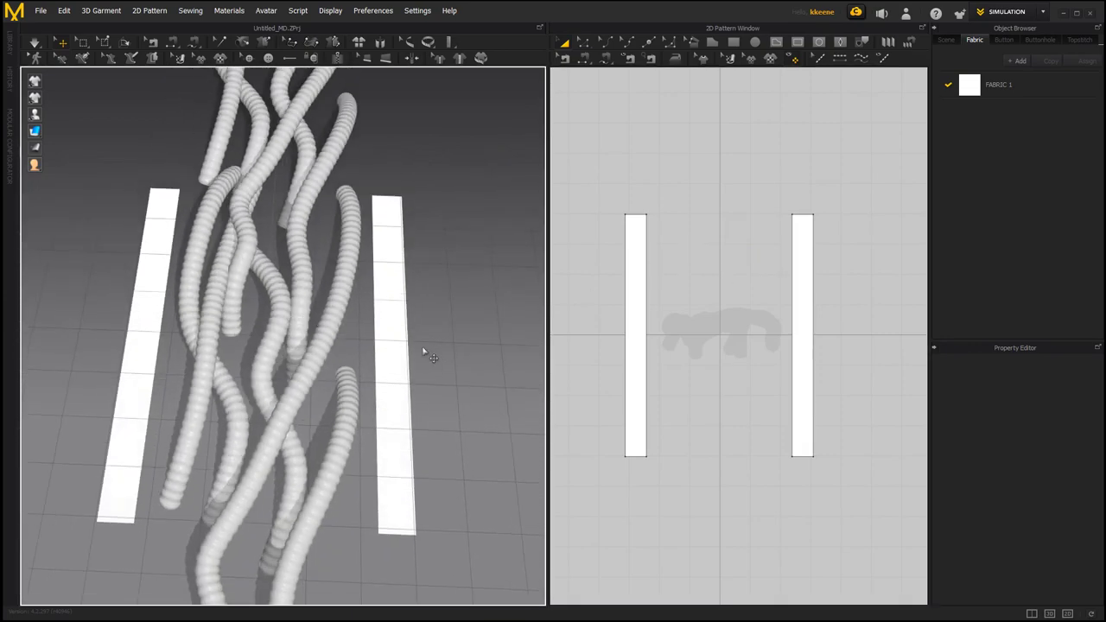
pyautogui.scroll(3, 699, 260)
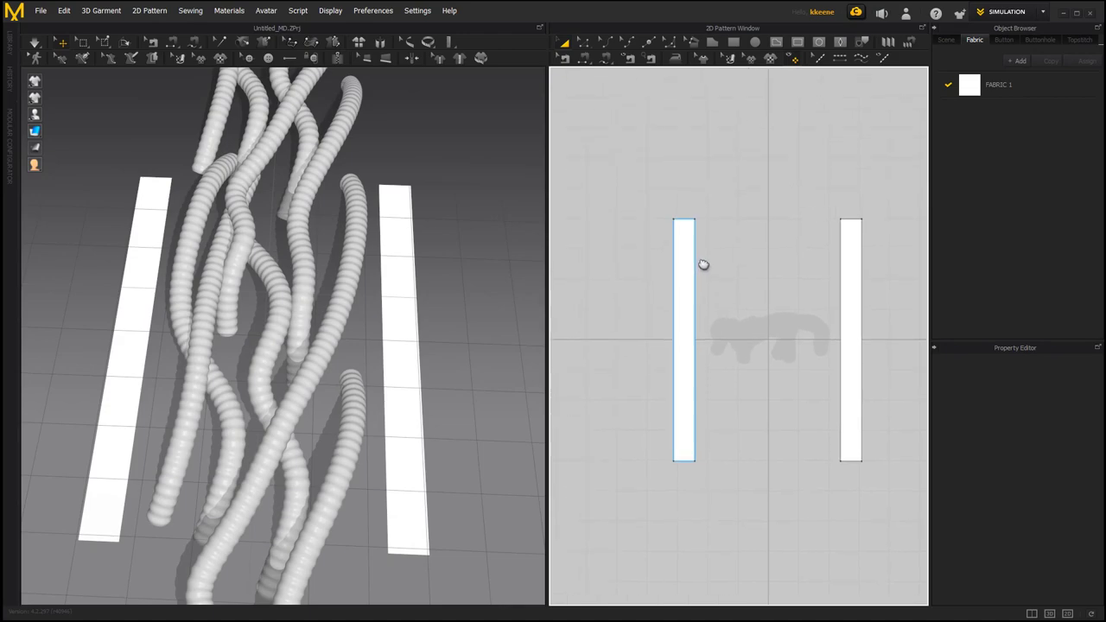
pyautogui.click(700, 282)
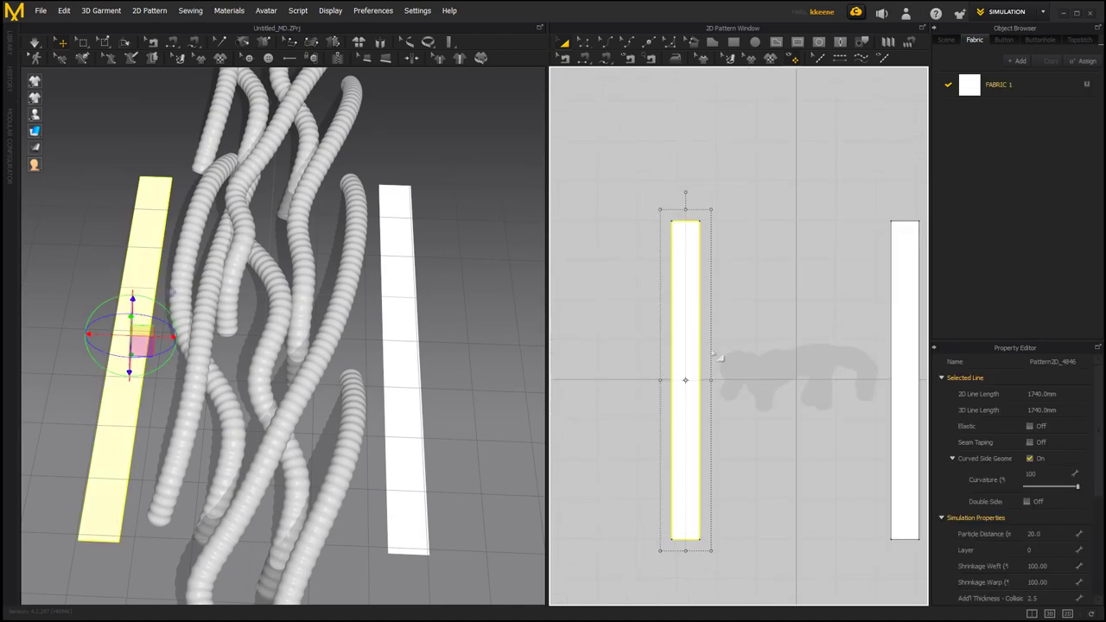
pyautogui.click(710, 273)
pyautogui.click(583, 42)
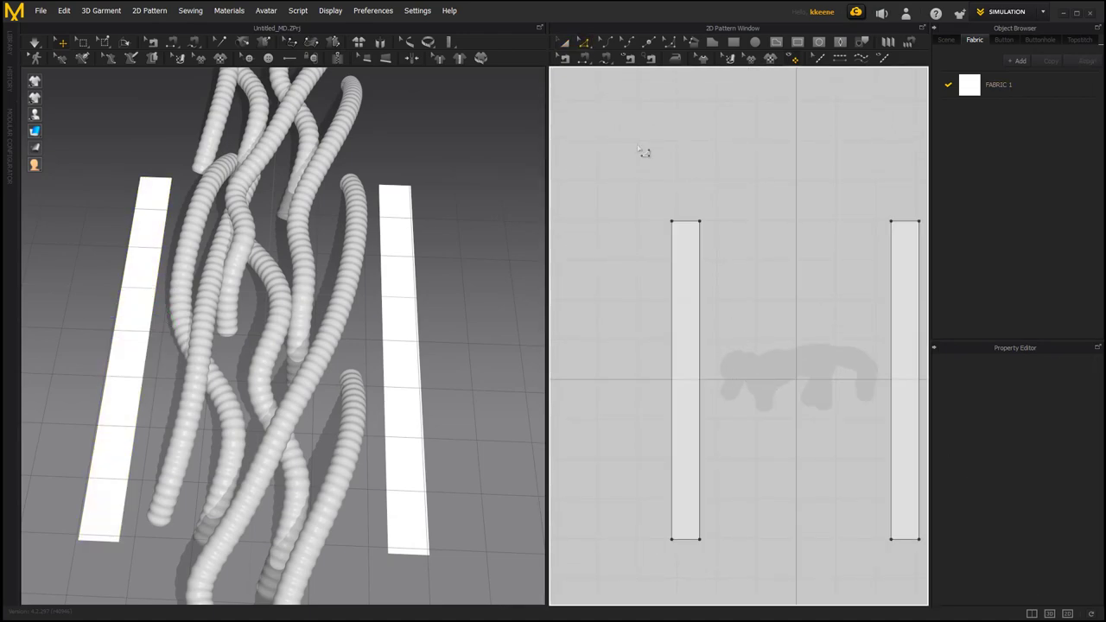
pyautogui.click(699, 334)
pyautogui.moveTo(700, 338); pyautogui.dragTo(692, 339)
pyautogui.rightClick(692, 338)
pyautogui.write('20')
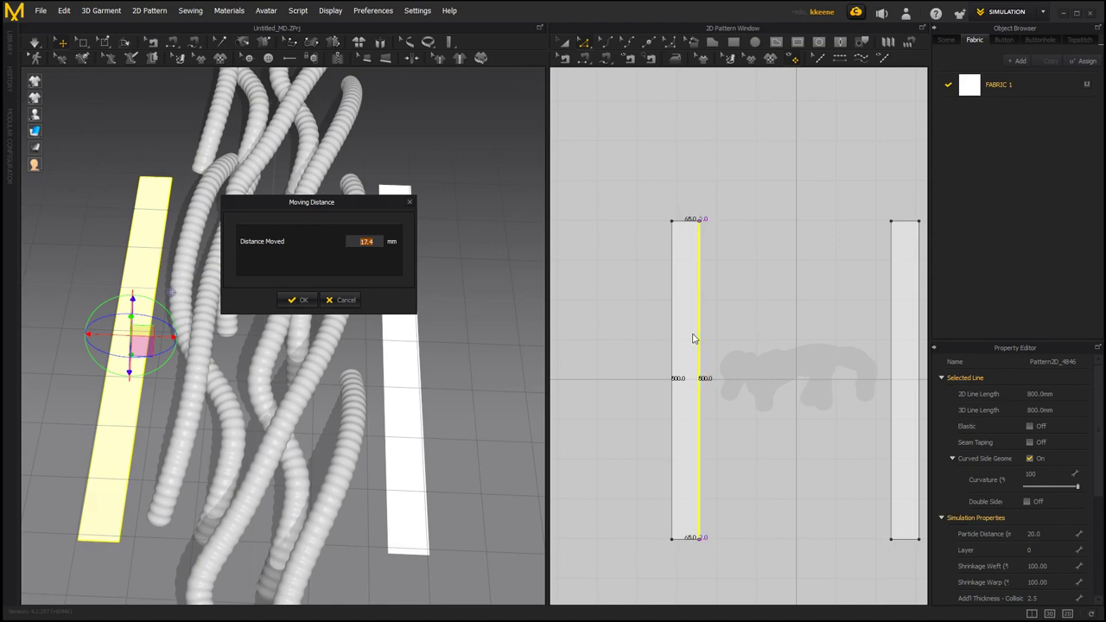
pyautogui.click(296, 299)
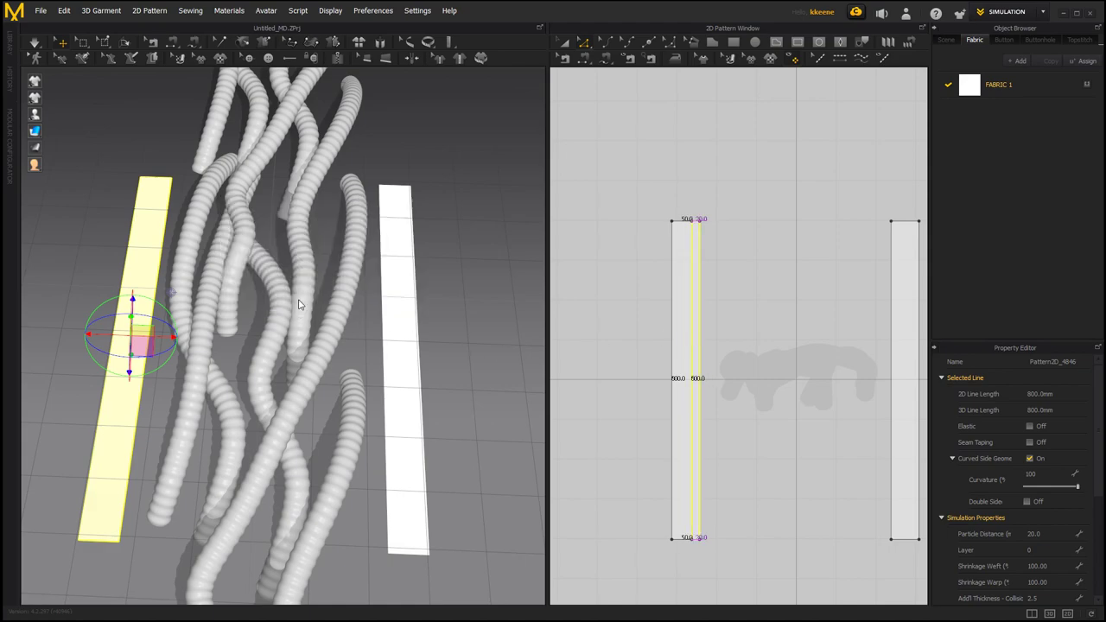
# Step: Narrow the right strip by moving its inner long edge 20 mm towards the outer edge
pyautogui.scroll(-2, 670, 355)
pyautogui.moveTo(799, 392); pyautogui.dragTo(644, 361, button='right')
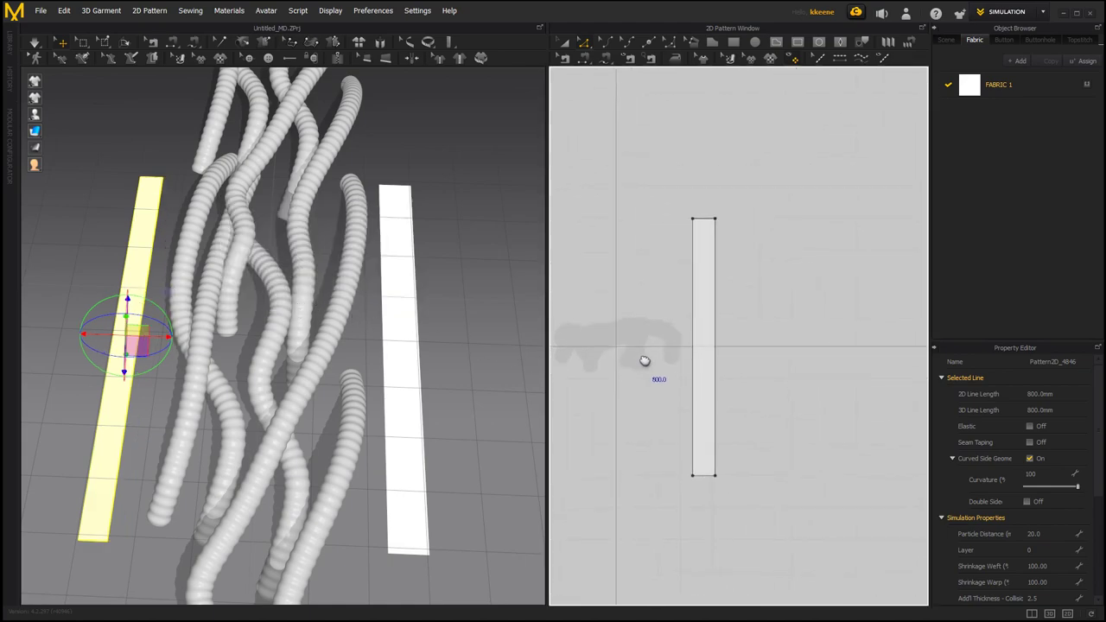
pyautogui.click(691, 372)
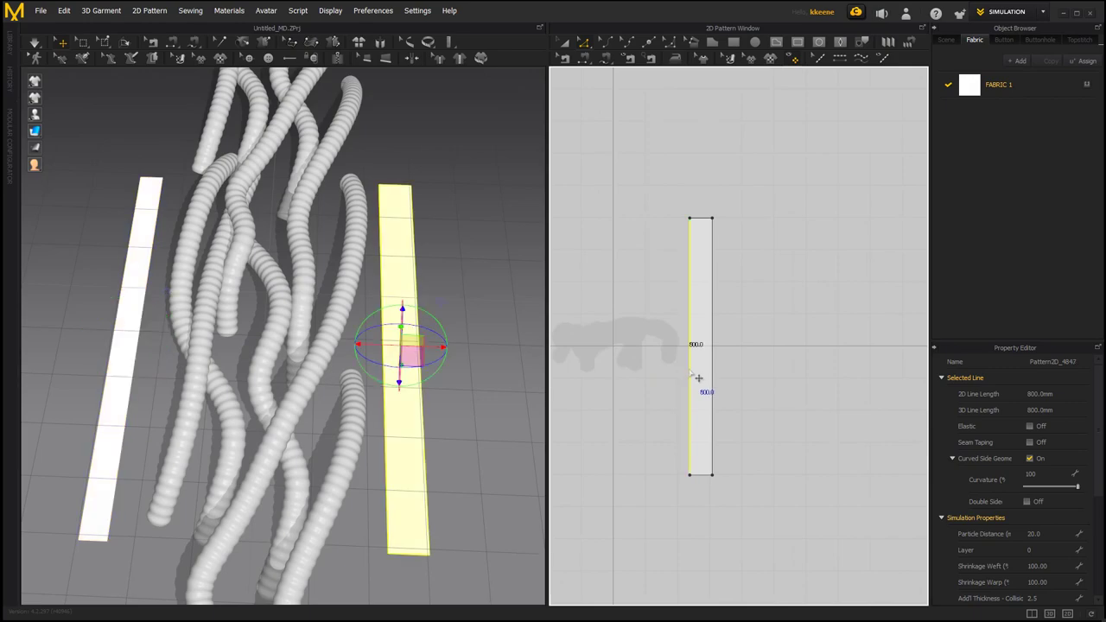
pyautogui.moveTo(702, 379); pyautogui.dragTo(695, 373)
pyautogui.rightClick(694, 373)
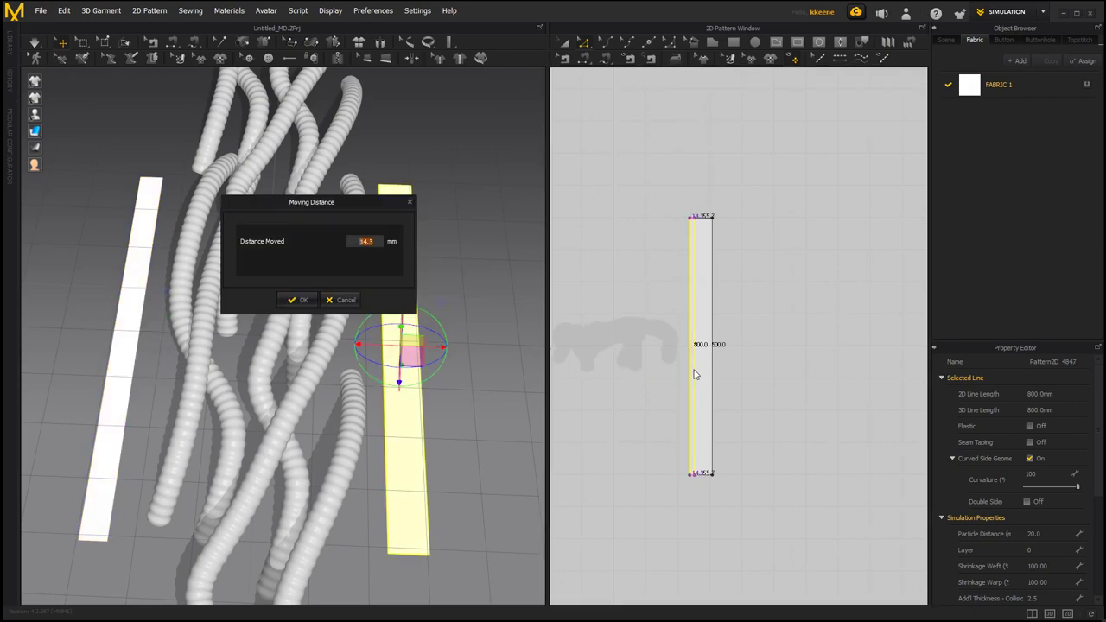
pyautogui.write('20')
pyautogui.click(297, 300)
pyautogui.moveTo(339, 380)
pyautogui.mouseDown(button='right')
pyautogui.moveTo(345, 395)
pyautogui.moveTo(406, 405)
pyautogui.moveTo(333, 404)
pyautogui.moveTo(365, 424)
pyautogui.moveTo(340, 366)
pyautogui.mouseUp(button='right')
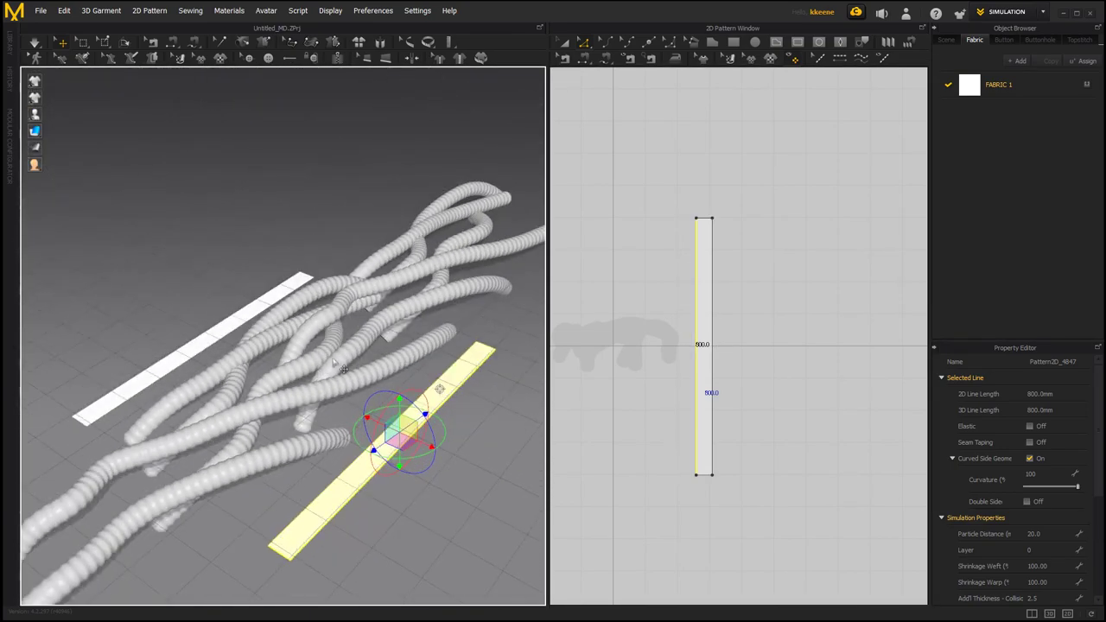
# Step: Inspect the narrowed strips and their clearance from the tubes in the 3D and 2D views
pyautogui.click(564, 43)
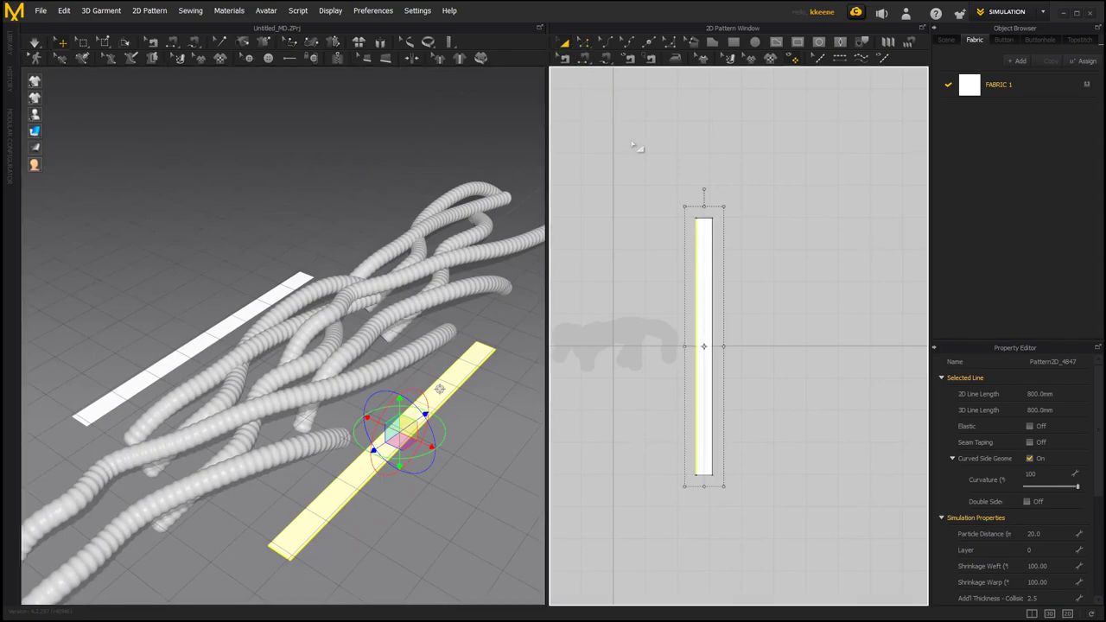
pyautogui.click(704, 279)
pyautogui.moveTo(346, 398); pyautogui.dragTo(224, 409, button='right')
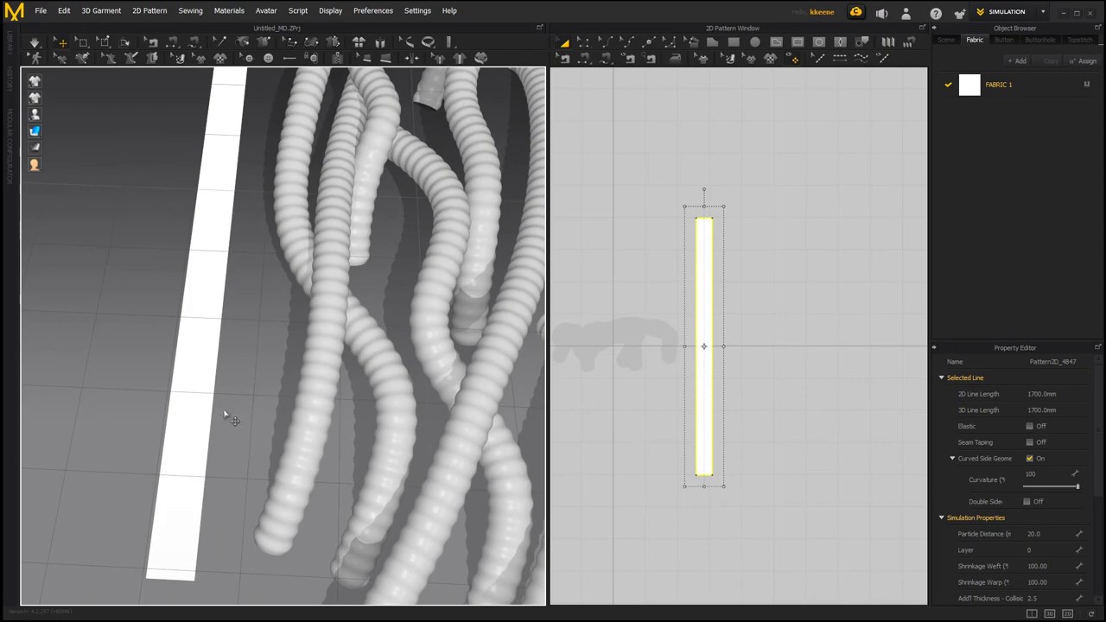
pyautogui.scroll(-1, 226, 415)
pyautogui.scroll(-5, 228, 416)
pyautogui.scroll(3, 227, 415)
pyautogui.scroll(-3, 227, 416)
pyautogui.scroll(3, 228, 416)
pyautogui.scroll(-3, 227, 415)
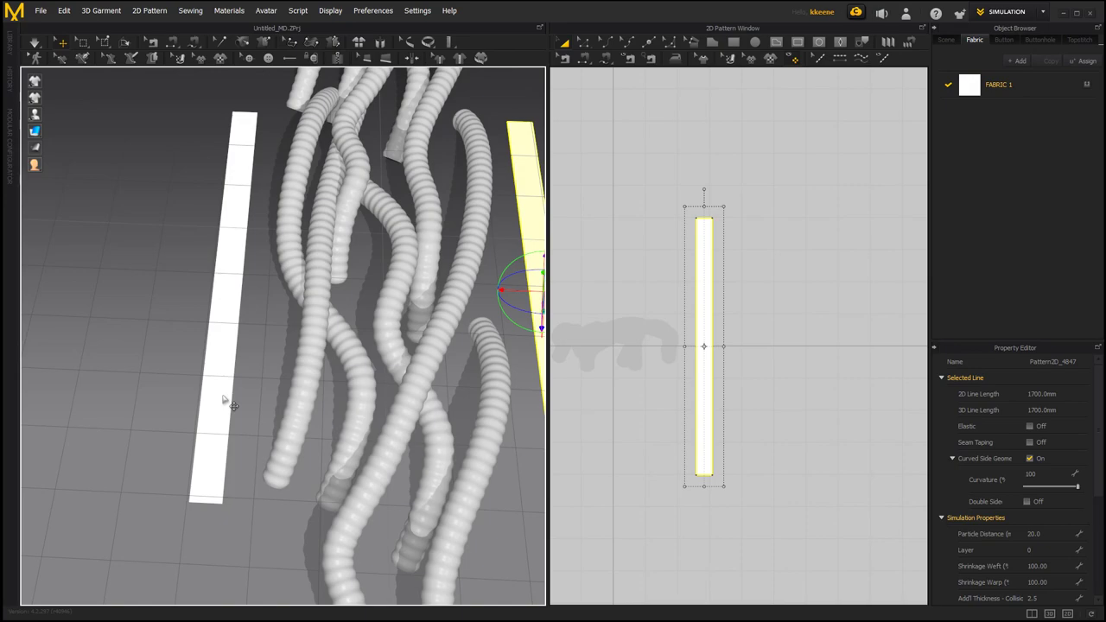
pyautogui.moveTo(603, 353); pyautogui.dragTo(640, 354, button='middle')
pyautogui.click(668, 338)
pyautogui.scroll(-4, 642, 359)
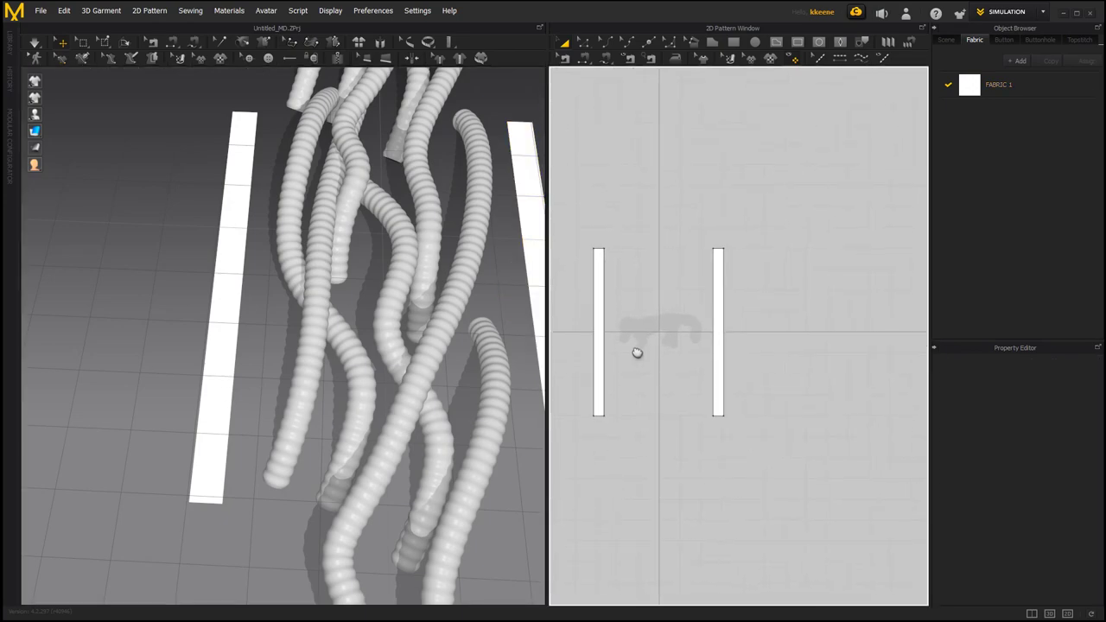
pyautogui.moveTo(666, 388); pyautogui.dragTo(717, 420, button='middle')
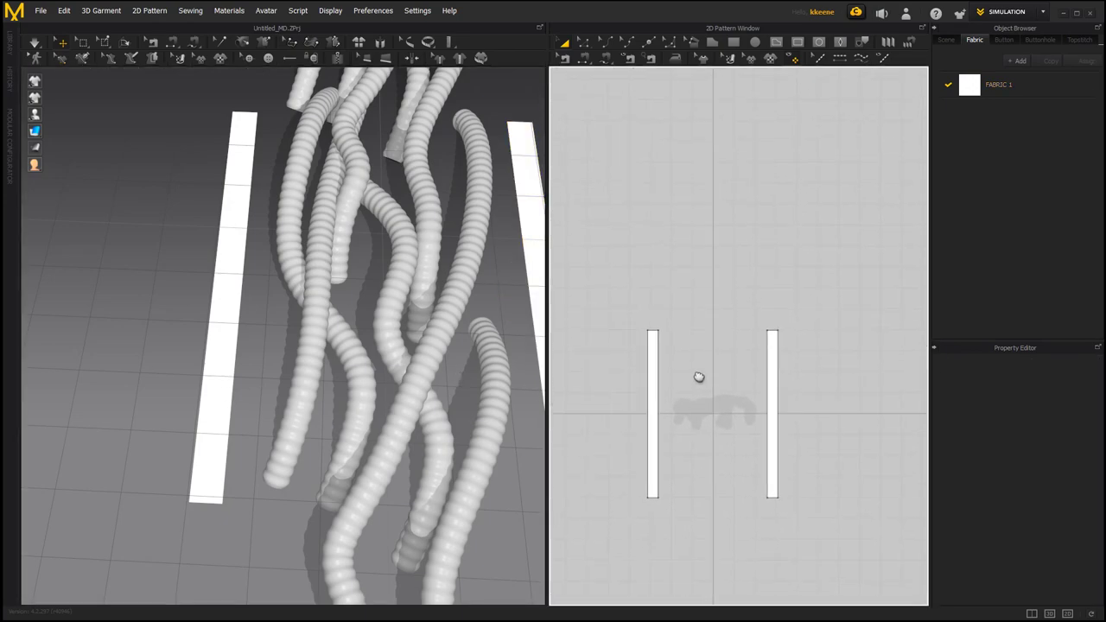
# Step: Select both strips together, examine their placement on either side of the tubes, and clear the selection
pyautogui.click(654, 378)
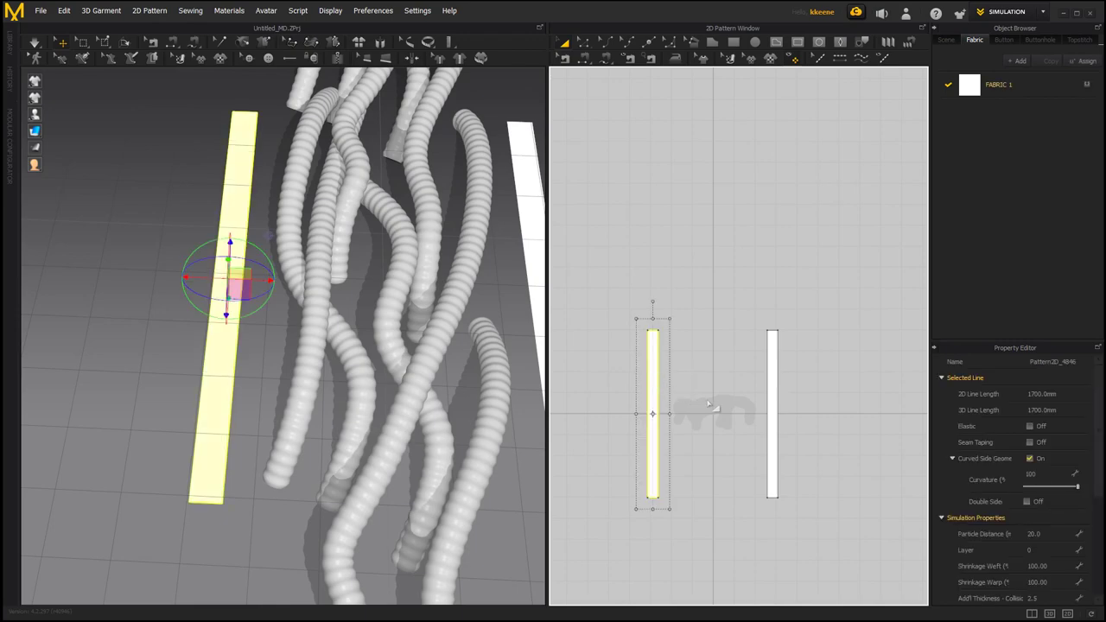
pyautogui.keyDown('shift'); pyautogui.click(770, 410); pyautogui.keyUp('shift')
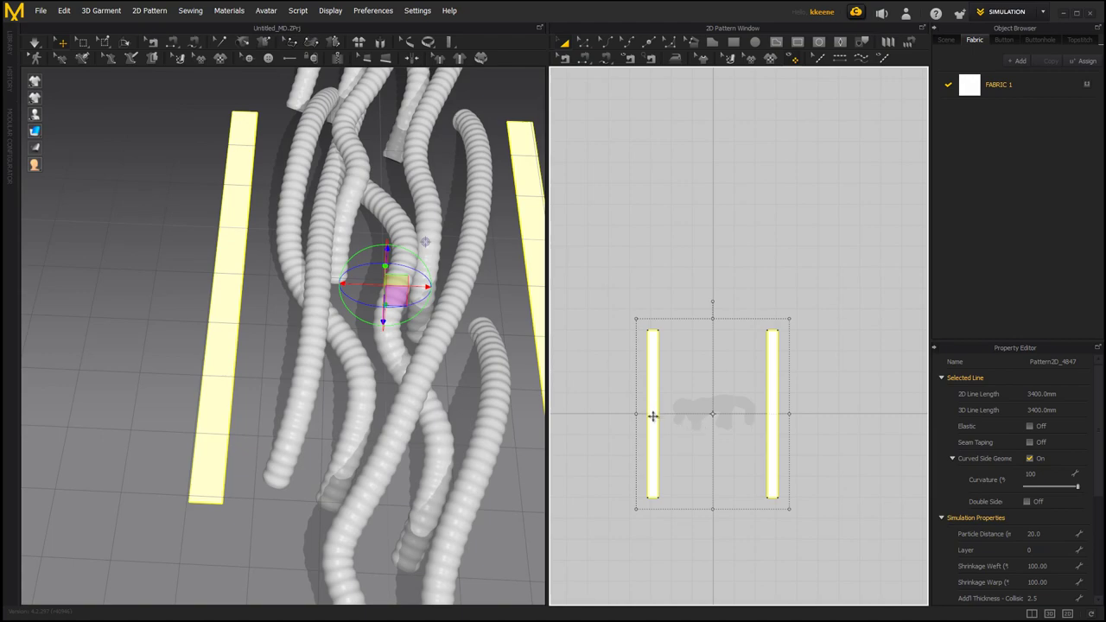
pyautogui.moveTo(653, 415); pyautogui.dragTo(674, 410, button='middle')
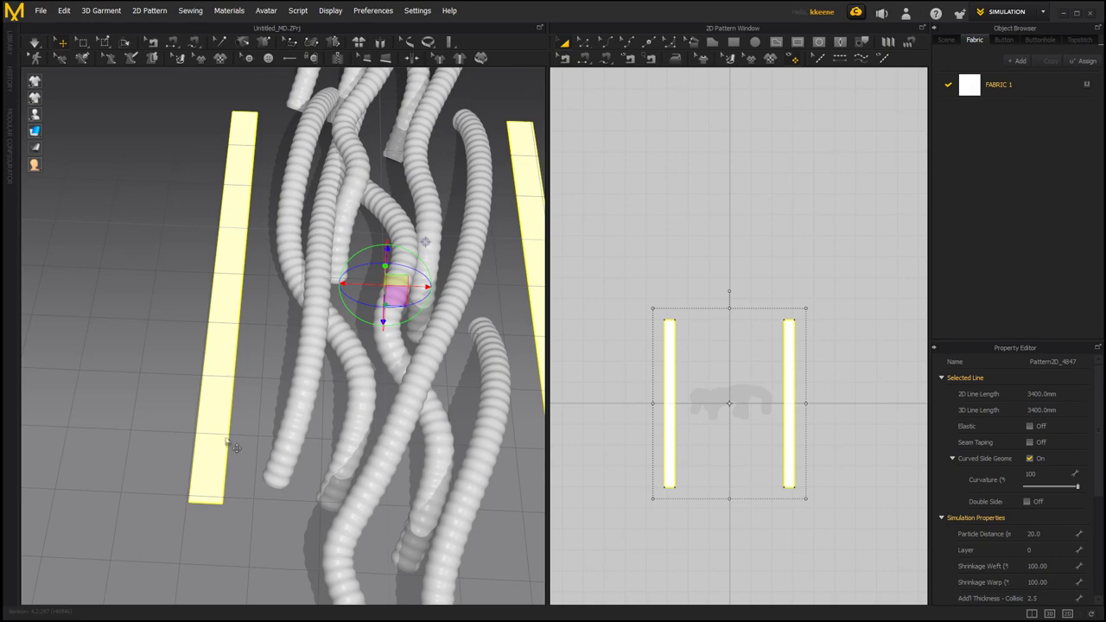
pyautogui.moveTo(257, 390)
pyautogui.mouseDown(button='right')
pyautogui.moveTo(274, 368)
pyautogui.moveTo(254, 388)
pyautogui.mouseUp(button='right')
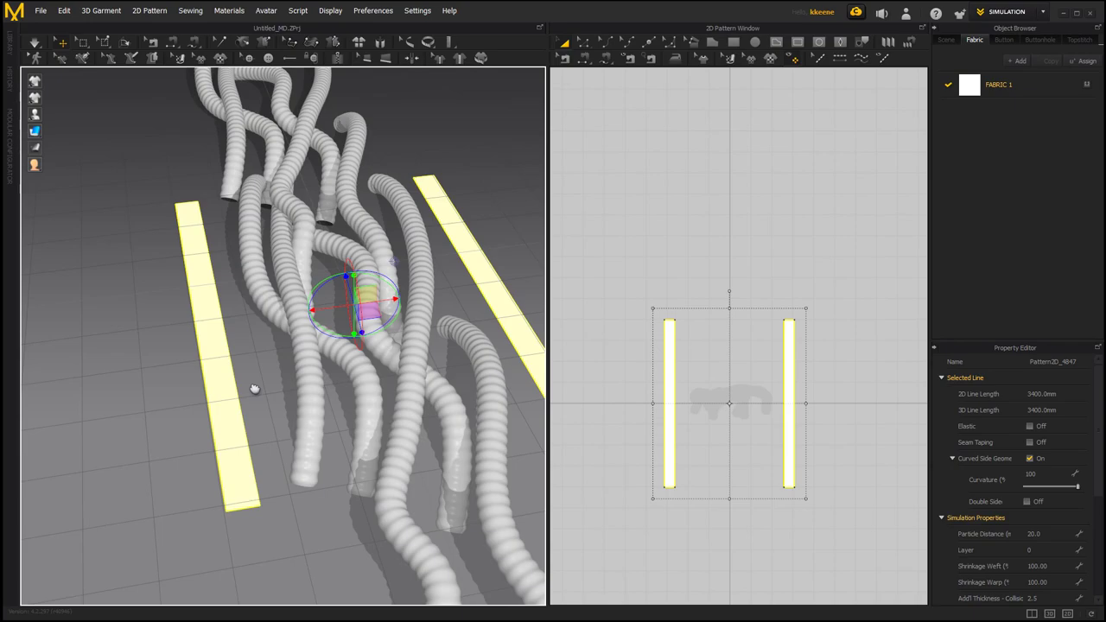
pyautogui.moveTo(255, 388); pyautogui.dragTo(169, 382, button='right')
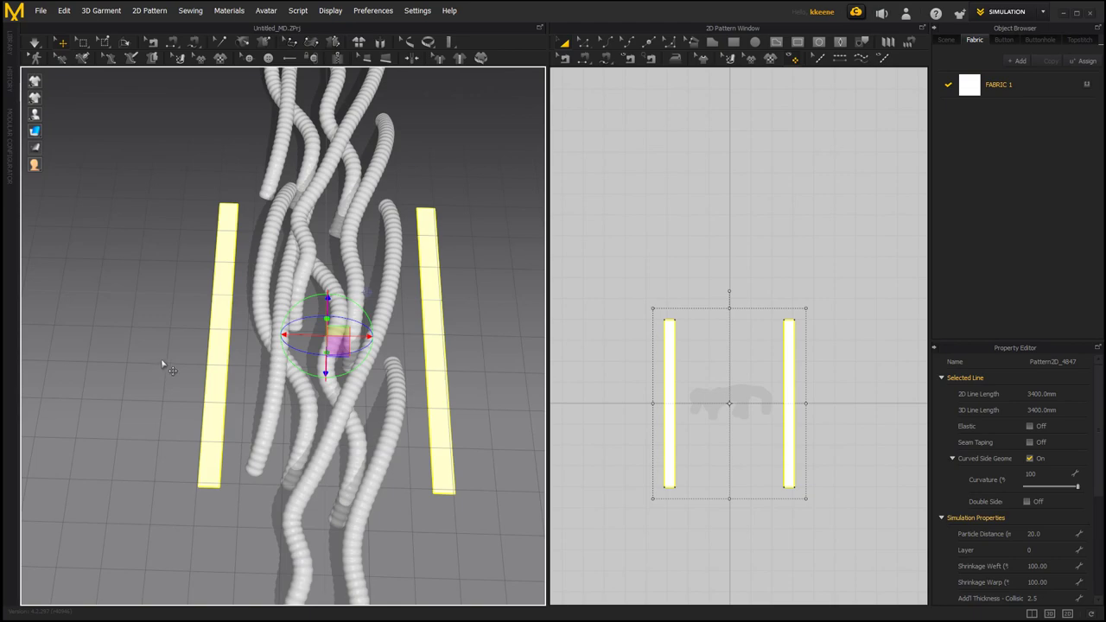
pyautogui.moveTo(165, 365); pyautogui.dragTo(158, 338, button='right')
pyautogui.scroll(5, 752, 411)
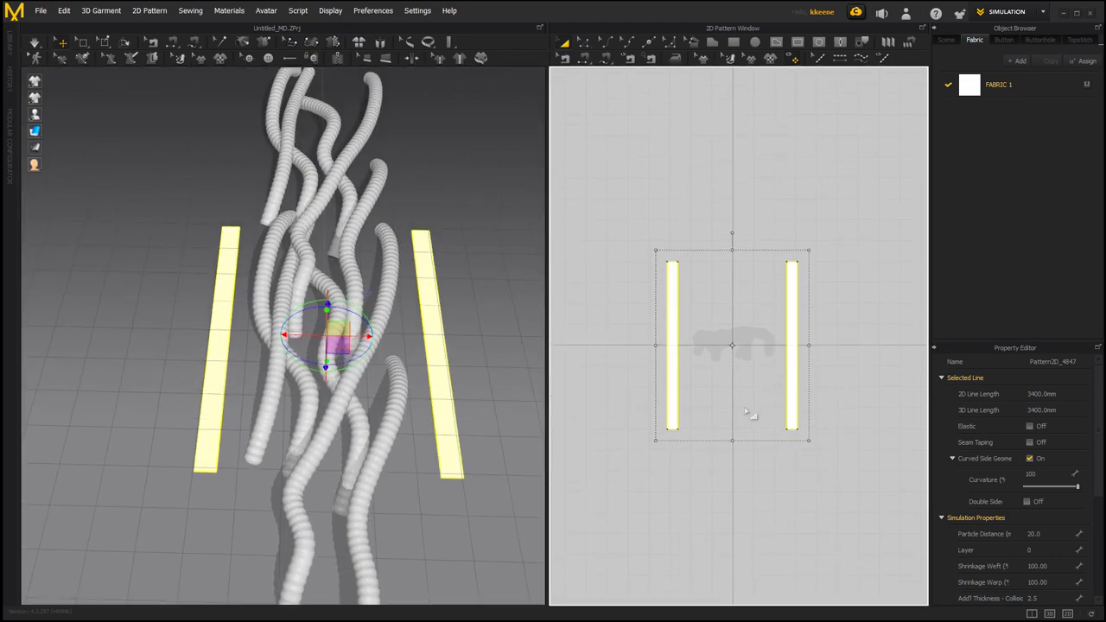
pyautogui.click(680, 503)
pyautogui.scroll(-2, 680, 503)
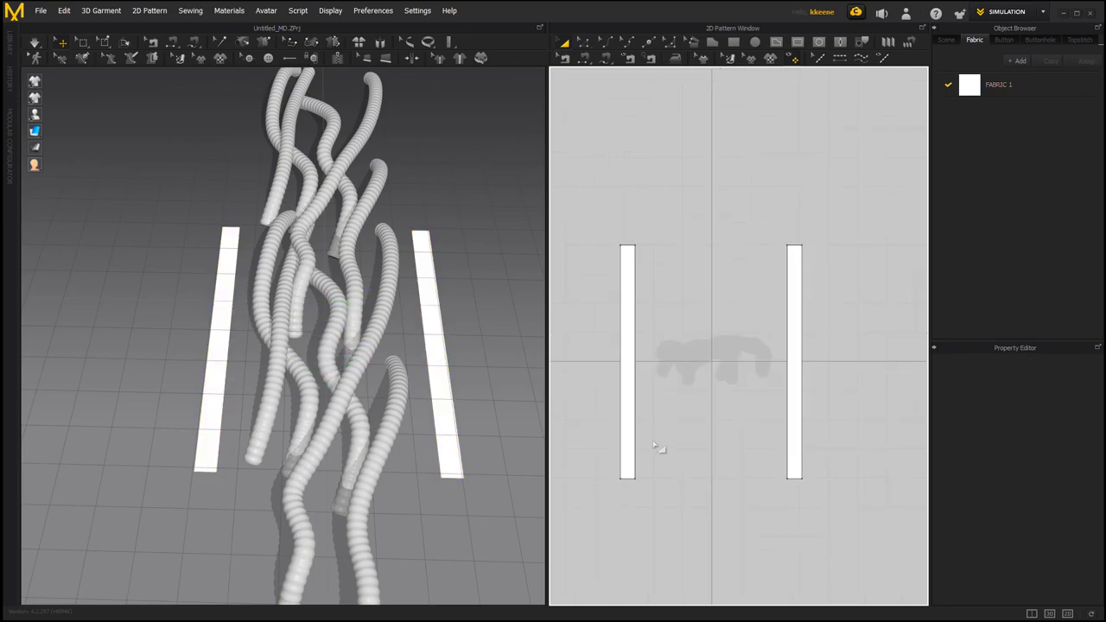
# Step: Freeze both narrow strips beside the tubes and clear the selection
pyautogui.click(630, 425)
pyautogui.keyDown('shift'); pyautogui.click(784, 438); pyautogui.keyUp('shift')
pyautogui.moveTo(388, 457); pyautogui.dragTo(385, 444, button='right')
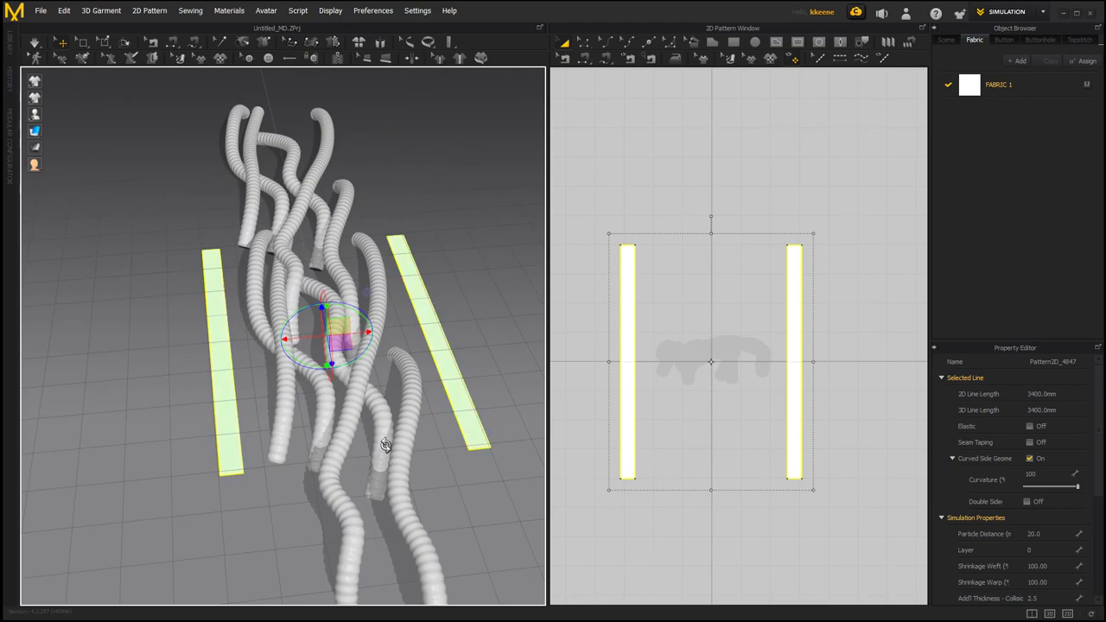
pyautogui.click(150, 328)
pyautogui.moveTo(150, 329); pyautogui.dragTo(175, 333, button='right')
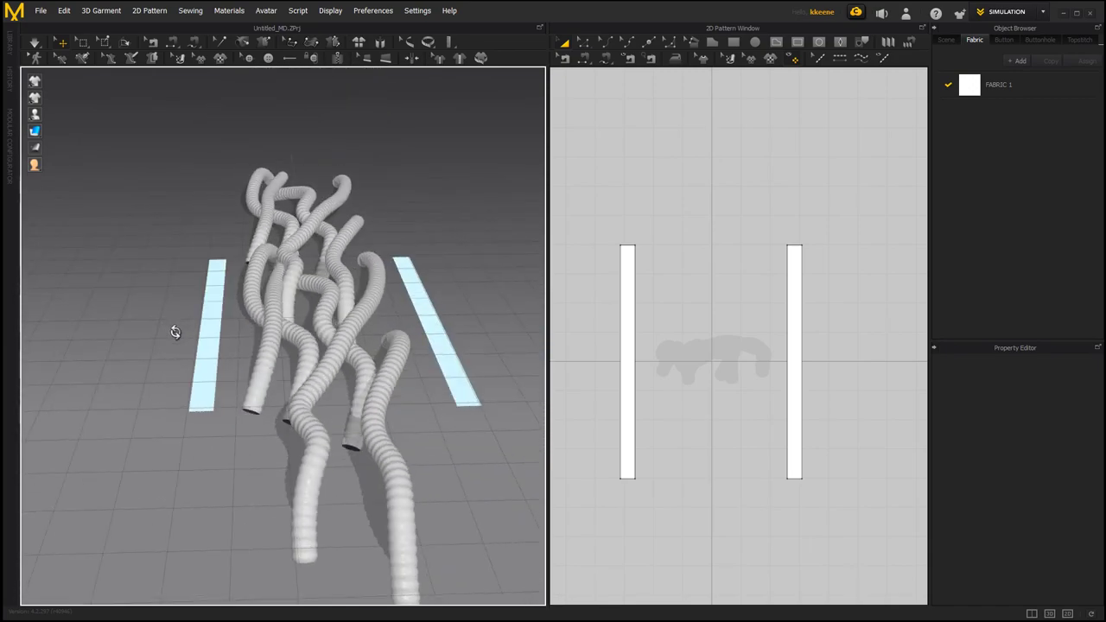
# Step: Select both frozen side strips and toggle their Freeze state
pyautogui.moveTo(708, 367); pyautogui.dragTo(716, 309, button='right')
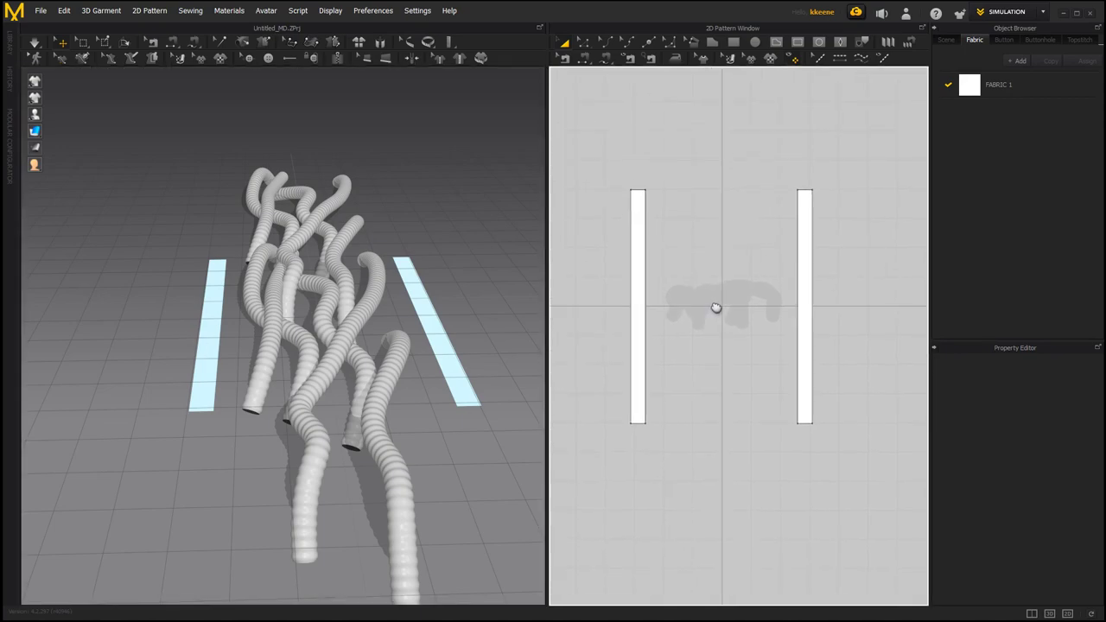
pyautogui.moveTo(381, 383); pyautogui.dragTo(369, 387, button='right')
pyautogui.hotkey('ctrl', 'a')
pyautogui.hotkey('ctrl', 'k')
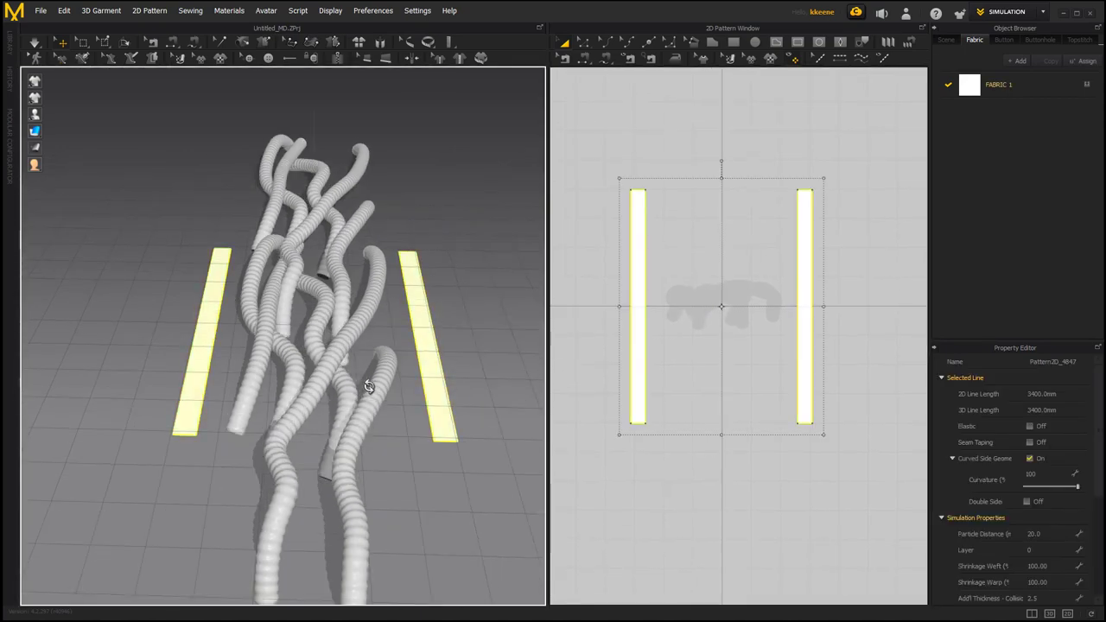
# Step: Undo the strip edits back to the full uncut panel with its two internal lines, and clear the selection
pyautogui.hotkey('ctrl', 'z')
pyautogui.hotkey('ctrl', 'z')
pyautogui.hotkey('ctrl', 'z')
pyautogui.hotkey('ctrl', 'z')
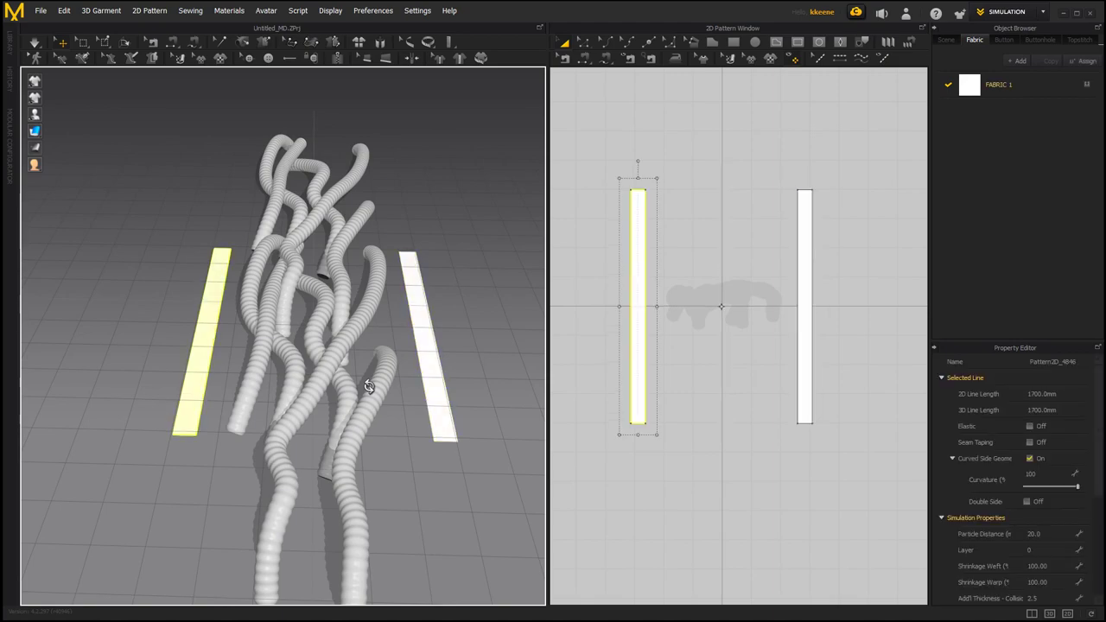
pyautogui.hotkey('ctrl', 'z')
pyautogui.hotkey('ctrl', 'z')
pyautogui.hotkey('ctrl', 'z')
pyautogui.hotkey('ctrl', 'z')
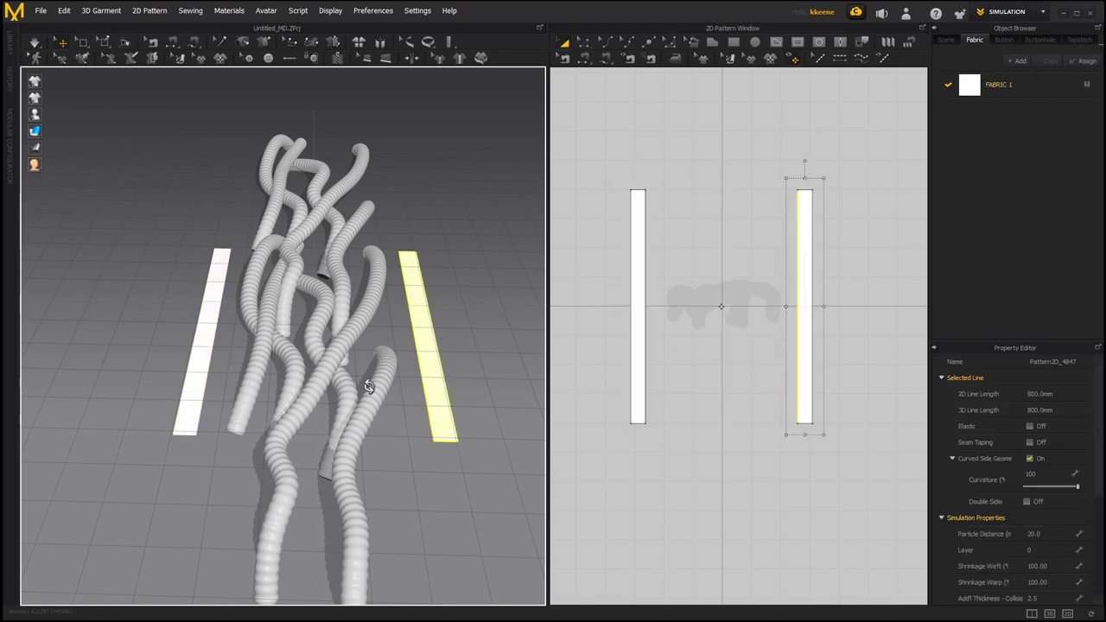
pyautogui.hotkey('ctrl', 'z')
pyautogui.hotkey('ctrl', 'z')
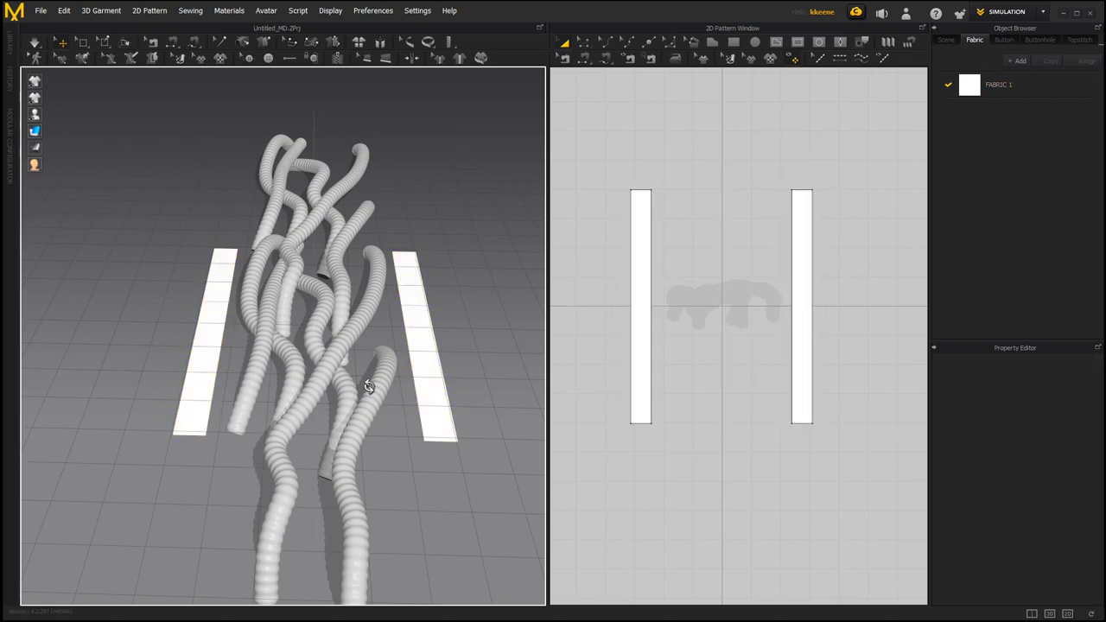
pyautogui.hotkey('ctrl', 'z')
pyautogui.hotkey('ctrl', 'z')
pyautogui.hotkey('ctrl', 'z')
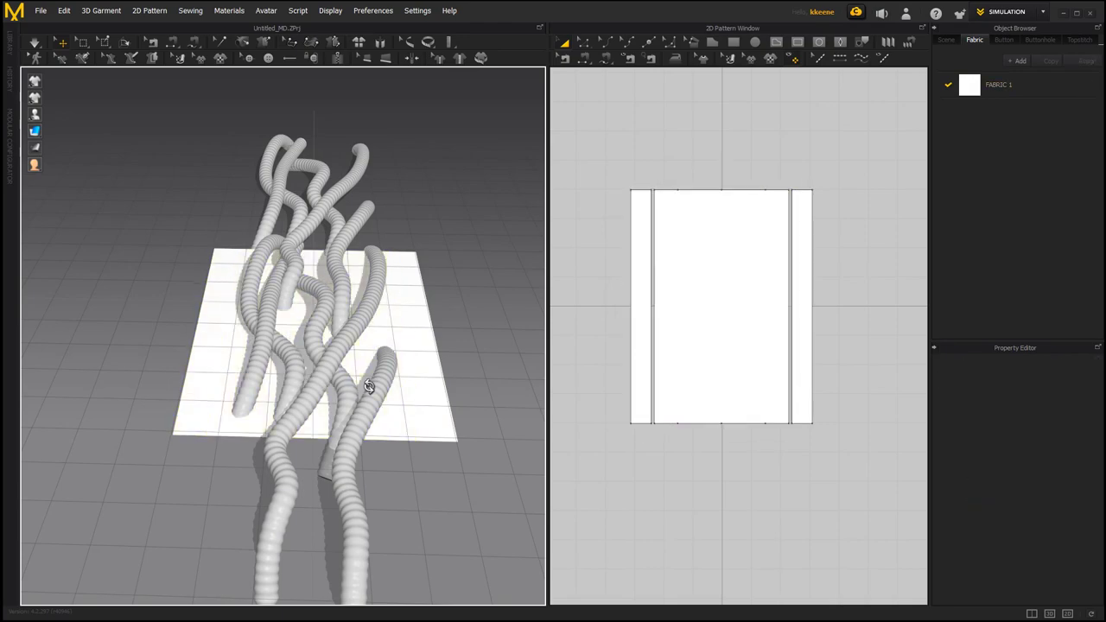
pyautogui.hotkey('ctrl', 'z')
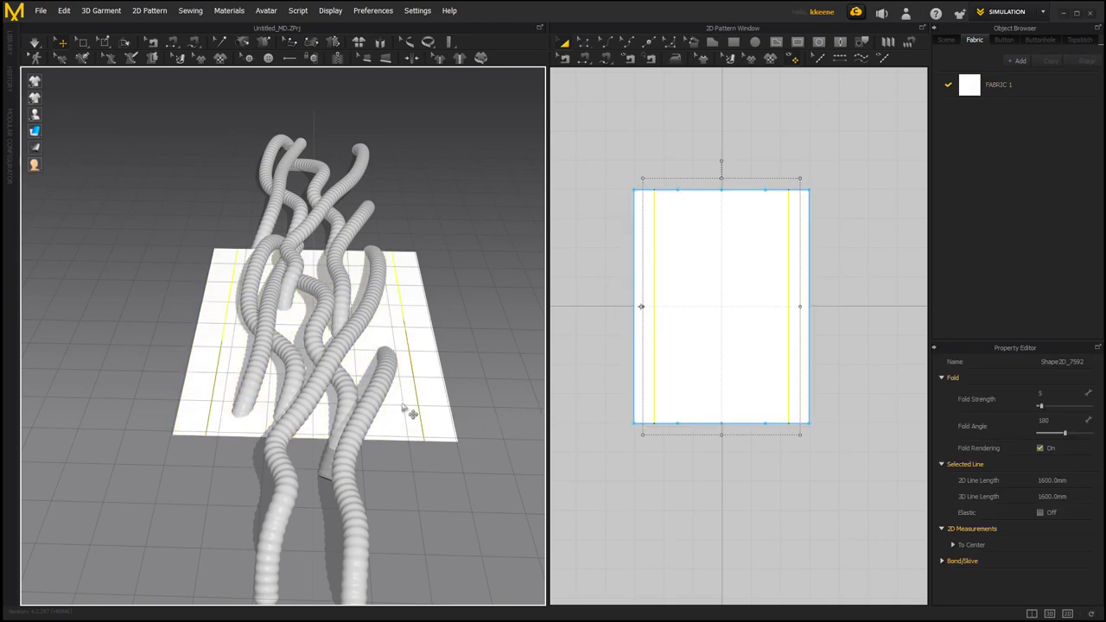
pyautogui.click(622, 478)
pyautogui.scroll(-2, 622, 478)
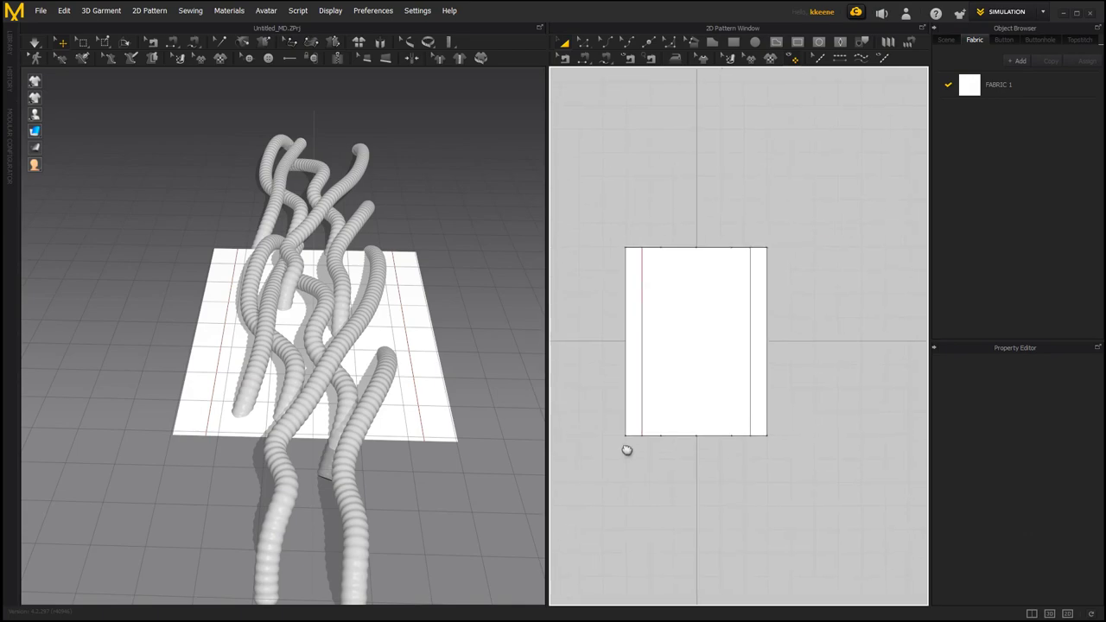
# Step: Clone the panel with Layer Clone (Over), place the copy directly above the original in the 2D pattern, and clear the selection
pyautogui.click(661, 417)
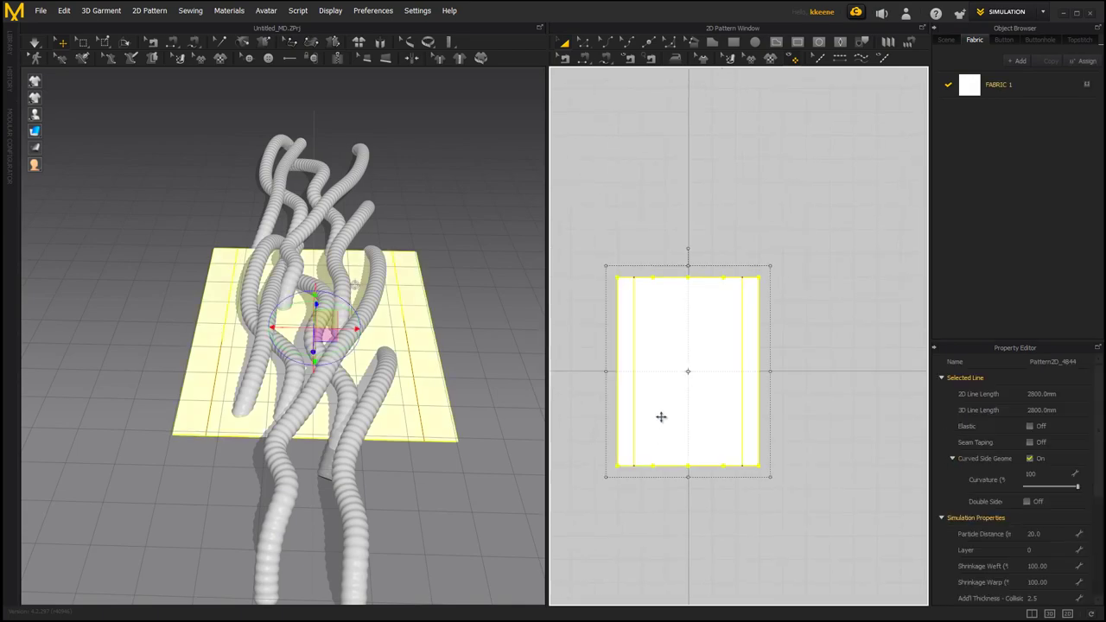
pyautogui.rightClick(652, 343)
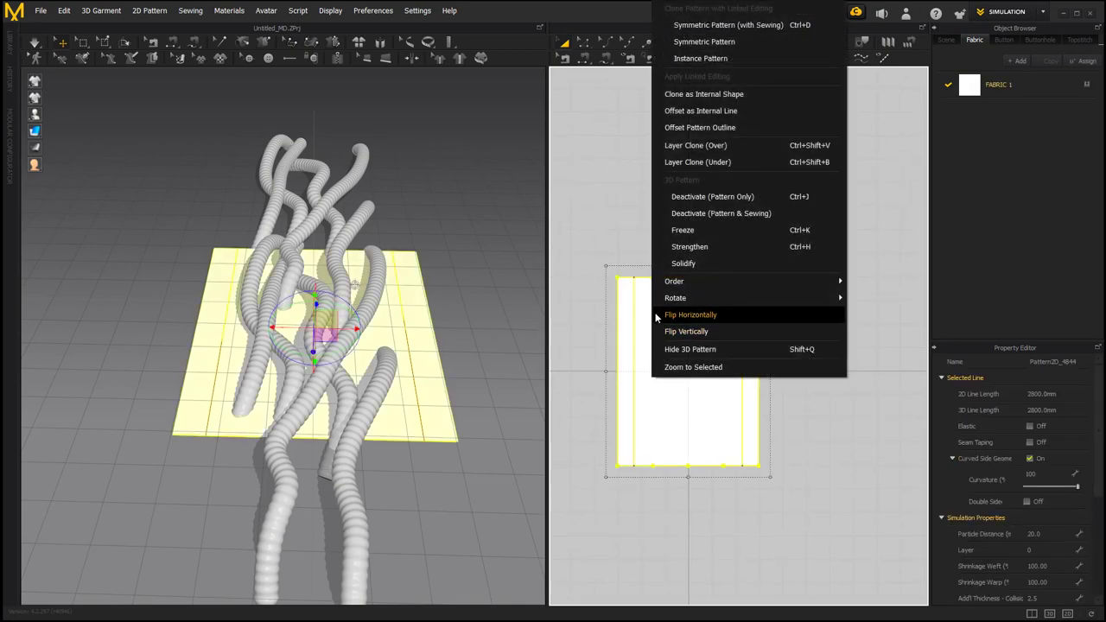
pyautogui.click(714, 147)
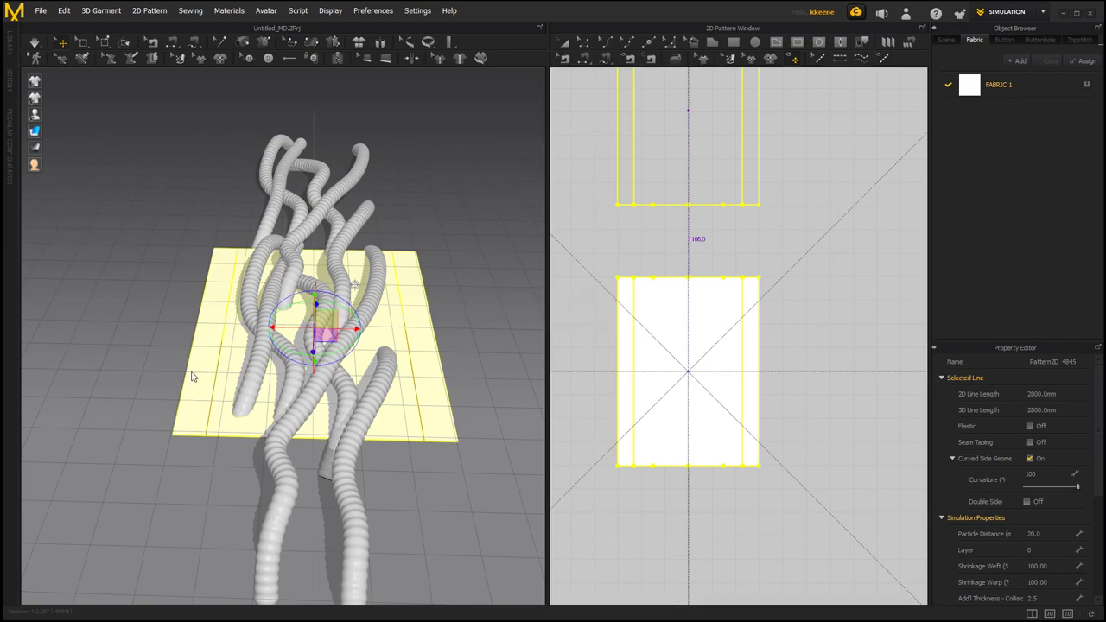
pyautogui.press('space')
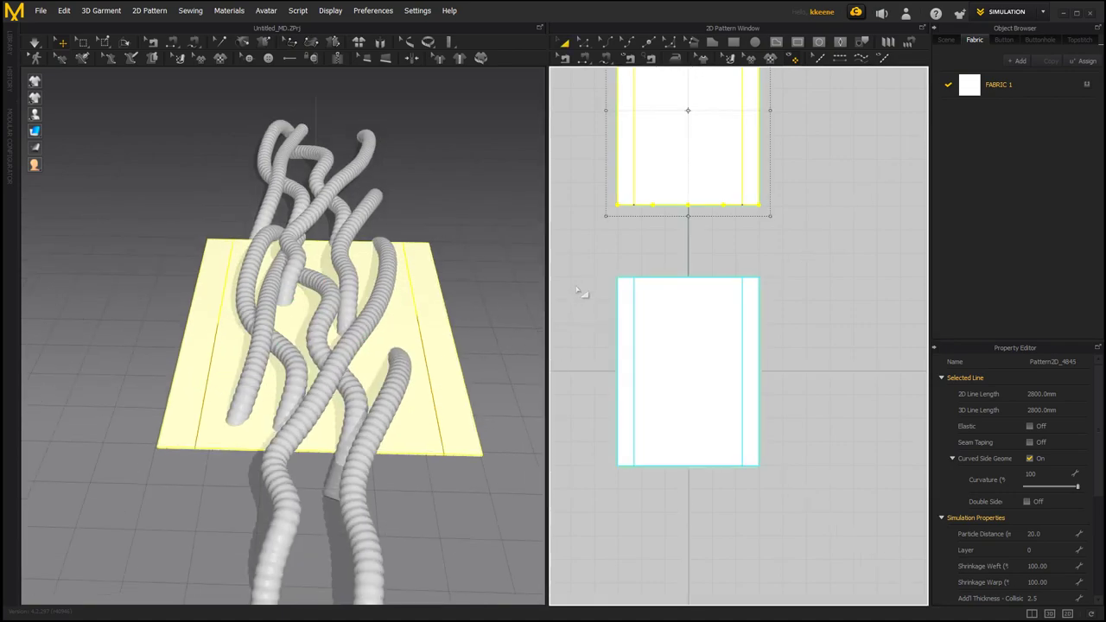
pyautogui.click(584, 270)
pyautogui.scroll(-2, 589, 269)
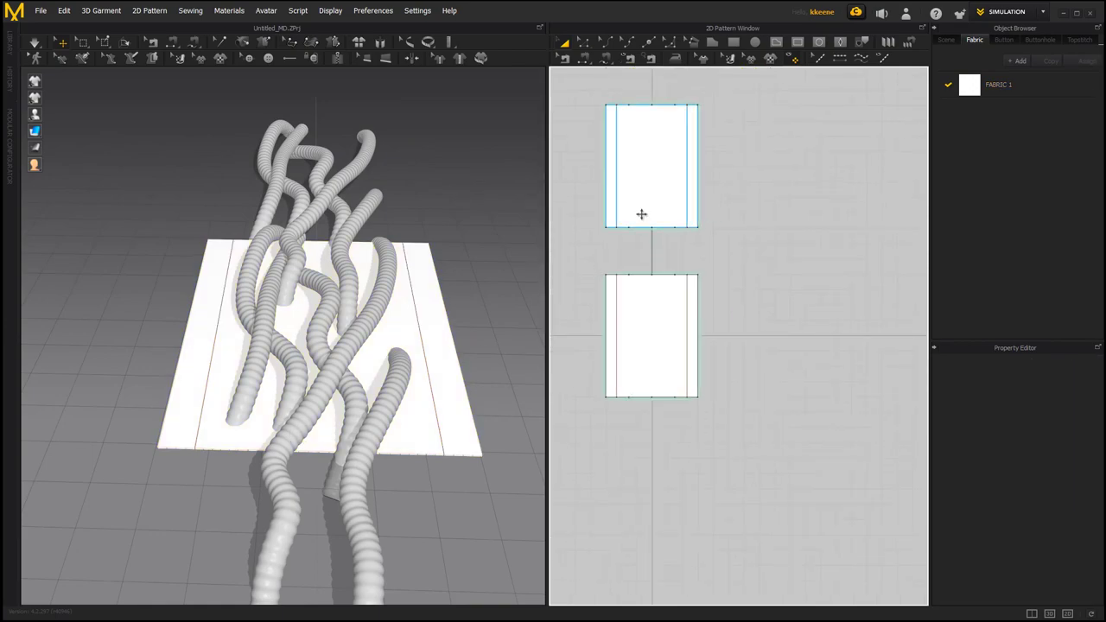
# Step: Raise the cloned panel vertically in 3D until it clears the tubes, and clear the selection
pyautogui.moveTo(641, 221); pyautogui.dragTo(666, 340, button='middle')
pyautogui.scroll(-1, 666, 340)
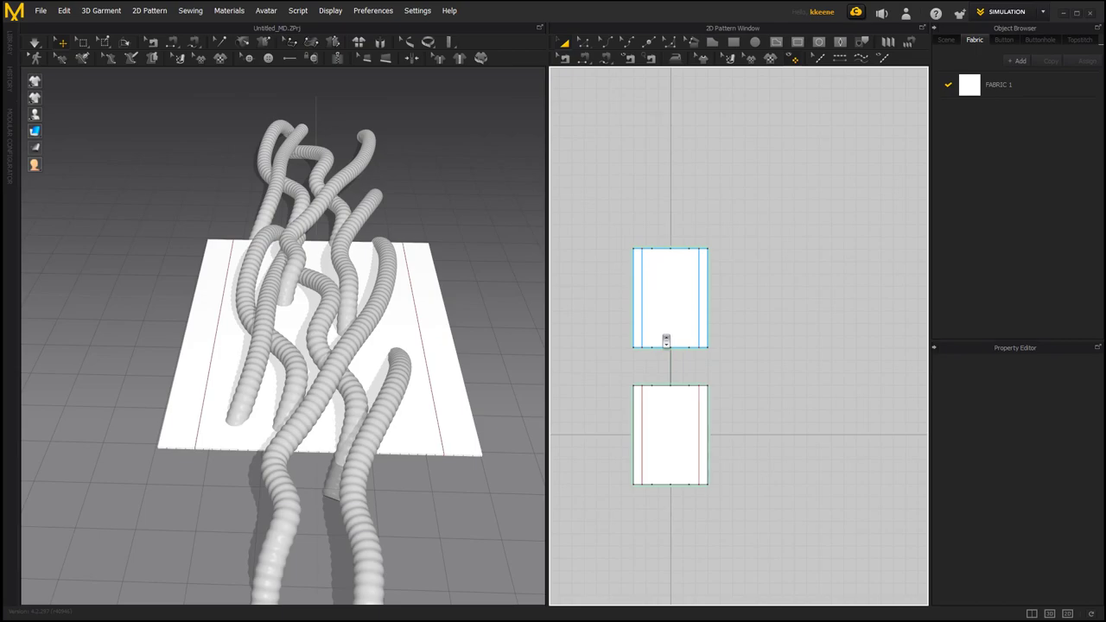
pyautogui.moveTo(666, 341); pyautogui.dragTo(650, 365, button='right')
pyautogui.moveTo(603, 253); pyautogui.dragTo(738, 398)
pyautogui.moveTo(295, 408); pyautogui.dragTo(304, 353, button='right')
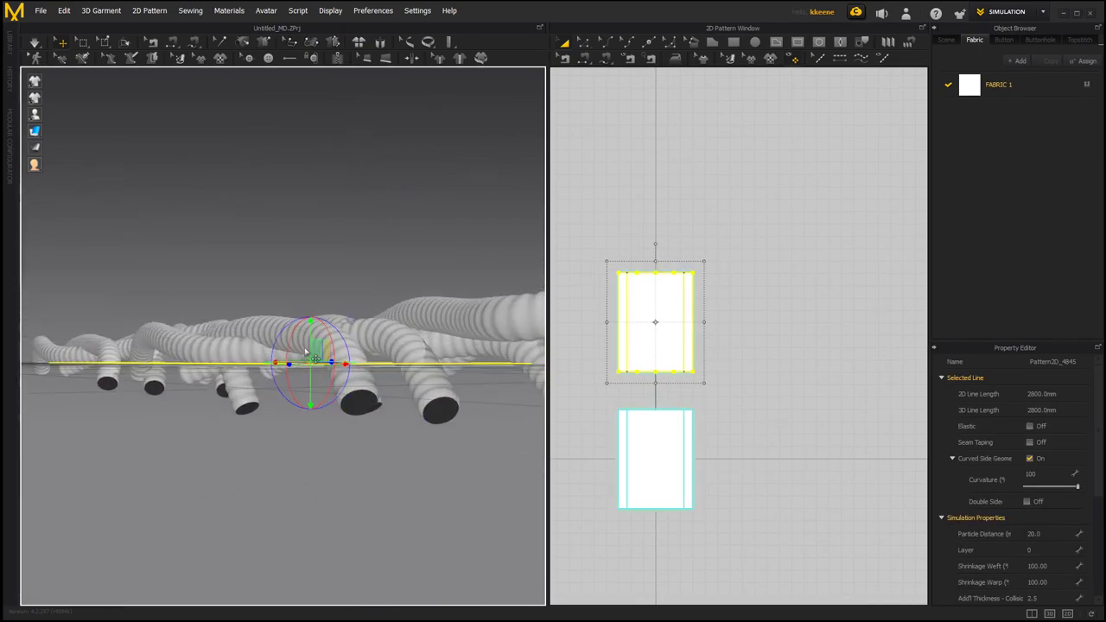
pyautogui.moveTo(311, 326); pyautogui.dragTo(315, 236)
pyautogui.moveTo(291, 362)
pyautogui.mouseDown(button='right')
pyautogui.moveTo(257, 378)
pyautogui.moveTo(285, 381)
pyautogui.mouseUp(button='right')
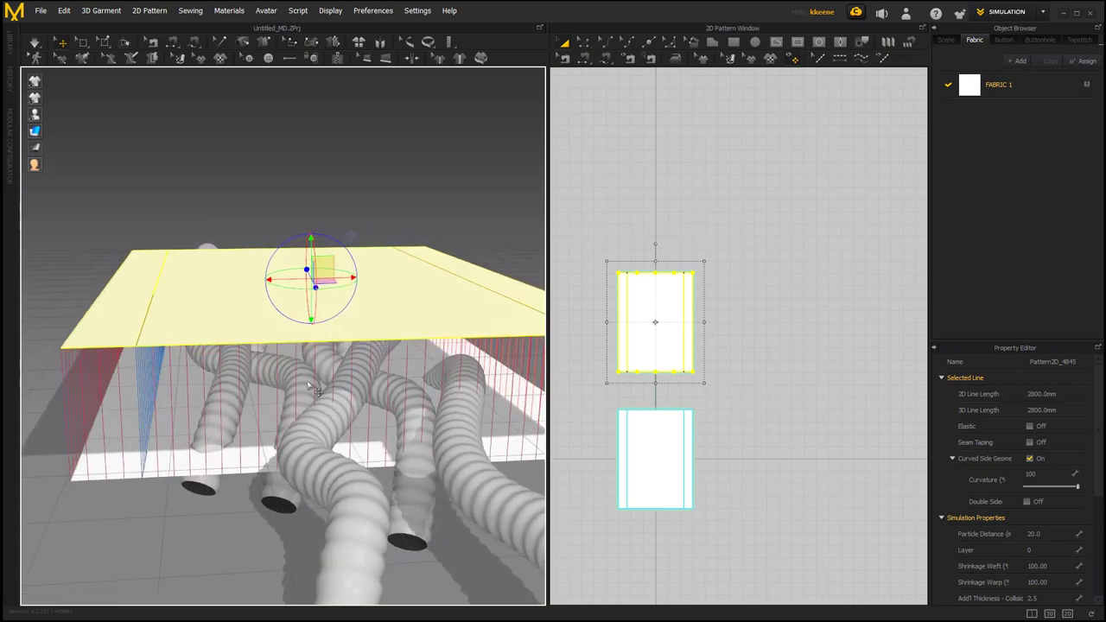
pyautogui.scroll(3, 691, 415)
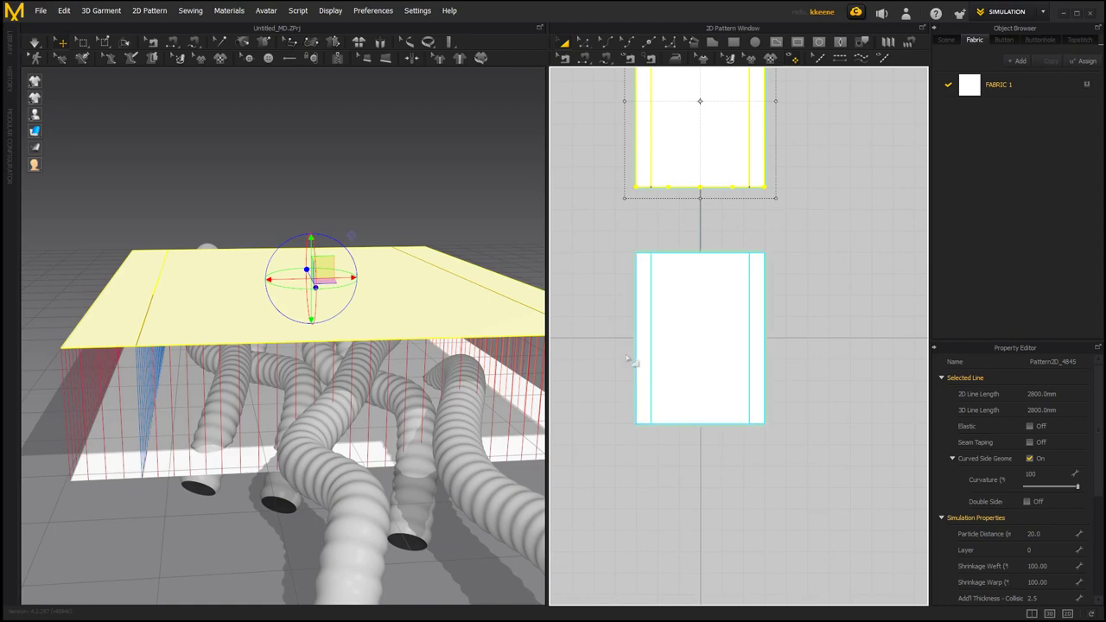
pyautogui.click(584, 190)
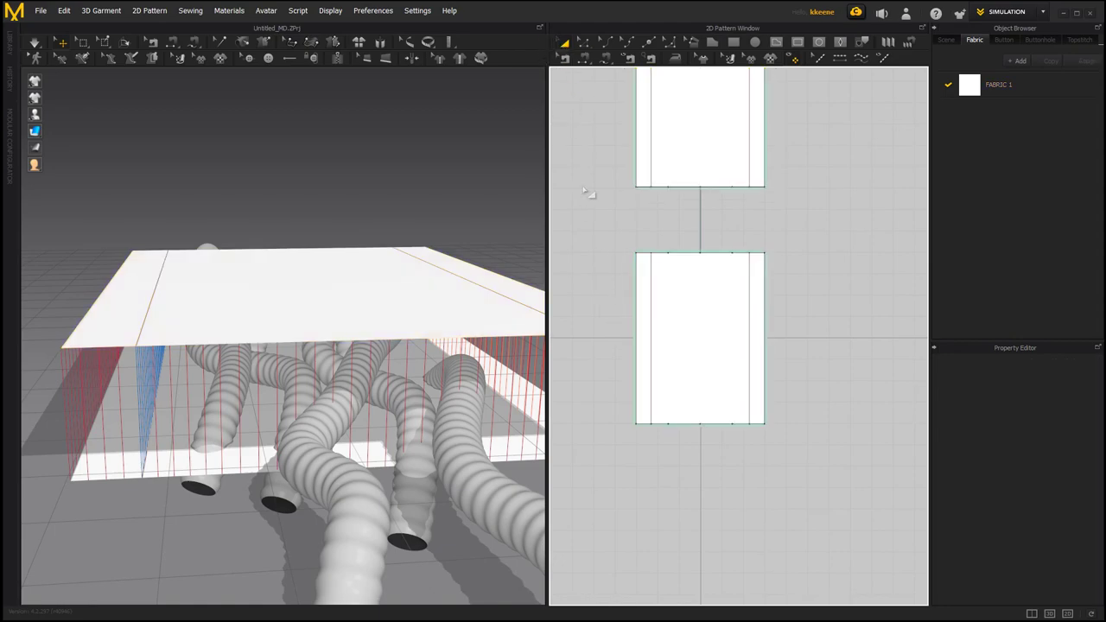
# Step: Cut the original lower panel along both of its internal lines
pyautogui.scroll(3, 605, 260)
pyautogui.click(680, 343)
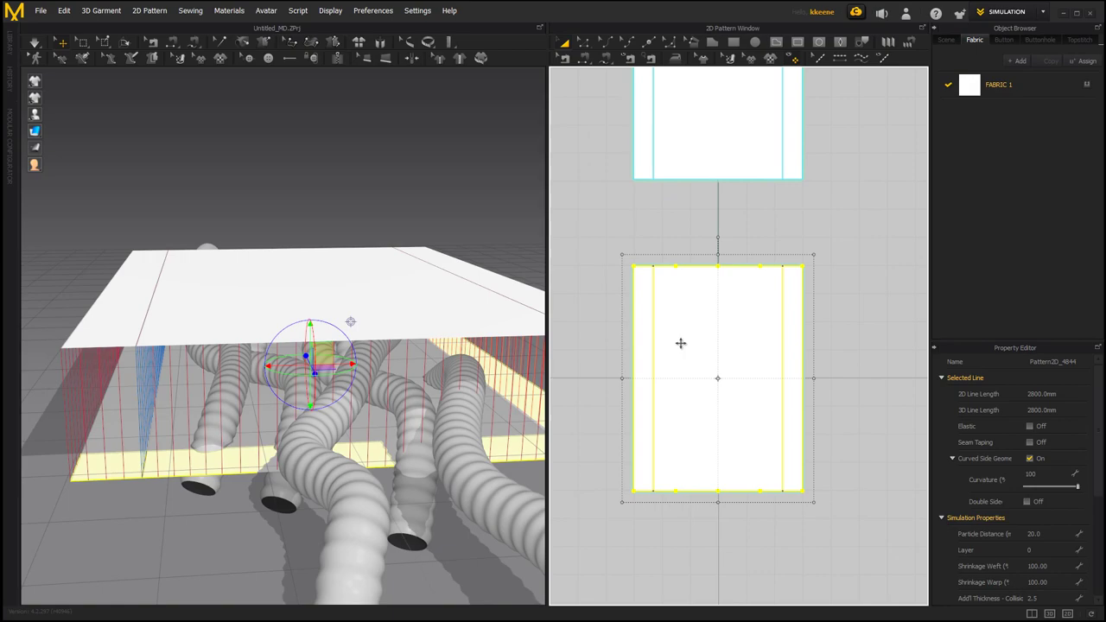
pyautogui.click(583, 42)
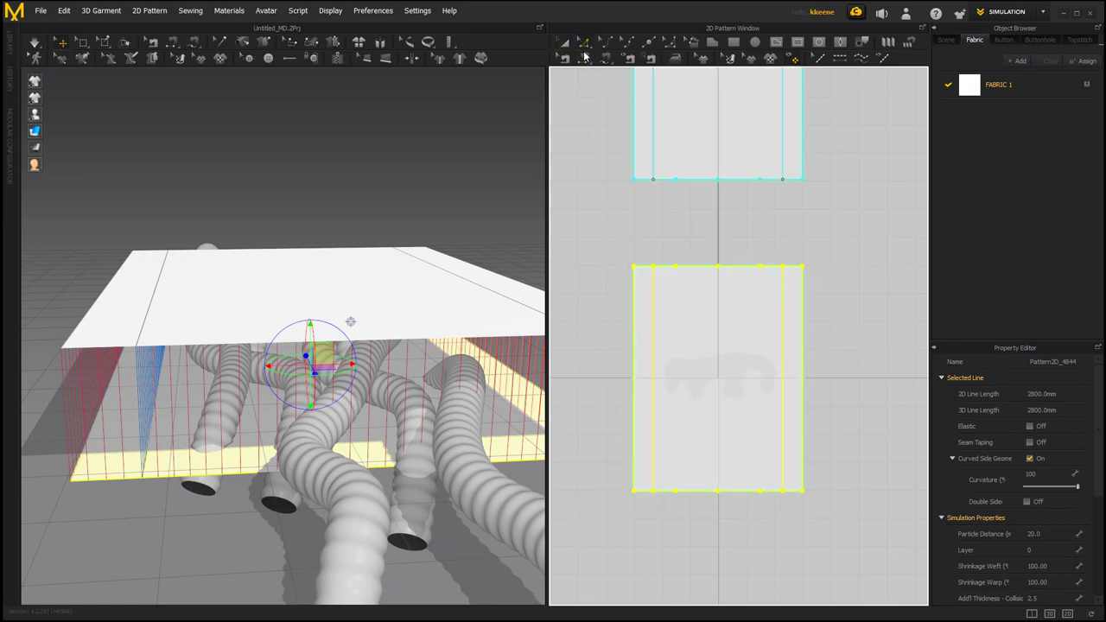
pyautogui.click(658, 363)
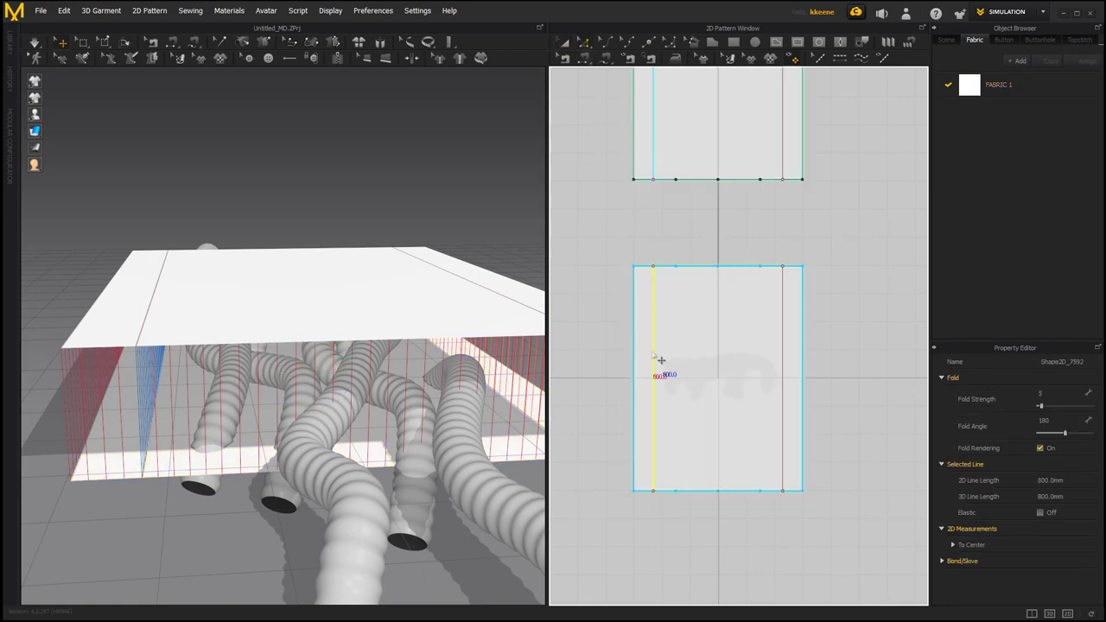
pyautogui.keyDown('shift'); pyautogui.click(790, 383); pyautogui.keyUp('shift')
pyautogui.rightClick(782, 377)
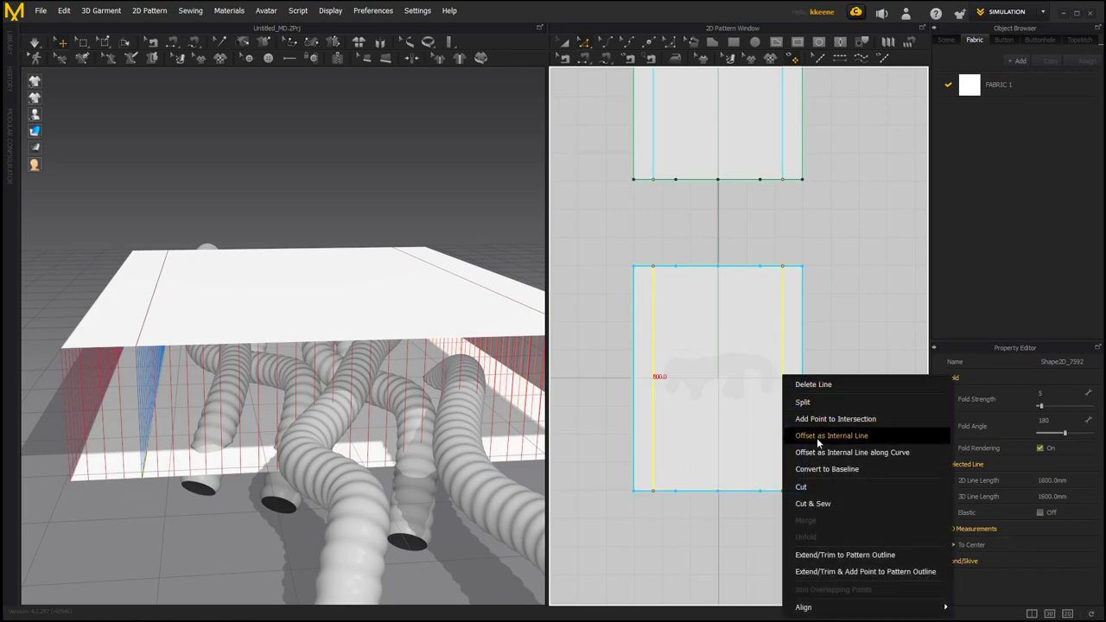
pyautogui.click(818, 486)
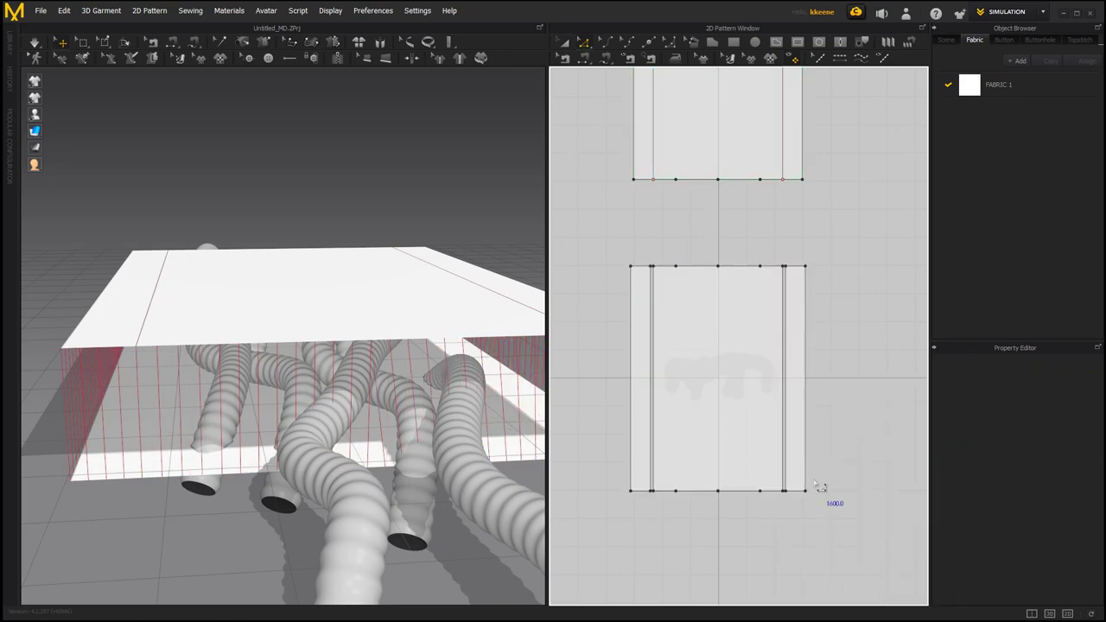
# Step: Delete the middle piece of the cut lower panel, keeping only the two side strips
pyautogui.click(563, 41)
pyautogui.click(695, 303)
pyautogui.press('Delete')
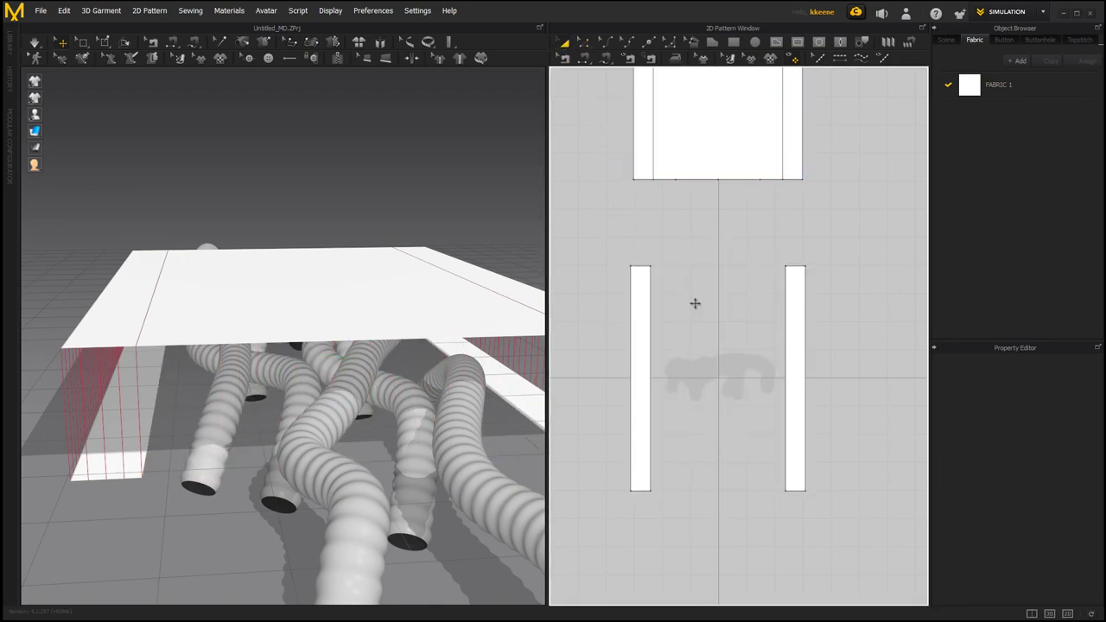
pyautogui.moveTo(223, 385); pyautogui.dragTo(216, 363, button='right')
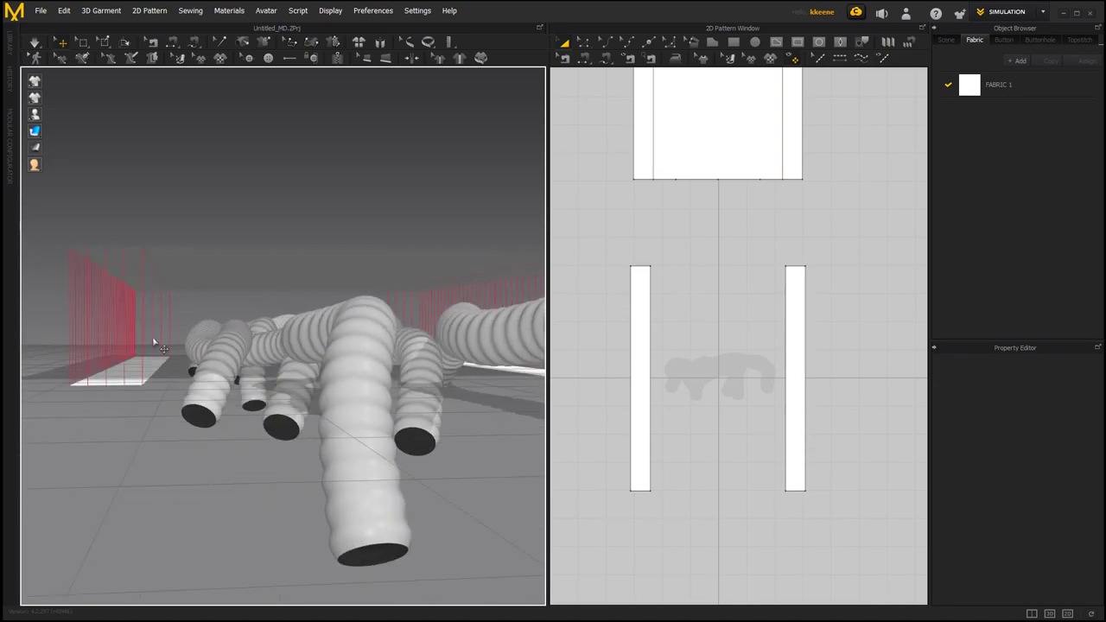
pyautogui.moveTo(638, 257); pyautogui.dragTo(658, 381, button='middle')
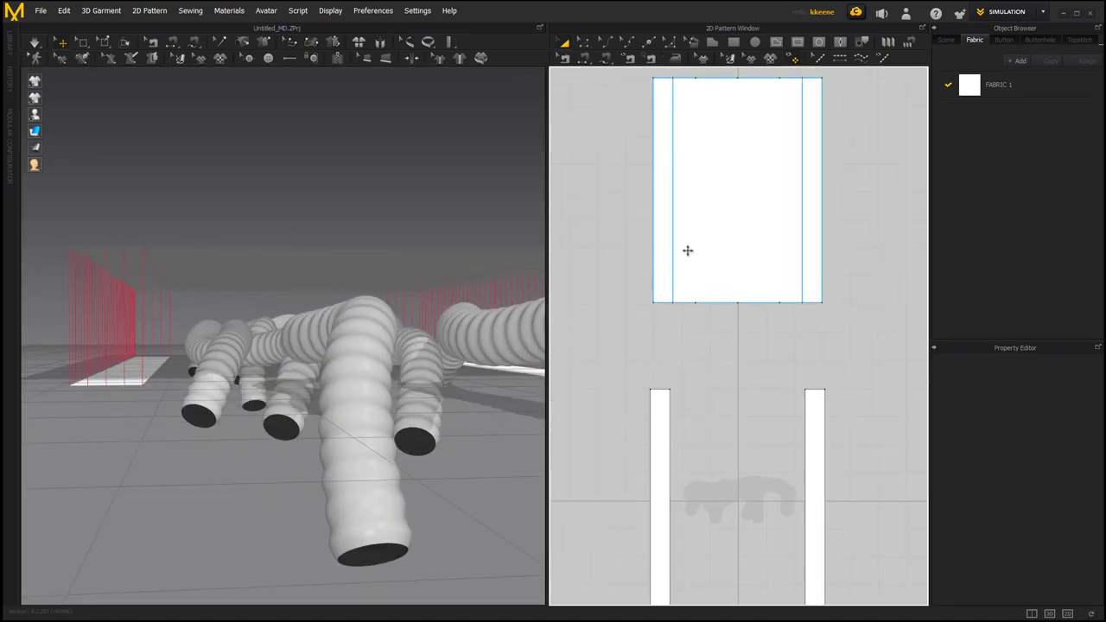
pyautogui.moveTo(692, 253); pyautogui.dragTo(666, 341, button='right')
pyautogui.click(628, 90)
pyautogui.press('z')
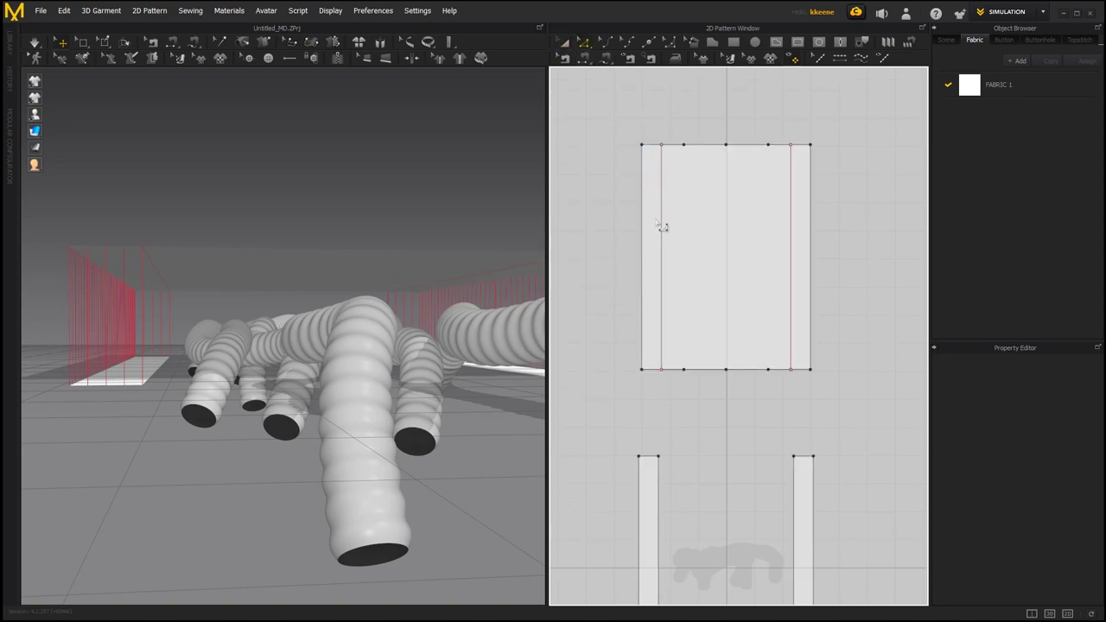
pyautogui.click(662, 228)
pyautogui.keyDown('shift'); pyautogui.click(793, 259); pyautogui.keyUp('shift')
pyautogui.rightClick(793, 258)
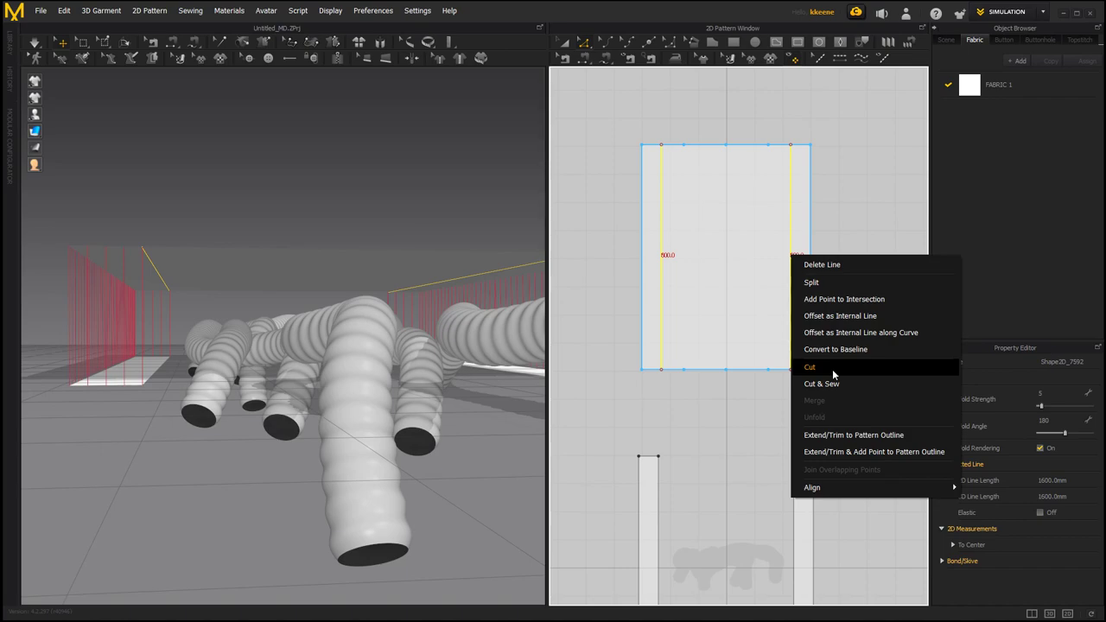
pyautogui.moveTo(724, 415); pyautogui.dragTo(726, 348, button='middle')
pyautogui.click(713, 348)
# Step: Sew the raised panel's left internal line to the inner long edge of the left strip
pyautogui.click(583, 58)
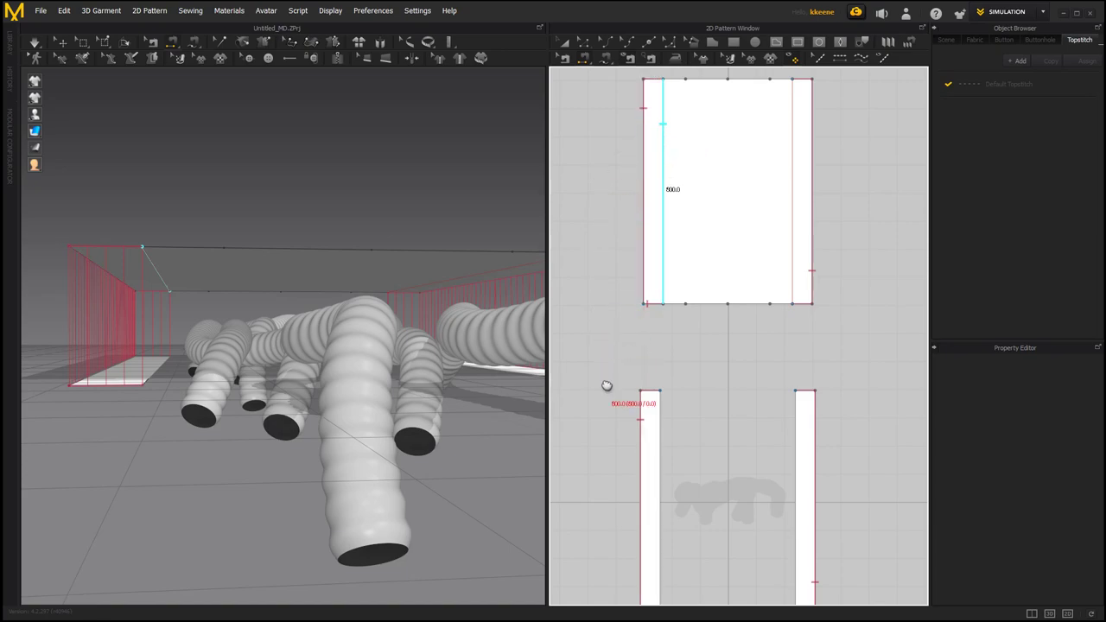
pyautogui.moveTo(605, 386); pyautogui.dragTo(611, 260, button='middle')
pyautogui.click(671, 311)
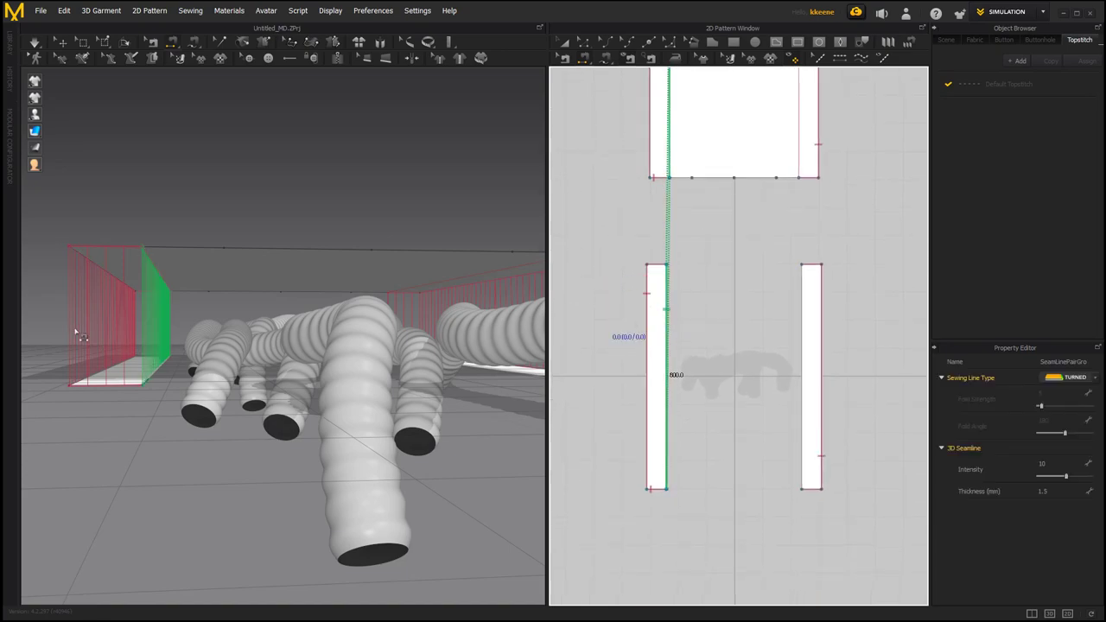
# Step: Sew the raised panel's right internal line to the inner long edge of the right strip
pyautogui.moveTo(143, 338); pyautogui.dragTo(181, 349, button='right')
pyautogui.scroll(2, 702, 285)
pyautogui.moveTo(766, 234); pyautogui.dragTo(713, 292, button='middle')
pyautogui.moveTo(749, 148); pyautogui.dragTo(744, 208, button='middle')
pyautogui.click(744, 139)
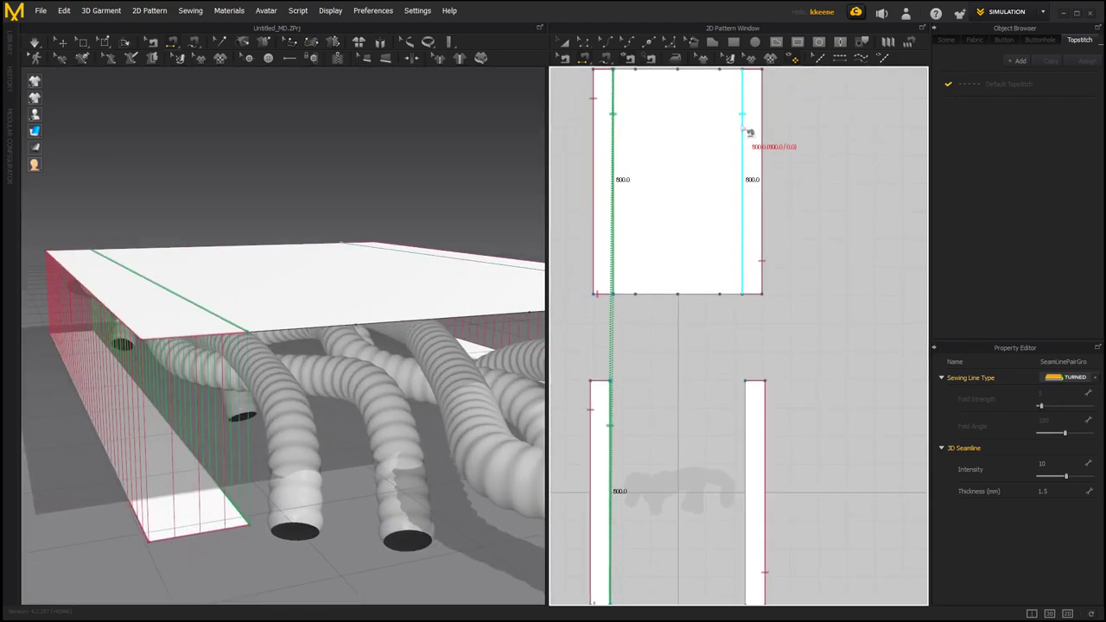
pyautogui.click(749, 412)
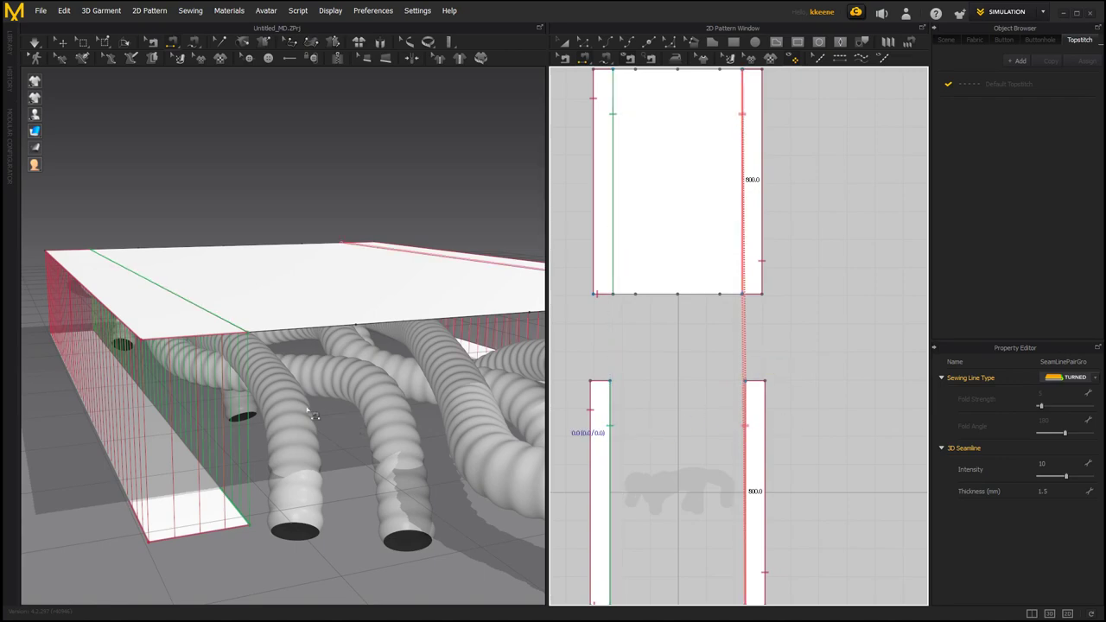
# Step: Freeze both side strips so they stay fixed during simulation
pyautogui.scroll(-2, 306, 400)
pyautogui.moveTo(308, 398); pyautogui.dragTo(350, 393, button='right')
pyautogui.scroll(-1, 281, 382)
pyautogui.click(564, 45)
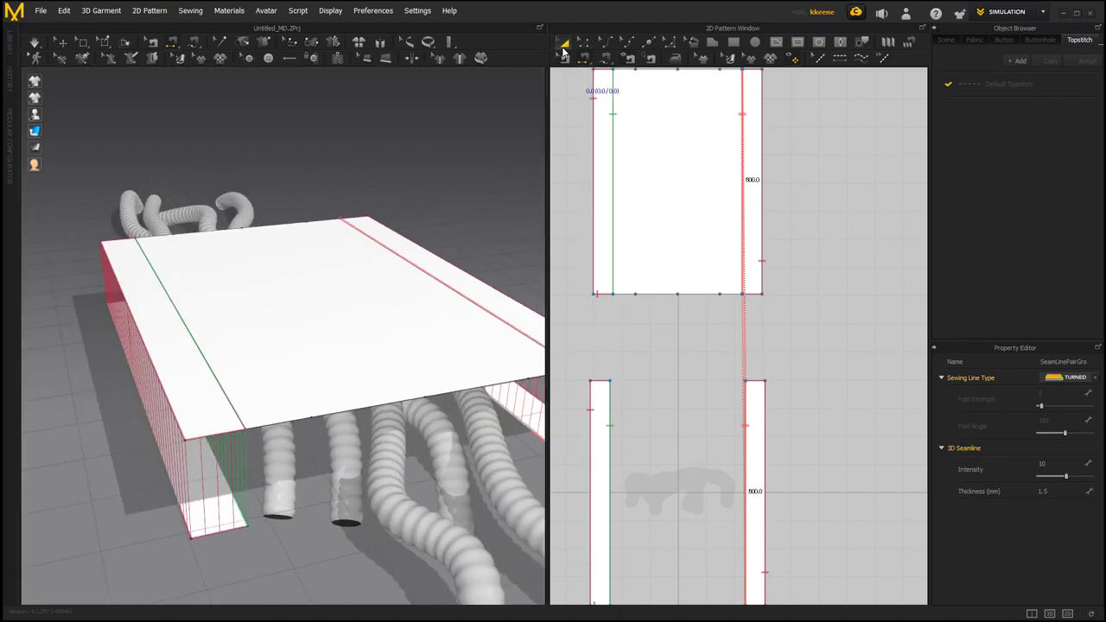
pyautogui.scroll(-3, 678, 361)
pyautogui.rightClick(655, 330)
pyautogui.click(622, 338)
pyautogui.scroll(-2, 631, 353)
pyautogui.click(627, 375)
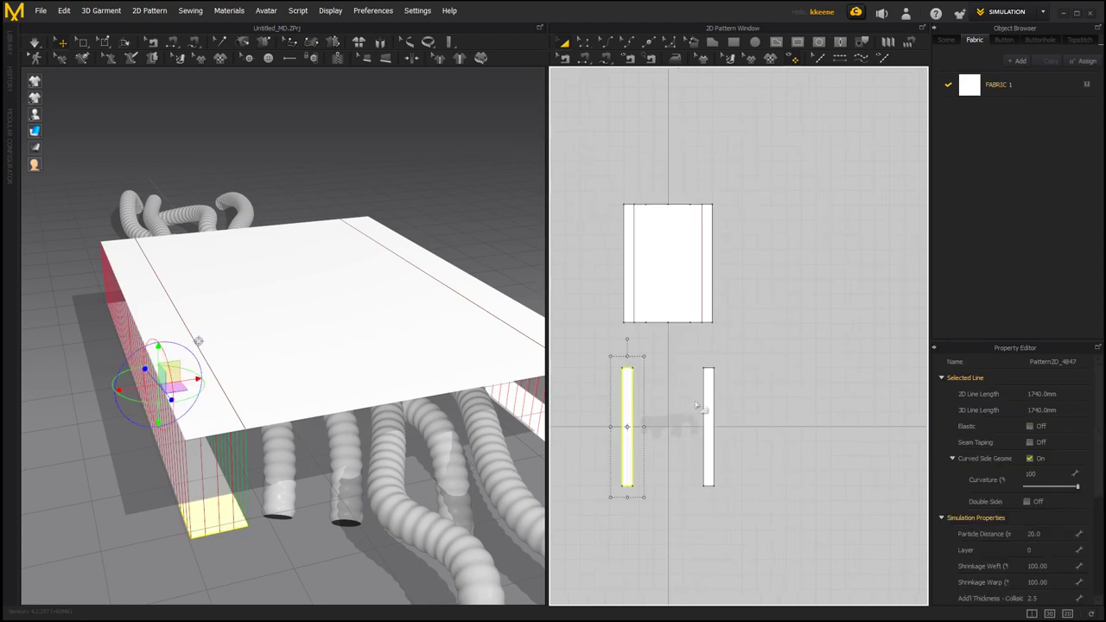
pyautogui.keyDown('shift'); pyautogui.click(707, 402); pyautogui.keyUp('shift')
pyautogui.moveTo(275, 471); pyautogui.dragTo(280, 450, button='right')
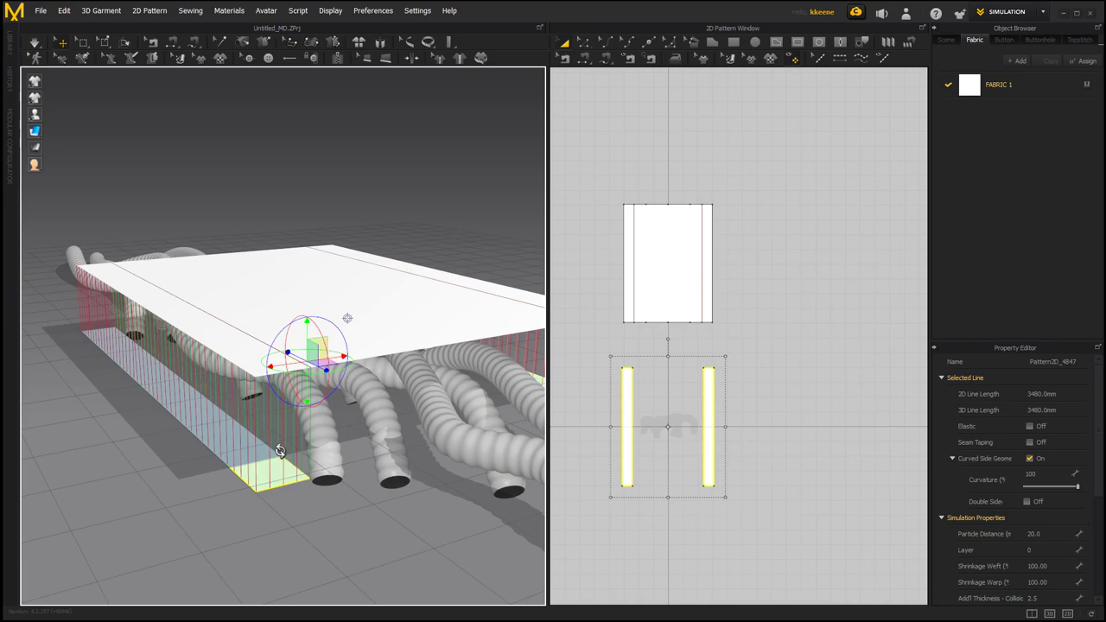
pyautogui.click(161, 466)
pyautogui.scroll(-1, 161, 467)
pyautogui.moveTo(161, 466); pyautogui.dragTo(153, 442, button='right')
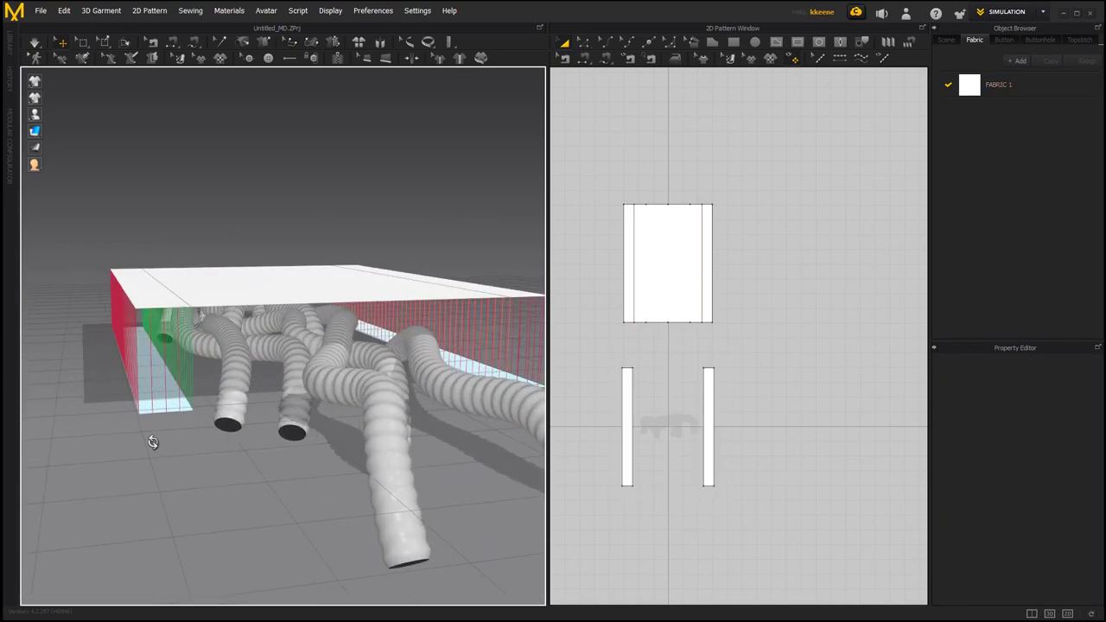
# Step: Select the imported tubes together with the large panel and both side strips
pyautogui.click(285, 350)
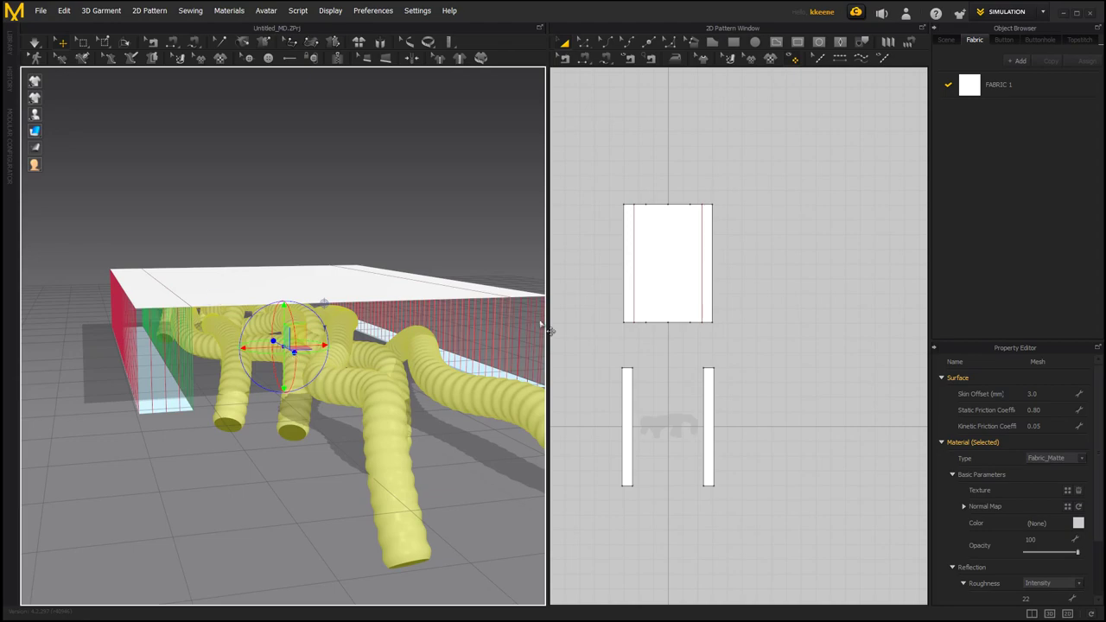
pyautogui.click(615, 215)
pyautogui.moveTo(597, 158); pyautogui.dragTo(788, 515)
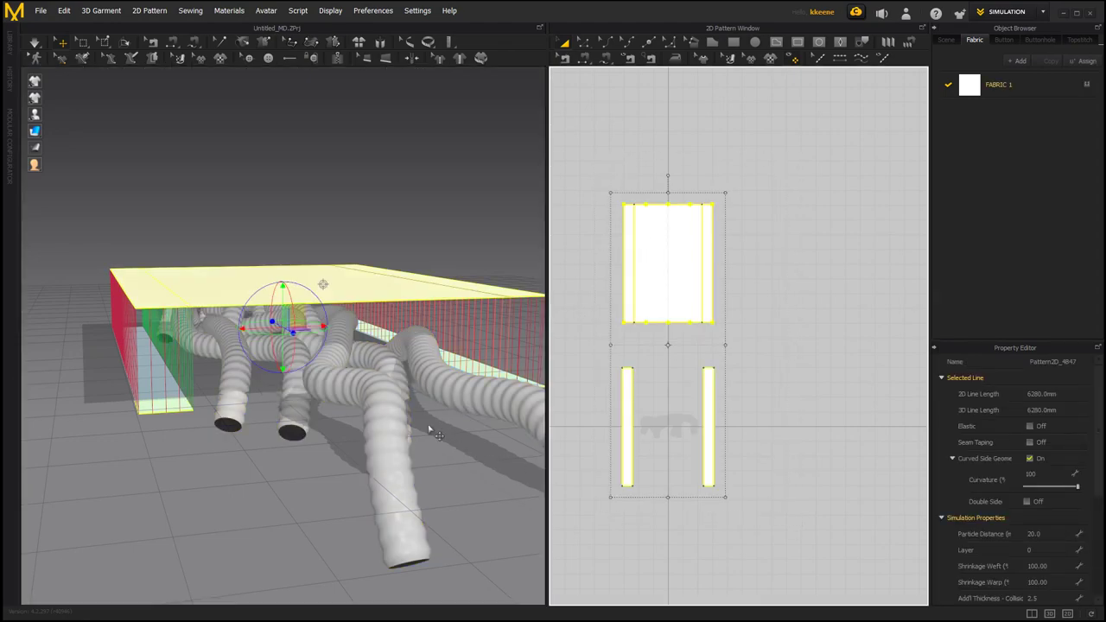
pyautogui.click(357, 391)
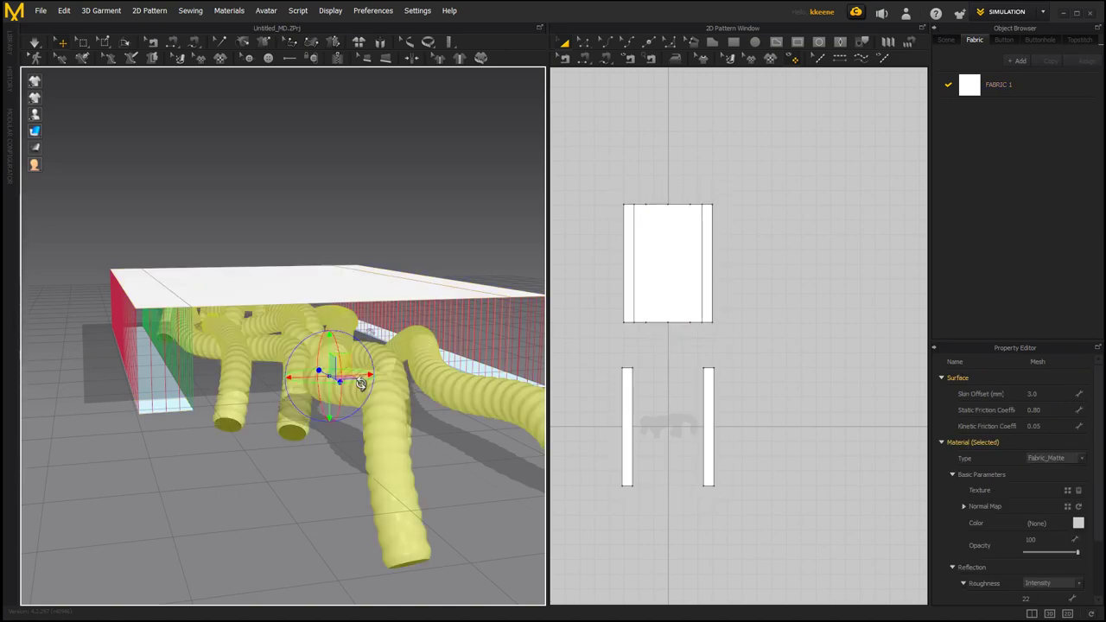
pyautogui.moveTo(591, 171); pyautogui.dragTo(774, 526)
pyautogui.moveTo(266, 404); pyautogui.dragTo(276, 401, button='right')
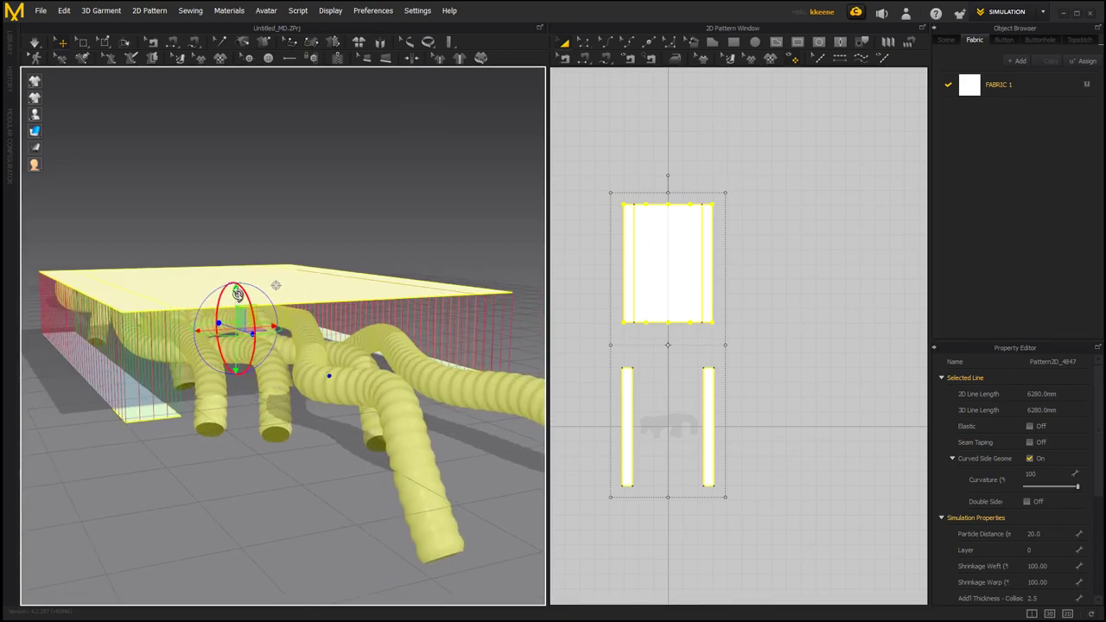
# Step: Raise the imported tubes vertically off the floor, up through the large panel
pyautogui.moveTo(234, 295); pyautogui.dragTo(234, 265)
pyautogui.moveTo(296, 354); pyautogui.dragTo(264, 394, button='right')
pyautogui.moveTo(246, 382); pyautogui.dragTo(332, 386, button='middle')
pyautogui.click(329, 351)
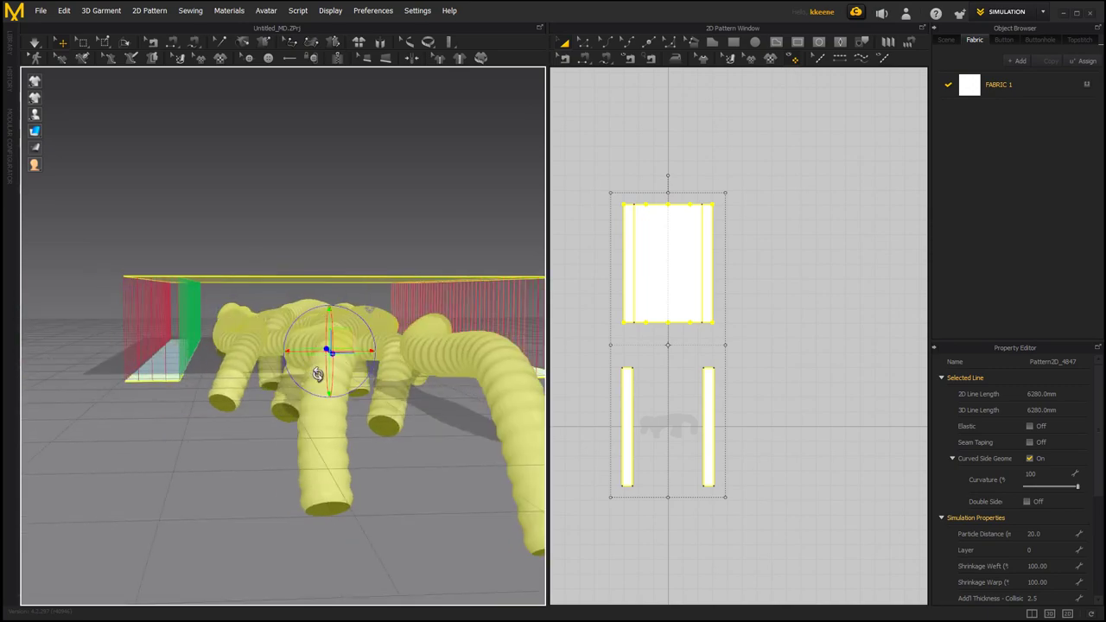
pyautogui.moveTo(330, 330); pyautogui.dragTo(327, 339, button='right')
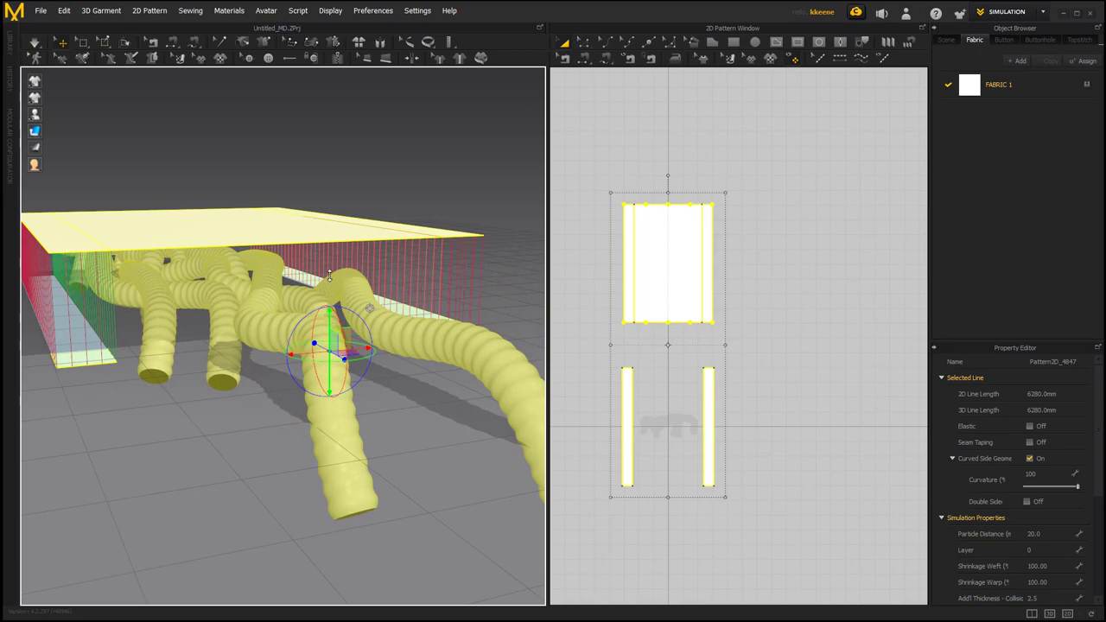
pyautogui.moveTo(329, 277); pyautogui.dragTo(330, 260)
pyautogui.moveTo(276, 421); pyautogui.dragTo(288, 367, button='right')
pyautogui.moveTo(318, 256); pyautogui.dragTo(319, 226)
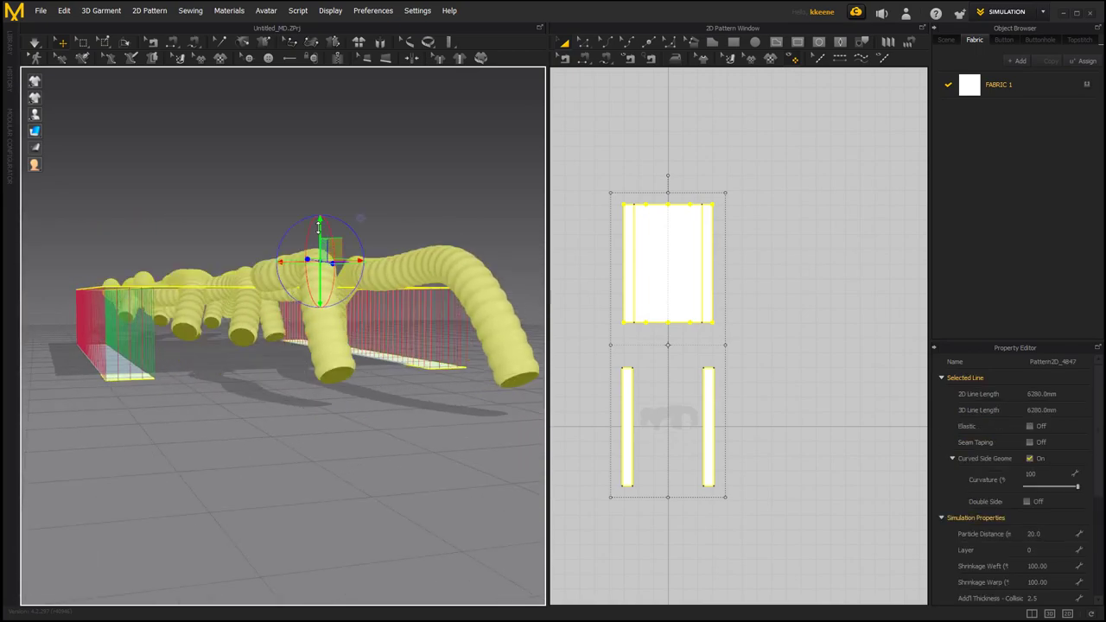
pyautogui.moveTo(196, 397); pyautogui.dragTo(213, 423, button='right')
pyautogui.moveTo(232, 343); pyautogui.dragTo(277, 467, button='middle')
pyautogui.scroll(-1, 277, 464)
pyautogui.moveTo(277, 464); pyautogui.dragTo(334, 405, button='right')
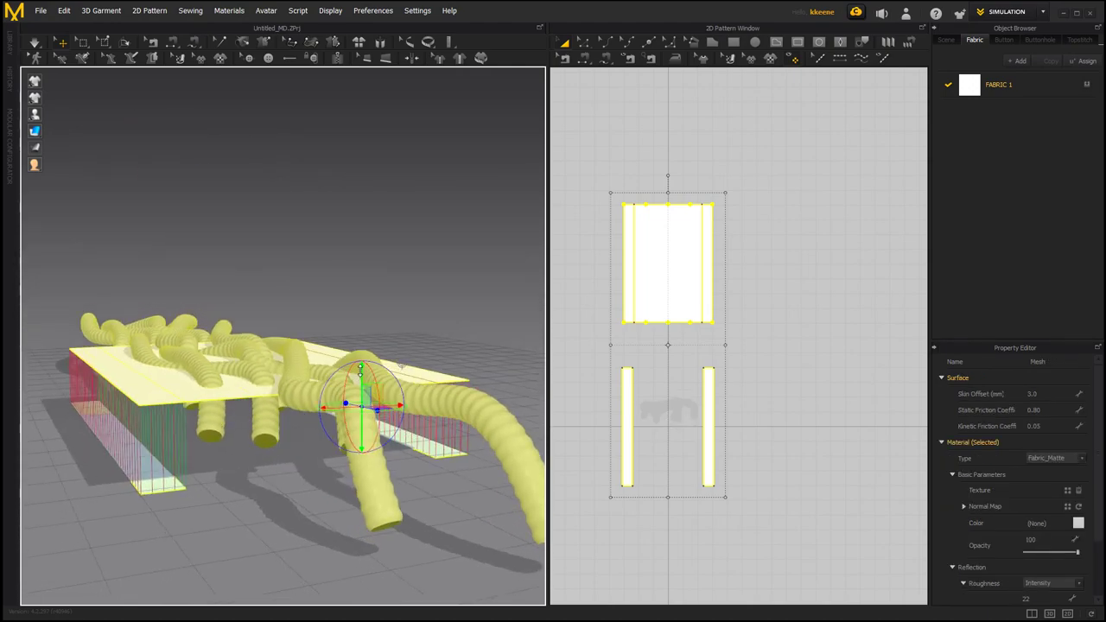
pyautogui.click(362, 358)
pyautogui.moveTo(361, 358); pyautogui.dragTo(361, 340)
pyautogui.scroll(1, 268, 444)
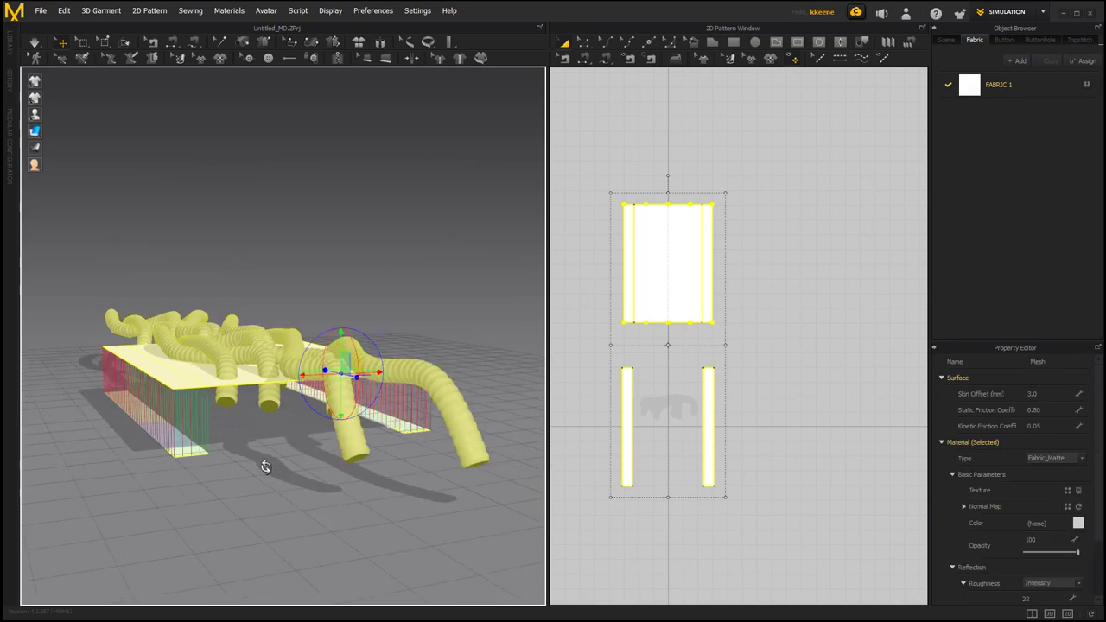
# Step: Try simulating the sewn panel with the raised tubes, stop the simulation and undo the drape
pyautogui.moveTo(263, 462); pyautogui.dragTo(239, 522, button='right')
pyautogui.moveTo(238, 522); pyautogui.dragTo(226, 467, button='middle')
pyautogui.press('space')
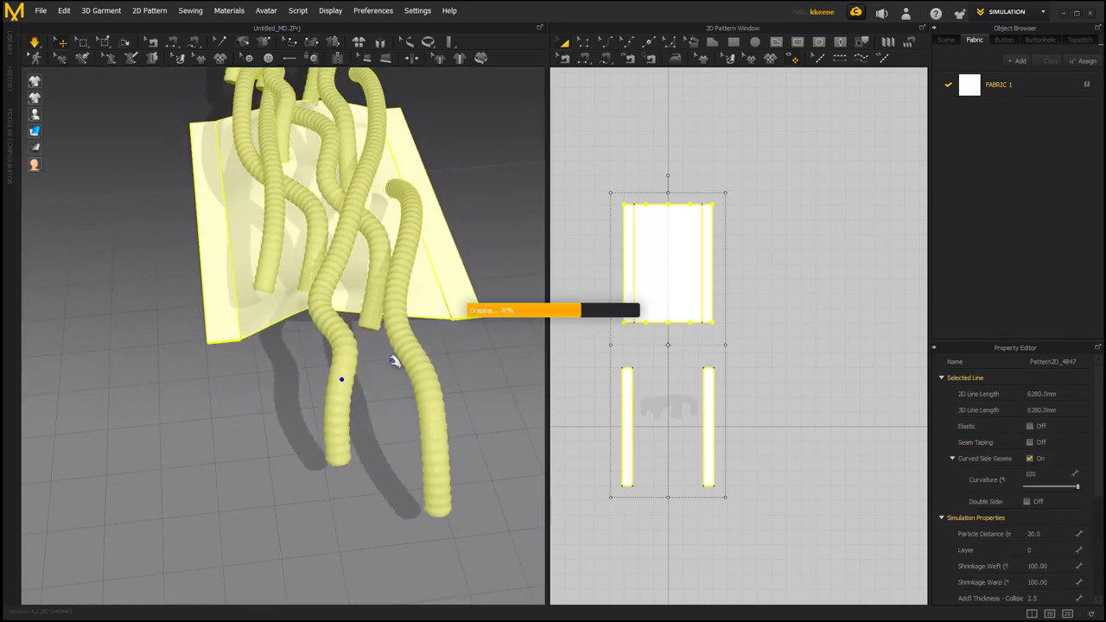
pyautogui.click(34, 41)
pyautogui.moveTo(267, 321); pyautogui.dragTo(251, 296, button='right')
pyautogui.hotkey('ctrl', 'z')
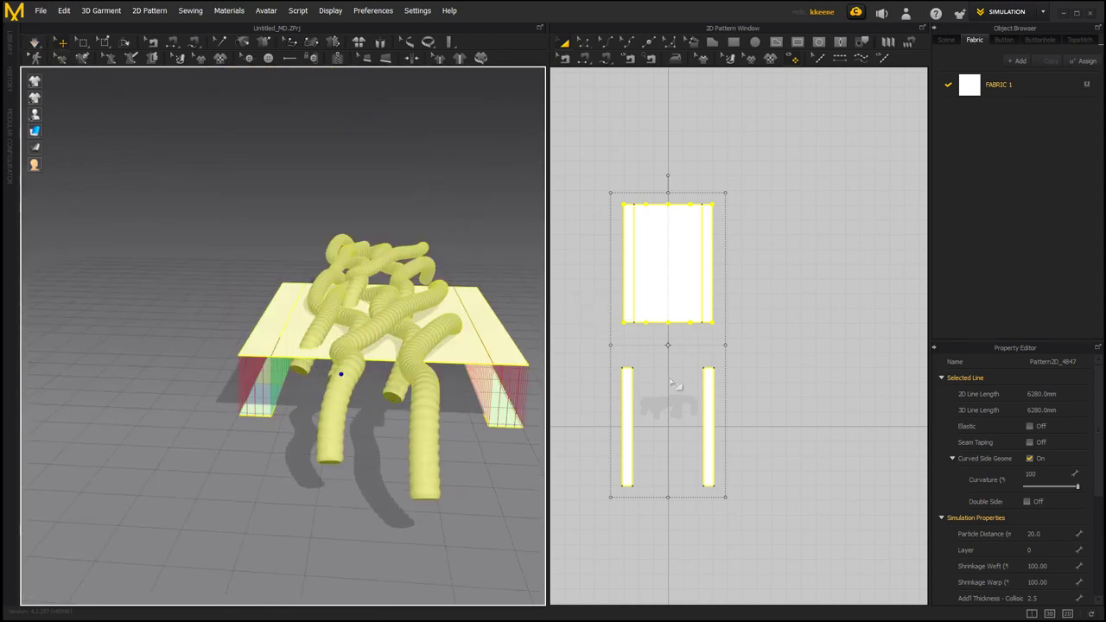
# Step: Raise the large panel and both side strips together until the panel lies above the tubes
pyautogui.moveTo(677, 379); pyautogui.dragTo(693, 349, button='middle')
pyautogui.scroll(-1, 692, 348)
pyautogui.click(663, 515)
pyautogui.moveTo(595, 158); pyautogui.dragTo(776, 493)
pyautogui.moveTo(195, 432); pyautogui.dragTo(208, 437, button='right')
pyautogui.moveTo(208, 437); pyautogui.dragTo(304, 451, button='middle')
pyautogui.moveTo(304, 451); pyautogui.dragTo(368, 361, button='right')
pyautogui.moveTo(329, 367); pyautogui.dragTo(321, 316)
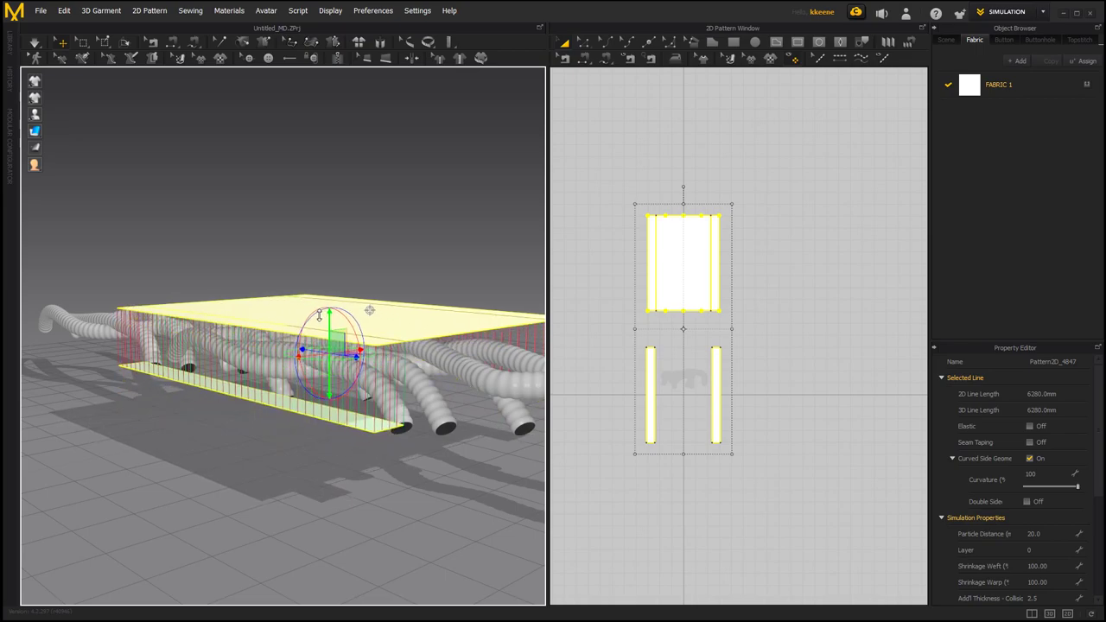
pyautogui.moveTo(321, 317)
pyautogui.mouseDown(button='right')
pyautogui.moveTo(271, 377)
pyautogui.moveTo(327, 335)
pyautogui.moveTo(331, 317)
pyautogui.mouseUp(button='right')
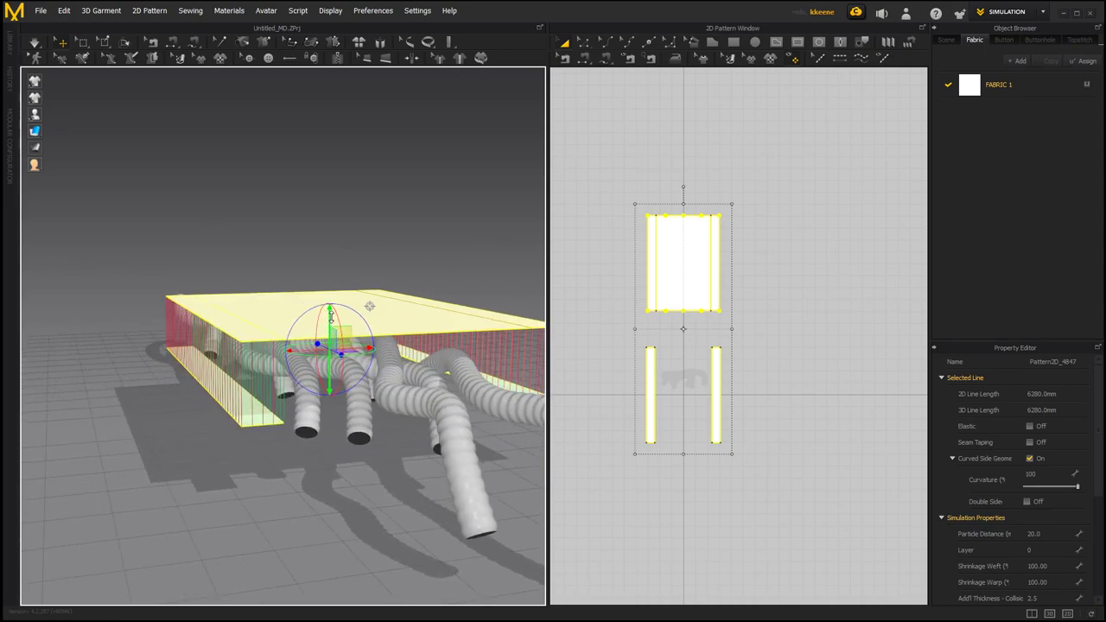
pyautogui.click(774, 369)
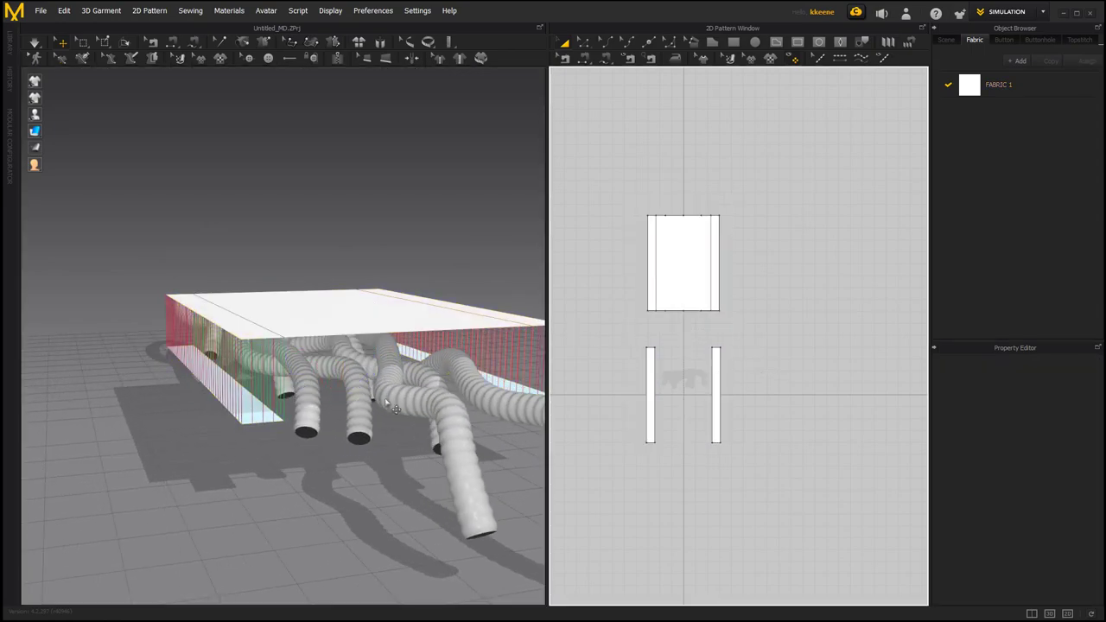
pyautogui.scroll(1, 387, 401)
pyautogui.moveTo(369, 404); pyautogui.dragTo(322, 429, button='right')
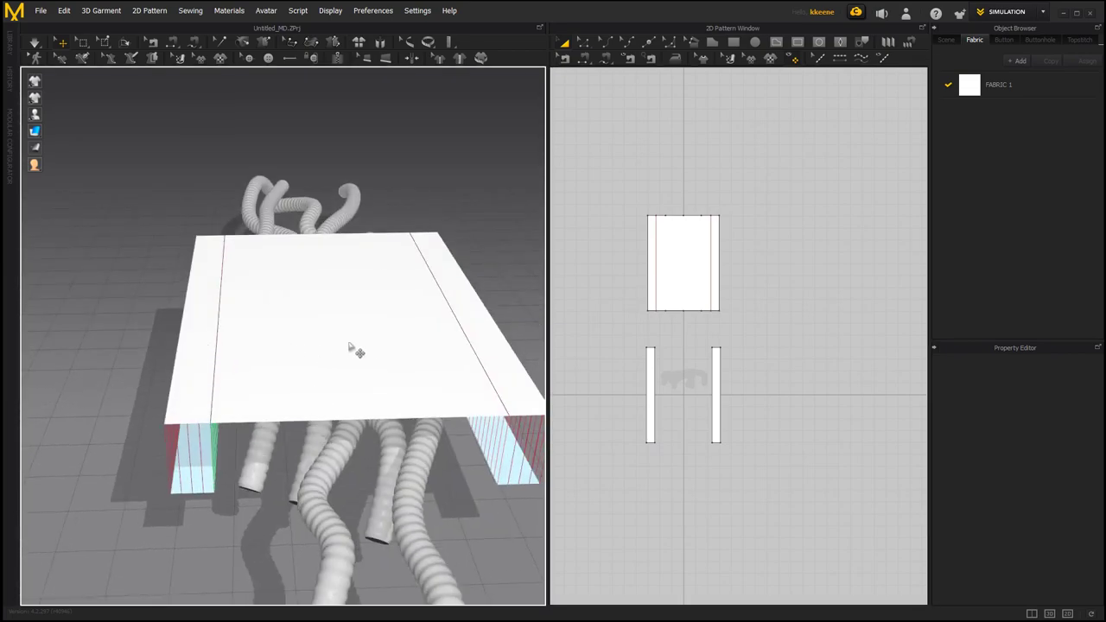
pyautogui.moveTo(227, 319); pyautogui.dragTo(190, 296, button='right')
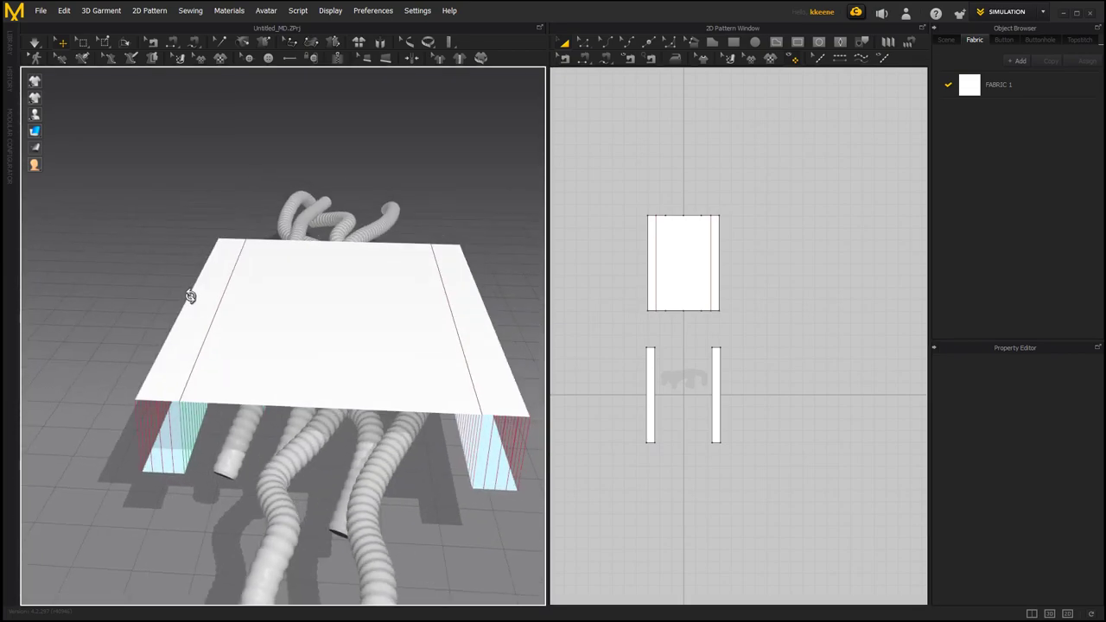
# Step: Save the project in the MD folder as Maintenenance_Tube_Covered.Zprj
pyautogui.hotkey('ctrl', 's')
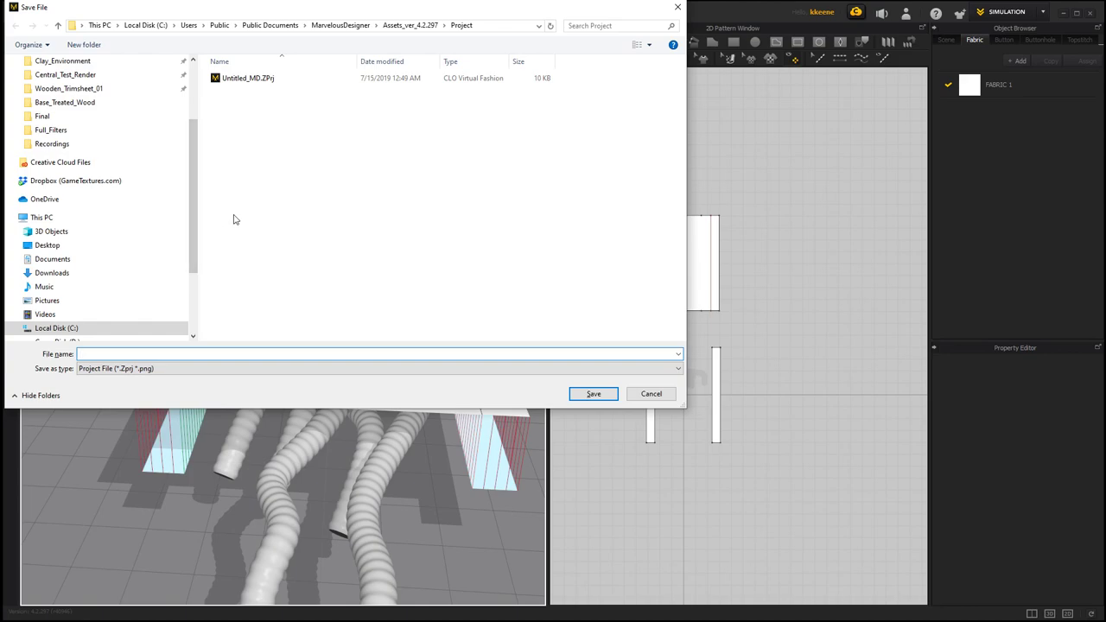
pyautogui.moveTo(357, 8); pyautogui.dragTo(0, 163)
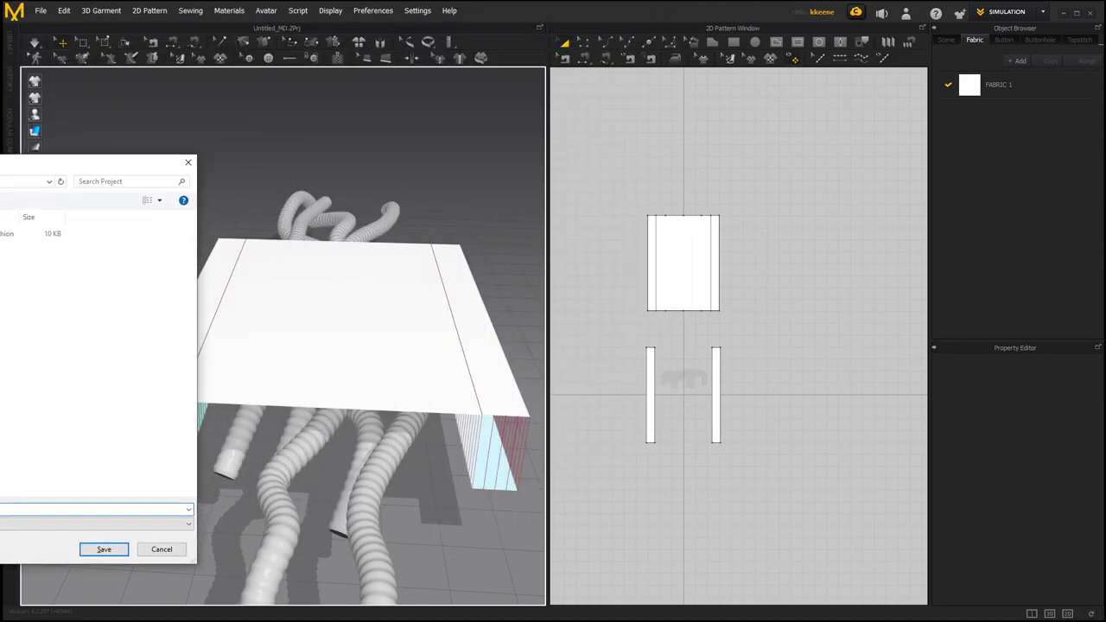
pyautogui.press('Return')
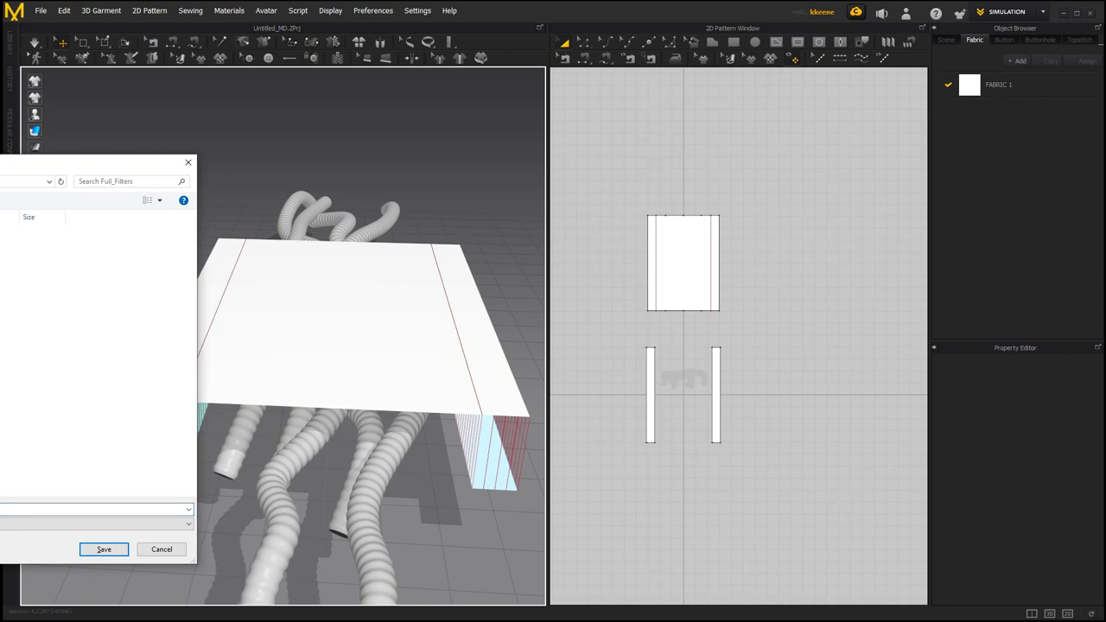
pyautogui.click(0, 181)
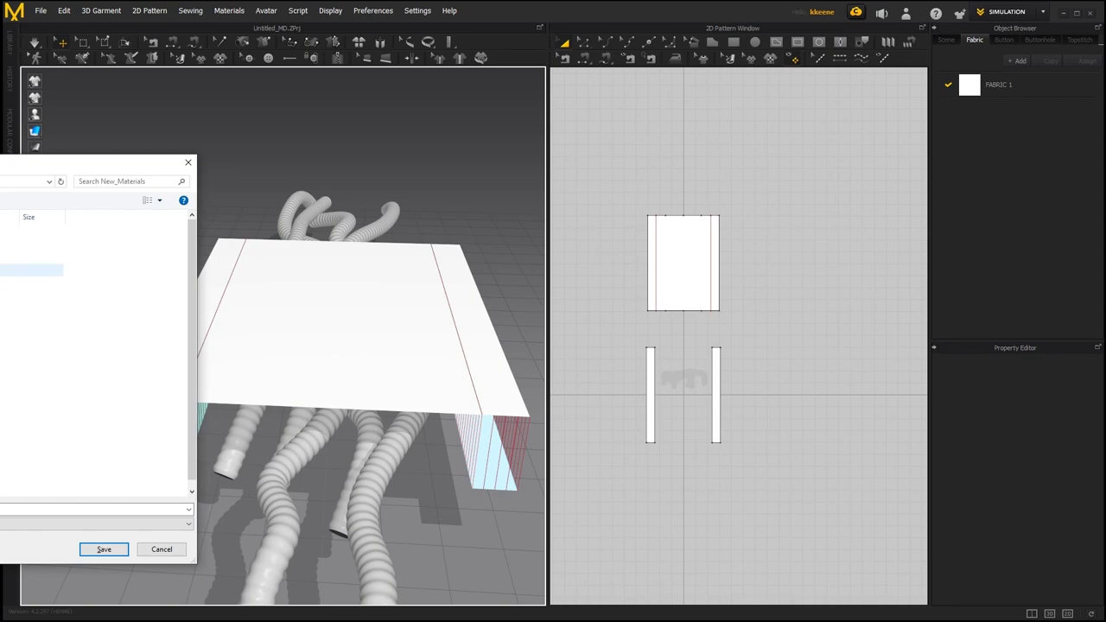
pyautogui.doubleClick(0, 245)
pyautogui.doubleClick(0, 235)
pyautogui.press('BackSpace')
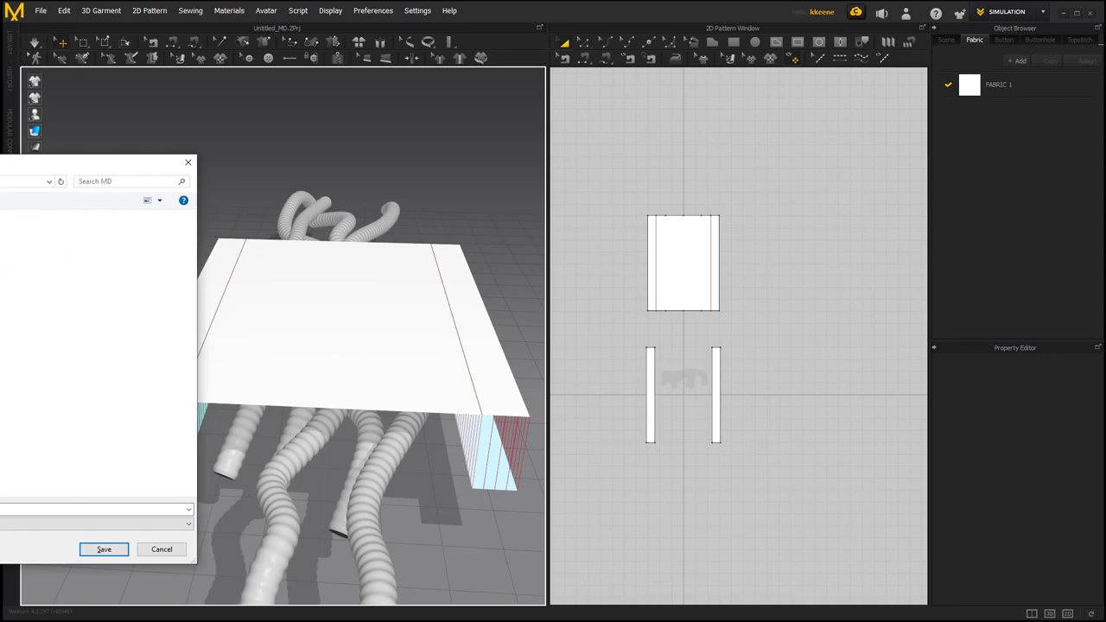
pyautogui.click(0, 509)
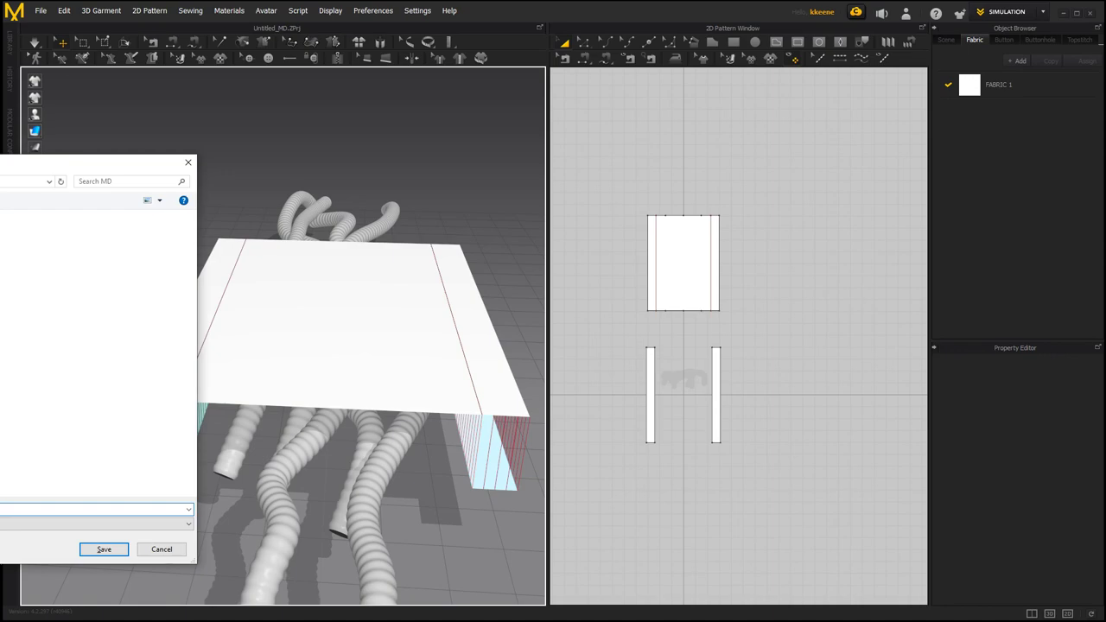
pyautogui.click(117, 547)
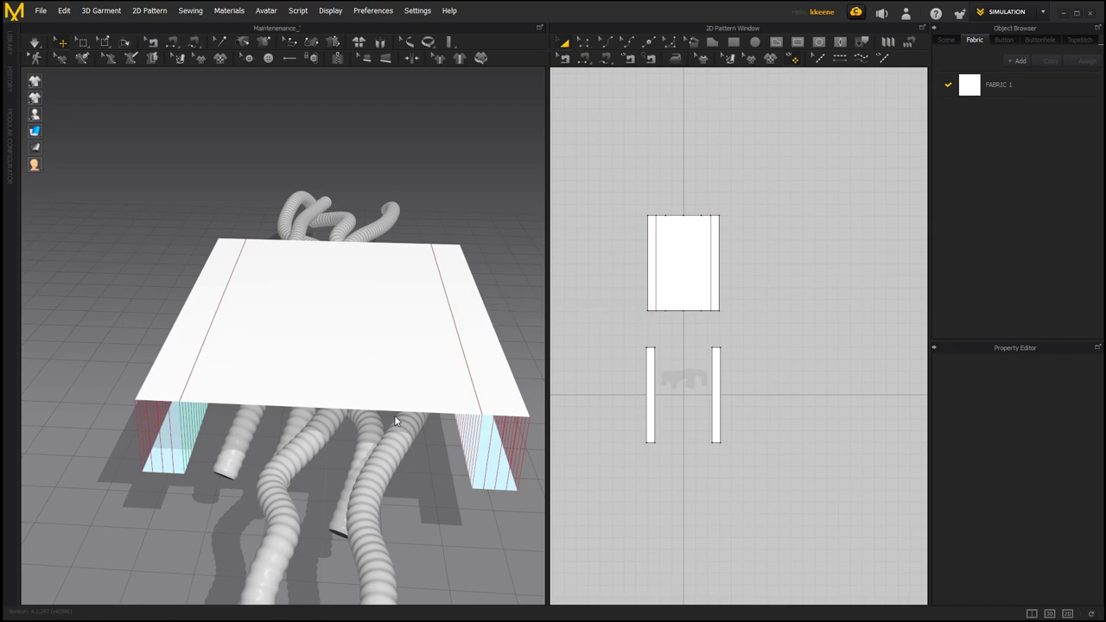
# Step: Run the simulation to pull the panel's sides down to the frozen strips and drape it over the tubes
pyautogui.moveTo(659, 319); pyautogui.dragTo(676, 286, button='middle')
pyautogui.scroll(-2, 672, 284)
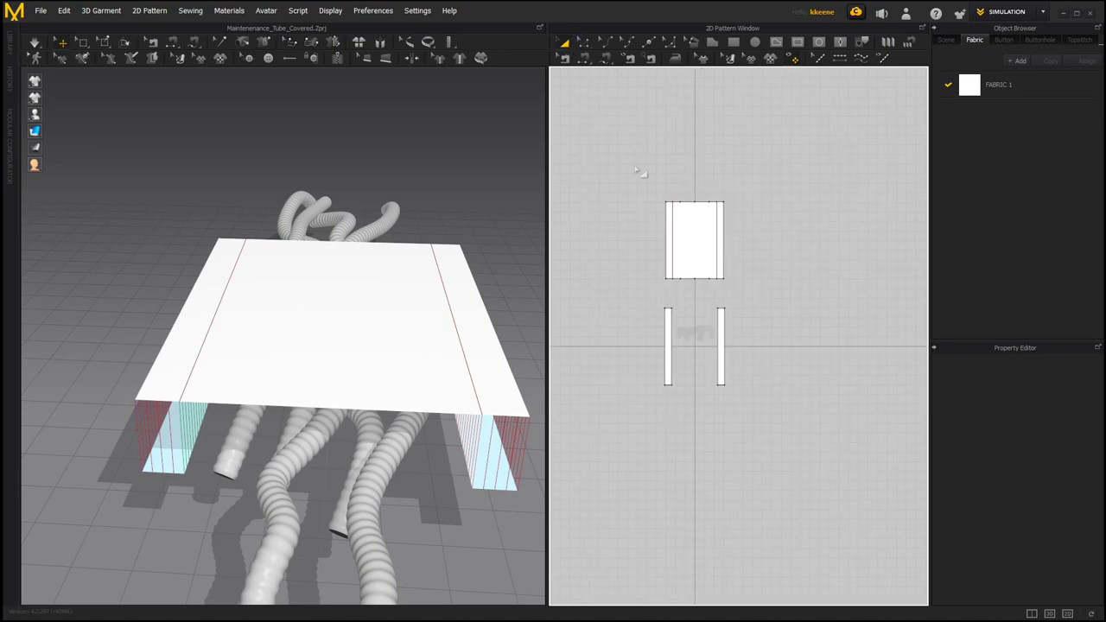
pyautogui.moveTo(635, 162); pyautogui.dragTo(626, 205, button='middle')
pyautogui.moveTo(219, 161); pyautogui.dragTo(260, 137, button='right')
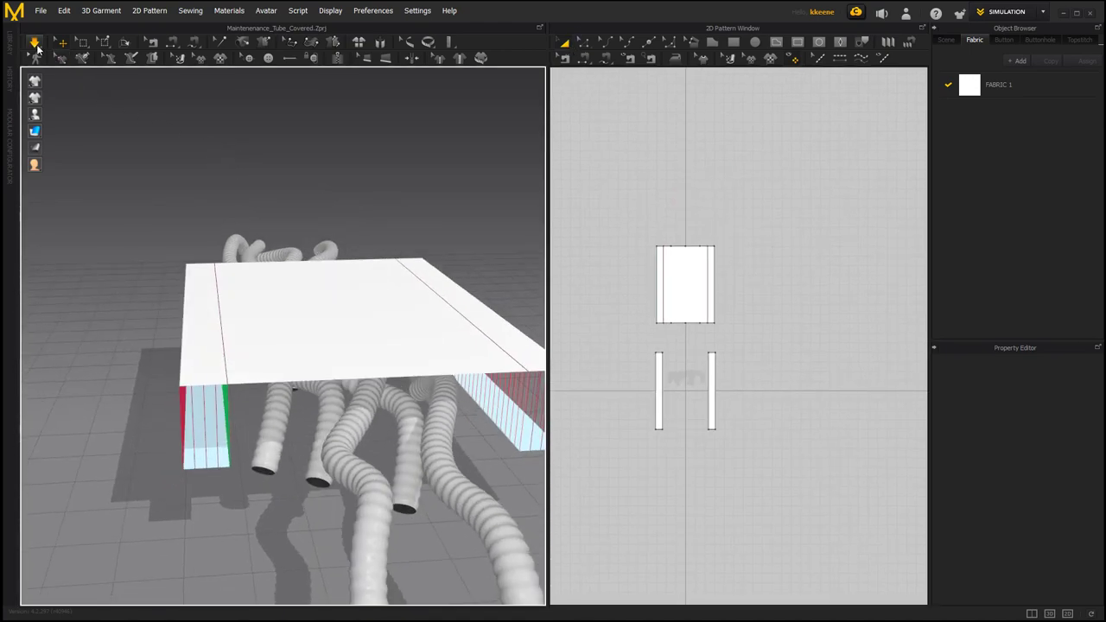
pyautogui.click(35, 44)
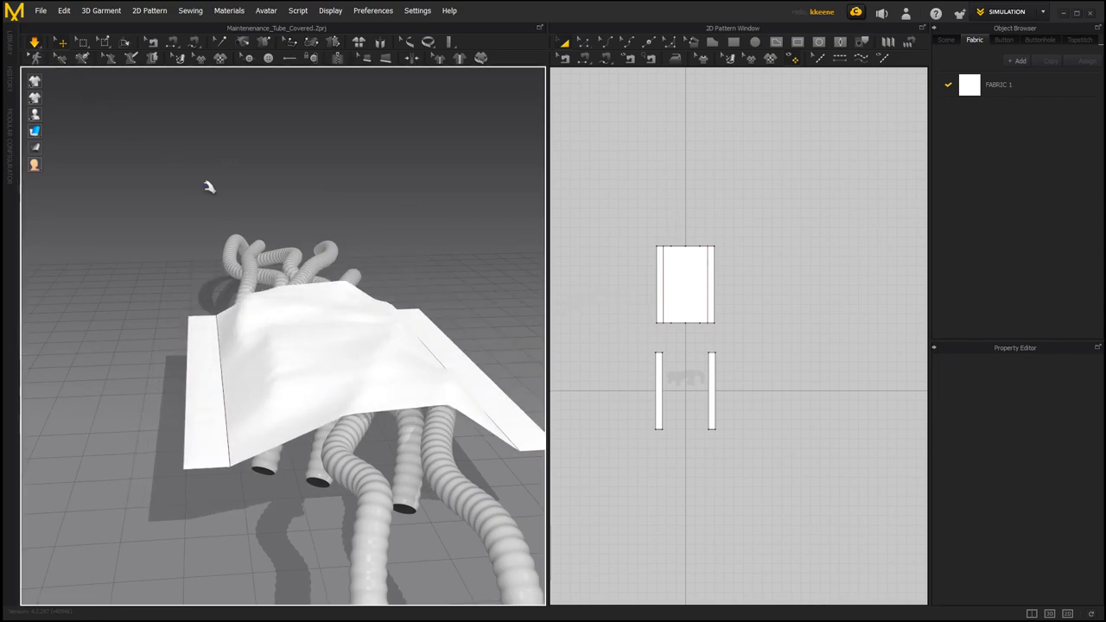
pyautogui.scroll(2, 224, 182)
pyautogui.moveTo(226, 199); pyautogui.dragTo(194, 218, button='right')
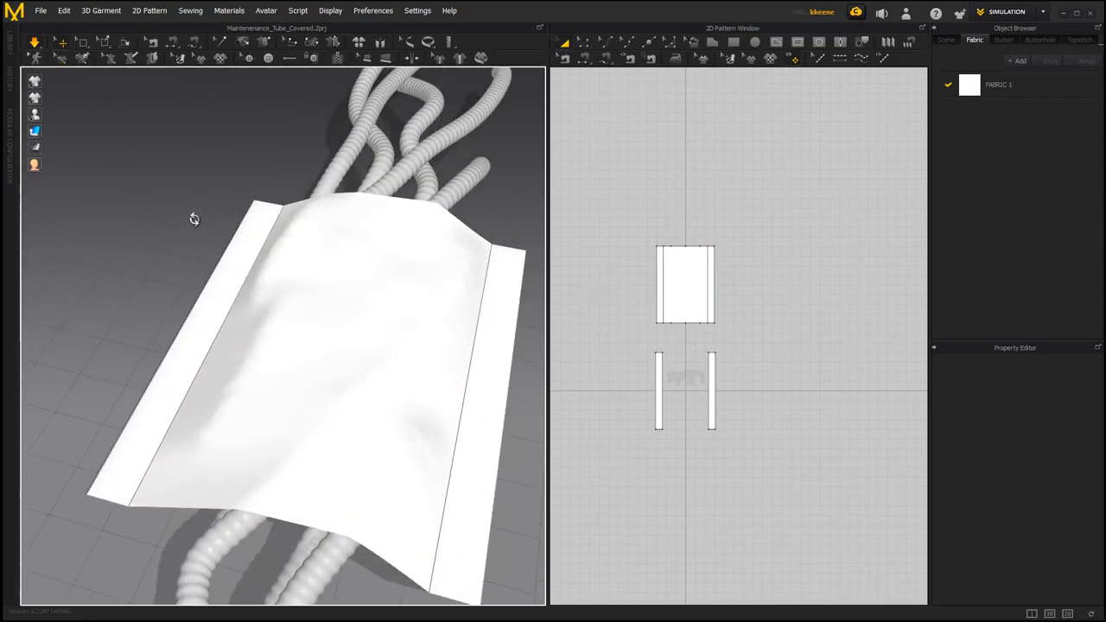
pyautogui.moveTo(330, 275); pyautogui.dragTo(309, 251, button='middle')
# Step: Set the large draped panel's particle distance to 15
pyautogui.click(680, 303)
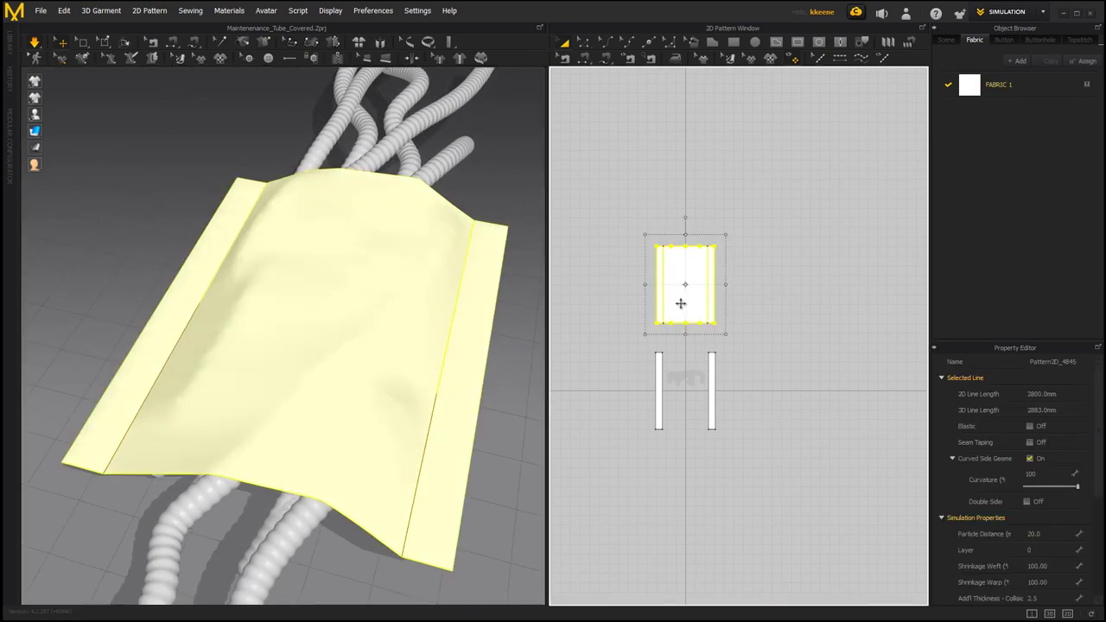
pyautogui.scroll(3, 679, 304)
pyautogui.scroll(-2, 977, 480)
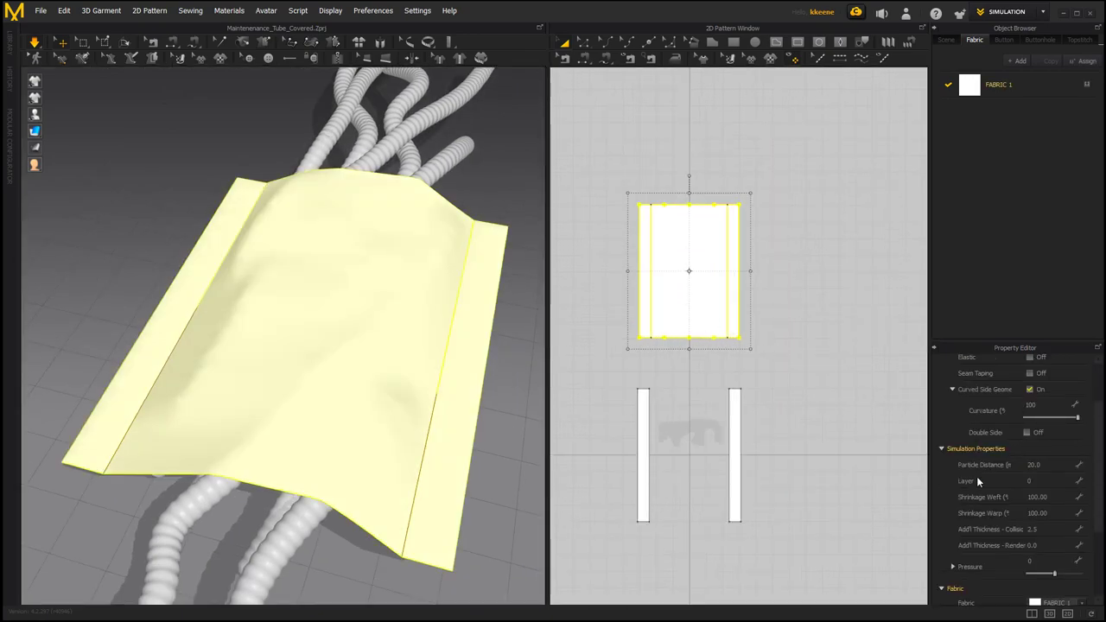
pyautogui.click(1048, 464)
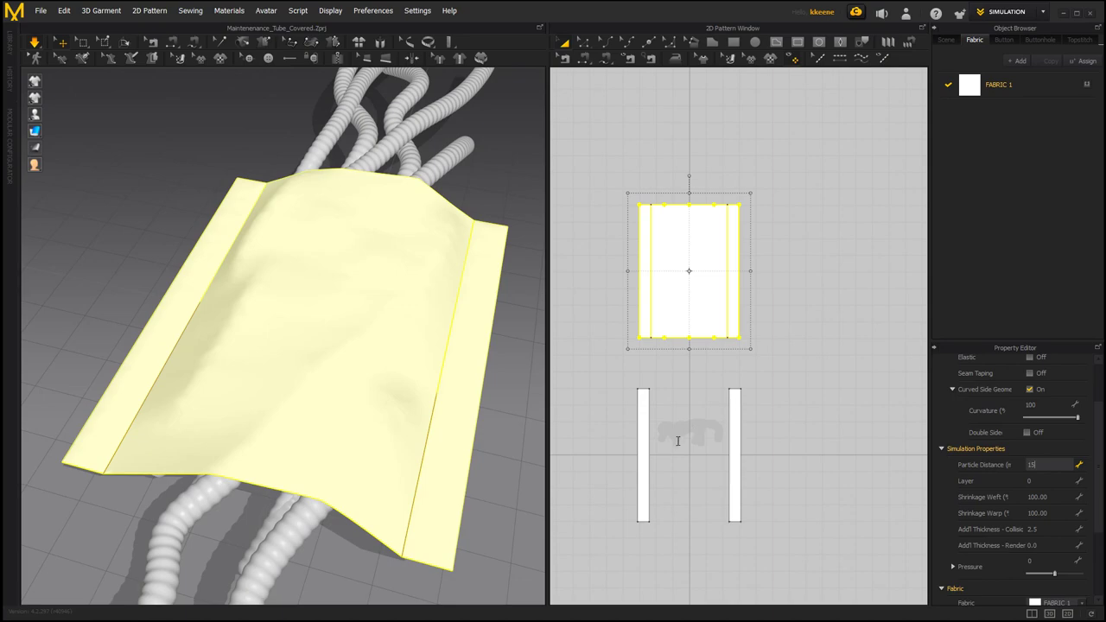
pyautogui.press('Return')
# Step: Rerun the simulation so the refined panel settles over the tubes
pyautogui.press('space')
pyautogui.scroll(-1, 798, 445)
pyautogui.moveTo(316, 353); pyautogui.dragTo(350, 366, button='right')
pyautogui.click(34, 42)
pyautogui.moveTo(355, 365); pyautogui.dragTo(320, 346, button='right')
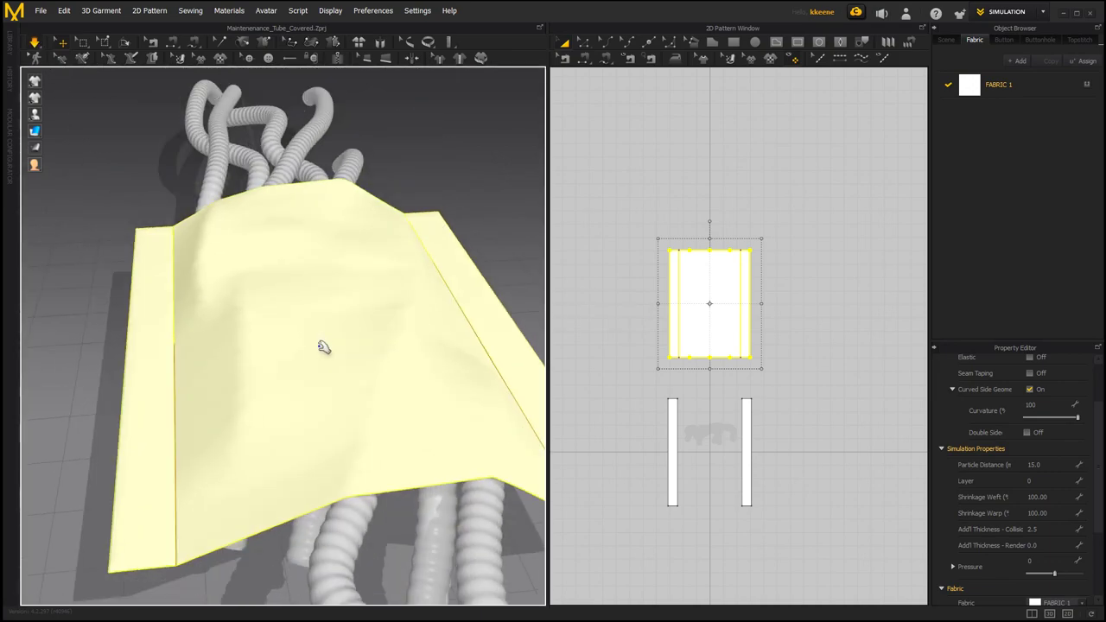
# Step: Stop the simulation and set the draped panel's weft and warp shrinkage both to 110
pyautogui.click(34, 44)
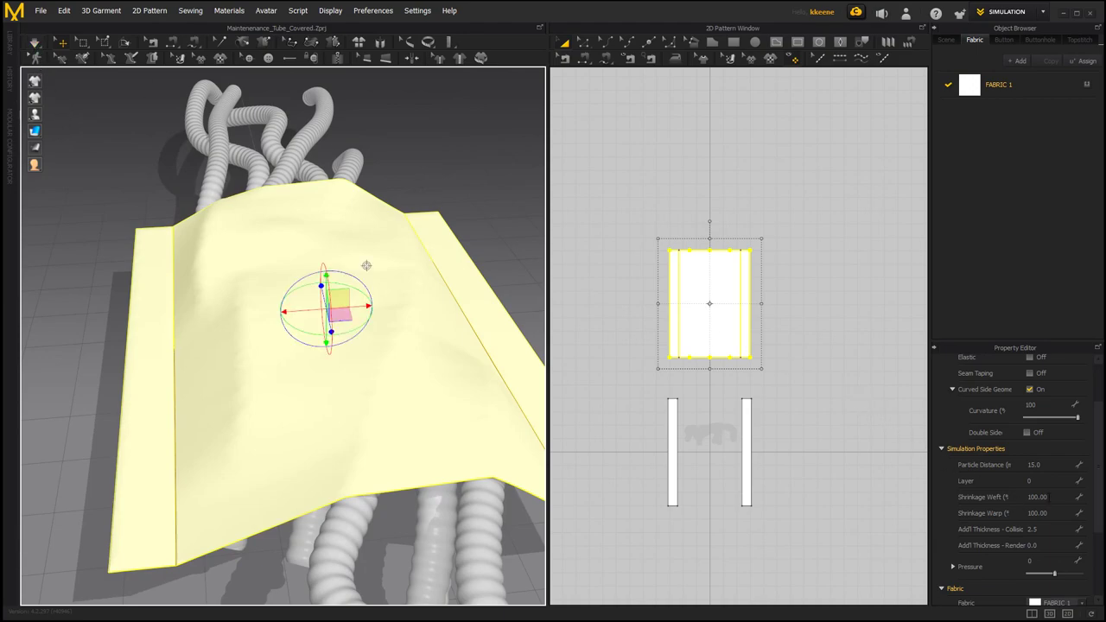
pyautogui.click(1049, 498)
pyautogui.press('Return')
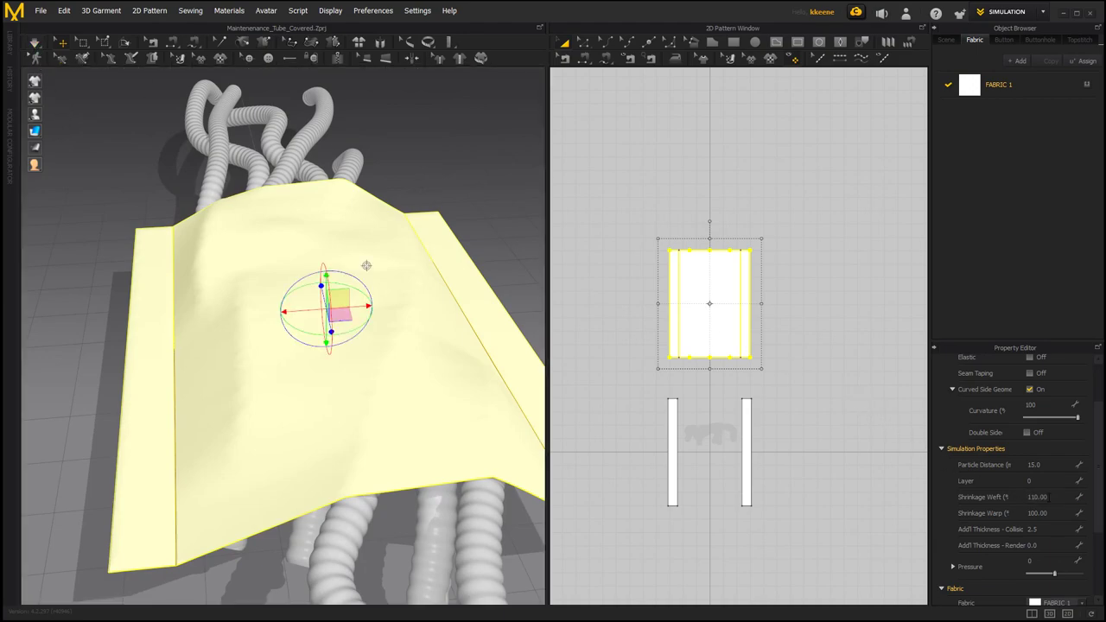
pyautogui.click(1049, 512)
pyautogui.write('110')
pyautogui.press('Return')
pyautogui.scroll(-2, 726, 438)
pyautogui.moveTo(727, 437); pyautogui.dragTo(742, 407, button='middle')
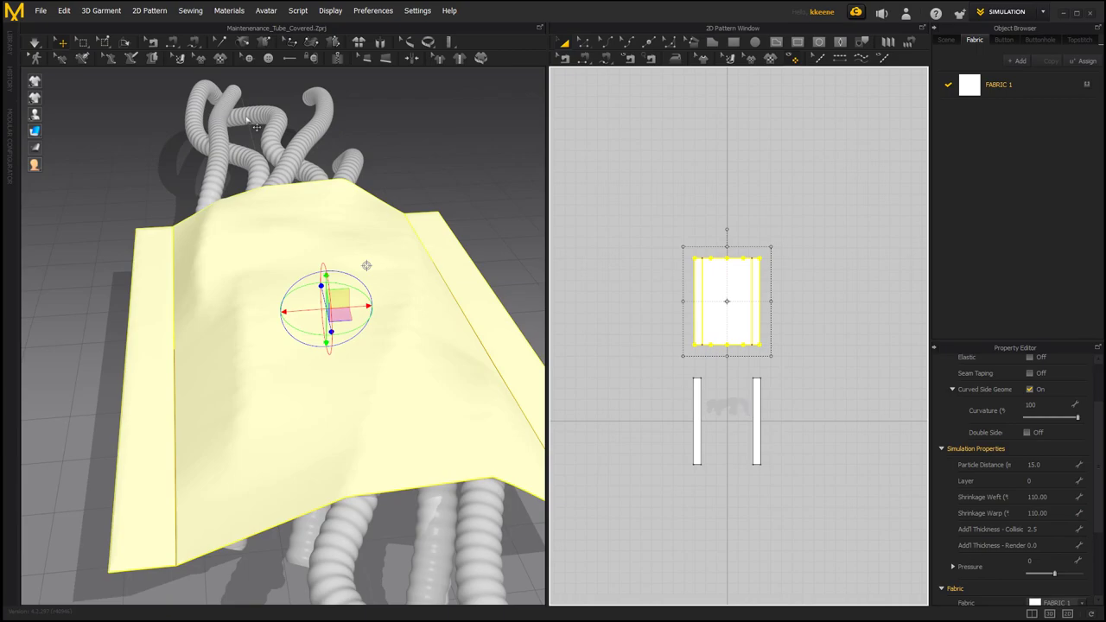
# Step: Simulate the enlarged panel until wrinkles form over the tubes, inspect the drape, and stop the simulation
pyautogui.click(35, 44)
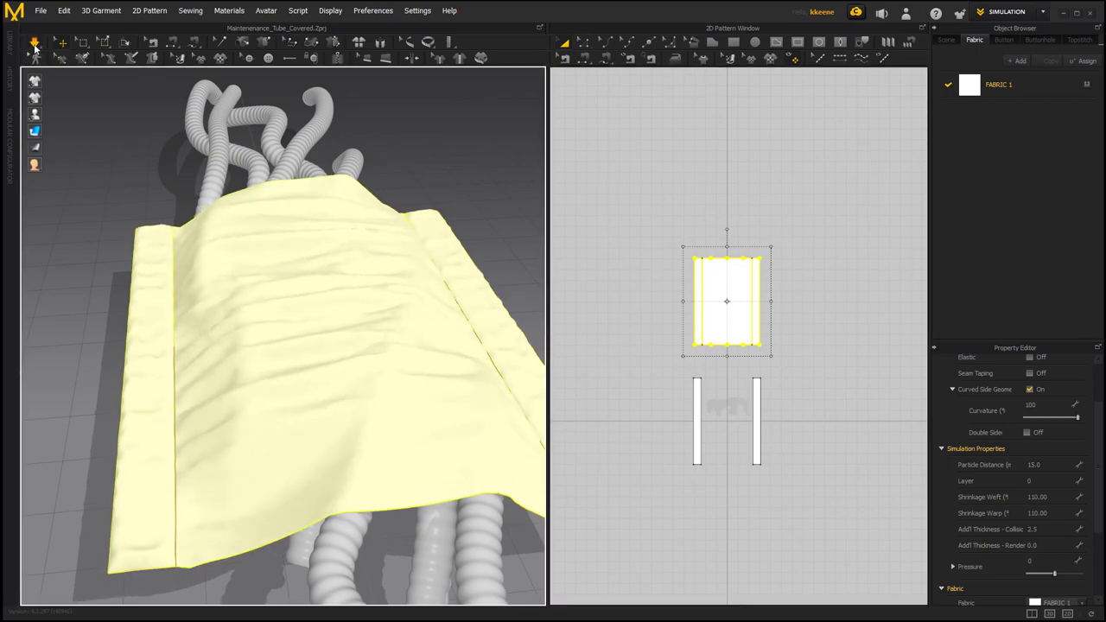
pyautogui.moveTo(263, 249); pyautogui.dragTo(281, 193, button='right')
pyautogui.click(35, 44)
pyautogui.moveTo(266, 249); pyautogui.dragTo(322, 372, button='right')
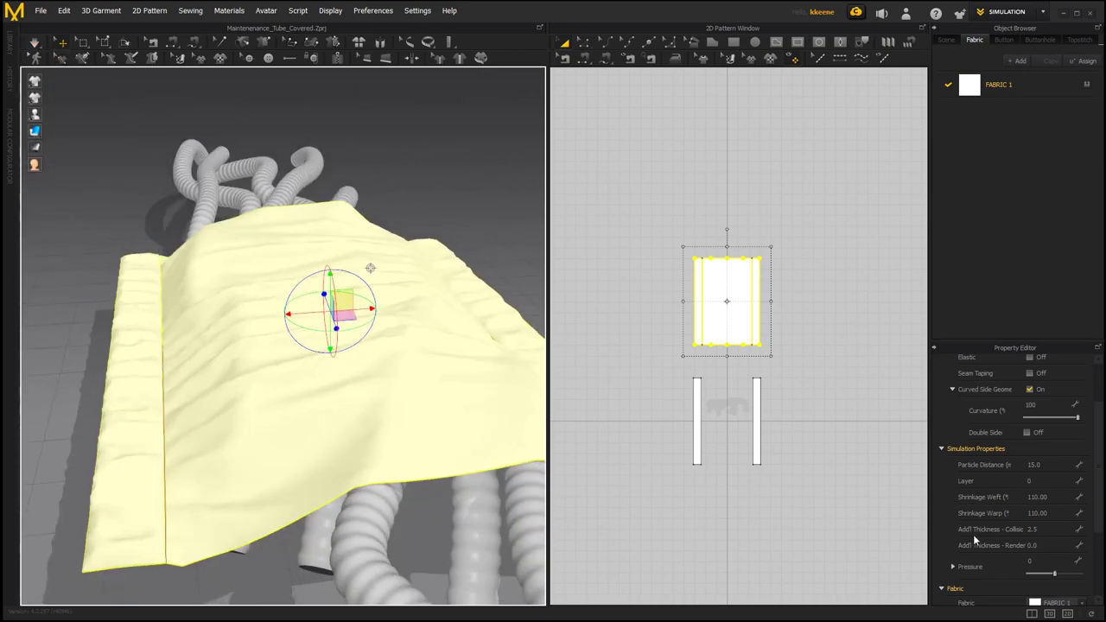
# Step: Set the panel's pressure to -20 and simulate it so the cloth presses down onto the tubes
pyautogui.click(1033, 561)
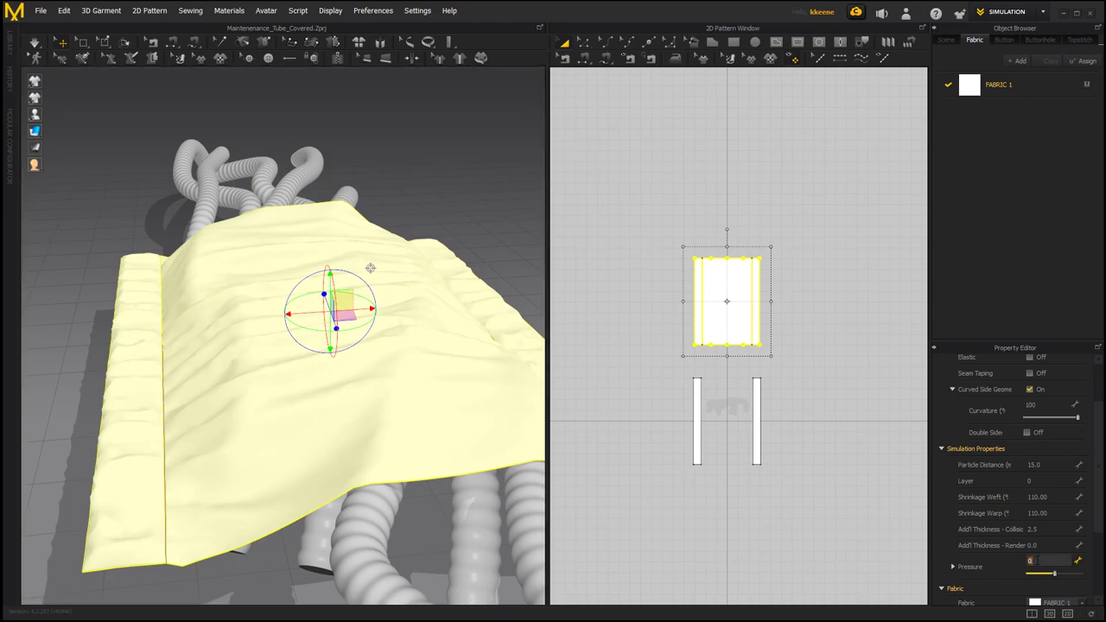
pyautogui.press('Return')
pyautogui.moveTo(318, 328); pyautogui.dragTo(258, 378, button='right')
pyautogui.click(33, 44)
pyautogui.moveTo(206, 237); pyautogui.dragTo(360, 274, button='right')
# Step: Set the panel's pressure to -30 with the simulation running and check the drape from the side
pyautogui.click(1037, 560)
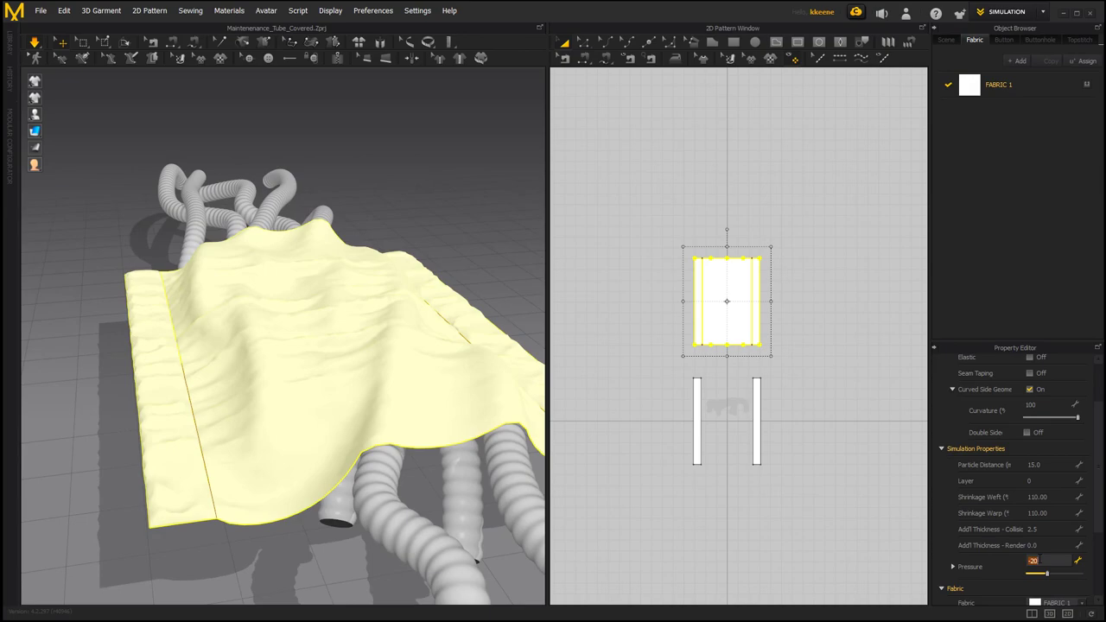
pyautogui.press('Return')
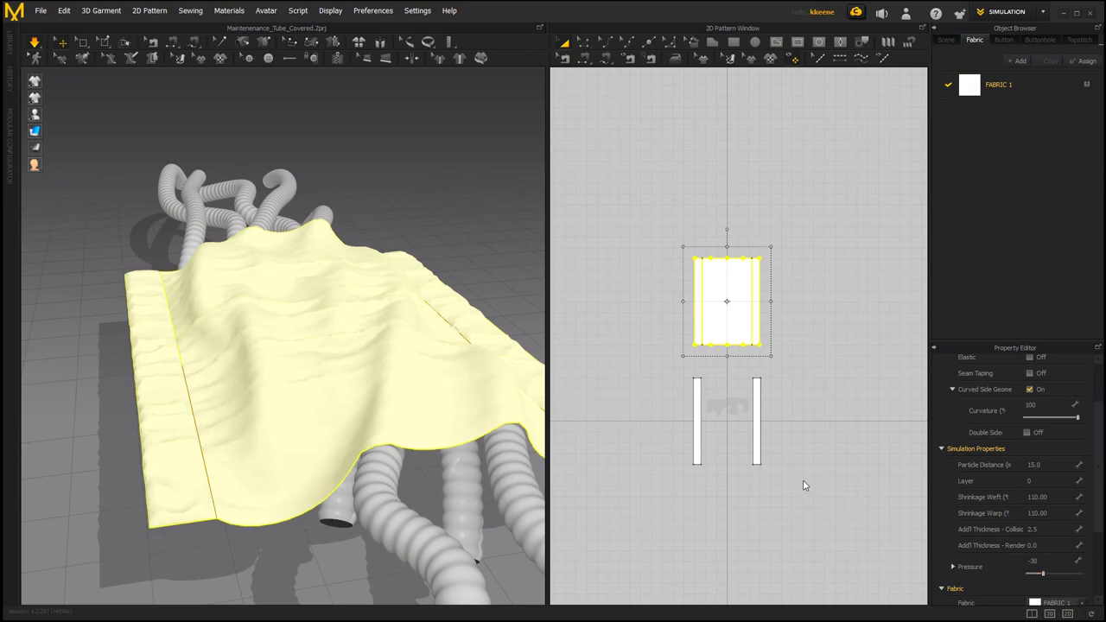
pyautogui.moveTo(196, 316); pyautogui.dragTo(316, 323, button='right')
pyautogui.press('w')
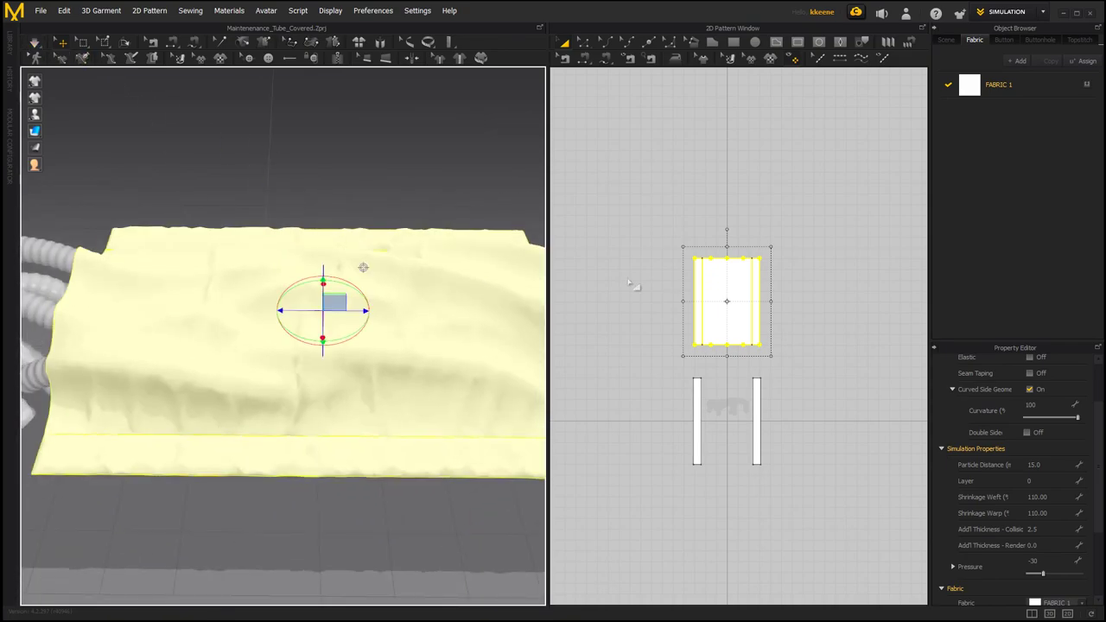
# Step: Apply the Muslin_Canvas physical property preset to FABRIC 1 and simulate the cloth over the tubes
pyautogui.rightClick(781, 395)
pyautogui.click(815, 440)
pyautogui.moveTo(642, 210); pyautogui.dragTo(810, 370)
pyautogui.click(1004, 97)
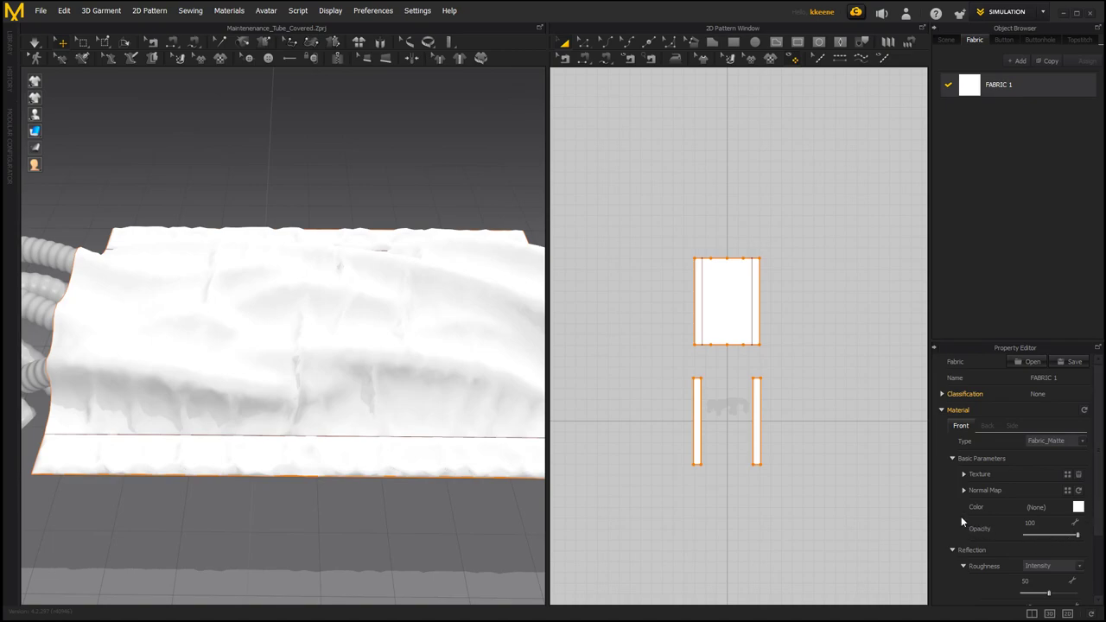
pyautogui.scroll(-3, 958, 510)
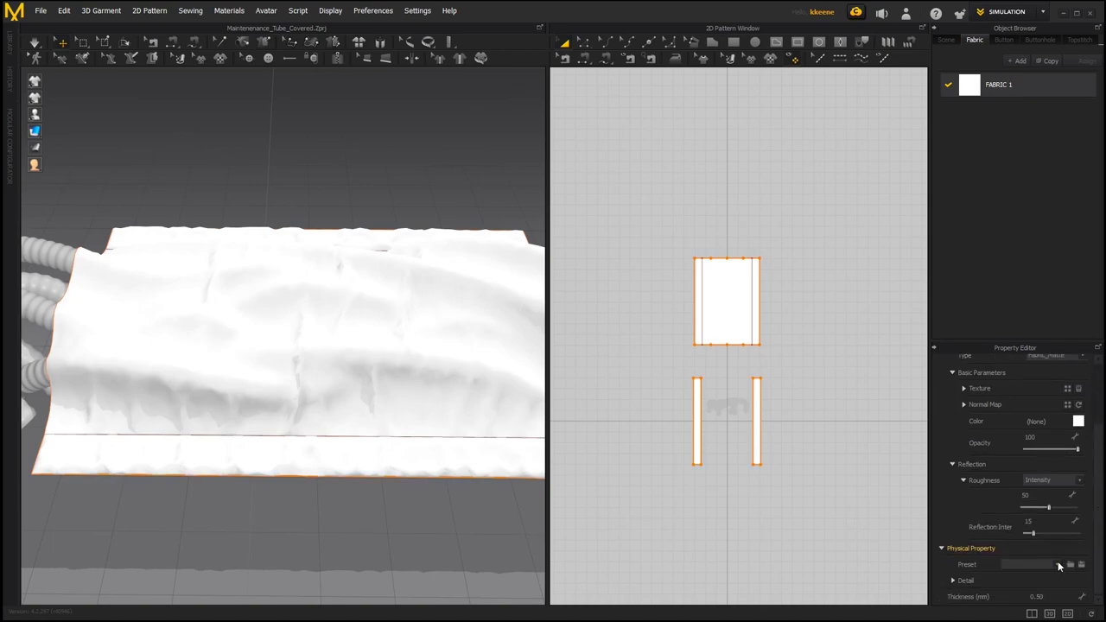
pyautogui.click(1057, 564)
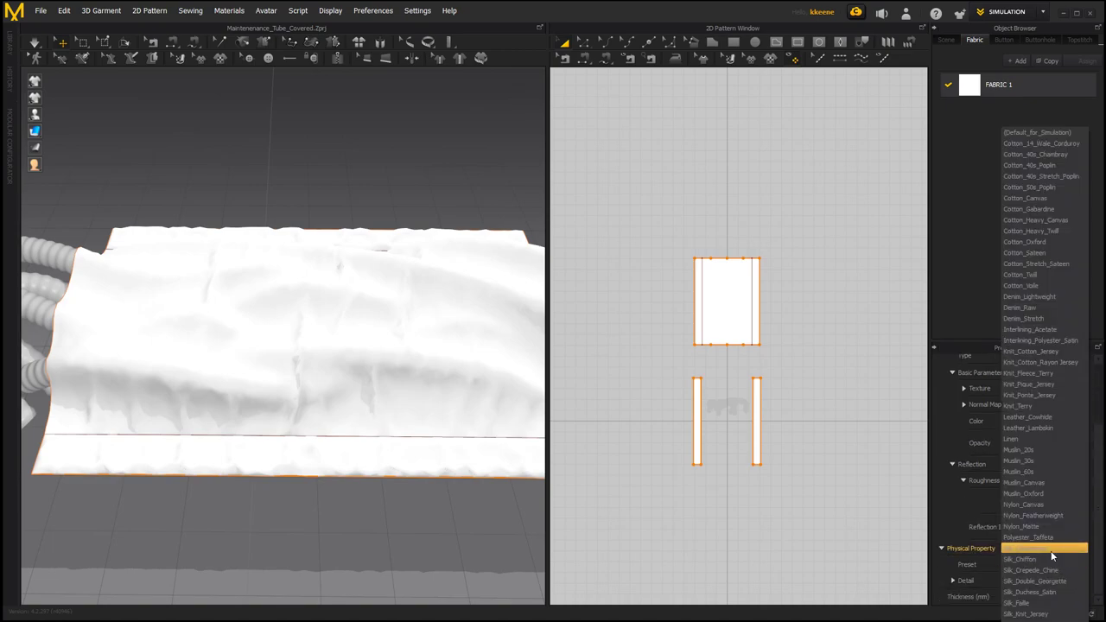
pyautogui.click(1036, 482)
pyautogui.moveTo(182, 289); pyautogui.dragTo(83, 112, button='right')
pyautogui.click(37, 48)
pyautogui.moveTo(285, 283)
pyautogui.mouseDown(button='right')
pyautogui.moveTo(274, 313)
pyautogui.moveTo(267, 288)
pyautogui.mouseUp(button='right')
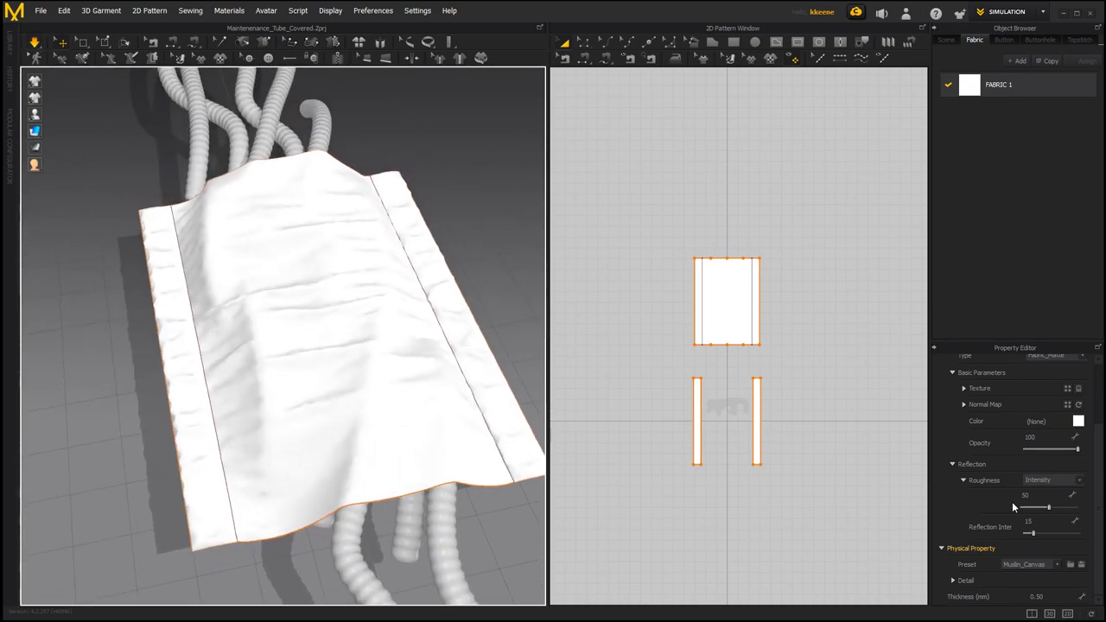
# Step: Try the Nylon_Canvas and Polyester_Taffeta physical property presets on FABRIC 1 while simulating
pyautogui.click(1054, 563)
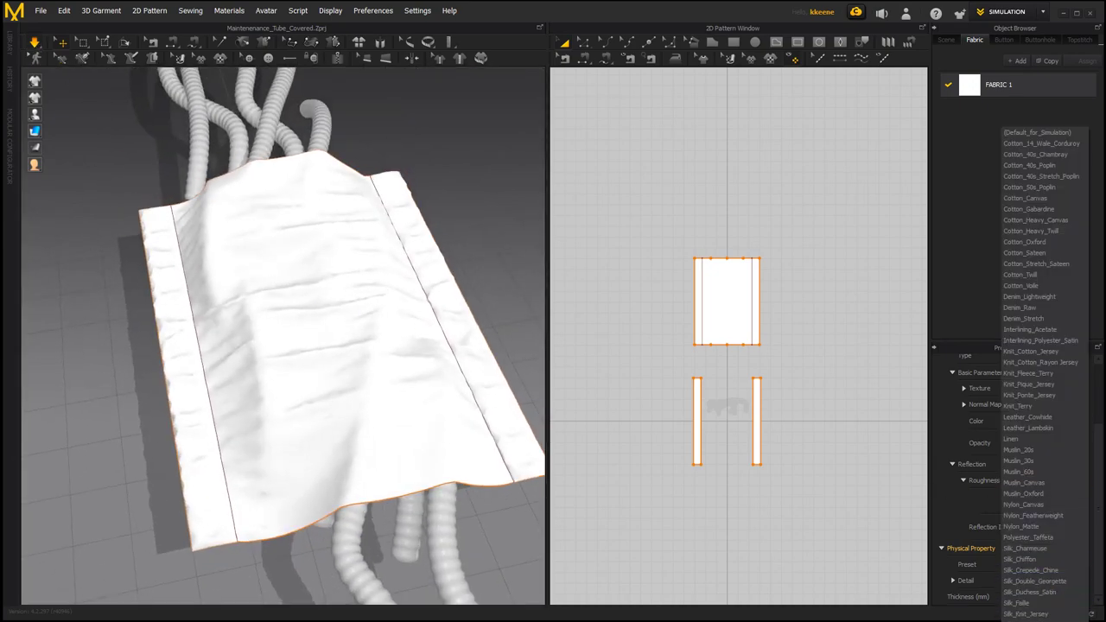
pyautogui.press('Escape')
pyautogui.click(1047, 566)
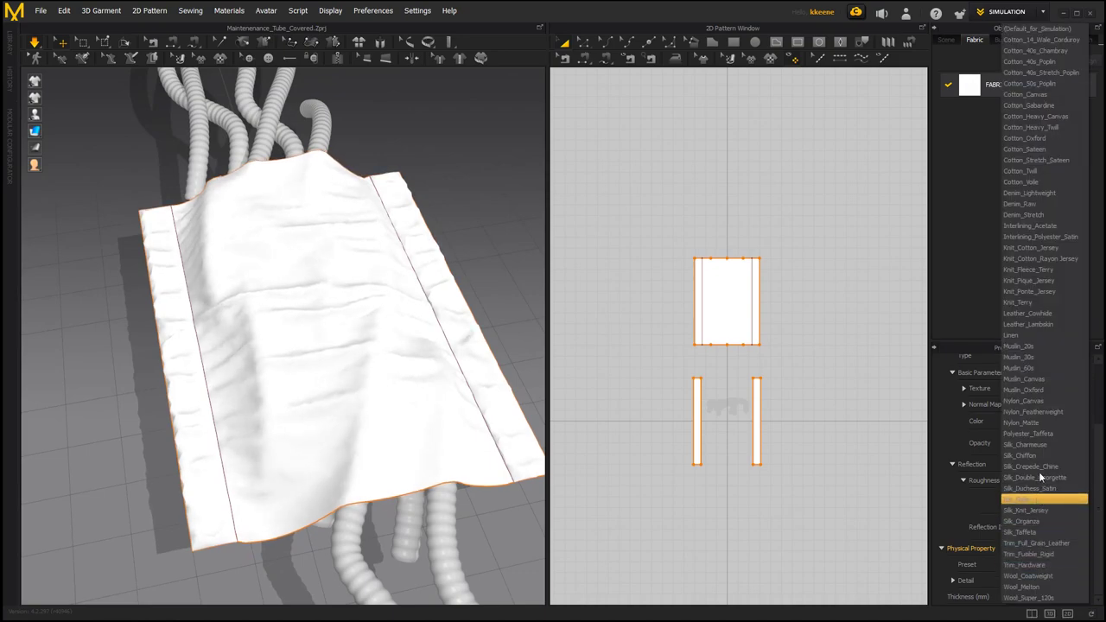
pyautogui.click(1040, 401)
pyautogui.click(1056, 565)
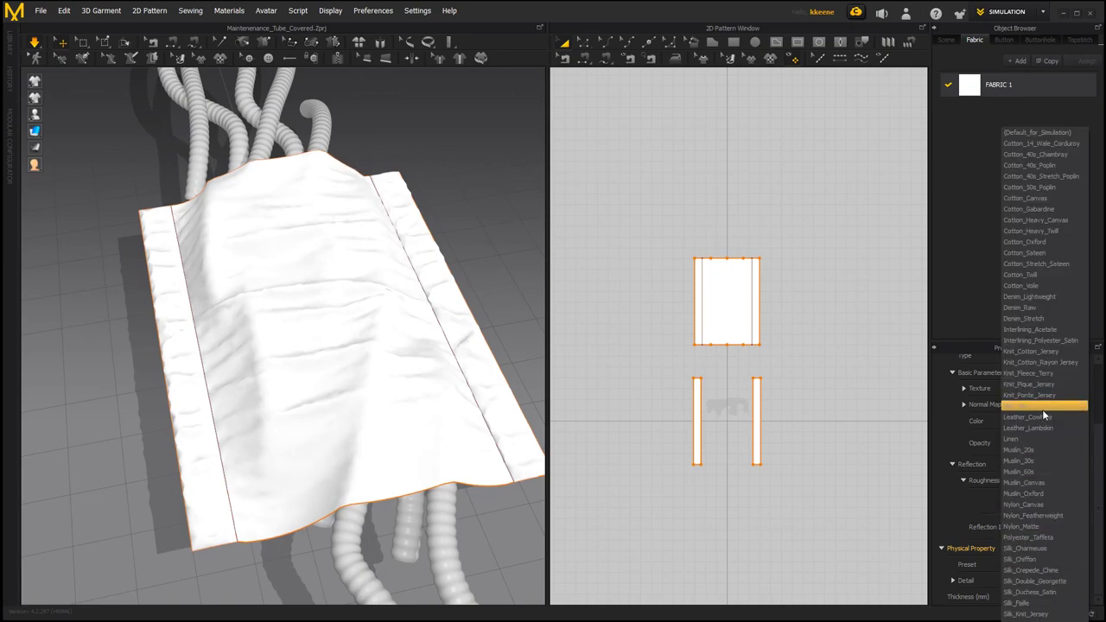
pyautogui.click(1060, 535)
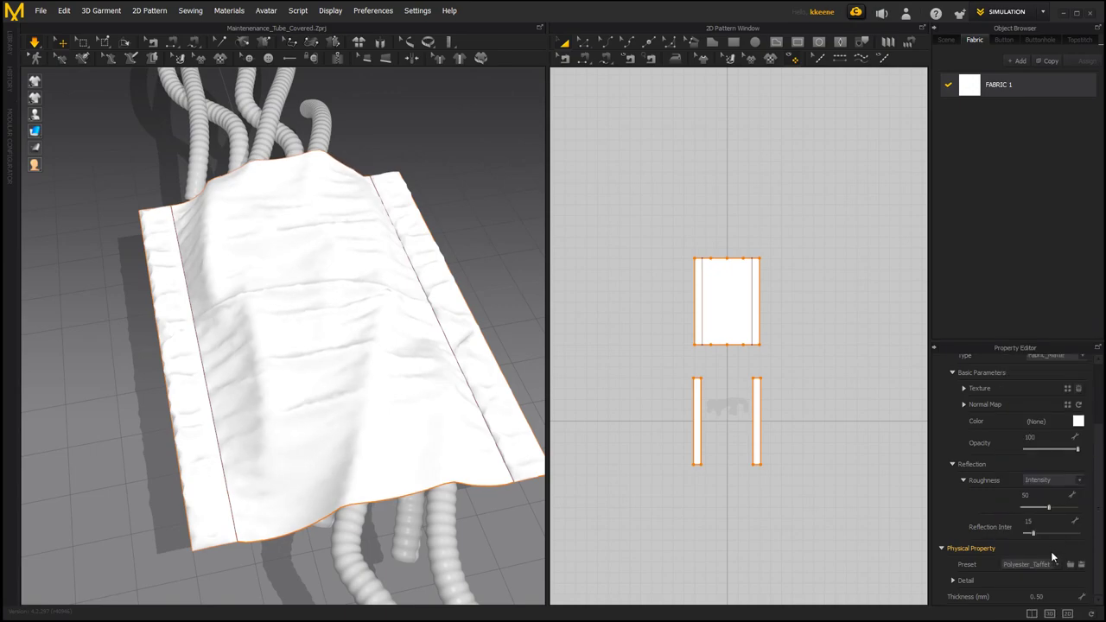
# Step: Apply the Silk_Knit_Jersey physical property preset to FABRIC 1 and inspect the simulated drape around the tubes
pyautogui.click(1048, 562)
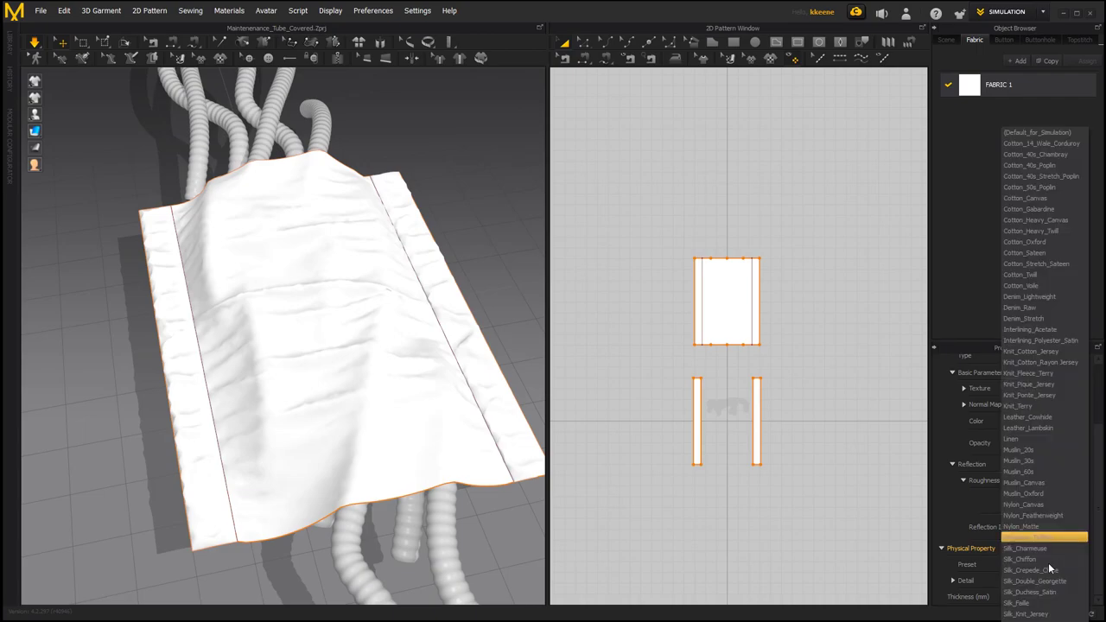
pyautogui.click(1027, 614)
pyautogui.moveTo(345, 381); pyautogui.dragTo(334, 353, button='right')
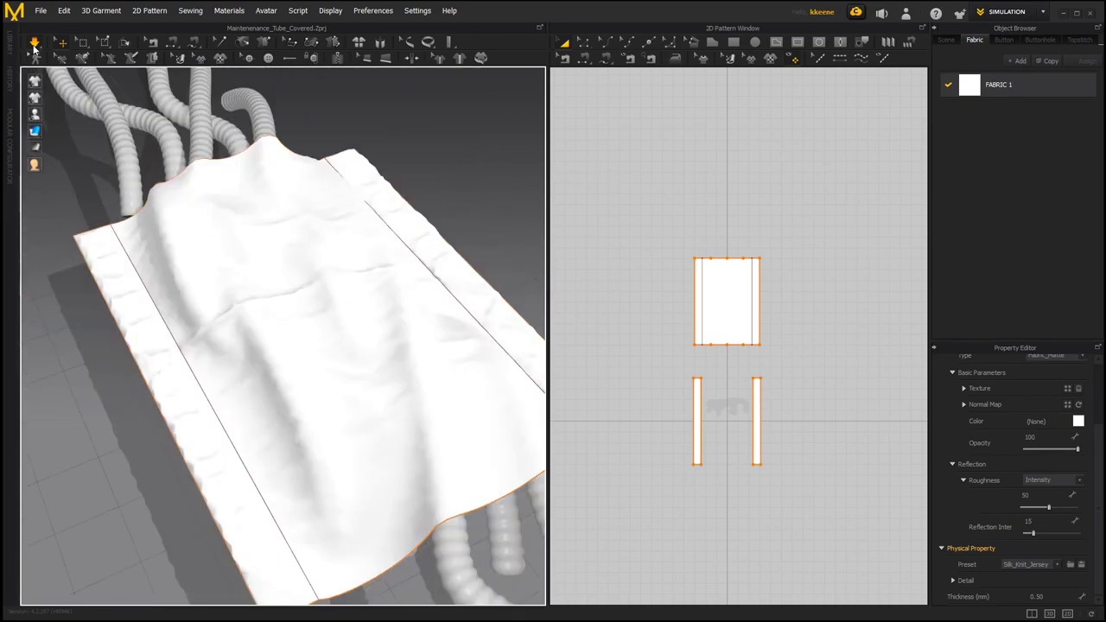
pyautogui.moveTo(259, 265); pyautogui.dragTo(249, 239, button='right')
pyautogui.moveTo(273, 234); pyautogui.dragTo(249, 240, button='right')
# Step: Set the large draped panel's particle distance to 10
pyautogui.moveTo(661, 230); pyautogui.dragTo(800, 359)
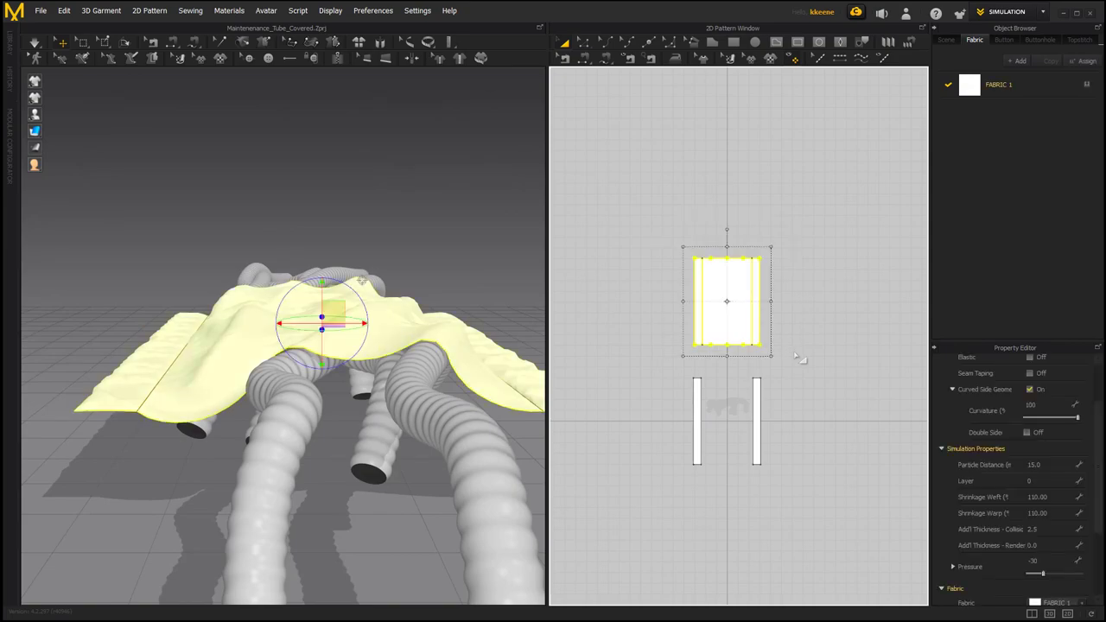
pyautogui.click(1042, 464)
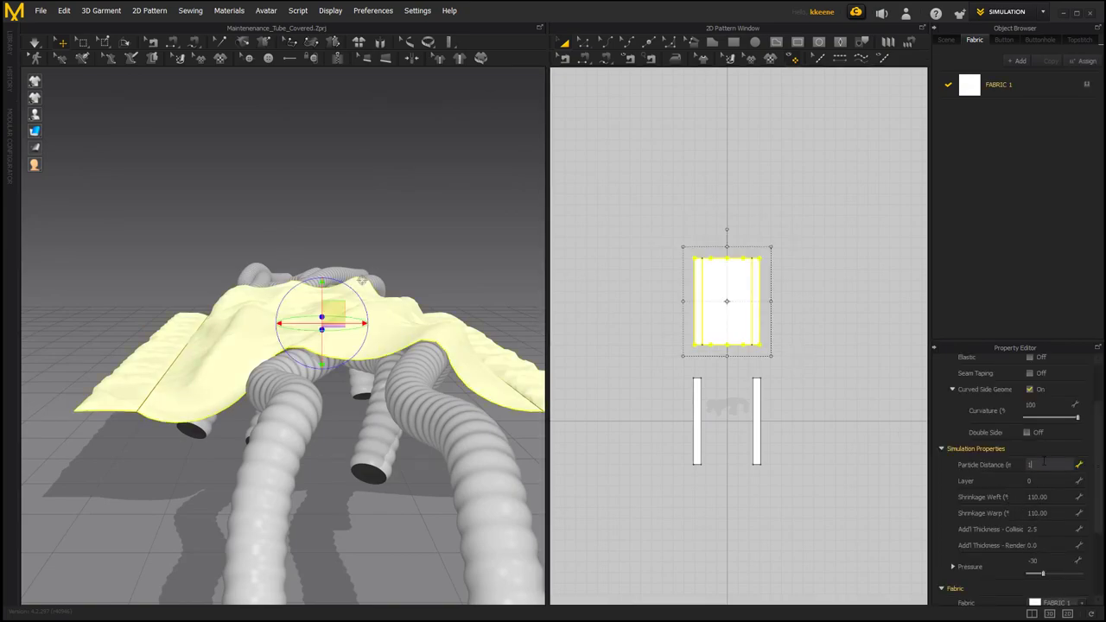
pyautogui.press('Return')
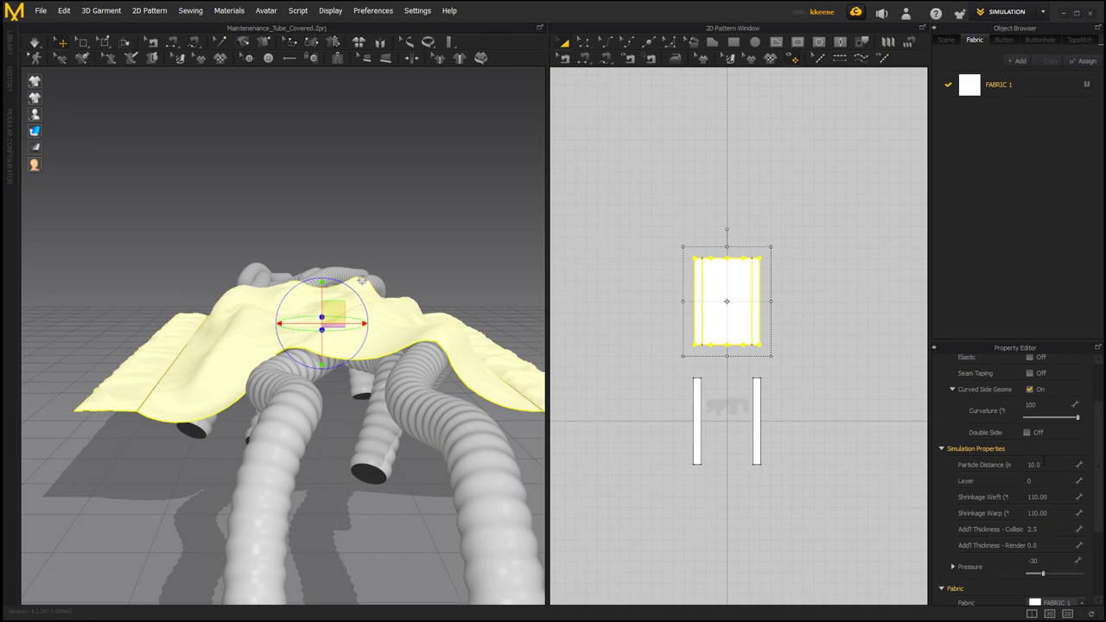
# Step: Save the project under its current file name
pyautogui.moveTo(106, 288); pyautogui.dragTo(75, 109, button='right')
pyautogui.click(41, 12)
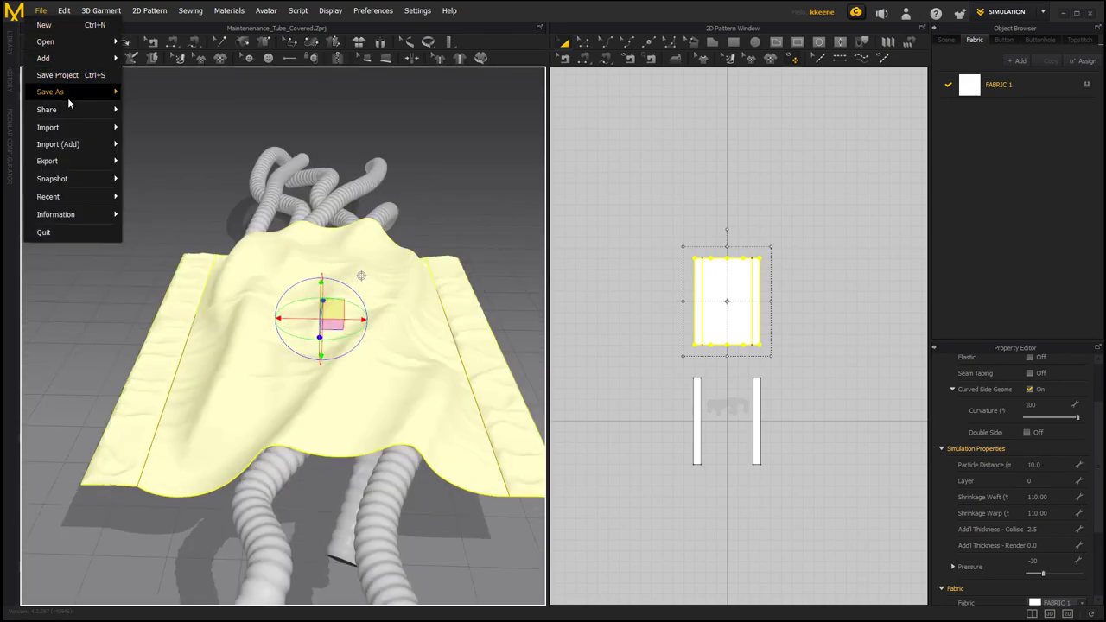
pyautogui.click(68, 76)
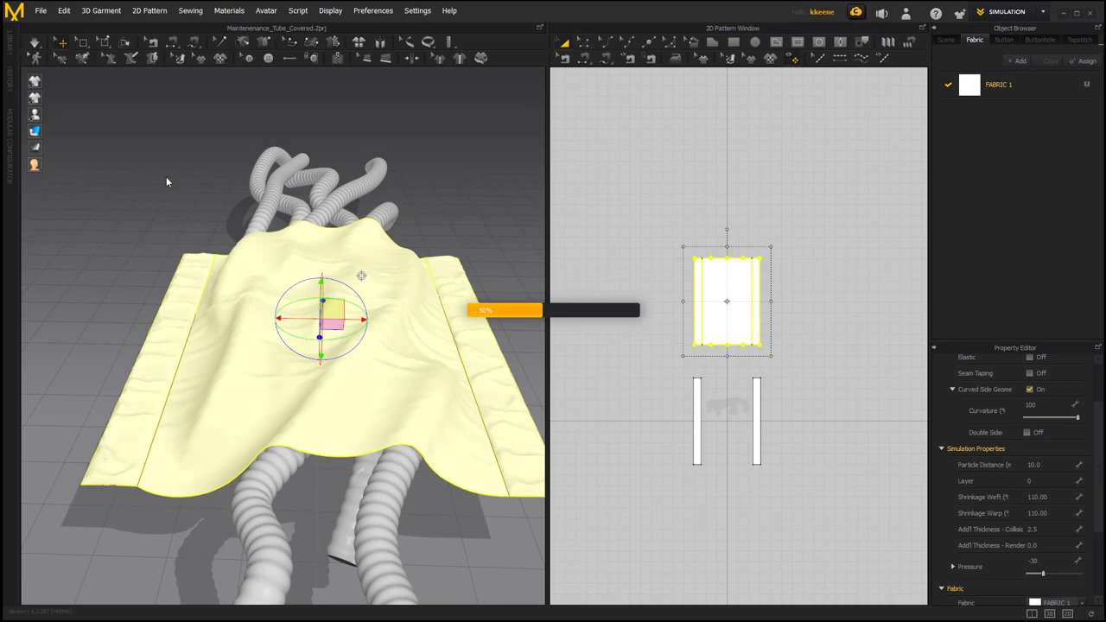
# Step: Simulate the refined panel and pull its cloth upward at several points between the tubes to rework the folds
pyautogui.press('q')
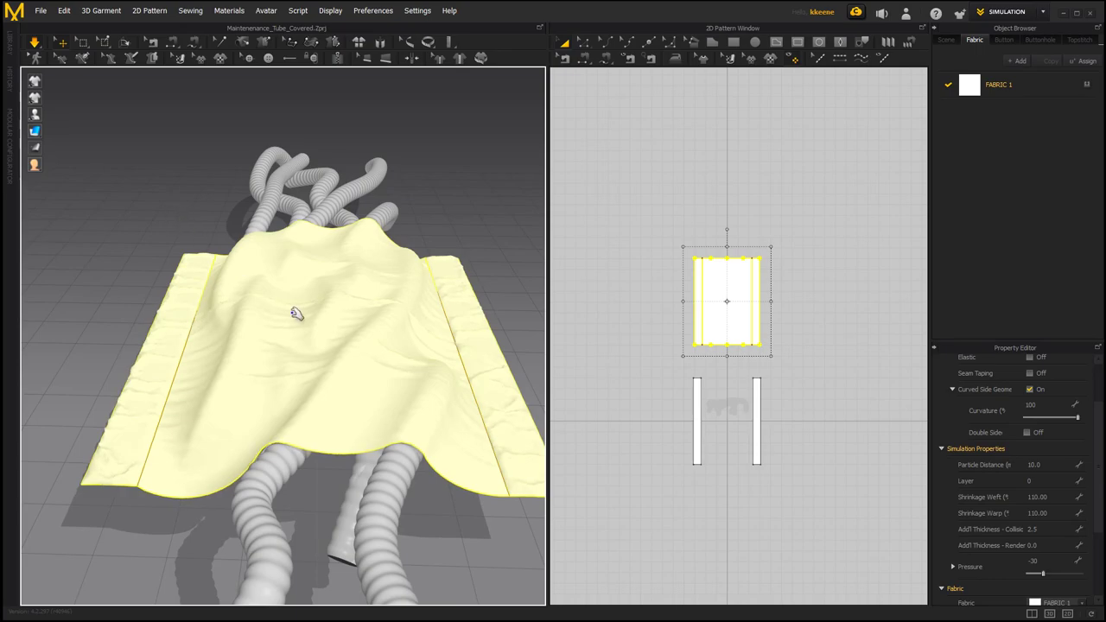
pyautogui.scroll(5, 297, 316)
pyautogui.moveTo(296, 319); pyautogui.dragTo(275, 296, button='right')
pyautogui.moveTo(276, 300); pyautogui.dragTo(277, 188)
pyautogui.moveTo(371, 296); pyautogui.dragTo(424, 291, button='right')
pyautogui.moveTo(404, 285); pyautogui.dragTo(410, 190)
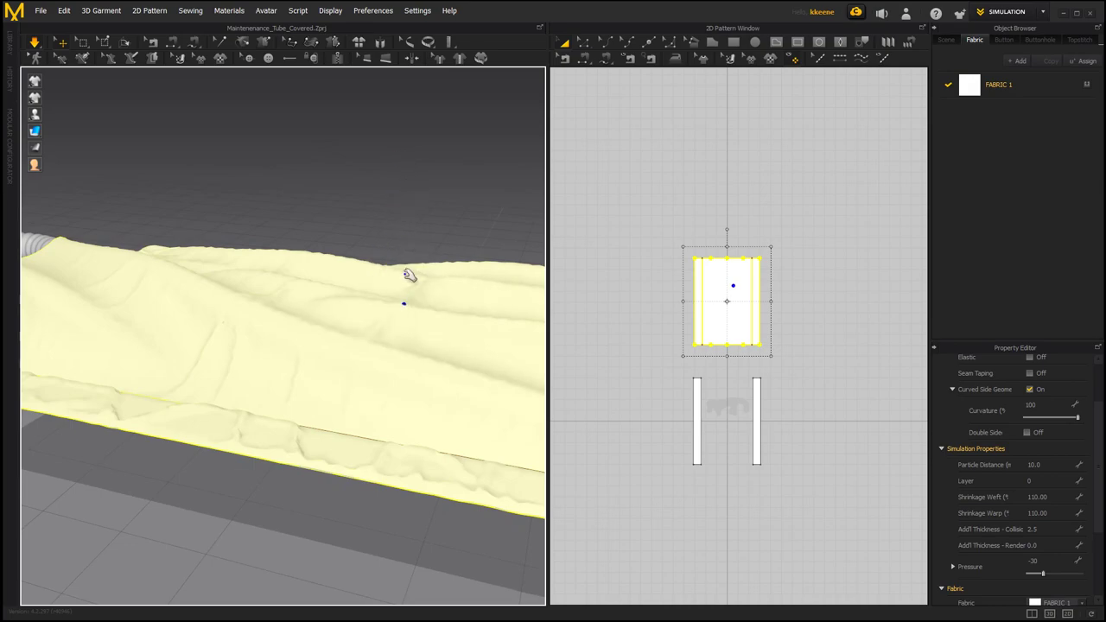
pyautogui.moveTo(409, 277); pyautogui.dragTo(443, 294, button='right')
pyautogui.moveTo(443, 294); pyautogui.dragTo(440, 217)
pyautogui.moveTo(346, 265); pyautogui.dragTo(447, 261, button='right')
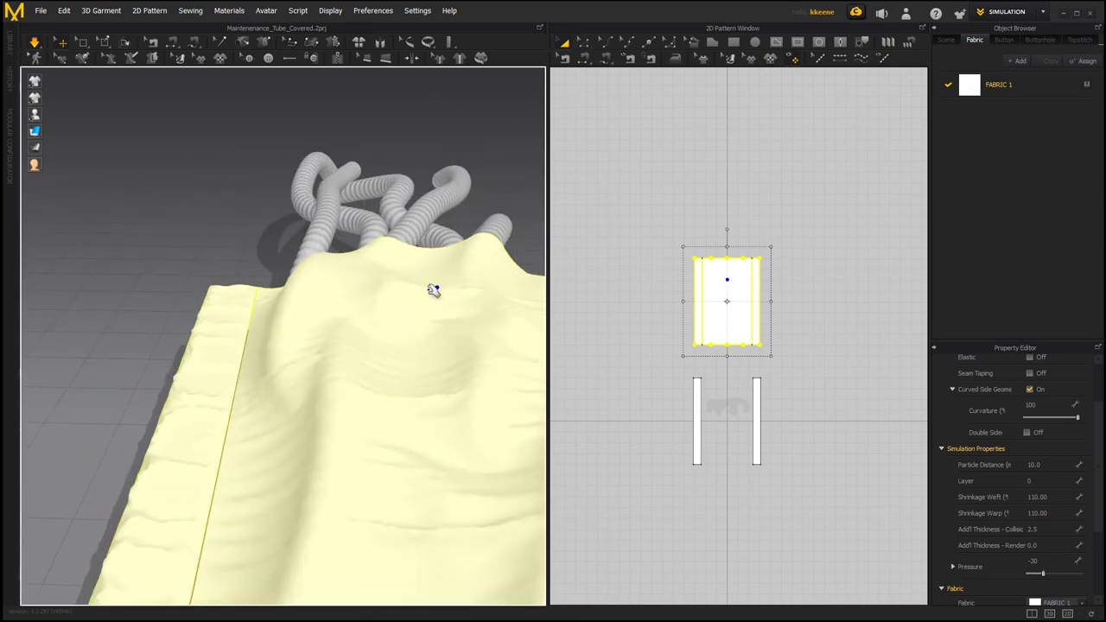
pyautogui.moveTo(403, 301); pyautogui.dragTo(340, 278, button='right')
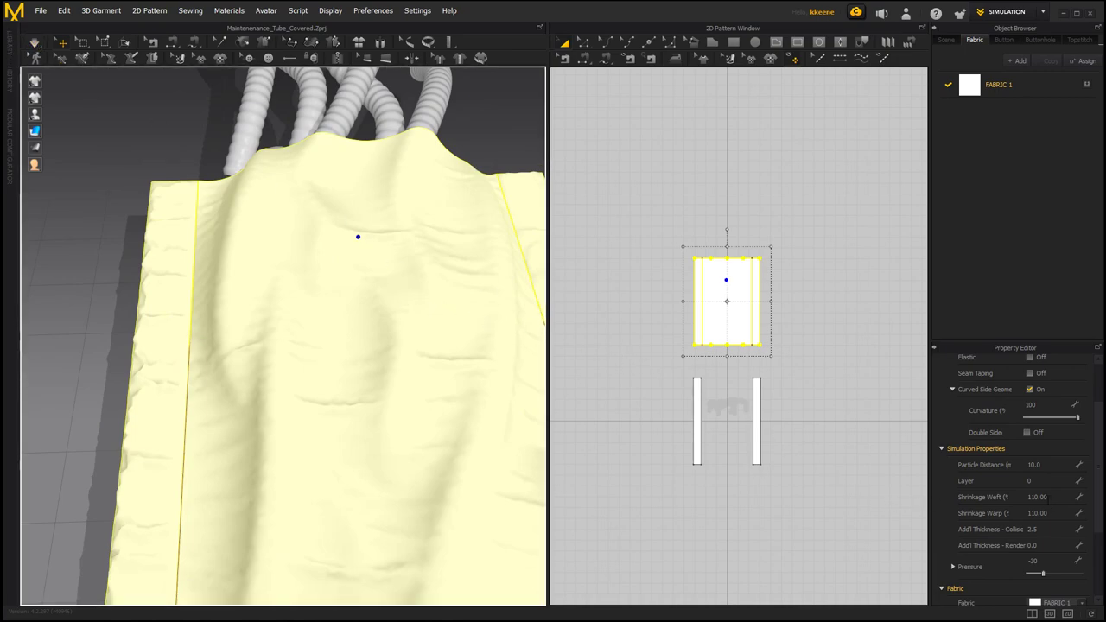
# Step: Try a weft shrinkage of 120 on the draped panel and simulate briefly
pyautogui.click(1055, 494)
pyautogui.write('120')
pyautogui.press('Return')
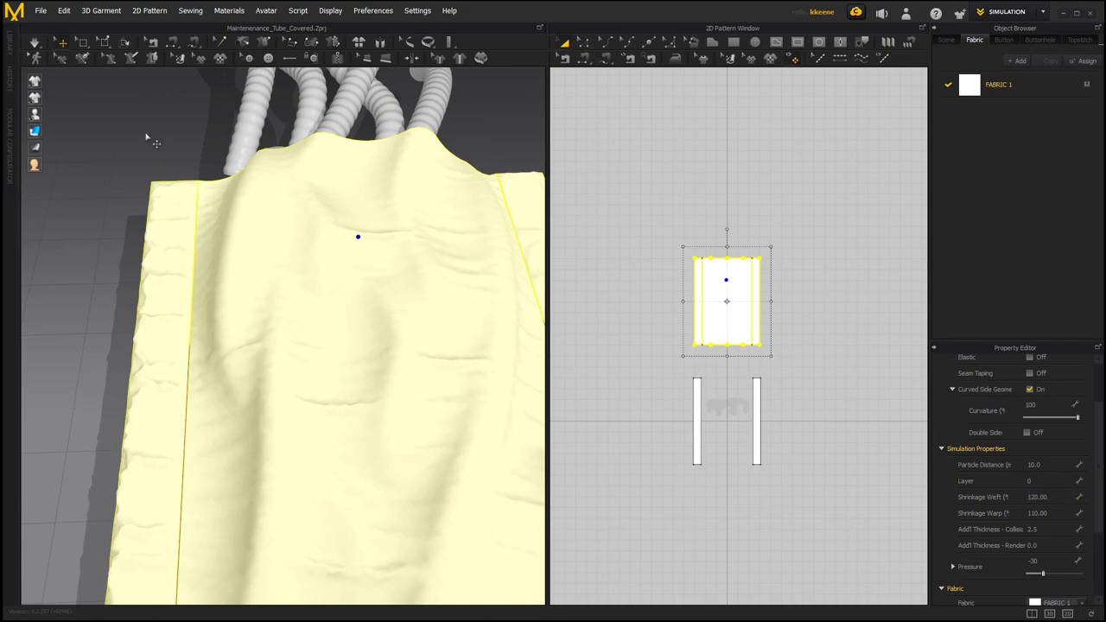
pyautogui.click(35, 41)
pyautogui.click(35, 42)
# Step: Try a weft shrinkage of 110 with a warp shrinkage of 120 on the panel and simulate briefly
pyautogui.click(1052, 497)
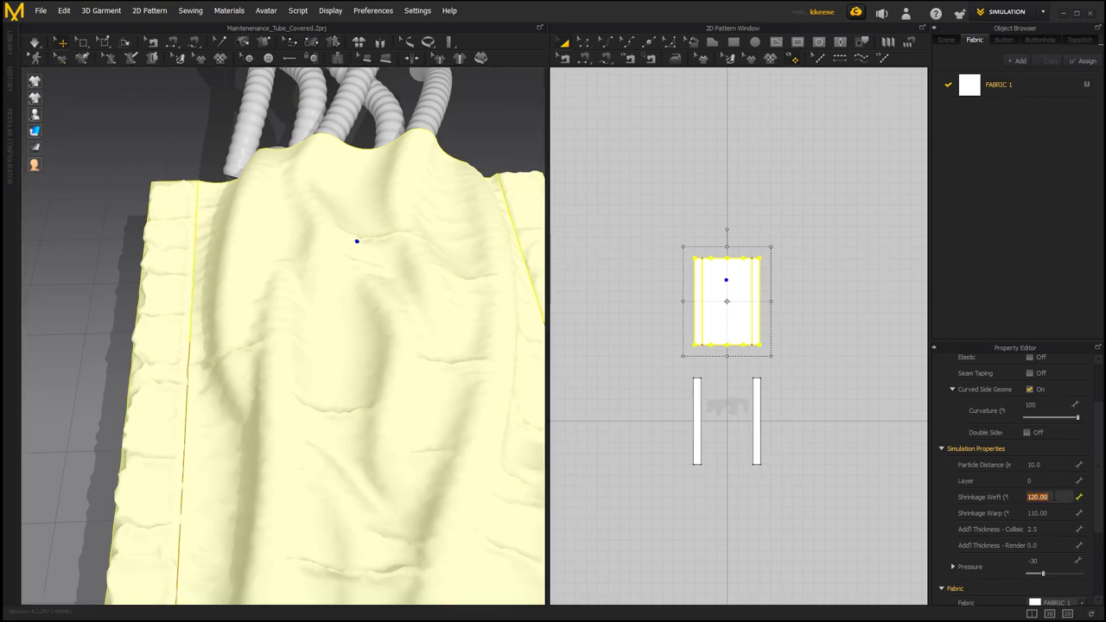
pyautogui.press('Return')
pyautogui.click(1053, 513)
pyautogui.write('120')
pyautogui.press('Return')
pyautogui.click(35, 43)
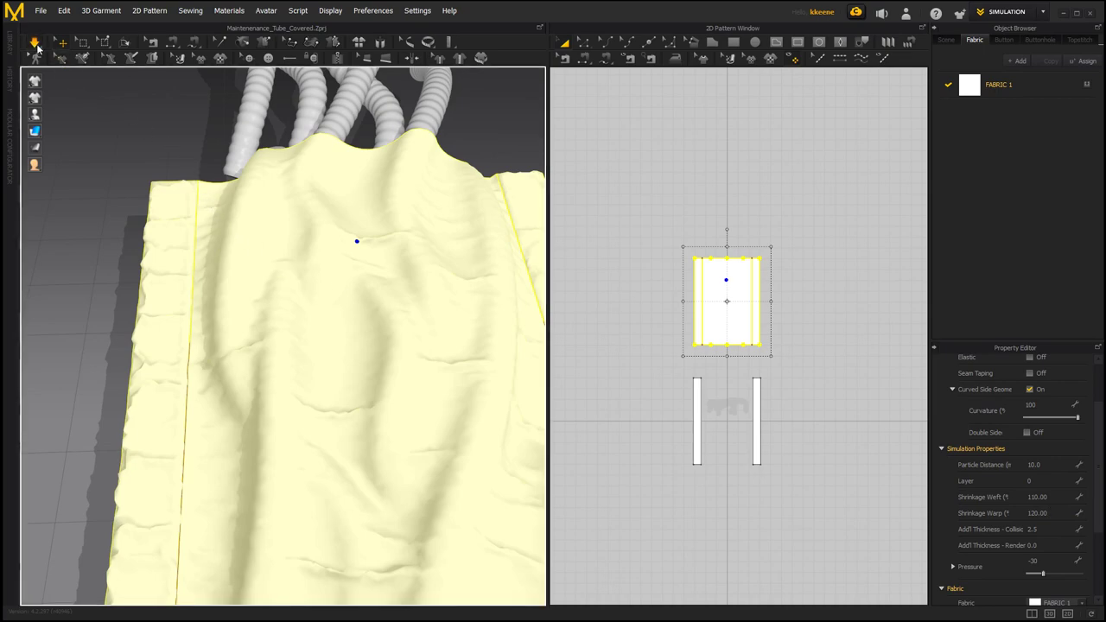
pyautogui.click(37, 47)
# Step: Try a warp shrinkage of 110 with a weft shrinkage of 130, simulate the panel, and inspect its folds
pyautogui.click(1045, 512)
pyautogui.write('110')
pyautogui.press('Return')
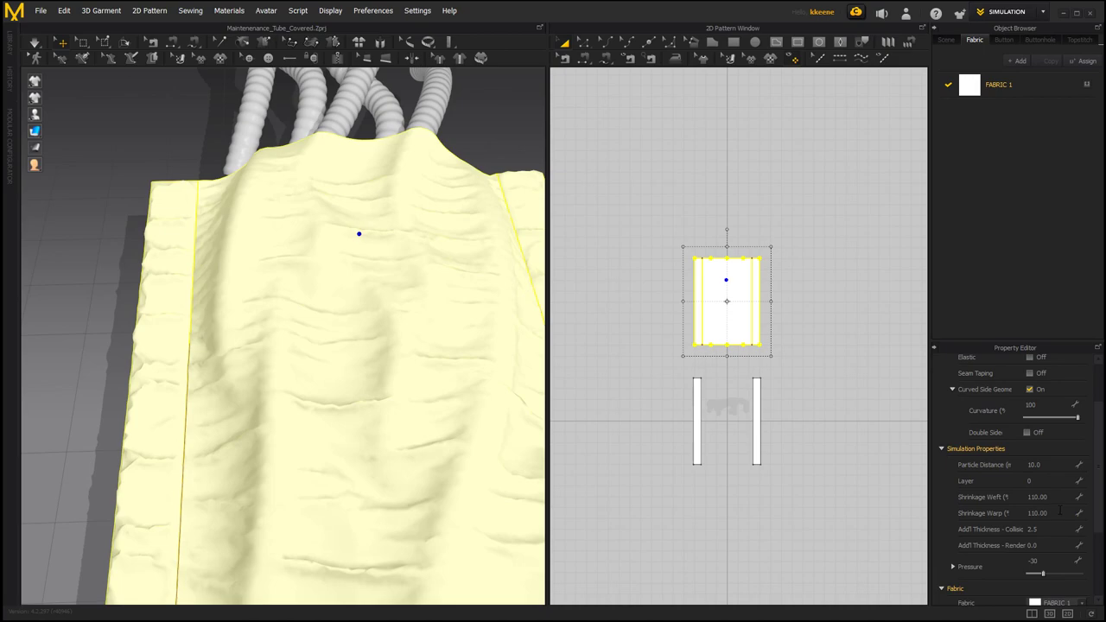
pyautogui.click(1065, 497)
pyautogui.press('Return')
pyautogui.click(34, 41)
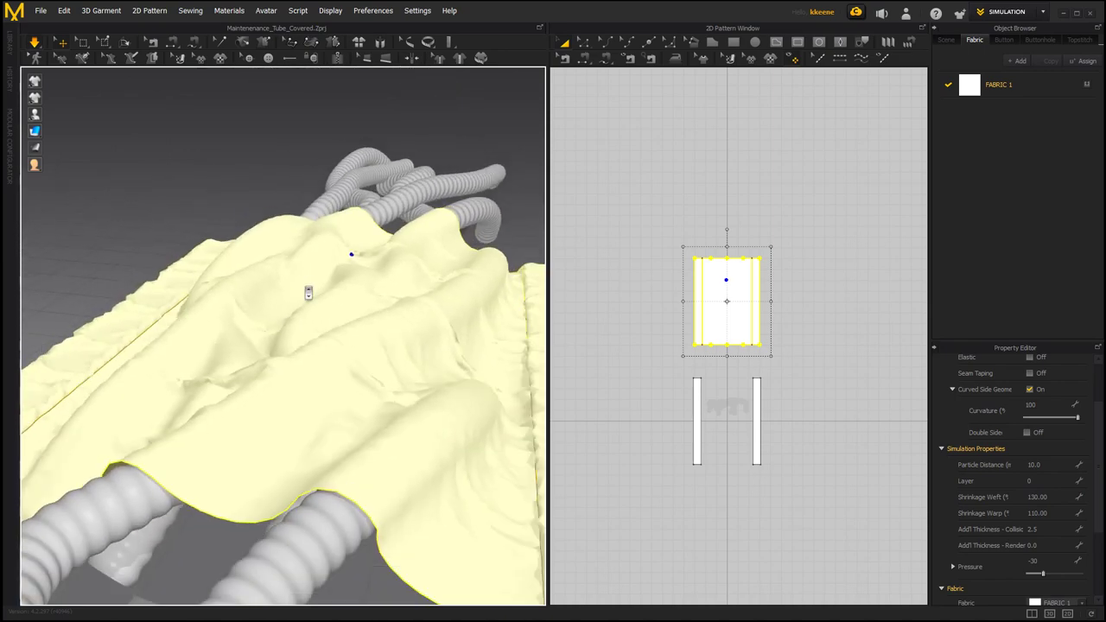
pyautogui.moveTo(335, 361); pyautogui.dragTo(320, 254, button='right')
# Step: Set the panel's weft shrinkage to 110 and let the running simulation settle the cloth
pyautogui.click(1053, 495)
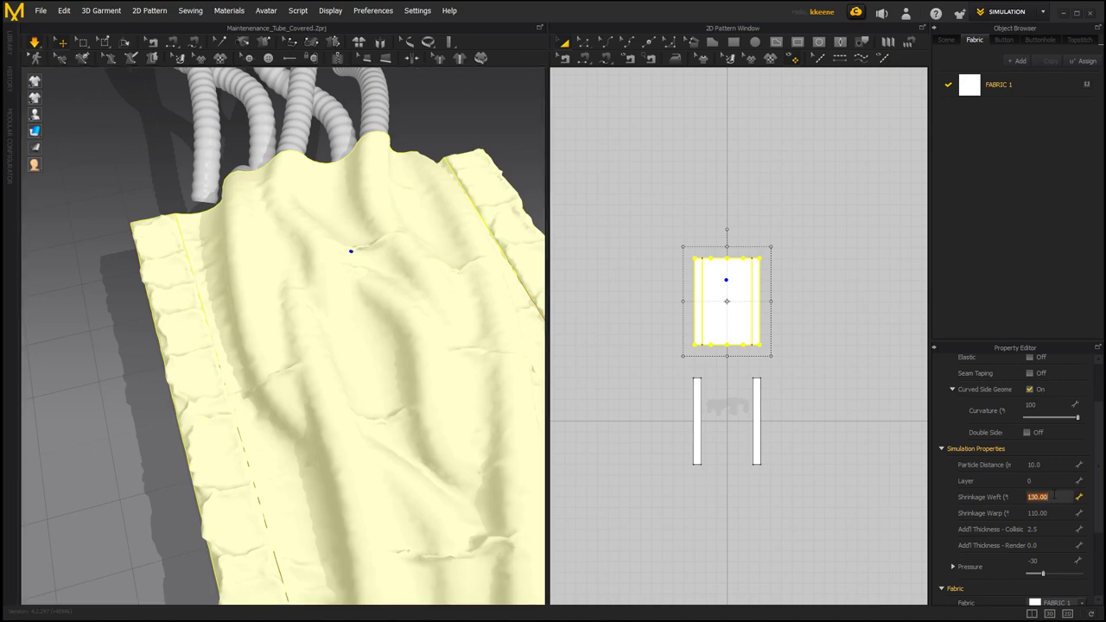
pyautogui.write('110')
pyautogui.press('Return')
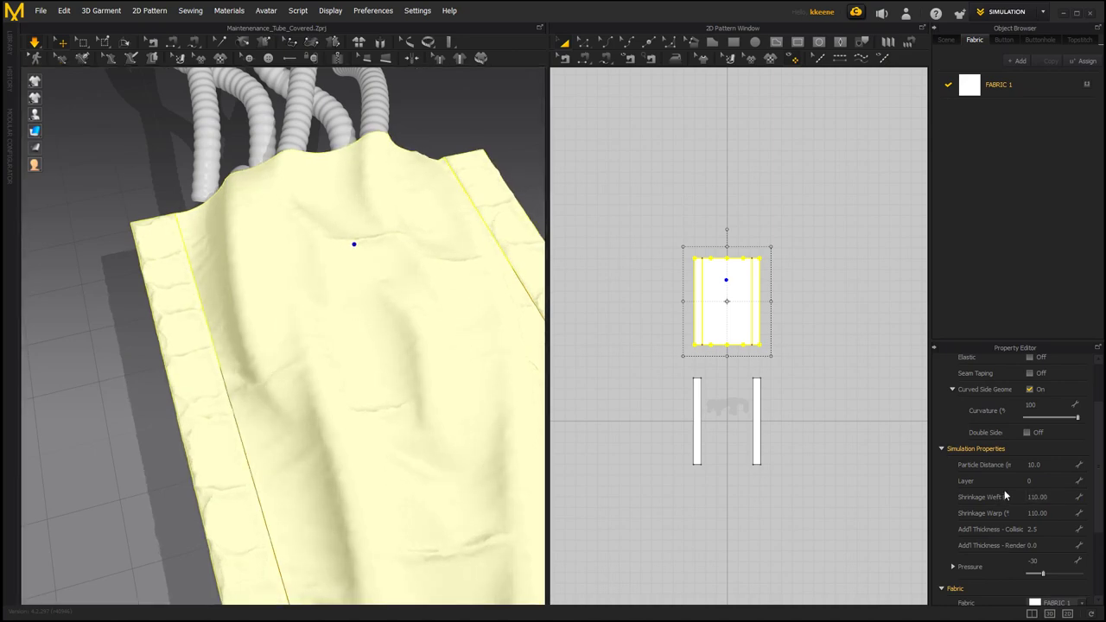
# Step: Set the draped panel's weft shrinkage to 120, let it simulate, and inspect the folds up close
pyautogui.click(1048, 496)
pyautogui.write('120')
pyautogui.press('Return')
pyautogui.moveTo(488, 361); pyautogui.dragTo(456, 347, button='right')
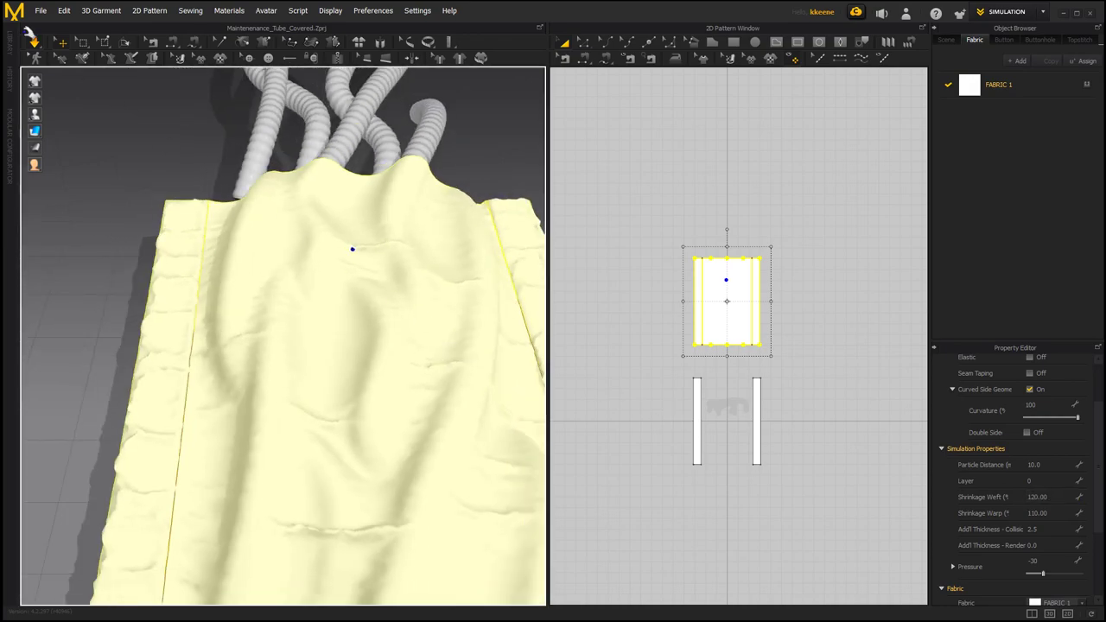
pyautogui.moveTo(164, 138); pyautogui.dragTo(544, 385, button='right')
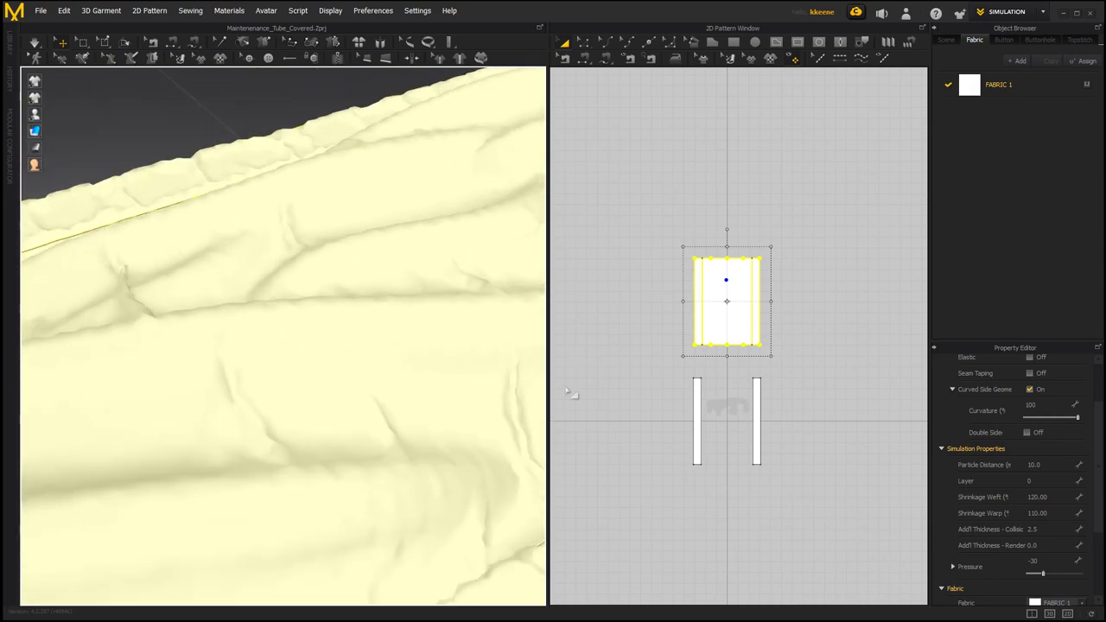
# Step: Set the panel's additional collision thickness to 1, simulate it, and check how it settles over the tubes
pyautogui.click(1046, 530)
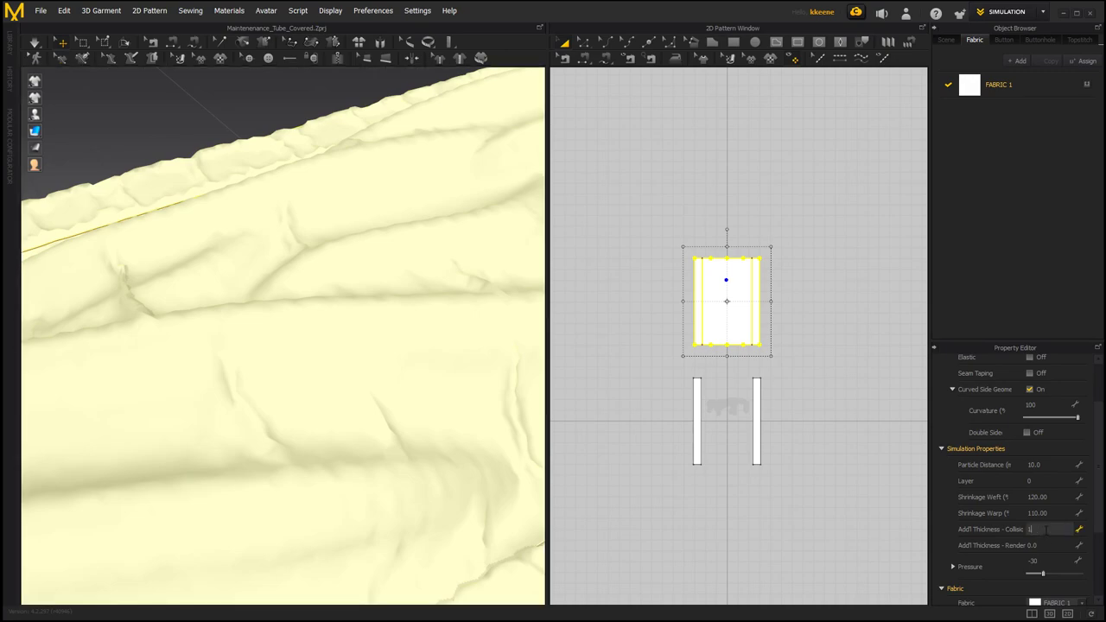
pyautogui.write('1')
pyautogui.press('Return')
pyautogui.scroll(-8, 386, 399)
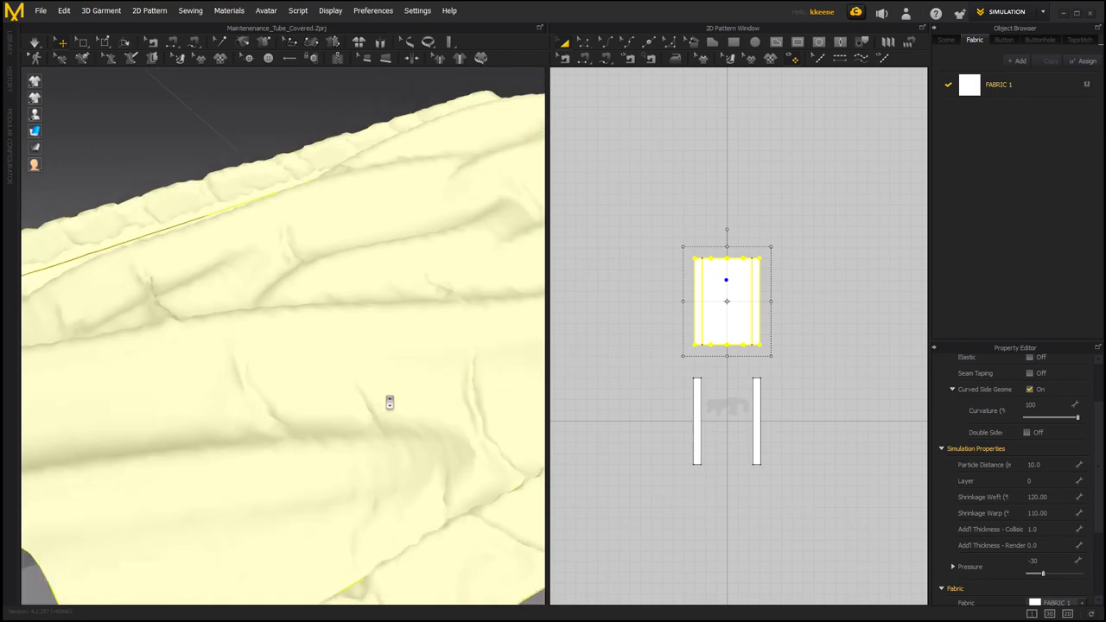
pyautogui.moveTo(349, 380); pyautogui.dragTo(408, 399, button='right')
pyautogui.scroll(-5, 357, 423)
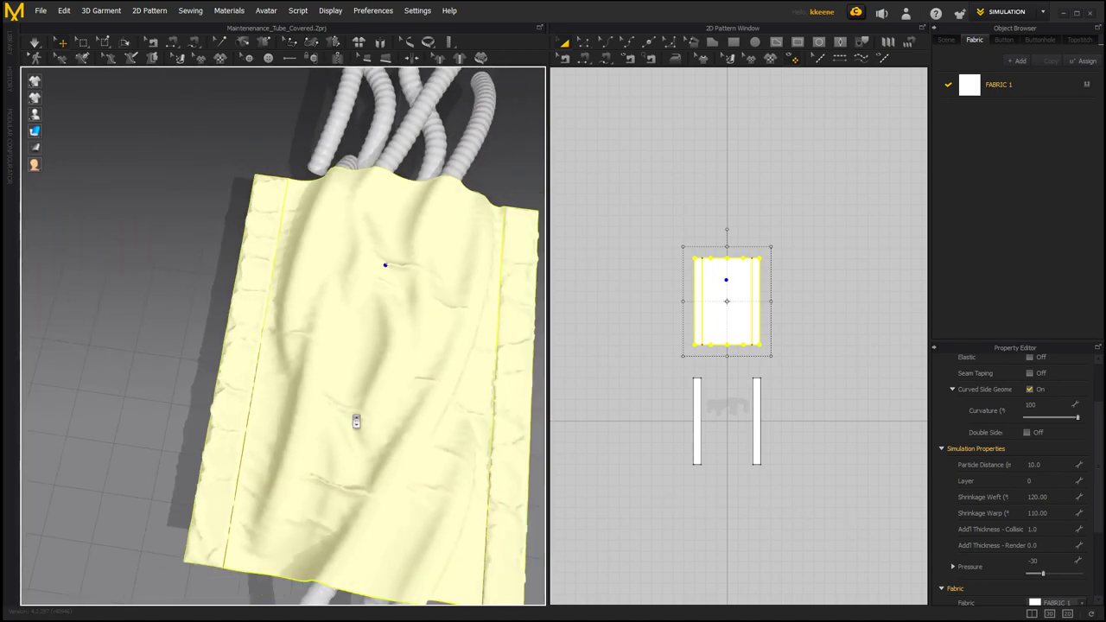
pyautogui.moveTo(345, 407); pyautogui.dragTo(242, 296, button='right')
pyautogui.click(35, 41)
pyautogui.moveTo(207, 347); pyautogui.dragTo(172, 293, button='right')
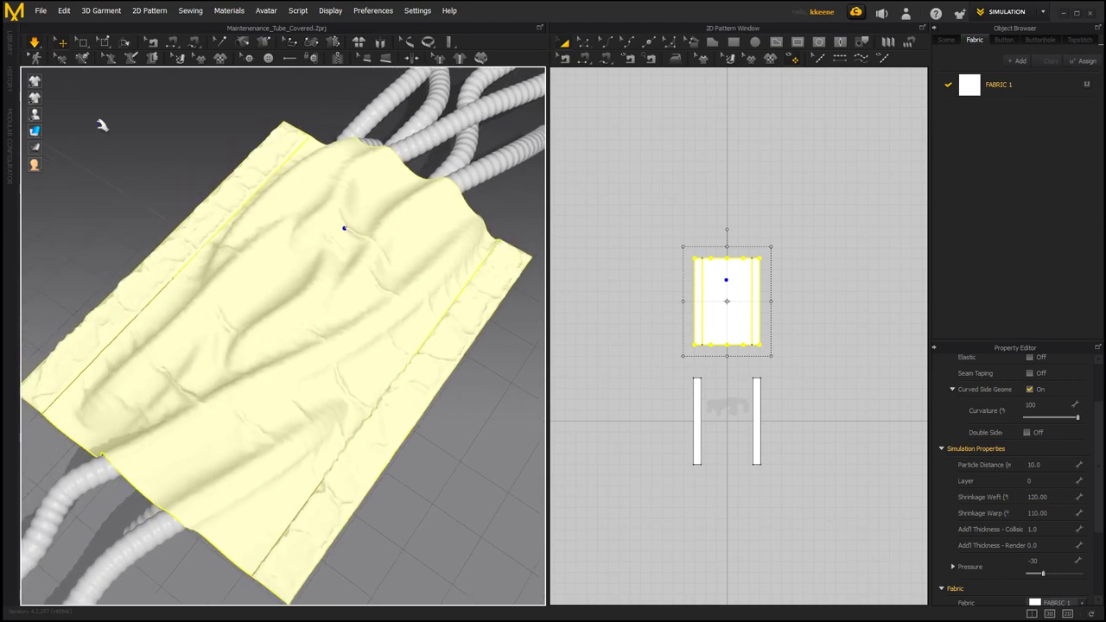
pyautogui.moveTo(204, 350); pyautogui.dragTo(216, 295, button='right')
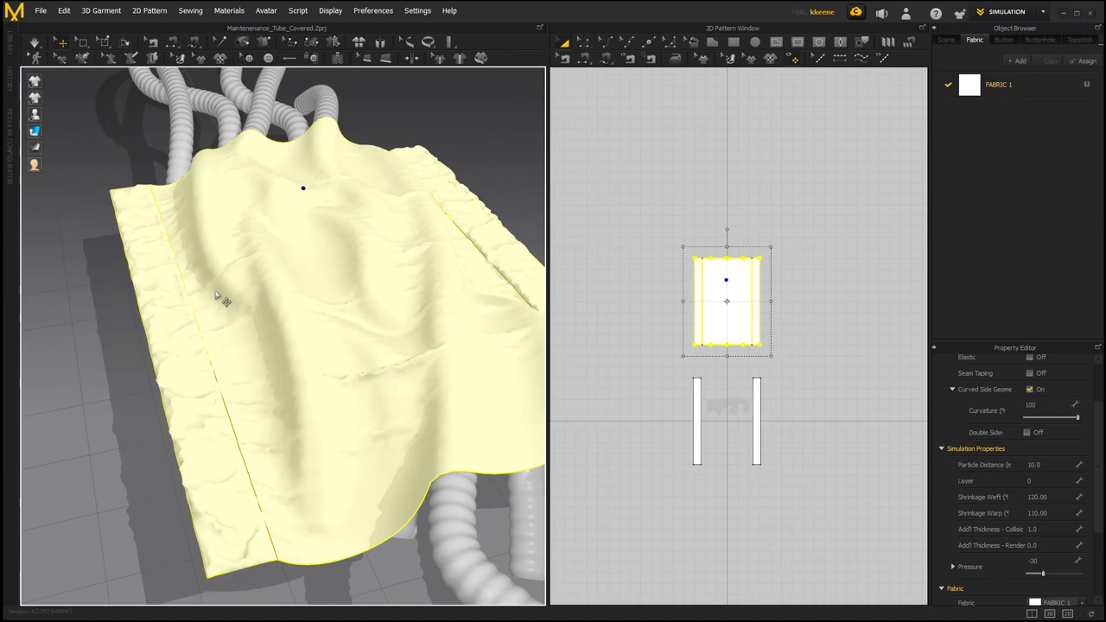
pyautogui.moveTo(227, 305); pyautogui.dragTo(372, 330, button='right')
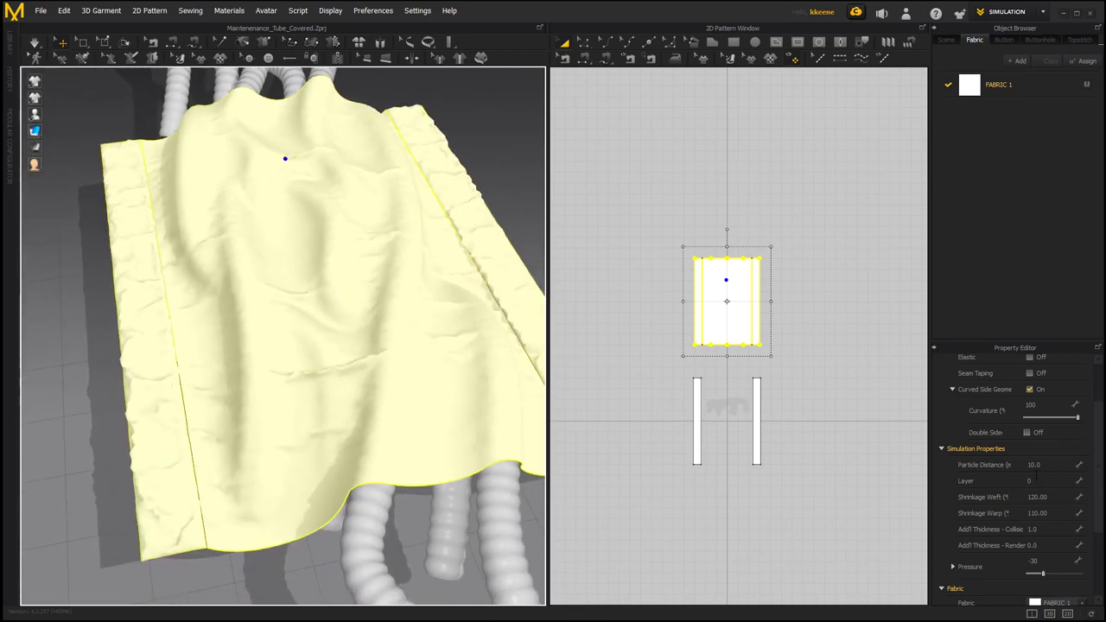
# Step: Set the panel's particle distance to 5 and simulate the refined cloth
pyautogui.click(1051, 465)
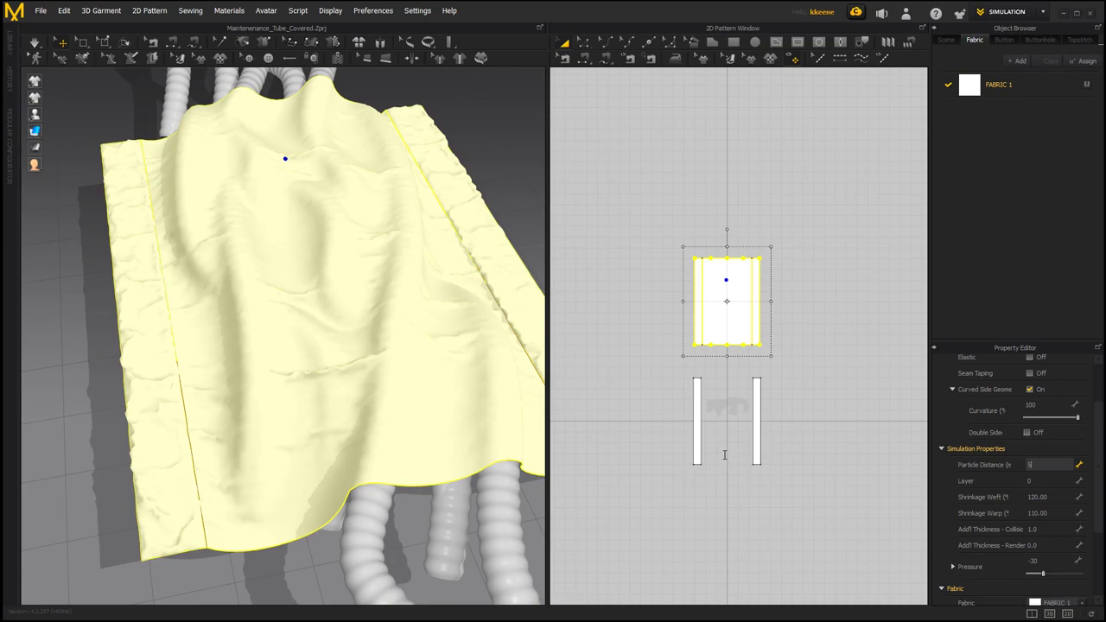
pyautogui.press('Return')
pyautogui.scroll(-1, 340, 374)
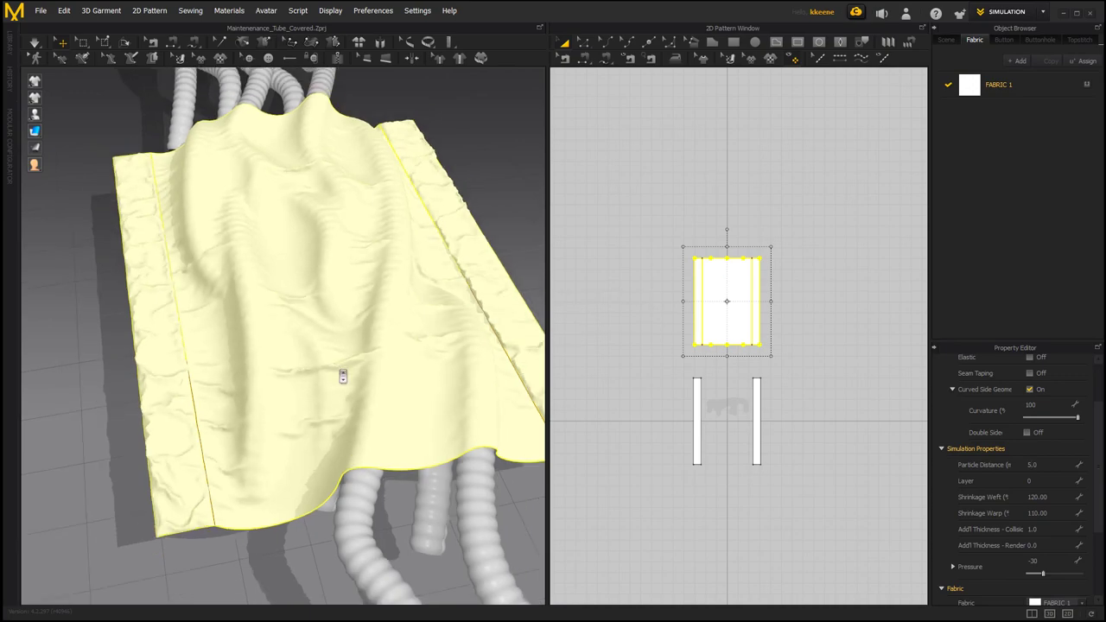
pyautogui.moveTo(339, 365); pyautogui.dragTo(303, 364, button='right')
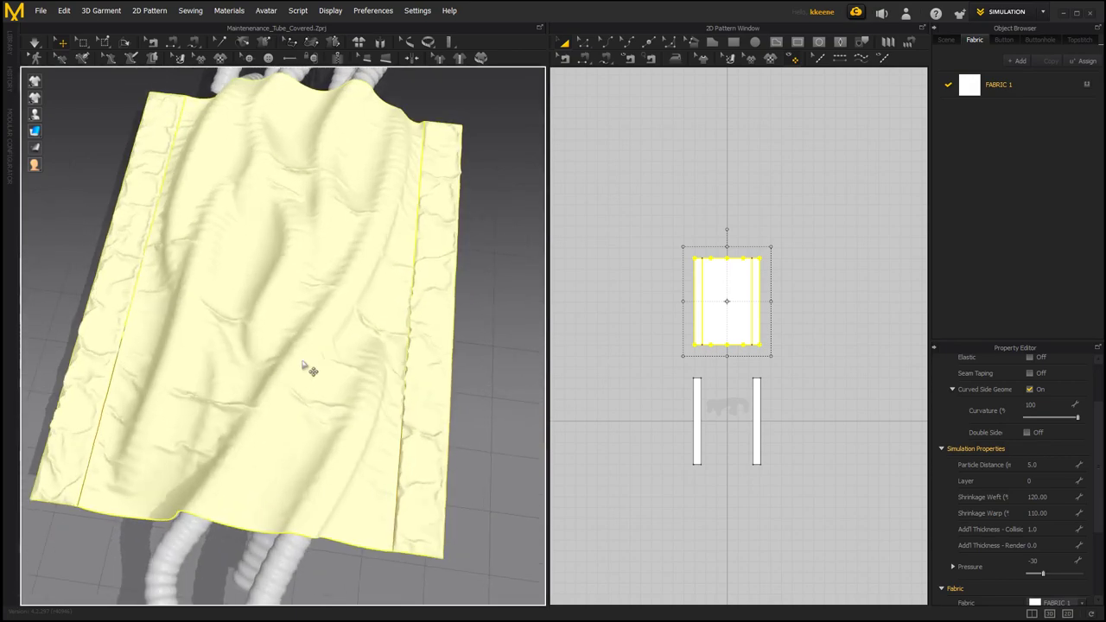
pyautogui.click(35, 44)
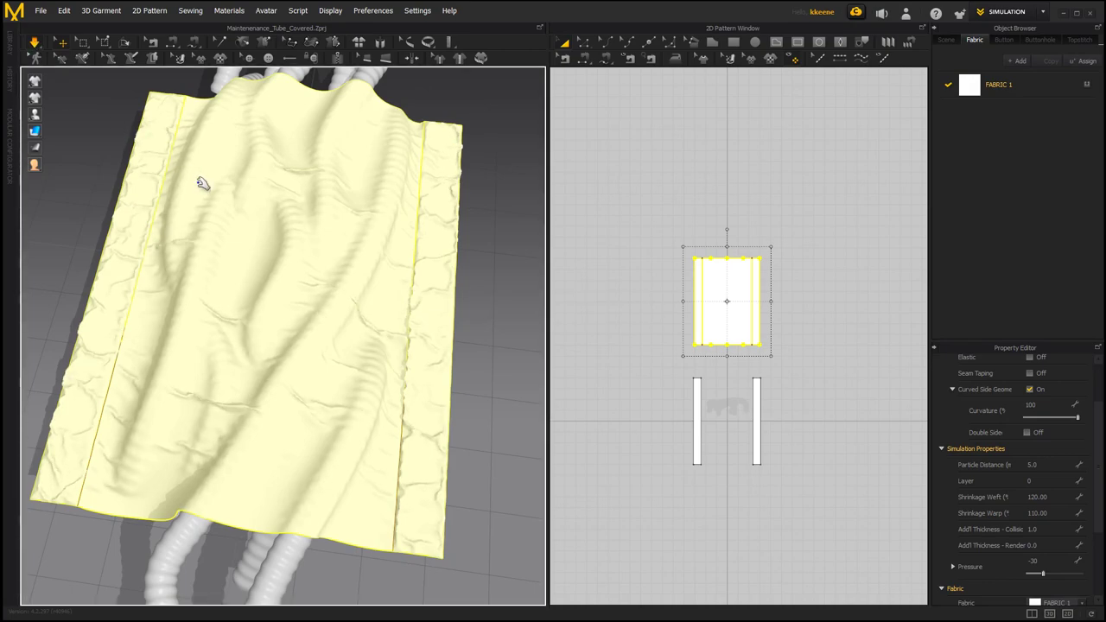
# Step: Examine the finer folds and tube ridges across the simulating panel, both close up and from several angles
pyautogui.scroll(4, 263, 232)
pyautogui.scroll(2, 263, 231)
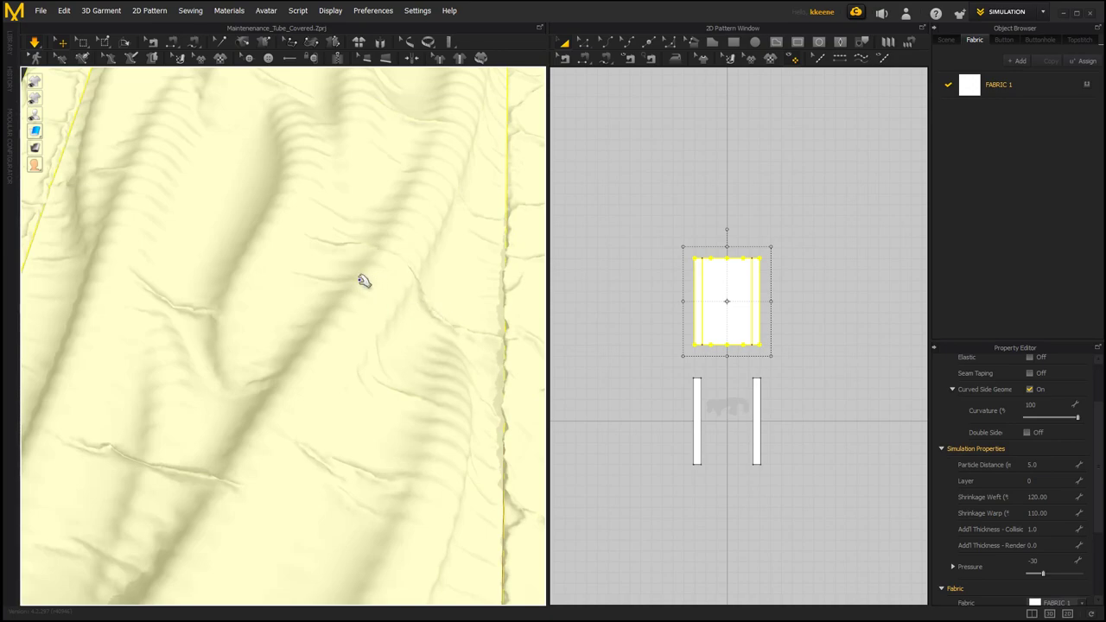
pyautogui.scroll(-4, 361, 292)
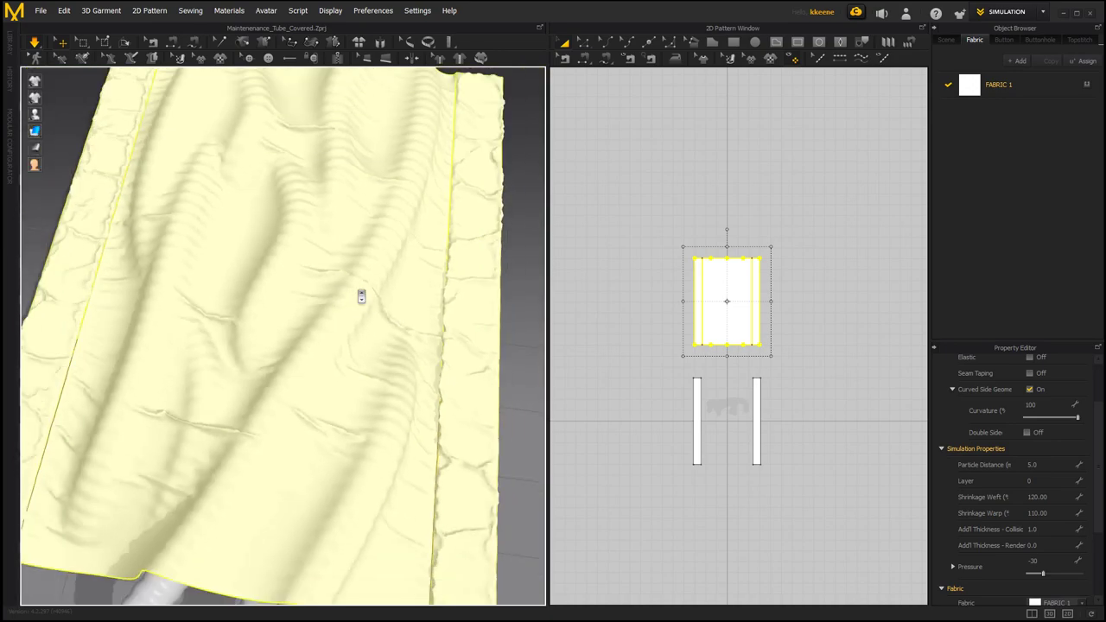
pyautogui.moveTo(353, 287); pyautogui.dragTo(153, 311, button='right')
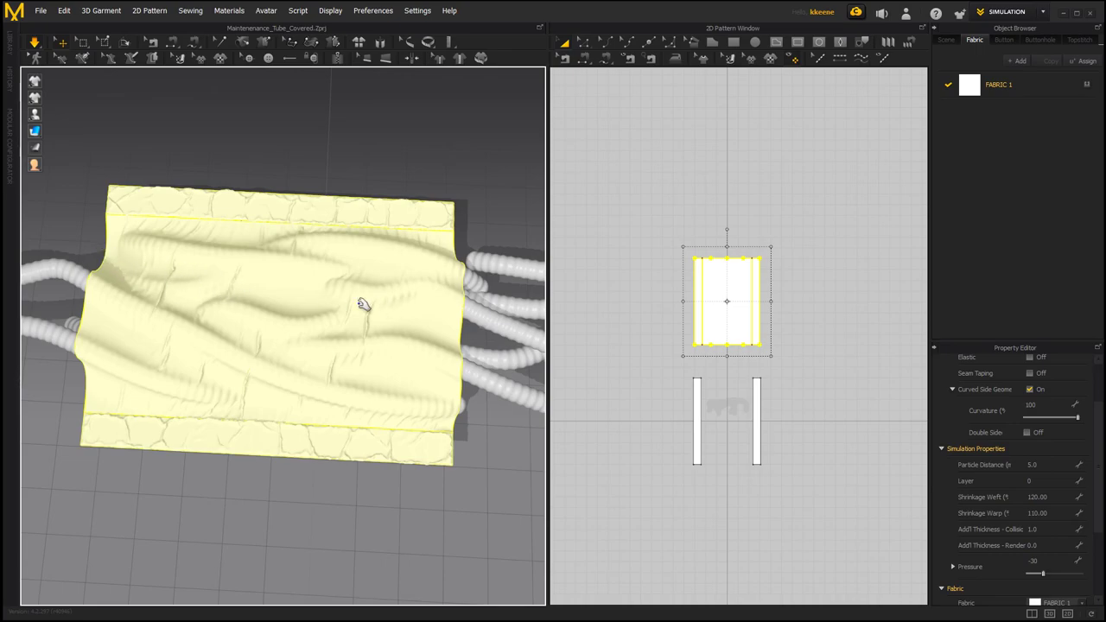
pyautogui.scroll(-1, 283, 309)
pyautogui.moveTo(278, 315); pyautogui.dragTo(360, 323, button='right')
pyautogui.scroll(2, 327, 281)
pyautogui.scroll(-3, 367, 332)
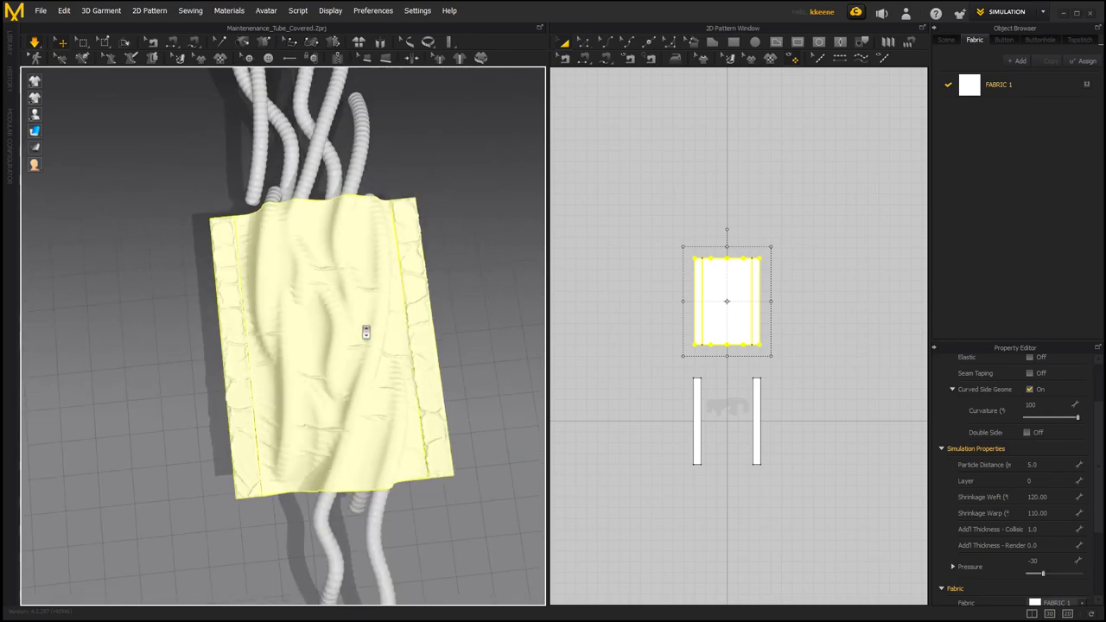
pyautogui.moveTo(259, 181); pyautogui.dragTo(239, 269, button='right')
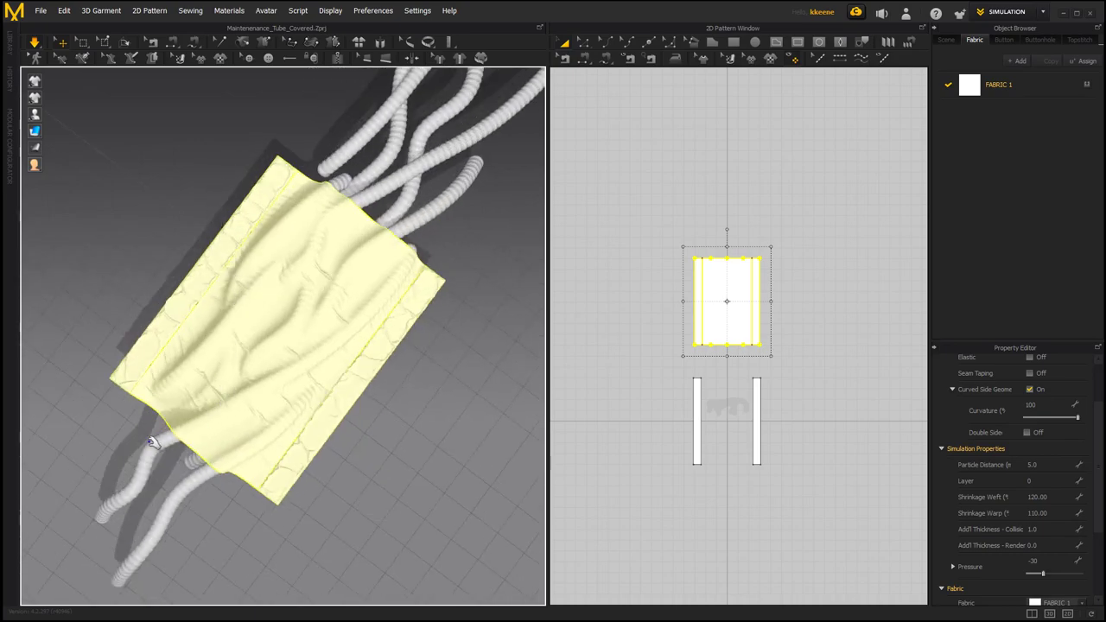
pyautogui.moveTo(220, 373); pyautogui.dragTo(183, 307, button='right')
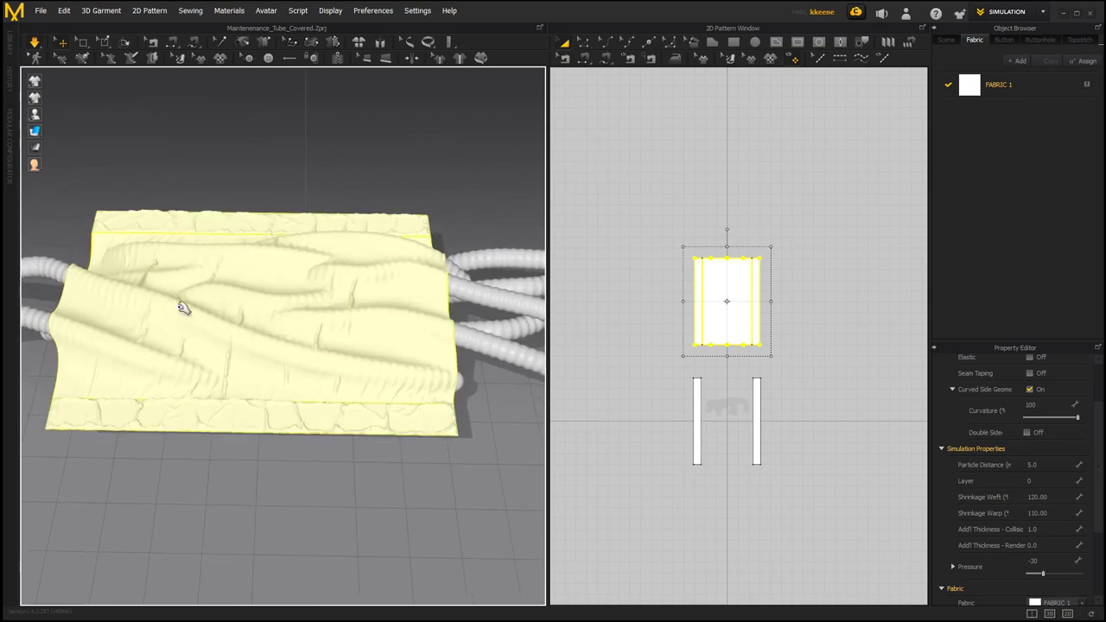
# Step: Save the cloth project
pyautogui.click(40, 11)
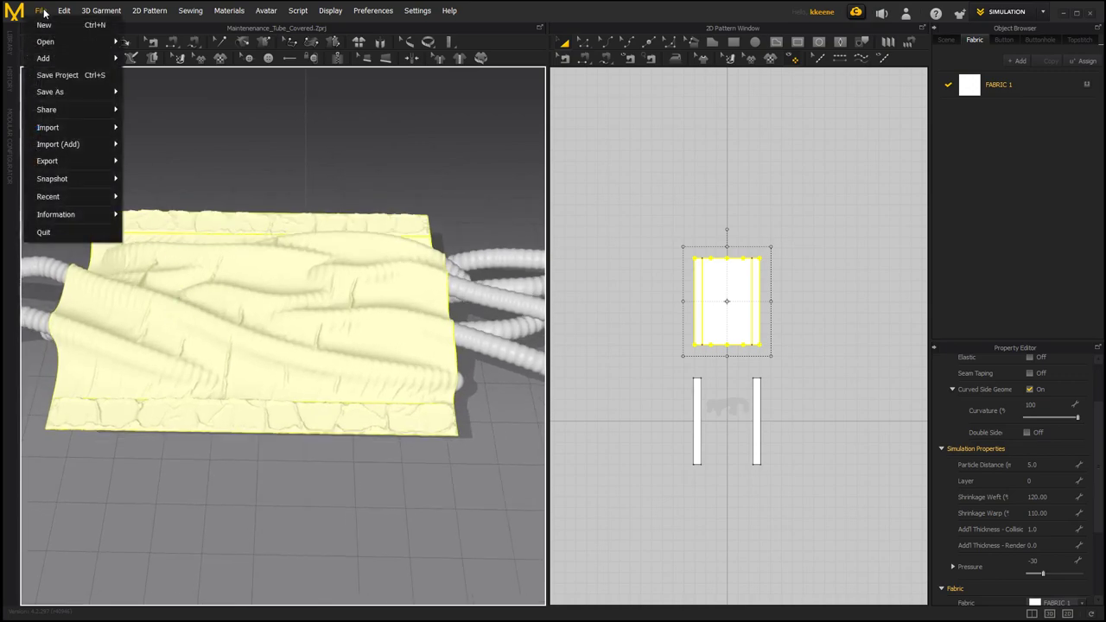
pyautogui.click(71, 82)
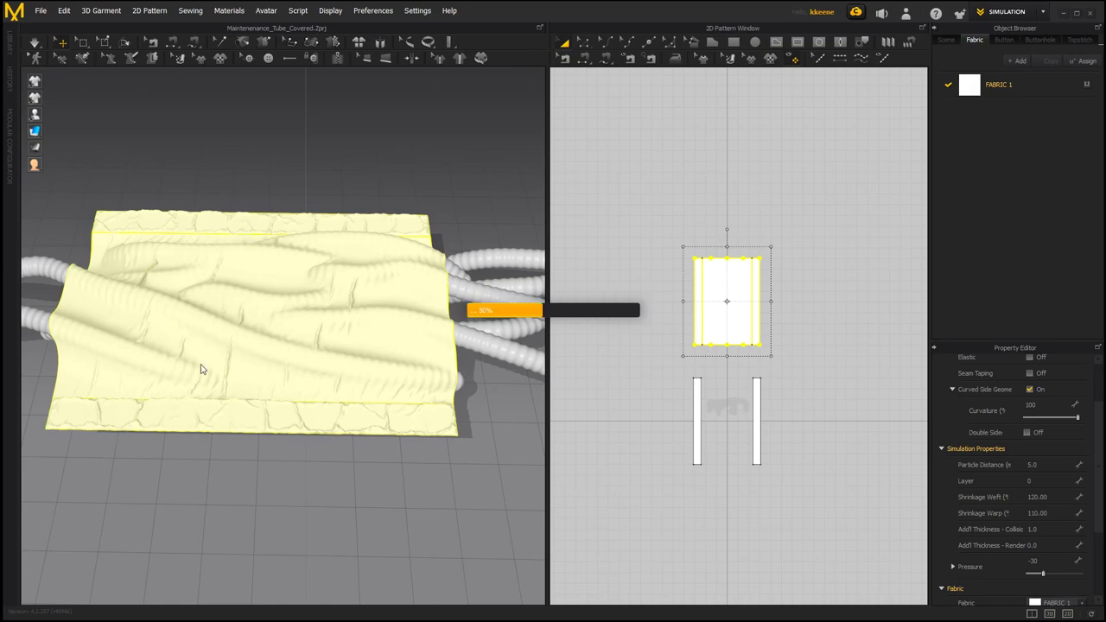
pyautogui.moveTo(230, 348); pyautogui.dragTo(278, 294, button='right')
pyautogui.moveTo(279, 295); pyautogui.dragTo(285, 297, button='middle')
pyautogui.moveTo(620, 387); pyautogui.dragTo(658, 417, button='middle')
pyautogui.scroll(3, 725, 414)
pyautogui.moveTo(726, 413); pyautogui.dragTo(547, 418, button='middle')
pyautogui.moveTo(538, 413); pyautogui.dragTo(691, 459, button='right')
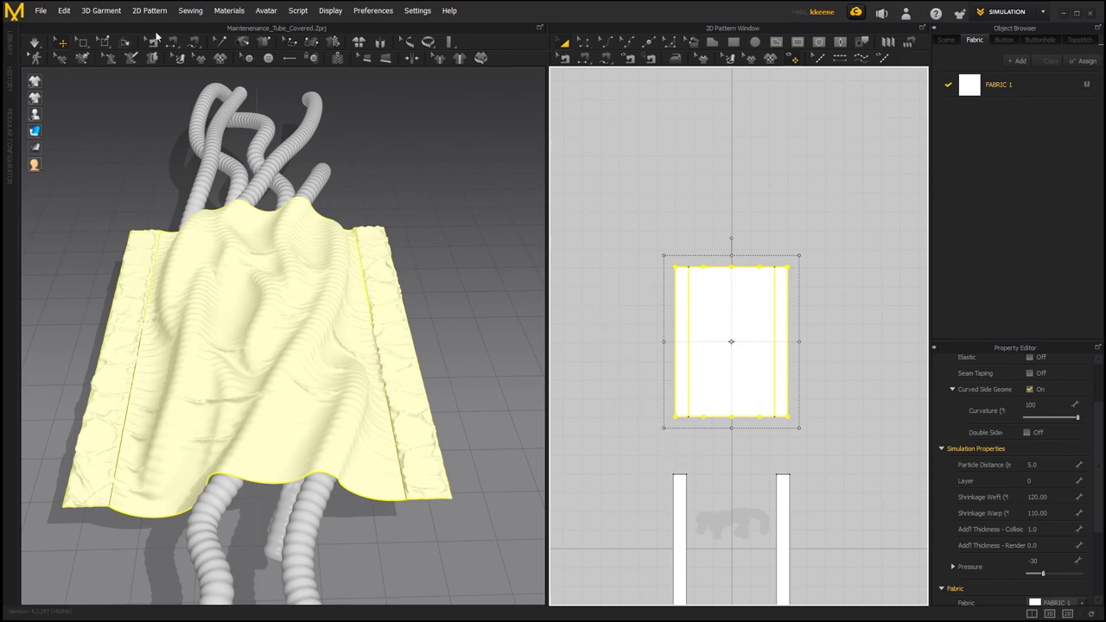
# Step: Export the selected geometry as an OBJ file in the MD folder
pyautogui.click(41, 11)
pyautogui.moveTo(85, 148)
pyautogui.moveTo(77, 169)
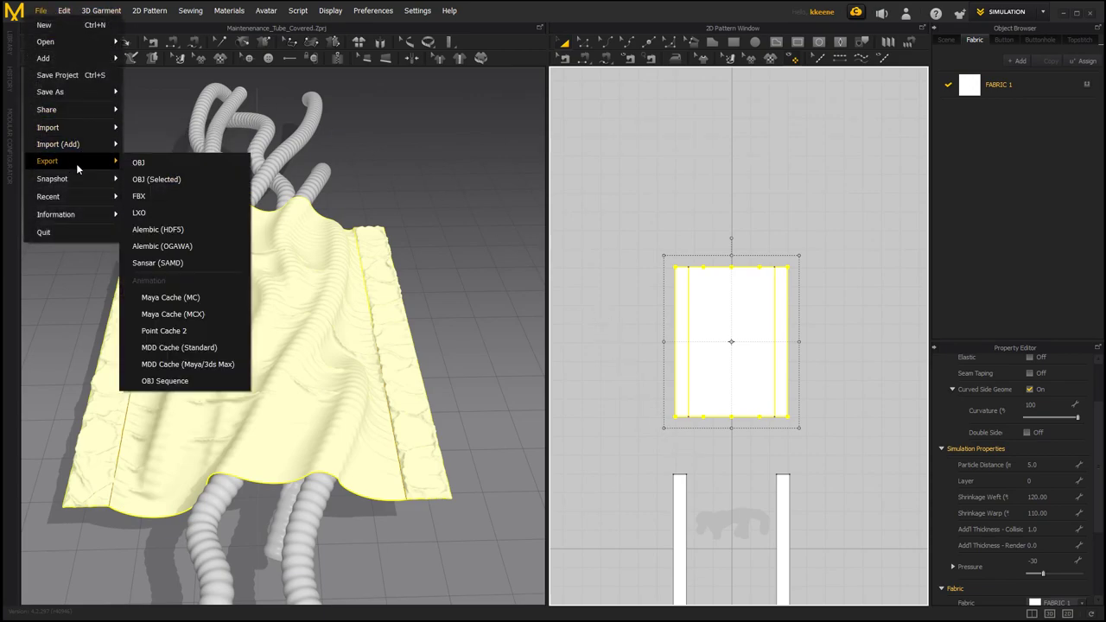
pyautogui.click(177, 180)
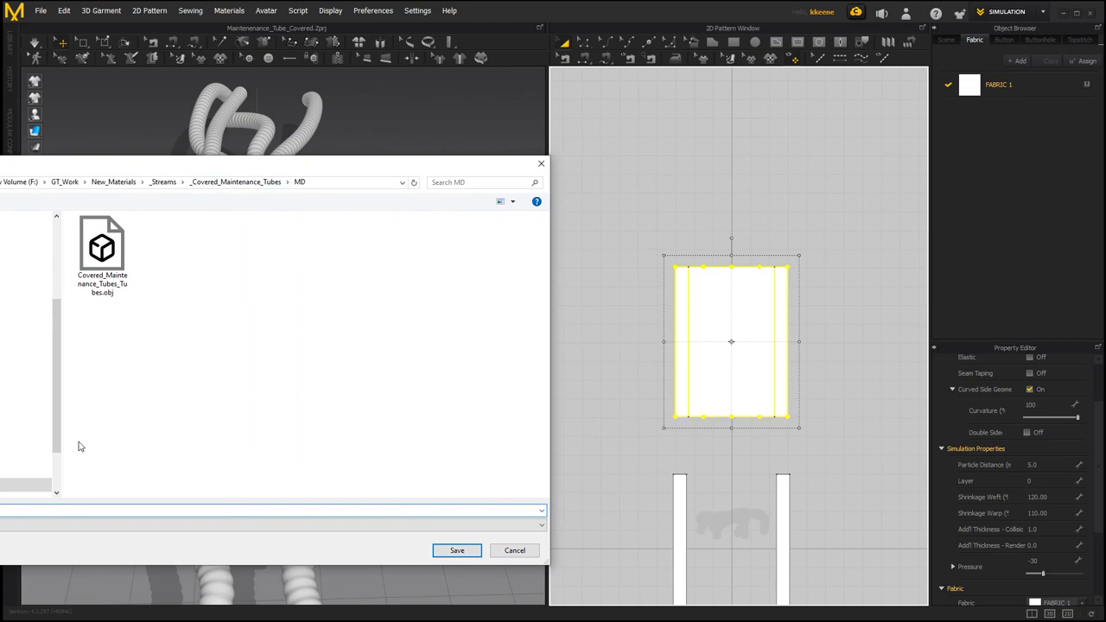
pyautogui.write('Ma')
pyautogui.click(454, 552)
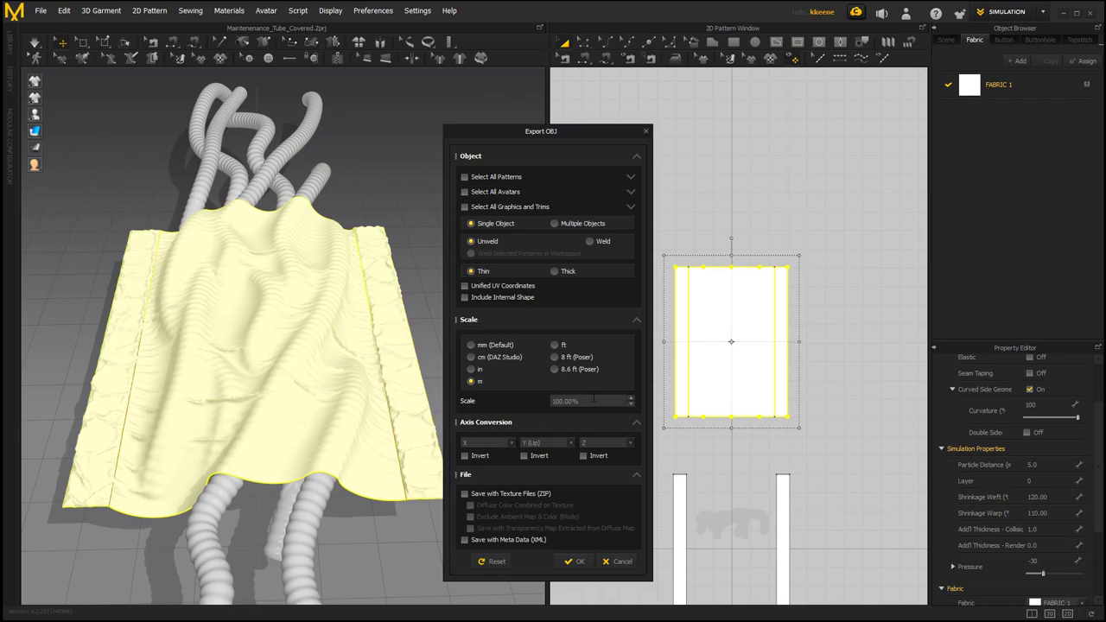
# Step: Set the OBJ export scale to 1 and complete the export
pyautogui.doubleClick(593, 400)
pyautogui.write('1')
pyautogui.press('Return')
pyautogui.click(575, 562)
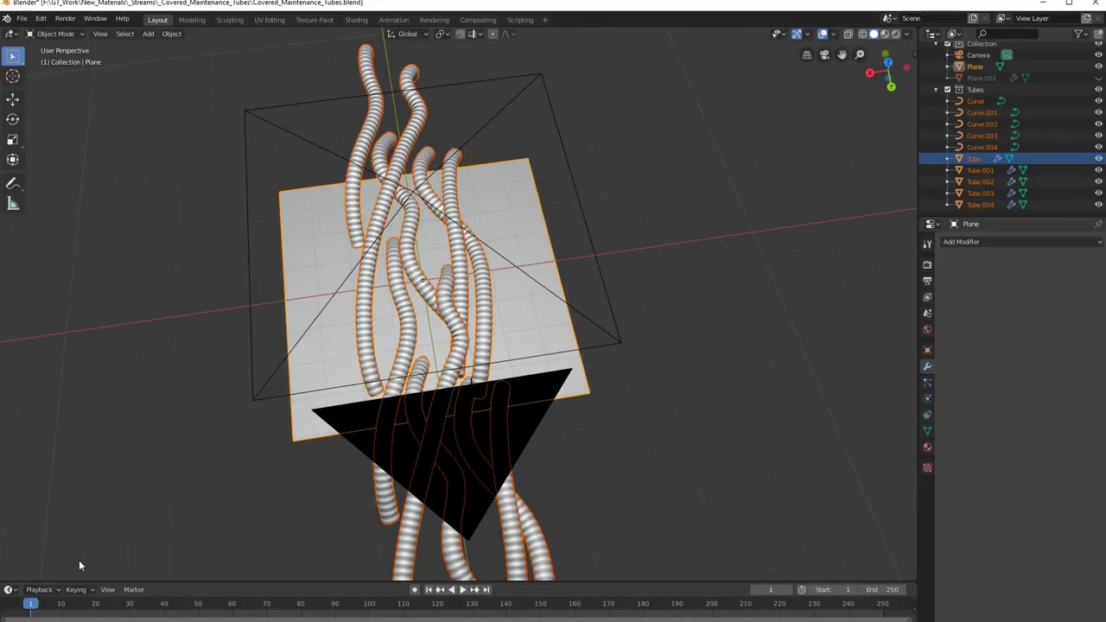
# Step: Switch to Blender, clear the tube selection and collapse the Tubes collection in the object list
pyautogui.moveTo(79, 565); pyautogui.dragTo(321, 335, button='middle')
pyautogui.scroll(1, 350, 333)
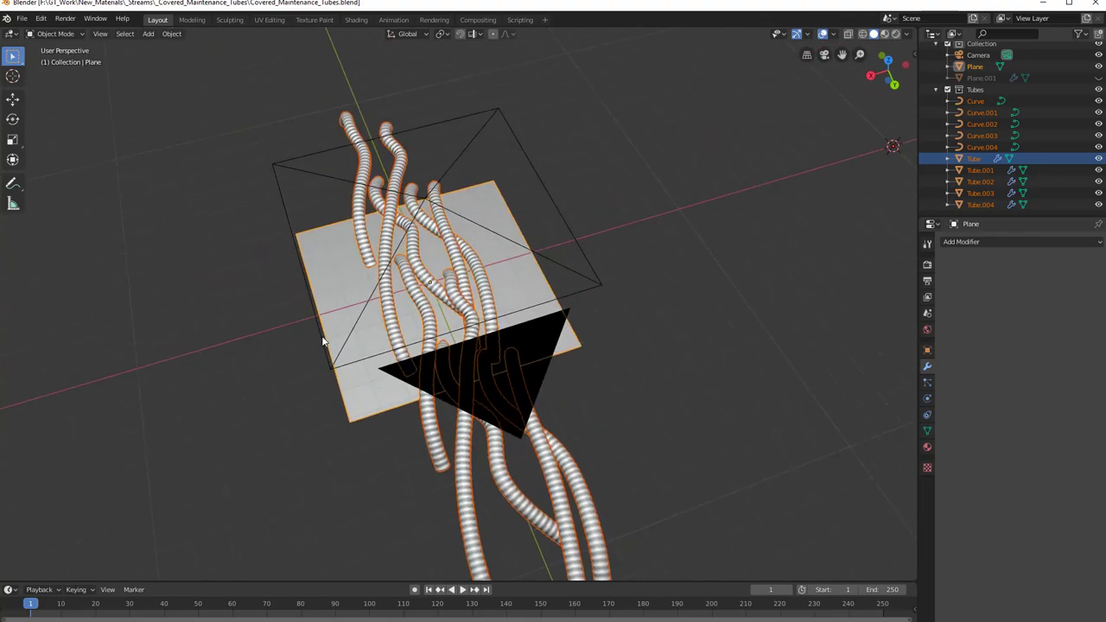
pyautogui.hotkey('alt', 'a')
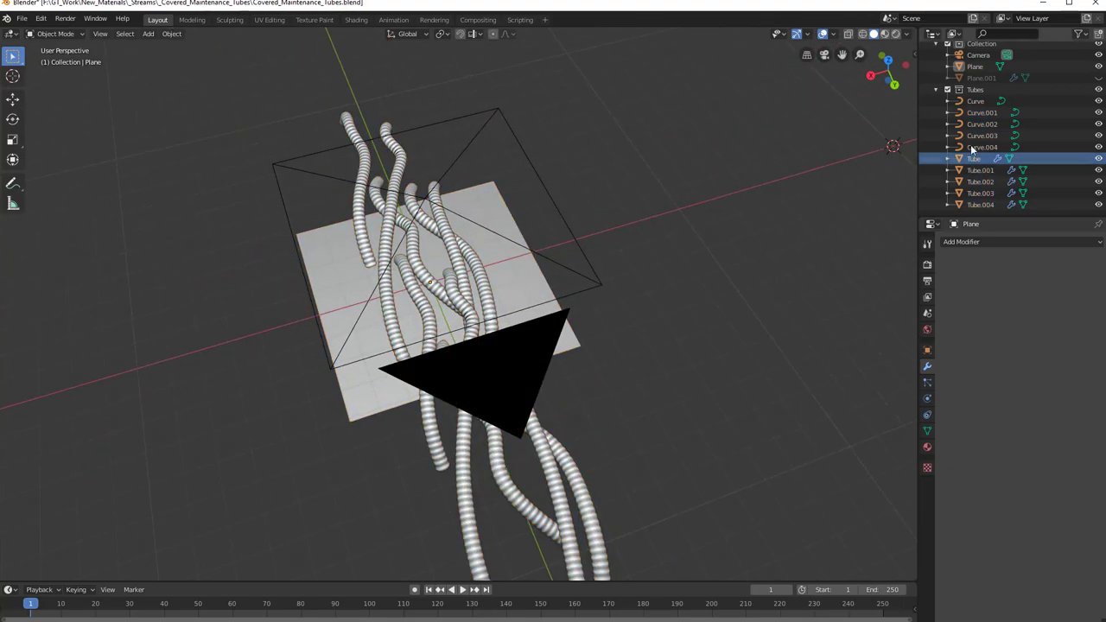
pyautogui.click(936, 89)
pyautogui.moveTo(587, 290); pyautogui.dragTo(530, 288, button='middle')
pyautogui.click(528, 286)
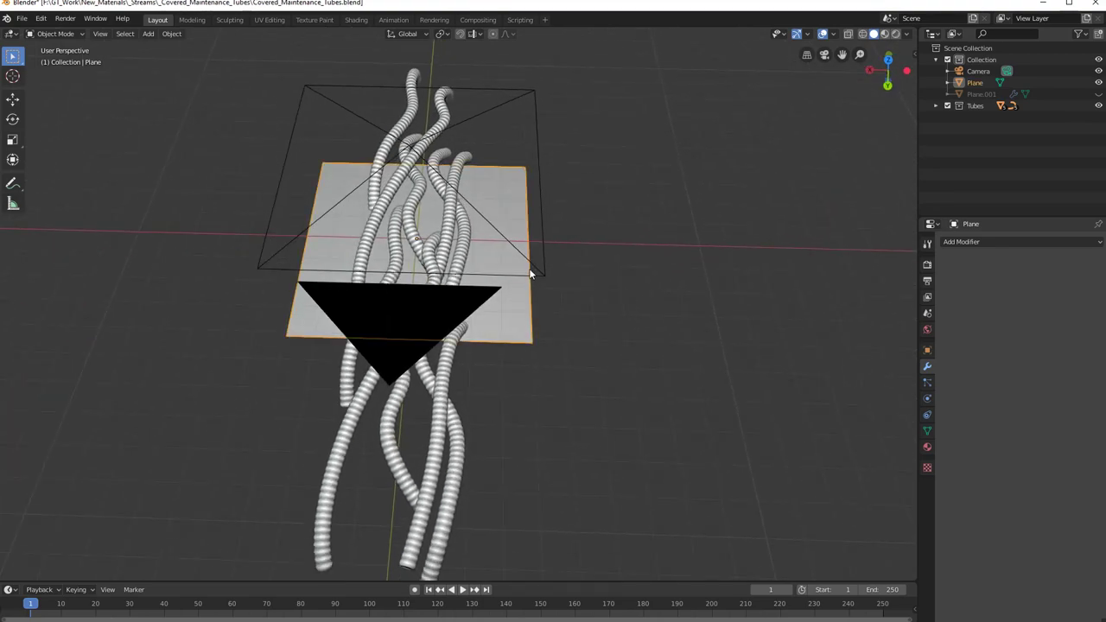
# Step: Move the camera straight up along Z by about 26.4 m, away from the tubes
pyautogui.scroll(-4, 499, 242)
pyautogui.click(498, 189)
pyautogui.scroll(-2, 525, 267)
pyautogui.moveTo(526, 266); pyautogui.dragTo(450, 261, button='middle')
pyautogui.scroll(-2, 449, 261)
pyautogui.press('g')
pyautogui.press('z')
pyautogui.click(444, 94)
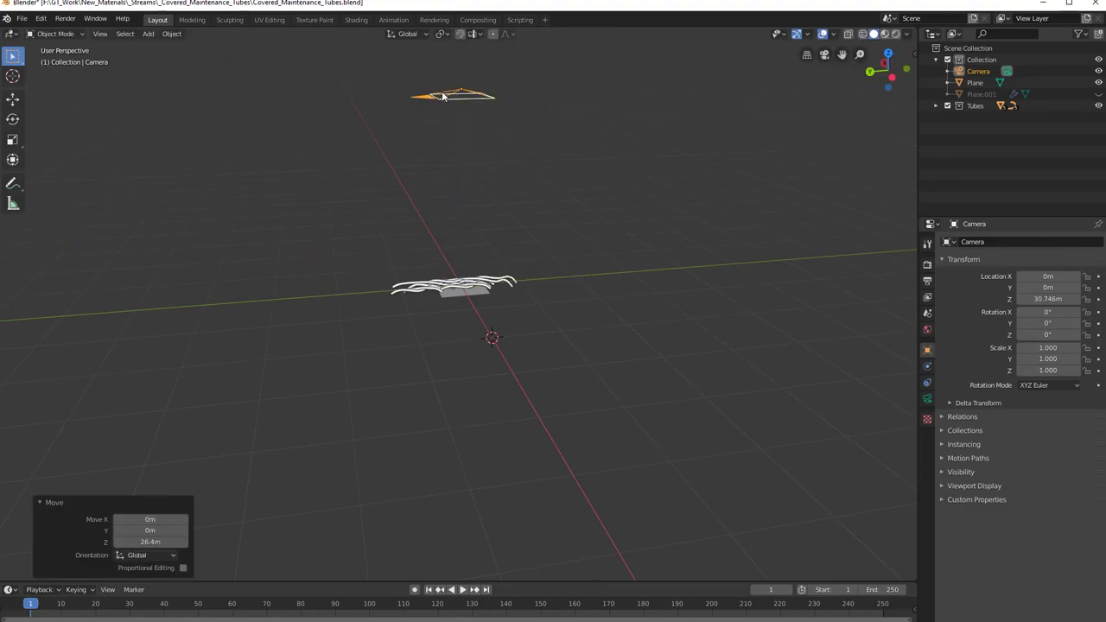
# Step: Save the Covered_Maintenance_Tubes scene file
pyautogui.moveTo(444, 94); pyautogui.dragTo(549, 233, button='middle')
pyautogui.scroll(3, 546, 237)
pyautogui.hotkey('ctrl', 's')
pyautogui.scroll(2, 207, 123)
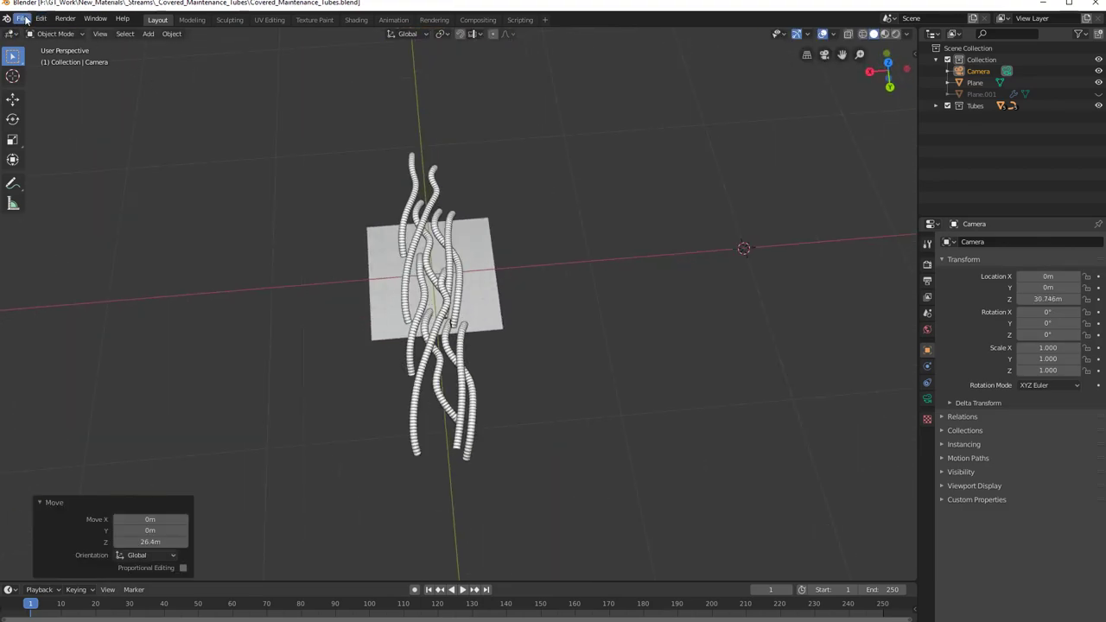
pyautogui.click(21, 18)
pyautogui.click(287, 203)
pyautogui.click(21, 18)
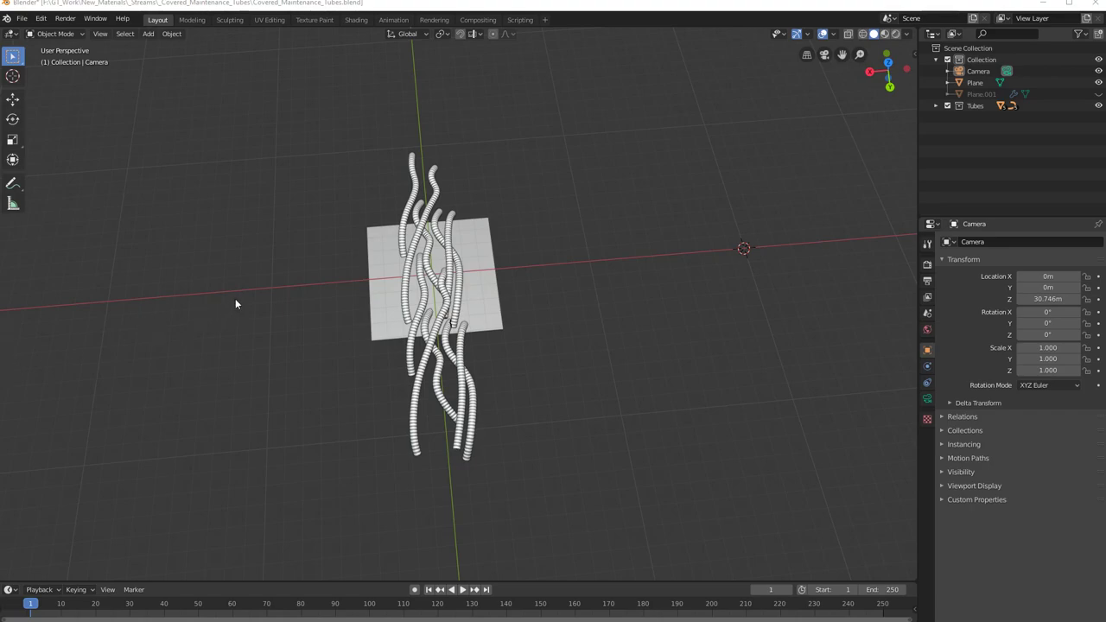
pyautogui.scroll(2, 326, 348)
pyautogui.scroll(-2, 335, 348)
pyautogui.moveTo(222, 302); pyautogui.dragTo(233, 340, button='middle')
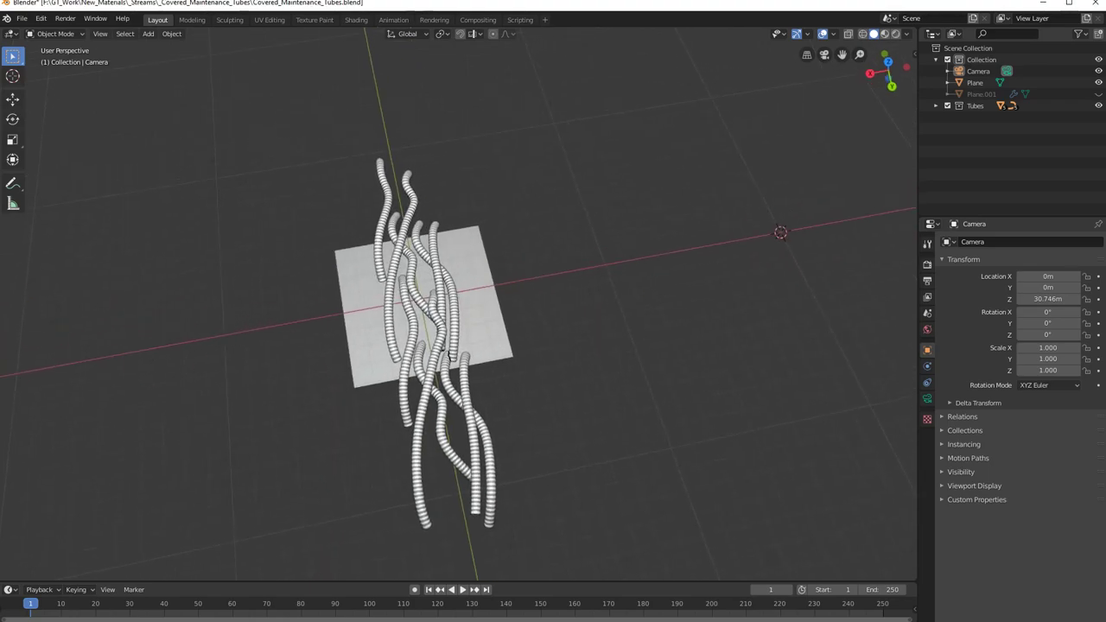
pyautogui.moveTo(131, 349); pyautogui.dragTo(214, 337)
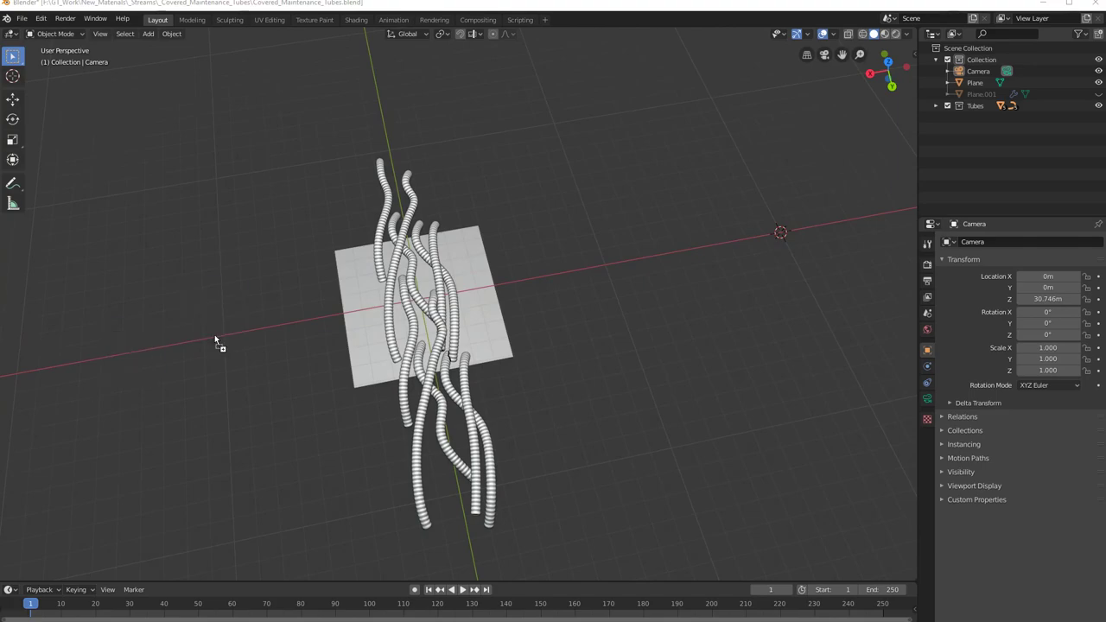
pyautogui.scroll(3, 402, 282)
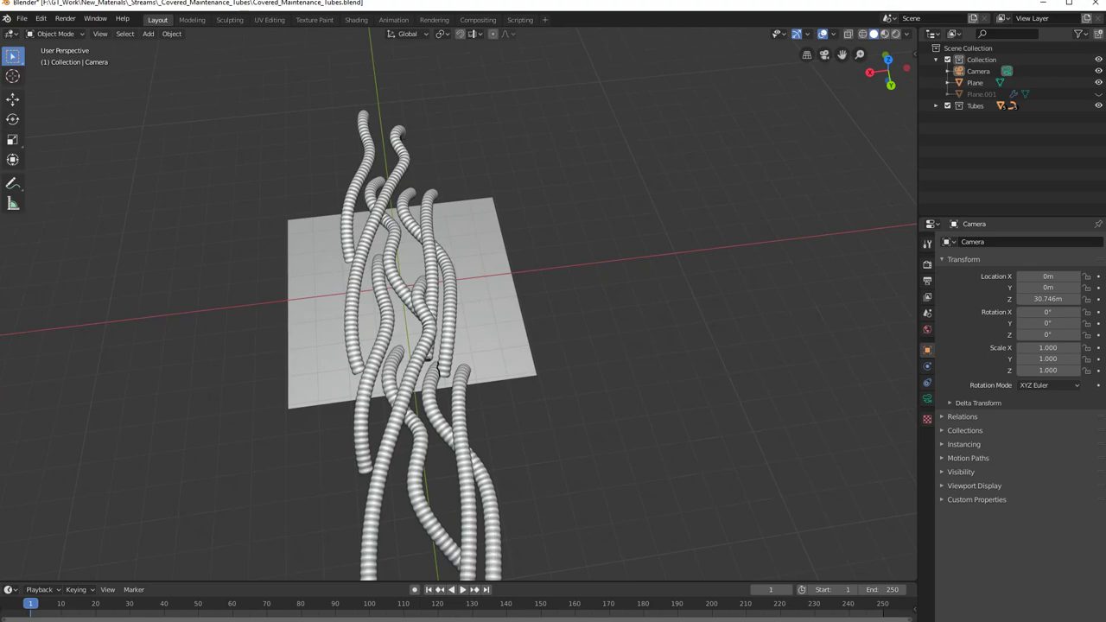
# Step: Import MD_Export.obj from the MD folder into the scene with the Keep Vert Order option
pyautogui.click(22, 18)
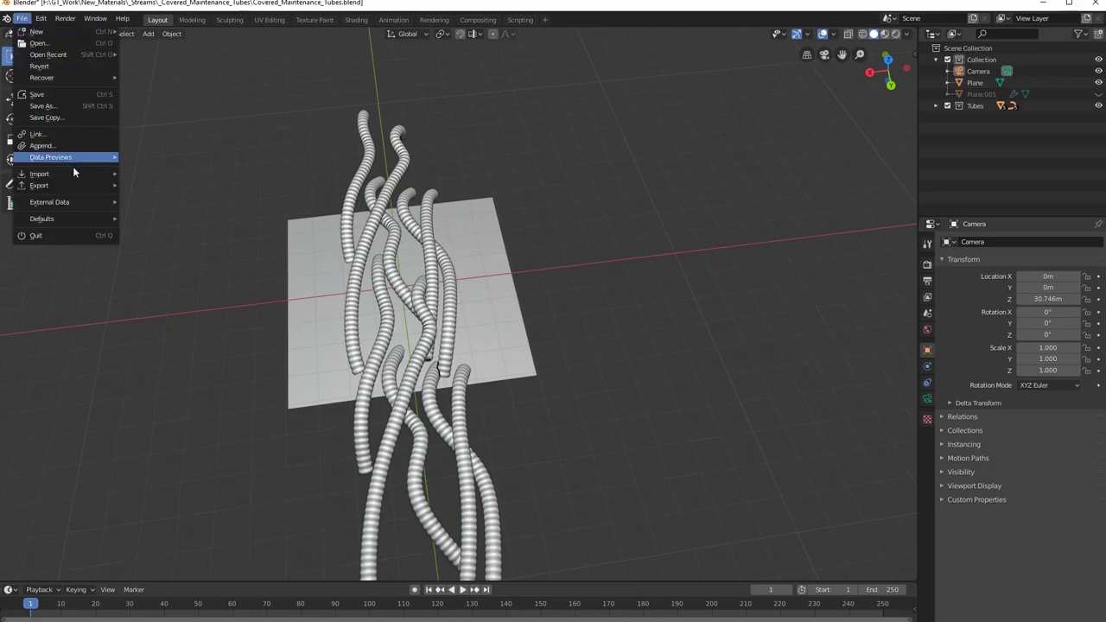
pyautogui.moveTo(73, 175)
pyautogui.click(184, 227)
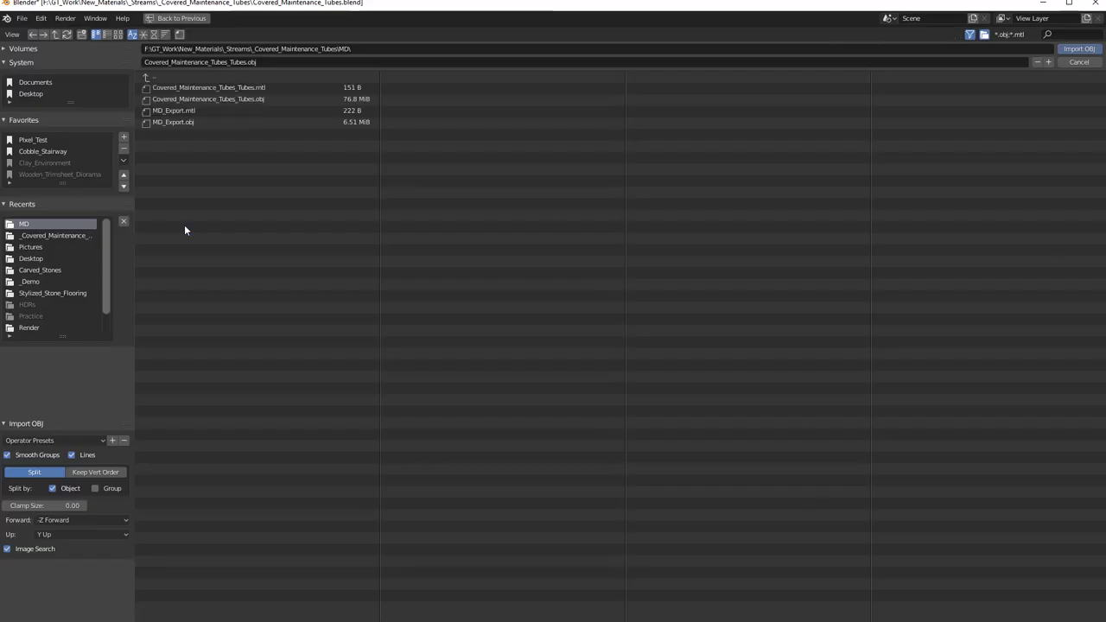
pyautogui.click(179, 125)
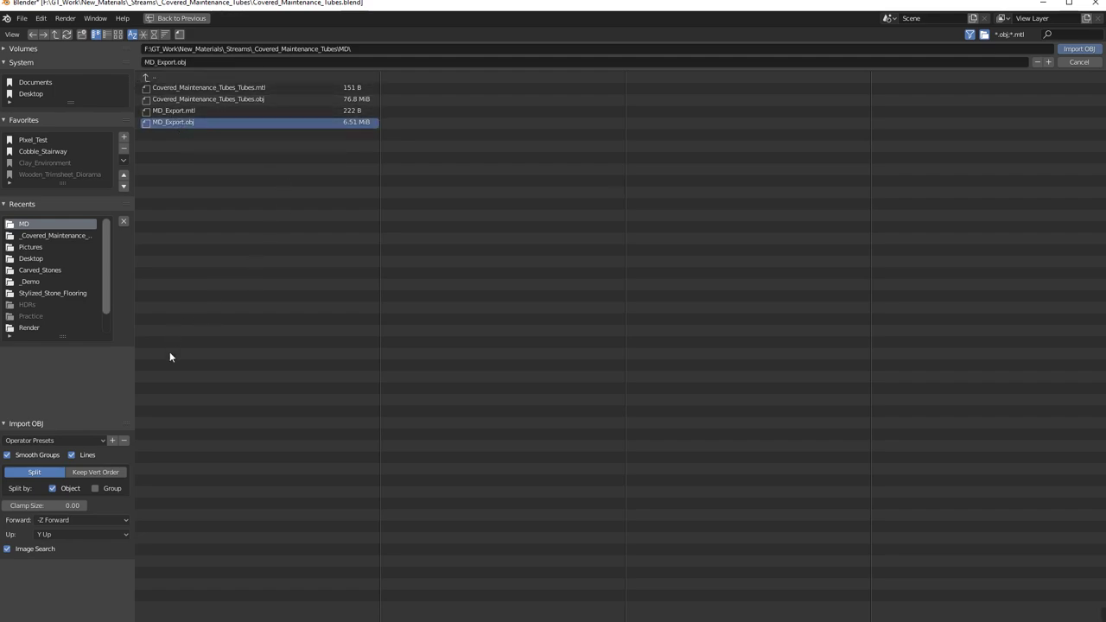
pyautogui.click(99, 473)
pyautogui.click(1078, 48)
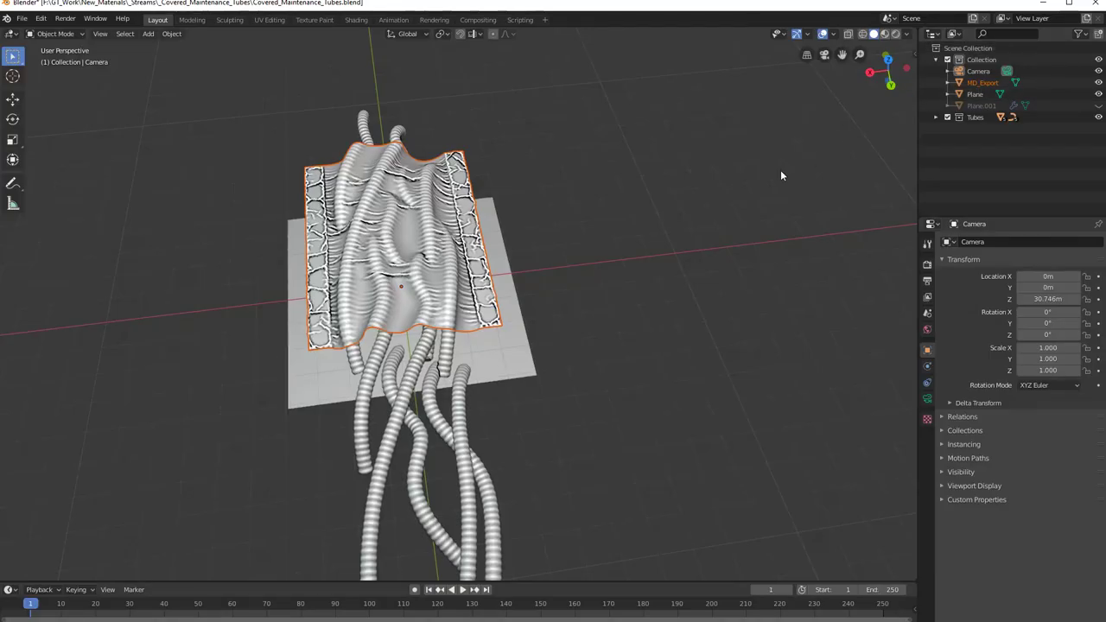
# Step: Turn off the Cavity effect in the viewport shading options
pyautogui.scroll(4, 434, 289)
pyautogui.moveTo(434, 290); pyautogui.dragTo(403, 292, button='middle')
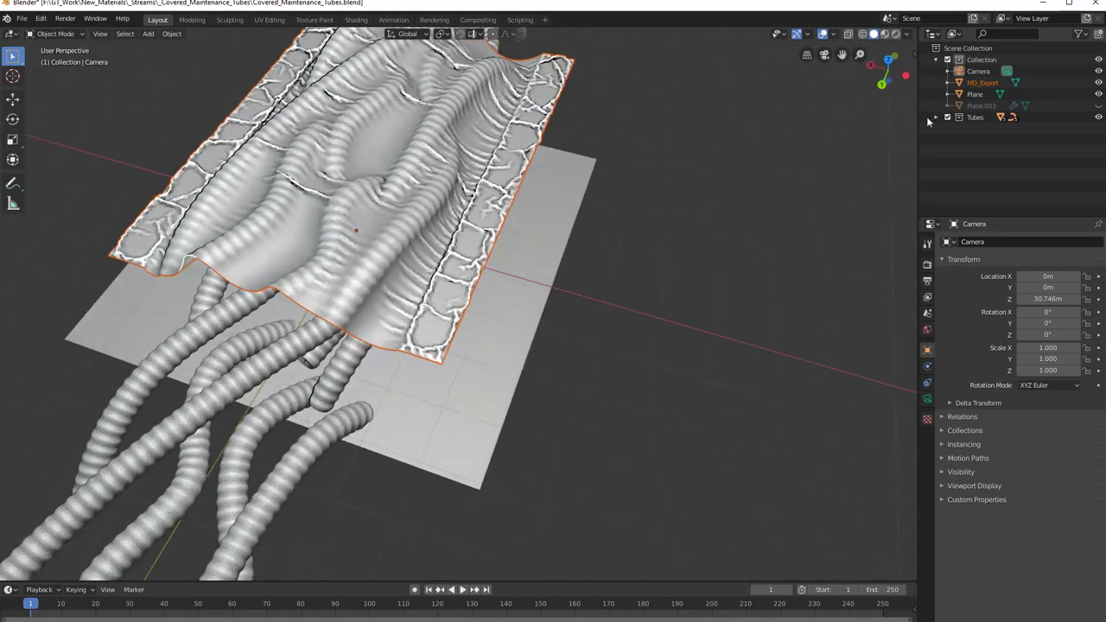
pyautogui.click(905, 34)
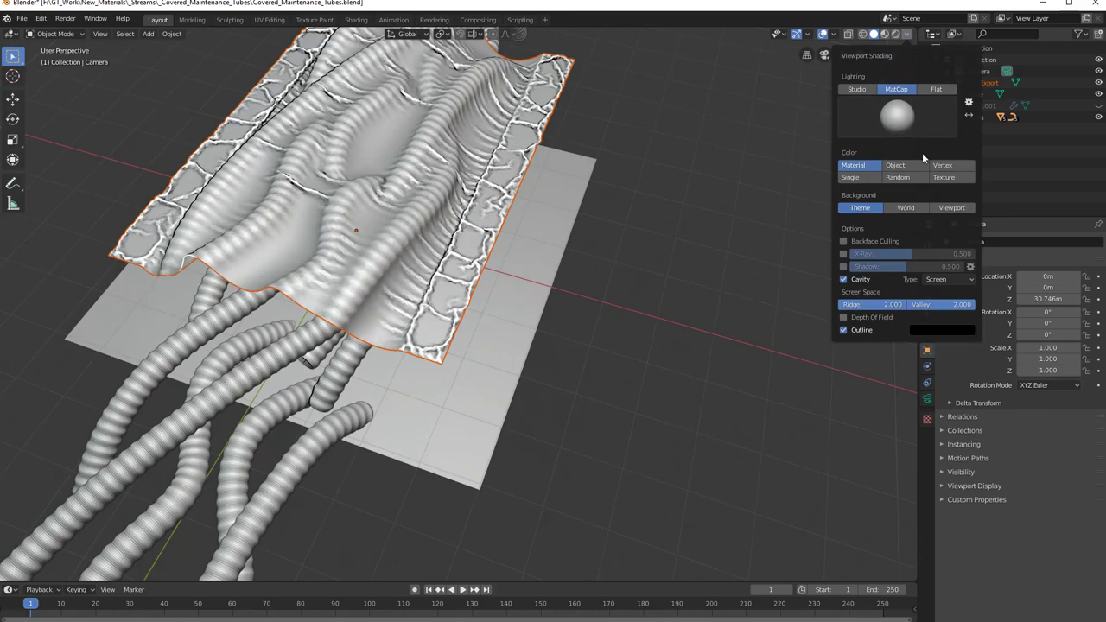
pyautogui.click(843, 279)
# Step: Move the imported cloth down along Z by about 1.33 m onto the tubes
pyautogui.moveTo(493, 294)
pyautogui.mouseDown(button='middle')
pyautogui.moveTo(496, 326)
pyautogui.moveTo(583, 273)
pyautogui.moveTo(519, 212)
pyautogui.moveTo(550, 213)
pyautogui.mouseUp(button='middle')
pyautogui.scroll(3, 498, 300)
pyautogui.scroll(-3, 518, 216)
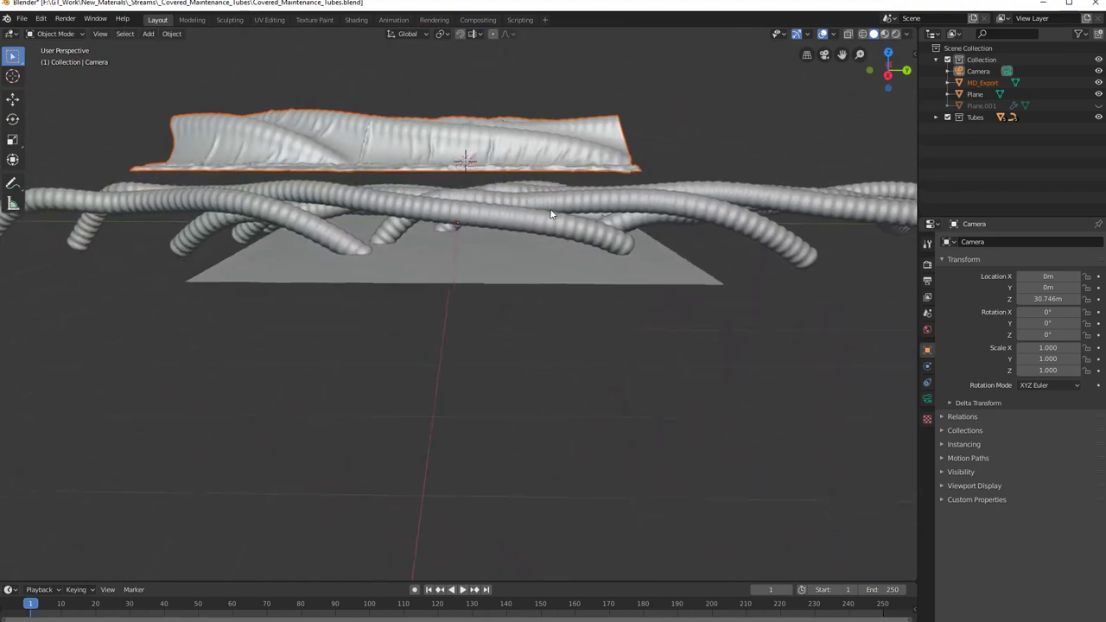
pyautogui.press('g')
pyautogui.press('z')
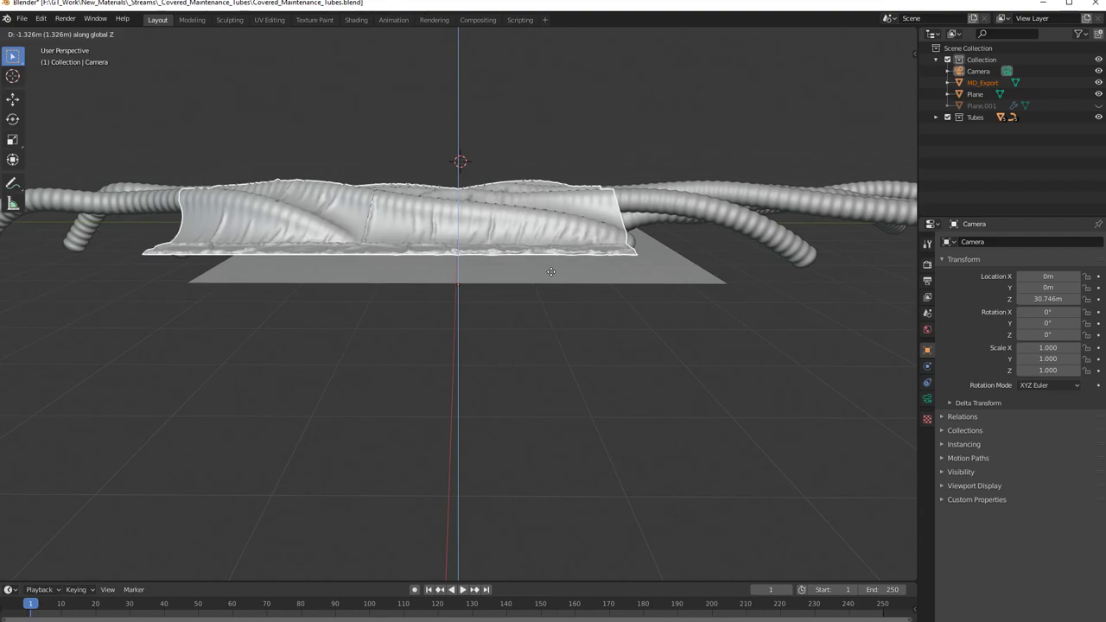
pyautogui.click(550, 271)
# Step: Nudge the cloth up along Z by about 0.0082 m so it sits over the tubes
pyautogui.moveTo(538, 242); pyautogui.dragTo(727, 376, button='middle')
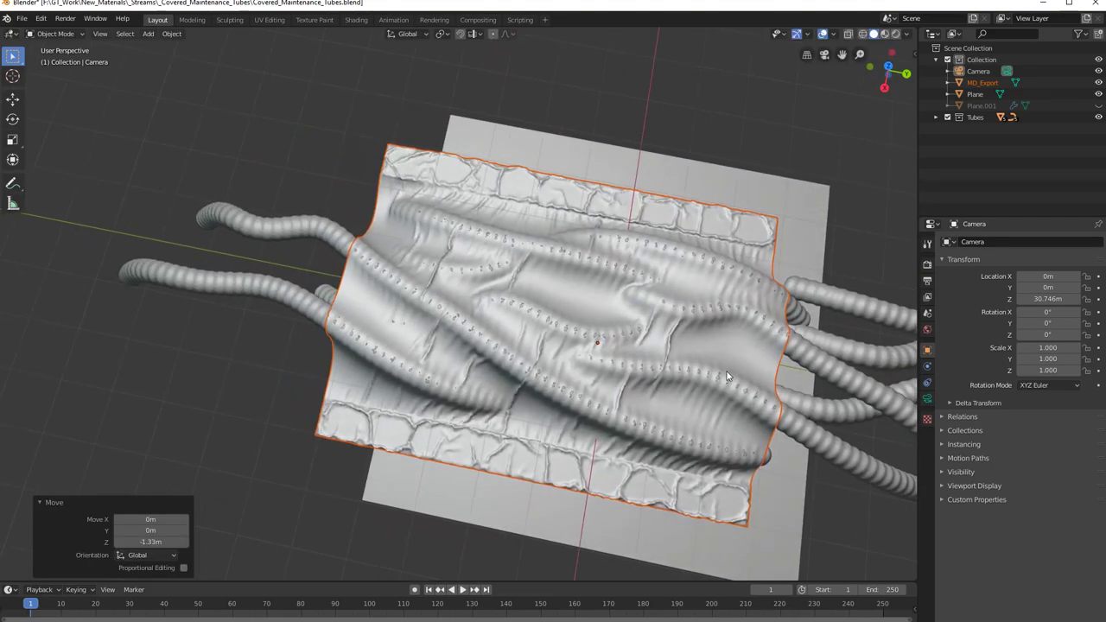
pyautogui.scroll(4, 401, 239)
pyautogui.moveTo(400, 239); pyautogui.dragTo(454, 265, button='middle')
pyautogui.scroll(1, 433, 229)
pyautogui.scroll(-1, 480, 200)
pyautogui.scroll(3, 407, 238)
pyautogui.press('g')
pyautogui.press('z')
pyautogui.click(394, 255)
# Step: Examine the wrinkles and stitched border strips along the cloth's edges up close
pyautogui.scroll(-3, 393, 255)
pyautogui.scroll(5, 453, 266)
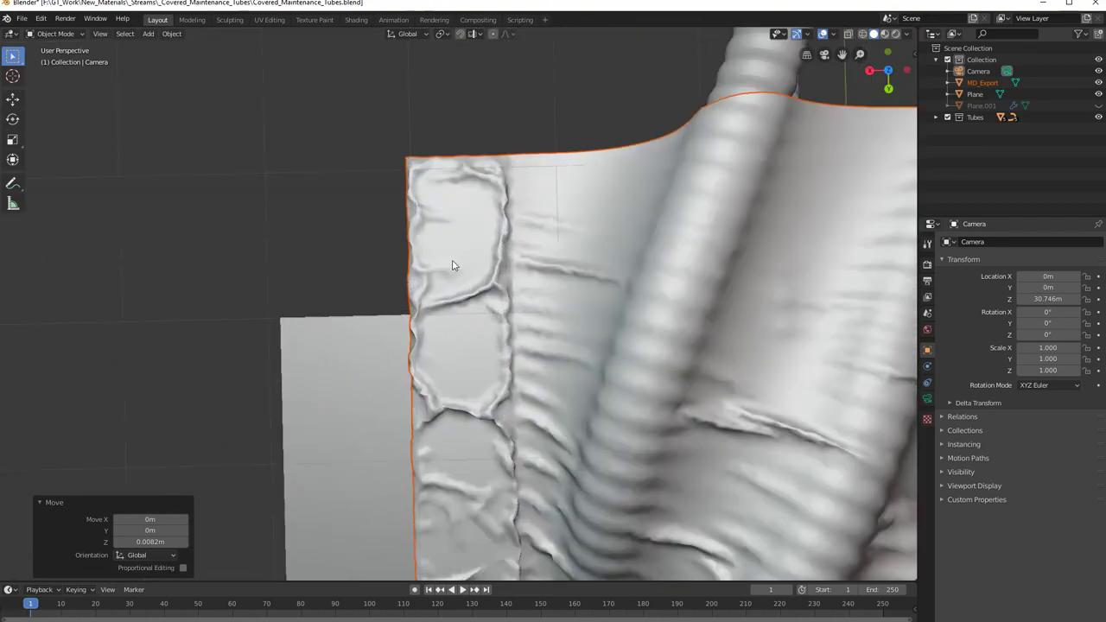
pyautogui.moveTo(326, 148); pyautogui.dragTo(380, 137, button='middle')
pyautogui.scroll(-4, 362, 186)
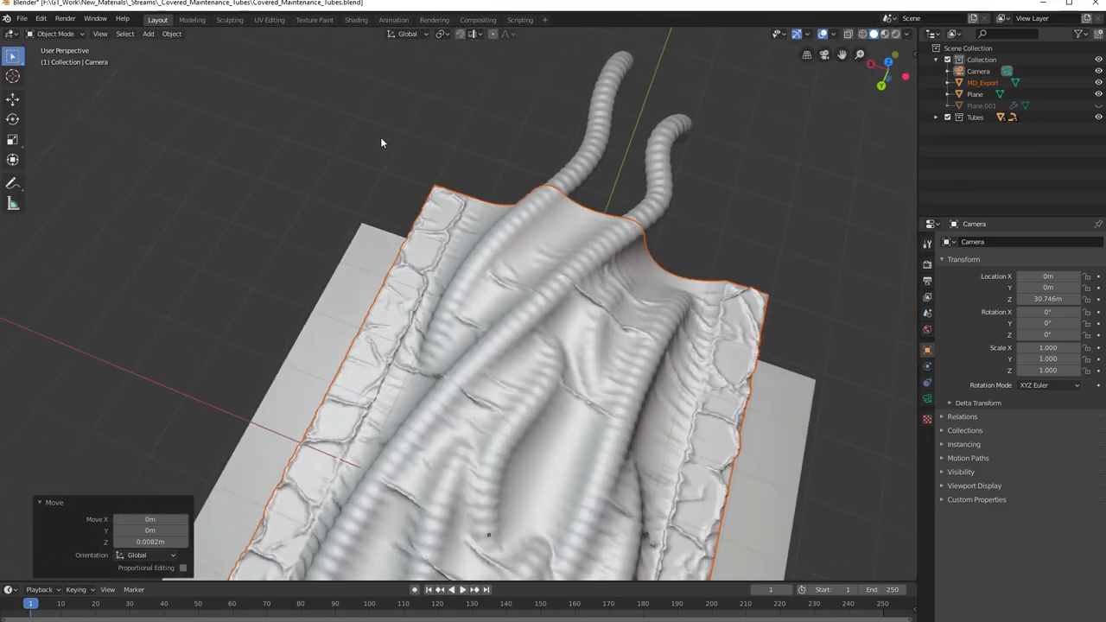
pyautogui.scroll(3, 408, 226)
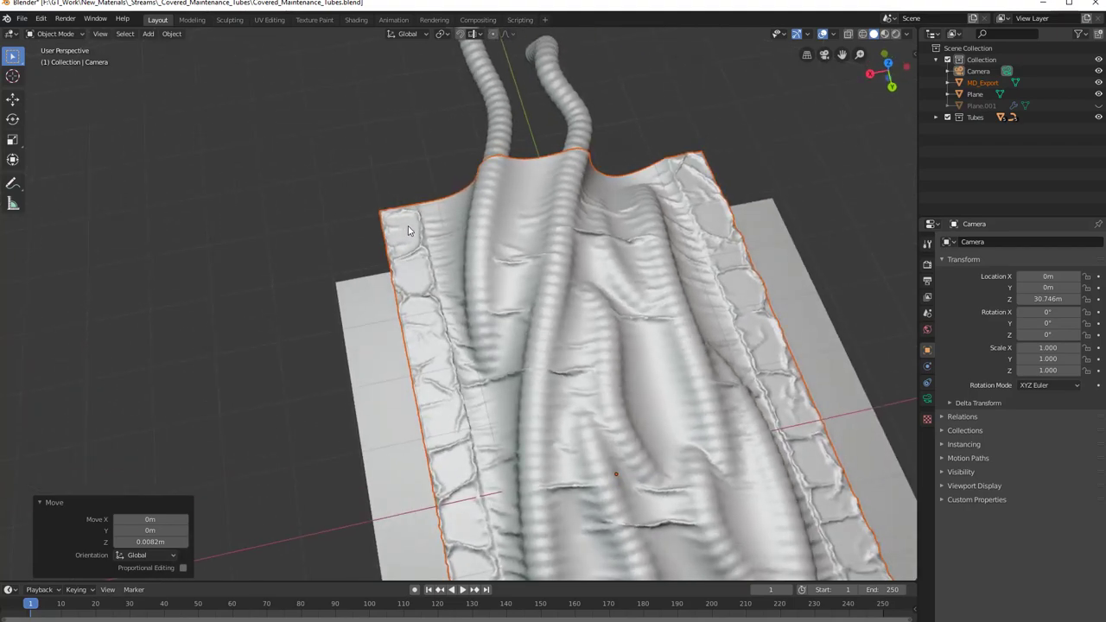
pyautogui.scroll(3, 407, 227)
pyautogui.moveTo(411, 228); pyautogui.dragTo(388, 247, button='middle')
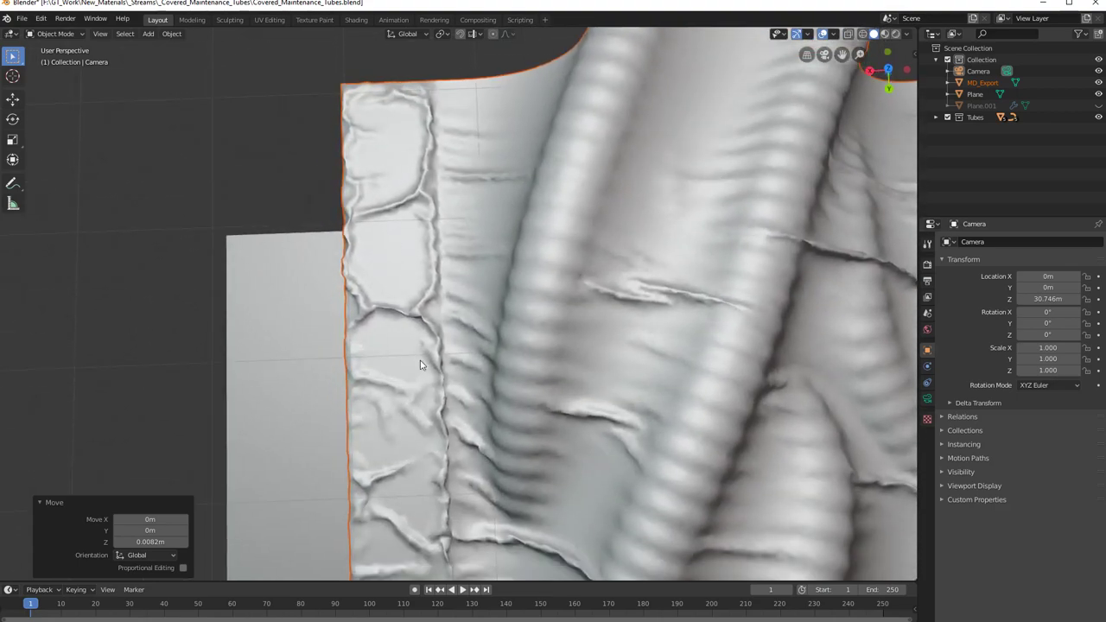
pyautogui.keyDown('shift'); pyautogui.moveTo(425, 355); pyautogui.dragTo(469, 247, button='middle'); pyautogui.keyUp('shift')
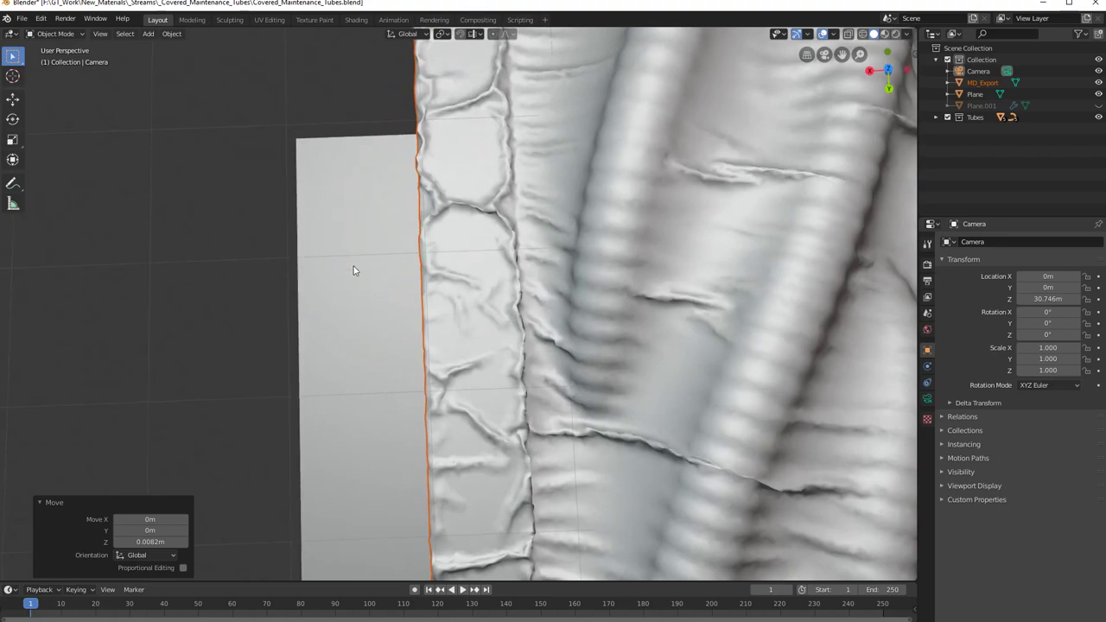
pyautogui.scroll(-5, 361, 262)
pyautogui.moveTo(361, 261); pyautogui.dragTo(535, 270, button='middle')
# Step: Select the cloth and move it along Y by about 1.02 m to centre it in the camera frame
pyautogui.click(560, 266)
pyautogui.press('KP_0')
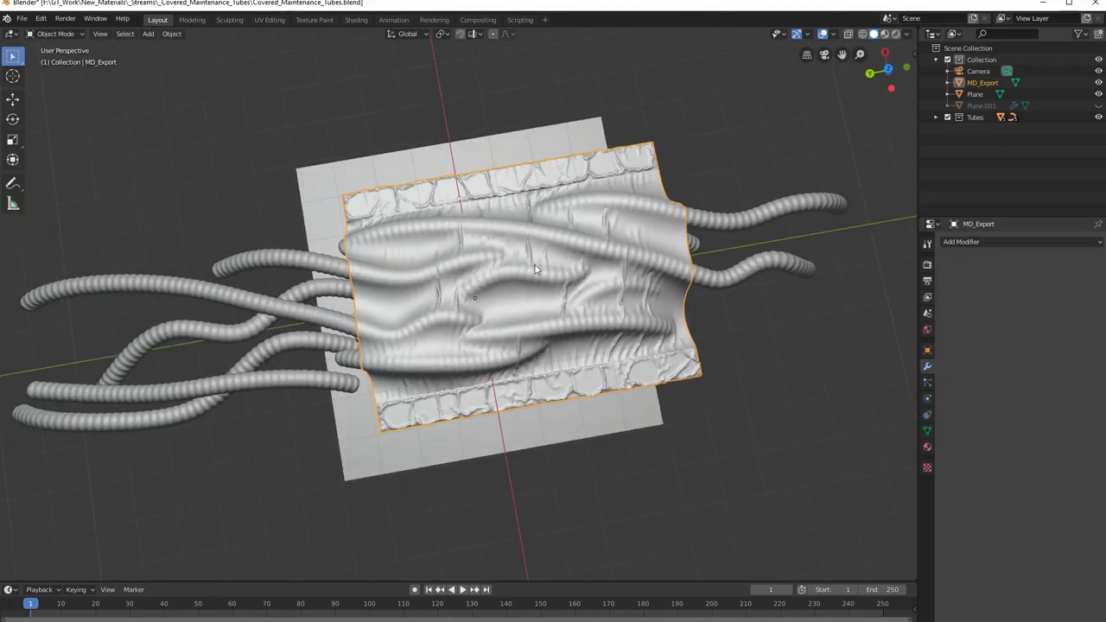
pyautogui.press('g')
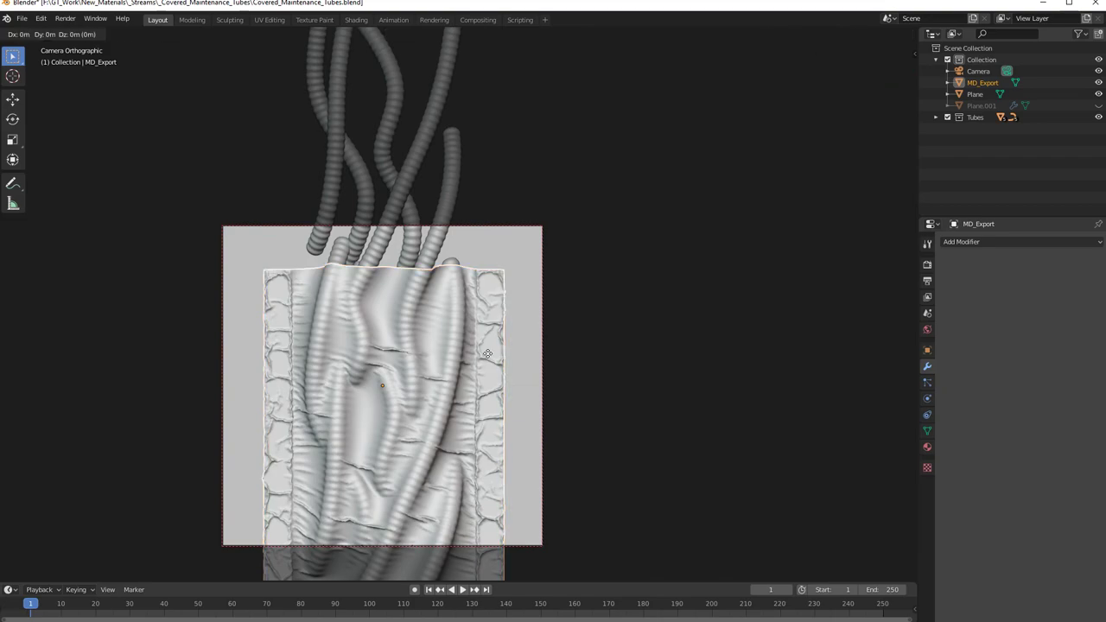
pyautogui.press('y')
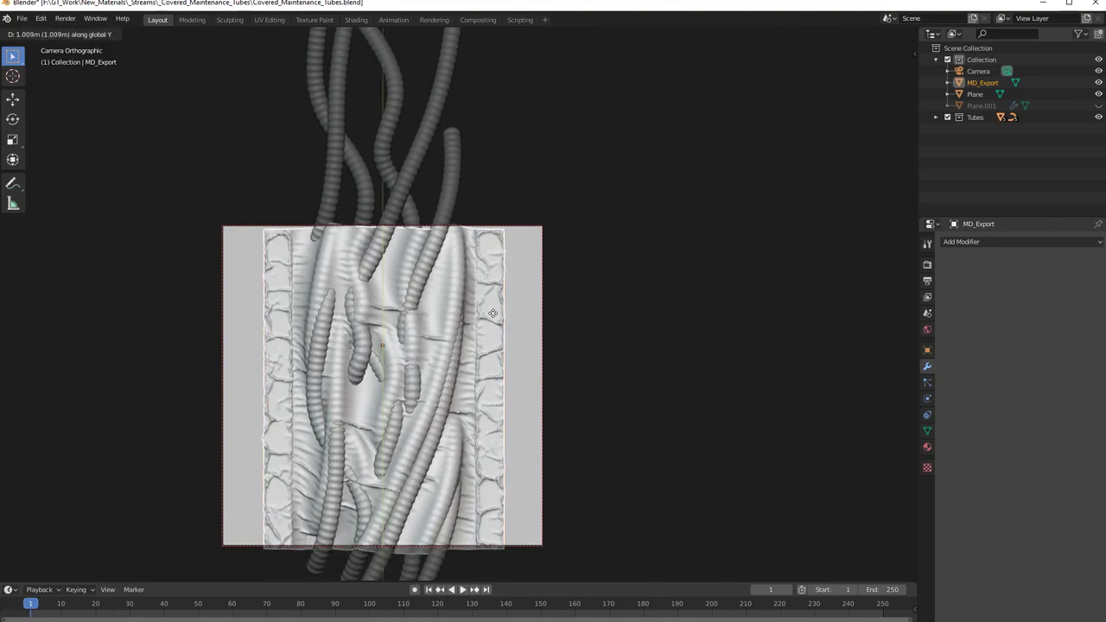
pyautogui.click(495, 318)
# Step: Scale the cloth uniformly to about 0.979 to fit the height of the camera frame
pyautogui.keyDown('shift'); pyautogui.moveTo(590, 453); pyautogui.dragTo(594, 379, button='middle'); pyautogui.keyUp('shift')
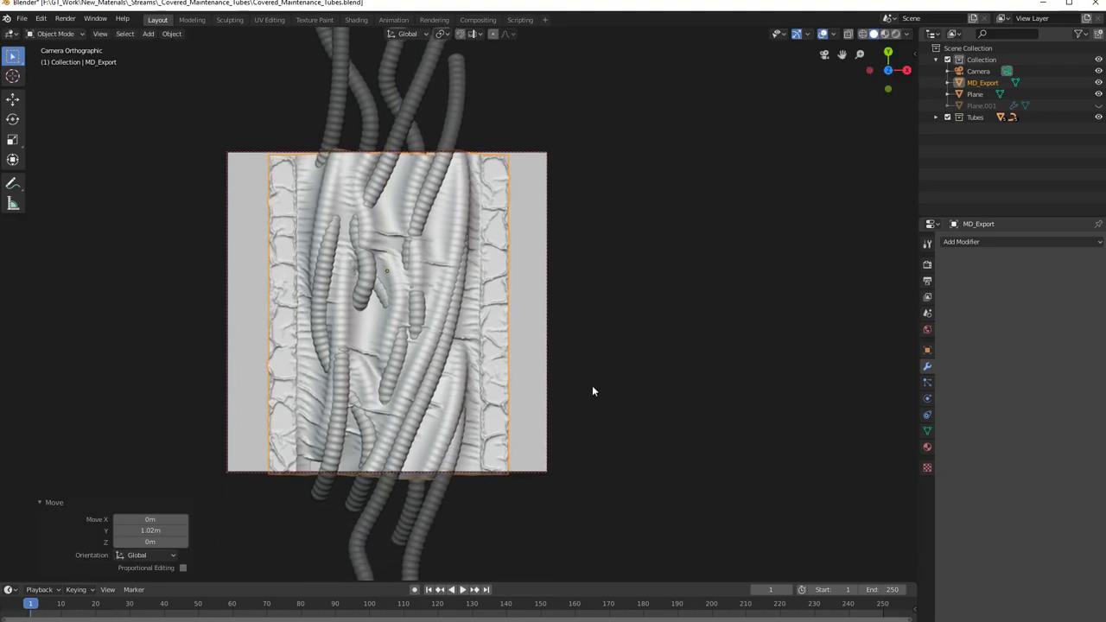
pyautogui.press('s')
pyautogui.click(621, 501)
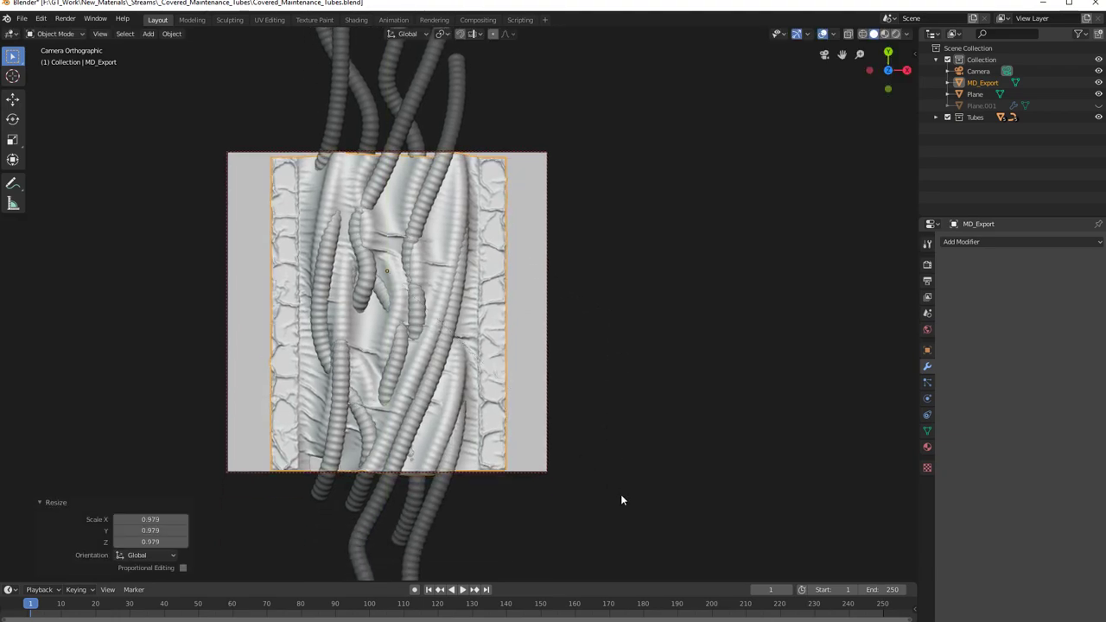
# Step: Hide and reveal the cloth to compare it with the tubes, and fine-tune its position along Y
pyautogui.keyDown('shift'); pyautogui.moveTo(470, 408); pyautogui.dragTo(465, 444, button='middle'); pyautogui.keyUp('shift')
pyautogui.scroll(1, 467, 450)
pyautogui.press('h')
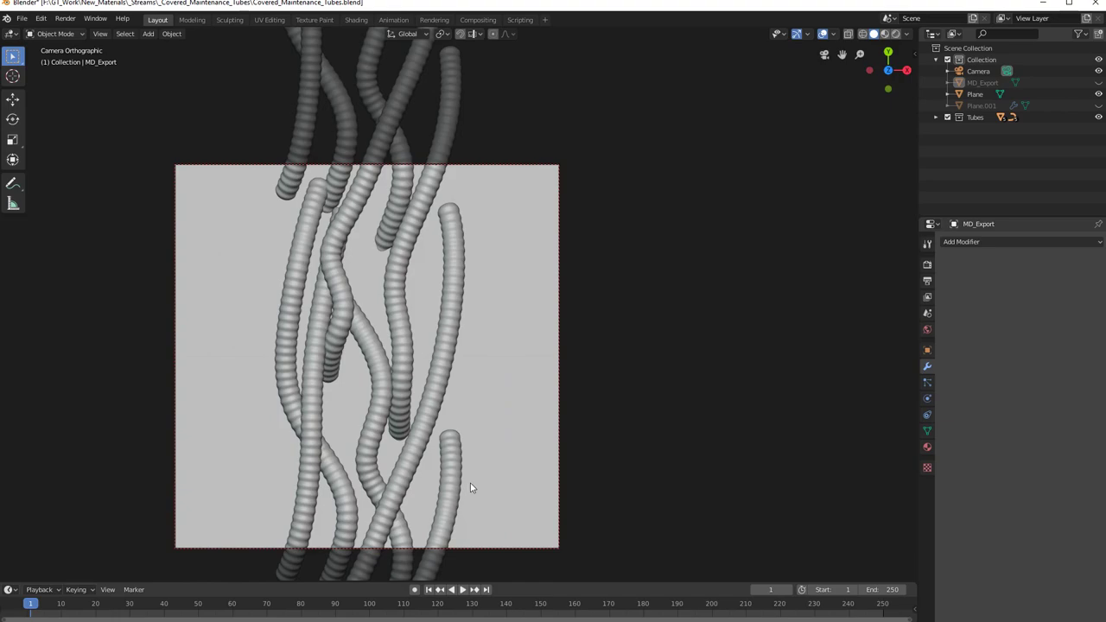
pyautogui.hotkey('alt', 'h')
pyautogui.press('g')
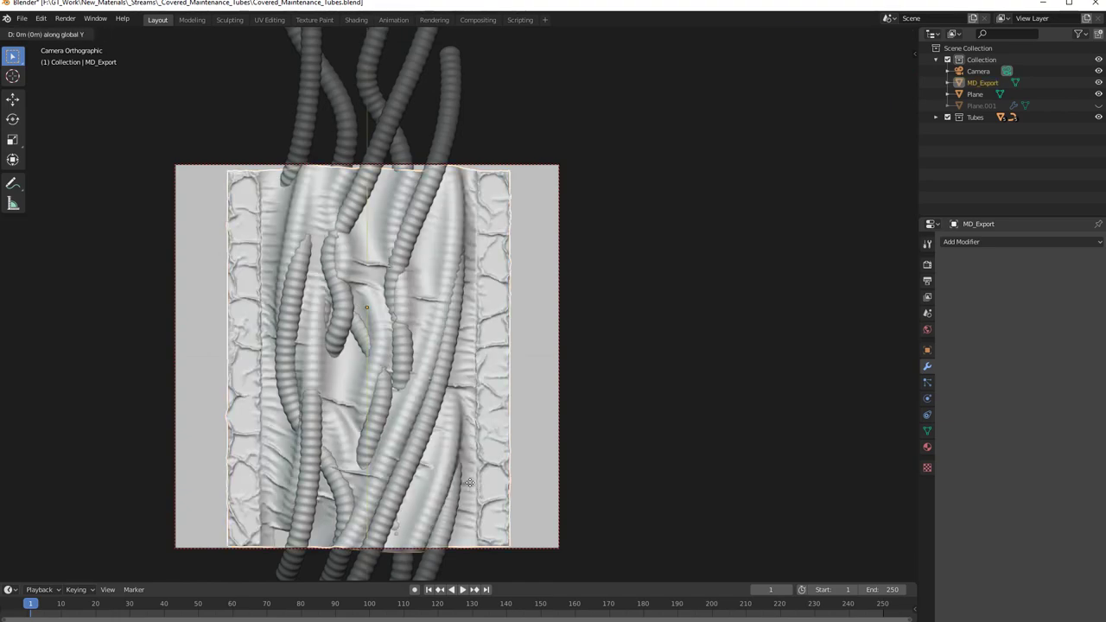
pyautogui.press('y')
pyautogui.click(471, 485)
# Step: Leave the camera view and apply the cloth's rotation and scale
pyautogui.press('KP_0')
pyautogui.hotkey('ctrl', 'a')
pyautogui.click(442, 442)
pyautogui.scroll(5, 443, 447)
pyautogui.moveTo(458, 436); pyautogui.dragTo(349, 379, button='middle')
pyautogui.moveTo(349, 379); pyautogui.dragTo(432, 389, button='middle')
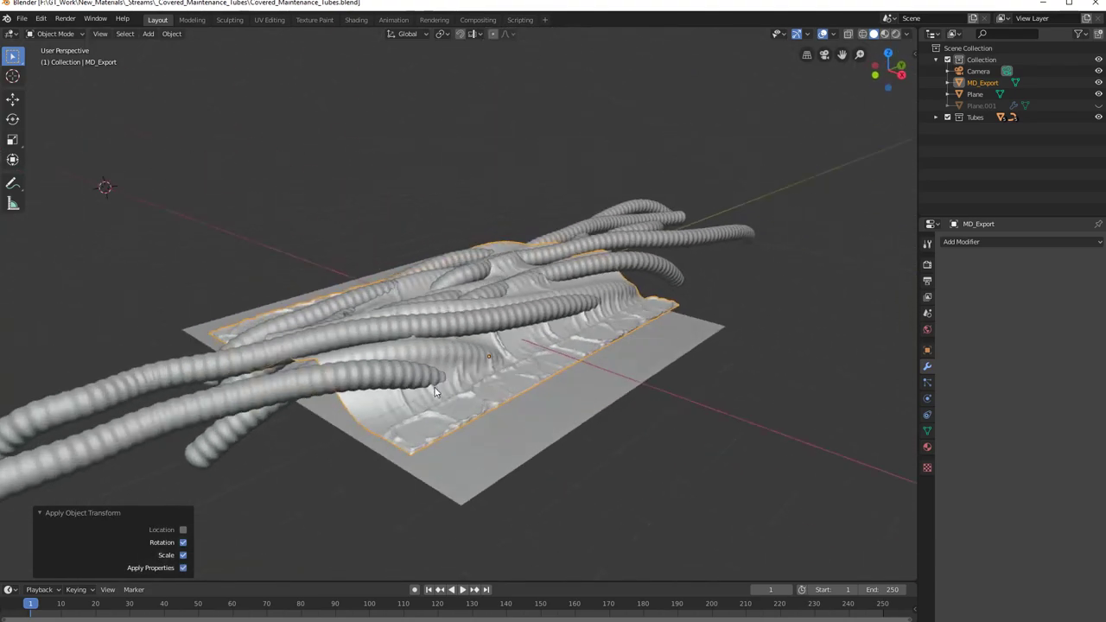
# Step: Move the MD_Export cloth into a new collection named Bake
pyautogui.click(472, 455)
pyautogui.click(459, 398)
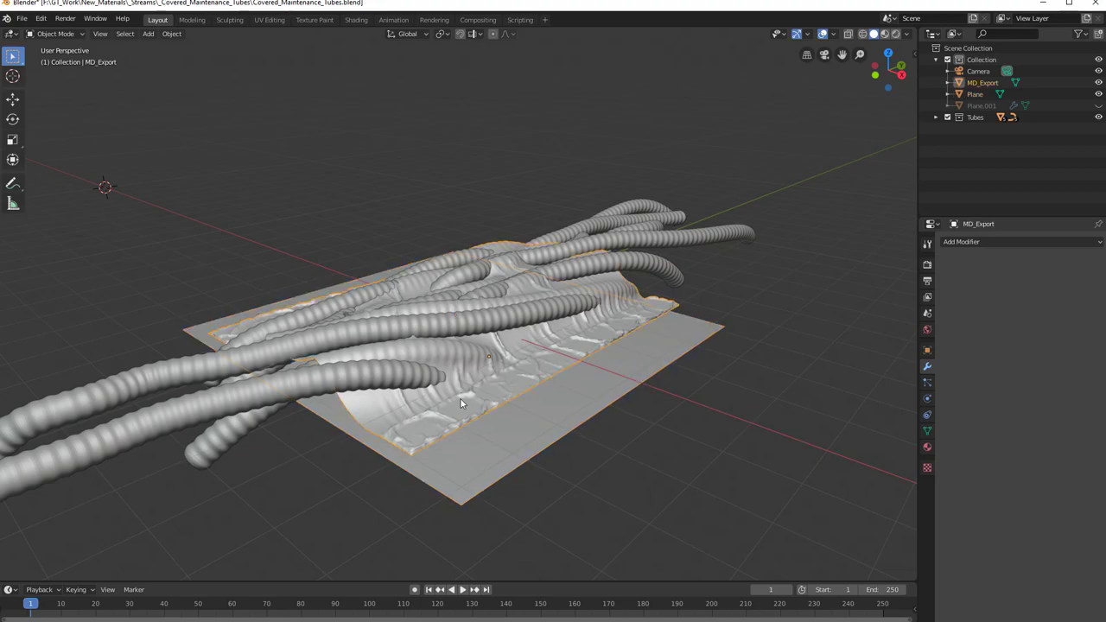
pyautogui.press('m')
pyautogui.click(440, 415)
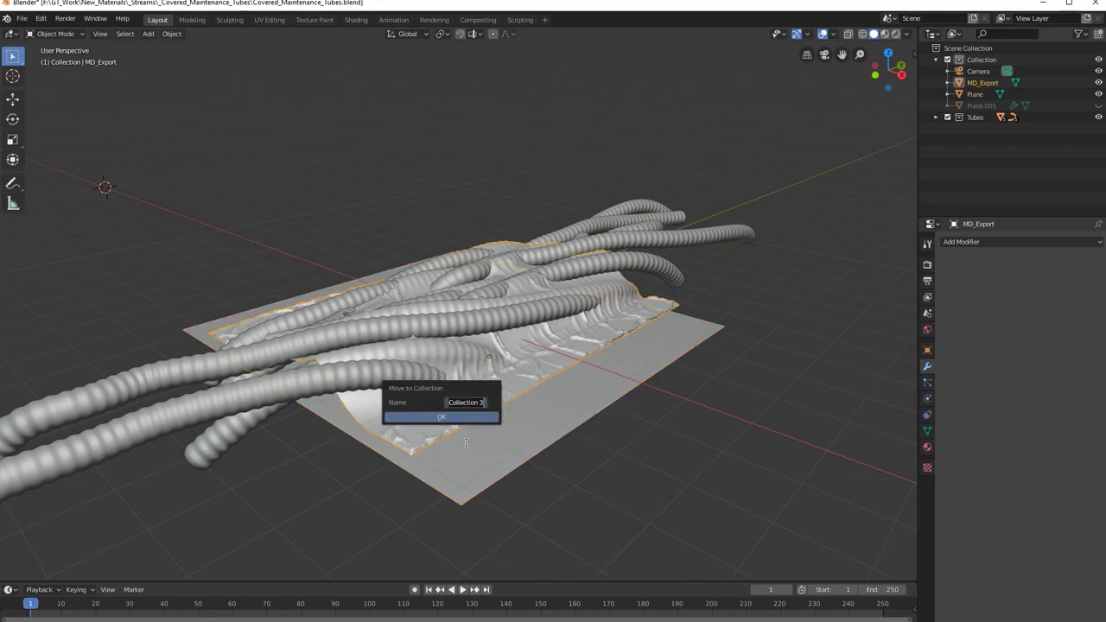
pyautogui.write('Bake')
pyautogui.press('Return')
pyautogui.click(469, 418)
# Step: Rename the cloth object in the Bake collection to Fabric_high
pyautogui.moveTo(516, 374); pyautogui.dragTo(563, 379, button='middle')
pyautogui.click(998, 132)
pyautogui.doubleClick(999, 131)
pyautogui.press('BackSpace')
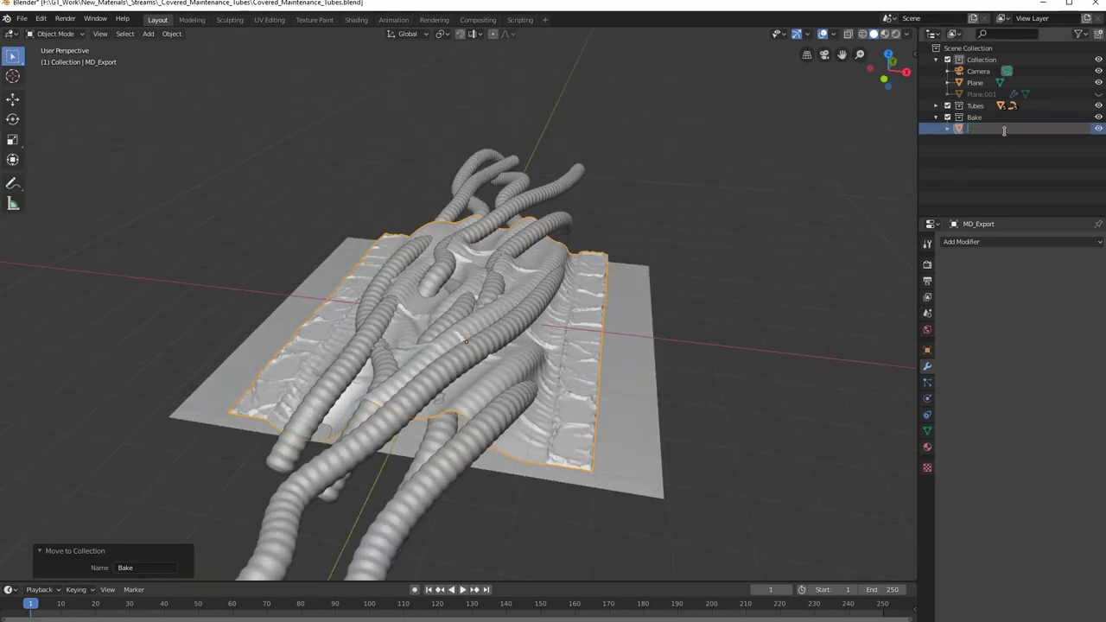
pyautogui.write('C')
pyautogui.press('BackSpace')
pyautogui.write('Fabric_high')
pyautogui.press('Return')
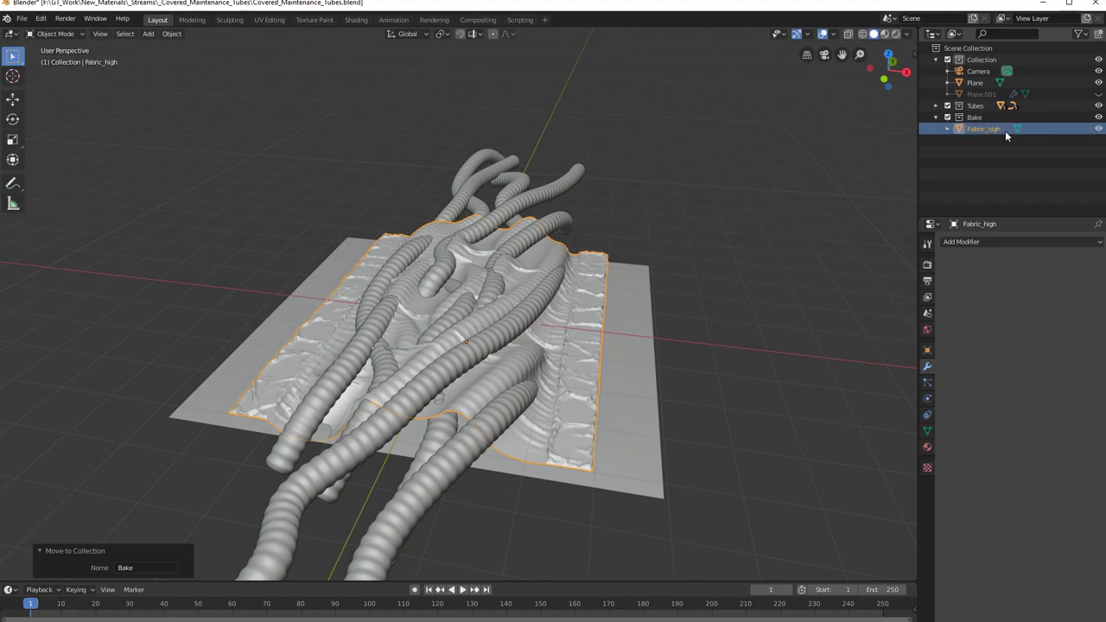
# Step: Select the ground plane, split the 3D viewport vertically and turn the new area into a UV Editor
pyautogui.click(637, 405)
pyautogui.moveTo(638, 406)
pyautogui.mouseDown(button='middle')
pyautogui.moveTo(561, 410)
pyautogui.moveTo(648, 395)
pyautogui.mouseUp(button='middle')
pyautogui.moveTo(916, 29); pyautogui.dragTo(585, 47)
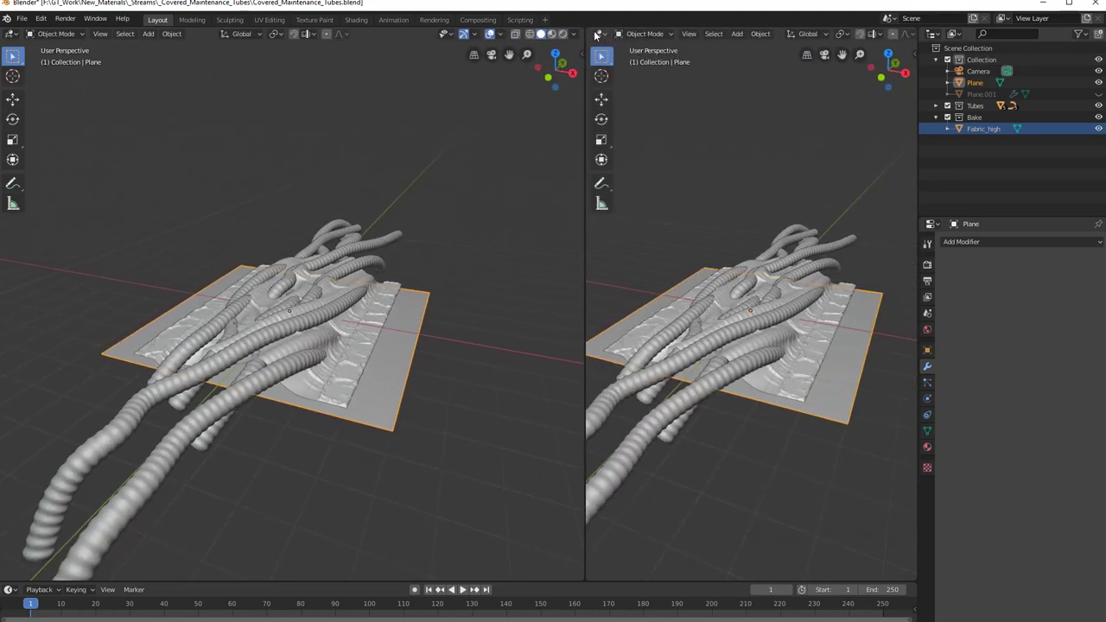
pyautogui.click(597, 33)
pyautogui.click(633, 103)
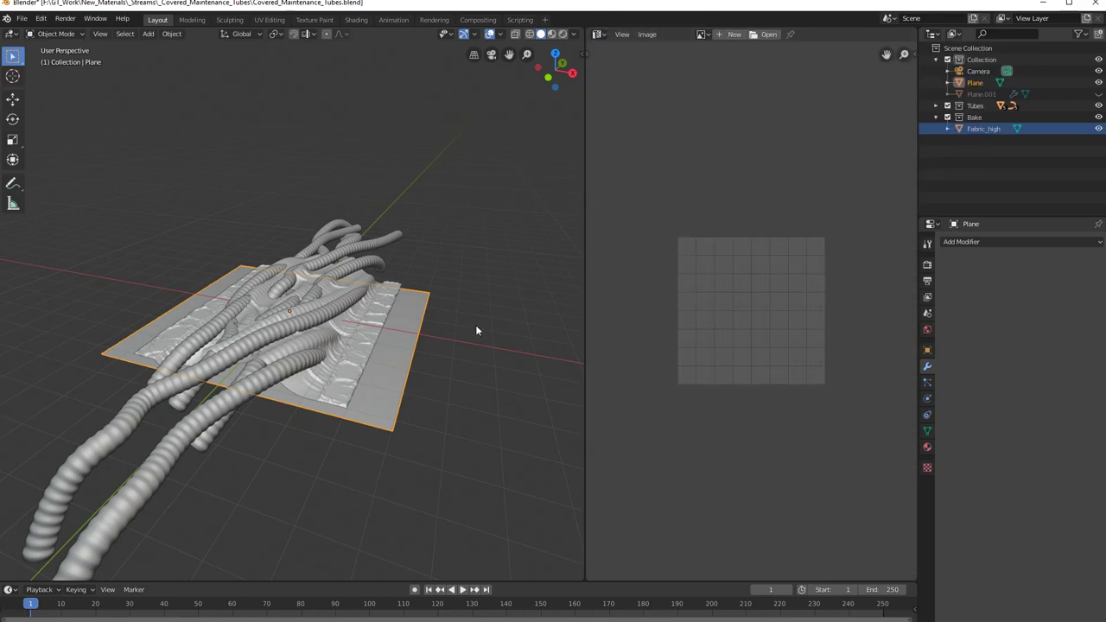
# Step: Unwrap the plane's face in Edit Mode with a margin of 0 and return to Object Mode
pyautogui.press('Tab')
pyautogui.moveTo(424, 323); pyautogui.dragTo(432, 346, button='middle')
pyautogui.press('u')
pyautogui.click(433, 347)
pyautogui.click(160, 568)
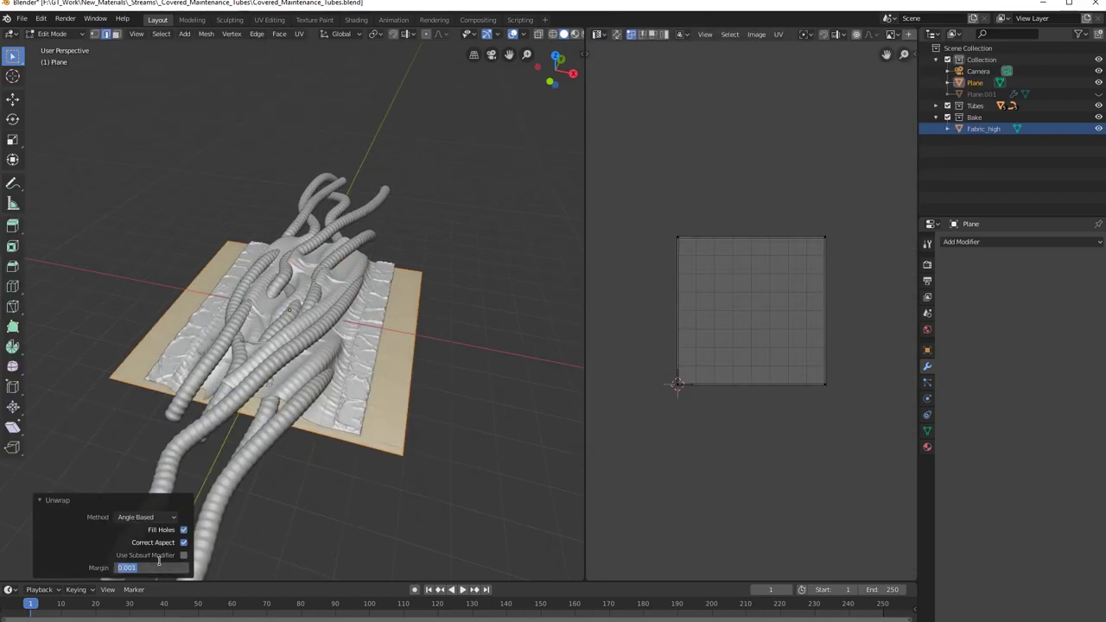
pyautogui.write('0')
pyautogui.press('Return')
pyautogui.scroll(1, 296, 379)
pyautogui.moveTo(297, 379); pyautogui.dragTo(401, 416, button='middle')
pyautogui.press('Tab')
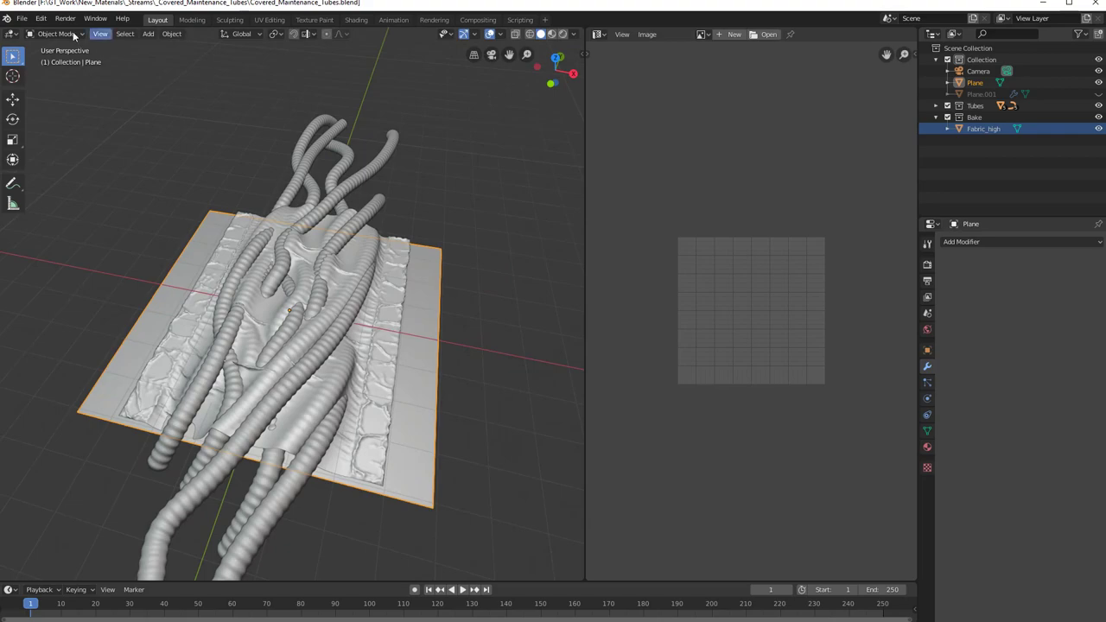
# Step: Start a Wavefront OBJ export of the plane and create and open a folder named bake inside the _Covered_Maintenance_Tubes project folder
pyautogui.click(21, 18)
pyautogui.moveTo(88, 187)
pyautogui.click(180, 241)
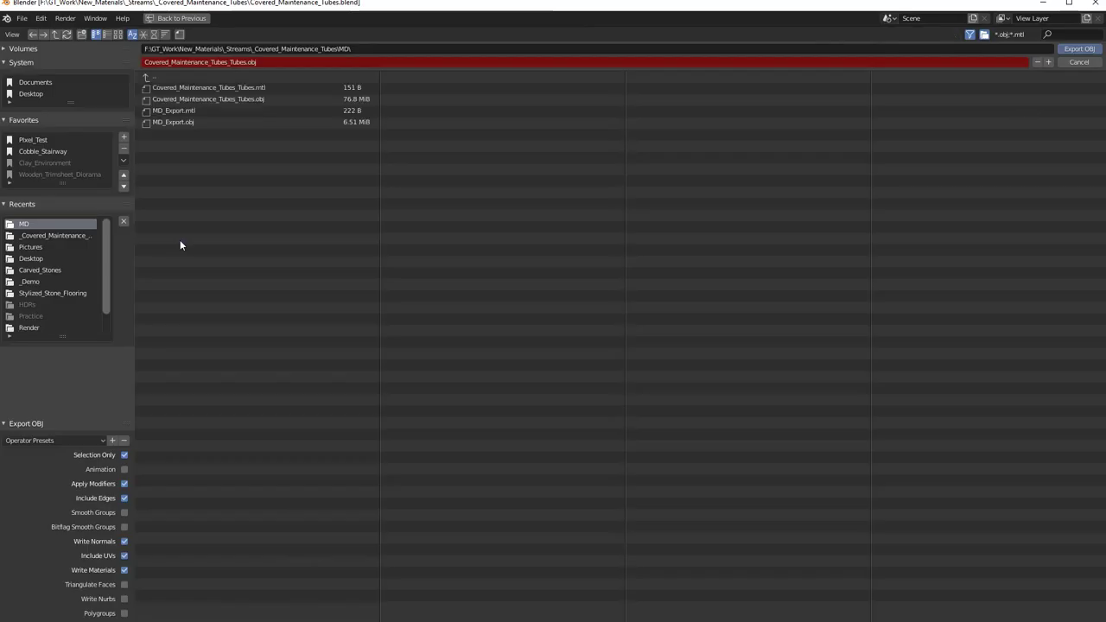
pyautogui.click(146, 78)
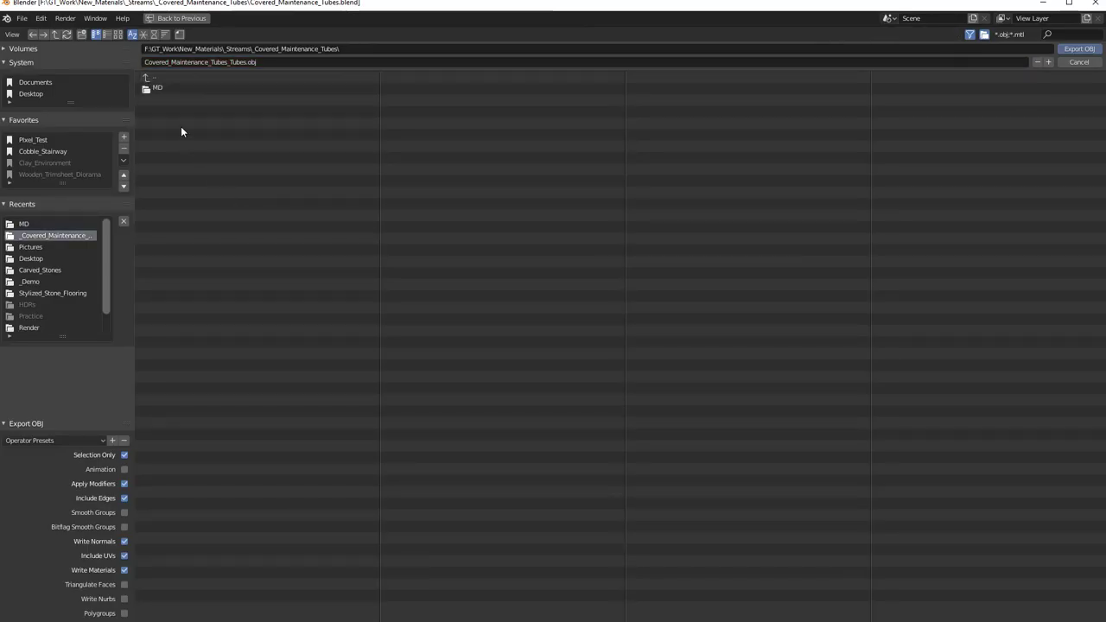
pyautogui.click(82, 35)
pyautogui.write('bake')
pyautogui.press('Return')
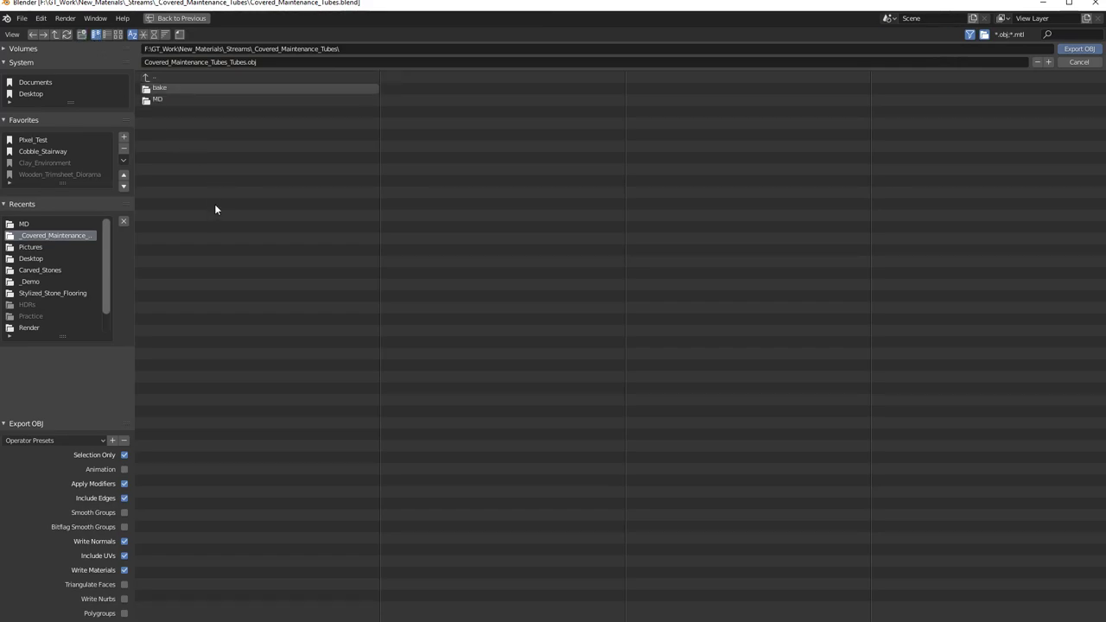
pyautogui.doubleClick(160, 88)
# Step: Name the export file baking_plane.obj and export the selected plane into the bake folder
pyautogui.click(204, 63)
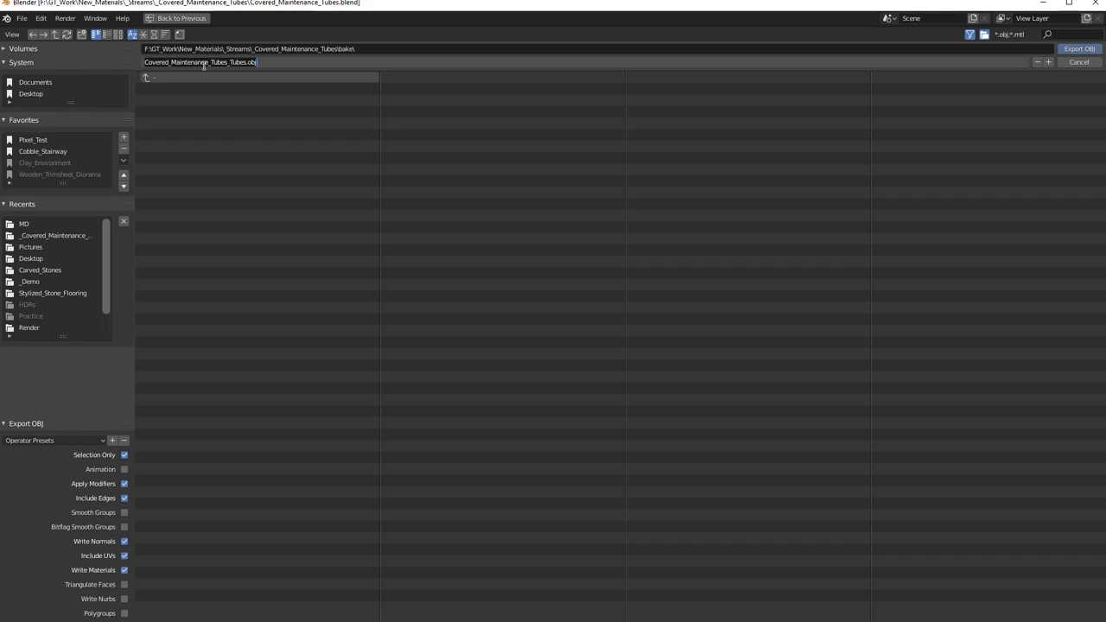
pyautogui.write('baking')
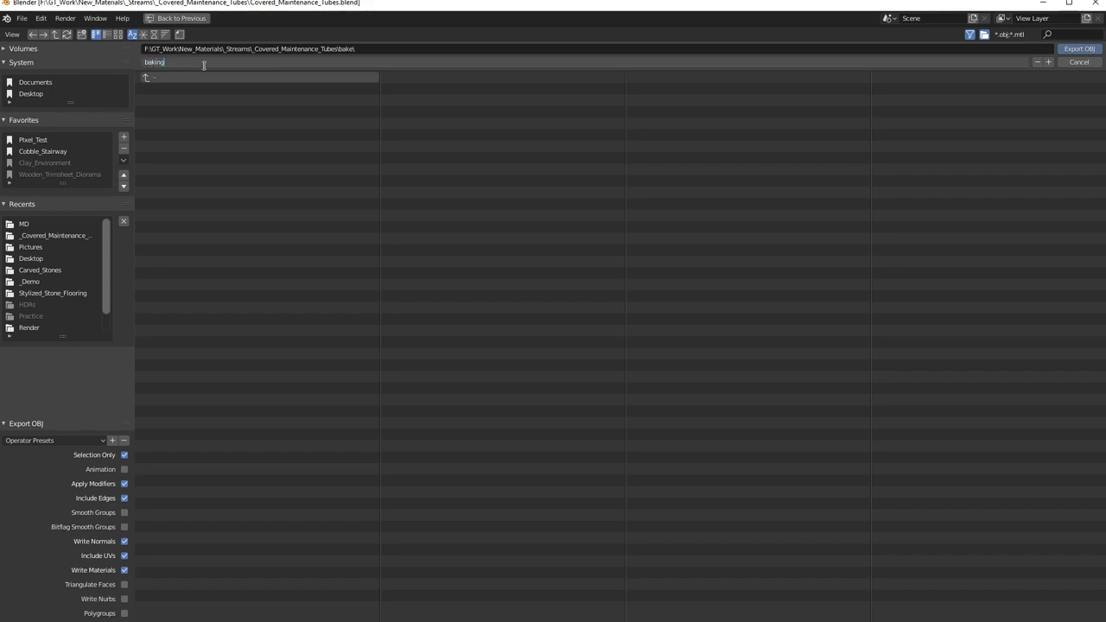
pyautogui.write('_plane')
pyautogui.press('Return')
pyautogui.scroll(-3, 66, 483)
pyautogui.scroll(2, 62, 493)
pyautogui.scroll(2, 62, 497)
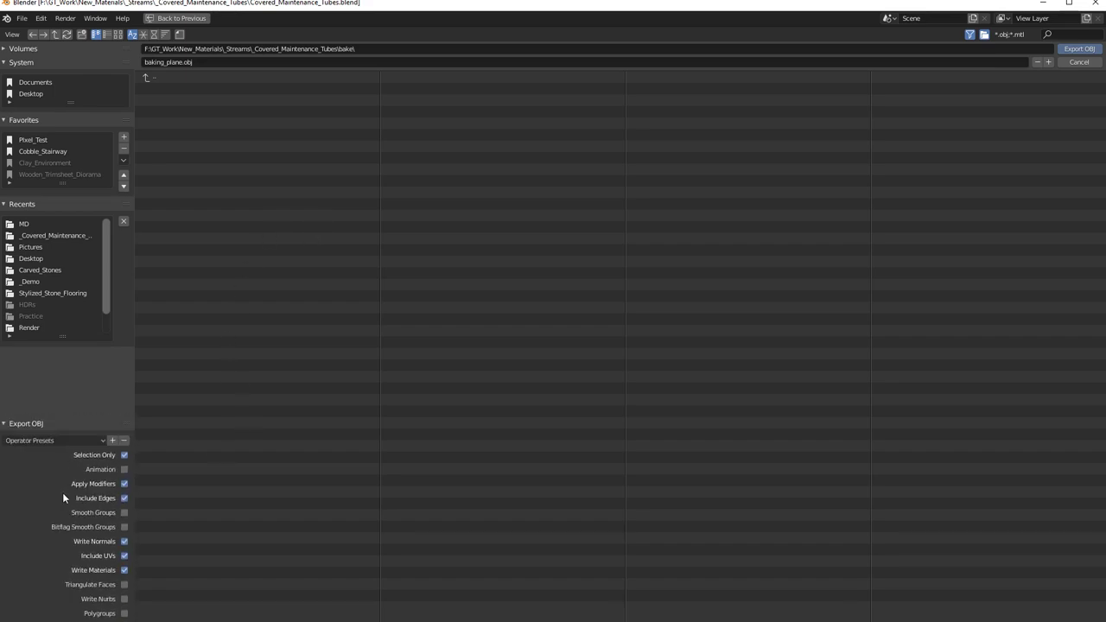
pyautogui.click(1079, 48)
# Step: Select the Fabric_high cloth, check its folds up close and add a Subdivision Surface modifier to it
pyautogui.click(384, 404)
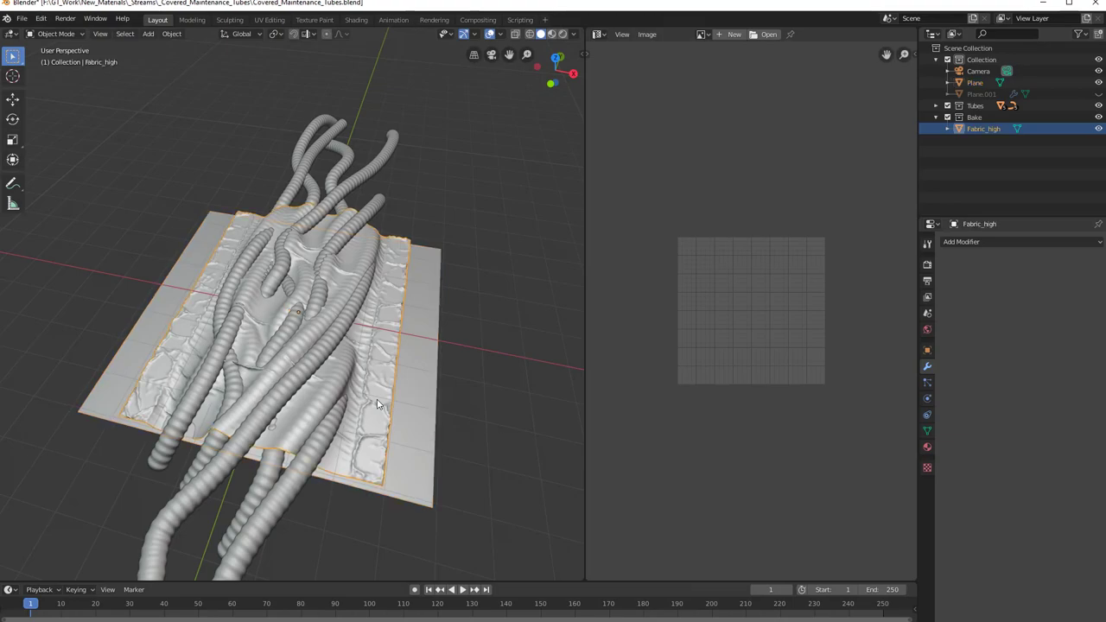
pyautogui.scroll(5, 372, 410)
pyautogui.scroll(8, 371, 420)
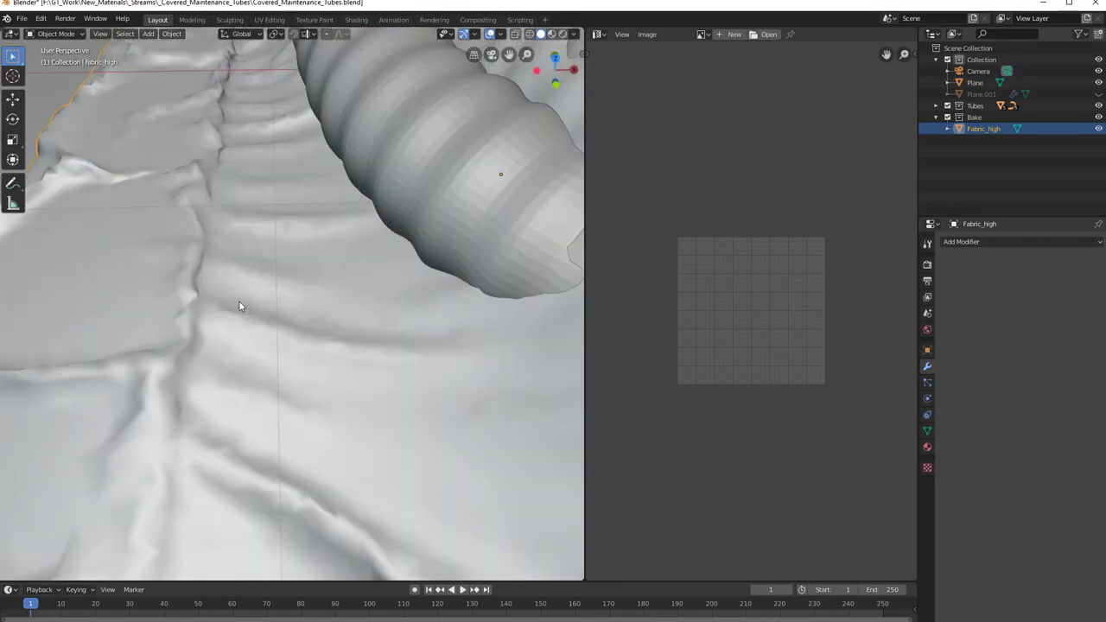
pyautogui.moveTo(239, 302); pyautogui.dragTo(261, 346, button='middle')
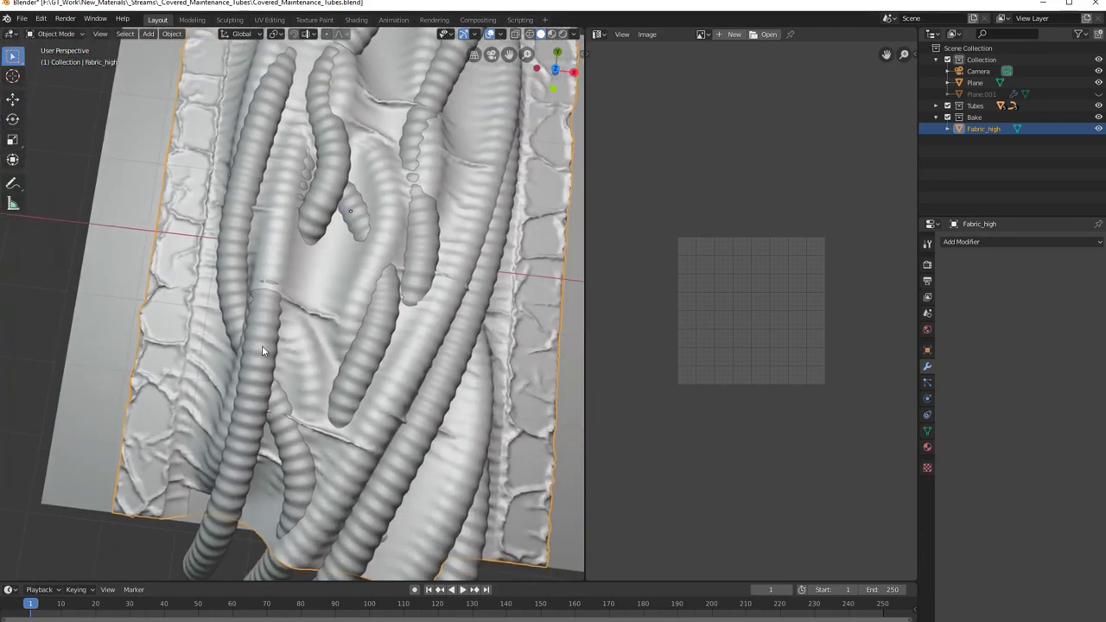
pyautogui.click(959, 243)
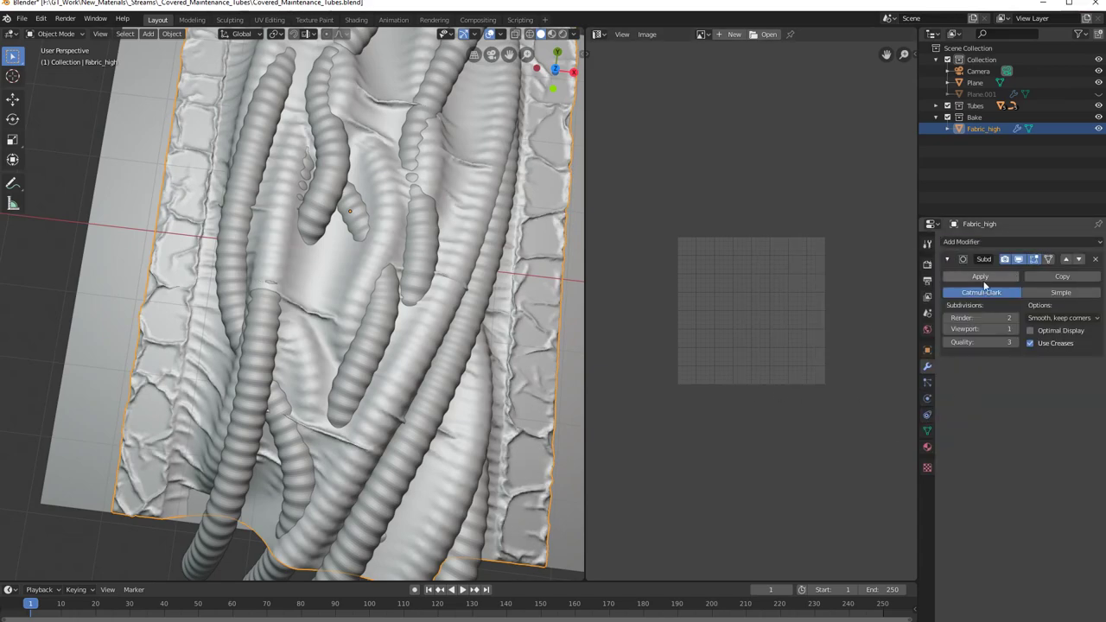
# Step: Set the cloth's subdivision viewport level to 2 and inspect the smoothed folds up close and from the side
pyautogui.scroll(2, 553, 341)
pyautogui.moveTo(302, 346); pyautogui.dragTo(332, 324, button='middle')
pyautogui.keyDown('shift'); pyautogui.moveTo(263, 328); pyautogui.dragTo(368, 296, button='middle'); pyautogui.keyUp('shift')
pyautogui.scroll(3, 340, 309)
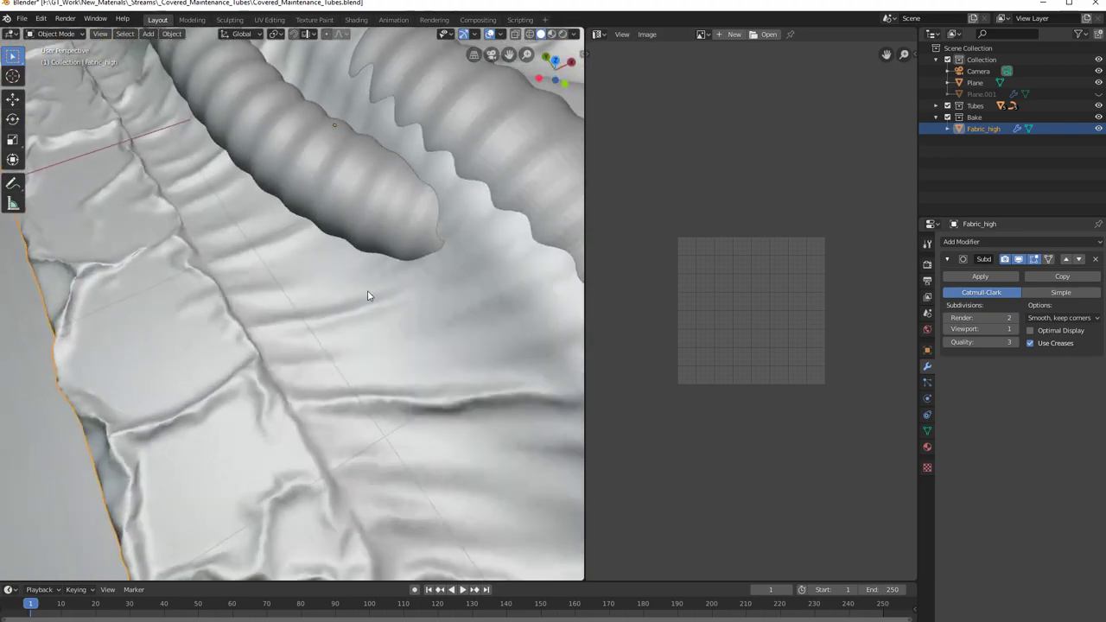
pyautogui.scroll(4, 367, 296)
pyautogui.scroll(-3, 367, 296)
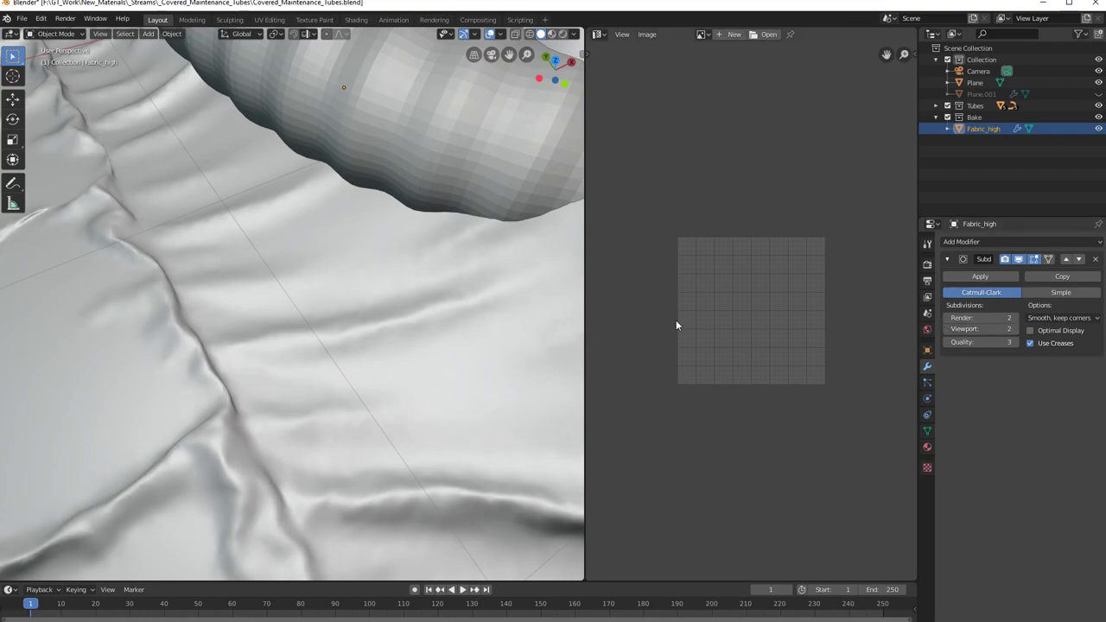
pyautogui.scroll(-4, 431, 362)
pyautogui.moveTo(348, 352); pyautogui.dragTo(342, 275, button='middle')
pyautogui.scroll(-5, 338, 346)
pyautogui.scroll(-2, 321, 356)
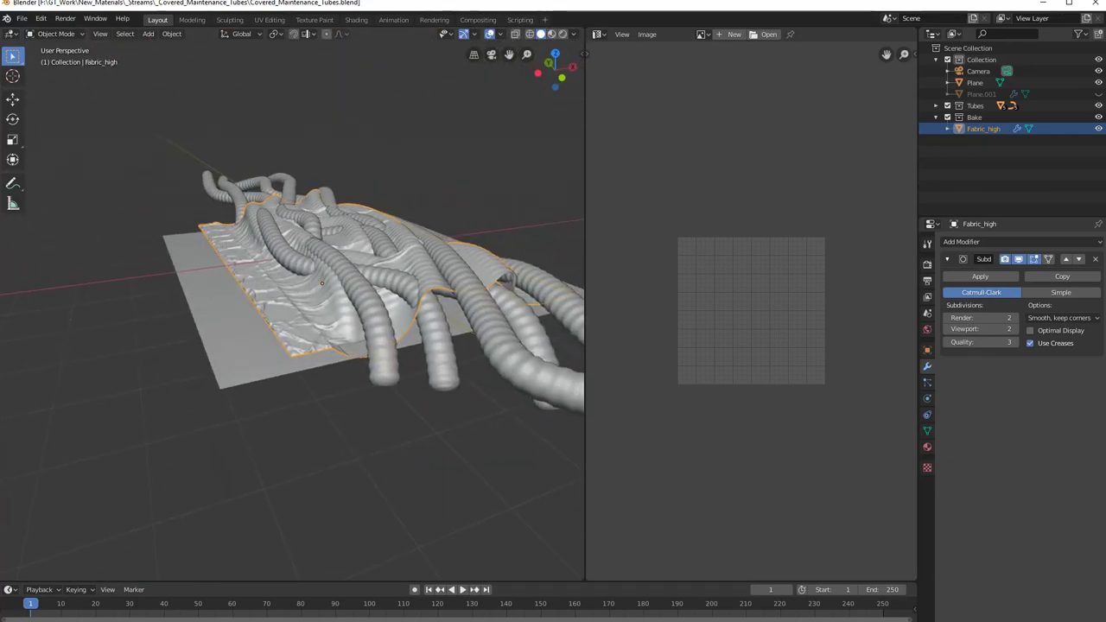
# Step: Start a Wavefront OBJ export of the selected cloth with the bake folder as destination
pyautogui.click(20, 18)
pyautogui.moveTo(64, 186)
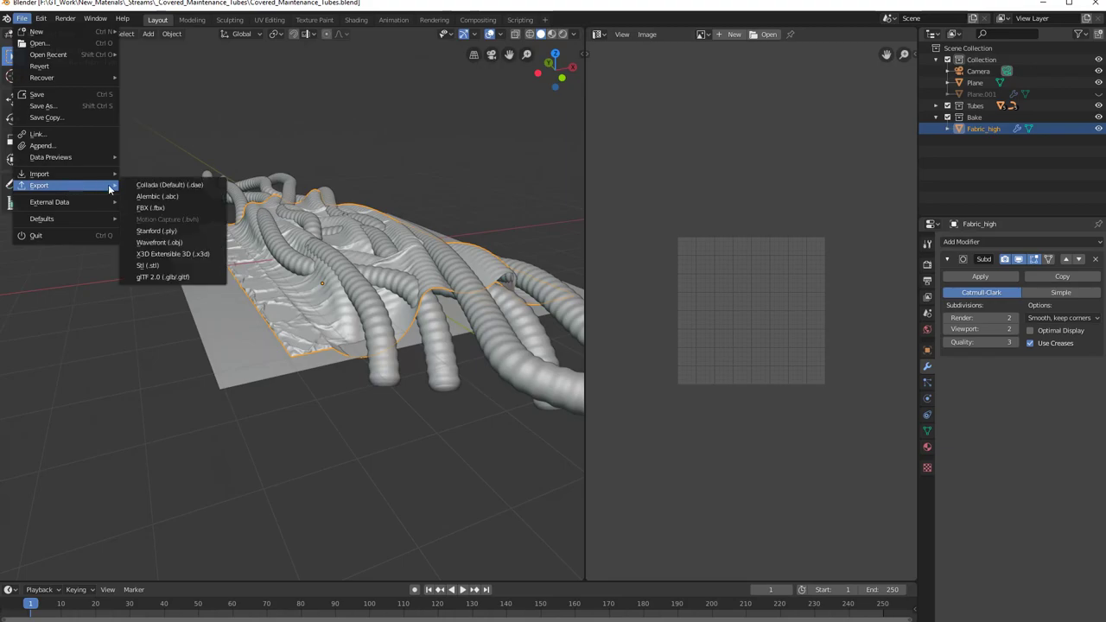
pyautogui.click(167, 240)
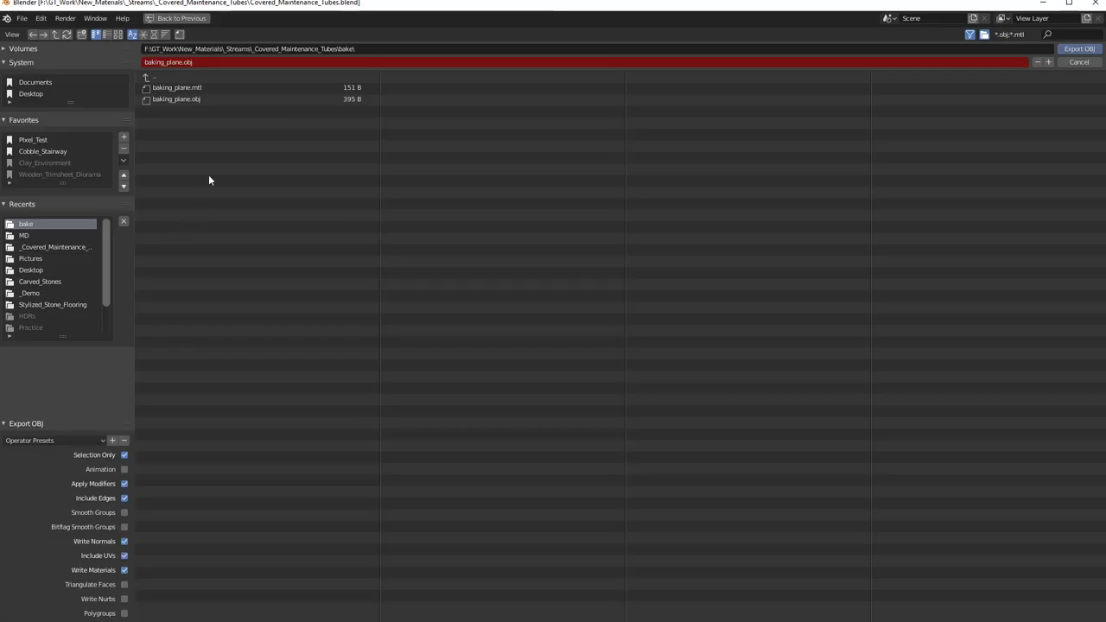
pyautogui.click(149, 76)
pyautogui.click(160, 98)
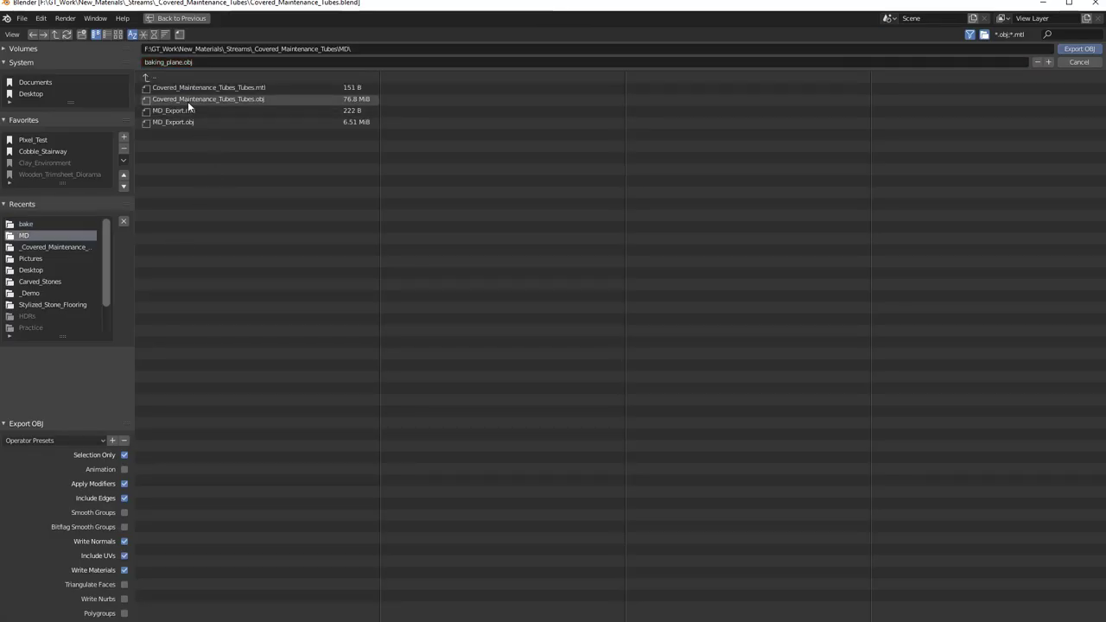
pyautogui.click(149, 76)
pyautogui.click(160, 88)
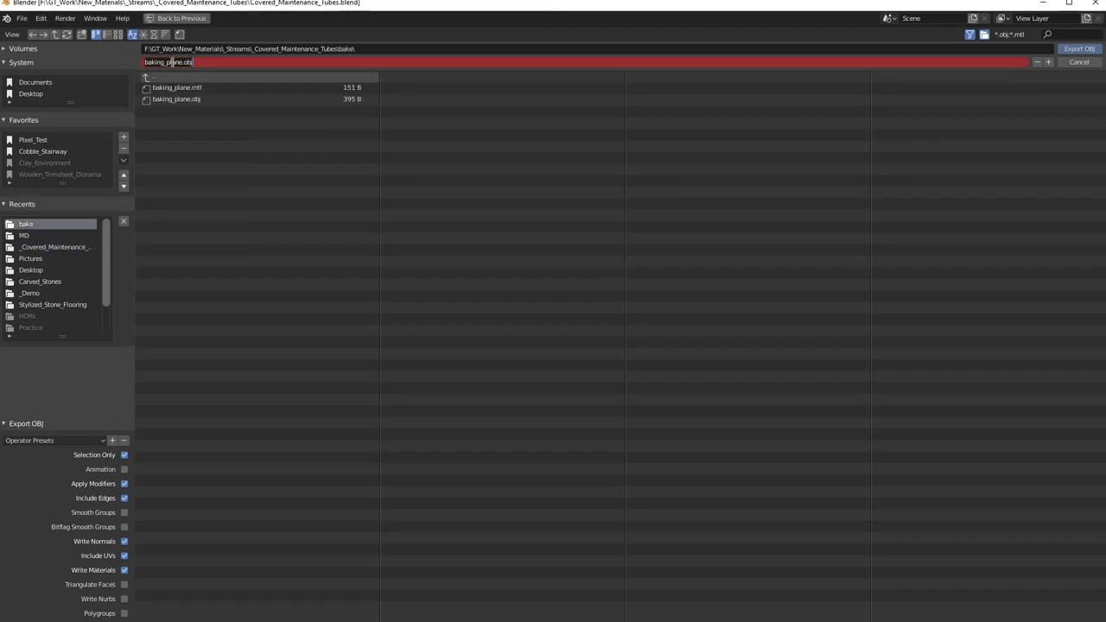
# Step: Replace the export file name with Fsbric.obj and export the cloth
pyautogui.click(163, 62)
pyautogui.press('Right')
pyautogui.press('Right')
pyautogui.press('BackSpace')
pyautogui.press('BackSpace')
pyautogui.press('BackSpace')
pyautogui.press('BackSpace')
pyautogui.press('BackSpace')
pyautogui.press('BackSpace')
pyautogui.press('BackSpace')
pyautogui.press('BackSpace')
pyautogui.press('BackSpace')
pyautogui.press('BackSpace')
pyautogui.press('BackSpace')
pyautogui.press('BackSpace')
pyautogui.write('Fsbric')
pyautogui.press('Return')
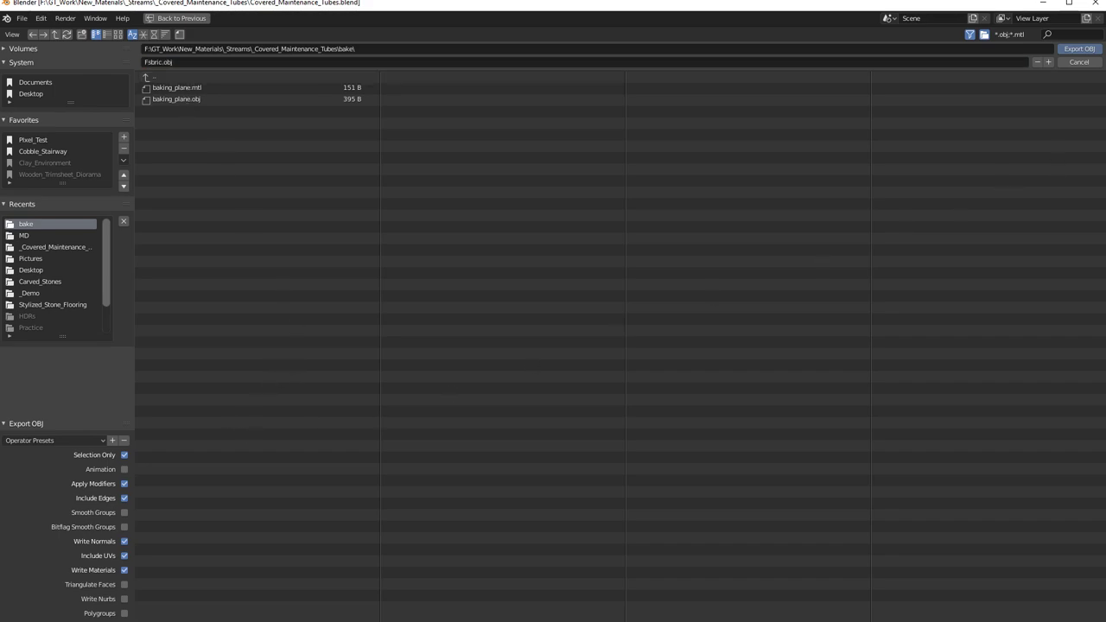
pyautogui.click(1090, 50)
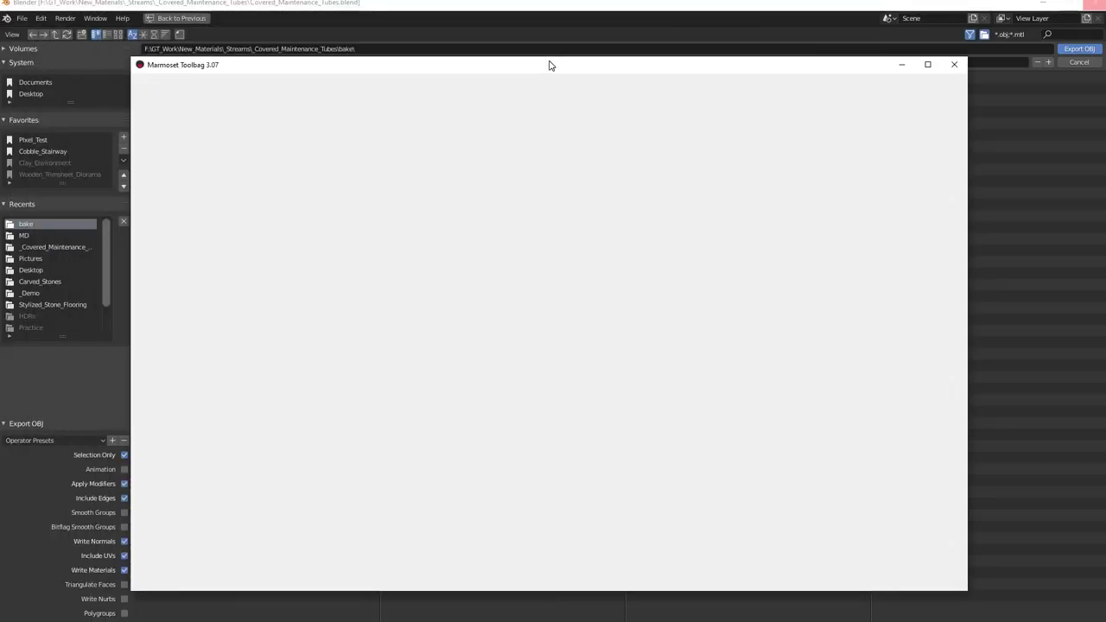
# Step: Dismiss the Marmoset Toolbag news notice and enlarge the Toolbag window to fill the screen
pyautogui.moveTo(547, 64); pyautogui.dragTo(616, 83)
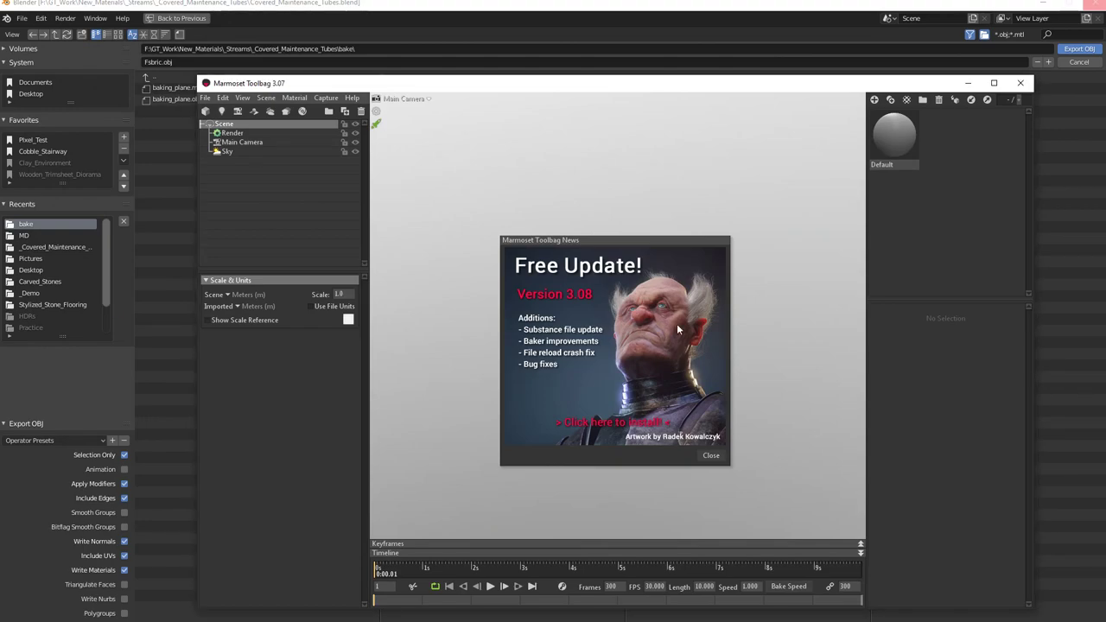
pyautogui.click(711, 456)
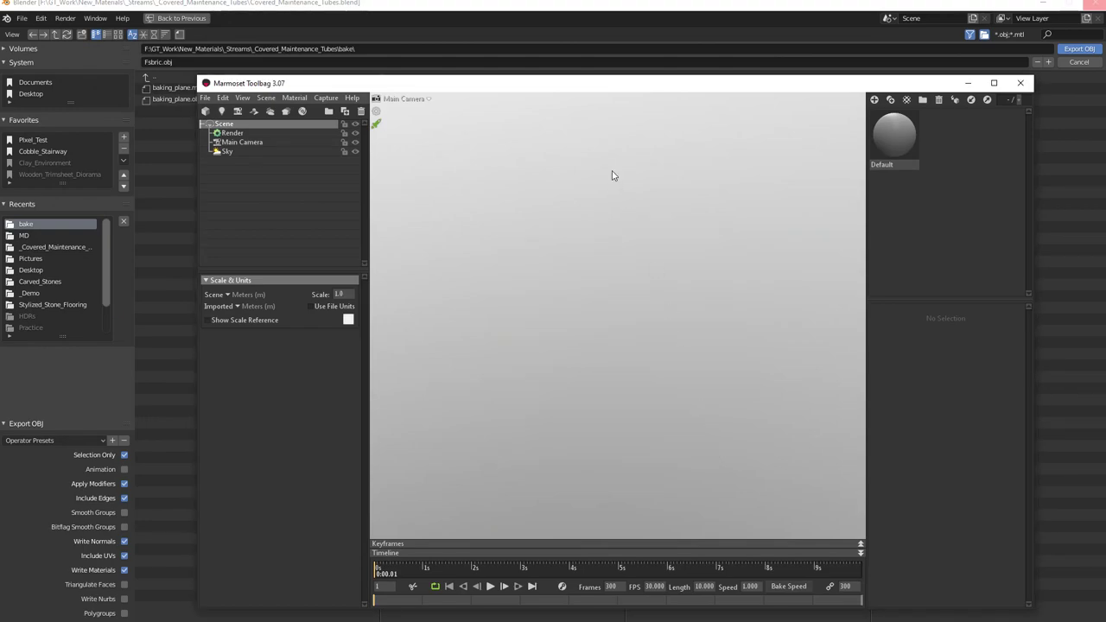
pyautogui.moveTo(591, 87); pyautogui.dragTo(674, 0)
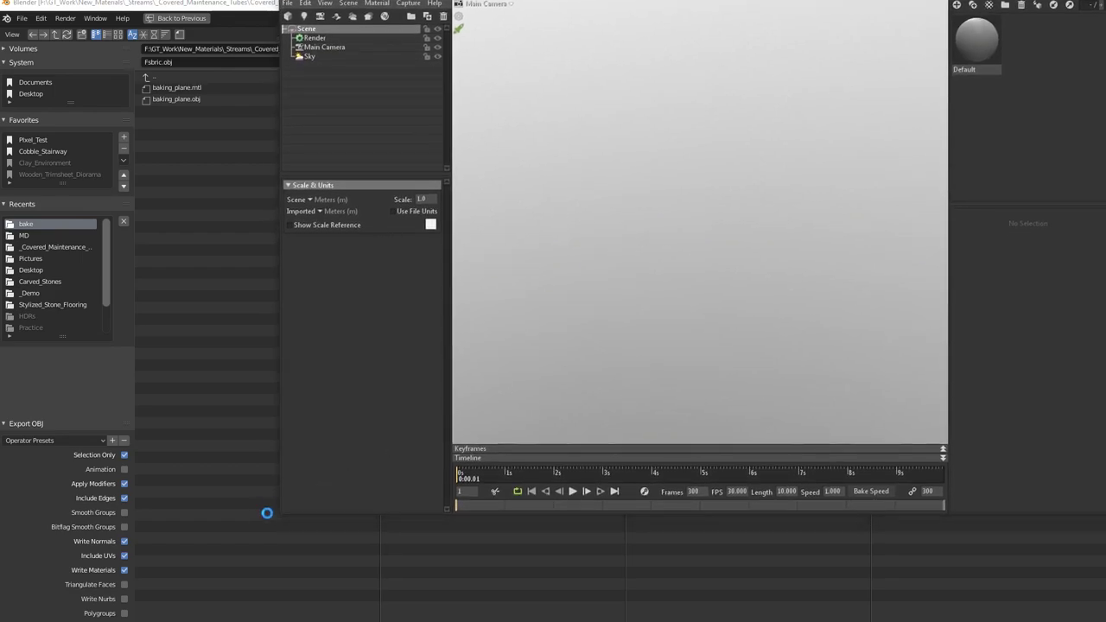
pyautogui.moveTo(279, 513); pyautogui.dragTo(2, 621)
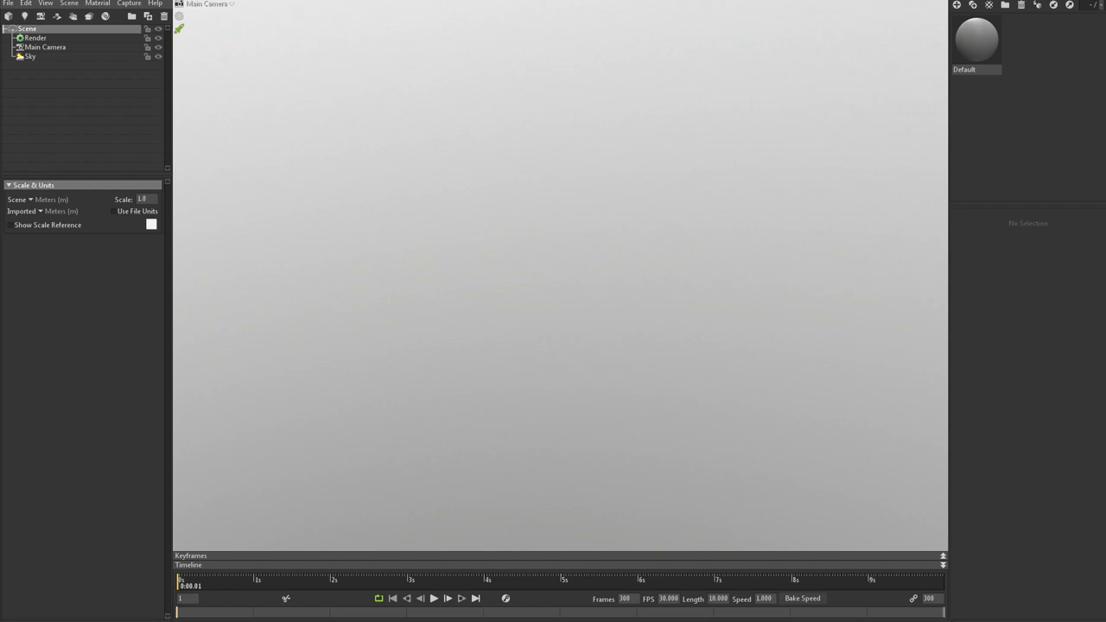
# Step: Switch to File Explorer, open the bake folder inside _Covered_Maintenance_Tubes, and move the window aside
pyautogui.moveTo(0, 97); pyautogui.dragTo(0, 86)
pyautogui.click(52, 370)
pyautogui.click(0, 571)
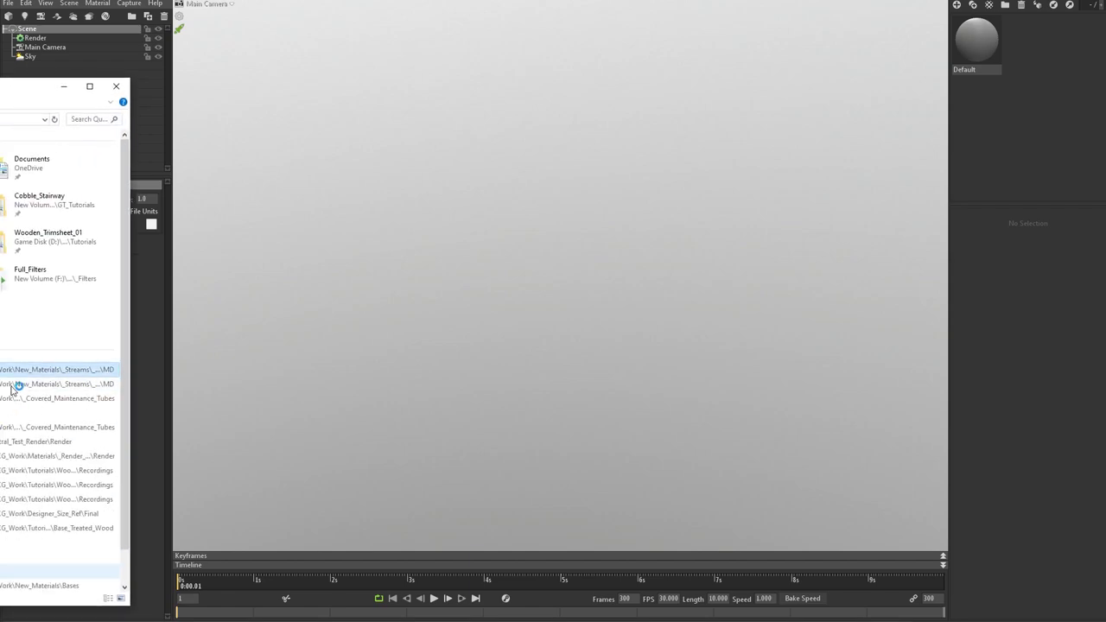
pyautogui.moveTo(0, 86); pyautogui.dragTo(227, 120)
pyautogui.click(235, 149)
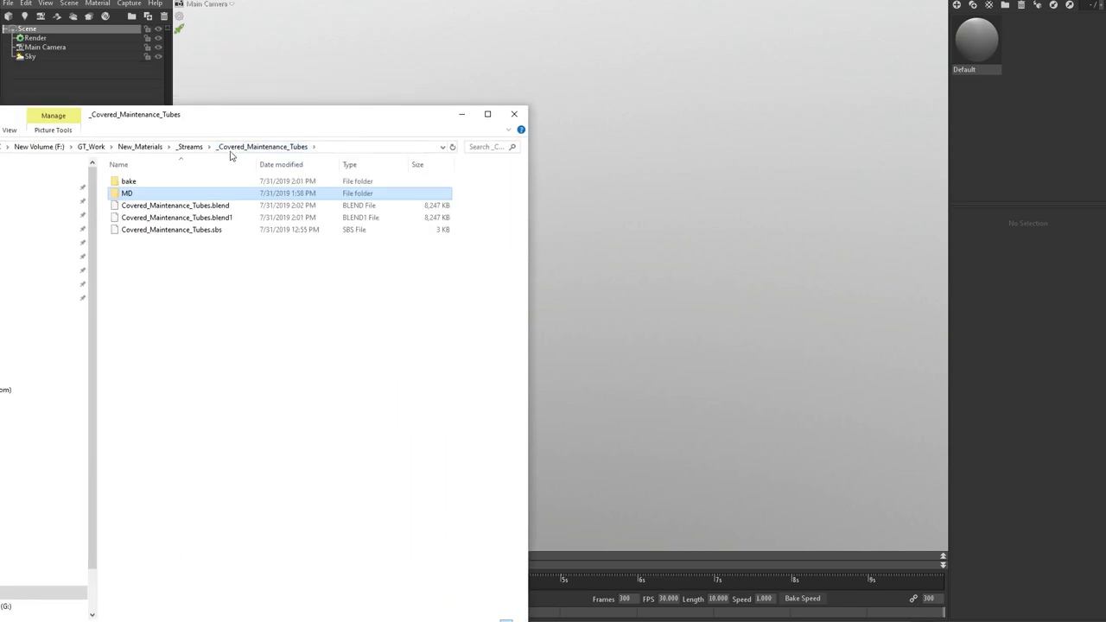
pyautogui.doubleClick(157, 187)
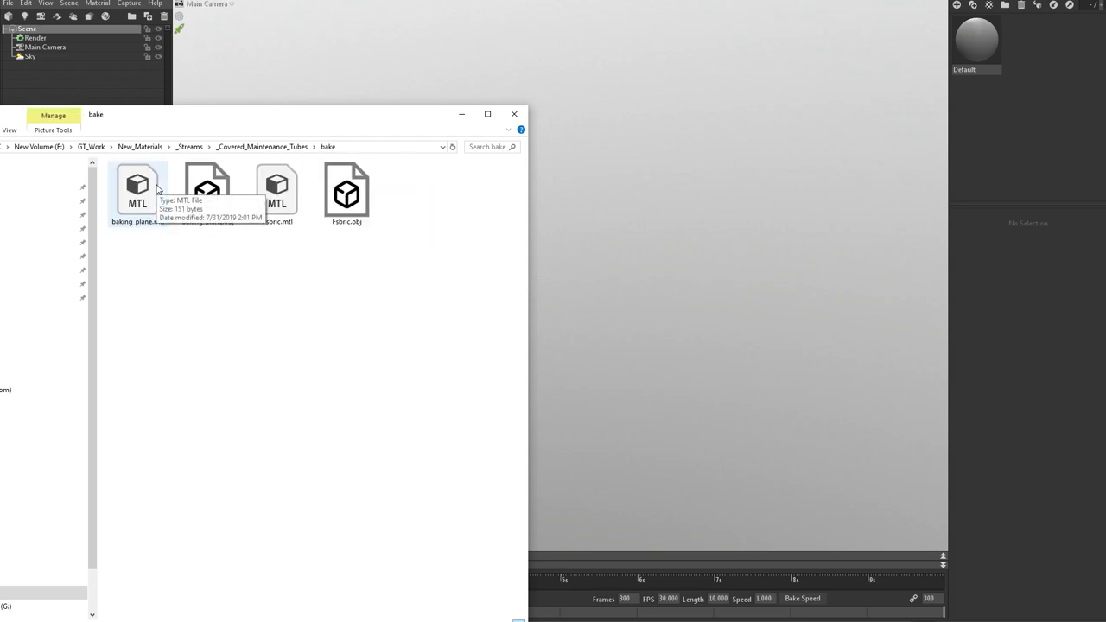
pyautogui.moveTo(326, 124); pyautogui.dragTo(0, 75)
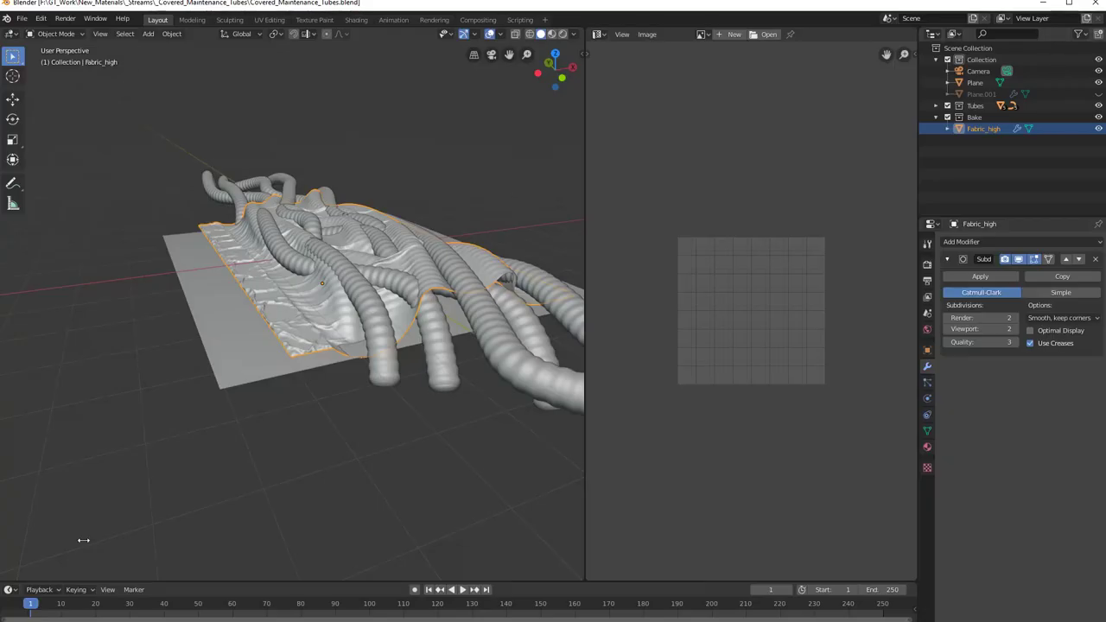
# Step: Switch to Marmoset Toolbag and import baking_plane.obj from the bake folder into the scene
pyautogui.moveTo(233, 328); pyautogui.dragTo(209, 366, button='middle')
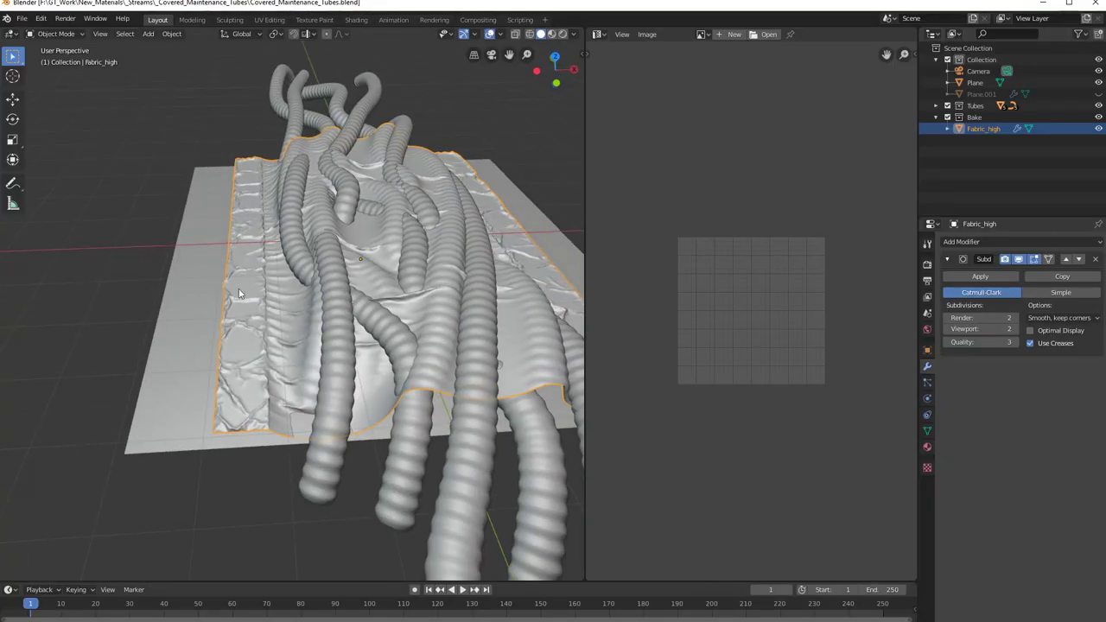
pyautogui.click(154, 620)
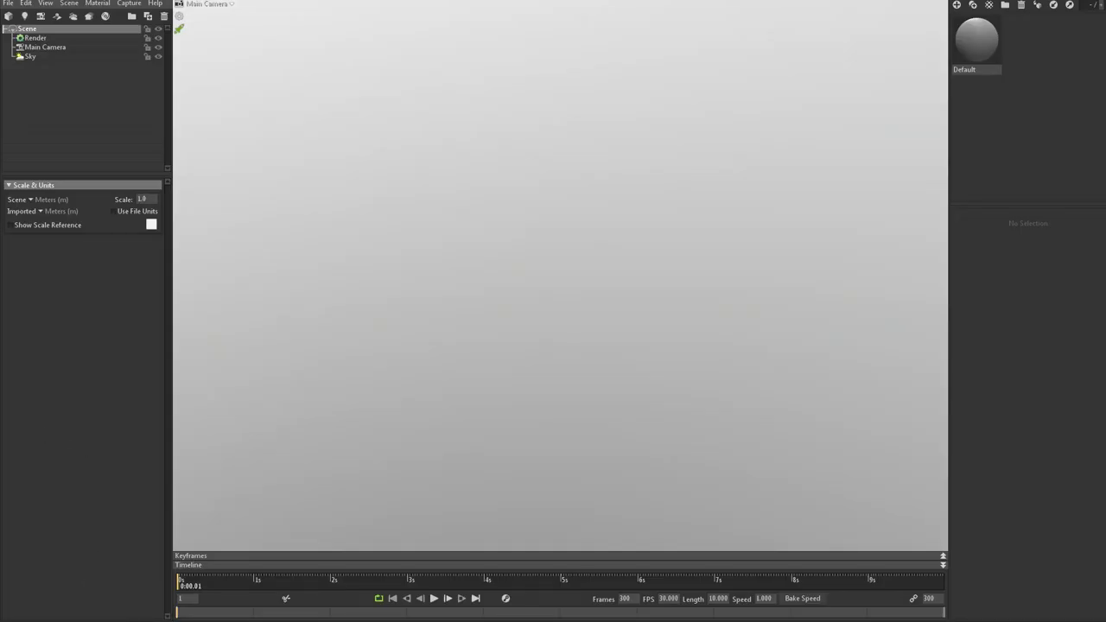
pyautogui.hotkey('alt', 'Tab')
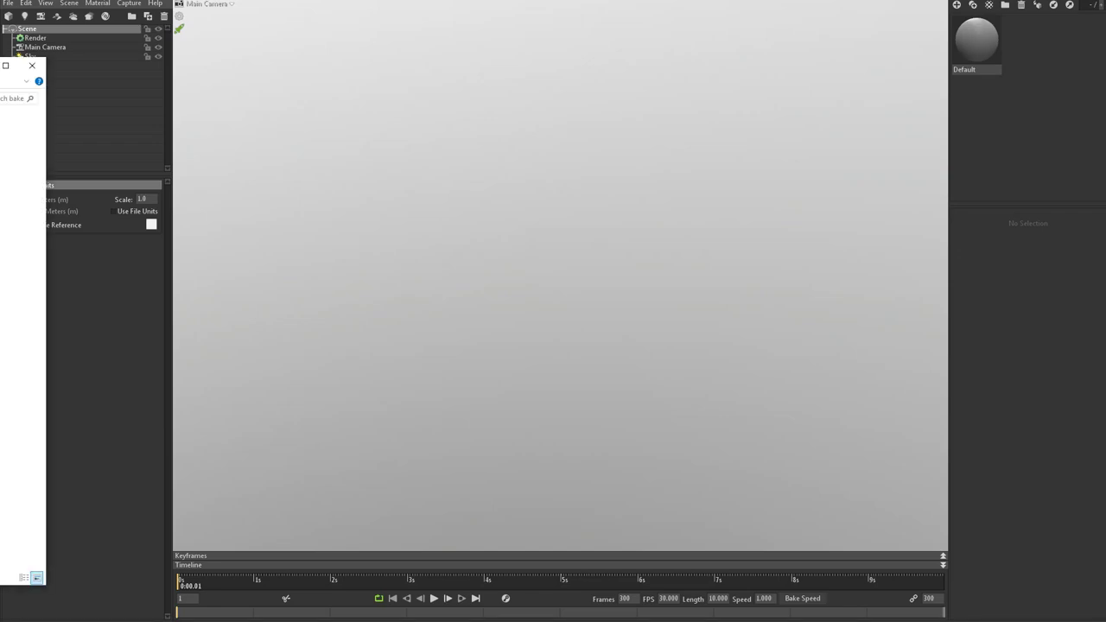
pyautogui.moveTo(2, 354); pyautogui.dragTo(609, 463)
pyautogui.click(484, 348)
pyautogui.moveTo(565, 425); pyautogui.dragTo(423, 412)
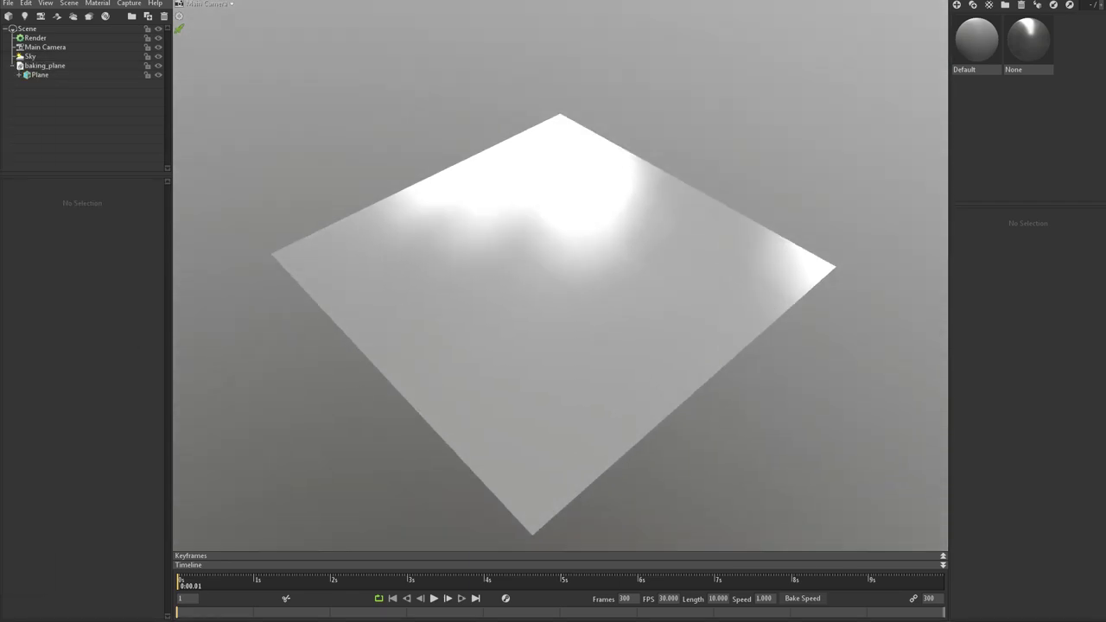
# Step: Import Fsbric.obj from the bake folder into the Toolbag scene
pyautogui.hotkey('alt', 'Tab')
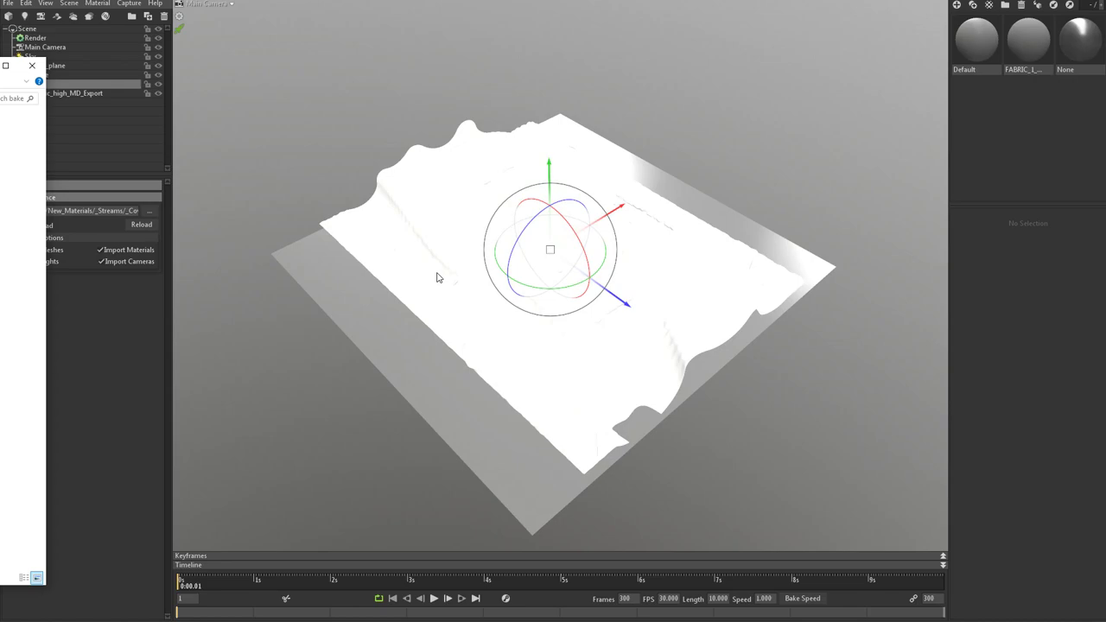
pyautogui.click(415, 298)
pyautogui.keyDown('alt'); pyautogui.moveTo(286, 299); pyautogui.dragTo(370, 351); pyautogui.keyUp('alt')
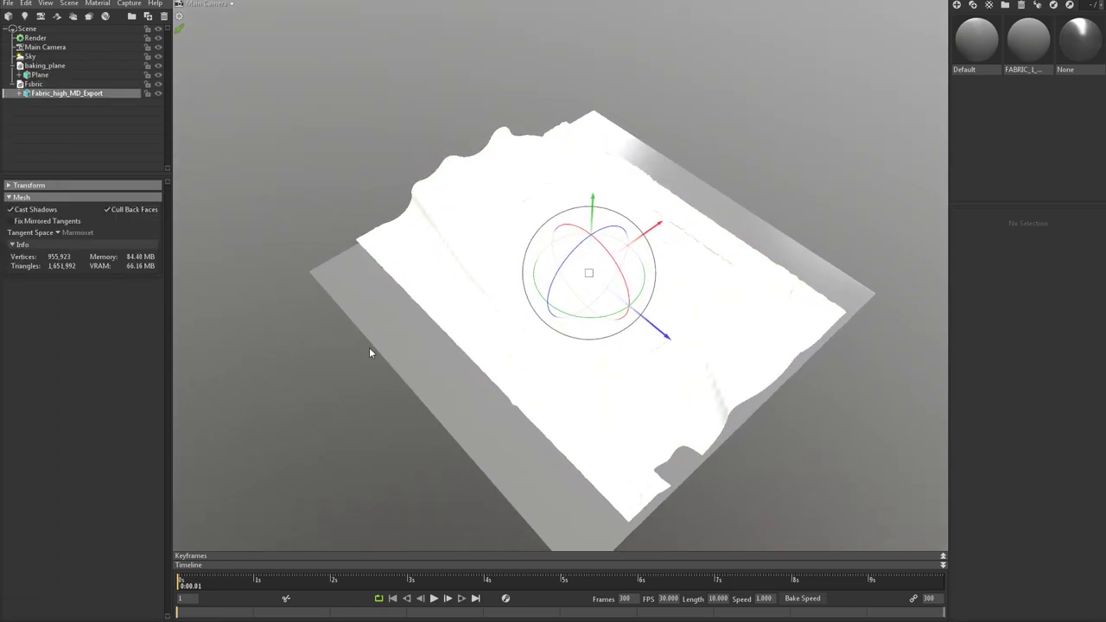
# Step: Add a baker to the scene and place the Fsbric mesh in its High group
pyautogui.click(89, 16)
pyautogui.click(37, 85)
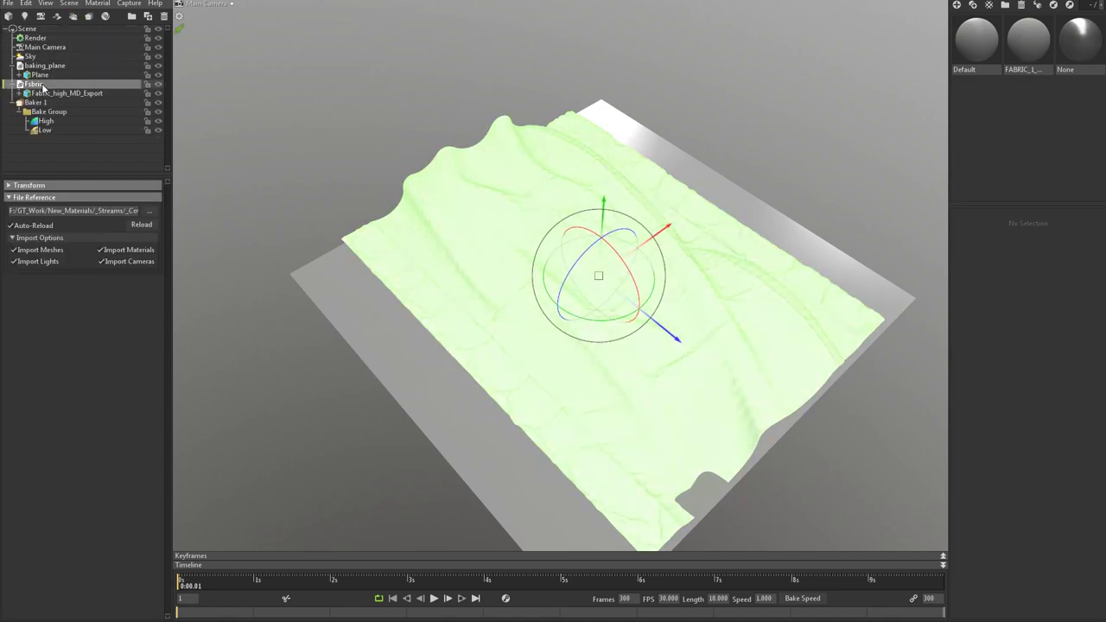
pyautogui.moveTo(41, 88); pyautogui.dragTo(45, 121)
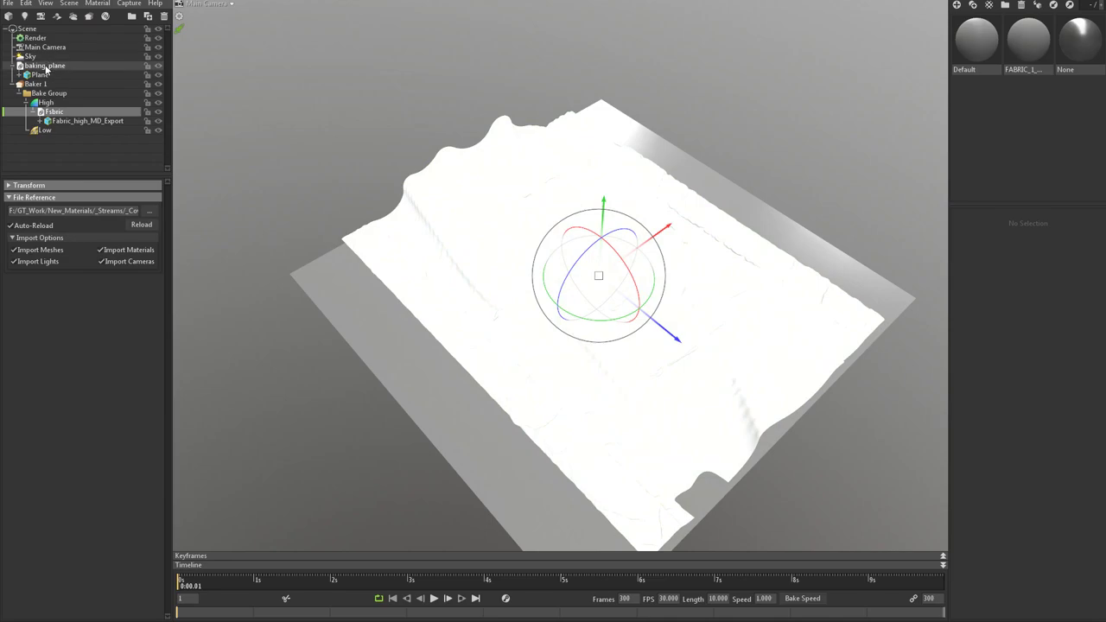
# Step: Place baking_plane in the baker's Low group
pyautogui.click(45, 68)
pyautogui.moveTo(45, 70); pyautogui.dragTo(45, 130)
pyautogui.moveTo(282, 140)
pyautogui.mouseDown()
pyautogui.moveTo(293, 204)
pyautogui.moveTo(309, 84)
pyautogui.moveTo(264, 45)
pyautogui.moveTo(195, 153)
pyautogui.moveTo(270, 144)
pyautogui.mouseUp()
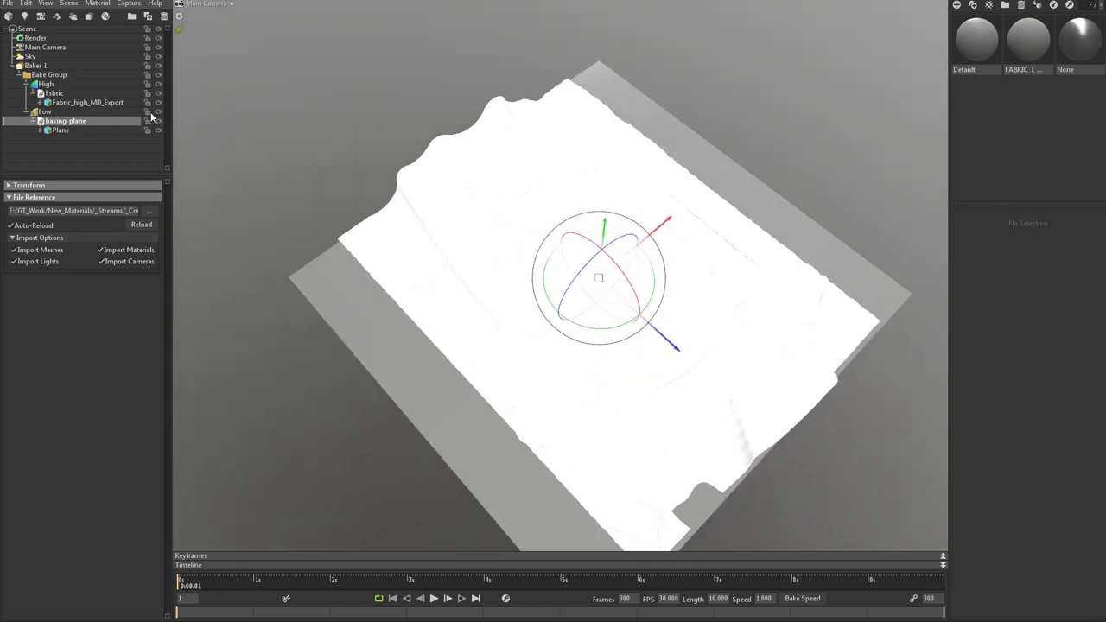
# Step: Change the sky lighting to the Ennis House preset
pyautogui.click(57, 47)
pyautogui.click(47, 38)
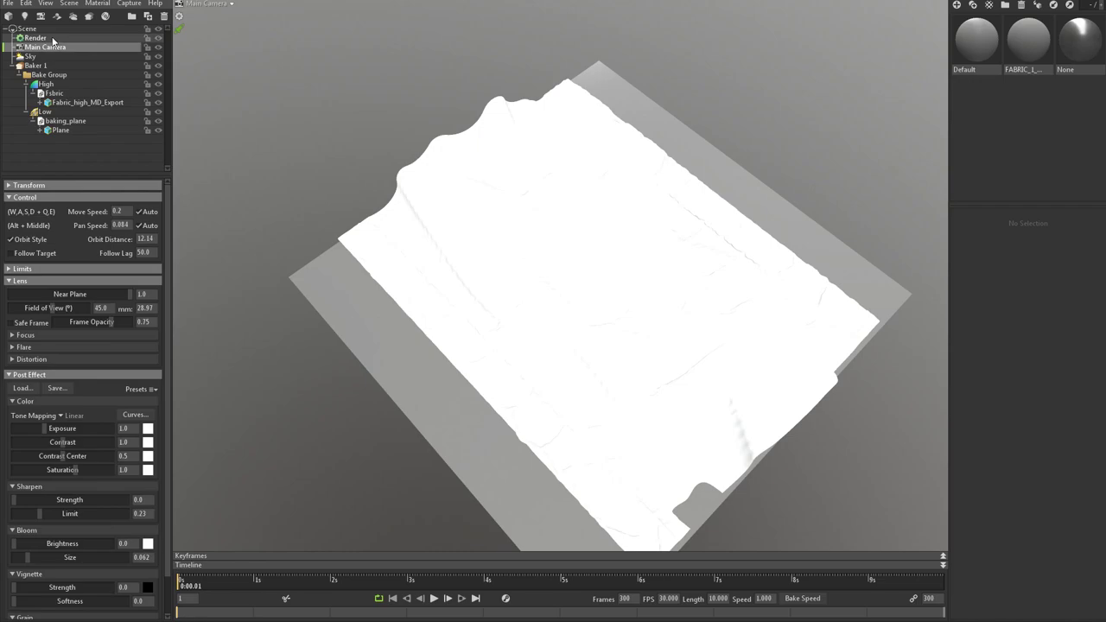
pyautogui.click(43, 57)
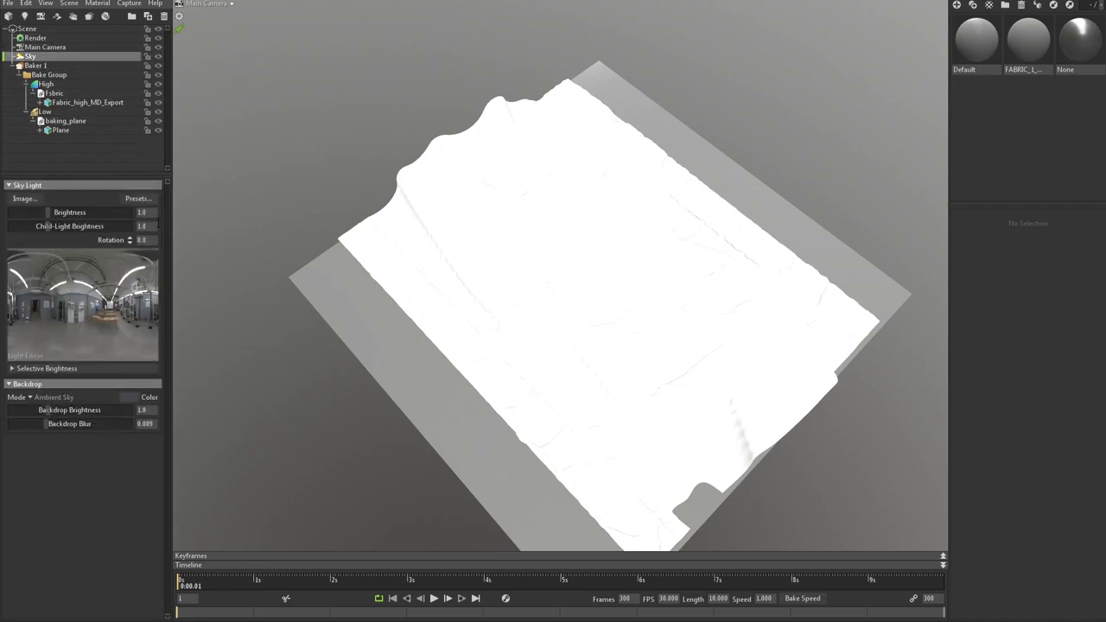
pyautogui.click(138, 199)
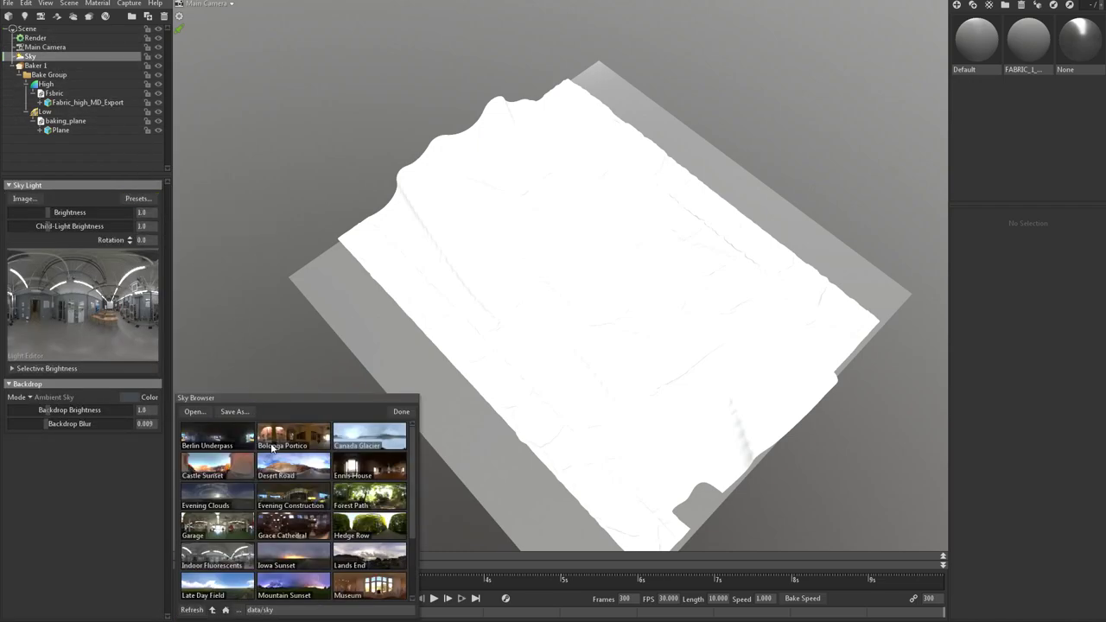
pyautogui.click(403, 474)
# Step: Try the Narita Plaza and Garage sky presets on the scene
pyautogui.scroll(-1, 382, 477)
pyautogui.scroll(-2, 380, 480)
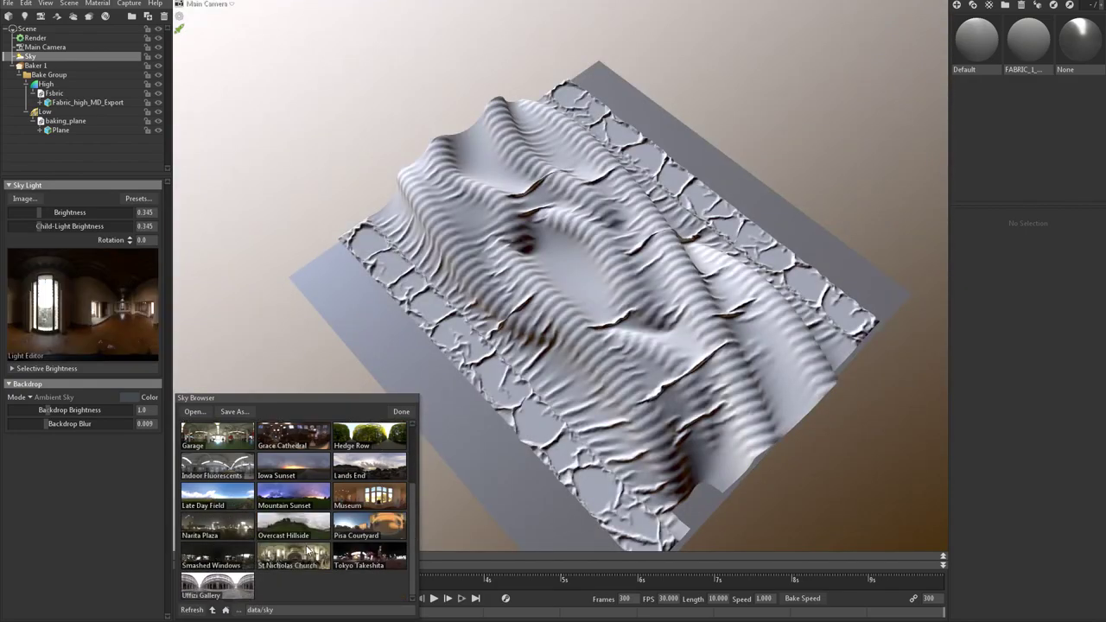
pyautogui.click(233, 556)
pyautogui.click(227, 535)
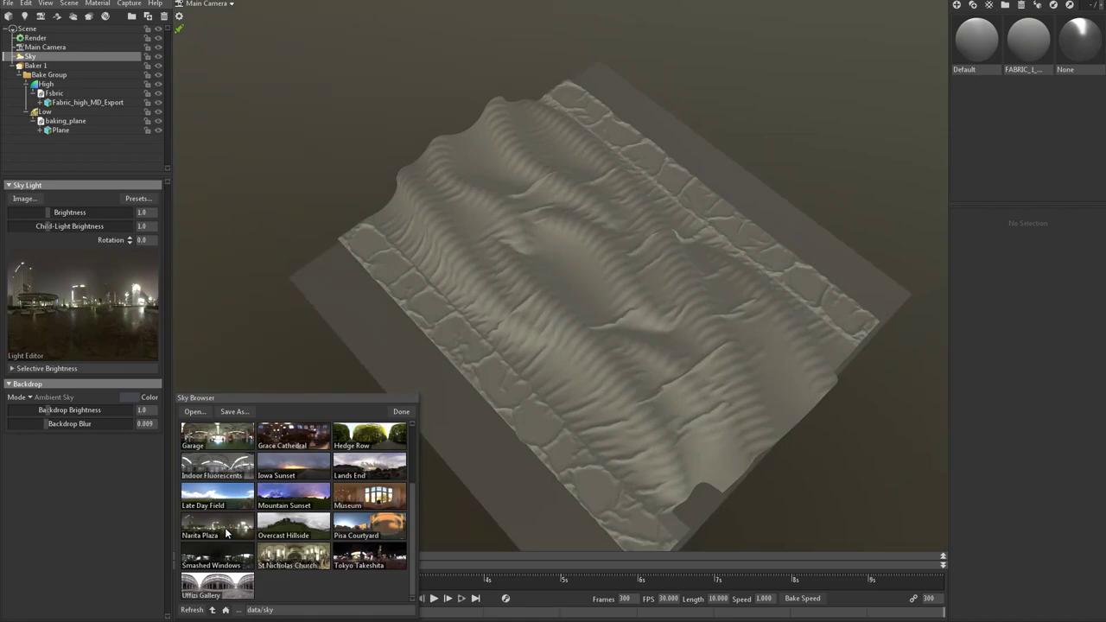
pyautogui.scroll(3, 246, 547)
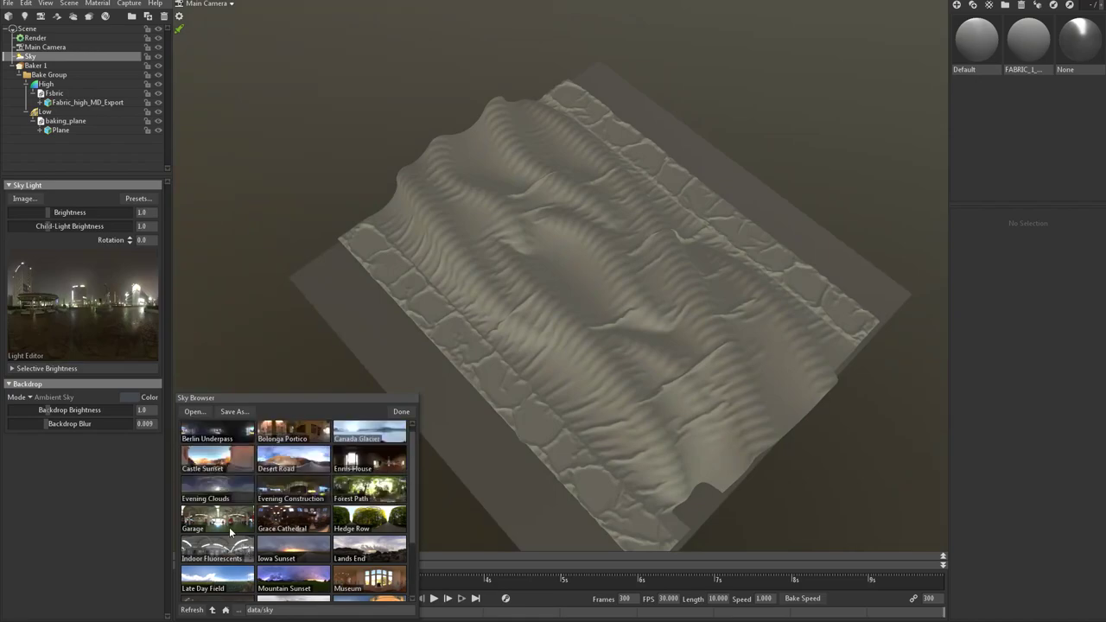
pyautogui.click(229, 530)
pyautogui.scroll(1, 230, 531)
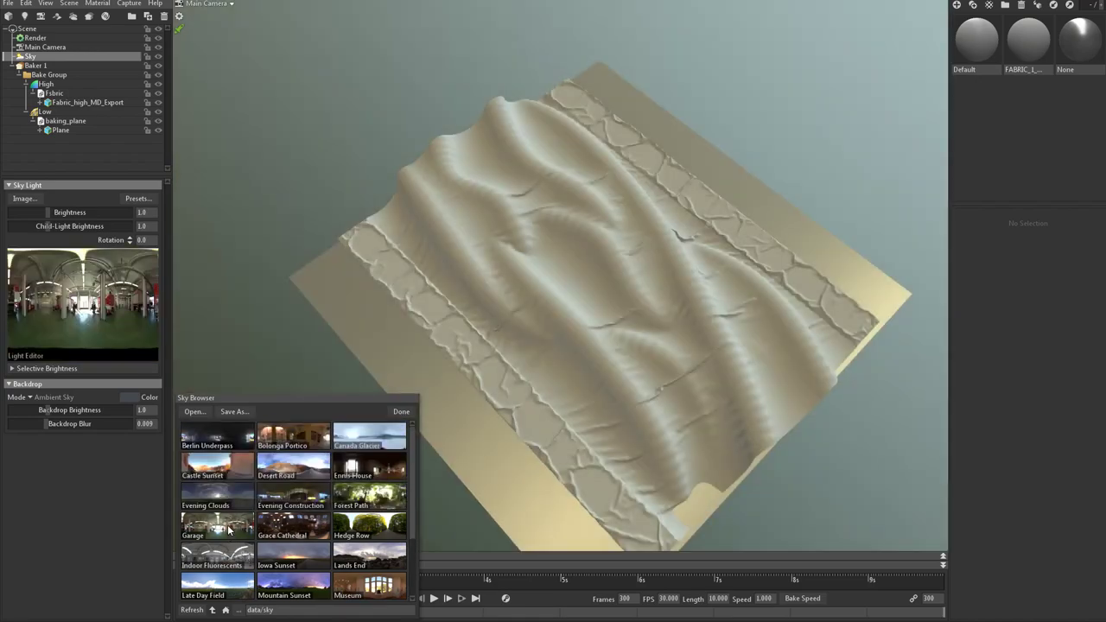
# Step: Switch the sky lighting back to Ennis House and close the sky browser
pyautogui.click(357, 466)
pyautogui.click(401, 411)
# Step: Set the Low group's cage max offset to about 2.464 and decline choosing a new baker output path
pyautogui.scroll(2, 439, 406)
pyautogui.moveTo(445, 402); pyautogui.dragTo(364, 366)
pyautogui.click(504, 378)
pyautogui.scroll(-2, 452, 439)
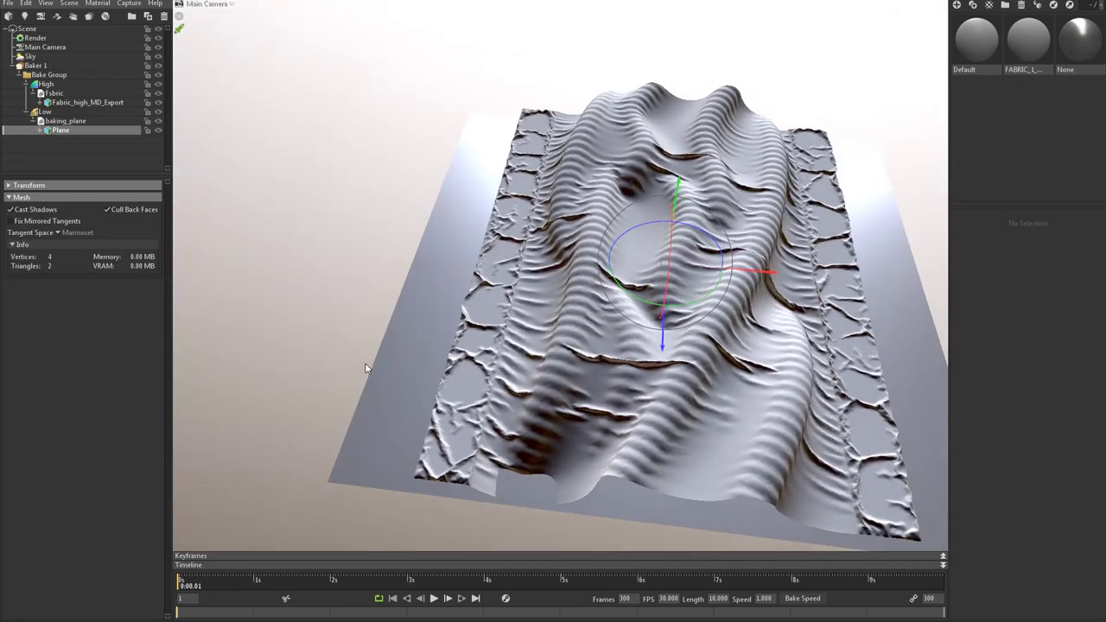
pyautogui.click(71, 112)
pyautogui.moveTo(345, 294); pyautogui.dragTo(268, 223)
pyautogui.moveTo(60, 280); pyautogui.dragTo(113, 279)
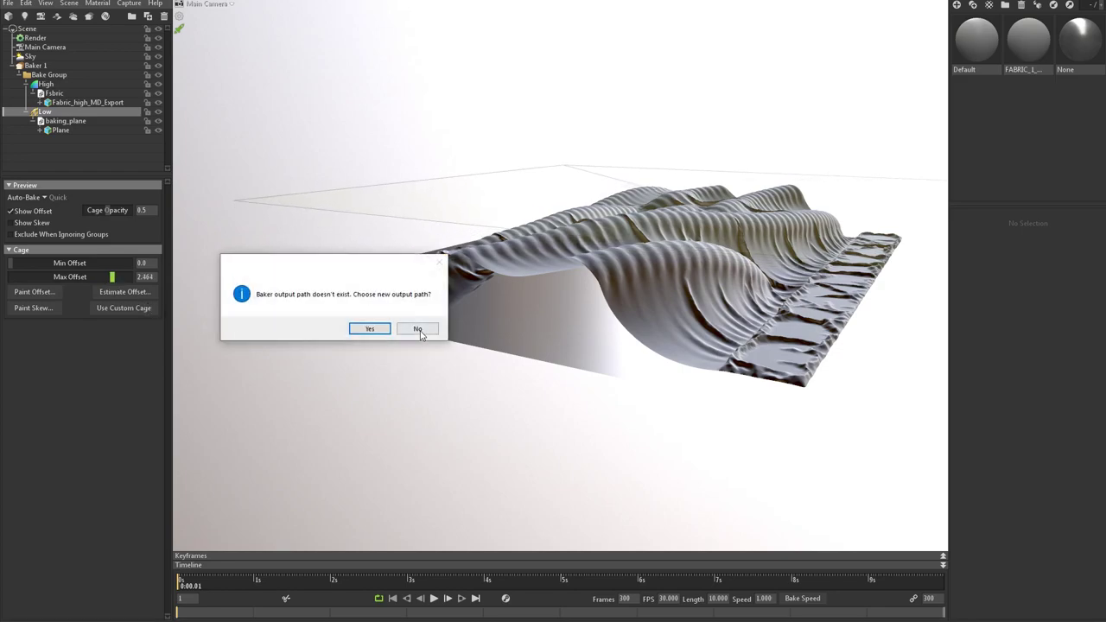
pyautogui.click(418, 329)
# Step: Set the baker's tangent space to Mikk / xNormal
pyautogui.moveTo(395, 345); pyautogui.dragTo(415, 395)
pyautogui.click(48, 66)
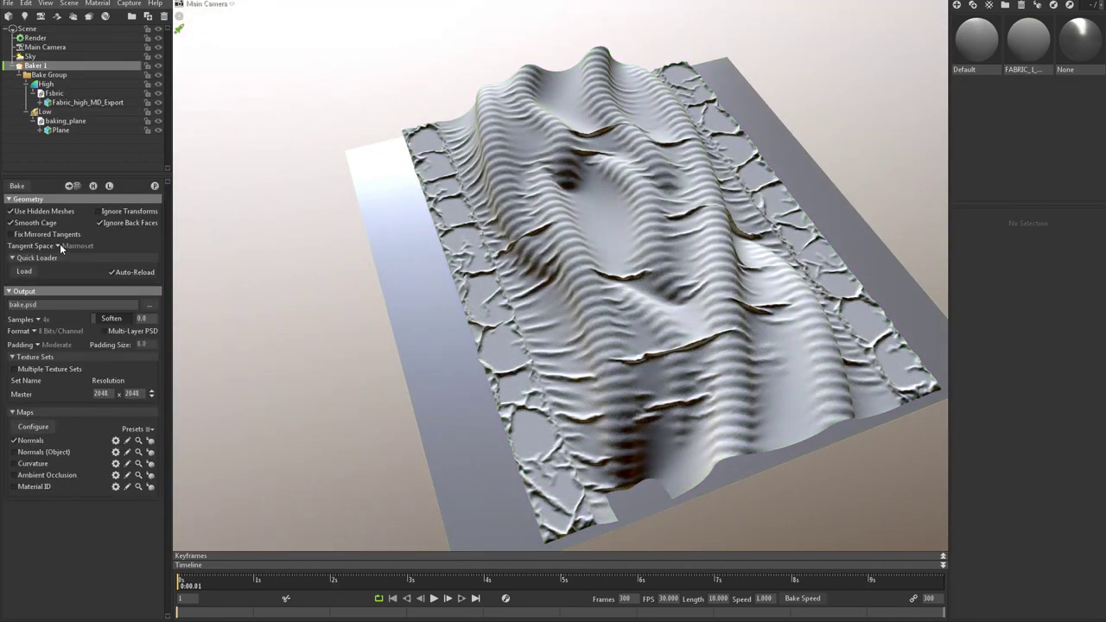
pyautogui.click(60, 244)
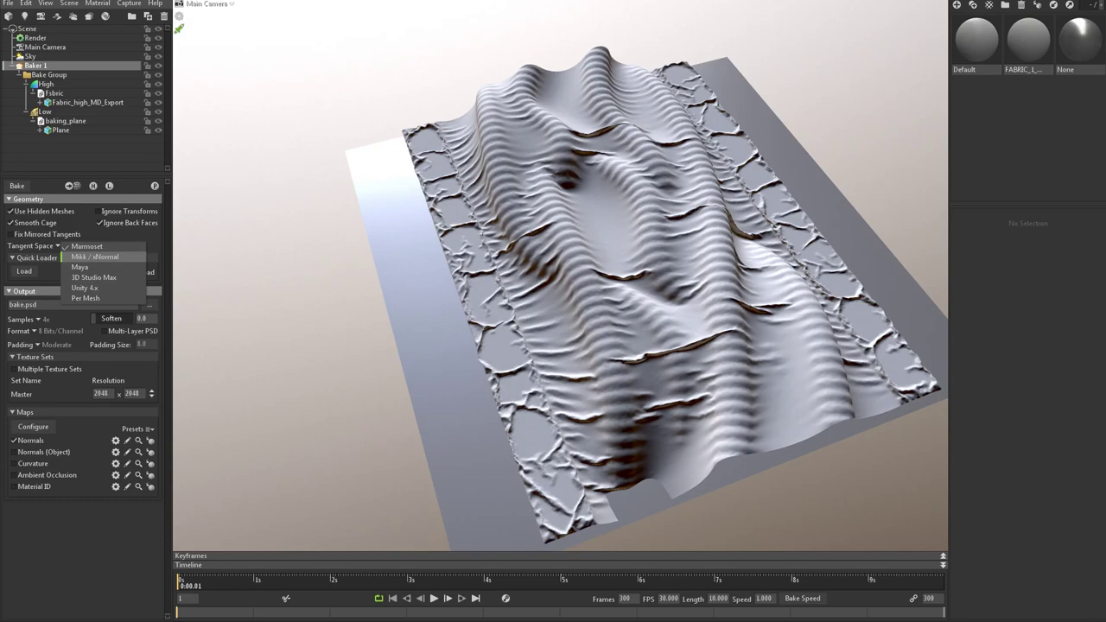
pyautogui.hotkey('alt', 'Tab')
pyautogui.click(95, 257)
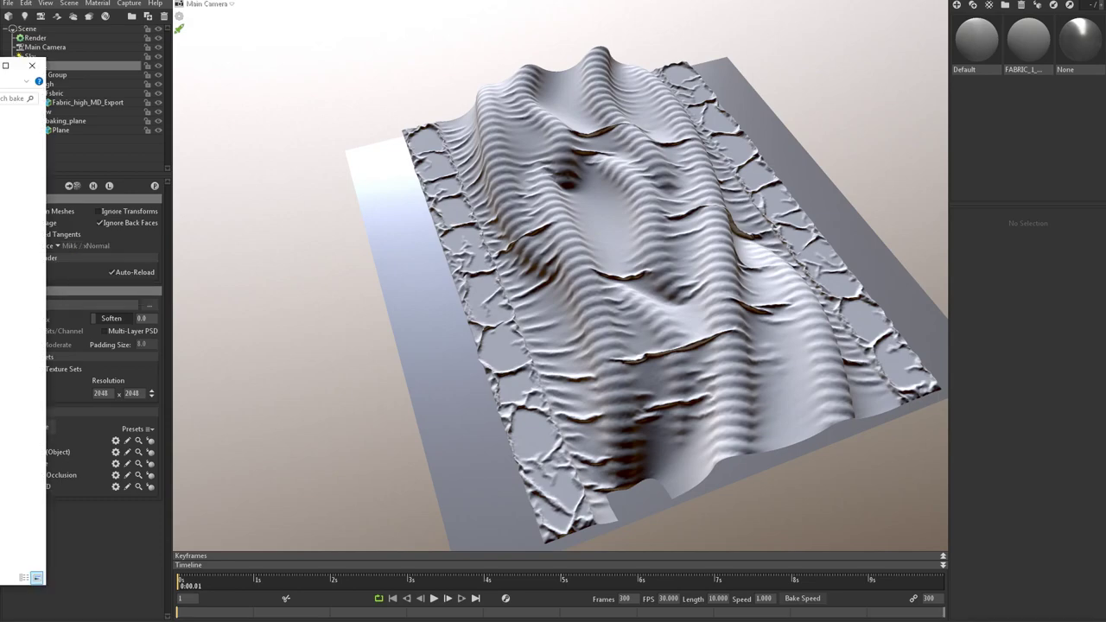
pyautogui.click(229, 263)
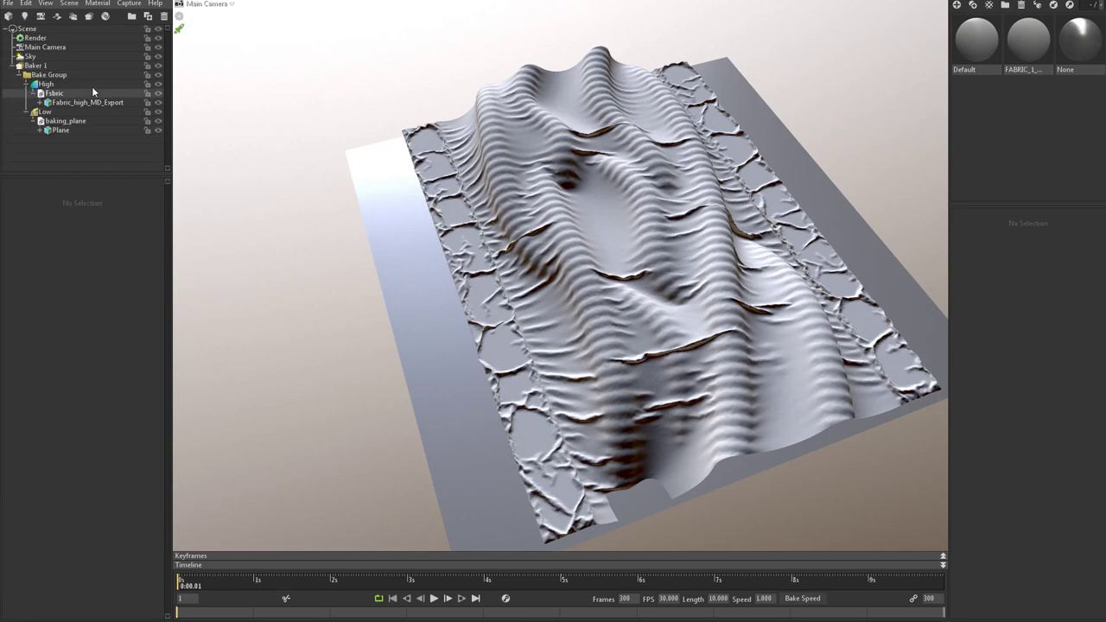
# Step: Set the baker's output to 16x samples and 16 Bits/Channel format
pyautogui.click(60, 68)
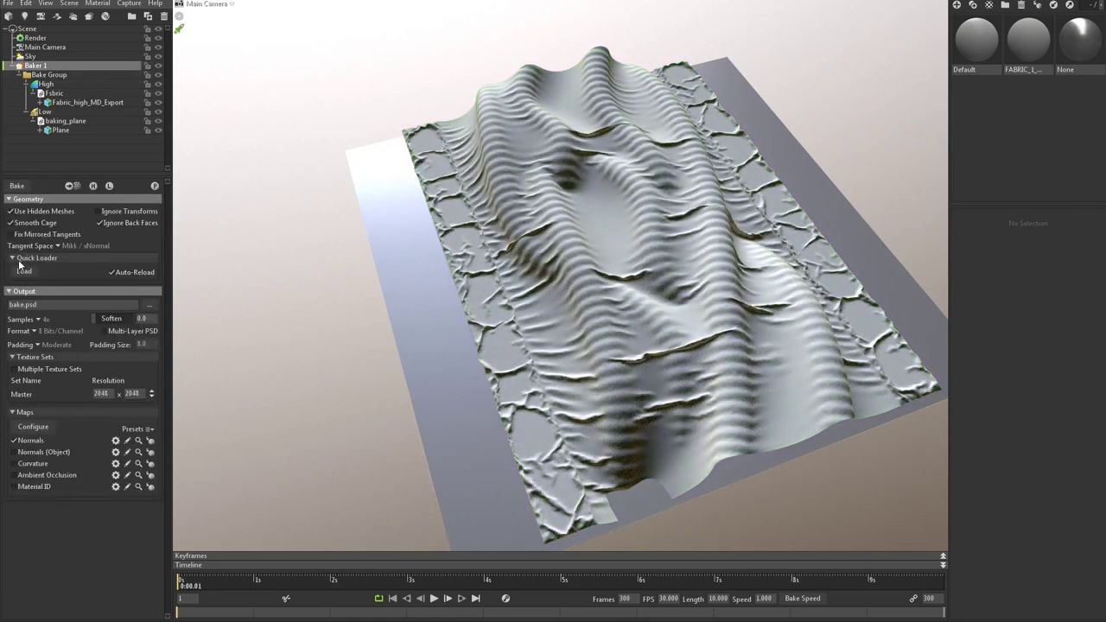
pyautogui.click(40, 319)
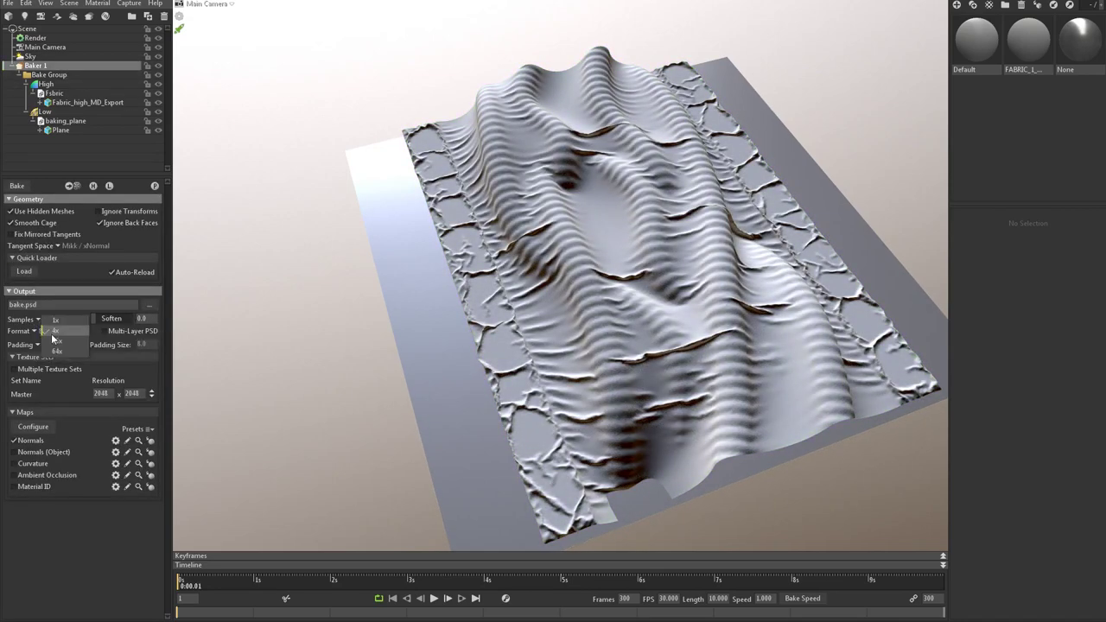
pyautogui.click(47, 336)
pyautogui.click(53, 344)
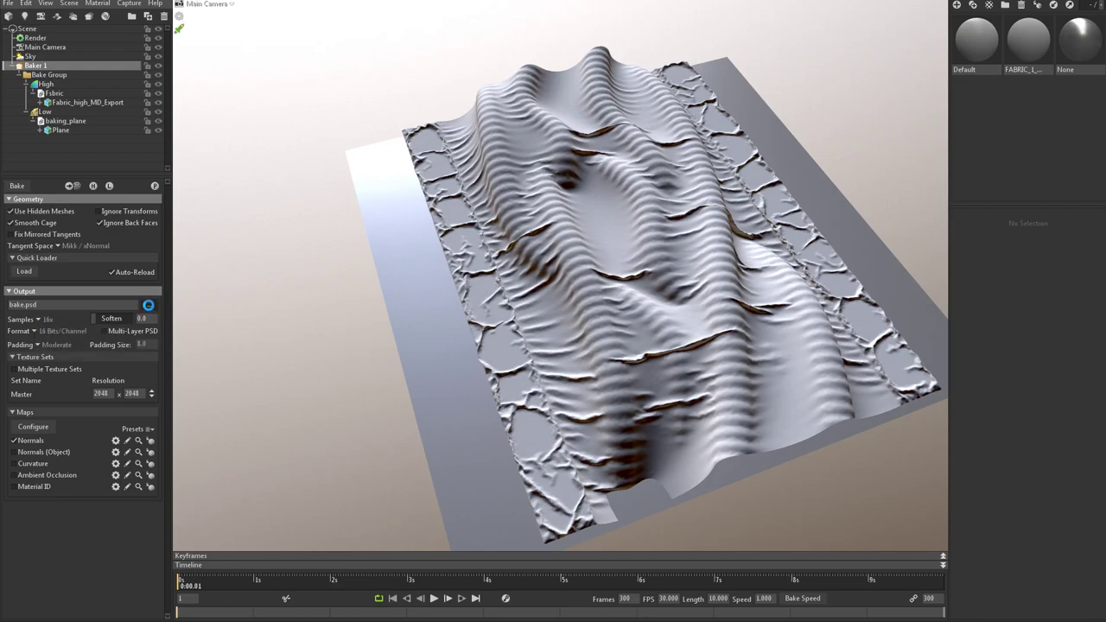
# Step: Set the baker output to a PNG file named Covered_Maintenance_Tubes in the bake folder under GT_Work/New_Materials/_Streams/_Covered_Maintenance_Tubes
pyautogui.click(150, 305)
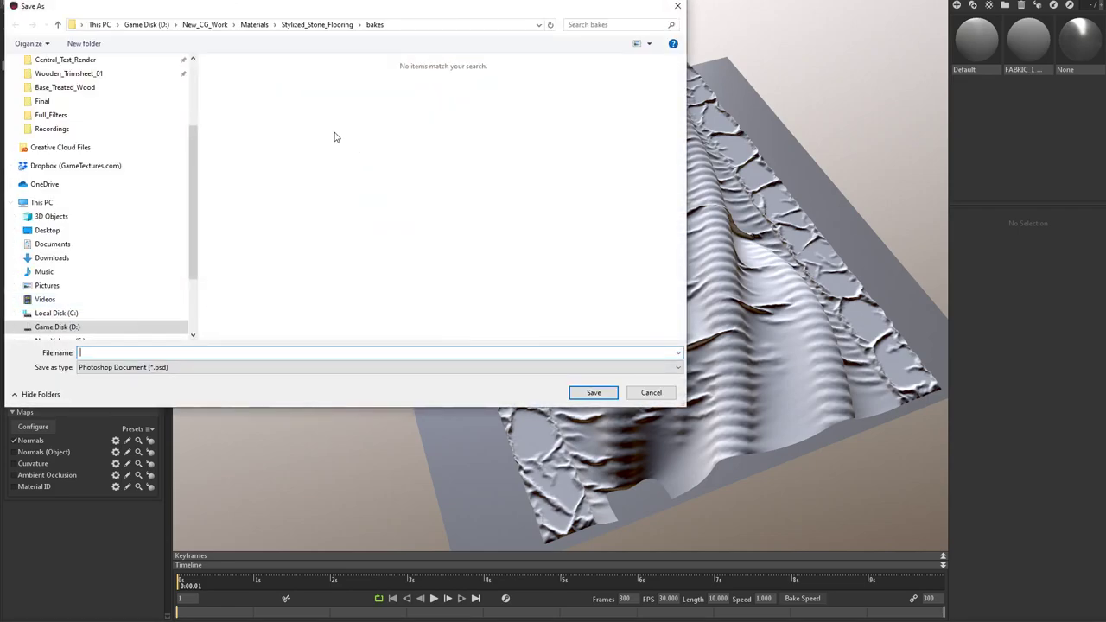
pyautogui.scroll(2, 104, 138)
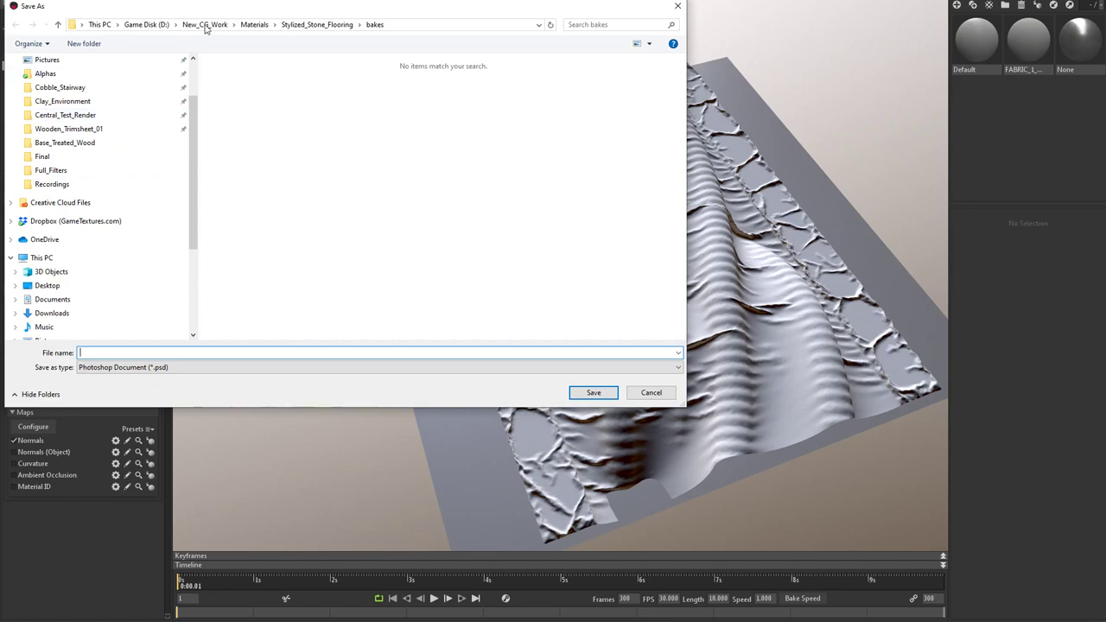
pyautogui.click(70, 171)
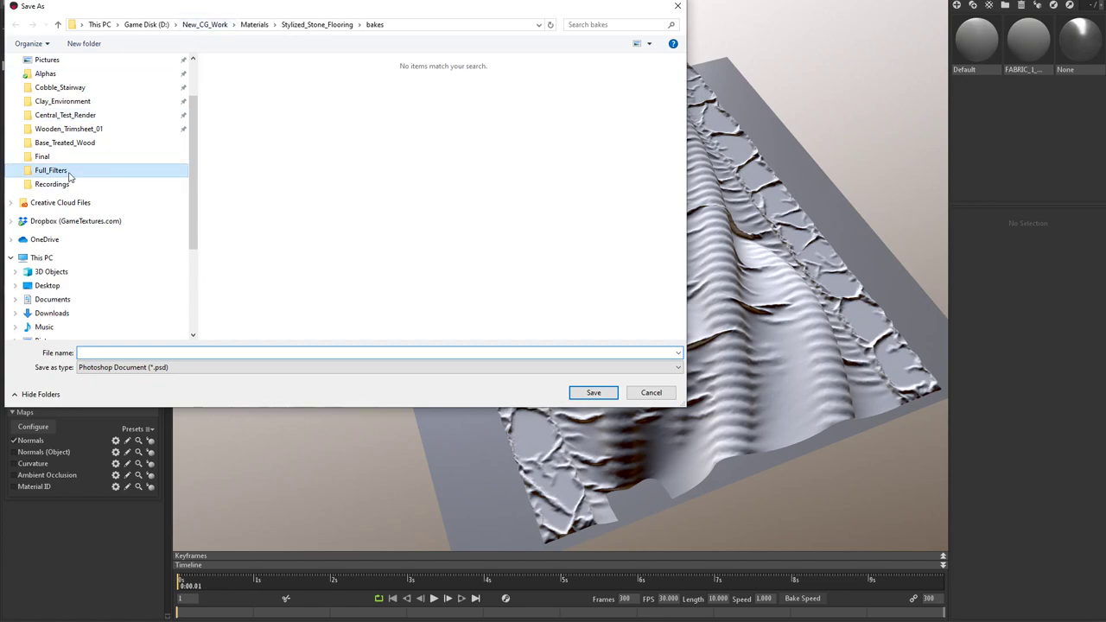
pyautogui.moveTo(217, 7); pyautogui.dragTo(0, 96)
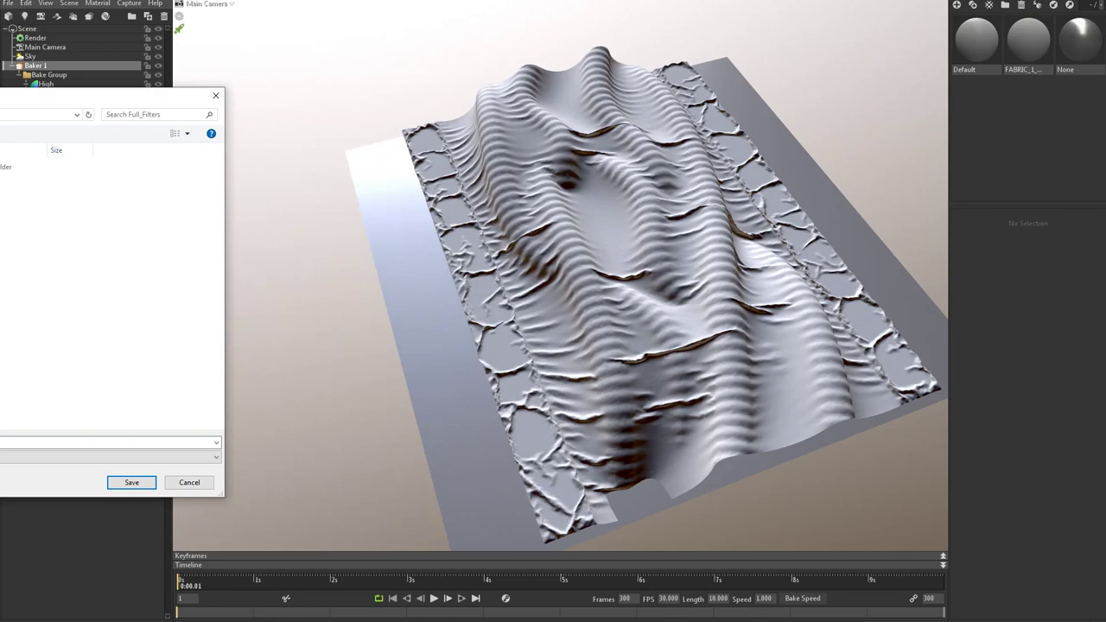
pyautogui.click(0, 114)
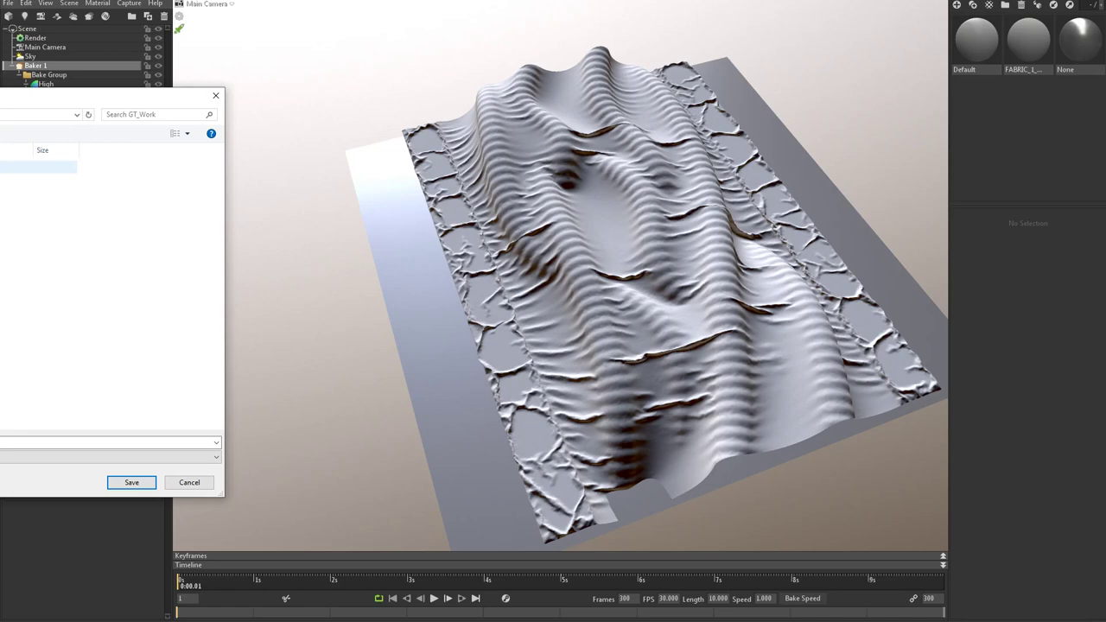
pyautogui.doubleClick(0, 264)
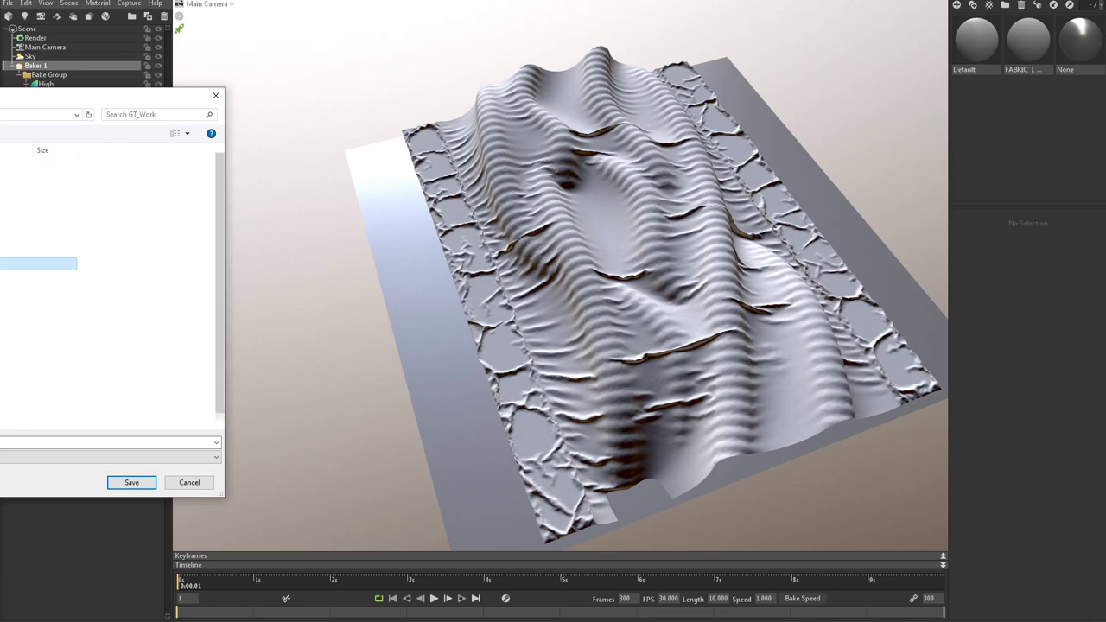
pyautogui.doubleClick(0, 179)
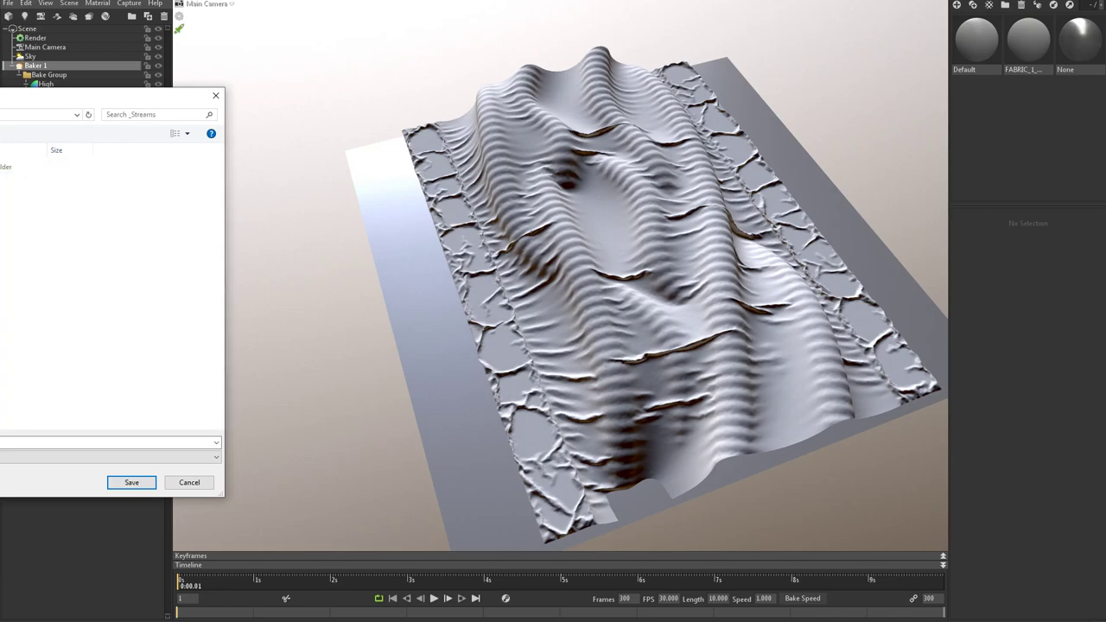
pyautogui.doubleClick(0, 166)
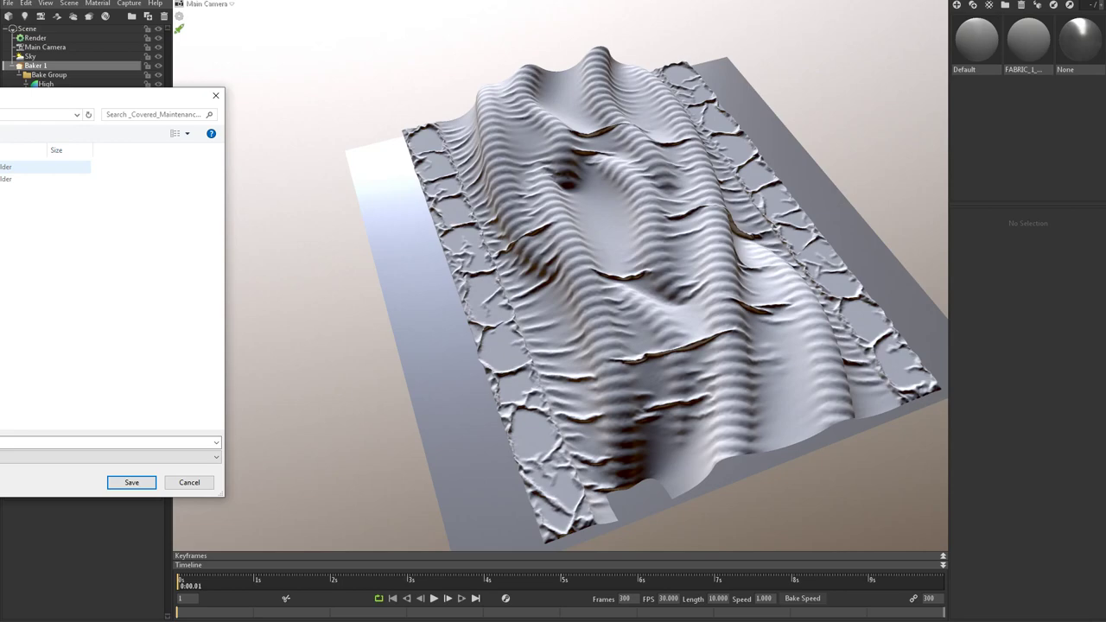
pyautogui.click(4, 166)
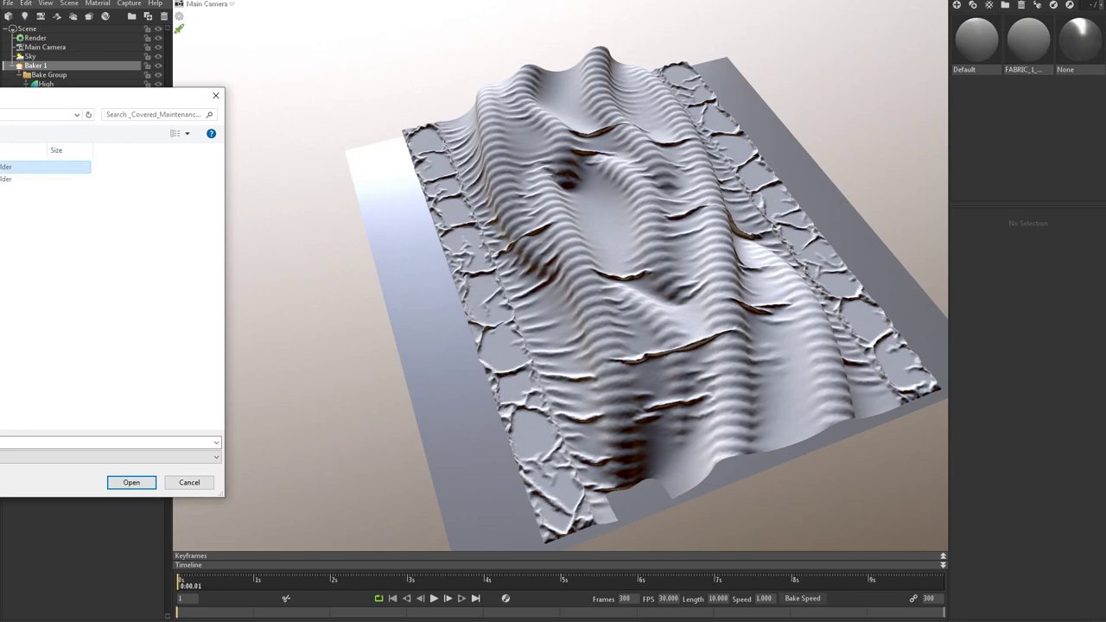
pyautogui.click(86, 457)
pyautogui.click(87, 486)
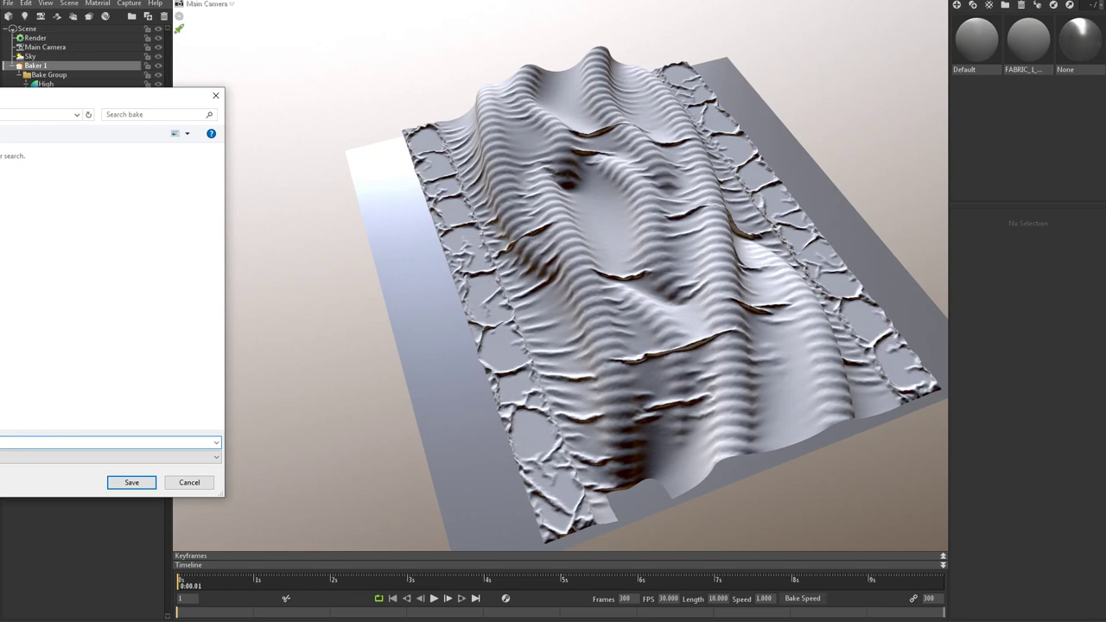
pyautogui.click(129, 482)
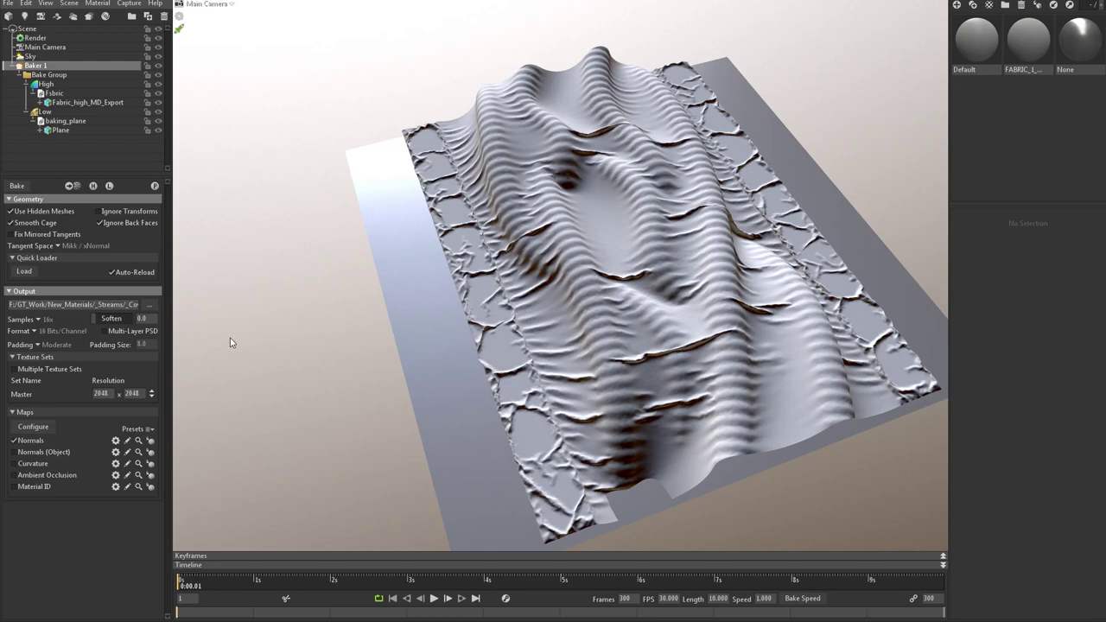
# Step: Review the Normals map's settings, keeping Flip Y enabled, and add the Height map to the baker's map list
pyautogui.click(115, 440)
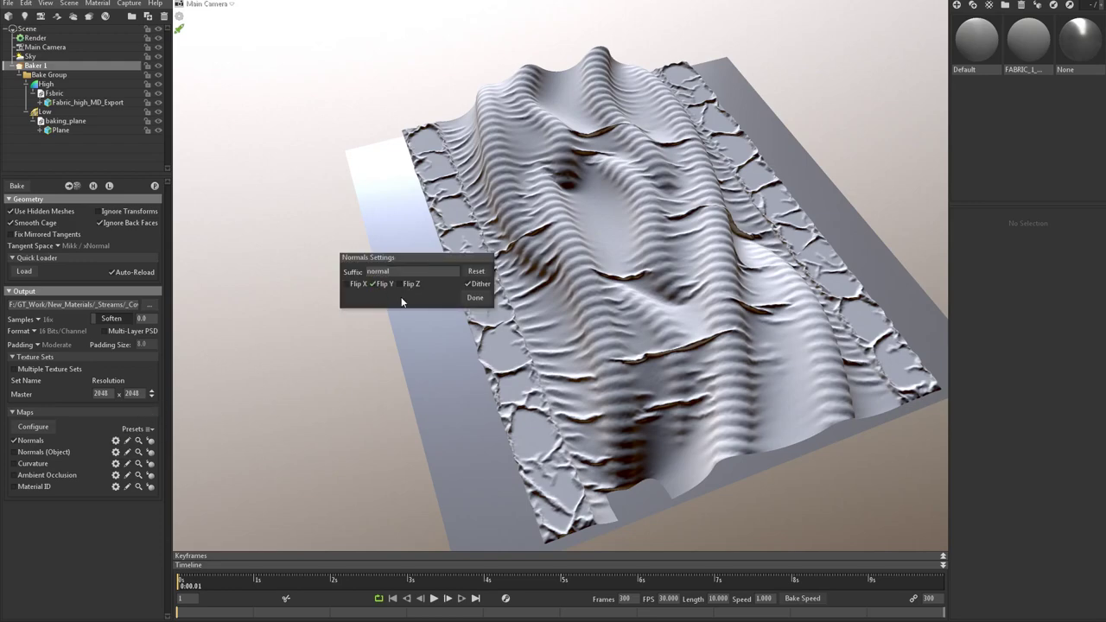
pyautogui.click(476, 298)
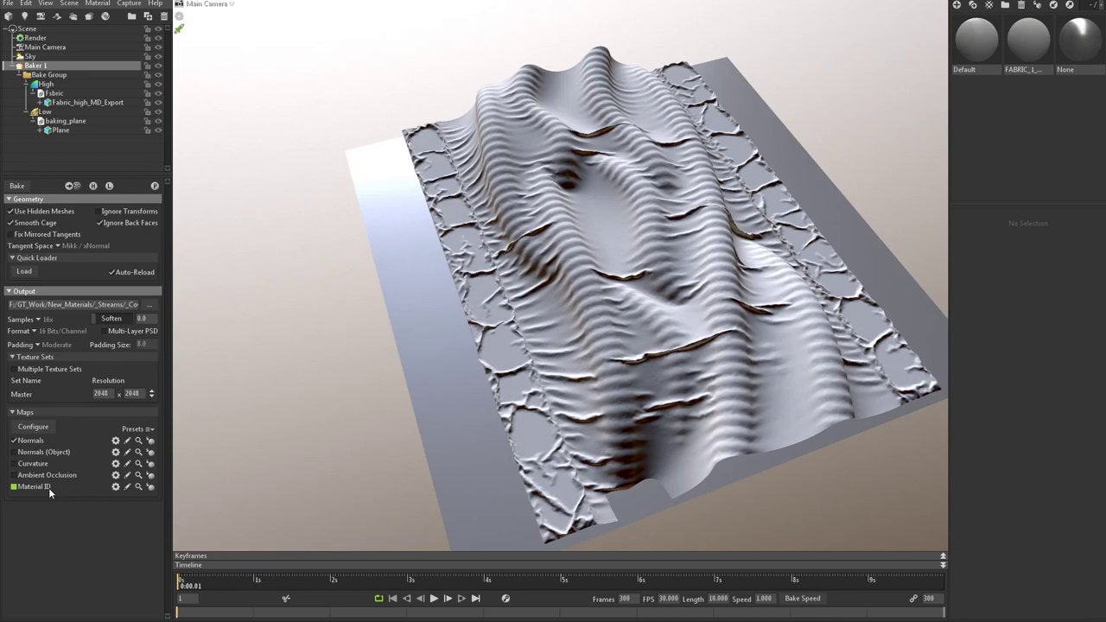
pyautogui.click(50, 428)
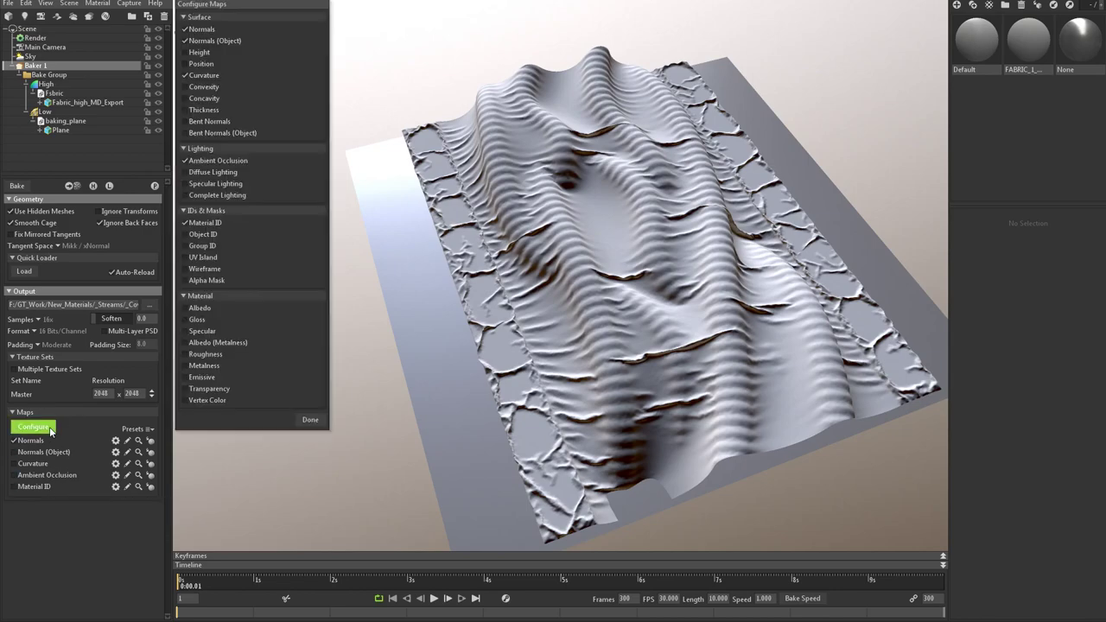
pyautogui.click(189, 53)
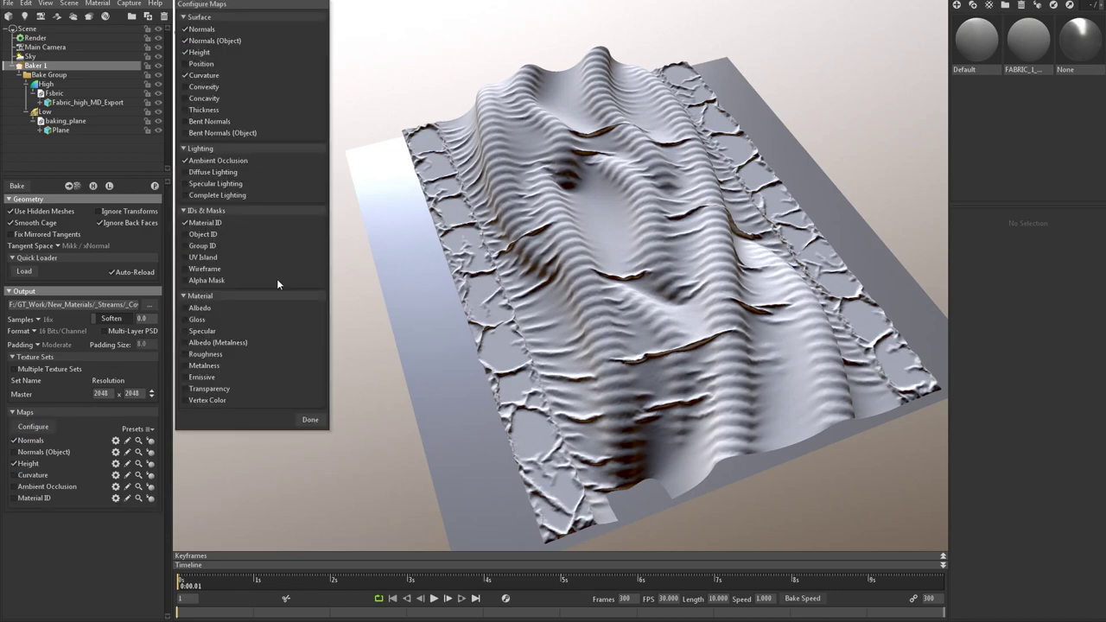
pyautogui.click(309, 419)
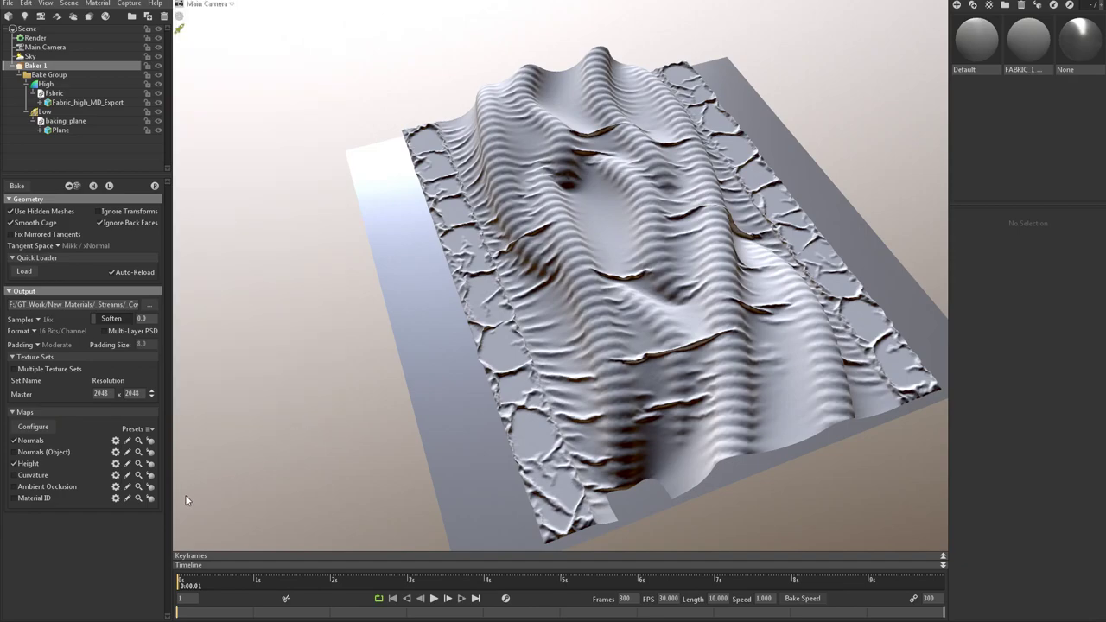
# Step: Set the Height map's inner distance to -0.5 and outer distance to 2.5
pyautogui.click(115, 463)
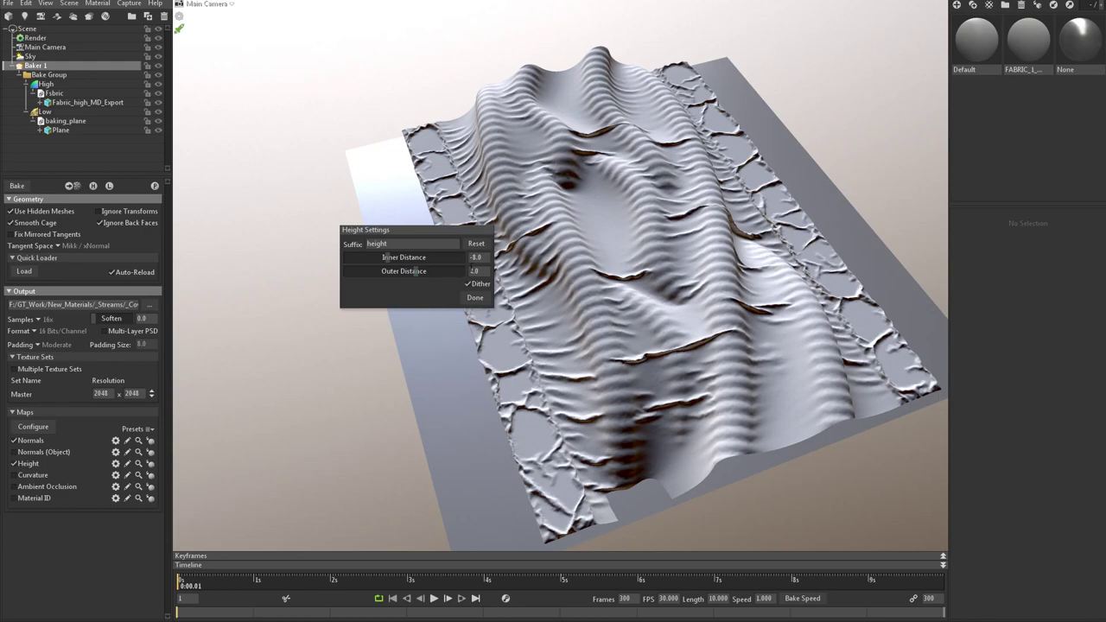
pyautogui.moveTo(486, 259); pyautogui.dragTo(453, 268)
pyautogui.write('-0.5')
pyautogui.press('Return')
pyautogui.click(482, 270)
pyautogui.write('2.5')
pyautogui.press('Return')
pyautogui.click(477, 297)
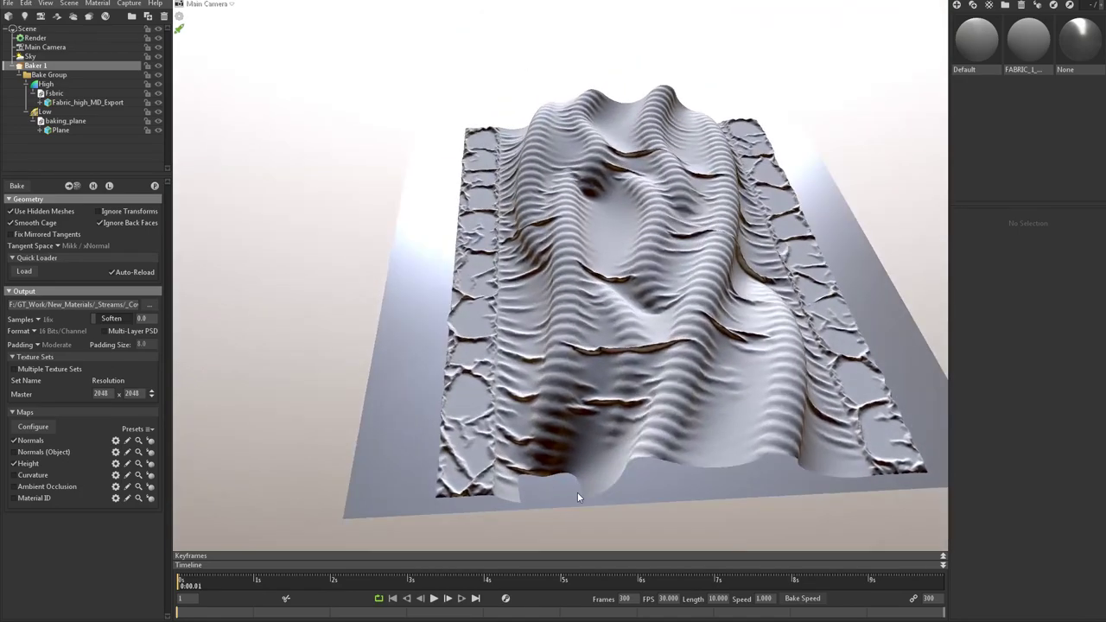
# Step: Lower the baking plane slightly so it sits beneath the lowest folds of the fabric mesh
pyautogui.moveTo(563, 500); pyautogui.dragTo(419, 385)
pyautogui.click(419, 385)
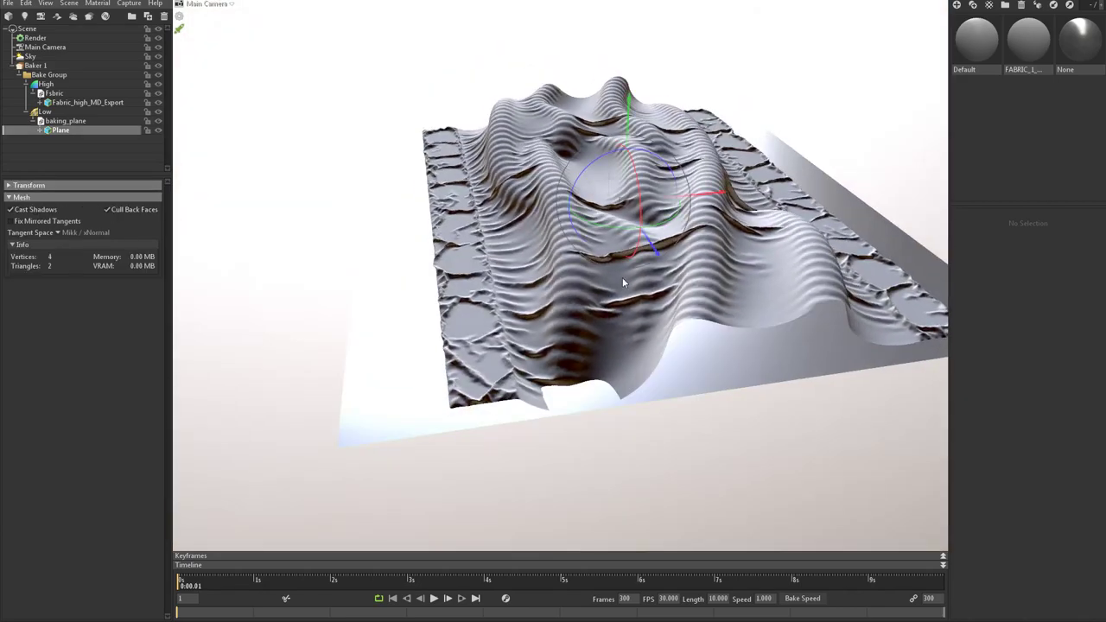
pyautogui.moveTo(628, 104); pyautogui.dragTo(627, 114)
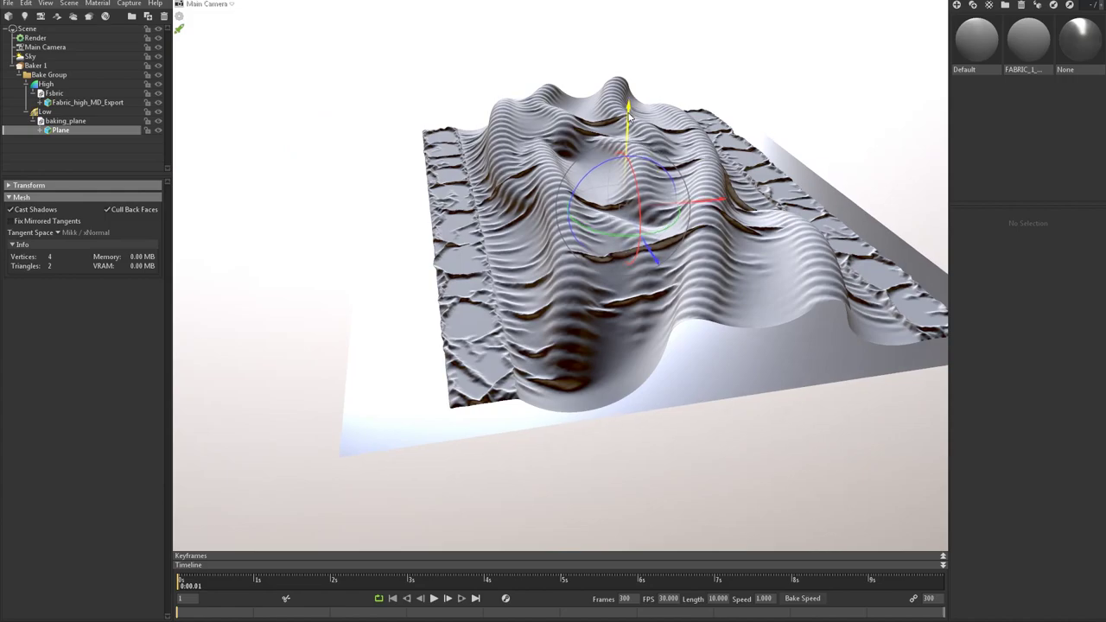
pyautogui.moveTo(416, 136); pyautogui.dragTo(424, 232)
pyautogui.moveTo(413, 278); pyautogui.dragTo(406, 230, button='middle')
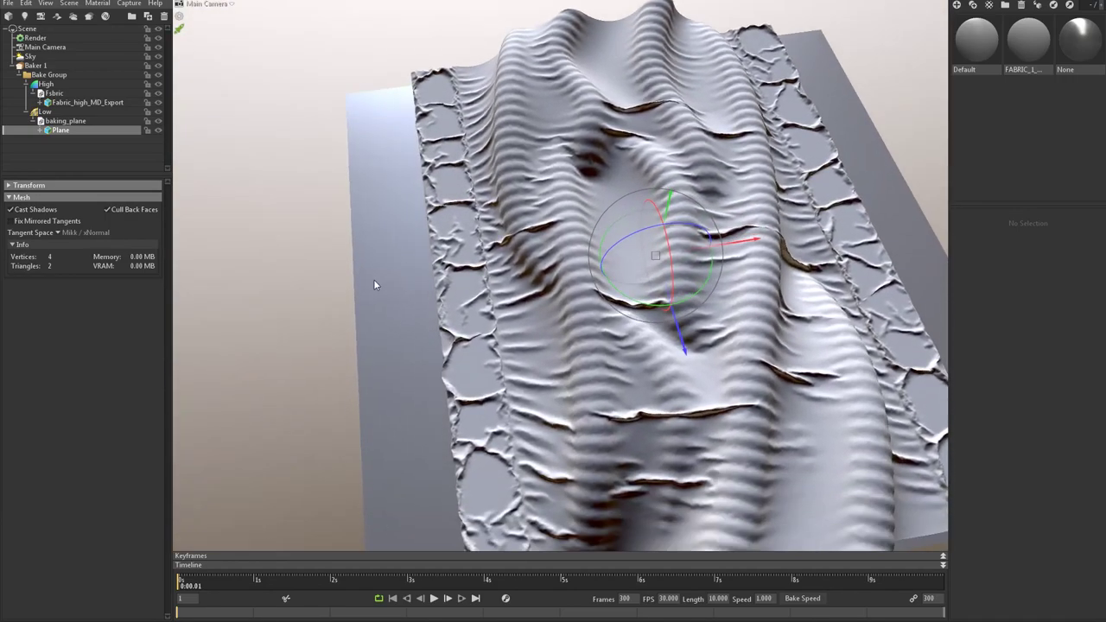
# Step: Raise the Low group's cage max offset to about 2.879 so the cage clears the top of the fabric
pyautogui.moveTo(380, 282); pyautogui.dragTo(326, 277)
pyautogui.click(43, 112)
pyautogui.moveTo(456, 248)
pyautogui.mouseDown()
pyautogui.moveTo(399, 189)
pyautogui.moveTo(561, 246)
pyautogui.moveTo(434, 235)
pyautogui.moveTo(457, 197)
pyautogui.moveTo(563, 183)
pyautogui.mouseUp()
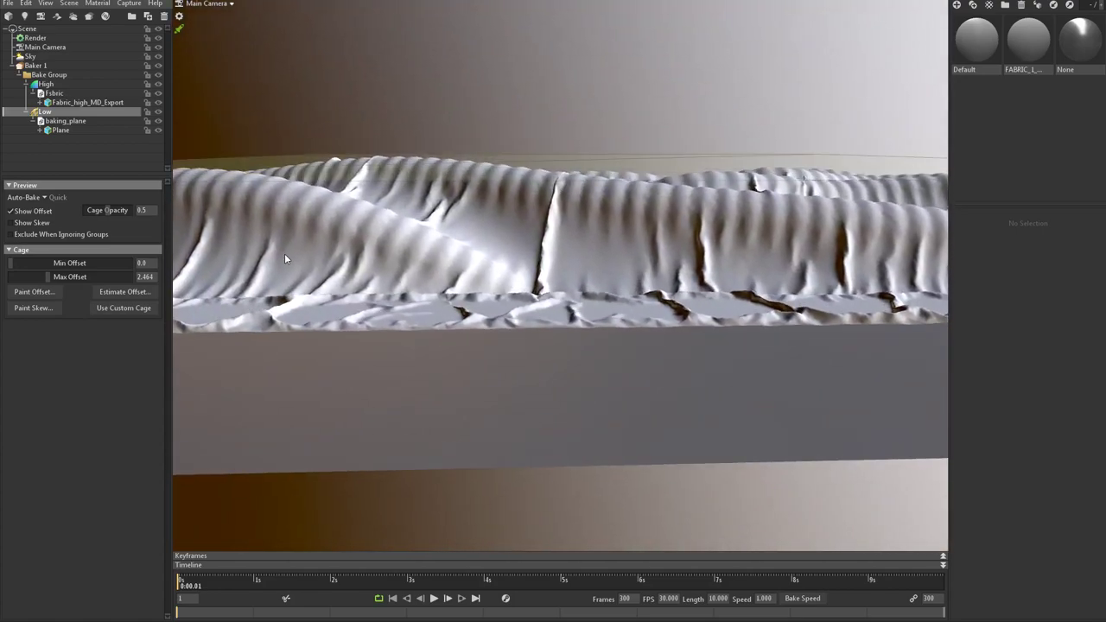
pyautogui.moveTo(47, 276); pyautogui.dragTo(50, 276)
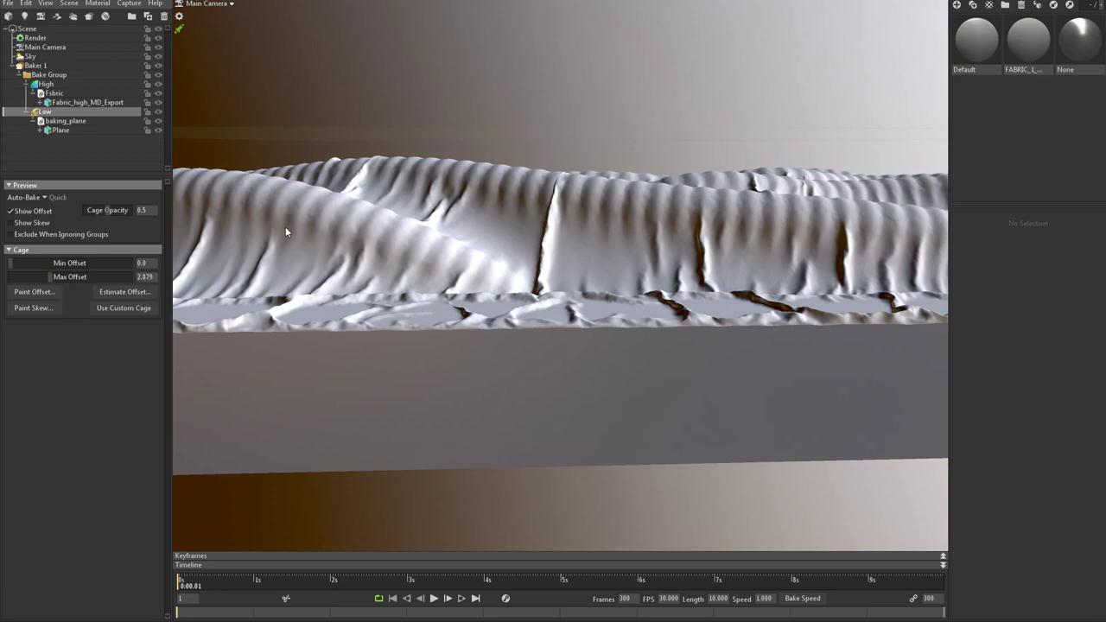
# Step: Set the Height map's outer distance to 2.9 in Baker 1
pyautogui.click(34, 65)
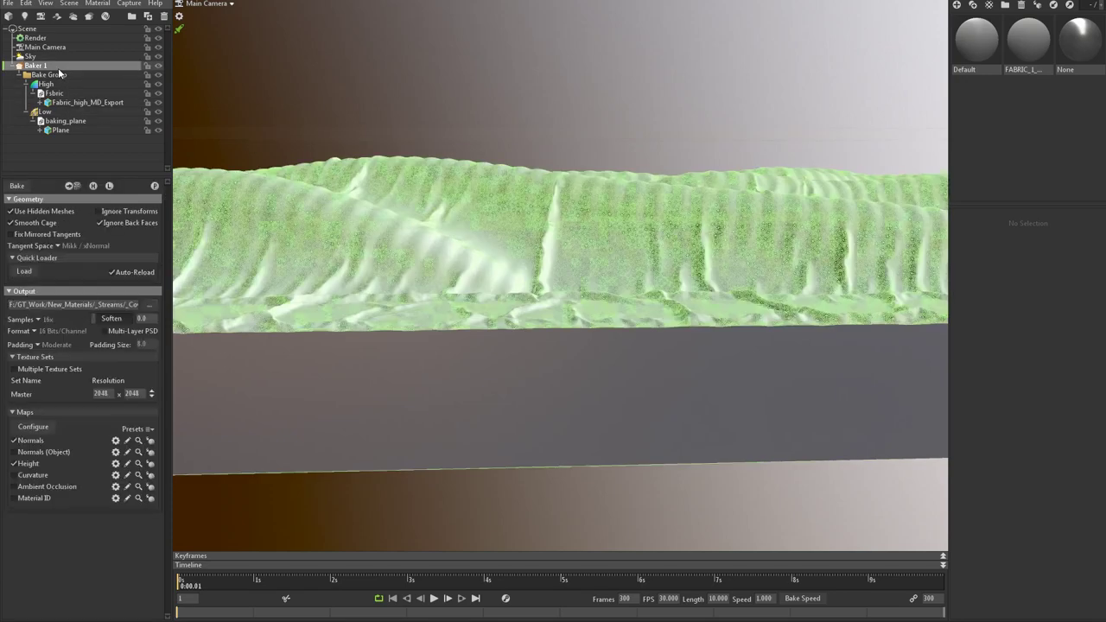
pyautogui.click(116, 463)
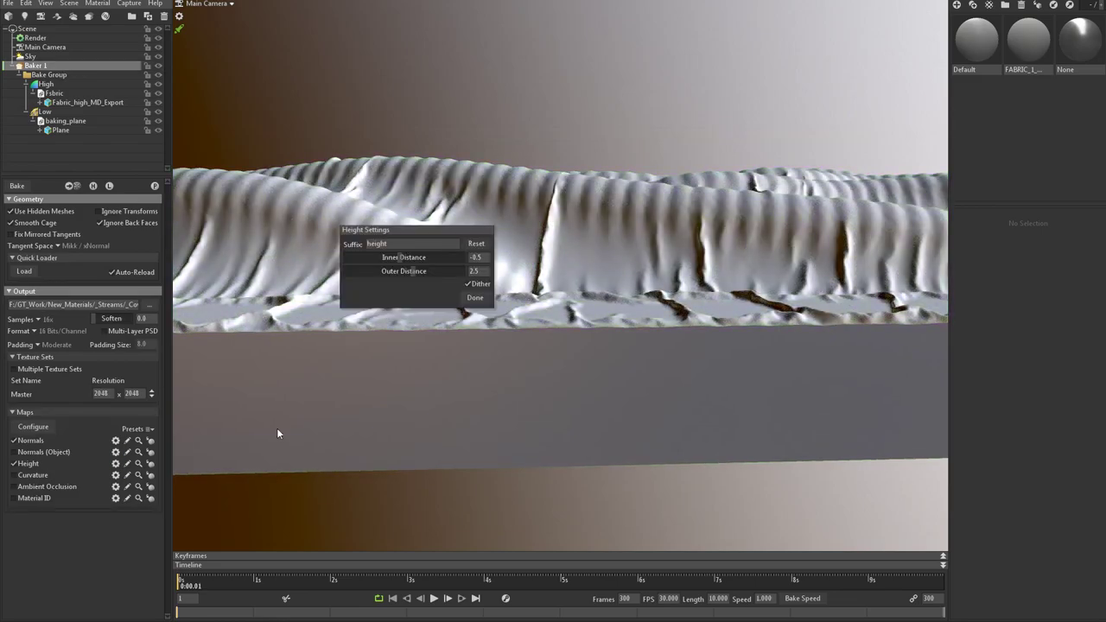
pyautogui.press('Return')
pyautogui.click(483, 272)
pyautogui.write('2.9')
pyautogui.click(475, 297)
# Step: Save the scene as bake.tbscene in the material's bake folder
pyautogui.moveTo(485, 319); pyautogui.dragTo(511, 340)
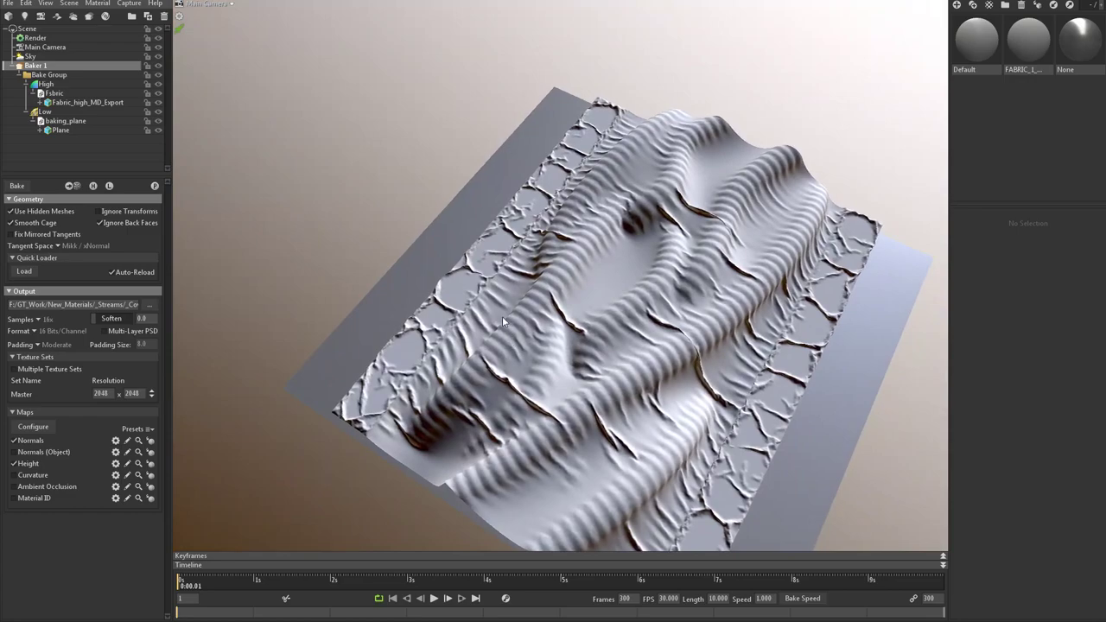
pyautogui.moveTo(434, 197); pyautogui.dragTo(486, 227)
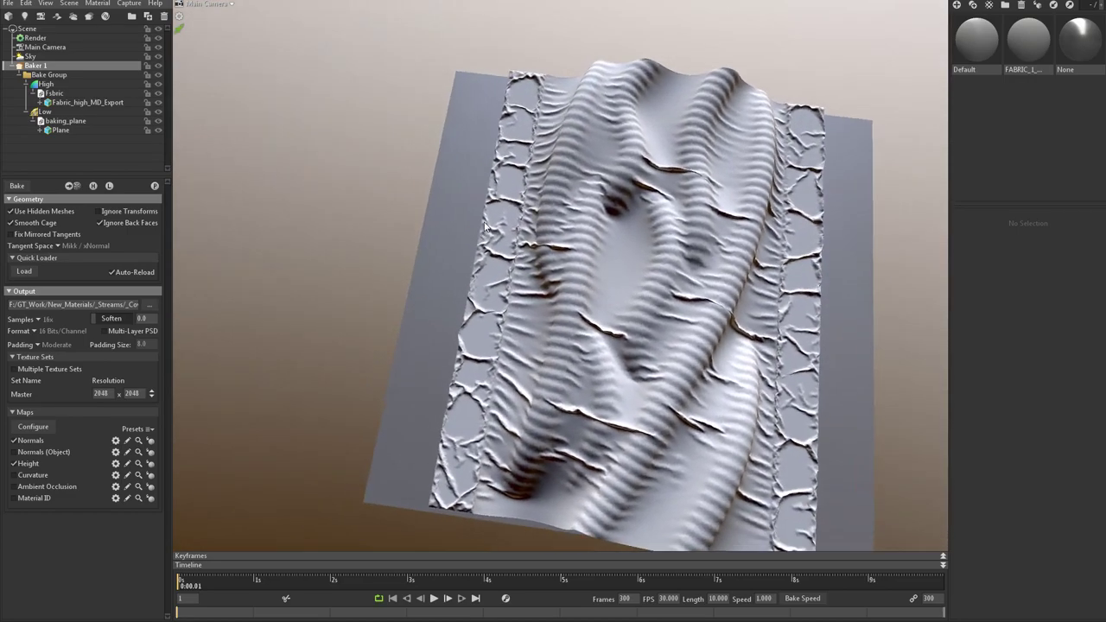
pyautogui.moveTo(486, 226); pyautogui.dragTo(450, 229, button='middle')
pyautogui.click(7, 3)
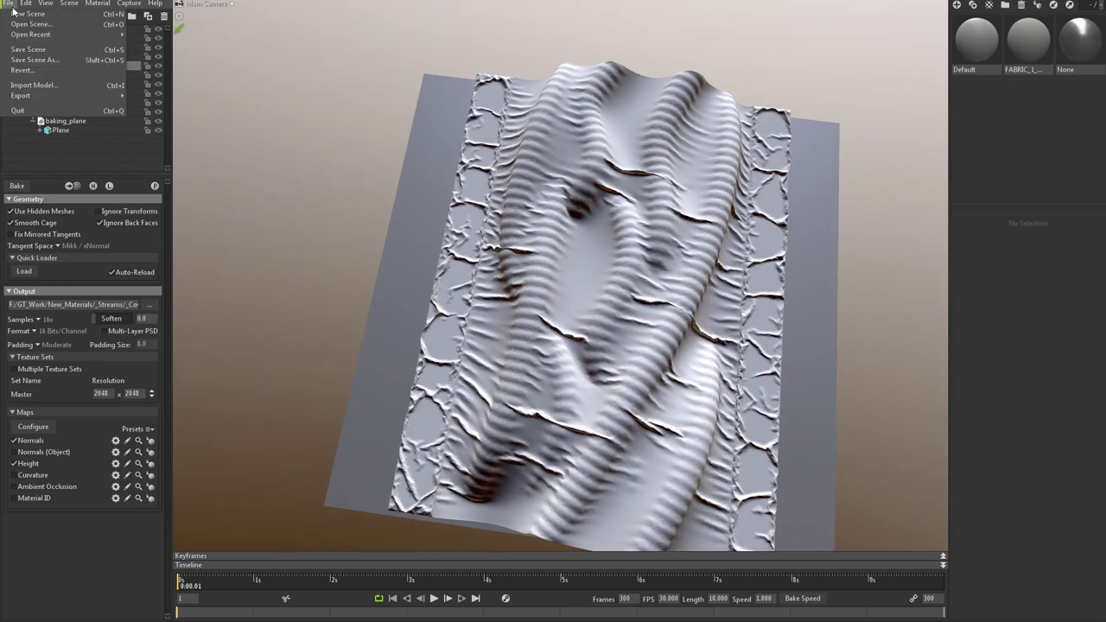
pyautogui.click(49, 55)
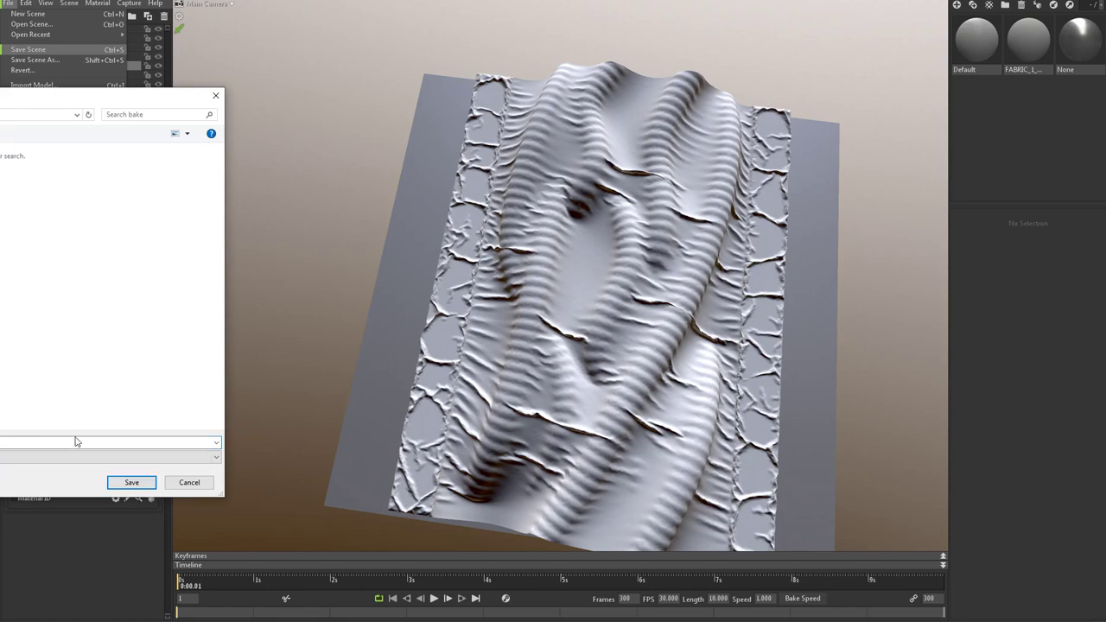
pyautogui.click(117, 483)
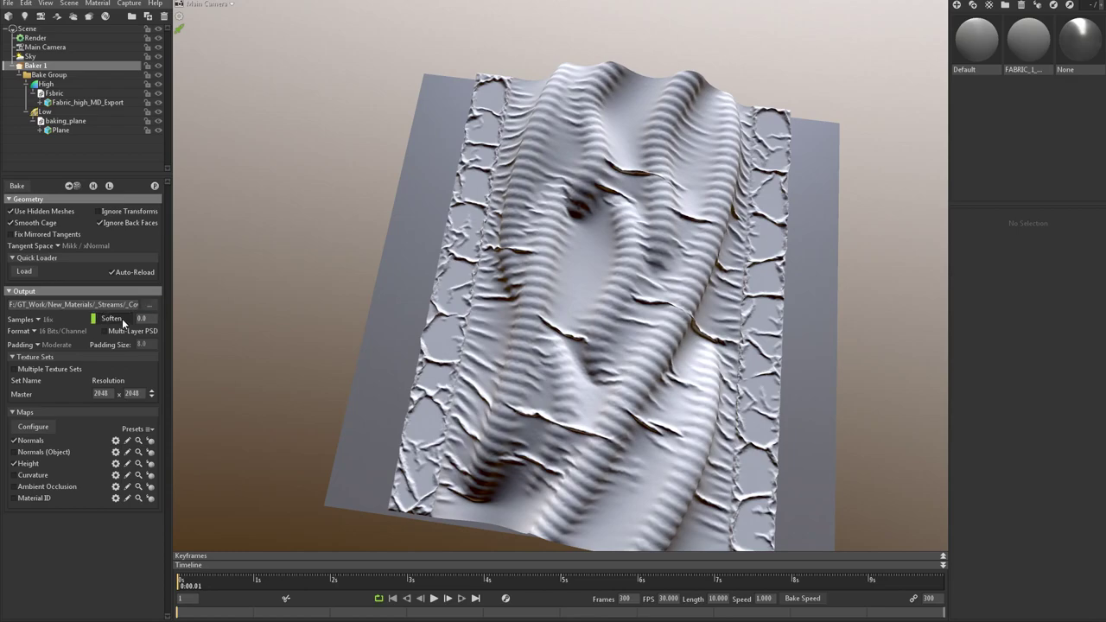
# Step: Set the output padding to None and bake the normal and height maps
pyautogui.click(47, 345)
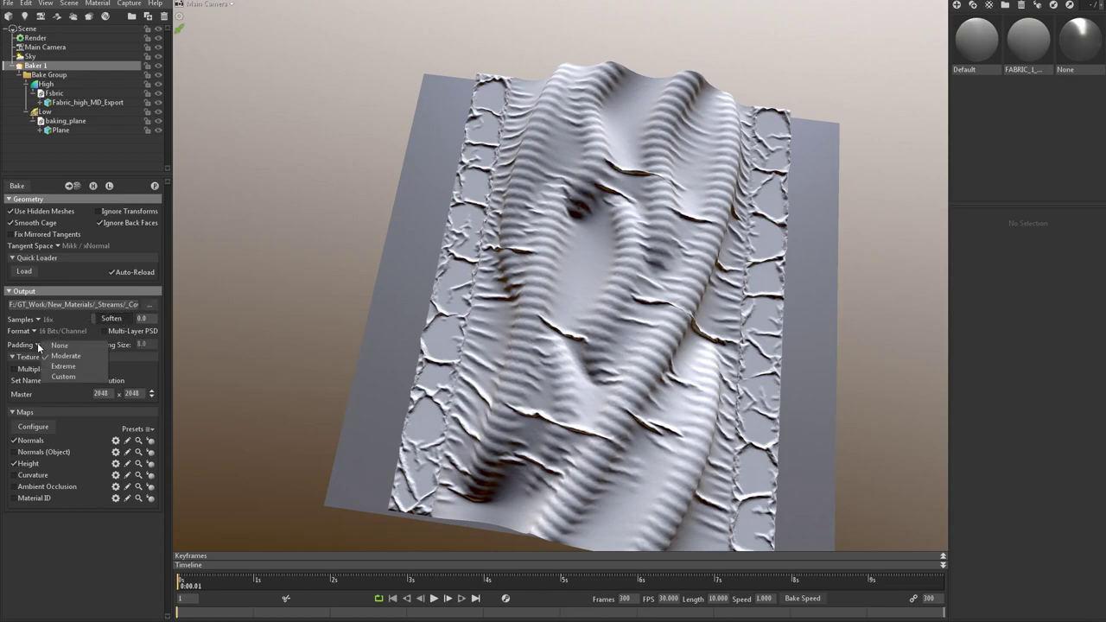
pyautogui.click(53, 346)
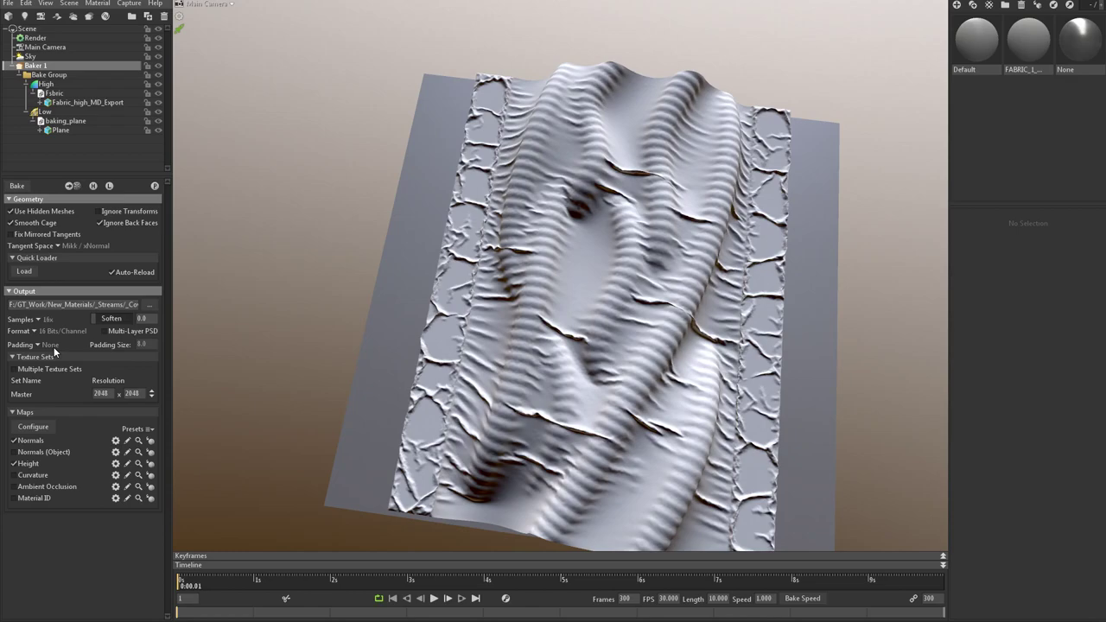
pyautogui.click(21, 187)
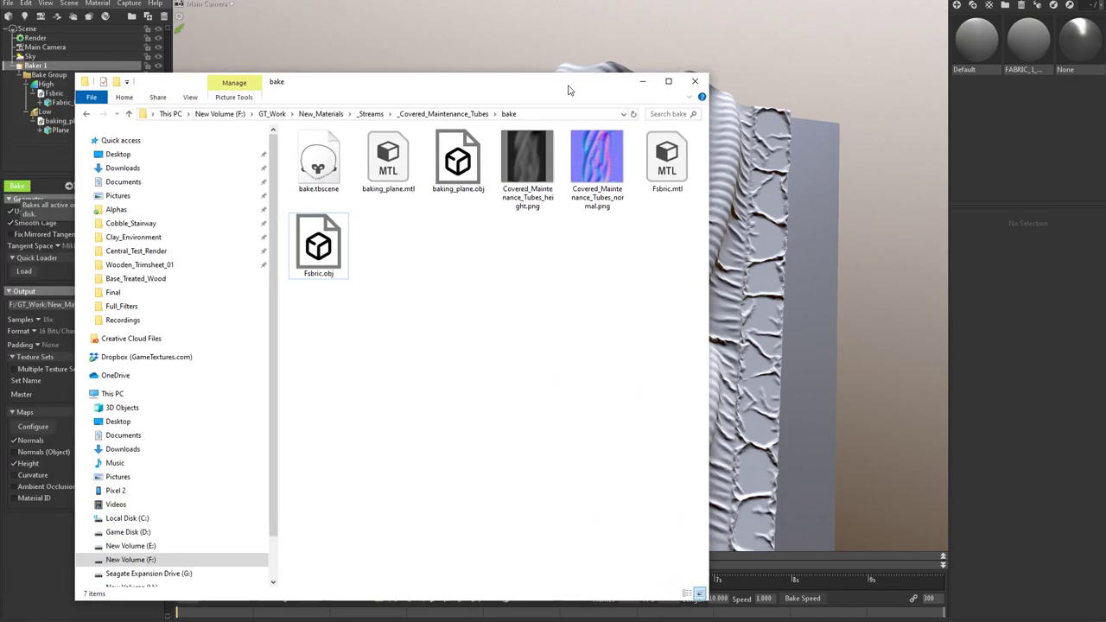
# Step: Open the baked Covered_Maintenance_Tubes_normal.png enlarged in the photo viewer, inspect it, and close the bake folder window
pyautogui.moveTo(558, 74); pyautogui.dragTo(558, 50)
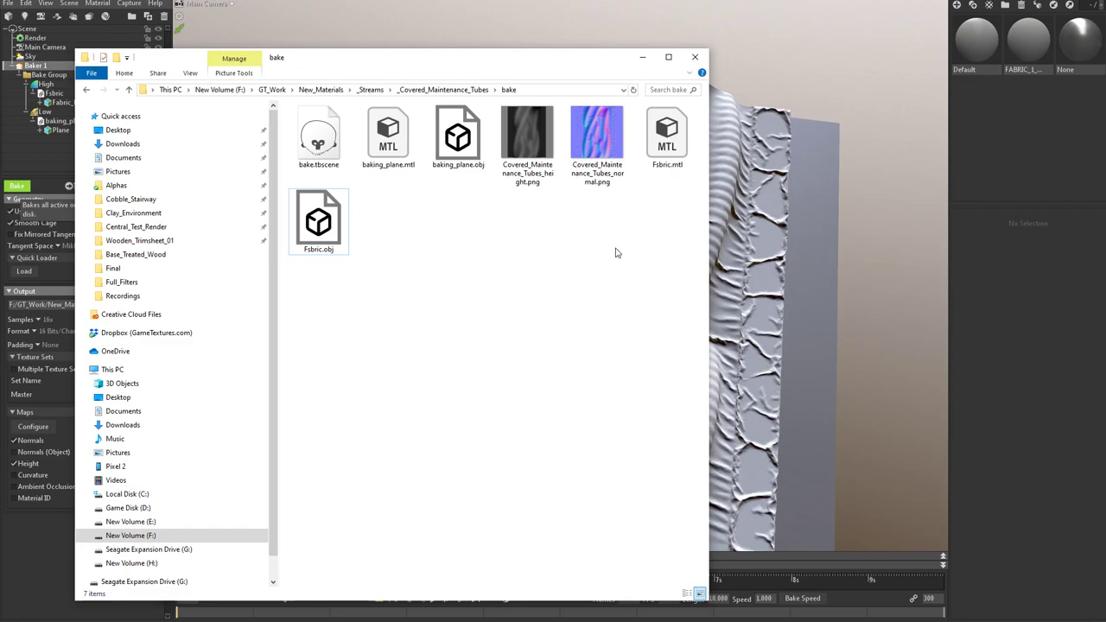
pyautogui.click(593, 145)
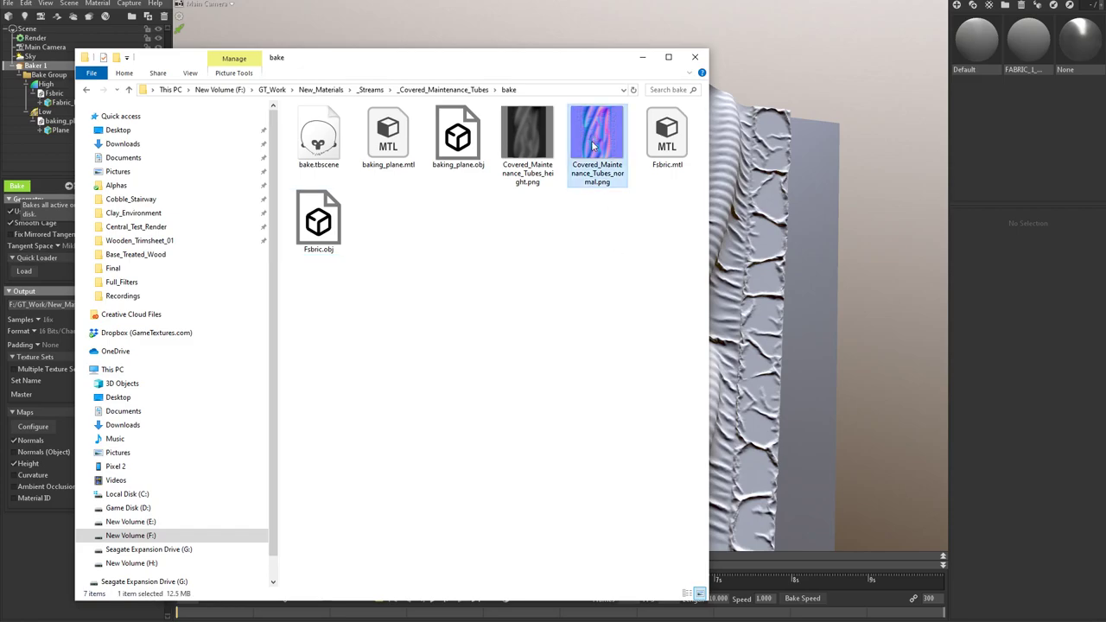
pyautogui.doubleClick(593, 143)
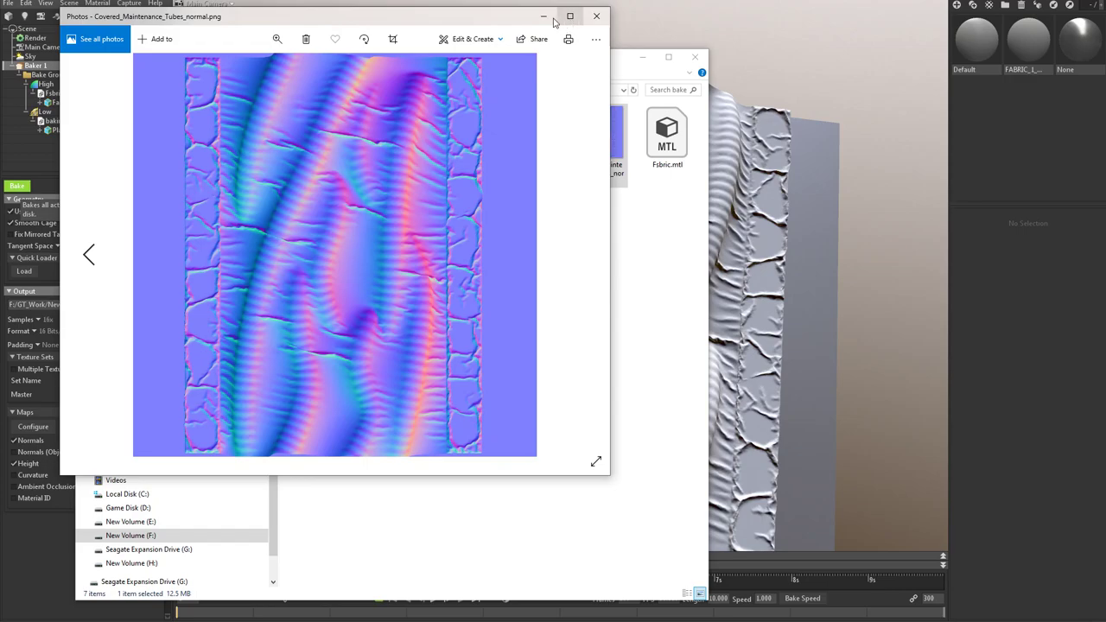
pyautogui.moveTo(458, 19); pyautogui.dragTo(662, 35)
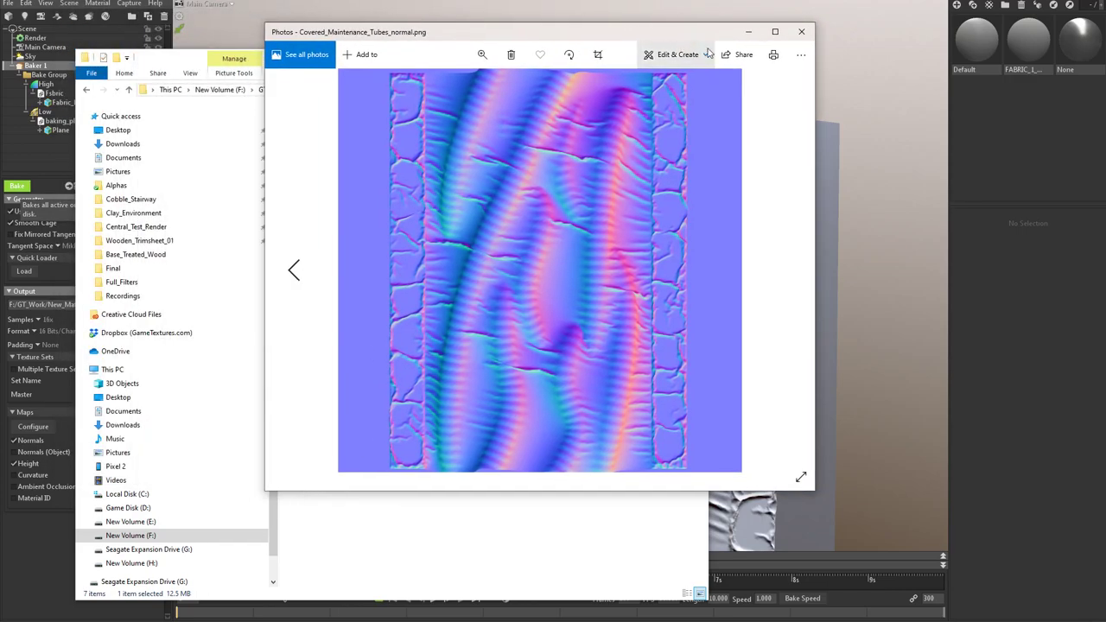
pyautogui.click(775, 32)
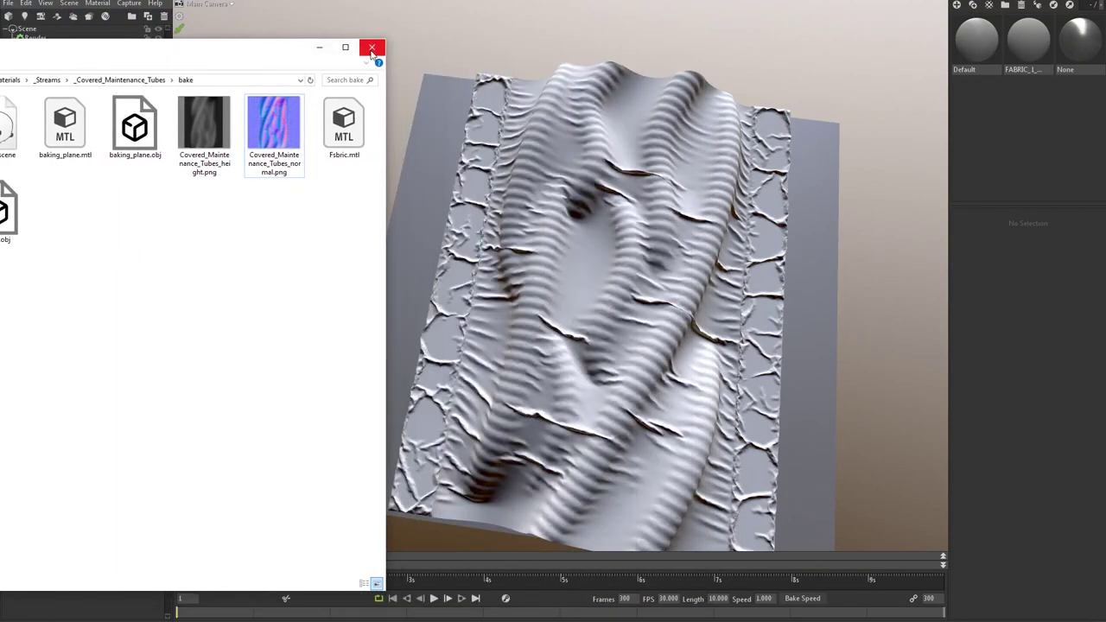
pyautogui.click(372, 48)
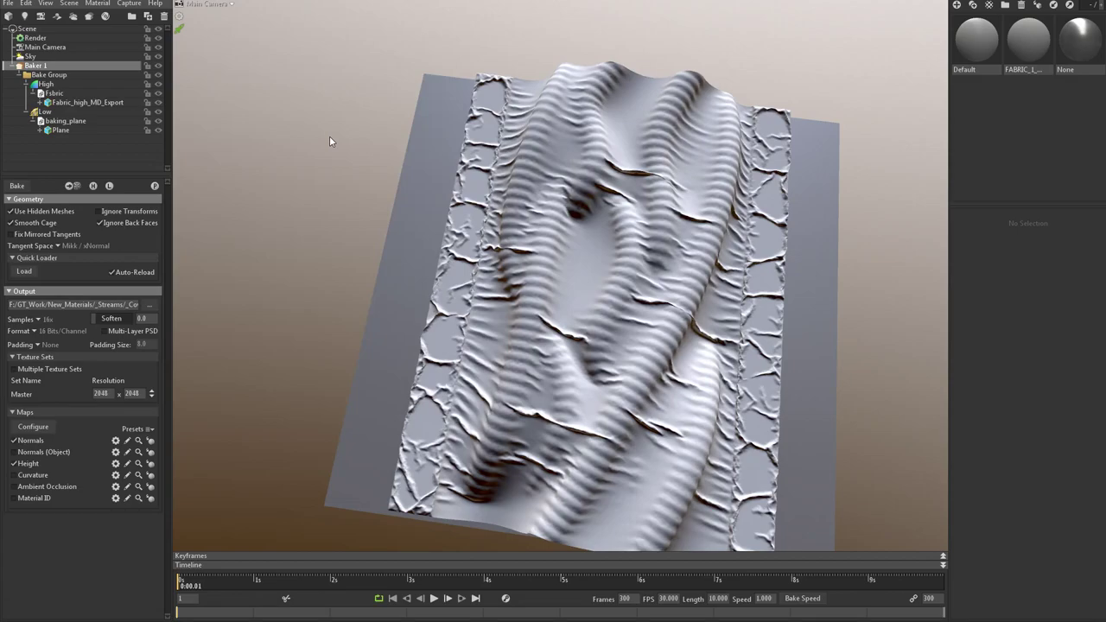
# Step: Look over the high-poly fabric on the baking plane once more and save the bake scene
pyautogui.scroll(3, 429, 357)
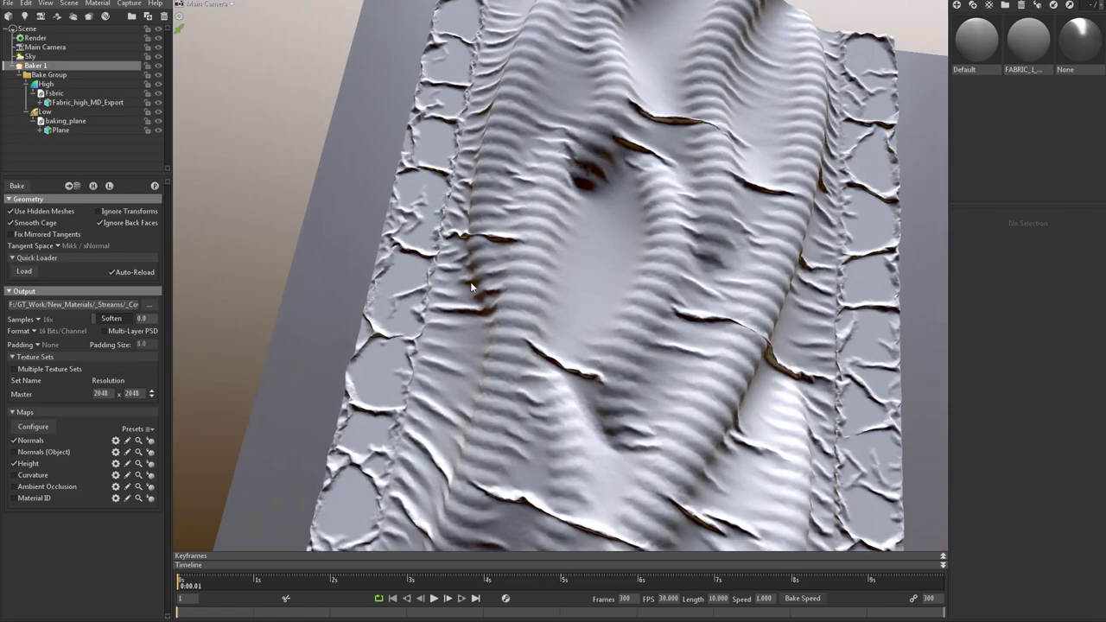
pyautogui.moveTo(471, 287); pyautogui.dragTo(486, 214)
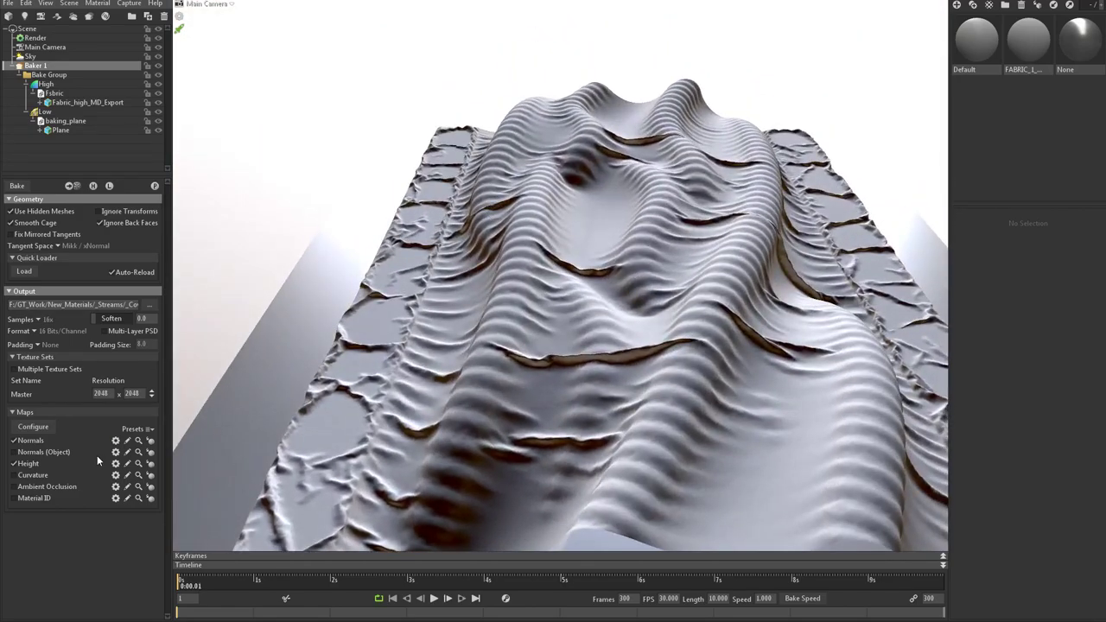
pyautogui.click(35, 427)
pyautogui.moveTo(415, 359)
pyautogui.mouseDown()
pyautogui.moveTo(475, 314)
pyautogui.moveTo(404, 410)
pyautogui.moveTo(422, 409)
pyautogui.moveTo(419, 380)
pyautogui.mouseUp()
pyautogui.click(8, 4)
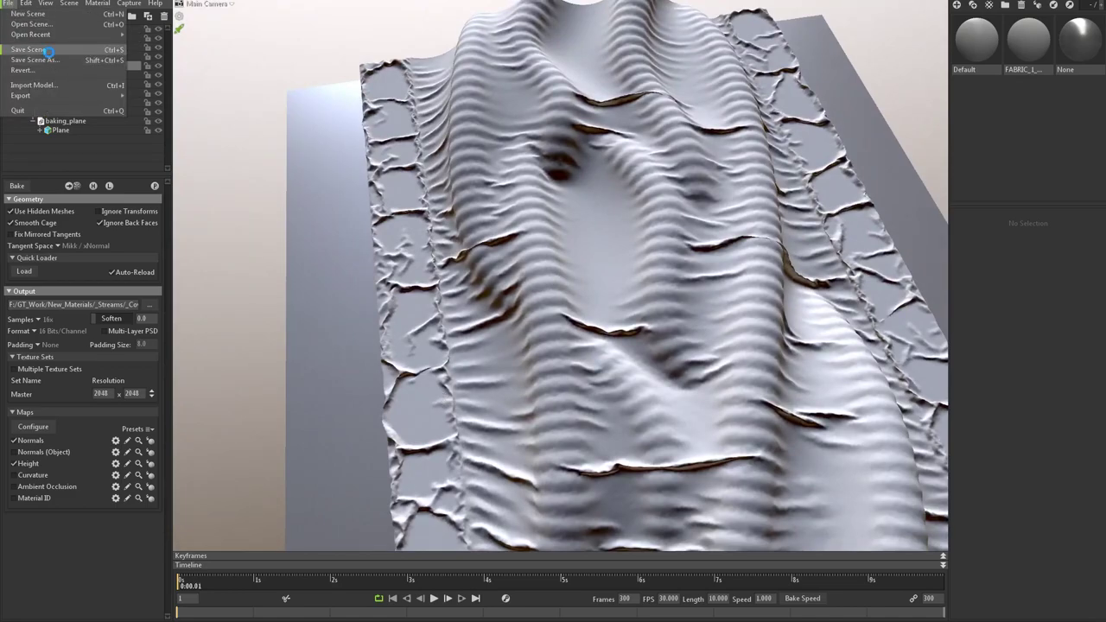
pyautogui.click(49, 50)
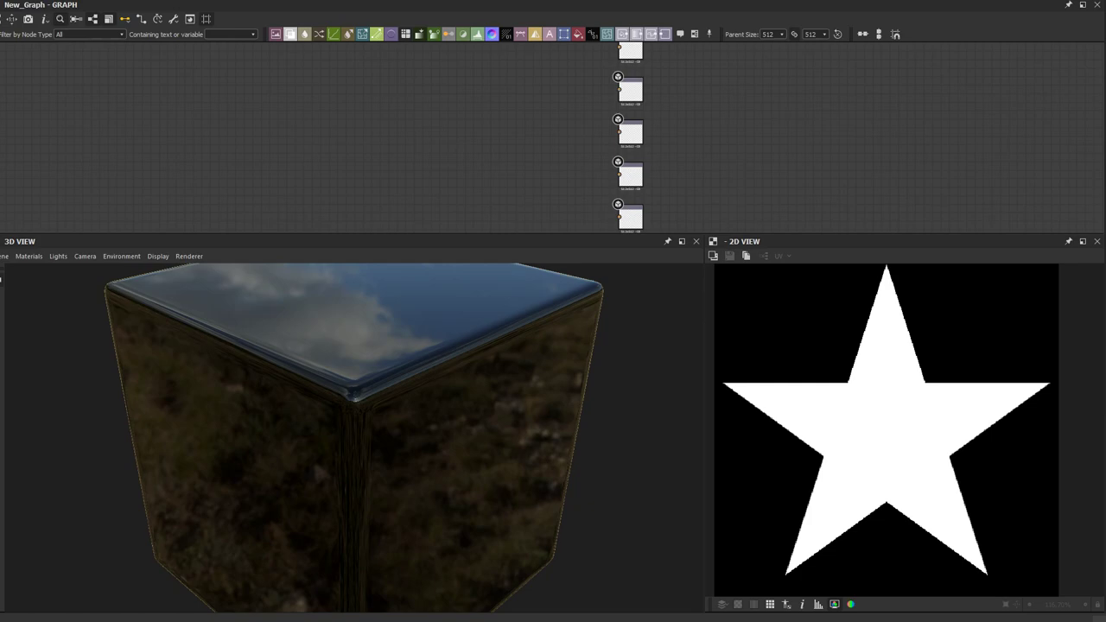
# Step: Switch to Substance Designer and link Covered_Maintenance_Tubes_height.png from the bake folder into New_Graph as a bitmap
pyautogui.press('super+e')
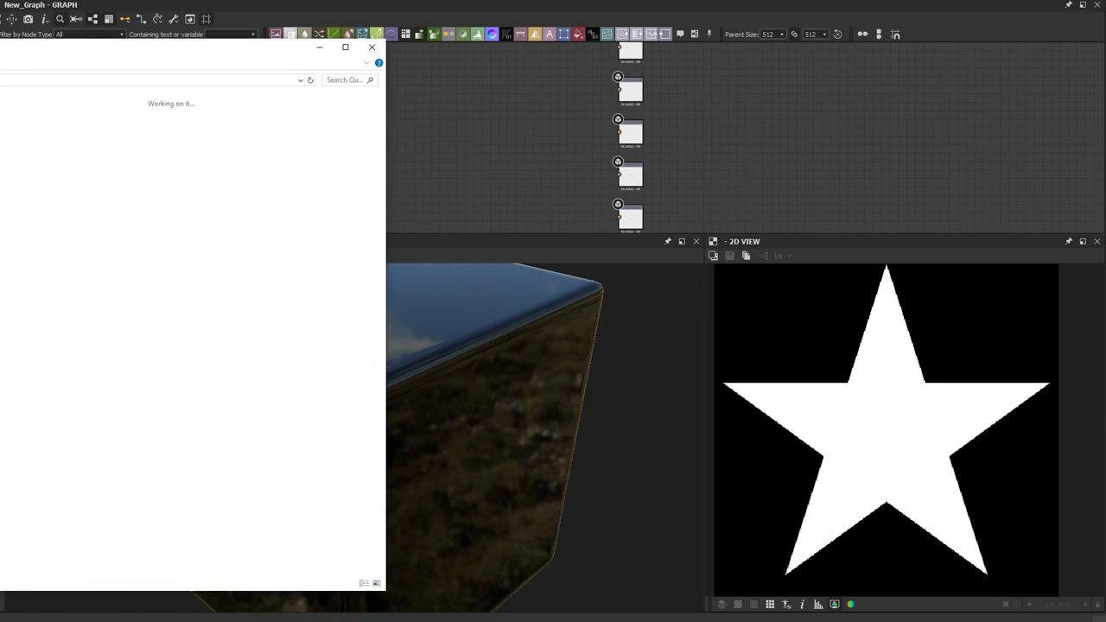
pyautogui.moveTo(68, 51); pyautogui.dragTo(0, 48)
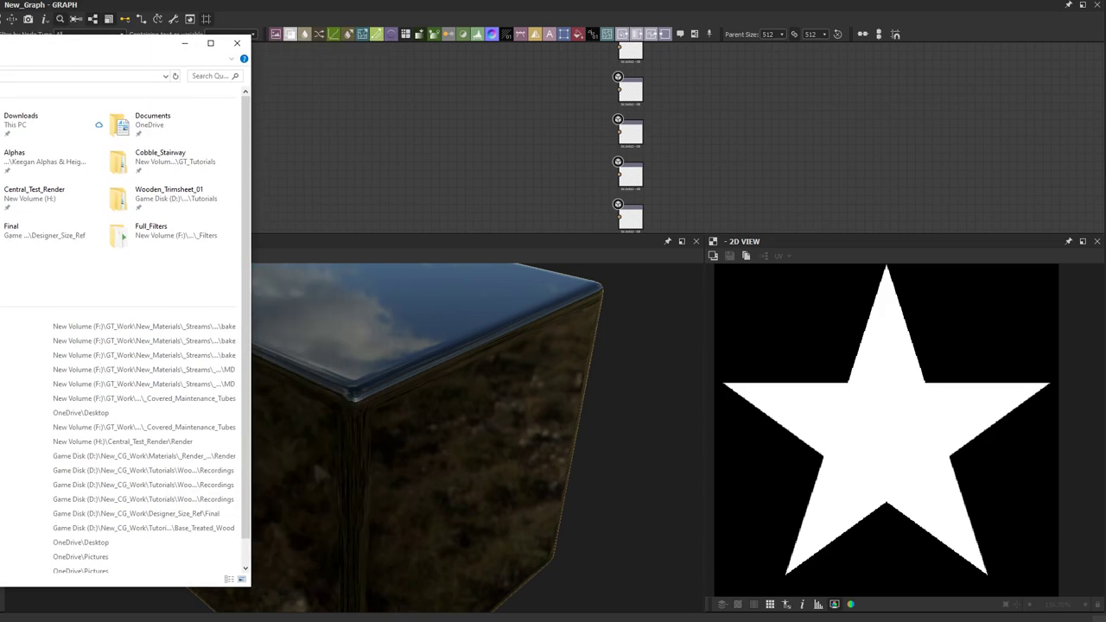
pyautogui.rightClick(0, 326)
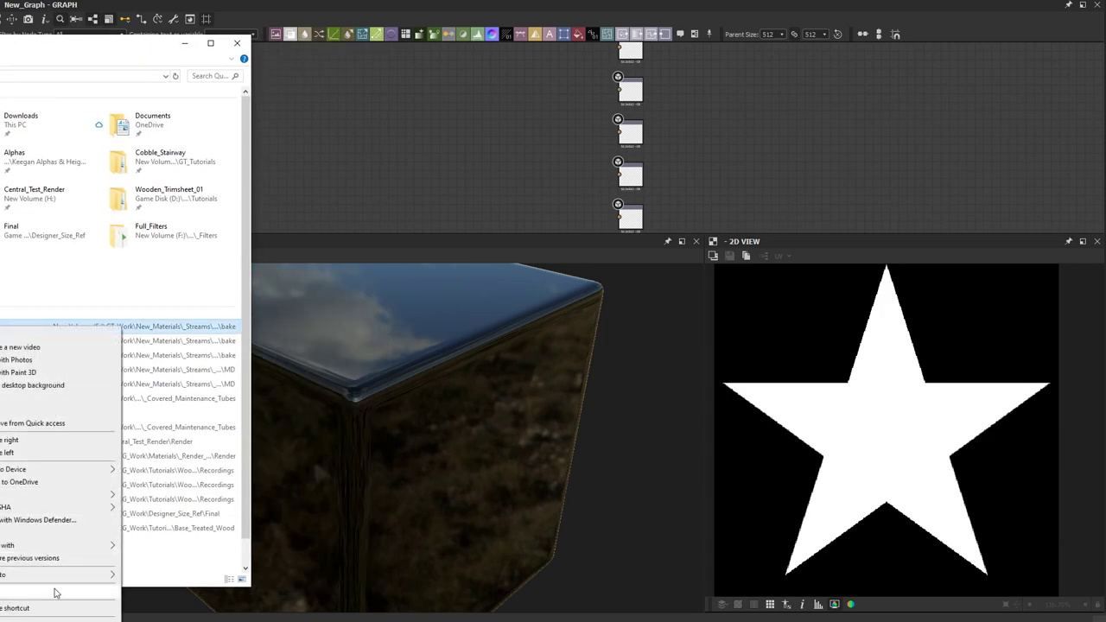
pyautogui.click(56, 621)
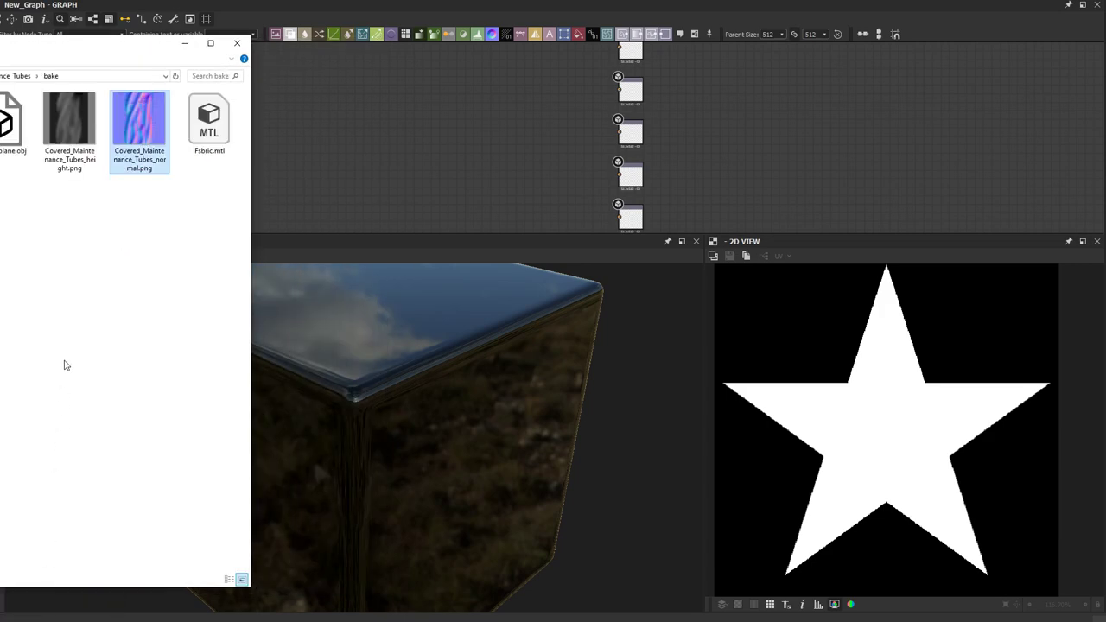
pyautogui.click(76, 149)
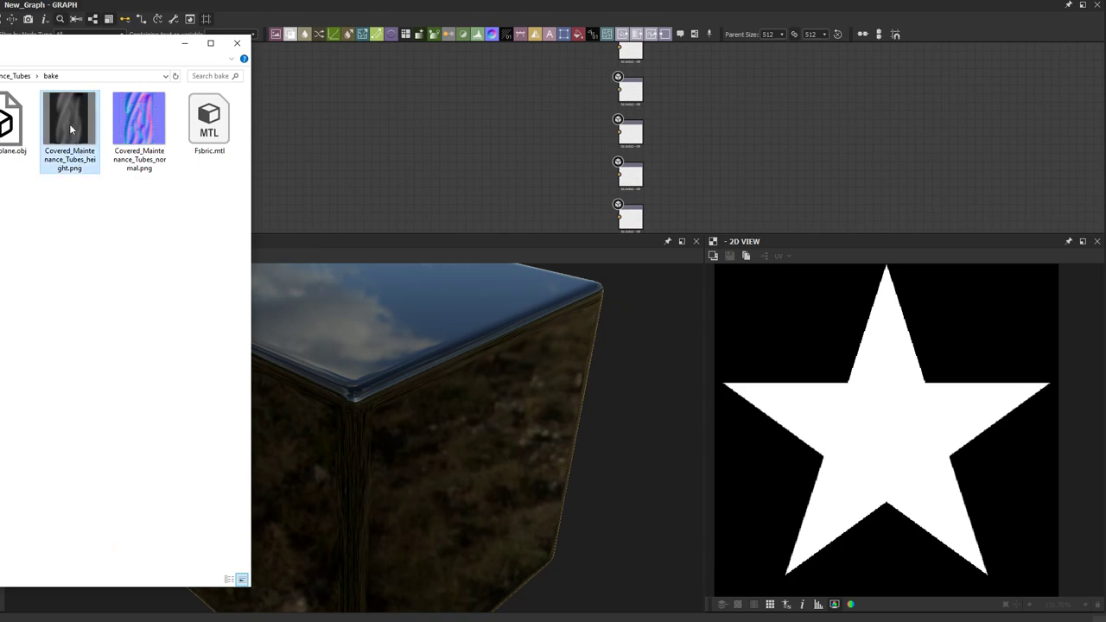
pyautogui.moveTo(71, 130); pyautogui.dragTo(329, 156)
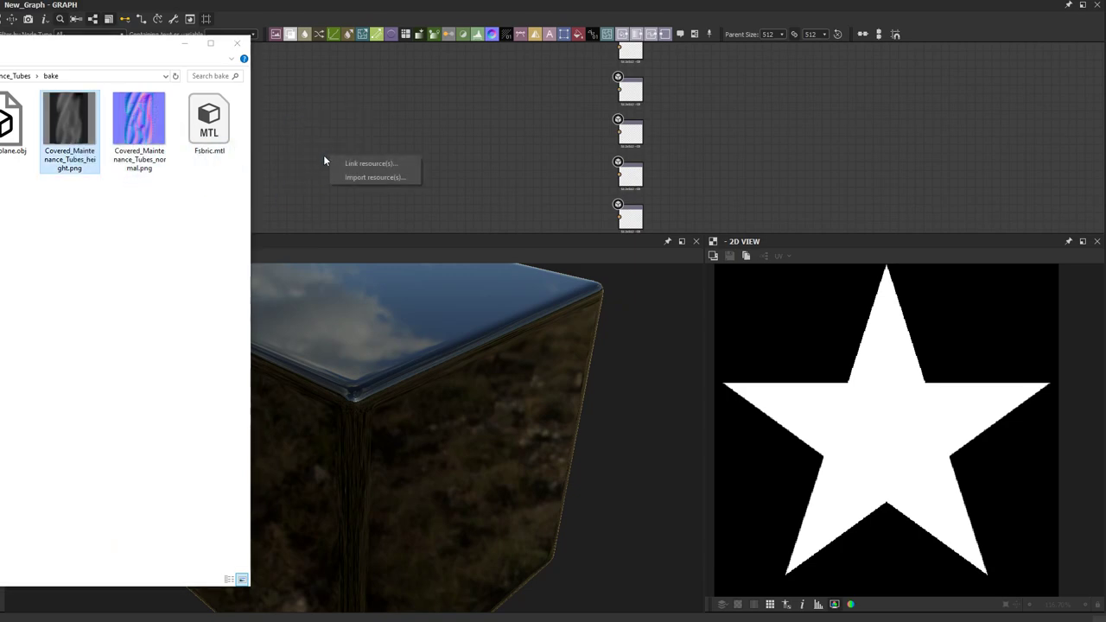
pyautogui.click(345, 165)
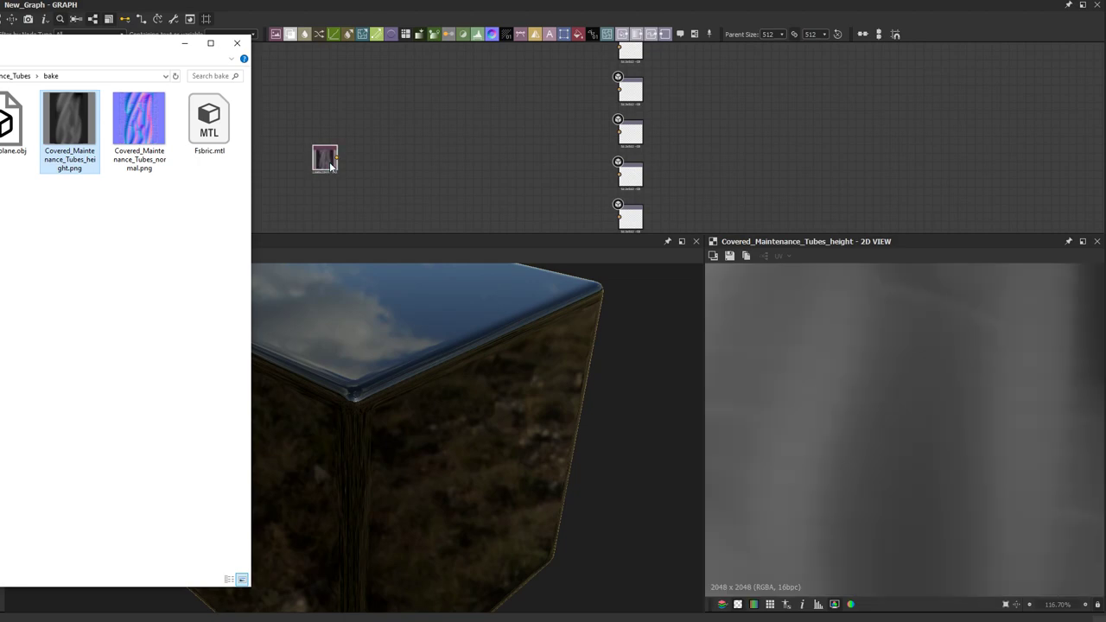
# Step: Convert the linked height bitmap node from color to grayscale
pyautogui.click(324, 154)
pyautogui.scroll(3, 324, 155)
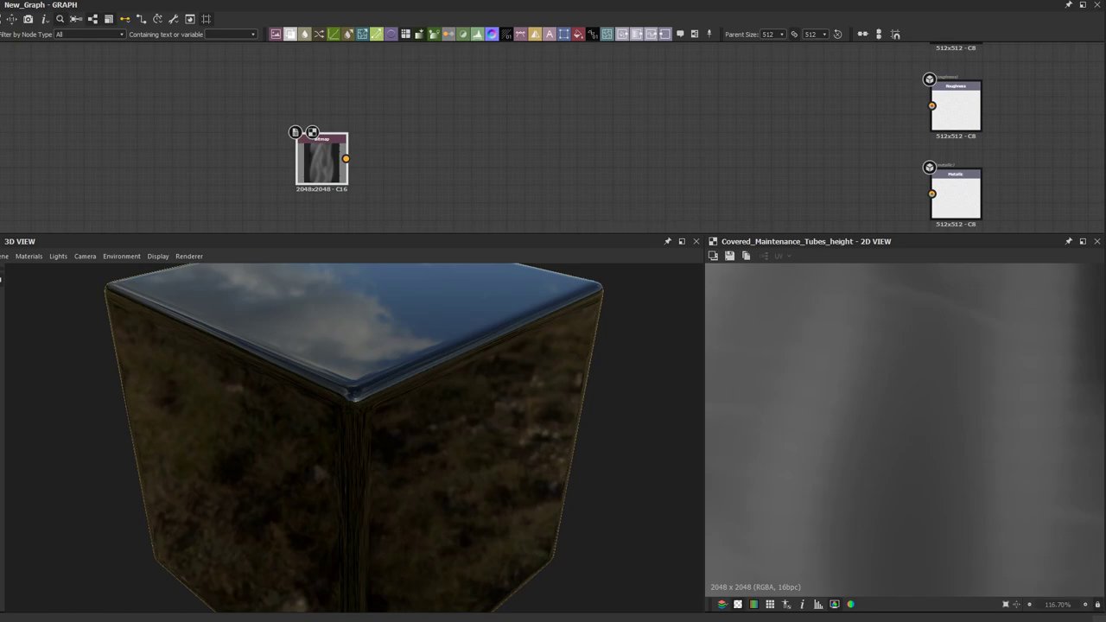
pyautogui.scroll(2, 410, 172)
pyautogui.moveTo(296, 166); pyautogui.dragTo(121, 166)
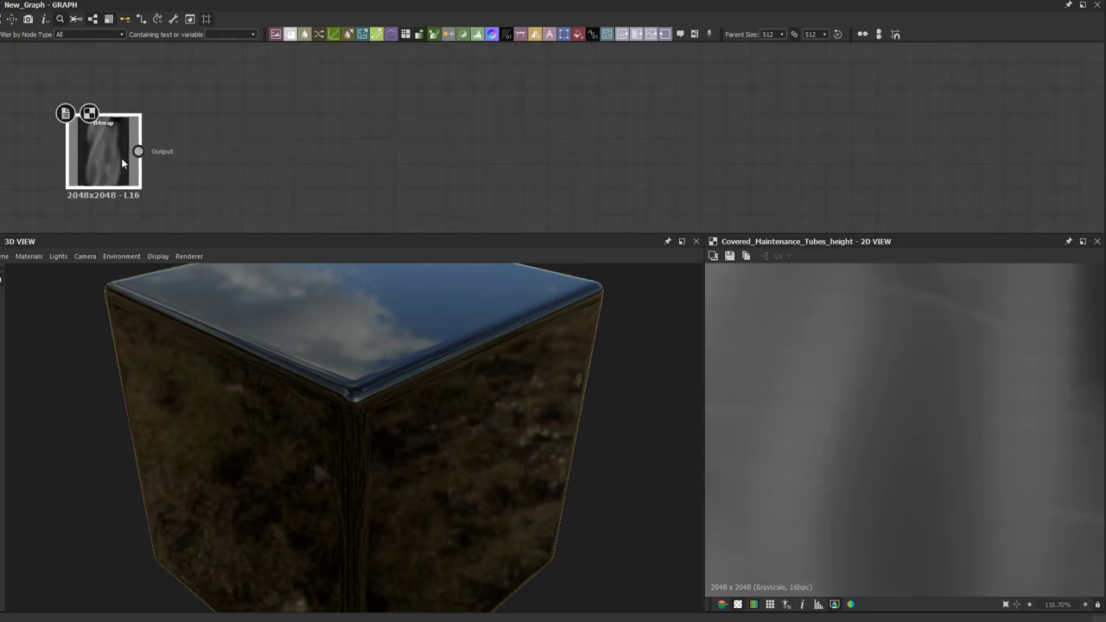
# Step: Add an Auto Levels node after the height bitmap and inspect its output around the fabric's edges
pyautogui.press('space')
pyautogui.write('auto')
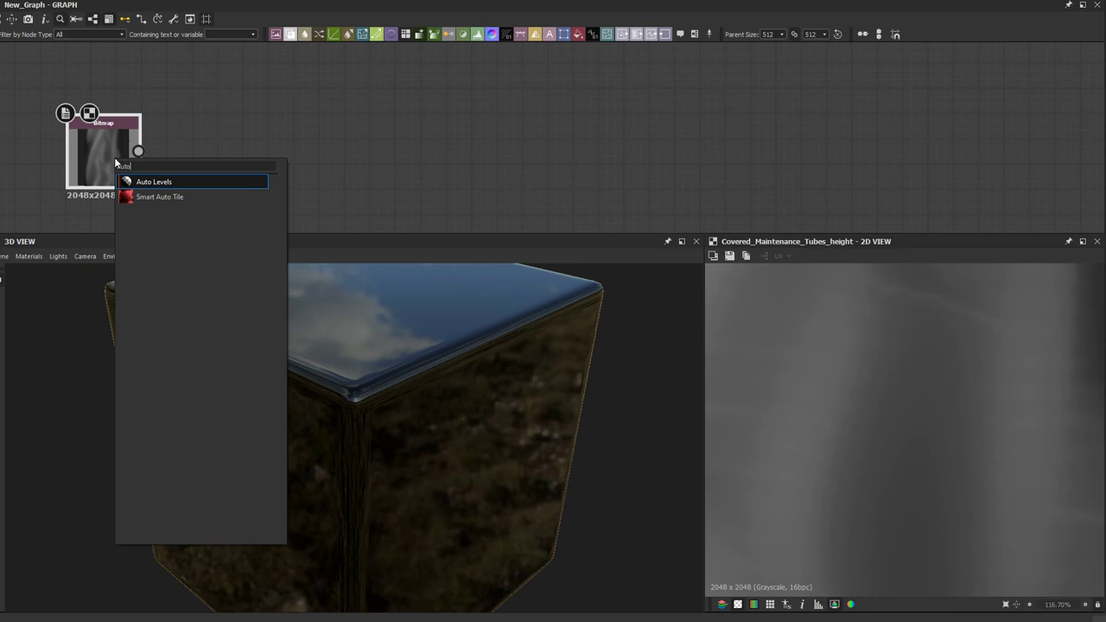
pyautogui.click(153, 183)
pyautogui.scroll(2, 173, 179)
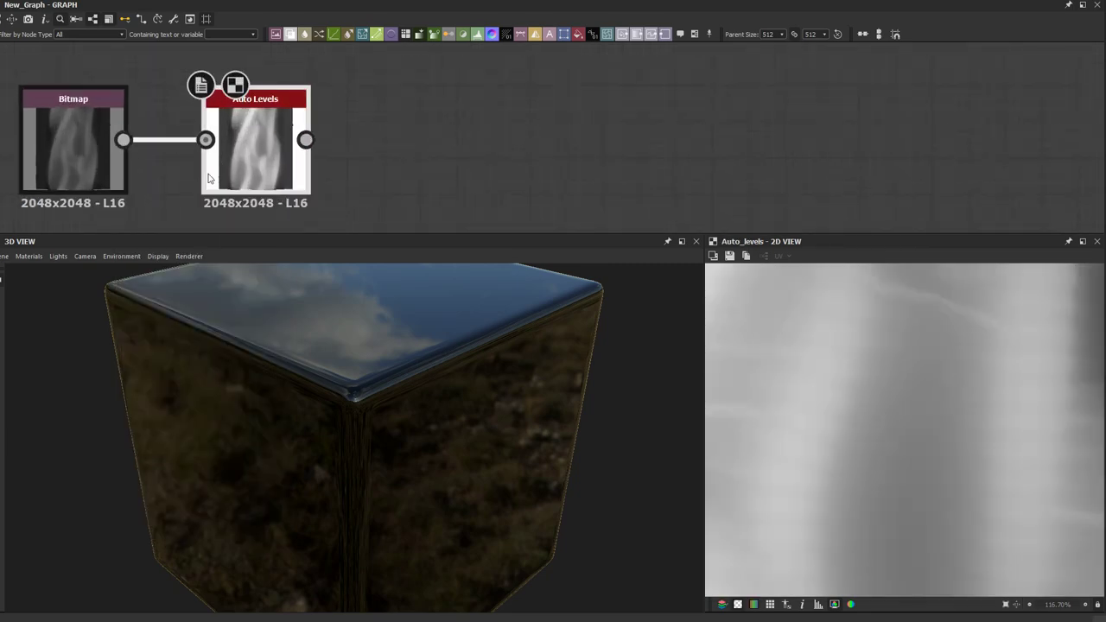
pyautogui.moveTo(231, 160); pyautogui.dragTo(194, 162)
pyautogui.scroll(-5, 878, 471)
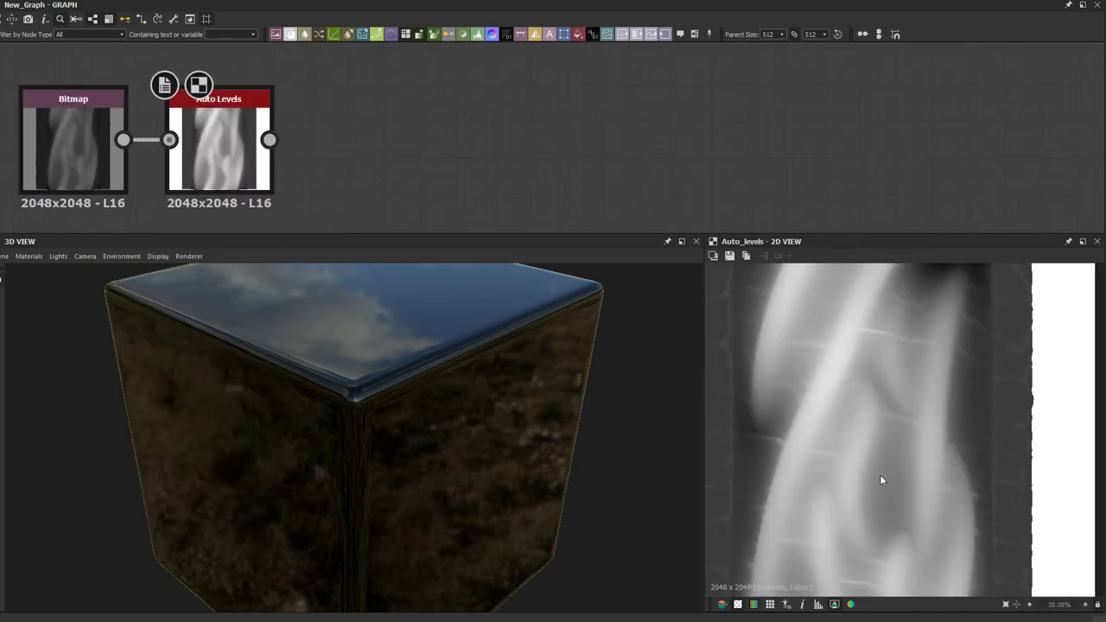
pyautogui.scroll(2, 863, 493)
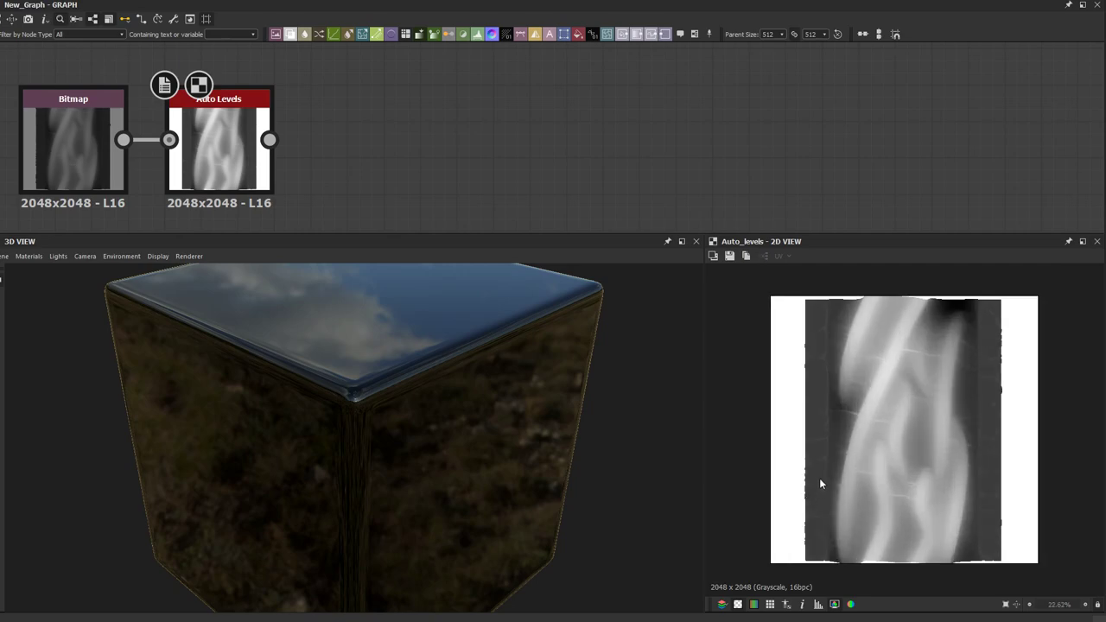
pyautogui.scroll(1, 833, 488)
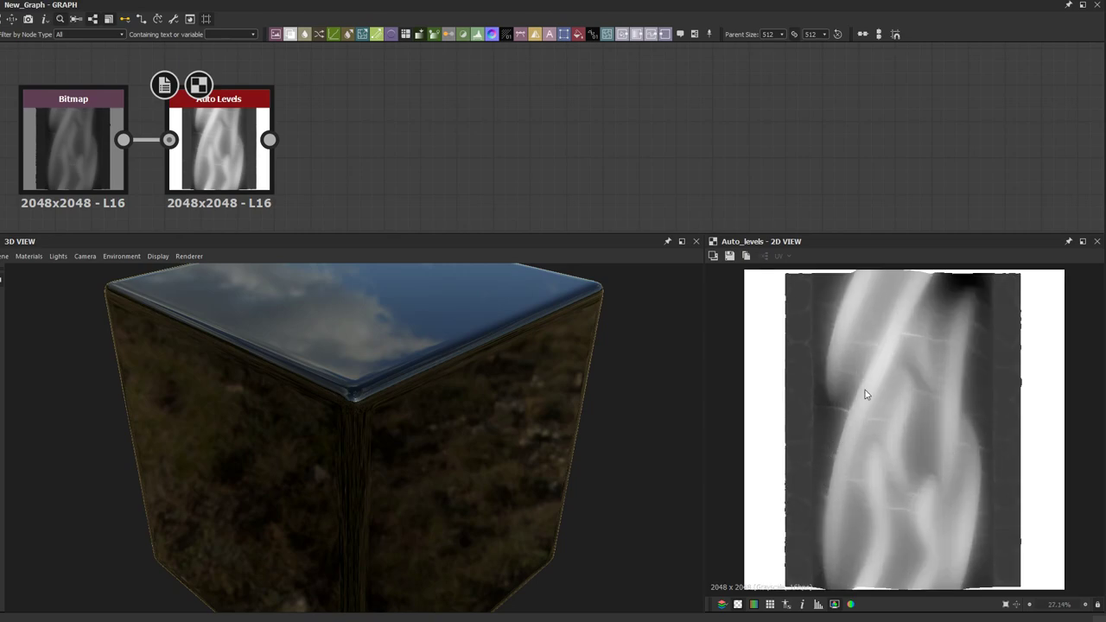
pyautogui.scroll(2, 807, 458)
pyautogui.moveTo(807, 458); pyautogui.dragTo(847, 404, button='middle')
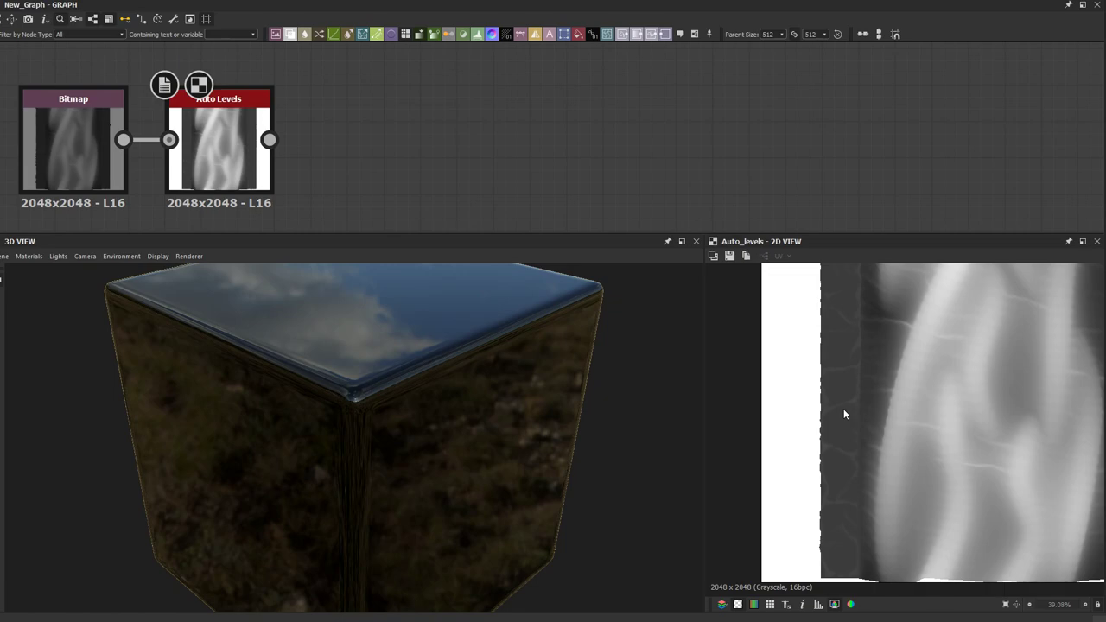
pyautogui.scroll(-2, 843, 409)
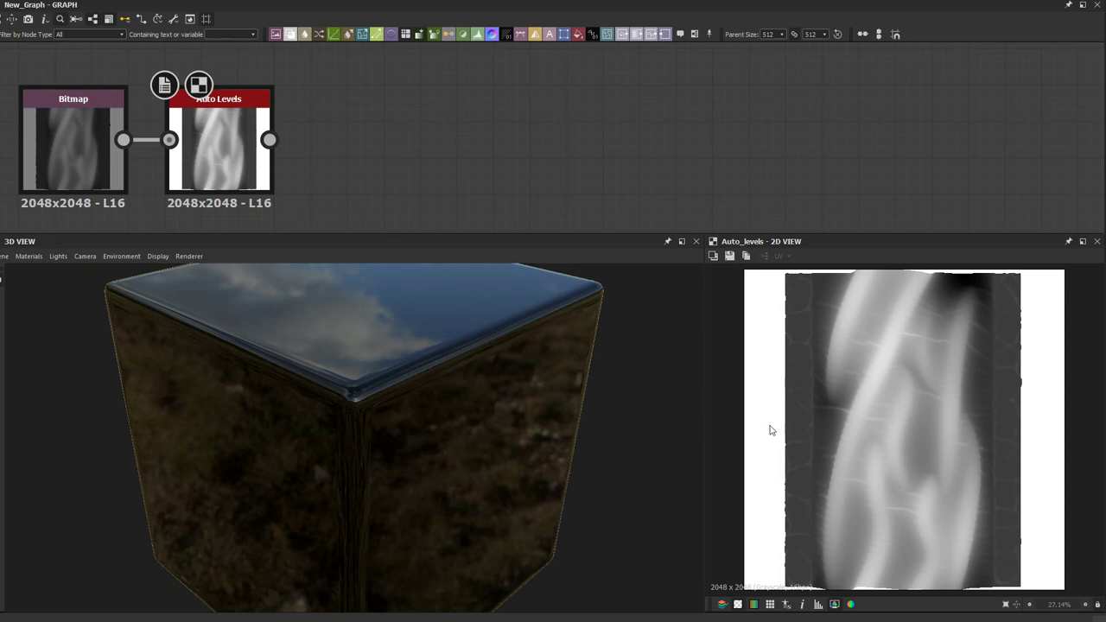
# Step: Connect a Levels node to Auto Levels and clamp it so only the empty border stays white, with the fabric black
pyautogui.moveTo(360, 140); pyautogui.dragTo(452, 133, button='middle')
pyautogui.click(342, 139)
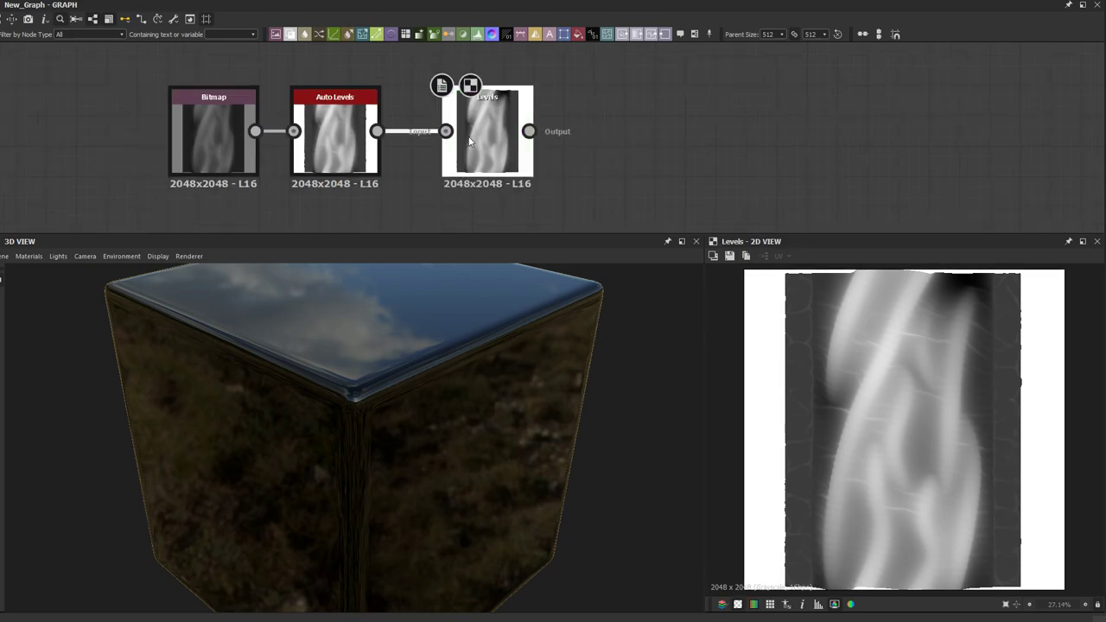
pyautogui.moveTo(473, 142); pyautogui.dragTo(457, 60)
pyautogui.moveTo(459, 88); pyautogui.dragTo(452, 154, button='middle')
pyautogui.moveTo(454, 124); pyautogui.dragTo(455, 108)
pyautogui.click(515, 169)
pyautogui.moveTo(515, 168); pyautogui.dragTo(519, 137, button='middle')
pyautogui.click(467, 107)
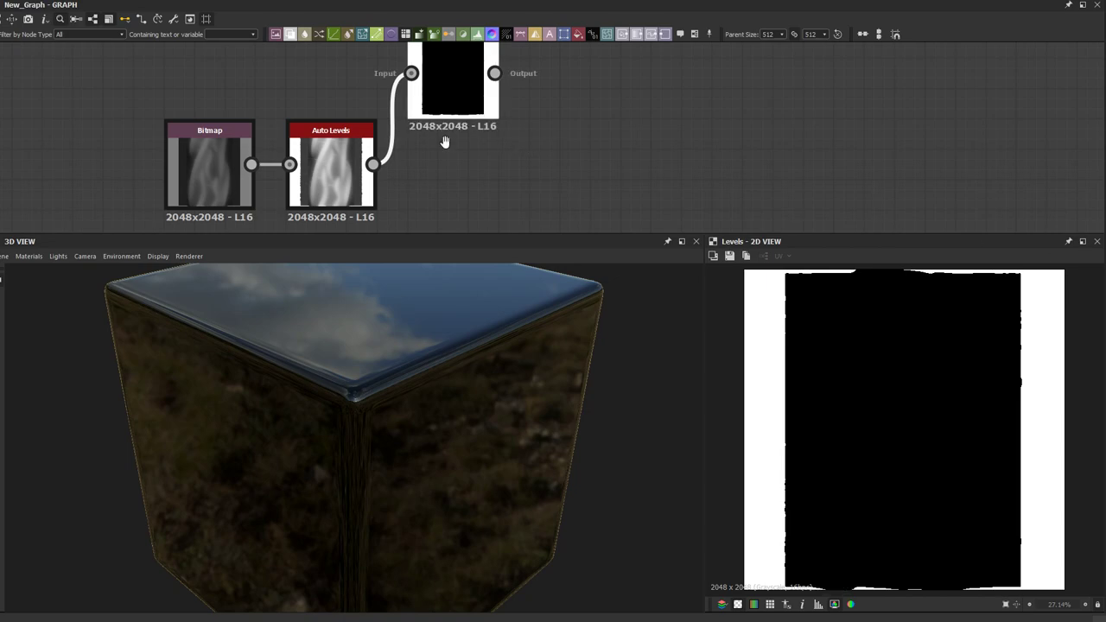
# Step: Add a Blend node with the Auto Levels output as background and the Levels mask as foreground
pyautogui.scroll(-2, 449, 128)
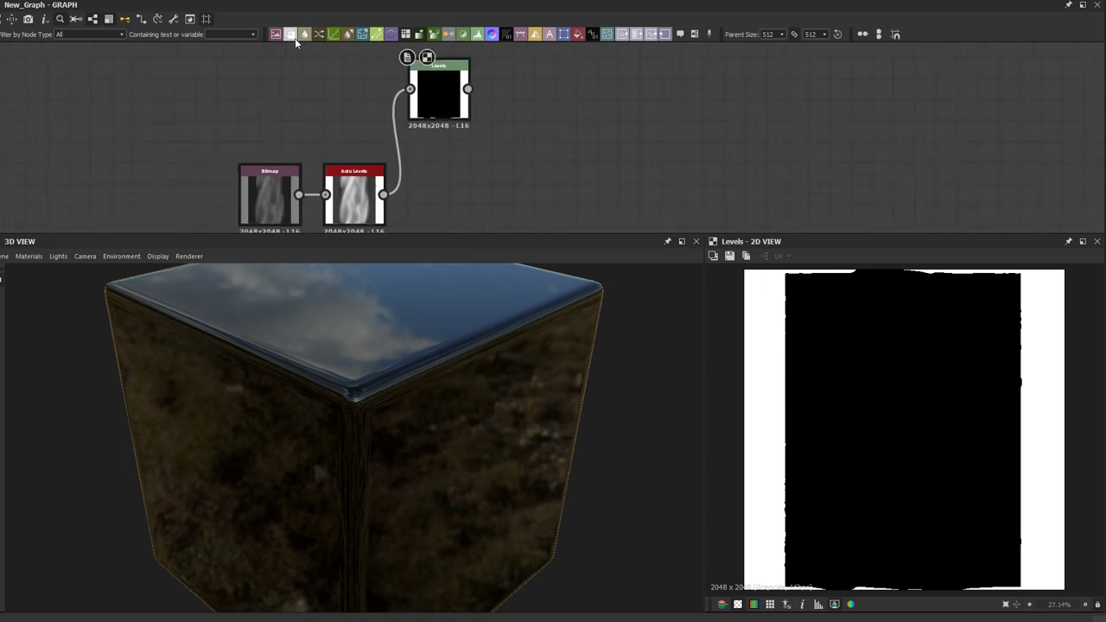
pyautogui.press('b')
pyautogui.scroll(1, 478, 170)
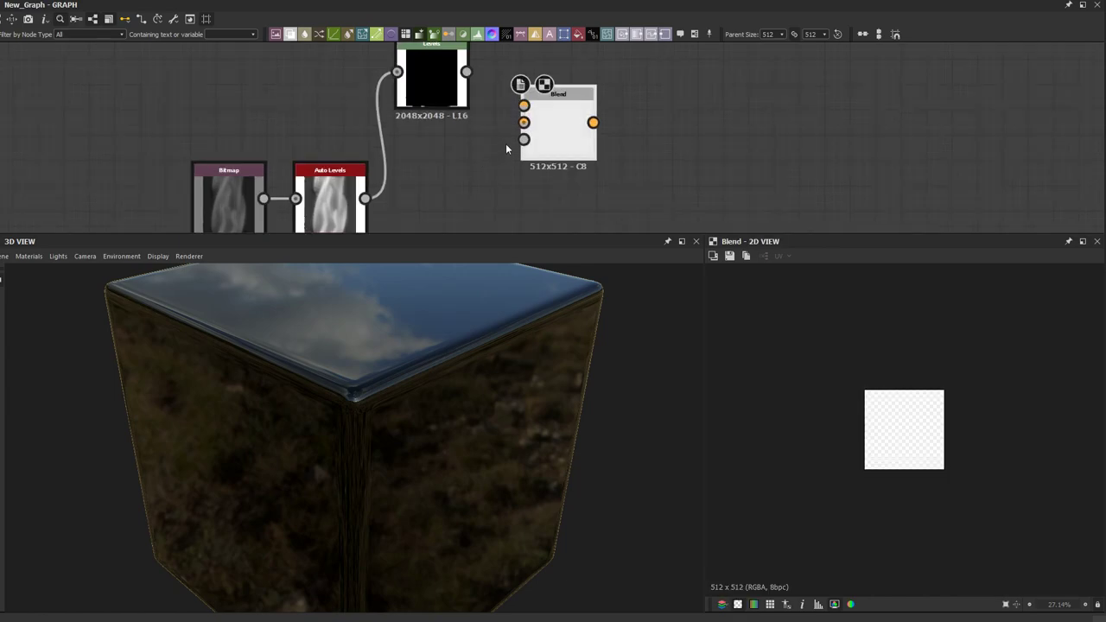
pyautogui.moveTo(573, 143); pyautogui.dragTo(560, 204)
pyautogui.moveTo(364, 199); pyautogui.dragTo(498, 199)
pyautogui.moveTo(465, 71); pyautogui.dragTo(498, 181)
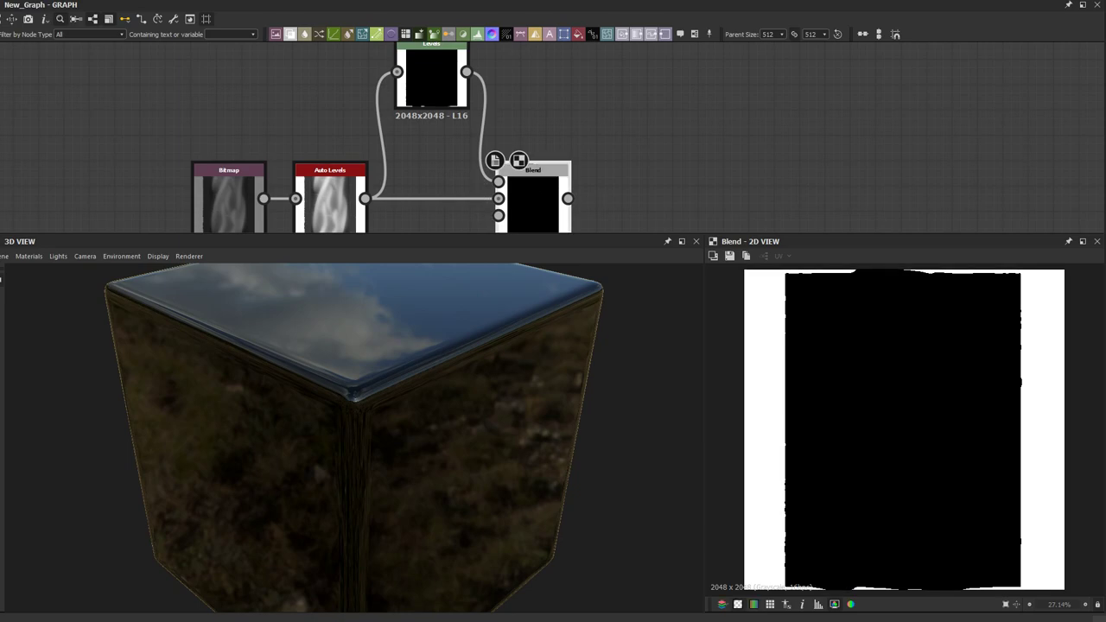
# Step: Change how the Blend node combines its inputs so the white border turns black, and tile its 2D preview
pyautogui.scroll(-1, 1002, 391)
pyautogui.press('space')
pyautogui.scroll(-1, 936, 399)
pyautogui.scroll(2, 936, 398)
# Step: Move the Bitmap, Auto Levels, Levels and Blend nodes together farther away from the graph's output nodes
pyautogui.moveTo(668, 97); pyautogui.dragTo(461, 84, button='middle')
pyautogui.scroll(-2, 461, 84)
pyautogui.scroll(-1, 403, 154)
pyautogui.scroll(-1, 402, 156)
pyautogui.moveTo(231, 90); pyautogui.dragTo(374, 178)
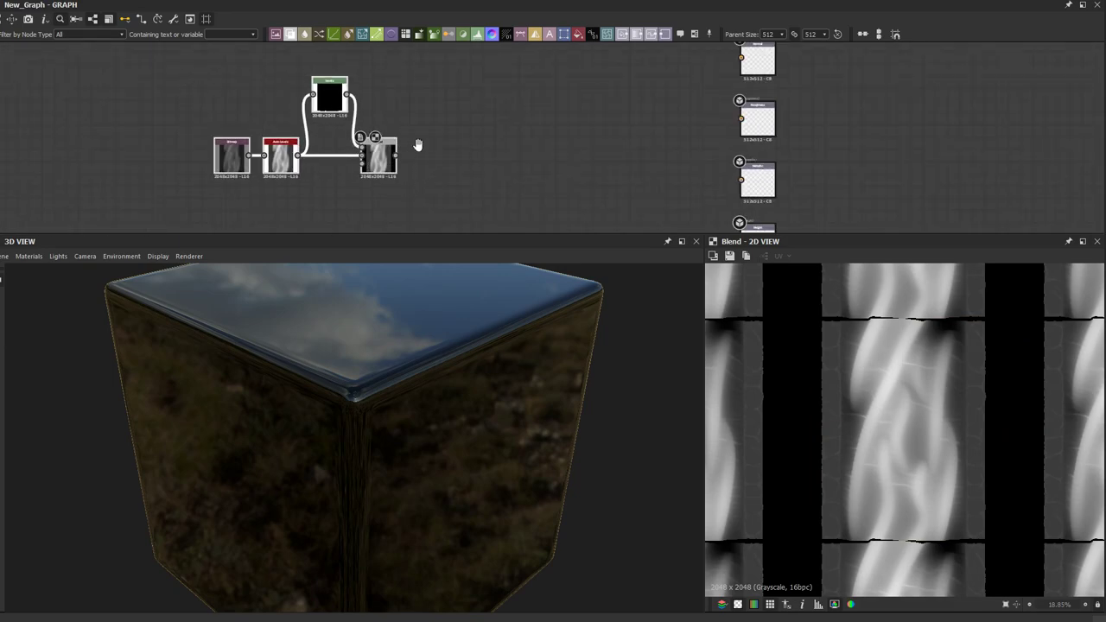
pyautogui.moveTo(404, 151); pyautogui.dragTo(540, 131, button='middle')
pyautogui.scroll(-2, 540, 131)
pyautogui.moveTo(529, 139); pyautogui.dragTo(245, 165)
pyautogui.scroll(3, 242, 169)
pyautogui.moveTo(242, 169); pyautogui.dragTo(345, 159, button='middle')
pyautogui.click(475, 112)
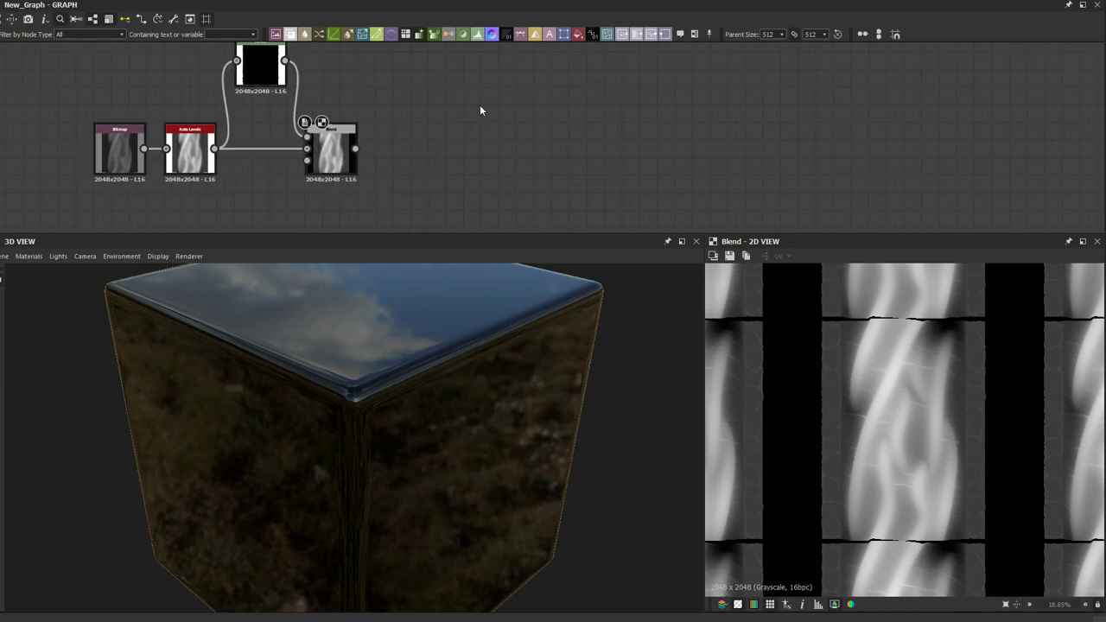
# Step: Add a Transformation 2D node fed by the Blend output and rotate the height map 180 degrees
pyautogui.moveTo(494, 89); pyautogui.dragTo(477, 137, button='middle')
pyautogui.click(566, 34)
pyautogui.scroll(2, 553, 130)
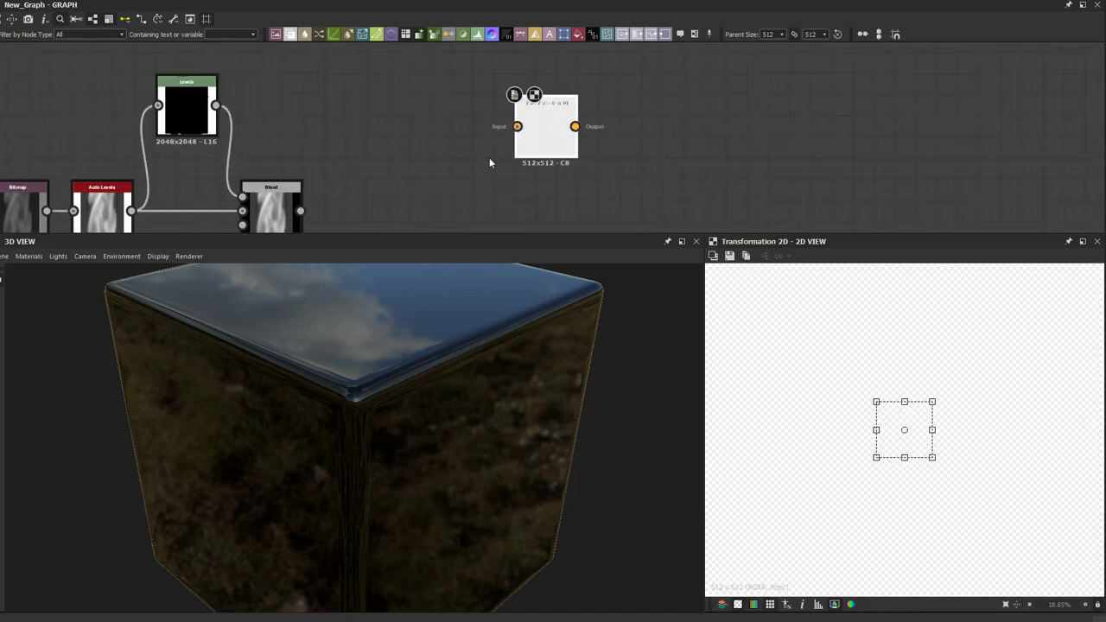
pyautogui.moveTo(256, 225); pyautogui.dragTo(403, 116)
pyautogui.keyDown('shift'); pyautogui.moveTo(1013, 517); pyautogui.dragTo(794, 343); pyautogui.keyUp('shift')
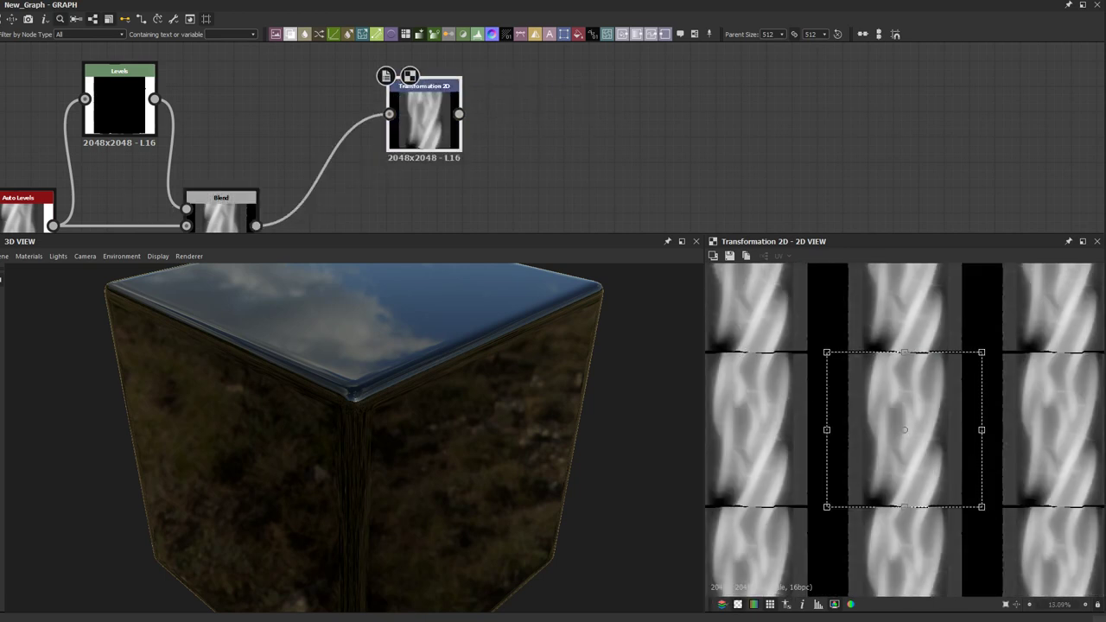
# Step: Offset the Transformation 2D image vertically by half a tile, bringing the tiling seam to the middle
pyautogui.moveTo(1101, 458); pyautogui.dragTo(1097, 458)
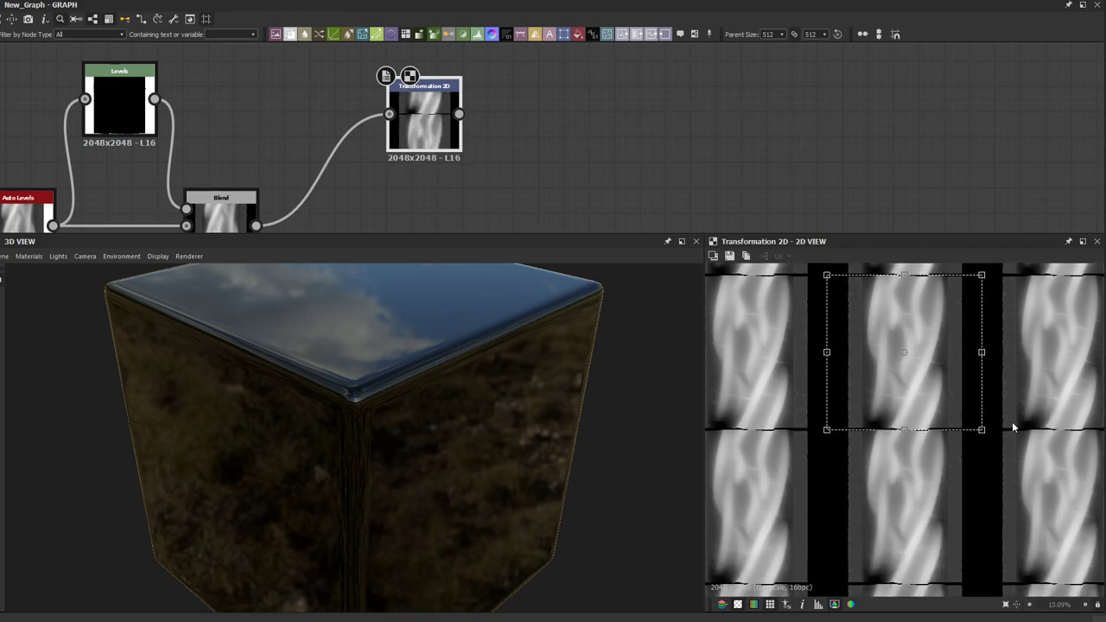
pyautogui.moveTo(874, 364); pyautogui.dragTo(875, 365)
# Step: Add a Shape node beneath the Blend node, formed as a full-width white band with black strips along two opposite edges, and preview it untiled
pyautogui.moveTo(520, 132); pyautogui.dragTo(580, 160, button='middle')
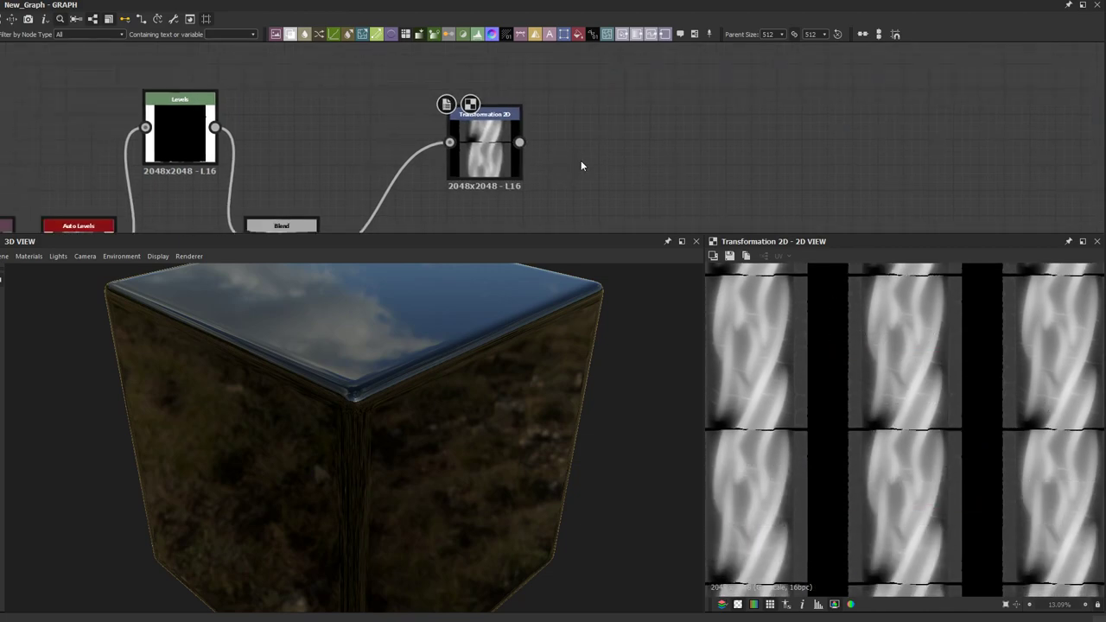
pyautogui.press('space')
pyautogui.write('shape')
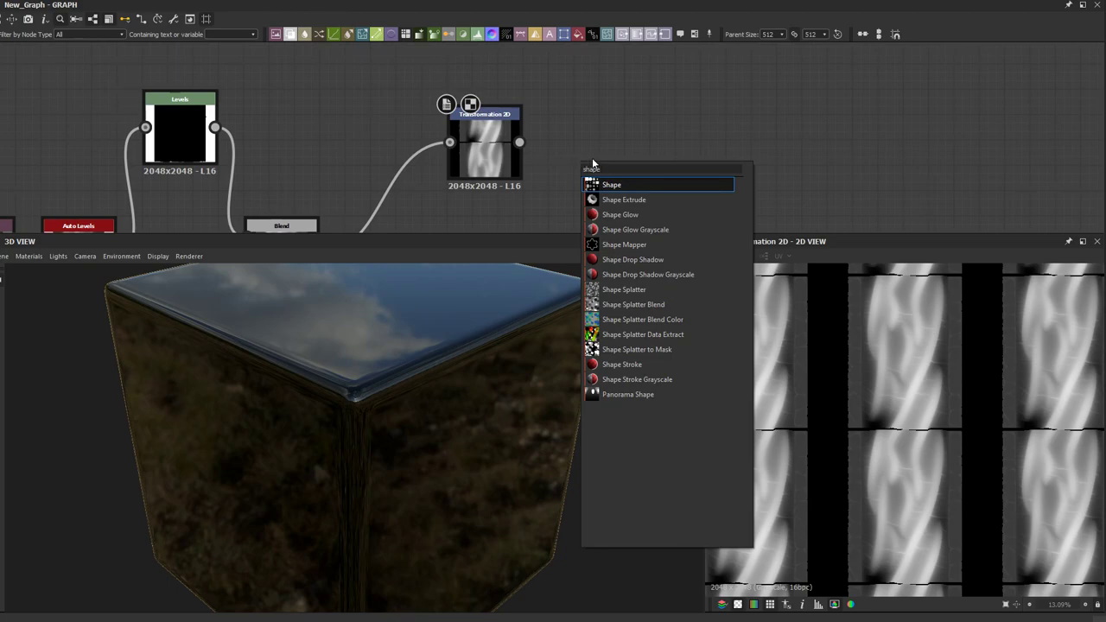
pyautogui.click(606, 185)
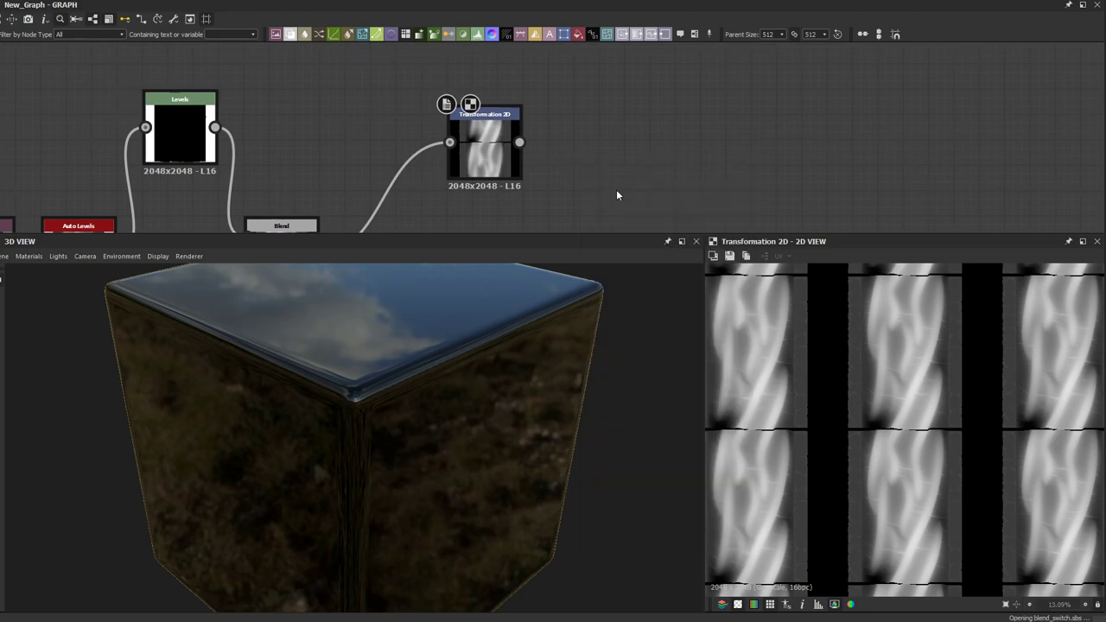
pyautogui.moveTo(611, 187); pyautogui.dragTo(459, 118)
pyautogui.scroll(-3, 471, 74)
pyautogui.moveTo(471, 73); pyautogui.dragTo(395, 202)
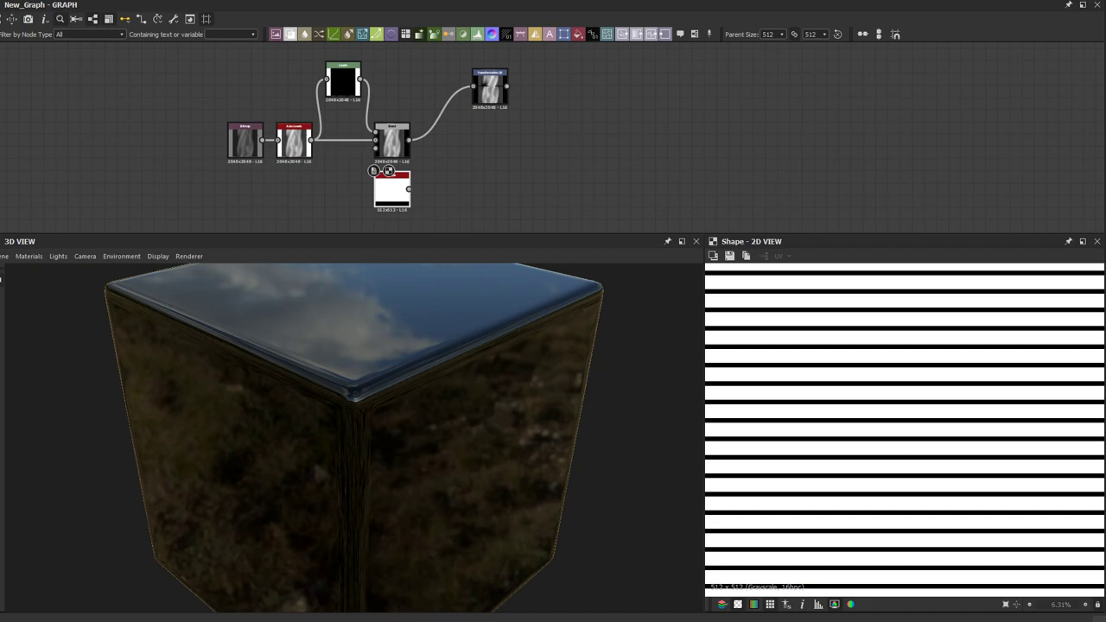
pyautogui.scroll(10, 900, 447)
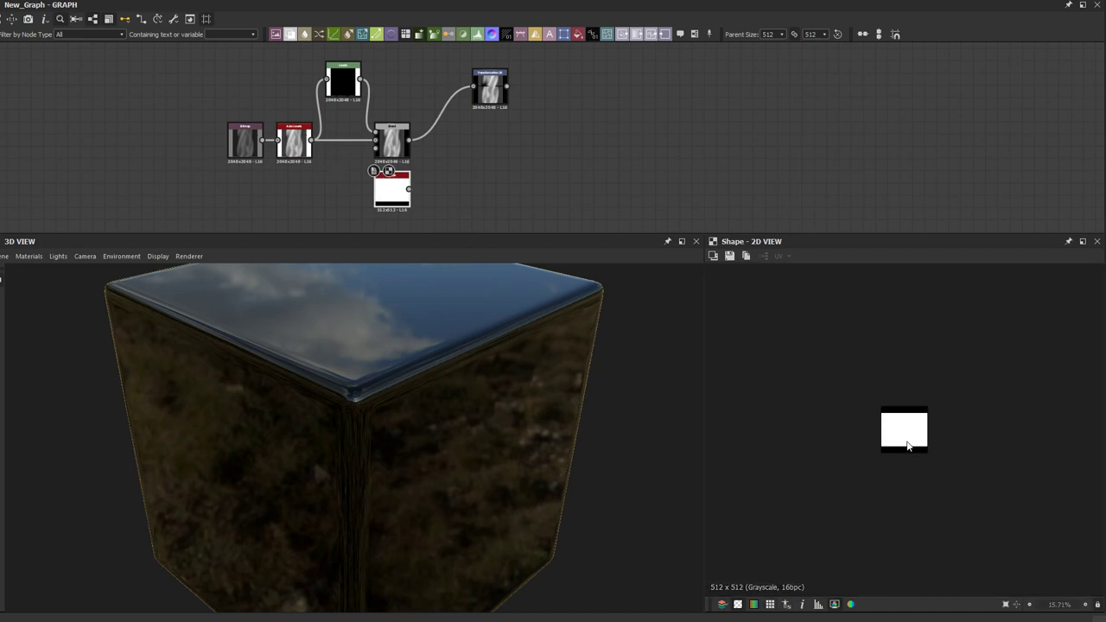
pyautogui.scroll(1, 906, 441)
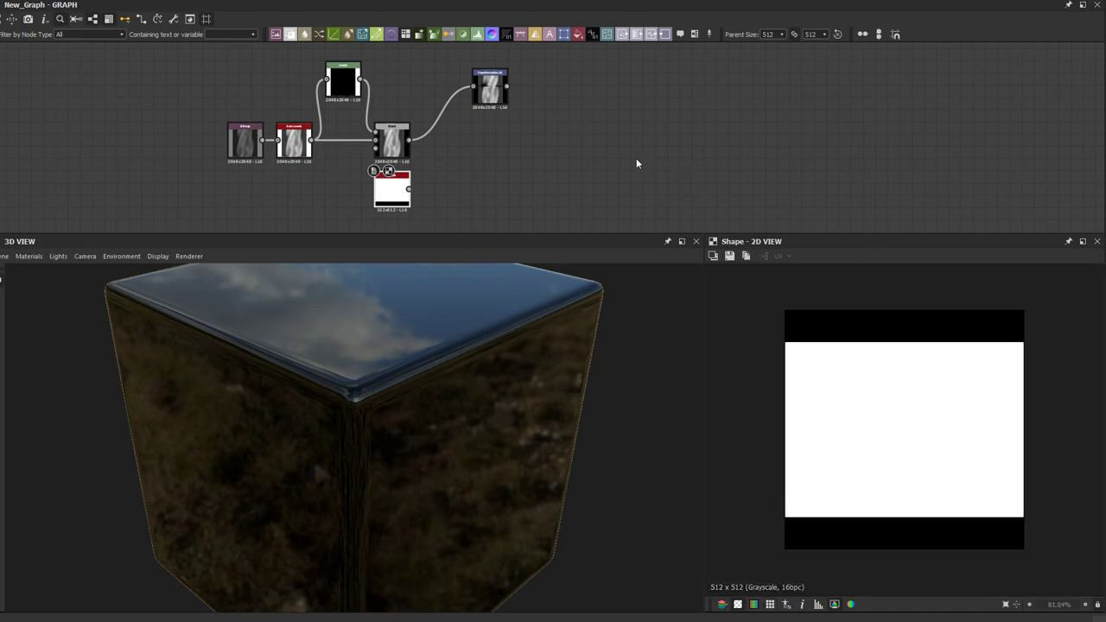
# Step: Add an Invert Grayscale node fed by the Shape output
pyautogui.moveTo(637, 164); pyautogui.dragTo(662, 89, button='middle')
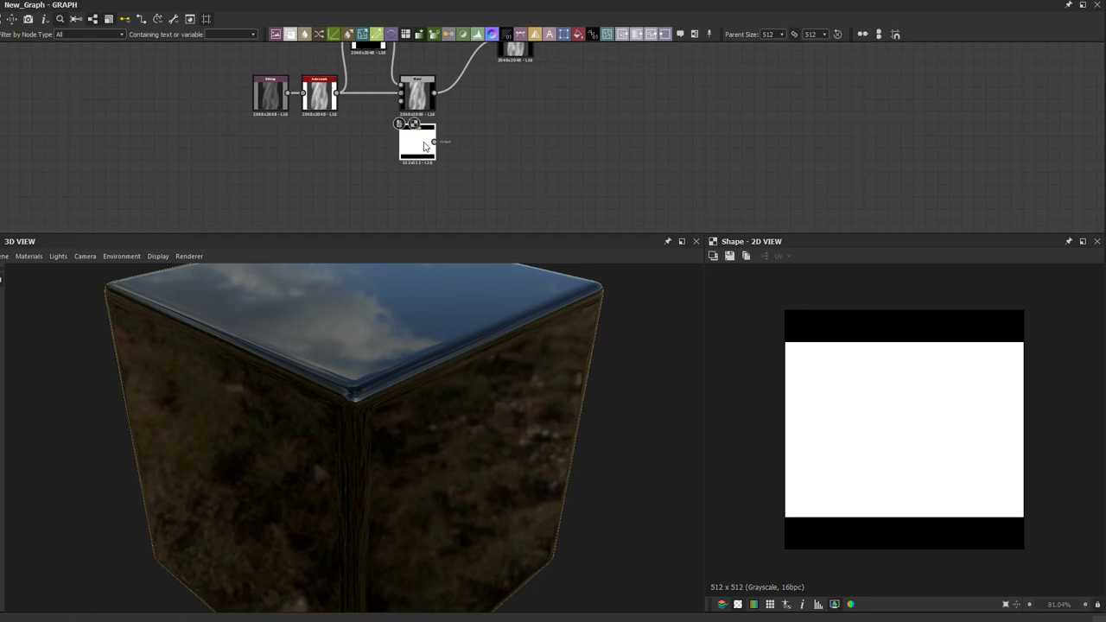
pyautogui.press('space')
pyautogui.press('BackSpace')
pyautogui.press('Escape')
pyautogui.rightClick(423, 149)
pyautogui.write('invert')
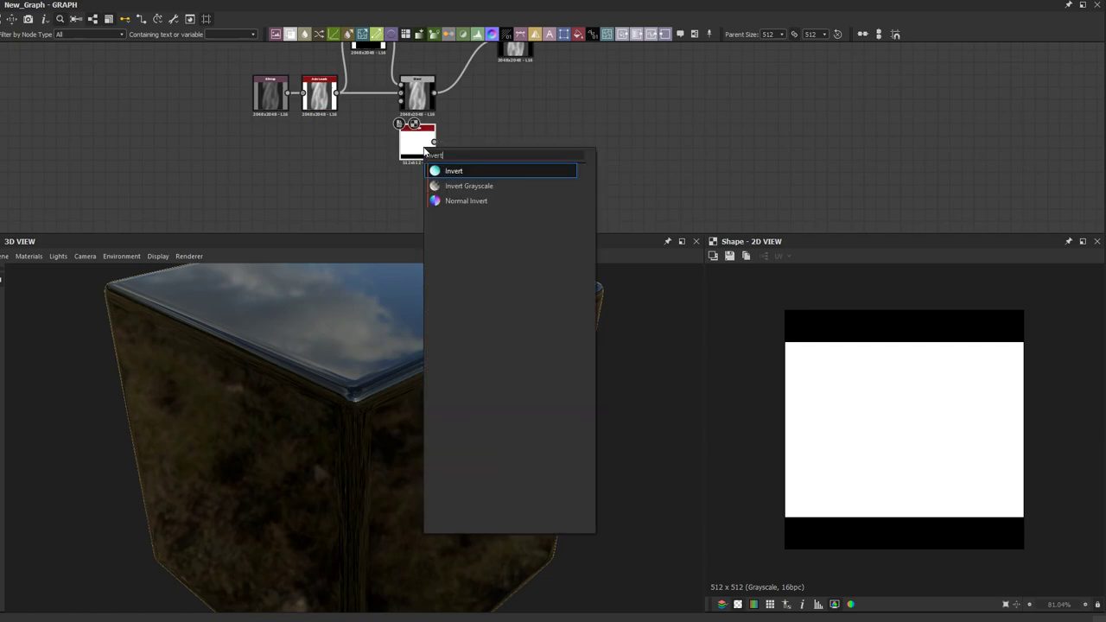
pyautogui.click(457, 185)
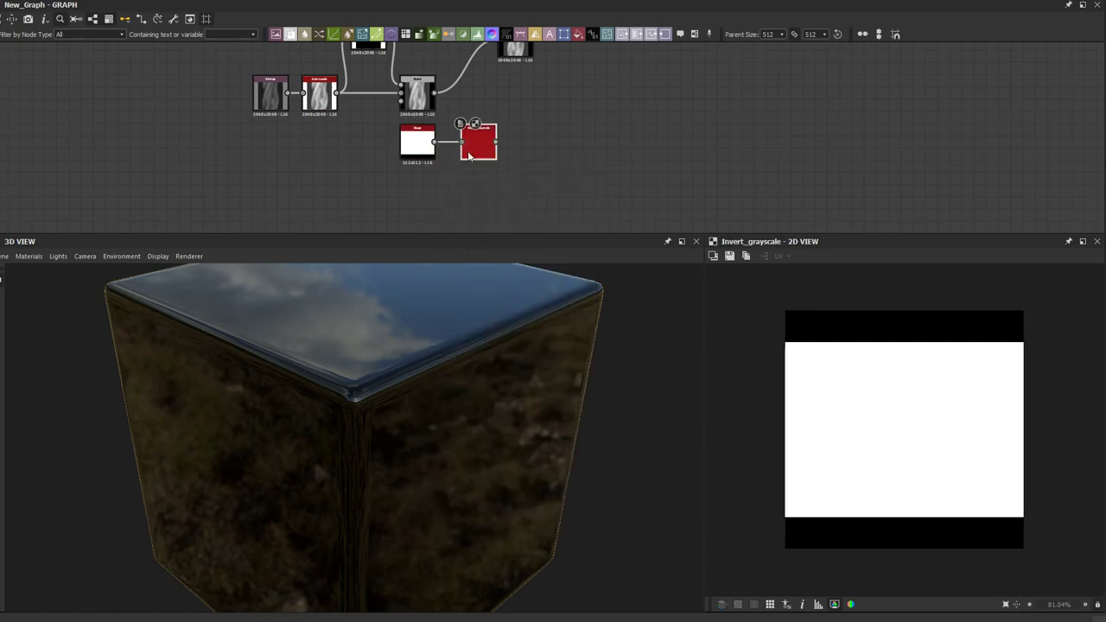
pyautogui.scroll(3, 469, 153)
pyautogui.moveTo(489, 143); pyautogui.dragTo(471, 145)
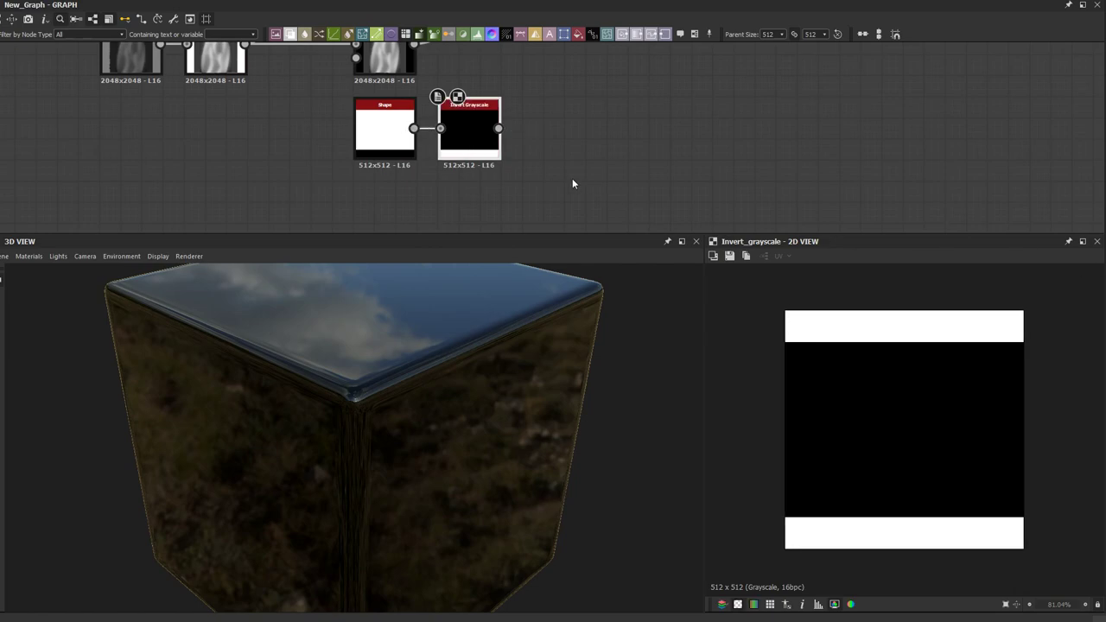
# Step: Move the Shape and Invert Grayscale nodes together so the latter sits under the Blend node, and set the graph's parent size to 2048
pyautogui.click(377, 152)
pyautogui.moveTo(525, 190); pyautogui.dragTo(359, 130)
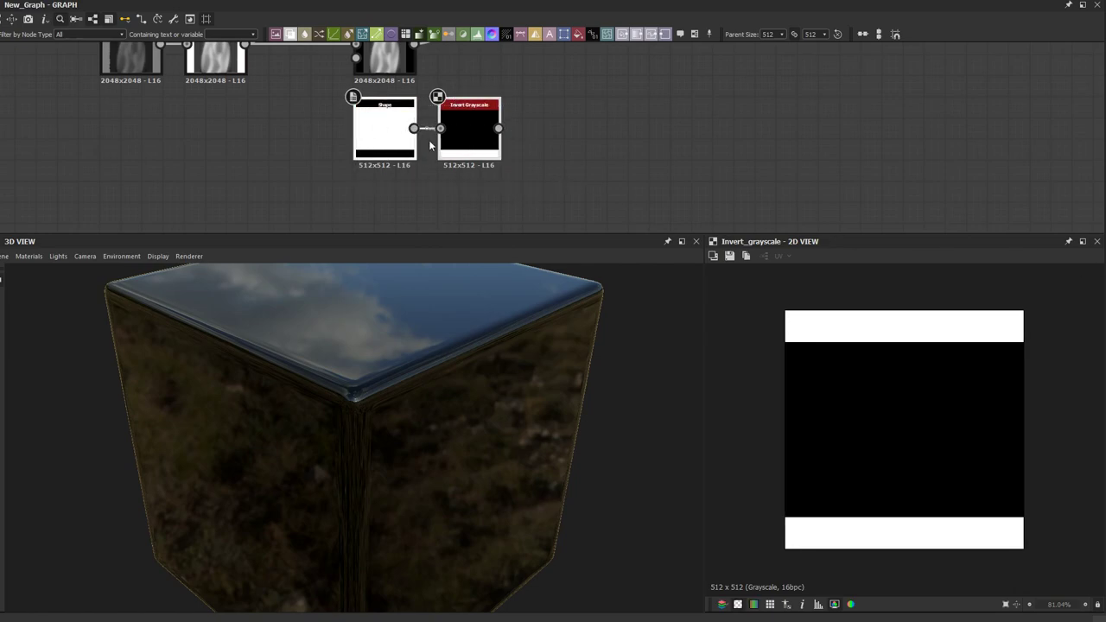
pyautogui.moveTo(458, 148); pyautogui.dragTo(381, 146)
pyautogui.click(602, 167)
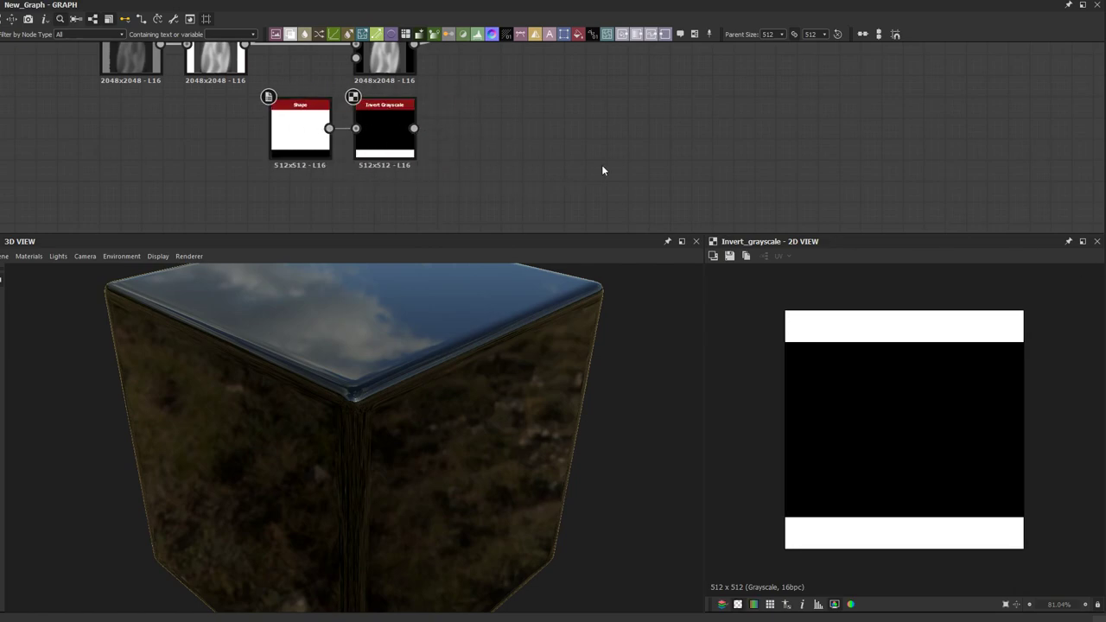
pyautogui.click(779, 35)
pyautogui.click(772, 102)
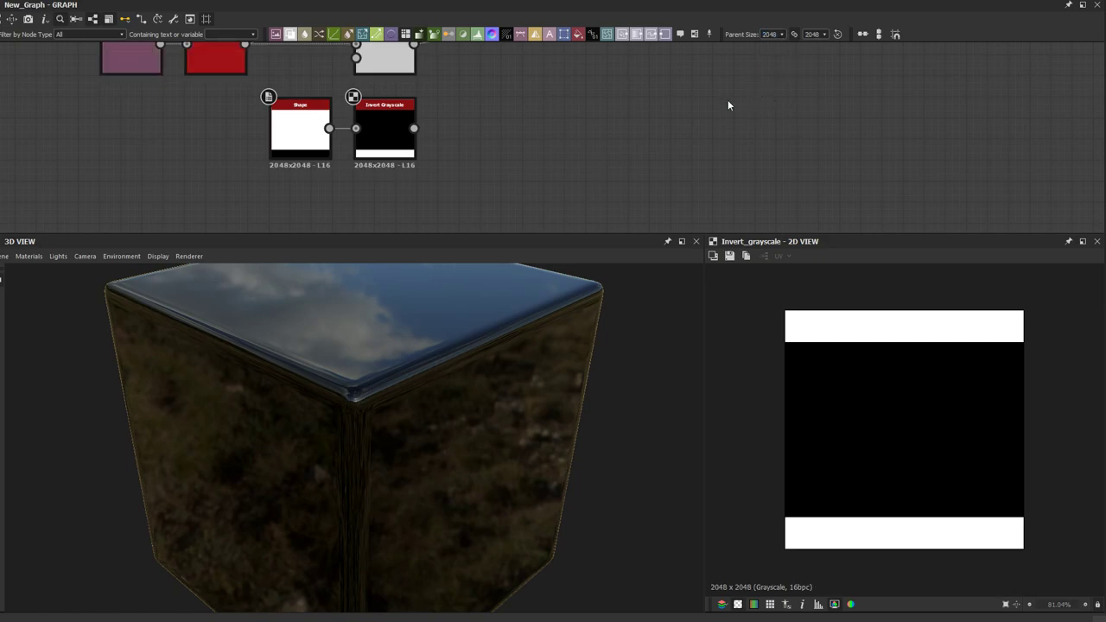
# Step: Add a Blur HQ Grayscale node after Invert Grayscale and check the softened band edges in the 2D preview
pyautogui.scroll(2, 535, 108)
pyautogui.scroll(-1, 524, 108)
pyautogui.moveTo(551, 110); pyautogui.dragTo(622, 120, button='middle')
pyautogui.click(418, 148)
pyautogui.press('space')
pyautogui.write('blur')
pyautogui.click(467, 201)
pyautogui.scroll(2, 501, 156)
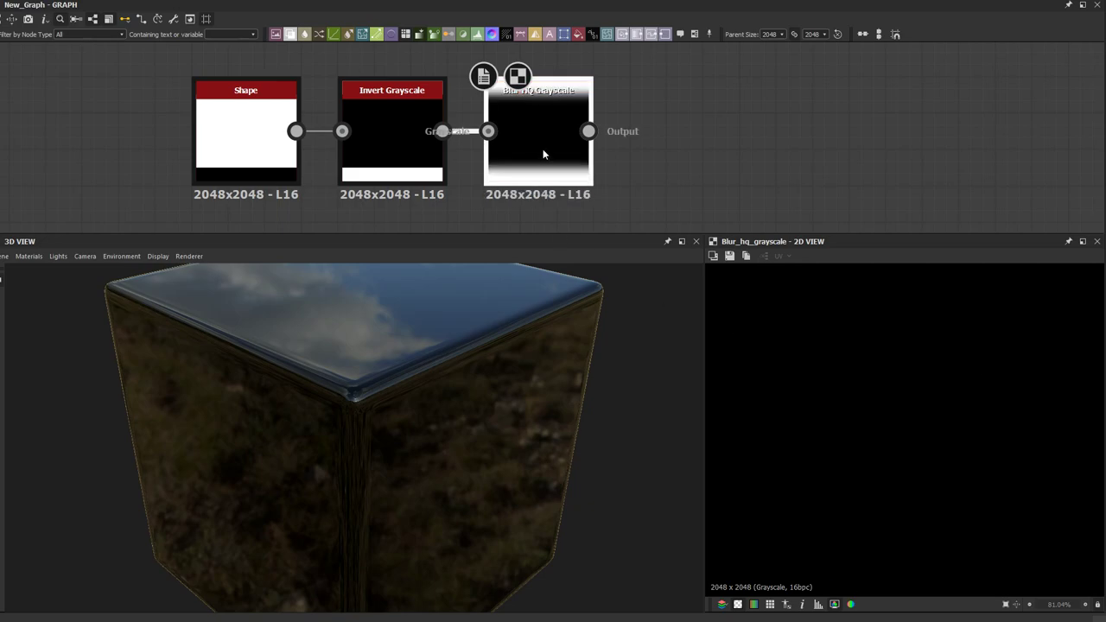
pyautogui.scroll(-3, 959, 362)
pyautogui.press('f')
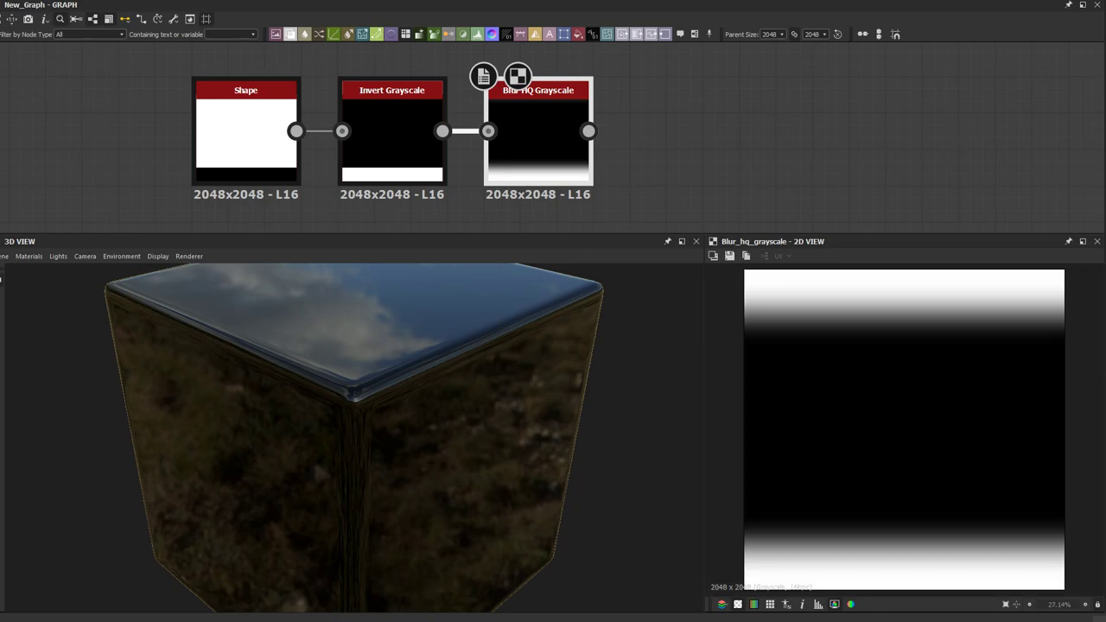
pyautogui.scroll(6, 884, 549)
pyautogui.moveTo(898, 564); pyautogui.dragTo(907, 426, button='middle')
pyautogui.scroll(-3, 908, 431)
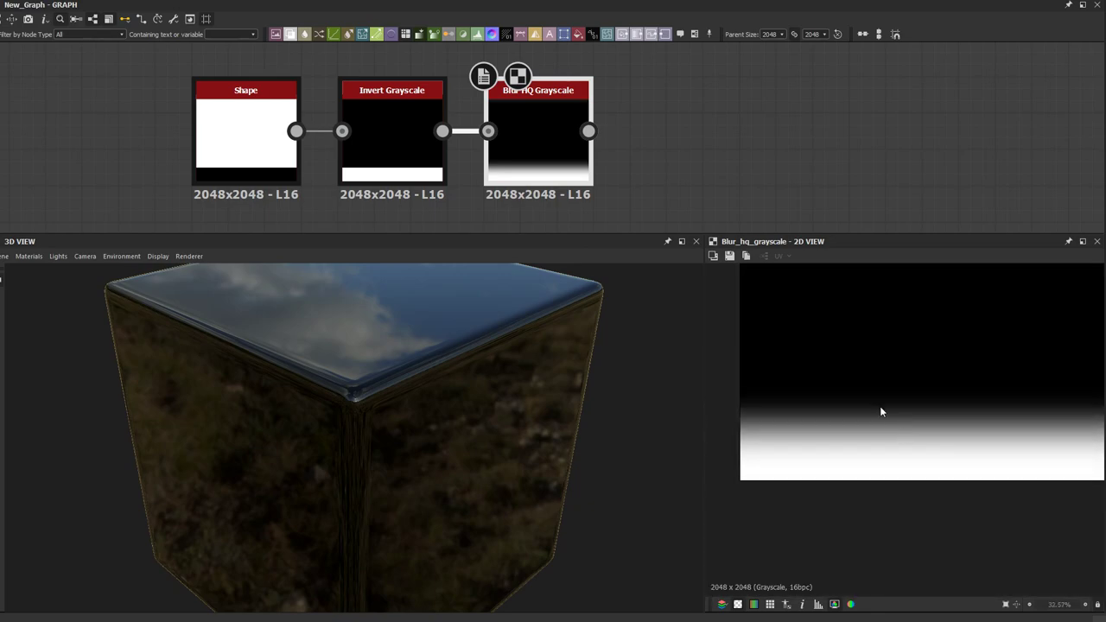
# Step: Move the Shape, Invert Grayscale and Blur HQ Grayscale nodes together into a row beneath the height map chain
pyautogui.scroll(-5, 596, 190)
pyautogui.moveTo(635, 221); pyautogui.dragTo(464, 178)
pyautogui.moveTo(577, 197); pyautogui.dragTo(541, 210)
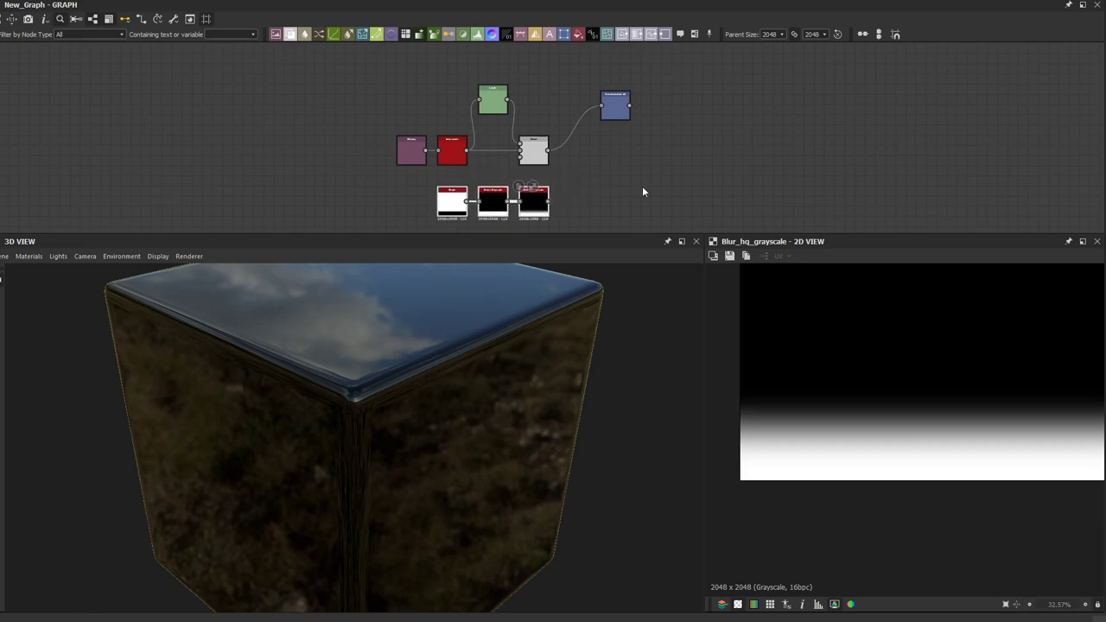
# Step: Add a Height Blend node and park it unconnected, well away from the Transformation 2D node
pyautogui.press('space')
pyautogui.write('height')
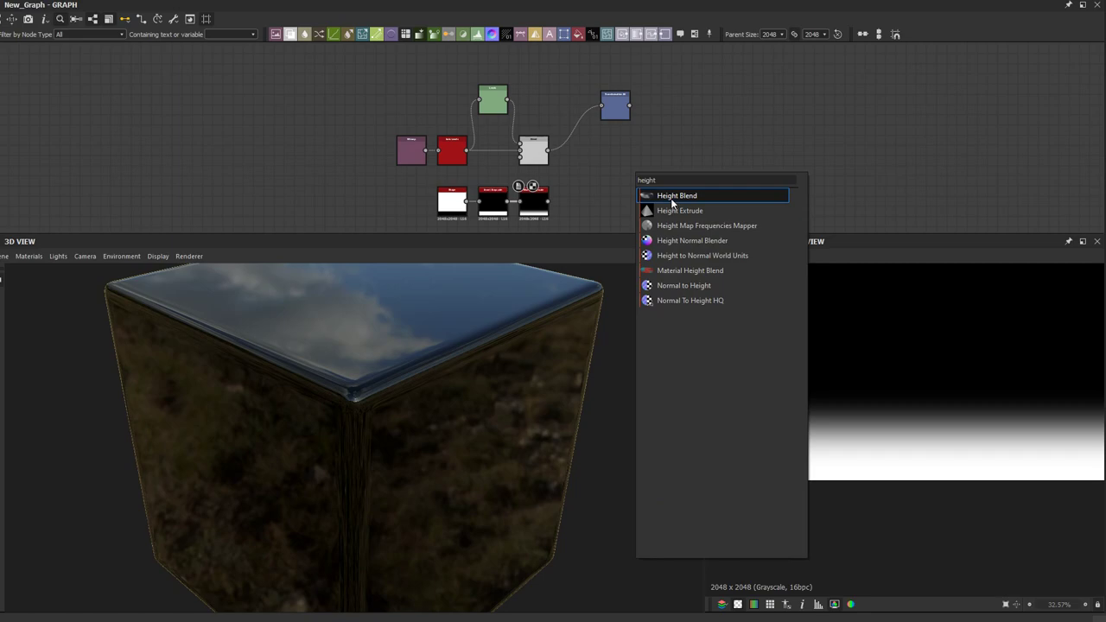
pyautogui.click(670, 198)
pyautogui.scroll(2, 648, 186)
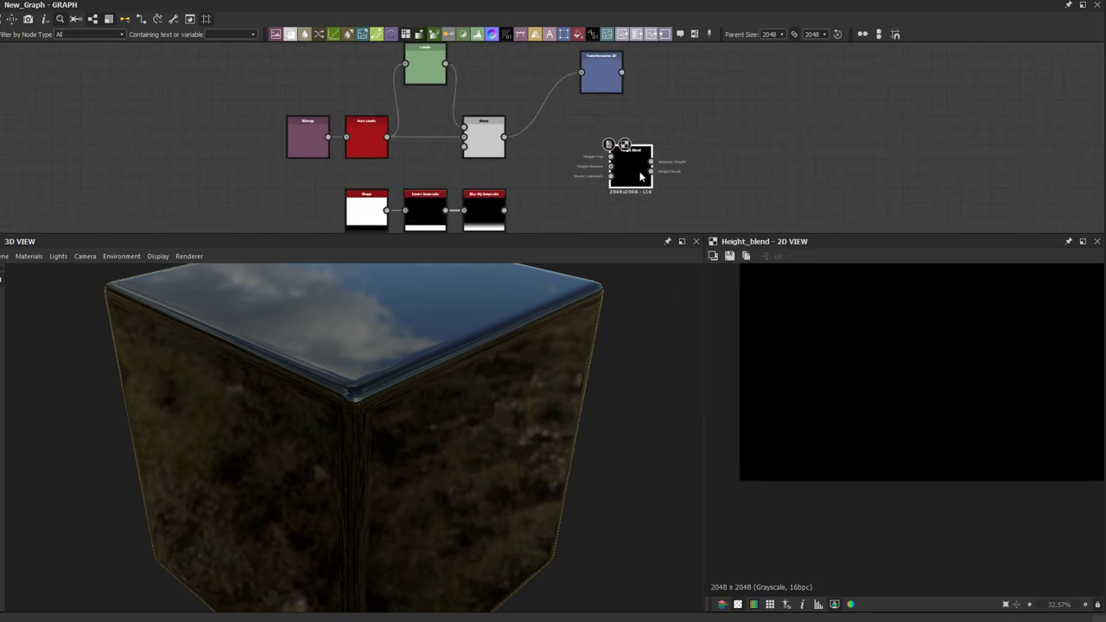
pyautogui.moveTo(642, 176); pyautogui.dragTo(763, 230)
# Step: Add a second Blend node with Transformation 2D as foreground and the first Blend as background, and arrange both new-branch nodes compactly
pyautogui.click(289, 34)
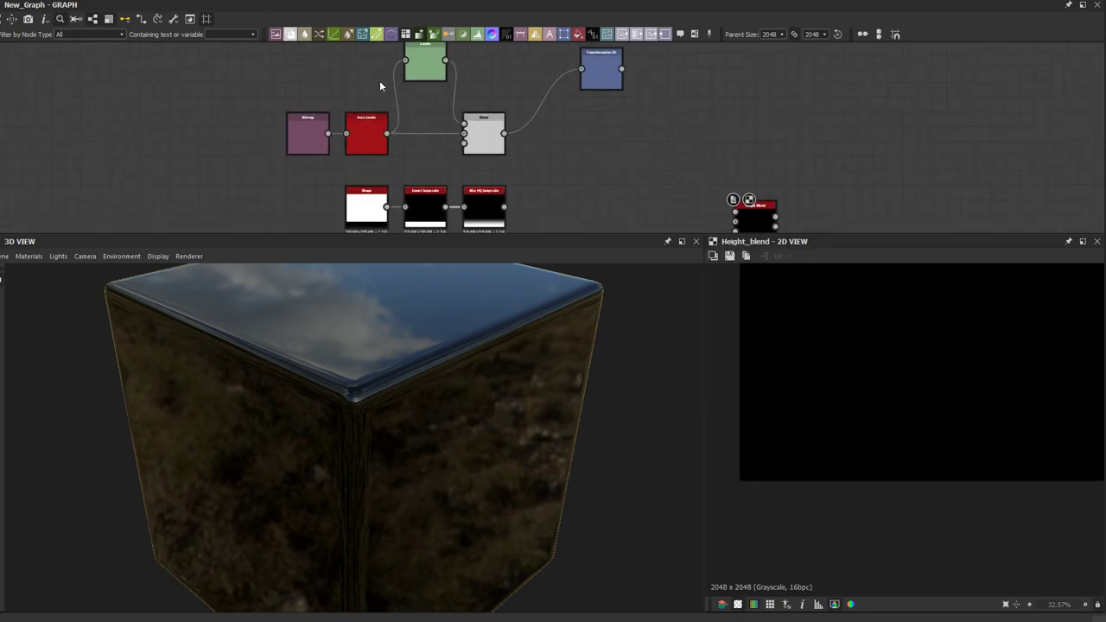
pyautogui.scroll(2, 559, 146)
pyautogui.moveTo(559, 149); pyautogui.dragTo(761, 149)
pyautogui.moveTo(486, 130); pyautogui.dragTo(716, 130)
pyautogui.moveTo(656, 54); pyautogui.dragTo(645, 111, button='middle')
pyautogui.moveTo(668, 124); pyautogui.dragTo(701, 174)
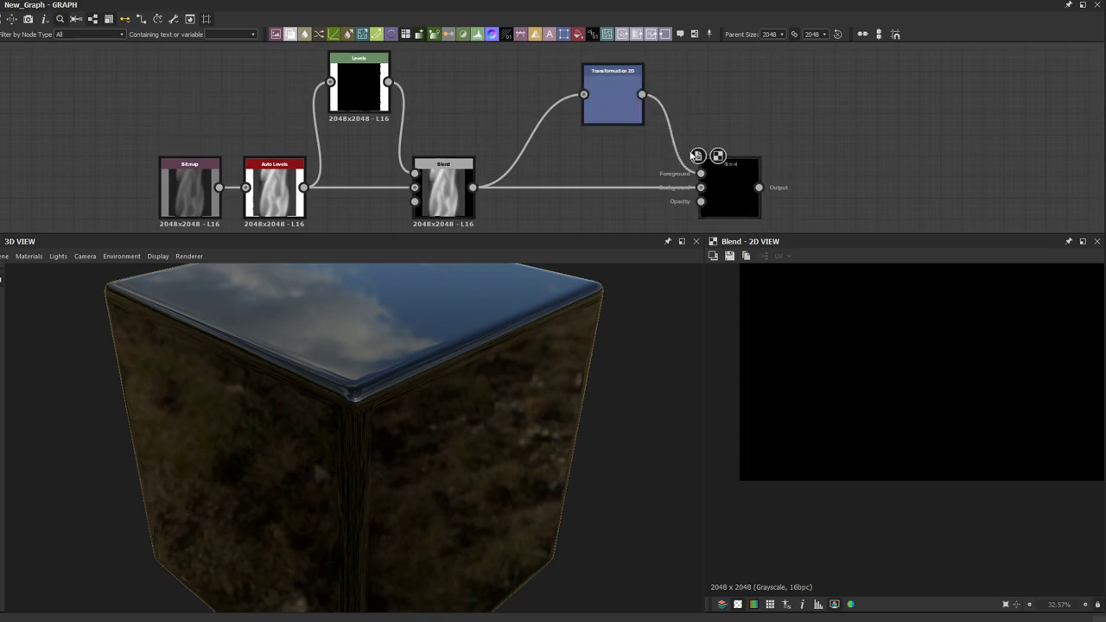
pyautogui.moveTo(618, 105); pyautogui.dragTo(533, 140)
pyautogui.moveTo(741, 188); pyautogui.dragTo(630, 185)
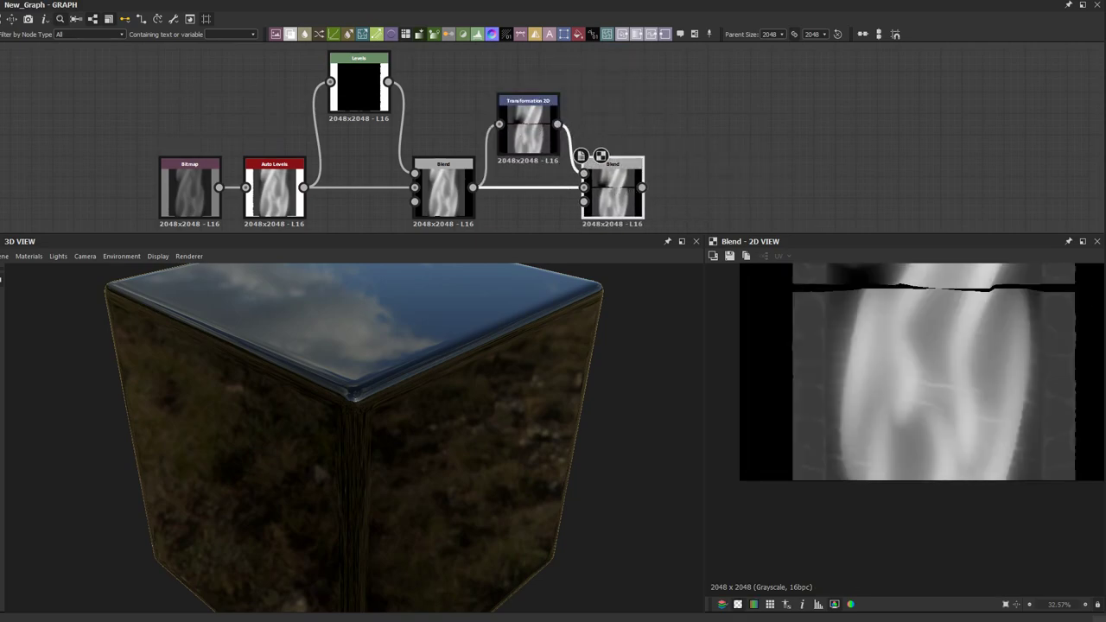
# Step: Change how the second Blend combines its inputs, and connect the Blur HQ Grayscale output as its opacity mask
pyautogui.moveTo(735, 169); pyautogui.dragTo(734, 83, button='middle')
pyautogui.click(734, 120)
pyautogui.click(486, 214)
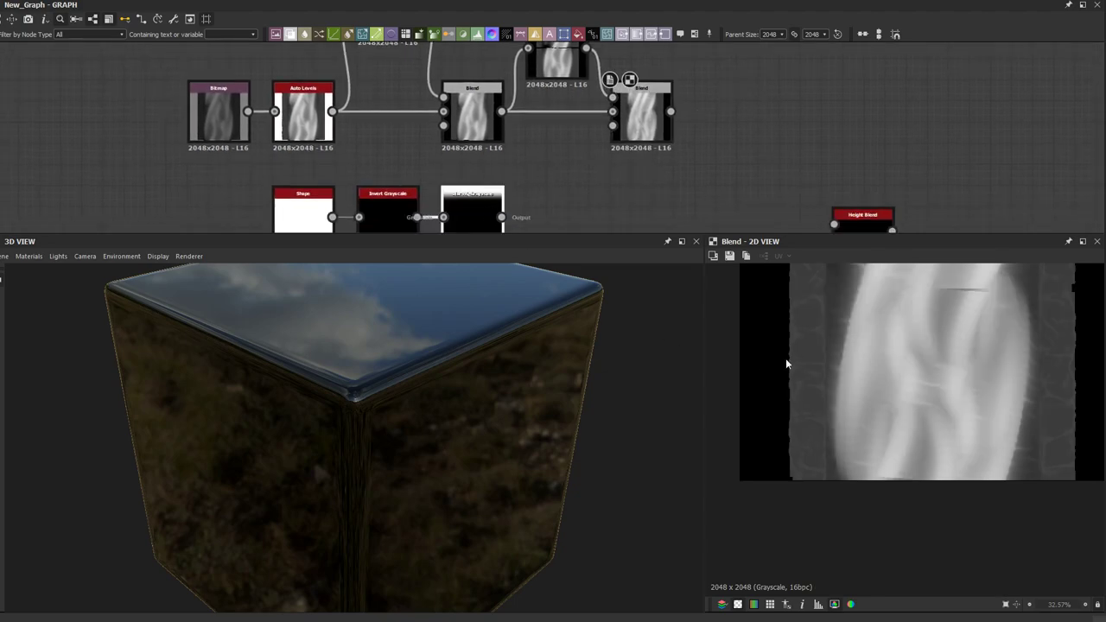
pyautogui.moveTo(501, 216); pyautogui.dragTo(641, 123)
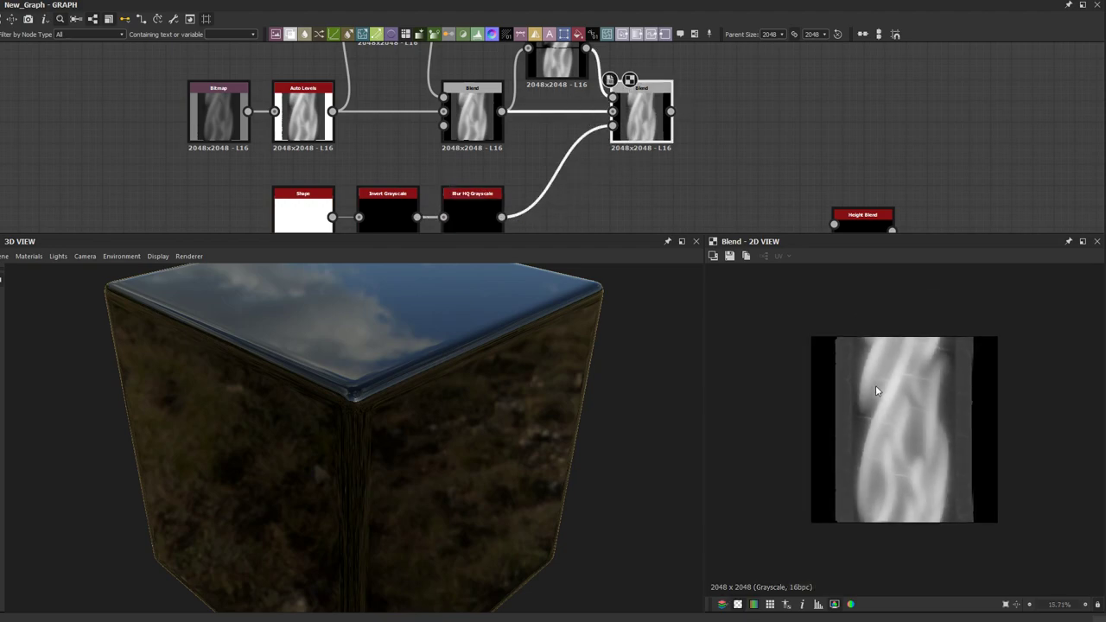
# Step: Inspect the masked Blend result around the seam and compare it with the Transformation 2D output in the 2D preview
pyautogui.scroll(3, 864, 429)
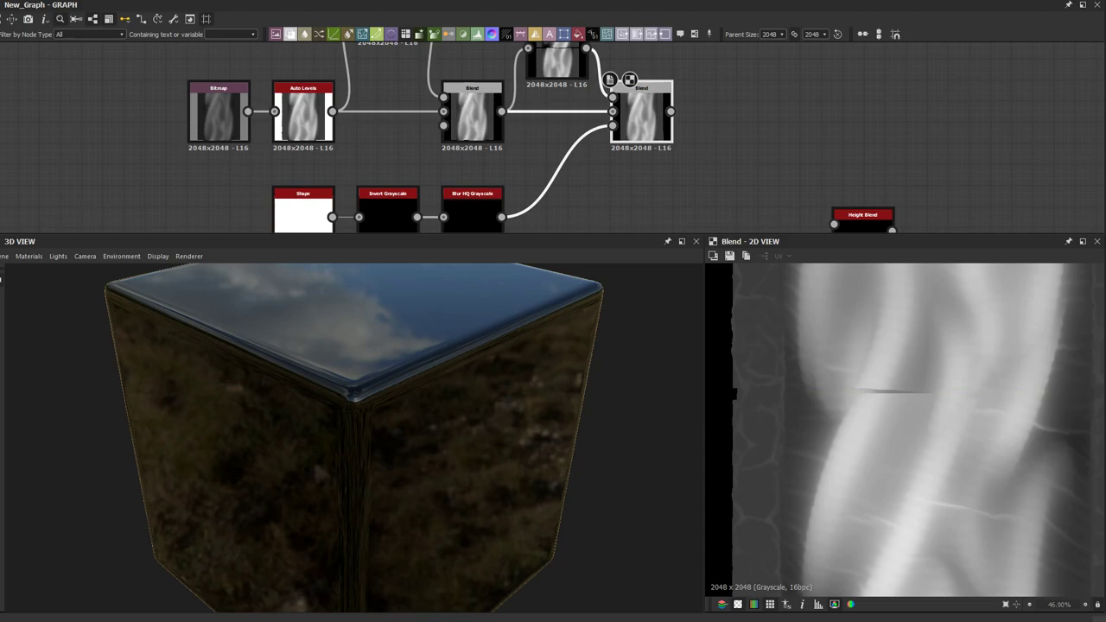
pyautogui.scroll(-2, 862, 388)
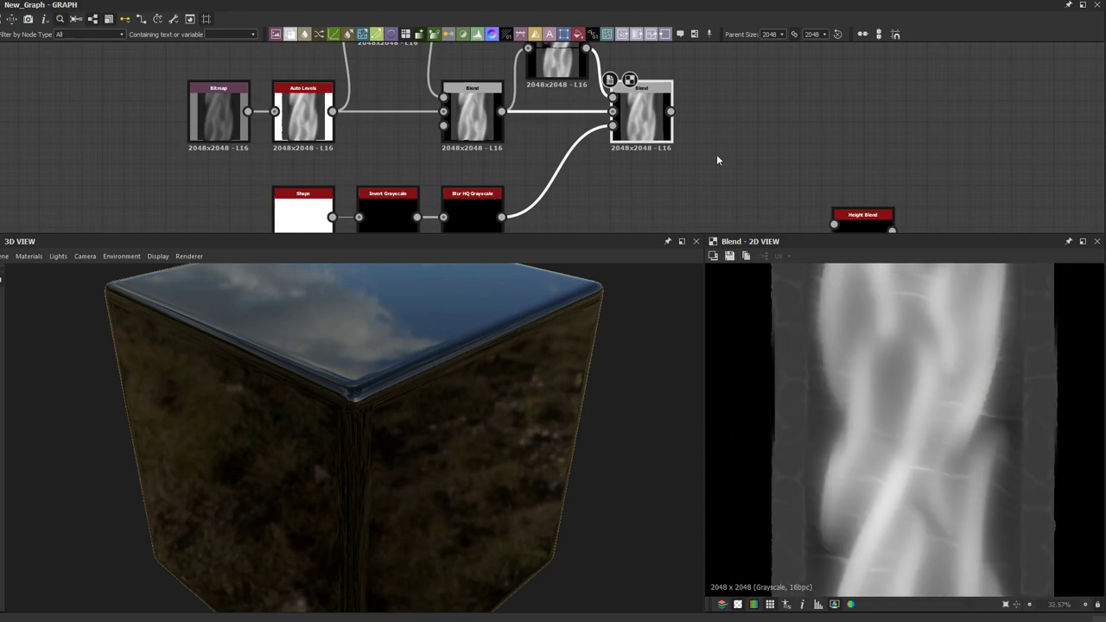
pyautogui.moveTo(690, 134); pyautogui.dragTo(725, 69, button='middle')
pyautogui.scroll(2, 622, 130)
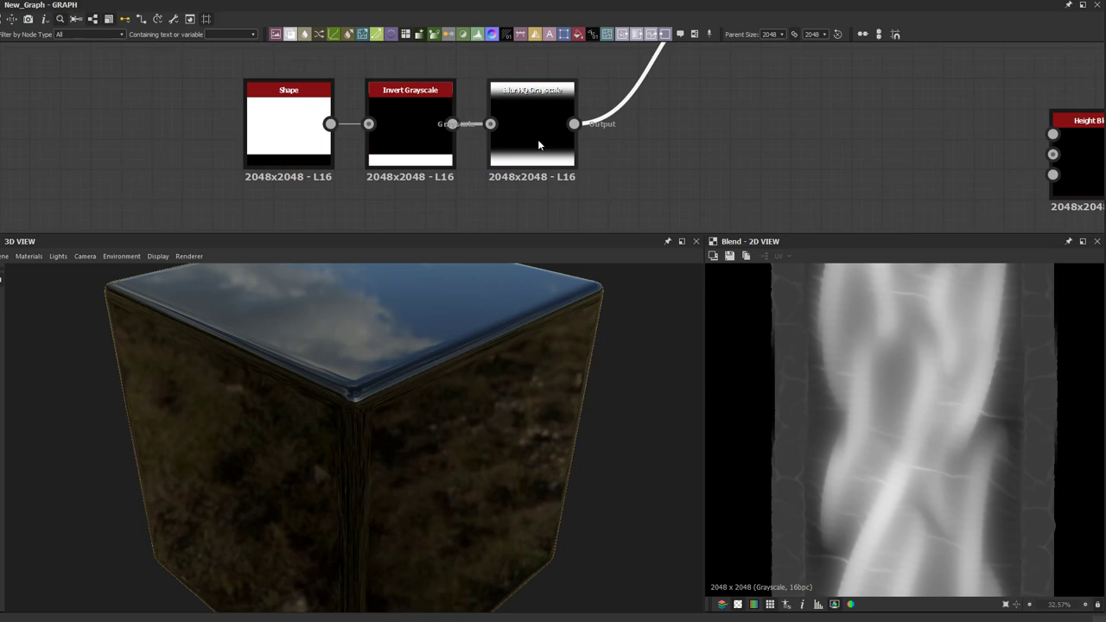
pyautogui.click(571, 162)
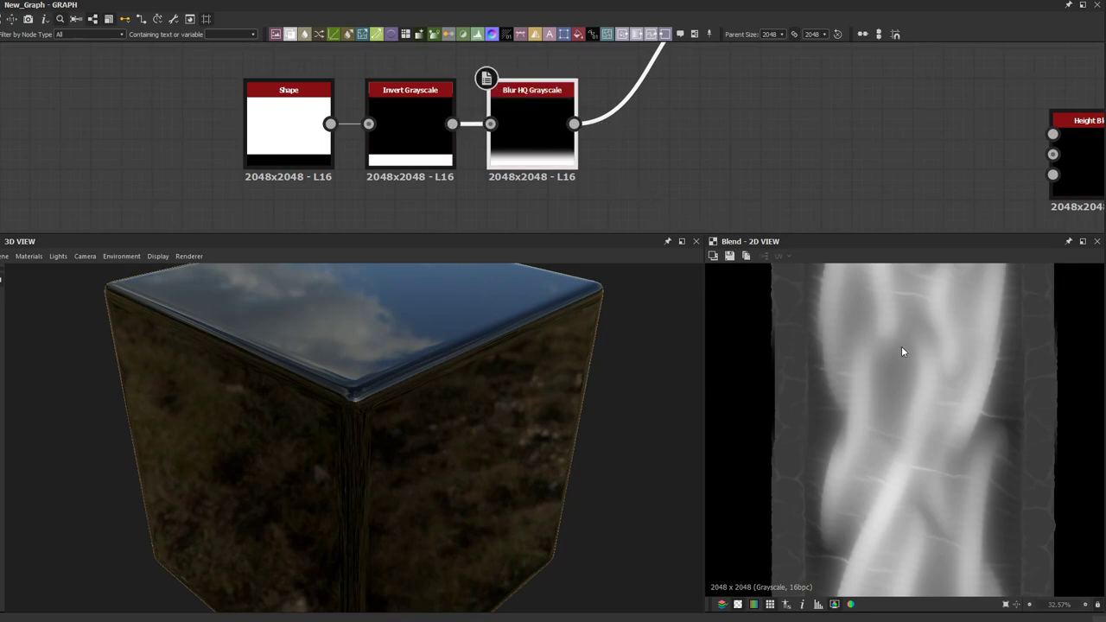
pyautogui.moveTo(628, 135); pyautogui.dragTo(553, 217, button='middle')
pyautogui.moveTo(596, 147); pyautogui.dragTo(553, 263, button='middle')
pyautogui.click(538, 83)
pyautogui.doubleClick(538, 82)
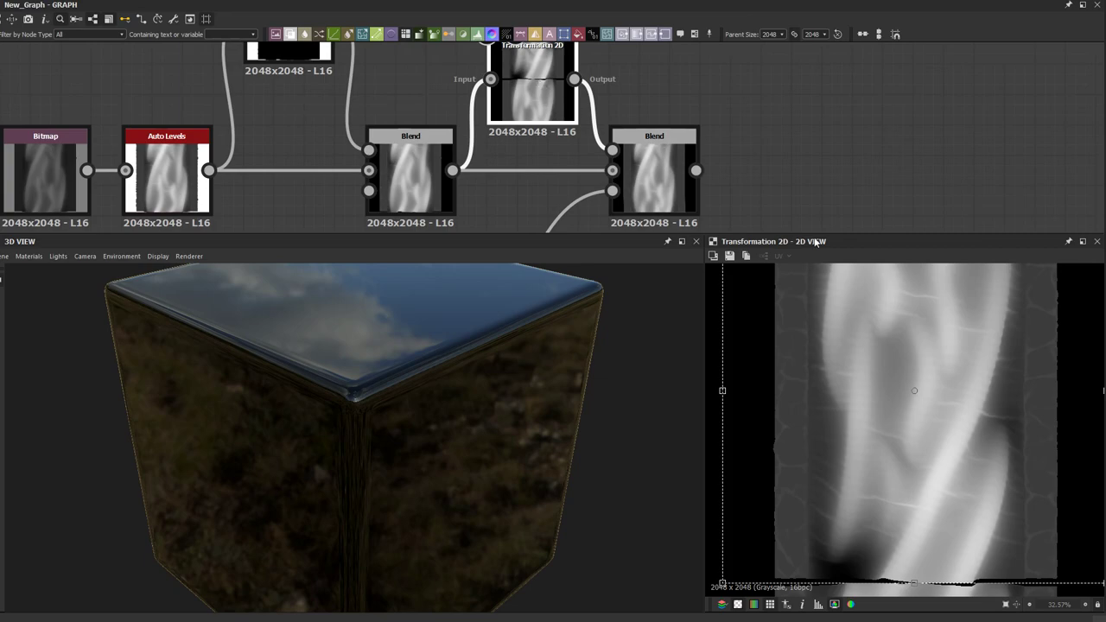
pyautogui.click(672, 183)
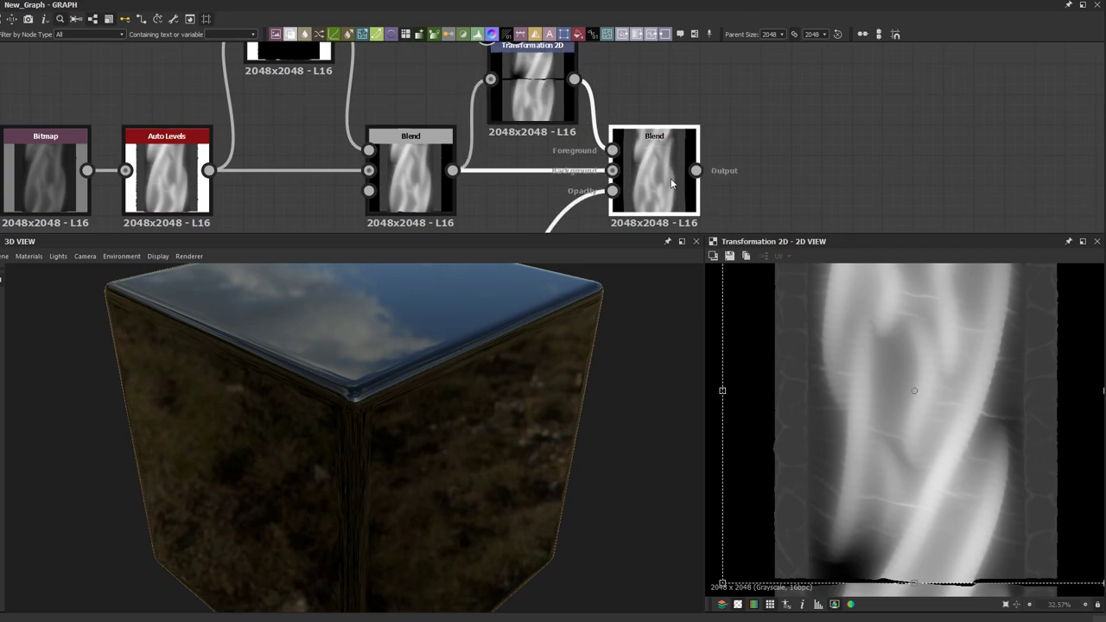
pyautogui.scroll(1, 842, 395)
pyautogui.doubleClick(653, 182)
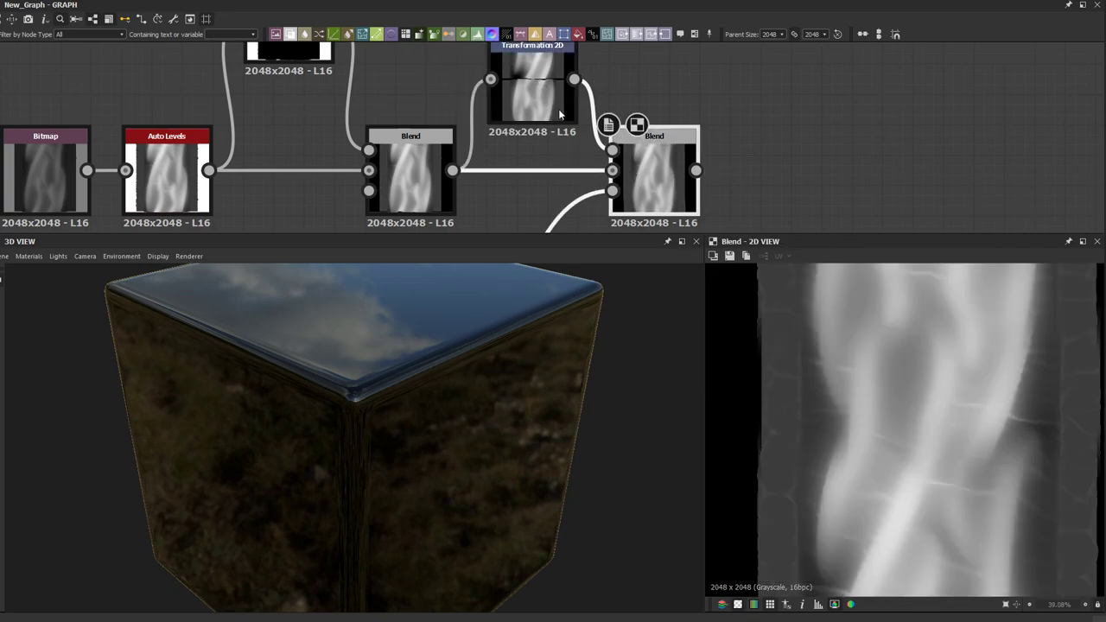
# Step: Shift the Transformation 2D image slightly while previewing the second Blend, lining up the fabric's side border with the background's
pyautogui.click(544, 98)
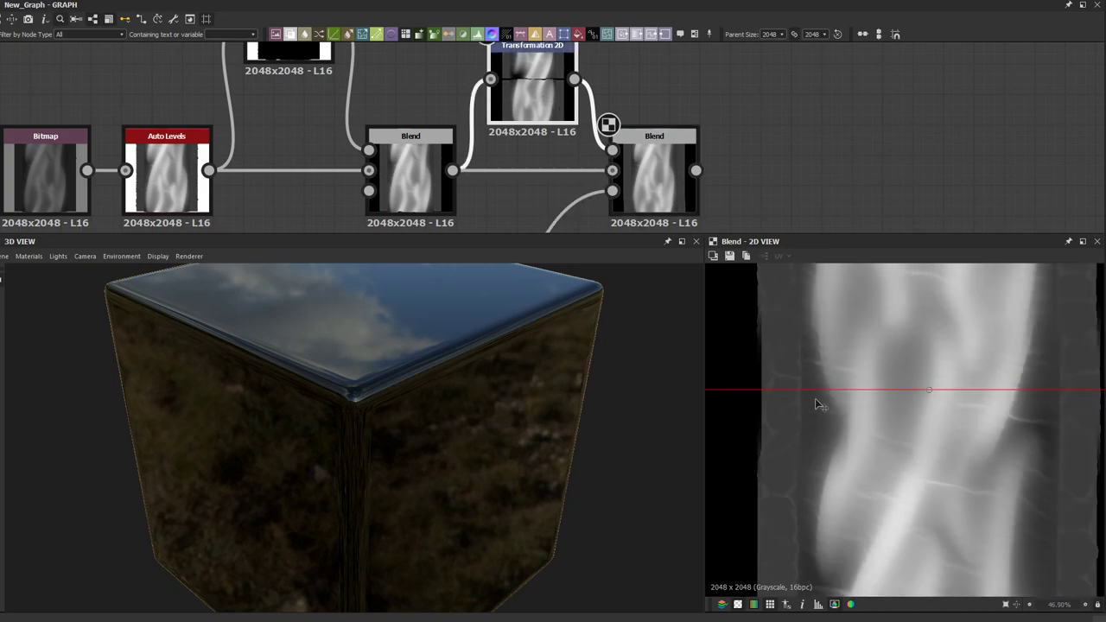
pyautogui.moveTo(822, 403); pyautogui.dragTo(921, 440)
pyautogui.scroll(6, 921, 440)
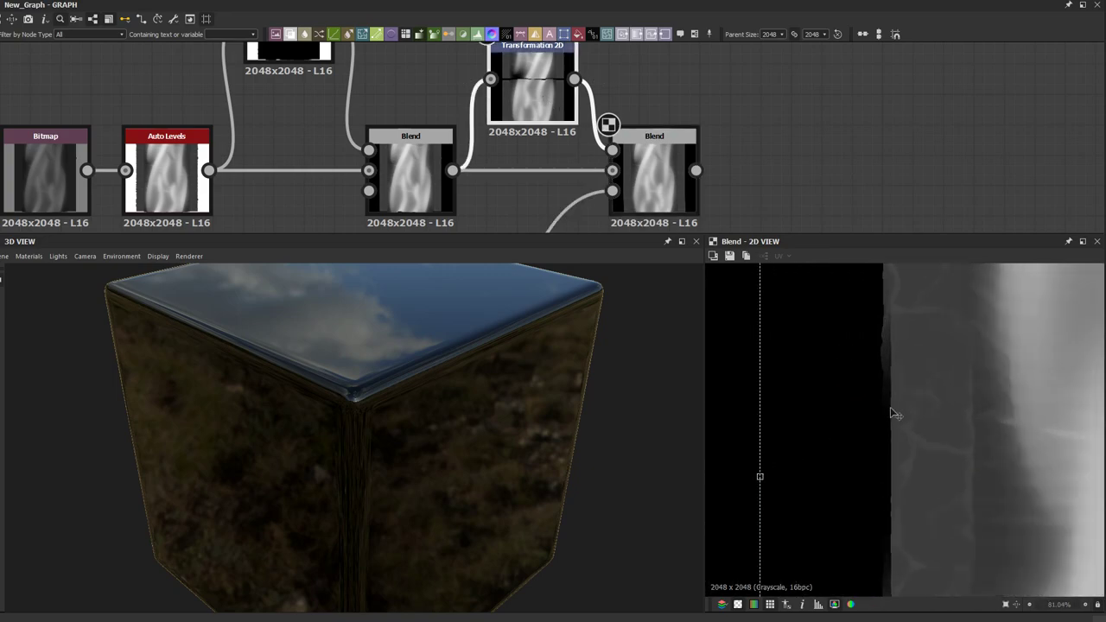
pyautogui.moveTo(901, 415); pyautogui.dragTo(890, 414)
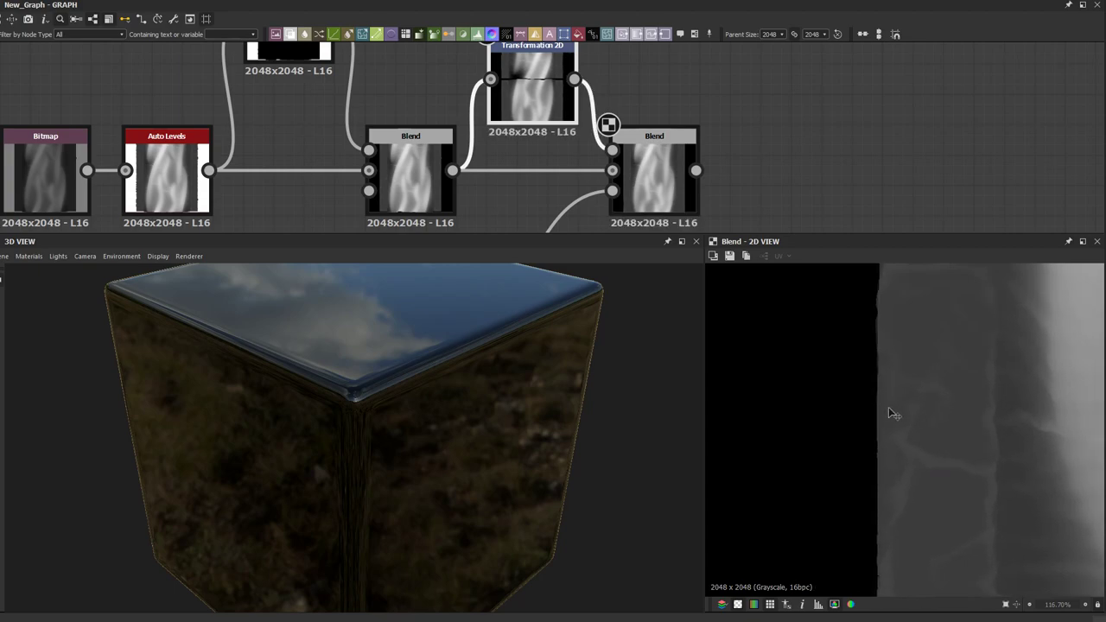
# Step: Examine the second Blend's result along both fabric borders and across the former seam in the 2D preview
pyautogui.scroll(-5, 894, 414)
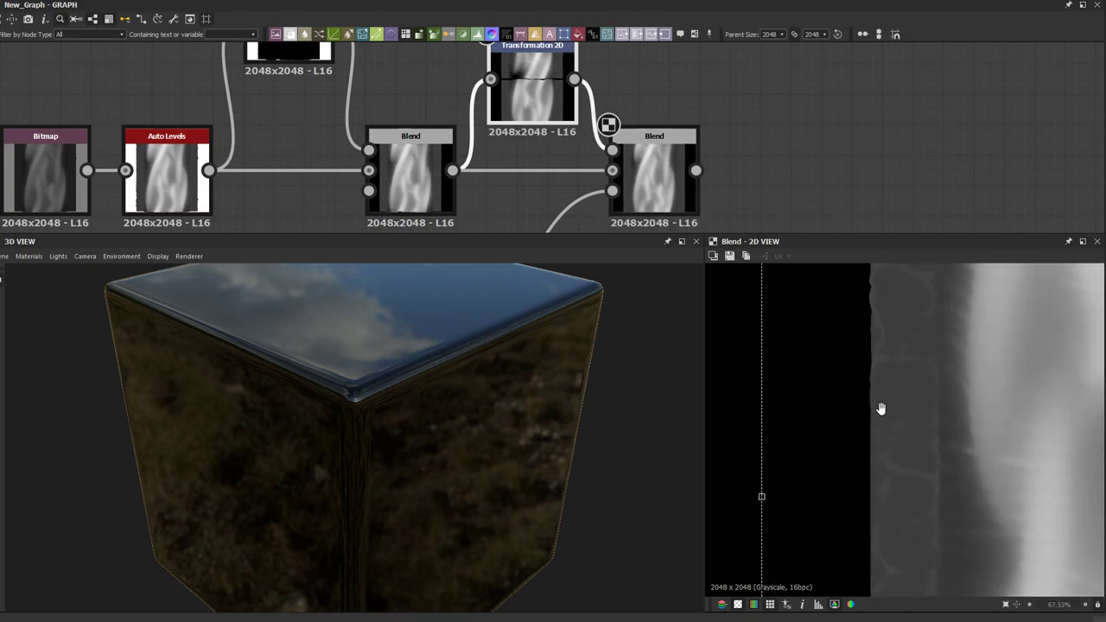
pyautogui.moveTo(962, 427); pyautogui.dragTo(827, 419, button='middle')
pyautogui.moveTo(929, 464); pyautogui.dragTo(858, 514, button='middle')
pyautogui.scroll(-2, 858, 514)
pyautogui.moveTo(885, 448); pyautogui.dragTo(895, 402, button='middle')
pyautogui.scroll(8, 915, 413)
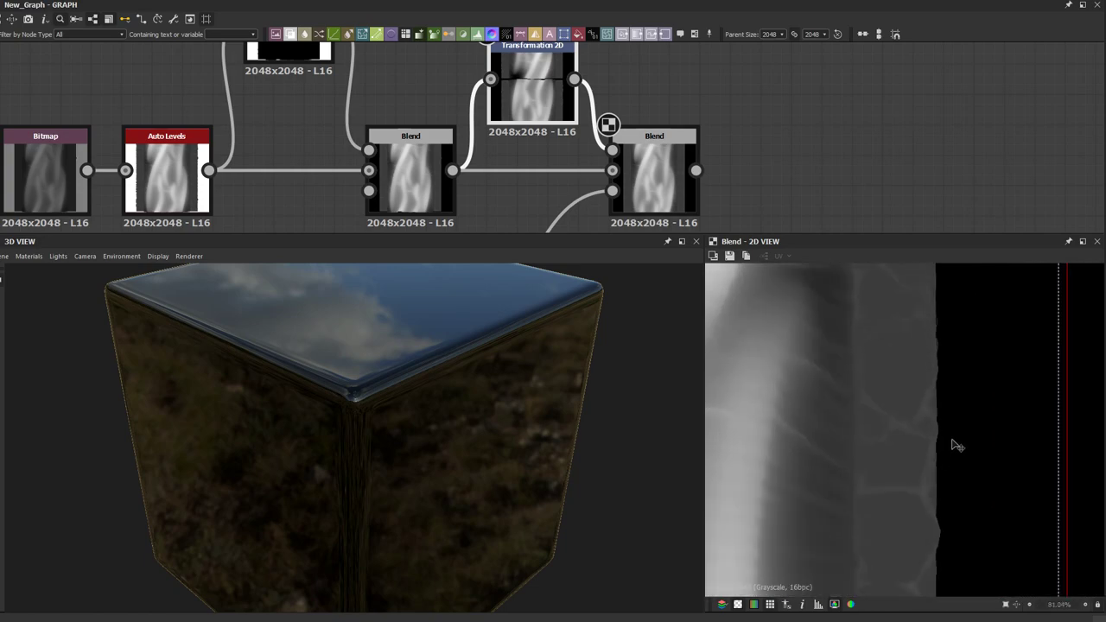
pyautogui.scroll(-5, 918, 440)
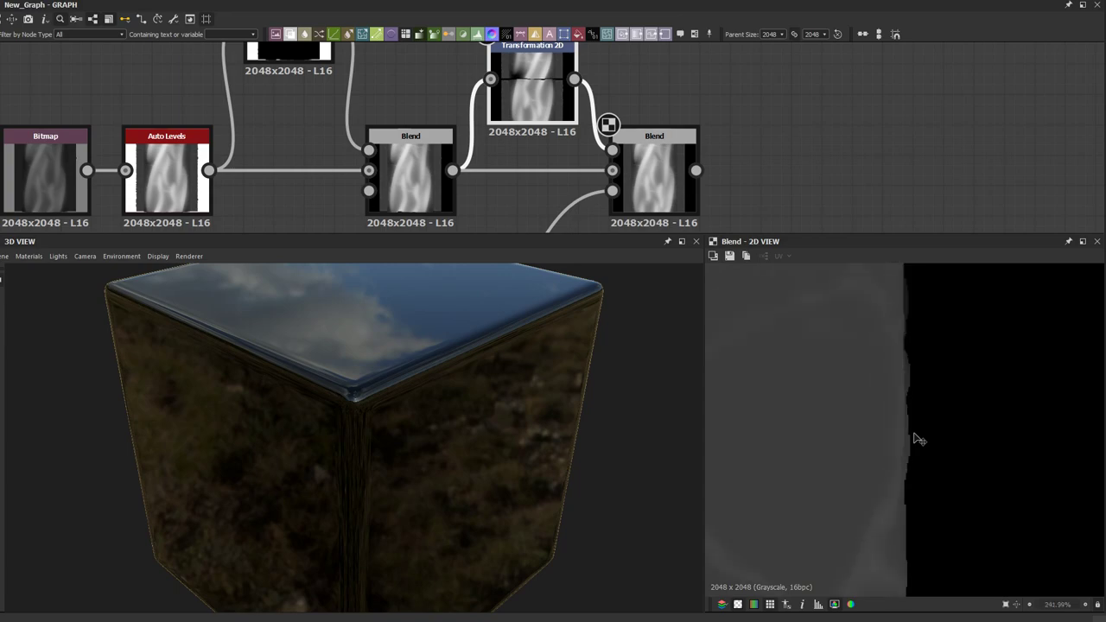
pyautogui.moveTo(917, 440); pyautogui.dragTo(973, 372, button='middle')
pyautogui.moveTo(924, 411); pyautogui.dragTo(1023, 418, button='middle')
pyautogui.moveTo(997, 411)
pyautogui.mouseDown(button='middle')
pyautogui.moveTo(1054, 414)
pyautogui.moveTo(971, 410)
pyautogui.moveTo(965, 424)
pyautogui.moveTo(871, 378)
pyautogui.mouseUp(button='middle')
pyautogui.scroll(-2, 1053, 414)
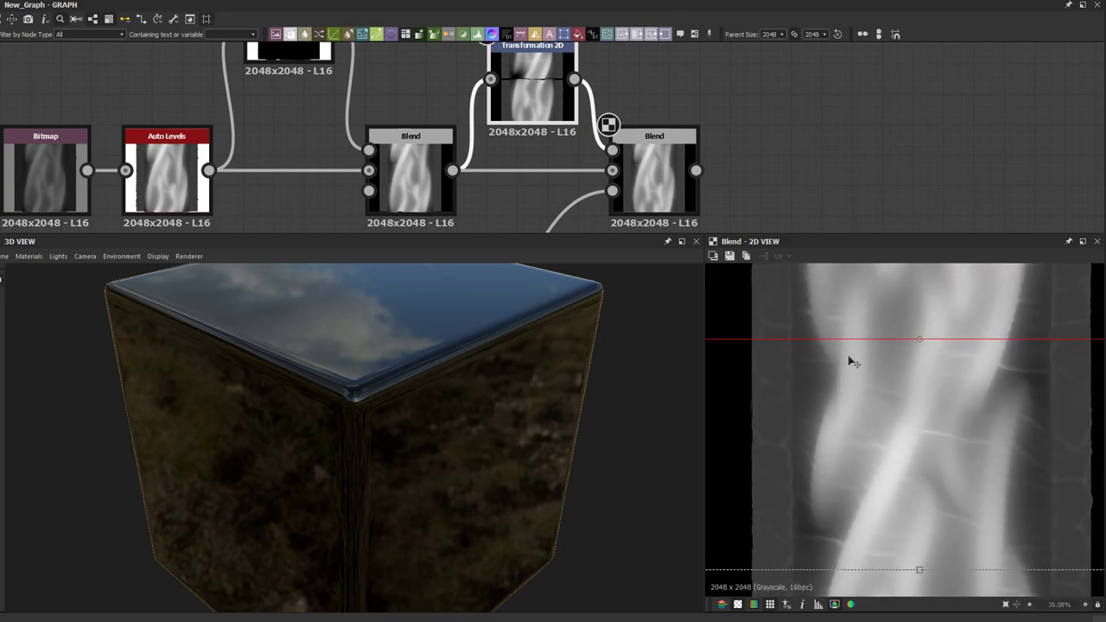
pyautogui.scroll(1, 765, 392)
pyautogui.scroll(2, 765, 391)
pyautogui.moveTo(892, 420); pyautogui.dragTo(821, 308, button='middle')
# Step: Add a Normal node fed by the second Blend and inspect its tiled result up close in the 2D preview
pyautogui.moveTo(649, 126); pyautogui.dragTo(472, 129, button='middle')
pyautogui.scroll(-4, 579, 124)
pyautogui.scroll(-2, 472, 129)
pyautogui.scroll(-1, 506, 124)
pyautogui.scroll(1, 506, 124)
pyautogui.scroll(1, 507, 123)
pyautogui.click(380, 157)
pyautogui.press('space')
pyautogui.write('Norm')
pyautogui.press('Return')
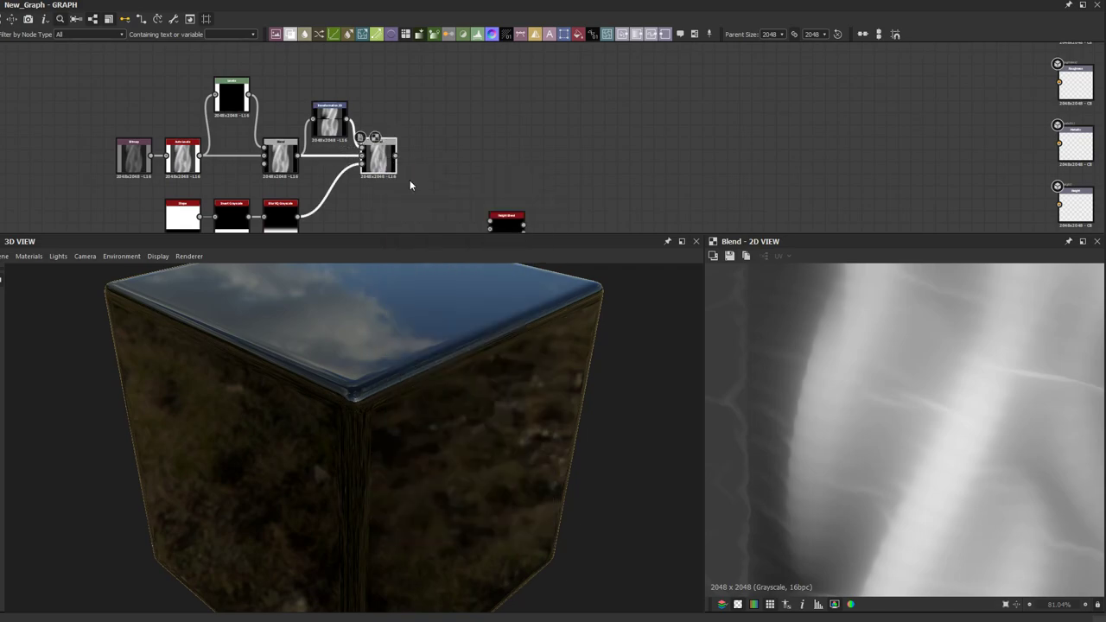
pyautogui.scroll(1, 413, 176)
pyautogui.scroll(-5, 808, 413)
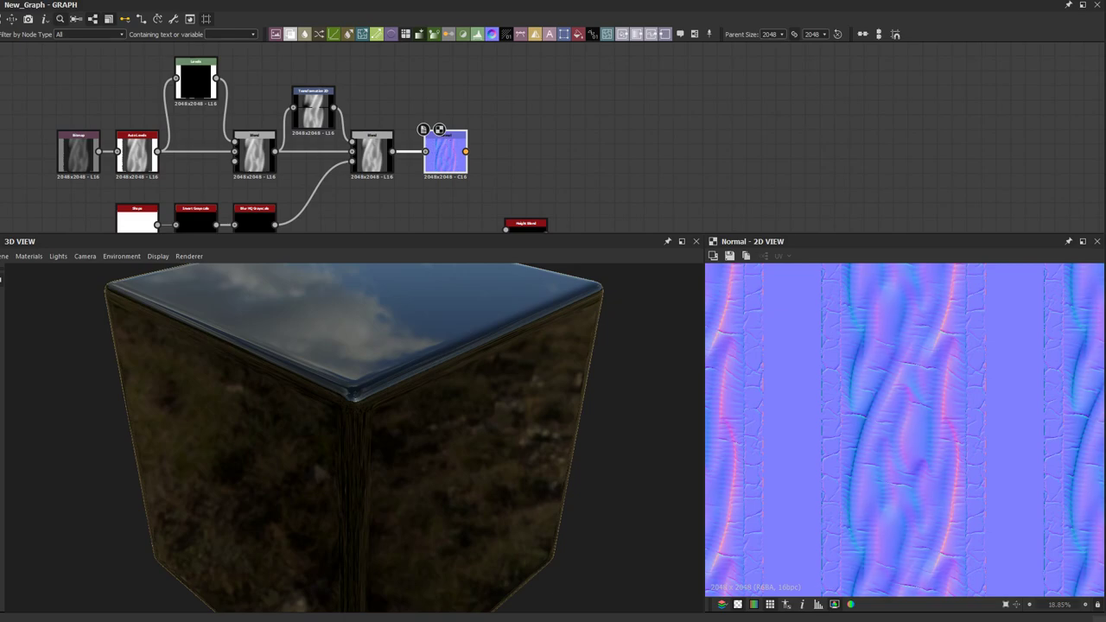
pyautogui.scroll(8, 835, 435)
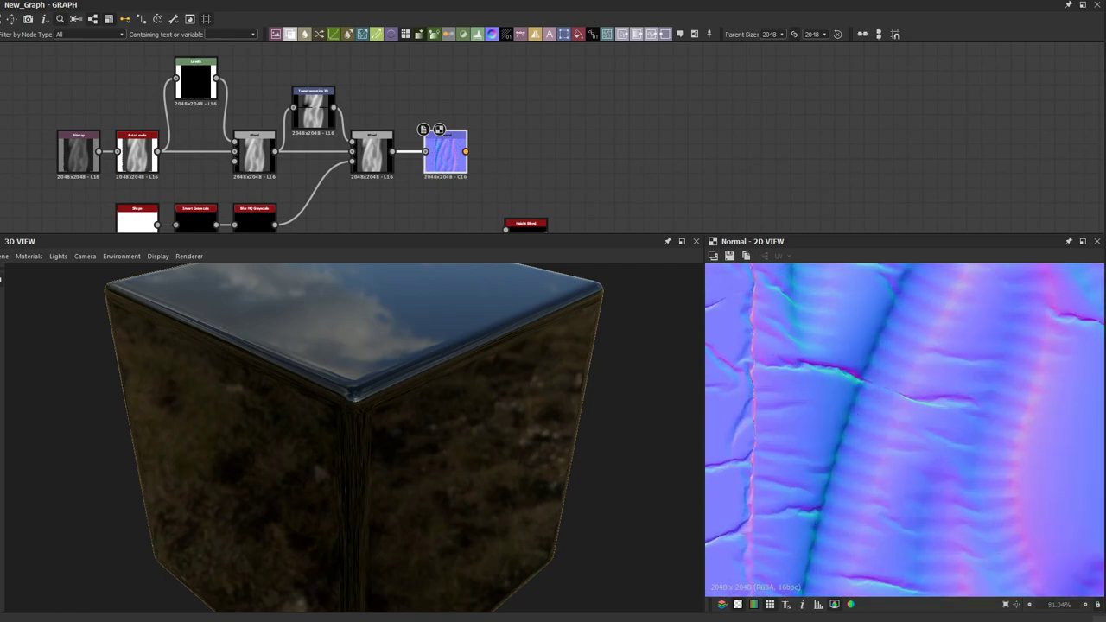
# Step: Open the baked Covered_Maintenance_Tubes_normal.png from the bake folder as a reference for the generated normal, and close it again
pyautogui.moveTo(492, 136); pyautogui.dragTo(380, 135, button='middle')
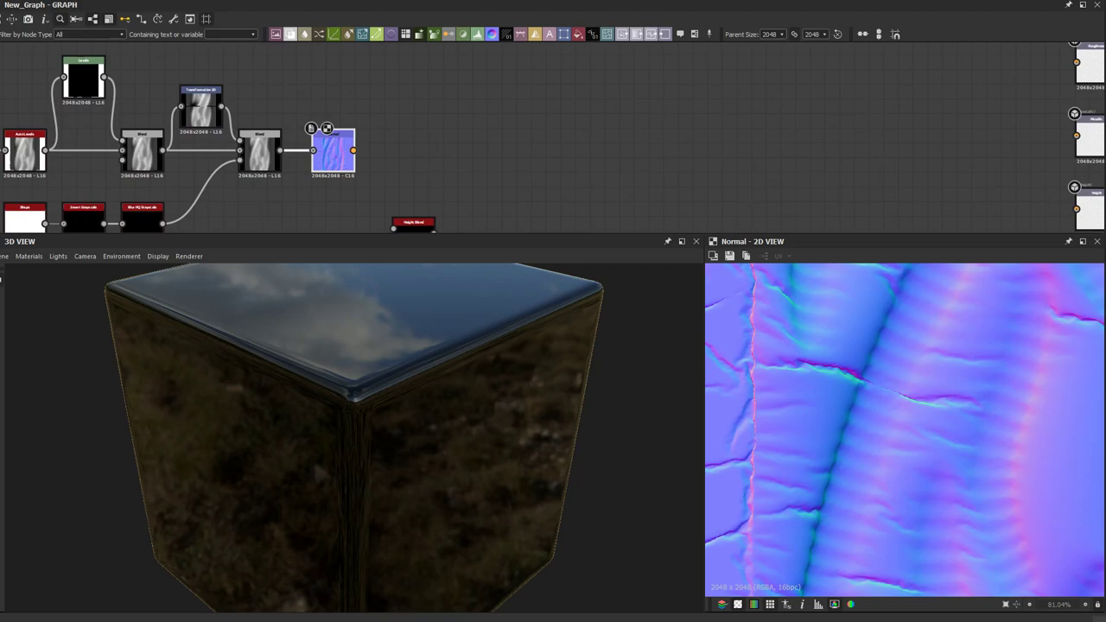
pyautogui.hotkey('alt', 'Tab')
pyautogui.click(137, 263)
pyautogui.click(144, 151)
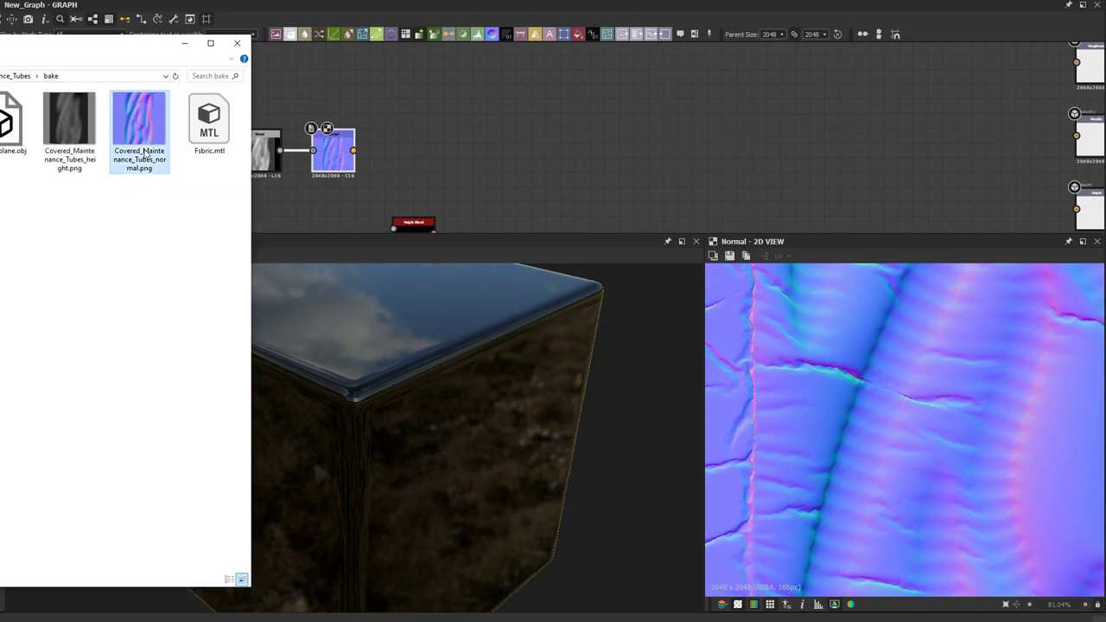
pyautogui.doubleClick(147, 151)
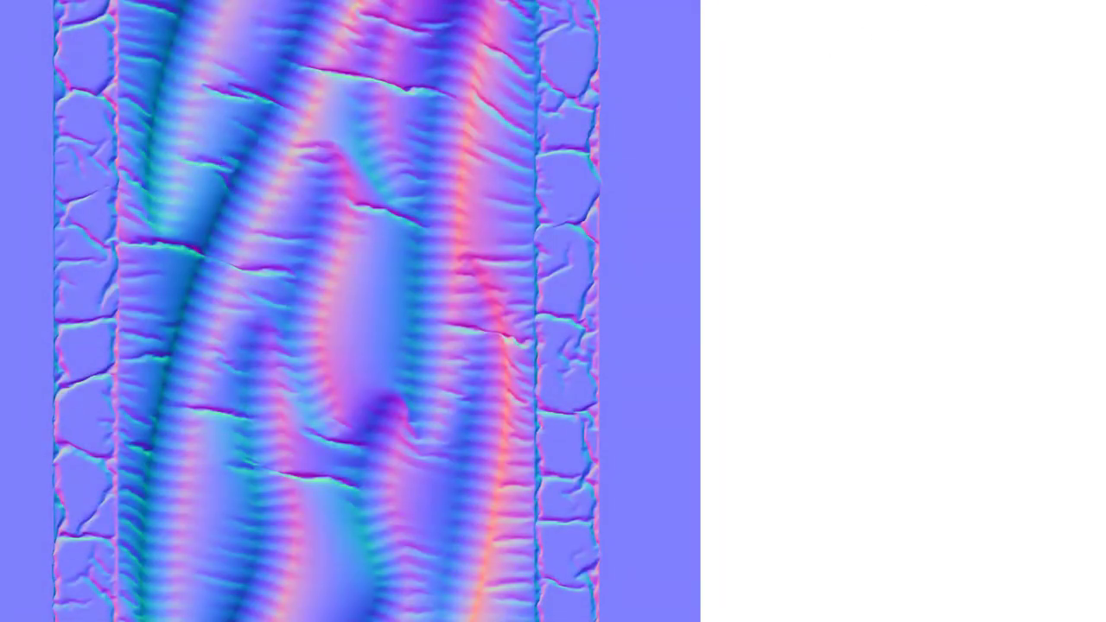
pyautogui.click(1090, 4)
pyautogui.click(469, 157)
# Step: Strengthen the Normal node's intensity and compare its result with the baked normal map
pyautogui.click(344, 164)
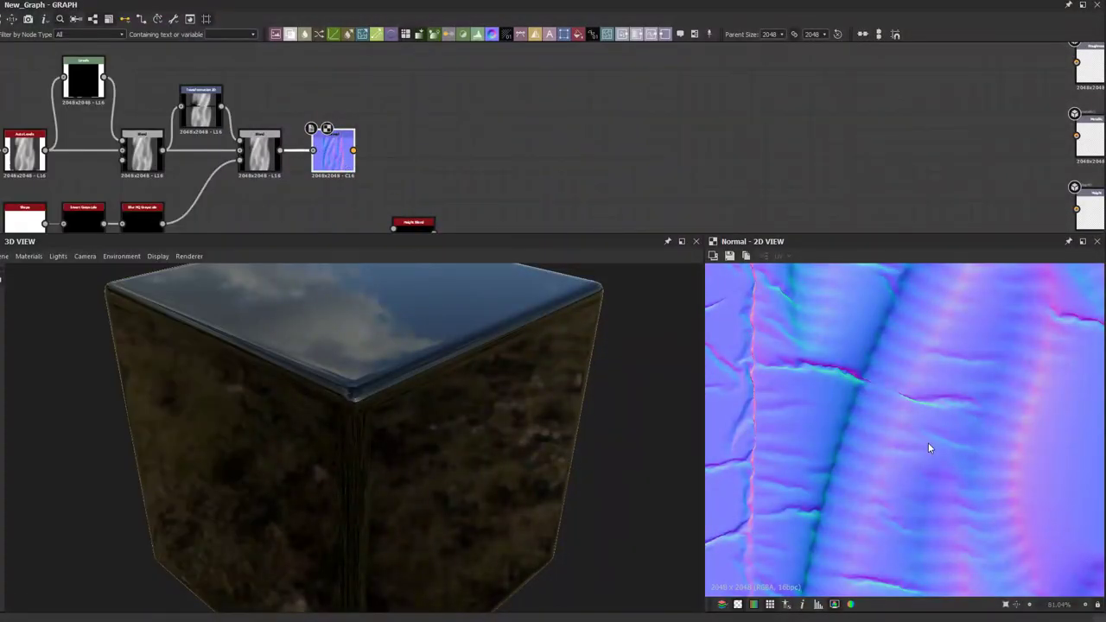
pyautogui.scroll(-2, 931, 447)
pyautogui.moveTo(908, 478); pyautogui.dragTo(811, 522, button='middle')
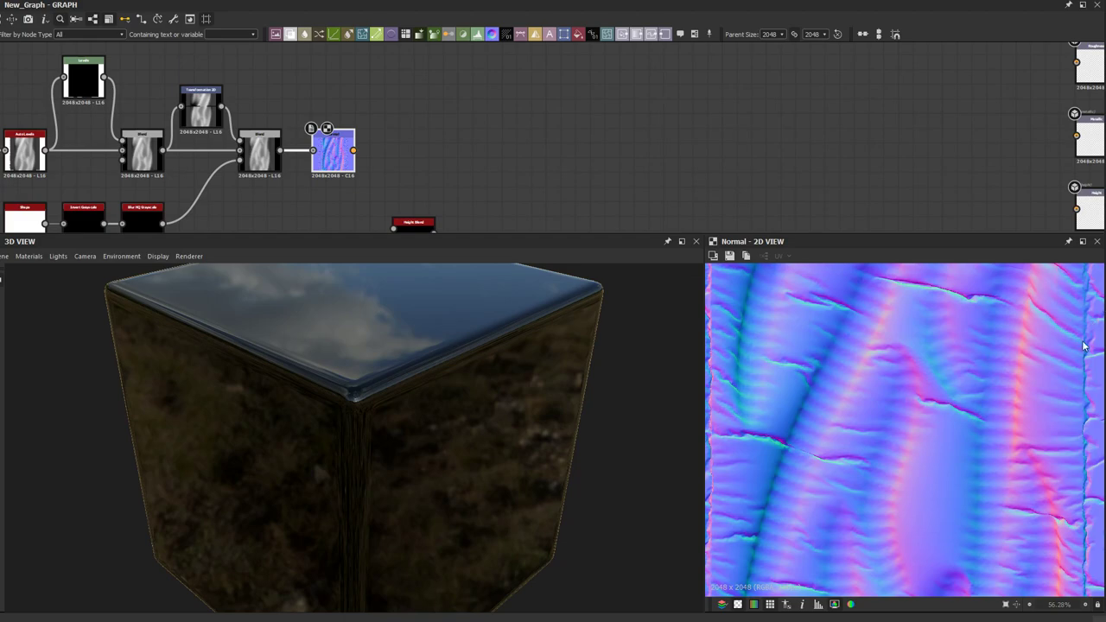
pyautogui.scroll(-2, 958, 424)
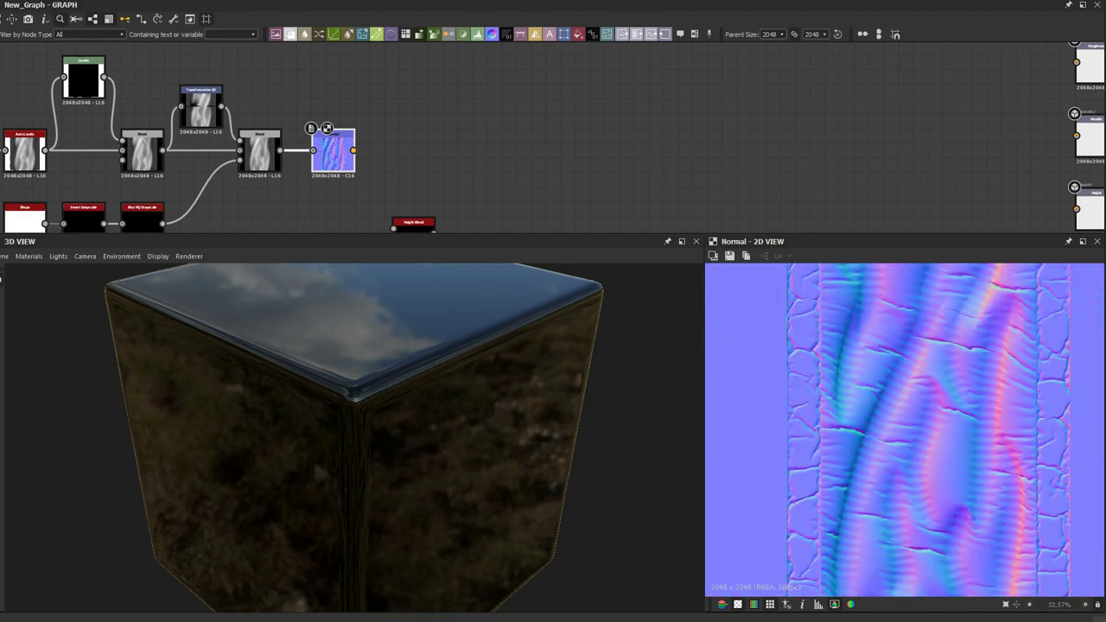
pyautogui.hotkey('alt', 'Tab')
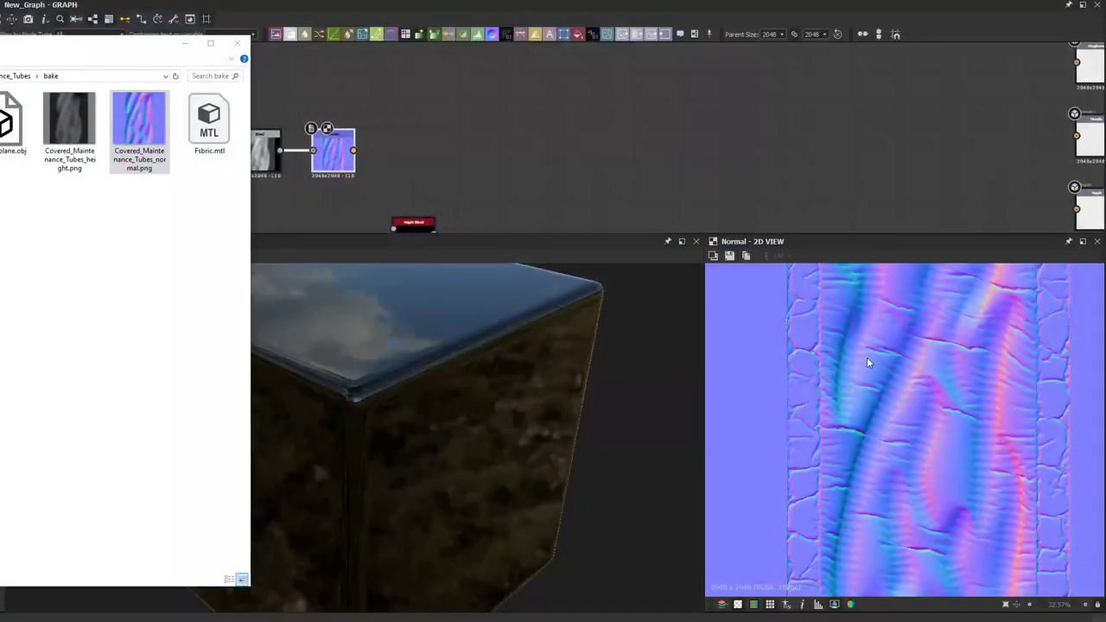
pyautogui.click(697, 186)
pyautogui.click(465, 151)
# Step: Connect the Normal node to the graph's Normal output
pyautogui.scroll(-2, 465, 151)
pyautogui.moveTo(464, 151); pyautogui.dragTo(373, 140, button='middle')
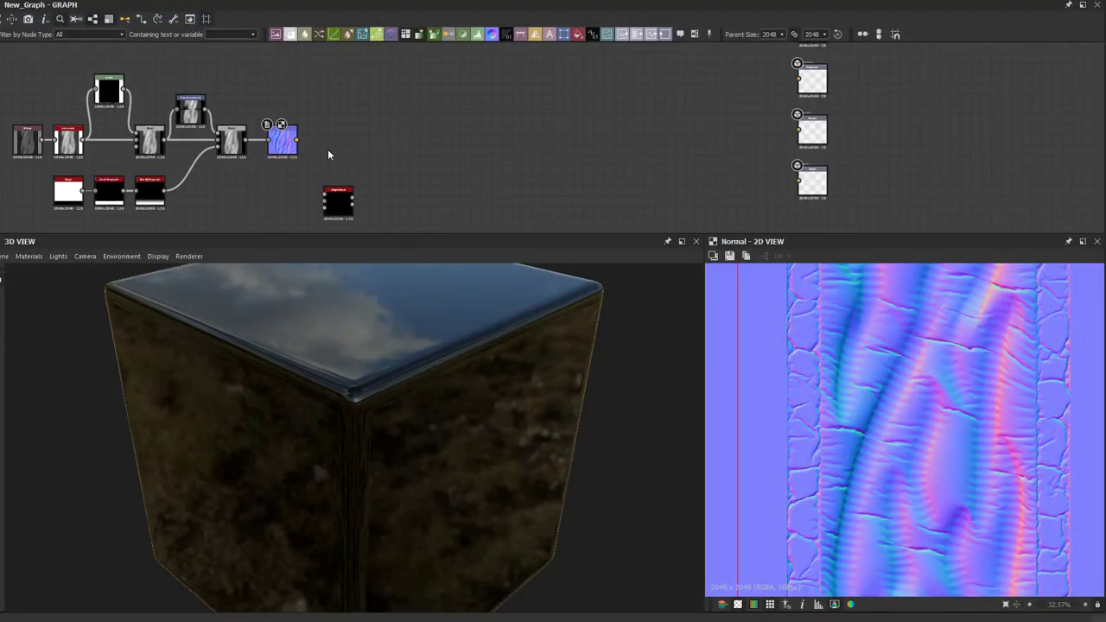
pyautogui.click(296, 142)
pyautogui.moveTo(604, 166); pyautogui.dragTo(381, 246, button='middle')
pyautogui.moveTo(527, 177)
pyautogui.mouseDown()
pyautogui.moveTo(703, 103)
pyautogui.moveTo(593, 183)
pyautogui.moveTo(534, 197)
pyautogui.moveTo(534, 182)
pyautogui.mouseUp()
pyautogui.moveTo(535, 181); pyautogui.dragTo(537, 107, button='middle')
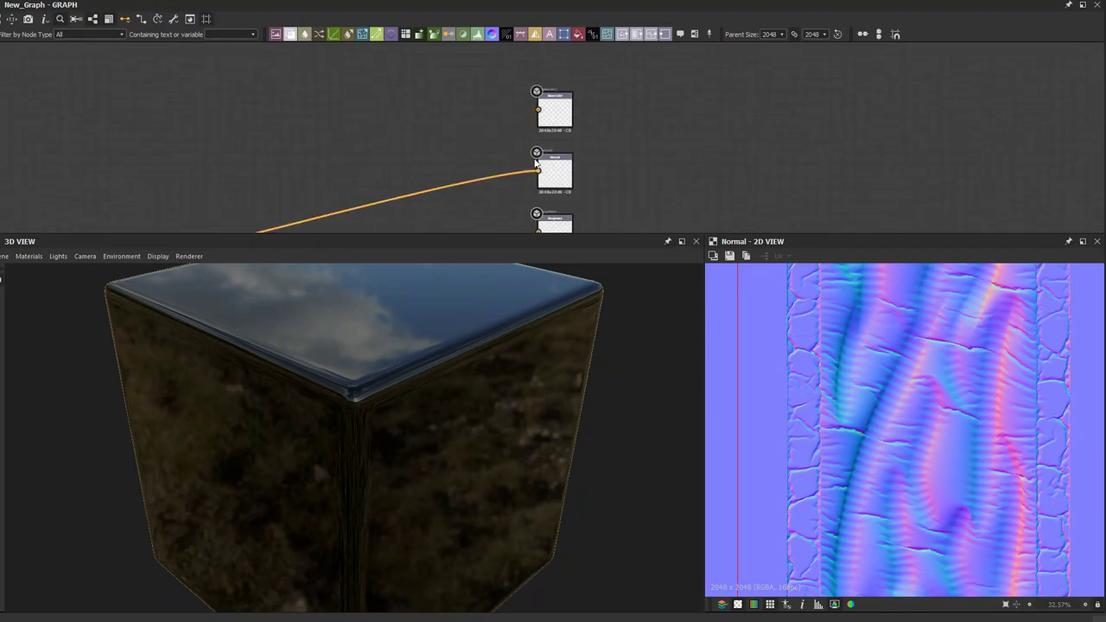
pyautogui.scroll(3, 538, 164)
pyautogui.click(541, 180)
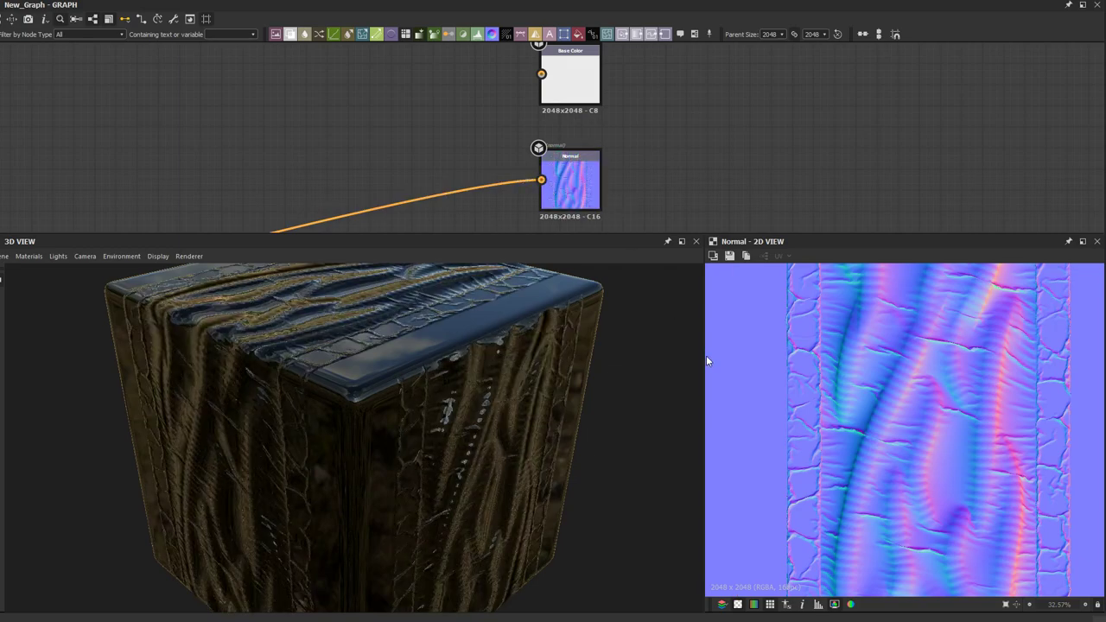
# Step: Widen the 2D preview area and inspect the fabric relief on the cube in the 3D preview
pyautogui.moveTo(703, 357); pyautogui.dragTo(507, 371)
pyautogui.moveTo(373, 418); pyautogui.dragTo(366, 471)
pyautogui.scroll(3, 375, 432)
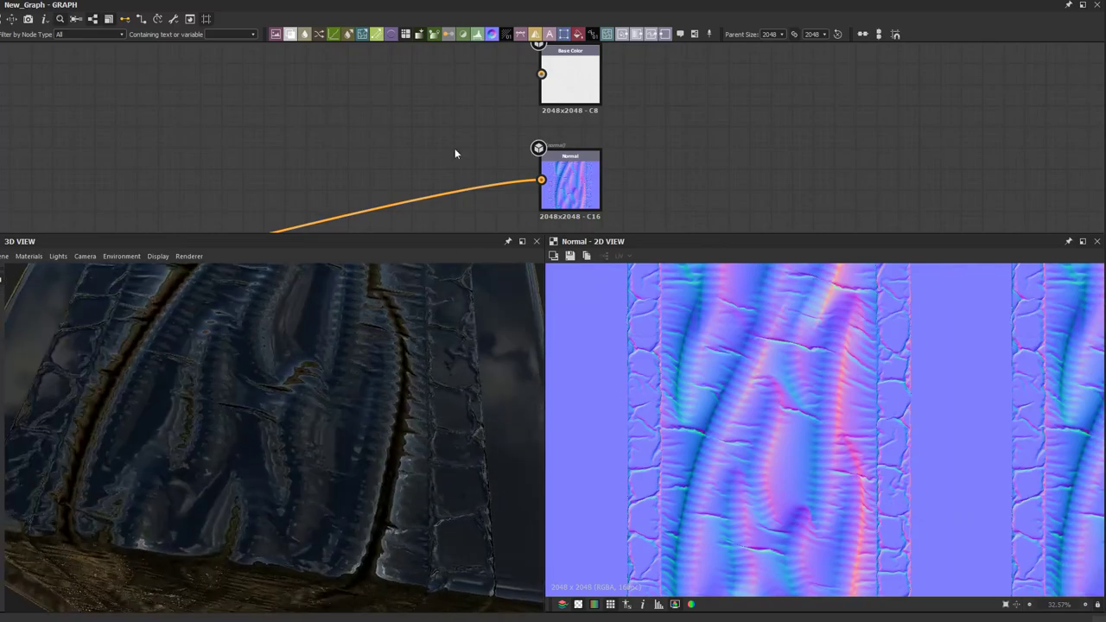
# Step: Duplicate the Height output, place the copy below it, and set it up as the ambient occlusion output labelled AO
pyautogui.scroll(-3, 451, 142)
pyautogui.scroll(-3, 552, 99)
pyautogui.moveTo(423, 145); pyautogui.dragTo(350, 127, button='middle')
pyautogui.scroll(1, 470, 108)
pyautogui.scroll(2, 507, 158)
pyautogui.scroll(4, 505, 159)
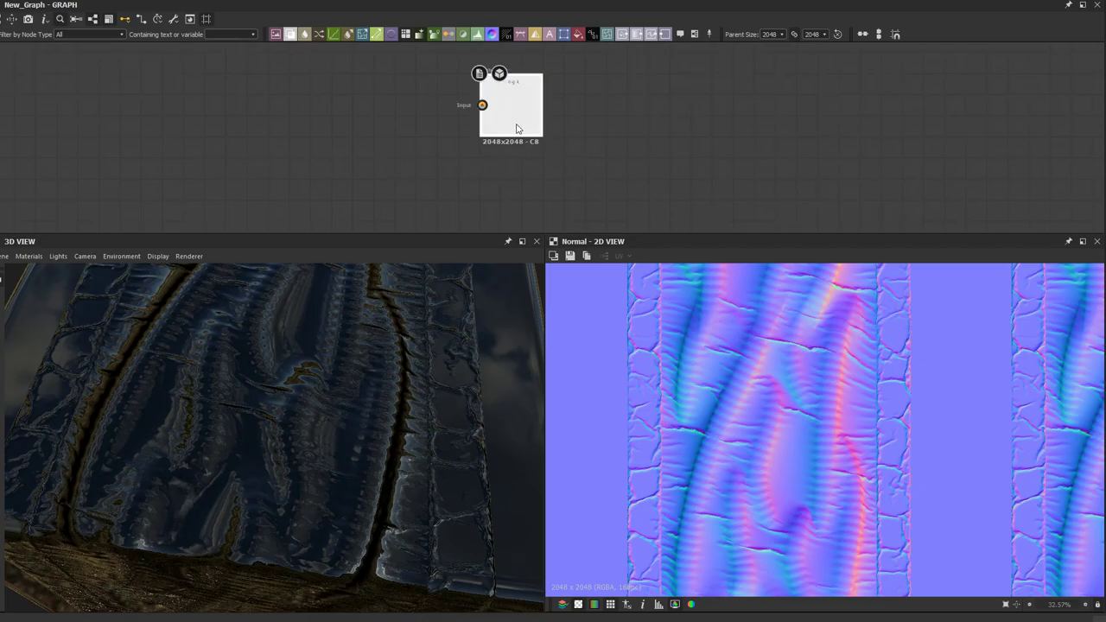
pyautogui.hotkey('ctrl', 'd')
pyautogui.moveTo(543, 148); pyautogui.dragTo(510, 206)
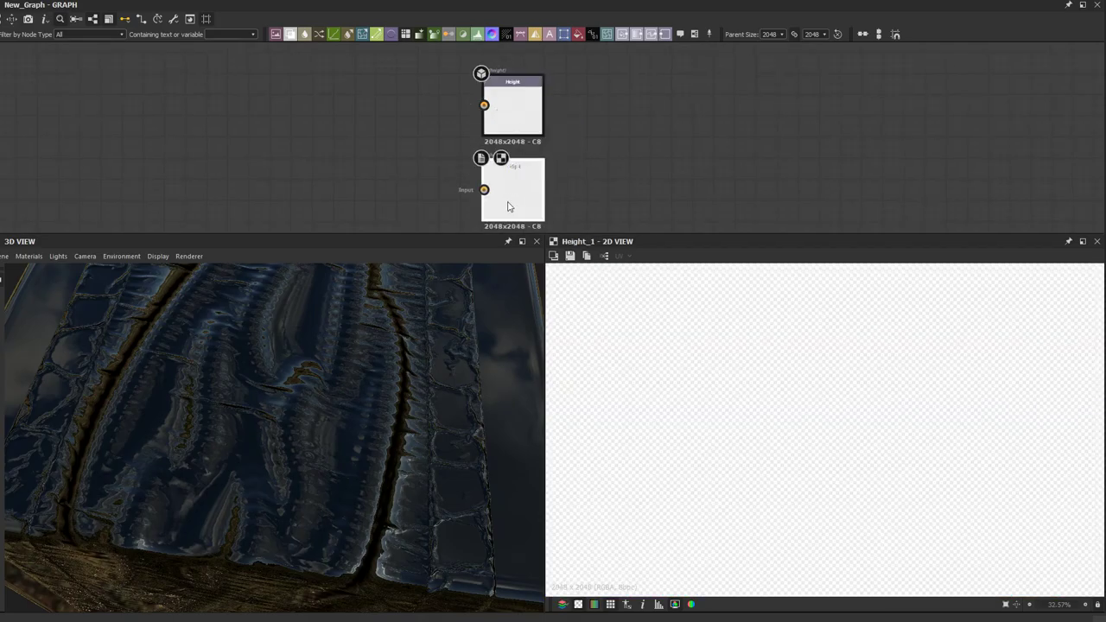
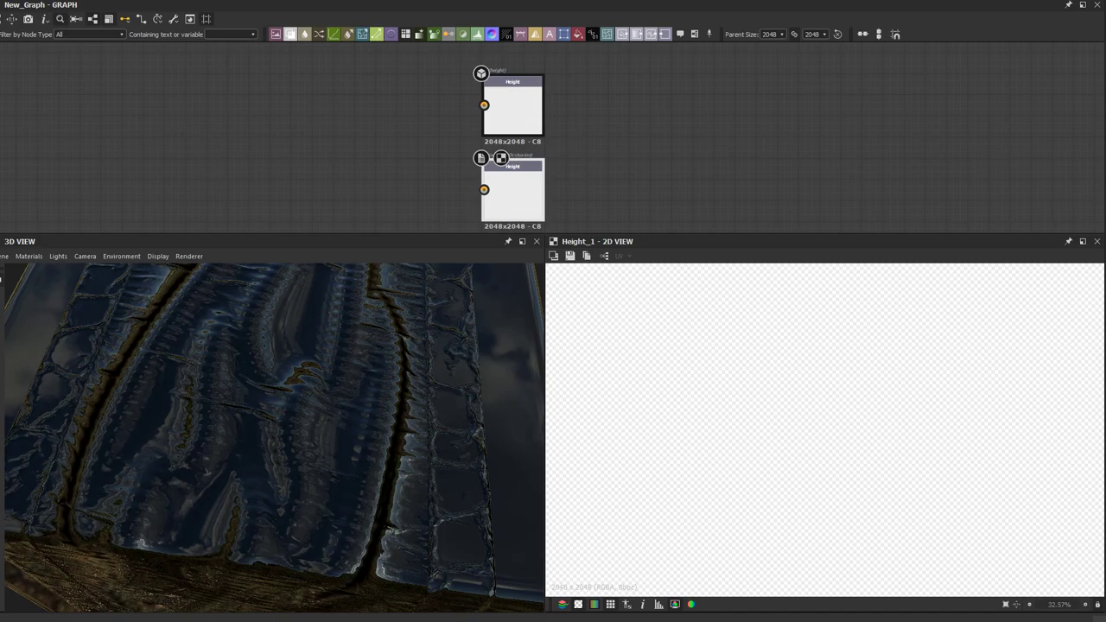
pyautogui.click(794, 133)
# Step: Move the Normal node closer to the outputs and insert a Levels node between the second Blend and Normal
pyautogui.scroll(-2, 760, 142)
pyautogui.scroll(-3, 341, 154)
pyautogui.moveTo(205, 121); pyautogui.dragTo(394, 151, button='middle')
pyautogui.scroll(1, 397, 147)
pyautogui.moveTo(312, 149); pyautogui.dragTo(604, 115)
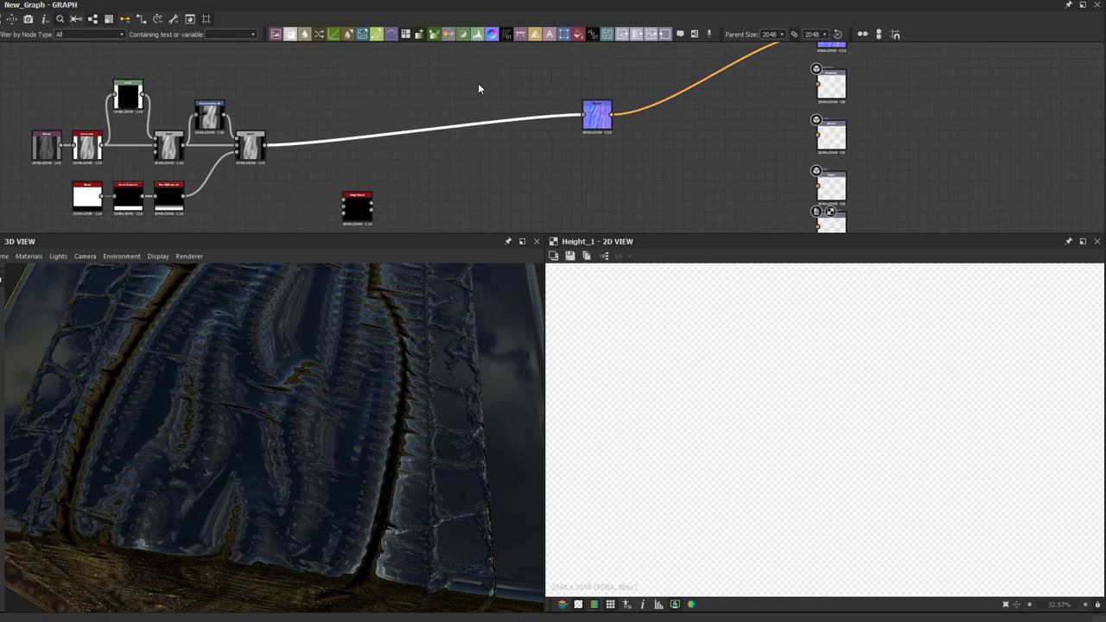
pyautogui.press('l')
pyautogui.scroll(1, 415, 150)
pyautogui.moveTo(428, 137); pyautogui.dragTo(515, 160)
pyautogui.click(464, 188)
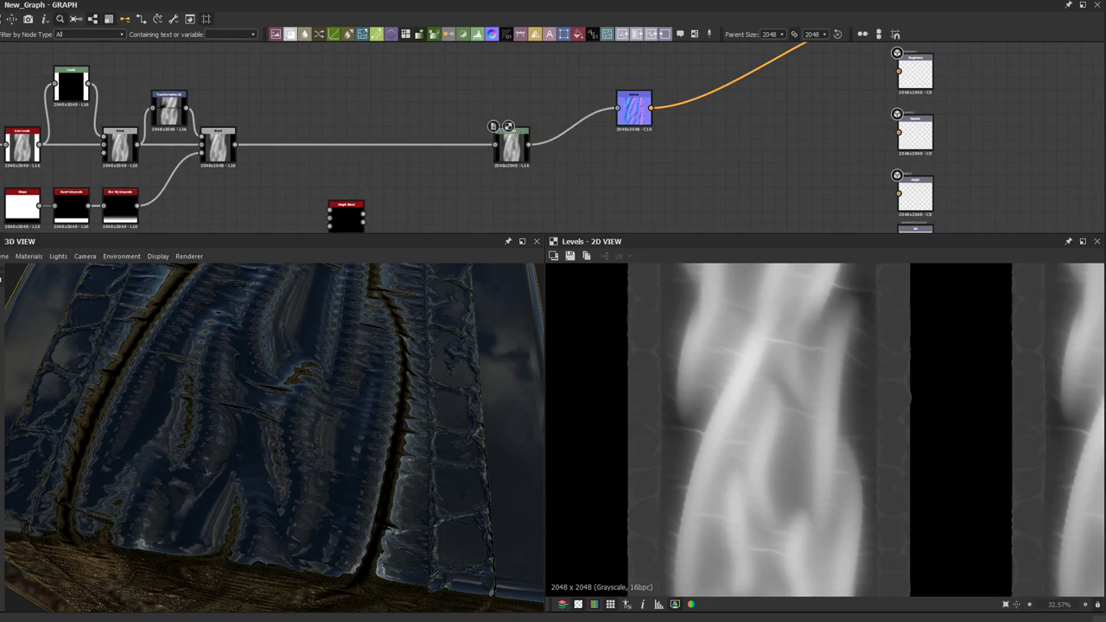
pyautogui.scroll(1, 410, 152)
pyautogui.moveTo(409, 151); pyautogui.dragTo(397, 104, button='middle')
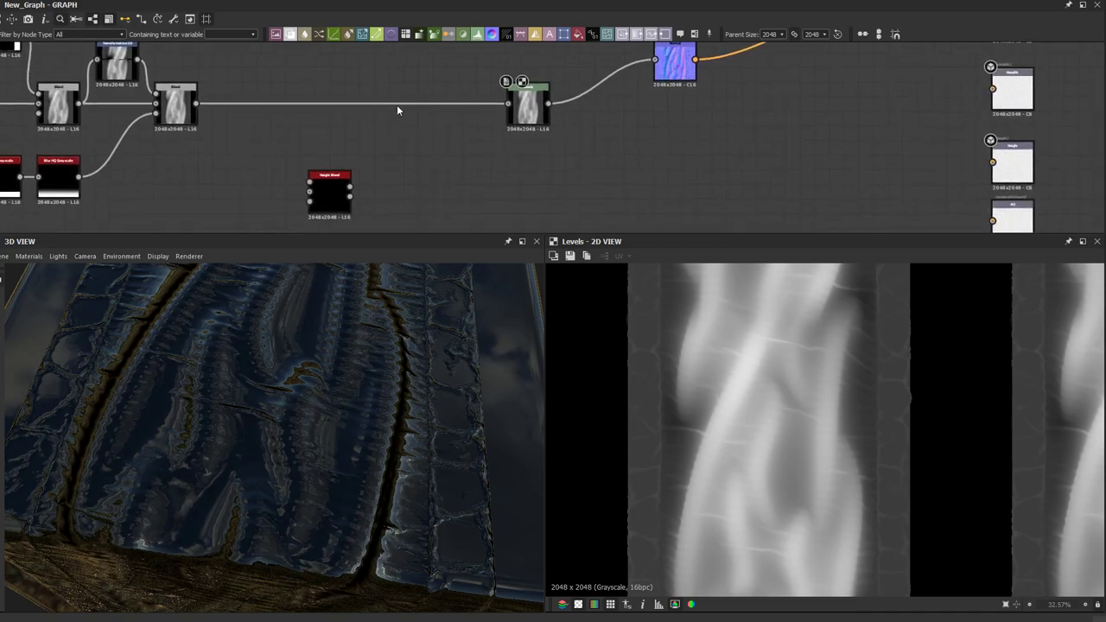
pyautogui.scroll(-1, 397, 105)
pyautogui.click(345, 177)
pyautogui.scroll(1, 351, 171)
pyautogui.moveTo(351, 170); pyautogui.dragTo(285, 197, button='middle')
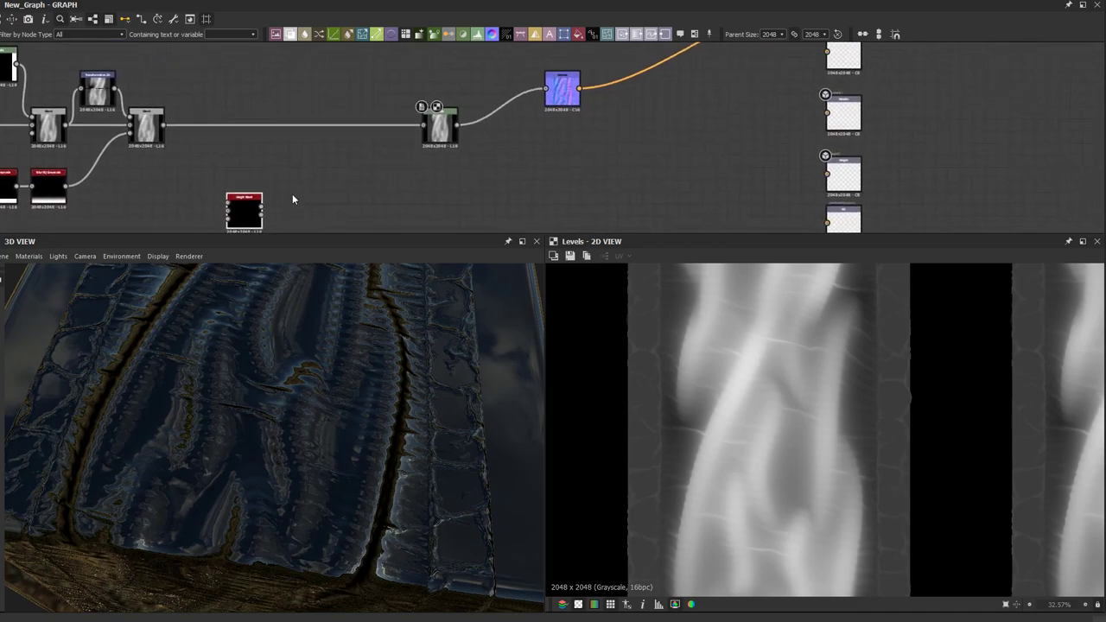
# Step: Add an Ambient Occlusion (HBAO) node below the Normal node and connect the Levels output to its input
pyautogui.scroll(1, 481, 143)
pyautogui.moveTo(481, 143); pyautogui.dragTo(282, 126, button='middle')
pyautogui.scroll(-1, 276, 129)
pyautogui.click(235, 129)
pyautogui.moveTo(448, 204); pyautogui.dragTo(347, 173, button='middle')
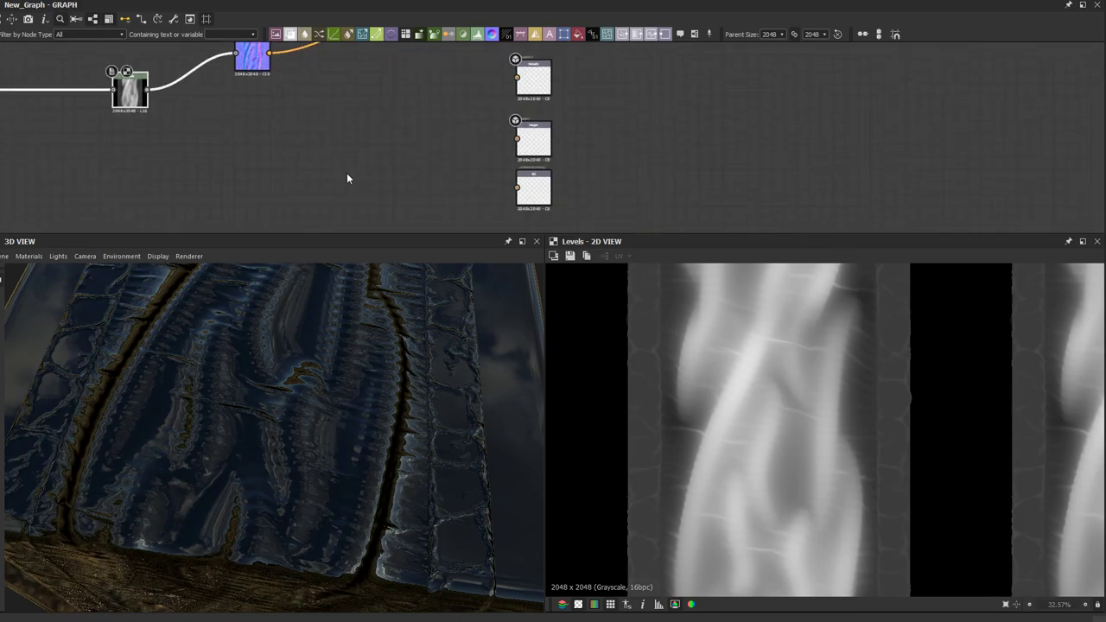
pyautogui.click(189, 134)
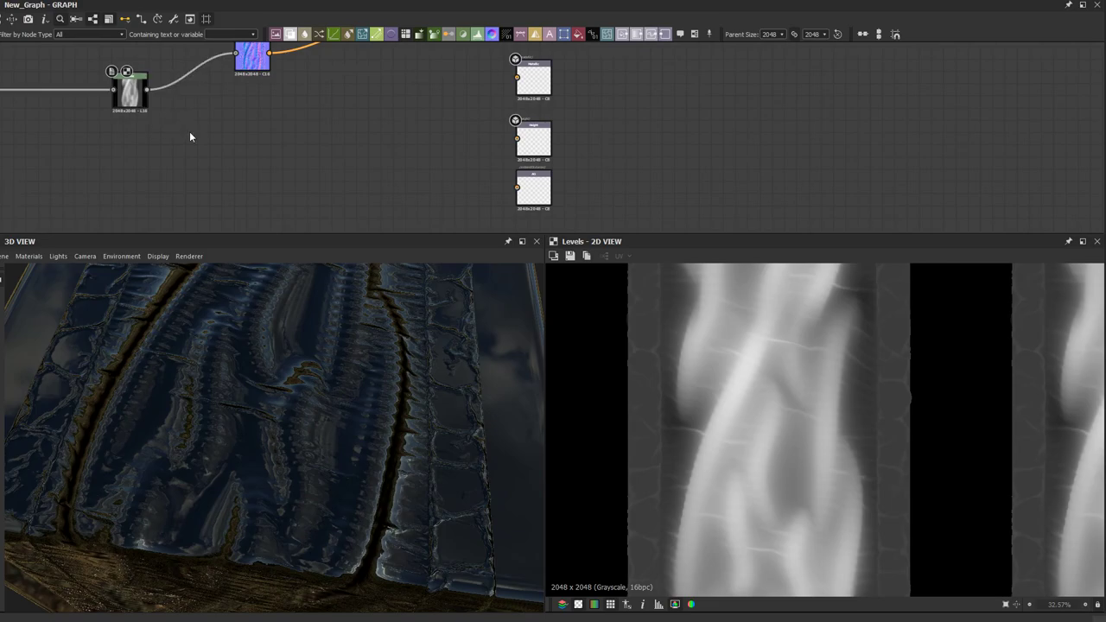
pyautogui.press('space')
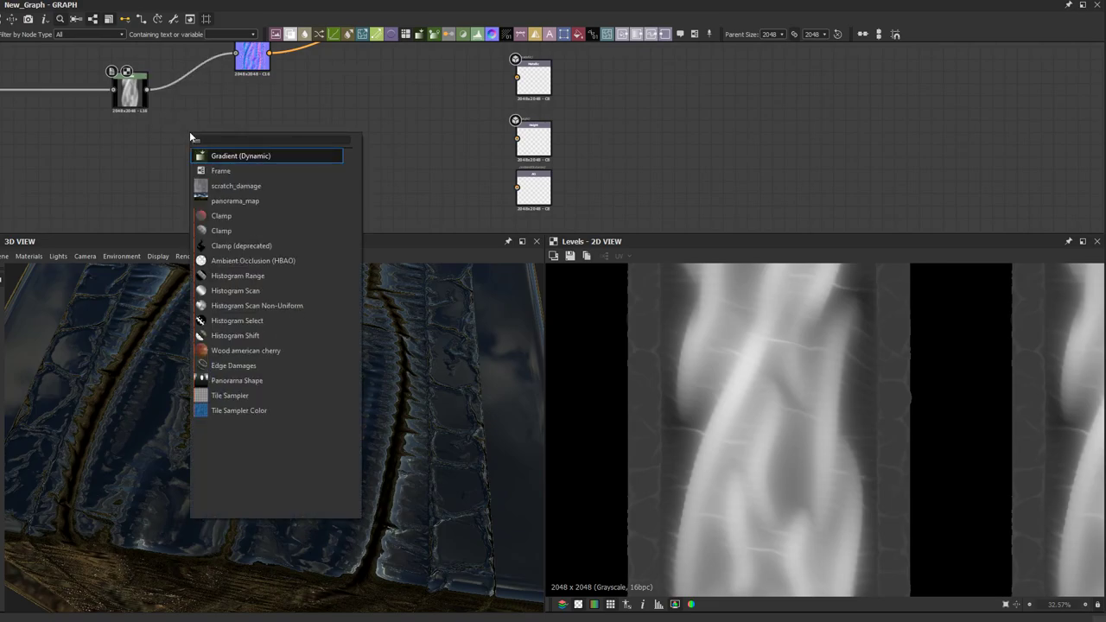
pyautogui.write('hbao')
pyautogui.click(210, 155)
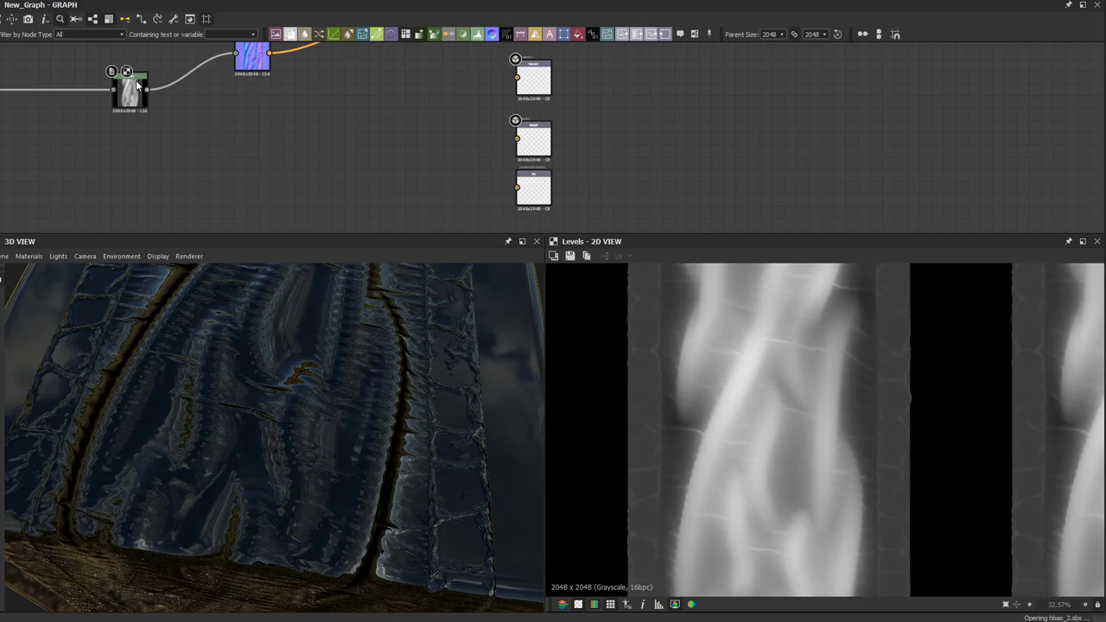
pyautogui.scroll(3, 155, 95)
pyautogui.moveTo(193, 154); pyautogui.dragTo(421, 214)
pyautogui.moveTo(420, 215); pyautogui.dragTo(325, 101, button='middle')
pyautogui.scroll(-1, 325, 101)
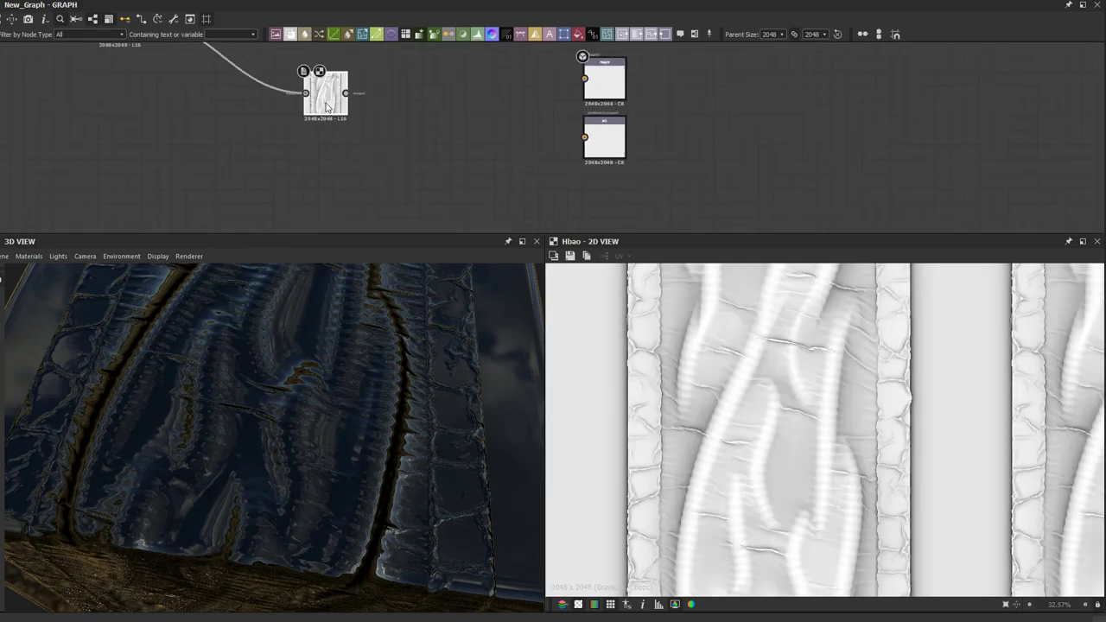
# Step: Connect the HBAO node to the AO output and the Levels node to the Height output, repositioning HBAO nearby
pyautogui.scroll(-2, 324, 104)
pyautogui.moveTo(345, 95); pyautogui.dragTo(541, 131)
pyautogui.moveTo(321, 99); pyautogui.dragTo(381, 123)
pyautogui.moveTo(325, 93); pyautogui.dragTo(332, 157, button='middle')
pyautogui.moveTo(179, 96); pyautogui.dragTo(547, 146)
# Step: Add a Uniform Color node beside the Base Color output and set its colour to light grey
pyautogui.moveTo(503, 105); pyautogui.dragTo(451, 213, button='middle')
pyautogui.moveTo(546, 76); pyautogui.dragTo(545, 132, button='middle')
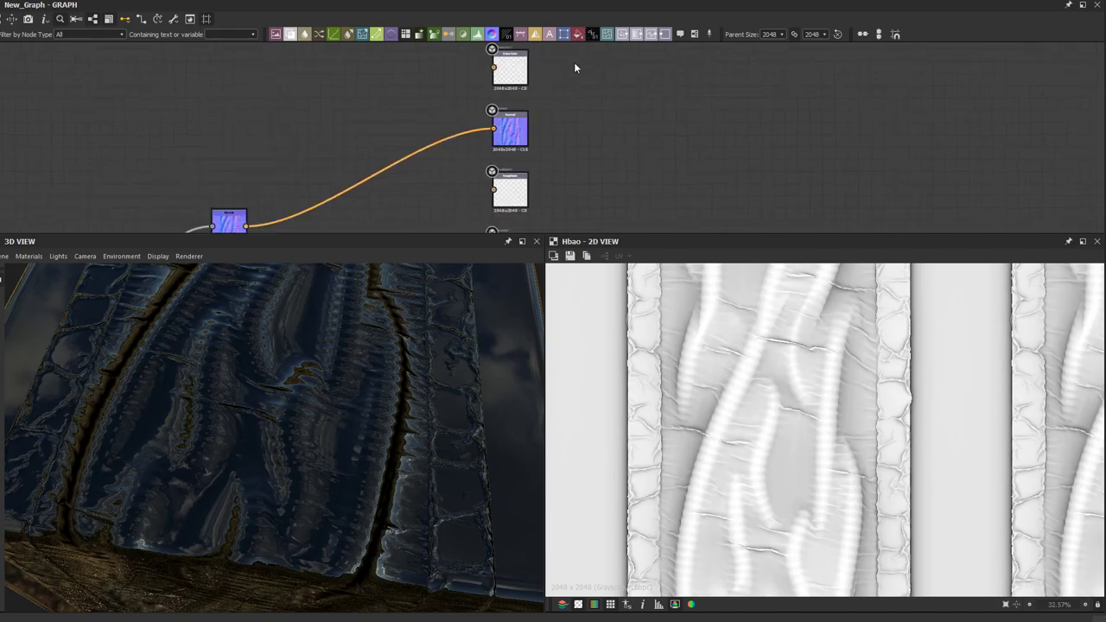
pyautogui.click(577, 37)
pyautogui.scroll(1, 576, 76)
pyautogui.moveTo(534, 160); pyautogui.dragTo(396, 74)
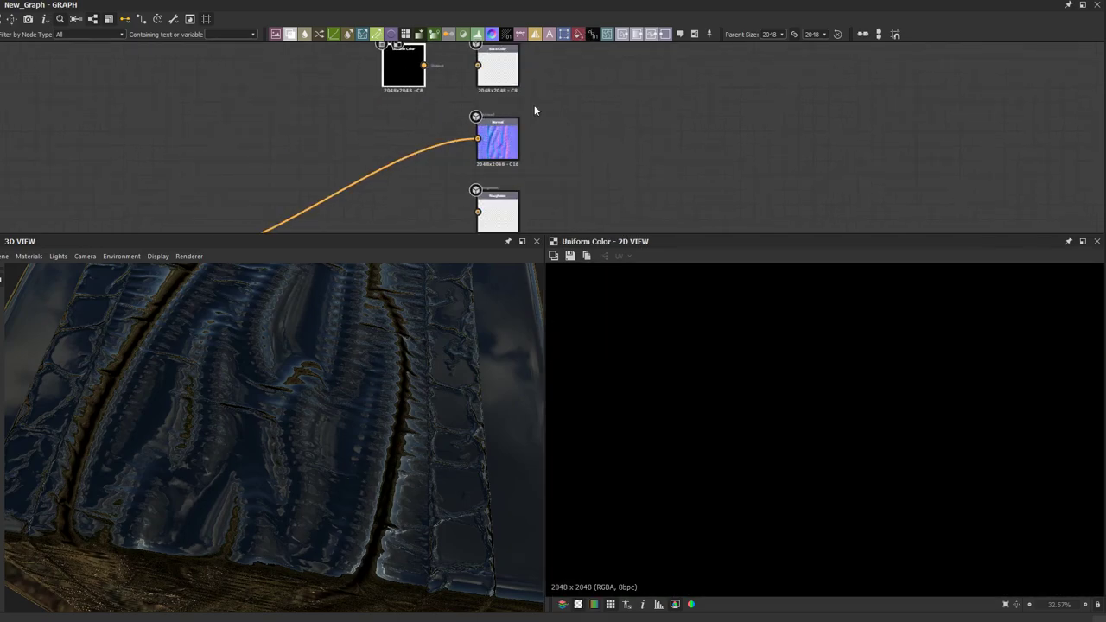
pyautogui.moveTo(176, 259); pyautogui.dragTo(124, 252)
pyautogui.click(394, 205)
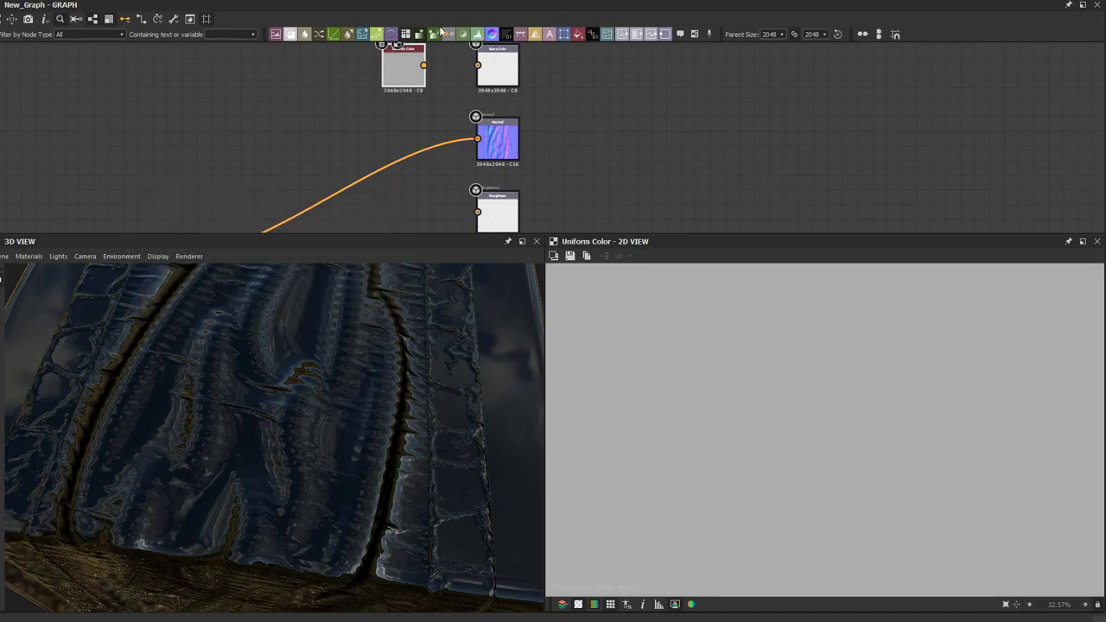
# Step: Connect the Uniform Color node to the Base Color output and place it farther away from the output
pyautogui.scroll(2, 427, 140)
pyautogui.moveTo(419, 133); pyautogui.dragTo(425, 206, button='middle')
pyautogui.moveTo(430, 106); pyautogui.dragTo(529, 108)
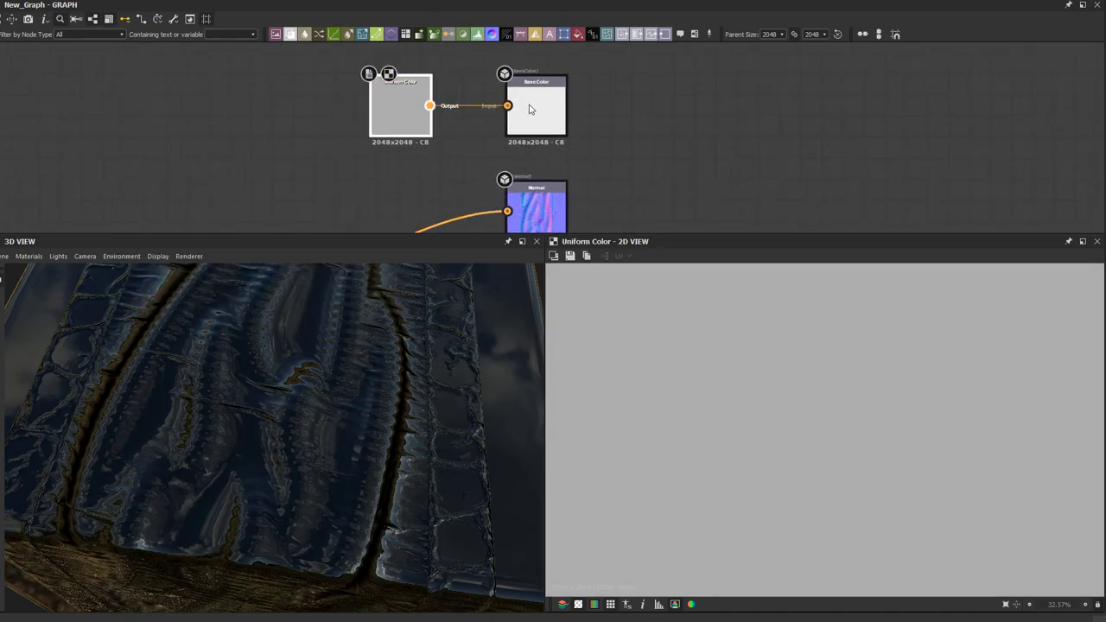
pyautogui.moveTo(417, 123); pyautogui.dragTo(236, 123)
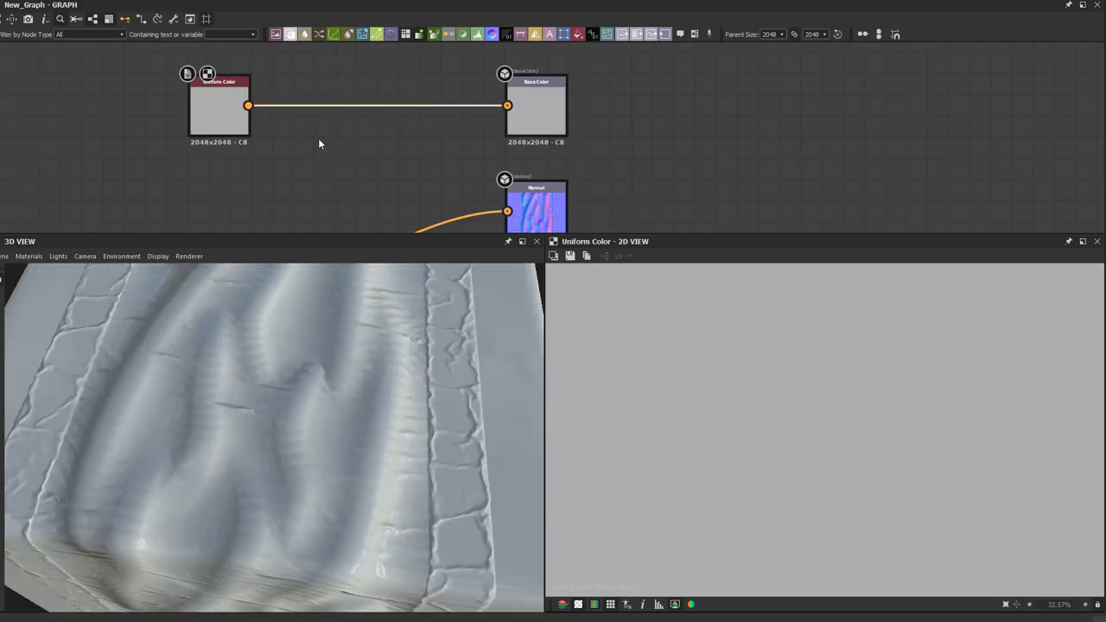
# Step: Insert a Blend node between Uniform Color and Base Color, and place a duplicate Normal node, fed by Levels, above the existing one
pyautogui.press('b')
pyautogui.scroll(-1, 319, 138)
pyautogui.moveTo(269, 173); pyautogui.dragTo(375, 69, button='middle')
pyautogui.scroll(-2, 389, 113)
pyautogui.click(322, 171)
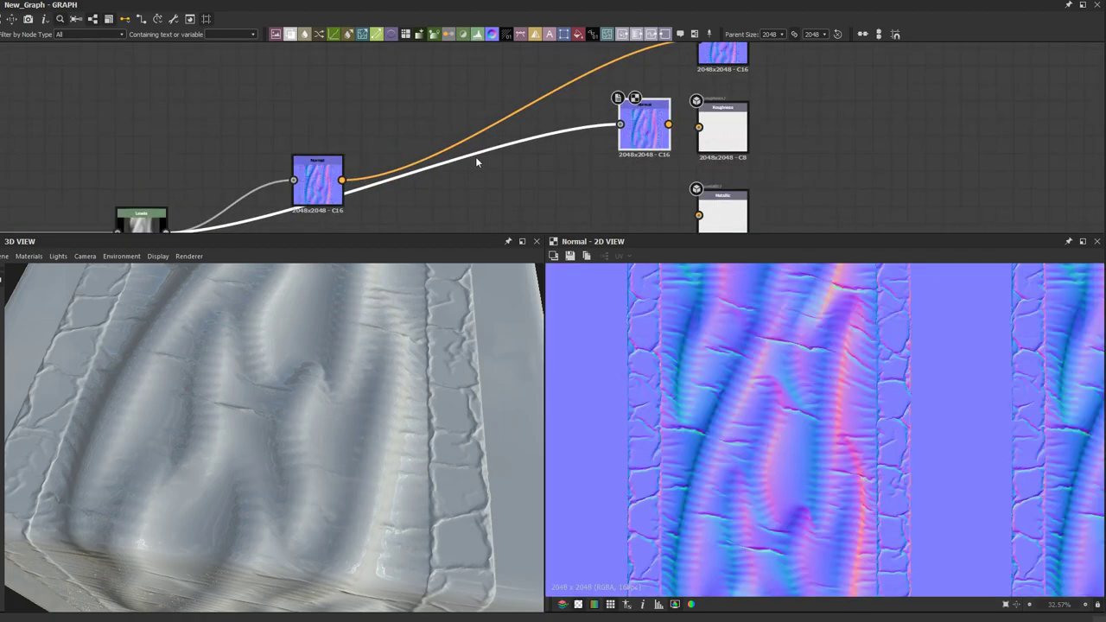
pyautogui.moveTo(638, 134); pyautogui.dragTo(311, 99)
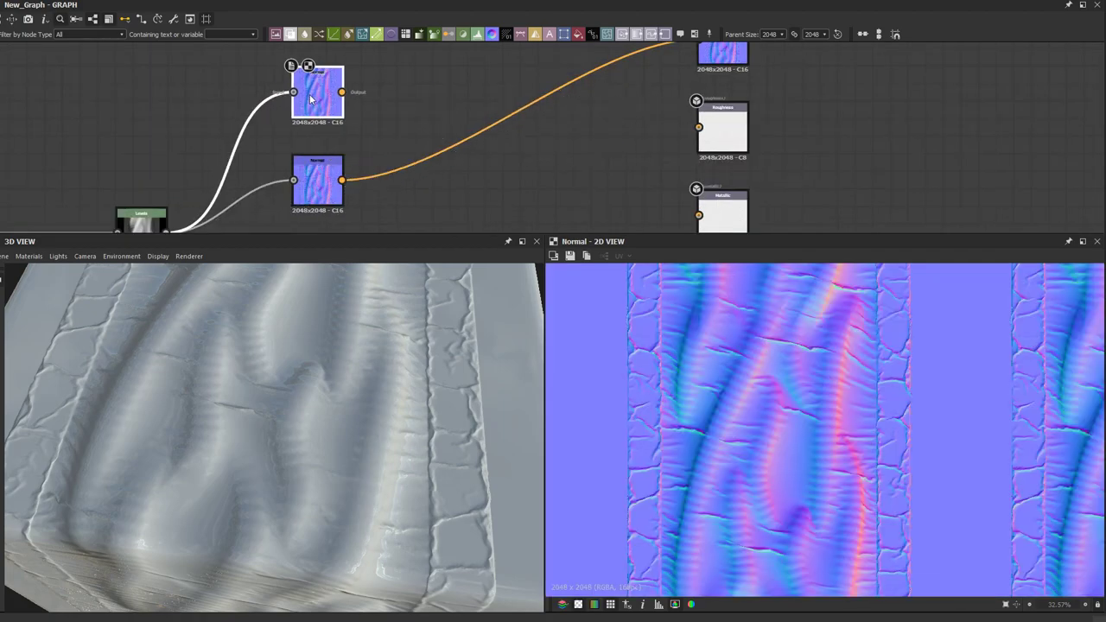
# Step: Add a Curvature Smooth node after the duplicate Normal node and position it close beside it
pyautogui.press('space')
pyautogui.write('curv')
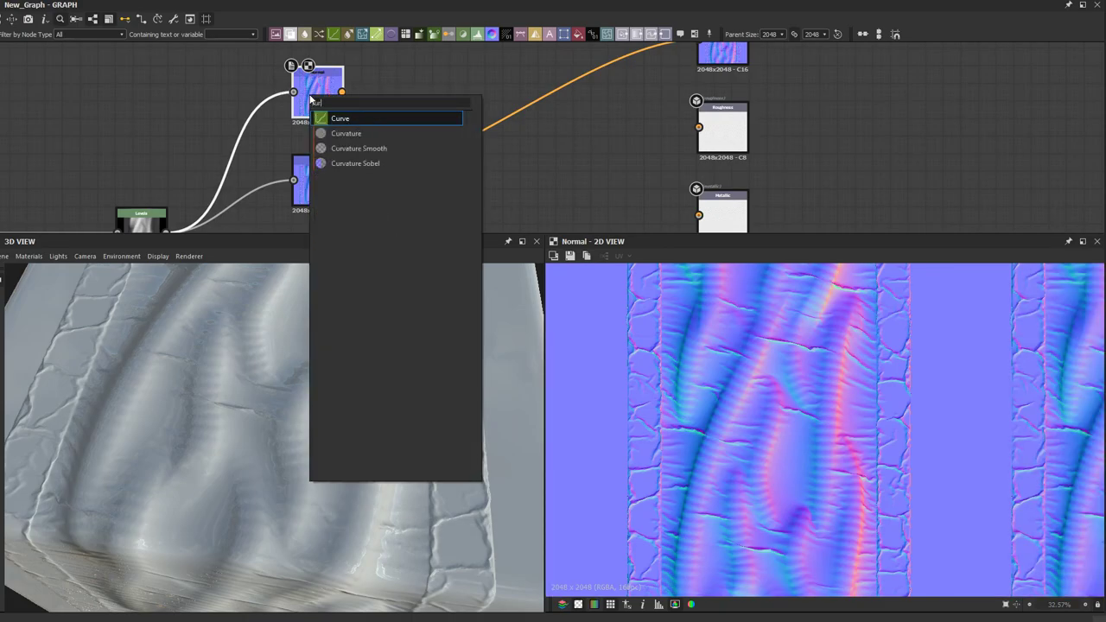
pyautogui.click(336, 148)
pyautogui.scroll(2, 393, 102)
pyautogui.doubleClick(398, 100)
pyautogui.moveTo(393, 104); pyautogui.dragTo(369, 101)
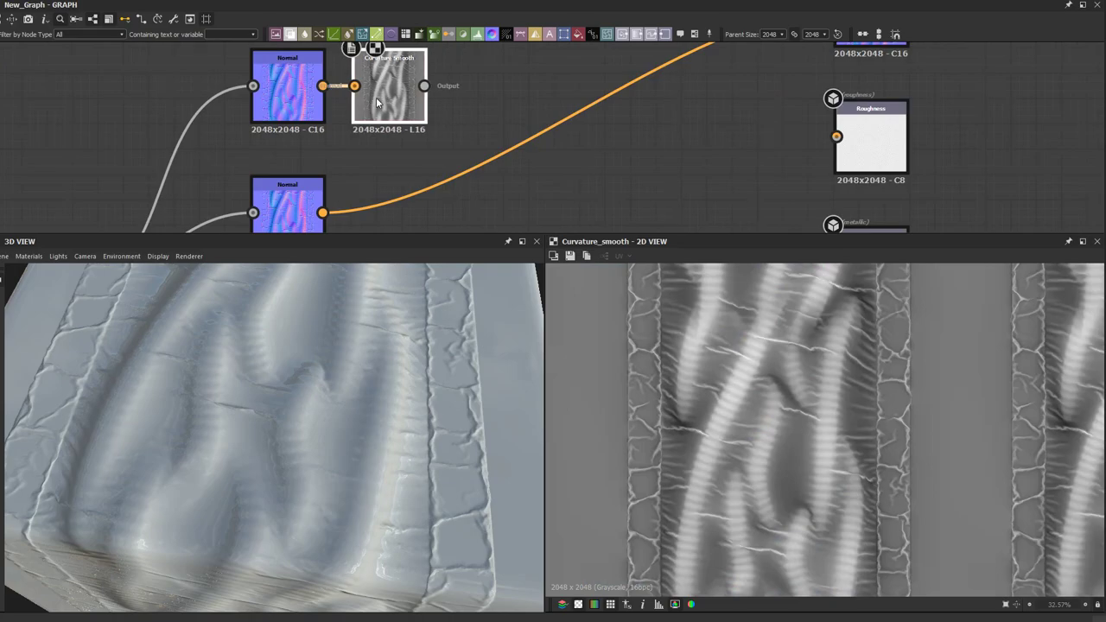
# Step: Add a Gradient Map node to the Curvature Smooth output and line it up beside that node
pyautogui.moveTo(553, 120); pyautogui.dragTo(440, 187, button='middle')
pyautogui.scroll(-2, 425, 178)
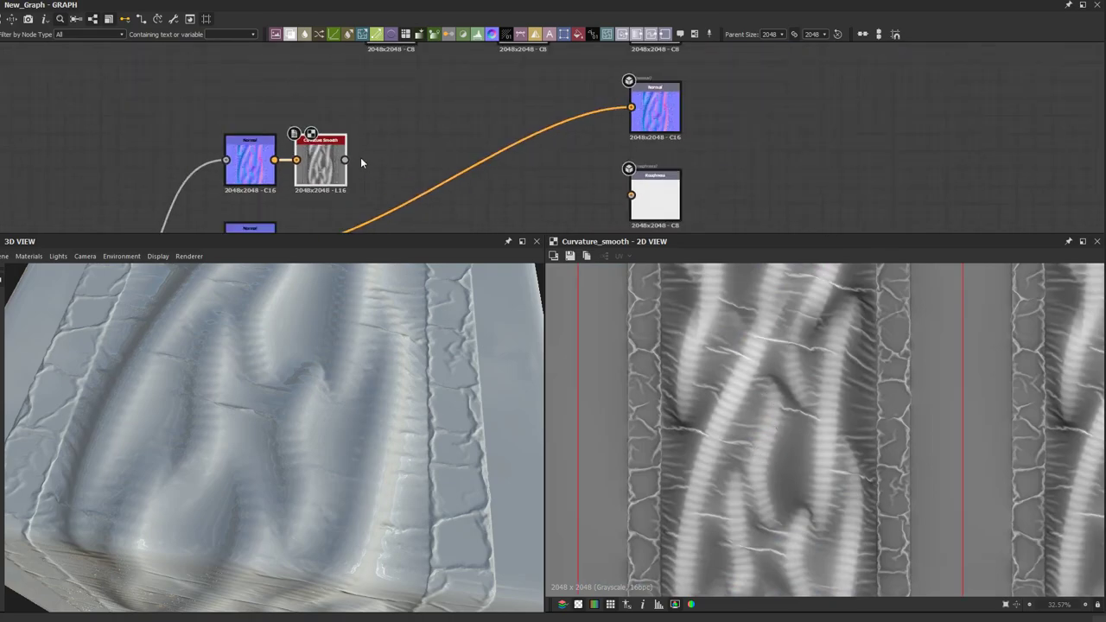
pyautogui.moveTo(345, 160); pyautogui.dragTo(357, 157)
pyautogui.click(313, 165)
pyautogui.press('space')
pyautogui.write('grad')
pyautogui.click(353, 190)
pyautogui.scroll(1, 375, 174)
pyautogui.moveTo(400, 164); pyautogui.dragTo(382, 167)
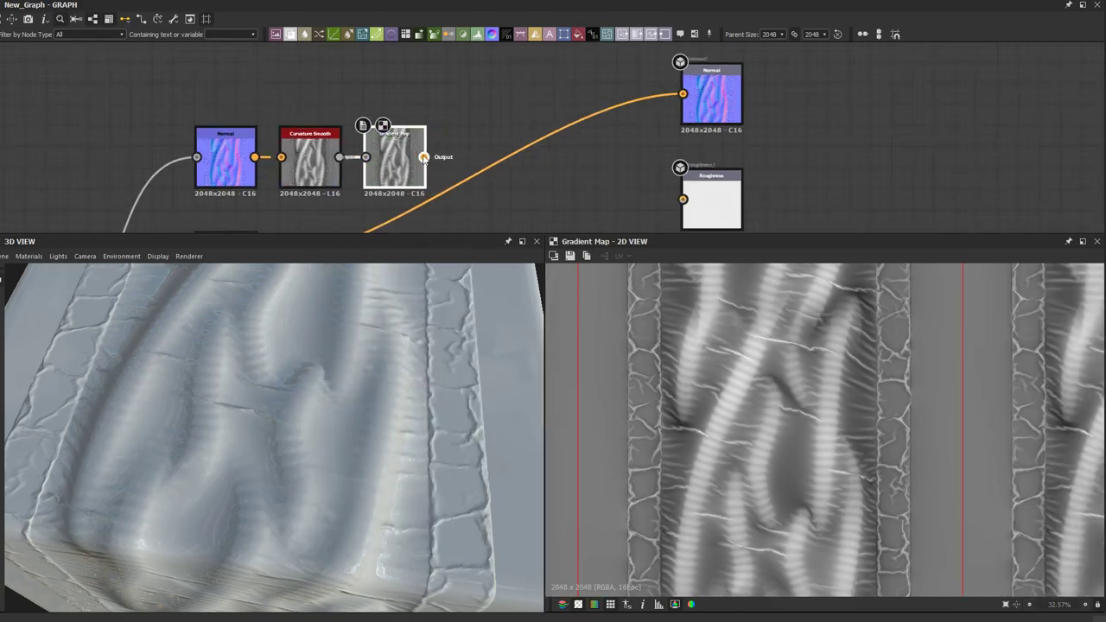
# Step: Connect the Gradient Map to the Blend node's foreground and lower the blend strength so the curvature only subtly tints the base colour
pyautogui.scroll(-2, 423, 156)
pyautogui.moveTo(467, 114); pyautogui.dragTo(423, 201, button='middle')
pyautogui.scroll(2, 424, 201)
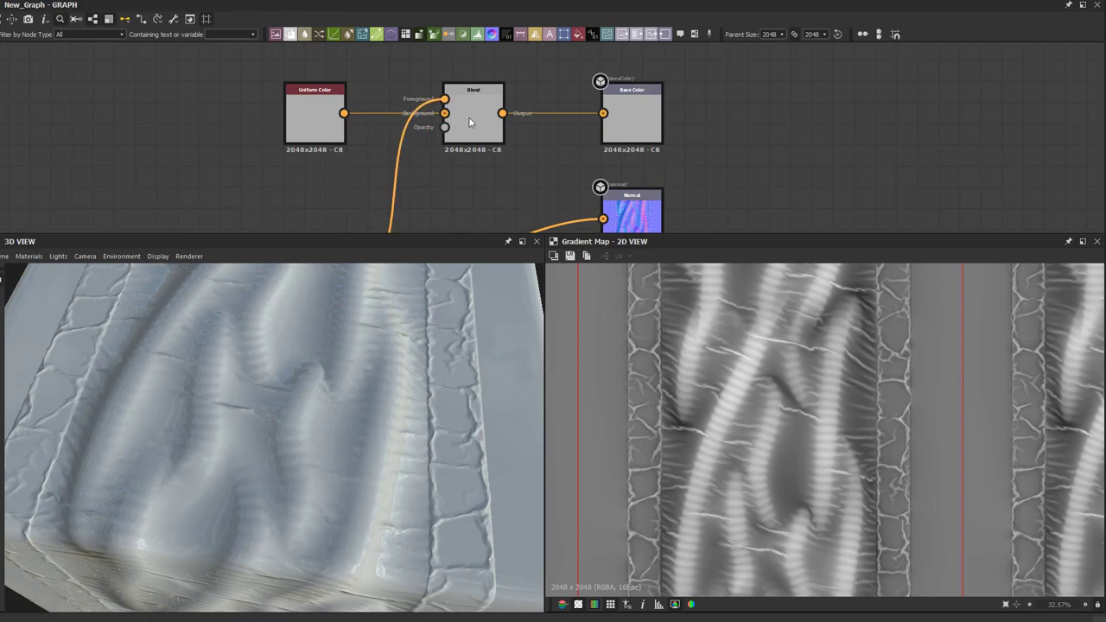
pyautogui.click(479, 132)
pyautogui.doubleClick(477, 127)
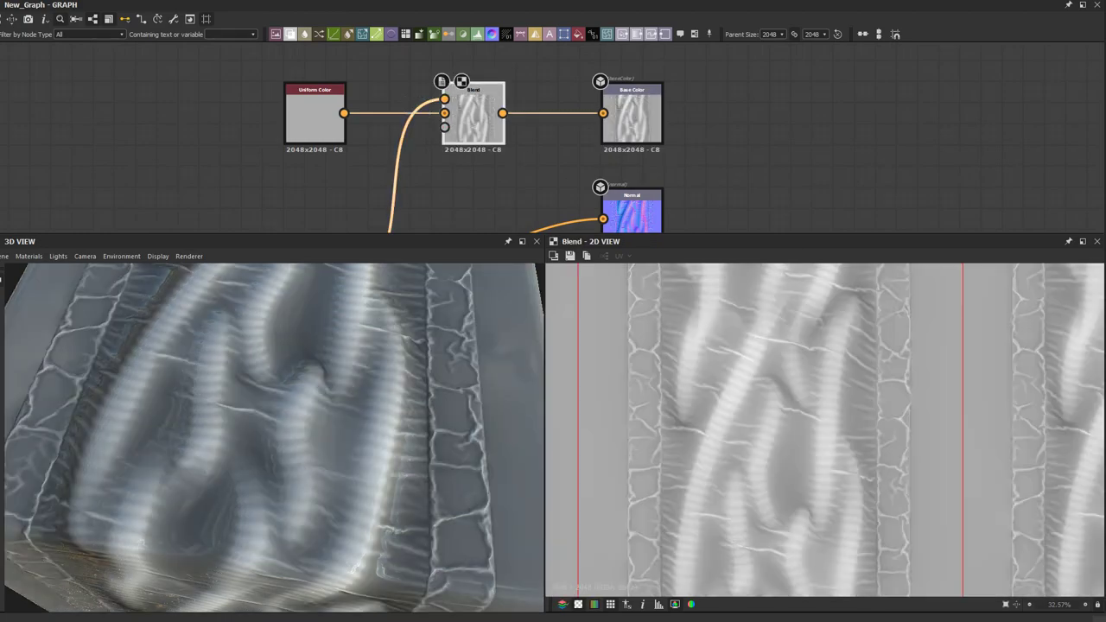
pyautogui.scroll(-5, 281, 397)
pyautogui.moveTo(280, 405); pyautogui.dragTo(536, 324)
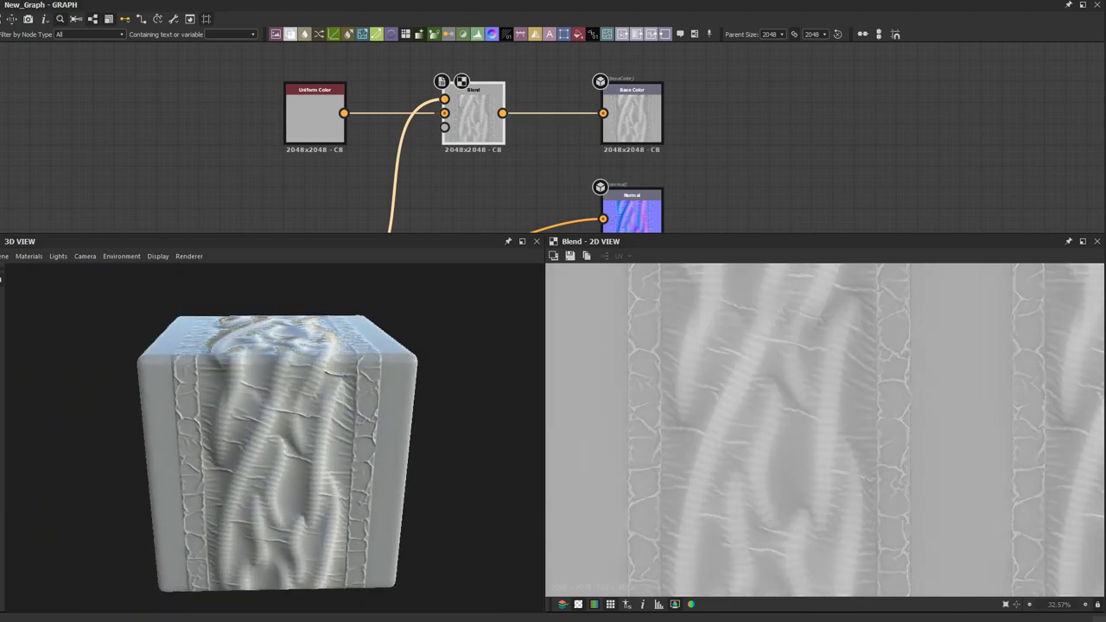
# Step: Switch the 3D view's default material definition to tessellation so the height displaces the cube, and inspect the surface up close
pyautogui.click(29, 257)
pyautogui.moveTo(52, 271)
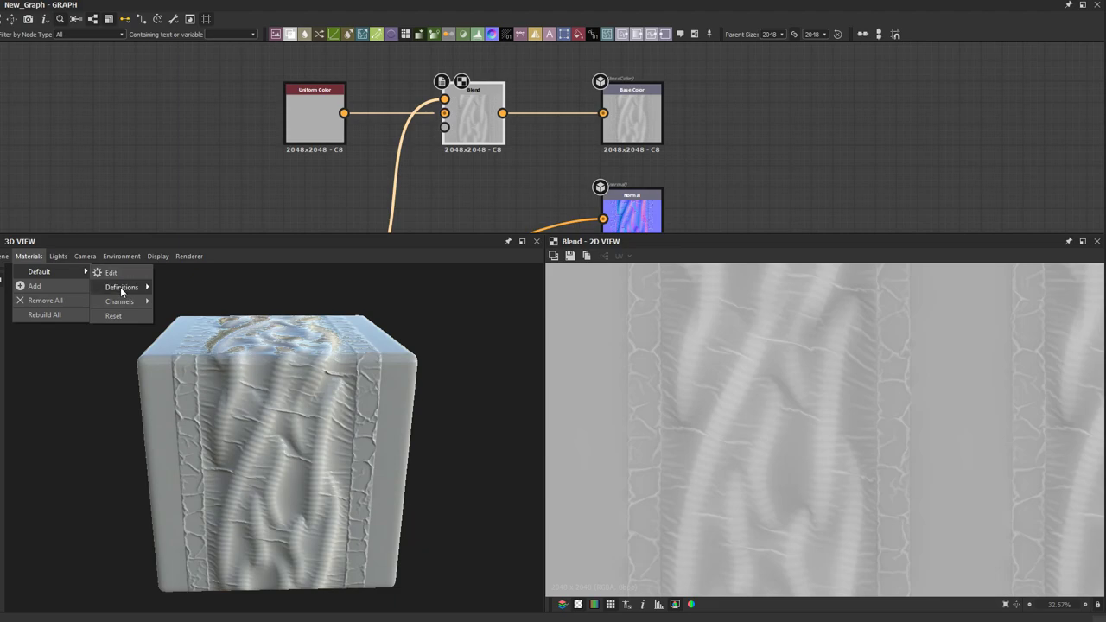
pyautogui.moveTo(125, 287)
pyautogui.moveTo(251, 329)
pyautogui.click(363, 340)
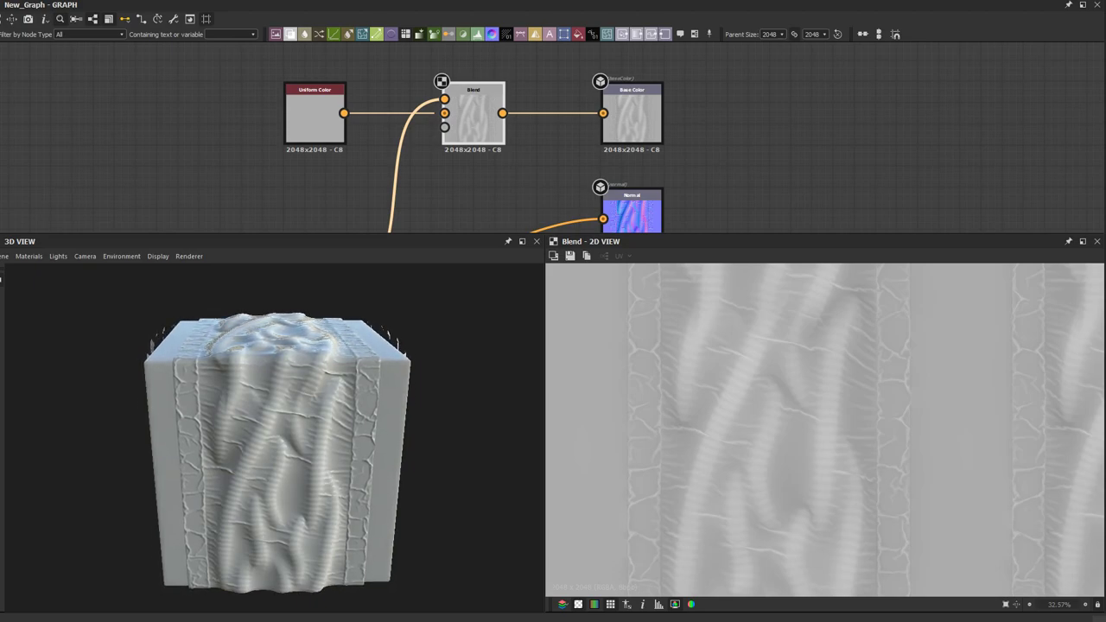
pyautogui.scroll(4, 382, 366)
pyautogui.moveTo(382, 365); pyautogui.dragTo(190, 405)
pyautogui.scroll(3, 189, 403)
# Step: Add a mid-grey grayscale Uniform Color node beside the Roughness output, connect it, and check the shading on the cube
pyautogui.moveTo(516, 147); pyautogui.dragTo(503, 112, button='middle')
pyautogui.scroll(-3, 503, 112)
pyautogui.moveTo(545, 182); pyautogui.dragTo(529, 77, button='middle')
pyautogui.scroll(3, 529, 77)
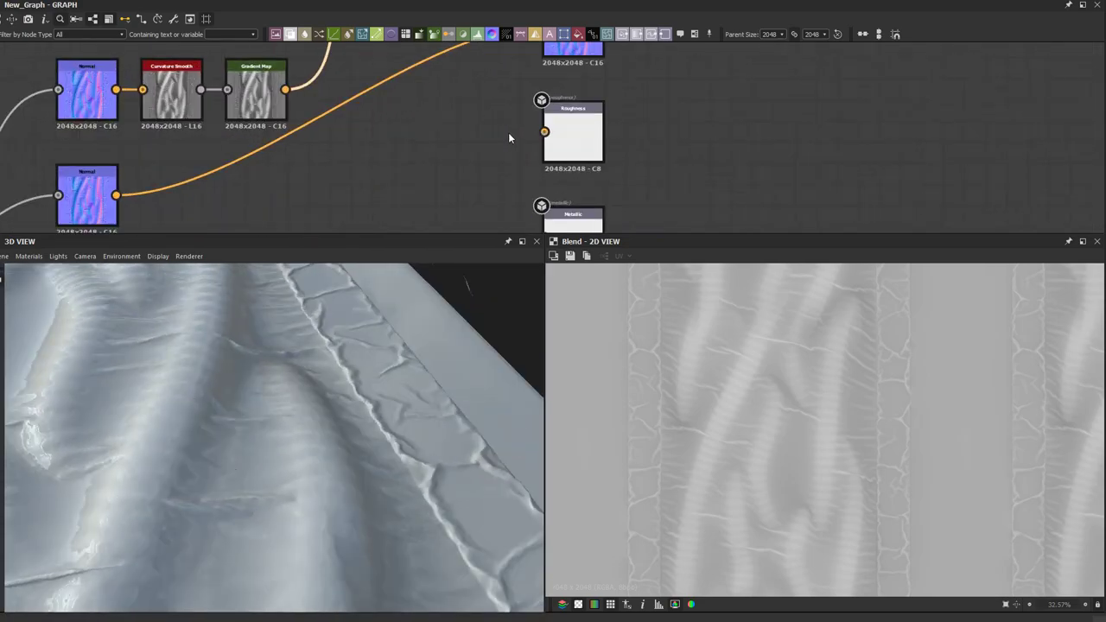
pyautogui.moveTo(567, 37); pyautogui.dragTo(468, 126)
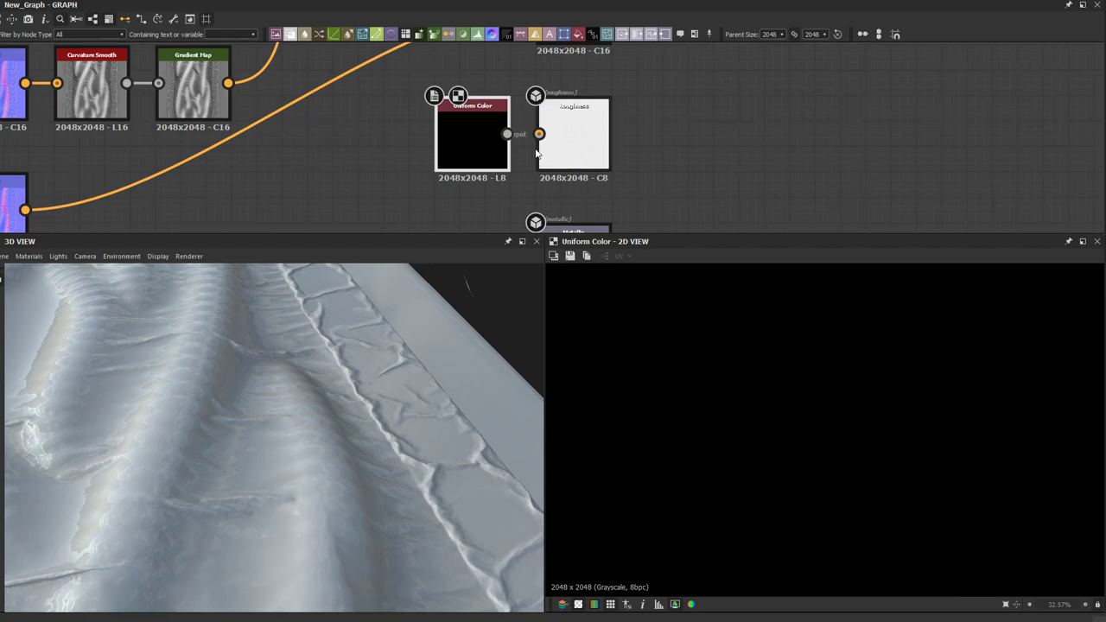
pyautogui.moveTo(508, 135); pyautogui.dragTo(544, 136)
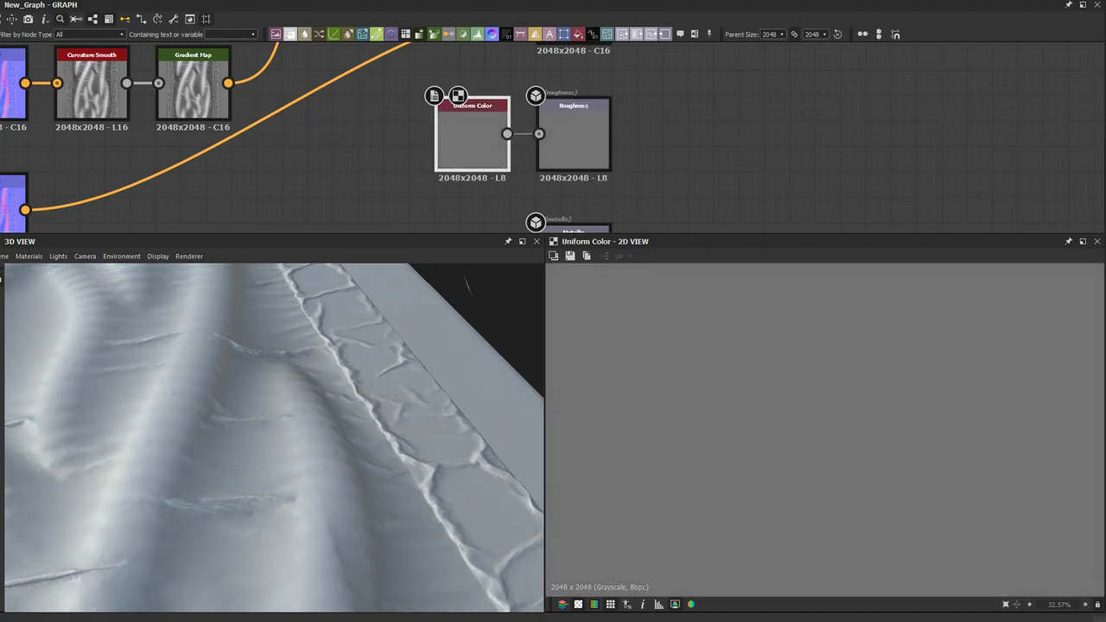
pyautogui.moveTo(383, 388); pyautogui.dragTo(389, 356)
pyautogui.scroll(-5, 247, 155)
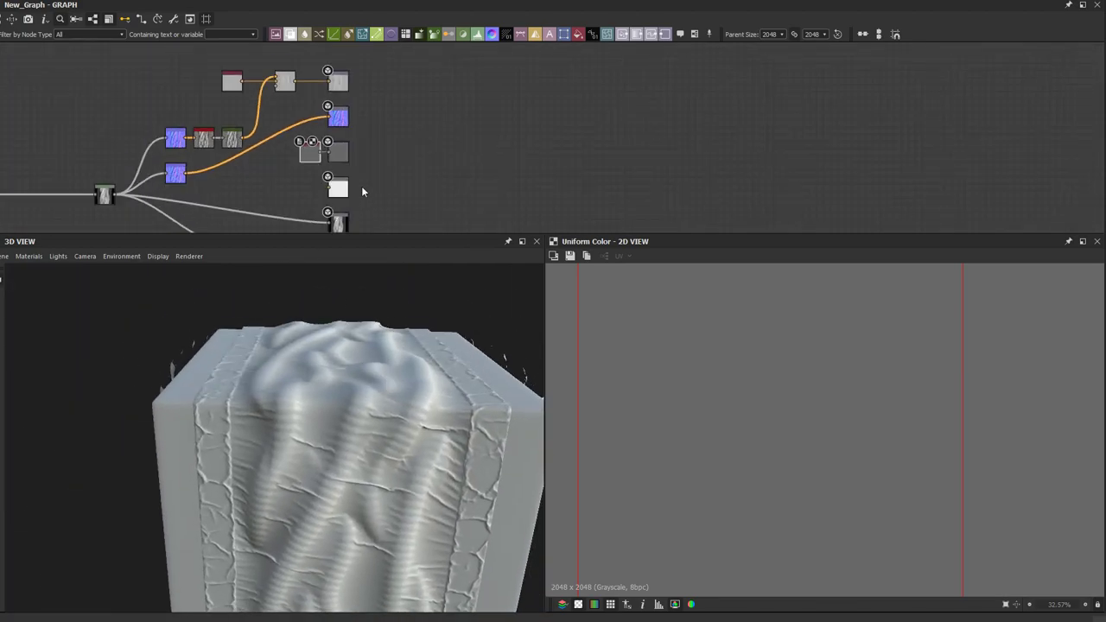
# Step: Move the source height nodes, up to their final Blend, away from the Levels node and enclose them in a frame
pyautogui.moveTo(311, 156); pyautogui.dragTo(516, 164, button='middle')
pyautogui.scroll(-1, 436, 185)
pyautogui.scroll(-1, 436, 185)
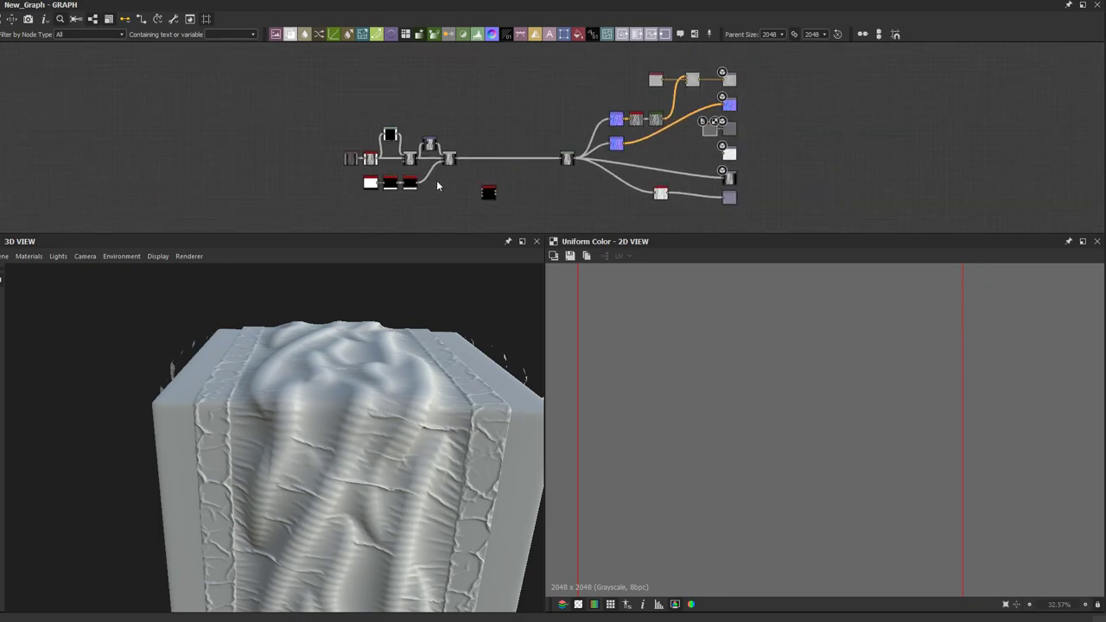
pyautogui.moveTo(453, 186); pyautogui.dragTo(265, 101)
pyautogui.moveTo(409, 184); pyautogui.dragTo(154, 240)
pyautogui.moveTo(215, 208); pyautogui.dragTo(348, 132, button='middle')
pyautogui.scroll(3, 346, 130)
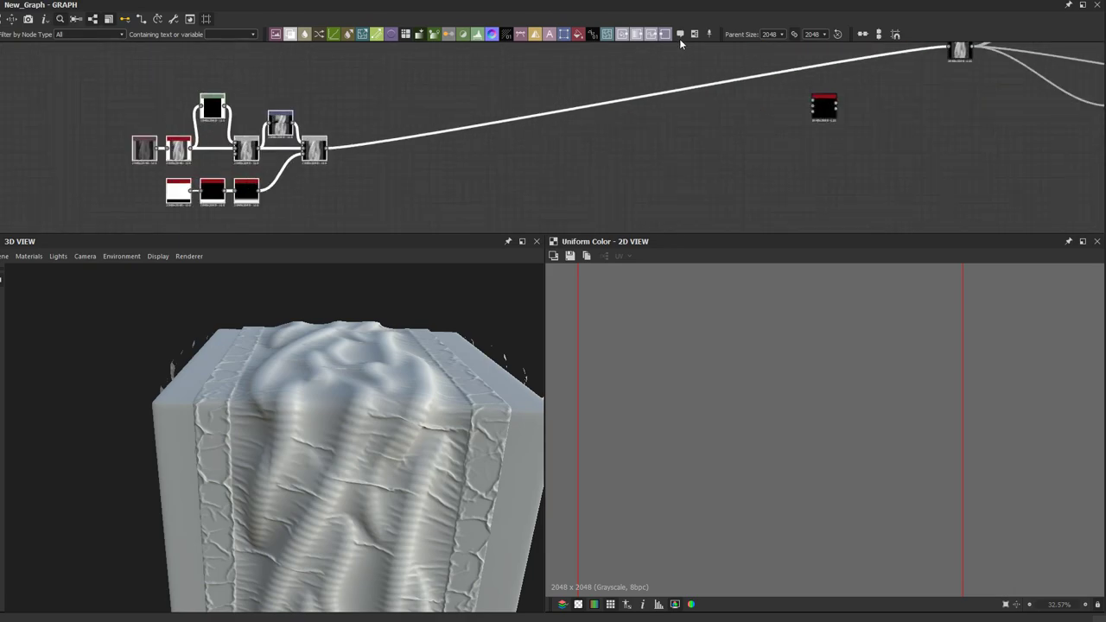
pyautogui.click(693, 36)
pyautogui.scroll(2, 395, 136)
pyautogui.moveTo(431, 124); pyautogui.dragTo(540, 106, button='middle')
pyautogui.click(466, 168)
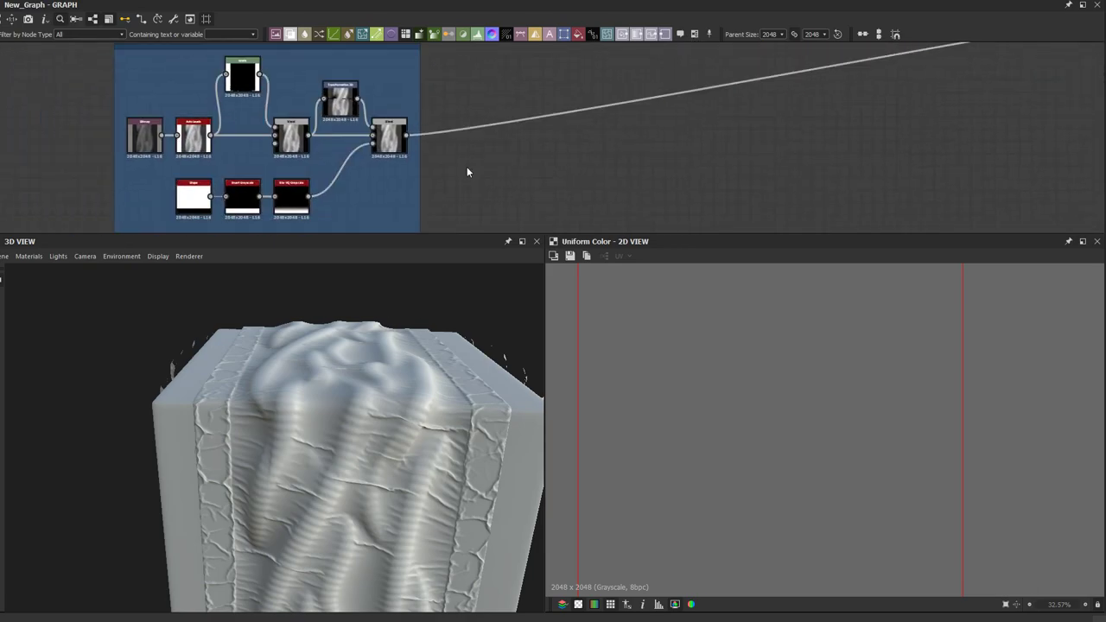
# Step: Preview the framed group's final Blend output in 2D and examine how the height tiles
pyautogui.scroll(-3, 472, 156)
pyautogui.moveTo(484, 130); pyautogui.dragTo(473, 145, button='middle')
pyautogui.doubleClick(413, 159)
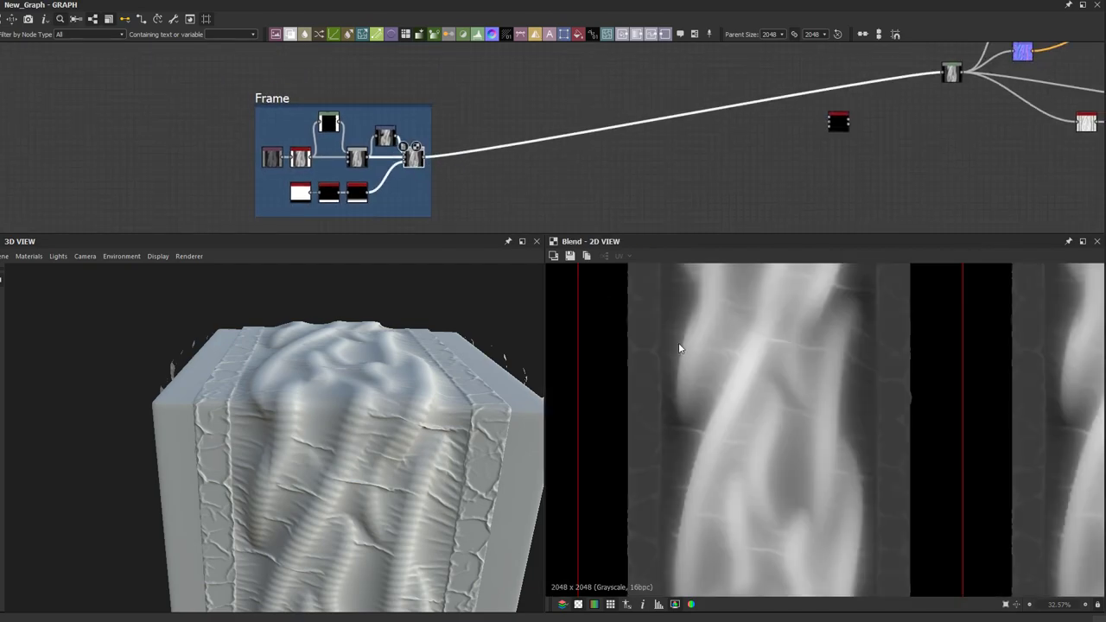
pyautogui.scroll(-3, 806, 426)
pyautogui.scroll(1, 806, 429)
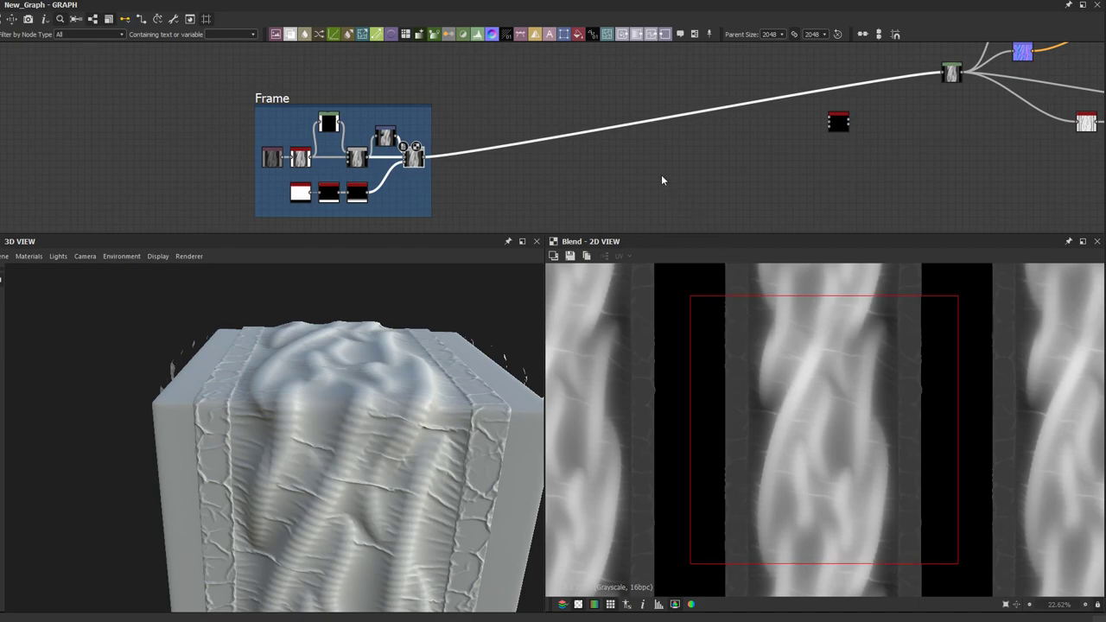
# Step: Inspect the settings of the Gradient Map and Curvature Smooth nodes feeding the base colour
pyautogui.scroll(-3, 662, 176)
pyautogui.moveTo(698, 147); pyautogui.dragTo(619, 175, button='middle')
pyautogui.scroll(8, 637, 146)
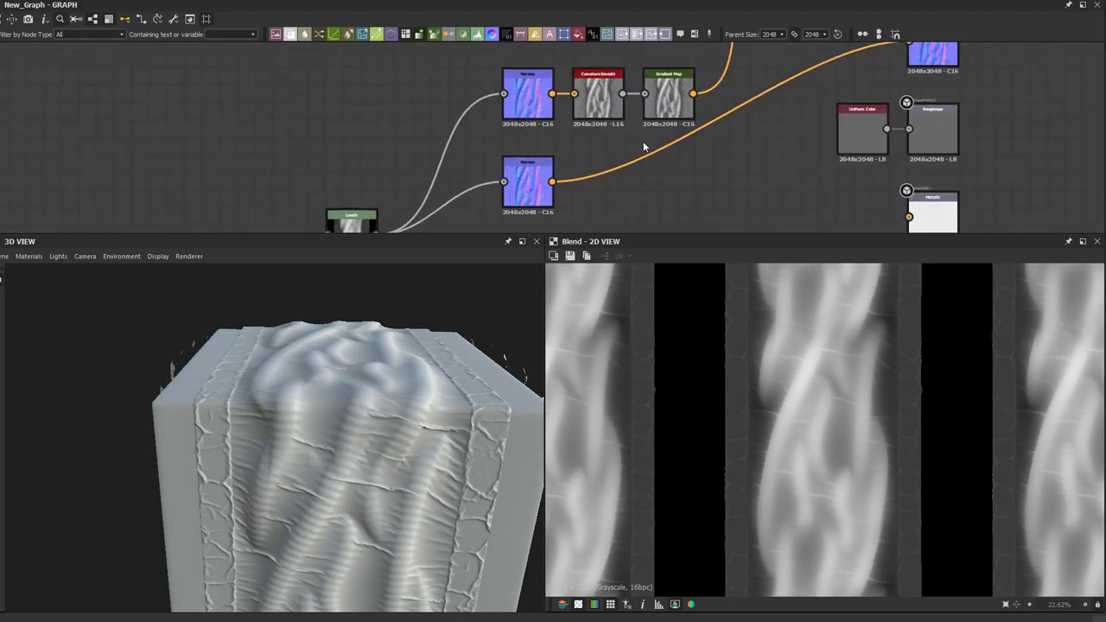
pyautogui.moveTo(679, 98); pyautogui.dragTo(631, 143, button='middle')
pyautogui.click(630, 143)
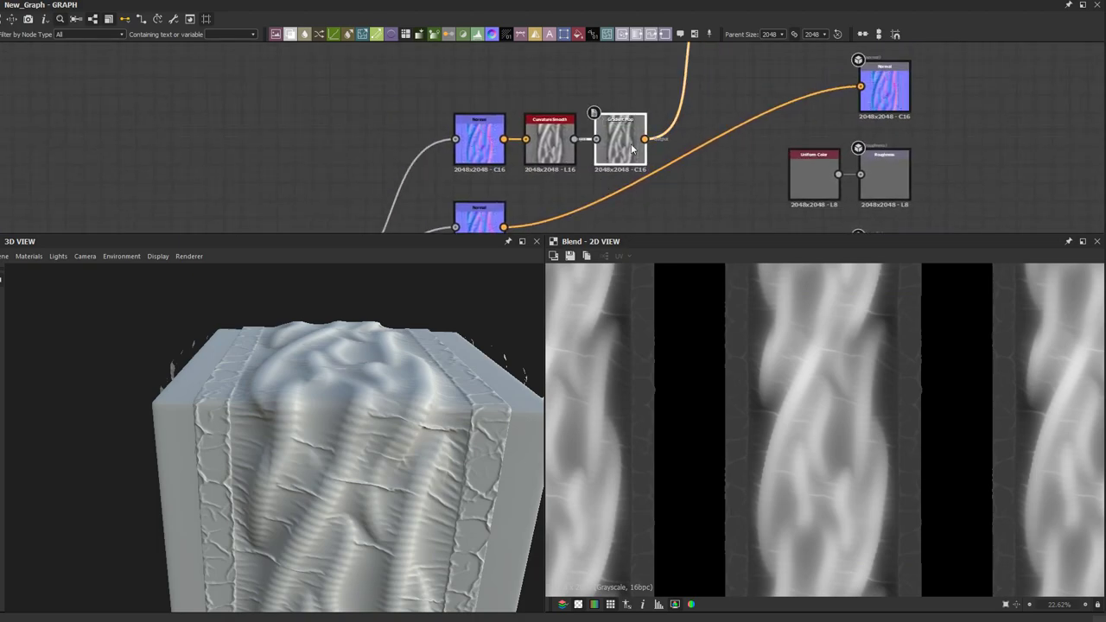
pyautogui.scroll(2, 630, 144)
pyautogui.moveTo(630, 143); pyautogui.dragTo(618, 171, button='middle')
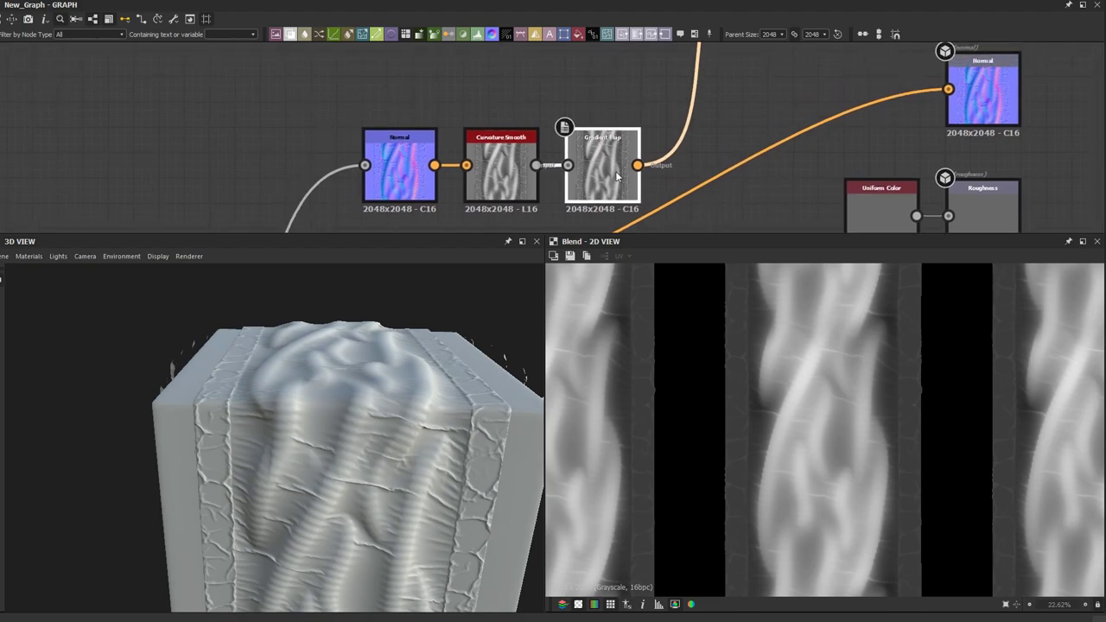
pyautogui.click(518, 184)
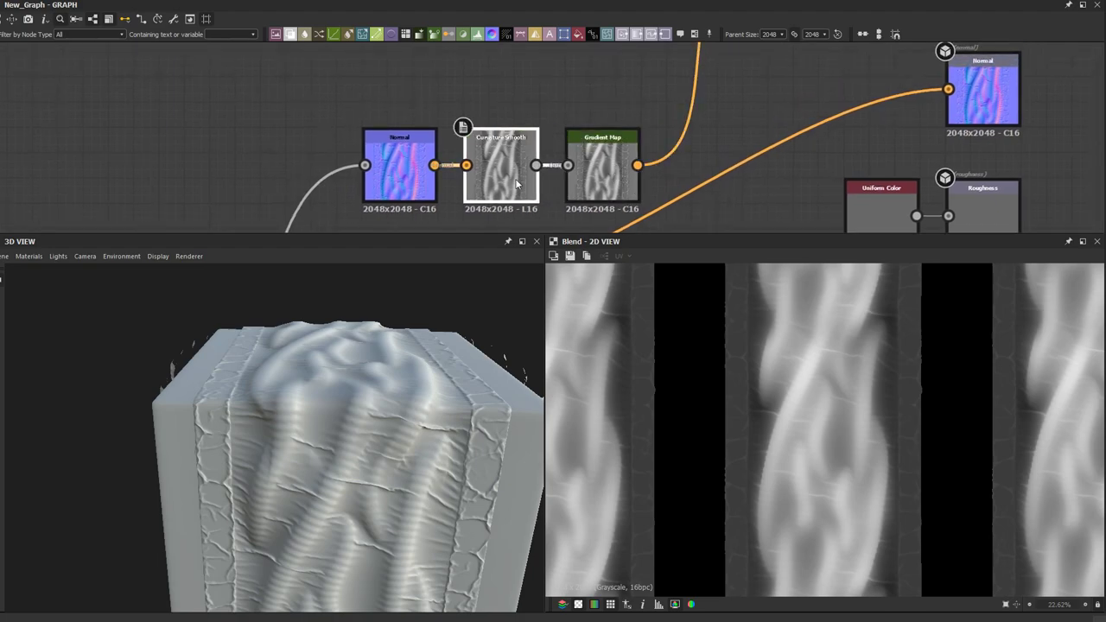
# Step: Lower the intensity of the upper Normal node to soften the curvature contrast, checking it against the Curvature Smooth preview
pyautogui.scroll(-1, 519, 184)
pyautogui.moveTo(434, 175); pyautogui.dragTo(489, 136, button='middle')
pyautogui.doubleClick(568, 141)
pyautogui.scroll(2, 744, 375)
pyautogui.click(477, 129)
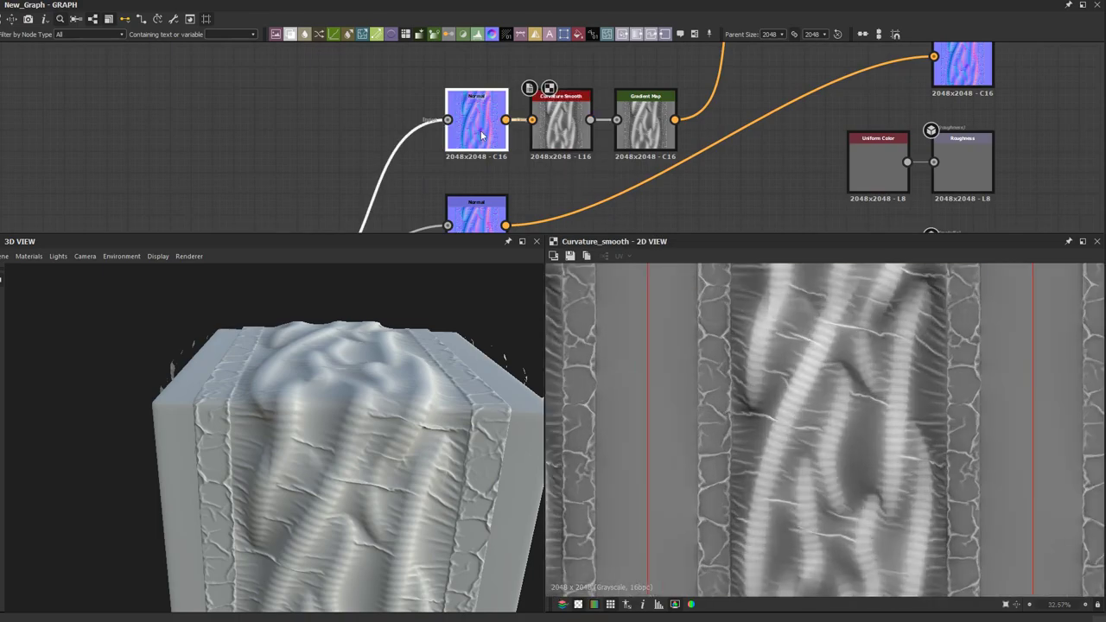
pyautogui.scroll(2, 528, 104)
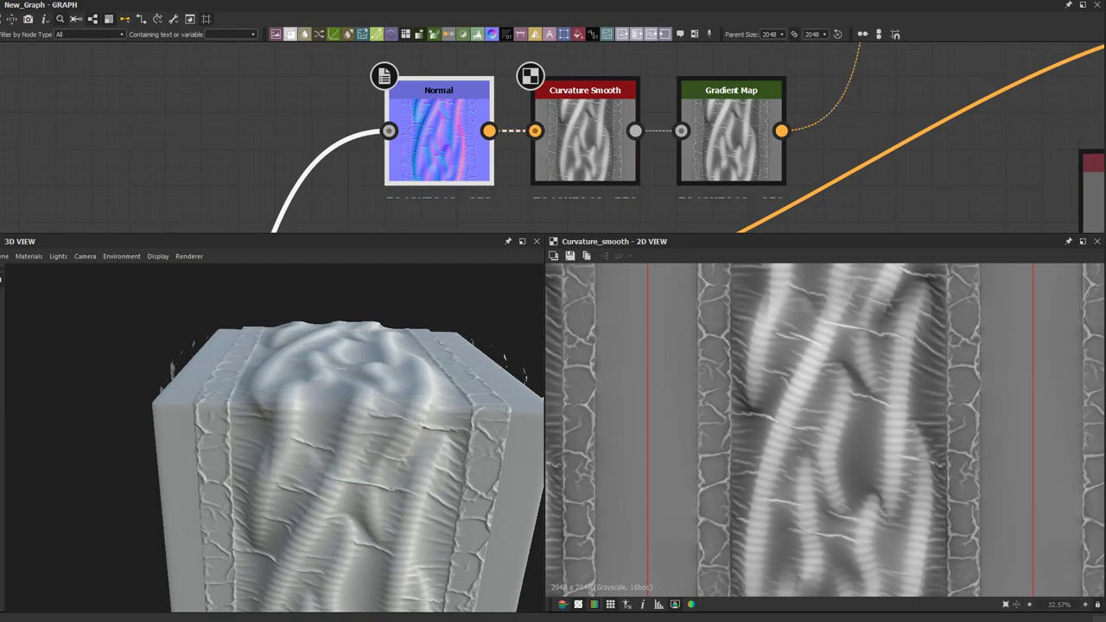
pyautogui.scroll(3, 755, 449)
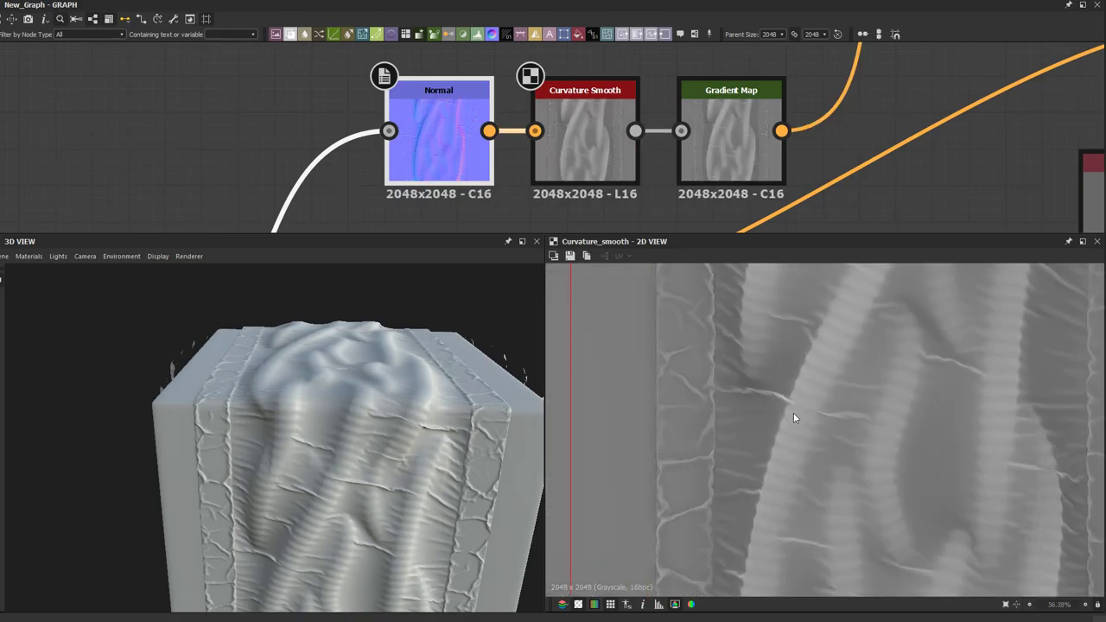
pyautogui.scroll(-4, 706, 166)
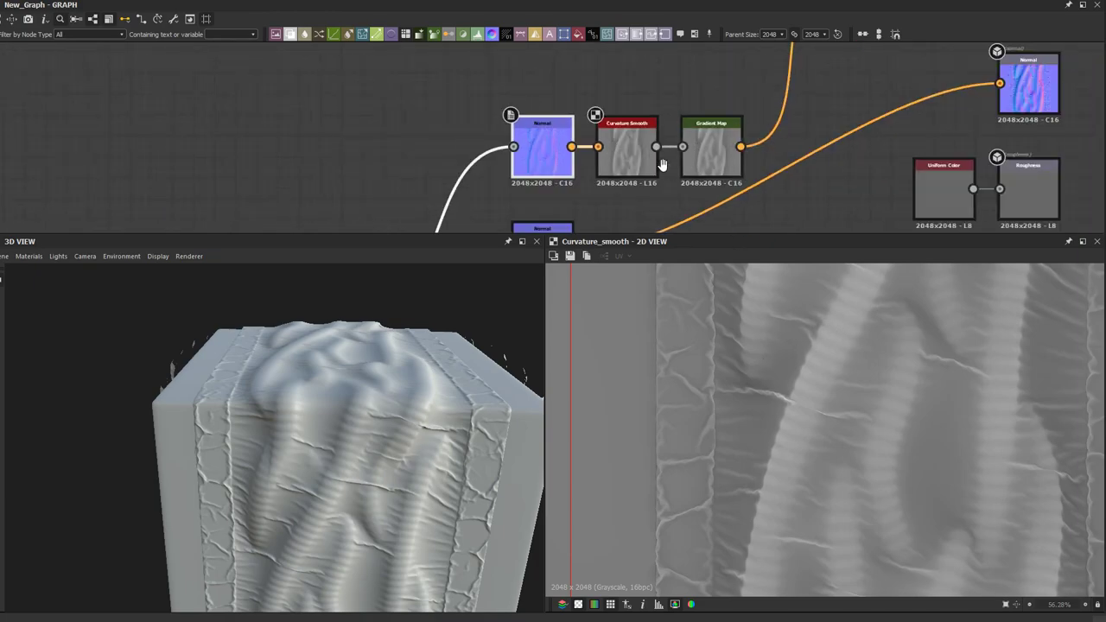
pyautogui.click(616, 120)
pyautogui.hotkey('ctrl', 'd')
pyautogui.scroll(1, 646, 149)
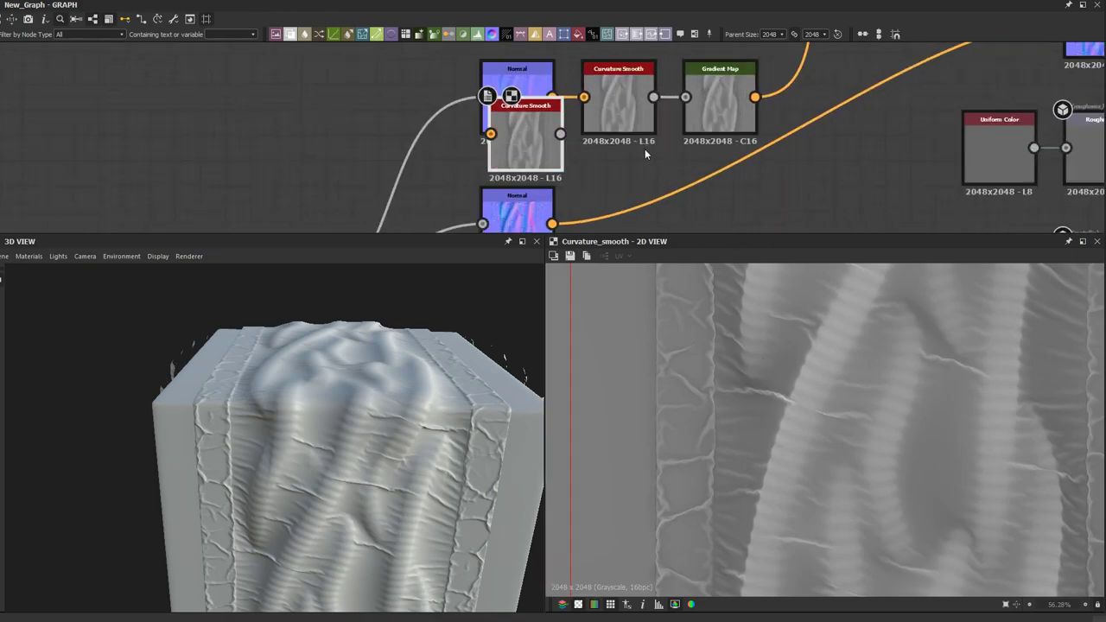
pyautogui.moveTo(529, 146); pyautogui.dragTo(652, 210)
pyautogui.moveTo(569, 224); pyautogui.dragTo(573, 164, button='middle')
pyautogui.moveTo(556, 164); pyautogui.dragTo(640, 193)
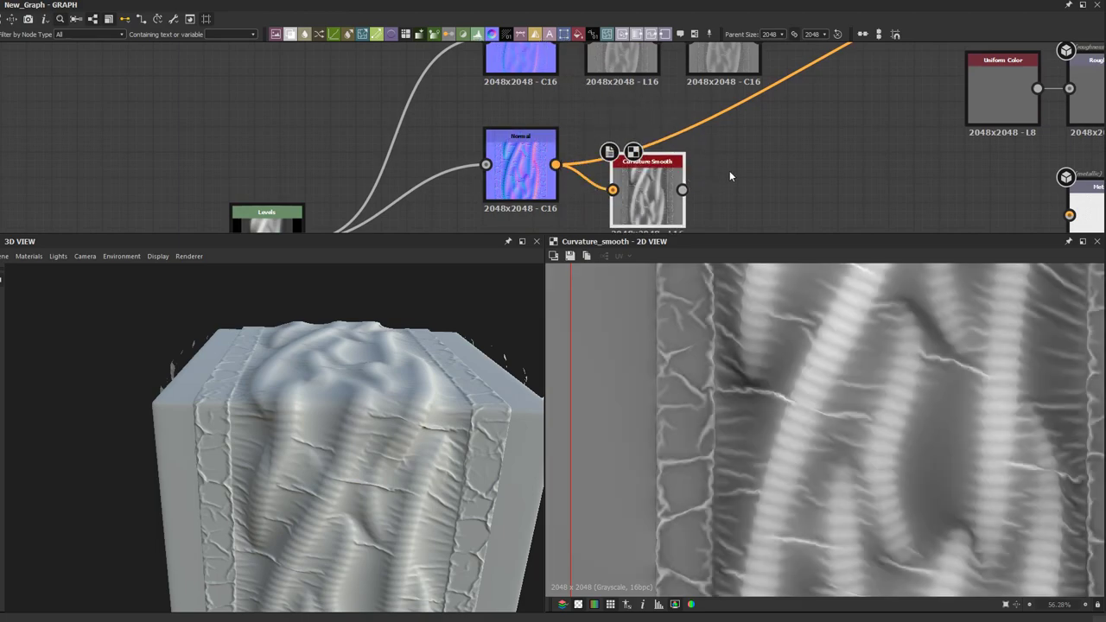
pyautogui.press('l')
pyautogui.scroll(-1, 733, 173)
pyautogui.moveTo(764, 190); pyautogui.dragTo(743, 191)
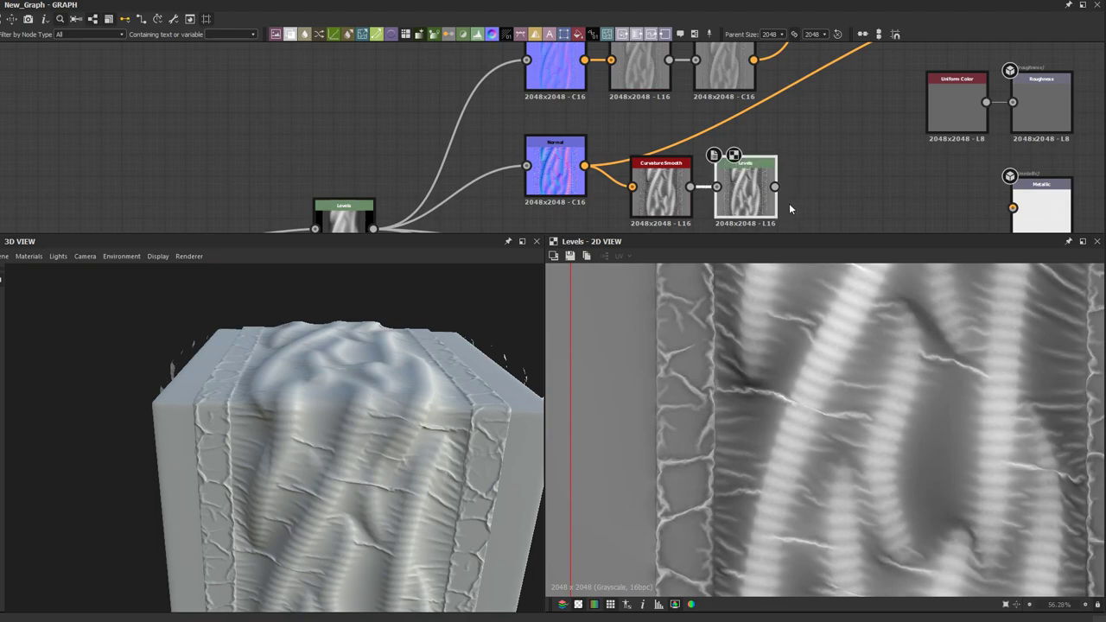
pyautogui.press('Delete')
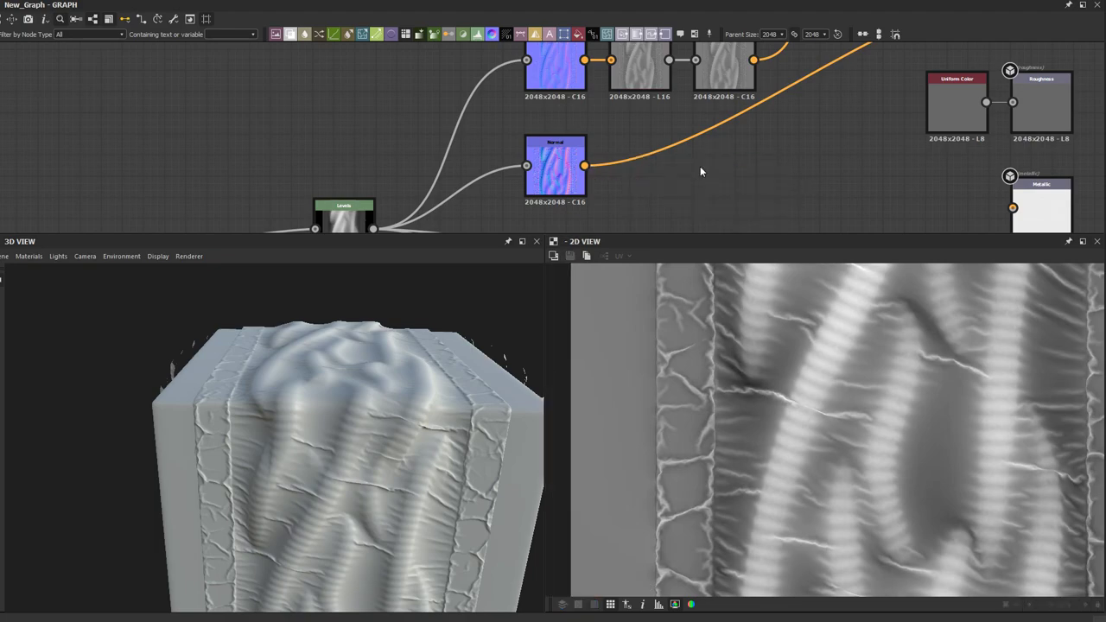
# Step: Preview the lower Normal node and the base colour Blend node in 2D, and examine the cube from above
pyautogui.moveTo(636, 170); pyautogui.dragTo(624, 185, button='middle')
pyautogui.doubleClick(543, 183)
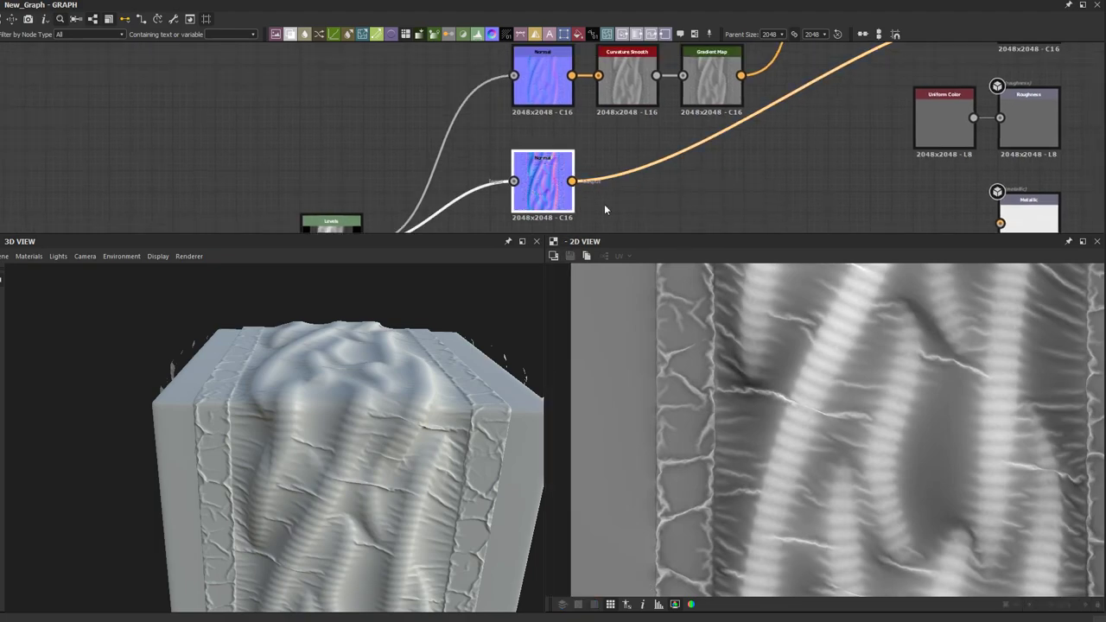
pyautogui.moveTo(692, 89); pyautogui.dragTo(628, 134, button='middle')
pyautogui.moveTo(409, 402)
pyautogui.mouseDown()
pyautogui.moveTo(382, 430)
pyautogui.moveTo(399, 387)
pyautogui.mouseUp()
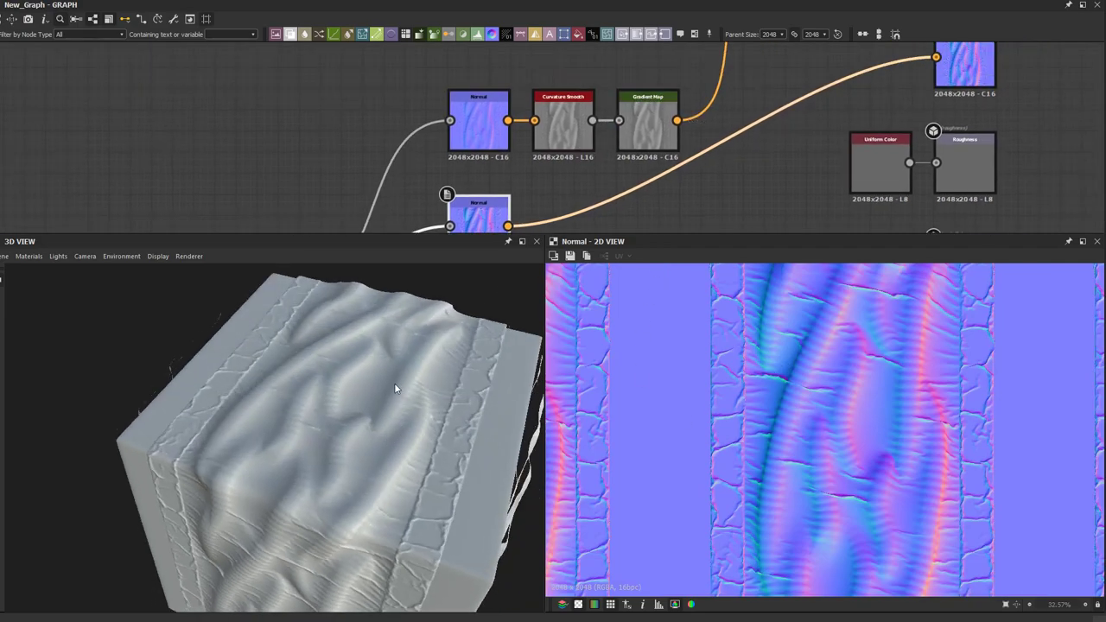
pyautogui.moveTo(653, 128); pyautogui.dragTo(569, 206, button='middle')
pyautogui.moveTo(642, 152); pyautogui.dragTo(592, 227, button='middle')
pyautogui.doubleClick(680, 124)
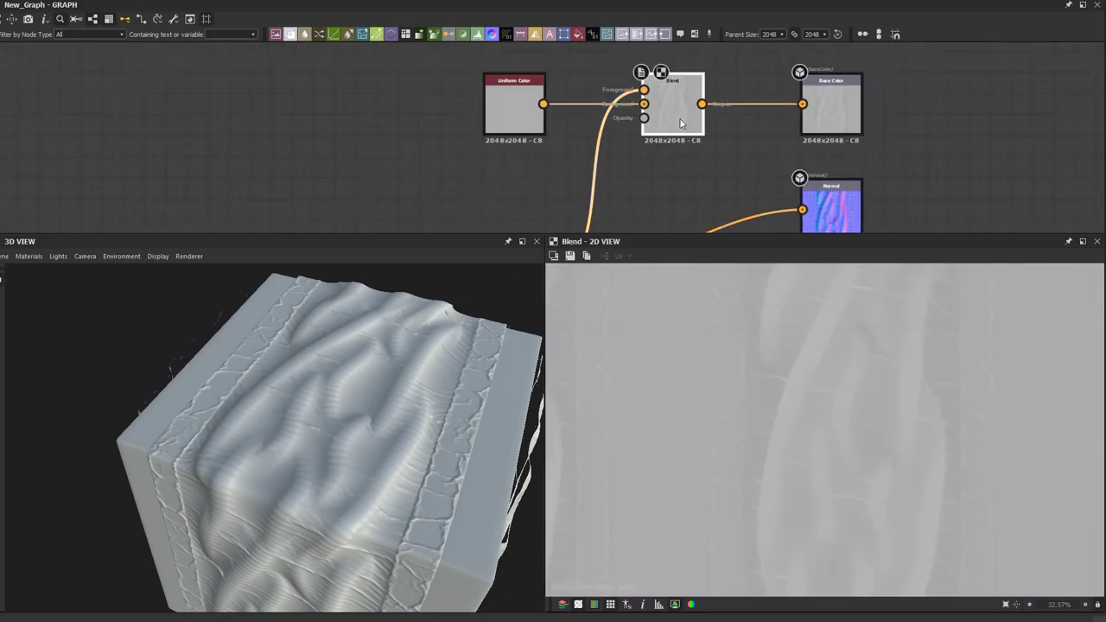
# Step: Delete the unconnected black node lying below the link between the frame's output and the Levels node
pyautogui.moveTo(634, 175); pyautogui.dragTo(662, 89, button='middle')
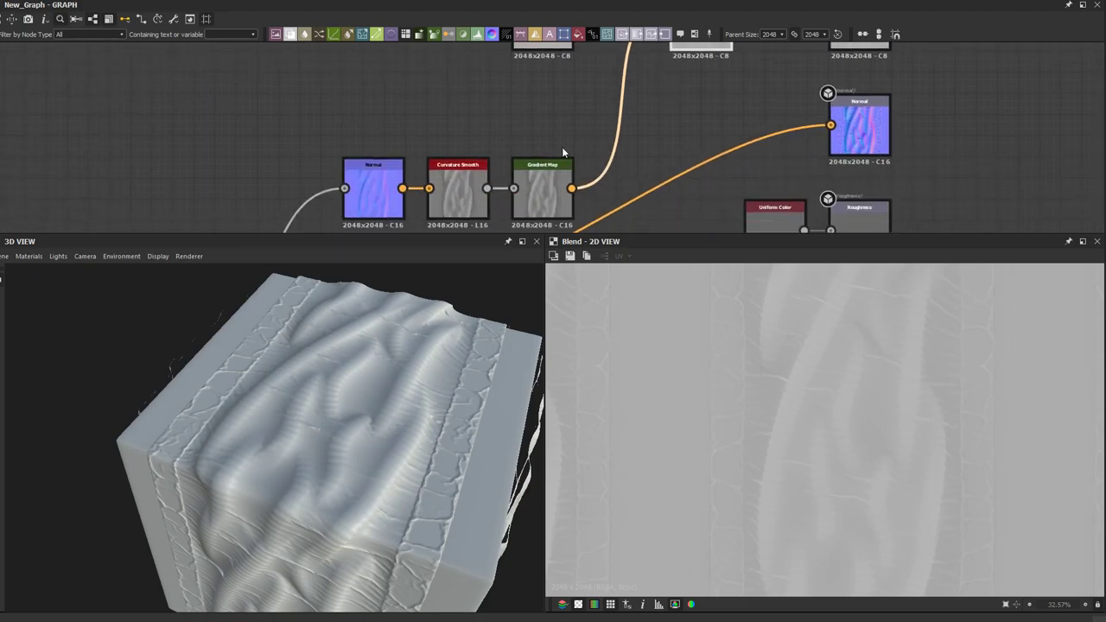
pyautogui.moveTo(531, 192); pyautogui.dragTo(618, 116, button='middle')
pyautogui.moveTo(481, 221); pyautogui.dragTo(504, 191, button='middle')
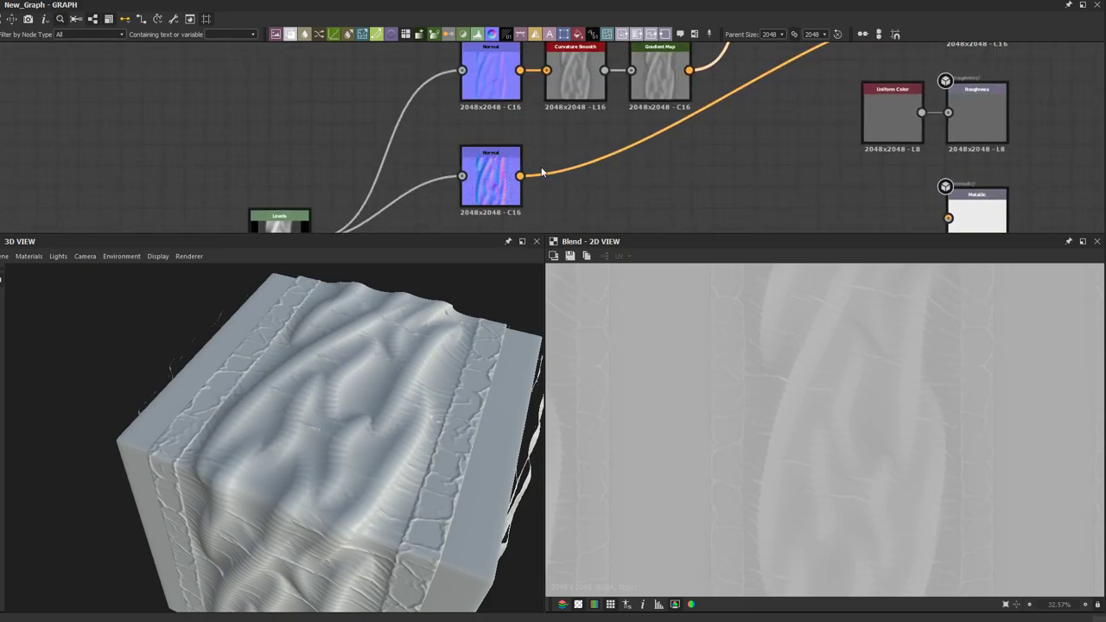
pyautogui.scroll(-3, 535, 160)
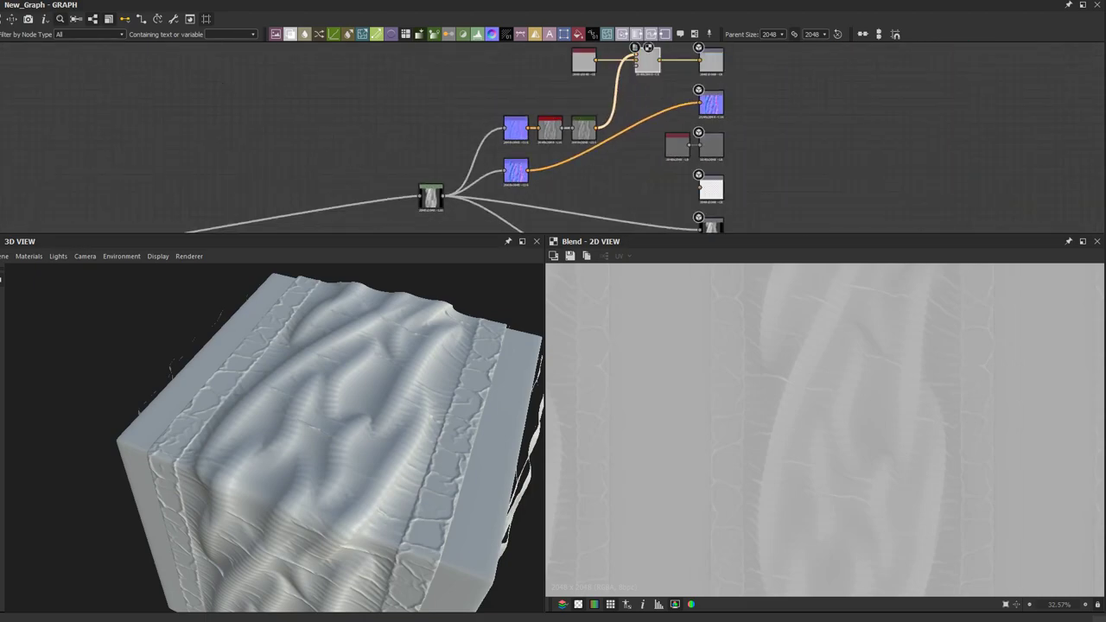
pyautogui.scroll(1, 289, 114)
pyautogui.moveTo(322, 152); pyautogui.dragTo(471, 112, button='middle')
pyautogui.moveTo(446, 163); pyautogui.dragTo(601, 114, button='middle')
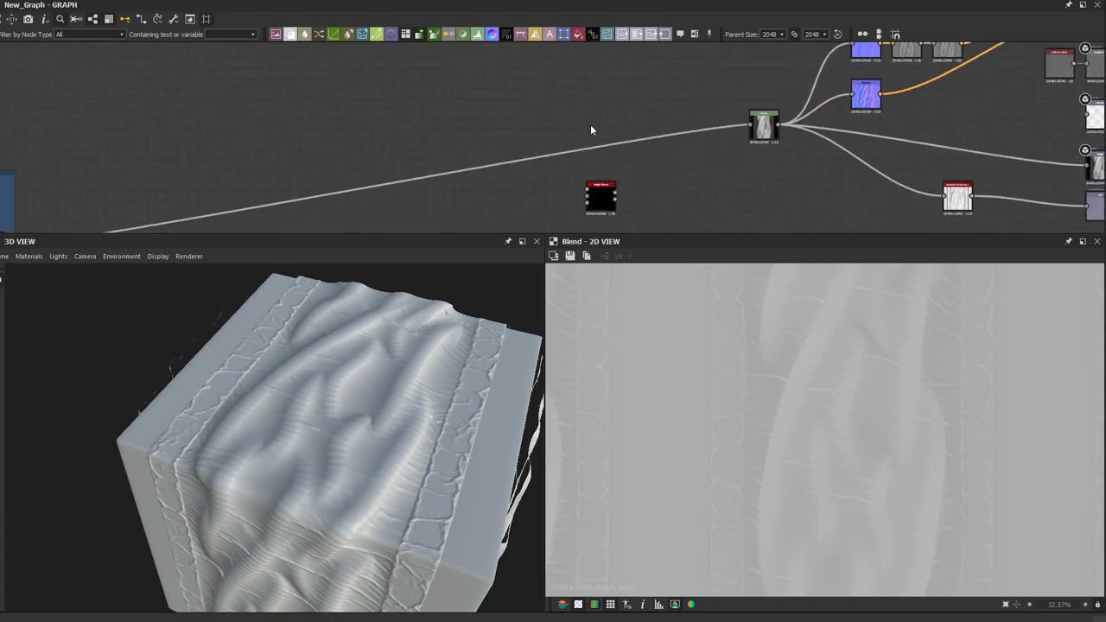
pyautogui.moveTo(548, 160); pyautogui.dragTo(594, 144, button='middle')
pyautogui.scroll(3, 662, 193)
pyautogui.click(650, 187)
pyautogui.press('Delete')
# Step: Add a Shape node above the frame and narrow it to a full-height vertical rectangle
pyautogui.moveTo(337, 446); pyautogui.dragTo(306, 193)
pyautogui.scroll(-5, 437, 147)
pyautogui.moveTo(381, 162); pyautogui.dragTo(631, 220, button='middle')
pyautogui.press('space')
pyautogui.write('shape')
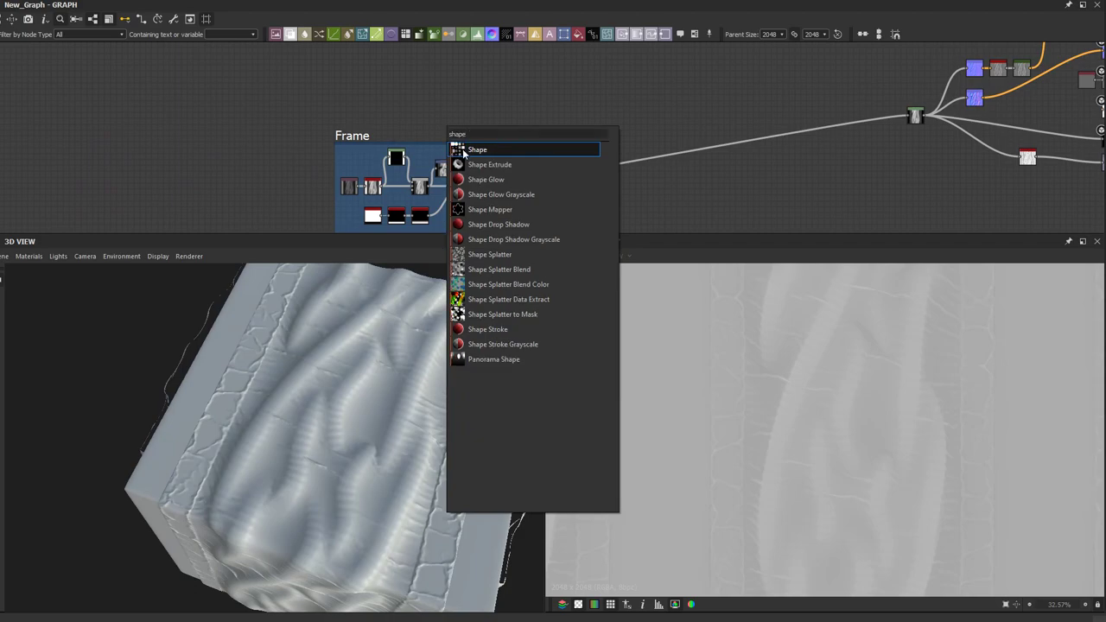
pyautogui.click(466, 153)
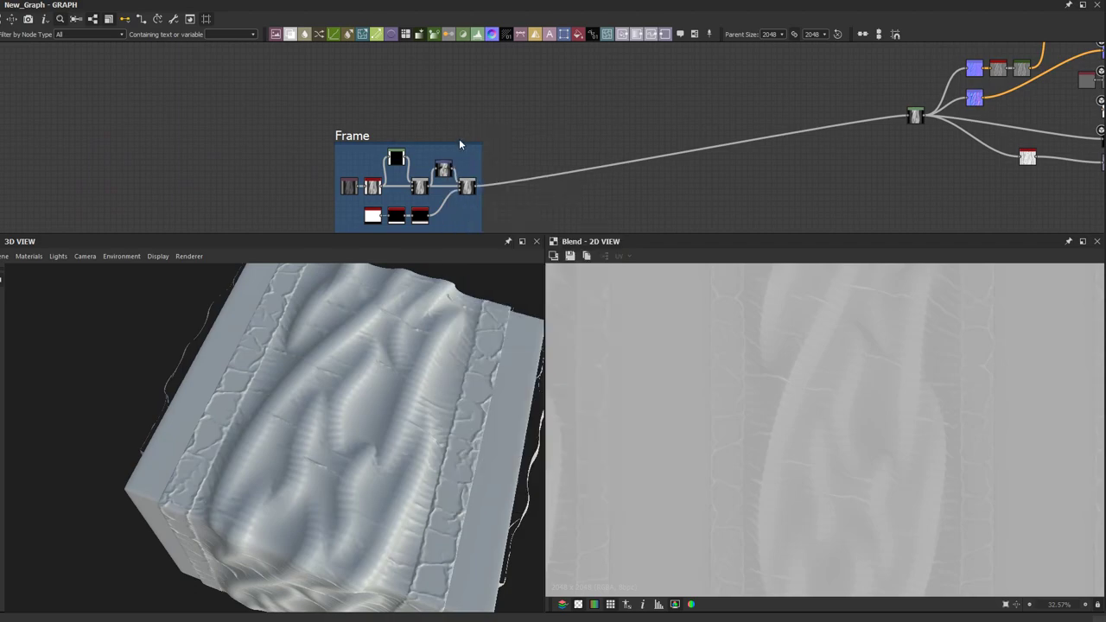
pyautogui.scroll(3, 453, 127)
pyautogui.moveTo(453, 127); pyautogui.dragTo(477, 166, button='middle')
pyautogui.moveTo(464, 166); pyautogui.dragTo(352, 116)
pyautogui.moveTo(369, 116); pyautogui.dragTo(402, 142, button='middle')
pyautogui.scroll(-5, 723, 417)
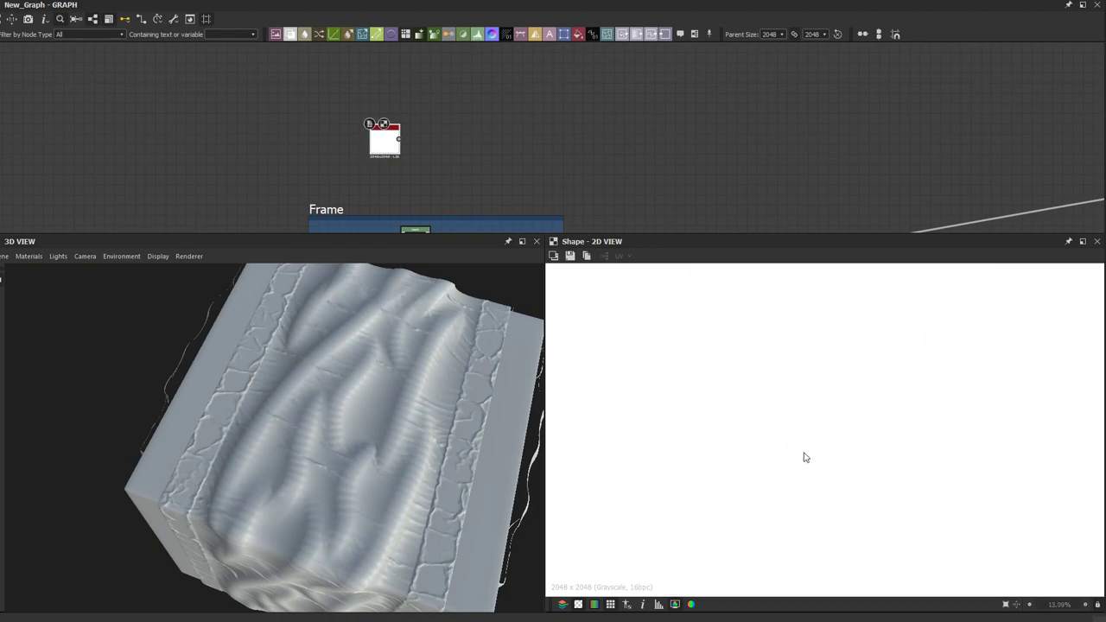
pyautogui.scroll(3, 805, 457)
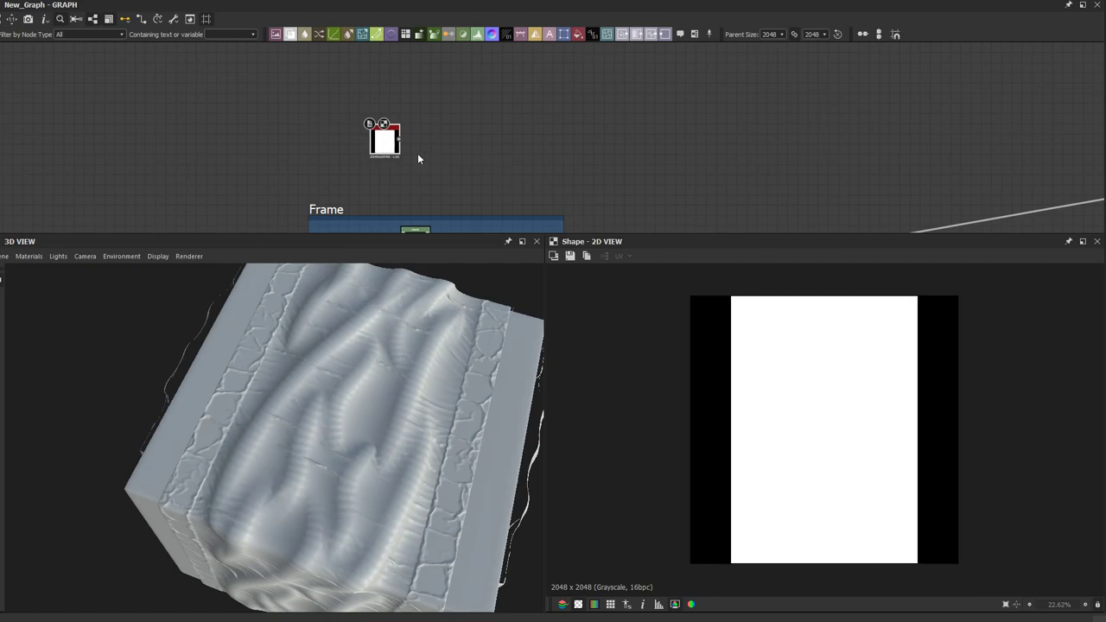
# Step: Add an Invert Grayscale node fed by the Shape and reposition the pair above the frame
pyautogui.press('space')
pyautogui.write('invert')
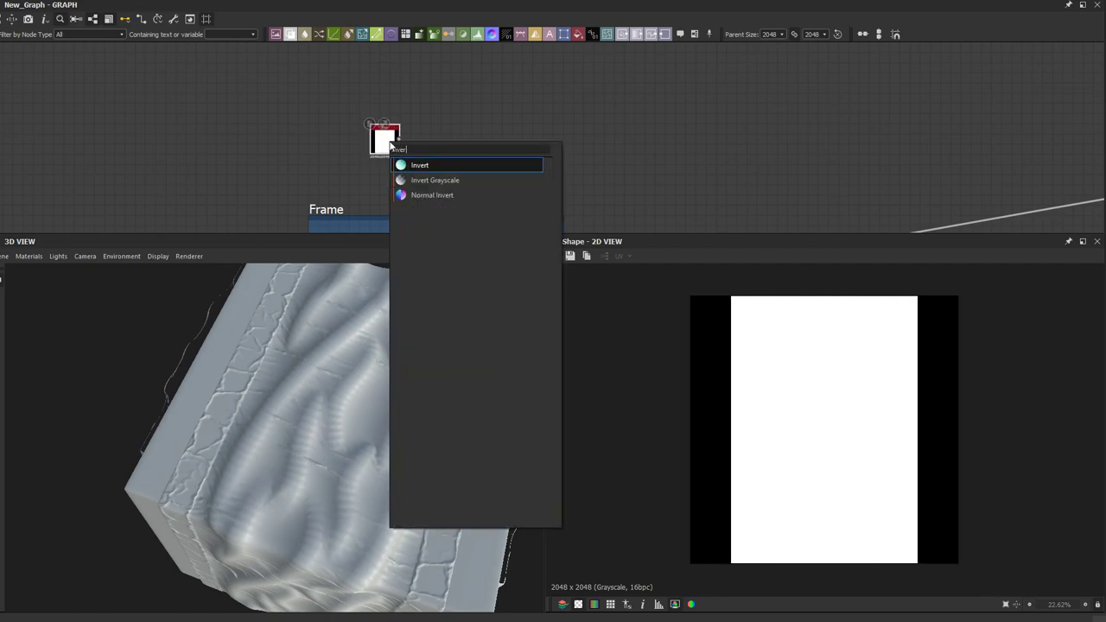
pyautogui.click(421, 179)
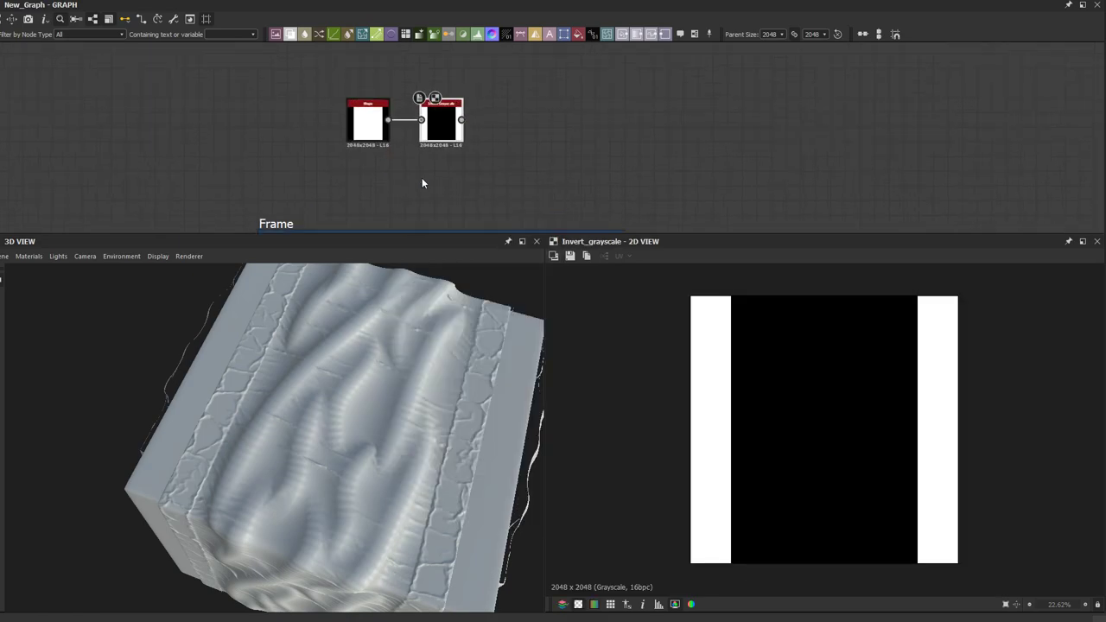
pyautogui.moveTo(337, 84); pyautogui.dragTo(442, 168)
pyautogui.moveTo(438, 123); pyautogui.dragTo(350, 138)
# Step: Insert a Blend node into the link between the frame's output and the final Levels node
pyautogui.moveTo(476, 101); pyautogui.dragTo(373, 80, button='middle')
pyautogui.moveTo(583, 140); pyautogui.dragTo(542, 207)
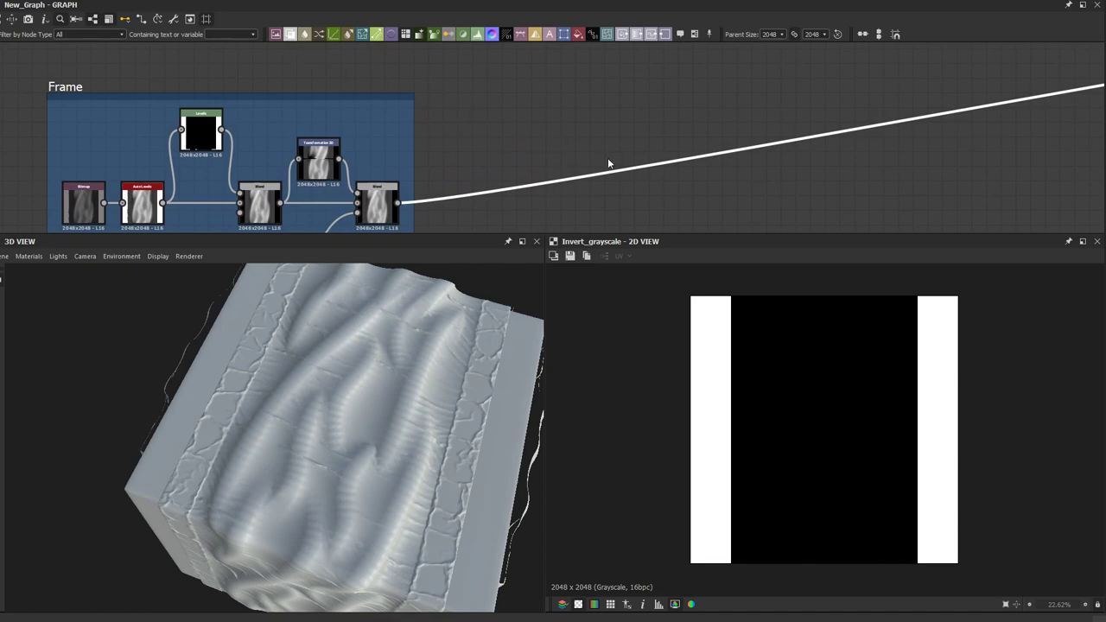
pyautogui.scroll(-1, 610, 161)
pyautogui.press('b')
pyautogui.moveTo(874, 124); pyautogui.dragTo(683, 126)
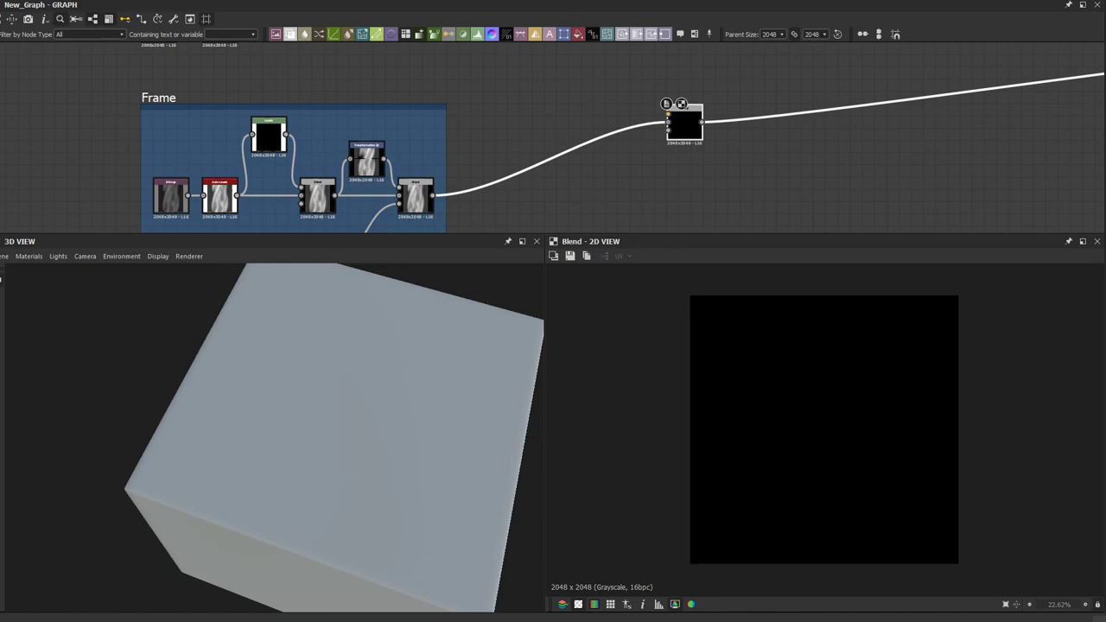
pyautogui.scroll(1, 605, 204)
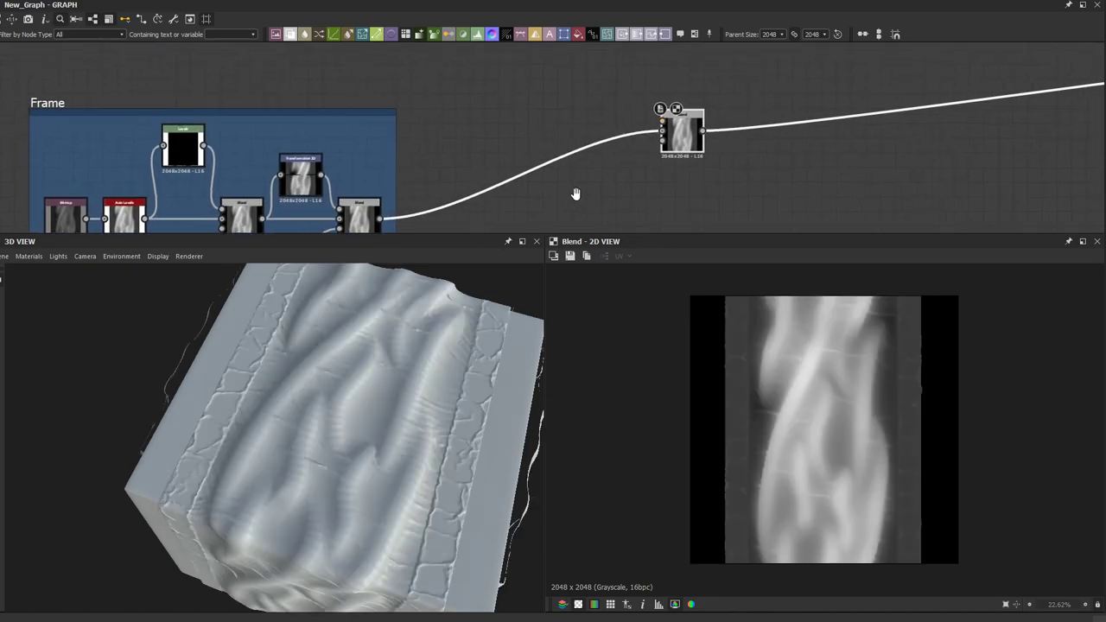
pyautogui.moveTo(625, 184); pyautogui.dragTo(642, 163, button='middle')
pyautogui.scroll(-1, 645, 162)
pyautogui.scroll(1, 644, 162)
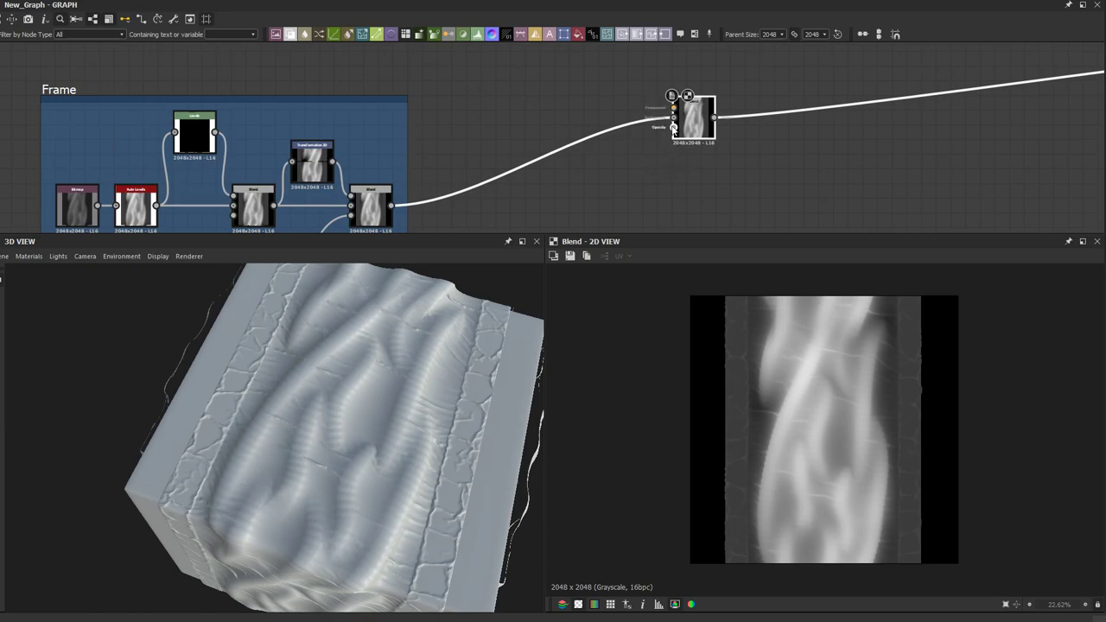
# Step: Connect the Invert Grayscale output to the new Blend node to combine the side strips with the fabric height
pyautogui.moveTo(572, 108); pyautogui.dragTo(586, 187, button='middle')
pyautogui.scroll(-2, 587, 187)
pyautogui.moveTo(344, 127); pyautogui.dragTo(641, 189)
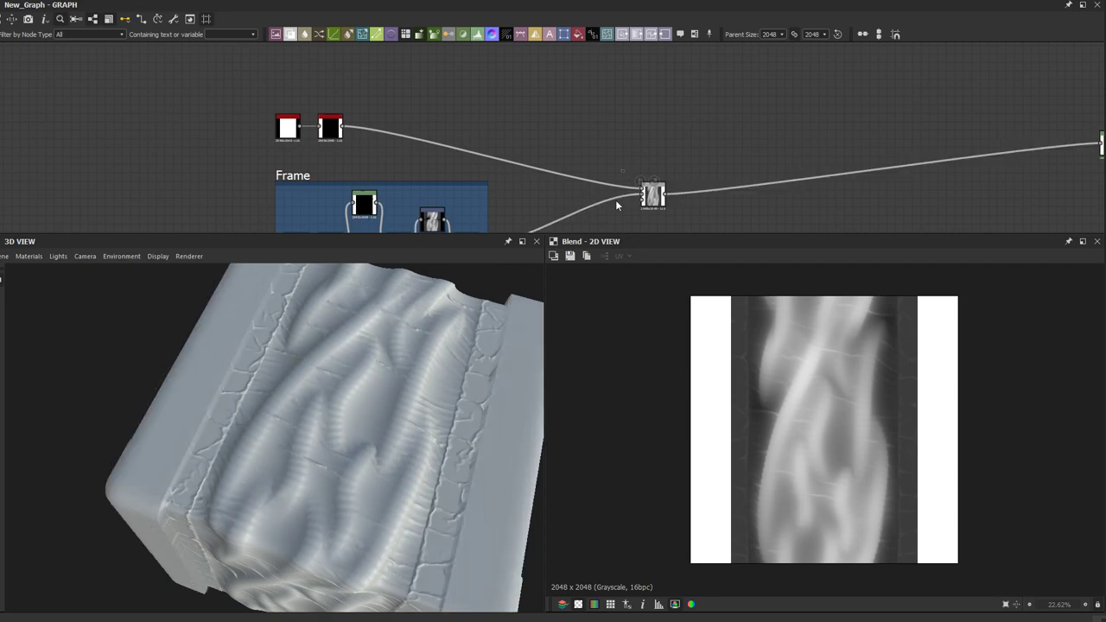
# Step: Branch a Levels node off the frame's output and clamp it to a solid white mask of the fabric strip
pyautogui.moveTo(615, 205); pyautogui.dragTo(594, 121, button='middle')
pyautogui.scroll(2, 553, 176)
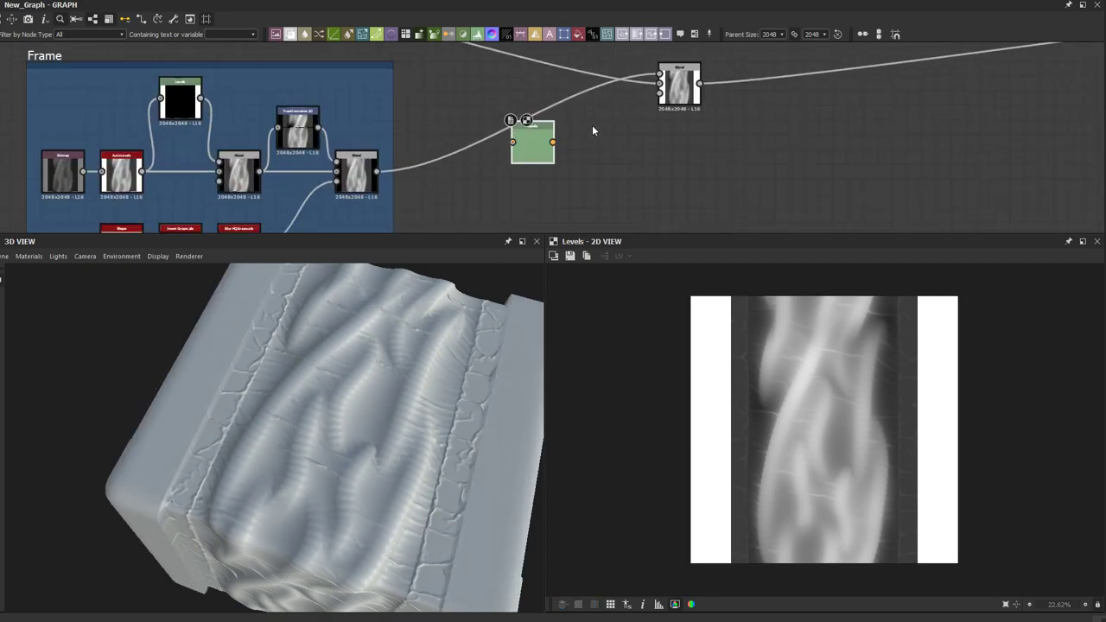
pyautogui.moveTo(536, 140); pyautogui.dragTo(551, 150)
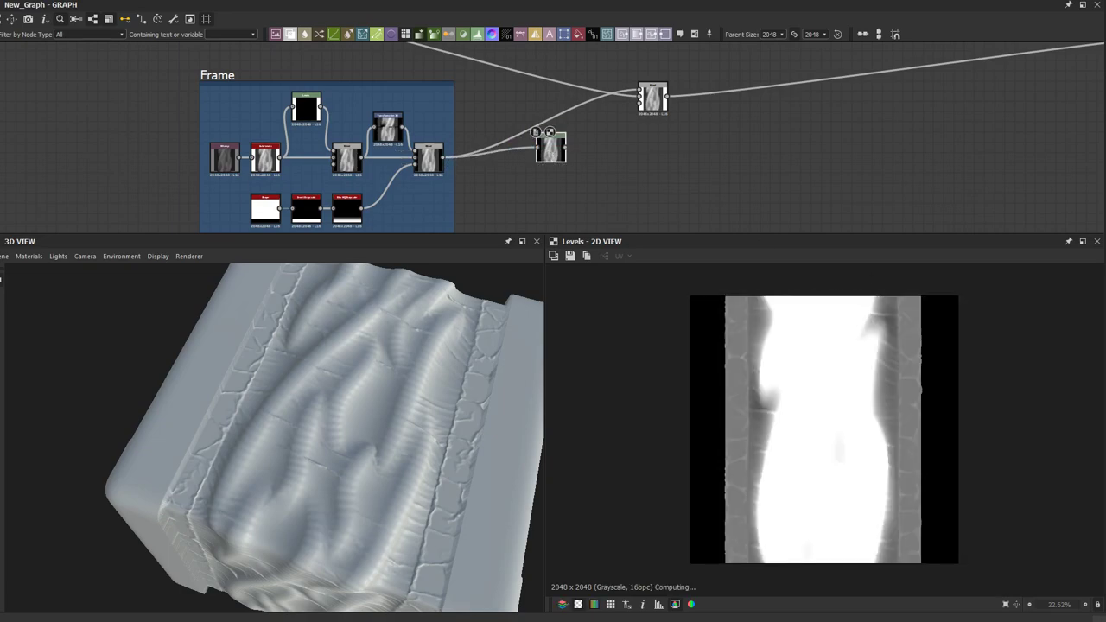
pyautogui.scroll(2, 475, 173)
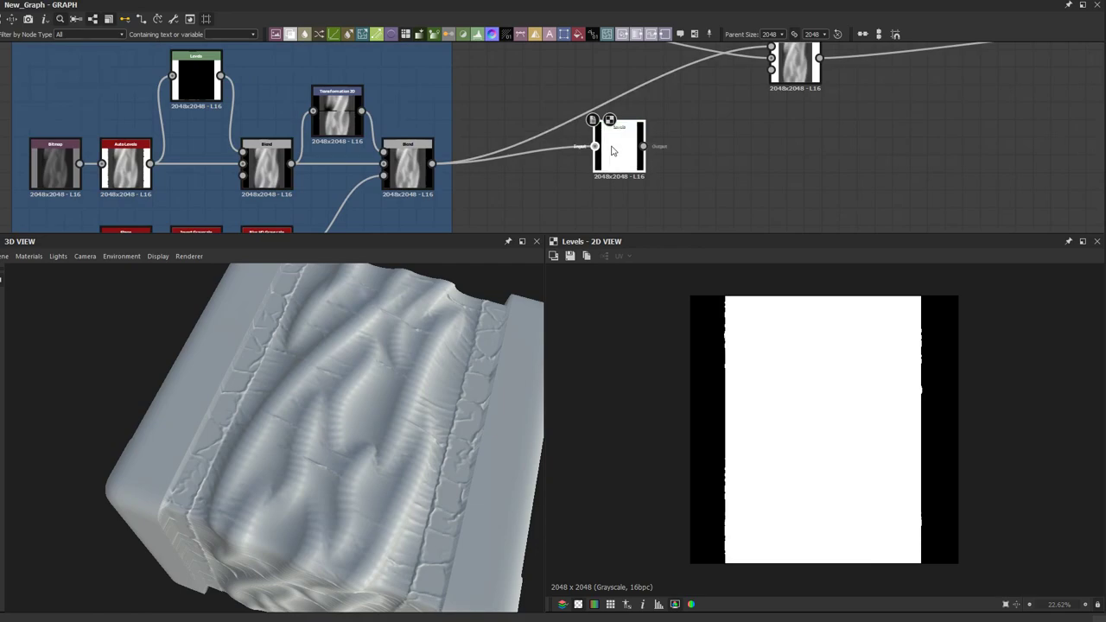
# Step: Place the mask Levels node beside the frame, connect it to the new Blend's Opacity input, and preview the Blend in 2D
pyautogui.moveTo(609, 162); pyautogui.dragTo(522, 191)
pyautogui.click(556, 182)
pyautogui.moveTo(661, 154); pyautogui.dragTo(539, 210, button='middle')
pyautogui.click(652, 131)
pyautogui.doubleClick(654, 131)
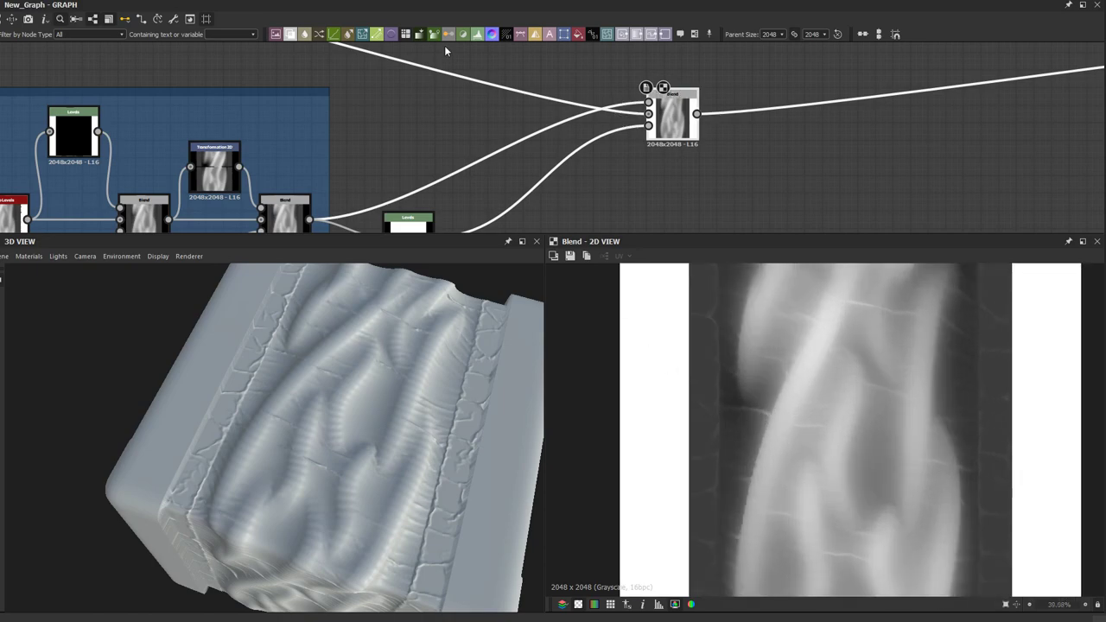
pyautogui.scroll(-2, 471, 107)
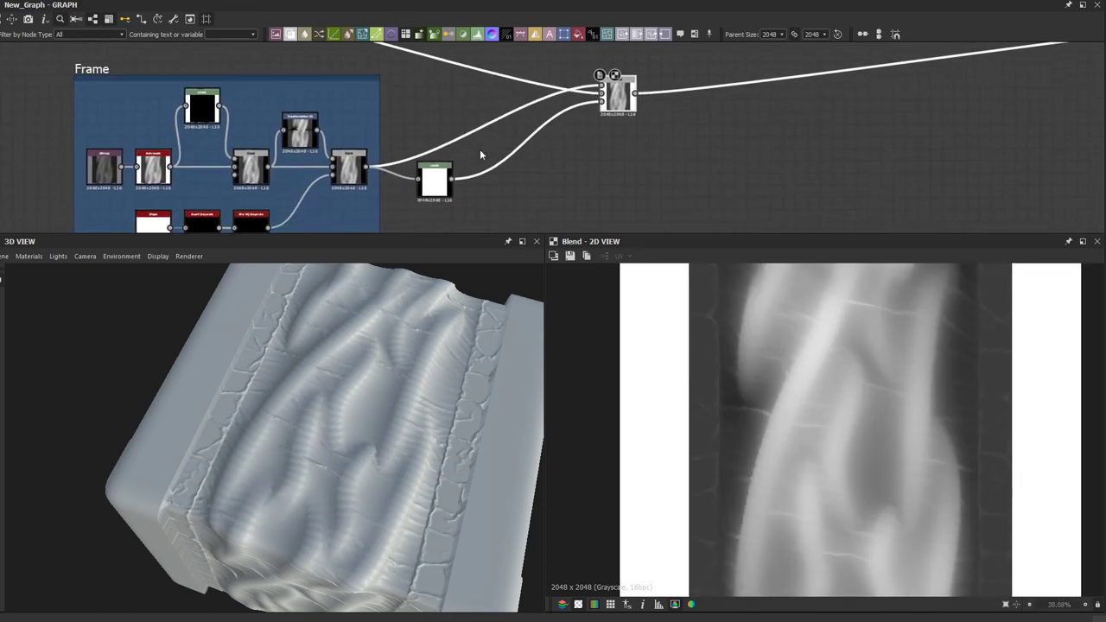
# Step: Insert a second Levels node into the link from the frame to the Blend's Foreground and align it above the mask Levels
pyautogui.click(475, 135)
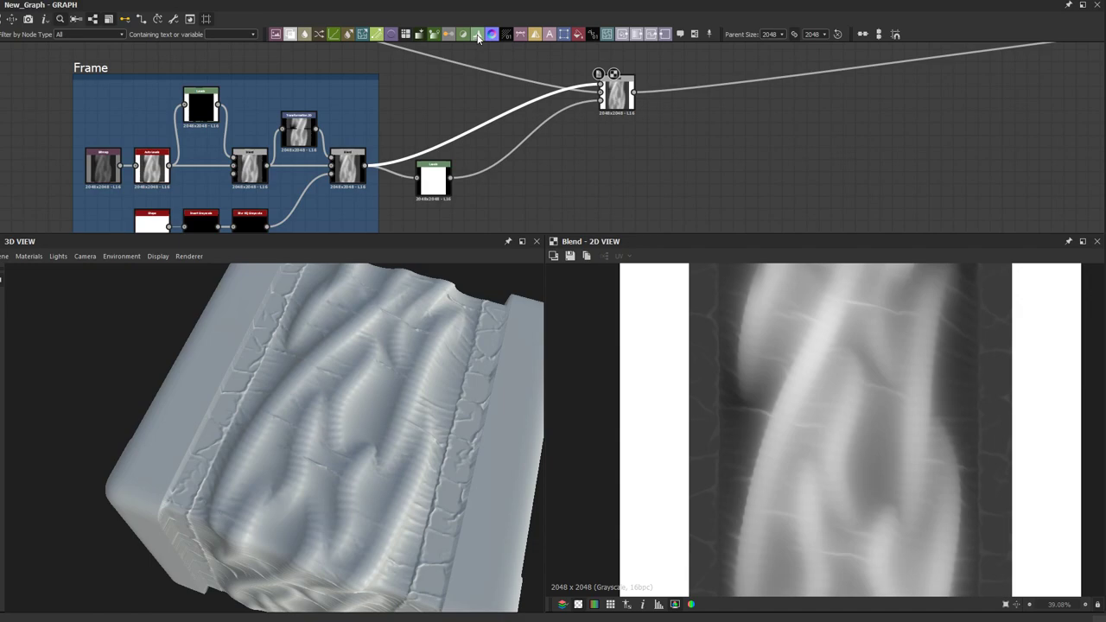
pyautogui.press('l')
pyautogui.scroll(2, 484, 136)
pyautogui.moveTo(485, 128); pyautogui.dragTo(416, 125)
pyautogui.click(688, 85)
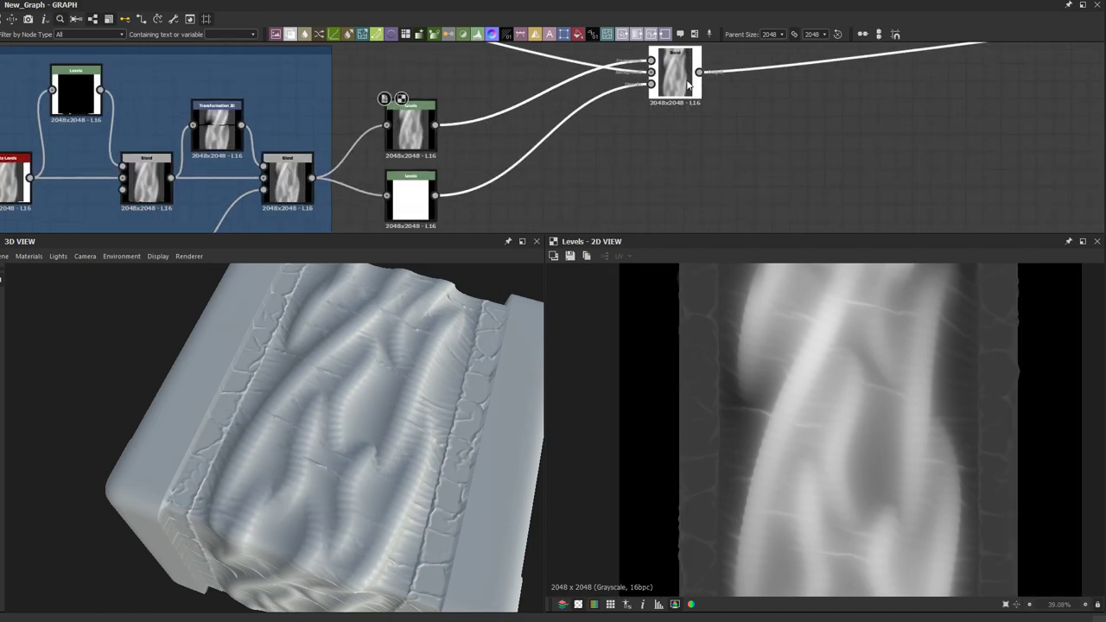
pyautogui.moveTo(473, 171); pyautogui.dragTo(488, 228, button='middle')
pyautogui.scroll(-2, 489, 228)
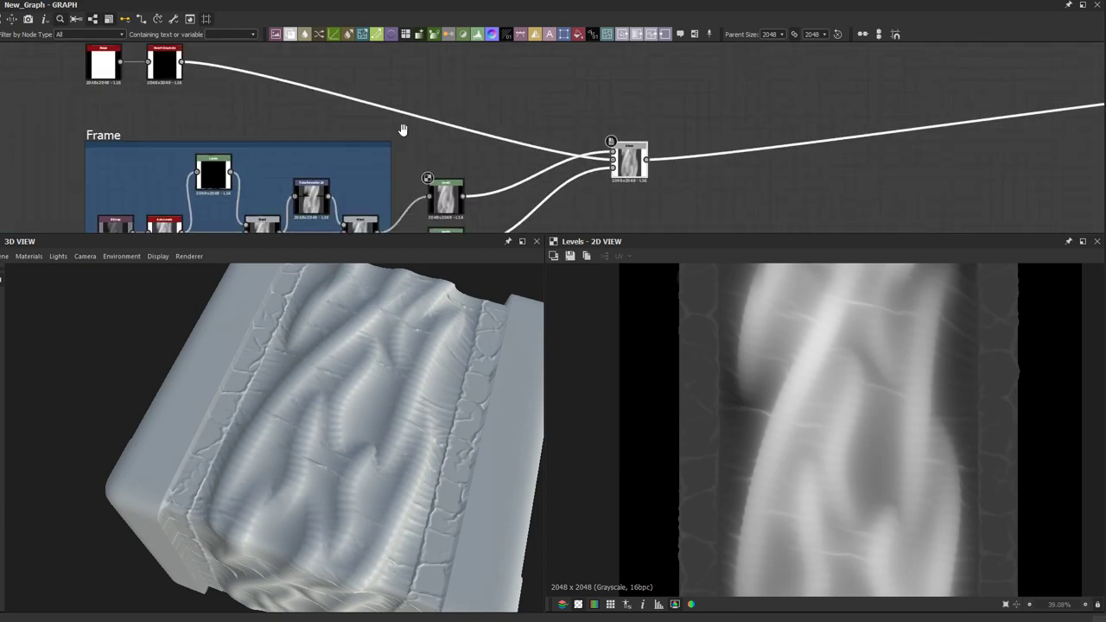
pyautogui.moveTo(404, 130); pyautogui.dragTo(497, 168, button='middle')
pyautogui.moveTo(383, 99); pyautogui.dragTo(507, 113, button='middle')
pyautogui.scroll(2, 374, 120)
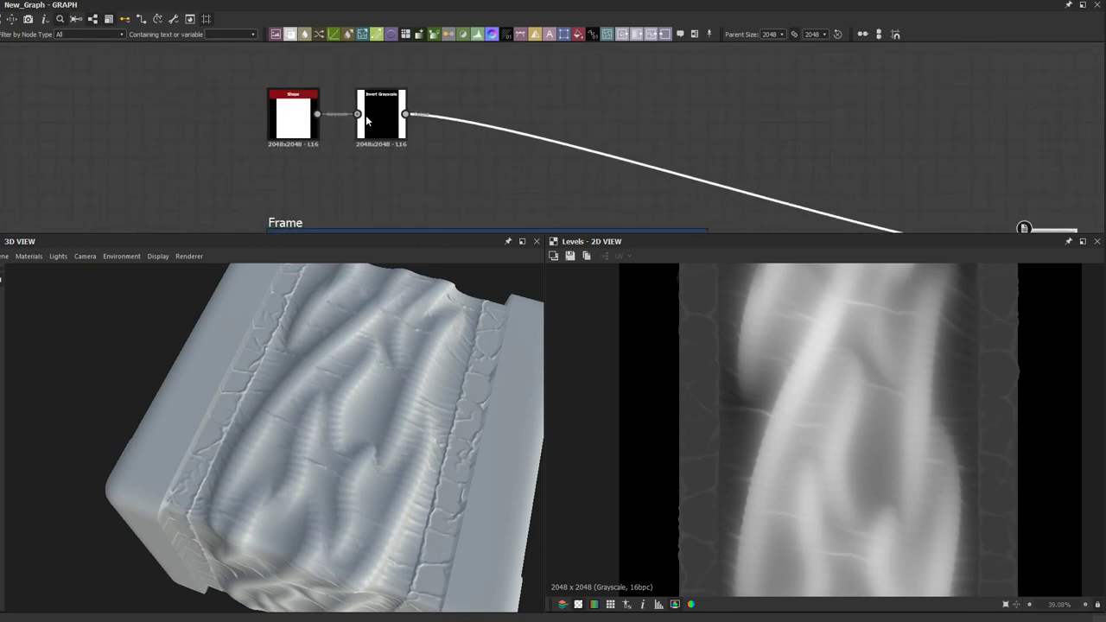
pyautogui.moveTo(366, 121); pyautogui.dragTo(410, 146, button='middle')
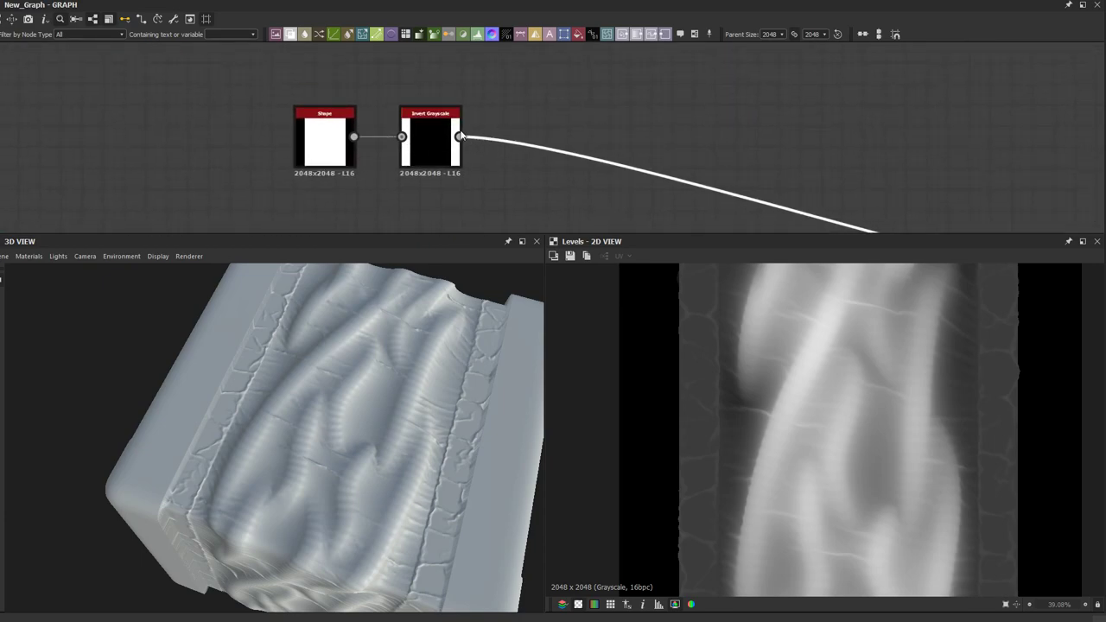
pyautogui.press('space')
pyautogui.write('edge')
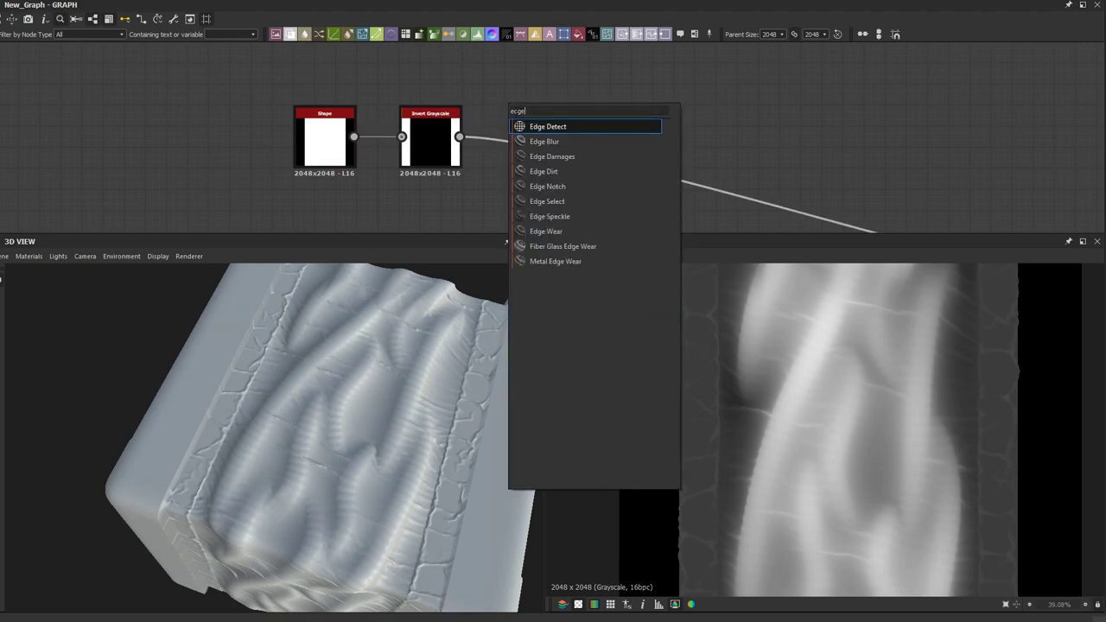
pyautogui.click(534, 127)
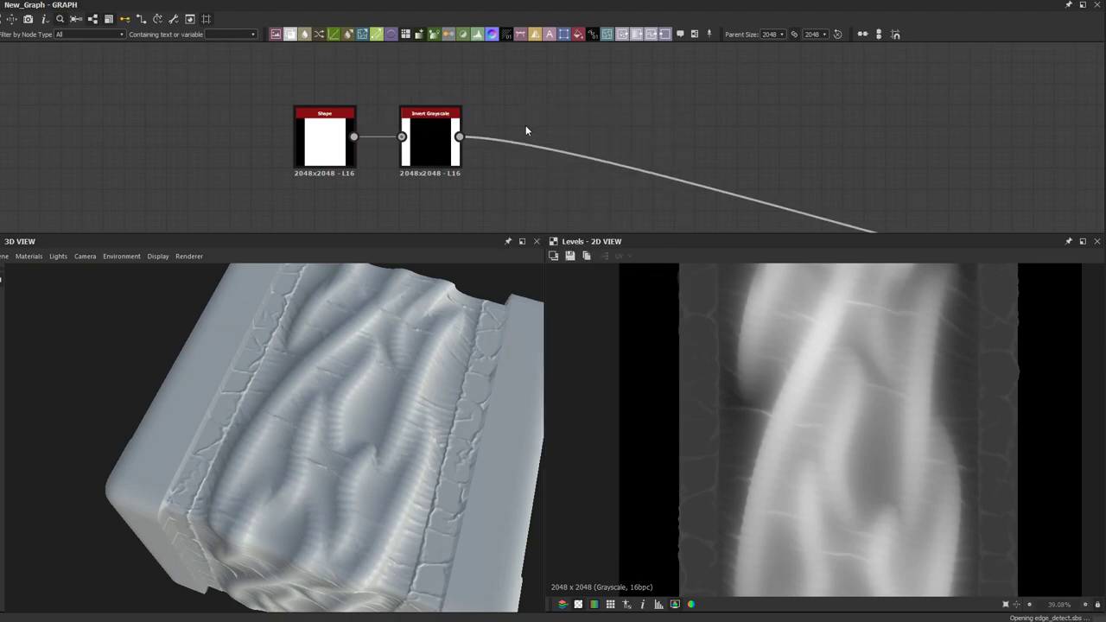
pyautogui.scroll(-1, 524, 129)
pyautogui.moveTo(522, 116); pyautogui.dragTo(521, 83)
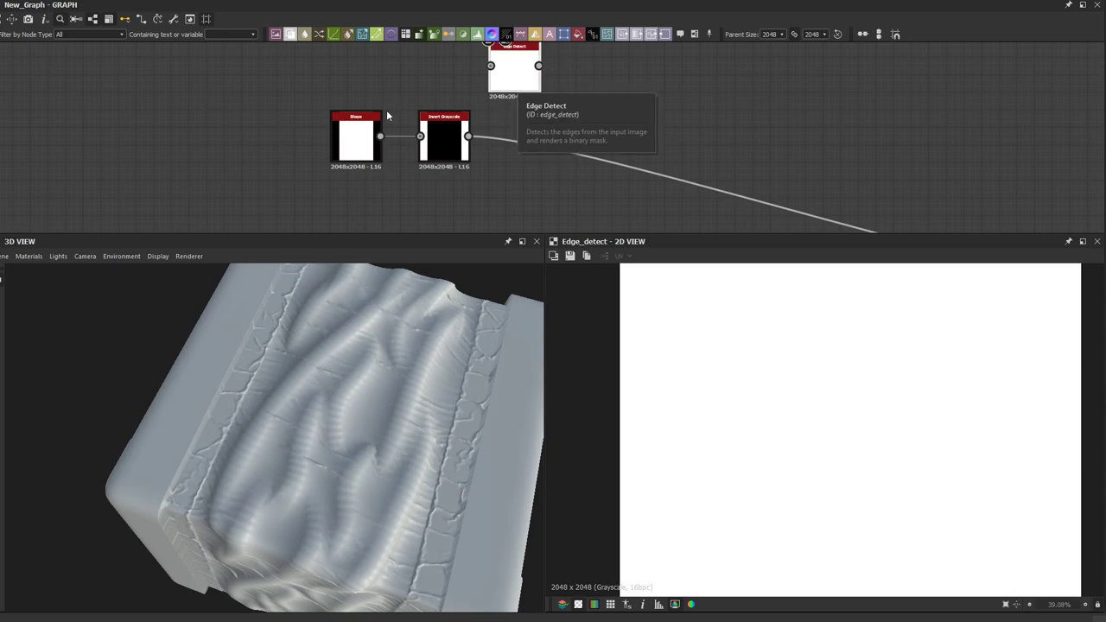
pyautogui.moveTo(481, 120); pyautogui.dragTo(471, 151, button='middle')
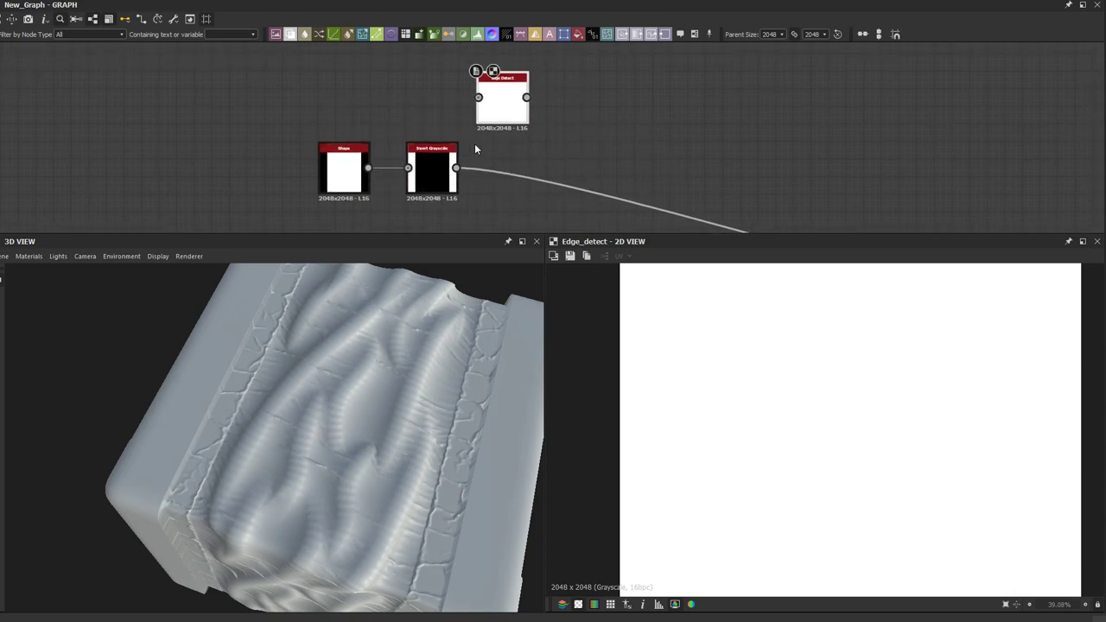
pyautogui.press('Delete')
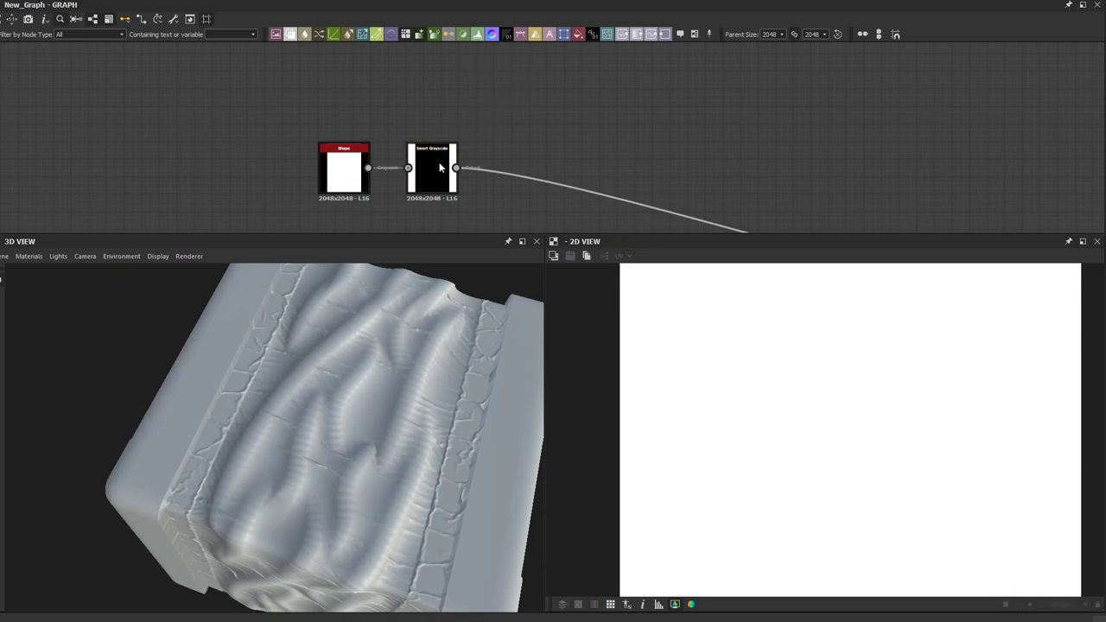
# Step: Duplicate the Shape and Invert Grayscale pair, place the copy above the original, and preview its inverted output in 2D
pyautogui.moveTo(437, 161); pyautogui.dragTo(421, 161)
pyautogui.moveTo(394, 199); pyautogui.dragTo(341, 176)
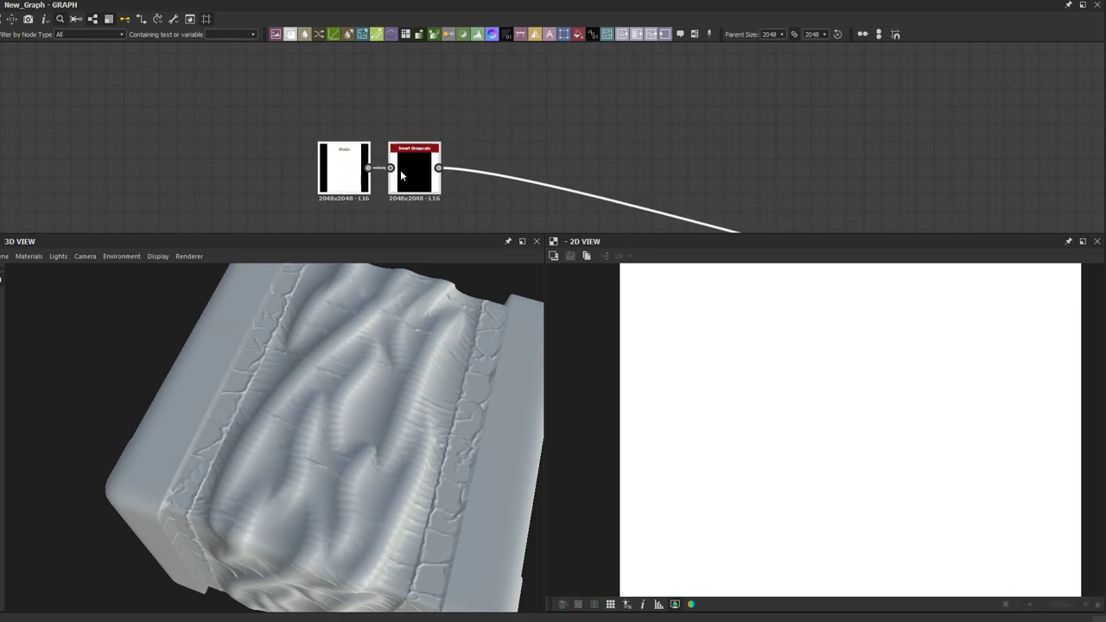
pyautogui.hotkey('ctrl', 'v')
pyautogui.moveTo(505, 142); pyautogui.dragTo(349, 101)
pyautogui.scroll(1, 411, 98)
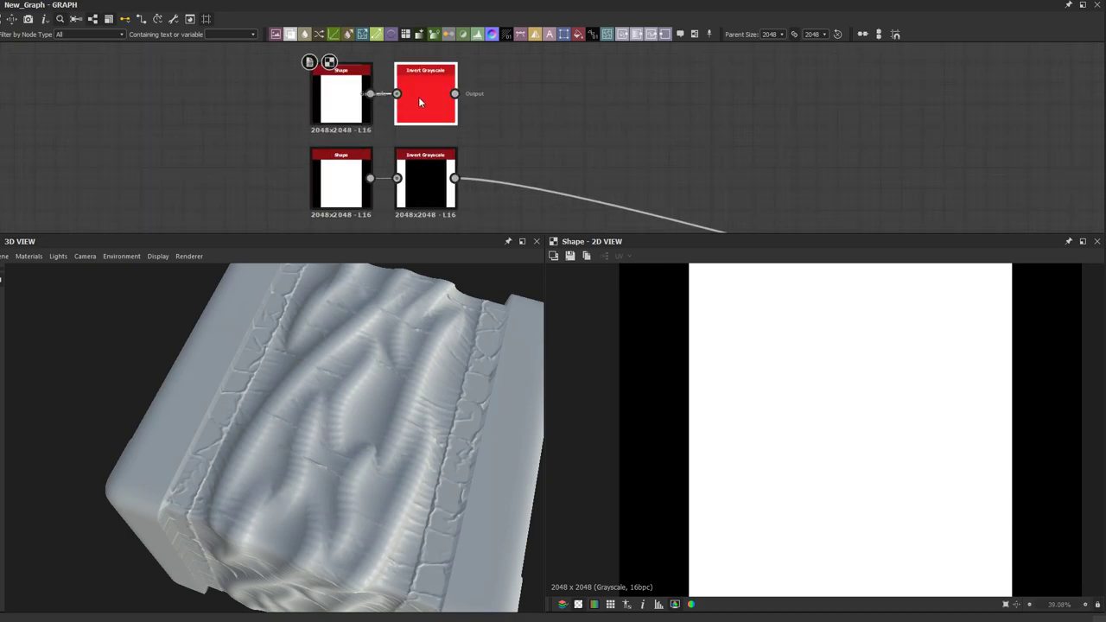
pyautogui.scroll(-2, 420, 103)
pyautogui.doubleClick(424, 102)
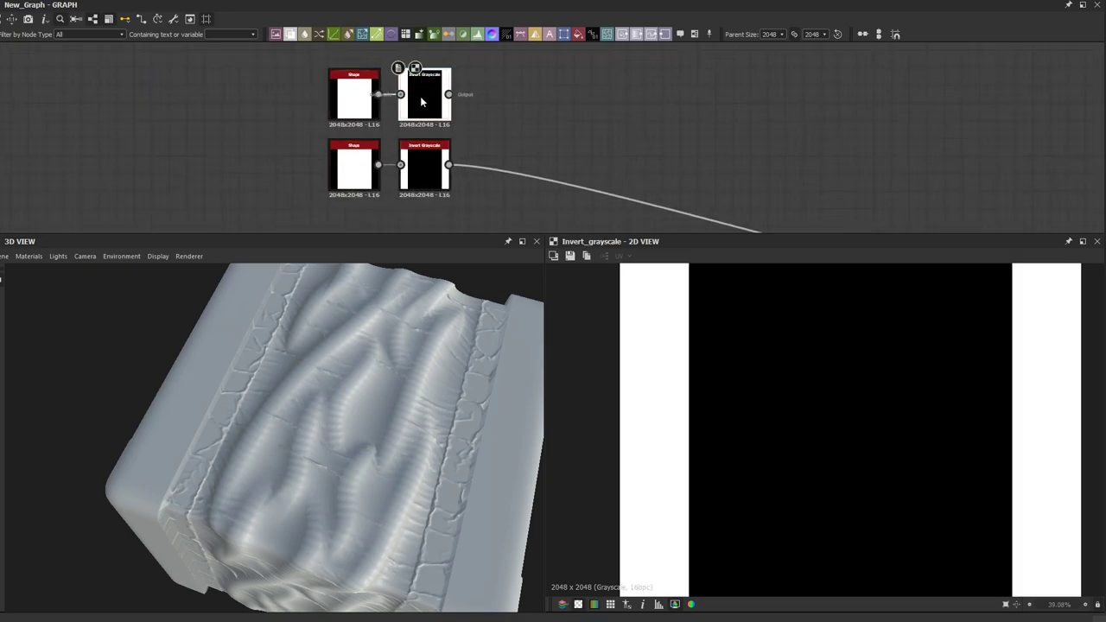
pyautogui.press('space')
pyautogui.write('bev')
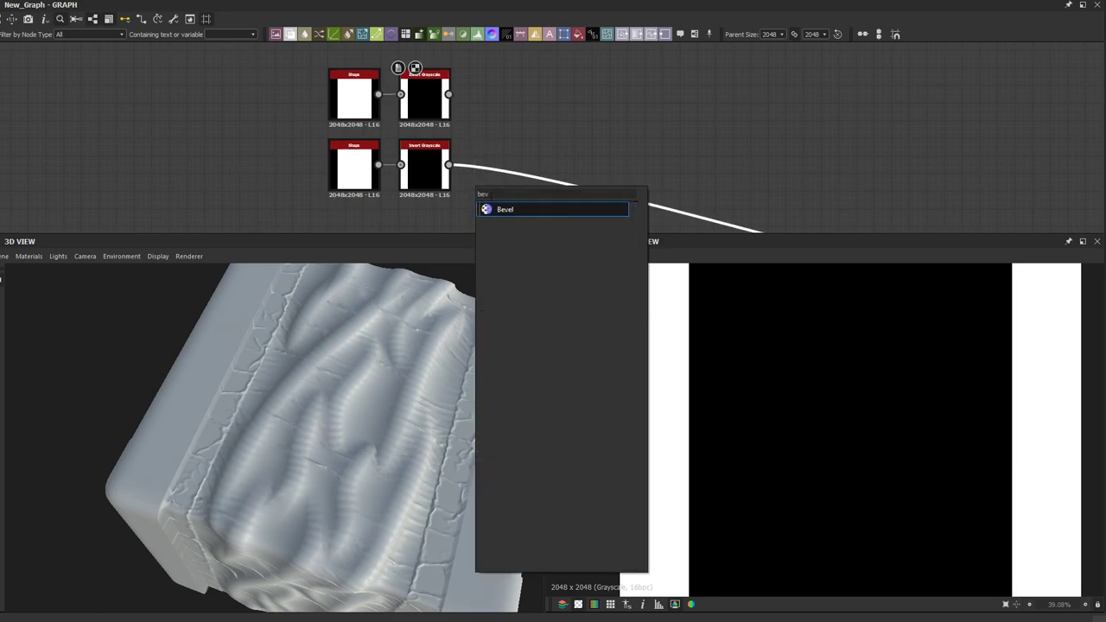
pyautogui.click(500, 208)
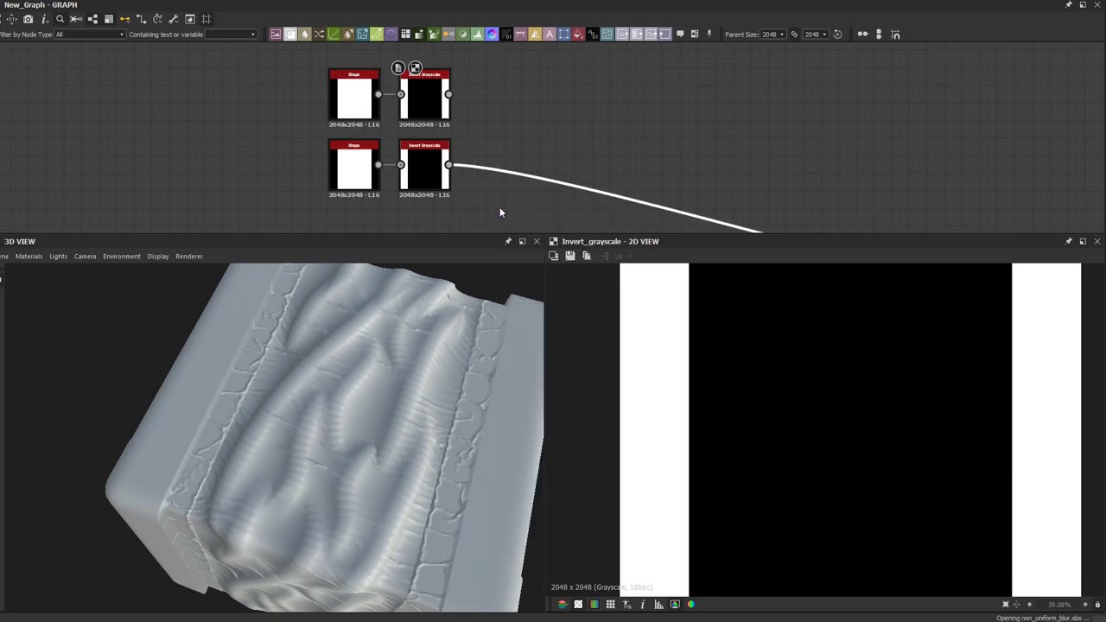
pyautogui.moveTo(533, 197); pyautogui.dragTo(470, 151, button='middle')
pyautogui.press('Delete')
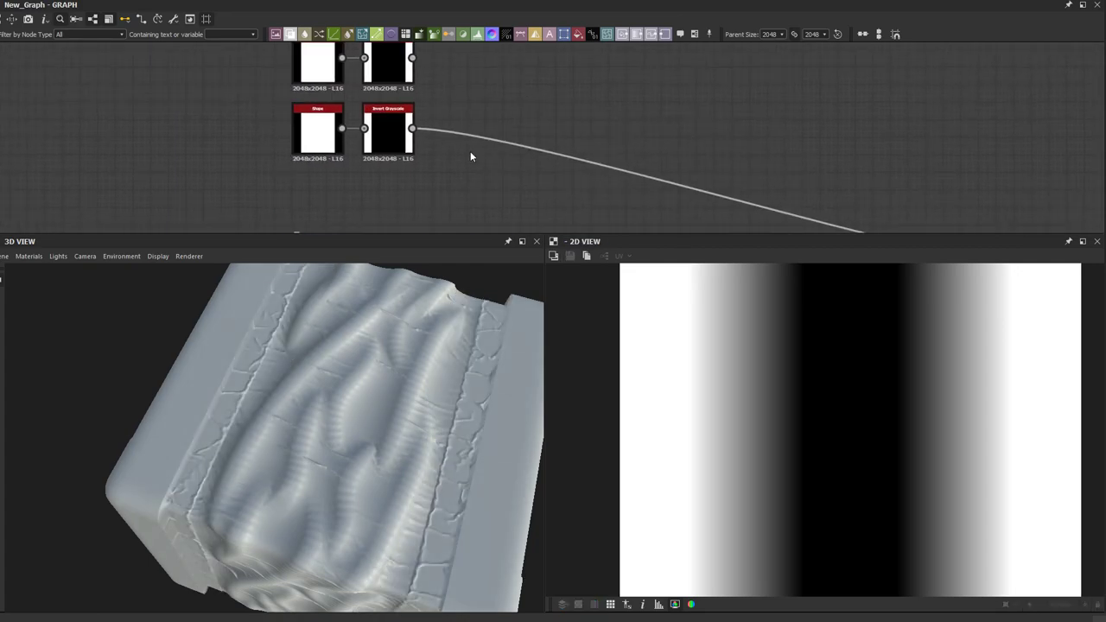
# Step: Insert a Blend into the lower Invert Grayscale's output link, with a Levels node before it dimming the white side strips to grey
pyautogui.click(486, 136)
pyautogui.click(291, 34)
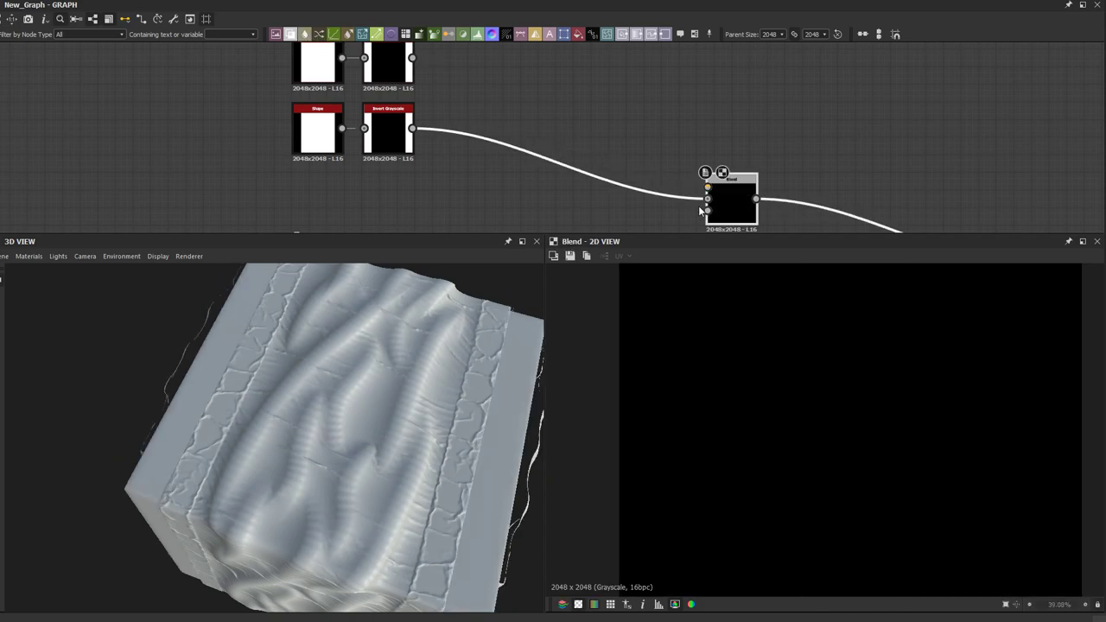
pyautogui.moveTo(736, 212); pyautogui.dragTo(604, 141)
pyautogui.click(483, 110)
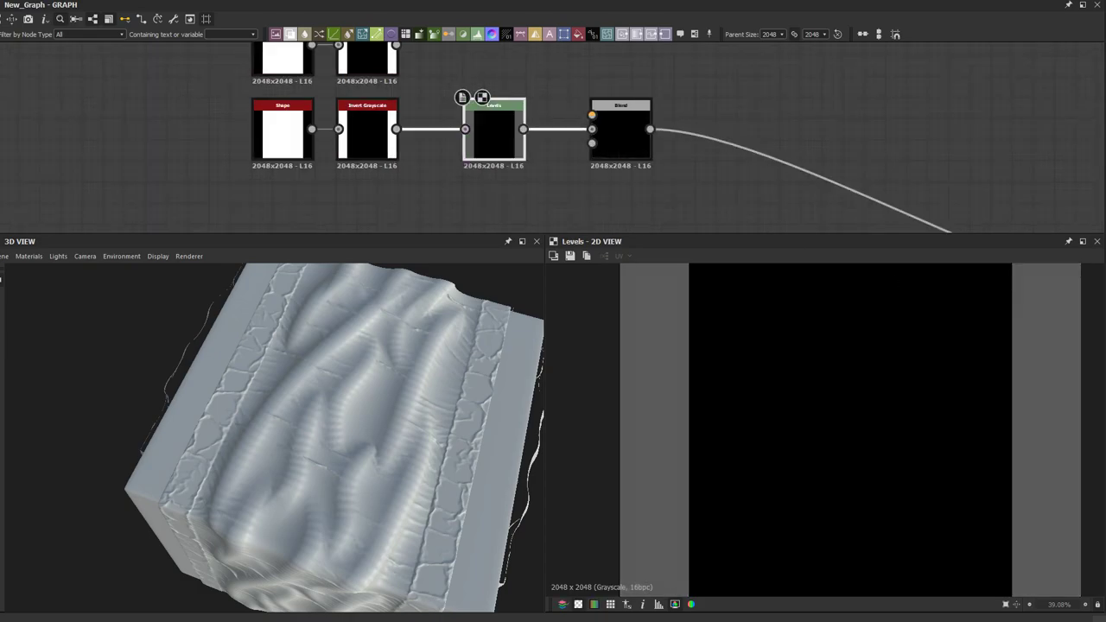
pyautogui.moveTo(510, 132); pyautogui.dragTo(468, 132)
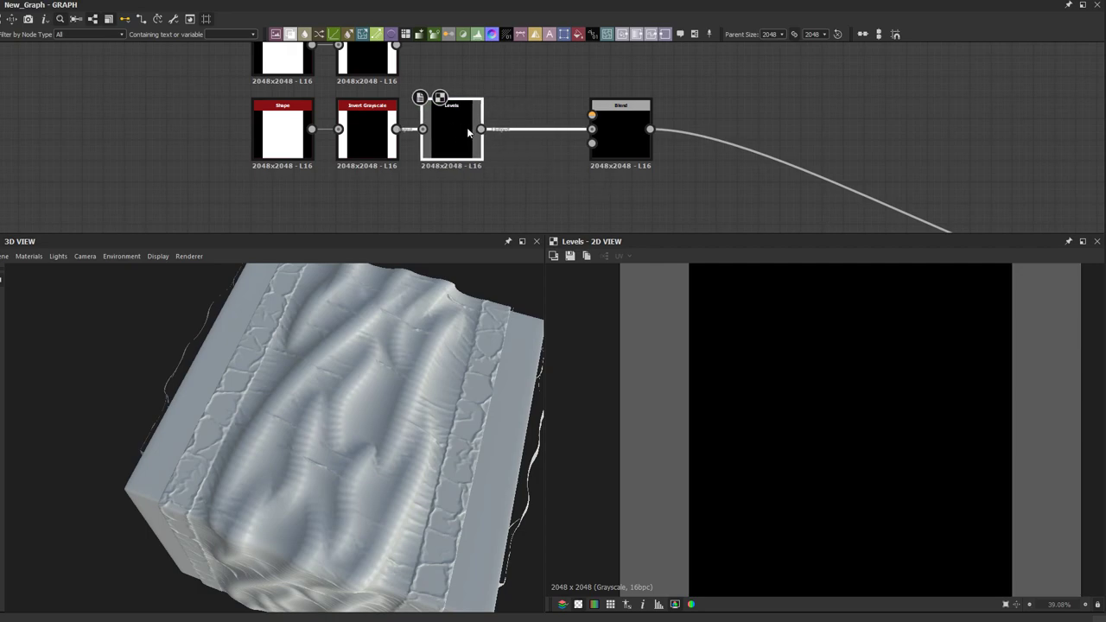
pyautogui.click(534, 164)
# Step: Widen the upper Shape to narrow its inverted side strips, and preview the upper Invert Grayscale in 2D
pyautogui.moveTo(538, 162); pyautogui.dragTo(597, 256, button='middle')
pyautogui.click(351, 145)
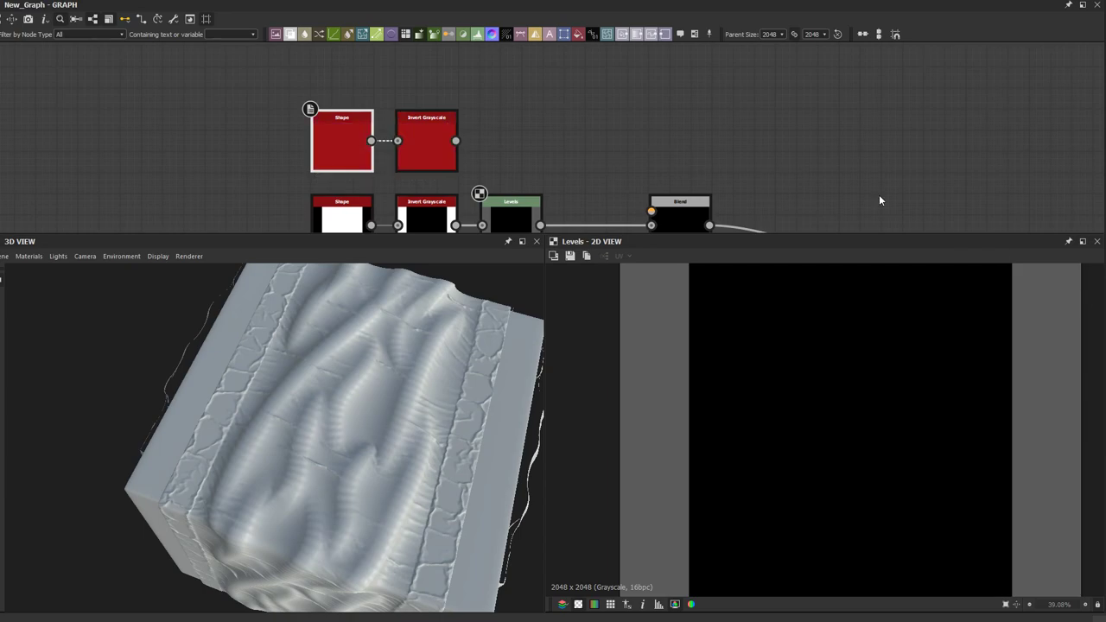
pyautogui.moveTo(498, 142); pyautogui.dragTo(483, 123, button='middle')
pyautogui.click(425, 128)
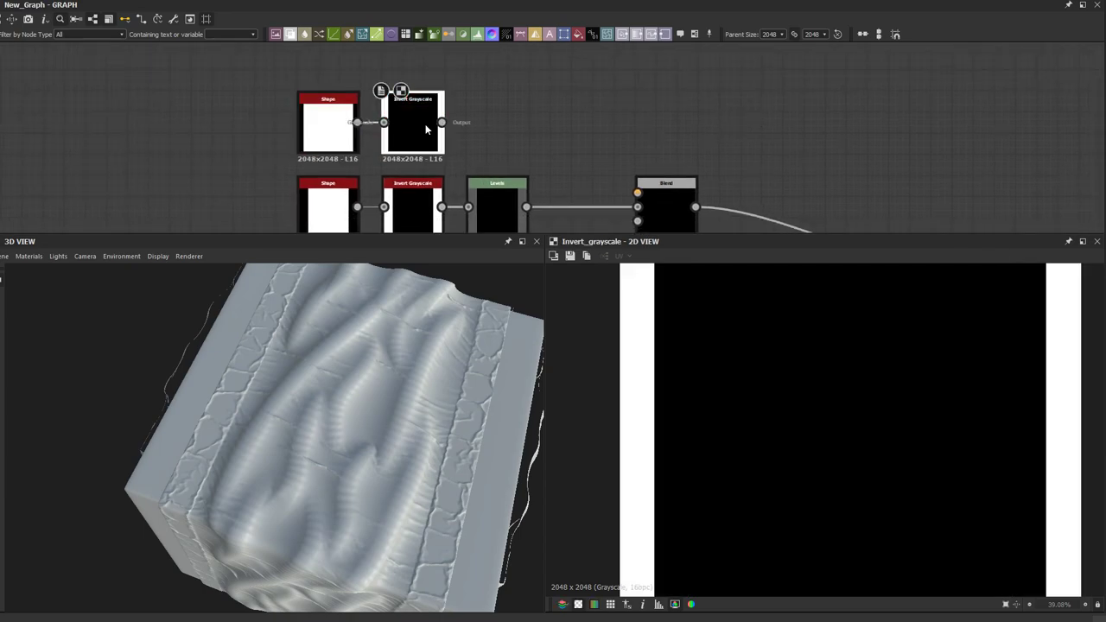
# Step: Add a Bevel node after the upper Invert Grayscale
pyautogui.press('space')
pyautogui.write('bev')
pyautogui.click(462, 149)
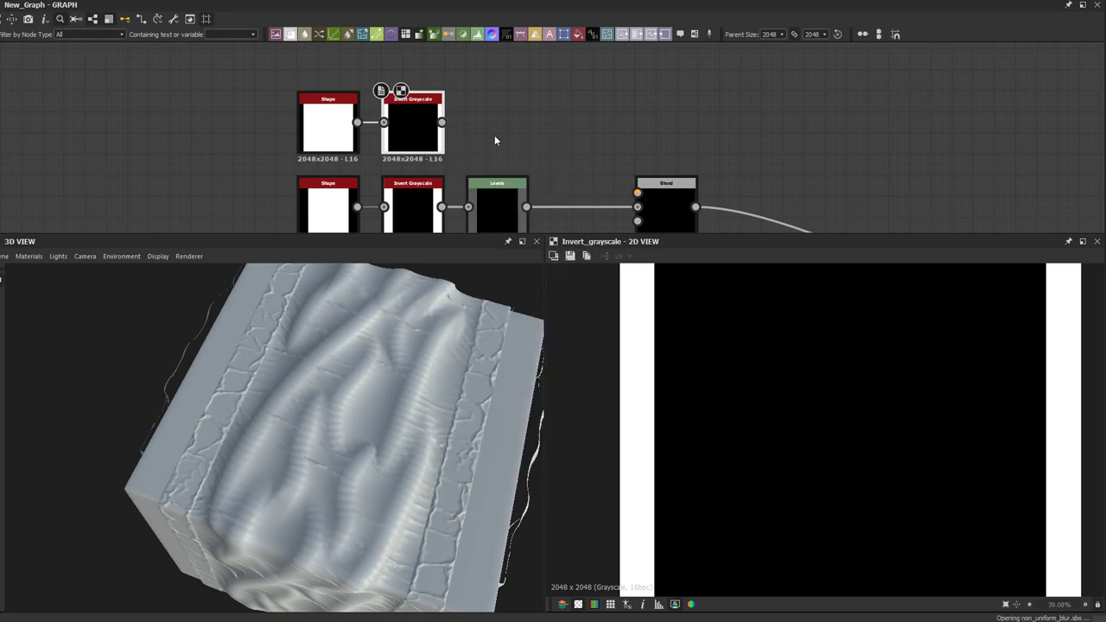
pyautogui.scroll(1, 514, 123)
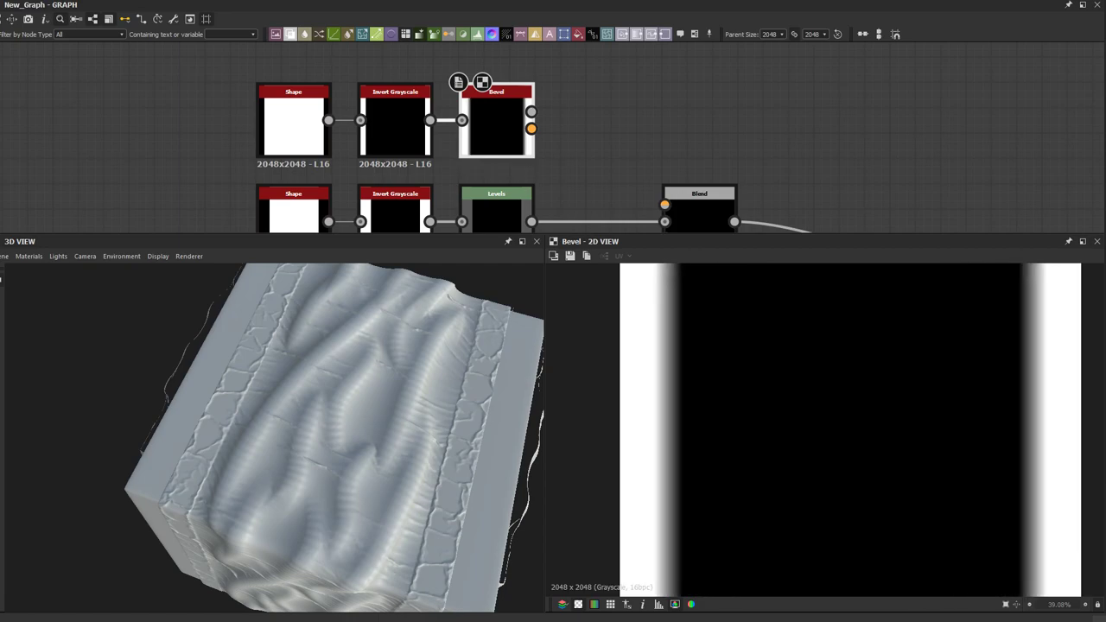
pyautogui.moveTo(555, 131); pyautogui.dragTo(505, 92, button='middle')
# Step: Connect the Bevel's height output to the new Blend's Foreground beside the Levels node, and preview the Blend in 2D
pyautogui.click(506, 89)
pyautogui.moveTo(478, 74); pyautogui.dragTo(544, 173)
pyautogui.doubleClick(543, 173)
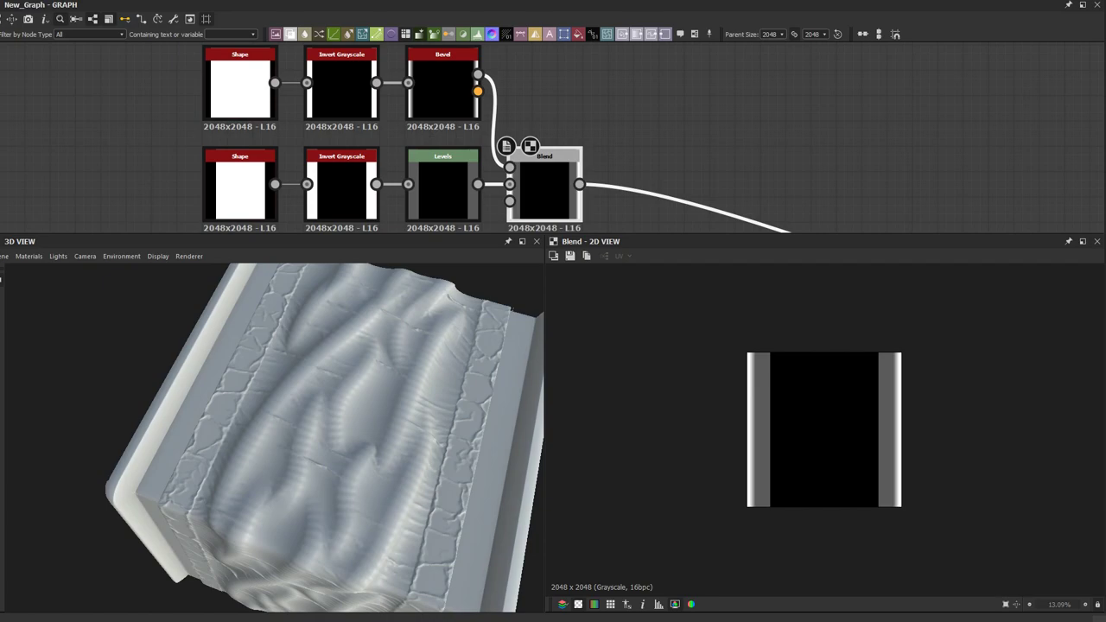
# Step: Tighten the Bevel's falloff so the narrow white strips have only thin soft edges
pyautogui.scroll(4, 798, 409)
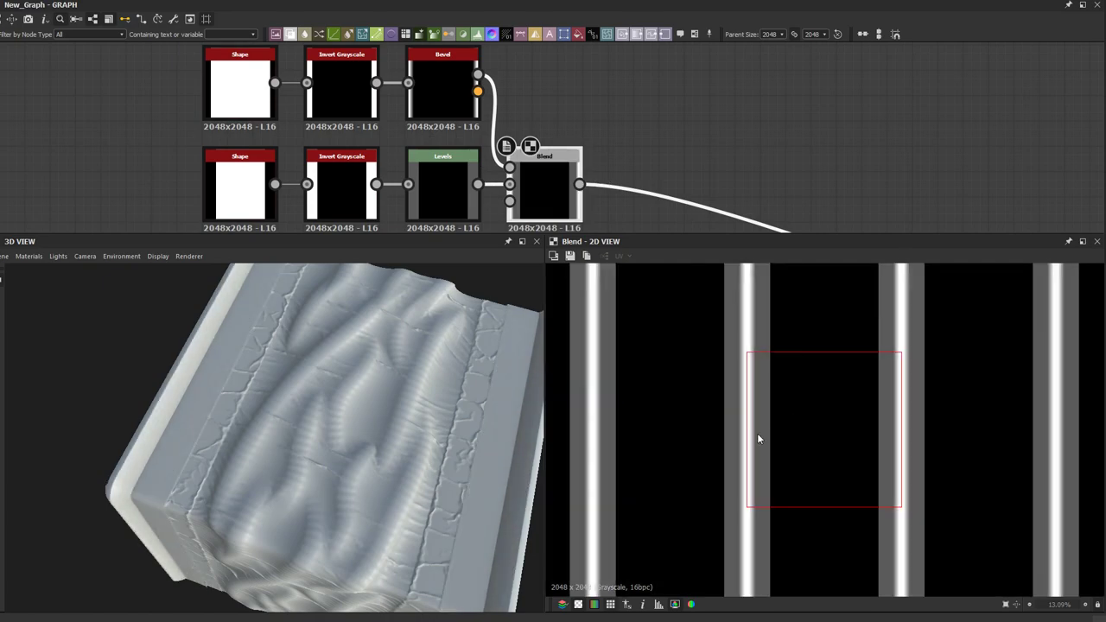
pyautogui.scroll(1, 654, 191)
pyautogui.moveTo(654, 192); pyautogui.dragTo(840, 206, button='middle')
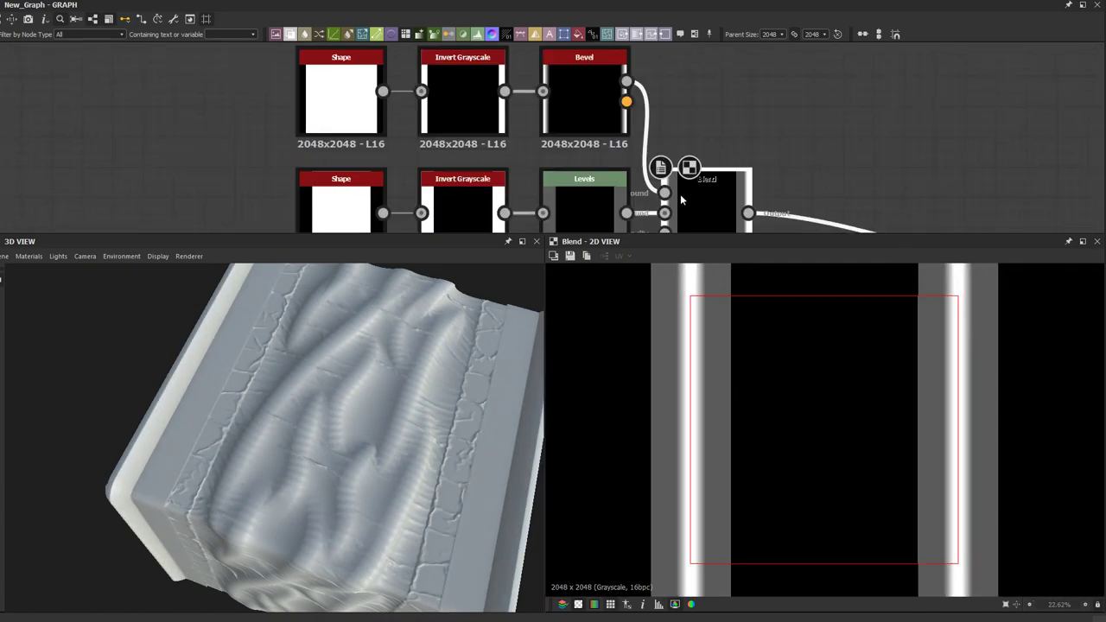
pyautogui.click(590, 111)
pyautogui.scroll(-1, 677, 136)
pyautogui.scroll(1, 654, 139)
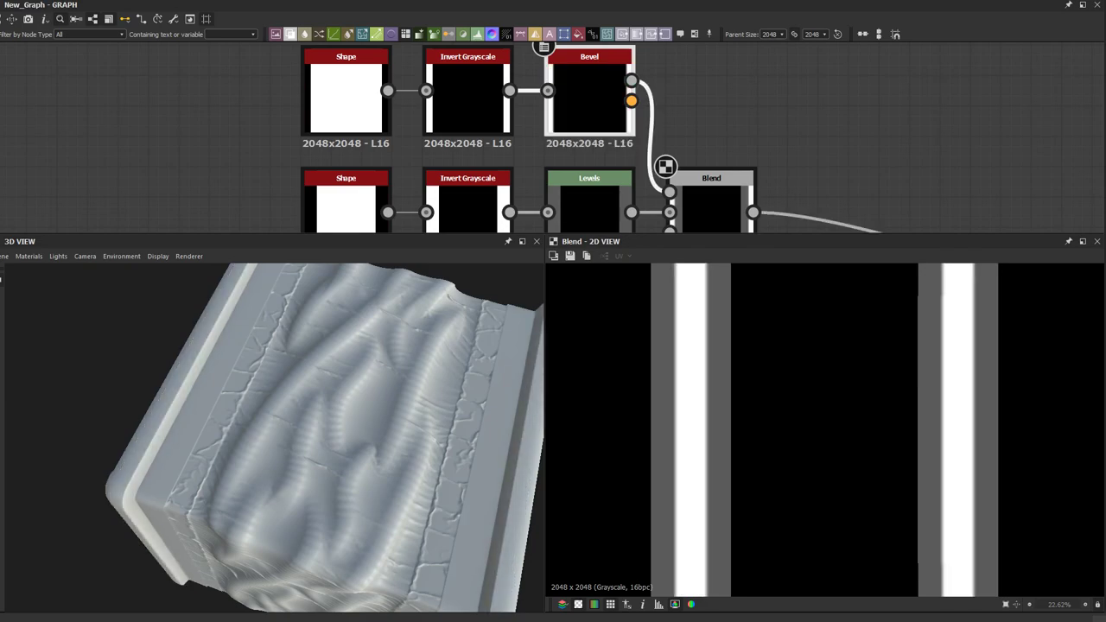
# Step: Reduce the strength of the bevelled strips in the Blend to a slightly lighter grey than the wider strips, and check the relief in 3D
pyautogui.scroll(-4, 841, 135)
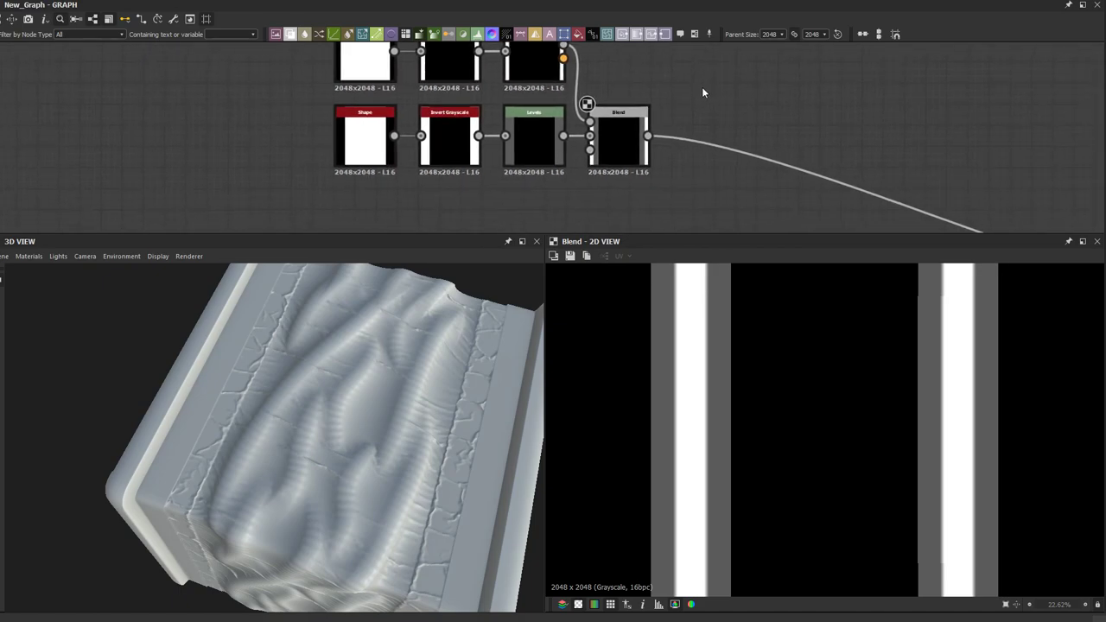
pyautogui.moveTo(647, 130); pyautogui.dragTo(720, 131)
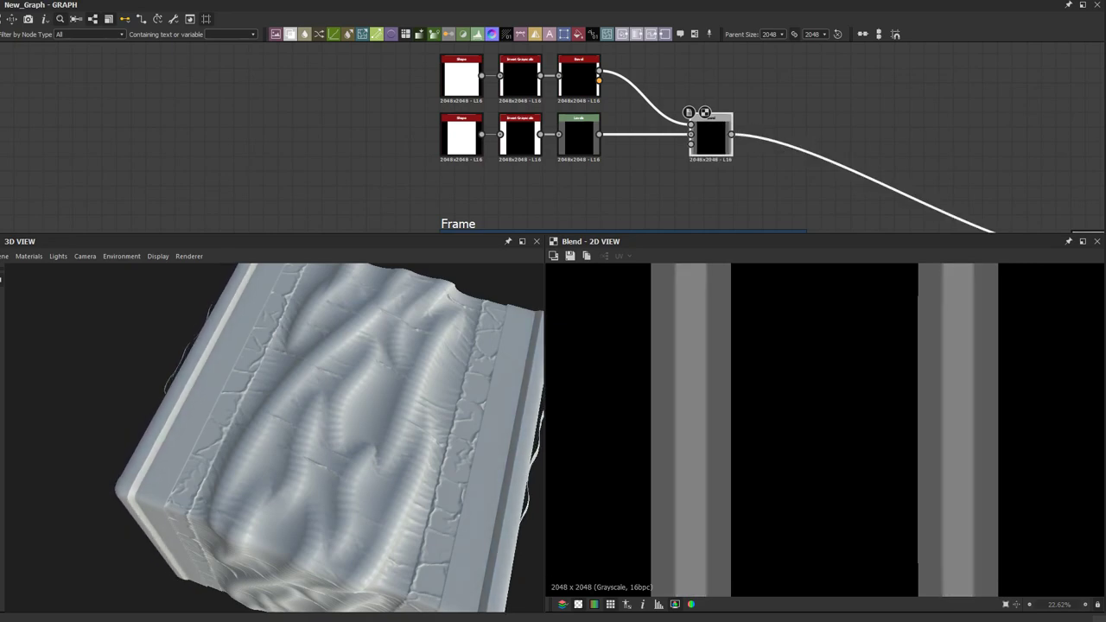
pyautogui.moveTo(518, 377); pyautogui.dragTo(311, 331)
pyautogui.scroll(-2, 699, 154)
pyautogui.moveTo(698, 153); pyautogui.dragTo(506, 128, button='middle')
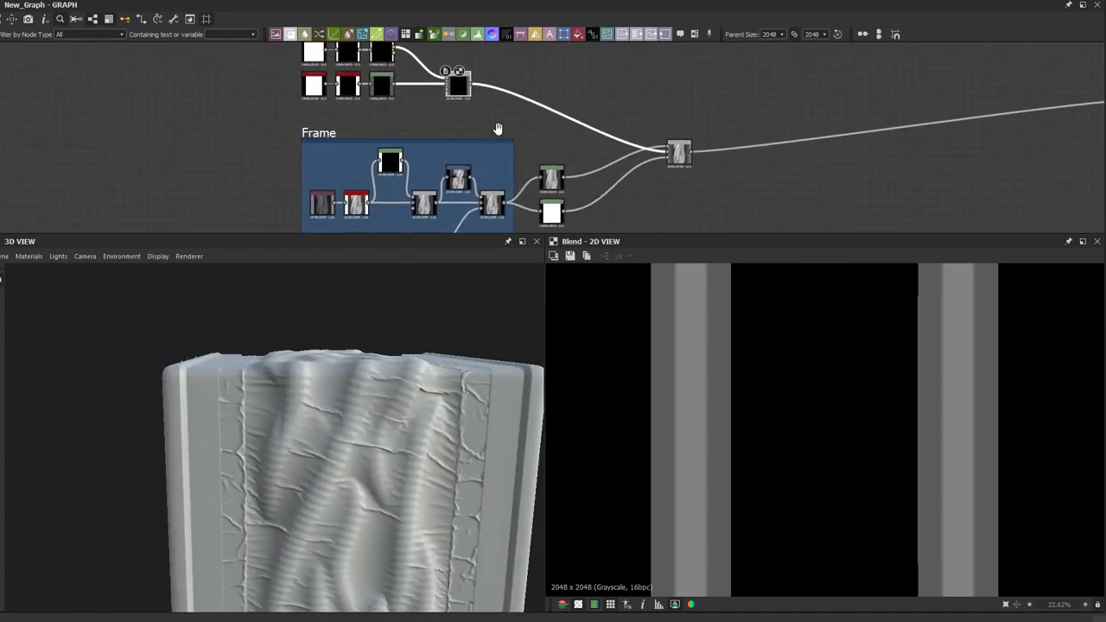
# Step: Move the side-strip Blend node back beside the Levels node that feeds its Background
pyautogui.moveTo(414, 122); pyautogui.dragTo(330, 129, button='middle')
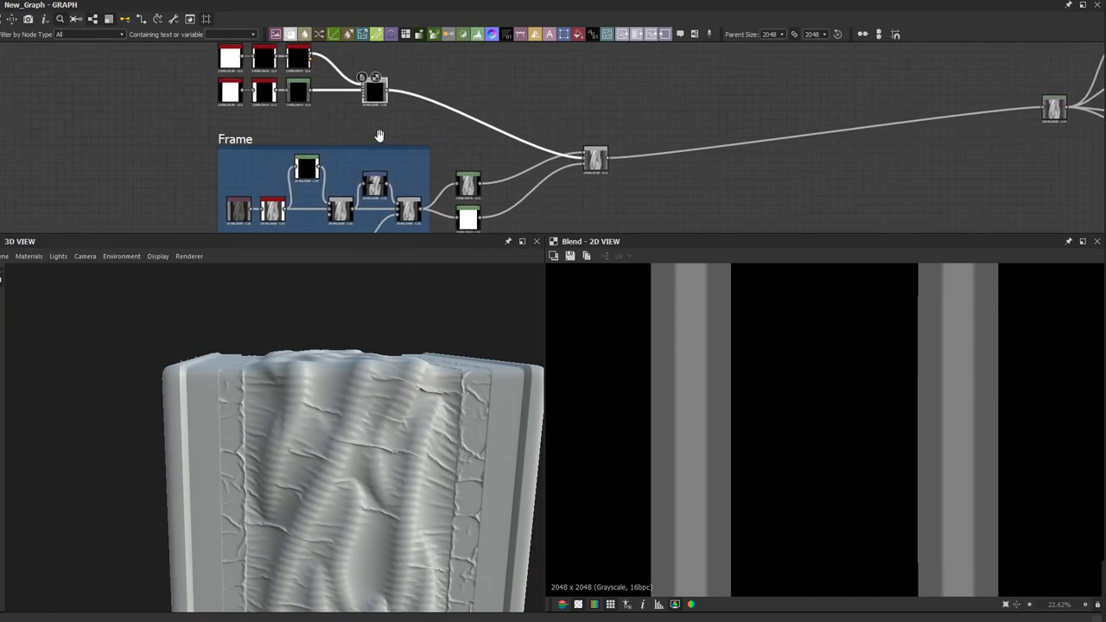
pyautogui.moveTo(378, 136); pyautogui.dragTo(422, 186, button='middle')
pyautogui.scroll(1, 414, 179)
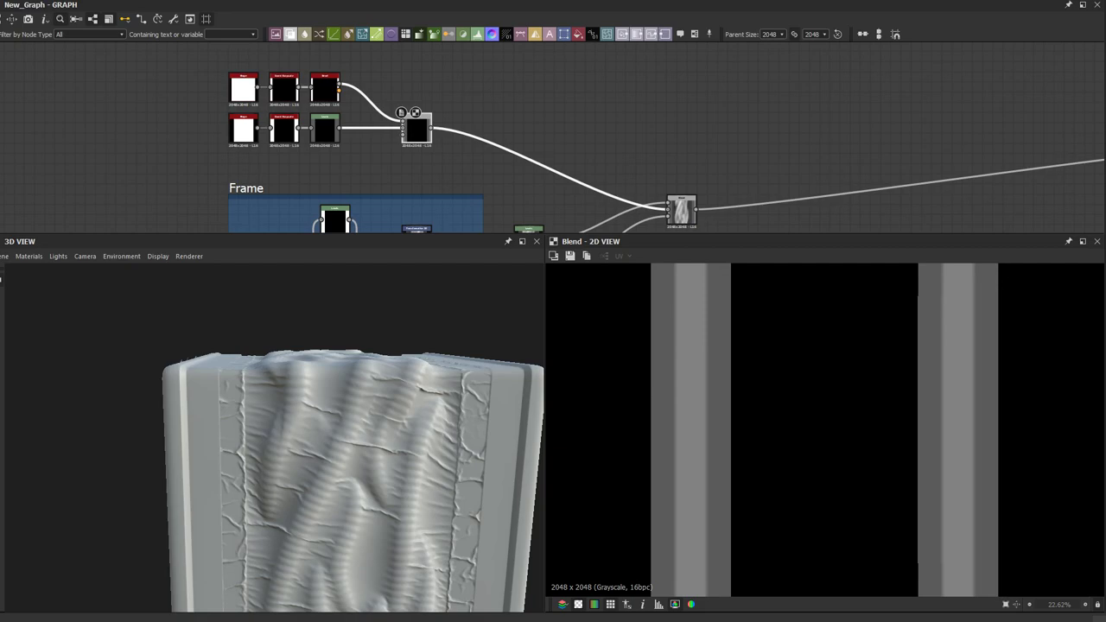
pyautogui.moveTo(467, 157); pyautogui.dragTo(567, 214, button='middle')
pyautogui.scroll(1, 438, 142)
pyautogui.scroll(3, 510, 198)
pyautogui.moveTo(510, 199); pyautogui.dragTo(404, 193)
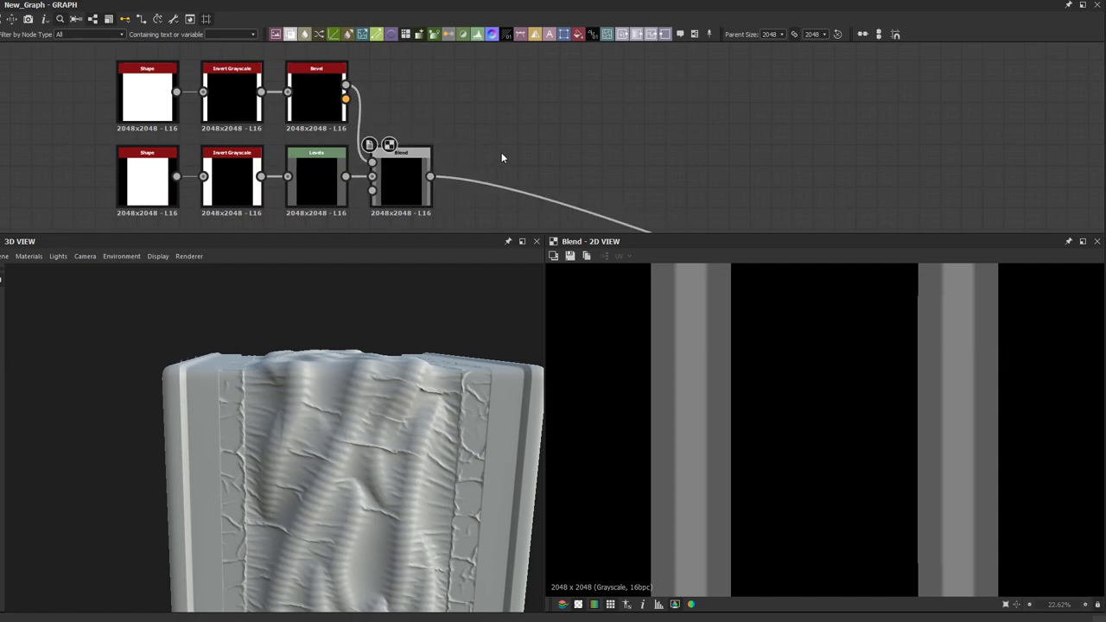
# Step: Preview the Blend that combines the side strips with the fabric height in the 2D view
pyautogui.scroll(-2, 558, 163)
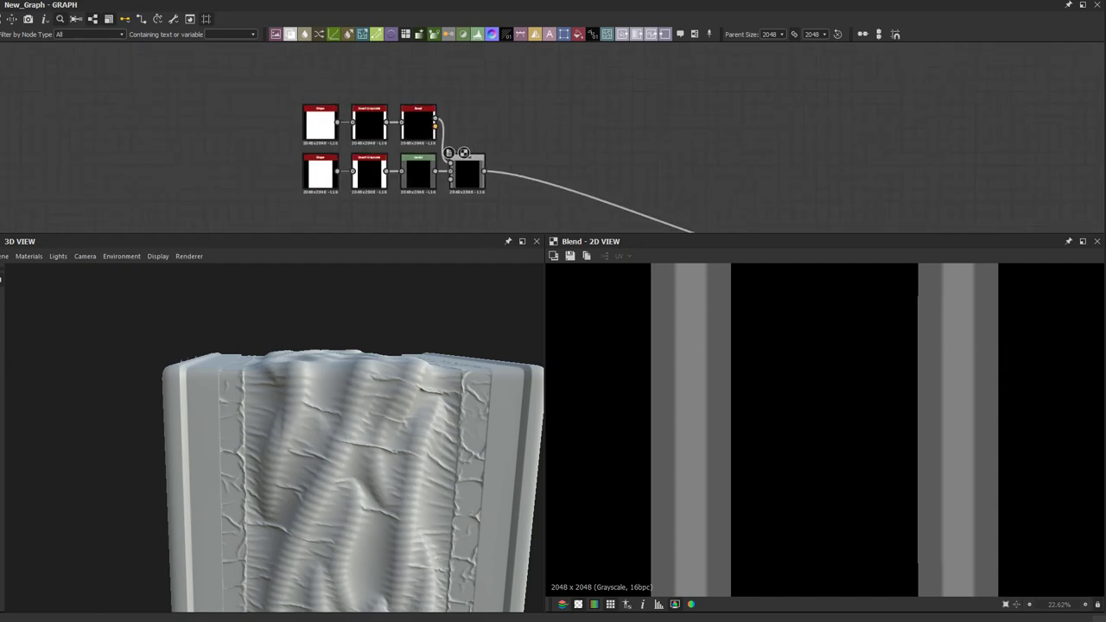
pyautogui.scroll(-2, 399, 168)
pyautogui.moveTo(399, 168); pyautogui.dragTo(268, 115, button='middle')
pyautogui.moveTo(436, 161); pyautogui.dragTo(389, 139, button='middle')
pyautogui.scroll(2, 518, 171)
pyautogui.click(541, 166)
pyautogui.doubleClick(549, 165)
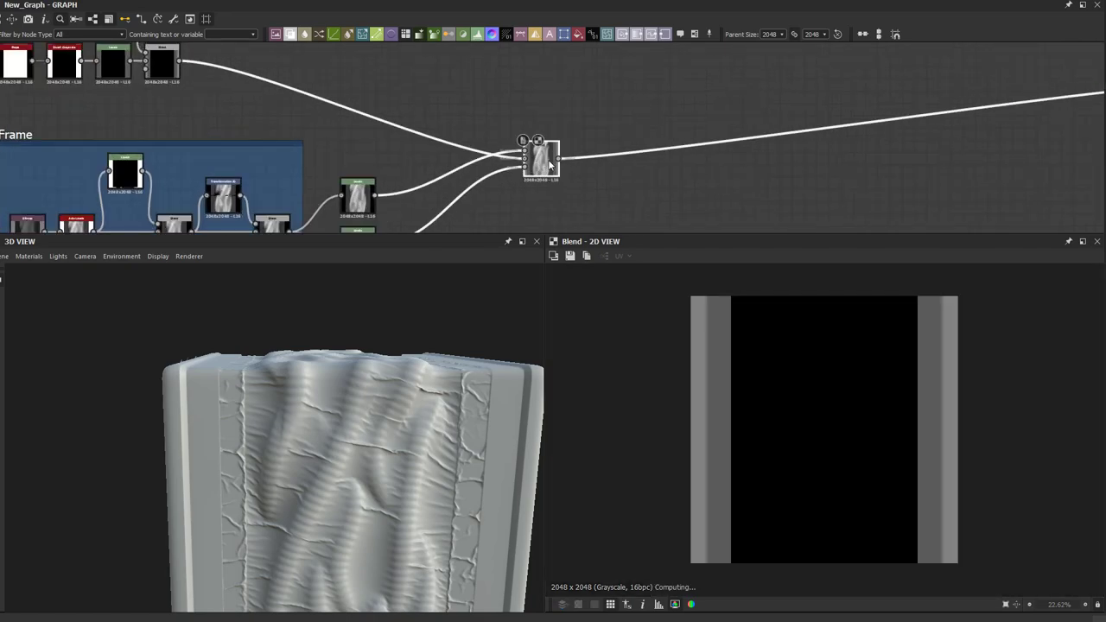
# Step: Brighten the dark tones in the Levels node feeding the fabric into the combining Blend, raising the fabric's border relative to the side strips
pyautogui.scroll(3, 716, 419)
pyautogui.moveTo(485, 170); pyautogui.dragTo(698, 217, button='middle')
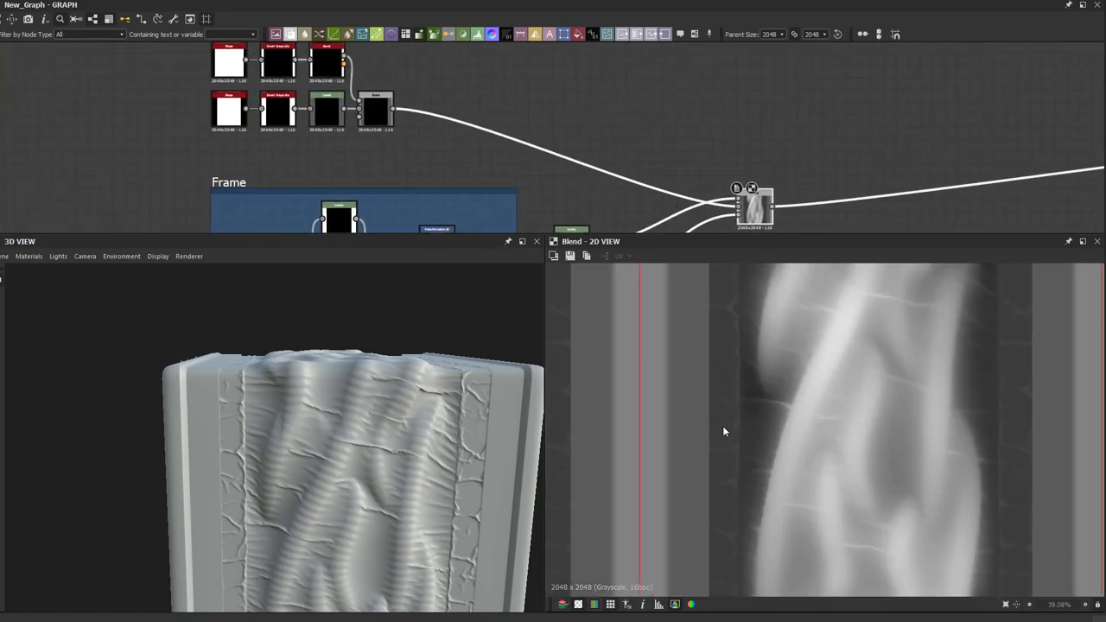
pyautogui.scroll(1, 723, 425)
pyautogui.moveTo(600, 224); pyautogui.dragTo(545, 117, button='middle')
pyautogui.click(524, 146)
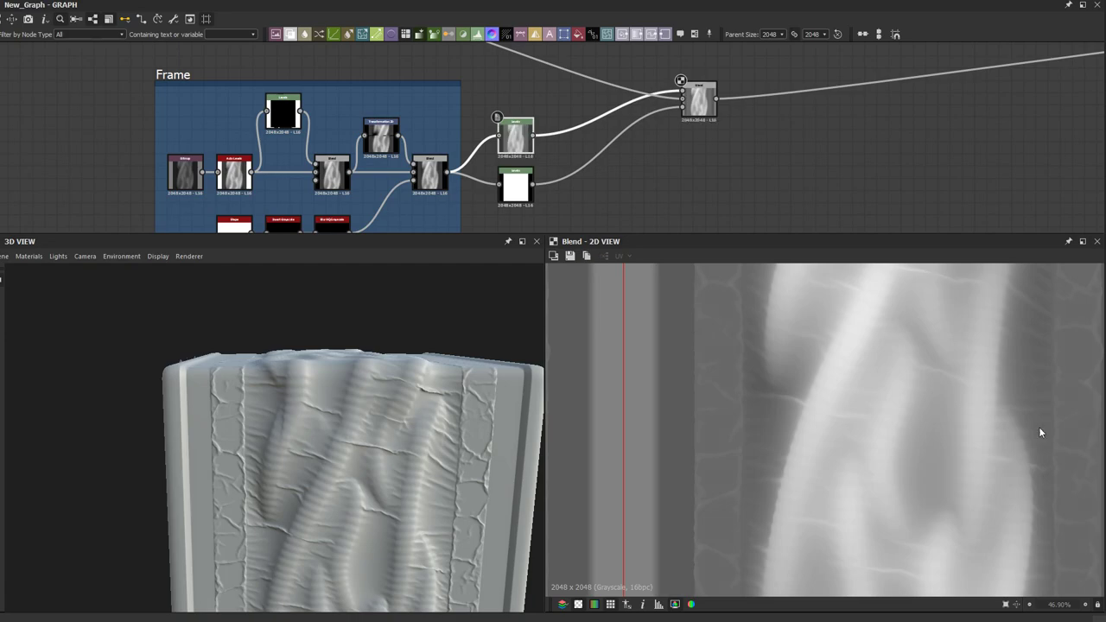
# Step: Insert an Auto Levels node after the combining Blend, preview it in 2D, and place it close beside the Blend
pyautogui.scroll(-3, 795, 420)
pyautogui.moveTo(615, 142); pyautogui.dragTo(402, 176, button='middle')
pyautogui.scroll(1, 463, 150)
pyautogui.click(496, 134)
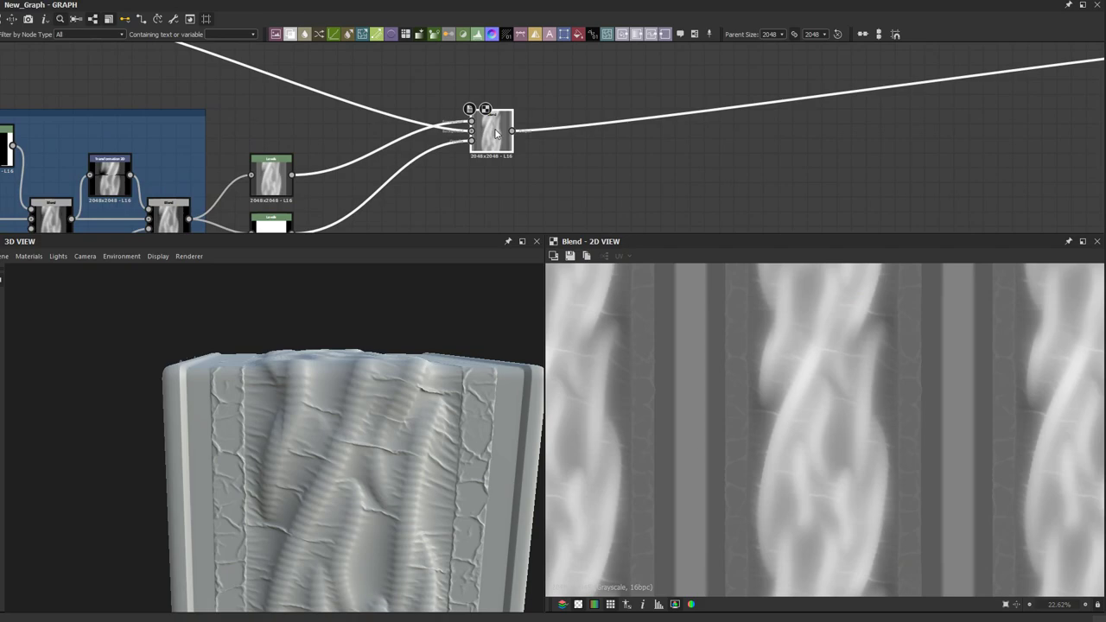
pyautogui.press('space')
pyautogui.write('Auto')
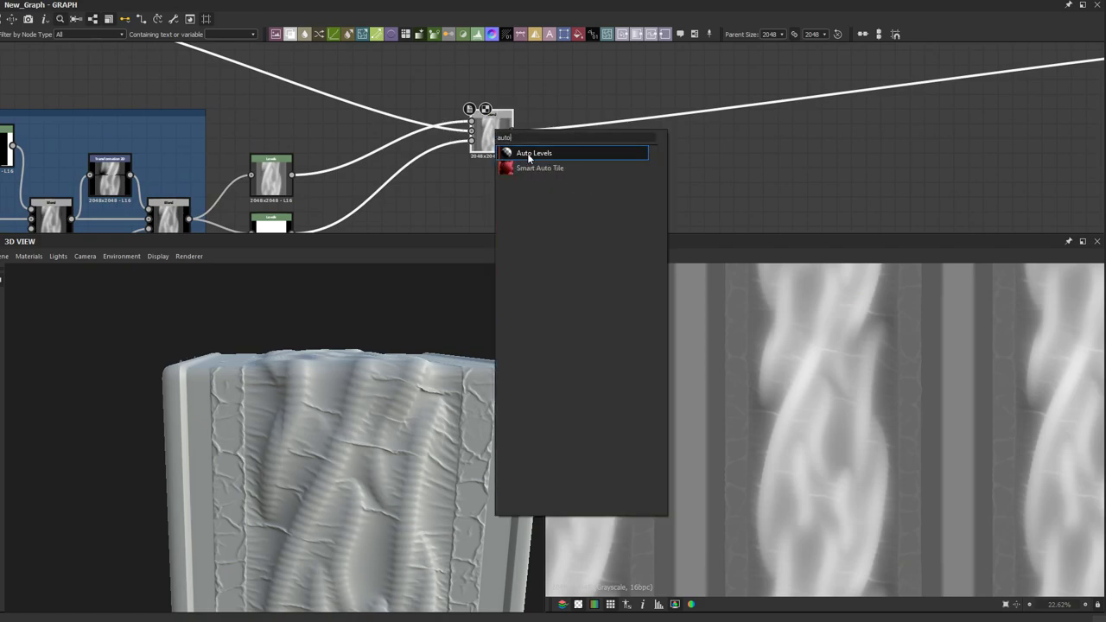
pyautogui.click(528, 154)
pyautogui.doubleClick(566, 131)
pyautogui.scroll(3, 715, 378)
pyautogui.scroll(-2, 705, 411)
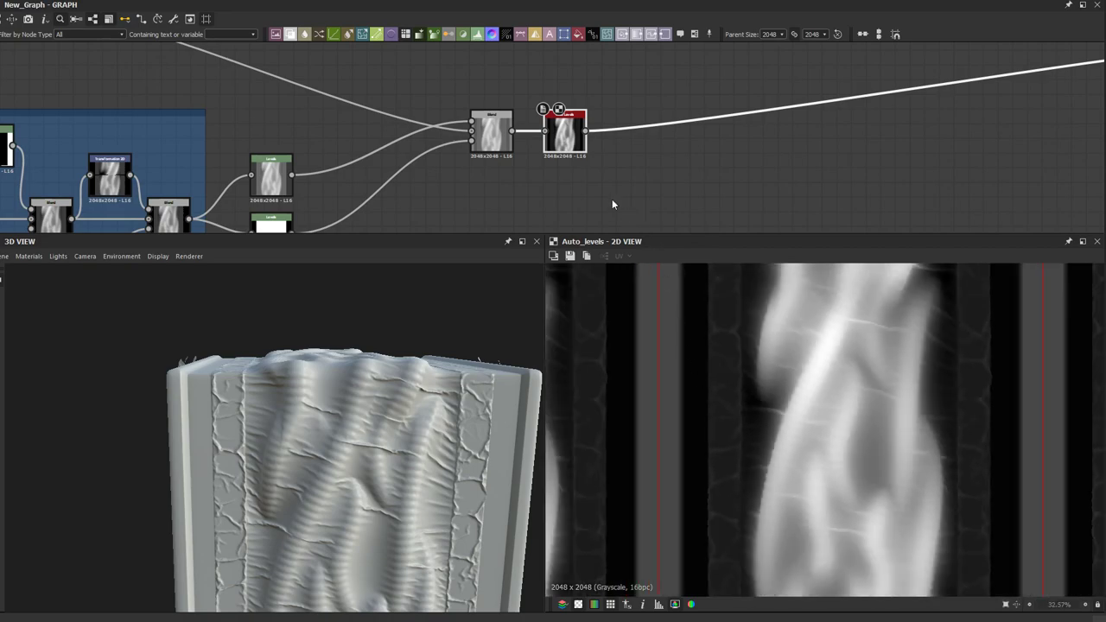
pyautogui.scroll(2, 561, 147)
pyautogui.moveTo(553, 126); pyautogui.dragTo(531, 127)
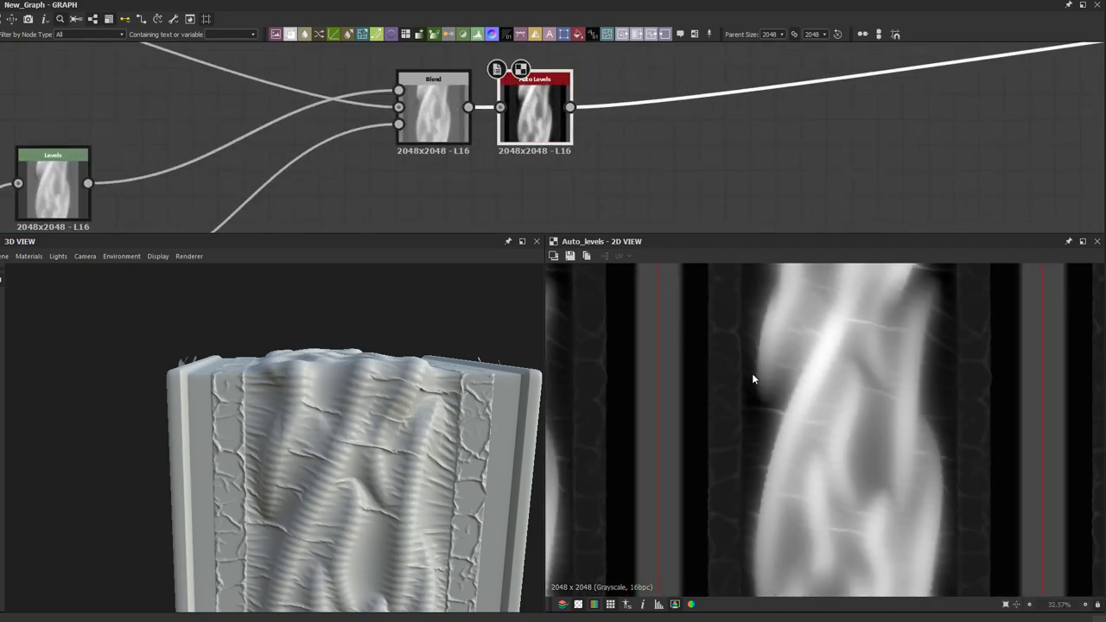
# Step: Narrow the upper Shape to widen the raised bevelled strips along the sides, comparing the height in the 2D and 3D views
pyautogui.scroll(2, 763, 416)
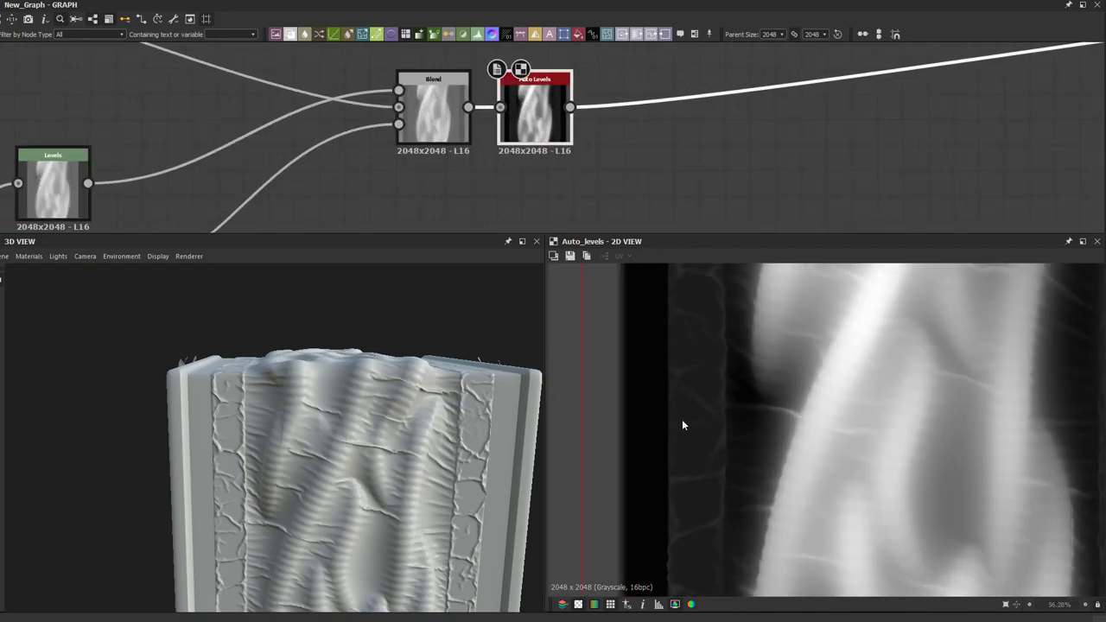
pyautogui.scroll(-3, 691, 411)
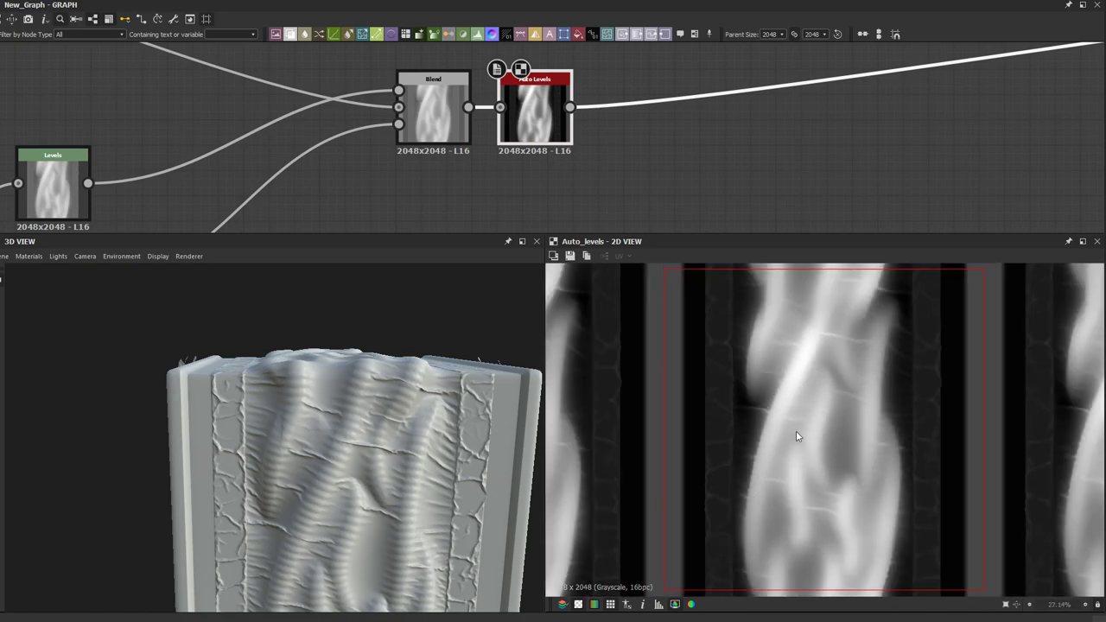
pyautogui.scroll(2, 797, 438)
pyautogui.moveTo(353, 416); pyautogui.dragTo(309, 413)
pyautogui.scroll(2, 320, 437)
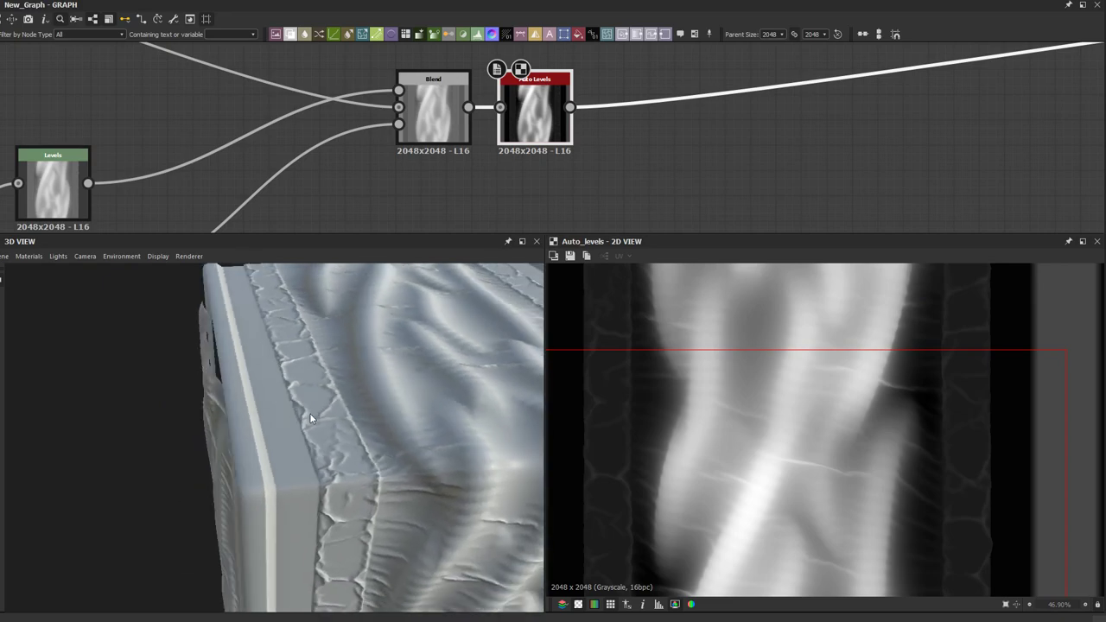
pyautogui.scroll(-3, 370, 136)
pyautogui.moveTo(66, 99); pyautogui.dragTo(391, 210, button='middle')
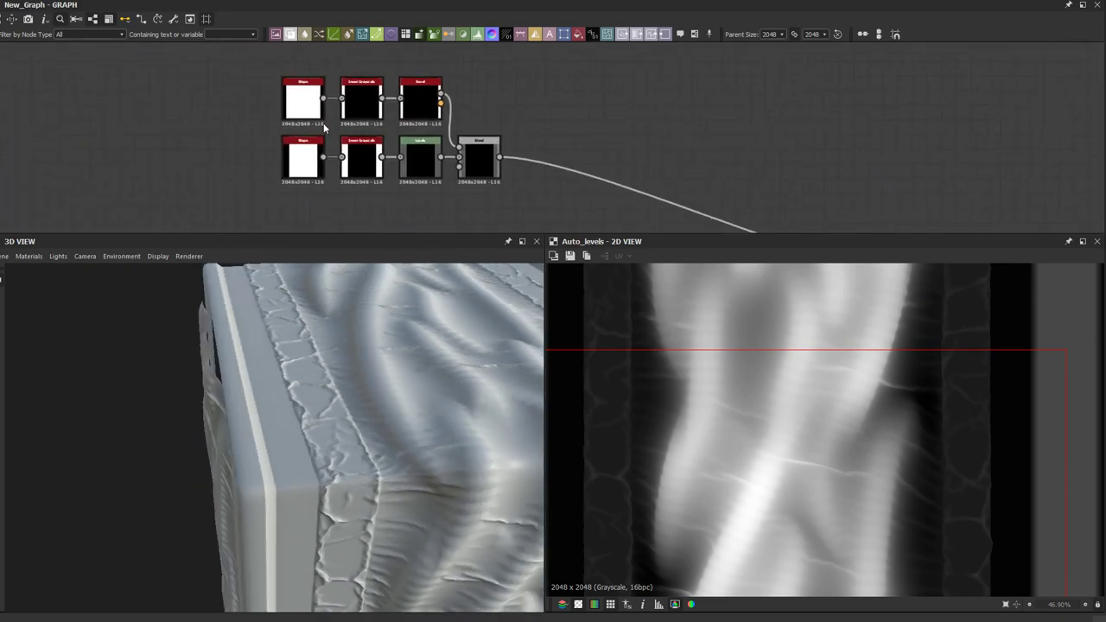
pyautogui.scroll(2, 323, 124)
pyautogui.scroll(2, 423, 120)
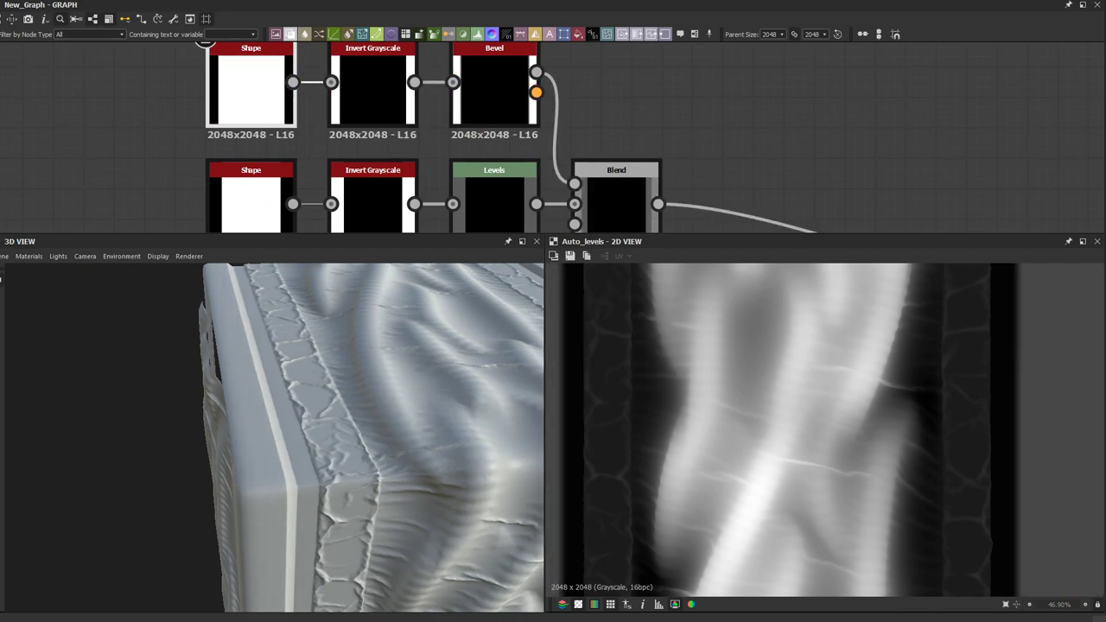
# Step: Increase the texture tiling on the 3D preview mesh through the default material's physically_metallic_roughness definition
pyautogui.moveTo(234, 404); pyautogui.dragTo(186, 350)
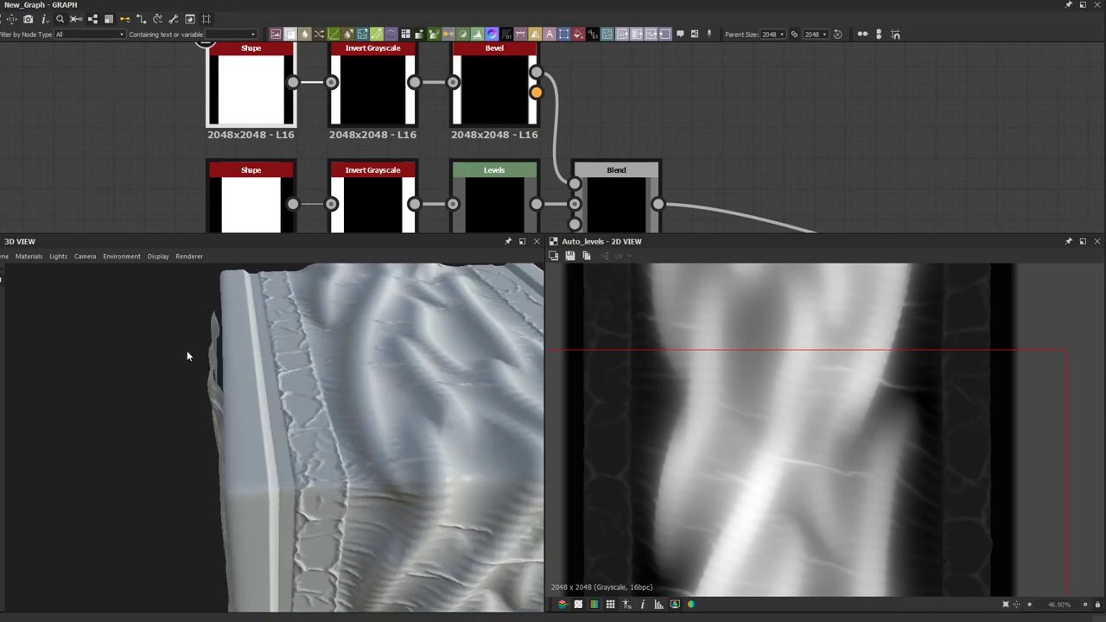
pyautogui.click(28, 256)
pyautogui.moveTo(43, 271)
pyautogui.moveTo(117, 288)
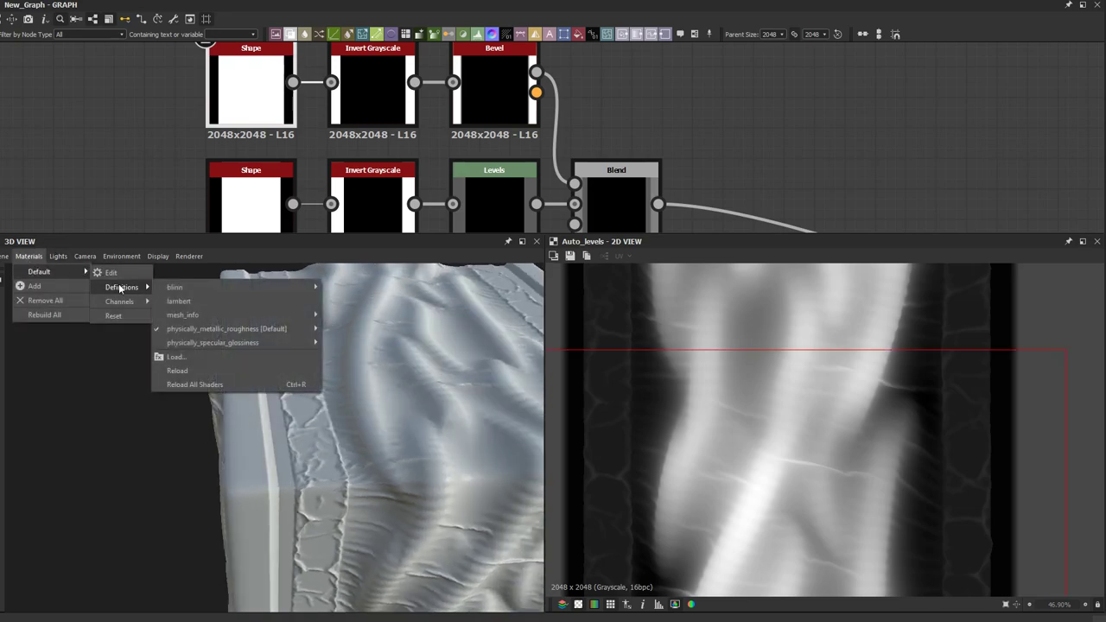
pyautogui.moveTo(266, 330)
pyautogui.click(357, 343)
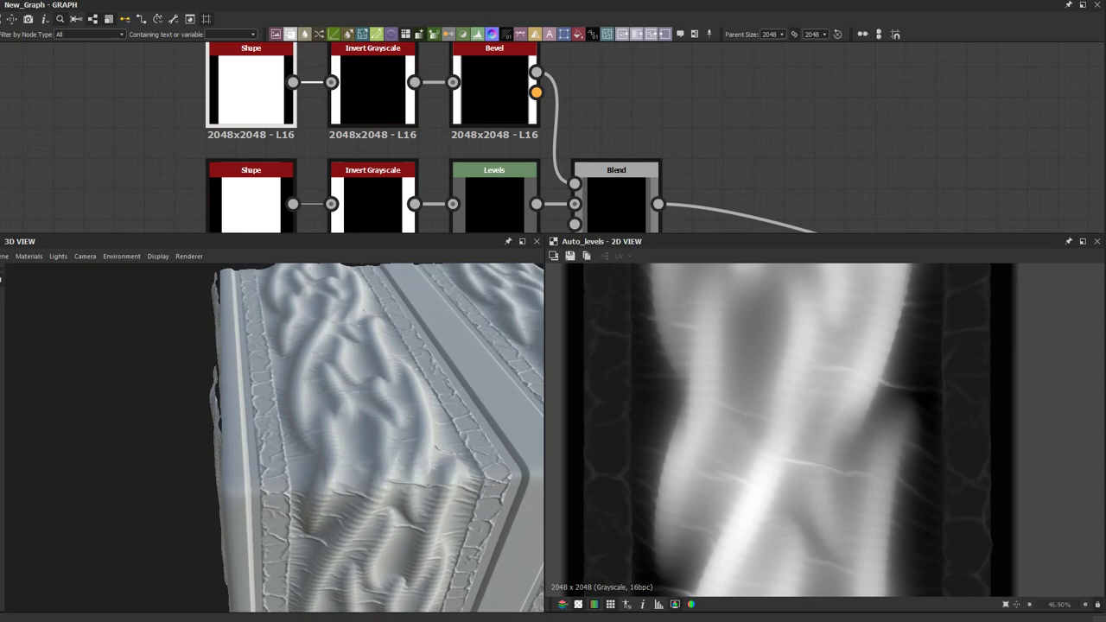
# Step: Examine the bevelled side strips between the fabric sections on the 3D mesh from several angles and distances
pyautogui.moveTo(443, 382); pyautogui.dragTo(369, 385, button='right')
pyautogui.moveTo(369, 386); pyautogui.dragTo(360, 355)
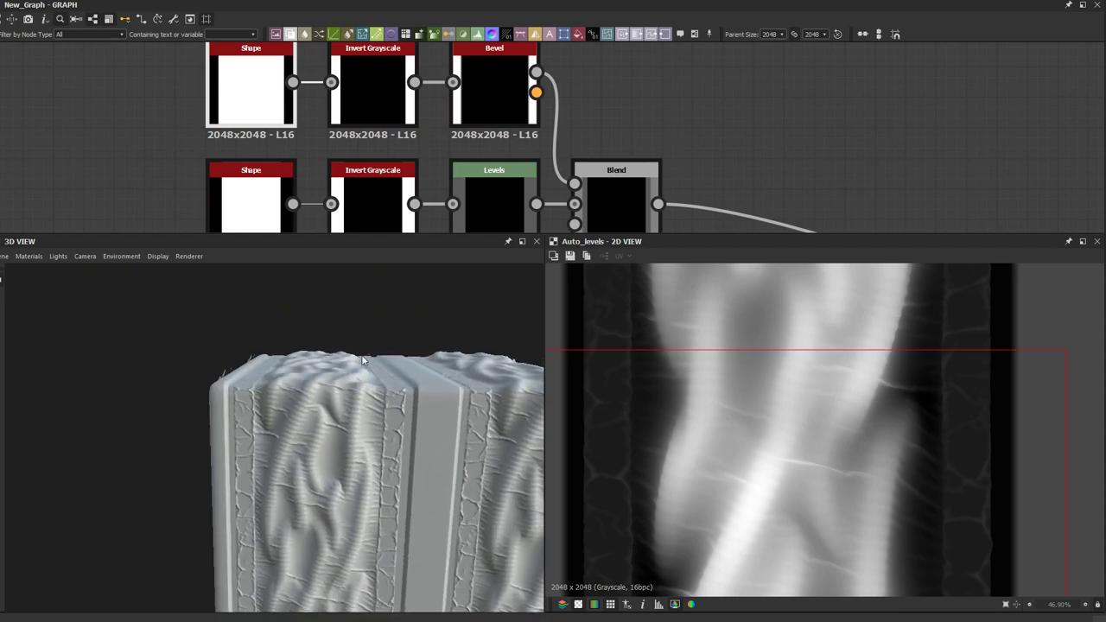
pyautogui.moveTo(361, 355); pyautogui.dragTo(311, 330, button='middle')
pyautogui.moveTo(311, 329); pyautogui.dragTo(302, 348, button='right')
pyautogui.moveTo(301, 348)
pyautogui.mouseDown()
pyautogui.moveTo(321, 343)
pyautogui.moveTo(310, 343)
pyautogui.mouseUp()
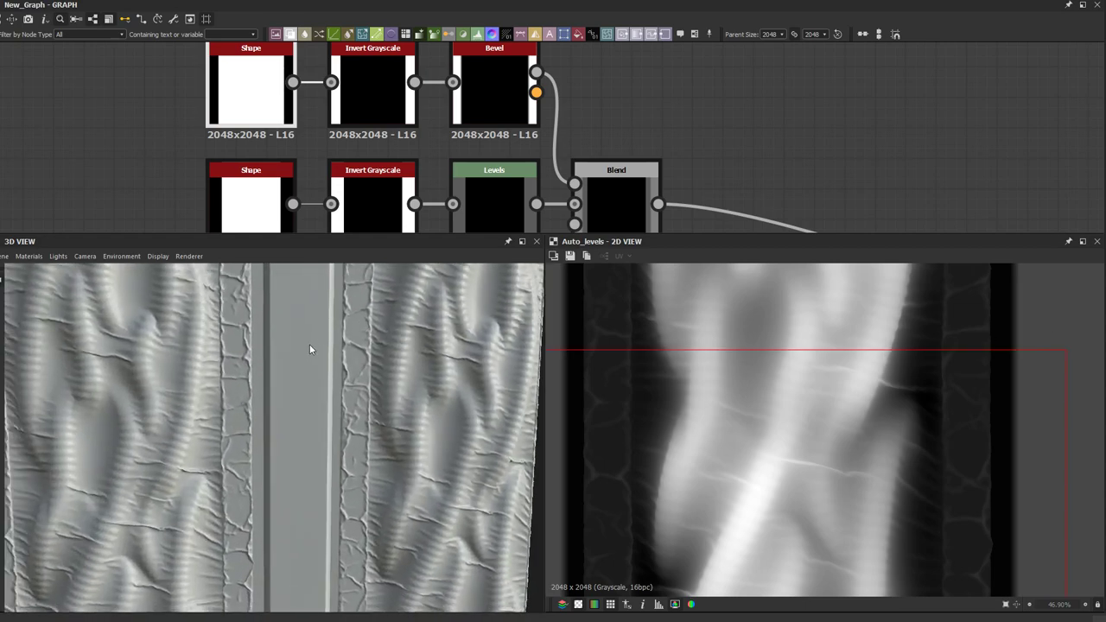
pyautogui.moveTo(310, 343); pyautogui.dragTo(320, 393, button='middle')
pyautogui.moveTo(320, 398); pyautogui.dragTo(327, 444)
pyautogui.moveTo(327, 444); pyautogui.dragTo(322, 349, button='middle')
pyautogui.moveTo(323, 350); pyautogui.dragTo(290, 417, button='right')
pyautogui.moveTo(290, 417); pyautogui.dragTo(284, 460)
pyautogui.moveTo(284, 459); pyautogui.dragTo(289, 441, button='right')
pyautogui.moveTo(288, 442); pyautogui.dragTo(282, 329)
pyautogui.moveTo(278, 350); pyautogui.dragTo(283, 383, button='right')
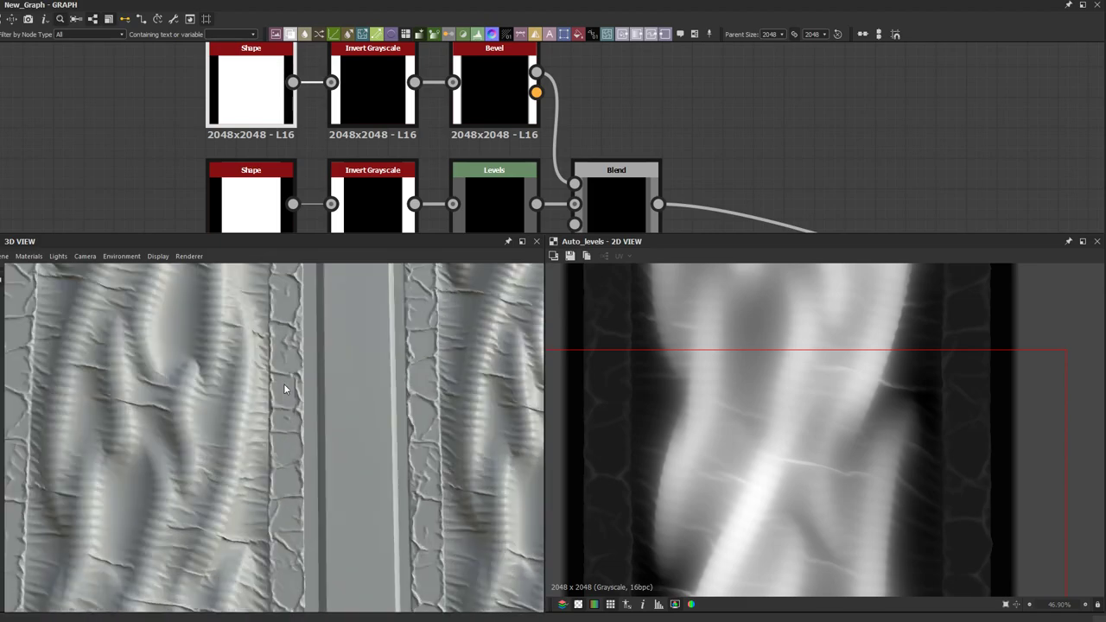
pyautogui.moveTo(283, 382); pyautogui.dragTo(287, 474)
pyautogui.moveTo(286, 363); pyautogui.dragTo(282, 393)
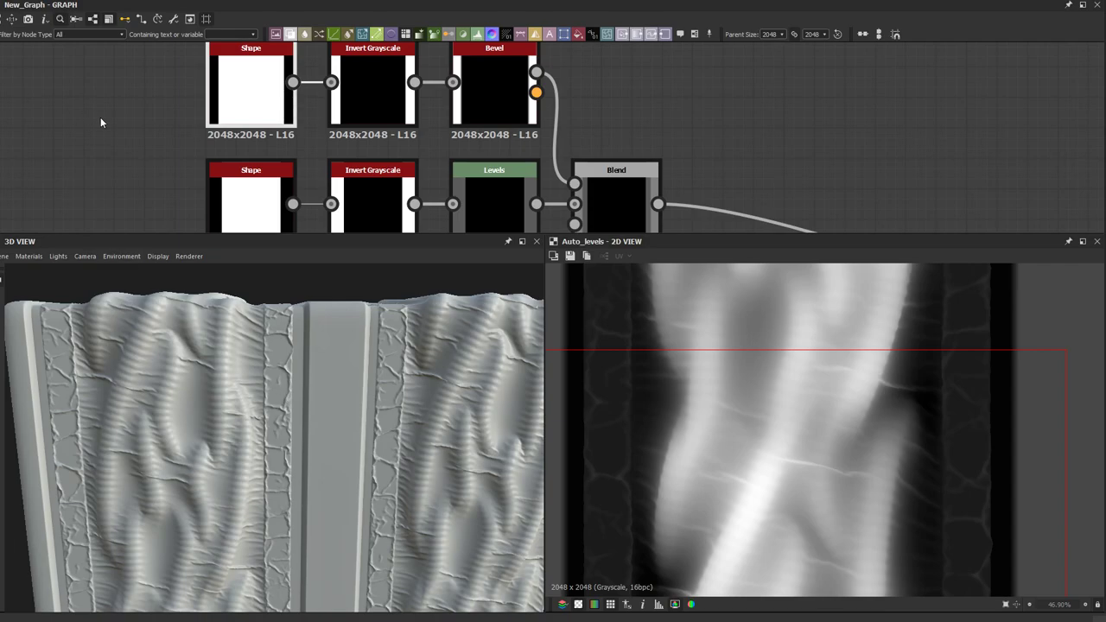
pyautogui.moveTo(228, 149); pyautogui.dragTo(207, 186, button='middle')
pyautogui.moveTo(309, 355); pyautogui.dragTo(298, 400)
pyautogui.moveTo(281, 481); pyautogui.dragTo(285, 427)
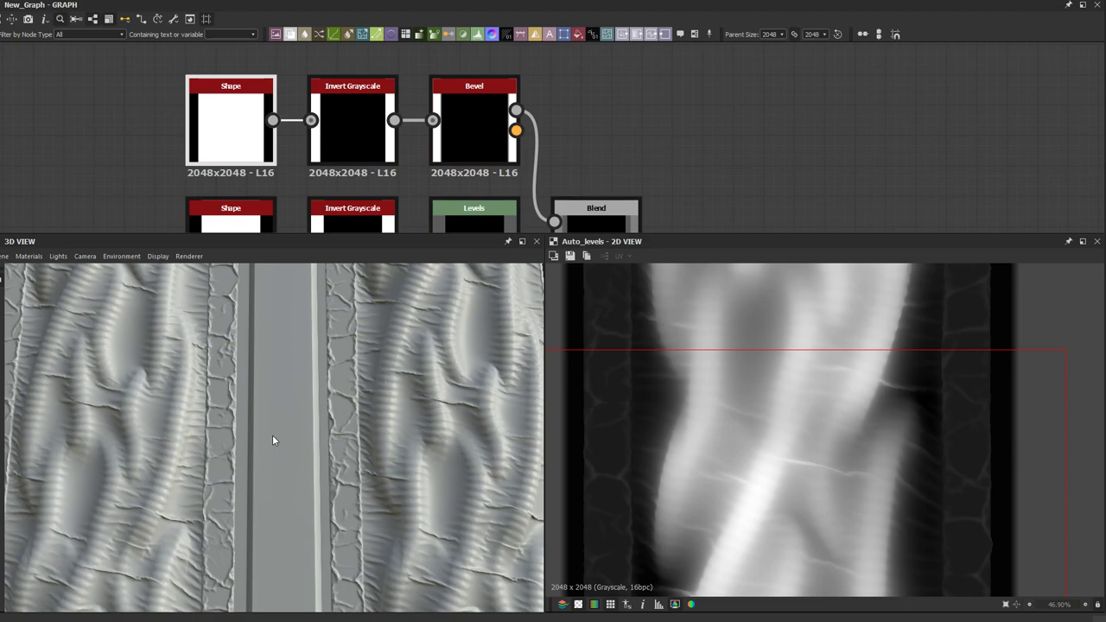
pyautogui.moveTo(272, 440); pyautogui.dragTo(222, 408)
pyautogui.scroll(5, 329, 447)
pyautogui.scroll(4, 216, 422)
pyautogui.scroll(-4, 216, 421)
pyautogui.scroll(4, 217, 421)
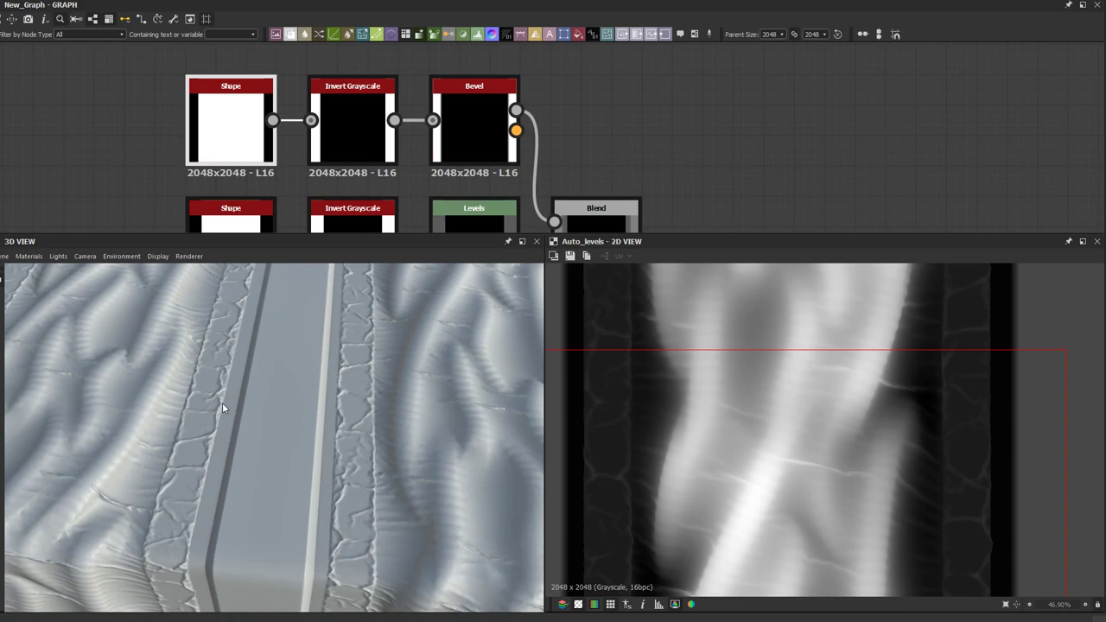
# Step: Add a Gradient Linear 1 node and place it in the empty graph area above the side strip nodes
pyautogui.scroll(-6, 431, 139)
pyautogui.moveTo(458, 127); pyautogui.dragTo(383, 69, button='middle')
pyautogui.scroll(-3, 385, 76)
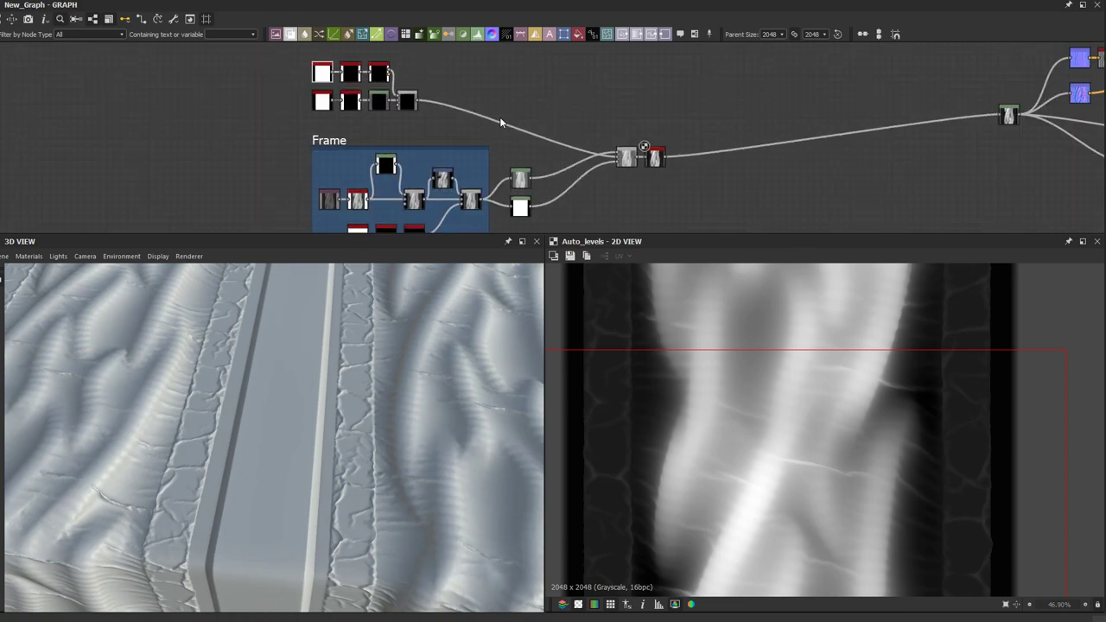
pyautogui.moveTo(501, 119); pyautogui.dragTo(381, 119, button='middle')
pyautogui.moveTo(356, 54); pyautogui.dragTo(477, 152, button='middle')
pyautogui.click(463, 116)
pyautogui.press('space')
pyautogui.write('grad')
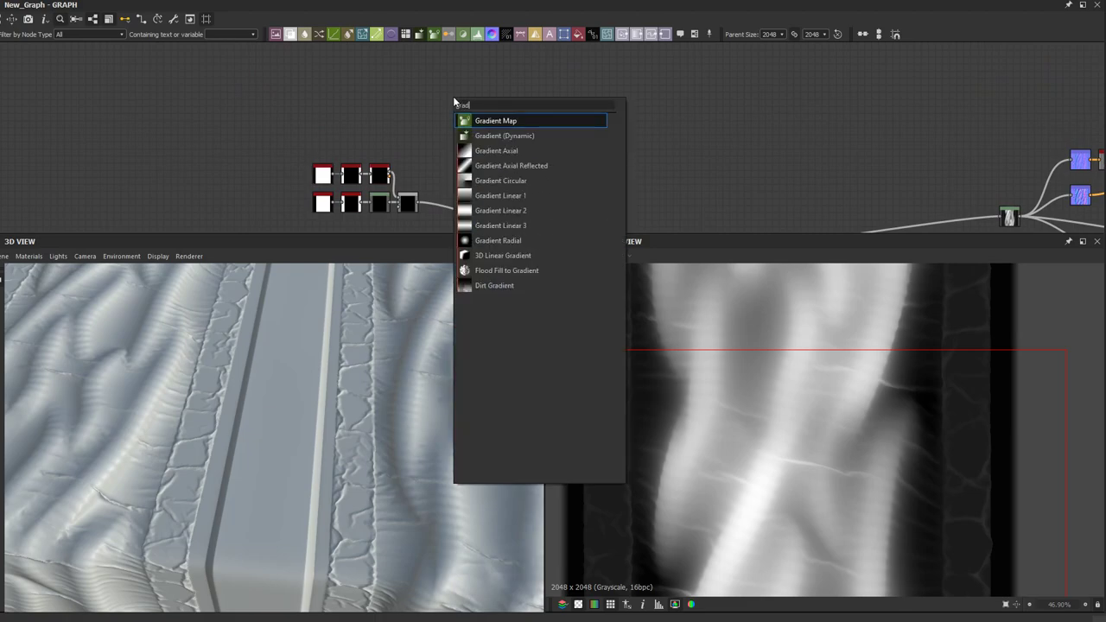
pyautogui.click(514, 202)
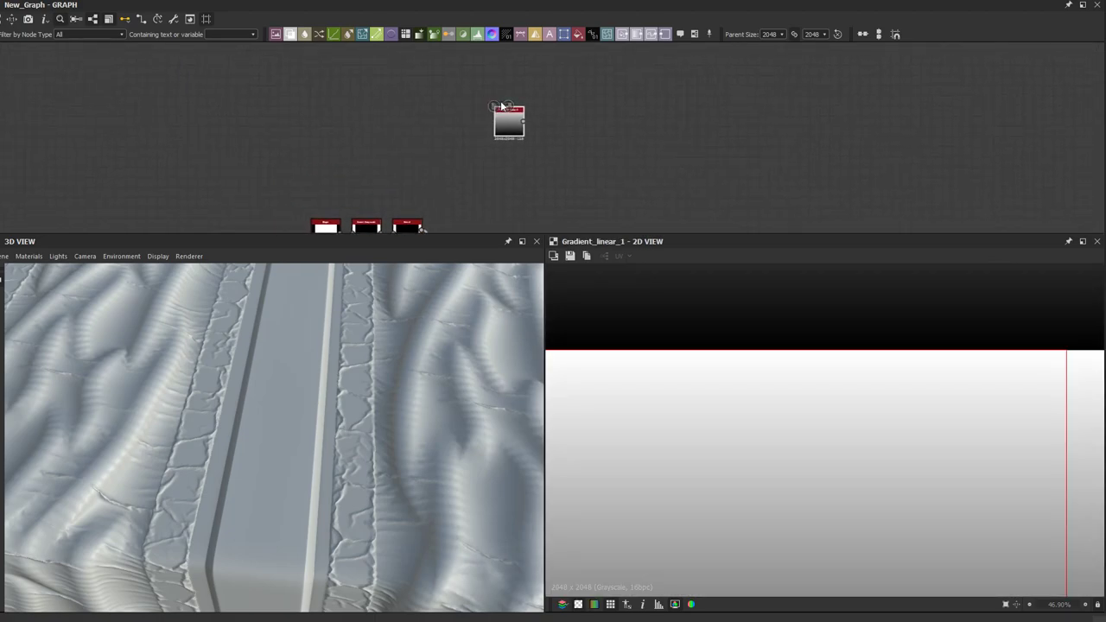
pyautogui.moveTo(504, 125); pyautogui.dragTo(418, 87)
pyautogui.scroll(-6, 422, 134)
pyautogui.moveTo(430, 168); pyautogui.dragTo(449, 96, button='middle')
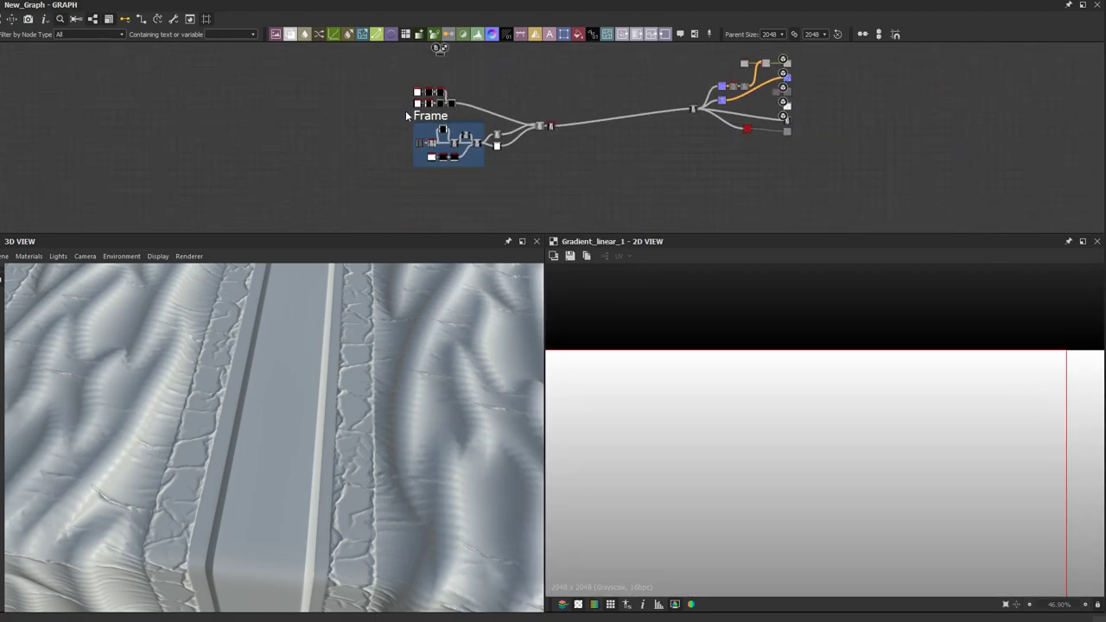
# Step: Select the whole height-building node group and move it farther away from the output nodes to free up graph space
pyautogui.moveTo(296, 77); pyautogui.dragTo(296, 81)
pyautogui.scroll(3, 502, 136)
pyautogui.moveTo(585, 121); pyautogui.dragTo(499, 140)
pyautogui.moveTo(498, 144); pyautogui.dragTo(317, 172, button='middle')
pyautogui.scroll(2, 367, 153)
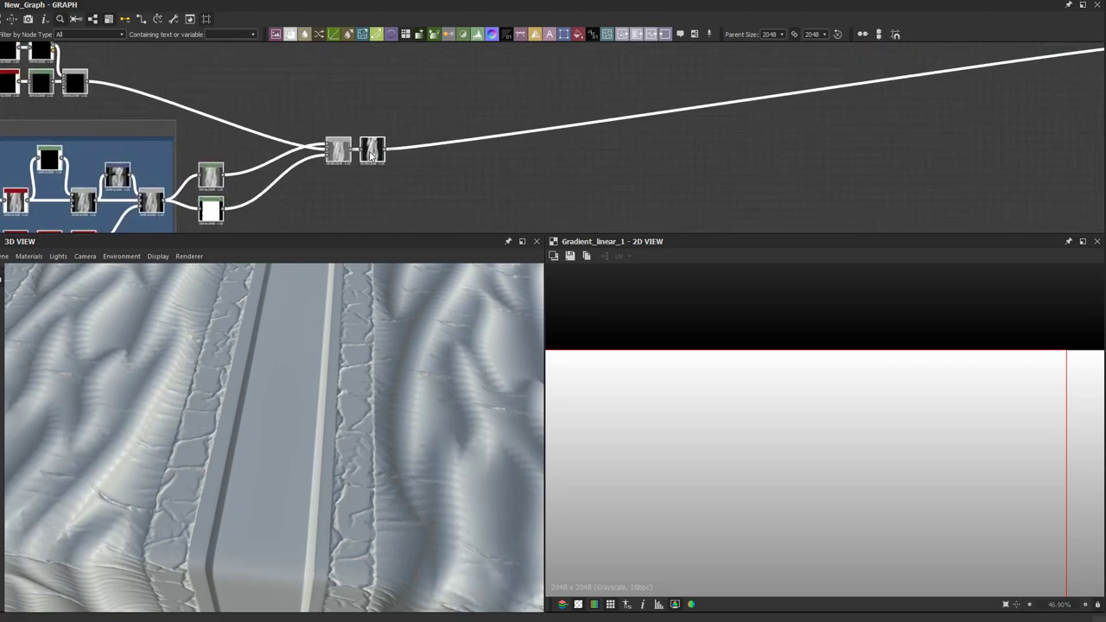
pyautogui.scroll(-5, 367, 154)
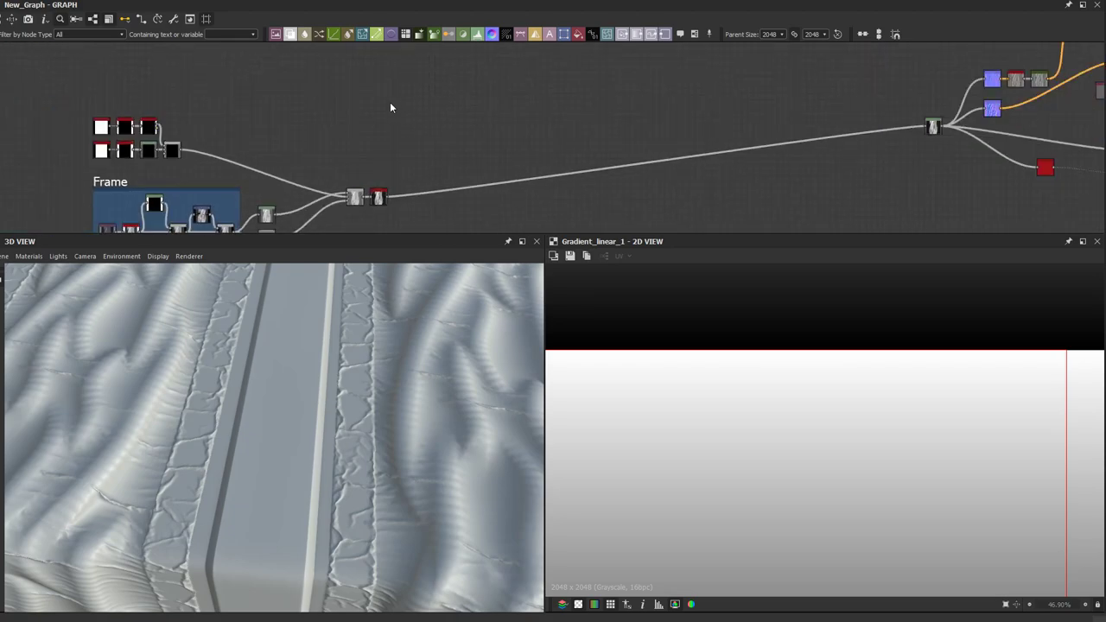
# Step: Preview the Auto Levels node after the combining Blend in the 2D view, framing the complete tile
pyautogui.scroll(2, 435, 128)
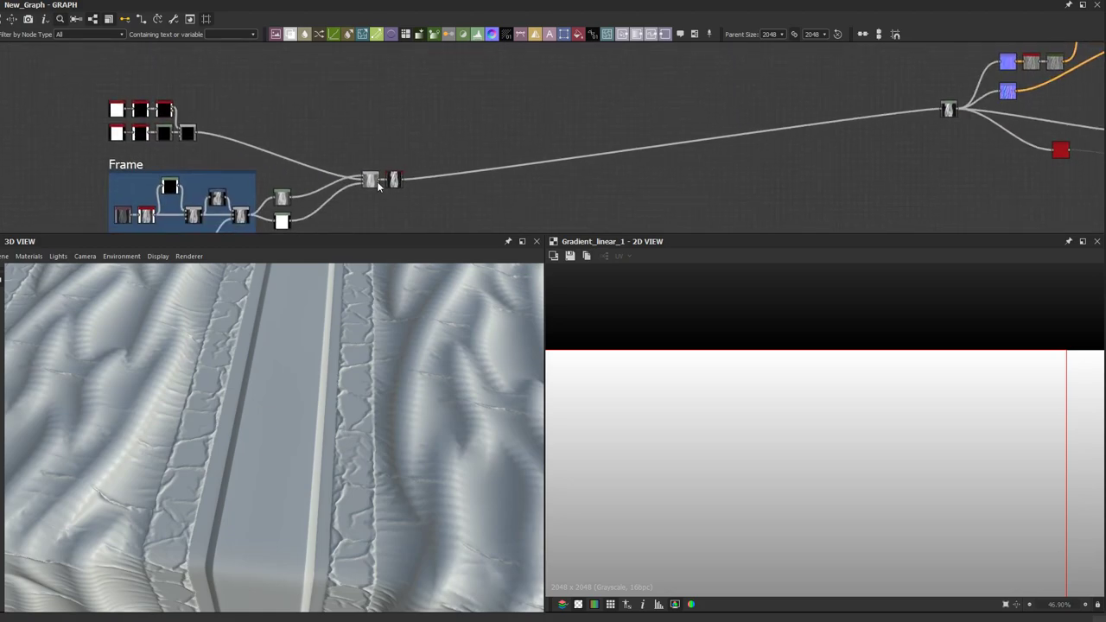
pyautogui.scroll(-5, 743, 478)
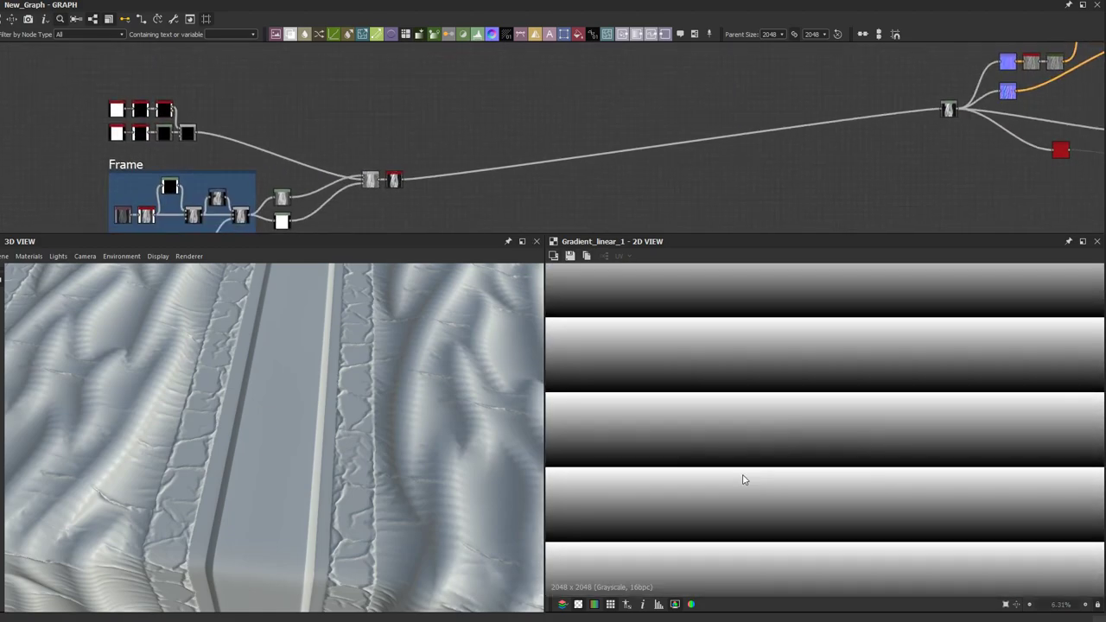
pyautogui.click(392, 181)
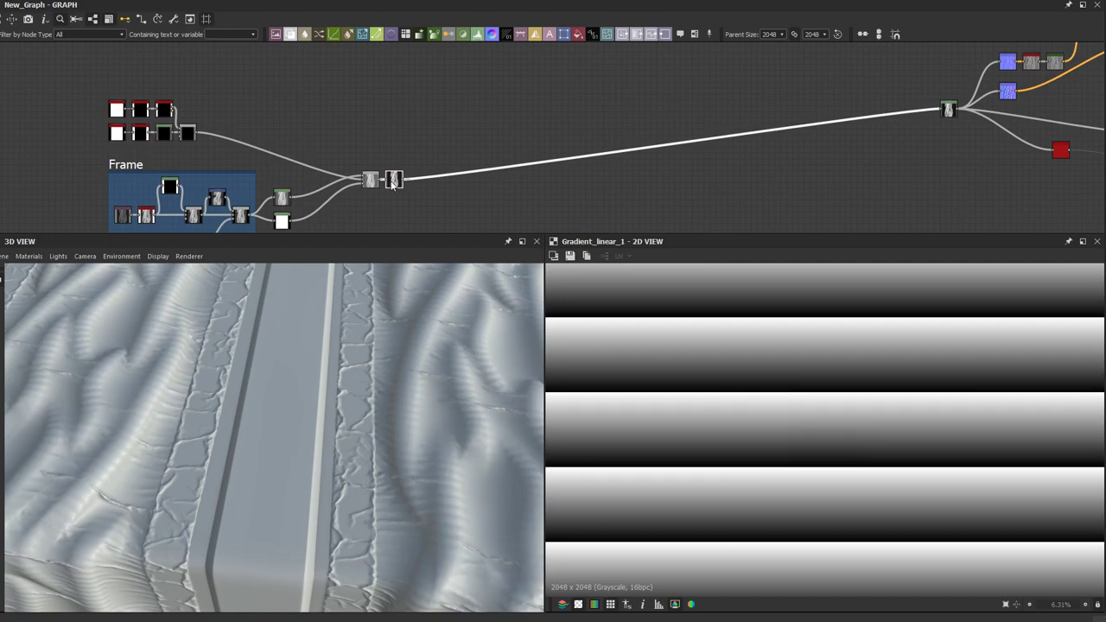
pyautogui.scroll(2, 393, 184)
pyautogui.doubleClick(393, 182)
pyautogui.scroll(3, 784, 442)
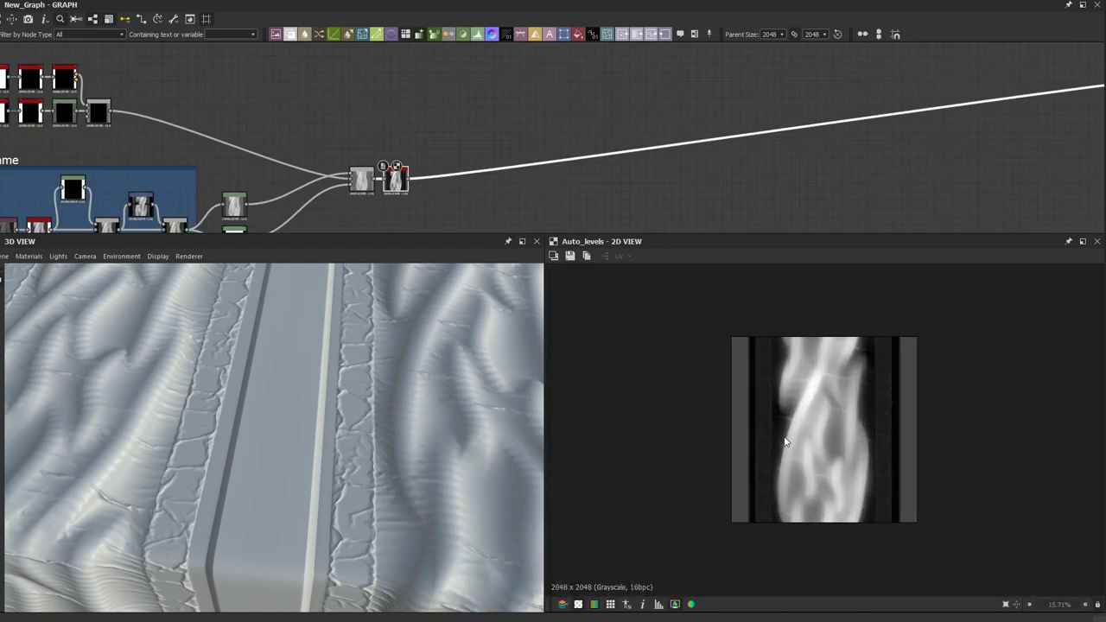
pyautogui.scroll(2, 700, 460)
# Step: Add an Edge Detect node, feed it from the upper strip's Invert Grayscale, and place it above the Bevel node
pyautogui.moveTo(508, 100); pyautogui.dragTo(705, 169, button='middle')
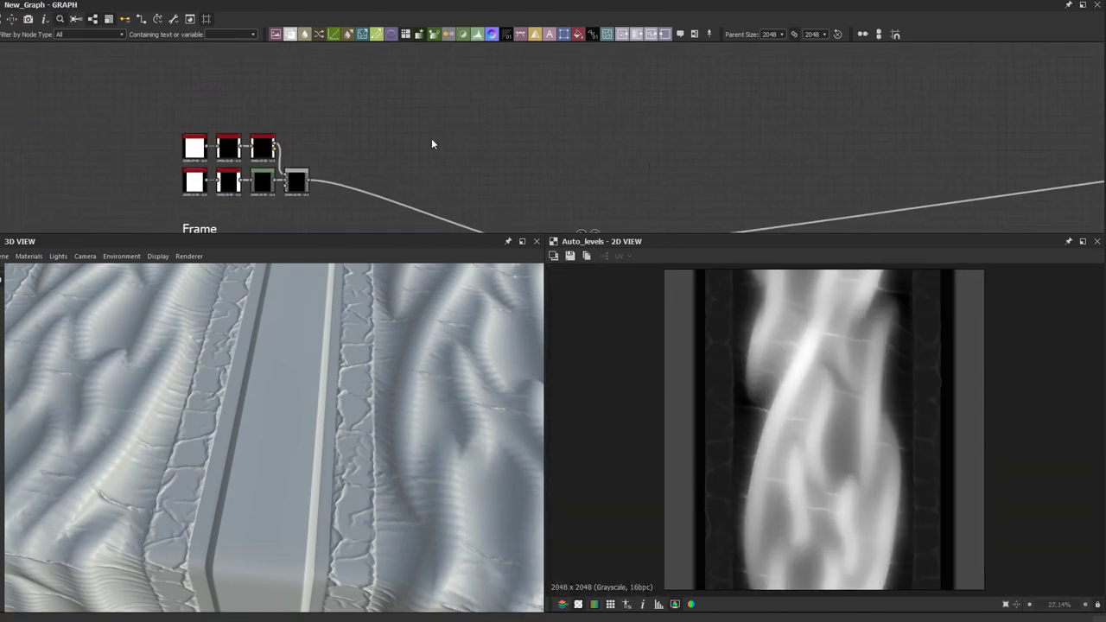
pyautogui.press('space')
pyautogui.write('ed')
pyautogui.click(458, 163)
pyautogui.scroll(2, 427, 148)
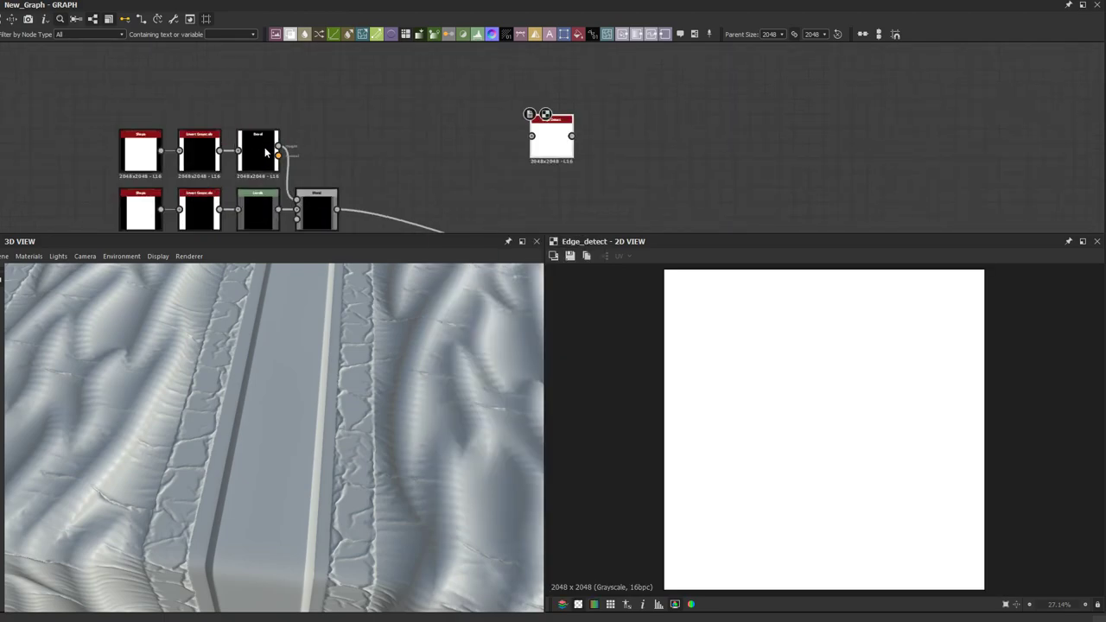
pyautogui.moveTo(347, 167); pyautogui.dragTo(444, 153)
pyautogui.moveTo(221, 150); pyautogui.dragTo(546, 91)
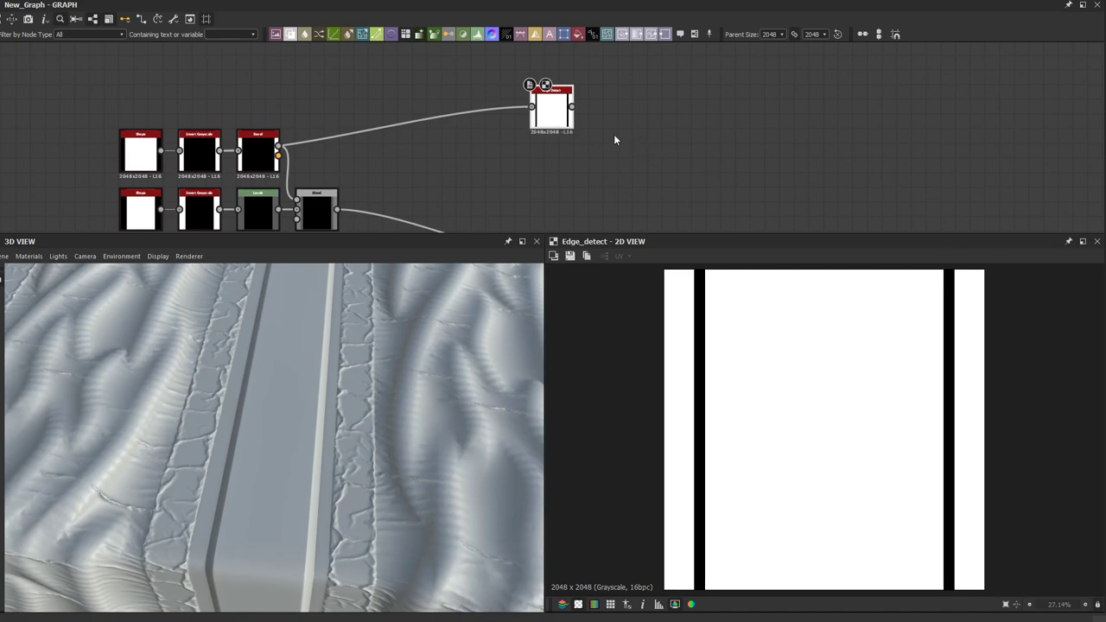
pyautogui.moveTo(530, 92); pyautogui.dragTo(355, 50)
# Step: Blend the Edge Detect result with the Bevel output to trim the side strips, and inspect the mask tiled in 2D
pyautogui.click(291, 35)
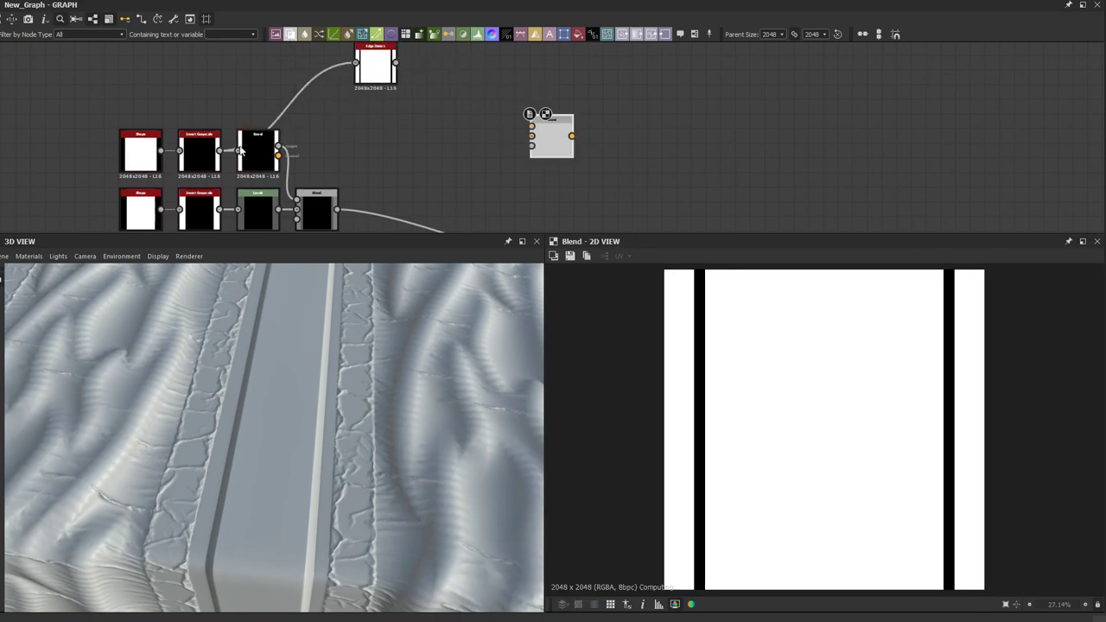
pyautogui.moveTo(278, 149); pyautogui.dragTo(531, 136)
pyautogui.moveTo(395, 62); pyautogui.dragTo(466, 92)
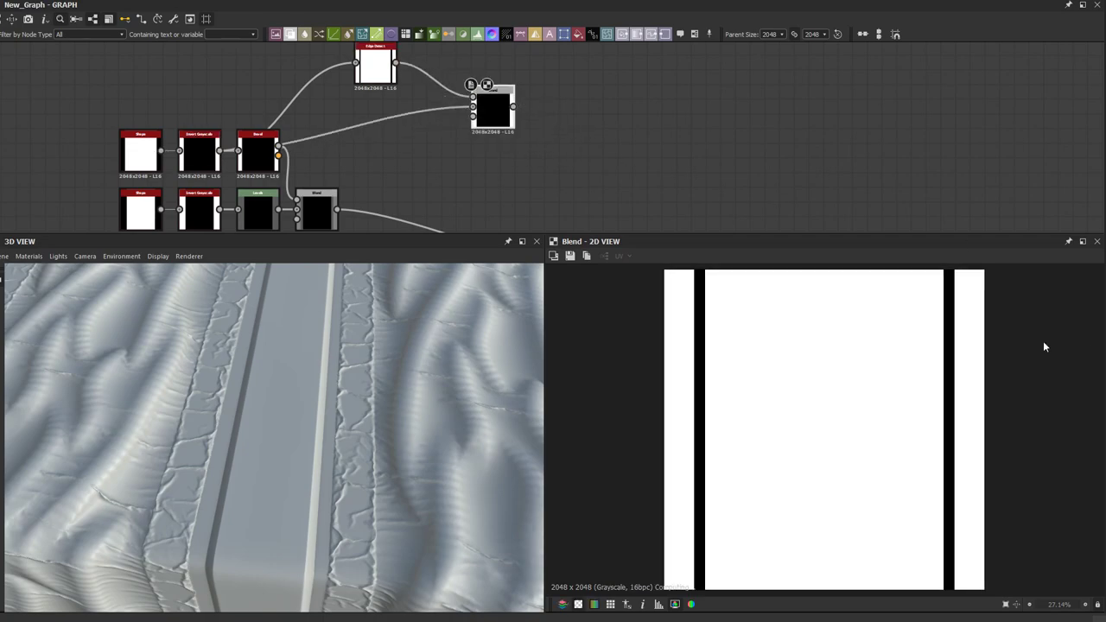
pyautogui.press('space')
pyautogui.scroll(-2, 854, 385)
pyautogui.moveTo(678, 148); pyautogui.dragTo(538, 115, button='middle')
pyautogui.scroll(-1, 510, 116)
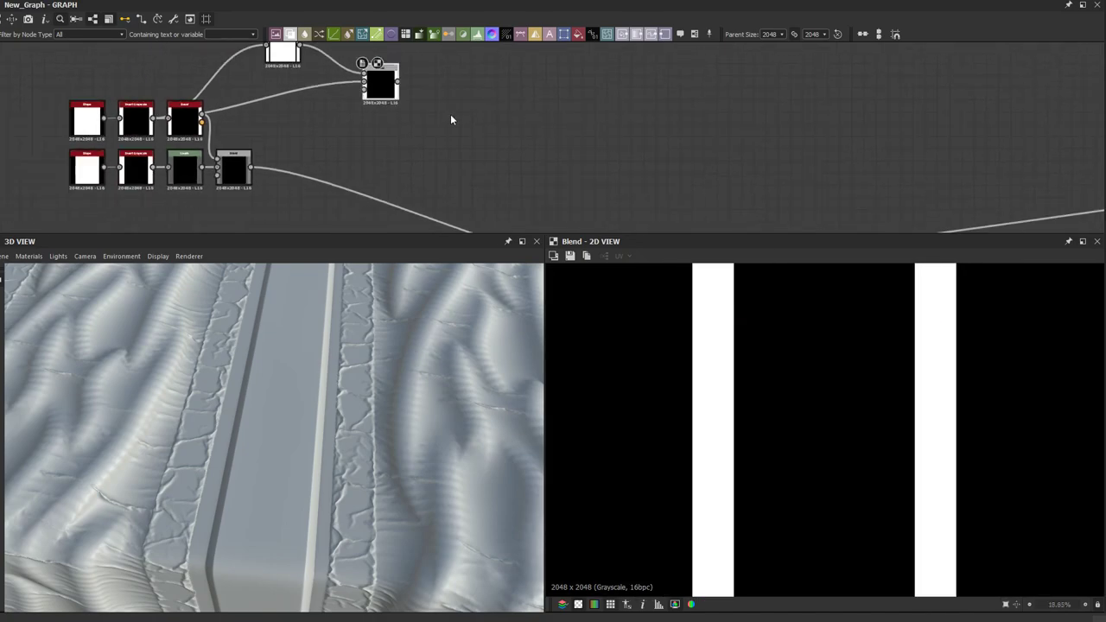
# Step: Rearrange the Edge Detect node and its new Blend closer to the side strip nodes
pyautogui.moveTo(436, 110); pyautogui.dragTo(565, 183, button='middle')
pyautogui.scroll(-1, 553, 177)
pyautogui.moveTo(525, 164); pyautogui.dragTo(503, 156)
pyautogui.moveTo(437, 130); pyautogui.dragTo(422, 118)
pyautogui.click(520, 194)
pyautogui.moveTo(503, 154); pyautogui.dragTo(476, 154)
pyautogui.click(594, 166)
# Step: Examine how the trimmed strip mask relates to the combining Blend and Auto Levels part of the graph
pyautogui.moveTo(556, 139); pyautogui.dragTo(354, 110, button='middle')
pyautogui.scroll(-3, 458, 123)
pyautogui.moveTo(584, 173); pyautogui.dragTo(564, 147, button='middle')
pyautogui.scroll(1, 467, 176)
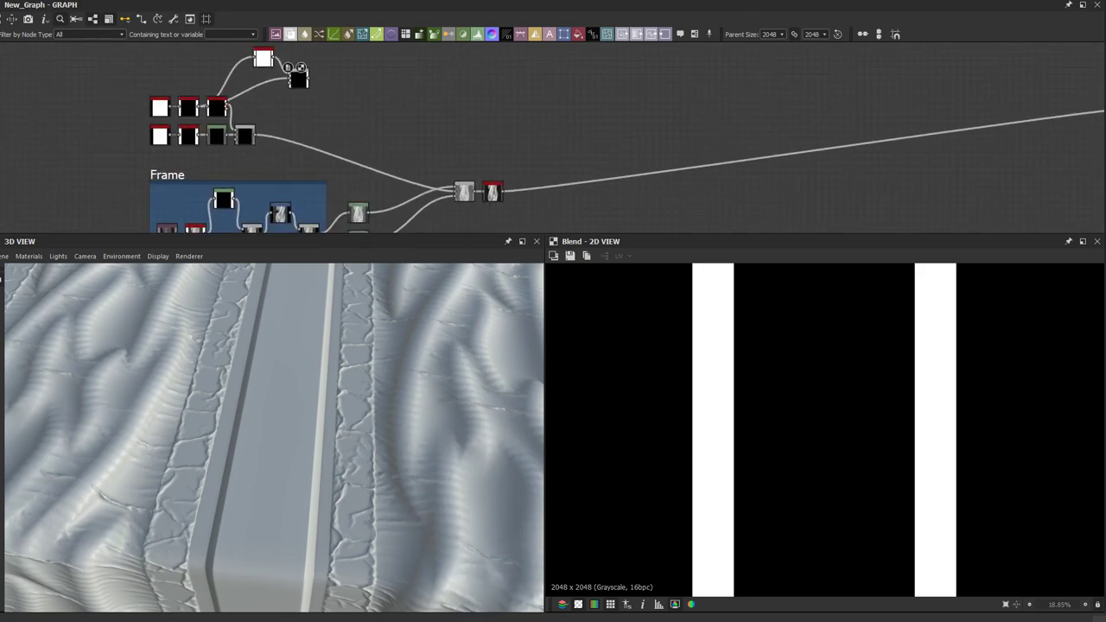
pyautogui.scroll(2, 380, 166)
pyautogui.moveTo(430, 162); pyautogui.dragTo(320, 129, button='middle')
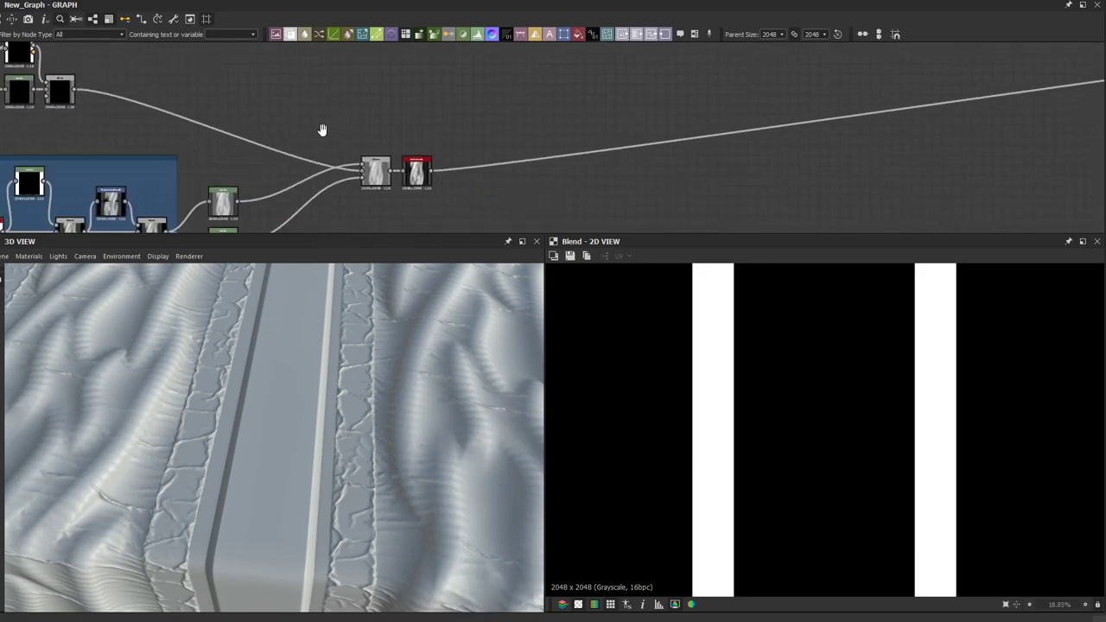
pyautogui.scroll(1, 410, 171)
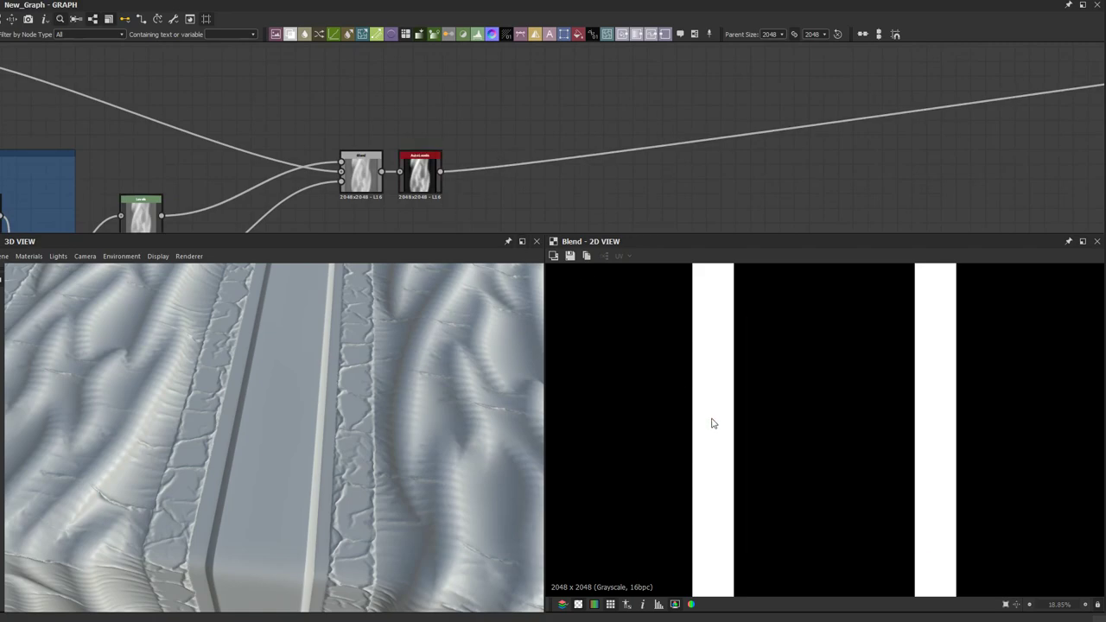
pyautogui.click(722, 382)
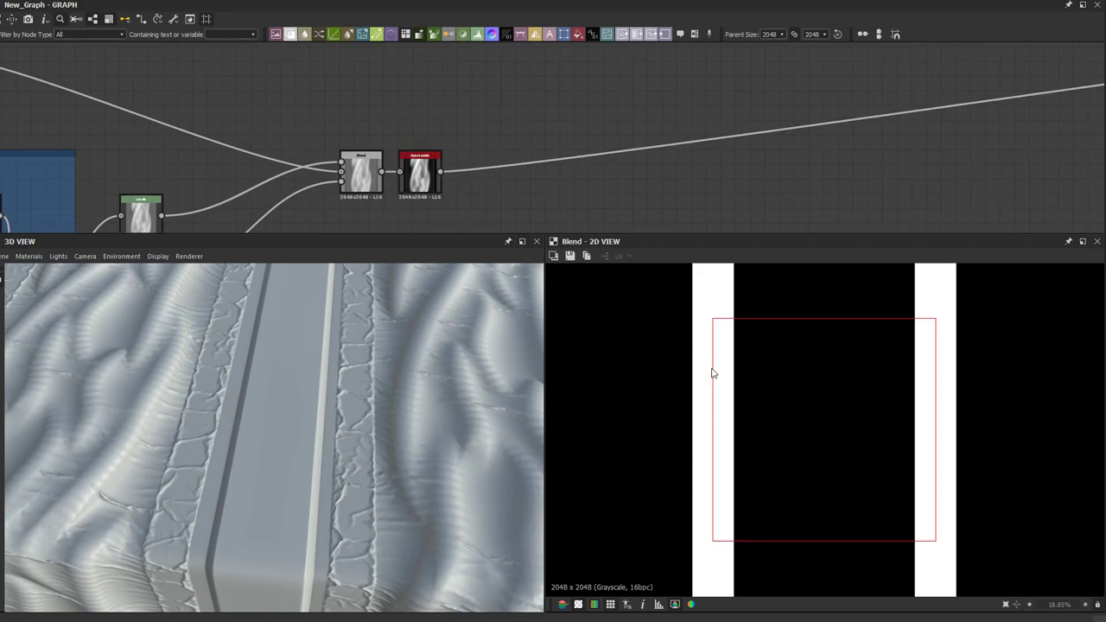
pyautogui.scroll(-3, 496, 126)
pyautogui.moveTo(464, 123); pyautogui.dragTo(426, 153, button='middle')
pyautogui.scroll(1, 427, 153)
pyautogui.moveTo(311, 96); pyautogui.dragTo(414, 158, button='middle')
pyautogui.scroll(-3, 412, 185)
pyautogui.scroll(3, 406, 186)
pyautogui.press('space')
pyautogui.write('brick')
pyautogui.press('BackSpace')
pyautogui.press('BackSpace')
pyautogui.press('BackSpace')
pyautogui.press('BackSpace')
pyautogui.press('BackSpace')
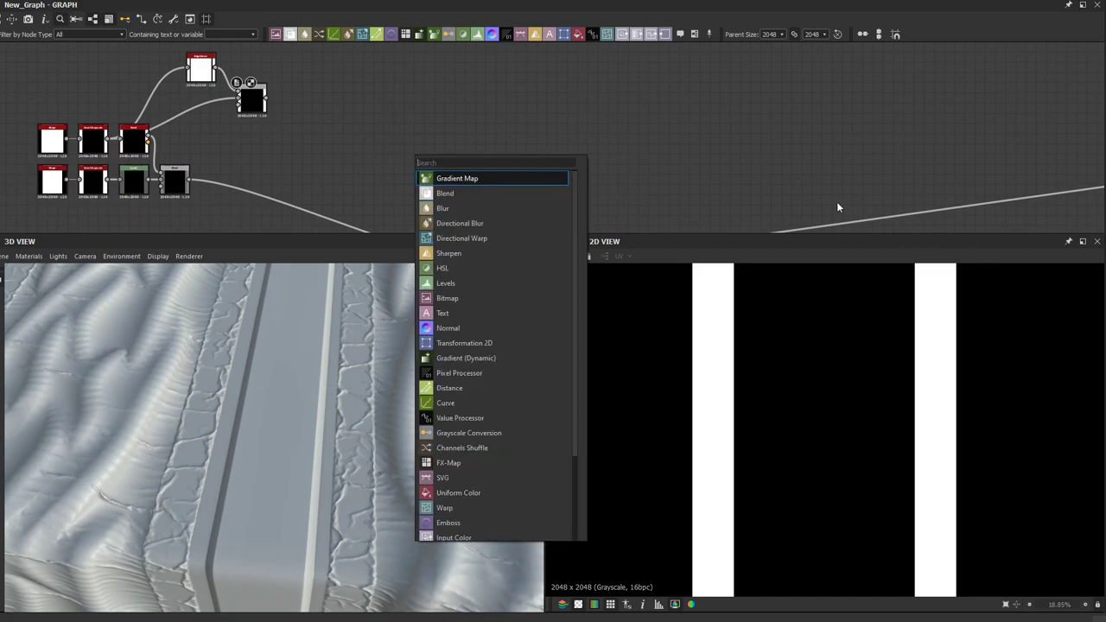
pyautogui.press('Escape')
# Step: Add an Arc Pavement pattern from the library to the graph, beside the strip nodes, and preview it in 2D
pyautogui.moveTo(0, 311); pyautogui.dragTo(194, 311)
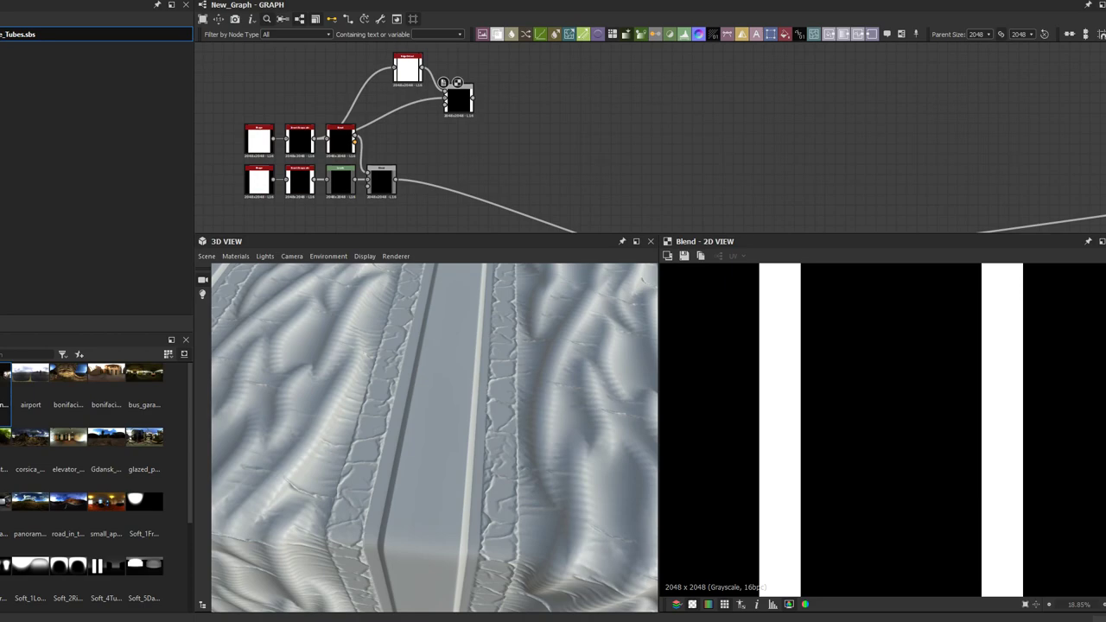
pyautogui.click(2, 475)
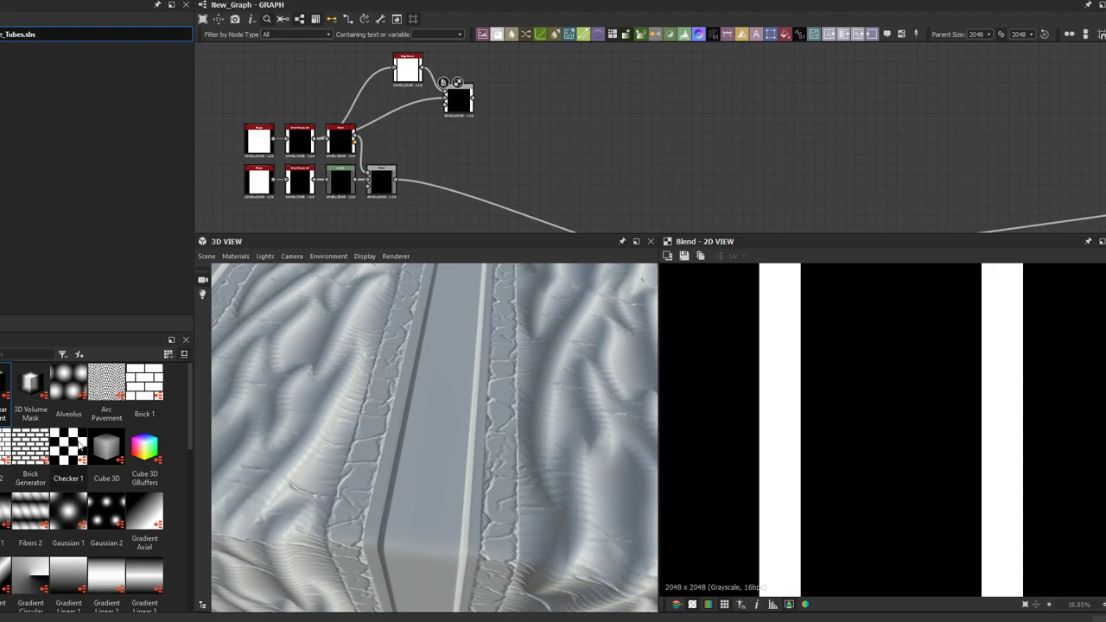
pyautogui.moveTo(108, 396); pyautogui.dragTo(565, 149)
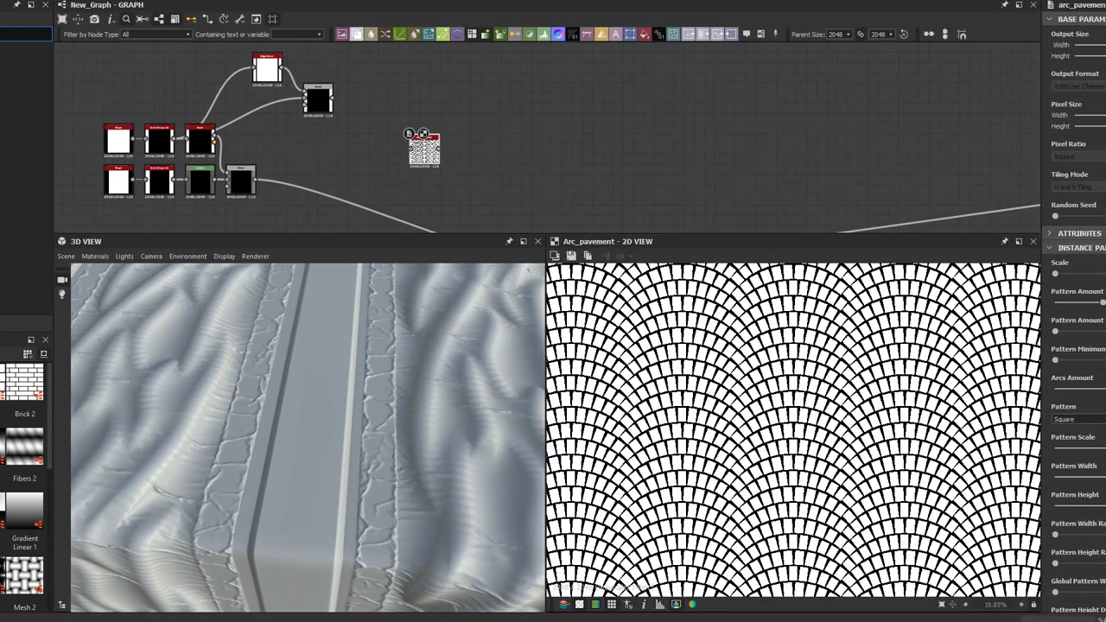
pyautogui.moveTo(1043, 328); pyautogui.dragTo(1094, 329)
pyautogui.moveTo(495, 158); pyautogui.dragTo(496, 114, button='middle')
pyautogui.scroll(3, 391, 128)
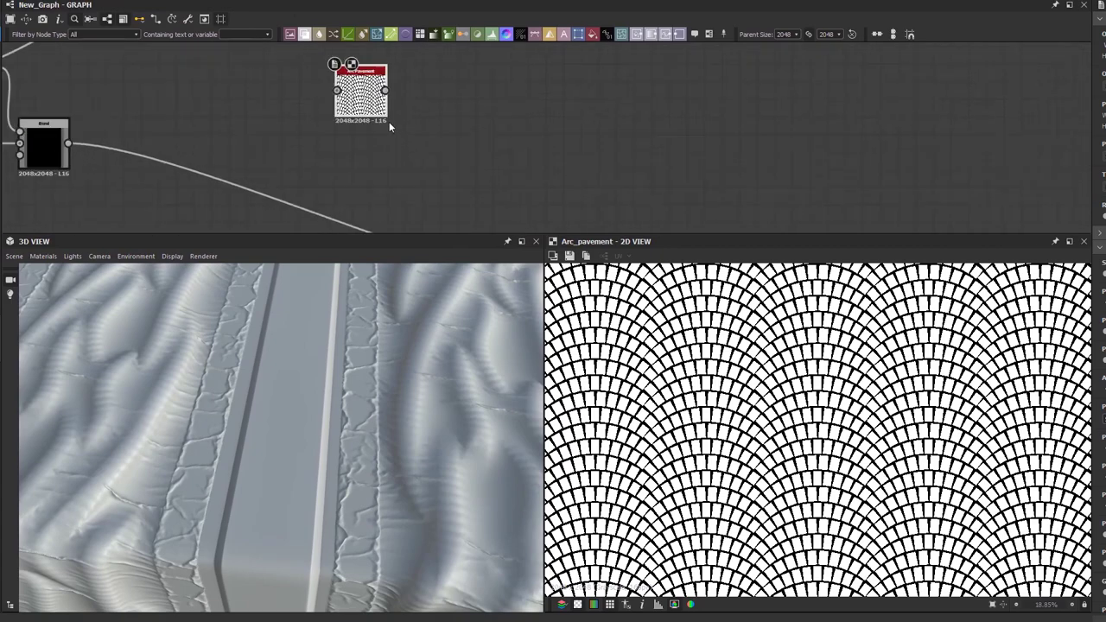
pyautogui.moveTo(389, 123); pyautogui.dragTo(438, 158, button='middle')
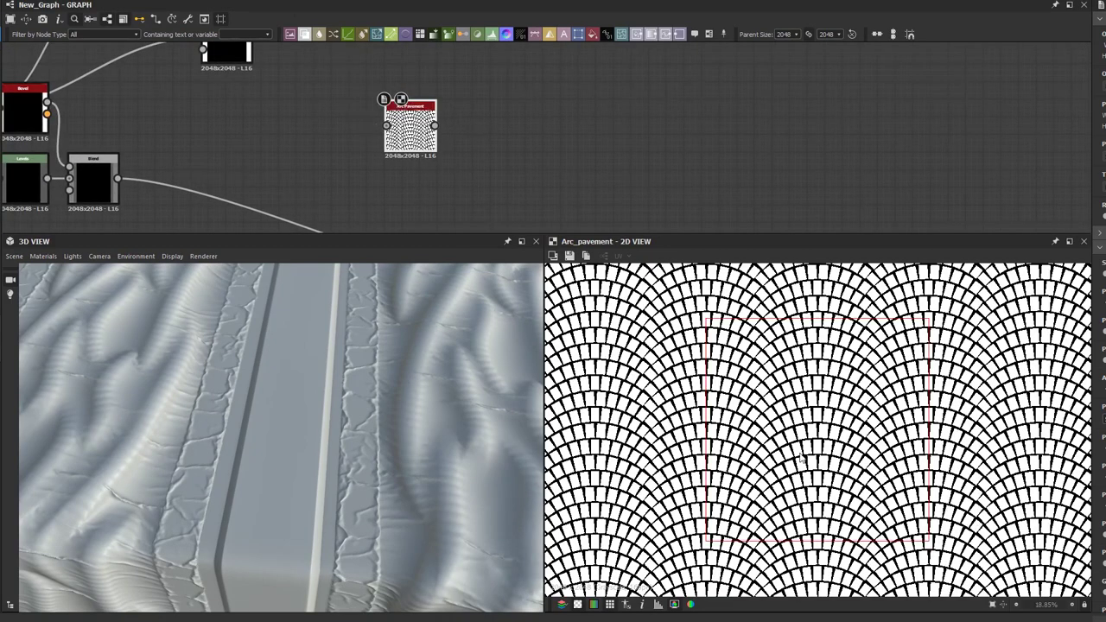
# Step: Add a Distance node fed by the Arc Pavement output, leaving a gap between the two nodes
pyautogui.scroll(2, 367, 103)
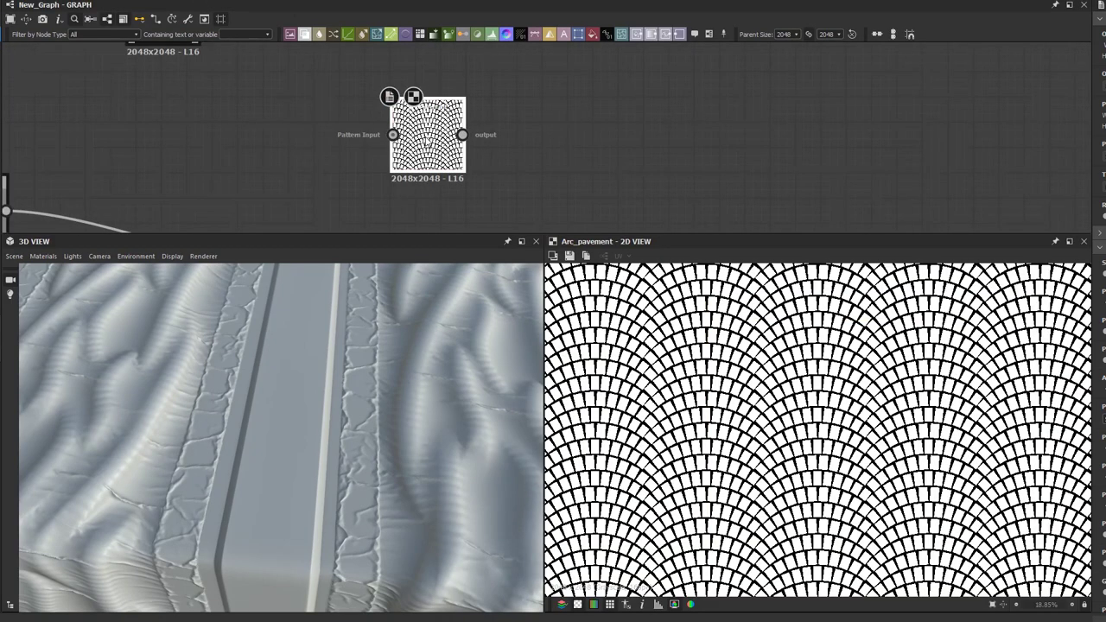
pyautogui.press('space')
pyautogui.write('dis')
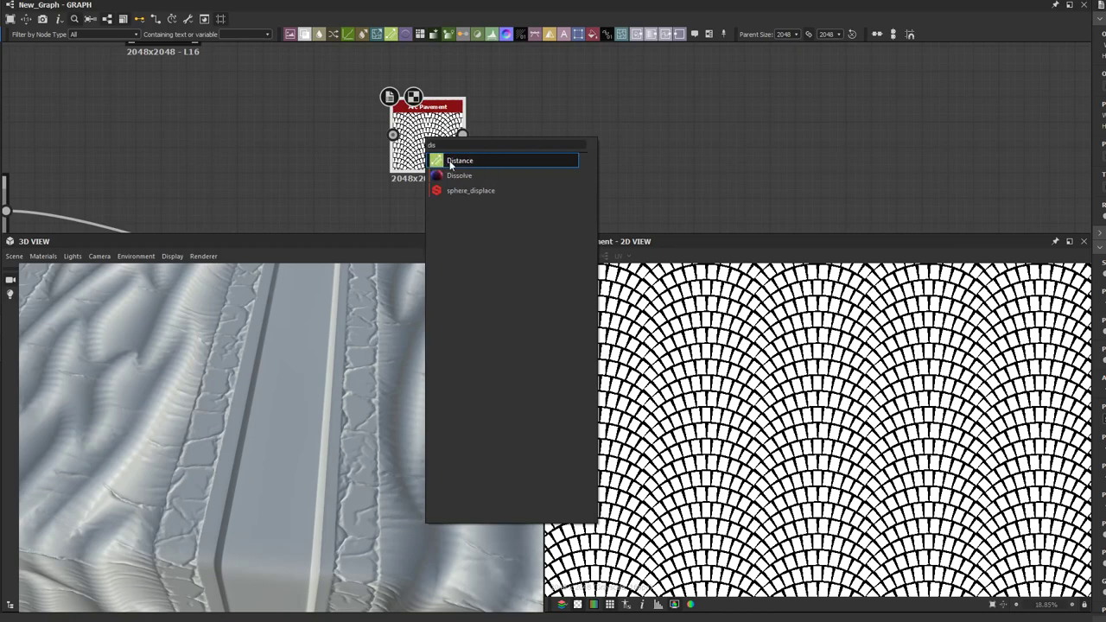
pyautogui.click(450, 162)
pyautogui.scroll(1, 562, 138)
pyautogui.moveTo(573, 143); pyautogui.dragTo(701, 136)
pyautogui.moveTo(537, 105); pyautogui.dragTo(557, 129)
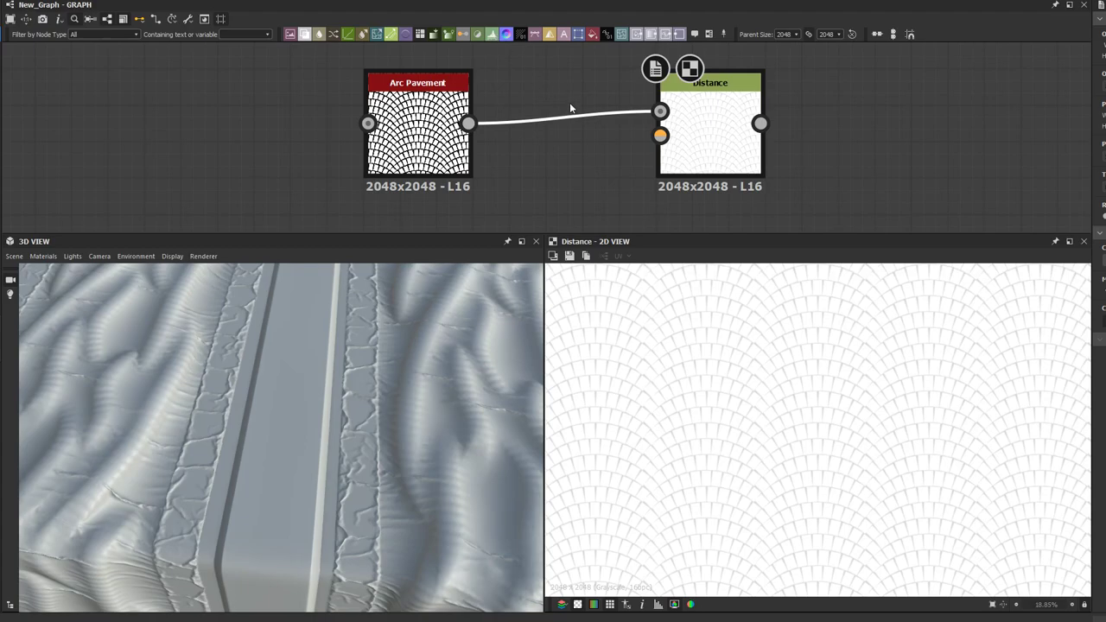
# Step: Insert a Levels node before the Distance mask input, link Arc Pavement directly to the source input, and preview Distance in 2D
pyautogui.press('l')
pyautogui.scroll(1, 571, 112)
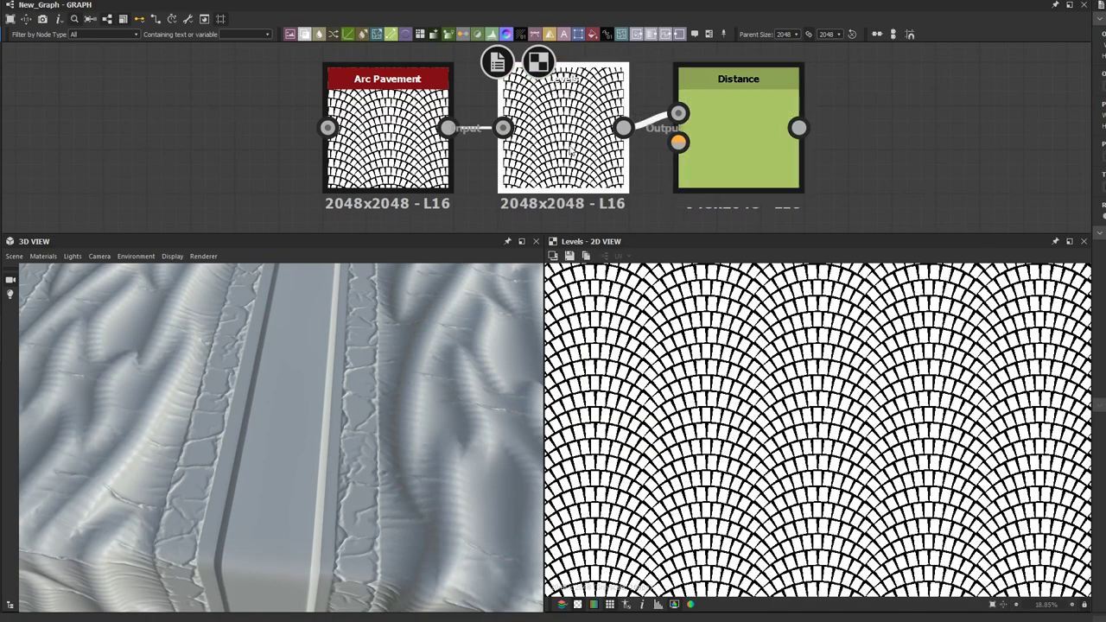
pyautogui.moveTo(567, 152); pyautogui.dragTo(567, 64)
pyautogui.moveTo(448, 128); pyautogui.dragTo(678, 142)
pyautogui.click(732, 147)
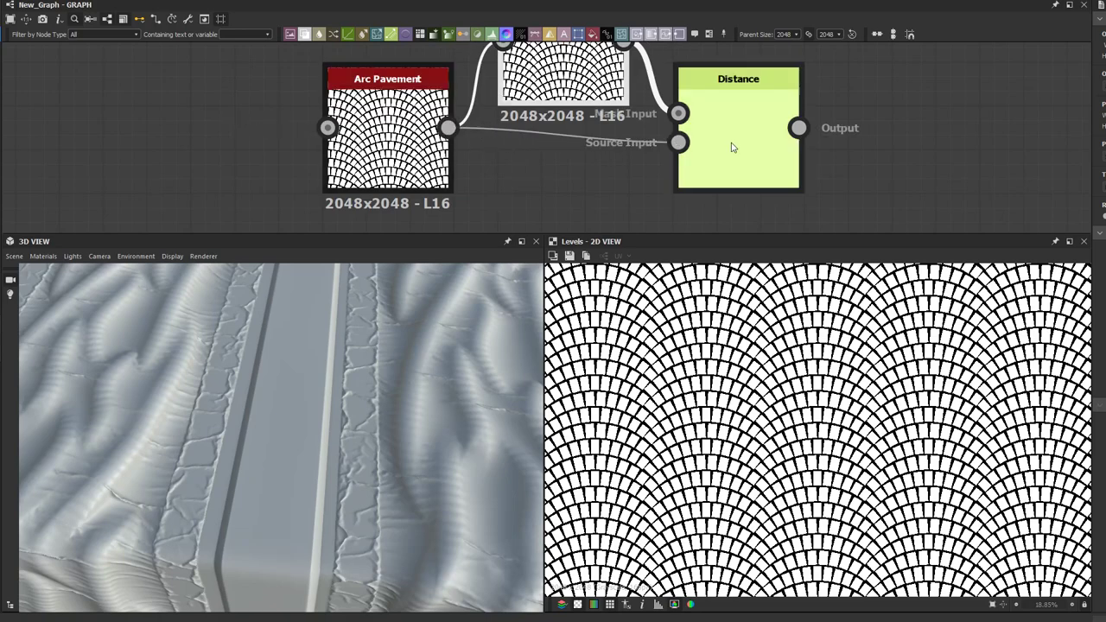
pyautogui.doubleClick(732, 147)
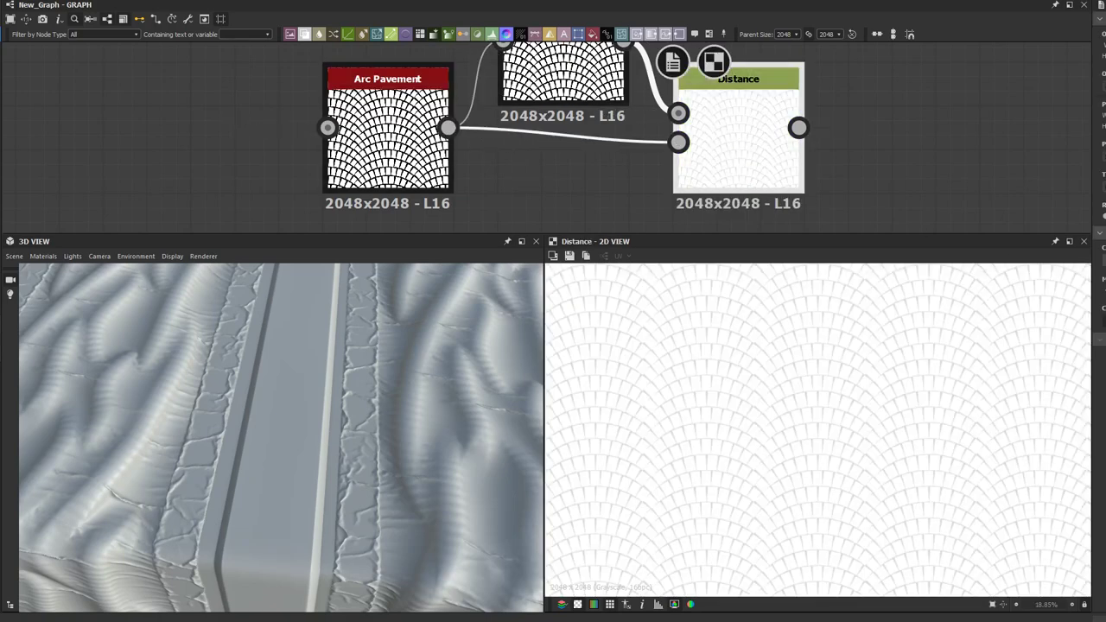
# Step: Randomize the brightness of the Arc Pavement bricks and shrink the bricks to tiny seeds for the Distance cells
pyautogui.click(414, 165)
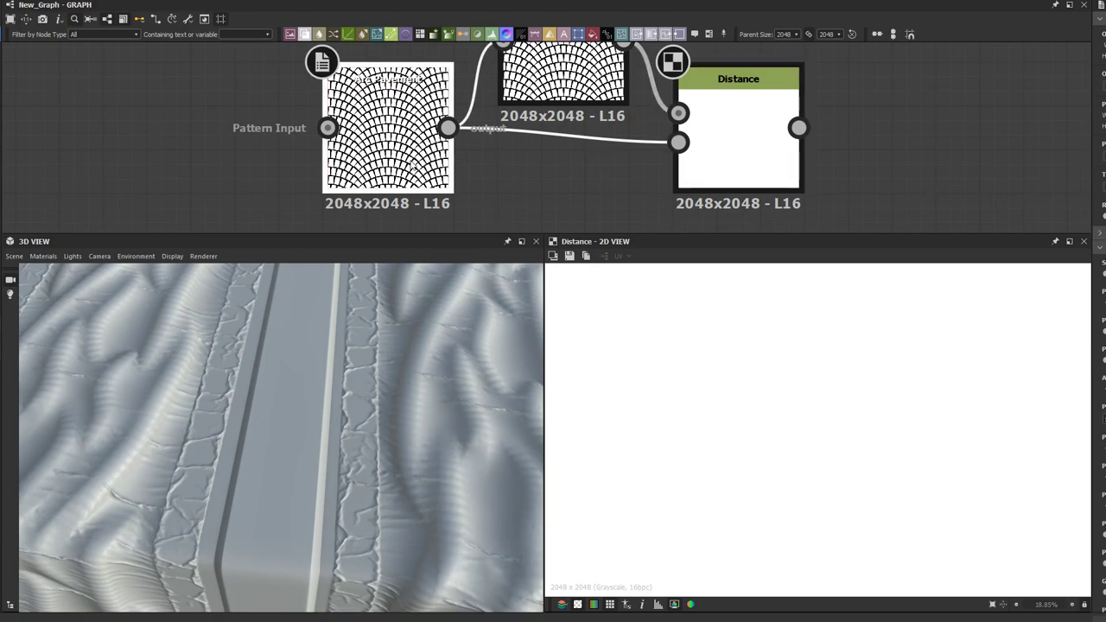
pyautogui.scroll(-3, 1099, 346)
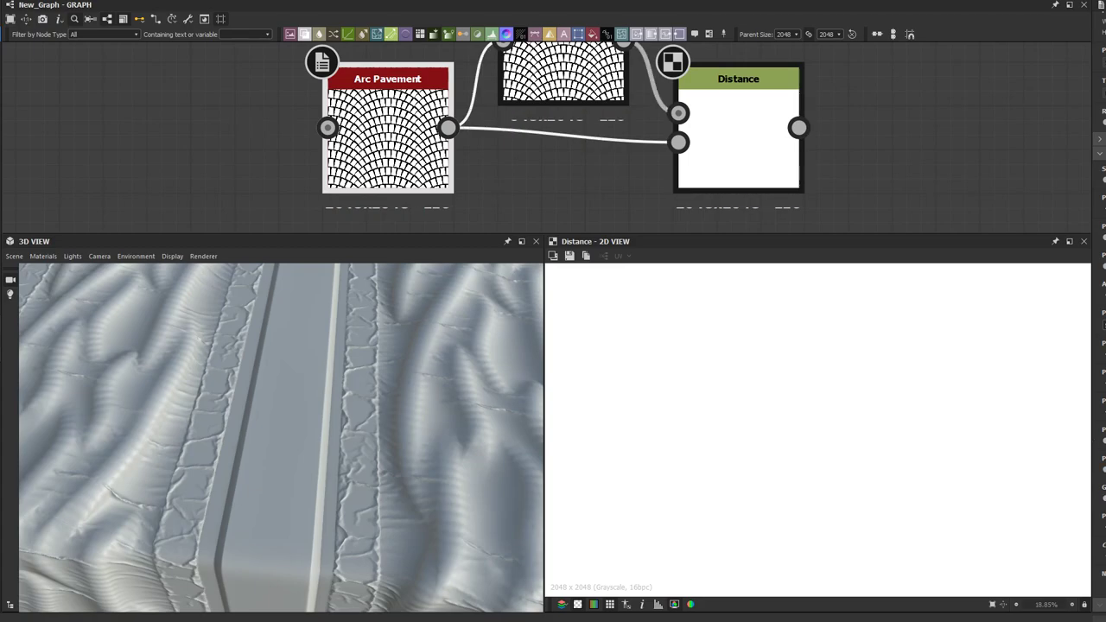
pyautogui.scroll(3, 862, 473)
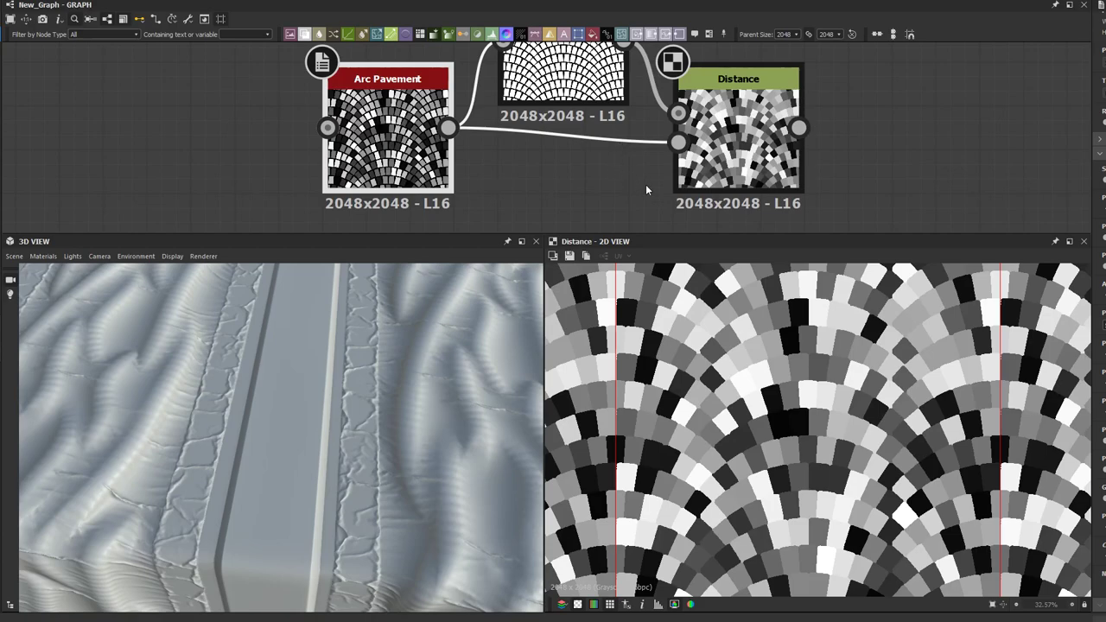
pyautogui.scroll(-1, 638, 184)
pyautogui.moveTo(637, 184); pyautogui.dragTo(651, 216, button='middle')
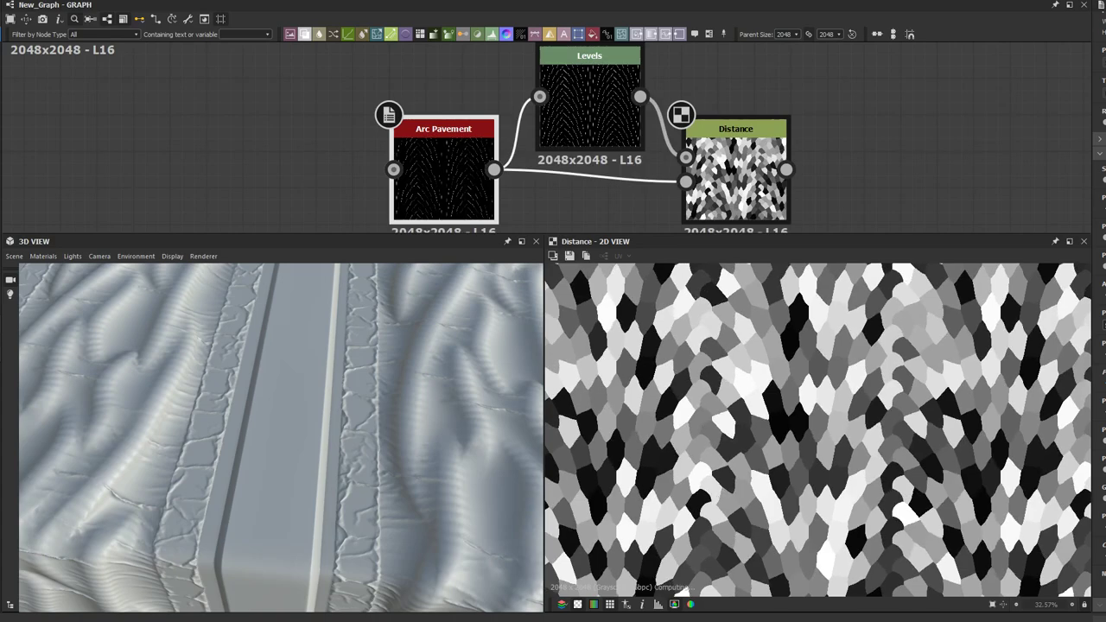
pyautogui.moveTo(1105, 385); pyautogui.dragTo(1095, 395)
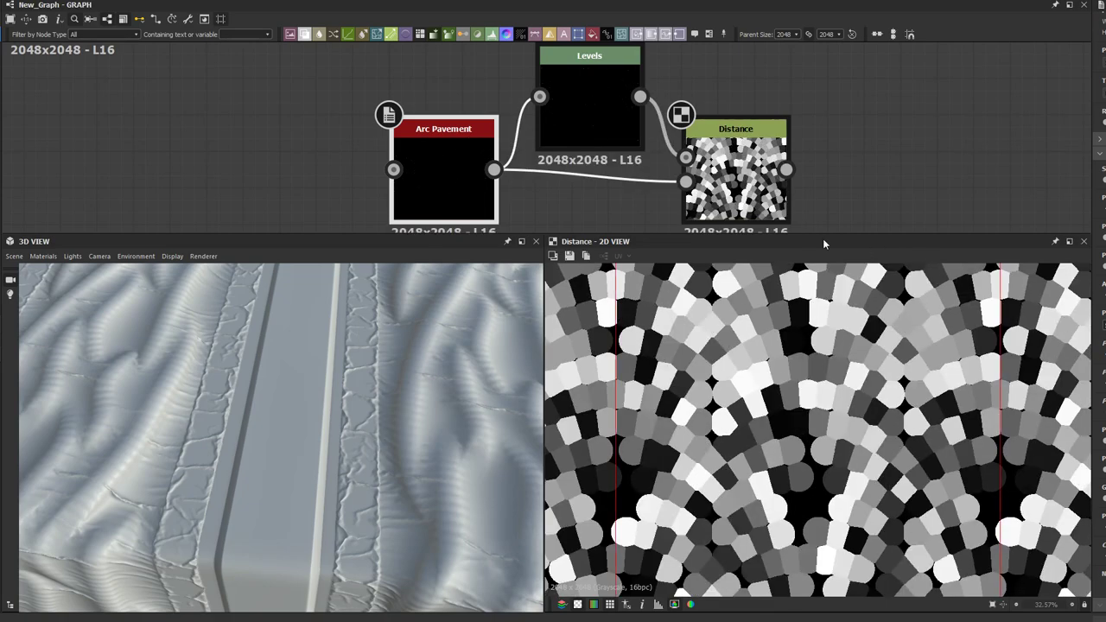
# Step: Raise the Distance node's maximum distance to fill the gaps, and reduce the Arc Pavement pattern density for larger cells
pyautogui.click(774, 206)
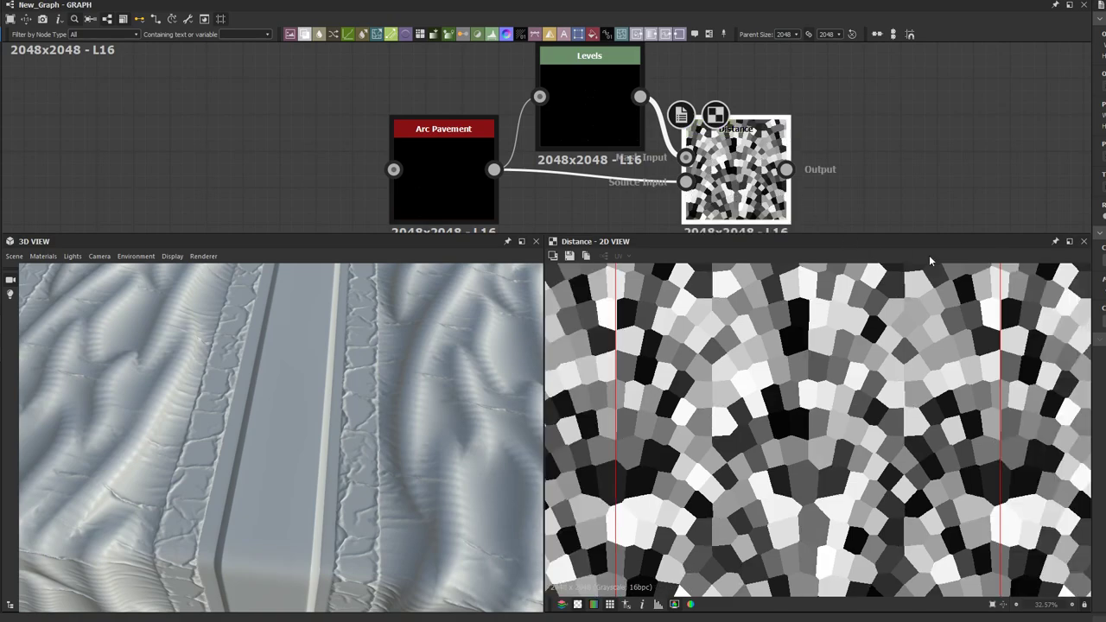
pyautogui.click(461, 186)
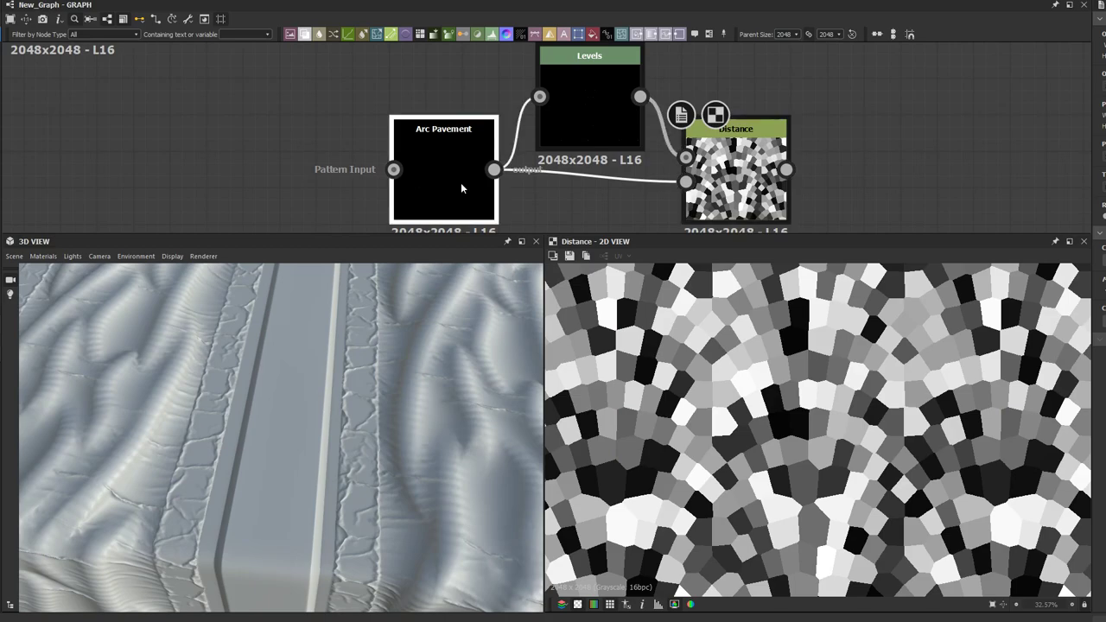
pyautogui.doubleClick(461, 184)
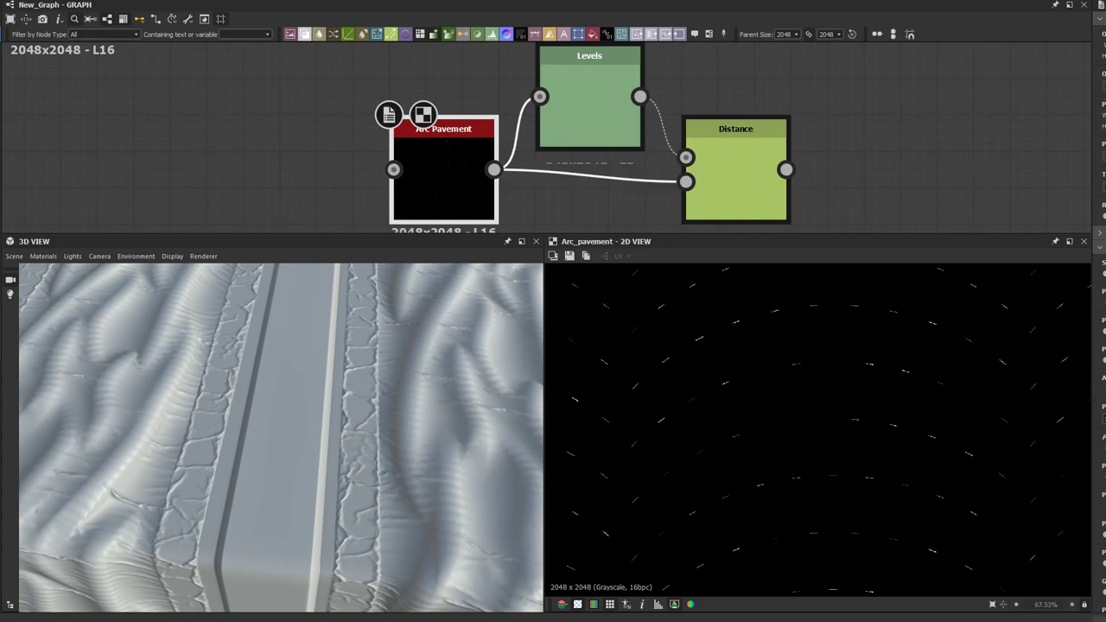
pyautogui.click(728, 199)
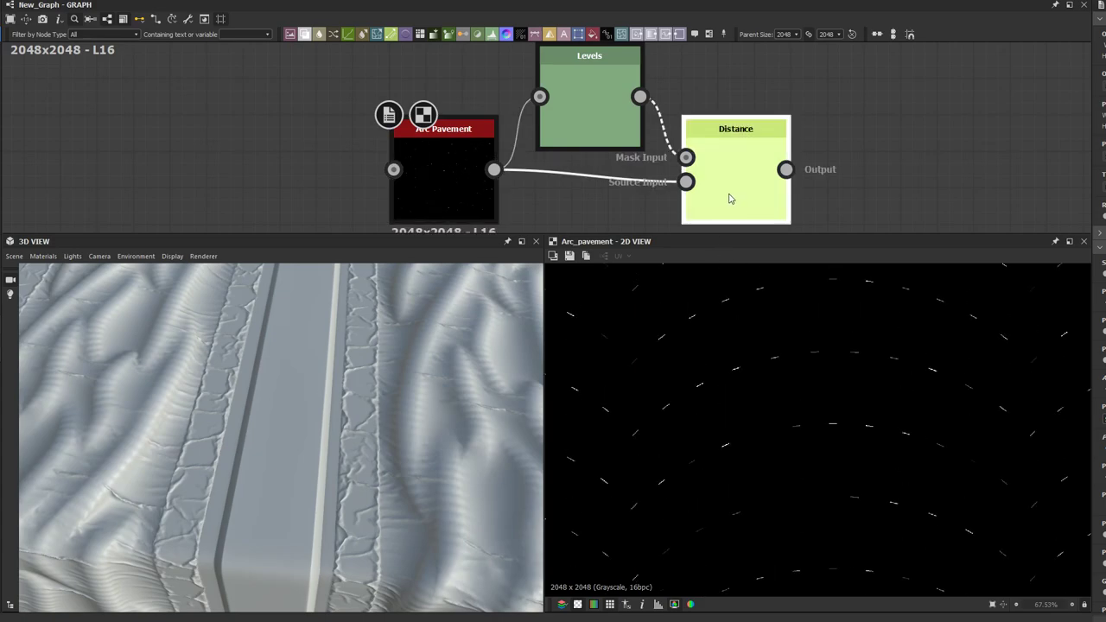
pyautogui.doubleClick(728, 199)
pyautogui.click(457, 210)
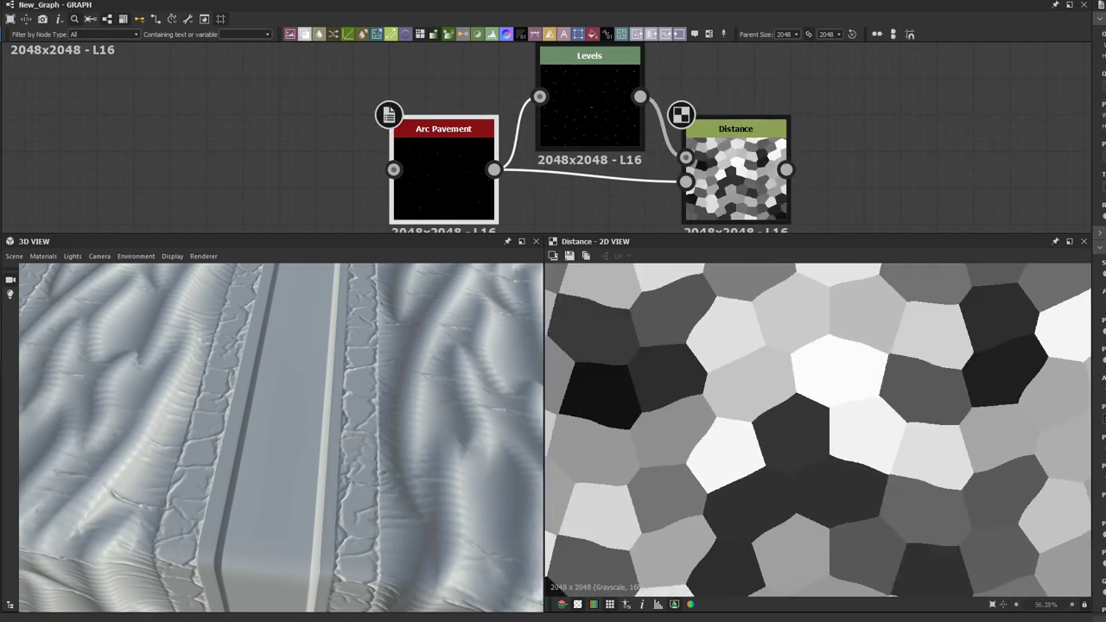
# Step: Reshape the Arc Pavement into a few rows of large fan-shaped cells, checking the Distance output tiled and untiled
pyautogui.scroll(-5, 832, 461)
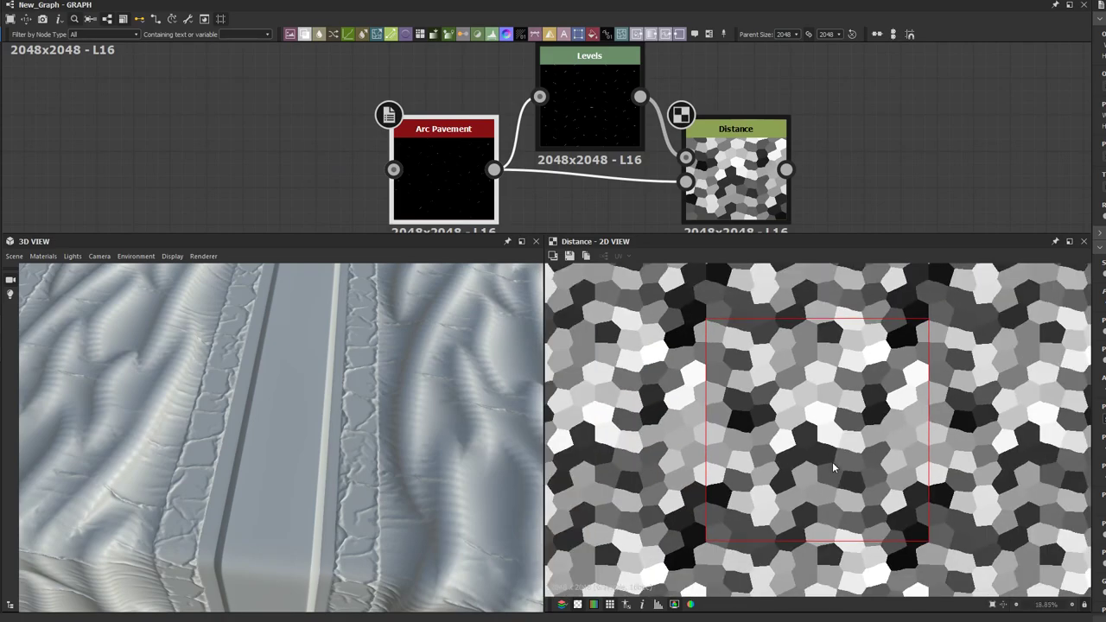
pyautogui.scroll(1, 832, 461)
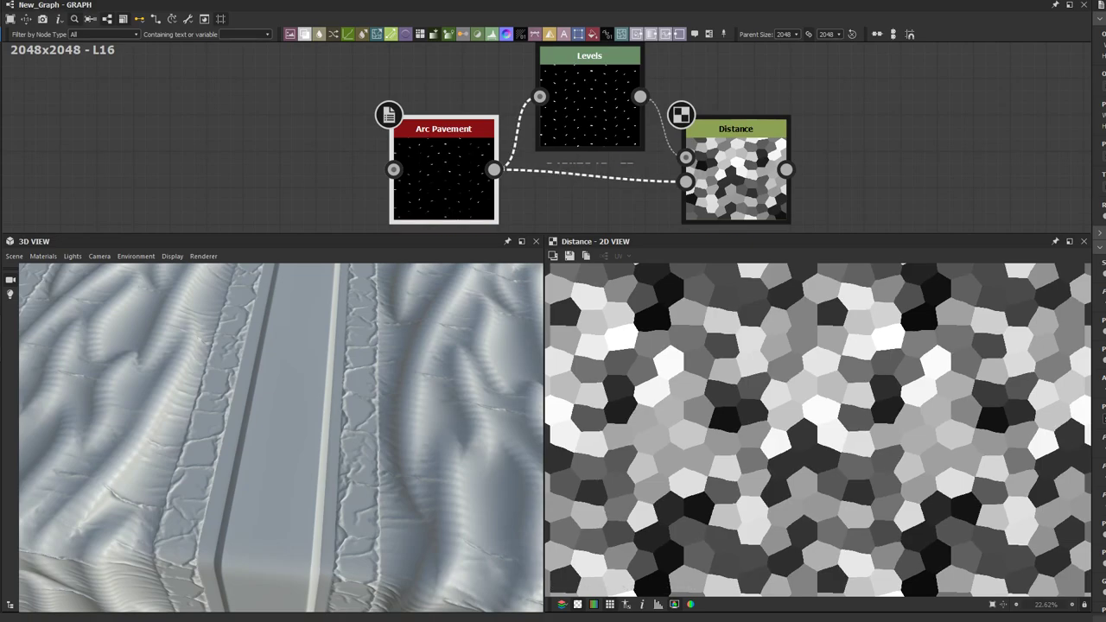
pyautogui.press('space')
pyautogui.press('space')
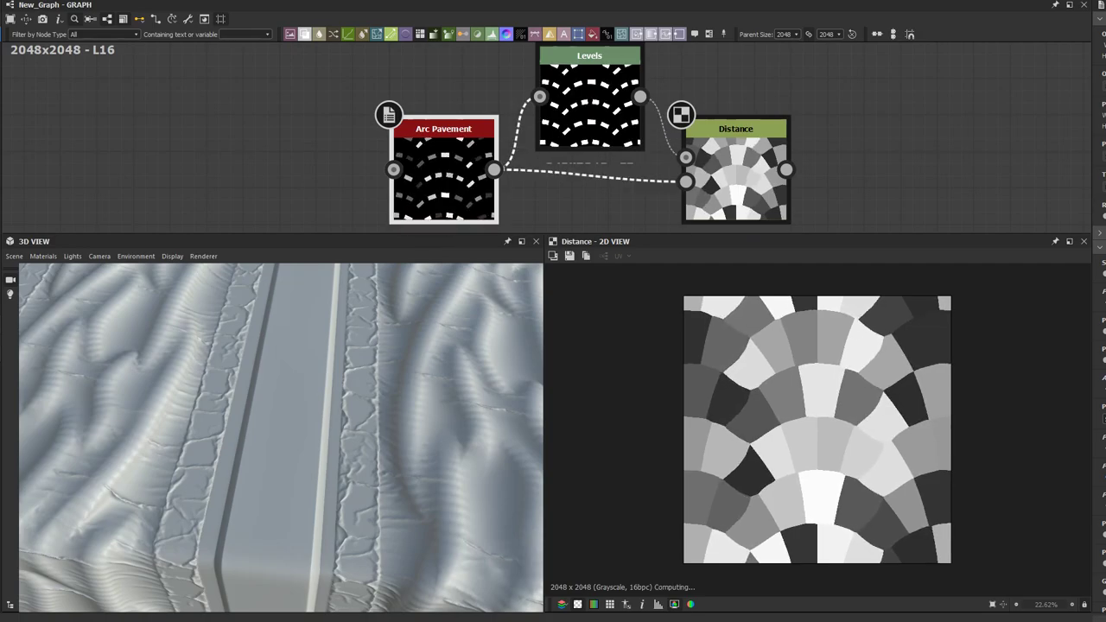
pyautogui.scroll(-3, 1098, 346)
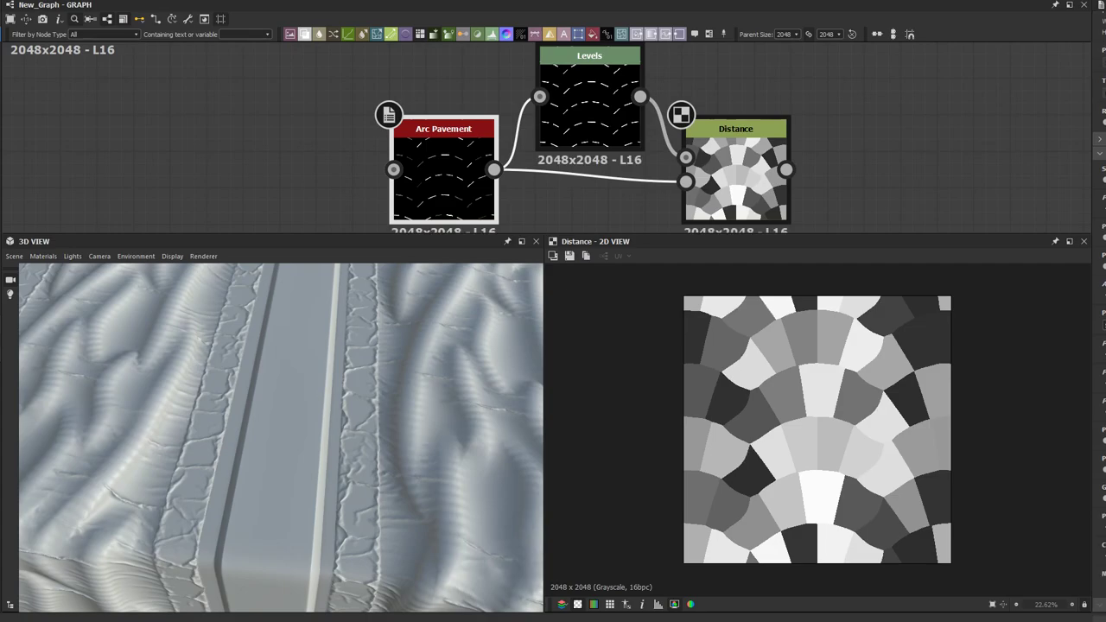
# Step: Add a Mirror Grayscale node after Distance to make the cell pattern symmetrical
pyautogui.scroll(-2, 817, 175)
pyautogui.click(717, 163)
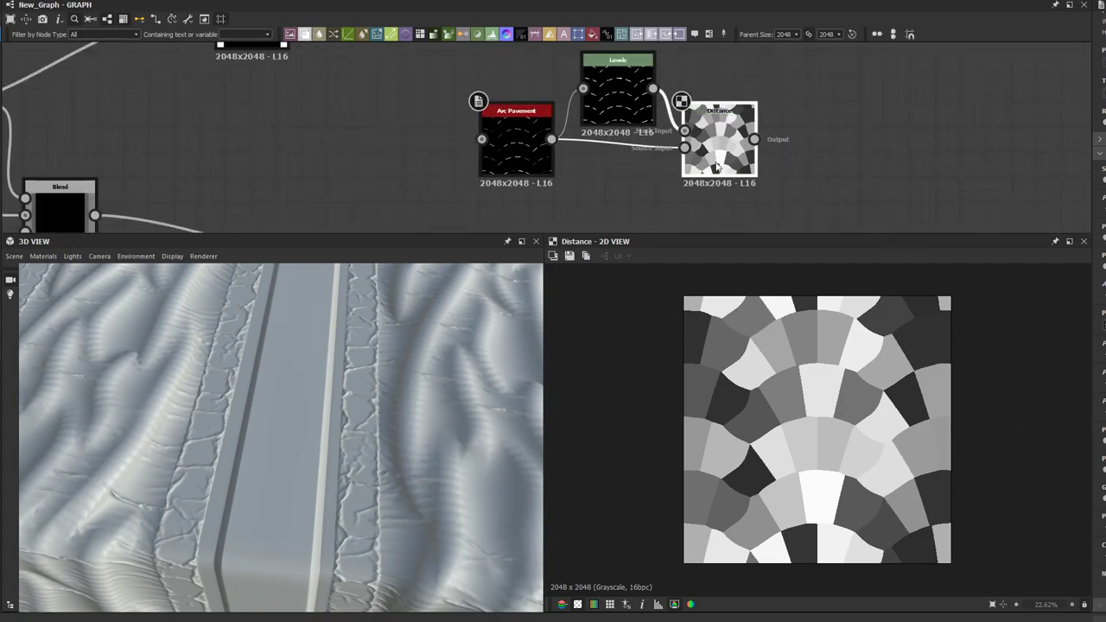
pyautogui.press('space')
pyautogui.write('mir')
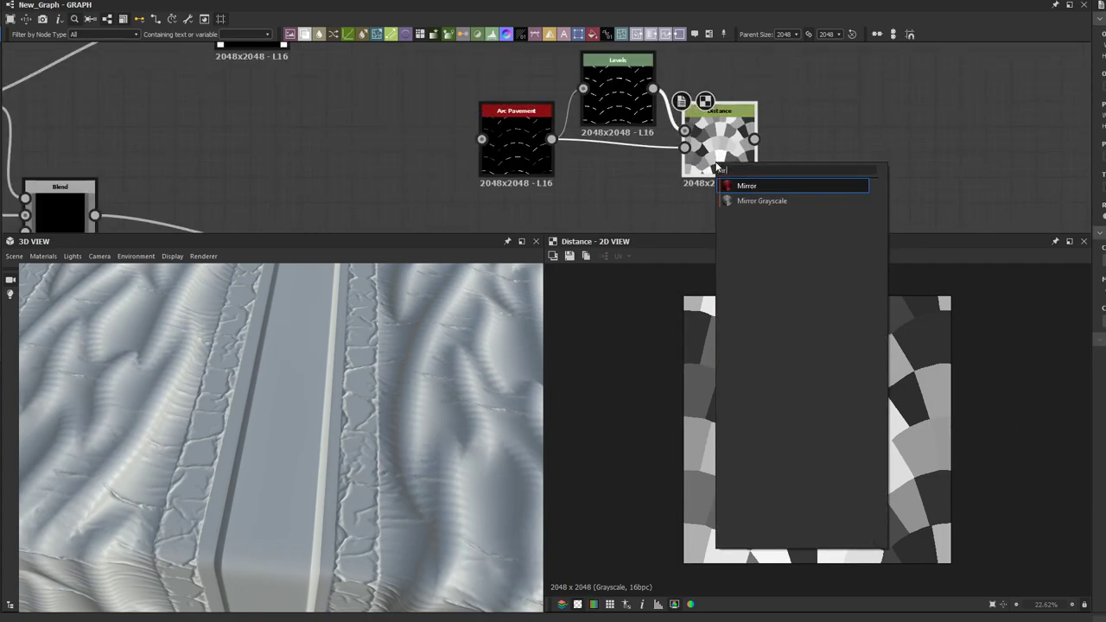
pyautogui.click(775, 202)
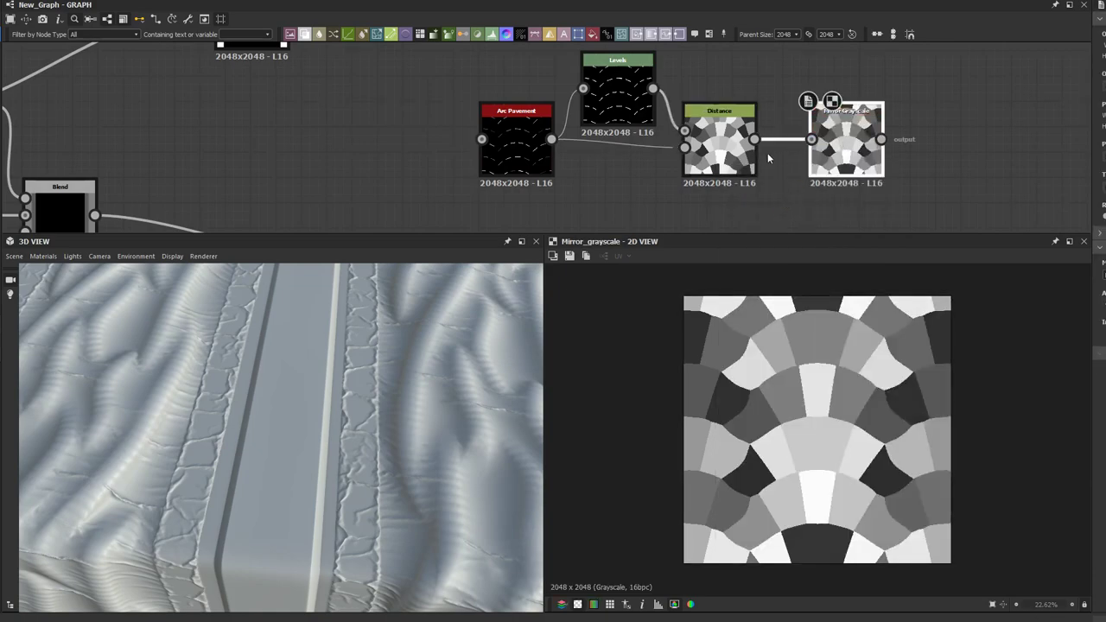
# Step: Rework the Arc Pavement settings into wide, wavy horizontal bands and preview the mirrored pattern tiled
pyautogui.click(715, 147)
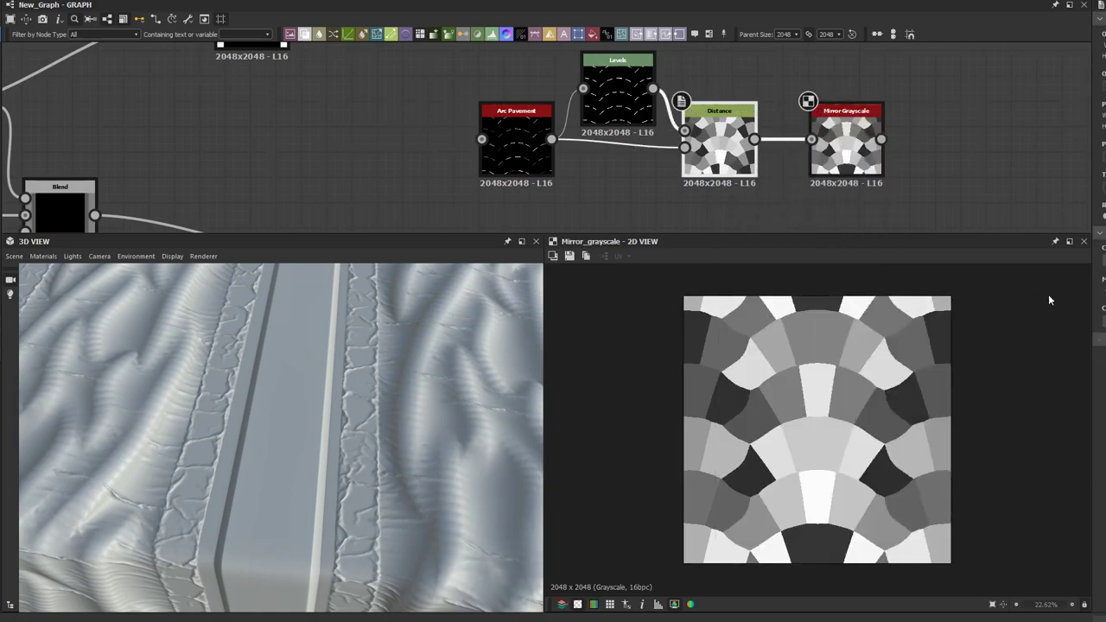
pyautogui.click(516, 143)
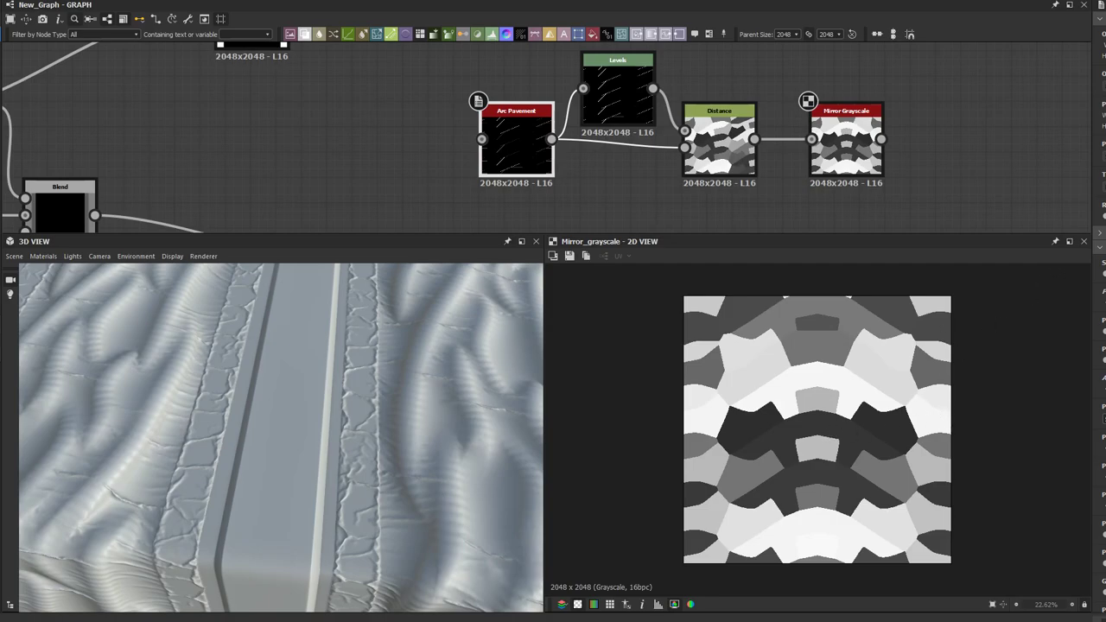
pyautogui.press('space')
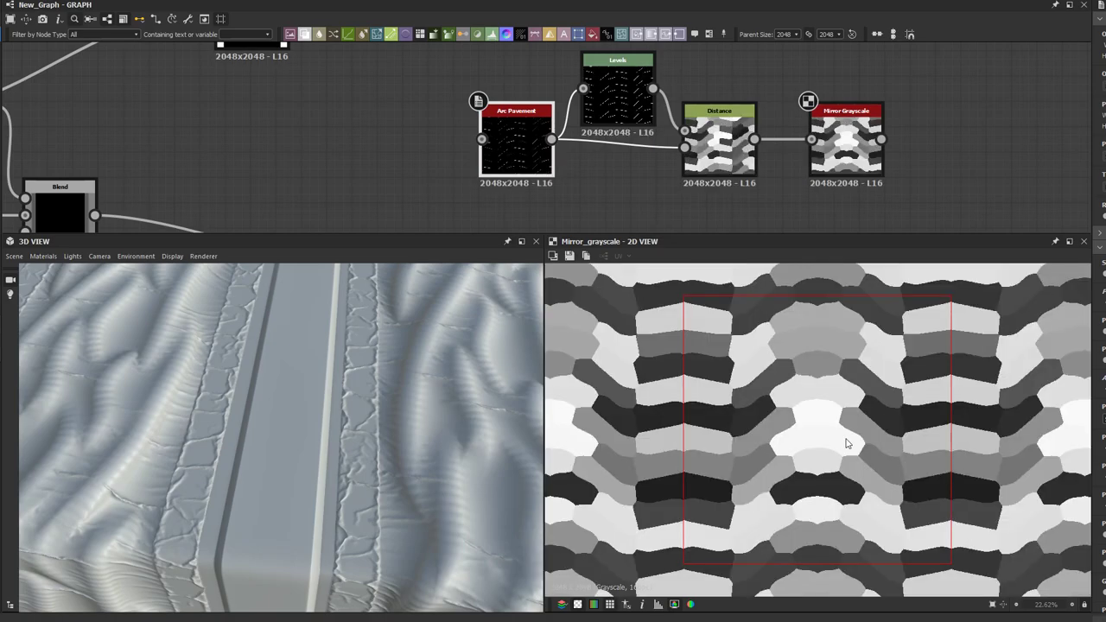
# Step: Tighten the spacing of the Distance and Mirror Grayscale nodes and move the whole pavement chain closer to the side strip nodes
pyautogui.scroll(2, 734, 424)
pyautogui.moveTo(792, 145); pyautogui.dragTo(699, 148, button='middle')
pyautogui.scroll(-2, 699, 149)
pyautogui.moveTo(731, 146); pyautogui.dragTo(713, 146)
pyautogui.click(688, 194)
pyautogui.moveTo(719, 197); pyautogui.dragTo(489, 82)
pyautogui.moveTo(581, 107); pyautogui.dragTo(456, 110)
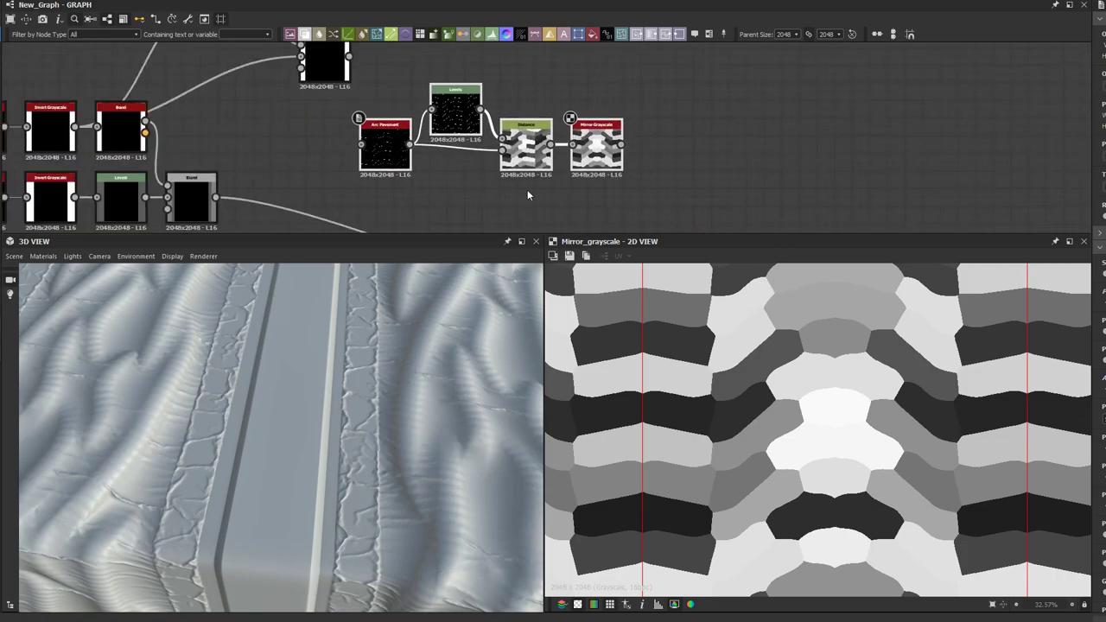
# Step: Set Mirror Grayscale to mirror the pattern on both axes and adjust its offset, comparing the tiled results
pyautogui.click(601, 150)
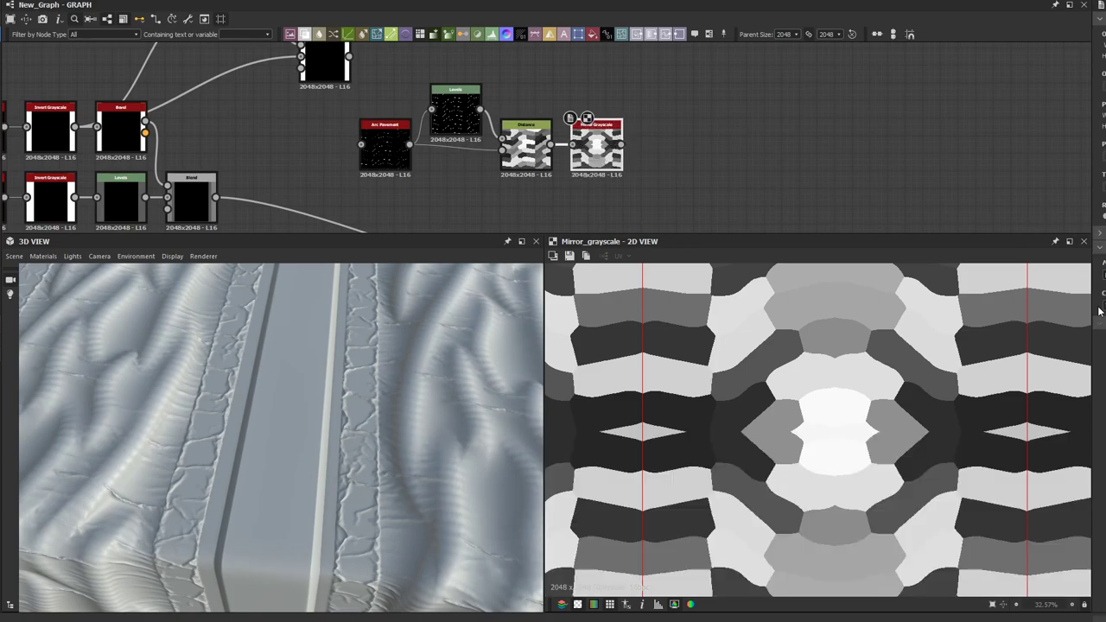
pyautogui.scroll(-2, 879, 441)
pyautogui.scroll(2, 880, 442)
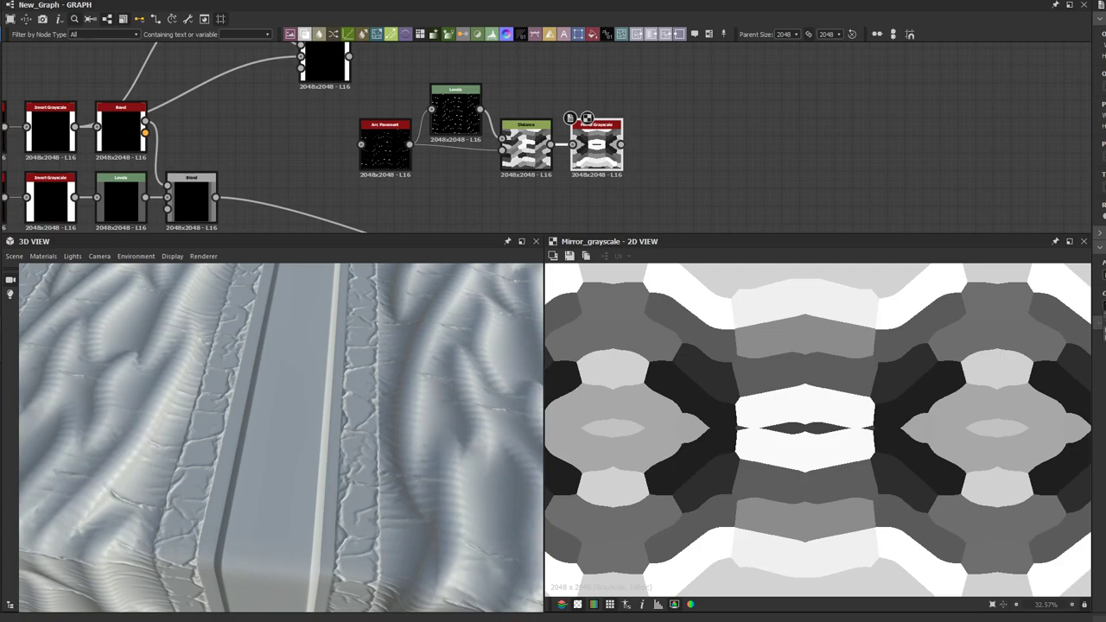
pyautogui.scroll(-2, 896, 428)
pyautogui.scroll(2, 896, 429)
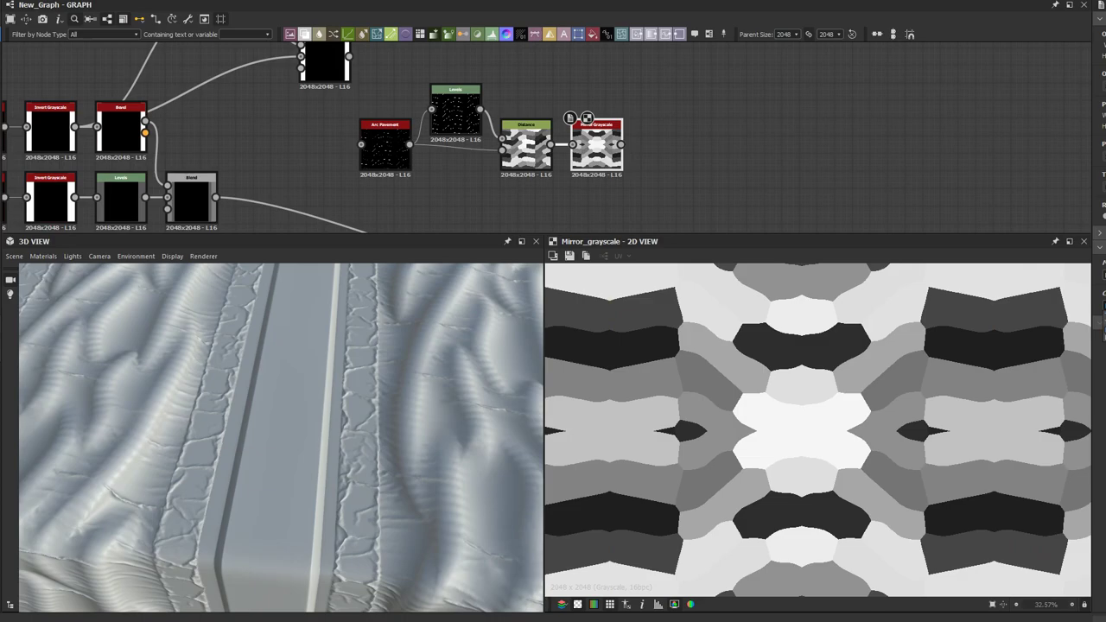
pyautogui.scroll(-1, 889, 424)
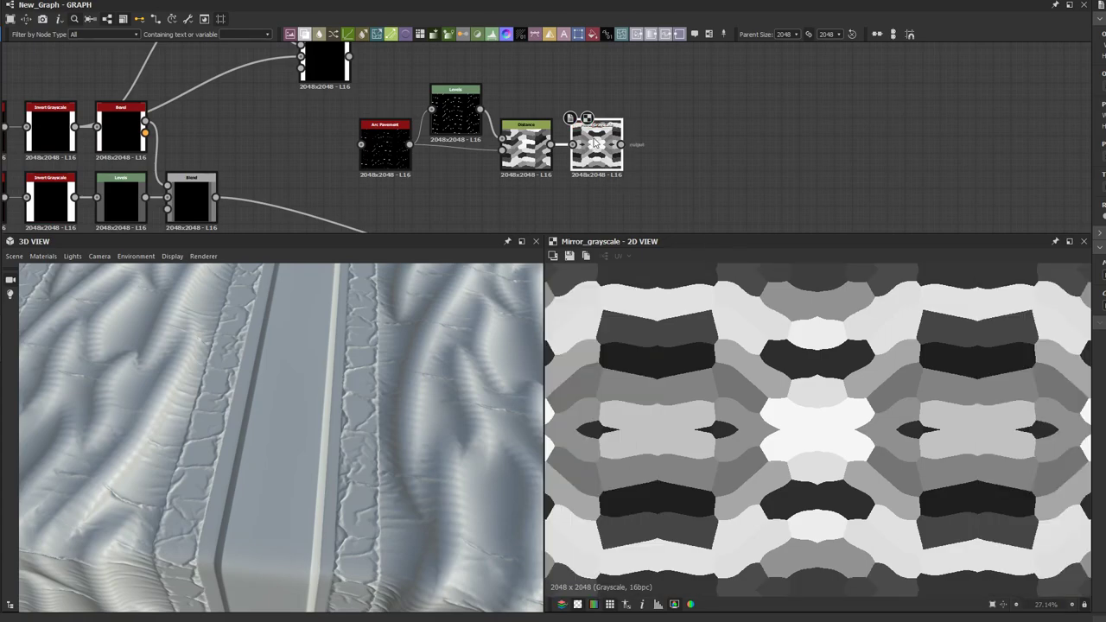
# Step: Add an Edge Detect node after Mirror Grayscale and thicken its dark outlines
pyautogui.press('space')
pyautogui.write('edge')
pyautogui.click(646, 163)
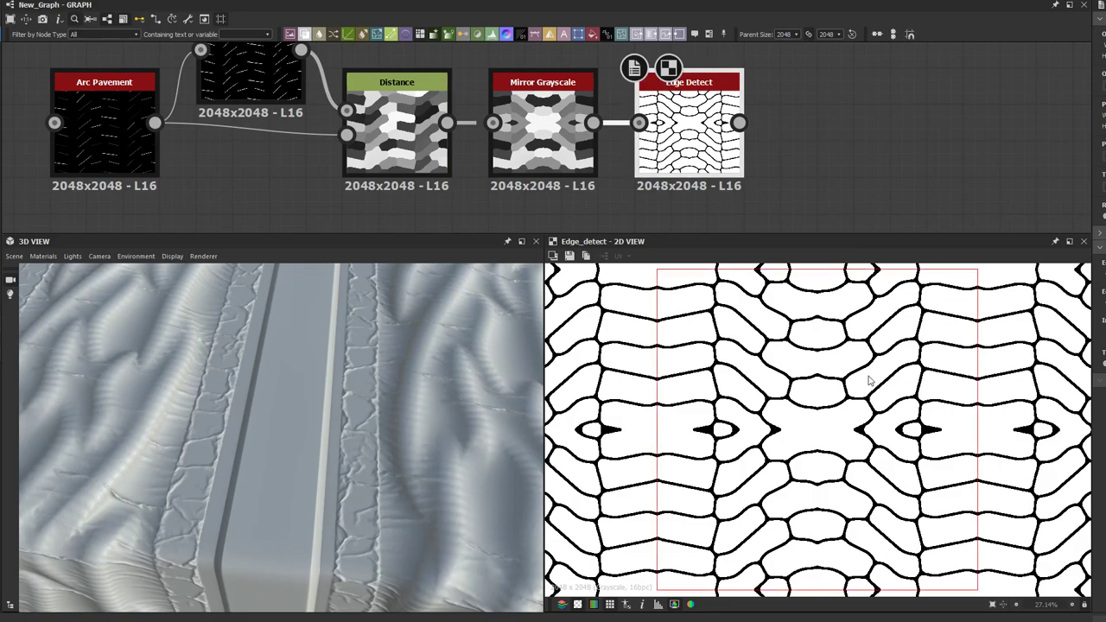
pyautogui.scroll(-1, 863, 380)
pyautogui.scroll(2, 864, 416)
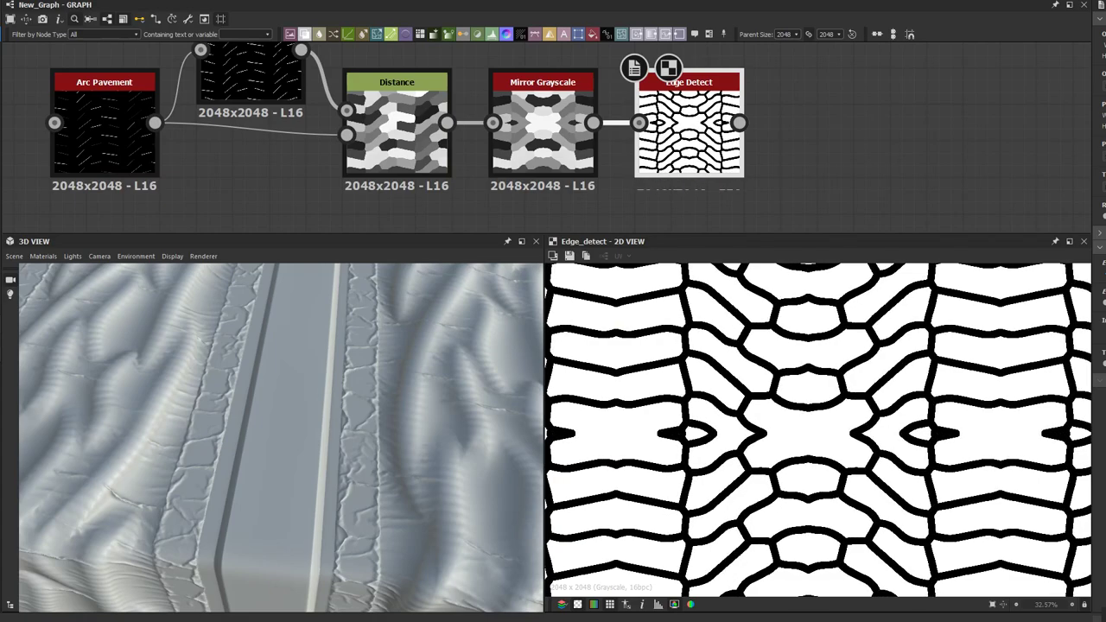
# Step: Add a Transformation 2D node after the new Edge Detect and preview it tiled
pyautogui.scroll(-3, 636, 136)
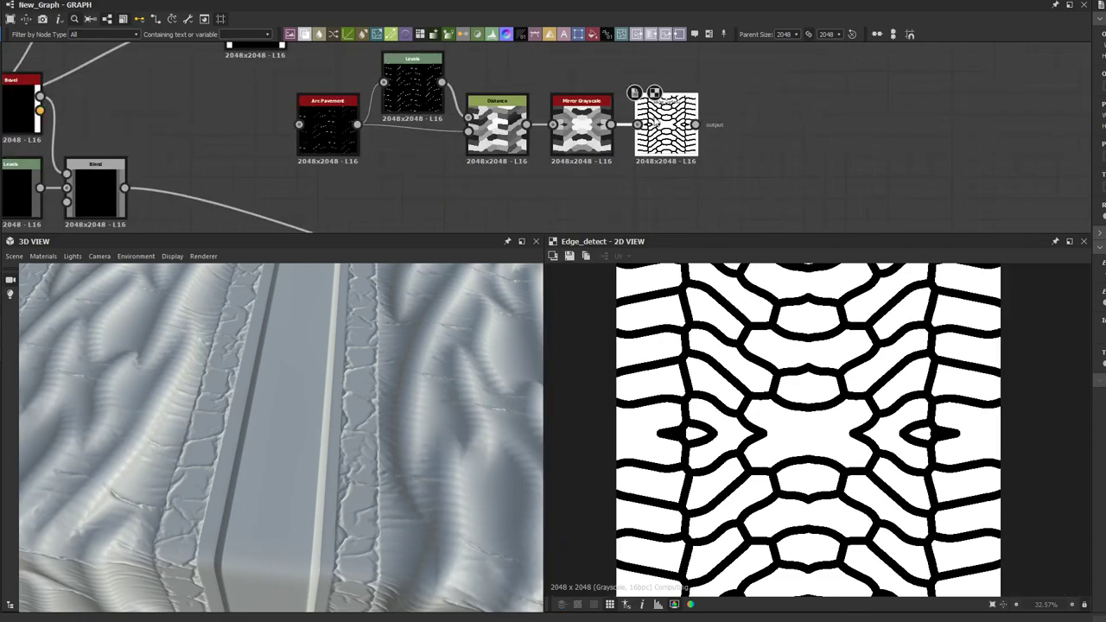
pyautogui.scroll(-1, 729, 139)
pyautogui.press('t')
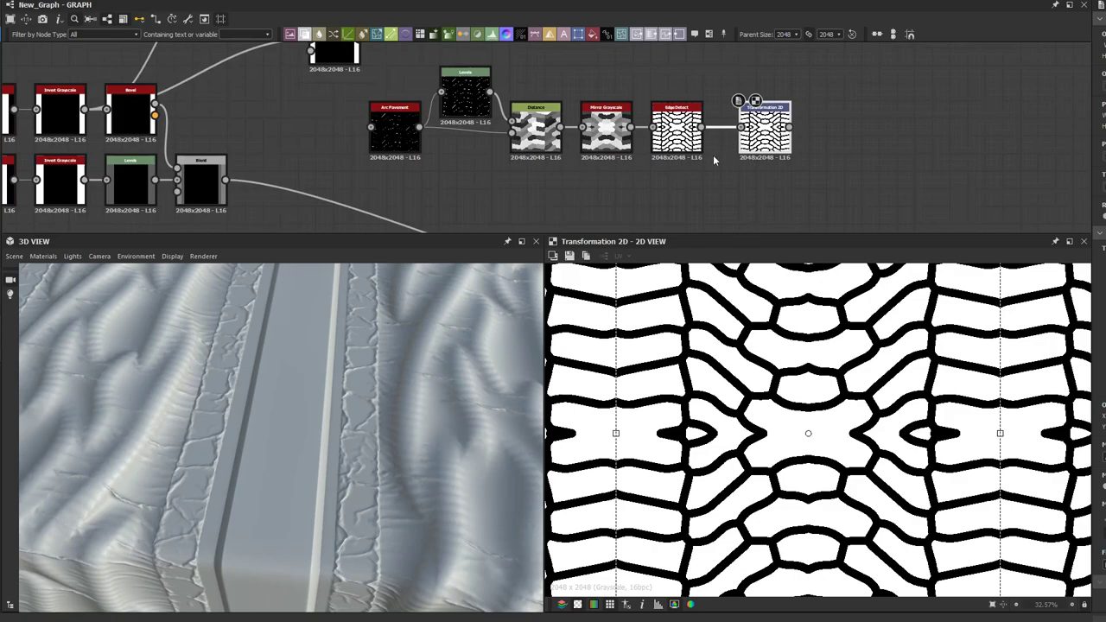
# Step: Replace the Transformation 2D node after Edge Detect with a new one and rotate the pattern 90 degrees
pyautogui.press('Delete')
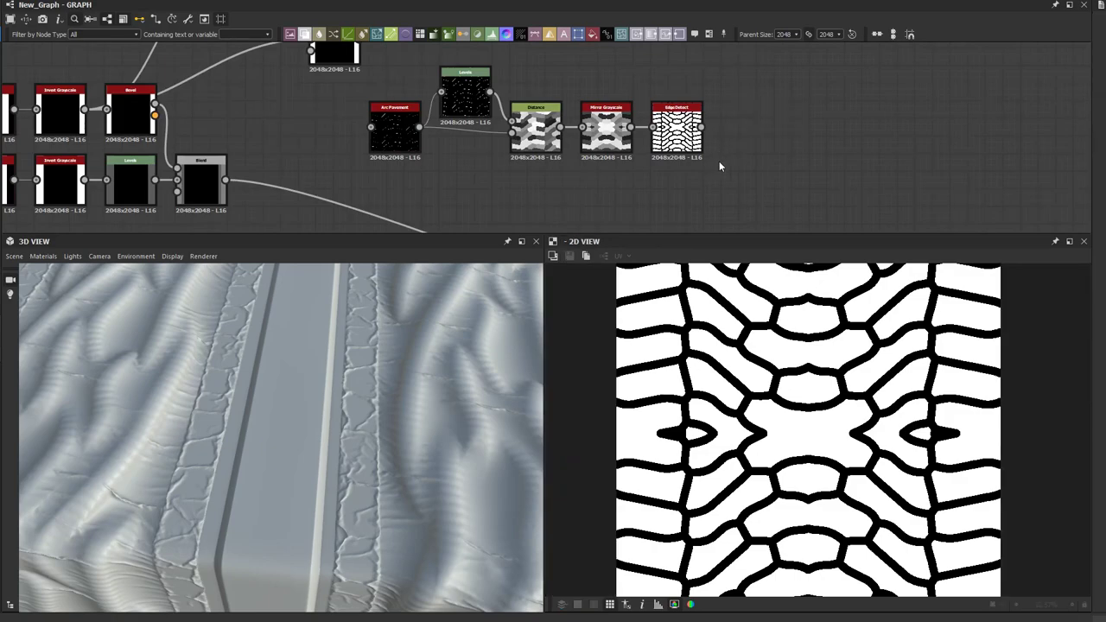
pyautogui.click(677, 104)
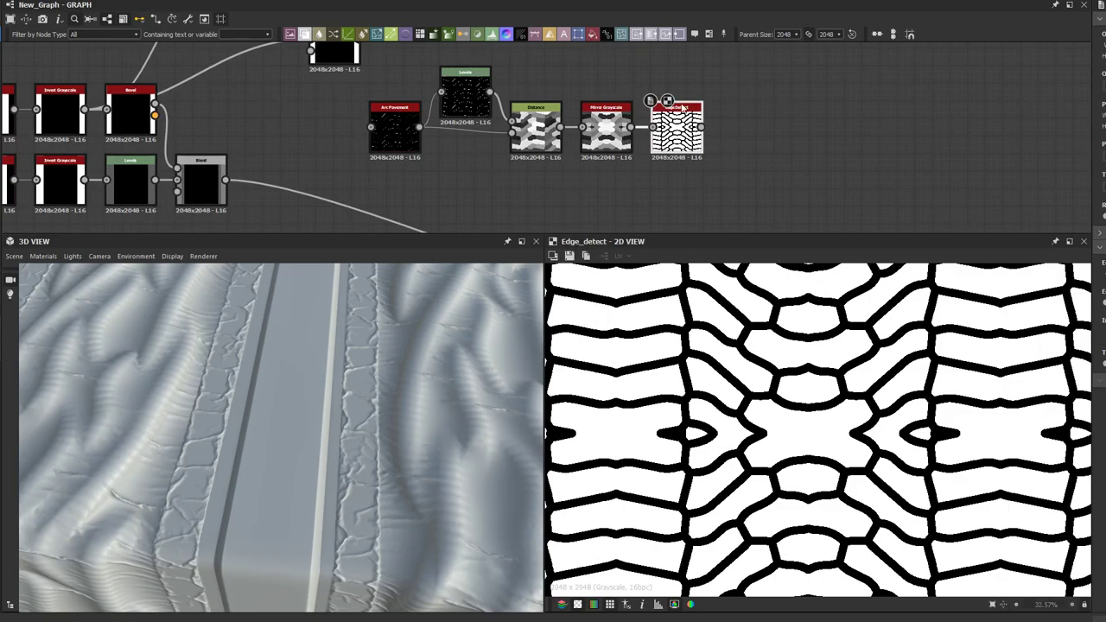
pyautogui.hotkey('ctrl', 't')
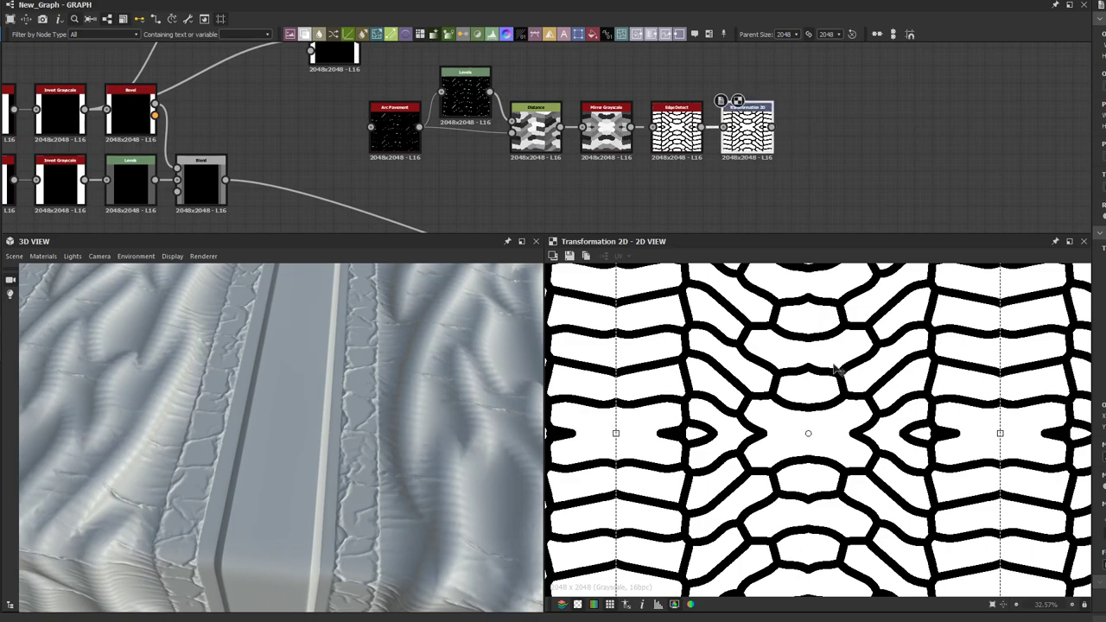
pyautogui.moveTo(933, 525); pyautogui.dragTo(734, 547)
pyautogui.moveTo(824, 179); pyautogui.dragTo(716, 190, button='middle')
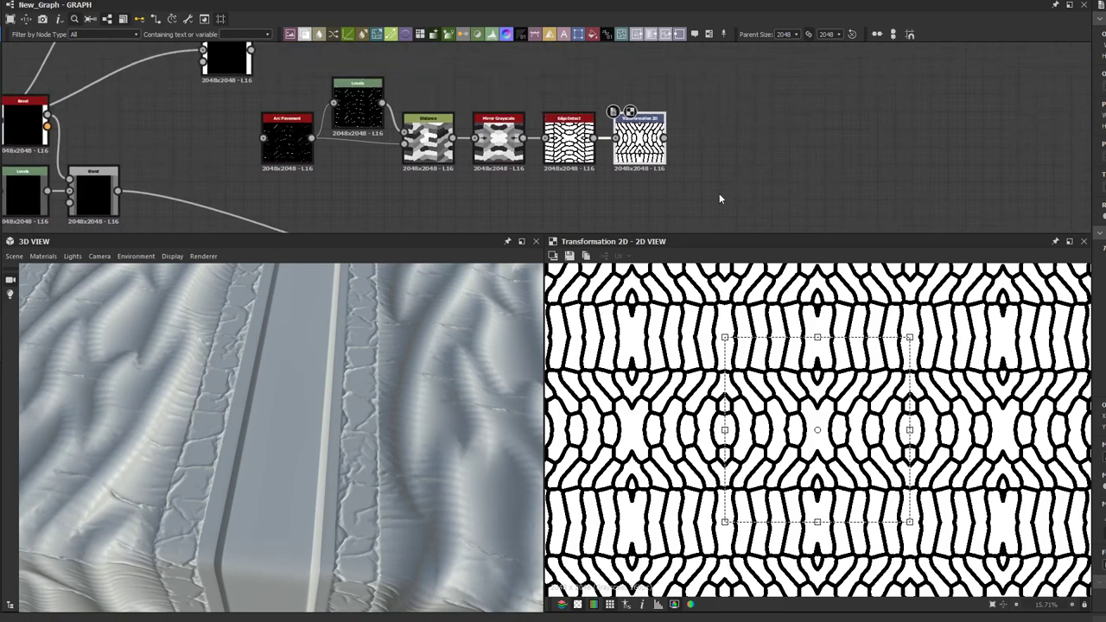
# Step: Make room after Edge Detect and insert an Invert Grayscale node before Transformation 2D
pyautogui.moveTo(640, 140); pyautogui.dragTo(710, 140)
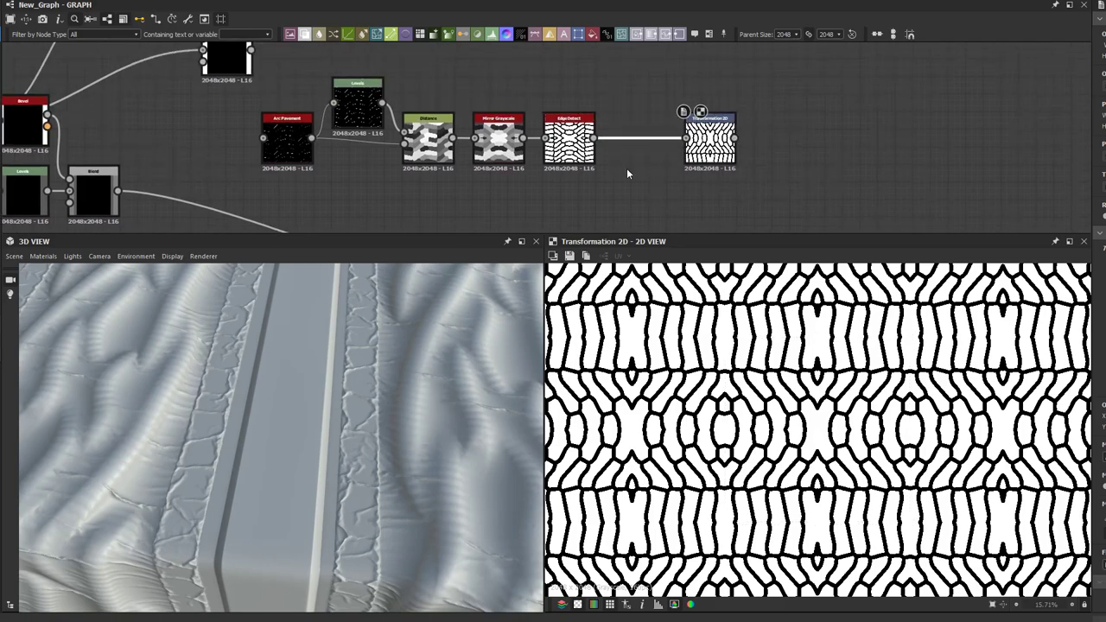
pyautogui.press('space')
pyautogui.write('invert')
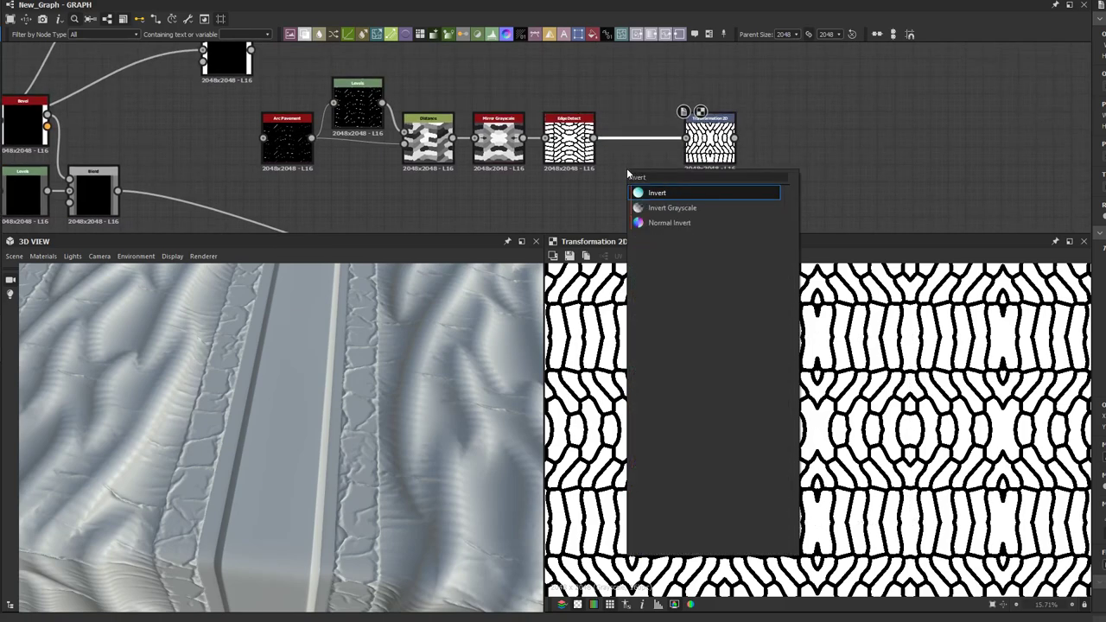
pyautogui.click(660, 206)
pyautogui.scroll(4, 661, 205)
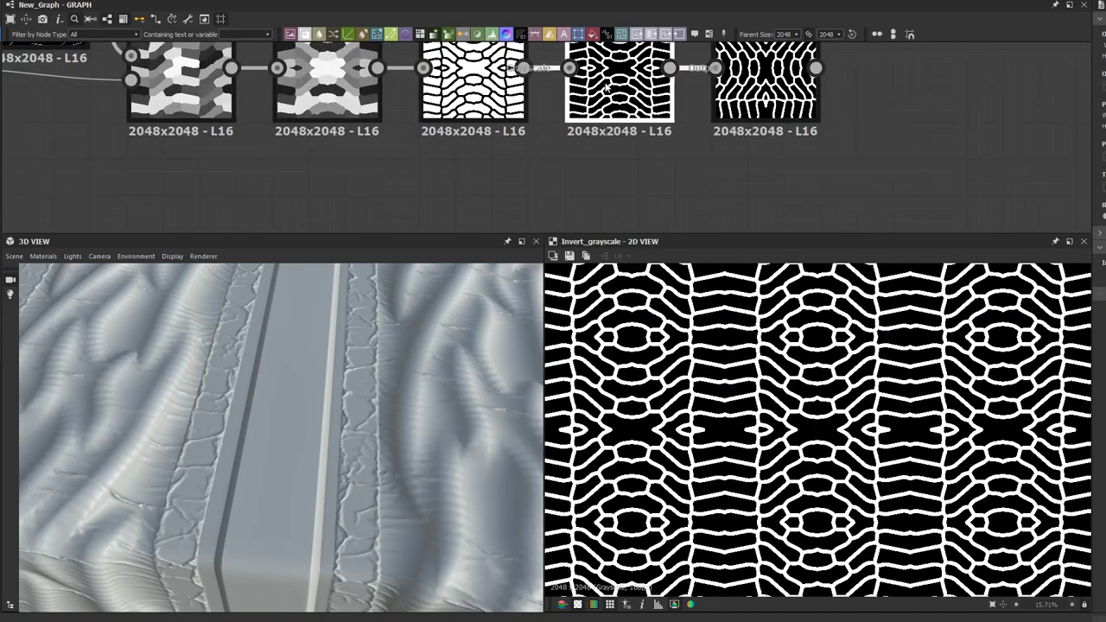
# Step: Move the whole pavement node chain up, clear of the side strip nodes
pyautogui.scroll(-8, 665, 151)
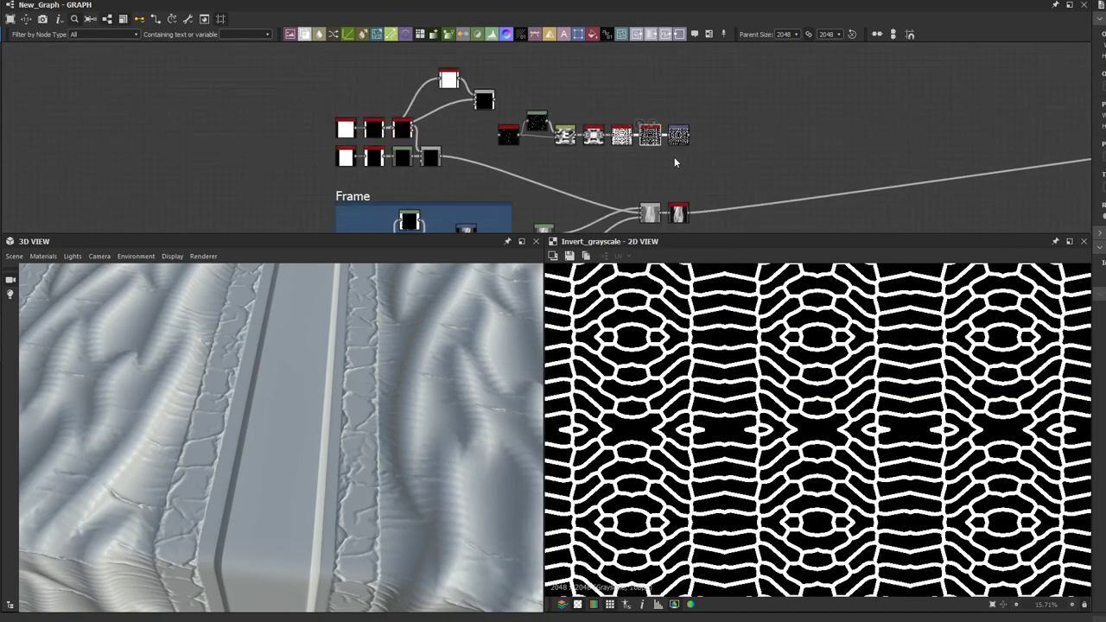
pyautogui.moveTo(545, 136); pyautogui.dragTo(535, 45)
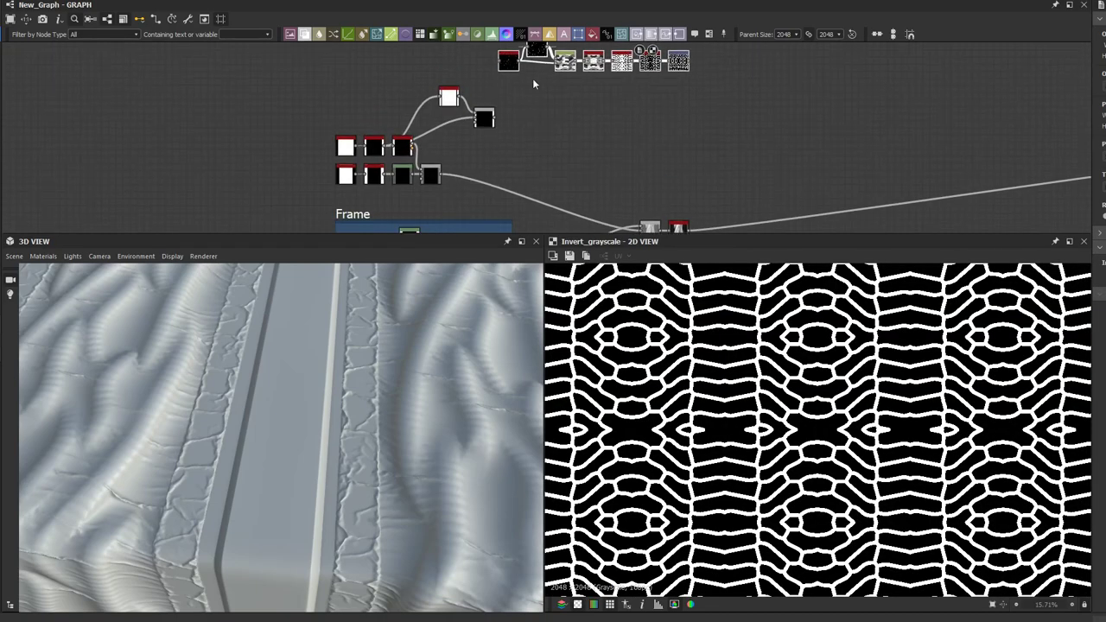
pyautogui.moveTo(583, 87); pyautogui.dragTo(564, 172, button='middle')
pyautogui.moveTo(604, 149); pyautogui.dragTo(548, 129)
pyautogui.moveTo(698, 92); pyautogui.dragTo(536, 57)
pyautogui.scroll(3, 619, 138)
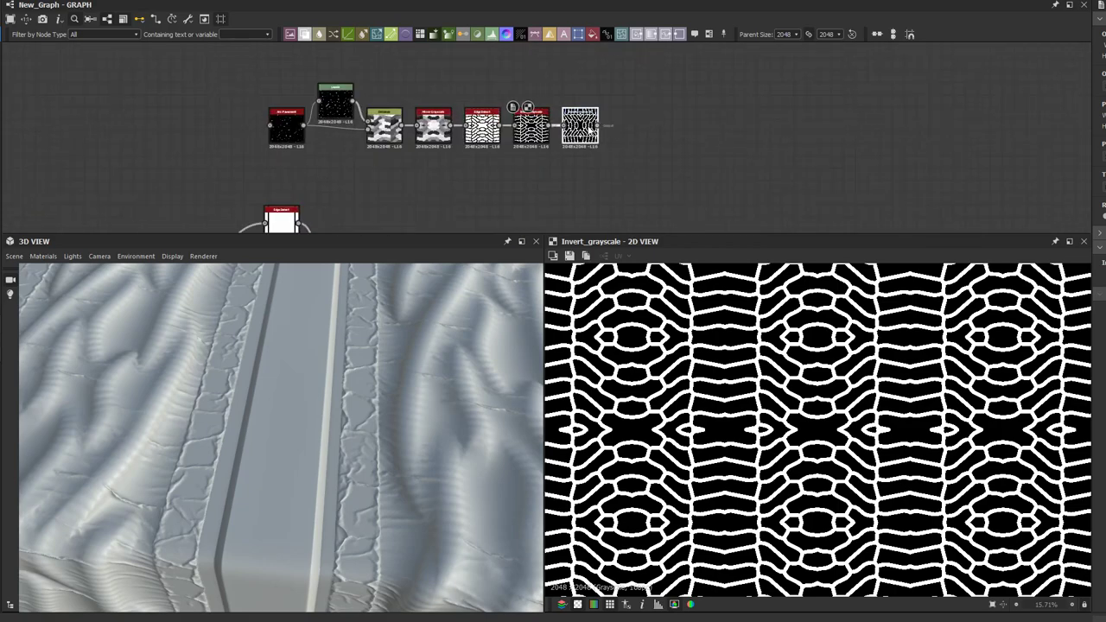
# Step: Add a Bevel node after Transformation 2D and tighten its distance to give the outlines narrow soft edges
pyautogui.scroll(1, 596, 127)
pyautogui.press('space')
pyautogui.write('bev')
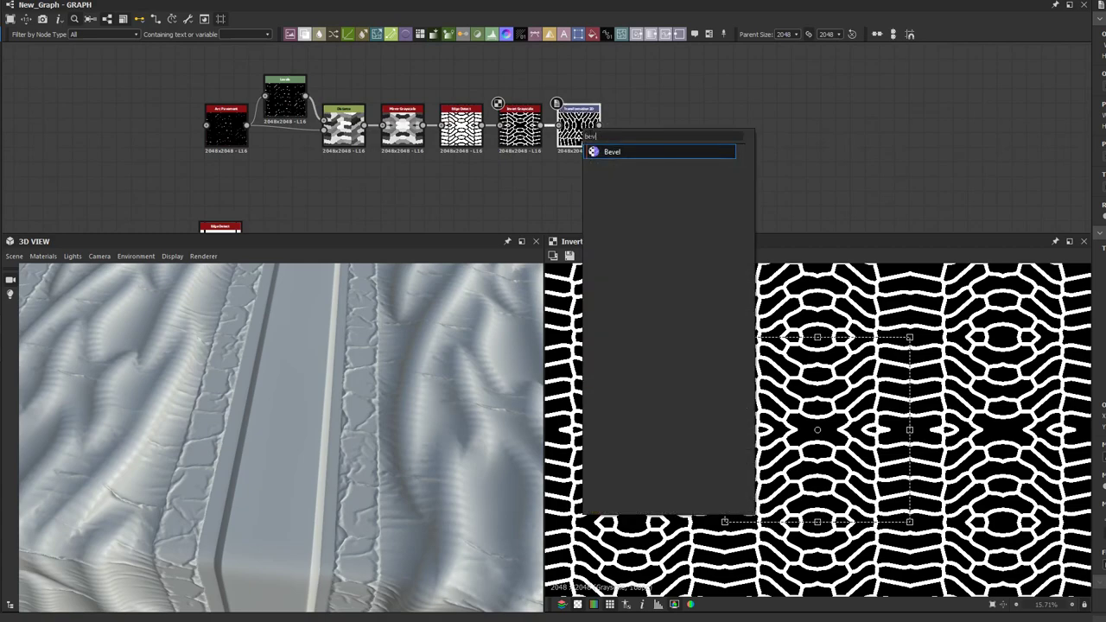
pyautogui.click(610, 152)
pyautogui.scroll(1, 636, 136)
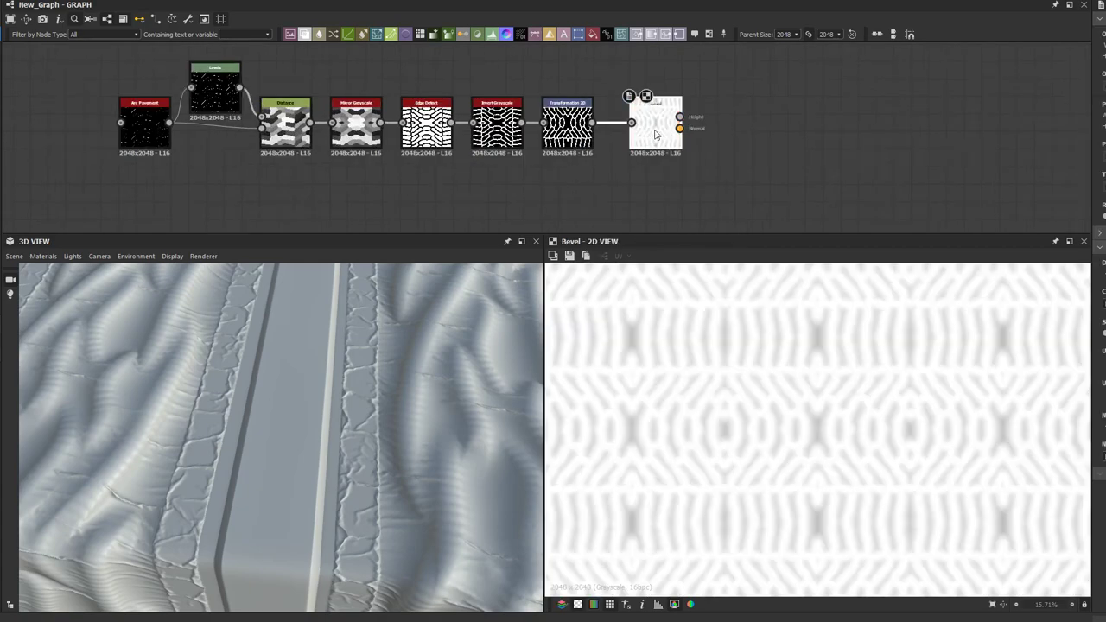
pyautogui.scroll(2, 879, 389)
pyautogui.scroll(1, 991, 400)
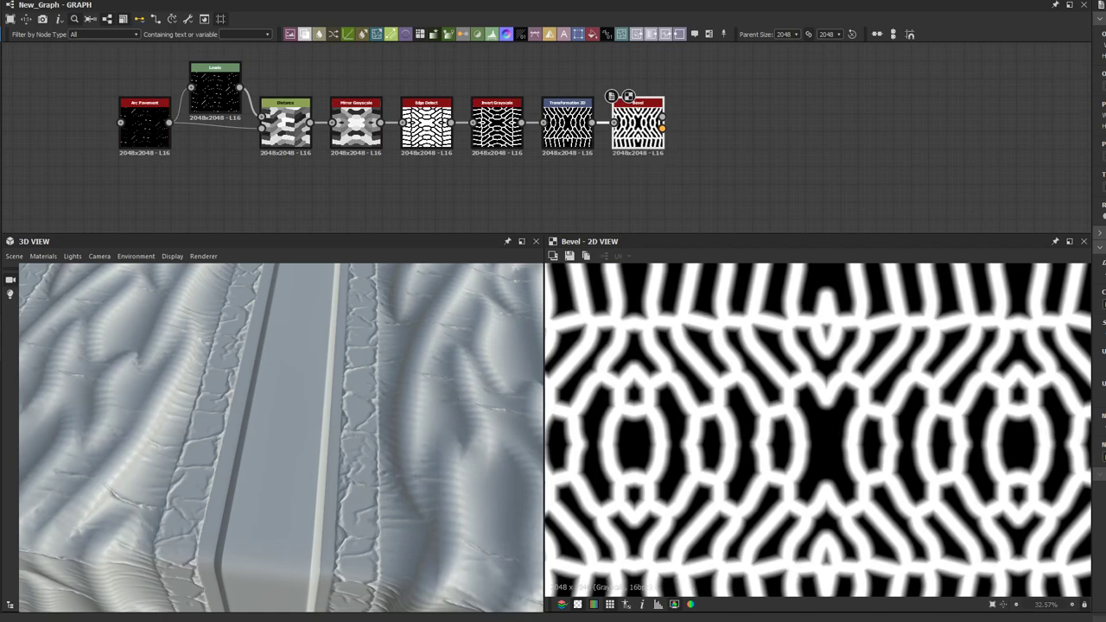
# Step: Add a Blend node below the pavement chain and connect the side strip Blend to its foreground
pyautogui.scroll(-2, 700, 126)
pyautogui.moveTo(702, 128); pyautogui.dragTo(686, 101, button='middle')
pyautogui.scroll(-1, 671, 105)
pyautogui.scroll(1, 654, 137)
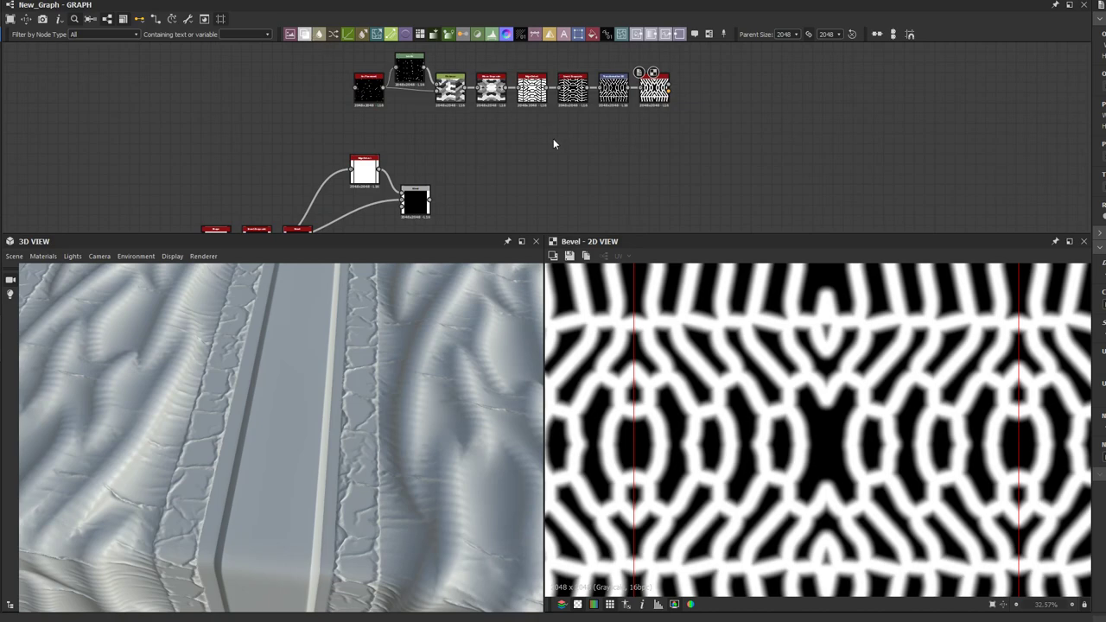
pyautogui.scroll(1, 552, 141)
pyautogui.moveTo(550, 156); pyautogui.dragTo(731, 206)
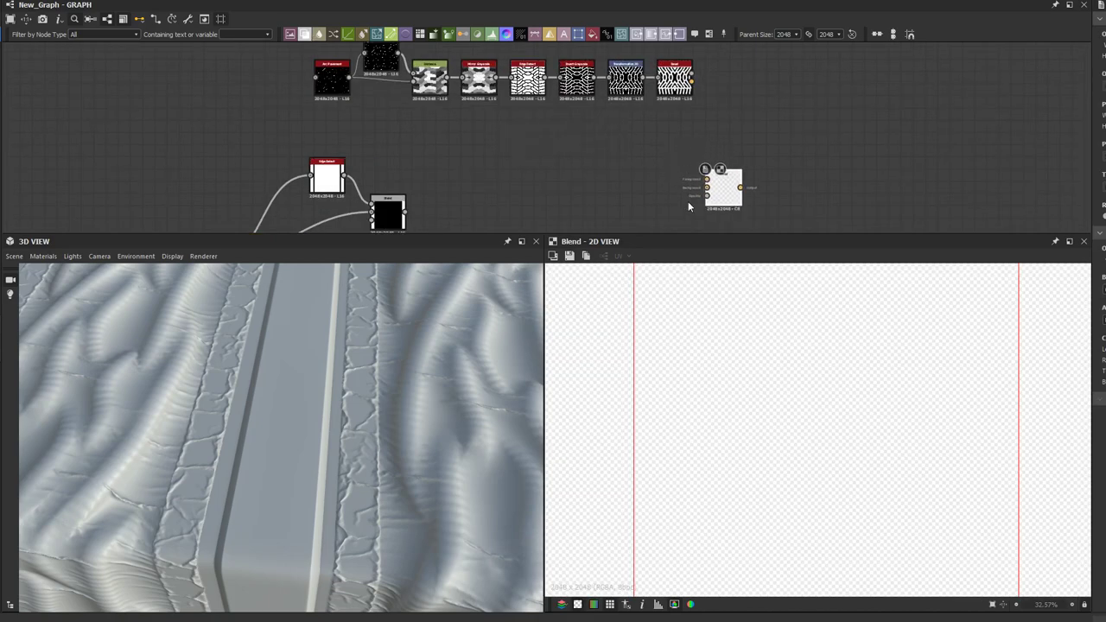
pyautogui.moveTo(430, 198); pyautogui.dragTo(416, 167, button='middle')
pyautogui.click(391, 183)
pyautogui.scroll(3, 471, 194)
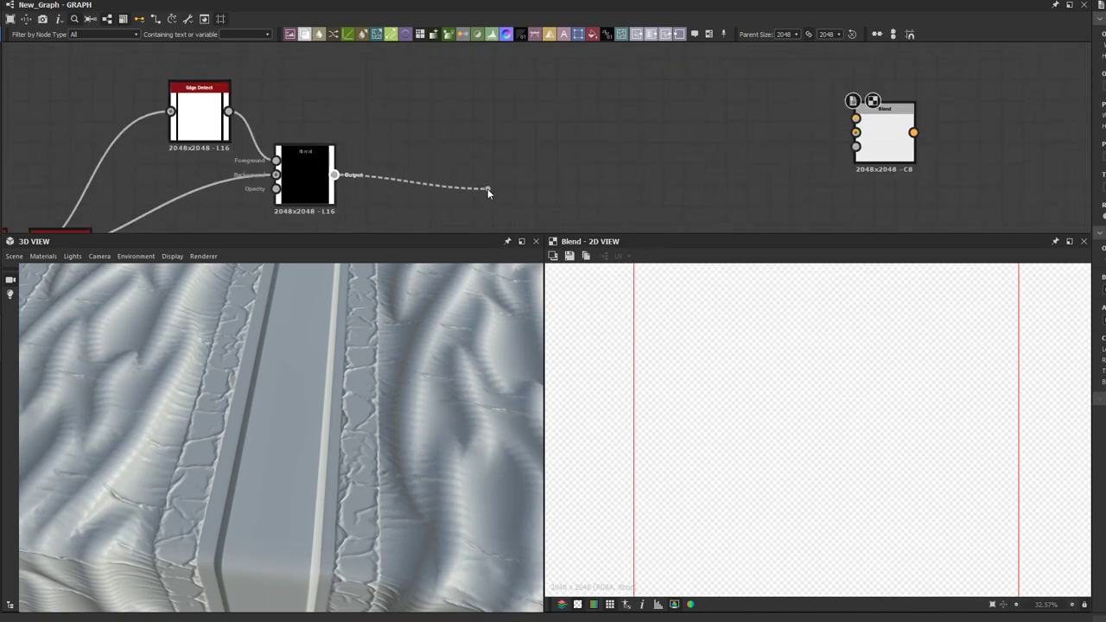
pyautogui.moveTo(721, 123); pyautogui.dragTo(530, 207, button='middle')
pyautogui.scroll(-2, 565, 213)
pyautogui.moveTo(583, 216); pyautogui.dragTo(633, 211)
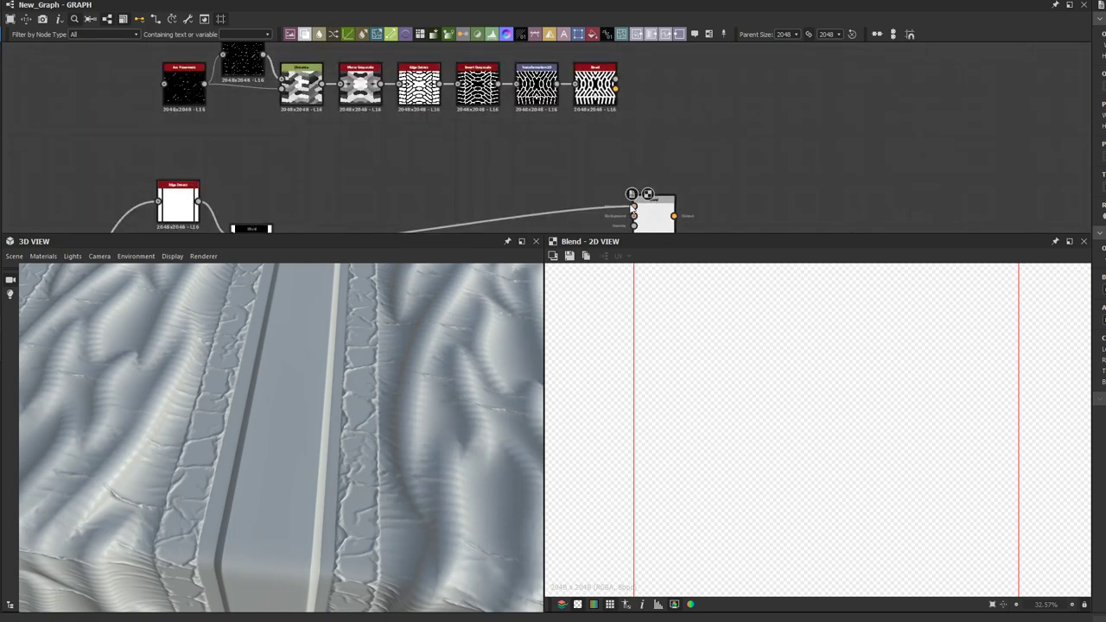
# Step: Connect the Bevel height to the new Blend's background and set its blending mode to confine the pattern to the side strips
pyautogui.moveTo(616, 84); pyautogui.dragTo(638, 211)
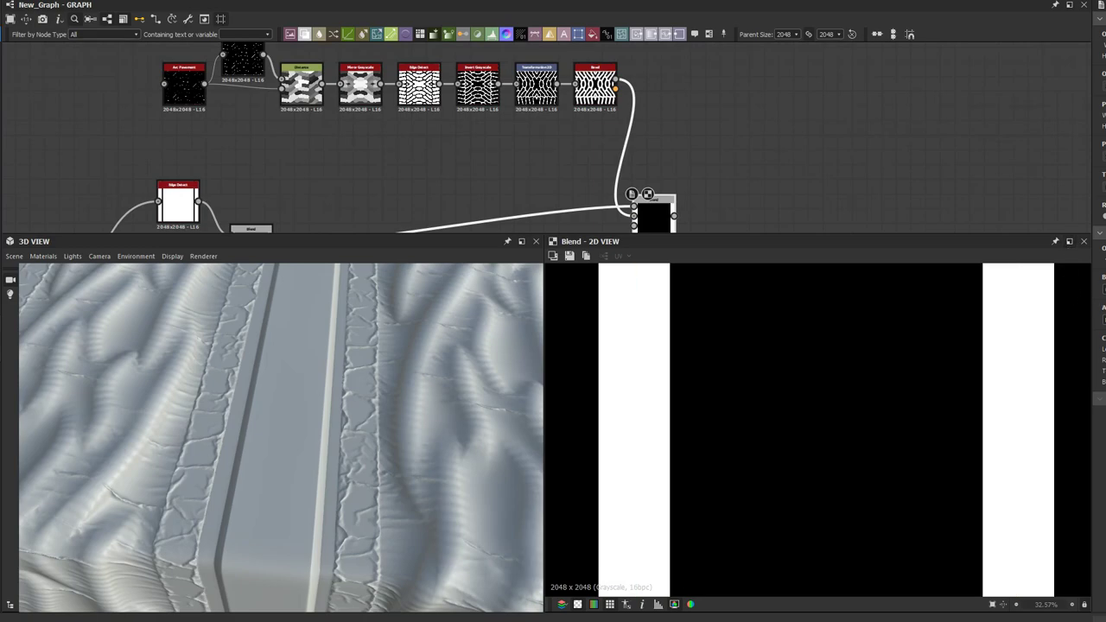
pyautogui.click(1104, 313)
pyautogui.moveTo(727, 108); pyautogui.dragTo(698, 67, button='middle')
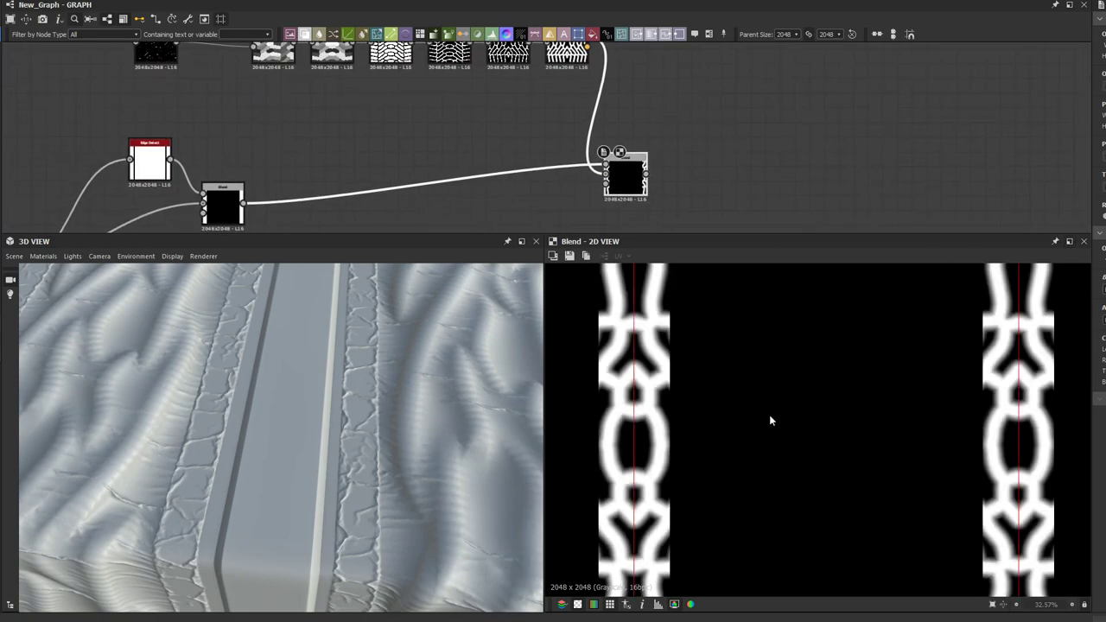
pyautogui.scroll(-3, 775, 415)
pyautogui.scroll(3, 719, 444)
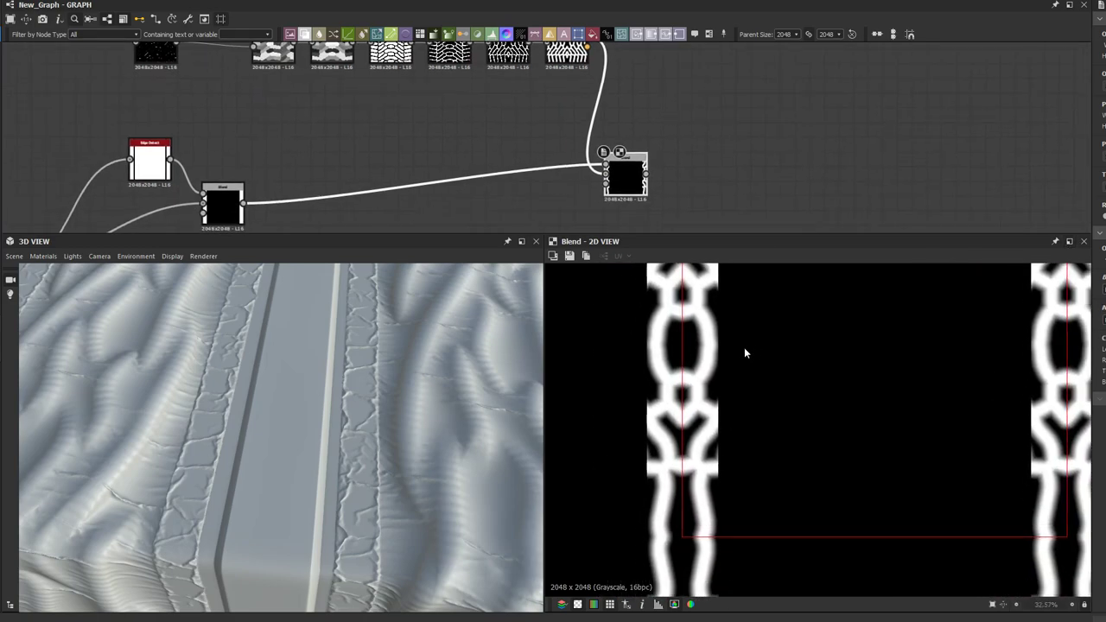
pyautogui.scroll(-2, 531, 128)
# Step: Insert a Blend node on the link after Auto Levels and move it closer to that node
pyautogui.moveTo(513, 133); pyautogui.dragTo(434, 114, button='middle')
pyautogui.scroll(-2, 496, 125)
pyautogui.scroll(-1, 436, 114)
pyautogui.moveTo(499, 171); pyautogui.dragTo(481, 133, button='middle')
pyautogui.scroll(3, 463, 156)
pyautogui.click(450, 197)
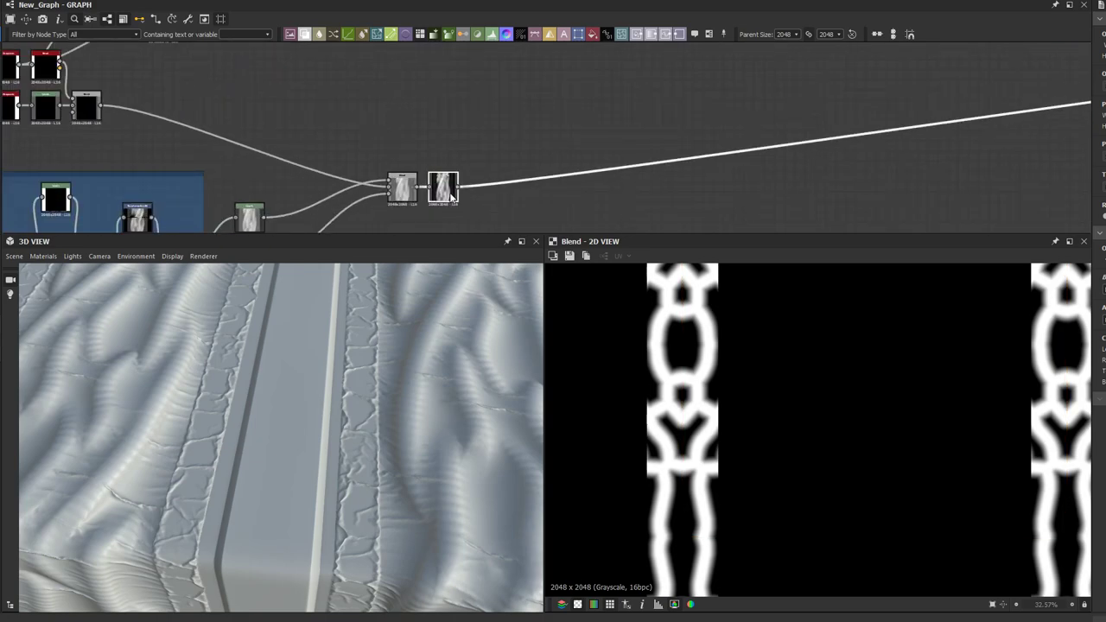
pyautogui.scroll(-2, 682, 337)
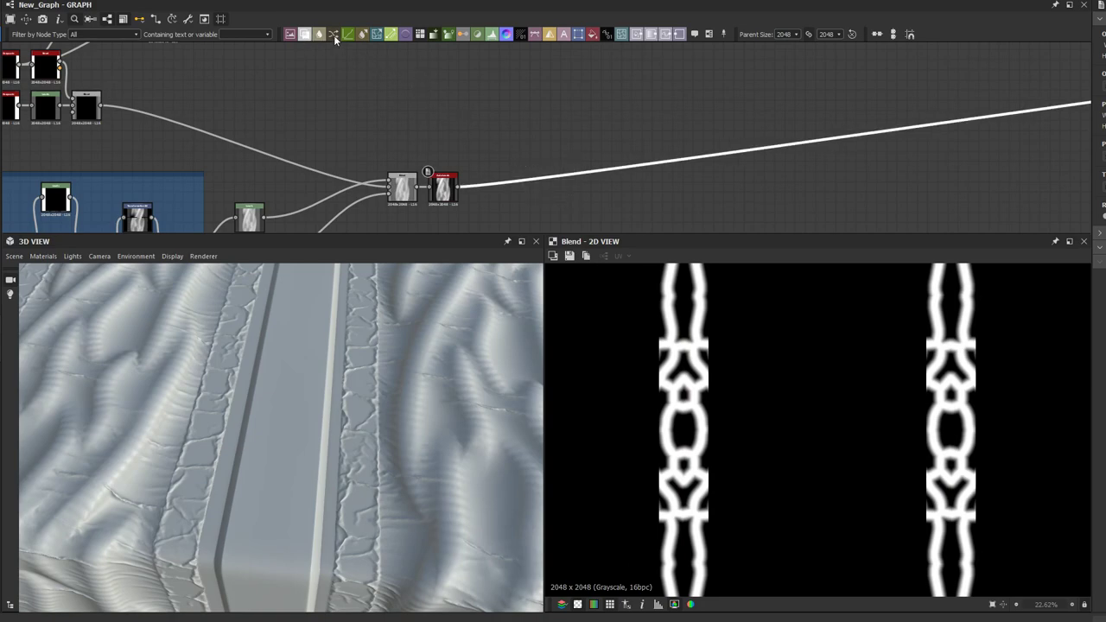
pyautogui.scroll(-1, 503, 155)
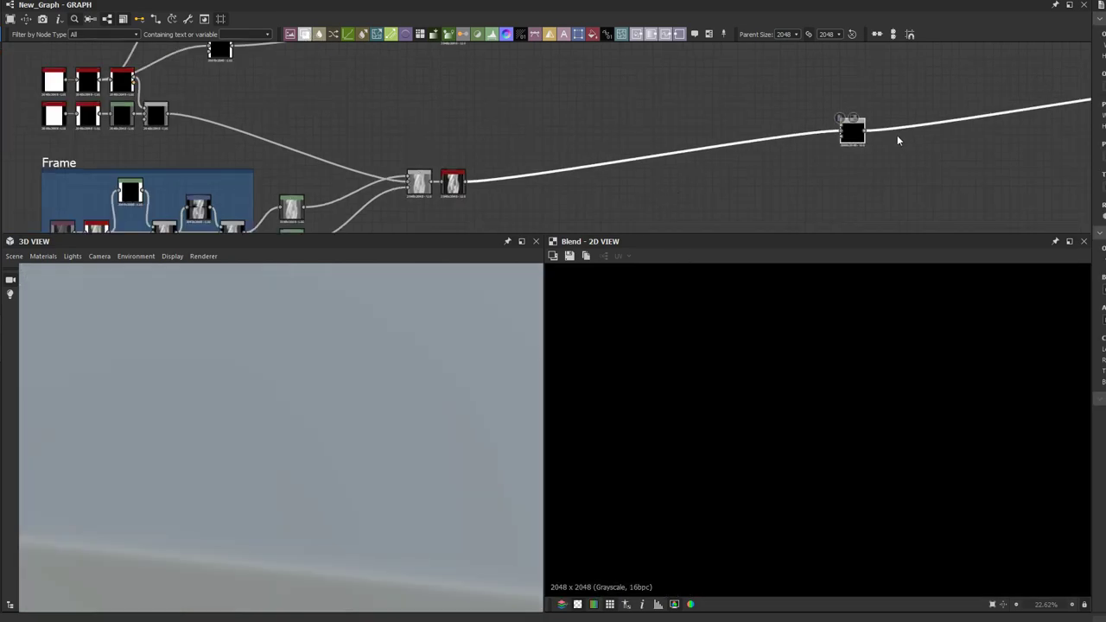
pyautogui.moveTo(847, 131); pyautogui.dragTo(623, 166)
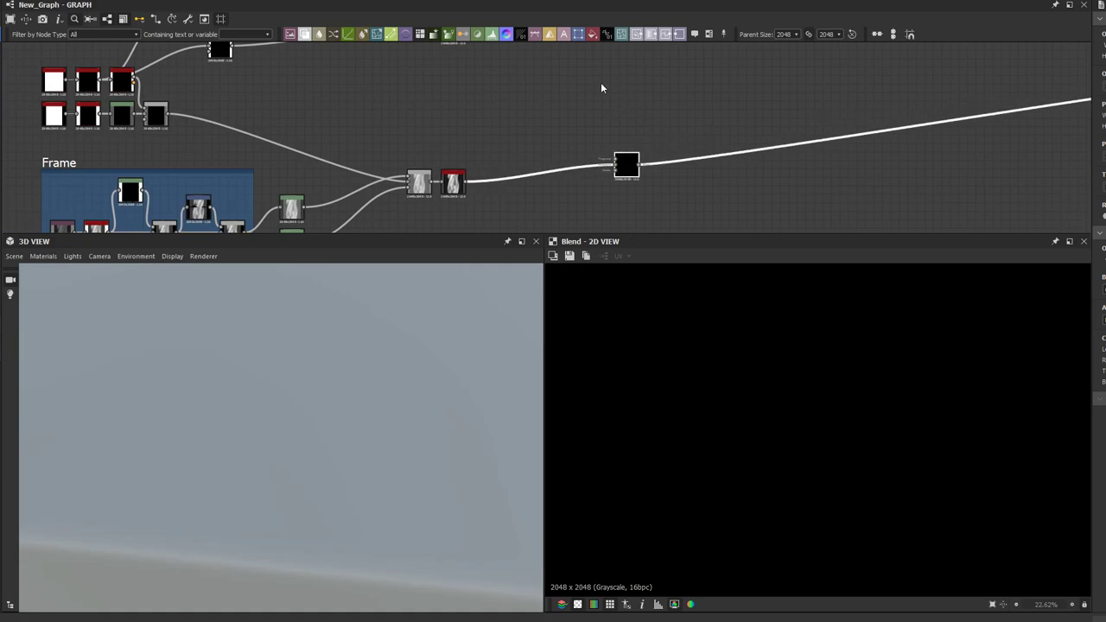
# Step: Connect the side strip Blend's output to the opacity input of the Blend after Auto Levels
pyautogui.moveTo(589, 57); pyautogui.dragTo(613, 174, button='middle')
pyautogui.moveTo(553, 145); pyautogui.dragTo(605, 153, button='middle')
pyautogui.scroll(3, 547, 172)
pyautogui.click(525, 154)
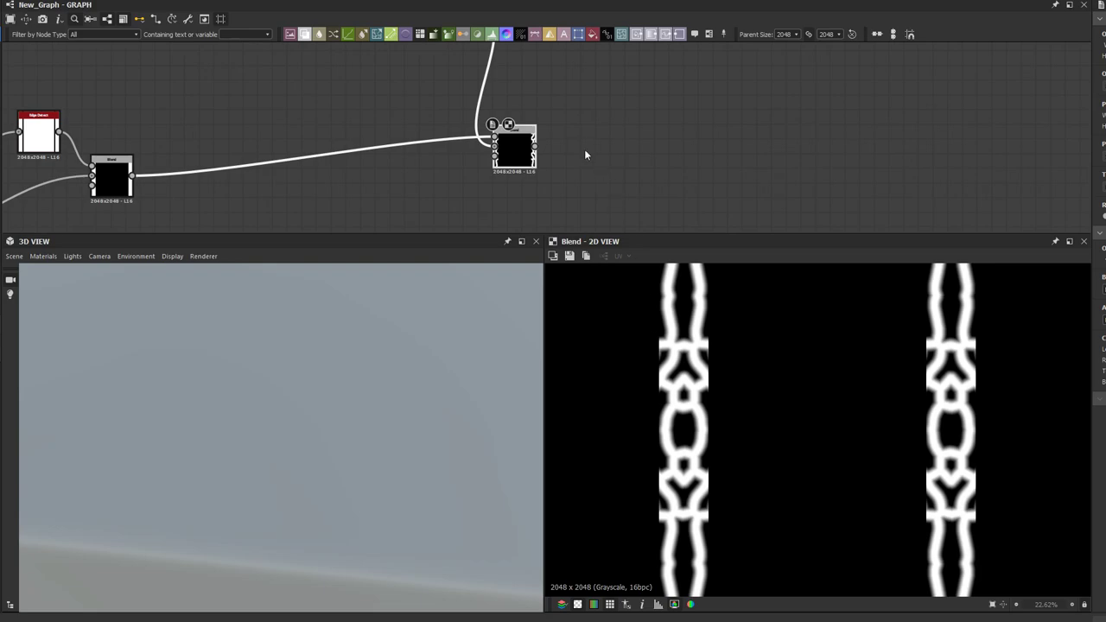
pyautogui.moveTo(585, 151); pyautogui.dragTo(596, 113, button='middle')
pyautogui.moveTo(211, 163); pyautogui.dragTo(240, 158, button='middle')
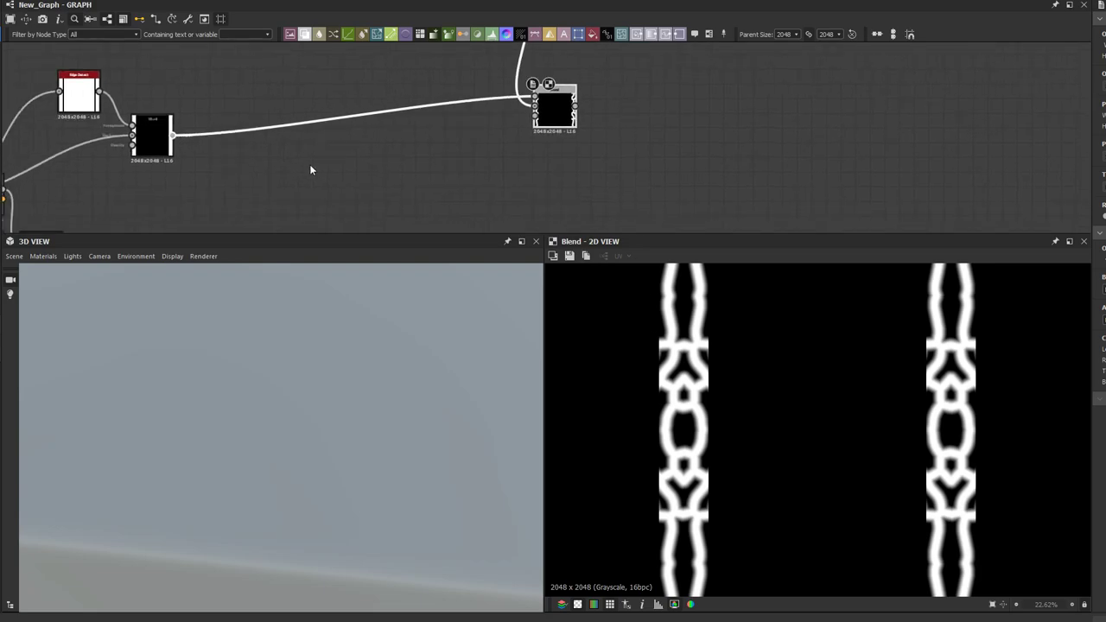
pyautogui.click(173, 135)
pyautogui.scroll(-2, 344, 185)
pyautogui.moveTo(437, 195); pyautogui.dragTo(244, 60, button='middle')
pyautogui.scroll(3, 461, 194)
pyautogui.click(527, 151)
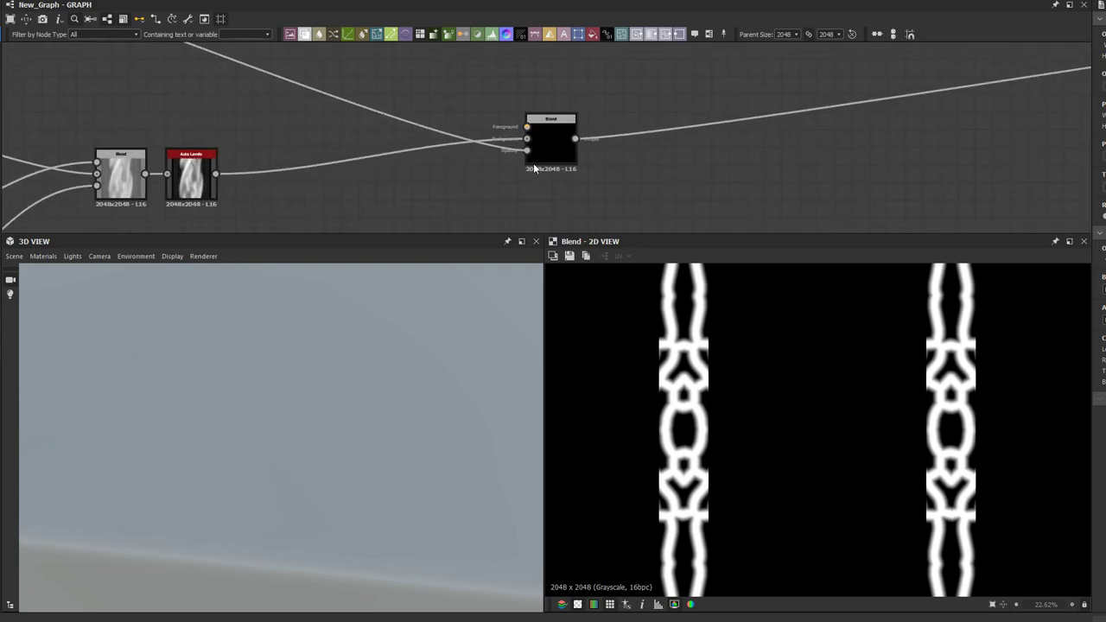
# Step: Delete the Blend node that combines the bevelled pavement pattern with the side strips
pyautogui.moveTo(491, 151); pyautogui.dragTo(552, 222, button='middle')
pyautogui.scroll(-3, 485, 180)
pyautogui.moveTo(409, 110); pyautogui.dragTo(444, 213, button='middle')
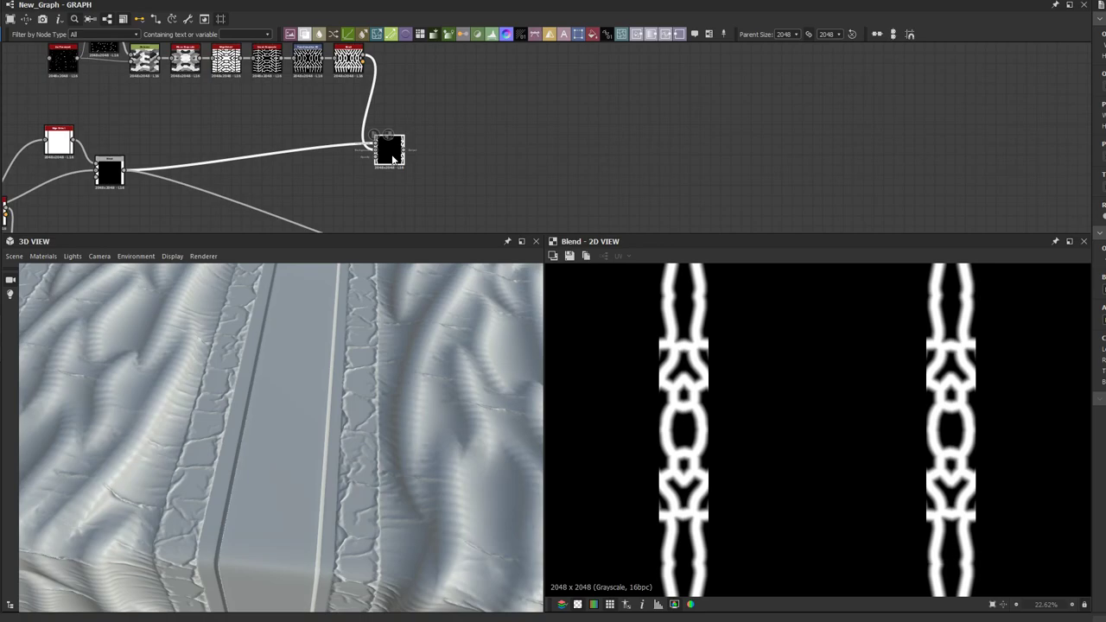
pyautogui.moveTo(389, 158); pyautogui.dragTo(372, 97, button='middle')
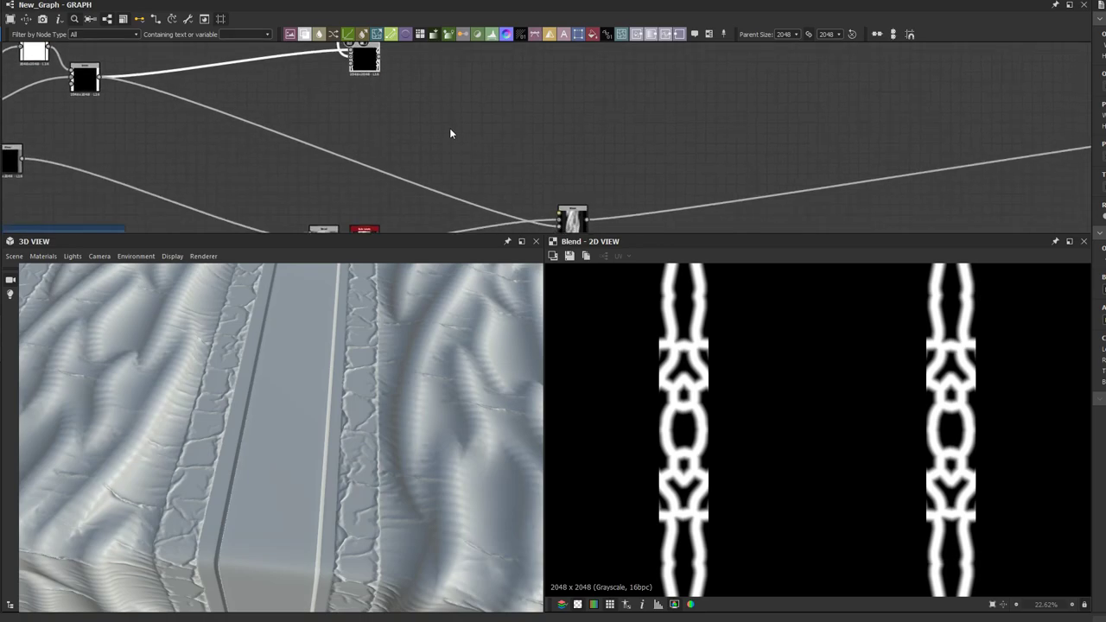
pyautogui.scroll(-3, 449, 130)
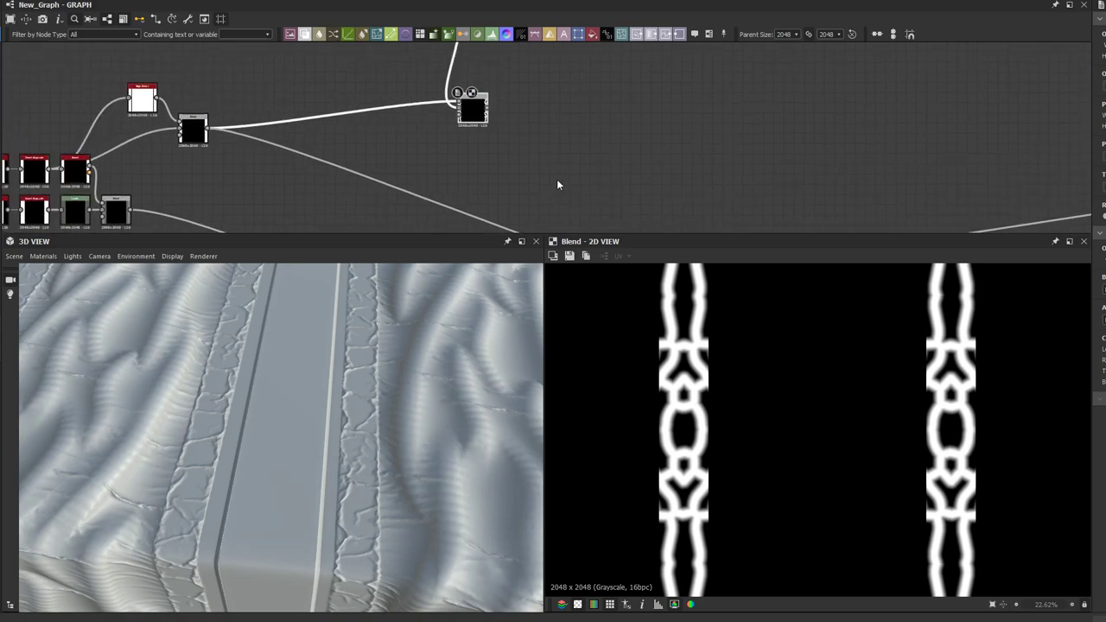
pyautogui.scroll(-2, 527, 168)
pyautogui.moveTo(496, 138); pyautogui.dragTo(530, 177, button='middle')
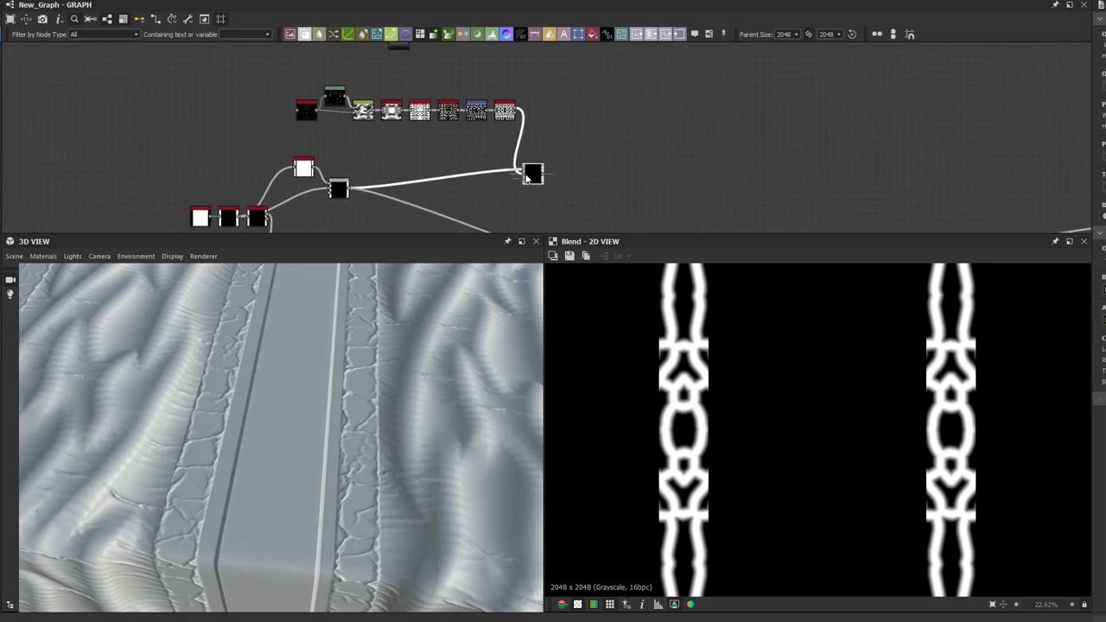
pyautogui.scroll(2, 416, 171)
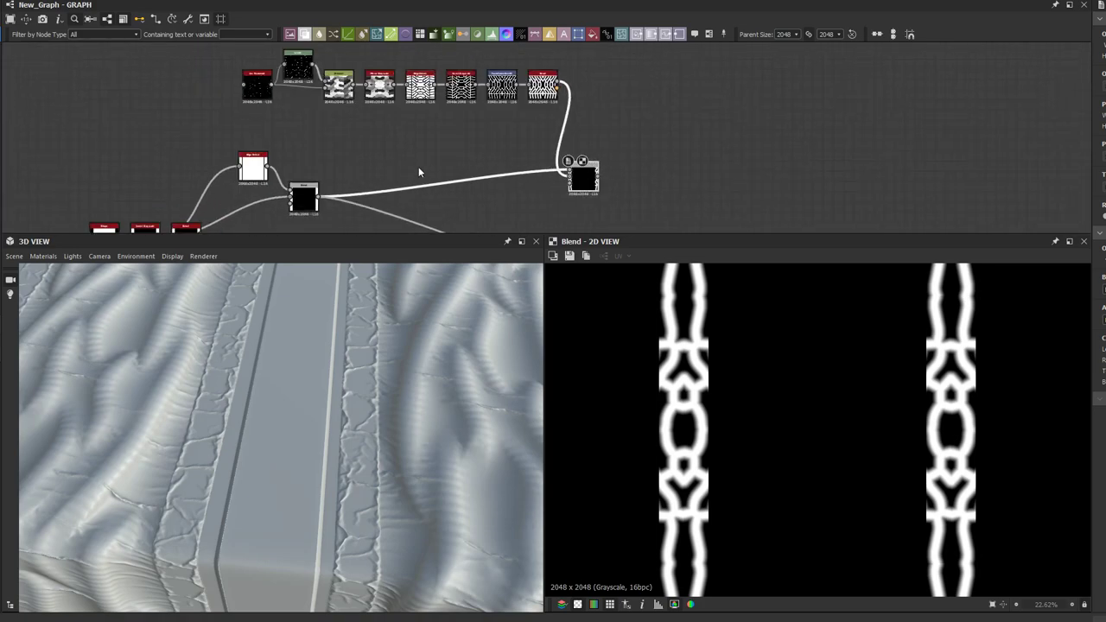
pyautogui.moveTo(519, 138); pyautogui.dragTo(597, 214, button='middle')
pyautogui.press('Delete')
pyautogui.scroll(2, 548, 144)
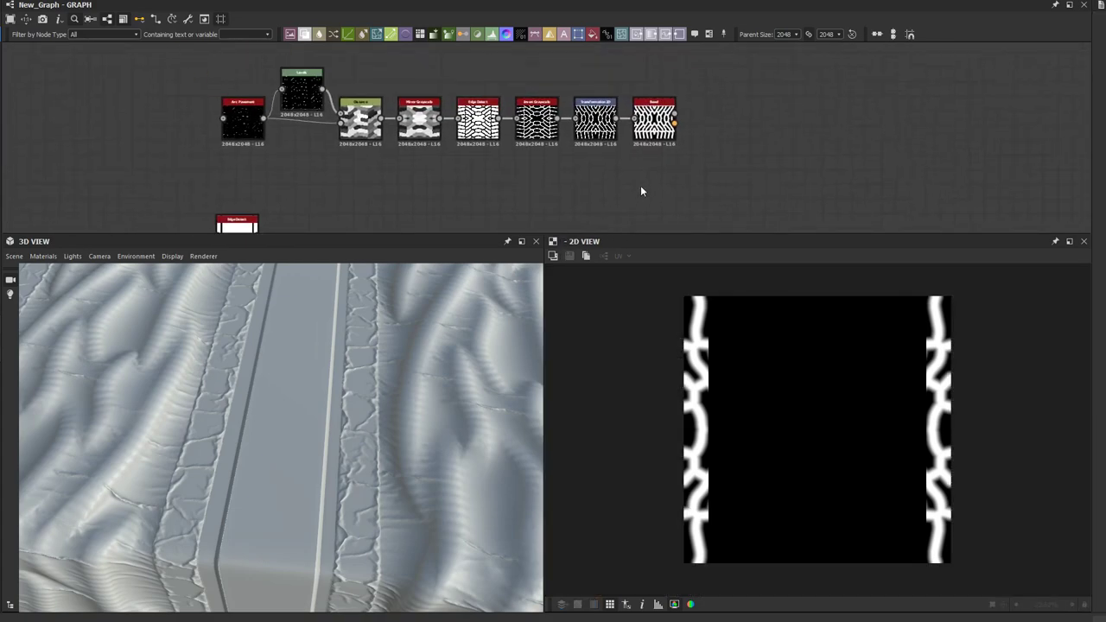
# Step: Shift the Edge Detect, Invert Grayscale, Transformation 2D and Bevel nodes to open a gap after Mirror Grayscale
pyautogui.moveTo(539, 142); pyautogui.dragTo(537, 119)
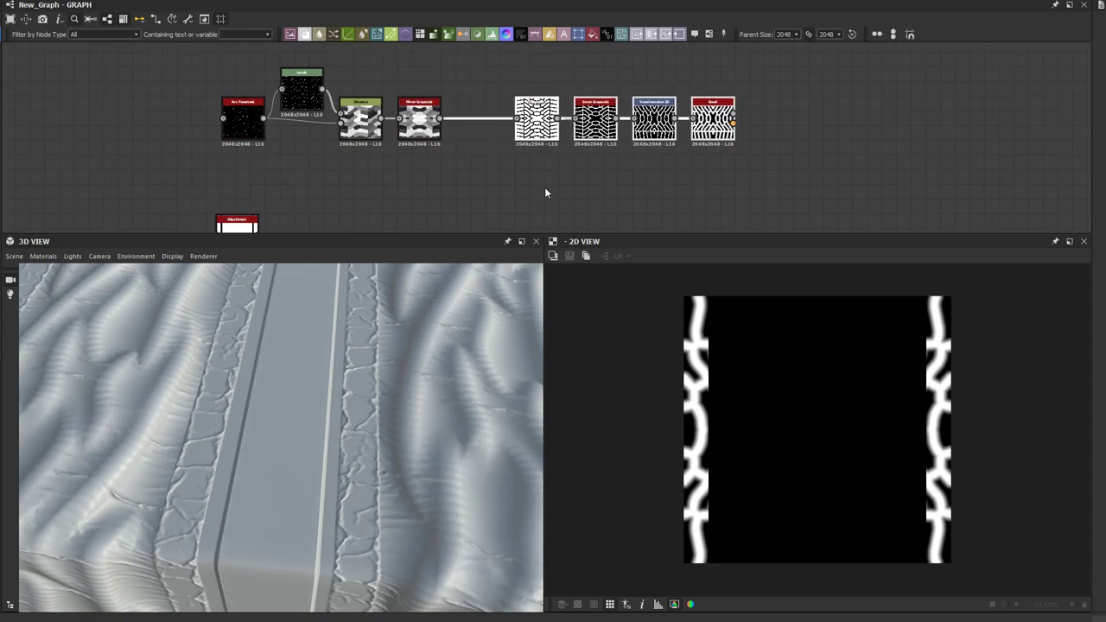
pyautogui.moveTo(698, 202); pyautogui.dragTo(506, 114)
pyautogui.click(483, 141)
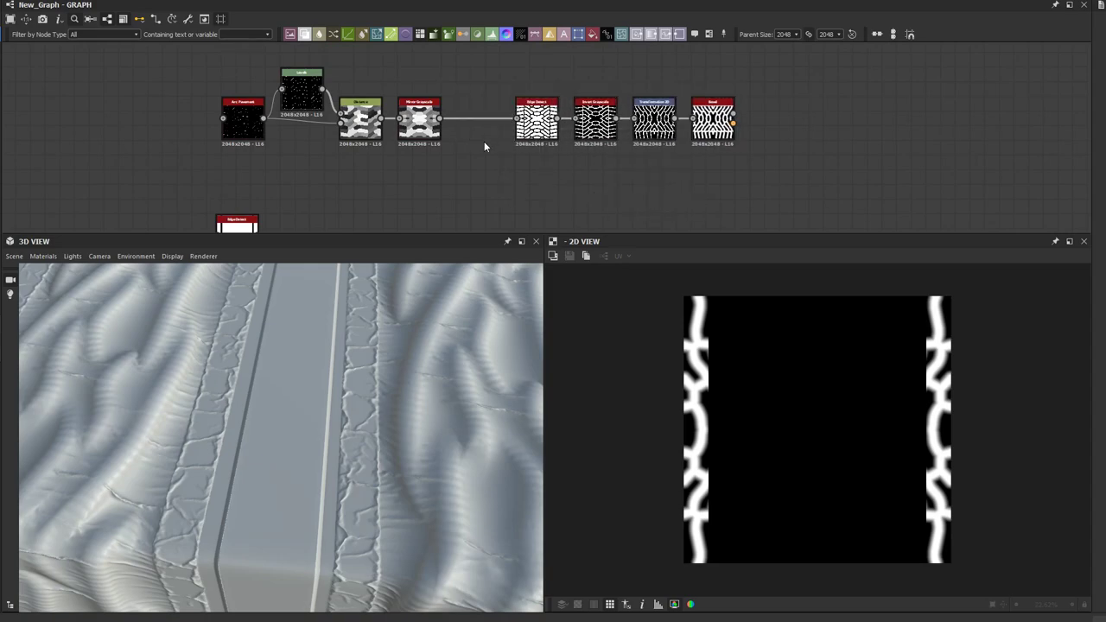
pyautogui.moveTo(727, 176); pyautogui.dragTo(543, 119)
pyautogui.moveTo(538, 119); pyautogui.dragTo(552, 119)
pyautogui.click(505, 145)
pyautogui.click(305, 37)
pyautogui.moveTo(360, 228); pyautogui.dragTo(398, 153, button='middle')
pyautogui.scroll(-1, 398, 153)
pyautogui.moveTo(374, 198); pyautogui.dragTo(487, 61)
pyautogui.hotkey('ctrl', 'z')
pyautogui.hotkey('ctrl', 'z')
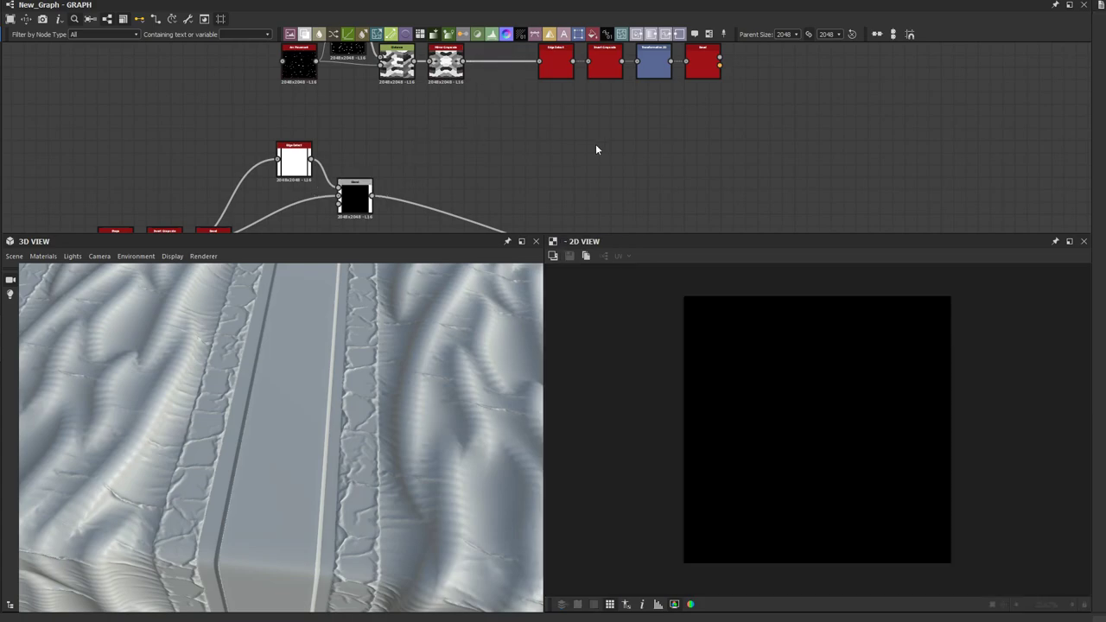
# Step: Add a Bevel node and feed it from the side strip Blend's output
pyautogui.press('space')
pyautogui.write('bev')
pyautogui.click(512, 199)
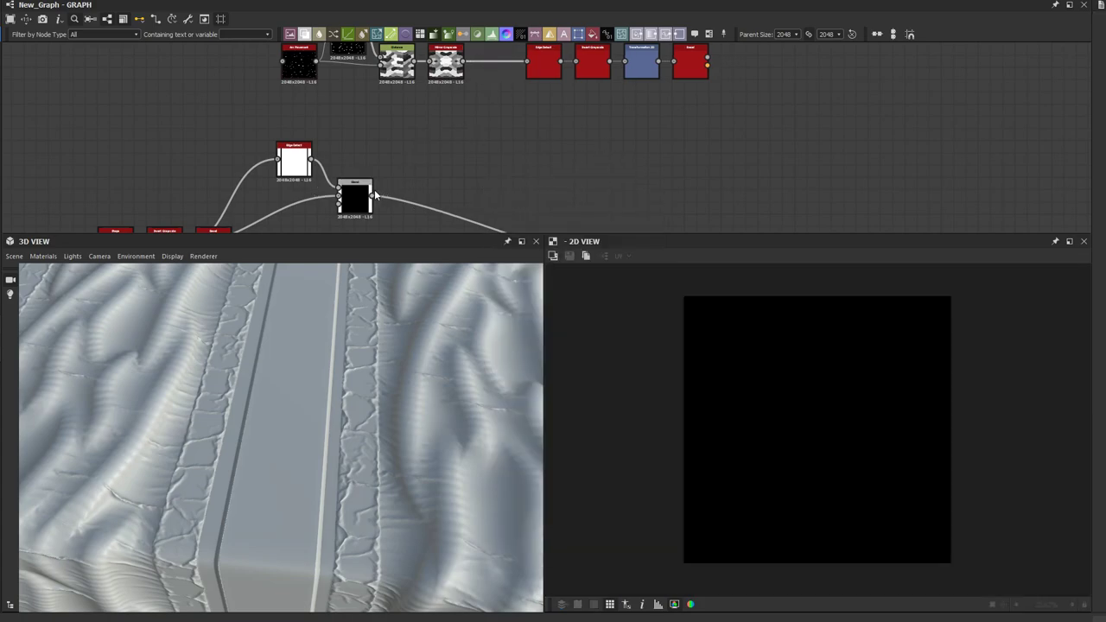
pyautogui.moveTo(374, 195); pyautogui.dragTo(478, 171)
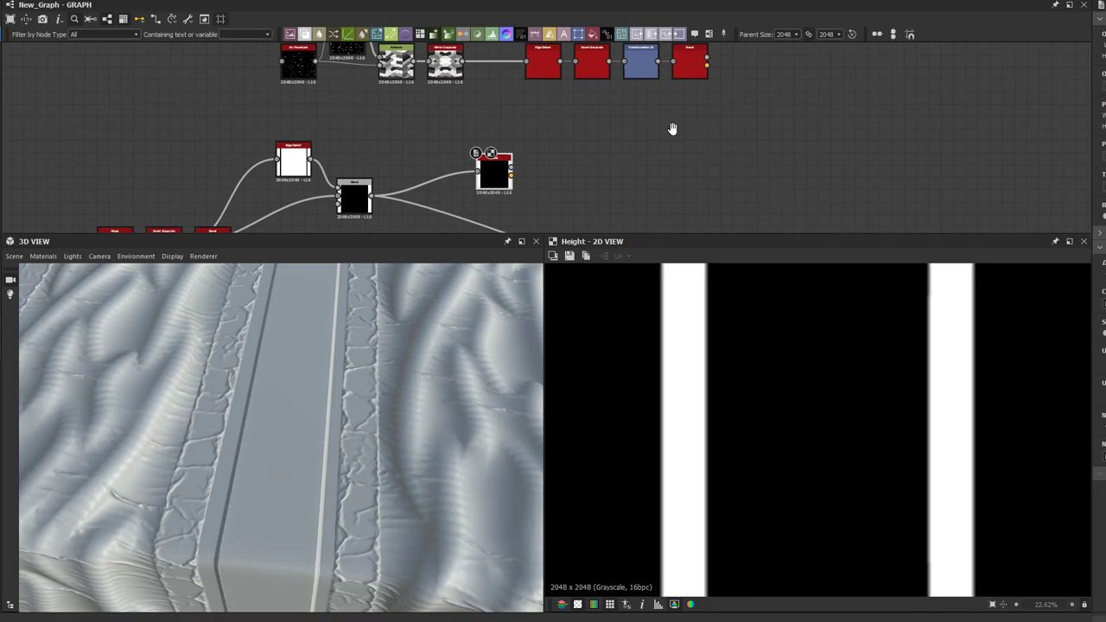
# Step: Add a Blend node with the side strip Bevel as background and the pavement pattern's Bevel as foreground
pyautogui.moveTo(582, 89); pyautogui.dragTo(537, 99, button='middle')
pyautogui.press('b')
pyautogui.scroll(1, 551, 136)
pyautogui.moveTo(559, 141); pyautogui.dragTo(676, 170)
pyautogui.moveTo(450, 185); pyautogui.dragTo(735, 145)
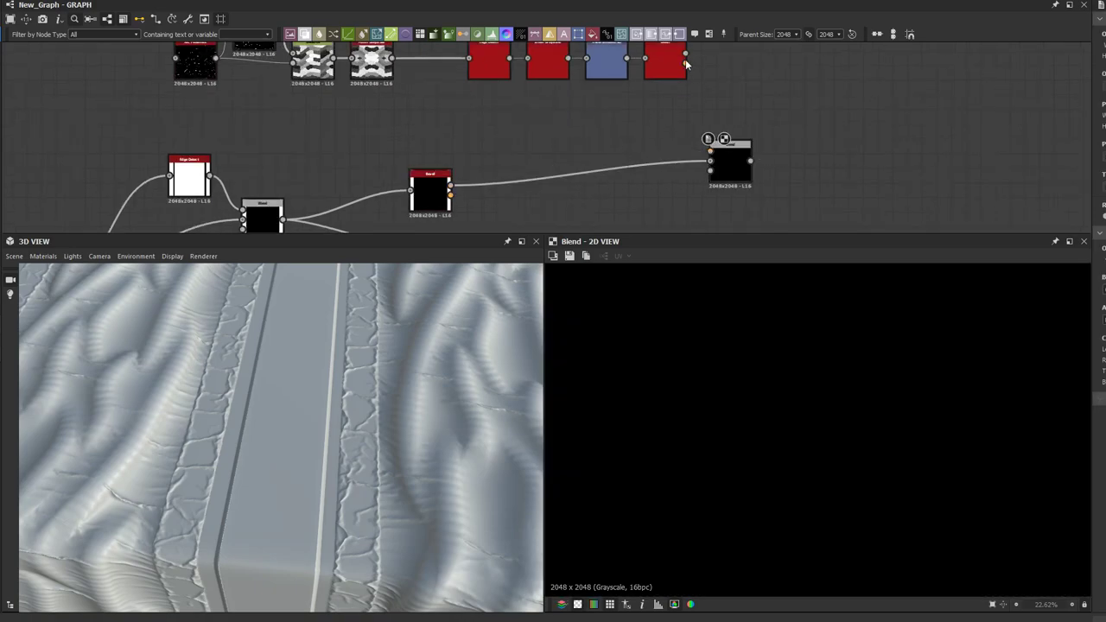
pyautogui.moveTo(685, 54); pyautogui.dragTo(710, 151)
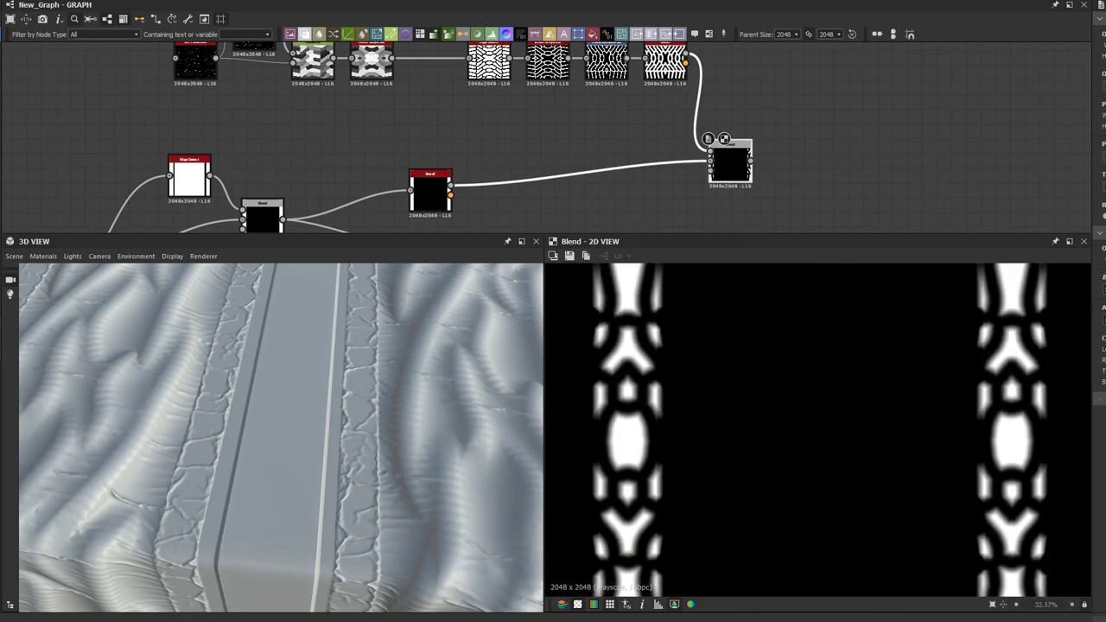
# Step: Add an Invert Grayscale node after the new pattern Blend, preview it, and place it just below that Blend
pyautogui.scroll(2, 975, 401)
pyautogui.scroll(-2, 977, 399)
pyautogui.moveTo(802, 175); pyautogui.dragTo(689, 130, button='middle')
pyautogui.scroll(-1, 689, 130)
pyautogui.click(674, 120)
pyautogui.click(628, 118)
pyautogui.press('space')
pyautogui.write('invert')
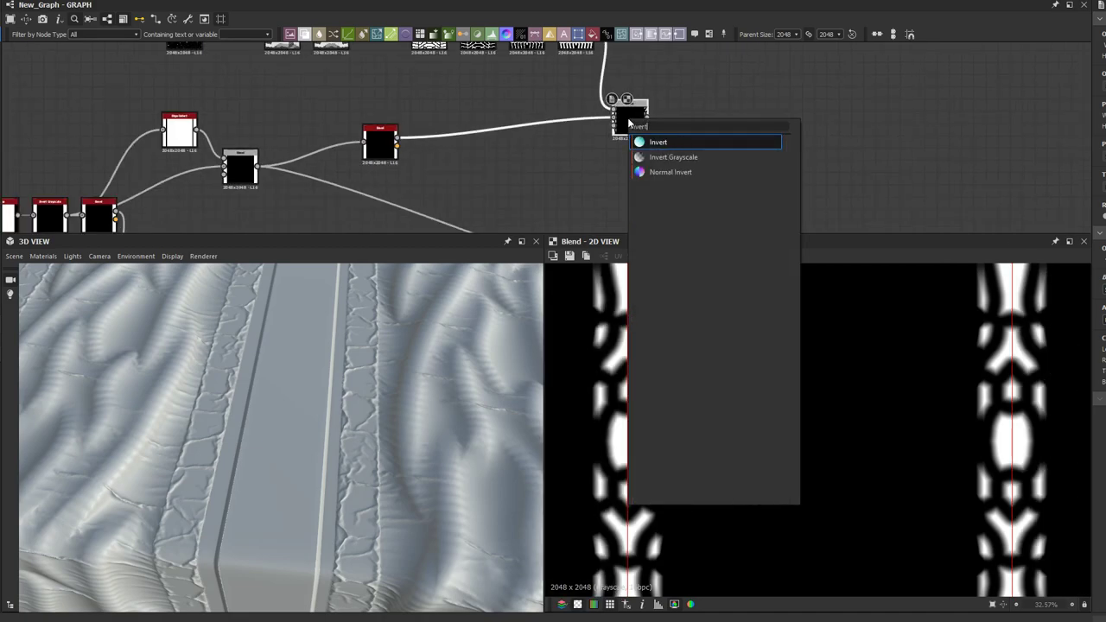
pyautogui.press('Down')
pyautogui.press('Return')
pyautogui.doubleClick(691, 121)
pyautogui.scroll(1, 692, 130)
pyautogui.moveTo(693, 130); pyautogui.dragTo(671, 176)
# Step: Preview the Blend after Auto Levels in the 2D view and examine its side strips and incoming links
pyautogui.click(701, 183)
pyautogui.moveTo(702, 184); pyautogui.dragTo(613, 110, button='middle')
pyautogui.scroll(-3, 672, 176)
pyautogui.moveTo(675, 188); pyautogui.dragTo(629, 140, button='middle')
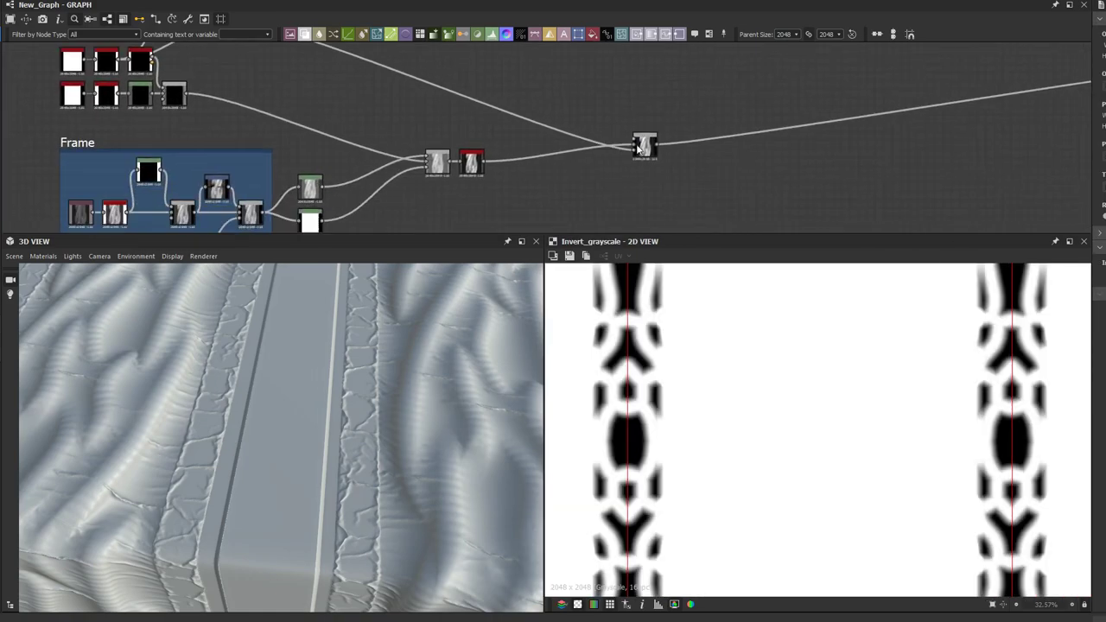
pyautogui.scroll(2, 630, 141)
pyautogui.doubleClick(653, 151)
pyautogui.moveTo(715, 173); pyautogui.dragTo(808, 190, button='middle')
pyautogui.scroll(-3, 808, 190)
pyautogui.moveTo(377, 59); pyautogui.dragTo(407, 64, button='middle')
pyautogui.scroll(3, 427, 116)
pyautogui.moveTo(610, 204); pyautogui.dragTo(551, 165, button='middle')
pyautogui.moveTo(939, 228); pyautogui.dragTo(751, 189, button='middle')
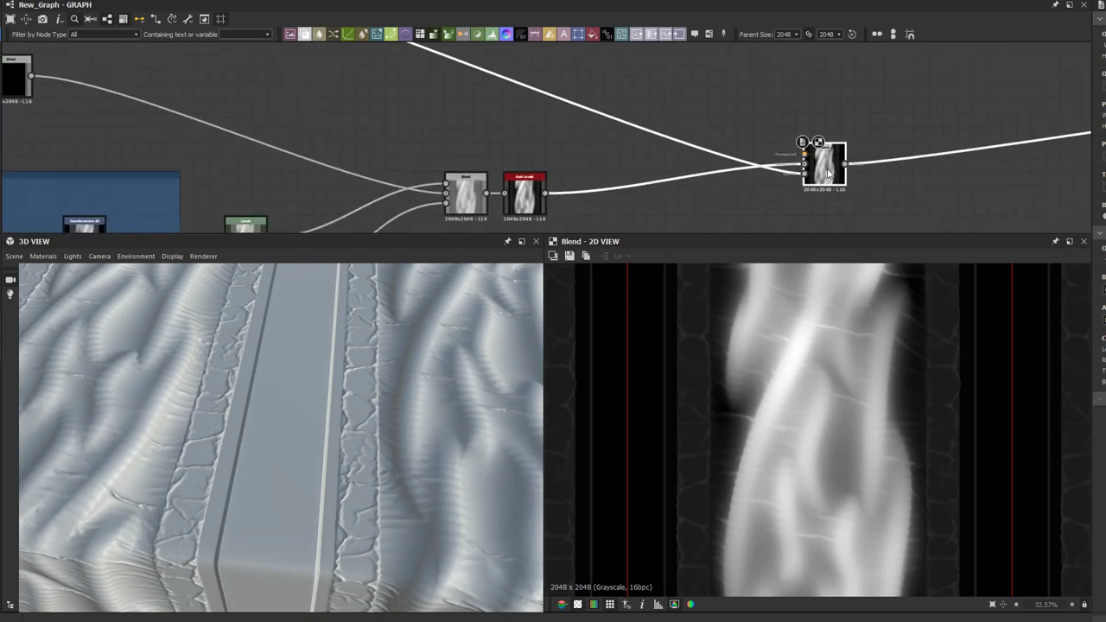
pyautogui.scroll(-3, 799, 366)
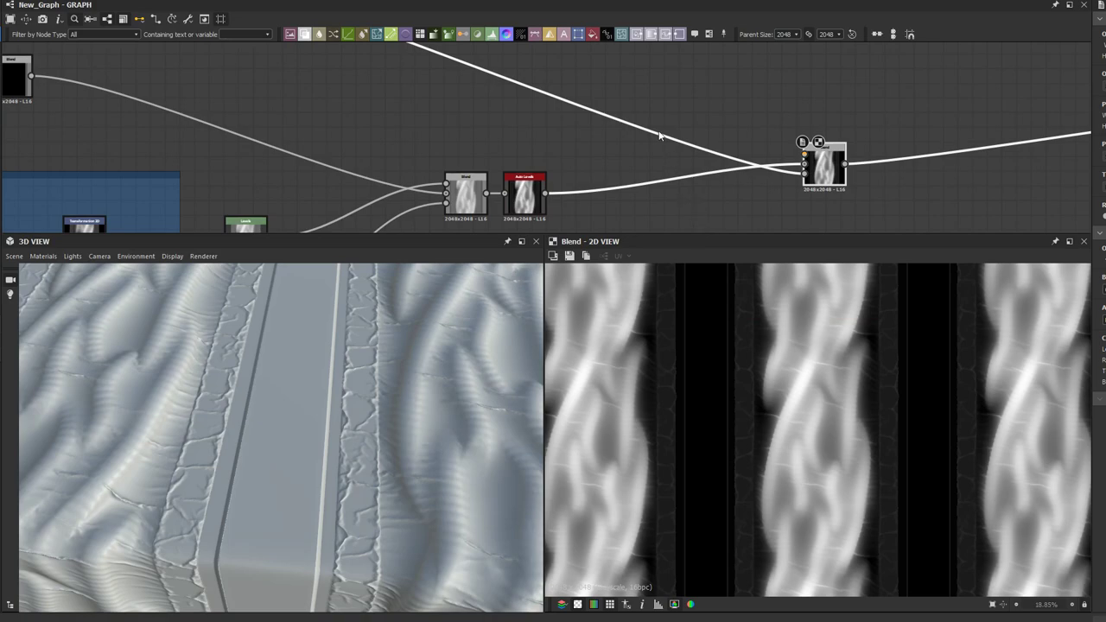
# Step: Connect the Invert Grayscale output to the foreground input of the Blend after Auto Levels
pyautogui.moveTo(657, 132); pyautogui.dragTo(684, 115, button='middle')
pyautogui.scroll(-3, 584, 183)
pyautogui.moveTo(642, 55); pyautogui.dragTo(618, 117, button='middle')
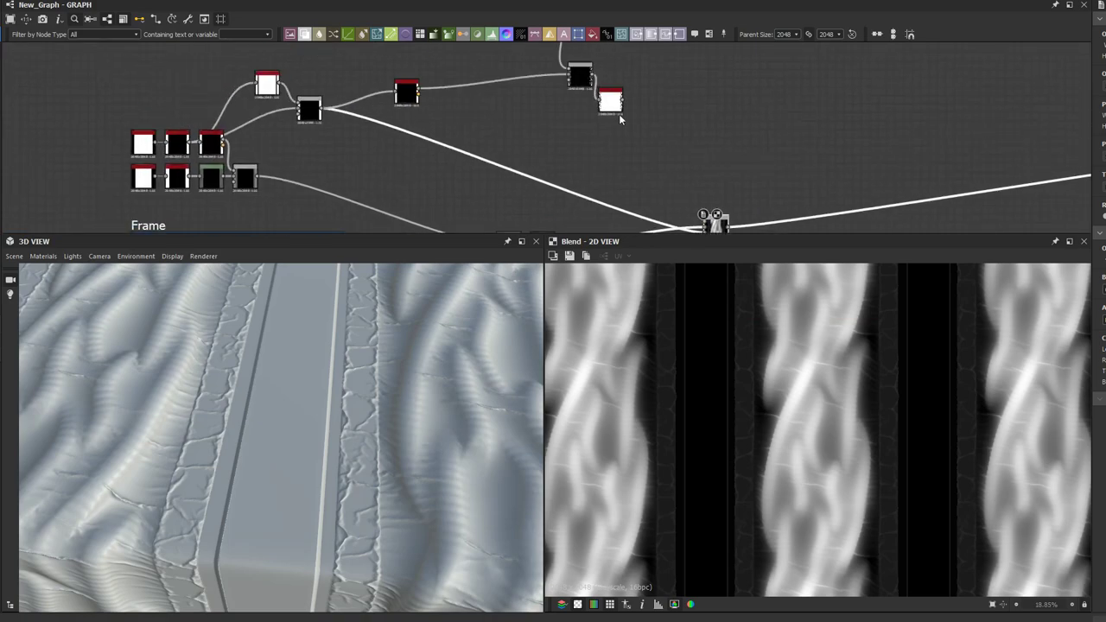
pyautogui.scroll(1, 618, 117)
pyautogui.click(624, 99)
pyautogui.moveTo(670, 177); pyautogui.dragTo(526, 49, button='middle')
pyautogui.scroll(3, 562, 99)
pyautogui.click(580, 116)
pyautogui.scroll(2, 756, 436)
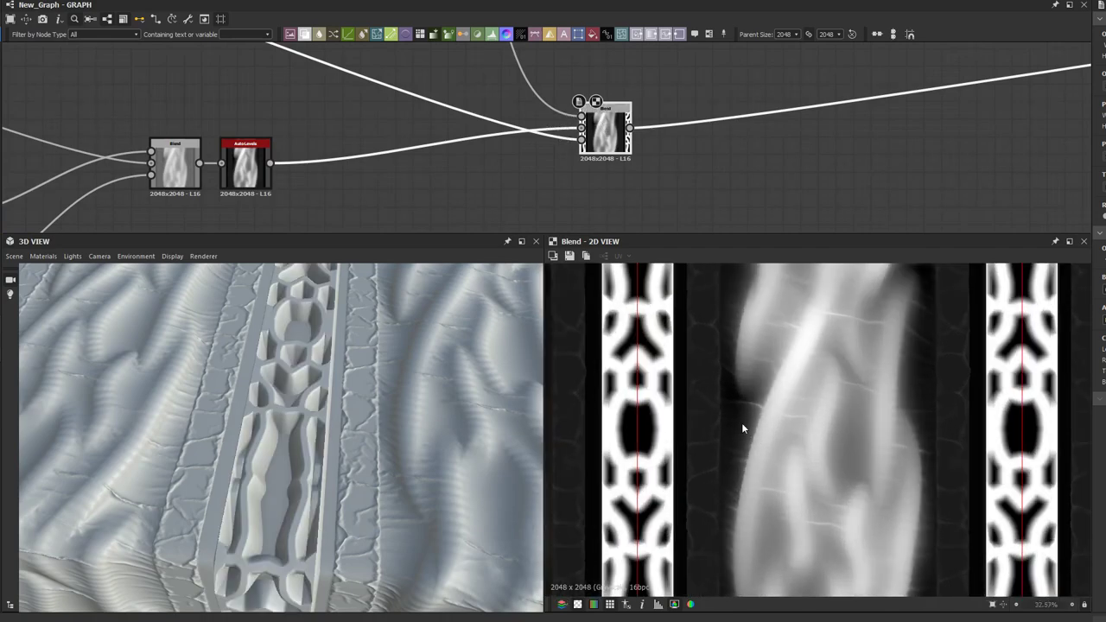
# Step: Delete the side strip link feeding the opacity input of the Blend after Auto Levels
pyautogui.click(567, 150)
pyautogui.click(569, 139)
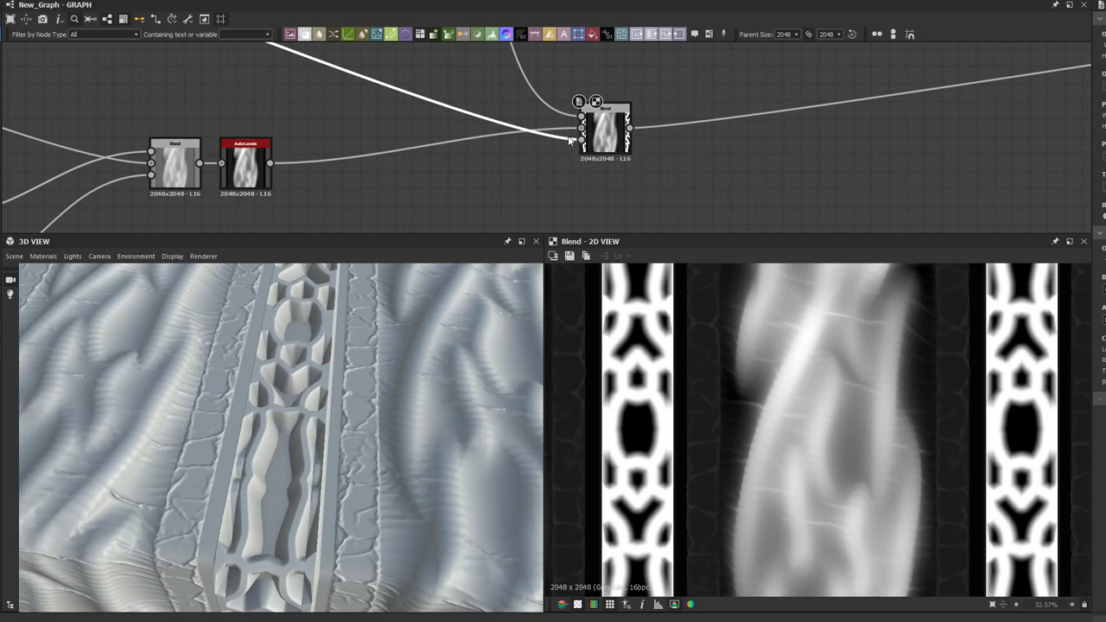
pyautogui.press('Delete')
pyautogui.scroll(-1, 678, 423)
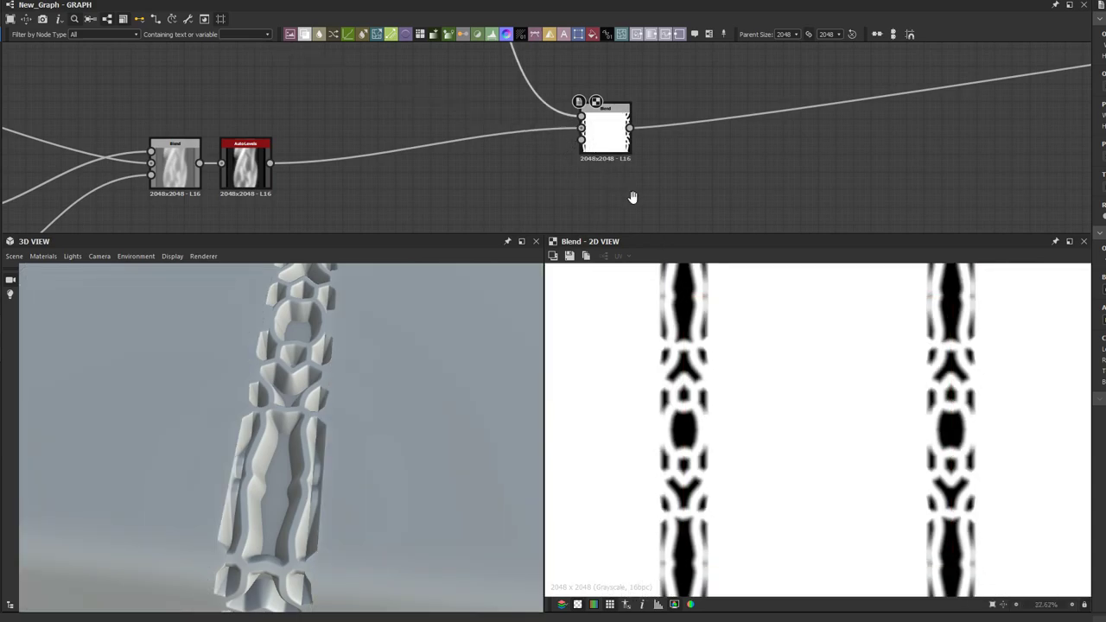
pyautogui.scroll(-3, 630, 193)
pyautogui.moveTo(586, 133); pyautogui.dragTo(606, 183, button='middle')
pyautogui.scroll(3, 582, 158)
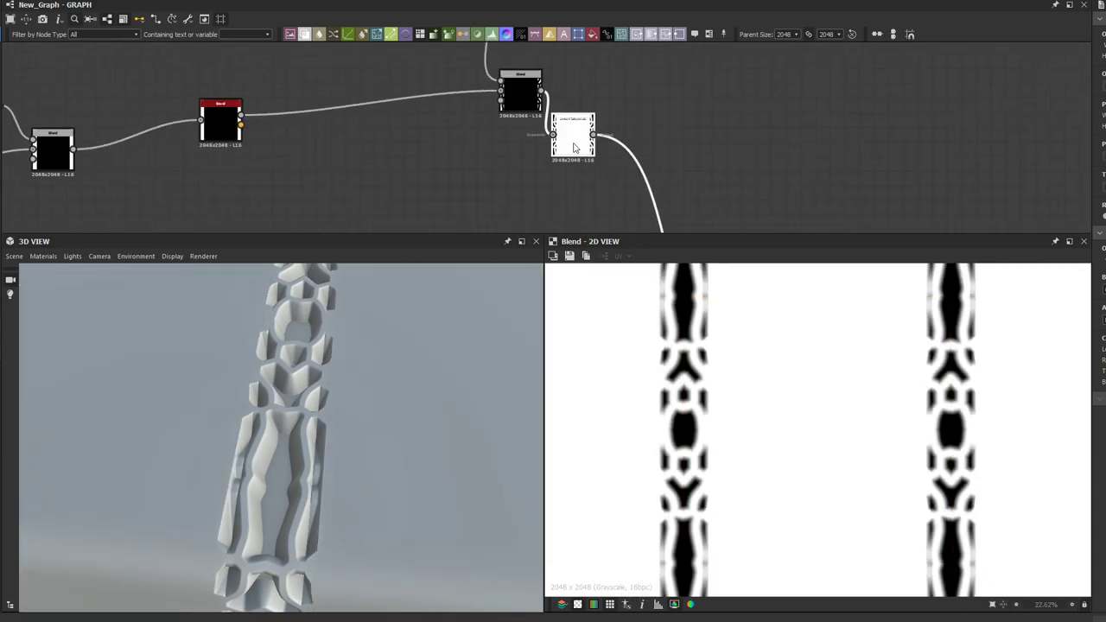
pyautogui.moveTo(502, 94); pyautogui.dragTo(551, 153, button='middle')
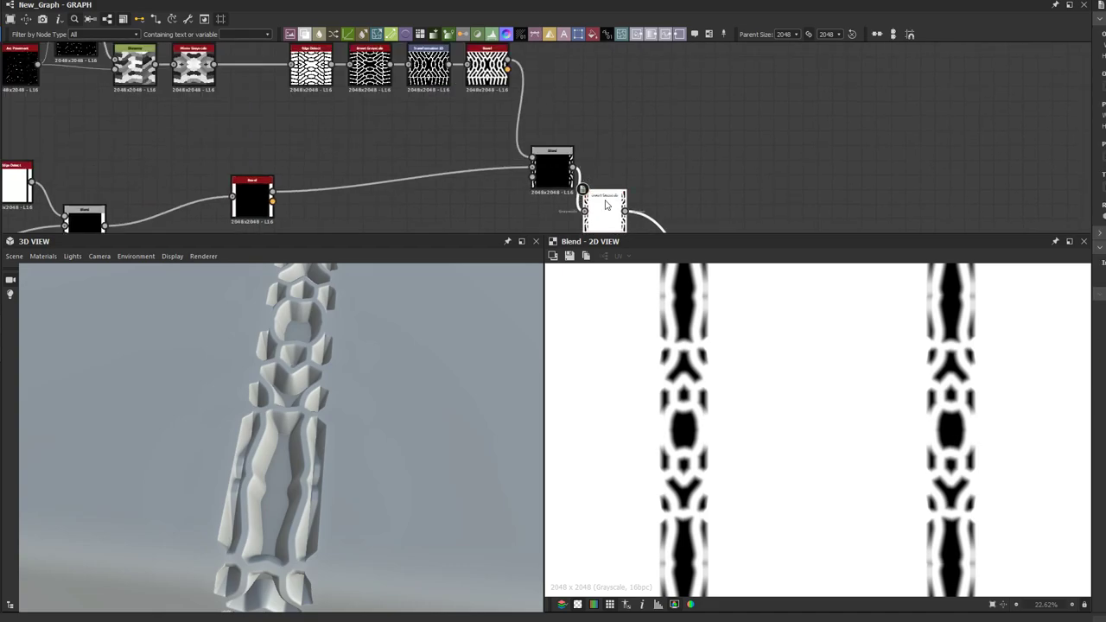
# Step: Delete the Invert Grayscale node after the ornament's Blend node and shift that Blend slightly into the freed space
pyautogui.press('Delete')
pyautogui.moveTo(553, 168); pyautogui.dragTo(590, 184)
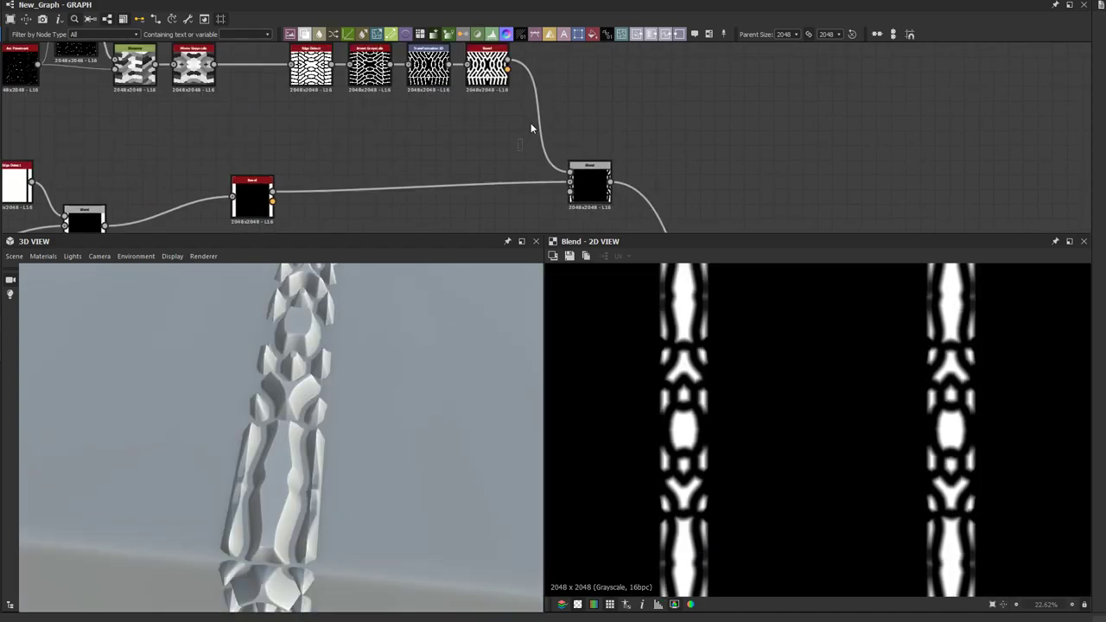
# Step: Try inverting the ornament by inserting an Invert Grayscale node between the upper Bevel and the Blend node
pyautogui.press('space')
pyautogui.write('inv')
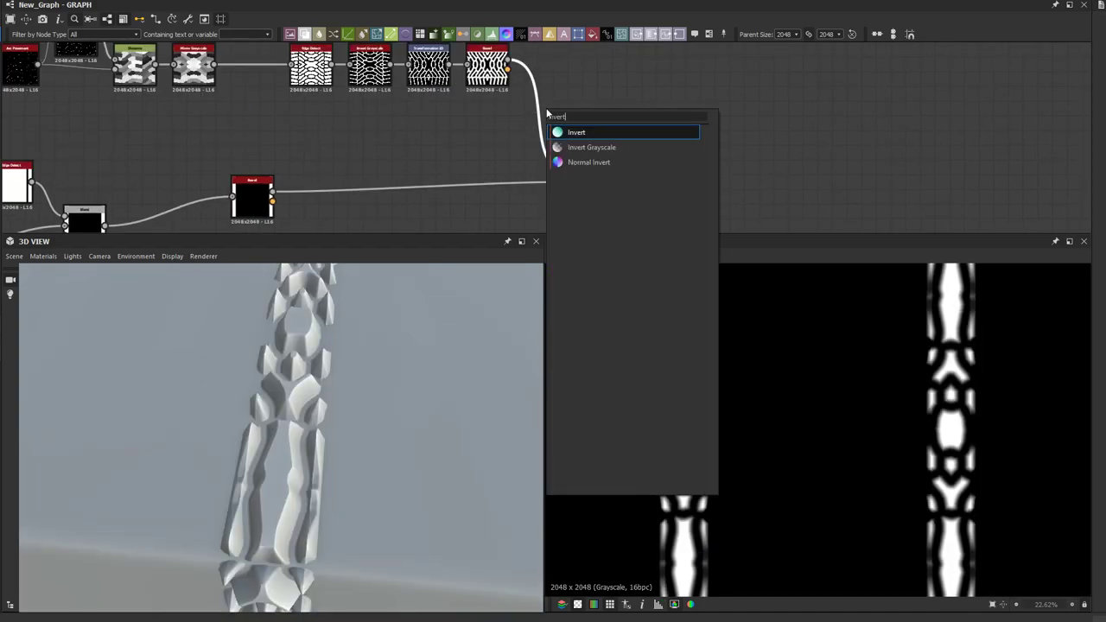
pyautogui.write('ert')
pyautogui.press('Escape')
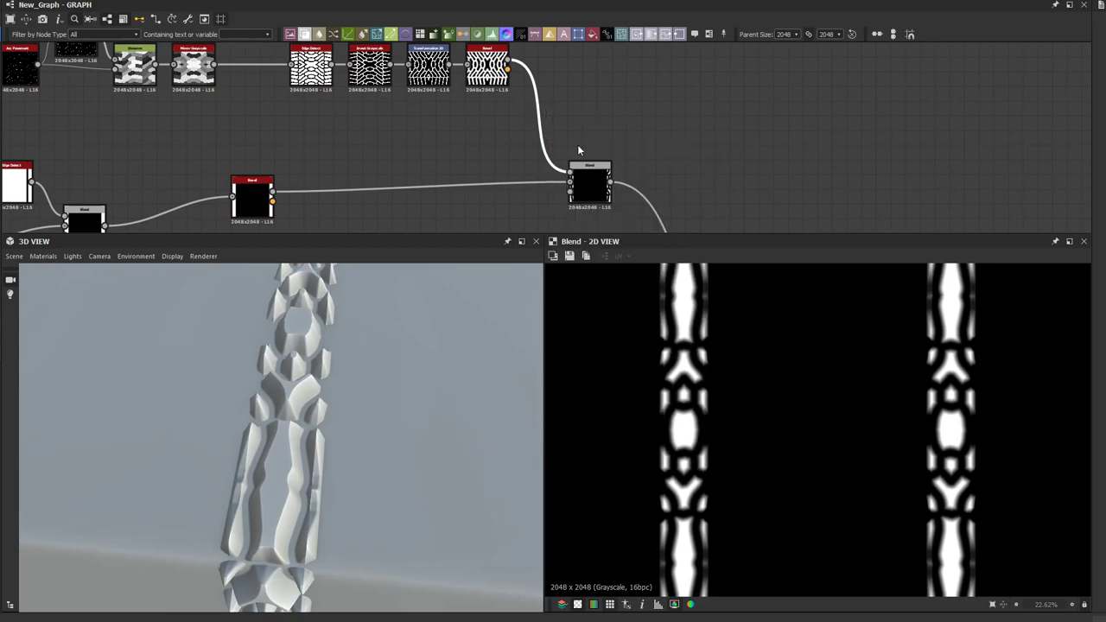
pyautogui.click(537, 131)
# Step: Remove the Invert Grayscale node between the upper Bevel and the Blend, and preview the Blend output
pyautogui.moveTo(577, 143); pyautogui.dragTo(422, 0, button='middle')
pyautogui.scroll(-2, 506, 62)
pyautogui.scroll(3, 560, 138)
pyautogui.moveTo(421, 89); pyautogui.dragTo(581, 176, button='middle')
pyautogui.scroll(-3, 580, 177)
pyautogui.moveTo(351, 101); pyautogui.dragTo(316, 113, button='middle')
pyautogui.moveTo(439, 179); pyautogui.dragTo(463, 237, button='middle')
pyautogui.moveTo(375, 154); pyautogui.dragTo(474, 211, button='middle')
pyautogui.moveTo(563, 198); pyautogui.dragTo(508, 200, button='middle')
pyautogui.scroll(3, 557, 180)
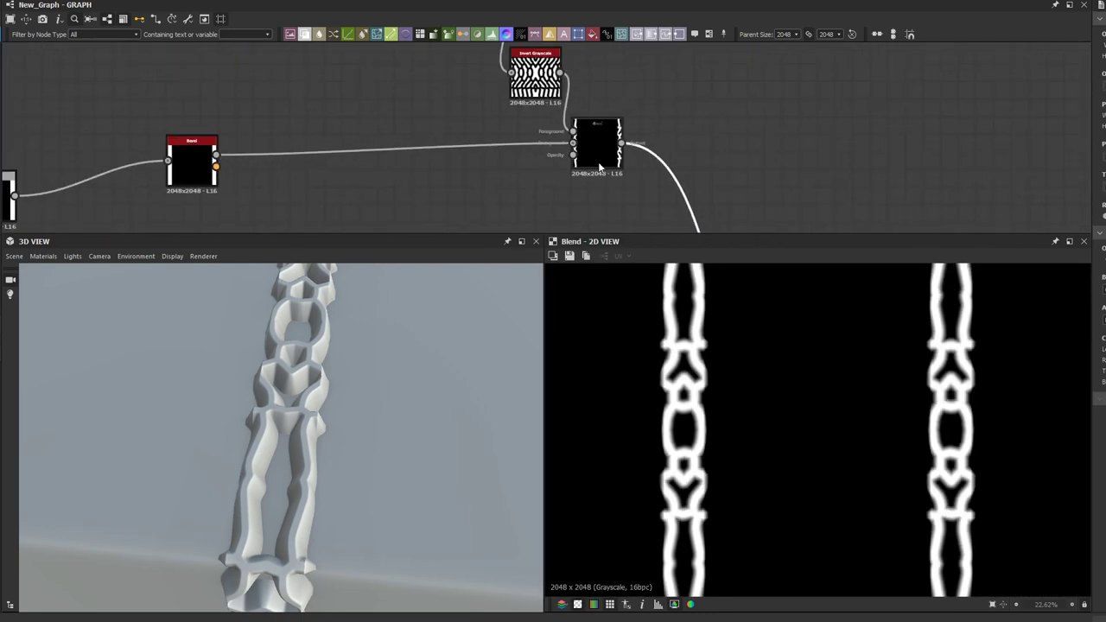
pyautogui.click(531, 89)
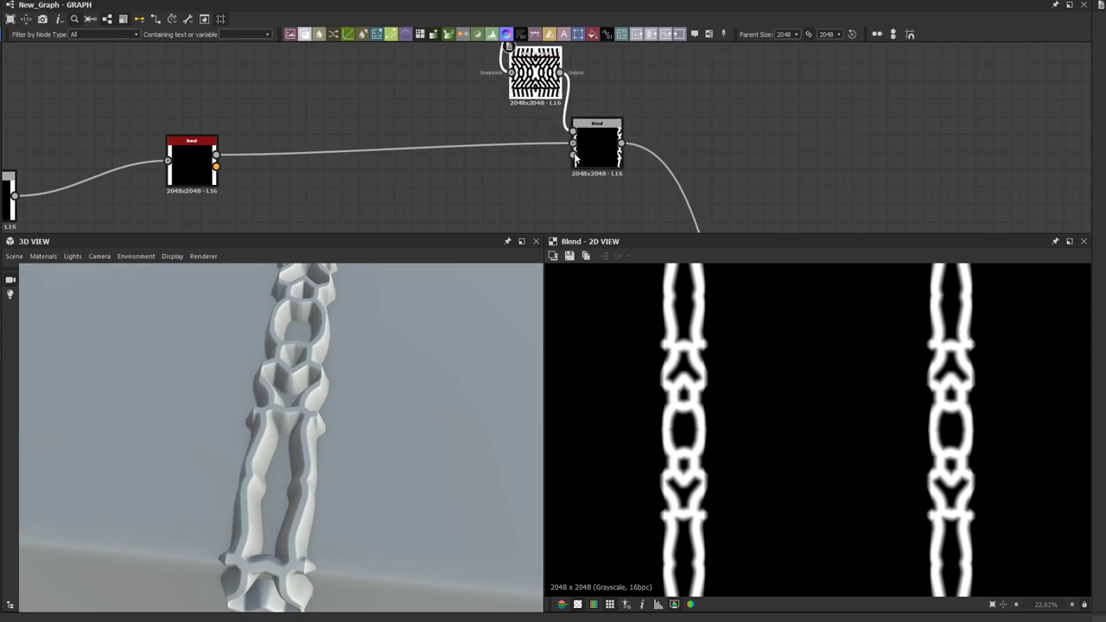
pyautogui.press('BackSpace')
pyautogui.doubleClick(595, 161)
# Step: Change the blending settings of the downstream Blend so the ornament combines with the Auto Levels height instead of masking it out
pyautogui.moveTo(611, 181); pyautogui.dragTo(497, 40, button='middle')
pyautogui.scroll(-1, 521, 109)
pyautogui.moveTo(609, 211); pyautogui.dragTo(503, 31, button='middle')
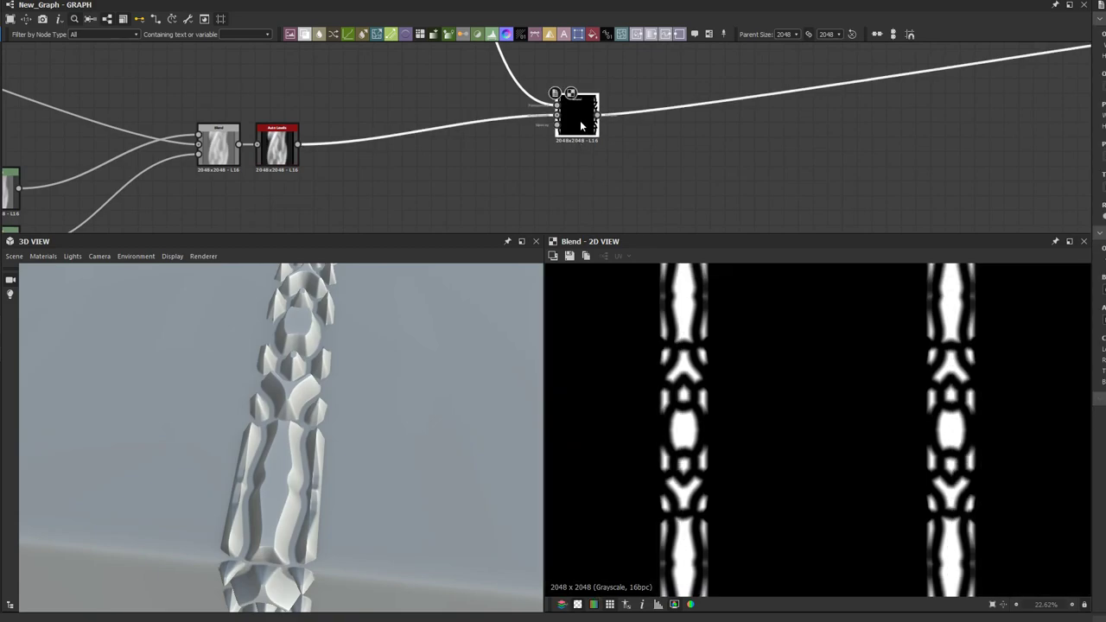
pyautogui.click(1104, 327)
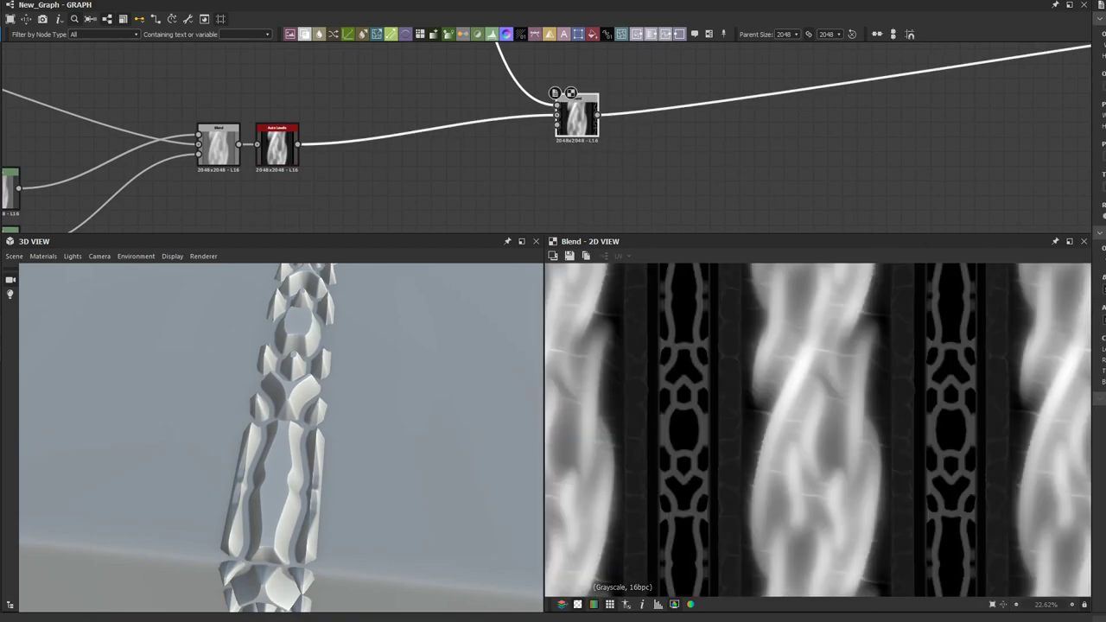
pyautogui.scroll(1, 839, 407)
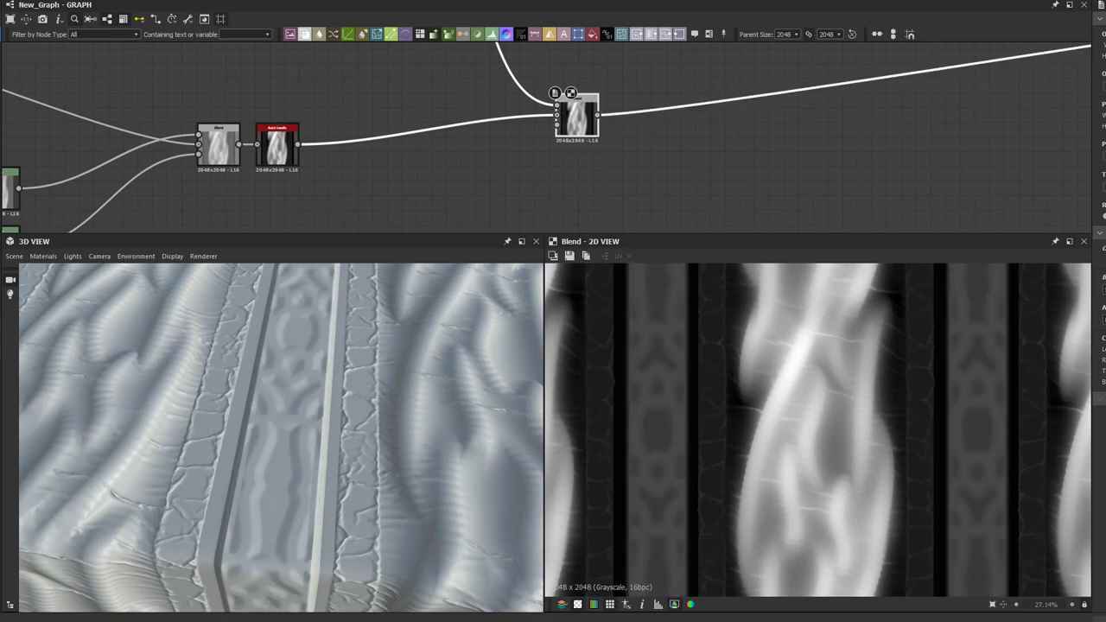
pyautogui.moveTo(358, 380); pyautogui.dragTo(432, 459)
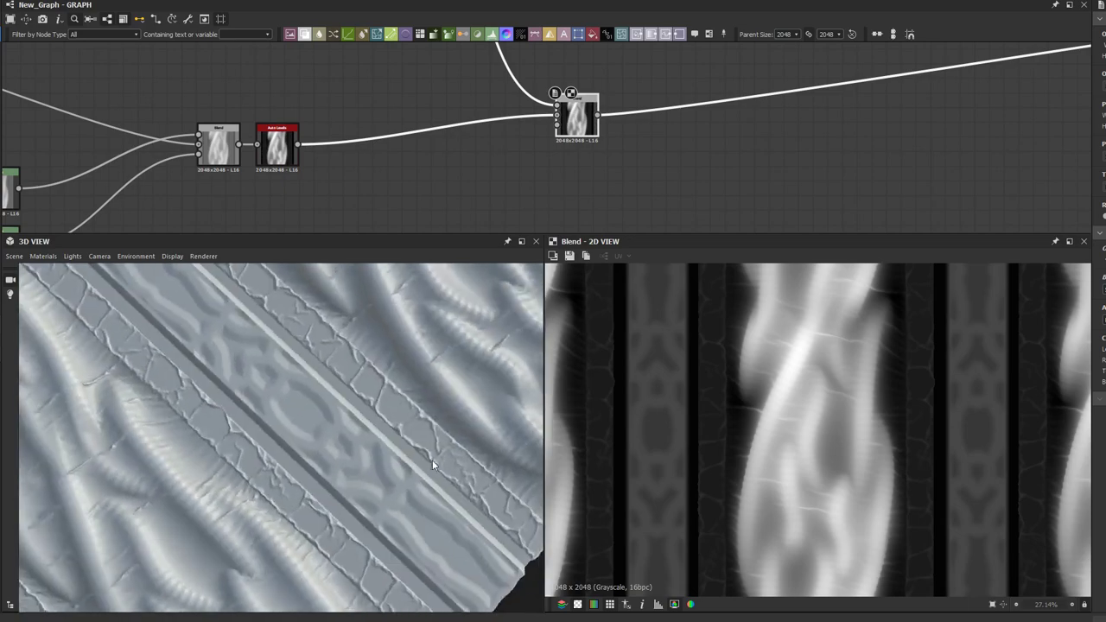
# Step: Coarsen the Arc Pavement pattern feeding the ornament so it forms fewer, larger shapes along the trim
pyautogui.scroll(-3, 407, 414)
pyautogui.scroll(-3, 306, 146)
pyautogui.moveTo(306, 146); pyautogui.dragTo(466, 200, button='middle')
pyautogui.scroll(-1, 460, 183)
pyautogui.moveTo(407, 129); pyautogui.dragTo(486, 167, button='middle')
pyautogui.moveTo(460, 96); pyautogui.dragTo(488, 159, button='middle')
pyautogui.scroll(3, 414, 144)
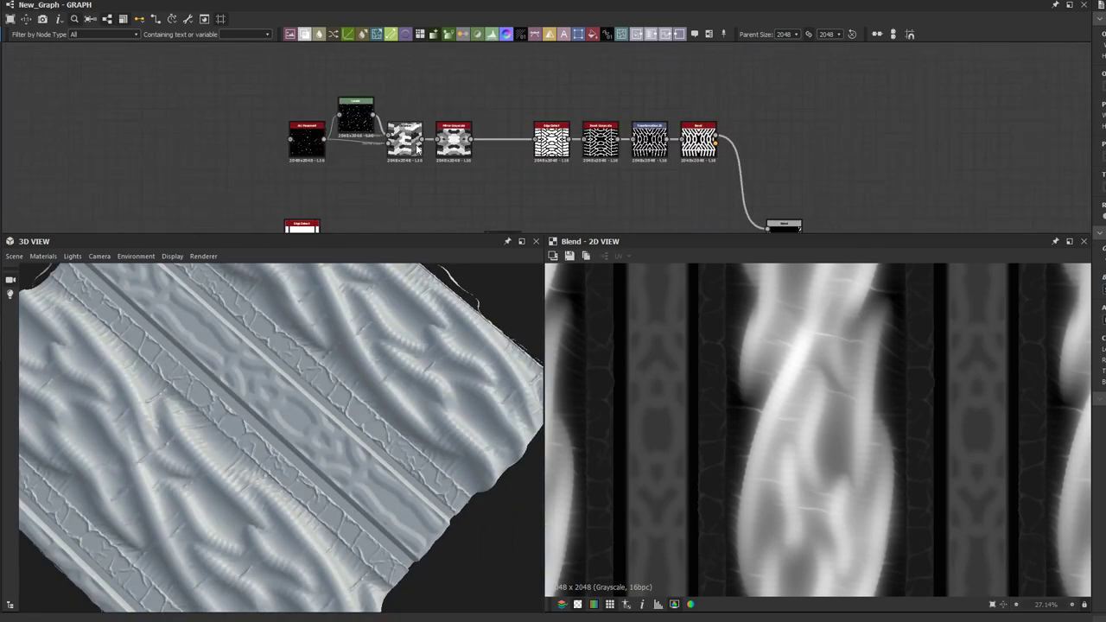
pyautogui.click(400, 148)
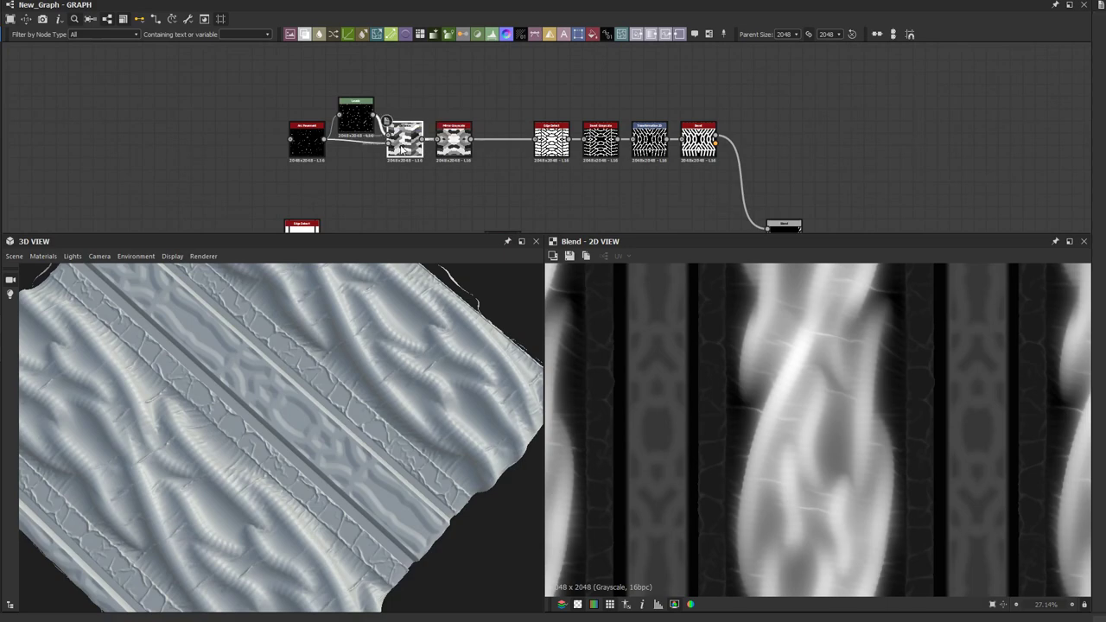
pyautogui.scroll(2, 402, 148)
pyautogui.click(268, 155)
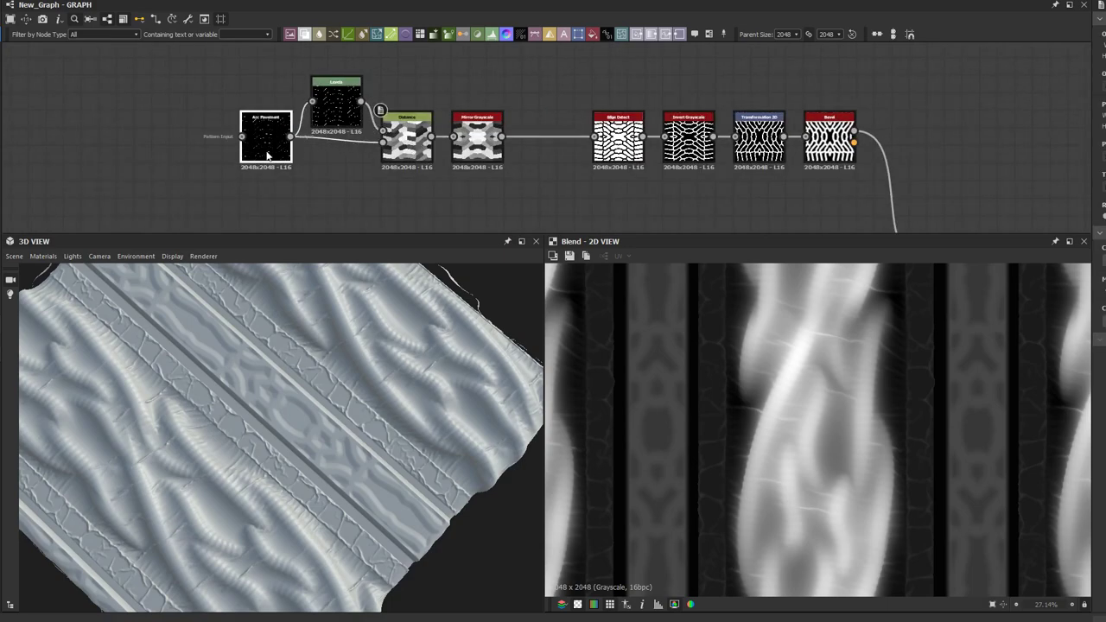
pyautogui.scroll(2, 613, 160)
pyautogui.click(610, 147)
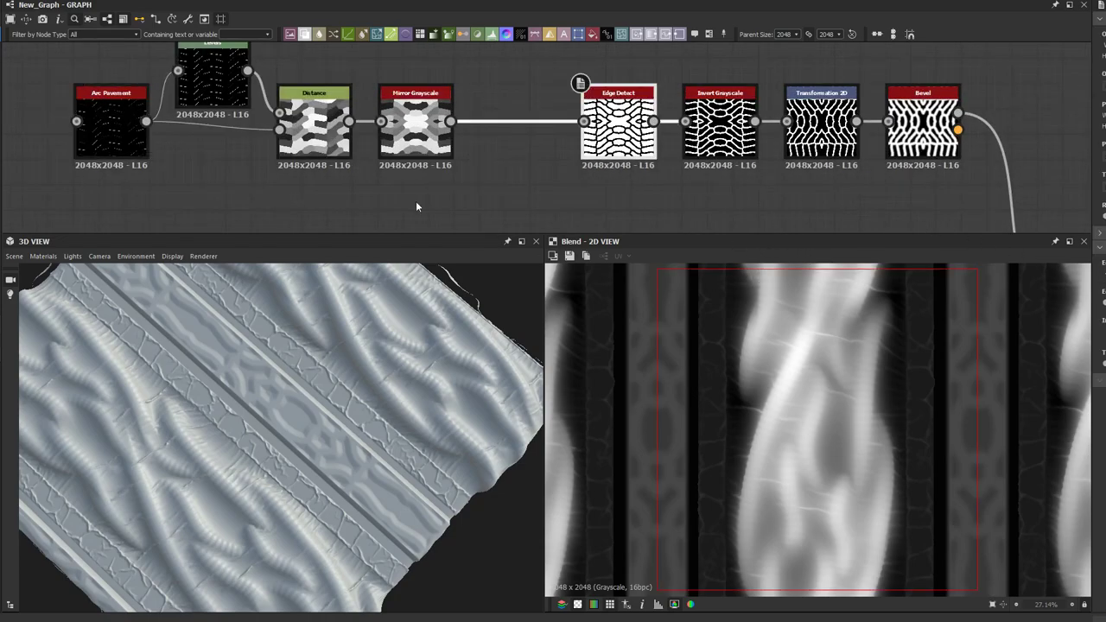
pyautogui.click(119, 125)
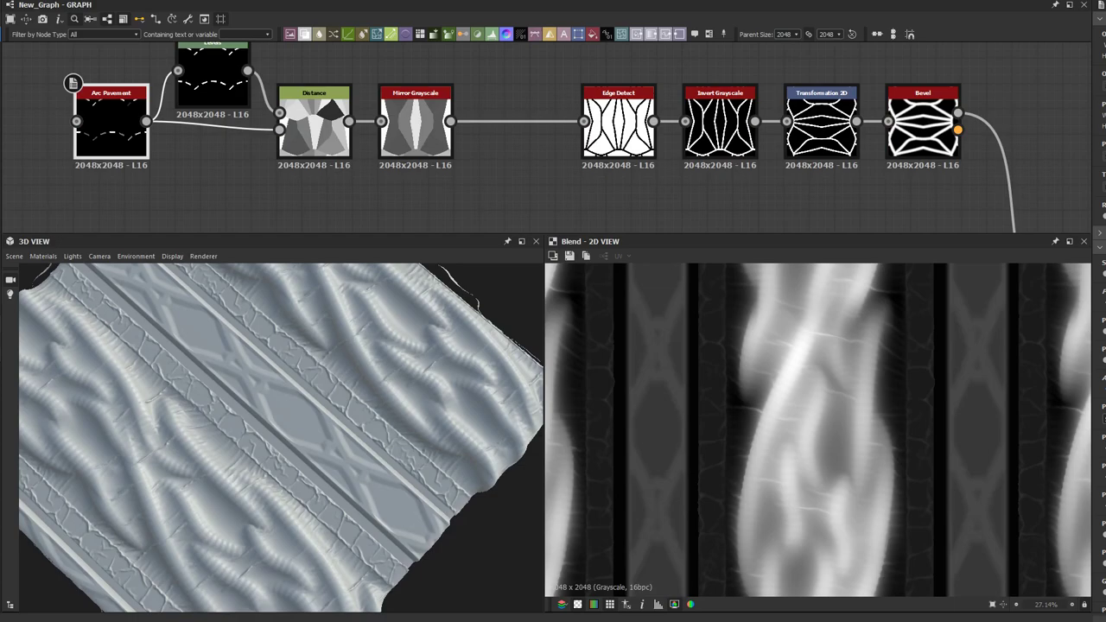
pyautogui.moveTo(404, 461); pyautogui.dragTo(298, 336)
# Step: Add a Gradient Linear 1 node above the Bevel at the end of the ornament chain
pyautogui.scroll(-3, 536, 101)
pyautogui.moveTo(508, 101); pyautogui.dragTo(236, 46, button='middle')
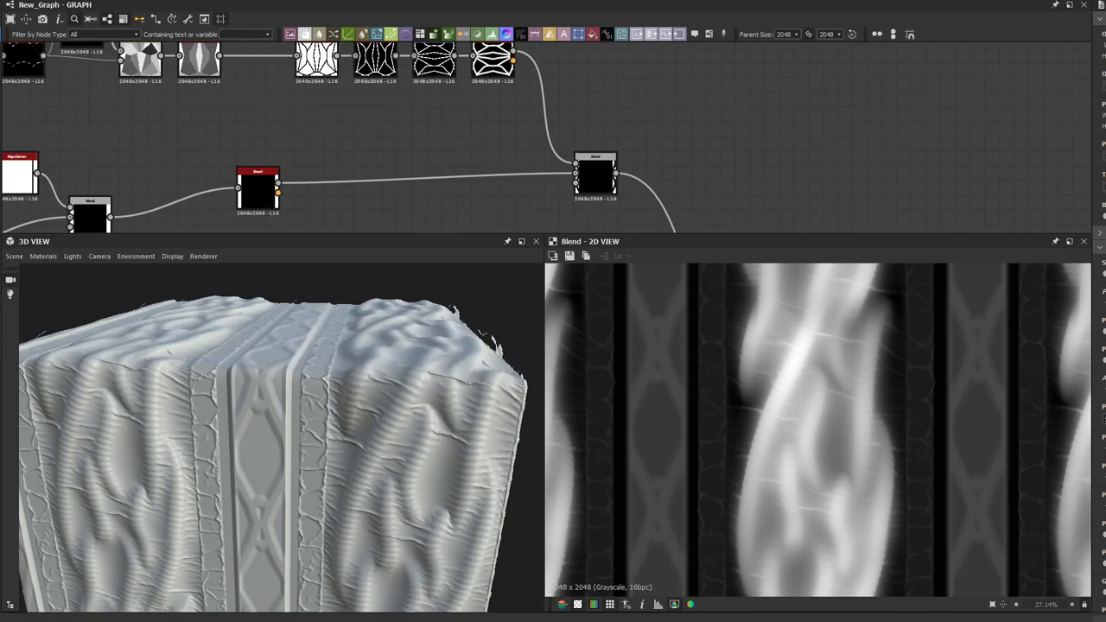
pyautogui.scroll(-3, 289, 127)
pyautogui.scroll(-3, 465, 112)
pyautogui.moveTo(481, 112); pyautogui.dragTo(472, 146, button='middle')
pyautogui.scroll(3, 326, 97)
pyautogui.moveTo(324, 76); pyautogui.dragTo(486, 115)
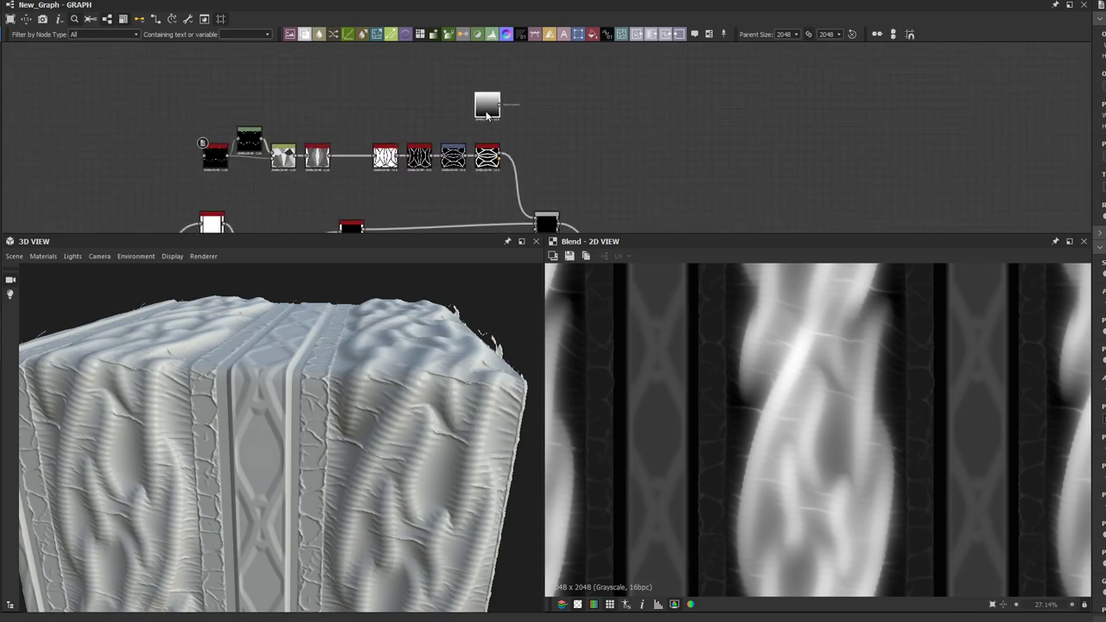
# Step: Preview the linear gradient and increase its tiling to produce dense, thin horizontal stripes
pyautogui.doubleClick(487, 108)
pyautogui.moveTo(1104, 274); pyautogui.dragTo(1104, 274)
pyautogui.scroll(-1, 800, 437)
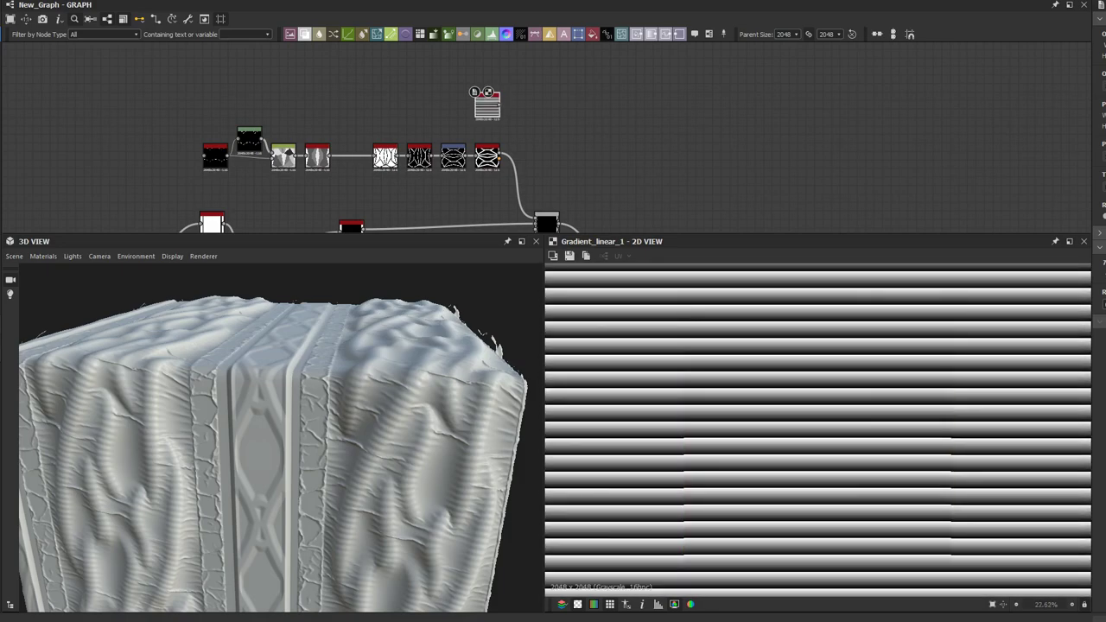
pyautogui.press('Return')
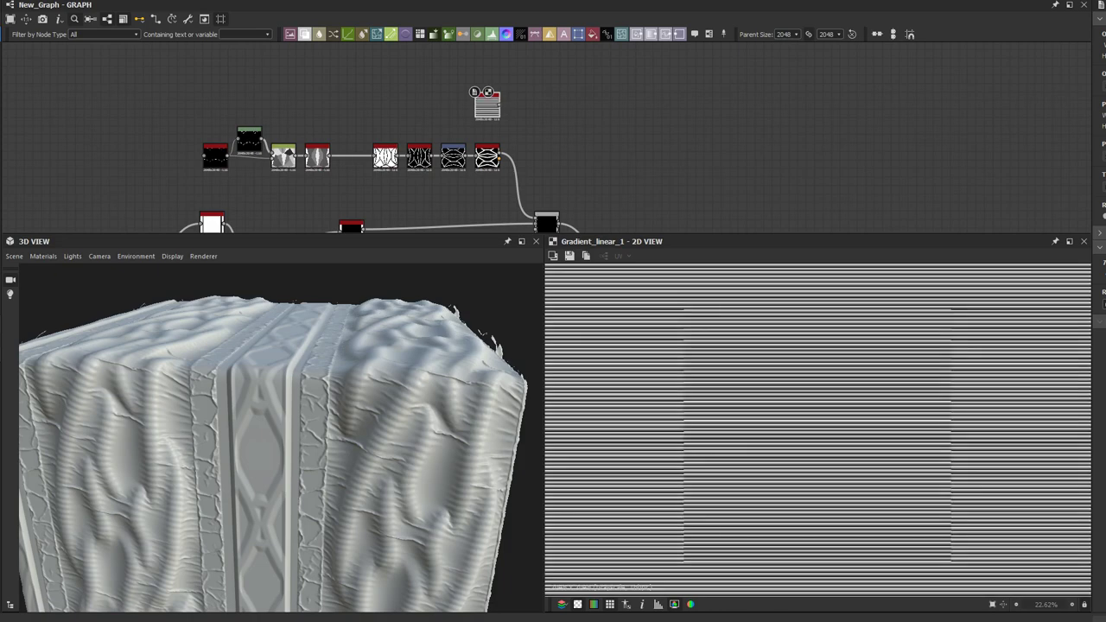
pyautogui.scroll(4, 883, 464)
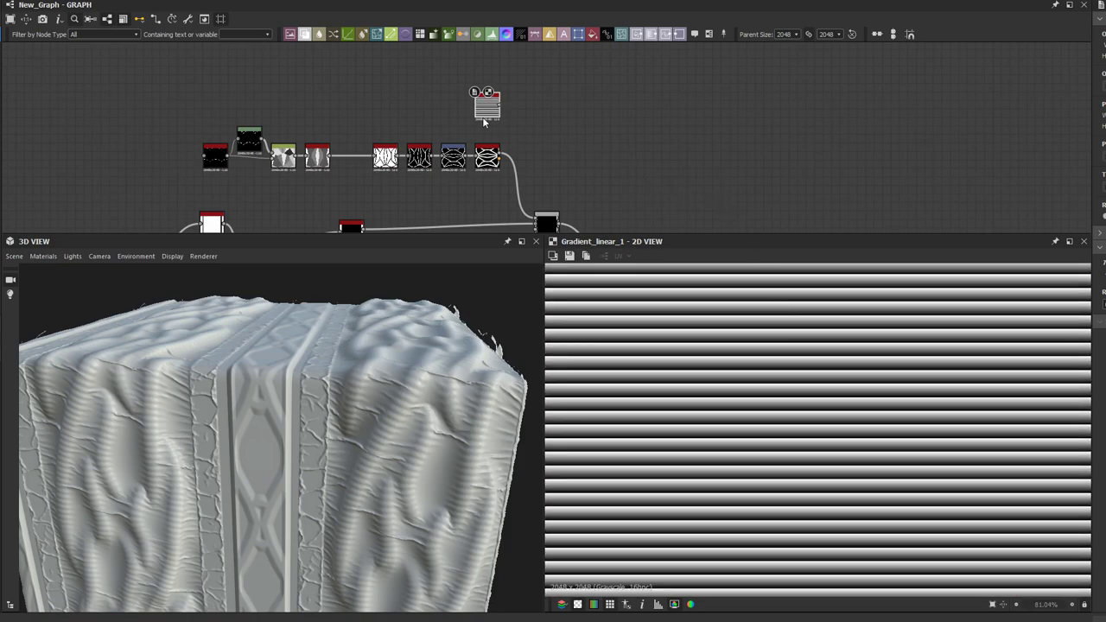
# Step: Adjust the Blend merging the ornament with the Auto Levels output so the ornament's relief stands out more strongly
pyautogui.scroll(-2, 527, 172)
pyautogui.scroll(3, 518, 130)
pyautogui.scroll(1, 503, 79)
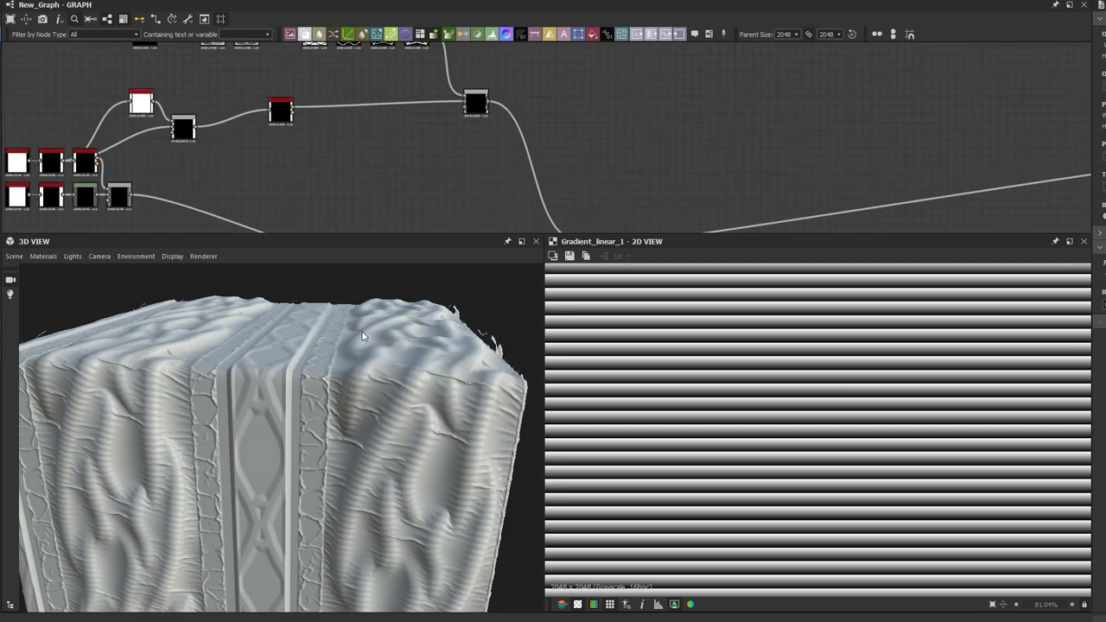
pyautogui.scroll(2, 306, 351)
pyautogui.moveTo(306, 352); pyautogui.dragTo(319, 393)
pyautogui.moveTo(419, 154); pyautogui.dragTo(330, 69, button='middle')
pyautogui.scroll(2, 503, 164)
pyautogui.click(501, 165)
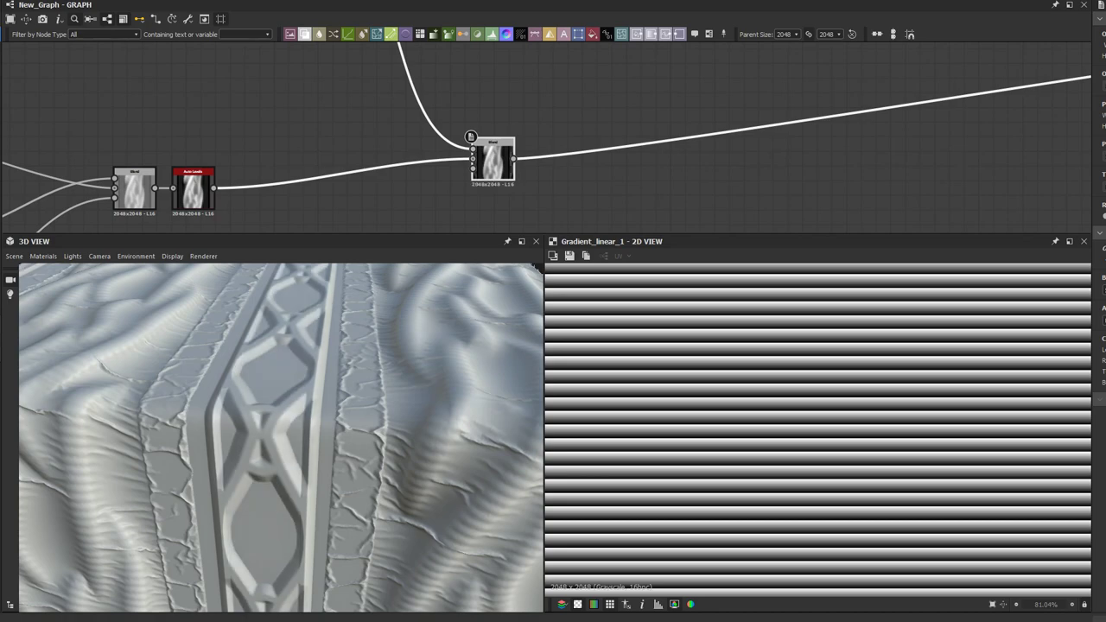
# Step: Inspect where the ornament meets the trim's edge, close up in 3D and in the Blend node's 2D preview
pyautogui.scroll(5, 309, 404)
pyautogui.moveTo(309, 403); pyautogui.dragTo(272, 466)
pyautogui.scroll(8, 318, 452)
pyautogui.scroll(-5, 264, 375)
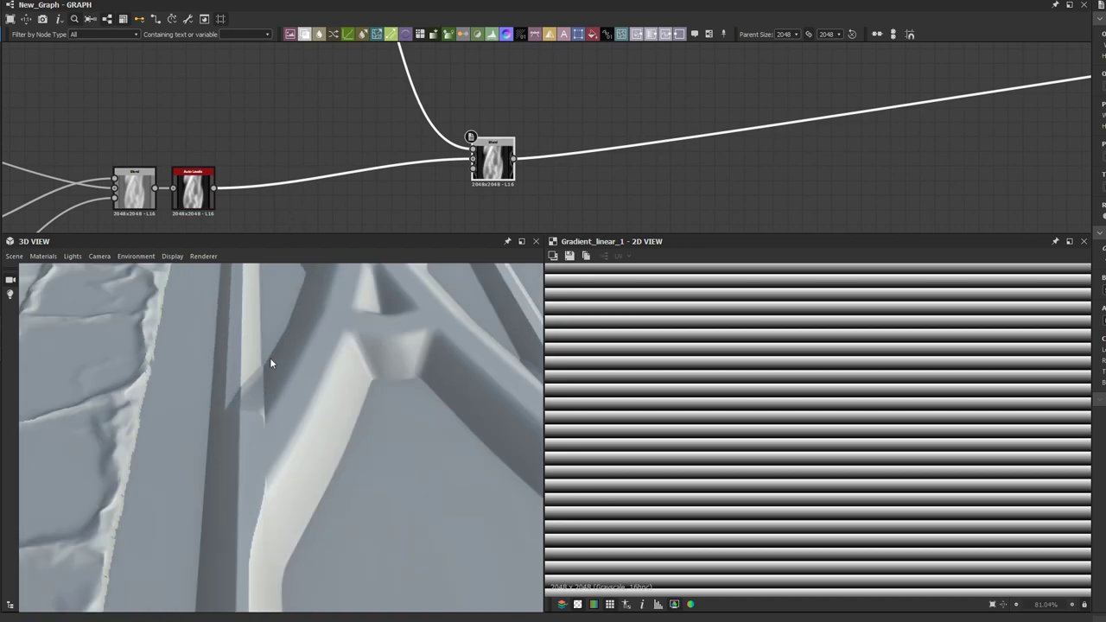
pyautogui.moveTo(365, 199); pyautogui.dragTo(298, 95, button='middle')
pyautogui.doubleClick(425, 68)
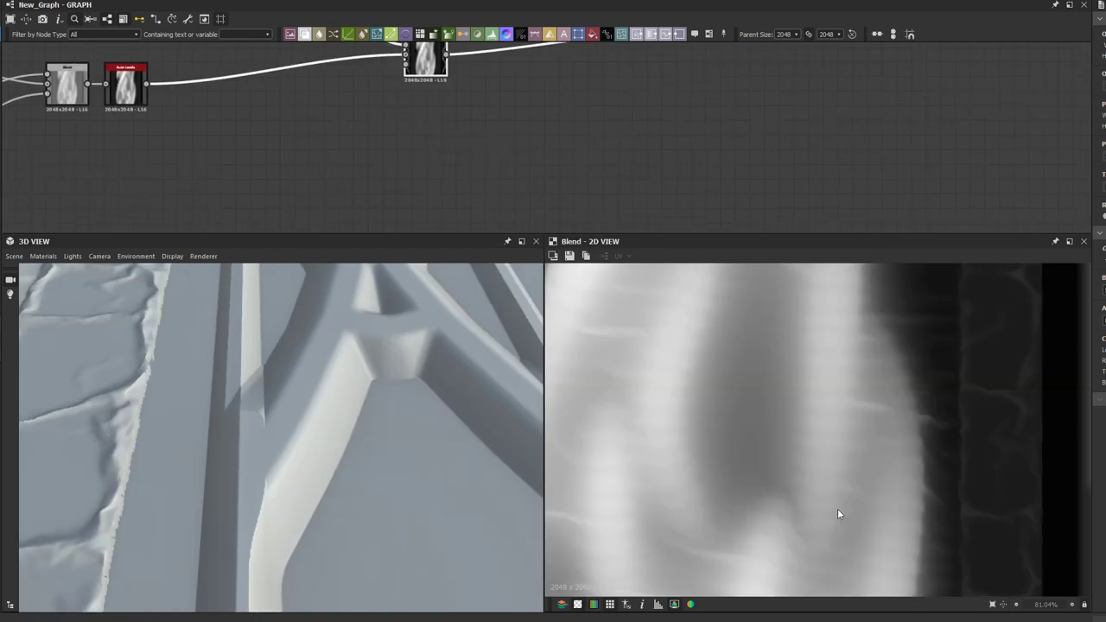
pyautogui.scroll(-5, 855, 507)
pyautogui.moveTo(831, 484); pyautogui.dragTo(766, 457, button='middle')
pyautogui.scroll(4, 915, 443)
pyautogui.scroll(7, 902, 442)
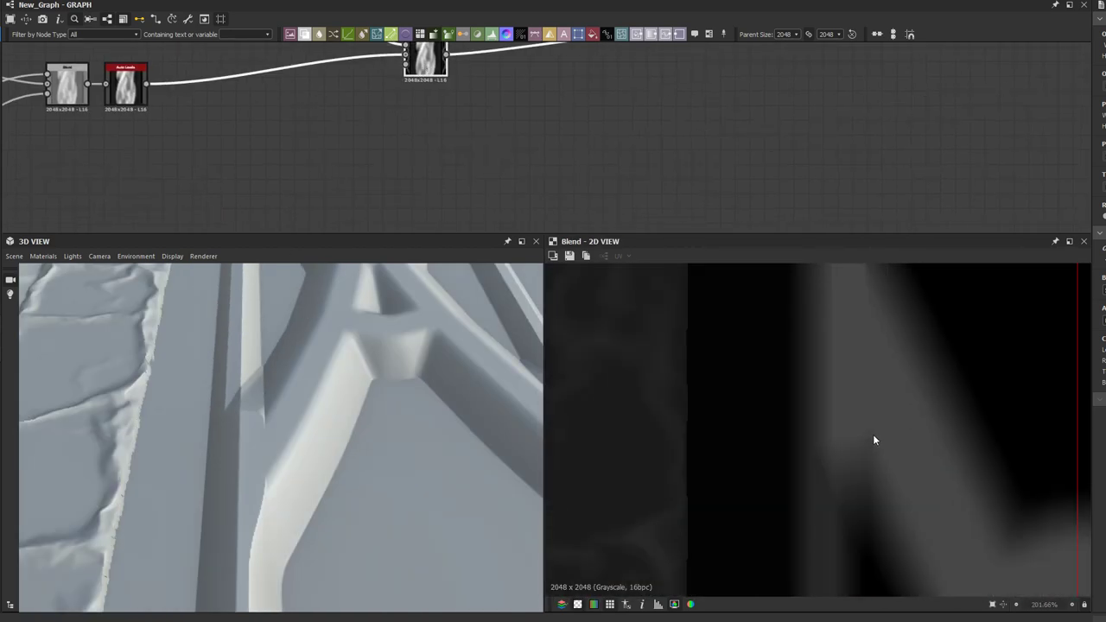
# Step: Compare the Auto Levels output with the downstream Blend output at the trim's edge
pyautogui.moveTo(501, 137); pyautogui.dragTo(691, 213, button='middle')
pyautogui.click(316, 164)
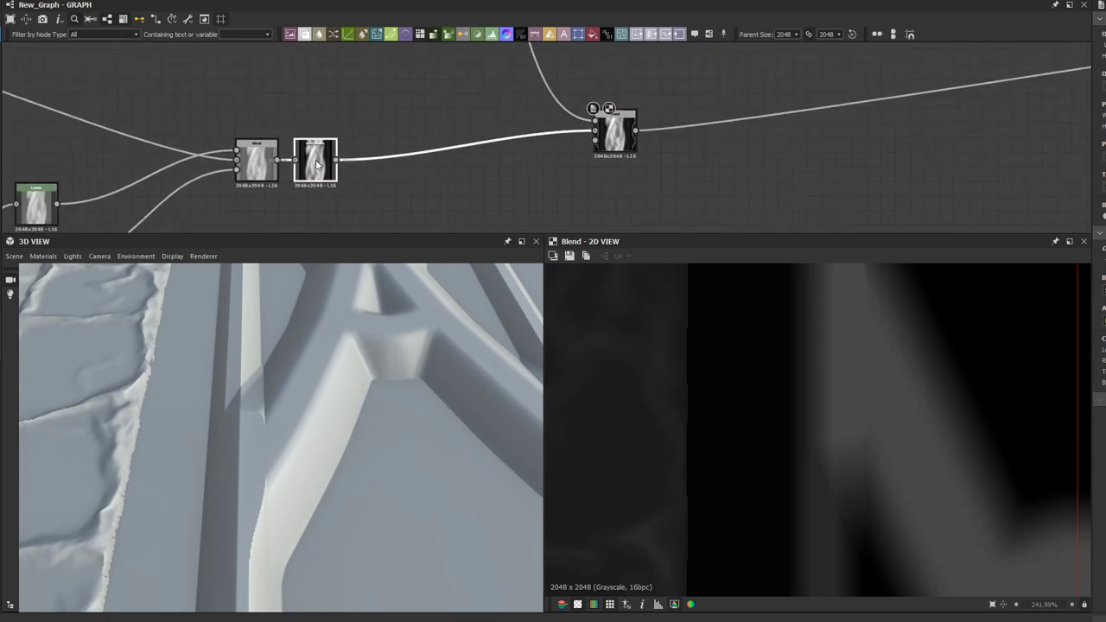
pyautogui.scroll(-1, 316, 164)
pyautogui.doubleClick(320, 166)
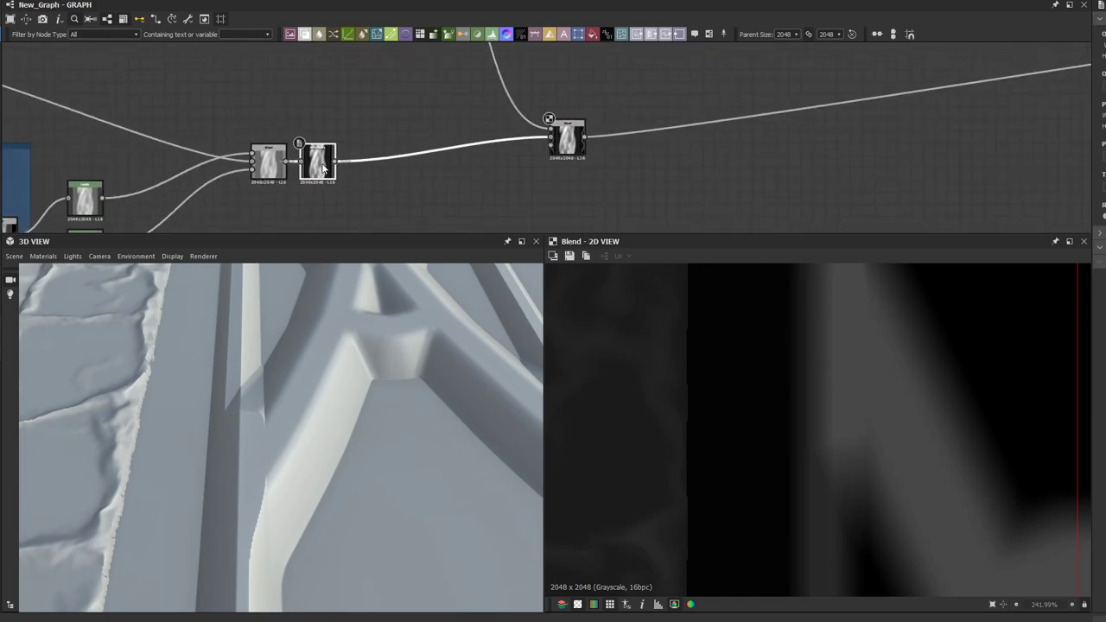
pyautogui.click(569, 147)
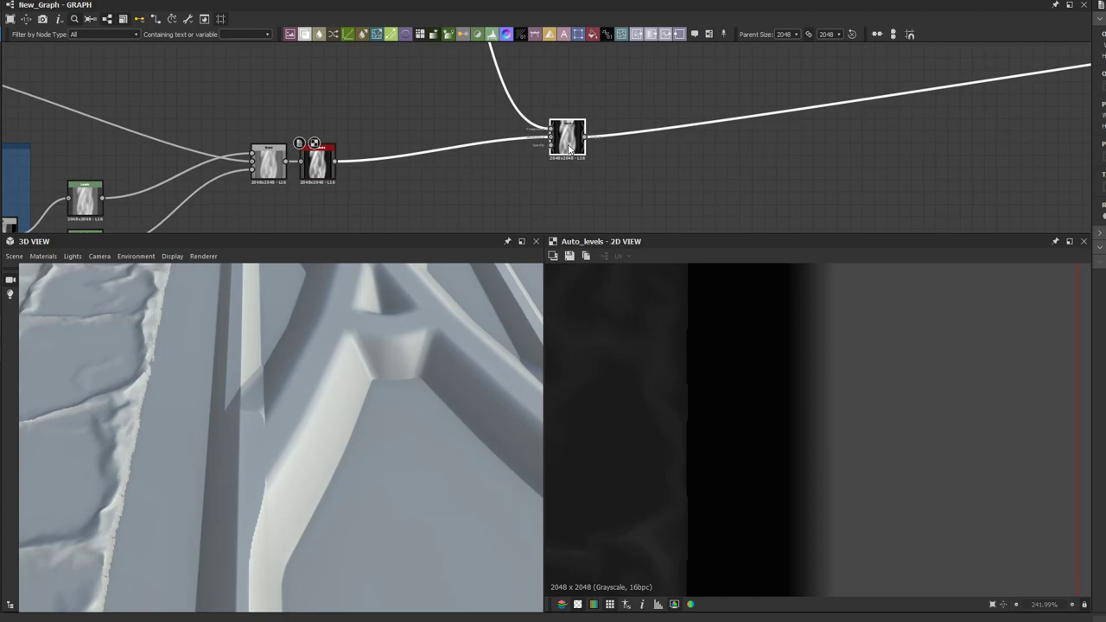
pyautogui.doubleClick(569, 147)
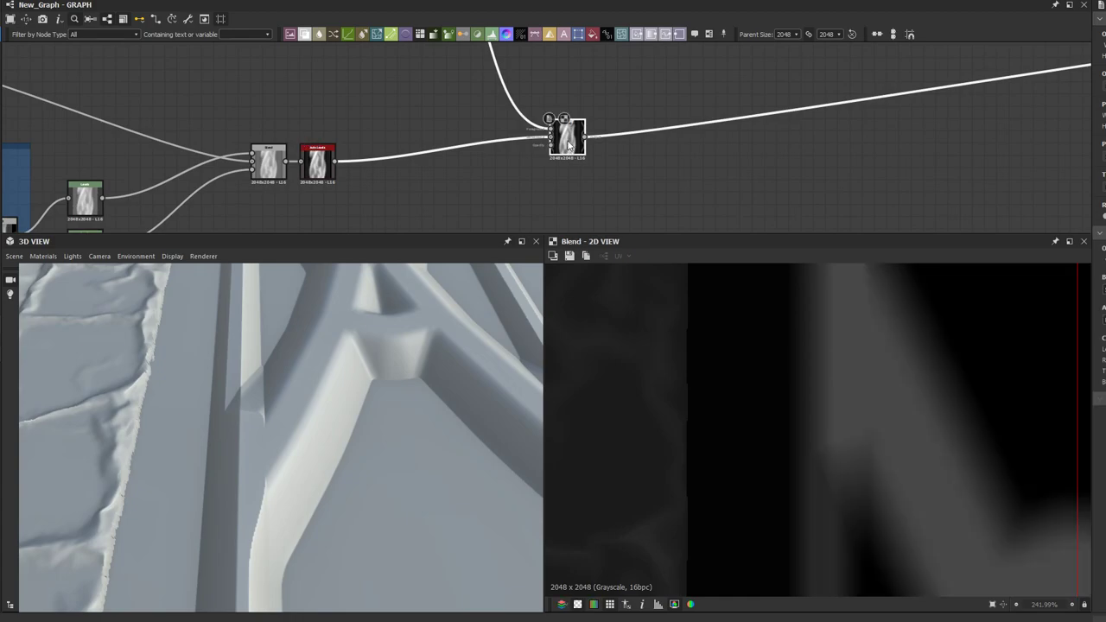
pyautogui.moveTo(464, 112); pyautogui.dragTo(512, 189, button='middle')
pyautogui.scroll(-3, 511, 188)
pyautogui.moveTo(438, 142); pyautogui.dragTo(527, 159, button='middle')
pyautogui.scroll(3, 439, 126)
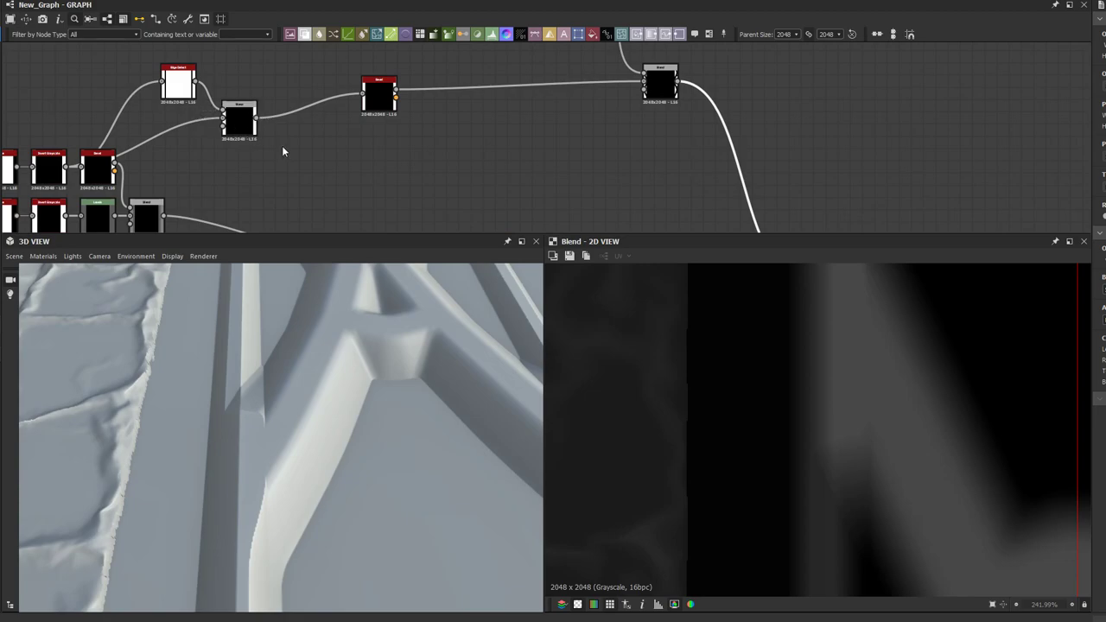
pyautogui.press('space')
pyautogui.write('s')
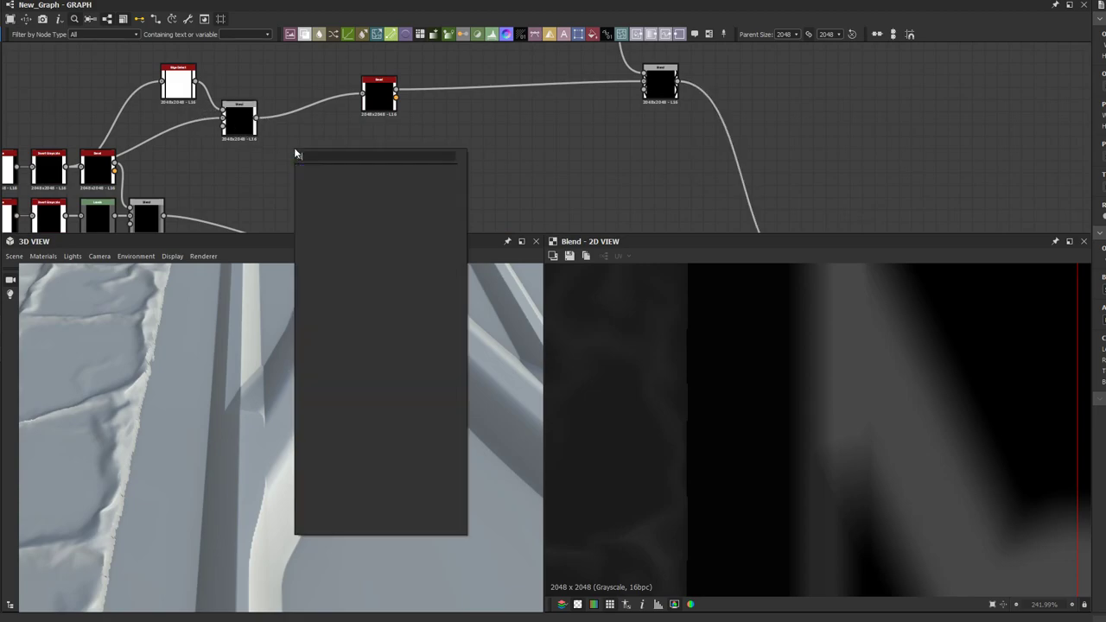
pyautogui.click(244, 172)
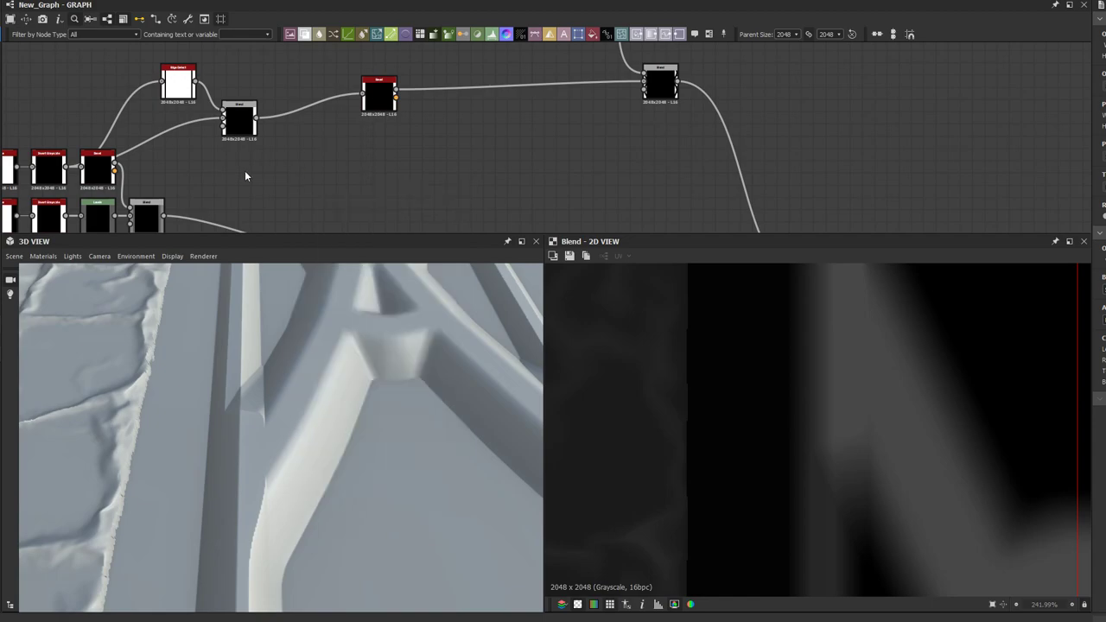
pyautogui.moveTo(463, 157); pyautogui.dragTo(316, 104, button='middle')
pyautogui.press('space')
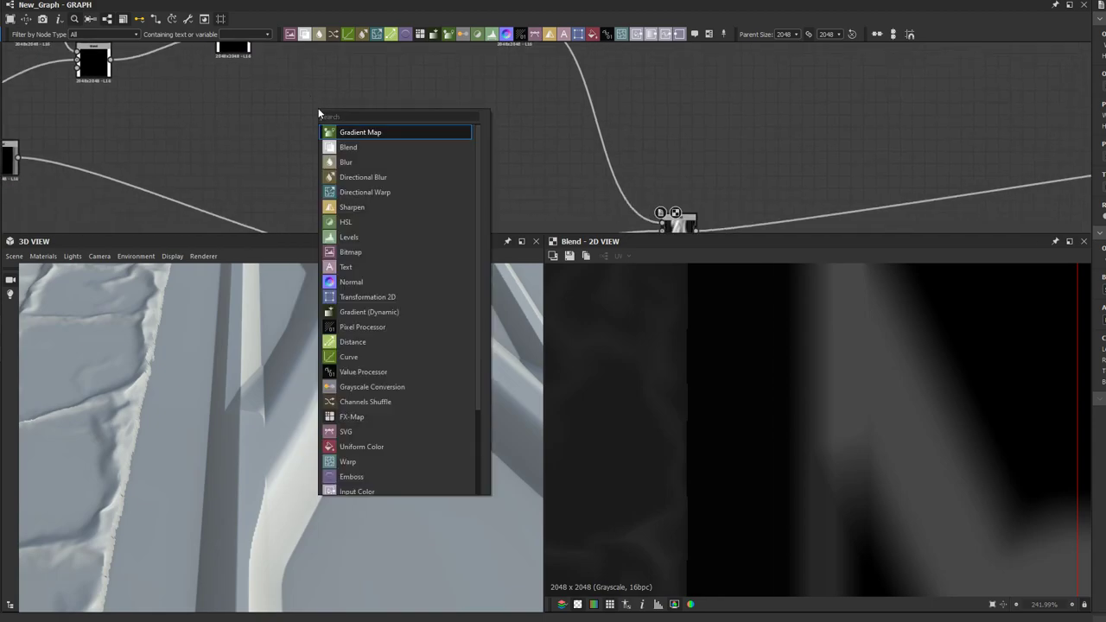
pyautogui.press('Escape')
# Step: Insert an Invert Grayscale node between the ornament's Blend node and the downstream Blend
pyautogui.scroll(-3, 204, 134)
pyautogui.moveTo(377, 99); pyautogui.dragTo(385, 161, button='middle')
pyautogui.scroll(1, 388, 158)
pyautogui.scroll(1, 388, 158)
pyautogui.click(399, 133)
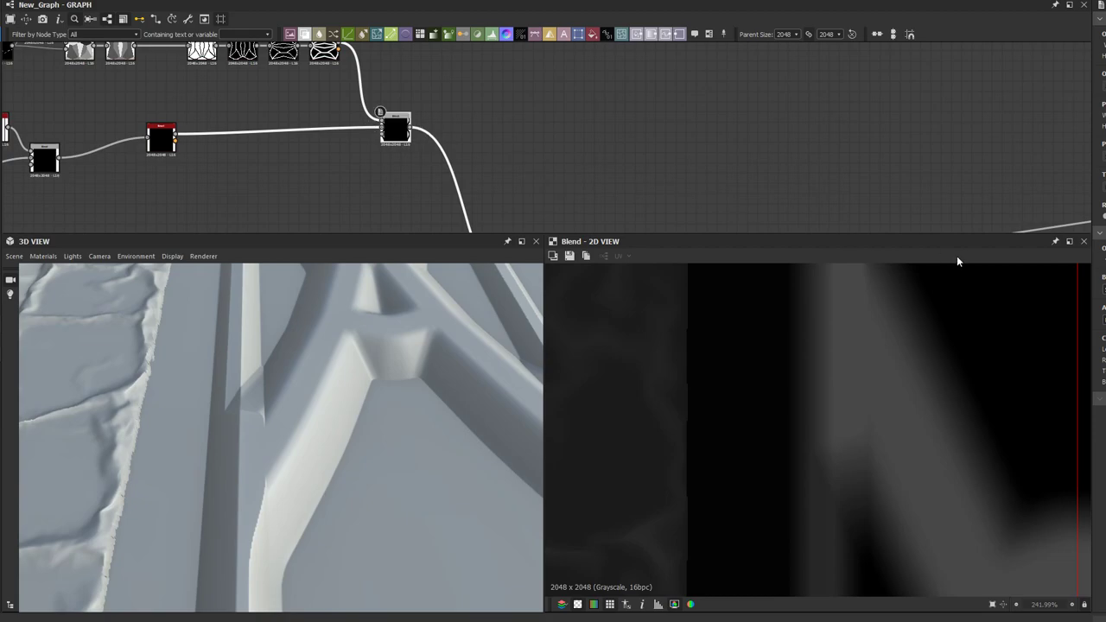
pyautogui.click(436, 175)
pyautogui.press('space')
pyautogui.write('invert')
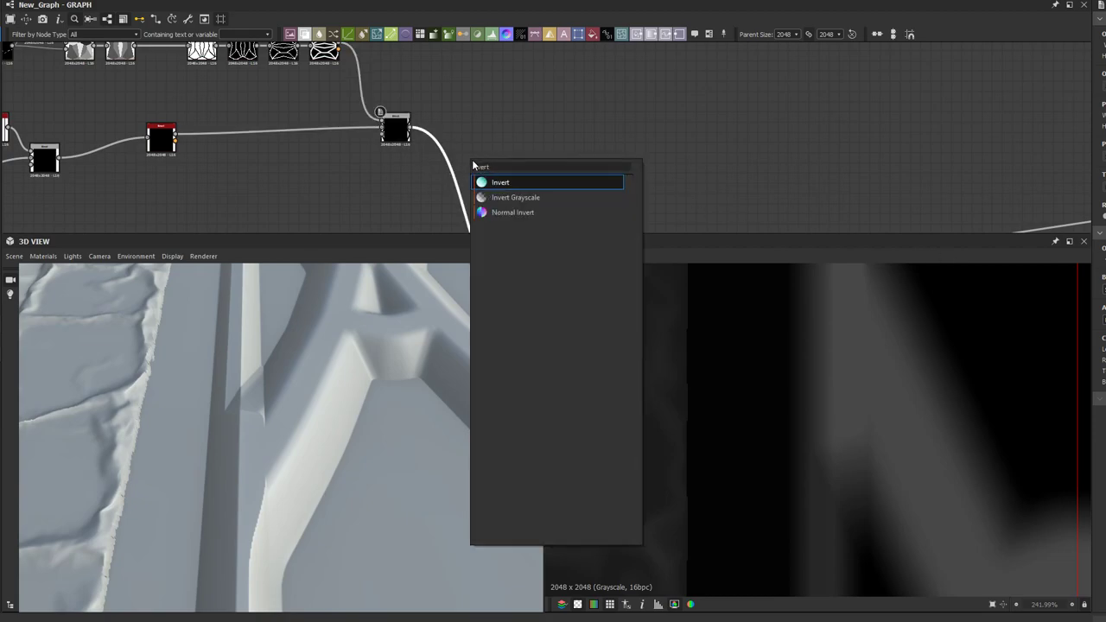
pyautogui.click(497, 196)
# Step: Adjust the Blend merging the inverted ornament with the Auto Levels output so the ornament's panels recess into the trim
pyautogui.moveTo(498, 200); pyautogui.dragTo(409, 84, button='middle')
pyautogui.scroll(3, 444, 151)
pyautogui.click(423, 141)
pyautogui.click(423, 140)
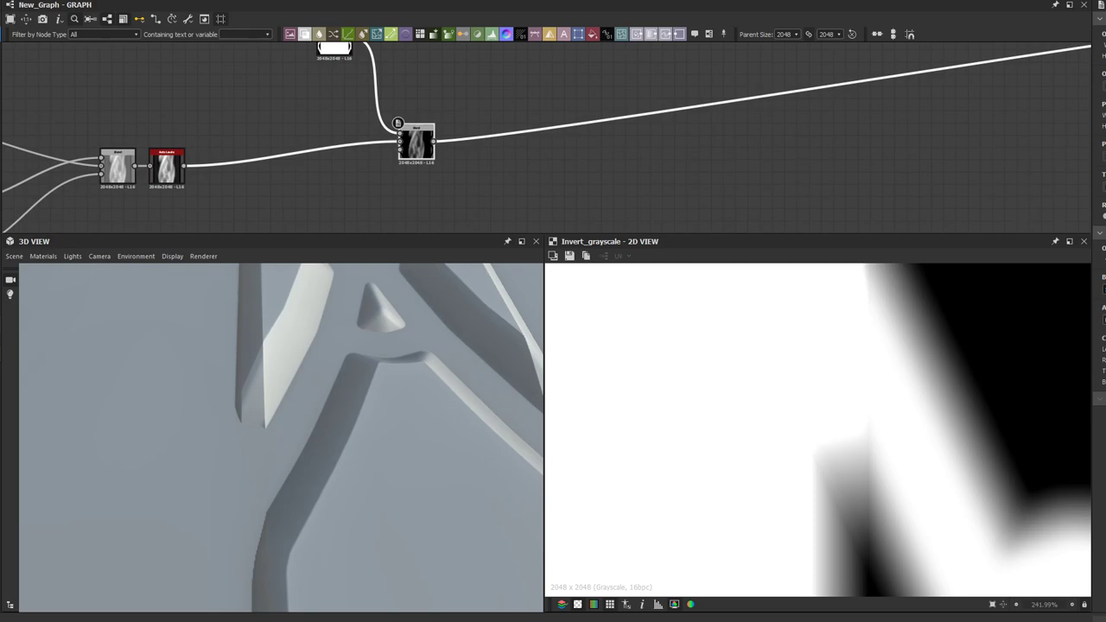
pyautogui.click(1104, 342)
pyautogui.scroll(-4, 381, 395)
pyautogui.moveTo(368, 383)
pyautogui.mouseDown()
pyautogui.moveTo(361, 362)
pyautogui.moveTo(363, 373)
pyautogui.mouseUp()
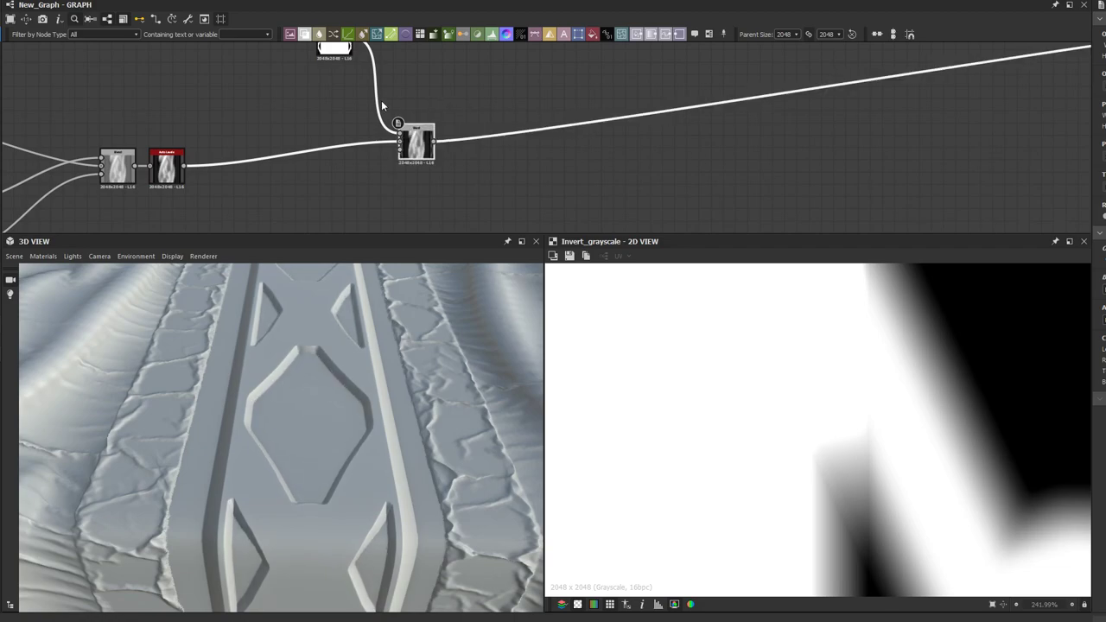
# Step: Reposition the Invert Grayscale node below the ornament's Blend and preview its output in 2D
pyautogui.moveTo(381, 102); pyautogui.dragTo(517, 220, button='middle')
pyautogui.moveTo(468, 159); pyautogui.dragTo(423, 157)
pyautogui.click(438, 197)
pyautogui.click(434, 158)
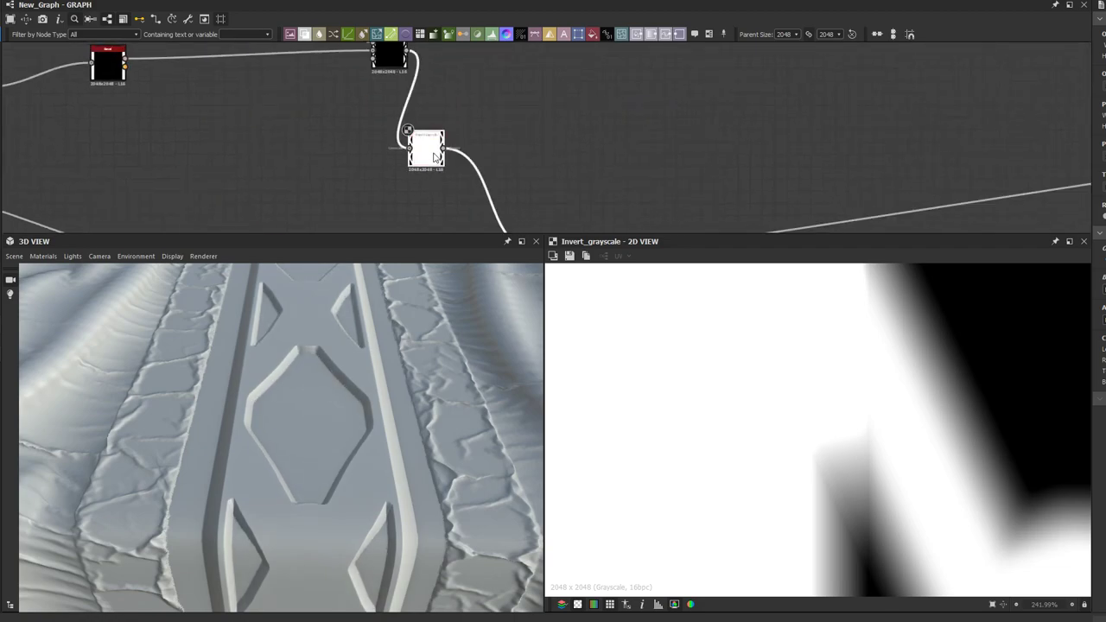
pyautogui.scroll(-5, 708, 444)
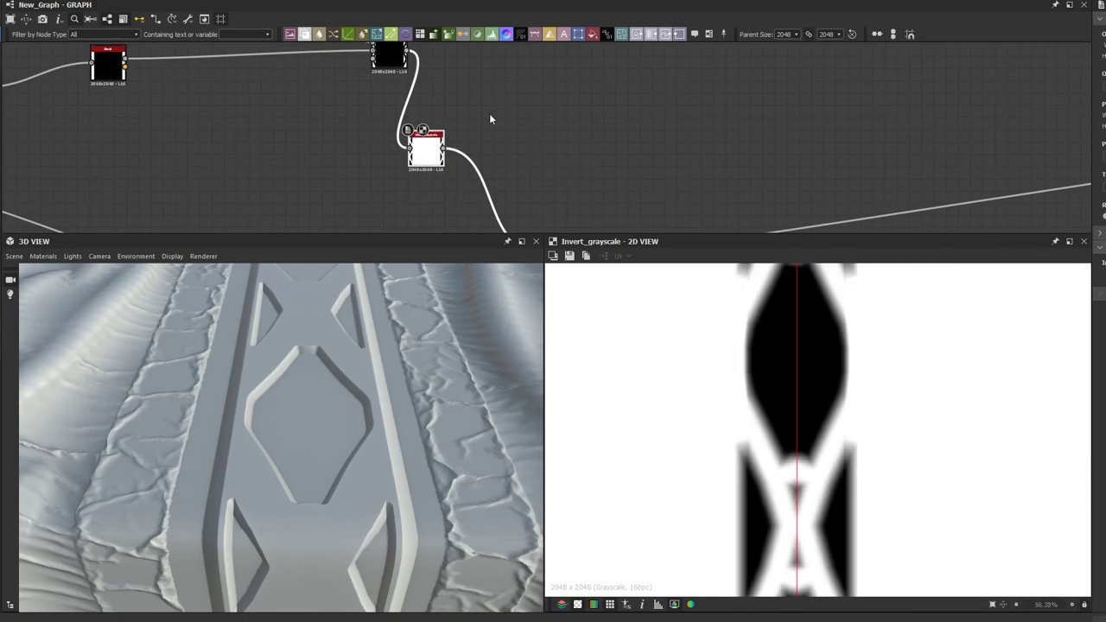
# Step: Add another Blend node after the Blend merging the ornament with the Auto Levels output and place it close behind
pyautogui.moveTo(469, 116); pyautogui.dragTo(379, 76, button='middle')
pyautogui.moveTo(584, 151); pyautogui.dragTo(550, 223)
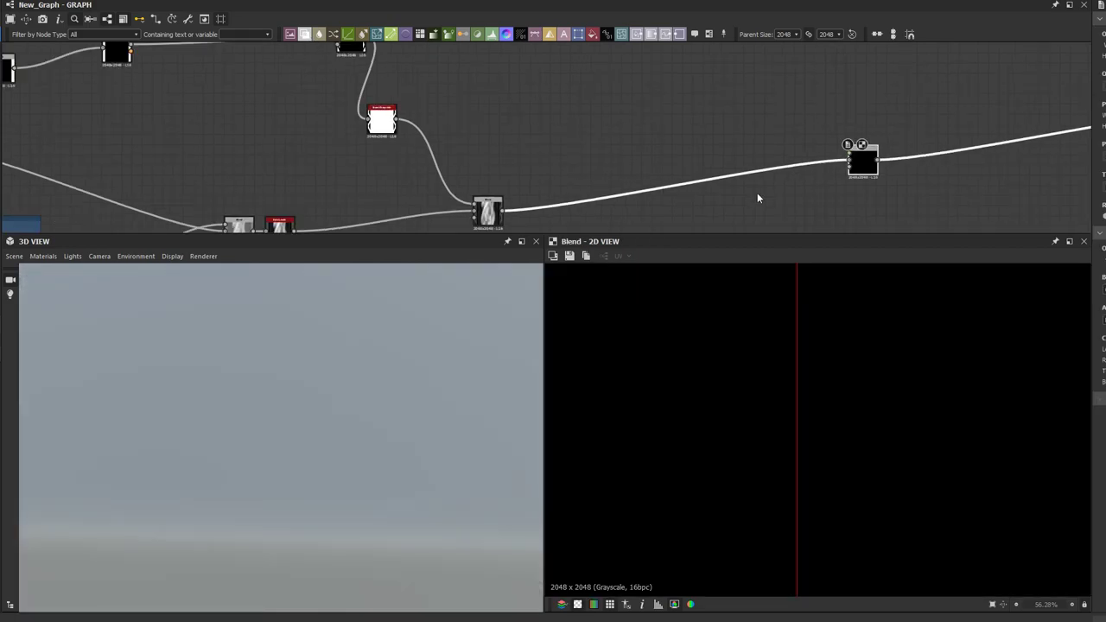
pyautogui.moveTo(861, 164); pyautogui.dragTo(620, 170)
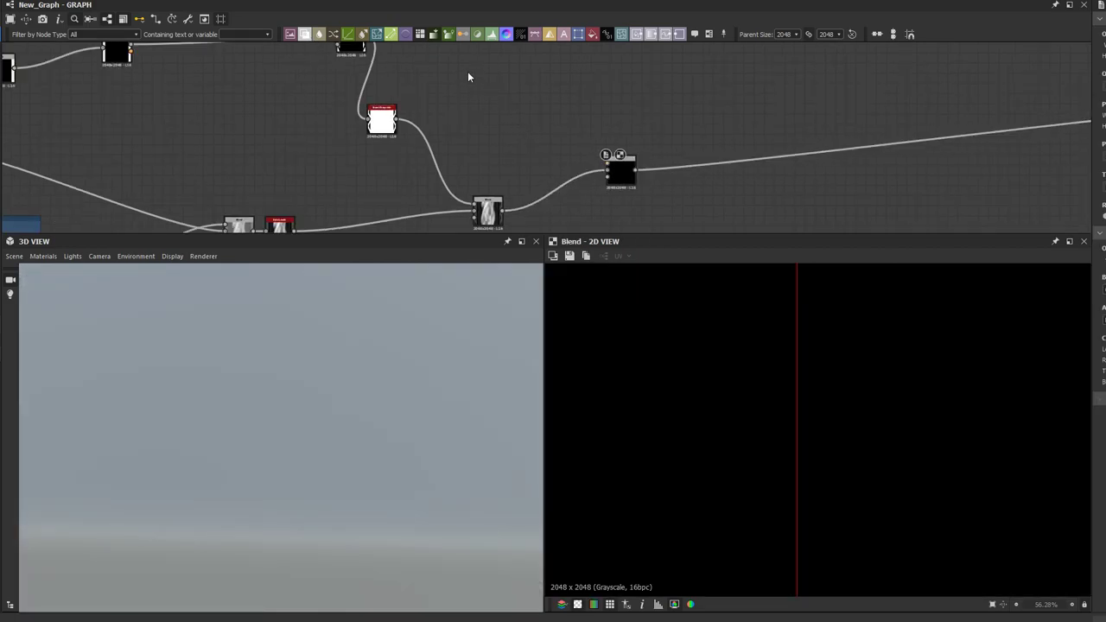
# Step: Add a Levels node fed by the Invert Grayscale output and invert it into a white mask of the recessed panels
pyautogui.press('l')
pyautogui.scroll(1, 394, 121)
pyautogui.moveTo(390, 122); pyautogui.dragTo(514, 136)
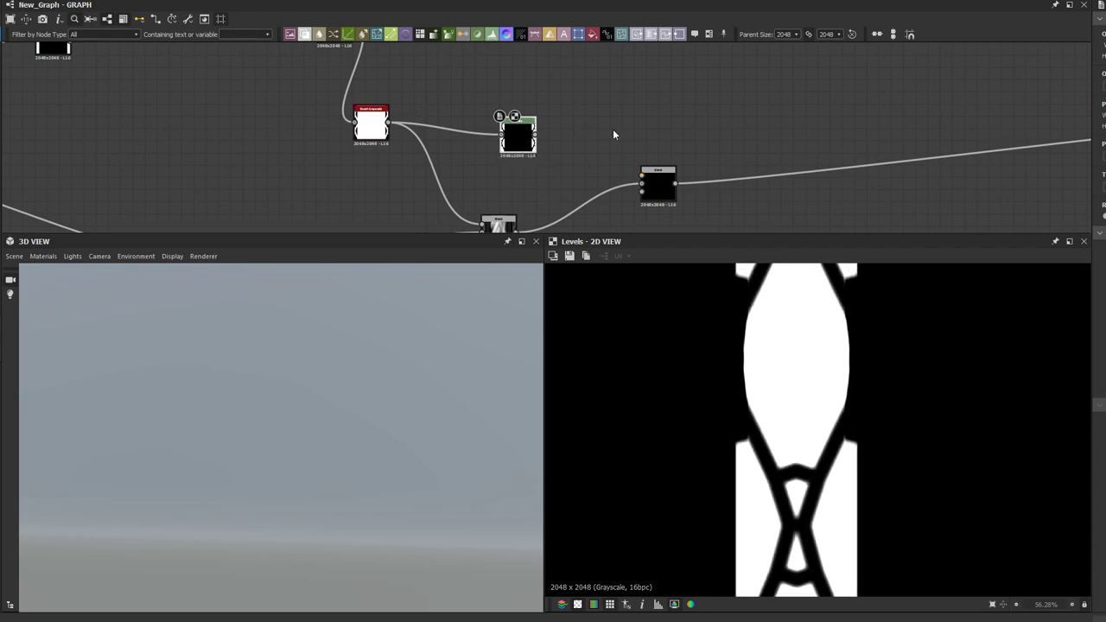
# Step: Place a Gradient Linear 1 node beyond the ornament chain's Bevel, raise its tiling to form fine horizontal stripes, and preview it
pyautogui.scroll(-4, 503, 114)
pyautogui.moveTo(520, 88); pyautogui.dragTo(510, 169, button='middle')
pyautogui.moveTo(505, 119); pyautogui.dragTo(502, 197, button='middle')
pyautogui.scroll(-2, 499, 189)
pyautogui.scroll(3, 435, 154)
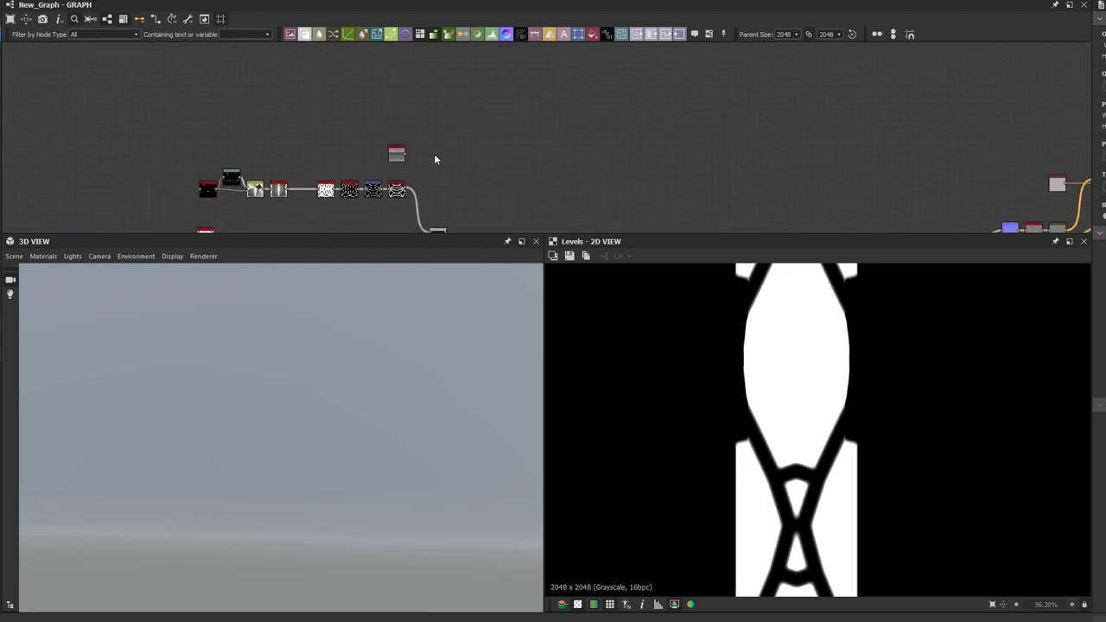
pyautogui.moveTo(391, 154); pyautogui.dragTo(476, 181)
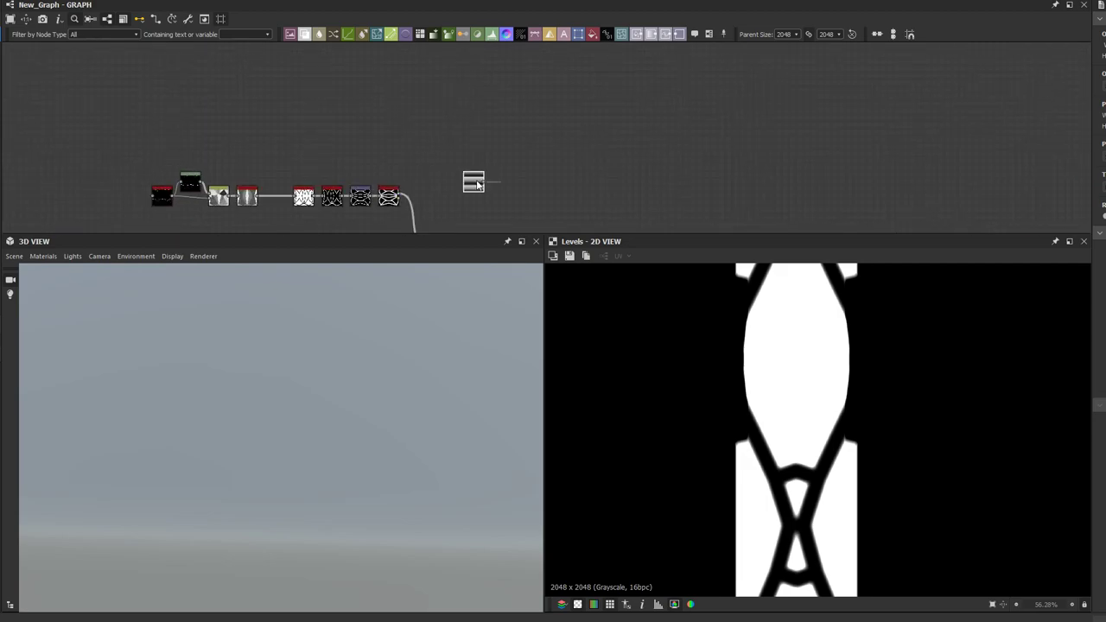
pyautogui.scroll(2, 478, 185)
pyautogui.click(1104, 314)
pyautogui.moveTo(560, 132); pyautogui.dragTo(509, 60, button='middle')
pyautogui.doubleClick(432, 122)
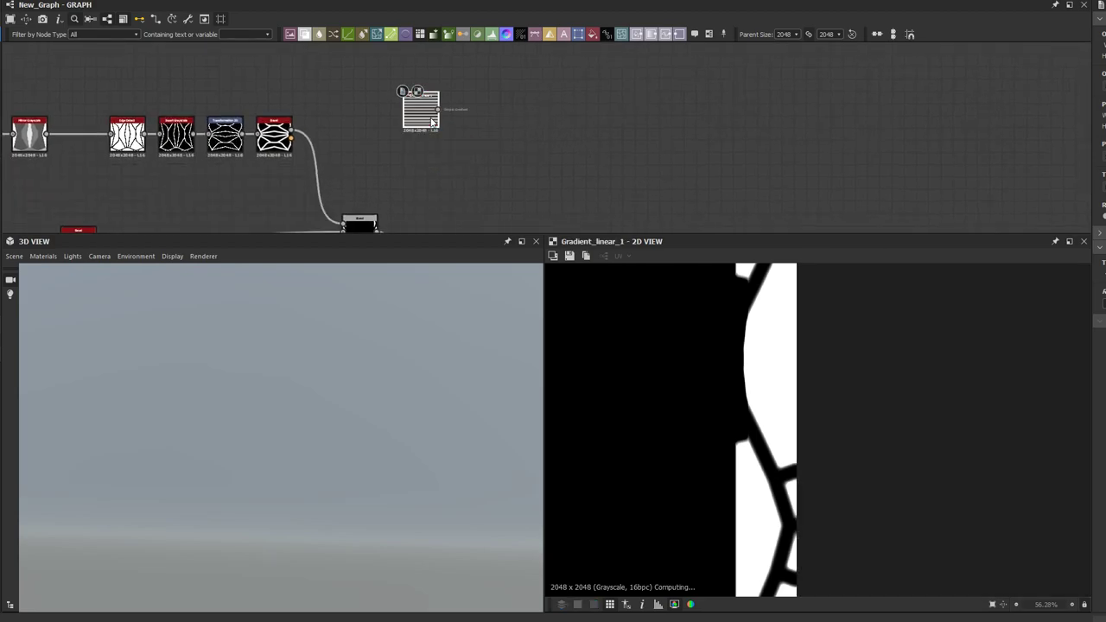
# Step: Add a Blur HQ Grayscale node after Gradient Linear 1 and adjust its intensity while examining a stripe edge up close
pyautogui.press('space')
pyautogui.write('blur')
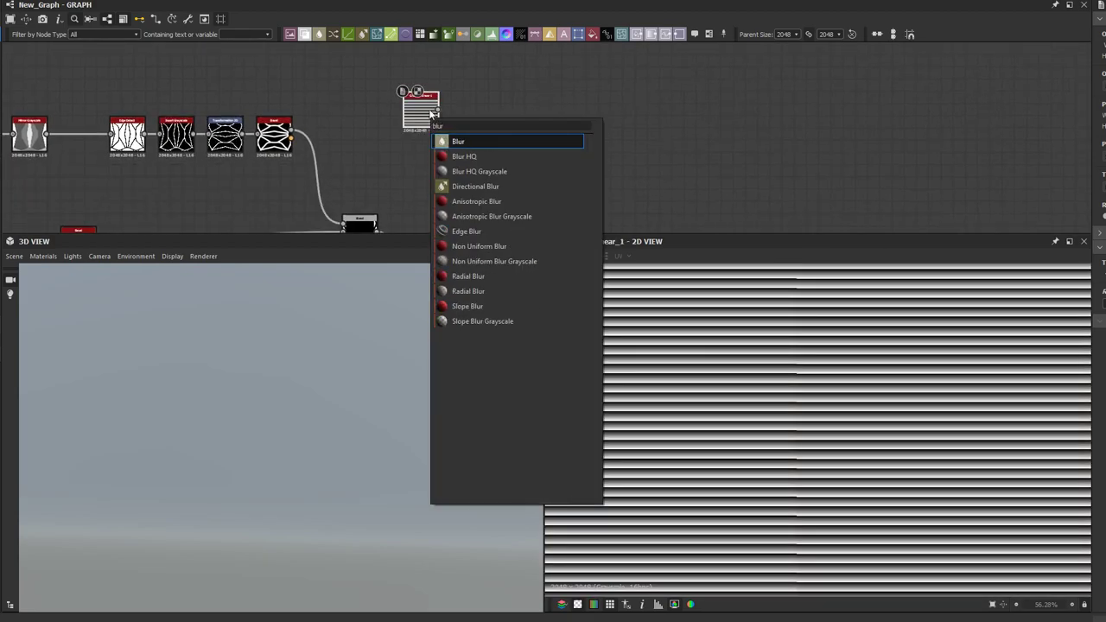
pyautogui.click(473, 171)
pyautogui.scroll(2, 481, 111)
pyautogui.moveTo(481, 110); pyautogui.dragTo(456, 111)
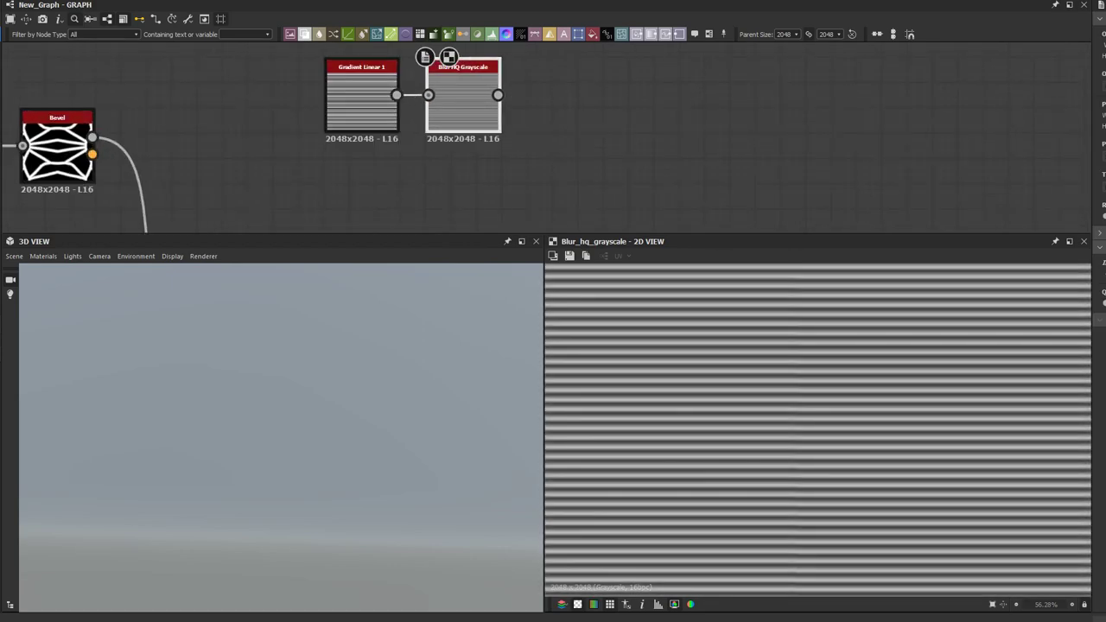
pyautogui.scroll(10, 822, 474)
pyautogui.scroll(4, 869, 456)
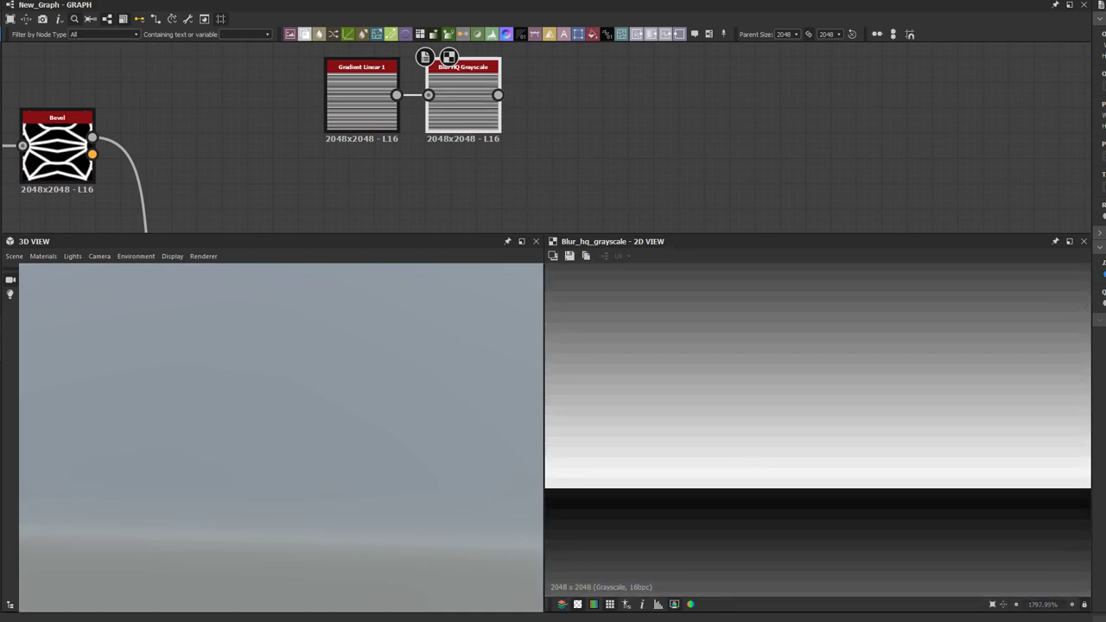
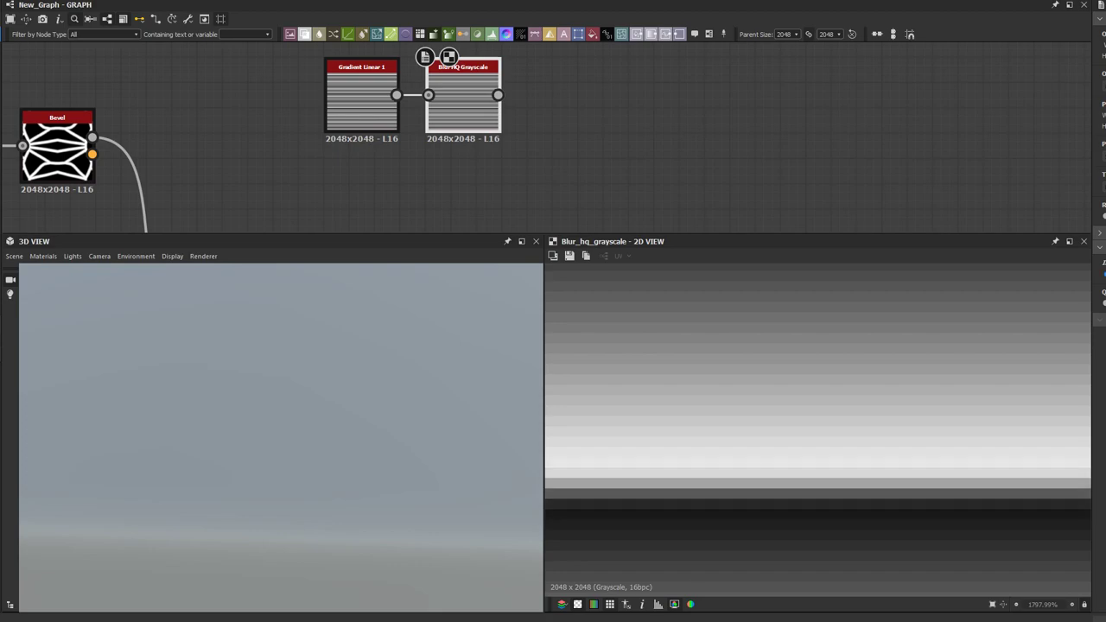
# Step: Connect the Blur HQ Grayscale output to the new Blend's foreground input and preview the Blend
pyautogui.scroll(-3, 568, 114)
pyautogui.scroll(-3, 495, 86)
pyautogui.click(484, 82)
pyautogui.moveTo(580, 160); pyautogui.dragTo(498, 79, button='middle')
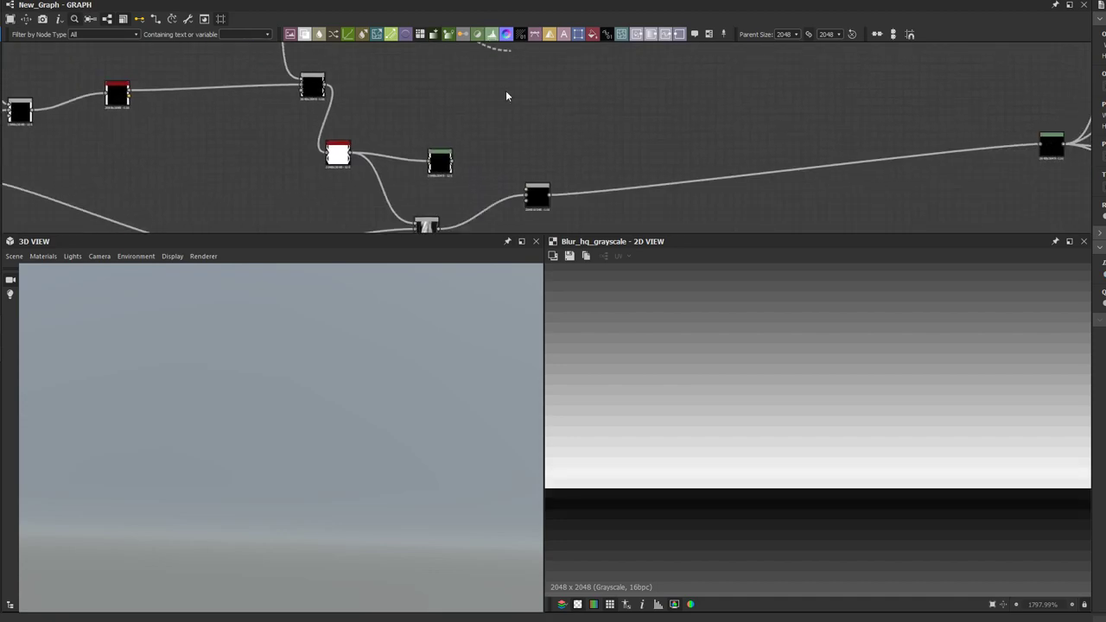
pyautogui.scroll(2, 509, 164)
pyautogui.doubleClick(530, 196)
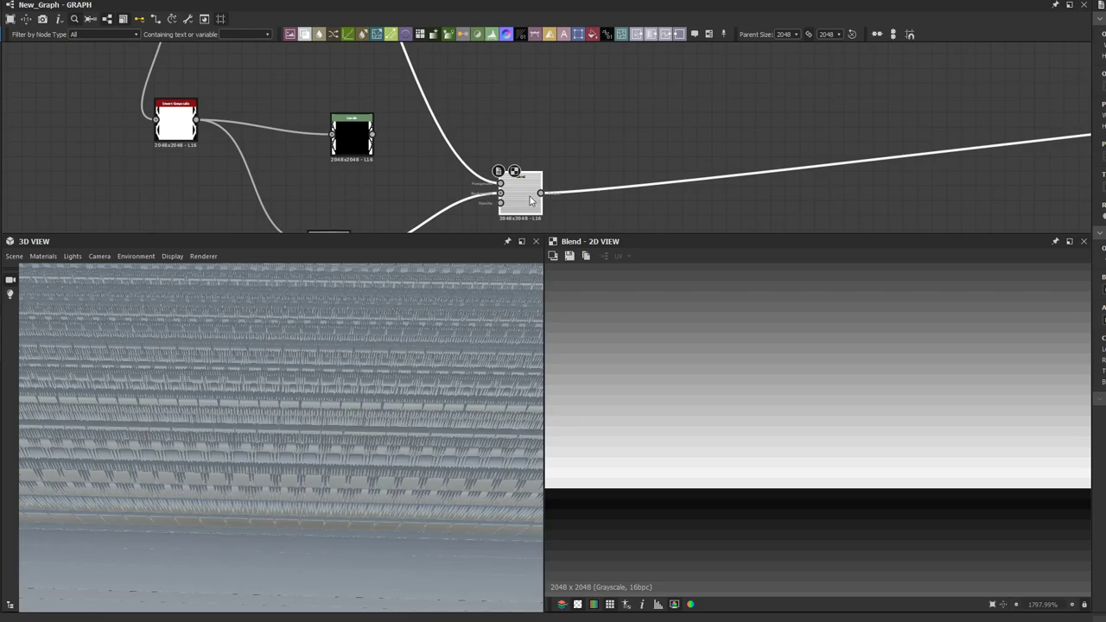
# Step: Change the new Blend's blending mode so the stripes combine with the underlying height instead of replacing it
pyautogui.moveTo(326, 428); pyautogui.dragTo(398, 406)
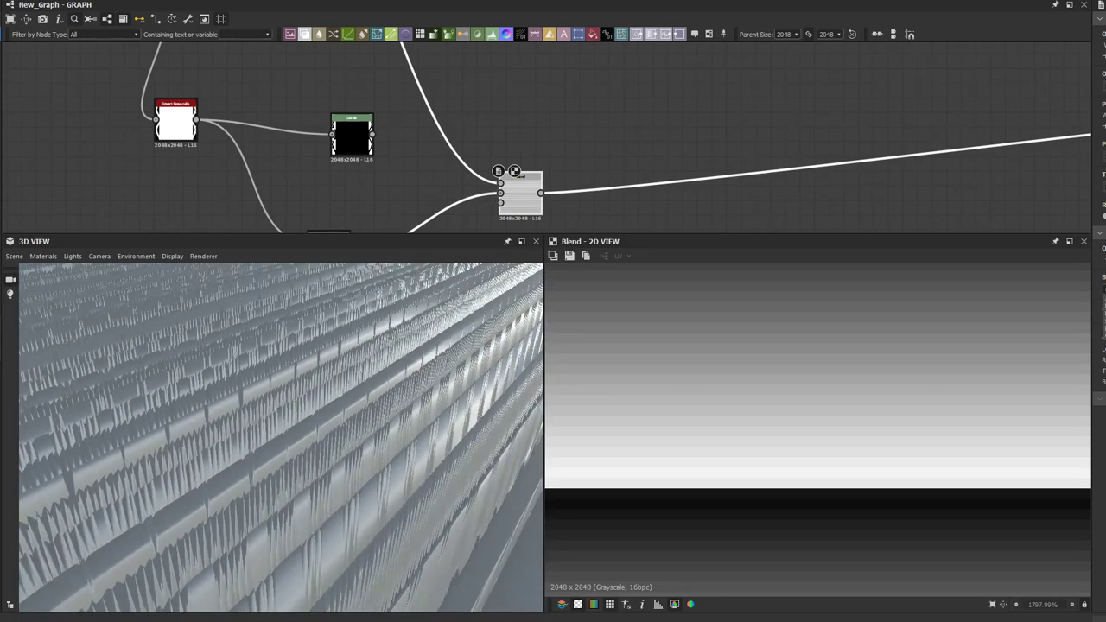
pyautogui.scroll(-5, 893, 421)
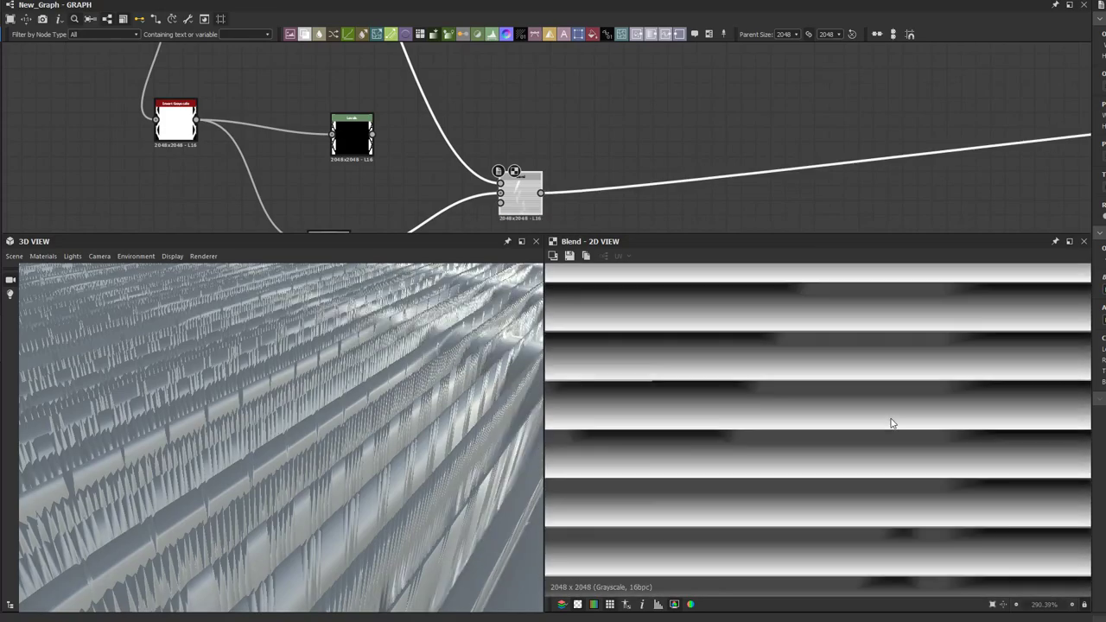
pyautogui.scroll(-3, 892, 422)
pyautogui.moveTo(772, 139); pyautogui.dragTo(931, 194, button='middle')
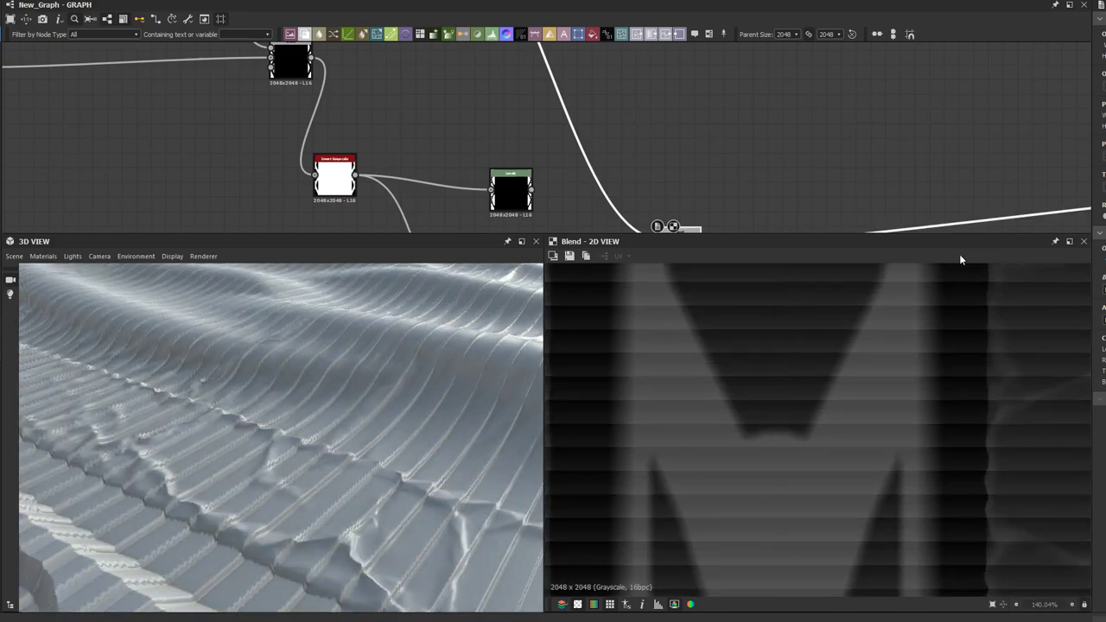
# Step: Insert a Levels node between Blur HQ Grayscale and the new Blend, and darken the stripes with it
pyautogui.moveTo(624, 155); pyautogui.dragTo(597, 203)
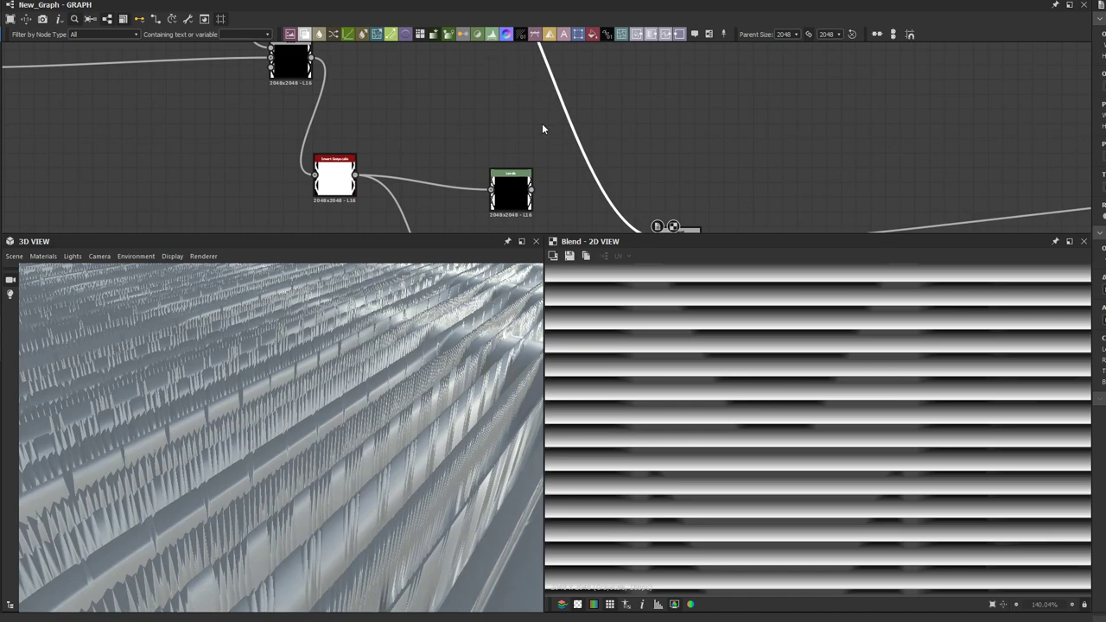
pyautogui.scroll(-1, 541, 123)
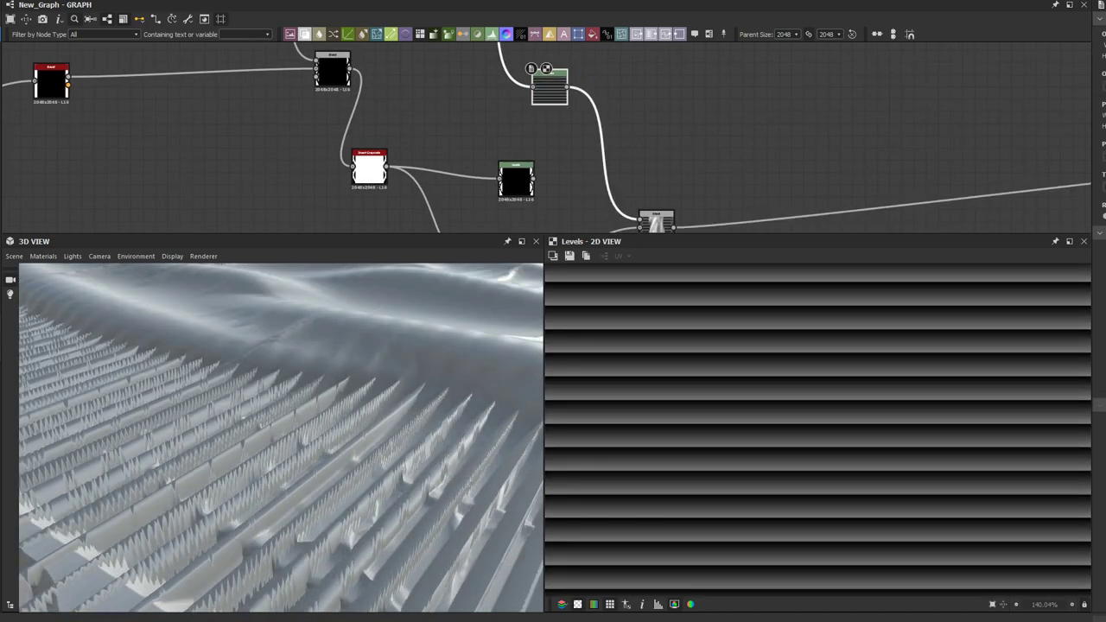
pyautogui.scroll(-3, 354, 434)
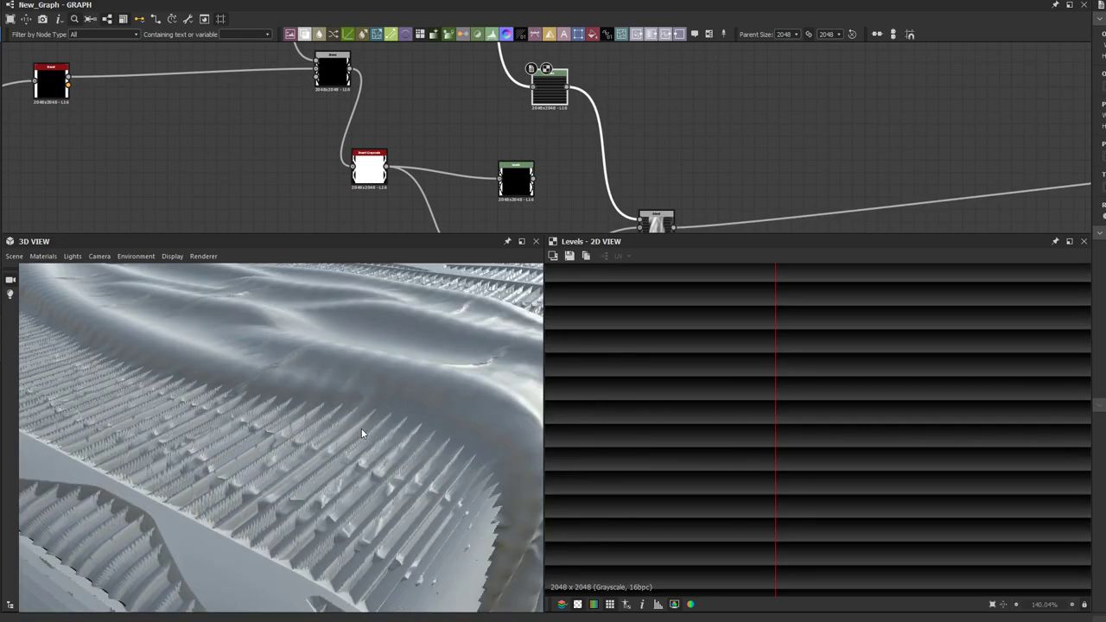
# Step: Connect the panel mask's Levels output to the opacity input of the Blend that adds the stripes
pyautogui.scroll(3, 641, 129)
pyautogui.moveTo(524, 96); pyautogui.dragTo(677, 178)
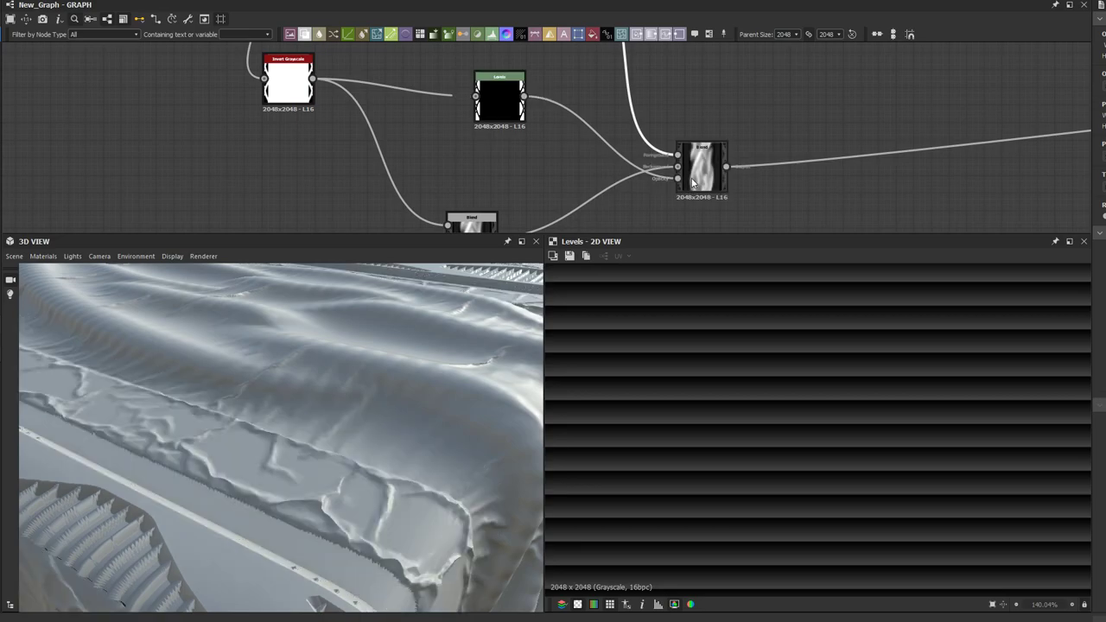
pyautogui.click(692, 183)
# Step: Adjust the Blur HQ Grayscale node's intensity to soften the stripe edges
pyautogui.scroll(-4, 666, 99)
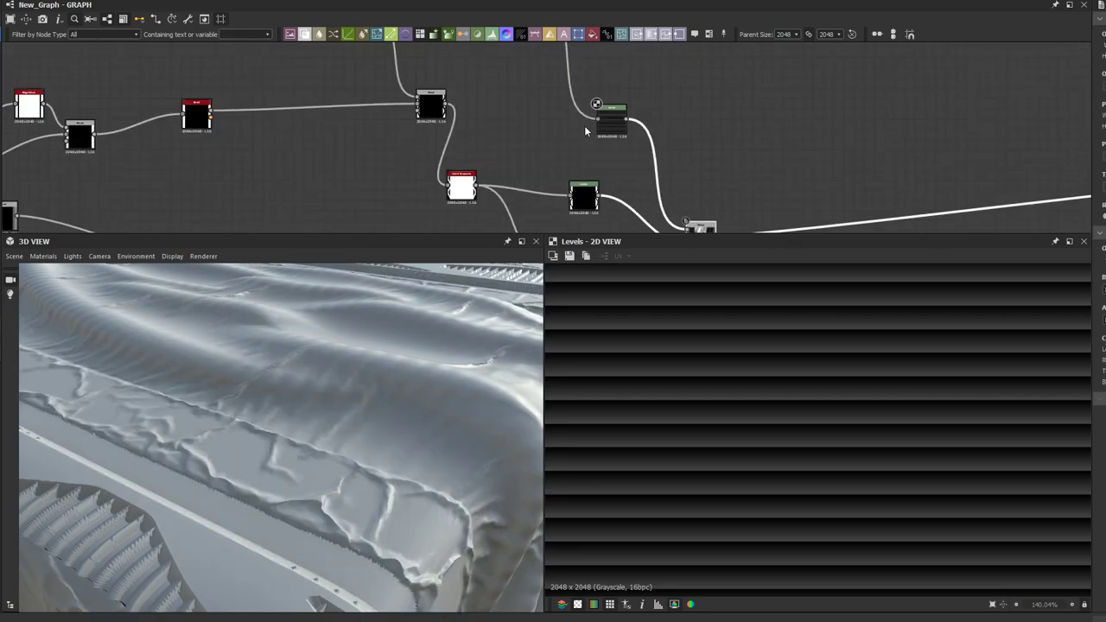
pyautogui.click(610, 121)
pyautogui.moveTo(612, 116); pyautogui.dragTo(649, 192, button='middle')
pyautogui.scroll(-2, 649, 191)
pyautogui.click(591, 120)
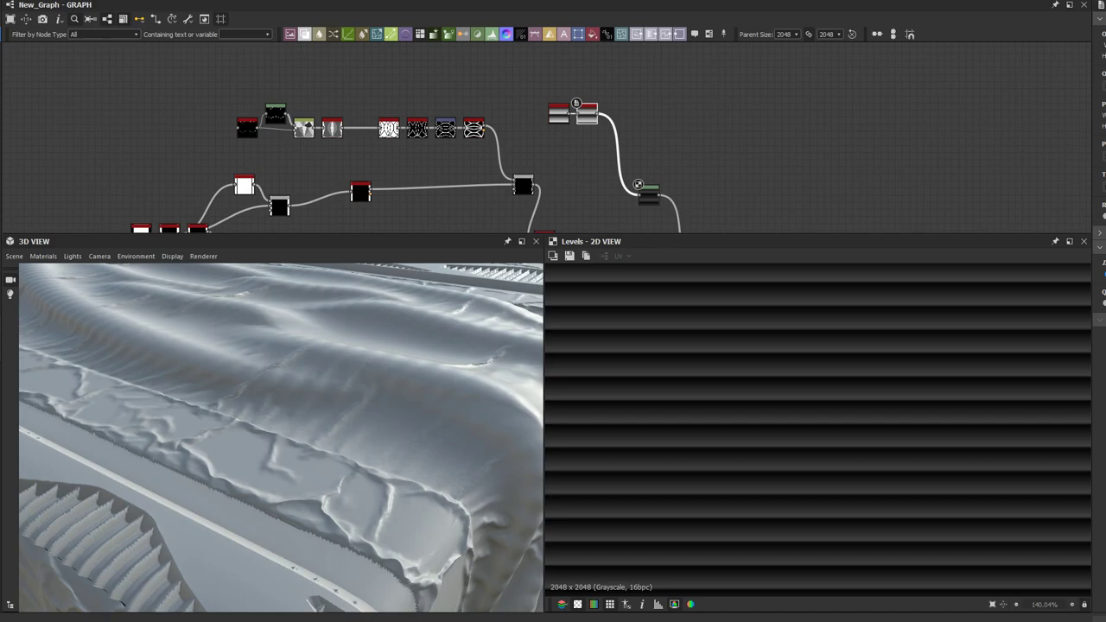
# Step: Lower the stripes' contrast in their Levels node and check the ribbed panels in 3D
pyautogui.moveTo(720, 166); pyautogui.dragTo(679, 112, button='middle')
pyautogui.scroll(3, 631, 142)
pyautogui.click(593, 155)
pyautogui.click(590, 161)
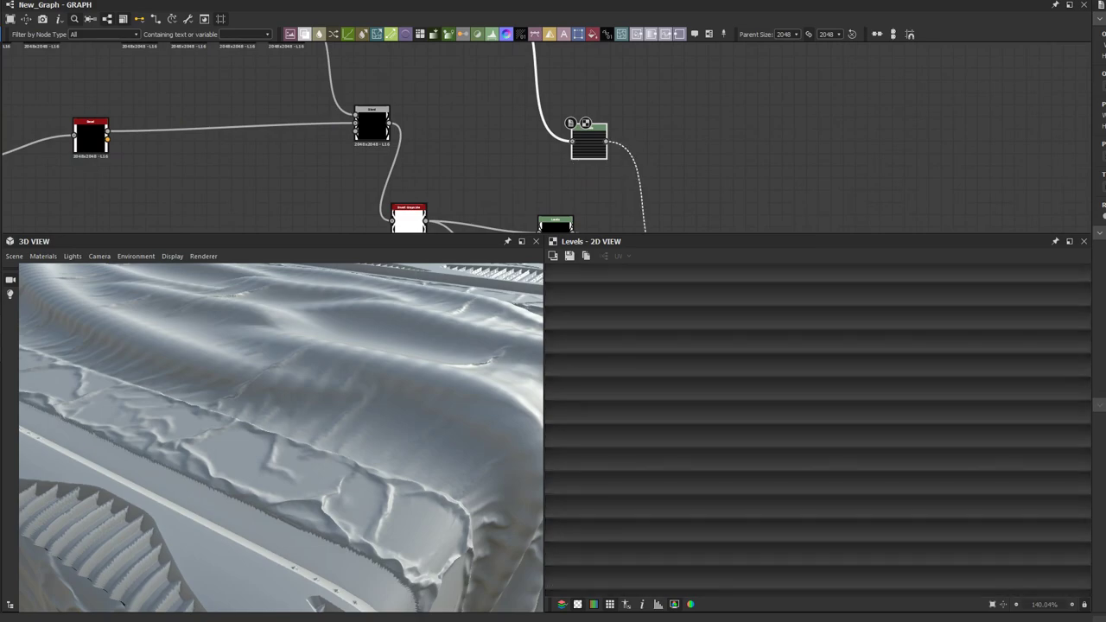
pyautogui.moveTo(414, 483); pyautogui.dragTo(330, 401)
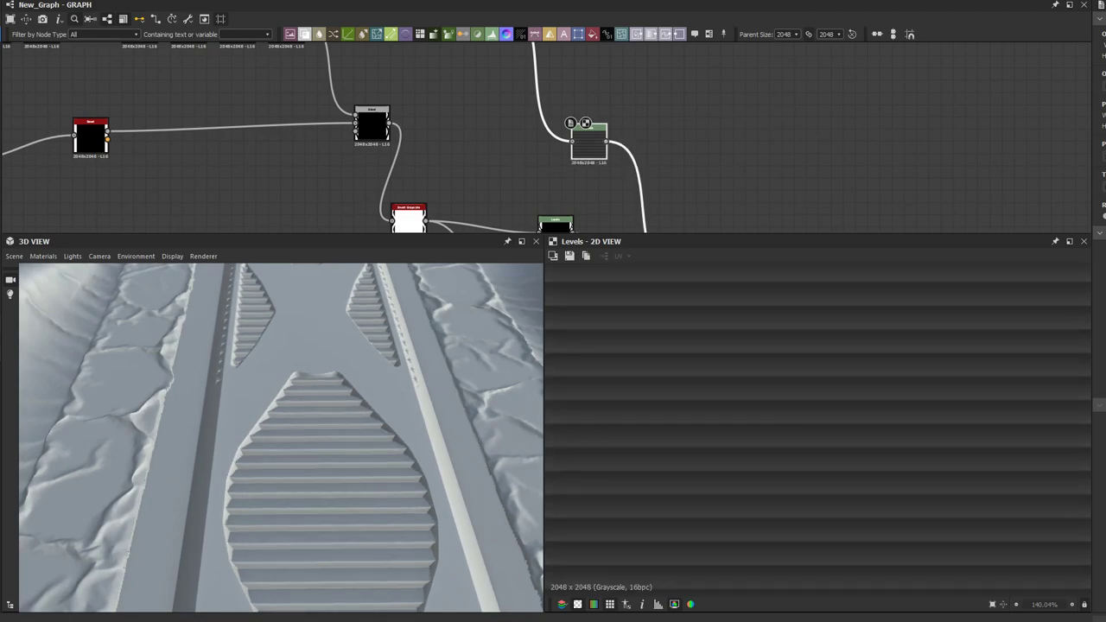
# Step: Trace the node chains feeding the ornament's Blend to find what shapes the recessed panels and the trim's edge
pyautogui.moveTo(441, 183); pyautogui.dragTo(432, 46, button='middle')
pyautogui.scroll(2, 425, 140)
pyautogui.moveTo(591, 228); pyautogui.dragTo(538, 131, button='middle')
pyautogui.click(555, 178)
pyautogui.hotkey('ctrl', 'shift', 'c')
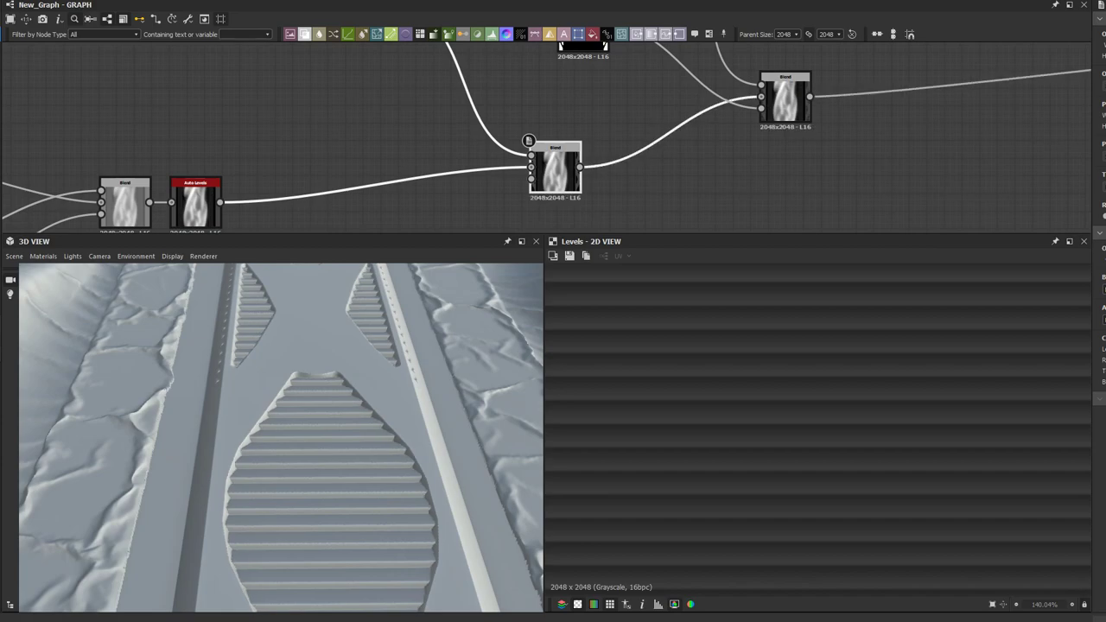
pyautogui.scroll(-2, 492, 372)
pyautogui.moveTo(592, 182); pyautogui.dragTo(780, 235, button='middle')
pyautogui.scroll(-4, 592, 171)
pyautogui.moveTo(534, 118); pyautogui.dragTo(565, 171, button='middle')
pyautogui.scroll(3, 566, 173)
pyautogui.moveTo(392, 130); pyautogui.dragTo(689, 181, button='middle')
pyautogui.moveTo(469, 160); pyautogui.dragTo(622, 109, button='middle')
pyautogui.moveTo(563, 141); pyautogui.dragTo(403, 111, button='middle')
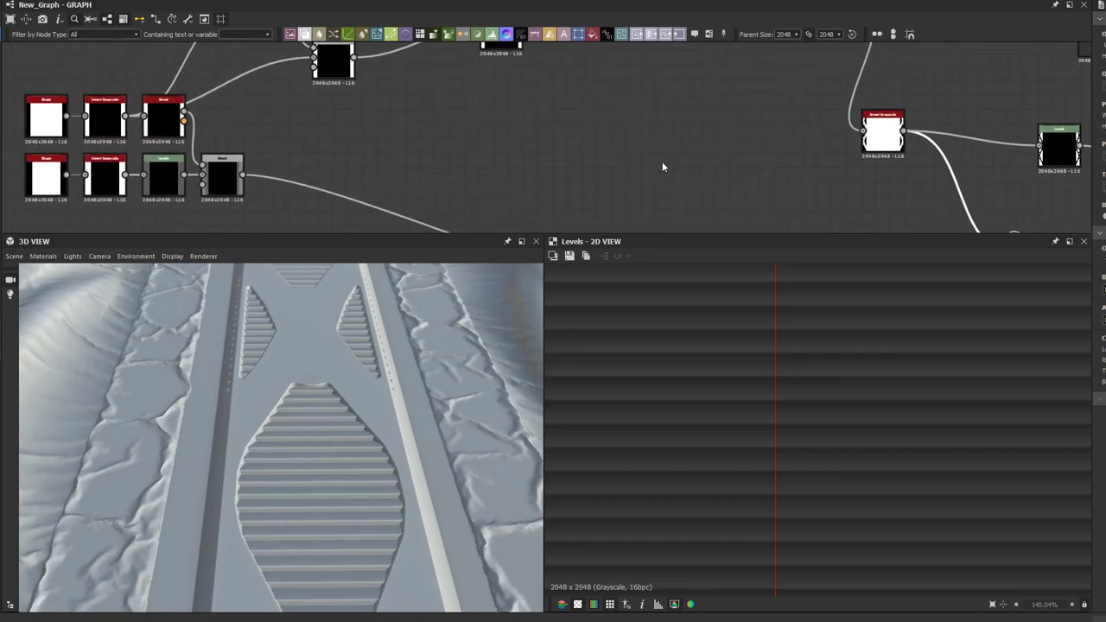
pyautogui.moveTo(662, 164); pyautogui.dragTo(619, 211, button='middle')
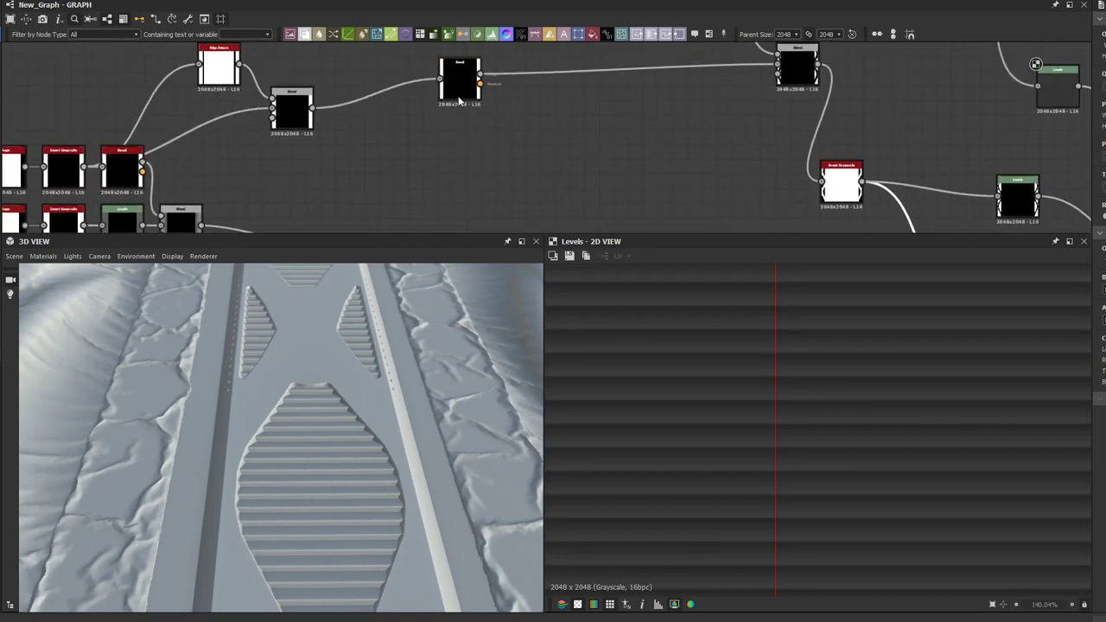
pyautogui.scroll(-1, 461, 95)
pyautogui.moveTo(389, 144); pyautogui.dragTo(412, 83, button='middle')
pyautogui.scroll(-2, 414, 82)
pyautogui.moveTo(556, 143); pyautogui.dragTo(422, 219, button='middle')
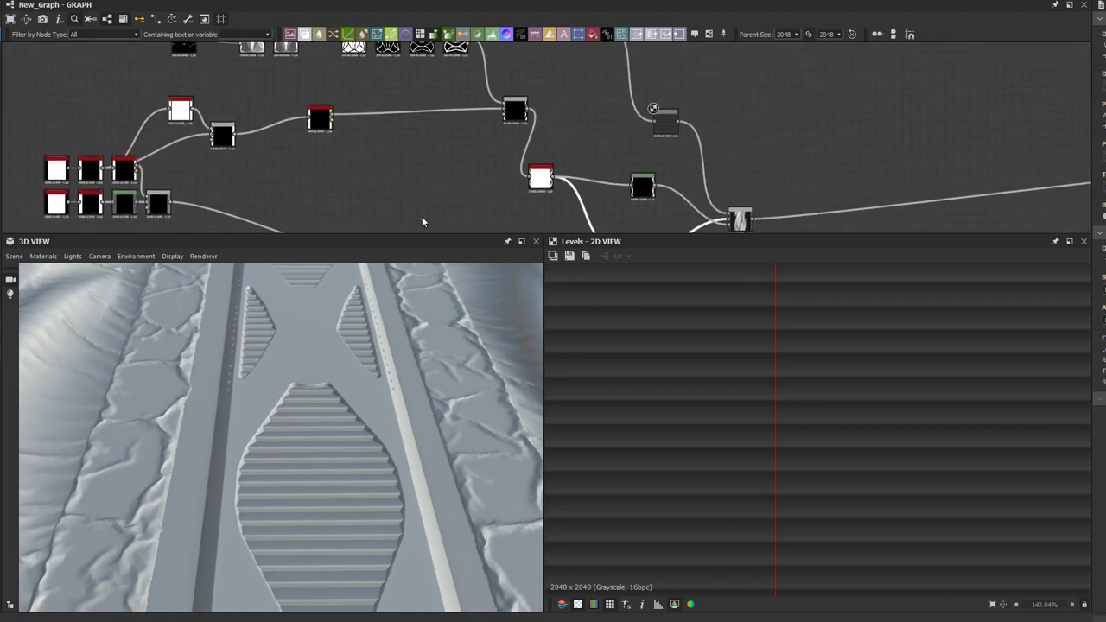
# Step: Adjust the Bevel node at the end of the ornament chain to reshape the panel edges, and preview its height output
pyautogui.moveTo(487, 188); pyautogui.dragTo(501, 258, button='middle')
pyautogui.scroll(3, 445, 121)
pyautogui.moveTo(513, 148); pyautogui.dragTo(583, 176, button='middle')
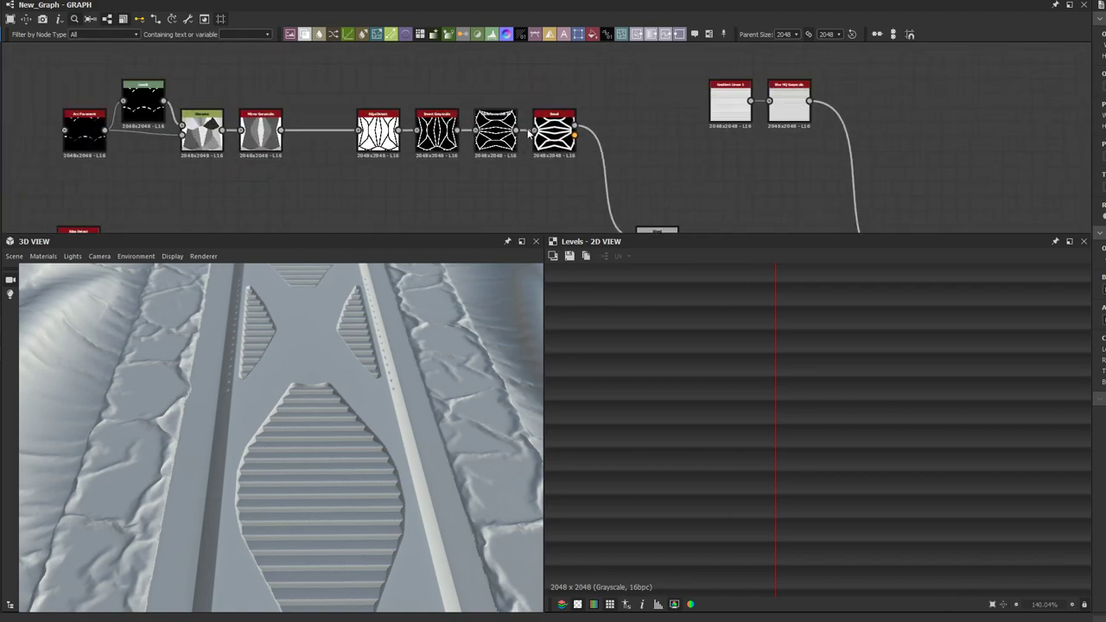
pyautogui.click(550, 138)
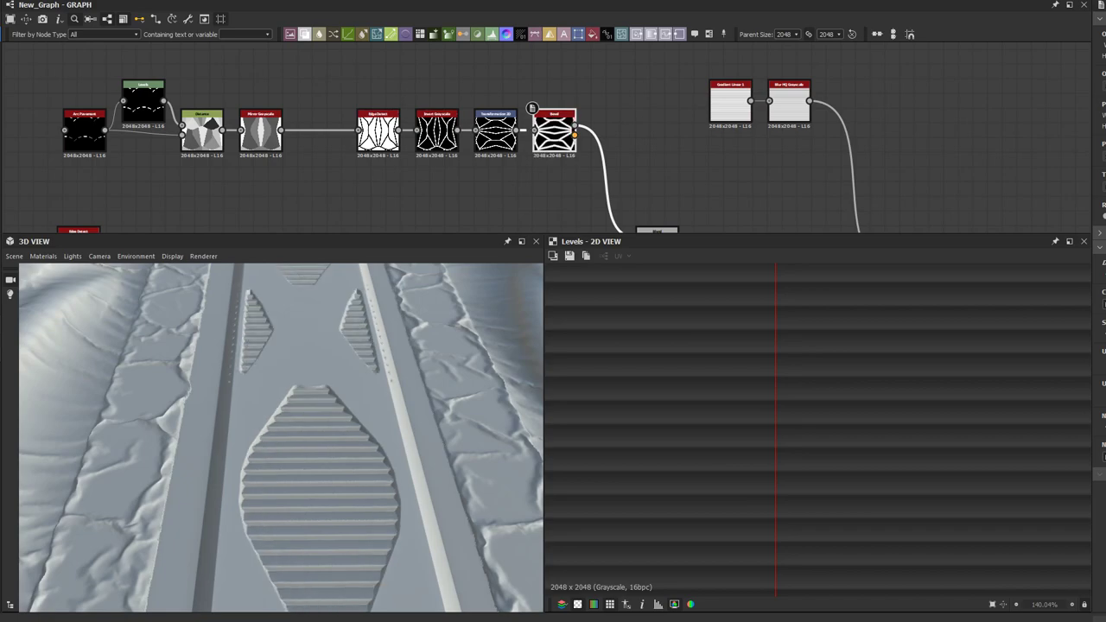
pyautogui.doubleClick(555, 136)
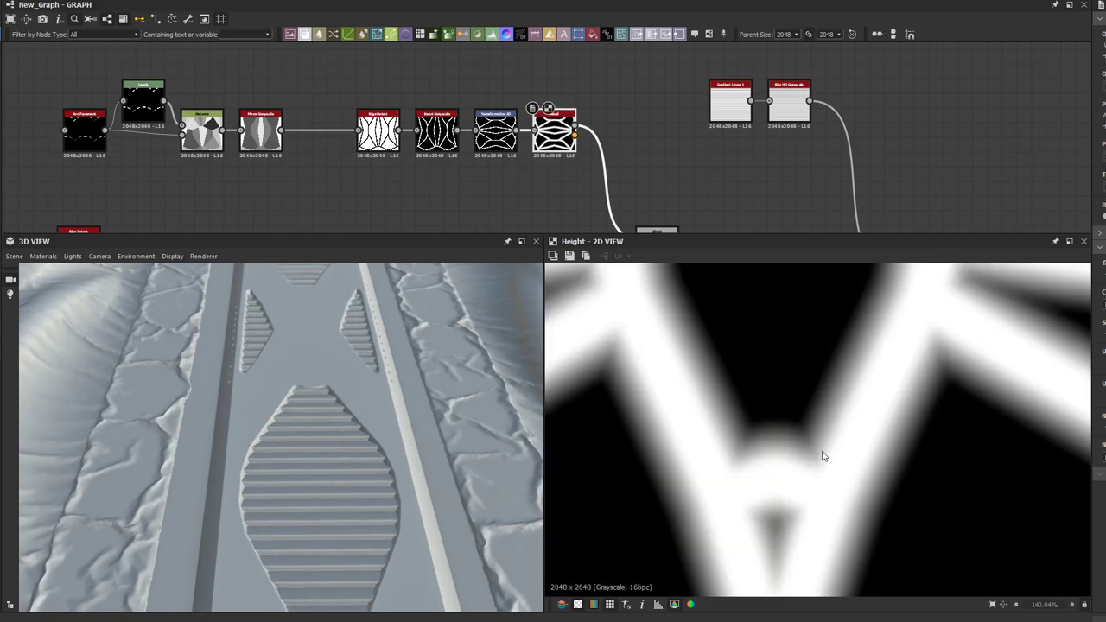
# Step: Select the stripes' Levels node and examine the ribbed panels in 3D, up close and from a distance
pyautogui.moveTo(665, 145); pyautogui.dragTo(622, 24, button='middle')
pyautogui.click(627, 131)
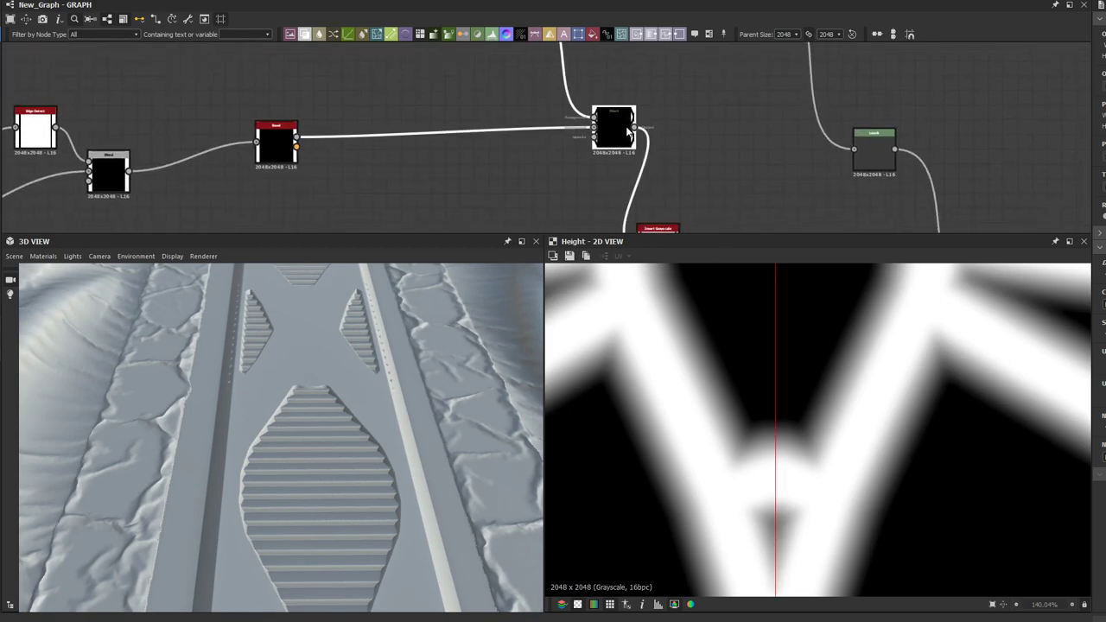
pyautogui.moveTo(660, 131); pyautogui.dragTo(642, 76, button='middle')
pyautogui.scroll(-2, 642, 76)
pyautogui.click(790, 99)
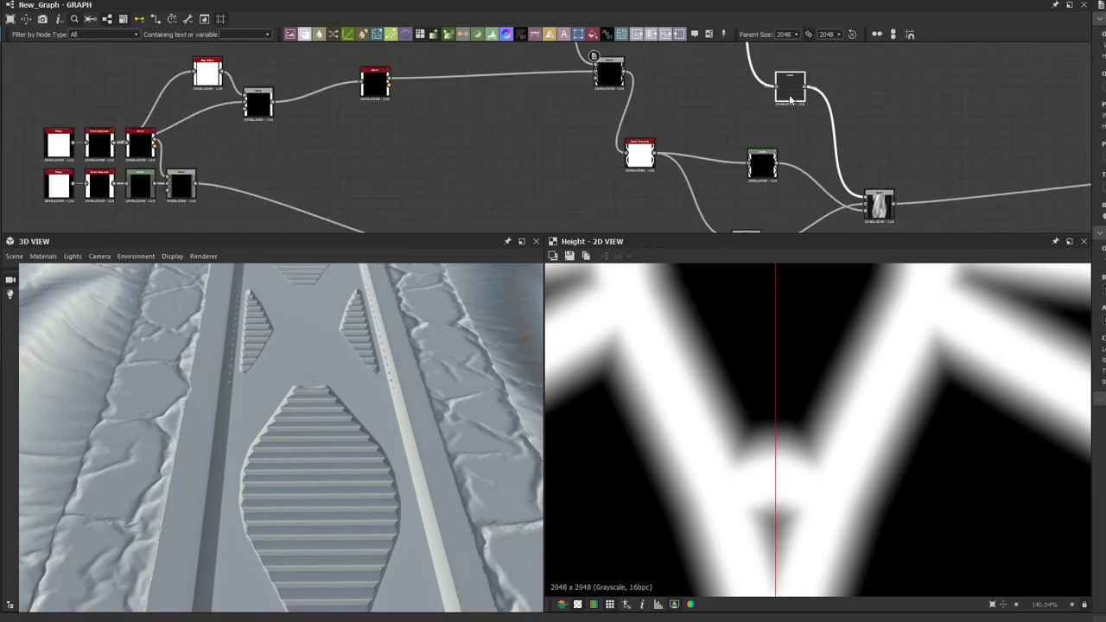
pyautogui.scroll(2, 788, 101)
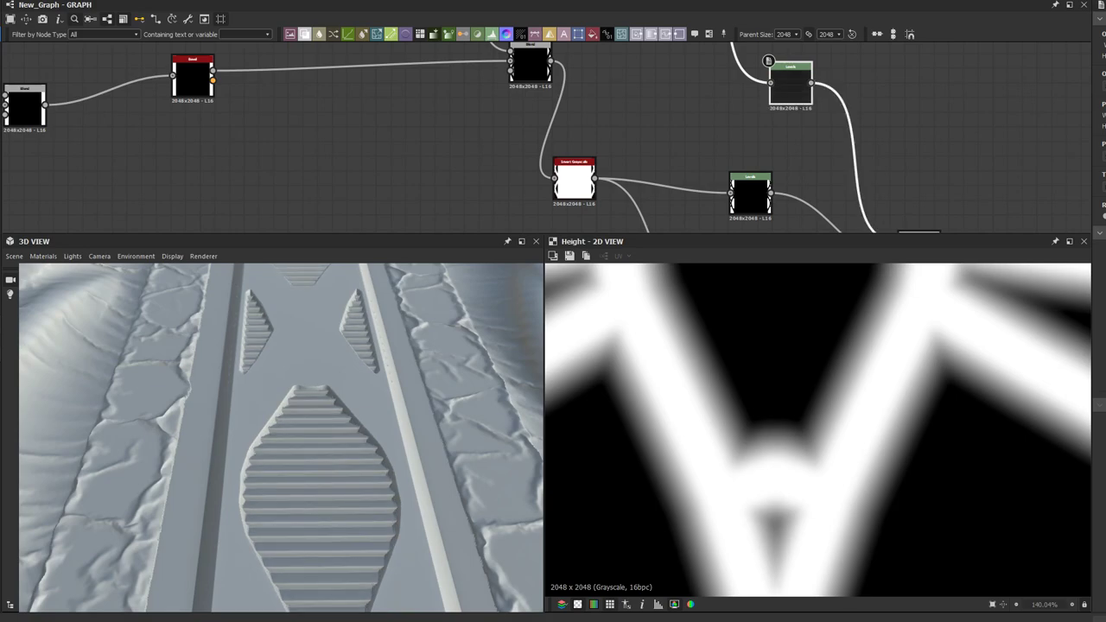
pyautogui.scroll(5, 370, 415)
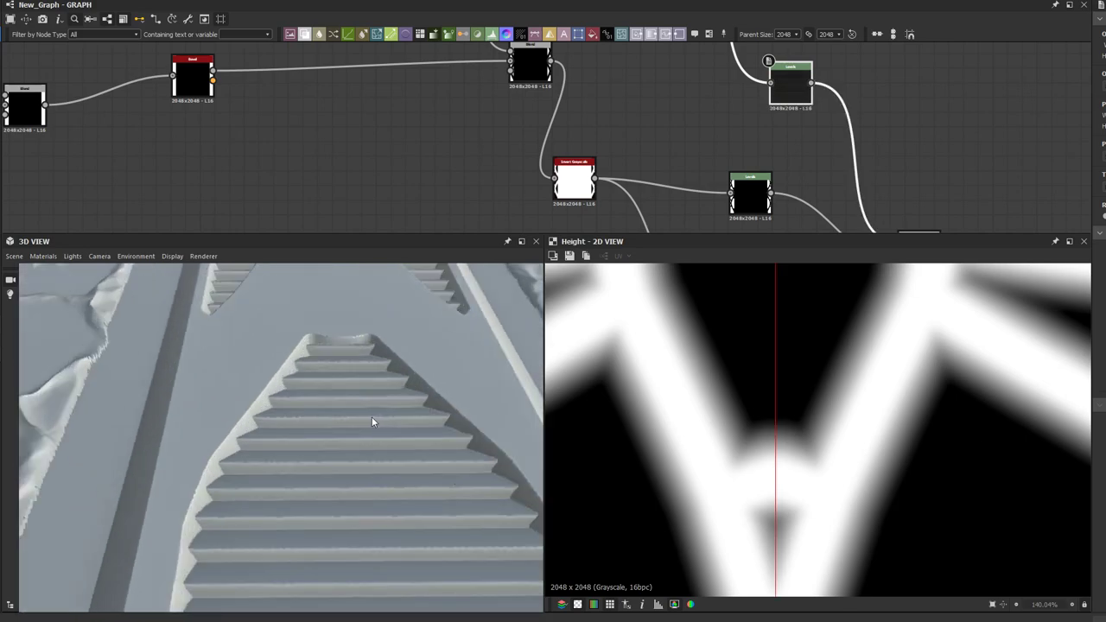
pyautogui.scroll(-8, 369, 414)
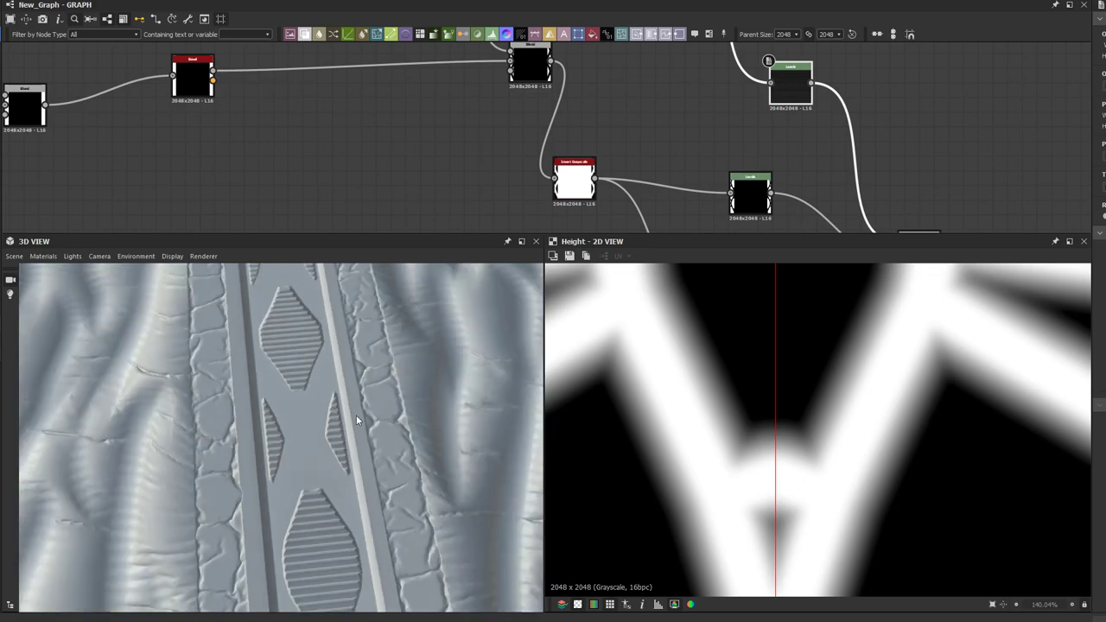
pyautogui.moveTo(364, 474); pyautogui.dragTo(347, 393)
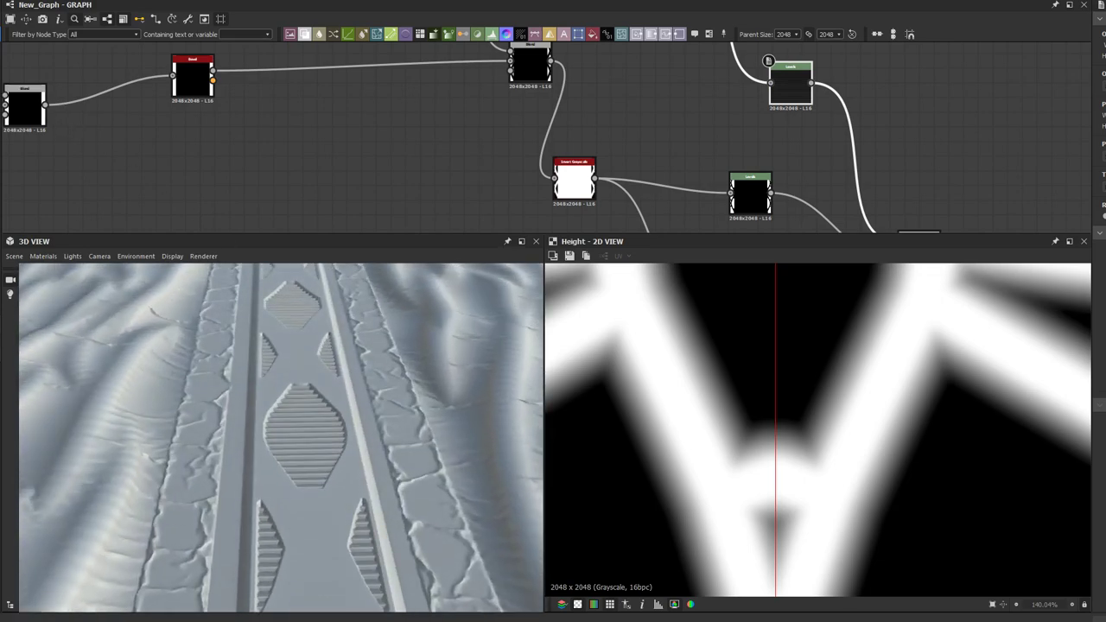
# Step: Move the whole height-building node network, including the Frame, farther away from the output nodes
pyautogui.scroll(-10, 387, 163)
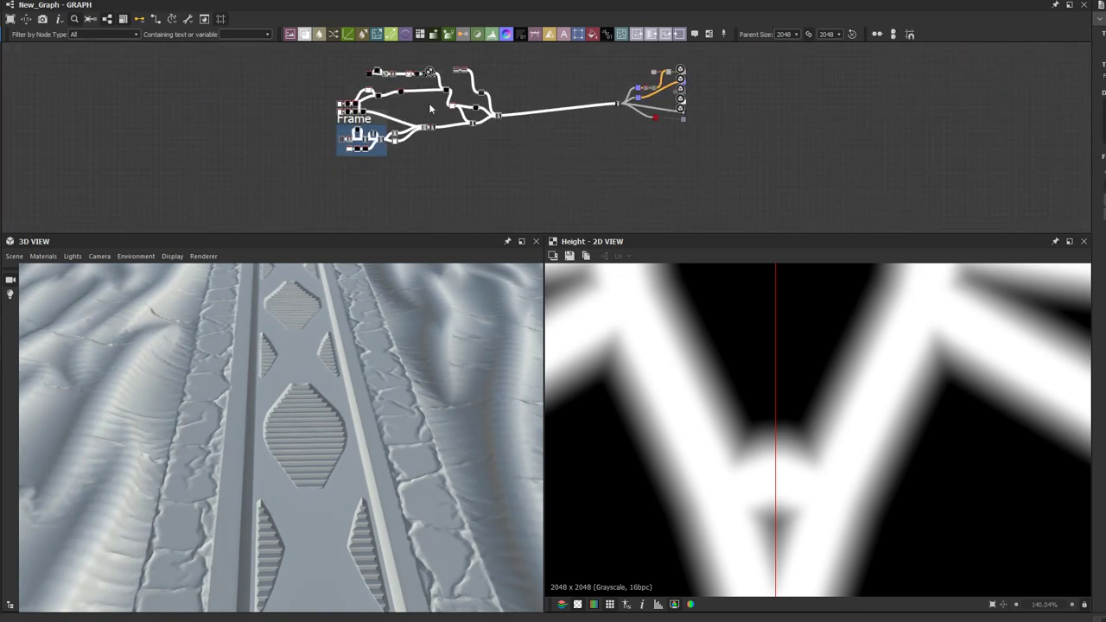
pyautogui.scroll(3, 425, 102)
pyautogui.moveTo(546, 124); pyautogui.dragTo(363, 132)
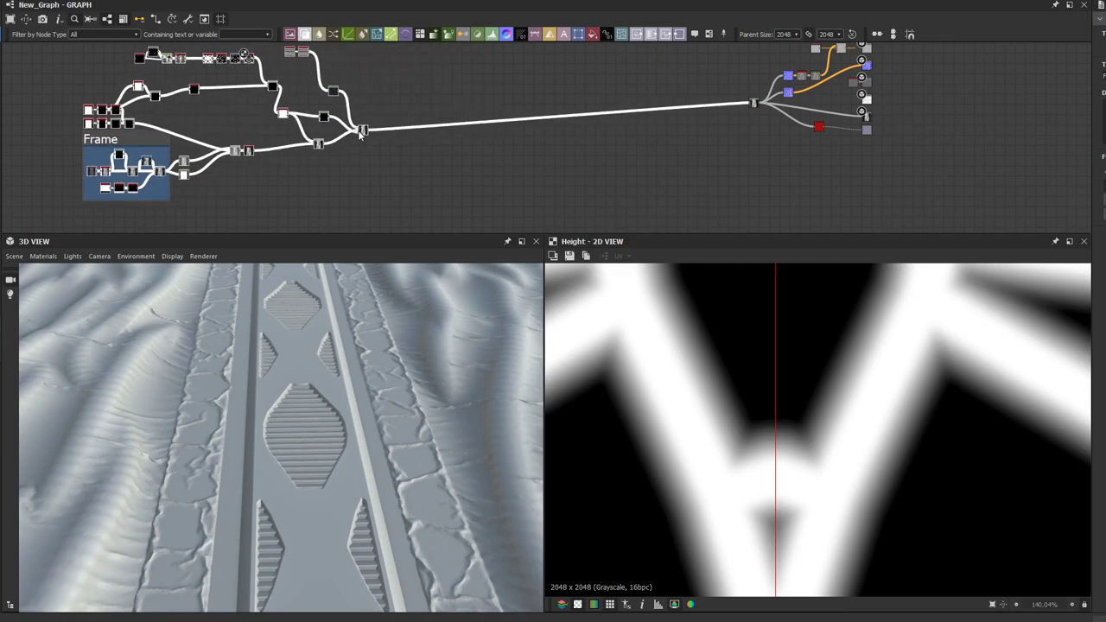
pyautogui.scroll(2, 369, 134)
pyautogui.moveTo(370, 137); pyautogui.dragTo(396, 139, button='middle')
pyautogui.scroll(2, 393, 139)
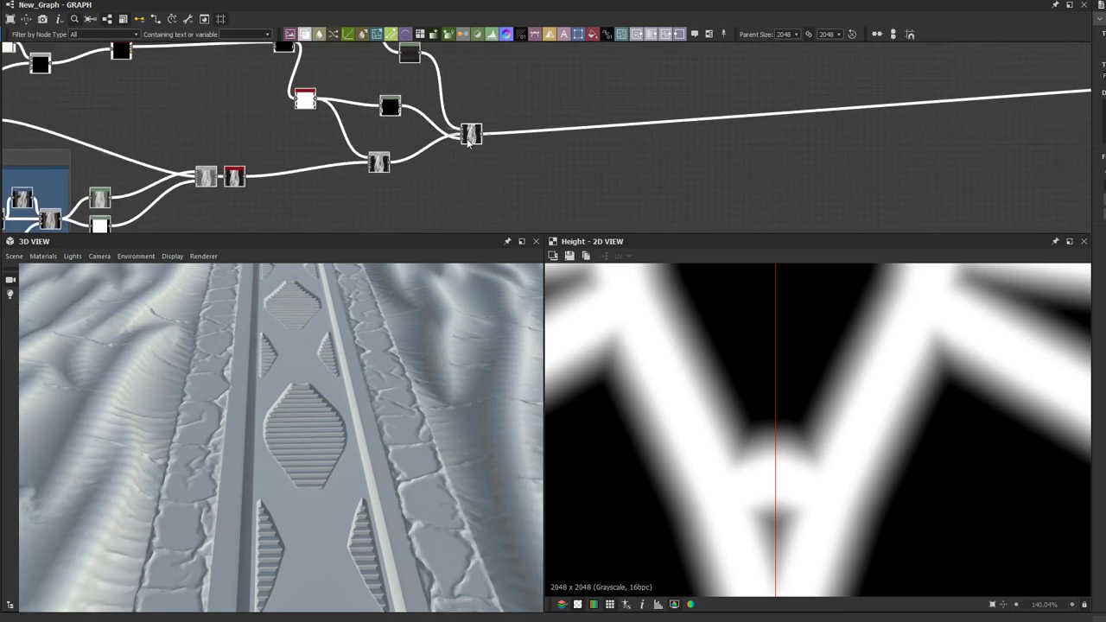
pyautogui.moveTo(467, 143); pyautogui.dragTo(457, 133, button='middle')
pyautogui.scroll(2, 457, 133)
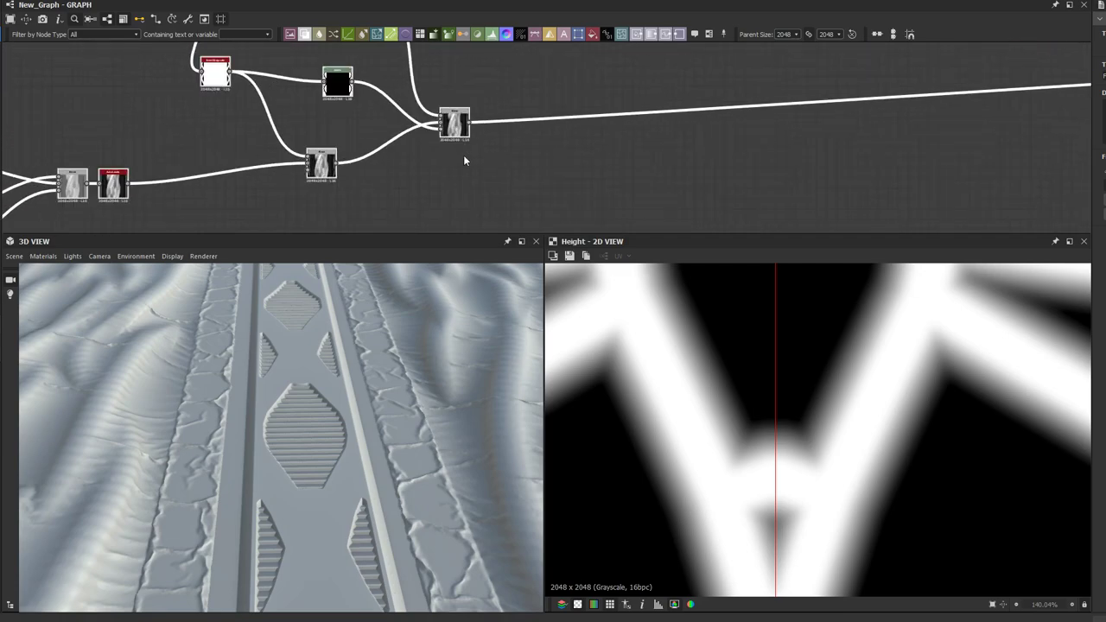
# Step: Inspect the trim, its ribbed panels and raised rails around the whole model in 3D
pyautogui.moveTo(243, 352); pyautogui.dragTo(246, 321)
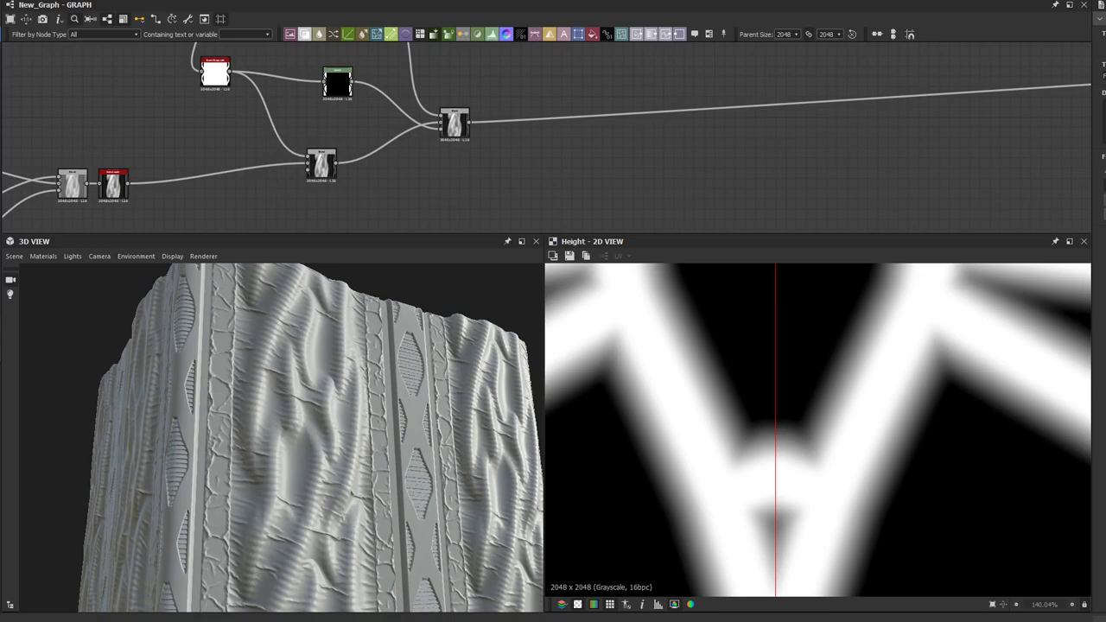
pyautogui.moveTo(247, 618); pyautogui.dragTo(223, 456)
pyautogui.moveTo(216, 412); pyautogui.dragTo(344, 512)
pyautogui.scroll(5, 246, 449)
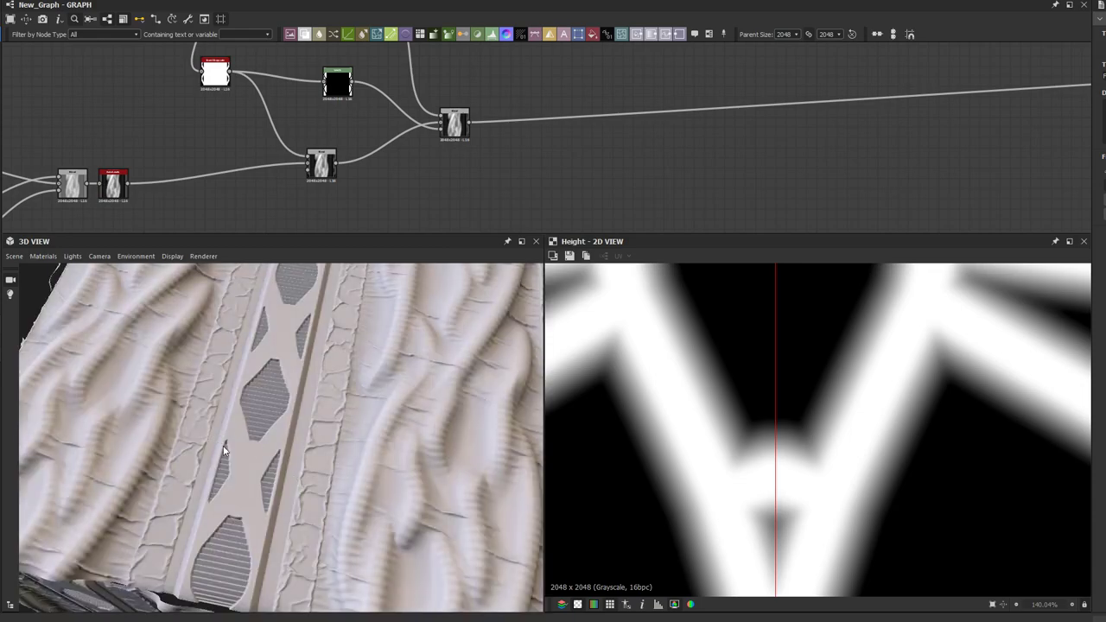
pyautogui.scroll(-5, 226, 451)
pyautogui.moveTo(331, 480); pyautogui.dragTo(186, 442)
pyautogui.scroll(6, 266, 449)
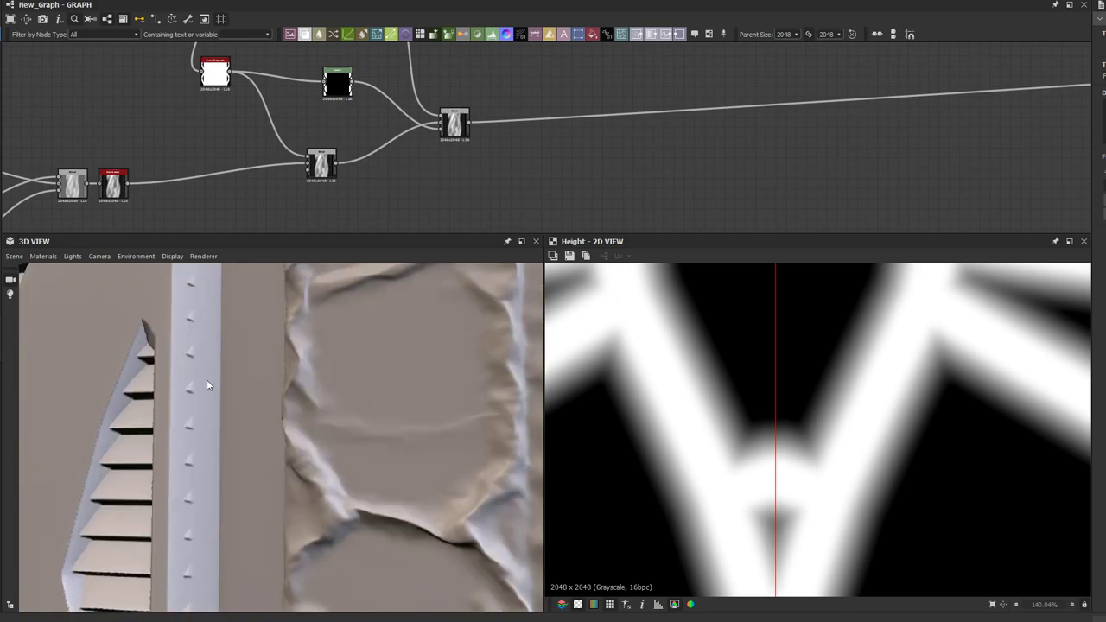
# Step: Adjust the Levels node masking the stripes' Blend to clear the stray spikes along the trim's rail, checking the trim in 3D
pyautogui.scroll(-2, 319, 135)
pyautogui.moveTo(412, 171); pyautogui.dragTo(506, 172, button='middle')
pyautogui.scroll(3, 434, 187)
pyautogui.click(469, 145)
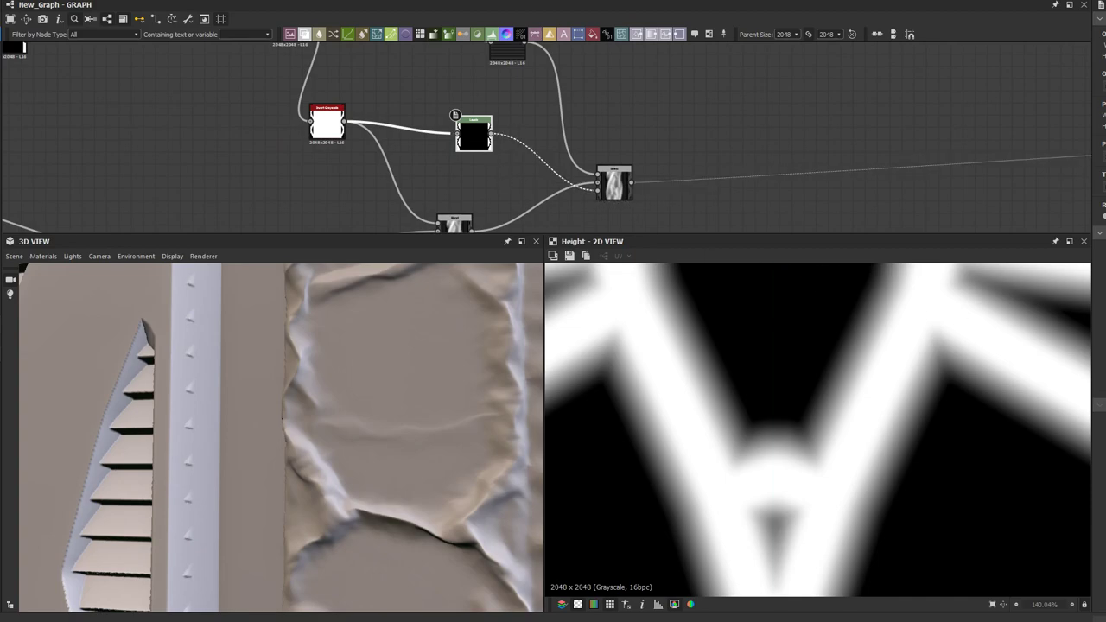
pyautogui.scroll(-6, 241, 434)
pyautogui.moveTo(248, 428); pyautogui.dragTo(241, 489)
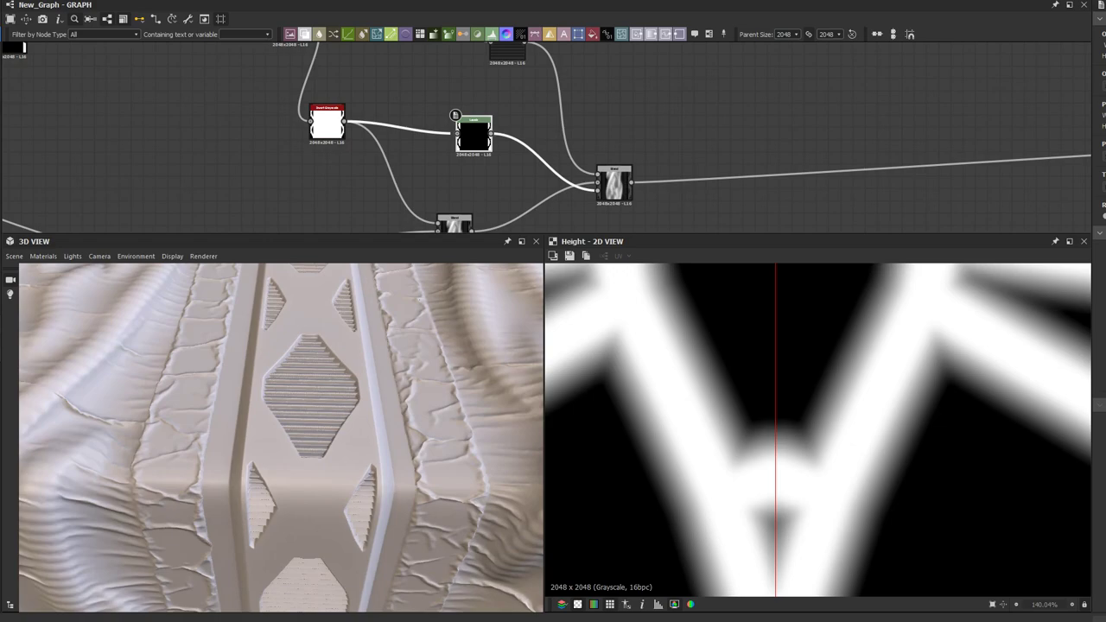
pyautogui.moveTo(172, 412); pyautogui.dragTo(357, 484)
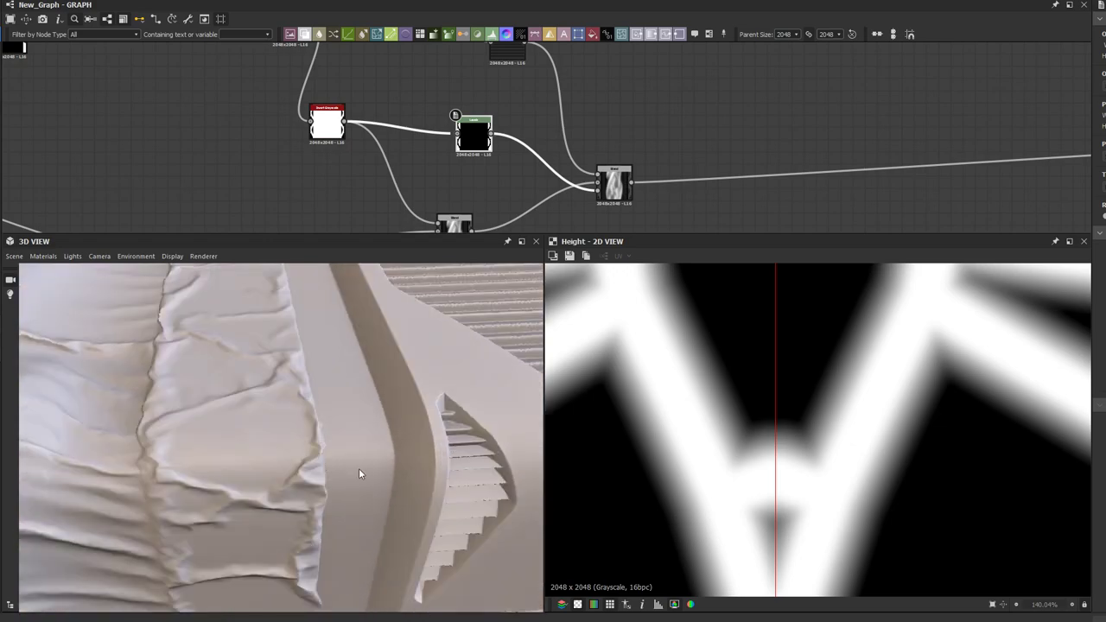
# Step: Move the Frame group with its nodes downward, clearing space below the trim's shape chains
pyautogui.moveTo(349, 176); pyautogui.dragTo(164, 188, button='middle')
pyautogui.scroll(-1, 272, 180)
pyautogui.moveTo(324, 163); pyautogui.dragTo(252, 178, button='middle')
pyautogui.moveTo(405, 177); pyautogui.dragTo(552, 170, button='middle')
pyautogui.scroll(-3, 553, 170)
pyautogui.moveTo(205, 173); pyautogui.dragTo(386, 155, button='middle')
pyautogui.scroll(3, 224, 164)
pyautogui.scroll(-2, 219, 164)
pyautogui.moveTo(219, 164); pyautogui.dragTo(401, 65, button='middle')
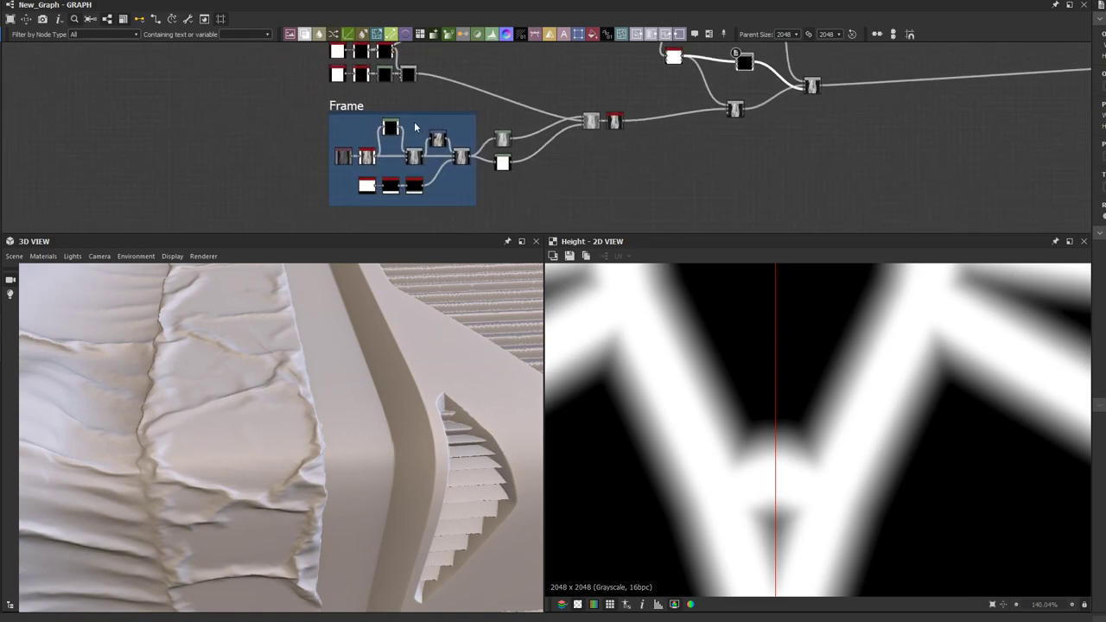
pyautogui.click(352, 131)
pyautogui.scroll(-2, 343, 111)
pyautogui.moveTo(344, 93); pyautogui.dragTo(301, 183)
pyautogui.click(342, 111)
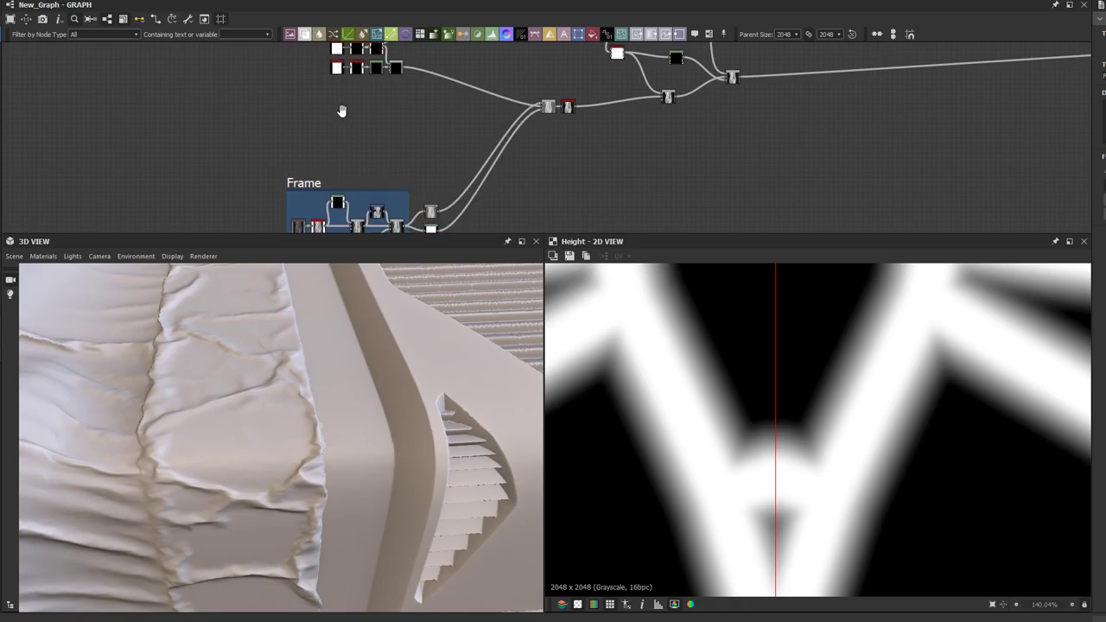
# Step: Shift the two rows of trim shape nodes left, away from the Edge Detect and Blend nodes
pyautogui.moveTo(342, 110); pyautogui.dragTo(333, 191, button='middle')
pyautogui.scroll(2, 333, 191)
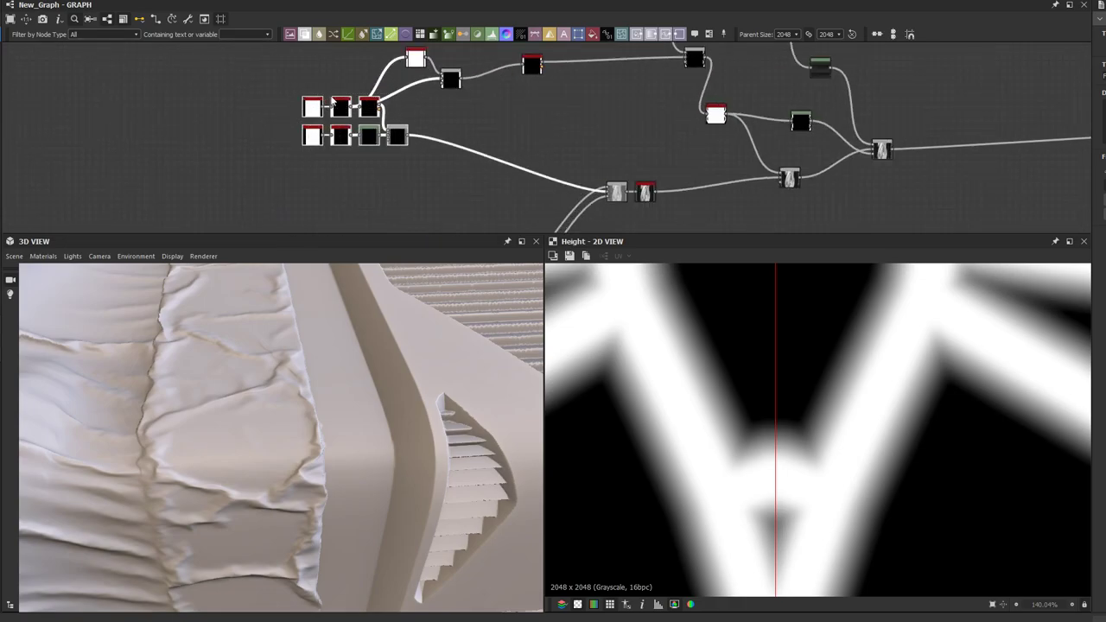
pyautogui.moveTo(368, 106); pyautogui.dragTo(286, 102)
pyautogui.click(334, 175)
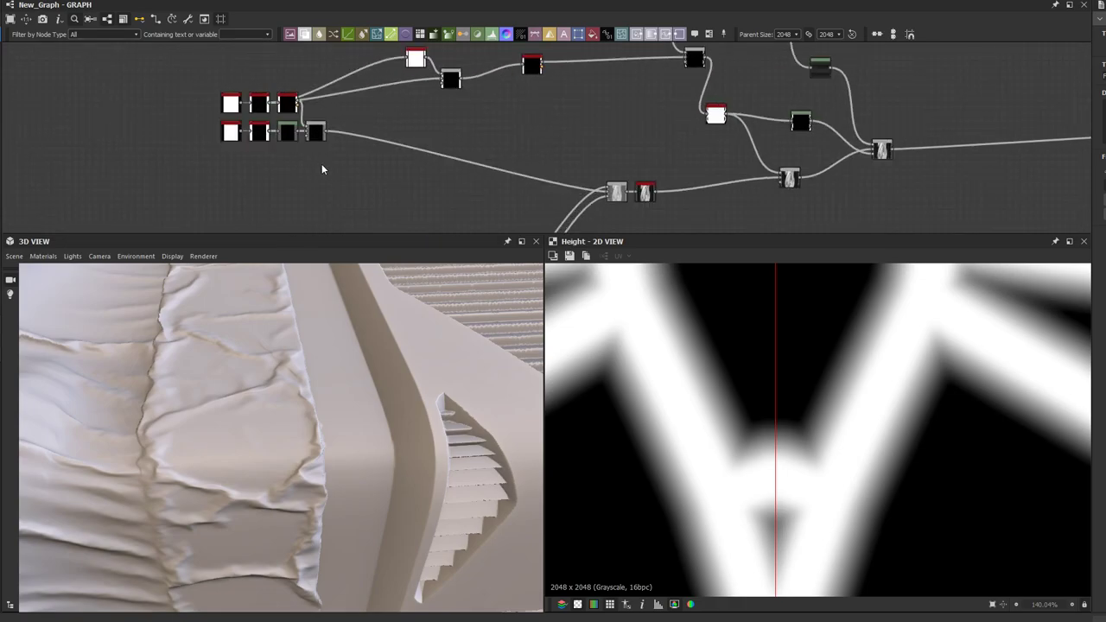
# Step: Preview the Blend ending the lower shape chain and add a Gradient Linear 3 node in the free space below it
pyautogui.scroll(2, 325, 172)
pyautogui.doubleClick(315, 121)
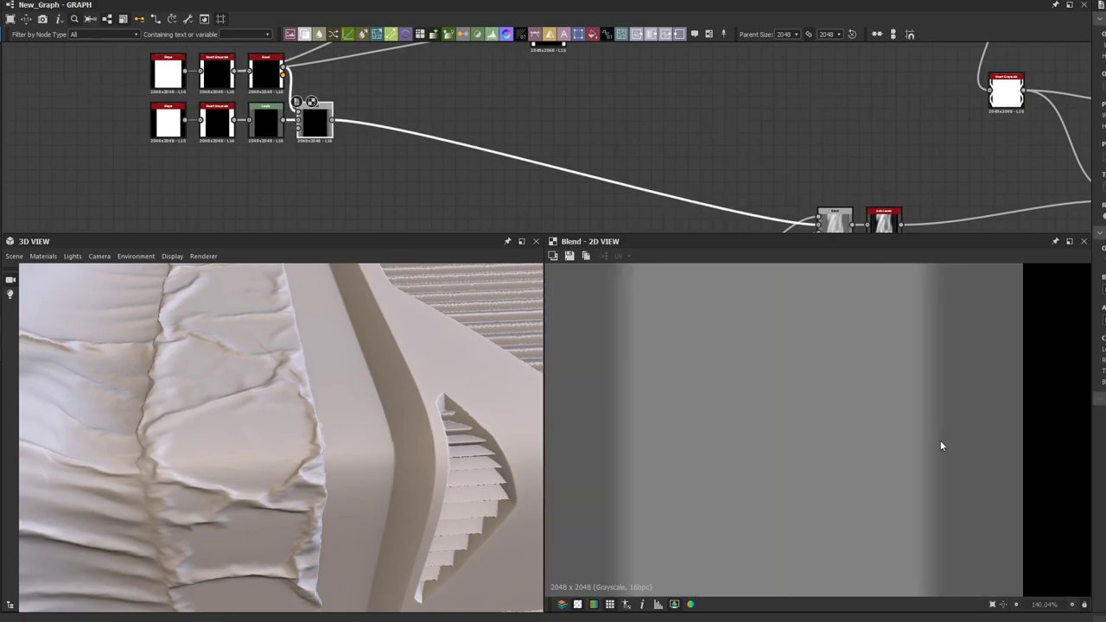
pyautogui.scroll(-3, 886, 432)
pyautogui.moveTo(413, 186); pyautogui.dragTo(413, 142, button='middle')
pyautogui.click(352, 186)
pyautogui.press('space')
pyautogui.write('grad')
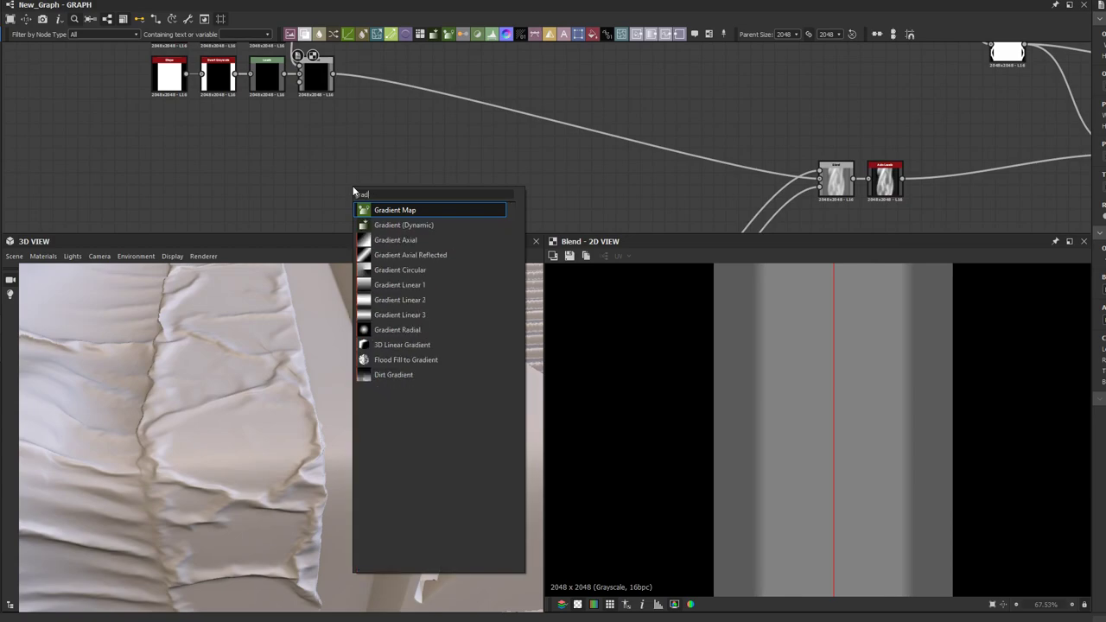
pyautogui.click(411, 315)
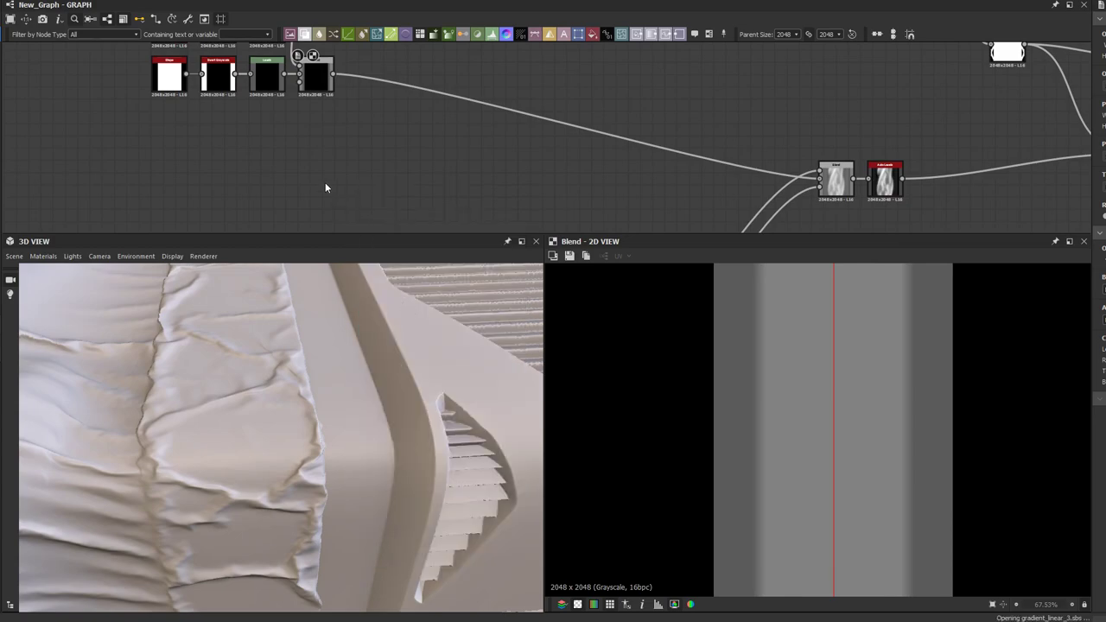
pyautogui.scroll(1, 325, 182)
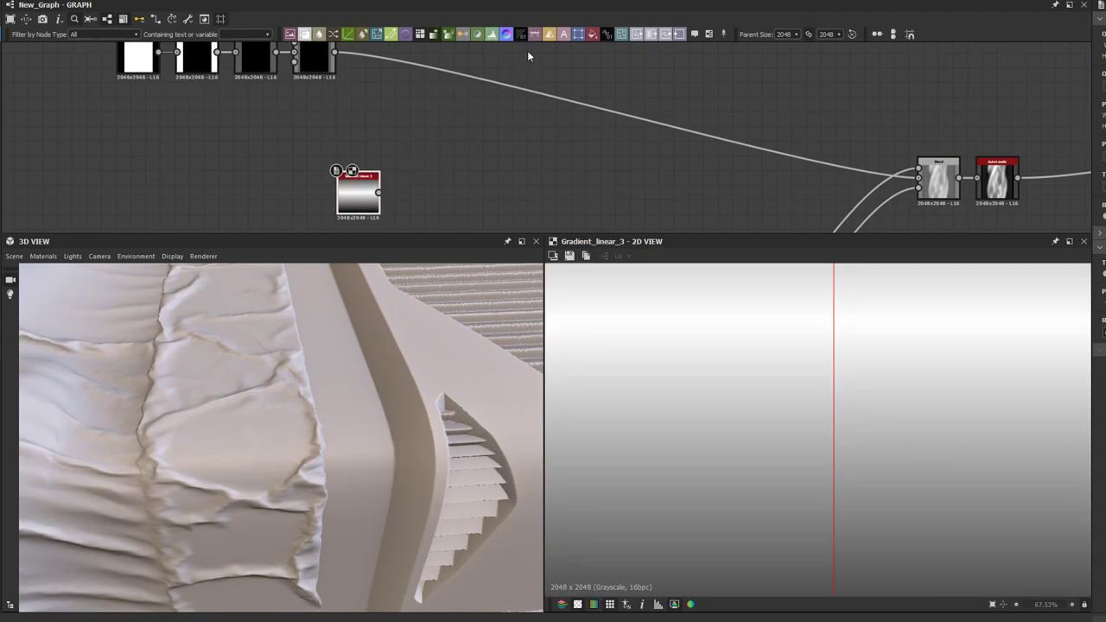
# Step: Shift the Gradient Linear 3 node left, rotate its gradient to run vertically, and connect a Transformation 2D node after it
pyautogui.moveTo(362, 200); pyautogui.dragTo(261, 195)
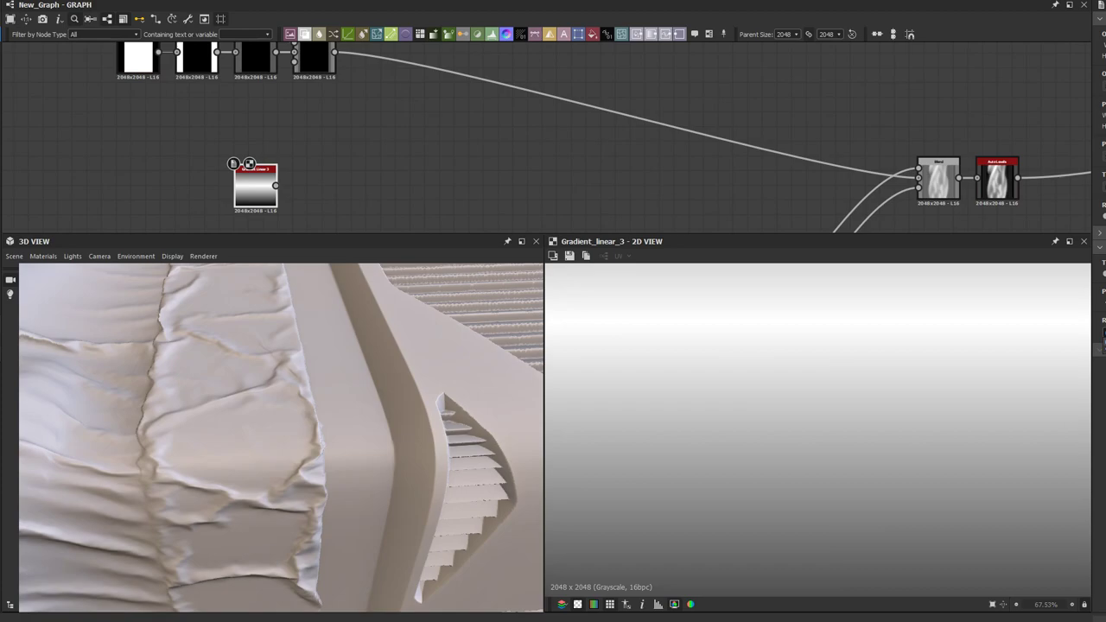
pyautogui.click(1104, 345)
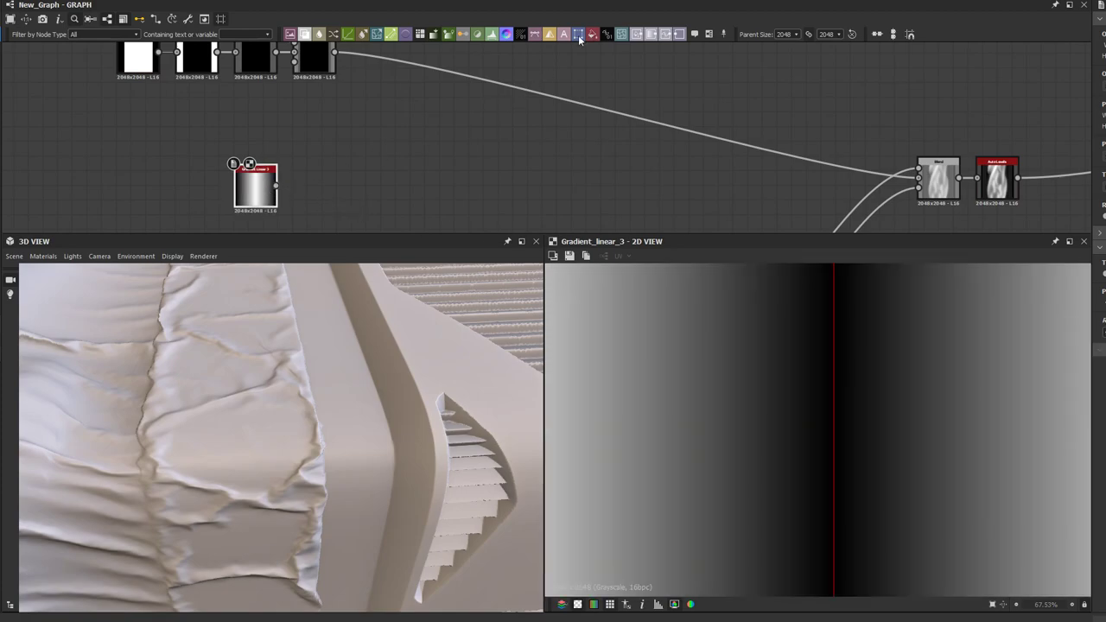
pyautogui.press('t')
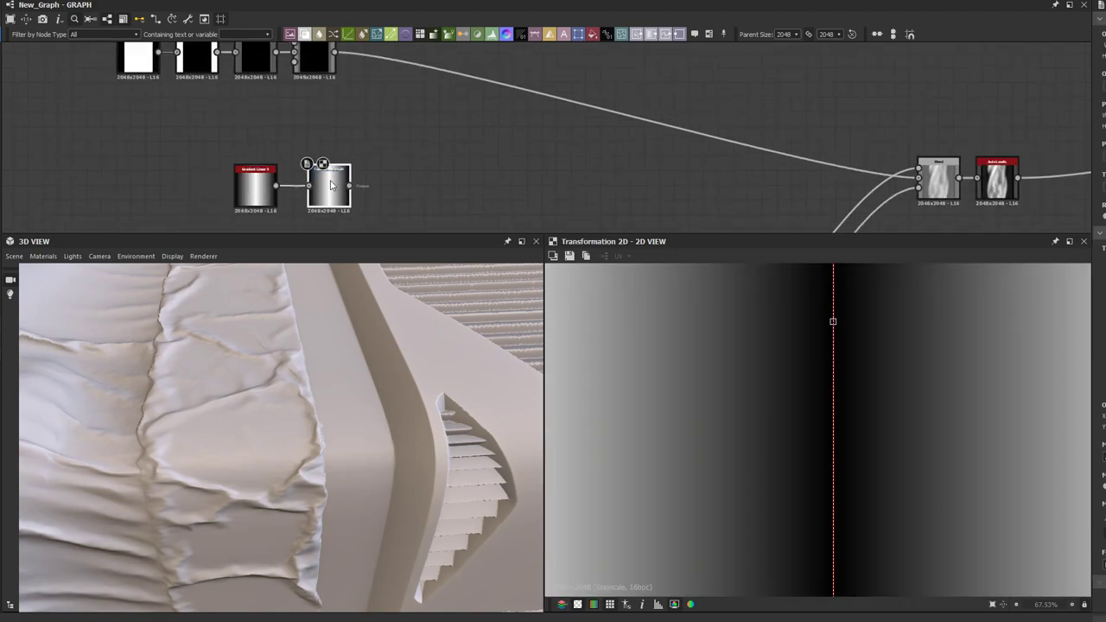
# Step: Squeeze the gradient horizontally into a narrow band in the Transformation 2D node and turn off its tiling
pyautogui.press('f')
pyautogui.scroll(-2, 821, 389)
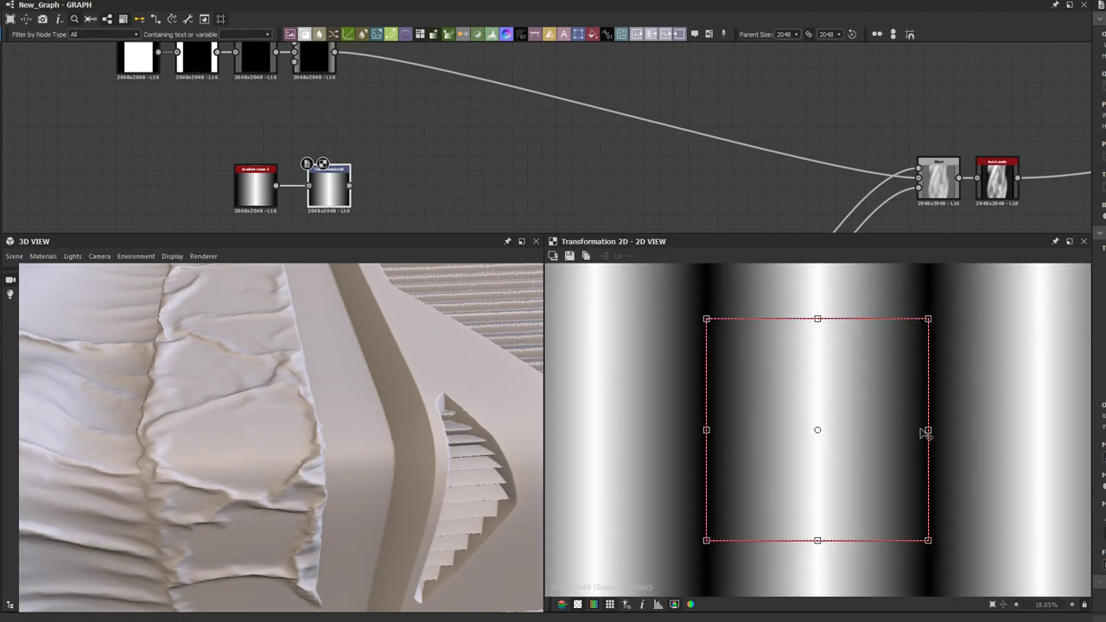
pyautogui.moveTo(925, 430); pyautogui.dragTo(835, 430)
pyautogui.moveTo(835, 429); pyautogui.dragTo(830, 429)
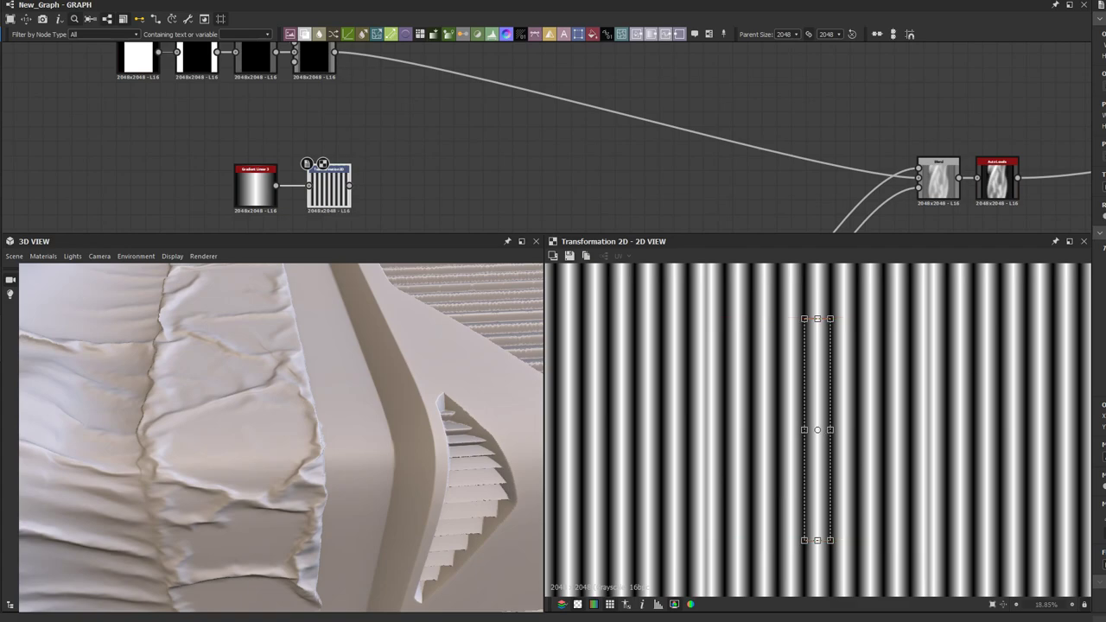
pyautogui.click(1104, 193)
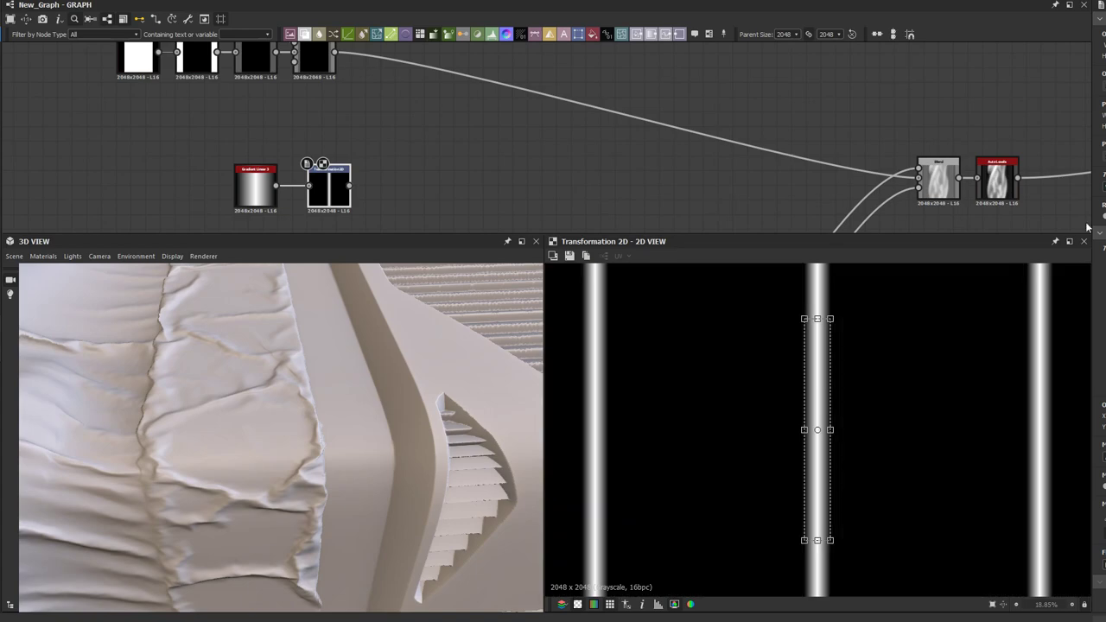
# Step: Move the gradient band to about three quarters across the image and narrow it to a thin vertical line
pyautogui.scroll(2, 756, 454)
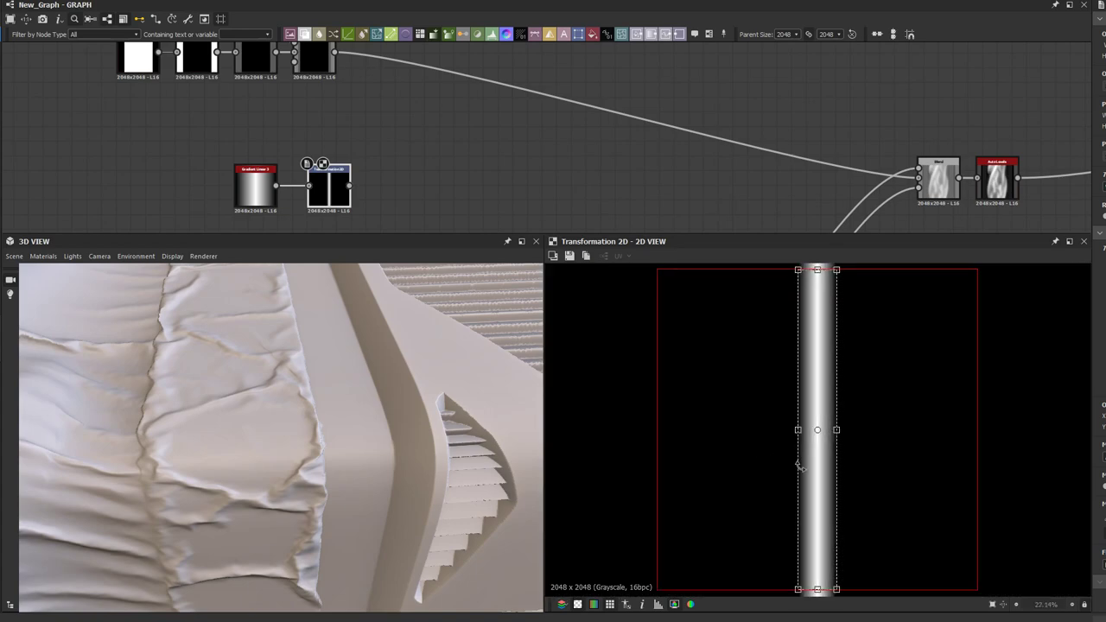
pyautogui.moveTo(814, 469); pyautogui.dragTo(894, 474)
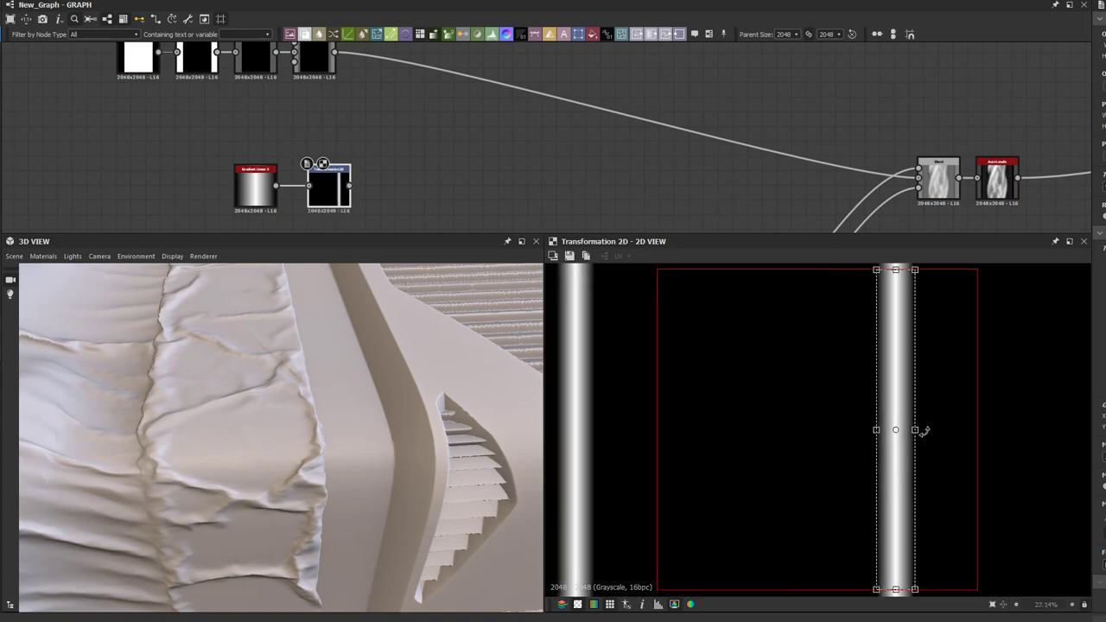
pyautogui.moveTo(914, 430); pyautogui.dragTo(898, 430)
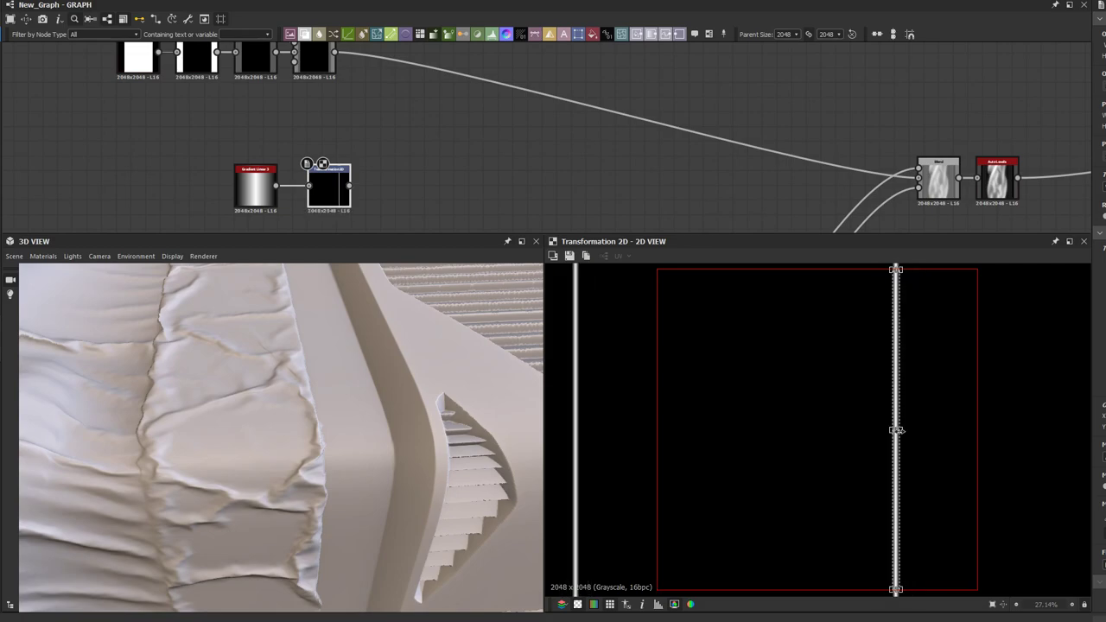
# Step: Spread the Gradient Linear 3 and Transformation 2D nodes apart and insert a Curve node on the link between them
pyautogui.scroll(2, 370, 154)
pyautogui.moveTo(337, 192); pyautogui.dragTo(374, 146, button='middle')
pyautogui.moveTo(374, 145); pyautogui.dragTo(474, 133)
pyautogui.moveTo(273, 143); pyautogui.dragTo(273, 132)
pyautogui.click(363, 197)
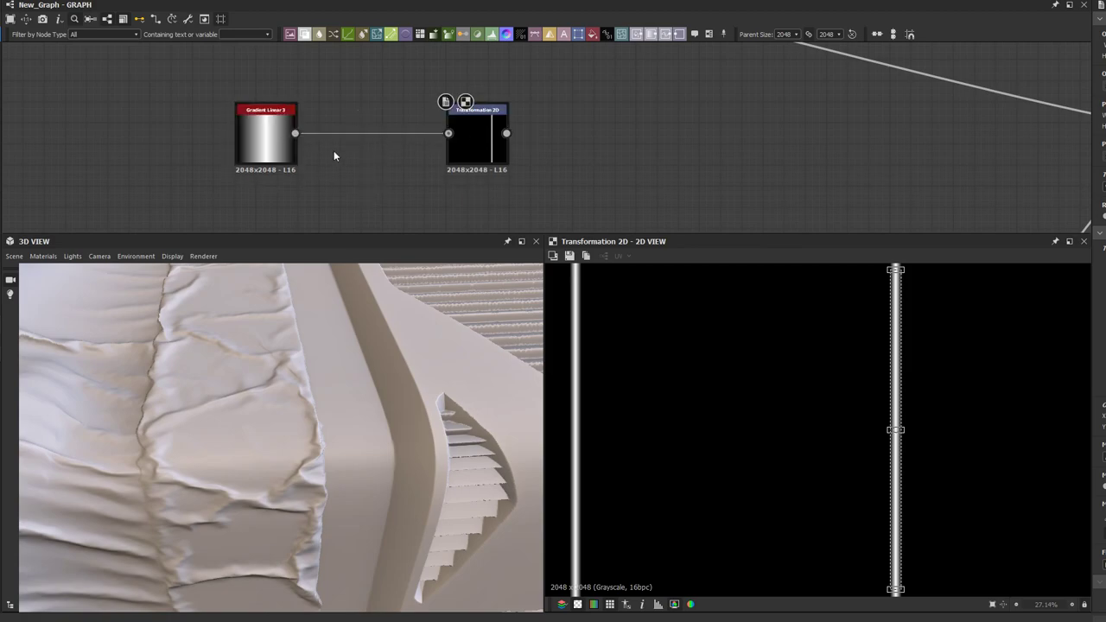
pyautogui.press('space')
pyautogui.write('curv')
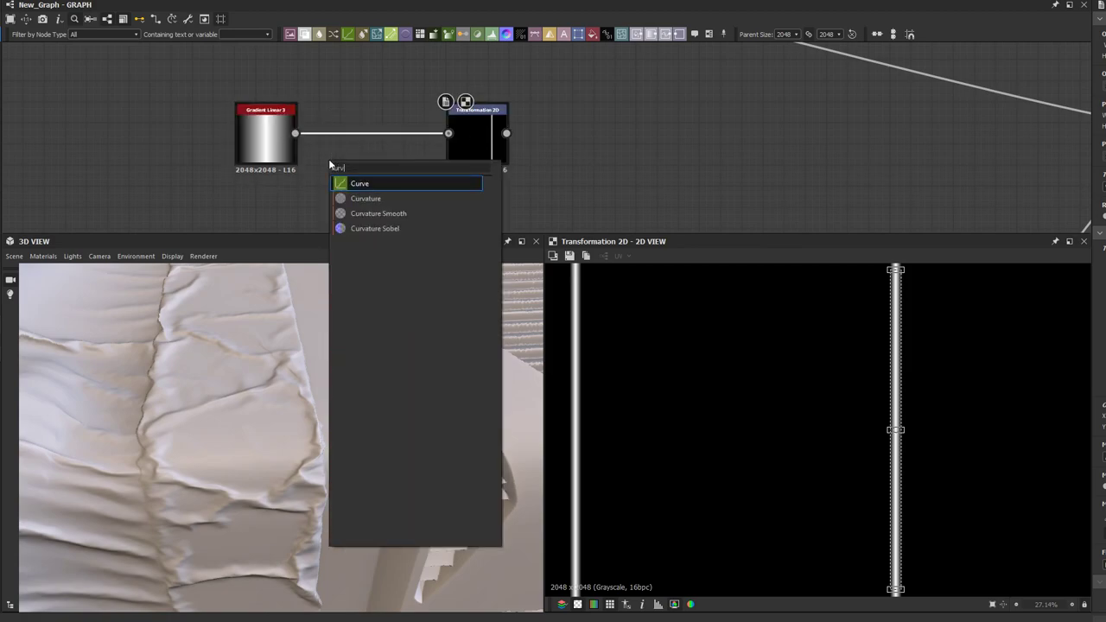
pyautogui.click(356, 185)
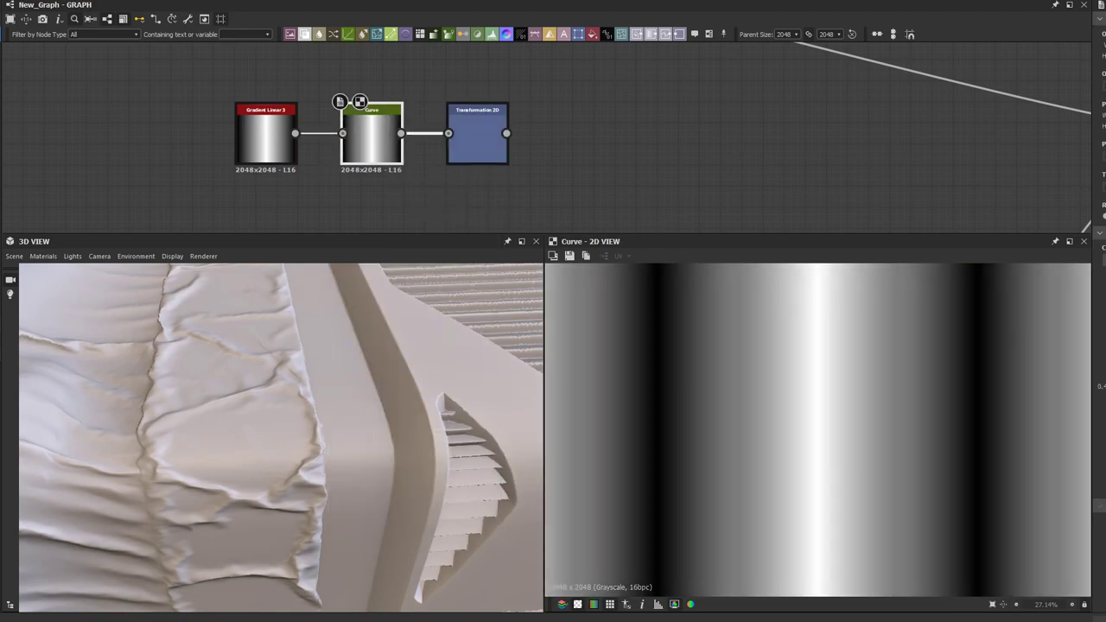
# Step: Bend the Curve downward to darken the gradient's midtones around its bright centre, and preview the Transformation 2D node
pyautogui.moveTo(1105, 354); pyautogui.dragTo(1105, 419)
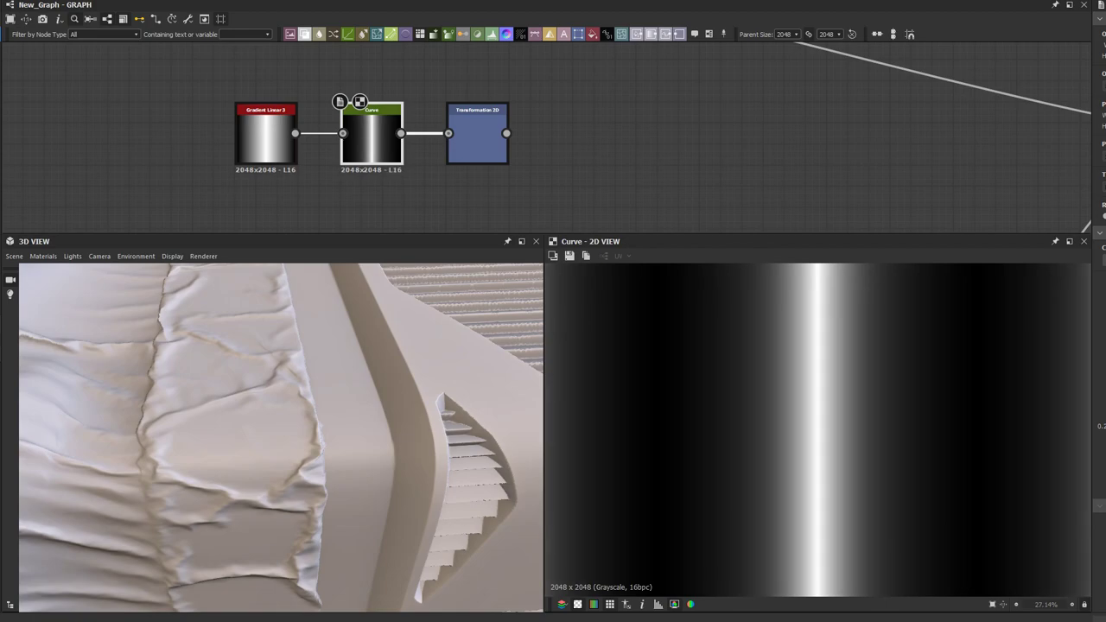
pyautogui.click(482, 131)
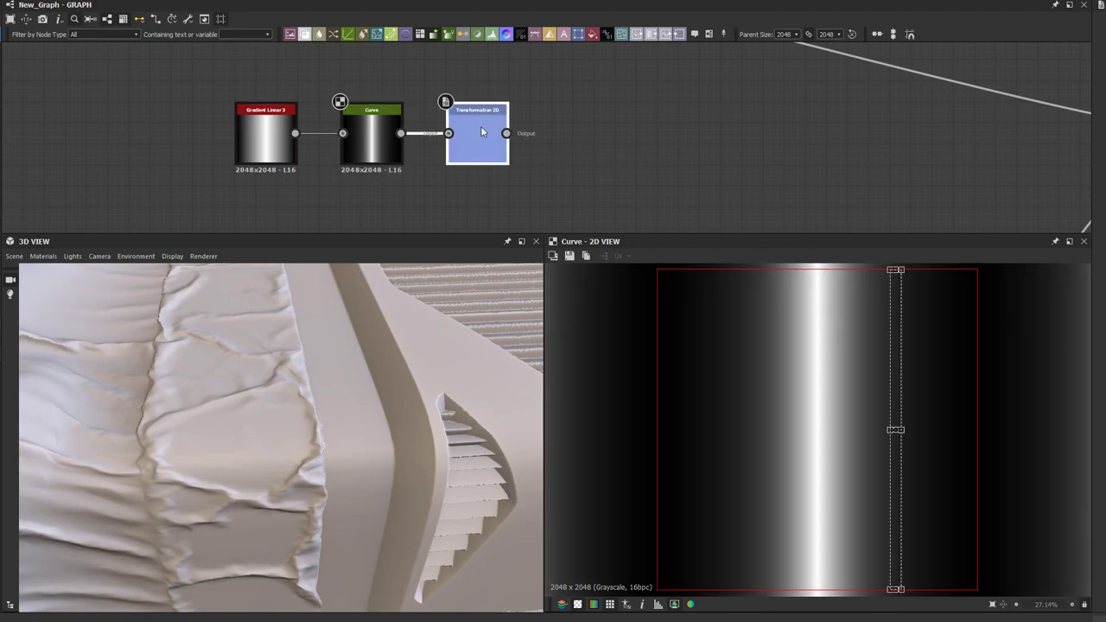
pyautogui.scroll(-3, 482, 131)
pyautogui.doubleClick(478, 132)
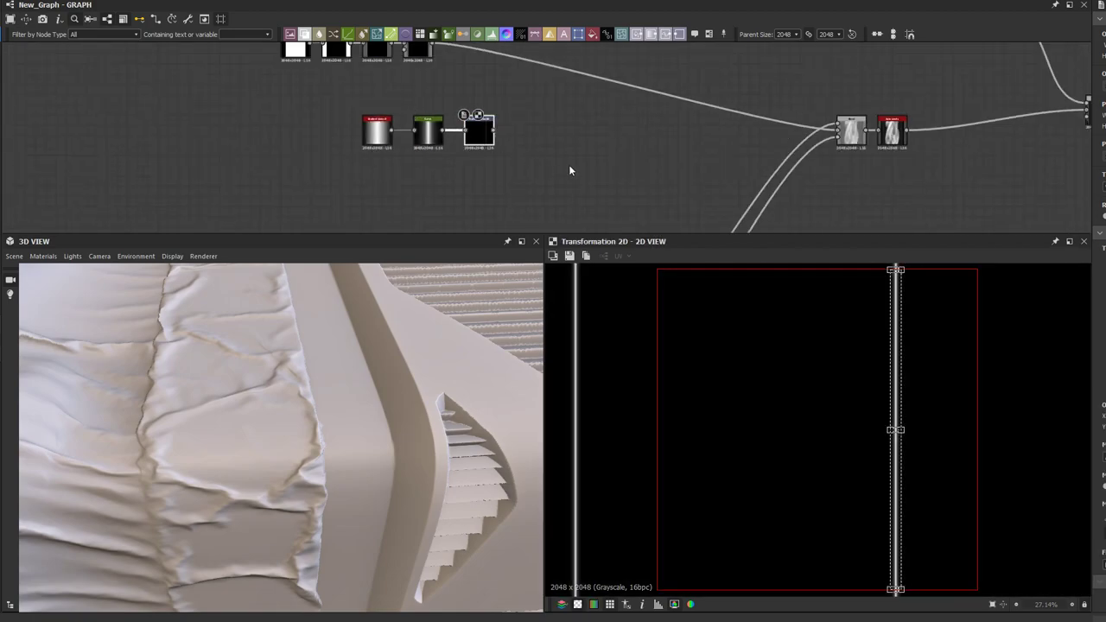
# Step: Add a Mirror Grayscale node after the Transformation 2D node in the gradient line chain
pyautogui.scroll(-5, 448, 104)
pyautogui.moveTo(546, 157); pyautogui.dragTo(516, 169)
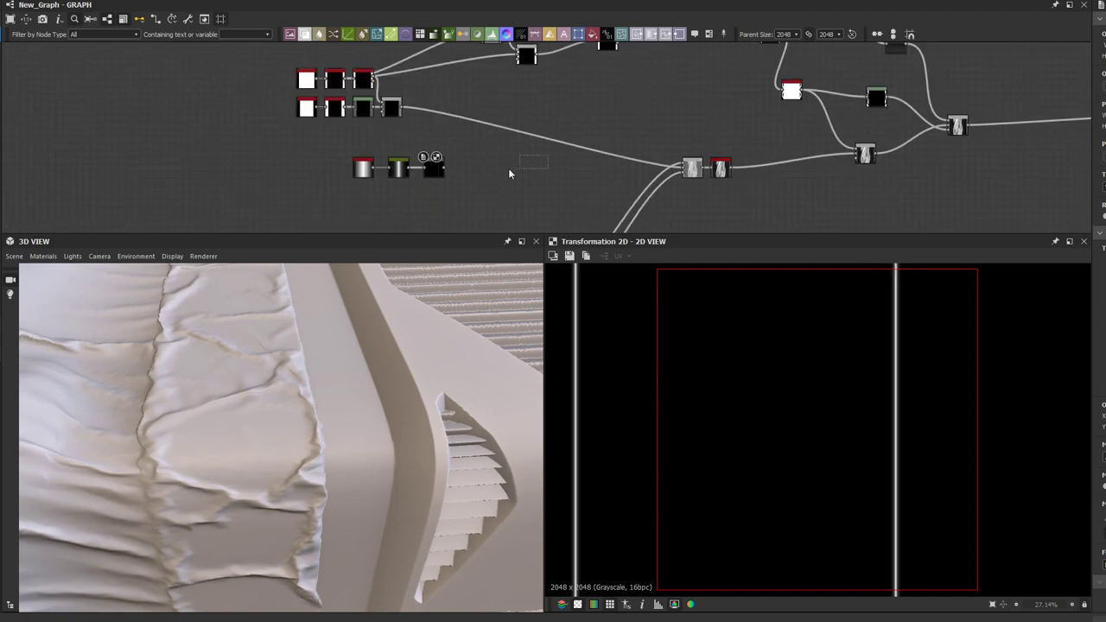
pyautogui.click(434, 168)
pyautogui.press('space')
pyautogui.write('mirror')
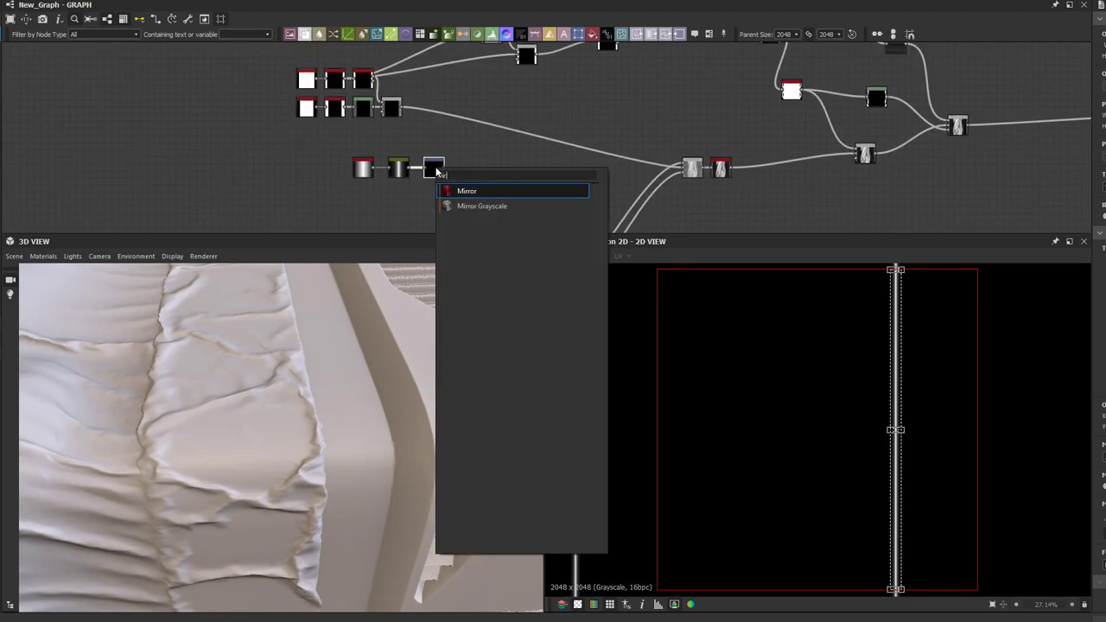
pyautogui.click(470, 205)
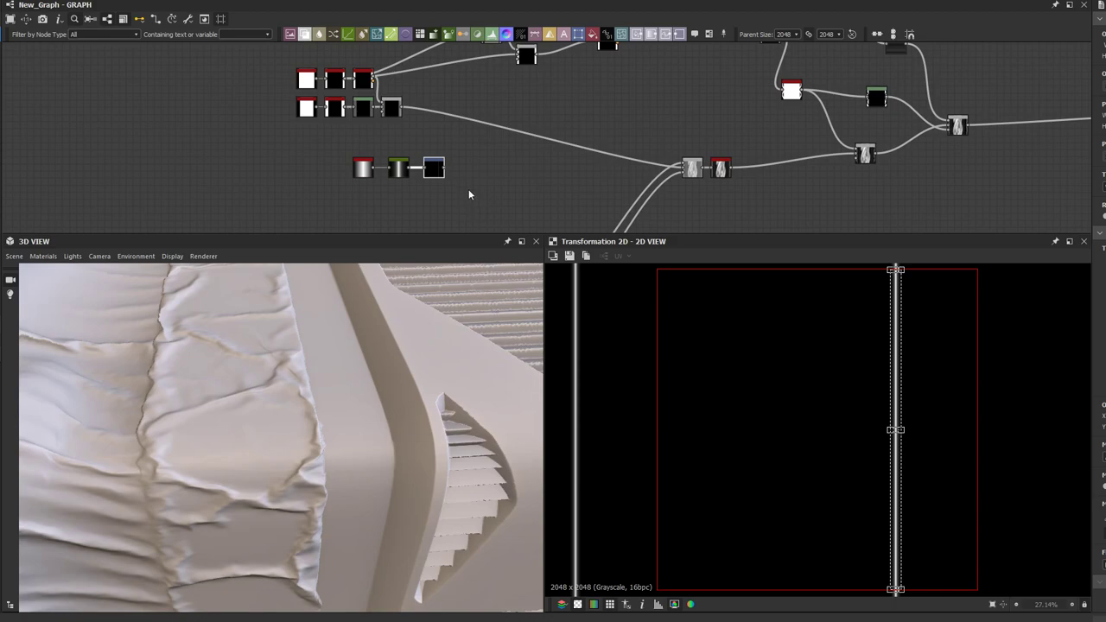
pyautogui.scroll(5, 467, 163)
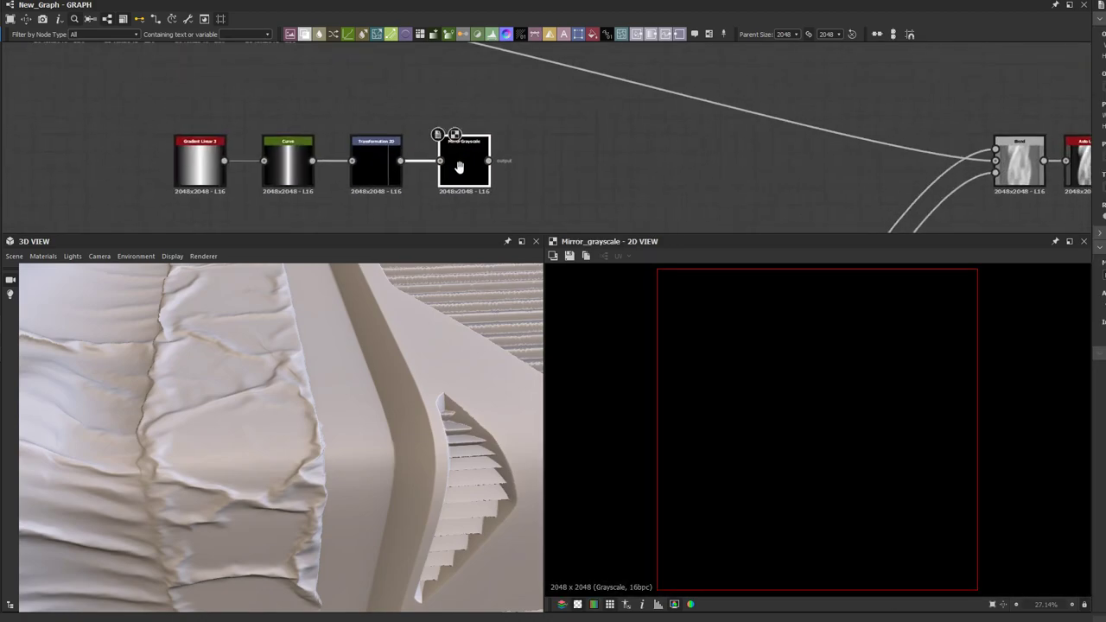
pyautogui.moveTo(459, 166); pyautogui.dragTo(450, 181, button='middle')
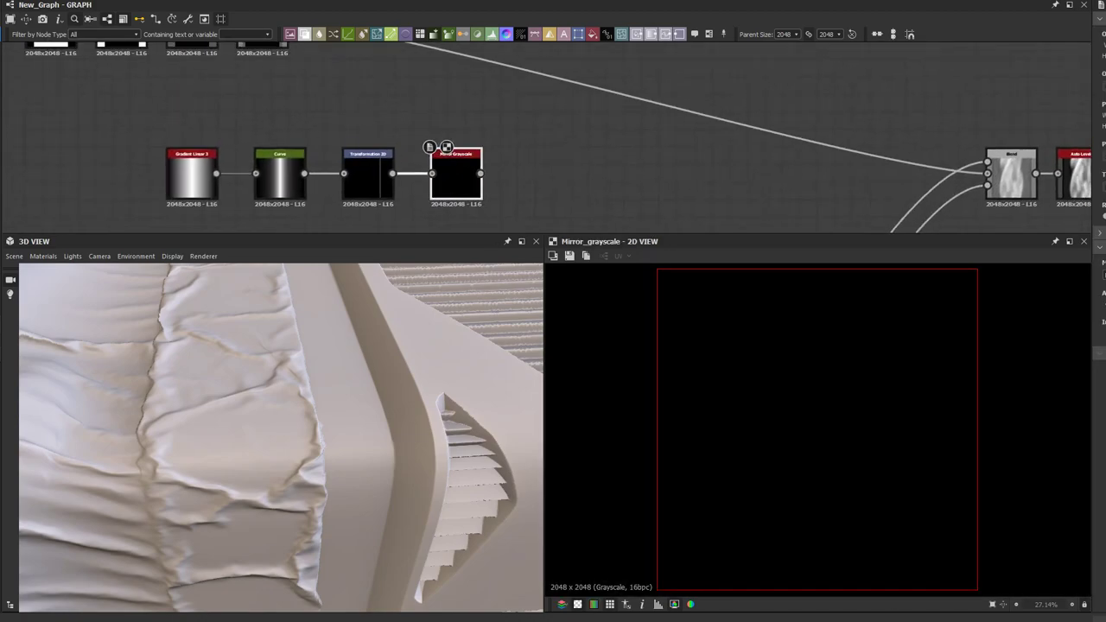
# Step: Insert a Blend node on the lower shape chain's output link and connect Mirror Grayscale to its foreground
pyautogui.moveTo(508, 162); pyautogui.dragTo(471, 207, button='middle')
pyautogui.moveTo(558, 160); pyautogui.dragTo(478, 107)
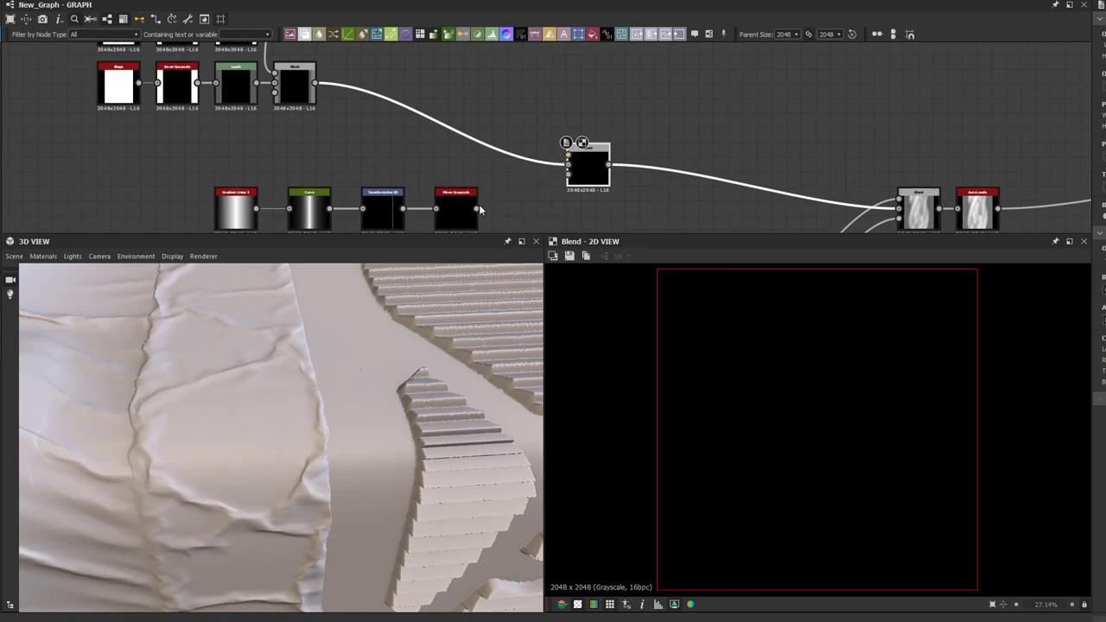
pyautogui.moveTo(476, 208); pyautogui.dragTo(567, 159)
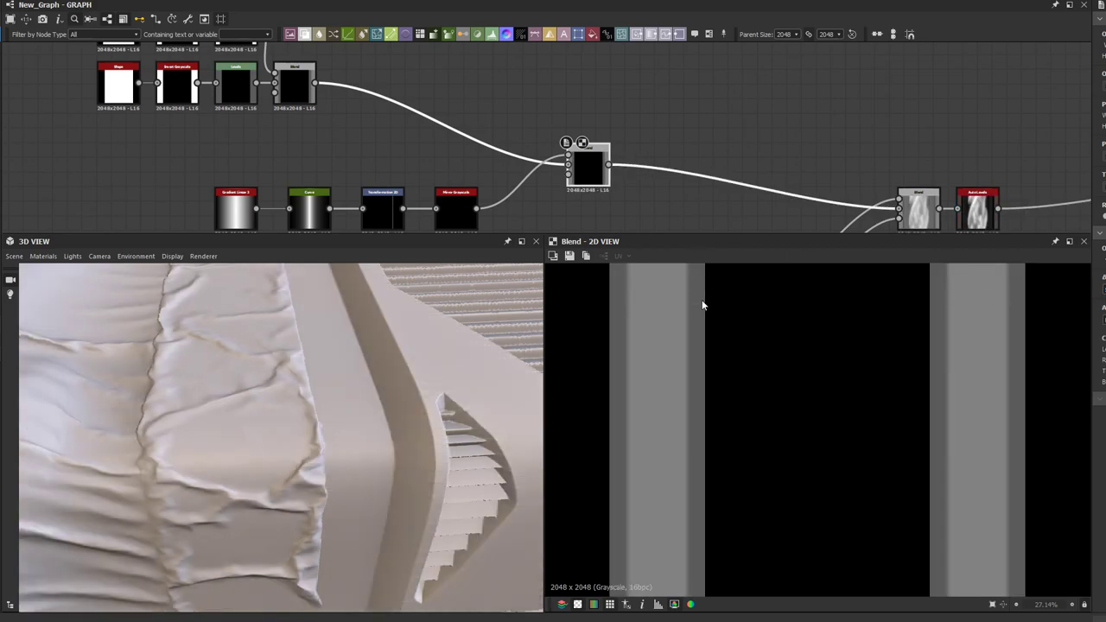
pyautogui.moveTo(557, 190); pyautogui.dragTo(569, 154, button='middle')
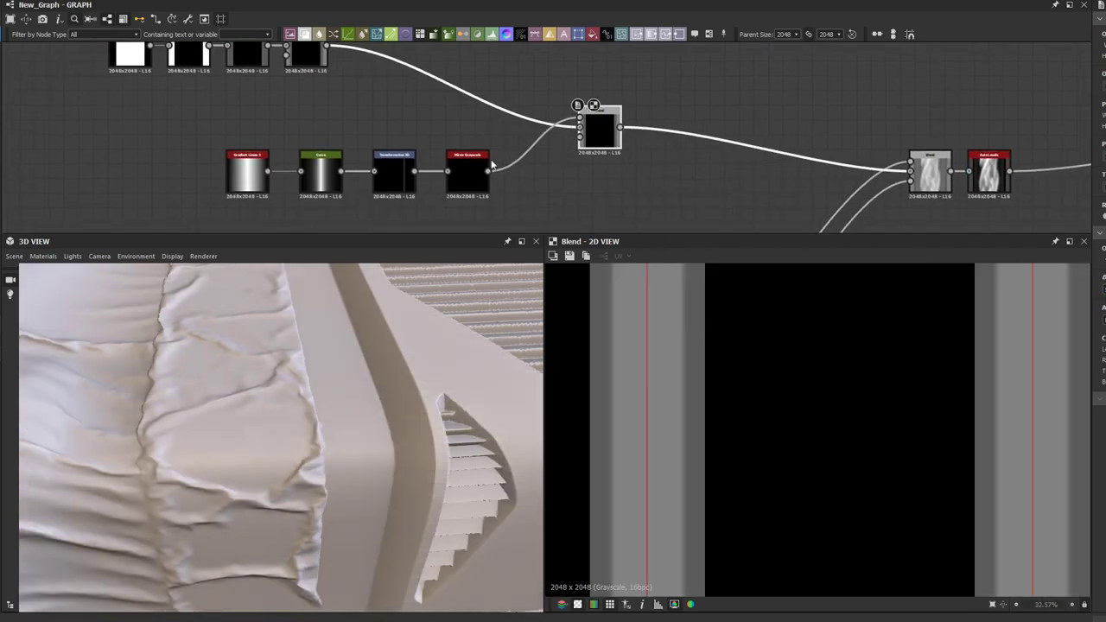
# Step: Shift the thin line in Transformation 2D onto the trim's darker border strip and preview the Mirror Grayscale output
pyautogui.click(398, 175)
pyautogui.moveTo(963, 435); pyautogui.dragTo(828, 439)
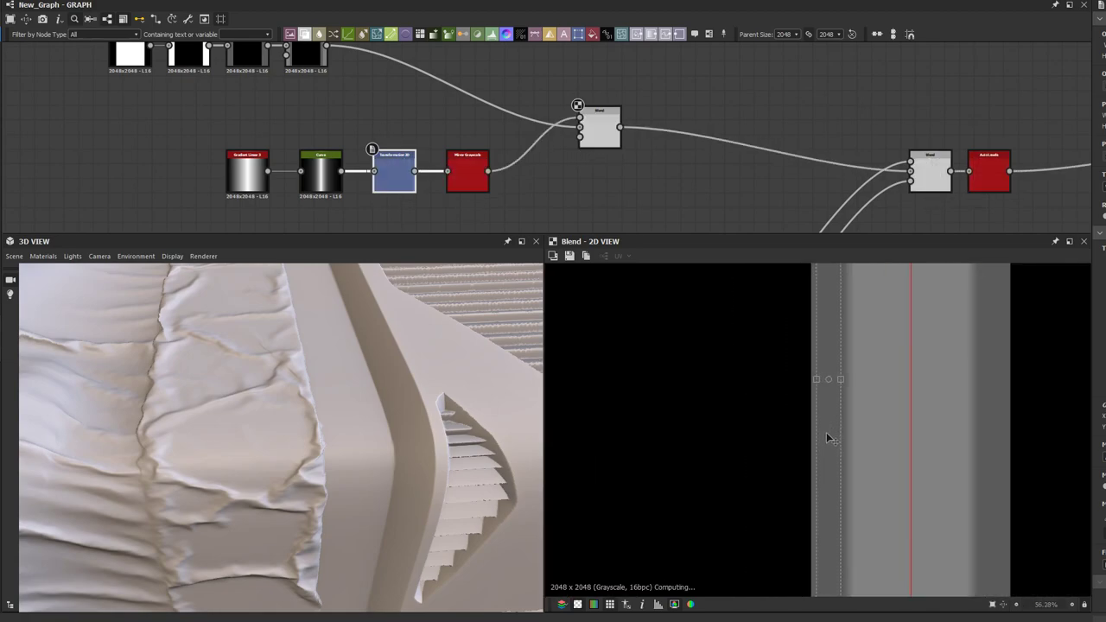
pyautogui.click(604, 136)
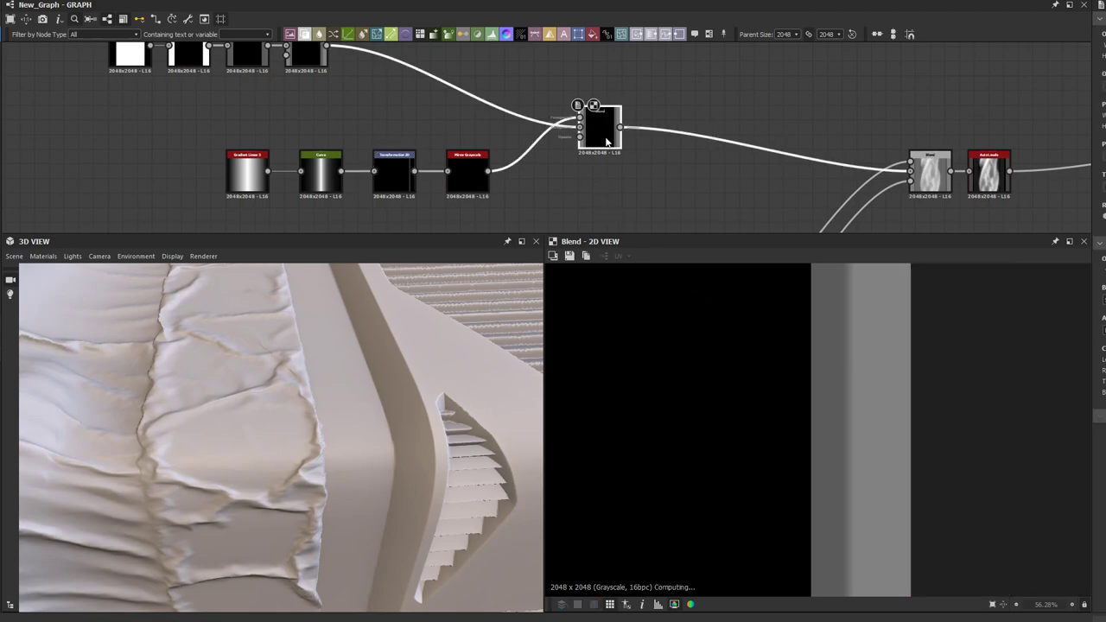
pyautogui.click(474, 181)
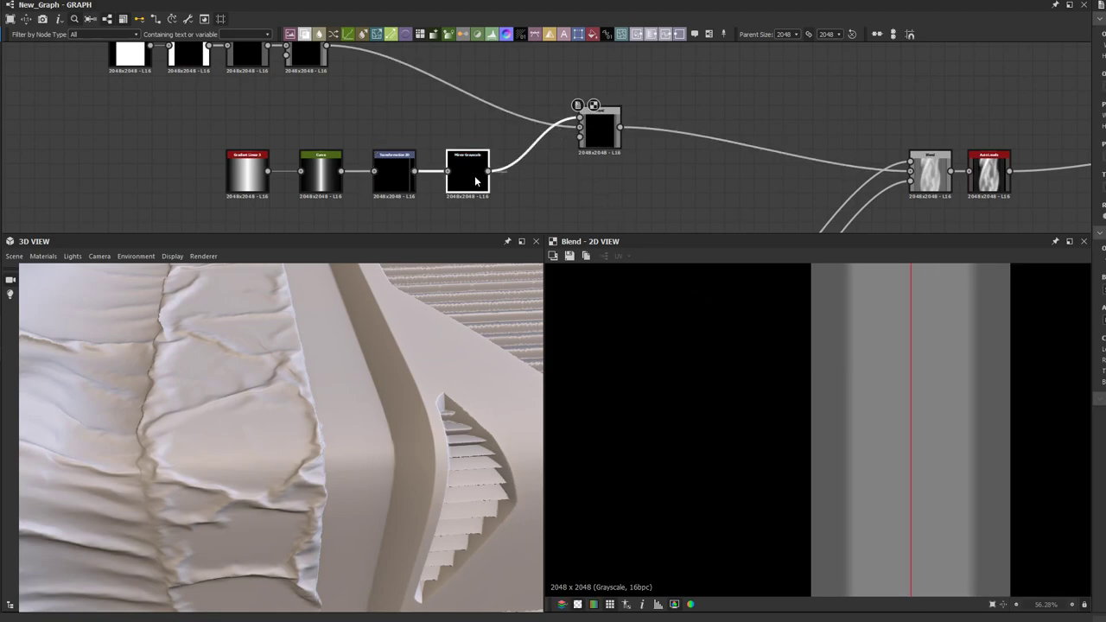
pyautogui.doubleClick(474, 178)
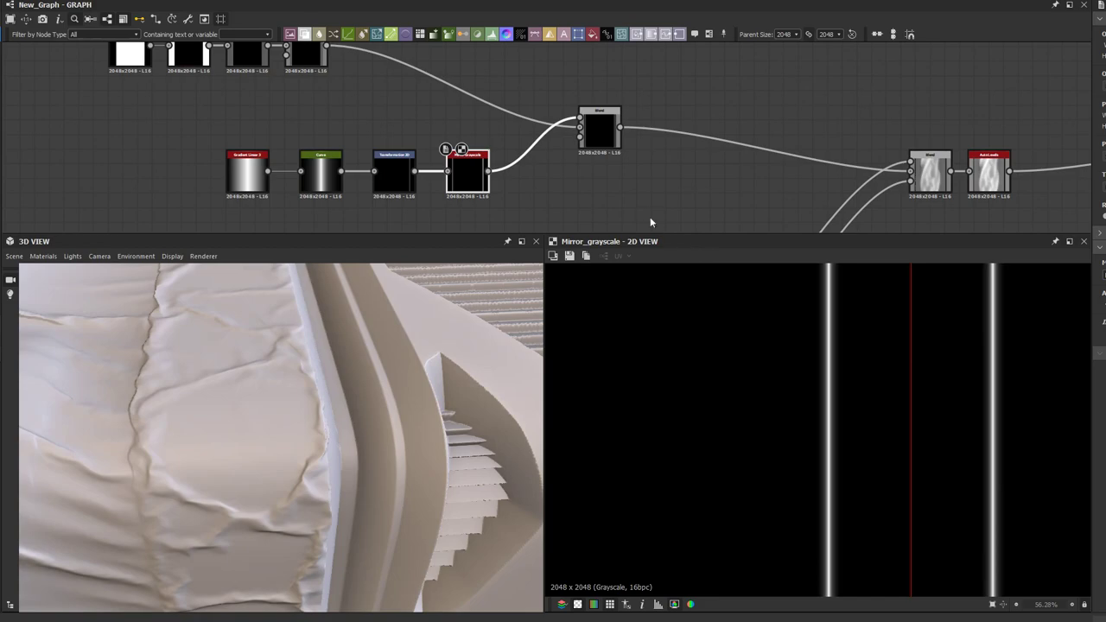
# Step: Preview the new Blend and adjust its opacity so the mirrored lines form faint dark grooves in the border strips
pyautogui.click(607, 147)
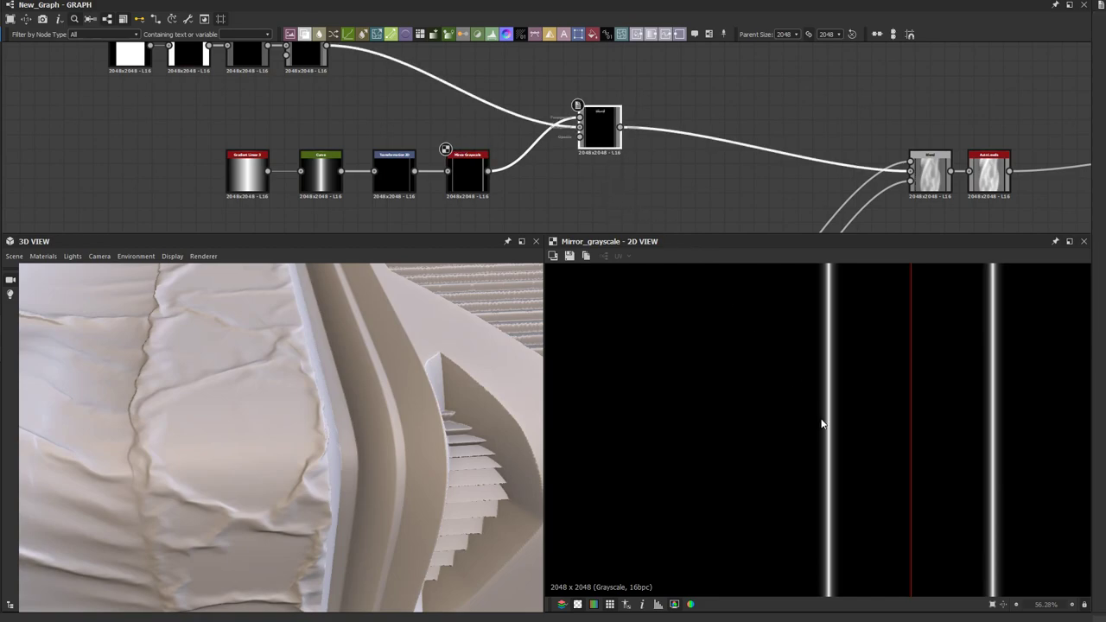
pyautogui.doubleClick(609, 147)
pyautogui.scroll(3, 824, 412)
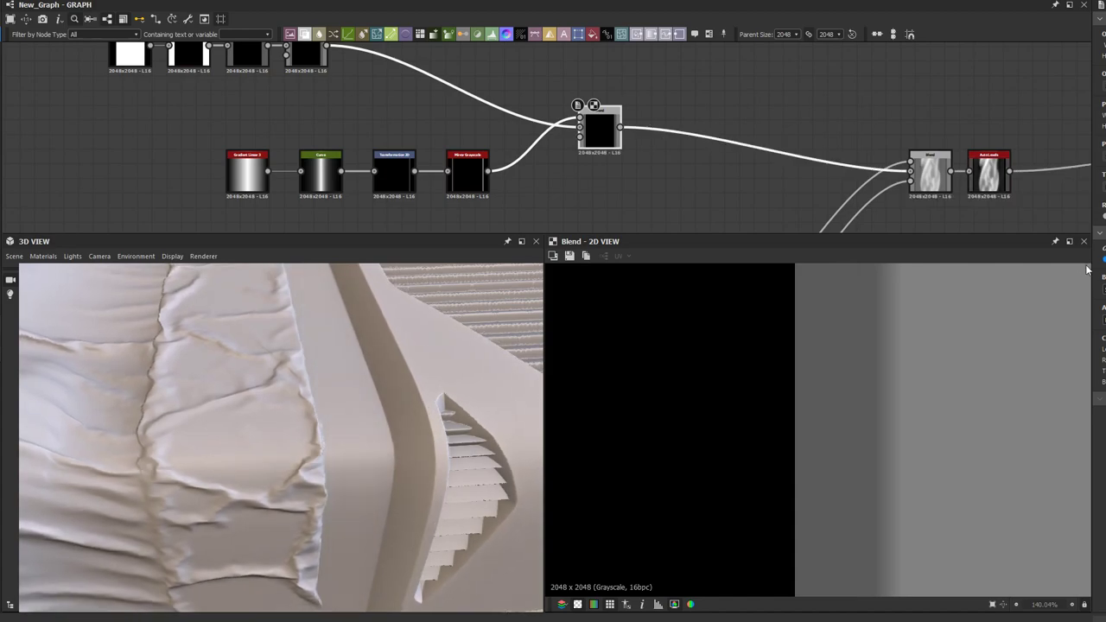
pyautogui.moveTo(1104, 260); pyautogui.dragTo(1105, 260)
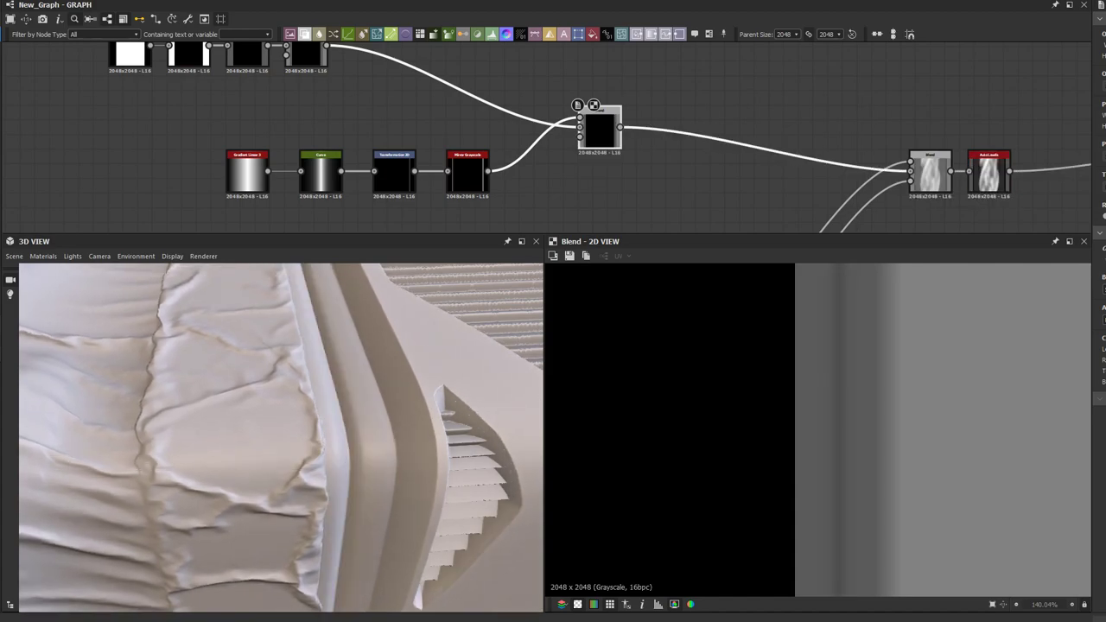
# Step: Narrow the gradient band in Transformation 2D to a very thin groove line and return to the Blend's settings
pyautogui.click(399, 184)
pyautogui.click(397, 171)
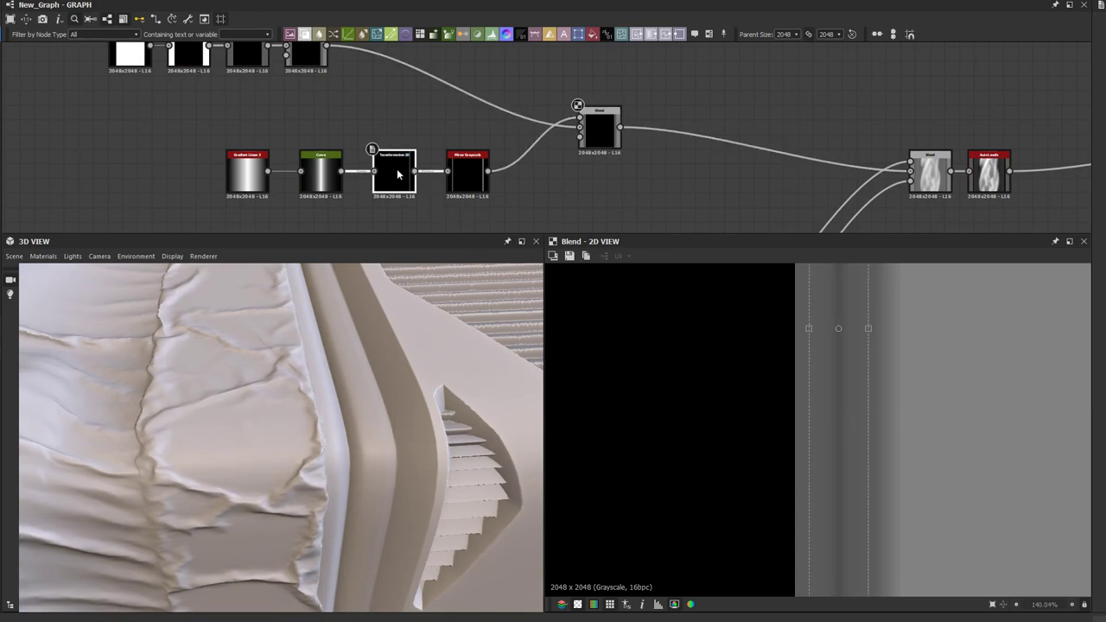
pyautogui.scroll(-1, 745, 330)
pyautogui.scroll(2, 800, 327)
pyautogui.moveTo(890, 350); pyautogui.dragTo(862, 357)
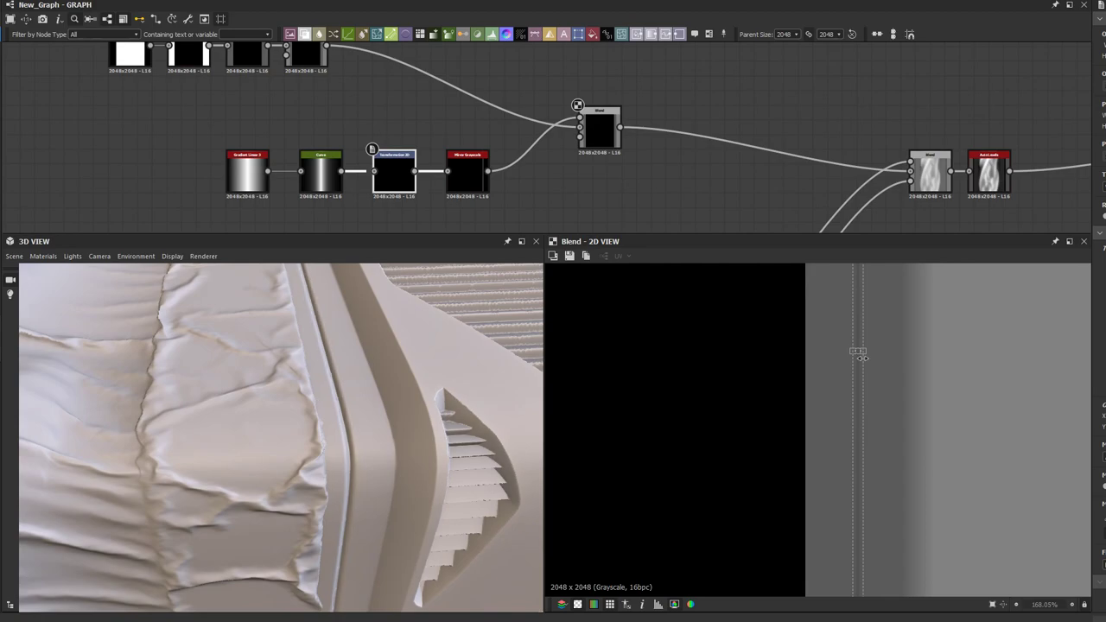
pyautogui.click(606, 131)
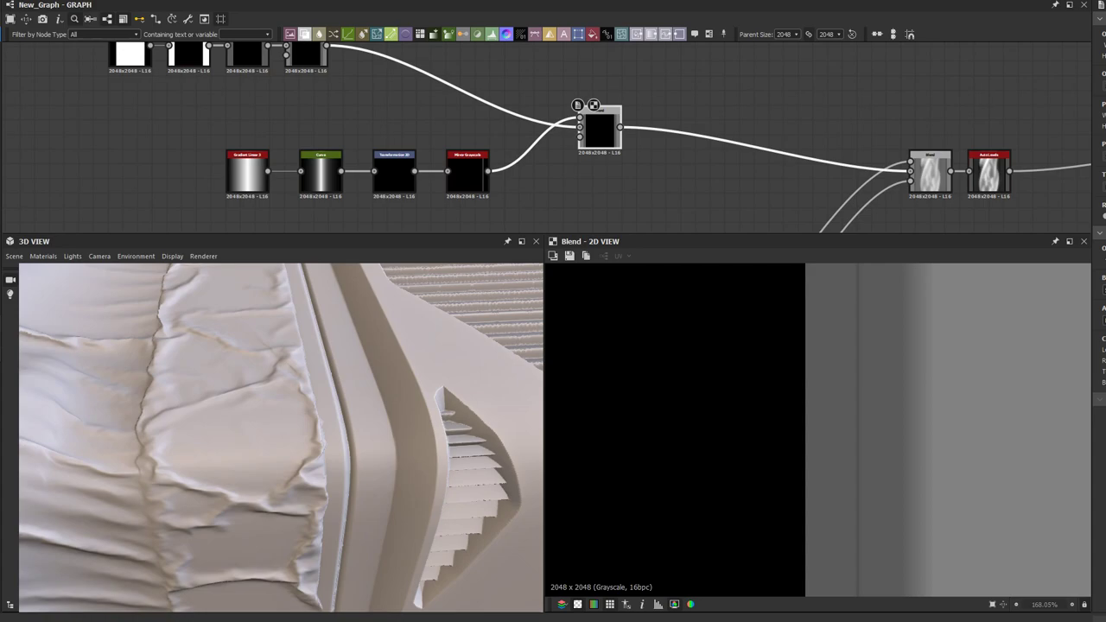
# Step: Examine the thin groove along the trim's border in the 3D preview, both close up and from a distance
pyautogui.moveTo(446, 446); pyautogui.dragTo(352, 356)
pyautogui.scroll(3, 349, 362)
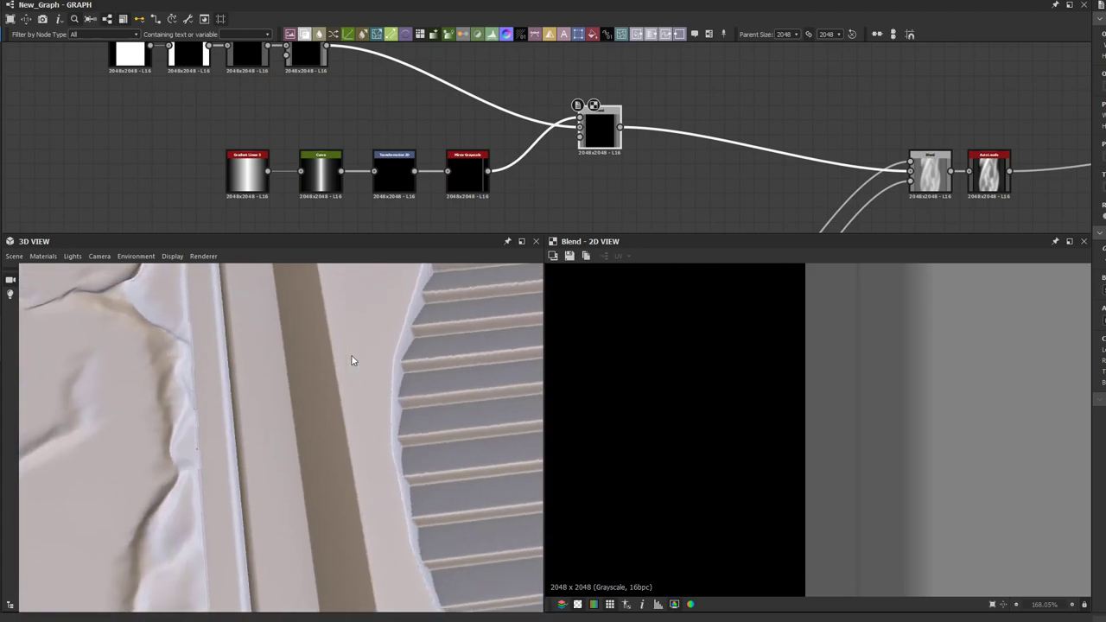
pyautogui.scroll(-5, 351, 360)
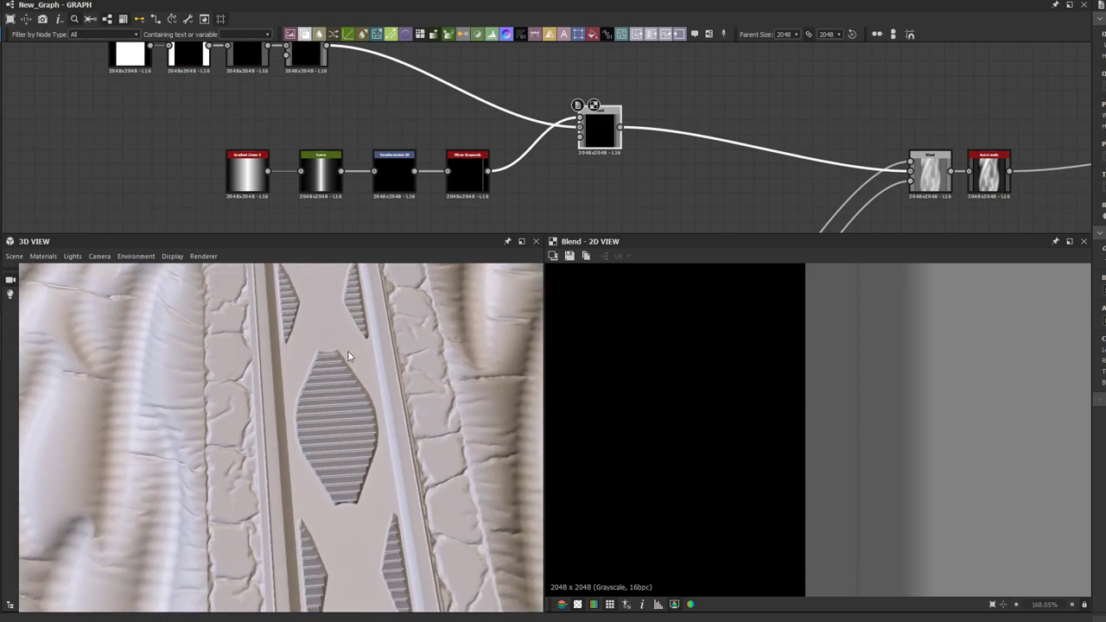
pyautogui.moveTo(348, 352); pyautogui.dragTo(342, 366)
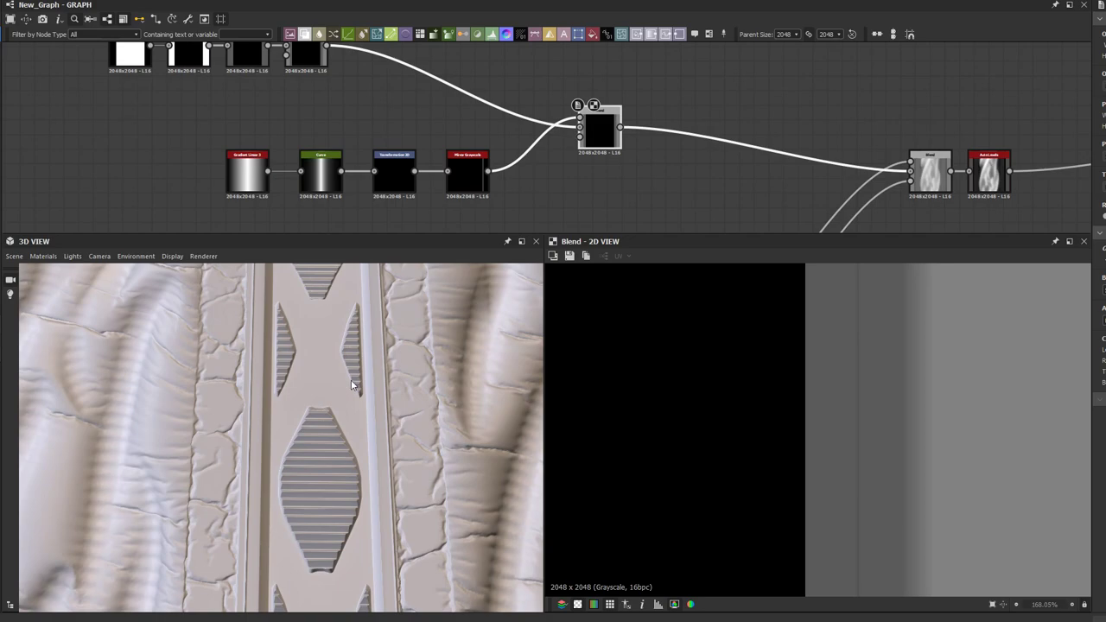
# Step: Tighten the spacing between the Gradient Linear 3, Curve, Transformation 2D and Mirror Grayscale nodes into an even row
pyautogui.scroll(-3, 494, 157)
pyautogui.moveTo(494, 157); pyautogui.dragTo(512, 169, button='middle')
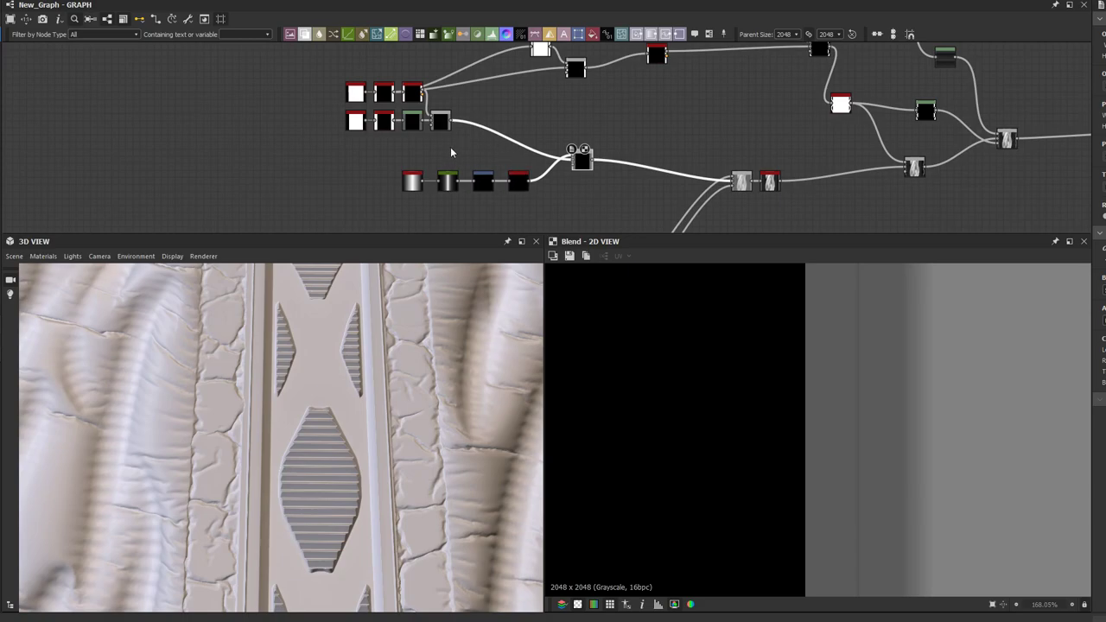
pyautogui.scroll(2, 452, 149)
pyautogui.moveTo(470, 147); pyautogui.dragTo(422, 175)
pyautogui.scroll(-1, 422, 176)
pyautogui.moveTo(436, 149); pyautogui.dragTo(518, 98, button='middle')
pyautogui.scroll(2, 417, 171)
pyautogui.scroll(3, 496, 137)
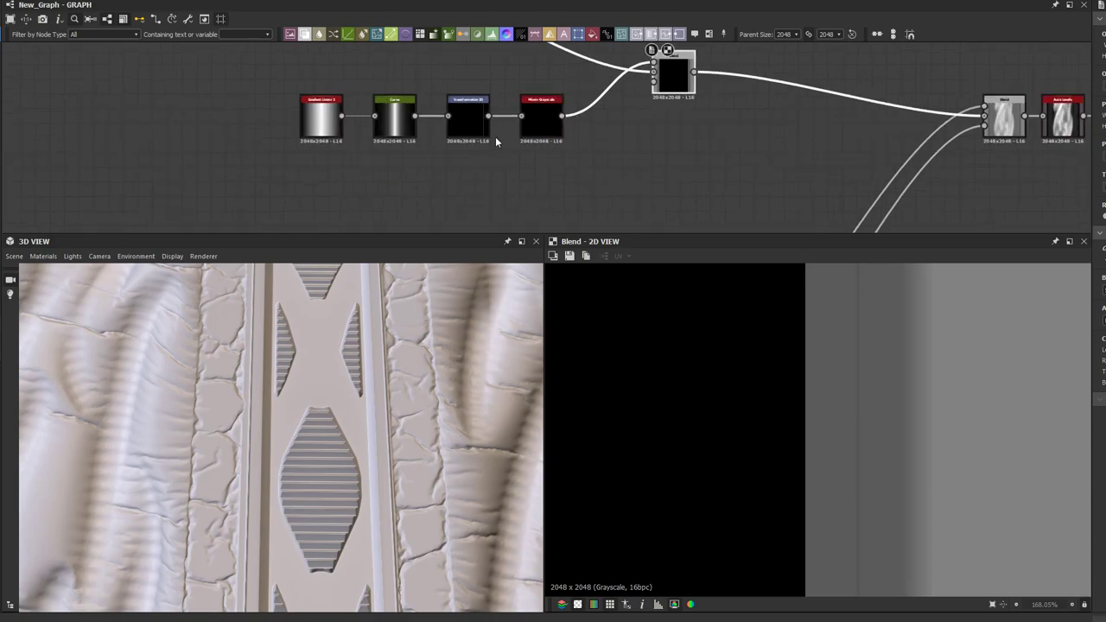
pyautogui.moveTo(464, 108); pyautogui.dragTo(486, 108)
pyautogui.moveTo(345, 111); pyautogui.dragTo(389, 111)
pyautogui.click(326, 172)
pyautogui.moveTo(245, 110); pyautogui.dragTo(308, 111)
pyautogui.click(358, 154)
pyautogui.moveTo(476, 157); pyautogui.dragTo(464, 191, button='middle')
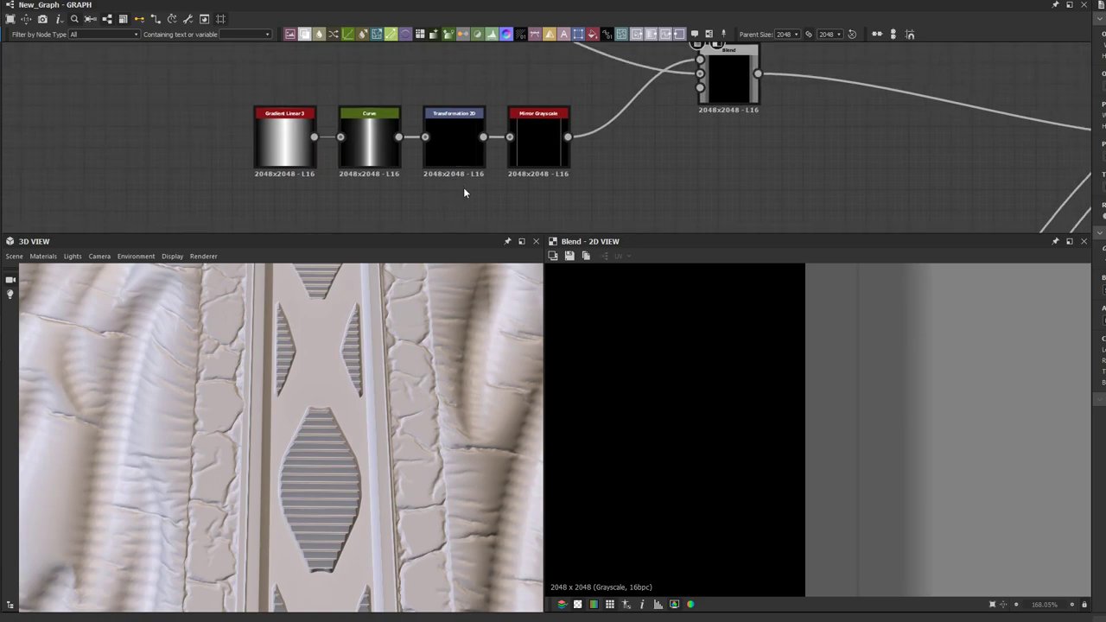
# Step: Select the whole gradient line chain and move it closer to the Blend it feeds
pyautogui.scroll(-3, 463, 187)
pyautogui.moveTo(488, 151); pyautogui.dragTo(379, 205, button='middle')
pyautogui.moveTo(333, 156); pyautogui.dragTo(350, 190, button='middle')
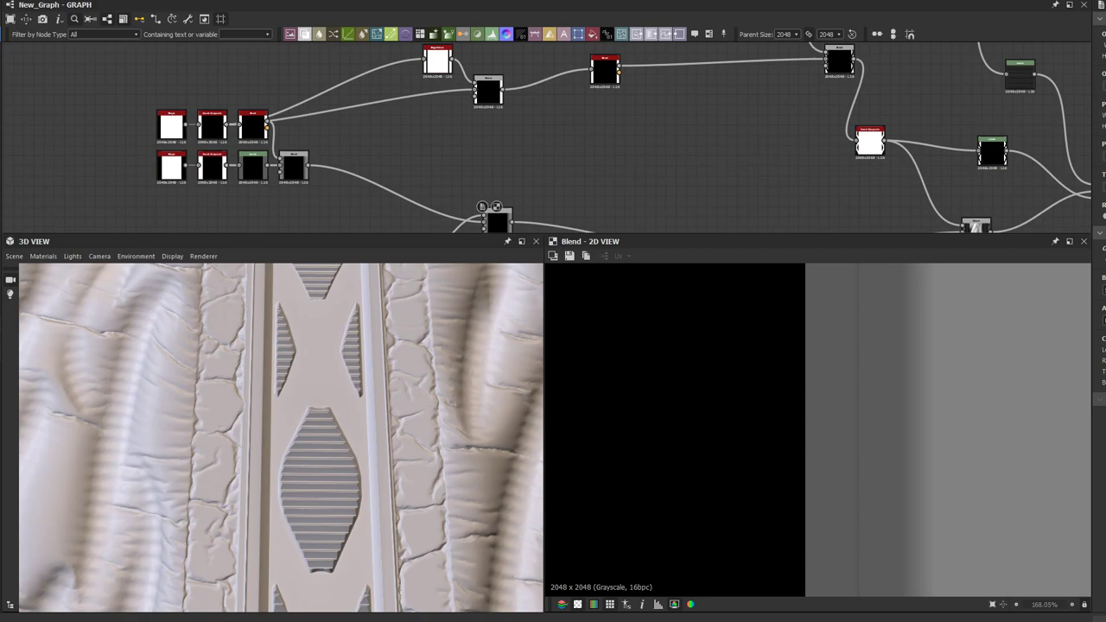
pyautogui.scroll(-3, 290, 128)
pyautogui.scroll(2, 330, 185)
pyautogui.moveTo(291, 180); pyautogui.dragTo(367, 185, button='middle')
pyautogui.moveTo(330, 204); pyautogui.dragTo(197, 171)
pyautogui.moveTo(325, 170); pyautogui.dragTo(342, 157)
pyautogui.click(418, 149)
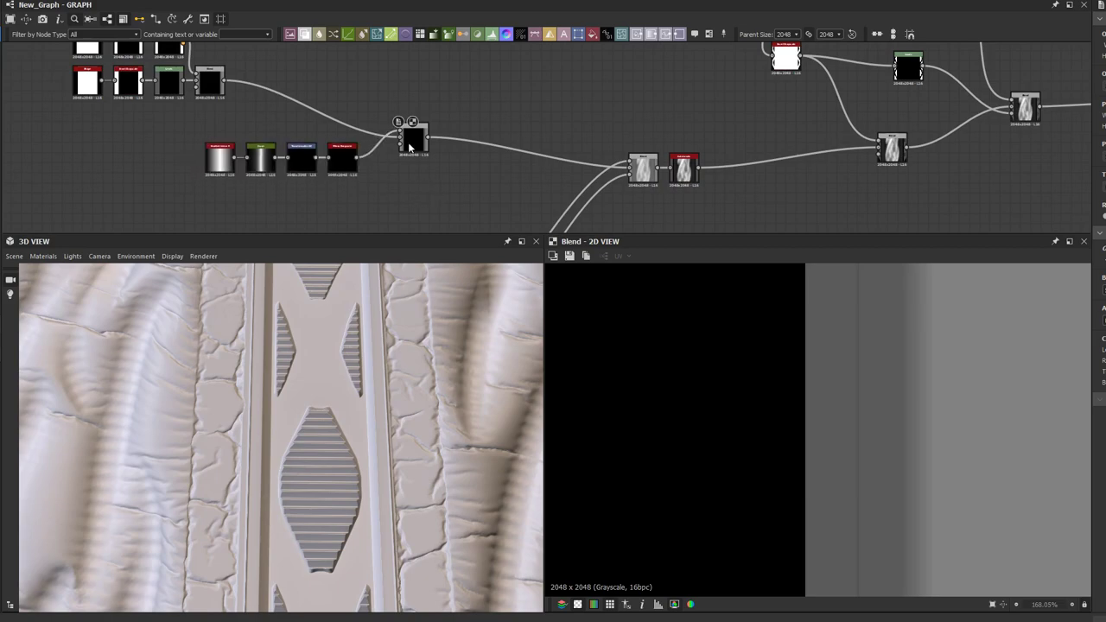
# Step: Examine the whole trim with the surrounding folds and border strips in the 3D preview
pyautogui.scroll(-1, 419, 149)
pyautogui.moveTo(419, 149); pyautogui.dragTo(378, 158, button='middle')
pyautogui.scroll(-1, 324, 402)
pyautogui.moveTo(313, 404); pyautogui.dragTo(290, 418)
pyautogui.scroll(2, 307, 400)
pyautogui.scroll(-2, 305, 376)
pyautogui.scroll(-2, 290, 176)
# Step: Insert a Blur HQ Grayscale node after the white mask Levels fed by the Frame group and place it beside that Levels
pyautogui.moveTo(310, 140); pyautogui.dragTo(348, 80, button='middle')
pyautogui.moveTo(308, 182); pyautogui.dragTo(335, 91, button='middle')
pyautogui.scroll(4, 368, 175)
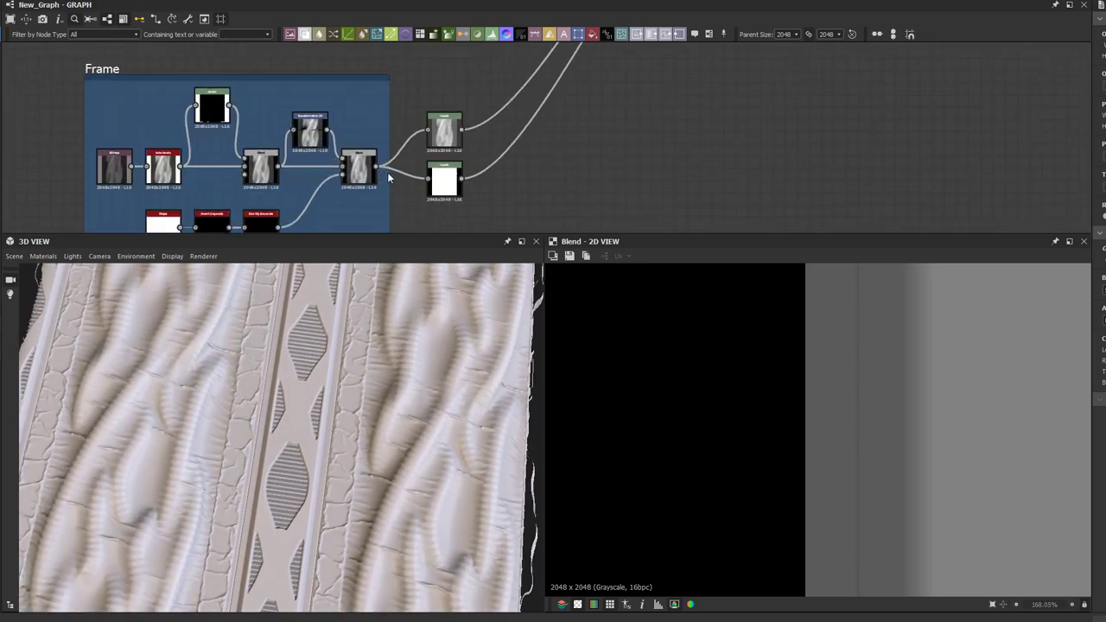
pyautogui.moveTo(387, 177); pyautogui.dragTo(347, 160, button='middle')
pyautogui.scroll(2, 454, 169)
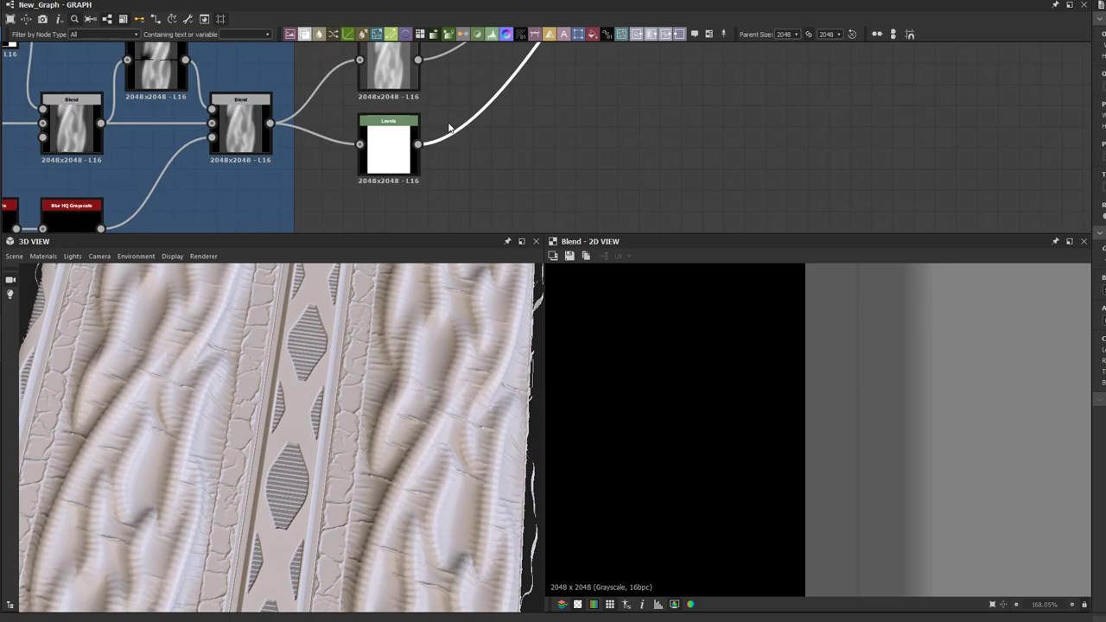
pyautogui.moveTo(449, 127); pyautogui.dragTo(447, 124)
pyautogui.write('blur')
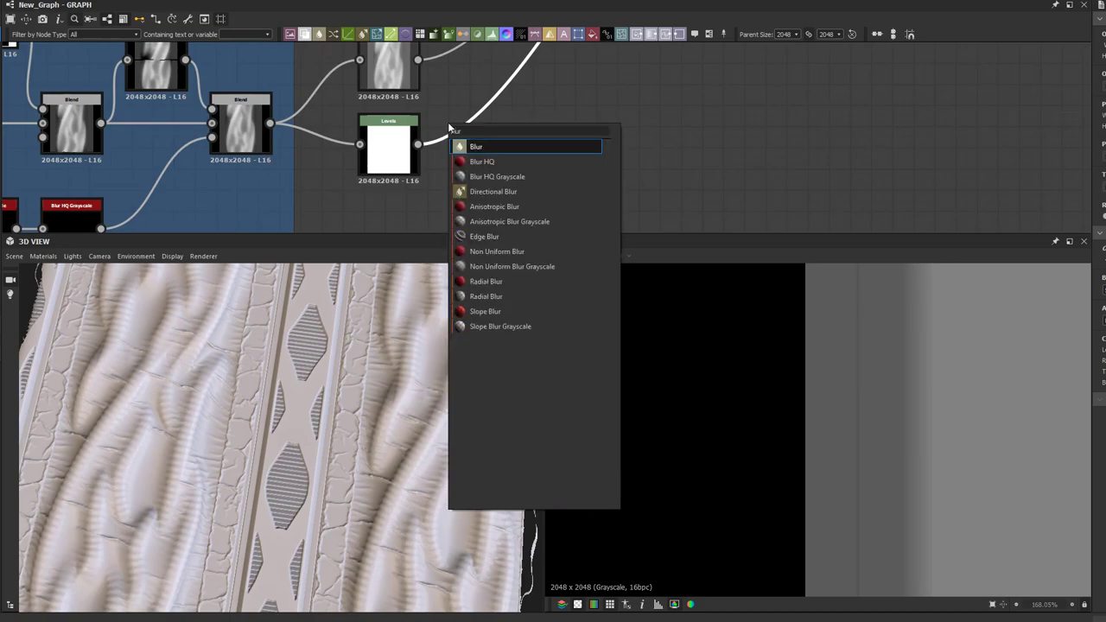
pyautogui.click(485, 164)
pyautogui.scroll(-5, 501, 102)
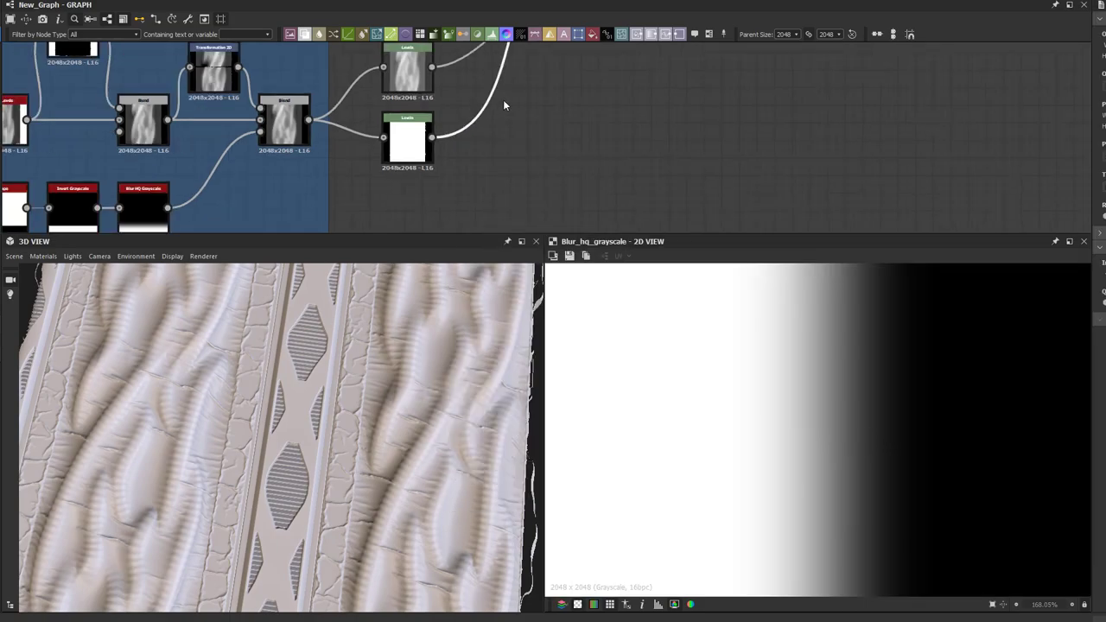
pyautogui.moveTo(516, 98); pyautogui.dragTo(475, 179)
pyautogui.scroll(5, 478, 179)
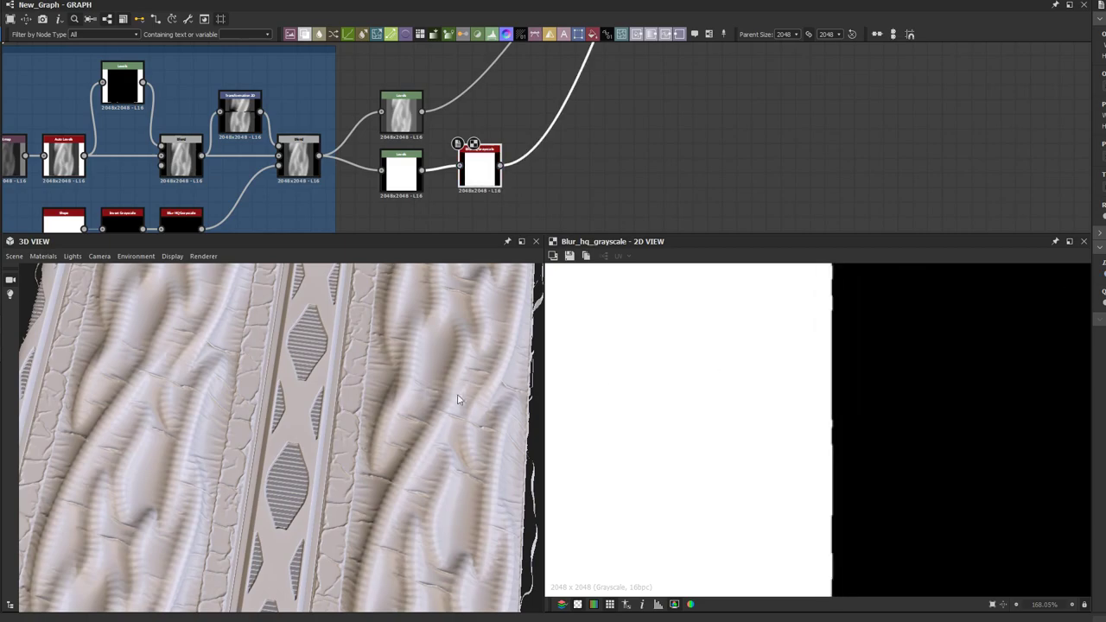
# Step: Examine the edge between the trim and its cracked border strip in the 3D preview, close up and from a distance
pyautogui.scroll(10, 257, 418)
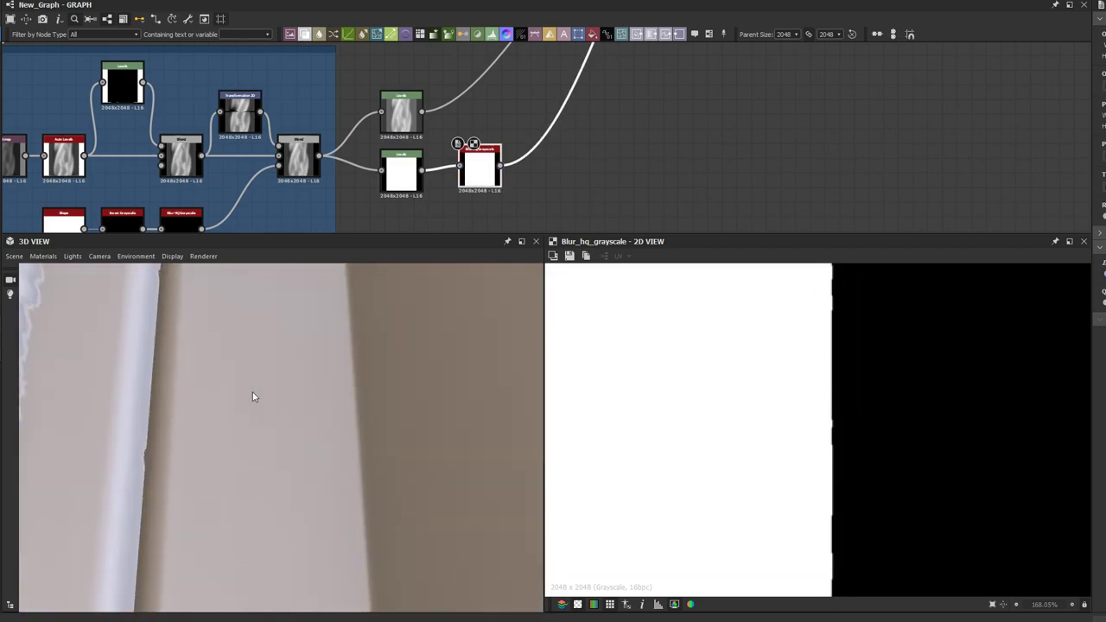
pyautogui.moveTo(254, 398); pyautogui.dragTo(256, 397, button='middle')
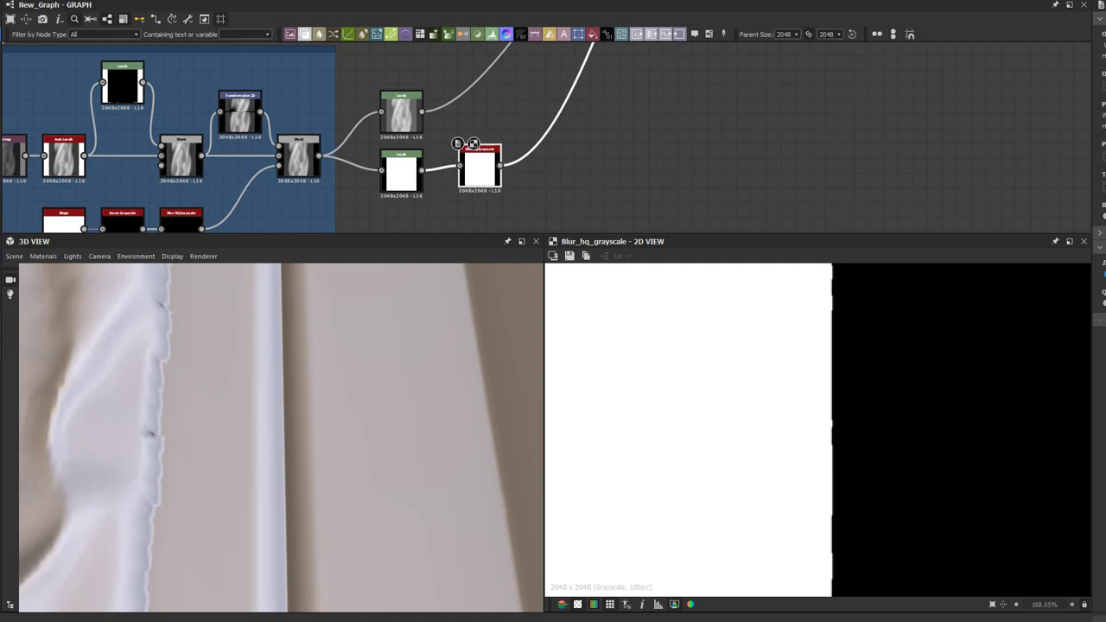
pyautogui.scroll(-8, 243, 436)
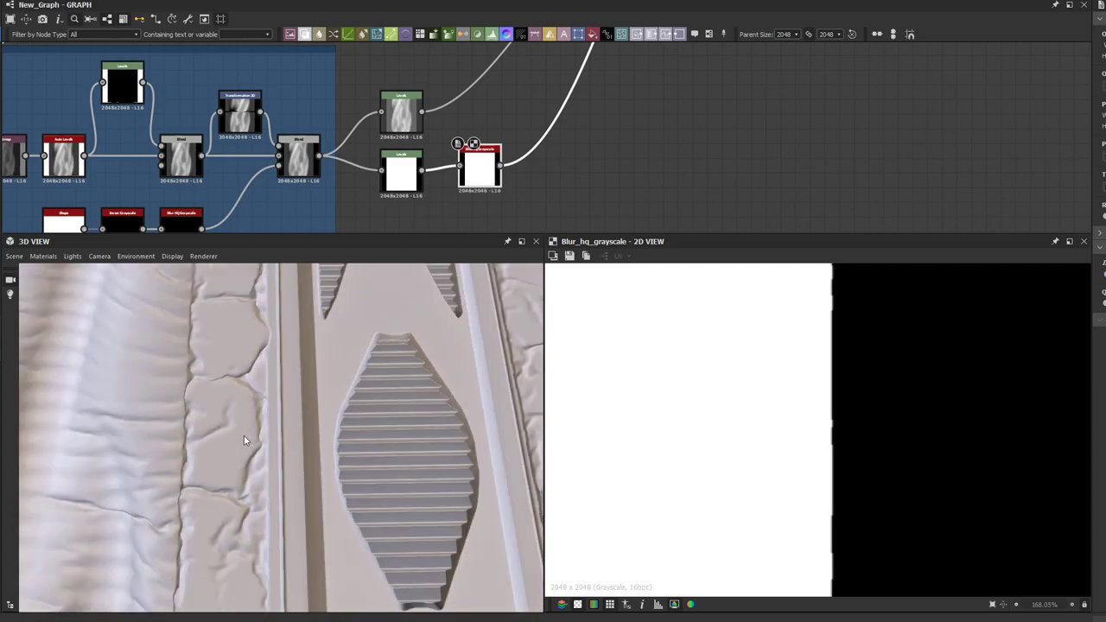
pyautogui.moveTo(239, 426); pyautogui.dragTo(226, 451)
pyautogui.scroll(-6, 230, 408)
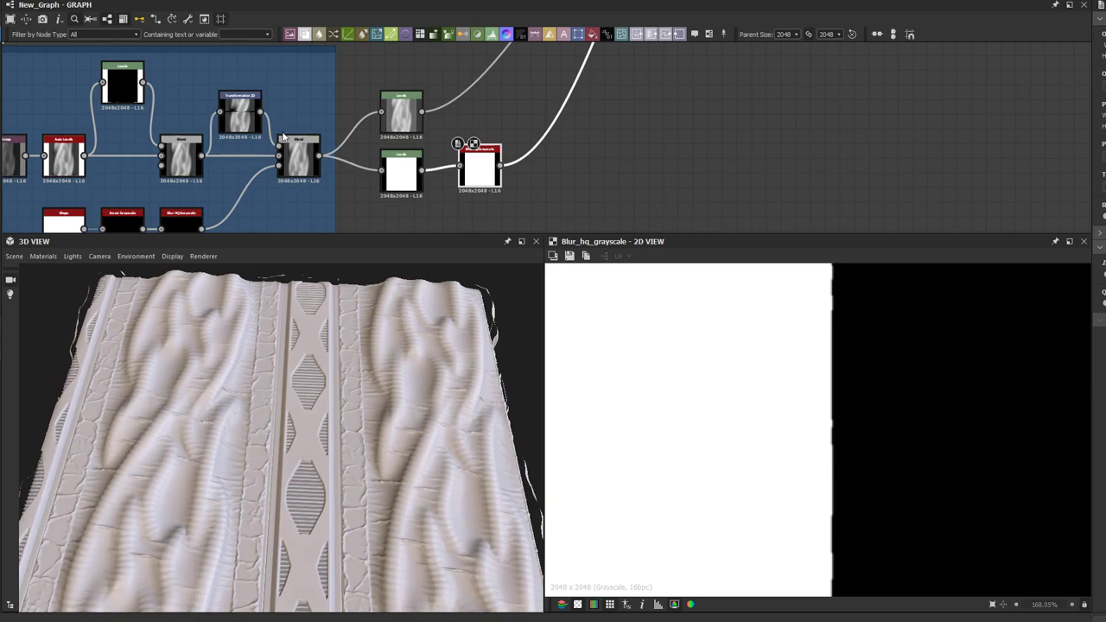
# Step: Examine the striped trim and both of its raised rails from several angles in the 3D preview
pyautogui.moveTo(261, 412); pyautogui.dragTo(289, 469)
pyautogui.scroll(6, 294, 441)
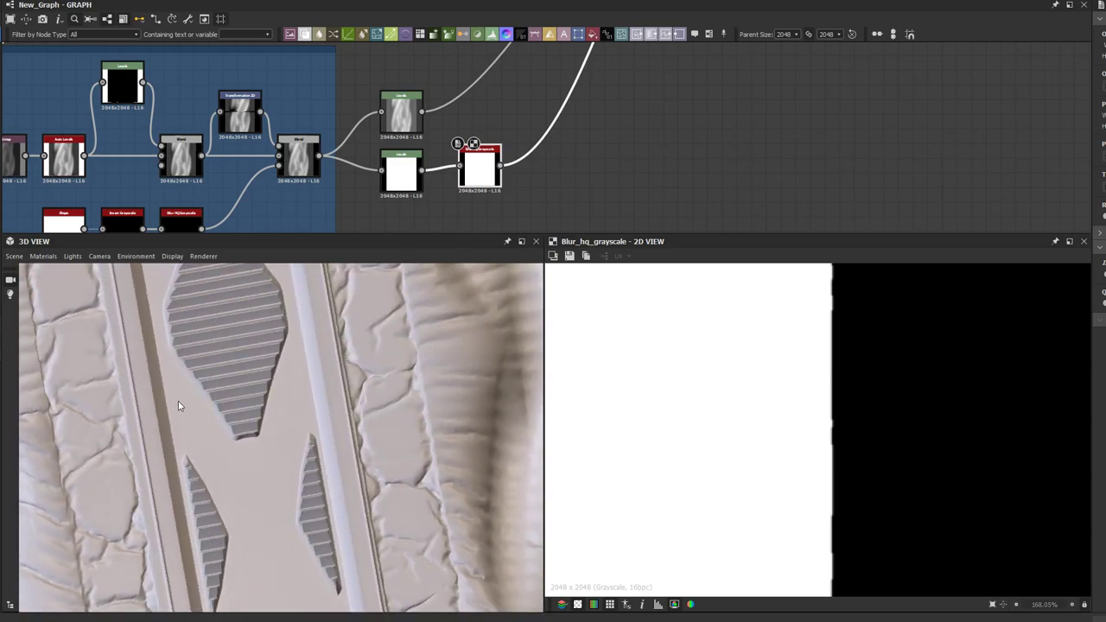
pyautogui.moveTo(296, 356); pyautogui.dragTo(311, 411)
pyautogui.scroll(4, 317, 409)
pyautogui.scroll(-2, 350, 458)
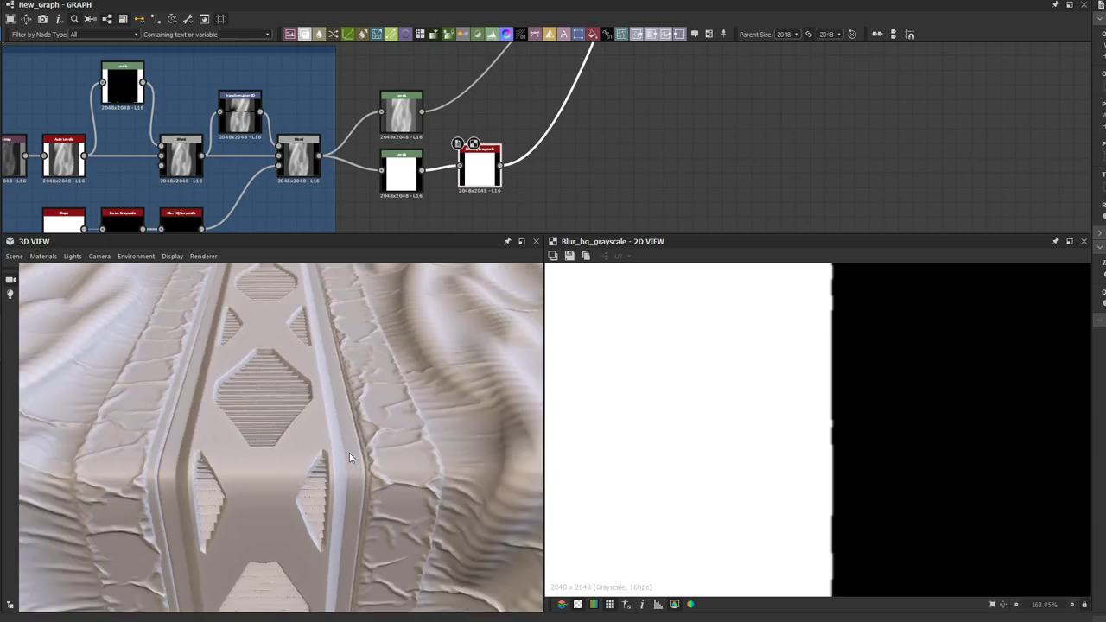
pyautogui.moveTo(349, 453)
pyautogui.mouseDown()
pyautogui.moveTo(338, 474)
pyautogui.moveTo(353, 460)
pyautogui.mouseUp()
pyautogui.scroll(-1, 352, 460)
pyautogui.scroll(-3, 346, 175)
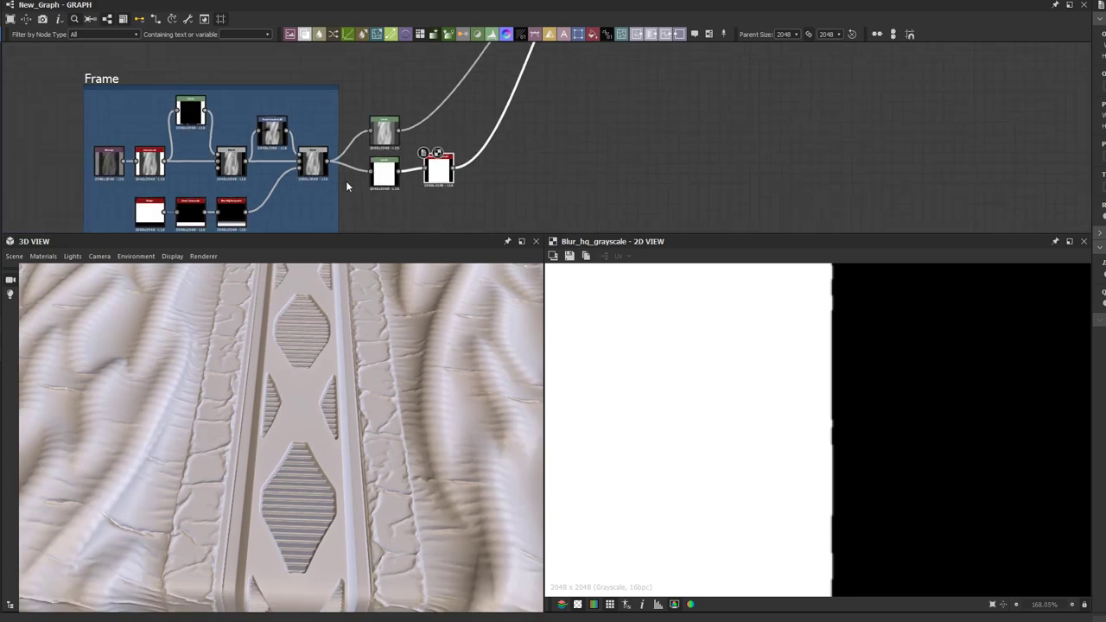
pyautogui.scroll(-2, 349, 413)
pyautogui.moveTo(355, 406); pyautogui.dragTo(354, 402)
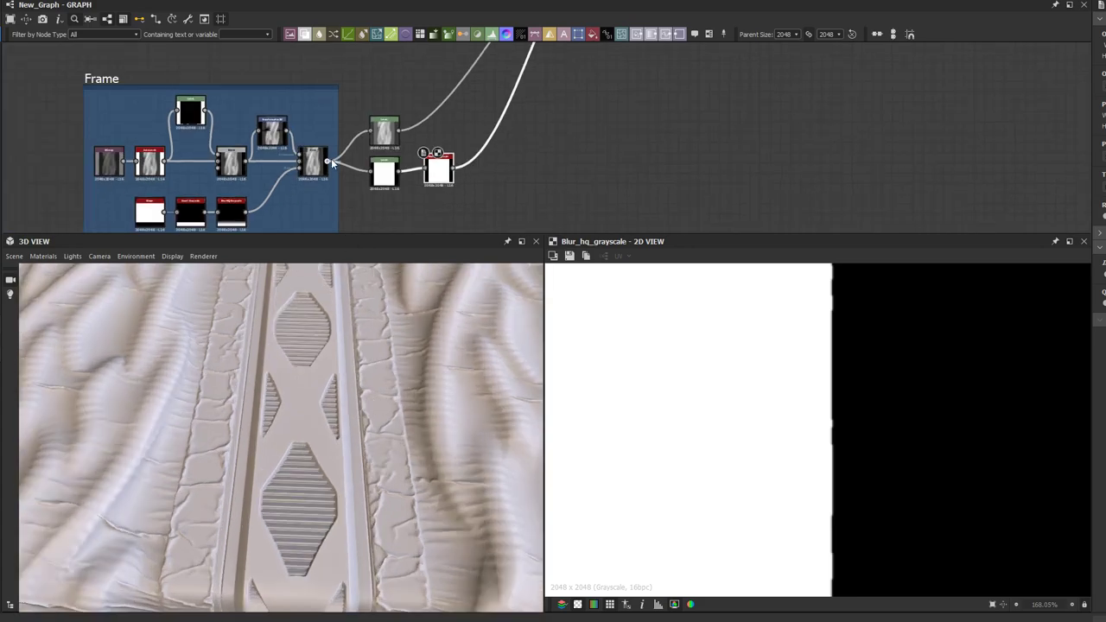
# Step: Select the Frame group with all its nodes and move it farther away from the Levels nodes it feeds
pyautogui.scroll(2, 329, 162)
pyautogui.scroll(-3, 326, 167)
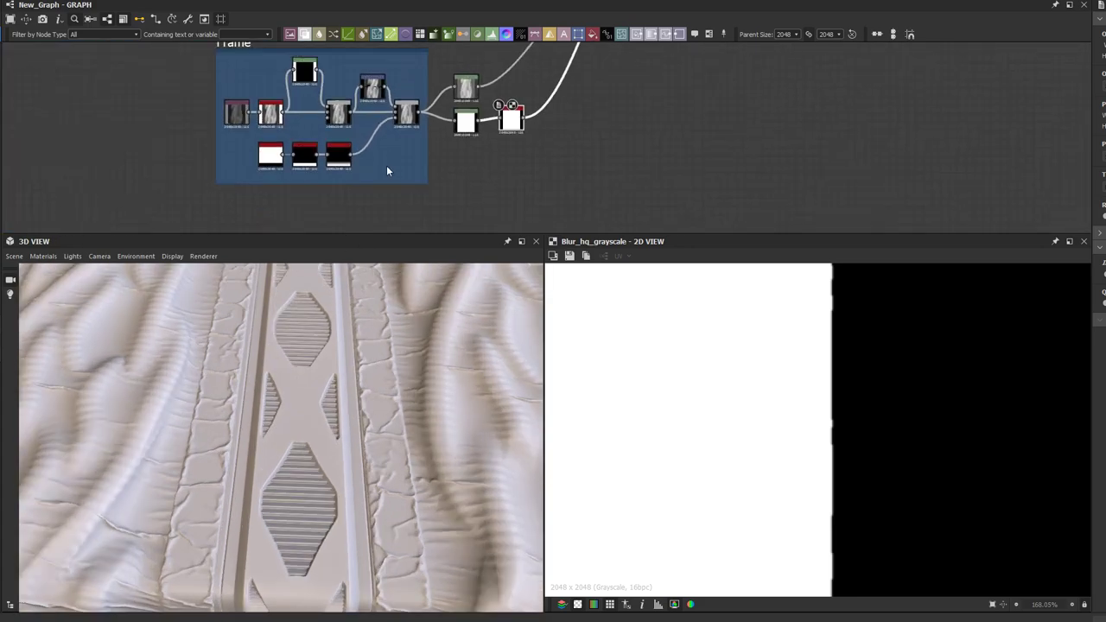
pyautogui.click(410, 216)
pyautogui.click(234, 65)
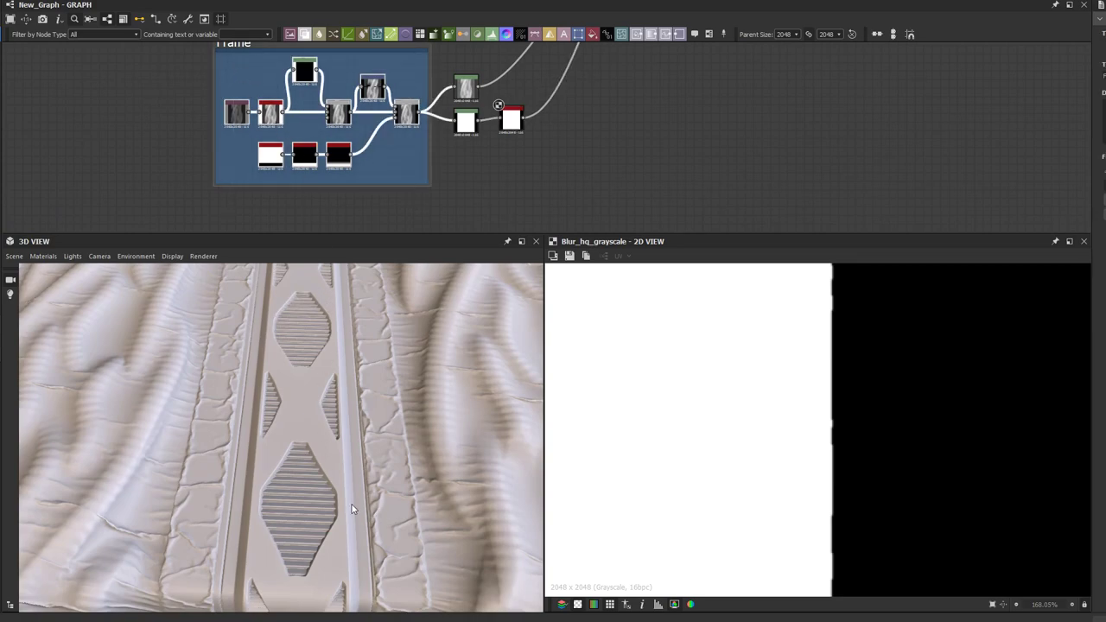
pyautogui.scroll(1, 261, 118)
pyautogui.moveTo(258, 59); pyautogui.dragTo(326, 159, button='middle')
pyautogui.scroll(-2, 325, 158)
pyautogui.moveTo(313, 143); pyautogui.dragTo(223, 143)
# Step: Insert a Transformation 2D node after the Frame group's last Blend, feeding both Levels nodes
pyautogui.scroll(3, 354, 178)
pyautogui.click(299, 83)
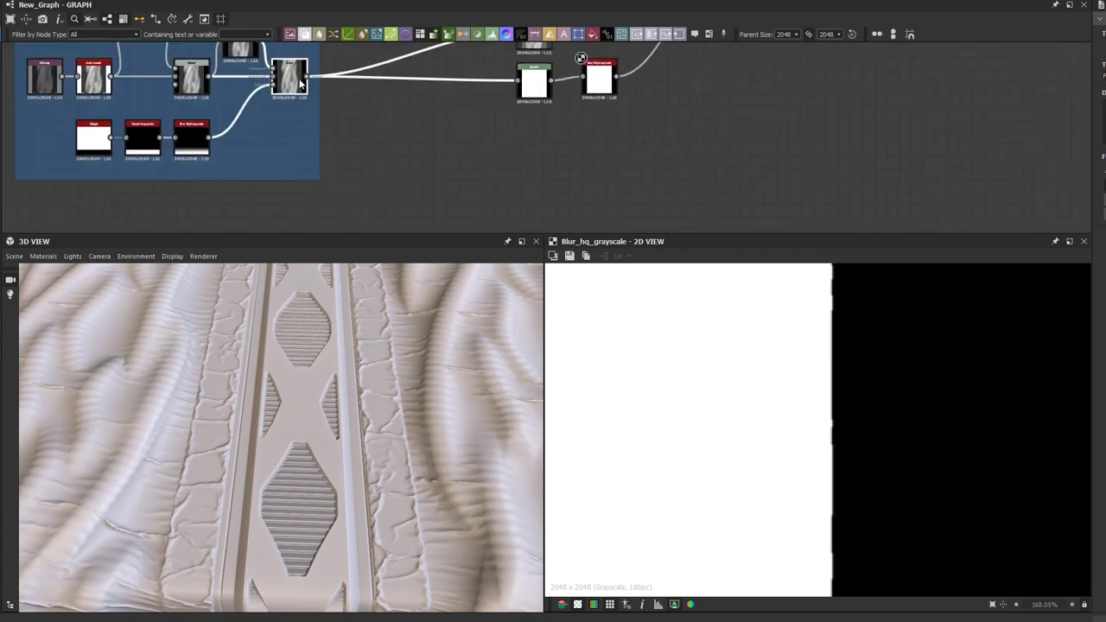
pyautogui.click(578, 35)
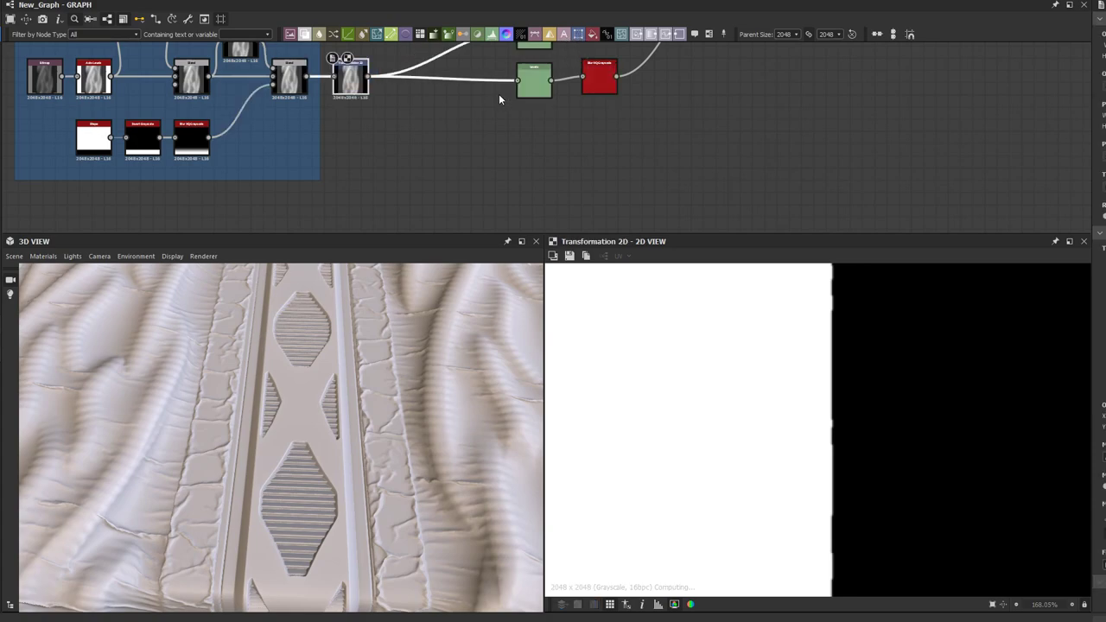
# Step: Reduce the graph's parent size to 1024
pyautogui.scroll(-6, 499, 94)
pyautogui.moveTo(555, 75); pyautogui.dragTo(421, 189, button='middle')
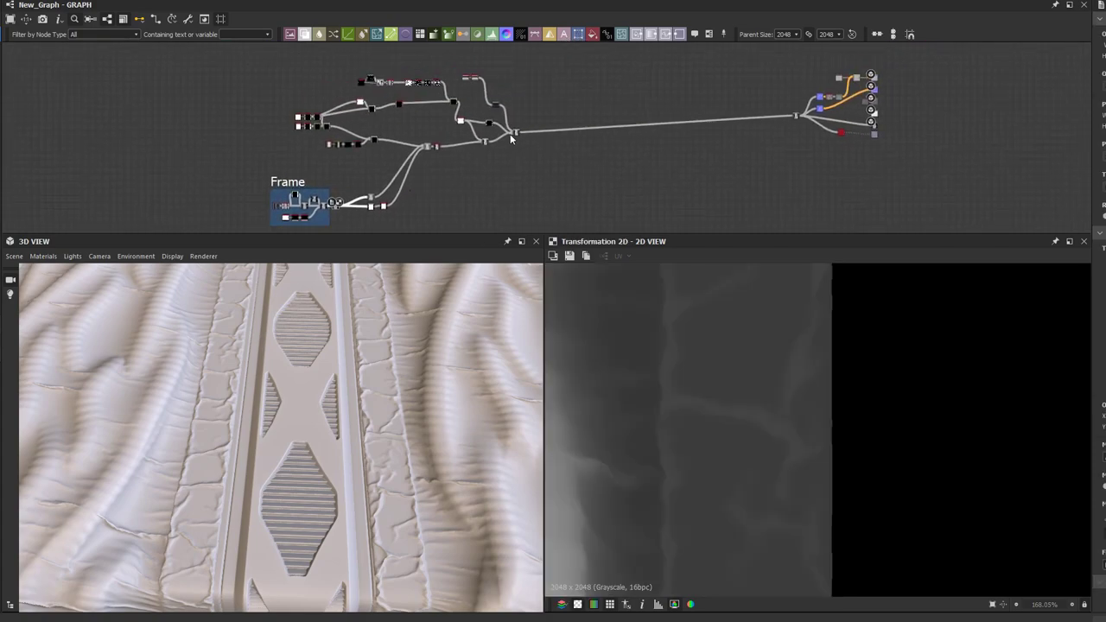
pyautogui.scroll(5, 505, 138)
pyautogui.click(543, 114)
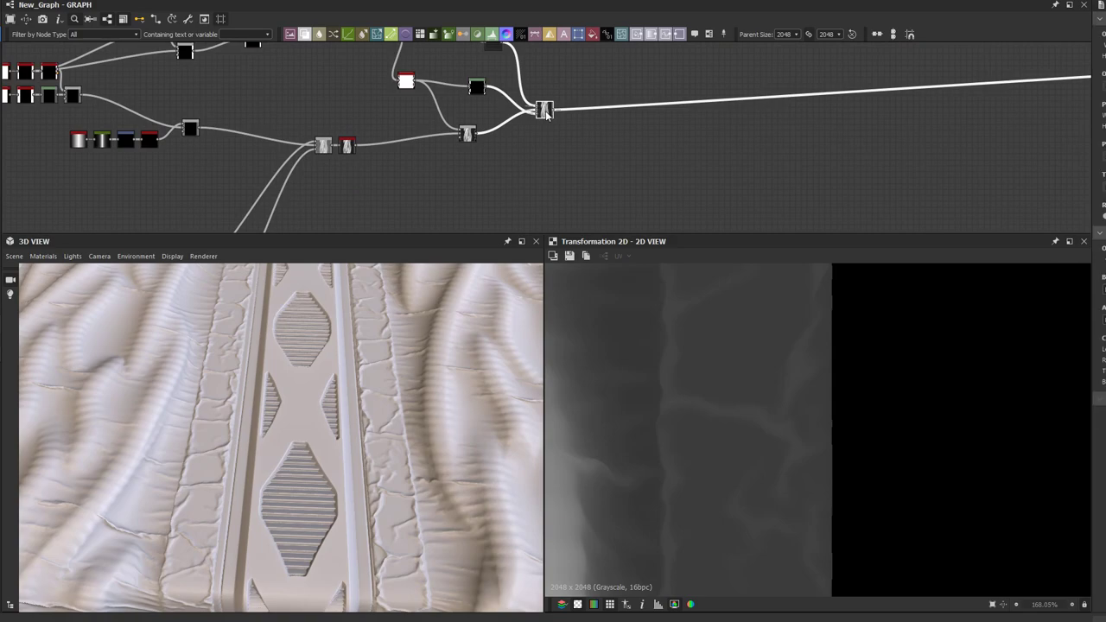
pyautogui.scroll(-2, 765, 43)
pyautogui.click(795, 35)
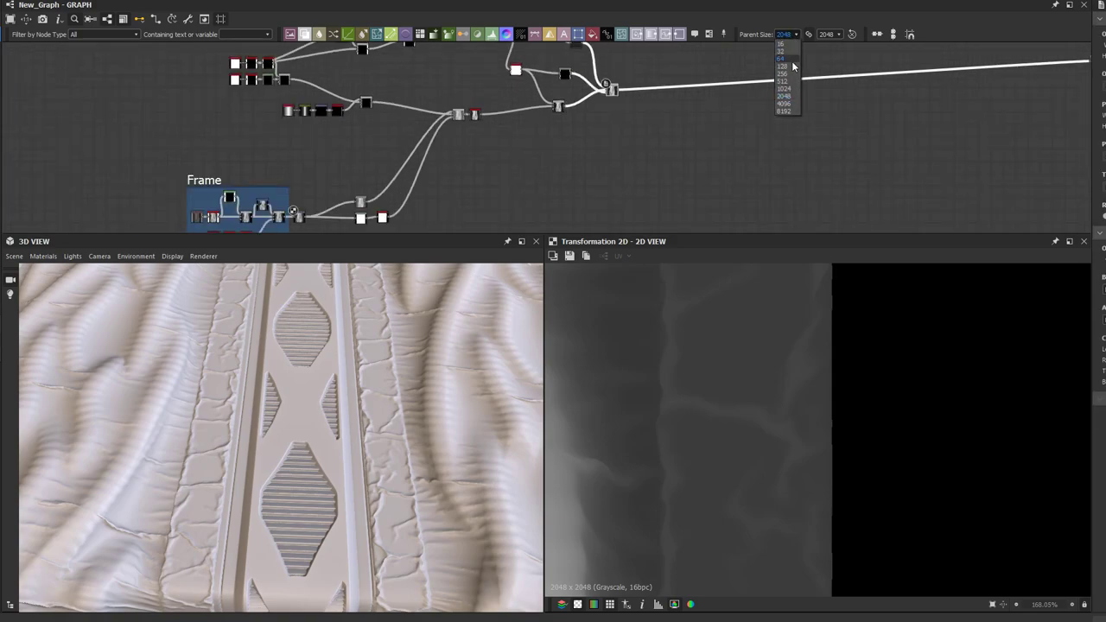
pyautogui.click(792, 88)
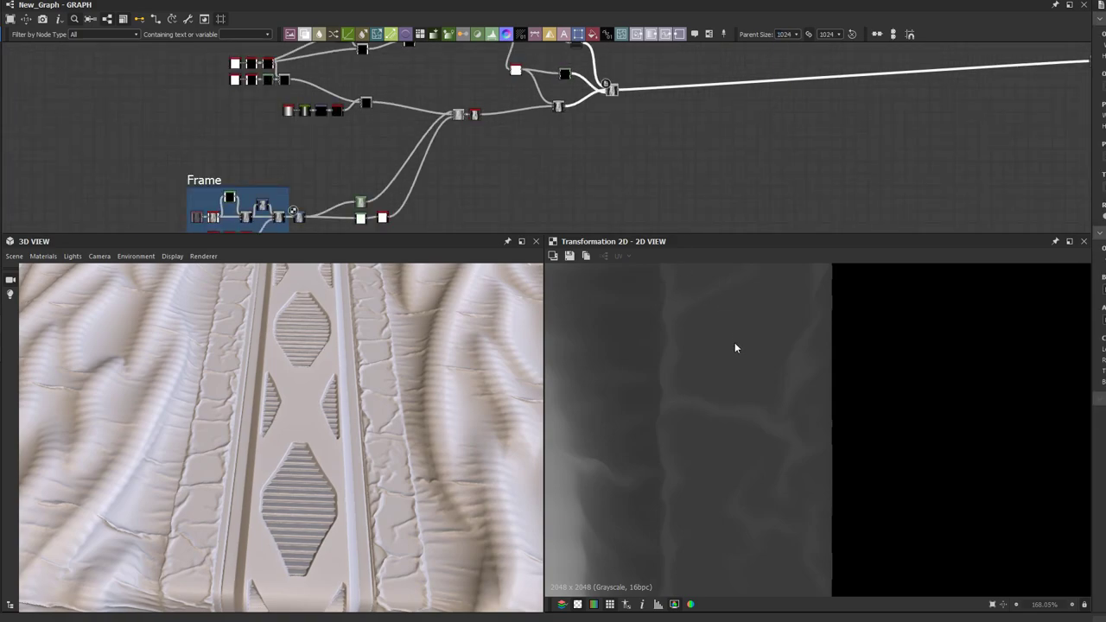
# Step: Show the final height Blend in the 2D view and examine the trim and the adjoining border strip
pyautogui.scroll(-8, 736, 349)
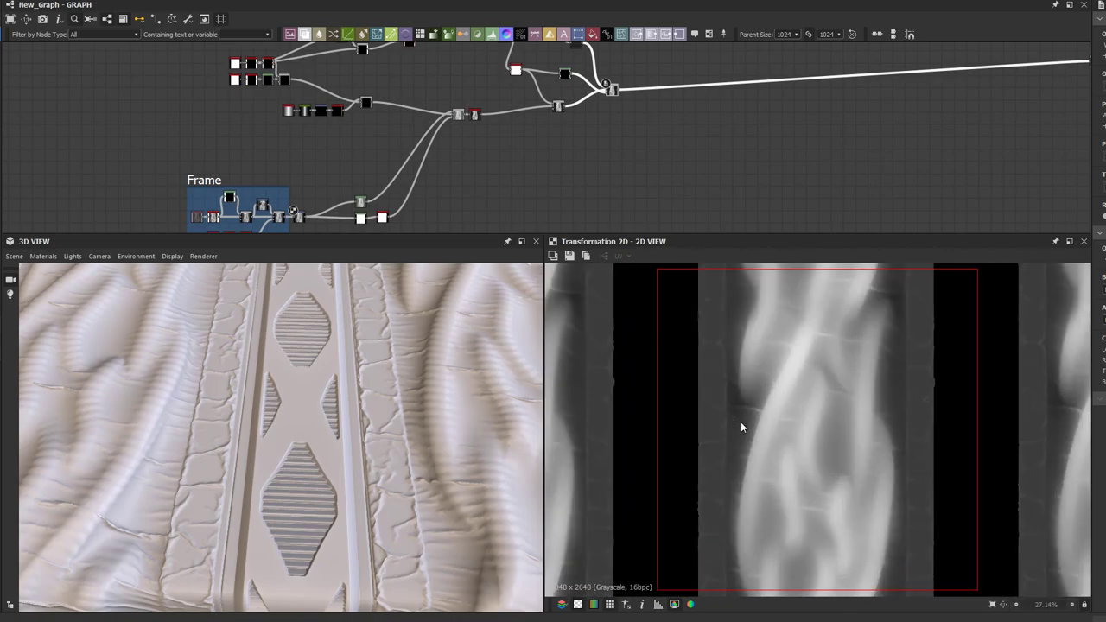
pyautogui.scroll(3, 618, 119)
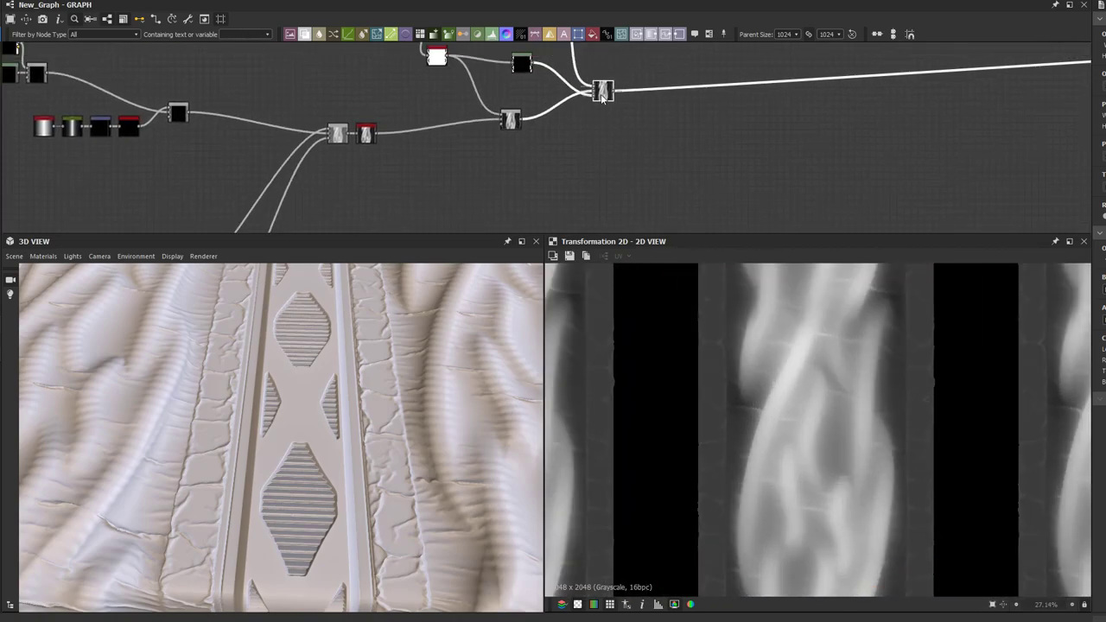
pyautogui.doubleClick(603, 92)
pyautogui.scroll(6, 673, 463)
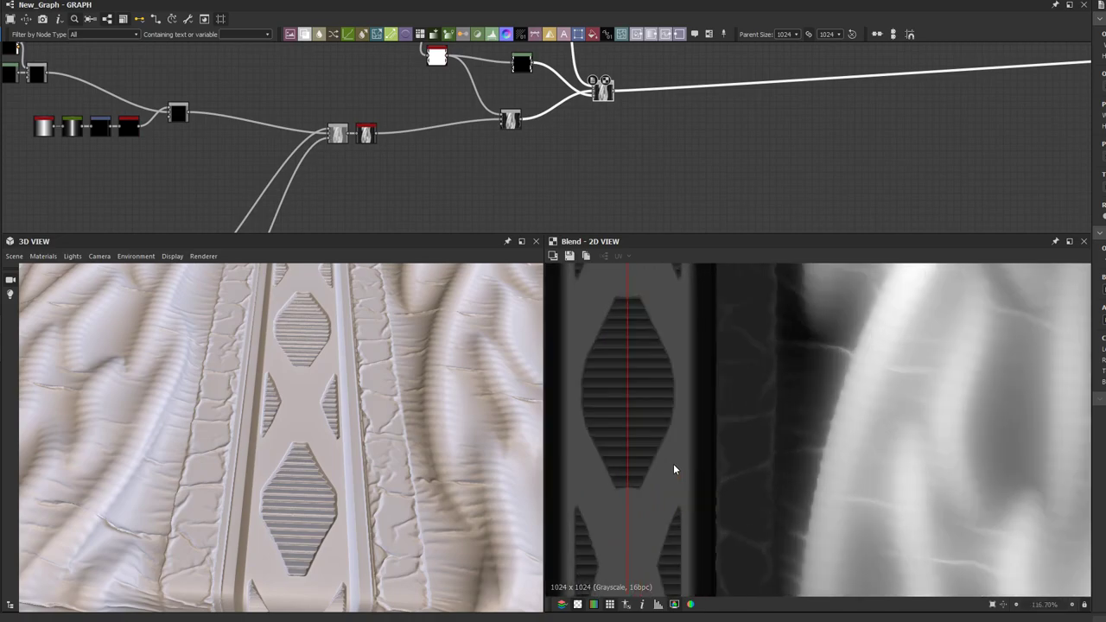
pyautogui.scroll(1, 674, 462)
pyautogui.scroll(-2, 693, 461)
pyautogui.moveTo(671, 432); pyautogui.dragTo(674, 429, button='middle')
pyautogui.scroll(-1, 739, 476)
pyautogui.moveTo(743, 482); pyautogui.dragTo(672, 398, button='middle')
# Step: Show the Gradient Map that feeds the Blend near the outputs in the 2D view
pyautogui.moveTo(419, 119); pyautogui.dragTo(578, 72, button='middle')
pyautogui.moveTo(473, 141); pyautogui.dragTo(269, 162, button='middle')
pyautogui.scroll(-2, 376, 170)
pyautogui.moveTo(649, 135); pyautogui.dragTo(336, 167, button='middle')
pyautogui.moveTo(689, 95); pyautogui.dragTo(502, 176, button='middle')
pyautogui.scroll(2, 577, 143)
pyautogui.click(550, 98)
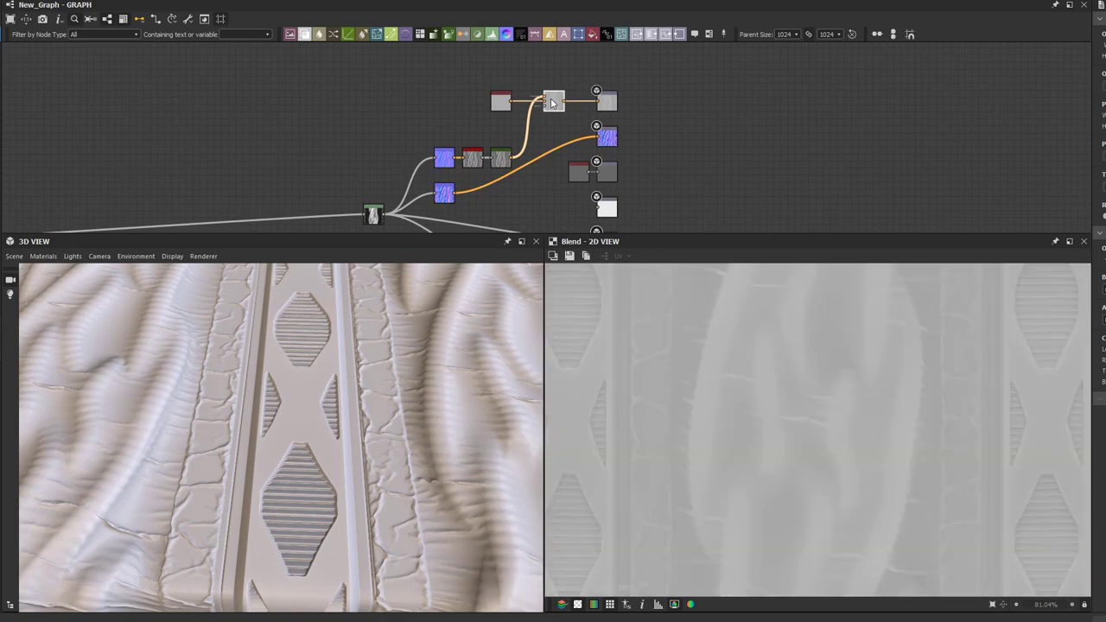
pyautogui.click(502, 163)
pyautogui.doubleClick(502, 163)
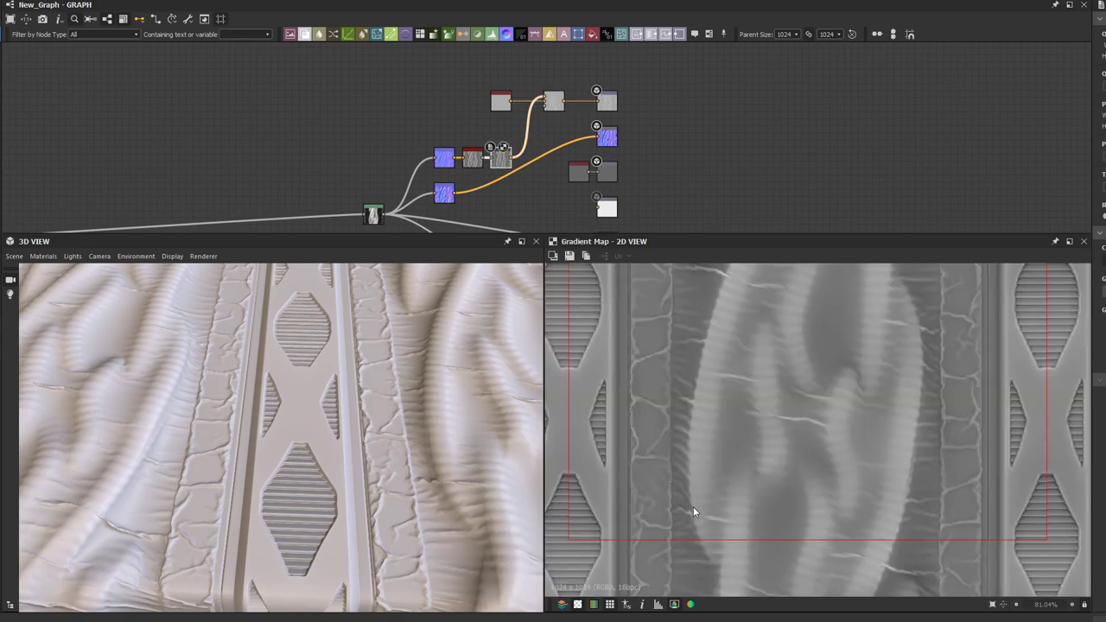
# Step: Select the Transformation 2D node after the Frame group, keeping the Gradient Map in the 2D view
pyautogui.scroll(-3, 481, 128)
pyautogui.moveTo(482, 129); pyautogui.dragTo(609, 100, button='middle')
pyautogui.scroll(-2, 545, 134)
pyautogui.moveTo(437, 159); pyautogui.dragTo(578, 115, button='middle')
pyautogui.moveTo(267, 154); pyautogui.dragTo(493, 102, button='middle')
pyautogui.moveTo(224, 198); pyautogui.dragTo(286, 157, button='middle')
pyautogui.scroll(4, 286, 156)
pyautogui.click(336, 133)
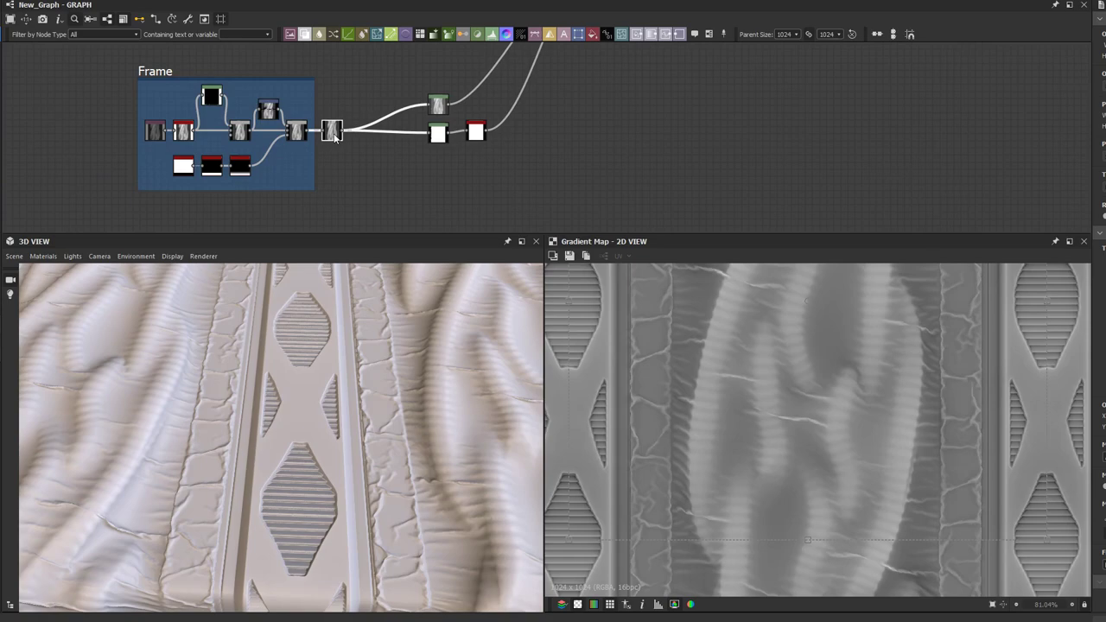
# Step: Examine how the border strips and folds line up with the trim in the Gradient Map preview
pyautogui.scroll(1, 623, 418)
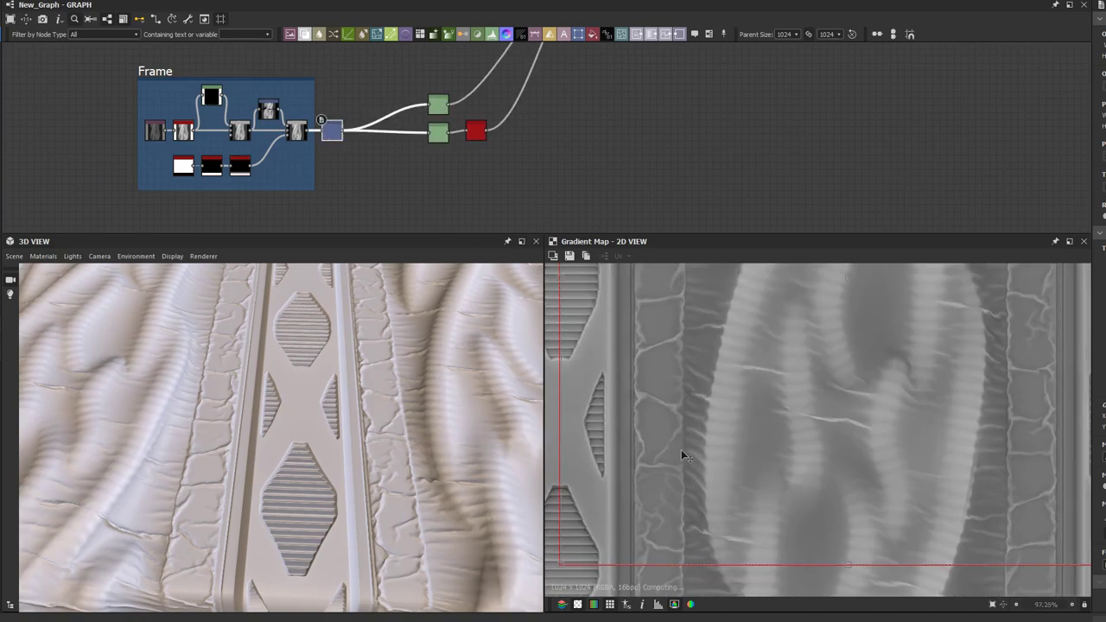
pyautogui.scroll(-3, 682, 450)
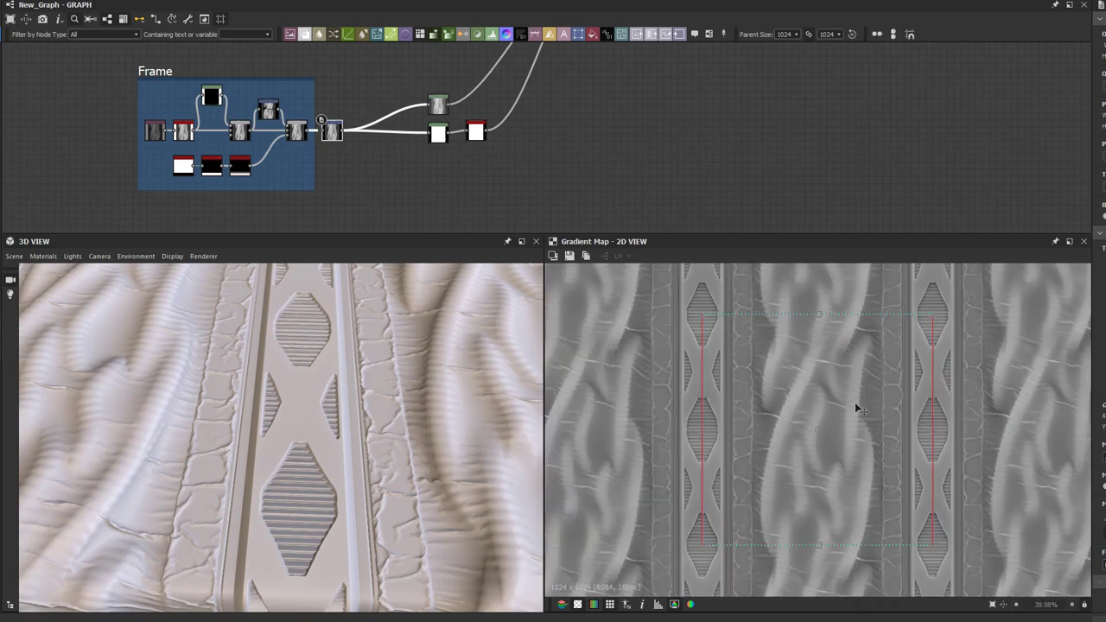
pyautogui.scroll(3, 853, 402)
pyautogui.scroll(2, 745, 449)
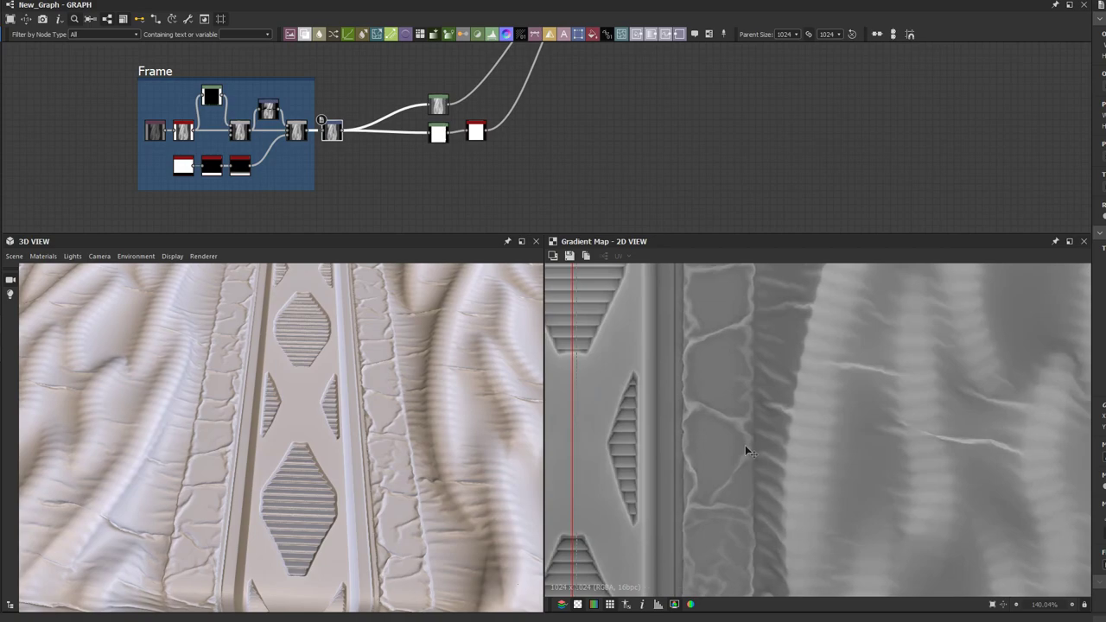
pyautogui.scroll(2, 727, 450)
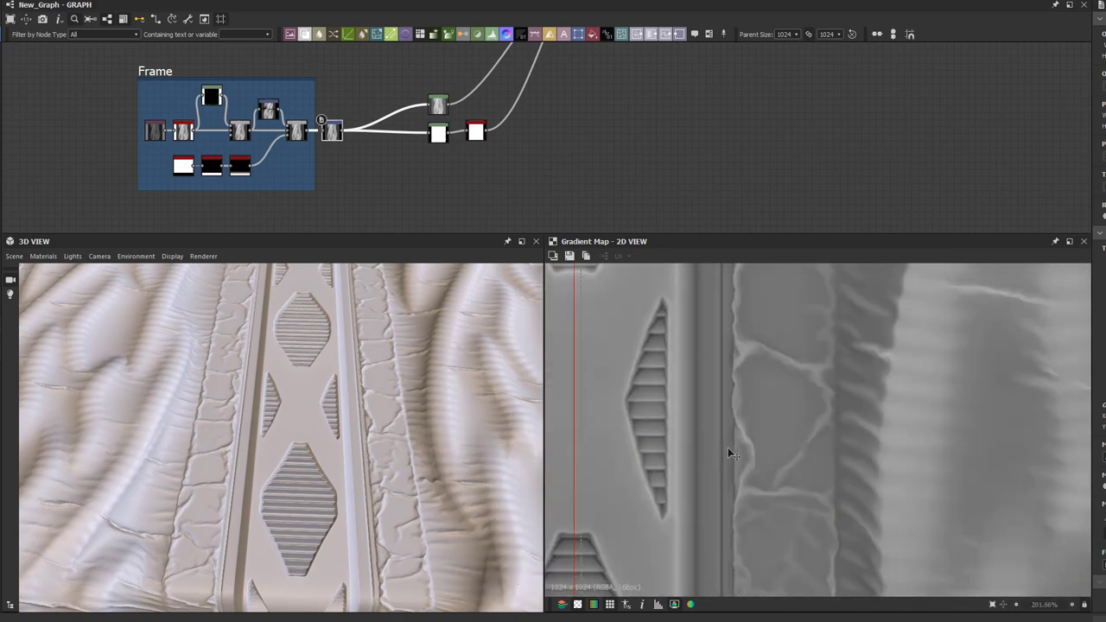
pyautogui.scroll(-4, 728, 452)
pyautogui.moveTo(792, 441); pyautogui.dragTo(766, 454, button='middle')
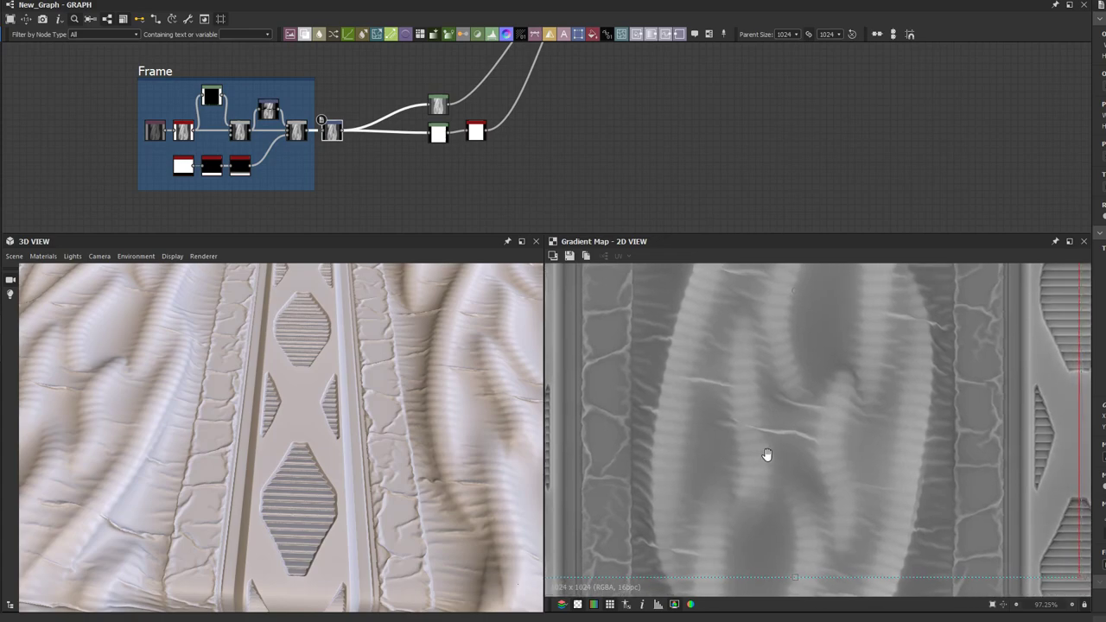
# Step: Select the Transformation 2D node in the gradient line chain that makes the groove
pyautogui.scroll(-1, 553, 139)
pyautogui.moveTo(525, 108); pyautogui.dragTo(413, 188, button='middle')
pyautogui.moveTo(295, 226); pyautogui.dragTo(372, 172, button='middle')
pyautogui.scroll(4, 368, 174)
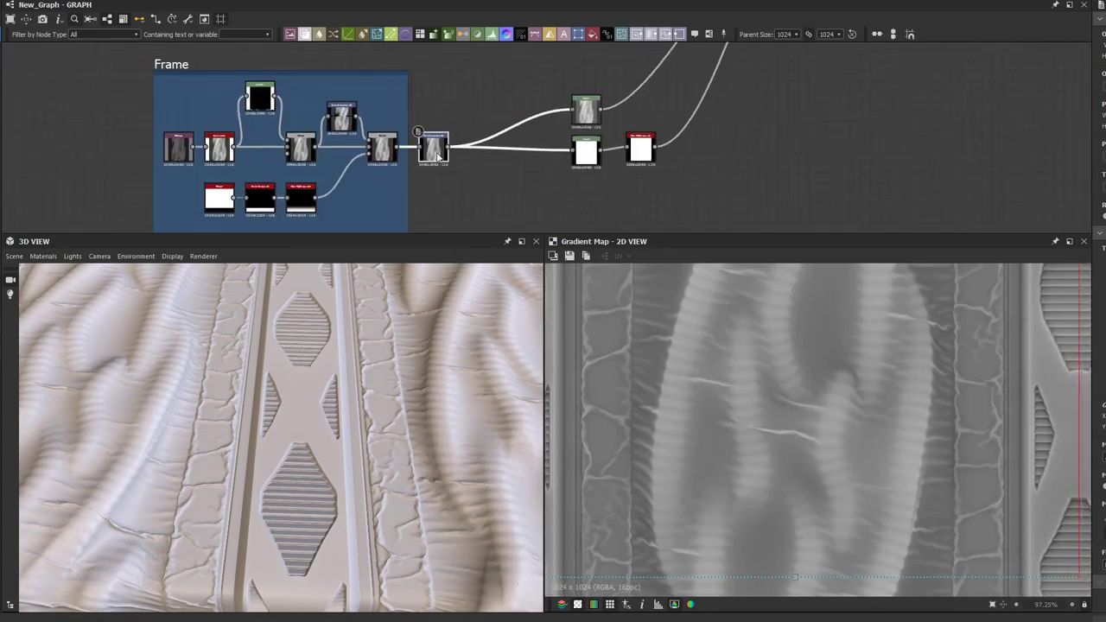
pyautogui.scroll(-3, 510, 114)
pyautogui.moveTo(581, 58); pyautogui.dragTo(466, 191, button='middle')
pyautogui.scroll(4, 354, 184)
pyautogui.click(410, 159)
# Step: Examine the edge between the cracked border strips and the trim groove in the Gradient Map preview and the 3D view
pyautogui.scroll(3, 888, 469)
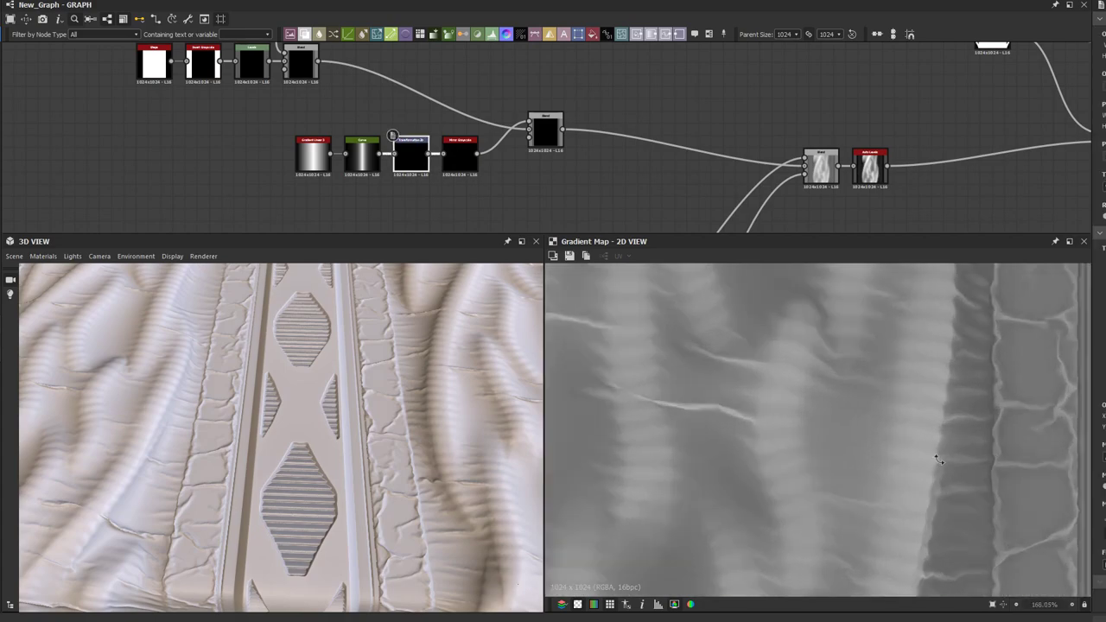
pyautogui.moveTo(937, 456); pyautogui.dragTo(787, 454, button='middle')
pyautogui.scroll(-4, 791, 453)
pyautogui.scroll(10, 793, 449)
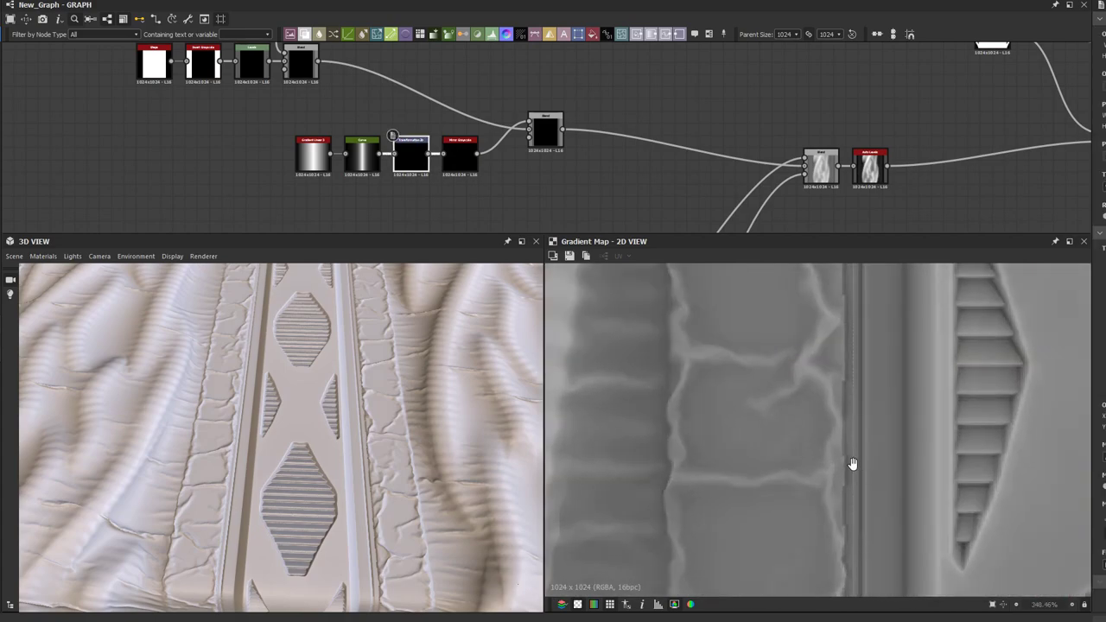
pyautogui.moveTo(798, 440)
pyautogui.mouseDown()
pyautogui.moveTo(832, 445)
pyautogui.moveTo(817, 443)
pyautogui.mouseUp()
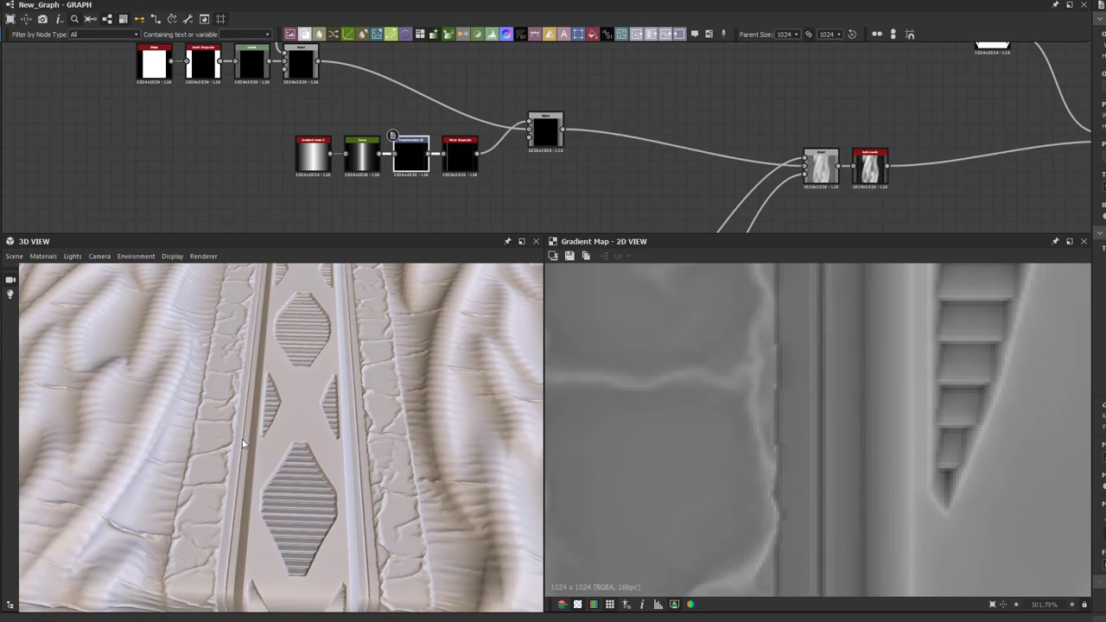
pyautogui.scroll(-6, 232, 440)
pyautogui.moveTo(250, 439); pyautogui.dragTo(313, 457)
pyautogui.scroll(6, 293, 450)
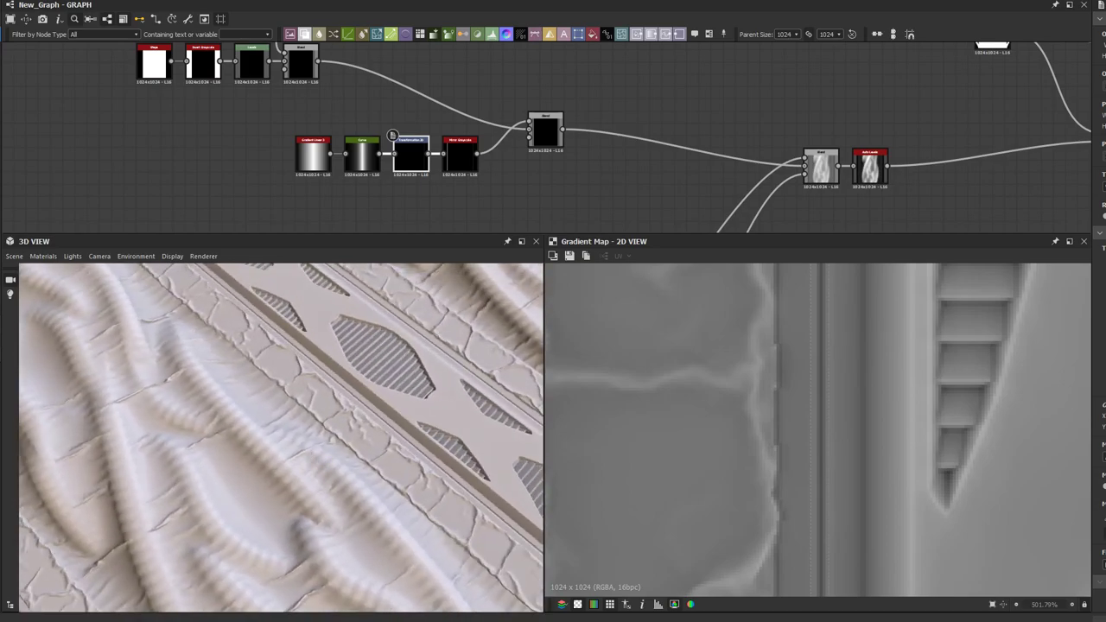
pyautogui.moveTo(138, 286); pyautogui.dragTo(175, 344)
pyautogui.scroll(-6, 470, 131)
# Step: Move the shared node that feeds all the output branches farther away from the output nodes
pyautogui.moveTo(470, 131); pyautogui.dragTo(373, 148, button='middle')
pyautogui.scroll(-2, 438, 155)
pyautogui.moveTo(541, 154); pyautogui.dragTo(427, 168, button='middle')
pyautogui.scroll(3, 641, 148)
pyautogui.moveTo(664, 146); pyautogui.dragTo(615, 154, button='middle')
pyautogui.moveTo(713, 153); pyautogui.dragTo(592, 153, button='middle')
pyautogui.moveTo(591, 147); pyautogui.dragTo(481, 157)
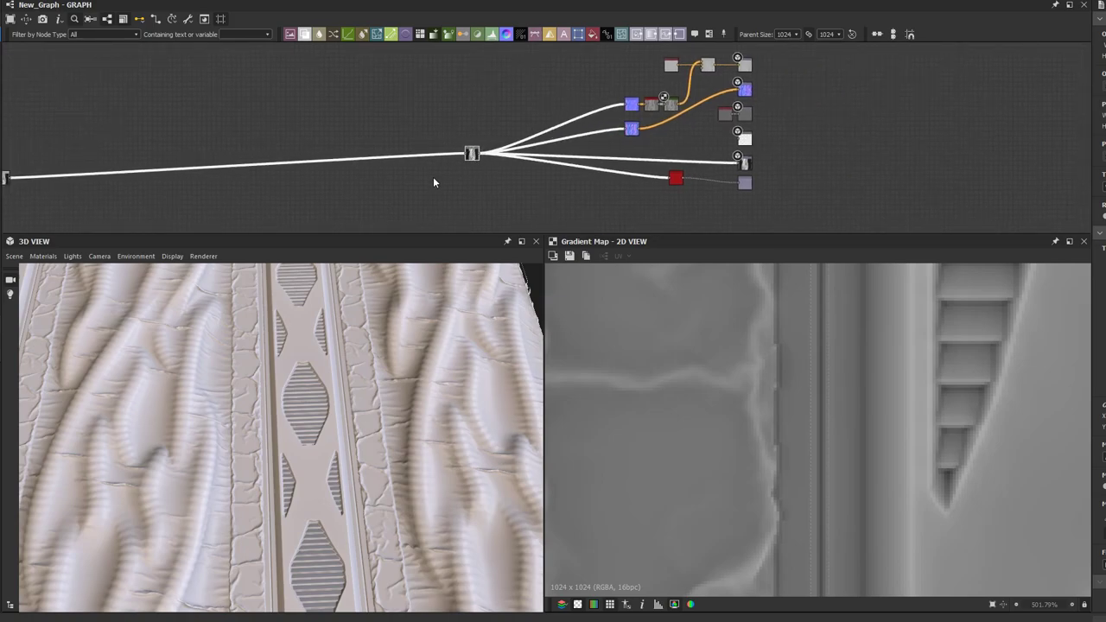
# Step: Show the Levels mask that feeds the stripe Blend in the 2D view and compare it with the striped trim in 3D
pyautogui.scroll(-3, 236, 157)
pyautogui.moveTo(238, 158); pyautogui.dragTo(440, 164, button='middle')
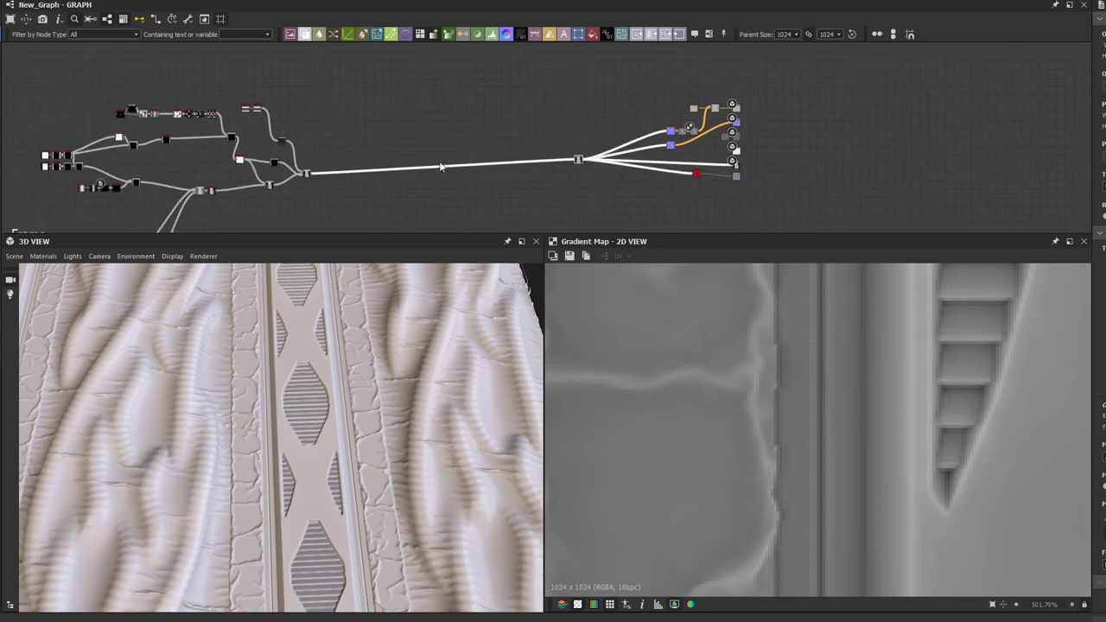
pyautogui.scroll(4, 295, 164)
pyautogui.moveTo(351, 167); pyautogui.dragTo(409, 133, button='middle')
pyautogui.scroll(3, 317, 136)
pyautogui.click(334, 138)
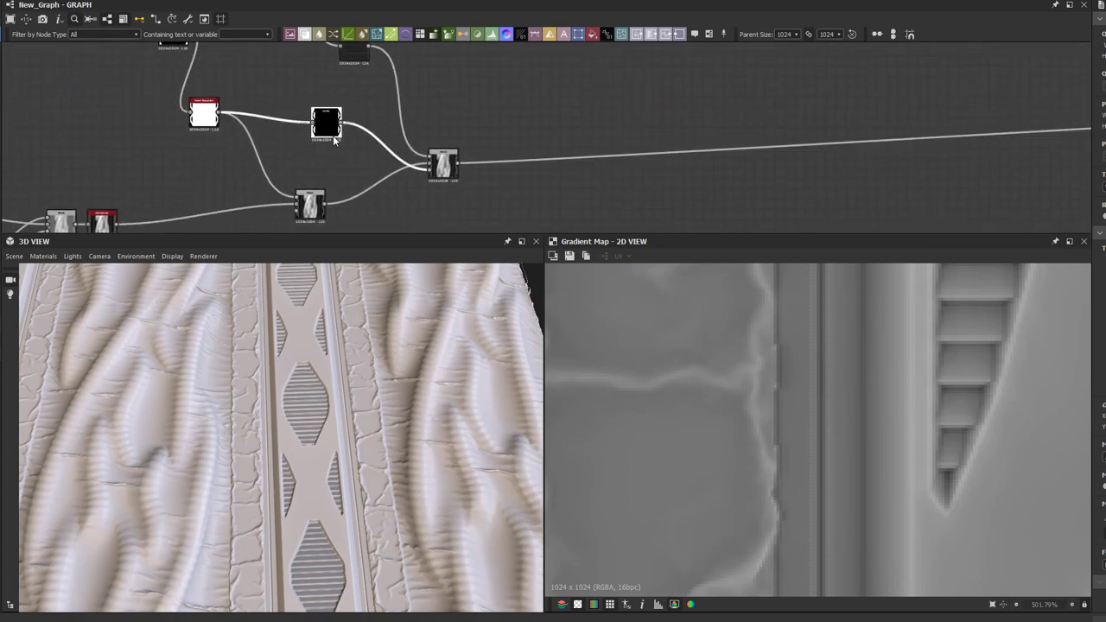
pyautogui.doubleClick(334, 138)
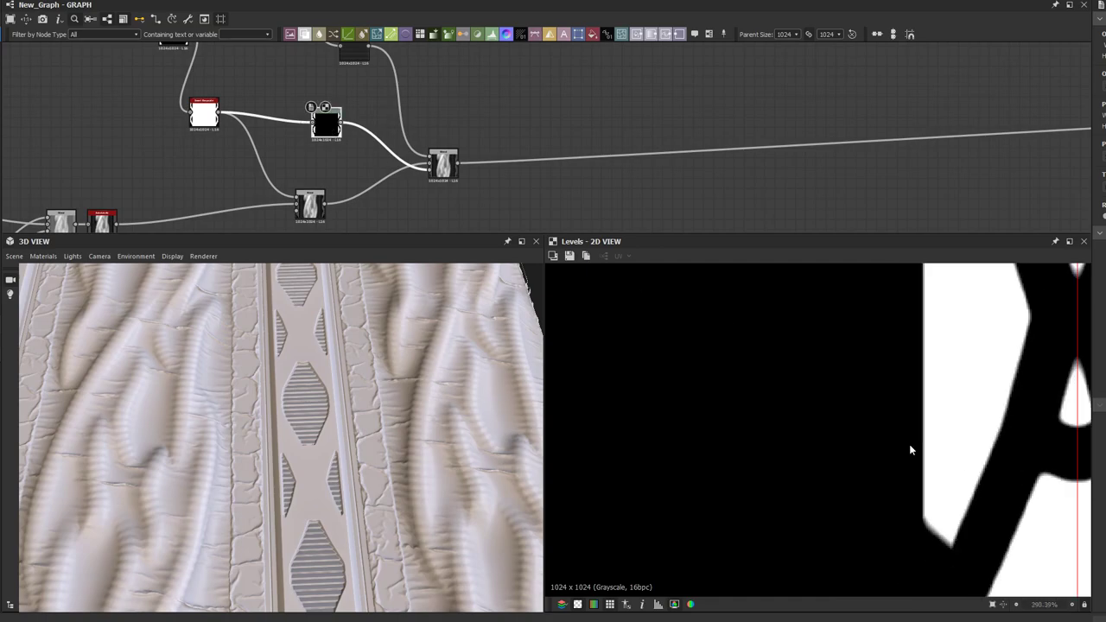
pyautogui.click(536, 222)
pyautogui.scroll(5, 331, 522)
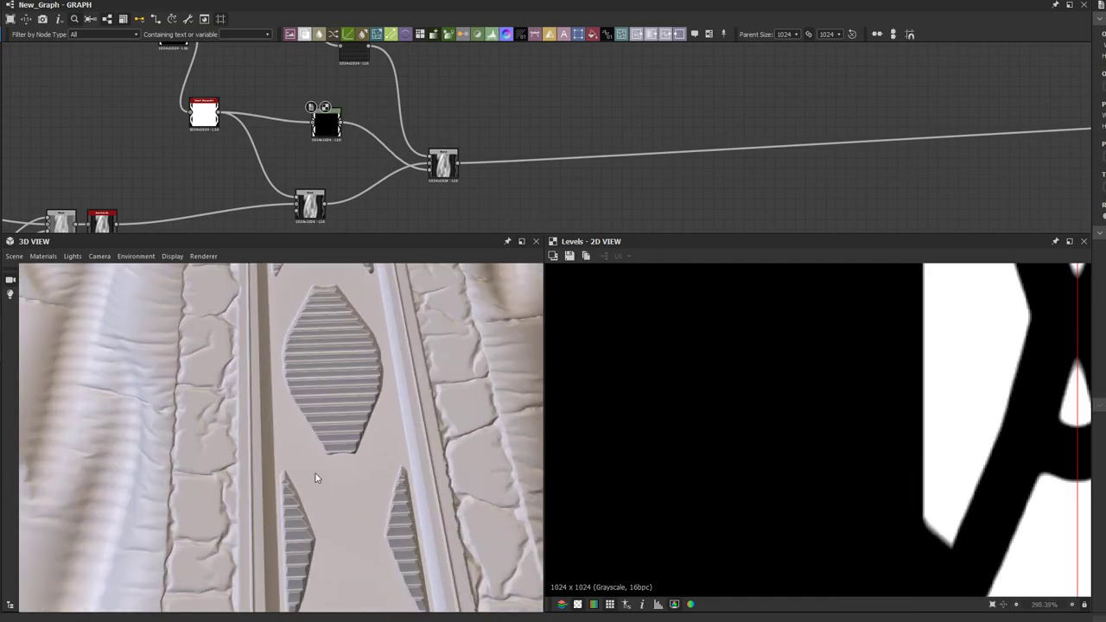
# Step: Add a Height Blend node and place it directly below the Blend that combines the stripes with the trim
pyautogui.scroll(-3, 531, 205)
pyautogui.moveTo(530, 199)
pyautogui.mouseDown(button='middle')
pyautogui.moveTo(543, 90)
pyautogui.moveTo(533, 173)
pyautogui.moveTo(542, 195)
pyautogui.mouseUp(button='middle')
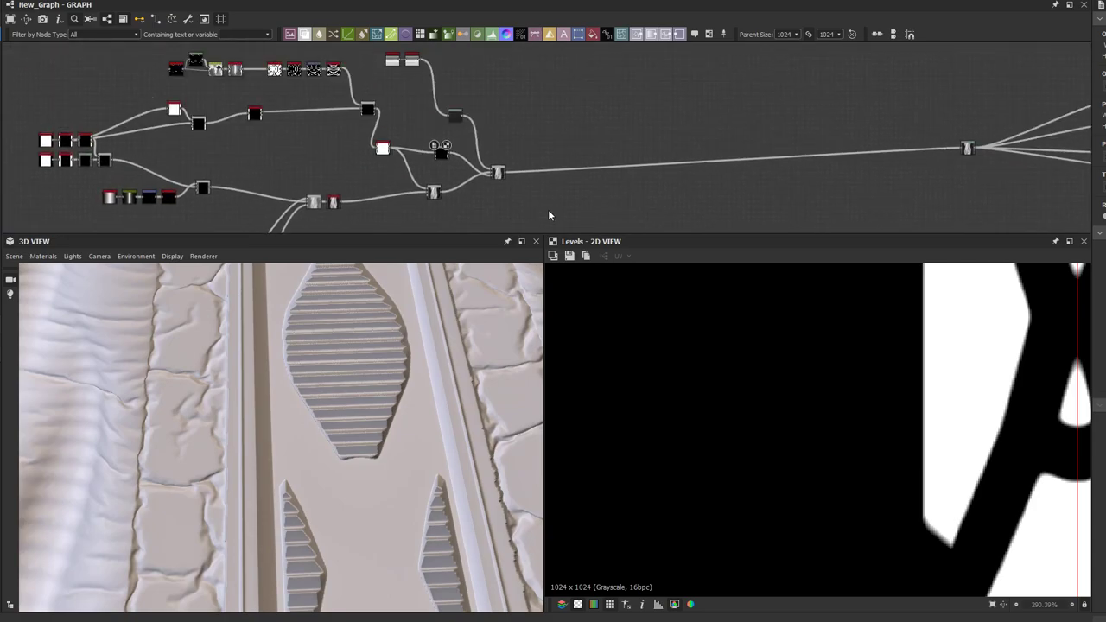
pyautogui.press('space')
pyautogui.write('height')
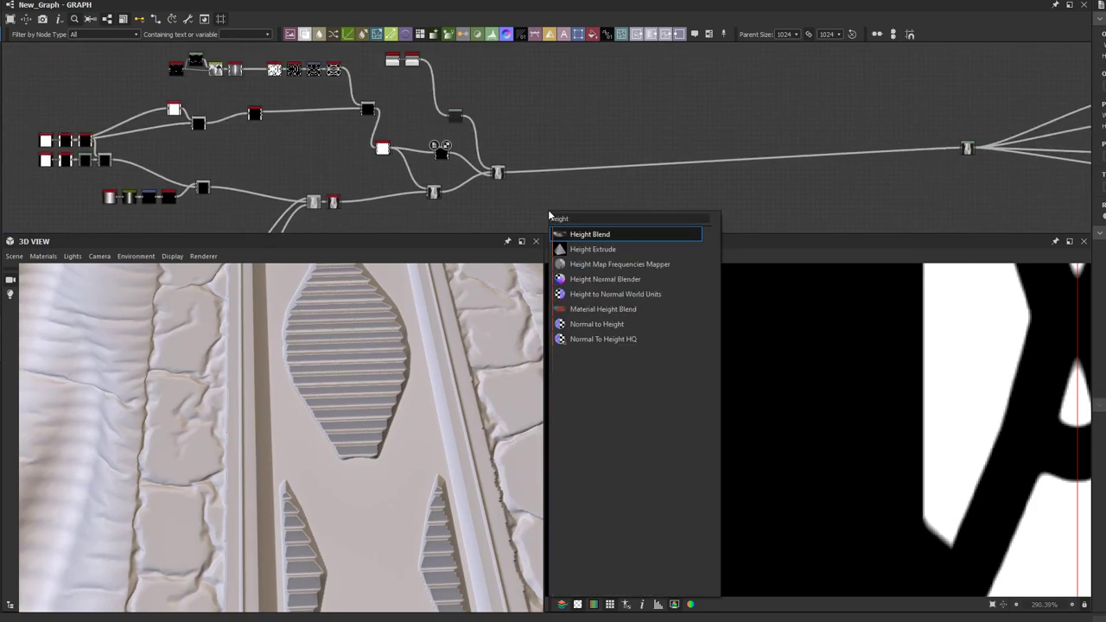
pyautogui.press('Return')
pyautogui.scroll(3, 547, 210)
pyautogui.moveTo(547, 207); pyautogui.dragTo(445, 179)
pyautogui.scroll(3, 448, 168)
pyautogui.moveTo(433, 157); pyautogui.dragTo(433, 227, button='middle')
pyautogui.scroll(-1, 430, 210)
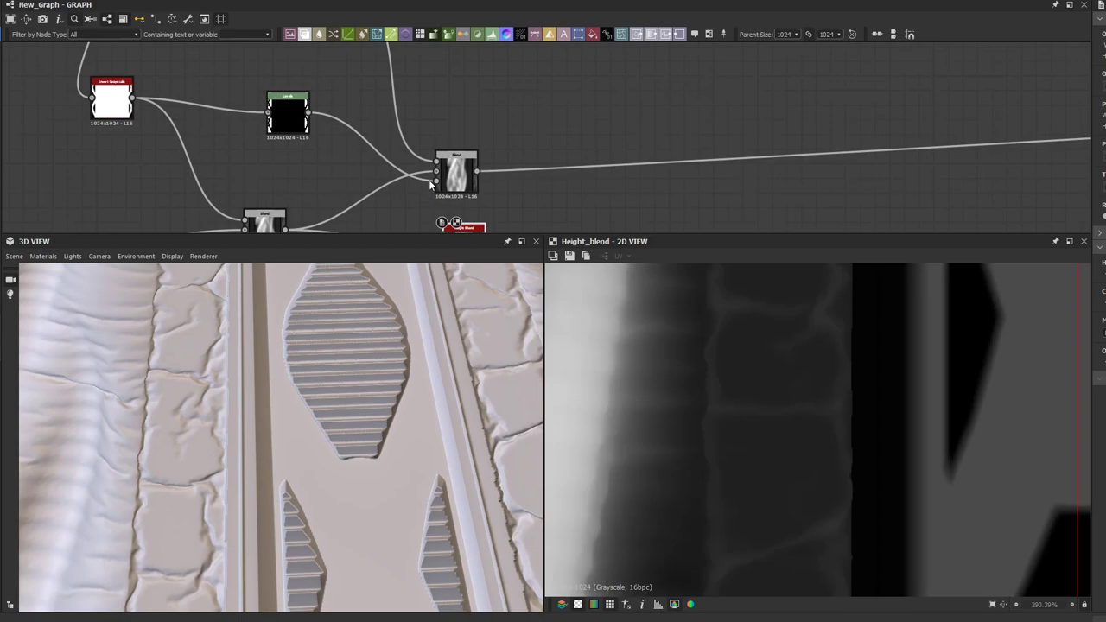
# Step: Rewire the stripe Blend's foreground, background and onward output to the Height Blend, and connect the Levels mask to its mask input
pyautogui.moveTo(429, 182); pyautogui.dragTo(438, 138, button='middle')
pyautogui.moveTo(444, 118); pyautogui.dragTo(451, 191)
pyautogui.keyDown('shift'); pyautogui.moveTo(486, 130); pyautogui.dragTo(493, 197); pyautogui.keyUp('shift')
pyautogui.moveTo(317, 70); pyautogui.dragTo(450, 200)
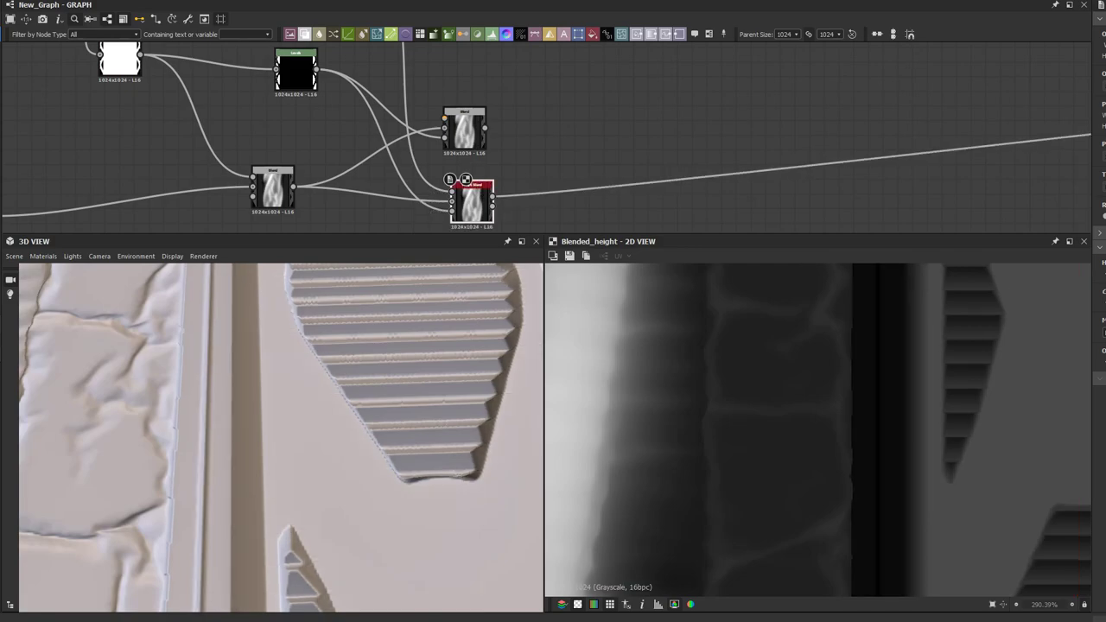
# Step: Show the Height Blend's Height Mask output in the 2D view and examine it against the striped shapes in 3D
pyautogui.scroll(2, 503, 216)
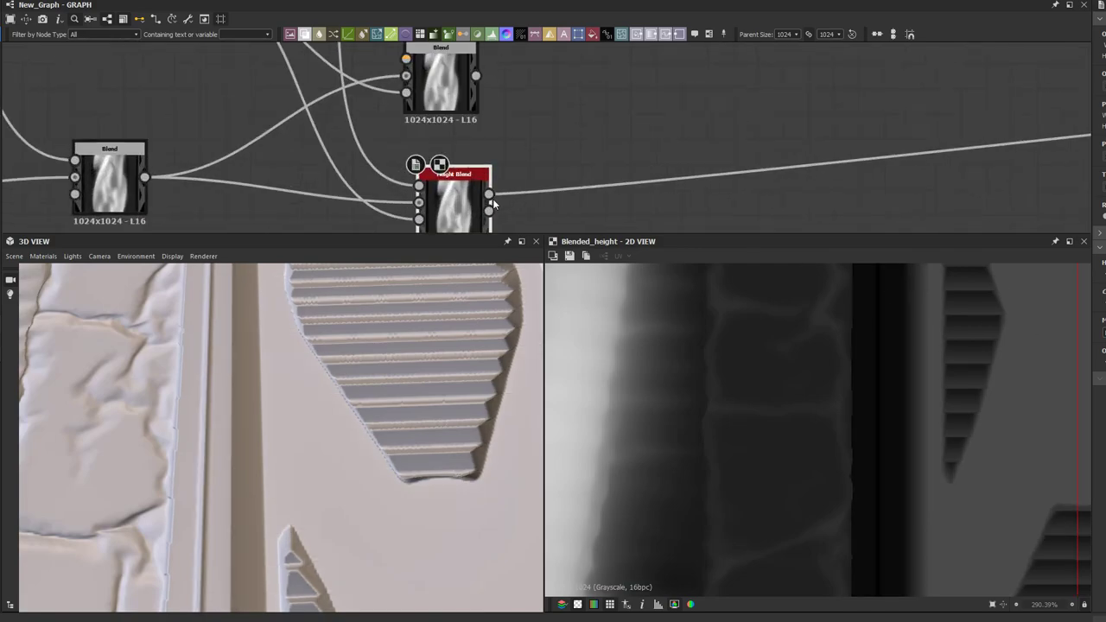
pyautogui.scroll(-2, 886, 417)
pyautogui.scroll(-2, 887, 418)
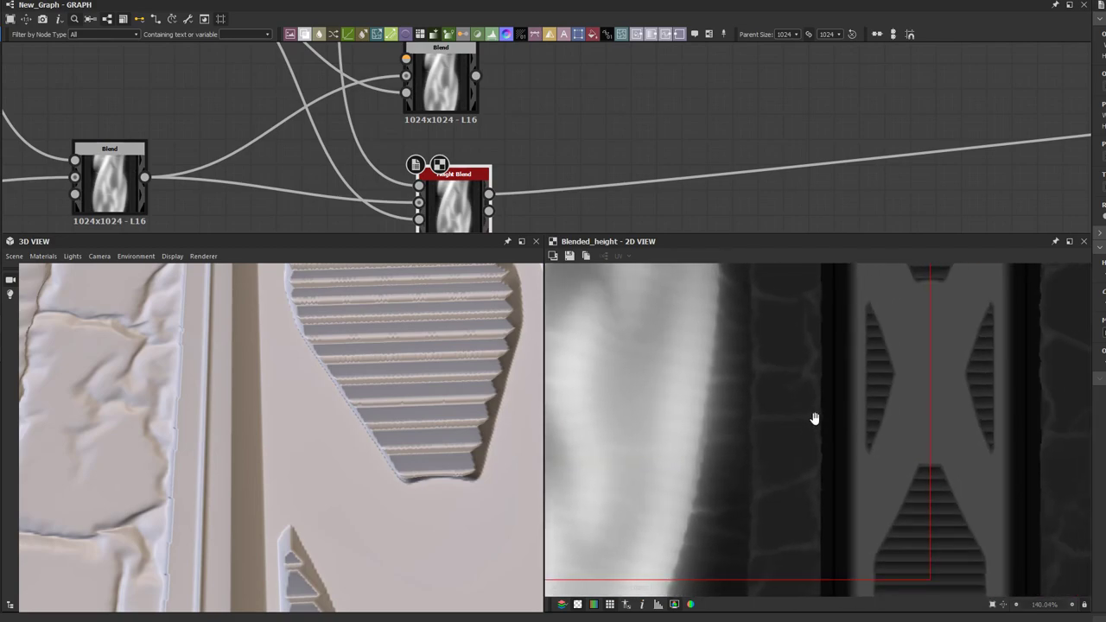
pyautogui.doubleClick(488, 212)
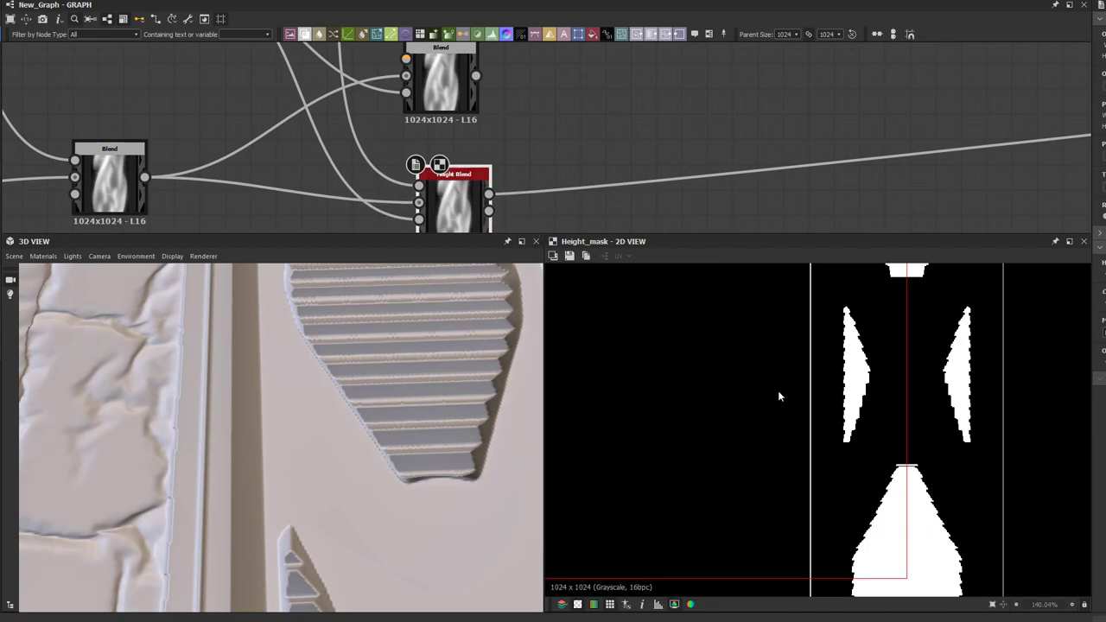
pyautogui.scroll(3, 855, 432)
pyautogui.scroll(-3, 900, 454)
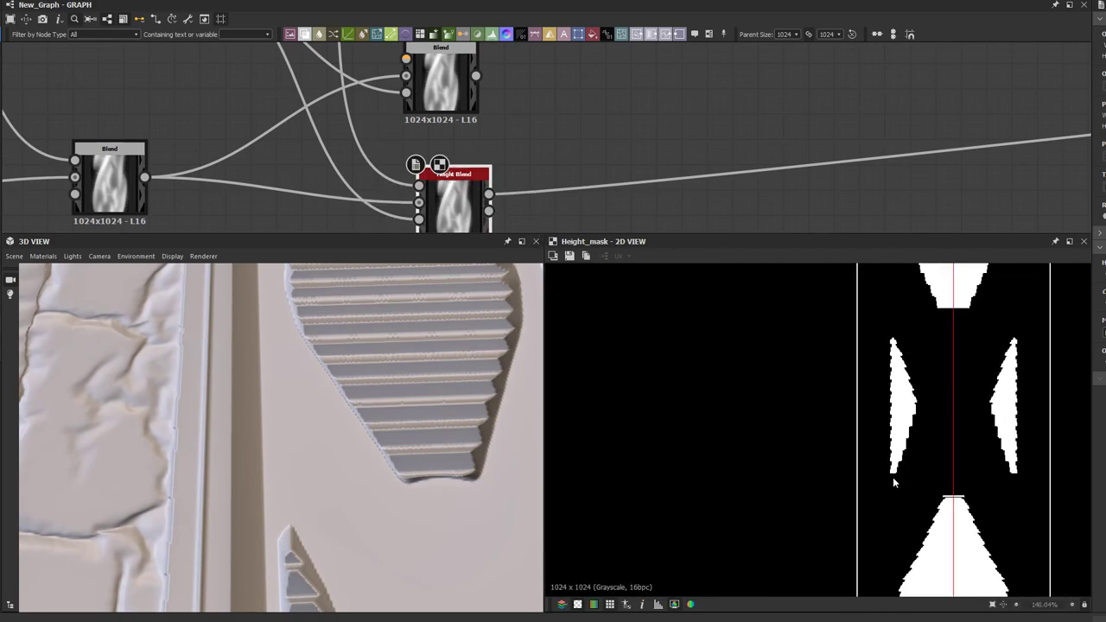
pyautogui.scroll(-3, 754, 464)
pyautogui.scroll(-1, 512, 173)
pyautogui.scroll(-6, 512, 173)
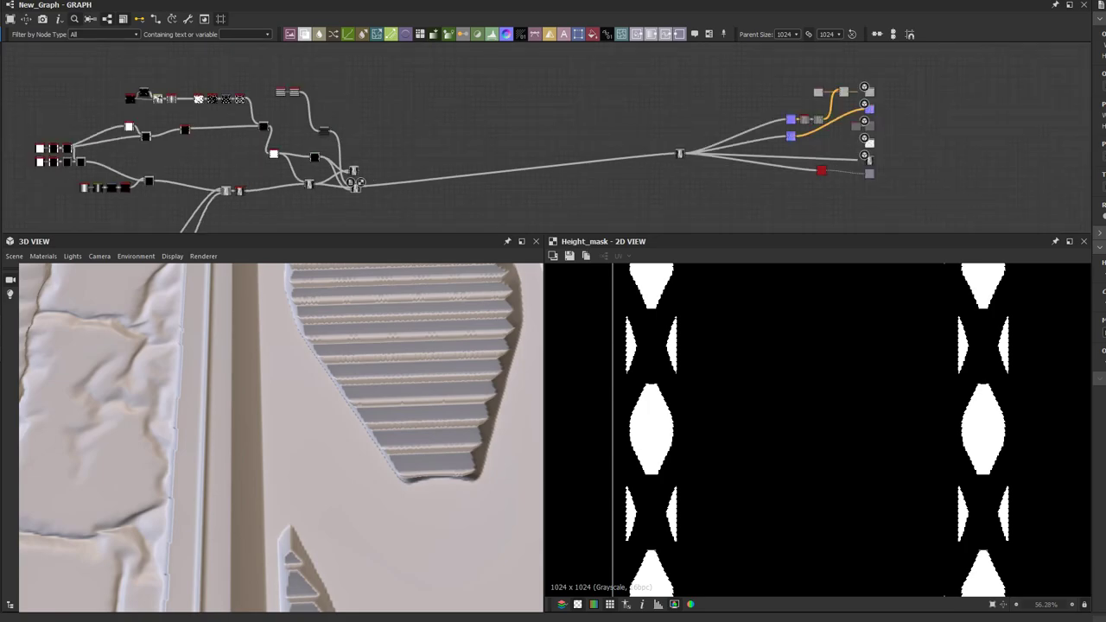
pyautogui.scroll(-3, 402, 445)
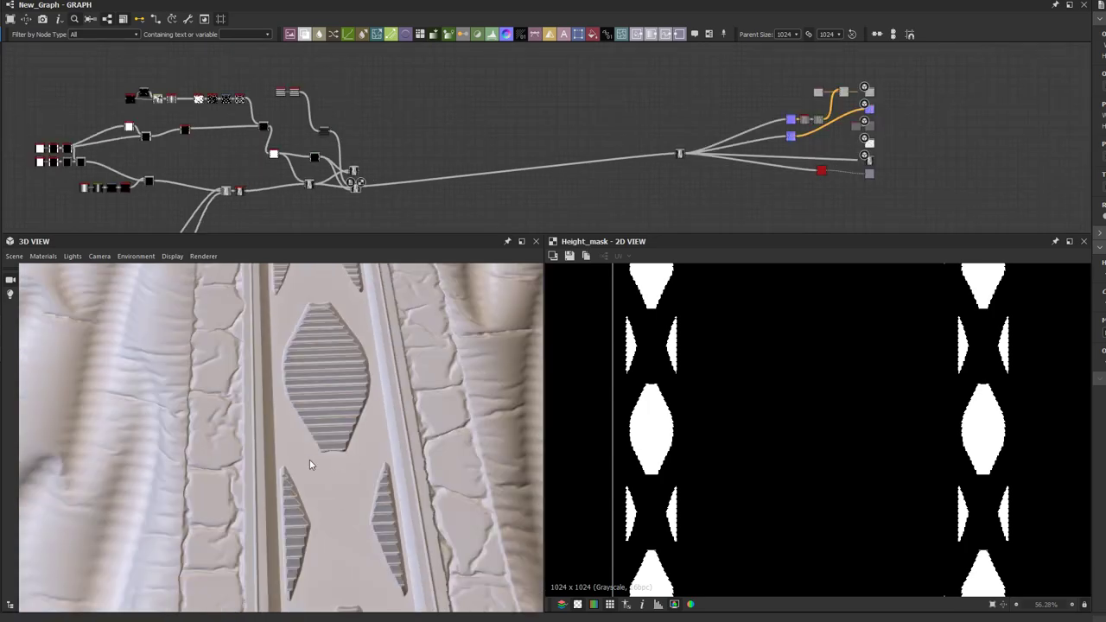
pyautogui.moveTo(310, 465); pyautogui.dragTo(302, 477)
pyautogui.scroll(3, 303, 477)
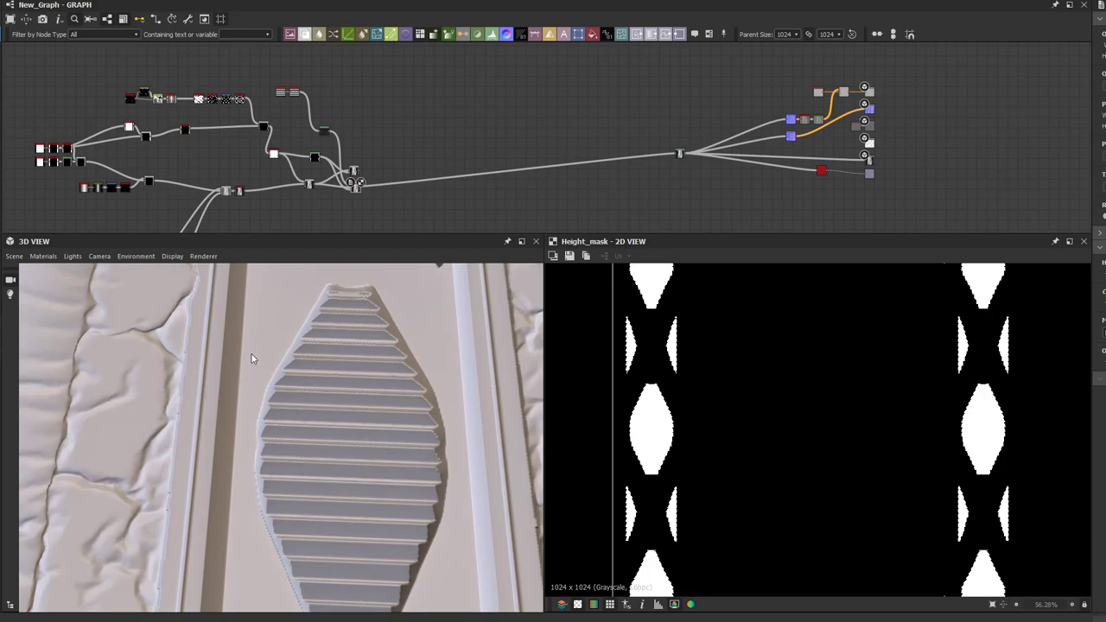
# Step: Add a Levels node fed by the Height Blend's Height Mask output and place it above the main output link
pyautogui.scroll(5, 395, 155)
pyautogui.moveTo(385, 166); pyautogui.dragTo(403, 149, button='middle')
pyautogui.click(514, 86)
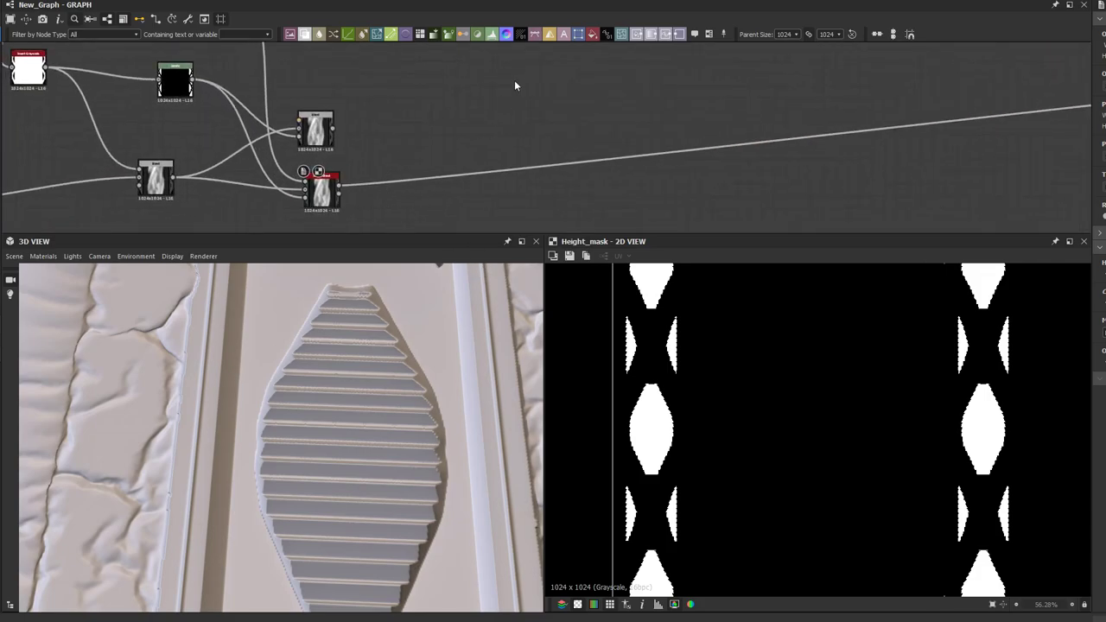
pyautogui.press('l')
pyautogui.moveTo(339, 195); pyautogui.dragTo(541, 138)
pyautogui.scroll(-4, 543, 136)
pyautogui.moveTo(544, 138); pyautogui.dragTo(542, 169, button='middle')
pyautogui.moveTo(542, 169); pyautogui.dragTo(521, 45)
pyautogui.scroll(-3, 506, 104)
pyautogui.moveTo(522, 79); pyautogui.dragTo(543, 27, button='middle')
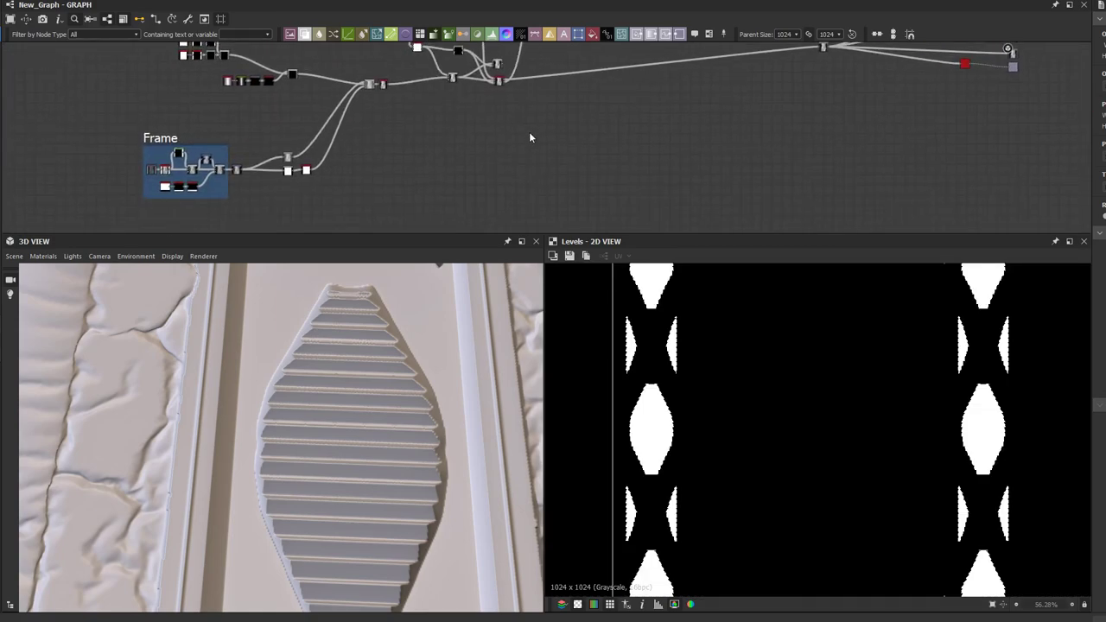
# Step: Show the Blend that feeds the Height Blend's bottom input in the 2D view
pyautogui.moveTo(383, 147)
pyautogui.mouseDown(button='middle')
pyautogui.moveTo(564, 108)
pyautogui.moveTo(469, 184)
pyautogui.mouseUp(button='middle')
pyautogui.scroll(4, 524, 128)
pyautogui.scroll(3, 522, 113)
pyautogui.moveTo(522, 113); pyautogui.dragTo(441, 168, button='middle')
pyautogui.click(679, 132)
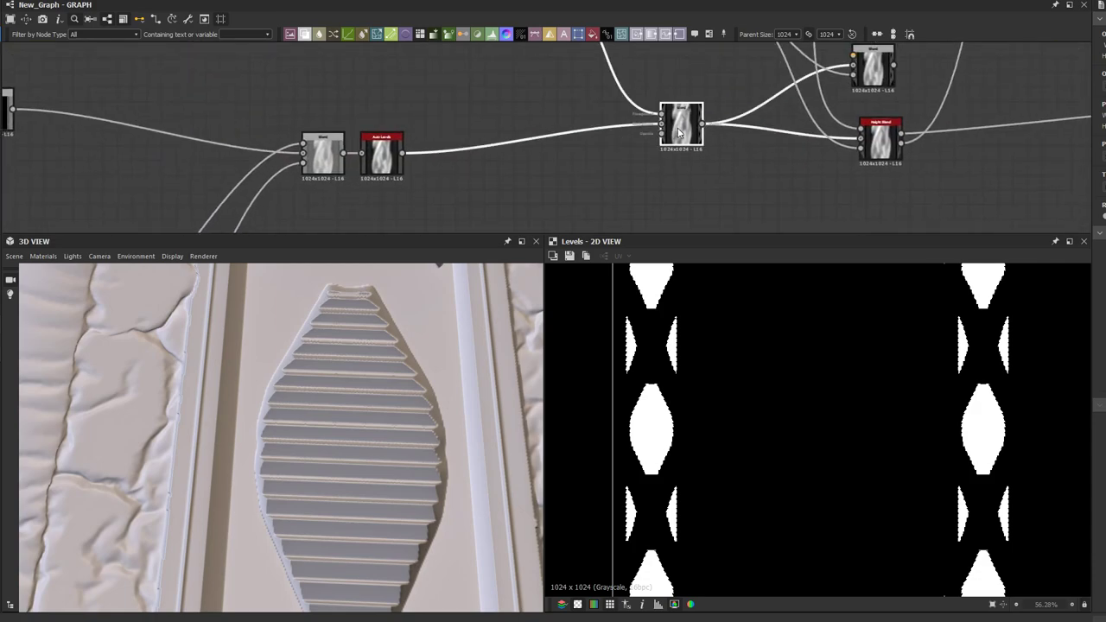
pyautogui.doubleClick(679, 131)
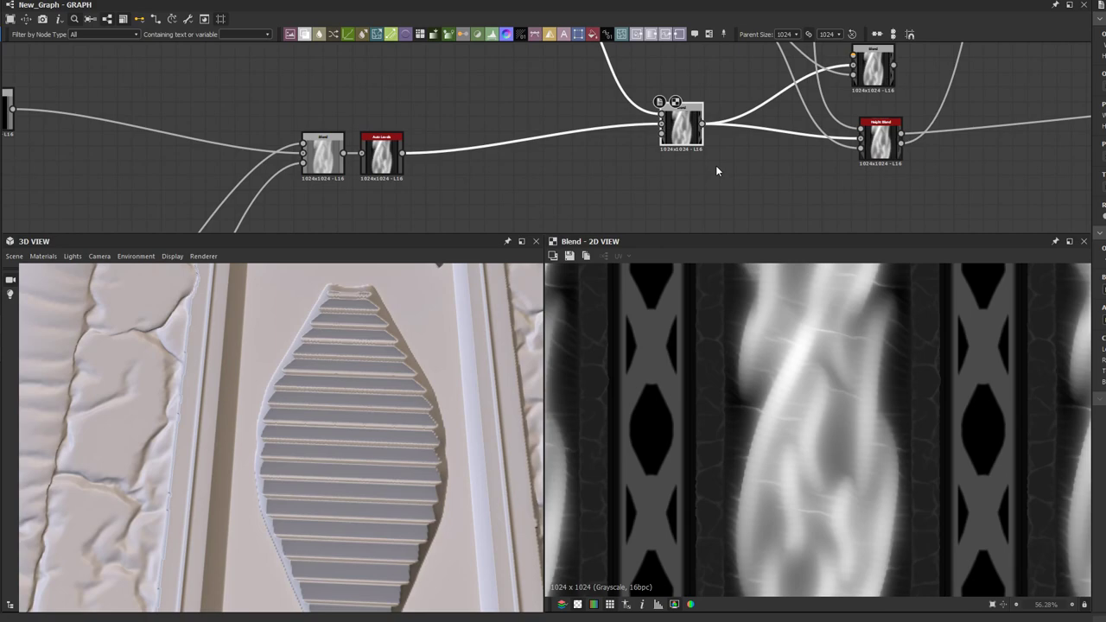
# Step: Show the Blend before the Auto Levels node in the 2D view and examine its transition from trim to border strip
pyautogui.click(381, 156)
pyautogui.click(331, 161)
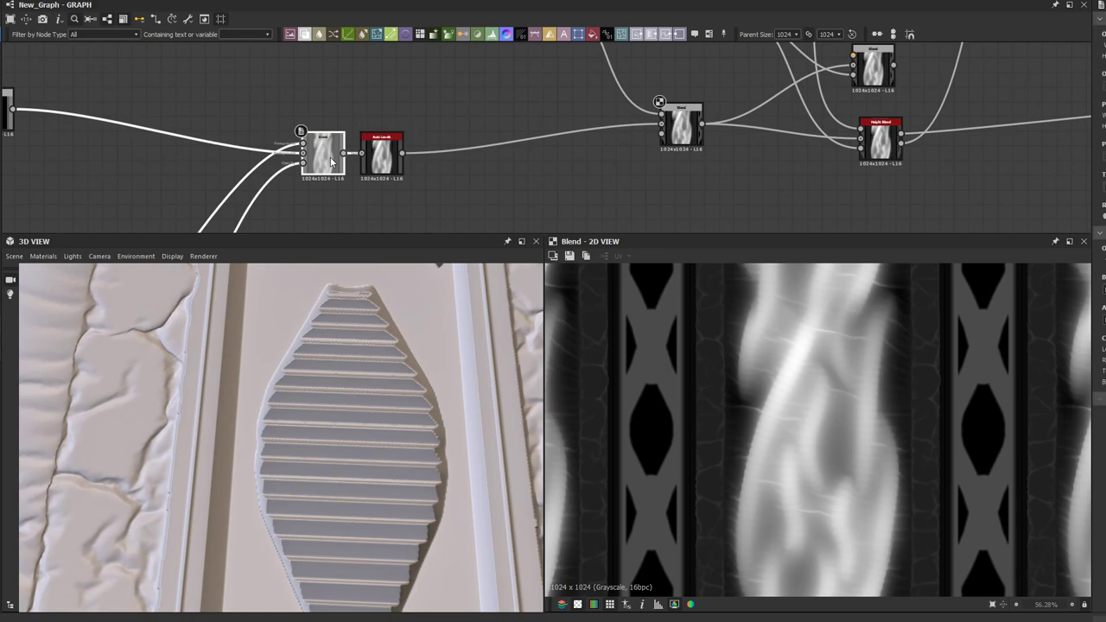
pyautogui.doubleClick(320, 160)
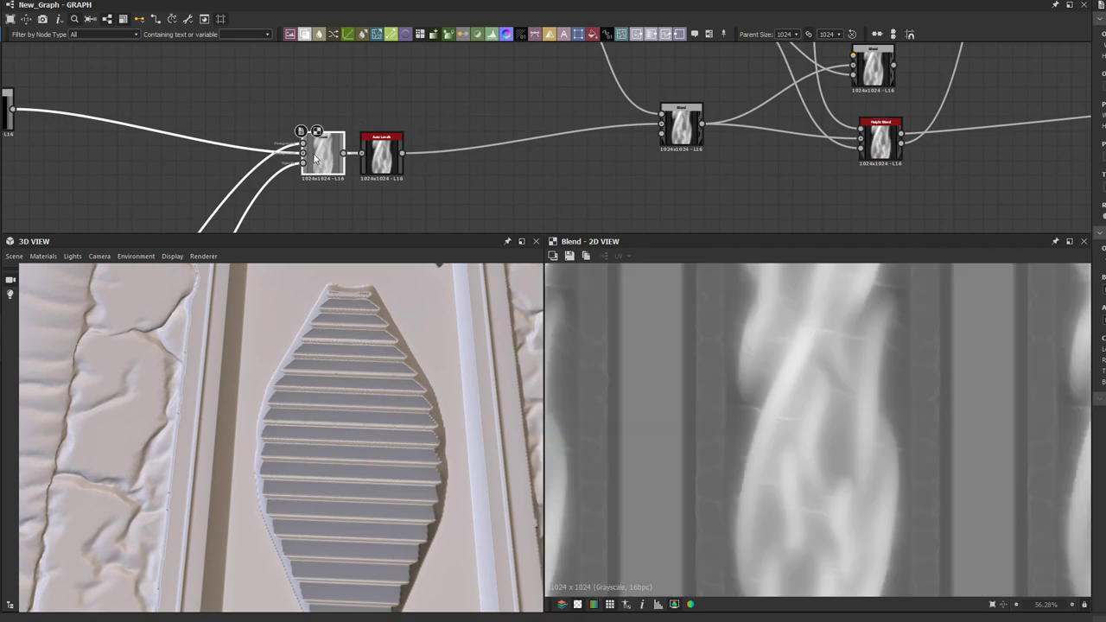
pyautogui.scroll(5, 639, 394)
pyautogui.scroll(3, 748, 413)
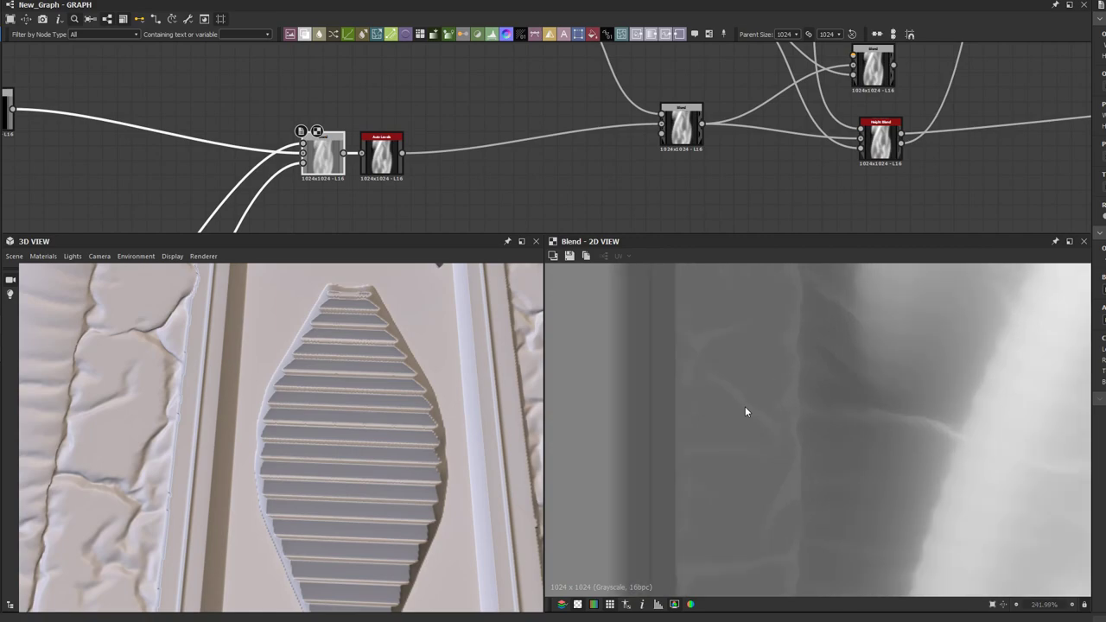
# Step: Add a second Height Blend node below the Blend that feeds the Auto Levels node
pyautogui.moveTo(339, 212); pyautogui.dragTo(417, 134, button='middle')
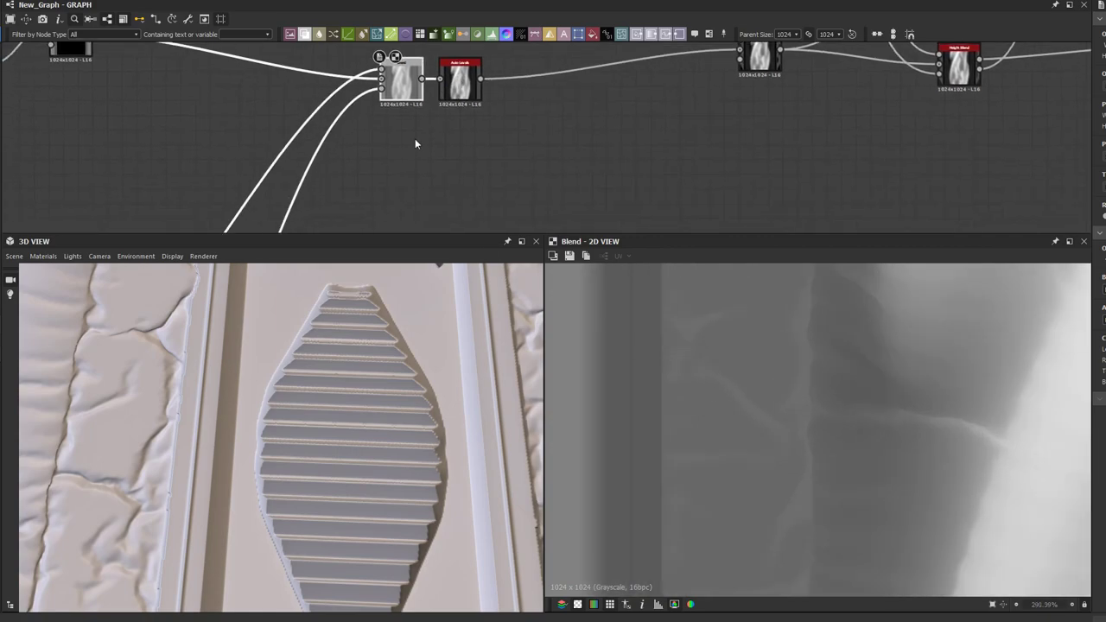
pyautogui.press('space')
pyautogui.write('height')
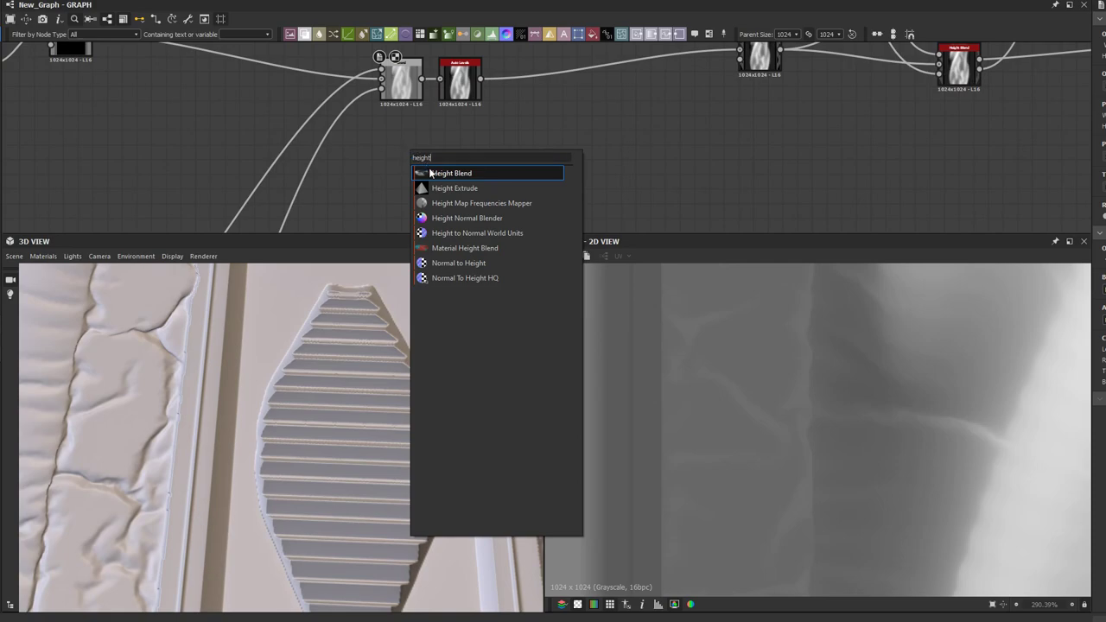
pyautogui.click(432, 173)
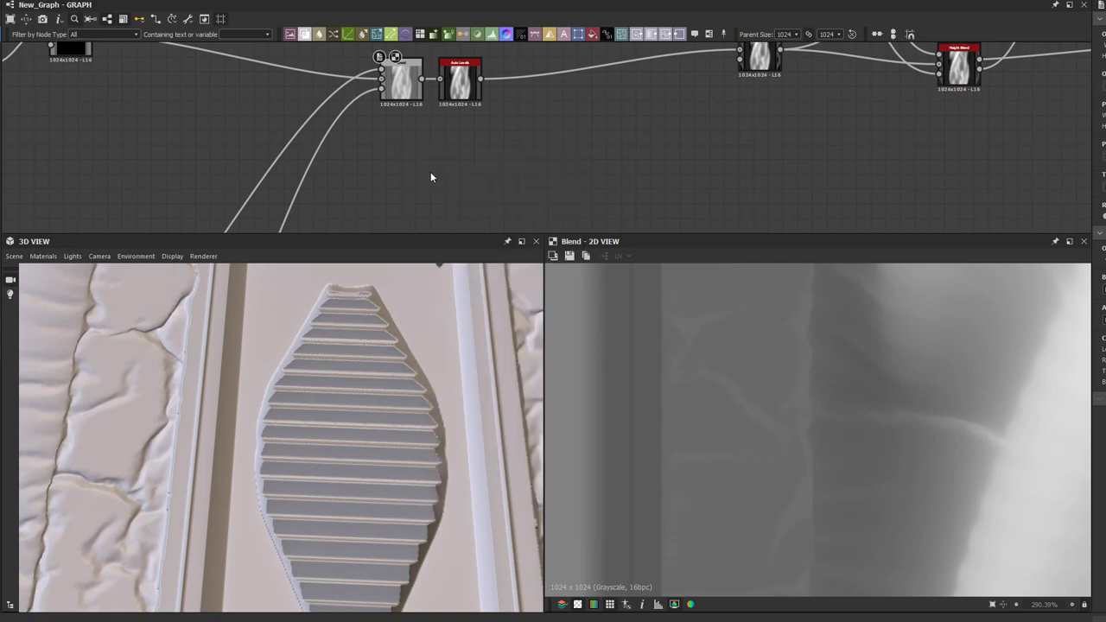
pyautogui.moveTo(409, 151); pyautogui.dragTo(451, 173, button='middle')
pyautogui.scroll(1, 451, 172)
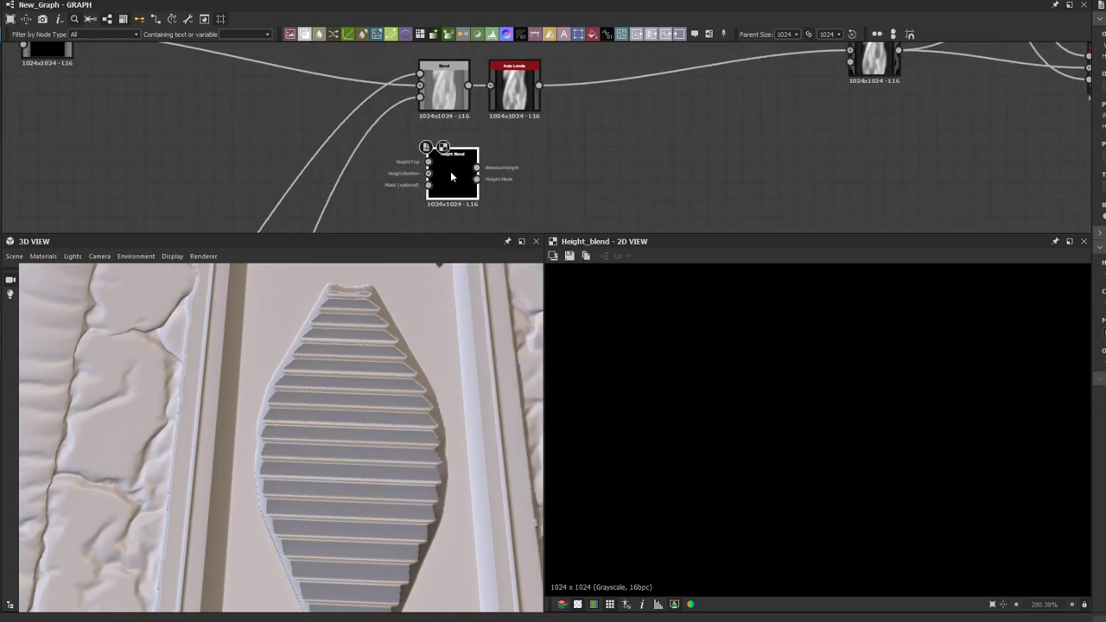
# Step: Transfer the Blend's mask, foreground and background connections to the new Height Blend's mask, Height Top and Height Bottom inputs
pyautogui.moveTo(419, 98); pyautogui.dragTo(427, 184)
pyautogui.moveTo(420, 75); pyautogui.dragTo(428, 163)
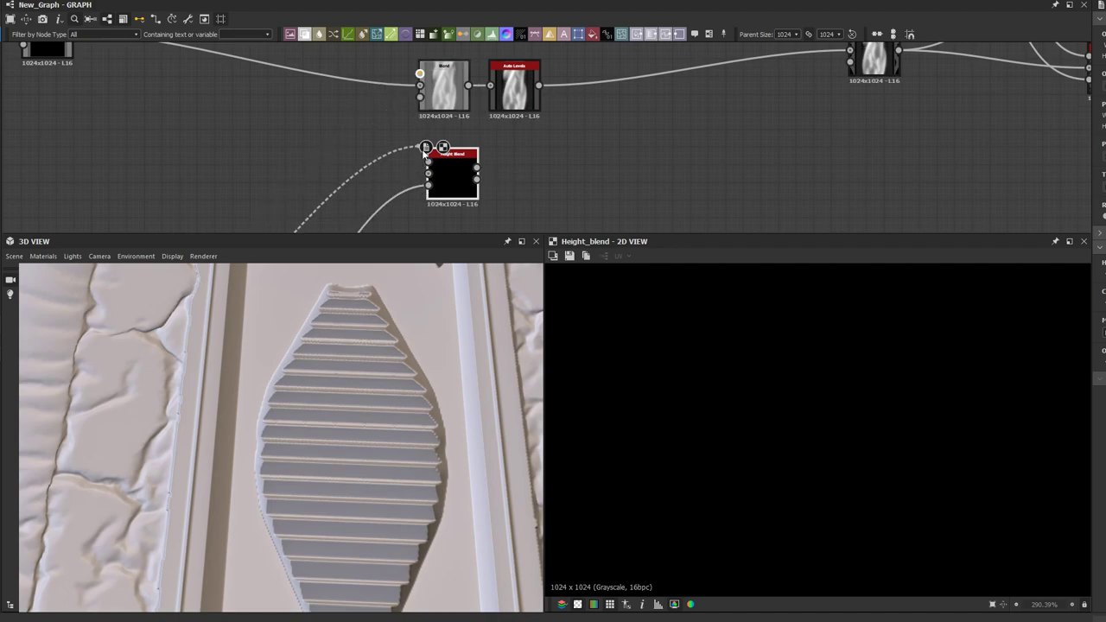
pyautogui.moveTo(419, 87); pyautogui.dragTo(427, 173)
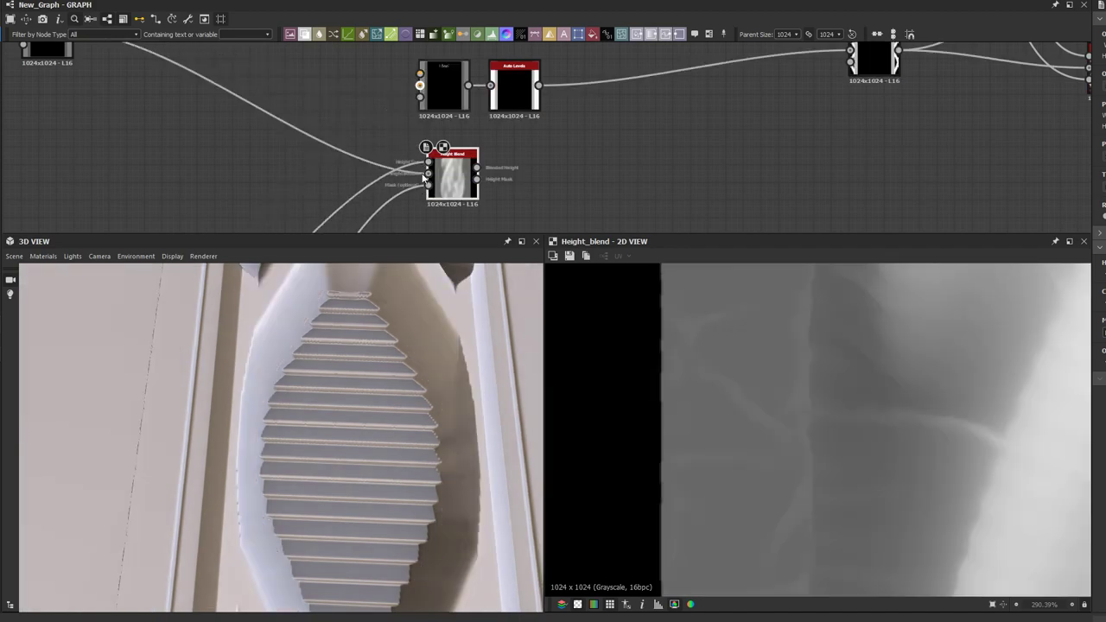
# Step: Connect the new Height Blend's Blended Height output to the Auto Levels node and delete the old Blend
pyautogui.moveTo(448, 94); pyautogui.dragTo(403, 84)
pyautogui.moveTo(476, 167); pyautogui.dragTo(490, 85)
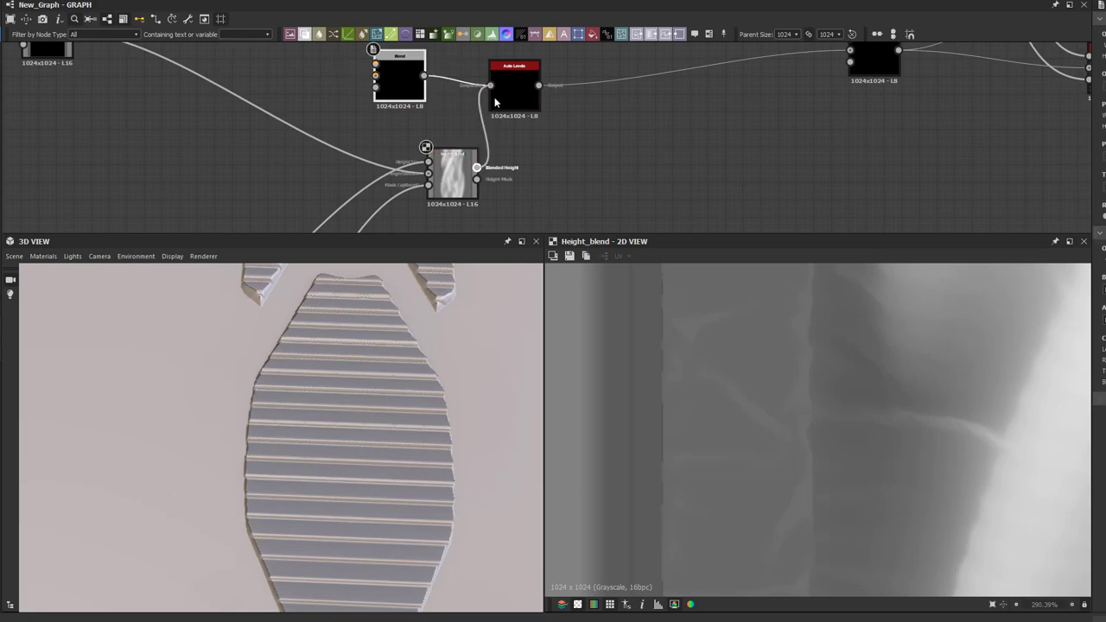
pyautogui.press('Delete')
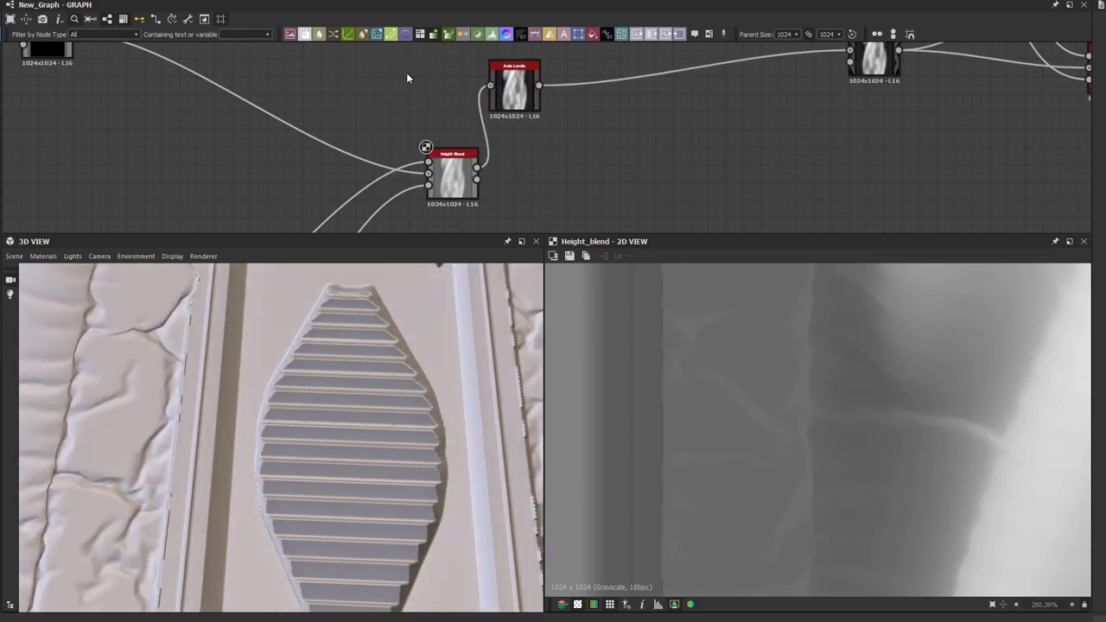
# Step: Move the new Height Blend node up so it sits directly beside the Auto Levels node it feeds
pyautogui.click(451, 162)
pyautogui.moveTo(451, 163); pyautogui.dragTo(441, 138)
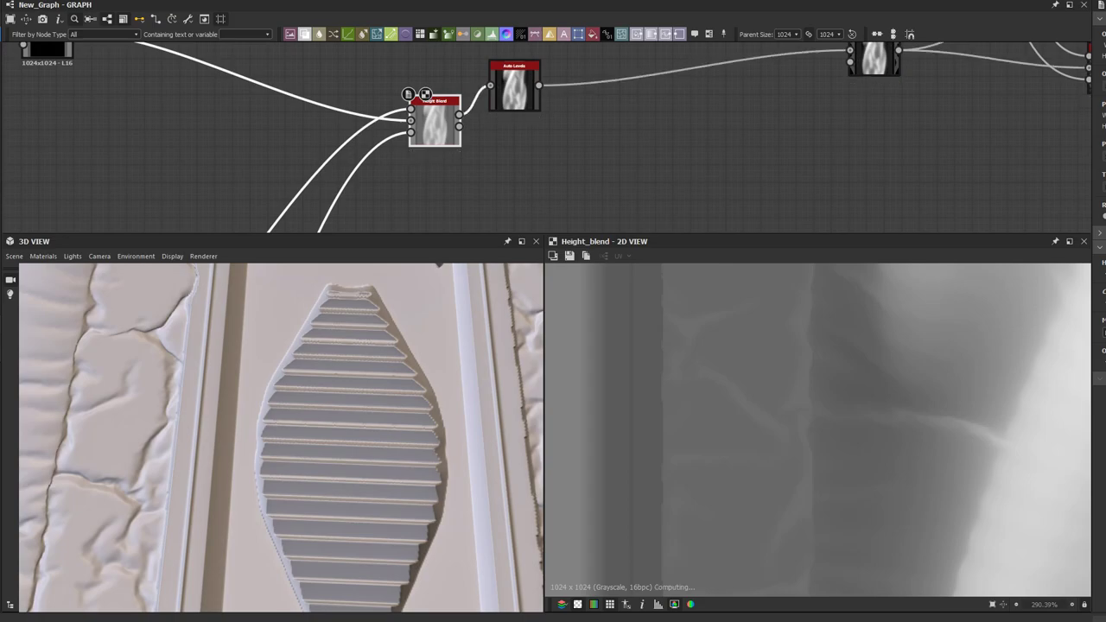
pyautogui.scroll(-4, 407, 442)
pyautogui.scroll(-4, 428, 87)
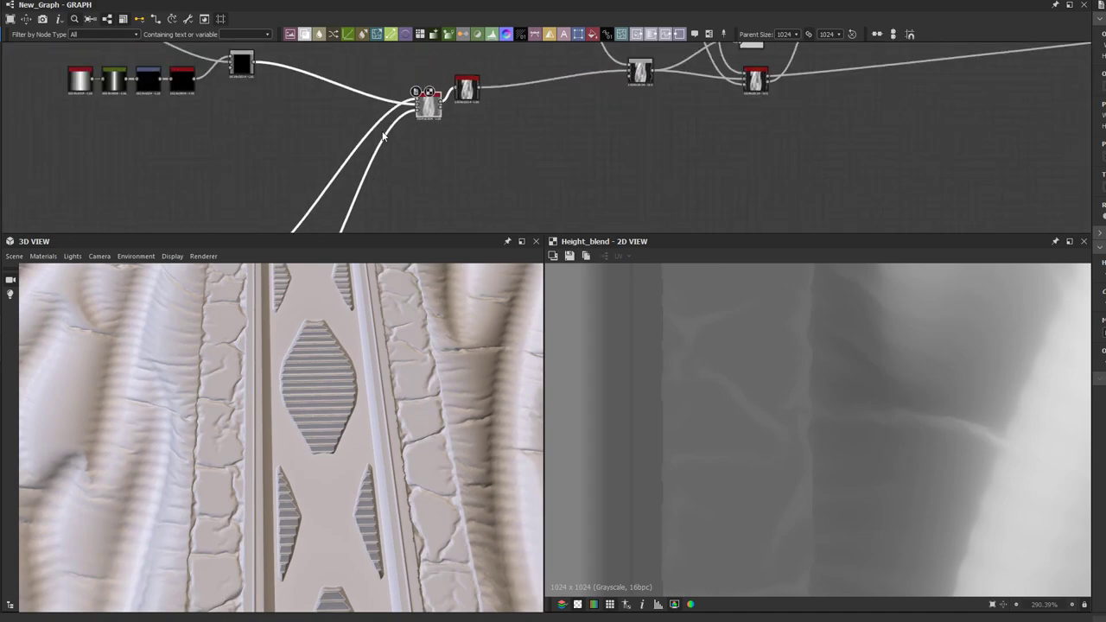
# Step: Show the Blur HQ Grayscale mask feeding the new Height Blend in the 2D view and examine the transition on the 3D material
pyautogui.moveTo(352, 197); pyautogui.dragTo(406, 78, button='middle')
pyautogui.scroll(4, 347, 190)
pyautogui.click(360, 183)
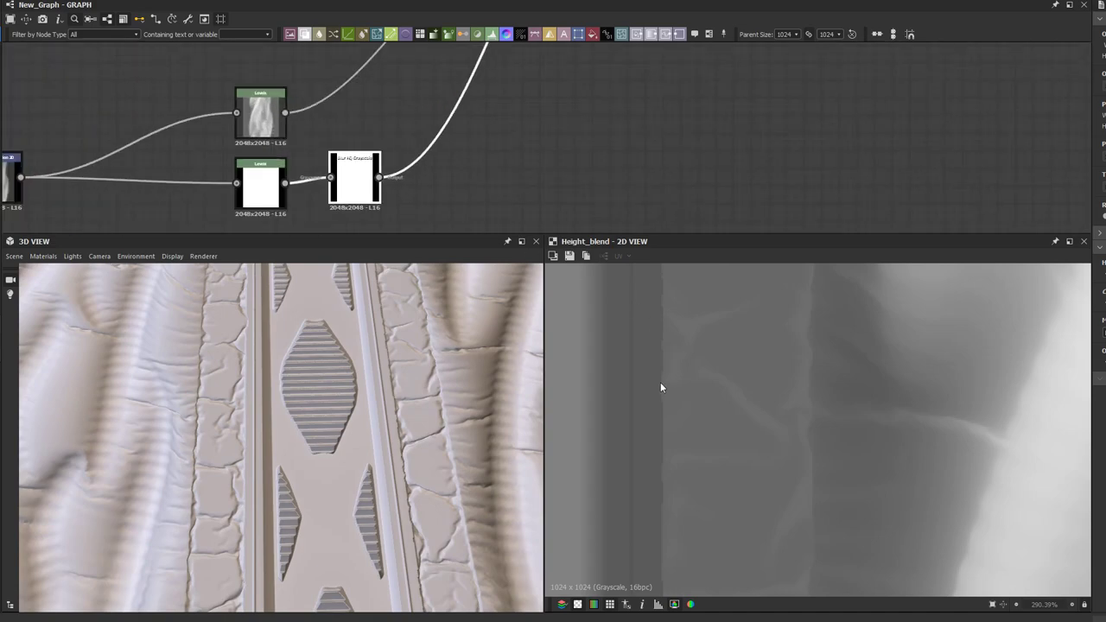
pyautogui.doubleClick(363, 185)
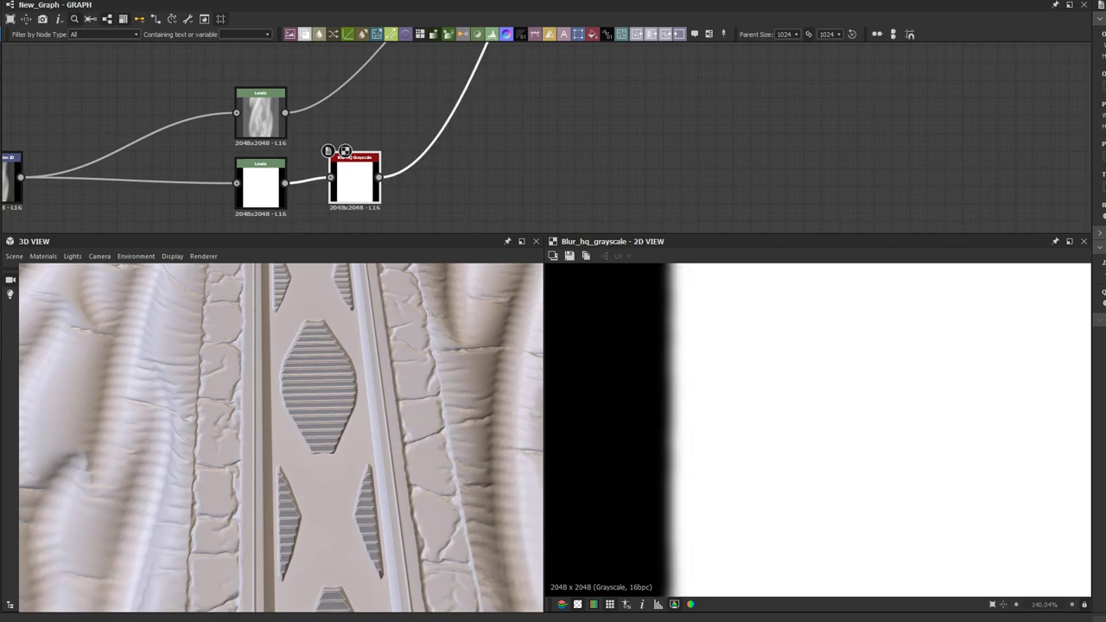
pyautogui.scroll(5, 189, 441)
pyautogui.scroll(-6, 189, 442)
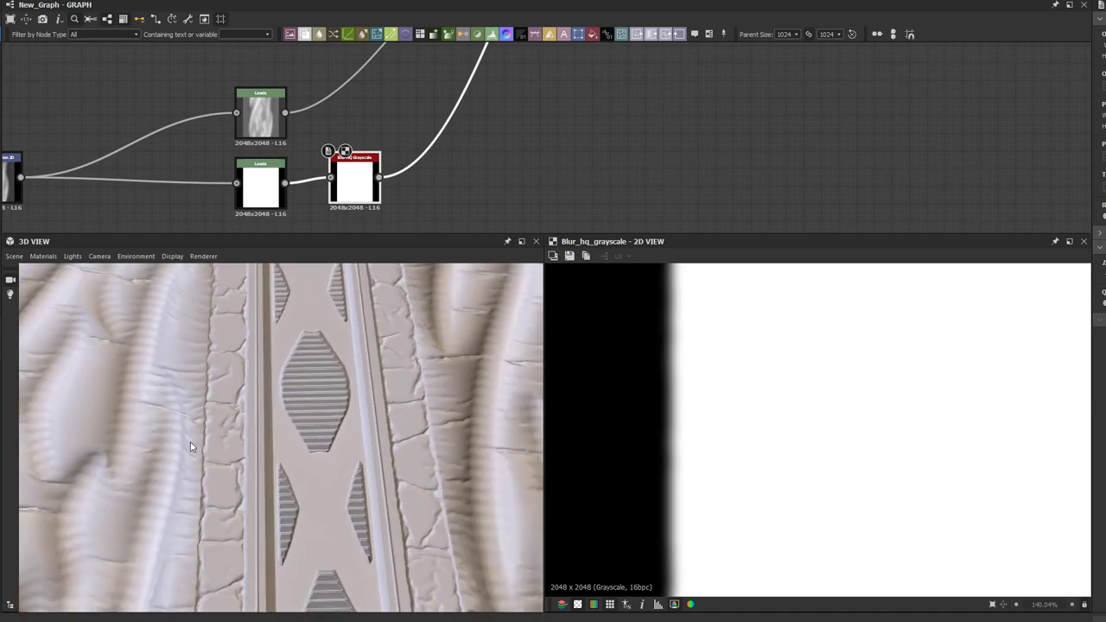
pyautogui.scroll(-3, 190, 441)
pyautogui.scroll(-4, 356, 198)
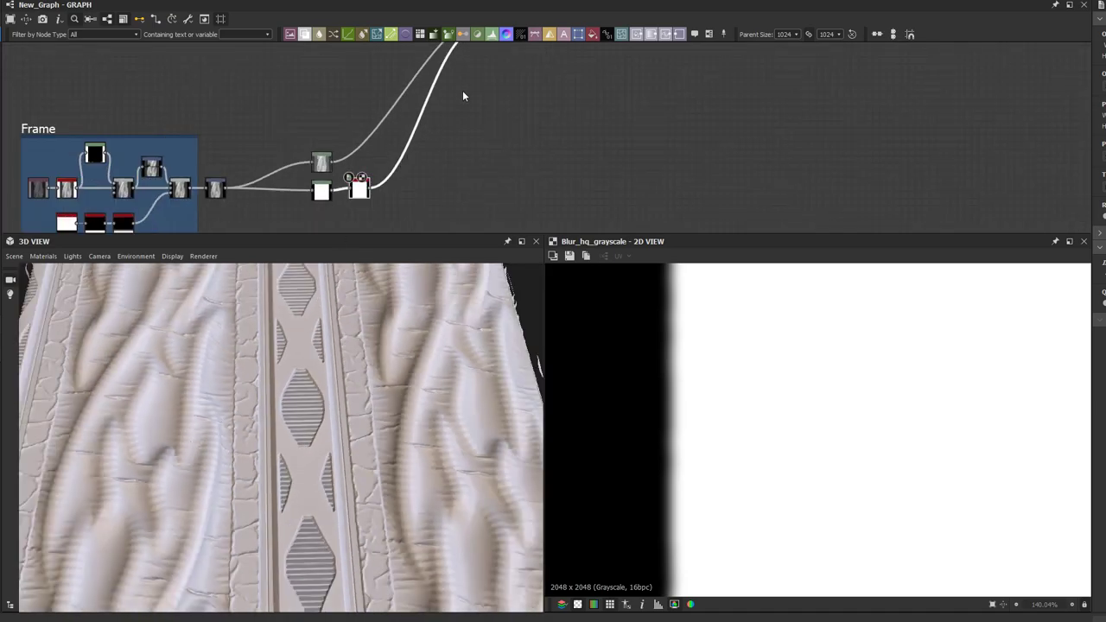
# Step: Show the Auto Levels output in the 2D view and examine the blended folds and border strips
pyautogui.moveTo(462, 90); pyautogui.dragTo(399, 160, button='middle')
pyautogui.scroll(3, 402, 145)
pyautogui.click(471, 99)
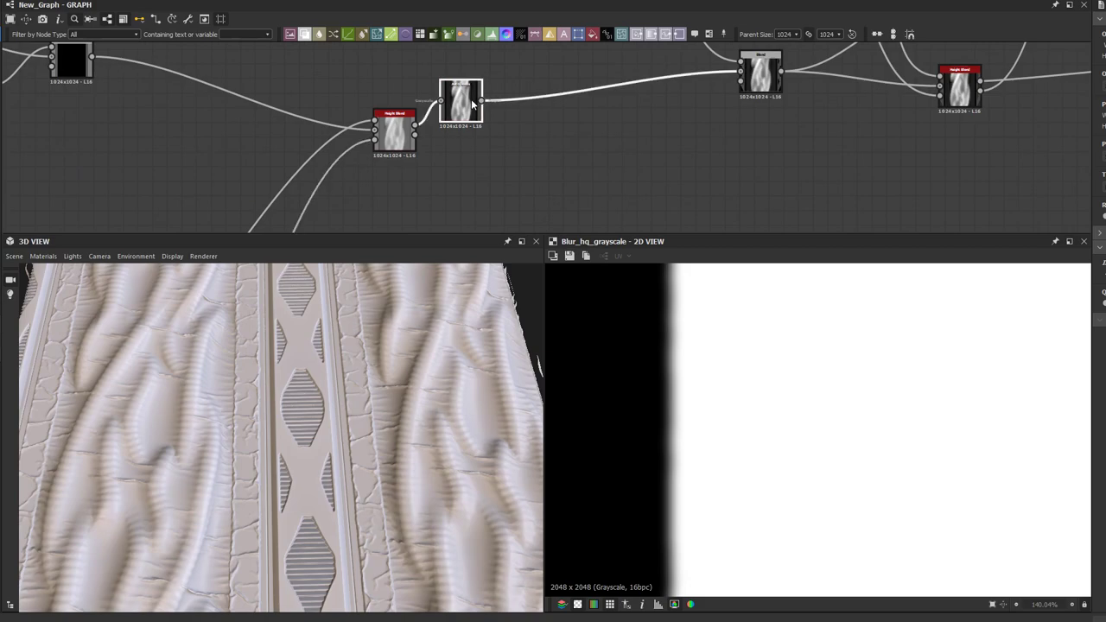
pyautogui.doubleClick(471, 99)
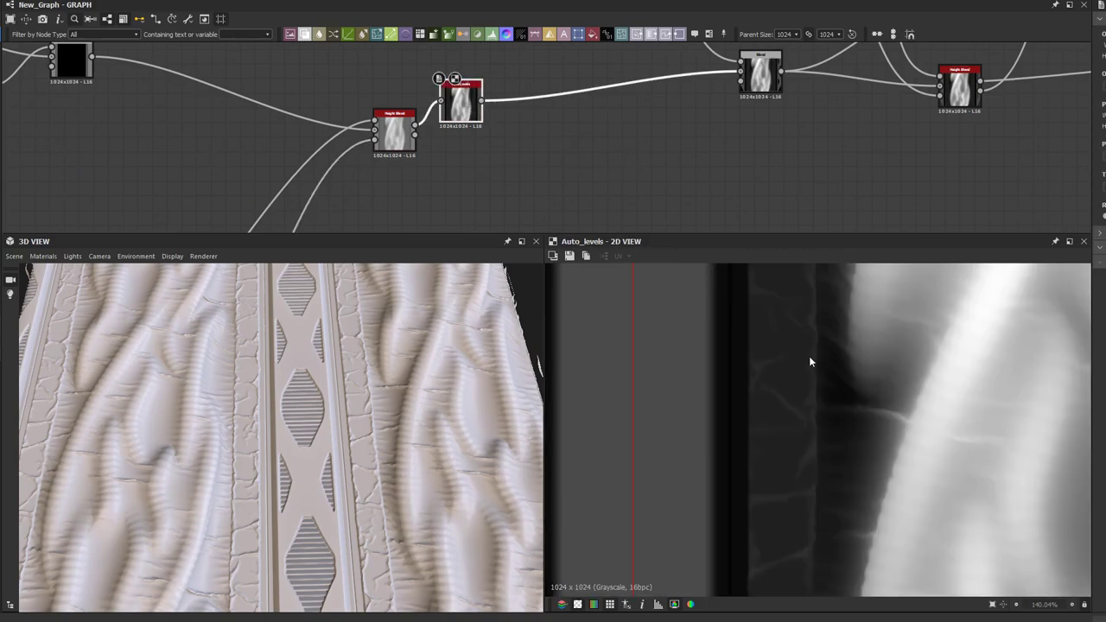
pyautogui.scroll(-1, 803, 368)
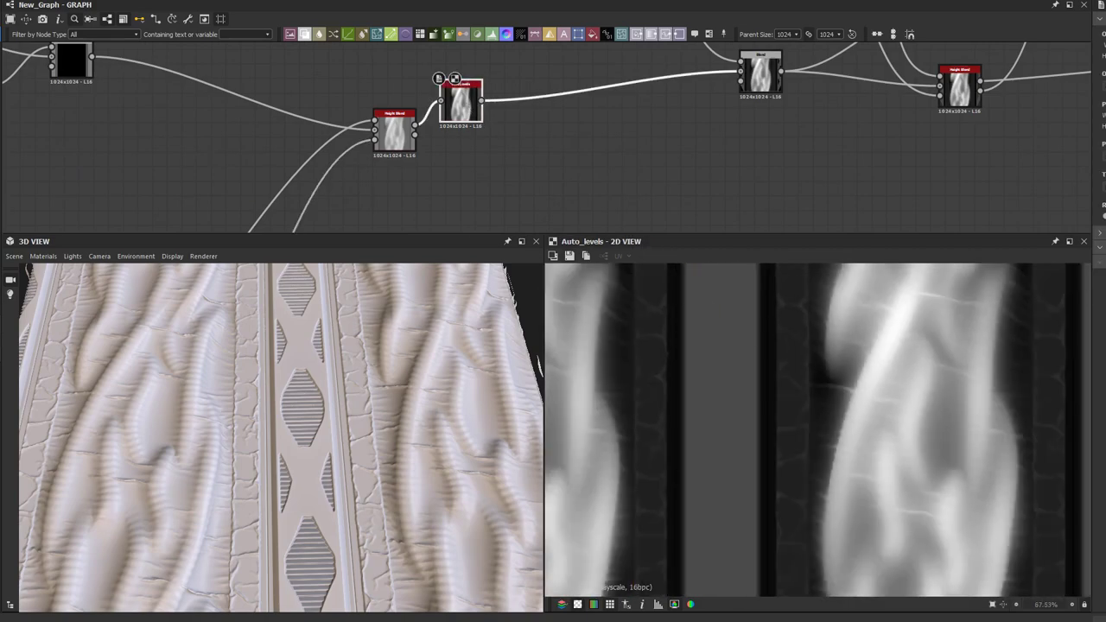
pyautogui.scroll(-4, 446, 136)
# Step: Preview the leftover Blend above the trim's Height Blend, whose output is unconnected, and delete it
pyautogui.moveTo(539, 153); pyautogui.dragTo(395, 183, button='middle')
pyautogui.scroll(-4, 569, 165)
pyautogui.scroll(6, 506, 177)
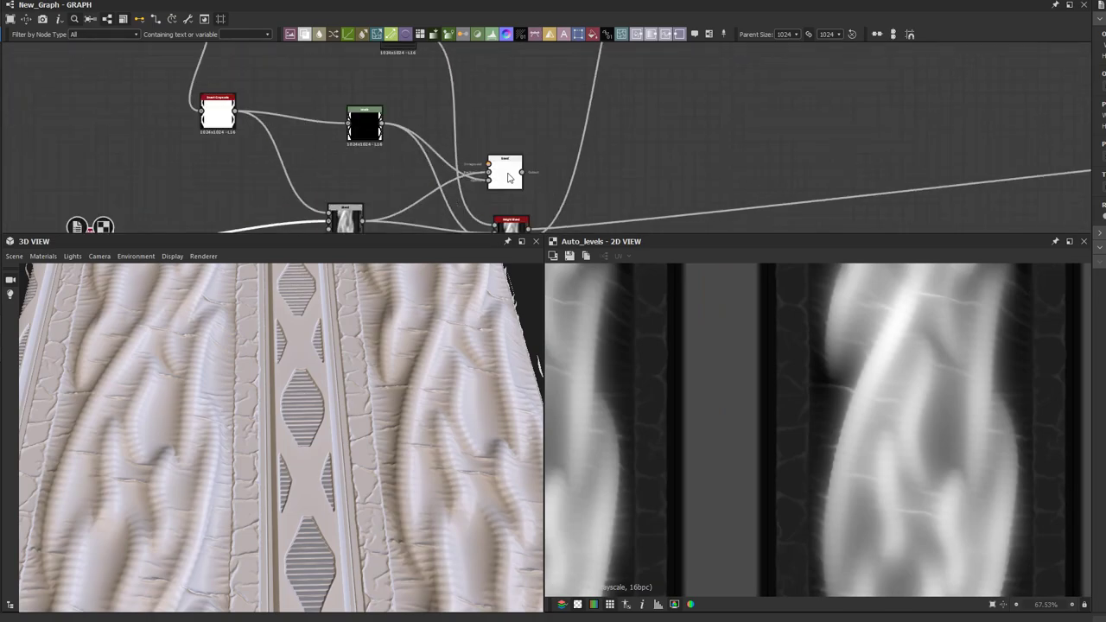
pyautogui.click(507, 178)
pyautogui.doubleClick(507, 177)
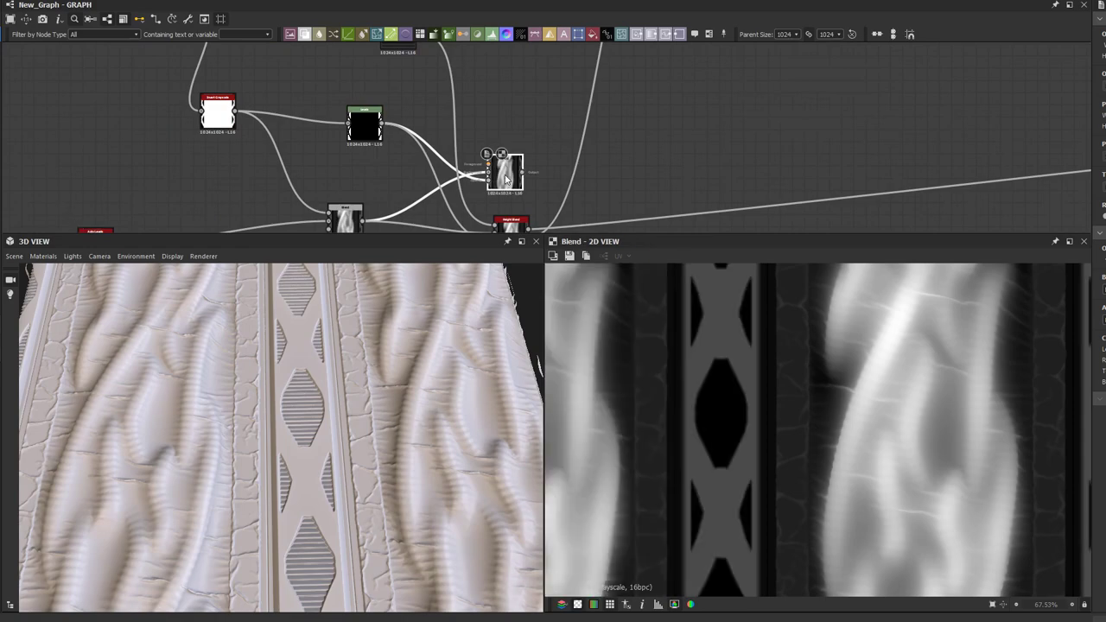
pyautogui.scroll(-5, 506, 177)
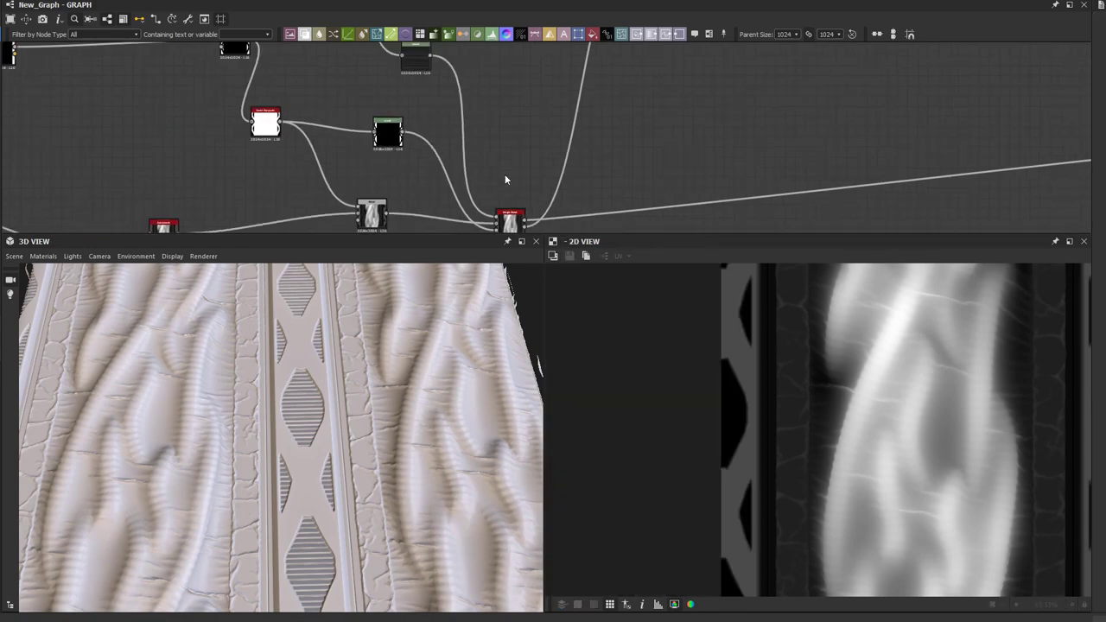
# Step: Add a Levels node fed by the Height Mask output of the folds' Height Blend and place it above the existing mask Levels node
pyautogui.click(490, 37)
pyautogui.scroll(3, 328, 170)
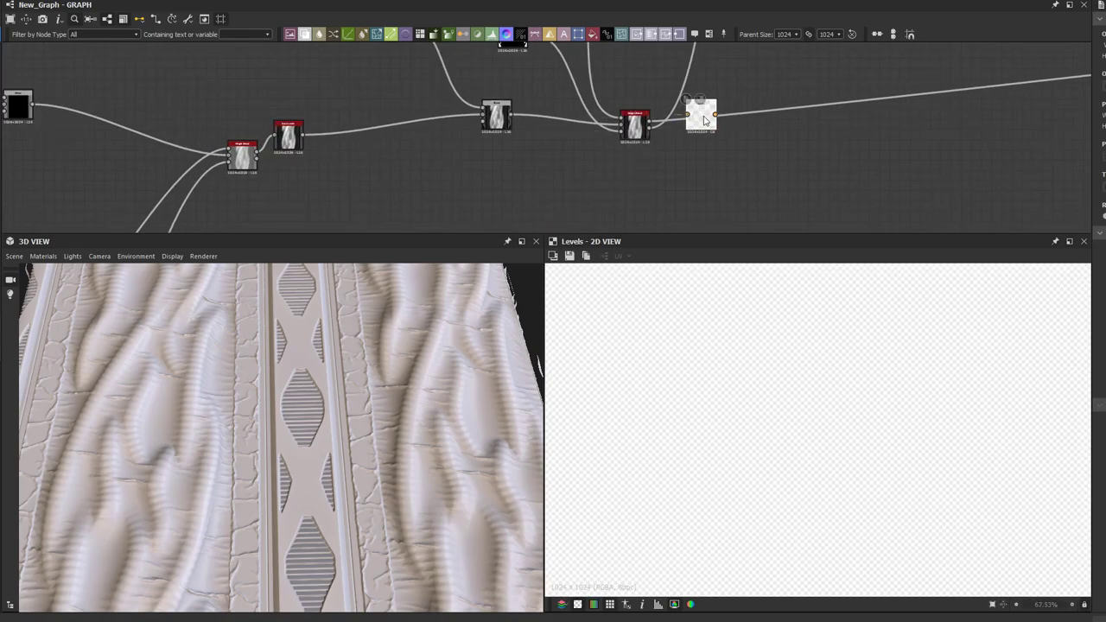
pyautogui.moveTo(701, 118); pyautogui.dragTo(442, 192)
pyautogui.moveTo(257, 156); pyautogui.dragTo(423, 185)
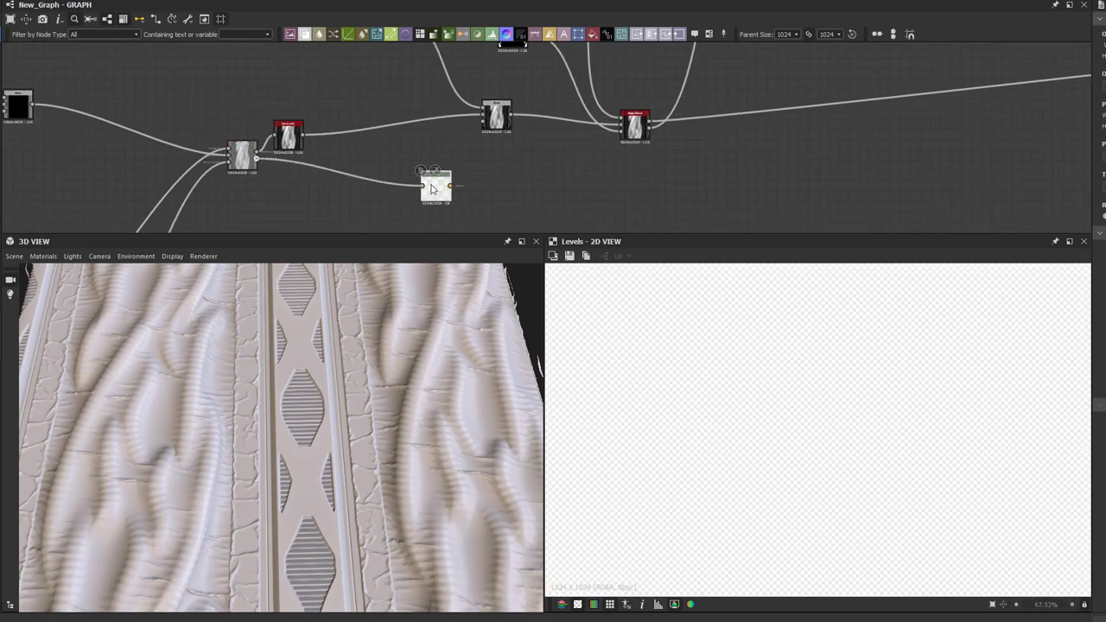
pyautogui.scroll(-3, 436, 194)
pyautogui.moveTo(388, 227); pyautogui.dragTo(518, 68)
pyautogui.scroll(3, 524, 90)
# Step: Show the striped trim's mask Levels node in the 2D view and examine the thin vertical lines beside the diamonds
pyautogui.click(488, 100)
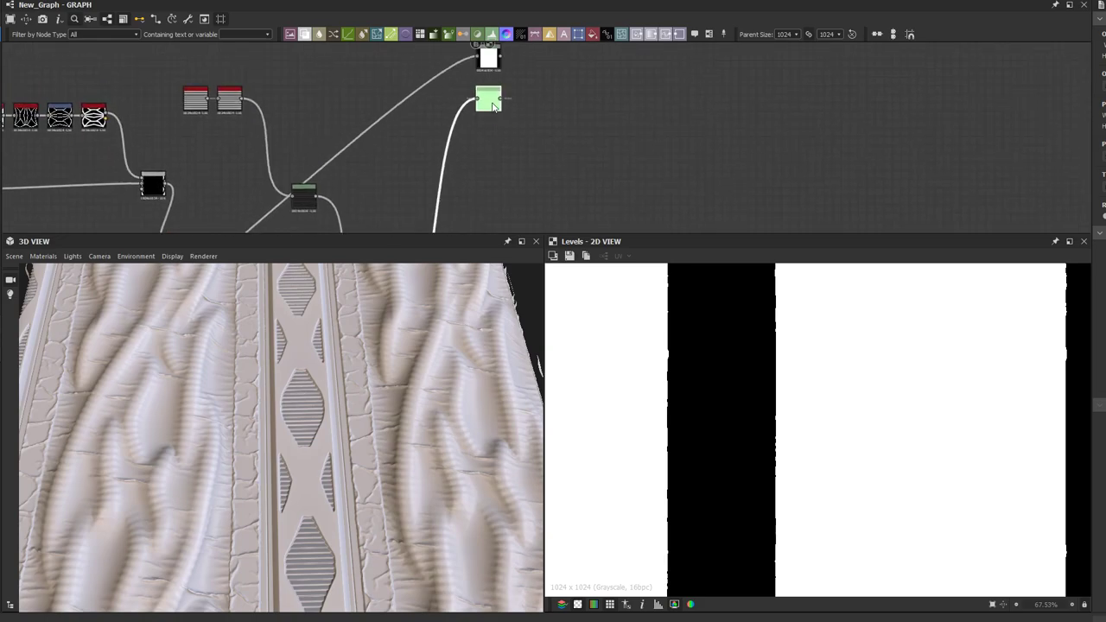
pyautogui.doubleClick(490, 101)
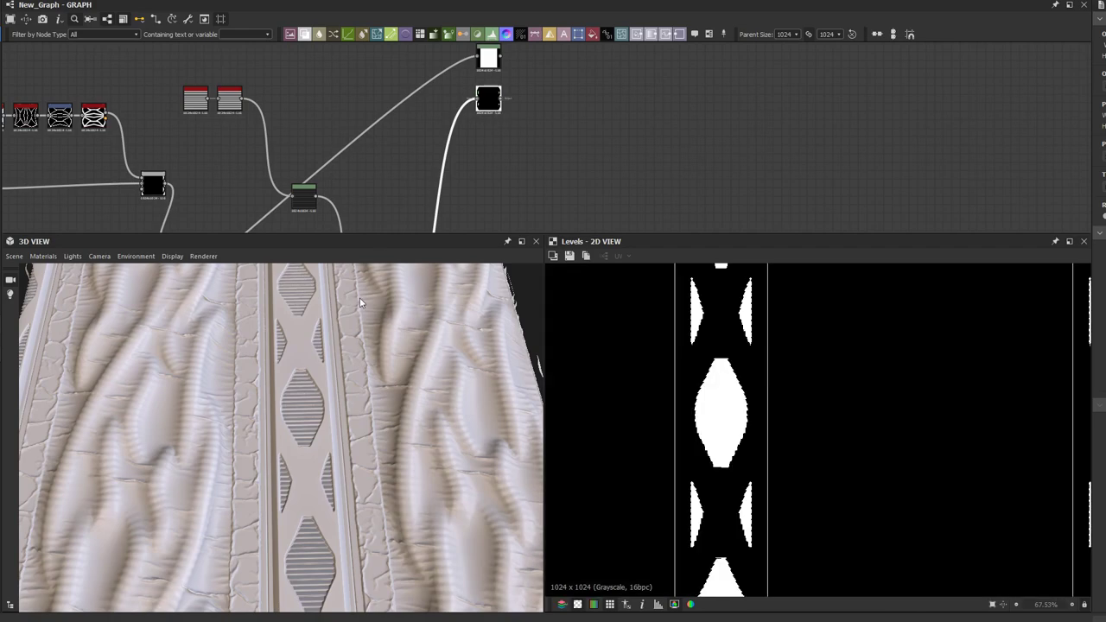
pyautogui.scroll(3, 253, 547)
pyautogui.moveTo(283, 504); pyautogui.dragTo(309, 464)
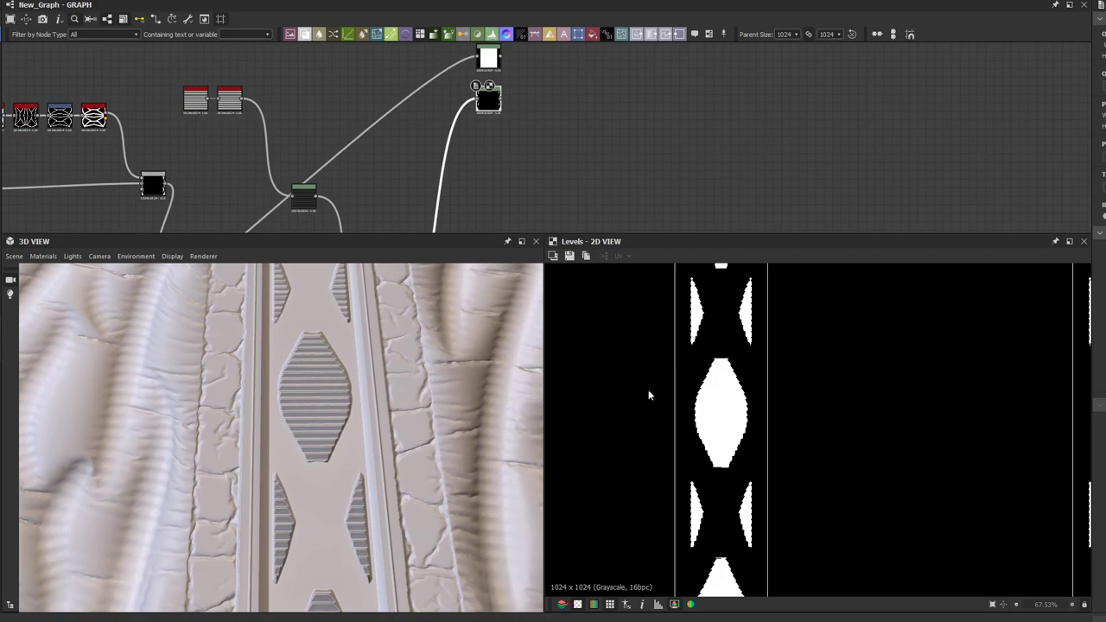
pyautogui.scroll(10, 652, 389)
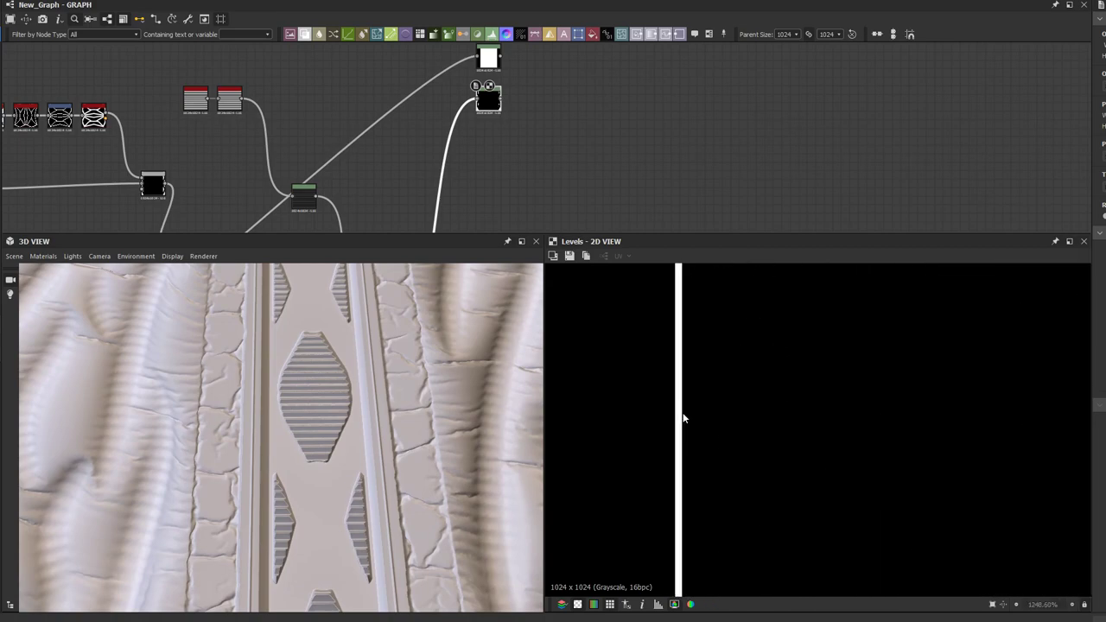
pyautogui.scroll(-6, 680, 416)
pyautogui.scroll(-3, 498, 157)
pyautogui.scroll(2, 460, 153)
# Step: Show the trim Height Blend's Blended Height output in the 2D view and examine the dark groove beside the diamonds
pyautogui.moveTo(443, 195); pyautogui.dragTo(460, 149, button='middle')
pyautogui.scroll(7, 458, 149)
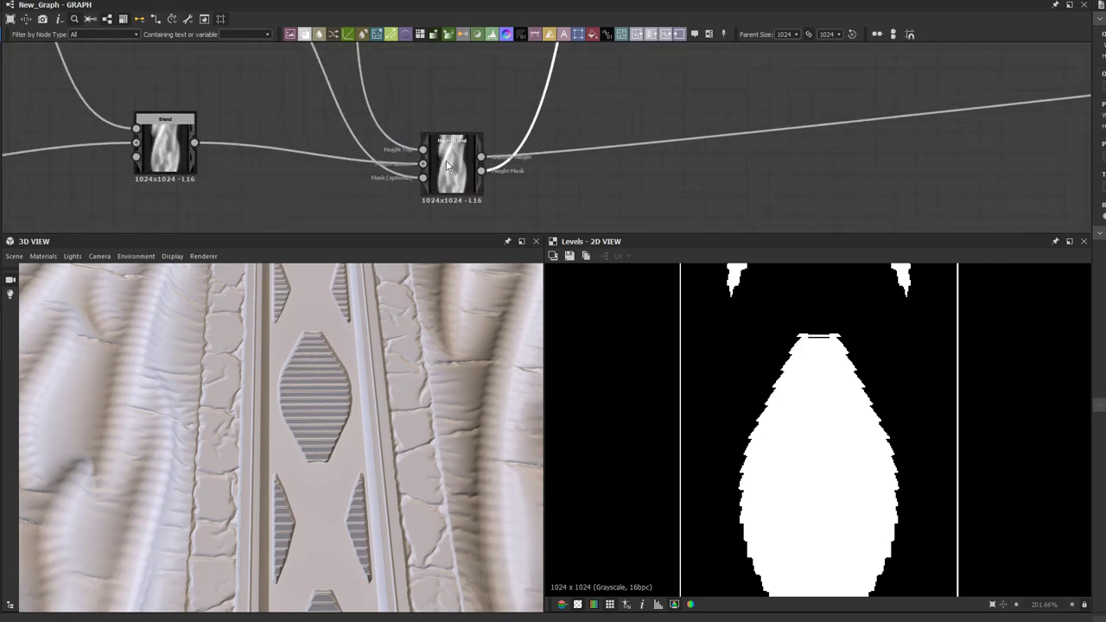
pyautogui.doubleClick(446, 170)
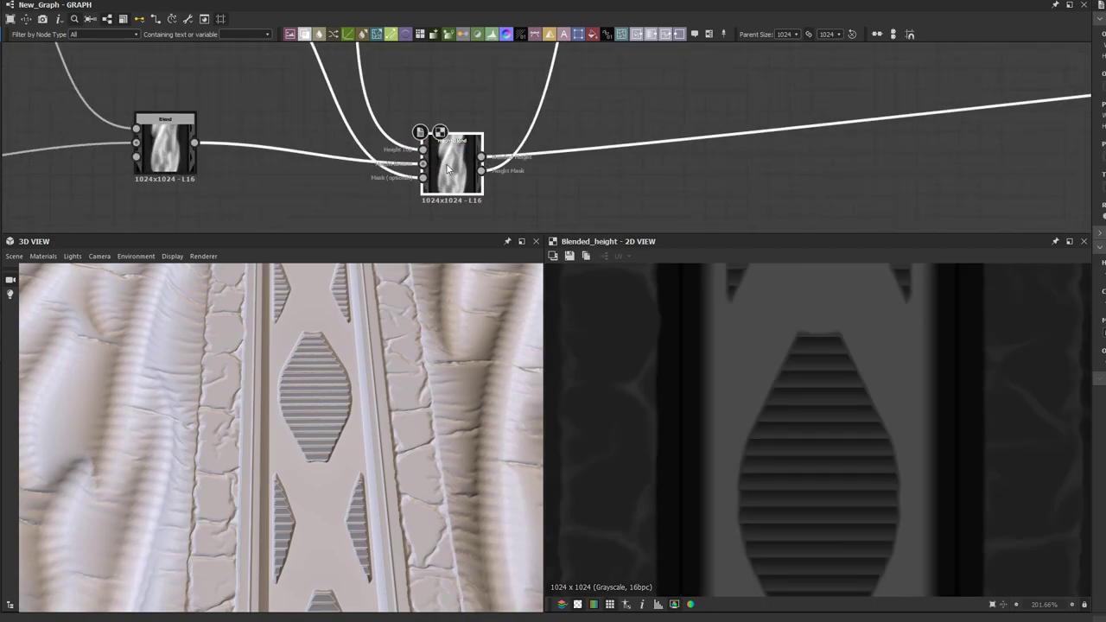
pyautogui.scroll(5, 680, 402)
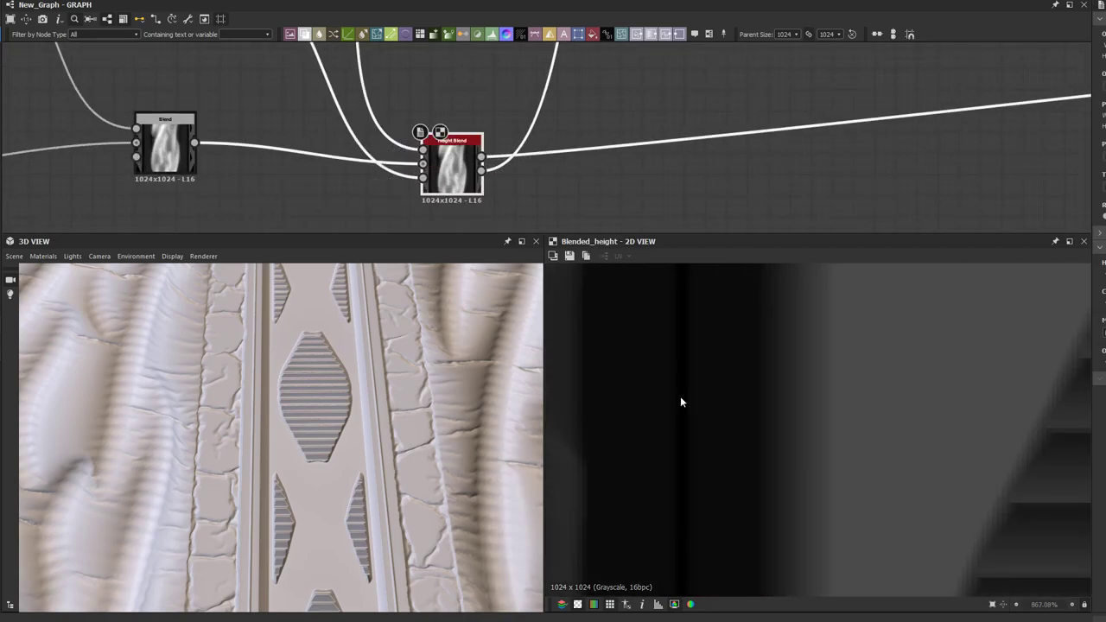
pyautogui.scroll(-4, 680, 401)
pyautogui.scroll(2, 680, 402)
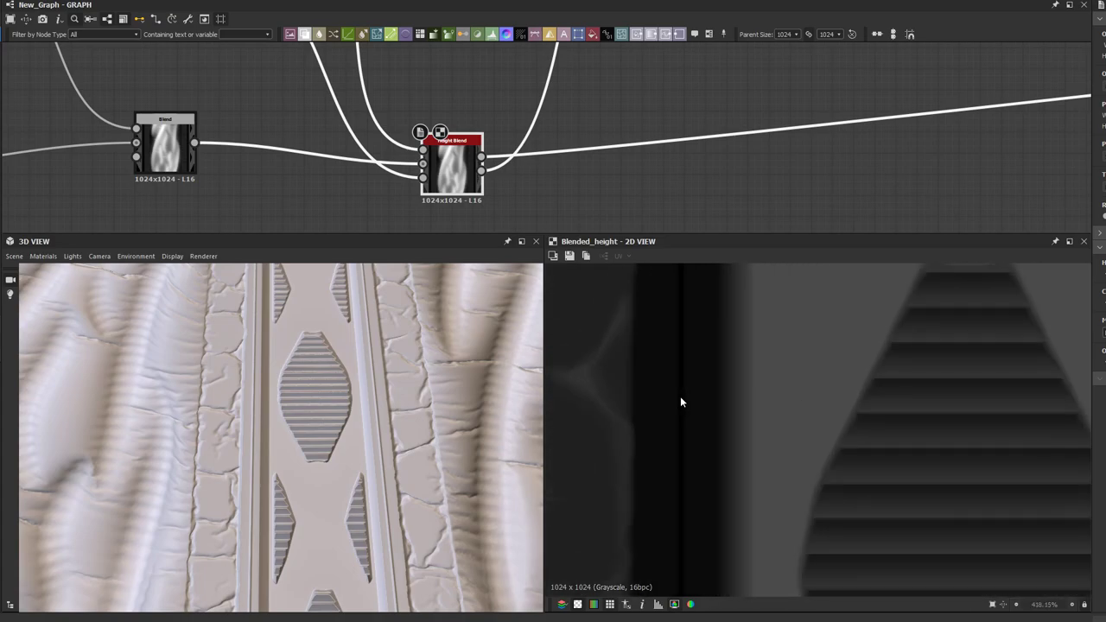
pyautogui.scroll(-4, 459, 182)
# Step: Insert a Blend node between the horizontal stripe pattern and the Levels node that follows it
pyautogui.moveTo(366, 108); pyautogui.dragTo(439, 251, button='middle')
pyautogui.moveTo(443, 187); pyautogui.dragTo(441, 221, button='middle')
pyautogui.scroll(-2, 440, 220)
pyautogui.scroll(4, 340, 143)
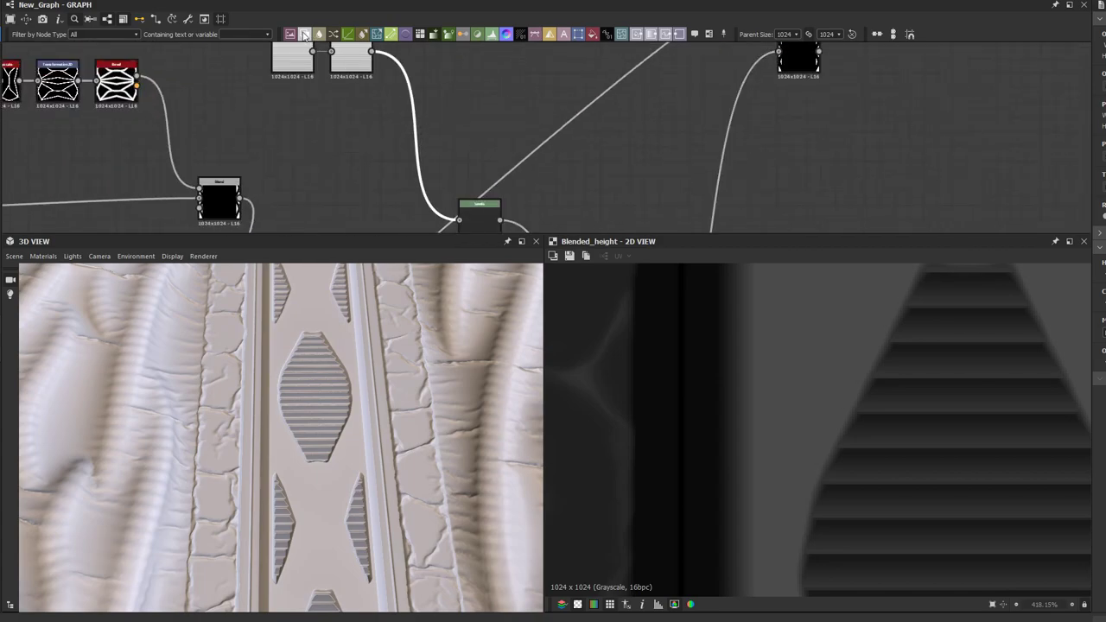
pyautogui.press('b')
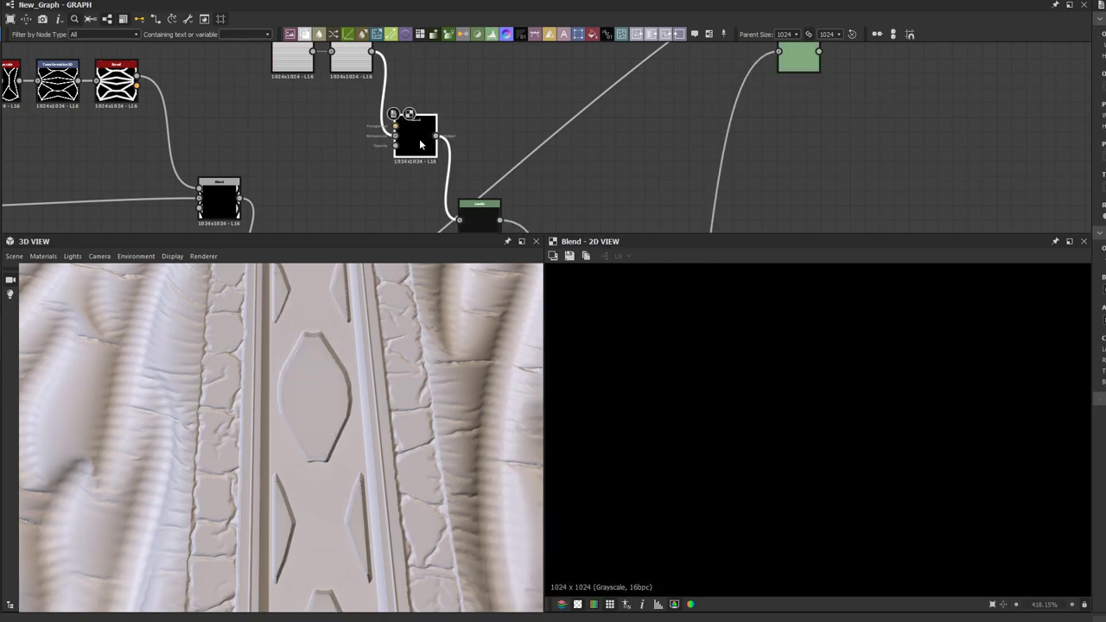
# Step: Try the stripe pattern on the new Blend's foreground input, crop the blend, and return the pattern to the background input
pyautogui.scroll(-10, 697, 410)
pyautogui.scroll(3, 773, 422)
pyautogui.moveTo(522, 187); pyautogui.dragTo(520, 163, button='middle')
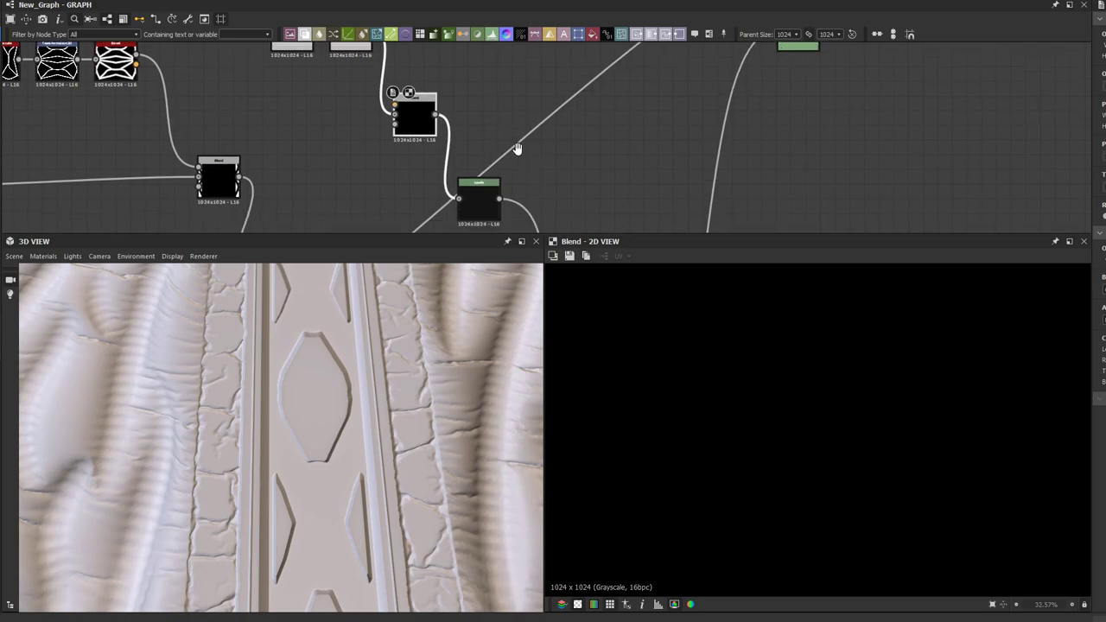
pyautogui.keyDown('shift'); pyautogui.moveTo(393, 102); pyautogui.dragTo(395, 103); pyautogui.keyUp('shift')
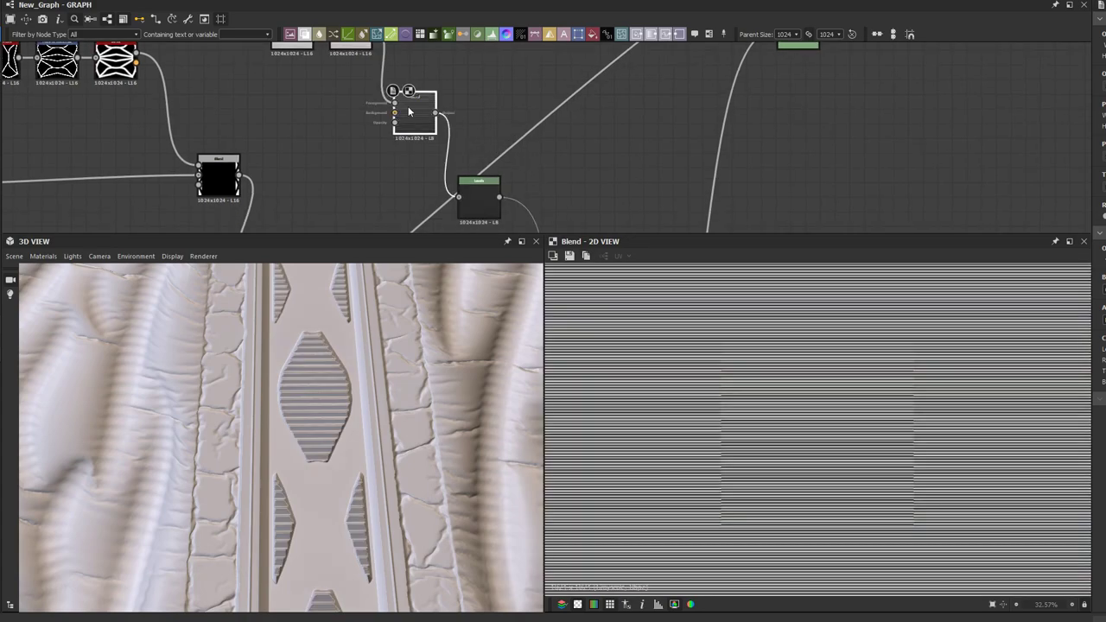
pyautogui.scroll(2, 733, 397)
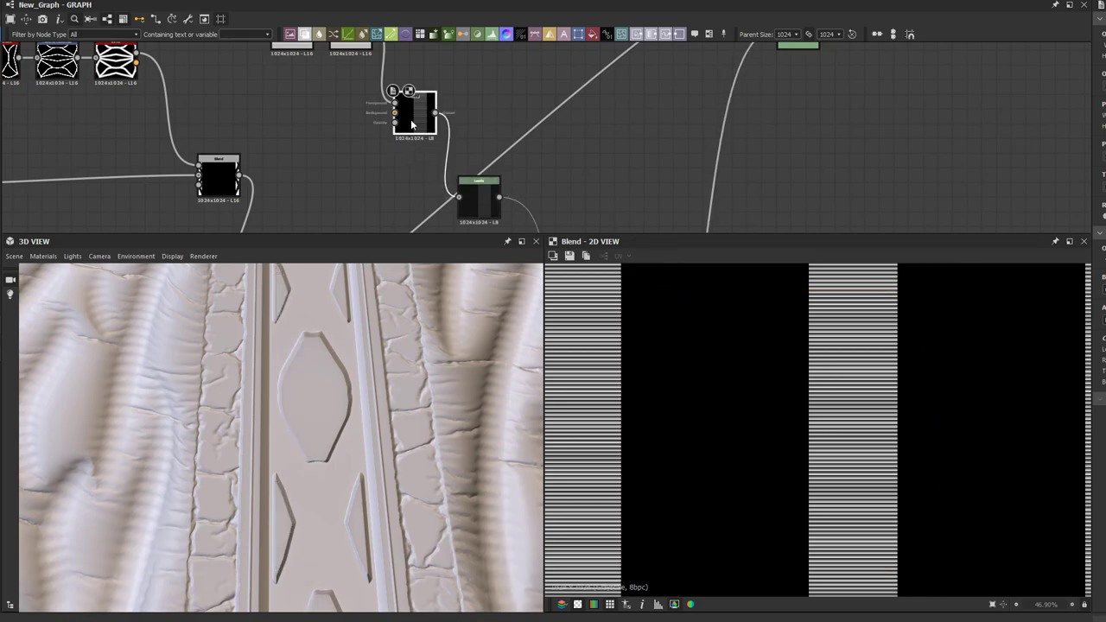
pyautogui.keyDown('shift'); pyautogui.moveTo(394, 103); pyautogui.dragTo(412, 119); pyautogui.keyUp('shift')
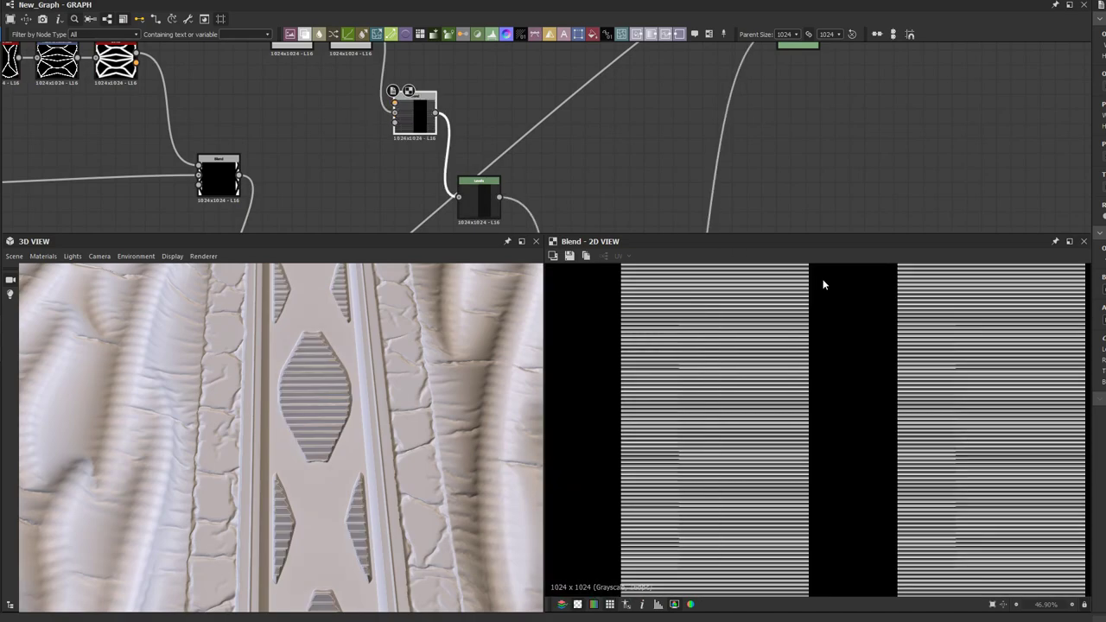
# Step: Tighten the new Blend's cropping so the stripes remain only in narrow vertical bands along the tile's side edges
pyautogui.moveTo(681, 177); pyautogui.dragTo(671, 126, button='middle')
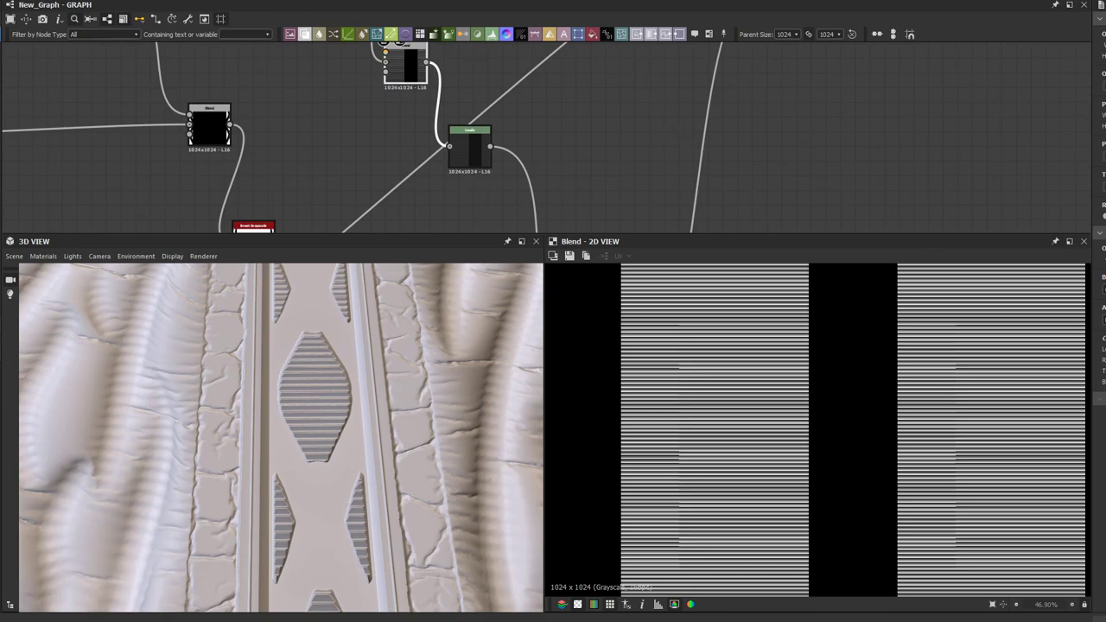
pyautogui.moveTo(754, 158); pyautogui.dragTo(696, 118, button='middle')
pyautogui.scroll(-3, 704, 138)
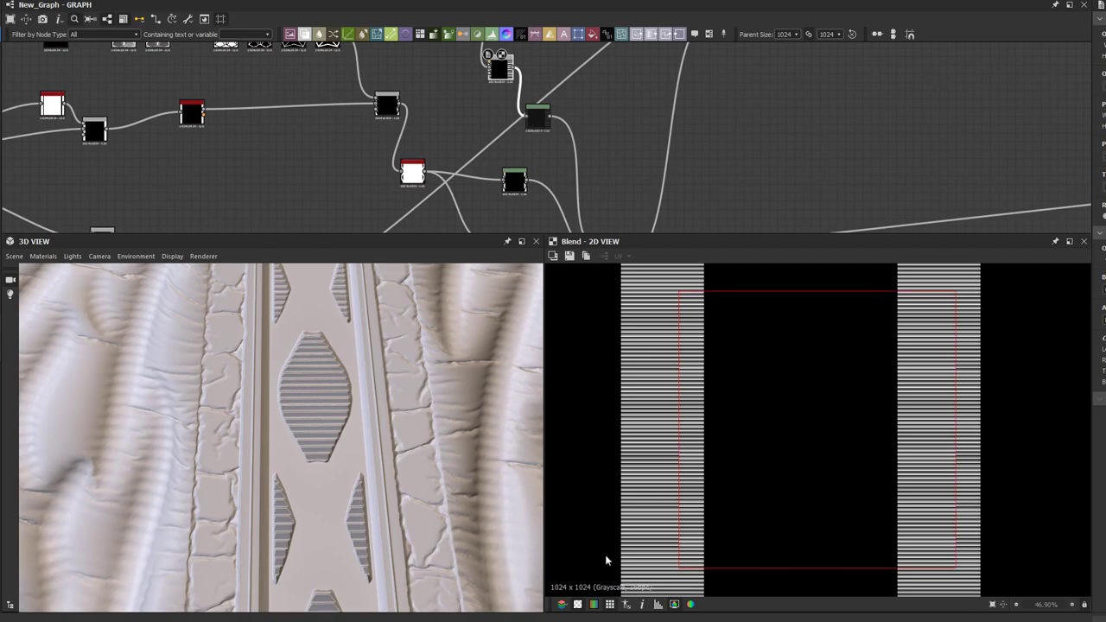
pyautogui.scroll(5, 338, 536)
pyautogui.moveTo(338, 535); pyautogui.dragTo(318, 514, button='middle')
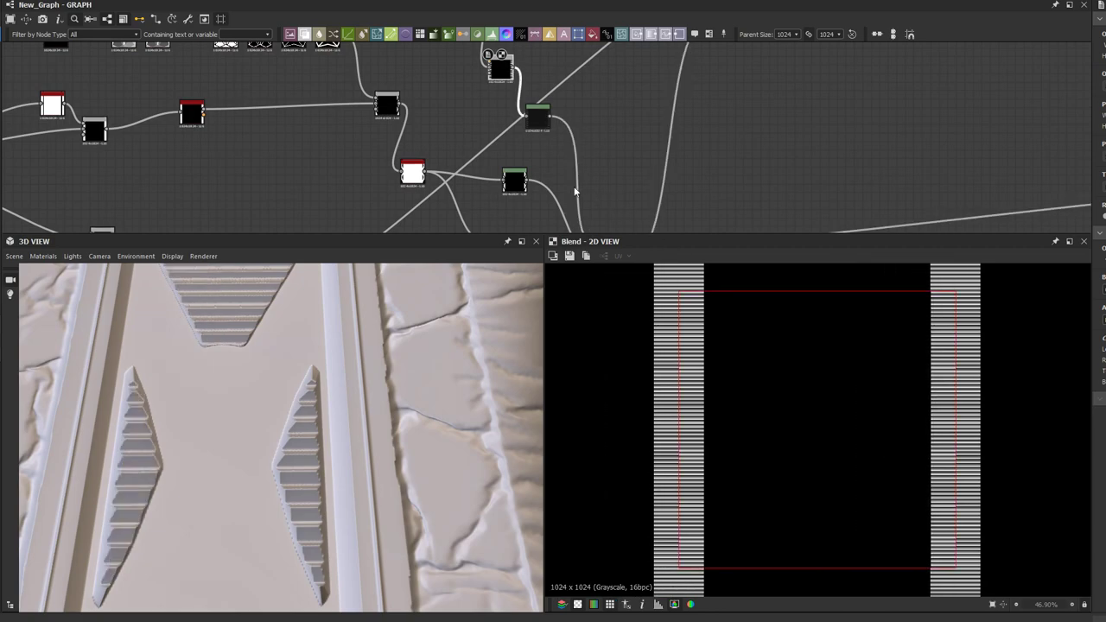
# Step: Show the trim Height Blend's Height Mask output in the 2D view and check the area around the diamond shapes
pyautogui.scroll(-2, 368, 115)
pyautogui.scroll(3, 368, 115)
pyautogui.moveTo(380, 112); pyautogui.dragTo(383, 165, button='middle')
pyautogui.scroll(3, 383, 170)
pyautogui.scroll(-2, 495, 114)
pyautogui.moveTo(494, 113); pyautogui.dragTo(442, 155, button='middle')
pyautogui.scroll(3, 552, 152)
pyautogui.scroll(-2, 553, 153)
pyautogui.moveTo(553, 152); pyautogui.dragTo(540, 105, button='middle')
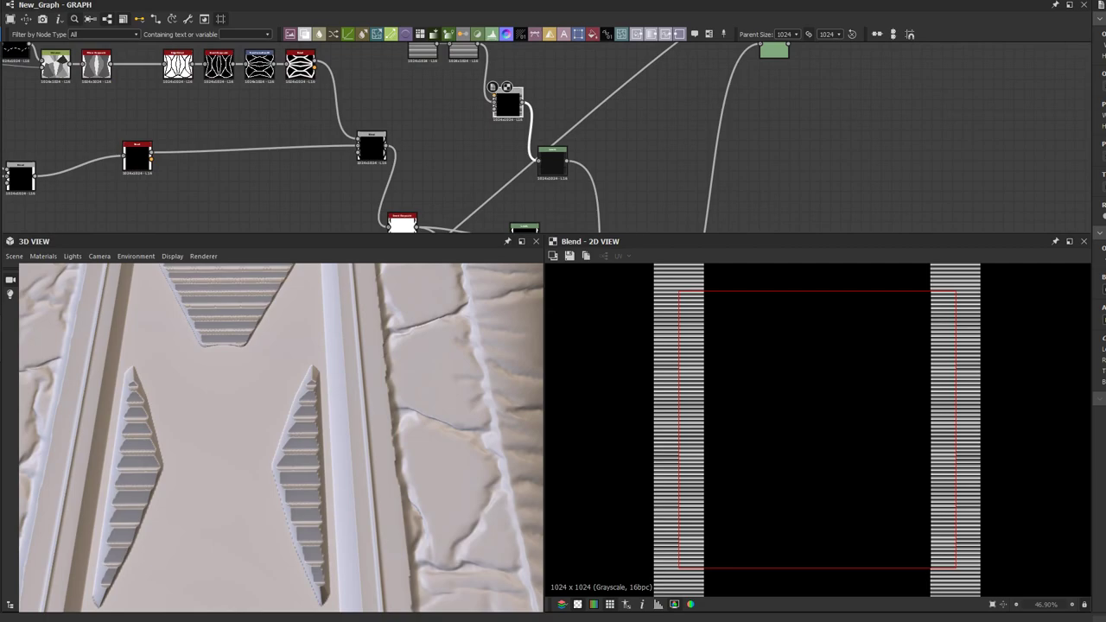
pyautogui.scroll(-2, 474, 124)
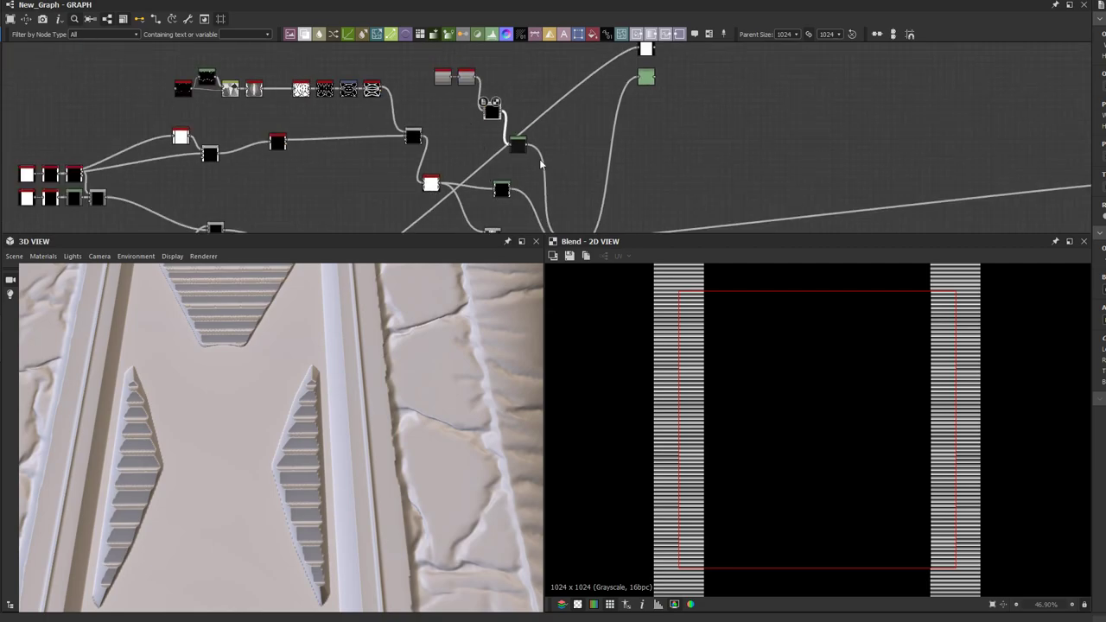
pyautogui.scroll(-2, 539, 163)
pyautogui.moveTo(570, 204); pyautogui.dragTo(523, 147, button='middle')
pyautogui.scroll(6, 521, 156)
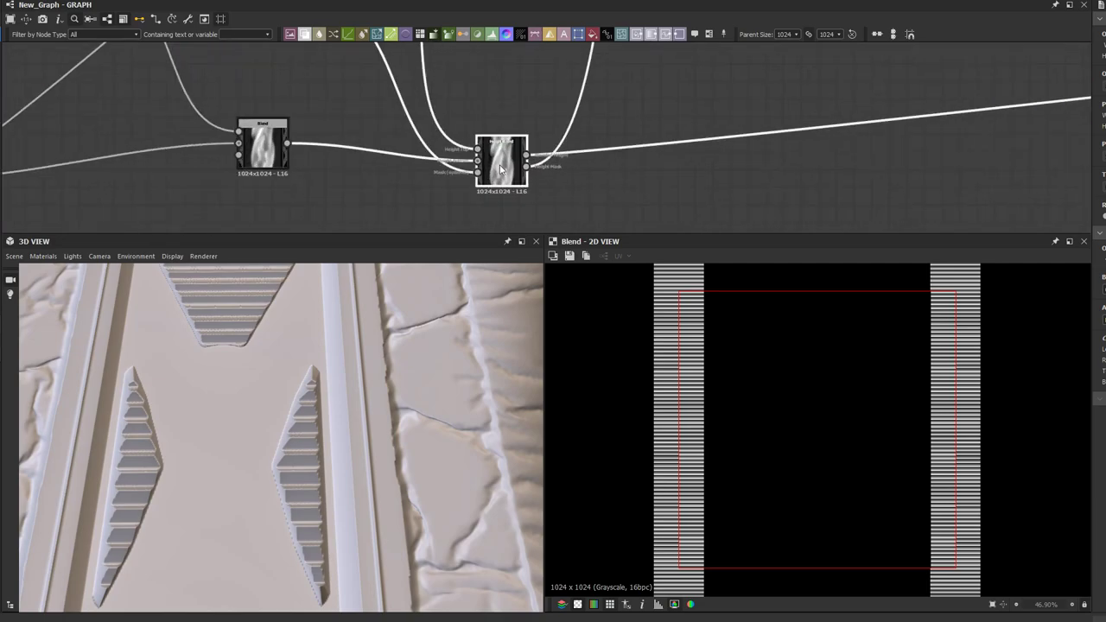
pyautogui.click(526, 166)
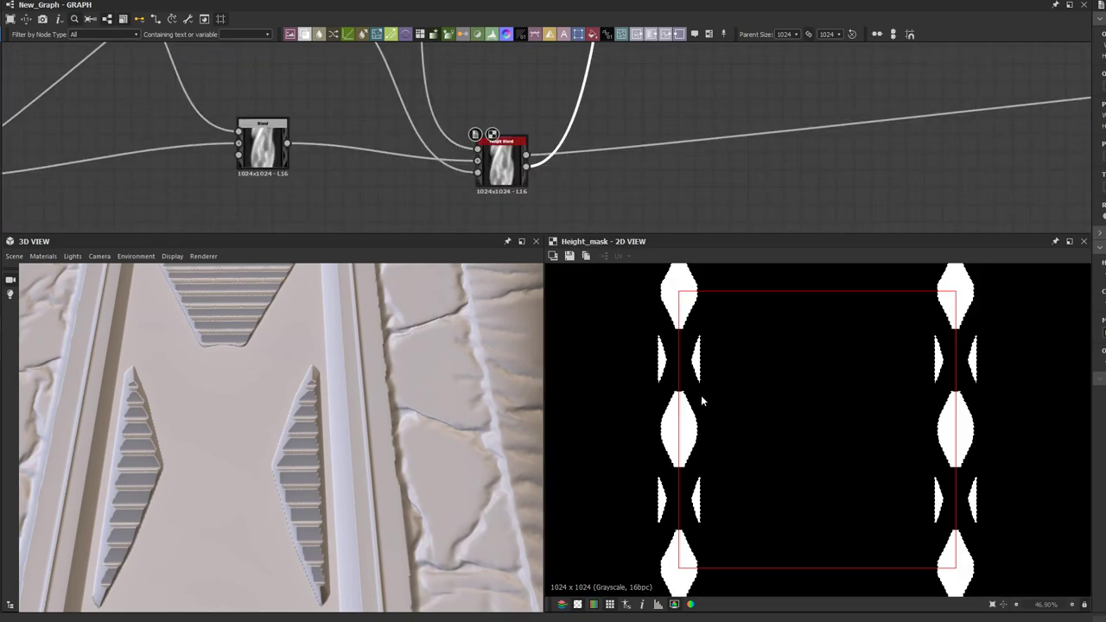
# Step: Examine the Height Mask edges around the diamond shapes and preview the trim Height Blend's top and bottom height inputs
pyautogui.scroll(10, 683, 417)
pyautogui.scroll(-3, 662, 420)
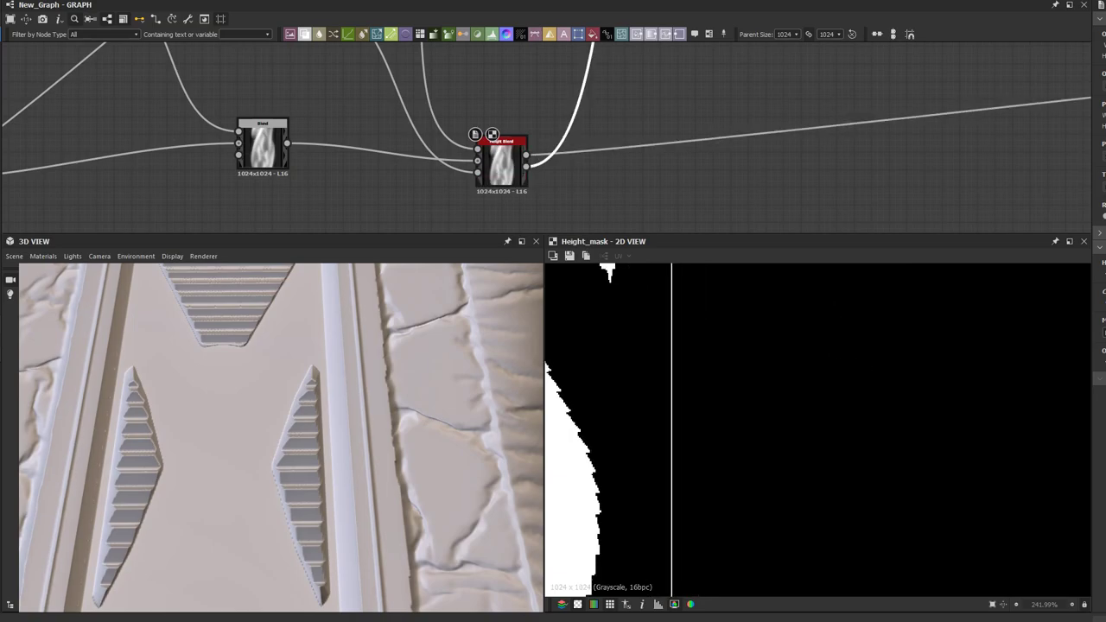
pyautogui.scroll(-3, 769, 415)
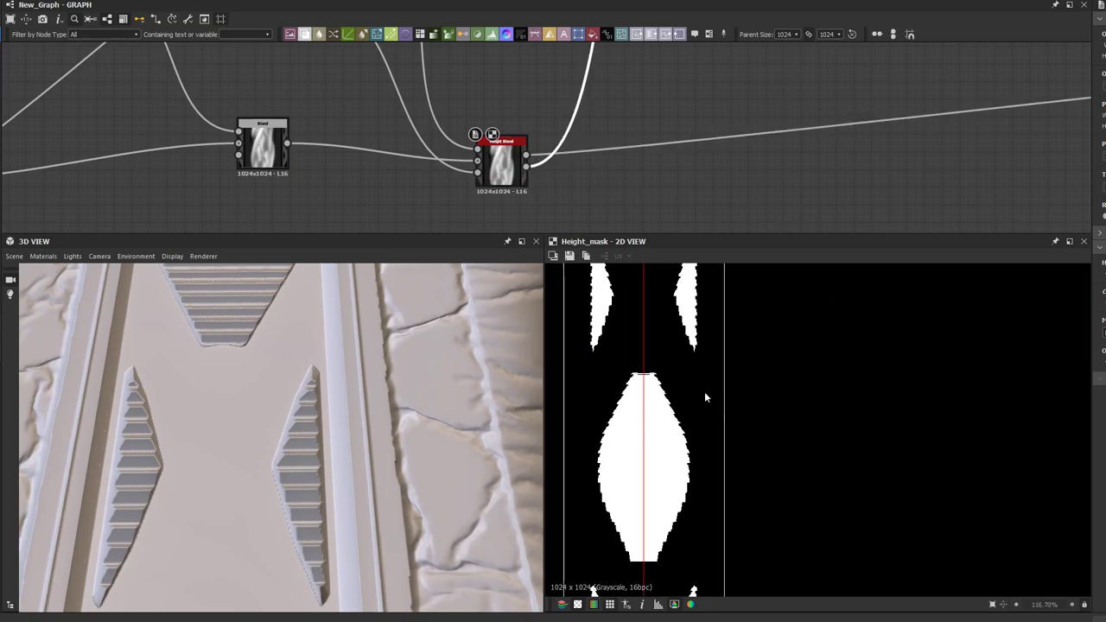
pyautogui.click(275, 154)
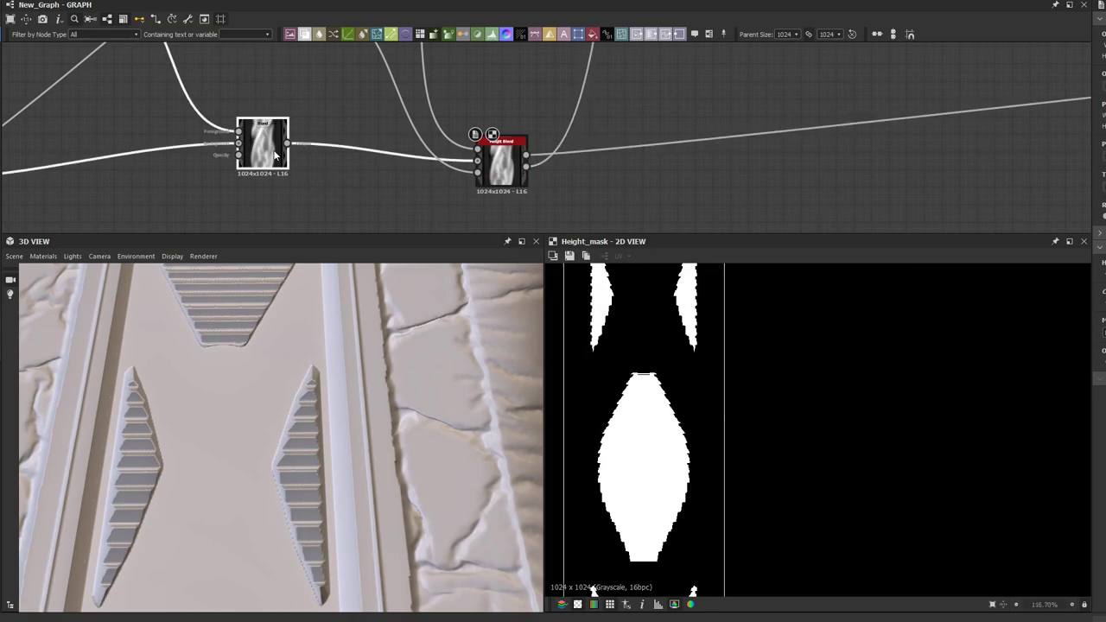
pyautogui.doubleClick(479, 152)
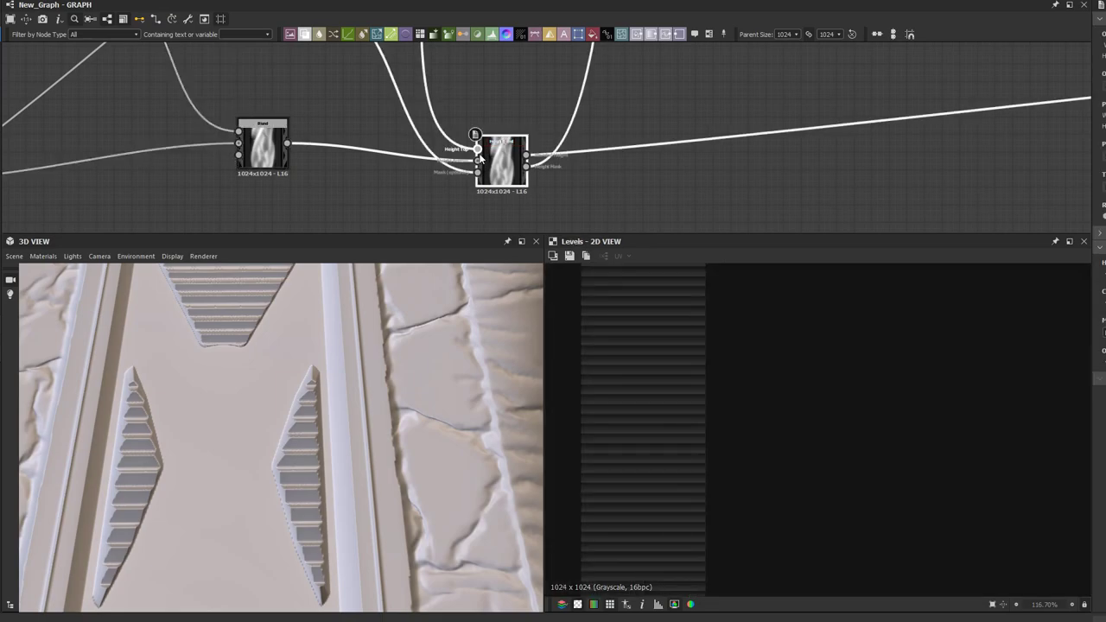
pyautogui.scroll(6, 723, 451)
pyautogui.scroll(5, 704, 448)
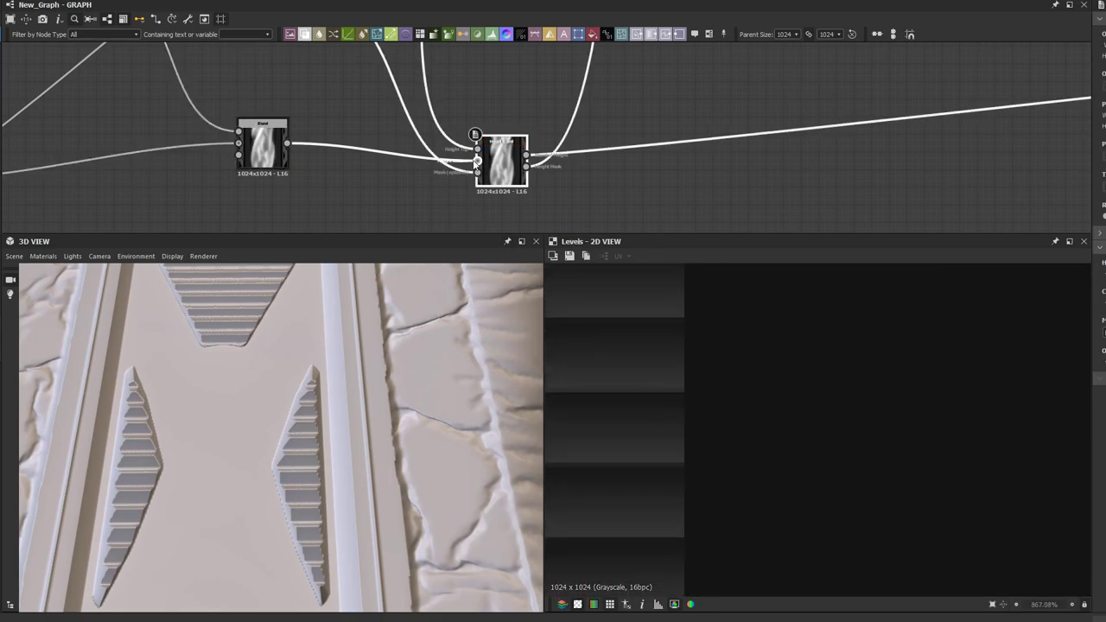
pyautogui.doubleClick(477, 161)
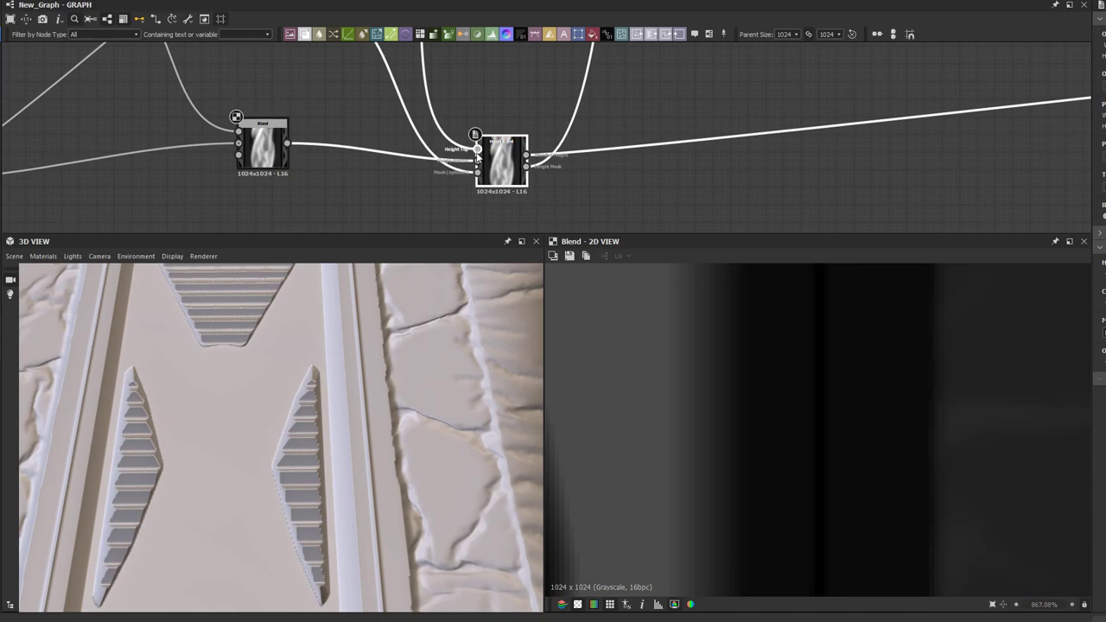
pyautogui.doubleClick(476, 153)
pyautogui.doubleClick(478, 164)
# Step: Insert a Blend node on the connection from the trim Height Blend's Height Mask output and position it above that node
pyautogui.scroll(-3, 479, 164)
pyautogui.scroll(-3, 520, 113)
pyautogui.moveTo(477, 78); pyautogui.dragTo(496, 168, button='middle')
pyautogui.scroll(4, 495, 168)
pyautogui.moveTo(590, 174); pyautogui.dragTo(581, 140, button='middle')
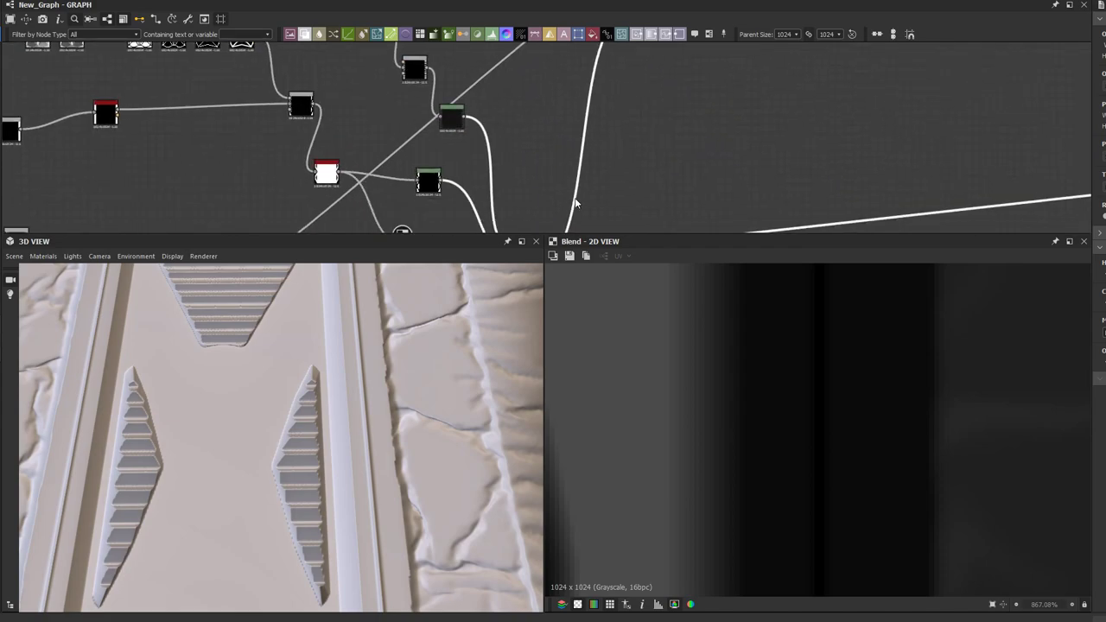
pyautogui.moveTo(603, 187); pyautogui.dragTo(577, 165, button='middle')
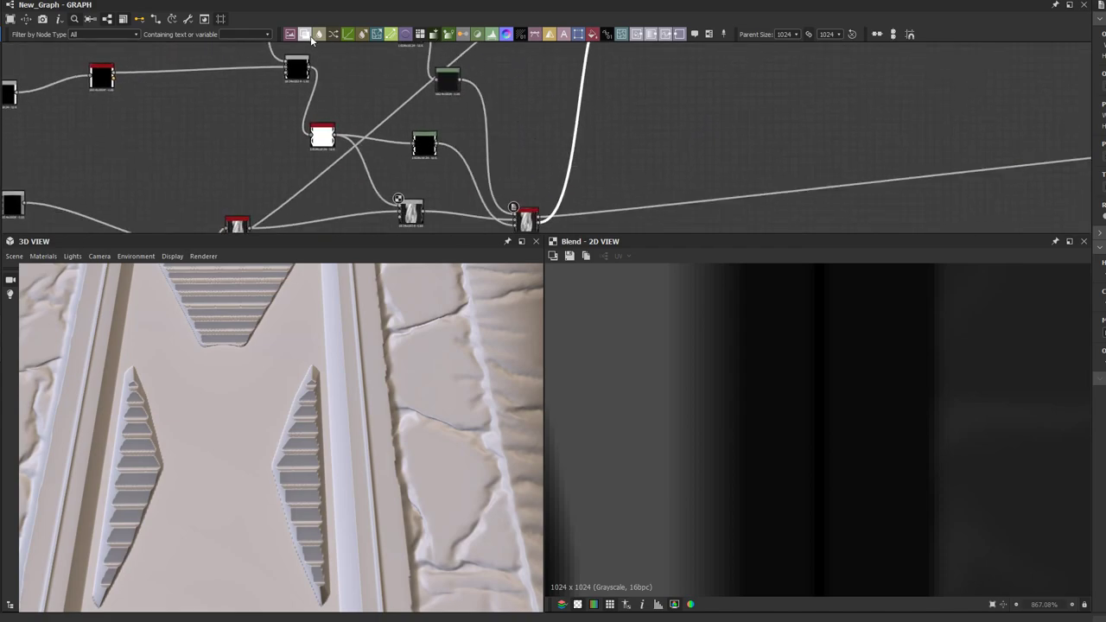
pyautogui.press('b')
pyautogui.doubleClick(571, 107)
pyautogui.moveTo(571, 106); pyautogui.dragTo(558, 131)
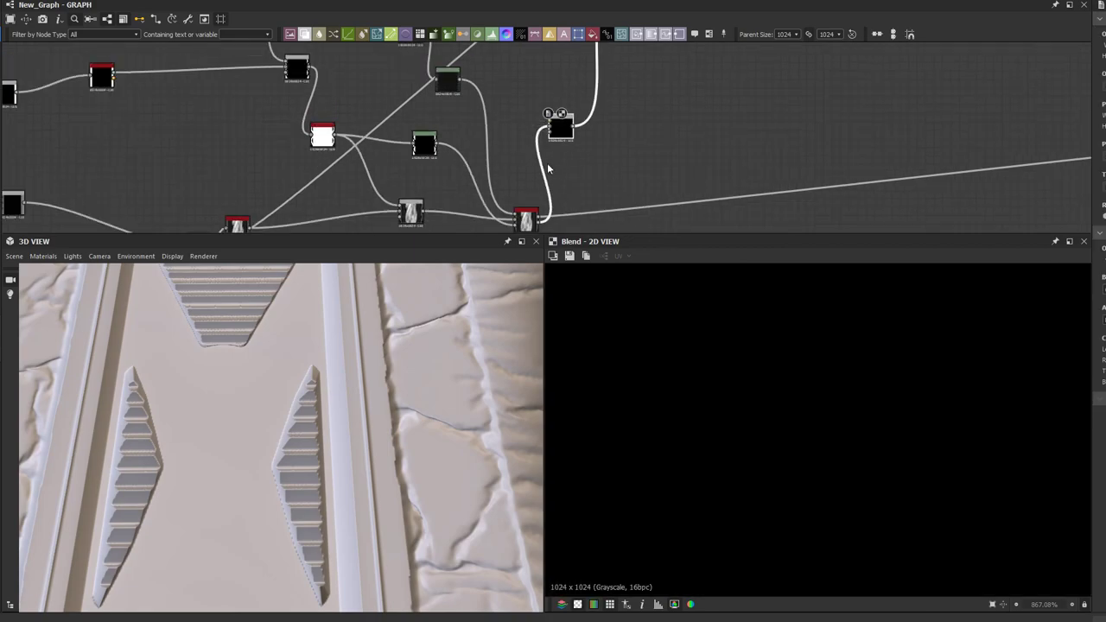
# Step: Try the Height Mask on the new Blend's foreground input, inspect the diamonds, and return the mask to the background input
pyautogui.moveTo(546, 119); pyautogui.dragTo(550, 121)
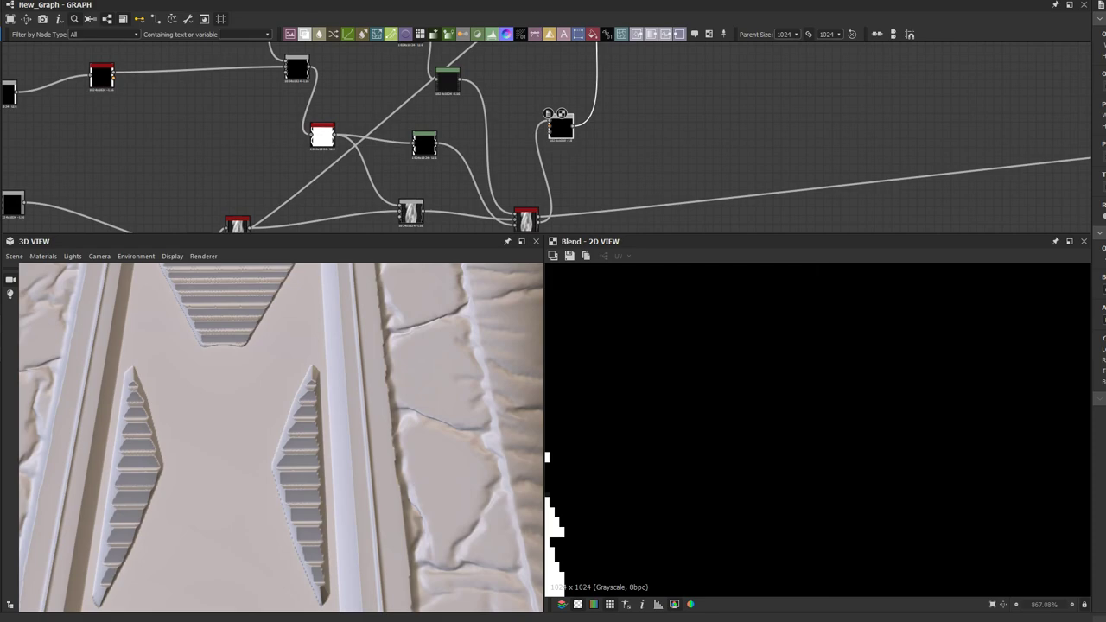
pyautogui.scroll(-6, 822, 475)
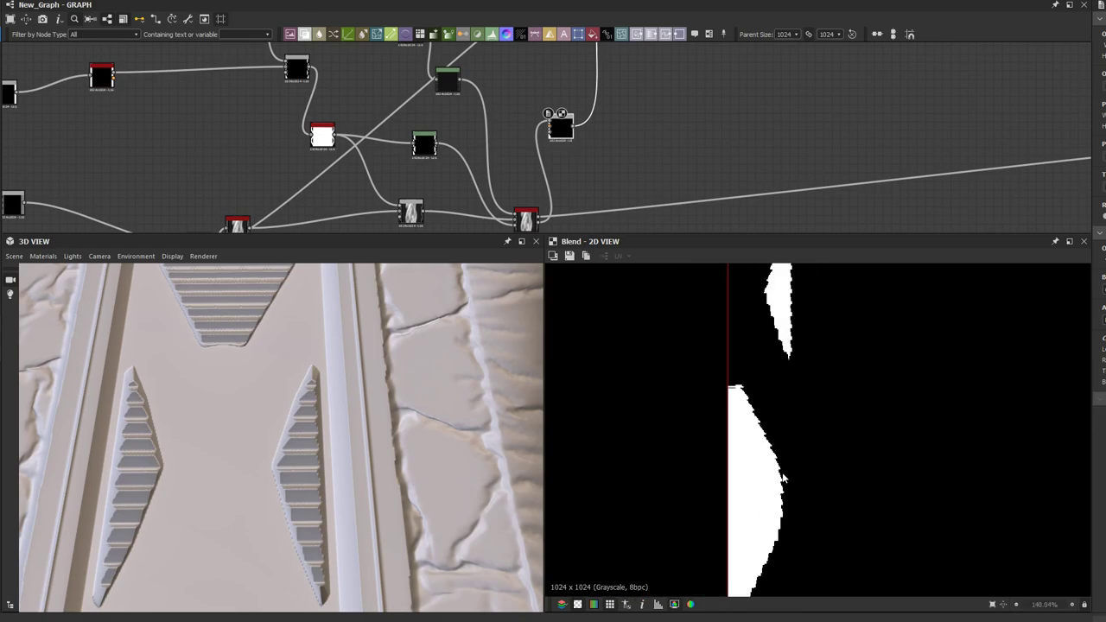
pyautogui.scroll(-2, 782, 478)
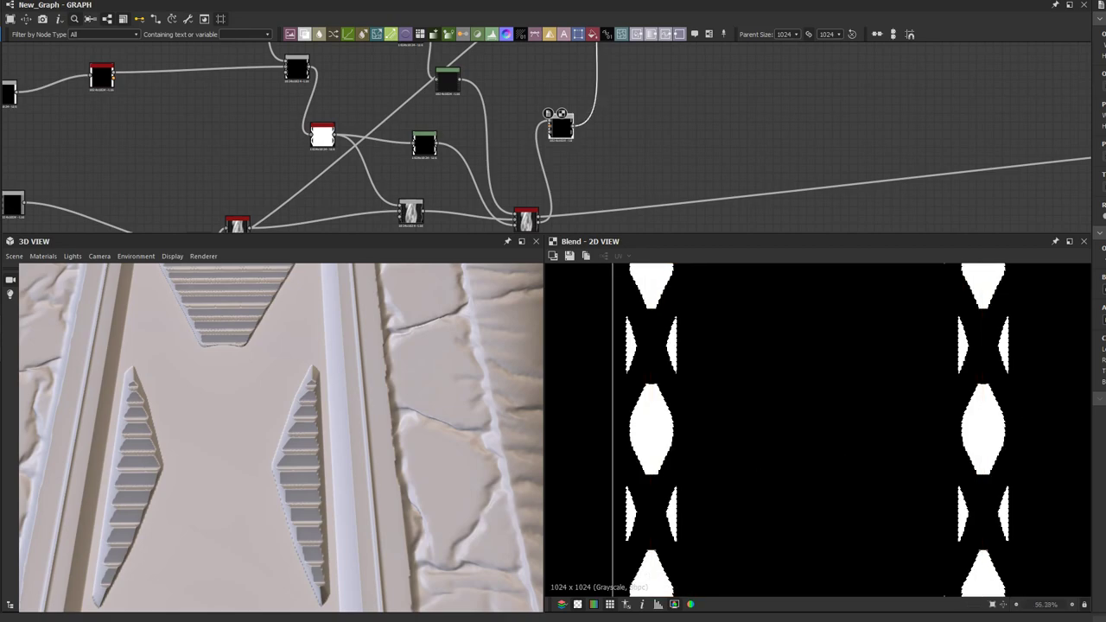
pyautogui.scroll(1, 677, 406)
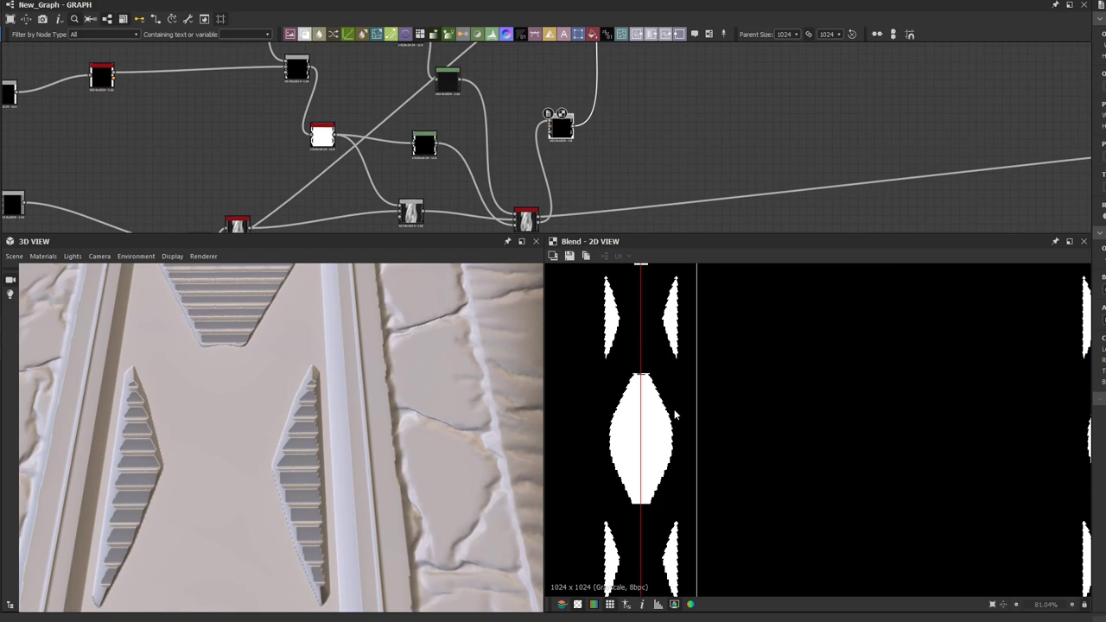
pyautogui.scroll(2, 553, 121)
pyautogui.moveTo(546, 113); pyautogui.dragTo(542, 123)
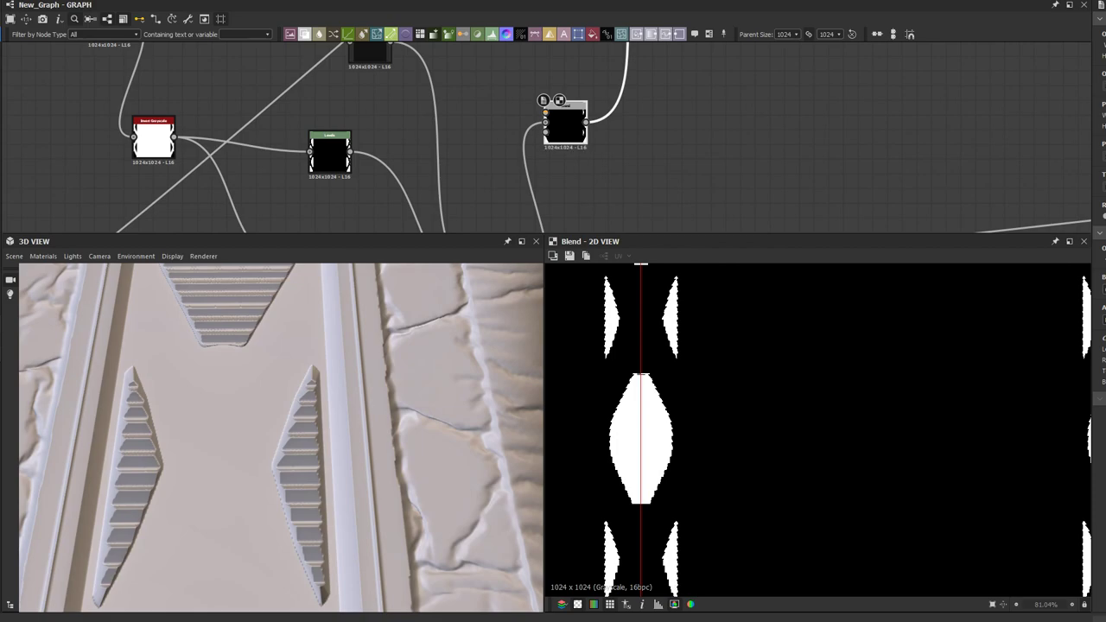
# Step: Show the Levels node fed by the new mask Blend in the 2D view
pyautogui.scroll(-5, 622, 164)
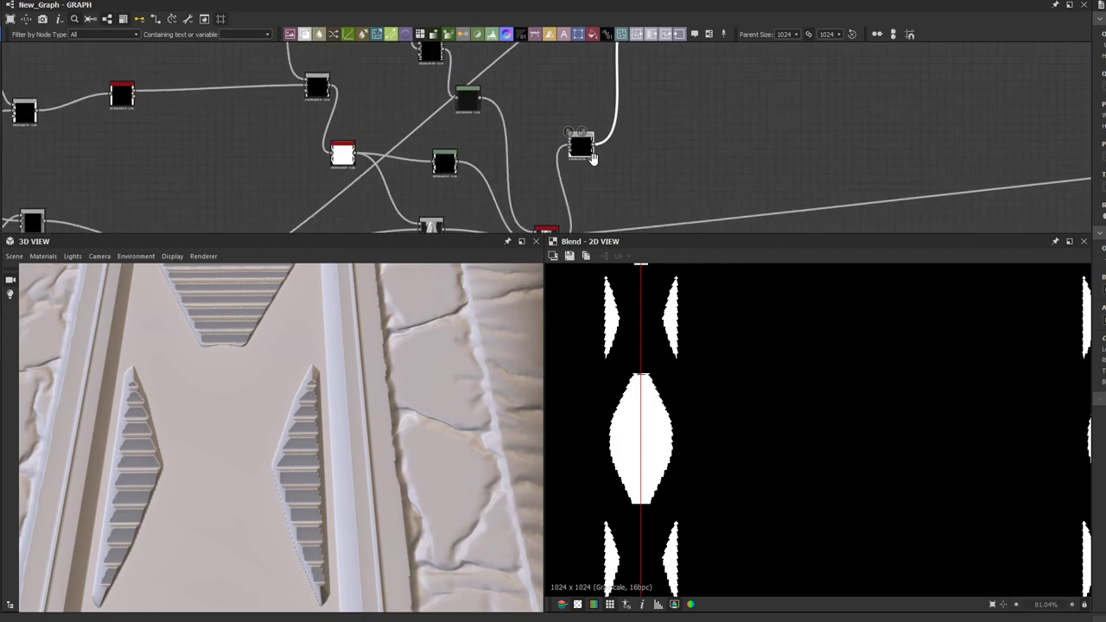
pyautogui.click(507, 127)
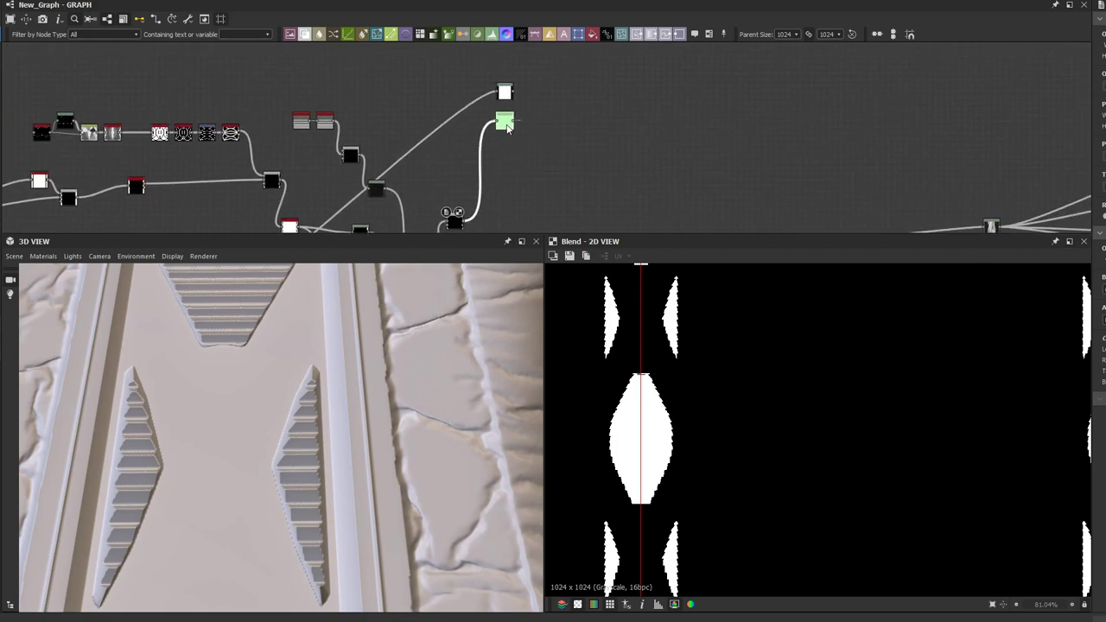
pyautogui.doubleClick(507, 127)
# Step: Move the red-headed node feeding the colour blend well away from the outputs, and shift the final height Levels node slightly
pyautogui.scroll(-2, 725, 151)
pyautogui.moveTo(707, 148); pyautogui.dragTo(528, 133, button='middle')
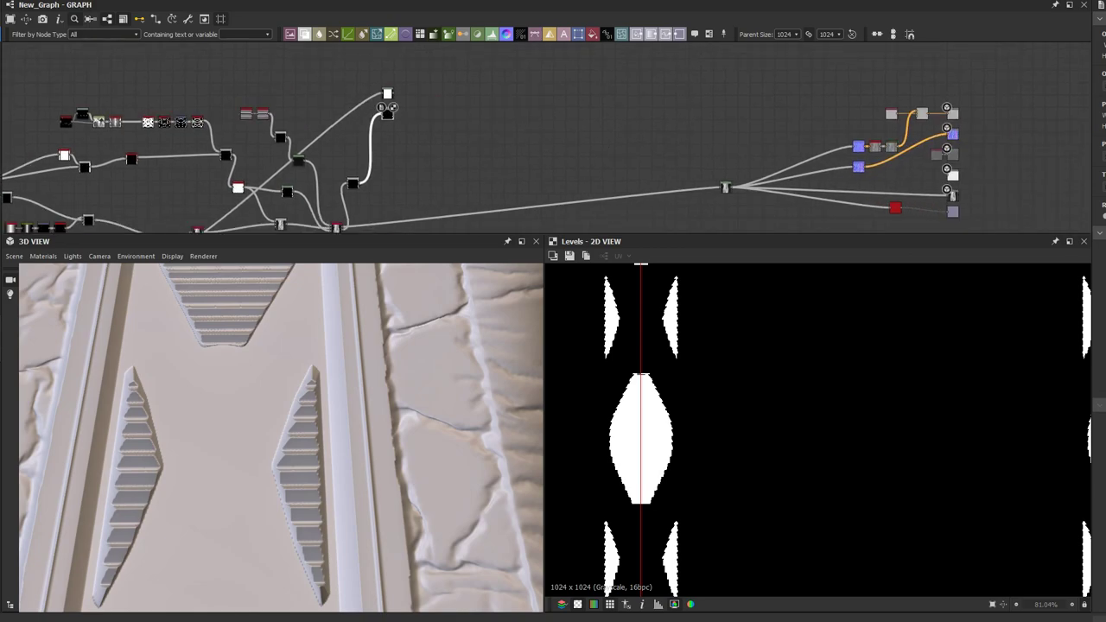
pyautogui.scroll(2, 699, 178)
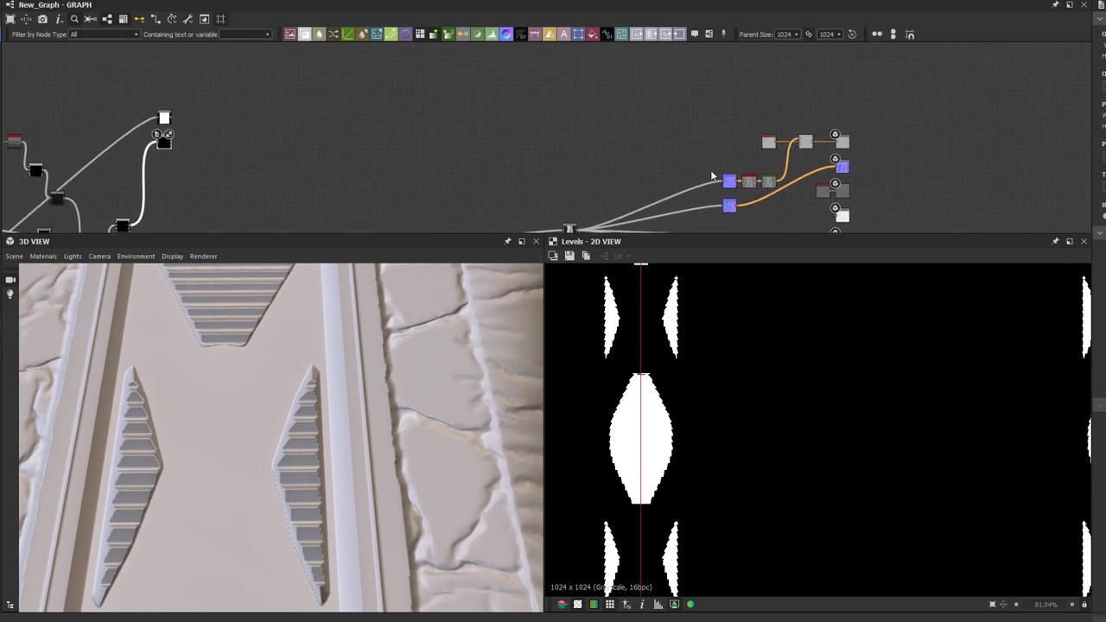
pyautogui.moveTo(767, 144); pyautogui.dragTo(558, 55)
pyautogui.moveTo(520, 113); pyautogui.dragTo(531, 56, button='middle')
pyautogui.scroll(3, 589, 167)
pyautogui.moveTo(583, 175); pyautogui.dragTo(553, 179)
pyautogui.moveTo(570, 136); pyautogui.dragTo(533, 192, button='middle')
pyautogui.scroll(-2, 533, 193)
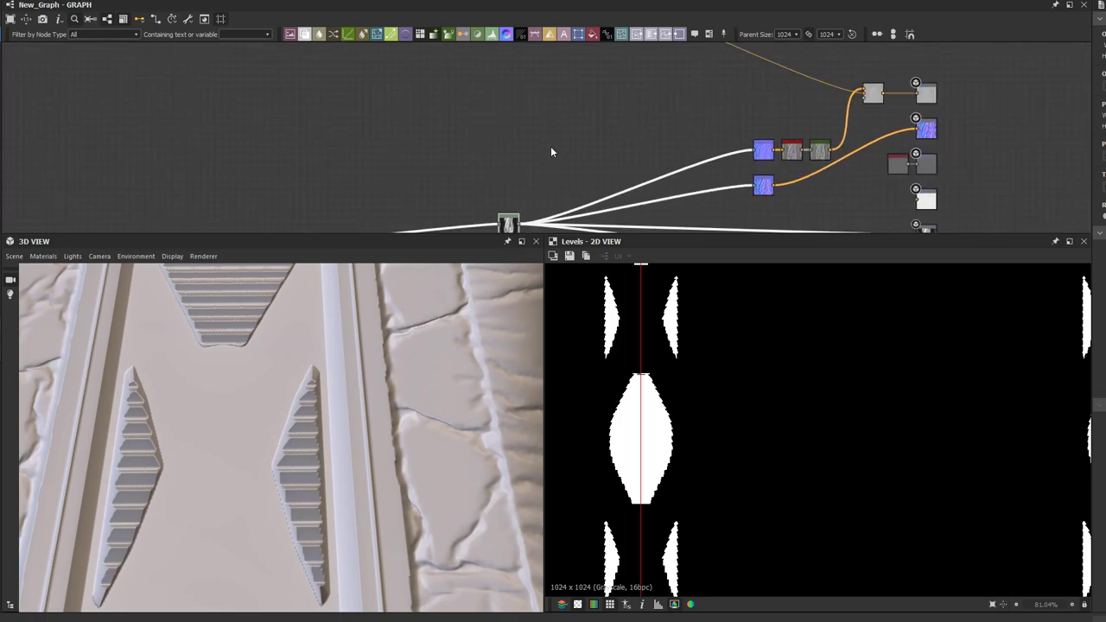
# Step: Duplicate the Normal node that feeds the curvature chain and place the copy just above the final height Levels node
pyautogui.moveTo(289, 393)
pyautogui.mouseDown()
pyautogui.moveTo(314, 353)
pyautogui.moveTo(304, 404)
pyautogui.moveTo(277, 408)
pyautogui.moveTo(292, 399)
pyautogui.mouseUp()
pyautogui.moveTo(529, 163); pyautogui.dragTo(474, 140, button='middle')
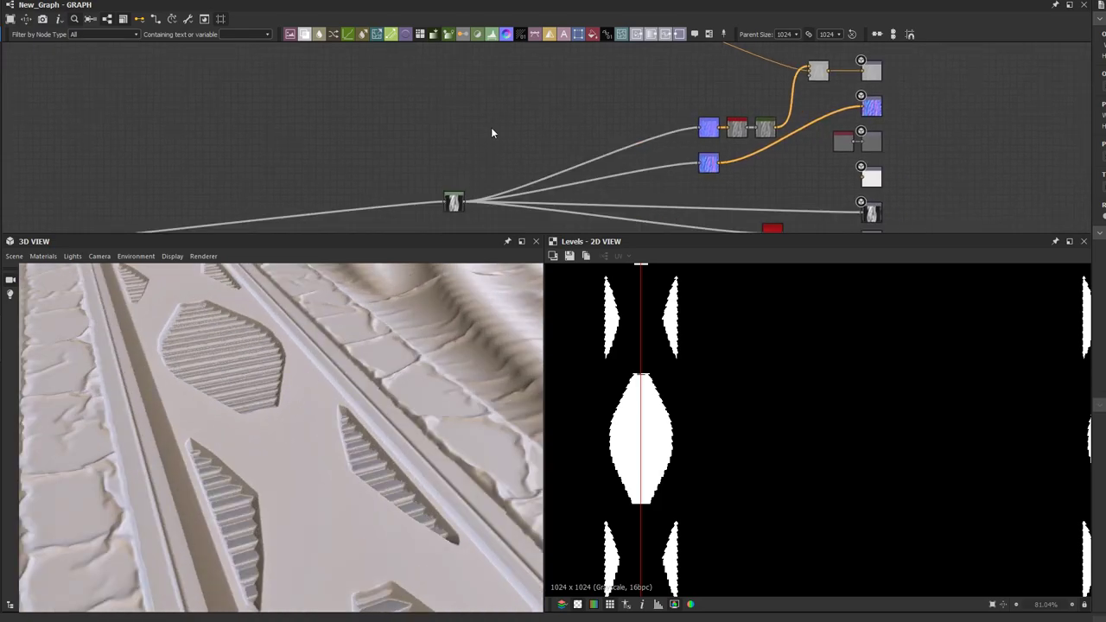
pyautogui.click(707, 131)
pyautogui.hotkey('ctrl', 'c')
pyautogui.hotkey('ctrl', 'v')
pyautogui.scroll(1, 626, 151)
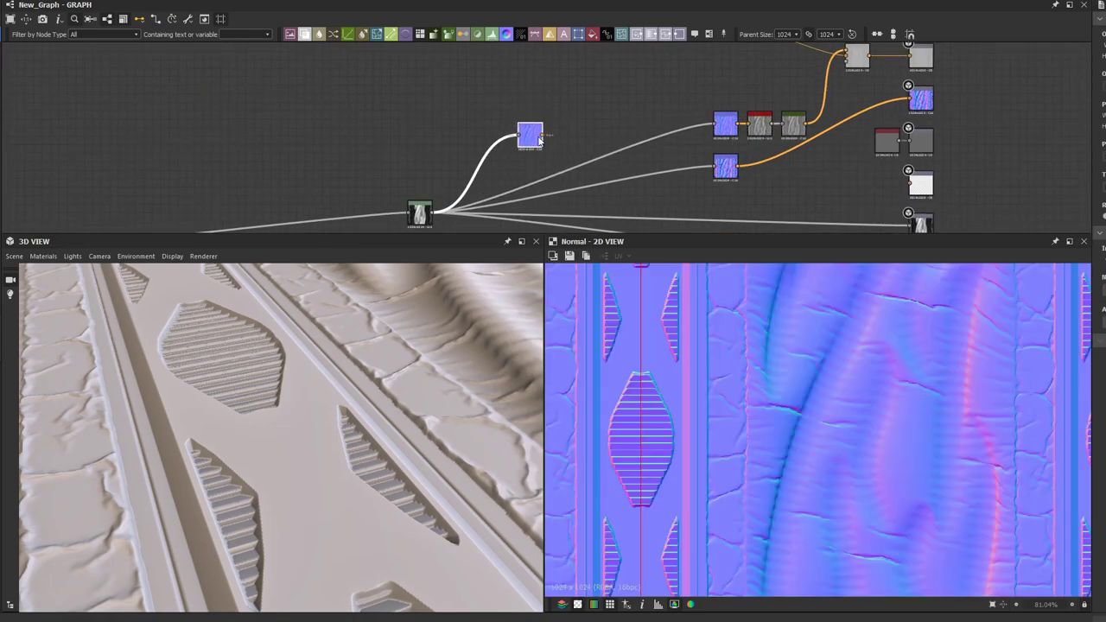
pyautogui.moveTo(532, 139); pyautogui.dragTo(460, 156)
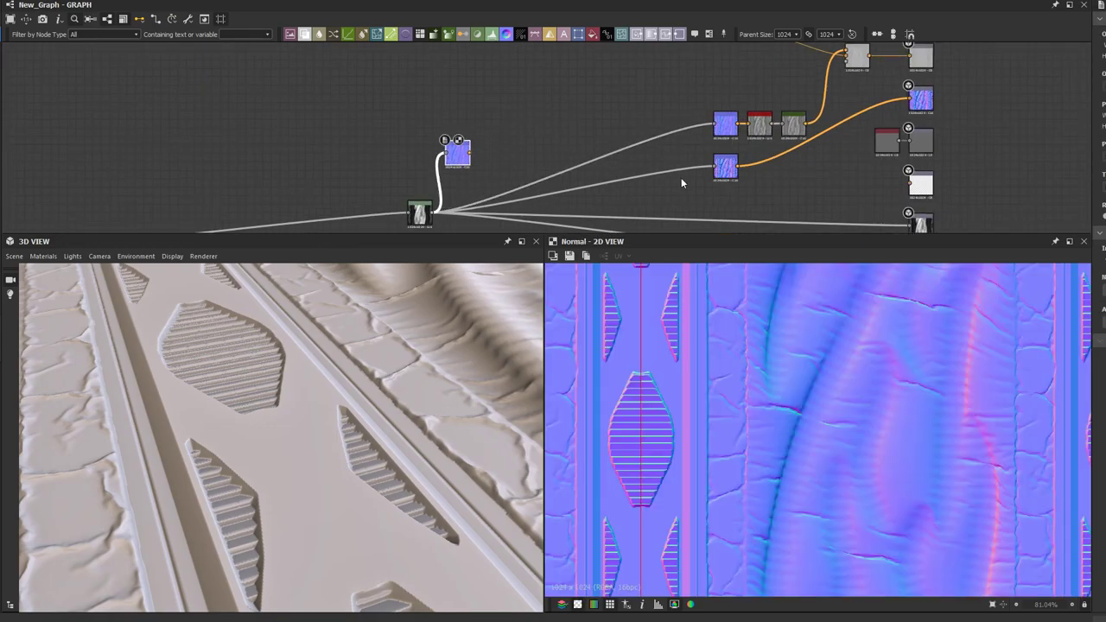
# Step: Add a Curvature Smooth node after the duplicated Normal node, then select that Normal node
pyautogui.scroll(3, 254, 132)
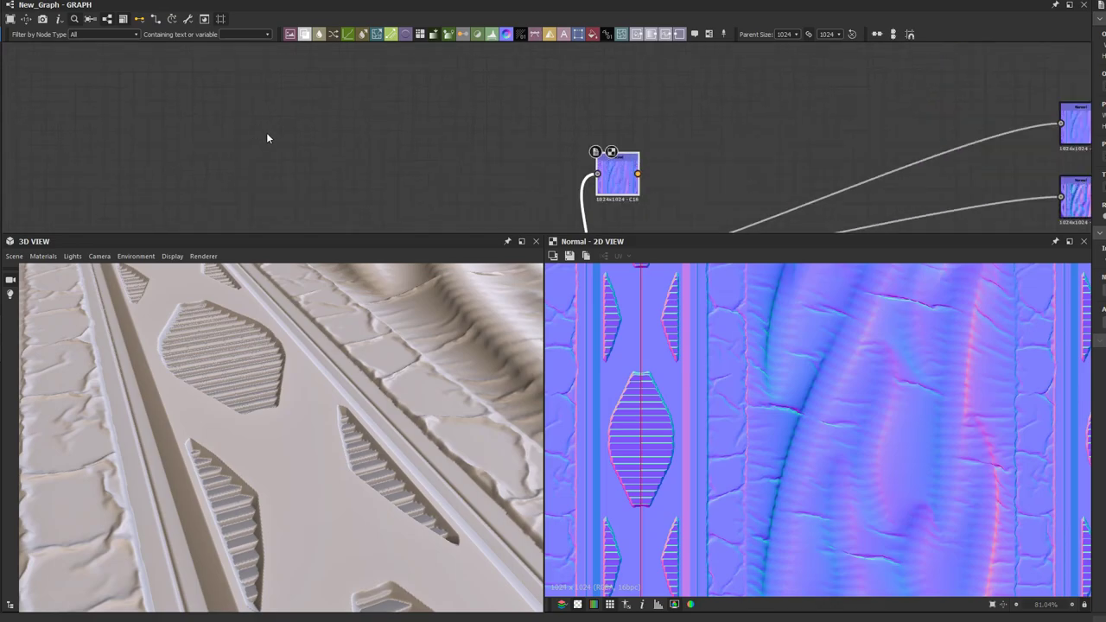
pyautogui.moveTo(548, 167); pyautogui.dragTo(481, 142, button='middle')
pyautogui.moveTo(551, 153); pyautogui.dragTo(542, 163)
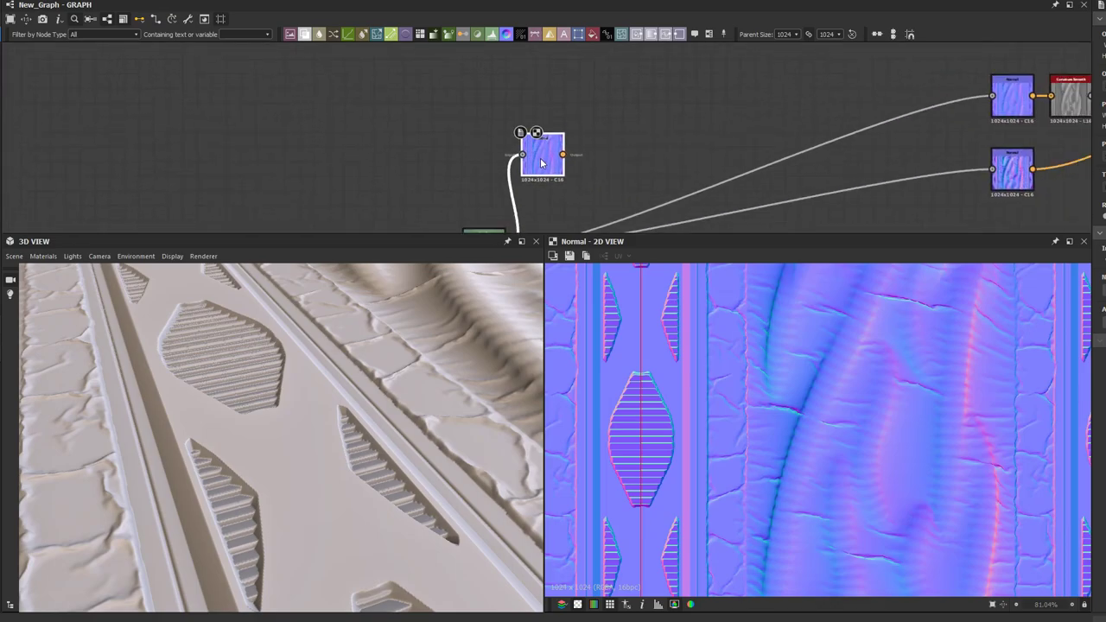
pyautogui.press('space')
pyautogui.write('curv')
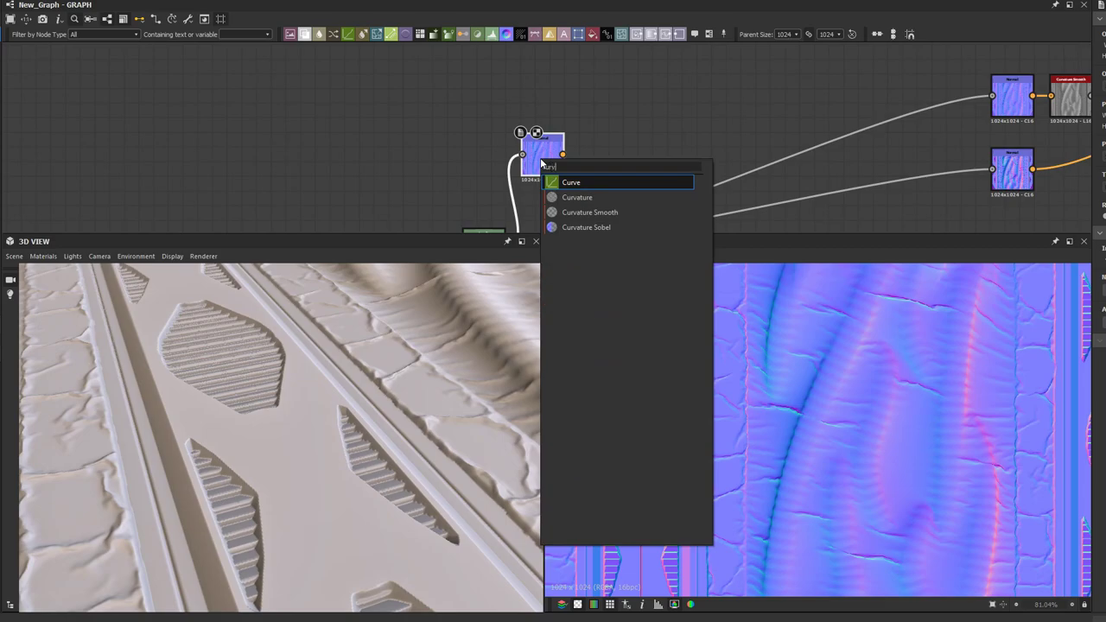
pyautogui.click(571, 212)
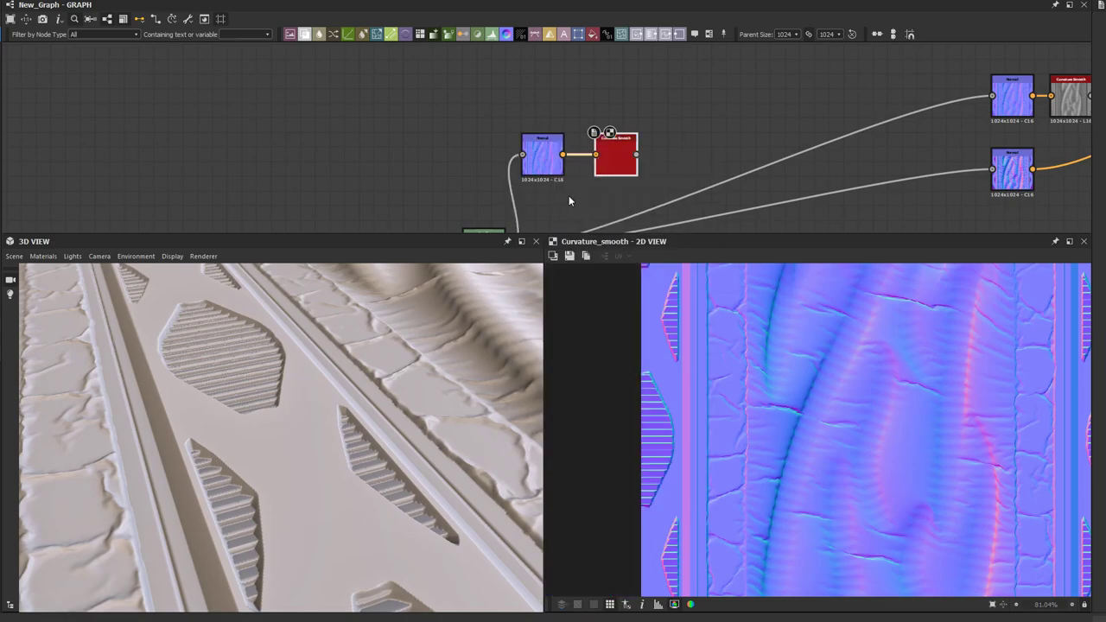
pyautogui.scroll(2, 568, 196)
pyautogui.click(546, 157)
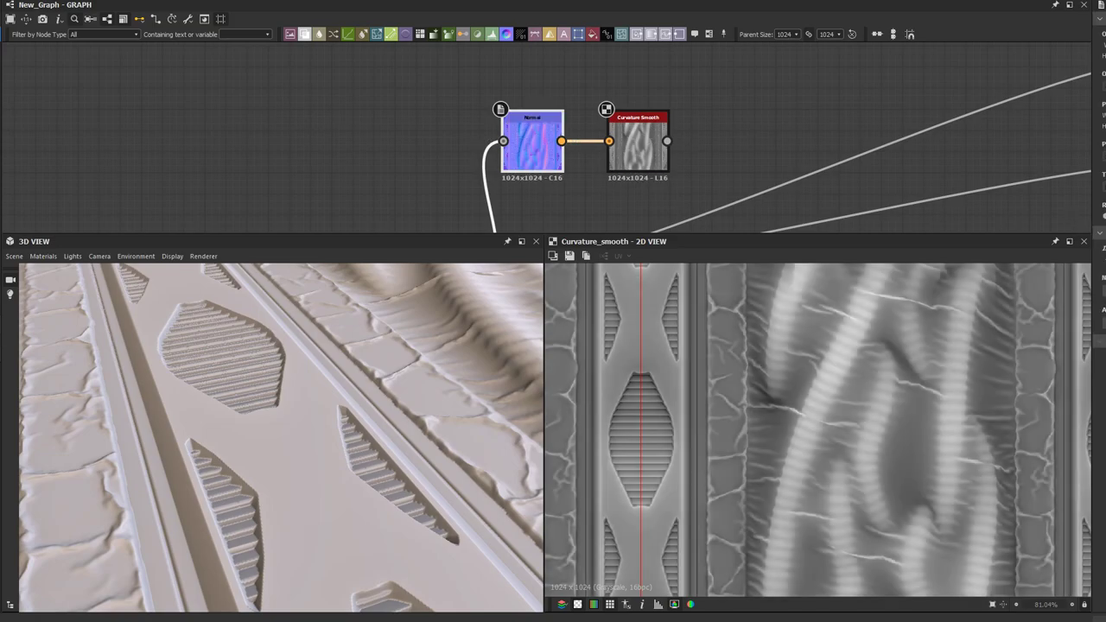
# Step: Examine the Curvature Smooth result across the tiled pattern and select the final height Levels node
pyautogui.scroll(-3, 681, 364)
pyautogui.scroll(-4, 500, 134)
pyautogui.moveTo(432, 166); pyautogui.dragTo(568, 98, button='middle')
pyautogui.scroll(-3, 569, 98)
pyautogui.moveTo(192, 159); pyautogui.dragTo(426, 165, button='middle')
pyautogui.scroll(4, 427, 166)
pyautogui.moveTo(1058, 90); pyautogui.dragTo(562, 167, button='middle')
pyautogui.scroll(3, 628, 160)
pyautogui.click(635, 159)
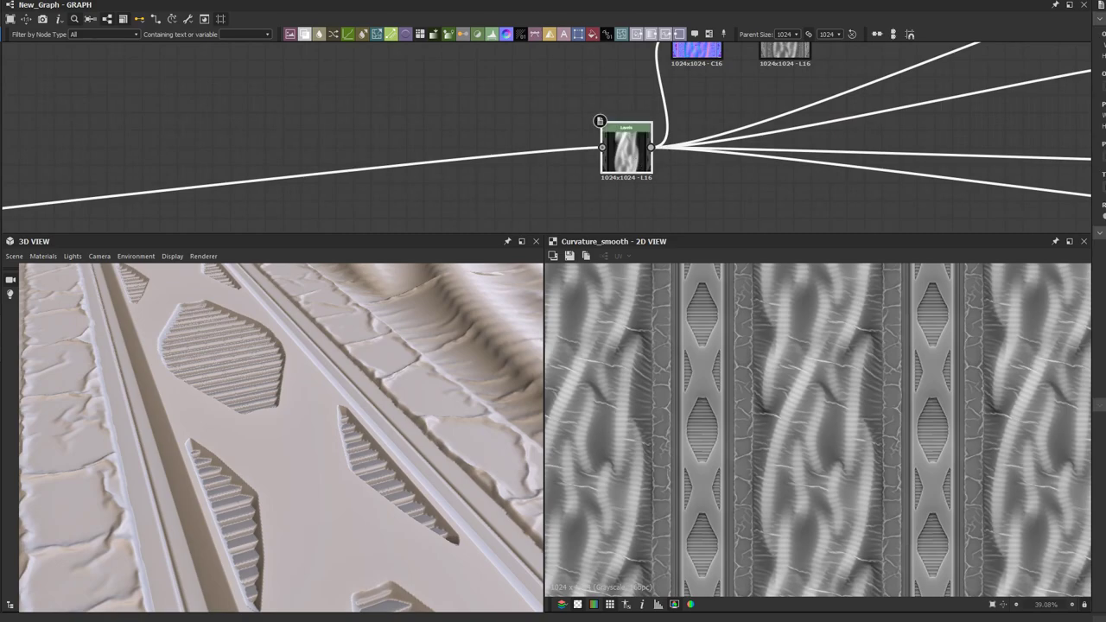
pyautogui.scroll(2, 766, 399)
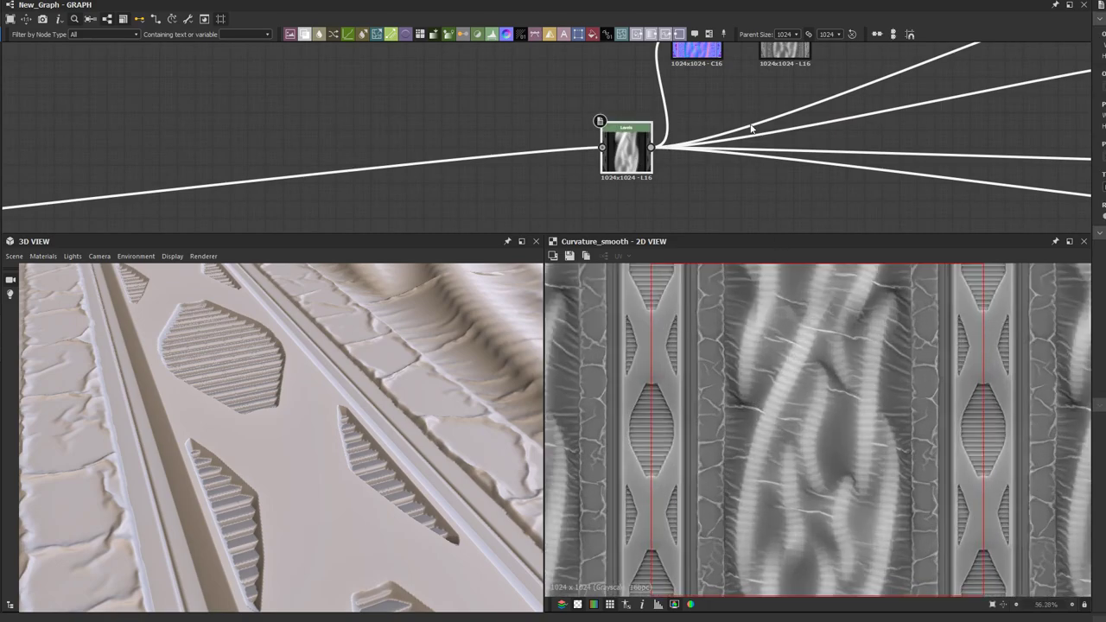
# Step: Select the source Bitmap node at the start of the framed node group
pyautogui.moveTo(753, 133); pyautogui.dragTo(708, 173, button='middle')
pyautogui.scroll(-5, 707, 169)
pyautogui.scroll(-4, 707, 170)
pyautogui.moveTo(352, 192); pyautogui.dragTo(475, 152, button='middle')
pyautogui.scroll(5, 475, 163)
pyautogui.moveTo(399, 222); pyautogui.dragTo(474, 126, button='middle')
pyautogui.scroll(3, 448, 166)
pyautogui.scroll(5, 458, 145)
pyautogui.click(463, 133)
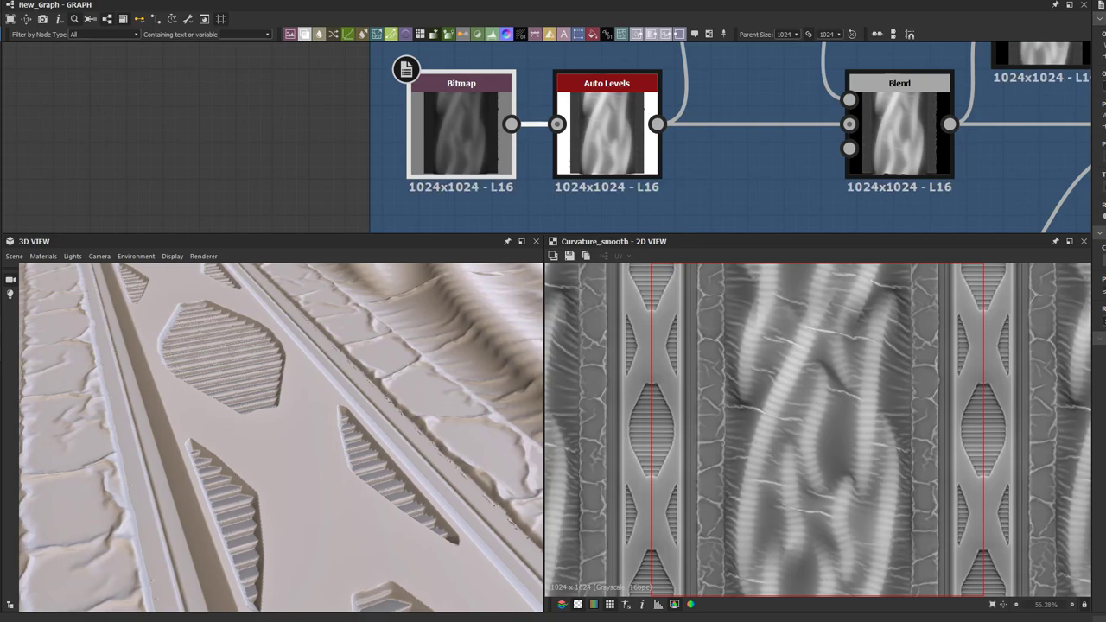
# Step: Examine the edge between the trim rail and the cracked panels up close in the 3D view
pyautogui.scroll(-5, 821, 101)
pyautogui.scroll(-3, 819, 99)
pyautogui.moveTo(824, 99); pyautogui.dragTo(698, 155, button='middle')
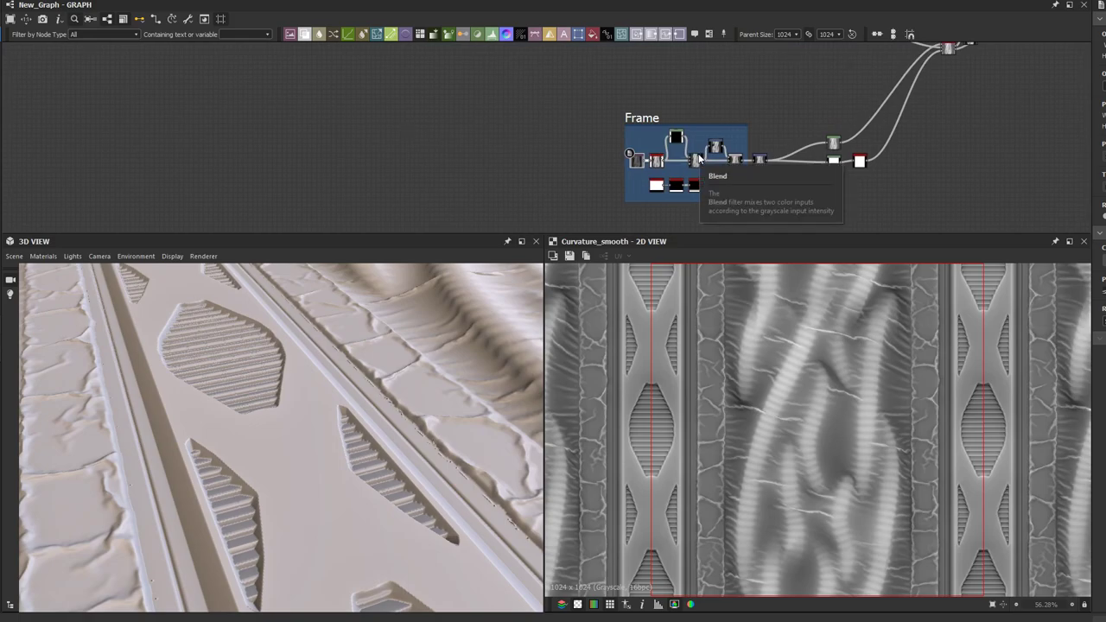
pyautogui.scroll(4, 358, 419)
pyautogui.moveTo(357, 419); pyautogui.dragTo(509, 415)
pyautogui.moveTo(510, 414); pyautogui.dragTo(340, 424, button='middle')
pyautogui.scroll(4, 339, 426)
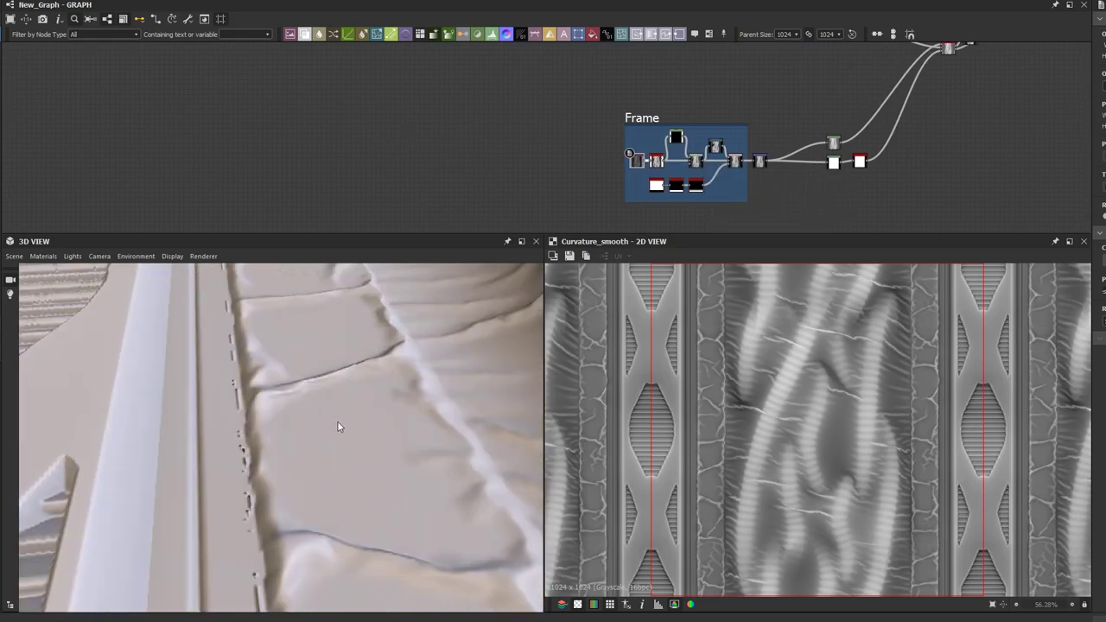
# Step: Set the source Bitmap's output size to 256 x 256, then preview the bitmap and its Auto Levels node
pyautogui.scroll(4, 628, 158)
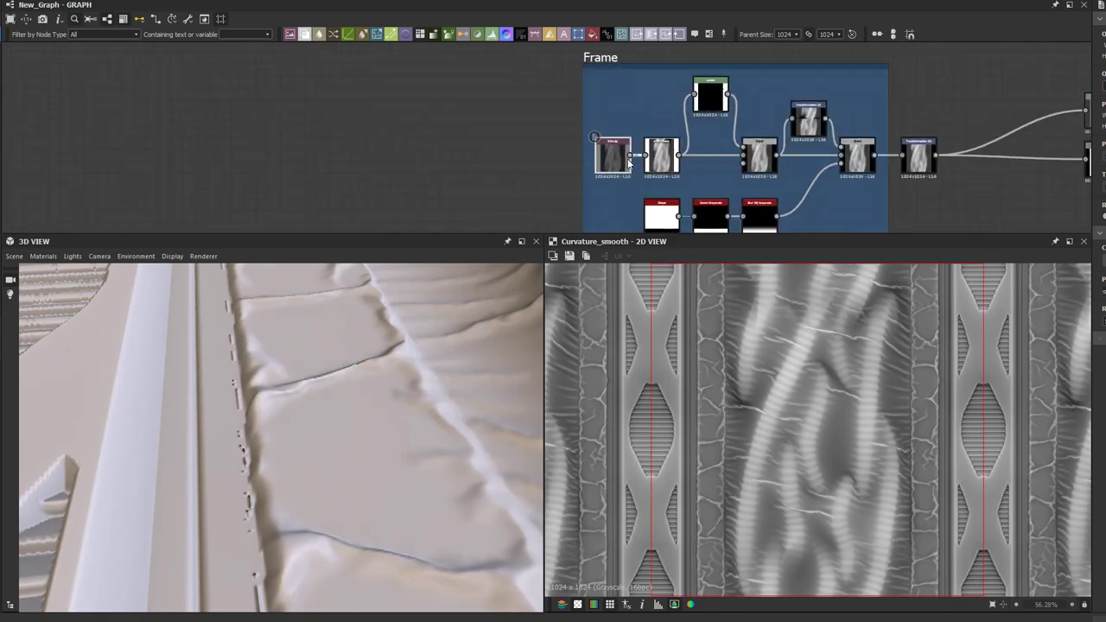
pyautogui.doubleClick(611, 154)
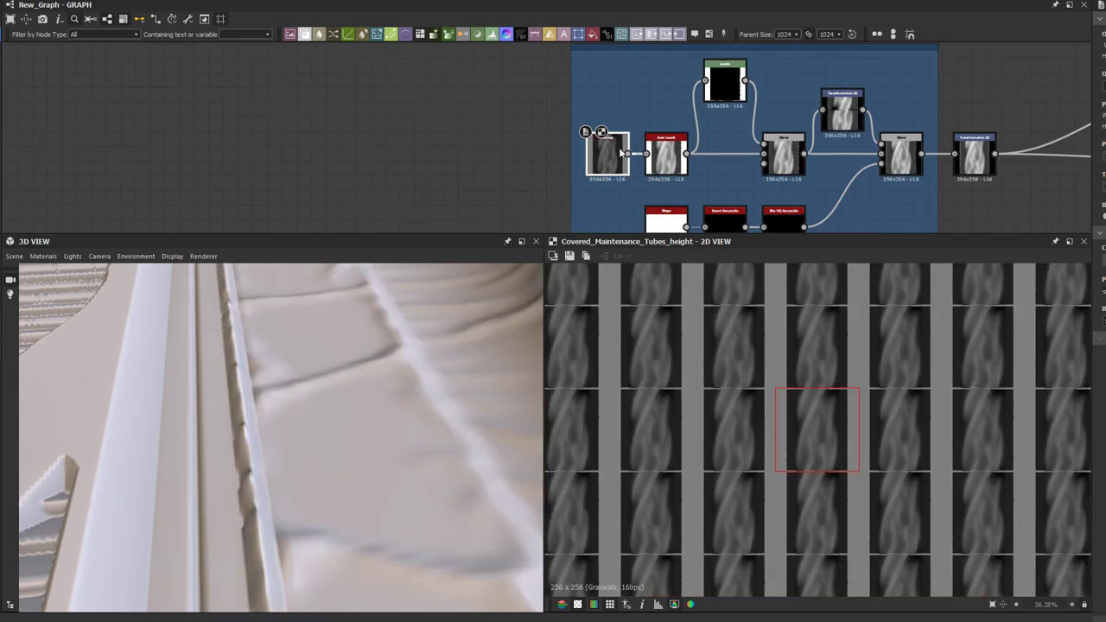
pyautogui.scroll(2, 615, 143)
pyautogui.doubleClick(686, 170)
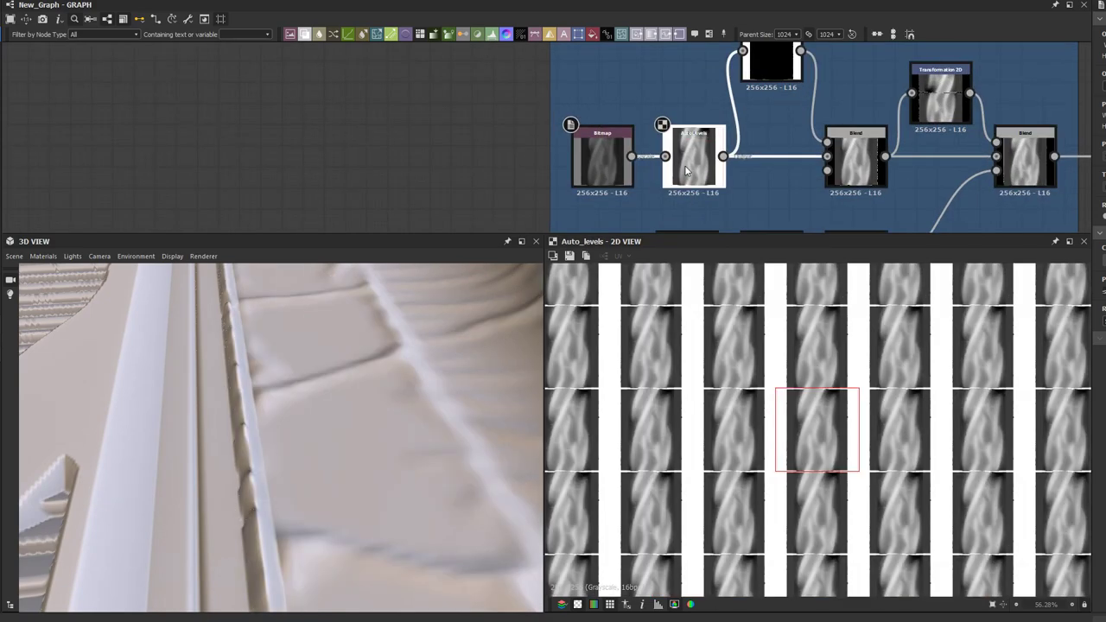
# Step: Set the source Bitmap's output size to 2048 x 2048 and its Auto Levels node to 1024 x 1024, then check the relief in 3D
pyautogui.moveTo(863, 158); pyautogui.dragTo(603, 159, button='middle')
pyautogui.scroll(-1, 603, 159)
pyautogui.scroll(2, 603, 158)
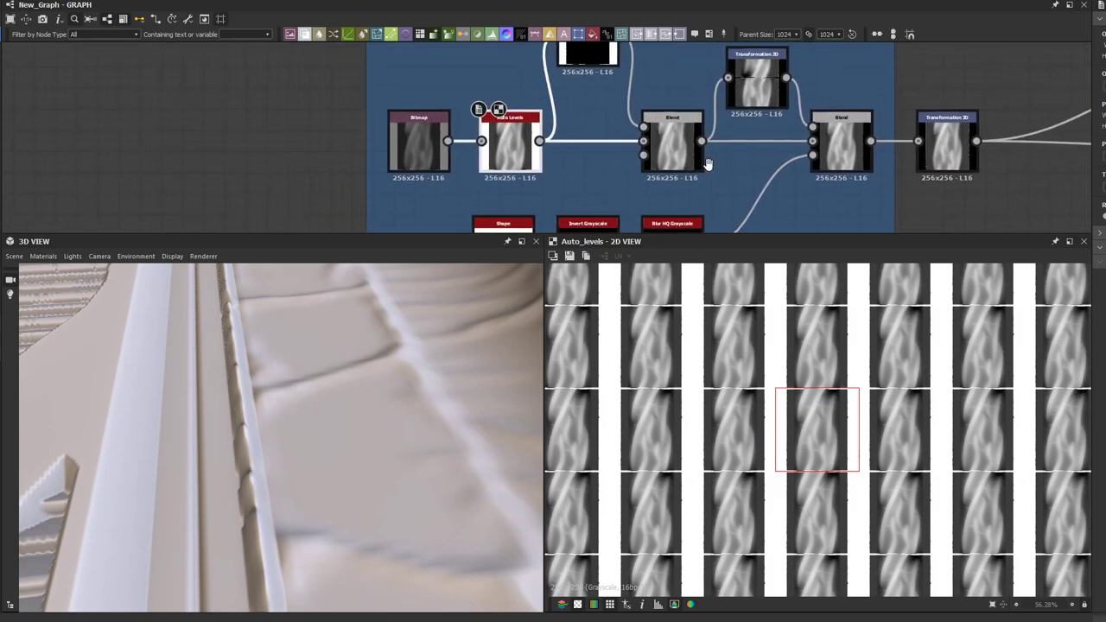
pyautogui.click(432, 150)
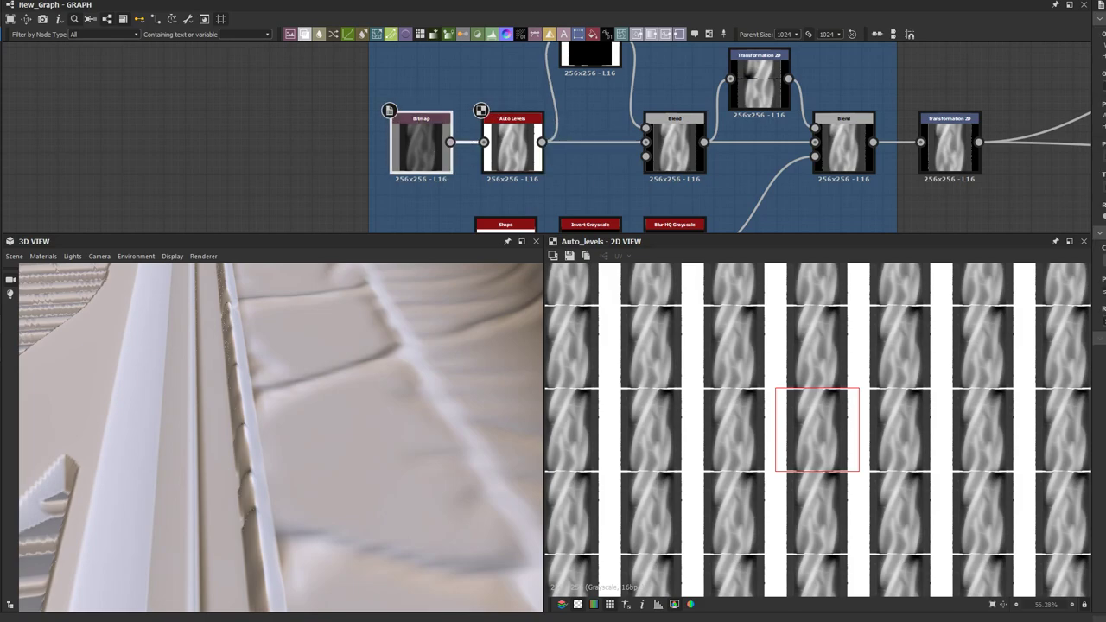
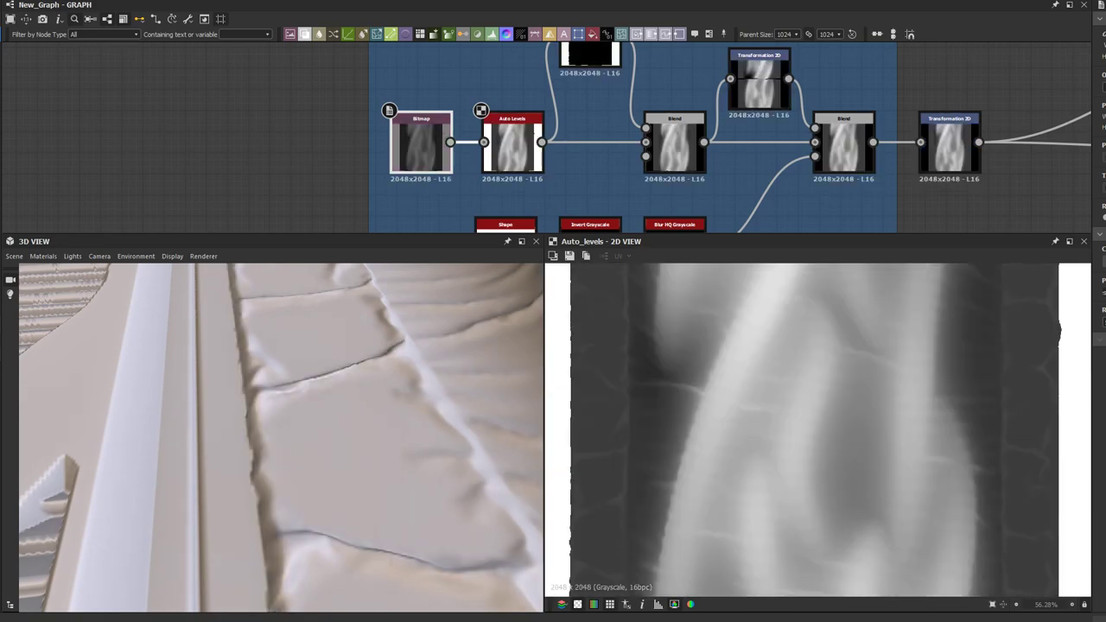
pyautogui.click(512, 143)
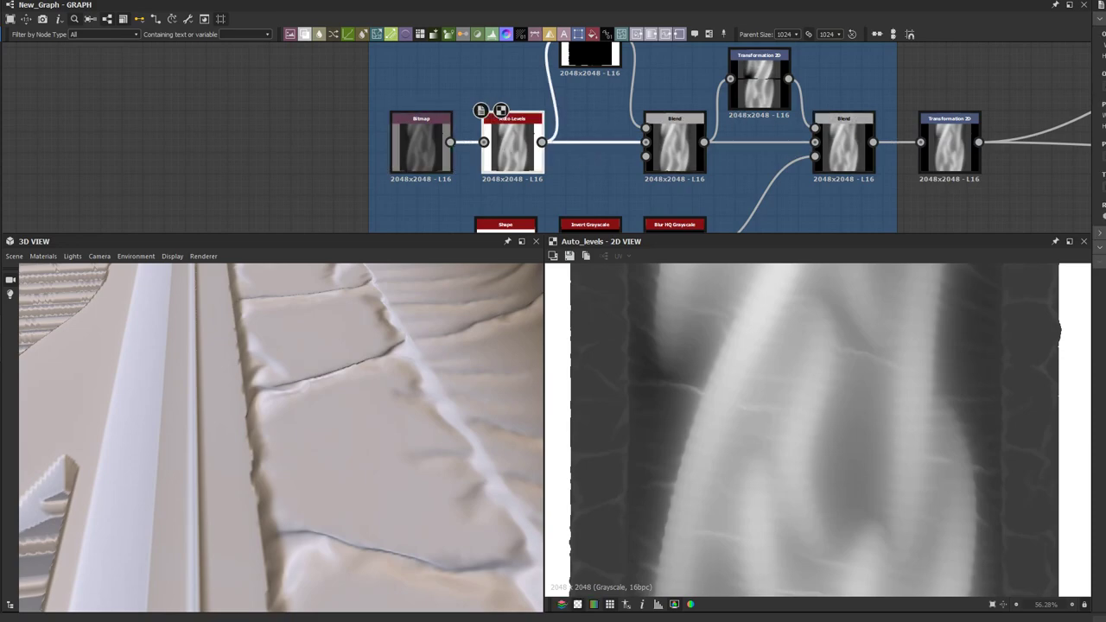
pyautogui.scroll(-6, 257, 480)
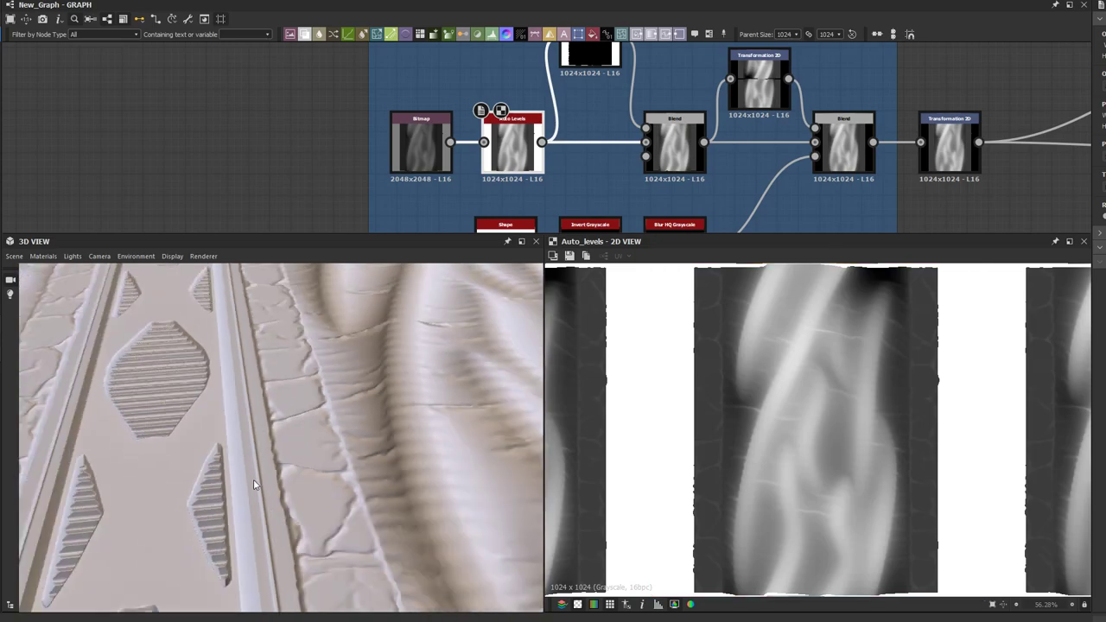
pyautogui.moveTo(258, 479); pyautogui.dragTo(277, 481, button='middle')
pyautogui.scroll(-8, 276, 477)
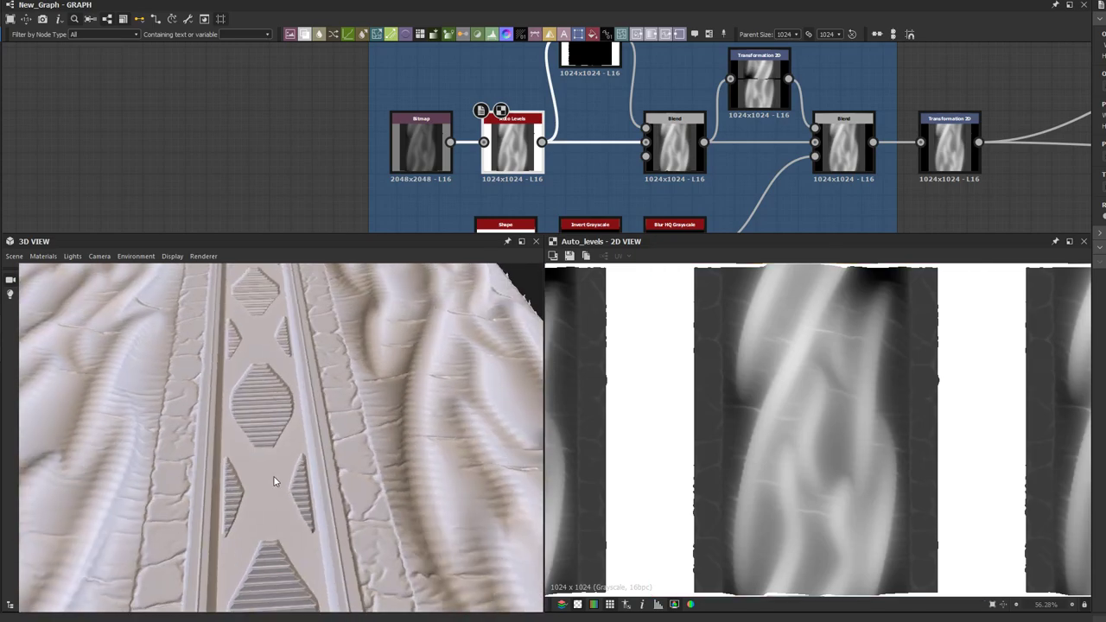
# Step: Preview the diamond-shaped Levels mask, examine its edges up close, and select the Blend node feeding it
pyautogui.scroll(-8, 554, 153)
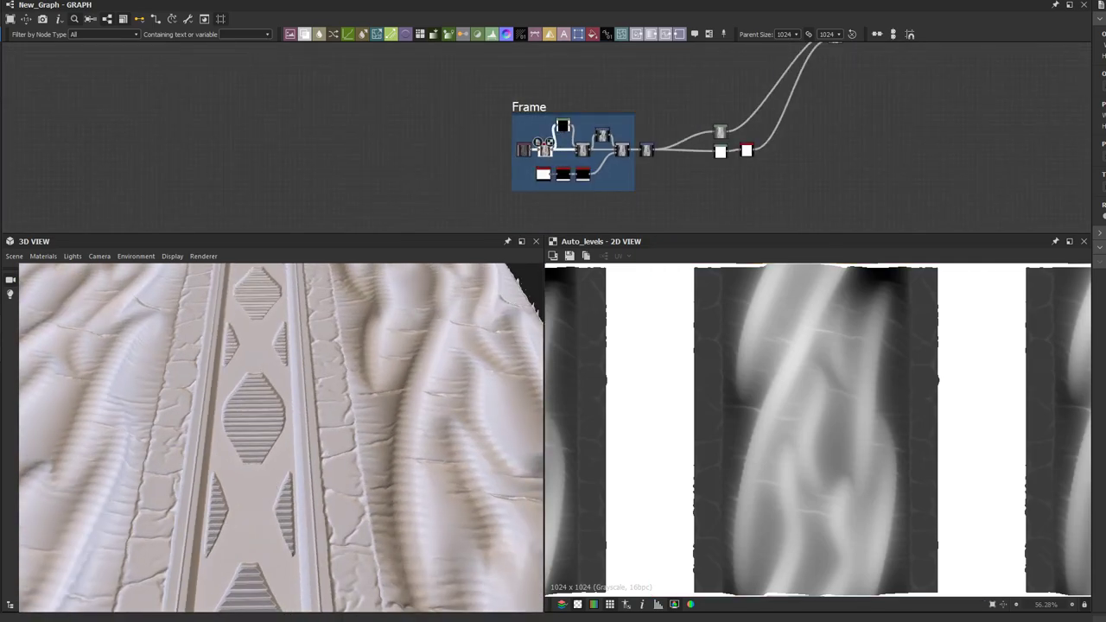
pyautogui.scroll(-5, 563, 149)
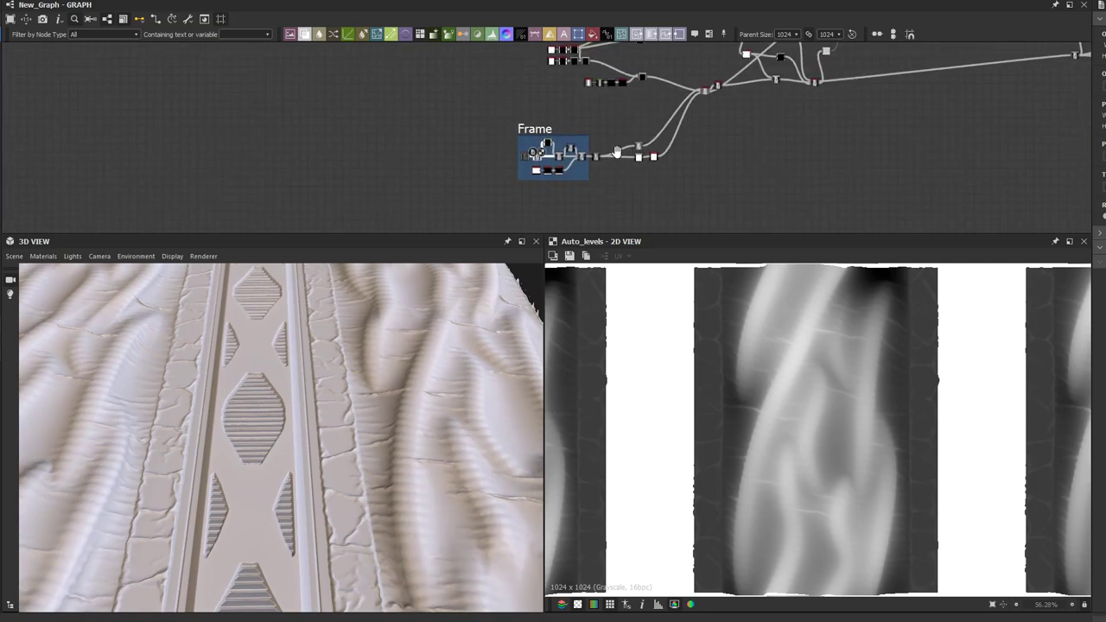
pyautogui.moveTo(769, 75); pyautogui.dragTo(626, 125, button='middle')
pyautogui.scroll(8, 748, 81)
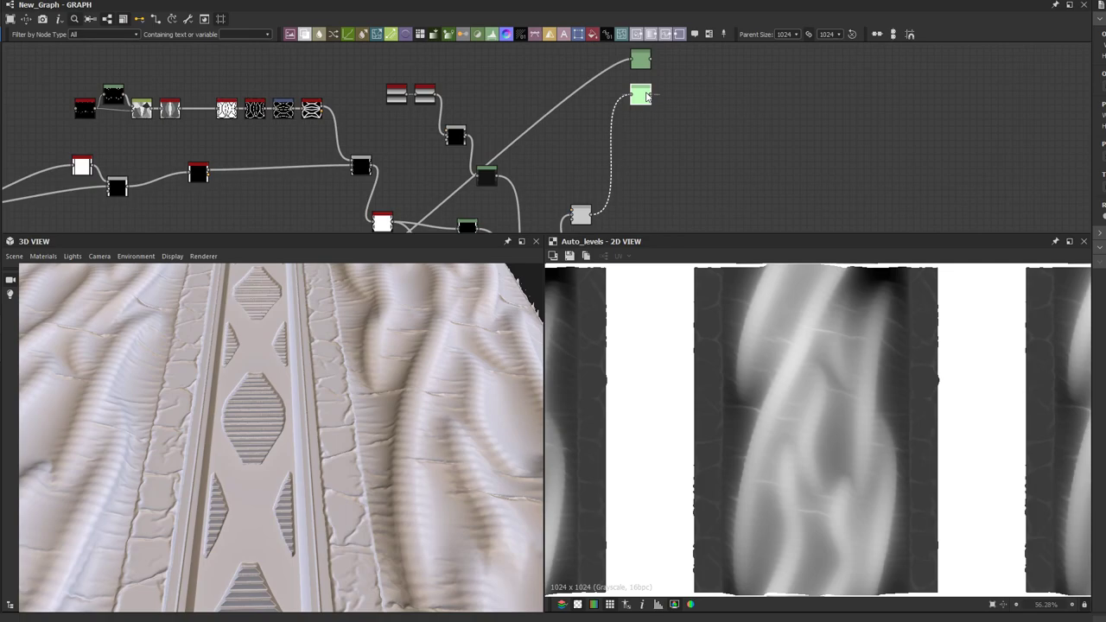
pyautogui.scroll(2, 647, 97)
pyautogui.doubleClick(640, 95)
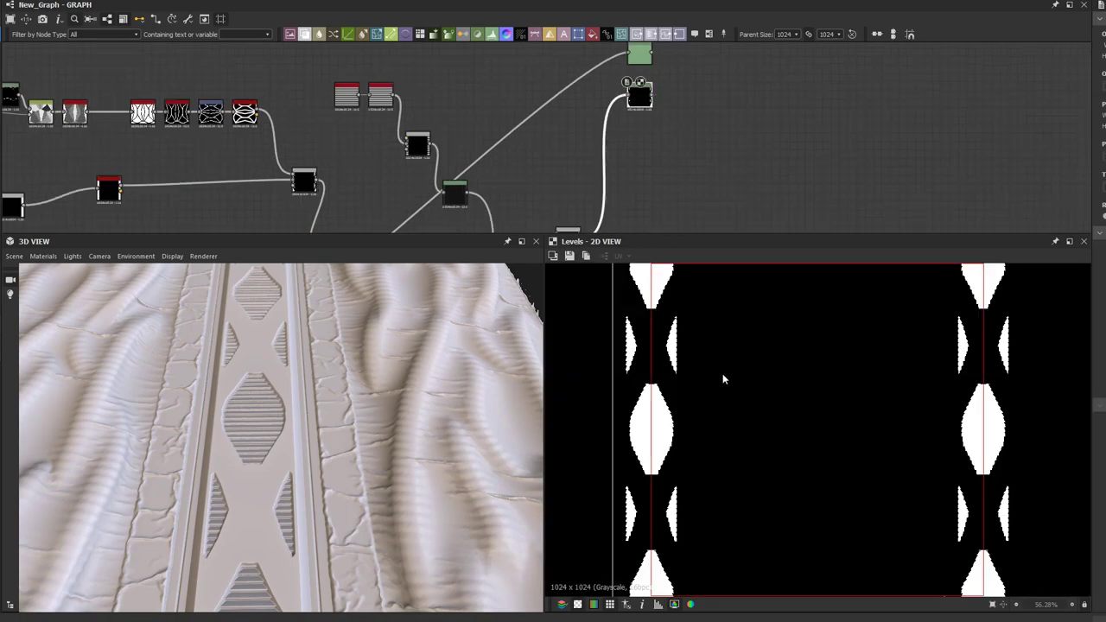
pyautogui.scroll(7, 615, 401)
pyautogui.moveTo(605, 156); pyautogui.dragTo(614, 84, button='middle')
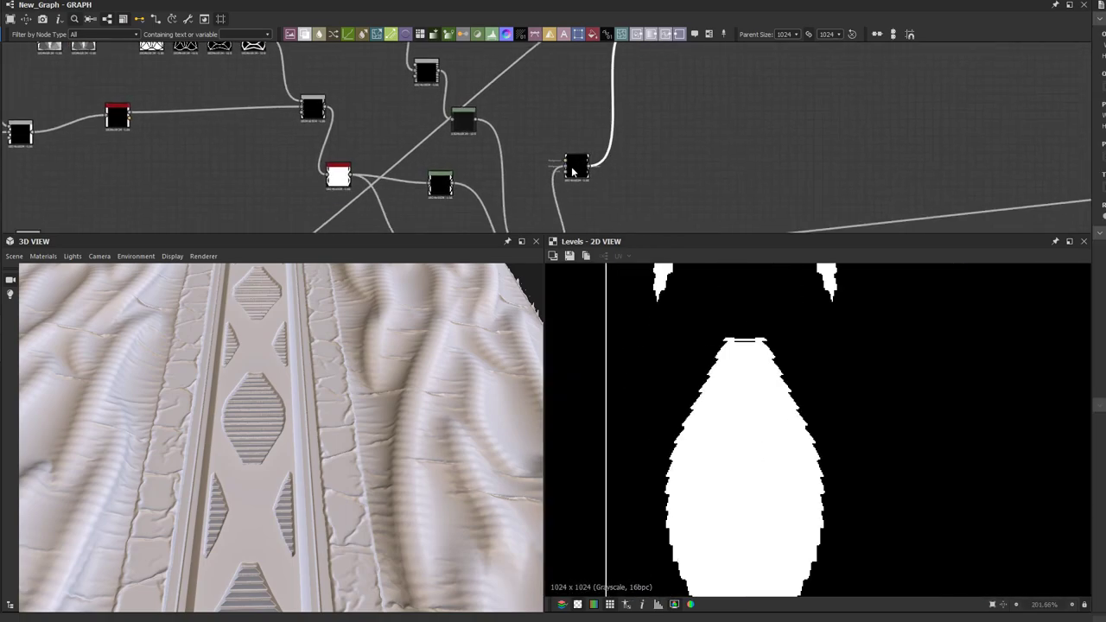
pyautogui.scroll(2, 573, 166)
pyautogui.scroll(1, 848, 309)
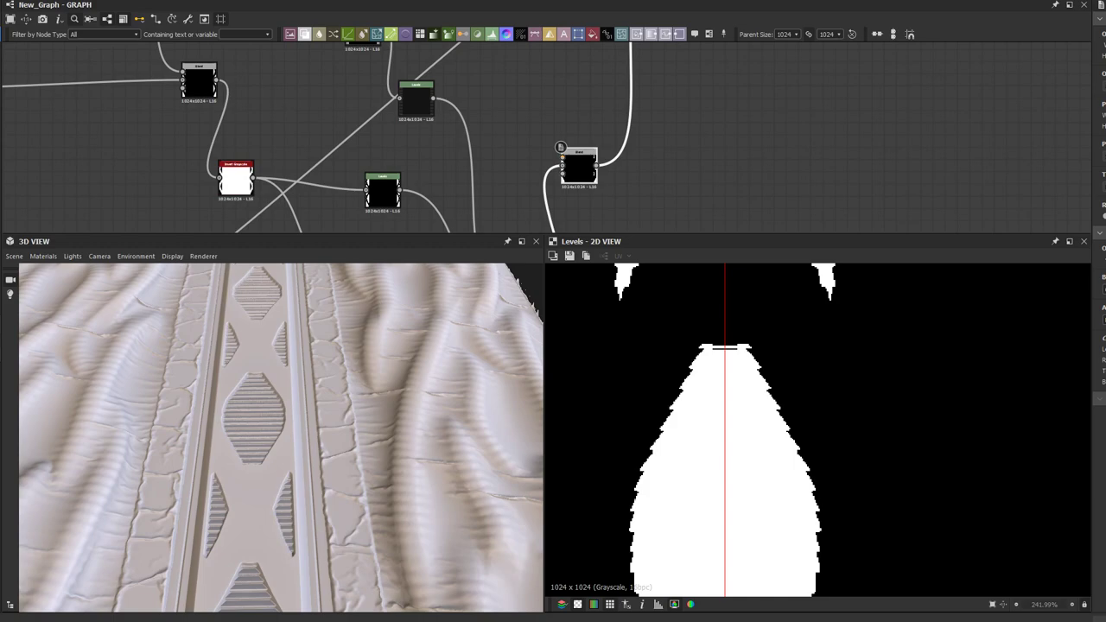
pyautogui.scroll(-6, 874, 391)
pyautogui.scroll(-3, 633, 155)
pyautogui.scroll(-5, 633, 156)
pyautogui.scroll(4, 505, 155)
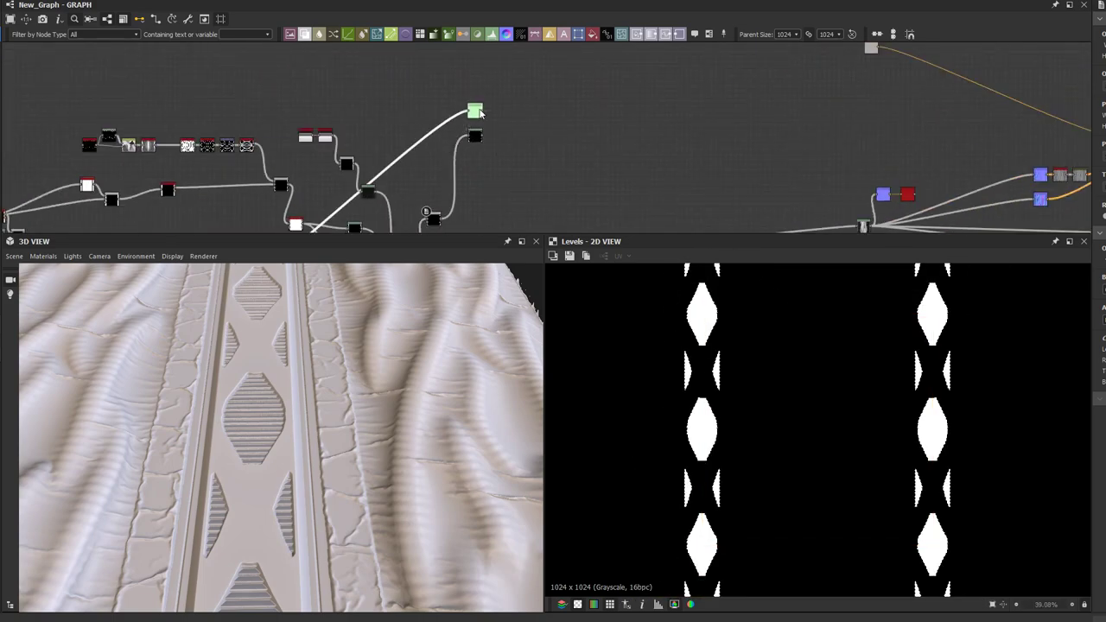
# Step: Add a Curvature node above Curvature Smooth, feed it from the Normal node, and inspect its crack detail
pyautogui.scroll(-1, 760, 121)
pyautogui.moveTo(867, 192); pyautogui.dragTo(567, 147, button='middle')
pyautogui.scroll(5, 571, 145)
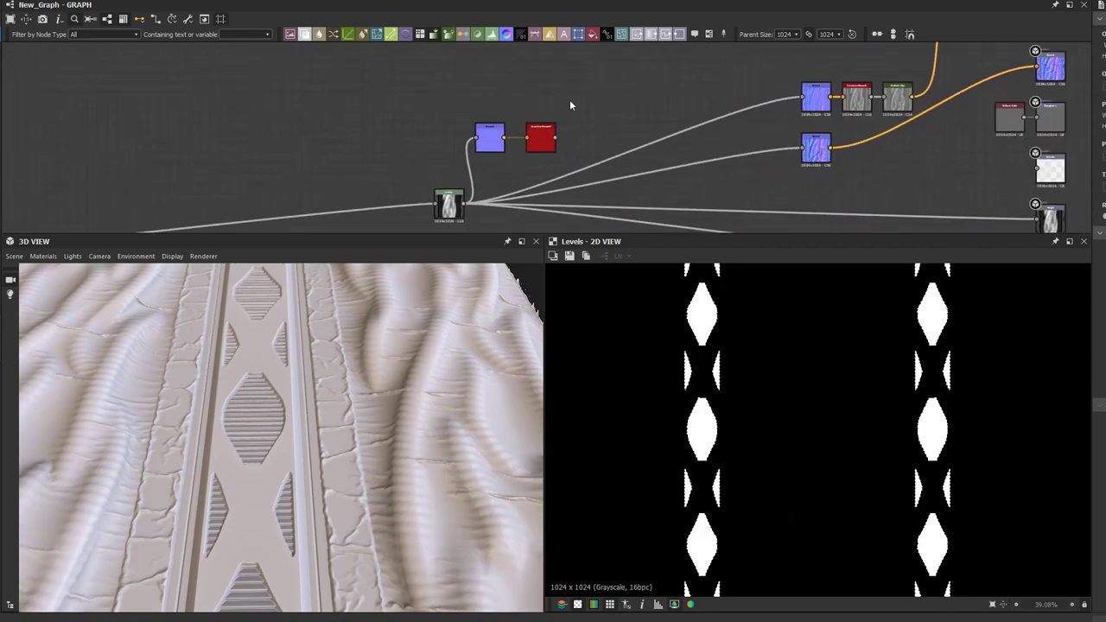
pyautogui.press('space')
pyautogui.write('curv')
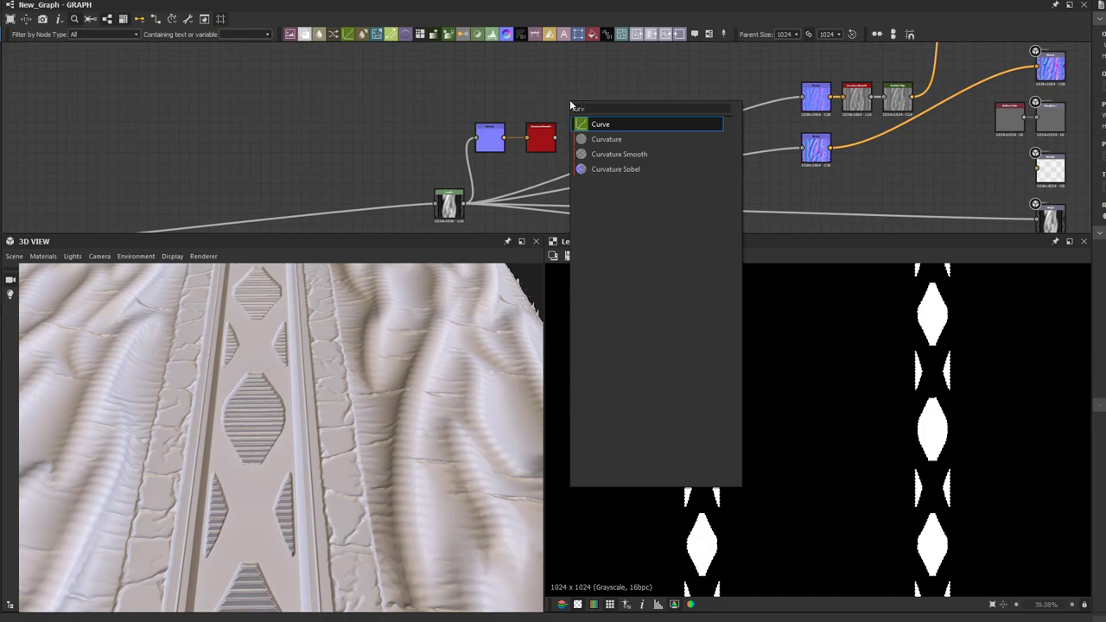
pyautogui.click(593, 139)
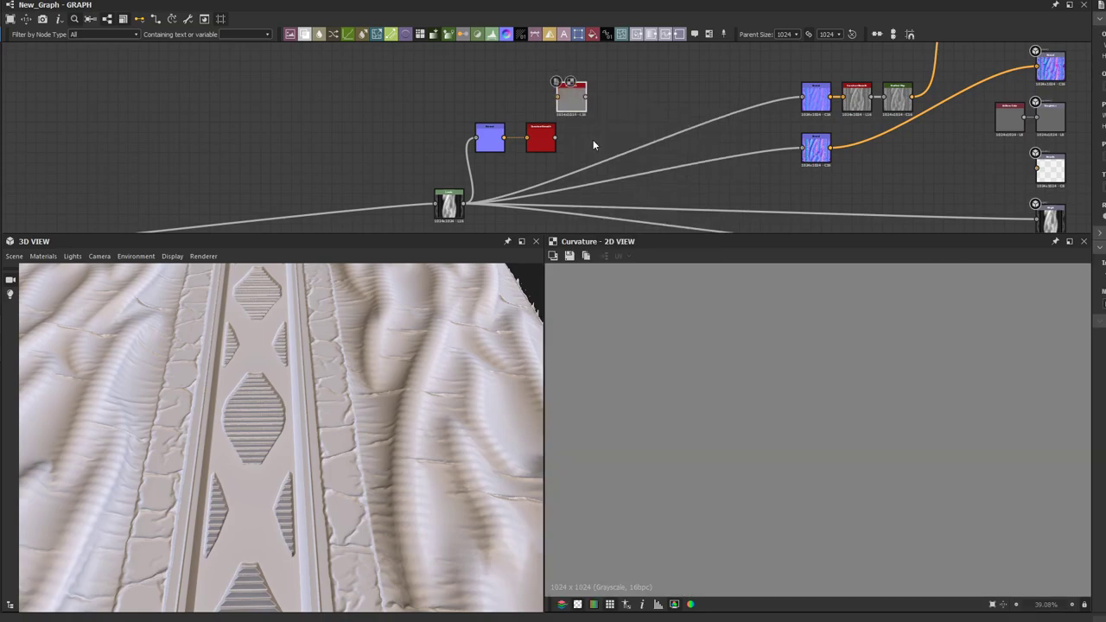
pyautogui.scroll(3, 593, 139)
pyautogui.moveTo(558, 73); pyautogui.dragTo(508, 73)
pyautogui.moveTo(443, 137); pyautogui.dragTo(482, 66)
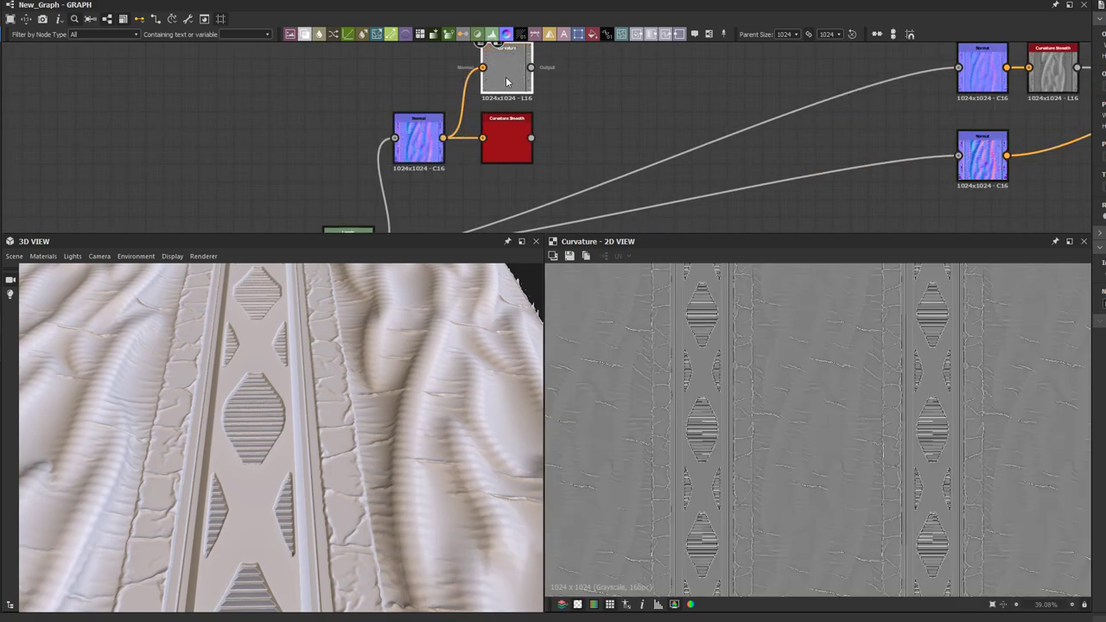
pyautogui.scroll(5, 663, 372)
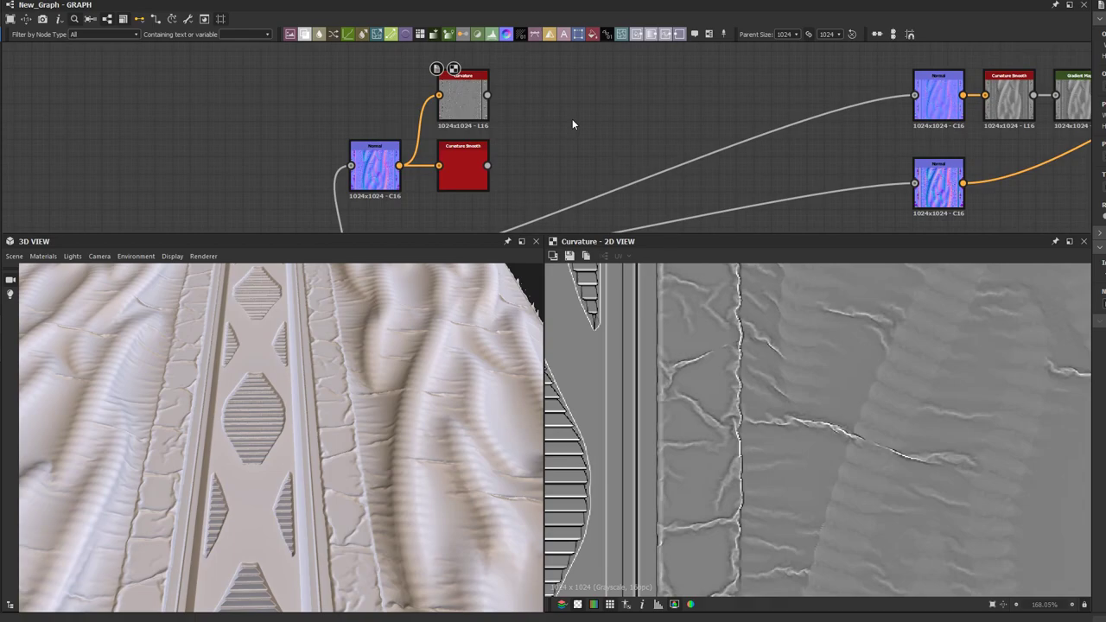
# Step: Add a Metal Edge Wear node and connect the Curvature Smooth output to its curvature input
pyautogui.press('space')
pyautogui.write('meta')
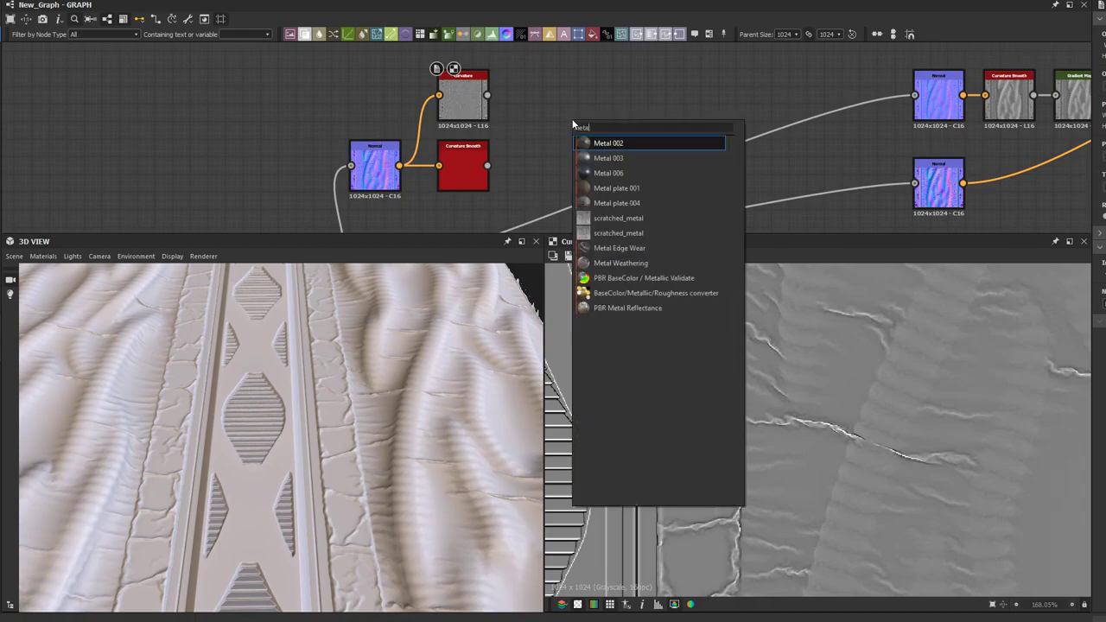
pyautogui.click(635, 252)
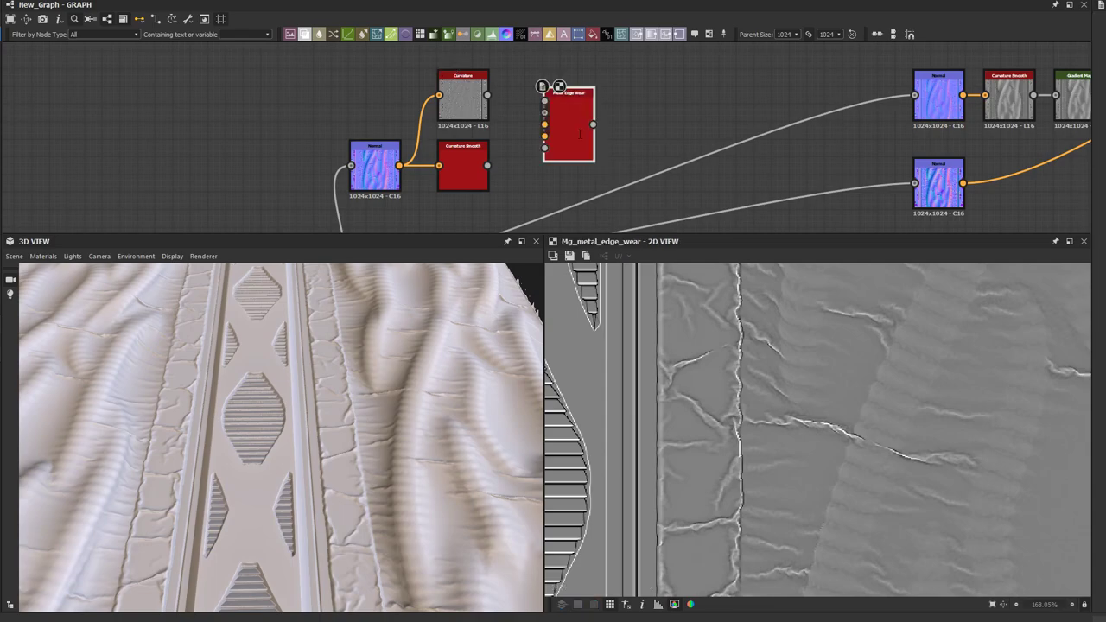
pyautogui.scroll(4, 502, 106)
pyautogui.moveTo(447, 196); pyautogui.dragTo(553, 116)
pyautogui.scroll(-6, 553, 117)
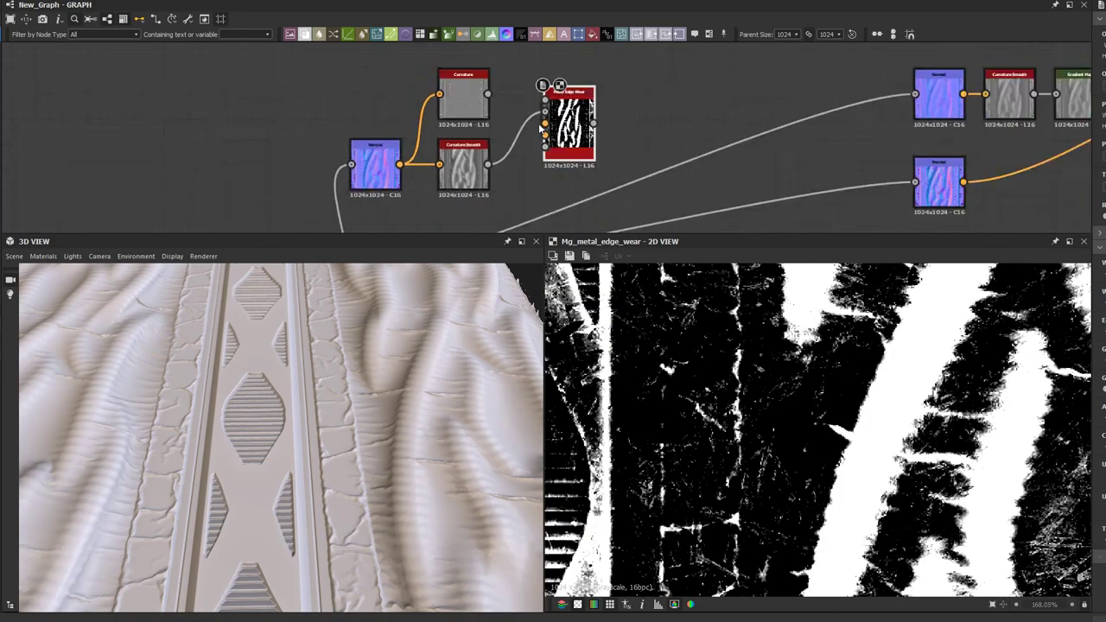
pyautogui.scroll(-2, 512, 120)
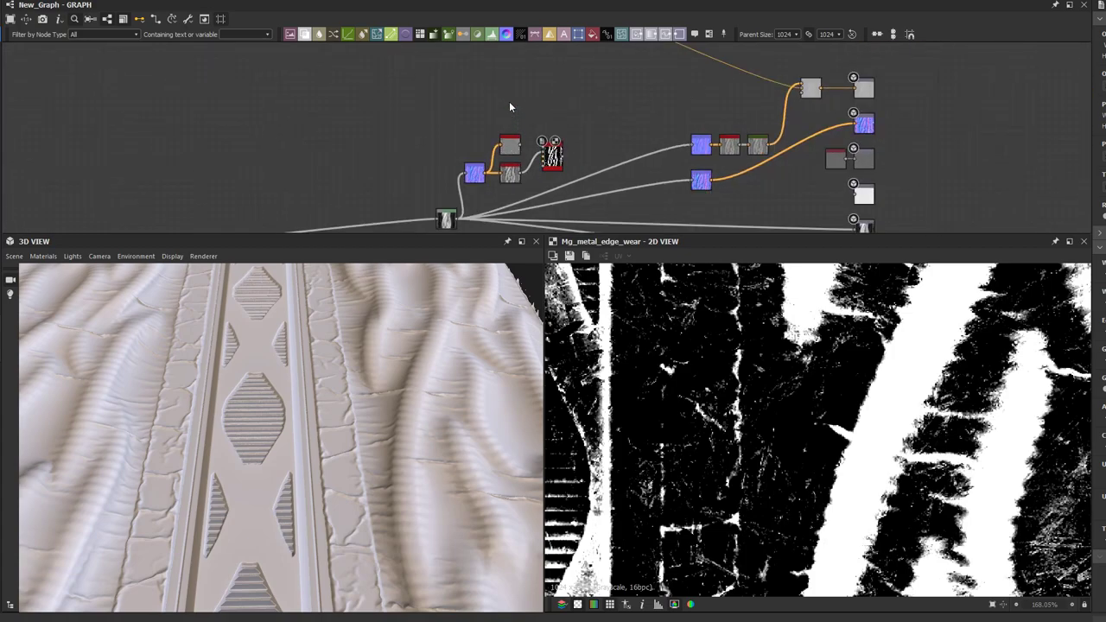
# Step: Add an Ambient Occlusion (HBAO) node and feed it from the final height Levels node
pyautogui.press('space')
pyautogui.write('amb')
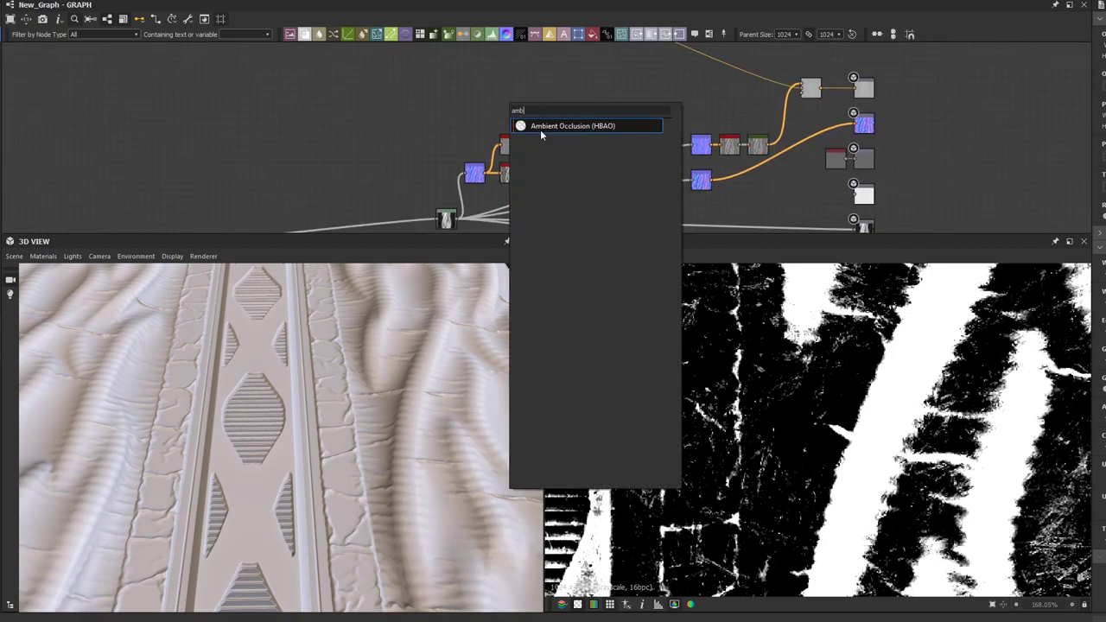
pyautogui.click(541, 128)
pyautogui.scroll(2, 503, 148)
pyautogui.moveTo(449, 198); pyautogui.dragTo(458, 171, button='middle')
pyautogui.moveTo(455, 207); pyautogui.dragTo(516, 73)
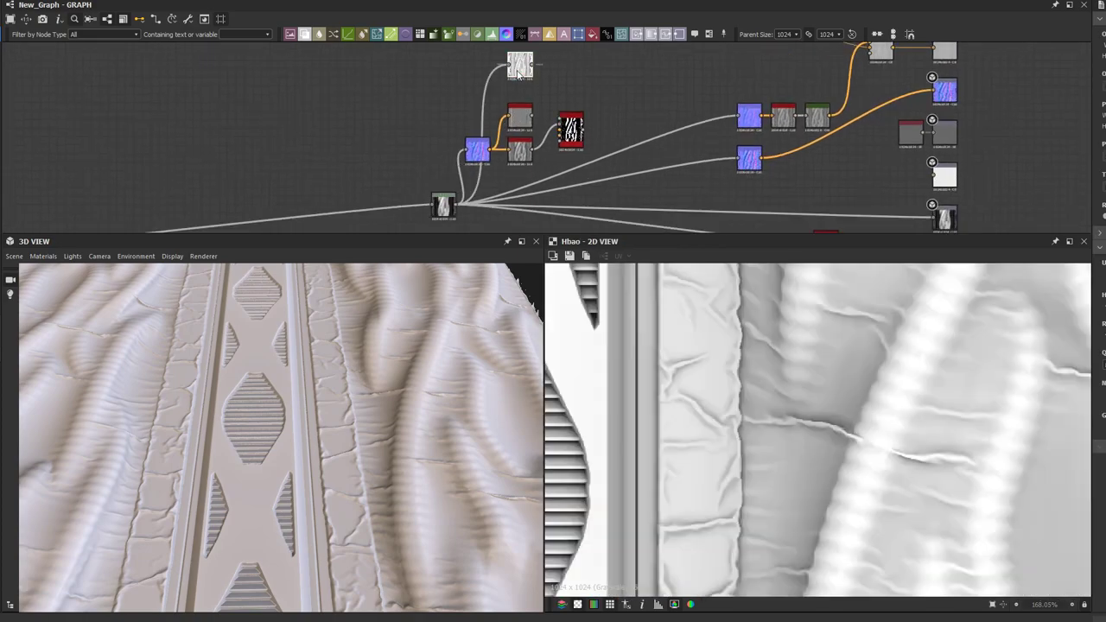
pyautogui.scroll(3, 518, 73)
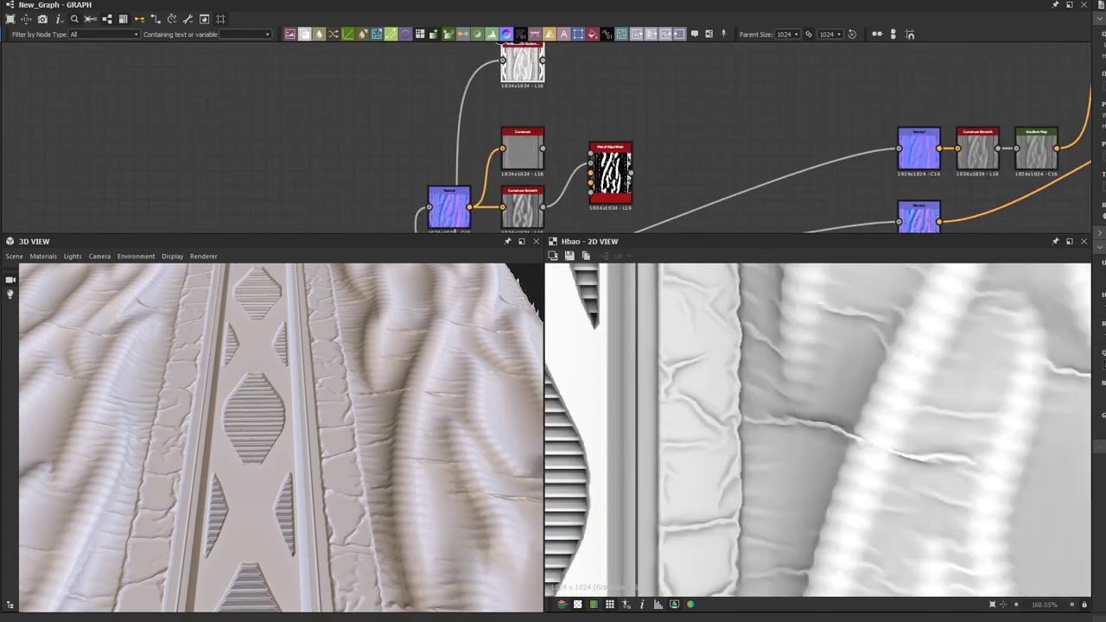
# Step: Connect the Ambient Occlusion output to the first input of Metal Edge Wear, reposition that node slightly, and preview its mask
pyautogui.moveTo(543, 61); pyautogui.dragTo(576, 157)
pyautogui.scroll(3, 605, 114)
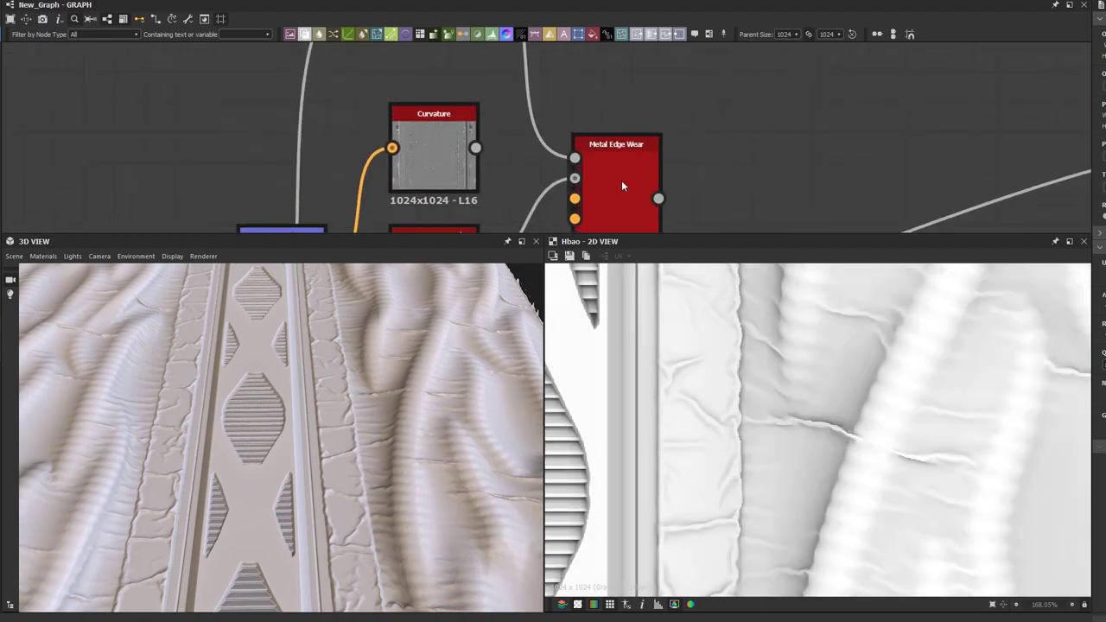
pyautogui.click(622, 182)
pyautogui.moveTo(622, 186)
pyautogui.mouseDown()
pyautogui.moveTo(608, 153)
pyautogui.moveTo(614, 171)
pyautogui.mouseUp()
pyautogui.doubleClick(613, 153)
# Step: Examine the Metal Edge Wear mask around the diamond inlays, trim rails and cracked panels
pyautogui.scroll(-4, 659, 388)
pyautogui.moveTo(661, 388); pyautogui.dragTo(750, 389, button='middle')
pyautogui.scroll(5, 717, 380)
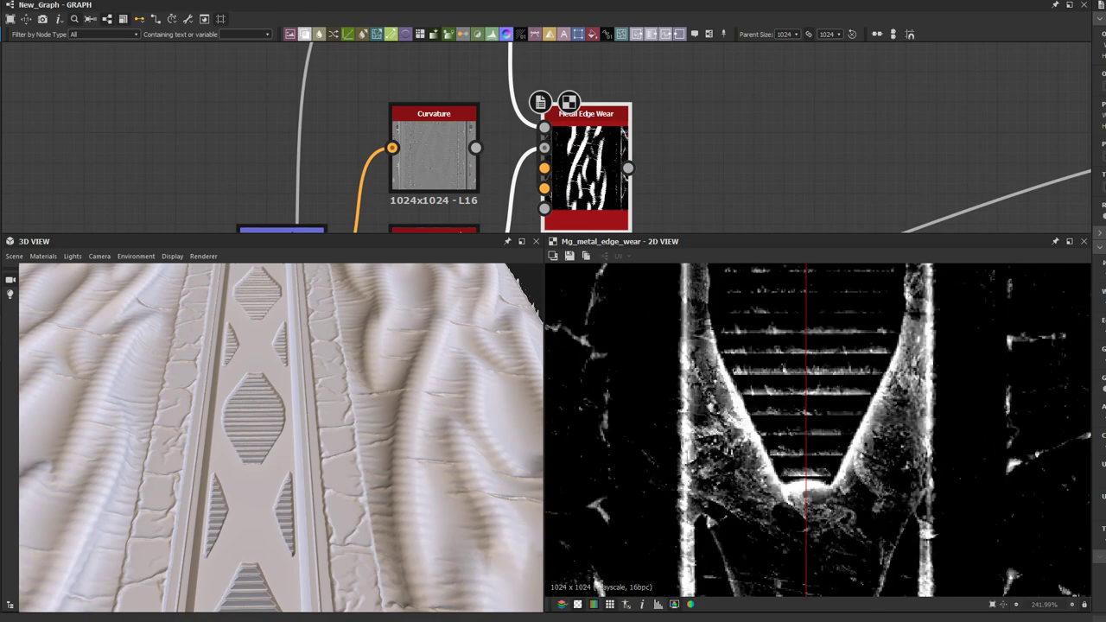
pyautogui.scroll(-4, 763, 440)
pyautogui.scroll(4, 764, 441)
pyautogui.moveTo(788, 410); pyautogui.dragTo(804, 277, button='middle')
pyautogui.scroll(-3, 788, 393)
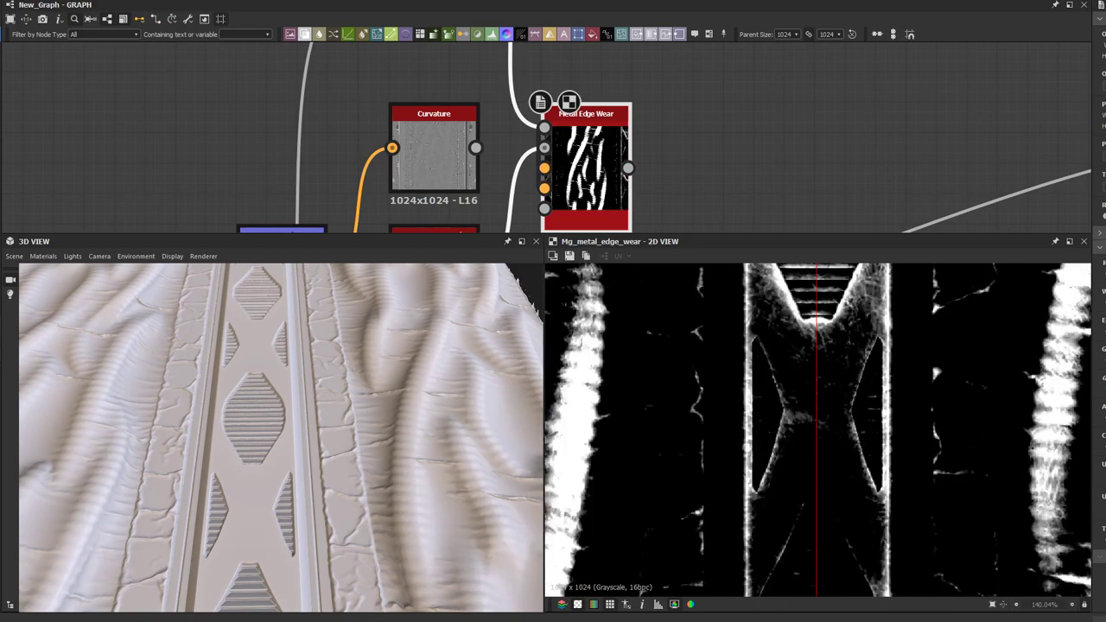
pyautogui.scroll(-3, 836, 411)
pyautogui.scroll(3, 836, 412)
pyautogui.scroll(-5, 596, 166)
# Step: Insert a Blend node between the grey colour source and the base colour Blend, and move the source clear of it
pyautogui.moveTo(552, 194); pyautogui.dragTo(468, 240, button='middle')
pyautogui.scroll(-3, 563, 152)
pyautogui.moveTo(561, 162)
pyautogui.mouseDown(button='middle')
pyautogui.moveTo(559, 182)
pyautogui.moveTo(568, 163)
pyautogui.moveTo(518, 123)
pyautogui.moveTo(562, 131)
pyautogui.moveTo(573, 149)
pyautogui.moveTo(555, 170)
pyautogui.mouseUp(button='middle')
pyautogui.scroll(2, 572, 148)
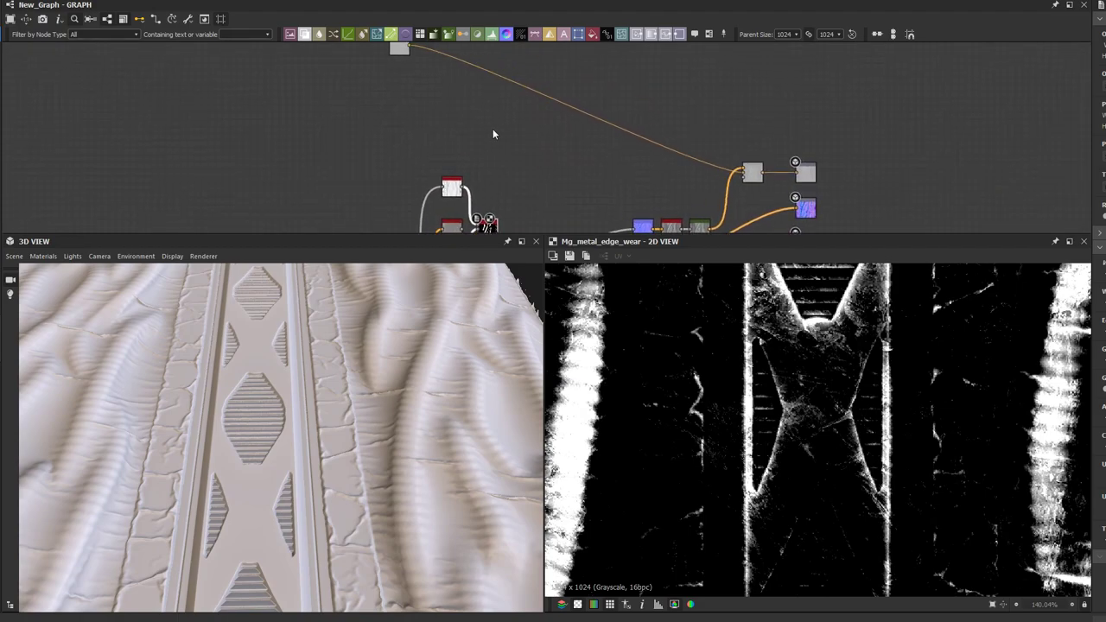
pyautogui.moveTo(401, 53); pyautogui.dragTo(383, 105)
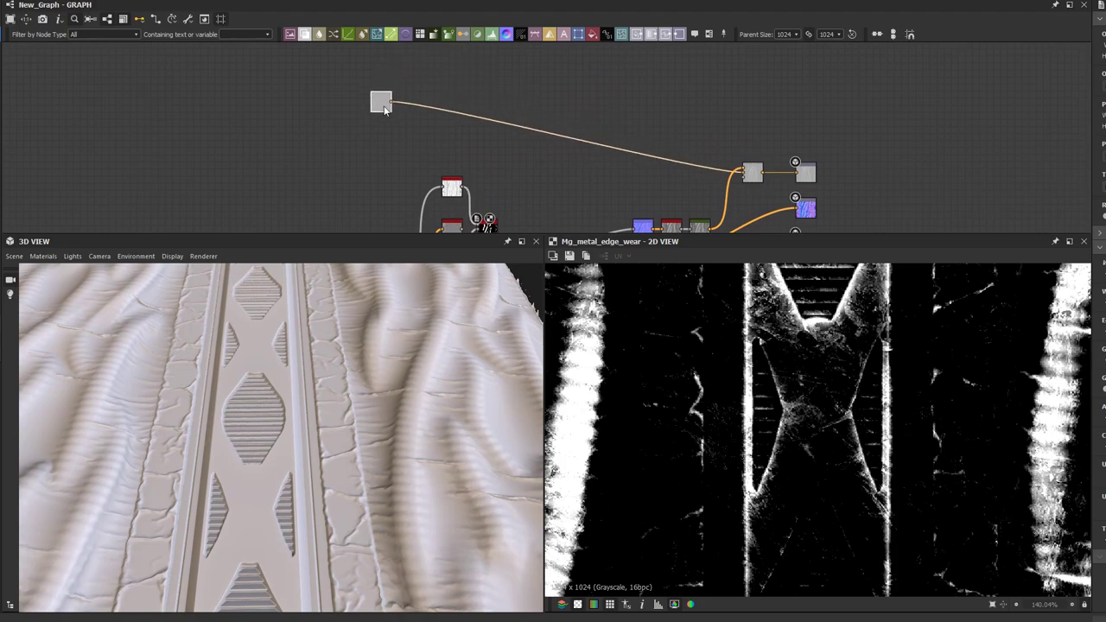
pyautogui.moveTo(471, 131); pyautogui.dragTo(429, 100)
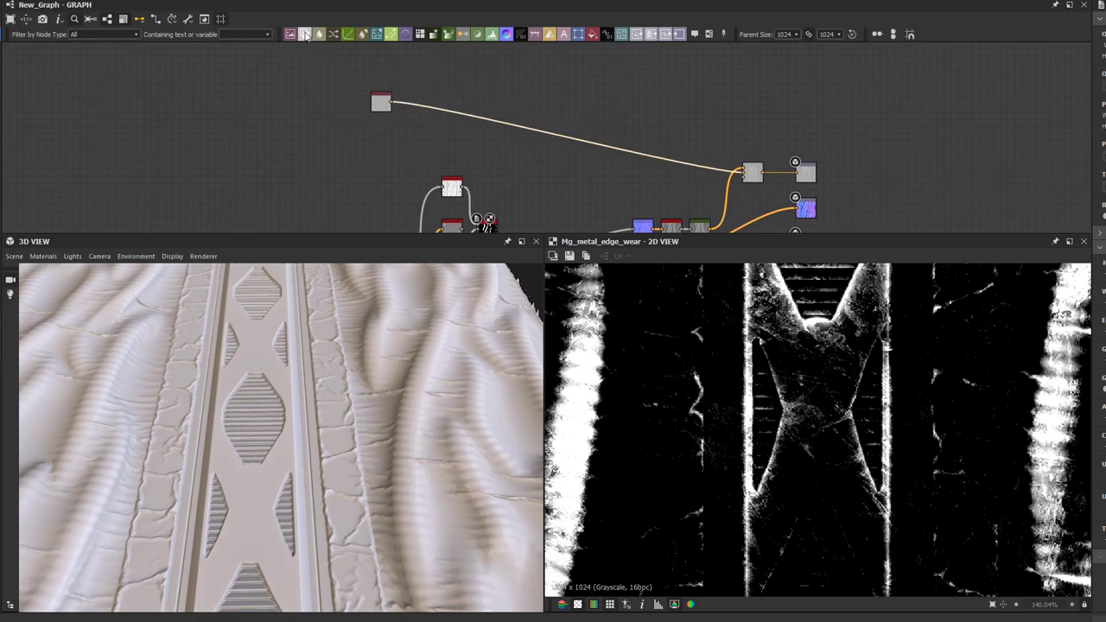
pyautogui.scroll(1, 573, 161)
pyautogui.press('b')
pyautogui.moveTo(570, 144); pyautogui.dragTo(405, 105)
pyautogui.moveTo(343, 91); pyautogui.dragTo(291, 62)
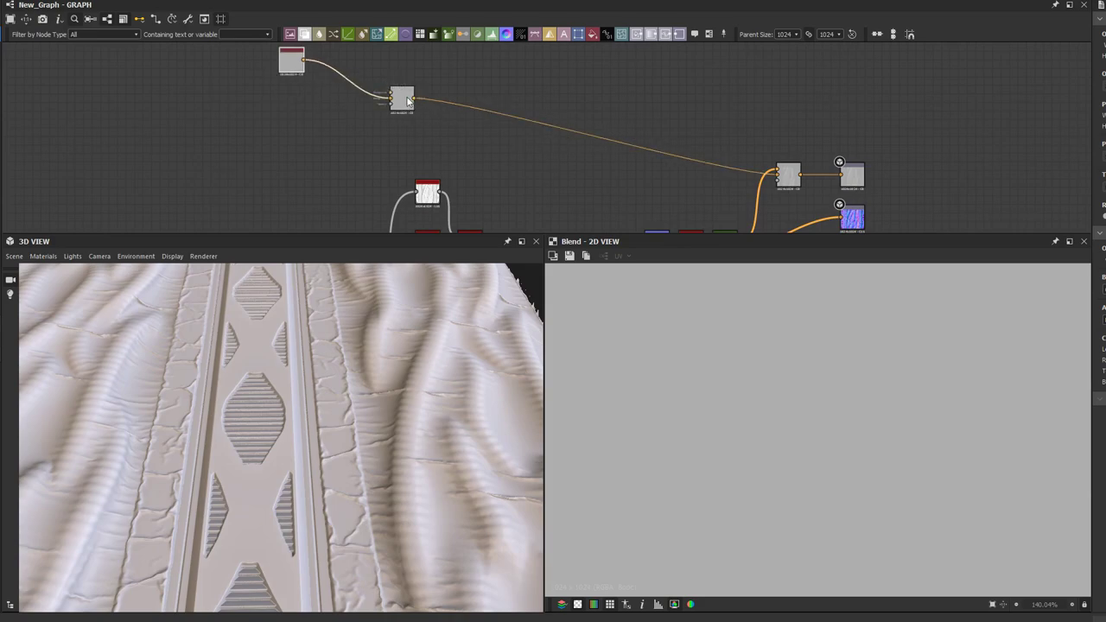
# Step: Preview the diamond Levels mask and the trim-strip Levels mask in turn, fitting the latter to the 2D view
pyautogui.scroll(-3, 365, 127)
pyautogui.moveTo(248, 143); pyautogui.dragTo(440, 94, button='middle')
pyautogui.scroll(3, 260, 106)
pyautogui.moveTo(266, 106); pyautogui.dragTo(287, 172, button='middle')
pyautogui.click(326, 136)
pyautogui.doubleClick(325, 134)
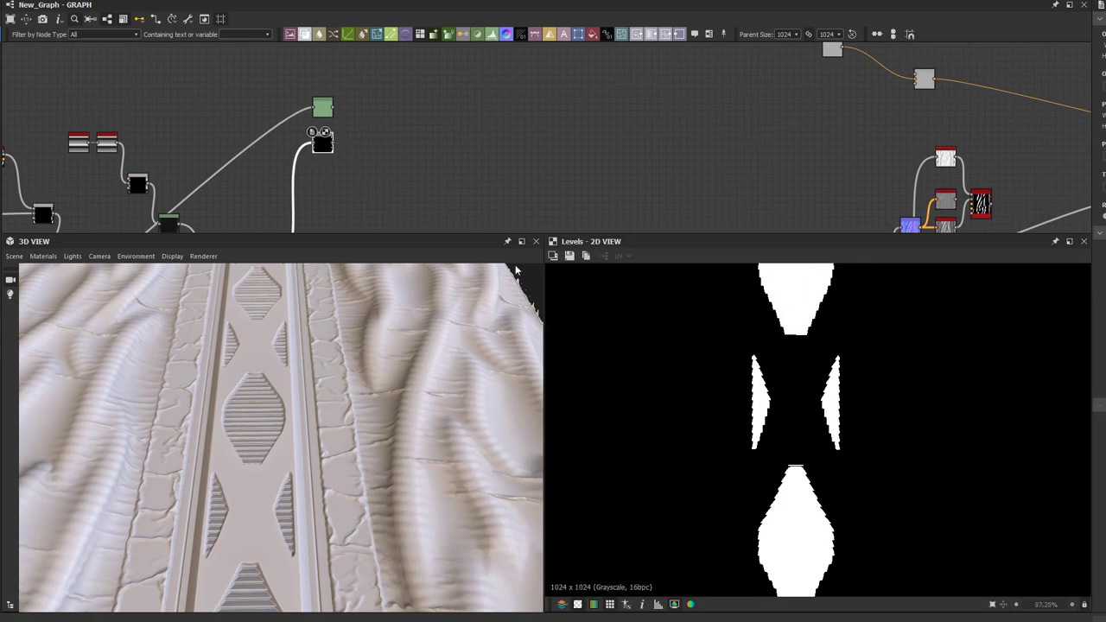
pyautogui.doubleClick(317, 110)
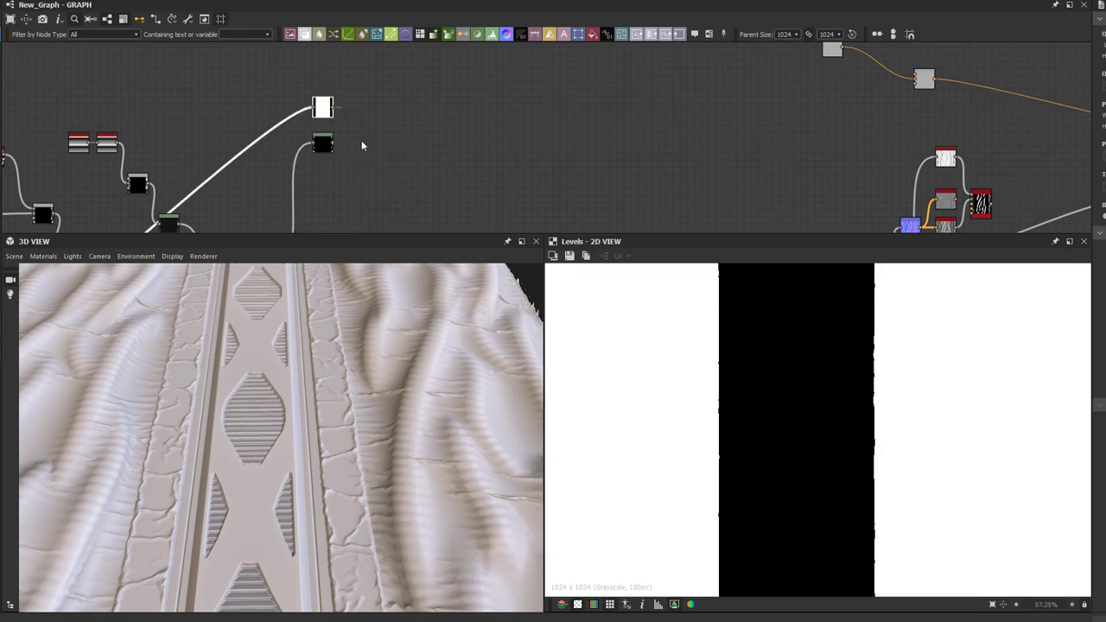
pyautogui.press('f')
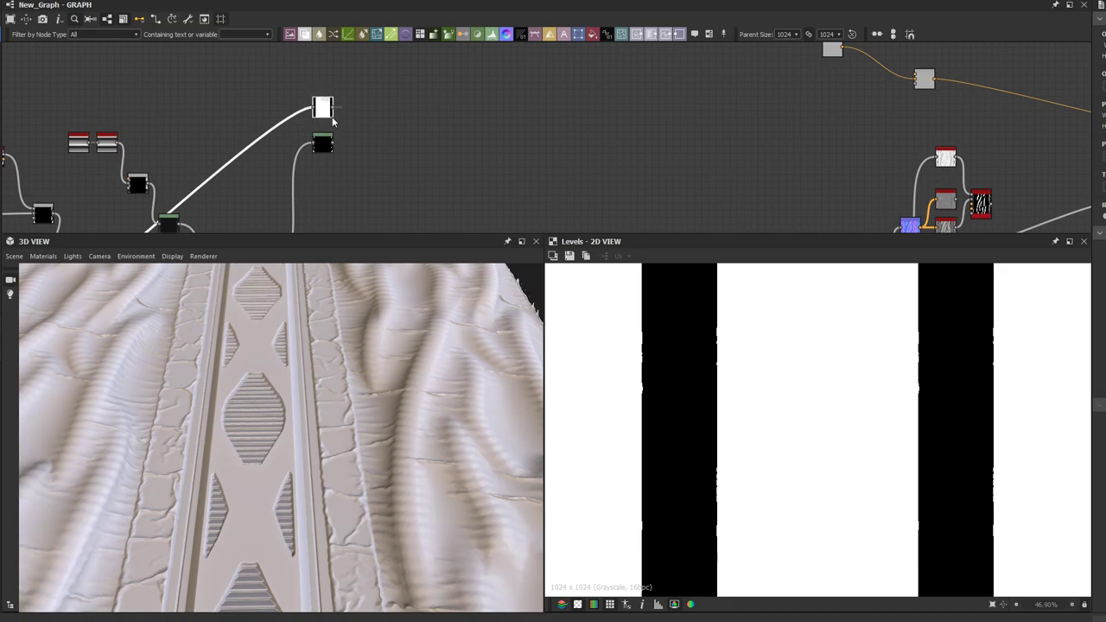
# Step: Add an Invert Grayscale node to the output of the trim-strip Levels mask
pyautogui.press('space')
pyautogui.write('invert')
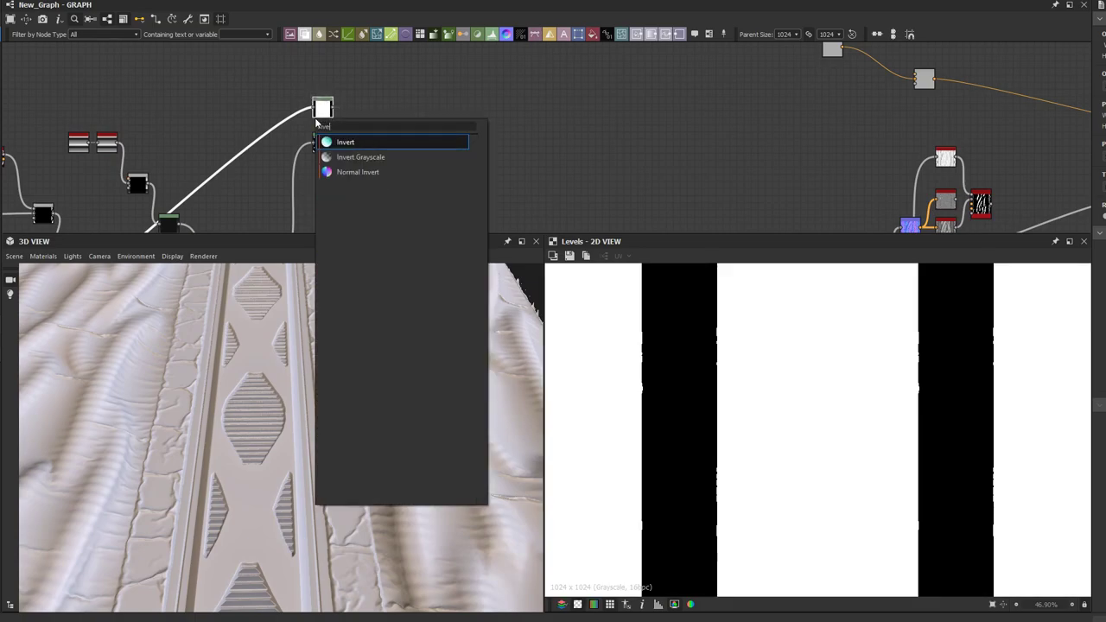
pyautogui.click(347, 155)
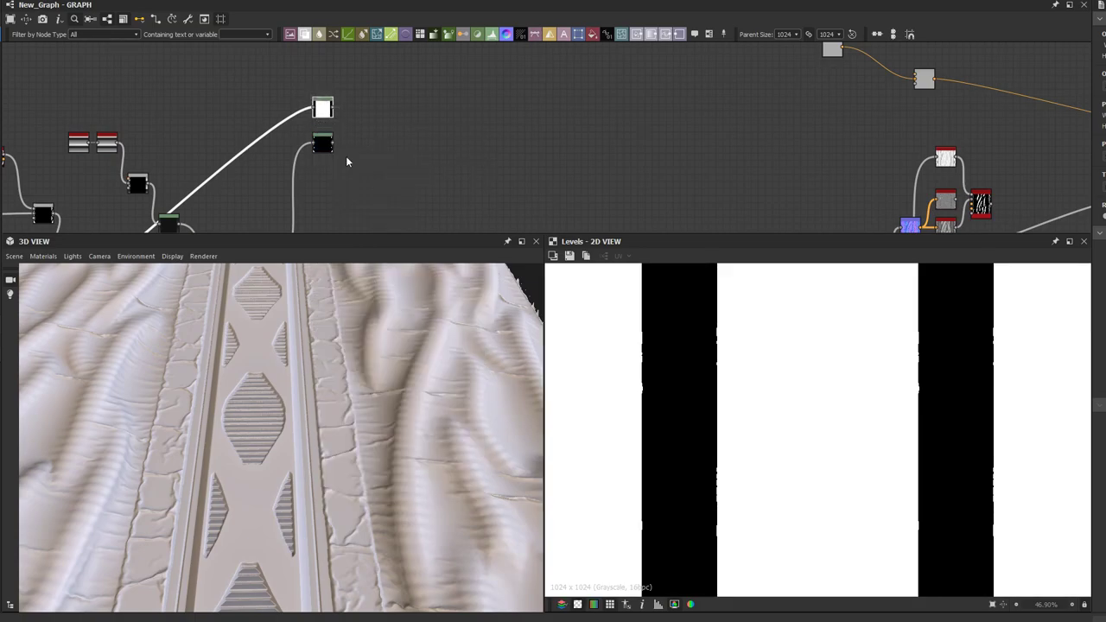
pyautogui.scroll(2, 348, 134)
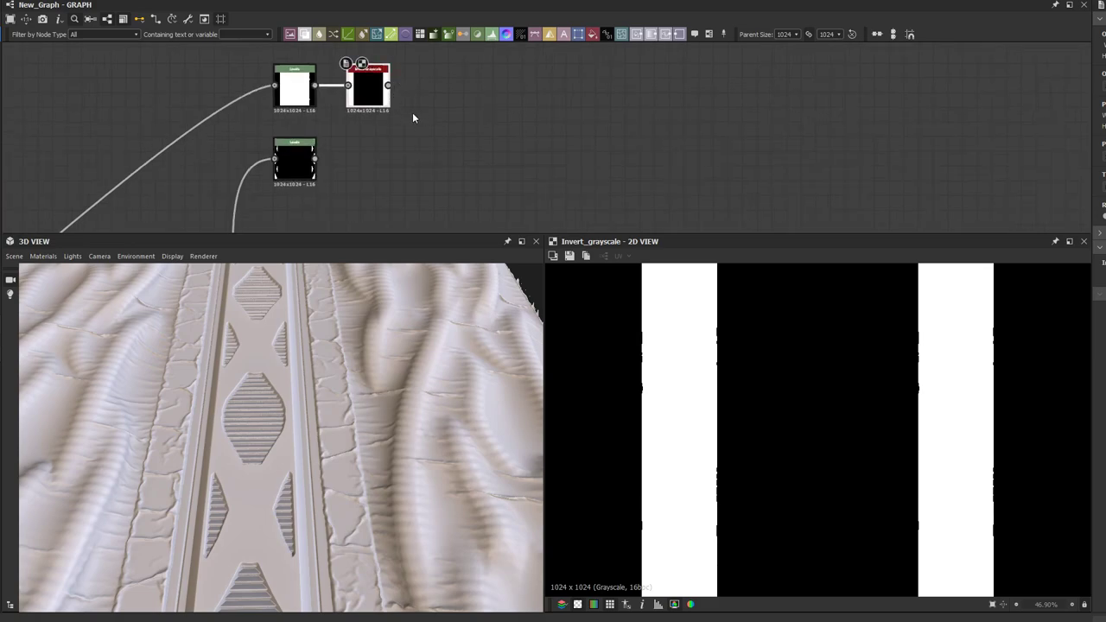
# Step: Connect the Invert Grayscale output to the mask input of the Blend fed by the grey colour source
pyautogui.click(388, 85)
pyautogui.scroll(-4, 408, 95)
pyautogui.moveTo(610, 114); pyautogui.dragTo(444, 164, button='middle')
pyautogui.scroll(2, 518, 166)
pyautogui.moveTo(444, 164); pyautogui.dragTo(635, 123)
pyautogui.moveTo(623, 129); pyautogui.dragTo(575, 175, button='middle')
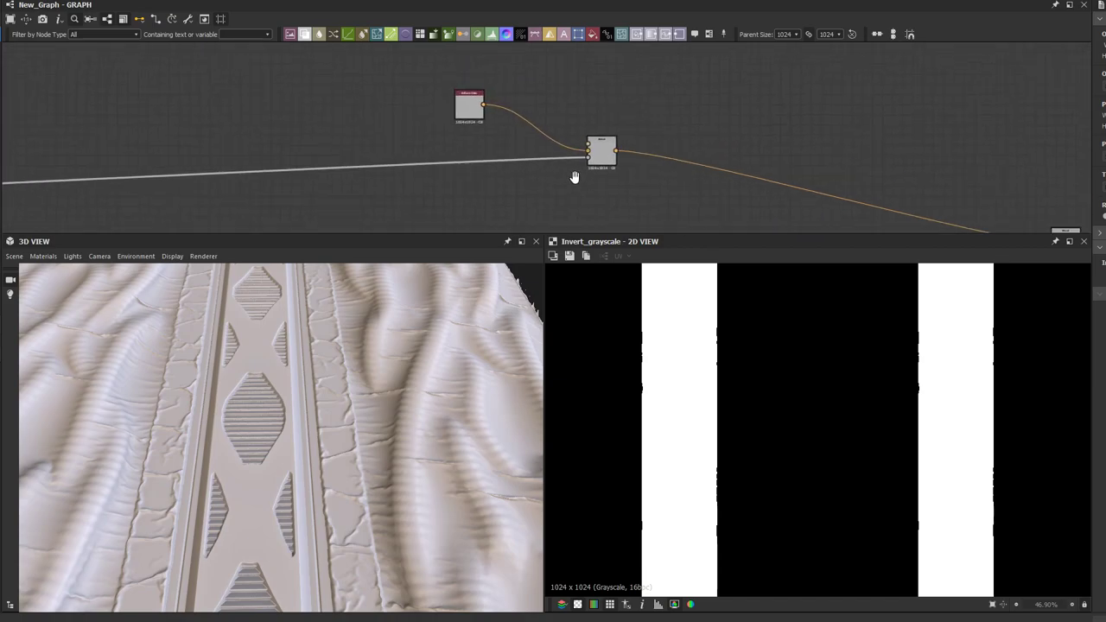
# Step: Add a Uniform Color node beside the masked Blend and connect it to the Blend's foreground input
pyautogui.scroll(1, 571, 102)
pyautogui.click(592, 34)
pyautogui.scroll(3, 585, 126)
pyautogui.moveTo(504, 138); pyautogui.dragTo(588, 164)
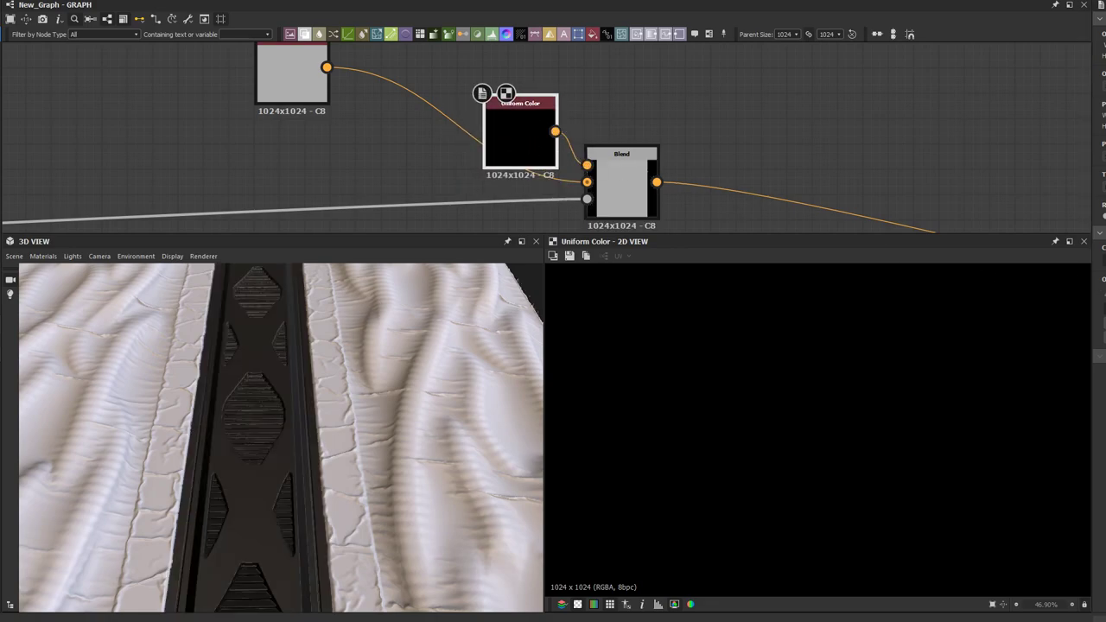
# Step: Set the new Uniform Color to a dark reddish brown and check the trim closely in the 3D view
pyautogui.click(1103, 323)
pyautogui.click(183, 293)
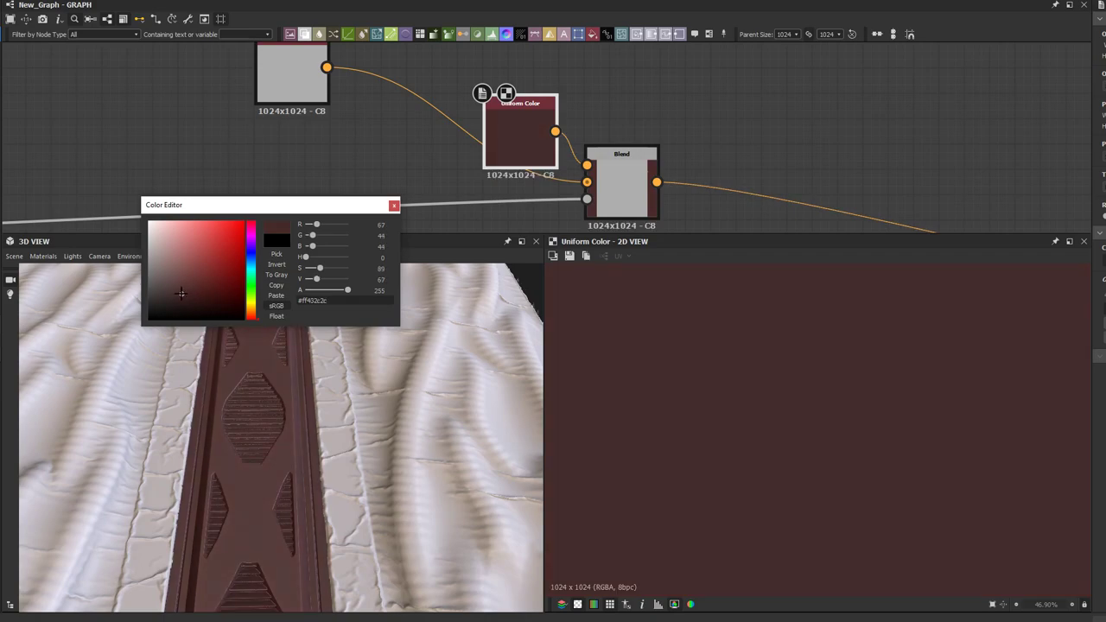
pyautogui.click(177, 296)
pyautogui.click(394, 206)
pyautogui.scroll(3, 273, 390)
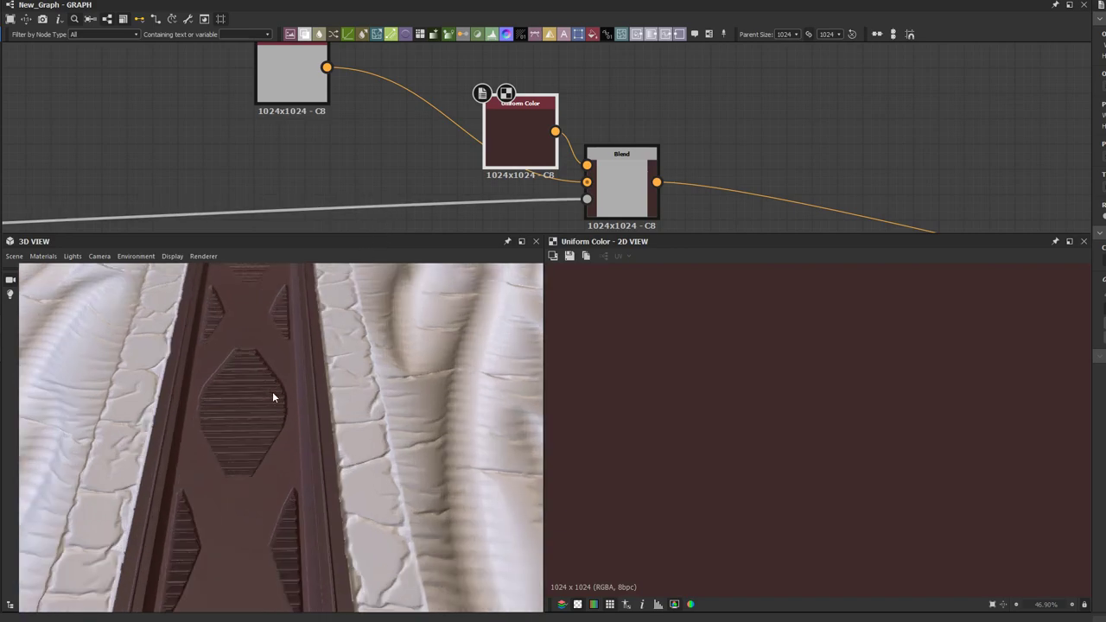
# Step: Insert another Blend node on the link between the brown trim Blend and the final base colour Blend
pyautogui.scroll(-3, 691, 164)
pyautogui.moveTo(691, 164); pyautogui.dragTo(281, 76, button='middle')
pyautogui.scroll(-2, 457, 118)
pyautogui.moveTo(516, 110); pyautogui.dragTo(471, 144)
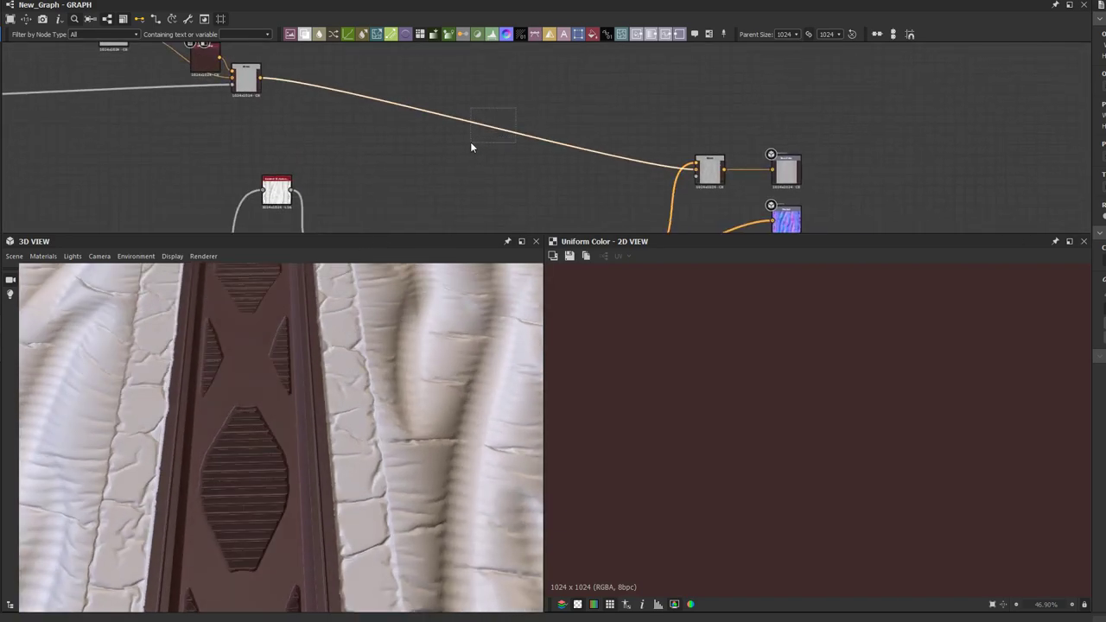
pyautogui.click(305, 34)
pyautogui.scroll(2, 550, 145)
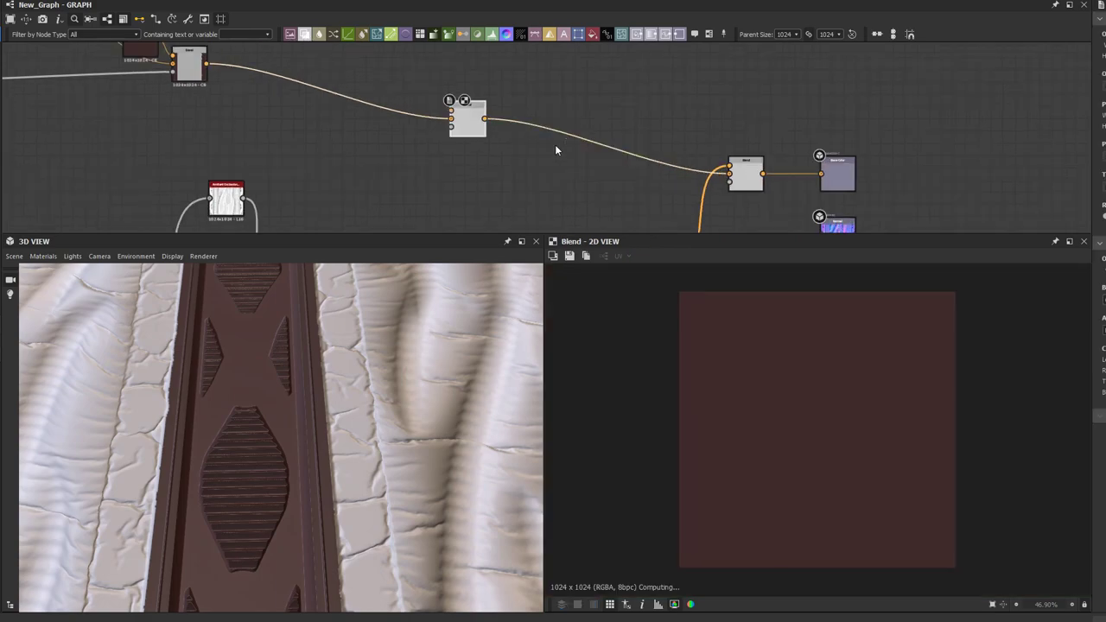
pyautogui.moveTo(459, 120); pyautogui.dragTo(506, 83)
pyautogui.moveTo(318, 109); pyautogui.dragTo(410, 172, button='middle')
pyautogui.click(410, 177)
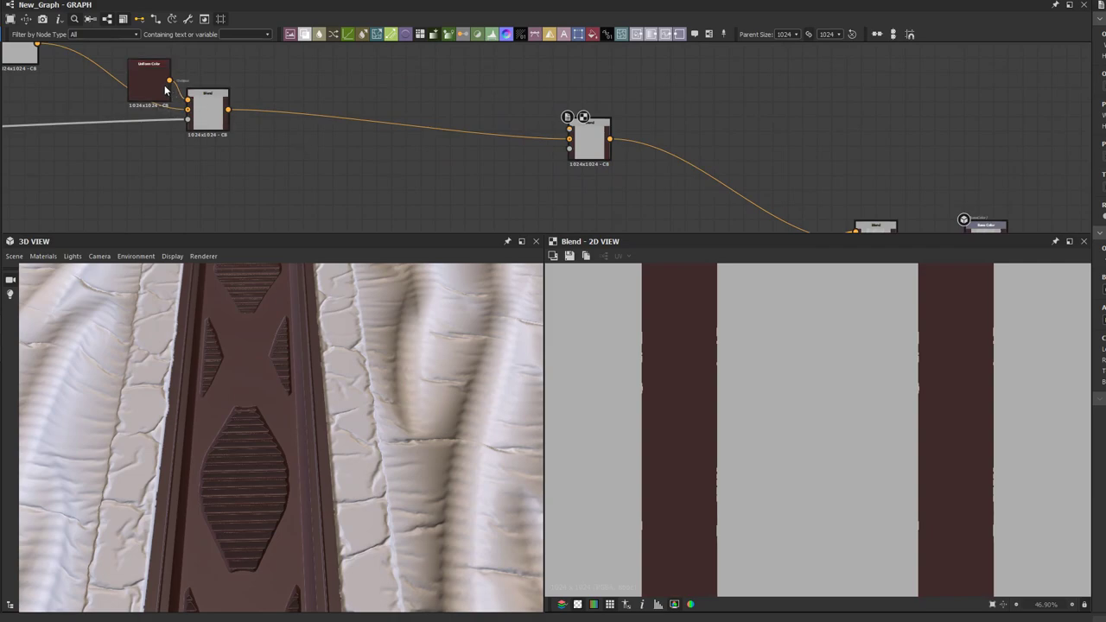
# Step: Duplicate the dark brown Uniform Color node and place the copy just before the newly inserted Blend
pyautogui.scroll(1, 306, 146)
pyautogui.click(122, 73)
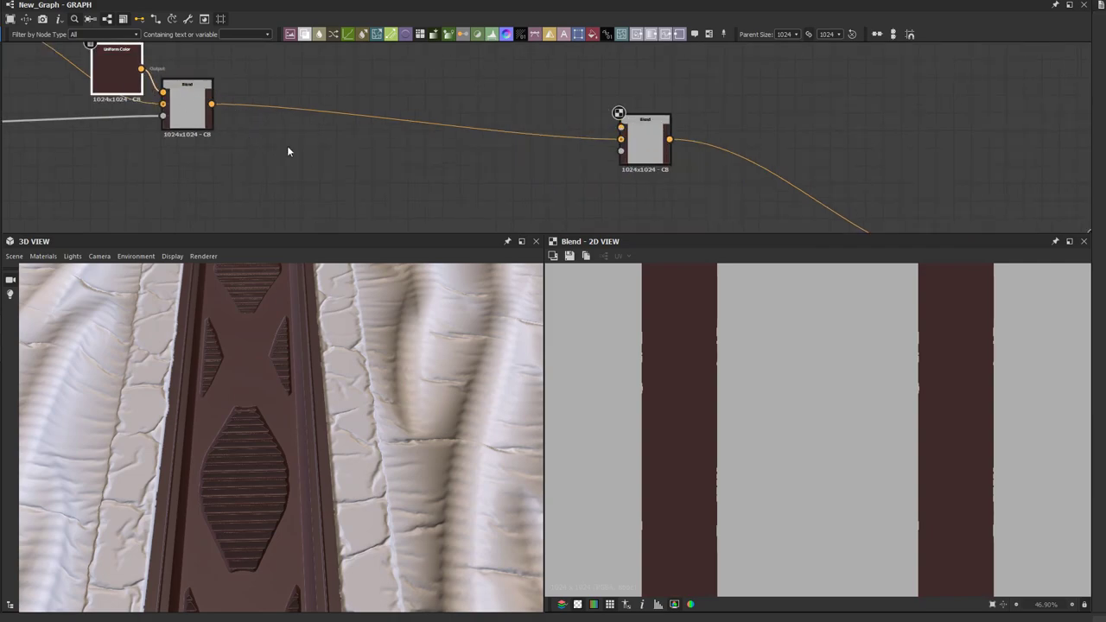
pyautogui.scroll(-1, 221, 125)
pyautogui.hotkey('ctrl', 'v')
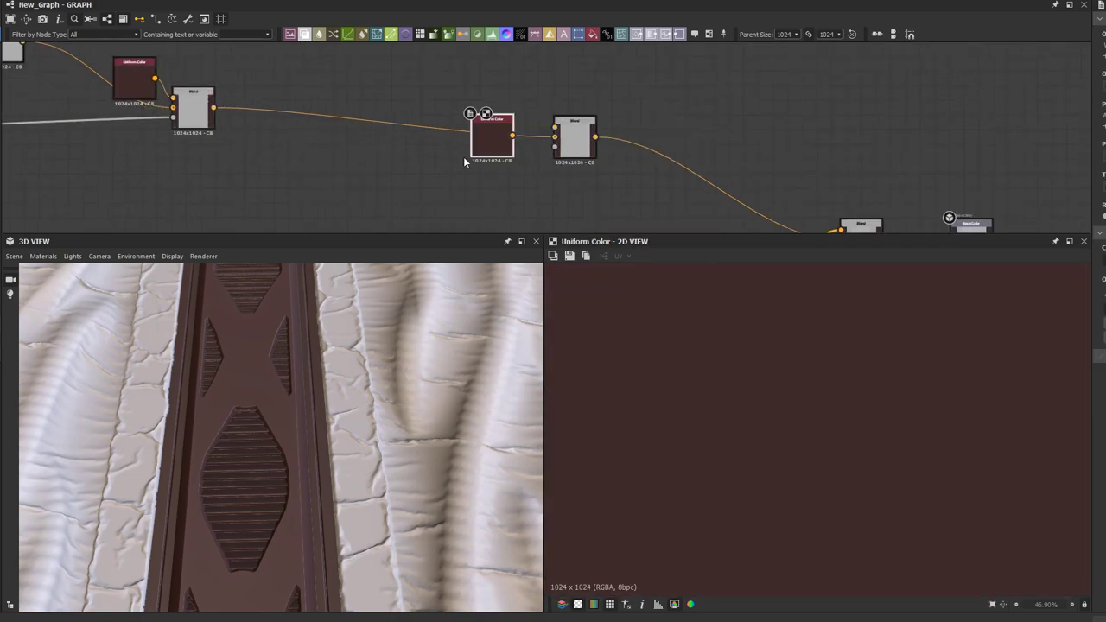
pyautogui.moveTo(487, 138); pyautogui.dragTo(497, 117)
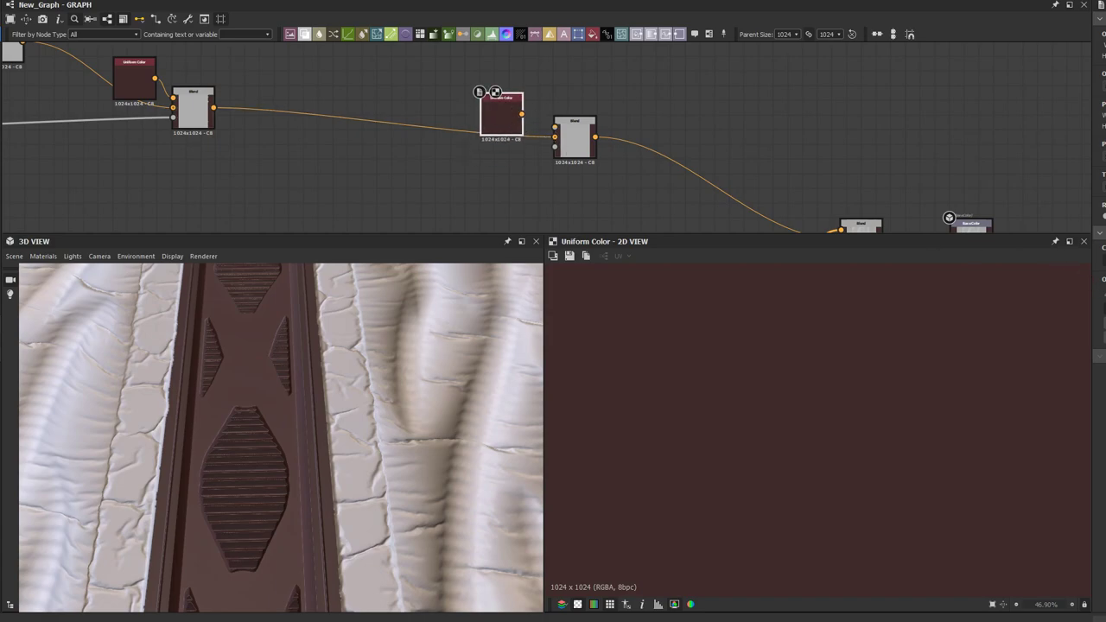
# Step: Set the copied Uniform Color to light grey (#c3c3c3) and connect it to the inserted Blend's foreground input
pyautogui.click(1104, 323)
pyautogui.moveTo(170, 243); pyautogui.dragTo(117, 243)
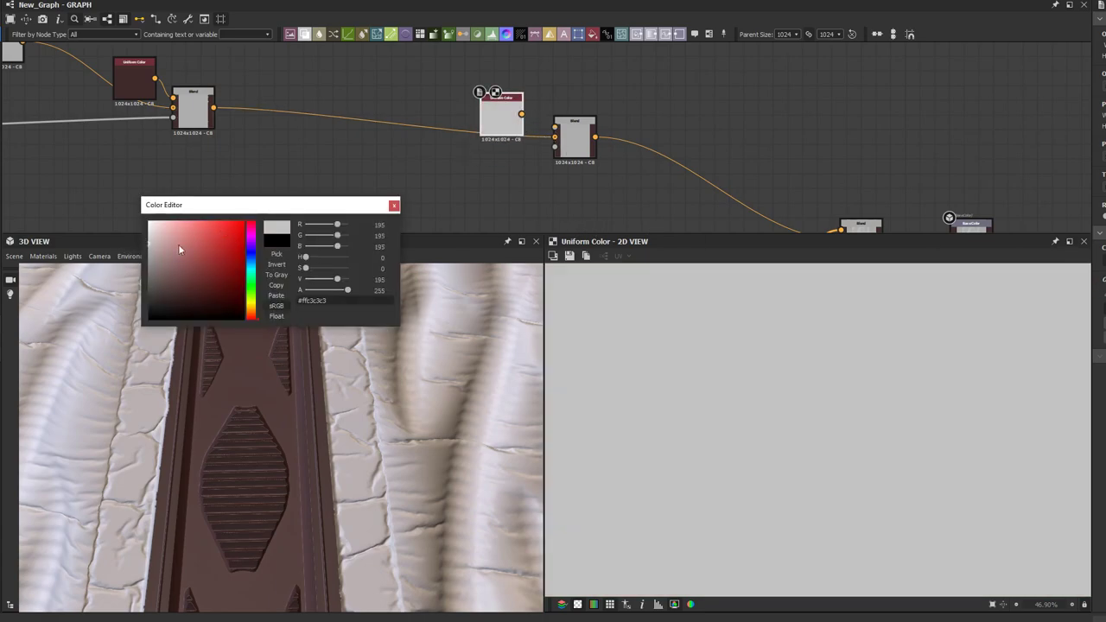
pyautogui.click(393, 207)
pyautogui.moveTo(521, 113); pyautogui.dragTo(555, 127)
# Step: Connect the diamond Levels mask to the light grey Blend's mask input and check the inlays in the 3D view
pyautogui.scroll(-4, 478, 108)
pyautogui.moveTo(330, 143); pyautogui.dragTo(487, 68, button='middle')
pyautogui.moveTo(540, 138); pyautogui.dragTo(626, 208, button='middle')
pyautogui.scroll(-2, 388, 164)
pyautogui.moveTo(128, 149); pyautogui.dragTo(223, 130, button='middle')
pyautogui.scroll(2, 222, 128)
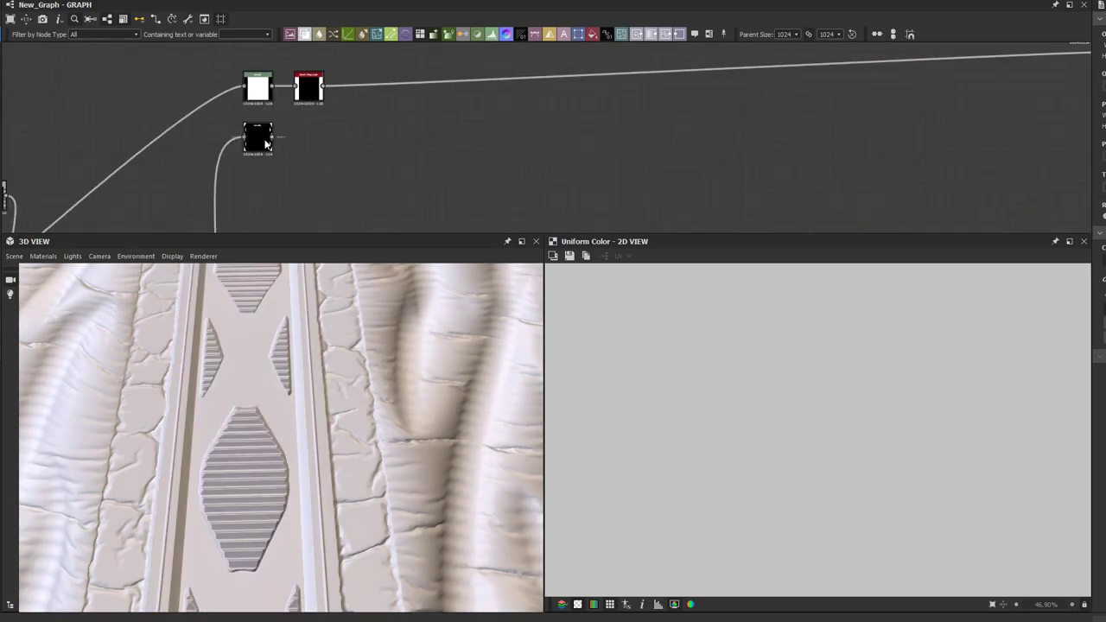
pyautogui.click(272, 137)
pyautogui.scroll(-3, 359, 134)
pyautogui.moveTo(641, 129); pyautogui.dragTo(307, 160, button='middle')
pyautogui.scroll(3, 494, 167)
pyautogui.click(553, 102)
pyautogui.click(566, 106)
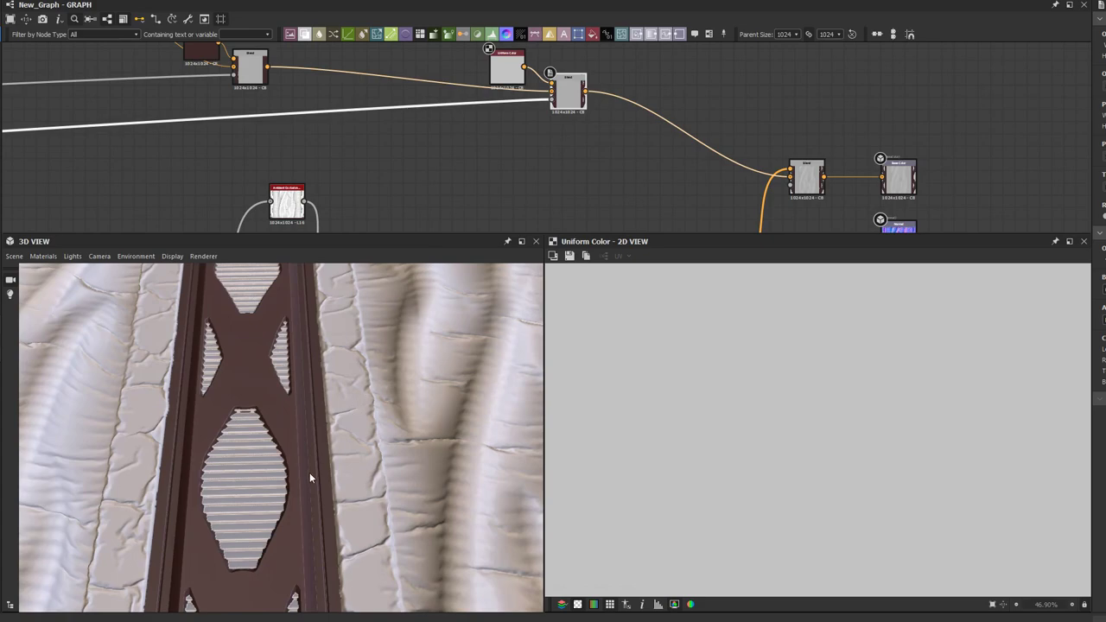
pyautogui.scroll(3, 321, 458)
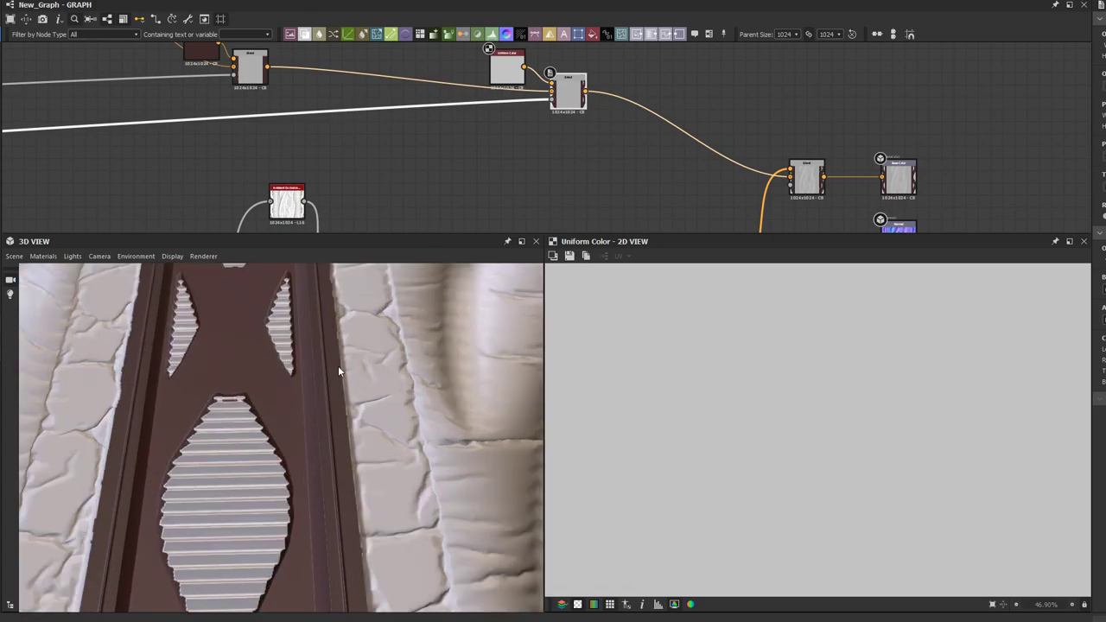
pyautogui.scroll(-2, 352, 359)
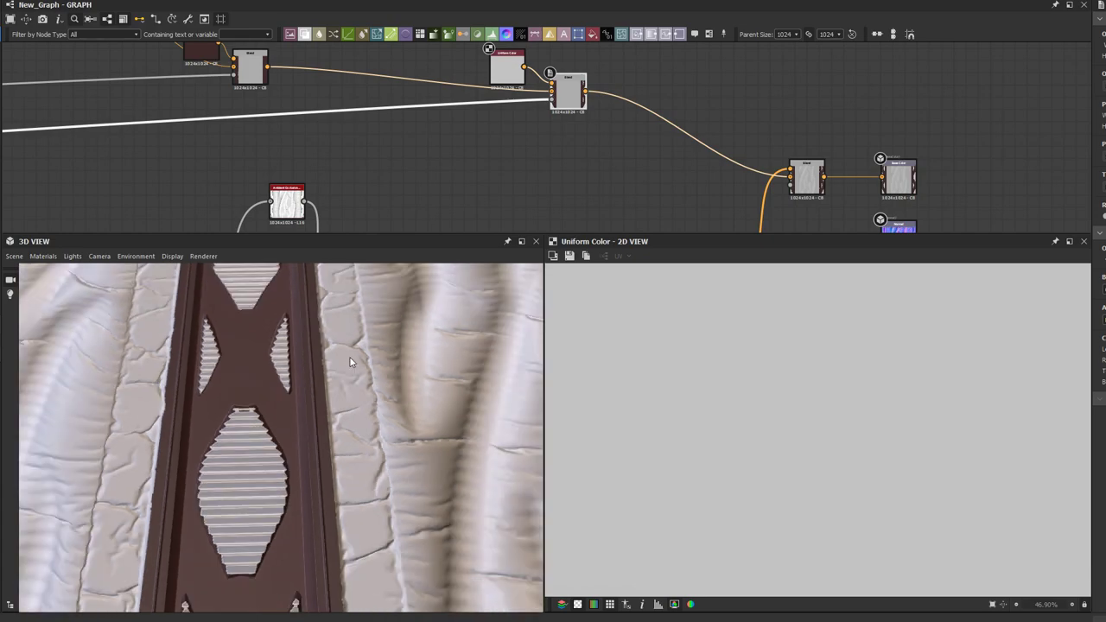
# Step: Move the dark brown Uniform Color node and its Blend apart so the connections between them are clear
pyautogui.moveTo(293, 186); pyautogui.dragTo(300, 199, button='middle')
pyautogui.moveTo(311, 127); pyautogui.dragTo(273, 65)
pyautogui.moveTo(352, 162); pyautogui.dragTo(306, 124)
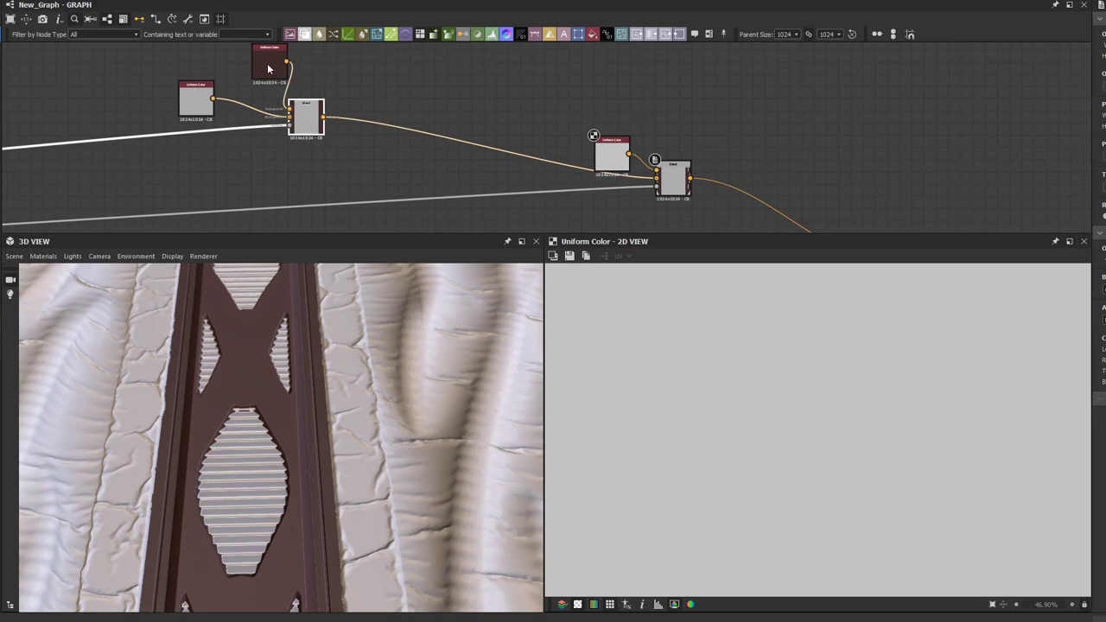
pyautogui.moveTo(267, 69); pyautogui.dragTo(249, 67)
# Step: Insert a Blend node on the link leaving the brown trim Blend and place it directly beside that Blend
pyautogui.moveTo(373, 98); pyautogui.dragTo(351, 141)
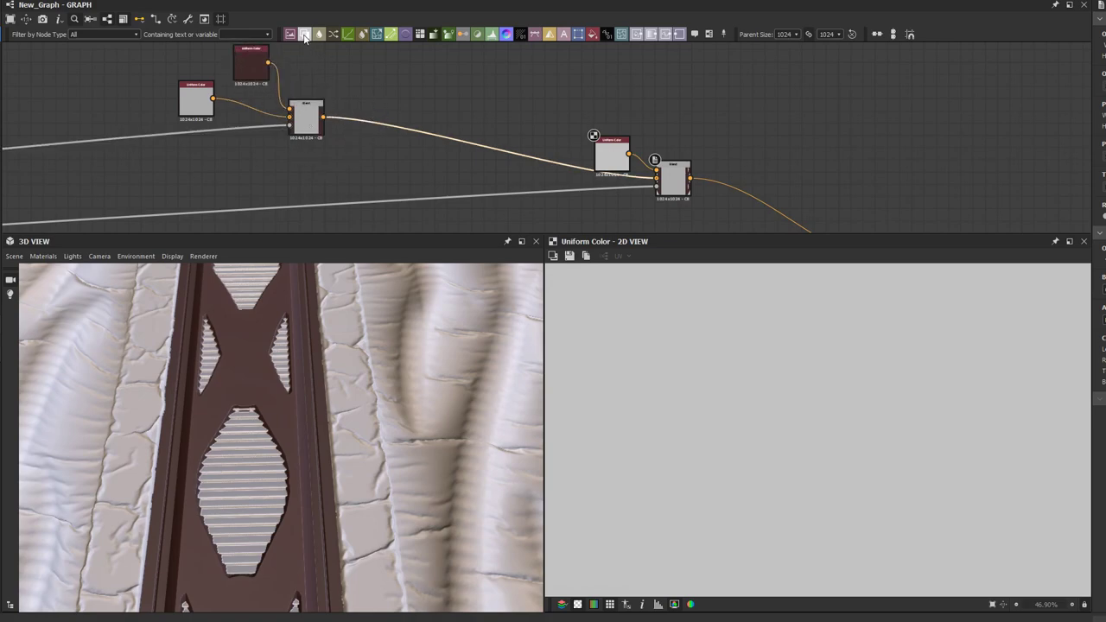
pyautogui.press('b')
pyautogui.scroll(1, 384, 128)
pyautogui.scroll(-1, 389, 130)
pyautogui.moveTo(485, 150); pyautogui.dragTo(369, 126)
# Step: Compare the two Invert Grayscale shape masks at the start of the trim branch in the 2D view
pyautogui.scroll(-8, 337, 119)
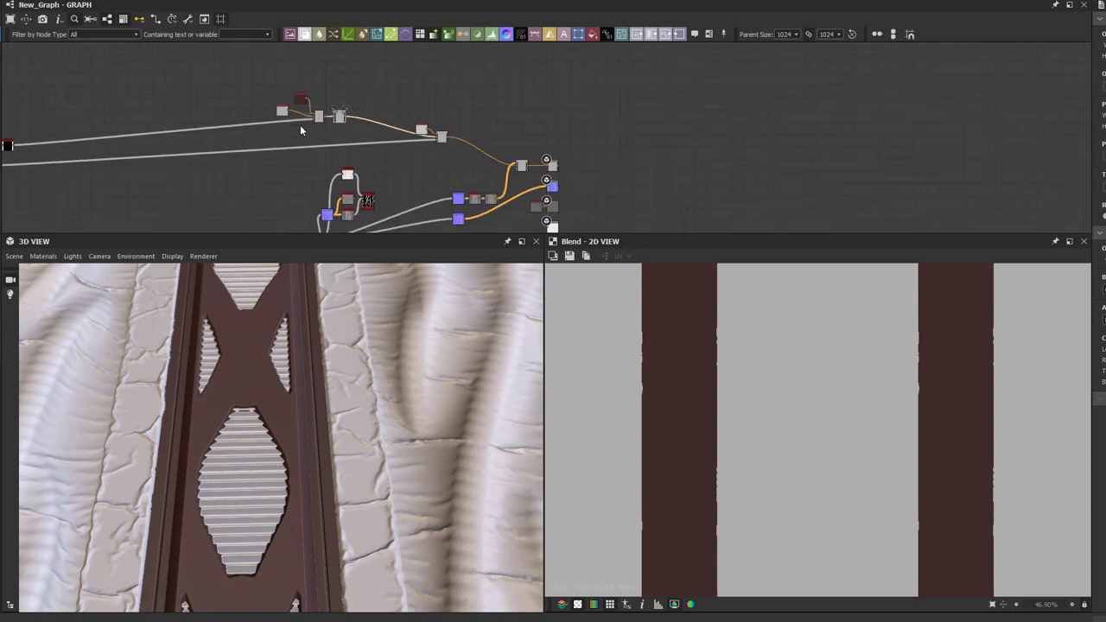
pyautogui.scroll(5, 298, 160)
pyautogui.scroll(6, 294, 162)
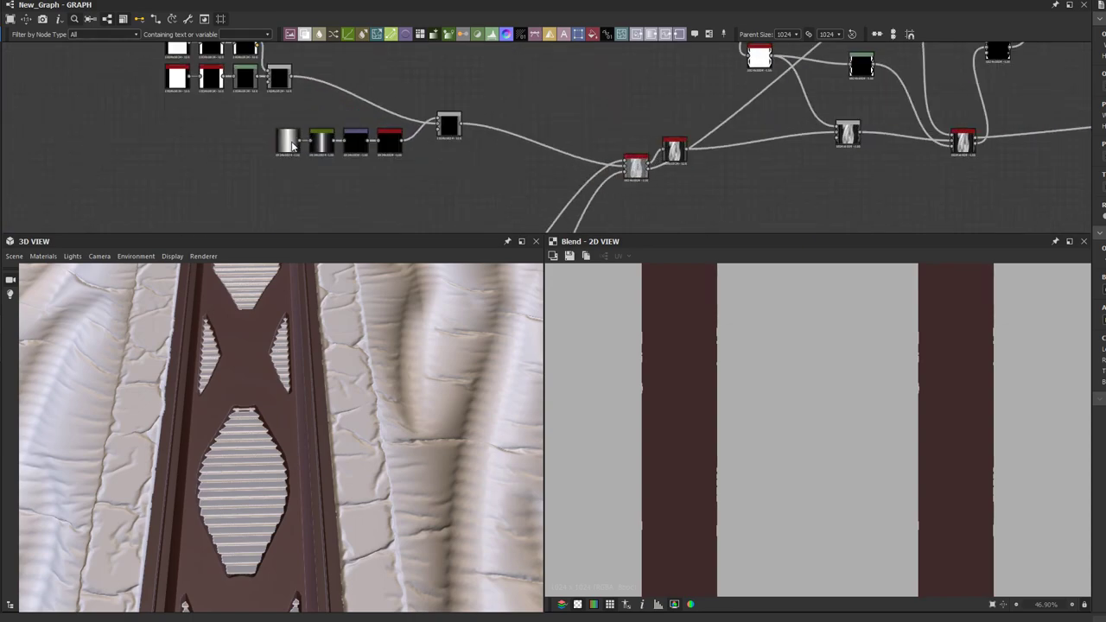
pyautogui.moveTo(274, 113); pyautogui.dragTo(486, 198, button='middle')
pyautogui.click(380, 102)
pyautogui.doubleClick(380, 103)
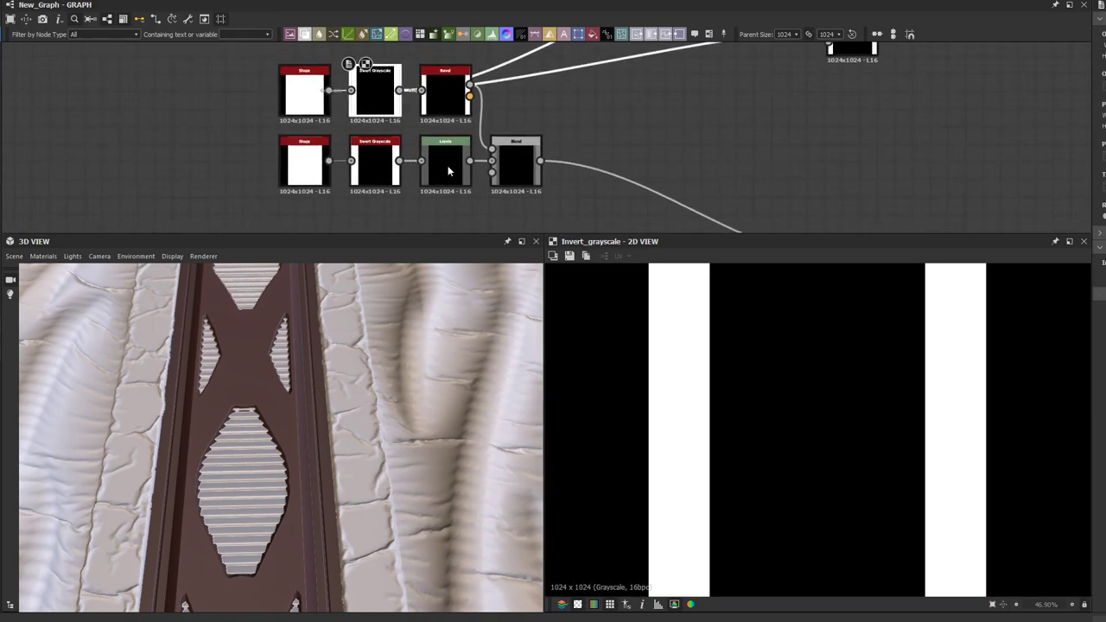
pyautogui.scroll(-3, 731, 444)
pyautogui.scroll(2, 698, 404)
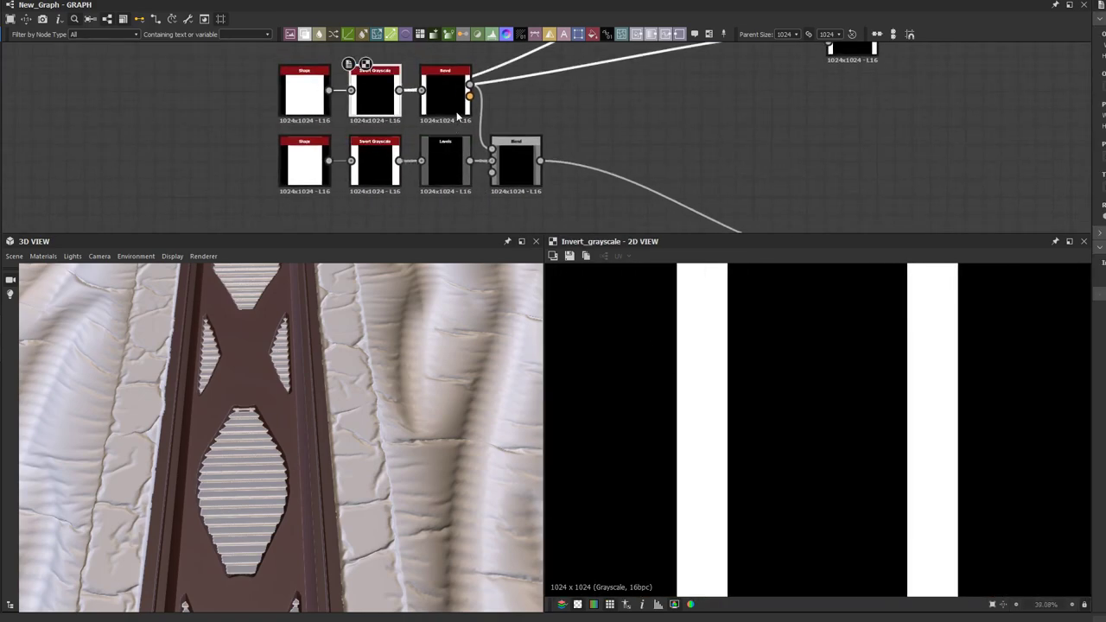
pyautogui.click(389, 161)
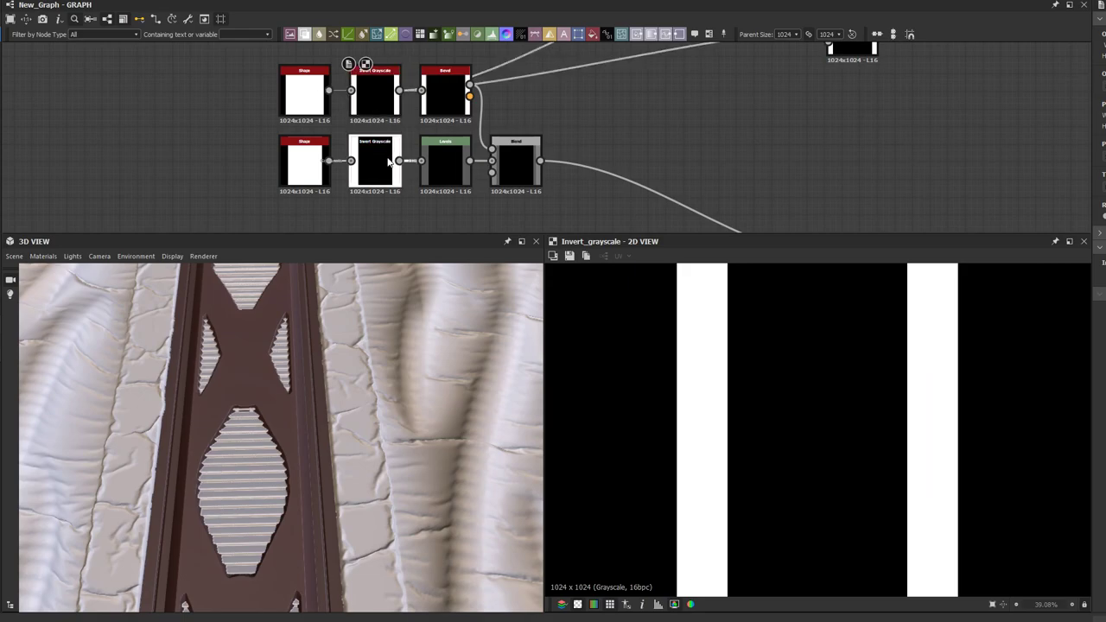
pyautogui.scroll(-2, 388, 163)
pyautogui.doubleClick(388, 171)
pyautogui.scroll(4, 719, 394)
pyautogui.click(383, 128)
pyautogui.doubleClick(383, 128)
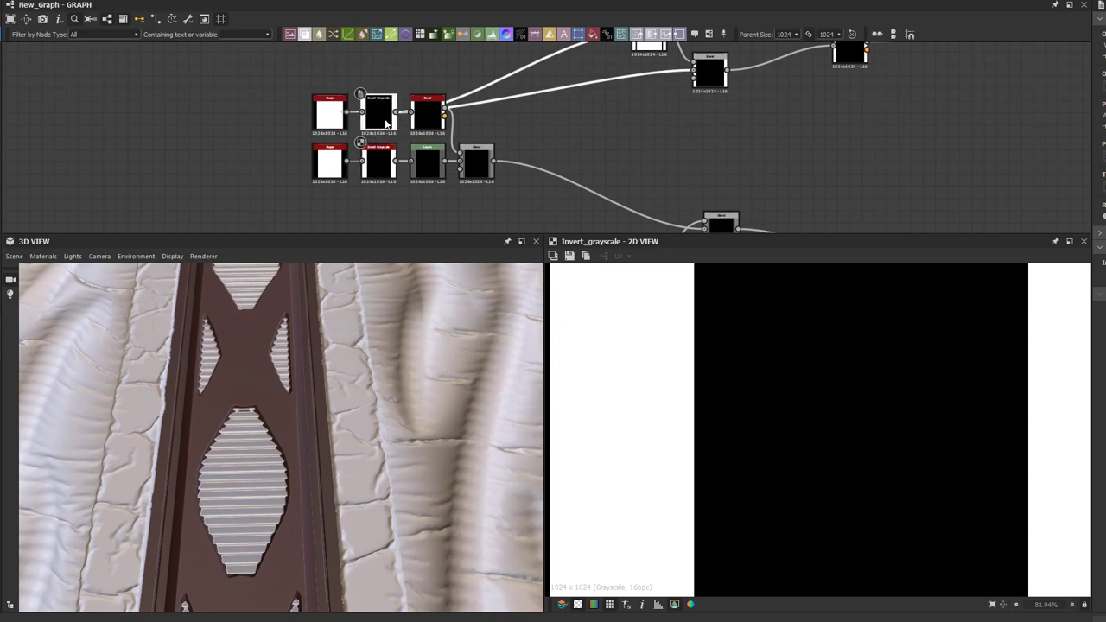
# Step: Combine the inverted shapes in a new Blend, lower as background and upper as foreground, to isolate the narrow edge strips
pyautogui.click(570, 140)
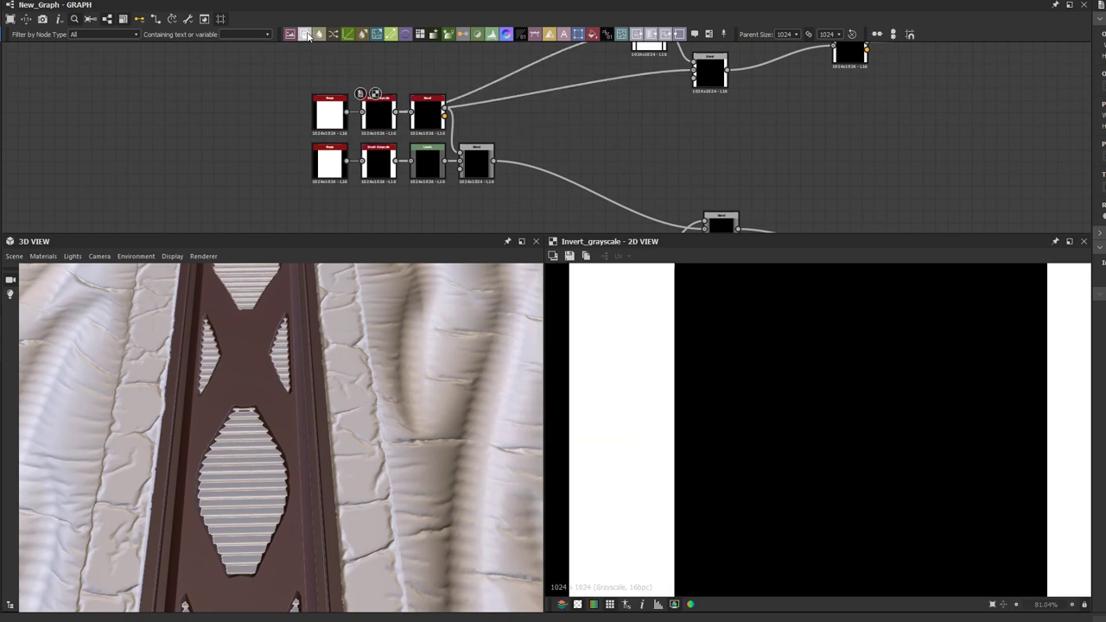
pyautogui.scroll(3, 483, 133)
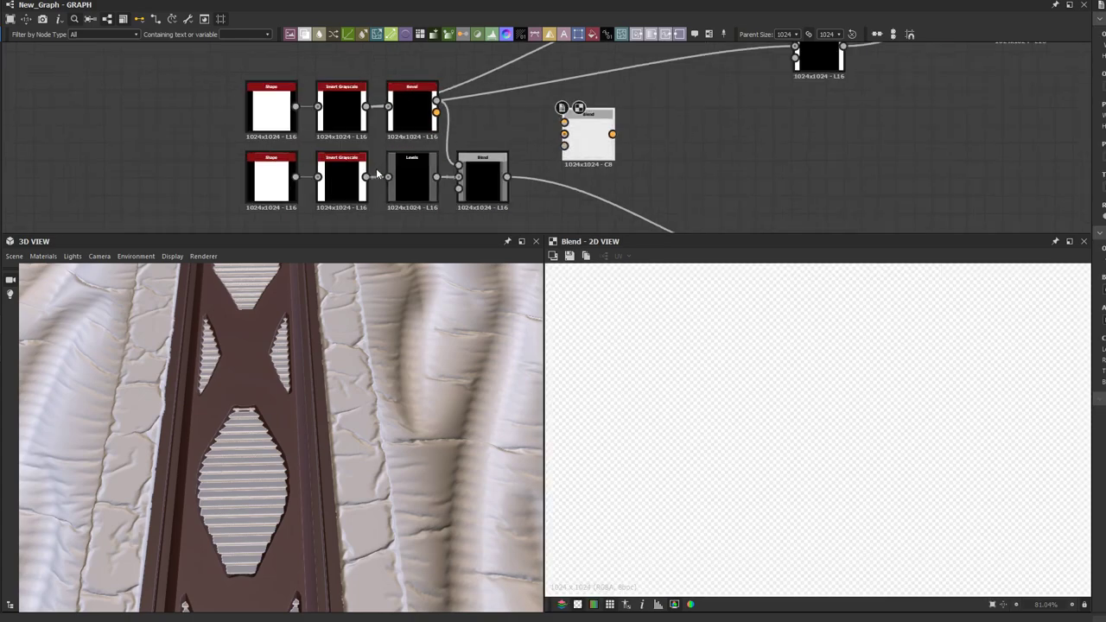
pyautogui.moveTo(395, 160); pyautogui.dragTo(564, 135)
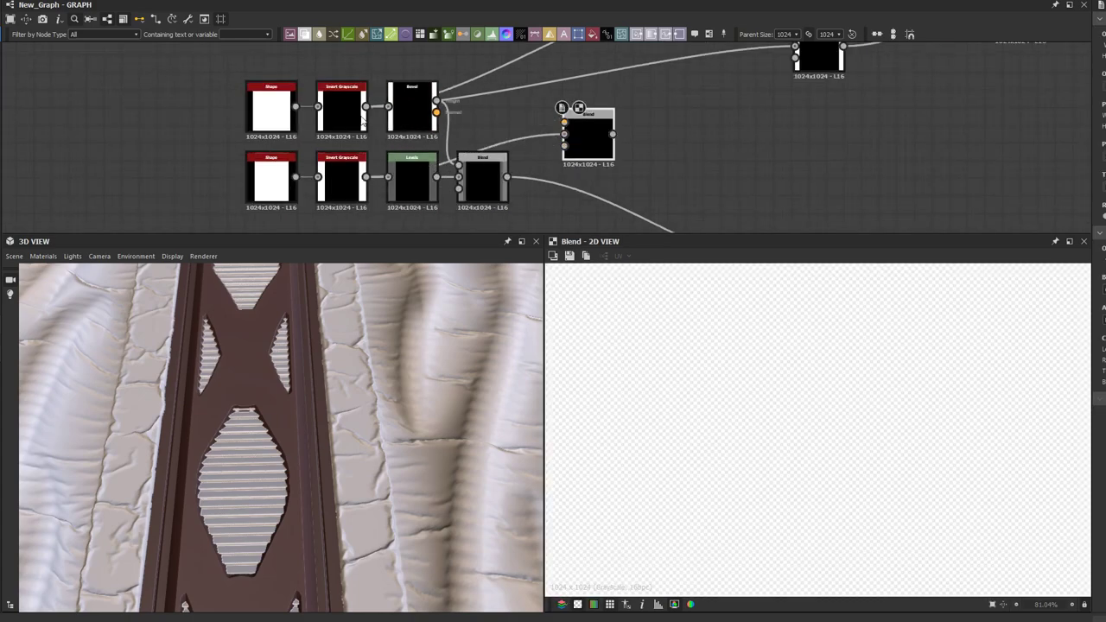
pyautogui.moveTo(366, 105); pyautogui.dragTo(564, 122)
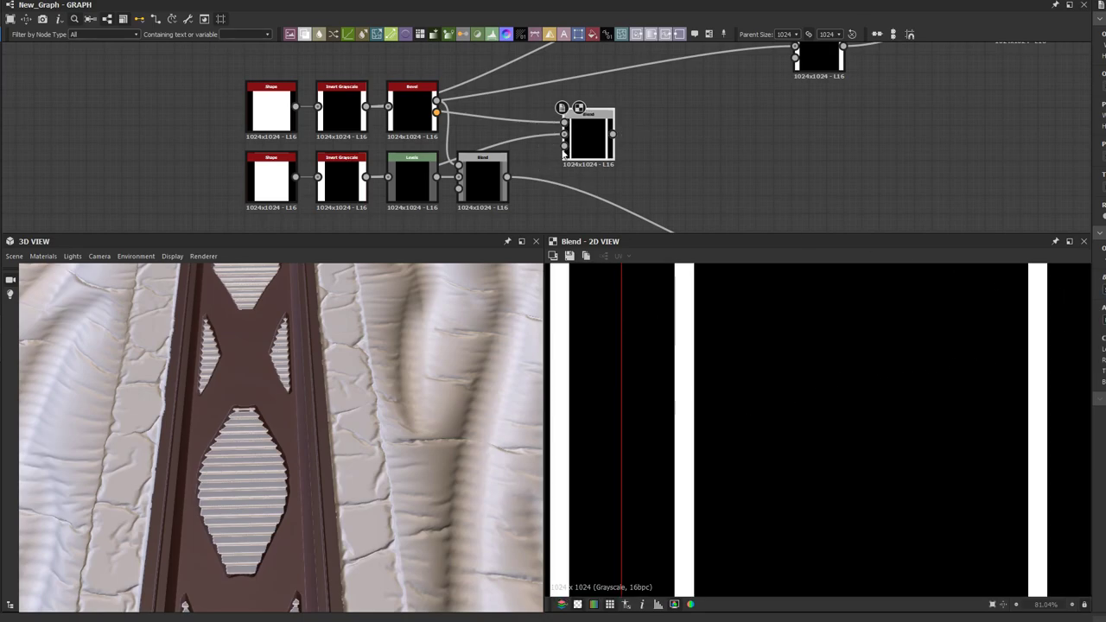
# Step: Connect the edge-strip mask to the mask input of the empty Blend beside the brown trim Blend
pyautogui.press('f')
pyautogui.moveTo(733, 150); pyautogui.dragTo(424, 175, button='middle')
pyautogui.scroll(3, 753, 130)
pyautogui.moveTo(778, 133); pyautogui.dragTo(460, 223, button='middle')
pyautogui.moveTo(633, 151); pyautogui.dragTo(594, 161, button='middle')
pyautogui.scroll(5, 594, 161)
pyautogui.moveTo(536, 109); pyautogui.dragTo(495, 181, button='middle')
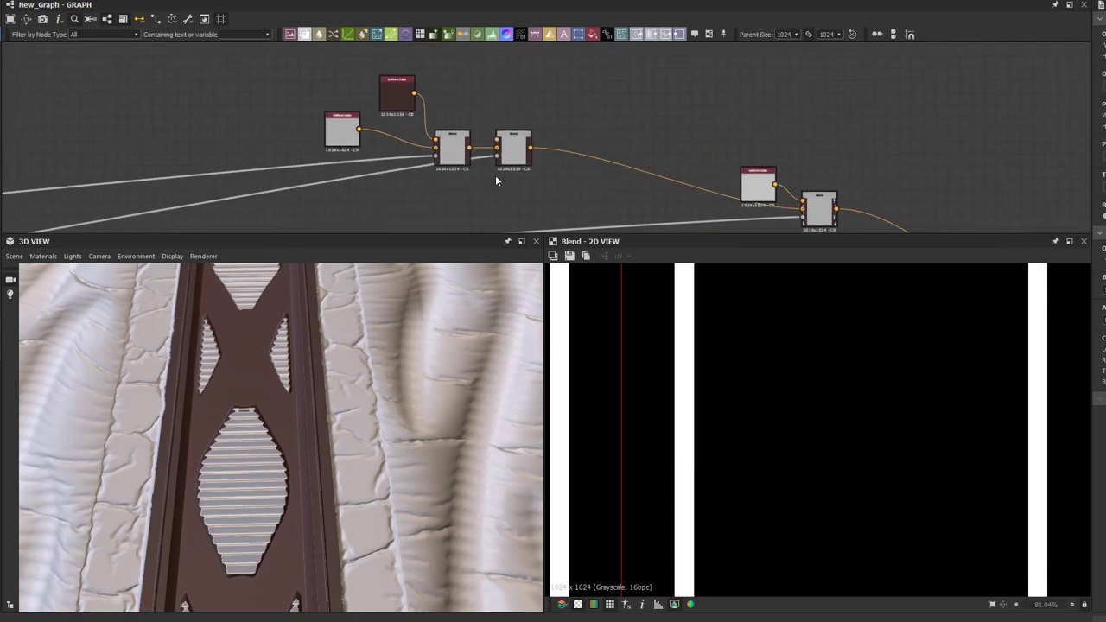
# Step: Paste a copy of the dark brown Uniform Color and connect it as the foreground of the edge-strip Blend
pyautogui.scroll(2, 495, 181)
pyautogui.moveTo(514, 143); pyautogui.dragTo(495, 77)
pyautogui.hotkey('ctrl', 'v')
pyautogui.scroll(2, 451, 110)
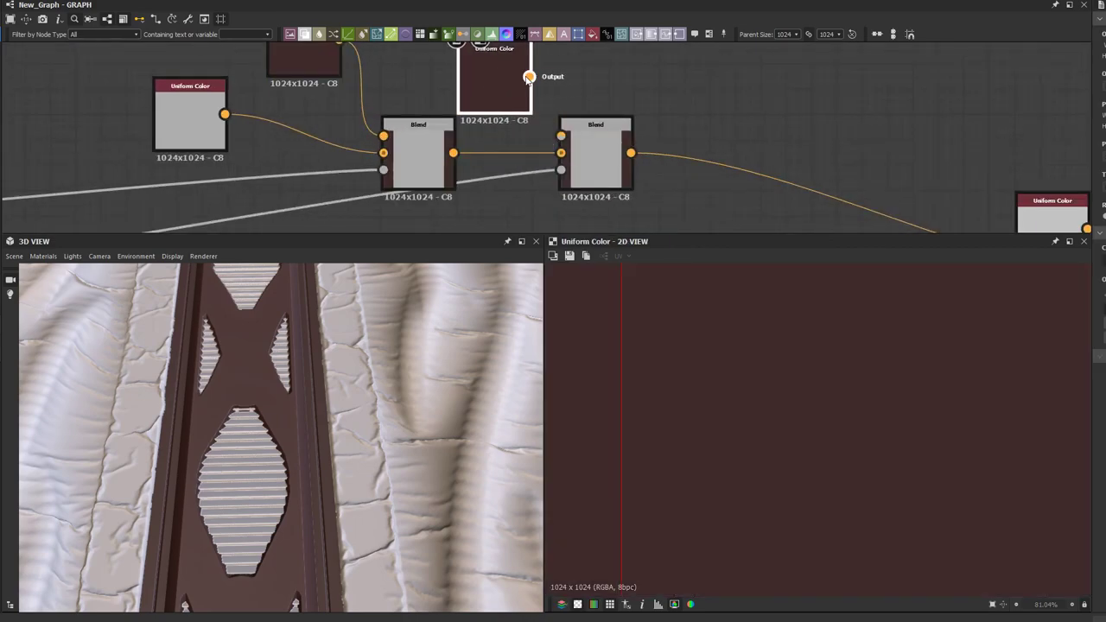
pyautogui.moveTo(563, 121); pyautogui.dragTo(561, 136)
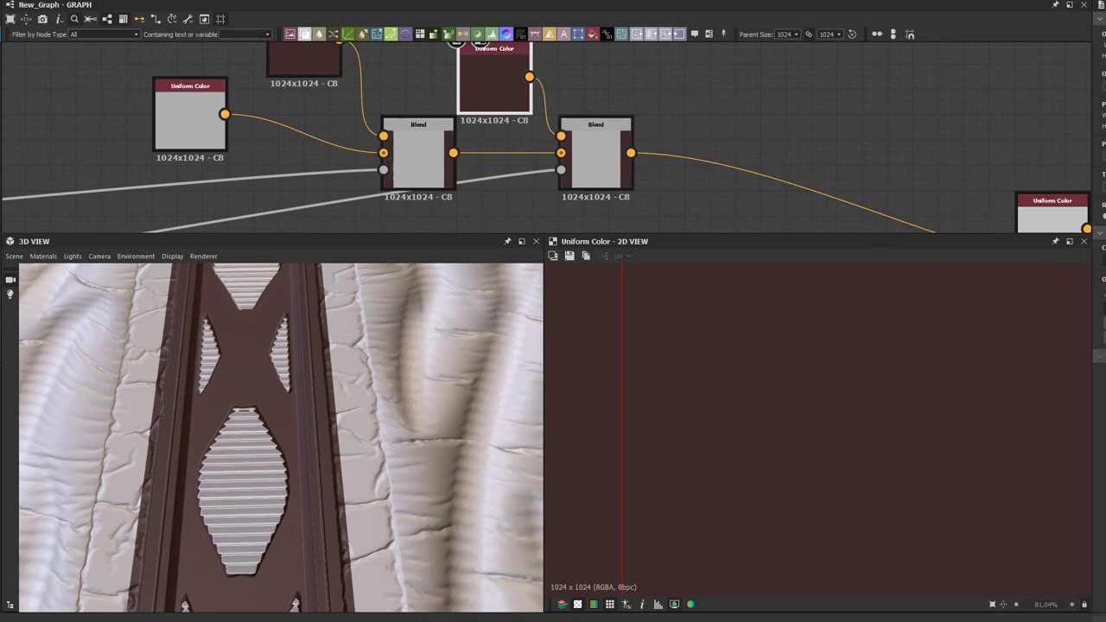
# Step: Set the edge-strip Uniform Color to mid grey #717171 and check the strips in the 3D view
pyautogui.click(1105, 324)
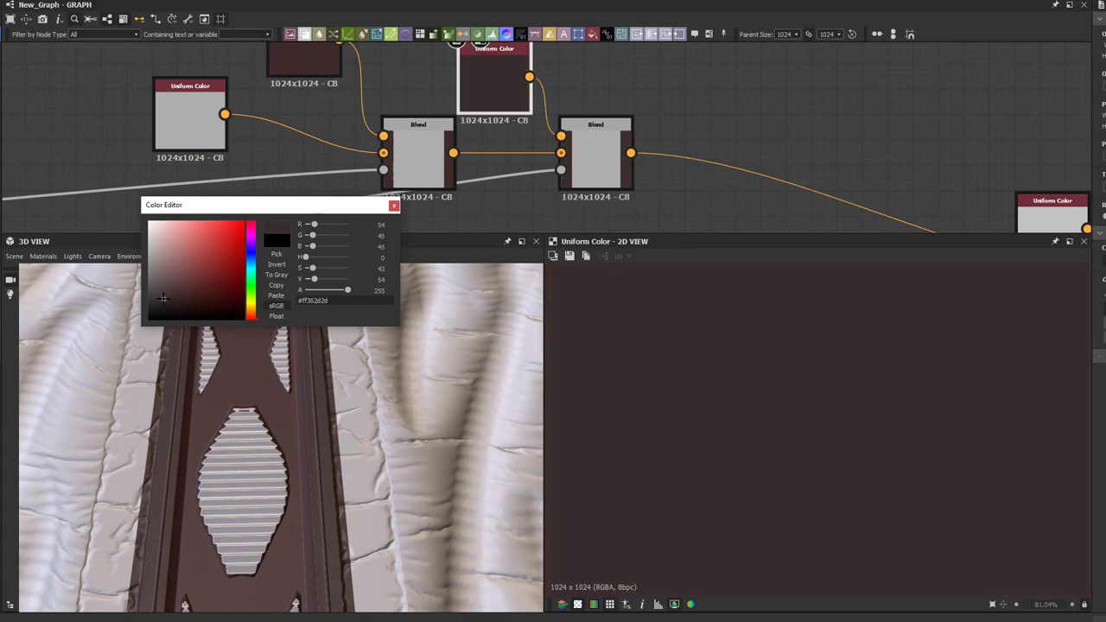
pyautogui.moveTo(163, 298); pyautogui.dragTo(122, 275)
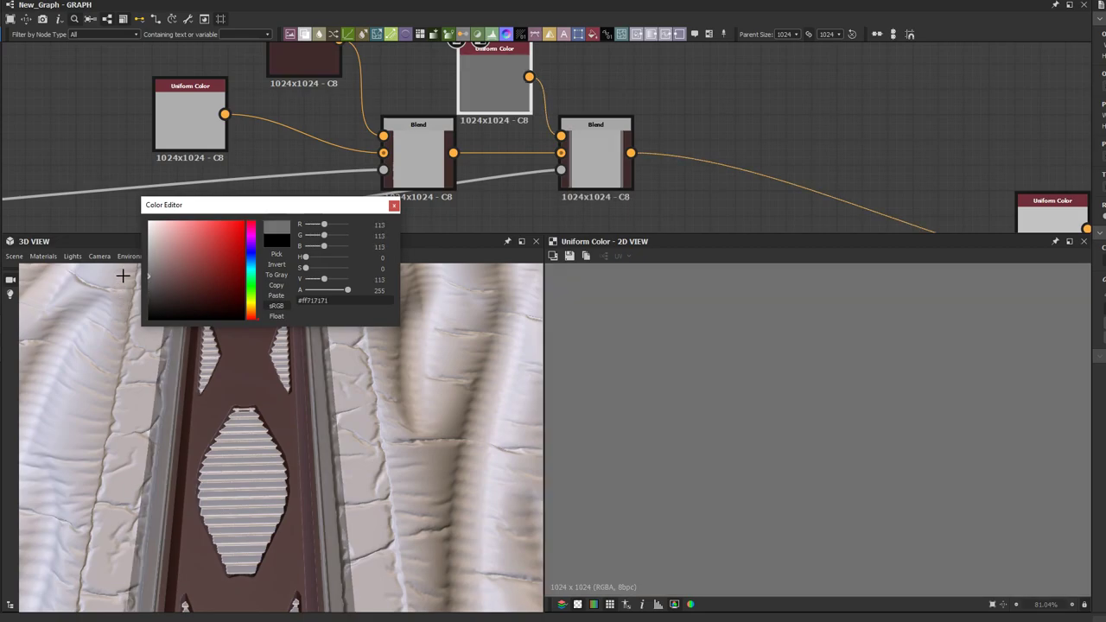
pyautogui.click(394, 207)
pyautogui.scroll(5, 331, 415)
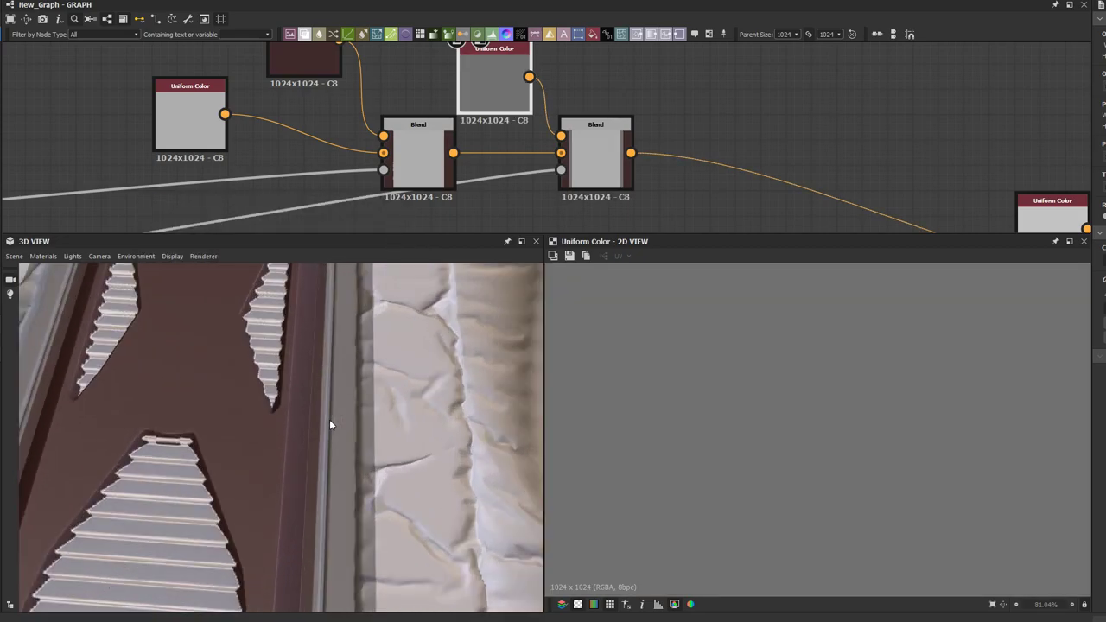
# Step: Move the edge-strip mask Blend aside and preview the Blend joining the two shape branches in the 2D view
pyautogui.scroll(-5, 321, 137)
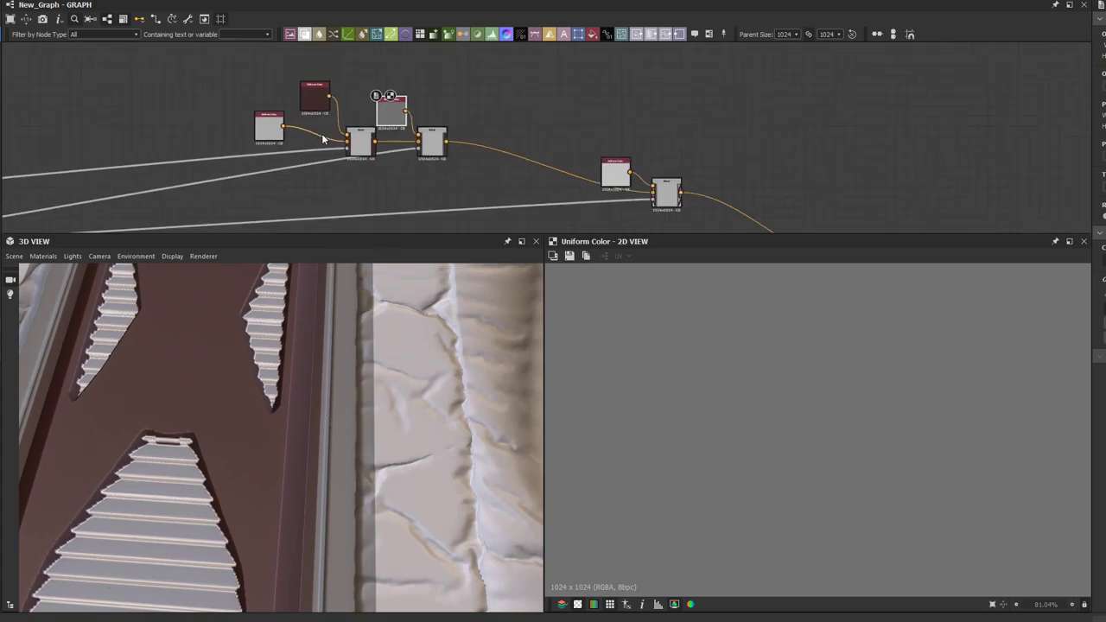
pyautogui.moveTo(420, 119); pyautogui.dragTo(498, 103, button='middle')
pyautogui.scroll(-3, 496, 108)
pyautogui.moveTo(356, 169); pyautogui.dragTo(434, 164, button='middle')
pyautogui.moveTo(226, 188); pyautogui.dragTo(355, 171, button='middle')
pyautogui.scroll(6, 355, 170)
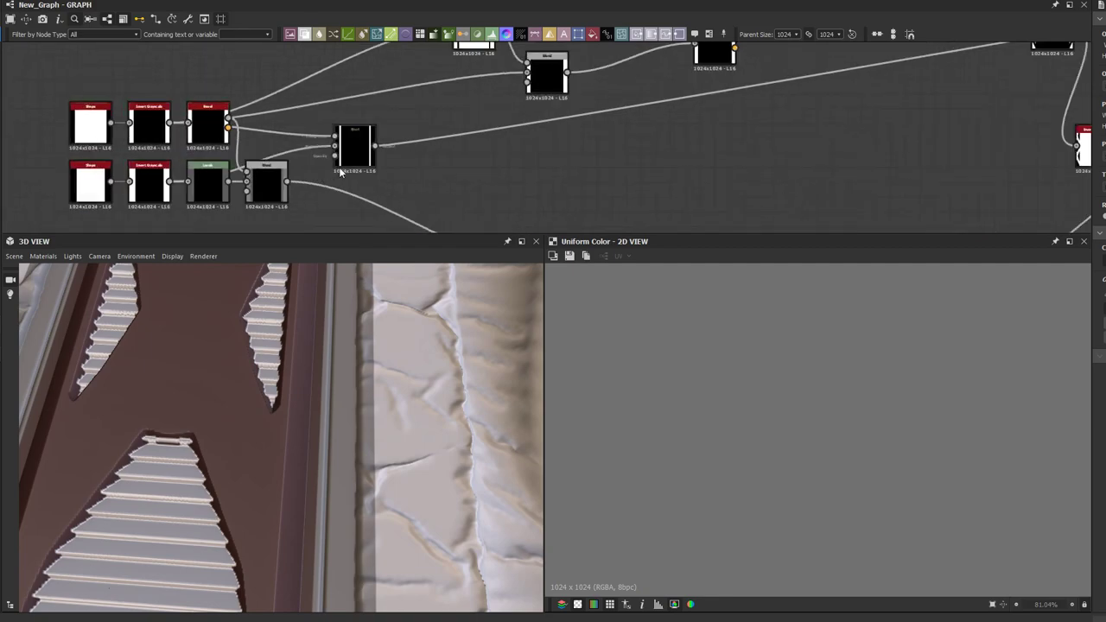
pyautogui.moveTo(356, 160); pyautogui.dragTo(510, 162)
pyautogui.moveTo(359, 195); pyautogui.dragTo(380, 149, button='middle')
pyautogui.scroll(2, 288, 143)
pyautogui.click(288, 144)
pyautogui.doubleClick(288, 144)
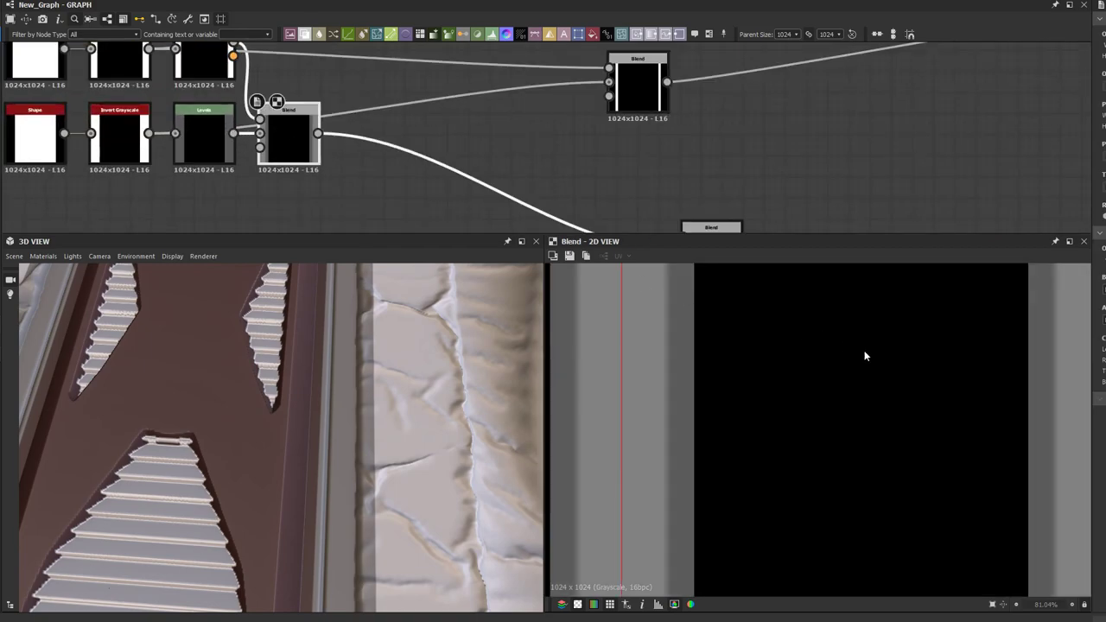
pyautogui.moveTo(336, 178); pyautogui.dragTo(344, 144, button='middle')
pyautogui.scroll(-1, 325, 153)
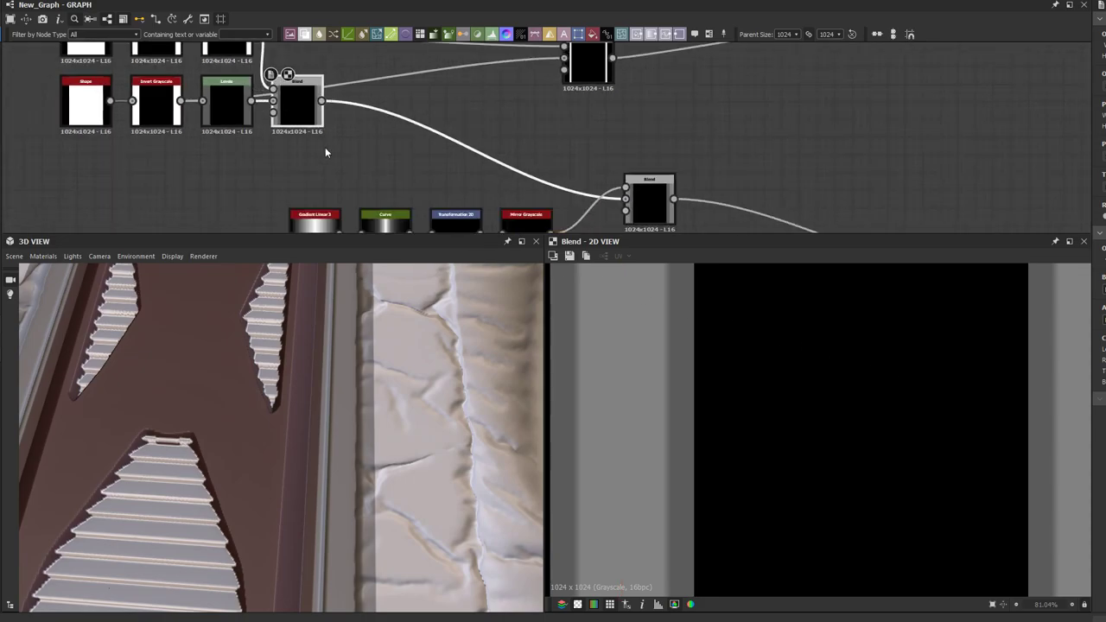
# Step: Add a Height Blend node and place it directly below the Blend joining the two shape branches
pyautogui.click(329, 159)
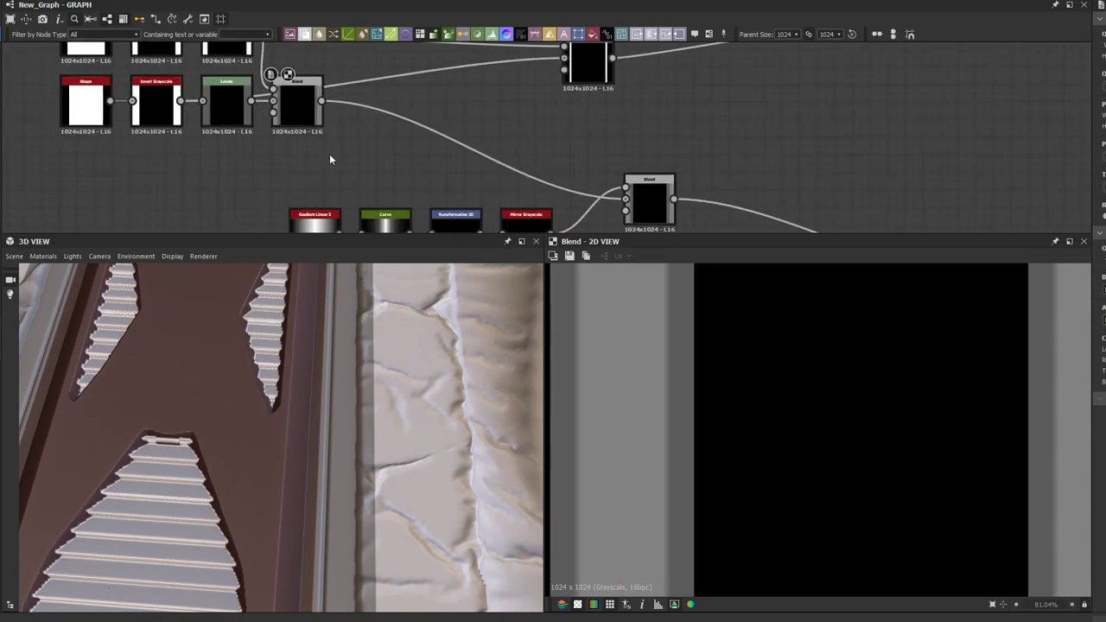
pyautogui.press('space')
pyautogui.write('height')
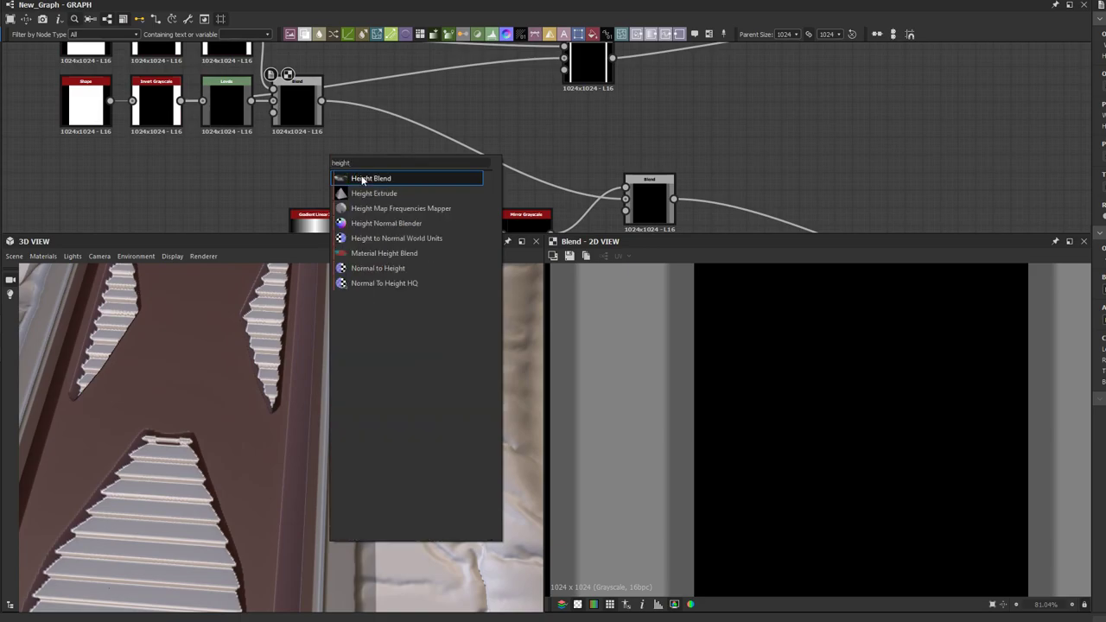
pyautogui.click(361, 178)
pyautogui.scroll(2, 390, 202)
pyautogui.moveTo(390, 201); pyautogui.dragTo(419, 222, button='middle')
pyautogui.scroll(-1, 419, 222)
pyautogui.moveTo(410, 205); pyautogui.dragTo(374, 221)
pyautogui.moveTo(378, 145); pyautogui.dragTo(400, 137)
pyautogui.moveTo(368, 202); pyautogui.dragTo(388, 202)
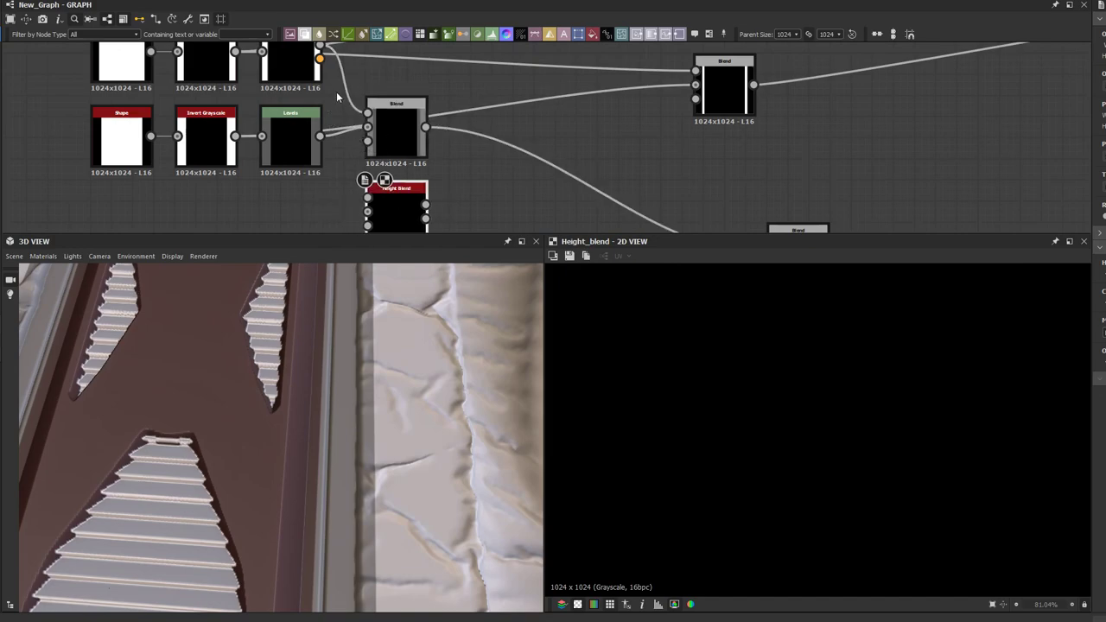
# Step: Feed the upper branch into the Height Blend's top input and the Levels into Height Bottom, comparing it with the plain Blend
pyautogui.scroll(-1, 337, 92)
pyautogui.moveTo(322, 63); pyautogui.dragTo(362, 182)
pyautogui.moveTo(327, 131); pyautogui.dragTo(362, 192)
pyautogui.doubleClick(394, 183)
pyautogui.doubleClick(394, 130)
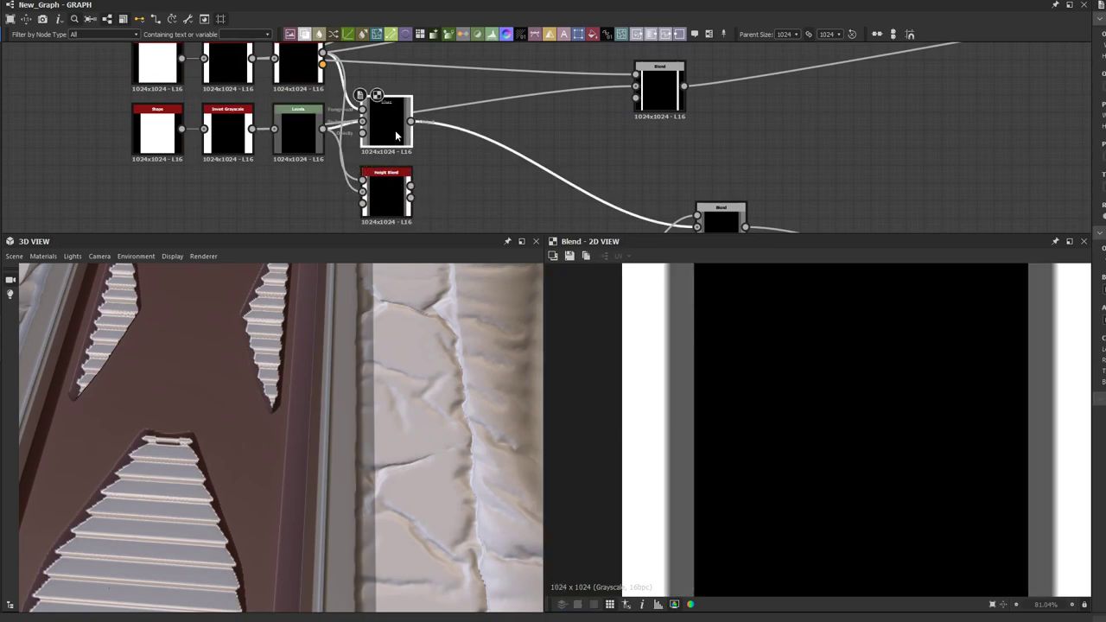
pyautogui.doubleClick(386, 192)
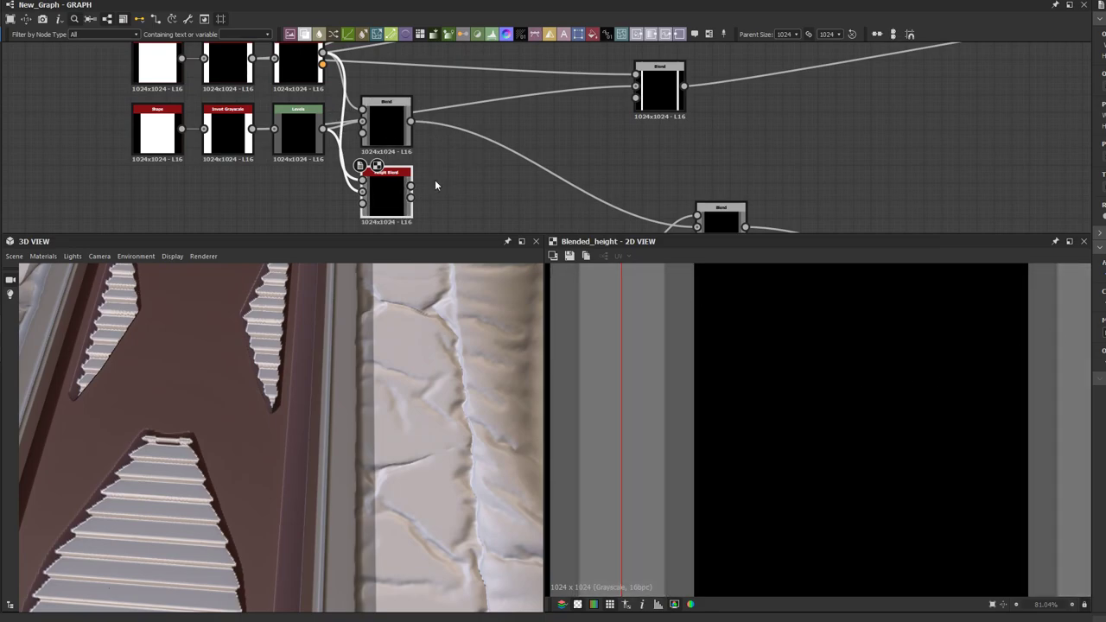
# Step: Connect the Blended Height output as background of the Blend combined with Mirror Grayscale, replacing the plain Blend, and inspect the trim
pyautogui.moveTo(412, 131); pyautogui.dragTo(389, 128, button='middle')
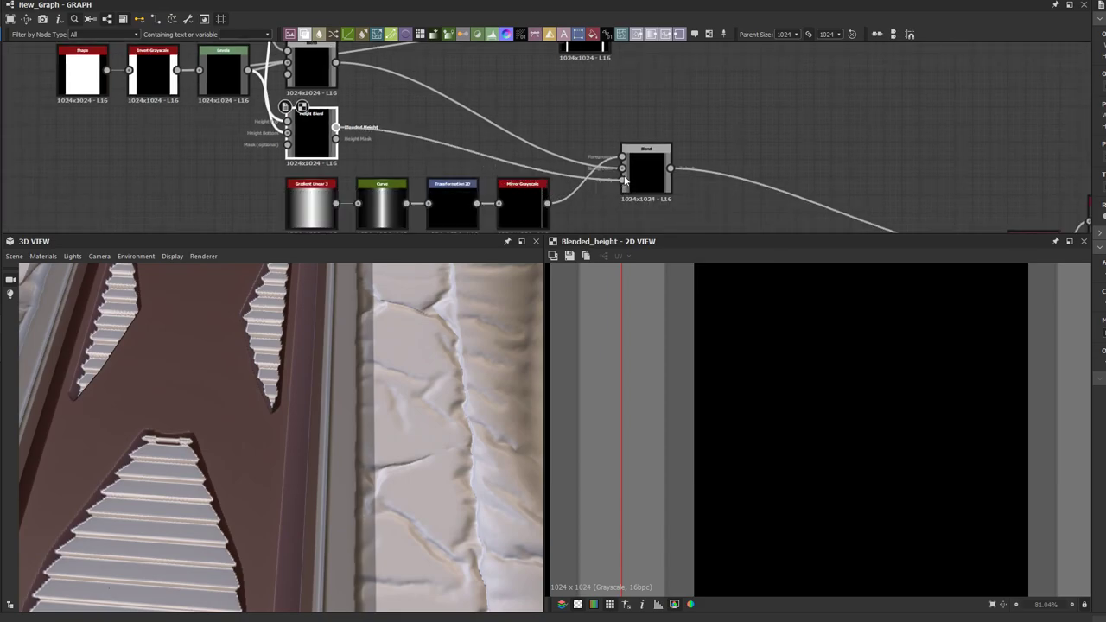
pyautogui.moveTo(420, 140); pyautogui.dragTo(450, 159, button='middle')
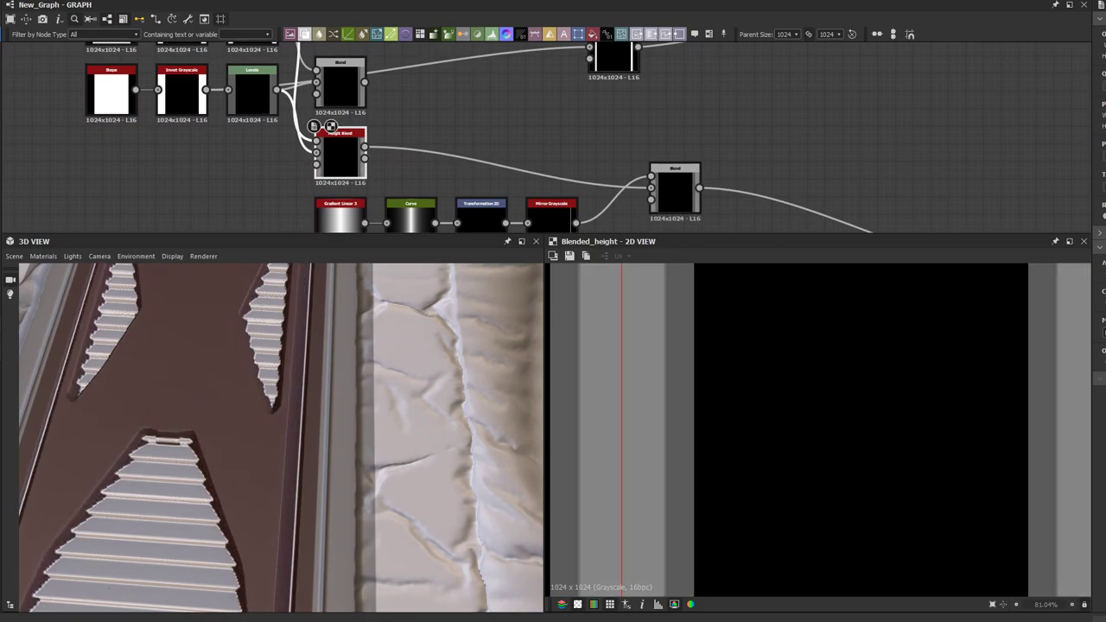
pyautogui.moveTo(496, 148); pyautogui.dragTo(513, 165, button='middle')
pyautogui.scroll(4, 325, 379)
pyautogui.moveTo(323, 380); pyautogui.dragTo(296, 373, button='middle')
pyautogui.moveTo(297, 375)
pyautogui.mouseDown()
pyautogui.moveTo(275, 372)
pyautogui.moveTo(309, 392)
pyautogui.mouseUp()
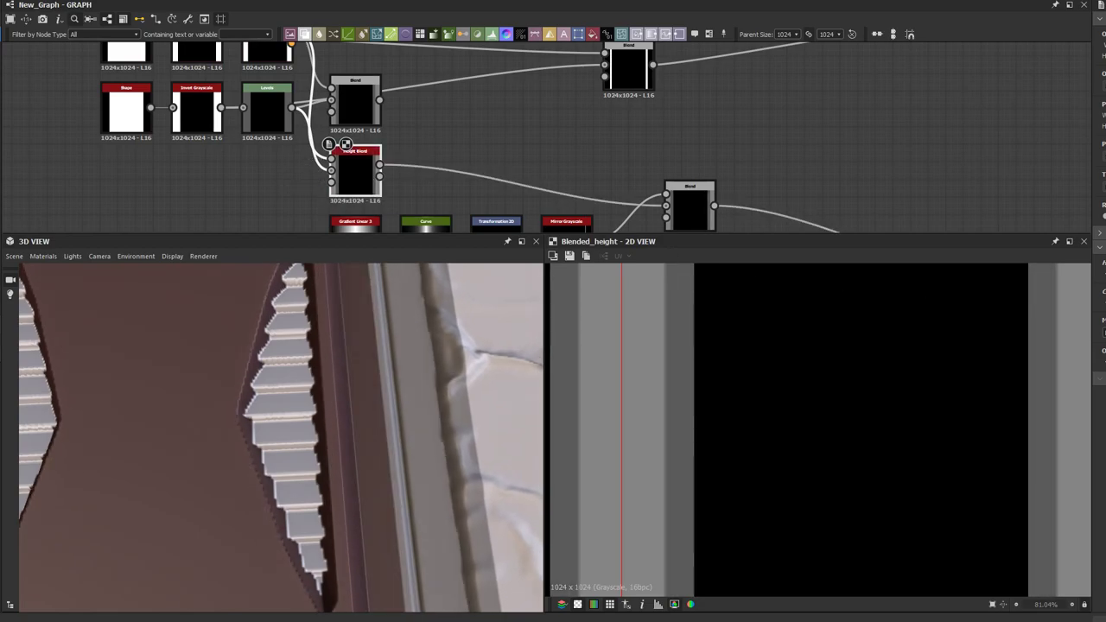
pyautogui.moveTo(370, 431); pyautogui.dragTo(309, 422)
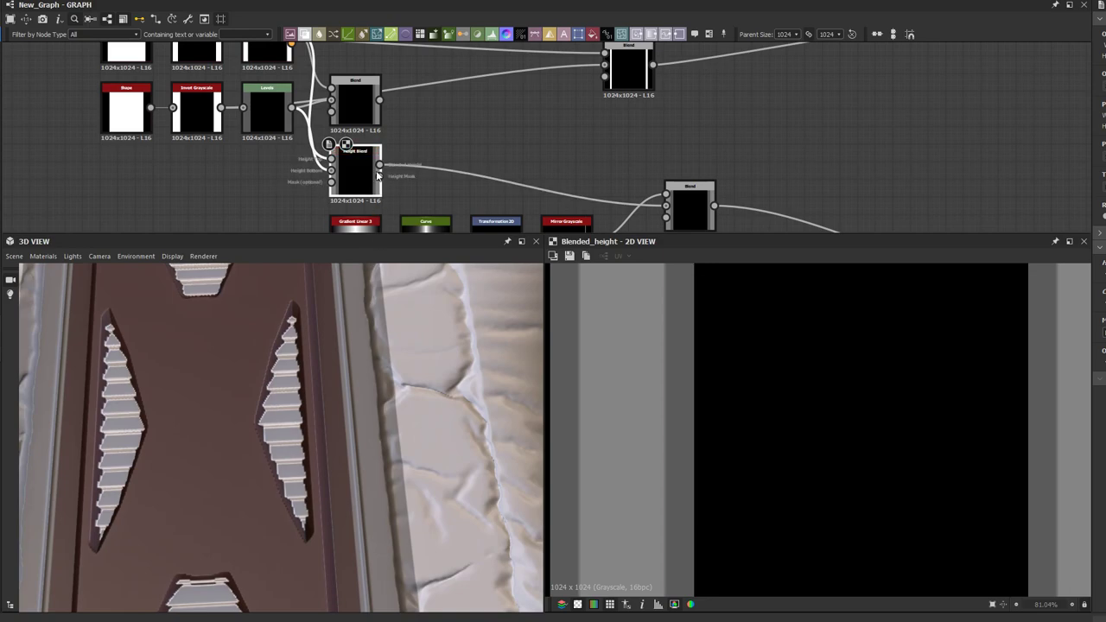
# Step: Reroute the edge-strip mask link to the Height Blend's Height Mask output and delete the old mask Blend
pyautogui.moveTo(507, 147); pyautogui.dragTo(444, 180, button='middle')
pyautogui.scroll(-2, 453, 177)
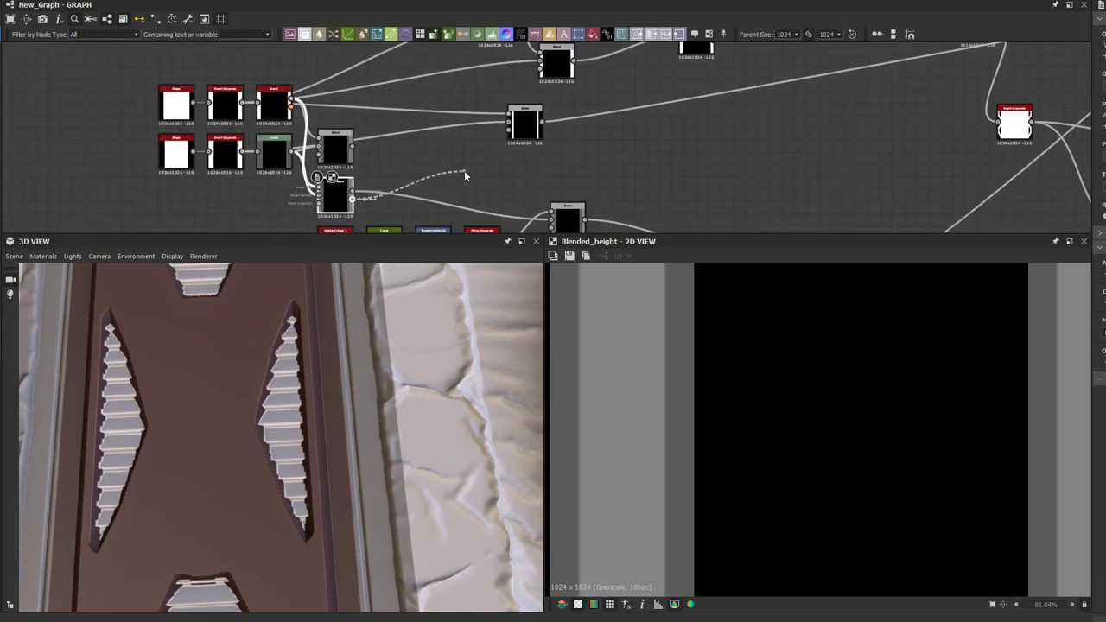
pyautogui.keyDown('shift'); pyautogui.moveTo(542, 122); pyautogui.dragTo(353, 200); pyautogui.keyUp('shift')
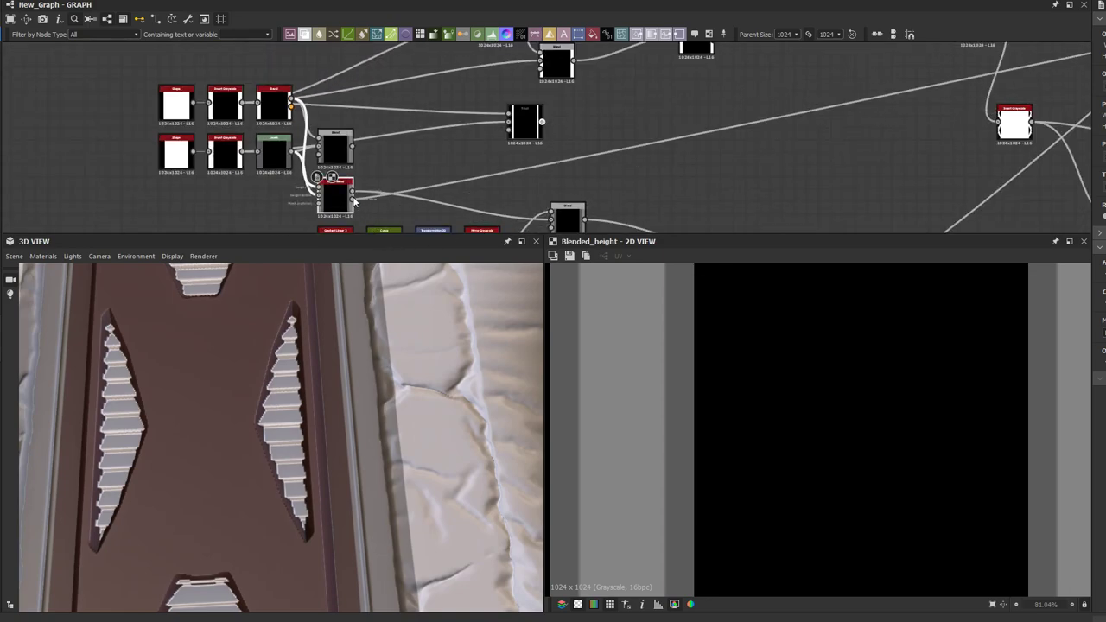
pyautogui.click(530, 124)
pyautogui.press('Delete')
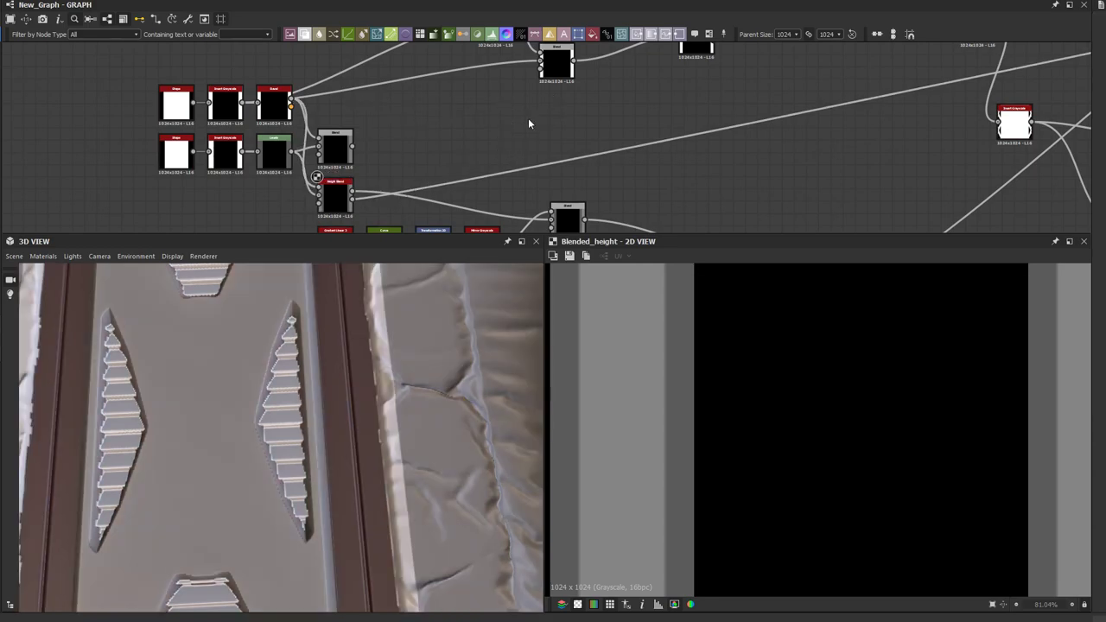
# Step: Swap the foreground and background inputs of the edge-strip colour Blend
pyautogui.scroll(-8, 528, 119)
pyautogui.moveTo(749, 122); pyautogui.dragTo(559, 172, button='middle')
pyautogui.moveTo(708, 128); pyautogui.dragTo(584, 161, button='middle')
pyautogui.scroll(7, 661, 134)
pyautogui.moveTo(674, 114); pyautogui.dragTo(615, 153, button='middle')
pyautogui.scroll(5, 659, 124)
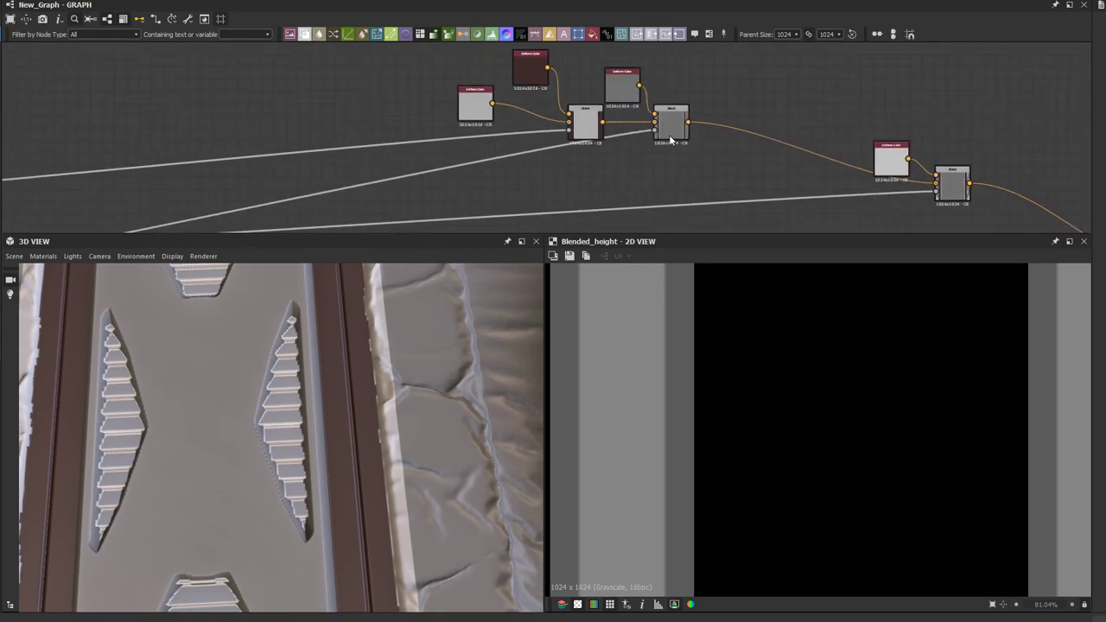
pyautogui.keyDown('ctrl'); pyautogui.click(671, 114); pyautogui.keyUp('ctrl')
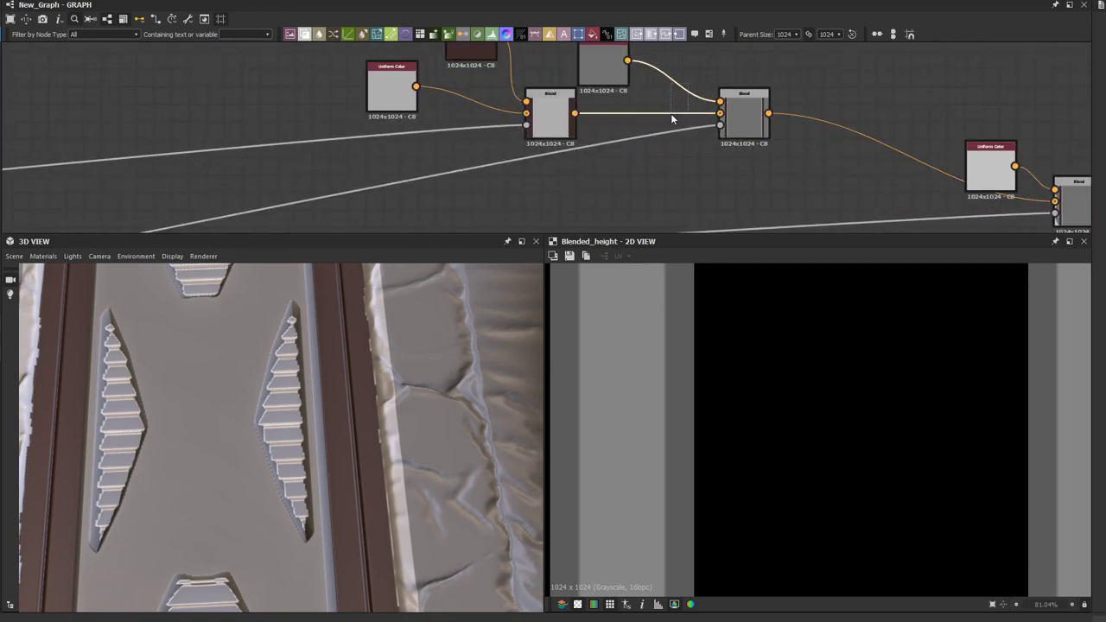
pyautogui.press('x')
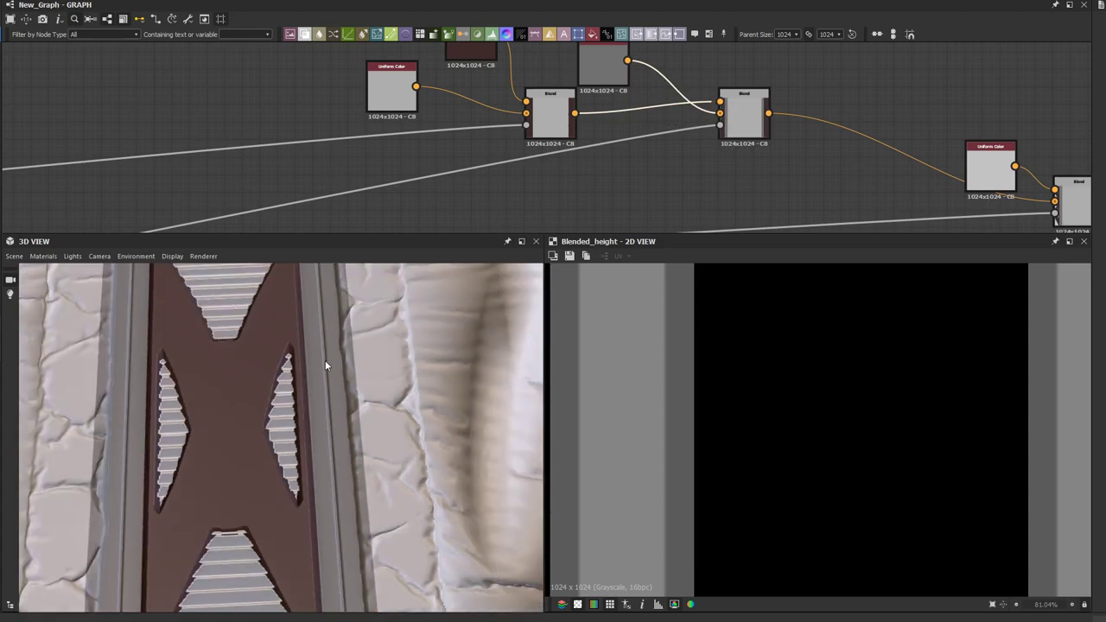
# Step: Insert a Blend on the Height Mask link near the other masks and connect the white-centred Levels as its foreground
pyautogui.scroll(-4, 486, 148)
pyautogui.moveTo(318, 174); pyautogui.dragTo(613, 116, button='middle')
pyautogui.moveTo(395, 158); pyautogui.dragTo(558, 138, button='middle')
pyautogui.moveTo(399, 172); pyautogui.dragTo(364, 138)
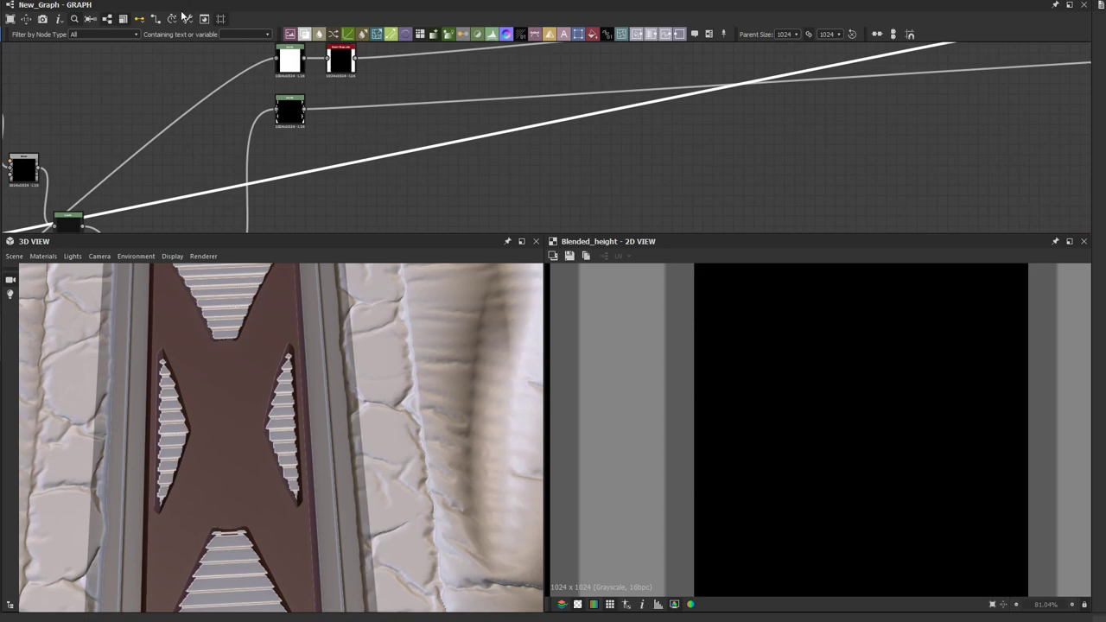
pyautogui.click(306, 33)
pyautogui.scroll(2, 313, 43)
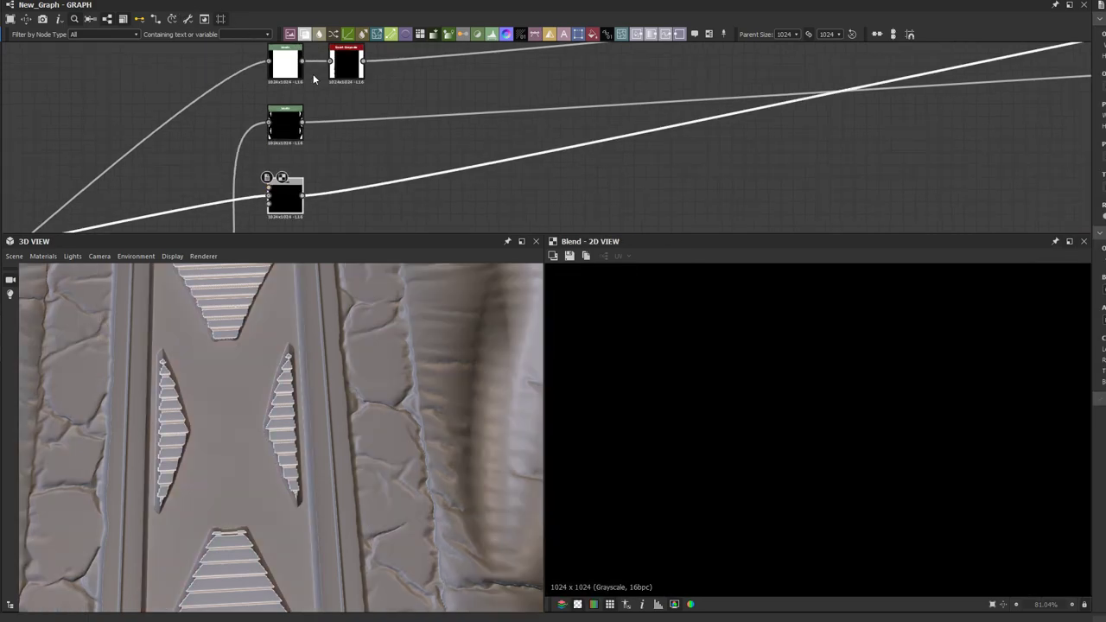
pyautogui.moveTo(285, 199); pyautogui.dragTo(423, 177)
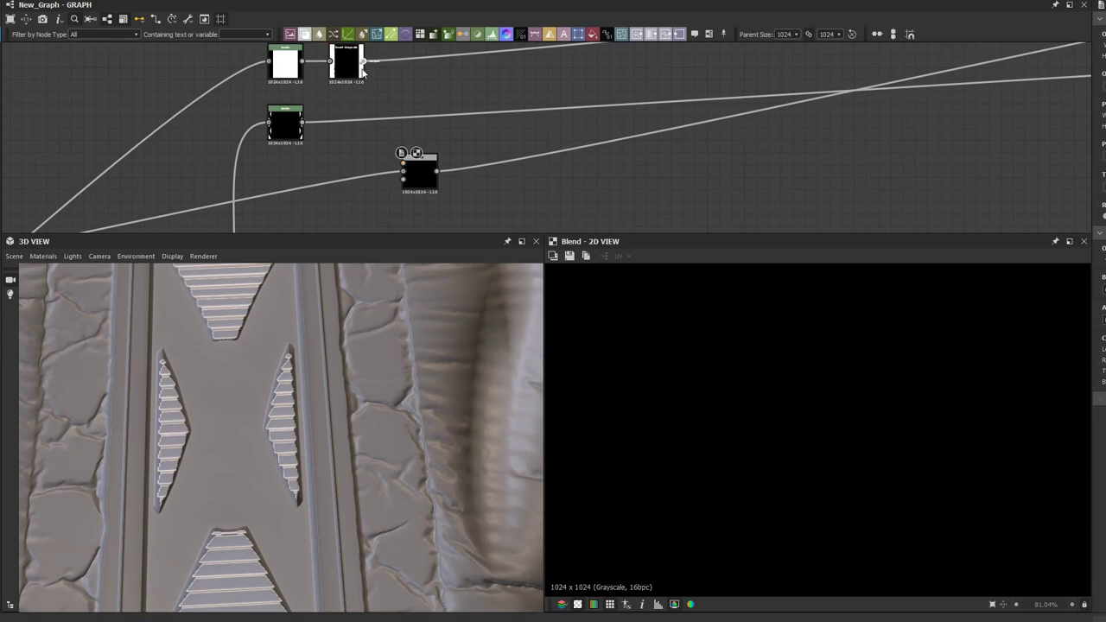
pyautogui.moveTo(302, 60); pyautogui.dragTo(403, 163)
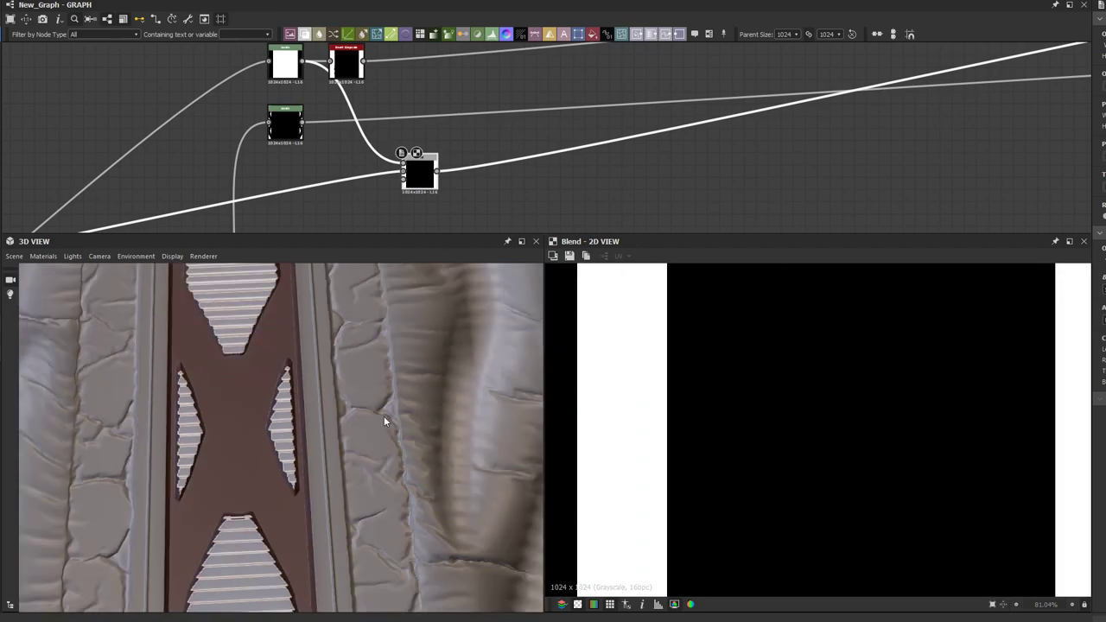
# Step: Compare the new mask Blend with the Height Mask and adjust its blending to keep only the narrow edge strips black
pyautogui.scroll(-3, 748, 459)
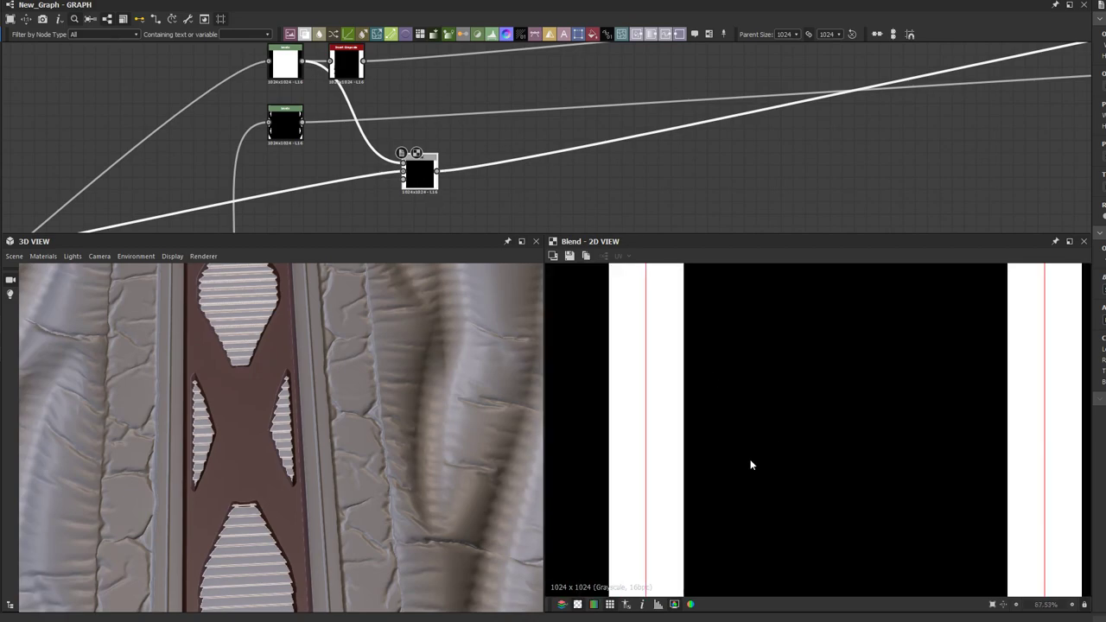
pyautogui.click(298, 74)
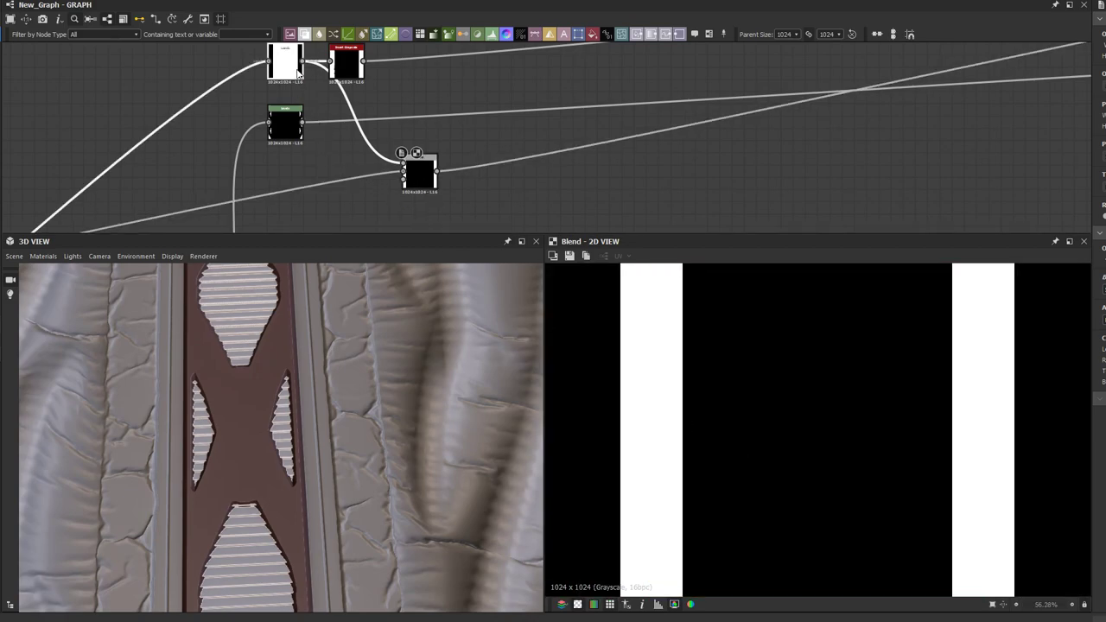
pyautogui.moveTo(400, 175); pyautogui.dragTo(404, 173)
pyautogui.doubleClick(402, 173)
pyautogui.scroll(4, 681, 407)
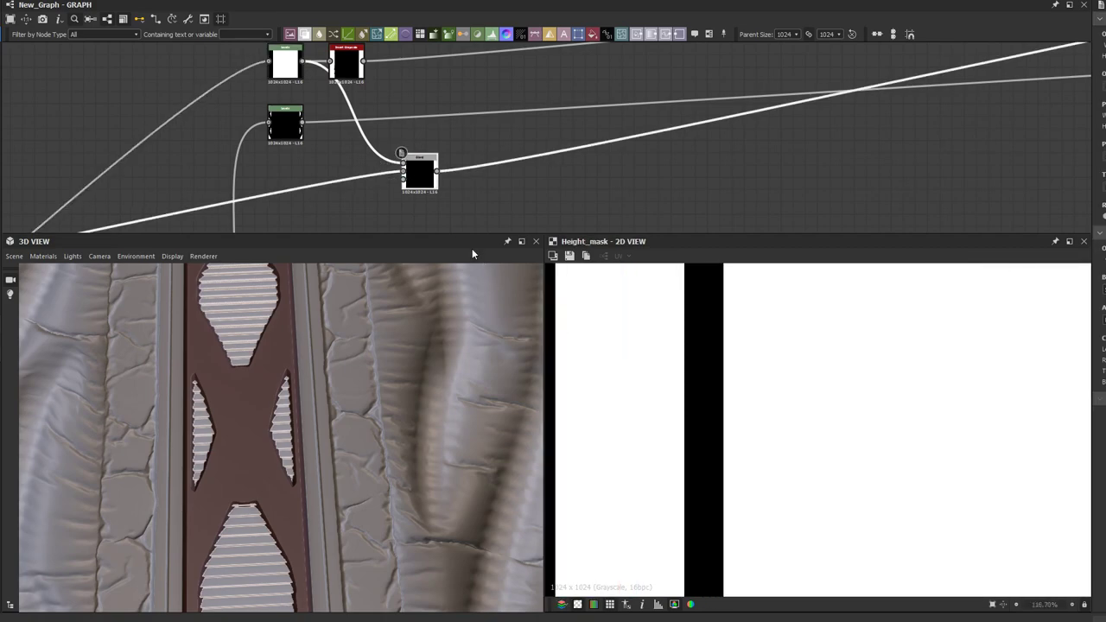
pyautogui.doubleClick(420, 171)
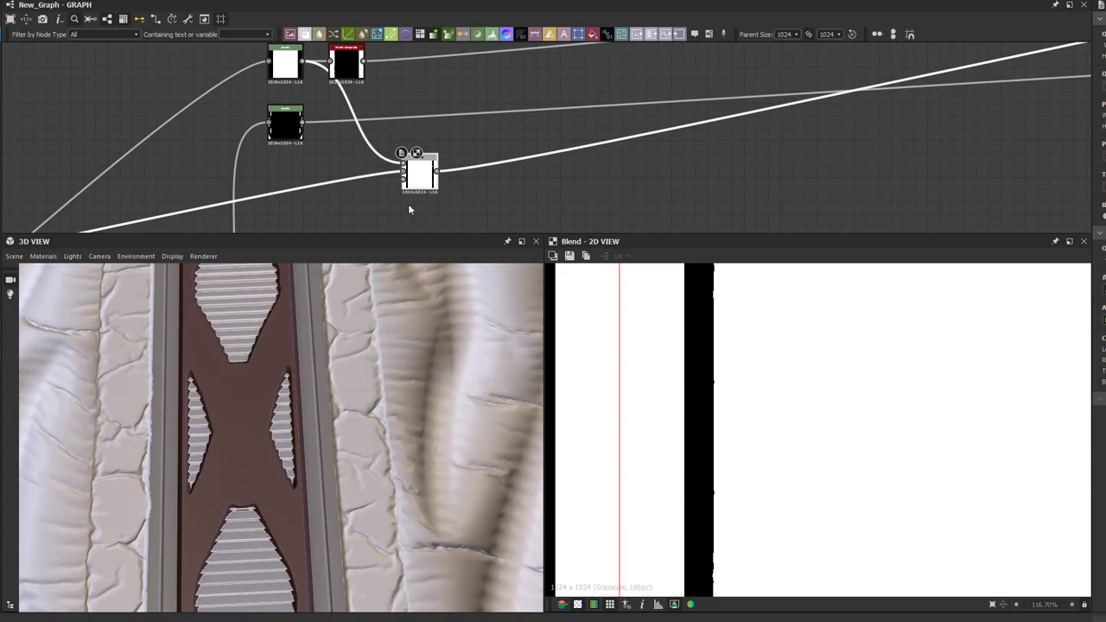
# Step: Darken the edge-strip Uniform Color to a neutral grey with RGB 64, 64, 64
pyautogui.scroll(2, 385, 174)
pyautogui.scroll(-2, 365, 186)
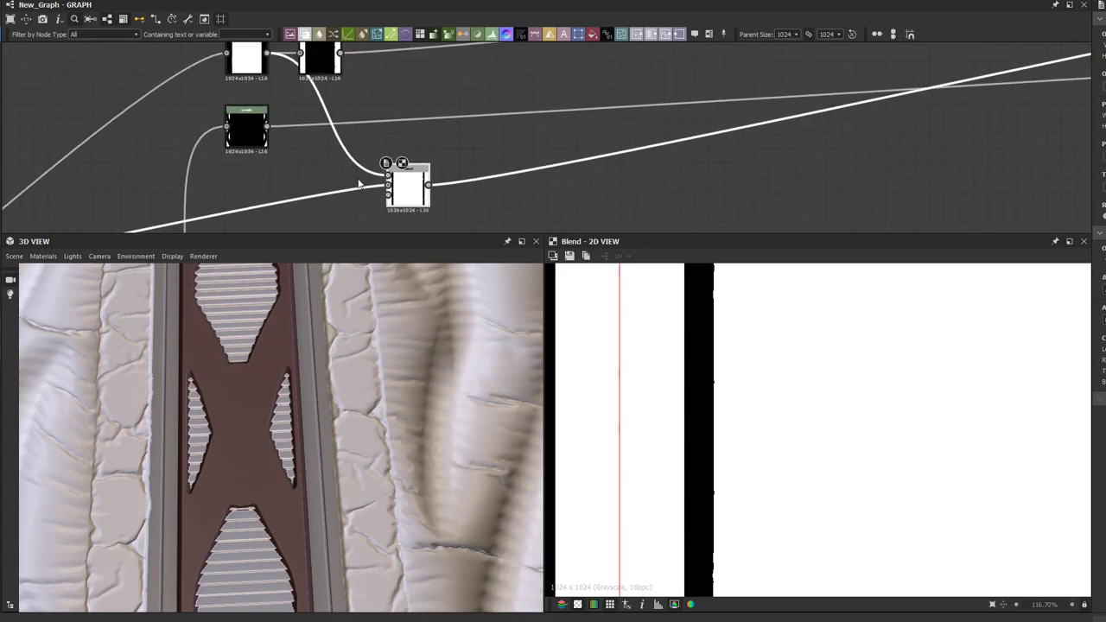
pyautogui.moveTo(274, 326); pyautogui.dragTo(230, 507)
pyautogui.scroll(-2, 421, 223)
pyautogui.moveTo(426, 231); pyautogui.dragTo(245, 307, button='middle')
pyautogui.moveTo(447, 197); pyautogui.dragTo(302, 186, button='middle')
pyautogui.moveTo(691, 158)
pyautogui.mouseDown(button='middle')
pyautogui.moveTo(605, 160)
pyautogui.moveTo(454, 202)
pyautogui.mouseUp(button='middle')
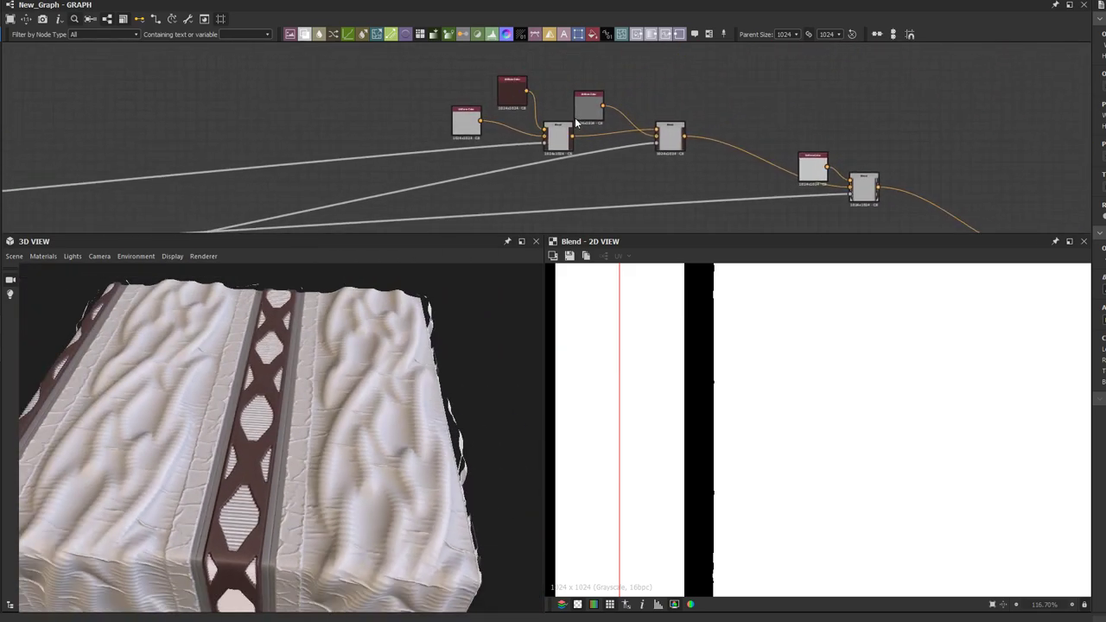
pyautogui.scroll(2, 577, 126)
pyautogui.click(592, 108)
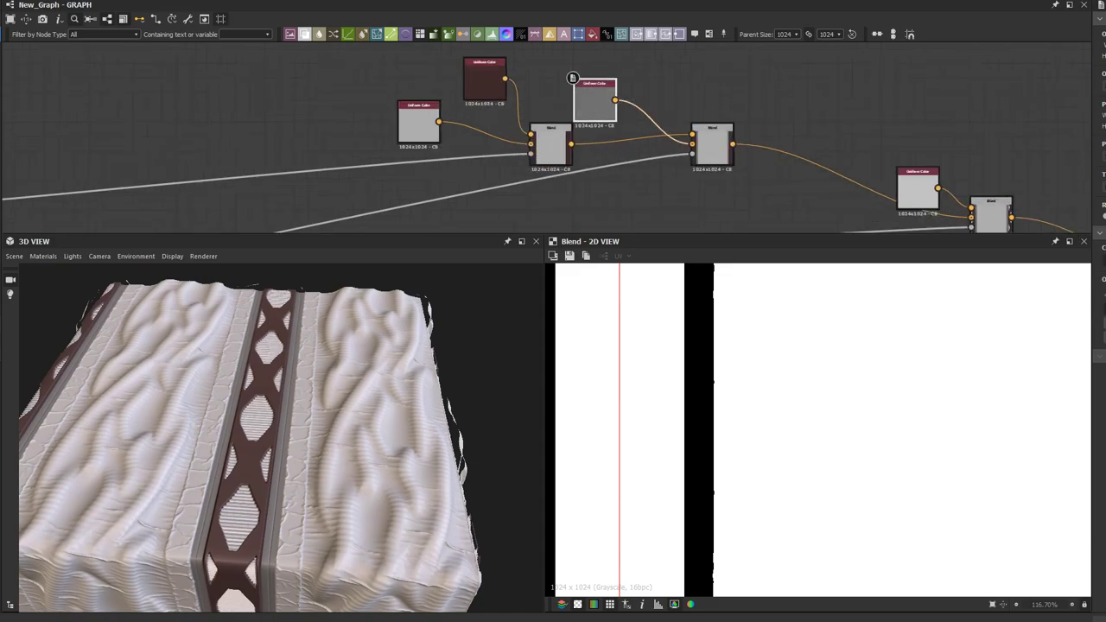
pyautogui.click(1104, 294)
pyautogui.moveTo(152, 282); pyautogui.dragTo(143, 295)
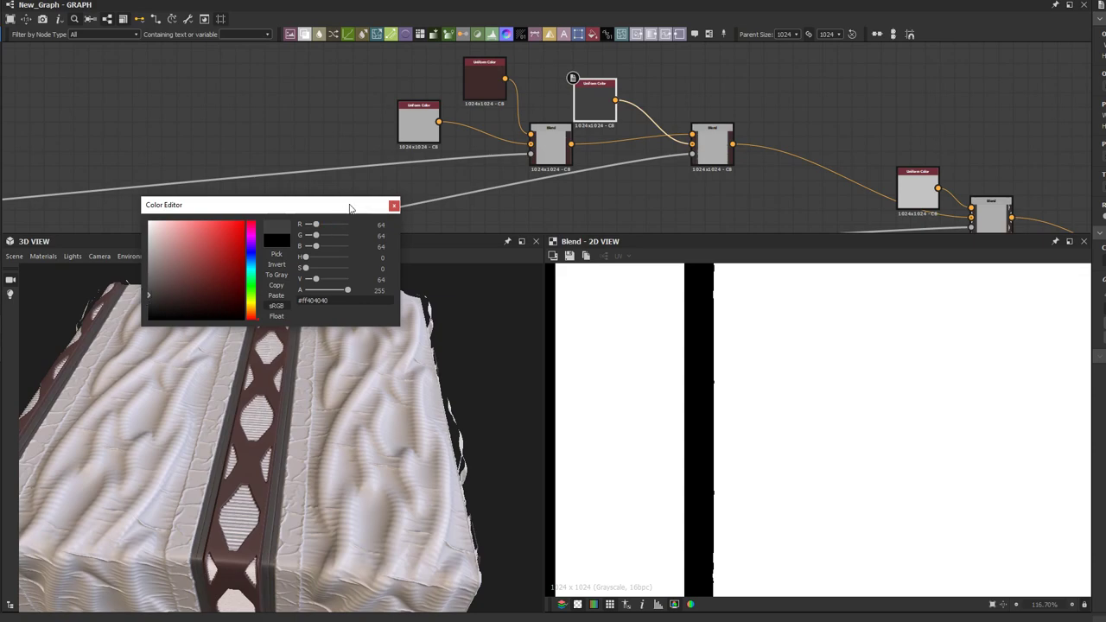
pyautogui.click(393, 206)
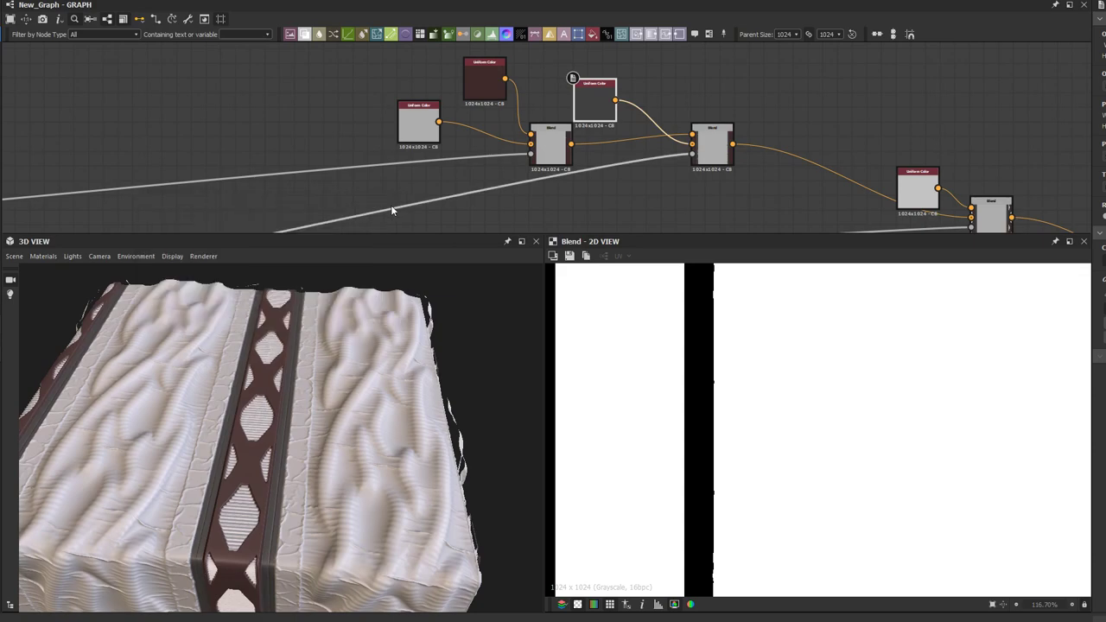
# Step: Preview the combined colour Blend at the end of the base-colour chain in the 2D view
pyautogui.scroll(-3, 653, 141)
pyautogui.moveTo(645, 148); pyautogui.dragTo(470, 129, button='middle')
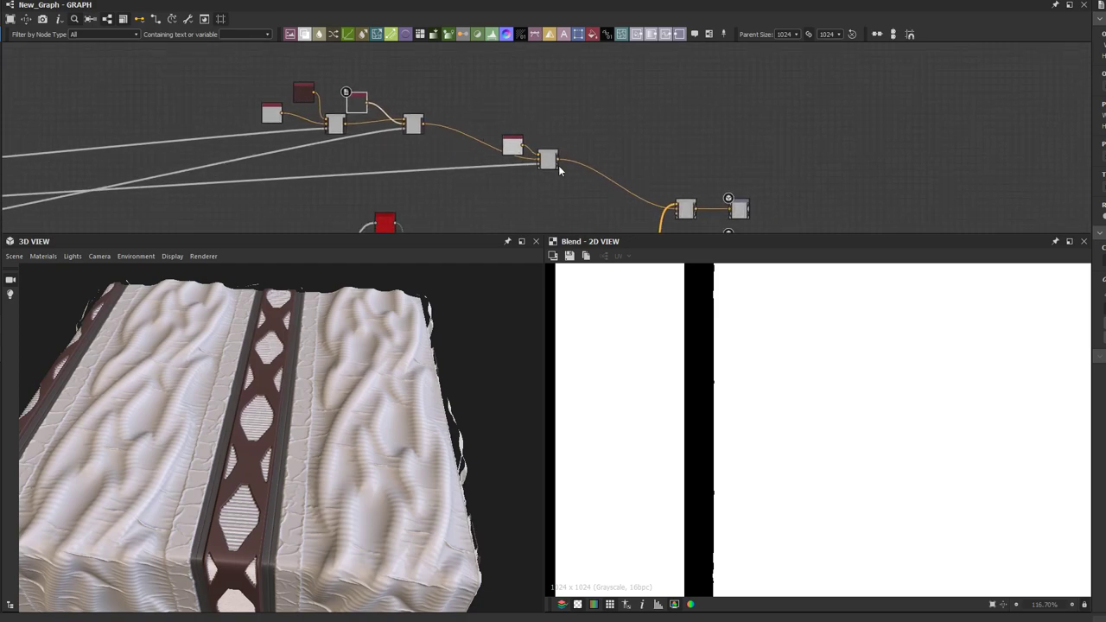
pyautogui.scroll(4, 553, 166)
pyautogui.scroll(-3, 552, 164)
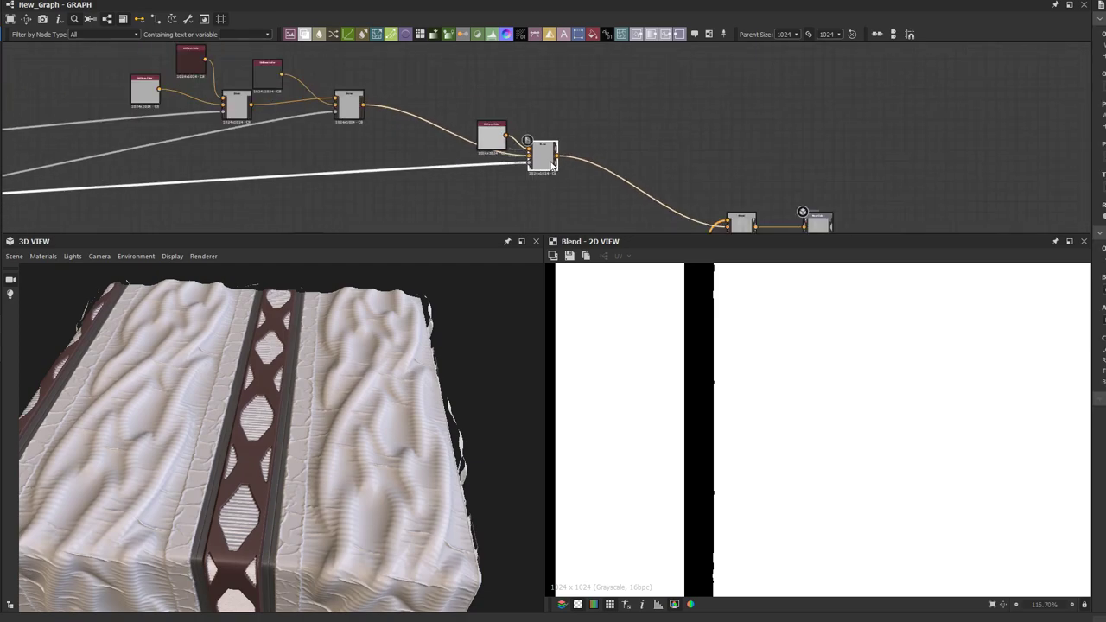
pyautogui.moveTo(533, 147); pyautogui.dragTo(568, 144, button='middle')
pyautogui.moveTo(495, 112); pyautogui.dragTo(520, 118)
pyautogui.scroll(-5, 521, 147)
pyautogui.moveTo(521, 154); pyautogui.dragTo(480, 81, button='middle')
pyautogui.scroll(3, 579, 171)
pyautogui.moveTo(519, 159); pyautogui.dragTo(626, 153, button='middle')
pyautogui.scroll(2, 649, 163)
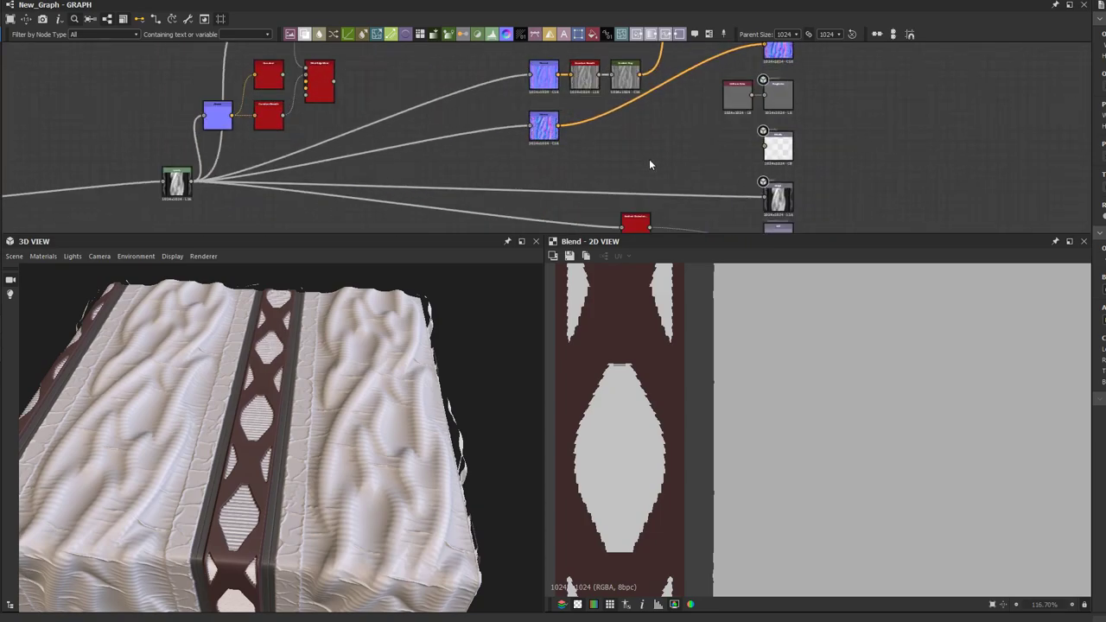
# Step: Move the output nodes, together with the roughness Uniform Color, farther away from the normal and colour nodes to make room
pyautogui.scroll(-4, 622, 148)
pyautogui.moveTo(744, 200); pyautogui.dragTo(835, 64)
pyautogui.scroll(2, 836, 64)
pyautogui.moveTo(834, 64); pyautogui.dragTo(632, 151, button='middle')
pyautogui.scroll(3, 631, 149)
pyautogui.moveTo(631, 145); pyautogui.dragTo(637, 145)
pyautogui.scroll(-3, 636, 146)
pyautogui.moveTo(519, 172); pyautogui.dragTo(376, 150, button='middle')
pyautogui.moveTo(292, 161); pyautogui.dragTo(451, 161)
pyautogui.moveTo(536, 143); pyautogui.dragTo(495, 202, button='middle')
pyautogui.scroll(2, 466, 151)
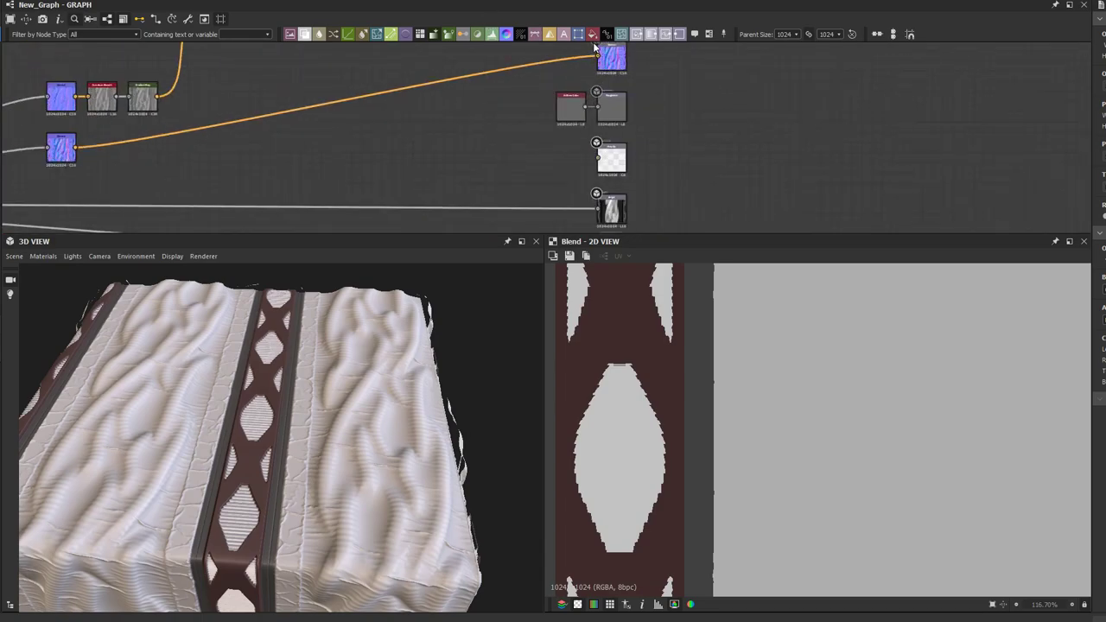
# Step: Add a black Uniform Color in grayscale mode and place it in the free space before the Metallic output
pyautogui.scroll(1, 545, 144)
pyautogui.press('u')
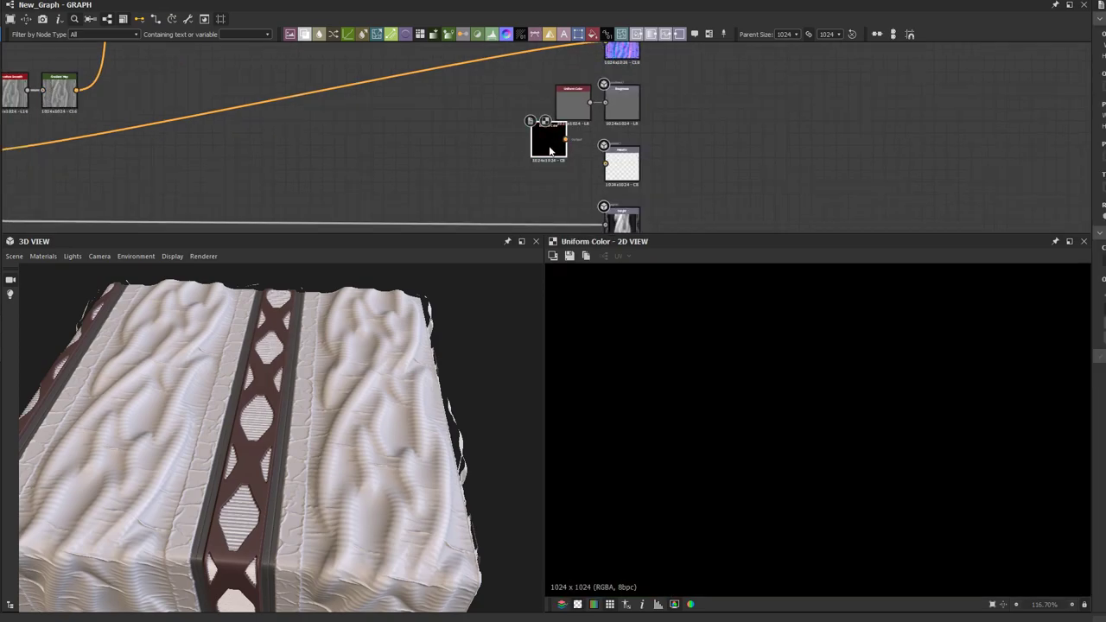
pyautogui.moveTo(550, 149); pyautogui.dragTo(445, 149)
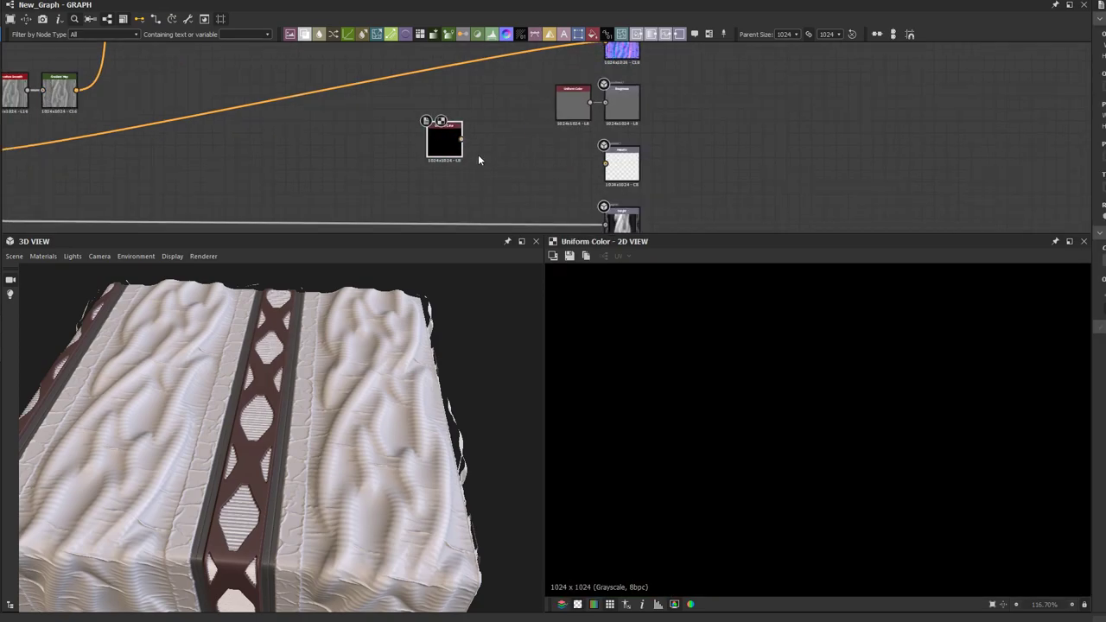
pyautogui.scroll(-1, 480, 161)
pyautogui.moveTo(411, 135); pyautogui.dragTo(484, 170, button='middle')
pyautogui.scroll(-1, 509, 182)
pyautogui.moveTo(523, 185); pyautogui.dragTo(432, 174)
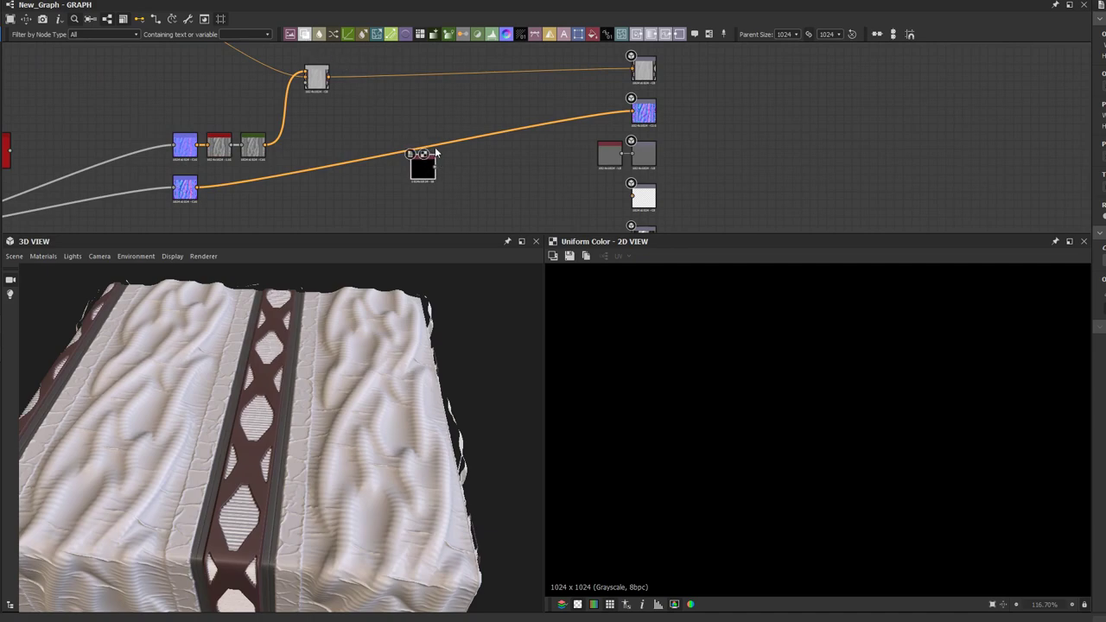
# Step: Add a Blend fed by the black grayscale Uniform Color as its background and preview it
pyautogui.press('b')
pyautogui.scroll(3, 442, 155)
pyautogui.doubleClick(480, 176)
pyautogui.scroll(-3, 481, 179)
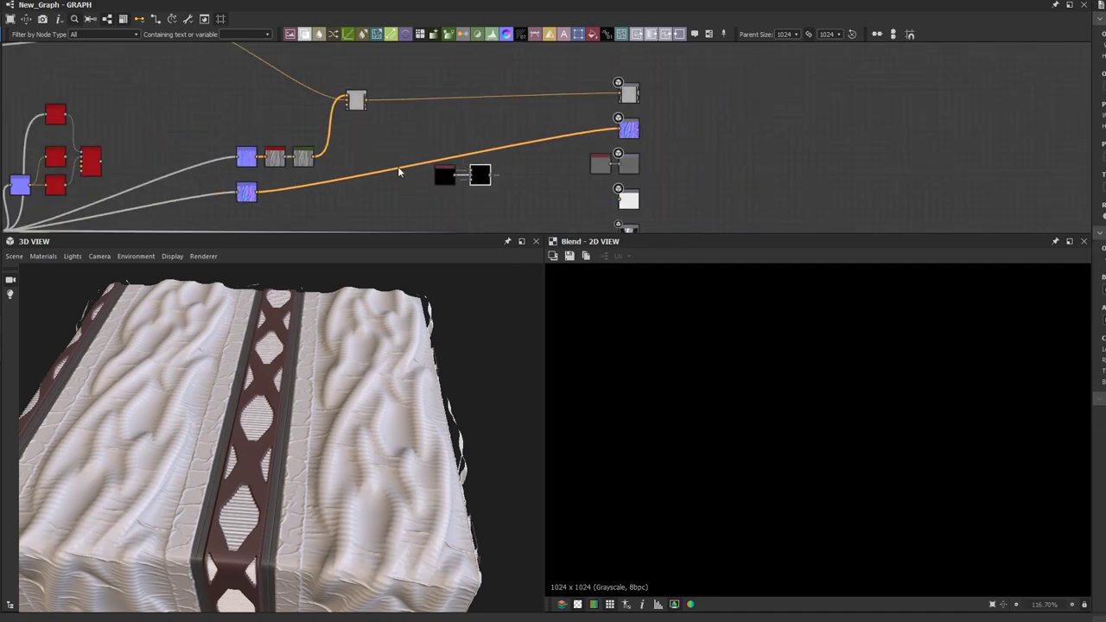
# Step: Duplicate the black Uniform Color, set the copy to white, and connect it as the new Blend's foreground
pyautogui.scroll(3, 466, 177)
pyautogui.click(467, 186)
pyautogui.hotkey('ctrl', 'd')
pyautogui.scroll(1, 543, 148)
pyautogui.moveTo(460, 117); pyautogui.dragTo(453, 115)
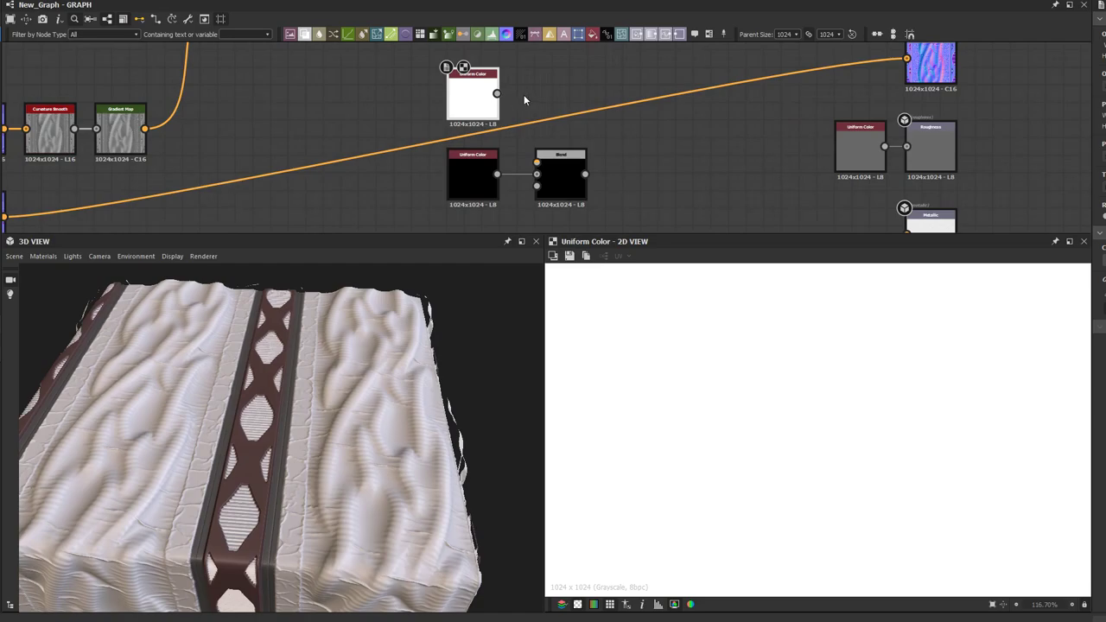
pyautogui.moveTo(497, 94); pyautogui.dragTo(555, 102)
# Step: Connect the diamond inlay mask to the opacity input of the black-and-white Blend
pyautogui.scroll(-3, 544, 161)
pyautogui.scroll(-4, 468, 126)
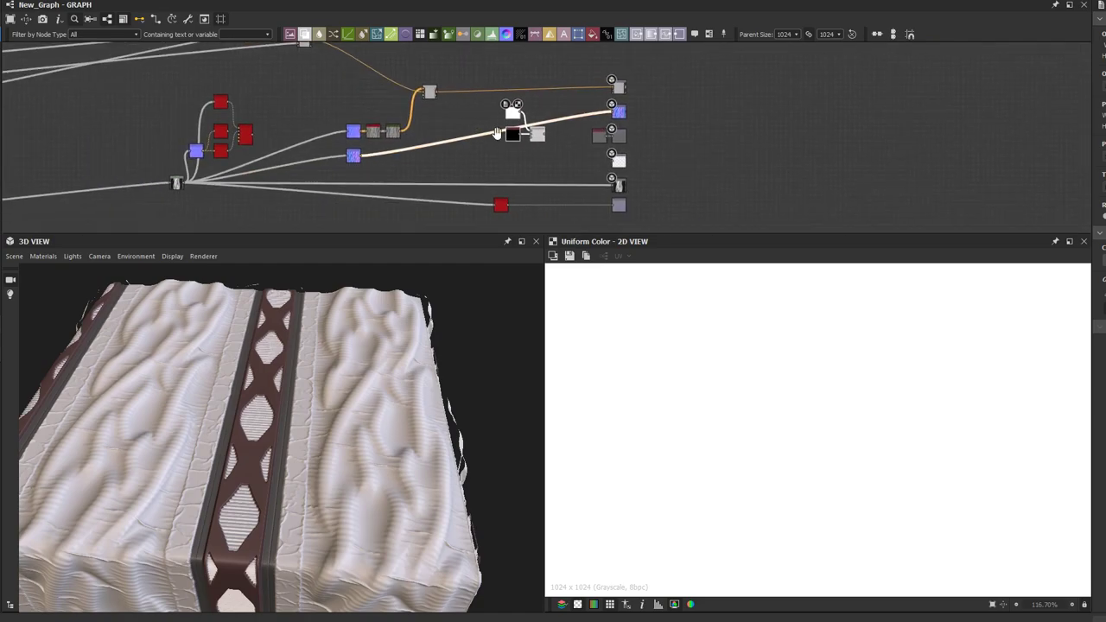
pyautogui.moveTo(471, 136); pyautogui.dragTo(641, 127, button='middle')
pyautogui.scroll(-2, 562, 142)
pyautogui.scroll(3, 451, 161)
pyautogui.scroll(-3, 451, 162)
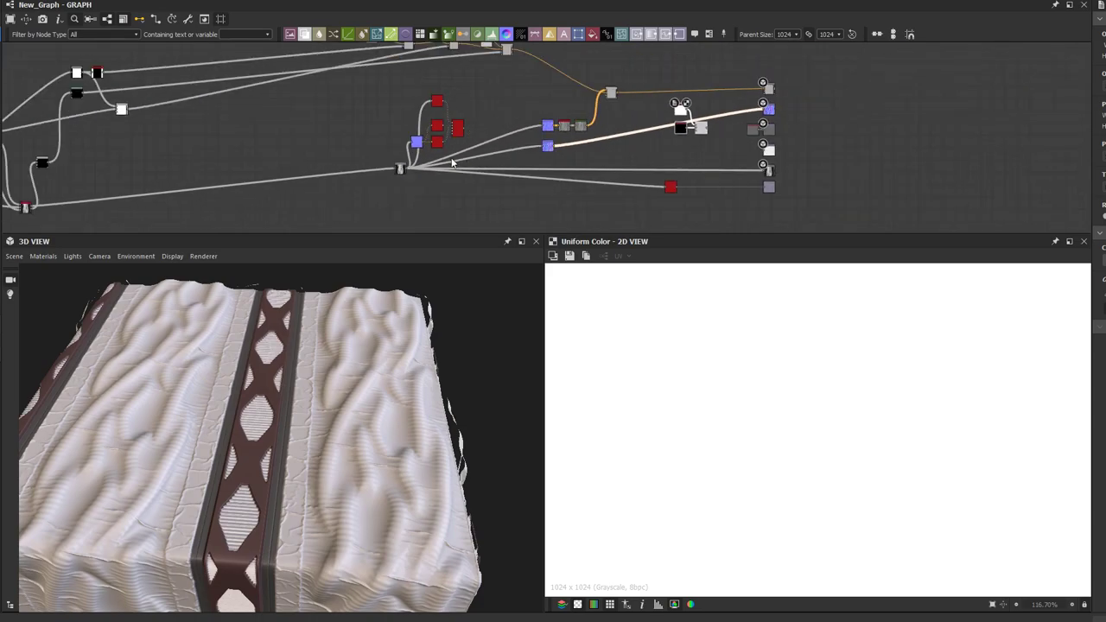
pyautogui.scroll(1, 634, 205)
pyautogui.moveTo(405, 176); pyautogui.dragTo(627, 158, button='middle')
pyautogui.scroll(3, 243, 514)
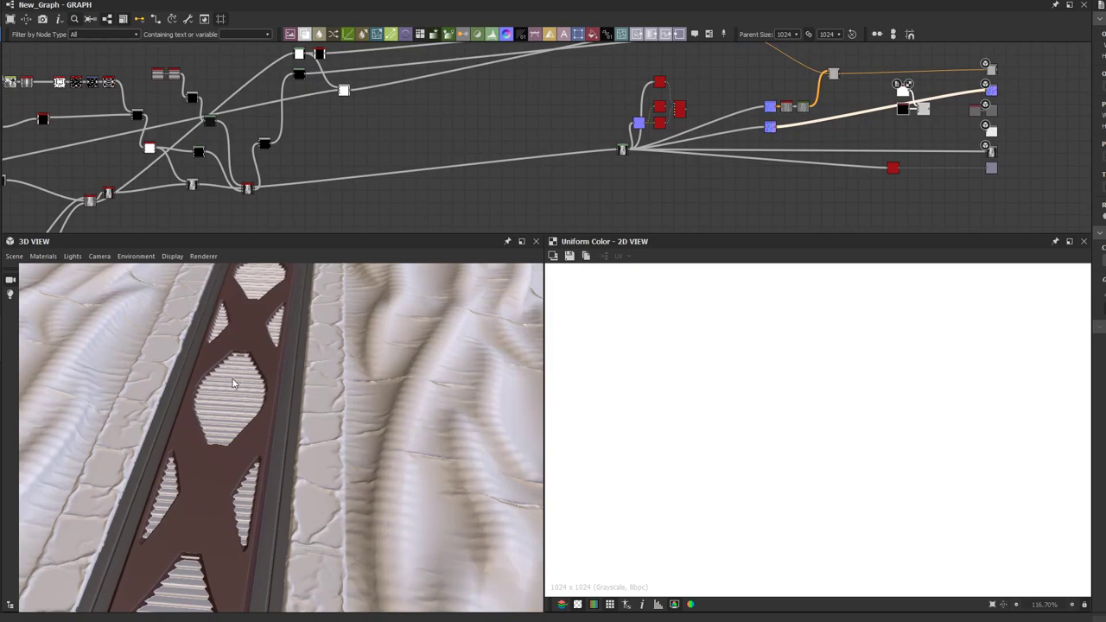
pyautogui.scroll(-3, 483, 117)
pyautogui.scroll(3, 445, 158)
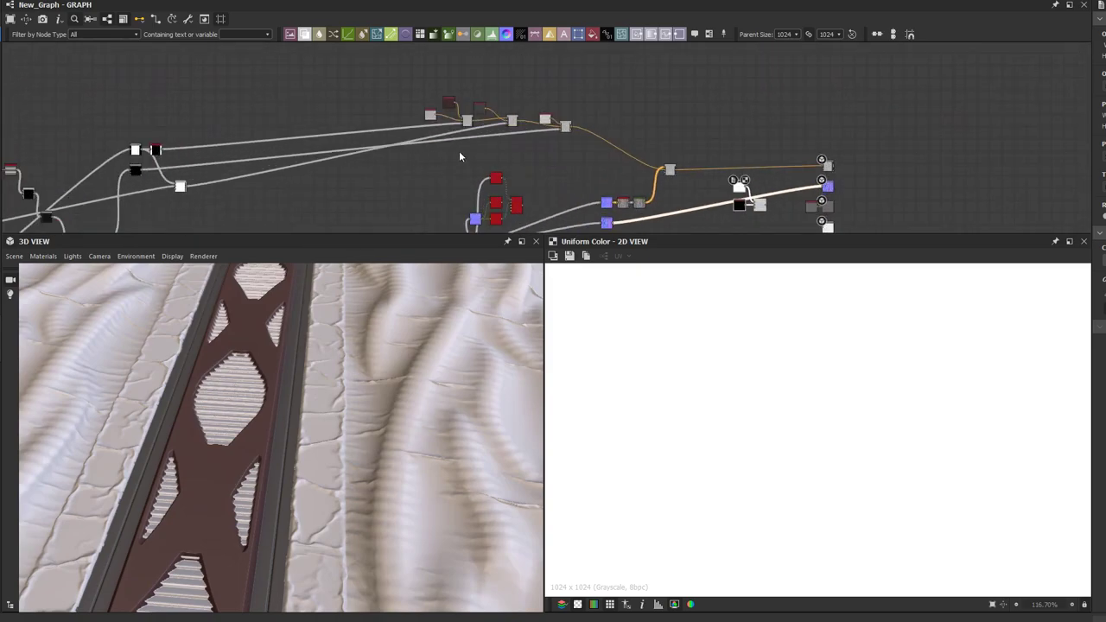
pyautogui.scroll(2, 567, 128)
pyautogui.scroll(-3, 466, 158)
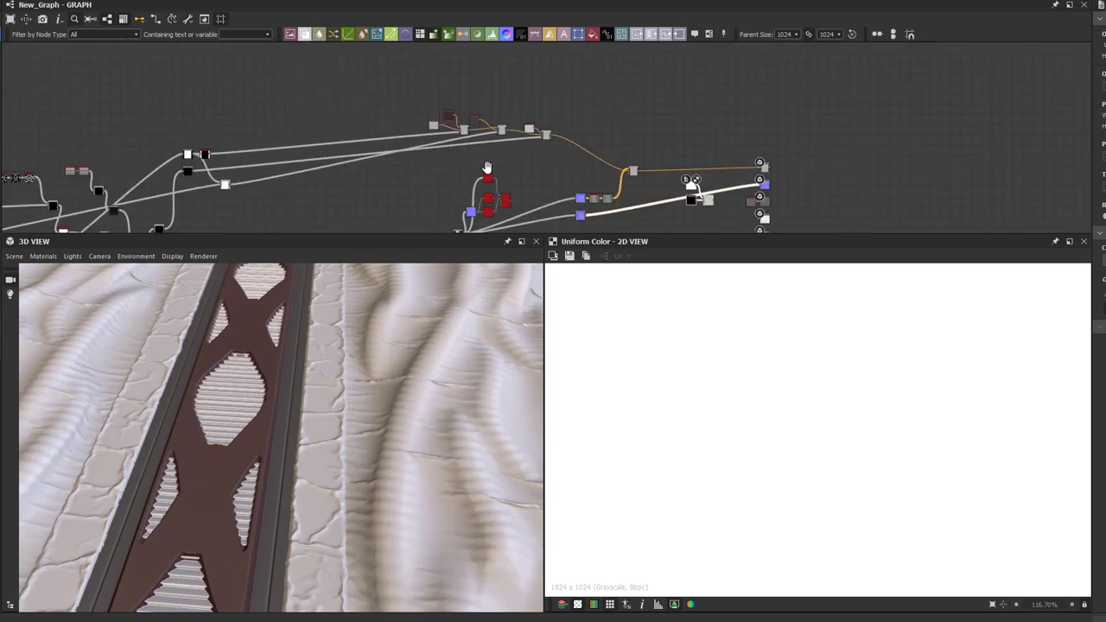
pyautogui.scroll(3, 465, 168)
pyautogui.click(350, 146)
pyautogui.scroll(-4, 419, 160)
pyautogui.moveTo(645, 178); pyautogui.dragTo(366, 177, button='middle')
pyautogui.scroll(5, 476, 185)
pyautogui.click(643, 163)
pyautogui.moveTo(654, 160); pyautogui.dragTo(654, 175)
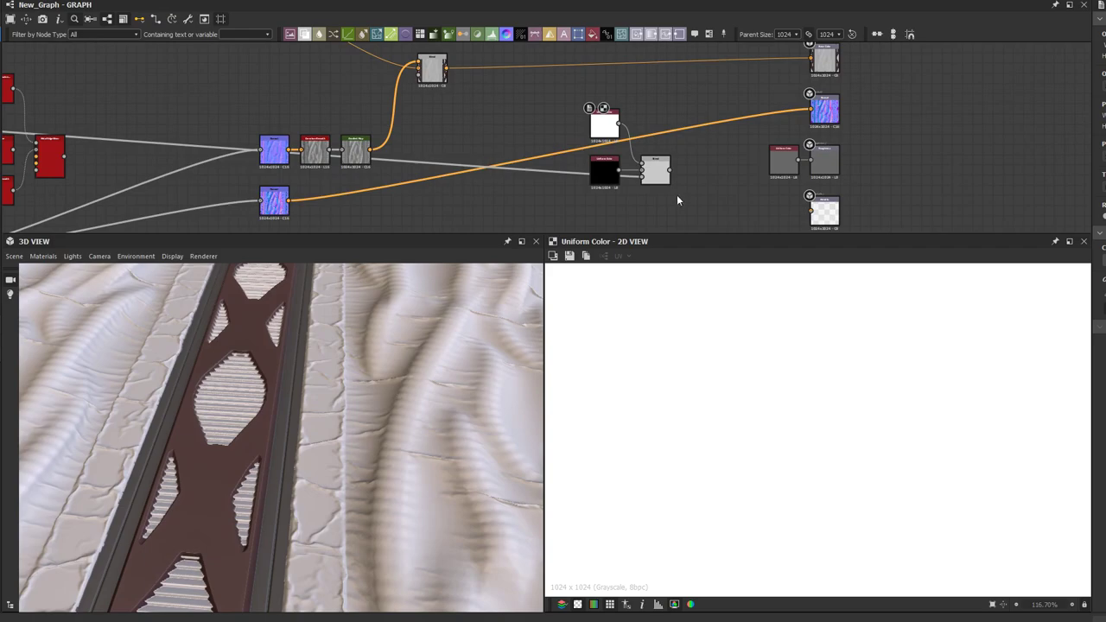
# Step: Preview the black-and-white diamond Blend and connect its output to the Metallic output
pyautogui.doubleClick(663, 184)
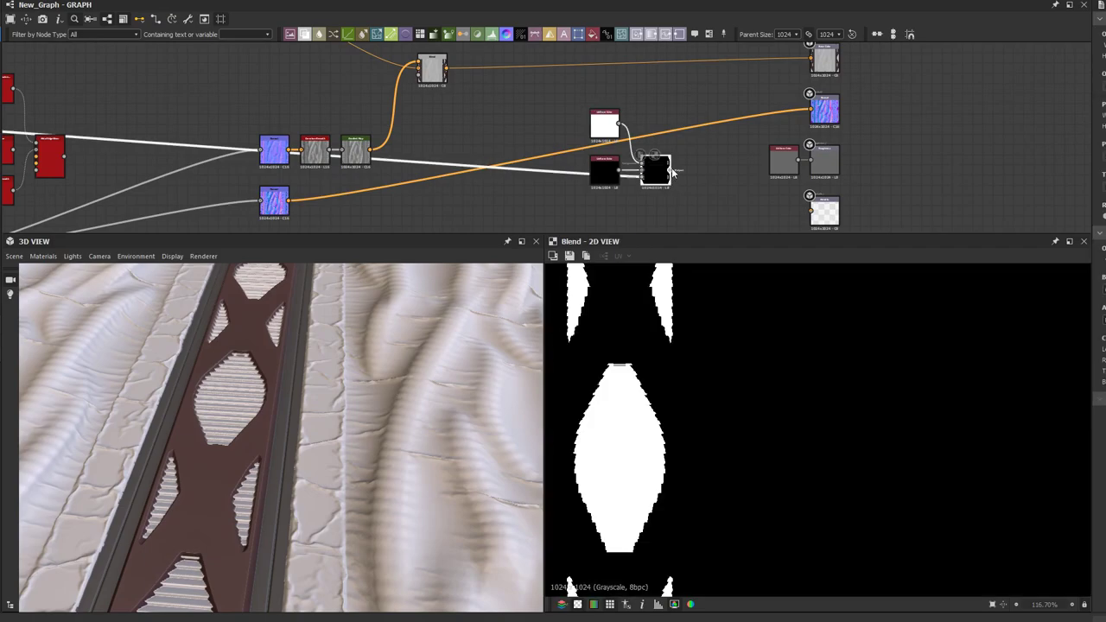
pyautogui.moveTo(671, 167); pyautogui.dragTo(812, 214)
pyautogui.moveTo(464, 165); pyautogui.dragTo(562, 162, button='middle')
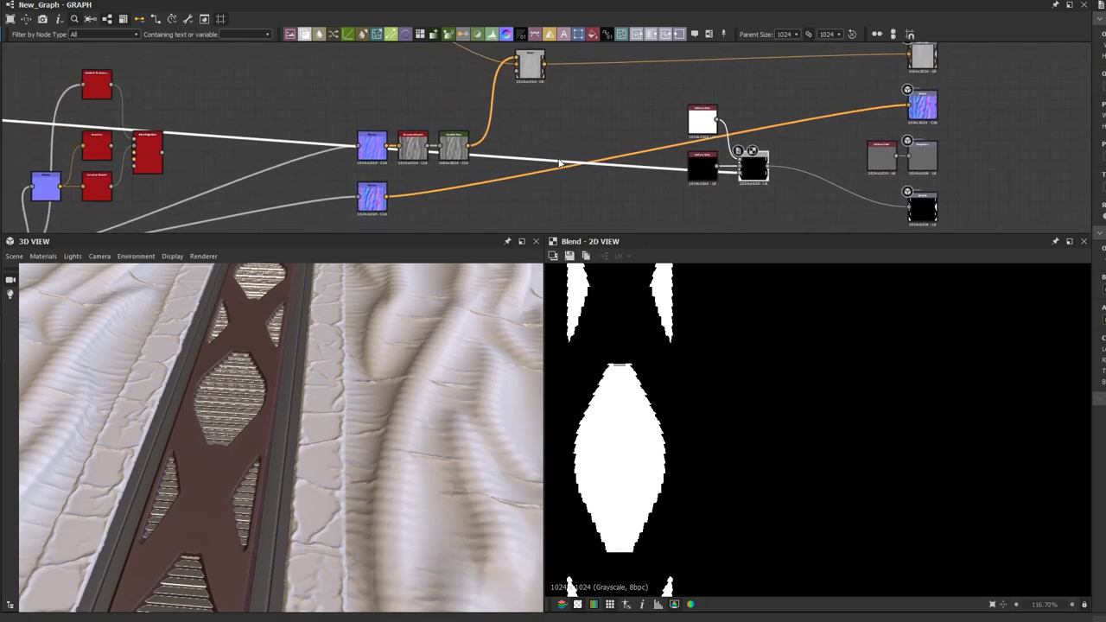
# Step: Examine the slatted metal inlay up close in the 3D preview and locate the metallic Blend nodes in the graph
pyautogui.scroll(-2, 553, 163)
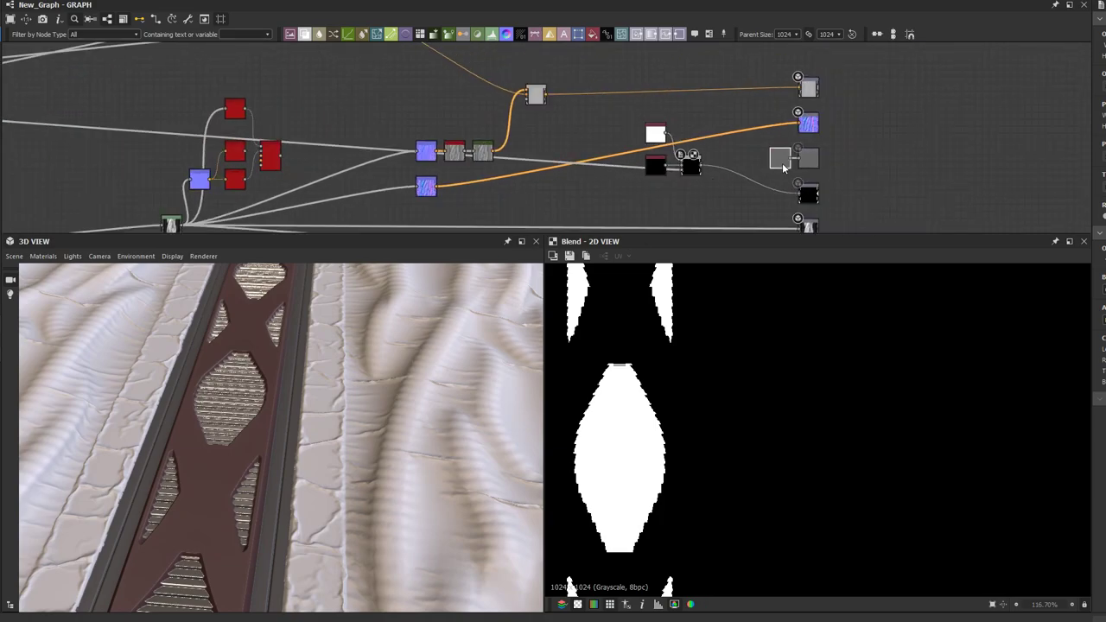
pyautogui.scroll(4, 316, 346)
pyautogui.moveTo(185, 390); pyautogui.dragTo(198, 426)
pyautogui.scroll(5, 198, 426)
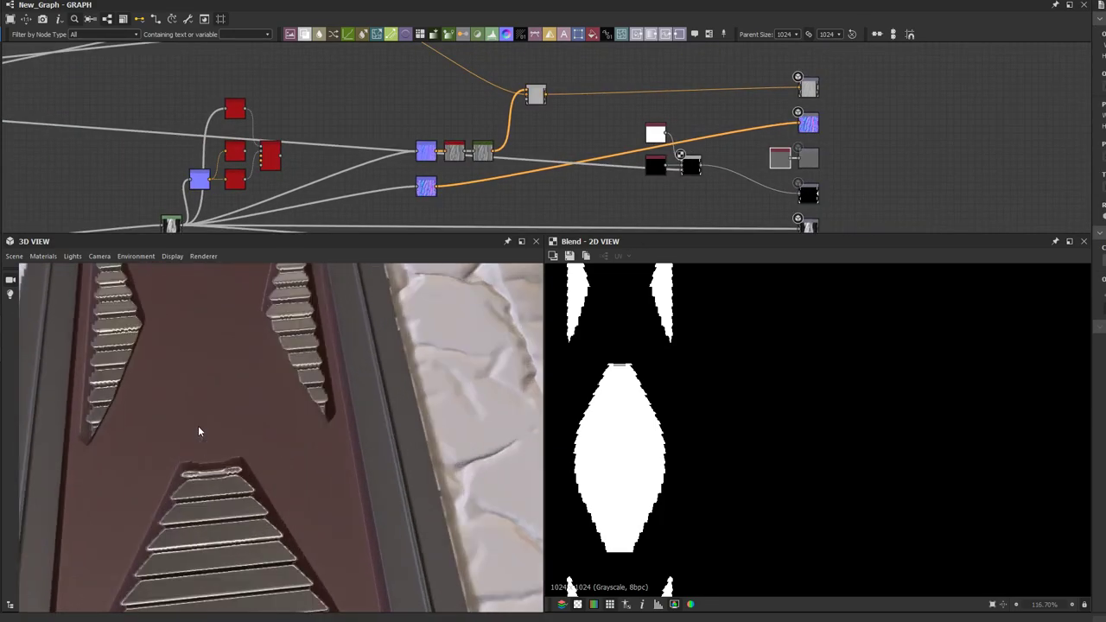
pyautogui.scroll(-5, 197, 428)
pyautogui.scroll(-3, 574, 131)
pyautogui.moveTo(543, 132); pyautogui.dragTo(614, 158, button='middle')
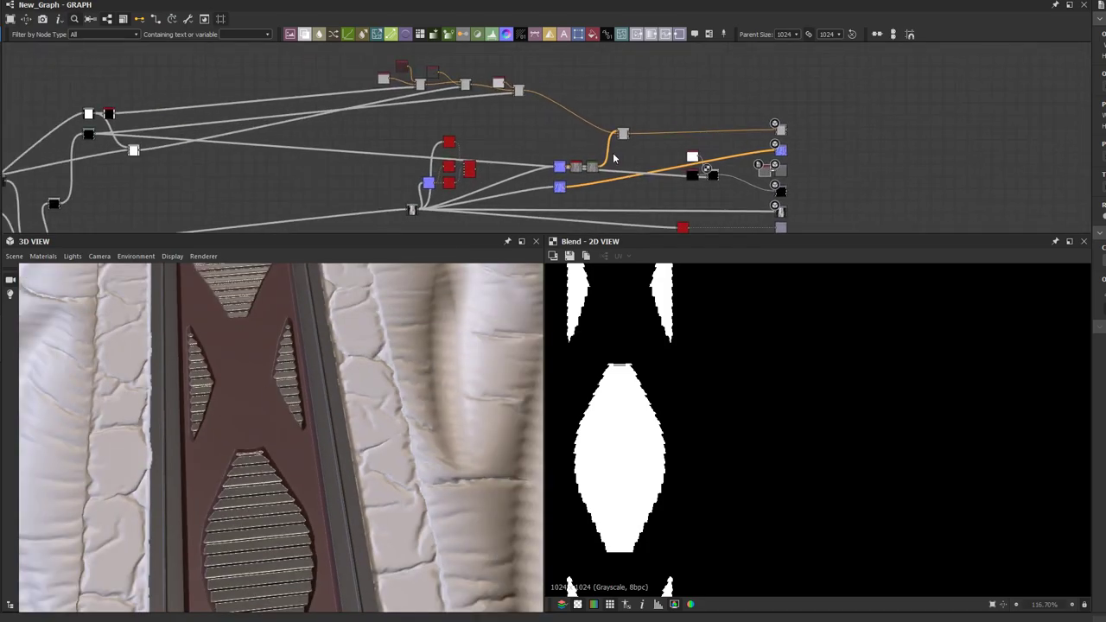
pyautogui.scroll(2, 615, 157)
pyautogui.moveTo(686, 128); pyautogui.dragTo(565, 103, button='middle')
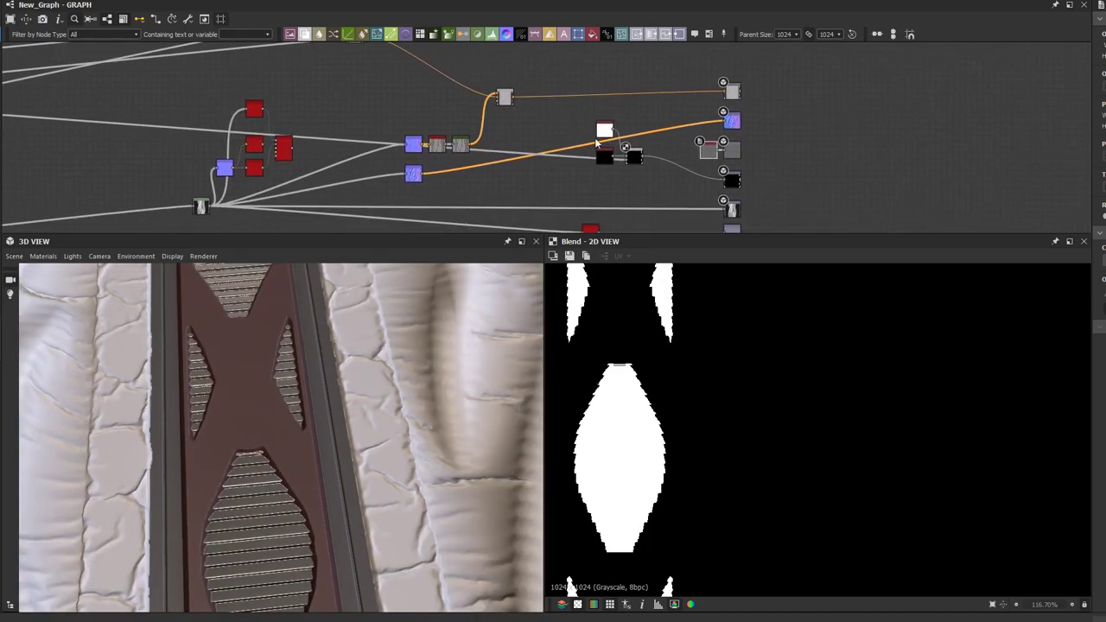
# Step: Move the black and white Uniform Color nodes clear of the metallic Blend to make room for another node
pyautogui.scroll(3, 601, 147)
pyautogui.moveTo(574, 101); pyautogui.dragTo(611, 154)
pyautogui.moveTo(604, 159); pyautogui.dragTo(611, 118)
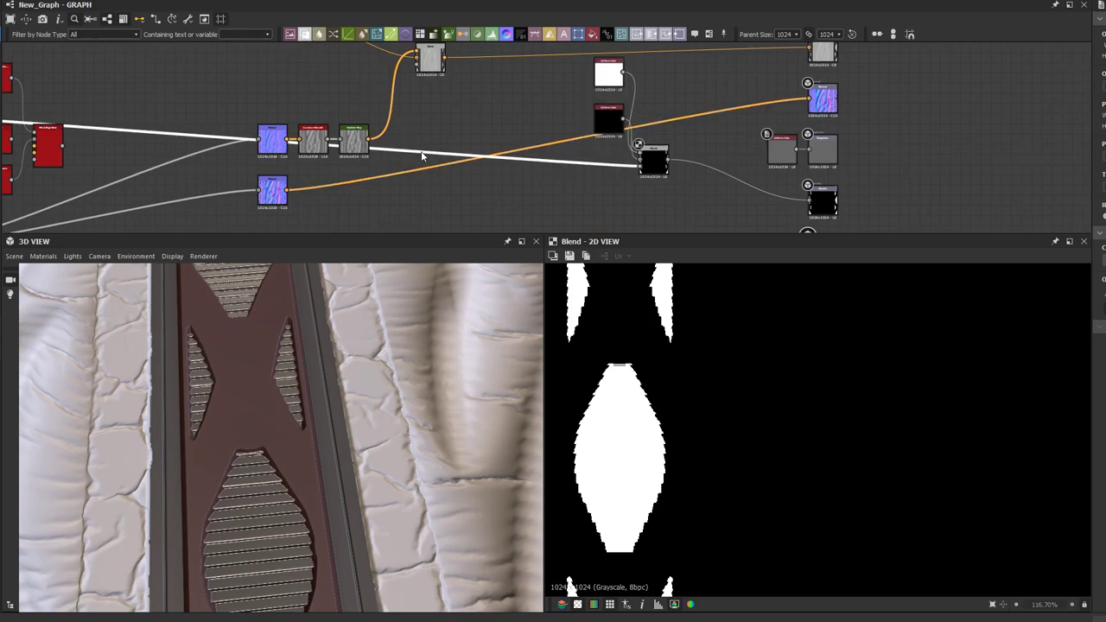
# Step: Insert a Blend node on the slat mask link that feeds the metallic Blend
pyautogui.scroll(-1, 423, 156)
pyautogui.scroll(1, 421, 158)
pyautogui.scroll(-3, 388, 178)
pyautogui.moveTo(207, 152); pyautogui.dragTo(227, 155, button='middle')
pyautogui.moveTo(117, 143); pyautogui.dragTo(525, 176)
pyautogui.scroll(-3, 412, 172)
pyautogui.moveTo(52, 159); pyautogui.dragTo(369, 170, button='middle')
pyautogui.scroll(2, 310, 168)
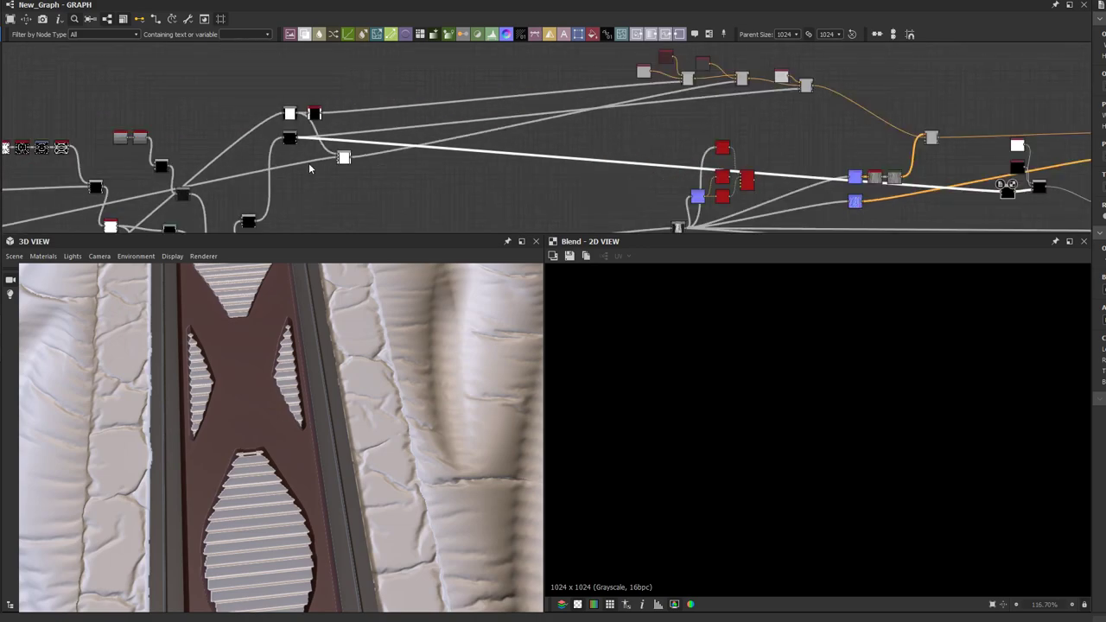
# Step: Preview the Metal Edge Wear node in the 2D view
pyautogui.scroll(2, 294, 149)
pyautogui.scroll(-3, 289, 144)
pyautogui.moveTo(465, 159); pyautogui.dragTo(153, 176, button='middle')
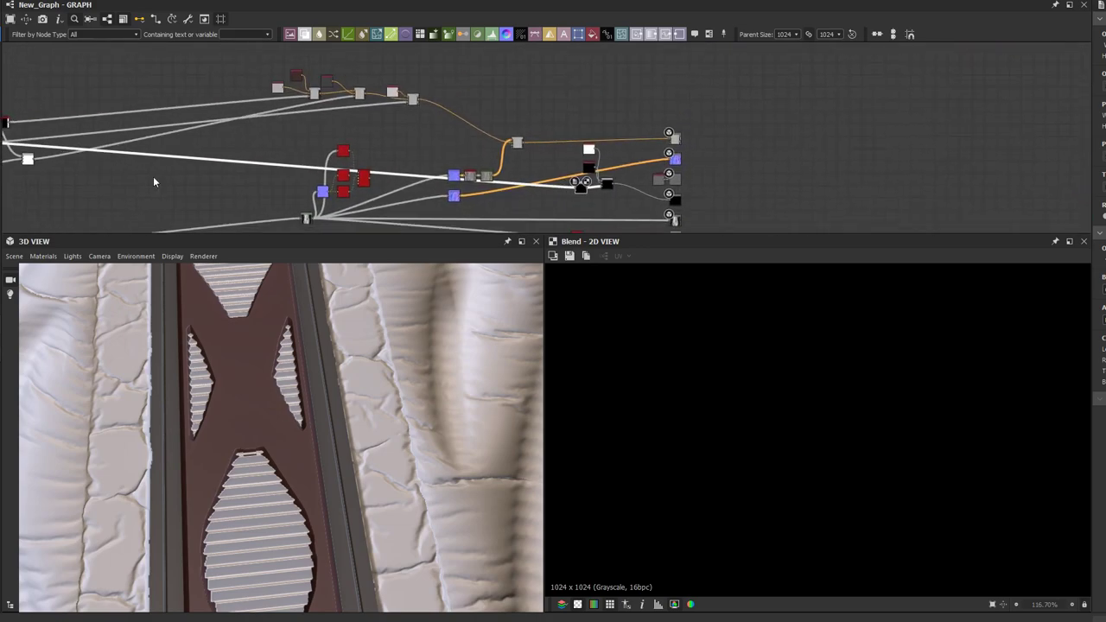
pyautogui.scroll(2, 434, 149)
pyautogui.moveTo(435, 154); pyautogui.dragTo(464, 184, button='middle')
pyautogui.scroll(3, 299, 128)
pyautogui.moveTo(388, 113); pyautogui.dragTo(410, 118, button='middle')
pyautogui.scroll(-5, 412, 119)
pyautogui.moveTo(207, 155); pyautogui.dragTo(413, 146, button='middle')
pyautogui.moveTo(602, 189); pyautogui.dragTo(399, 159, button='middle')
pyautogui.scroll(3, 399, 160)
pyautogui.click(442, 140)
pyautogui.doubleClick(443, 138)
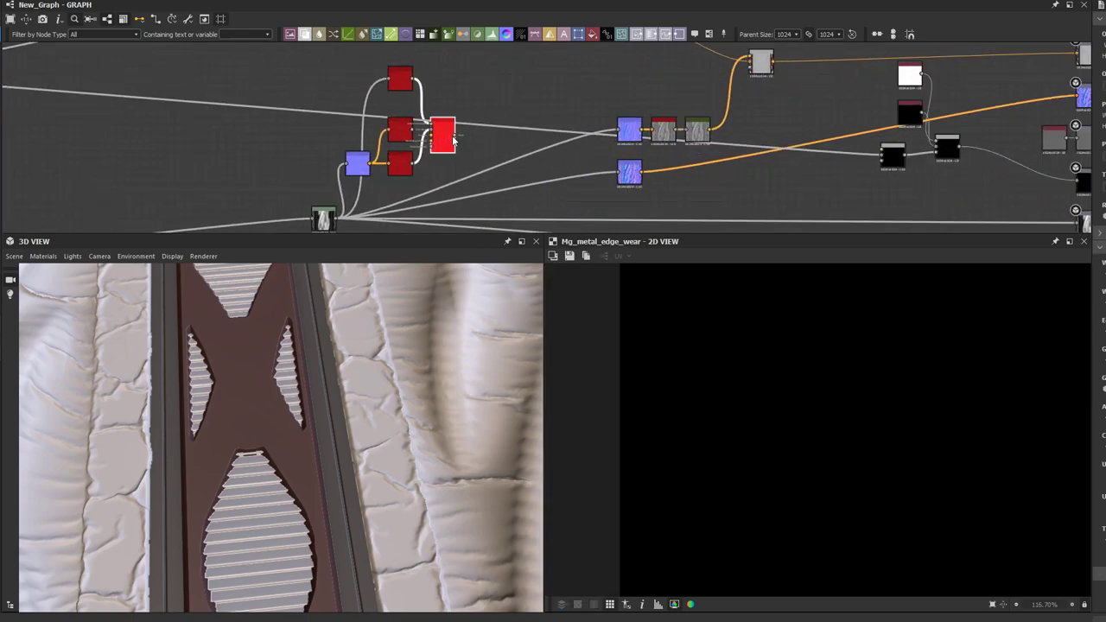
# Step: Connect the Metal Edge Wear output to the inserted Blend so the wear is combined with the slat mask
pyautogui.scroll(-3, 471, 138)
pyautogui.click(459, 135)
pyautogui.moveTo(556, 140); pyautogui.dragTo(319, 140, button='middle')
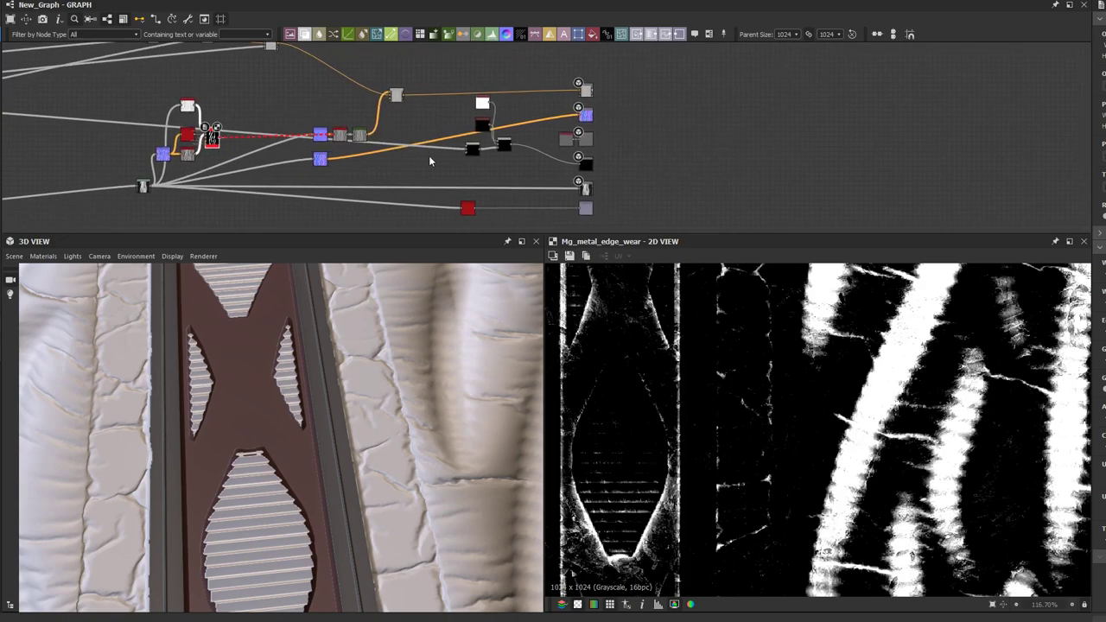
pyautogui.scroll(3, 428, 156)
pyautogui.moveTo(483, 166)
pyautogui.mouseDown()
pyautogui.moveTo(492, 157)
pyautogui.moveTo(474, 188)
pyautogui.moveTo(481, 179)
pyautogui.mouseUp()
pyautogui.scroll(1, 489, 160)
pyautogui.scroll(2, 492, 157)
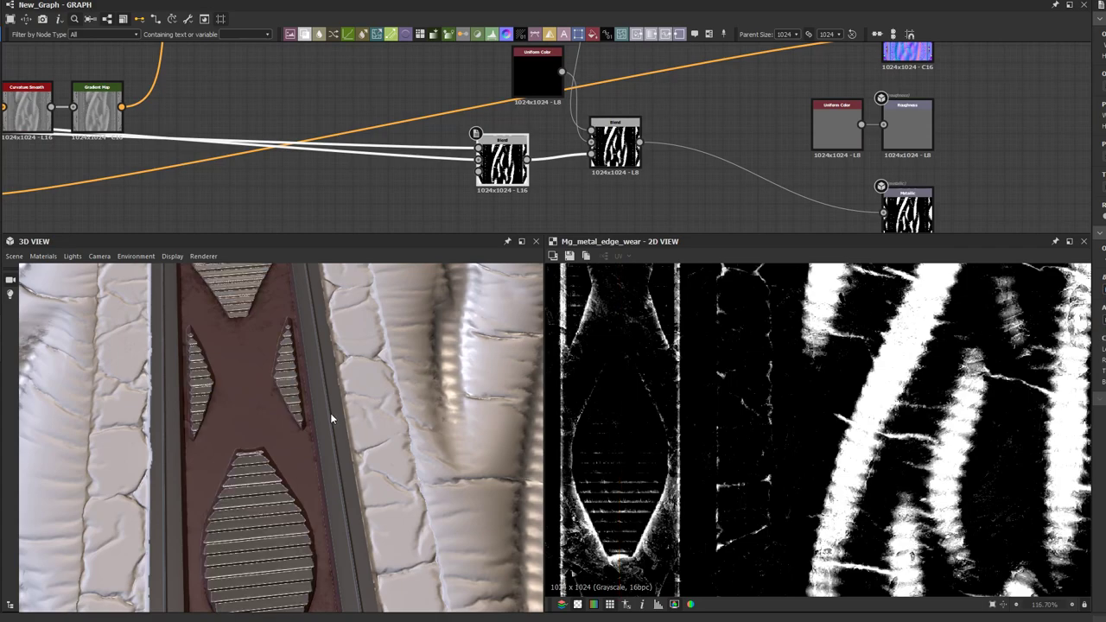
# Step: Insert a Blend node directly after the Metal Edge Wear node
pyautogui.scroll(4, 329, 421)
pyautogui.moveTo(248, 109); pyautogui.dragTo(585, 149, button='middle')
pyautogui.scroll(-2, 585, 149)
pyautogui.moveTo(210, 137); pyautogui.dragTo(338, 138, button='middle')
pyautogui.scroll(2, 243, 161)
pyautogui.click(243, 163)
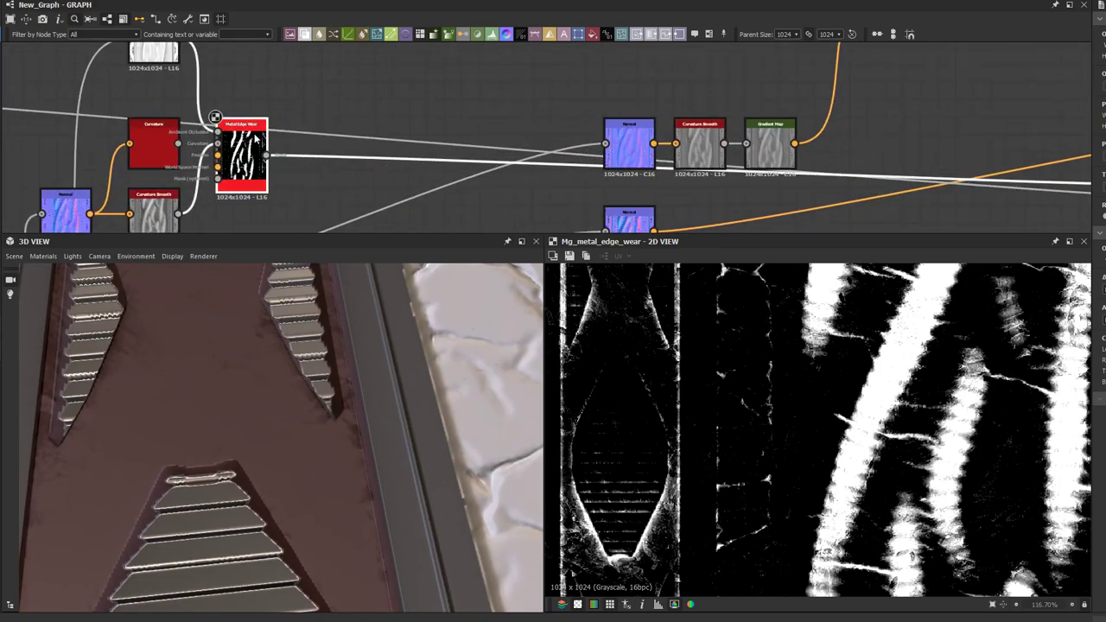
pyautogui.click(302, 36)
# Step: Trace the masks of the base color chain and preview its second Blend in the 2D view
pyautogui.scroll(-2, 332, 98)
pyautogui.moveTo(359, 131); pyautogui.dragTo(429, 176, button='middle')
pyautogui.scroll(-3, 445, 192)
pyautogui.scroll(2, 373, 133)
pyautogui.moveTo(274, 143); pyautogui.dragTo(593, 144, button='middle')
pyautogui.scroll(-3, 603, 144)
pyautogui.moveTo(210, 173); pyautogui.dragTo(311, 152, button='middle')
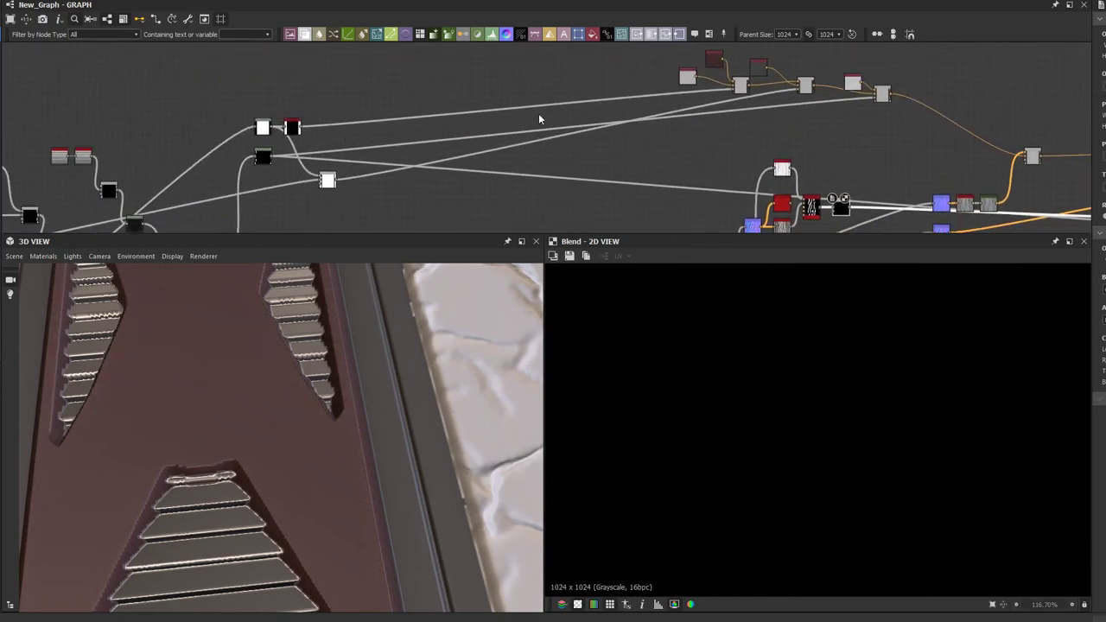
pyautogui.scroll(1, 629, 104)
pyautogui.click(840, 90)
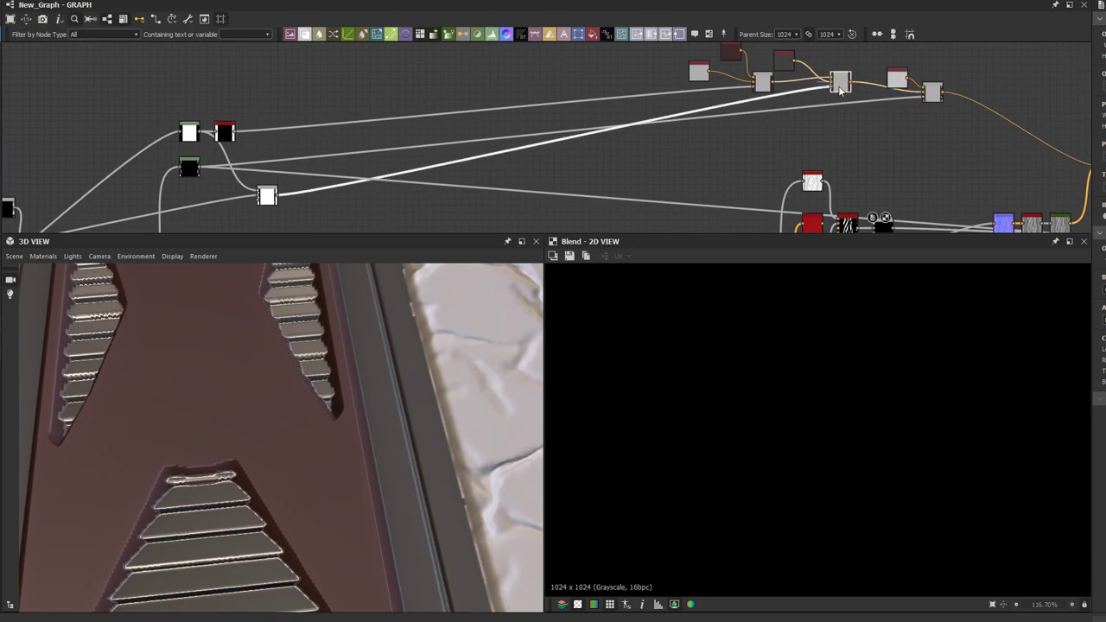
pyautogui.doubleClick(840, 90)
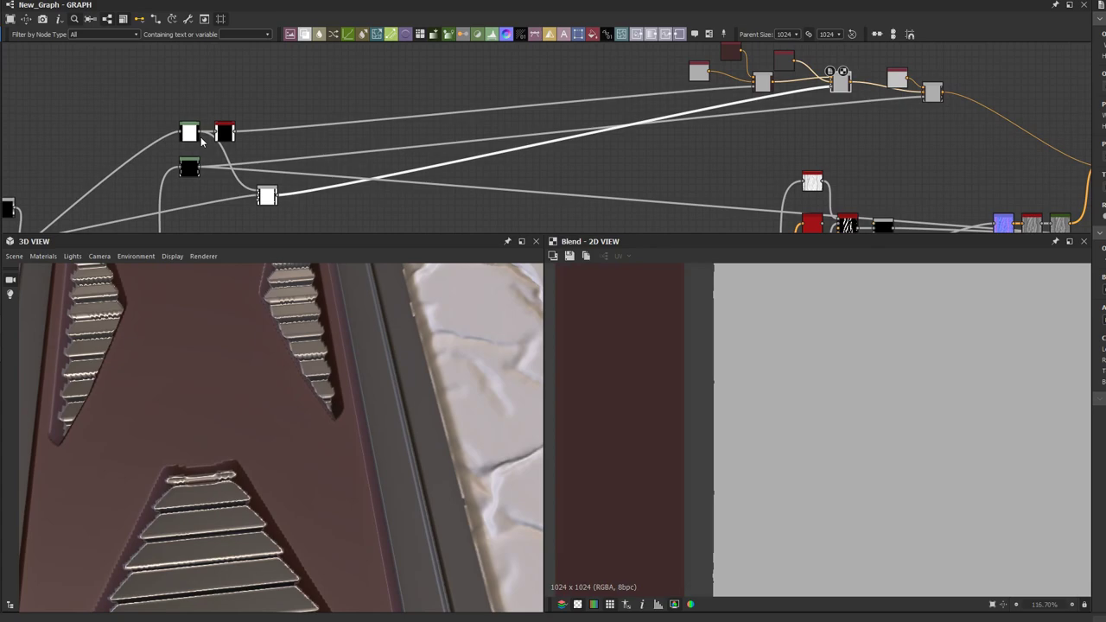
# Step: Feed the base color area mask into the Blend after Metal Edge Wear, confining the wear to the metal strip
pyautogui.click(184, 134)
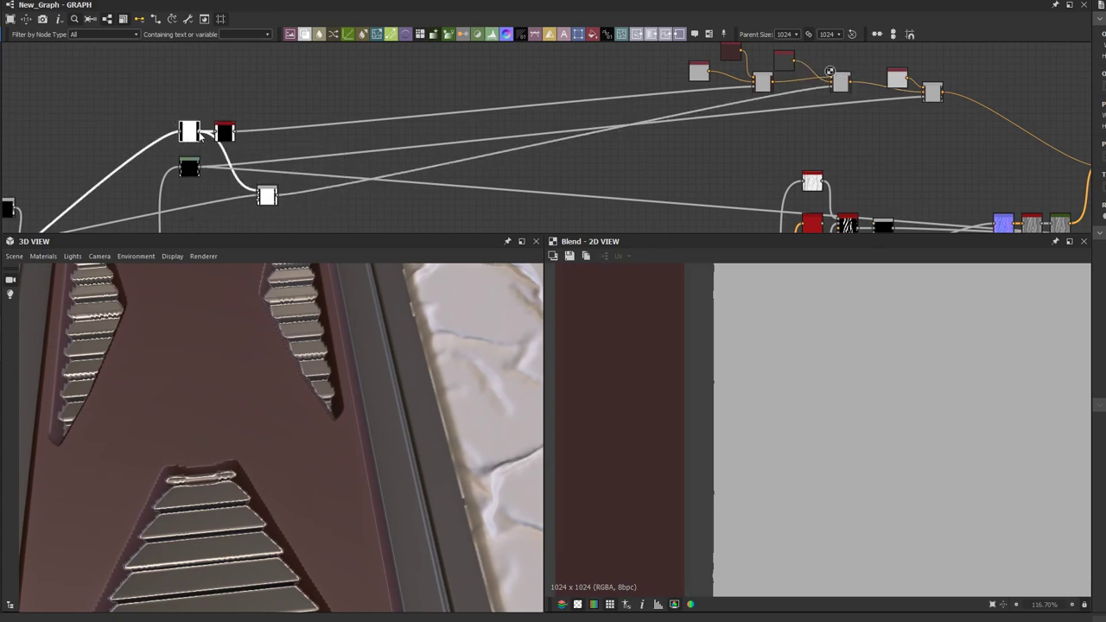
pyautogui.scroll(-2, 246, 157)
pyautogui.moveTo(411, 155); pyautogui.dragTo(107, 91, button='middle')
pyautogui.scroll(4, 336, 156)
pyautogui.click(419, 121)
pyautogui.doubleClick(421, 122)
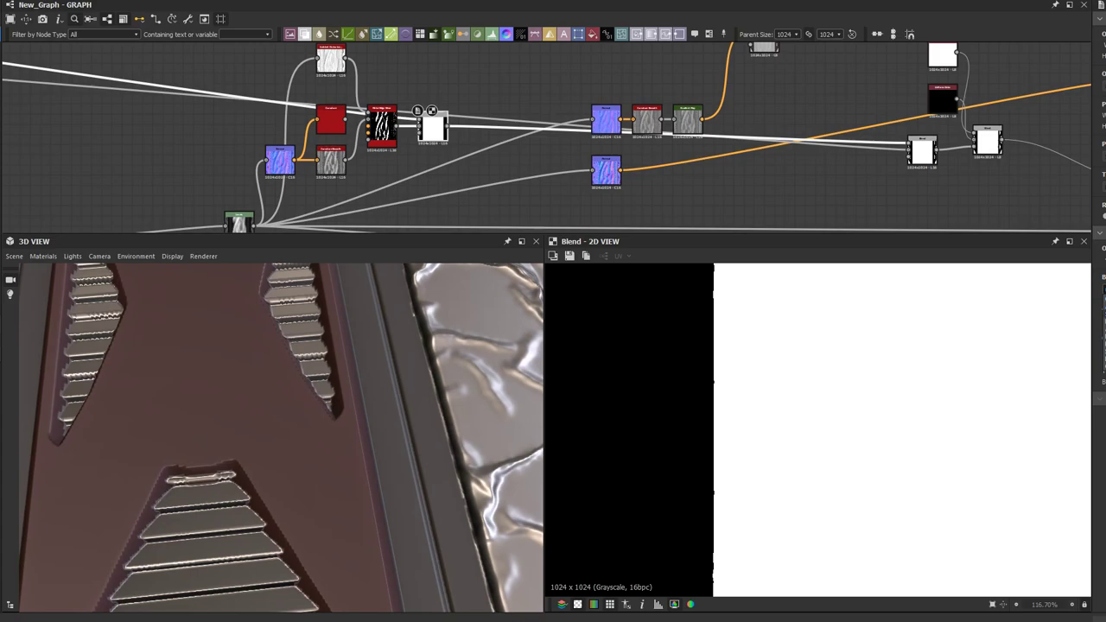
pyautogui.scroll(-3, 730, 423)
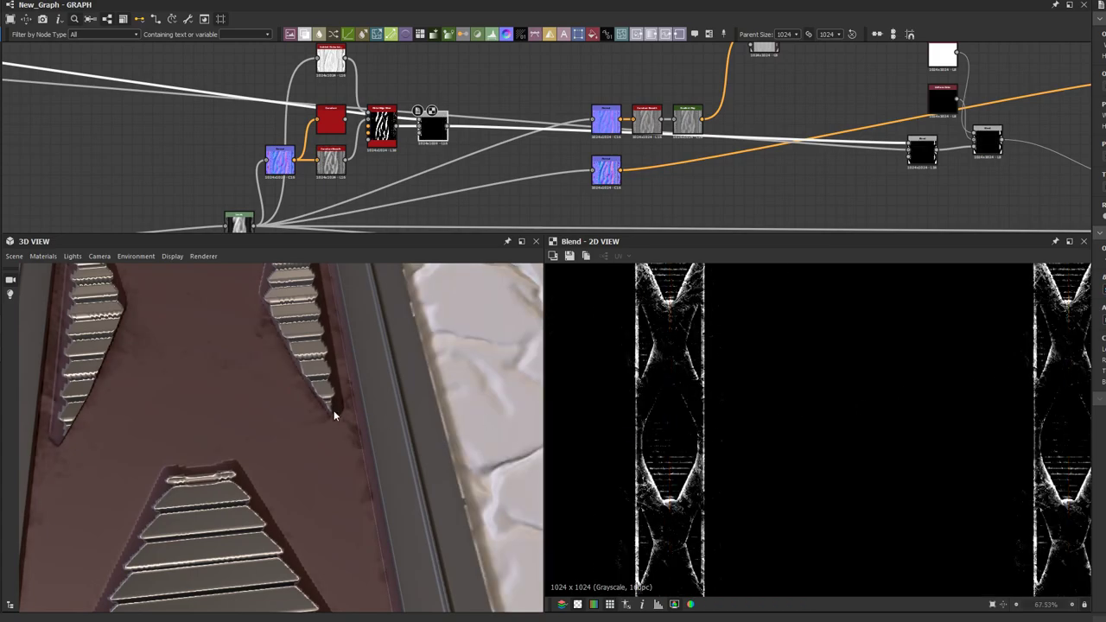
# Step: Preview the Curvature Smooth node and strengthen the Normal node that feeds it
pyautogui.scroll(-4, 320, 408)
pyautogui.moveTo(319, 408); pyautogui.dragTo(338, 404)
pyautogui.scroll(-2, 467, 152)
pyautogui.scroll(1, 371, 160)
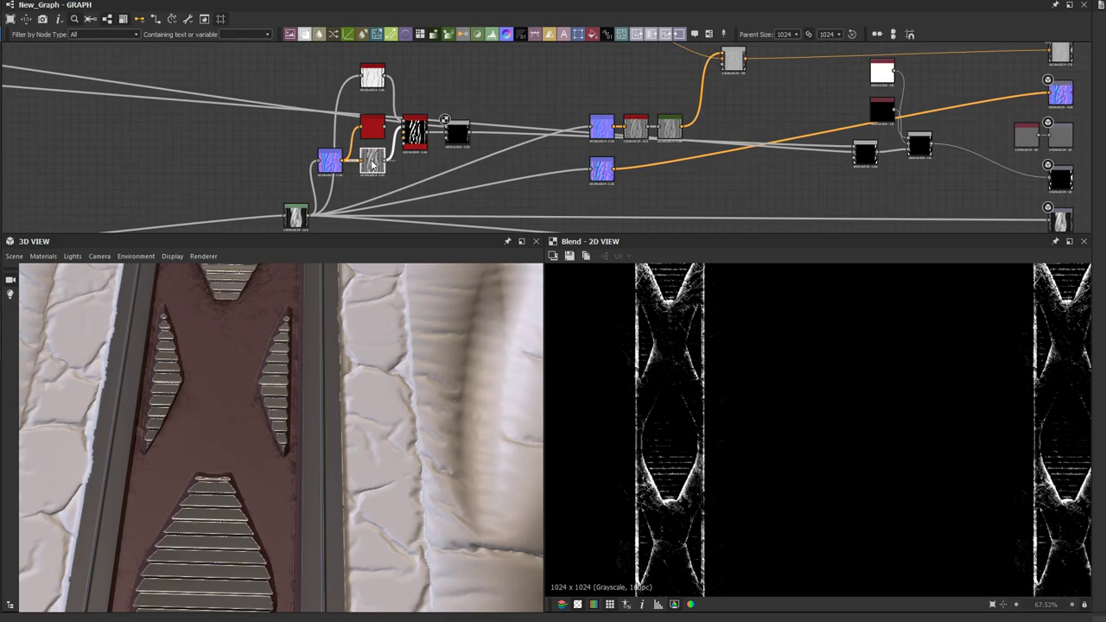
pyautogui.doubleClick(370, 162)
pyautogui.scroll(5, 710, 385)
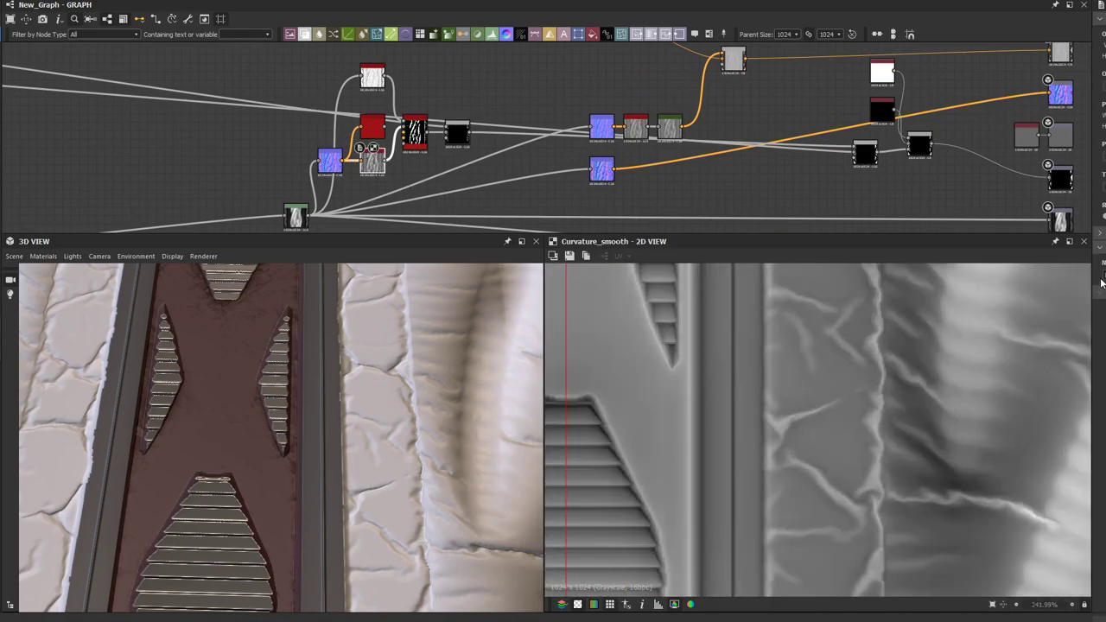
pyautogui.click(329, 164)
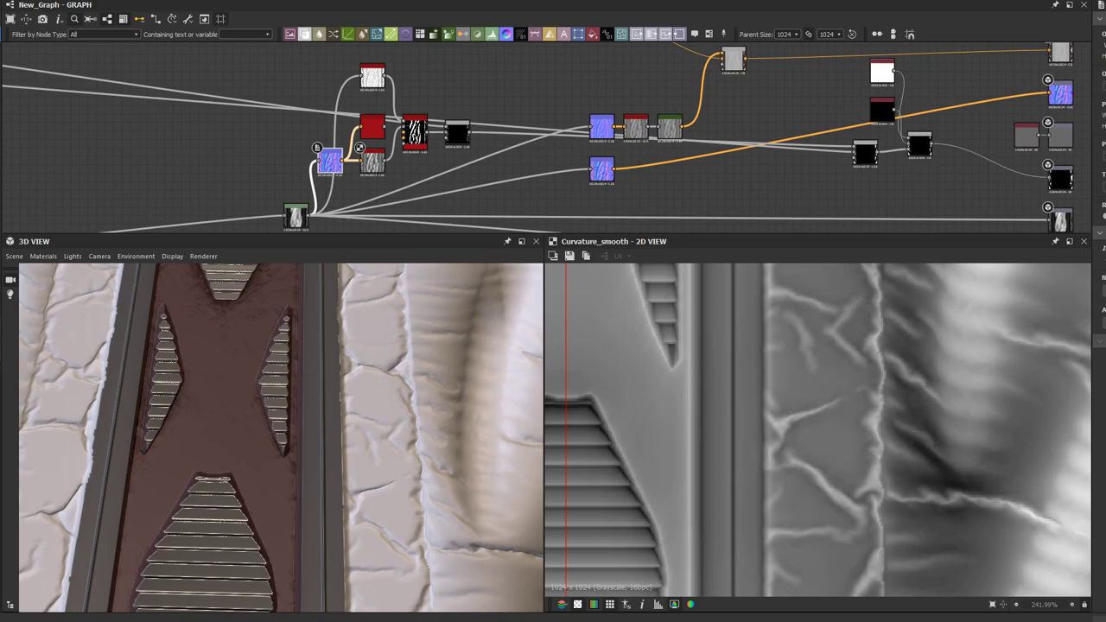
# Step: Adjust the Metal Edge Wear settings while previewing its wear mask in the 2D view
pyautogui.click(407, 135)
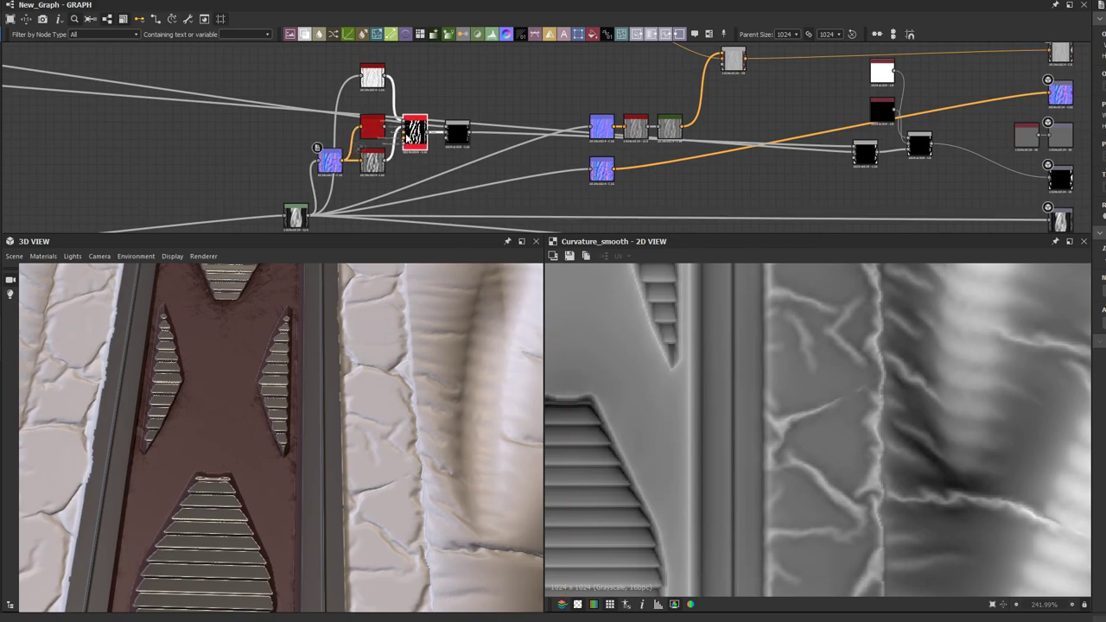
pyautogui.doubleClick(415, 132)
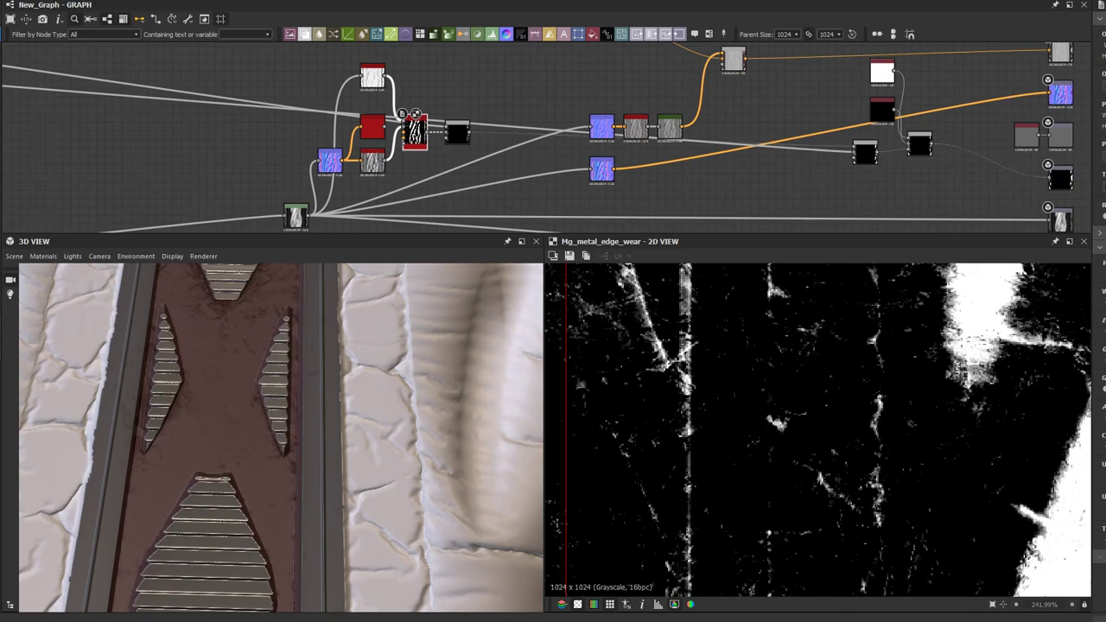
pyautogui.scroll(-4, 822, 383)
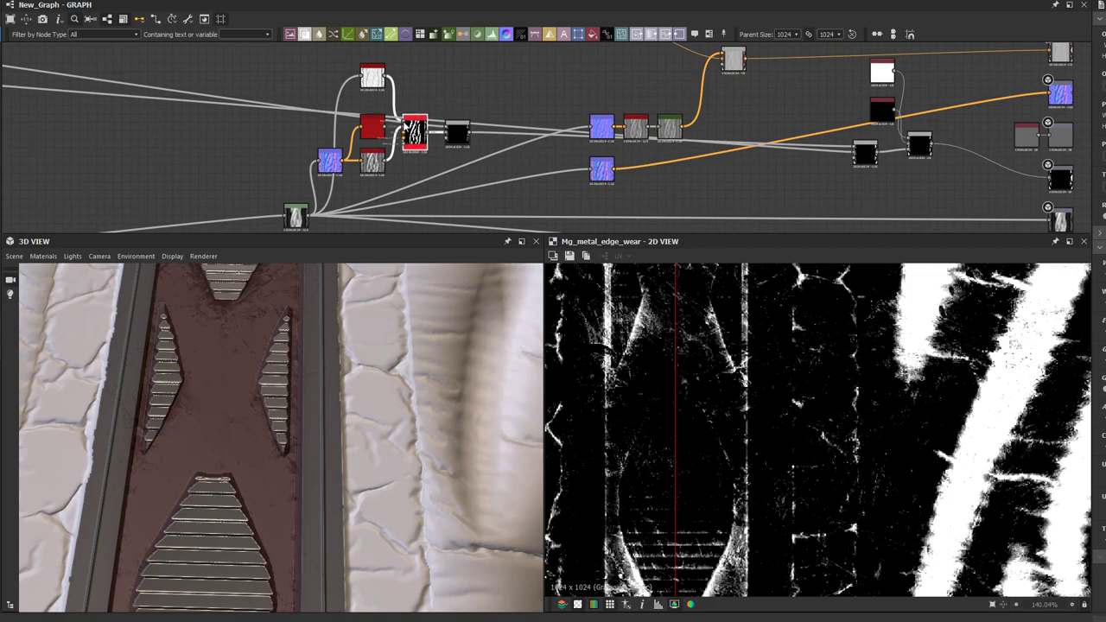
# Step: Connect the Curvature node's output to the curvature input of Metal Edge Wear and inspect the wear mask
pyautogui.scroll(5, 402, 126)
pyautogui.moveTo(423, 127); pyautogui.dragTo(423, 128)
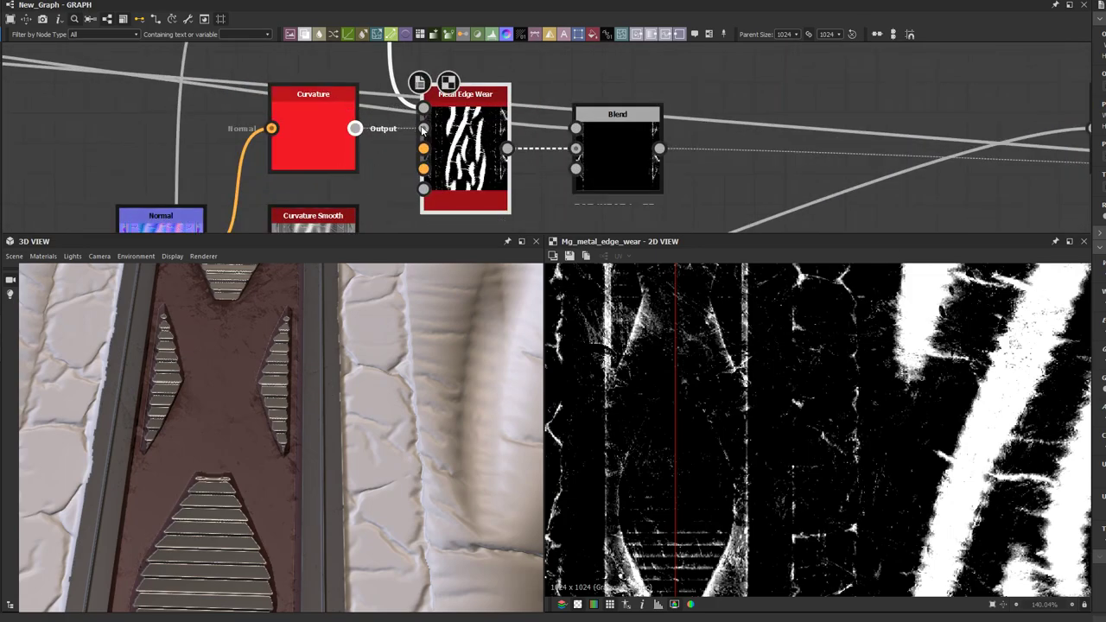
pyautogui.scroll(3, 696, 441)
pyautogui.scroll(-3, 708, 452)
pyautogui.scroll(3, 759, 421)
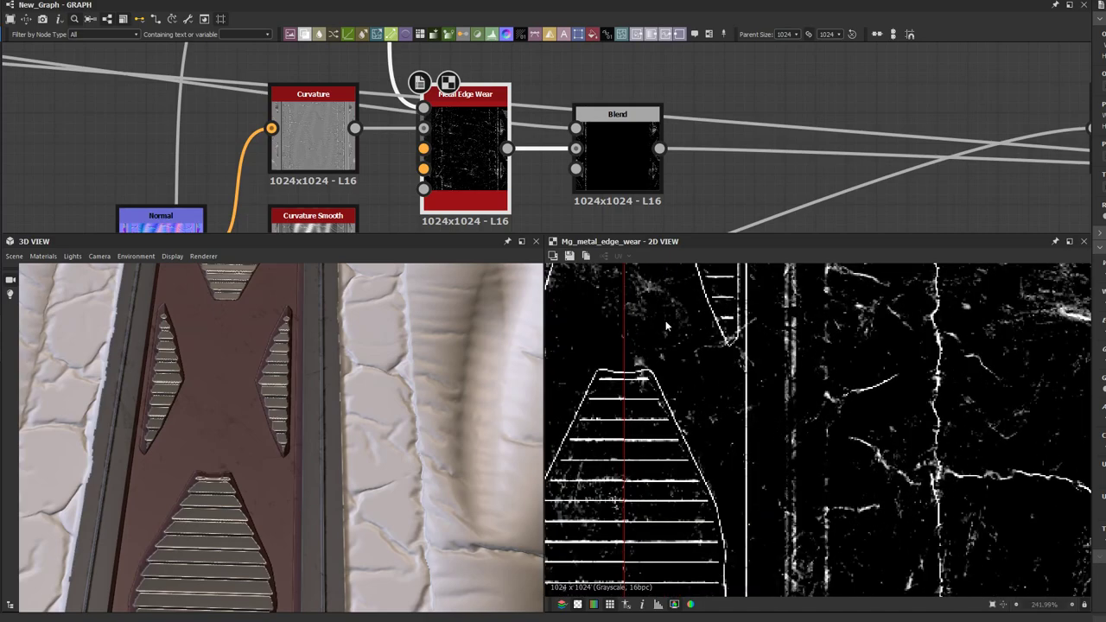
# Step: Insert a Blend before Metal Edge Wear that combines the Curvature and Curvature Smooth outputs
pyautogui.scroll(-5, 558, 179)
pyautogui.moveTo(546, 181); pyautogui.dragTo(649, 161)
pyautogui.moveTo(563, 117); pyautogui.dragTo(596, 136)
pyautogui.click(510, 162)
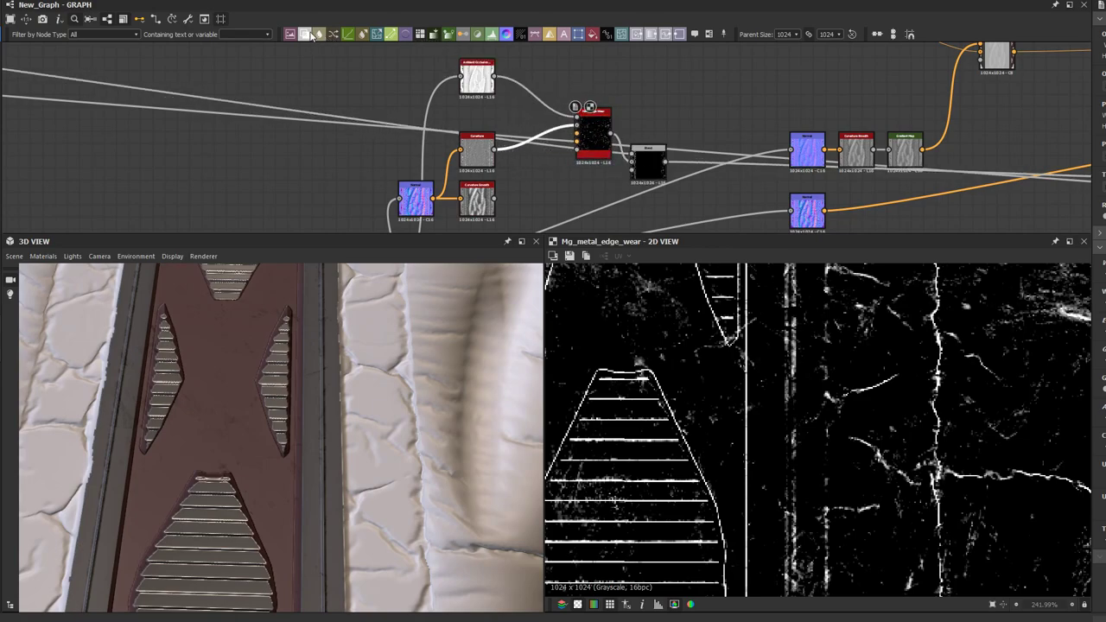
pyautogui.press('b')
pyautogui.scroll(1, 509, 166)
pyautogui.moveTo(492, 205); pyautogui.dragTo(542, 137)
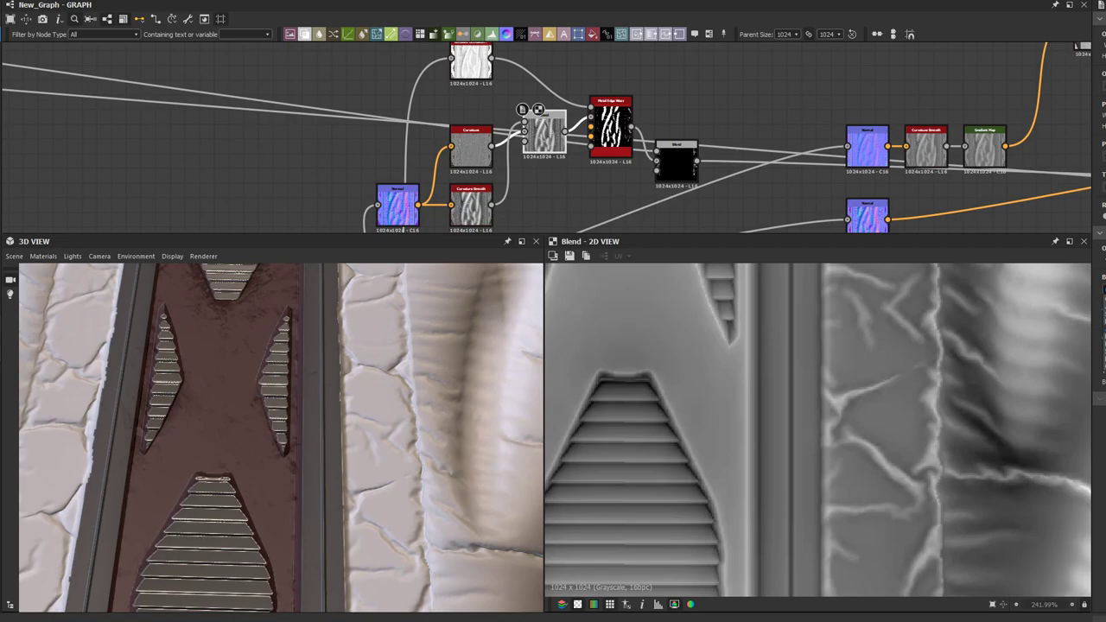
# Step: Preview the masked edge wear Blend and inspect the whole wear pattern in the 2D view
pyautogui.click(677, 166)
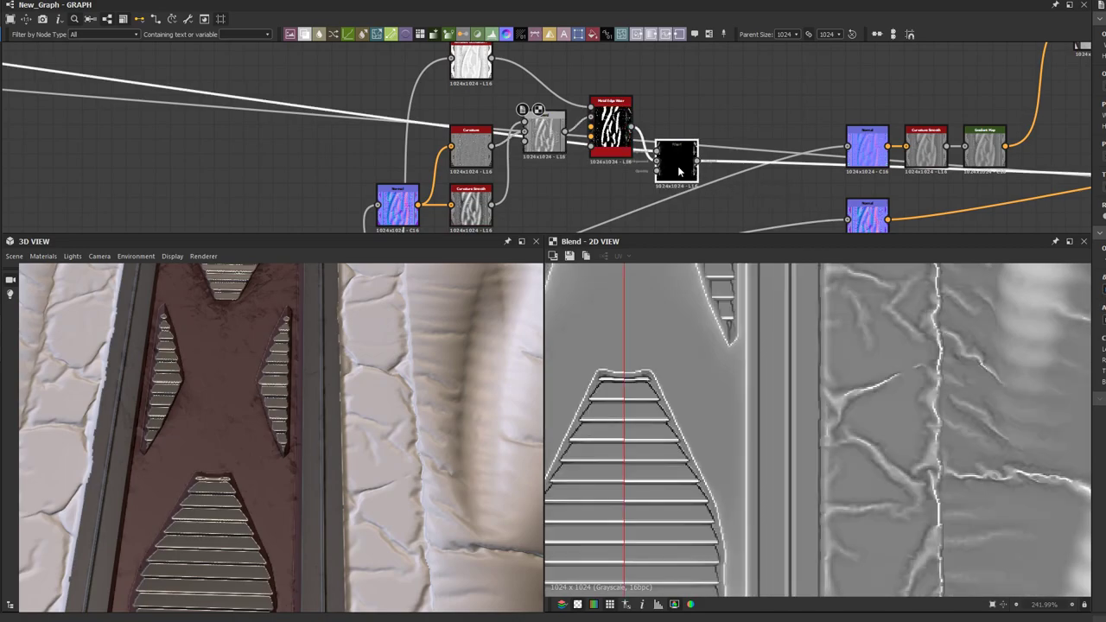
pyautogui.doubleClick(677, 163)
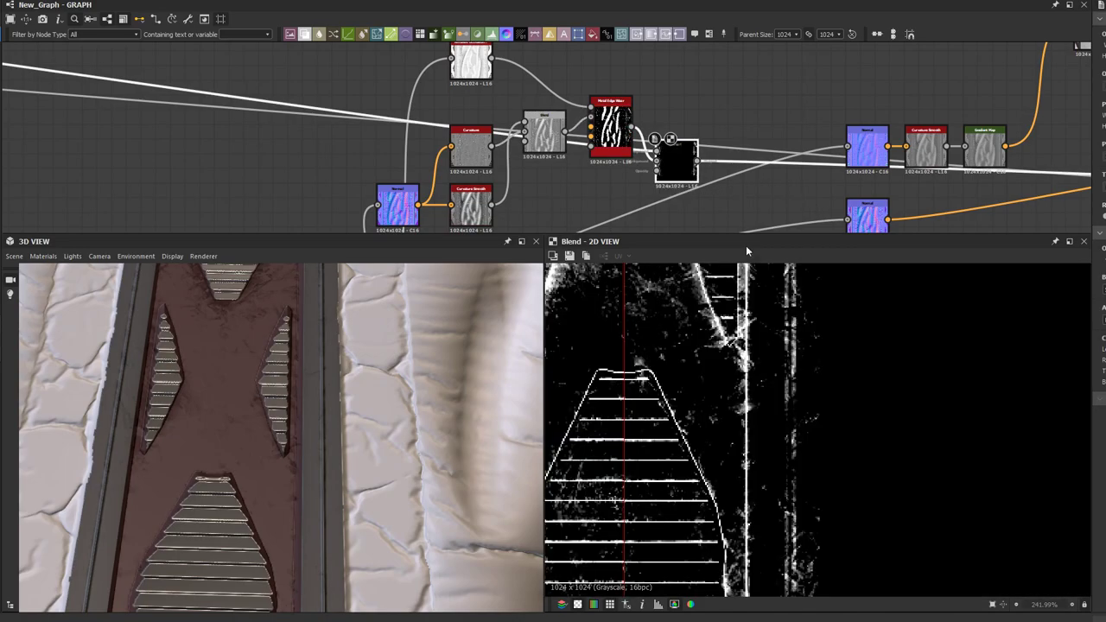
pyautogui.scroll(-8, 747, 471)
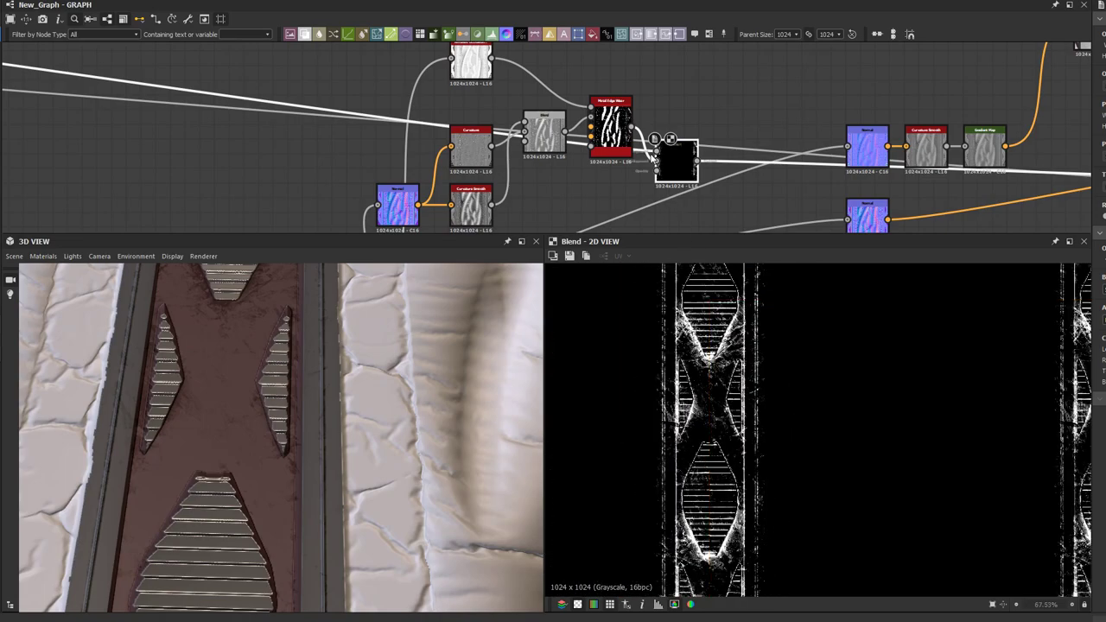
# Step: Move the Uniform Color node that feeds Roughness away from its output to make room between them
pyautogui.scroll(-2, 660, 146)
pyautogui.moveTo(668, 136); pyautogui.dragTo(441, 177, button='middle')
pyautogui.moveTo(698, 151); pyautogui.dragTo(500, 162, button='middle')
pyautogui.scroll(-3, 501, 161)
pyautogui.moveTo(577, 169); pyautogui.dragTo(463, 139, button='middle')
pyautogui.scroll(3, 490, 161)
pyautogui.moveTo(495, 186); pyautogui.dragTo(409, 170, button='middle')
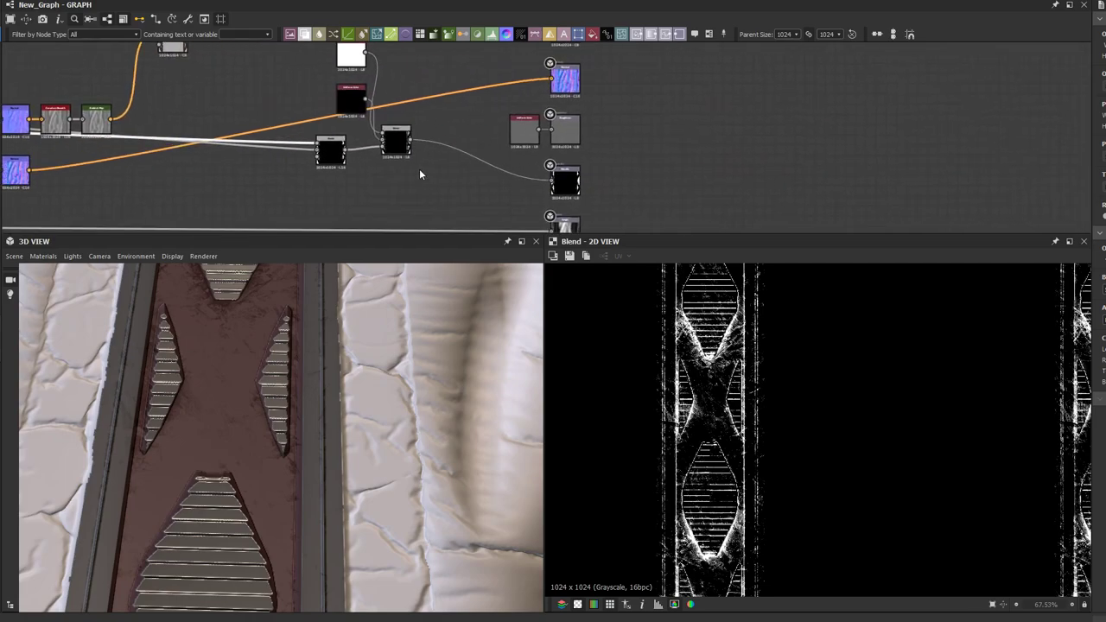
pyautogui.moveTo(523, 137); pyautogui.dragTo(515, 112)
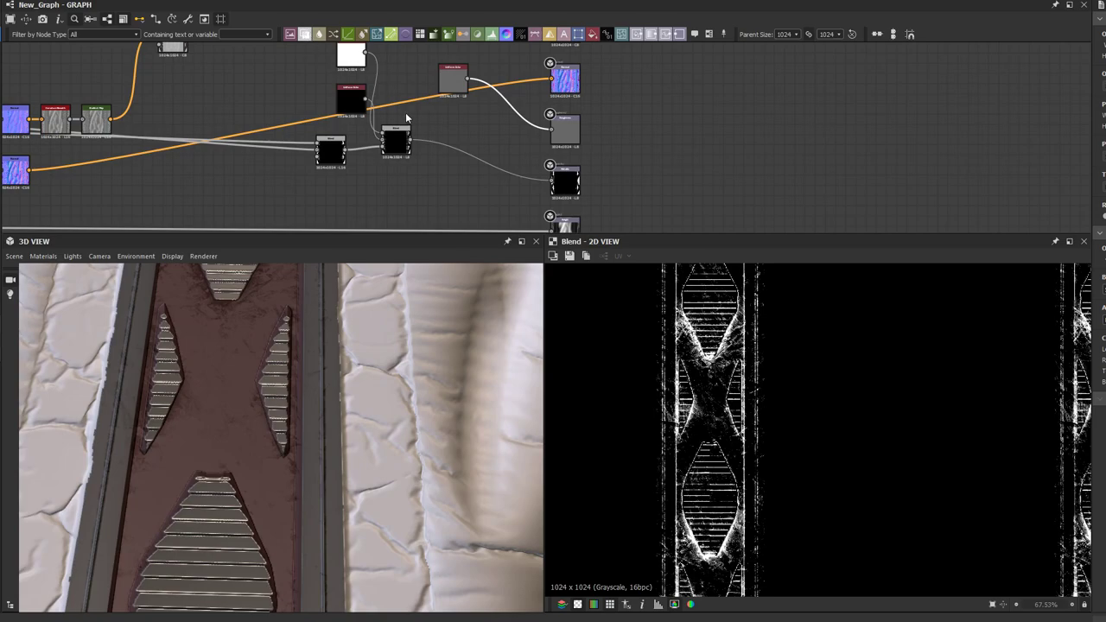
# Step: Insert a Blend between the Uniform Color and the Roughness output, with the metallic Blend as its opacity mask
pyautogui.press('b')
pyautogui.scroll(2, 407, 114)
pyautogui.scroll(1, 412, 149)
pyautogui.moveTo(548, 142); pyautogui.dragTo(600, 130)
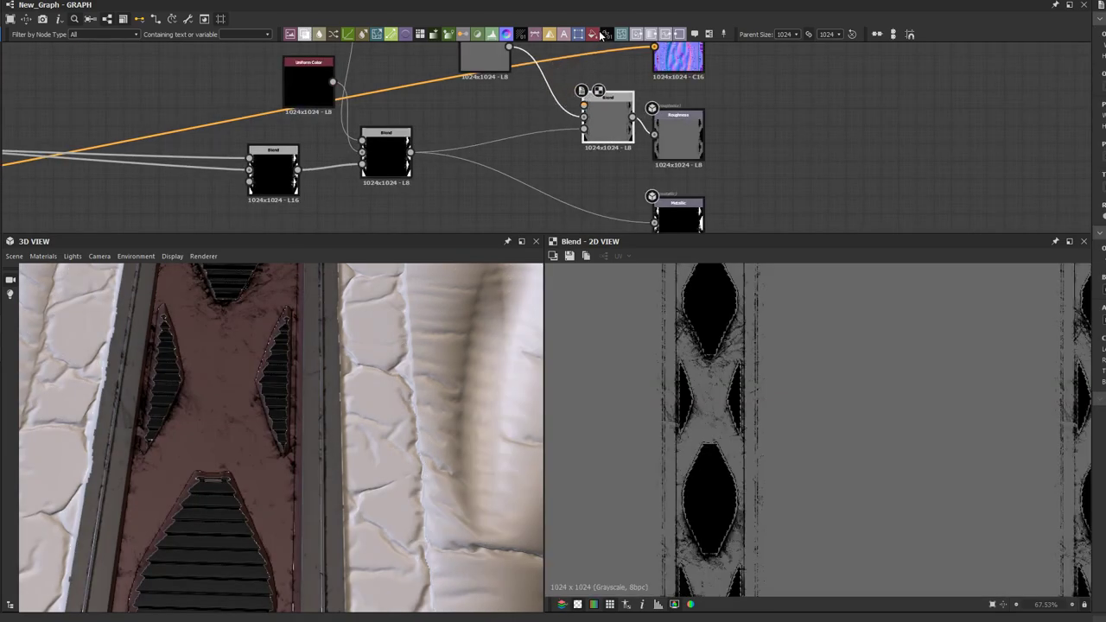
# Step: Add a Uniform Color node beside the roughness Blend and switch it to grayscale
pyautogui.press('u')
pyautogui.scroll(2, 600, 125)
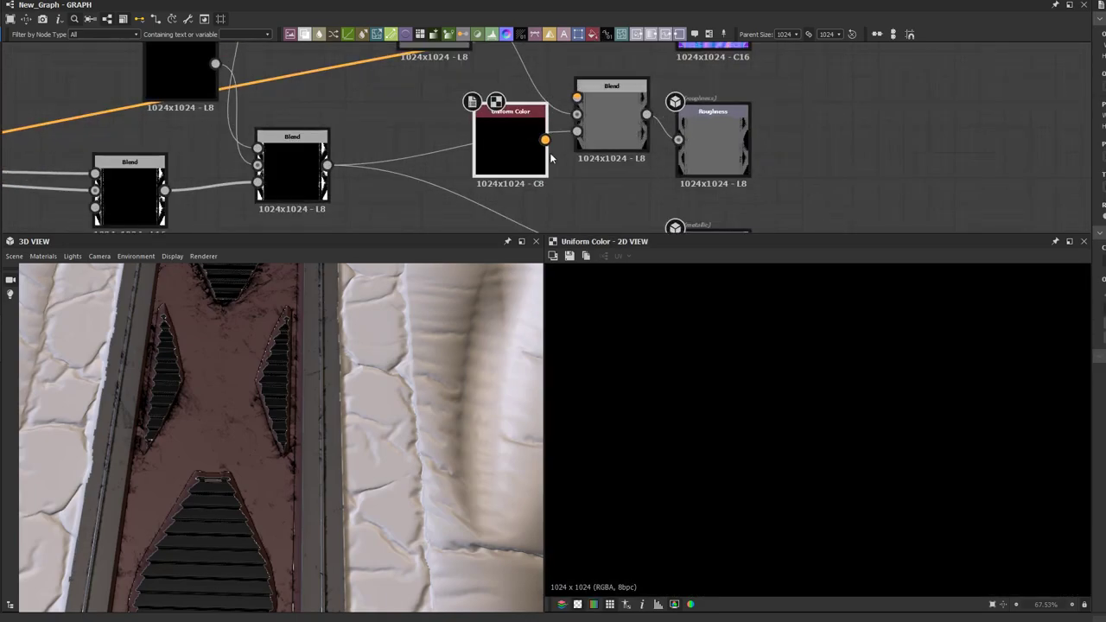
pyautogui.moveTo(525, 158); pyautogui.dragTo(473, 109)
pyautogui.click(1104, 260)
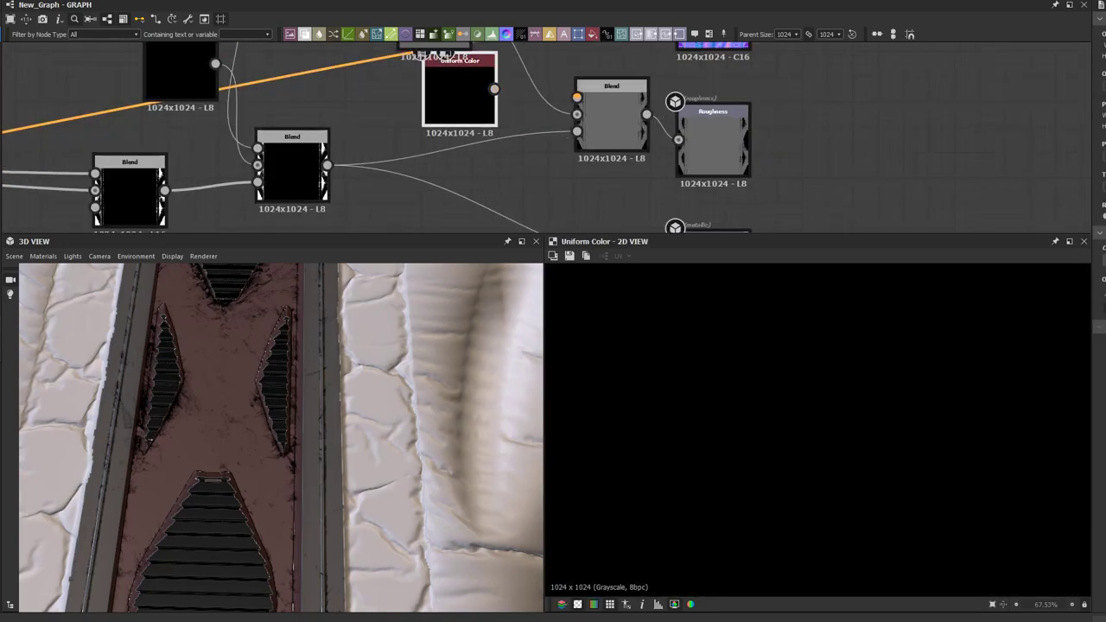
# Step: Connect the grayscale Uniform Color to the roughness Blend's foreground and lighten it to a dark gray
pyautogui.moveTo(493, 89); pyautogui.dragTo(577, 98)
pyautogui.moveTo(1102, 294); pyautogui.dragTo(1103, 293)
pyautogui.scroll(-8, 530, 139)
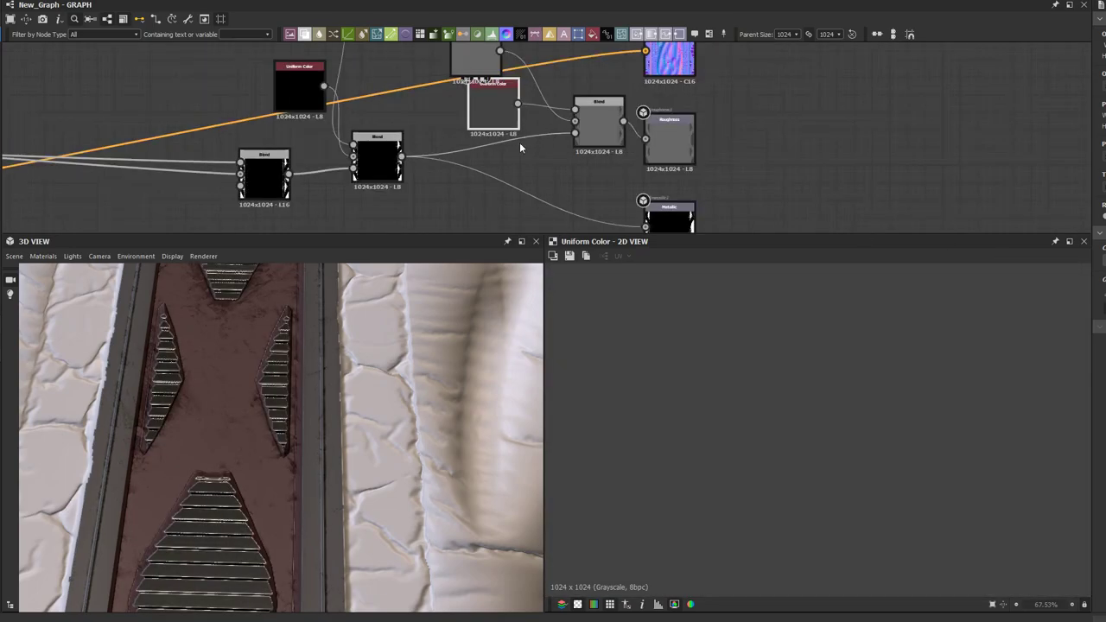
# Step: Move the masked edge wear Blend slightly lower beneath the Metal Edge Wear node
pyautogui.scroll(8, 363, 176)
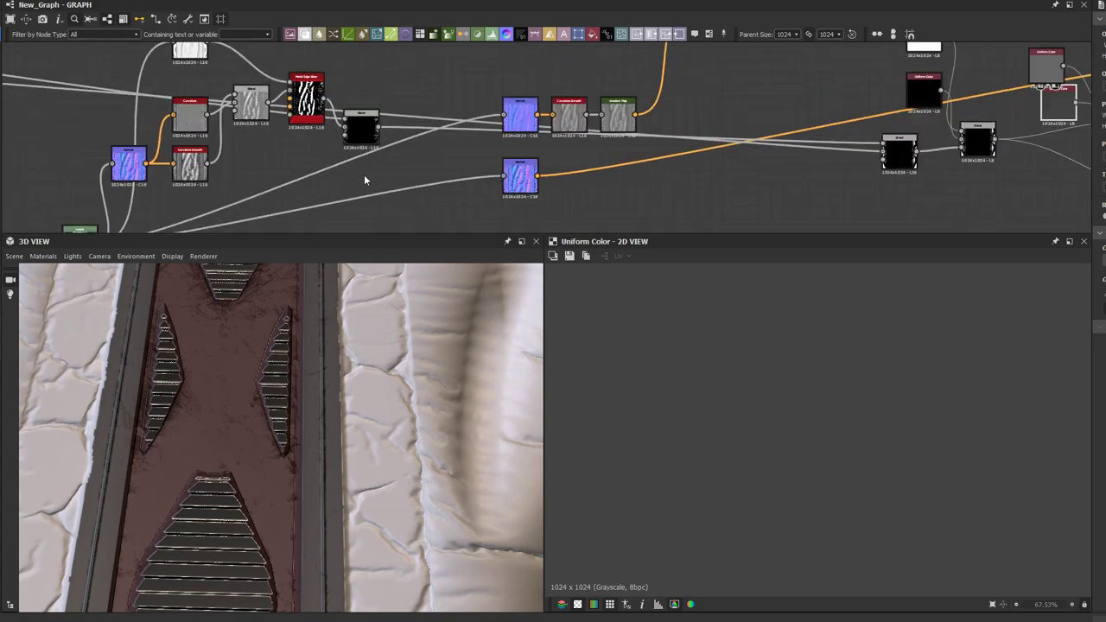
pyautogui.moveTo(357, 131); pyautogui.dragTo(344, 164)
pyautogui.scroll(-3, 347, 162)
pyautogui.moveTo(437, 162); pyautogui.dragTo(362, 167, button='middle')
# Step: Preview the metallic Blend's mask in the 2D view and examine the metal strip from an angle and up close in 3D
pyautogui.click(904, 158)
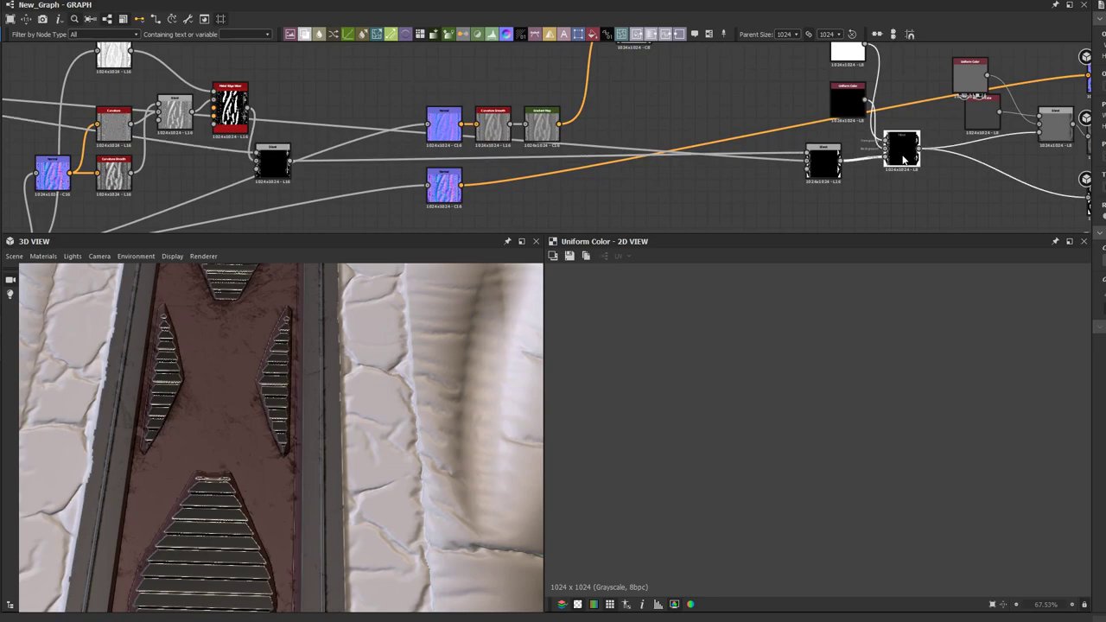
pyautogui.scroll(-1, 904, 158)
pyautogui.doubleClick(903, 158)
pyautogui.scroll(3, 831, 209)
pyautogui.moveTo(832, 210); pyautogui.dragTo(726, 244, button='middle')
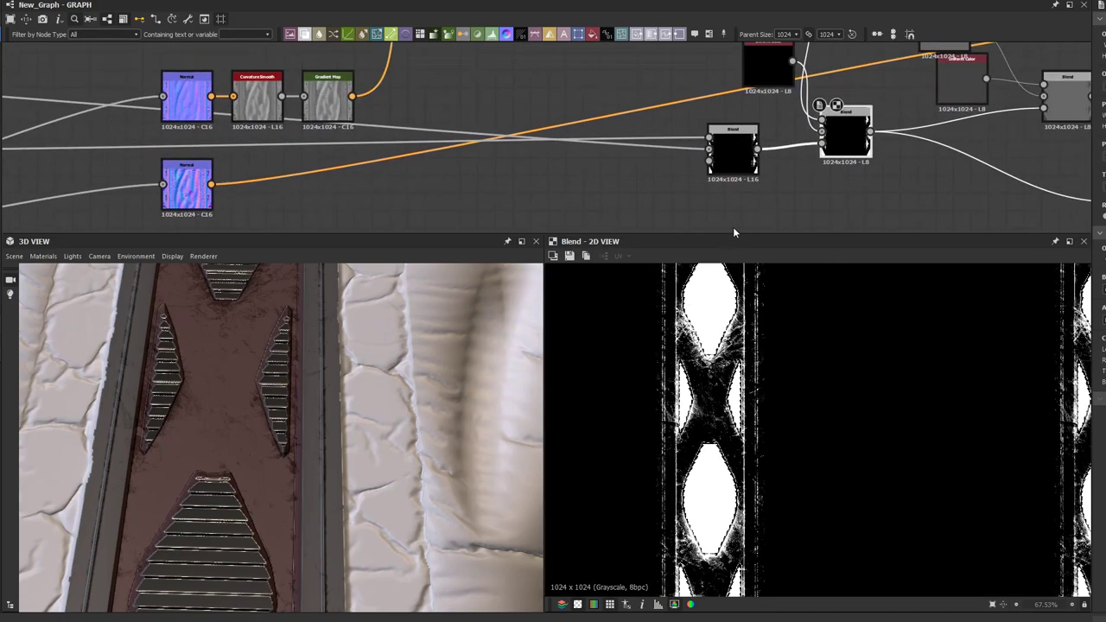
pyautogui.scroll(-1, 760, 208)
pyautogui.moveTo(767, 205); pyautogui.dragTo(683, 232, button='middle')
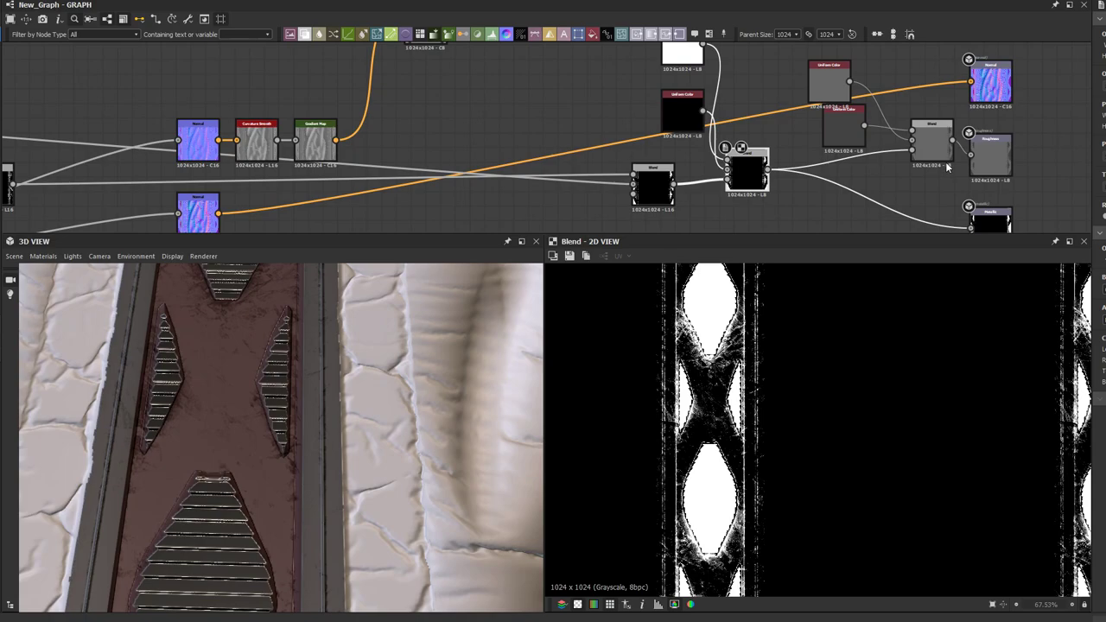
pyautogui.moveTo(257, 424); pyautogui.dragTo(285, 379)
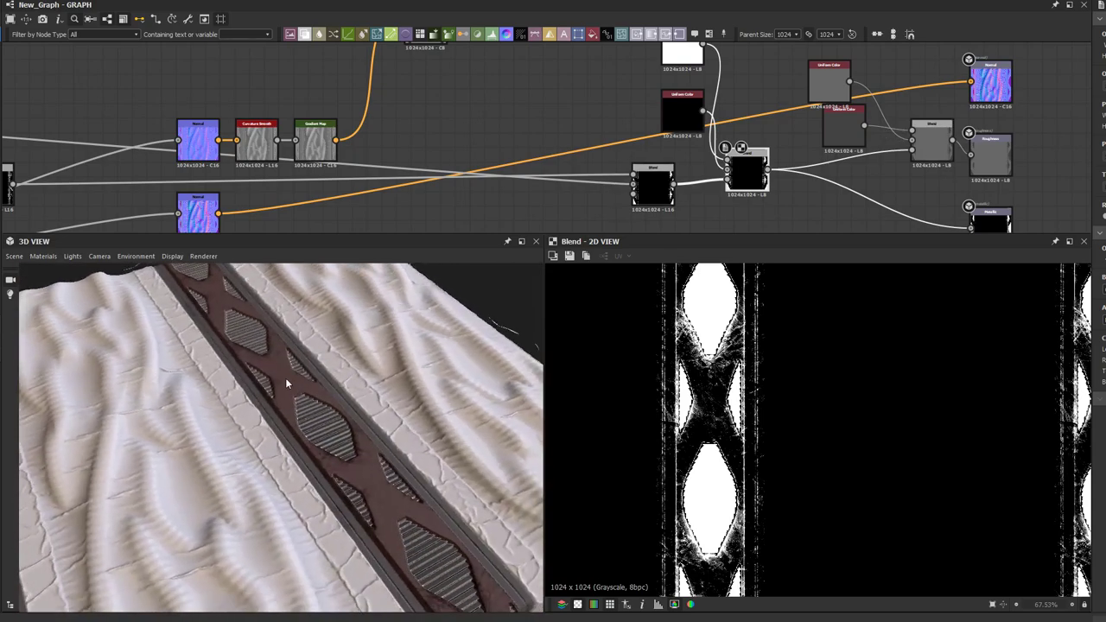
pyautogui.moveTo(185, 445); pyautogui.dragTo(281, 410, button='right')
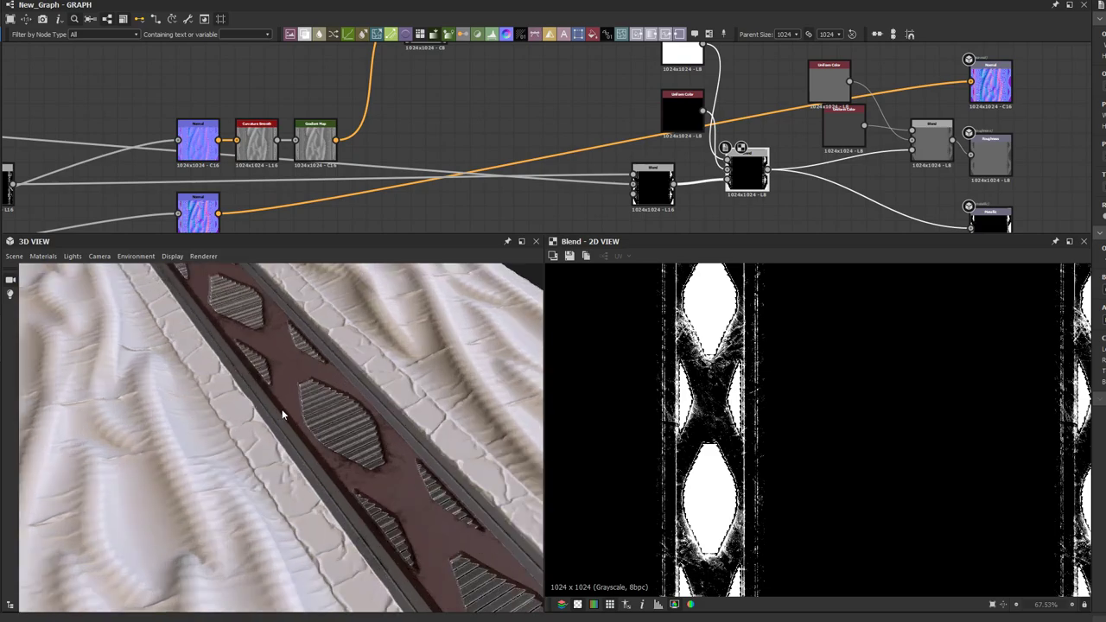
pyautogui.scroll(3, 280, 408)
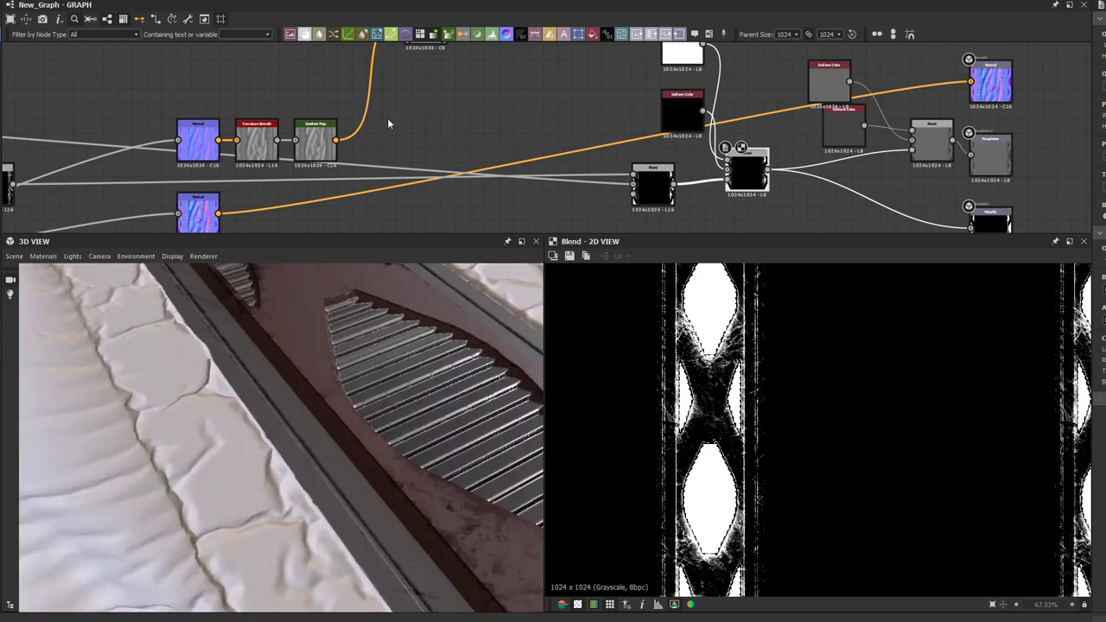
# Step: Move the first two color Blends and their Uniform Color nodes away from the last color Blend to open a gap, previewing both sides
pyautogui.scroll(-3, 387, 118)
pyautogui.scroll(3, 432, 159)
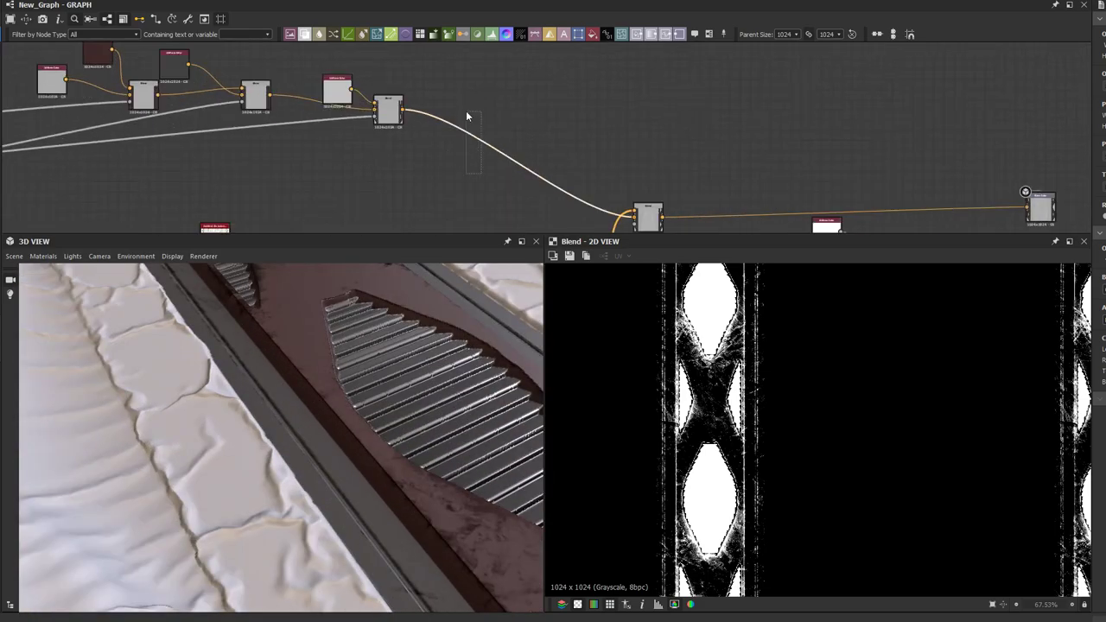
pyautogui.doubleClick(387, 114)
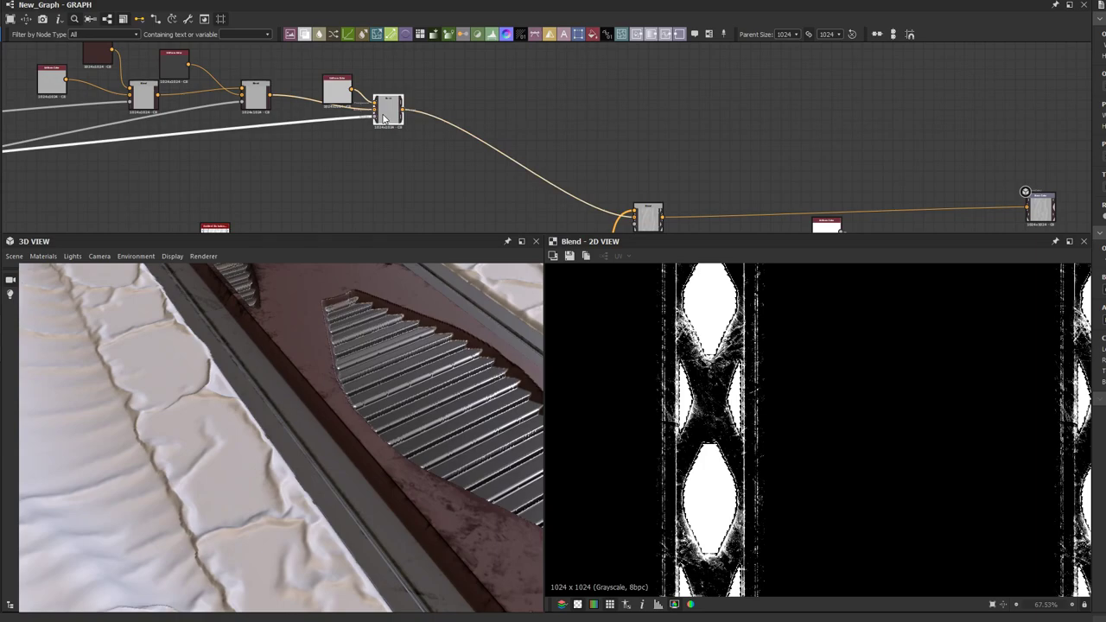
pyautogui.moveTo(387, 115); pyautogui.dragTo(628, 177, button='middle')
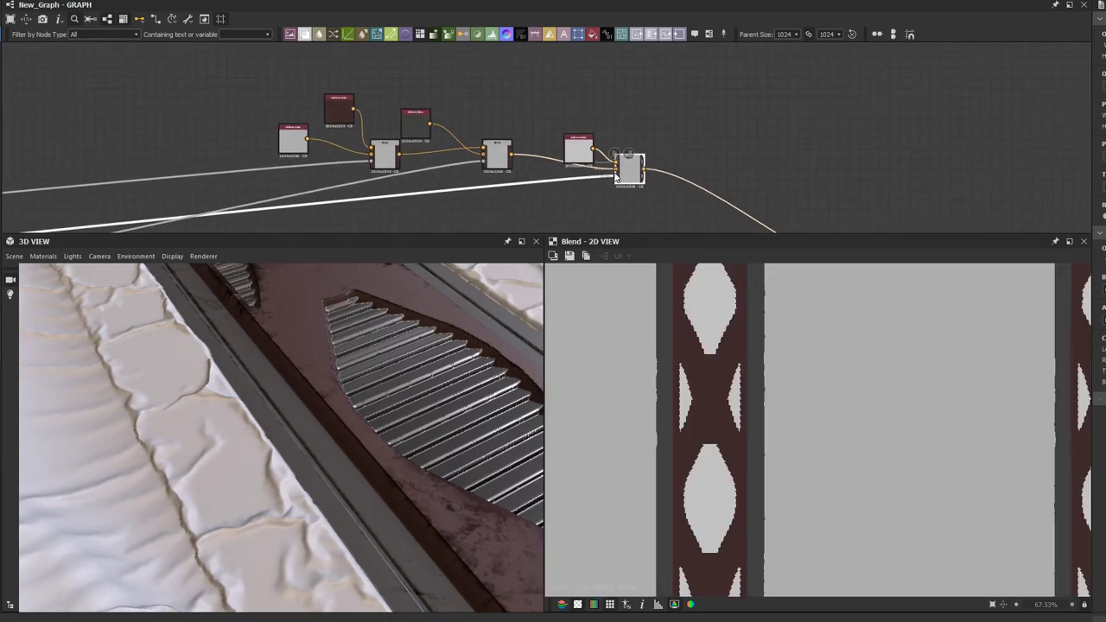
pyautogui.moveTo(301, 106); pyautogui.dragTo(250, 82)
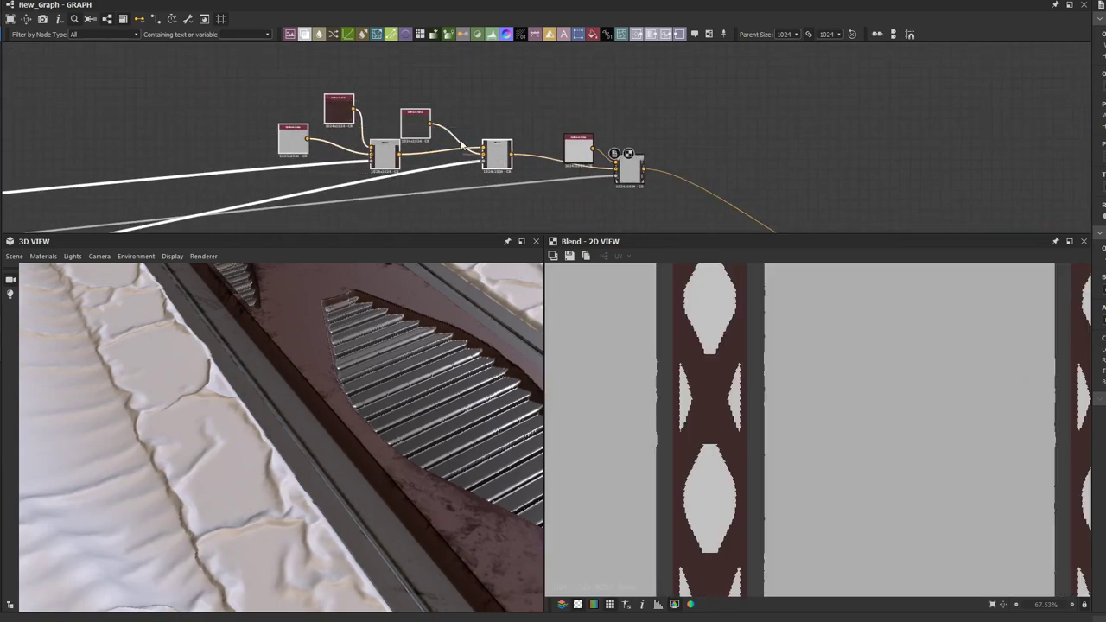
pyautogui.moveTo(497, 155); pyautogui.dragTo(303, 104)
pyautogui.click(304, 82)
pyautogui.doubleClick(311, 109)
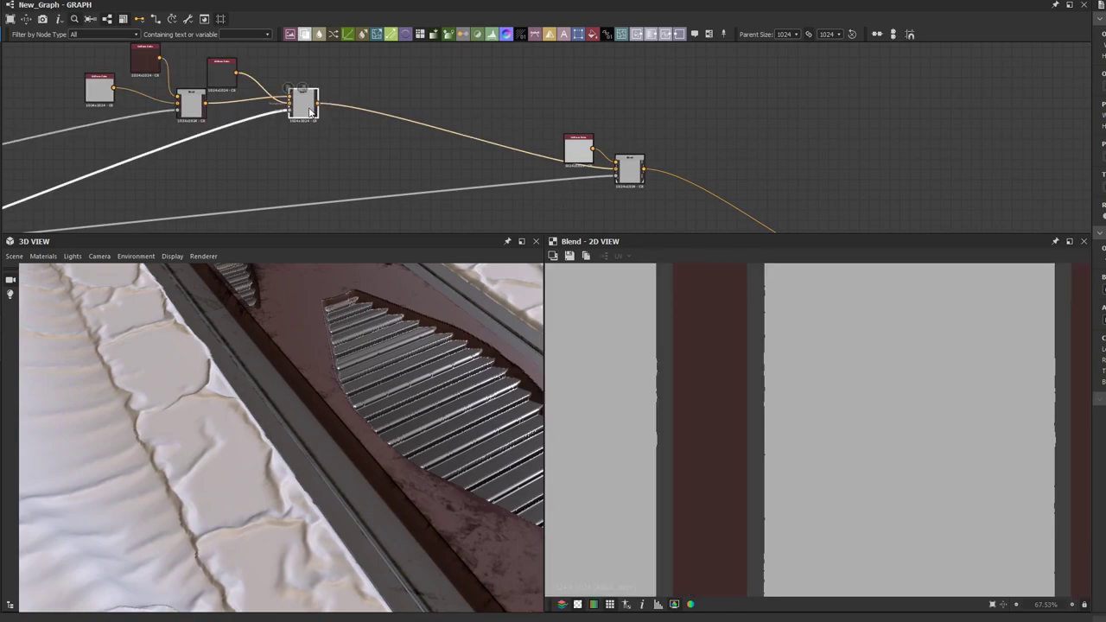
# Step: Insert a Blend between the second and last color Blends, with the masked edge wear Blend as its opacity mask
pyautogui.moveTo(396, 104); pyautogui.dragTo(370, 128)
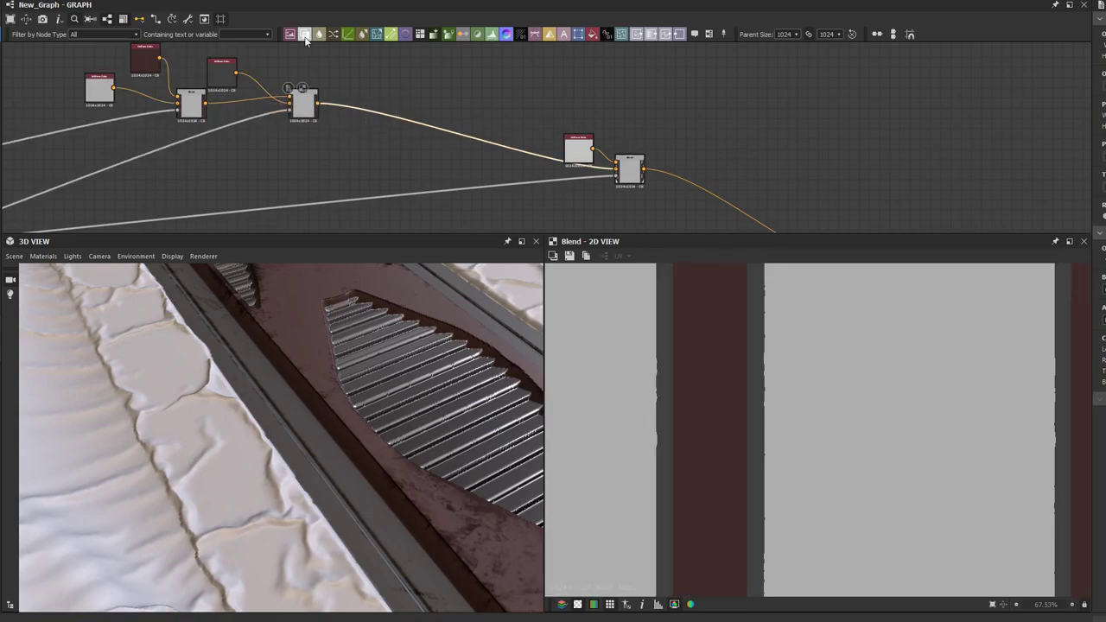
pyautogui.scroll(-6, 316, 94)
pyautogui.moveTo(303, 136); pyautogui.dragTo(605, 127, button='middle')
pyautogui.scroll(3, 523, 139)
pyautogui.moveTo(526, 118); pyautogui.dragTo(503, 79, button='middle')
pyautogui.moveTo(687, 153); pyautogui.dragTo(460, 166, button='middle')
pyautogui.scroll(2, 564, 184)
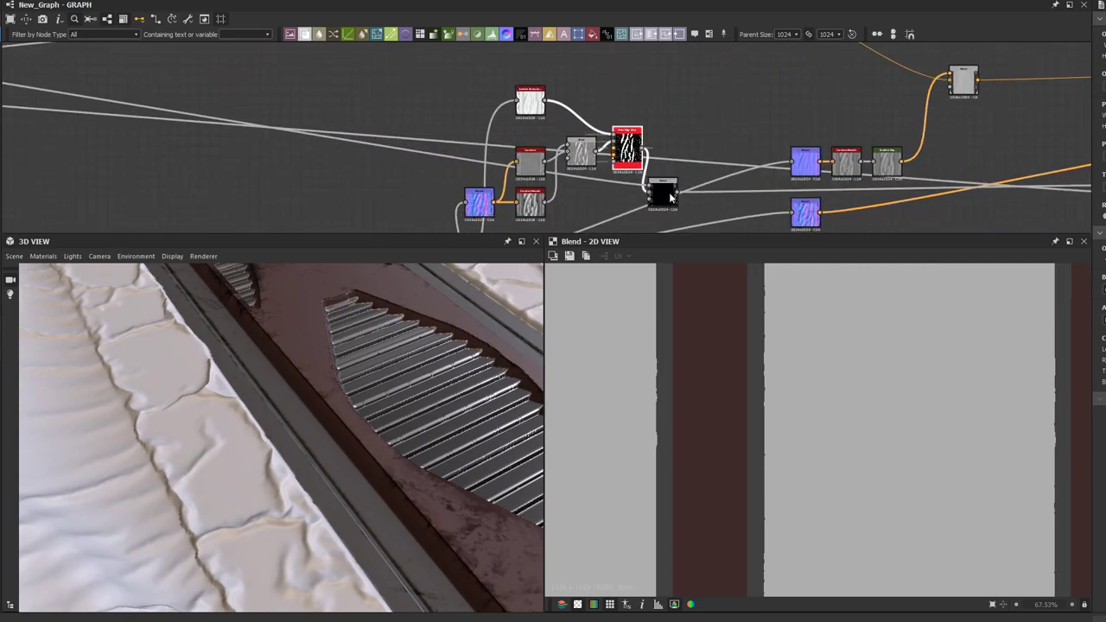
pyautogui.doubleClick(678, 190)
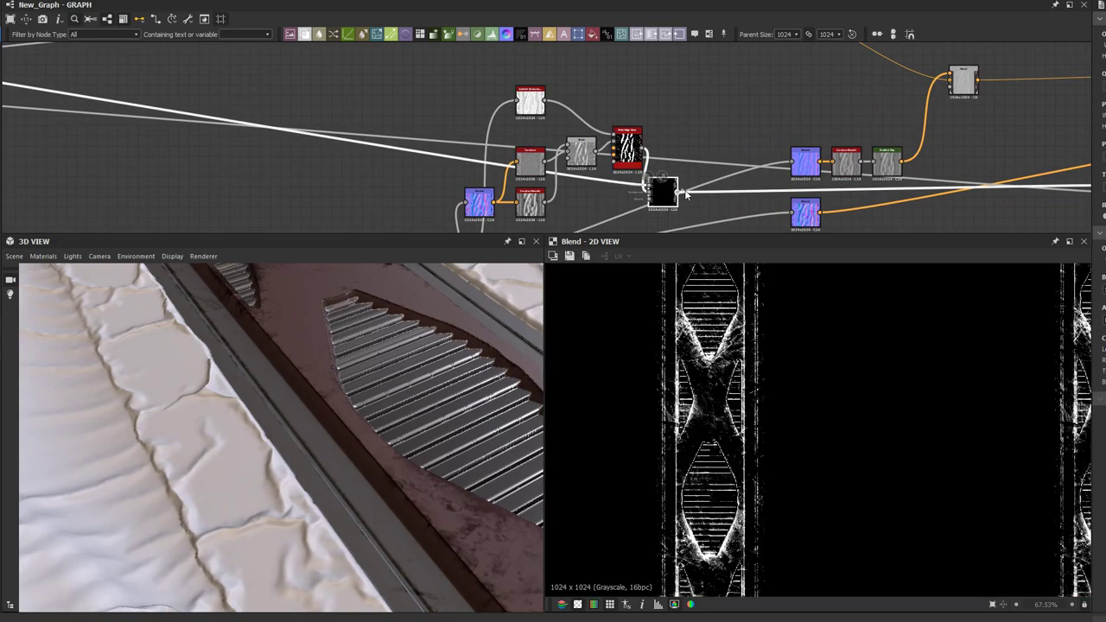
pyautogui.scroll(-3, 676, 189)
pyautogui.moveTo(632, 105); pyautogui.dragTo(619, 183, button='middle')
pyautogui.scroll(3, 604, 168)
pyautogui.click(594, 145)
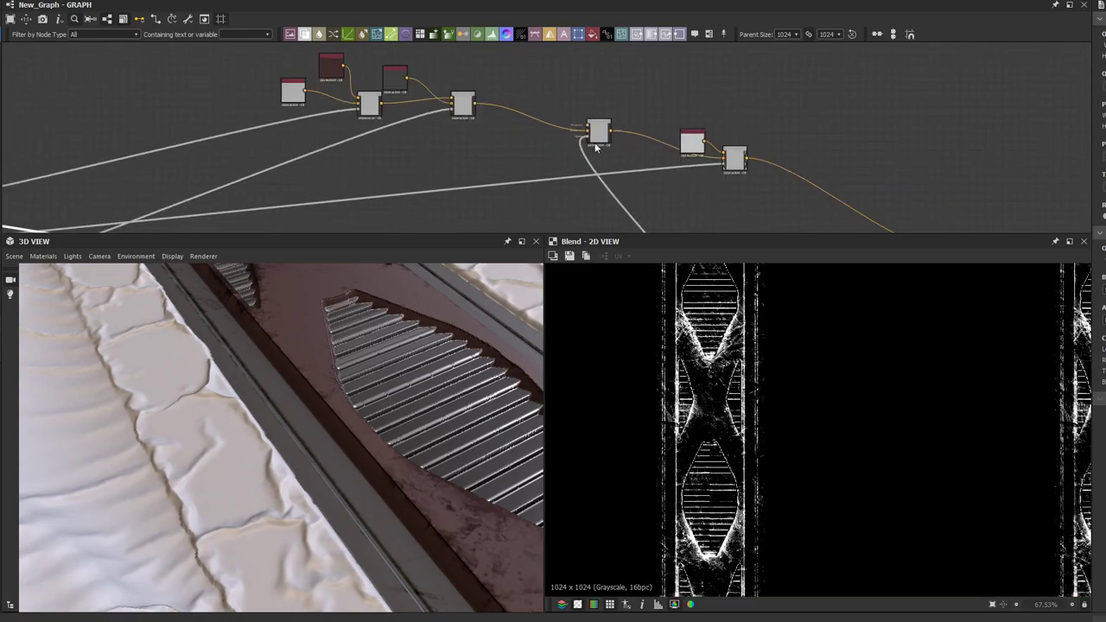
# Step: Duplicate the dark gray Uniform Color, connect the copy to the new color Blend's foreground and place it above that Blend
pyautogui.scroll(3, 423, 123)
pyautogui.moveTo(422, 115); pyautogui.dragTo(400, 189, button='middle')
pyautogui.click(351, 121)
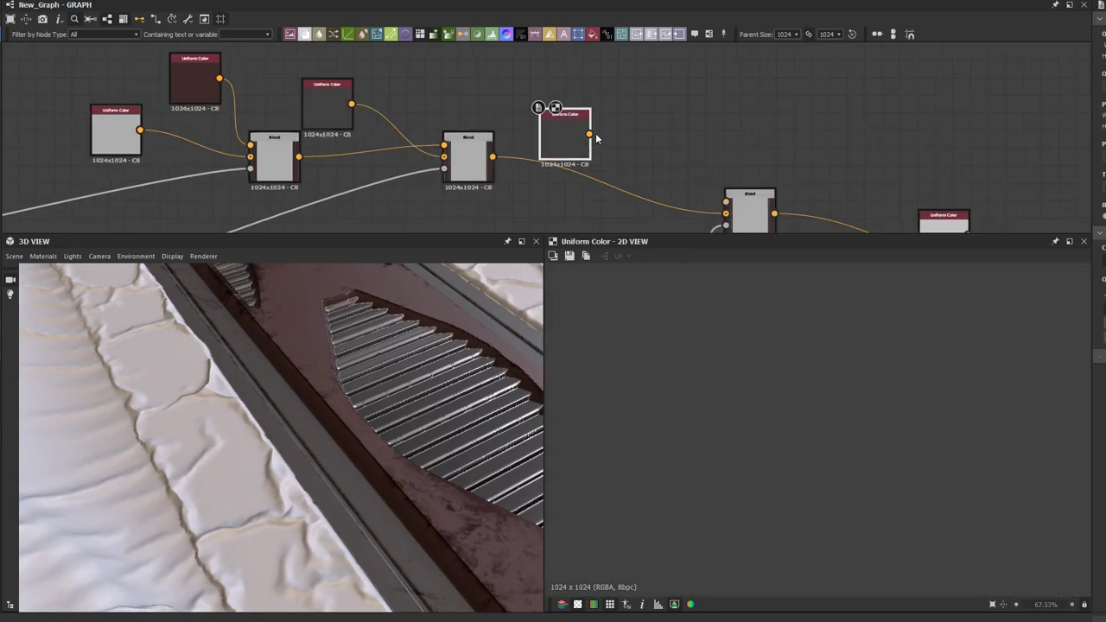
pyautogui.moveTo(590, 134); pyautogui.dragTo(661, 162)
pyautogui.moveTo(661, 162); pyautogui.dragTo(726, 202)
pyautogui.moveTo(578, 146); pyautogui.dragTo(659, 148)
# Step: Preview the new color Blend and set its foreground Uniform Color to light gray 163 (#ffa3a3a3)
pyautogui.click(760, 212)
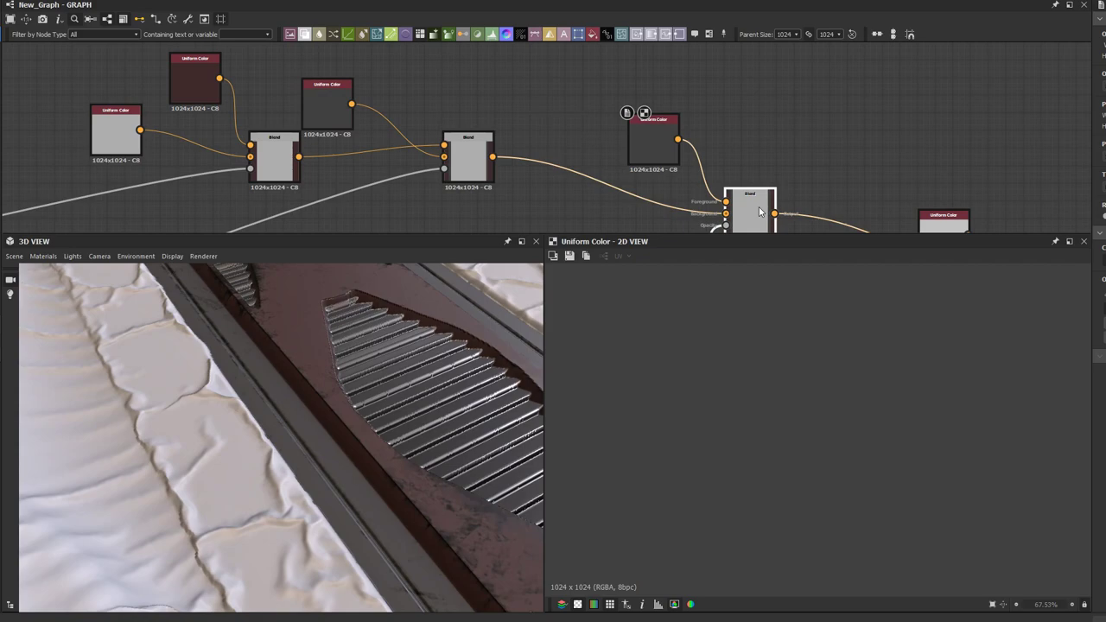
pyautogui.doubleClick(760, 212)
pyautogui.scroll(5, 772, 412)
pyautogui.click(654, 151)
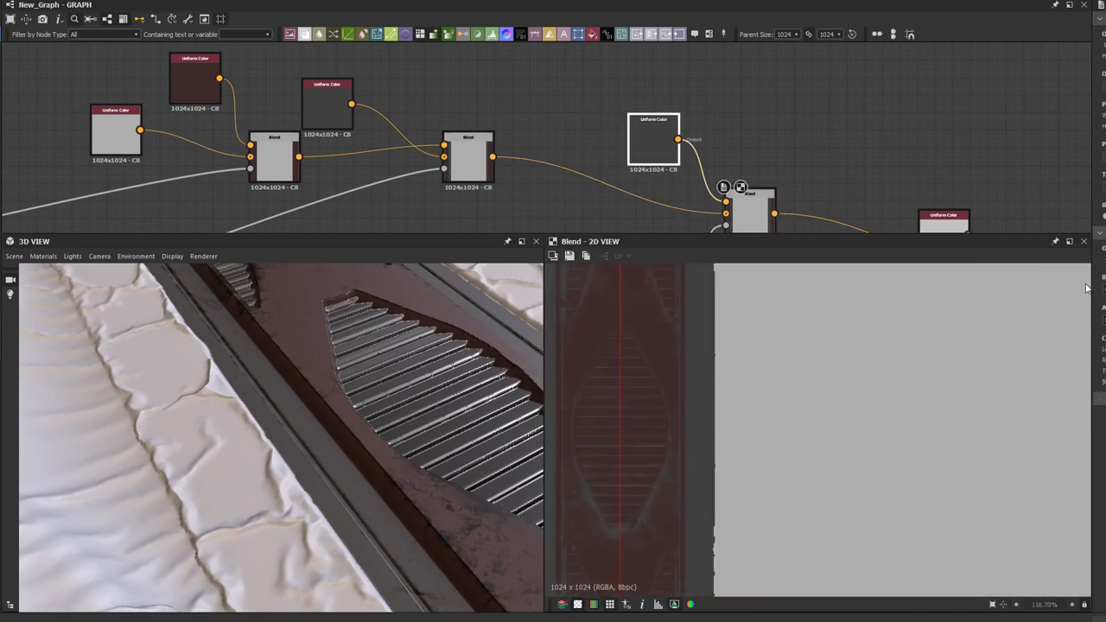
pyautogui.click(1105, 322)
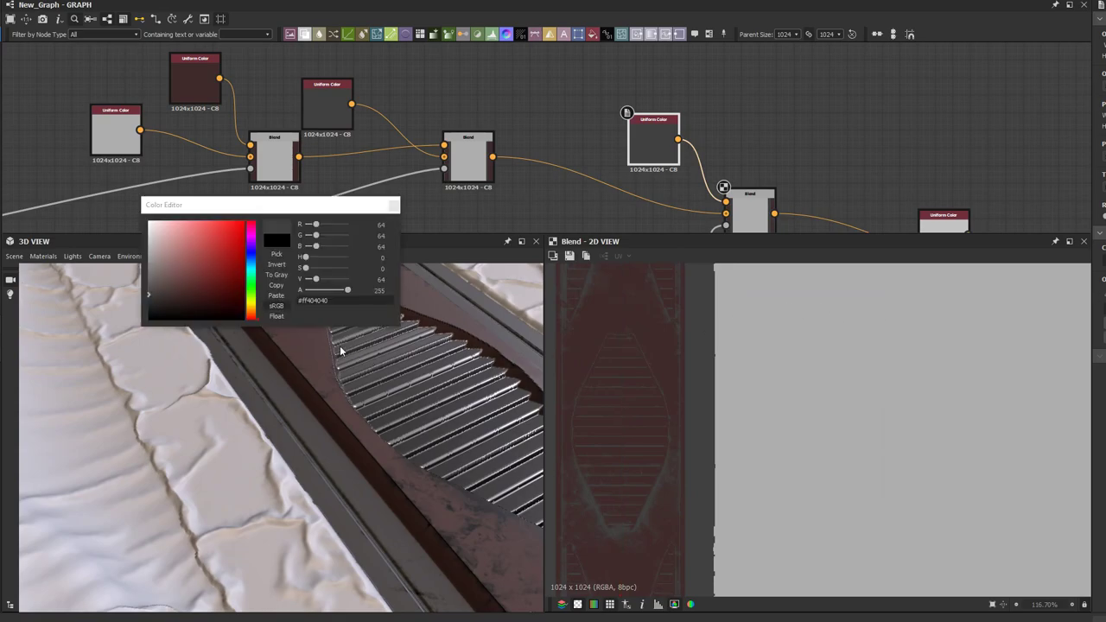
pyautogui.moveTo(152, 292); pyautogui.dragTo(149, 255)
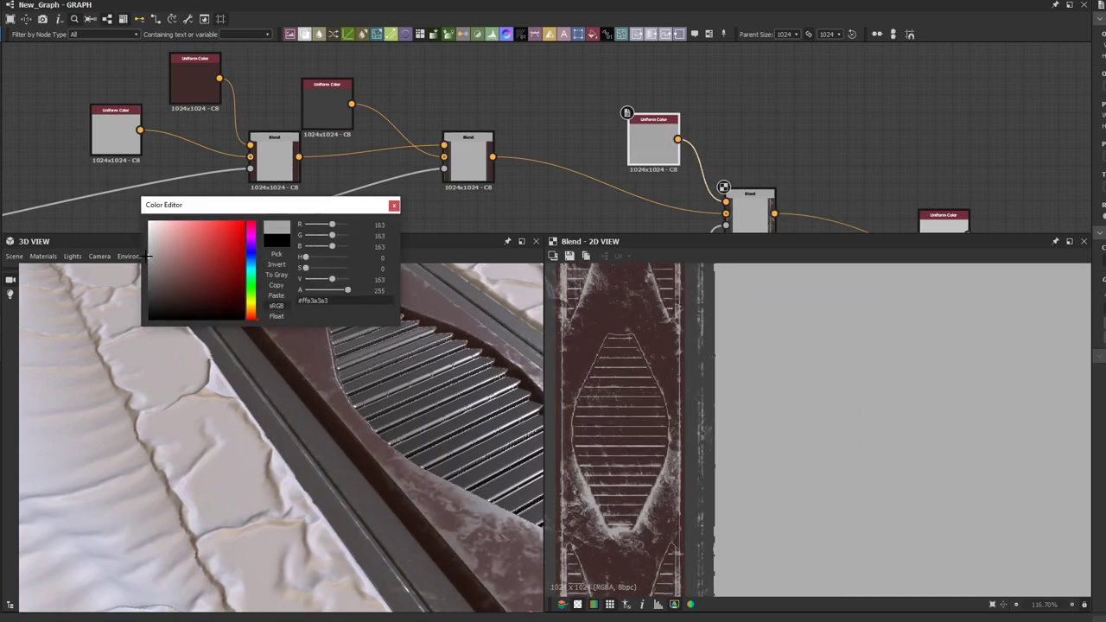
pyautogui.click(394, 204)
# Step: Examine the worn metal strip up close in the 3D view and select the Uniform Color in the roughness Blend's foreground
pyautogui.moveTo(294, 393); pyautogui.dragTo(375, 411)
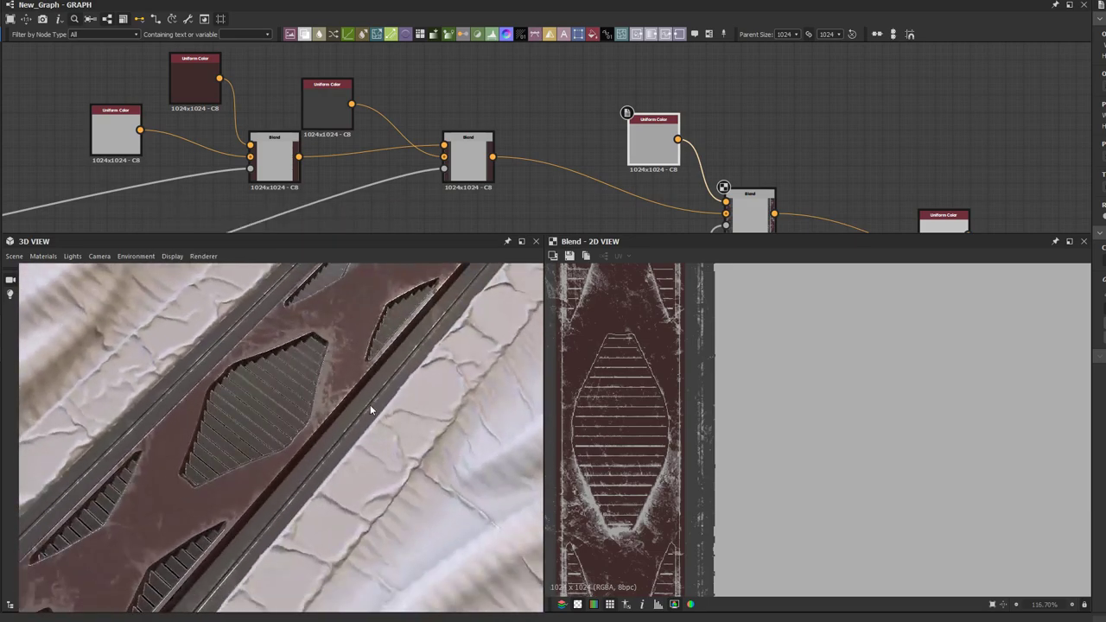
pyautogui.scroll(4, 376, 410)
pyautogui.scroll(-4, 536, 157)
pyautogui.moveTo(677, 169); pyautogui.dragTo(348, 95, button='middle')
pyautogui.moveTo(670, 204); pyautogui.dragTo(356, 77, button='middle')
pyautogui.moveTo(590, 168); pyautogui.dragTo(543, 145, button='middle')
pyautogui.scroll(3, 543, 145)
pyautogui.click(532, 132)
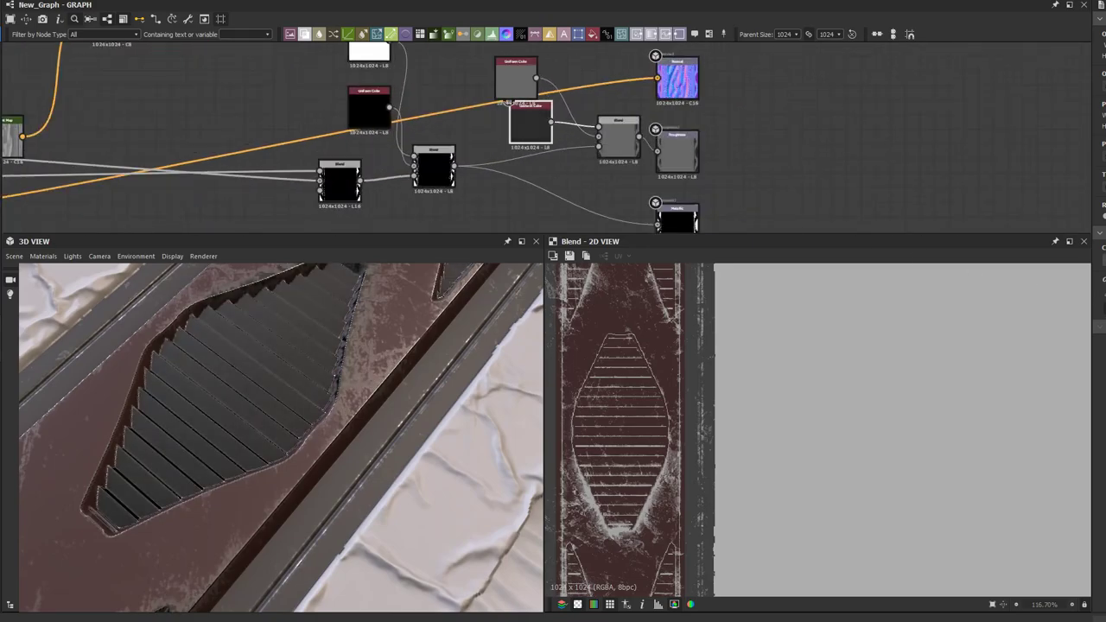
# Step: Adjust the Metal Edge Wear node's settings to spread stronger wear along the strip's edges
pyautogui.scroll(1, 508, 184)
pyautogui.moveTo(509, 184); pyautogui.dragTo(681, 197, button='middle')
pyautogui.scroll(-1, 252, 179)
pyautogui.moveTo(252, 179); pyautogui.dragTo(479, 178, button='middle')
pyautogui.scroll(-1, 224, 170)
pyautogui.scroll(3, 479, 178)
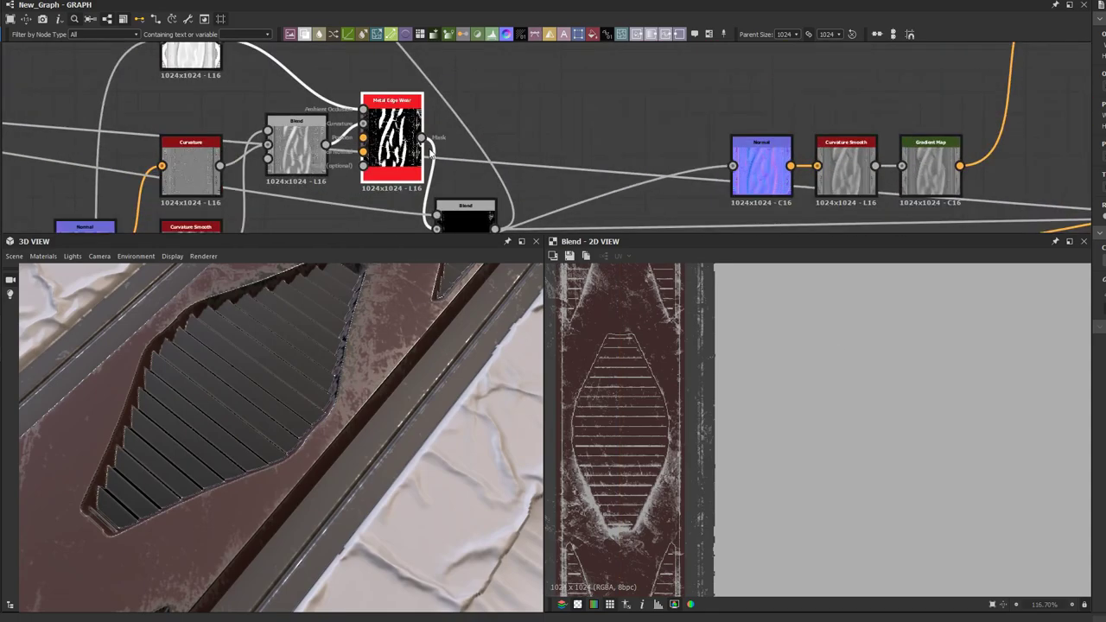
pyautogui.click(450, 153)
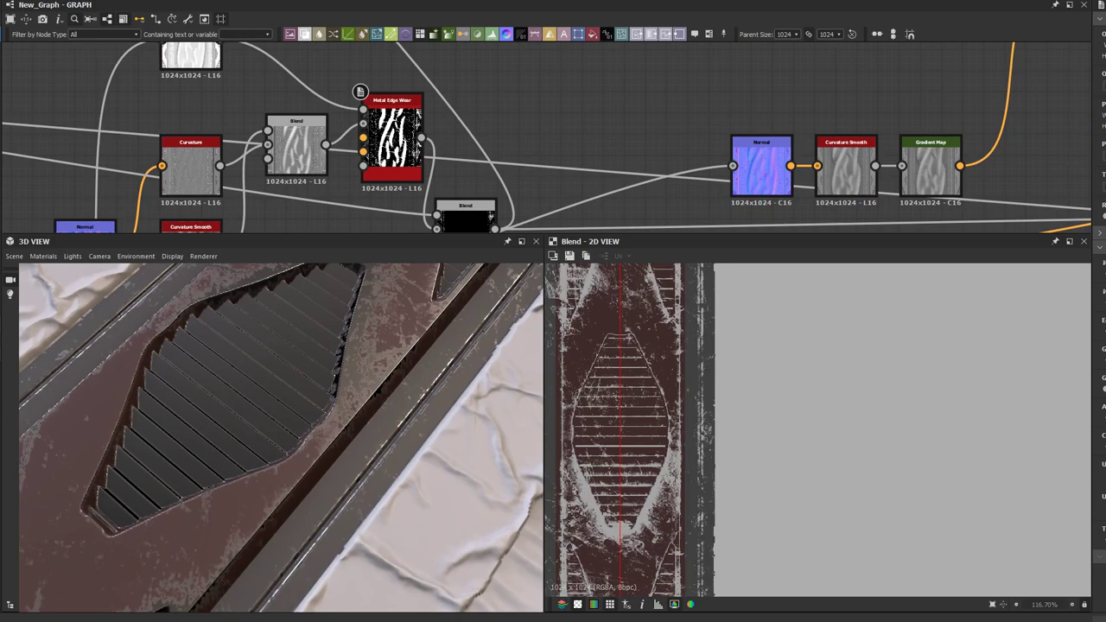
# Step: Raise the graph's parent size to 2048
pyautogui.click(784, 34)
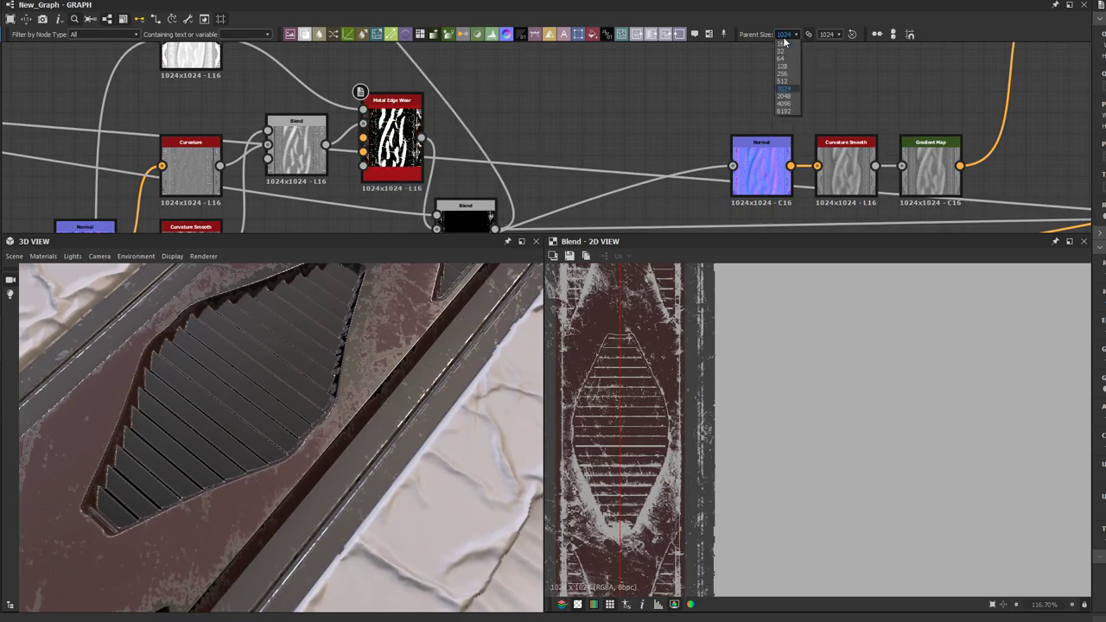
pyautogui.click(793, 96)
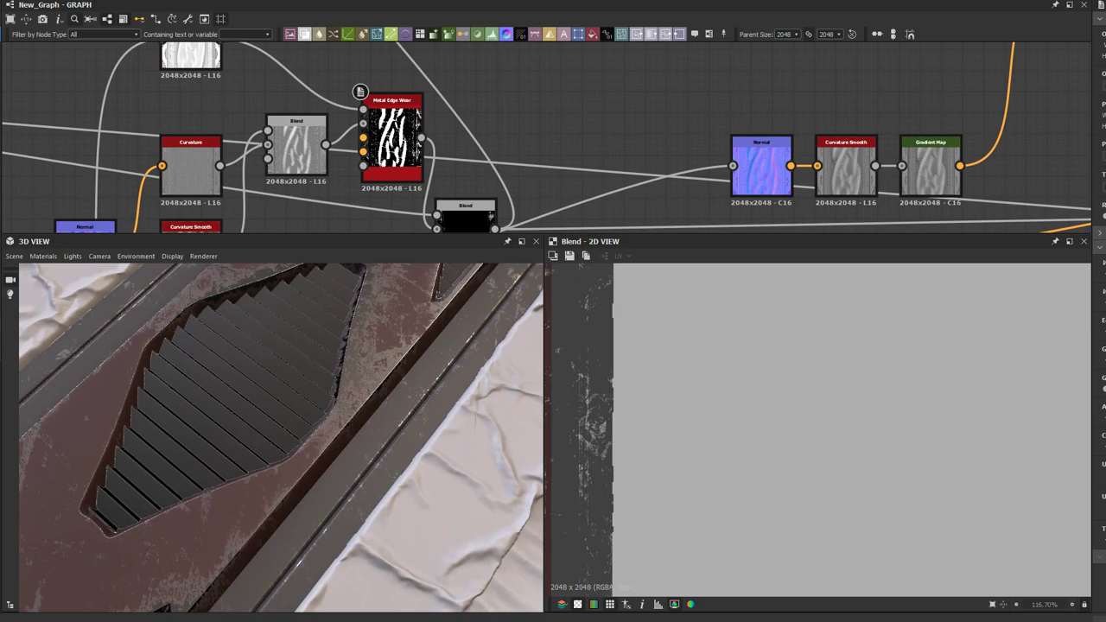
# Step: Review the overall node graph, from the framed source nodes to the material outputs
pyautogui.scroll(-8, 354, 125)
pyautogui.moveTo(353, 124); pyautogui.dragTo(567, 138, button='middle')
pyautogui.scroll(-1, 505, 144)
pyautogui.moveTo(495, 135); pyautogui.dragTo(577, 102, button='middle')
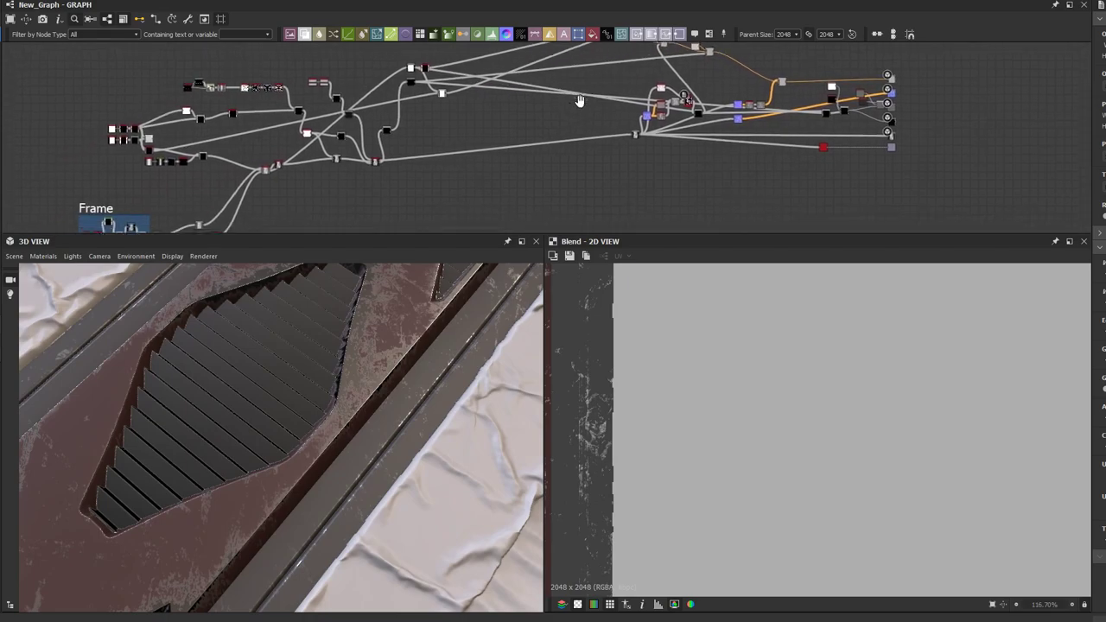
pyautogui.scroll(-1, 417, 136)
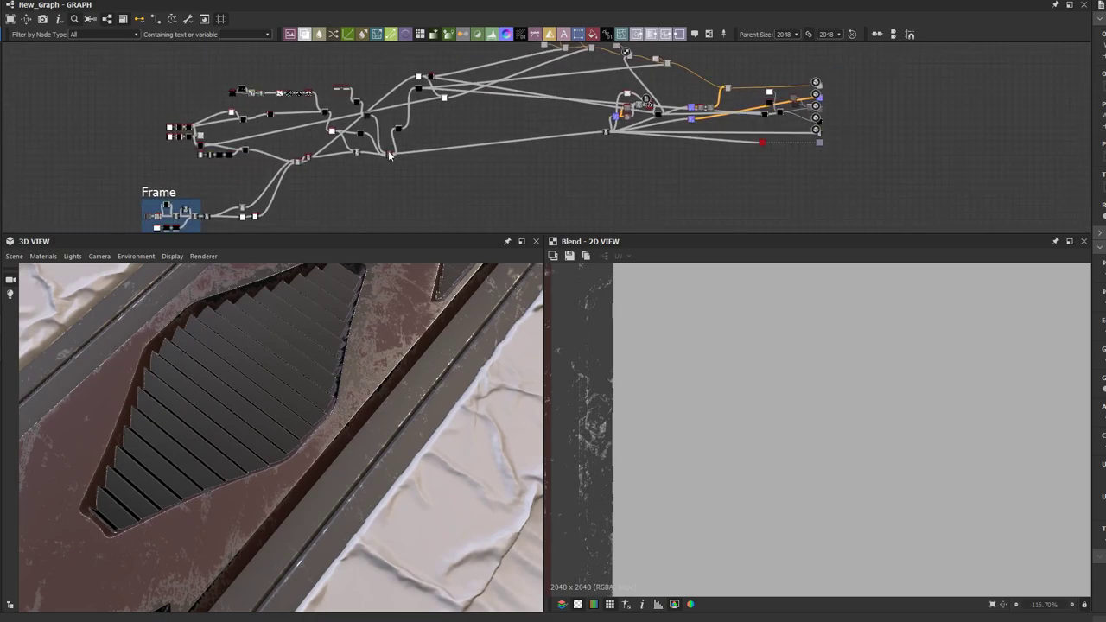
pyautogui.scroll(3, 387, 154)
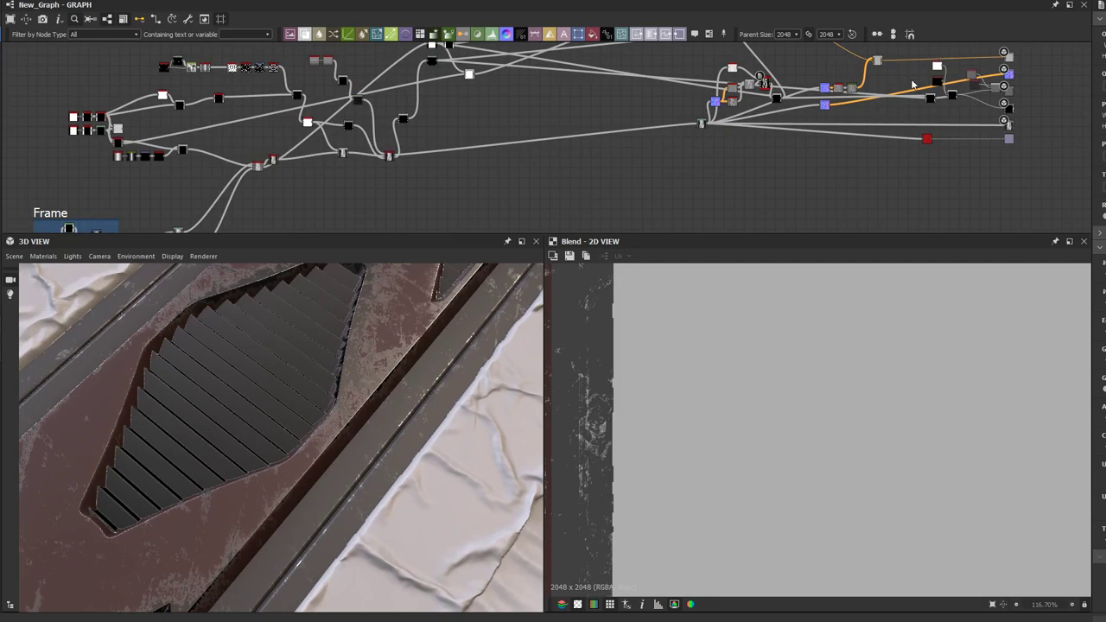
pyautogui.moveTo(874, 140); pyautogui.dragTo(733, 182, button='middle')
pyautogui.scroll(2, 735, 180)
pyautogui.moveTo(777, 131); pyautogui.dragTo(830, 79, button='middle')
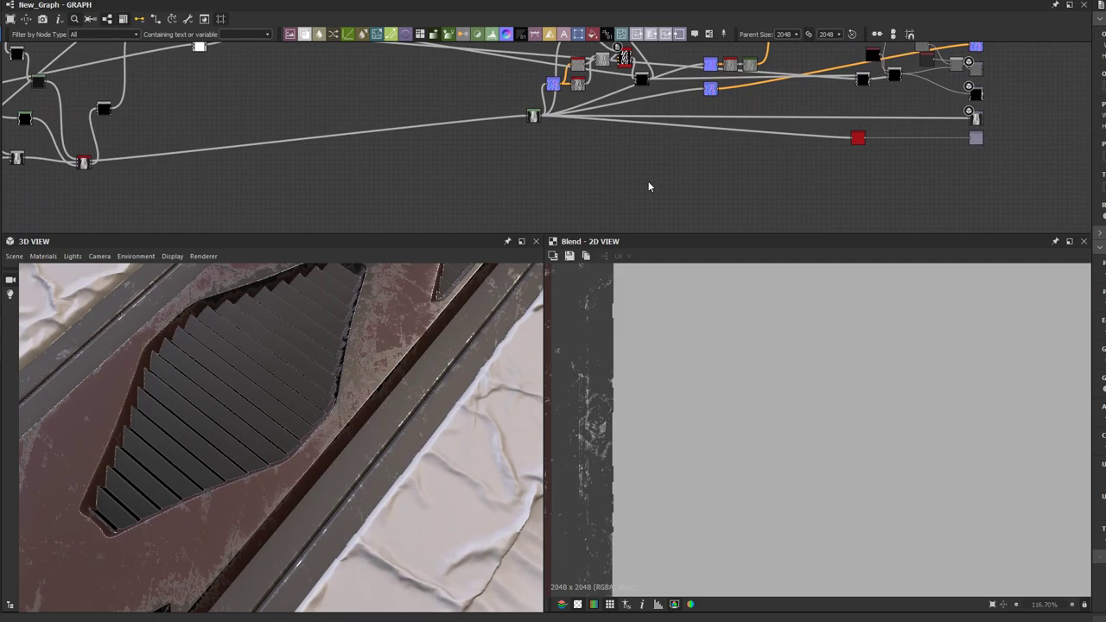
pyautogui.moveTo(553, 119); pyautogui.dragTo(557, 180, button='middle')
pyautogui.scroll(-1, 557, 178)
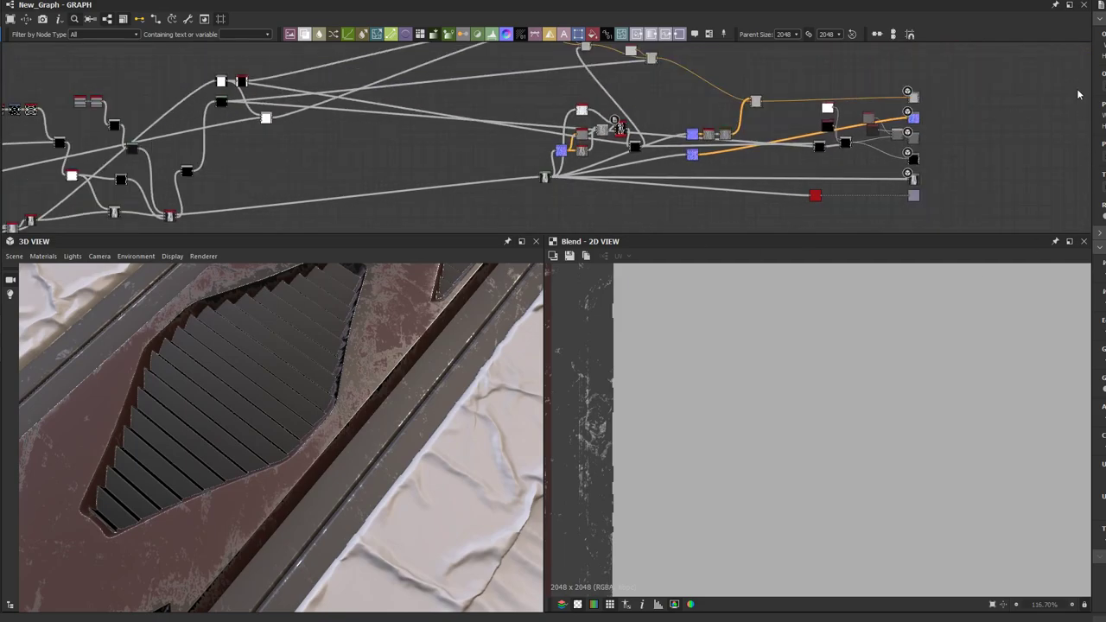
# Step: Preview the Hbao node in the 2D view and move it next to the output it feeds
pyautogui.moveTo(771, 158); pyautogui.dragTo(829, 126, button='middle')
pyautogui.scroll(1, 665, 170)
pyautogui.scroll(1, 666, 170)
pyautogui.moveTo(668, 169); pyautogui.dragTo(614, 205, button='middle')
pyautogui.scroll(-2, 654, 195)
pyautogui.moveTo(597, 168); pyautogui.dragTo(422, 181, button='middle')
pyautogui.scroll(2, 671, 135)
pyautogui.moveTo(668, 138); pyautogui.dragTo(617, 60, button='middle')
pyautogui.scroll(3, 602, 146)
pyautogui.doubleClick(590, 183)
pyautogui.moveTo(590, 183); pyautogui.dragTo(751, 181)
pyautogui.click(636, 188)
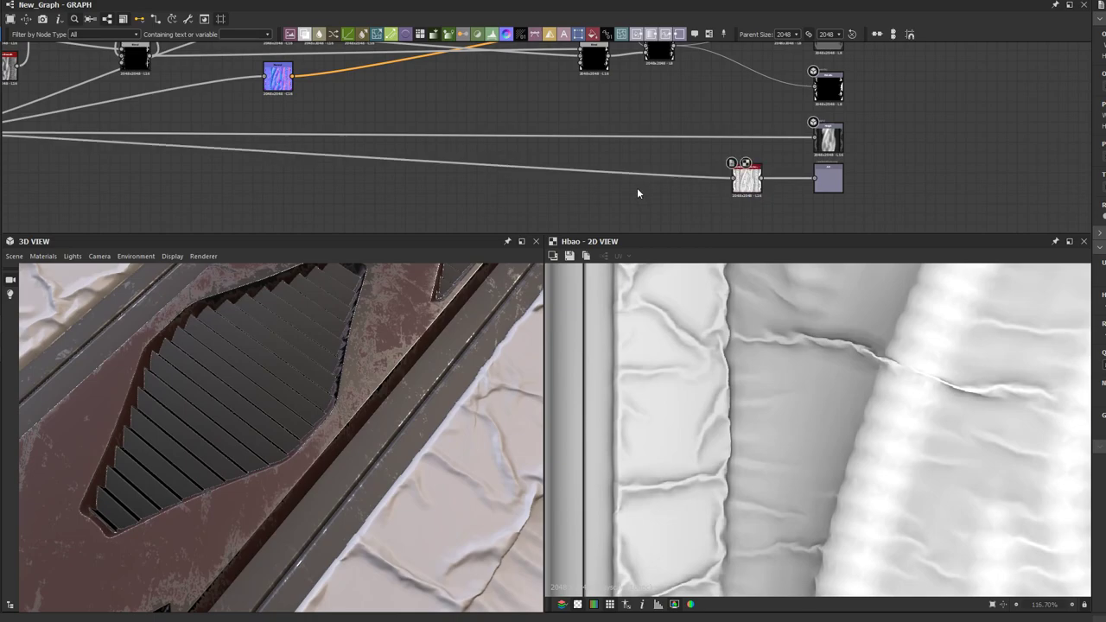
pyautogui.scroll(-2, 636, 187)
pyautogui.moveTo(499, 159); pyautogui.dragTo(493, 199, button='middle')
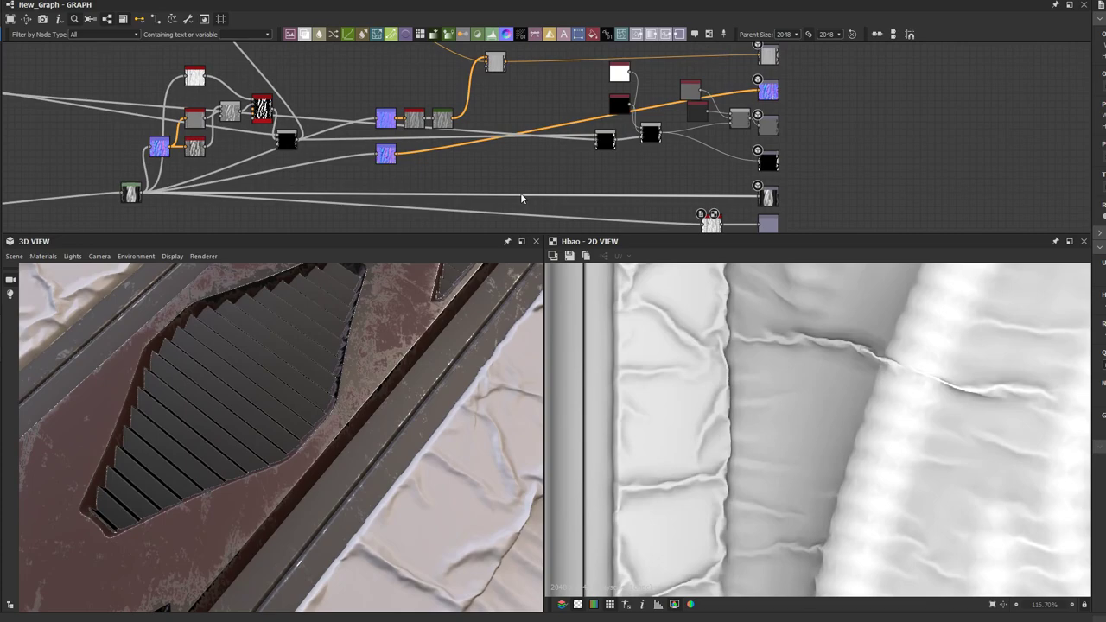
# Step: Examine the metal strip in the 3D view and the node graph from the framed sources to the base color chain
pyautogui.moveTo(376, 331); pyautogui.dragTo(237, 317)
pyautogui.scroll(-5, 225, 349)
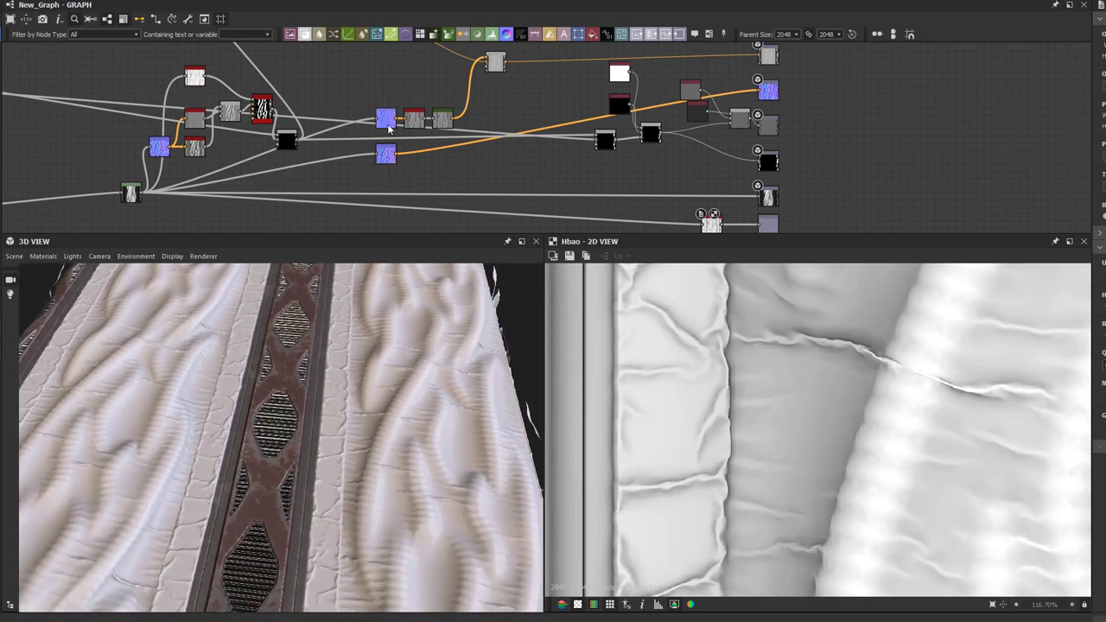
pyautogui.scroll(-4, 388, 127)
pyautogui.moveTo(359, 122); pyautogui.dragTo(603, 141, button='middle')
pyautogui.scroll(-2, 603, 141)
pyautogui.moveTo(518, 173); pyautogui.dragTo(492, 125, button='middle')
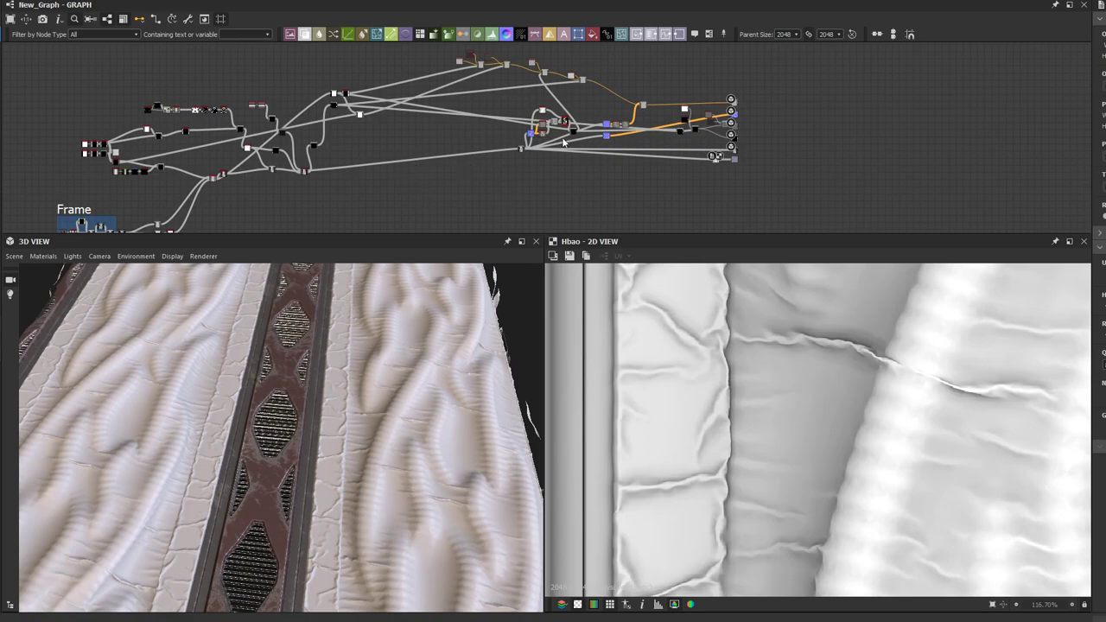
pyautogui.moveTo(553, 151); pyautogui.dragTo(697, 89, button='middle')
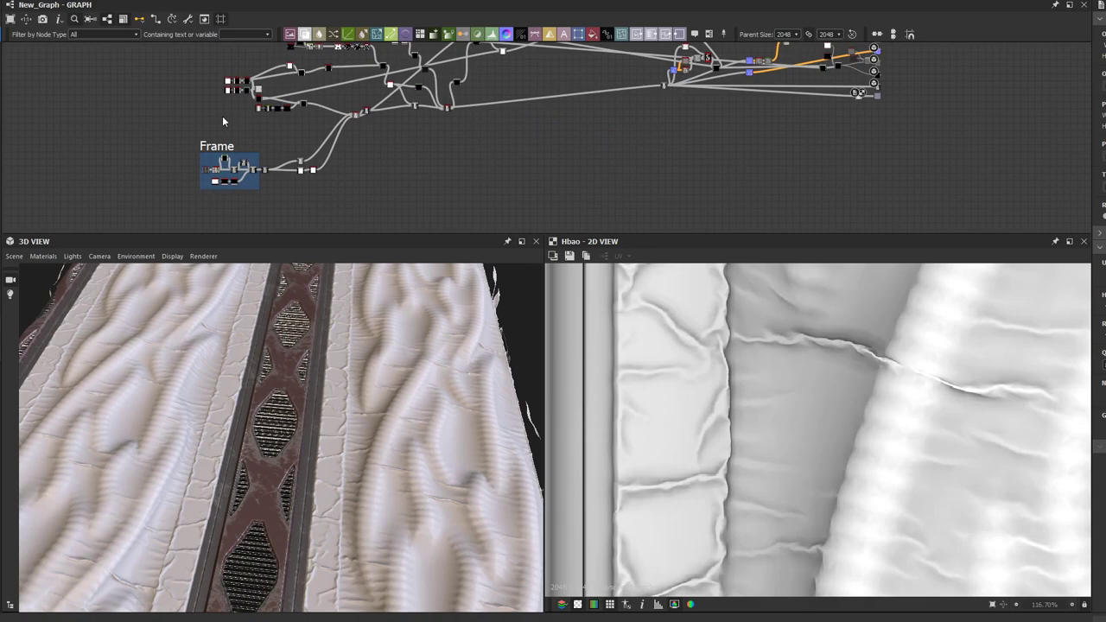
pyautogui.moveTo(540, 93); pyautogui.dragTo(262, 195, button='middle')
pyautogui.scroll(3, 347, 171)
pyautogui.scroll(8, 400, 143)
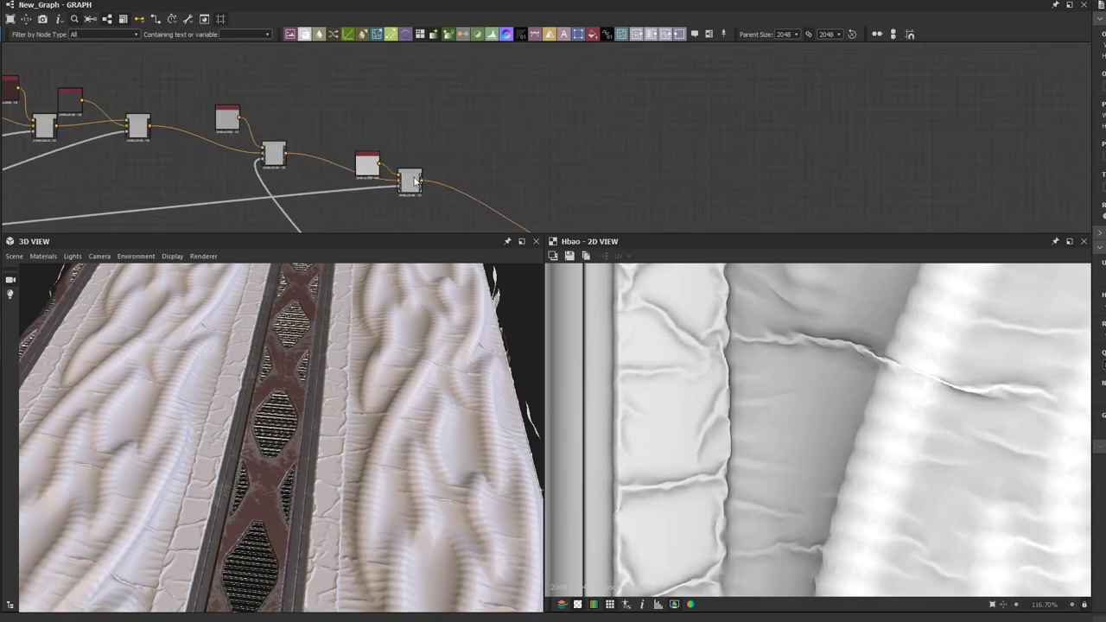
# Step: Move the final Uniform Color and Blend pair of the base color chain closer to the preceding Blend and preview it in the 2D view
pyautogui.moveTo(423, 163); pyautogui.dragTo(450, 118, button='middle')
pyautogui.moveTo(436, 174); pyautogui.dragTo(323, 79)
pyautogui.moveTo(443, 139); pyautogui.dragTo(373, 113)
pyautogui.doubleClick(357, 118)
pyautogui.scroll(-3, 797, 418)
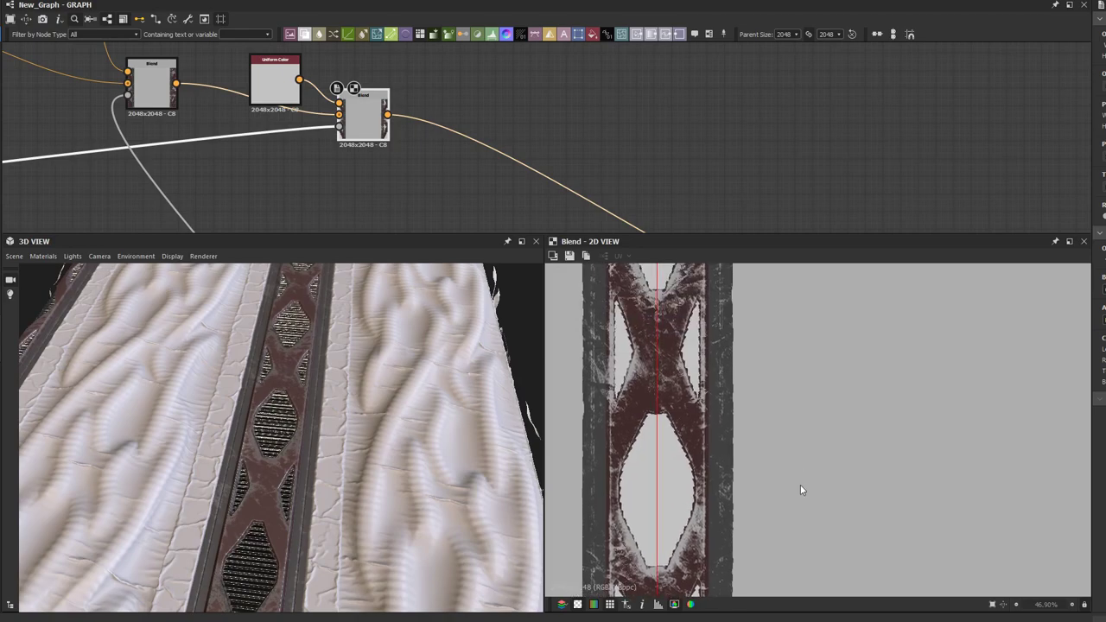
pyautogui.scroll(6, 728, 434)
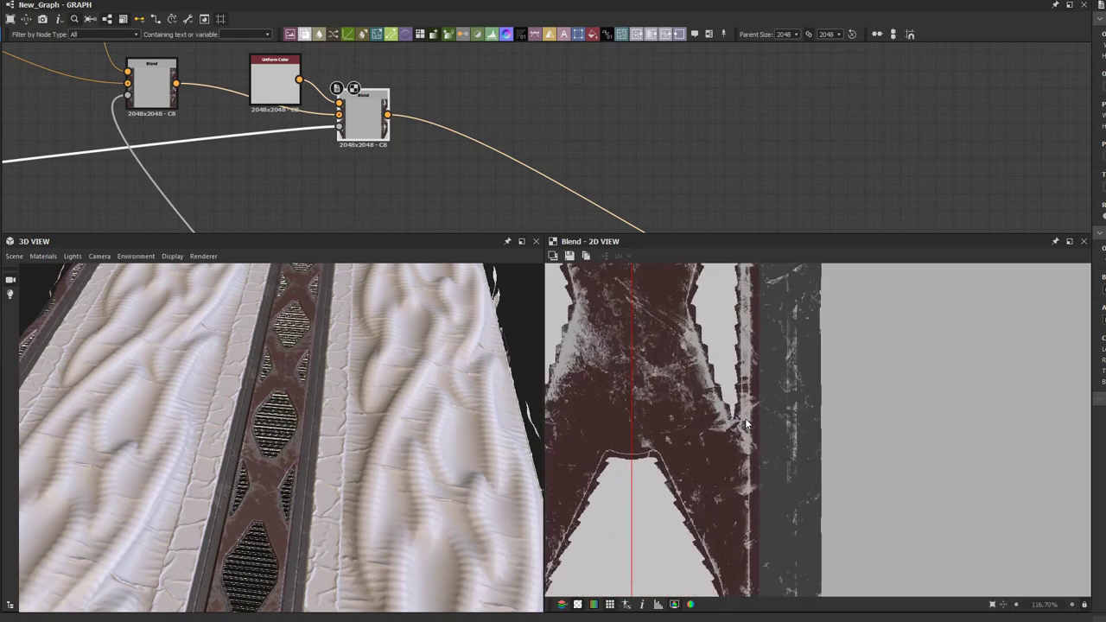
pyautogui.scroll(2, 748, 416)
pyautogui.moveTo(737, 398); pyautogui.dragTo(734, 517, button='middle')
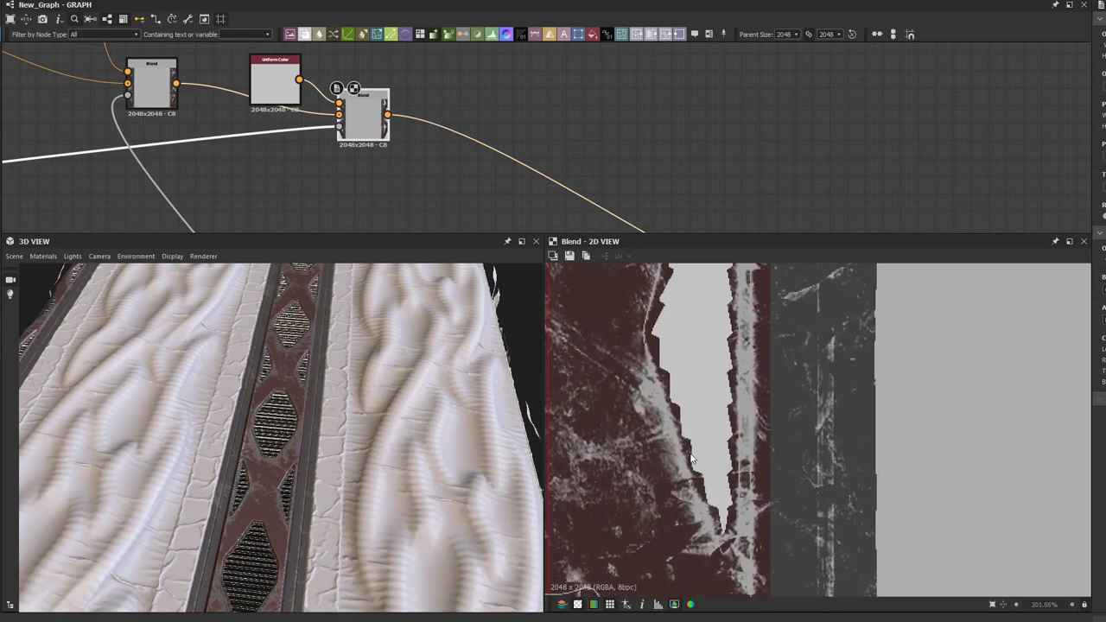
pyautogui.scroll(-1, 690, 460)
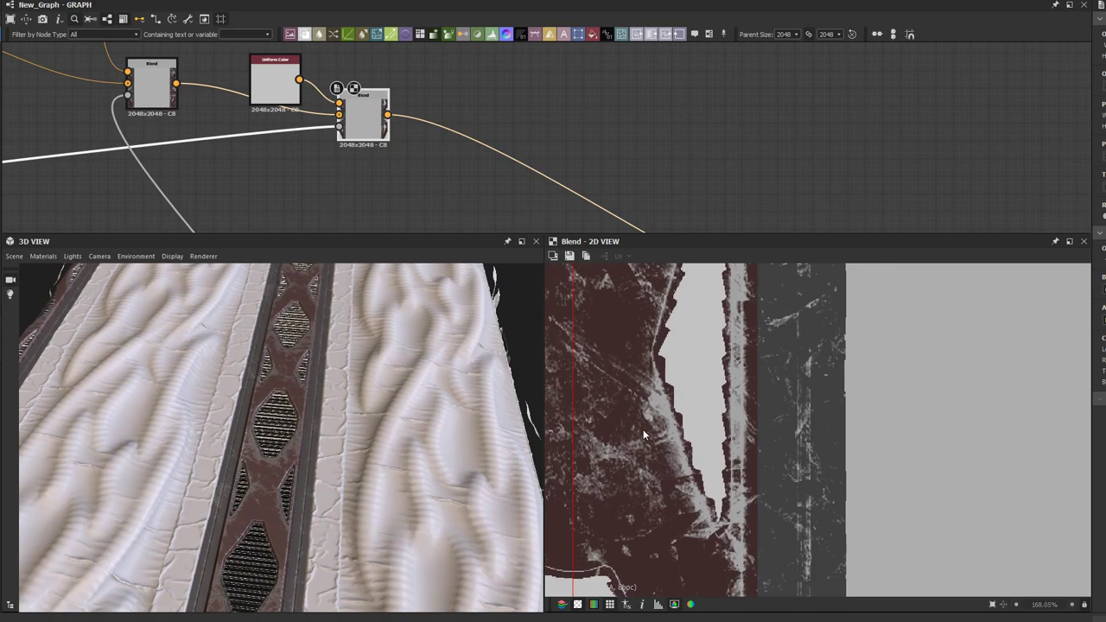
# Step: Place the final Uniform Color node closer above the Blend it feeds in the base color chain
pyautogui.moveTo(498, 190); pyautogui.dragTo(576, 212, button='middle')
pyautogui.click(365, 104)
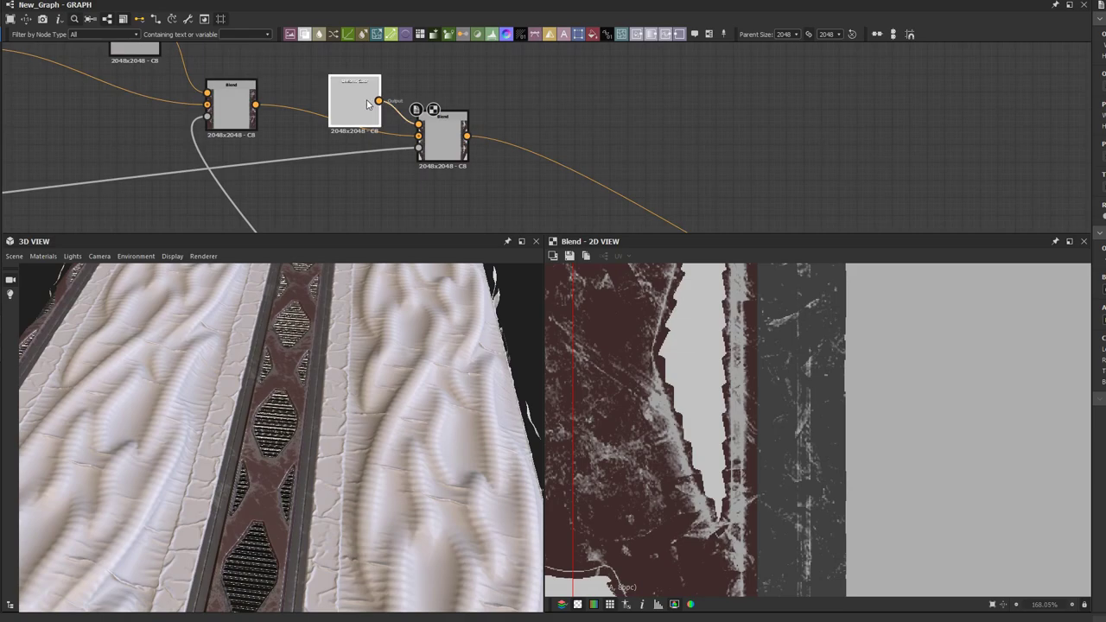
pyautogui.moveTo(365, 105); pyautogui.dragTo(384, 87)
pyautogui.click(425, 117)
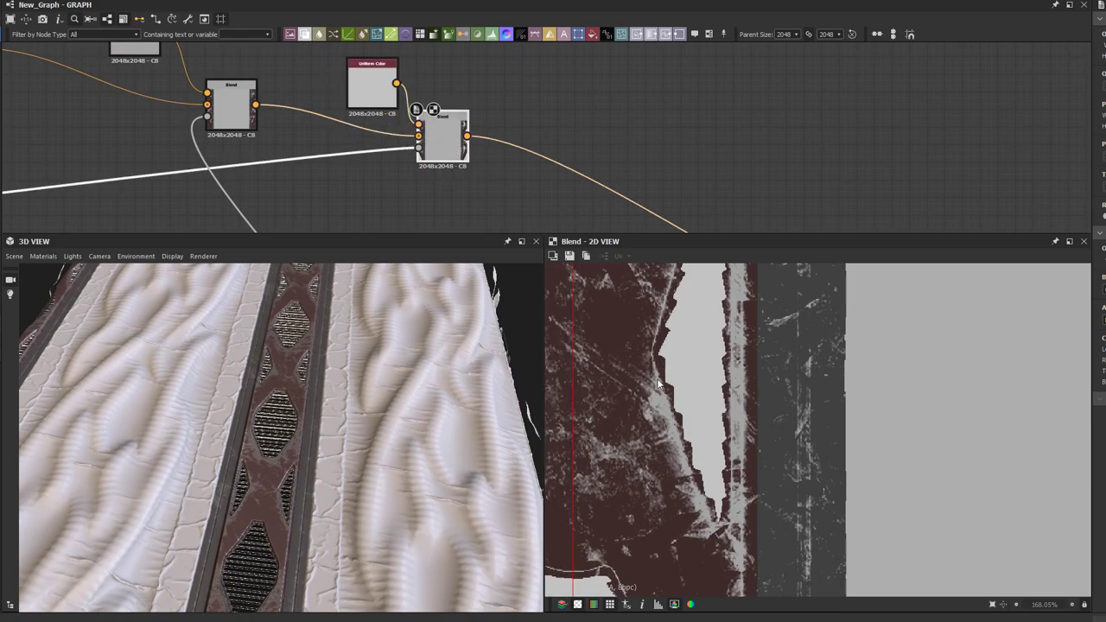
# Step: Examine the base color Blend chain, the material outputs and the strip's appearance in the 3D view
pyautogui.scroll(-1, 666, 344)
pyautogui.scroll(-3, 493, 158)
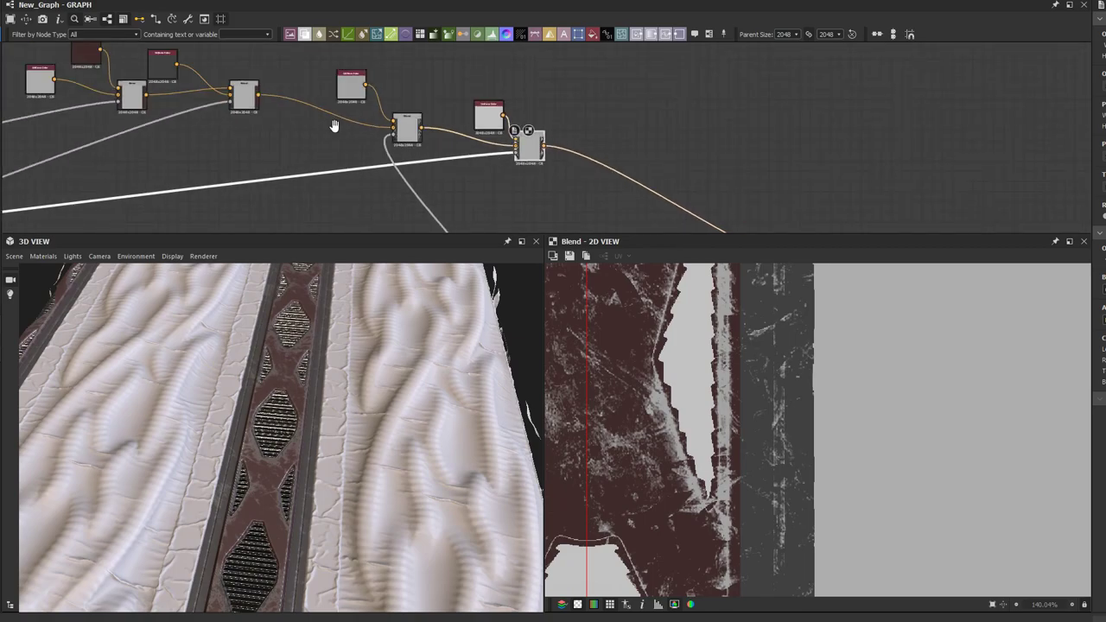
pyautogui.moveTo(494, 158); pyautogui.dragTo(579, 169, button='middle')
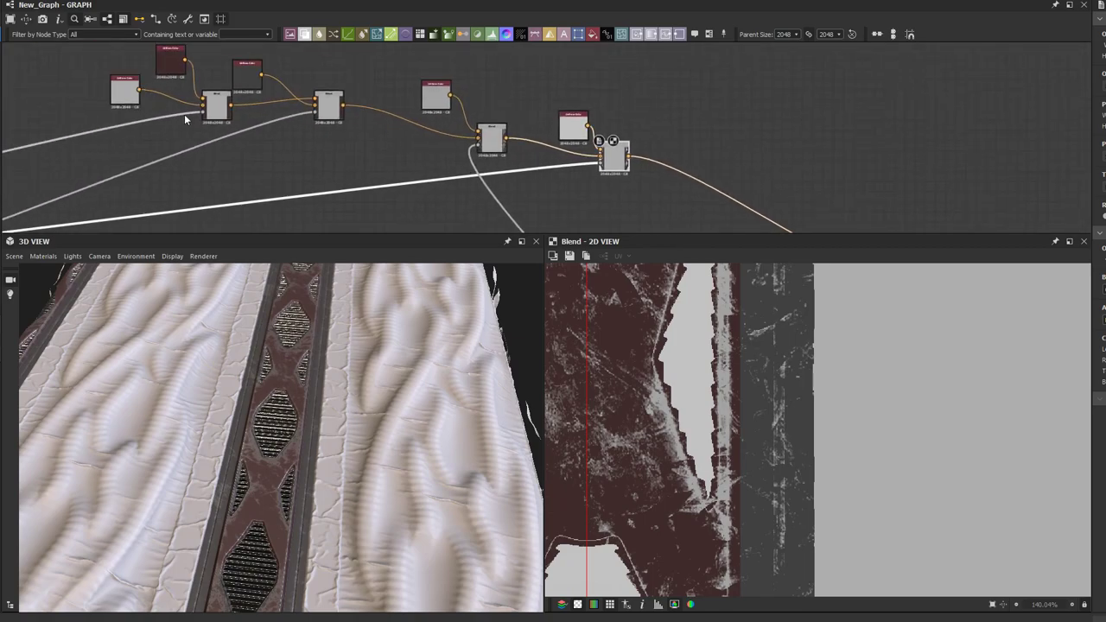
pyautogui.scroll(2, 314, 131)
pyautogui.moveTo(314, 131); pyautogui.dragTo(240, 149, button='middle')
pyautogui.moveTo(461, 179); pyautogui.dragTo(346, 148, button='middle')
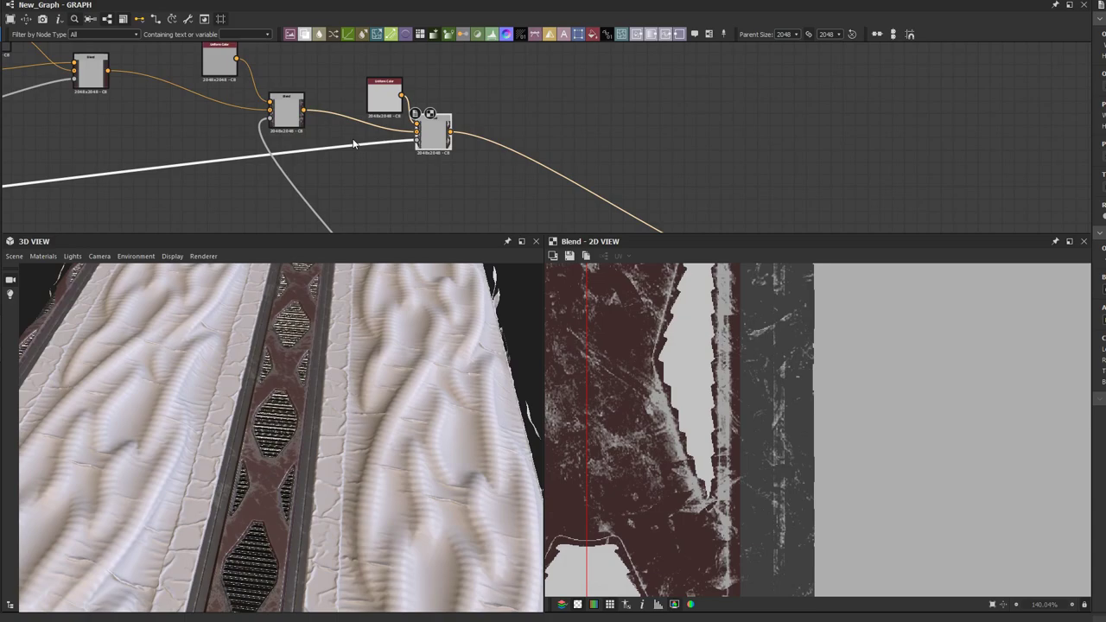
pyautogui.scroll(-3, 501, 114)
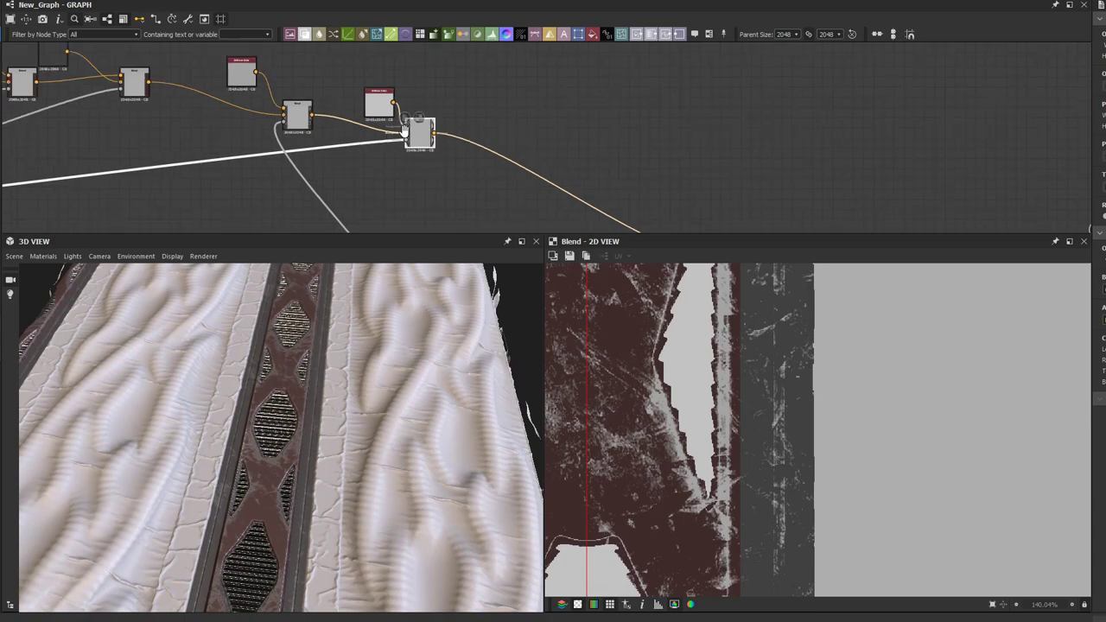
pyautogui.moveTo(509, 119); pyautogui.dragTo(525, 152, button='middle')
pyautogui.scroll(2, 522, 165)
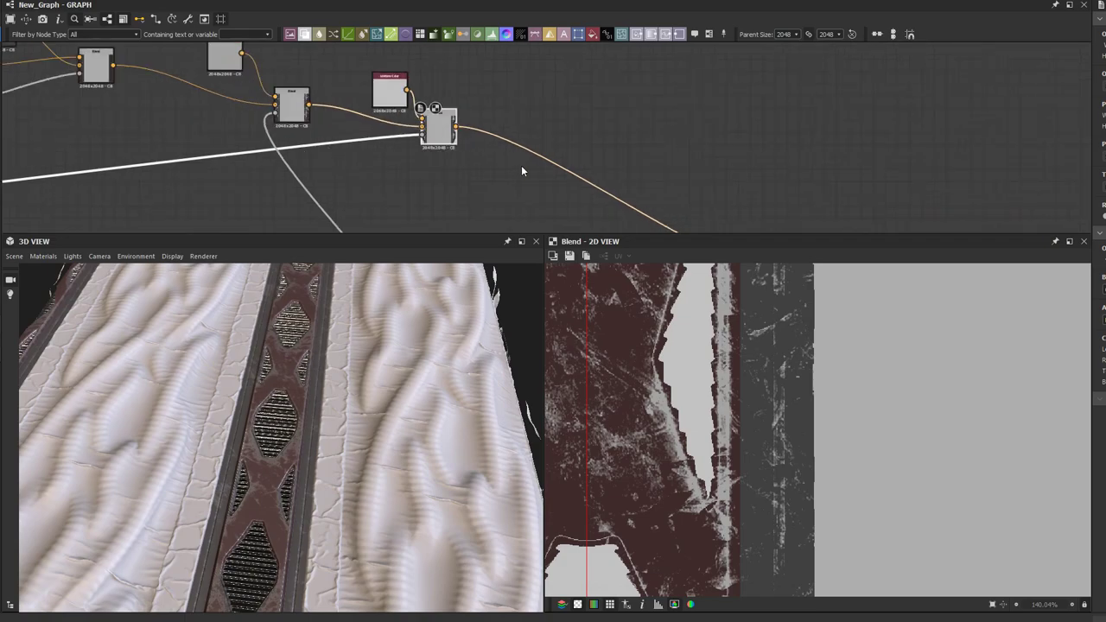
pyautogui.moveTo(426, 408); pyautogui.dragTo(388, 434)
pyautogui.scroll(-3, 405, 138)
pyautogui.moveTo(405, 139); pyautogui.dragTo(375, 86, button='middle')
pyautogui.moveTo(454, 129); pyautogui.dragTo(404, 107, button='middle')
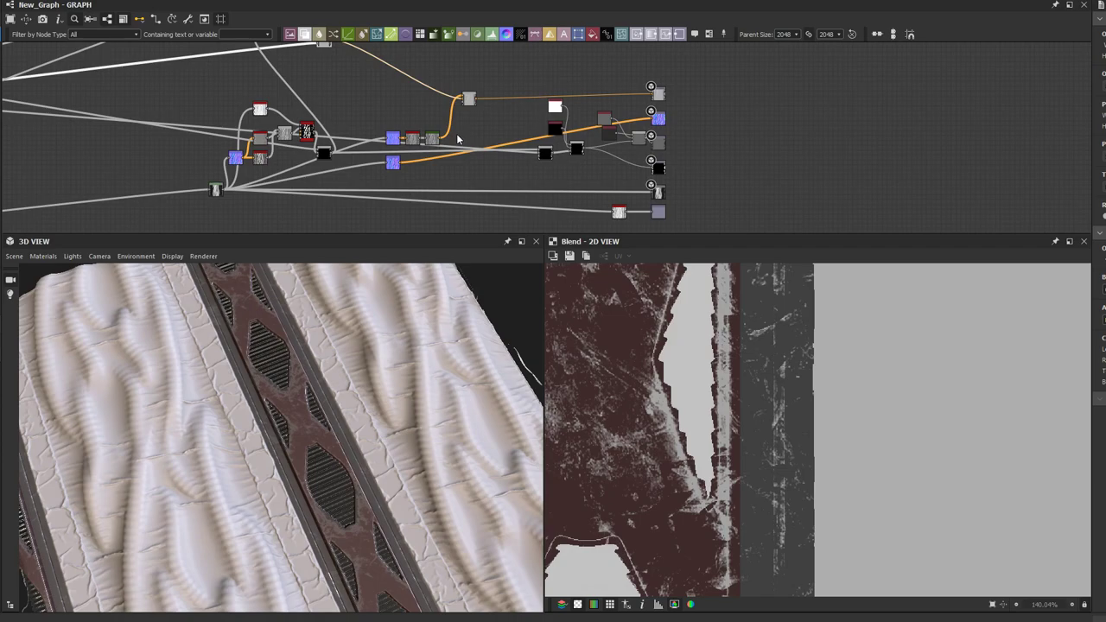
# Step: Move the mask Blend that drives metallic and roughness away from the following Blend and preview it in the 2D view
pyautogui.scroll(5, 466, 132)
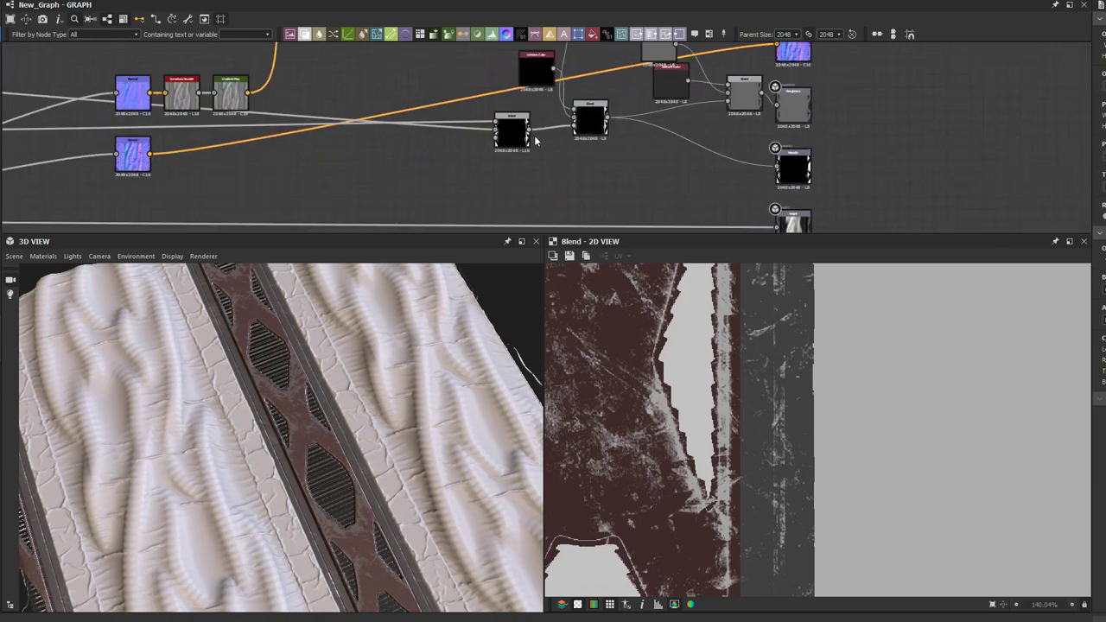
pyautogui.moveTo(517, 141); pyautogui.dragTo(464, 143)
pyautogui.scroll(3, 465, 147)
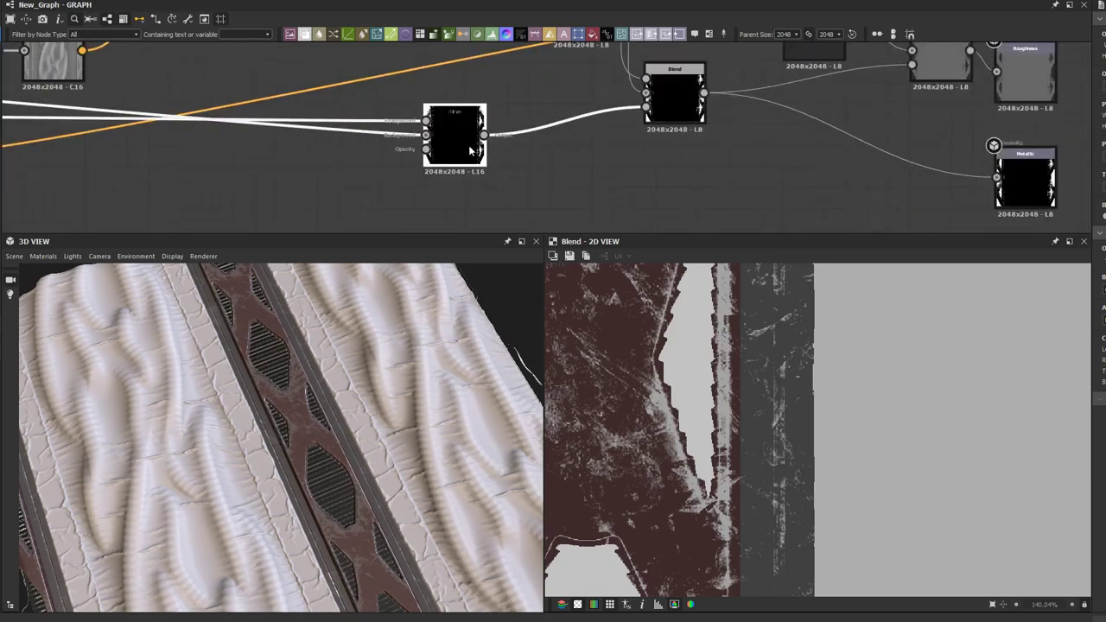
pyautogui.doubleClick(470, 151)
pyautogui.moveTo(489, 152); pyautogui.dragTo(507, 189, button='middle')
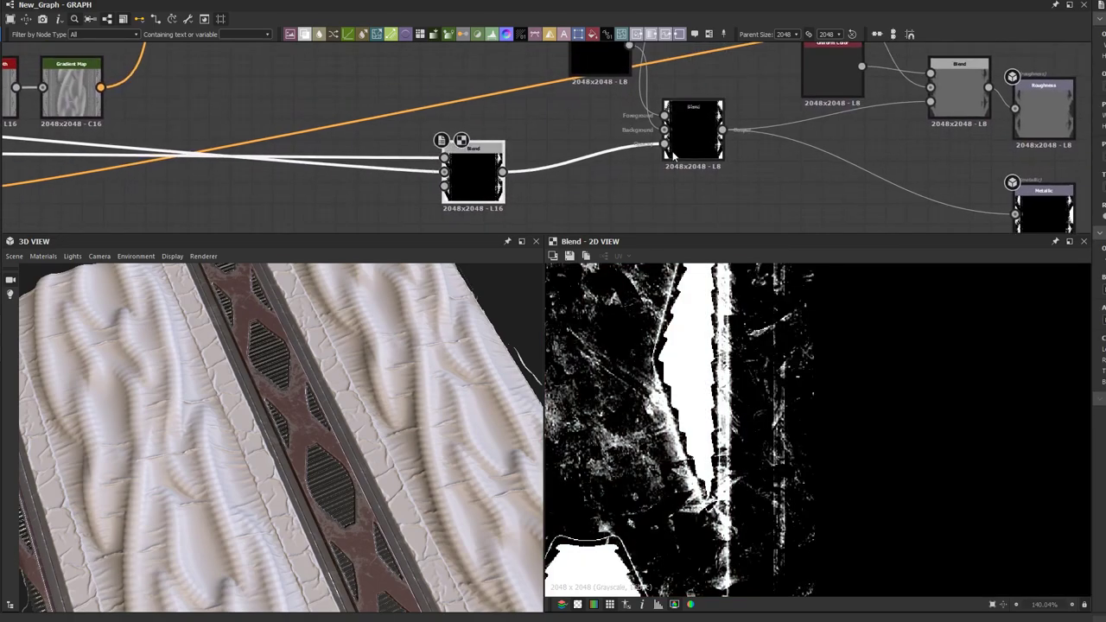
pyautogui.moveTo(679, 162); pyautogui.dragTo(669, 164)
pyautogui.moveTo(616, 179); pyautogui.dragTo(644, 163, button='middle')
# Step: Spread out the metallic Blend with its two Uniform Color nodes, and shift the roughness nodes and all outputs farther downstream
pyautogui.scroll(-4, 623, 164)
pyautogui.moveTo(379, 123); pyautogui.dragTo(355, 88, button='middle')
pyautogui.scroll(-2, 534, 180)
pyautogui.moveTo(520, 137); pyautogui.dragTo(584, 183, button='middle')
pyautogui.moveTo(485, 192); pyautogui.dragTo(394, 126)
pyautogui.moveTo(462, 138); pyautogui.dragTo(448, 110)
pyautogui.click(572, 181)
pyautogui.scroll(1, 650, 172)
pyautogui.scroll(-3, 715, 205)
pyautogui.scroll(-2, 715, 205)
pyautogui.moveTo(671, 184); pyautogui.dragTo(580, 55)
pyautogui.moveTo(635, 90); pyautogui.dragTo(785, 69)
# Step: Move the lighter roughness Uniform Color upstream and insert a Blend node on its link to the roughness Blend
pyautogui.scroll(5, 839, 113)
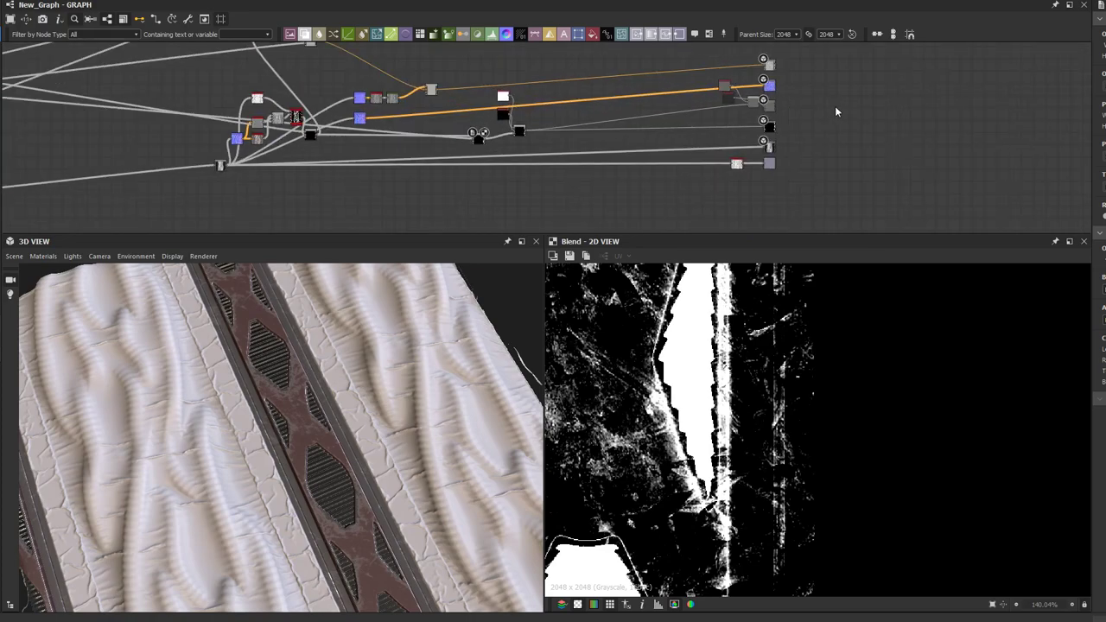
pyautogui.moveTo(640, 105); pyautogui.dragTo(313, 93)
pyautogui.click(570, 100)
pyautogui.scroll(2, 335, 98)
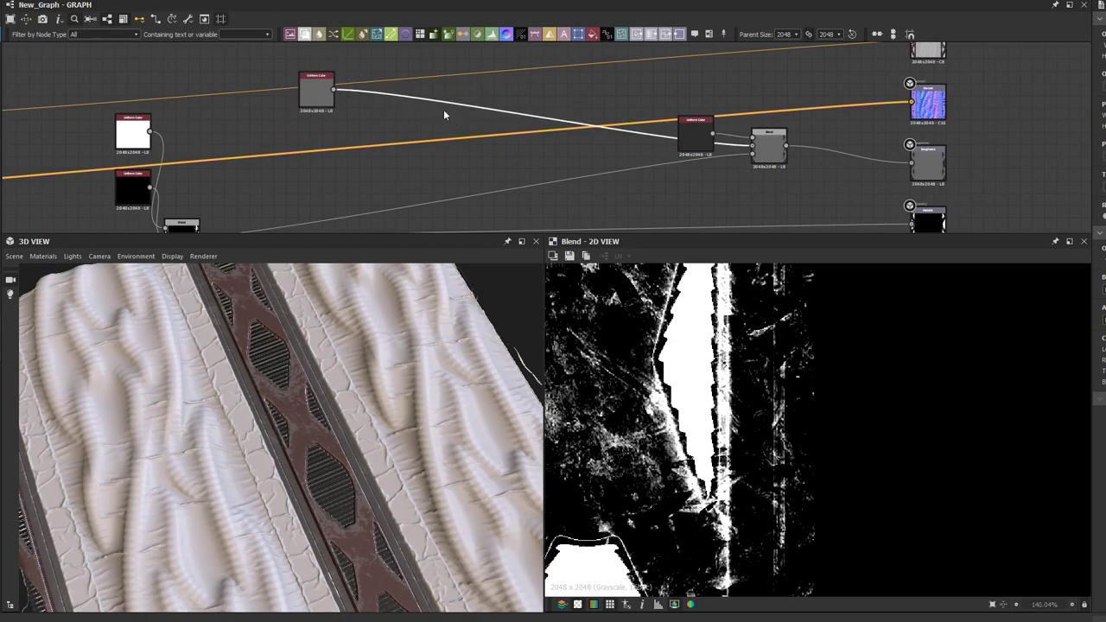
pyautogui.press('b')
# Step: Preview the Levels mask of the strip's openings in the 2D view and compare it with the neighbouring Invert Grayscale node
pyautogui.scroll(1, 443, 113)
pyautogui.scroll(-4, 309, 121)
pyautogui.moveTo(294, 121); pyautogui.dragTo(457, 121, button='middle')
pyautogui.moveTo(322, 142); pyautogui.dragTo(592, 123, button='middle')
pyautogui.scroll(-2, 355, 151)
pyautogui.moveTo(276, 153); pyautogui.dragTo(515, 148, button='middle')
pyautogui.scroll(-3, 324, 131)
pyautogui.scroll(3, 240, 132)
pyautogui.scroll(5, 173, 122)
pyautogui.doubleClick(265, 134)
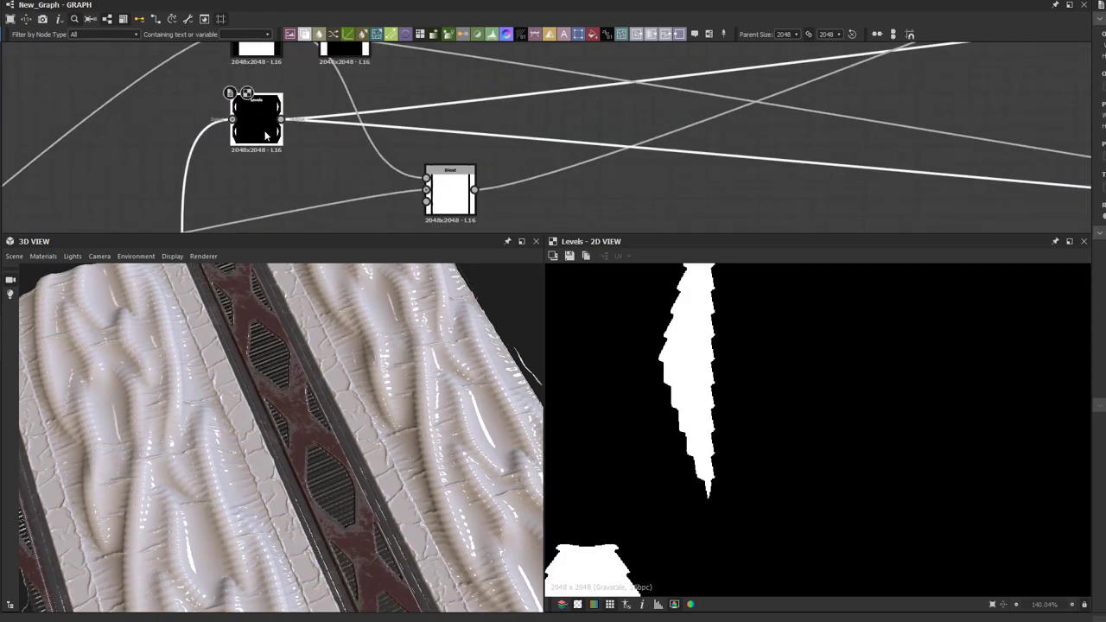
pyautogui.scroll(-3, 389, 128)
pyautogui.click(367, 76)
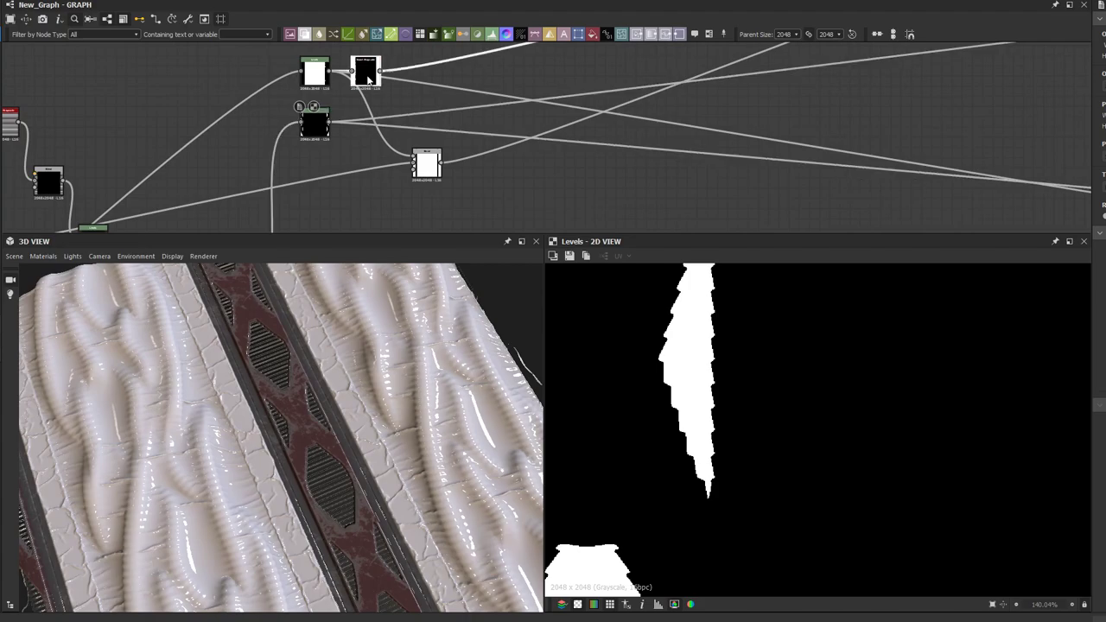
pyautogui.scroll(-5, 710, 373)
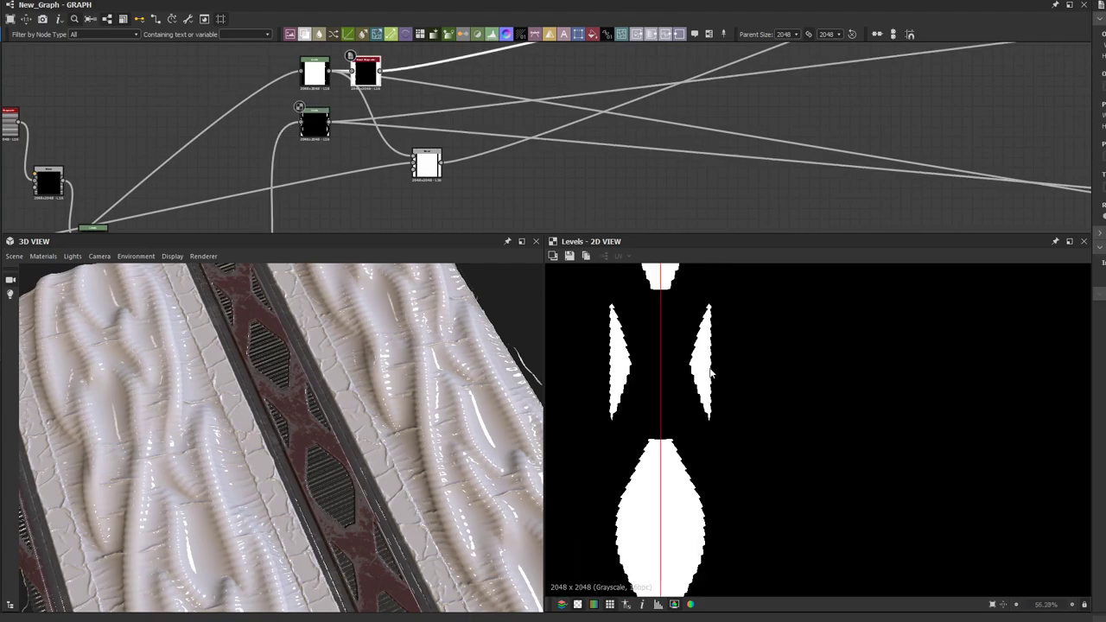
# Step: Connect the Levels mask of the strip's openings to the opacity input of the newly inserted roughness Blend
pyautogui.moveTo(470, 161); pyautogui.dragTo(260, 145, button='middle')
pyautogui.scroll(-2, 382, 149)
pyautogui.moveTo(617, 176); pyautogui.dragTo(252, 150, button='middle')
pyautogui.moveTo(422, 152); pyautogui.dragTo(662, 157, button='middle')
pyautogui.moveTo(339, 164); pyautogui.dragTo(597, 182, button='middle')
pyautogui.scroll(3, 170, 116)
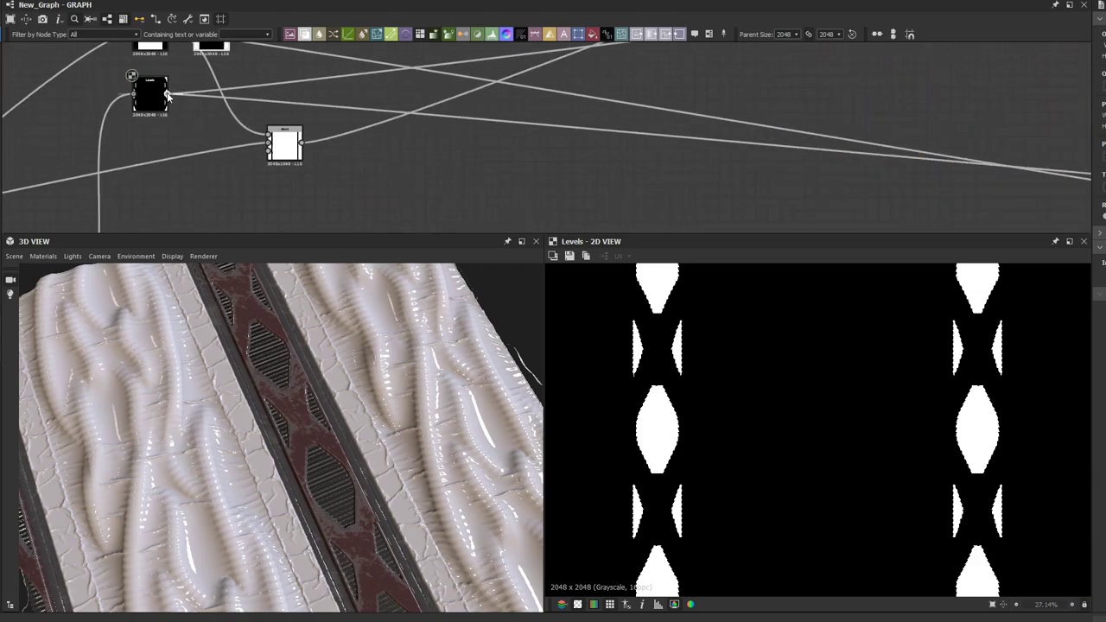
pyautogui.click(169, 95)
pyautogui.scroll(-2, 259, 140)
pyautogui.moveTo(544, 158); pyautogui.dragTo(4, 173, button='middle')
pyautogui.moveTo(571, 122); pyautogui.dragTo(160, 177, button='middle')
pyautogui.moveTo(803, 183); pyautogui.dragTo(528, 102, button='middle')
pyautogui.scroll(3, 589, 127)
pyautogui.click(622, 89)
pyautogui.moveTo(616, 105); pyautogui.dragTo(611, 143, button='middle')
pyautogui.click(637, 121)
pyautogui.moveTo(637, 125); pyautogui.dragTo(637, 107)
# Step: Move the lighter roughness Uniform Color farther upstream and higher, clear of the links around the new Blend
pyautogui.moveTo(590, 116); pyautogui.dragTo(630, 141, button='middle')
pyautogui.scroll(-1, 476, 122)
pyautogui.moveTo(558, 131); pyautogui.dragTo(407, 112, button='middle')
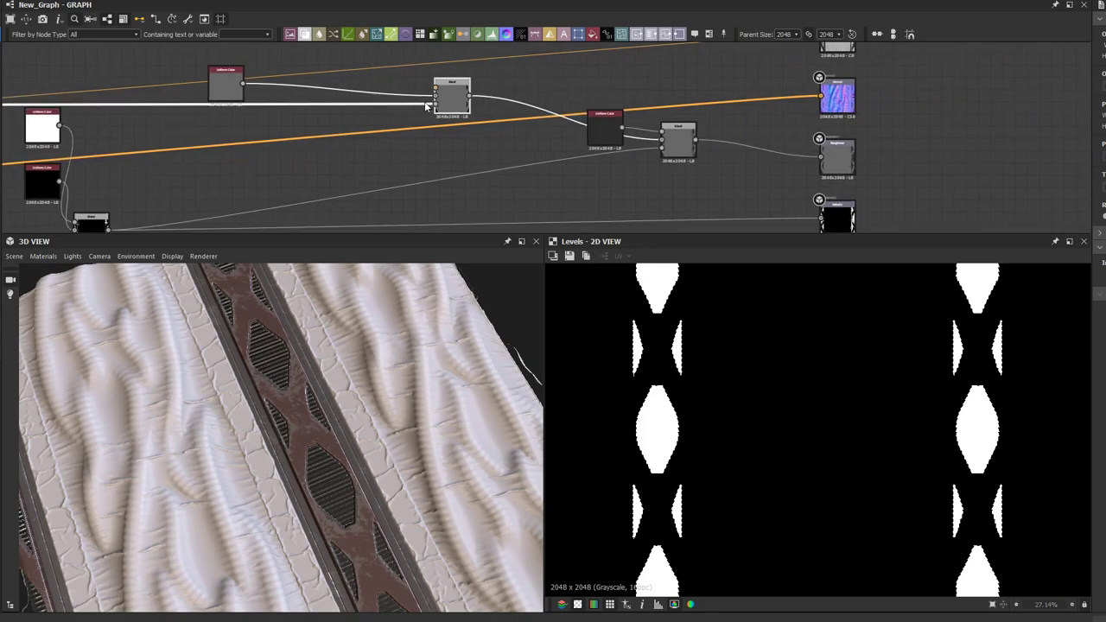
pyautogui.moveTo(240, 86); pyautogui.dragTo(198, 84)
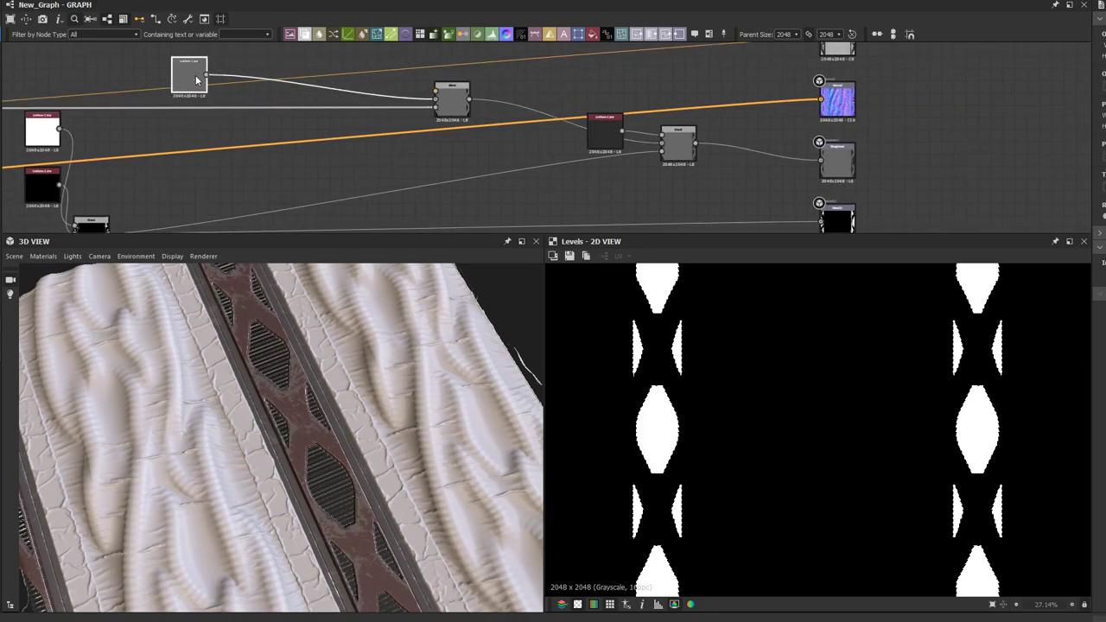
pyautogui.moveTo(188, 76); pyautogui.dragTo(296, 136, button='middle')
pyautogui.moveTo(296, 137); pyautogui.dragTo(253, 110)
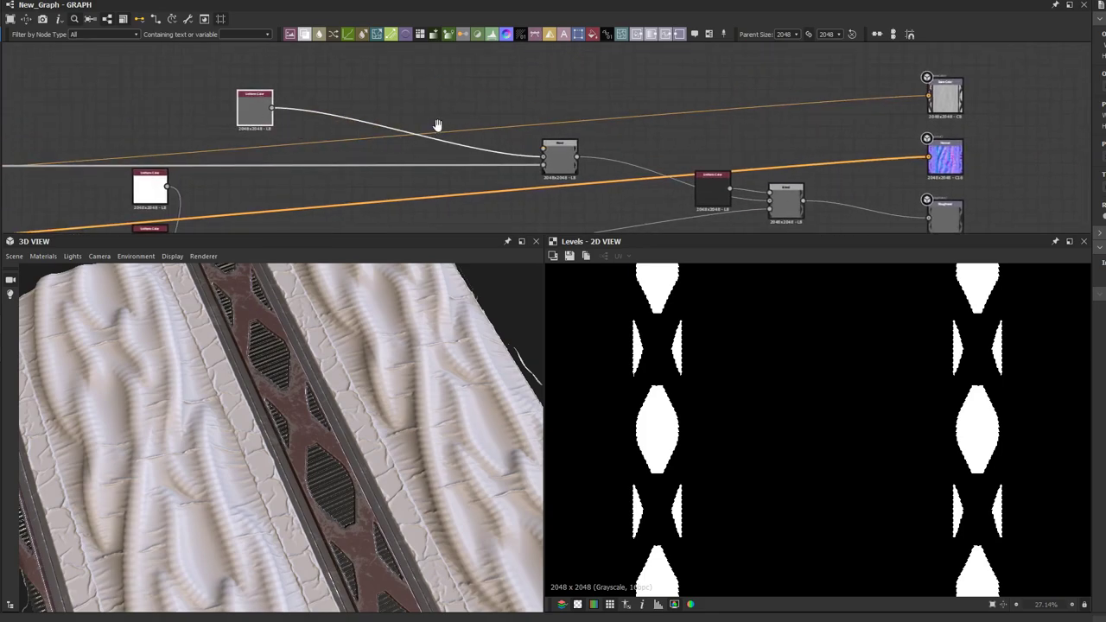
# Step: Move the dark Uniform Color and its roughness Blend next to the new Blend, and insert another Blend before the Roughness output
pyautogui.moveTo(613, 174); pyautogui.dragTo(490, 135, button='middle')
pyautogui.moveTo(679, 199); pyautogui.dragTo(594, 143)
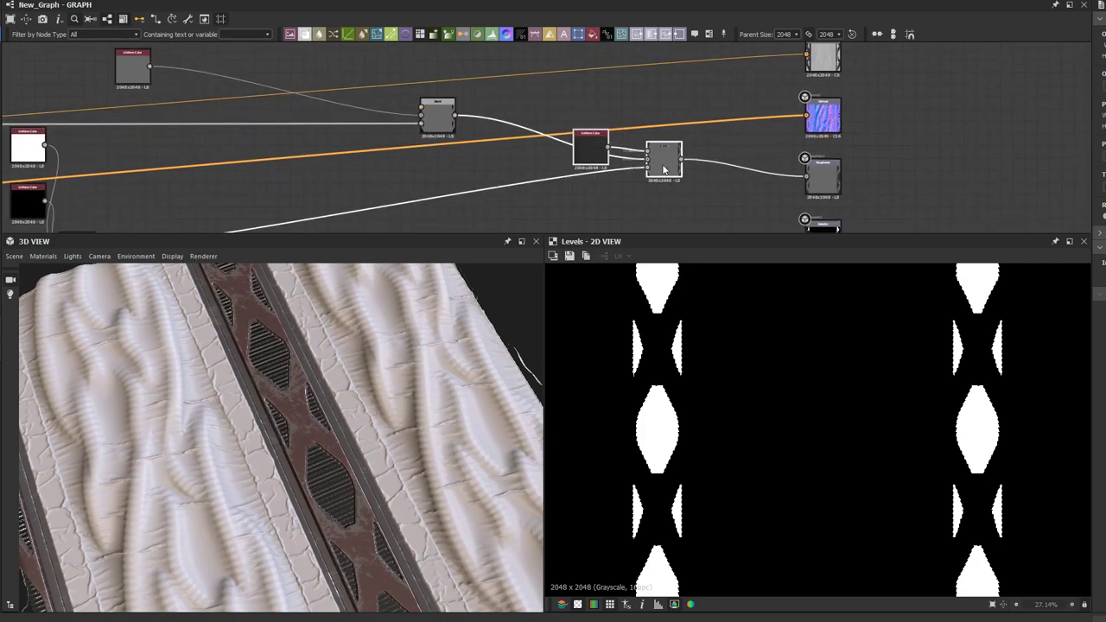
pyautogui.moveTo(663, 166); pyautogui.dragTo(597, 141)
pyautogui.moveTo(717, 182); pyautogui.dragTo(691, 144)
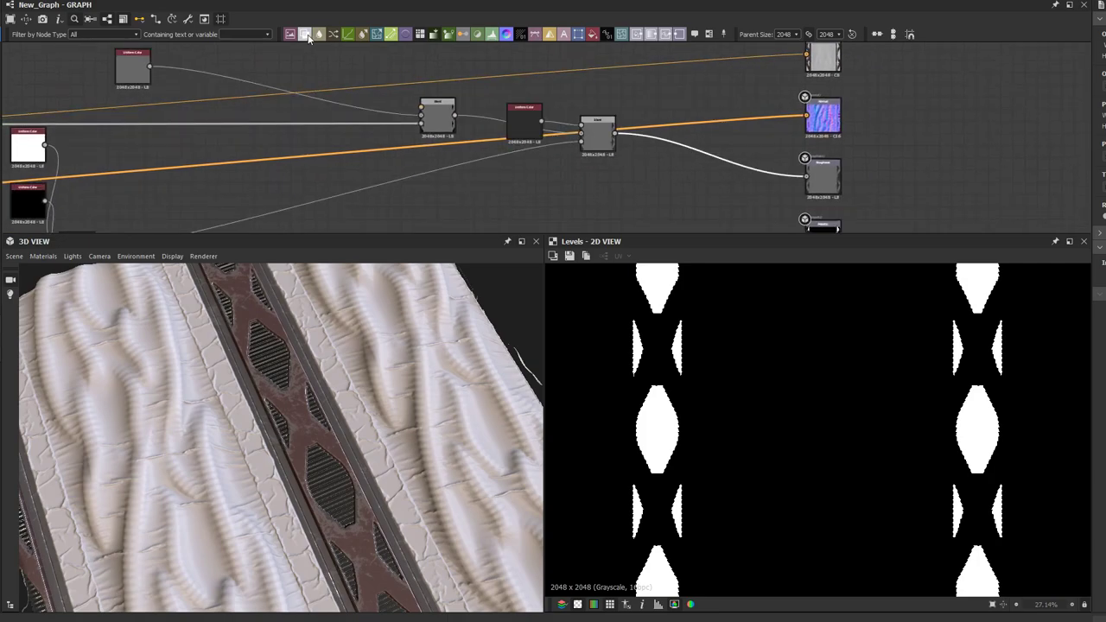
# Step: Locate the source strip masks and preview the Levels node that feeds Invert Grayscale in the 2D view
pyautogui.scroll(-5, 395, 109)
pyautogui.moveTo(361, 145); pyautogui.dragTo(648, 152, button='middle')
pyautogui.moveTo(467, 134); pyautogui.dragTo(745, 188, button='middle')
pyautogui.scroll(6, 128, 159)
pyautogui.moveTo(119, 161); pyautogui.dragTo(484, 115, button='middle')
pyautogui.scroll(3, 354, 165)
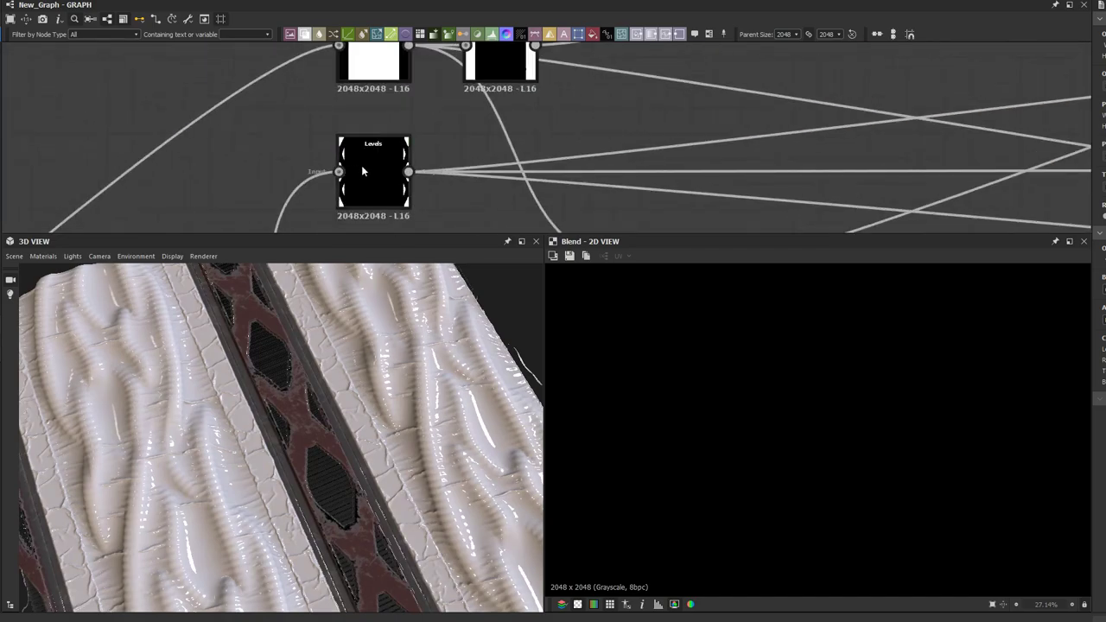
pyautogui.scroll(-2, 404, 144)
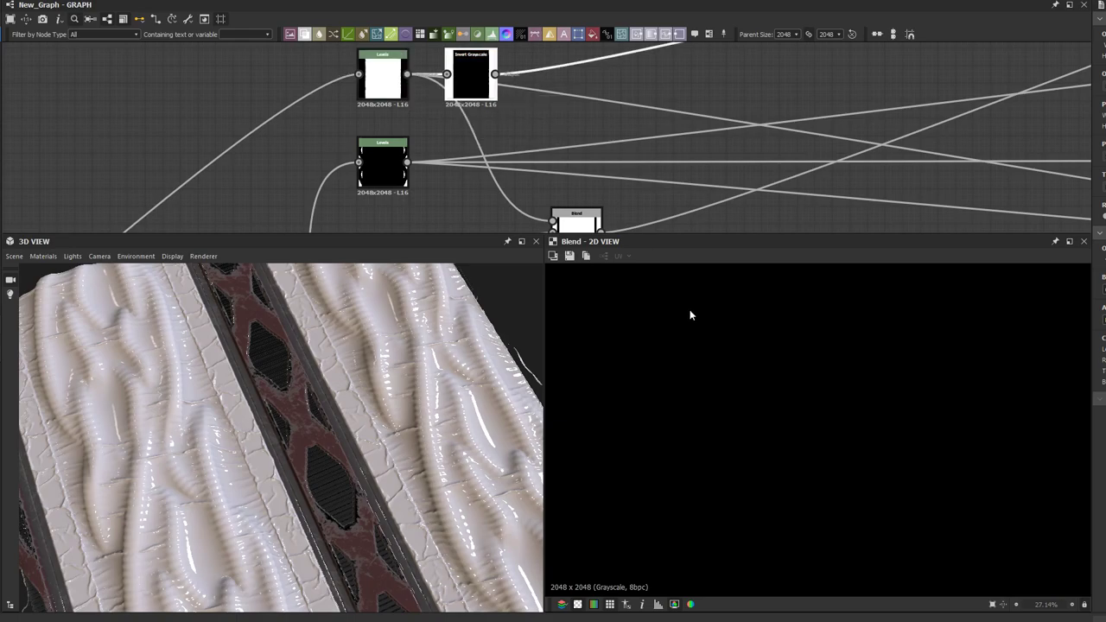
pyautogui.scroll(-4, 725, 364)
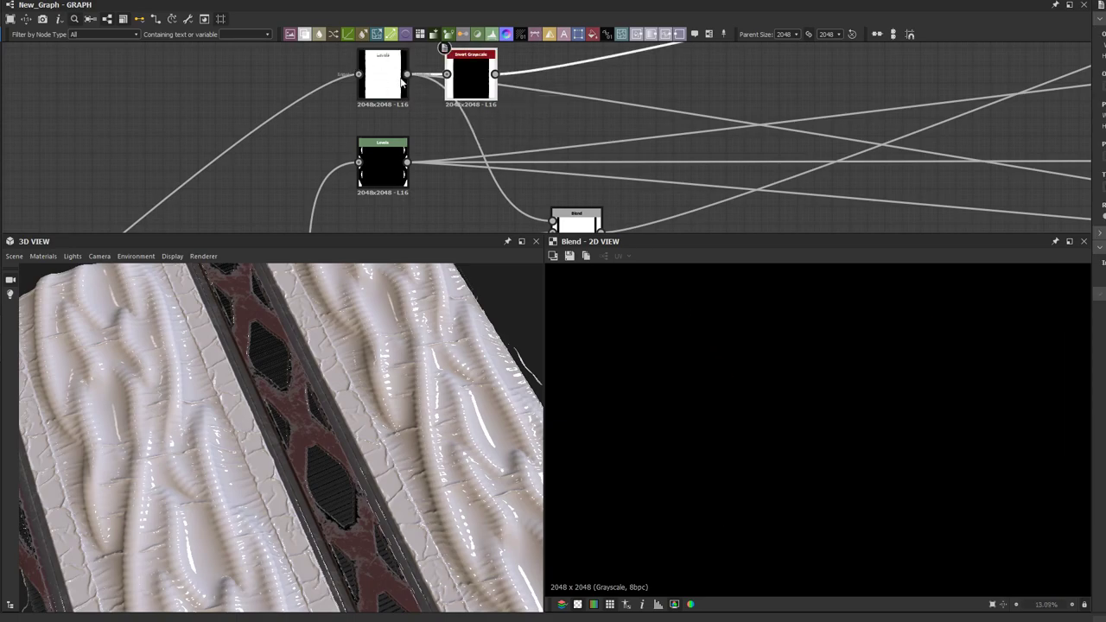
pyautogui.scroll(-2, 402, 82)
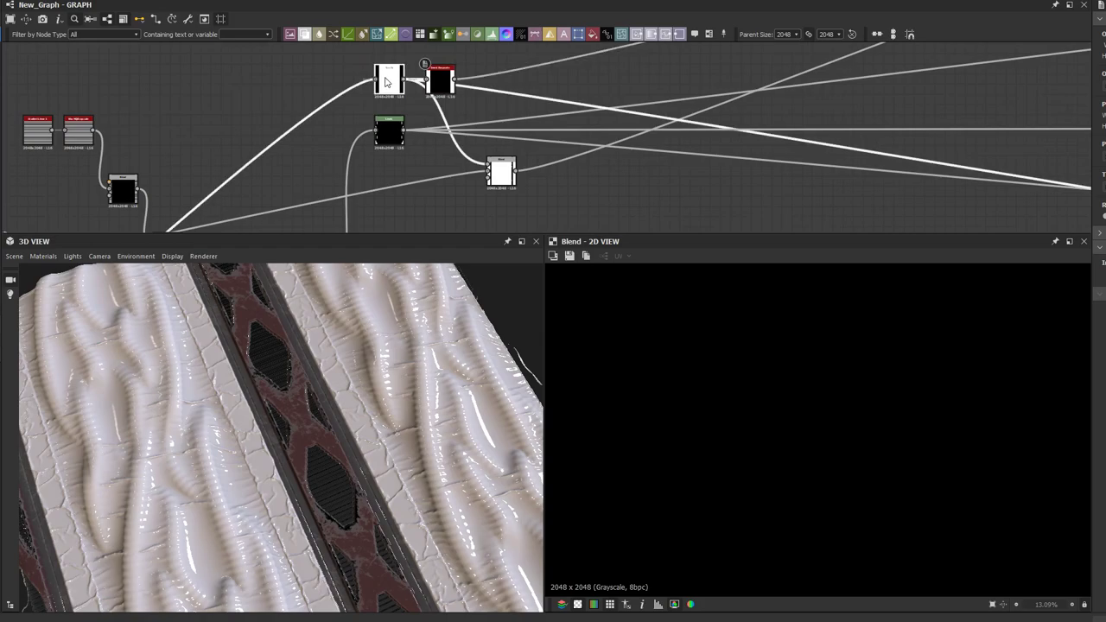
pyautogui.doubleClick(387, 81)
pyautogui.scroll(3, 730, 402)
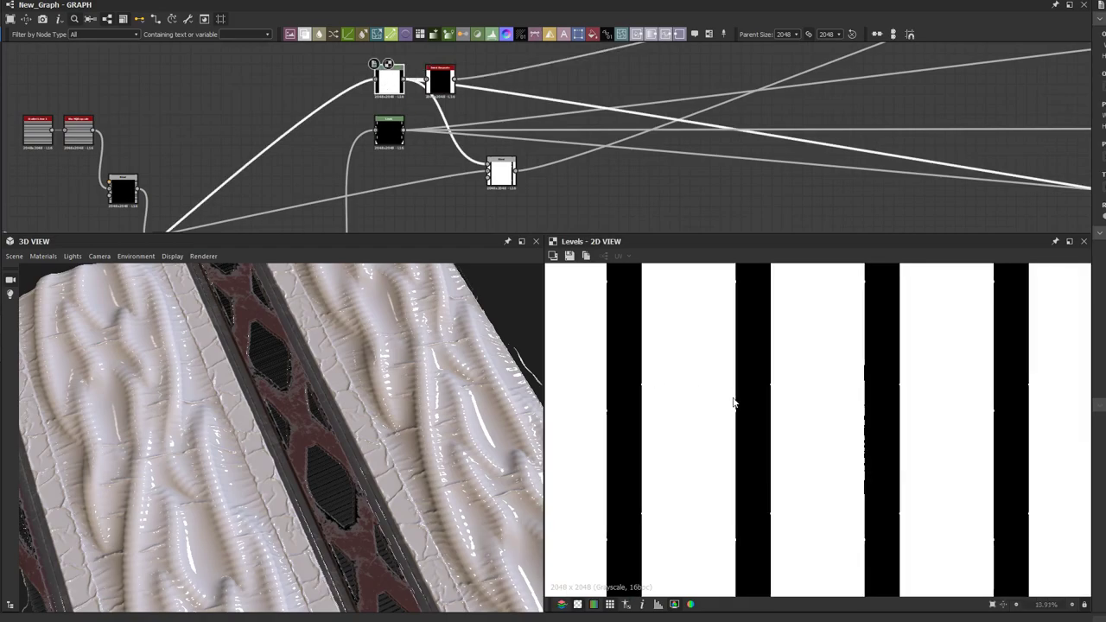
# Step: Connect the Levels mask that separates strip and fabric to the opacity input of the last Blend before the Roughness output
pyautogui.scroll(3, 730, 406)
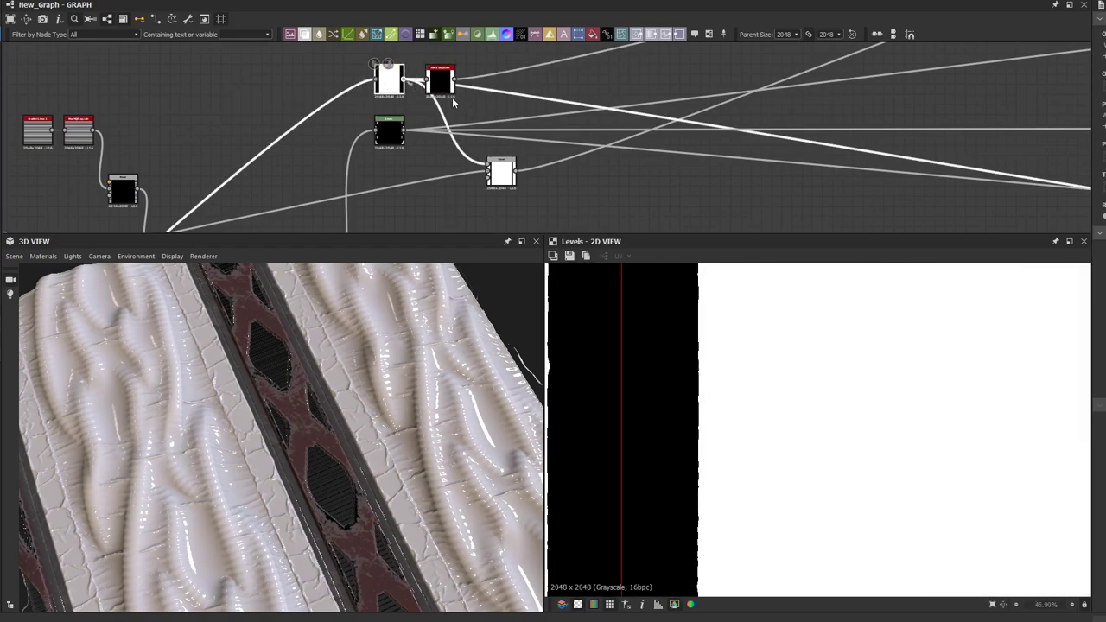
pyautogui.scroll(-2, 518, 126)
pyautogui.moveTo(675, 151); pyautogui.dragTo(376, 144, button='middle')
pyautogui.scroll(-1, 799, 175)
pyautogui.moveTo(799, 174); pyautogui.dragTo(404, 149, button='middle')
pyautogui.scroll(2, 628, 107)
pyautogui.scroll(2, 631, 107)
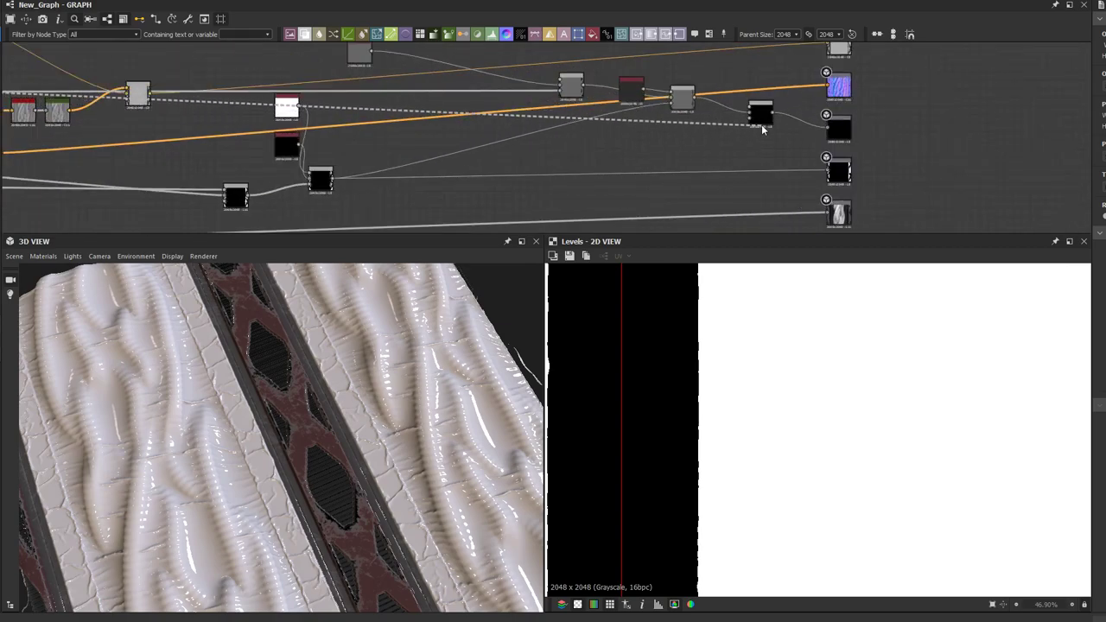
pyautogui.click(761, 120)
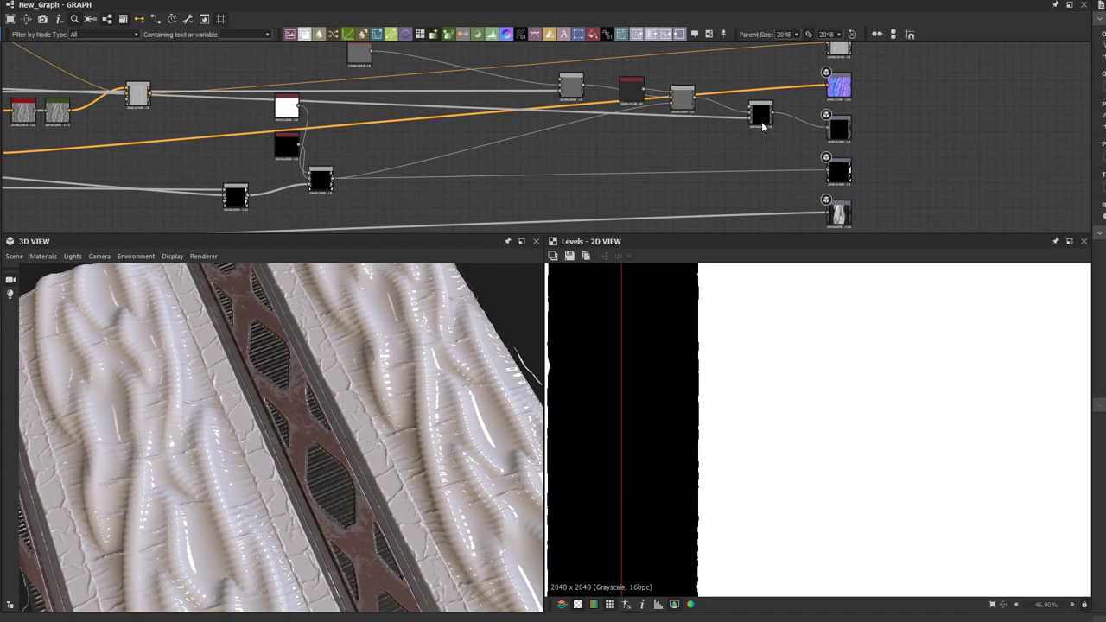
# Step: Examine the strip up close in the 3D view and preview the last roughness Blend in the 2D view
pyautogui.scroll(4, 770, 116)
pyautogui.scroll(-1, 812, 391)
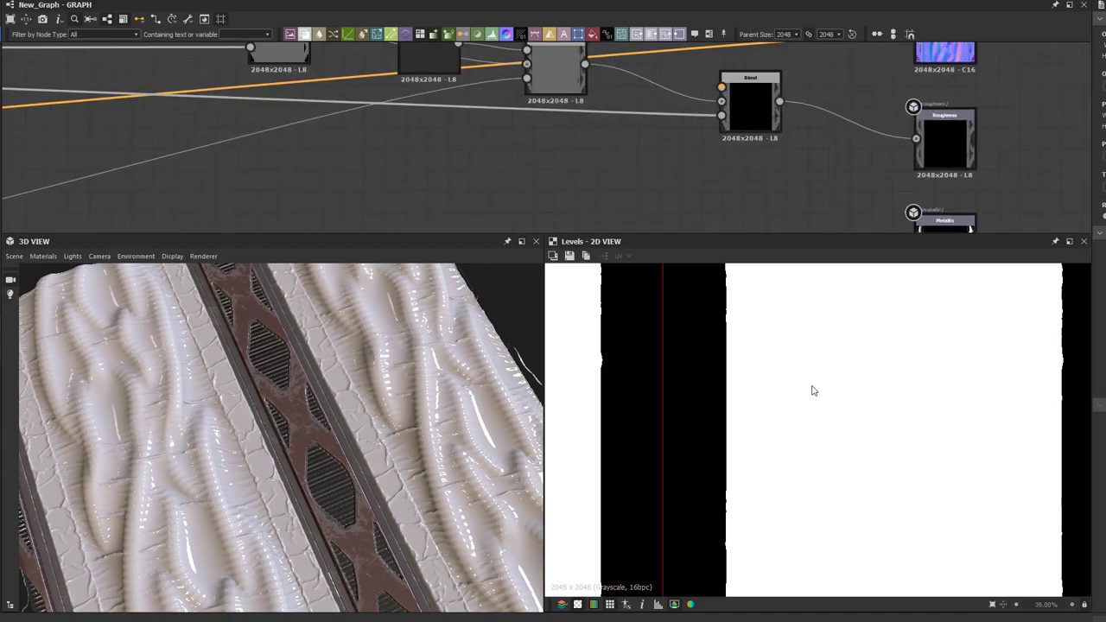
pyautogui.scroll(-2, 812, 391)
pyautogui.scroll(3, 263, 408)
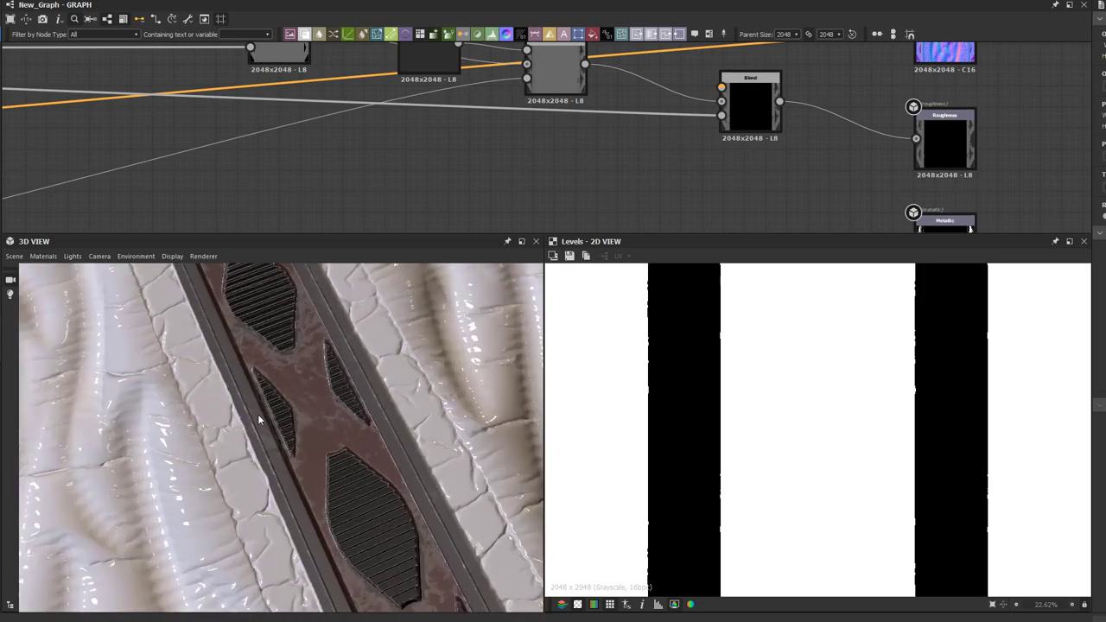
pyautogui.moveTo(256, 411); pyautogui.dragTo(242, 415)
pyautogui.scroll(2, 731, 172)
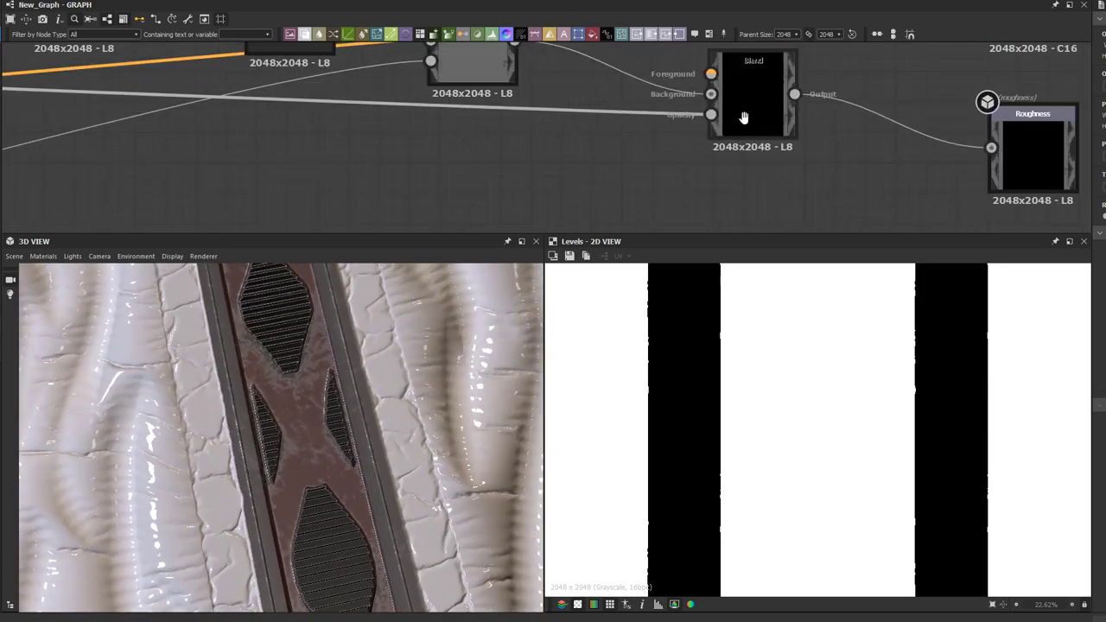
pyautogui.click(731, 164)
pyautogui.doubleClick(742, 156)
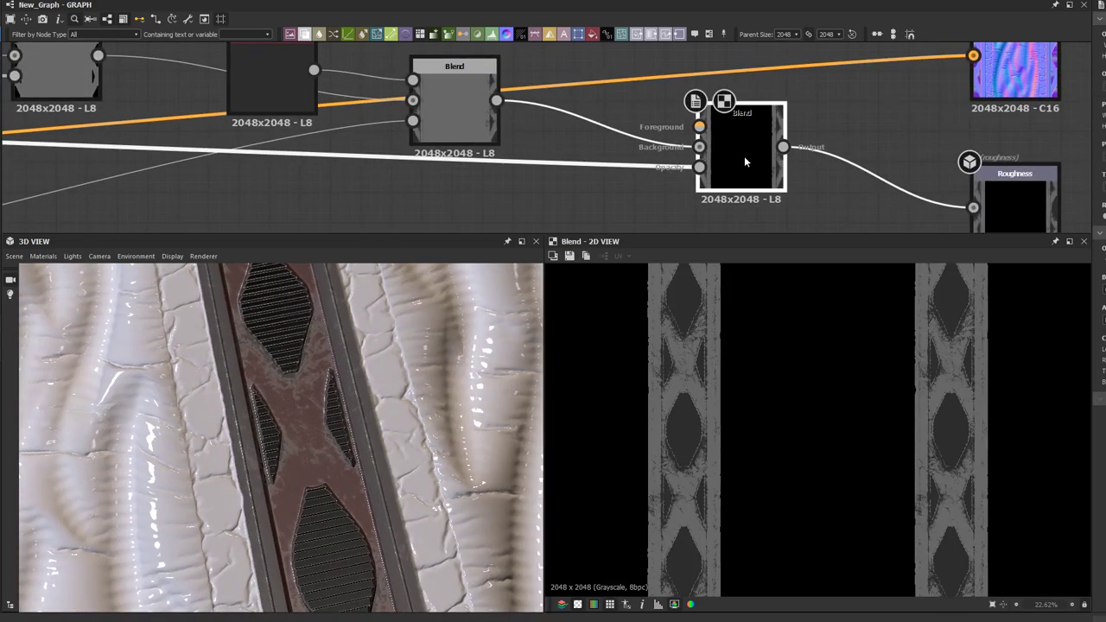
pyautogui.scroll(2, 725, 364)
pyautogui.scroll(-3, 713, 161)
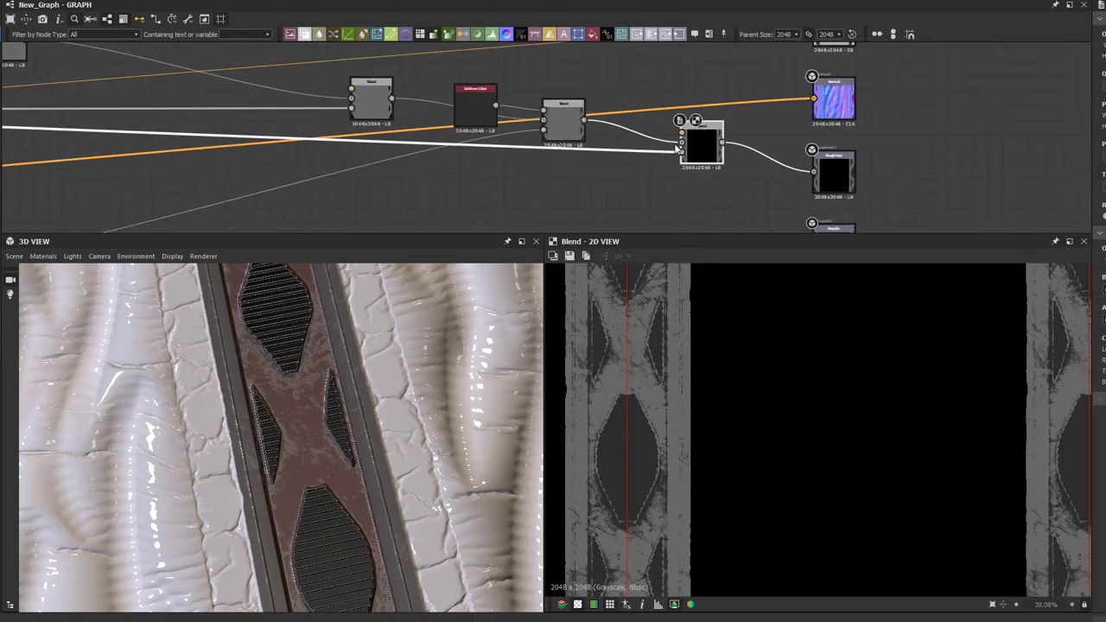
# Step: Move the last roughness Blend slightly lower and inspect its strip detail in the 2D view
pyautogui.moveTo(713, 161); pyautogui.dragTo(711, 177)
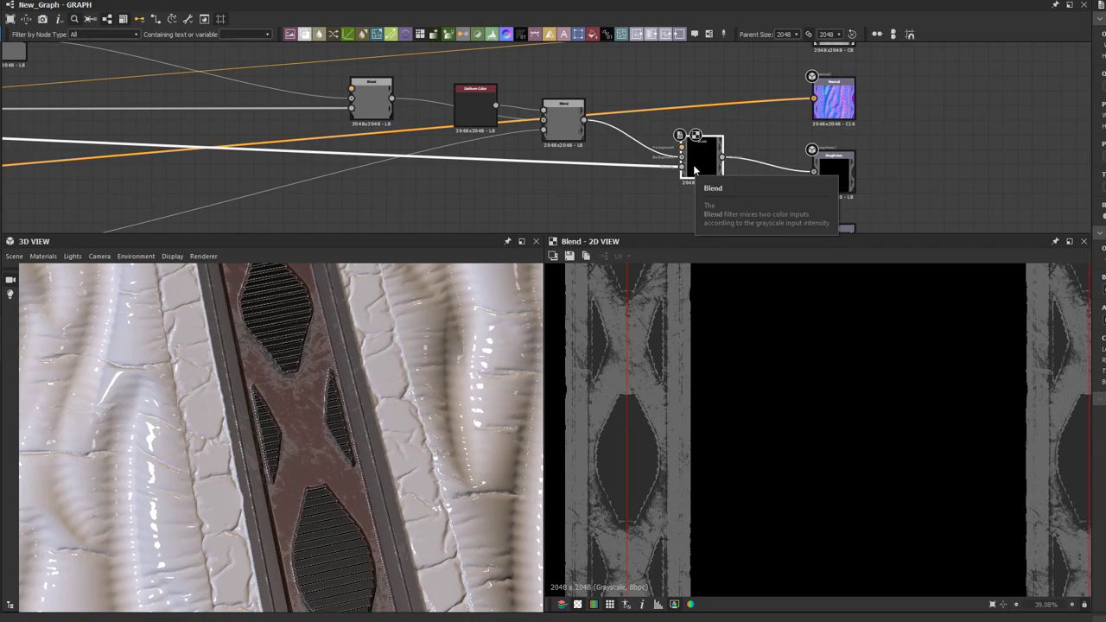
pyautogui.scroll(2, 681, 168)
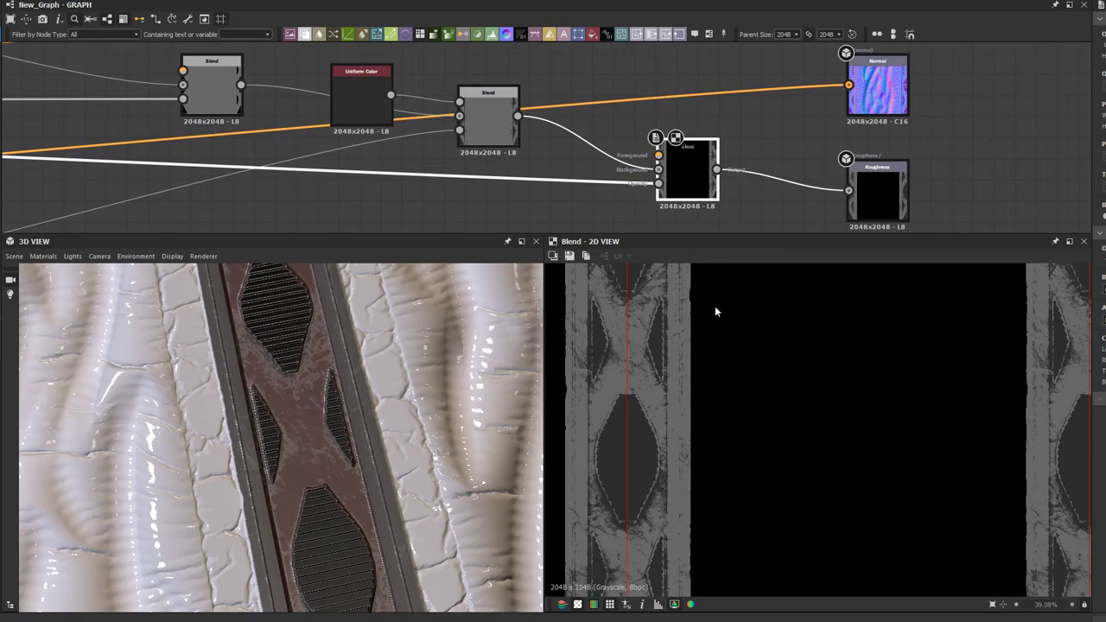
pyautogui.scroll(5, 655, 397)
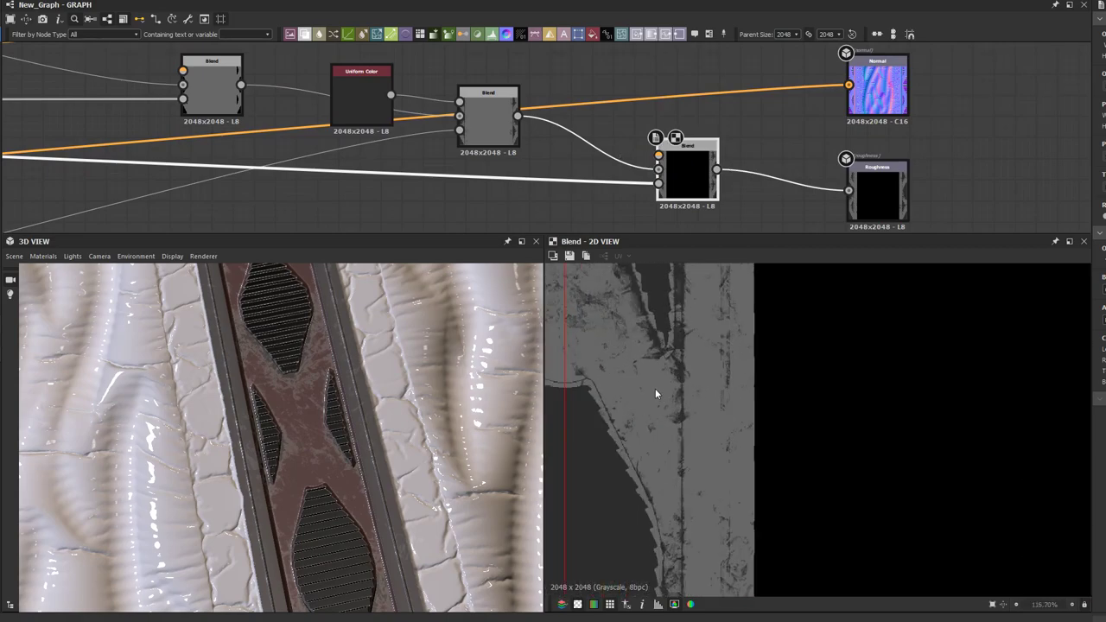
pyautogui.scroll(-3, 655, 387)
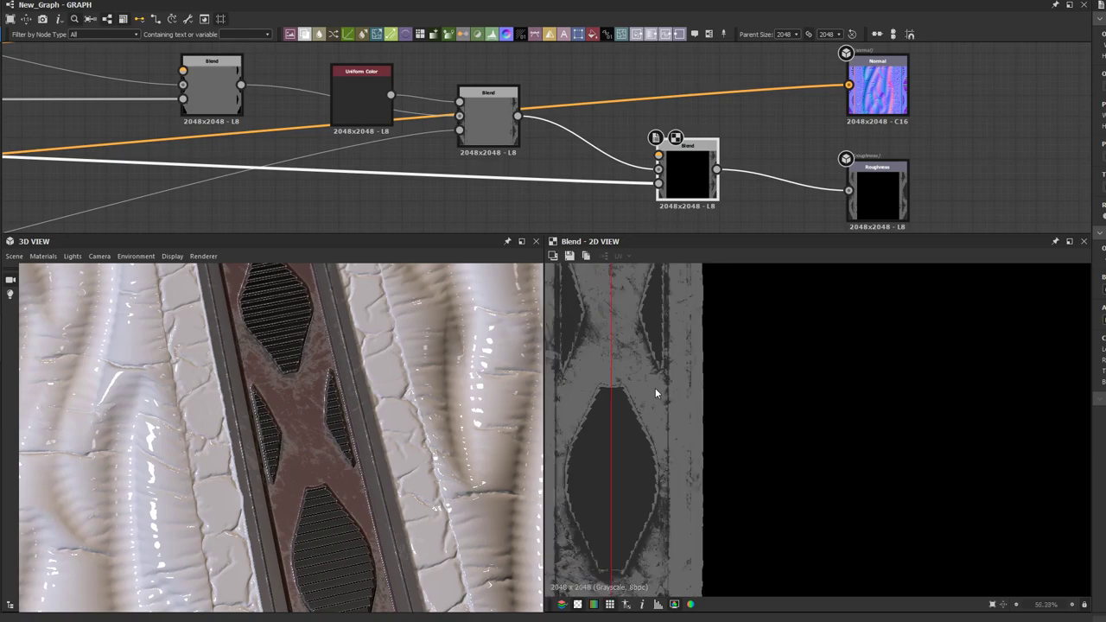
pyautogui.moveTo(553, 137); pyautogui.dragTo(612, 149, button='middle')
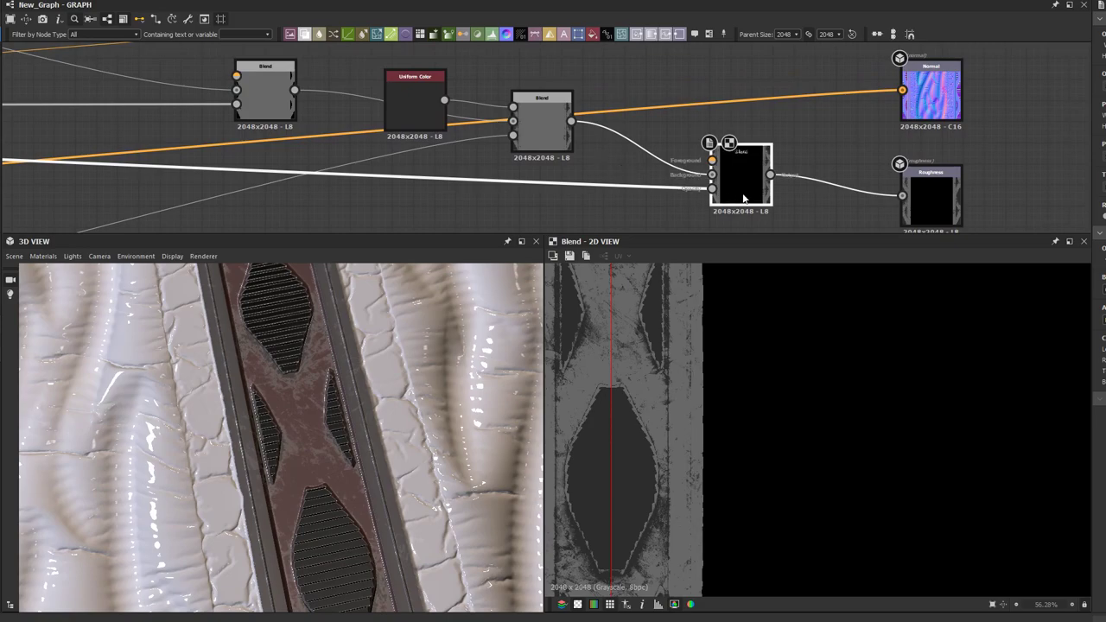
pyautogui.moveTo(740, 159); pyautogui.dragTo(641, 146, button='middle')
pyautogui.scroll(2, 644, 167)
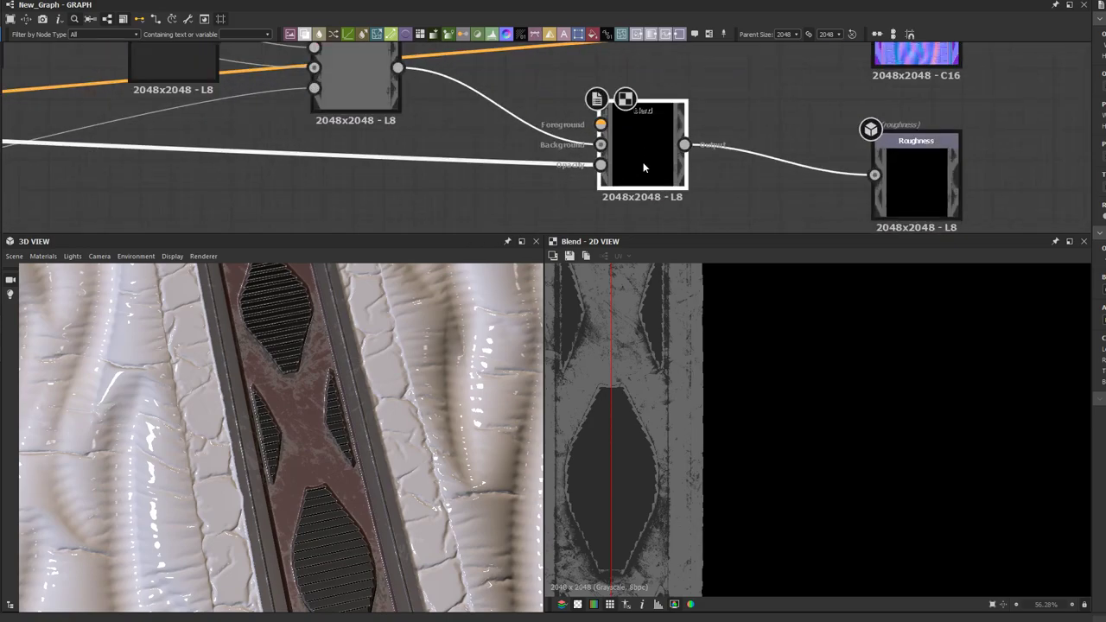
pyautogui.scroll(3, 696, 362)
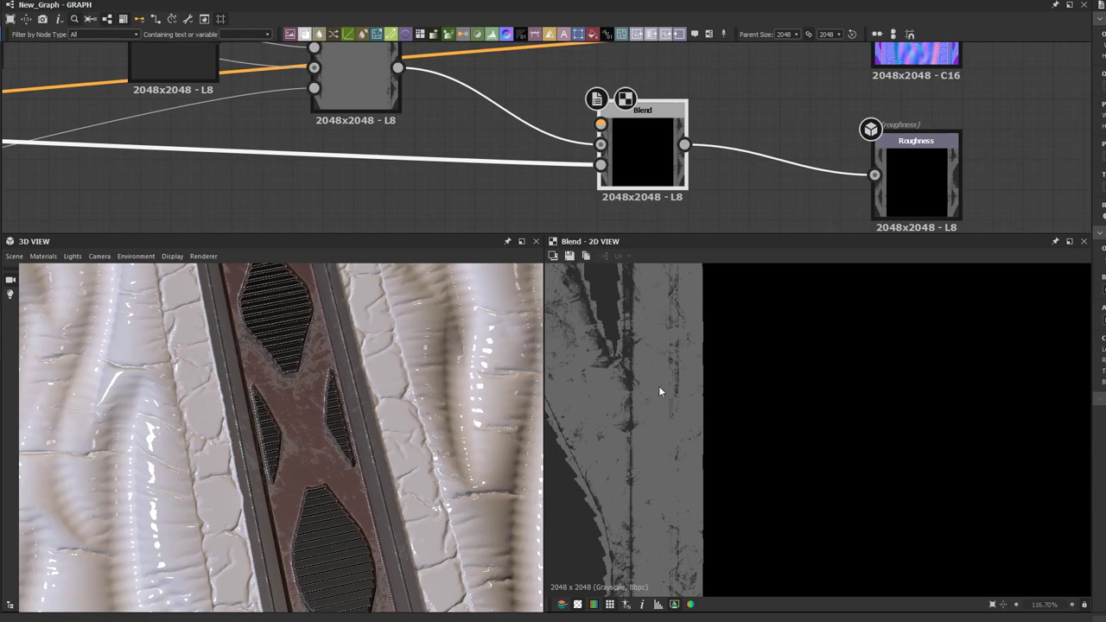
pyautogui.scroll(-3, 541, 105)
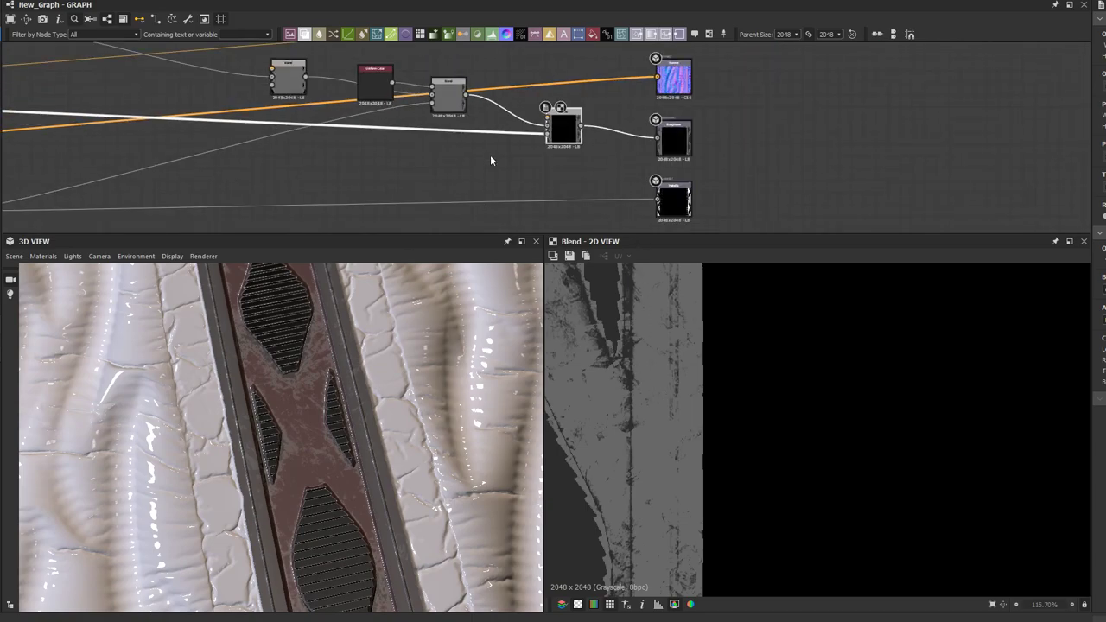
# Step: Add a Clouds 1 node below the roughness Blends
pyautogui.moveTo(489, 156); pyautogui.dragTo(638, 172, button='middle')
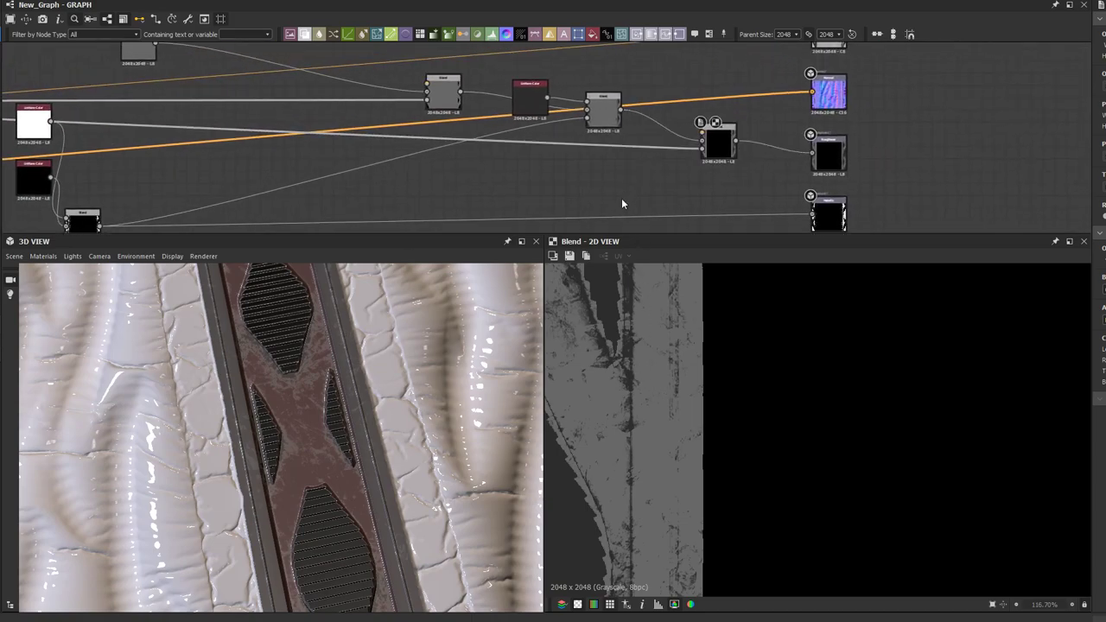
pyautogui.press('space')
pyautogui.write('cloud')
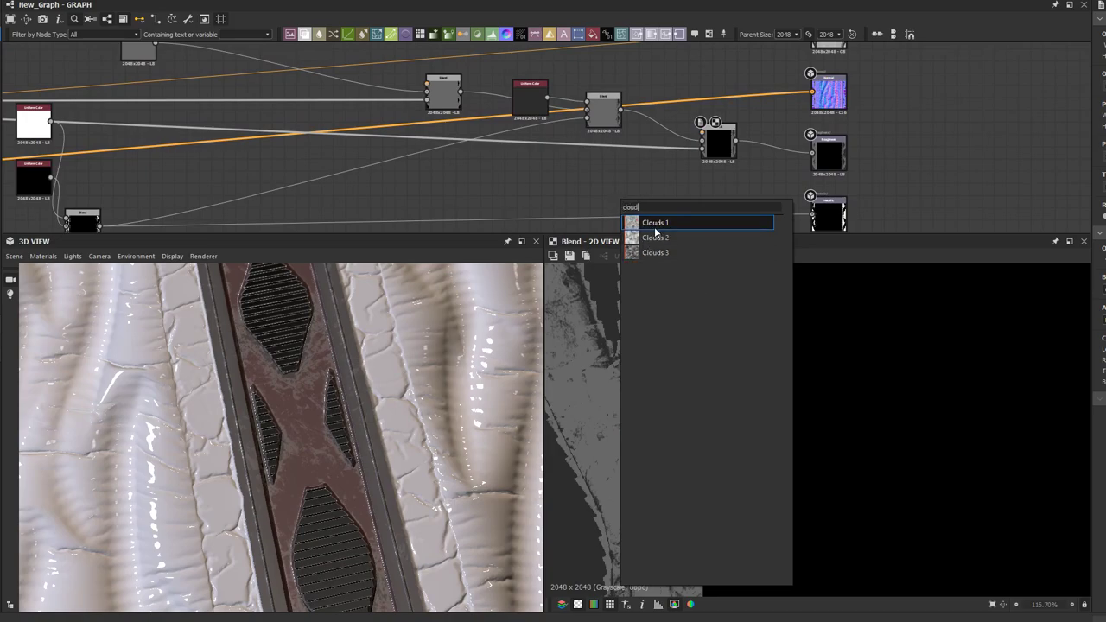
pyautogui.click(639, 222)
pyautogui.scroll(2, 650, 201)
pyautogui.moveTo(606, 195); pyautogui.dragTo(495, 171)
# Step: Add a Histogram Range after Clouds 1 and connect it to the foreground of the last roughness Blend
pyautogui.press('space')
pyautogui.write('hist')
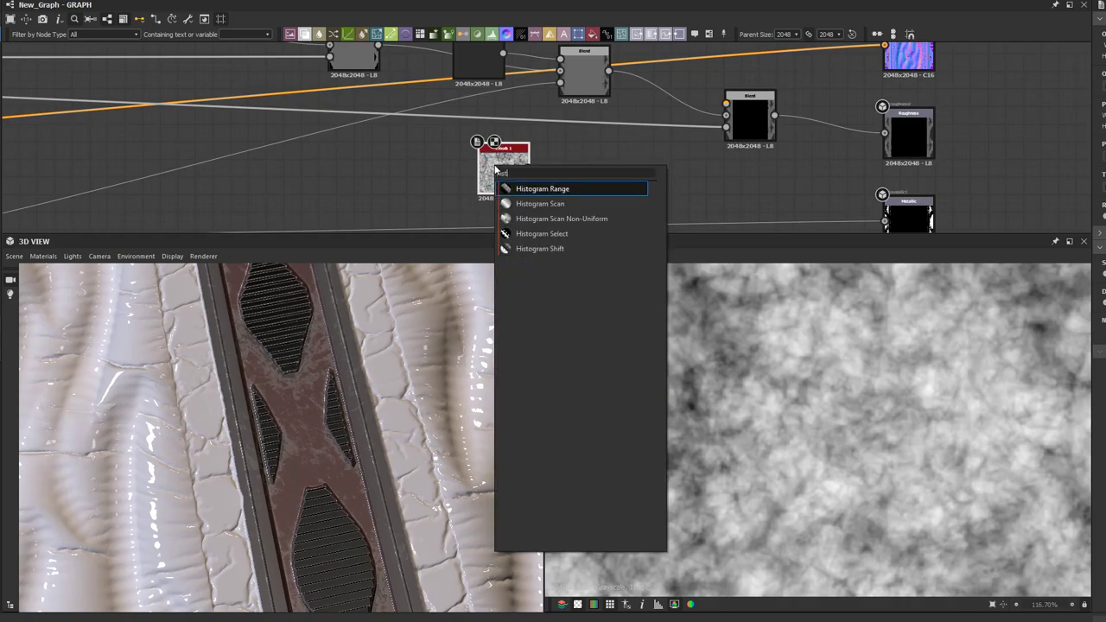
pyautogui.click(525, 190)
pyautogui.scroll(1, 594, 177)
pyautogui.moveTo(588, 178); pyautogui.dragTo(805, 85)
pyautogui.scroll(1, 596, 169)
pyautogui.click(806, 86)
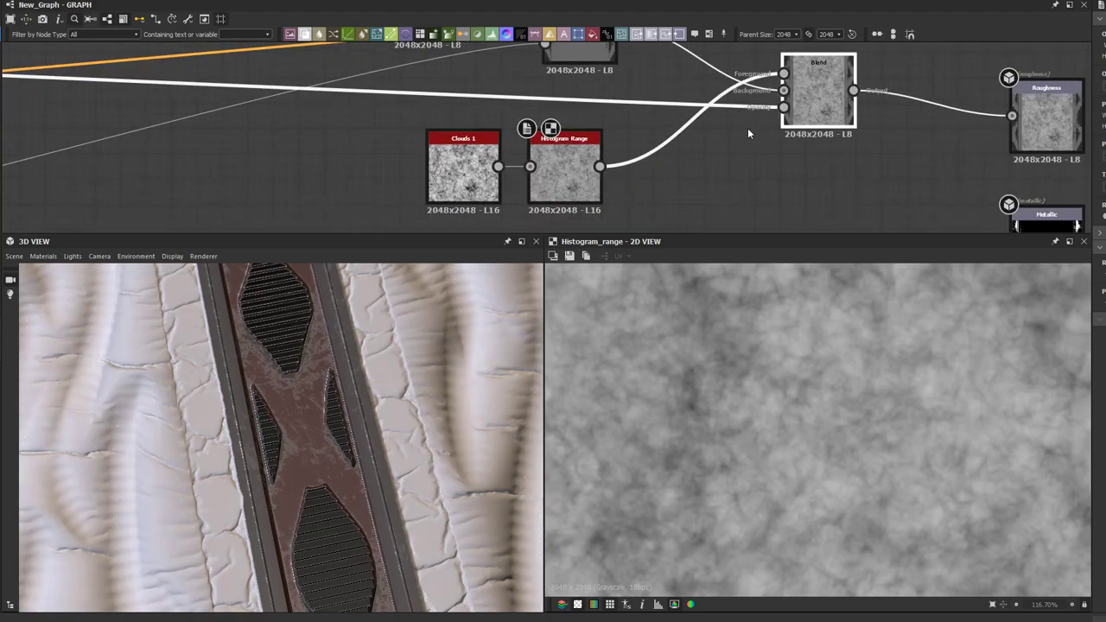
# Step: Darken the Histogram Range output to make the fabric glossier, and check the material from another angle in the 3D view
pyautogui.click(554, 175)
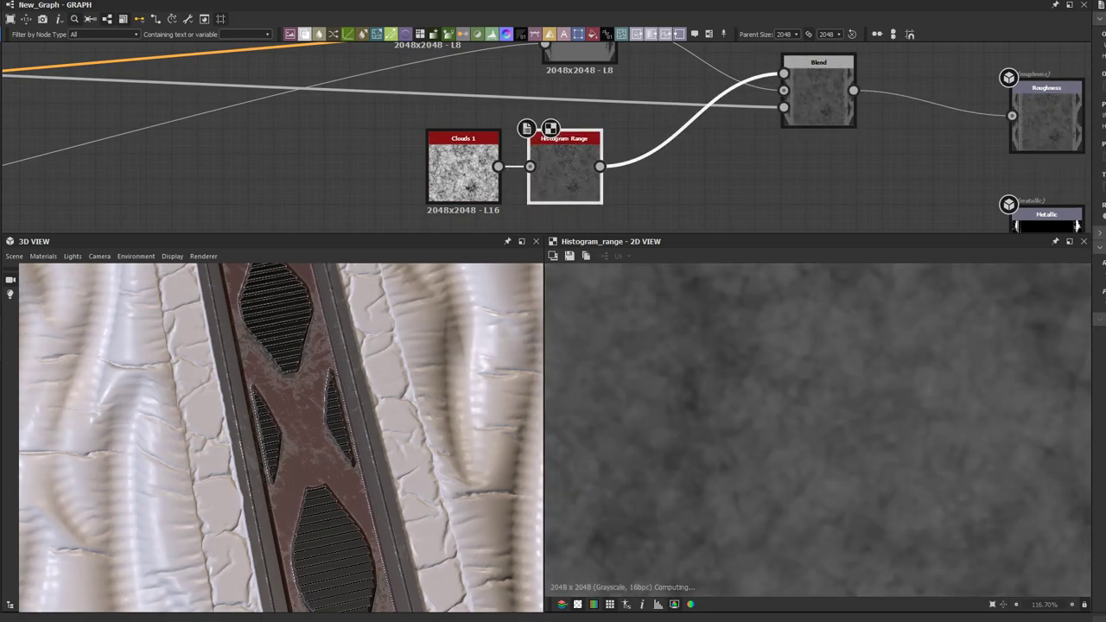
pyautogui.keyDown('alt'); pyautogui.moveTo(285, 427); pyautogui.dragTo(320, 376); pyautogui.keyUp('alt')
# Step: Preview the Levels mask that drives the opacity of the openings' roughness Blend in the 2D view
pyautogui.moveTo(555, 134); pyautogui.dragTo(569, 252, button='middle')
pyautogui.scroll(-1, 572, 207)
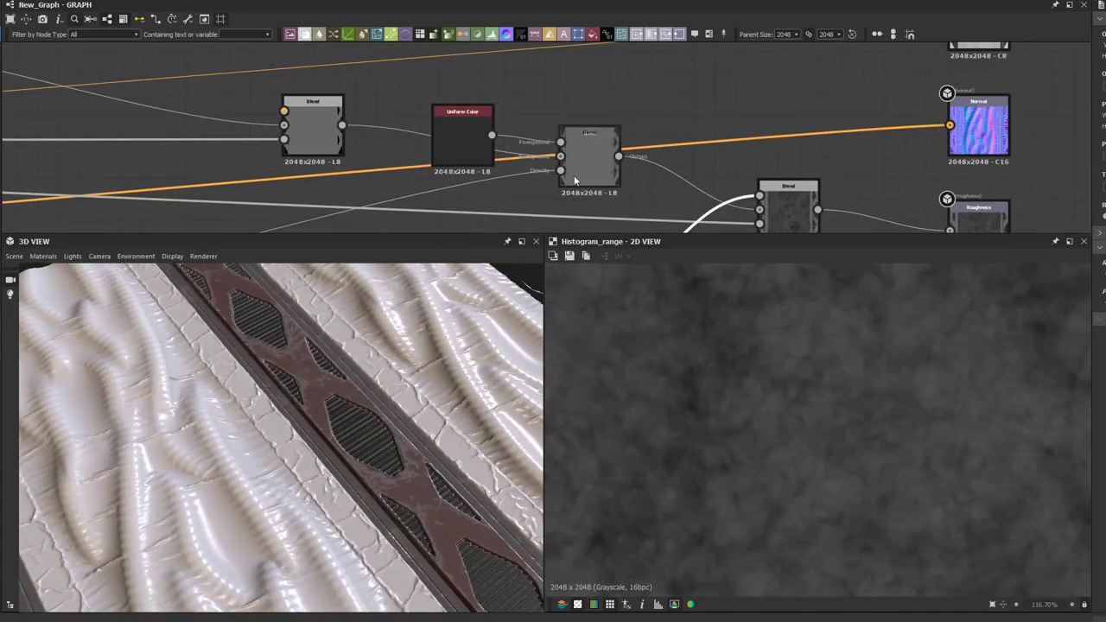
pyautogui.moveTo(574, 175); pyautogui.dragTo(626, 184, button='middle')
pyautogui.click(335, 147)
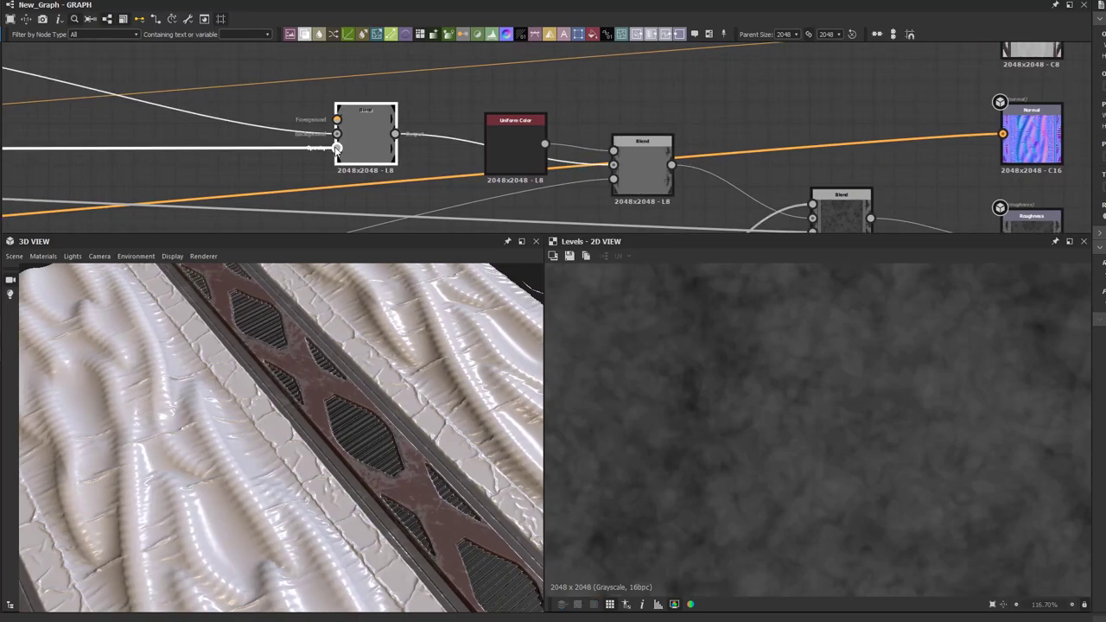
pyautogui.scroll(-5, 660, 362)
pyautogui.moveTo(672, 380); pyautogui.dragTo(762, 405, button='middle')
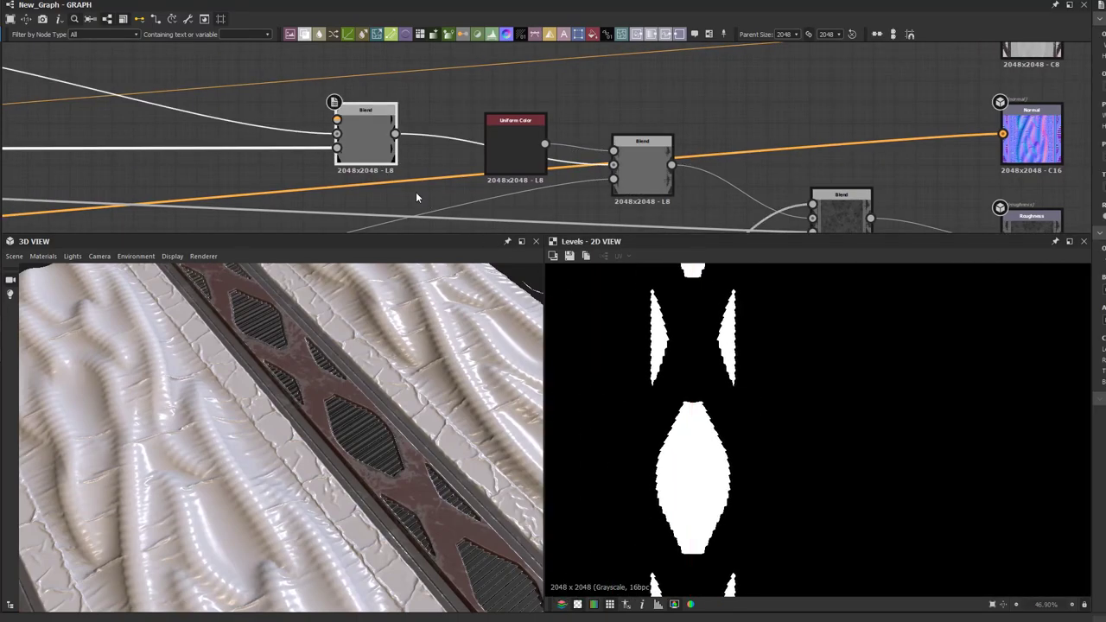
# Step: Move the Clouds 1 node far upstream and below the output links, away from its Histogram Range
pyautogui.moveTo(381, 158); pyautogui.dragTo(490, 95, button='middle')
pyautogui.scroll(-1, 490, 95)
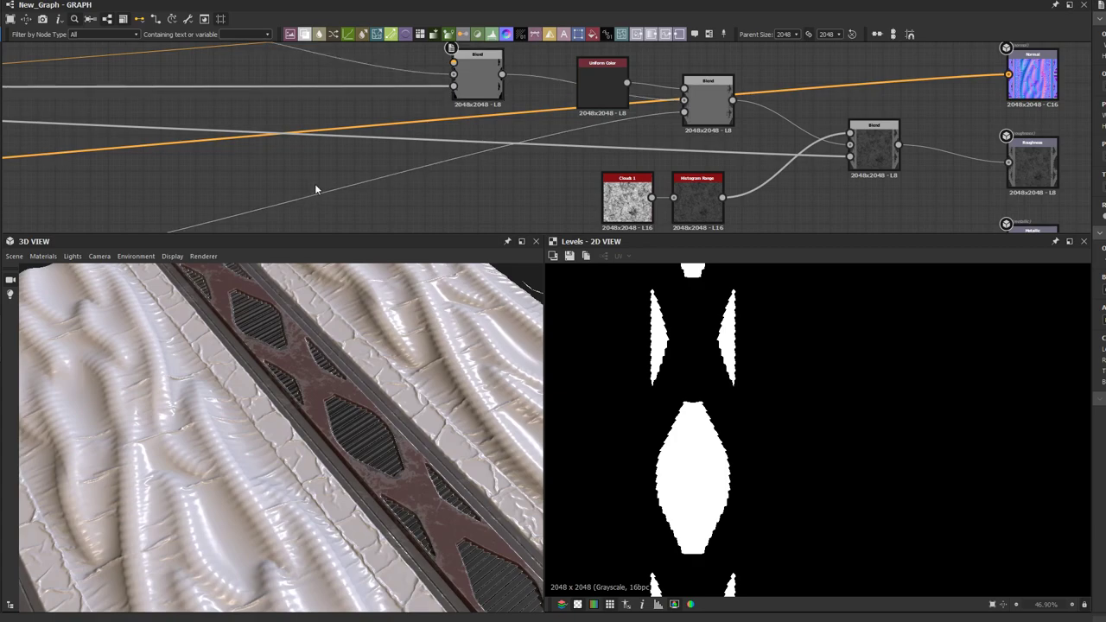
pyautogui.scroll(-2, 617, 202)
pyautogui.moveTo(618, 201); pyautogui.dragTo(415, 202)
pyautogui.moveTo(415, 203); pyautogui.dragTo(469, 69, button='middle')
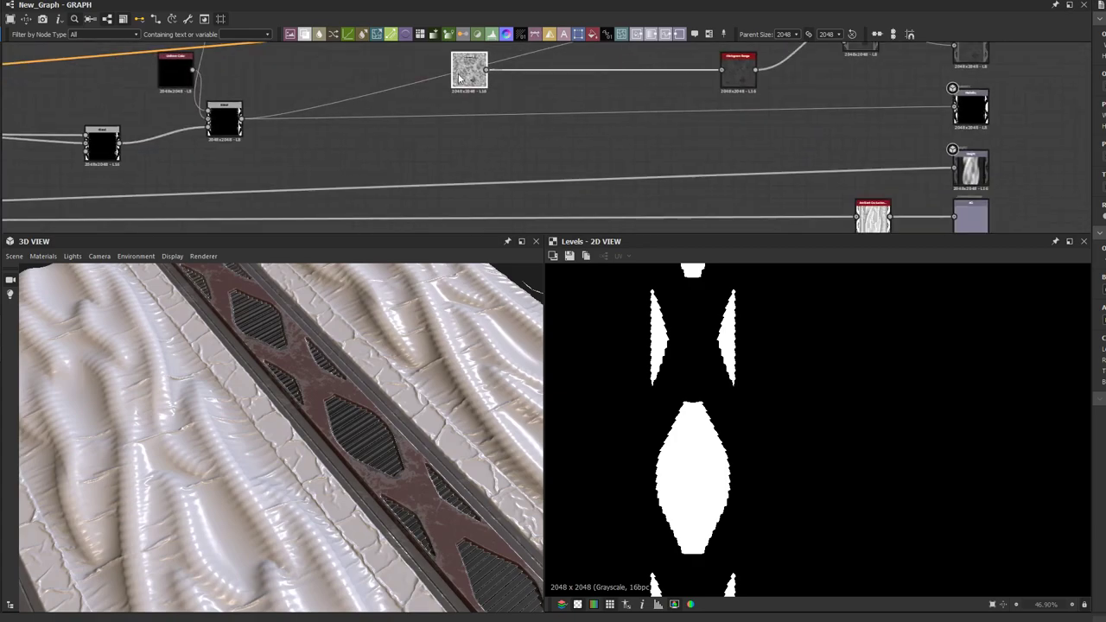
pyautogui.scroll(-2, 467, 74)
pyautogui.moveTo(467, 74); pyautogui.dragTo(264, 230)
pyautogui.moveTo(414, 221); pyautogui.dragTo(409, 290, button='middle')
# Step: Duplicate the Histogram Range, place it before the openings' roughness Blend and connect it to that Blend's foreground
pyautogui.click(596, 110)
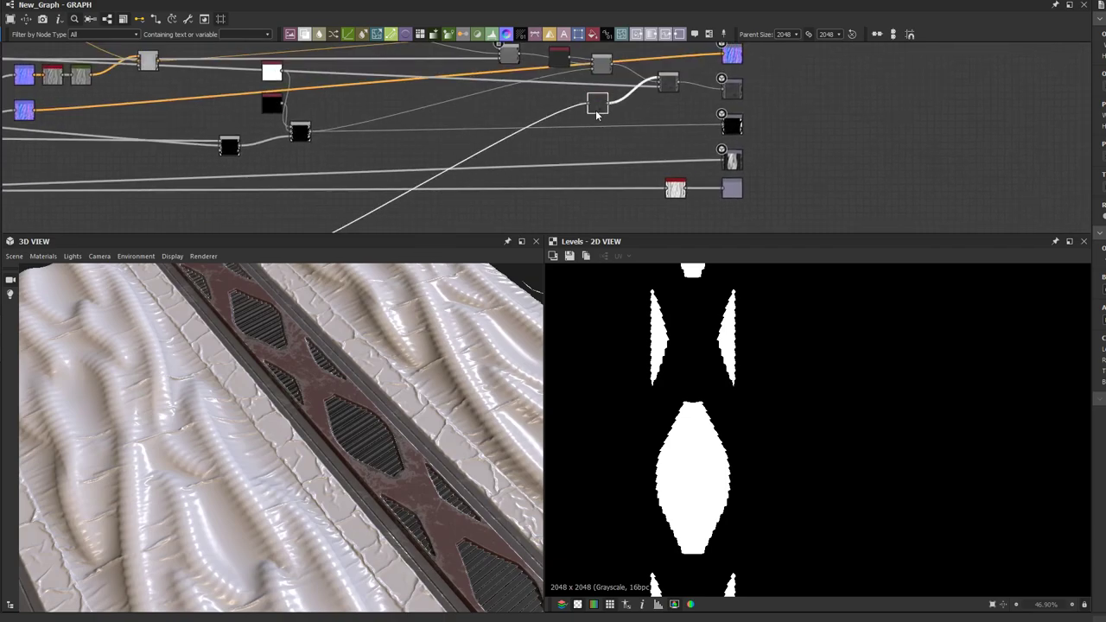
pyautogui.scroll(2, 519, 110)
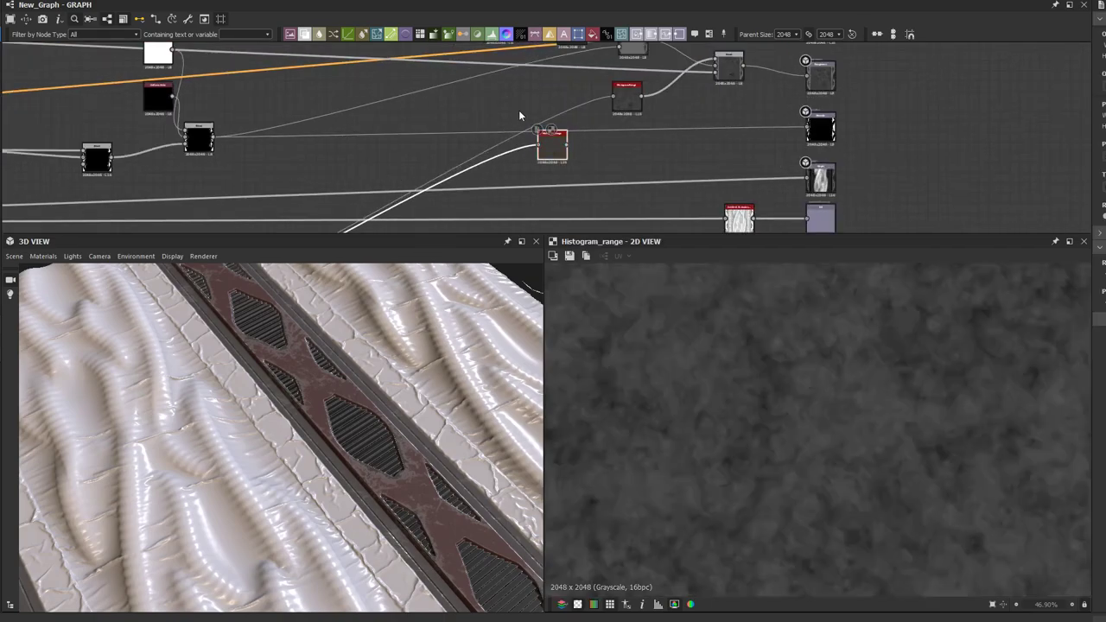
pyautogui.moveTo(518, 110); pyautogui.dragTo(535, 184, button='middle')
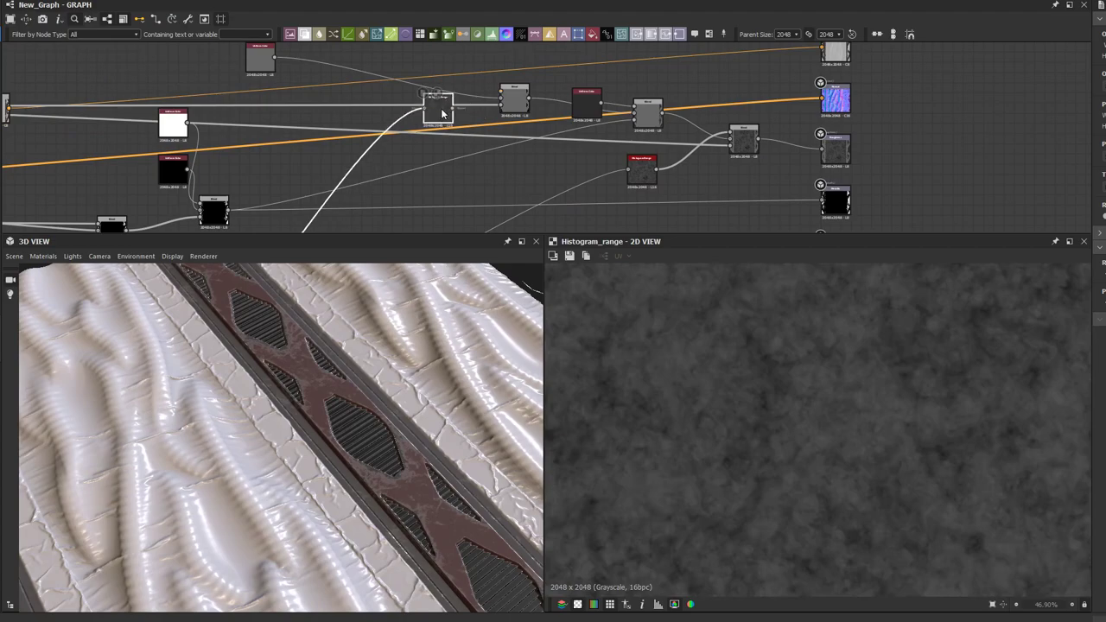
pyautogui.scroll(2, 456, 116)
pyautogui.moveTo(524, 84); pyautogui.dragTo(526, 83)
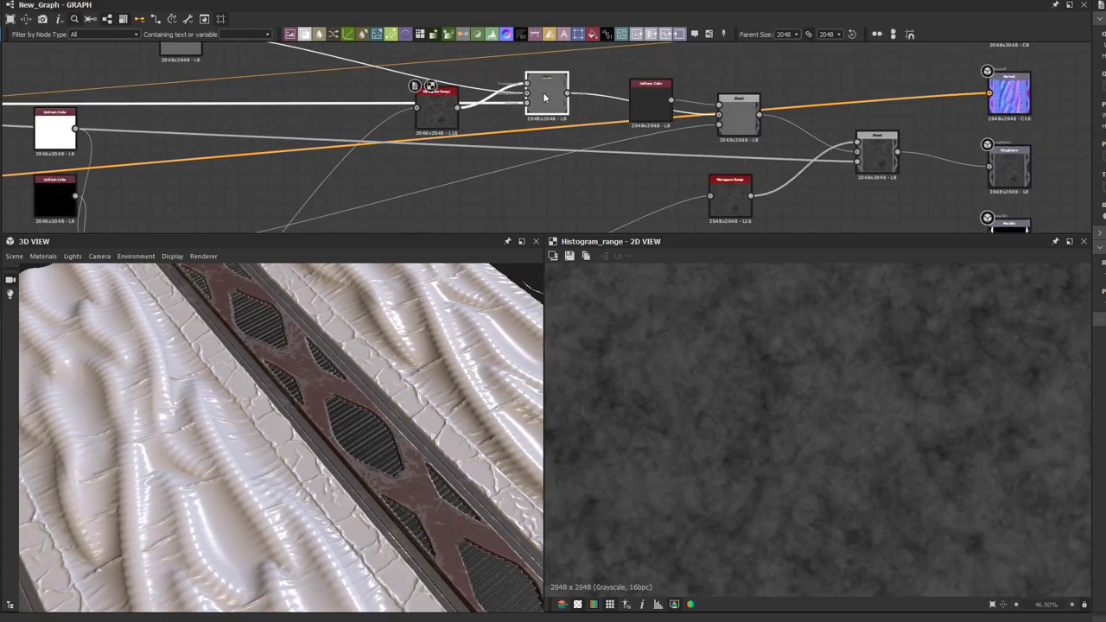
# Step: Move the duplicated Histogram Range lower and farther upstream, and preview the openings' roughness Blend in the 2D view
pyautogui.moveTo(426, 113); pyautogui.dragTo(397, 175)
pyautogui.click(539, 98)
pyautogui.moveTo(539, 98); pyautogui.dragTo(516, 108)
pyautogui.scroll(2, 516, 108)
pyautogui.moveTo(520, 109); pyautogui.dragTo(575, 69, button='middle')
pyautogui.scroll(-1, 563, 165)
pyautogui.moveTo(440, 131); pyautogui.dragTo(336, 166)
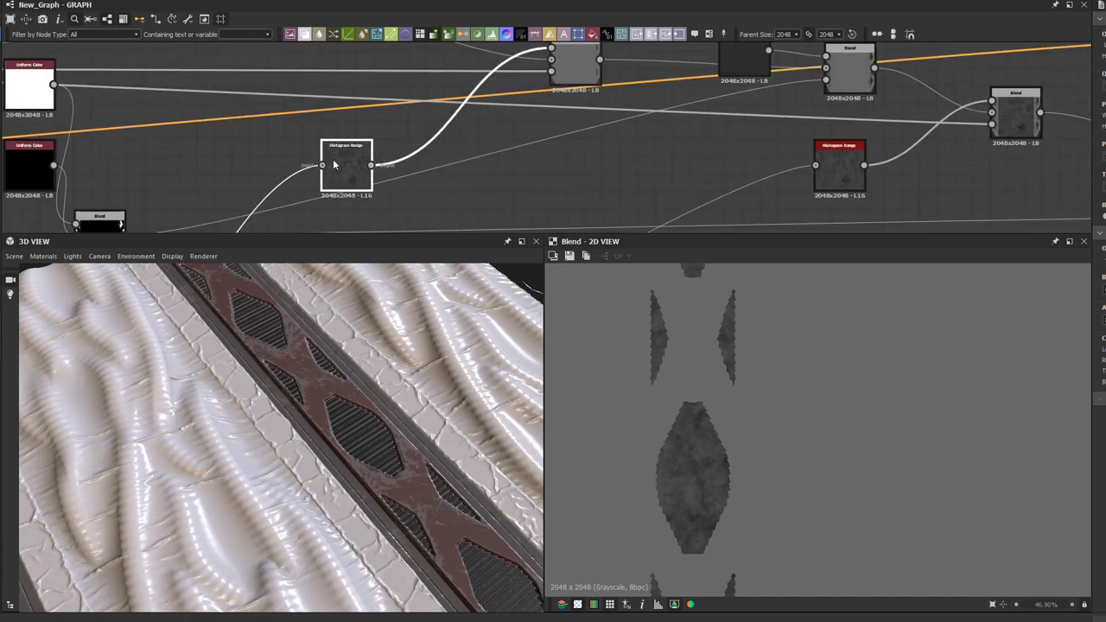
# Step: Insert a Blend after the duplicated Histogram Range and connect the upstream wear map to its foreground input
pyautogui.click(306, 39)
pyautogui.scroll(-2, 313, 67)
pyautogui.moveTo(209, 104); pyautogui.dragTo(457, 133, button='middle')
pyautogui.moveTo(415, 102); pyautogui.dragTo(745, 110, button='middle')
pyautogui.moveTo(222, 148); pyautogui.dragTo(308, 109, button='middle')
pyautogui.scroll(2, 205, 143)
pyautogui.click(173, 136)
pyautogui.scroll(-3, 240, 134)
pyautogui.moveTo(821, 107); pyautogui.dragTo(399, 136, button='middle')
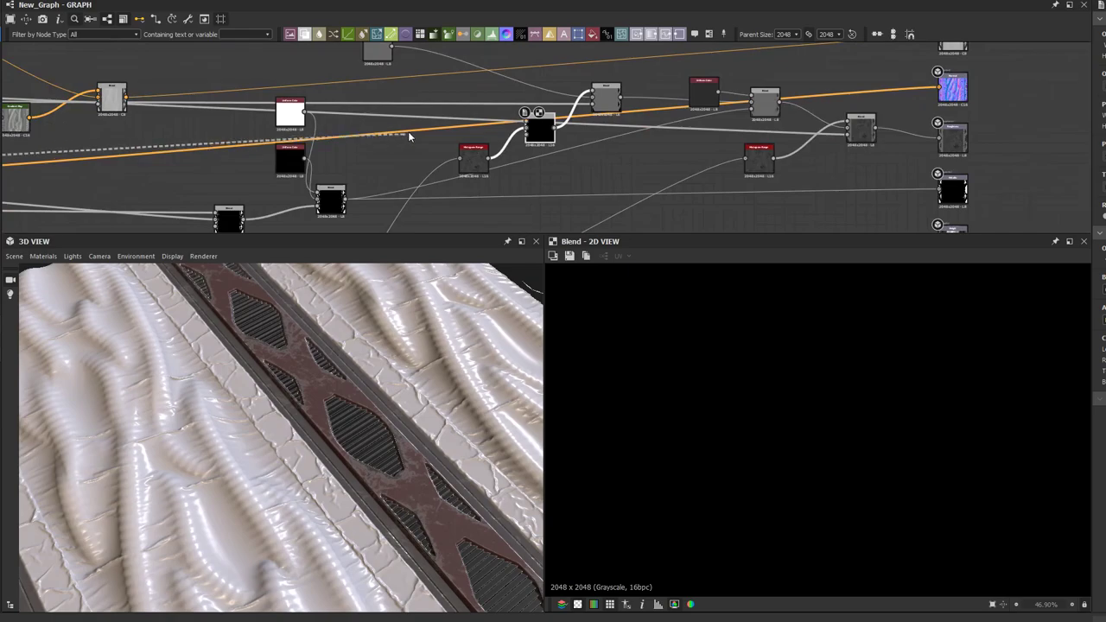
pyautogui.scroll(2, 410, 137)
pyautogui.moveTo(675, 129); pyautogui.dragTo(652, 150)
pyautogui.moveTo(646, 152); pyautogui.dragTo(590, 162, button='middle')
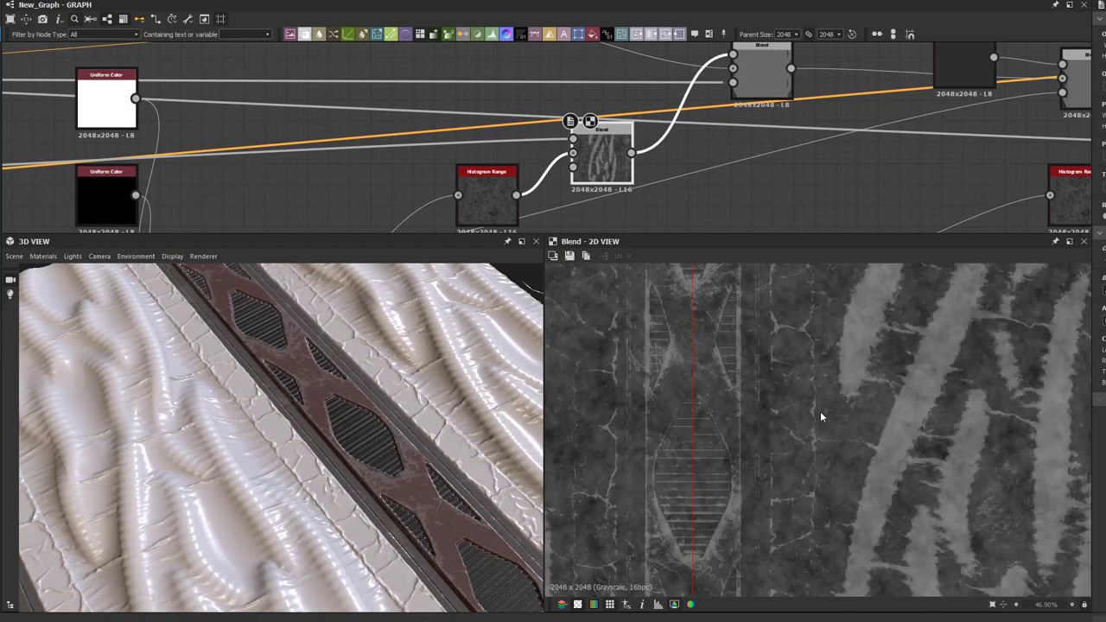
# Step: Inspect the wear detail of the inserted Blend and preview the openings' roughness Blend in the 2D view
pyautogui.scroll(5, 723, 441)
pyautogui.moveTo(756, 78); pyautogui.dragTo(711, 109, button='middle')
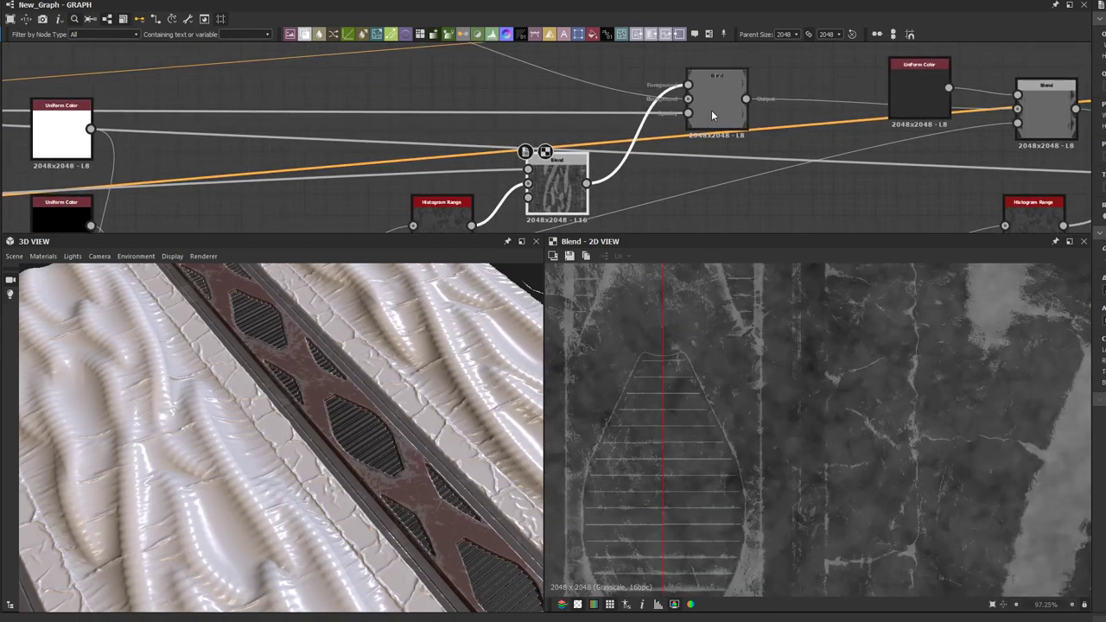
pyautogui.click(711, 110)
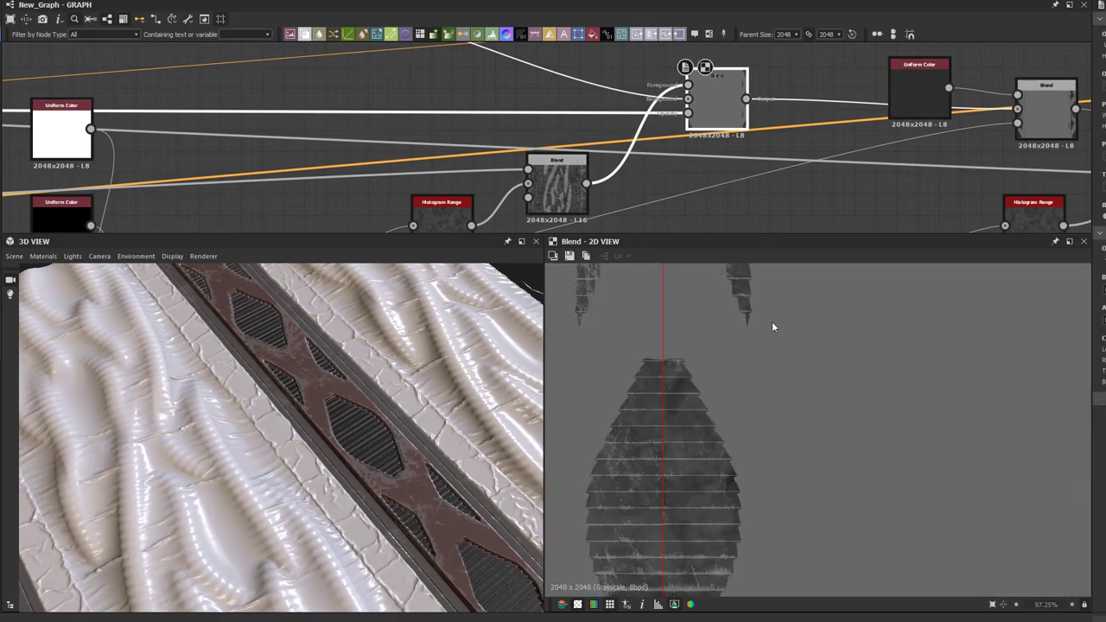
# Step: Examine the openings' roughness Blend up close in the 2D view and compare it with the strip's openings on the 3D model
pyautogui.scroll(3, 688, 475)
pyautogui.moveTo(684, 477); pyautogui.dragTo(807, 347, button='middle')
pyautogui.scroll(-2, 802, 356)
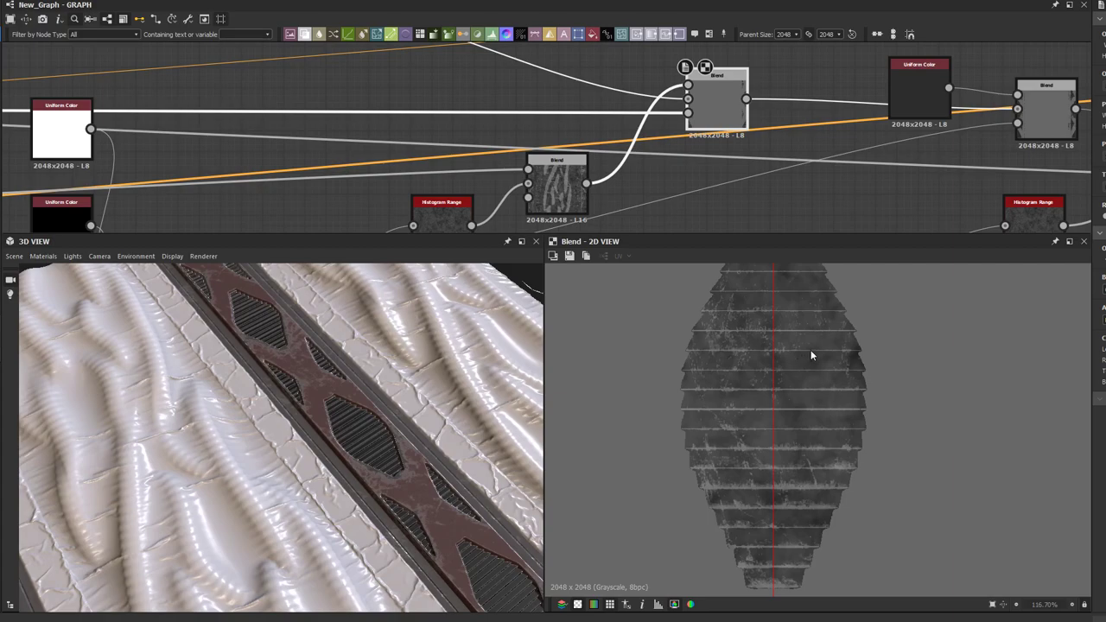
pyautogui.scroll(-3, 810, 354)
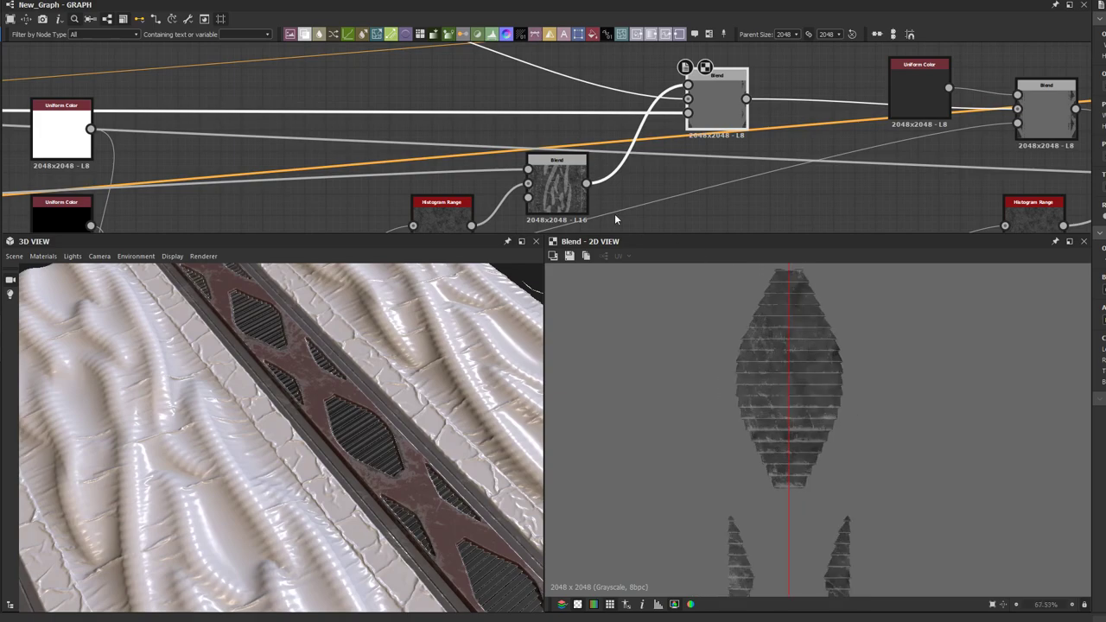
pyautogui.scroll(-2, 357, 147)
pyautogui.scroll(-2, 357, 147)
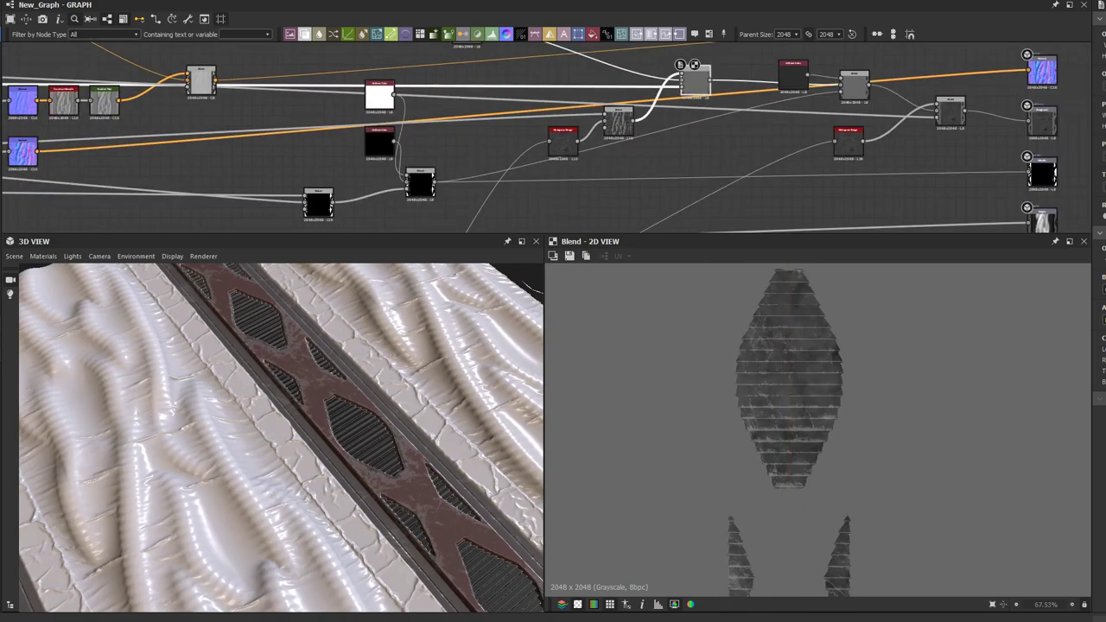
pyautogui.scroll(-7, 440, 131)
pyautogui.moveTo(538, 133); pyautogui.dragTo(760, 137, button='middle')
pyautogui.moveTo(449, 126); pyautogui.dragTo(342, 173, button='middle')
pyautogui.scroll(6, 361, 157)
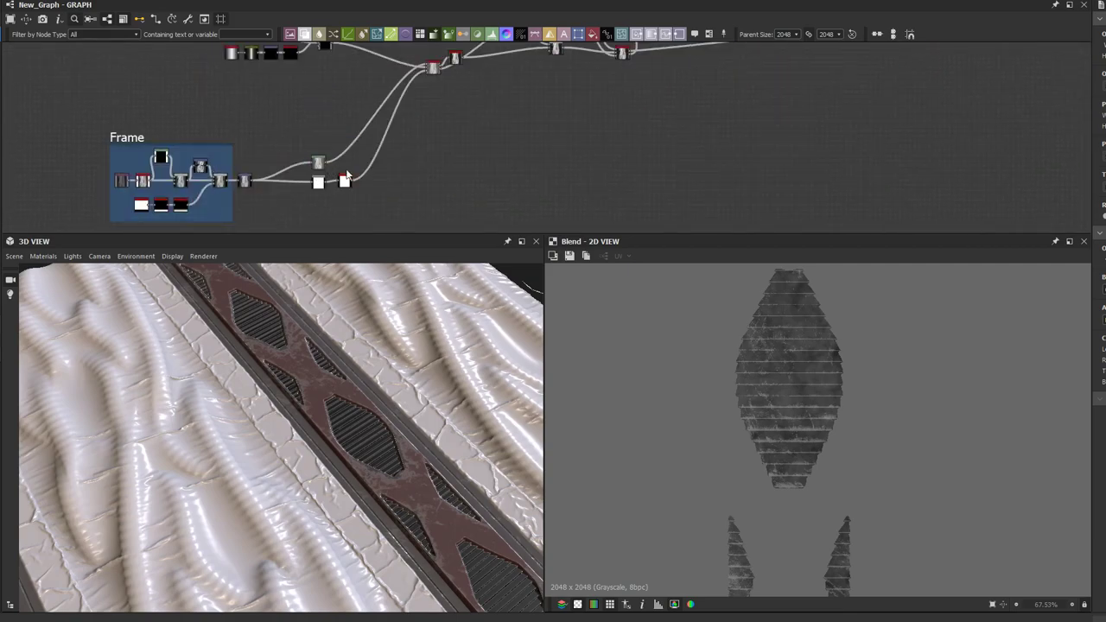
pyautogui.scroll(-3, 342, 173)
pyautogui.moveTo(313, 417); pyautogui.dragTo(251, 406)
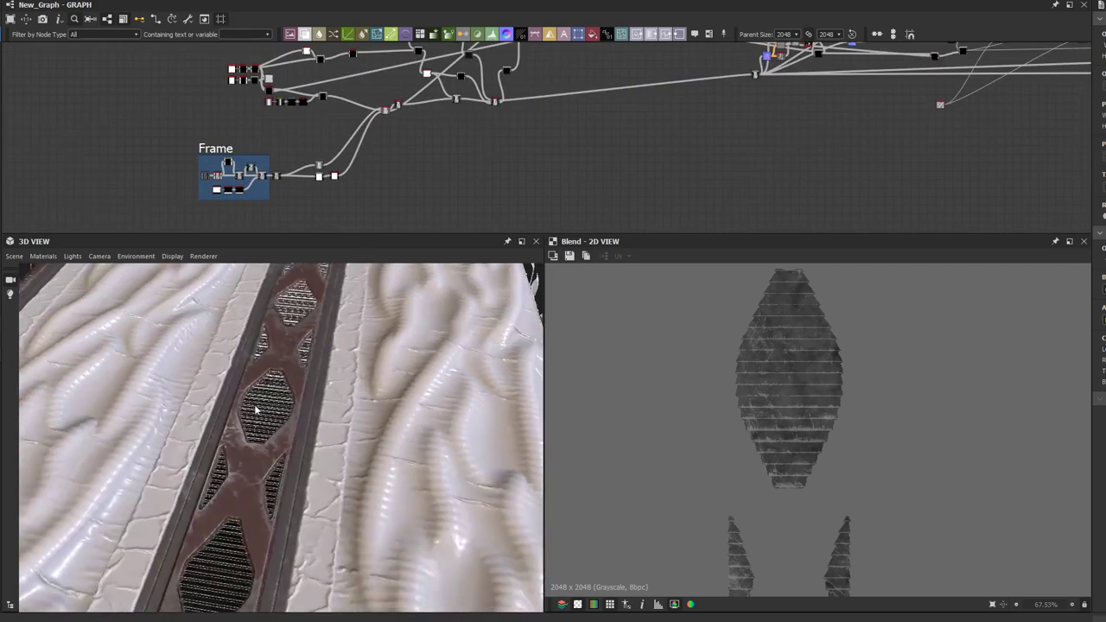
pyautogui.scroll(3, 251, 406)
pyautogui.scroll(-3, 384, 151)
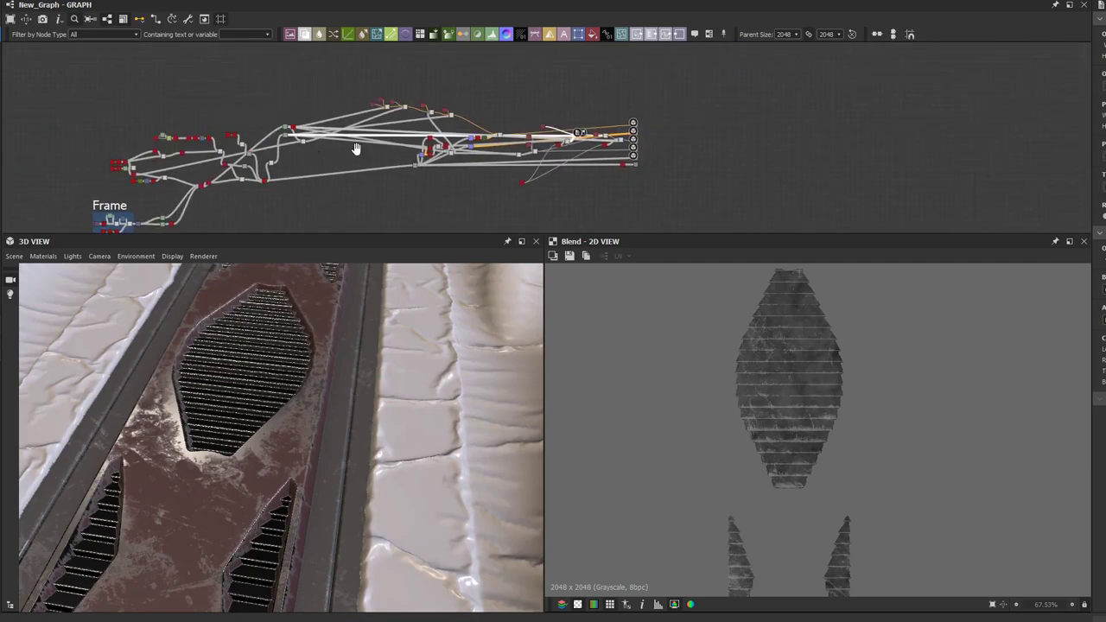
# Step: Preview the openings' roughness Blend and trace its incoming connections back through the graph
pyautogui.moveTo(355, 148); pyautogui.dragTo(176, 161, button='middle')
pyautogui.scroll(6, 411, 155)
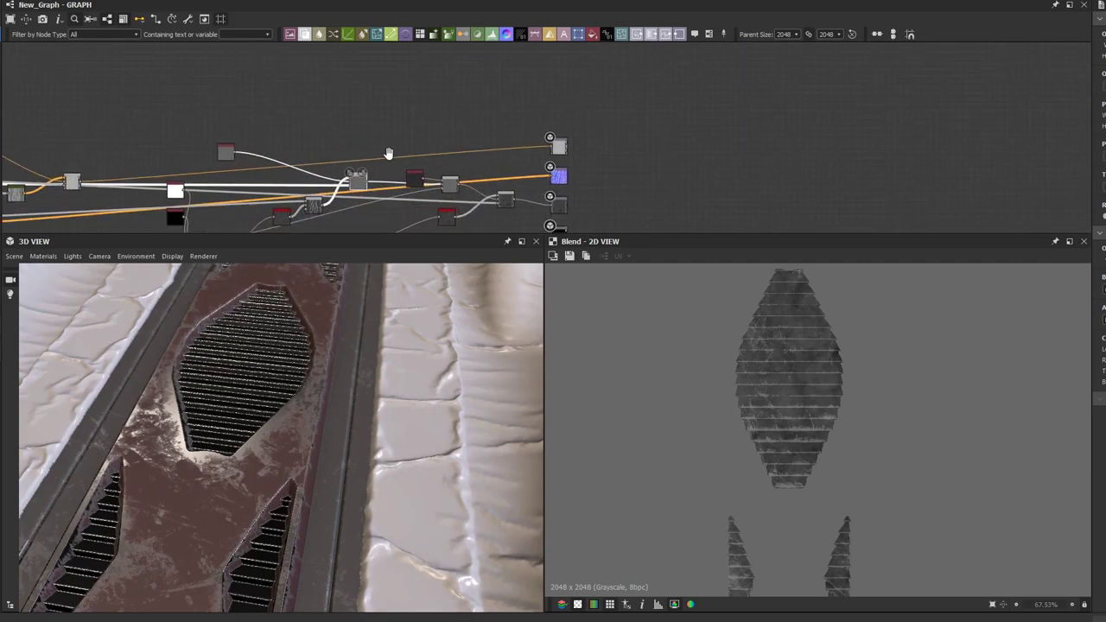
pyautogui.scroll(4, 318, 125)
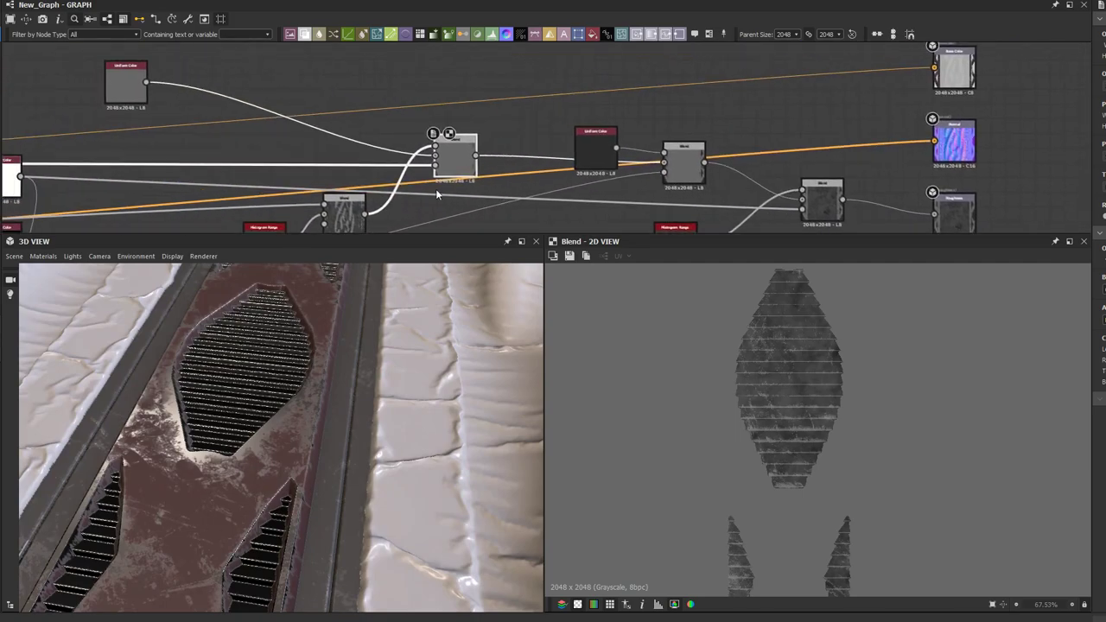
pyautogui.doubleClick(461, 156)
pyautogui.doubleClick(492, 157)
pyautogui.scroll(-1, 483, 164)
pyautogui.scroll(1, 484, 164)
pyautogui.moveTo(347, 160); pyautogui.dragTo(502, 170, button='middle')
pyautogui.scroll(1, 303, 124)
pyautogui.moveTo(343, 125); pyautogui.dragTo(523, 101, button='middle')
pyautogui.scroll(-3, 521, 101)
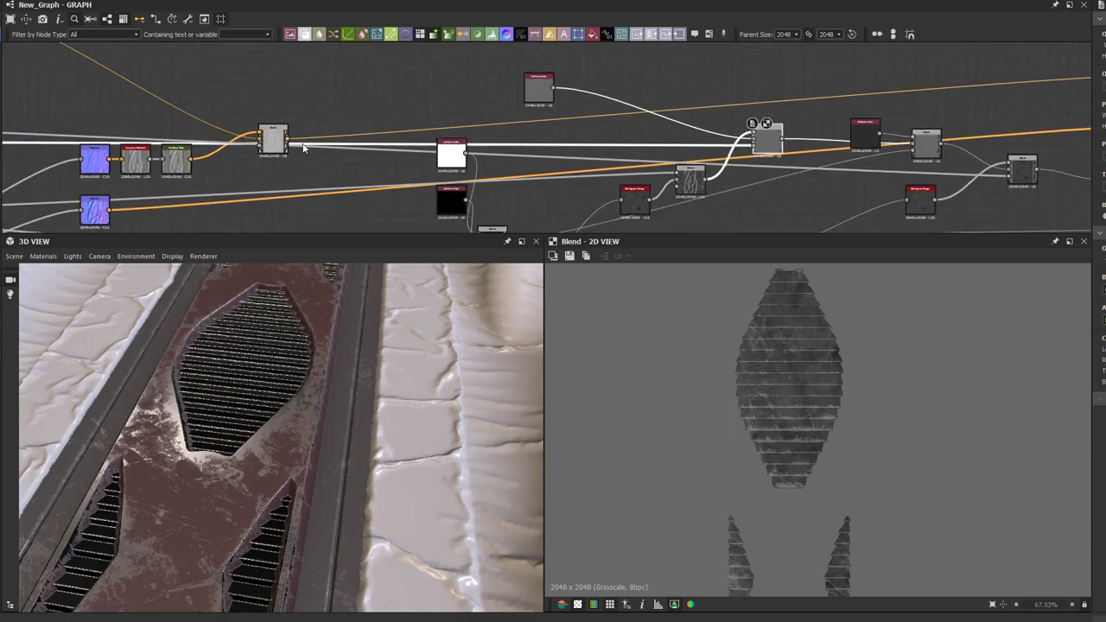
# Step: Move the final base-color Blend and the dark Uniform Color beside the roughness Blends slightly higher to tidy the graph
pyautogui.moveTo(282, 148); pyautogui.dragTo(278, 126)
pyautogui.scroll(-4, 252, 144)
pyautogui.moveTo(256, 143)
pyautogui.mouseDown(button='middle')
pyautogui.moveTo(385, 178)
pyautogui.moveTo(368, 149)
pyautogui.moveTo(231, 146)
pyautogui.mouseUp(button='middle')
pyautogui.scroll(3, 296, 180)
pyautogui.moveTo(380, 155); pyautogui.dragTo(255, 178, button='middle')
pyautogui.moveTo(425, 170); pyautogui.dragTo(310, 163, button='middle')
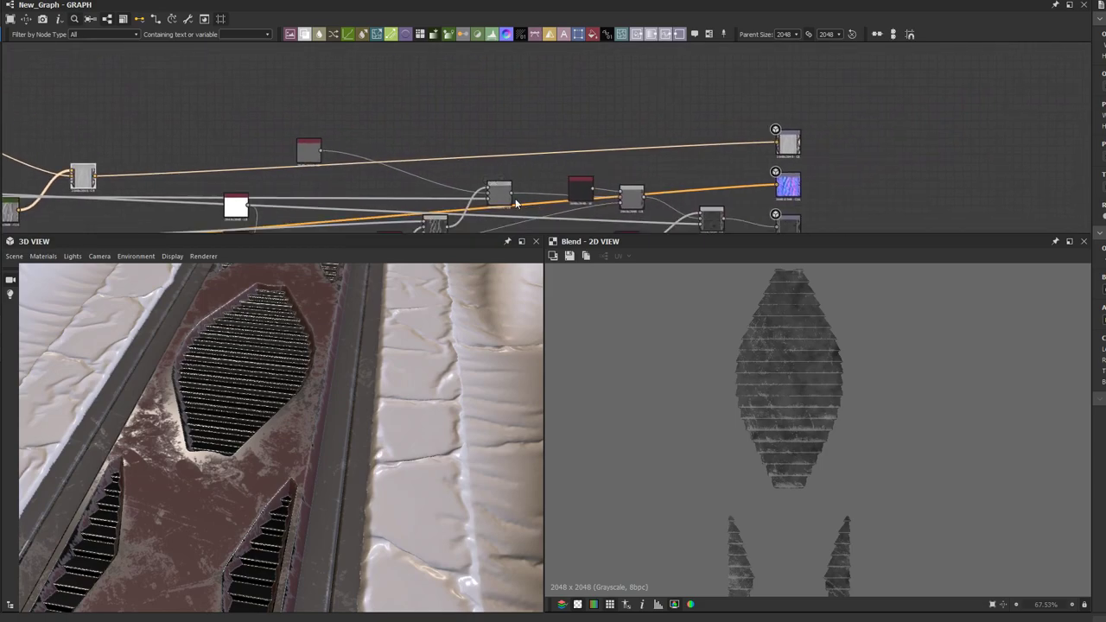
pyautogui.scroll(3, 509, 204)
pyautogui.moveTo(533, 166); pyautogui.dragTo(319, 147, button='middle')
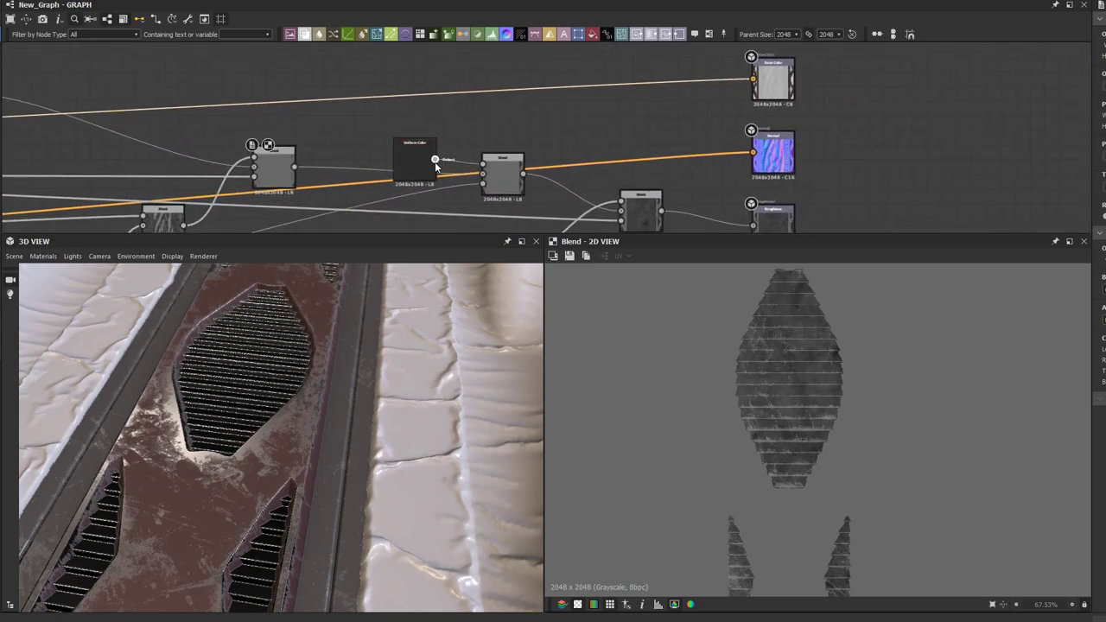
pyautogui.moveTo(435, 162); pyautogui.dragTo(470, 126)
pyautogui.moveTo(490, 180); pyautogui.dragTo(496, 173)
# Step: Trace the mask connections back to the base-color chain and preview the inverted mask feeding its Blend's opacity
pyautogui.moveTo(459, 156); pyautogui.dragTo(590, 115, button='middle')
pyautogui.click(489, 93)
pyautogui.click(404, 125)
pyautogui.scroll(-2, 407, 128)
pyautogui.moveTo(436, 114); pyautogui.dragTo(712, 119, button='middle')
pyautogui.moveTo(348, 152); pyautogui.dragTo(767, 174, button='middle')
pyautogui.scroll(-2, 321, 135)
pyautogui.moveTo(352, 140); pyautogui.dragTo(481, 203, button='middle')
pyautogui.scroll(-2, 251, 155)
pyautogui.moveTo(175, 158); pyautogui.dragTo(548, 133, button='middle')
pyautogui.scroll(5, 259, 145)
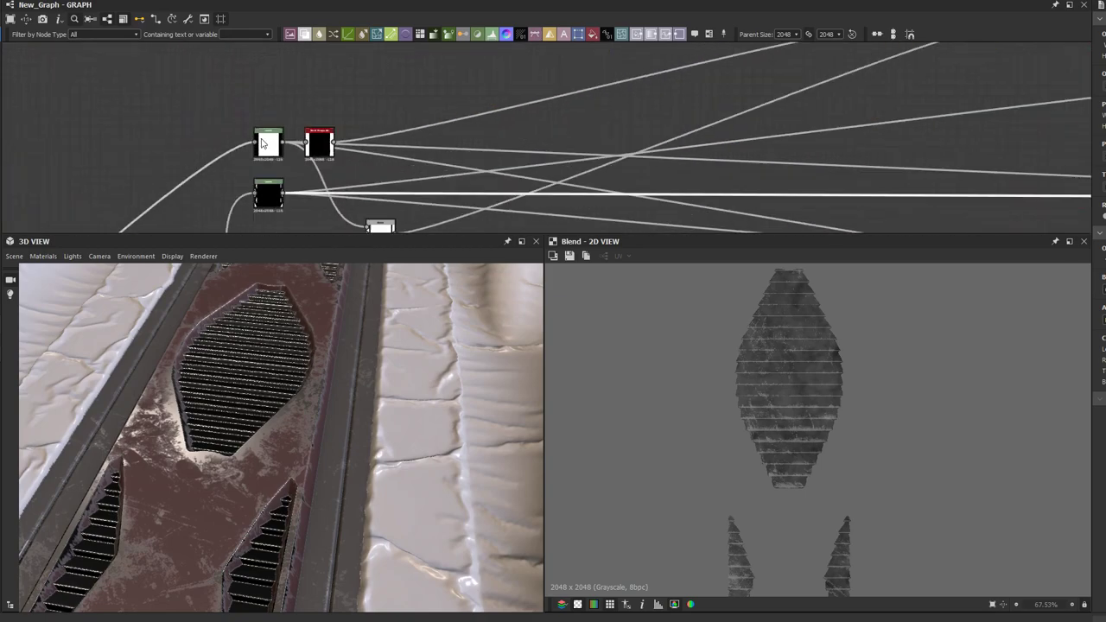
pyautogui.scroll(-5, 273, 148)
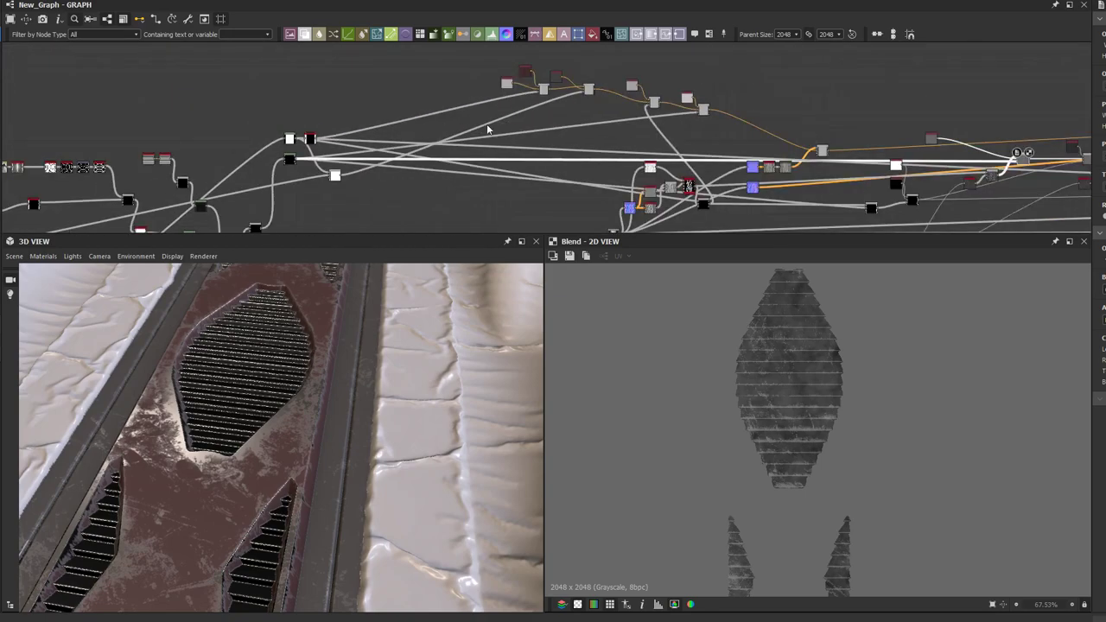
pyautogui.scroll(5, 277, 119)
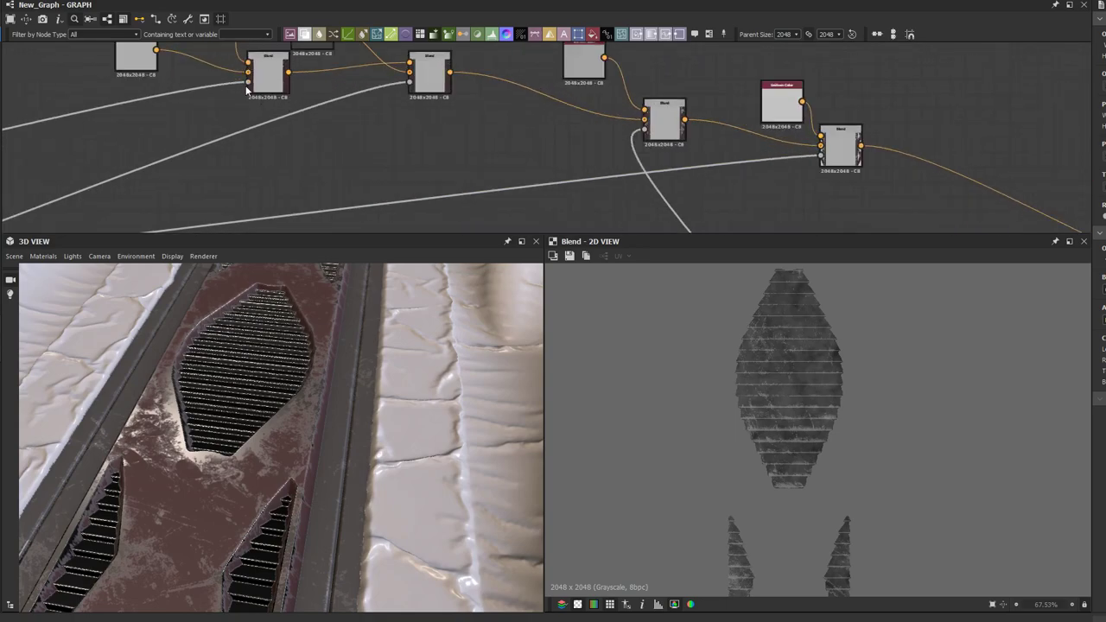
pyautogui.doubleClick(250, 82)
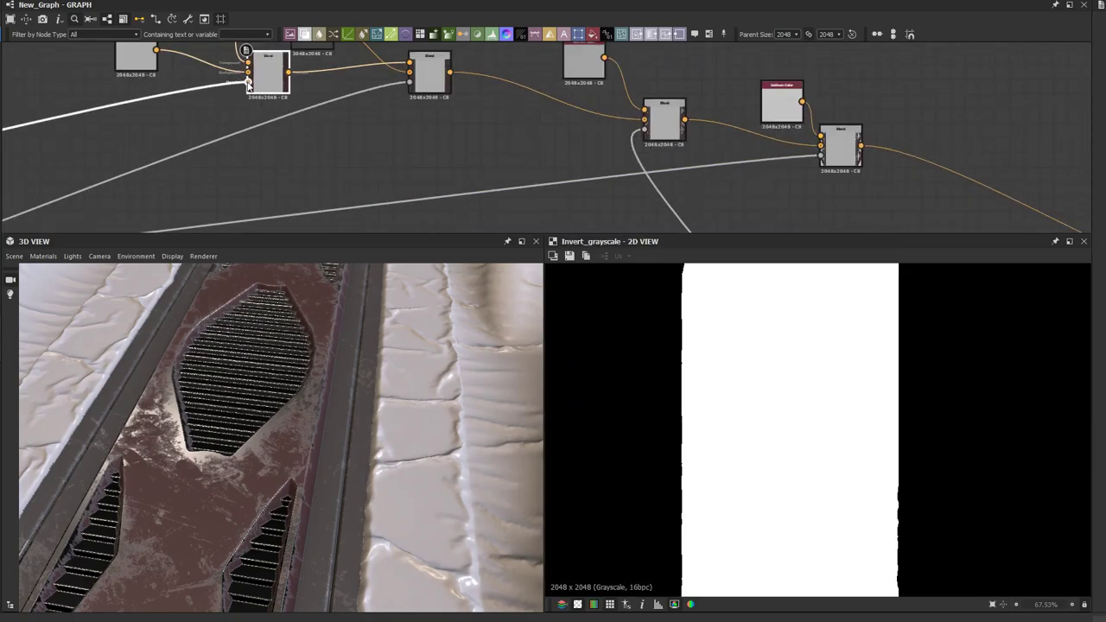
# Step: Add a Clouds 1 node and place it upstream of the mid-grey Uniform Color that feeds the openings' roughness Blend
pyautogui.scroll(-5, 248, 82)
pyautogui.moveTo(207, 110); pyautogui.dragTo(3, 107, button='middle')
pyautogui.scroll(8, 431, 139)
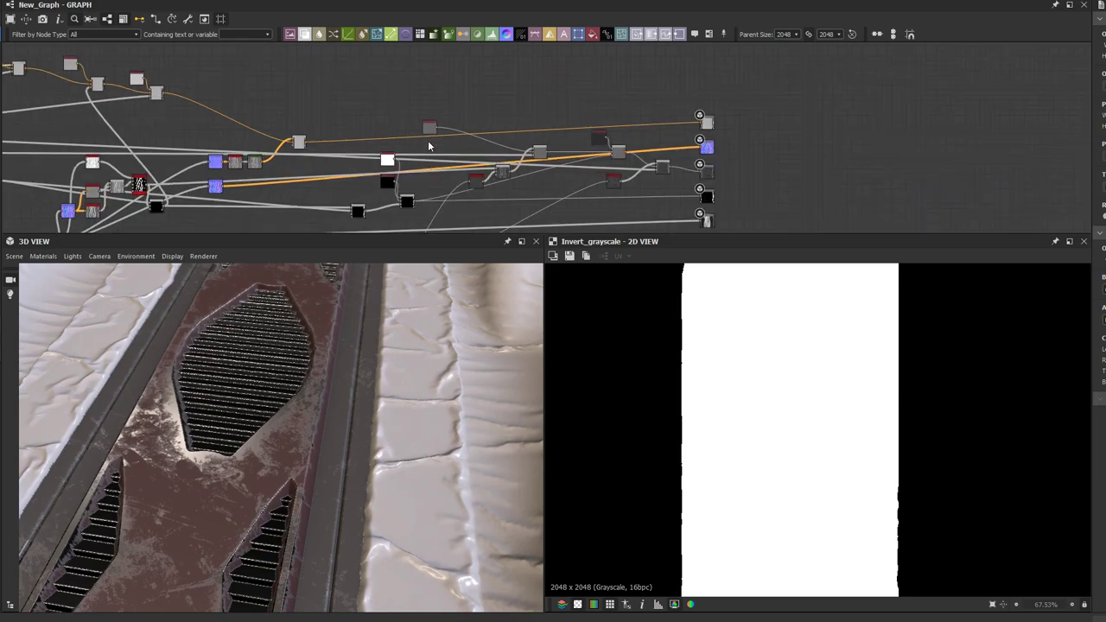
pyautogui.scroll(-4, 479, 143)
pyautogui.moveTo(475, 139); pyautogui.dragTo(445, 166, button='middle')
pyautogui.press('space')
pyautogui.write('clcloud')
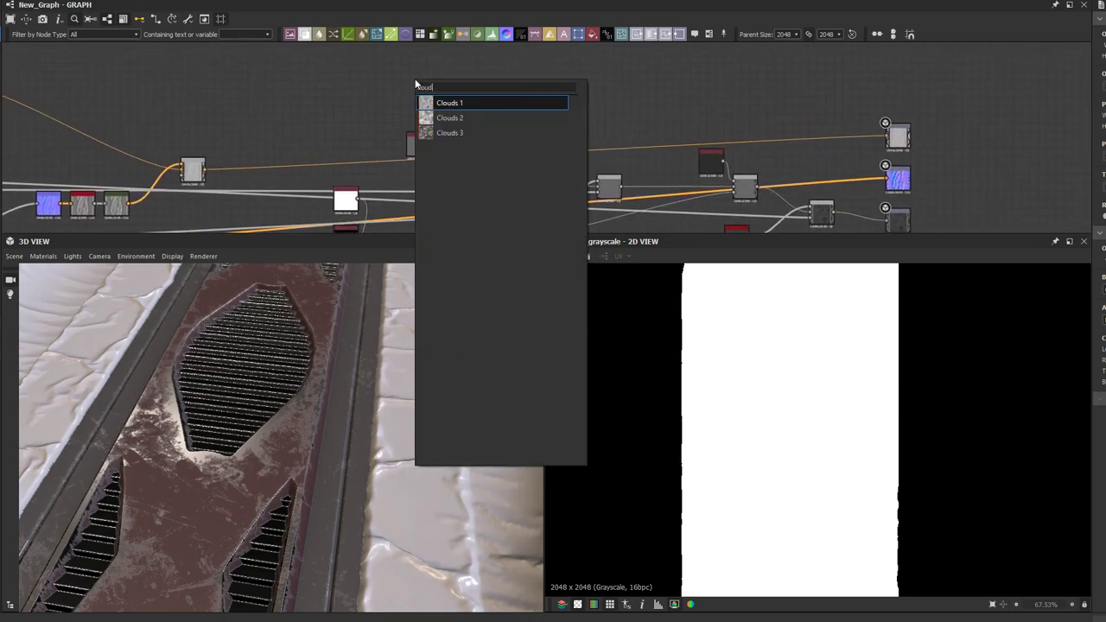
pyautogui.click(439, 102)
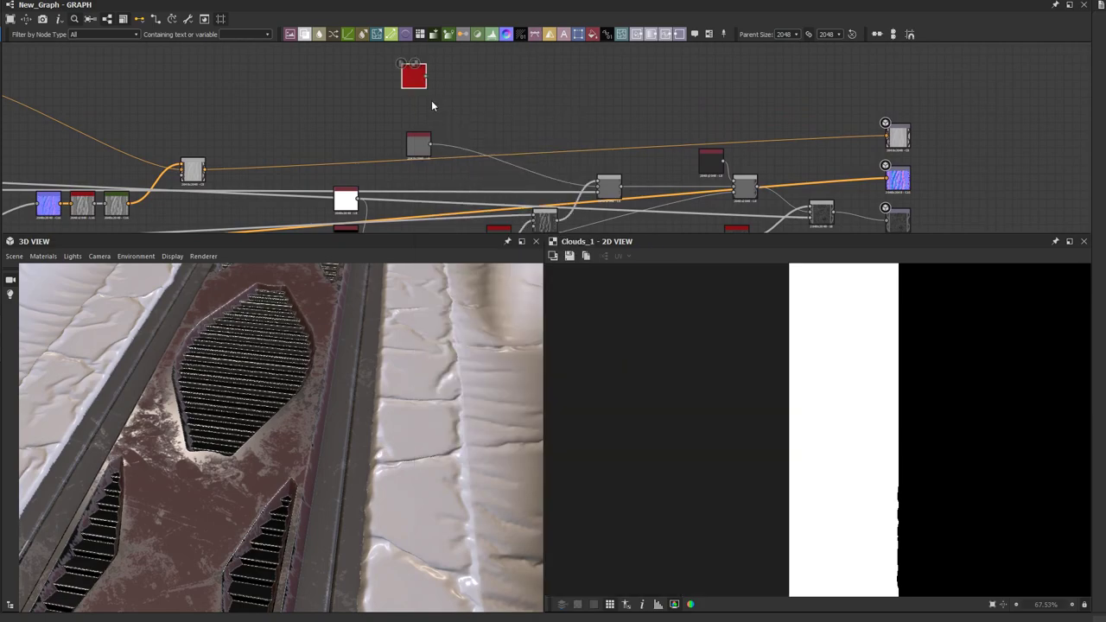
pyautogui.scroll(1, 421, 83)
pyautogui.moveTo(1103, 274); pyautogui.dragTo(1105, 274)
pyautogui.moveTo(408, 73); pyautogui.dragTo(306, 124)
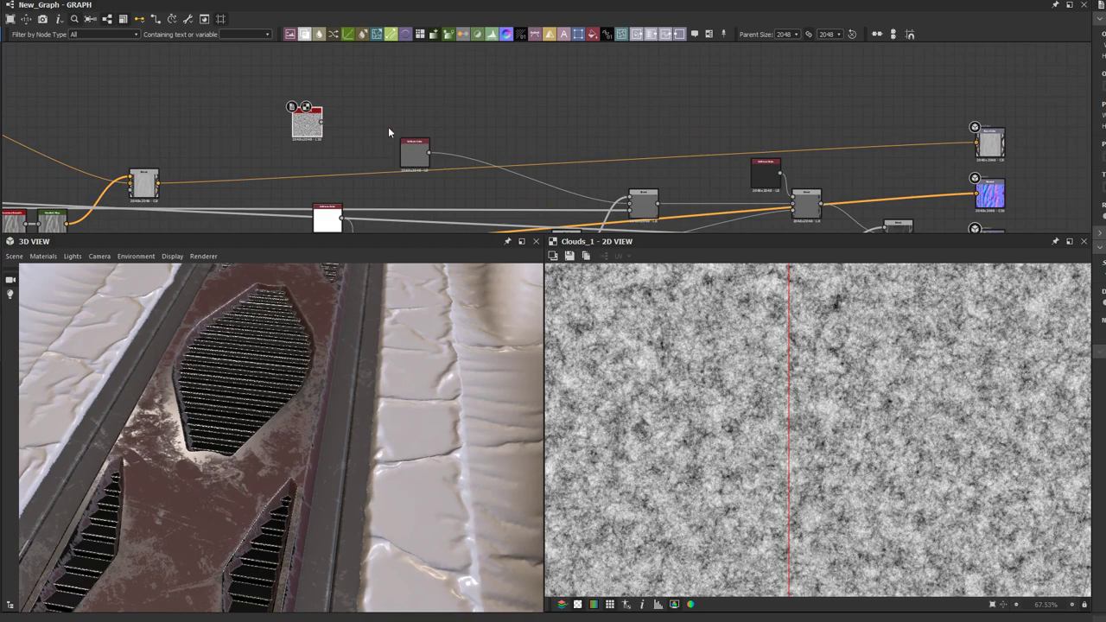
# Step: Connect Clouds 1 to the openings' roughness Blend's background and delete the mid-grey Uniform Color it replaces
pyautogui.moveTo(428, 153); pyautogui.dragTo(628, 204)
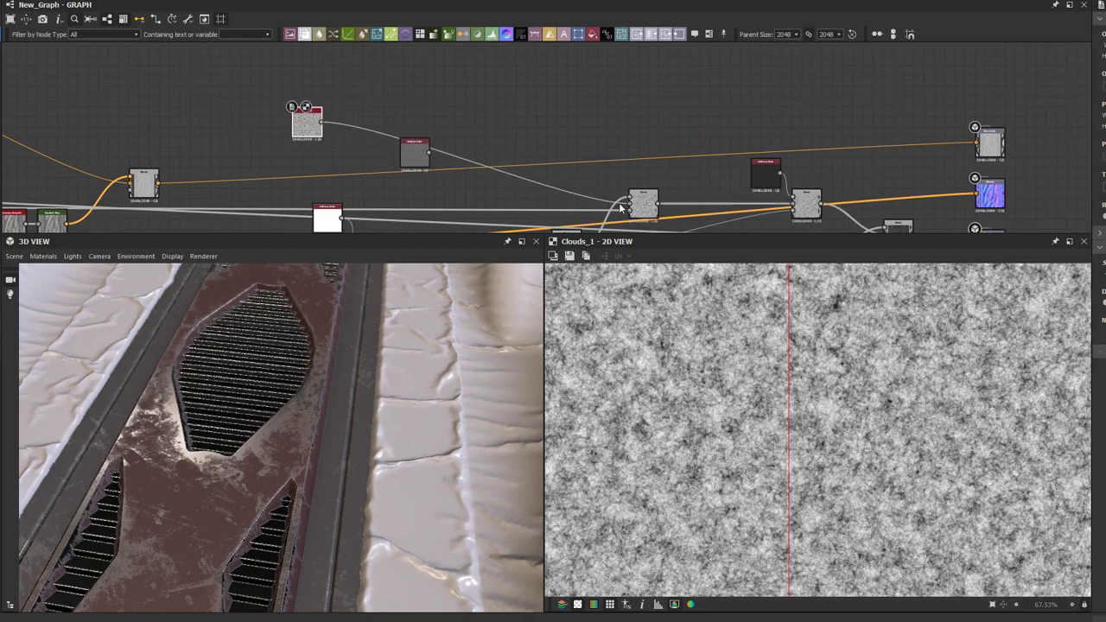
pyautogui.click(416, 161)
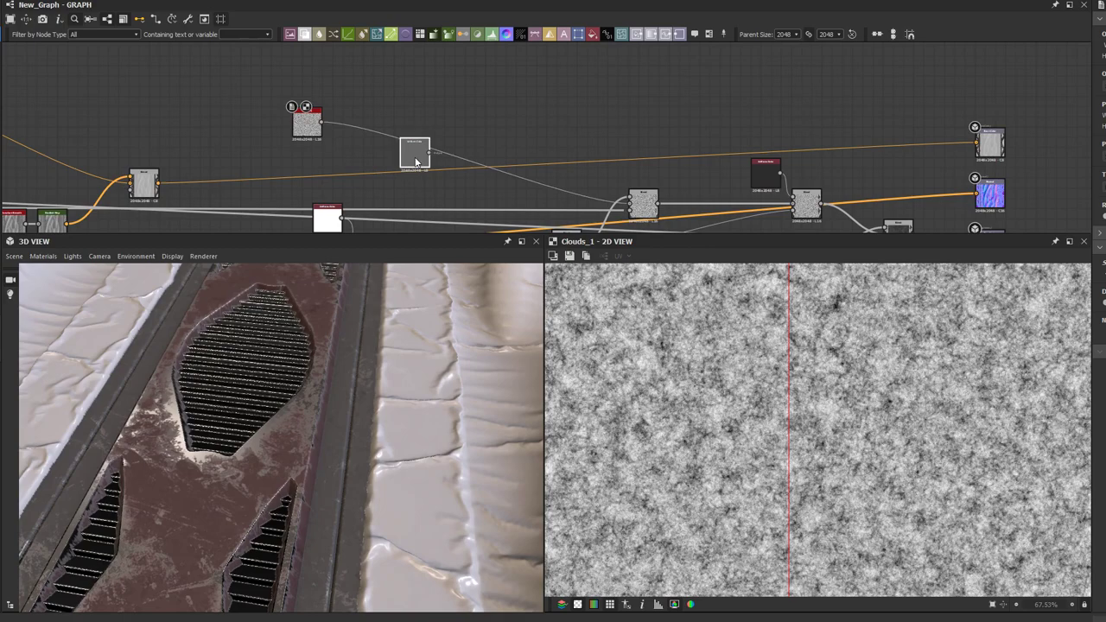
pyautogui.press('Delete')
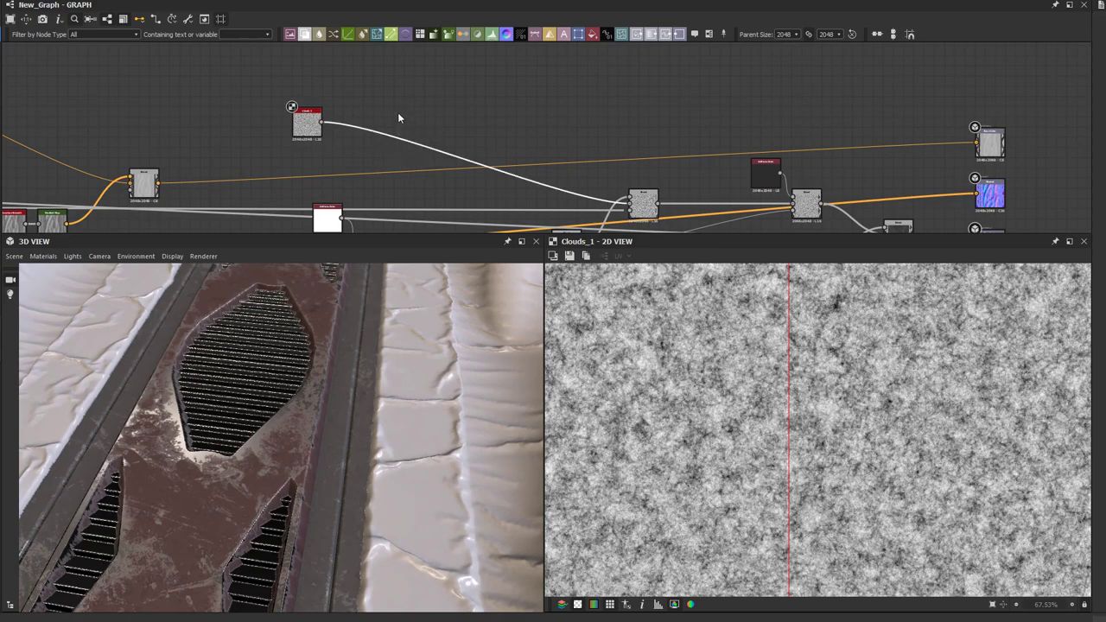
# Step: Insert a Histogram Range between Clouds 1 and the roughness Blend, and narrow its output to a dark grey
pyautogui.press('space')
pyautogui.write('hist')
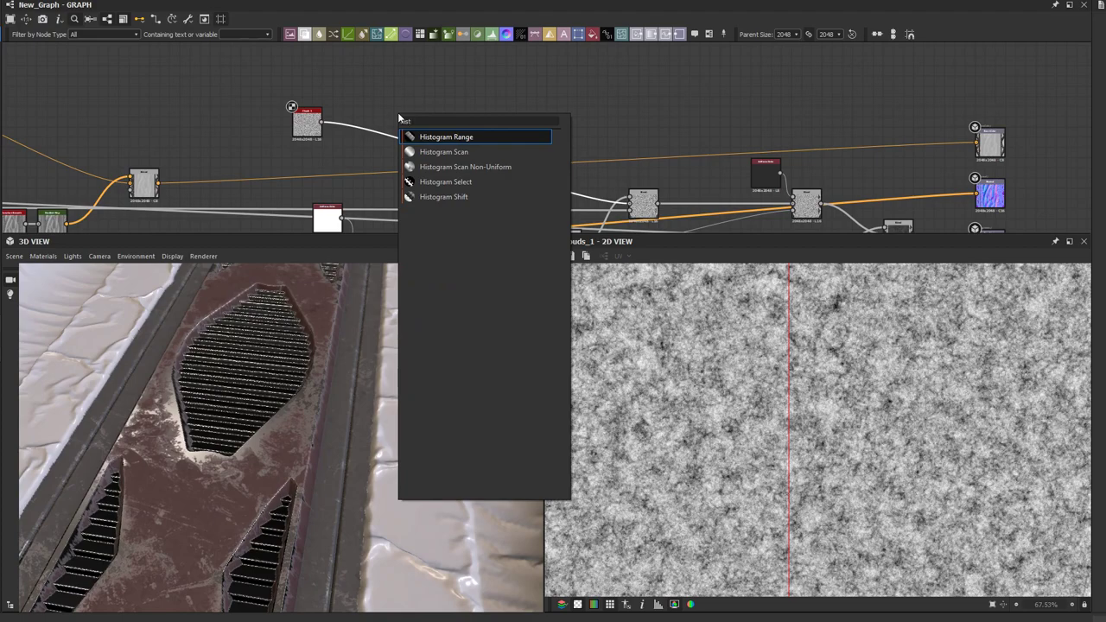
pyautogui.press('Escape')
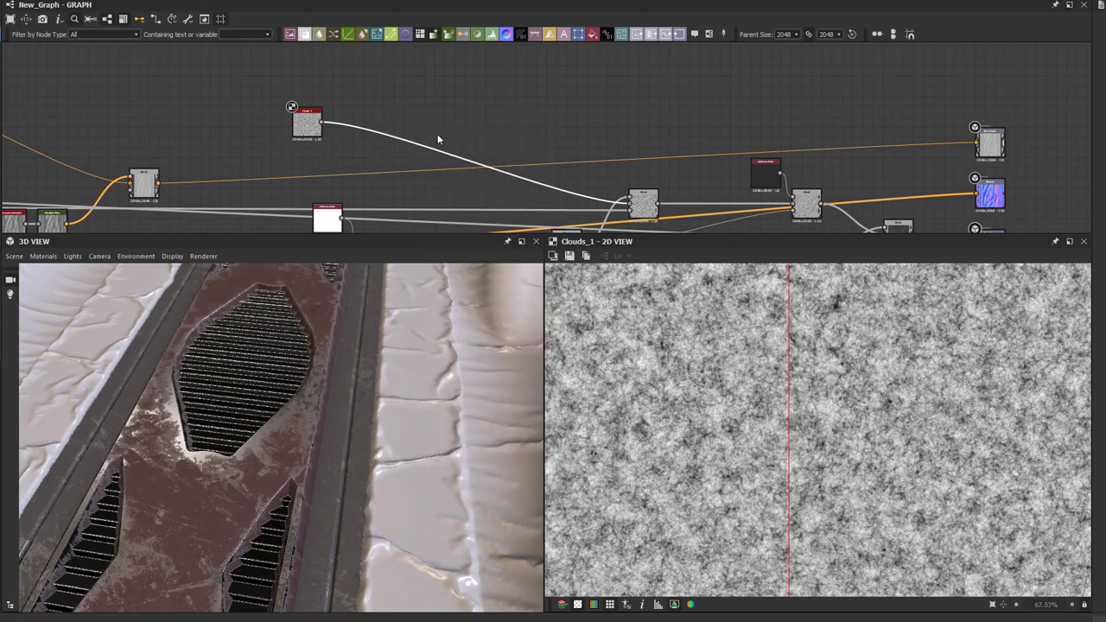
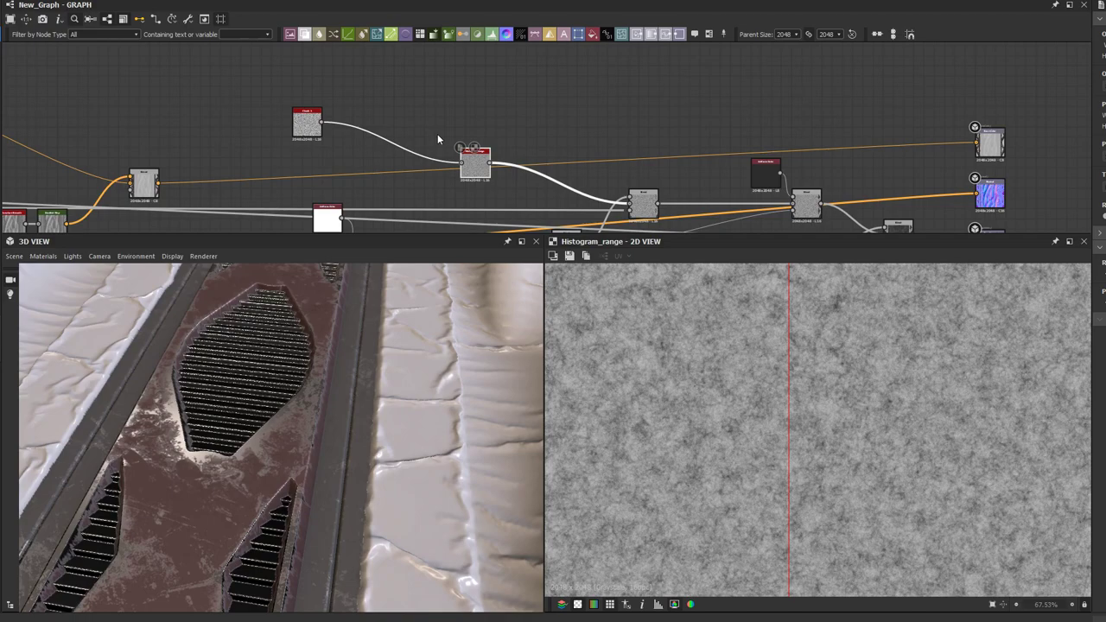
pyautogui.scroll(-3, 437, 139)
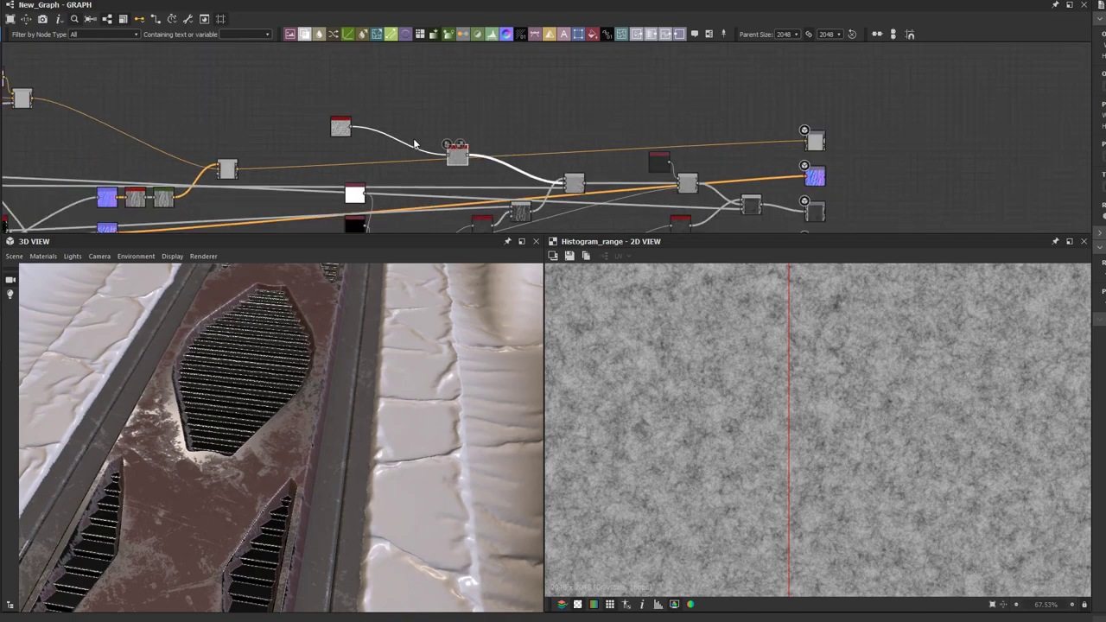
pyautogui.moveTo(416, 143); pyautogui.dragTo(378, 121, button='middle')
pyautogui.scroll(3, 393, 128)
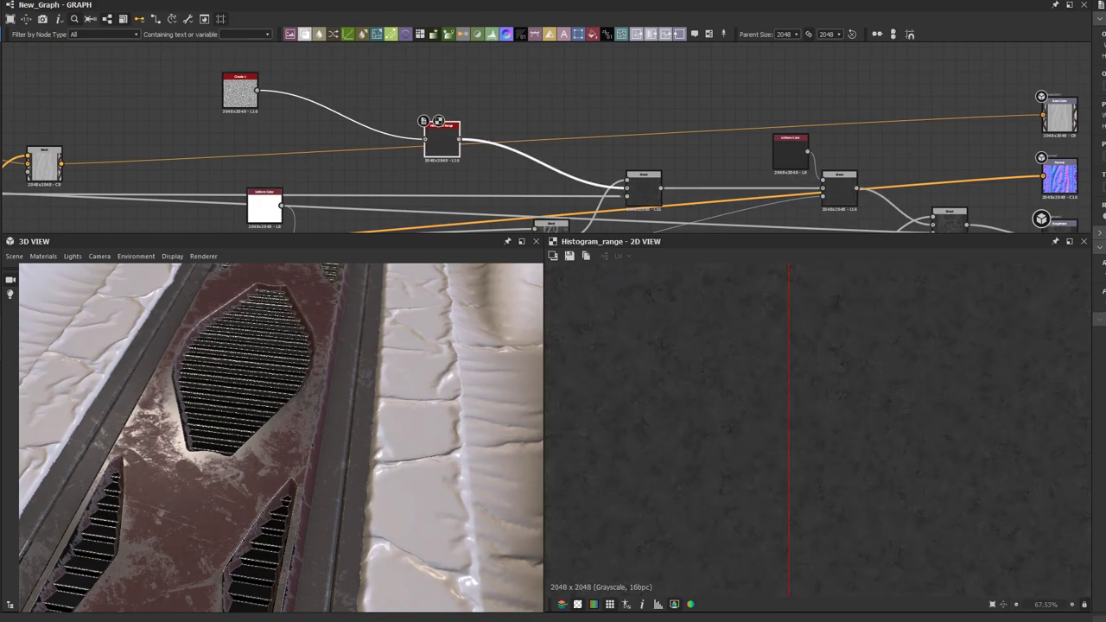
# Step: Preview the Metal Edge Wear node in the 2D view and reduce the wear it spreads across the strip
pyautogui.scroll(-3, 381, 395)
pyautogui.moveTo(382, 91); pyautogui.dragTo(386, 48, button='middle')
pyautogui.scroll(-1, 376, 139)
pyautogui.moveTo(374, 159); pyautogui.dragTo(363, 118, button='middle')
pyautogui.moveTo(547, 178); pyautogui.dragTo(489, 167, button='middle')
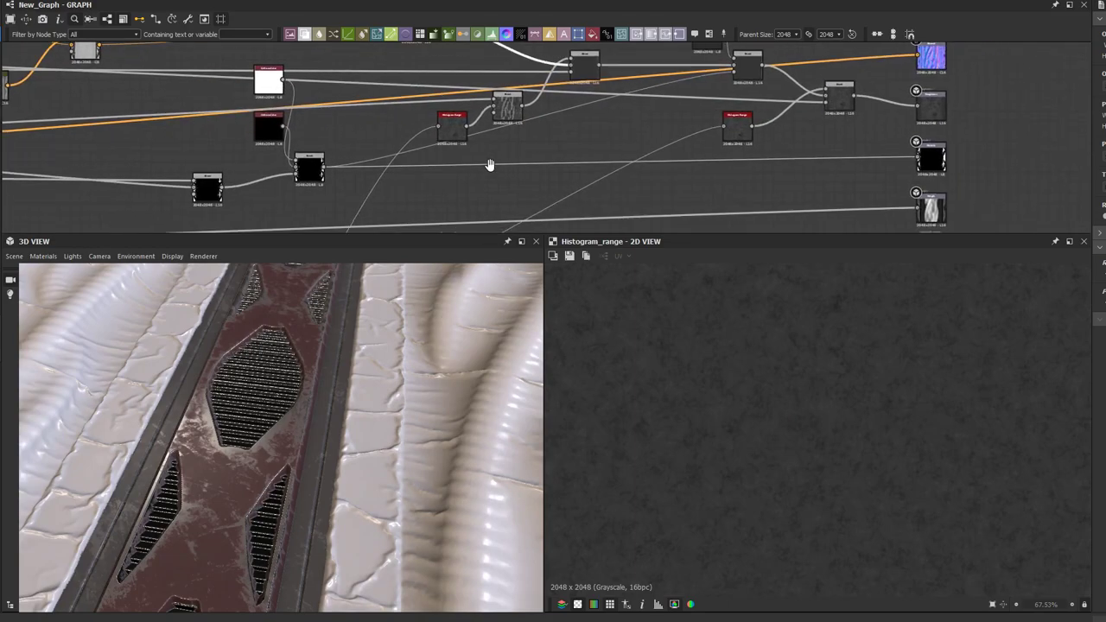
pyautogui.scroll(-3, 458, 168)
pyautogui.moveTo(398, 153); pyautogui.dragTo(603, 162, button='middle')
pyautogui.scroll(4, 319, 158)
pyautogui.click(191, 157)
pyautogui.doubleClick(191, 156)
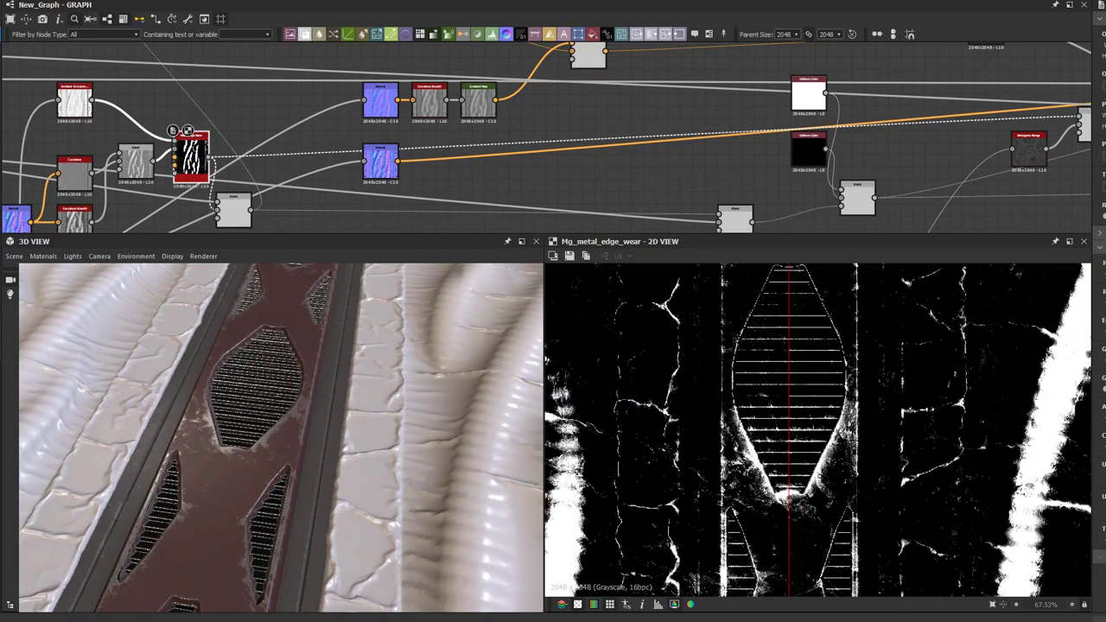
# Step: Examine the fabric, strip and reduced edge wear on the 3D model from several angles and distances
pyautogui.moveTo(475, 398); pyautogui.dragTo(409, 417)
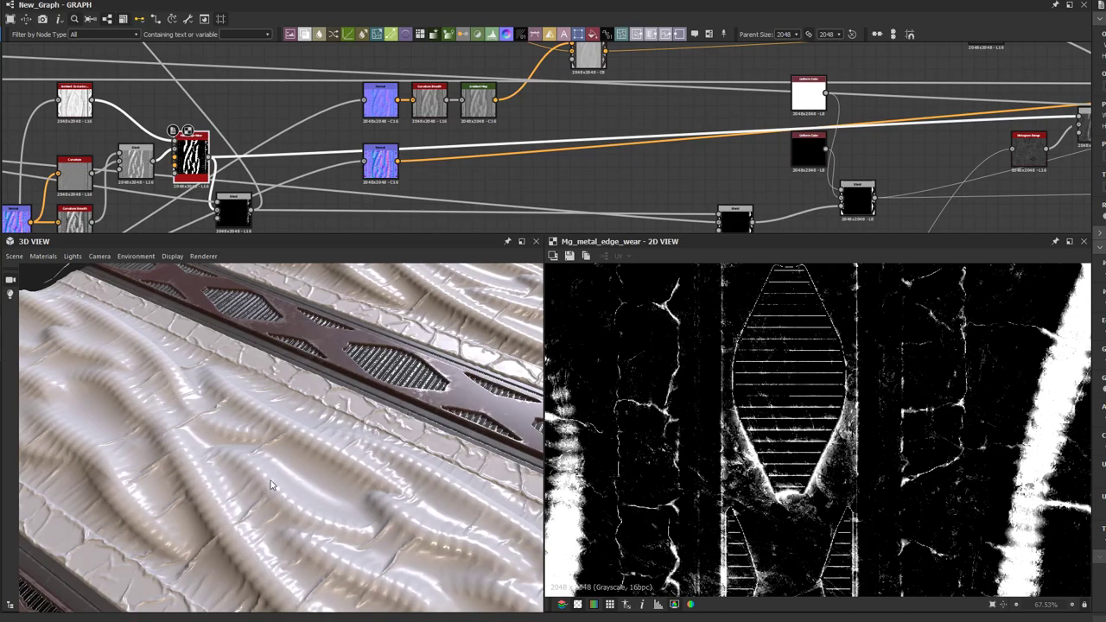
pyautogui.moveTo(266, 487); pyautogui.dragTo(245, 486, button='right')
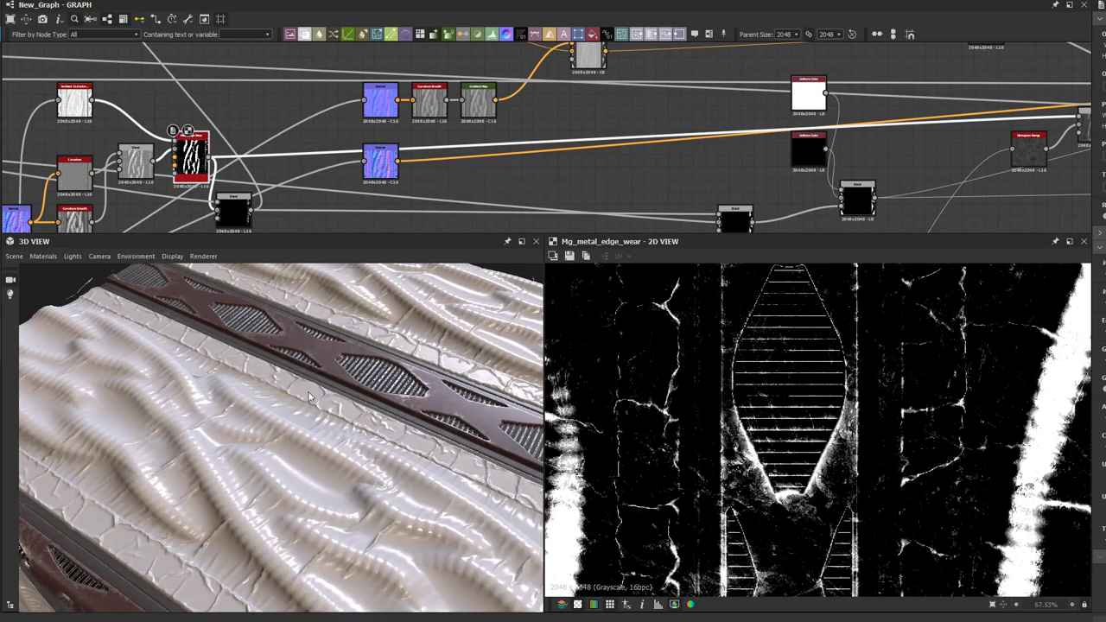
pyautogui.keyDown('alt'); pyautogui.moveTo(242, 395); pyautogui.dragTo(271, 451); pyautogui.keyUp('alt')
pyautogui.scroll(-6, 248, 415)
pyautogui.scroll(5, 250, 319)
pyautogui.scroll(-4, 249, 369)
pyautogui.scroll(5, 309, 409)
pyautogui.scroll(-4, 338, 100)
pyautogui.moveTo(443, 89); pyautogui.dragTo(346, 144, button='middle')
pyautogui.scroll(-2, 300, 136)
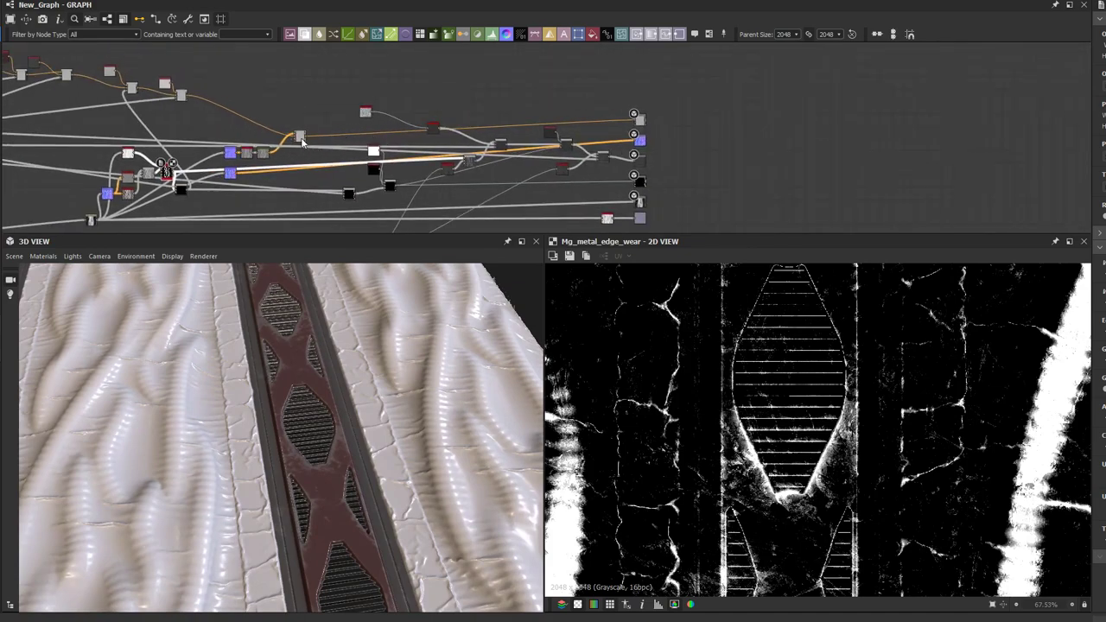
# Step: Move the final base-color Blend well above the roughness nodes and preview it in the 2D view
pyautogui.scroll(5, 313, 126)
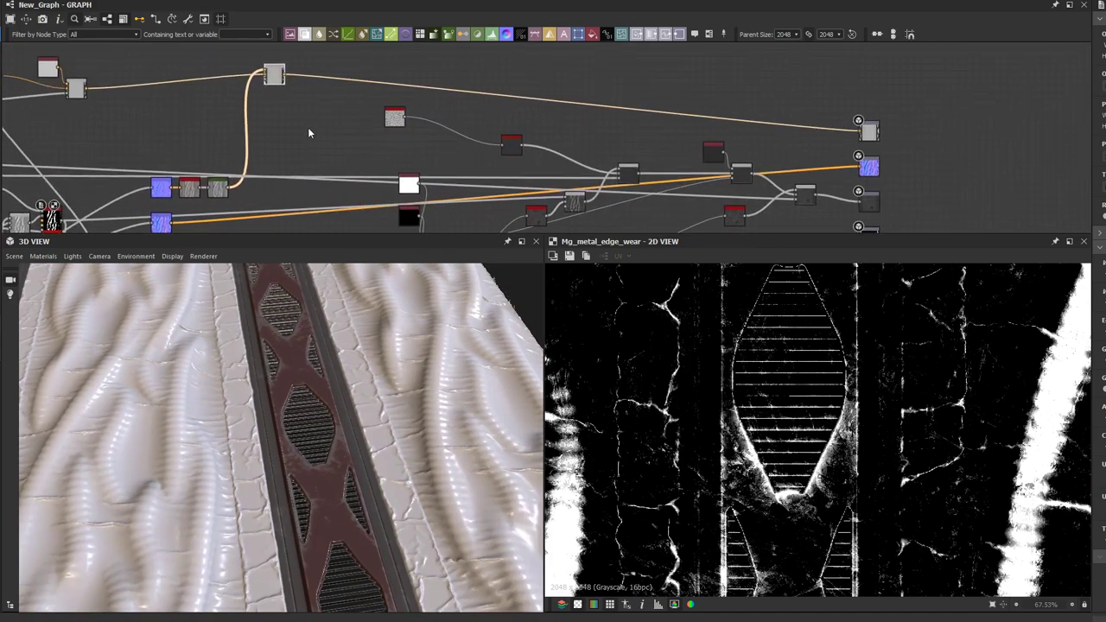
pyautogui.doubleClick(273, 76)
pyautogui.scroll(2, 737, 391)
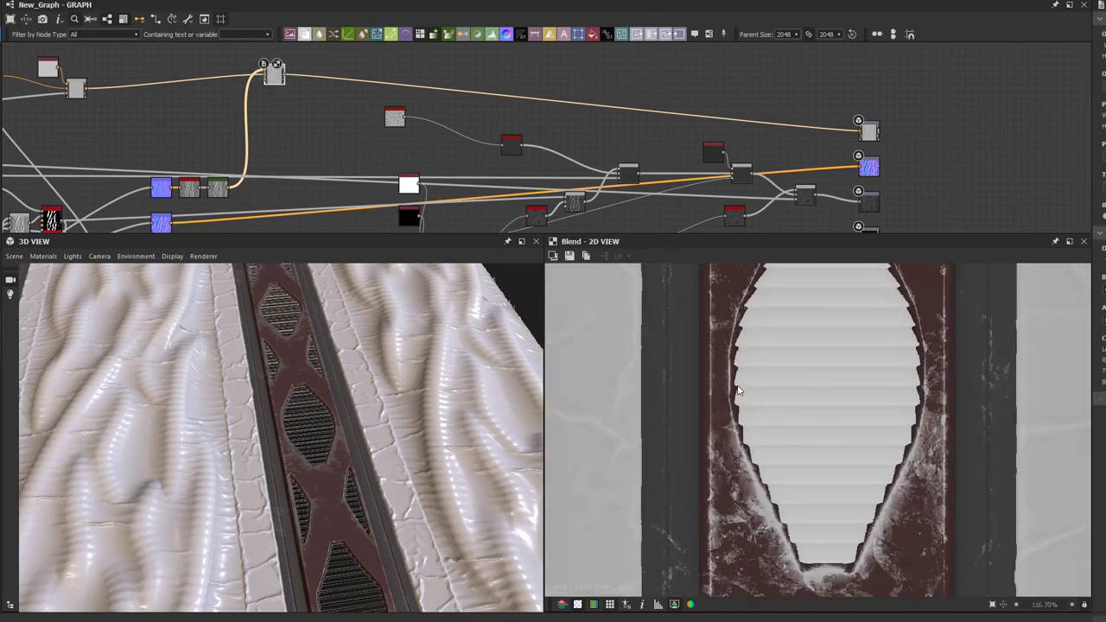
pyautogui.moveTo(273, 76); pyautogui.dragTo(280, 76)
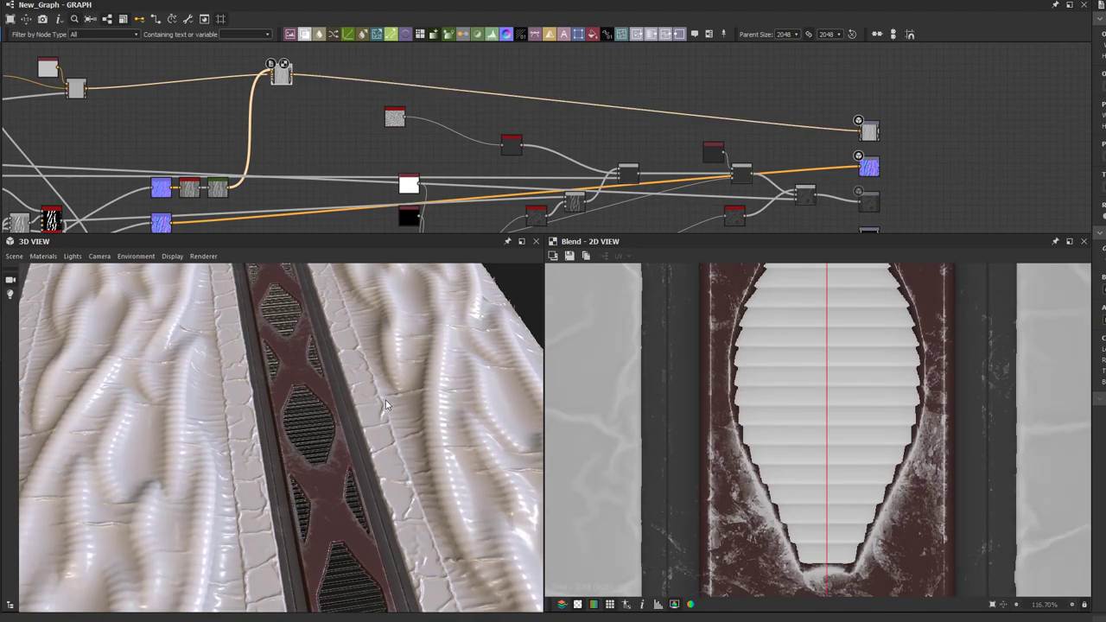
# Step: Preview the existing Metal Edge Wear mask in the 2D view
pyautogui.scroll(3, 397, 421)
pyautogui.scroll(-3, 375, 212)
pyautogui.moveTo(355, 159)
pyautogui.mouseDown(button='middle')
pyautogui.moveTo(355, 139)
pyautogui.moveTo(390, 99)
pyautogui.moveTo(338, 153)
pyautogui.mouseUp(button='middle')
pyautogui.scroll(-2, 388, 108)
pyautogui.scroll(5, 299, 162)
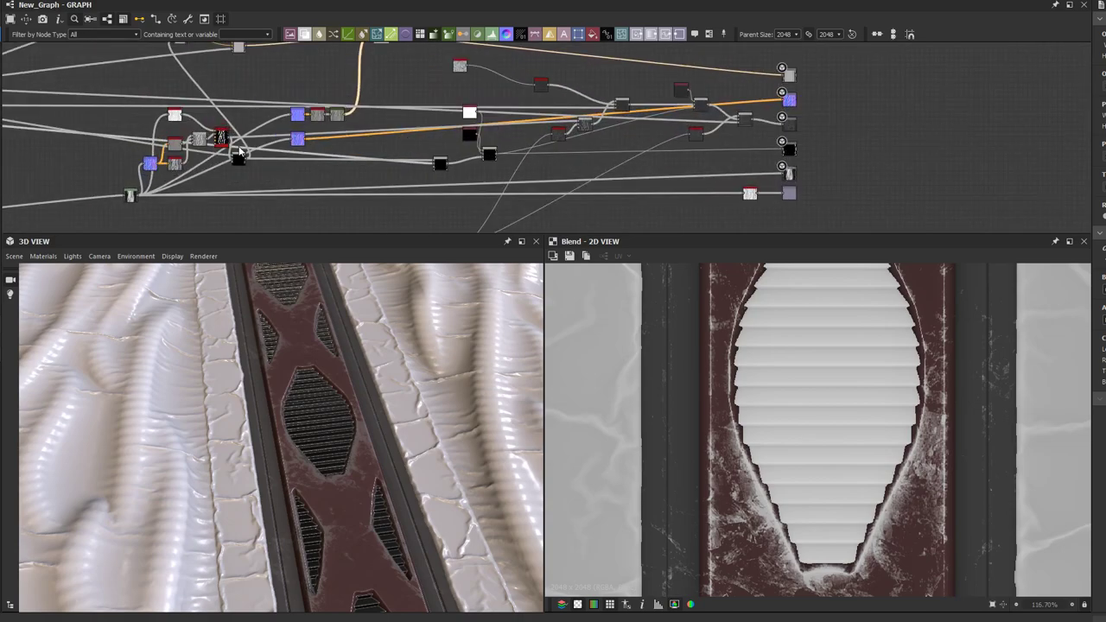
pyautogui.scroll(2, 236, 146)
pyautogui.moveTo(235, 145); pyautogui.dragTo(304, 132, button='middle')
pyautogui.scroll(-3, 221, 155)
pyautogui.scroll(2, 220, 160)
pyautogui.scroll(2, 304, 132)
pyautogui.doubleClick(285, 130)
pyautogui.scroll(-5, 786, 363)
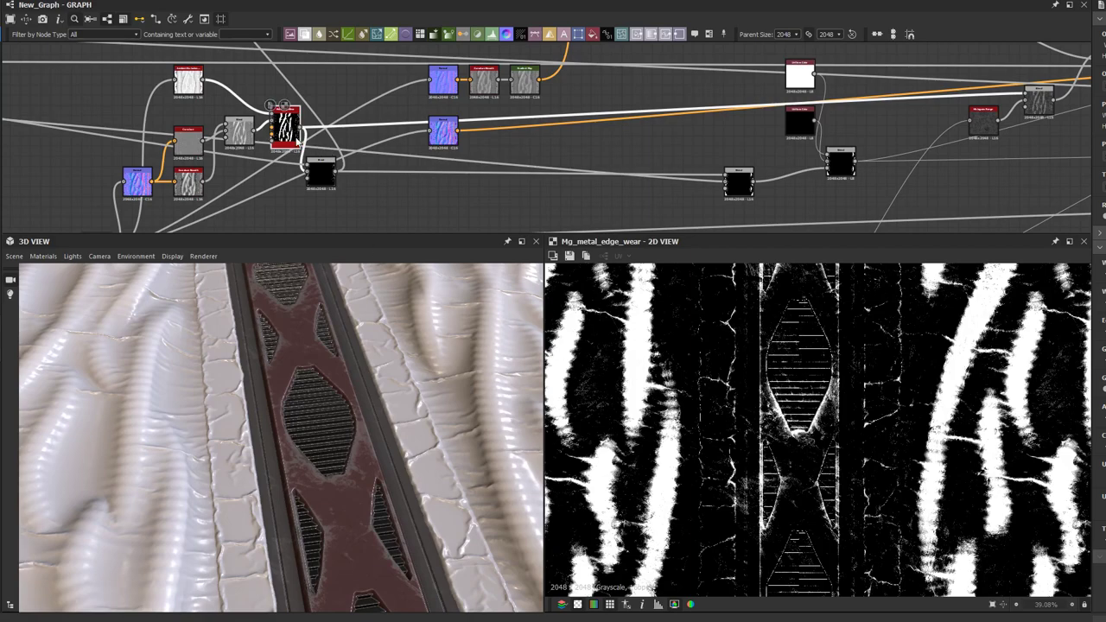
pyautogui.scroll(-2, 285, 134)
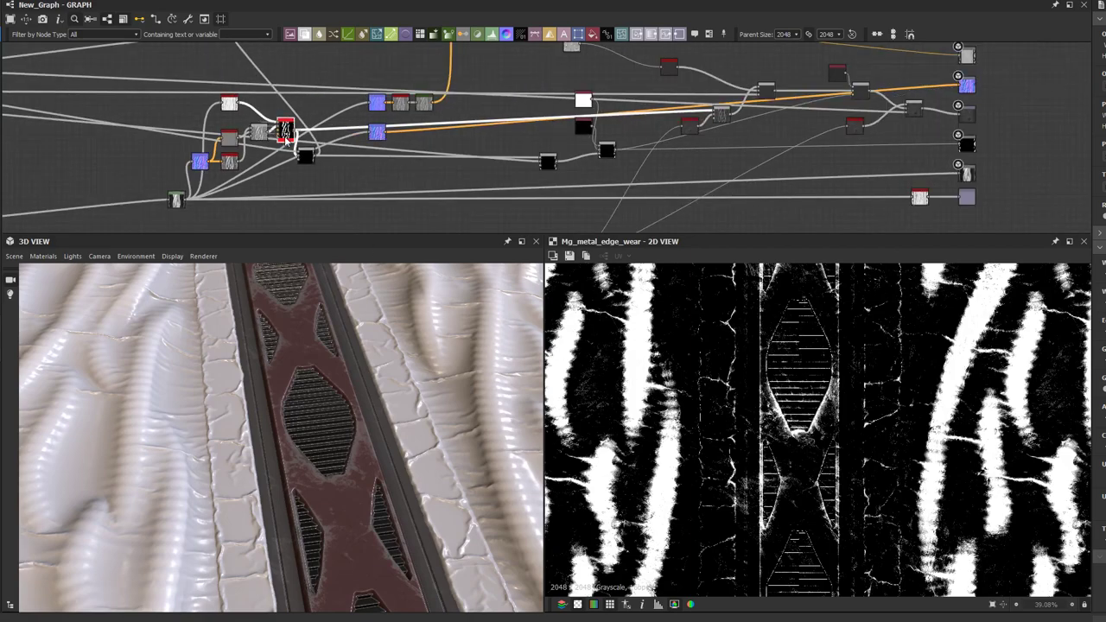
# Step: Duplicate the Metal Edge Wear node above the original and raise its wear so it spreads across most of the surface
pyautogui.moveTo(285, 136); pyautogui.dragTo(298, 74)
pyautogui.scroll(3, 298, 69)
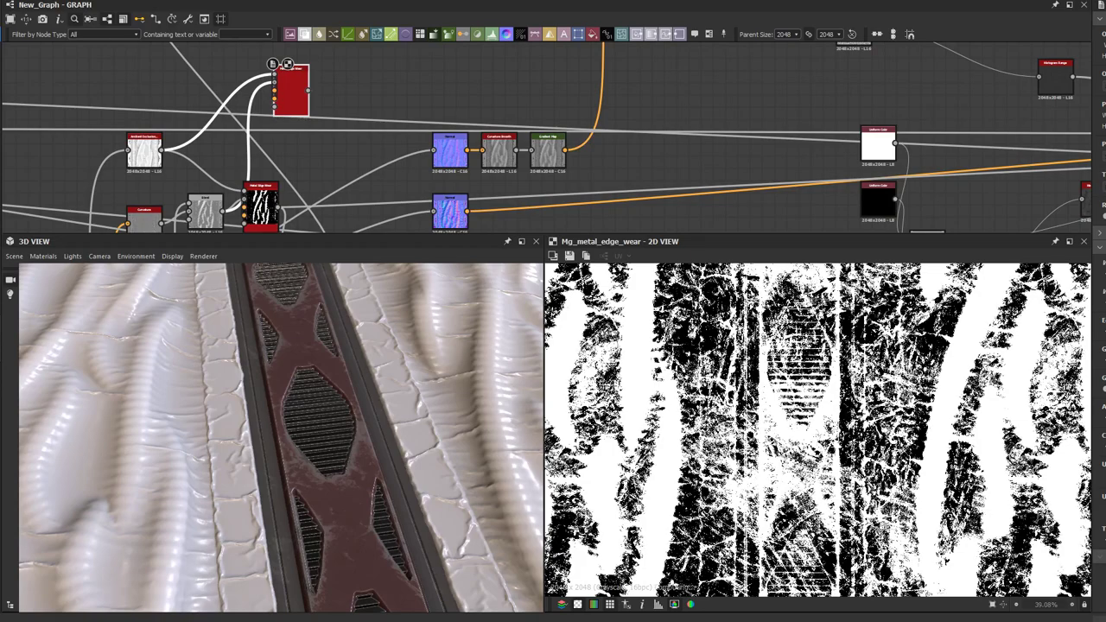
pyautogui.scroll(3, 774, 412)
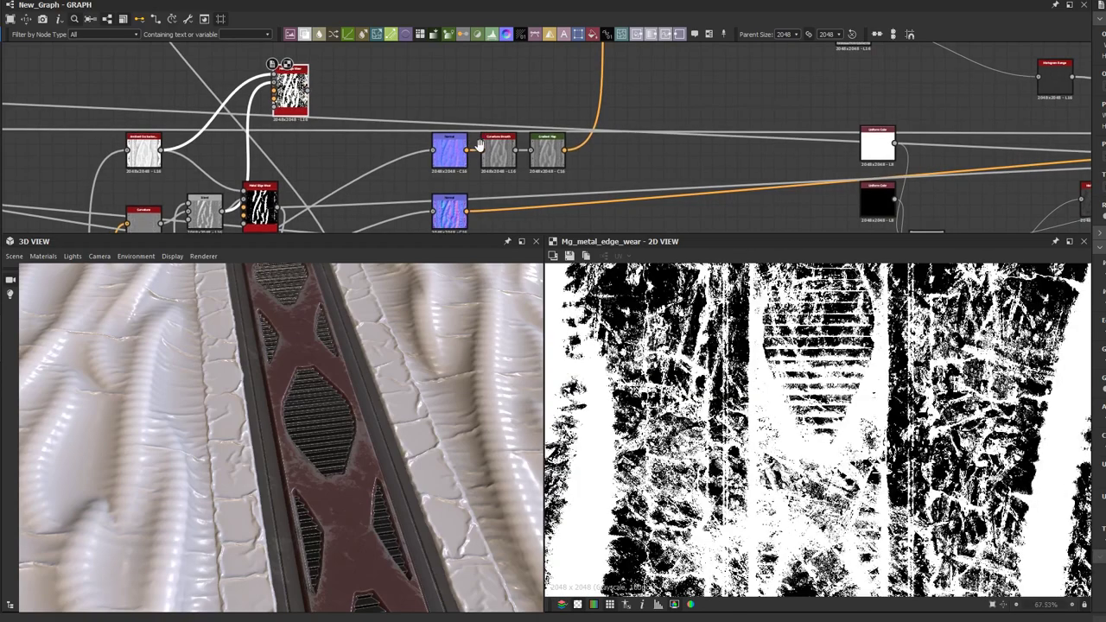
pyautogui.moveTo(320, 95); pyautogui.dragTo(387, 126, button='middle')
pyautogui.scroll(2, 387, 127)
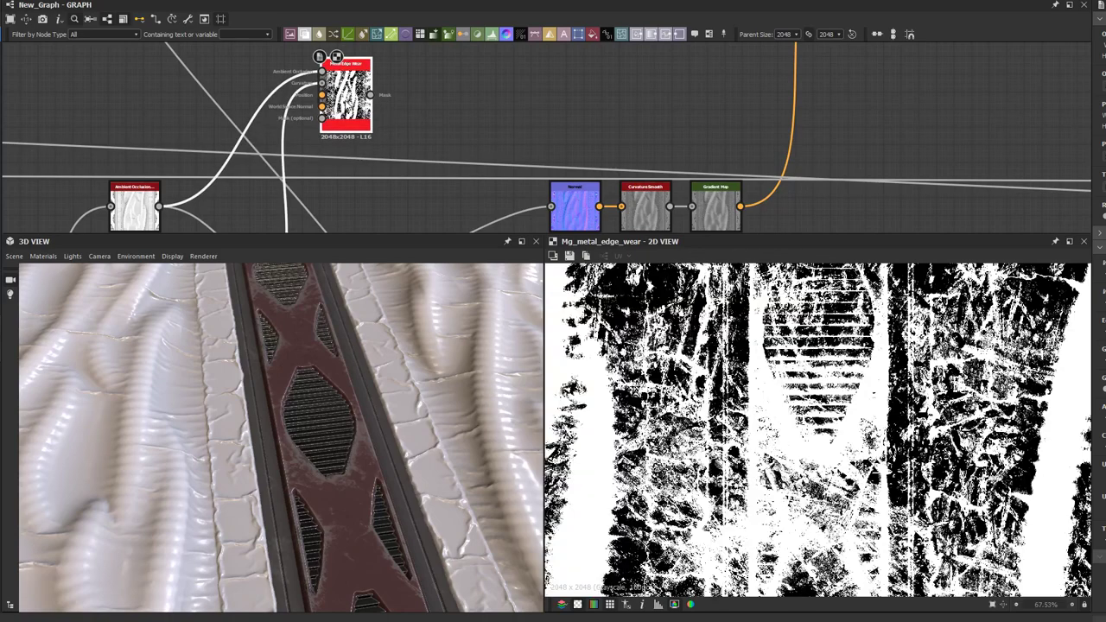
# Step: Add a Blur HQ Grayscale node after the duplicated Metal Edge Wear and lower its intensity to a very slight softening
pyautogui.press('space')
pyautogui.write('blur')
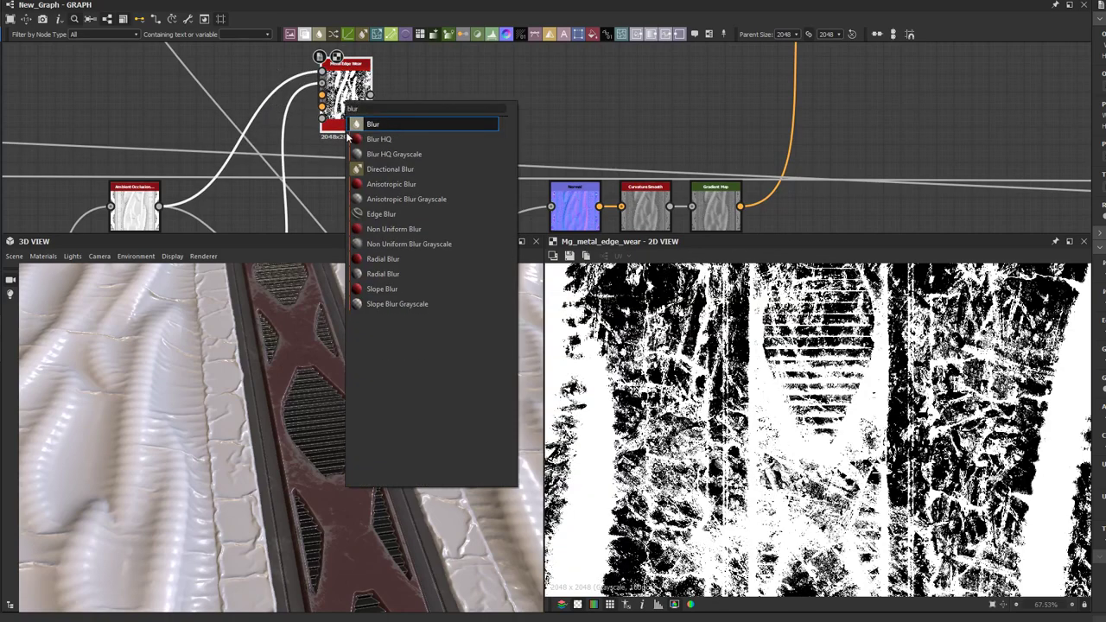
pyautogui.click(376, 155)
pyautogui.scroll(2, 422, 100)
pyautogui.moveTo(440, 98); pyautogui.dragTo(419, 85)
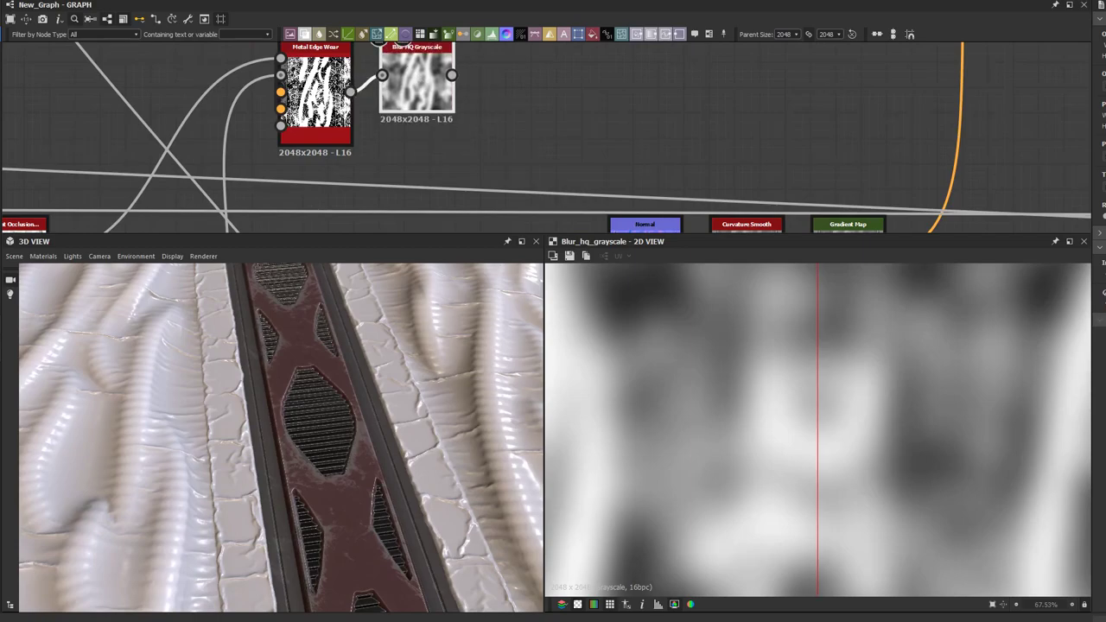
pyautogui.scroll(-2, 742, 428)
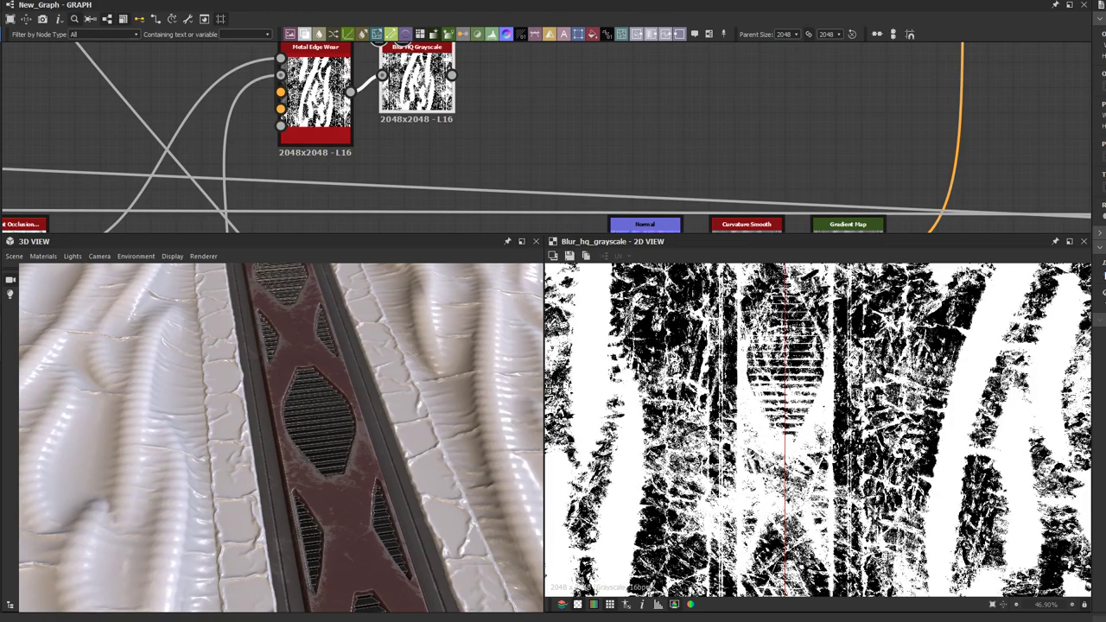
pyautogui.scroll(9, 944, 373)
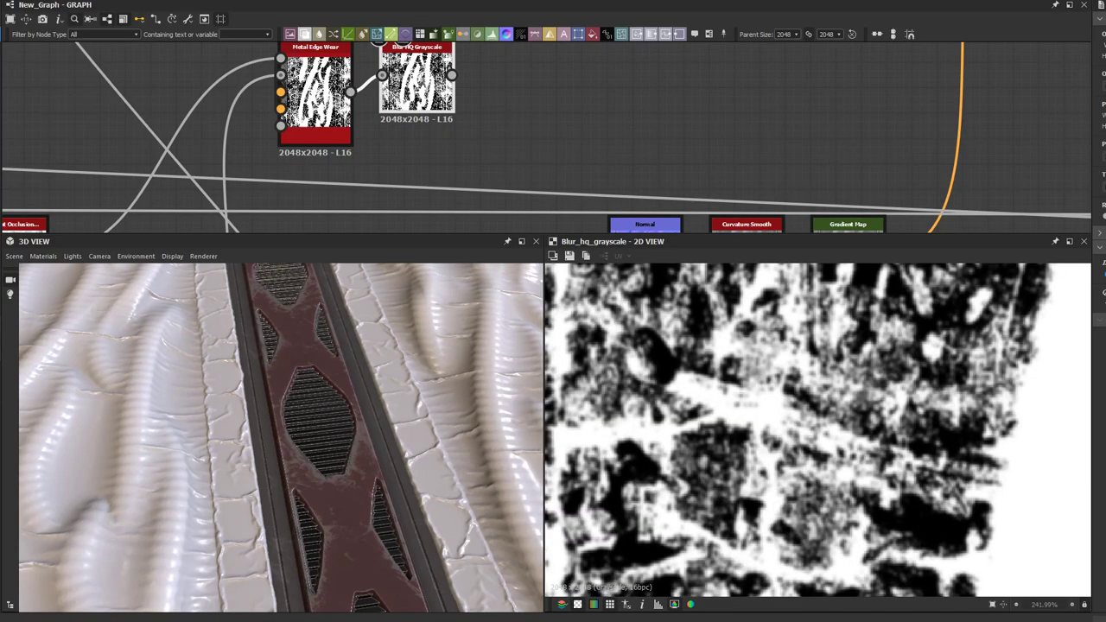
pyautogui.scroll(-7, 818, 431)
# Step: Preview the final base-color Blend and the Blend feeding it in the 2D view
pyautogui.scroll(-5, 539, 138)
pyautogui.moveTo(564, 136); pyautogui.dragTo(392, 150, button='middle')
pyautogui.scroll(3, 444, 144)
pyautogui.click(445, 102)
pyautogui.moveTo(512, 93); pyautogui.dragTo(560, 88)
pyautogui.scroll(1, 509, 107)
pyautogui.click(437, 127)
pyautogui.moveTo(398, 143); pyautogui.dragTo(451, 144, button='middle')
pyautogui.scroll(3, 377, 127)
pyautogui.click(383, 109)
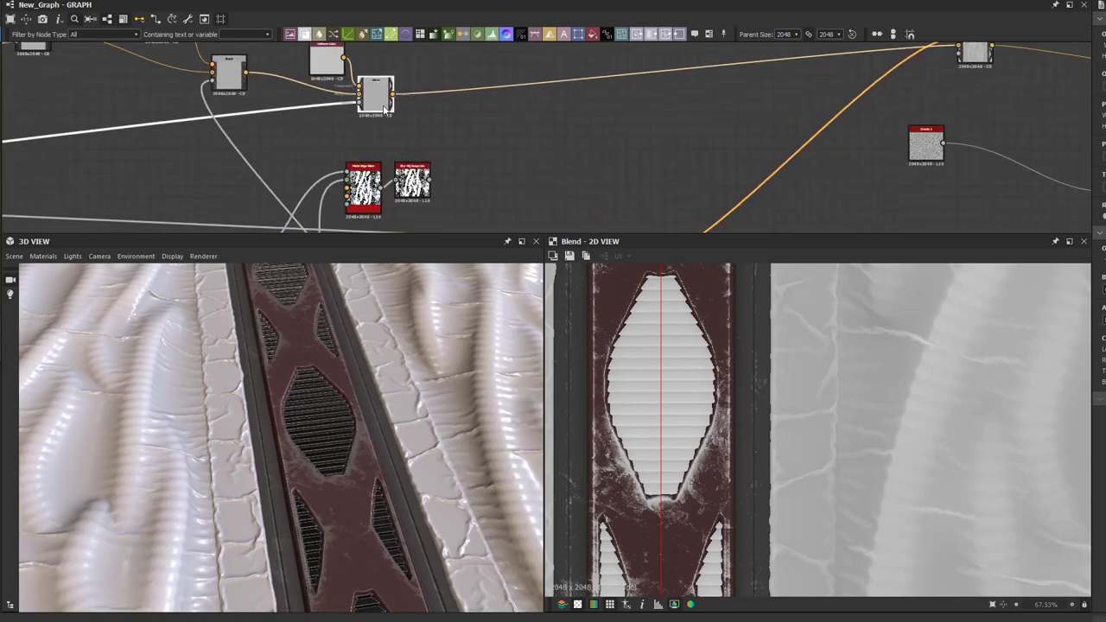
pyautogui.doubleClick(386, 101)
pyautogui.scroll(-2, 369, 118)
pyautogui.moveTo(368, 120); pyautogui.dragTo(356, 139, button='middle')
# Step: Insert a Blend before the final base-color Blend and feed the blurred wear into its opacity input
pyautogui.click(494, 106)
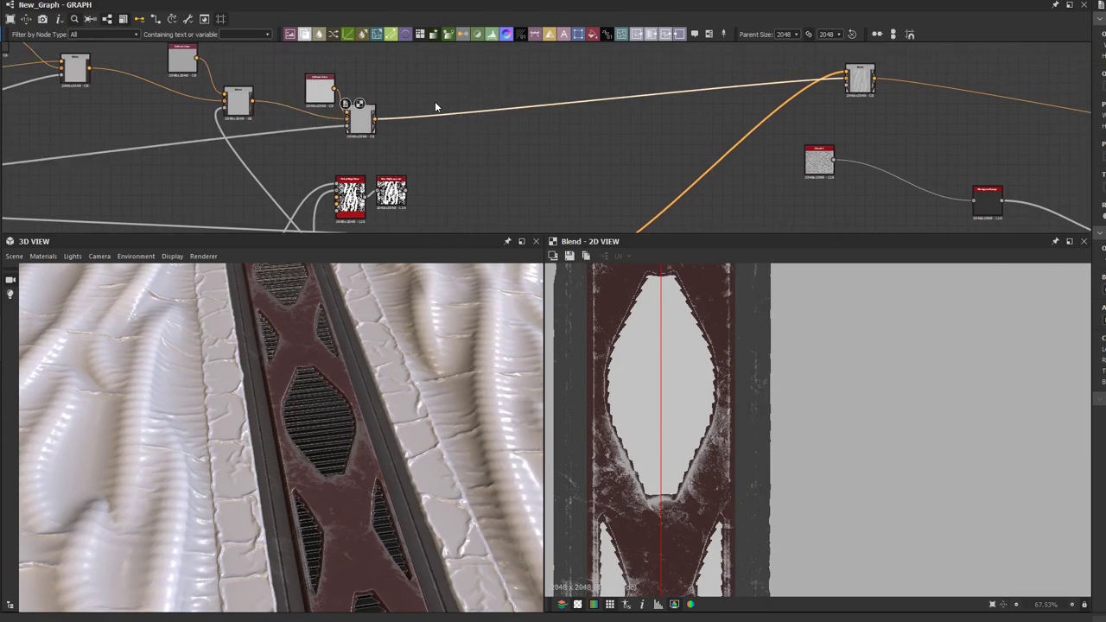
pyautogui.click(304, 35)
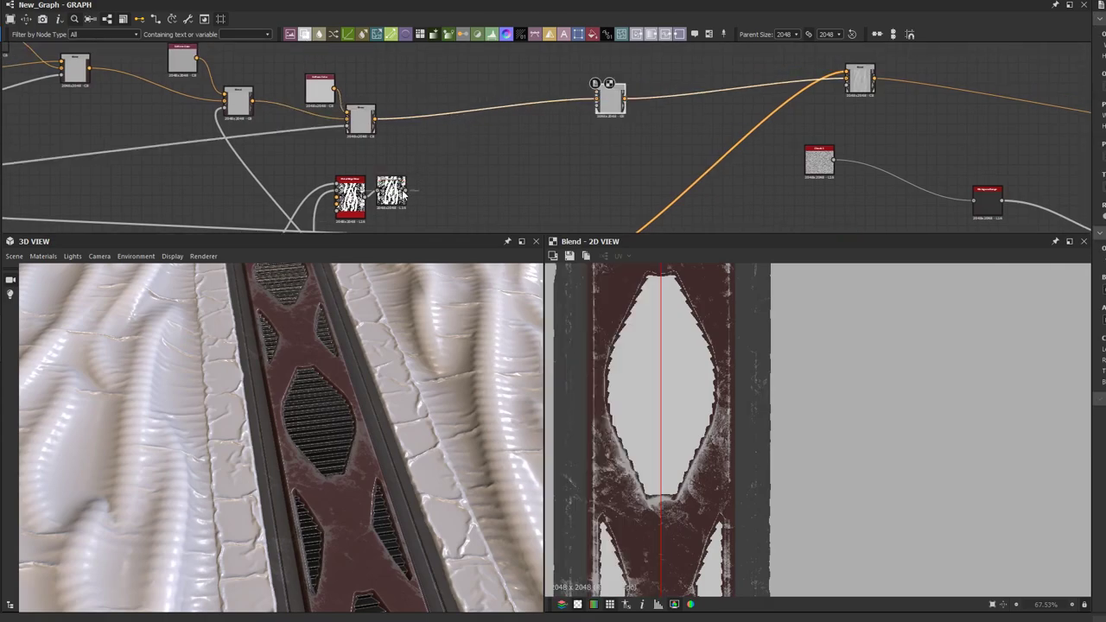
pyautogui.moveTo(406, 192); pyautogui.dragTo(525, 92)
# Step: Add a black Uniform Color as the foreground of the newly inserted base-color Blend
pyautogui.scroll(3, 505, 174)
pyautogui.scroll(-2, 513, 116)
pyautogui.moveTo(514, 116); pyautogui.dragTo(506, 140, button='middle')
pyautogui.scroll(1, 581, 77)
pyautogui.click(593, 35)
pyautogui.moveTo(517, 134); pyautogui.dragTo(465, 95)
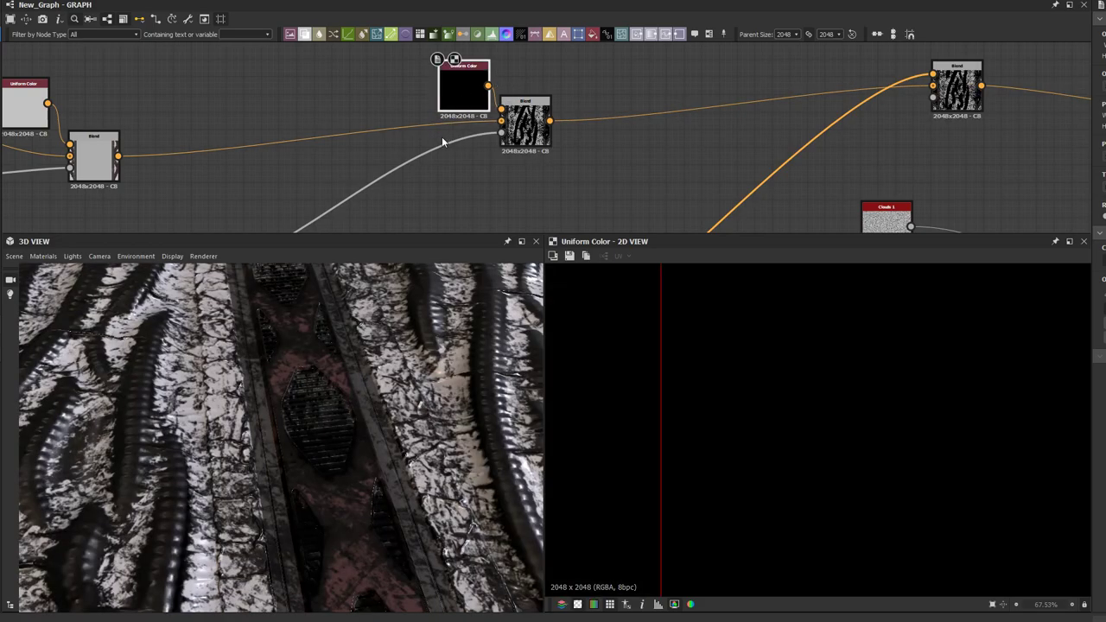
pyautogui.moveTo(492, 155); pyautogui.dragTo(540, 75, button='middle')
pyautogui.moveTo(432, 149); pyautogui.dragTo(463, 125, button='middle')
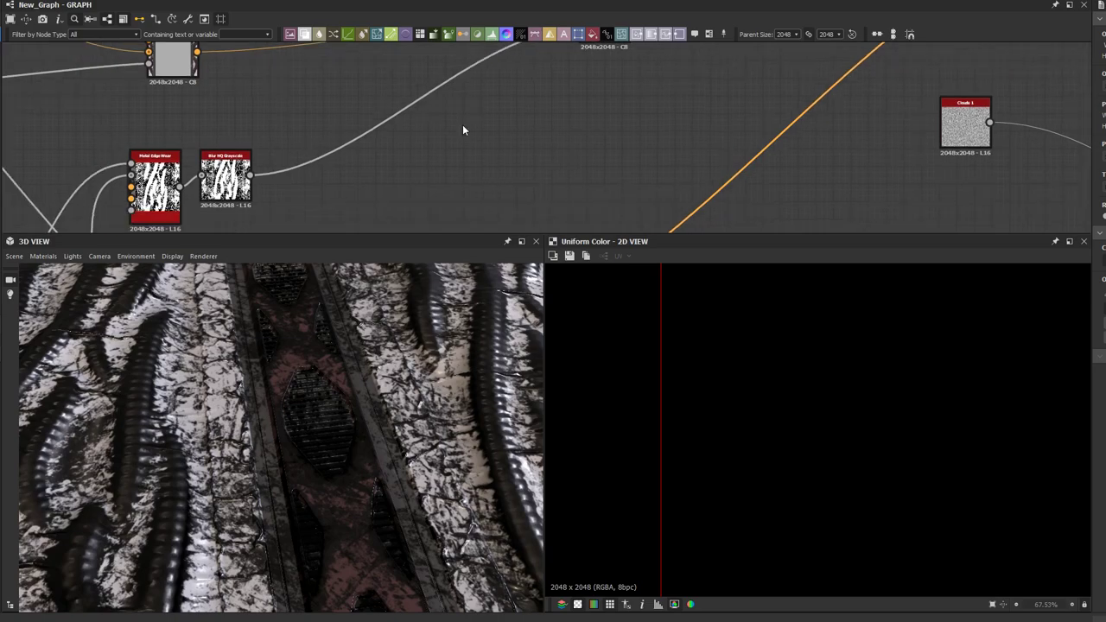
# Step: Insert an Invert Grayscale node between the Blur HQ Grayscale and the new Blend, placing it beside the blur
pyautogui.doubleClick(235, 180)
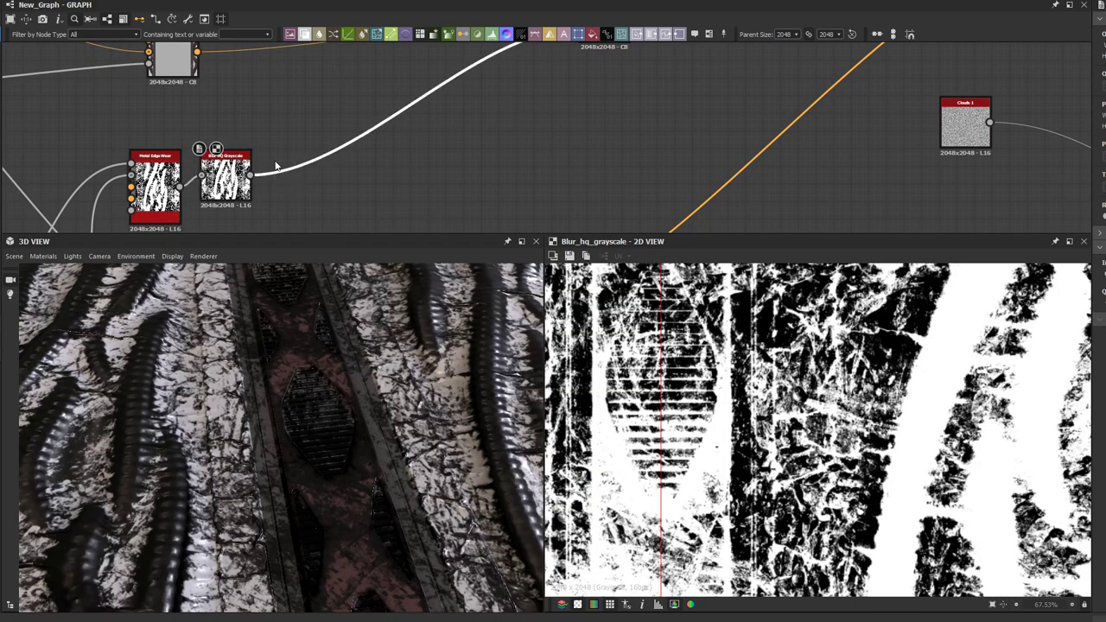
pyautogui.press('space')
pyautogui.write('invert')
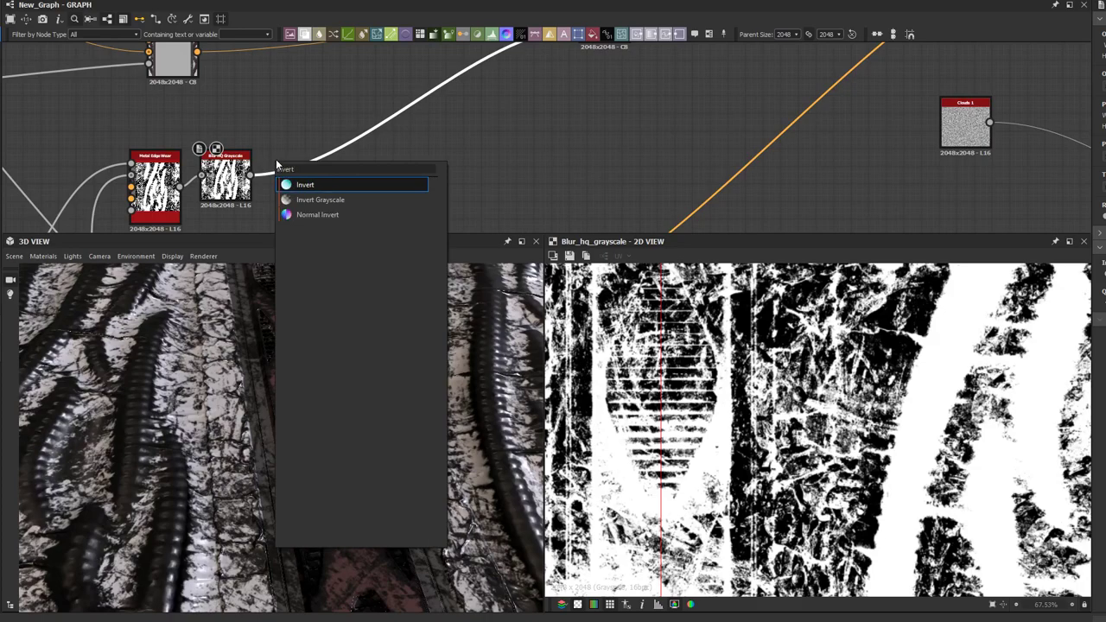
pyautogui.click(299, 202)
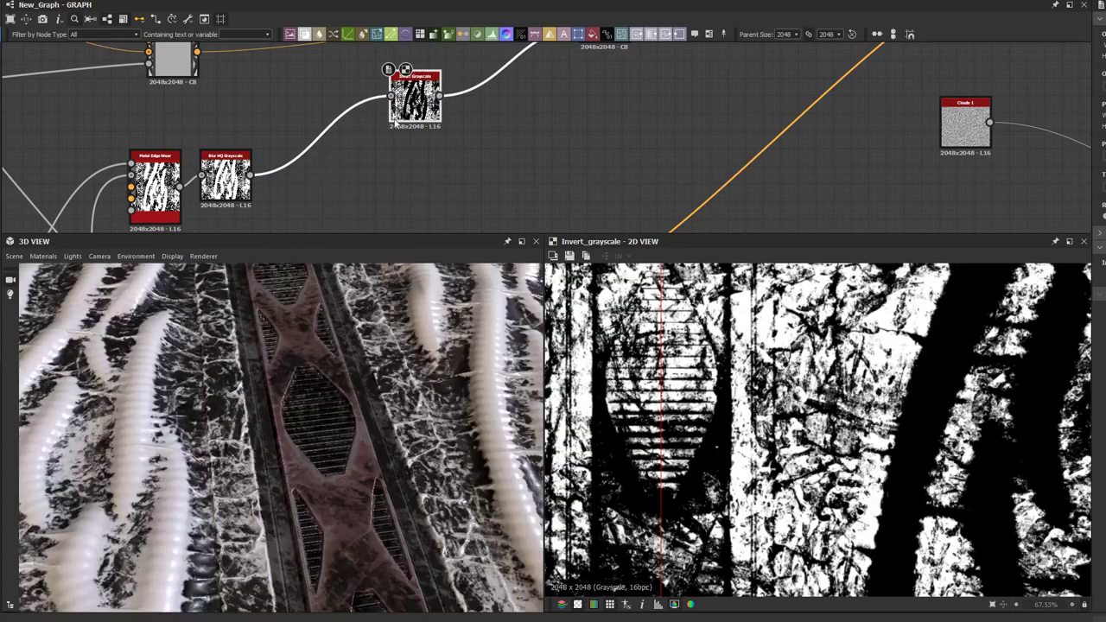
pyautogui.moveTo(396, 123); pyautogui.dragTo(312, 167)
pyautogui.scroll(1, 188, 414)
# Step: Preview the new base-color Blend and lower its opacity to soften the dark overlay
pyautogui.moveTo(188, 414); pyautogui.dragTo(211, 401)
pyautogui.scroll(-1, 385, 159)
pyautogui.scroll(-1, 406, 144)
pyautogui.moveTo(418, 128); pyautogui.dragTo(329, 163, button='middle')
pyautogui.scroll(2, 403, 115)
pyautogui.doubleClick(432, 110)
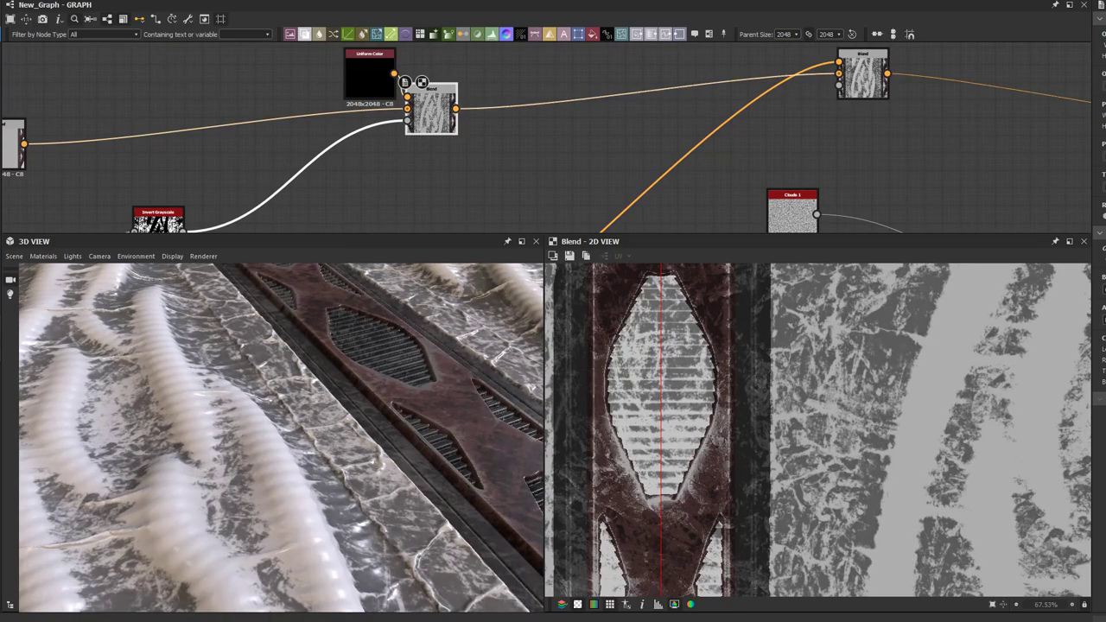
# Step: Move the Uniform Color node slightly away from the Blend and change its color to a muted grey-brown
pyautogui.click(369, 72)
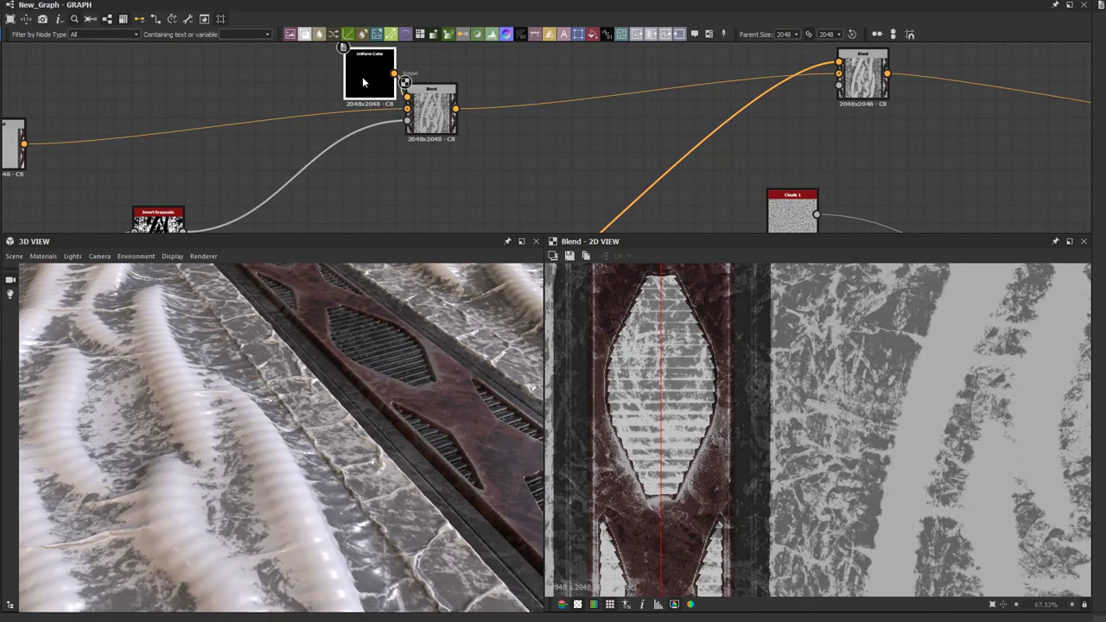
pyautogui.moveTo(364, 77); pyautogui.dragTo(345, 69)
pyautogui.click(1104, 324)
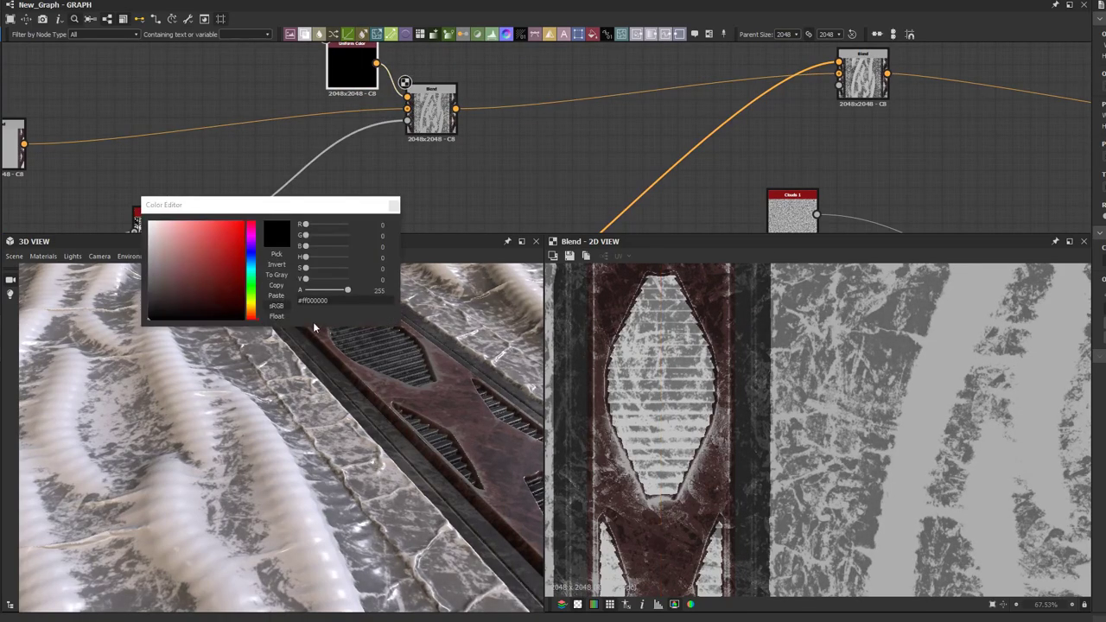
pyautogui.click(162, 266)
pyautogui.click(250, 312)
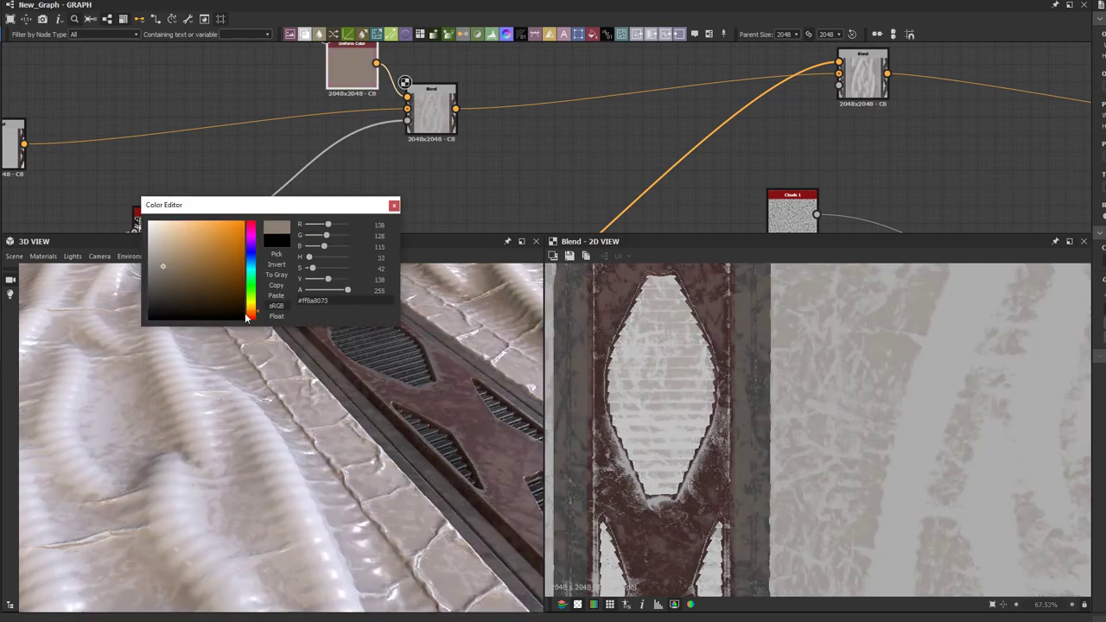
pyautogui.click(166, 271)
pyautogui.click(165, 273)
pyautogui.click(393, 204)
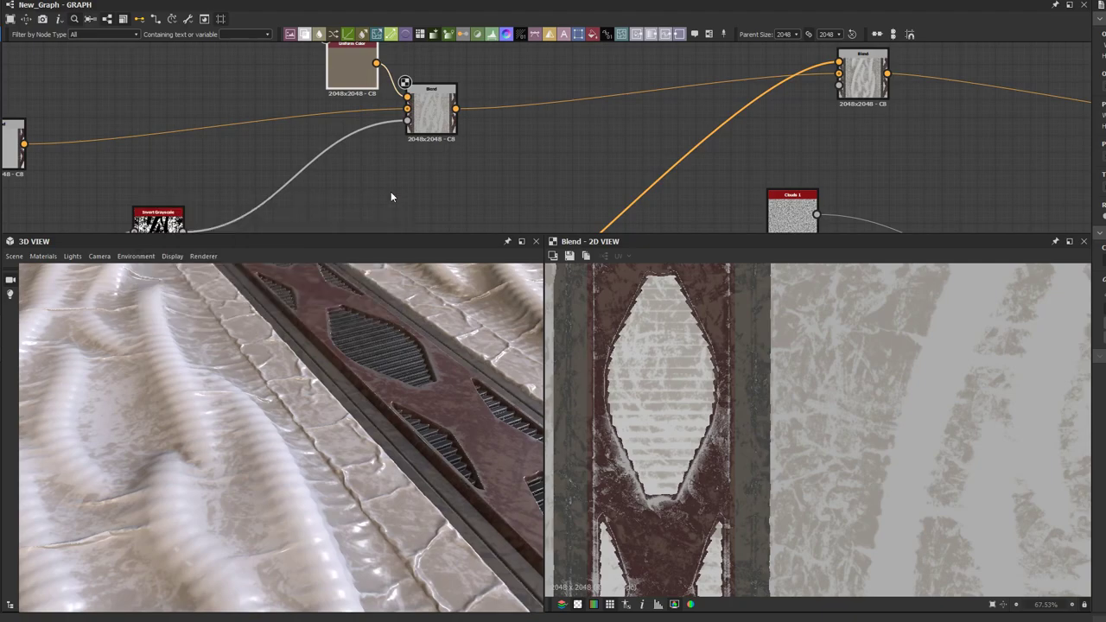
# Step: Darken the overlay's Uniform Color to a deep, desaturated brown
pyautogui.doubleClick(351, 65)
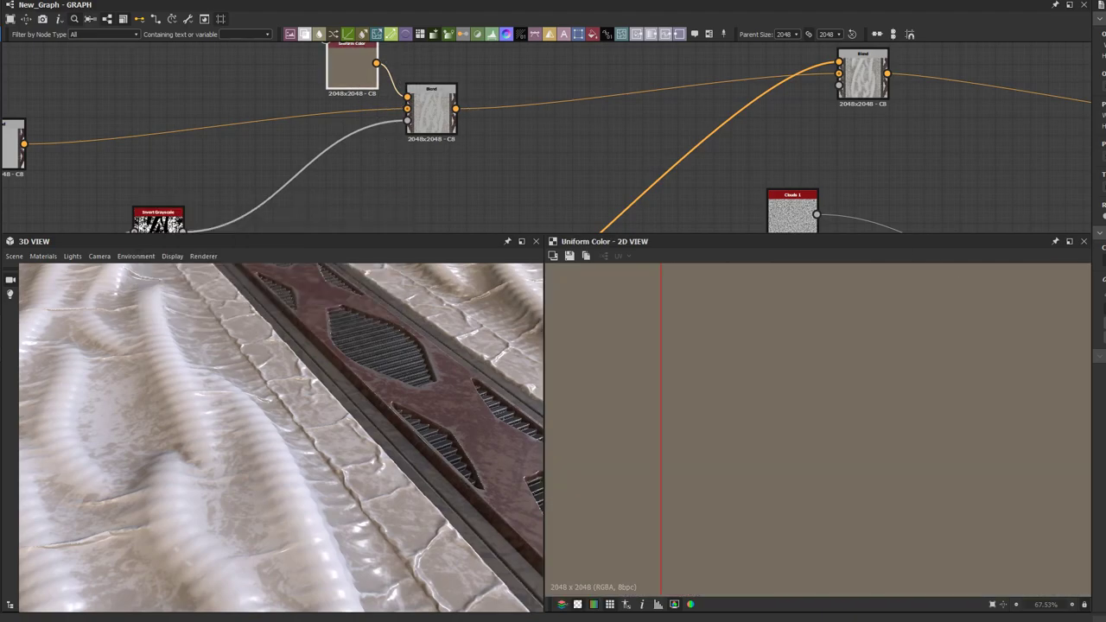
pyautogui.click(1103, 328)
pyautogui.click(159, 273)
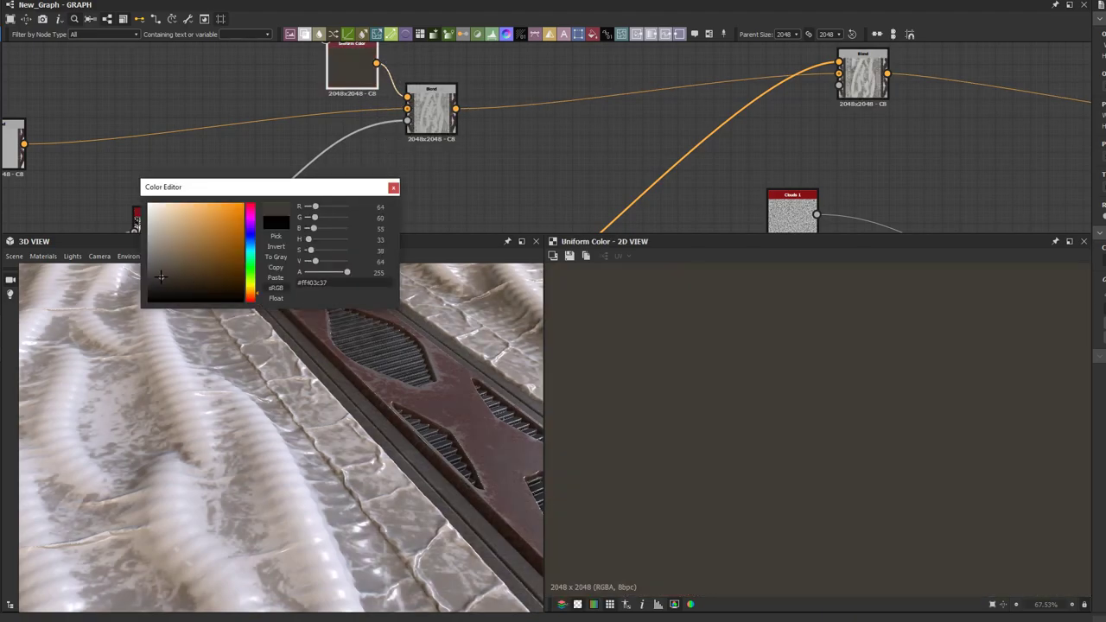
pyautogui.click(171, 276)
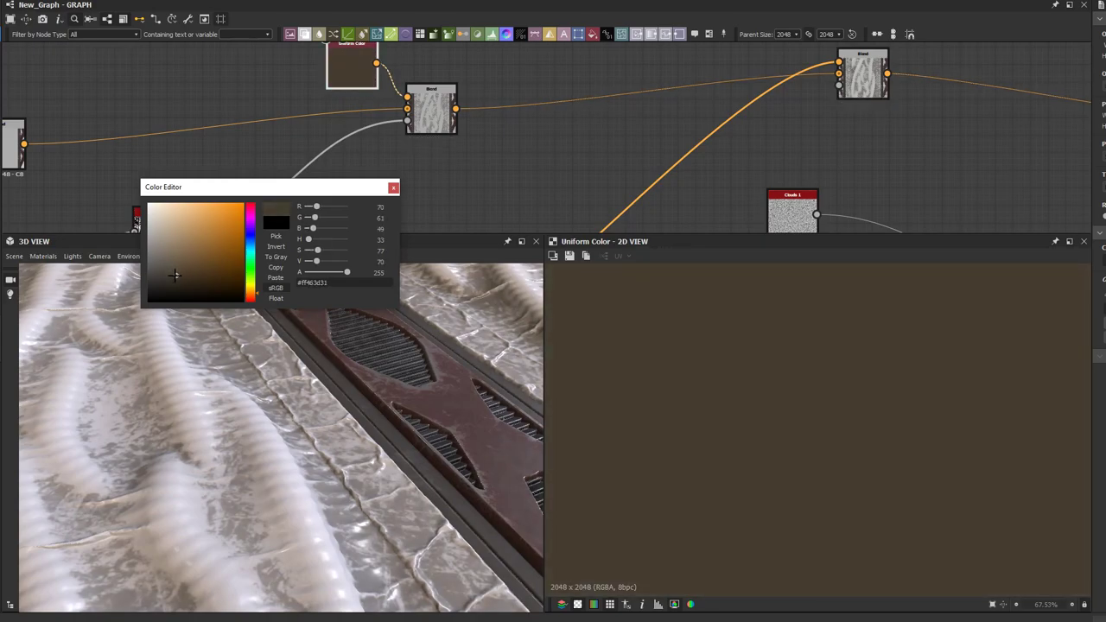
pyautogui.click(393, 188)
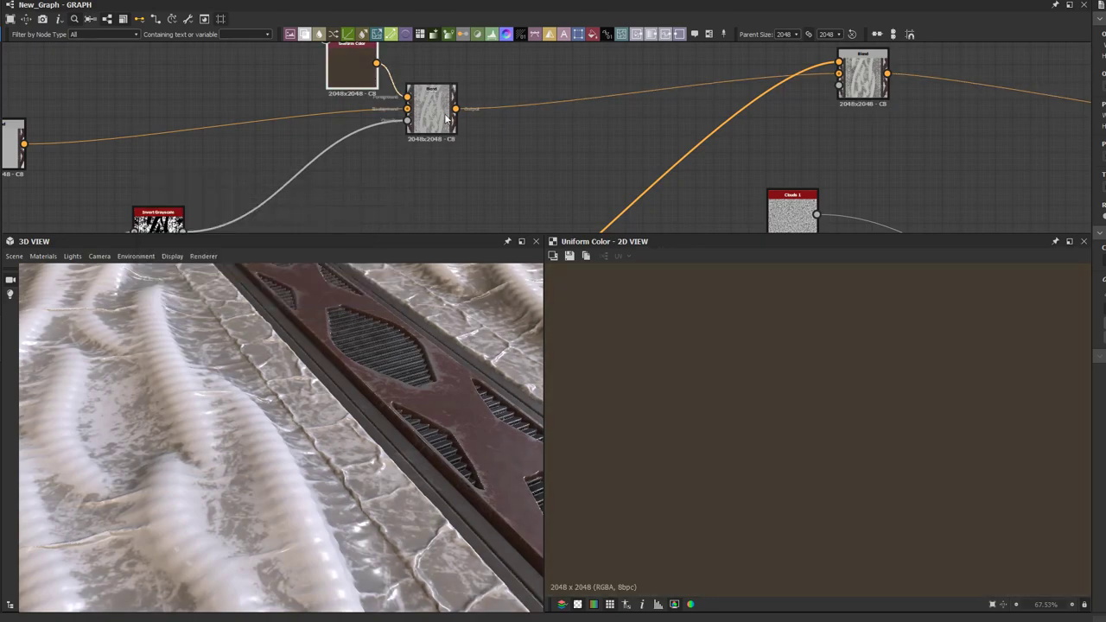
# Step: Reduce the brown overlay Blend's opacity to a faint tint and check it on the 3D model
pyautogui.doubleClick(431, 103)
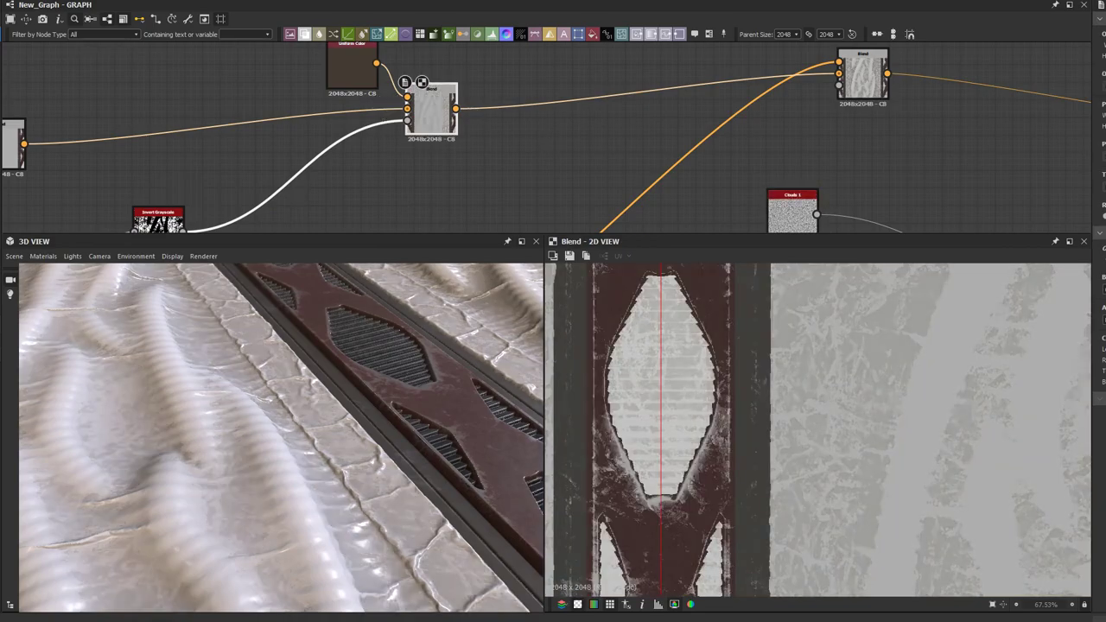
pyautogui.moveTo(458, 431); pyautogui.dragTo(296, 359)
# Step: Select all the output nodes and shift them farther right to make room after the last roughness Blend
pyautogui.scroll(-2, 359, 144)
pyautogui.scroll(-3, 359, 144)
pyautogui.scroll(-3, 307, 382)
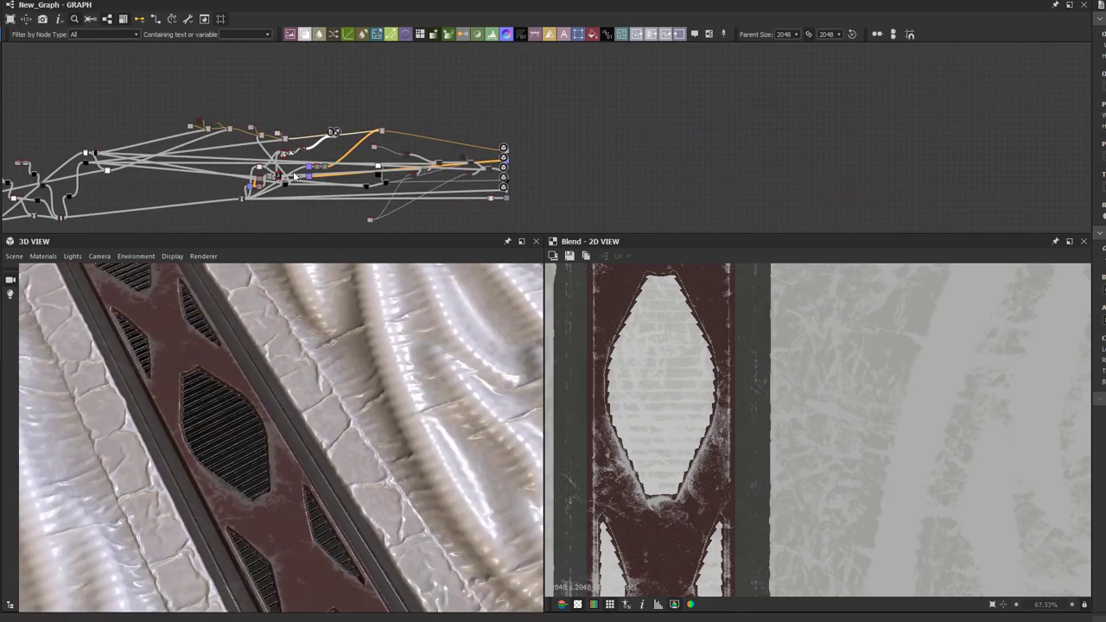
pyautogui.scroll(5, 374, 165)
pyautogui.scroll(2, 413, 173)
pyautogui.moveTo(414, 173); pyautogui.dragTo(406, 144, button='middle')
pyautogui.scroll(-3, 409, 129)
pyautogui.moveTo(531, 200); pyautogui.dragTo(520, 82)
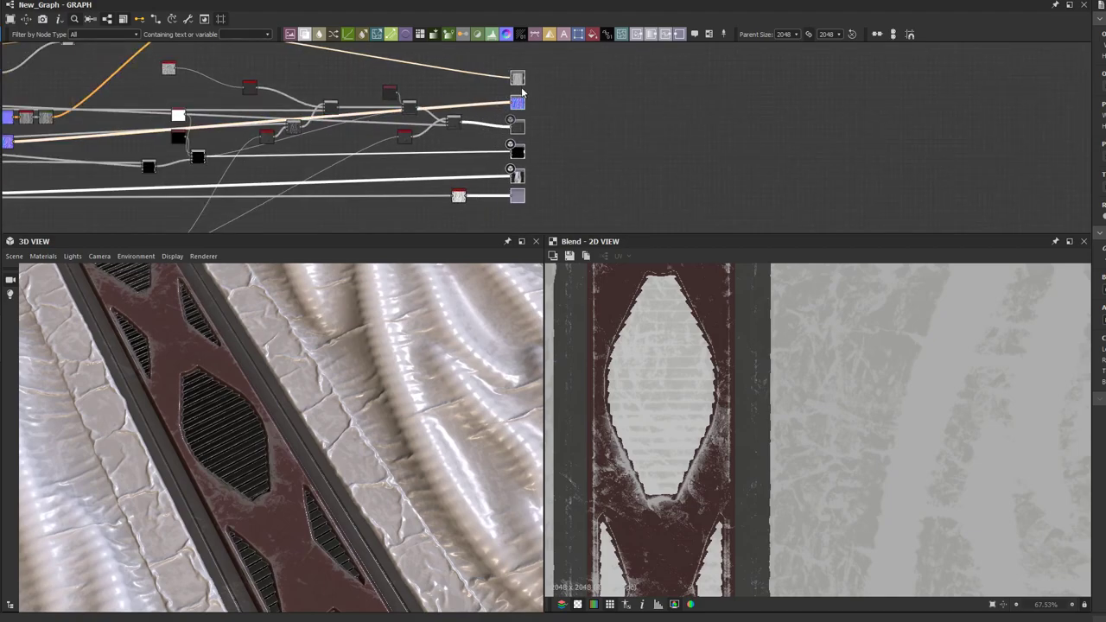
# Step: Insert a Blend on the link between the last roughness Blend and the Roughness output
pyautogui.scroll(4, 494, 103)
pyautogui.click(436, 165)
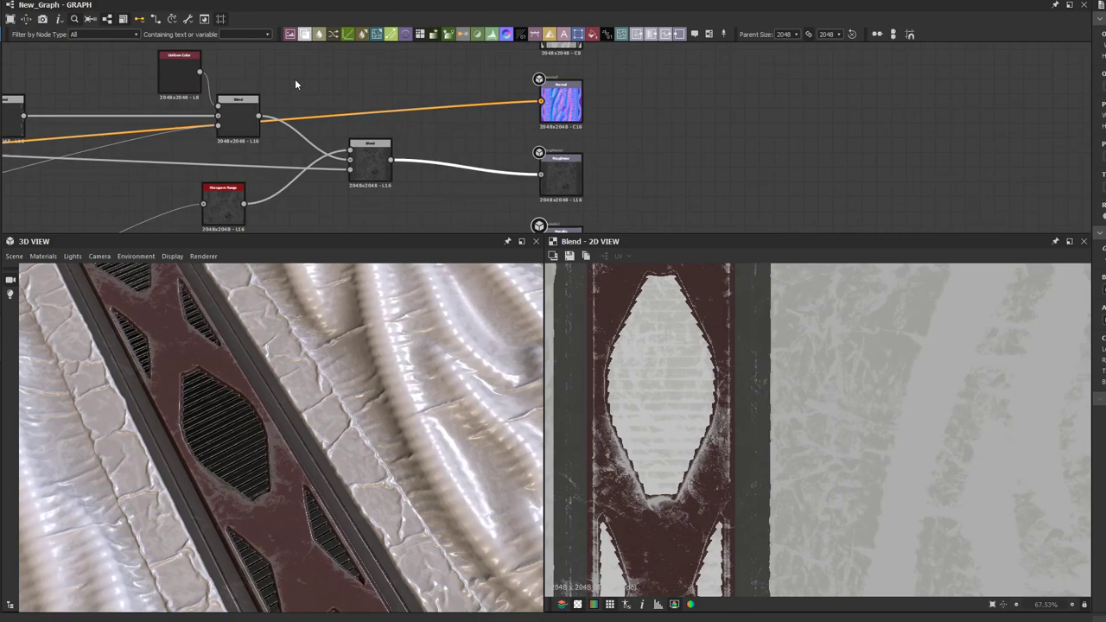
pyautogui.click(305, 35)
# Step: Connect the Invert Grayscale wear to the new roughness Blend's foreground and blend it faintly over the existing roughness
pyautogui.scroll(-5, 337, 117)
pyautogui.moveTo(203, 169); pyautogui.dragTo(423, 173, button='middle')
pyautogui.moveTo(162, 150); pyautogui.dragTo(406, 190, button='middle')
pyautogui.scroll(3, 263, 125)
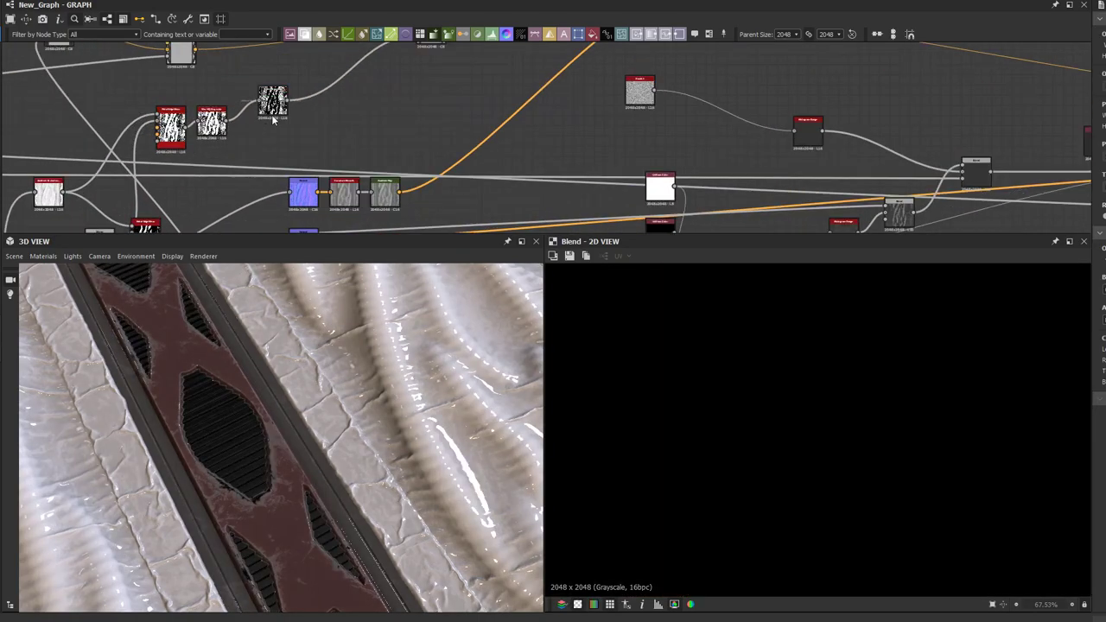
pyautogui.scroll(3, 275, 109)
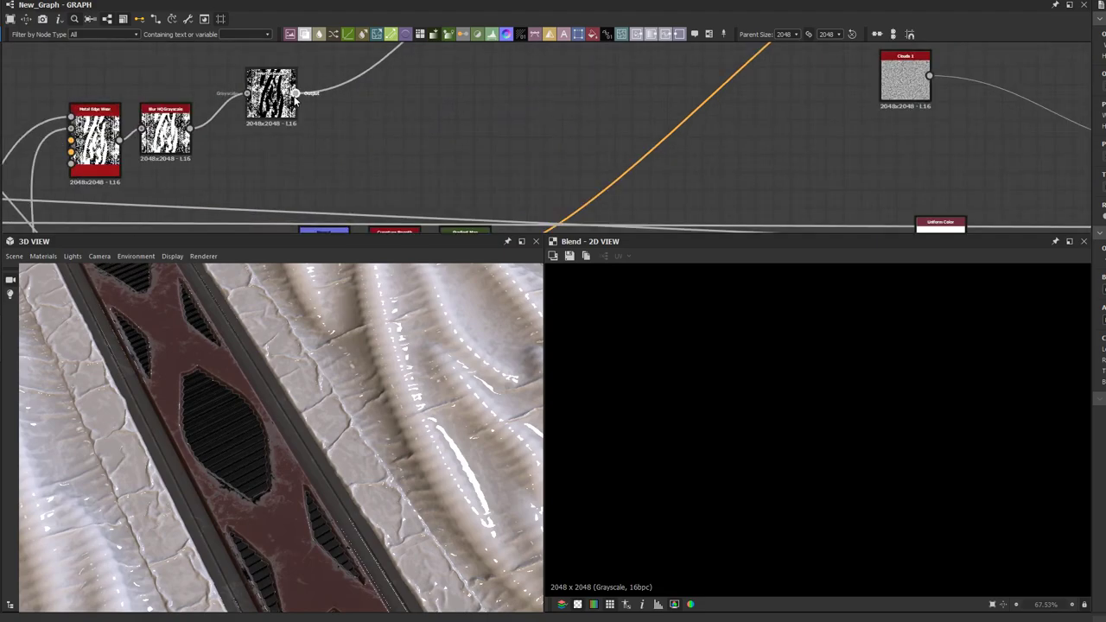
pyautogui.scroll(-4, 298, 97)
pyautogui.moveTo(298, 98); pyautogui.dragTo(476, 160)
pyautogui.moveTo(501, 157); pyautogui.dragTo(147, 143, button='middle')
pyautogui.moveTo(467, 142); pyautogui.dragTo(173, 141, button='middle')
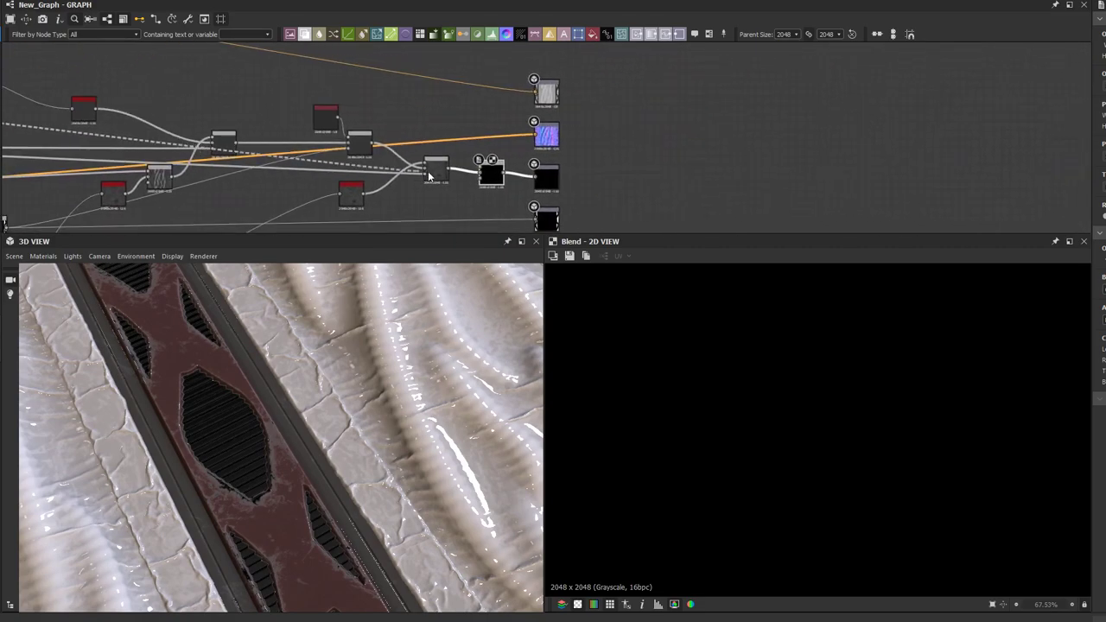
pyautogui.scroll(3, 430, 176)
pyautogui.click(523, 164)
pyautogui.moveTo(525, 165); pyautogui.dragTo(521, 170)
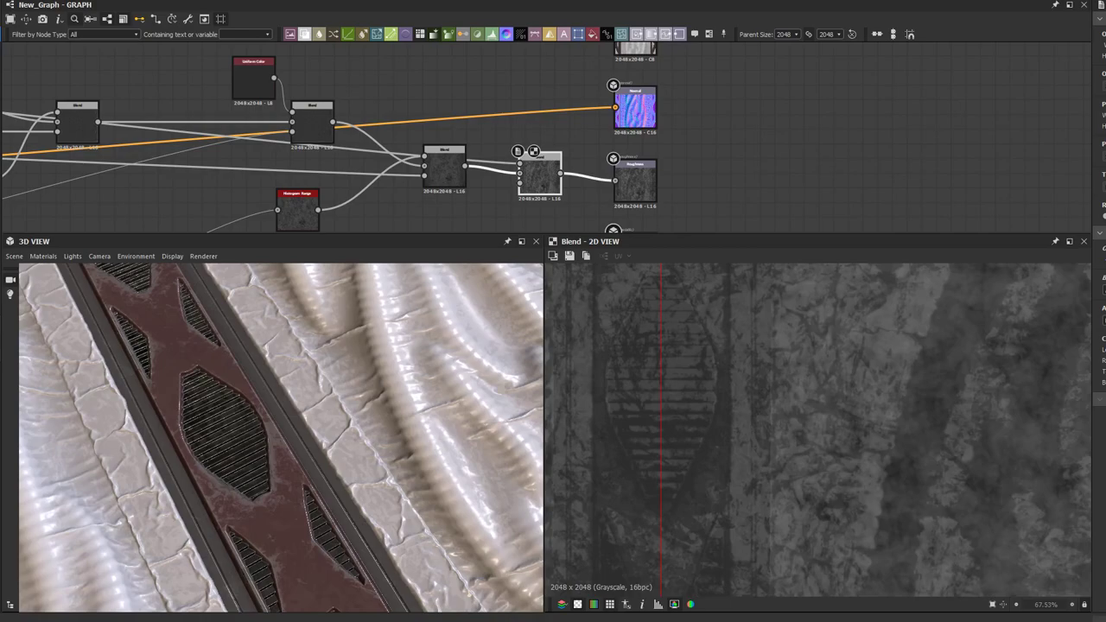
# Step: Shift the Normal nodes and their attached chain away from the edge-wear node cluster to free space around it
pyautogui.scroll(-3, 754, 449)
pyautogui.scroll(-5, 348, 153)
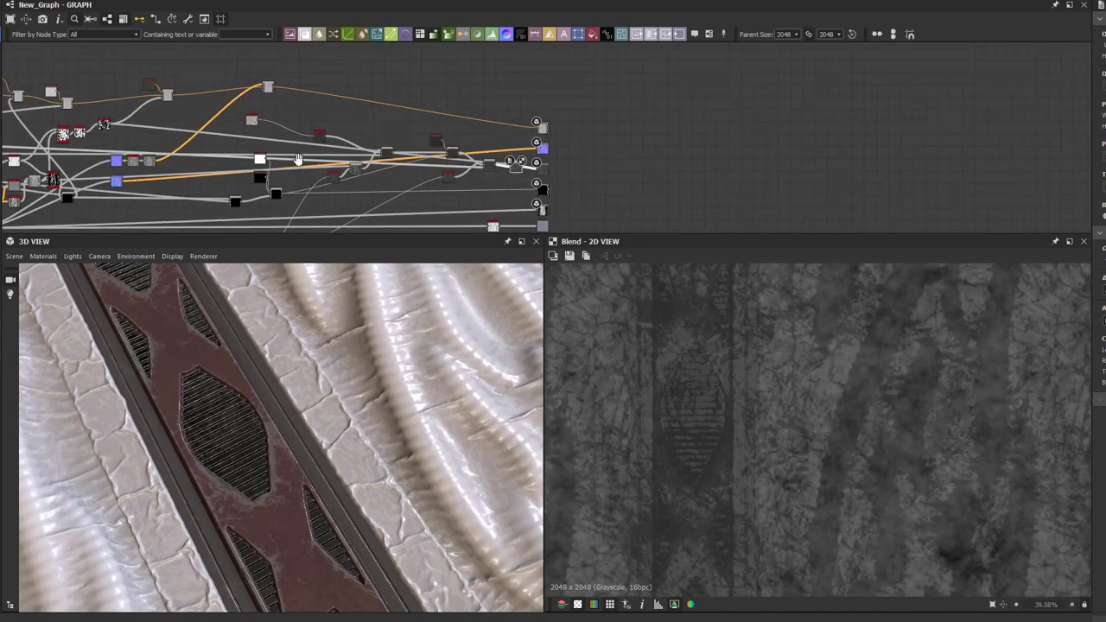
pyautogui.scroll(1, 252, 143)
pyautogui.scroll(-3, 588, 95)
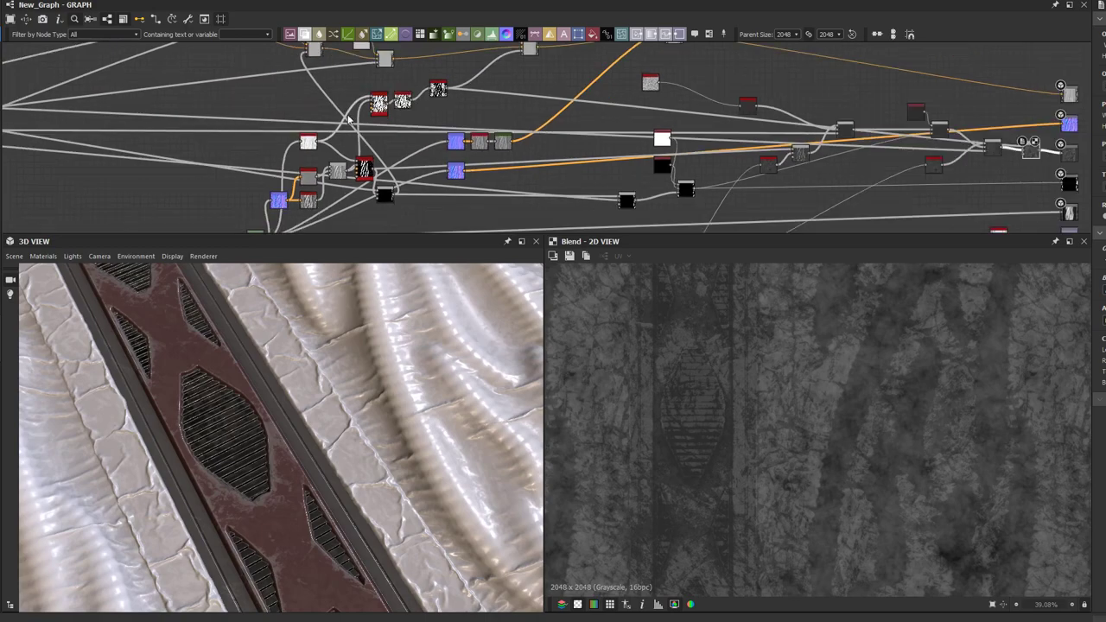
pyautogui.moveTo(438, 142); pyautogui.dragTo(472, 167)
pyautogui.click(420, 136)
pyautogui.moveTo(383, 114); pyautogui.dragTo(383, 128, button='middle')
pyautogui.scroll(2, 360, 172)
# Step: Pull the edge-wear mask, curvature and Invert Grayscale nodes together into a compact, aligned cluster
pyautogui.moveTo(363, 175); pyautogui.dragTo(382, 143)
pyautogui.moveTo(327, 222); pyautogui.dragTo(252, 149)
pyautogui.moveTo(332, 179); pyautogui.dragTo(325, 143)
pyautogui.click(442, 155)
pyautogui.scroll(2, 476, 88)
pyautogui.moveTo(442, 82); pyautogui.dragTo(421, 101)
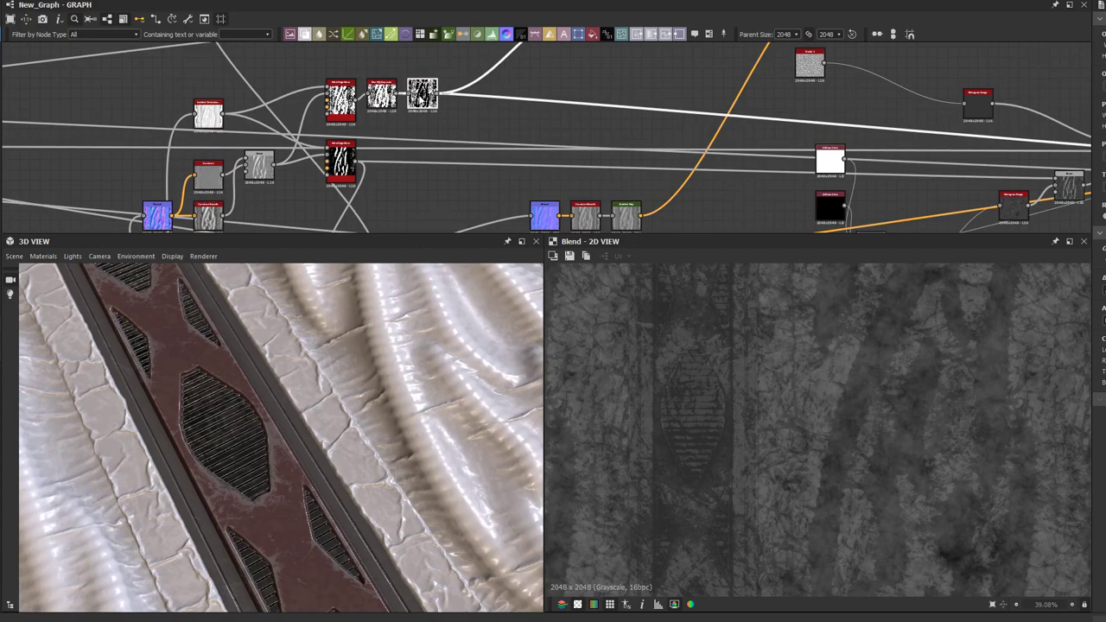
# Step: Move the stray black Blend out of the cluster and enclose all the edge-wear nodes in a Frame
pyautogui.scroll(-3, 406, 192)
pyautogui.moveTo(396, 194); pyautogui.dragTo(356, 218)
pyautogui.click(424, 182)
pyautogui.moveTo(445, 182); pyautogui.dragTo(265, 103)
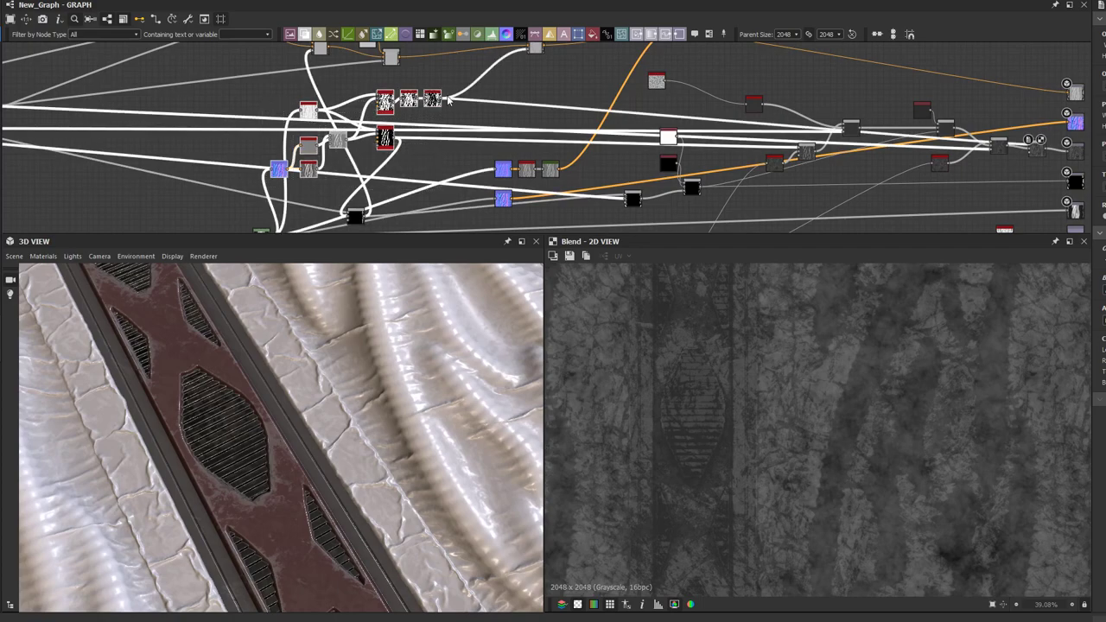
pyautogui.click(709, 35)
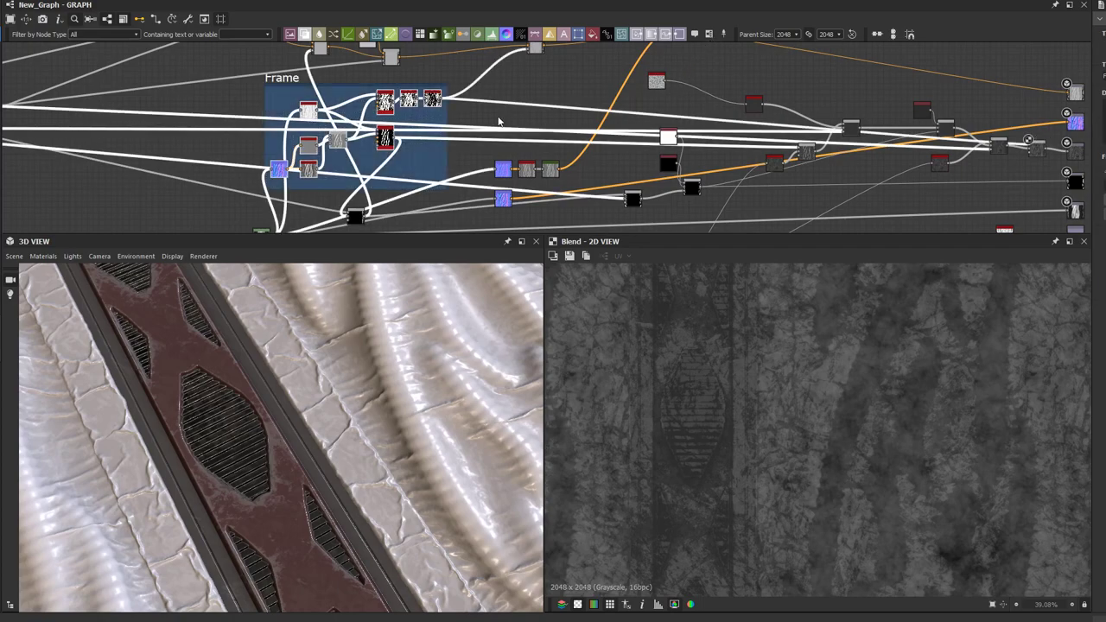
# Step: Spread out the base-color chain by moving its first Blends and Uniform Colors left and the middle Blend pairs up
pyautogui.scroll(-1, 499, 132)
pyautogui.moveTo(499, 131); pyautogui.dragTo(355, 169, button='middle')
pyautogui.moveTo(254, 113); pyautogui.dragTo(476, 181, button='middle')
pyautogui.scroll(2, 294, 152)
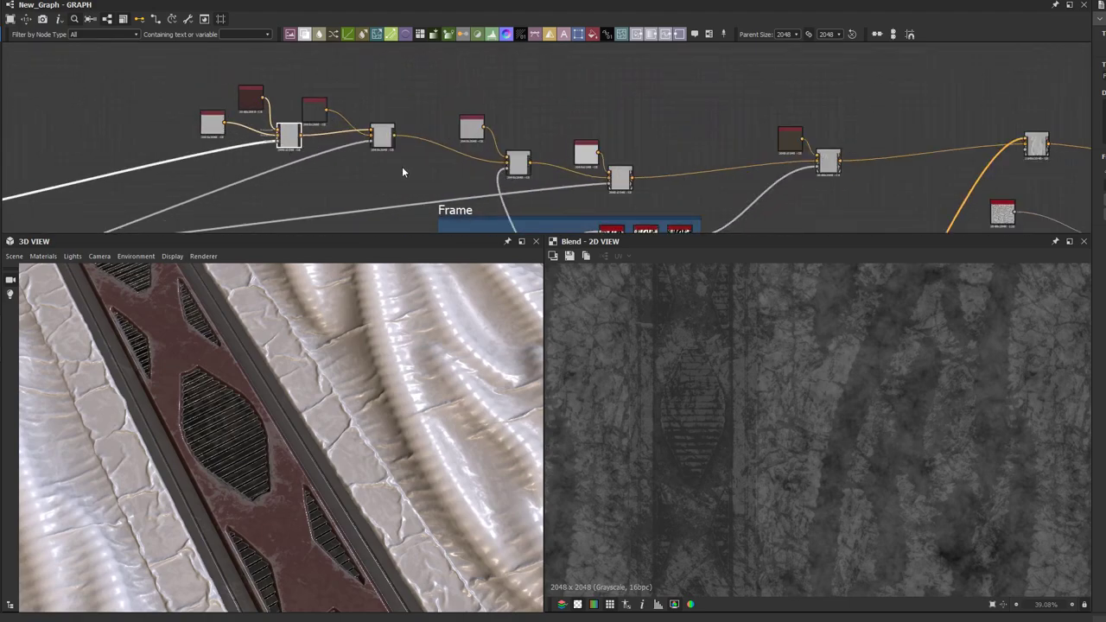
pyautogui.moveTo(398, 162); pyautogui.dragTo(193, 72)
pyautogui.moveTo(383, 145); pyautogui.dragTo(248, 102)
pyautogui.click(273, 141)
pyautogui.moveTo(607, 198); pyautogui.dragTo(493, 143)
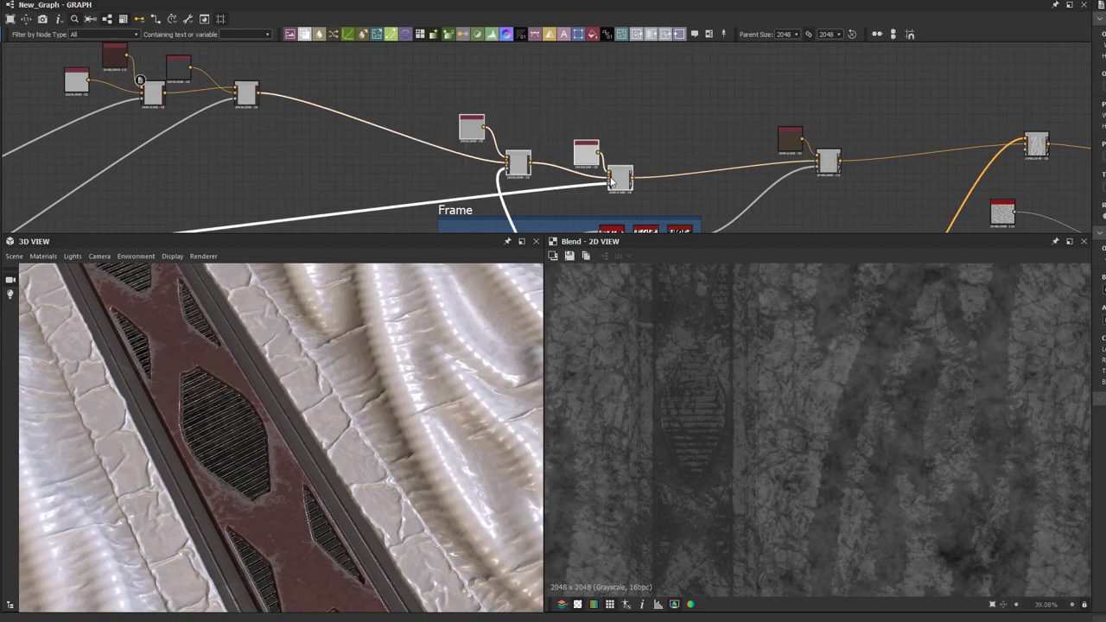
pyautogui.moveTo(609, 179); pyautogui.dragTo(609, 120)
pyautogui.click(274, 143)
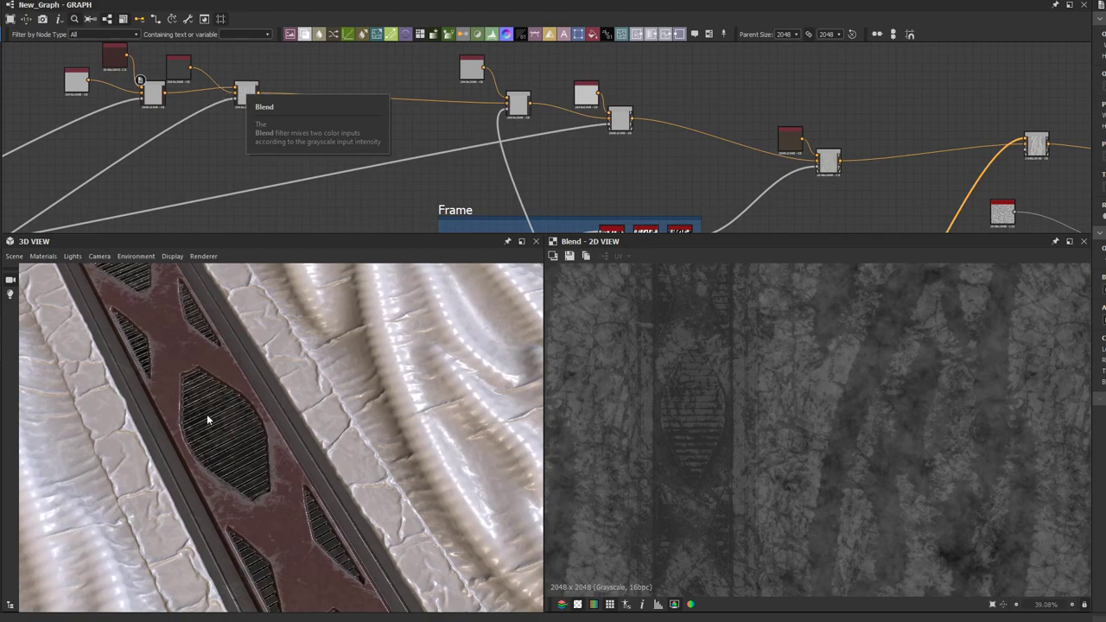
# Step: Examine the wear and roughness of the whole material on the 3D model from farther away
pyautogui.scroll(-5, 258, 429)
pyautogui.moveTo(272, 425); pyautogui.dragTo(240, 348)
pyautogui.scroll(3, 229, 387)
pyautogui.moveTo(229, 388); pyautogui.dragTo(269, 373)
pyautogui.scroll(-5, 269, 373)
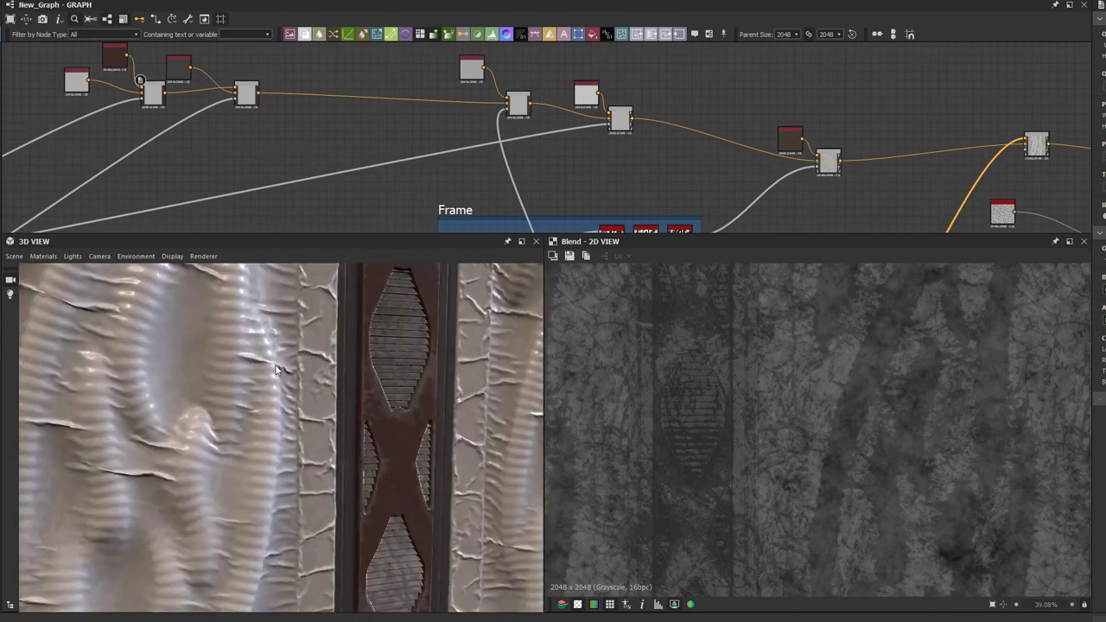
pyautogui.scroll(-4, 362, 119)
# Step: Move the final Normal node and the Normal output down below the rest of the graph
pyautogui.moveTo(408, 163); pyautogui.dragTo(211, 45, button='middle')
pyautogui.moveTo(664, 136); pyautogui.dragTo(483, 161, button='middle')
pyautogui.scroll(1, 557, 147)
pyautogui.moveTo(425, 183); pyautogui.dragTo(614, 135, button='middle')
pyautogui.scroll(2, 335, 147)
pyautogui.moveTo(329, 141); pyautogui.dragTo(297, 209)
pyautogui.scroll(-1, 320, 197)
pyautogui.scroll(-2, 320, 129)
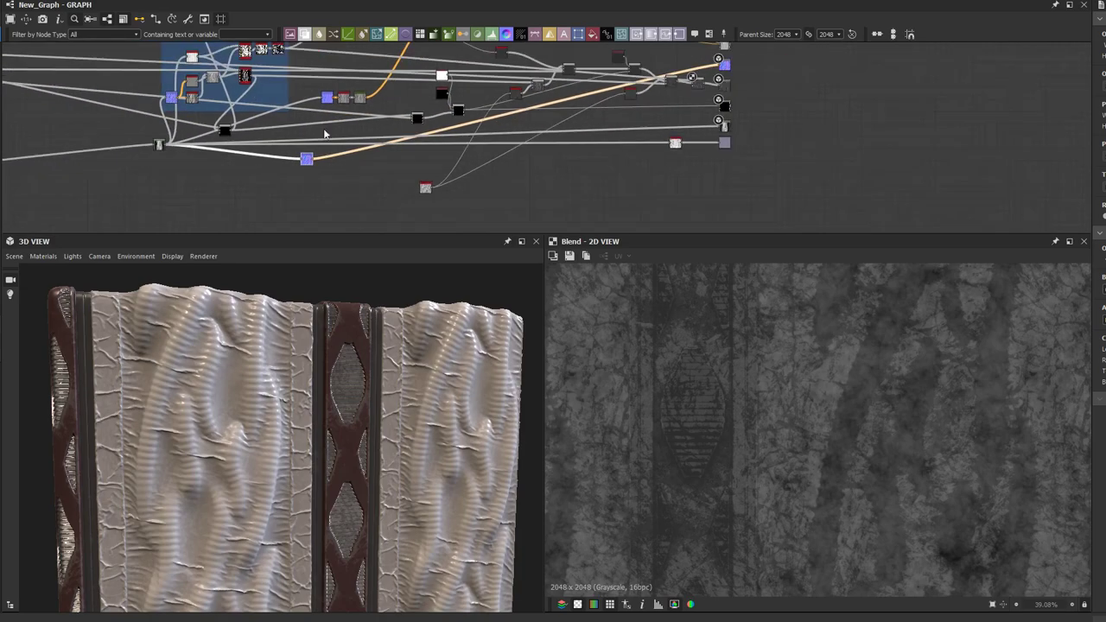
pyautogui.moveTo(304, 159); pyautogui.dragTo(304, 226)
pyautogui.scroll(-2, 671, 106)
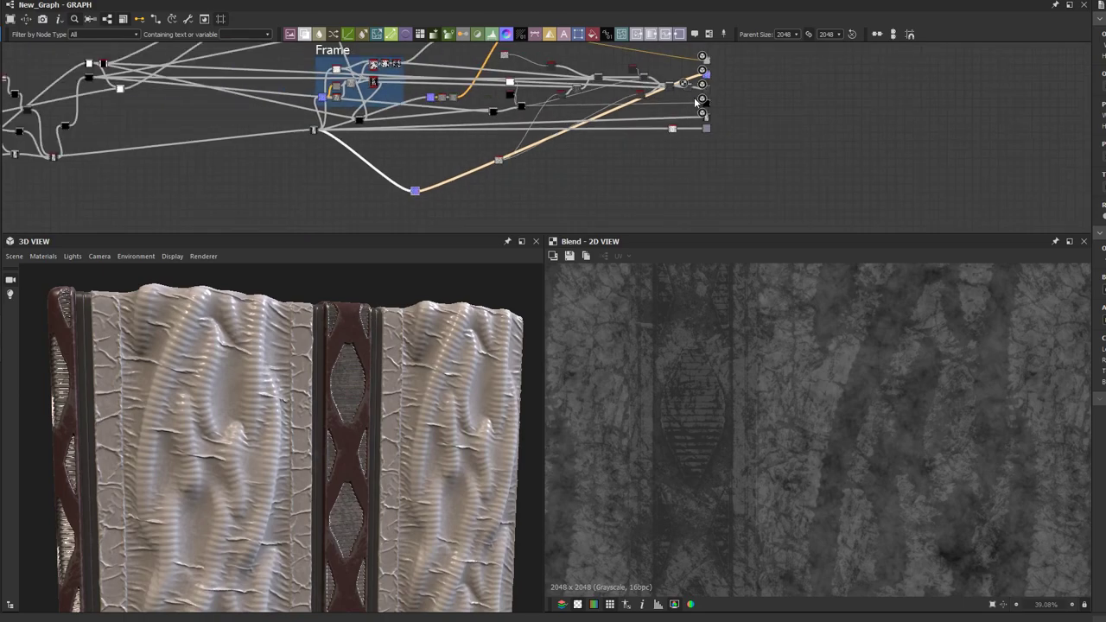
pyautogui.moveTo(708, 73); pyautogui.dragTo(716, 211)
# Step: Lower the two bottom outputs and the node feeding the last one to separate them from the roughness branch
pyautogui.moveTo(683, 143)
pyautogui.mouseDown(button='middle')
pyautogui.moveTo(671, 171)
pyautogui.moveTo(685, 133)
pyautogui.mouseUp(button='middle')
pyautogui.scroll(2, 676, 165)
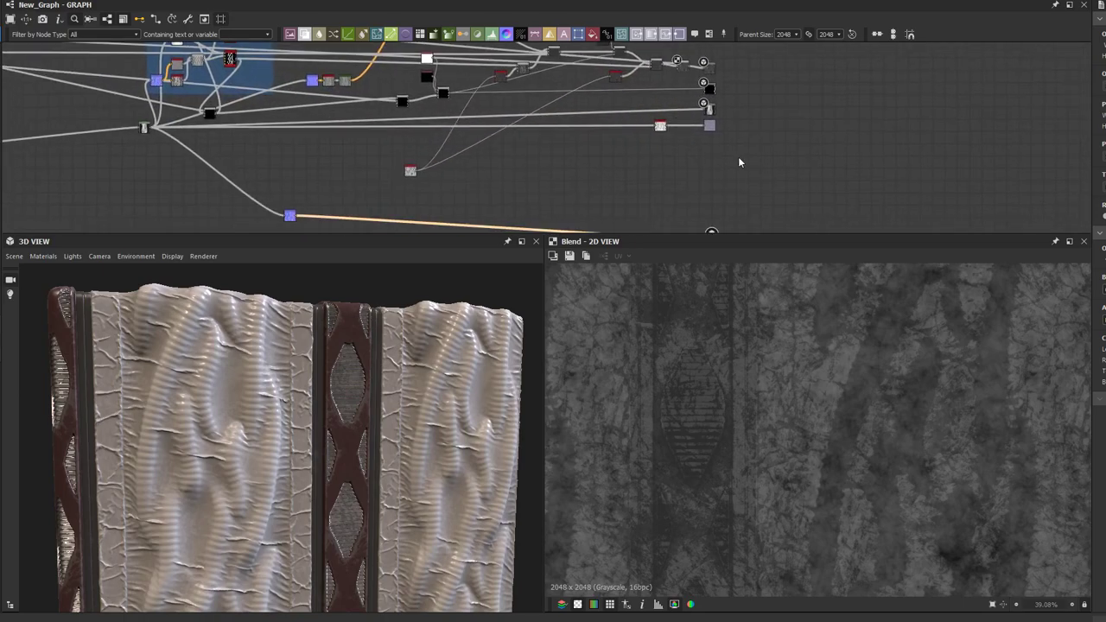
pyautogui.click(660, 128)
pyautogui.moveTo(660, 128); pyautogui.dragTo(667, 176)
# Step: Move the grunge node up beside the Histogram Range nodes it feeds and lower the black mask output slightly
pyautogui.click(469, 196)
pyautogui.moveTo(410, 177); pyautogui.dragTo(473, 110)
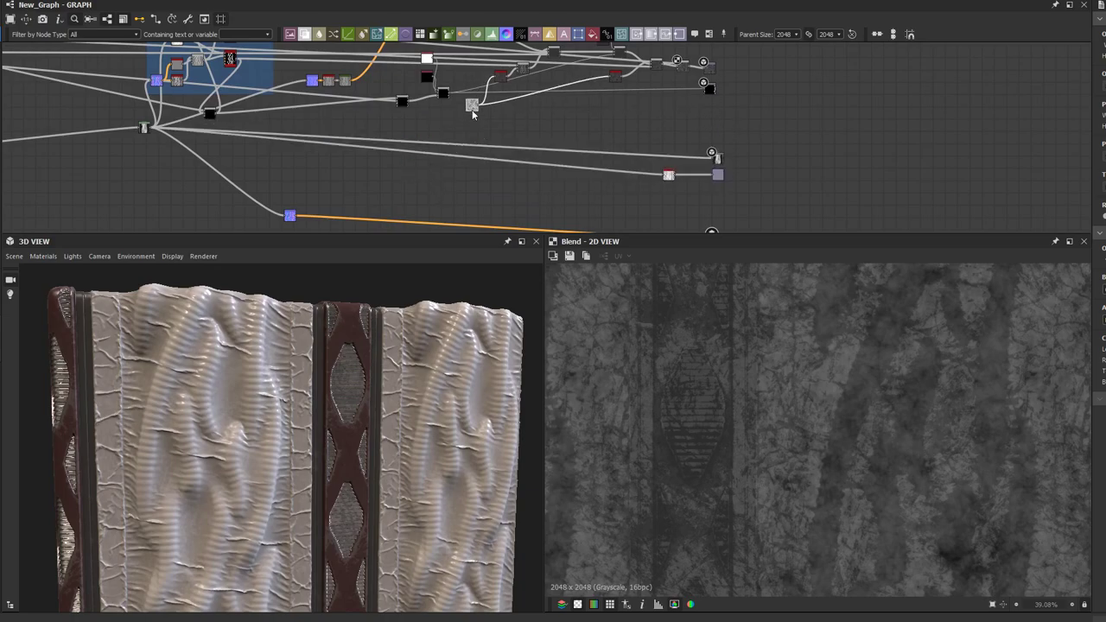
pyautogui.moveTo(465, 110); pyautogui.dragTo(459, 144, button='middle')
pyautogui.scroll(1, 578, 155)
pyautogui.click(731, 120)
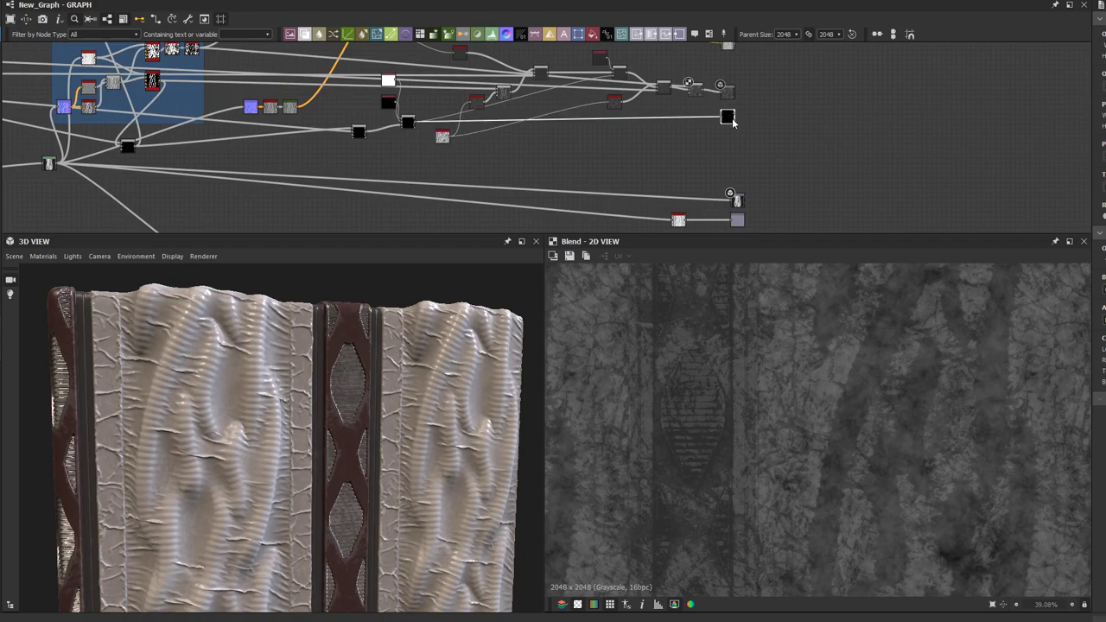
pyautogui.scroll(-1, 731, 120)
pyautogui.moveTo(731, 121); pyautogui.dragTo(730, 144)
# Step: Raise the last base-color Blend and its output above the graph, and move the normal-derived chain up beside the Frame
pyautogui.moveTo(730, 145); pyautogui.dragTo(718, 186, button='middle')
pyautogui.scroll(1, 521, 102)
pyautogui.moveTo(495, 100); pyautogui.dragTo(513, 170, button='middle')
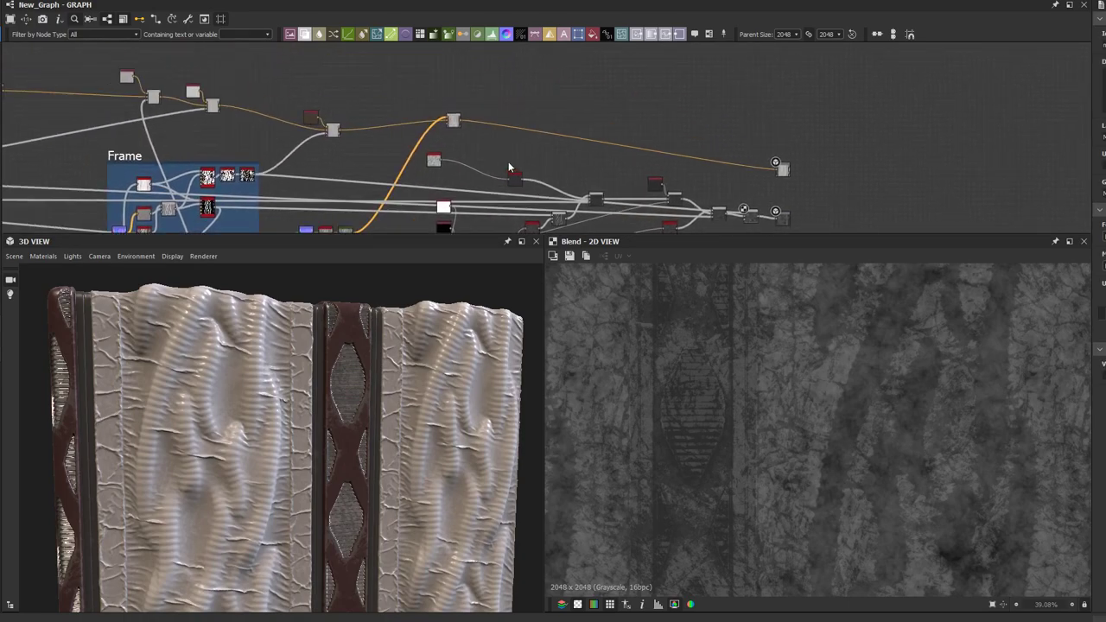
pyautogui.scroll(-1, 513, 170)
pyautogui.moveTo(470, 127); pyautogui.dragTo(465, 52)
pyautogui.moveTo(741, 170); pyautogui.dragTo(753, 67)
pyautogui.scroll(-1, 659, 111)
pyautogui.scroll(1, 448, 205)
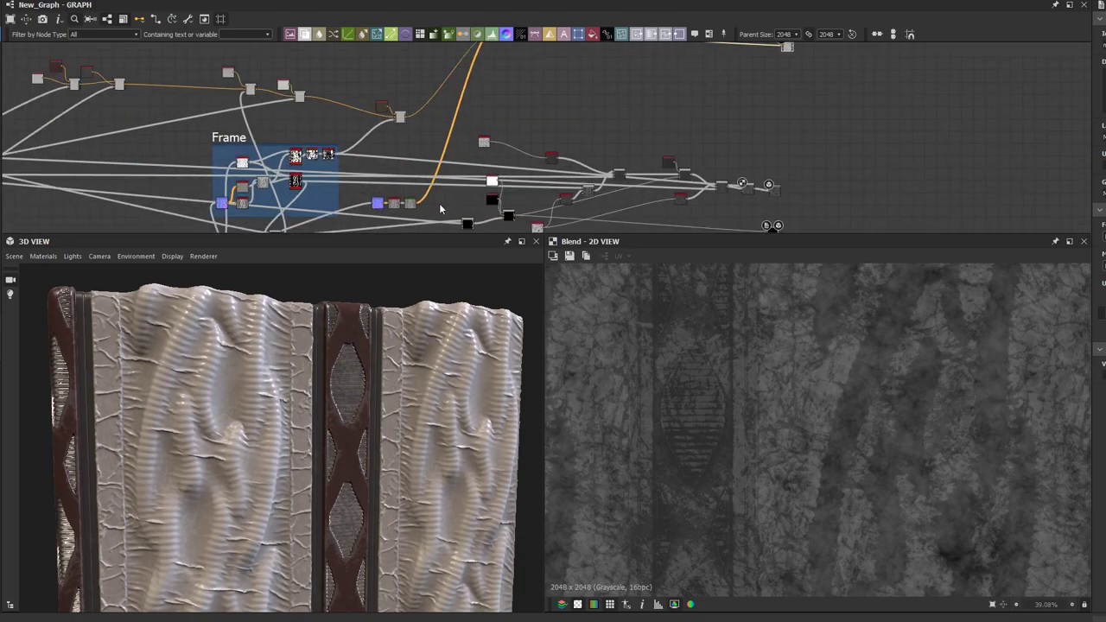
pyautogui.moveTo(396, 208); pyautogui.dragTo(411, 141)
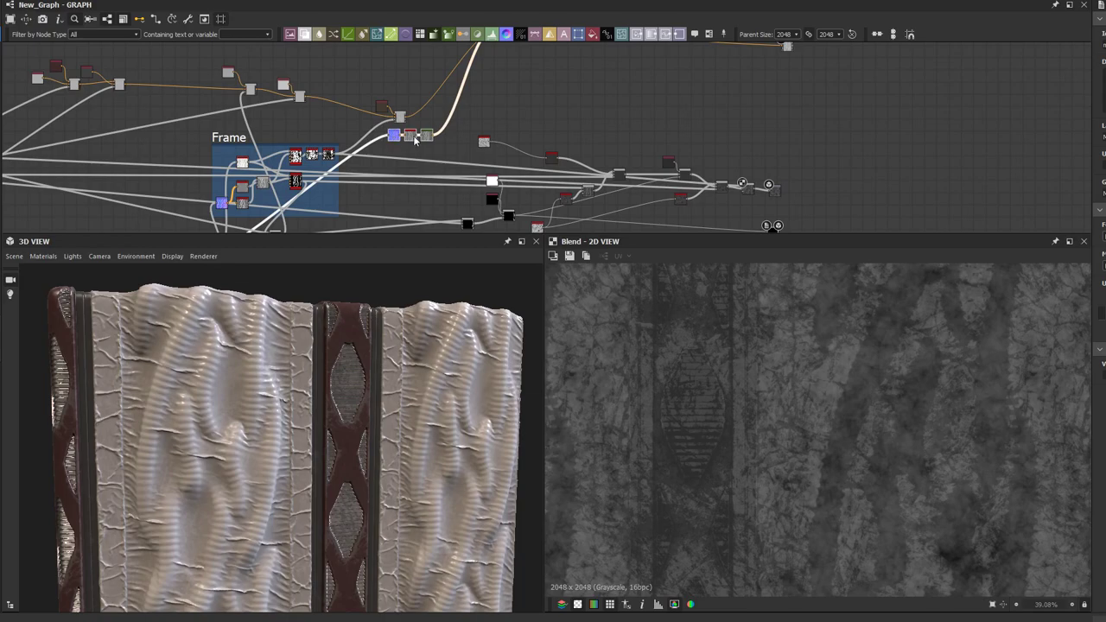
# Step: Examine the rearranged graph, focusing on the isolated Normal node and its link to the output
pyautogui.scroll(-3, 415, 137)
pyautogui.scroll(-1, 478, 123)
pyautogui.moveTo(477, 119); pyautogui.dragTo(481, 42, button='middle')
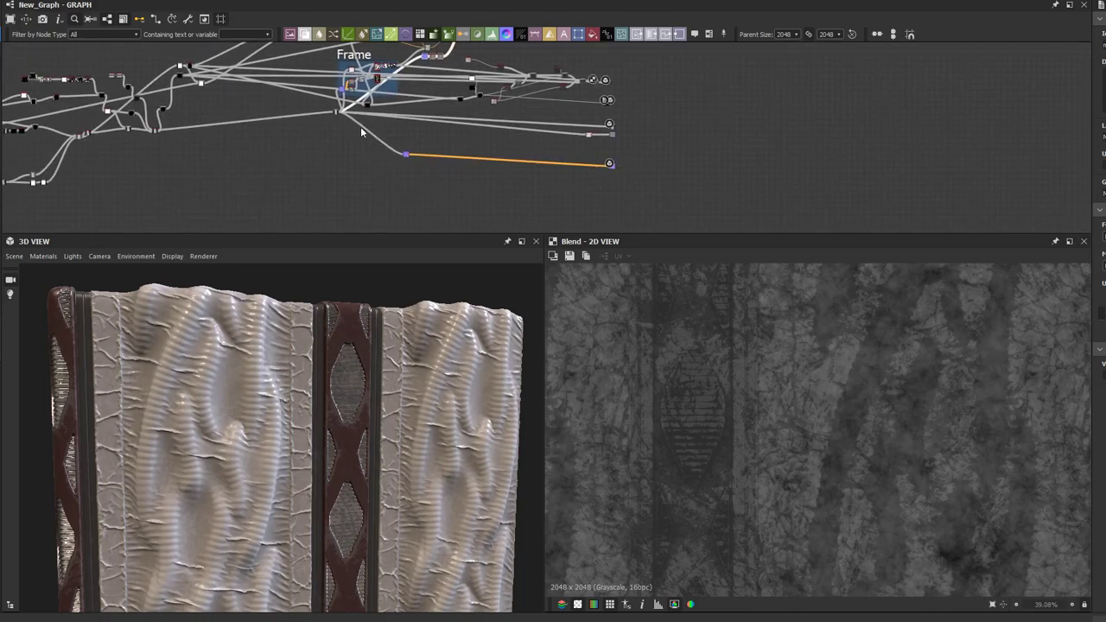
pyautogui.scroll(2, 387, 130)
pyautogui.scroll(2, 454, 190)
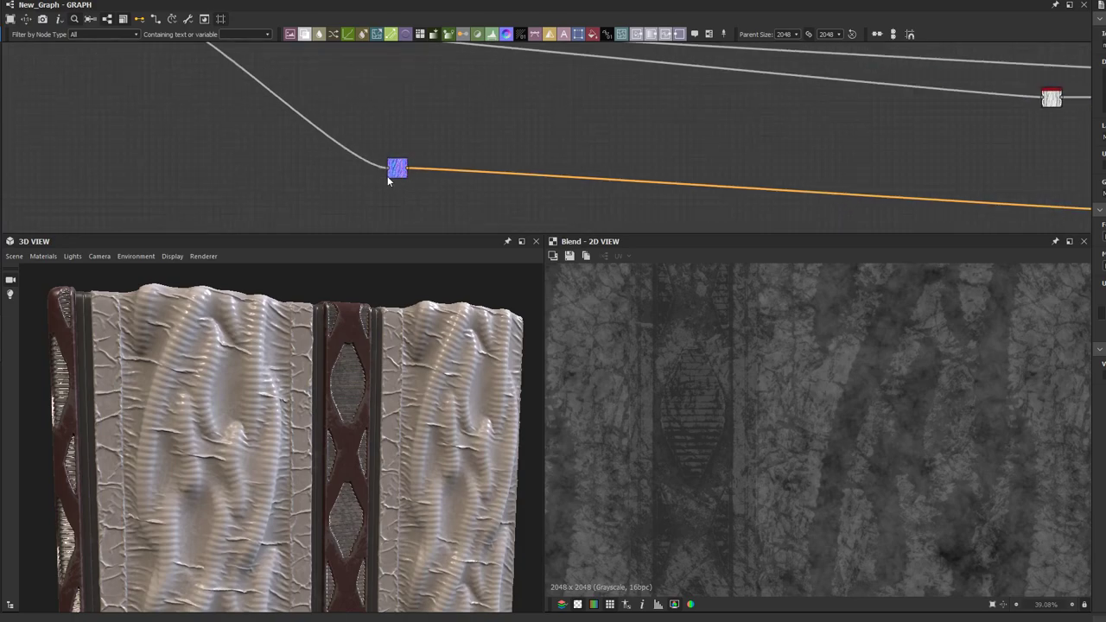
pyautogui.scroll(-5, 393, 170)
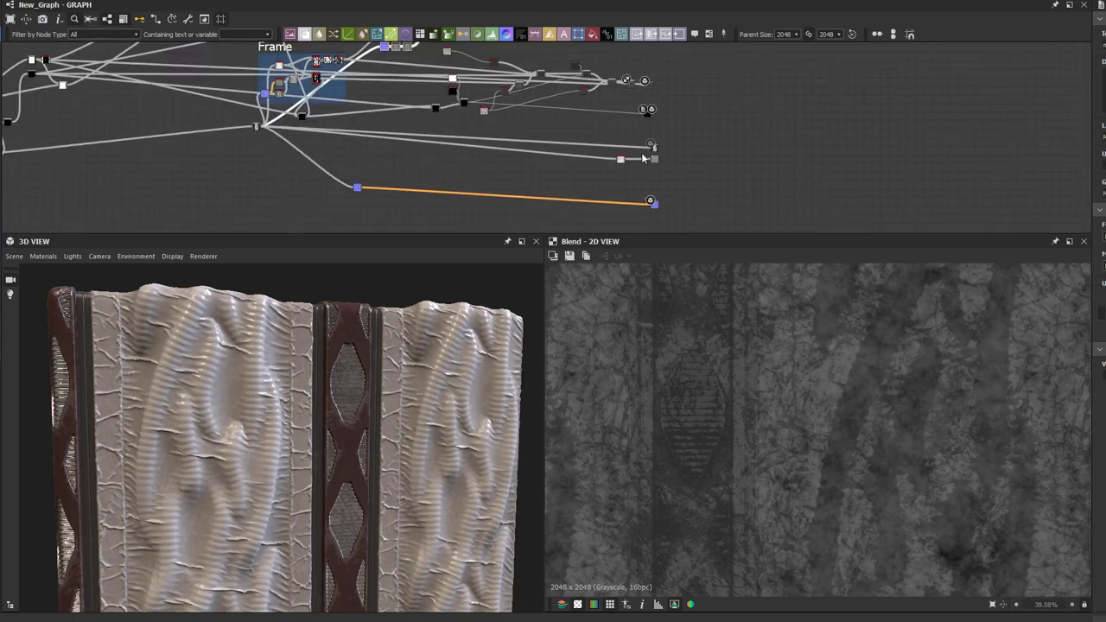
pyautogui.moveTo(630, 110); pyautogui.dragTo(657, 84, button='middle')
pyautogui.scroll(7, 386, 159)
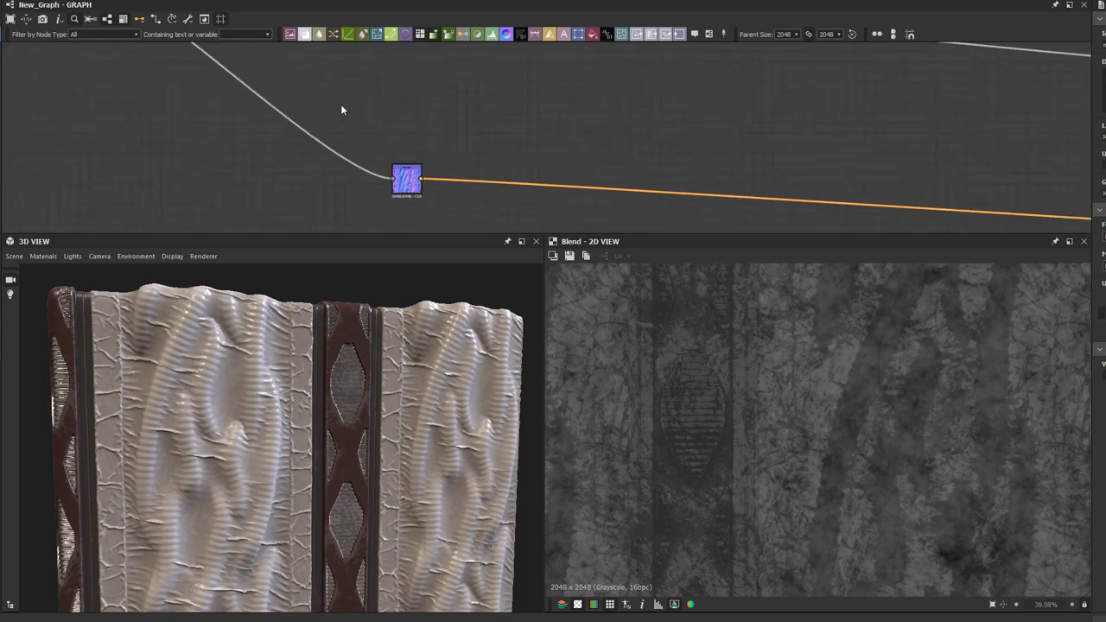
# Step: Place a Mesh 2 pattern node below the Normal node and view its weave up close
pyautogui.moveTo(340, 103); pyautogui.dragTo(421, 128, button='middle')
pyautogui.scroll(-3, 372, 145)
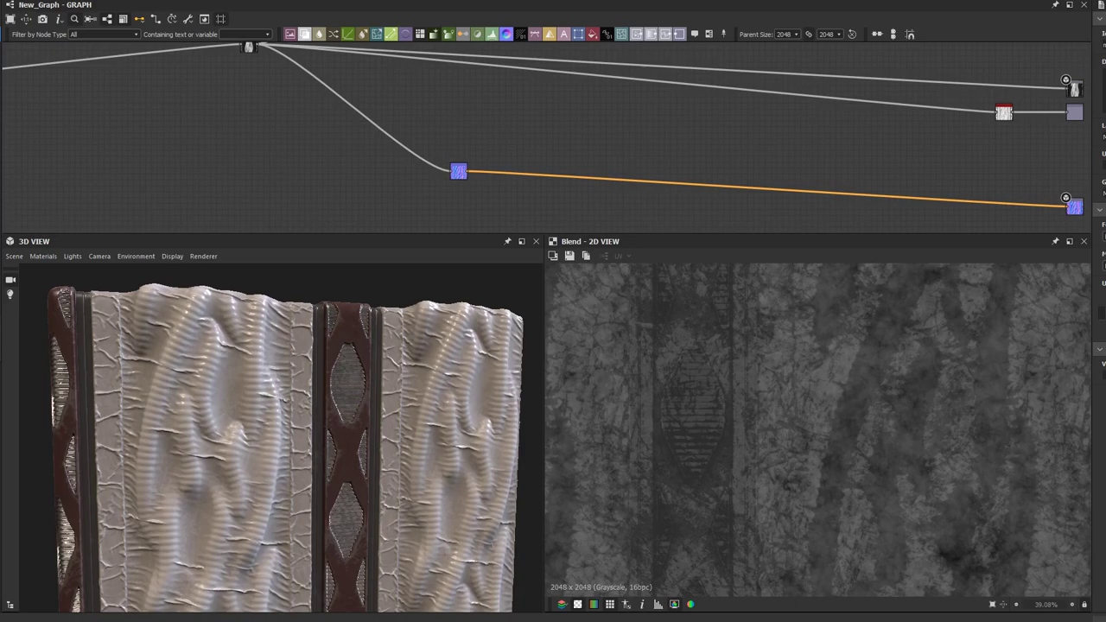
pyautogui.moveTo(317, 226); pyautogui.dragTo(393, 198)
pyautogui.scroll(-3, 373, 186)
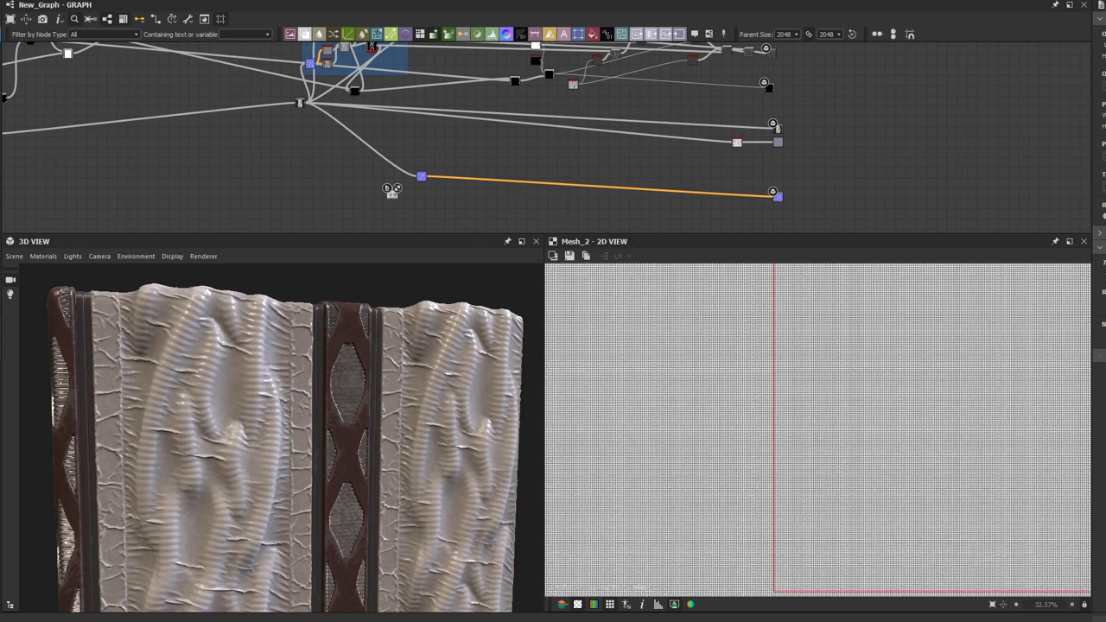
pyautogui.scroll(8, 893, 406)
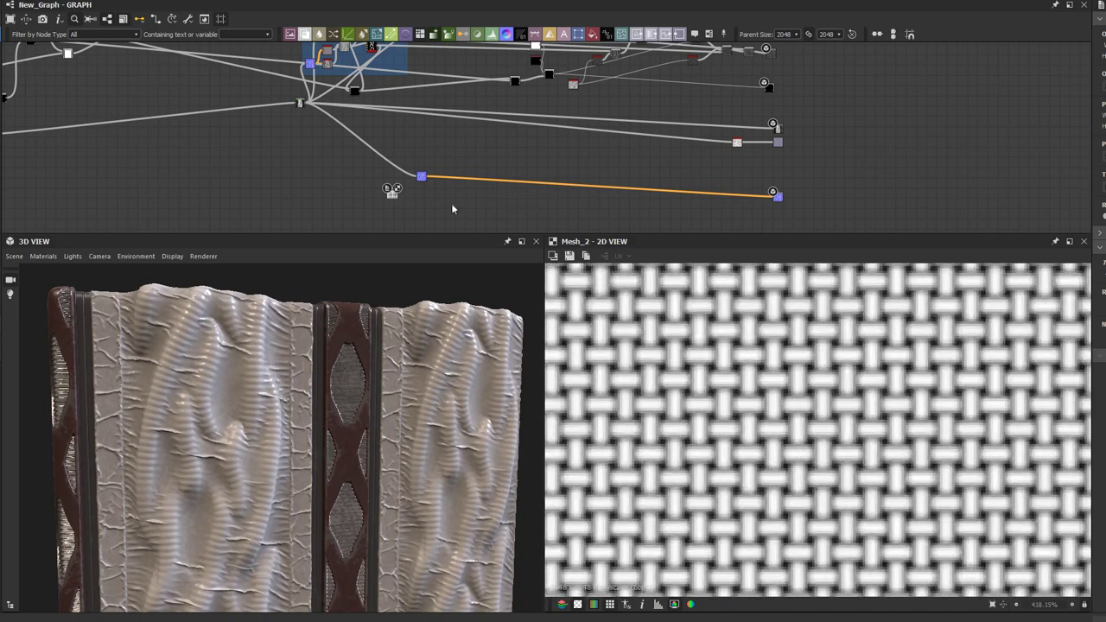
pyautogui.scroll(5, 441, 197)
pyautogui.moveTo(259, 188); pyautogui.dragTo(321, 189)
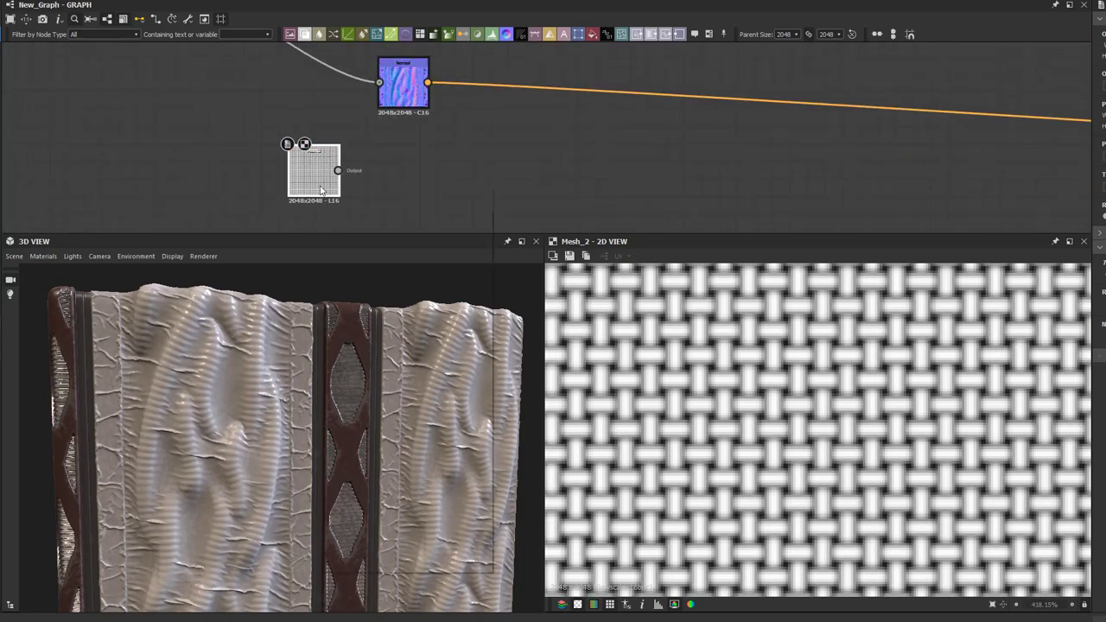
# Step: Convert the Mesh 2 weave to a normal map with a Normal node and lower its intensity
pyautogui.press('space')
pyautogui.write('norm')
pyautogui.click(347, 209)
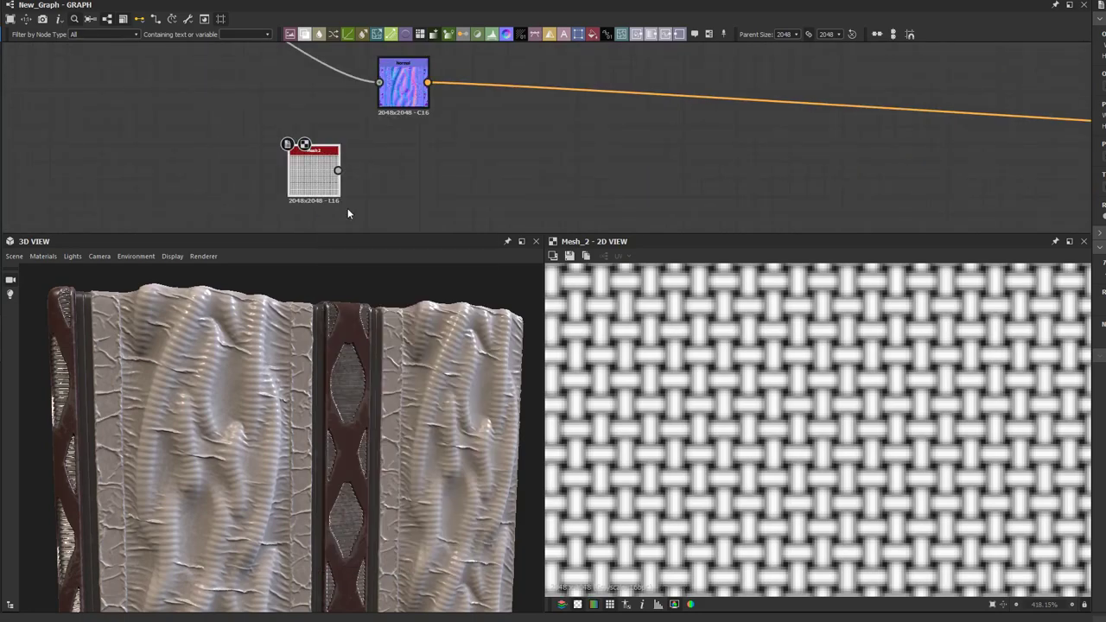
pyautogui.scroll(1, 379, 178)
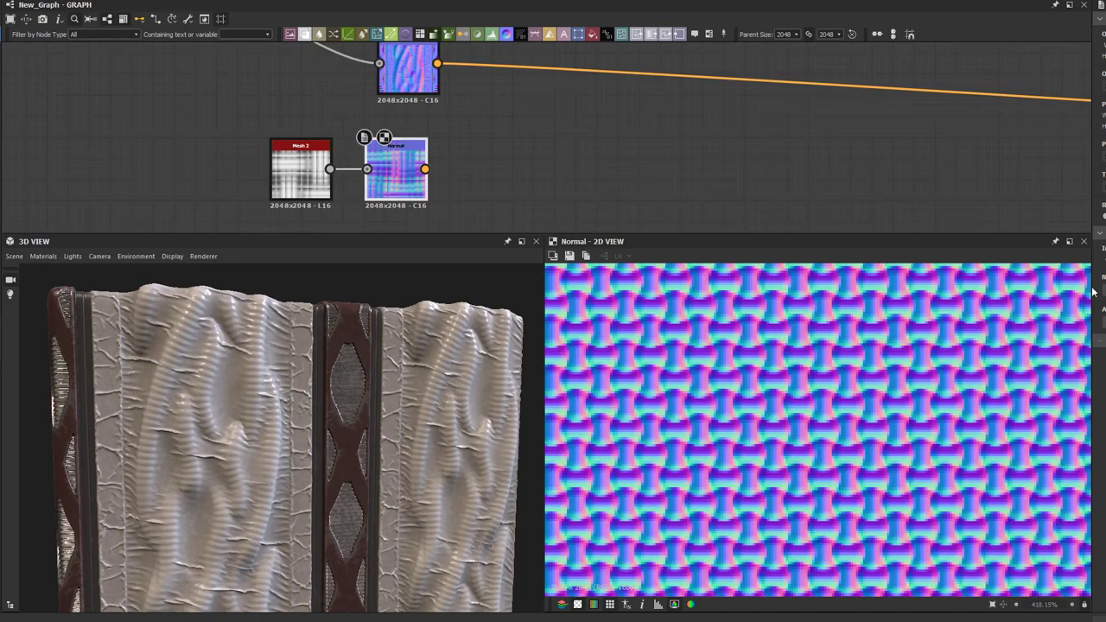
# Step: Insert a Normal Blend on the link to the Normal output, place it beside the main Normal node and preview it
pyautogui.moveTo(679, 149); pyautogui.dragTo(561, 181, button='middle')
pyautogui.click(473, 98)
pyautogui.press('space')
pyautogui.write('norm')
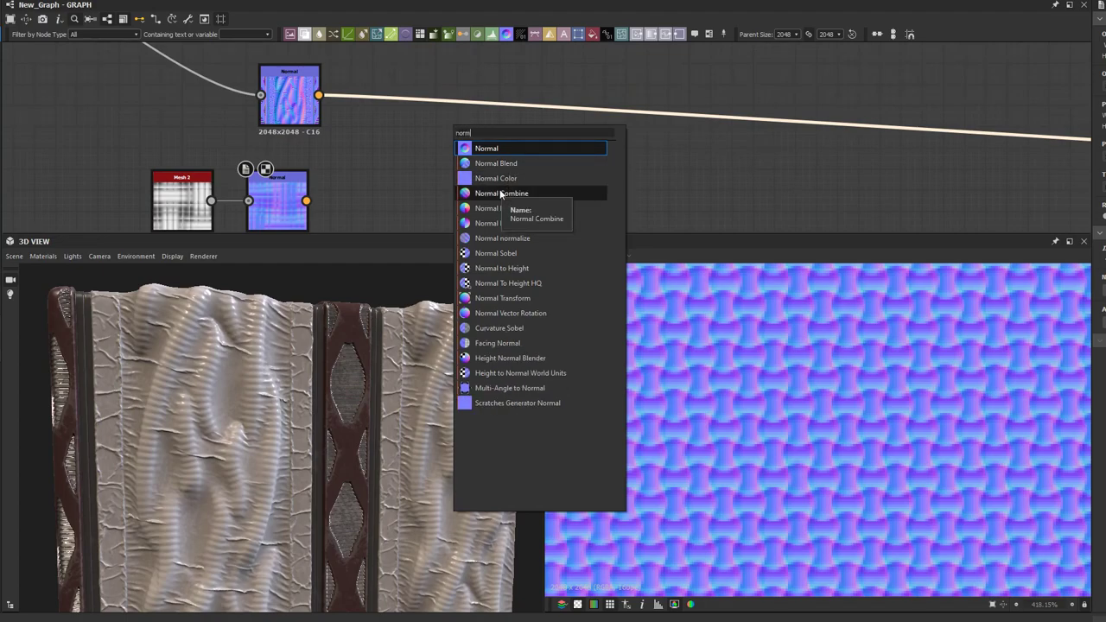
pyautogui.click(503, 164)
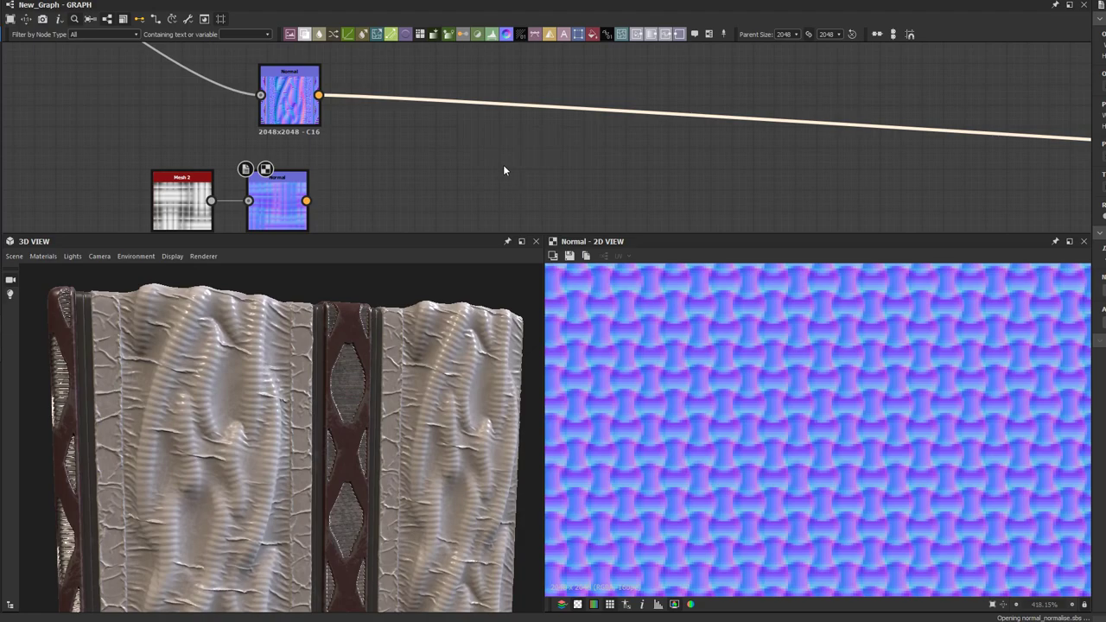
pyautogui.scroll(-4, 503, 164)
pyautogui.moveTo(851, 171); pyautogui.dragTo(487, 145)
pyautogui.scroll(-2, 893, 367)
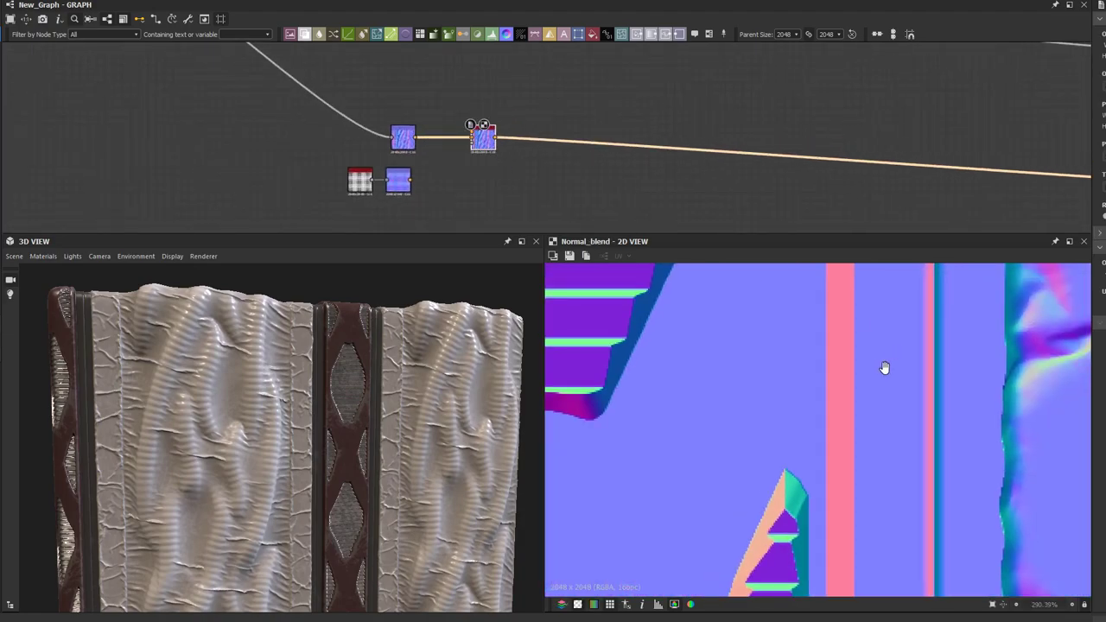
pyautogui.scroll(-6, 894, 367)
pyautogui.scroll(5, 553, 173)
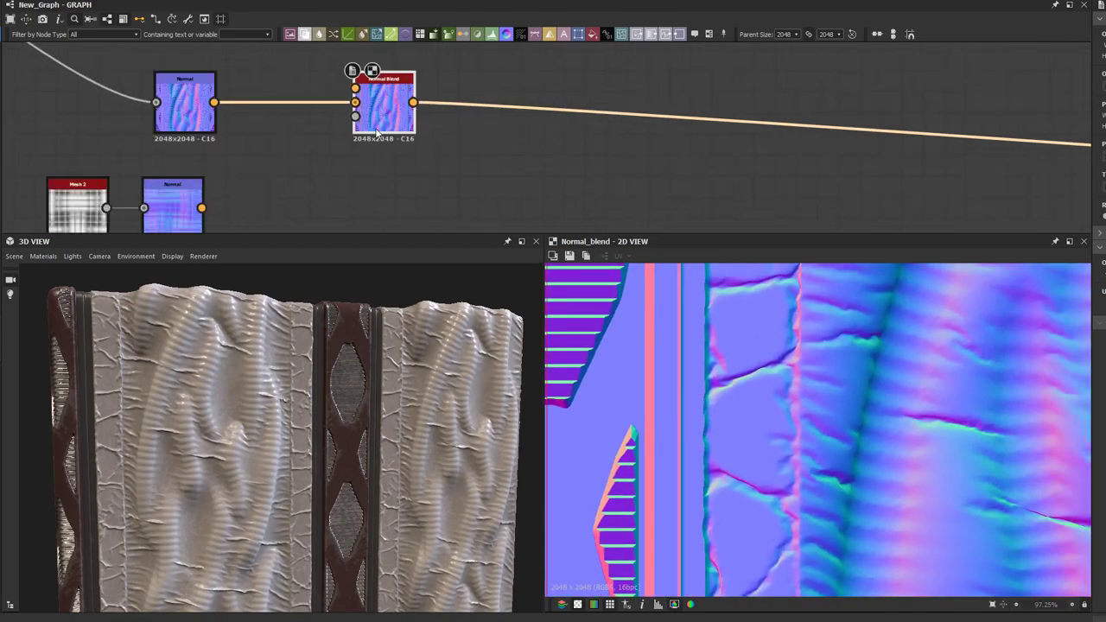
# Step: Locate the black-and-white Levels mask of the fabric area upstream of the framed cluster and preview it in 2D
pyautogui.scroll(2, 381, 134)
pyautogui.moveTo(463, 138); pyautogui.dragTo(374, 135)
pyautogui.scroll(-6, 375, 135)
pyautogui.scroll(-4, 373, 135)
pyautogui.moveTo(373, 136); pyautogui.dragTo(479, 170, button='middle')
pyautogui.scroll(-2, 349, 139)
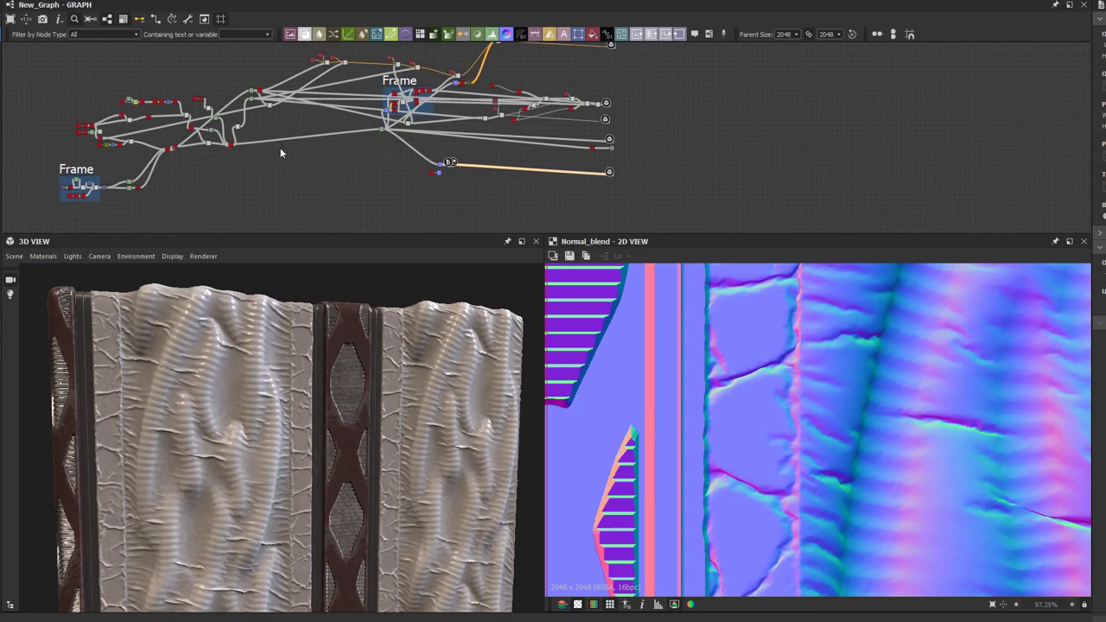
pyautogui.scroll(5, 267, 138)
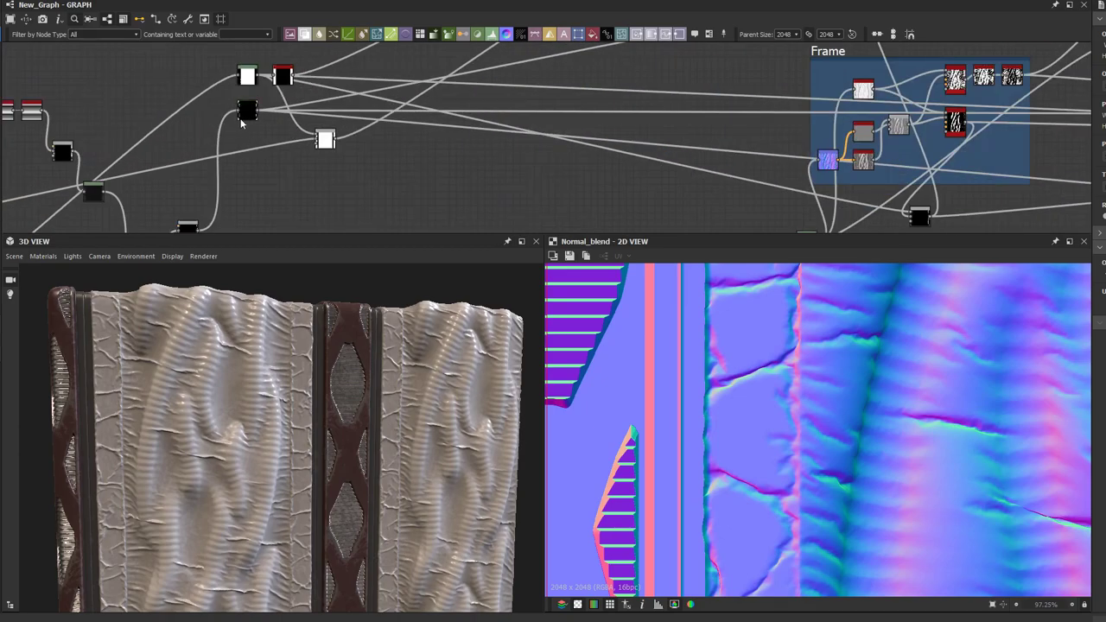
pyautogui.click(253, 79)
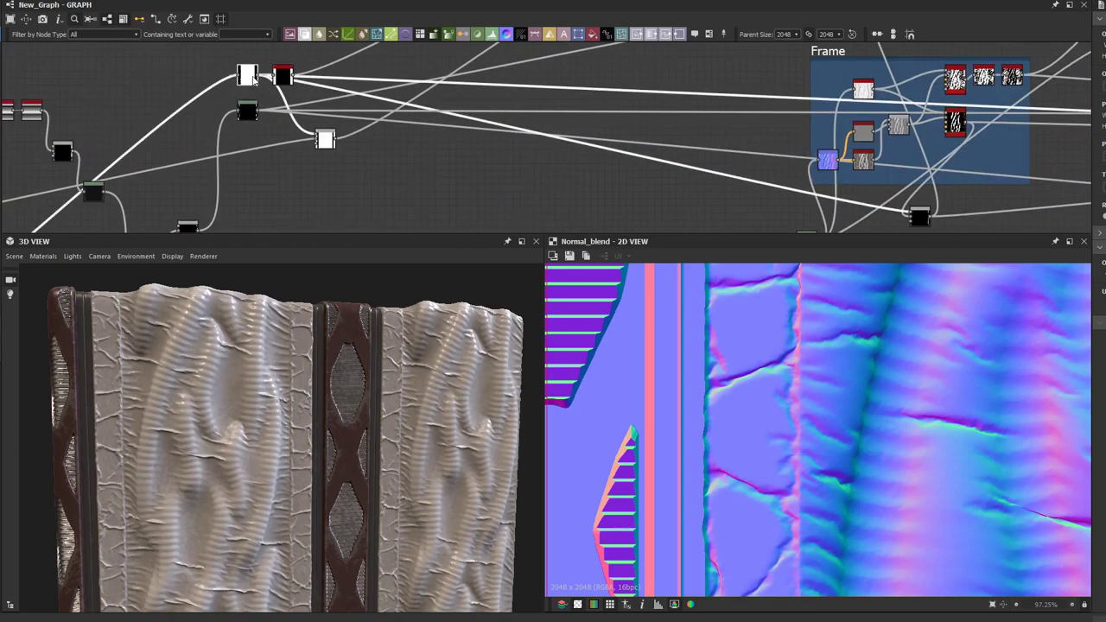
pyautogui.doubleClick(248, 78)
pyautogui.scroll(1, 250, 80)
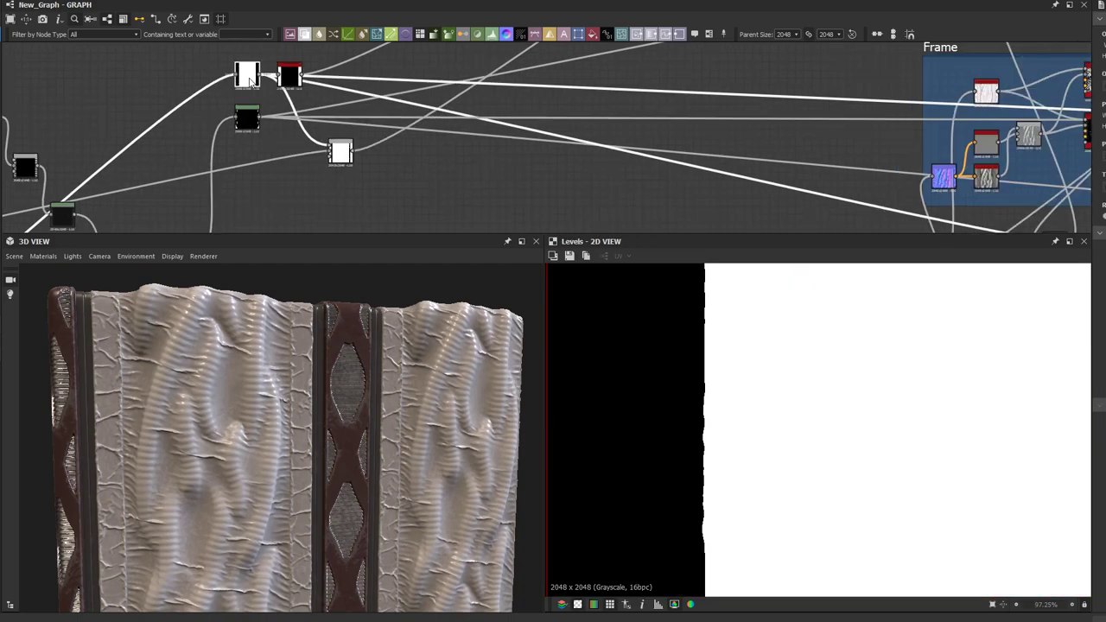
# Step: Connect the black-and-white Levels mask of the fabric area to the mask input of the Normal Blend node
pyautogui.click(260, 76)
pyautogui.scroll(-3, 311, 127)
pyautogui.moveTo(387, 178); pyautogui.dragTo(143, 62, button='middle')
pyautogui.moveTo(384, 145); pyautogui.dragTo(285, 84, button='middle')
pyautogui.scroll(3, 481, 165)
pyautogui.moveTo(485, 166); pyautogui.dragTo(362, 176, button='middle')
pyautogui.scroll(4, 397, 161)
pyautogui.moveTo(402, 158); pyautogui.dragTo(435, 98)
pyautogui.scroll(3, 409, 175)
pyautogui.scroll(-2, 418, 139)
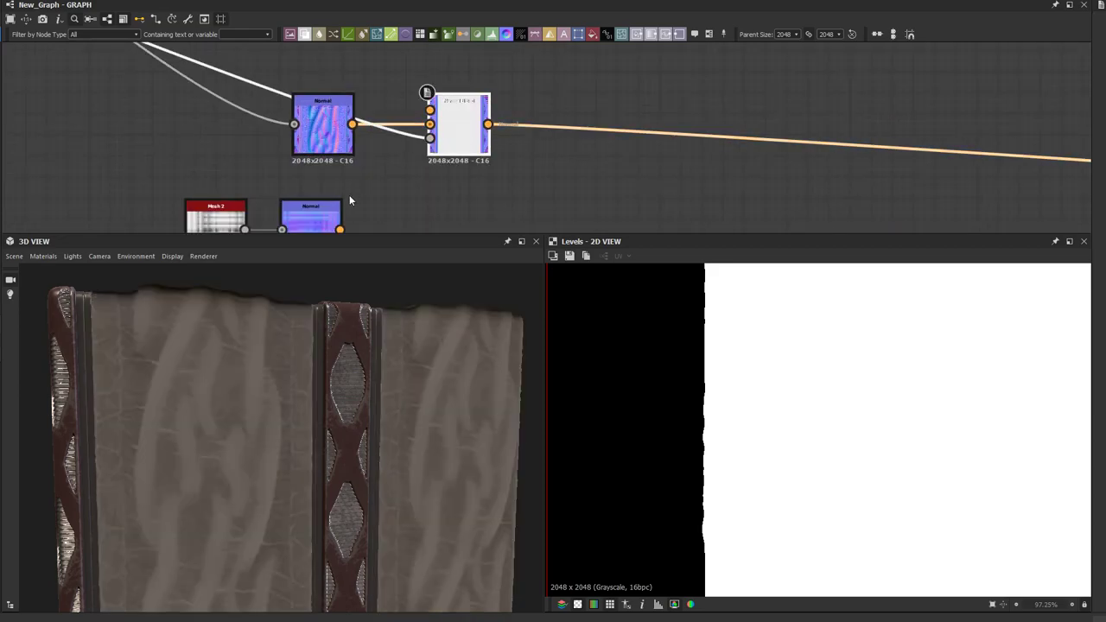
# Step: Connect the Mesh 2 weave's Normal to the foreground input of Normal Blend and check the blend in 2D and 3D
pyautogui.scroll(-1, 349, 195)
pyautogui.moveTo(344, 204); pyautogui.dragTo(417, 106)
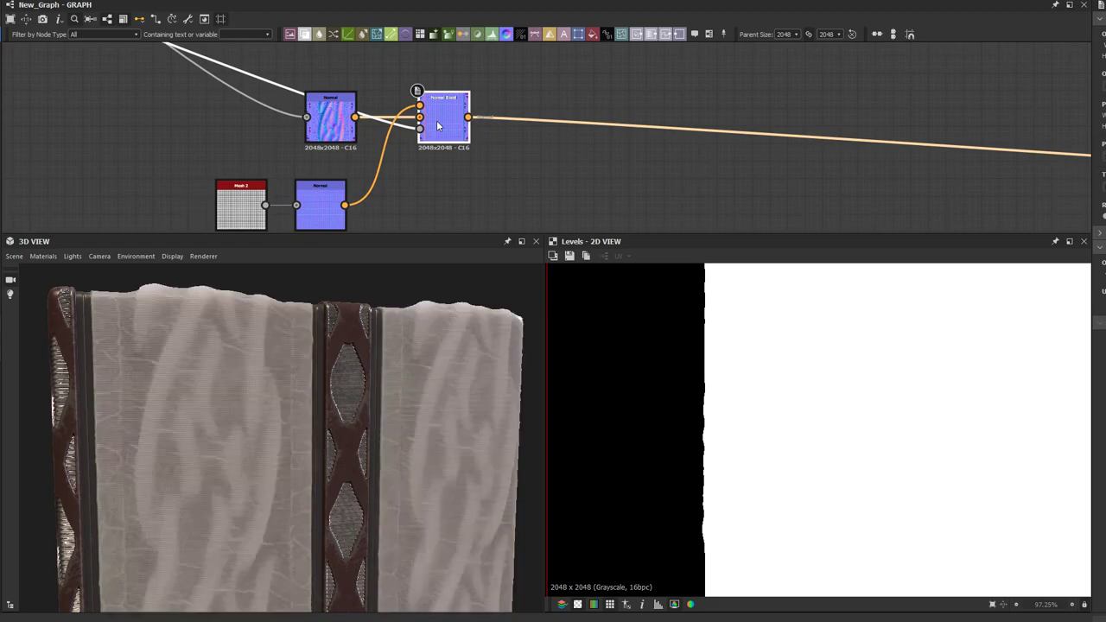
pyautogui.doubleClick(423, 99)
pyautogui.scroll(3, 277, 377)
pyautogui.moveTo(277, 377); pyautogui.dragTo(369, 384)
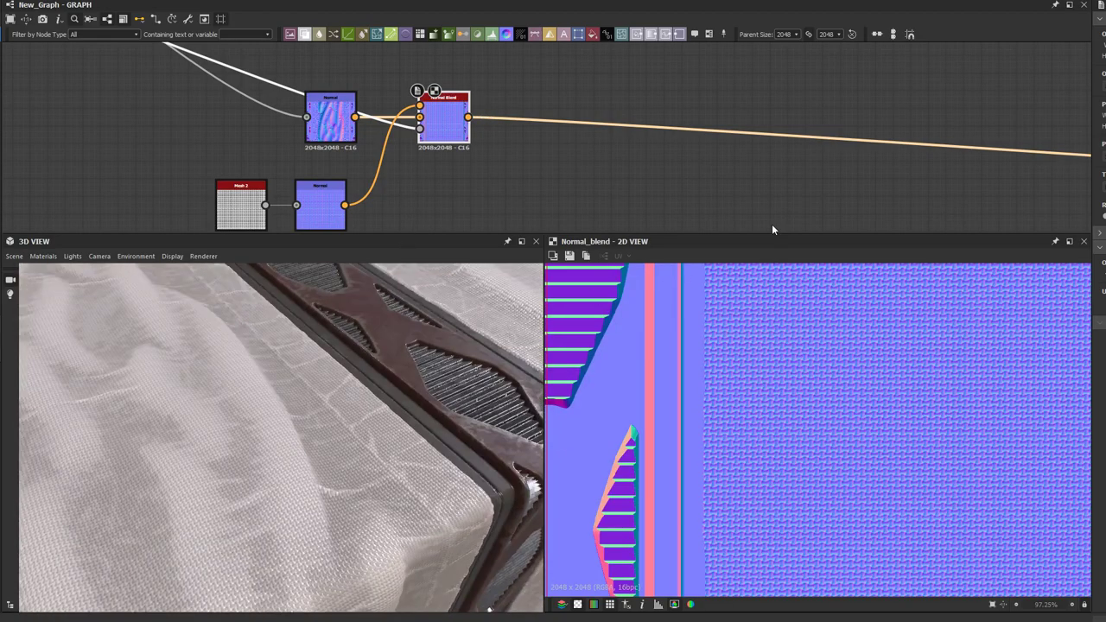
# Step: Add a Normal Combine node beside the Normal Blend
pyautogui.click(500, 171)
pyautogui.press('space')
pyautogui.write('norm')
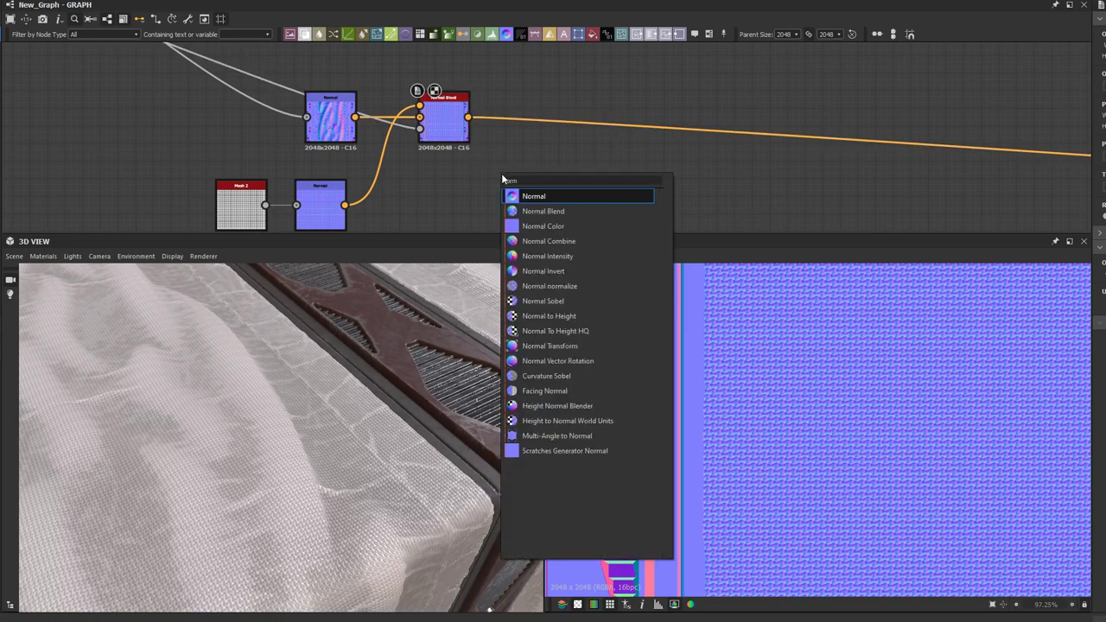
pyautogui.click(554, 240)
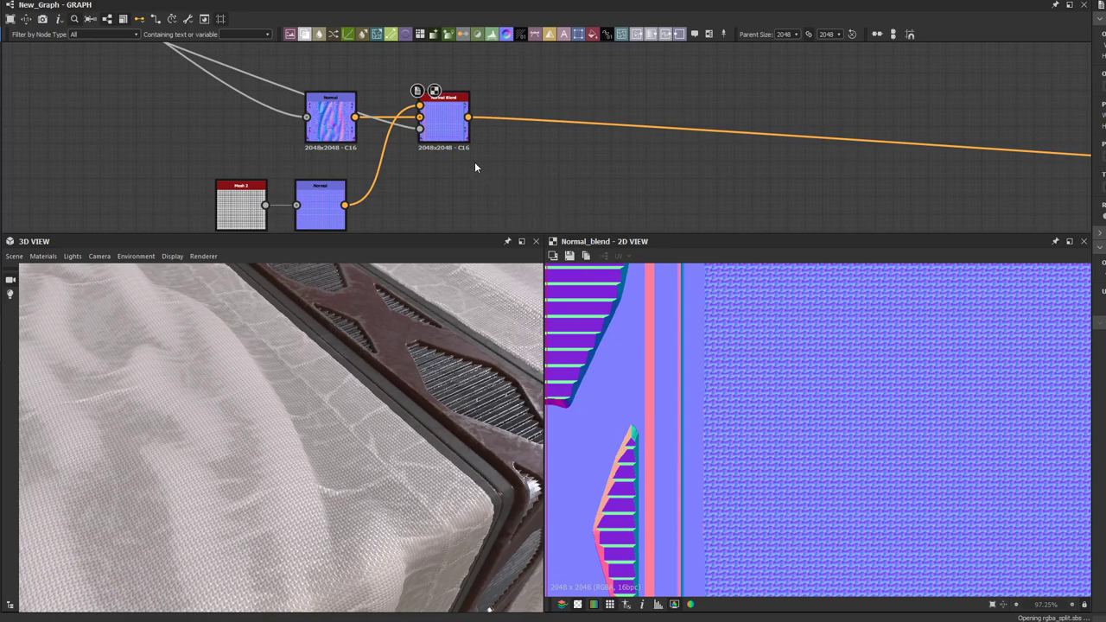
pyautogui.scroll(-1, 464, 148)
pyautogui.scroll(1, 406, 170)
pyautogui.moveTo(406, 168); pyautogui.dragTo(406, 162, button='middle')
# Step: Spread out the normal nodes and connect the main Normal's output to the second input of Normal Combine
pyautogui.moveTo(449, 145); pyautogui.dragTo(449, 110)
pyautogui.moveTo(497, 178); pyautogui.dragTo(538, 166)
pyautogui.click(493, 140)
pyautogui.moveTo(461, 120); pyautogui.dragTo(443, 137, button='middle')
pyautogui.moveTo(337, 130); pyautogui.dragTo(275, 130)
pyautogui.moveTo(454, 108); pyautogui.dragTo(481, 89)
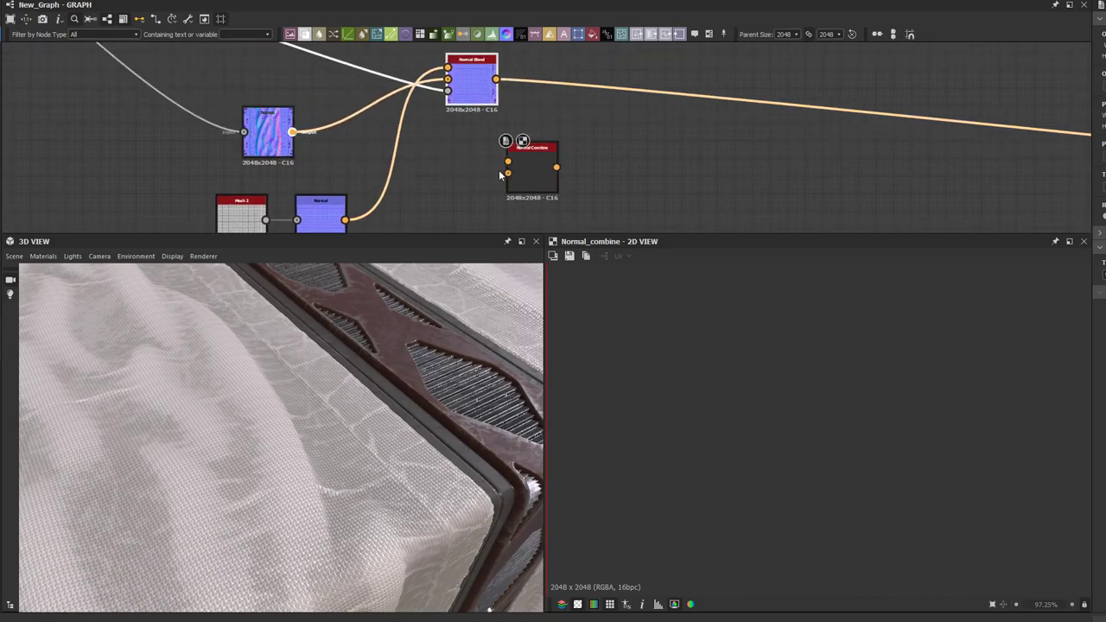
pyautogui.moveTo(292, 131); pyautogui.dragTo(507, 172)
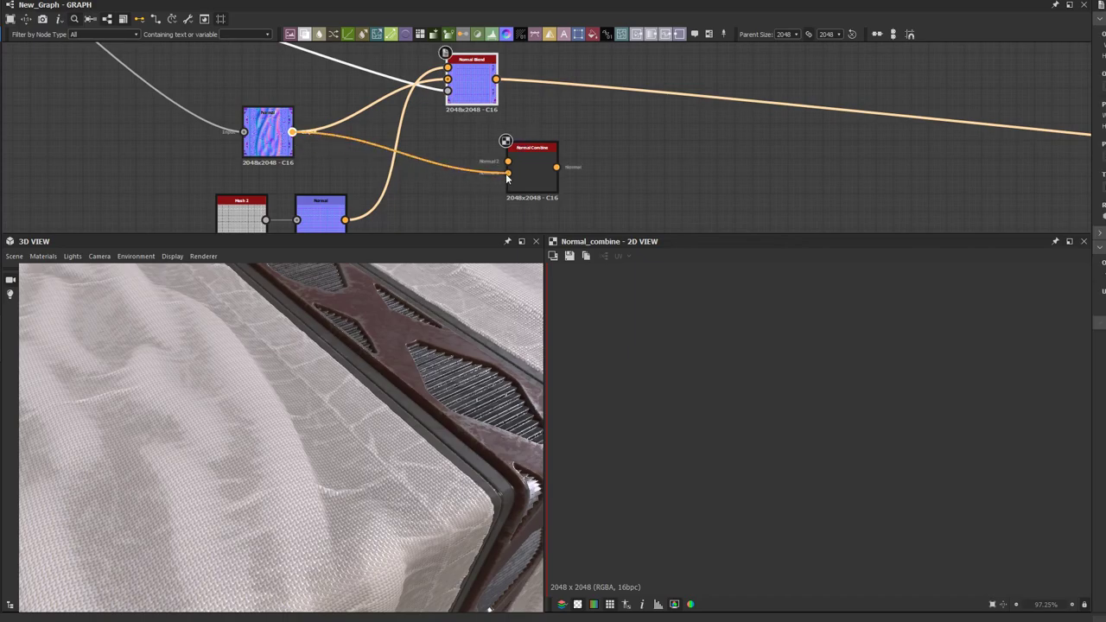
pyautogui.press('space')
pyautogui.write('norm')
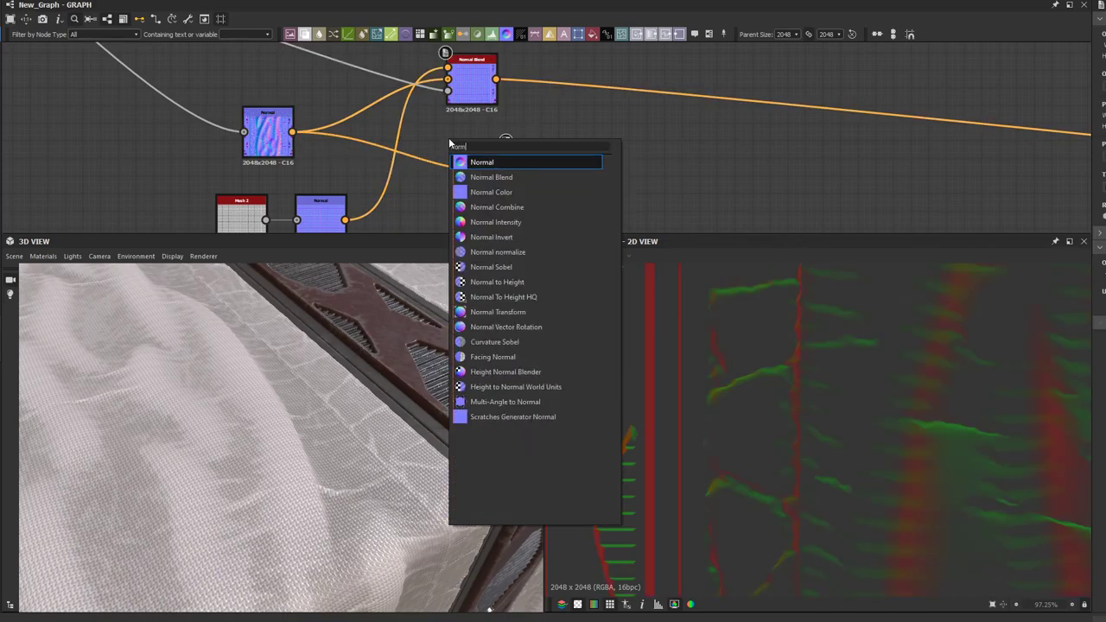
pyautogui.click(425, 132)
# Step: Remove the main Normal's link to Normal Blend, feed Normal Blend into Normal Combine, and send the combined result to the Normal output
pyautogui.click(357, 107)
pyautogui.press('Delete')
pyautogui.moveTo(492, 82); pyautogui.dragTo(555, 167)
pyautogui.doubleClick(447, 89)
pyautogui.moveTo(501, 145); pyautogui.dragTo(516, 162)
pyautogui.doubleClick(527, 170)
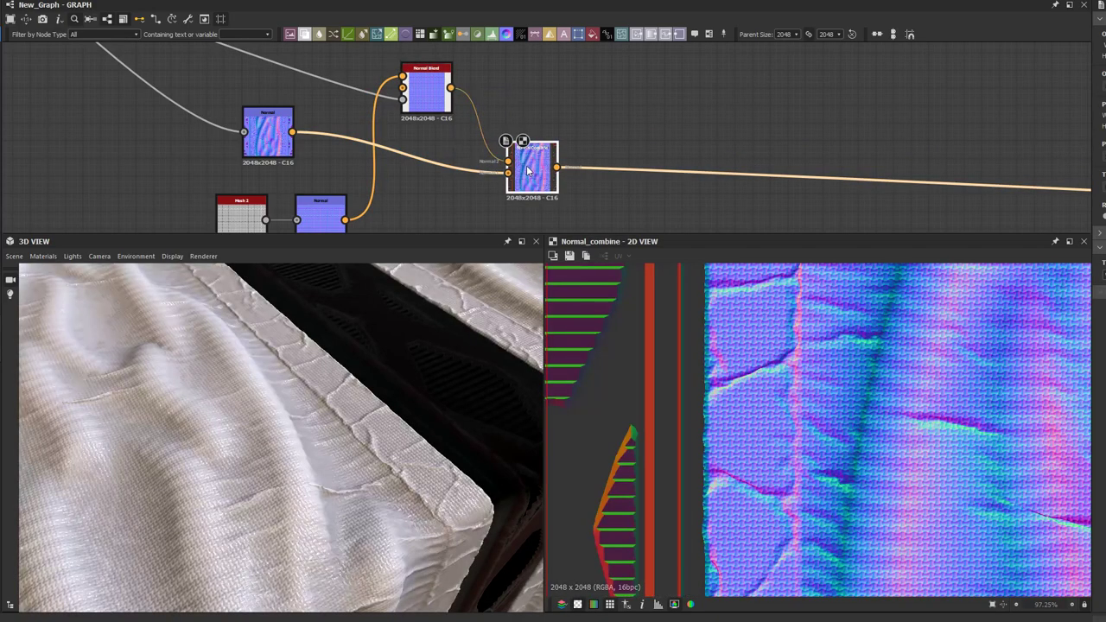
# Step: Add a Normal Color node and connect it to the background input of Normal Blend
pyautogui.moveTo(438, 106); pyautogui.dragTo(488, 121, button='middle')
pyautogui.click(392, 54)
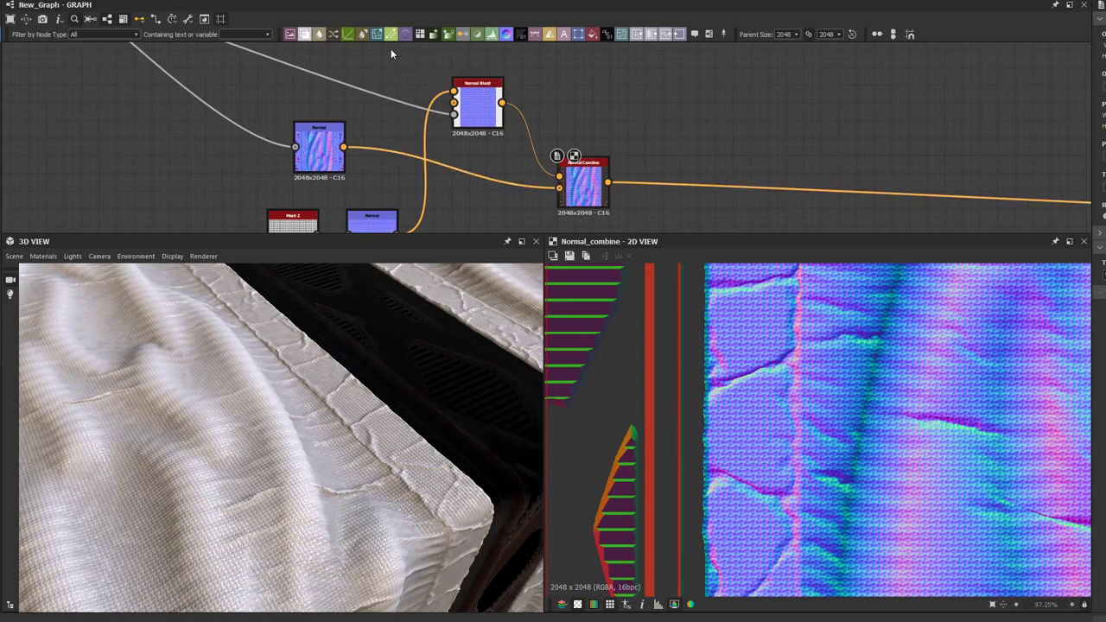
pyautogui.press('space')
pyautogui.write('norm')
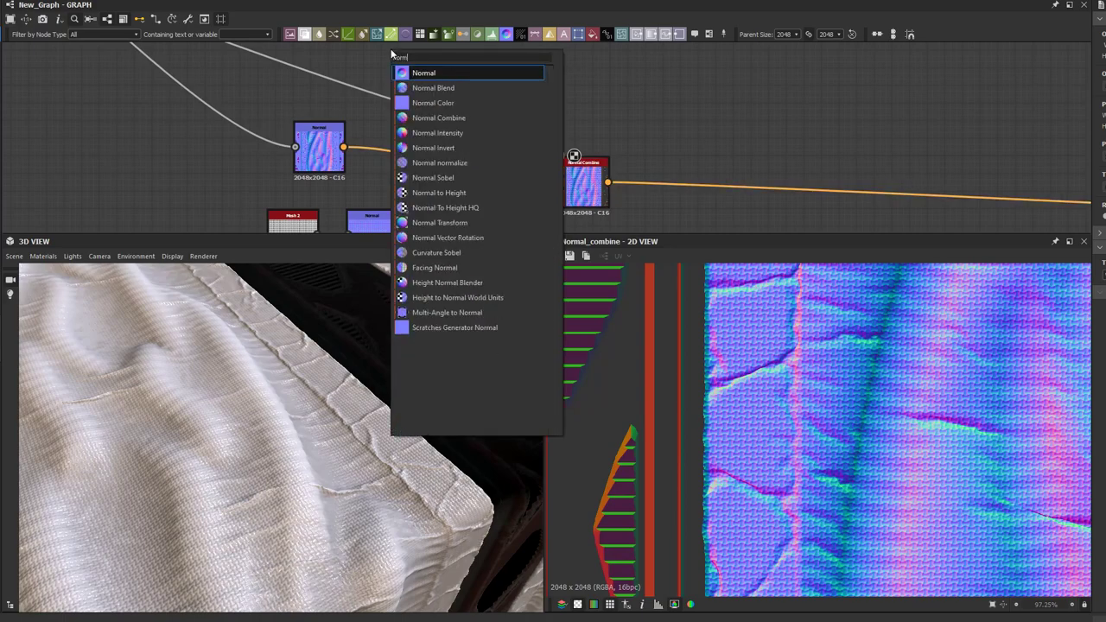
pyautogui.click(433, 103)
pyautogui.moveTo(388, 115); pyautogui.dragTo(370, 168, button='middle')
pyautogui.moveTo(395, 88); pyautogui.dragTo(443, 161)
pyautogui.moveTo(470, 165); pyautogui.dragTo(331, 113, button='middle')
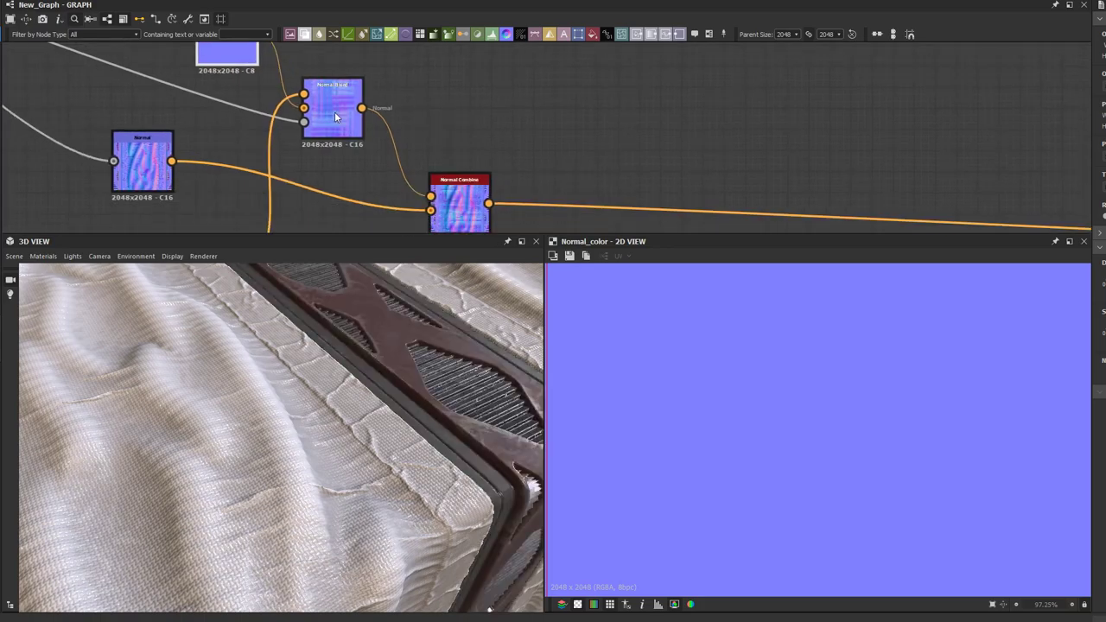
# Step: Preview the Normal Combine result in 2D and inspect the weave detail up close
pyautogui.scroll(-1, 333, 111)
pyautogui.scroll(1, 392, 144)
pyautogui.click(438, 191)
pyautogui.doubleClick(438, 192)
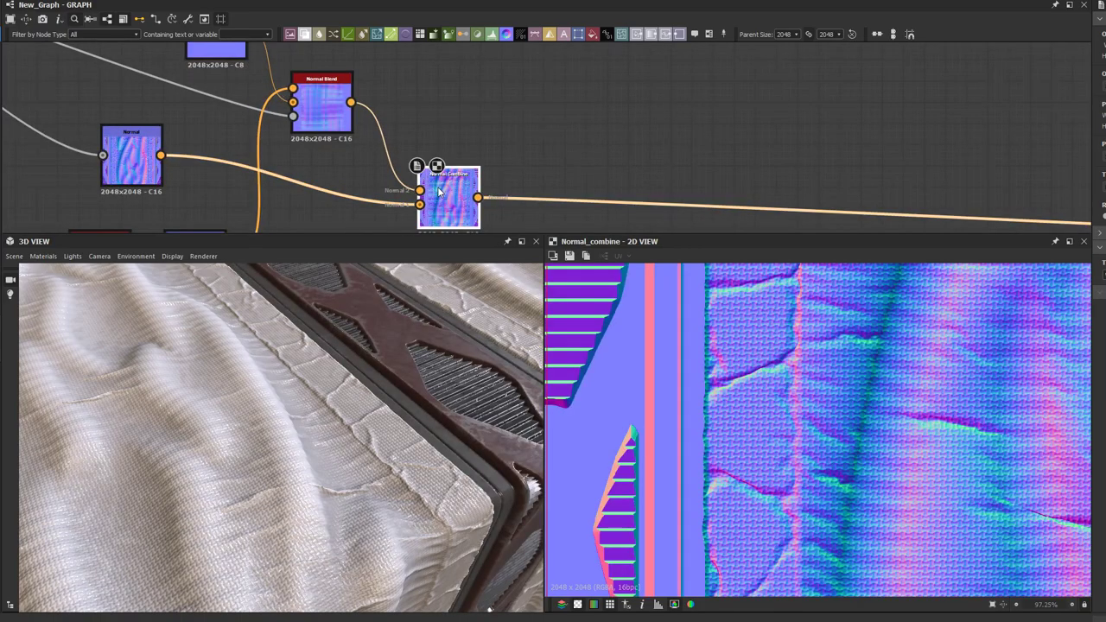
pyautogui.moveTo(502, 157); pyautogui.dragTo(501, 116, button='middle')
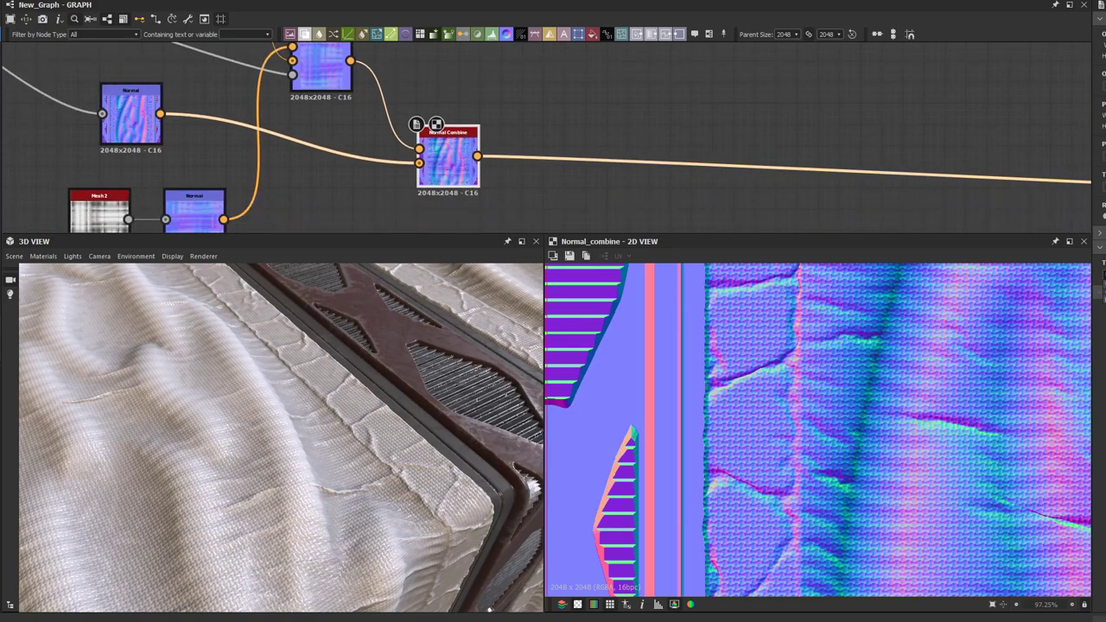
pyautogui.scroll(6, 861, 399)
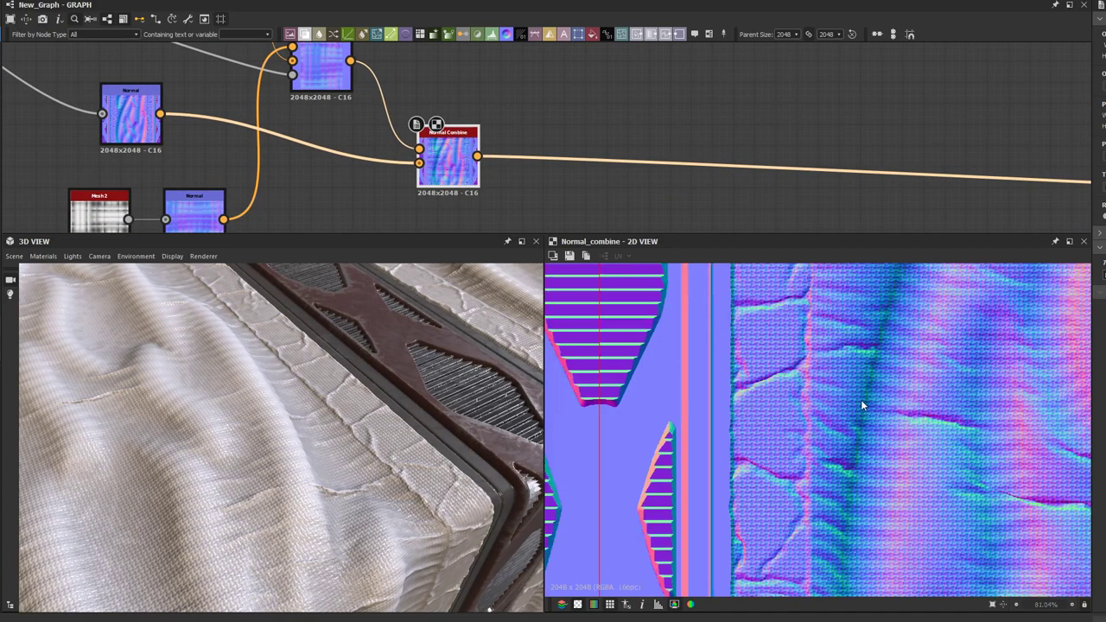
pyautogui.scroll(2, 859, 397)
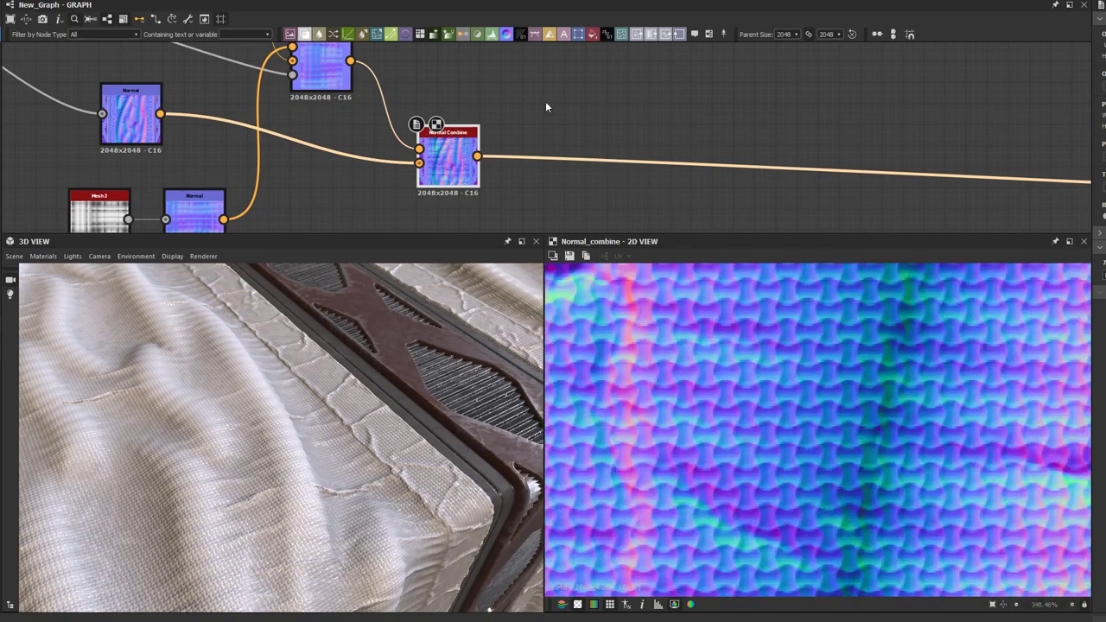
# Step: Lower the intensity of the Normal node that converts the Mesh 2 weave
pyautogui.moveTo(558, 109); pyautogui.dragTo(587, 35, button='middle')
pyautogui.click(222, 135)
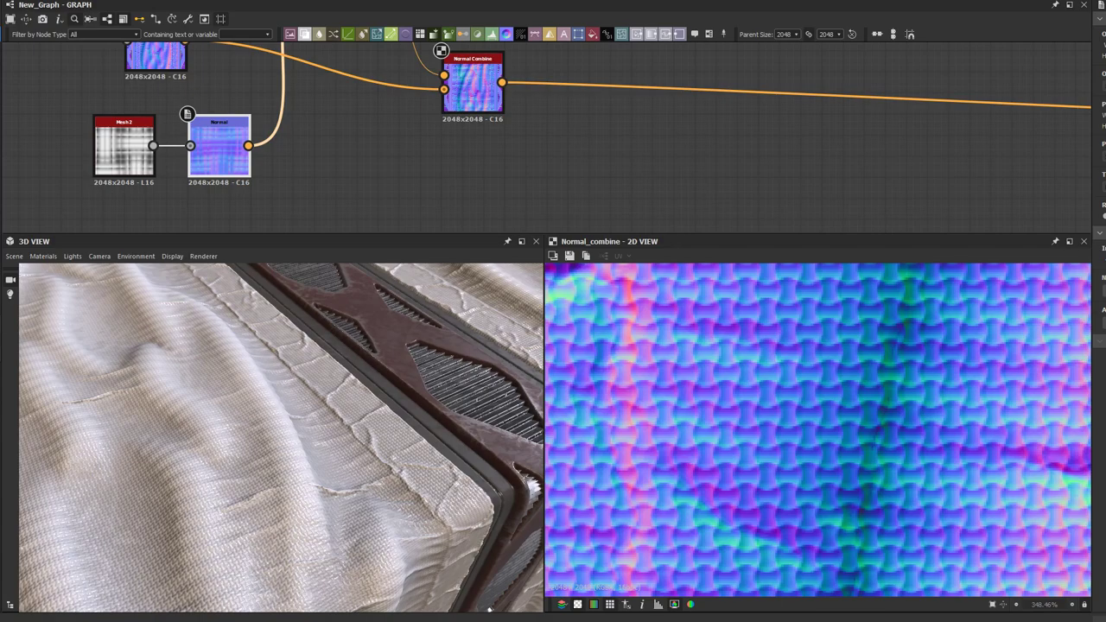
pyautogui.moveTo(341, 401); pyautogui.dragTo(393, 439)
pyautogui.scroll(-2, 429, 139)
pyautogui.scroll(2, 371, 131)
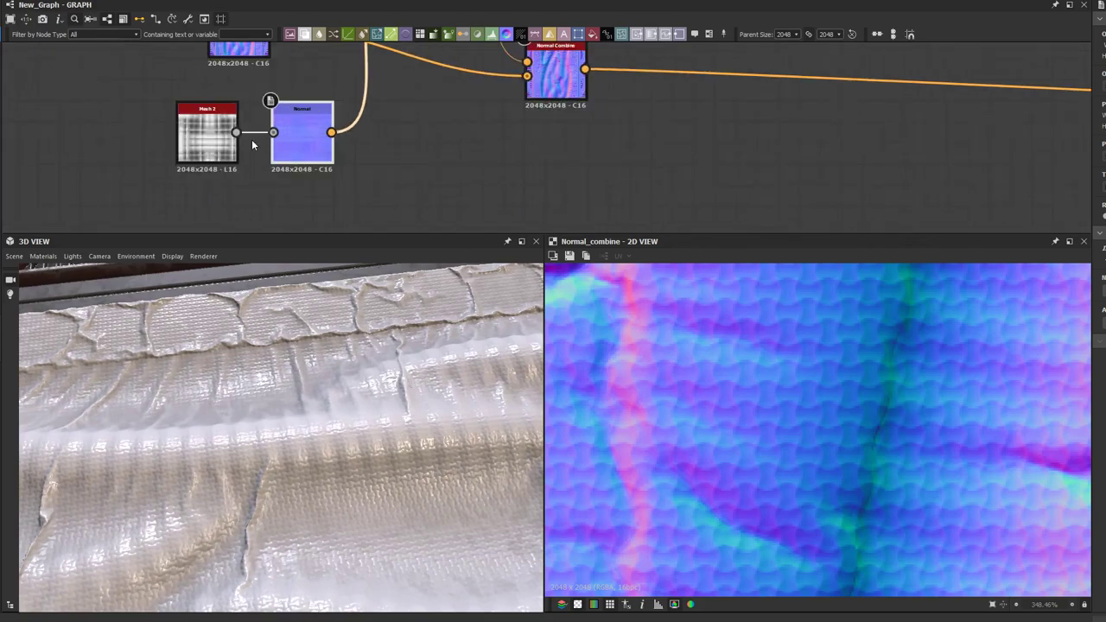
# Step: Increase the tiling of the Mesh 2 pattern for a finer fabric weave
pyautogui.click(213, 141)
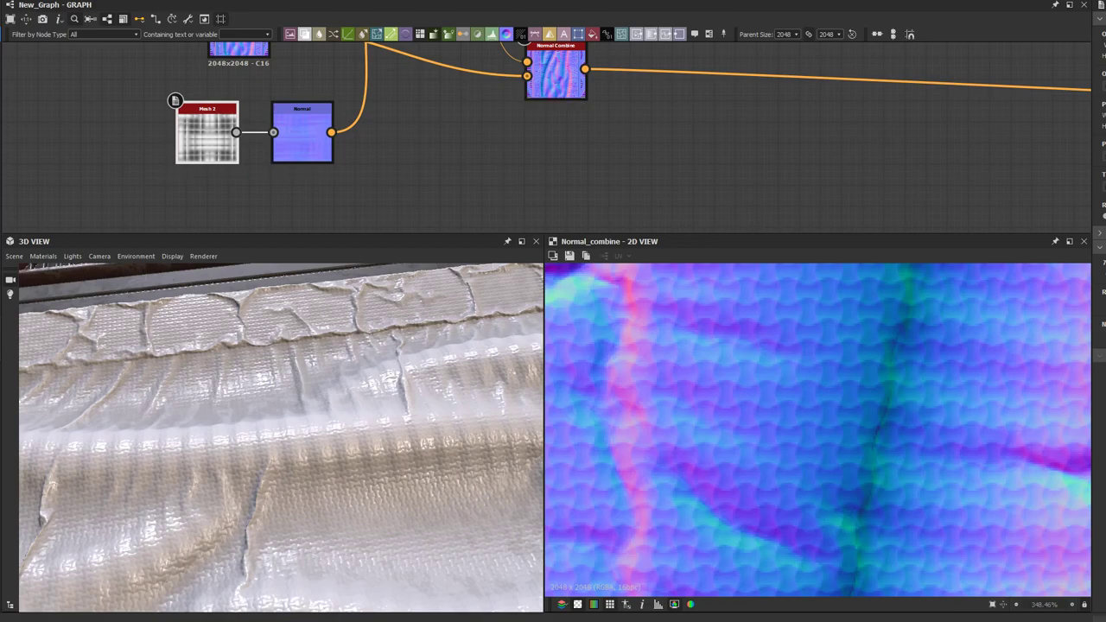
pyautogui.scroll(3, 257, 449)
pyautogui.moveTo(258, 449); pyautogui.dragTo(265, 472, button='middle')
pyautogui.scroll(4, 265, 472)
pyautogui.moveTo(264, 473); pyautogui.dragTo(149, 467)
pyautogui.scroll(-2, 259, 146)
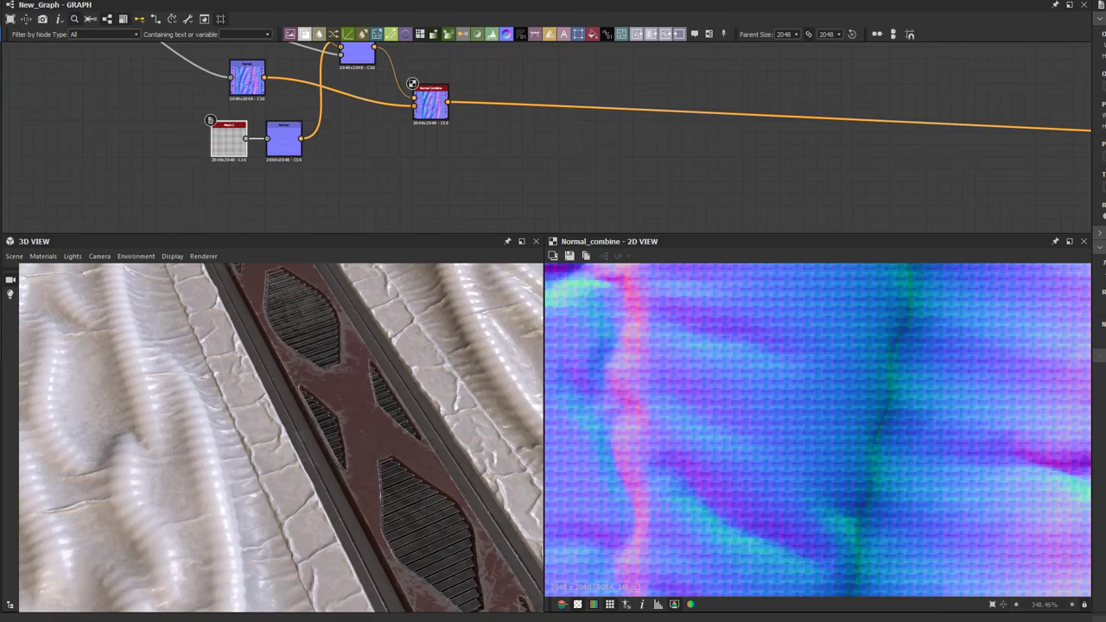
# Step: Examine the fabric, dark trim and slatted diamond inserts in the 3D view from several angles and distances
pyautogui.scroll(-4, 283, 50)
pyautogui.scroll(-3, 330, 110)
pyautogui.moveTo(361, 71); pyautogui.dragTo(338, 187, button='middle')
pyautogui.scroll(-2, 412, 162)
pyautogui.scroll(3, 377, 169)
pyautogui.moveTo(303, 477); pyautogui.dragTo(234, 457)
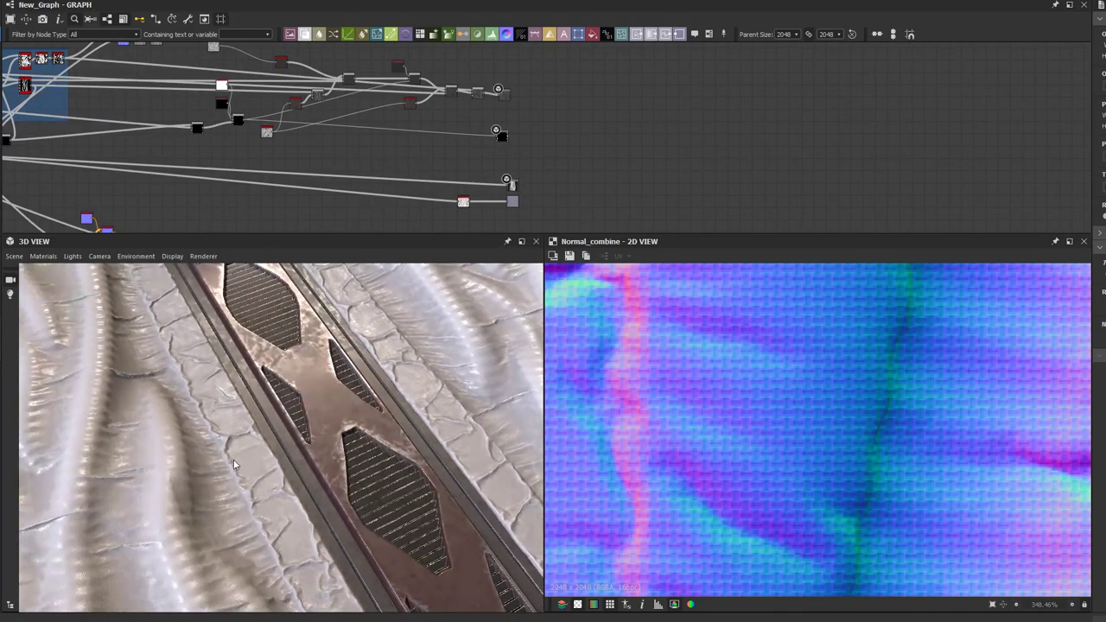
pyautogui.scroll(-5, 233, 458)
pyautogui.moveTo(299, 434); pyautogui.dragTo(400, 393)
pyautogui.scroll(8, 360, 422)
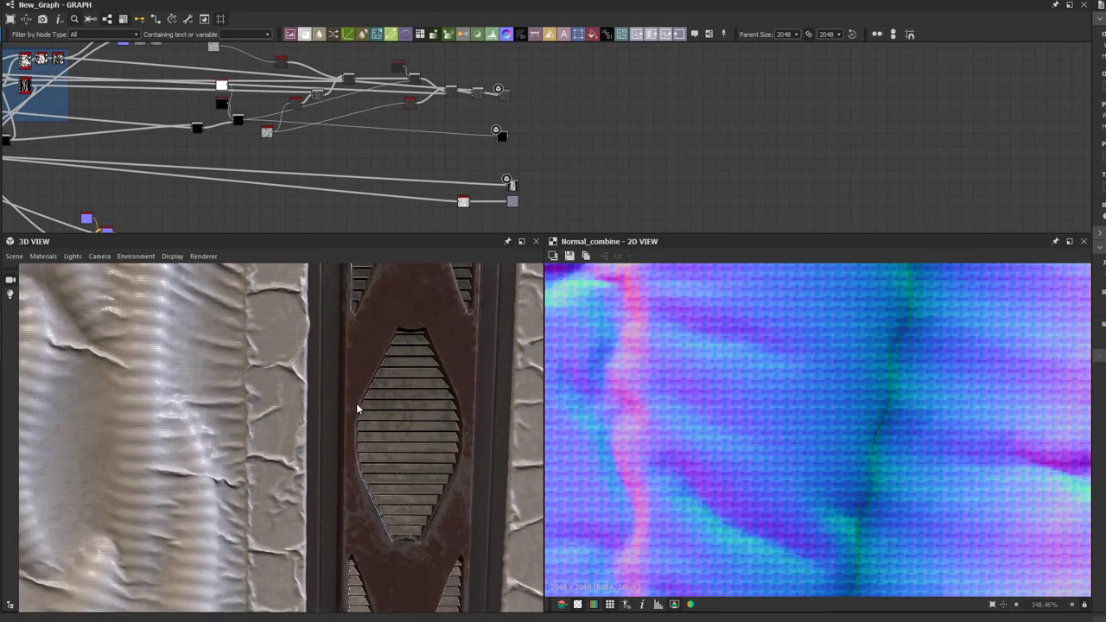
pyautogui.moveTo(357, 404); pyautogui.dragTo(330, 431, button='middle')
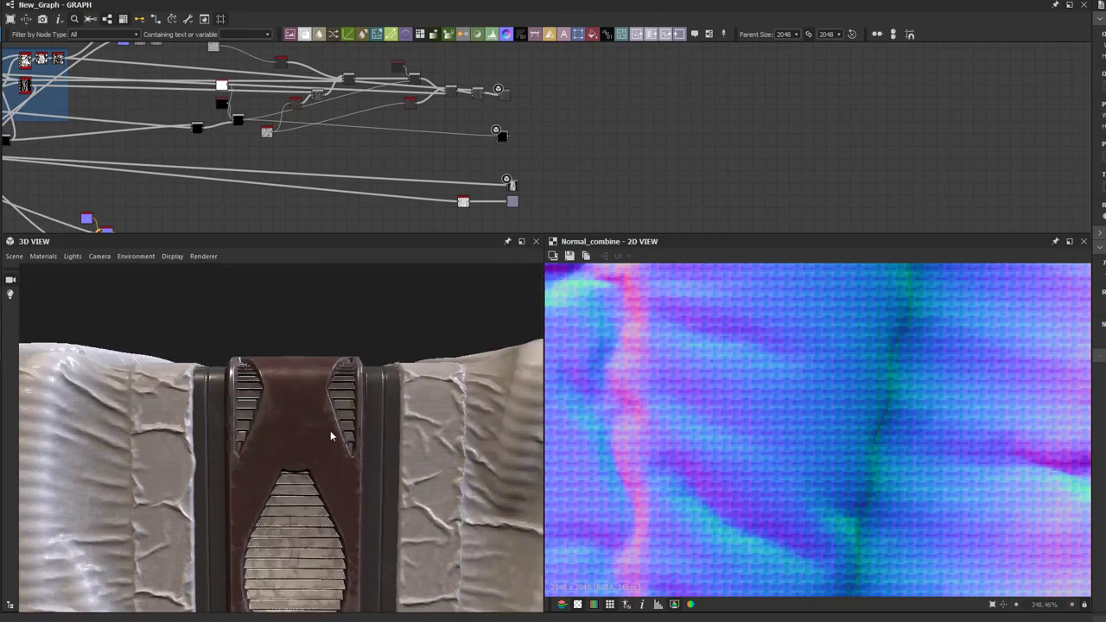
# Step: Locate the early Blend node in the base colour chain and preview its whole tile in 2D
pyautogui.scroll(-4, 276, 173)
pyautogui.moveTo(276, 162); pyautogui.dragTo(472, 181, button='middle')
pyautogui.scroll(4, 290, 177)
pyautogui.scroll(3, 267, 139)
pyautogui.moveTo(302, 141); pyautogui.dragTo(546, 198, button='middle')
pyautogui.scroll(-2, 398, 167)
pyautogui.scroll(4, 292, 145)
pyautogui.click(352, 167)
pyautogui.doubleClick(352, 167)
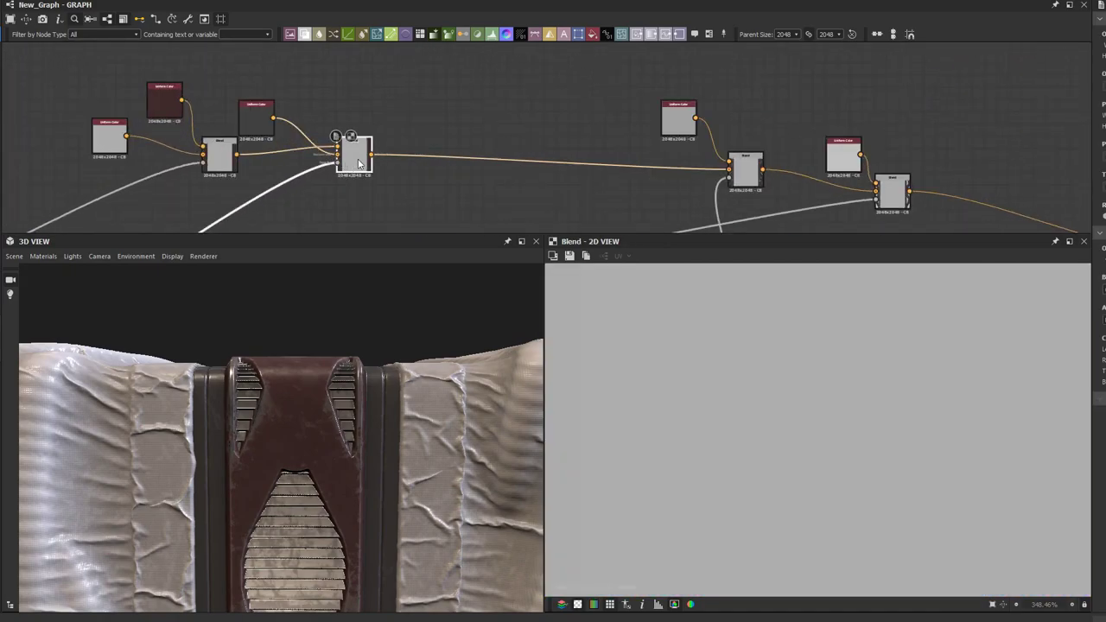
pyautogui.scroll(-3, 692, 377)
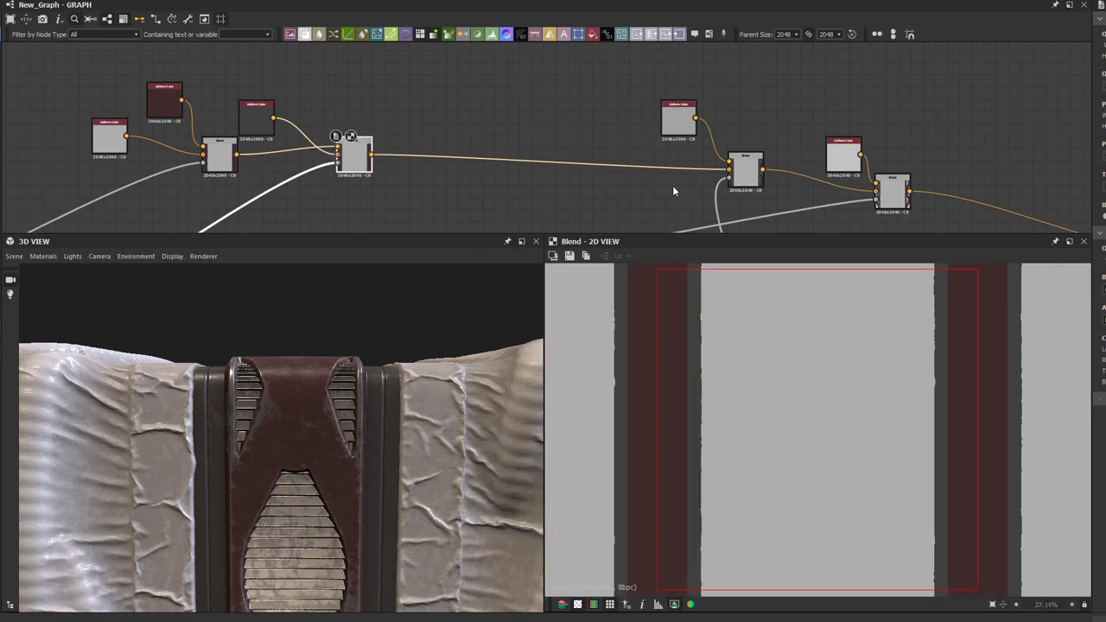
# Step: Try the colour #817373 on the light Uniform Color feeding the slatted inserts' Blend, and undo it
pyautogui.moveTo(673, 185); pyautogui.dragTo(484, 147, button='middle')
pyautogui.click(679, 125)
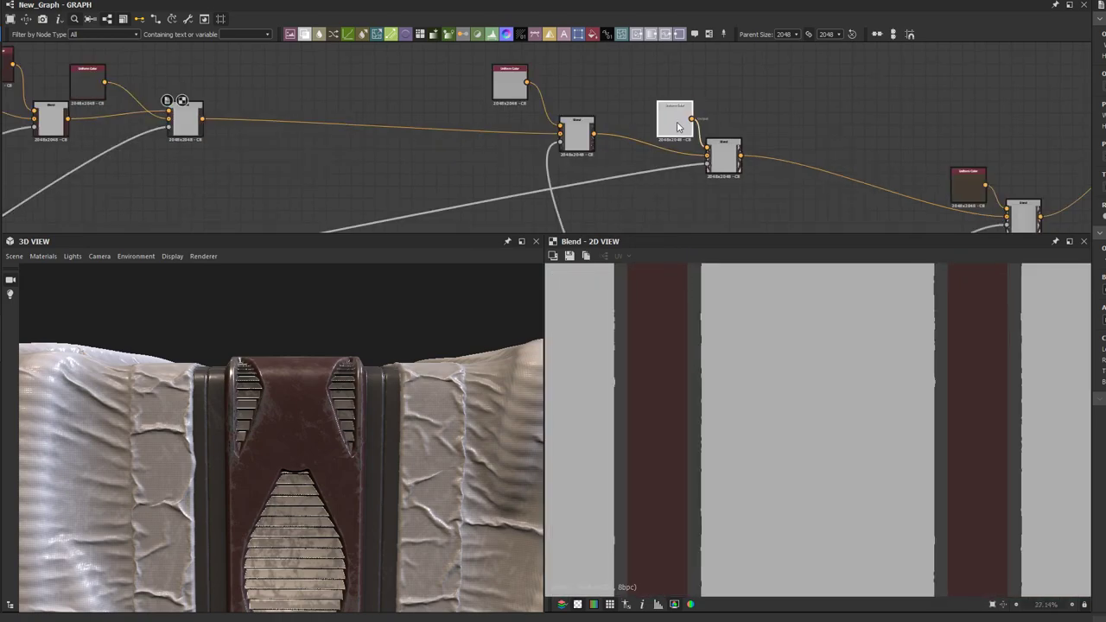
pyautogui.scroll(-3, 420, 347)
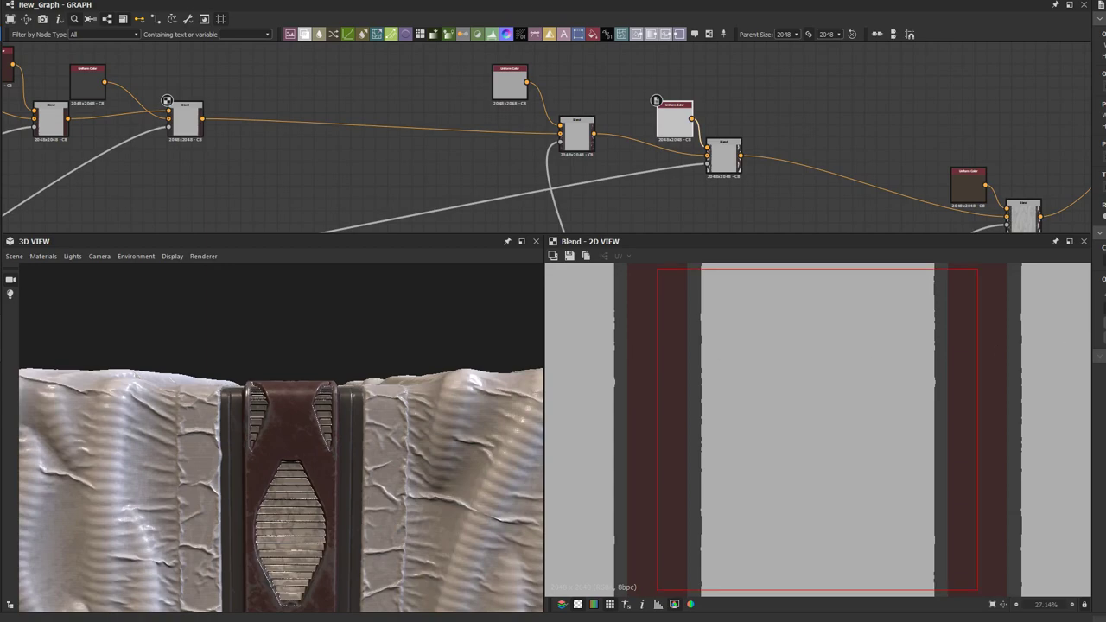
pyautogui.click(1103, 326)
pyautogui.click(157, 269)
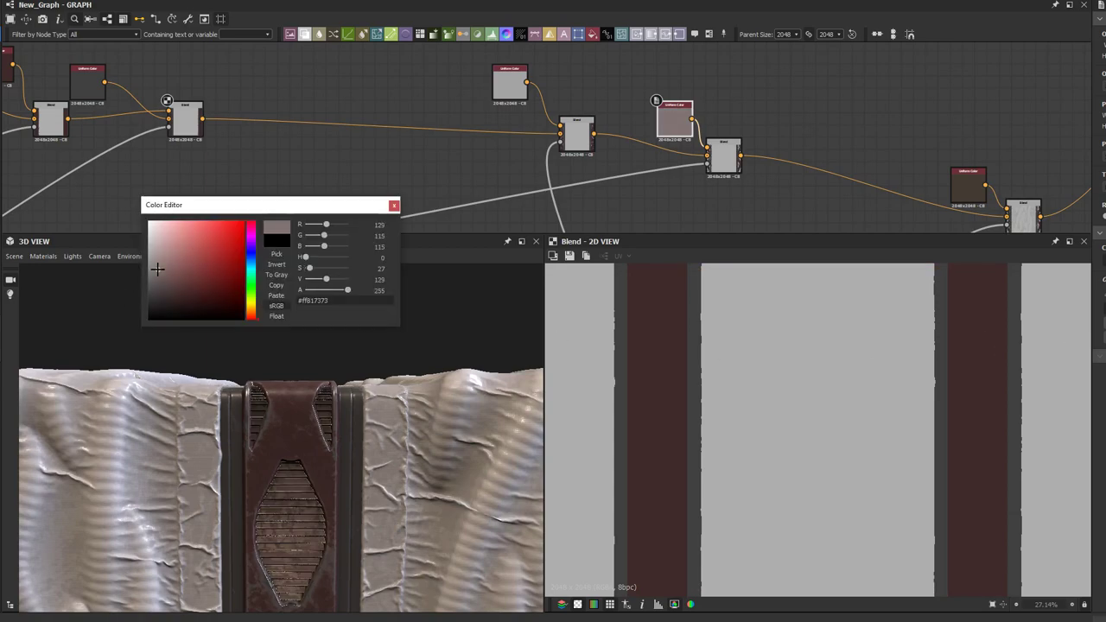
pyautogui.hotkey('ctrl', 'z')
pyautogui.click(393, 206)
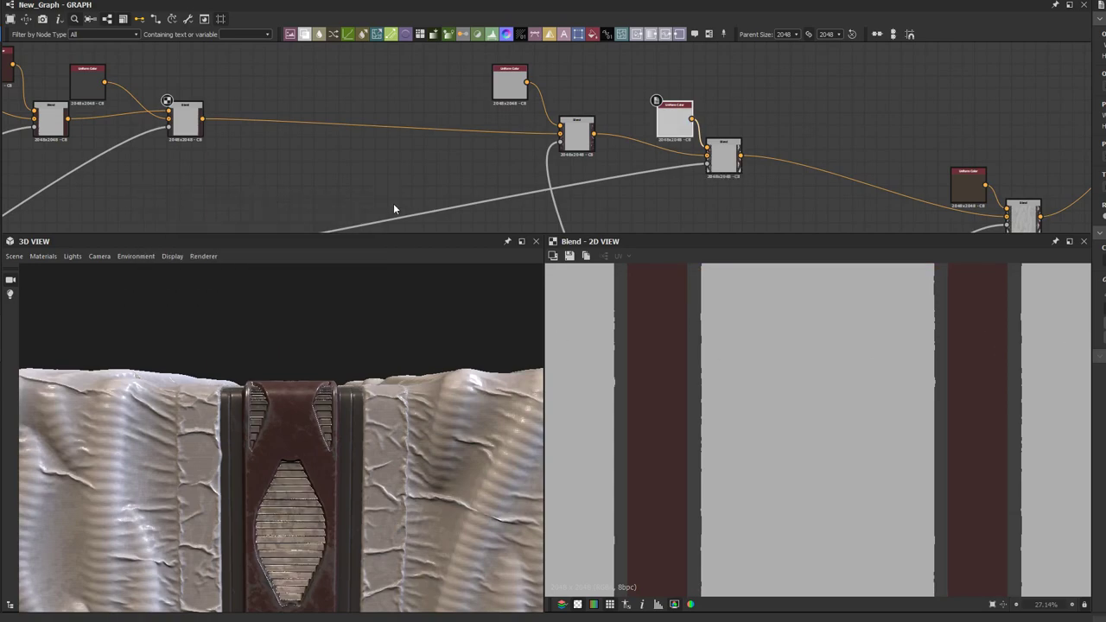
# Step: Preview the masks feeding the base colour Blend nodes to check which areas each one colours
pyautogui.doubleClick(561, 145)
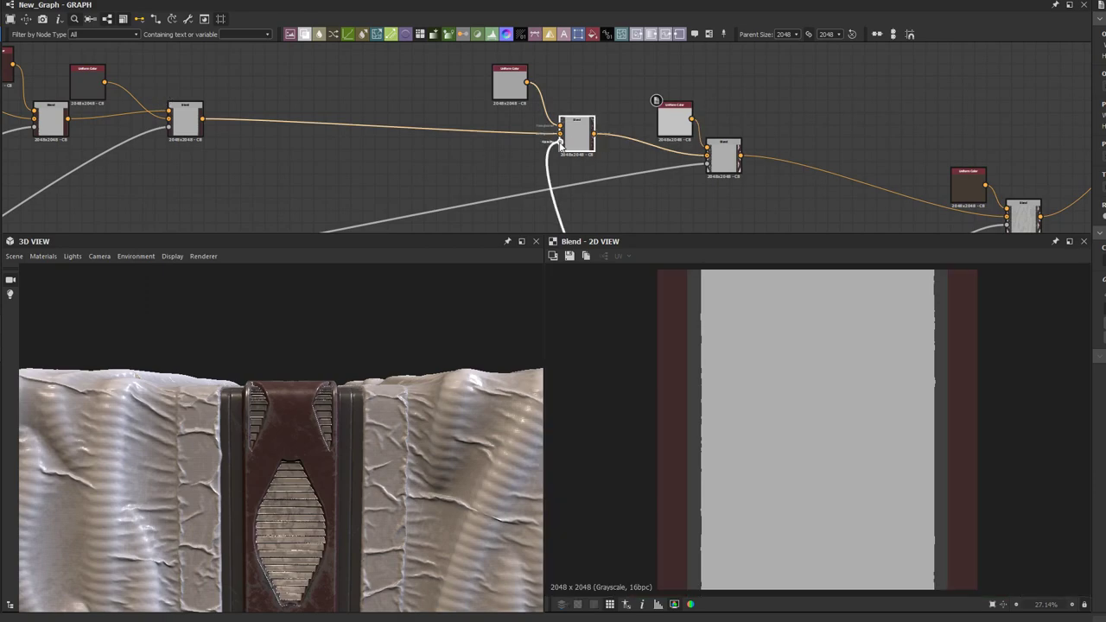
pyautogui.moveTo(274, 90); pyautogui.dragTo(433, 88, button='middle')
pyautogui.doubleClick(331, 125)
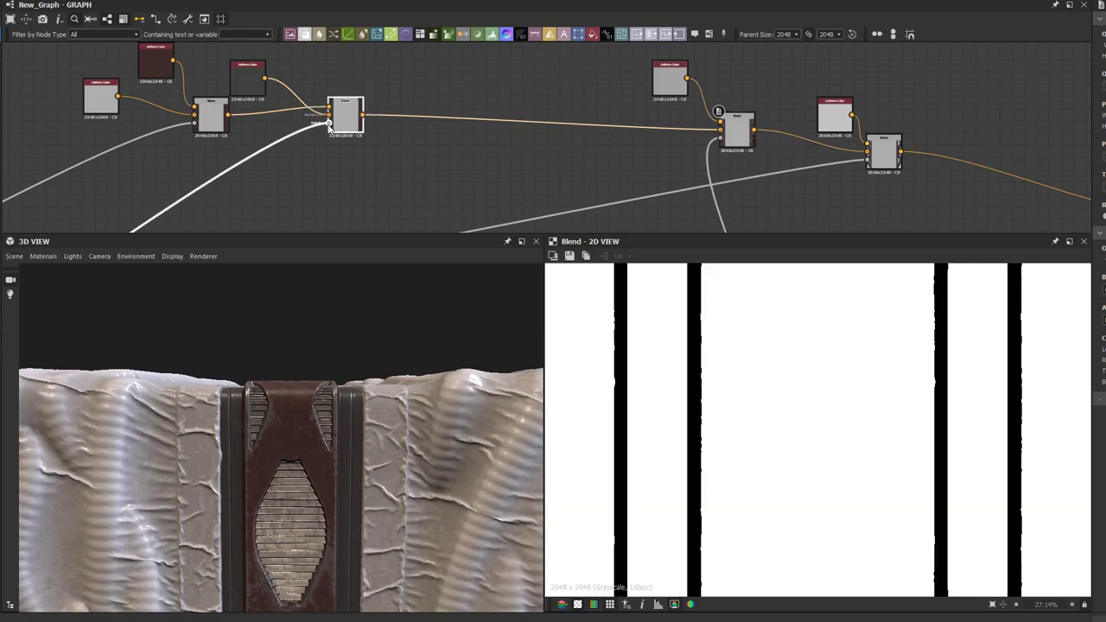
pyautogui.moveTo(395, 130); pyautogui.dragTo(463, 136, button='middle')
pyautogui.scroll(-2, 400, 131)
pyautogui.scroll(2, 400, 132)
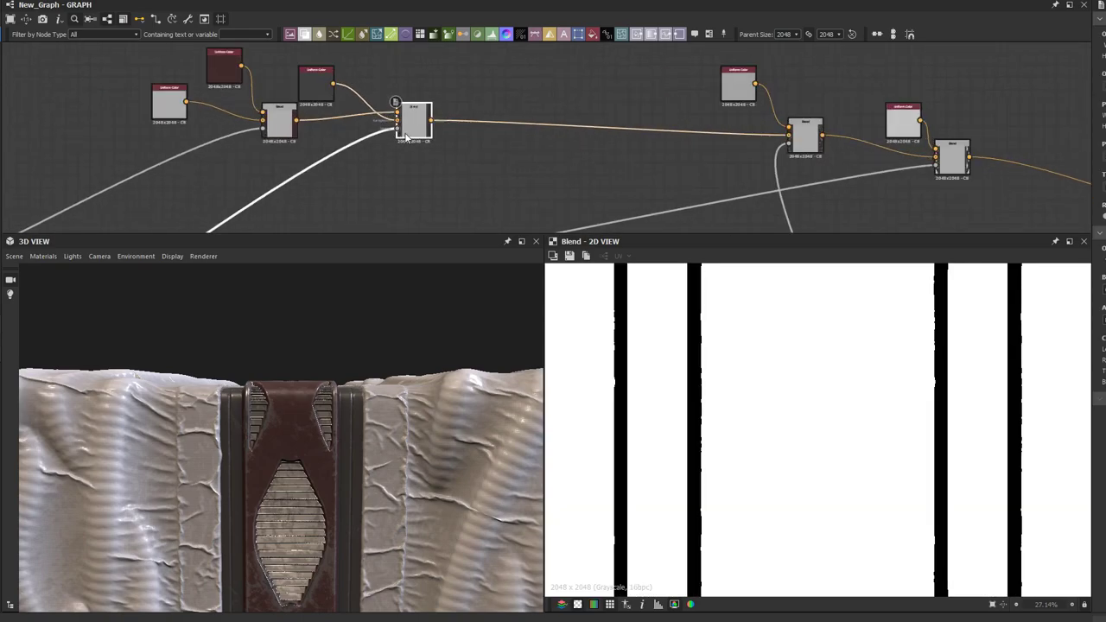
pyautogui.doubleClick(411, 134)
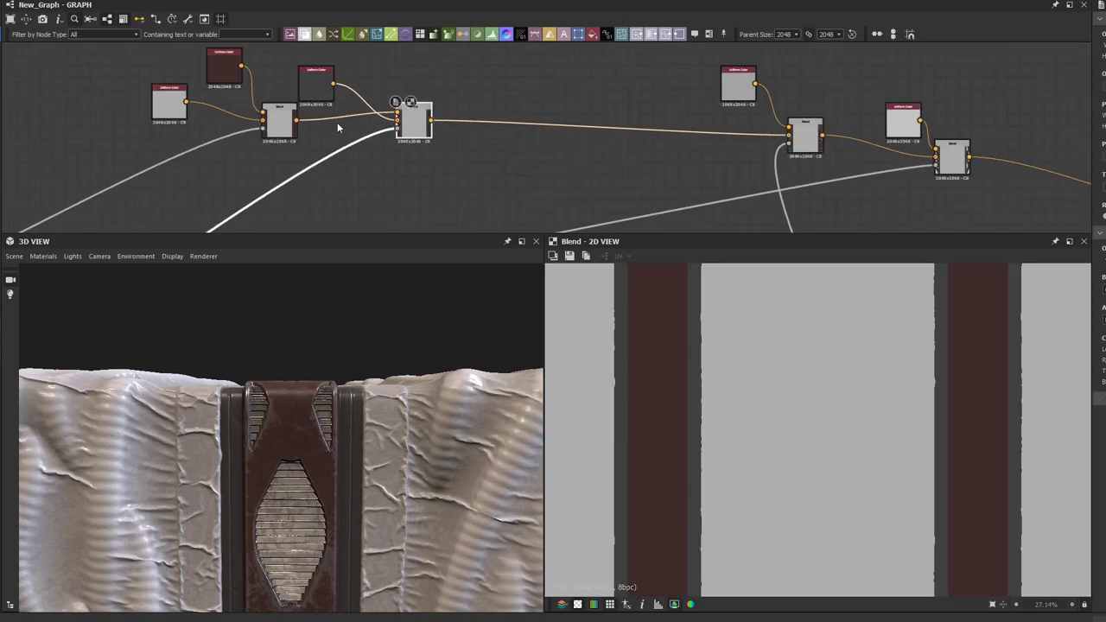
pyautogui.doubleClick(261, 131)
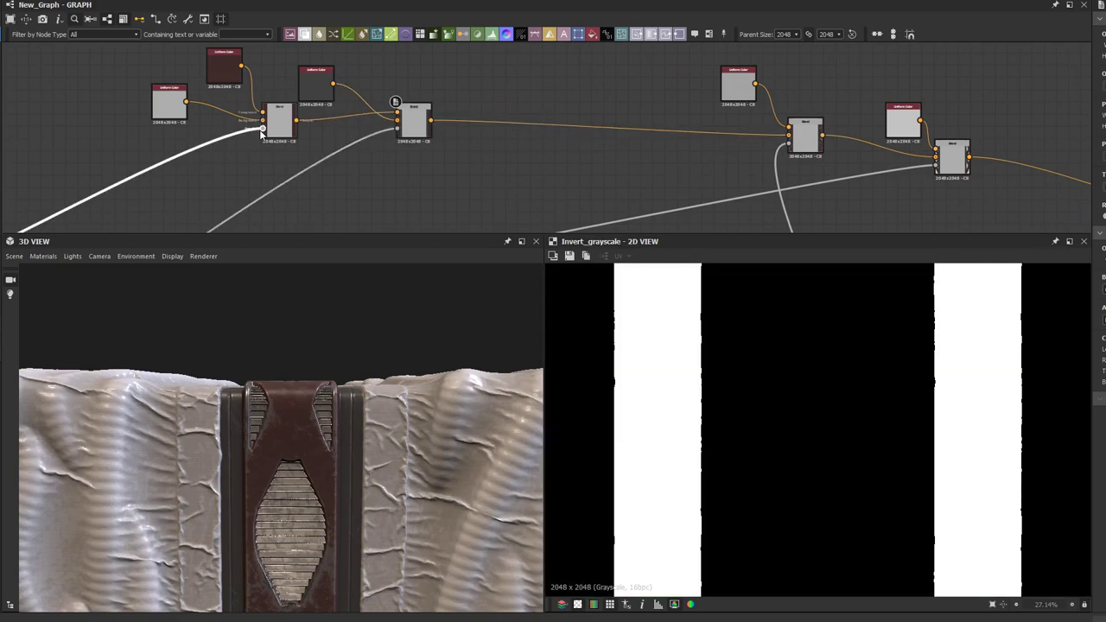
pyautogui.moveTo(261, 131); pyautogui.dragTo(317, 143, button='middle')
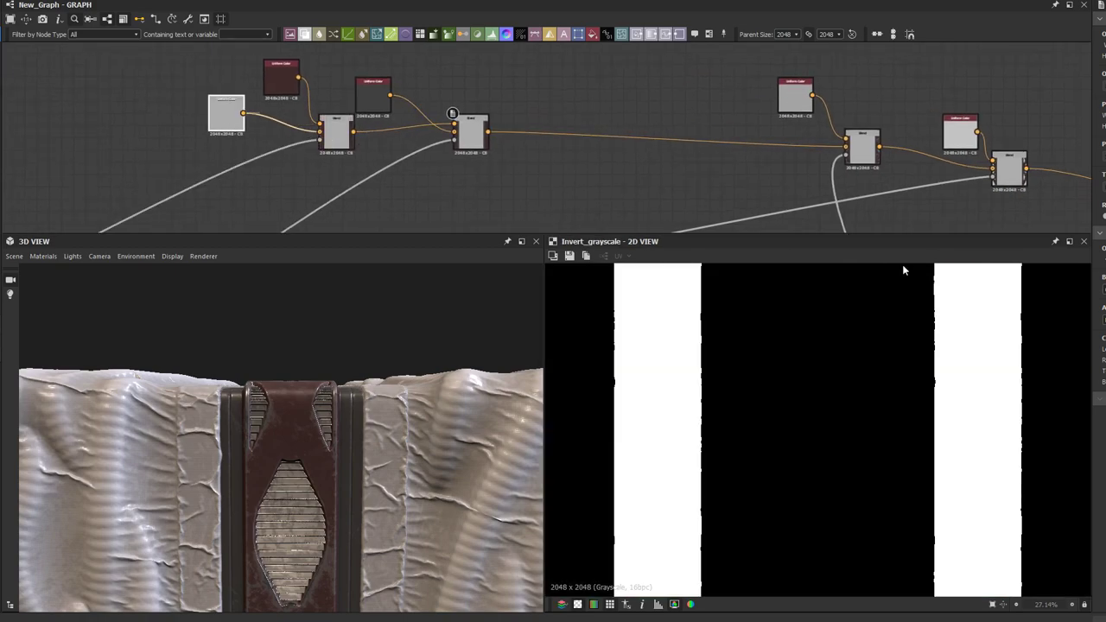
# Step: Recolour the light grey Uniform Color feeding the first base colour Blend to a dark reddish brown for the fabric
pyautogui.click(1105, 292)
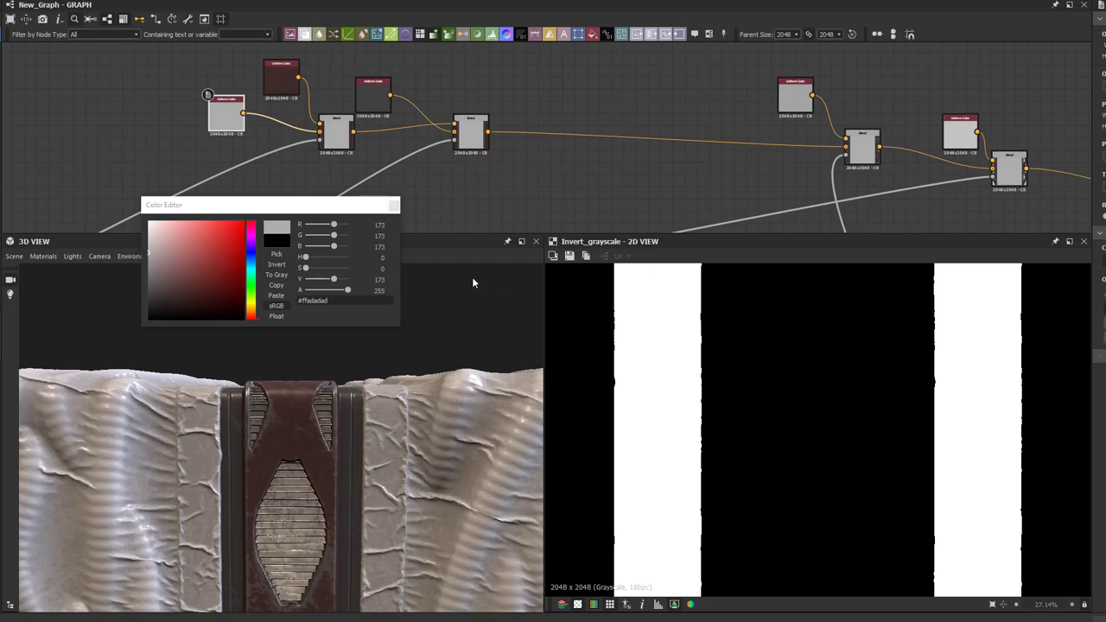
pyautogui.click(179, 261)
pyautogui.click(150, 290)
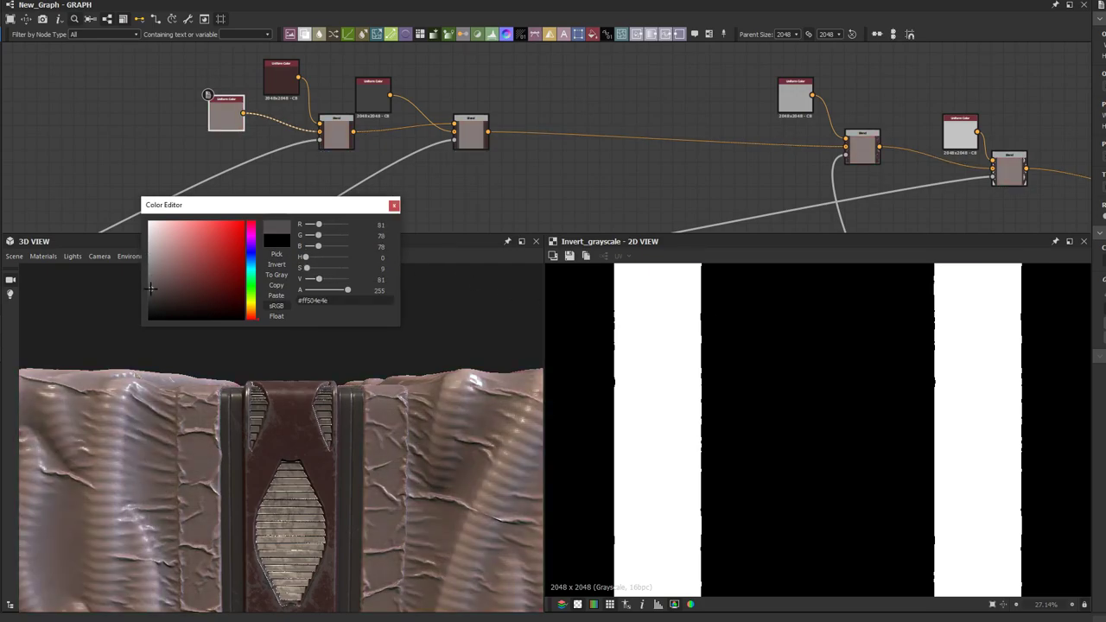
pyautogui.moveTo(150, 289); pyautogui.dragTo(195, 290)
pyautogui.scroll(-5, 128, 458)
pyautogui.moveTo(160, 529); pyautogui.dragTo(239, 453)
pyautogui.scroll(5, 249, 475)
pyautogui.moveTo(188, 288)
pyautogui.mouseDown()
pyautogui.moveTo(173, 295)
pyautogui.moveTo(183, 293)
pyautogui.mouseUp()
pyautogui.click(394, 206)
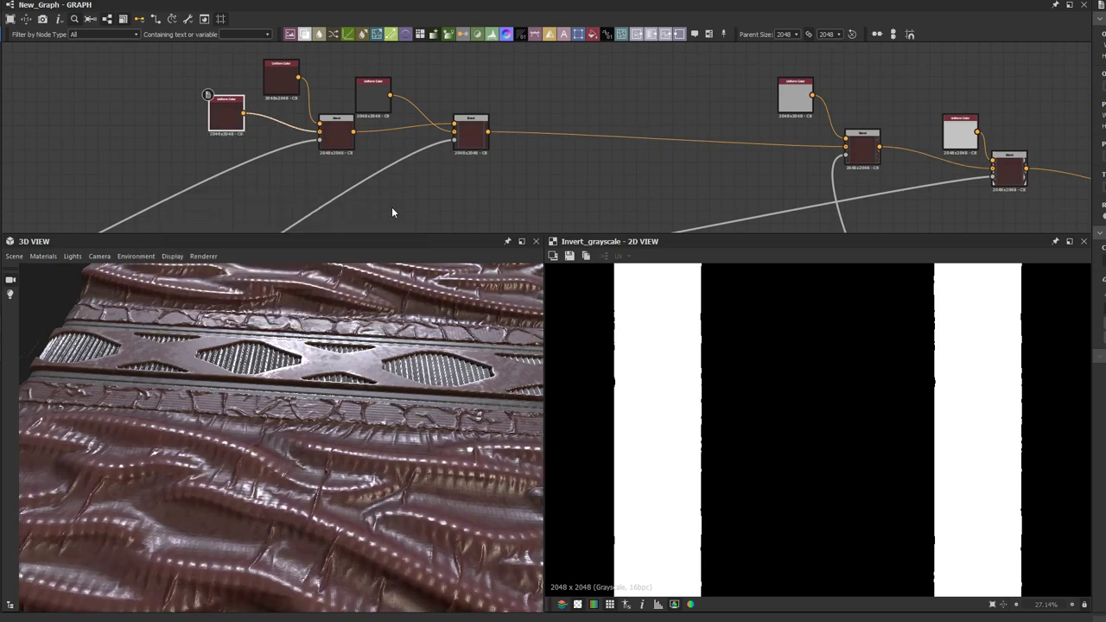
# Step: Examine the recoloured fabric, its woven detail and the metal-like trim in the 3D view from several distances
pyautogui.moveTo(292, 416); pyautogui.dragTo(233, 426)
pyautogui.moveTo(207, 381); pyautogui.dragTo(249, 364)
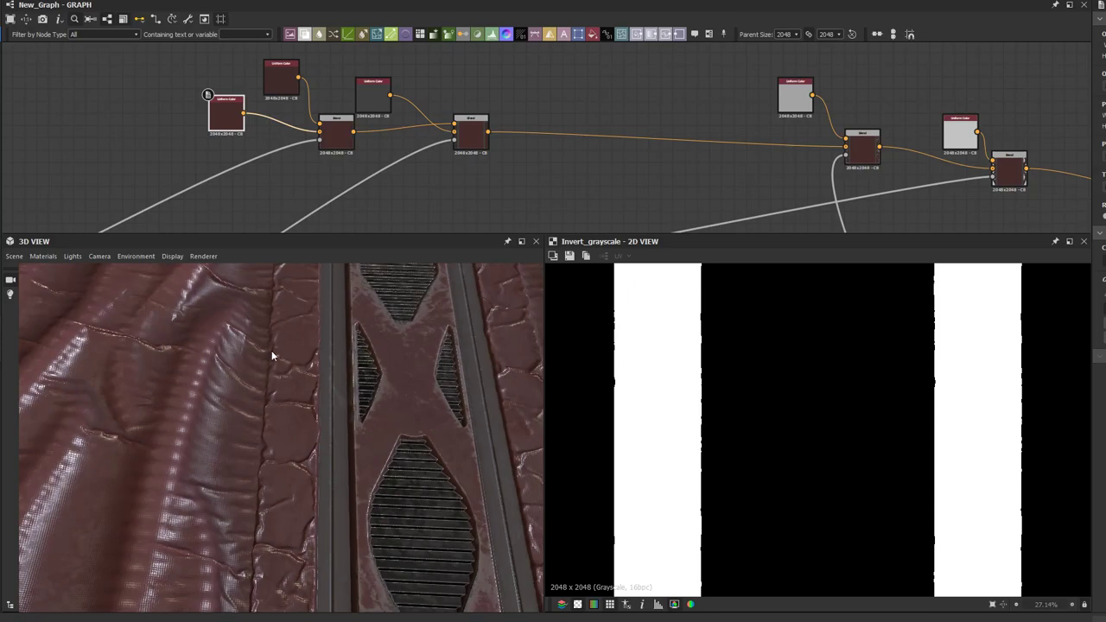
pyautogui.scroll(-4, 298, 280)
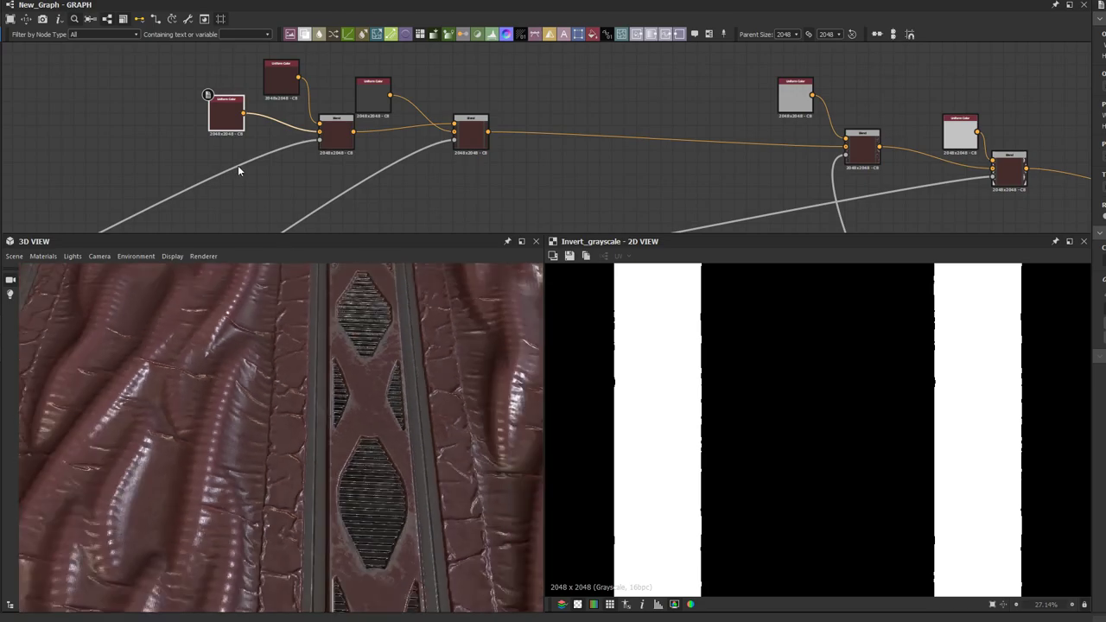
pyautogui.scroll(-2, 183, 100)
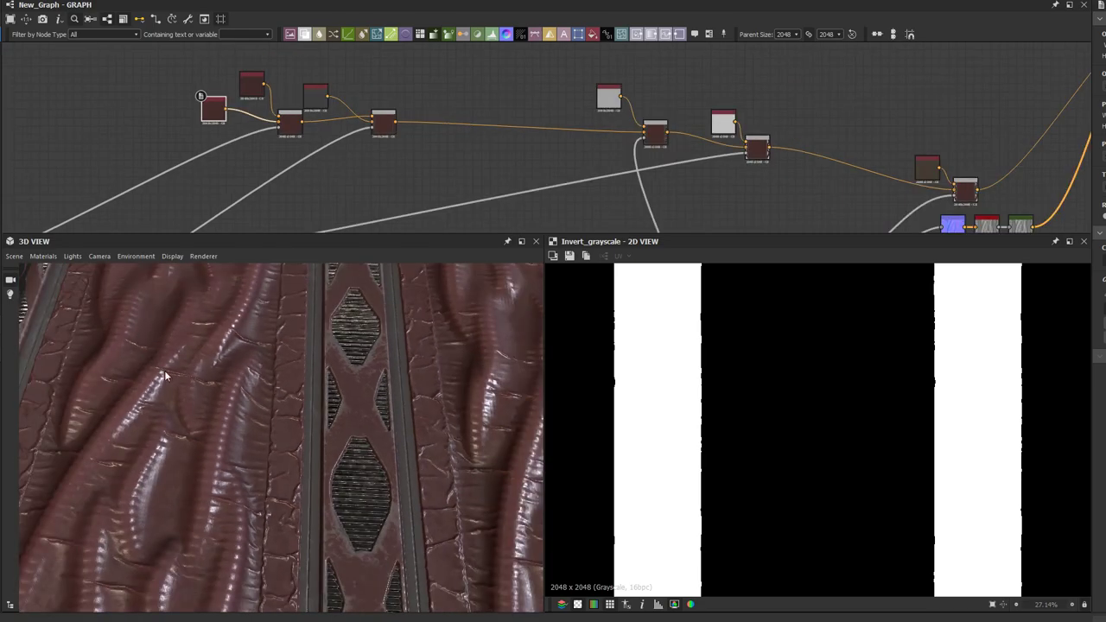
pyautogui.scroll(5, 222, 399)
pyautogui.moveTo(222, 406); pyautogui.dragTo(251, 405)
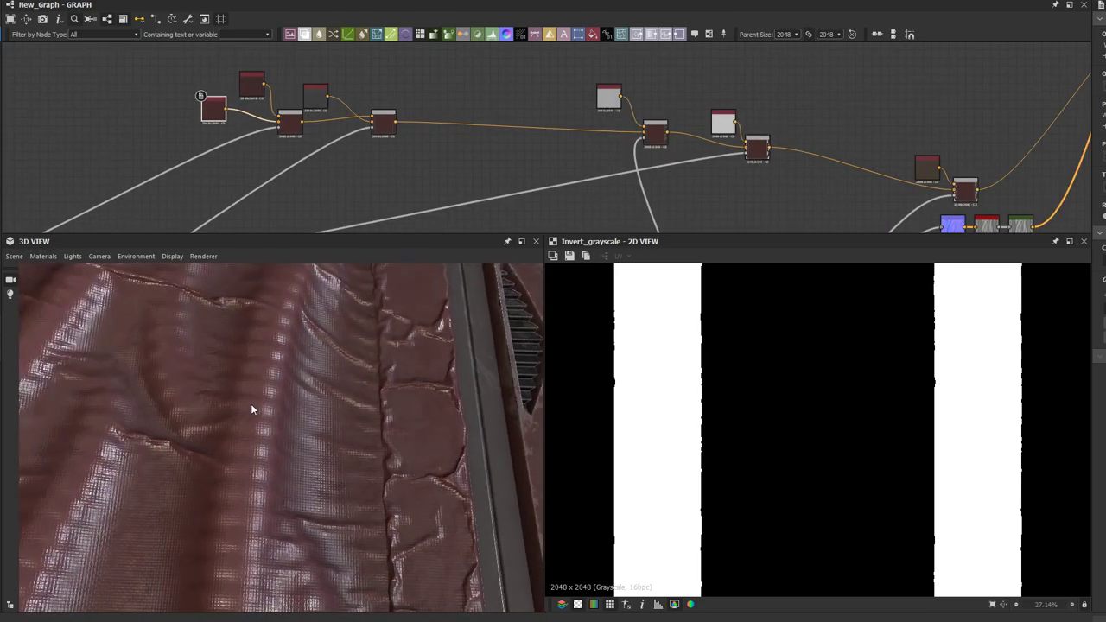
pyautogui.scroll(2, 251, 403)
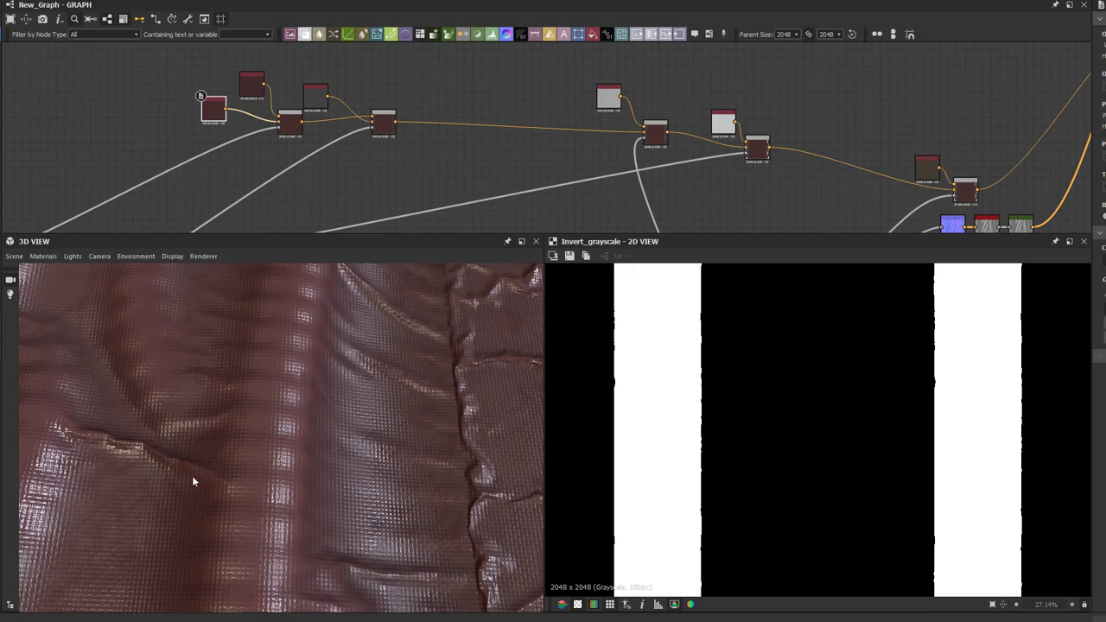
# Step: Locate the Normal Combine node and preview its woven detail up close in 2D
pyautogui.scroll(-5, 341, 183)
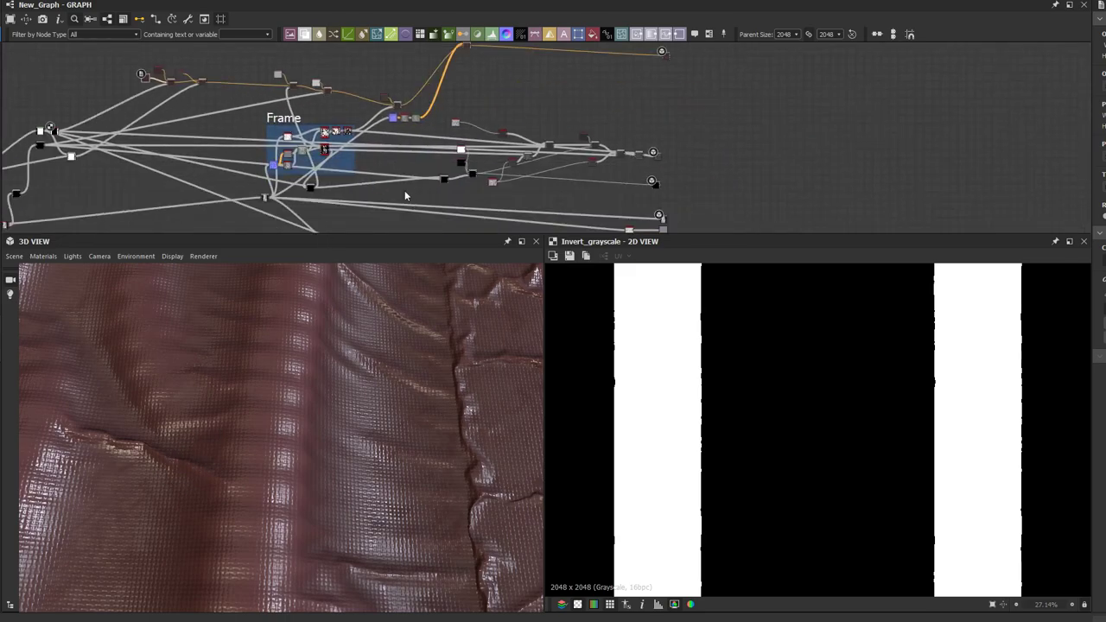
pyautogui.scroll(6, 348, 180)
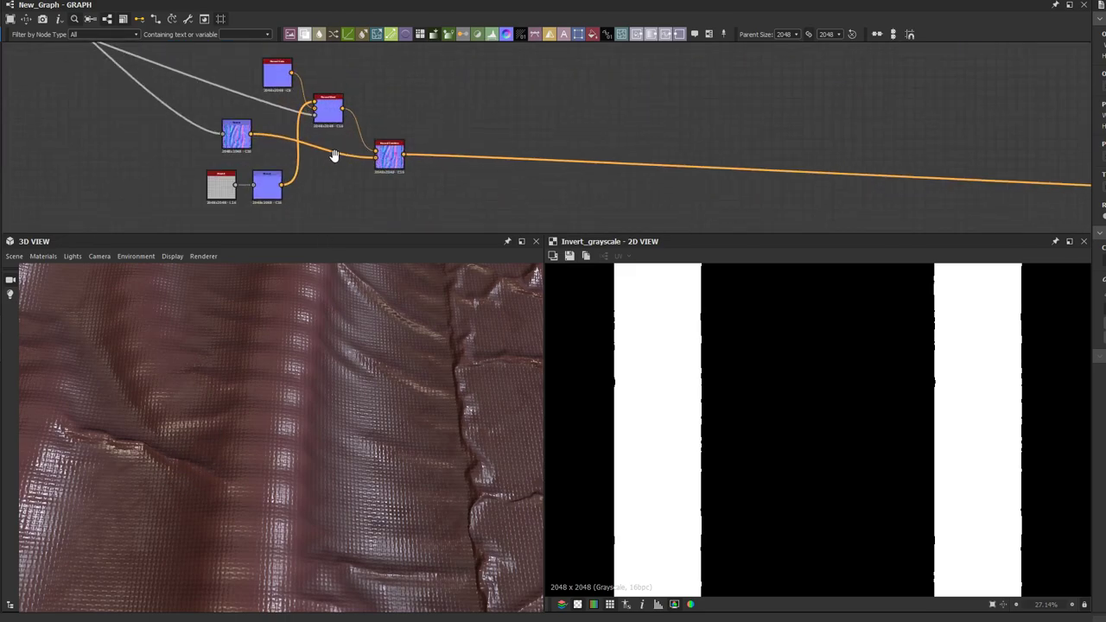
pyautogui.moveTo(366, 176); pyautogui.dragTo(399, 171, button='middle')
pyautogui.moveTo(364, 208); pyautogui.dragTo(277, 183)
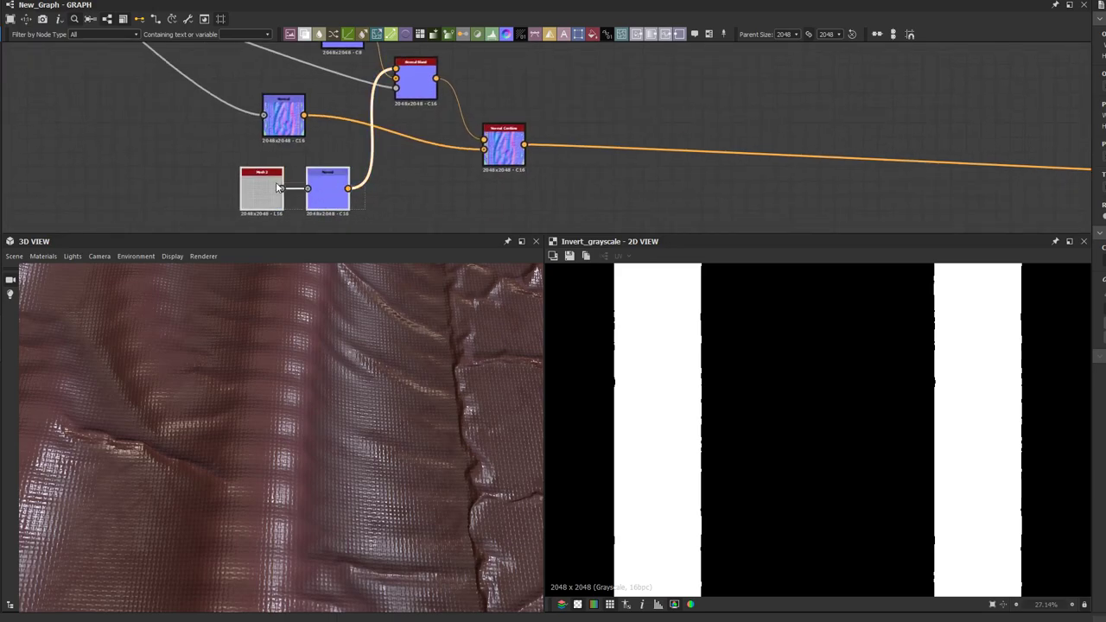
pyautogui.doubleClick(498, 154)
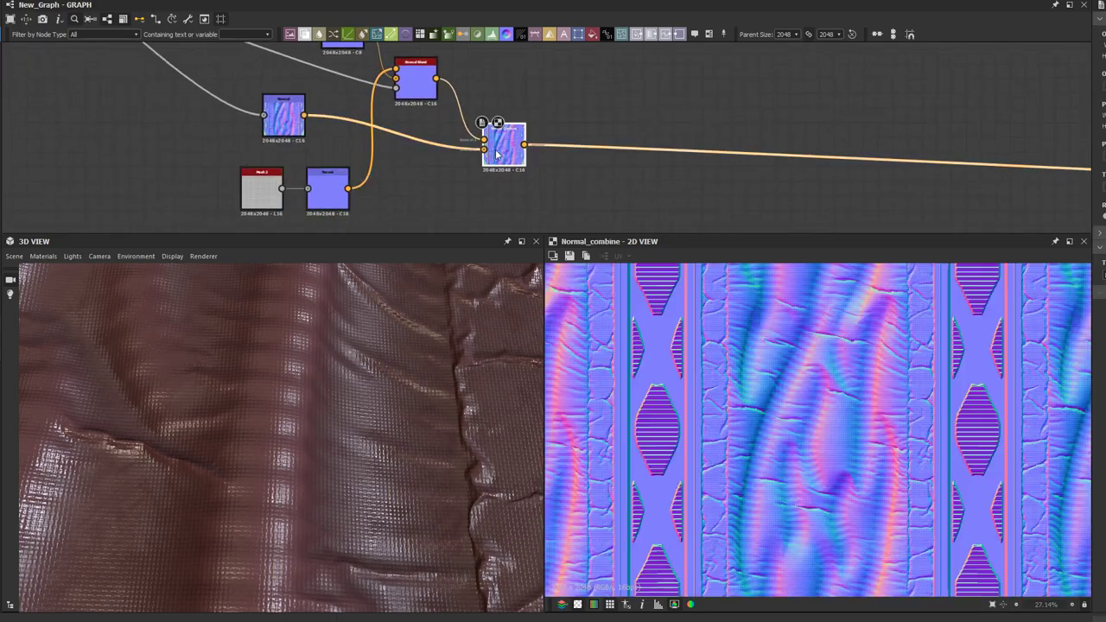
pyautogui.scroll(3, 741, 408)
pyautogui.scroll(6, 741, 409)
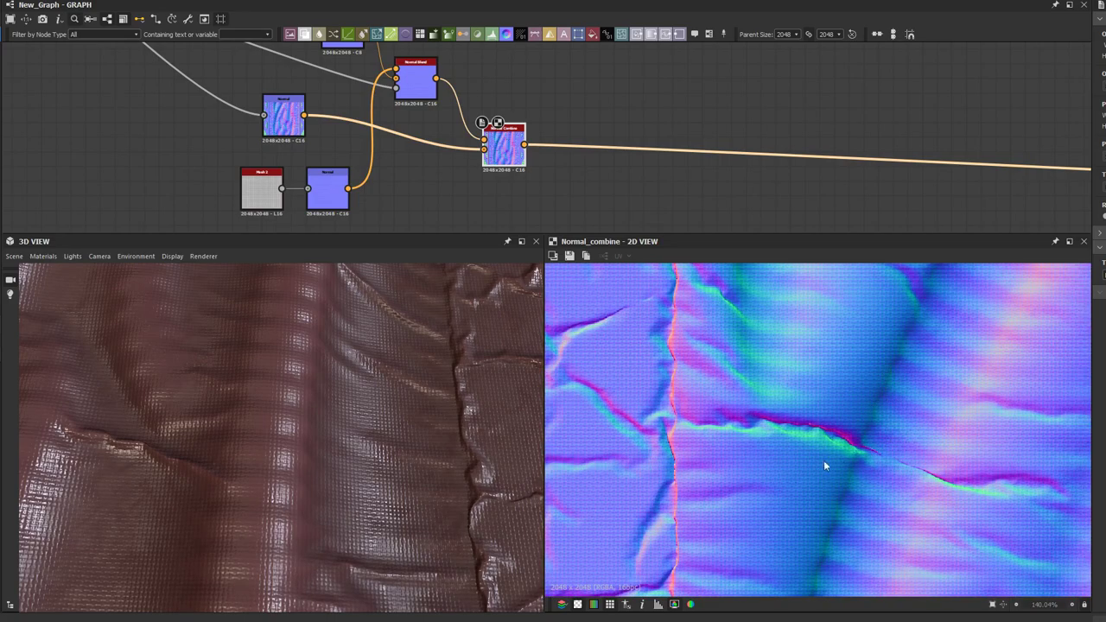
# Step: Examine the weave on the fabric's folds and creases in the 3D view, both close up and from farther away
pyautogui.moveTo(361, 450); pyautogui.dragTo(258, 466)
pyautogui.moveTo(202, 443); pyautogui.dragTo(117, 362)
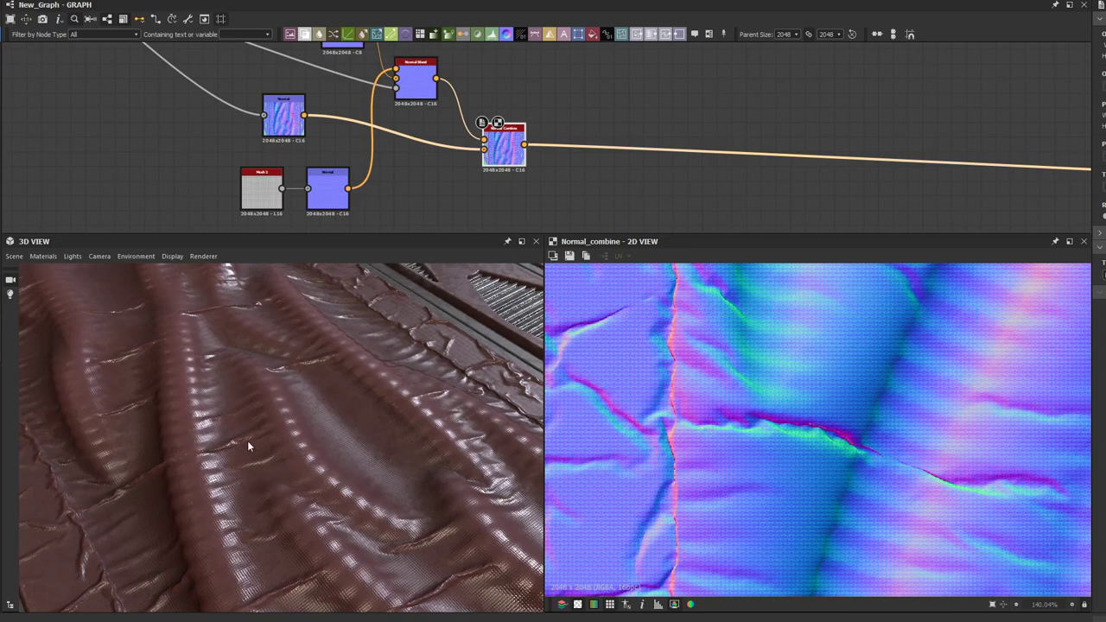
pyautogui.scroll(-5, 268, 431)
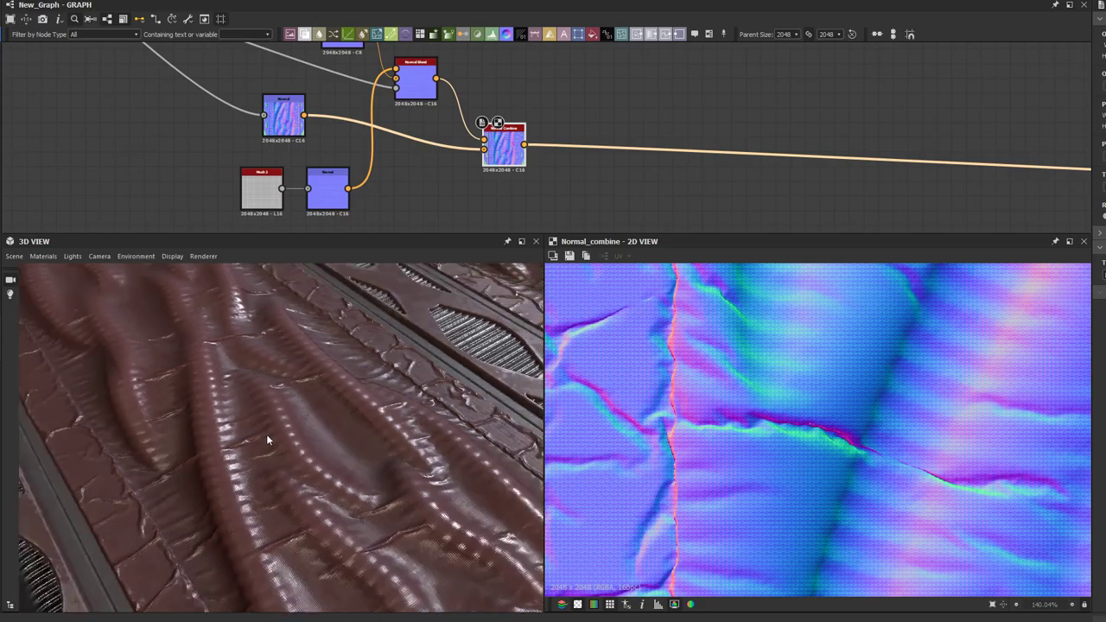
pyautogui.moveTo(271, 431); pyautogui.dragTo(363, 438)
pyautogui.scroll(3, 353, 429)
pyautogui.scroll(5, 344, 432)
pyautogui.scroll(-3, 342, 431)
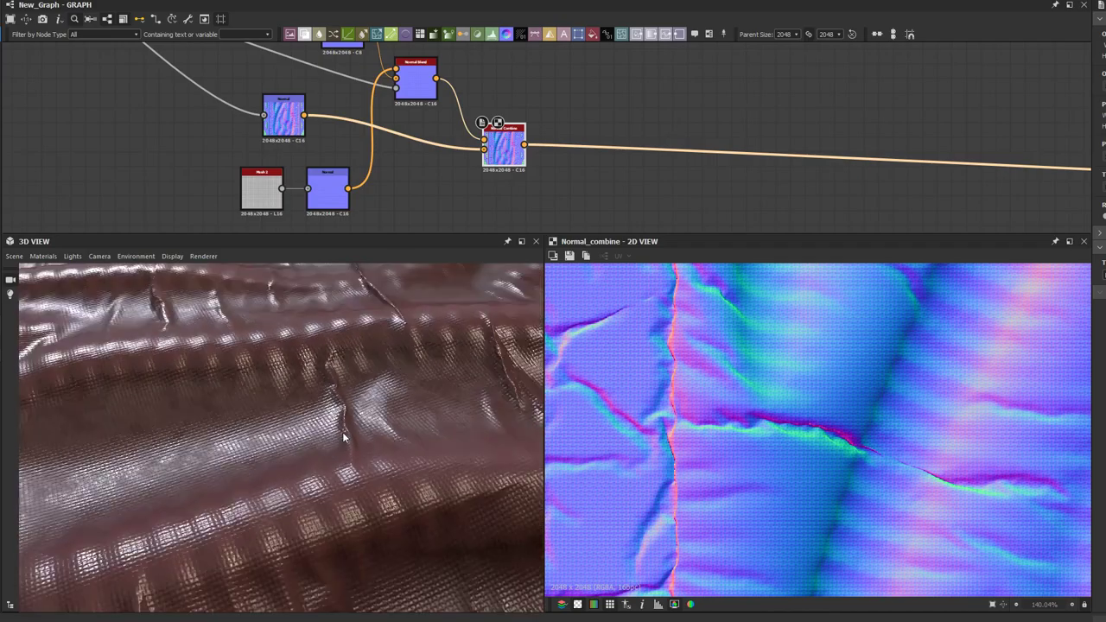
pyautogui.moveTo(304, 446); pyautogui.dragTo(215, 433)
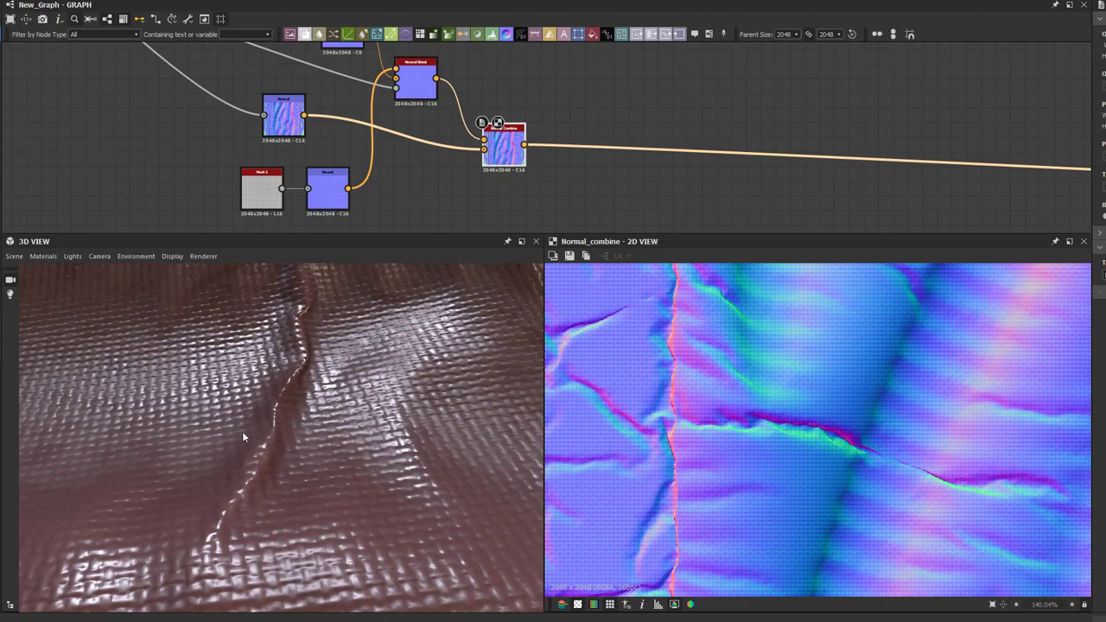
pyautogui.moveTo(242, 446); pyautogui.dragTo(381, 359)
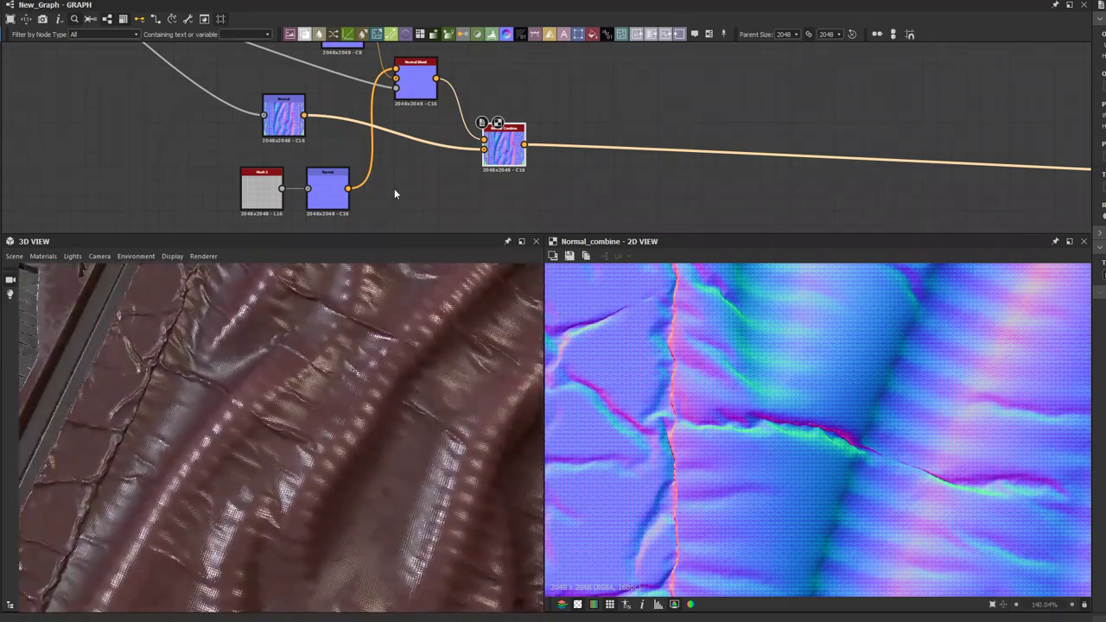
# Step: Rearrange the Mesh 2 and Normal nodes above the Normal Color and Normal Blend nodes in a compact group
pyautogui.scroll(-1, 381, 169)
pyautogui.scroll(-3, 382, 168)
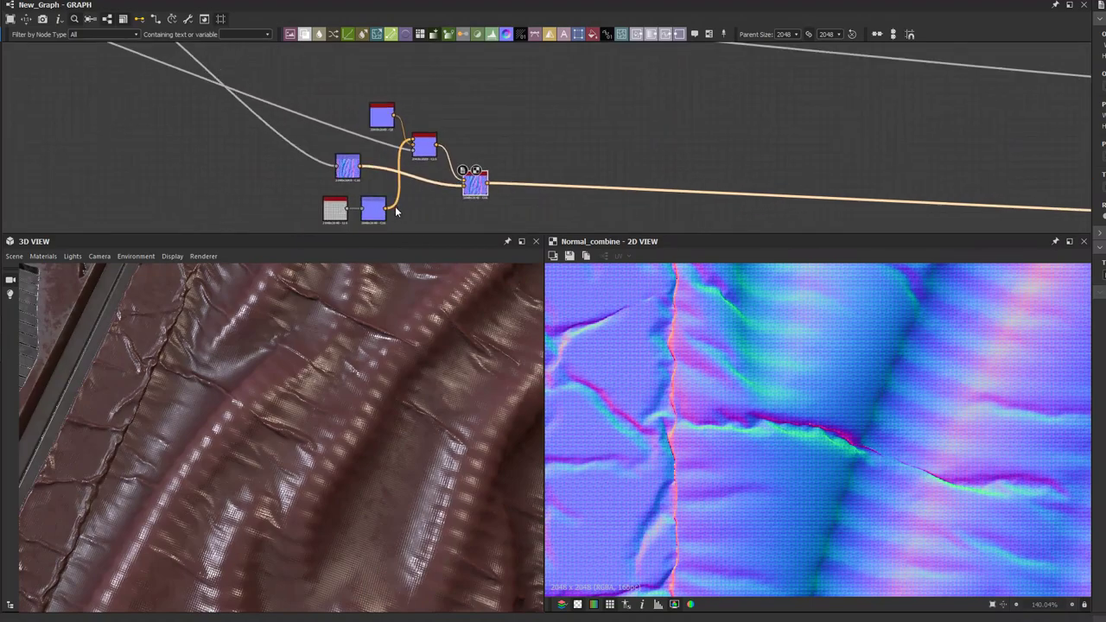
pyautogui.moveTo(364, 221); pyautogui.dragTo(379, 101)
pyautogui.scroll(1, 406, 125)
pyautogui.scroll(2, 414, 138)
pyautogui.moveTo(434, 168); pyautogui.dragTo(425, 137)
pyautogui.moveTo(367, 111); pyautogui.dragTo(383, 125)
pyautogui.moveTo(402, 168); pyautogui.dragTo(398, 214, button='middle')
pyautogui.click(376, 111)
pyautogui.moveTo(303, 110); pyautogui.dragTo(316, 110)
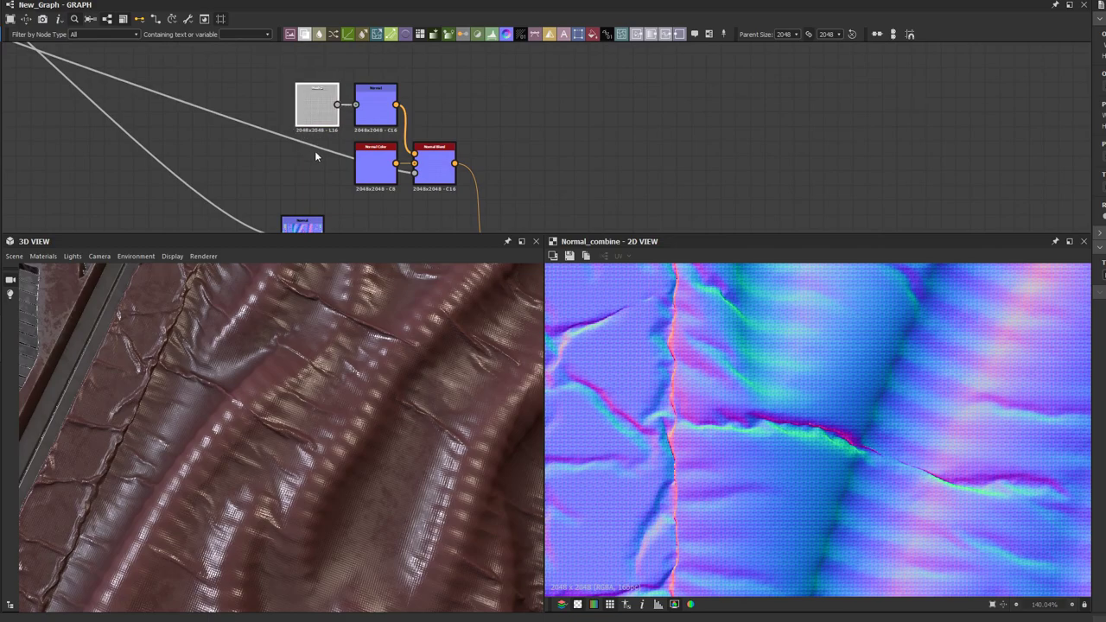
# Step: Select the Normal Blend and inspect the combined normal map in 2D, from close-up weave to the repeating tile
pyautogui.click(429, 166)
pyautogui.scroll(10, 889, 439)
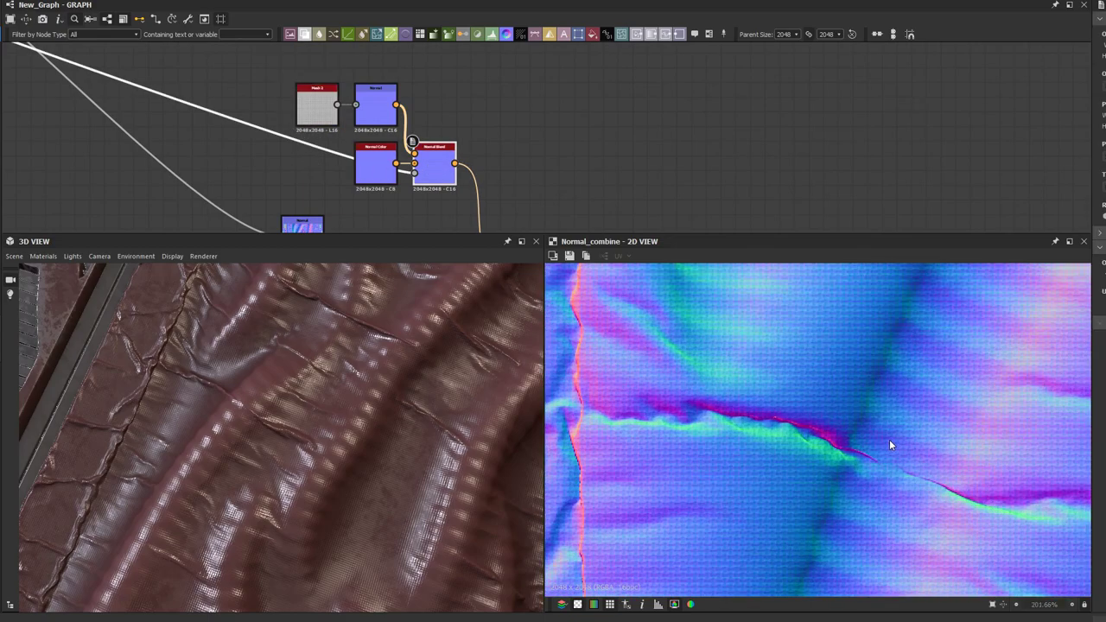
pyautogui.scroll(-15, 846, 404)
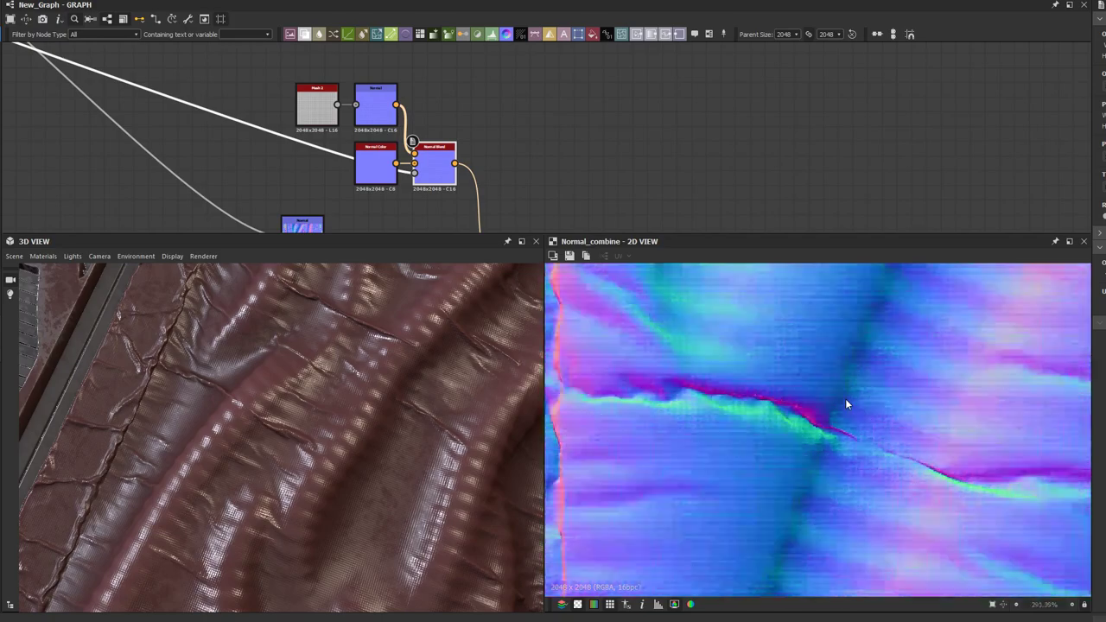
pyautogui.scroll(-2, 758, 435)
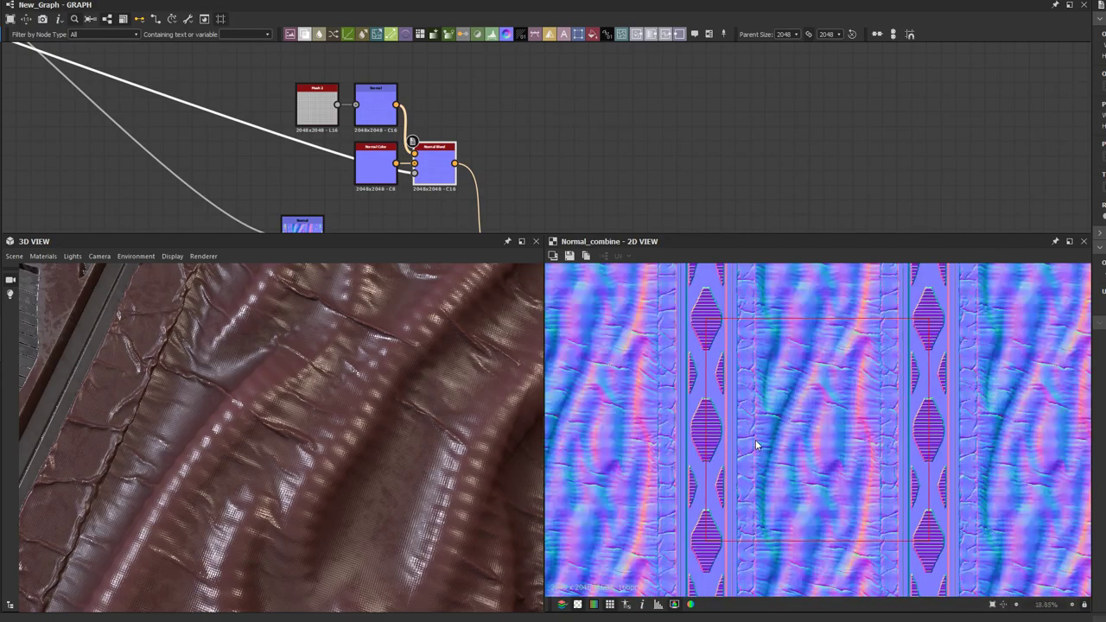
pyautogui.scroll(2, 760, 372)
# Step: Move the Roughness output node slightly closer to the last Blend of its chain
pyautogui.scroll(-5, 579, 159)
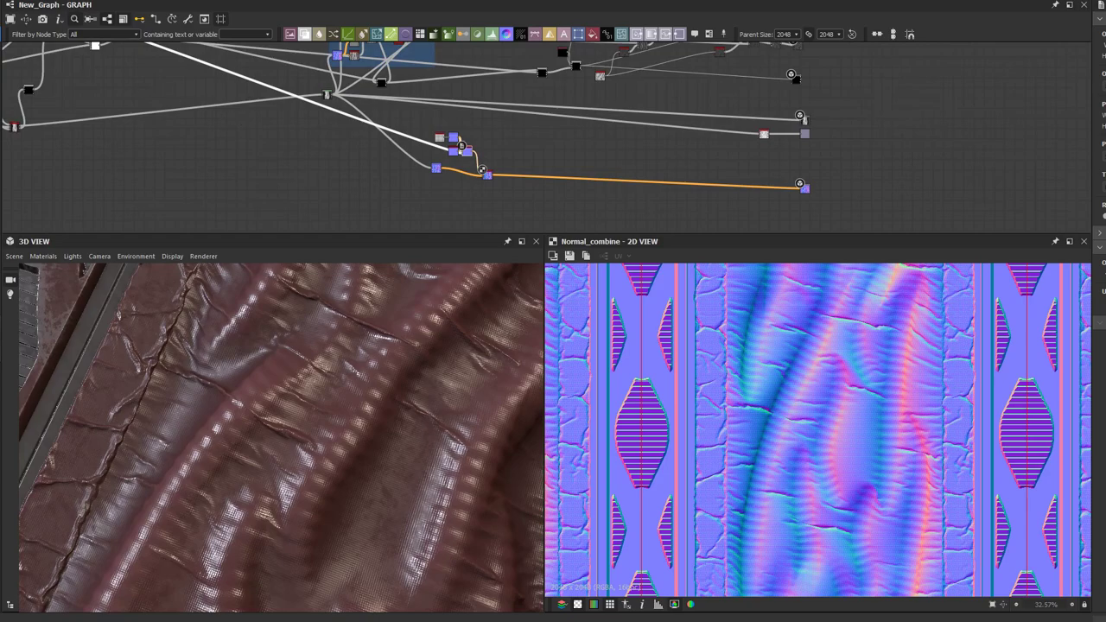
pyautogui.moveTo(467, 102); pyautogui.dragTo(313, 164, button='middle')
pyautogui.scroll(5, 626, 103)
pyautogui.moveTo(643, 121); pyautogui.dragTo(635, 119)
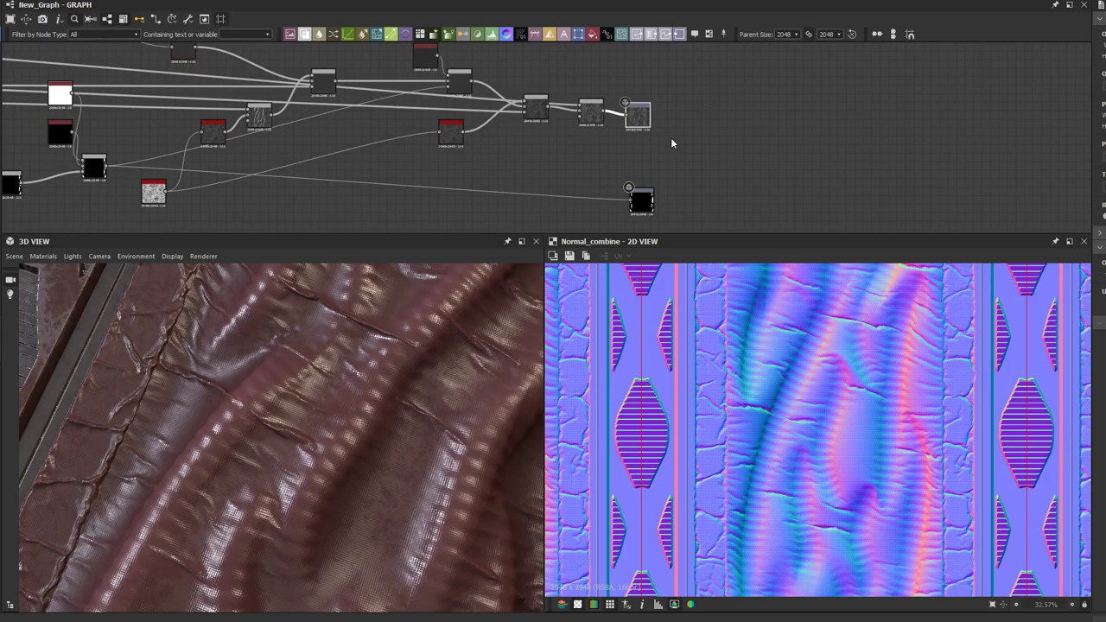
# Step: Review the overall graph layout, from the mask nodes through the framed group to the material outputs
pyautogui.scroll(-5, 670, 139)
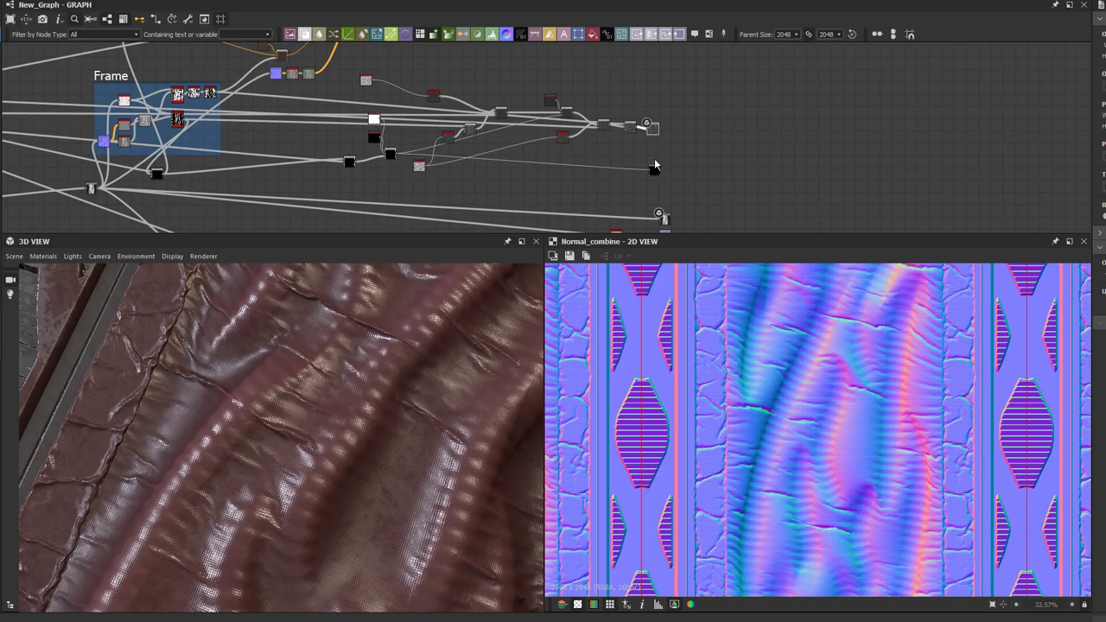
pyautogui.moveTo(612, 175); pyautogui.dragTo(704, 150, button='middle')
pyautogui.scroll(-2, 676, 150)
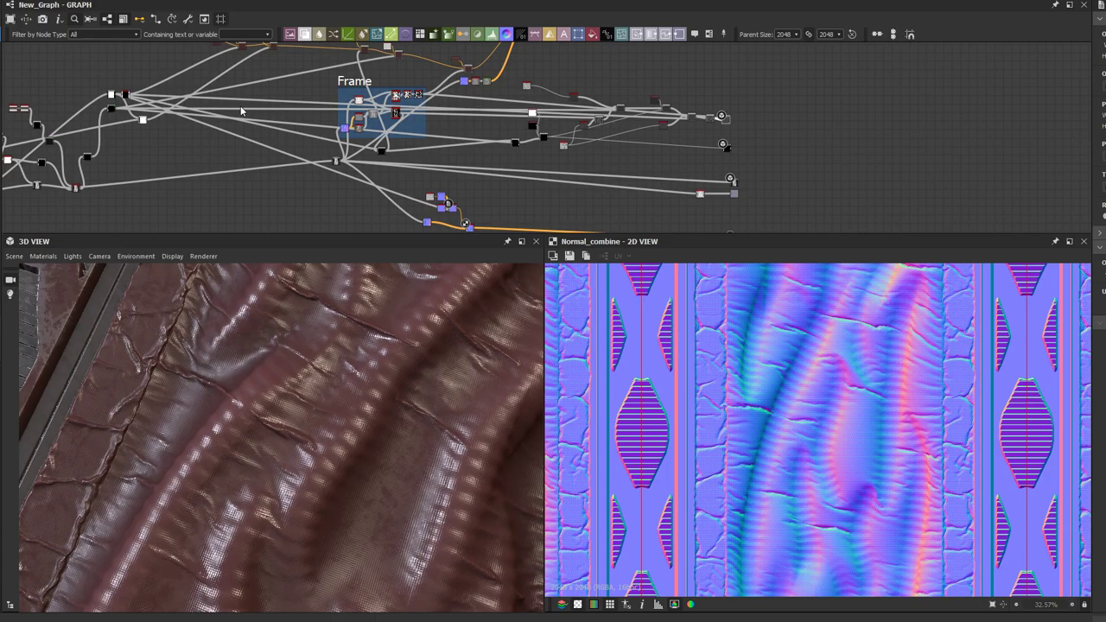
pyautogui.moveTo(301, 156); pyautogui.dragTo(429, 161, button='middle')
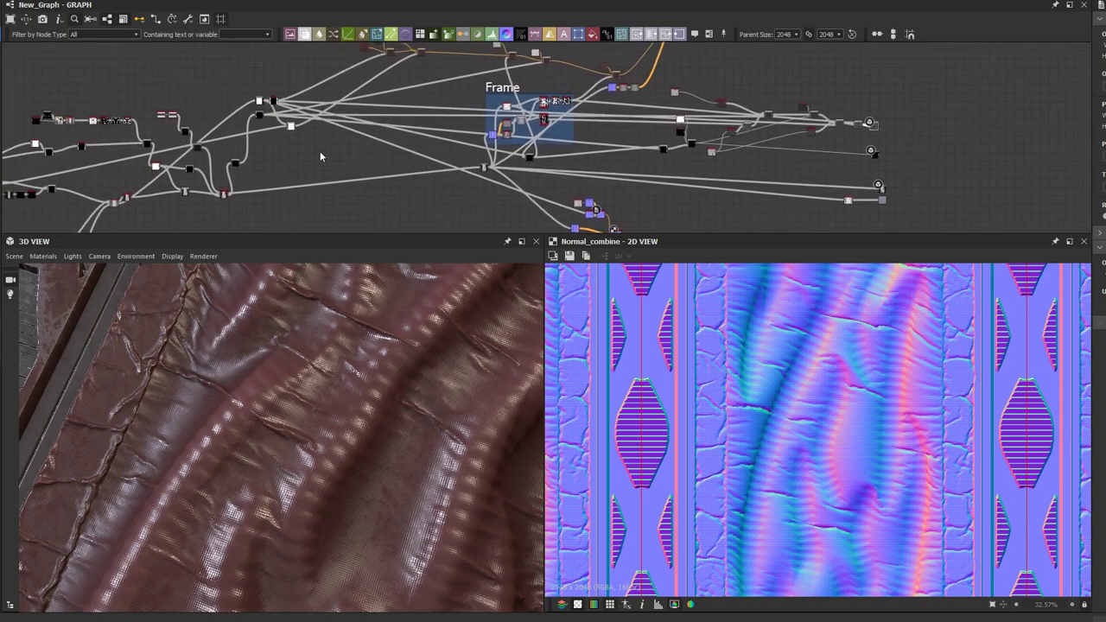
pyautogui.scroll(1, 319, 151)
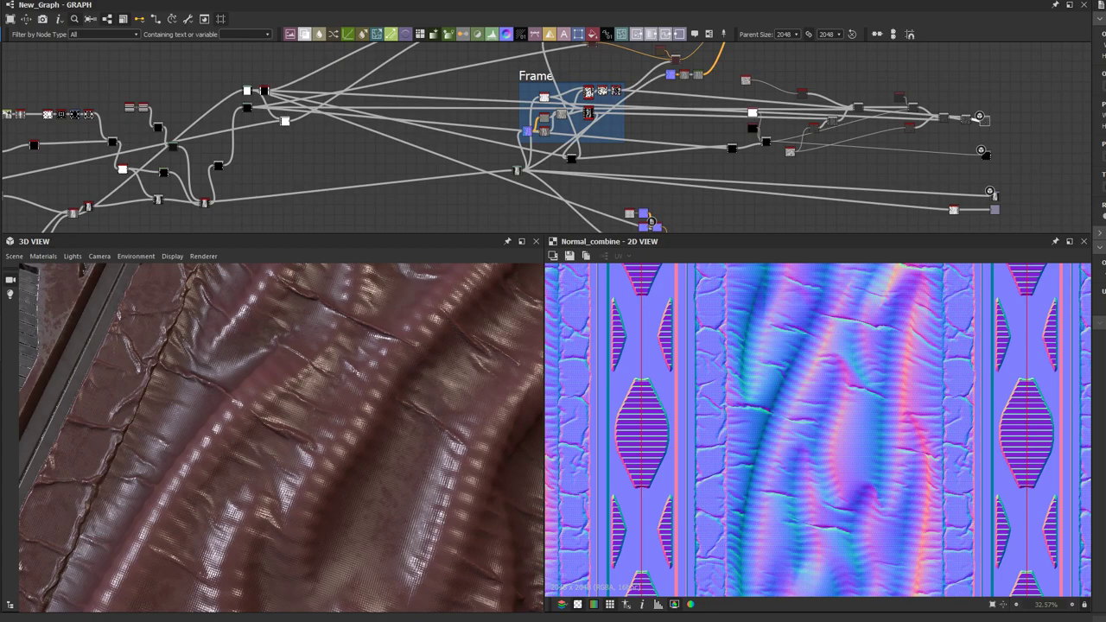
pyautogui.moveTo(352, 140); pyautogui.dragTo(309, 146, button='middle')
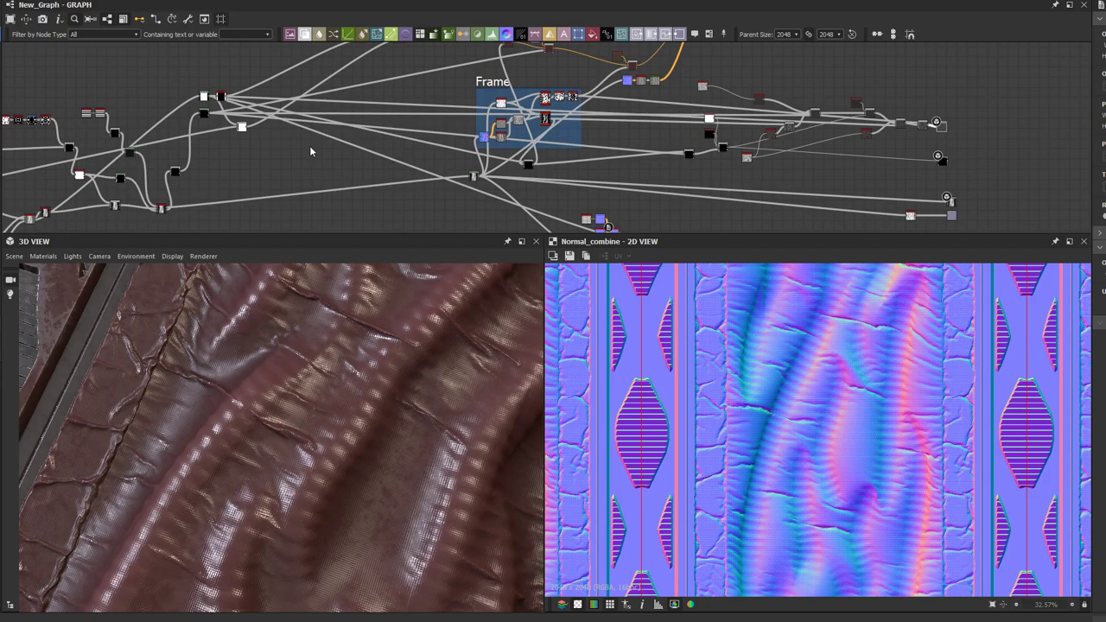
pyautogui.scroll(-1, 311, 148)
pyautogui.moveTo(311, 147); pyautogui.dragTo(316, 132, button='middle')
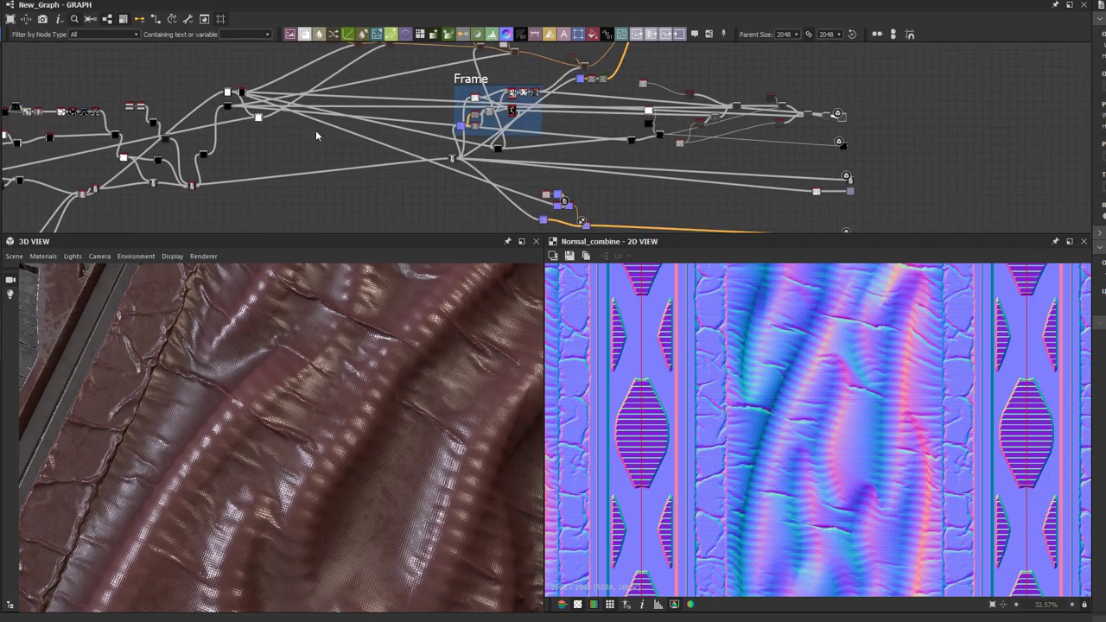
pyautogui.scroll(1, 316, 132)
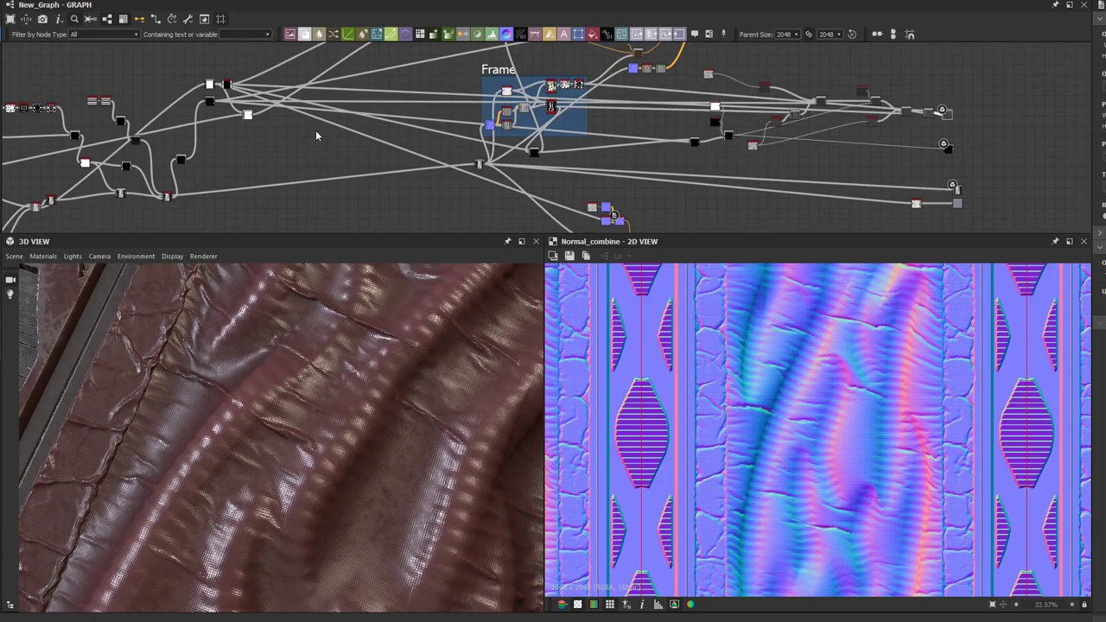
pyautogui.moveTo(400, 138); pyautogui.dragTo(247, 153, button='middle')
pyautogui.scroll(1, 740, 140)
pyautogui.scroll(3, 637, 142)
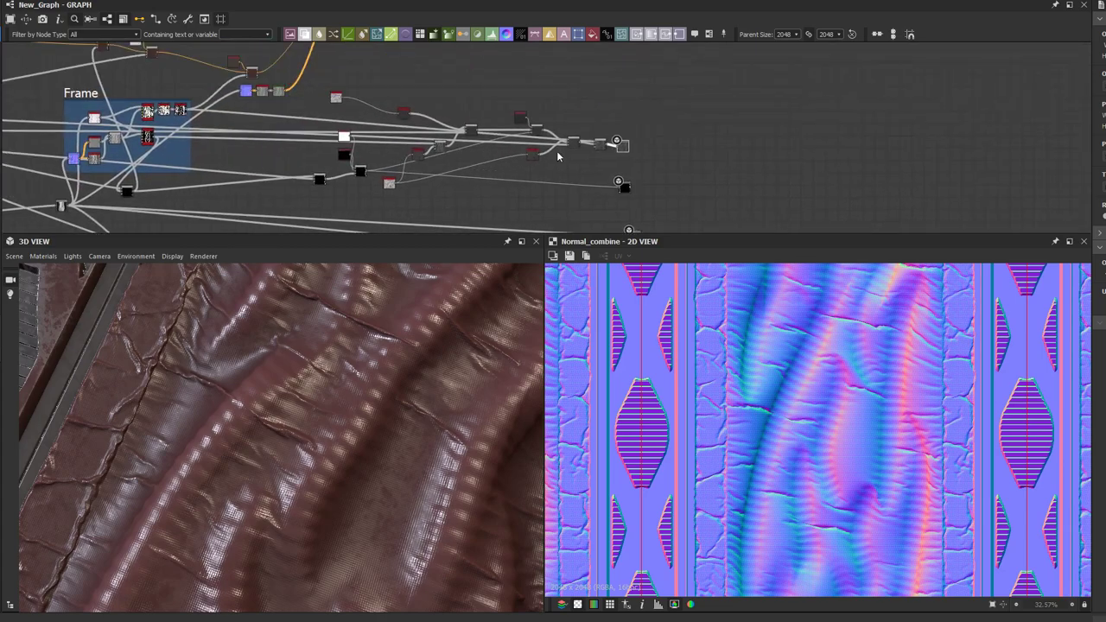
# Step: Rearrange the end of the roughness chain so the last Blend and the Roughness output sit in line
pyautogui.moveTo(636, 139); pyautogui.dragTo(573, 110)
pyautogui.click(597, 157)
pyautogui.click(588, 136)
pyautogui.moveTo(632, 136); pyautogui.dragTo(632, 113)
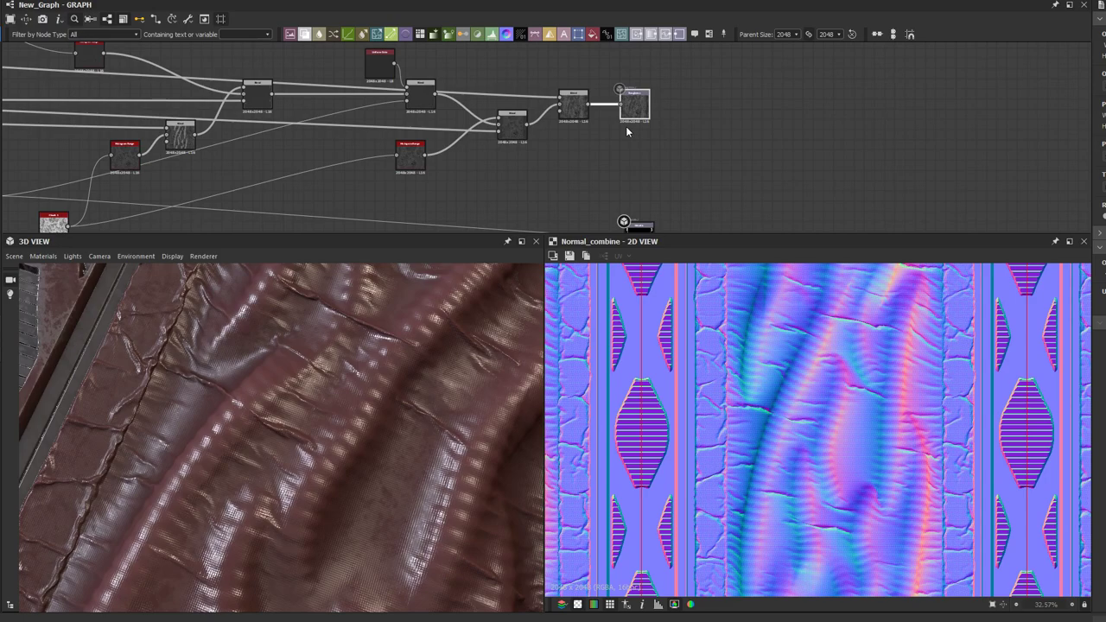
pyautogui.scroll(3, 625, 128)
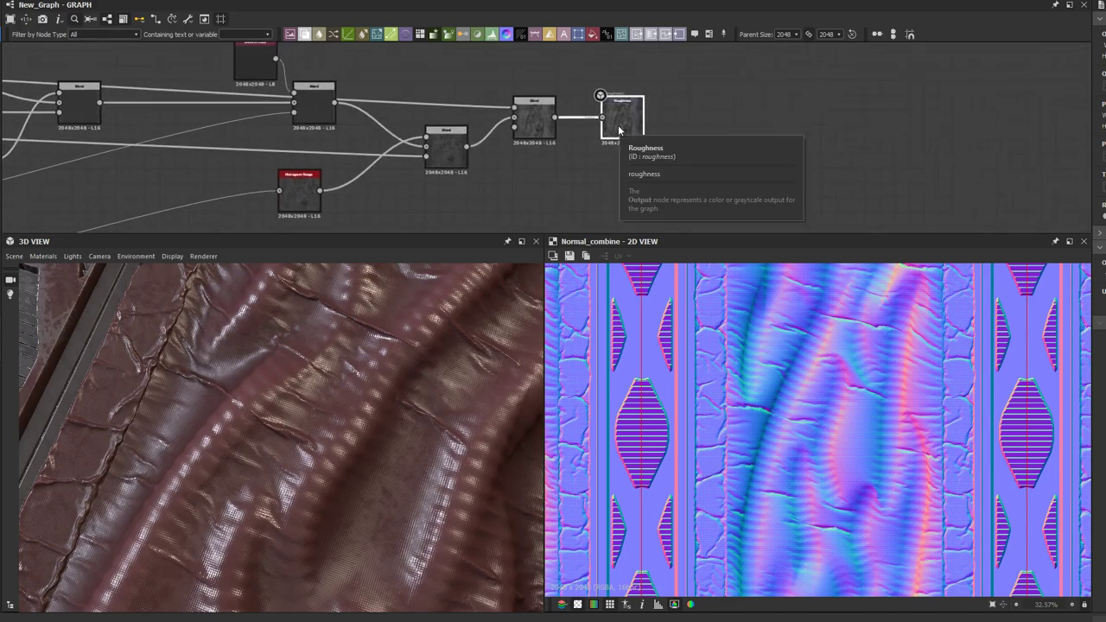
# Step: Examine the leather folds in 3D and the graph from the end of the roughness chain to the base colour branch
pyautogui.moveTo(220, 407); pyautogui.dragTo(245, 403)
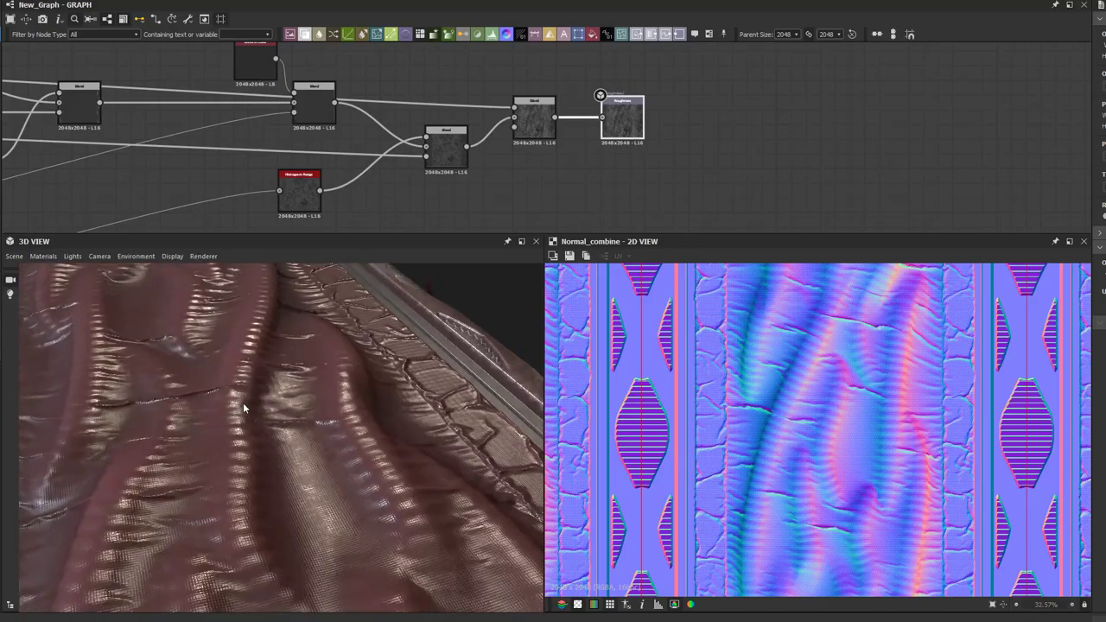
pyautogui.scroll(-2, 446, 119)
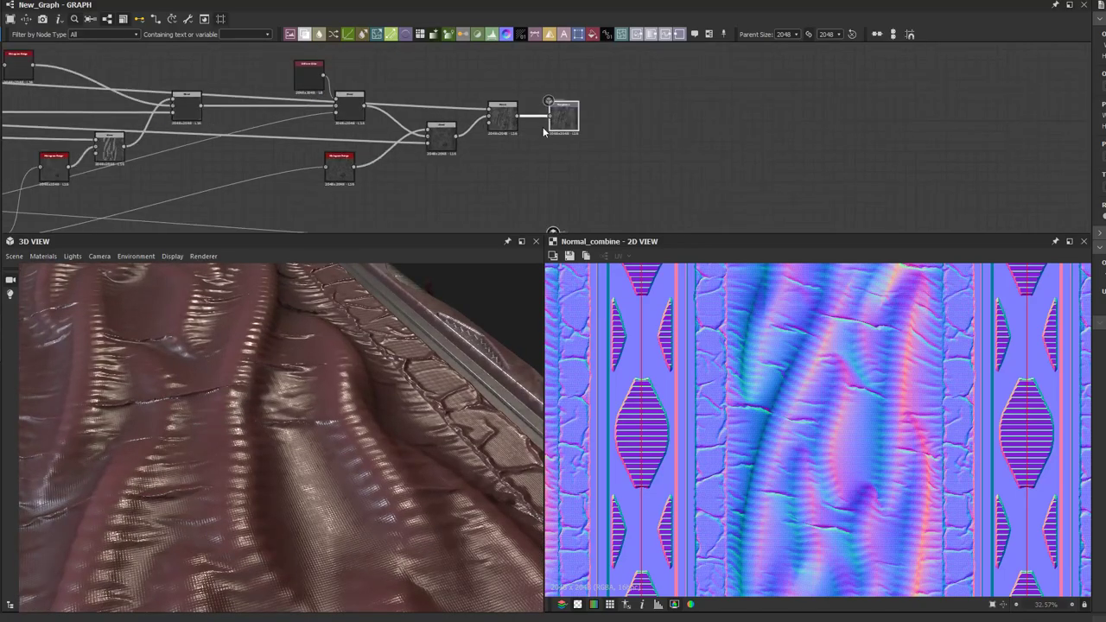
pyautogui.scroll(2, 543, 133)
pyautogui.scroll(-3, 555, 130)
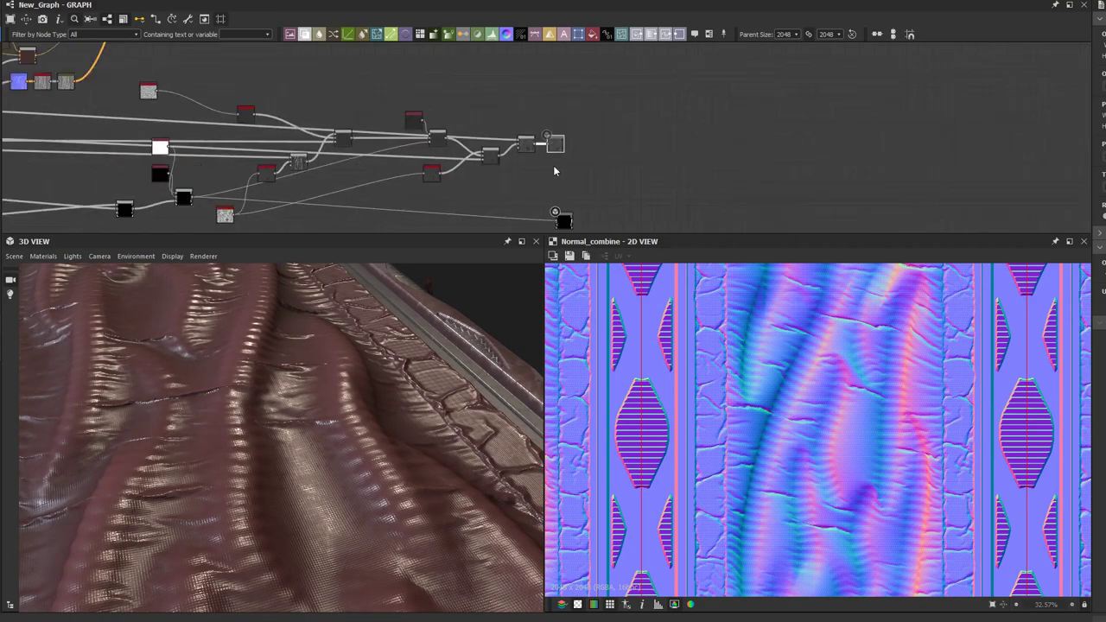
pyautogui.moveTo(563, 145); pyautogui.dragTo(561, 150)
pyautogui.scroll(-1, 517, 184)
pyautogui.moveTo(400, 149); pyautogui.dragTo(535, 136, button='middle')
pyautogui.scroll(-3, 497, 133)
pyautogui.moveTo(441, 125); pyautogui.dragTo(493, 190, button='middle')
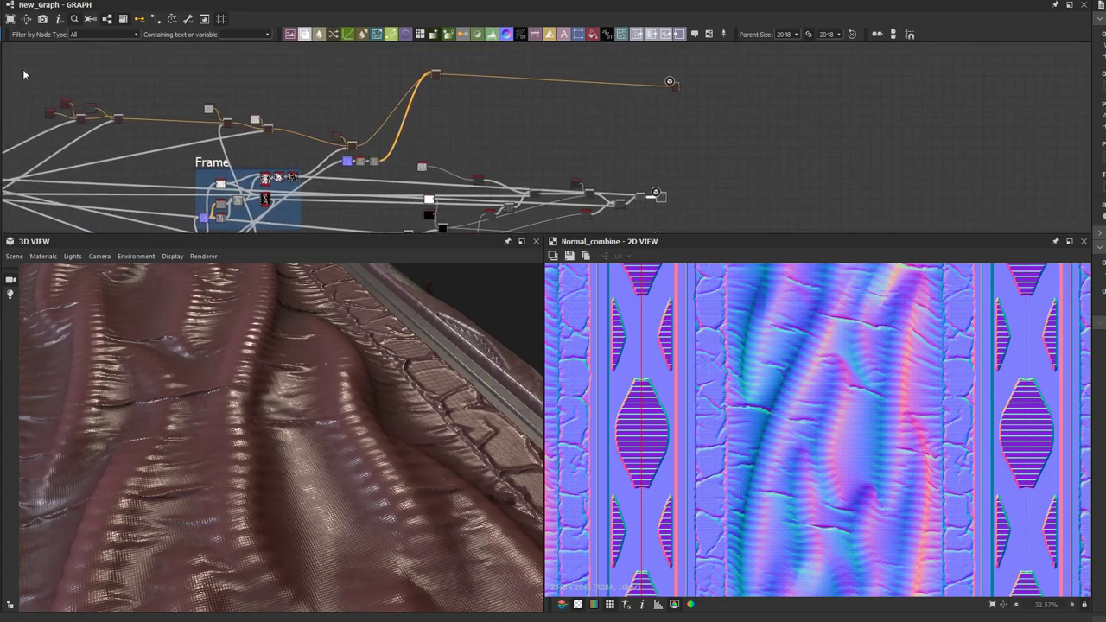
# Step: Display the Basecolor output in 2D and compare it with the leather and metal trim in 3D
pyautogui.scroll(2, 354, 69)
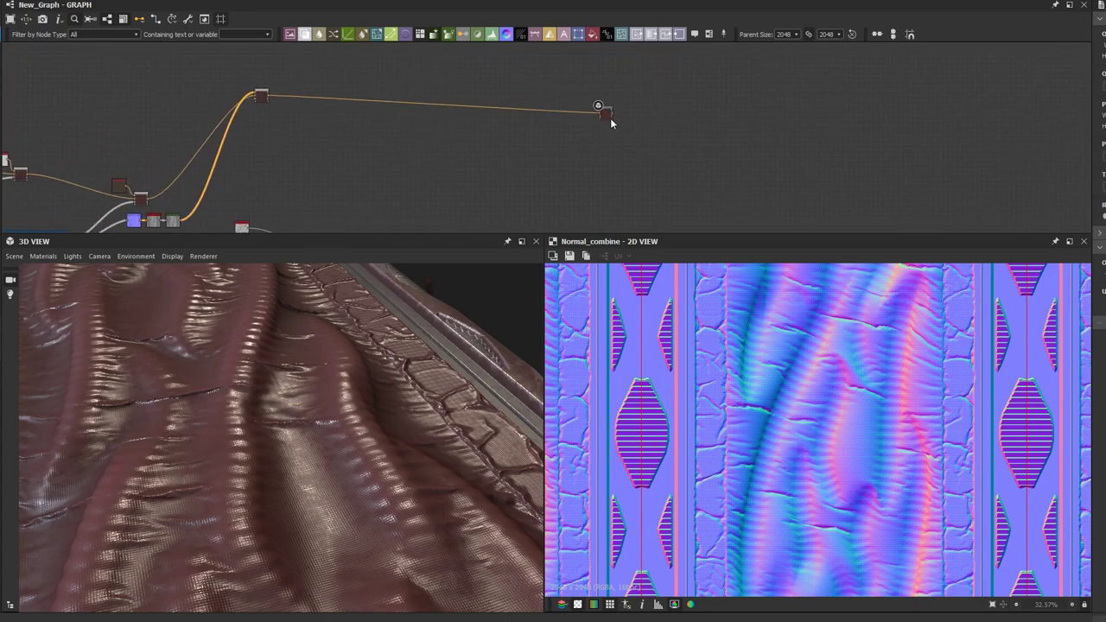
pyautogui.scroll(2, 610, 117)
pyautogui.doubleClick(605, 113)
pyautogui.scroll(4, 735, 323)
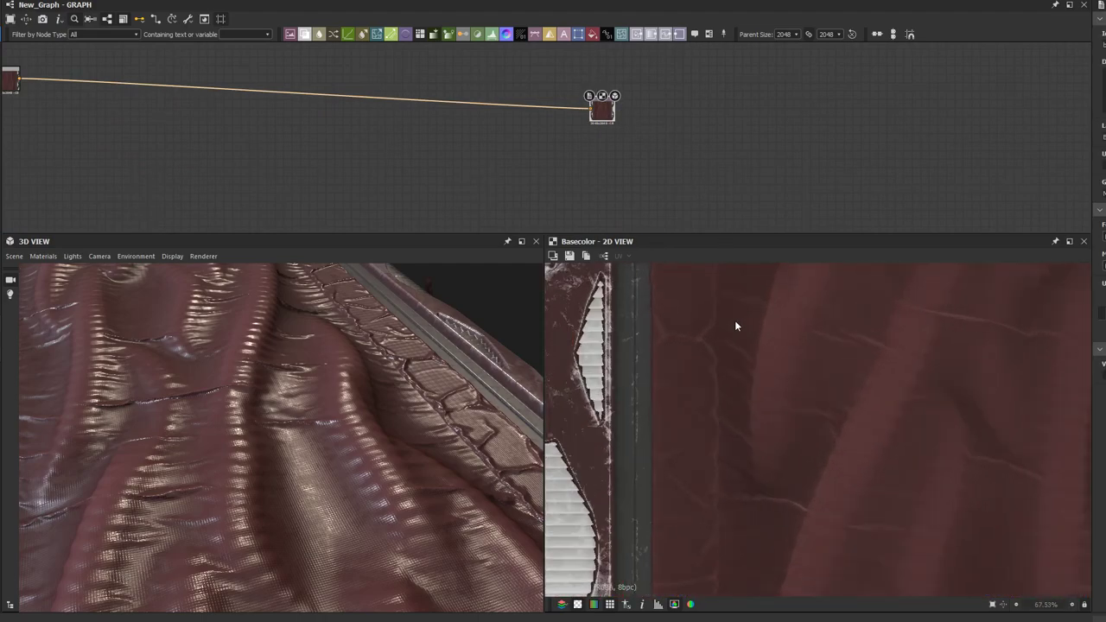
pyautogui.moveTo(518, 385); pyautogui.dragTo(279, 418)
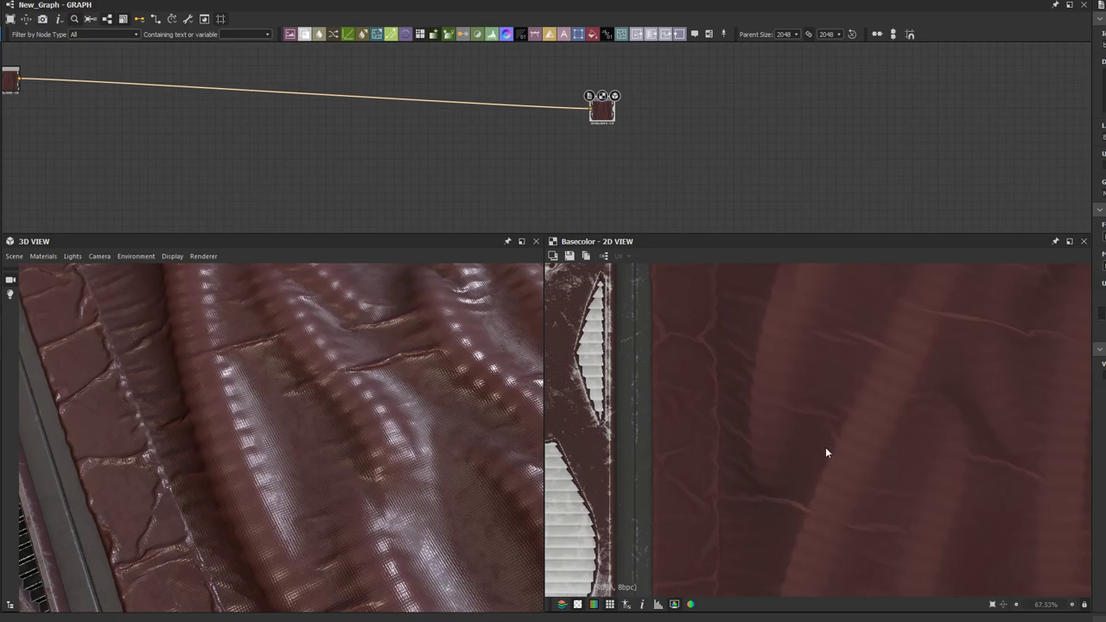
pyautogui.moveTo(443, 491); pyautogui.dragTo(420, 490)
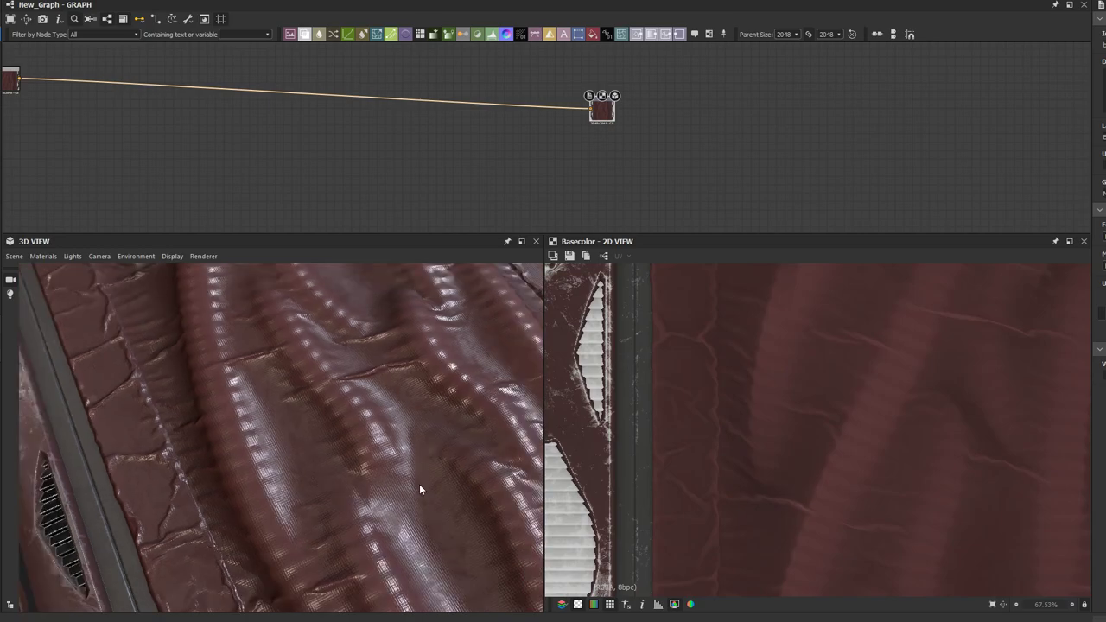
pyautogui.moveTo(394, 381); pyautogui.dragTo(289, 403)
# Step: Move the first roughness Blend up level with its Histogram Range and preview the mask feeding its opacity
pyautogui.scroll(-6, 432, 164)
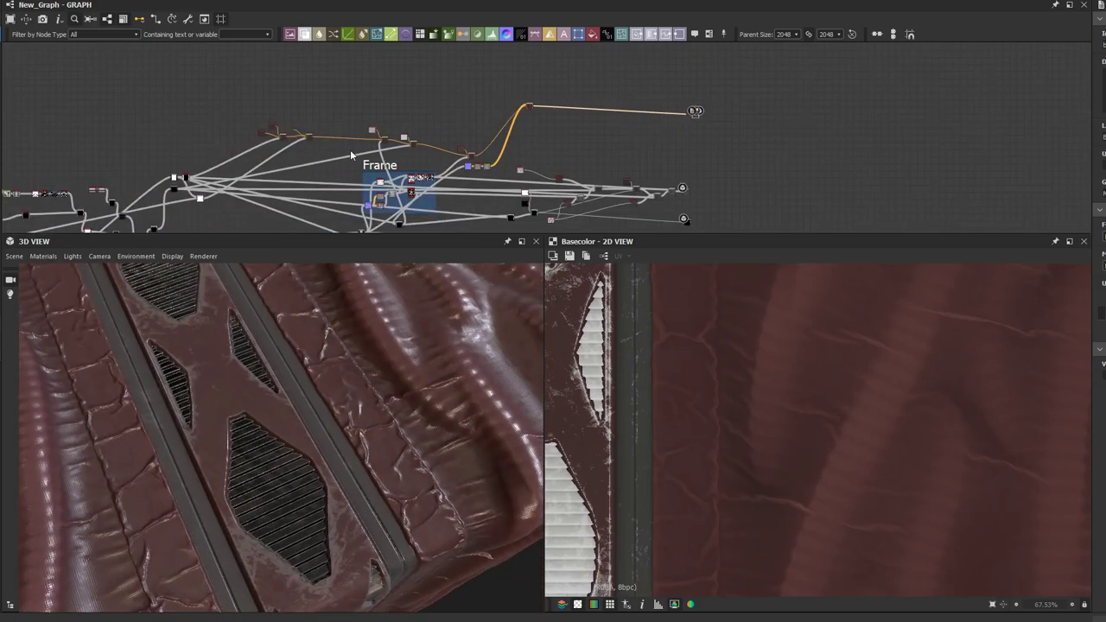
pyautogui.moveTo(468, 144); pyautogui.dragTo(503, 142, button='middle')
pyautogui.scroll(5, 501, 138)
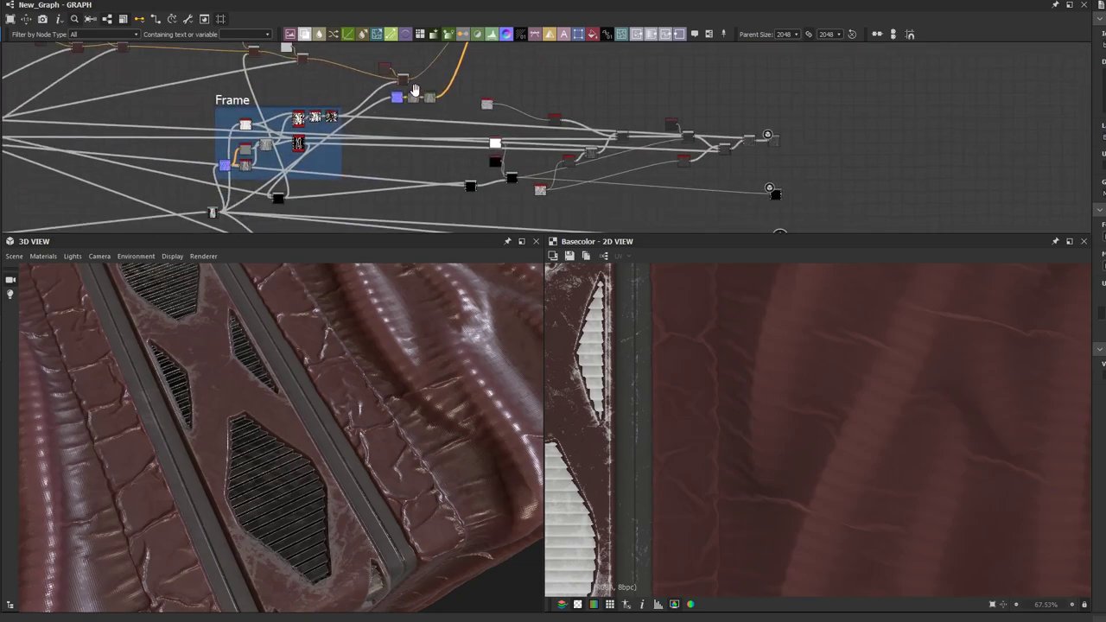
pyautogui.scroll(3, 498, 126)
pyautogui.moveTo(595, 117); pyautogui.dragTo(434, 186, button='middle')
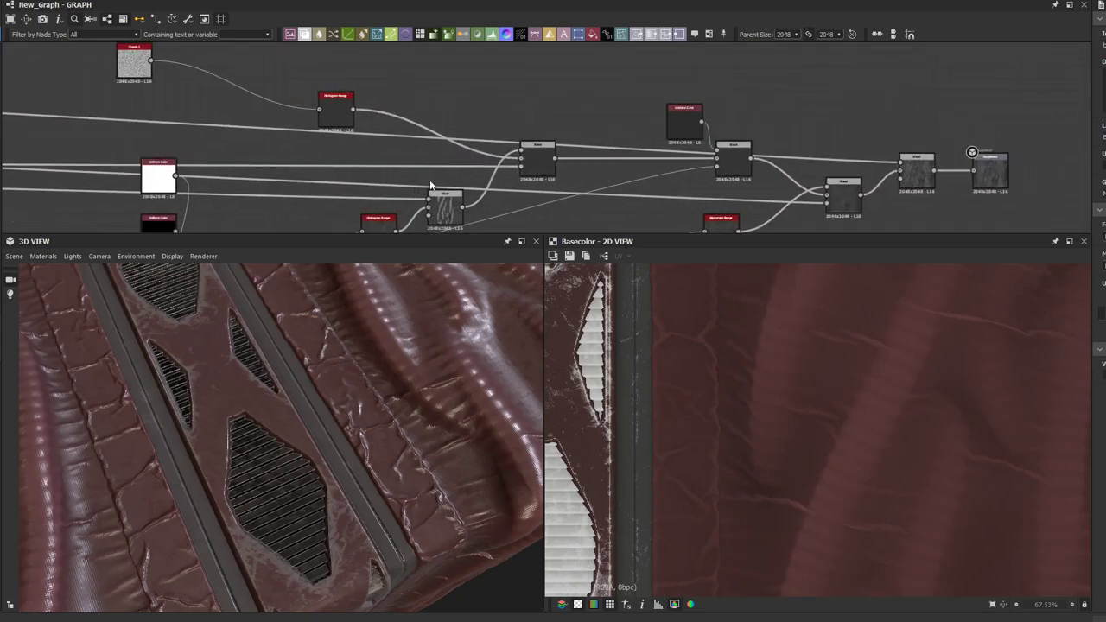
pyautogui.doubleClick(520, 161)
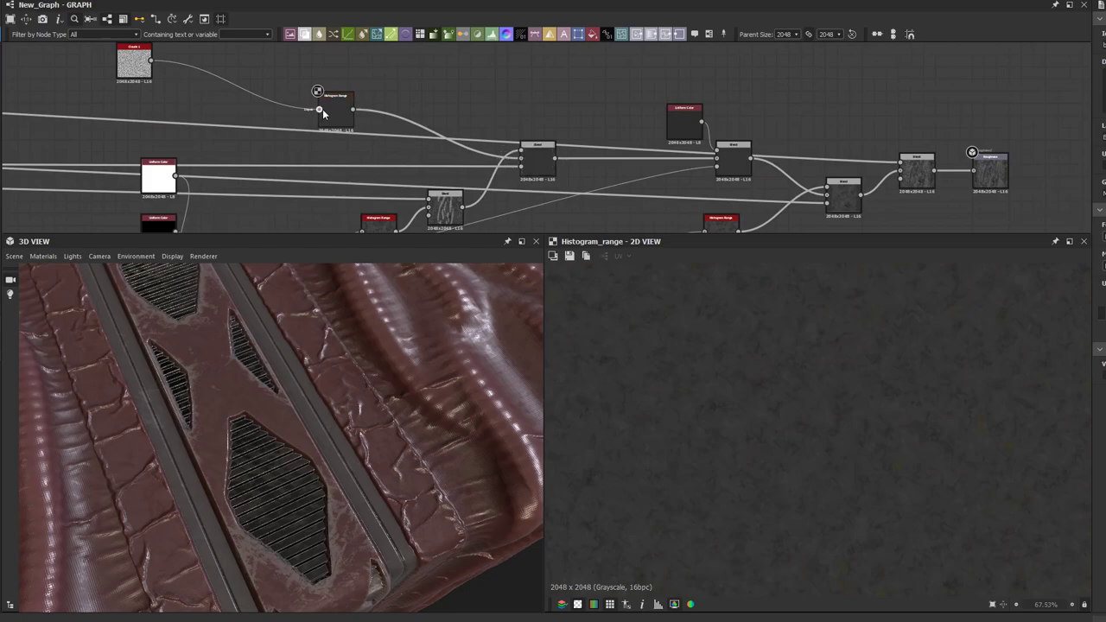
pyautogui.moveTo(529, 171); pyautogui.dragTo(533, 122)
pyautogui.doubleClick(530, 121)
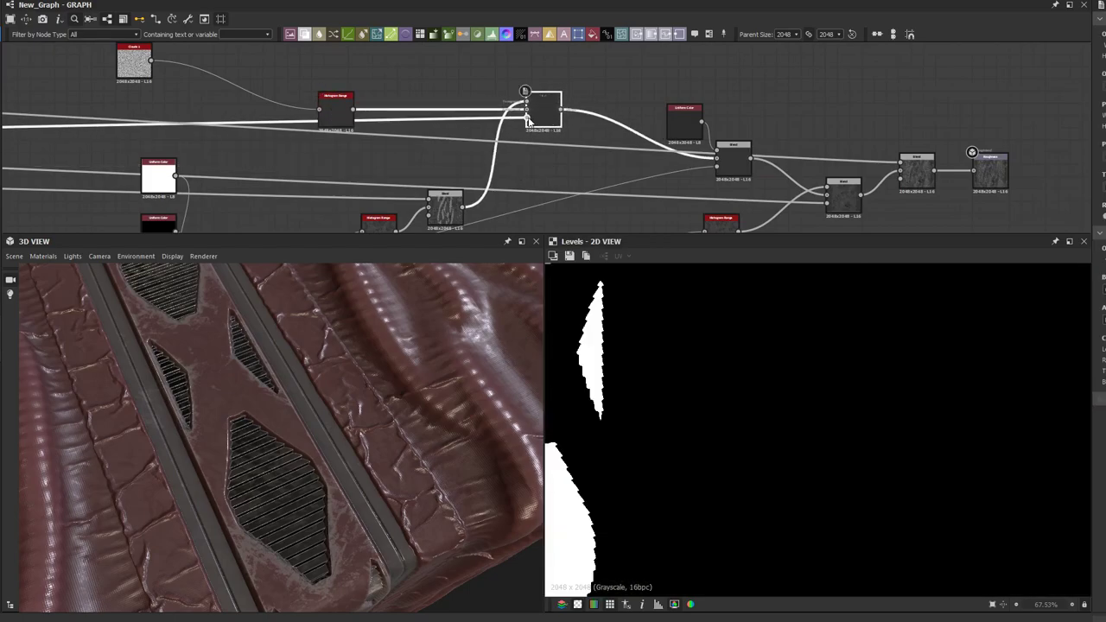
pyautogui.moveTo(437, 105); pyautogui.dragTo(493, 116, button='middle')
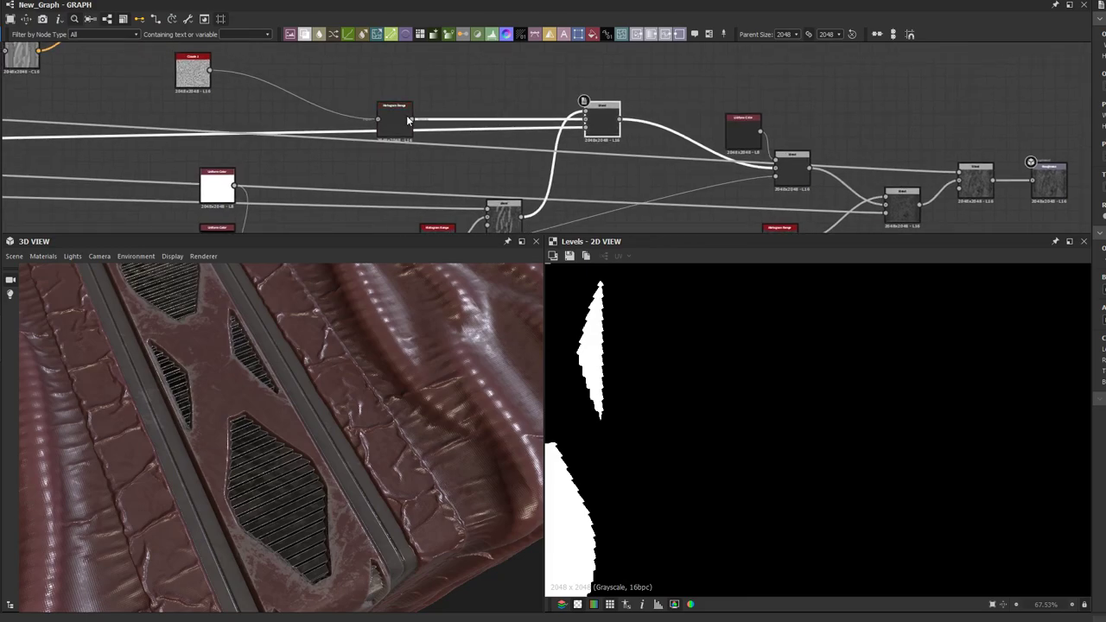
# Step: Preview the Histogram Range of the base roughness and place it directly beside its source noise node
pyautogui.moveTo(396, 125); pyautogui.dragTo(403, 101)
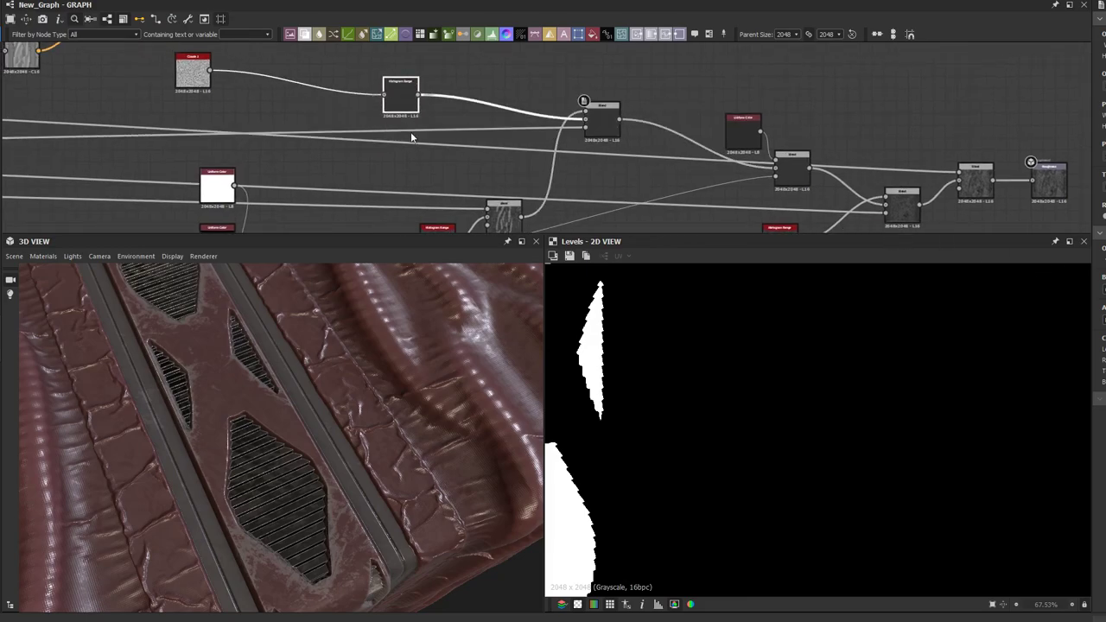
pyautogui.doubleClick(399, 87)
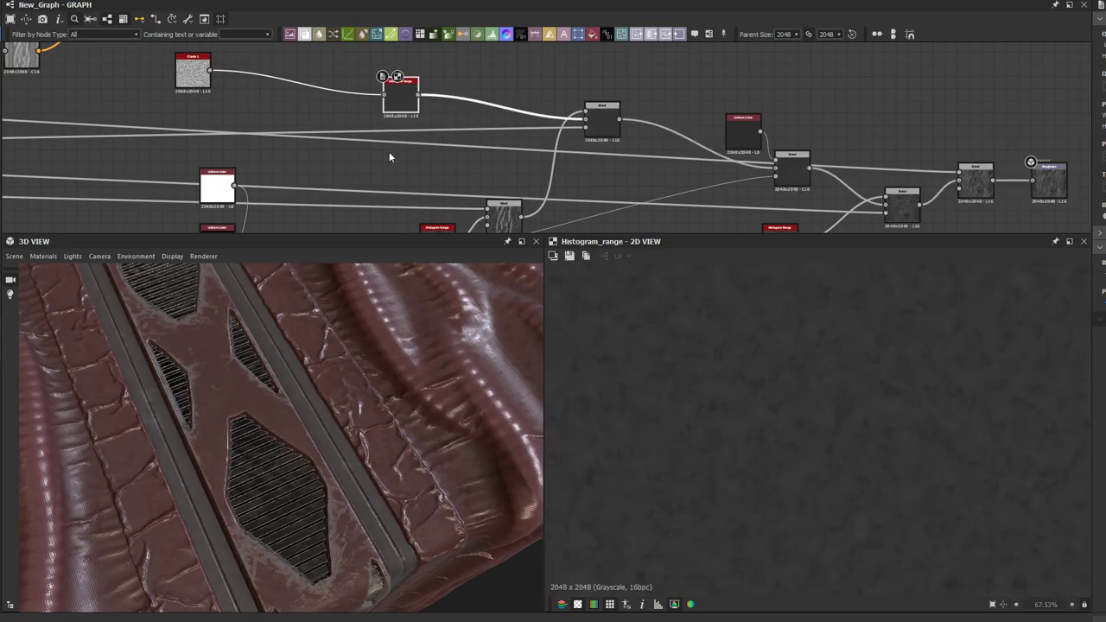
pyautogui.moveTo(346, 137); pyautogui.dragTo(346, 156, button='middle')
pyautogui.moveTo(400, 121); pyautogui.dragTo(266, 98)
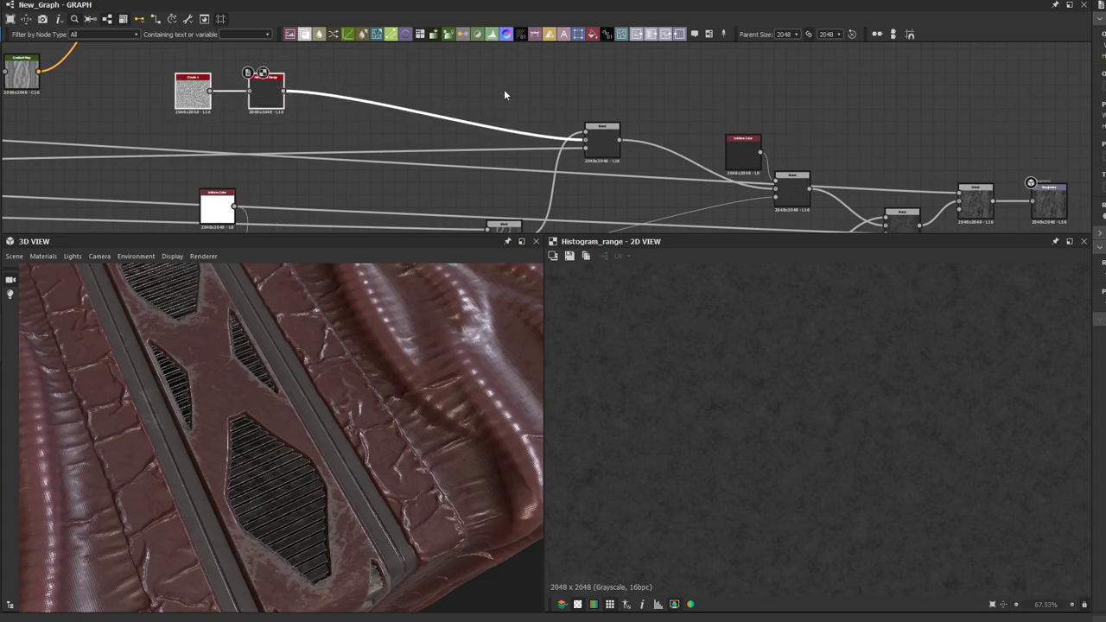
# Step: Frame the noise and Histogram Range pair, title the frame Base Roughness, and enlarge it
pyautogui.click(708, 35)
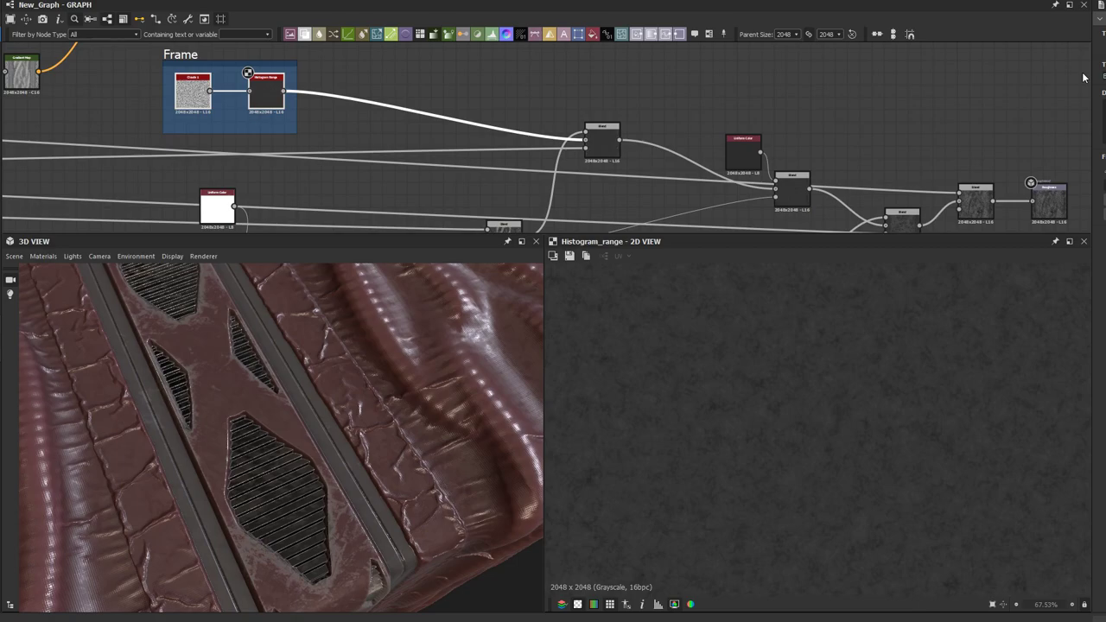
pyautogui.click(494, 116)
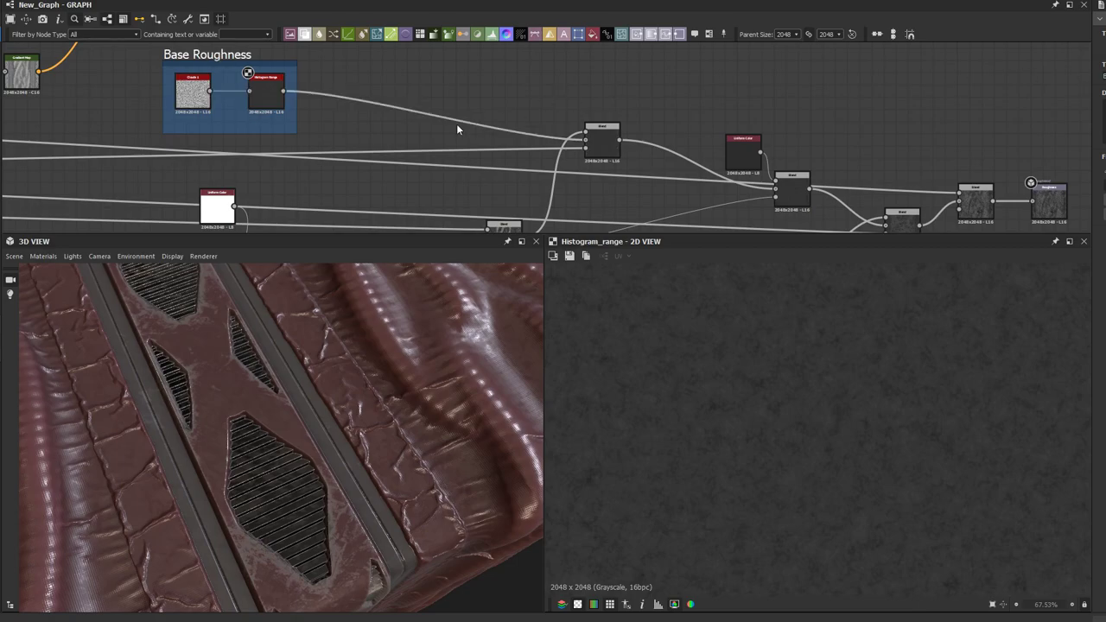
pyautogui.moveTo(295, 135); pyautogui.dragTo(501, 180)
# Step: Move the Uniform Color nodes and the lower Blend branch further down, clear of the Base Roughness frame
pyautogui.scroll(-1, 407, 172)
pyautogui.moveTo(407, 161); pyautogui.dragTo(407, 124, button='middle')
pyautogui.scroll(-2, 408, 121)
pyautogui.moveTo(431, 179); pyautogui.dragTo(435, 127, button='middle')
pyautogui.scroll(-1, 437, 129)
pyautogui.scroll(-1, 440, 158)
pyautogui.moveTo(464, 185); pyautogui.dragTo(331, 147)
pyautogui.click(518, 164)
# Step: Try a Grunge Map 014 node above the base colour chain, inspect its tiling in 2D, and discard it
pyautogui.moveTo(413, 82); pyautogui.dragTo(533, 172, button='middle')
pyautogui.scroll(-2, 479, 149)
pyautogui.press('space')
pyautogui.write('grung')
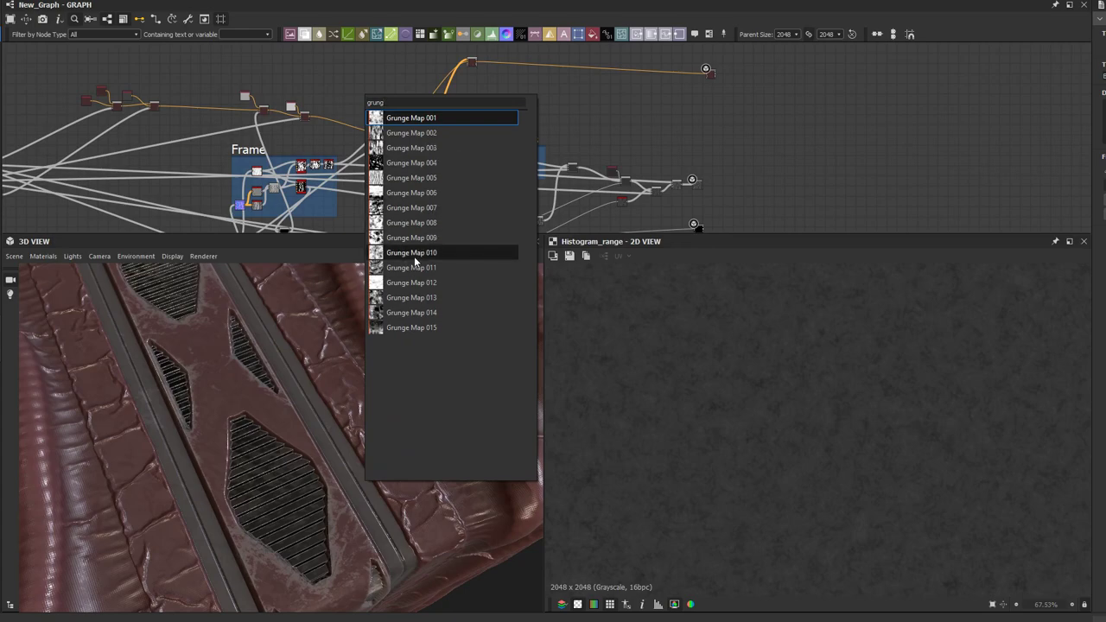
pyautogui.click(413, 312)
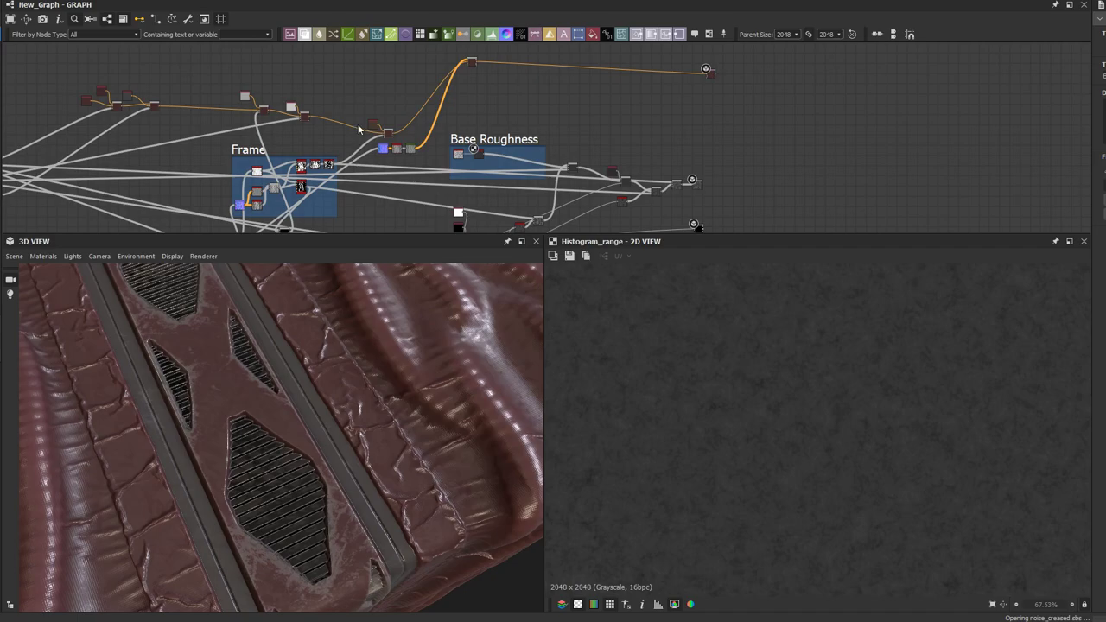
pyautogui.scroll(4, 358, 112)
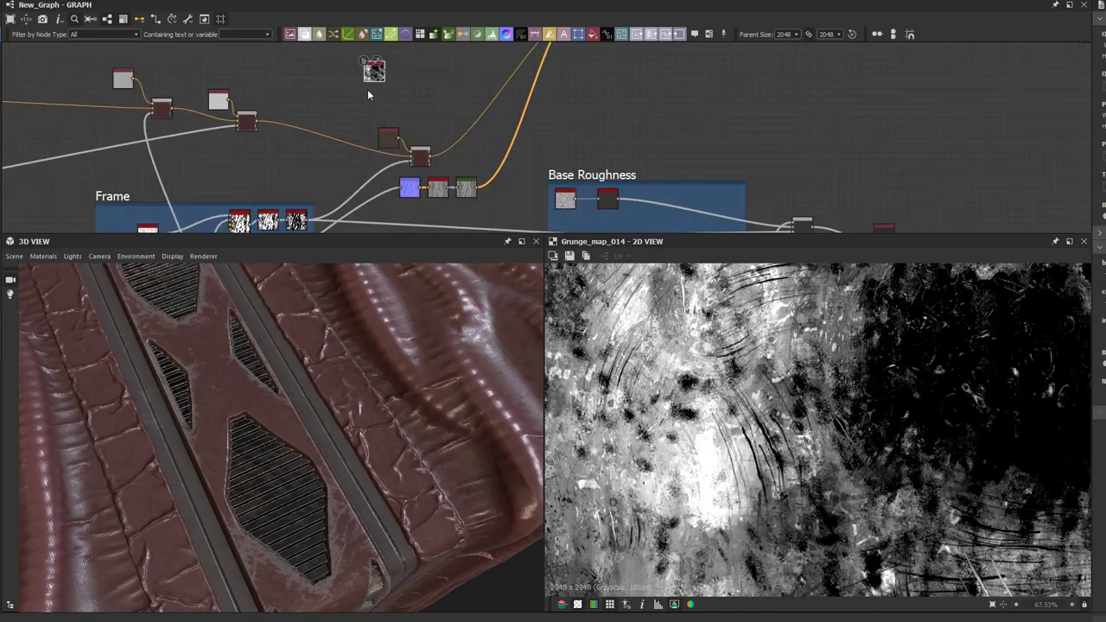
pyautogui.scroll(-4, 850, 378)
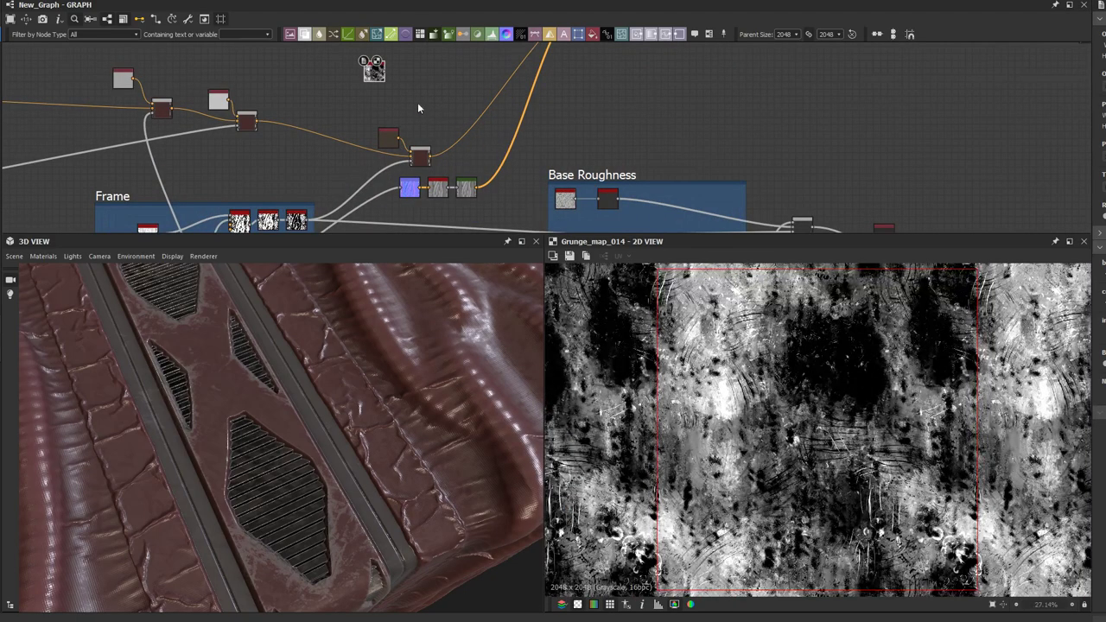
pyautogui.press('Delete')
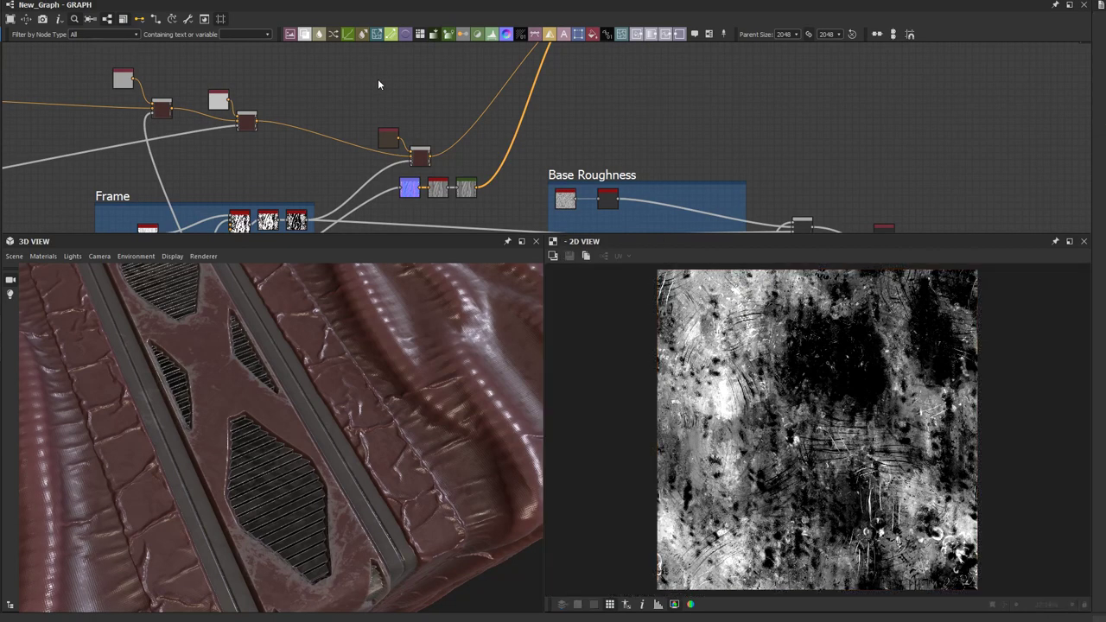
# Step: Try a Grunge Map 001 node in the same spot, check its pattern, and discard it
pyautogui.press('space')
pyautogui.write('grung')
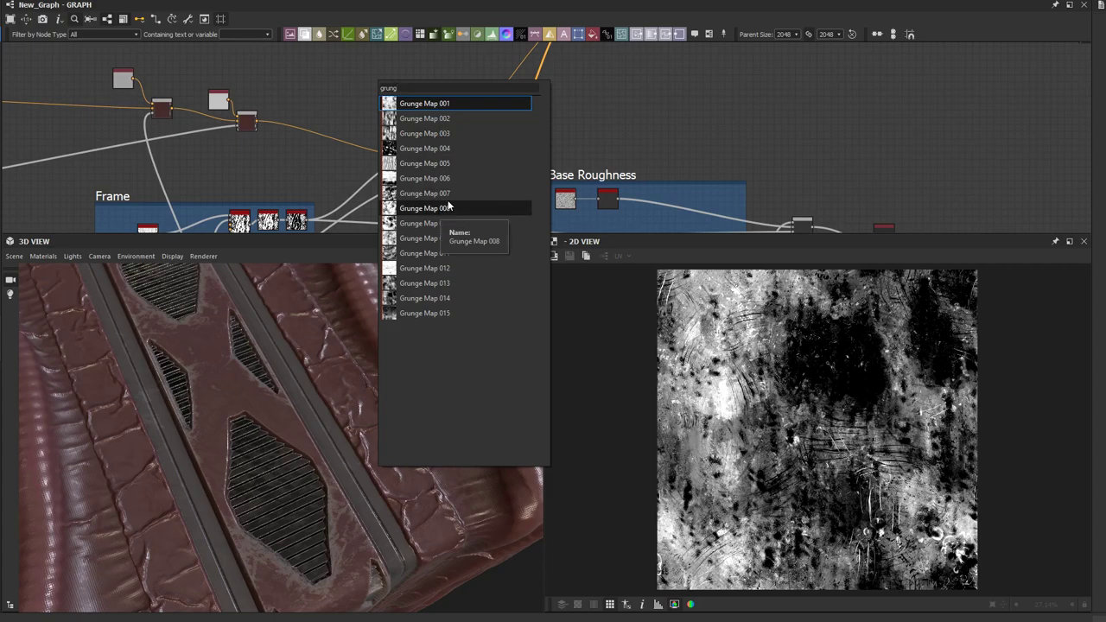
pyautogui.click(411, 103)
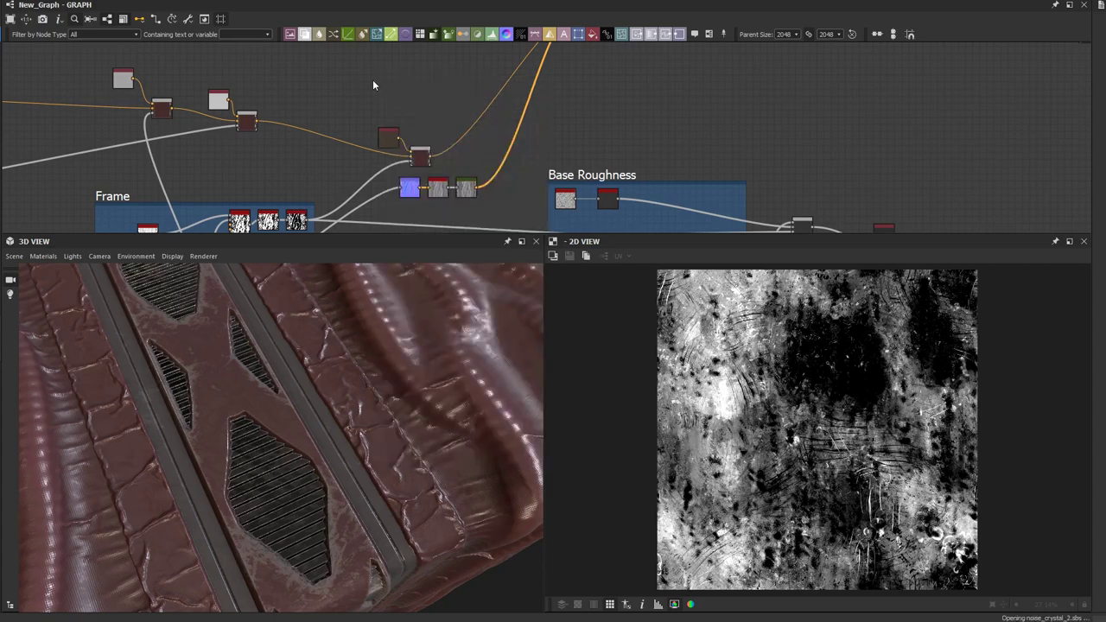
pyautogui.scroll(3, 373, 79)
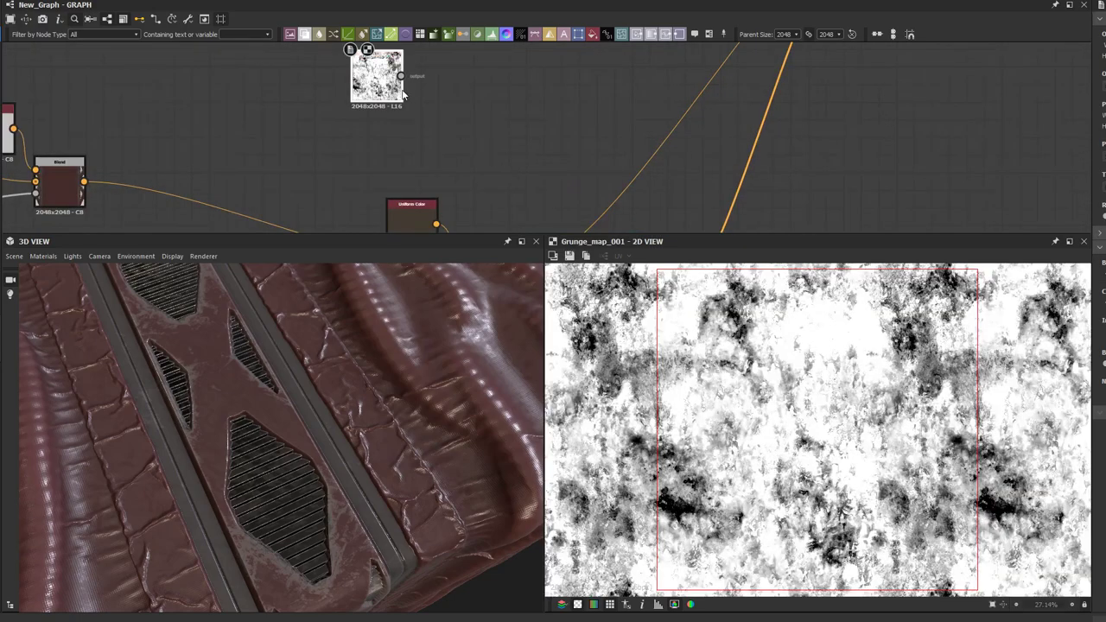
pyautogui.press('Delete')
# Step: Add a Grunge Map 007 node above the base colour chain and darken its pattern
pyautogui.press('space')
pyautogui.write('gru')
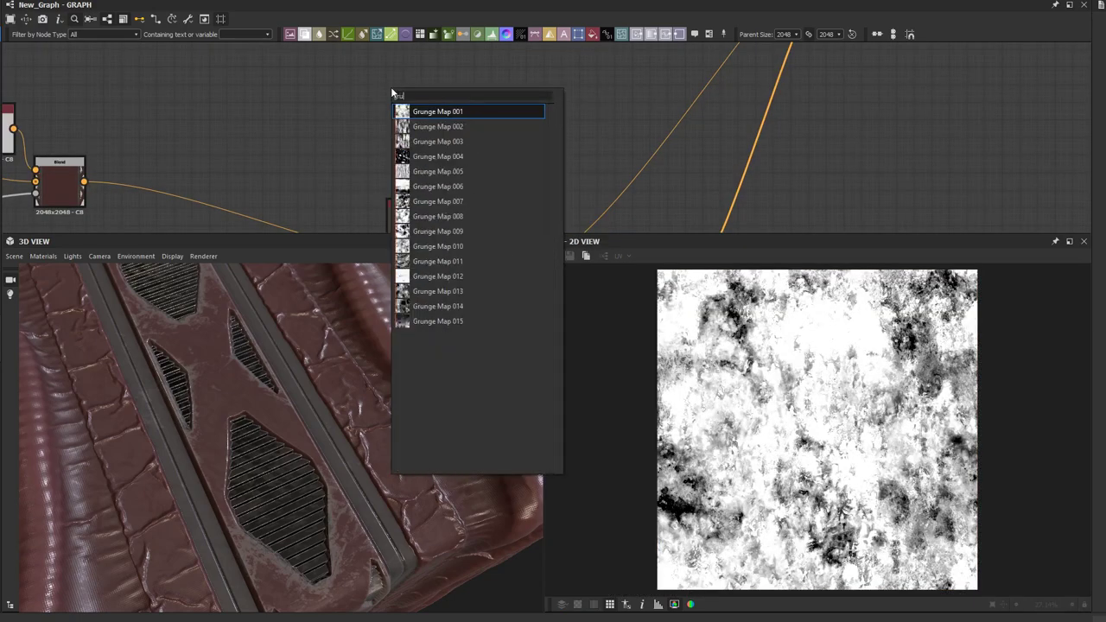
pyautogui.write('ng')
pyautogui.click(438, 201)
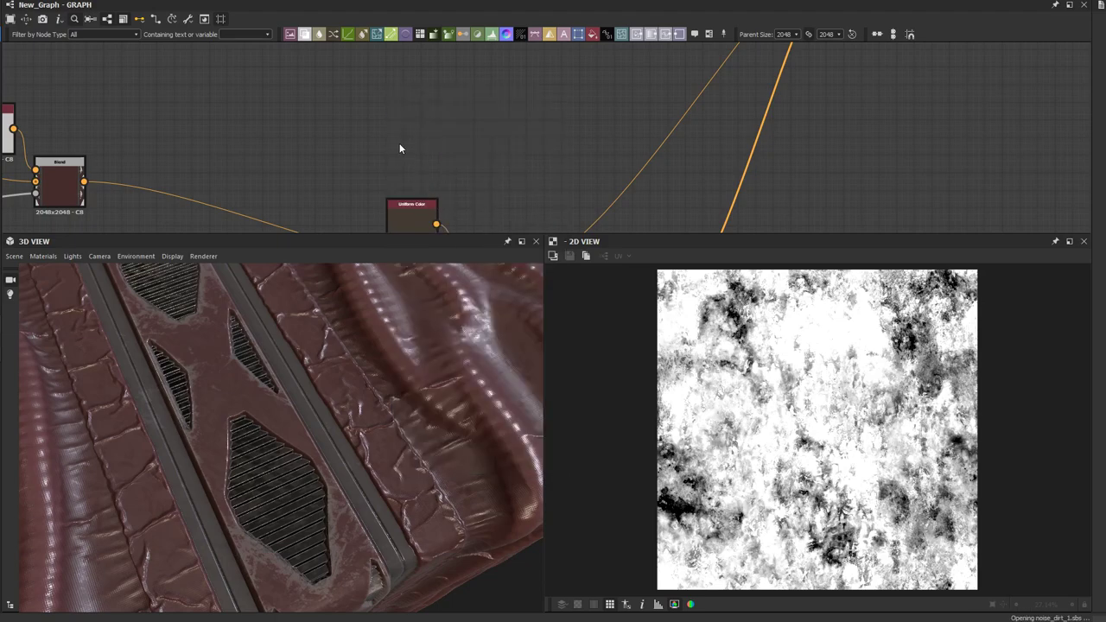
pyautogui.scroll(1, 397, 138)
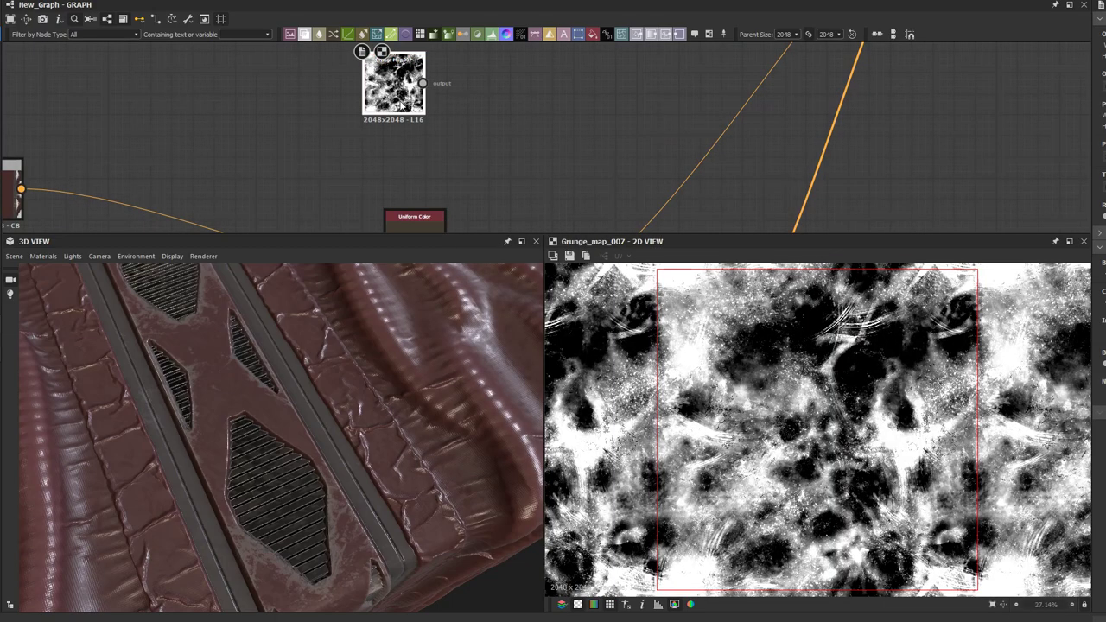
pyautogui.click(371, 54)
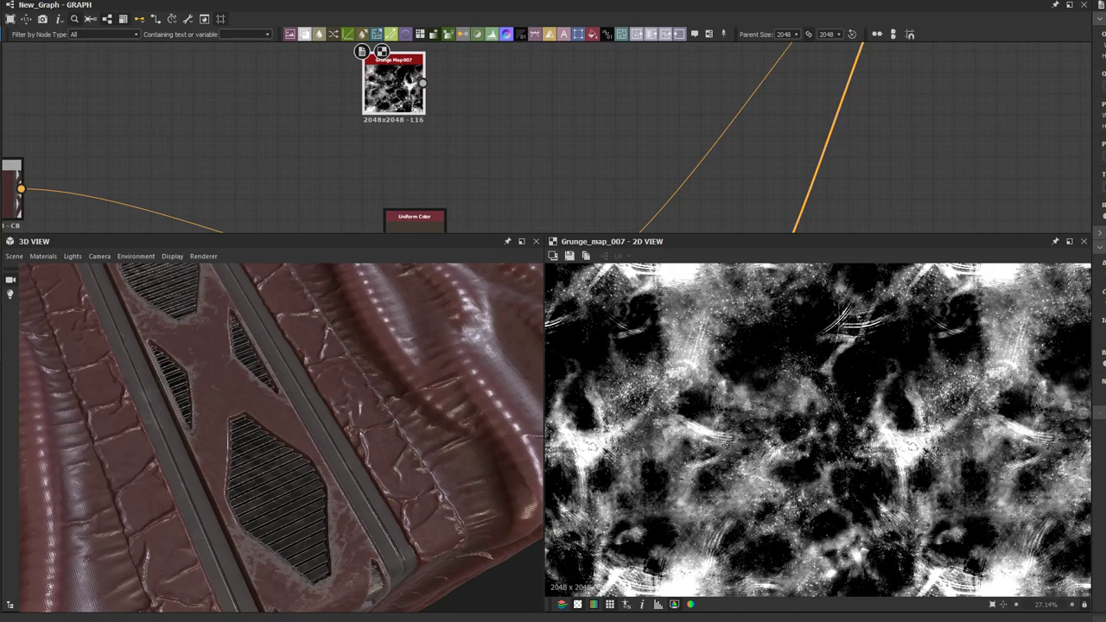
# Step: Move the Grunge Map 007 node to the start of the base colour chain, near its first Blend nodes
pyautogui.scroll(-3, 528, 145)
pyautogui.moveTo(435, 134); pyautogui.dragTo(586, 145, button='middle')
pyautogui.scroll(-1, 587, 145)
pyautogui.moveTo(595, 127); pyautogui.dragTo(148, 124)
pyautogui.scroll(-2, 148, 124)
pyautogui.moveTo(147, 124); pyautogui.dragTo(495, 169, button='middle')
# Step: Preview the second base colour Blend and the opacity masks feeding the first two Blends in 2D
pyautogui.scroll(4, 353, 156)
pyautogui.moveTo(356, 185); pyautogui.dragTo(549, 143, button='middle')
pyautogui.scroll(2, 350, 153)
pyautogui.scroll(-1, 328, 156)
pyautogui.doubleClick(613, 147)
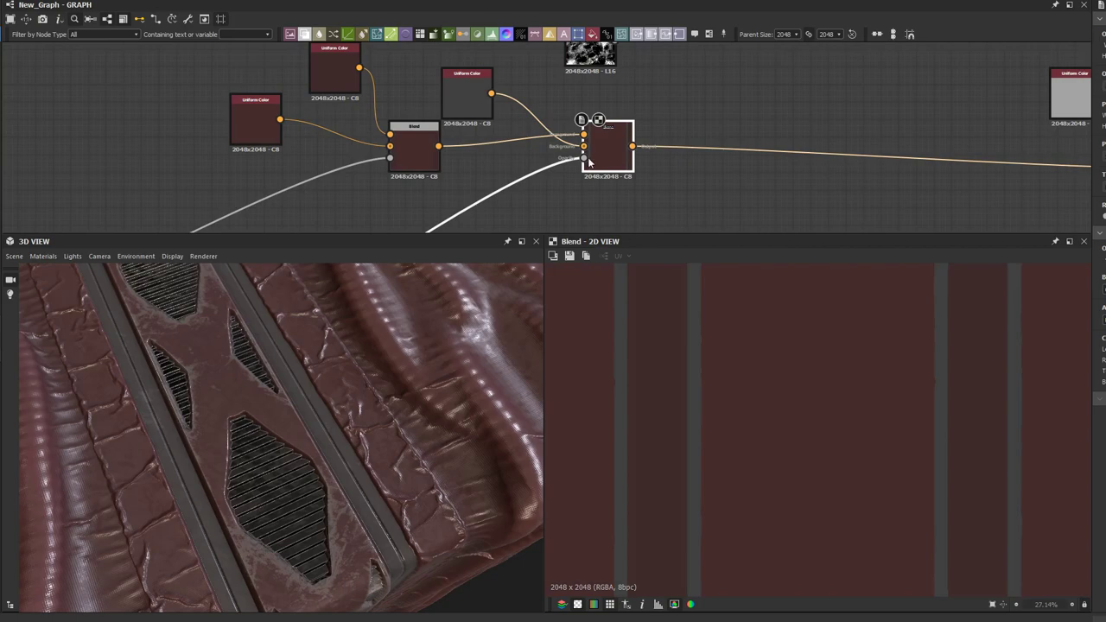
pyautogui.doubleClick(390, 157)
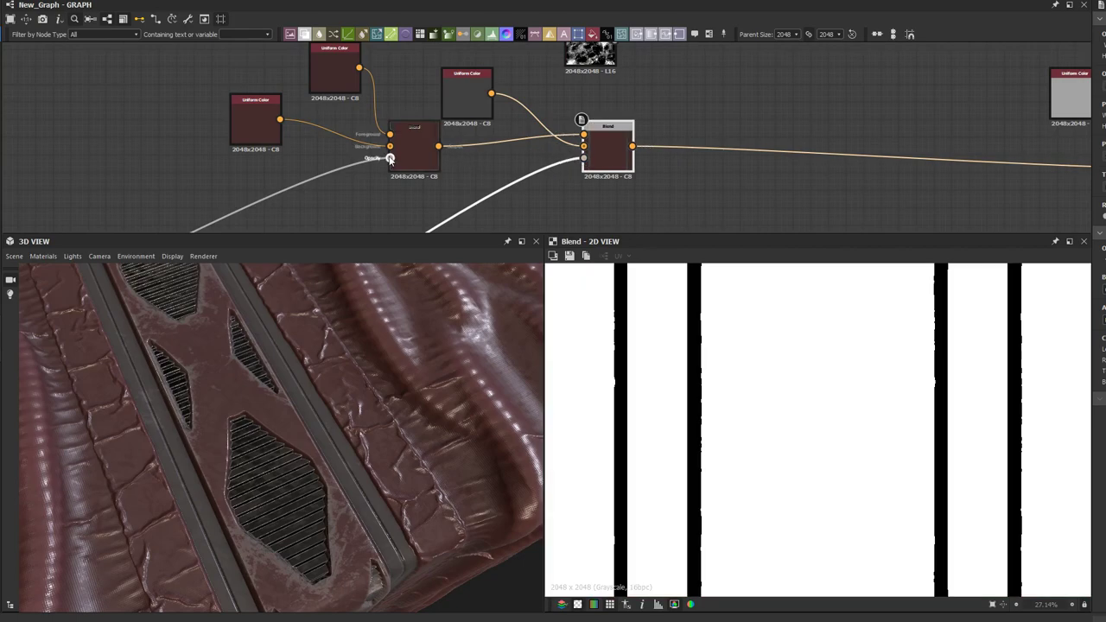
pyautogui.scroll(2, 390, 160)
pyautogui.scroll(5, 708, 375)
pyautogui.doubleClick(595, 165)
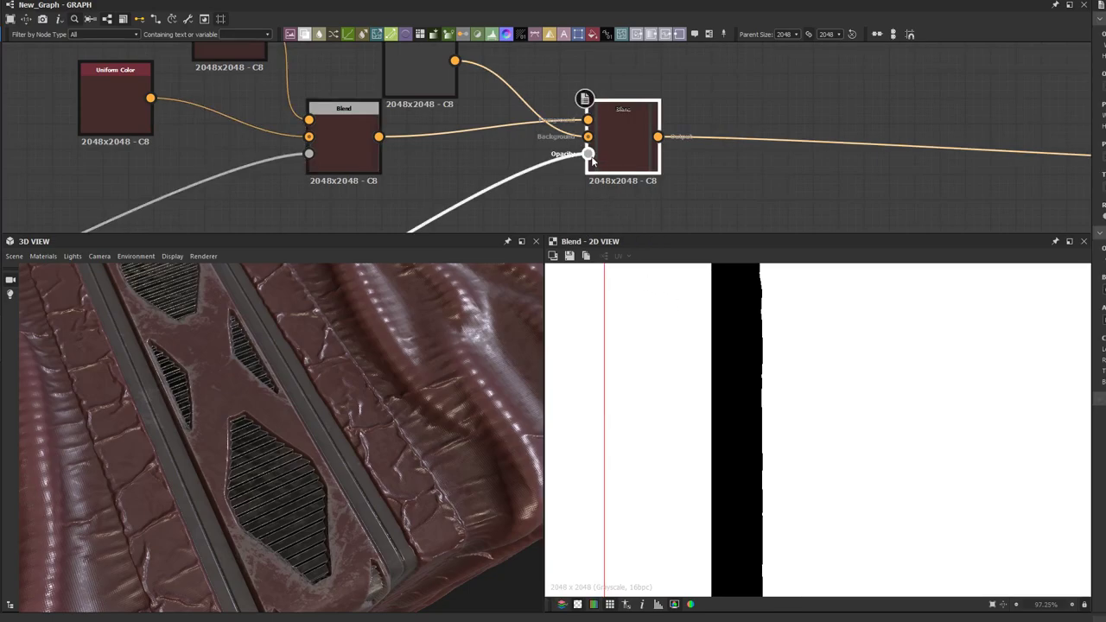
# Step: Move the two Uniform Color nodes feeding the first base colour Blend far upstream to make room between them
pyautogui.scroll(-2, 596, 159)
pyautogui.moveTo(586, 164); pyautogui.dragTo(744, 202, button='middle')
pyautogui.moveTo(406, 101); pyautogui.dragTo(570, 173)
pyautogui.moveTo(553, 135); pyautogui.dragTo(246, 86)
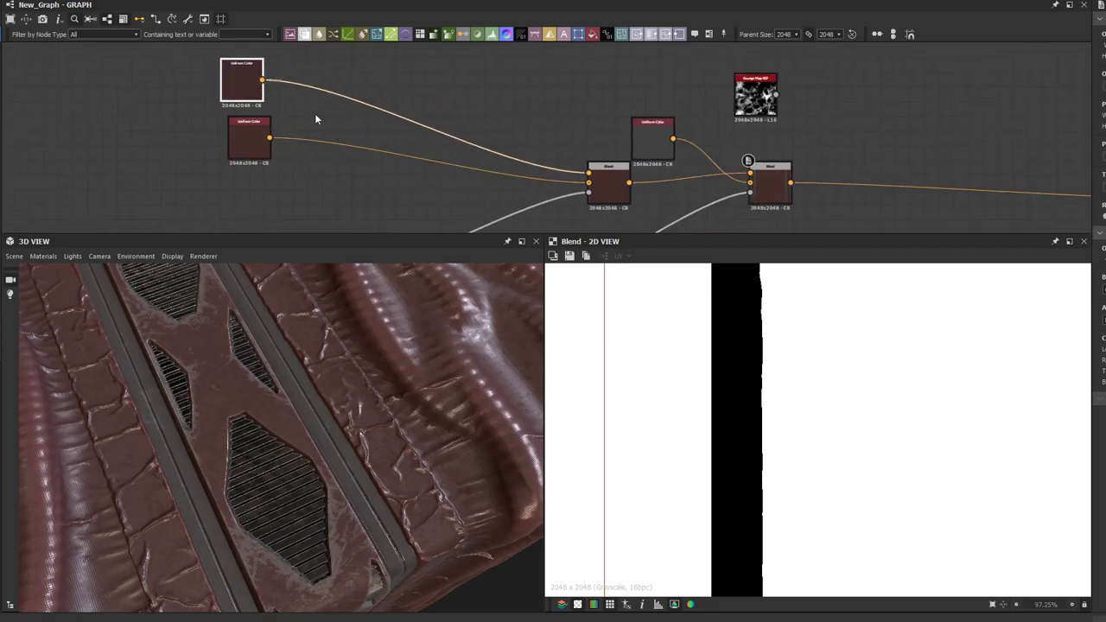
# Step: Make room between the first two base colour Blends and insert a new Blend there, with Grunge Map 007 moved below the chain
pyautogui.moveTo(584, 141); pyautogui.dragTo(429, 151)
pyautogui.click(508, 187)
pyautogui.scroll(-2, 670, 137)
pyautogui.moveTo(716, 80); pyautogui.dragTo(447, 214)
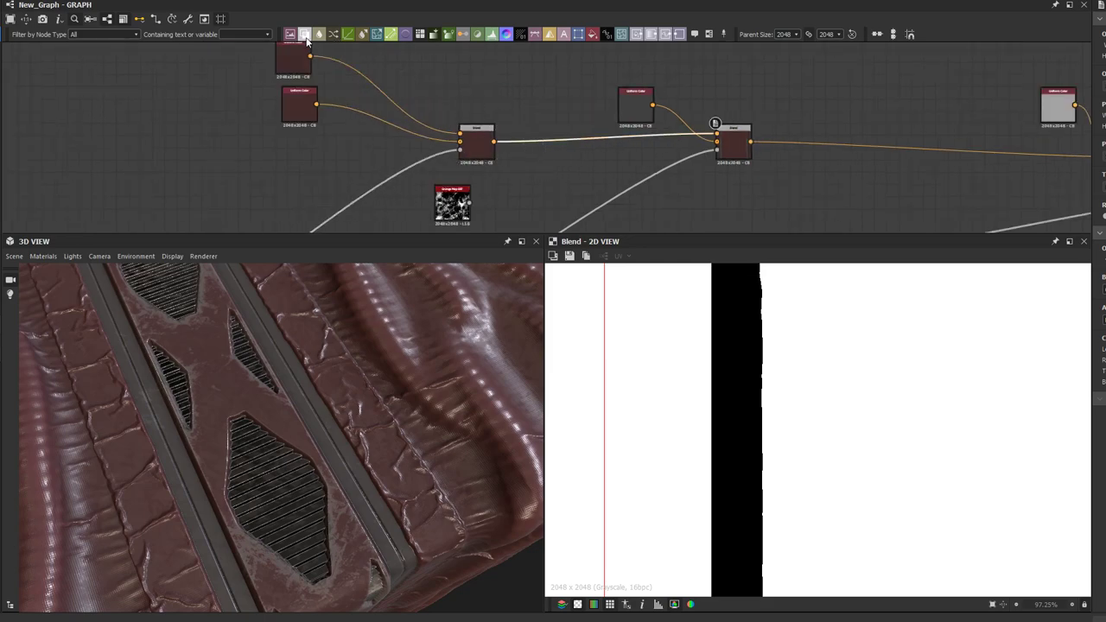
pyautogui.press('b')
pyautogui.scroll(-2, 465, 137)
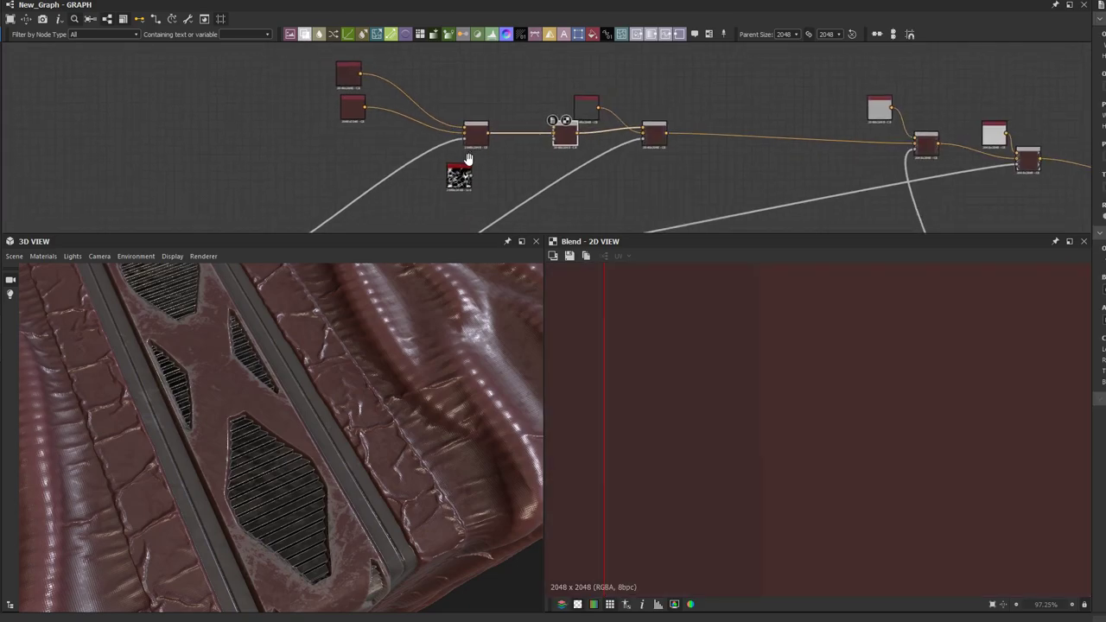
pyautogui.scroll(3, 566, 175)
pyautogui.moveTo(547, 116); pyautogui.dragTo(489, 113)
# Step: Connect the trim mask that drives the first base colour Blend to the new Blend's opacity
pyautogui.scroll(-3, 471, 133)
pyautogui.moveTo(268, 216); pyautogui.dragTo(311, 153, button='middle')
pyautogui.scroll(2, 298, 162)
pyautogui.moveTo(255, 197); pyautogui.dragTo(415, 202)
pyautogui.moveTo(514, 149); pyautogui.dragTo(520, 144)
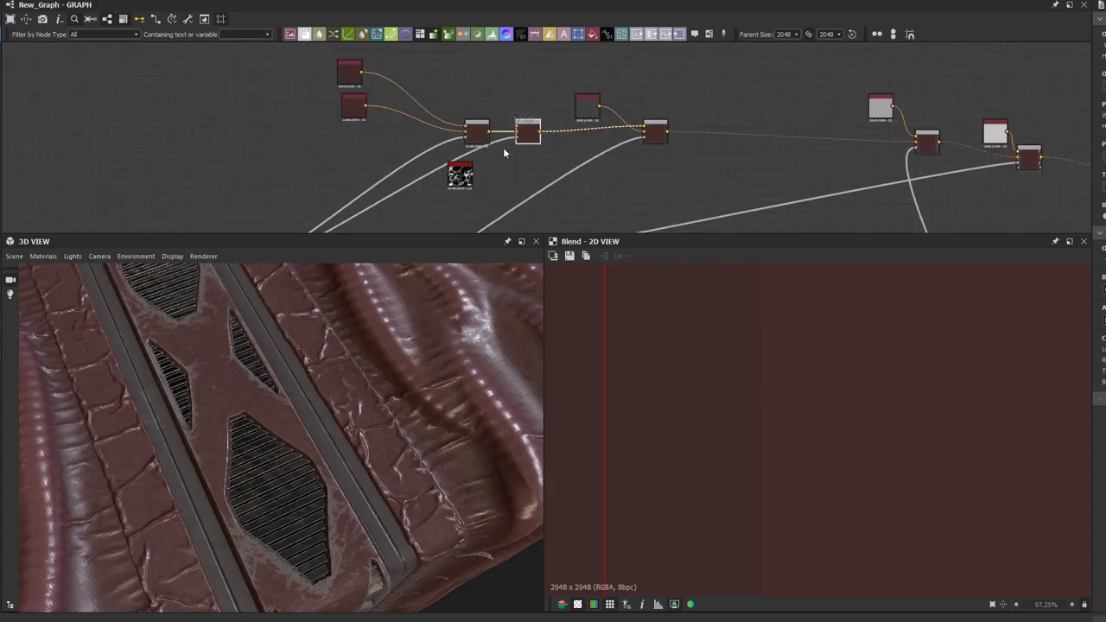
# Step: Insert a grayscale Blend into the new Blend's mask link and feed Grunge Map 007 into it to limit the grunge to the trim
pyautogui.scroll(3, 460, 171)
pyautogui.moveTo(455, 181); pyautogui.dragTo(487, 49)
pyautogui.moveTo(480, 60); pyautogui.dragTo(470, 155, button='middle')
pyautogui.moveTo(478, 140); pyautogui.dragTo(434, 144)
pyautogui.moveTo(431, 149); pyautogui.dragTo(434, 90, button='middle')
pyautogui.moveTo(433, 92); pyautogui.dragTo(329, 187)
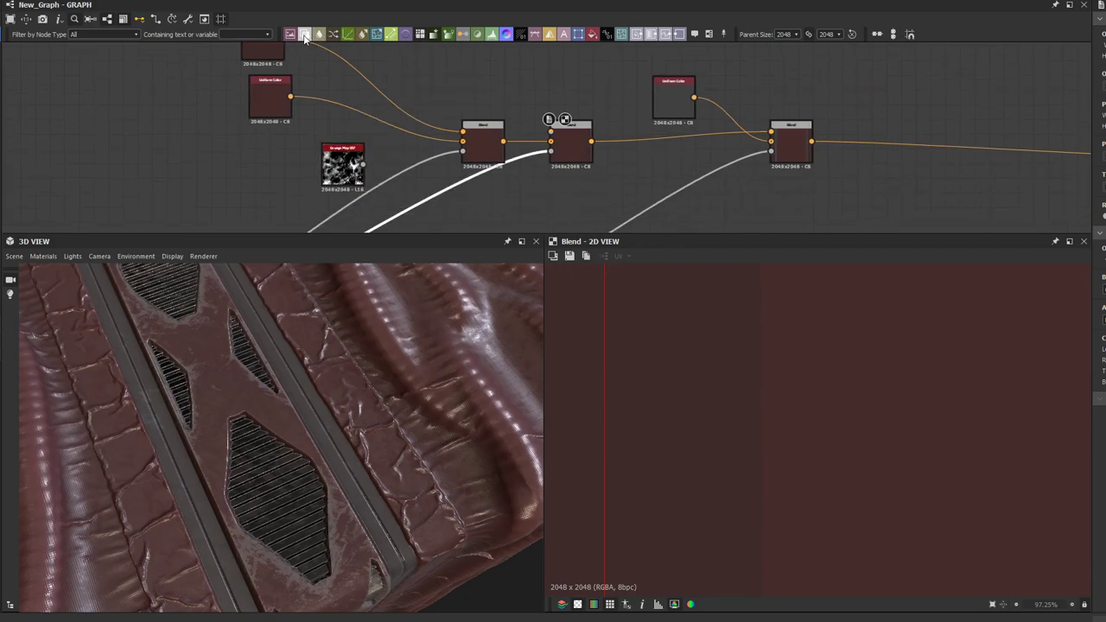
pyautogui.press('b')
pyautogui.scroll(1, 393, 155)
pyautogui.click(358, 167)
pyautogui.moveTo(394, 182); pyautogui.dragTo(427, 57, button='middle')
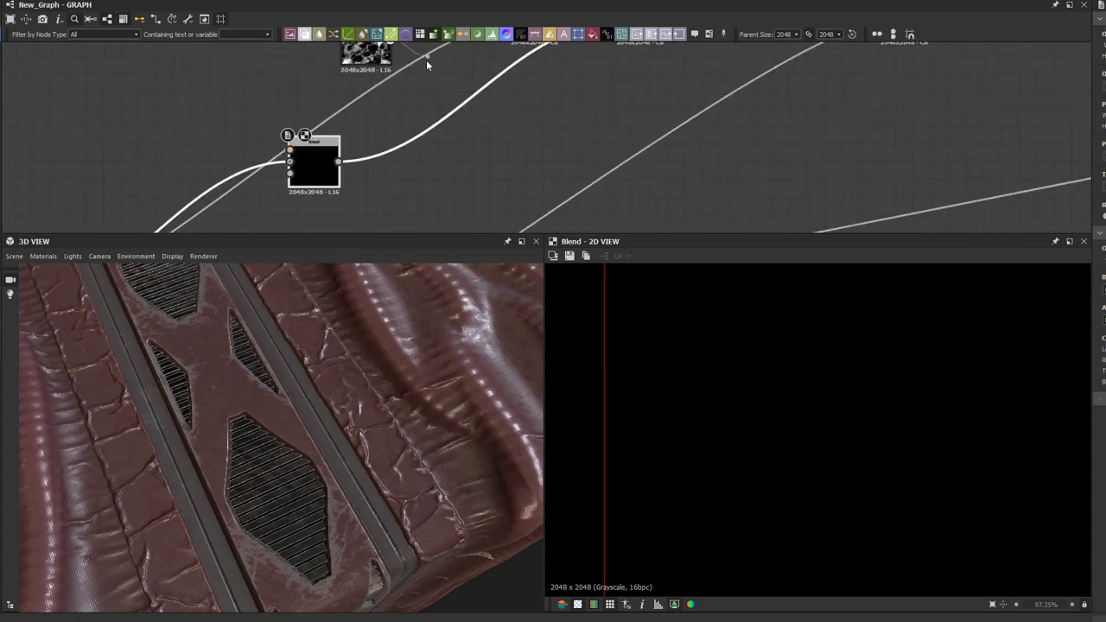
pyautogui.scroll(-1, 426, 57)
pyautogui.moveTo(340, 132); pyautogui.dragTo(449, 109)
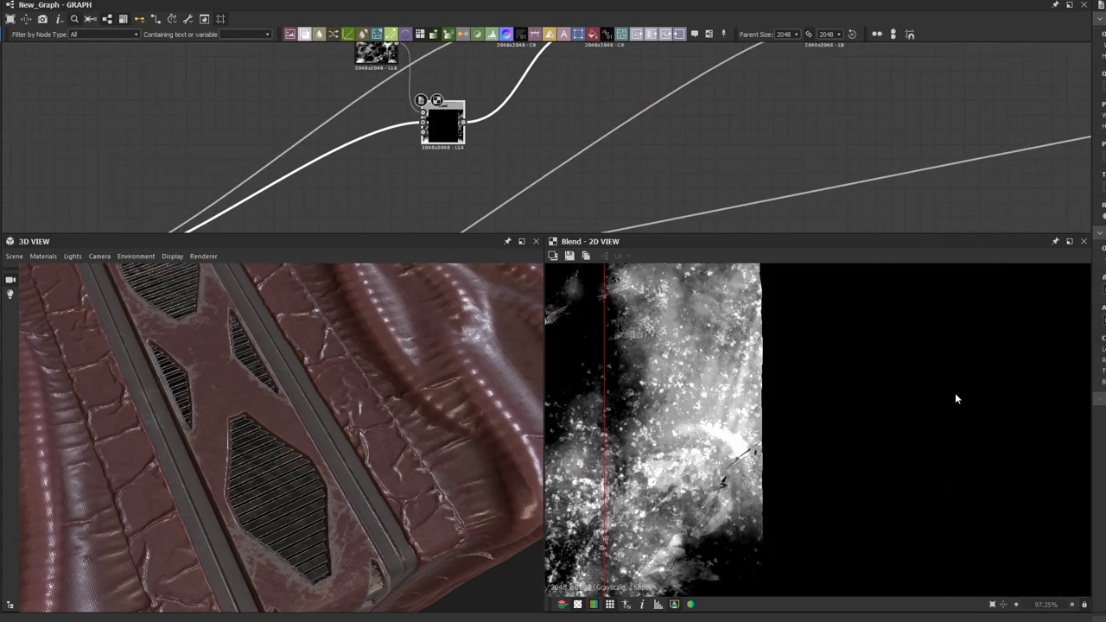
pyautogui.scroll(-4, 954, 395)
pyautogui.moveTo(528, 172); pyautogui.dragTo(504, 199, button='middle')
pyautogui.moveTo(420, 157); pyautogui.dragTo(404, 214, button='middle')
pyautogui.scroll(-5, 784, 395)
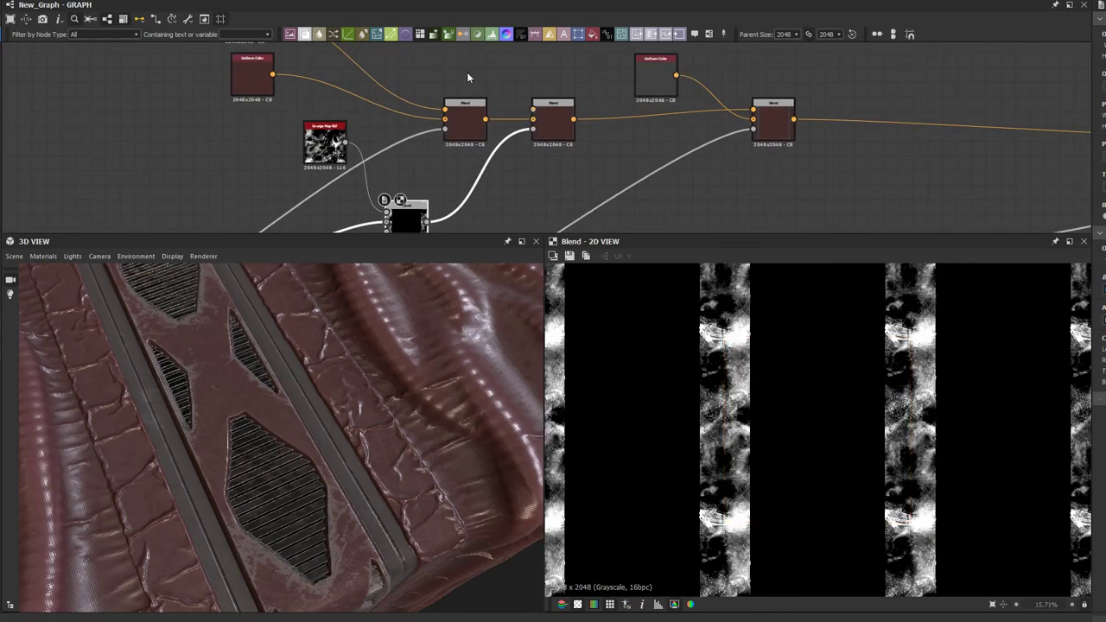
# Step: Add a Uniform Color node set to the grey-brown #ff4b4942 and connect it to the new base colour Blend's foreground
pyautogui.moveTo(462, 94); pyautogui.dragTo(454, 115, button='middle')
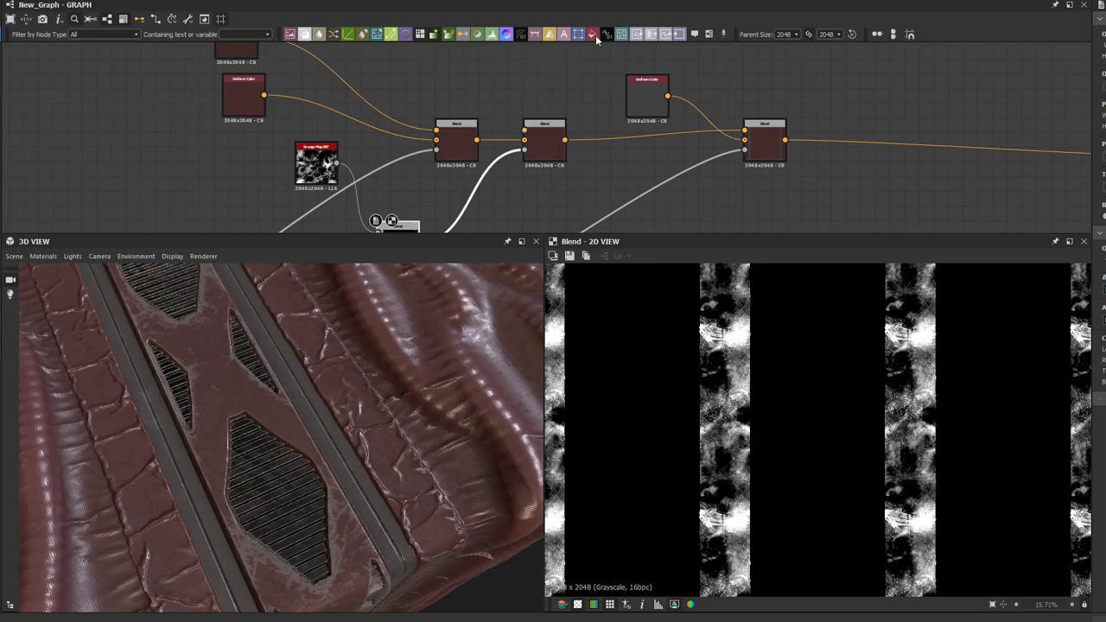
pyautogui.press('u')
pyautogui.scroll(1, 579, 127)
pyautogui.moveTo(537, 130); pyautogui.dragTo(482, 76)
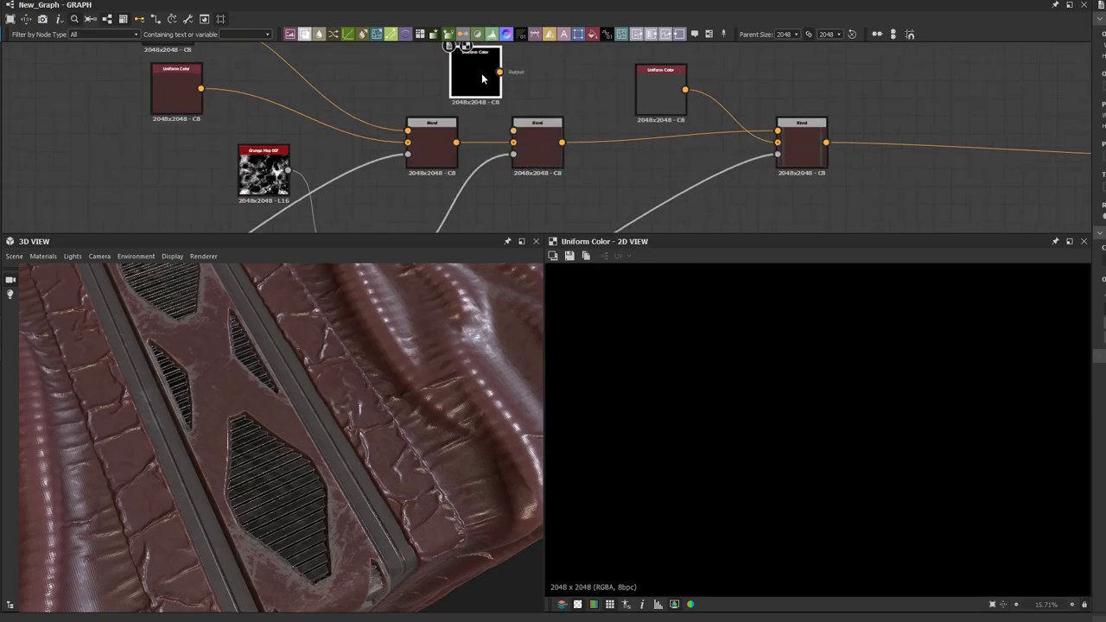
pyautogui.click(1104, 328)
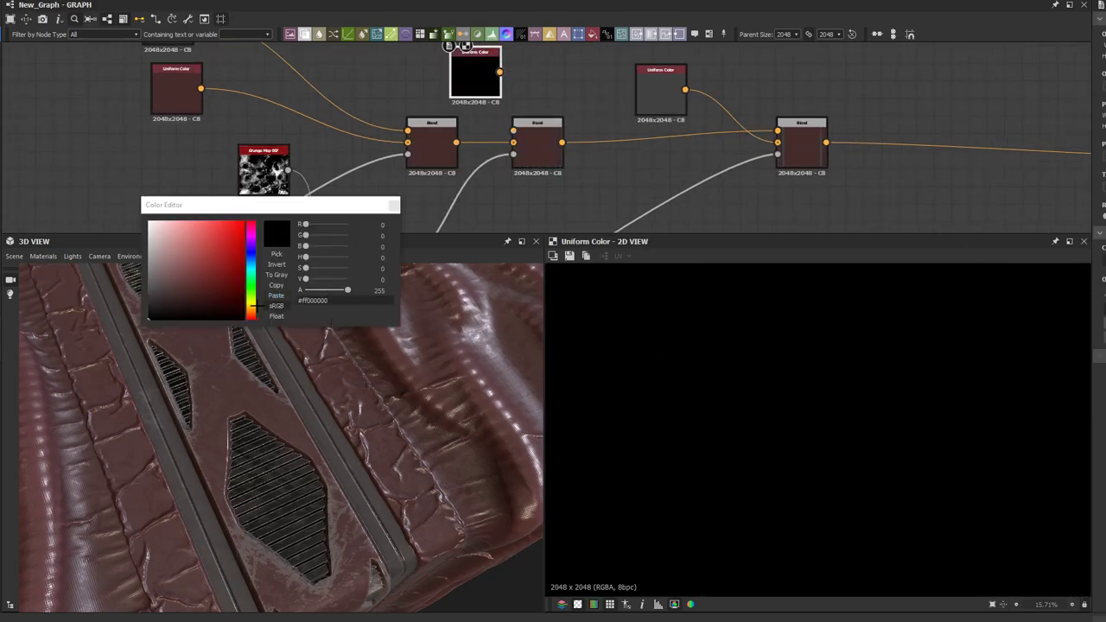
pyautogui.click(250, 316)
pyautogui.click(159, 290)
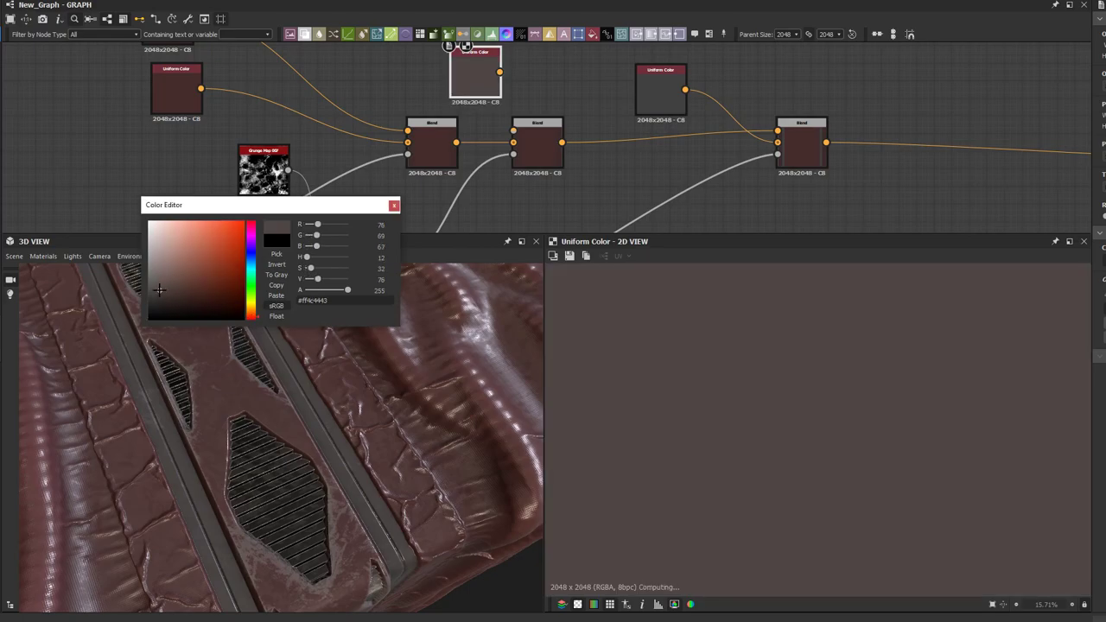
pyautogui.moveTo(250, 304); pyautogui.dragTo(251, 305)
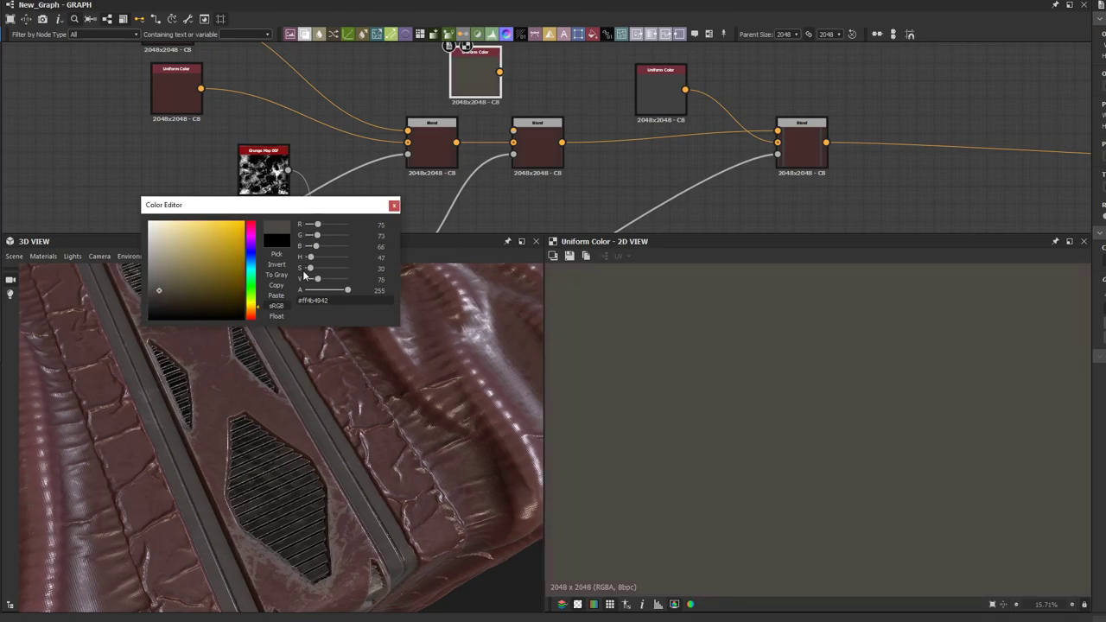
pyautogui.click(393, 206)
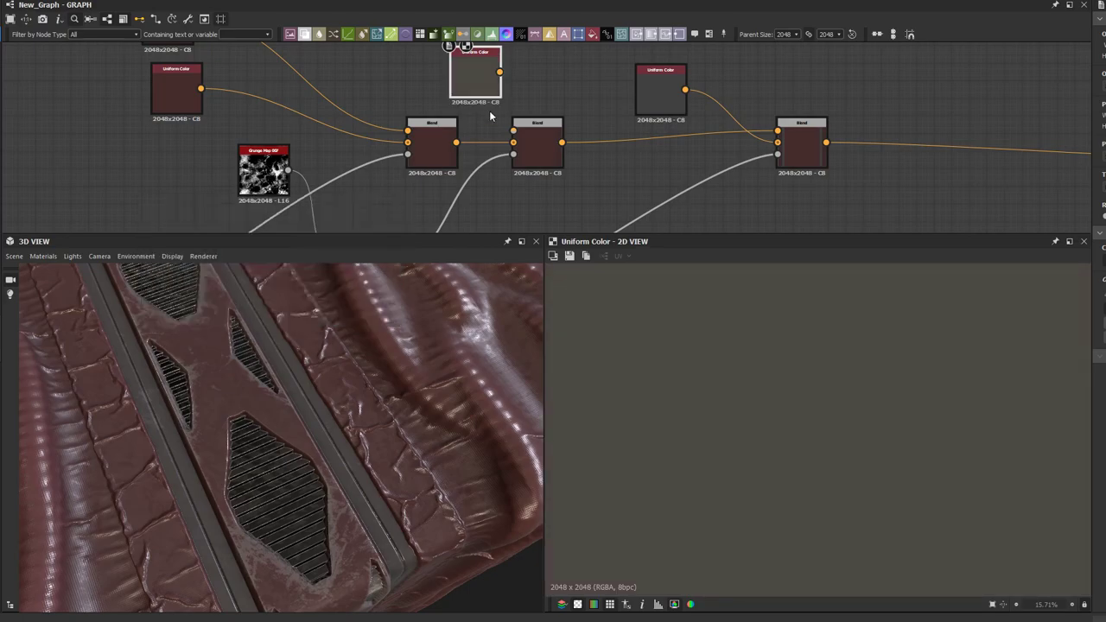
pyautogui.click(530, 138)
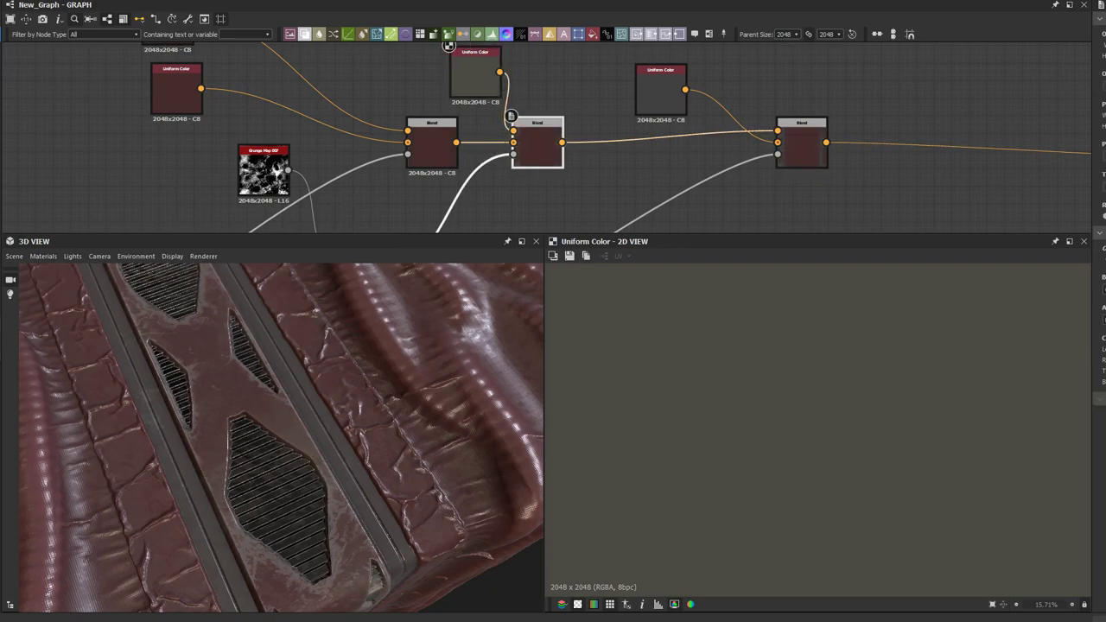
# Step: Preview the grunge mask Blend in the 2D view to examine how its pattern repeats
pyautogui.moveTo(407, 172); pyautogui.dragTo(422, 130, button='middle')
pyautogui.scroll(-2, 421, 129)
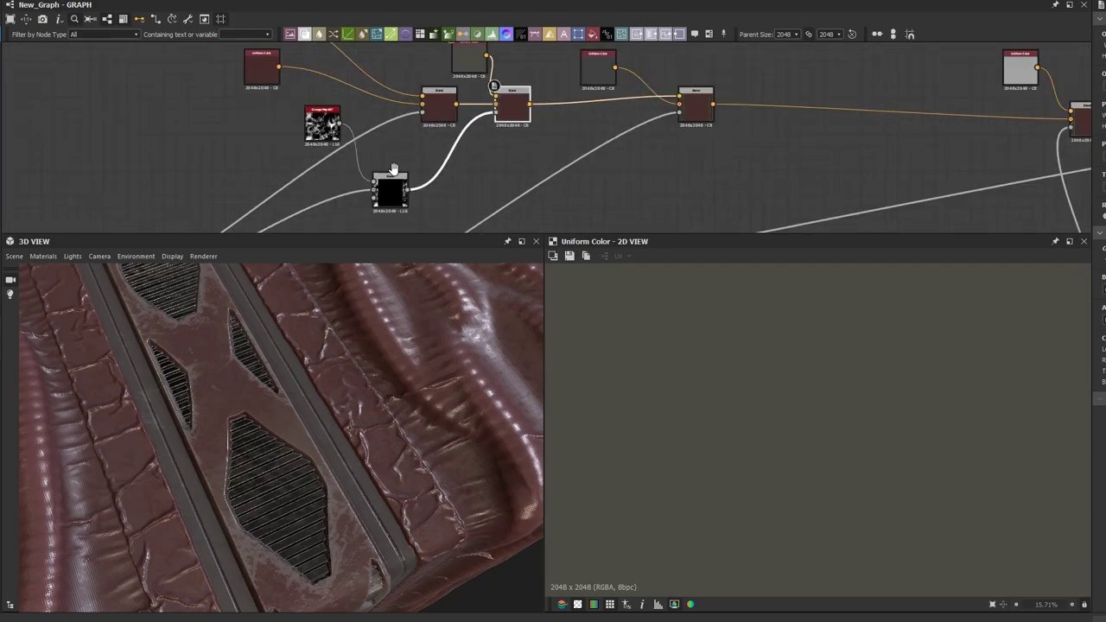
pyautogui.scroll(2, 395, 171)
pyautogui.moveTo(393, 178); pyautogui.dragTo(406, 150, button='middle')
pyautogui.scroll(2, 406, 155)
pyautogui.click(404, 161)
pyautogui.doubleClick(405, 162)
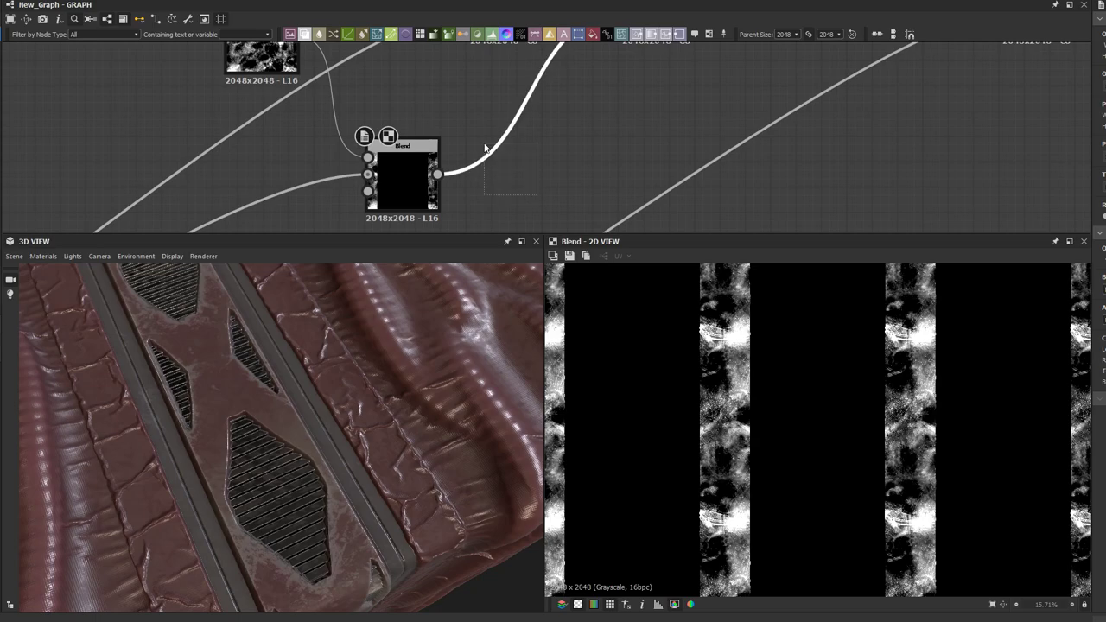
# Step: Try a Make It Tile Patch Grayscale node on the output of the grunge mask Blend
pyautogui.press('space')
pyautogui.write('tile')
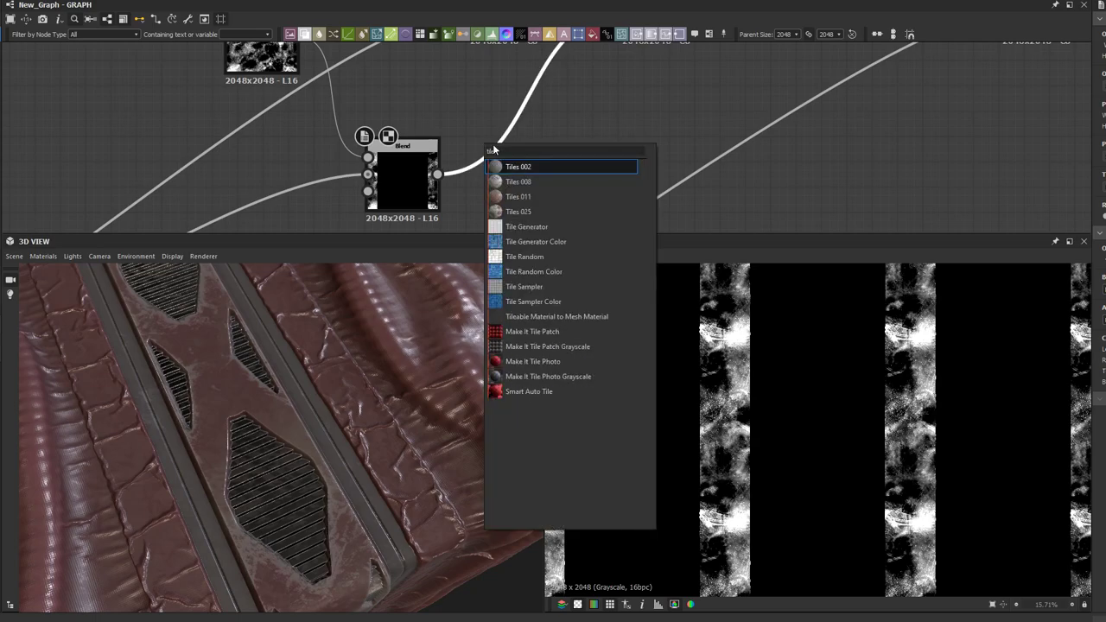
pyautogui.click(559, 345)
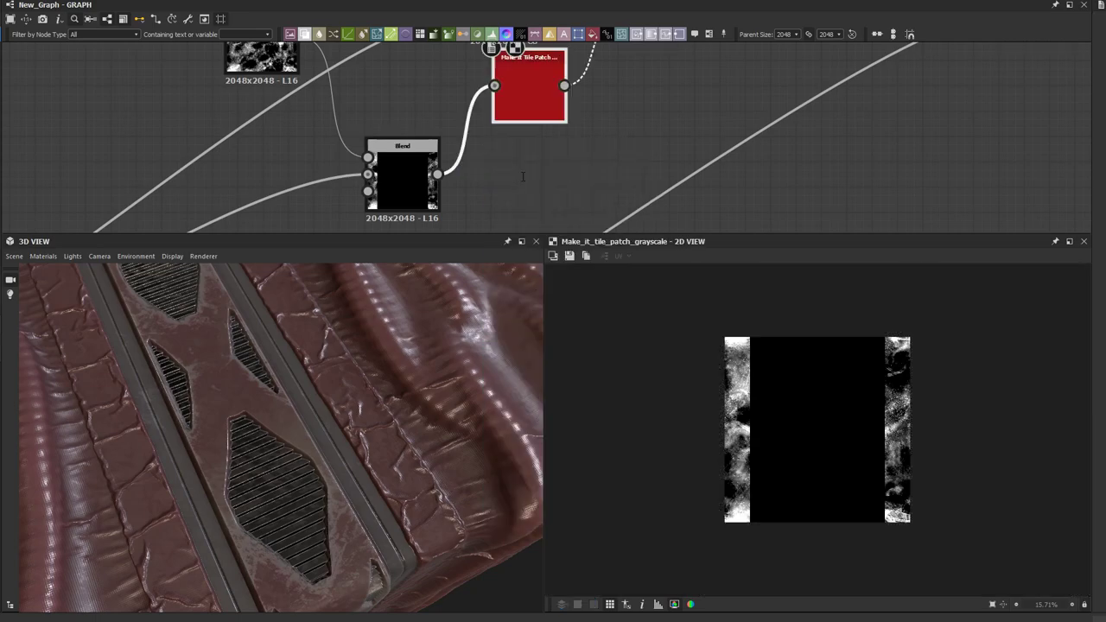
pyautogui.moveTo(533, 96); pyautogui.dragTo(504, 131)
pyautogui.scroll(4, 750, 414)
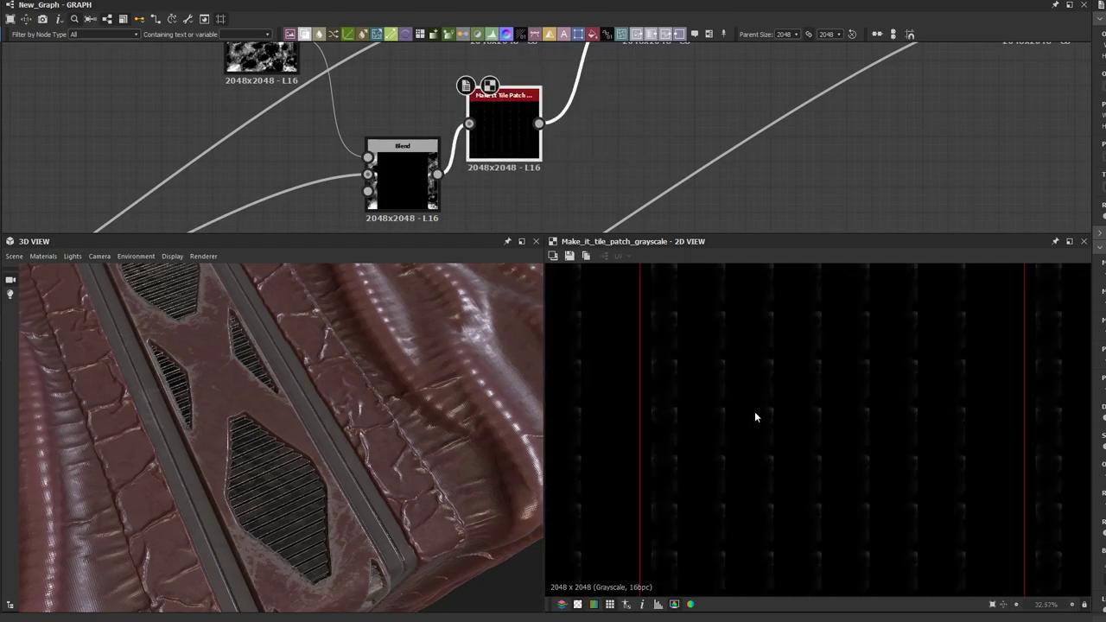
pyautogui.scroll(3, 754, 417)
pyautogui.scroll(-6, 420, 168)
pyautogui.moveTo(317, 152); pyautogui.dragTo(356, 165, button='middle')
pyautogui.scroll(4, 817, 413)
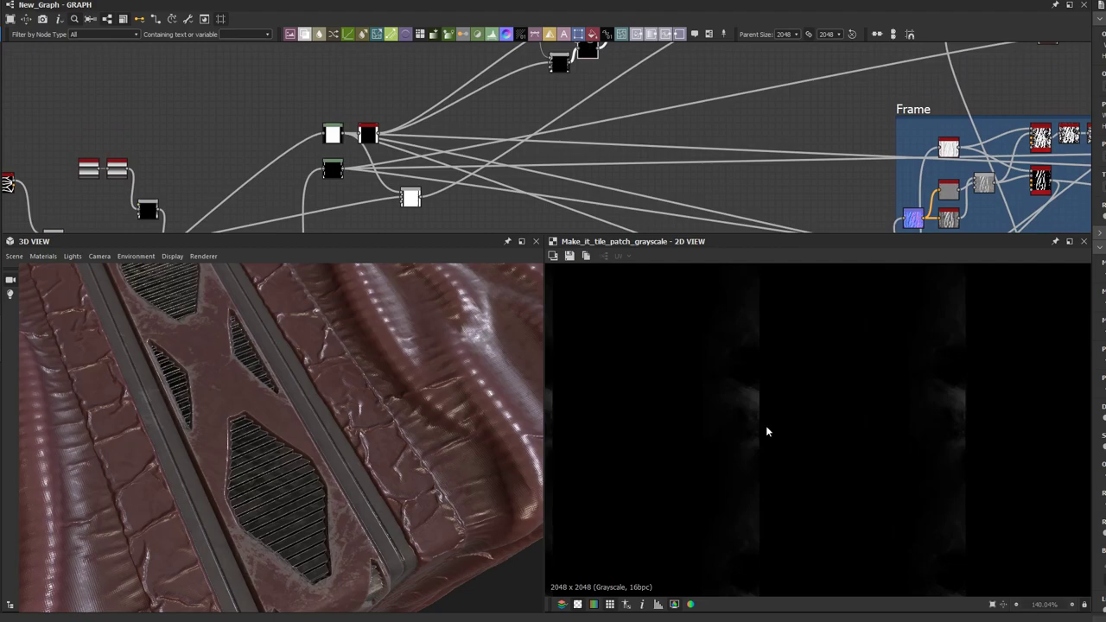
pyautogui.scroll(3, 741, 433)
pyautogui.scroll(-2, 701, 337)
pyautogui.scroll(4, 536, 164)
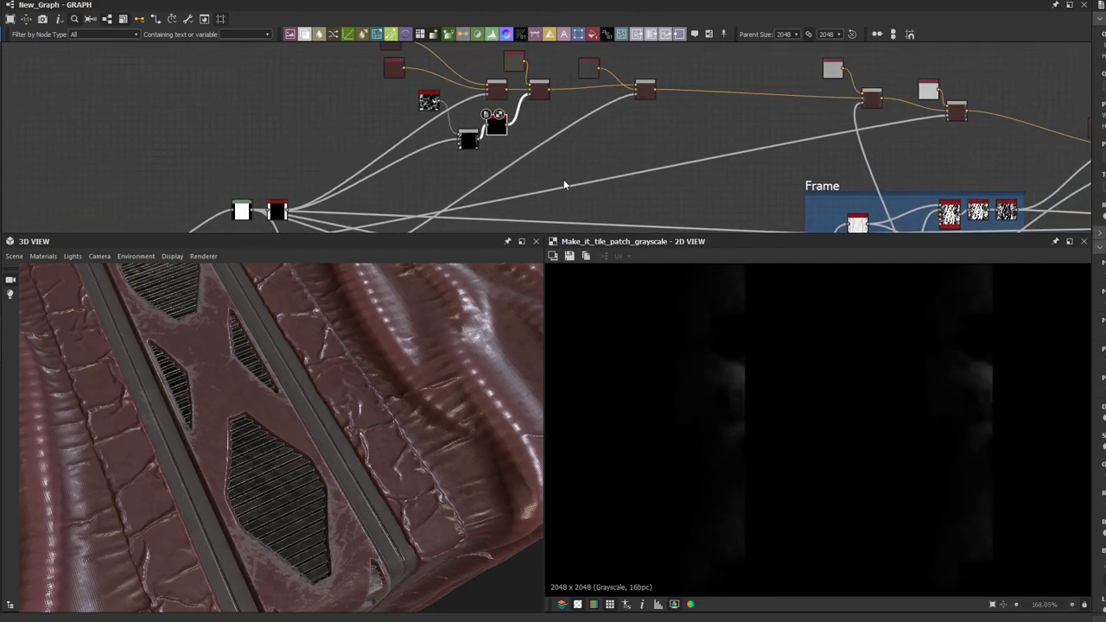
pyautogui.moveTo(491, 115); pyautogui.dragTo(489, 127)
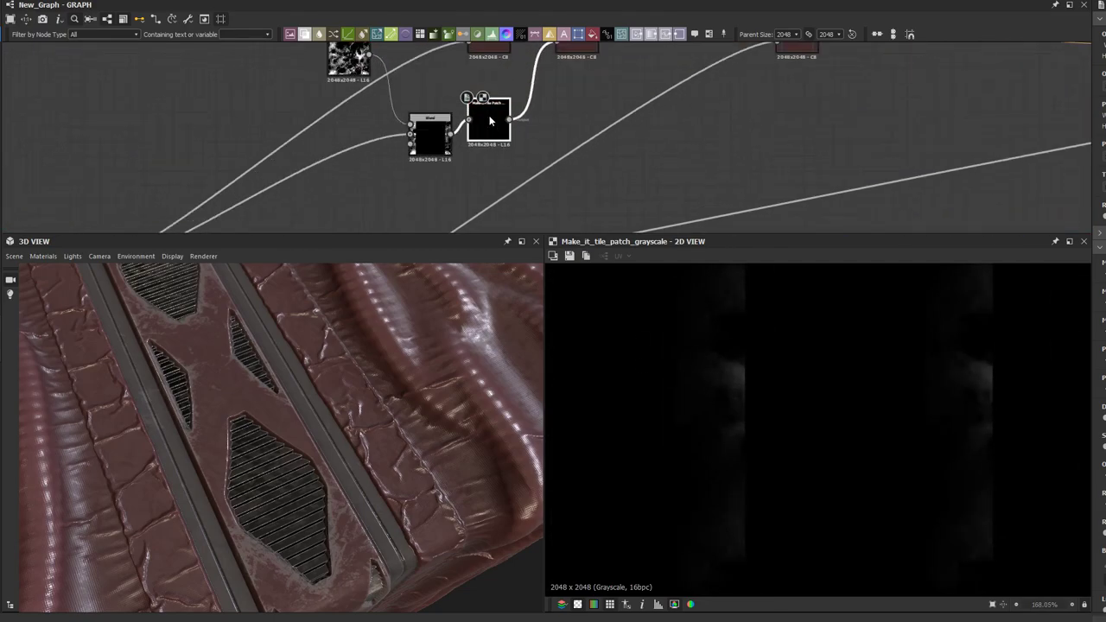
pyautogui.press('Delete')
# Step: Insert a Make It Tile Patch Grayscale node between Grunge Map 007 and the grunge mask Blend
pyautogui.moveTo(349, 65); pyautogui.dragTo(225, 78)
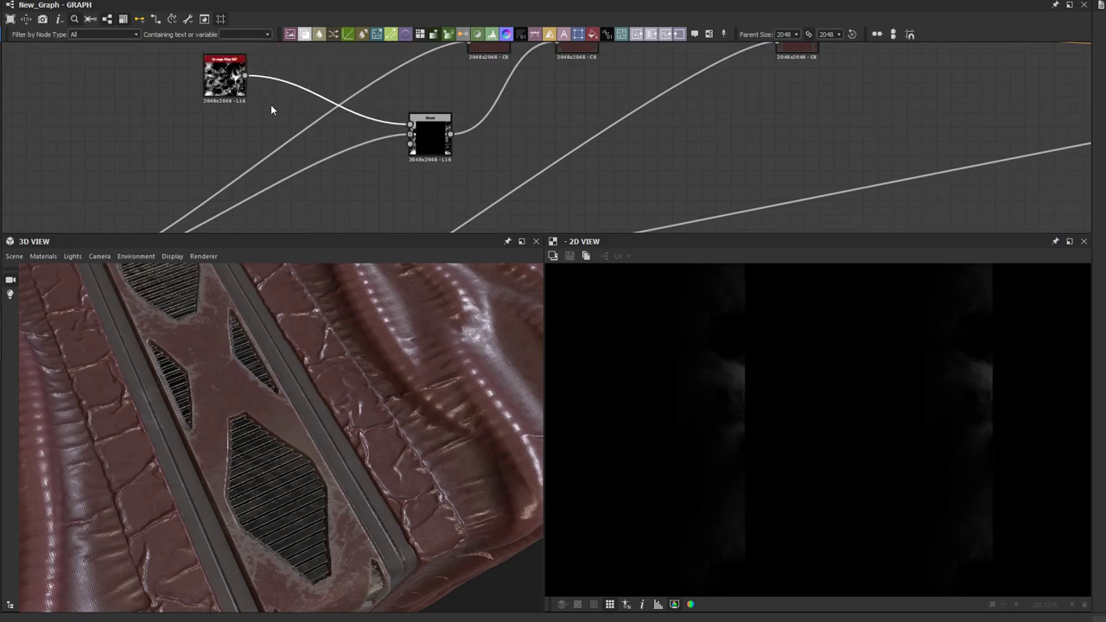
pyautogui.press('space')
pyautogui.write('tile')
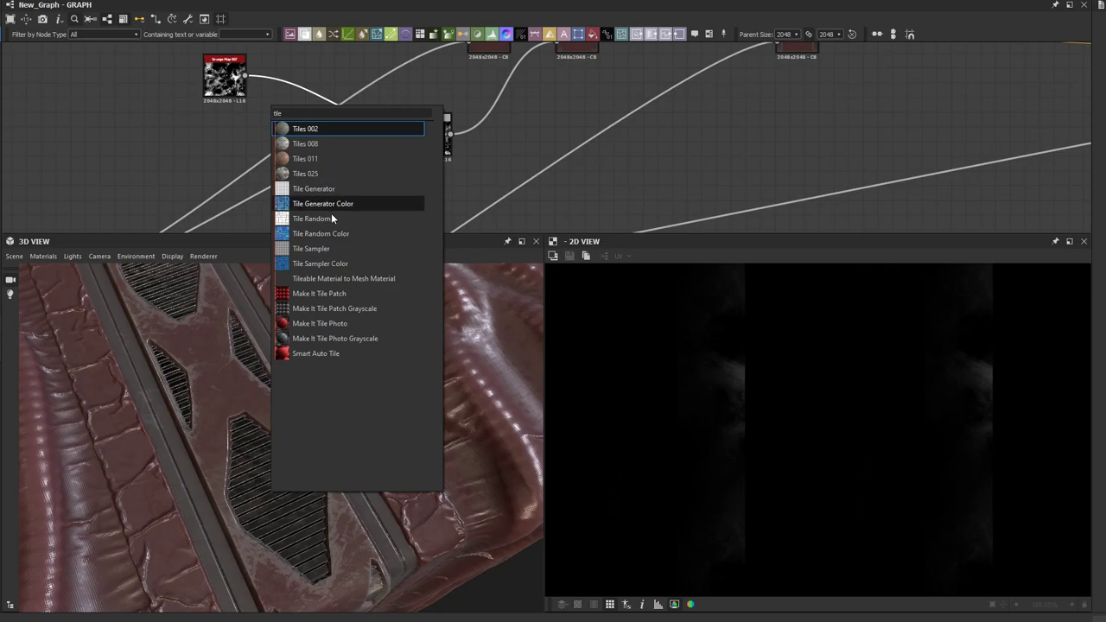
pyautogui.click(346, 307)
pyautogui.scroll(2, 289, 108)
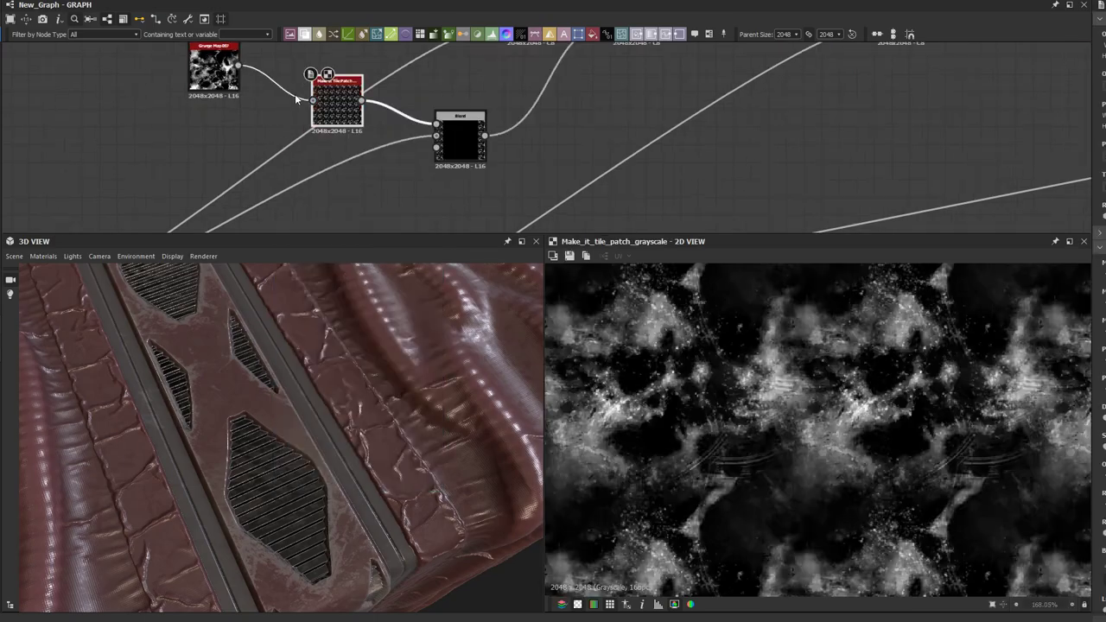
pyautogui.moveTo(337, 110); pyautogui.dragTo(318, 93)
pyautogui.scroll(-6, 799, 463)
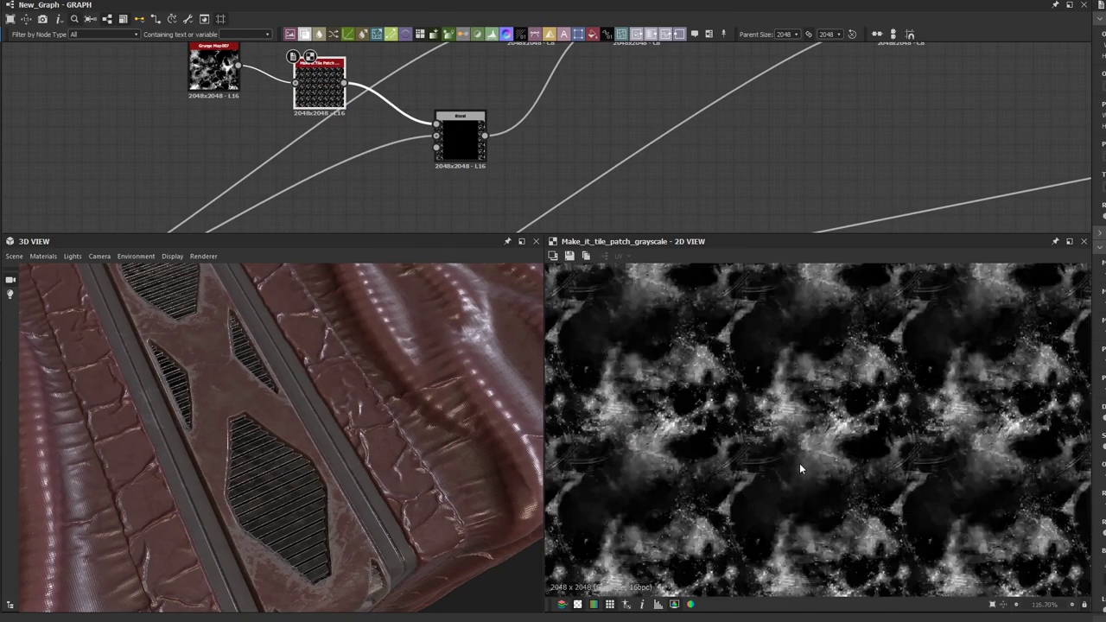
# Step: Adjust the Make It Tile Patch Grayscale settings to break up the repetition and darken Grunge Map 007 for sparser spots
pyautogui.moveTo(1104, 447); pyautogui.dragTo(1104, 418)
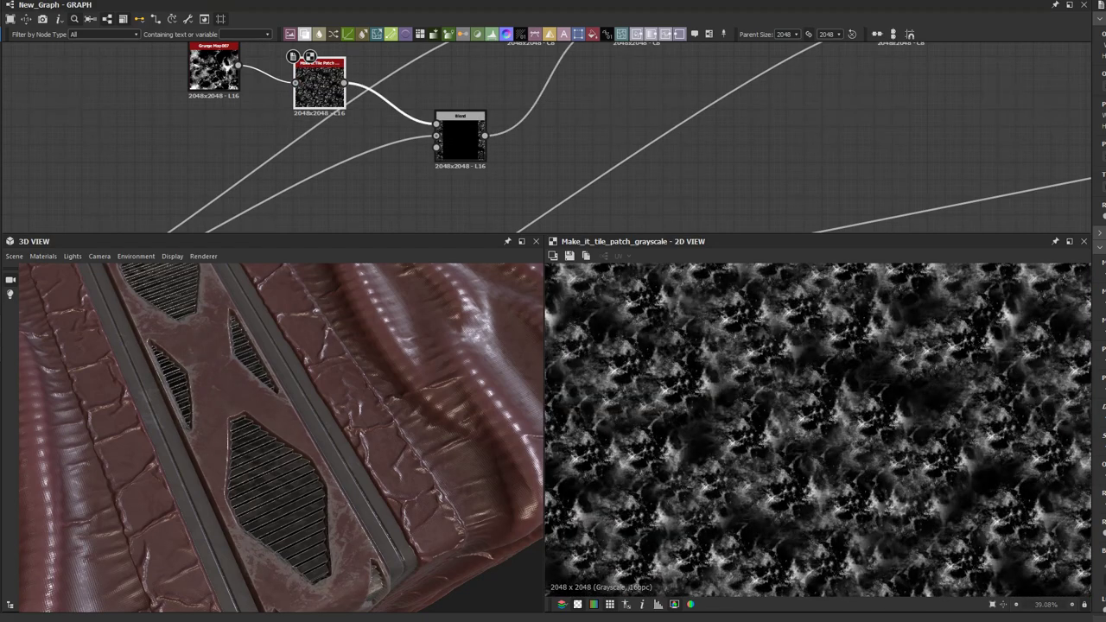
pyautogui.moveTo(1104, 533); pyautogui.dragTo(1105, 533)
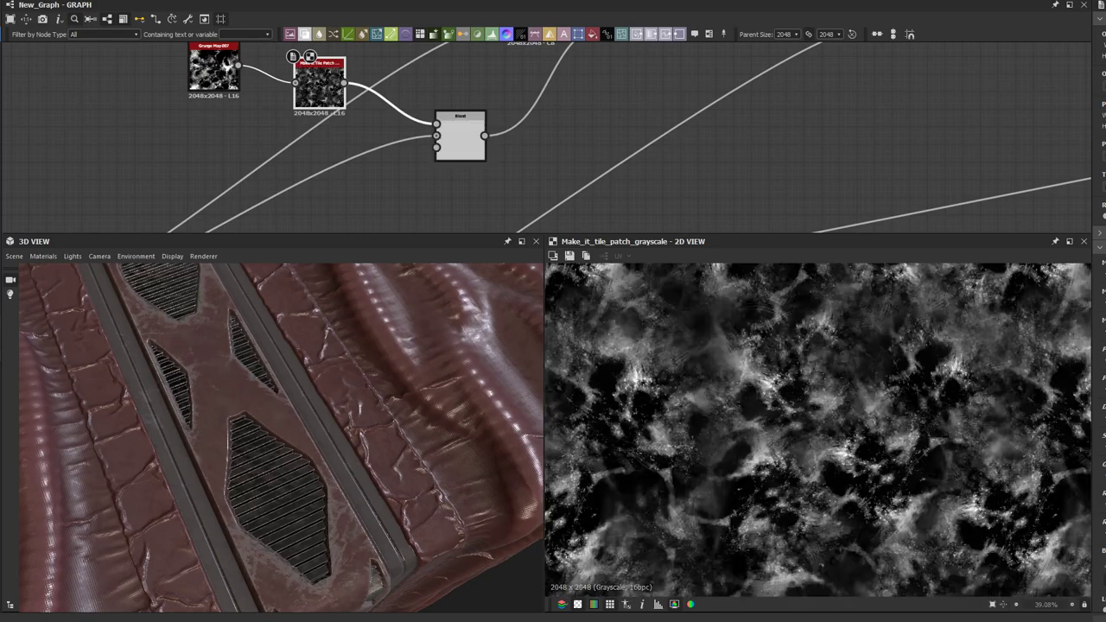
pyautogui.scroll(-2, 822, 434)
pyautogui.scroll(3, 822, 433)
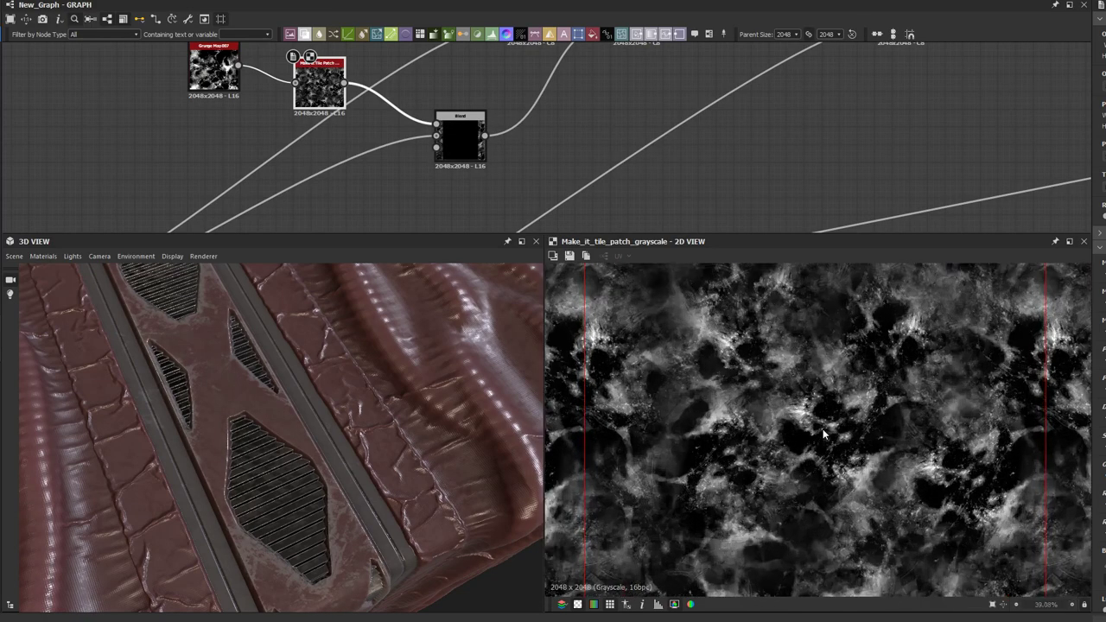
pyautogui.click(235, 86)
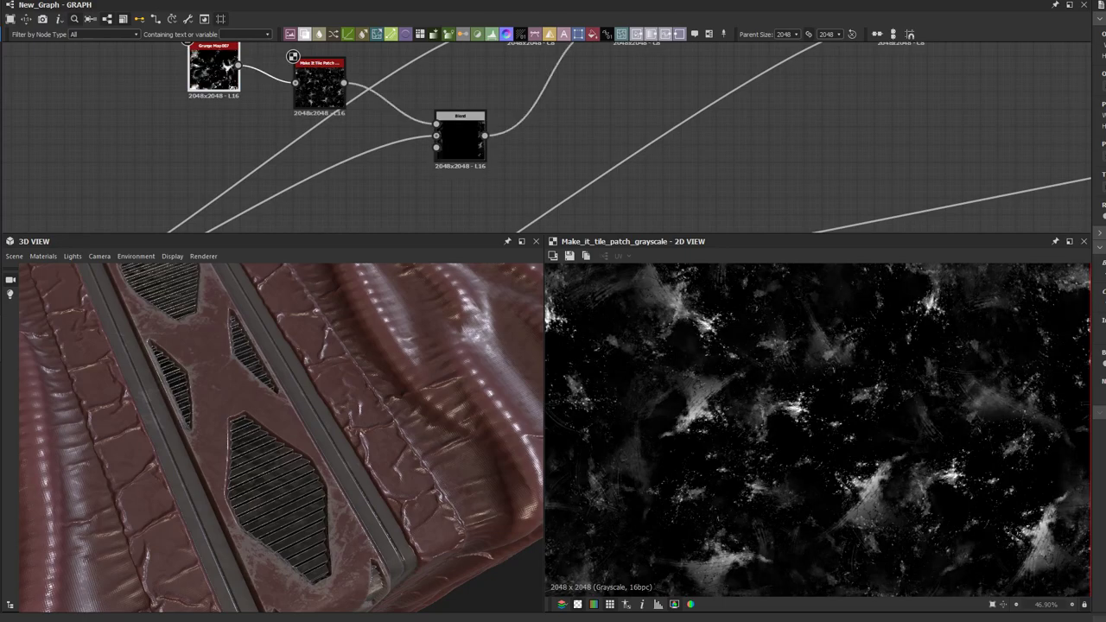
# Step: Preview the new base colour Blend in 2D and inspect the trim's colour variation up close on the 3D model
pyautogui.scroll(-3, 535, 137)
pyautogui.moveTo(508, 121); pyautogui.dragTo(434, 198, button='middle')
pyautogui.scroll(2, 520, 164)
pyautogui.click(519, 139)
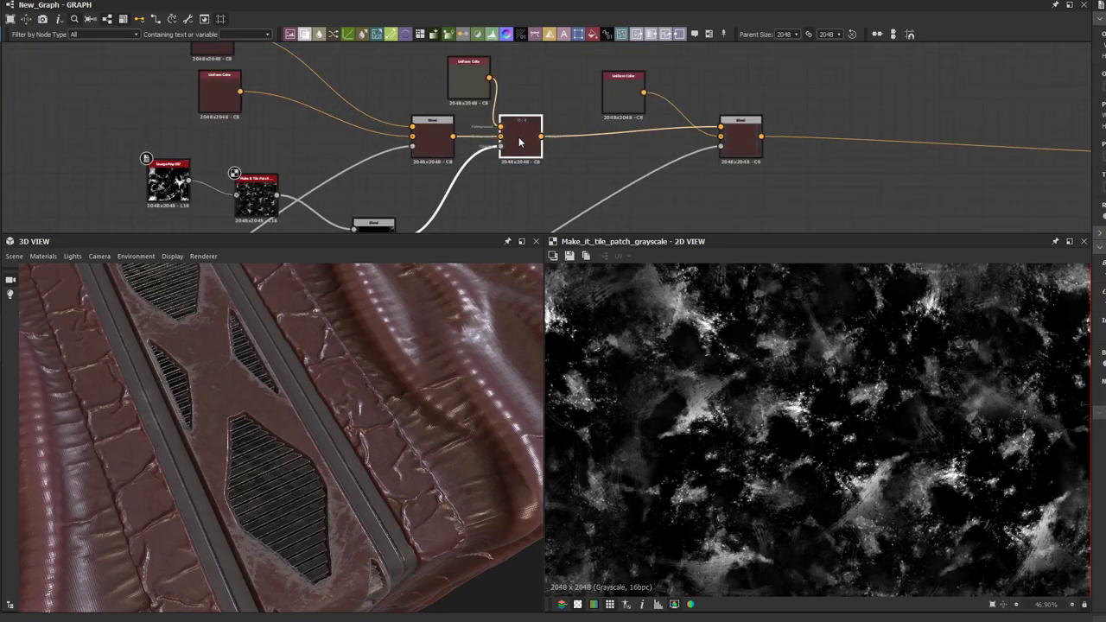
pyautogui.doubleClick(521, 145)
pyautogui.scroll(-3, 738, 358)
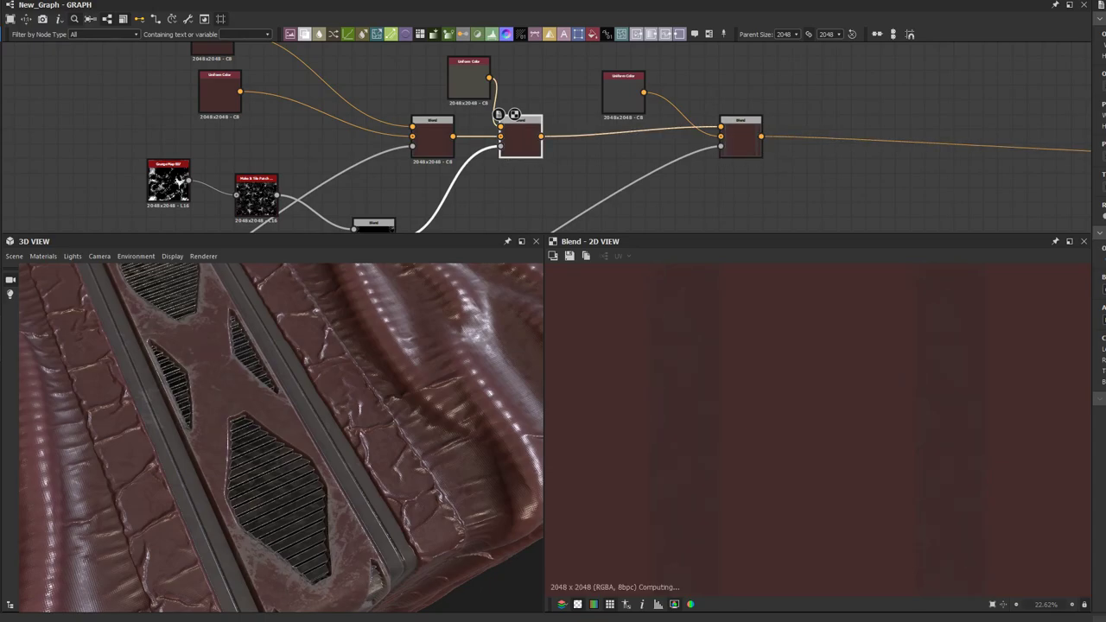
pyautogui.scroll(5, 258, 385)
pyautogui.moveTo(306, 416); pyautogui.dragTo(449, 388)
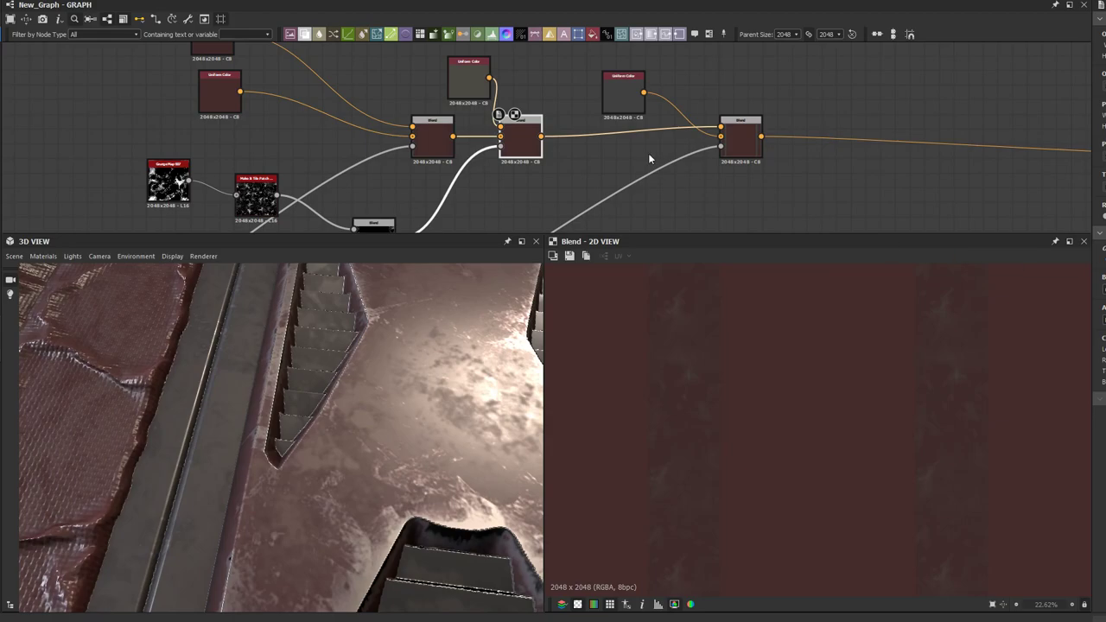
# Step: Insert a Blend node on the Histogram Range output in the Base Roughness frame
pyautogui.scroll(-7, 571, 91)
pyautogui.moveTo(715, 132); pyautogui.dragTo(620, 141, button='middle')
pyautogui.moveTo(834, 210); pyautogui.dragTo(309, 118, button='middle')
pyautogui.scroll(4, 437, 183)
pyautogui.moveTo(378, 174); pyautogui.dragTo(393, 205, button='middle')
pyautogui.scroll(-4, 358, 124)
pyautogui.moveTo(358, 123); pyautogui.dragTo(370, 153, button='middle')
pyautogui.scroll(5, 378, 141)
pyautogui.moveTo(427, 118); pyautogui.dragTo(427, 88)
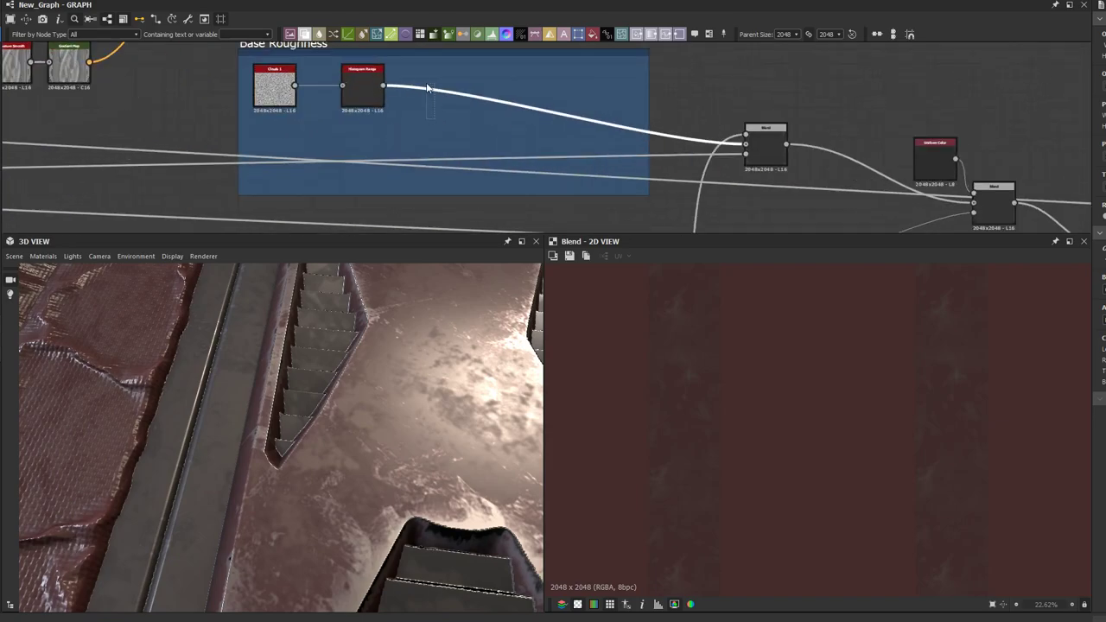
pyautogui.click(304, 35)
# Step: Connect the grunge mask Blend to the new roughness Blend's foreground and change the blending mode to overlay the grunge on the base roughness
pyautogui.scroll(-4, 298, 66)
pyautogui.scroll(-3, 173, 123)
pyautogui.moveTo(173, 124); pyautogui.dragTo(622, 192, button='middle')
pyautogui.scroll(8, 201, 134)
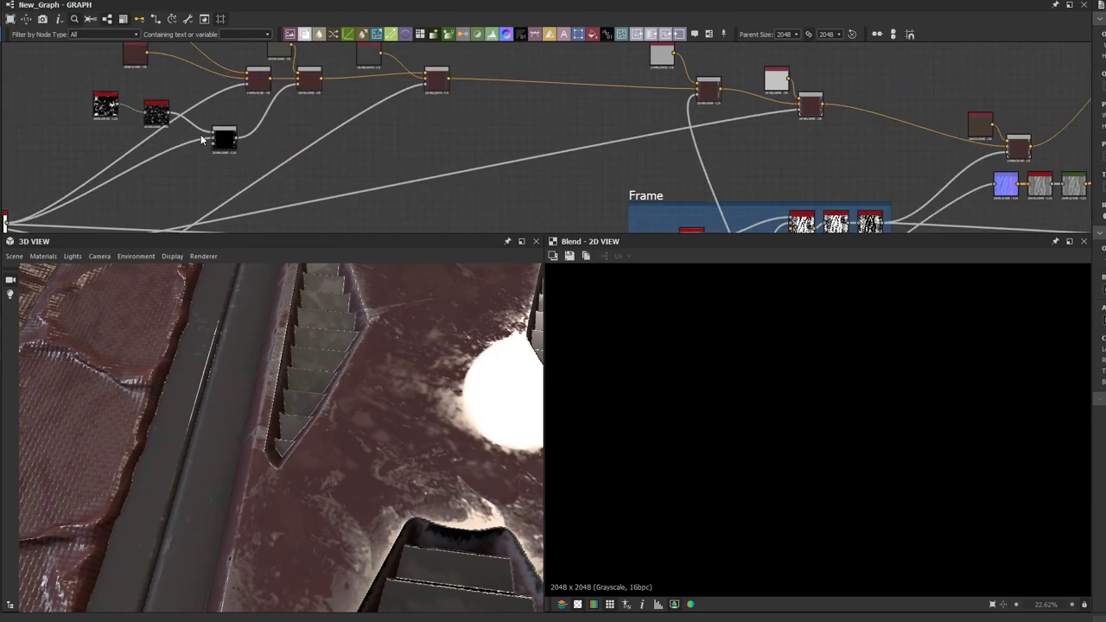
pyautogui.click(273, 142)
pyautogui.scroll(-3, 300, 151)
pyautogui.scroll(-4, 408, 149)
pyautogui.moveTo(527, 185); pyautogui.dragTo(157, 150, button='middle')
pyautogui.scroll(3, 535, 180)
pyautogui.scroll(4, 615, 164)
pyautogui.moveTo(646, 158); pyautogui.dragTo(515, 172, button='middle')
pyautogui.click(610, 120)
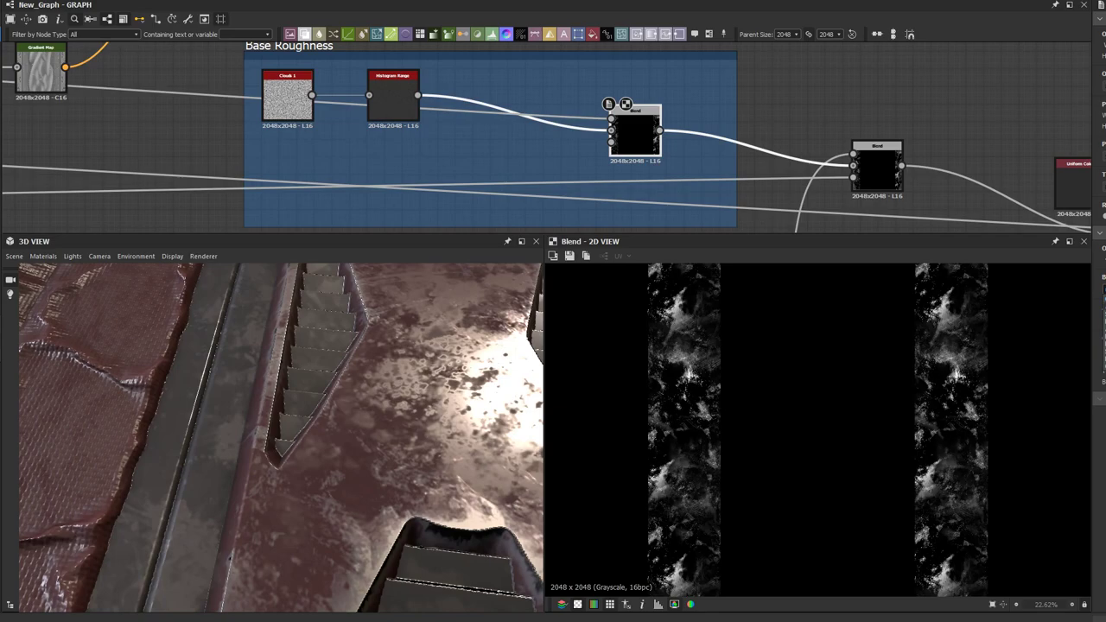
pyautogui.click(1103, 303)
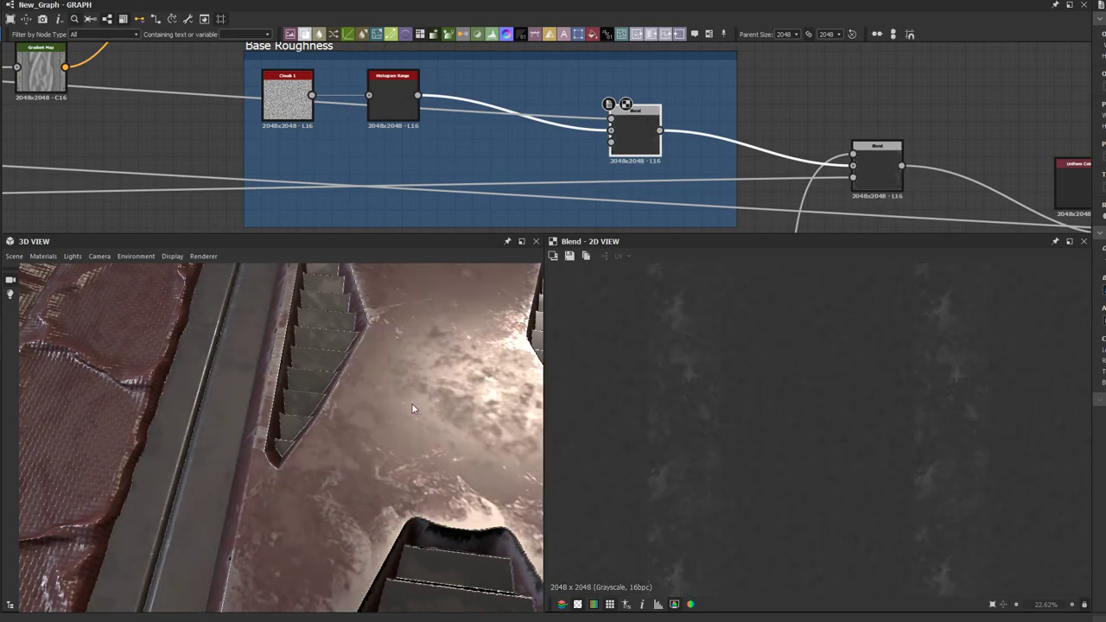
# Step: Examine the trim's roughness variation on the 3D model from several angles, both from afar and close up
pyautogui.scroll(-4, 413, 404)
pyautogui.moveTo(389, 405); pyautogui.dragTo(472, 416)
pyautogui.scroll(-3, 352, 383)
pyautogui.keyDown('alt'); pyautogui.moveTo(351, 382); pyautogui.dragTo(38, 252); pyautogui.keyUp('alt')
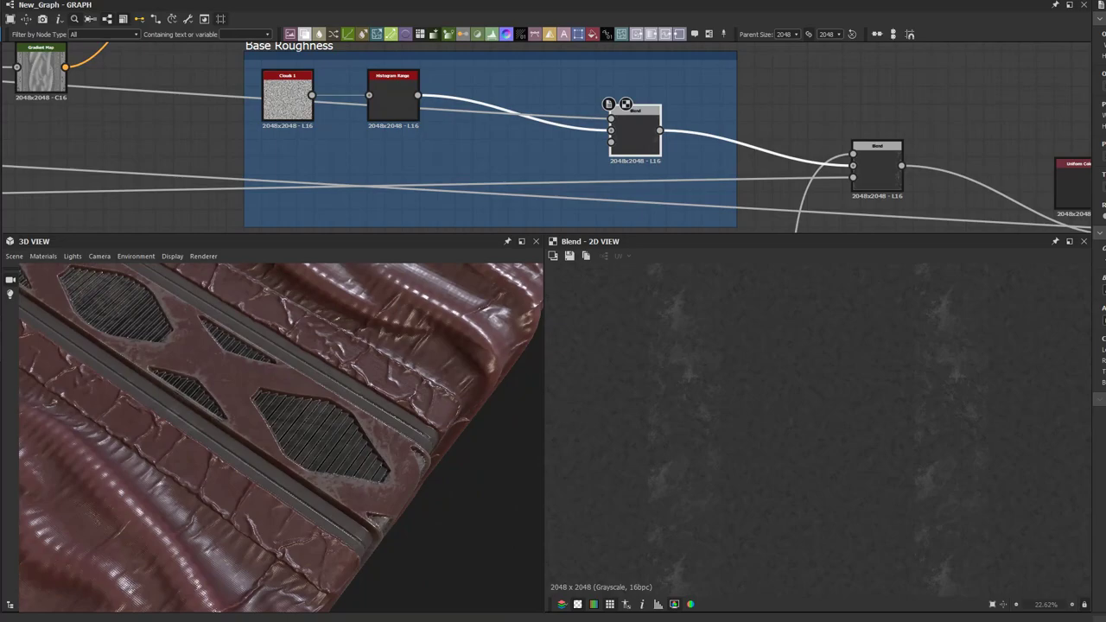
pyautogui.keyDown('alt'); pyautogui.moveTo(97, 352); pyautogui.dragTo(258, 451); pyautogui.keyUp('alt')
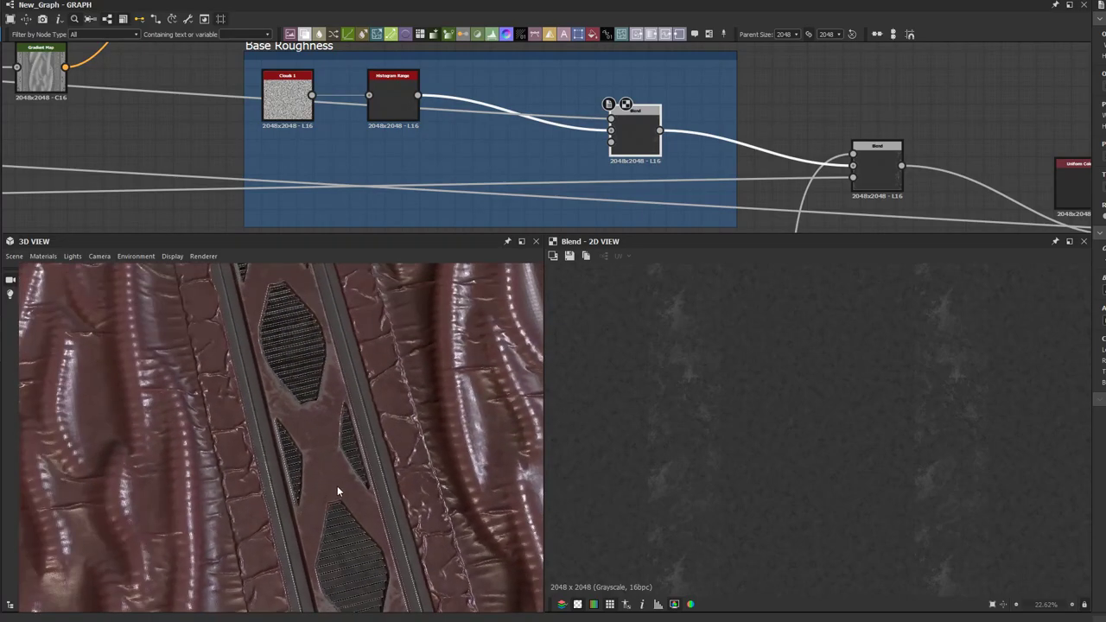
pyautogui.scroll(-6, 422, 100)
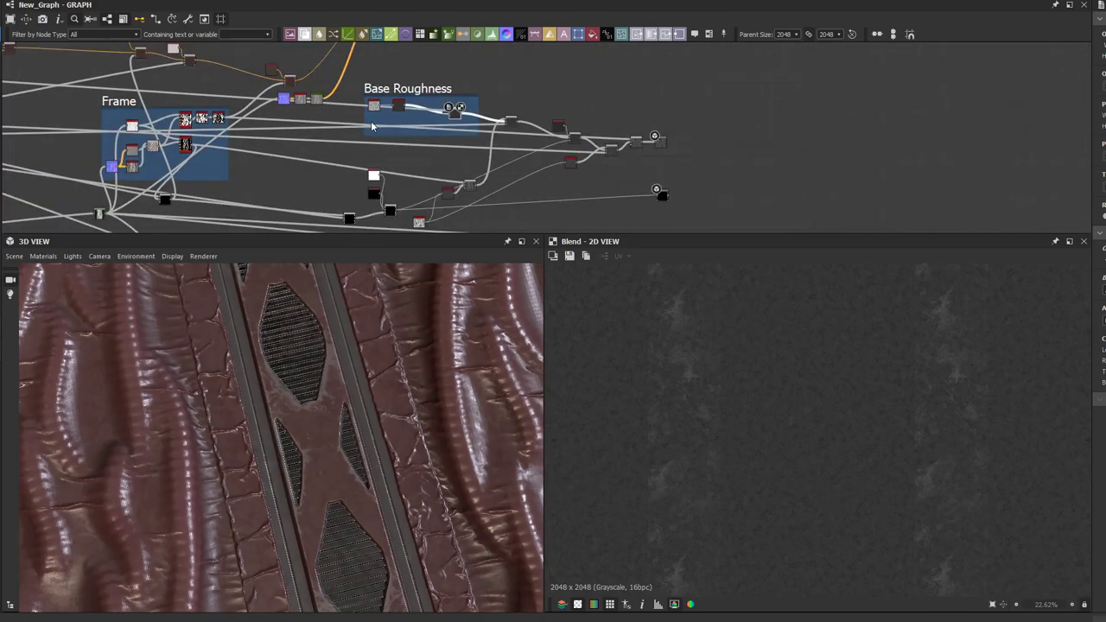
pyautogui.moveTo(392, 123)
pyautogui.mouseDown(button='middle')
pyautogui.moveTo(569, 138)
pyautogui.moveTo(418, 170)
pyautogui.moveTo(409, 132)
pyautogui.mouseUp(button='middle')
pyautogui.keyDown('alt'); pyautogui.moveTo(313, 414); pyautogui.dragTo(273, 383); pyautogui.keyUp('alt')
pyautogui.keyDown('alt'); pyautogui.moveTo(281, 429); pyautogui.dragTo(195, 331); pyautogui.keyUp('alt')
pyautogui.keyDown('alt'); pyautogui.moveTo(303, 387); pyautogui.dragTo(203, 391); pyautogui.keyUp('alt')
pyautogui.scroll(5, 235, 423)
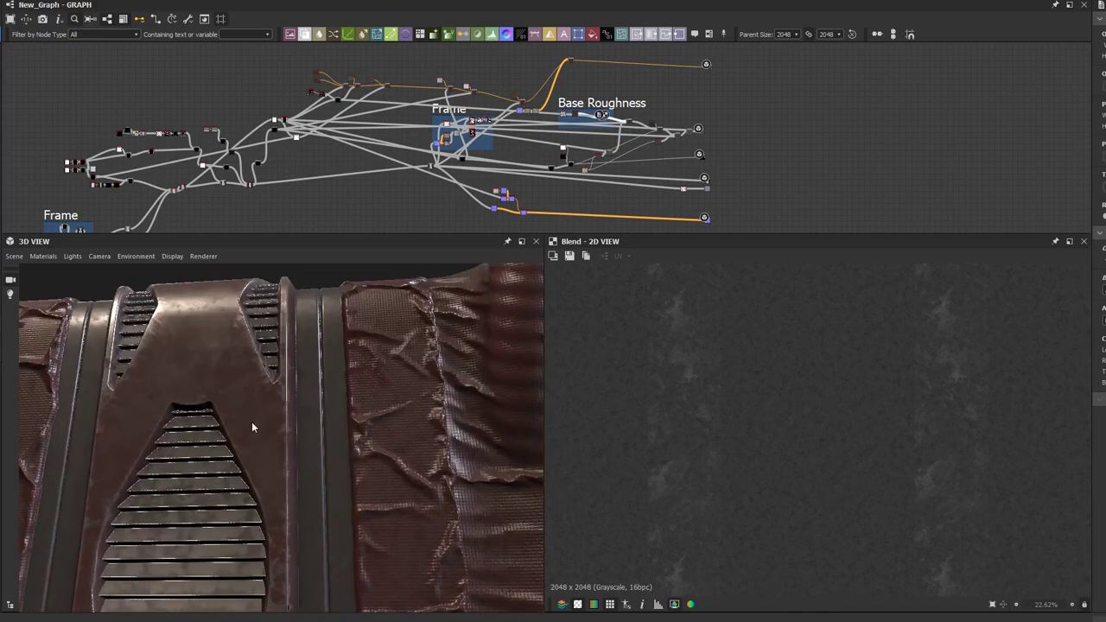
# Step: Delete the unused Blend node fed by the Bevel and Levels nodes at the start of the graph
pyautogui.moveTo(251, 423); pyautogui.dragTo(257, 428)
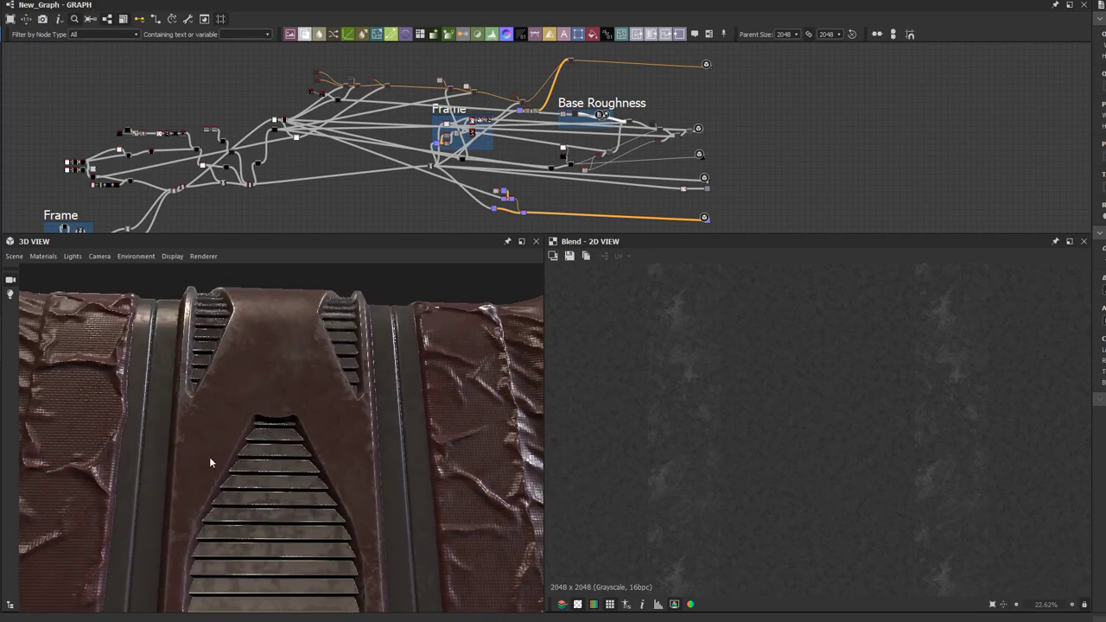
pyautogui.moveTo(355, 131); pyautogui.dragTo(513, 87, button='middle')
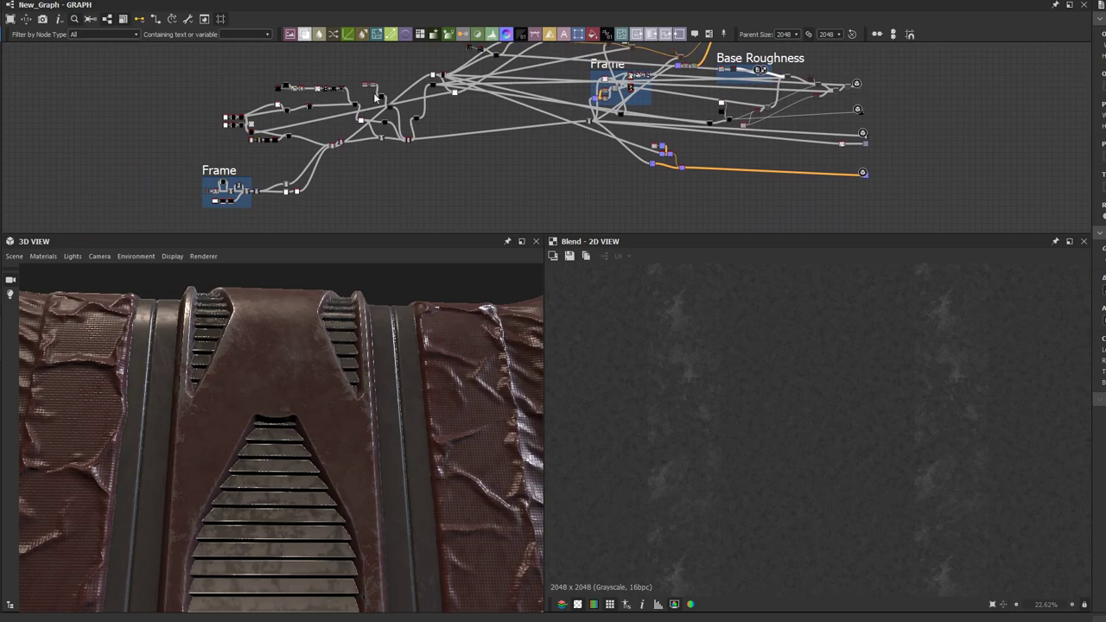
pyautogui.scroll(8, 375, 98)
pyautogui.moveTo(407, 114); pyautogui.dragTo(452, 91, button='middle')
pyautogui.scroll(-3, 339, 137)
pyautogui.moveTo(307, 143); pyautogui.dragTo(268, 182, button='middle')
pyautogui.moveTo(351, 140); pyautogui.dragTo(198, 160, button='middle')
pyautogui.scroll(-3, 332, 140)
pyautogui.scroll(3, 377, 106)
pyautogui.moveTo(377, 107); pyautogui.dragTo(451, 0, button='middle')
pyautogui.scroll(2, 216, 121)
pyautogui.moveTo(192, 116); pyautogui.dragTo(475, 180, button='middle')
pyautogui.scroll(3, 319, 123)
pyautogui.click(318, 125)
pyautogui.moveTo(329, 127); pyautogui.dragTo(350, 107)
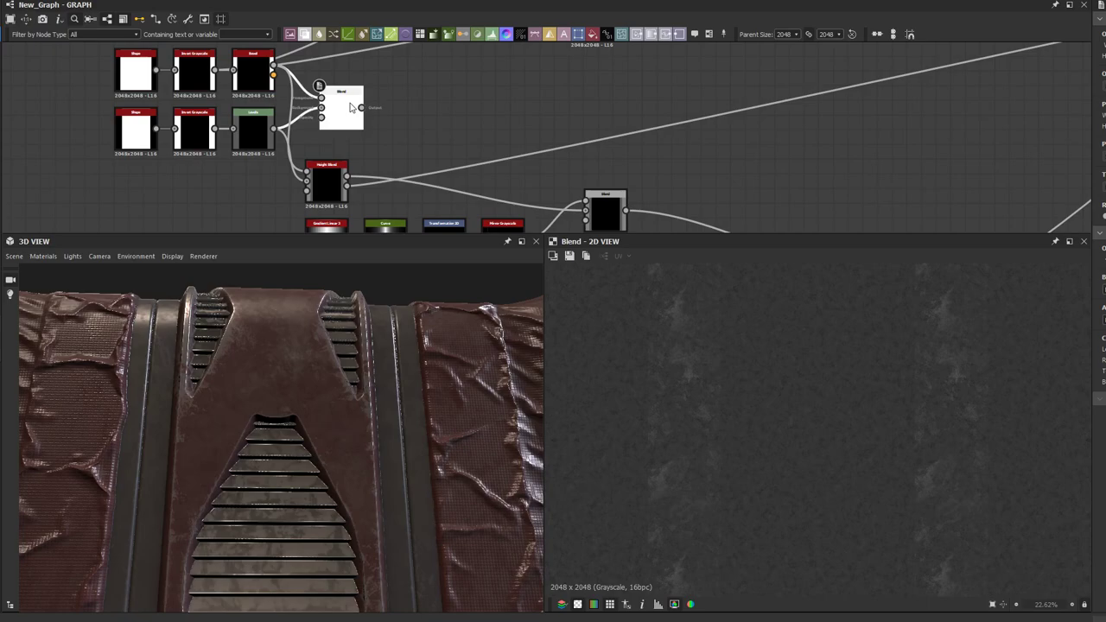
pyautogui.press('Delete')
# Step: Preview the Blend node feeding the Invert Grayscale node and examine its panel mask up close
pyautogui.scroll(-3, 349, 102)
pyautogui.moveTo(397, 87); pyautogui.dragTo(278, 133, button='middle')
pyautogui.scroll(2, 753, 214)
pyautogui.moveTo(754, 216); pyautogui.dragTo(575, 207, button='middle')
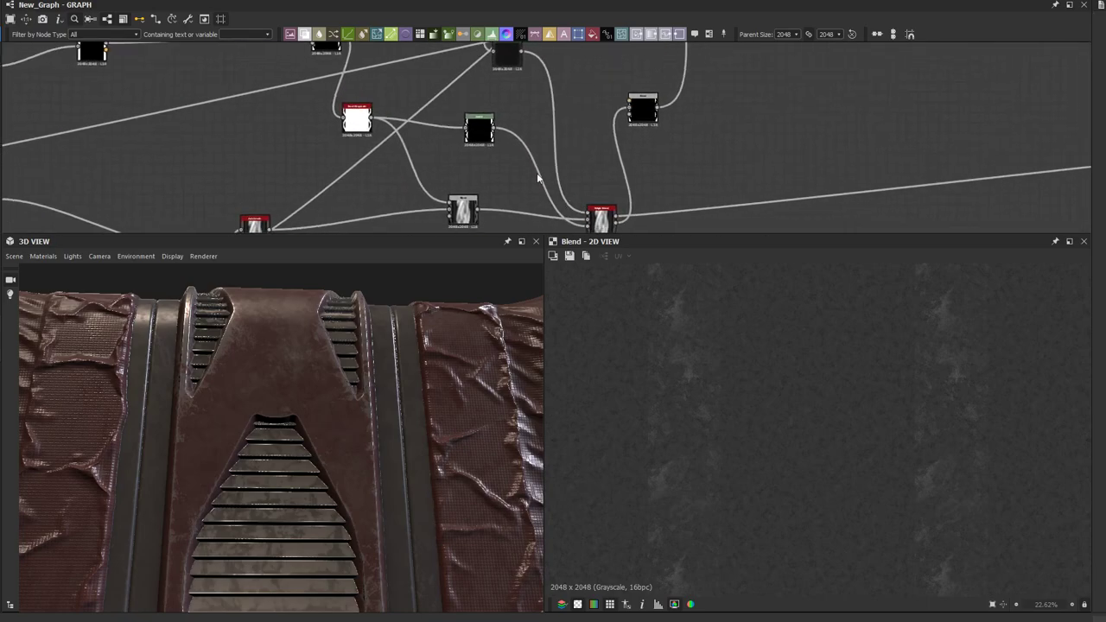
pyautogui.moveTo(478, 134); pyautogui.dragTo(447, 114)
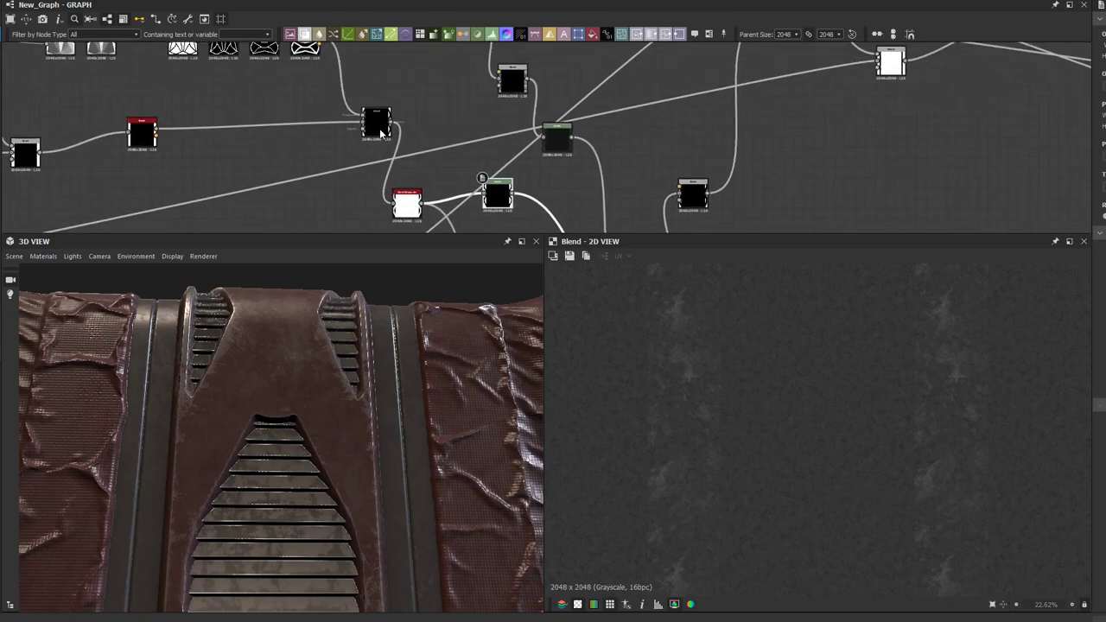
pyautogui.click(379, 127)
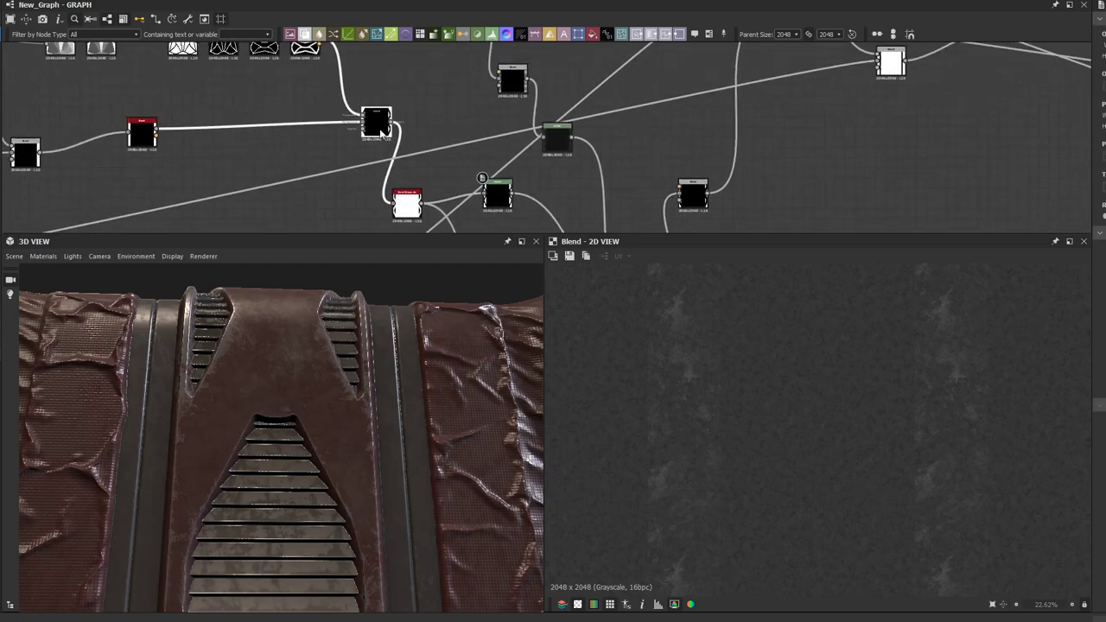
pyautogui.doubleClick(379, 128)
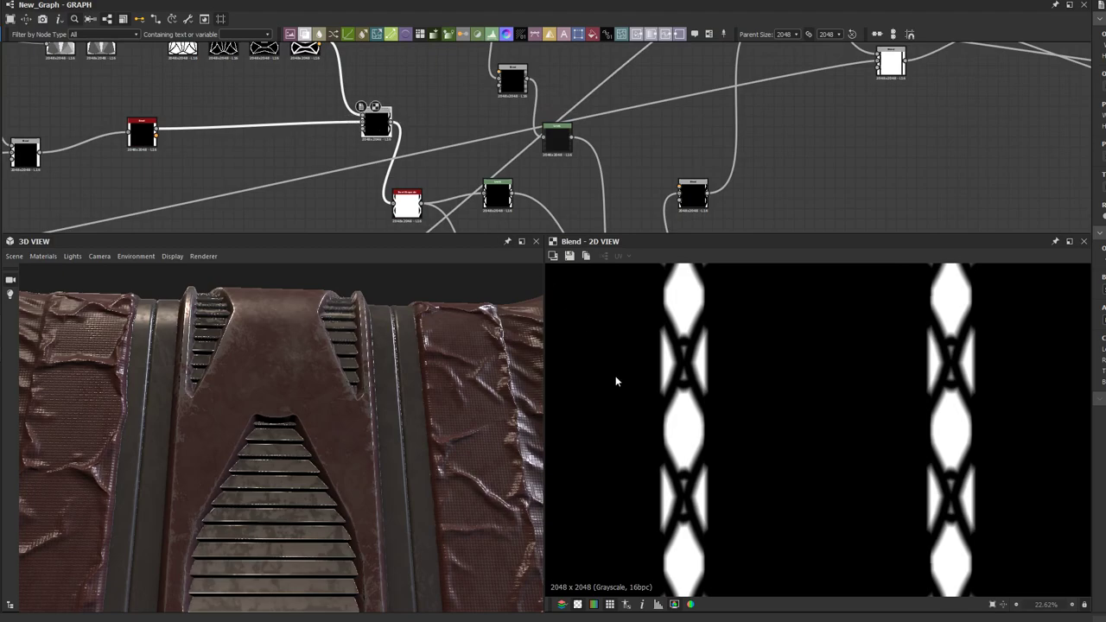
pyautogui.scroll(2, 656, 414)
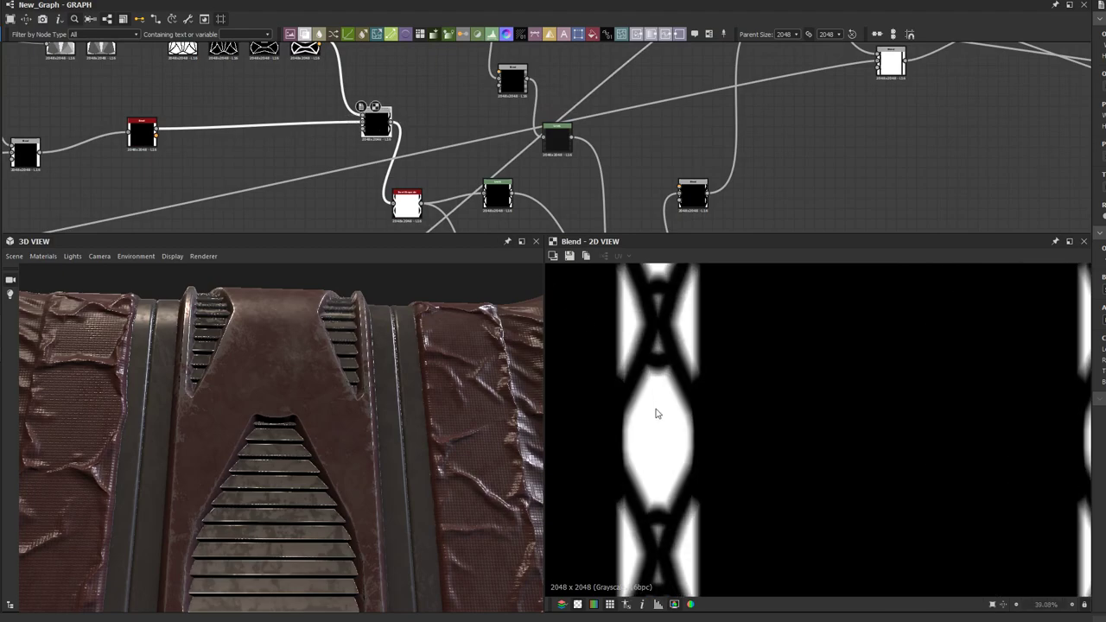
pyautogui.scroll(2, 657, 414)
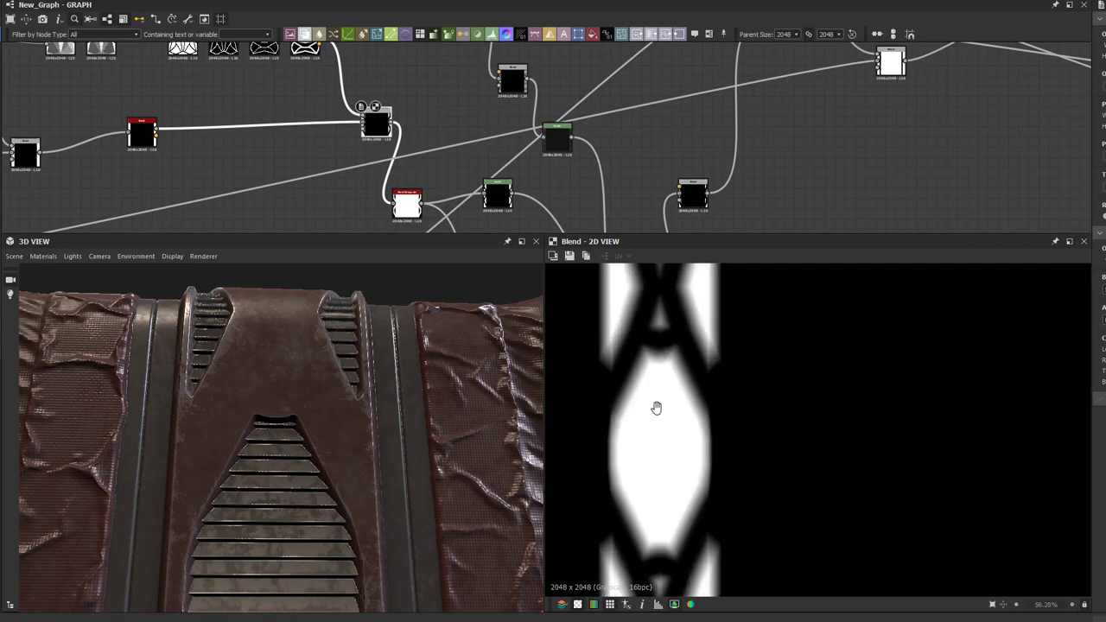
# Step: Trace the mask's source nodes and preview the Levels node that follows Invert Grayscale
pyautogui.moveTo(365, 135); pyautogui.dragTo(403, 199, button='middle')
pyautogui.scroll(2, 270, 140)
pyautogui.moveTo(271, 140); pyautogui.dragTo(271, 108, button='middle')
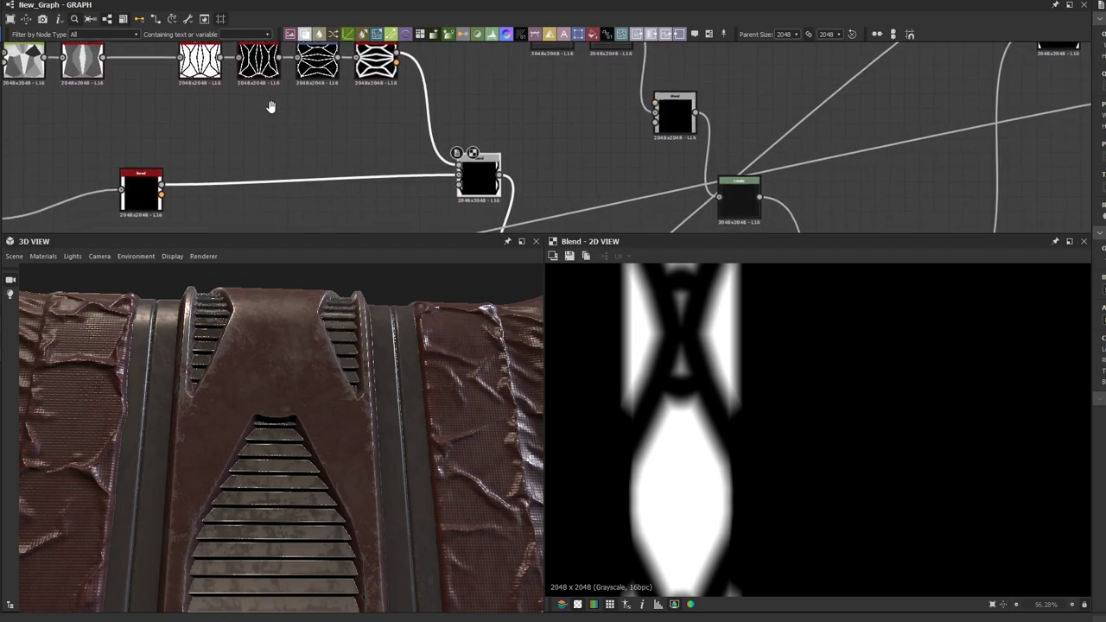
pyautogui.moveTo(478, 176); pyautogui.dragTo(471, 164)
pyautogui.moveTo(470, 164); pyautogui.dragTo(400, 57, button='middle')
pyautogui.moveTo(447, 188); pyautogui.dragTo(398, 147, button='middle')
pyautogui.scroll(-2, 398, 149)
pyautogui.doubleClick(493, 138)
# Step: Add a Distance node and feed its mask input from the Levels node after Invert Grayscale
pyautogui.moveTo(511, 159); pyautogui.dragTo(452, 136, button='middle')
pyautogui.click(460, 162)
pyautogui.press('space')
pyautogui.write('dis')
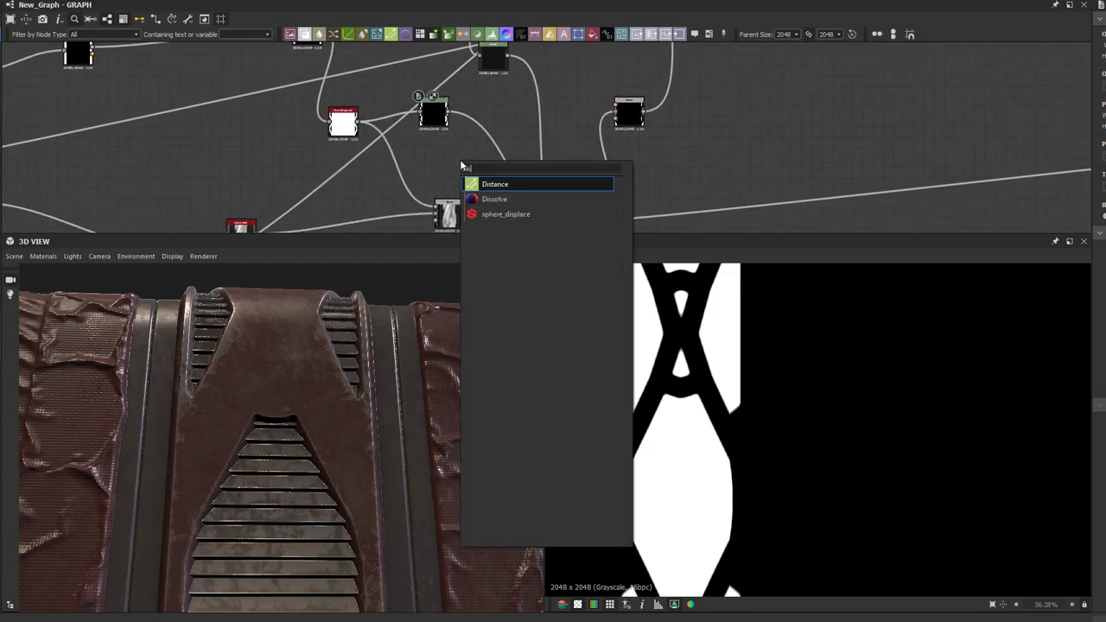
pyautogui.press('Return')
pyautogui.scroll(3, 447, 129)
pyautogui.moveTo(449, 95)
pyautogui.mouseDown()
pyautogui.moveTo(455, 160)
pyautogui.moveTo(472, 179)
pyautogui.mouseUp()
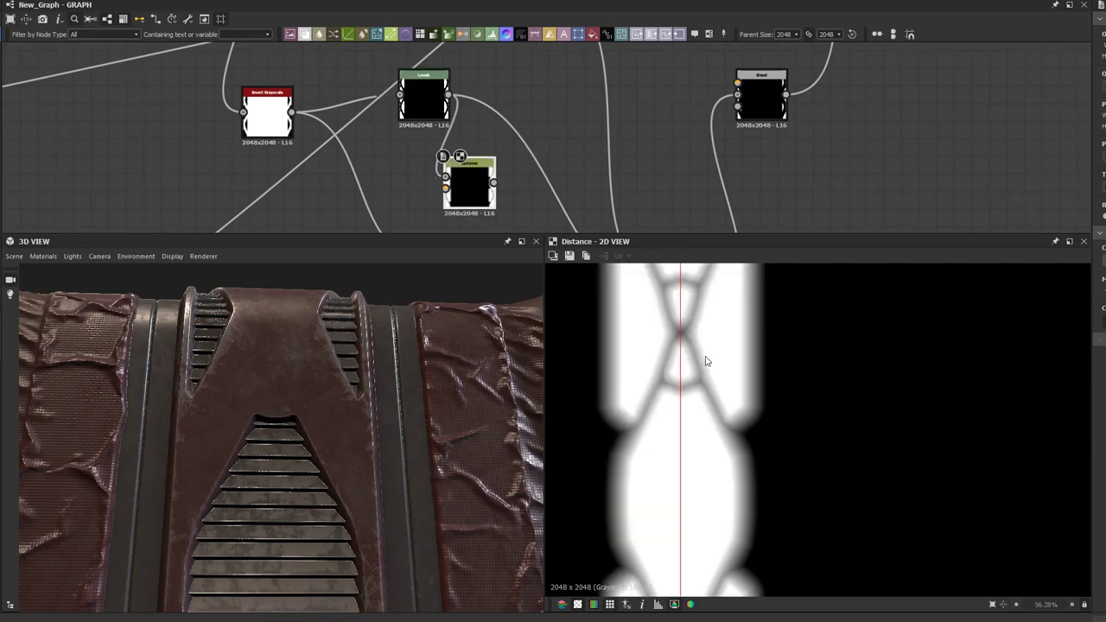
# Step: Reduce the Distance node's distance for a narrower falloff around the mask shapes and reposition the node beside Levels
pyautogui.scroll(1, 466, 185)
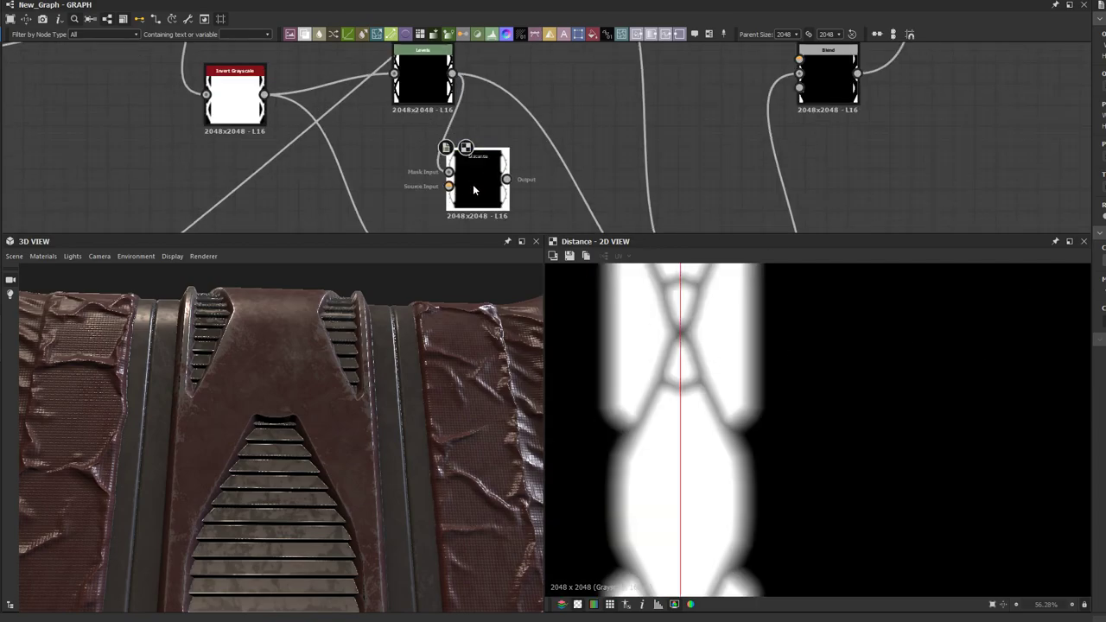
pyautogui.scroll(2, 707, 370)
pyautogui.moveTo(483, 189); pyautogui.dragTo(579, 136)
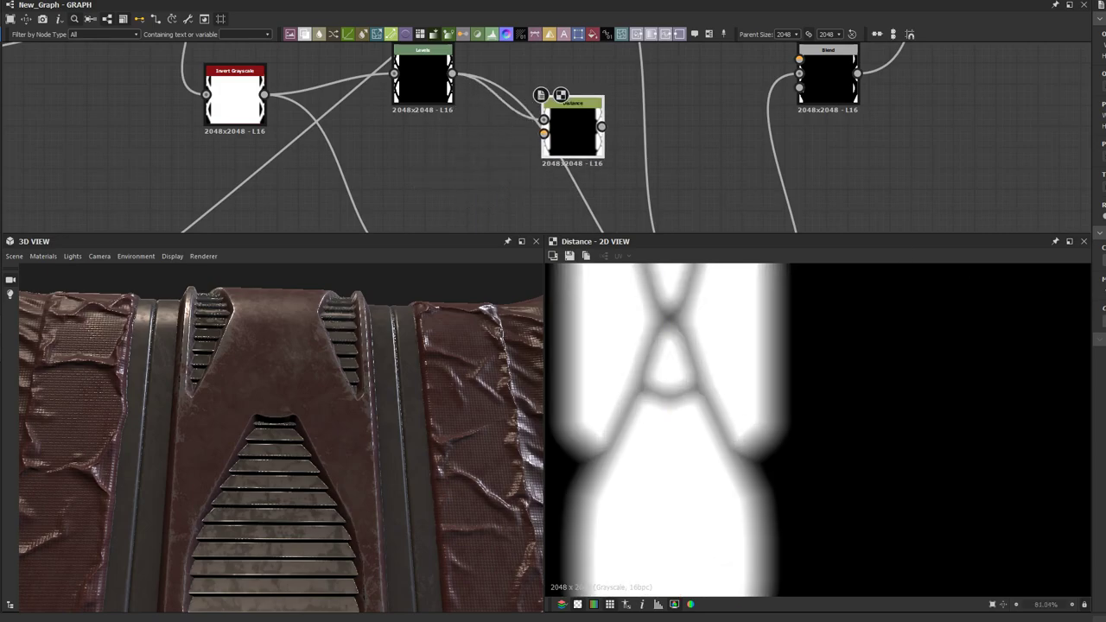
pyautogui.moveTo(1105, 290); pyautogui.dragTo(1105, 290)
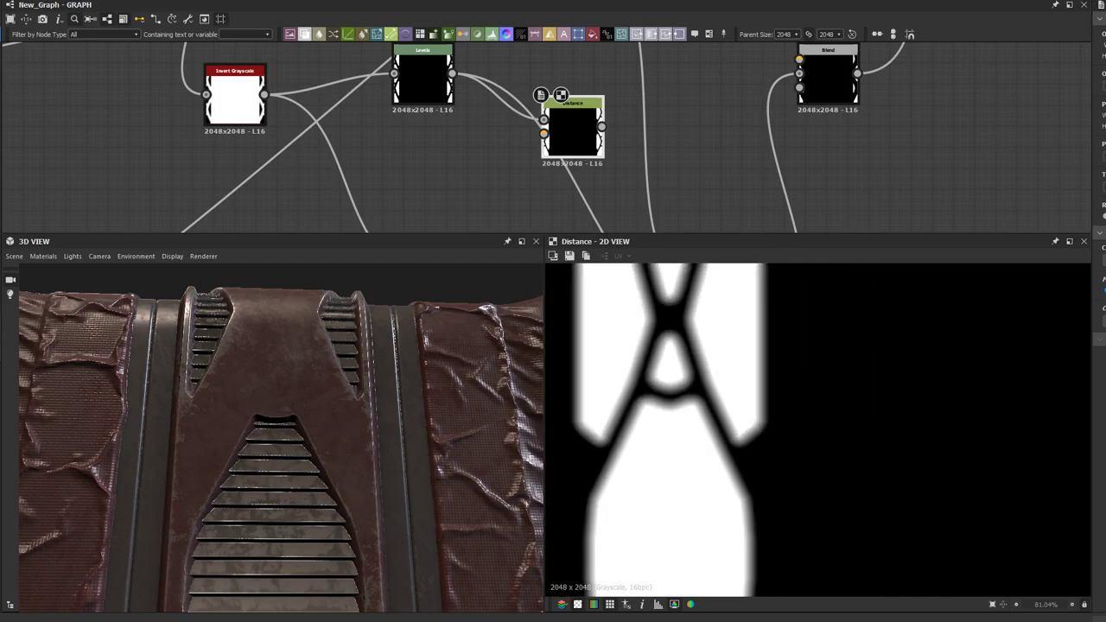
pyautogui.moveTo(559, 134); pyautogui.dragTo(549, 166)
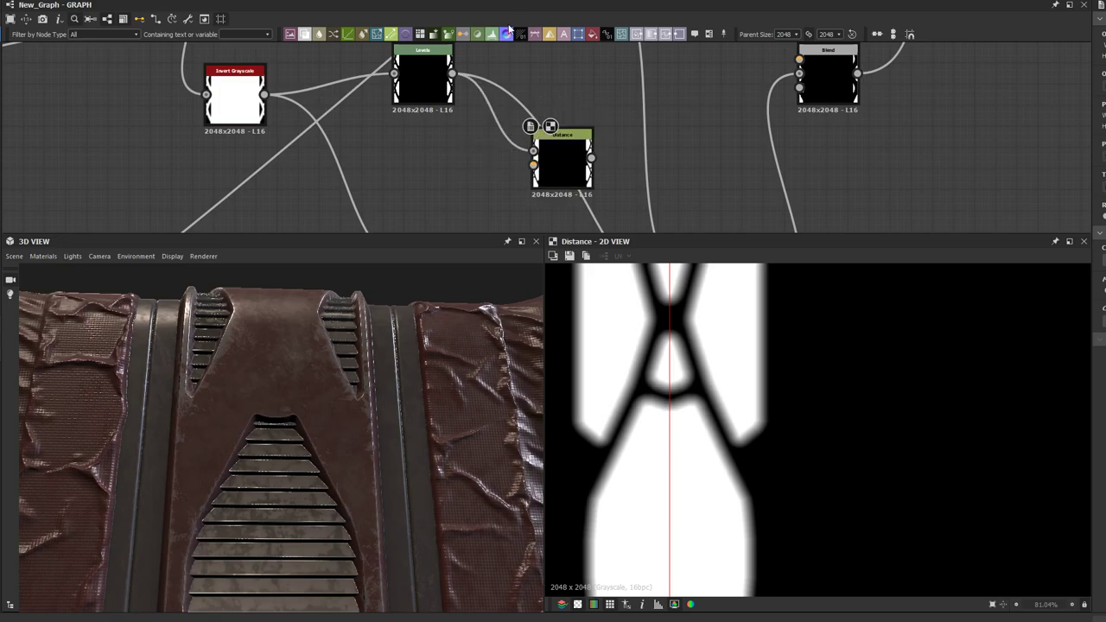
pyautogui.hotkey('ctrl', 'v')
pyautogui.scroll(3, 509, 112)
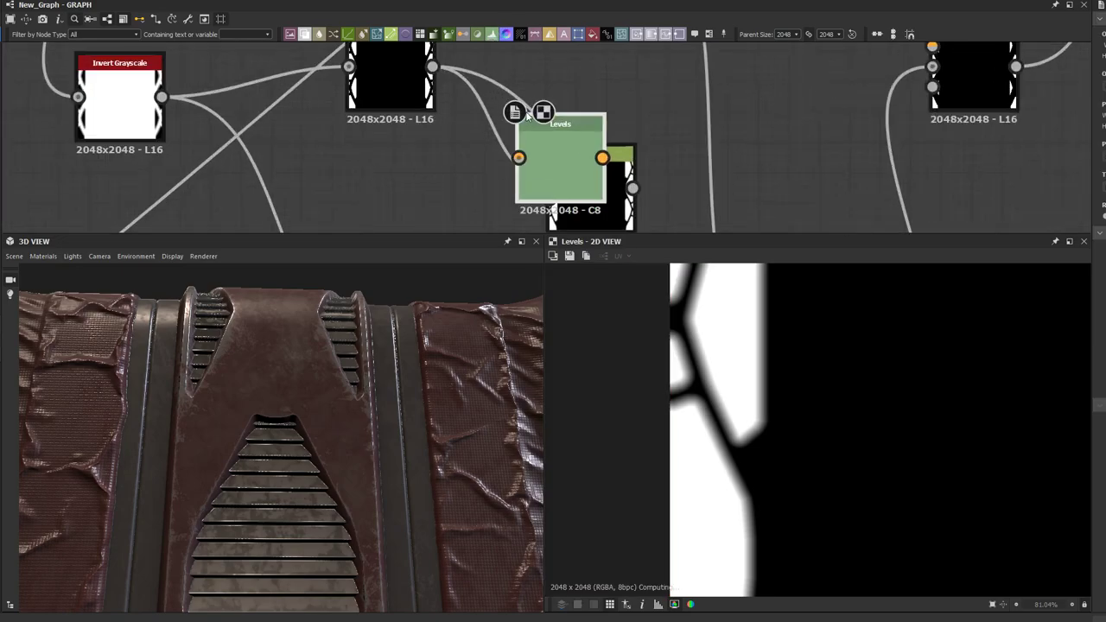
pyautogui.press('Delete')
# Step: Try feeding the existing Levels output into the Distance node's source input as well
pyautogui.moveTo(417, 60); pyautogui.dragTo(590, 217)
pyautogui.doubleClick(592, 216)
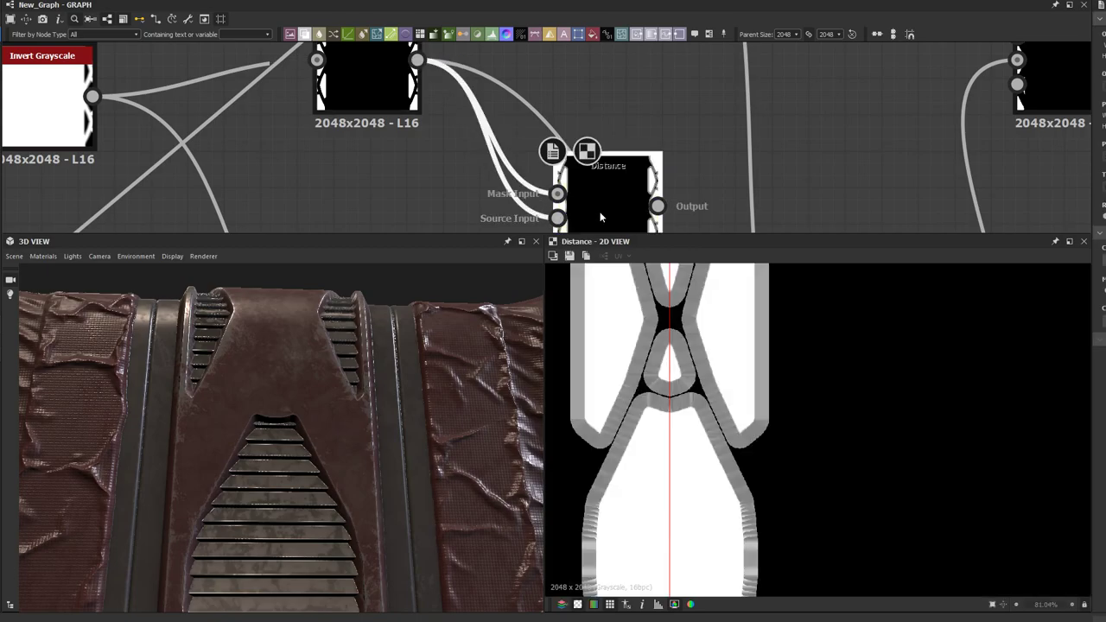
pyautogui.hotkey('ctrl', 'z')
# Step: Add a second Levels node below the first one and connect the first Levels output to its input
pyautogui.click(495, 154)
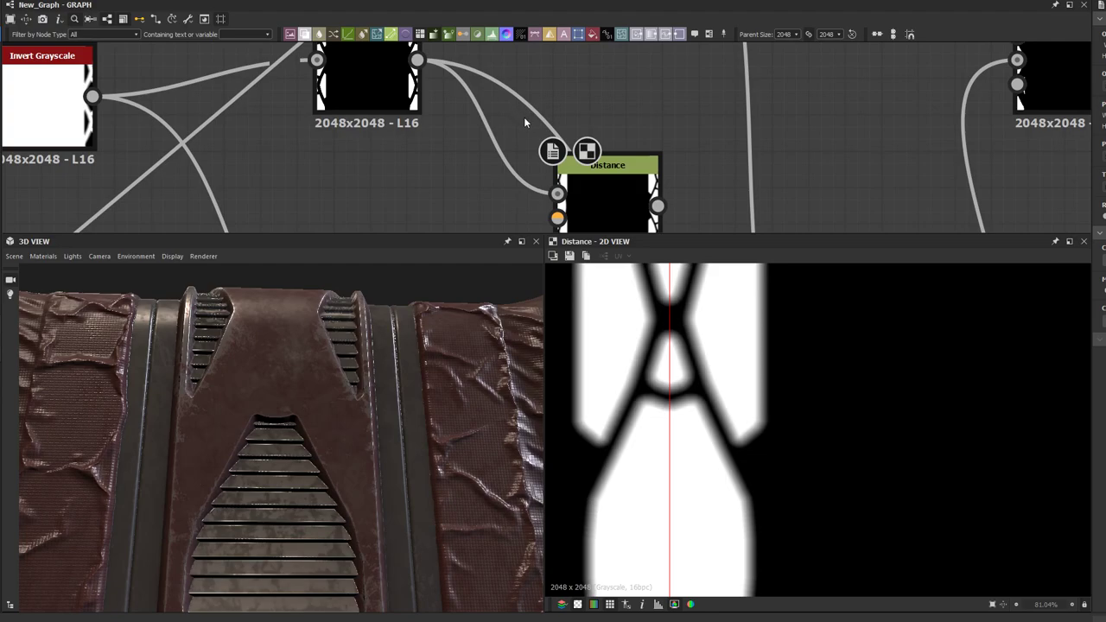
pyautogui.press('l')
pyautogui.moveTo(524, 117); pyautogui.dragTo(449, 184)
pyautogui.moveTo(418, 59); pyautogui.dragTo(411, 204)
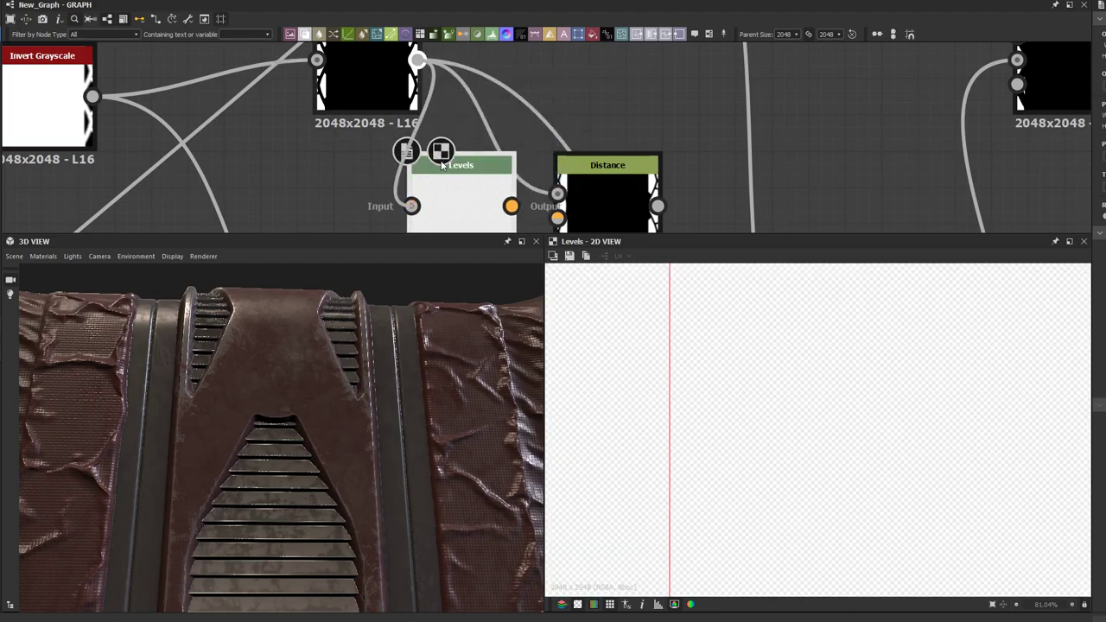
pyautogui.scroll(3, 725, 425)
pyautogui.scroll(1, 726, 422)
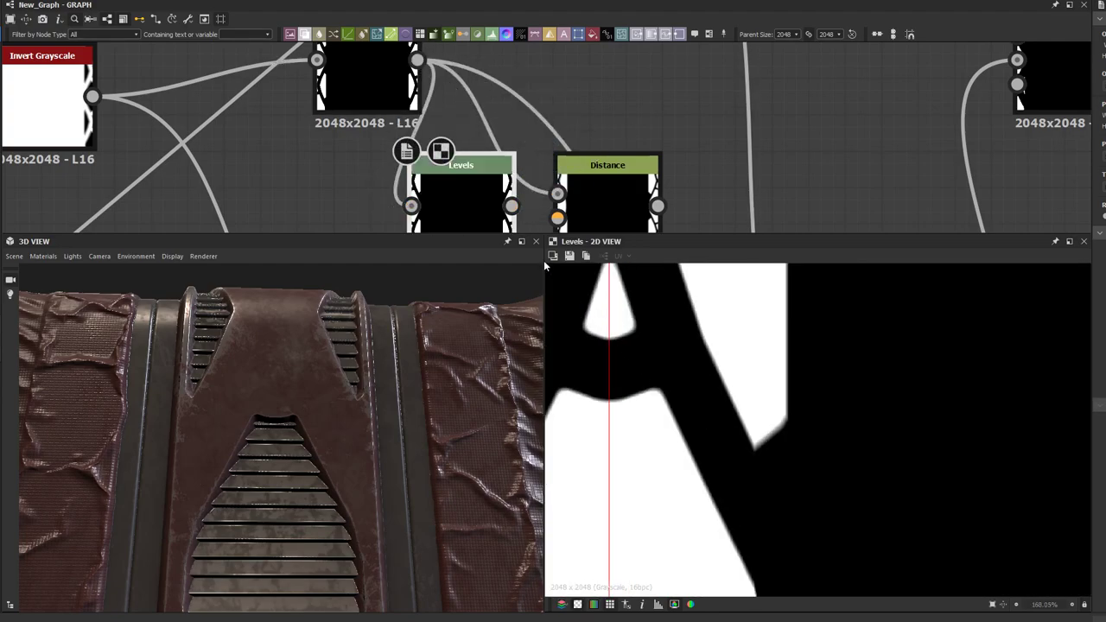
# Step: Connect the new Levels node to the Distance node's source input and preview the Distance result
pyautogui.moveTo(545, 222); pyautogui.dragTo(559, 218)
pyautogui.moveTo(597, 207); pyautogui.dragTo(607, 145)
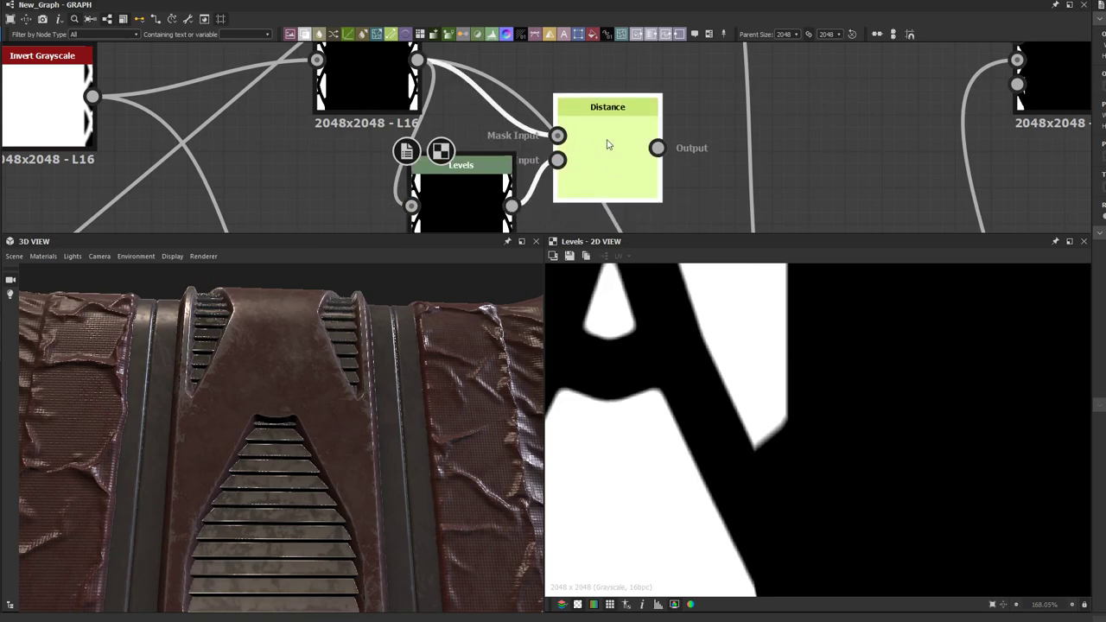
pyautogui.doubleClick(608, 143)
pyautogui.scroll(-1, 607, 144)
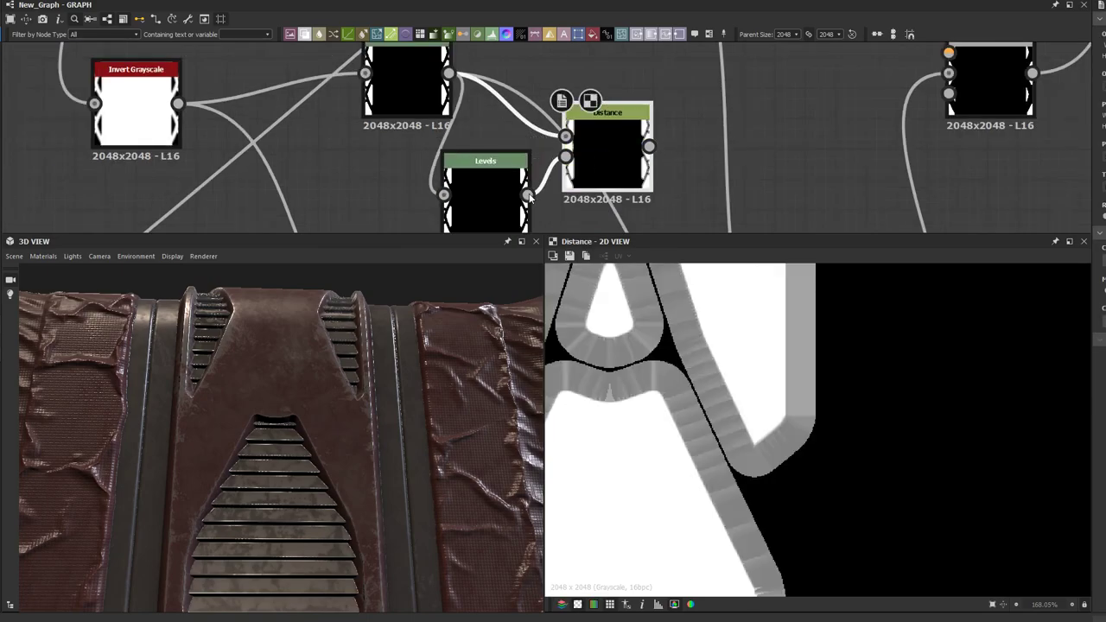
# Step: Brighten the second Levels node until the expanded borders in the Distance output are pure white
pyautogui.click(497, 196)
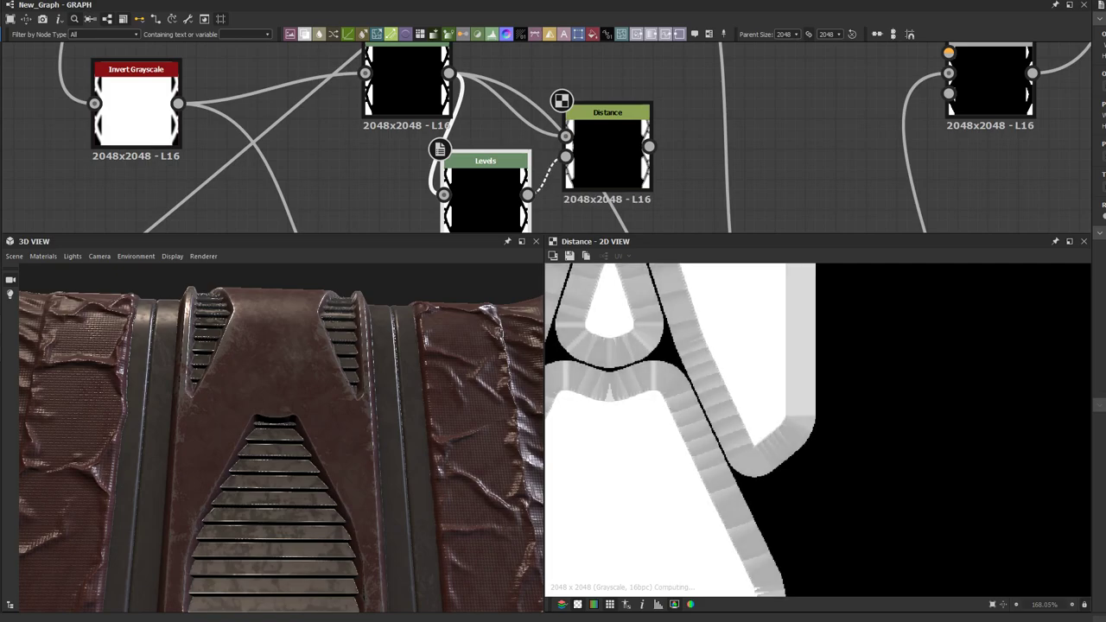
pyautogui.scroll(2, 606, 163)
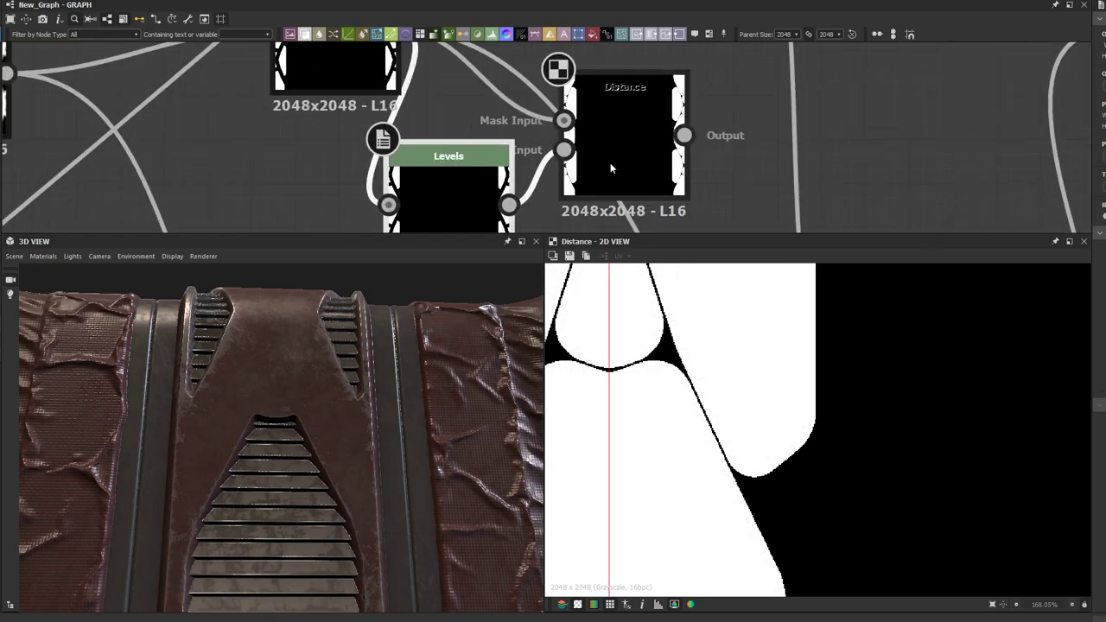
pyautogui.scroll(-3, 610, 163)
# Step: Try a larger distance on the Distance node and inspect the expanded panel shapes
pyautogui.click(616, 164)
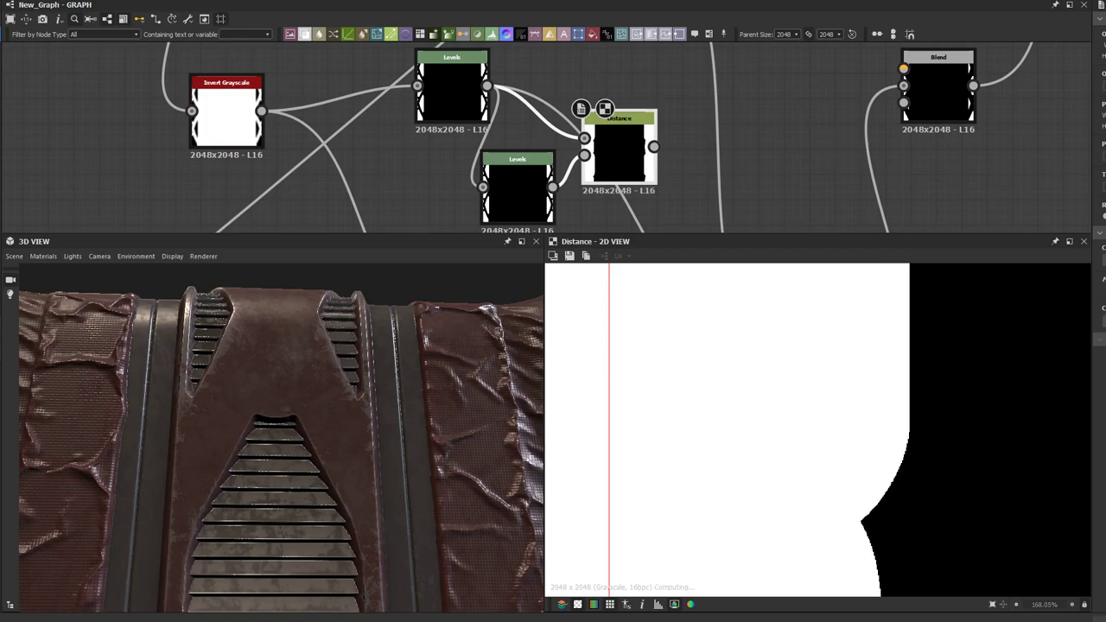
pyautogui.scroll(-6, 780, 388)
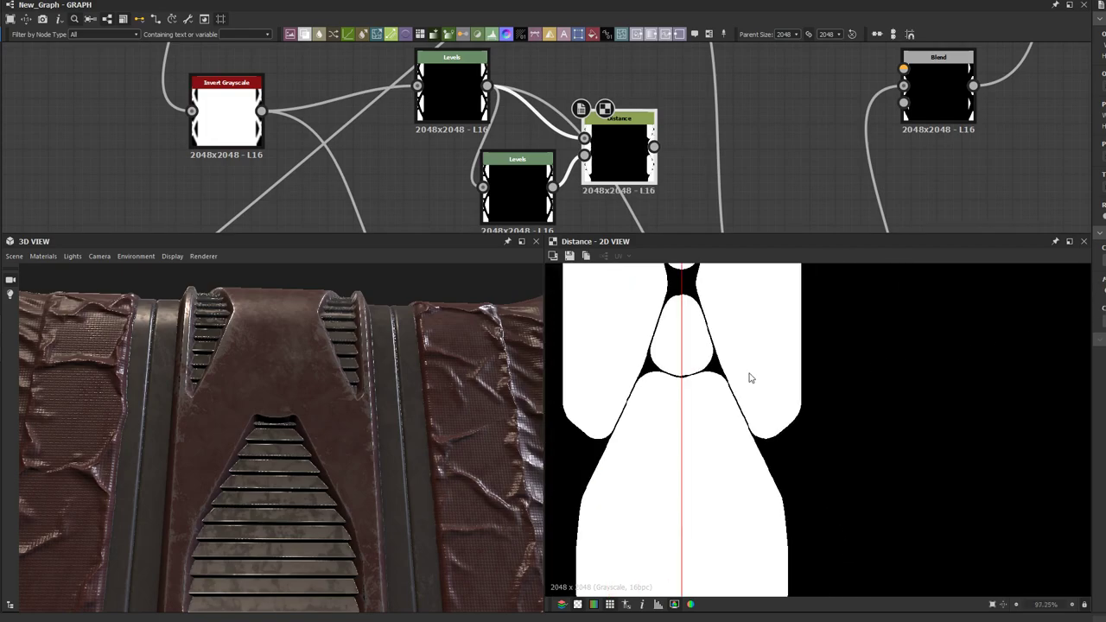
pyautogui.moveTo(745, 377); pyautogui.dragTo(735, 425, button='middle')
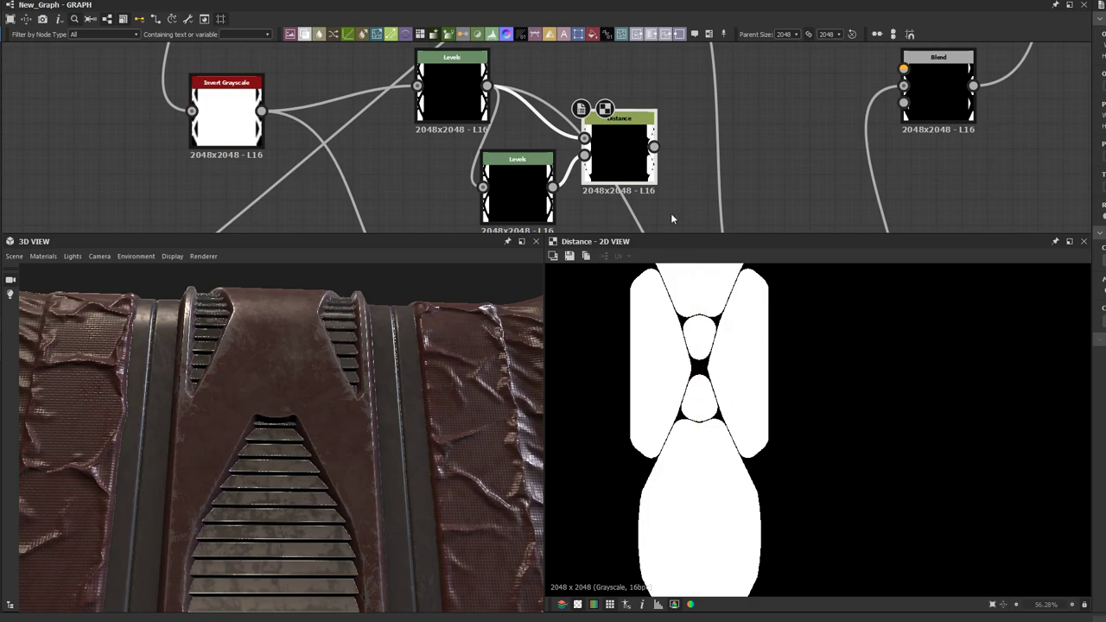
# Step: Spread out the two Levels nodes and the Distance node to make room between them
pyautogui.moveTo(628, 162); pyautogui.dragTo(652, 101)
pyautogui.moveTo(651, 143); pyautogui.dragTo(649, 144, button='middle')
pyautogui.scroll(-2, 648, 144)
pyautogui.moveTo(637, 135); pyautogui.dragTo(680, 152)
pyautogui.scroll(2, 513, 134)
pyautogui.moveTo(465, 126); pyautogui.dragTo(442, 123)
pyautogui.moveTo(519, 169); pyautogui.dragTo(507, 133, button='middle')
pyautogui.moveTo(505, 181)
pyautogui.mouseDown()
pyautogui.moveTo(504, 198)
pyautogui.moveTo(508, 175)
pyautogui.mouseUp()
pyautogui.scroll(-2, 506, 170)
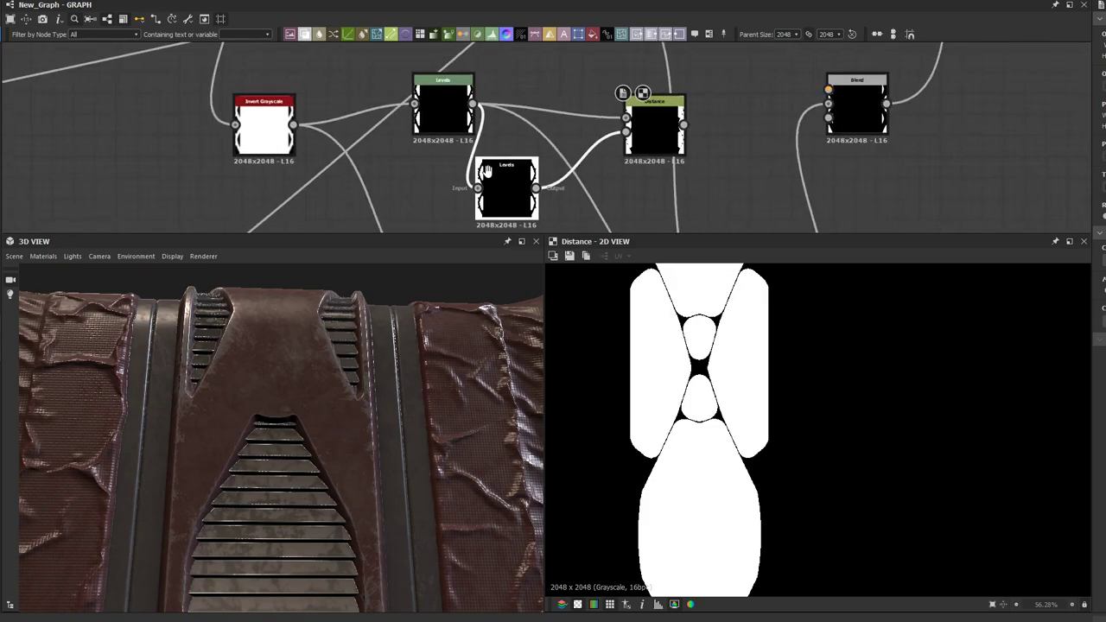
pyautogui.moveTo(490, 171); pyautogui.dragTo(475, 185, button='middle')
pyautogui.moveTo(436, 135); pyautogui.dragTo(352, 115)
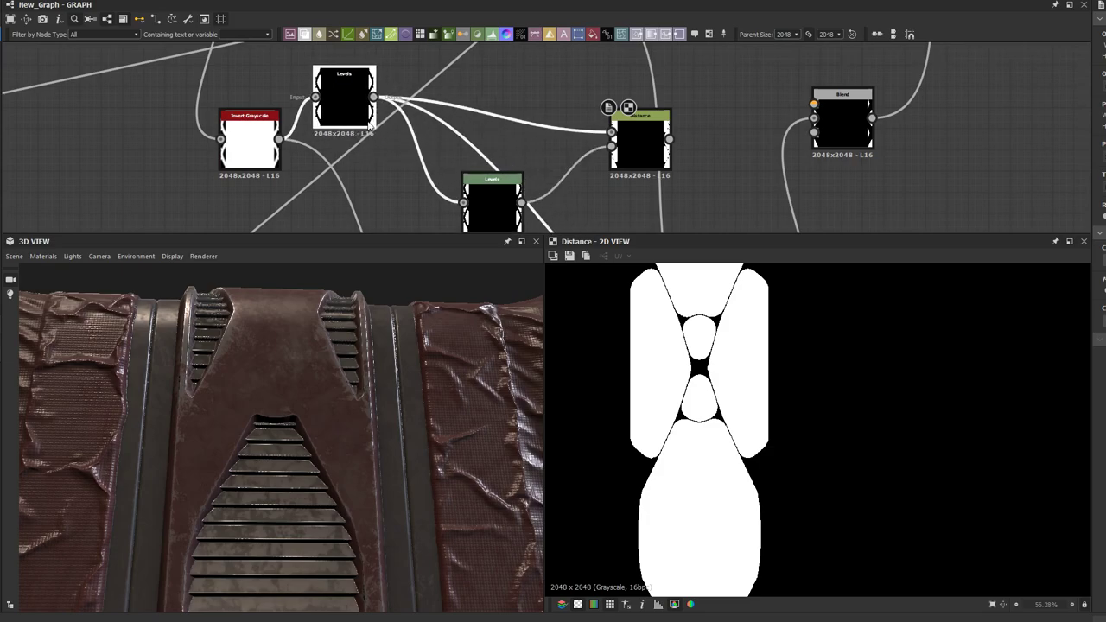
pyautogui.moveTo(479, 203); pyautogui.dragTo(479, 213)
# Step: Add a Flood Fill node above the Distance branch and feed it from the first Levels node
pyautogui.click(501, 92)
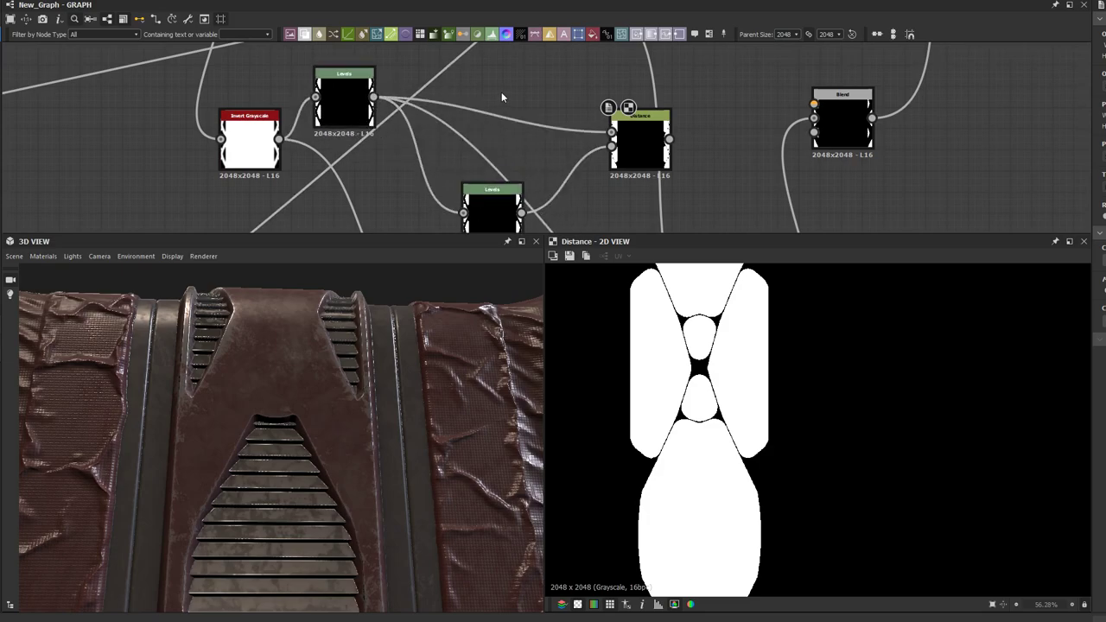
pyautogui.press('space')
pyautogui.write('flood')
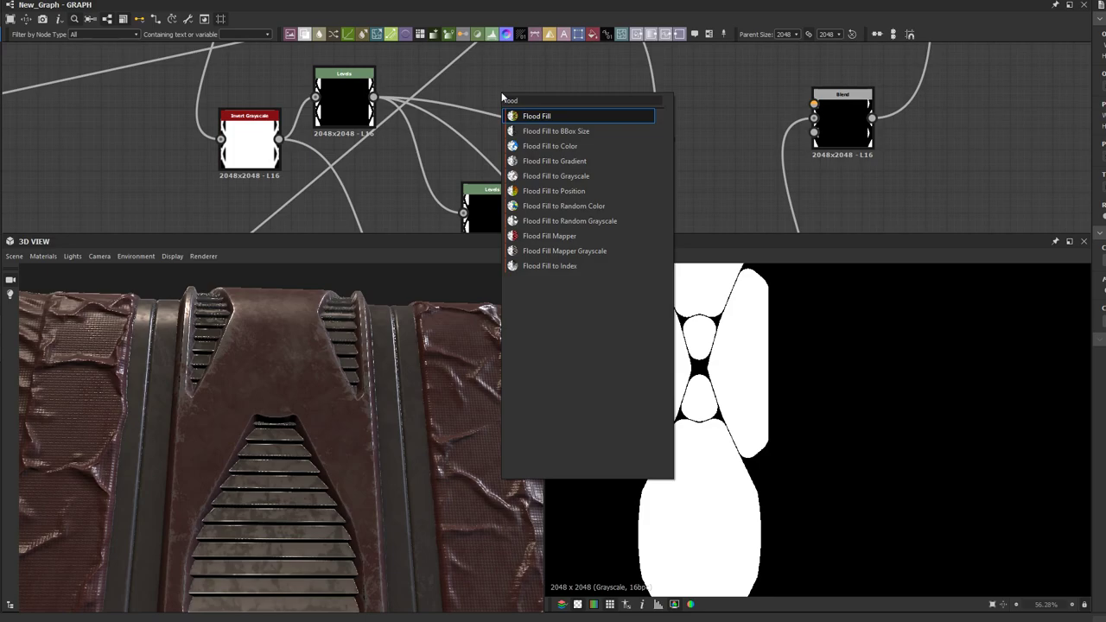
pyautogui.click(536, 117)
pyautogui.scroll(1, 373, 102)
pyautogui.moveTo(374, 98); pyautogui.dragTo(521, 93)
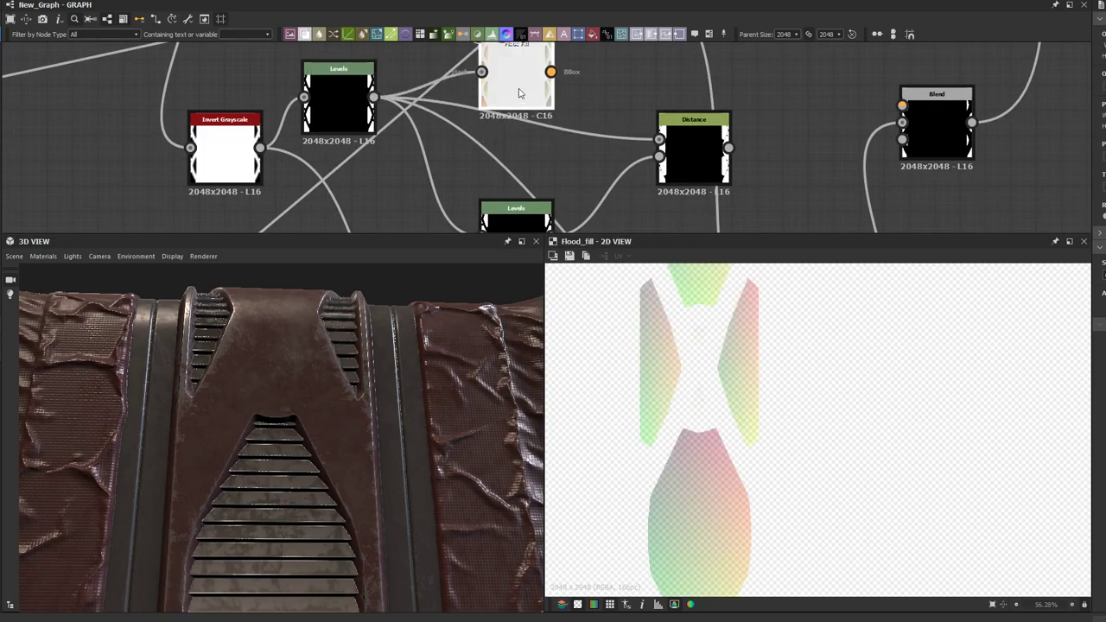
# Step: Add a Flood Fill to Grayscale node for the Flood Fill output
pyautogui.press('space')
pyautogui.write('flo')
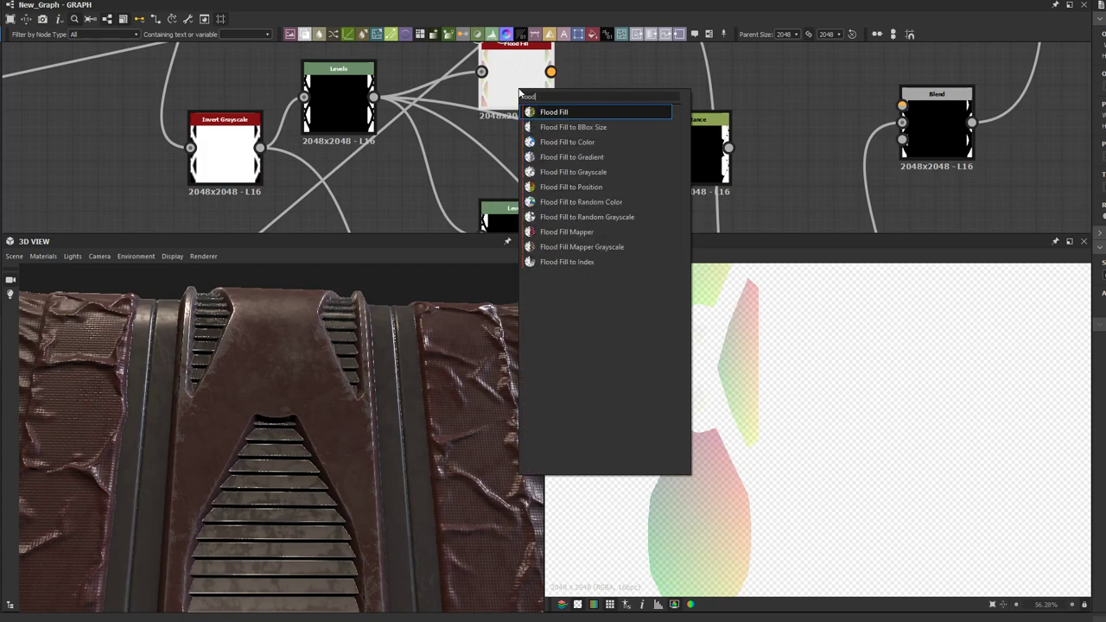
pyautogui.write('od')
pyautogui.click(592, 172)
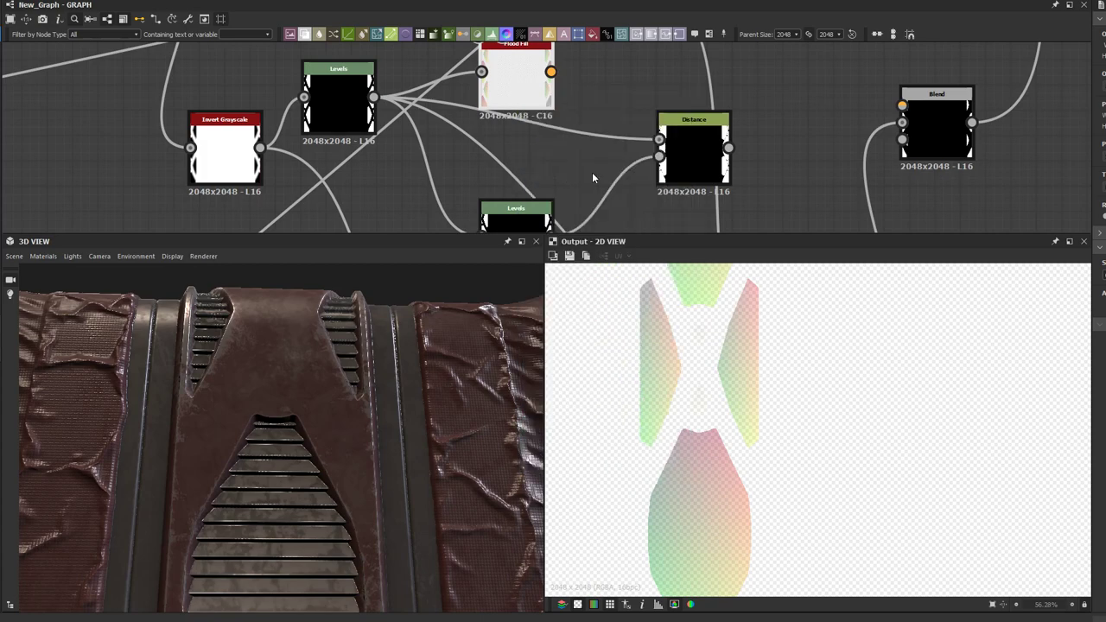
# Step: Add a Flood Fill to Random Grayscale node on the Flood Fill output and place it before the Distance node
pyautogui.doubleClick(526, 91)
pyautogui.press('space')
pyautogui.write('flood')
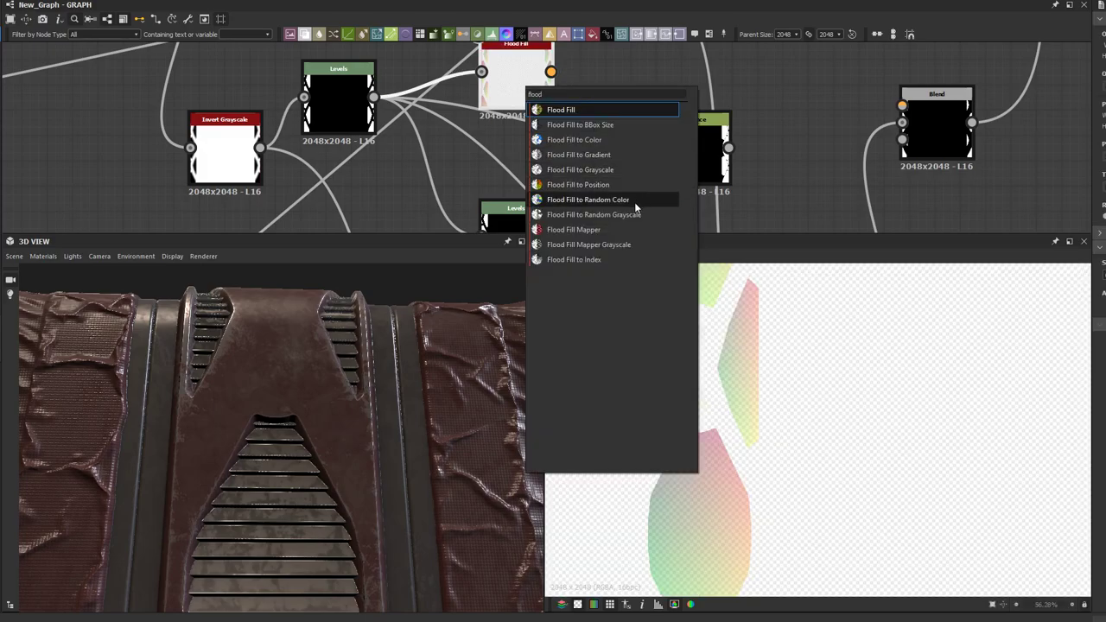
pyautogui.press('Escape')
pyautogui.scroll(-1, 590, 134)
pyautogui.moveTo(593, 158); pyautogui.dragTo(594, 207, button='middle')
pyautogui.moveTo(526, 136); pyautogui.dragTo(483, 136)
pyautogui.moveTo(628, 98); pyautogui.dragTo(592, 138)
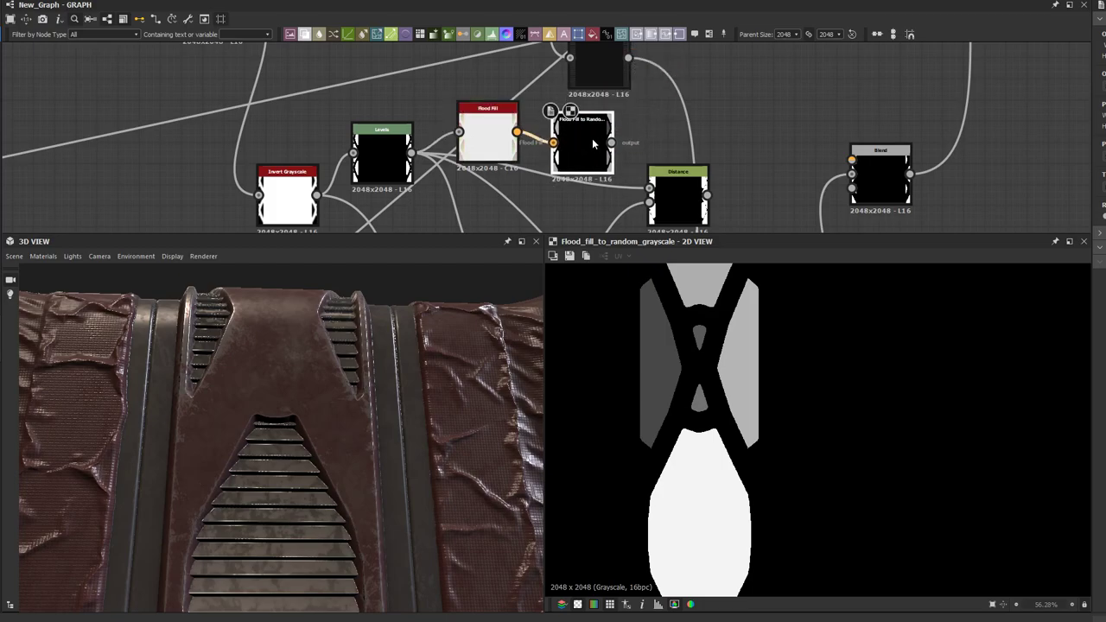
pyautogui.scroll(-2, 592, 138)
pyautogui.scroll(1, 589, 138)
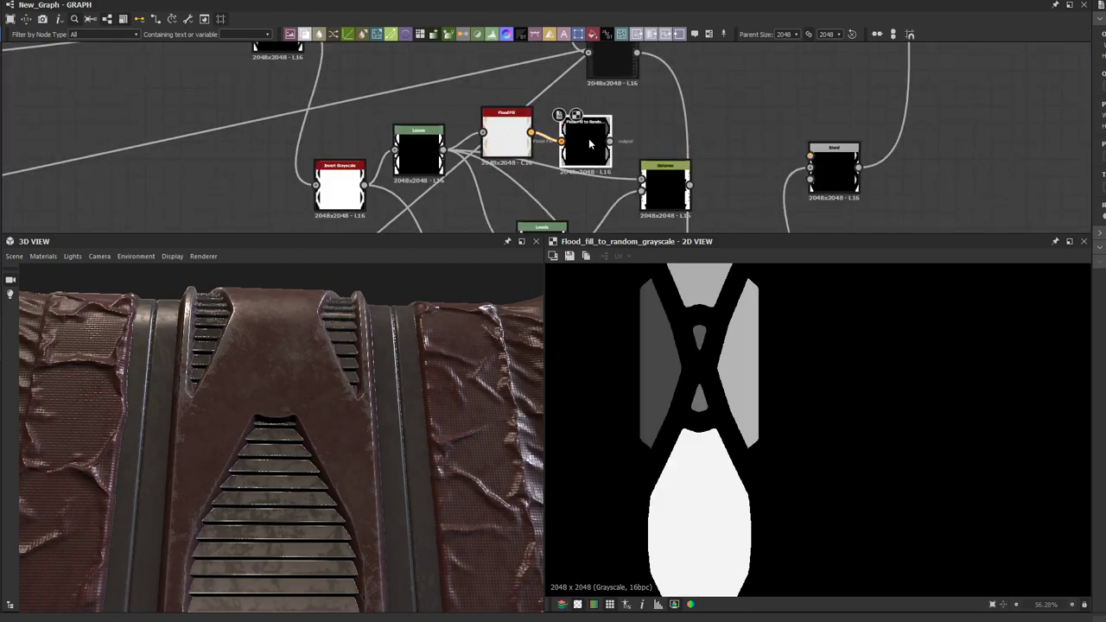
# Step: Feed the random grayscale output into the Distance node's source input and raise the distance until the panel shapes meet
pyautogui.moveTo(589, 139); pyautogui.dragTo(533, 103, button='middle')
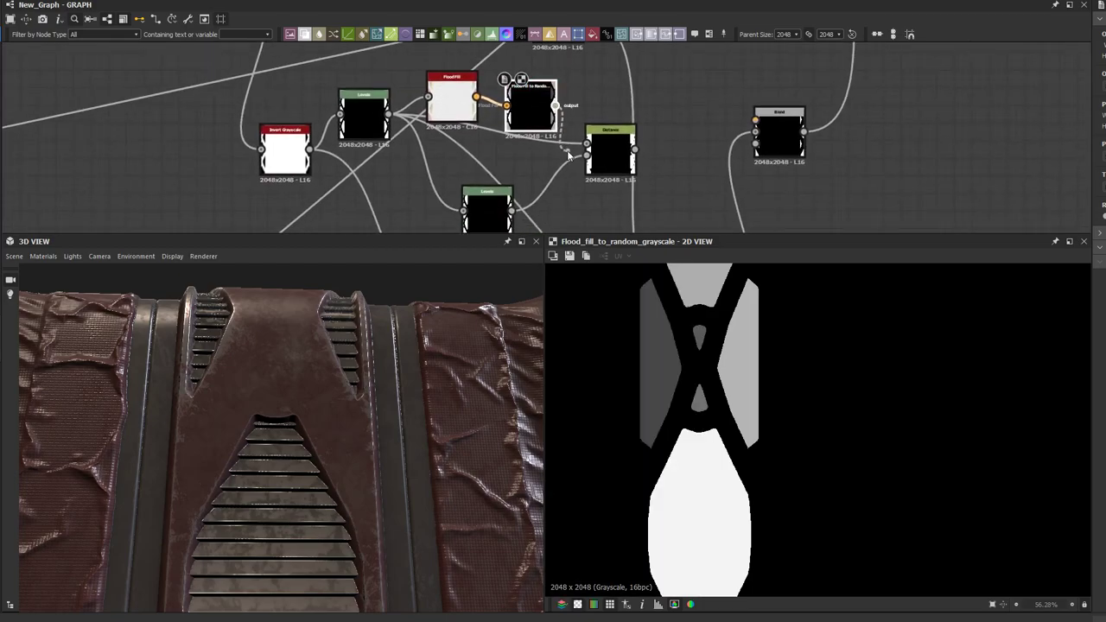
pyautogui.moveTo(584, 157); pyautogui.dragTo(587, 156)
pyautogui.doubleClick(611, 159)
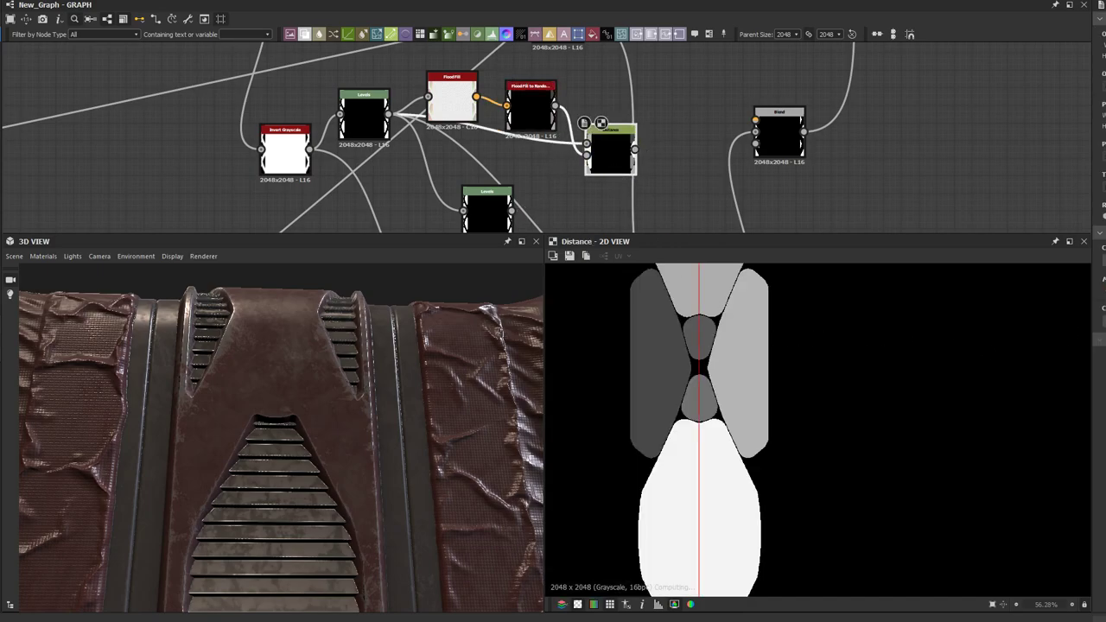
pyautogui.scroll(1, 543, 157)
pyautogui.scroll(1, 542, 156)
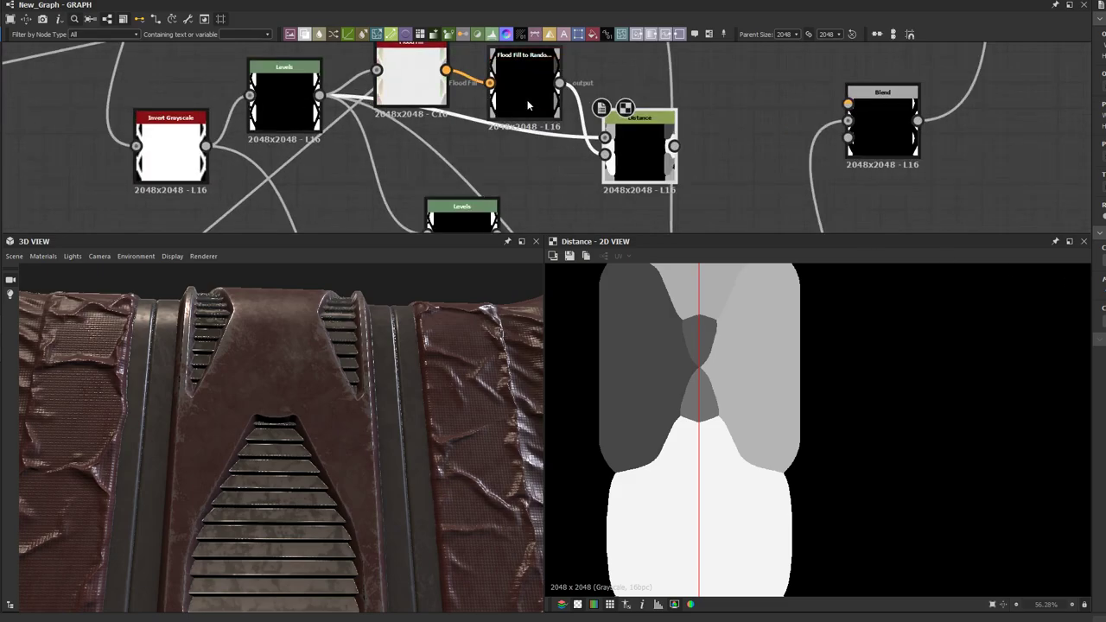
# Step: Dock the Flood Fill to Random Grayscale node onto the Distance node
pyautogui.click(523, 102)
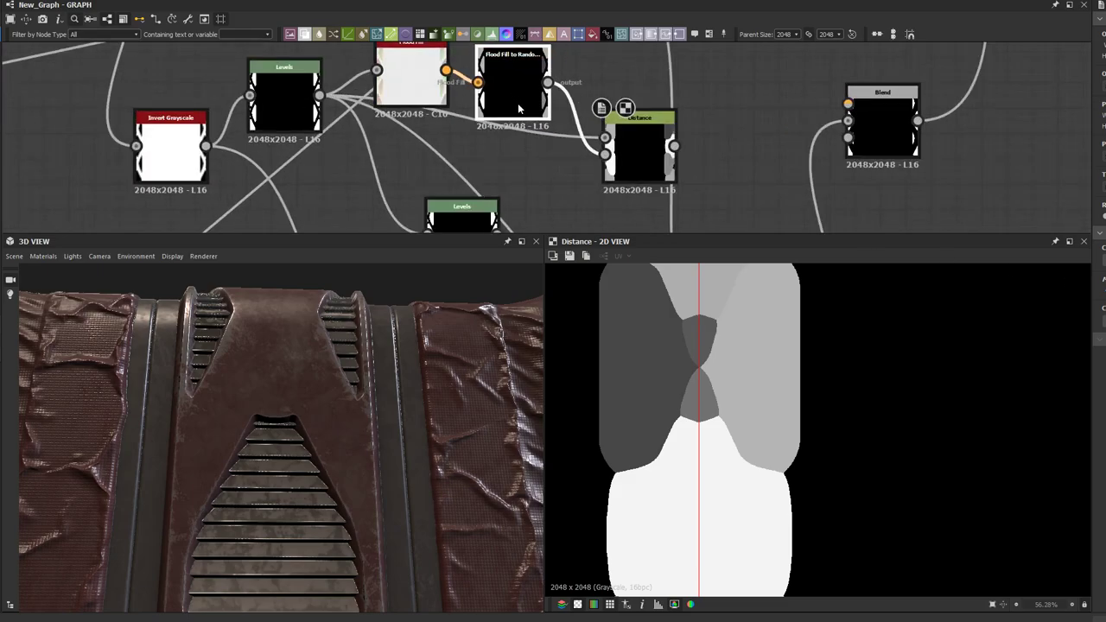
pyautogui.press('d')
pyautogui.click(423, 101)
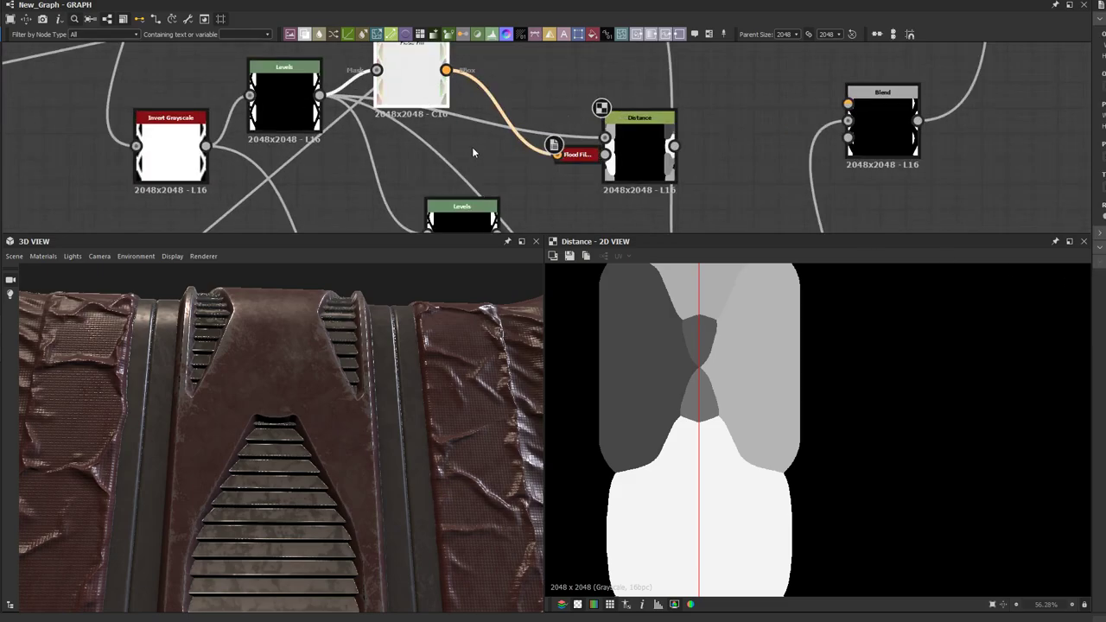
pyautogui.scroll(-1, 473, 152)
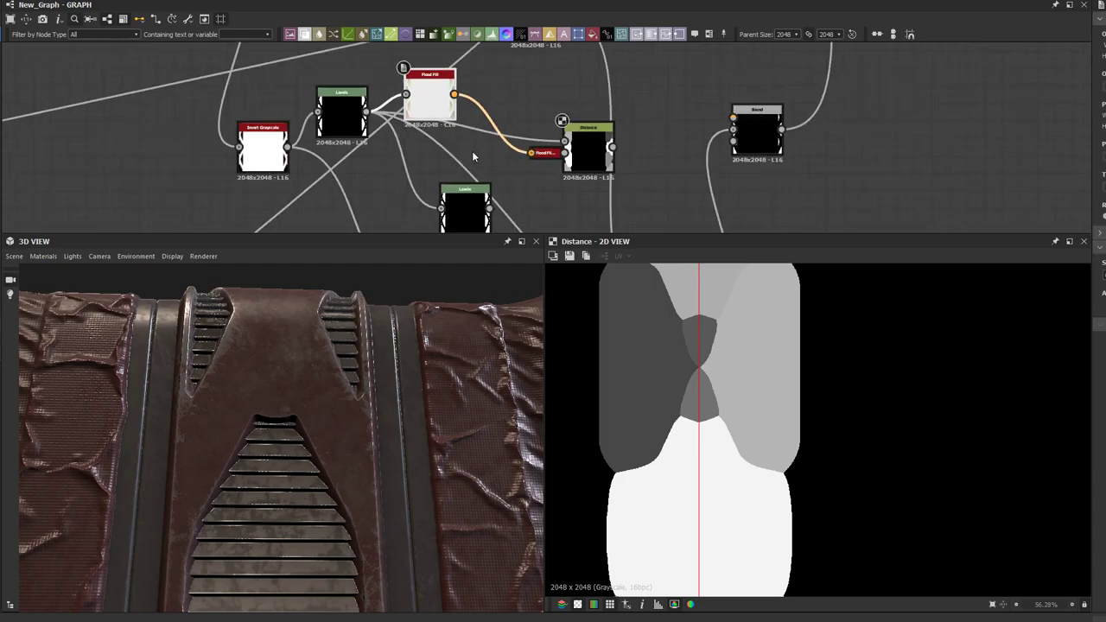
pyautogui.scroll(1, 448, 128)
# Step: Delete the unused second Levels node and move the Flood Fill and Distance nodes into a compact row
pyautogui.doubleClick(441, 106)
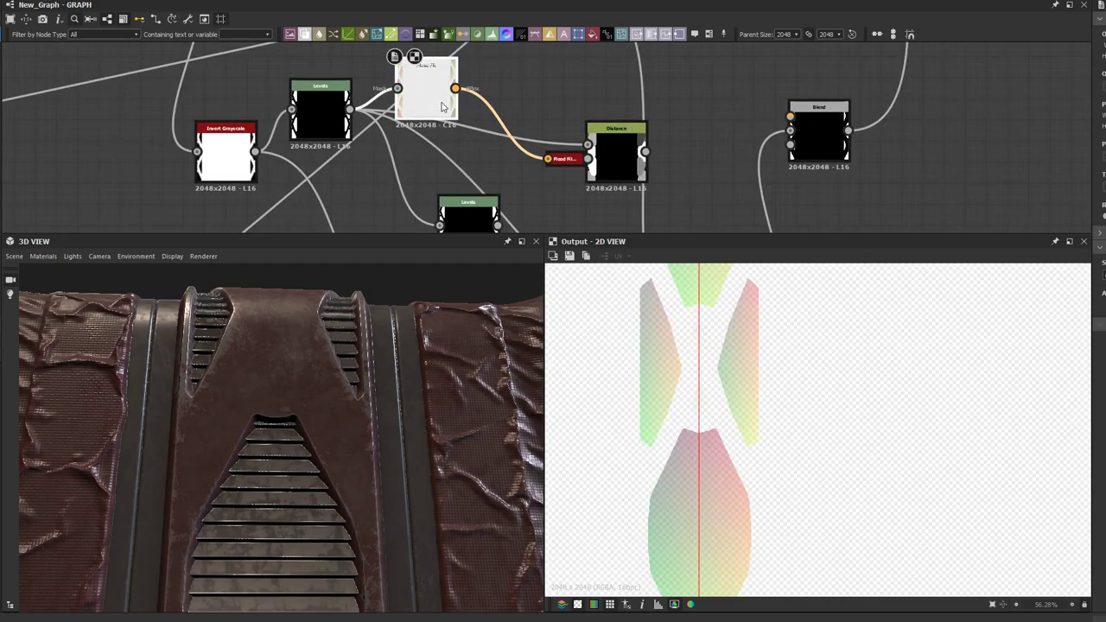
pyautogui.scroll(-1, 468, 164)
pyautogui.click(473, 200)
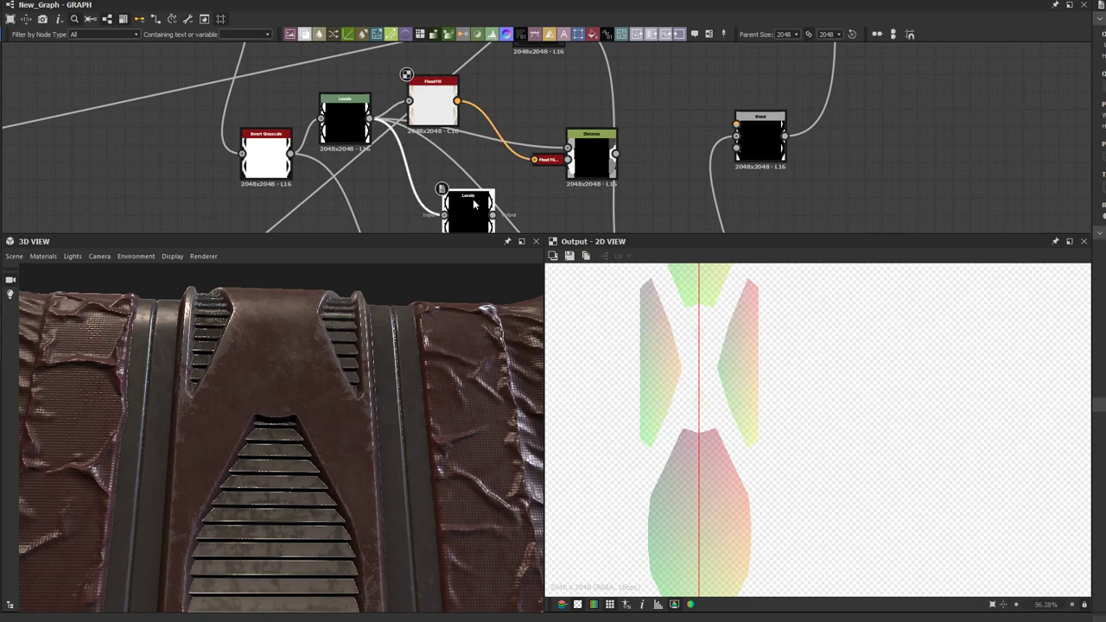
pyautogui.press('Delete')
pyautogui.moveTo(431, 108); pyautogui.dragTo(381, 179)
pyautogui.moveTo(582, 167); pyautogui.dragTo(452, 186)
pyautogui.moveTo(379, 187); pyautogui.dragTo(370, 222)
pyautogui.click(454, 182)
pyautogui.scroll(3, 450, 177)
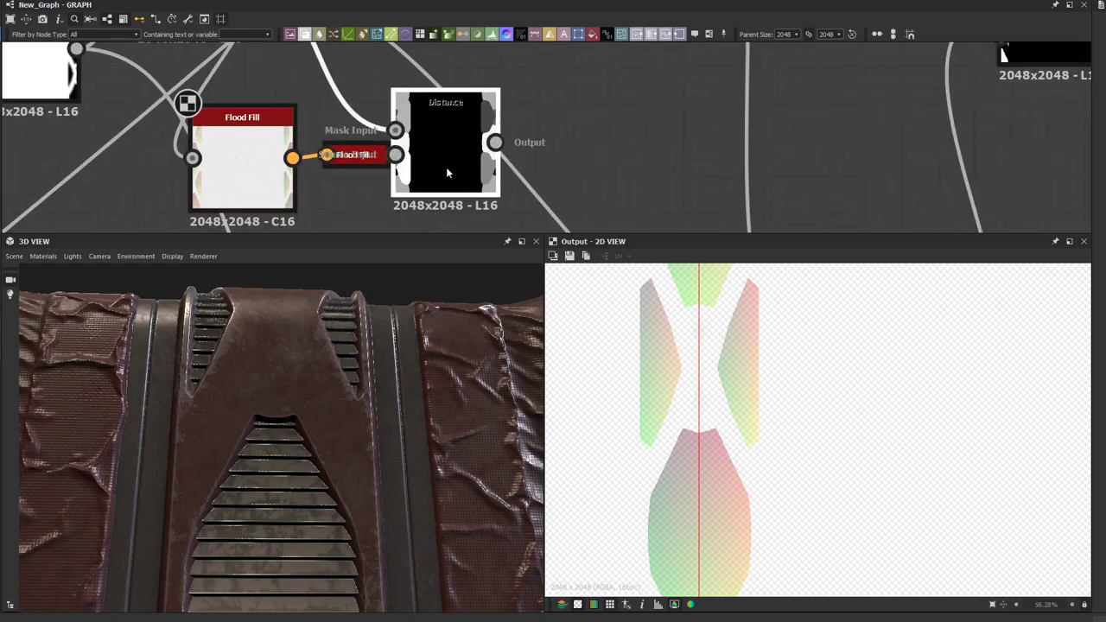
# Step: Add an Edge Detect node after the Distance node to outline the expanded panel shapes
pyautogui.doubleClick(445, 166)
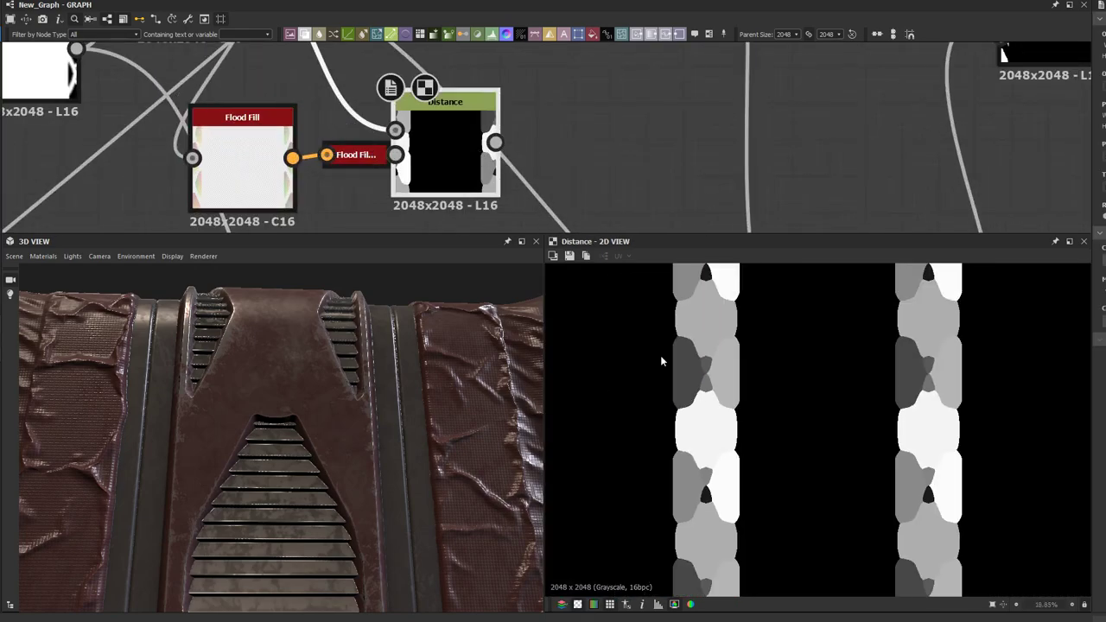
pyautogui.press('space')
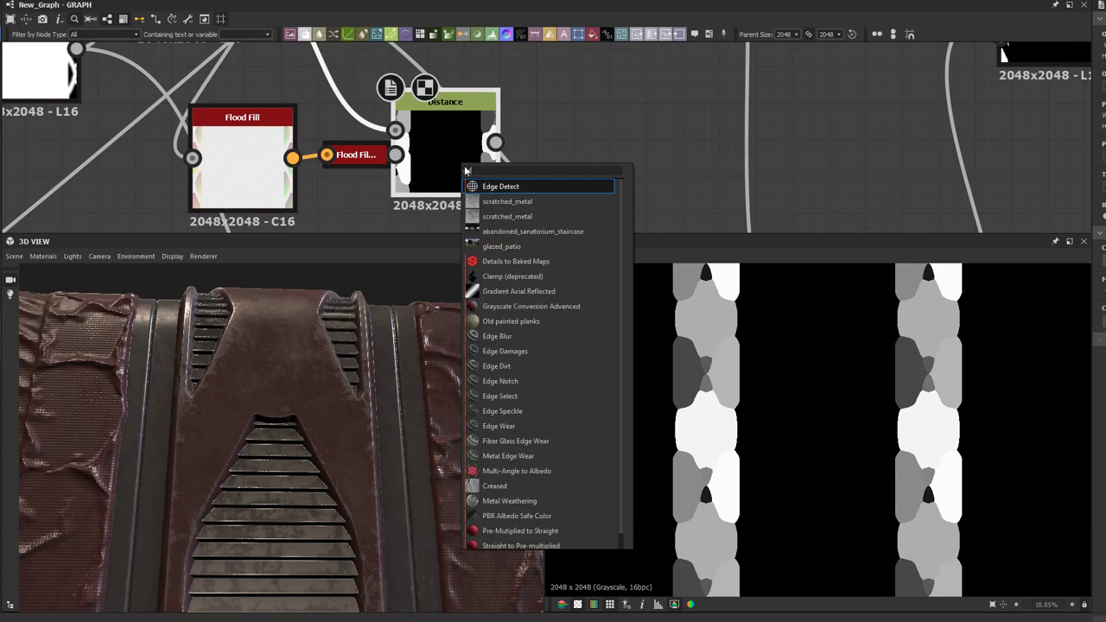
pyautogui.click(493, 190)
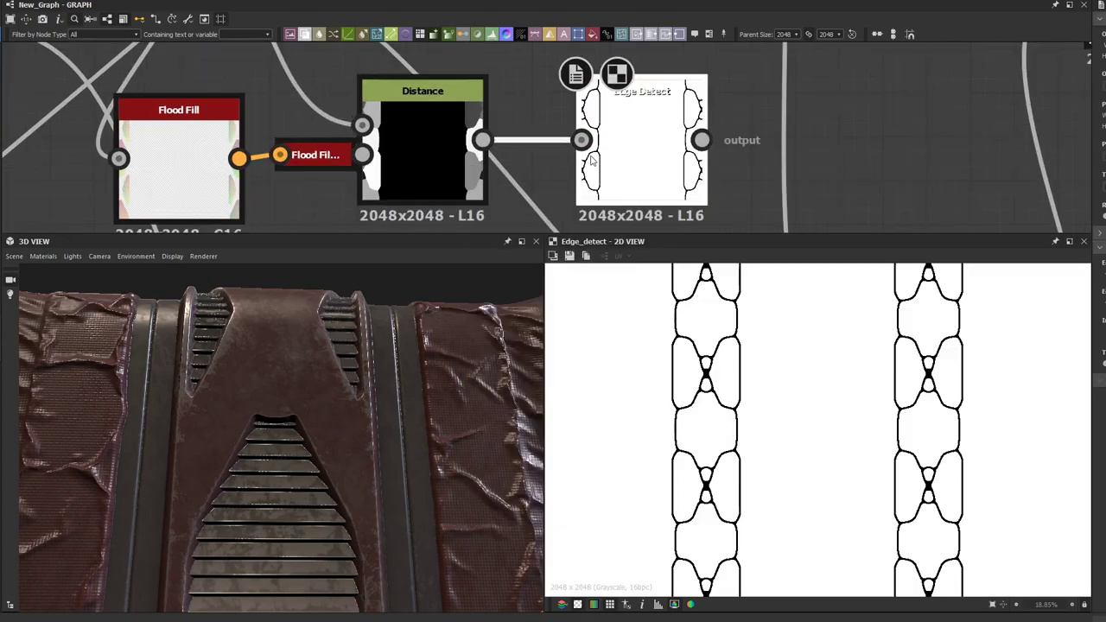
pyautogui.scroll(3, 813, 344)
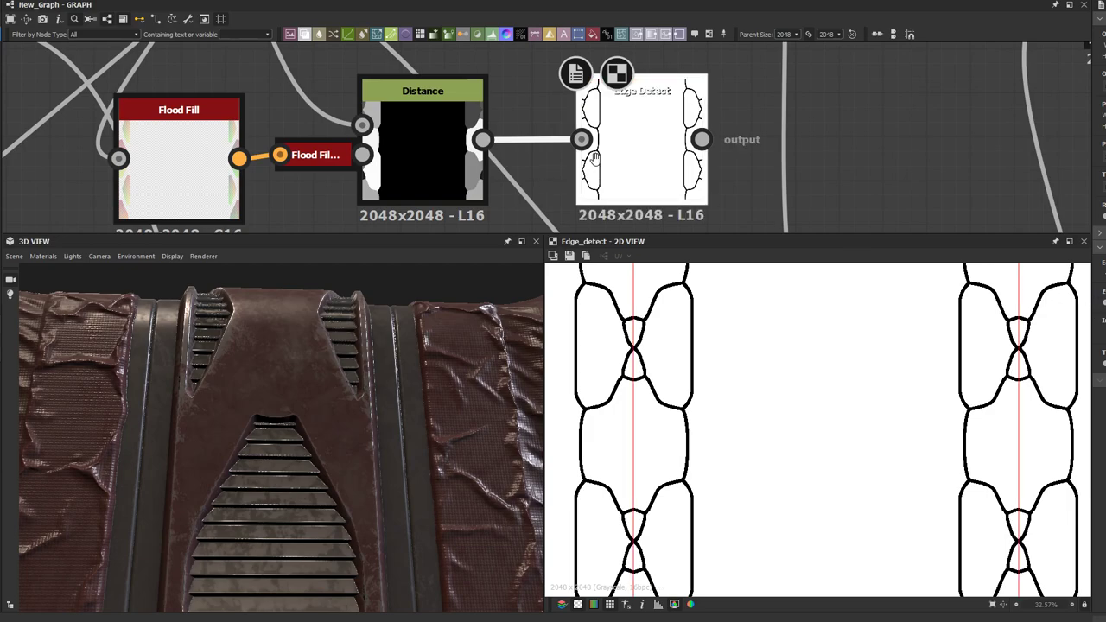
pyautogui.scroll(-3, 543, 103)
# Step: Add a Bevel node after Edge Detect to soften the outlined panel seams
pyautogui.moveTo(566, 104)
pyautogui.mouseDown()
pyautogui.moveTo(546, 101)
pyautogui.moveTo(554, 94)
pyautogui.mouseUp()
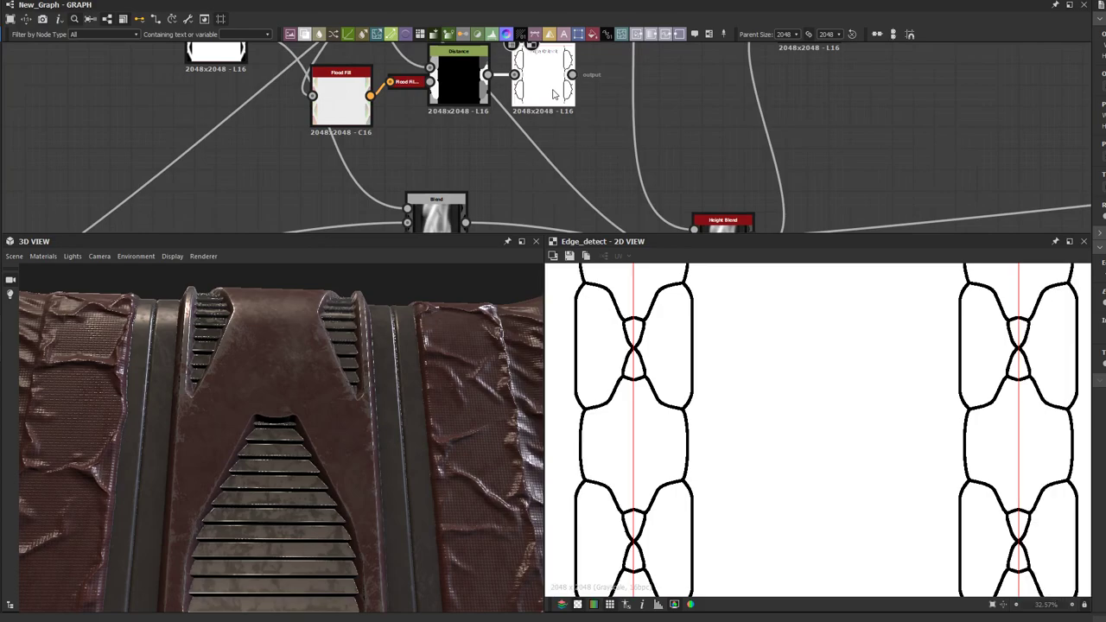
pyautogui.press('space')
pyautogui.write('bev')
pyautogui.click(584, 114)
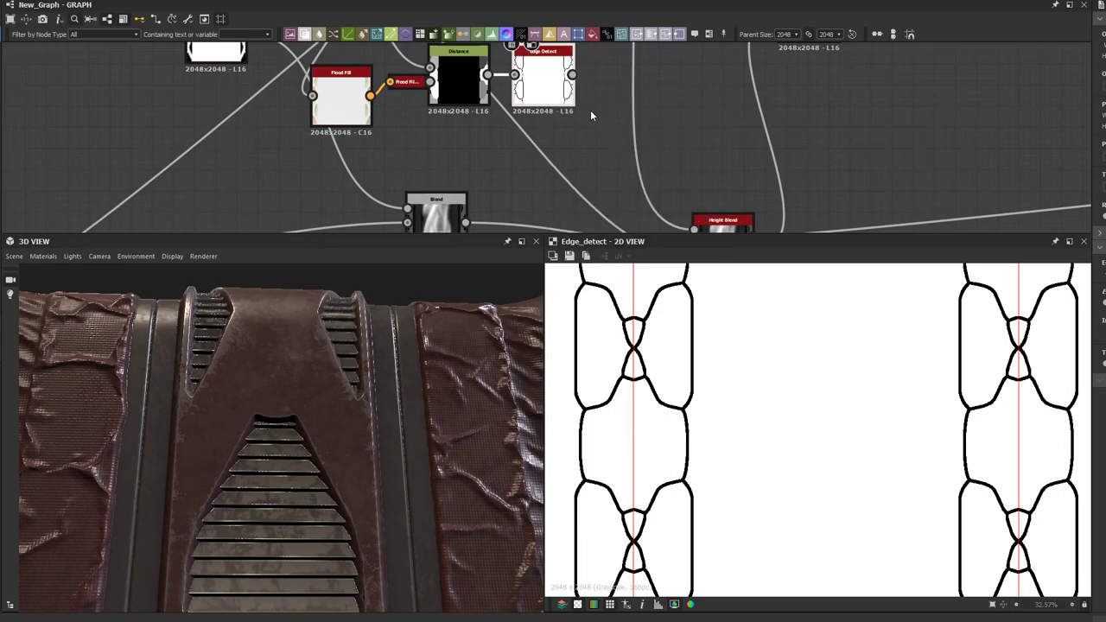
pyautogui.scroll(1, 623, 97)
pyautogui.moveTo(655, 88); pyautogui.dragTo(632, 88)
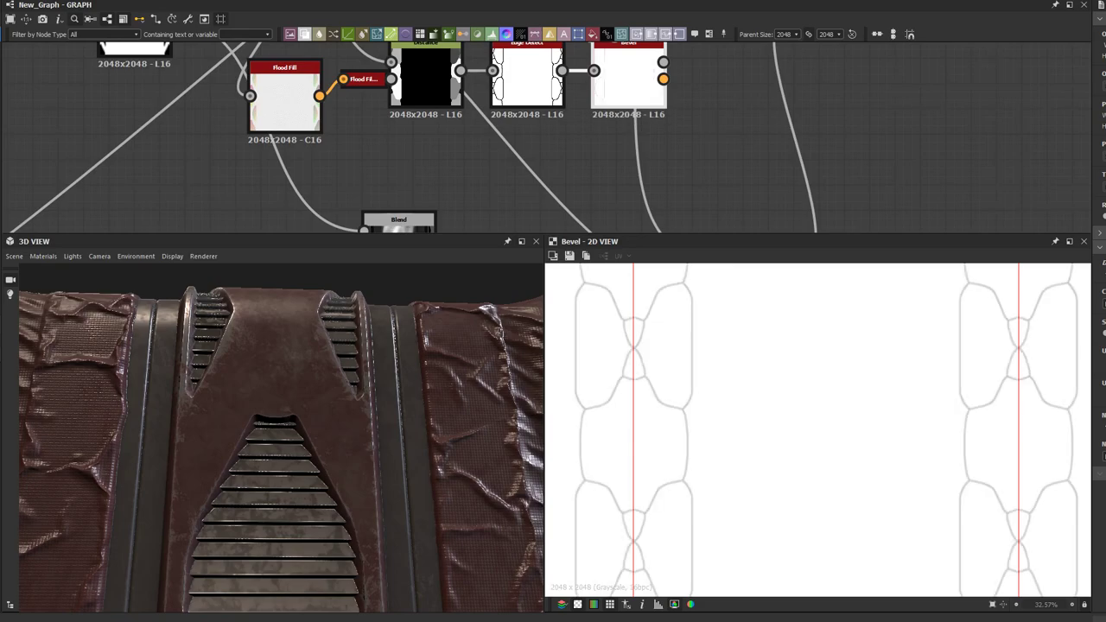
pyautogui.scroll(-3, 701, 154)
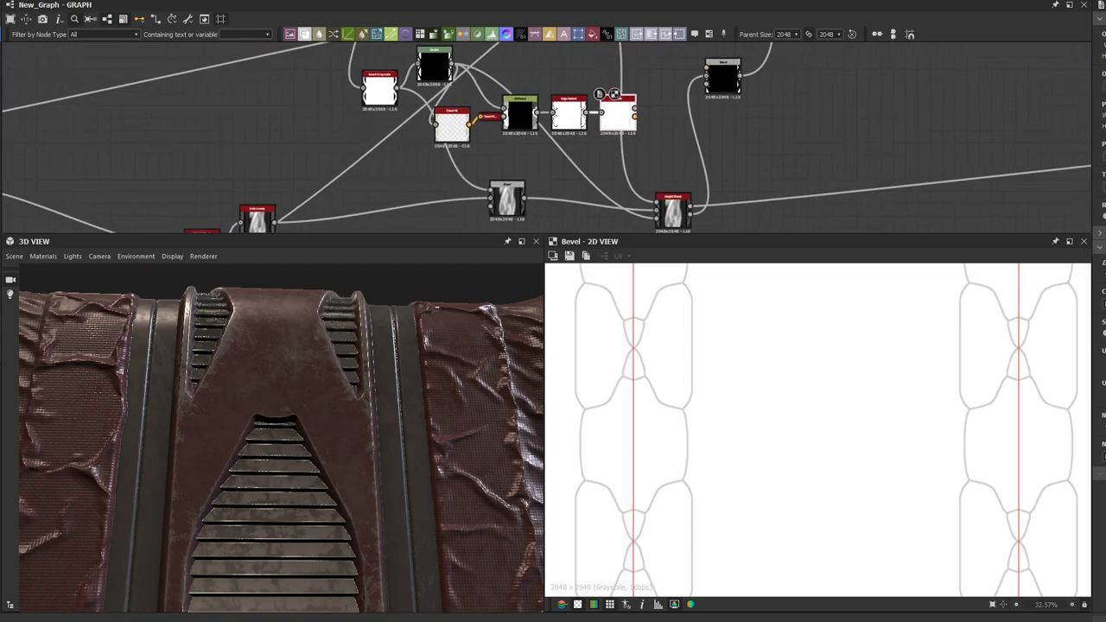
# Step: Move the Height Blend and Blend nodes further along the height chain to make room, and preview the Auto Levels output
pyautogui.moveTo(671, 204); pyautogui.dragTo(566, 166, button='middle')
pyautogui.moveTo(573, 176); pyautogui.dragTo(677, 185)
pyautogui.click(400, 164)
pyautogui.moveTo(400, 164); pyautogui.dragTo(473, 183)
pyautogui.click(264, 216)
pyautogui.click(152, 192)
pyautogui.doubleClick(152, 192)
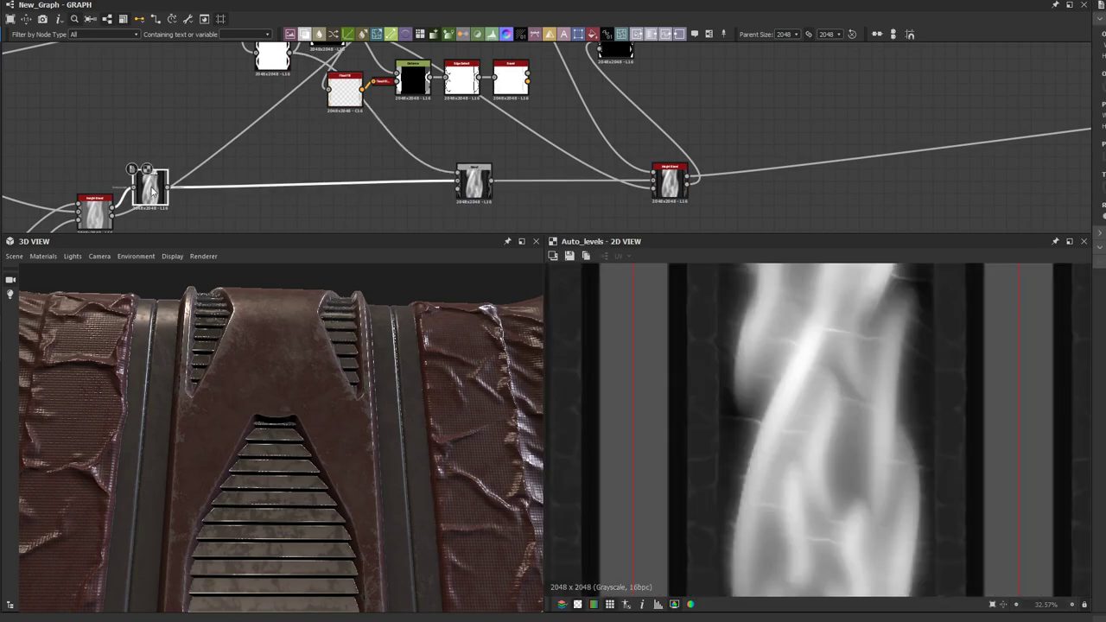
pyautogui.scroll(1, 438, 218)
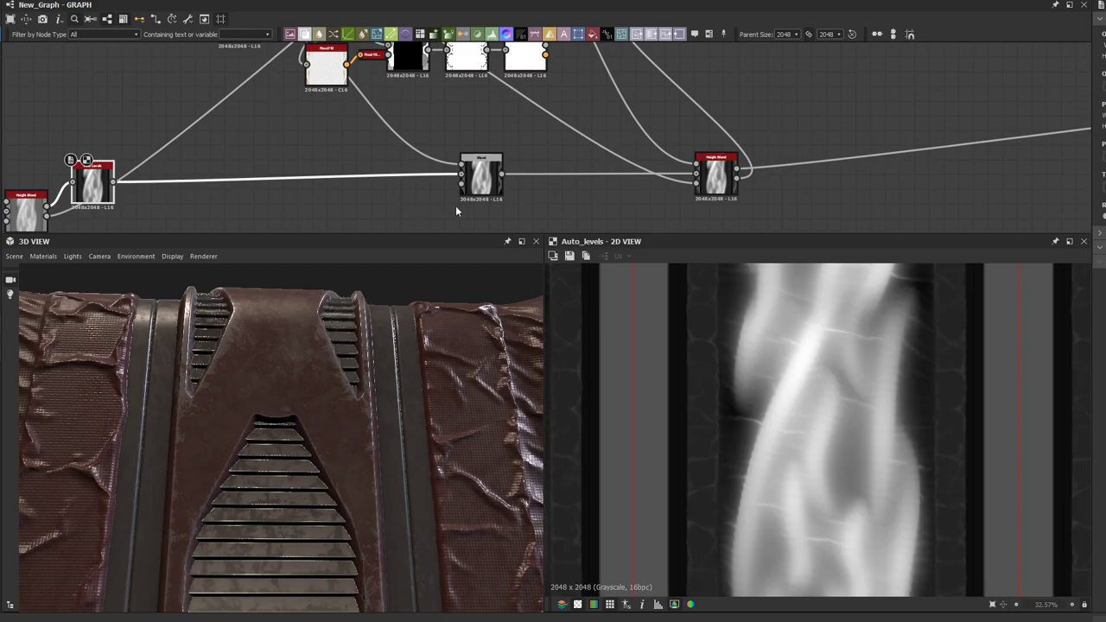
# Step: Preview the existing Blend node and insert a second Blend on its connection to Height Blend
pyautogui.click(480, 186)
pyautogui.doubleClick(481, 179)
pyautogui.click(593, 202)
pyautogui.click(557, 175)
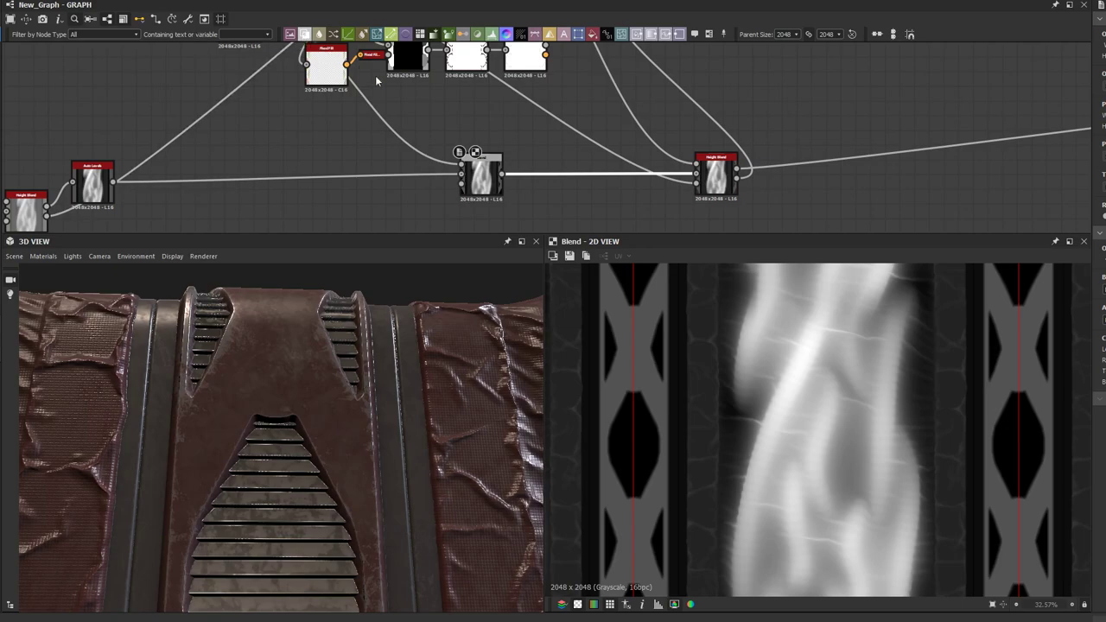
pyautogui.press('b')
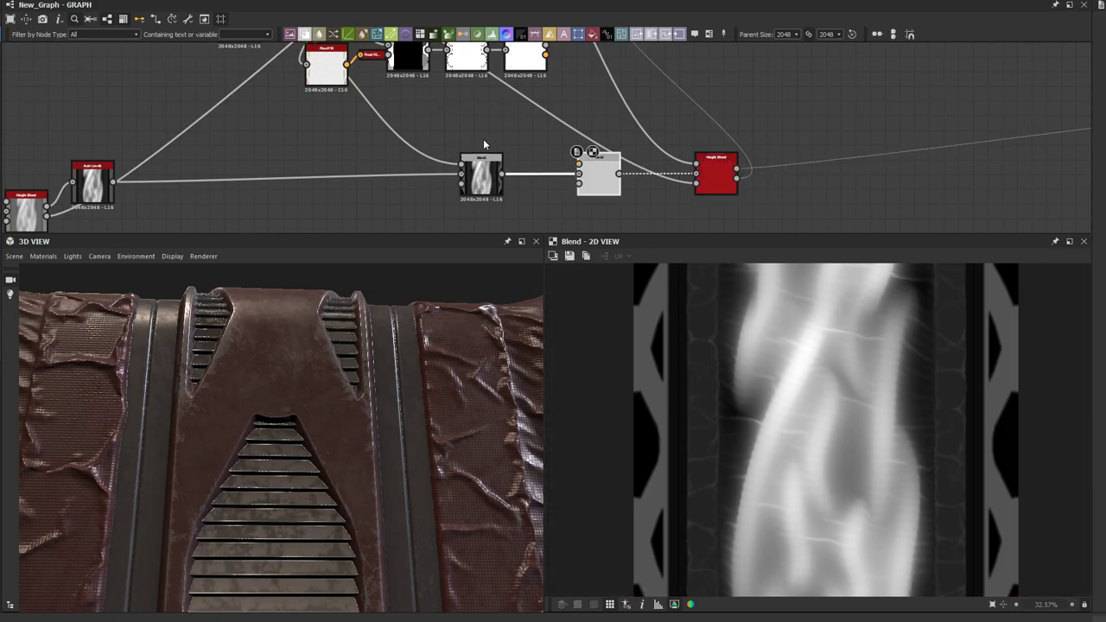
# Step: Connect the Bevel's Height output to the new Blend's foreground and change the blending mode to carve seams into the height
pyautogui.scroll(3, 512, 120)
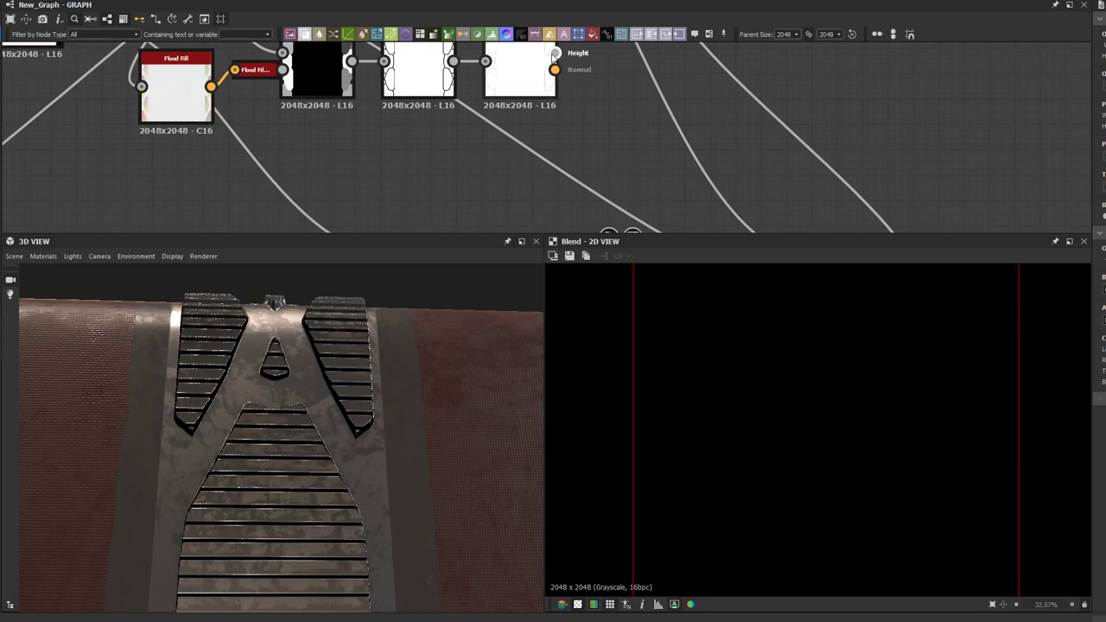
pyautogui.press('f')
pyautogui.moveTo(503, 113); pyautogui.dragTo(539, 134)
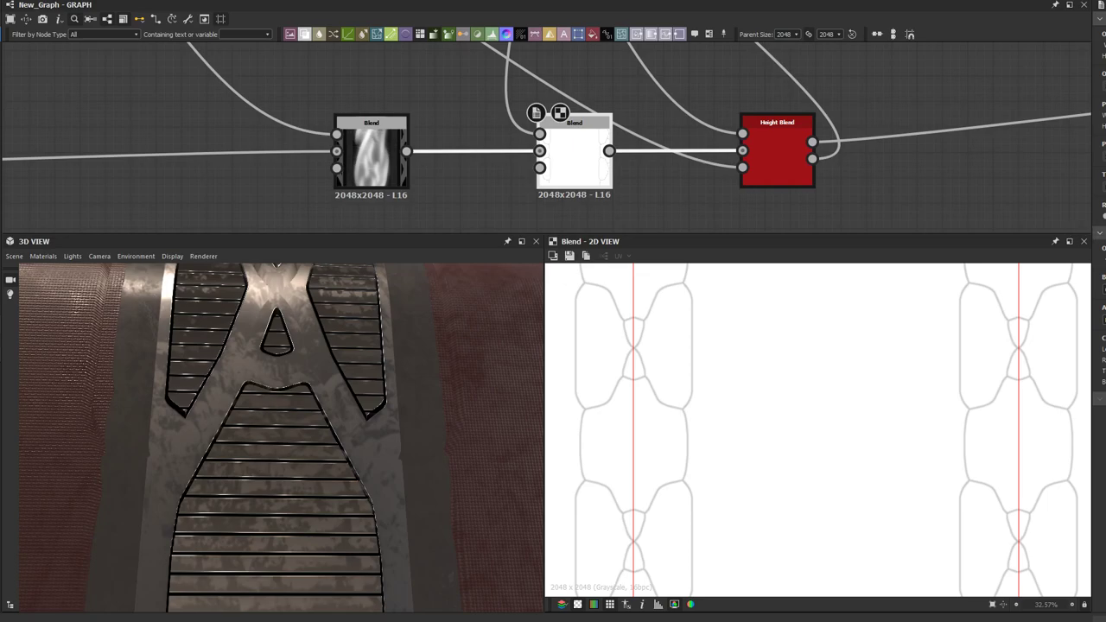
pyautogui.click(1104, 291)
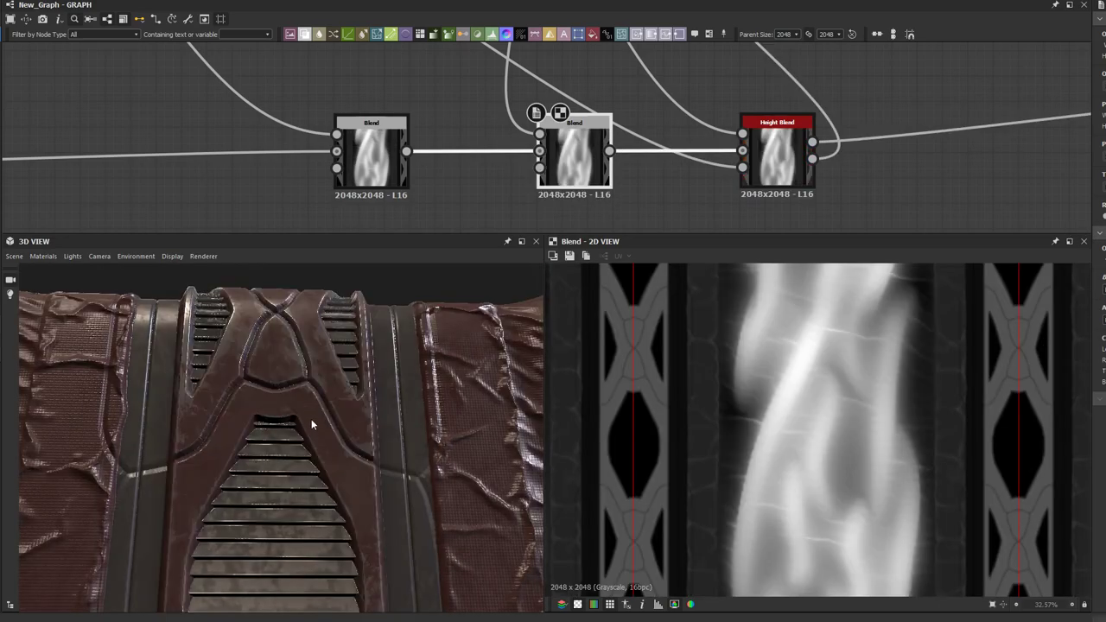
# Step: Check the panel seams on the 3D model and thin them by reducing the edge width on the Edge Detect node
pyautogui.scroll(5, 300, 392)
pyautogui.moveTo(300, 391)
pyautogui.mouseDown()
pyautogui.moveTo(299, 415)
pyautogui.moveTo(294, 383)
pyautogui.mouseUp()
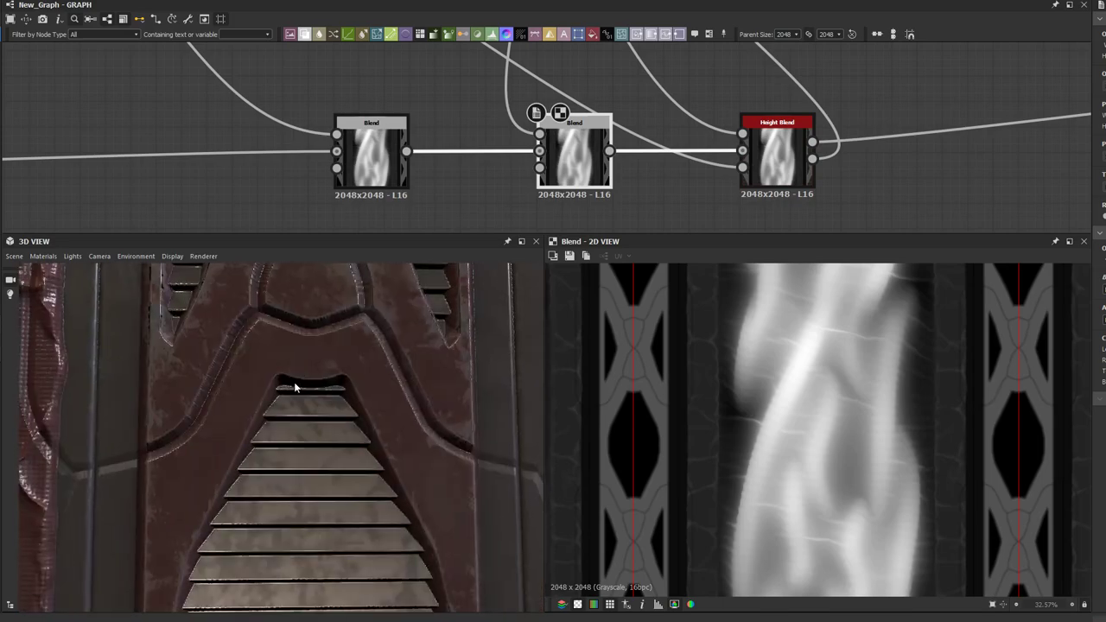
pyautogui.scroll(-2, 294, 387)
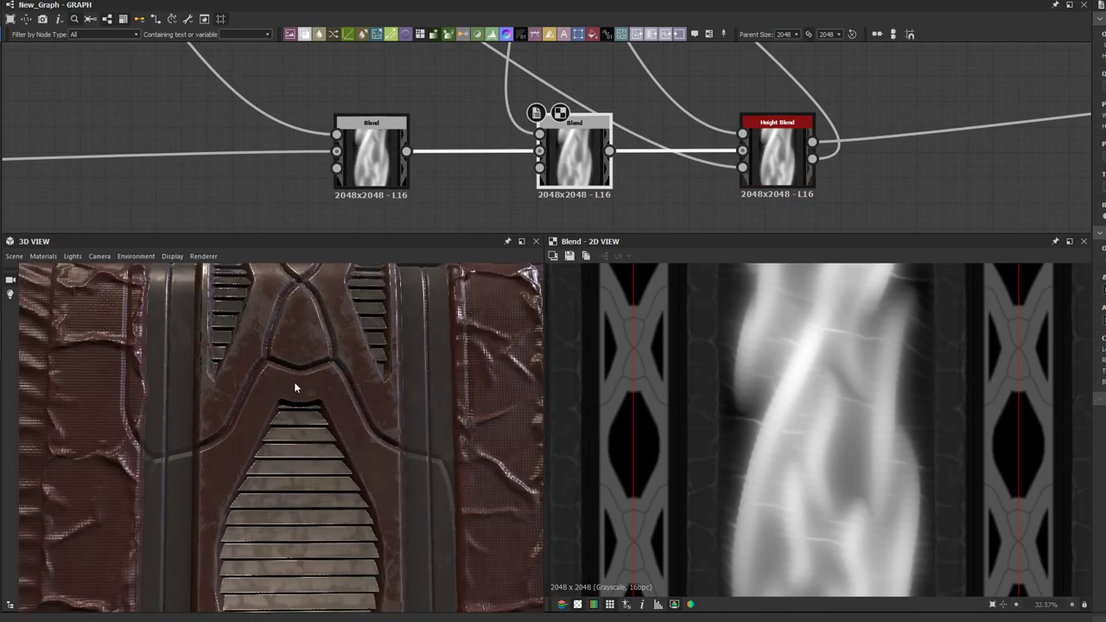
pyautogui.scroll(-3, 358, 414)
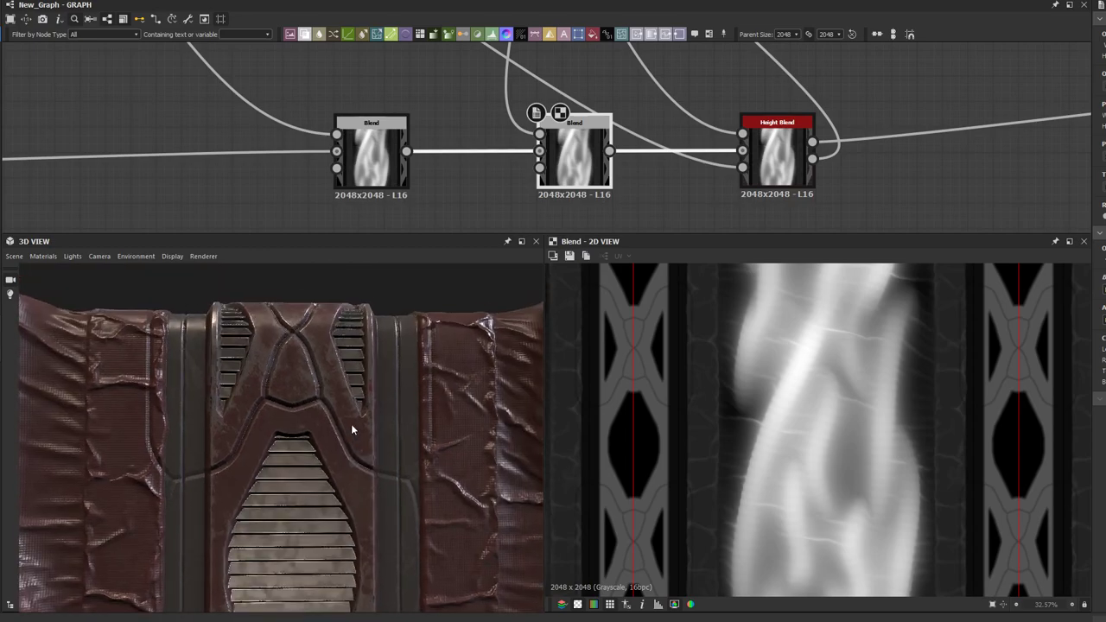
pyautogui.scroll(3, 457, 405)
pyautogui.moveTo(557, 102); pyautogui.dragTo(568, 199, button='middle')
pyautogui.scroll(-3, 566, 198)
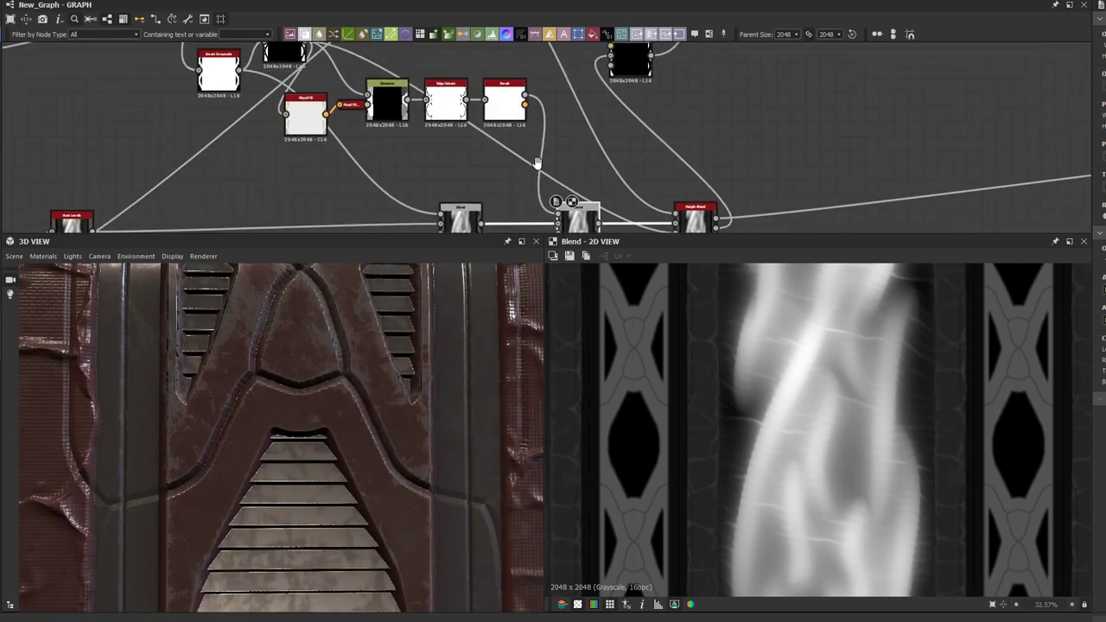
pyautogui.moveTo(488, 121); pyautogui.dragTo(524, 153, button='middle')
pyautogui.scroll(3, 523, 152)
pyautogui.click(461, 132)
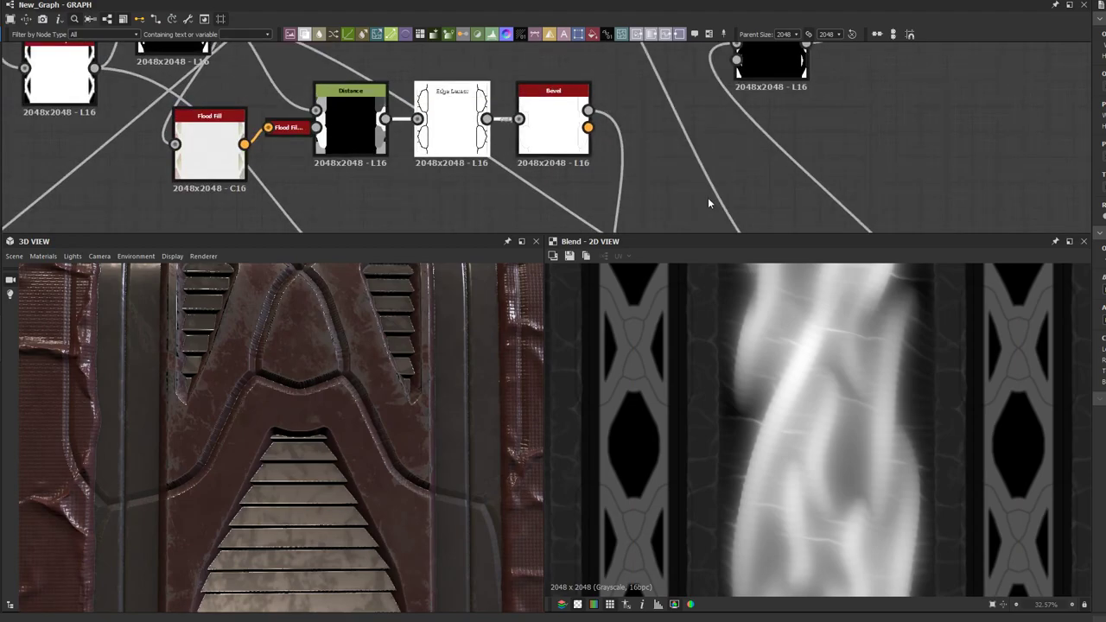
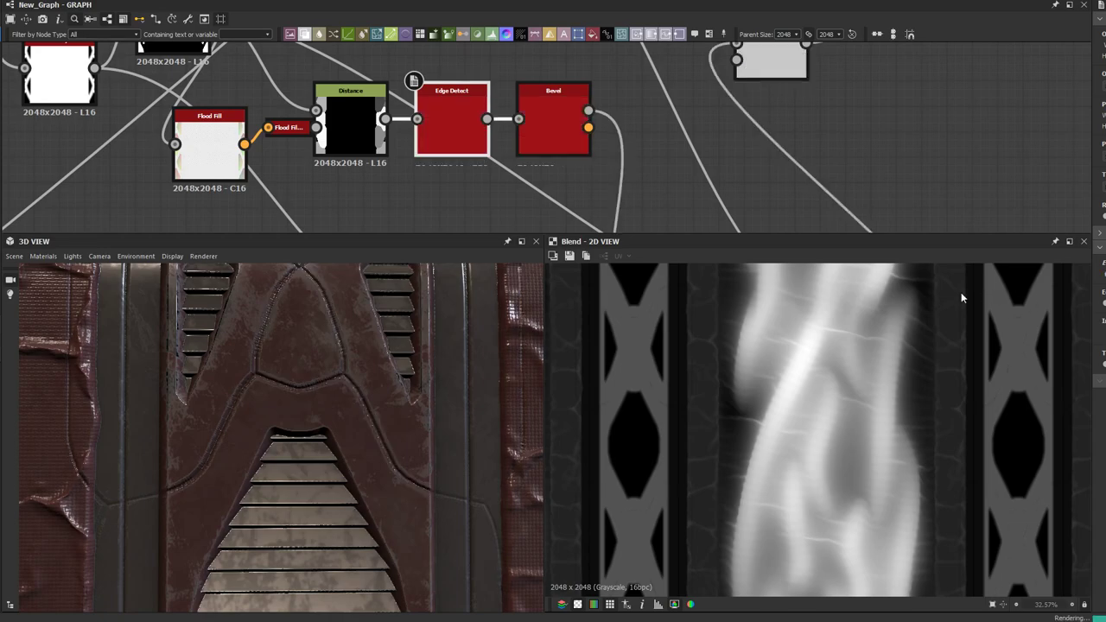
# Step: Adjust the Bevel node's settings to reshape the seam profile and check it up close on the 3D model
pyautogui.scroll(2, 314, 401)
pyautogui.scroll(2, 411, 197)
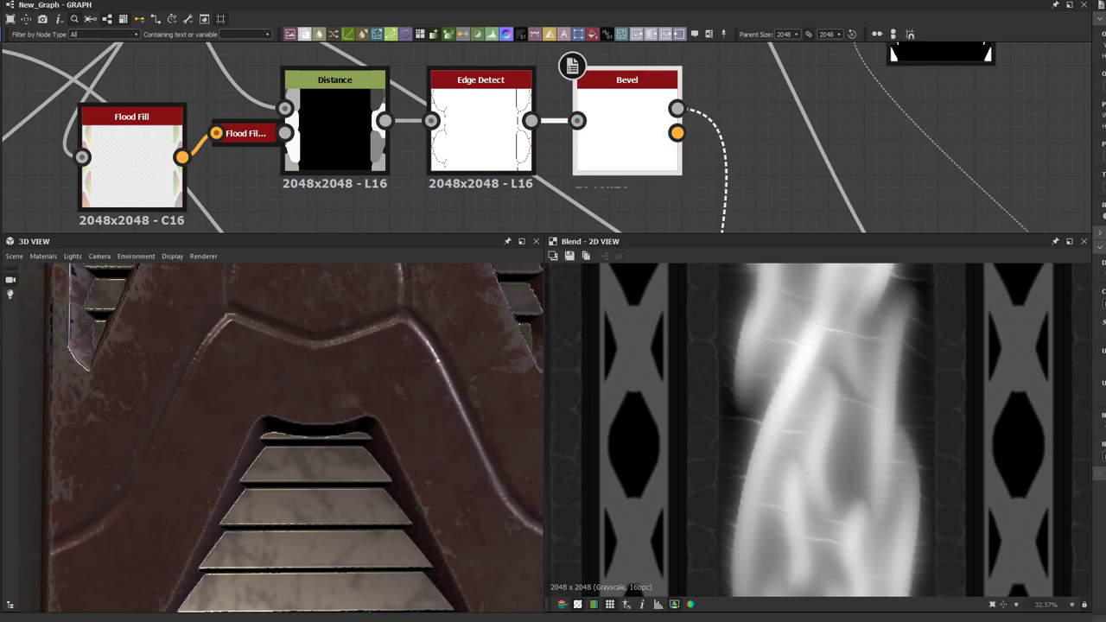
pyautogui.scroll(-8, 505, 113)
pyautogui.scroll(-3, 505, 112)
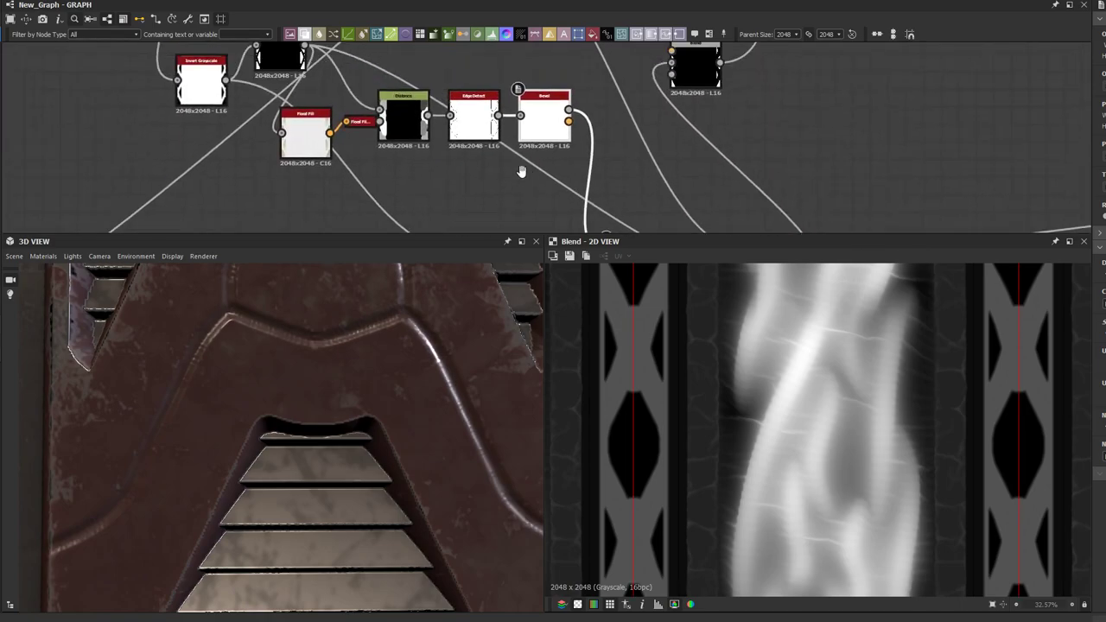
# Step: Make room after the Distance node, insert a Blend between it and Edge Detect, and preview the new Blend
pyautogui.scroll(-3, 292, 366)
pyautogui.moveTo(292, 366); pyautogui.dragTo(285, 469)
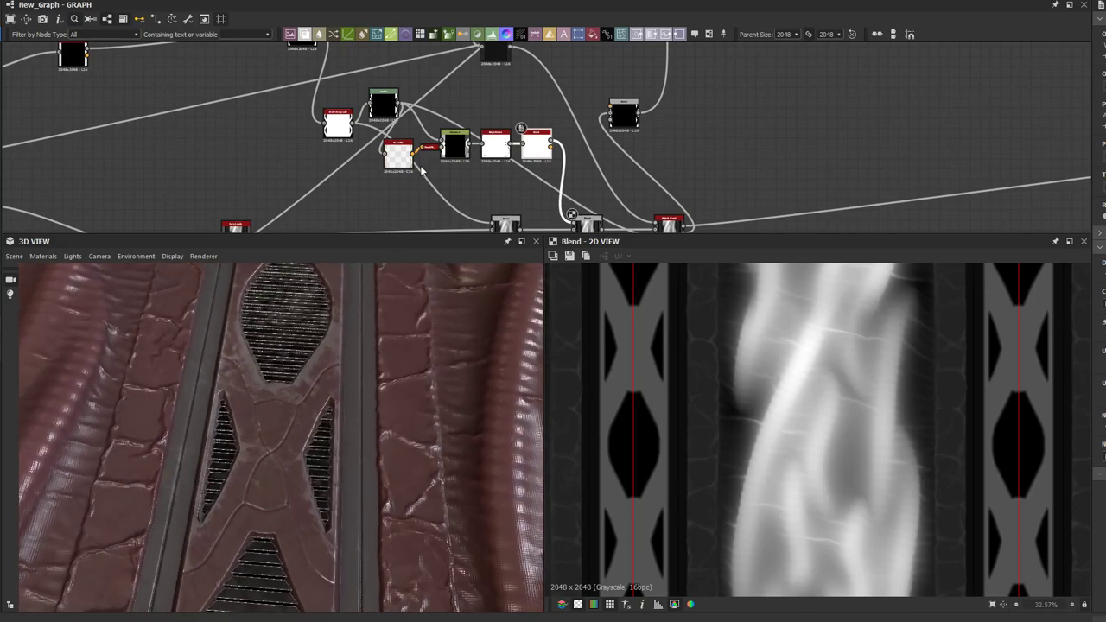
pyautogui.scroll(4, 479, 170)
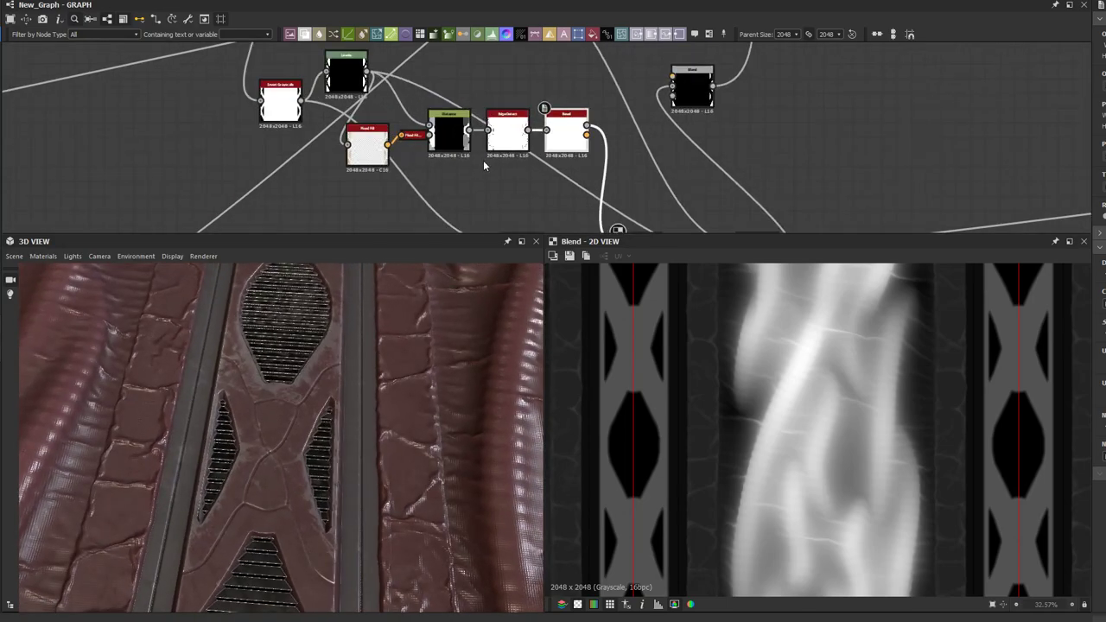
pyautogui.moveTo(559, 175); pyautogui.dragTo(563, 138)
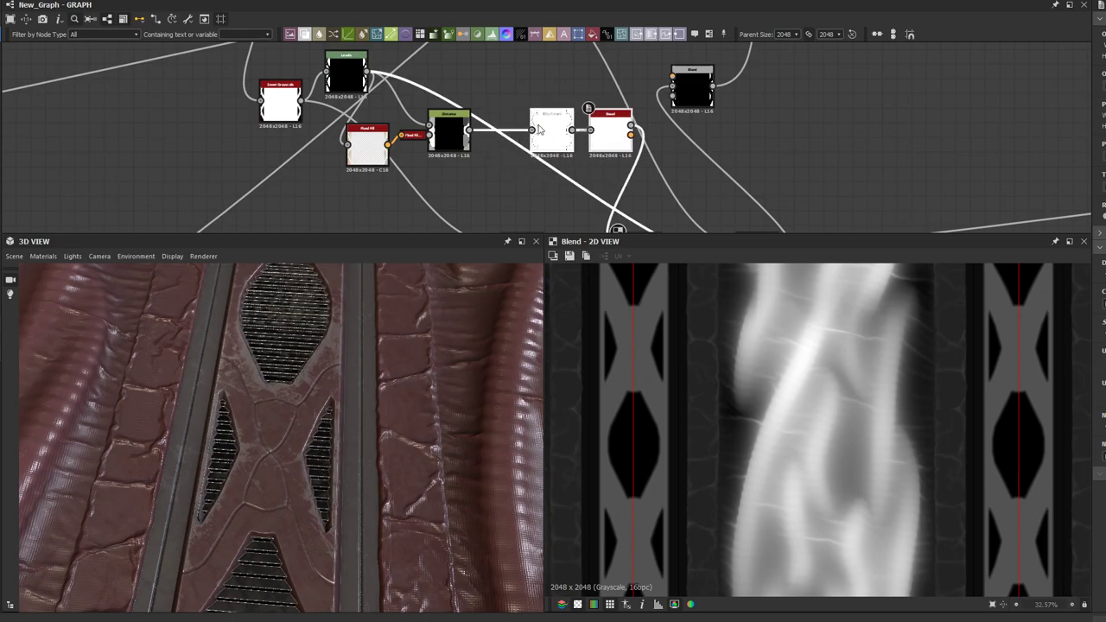
pyautogui.click(487, 140)
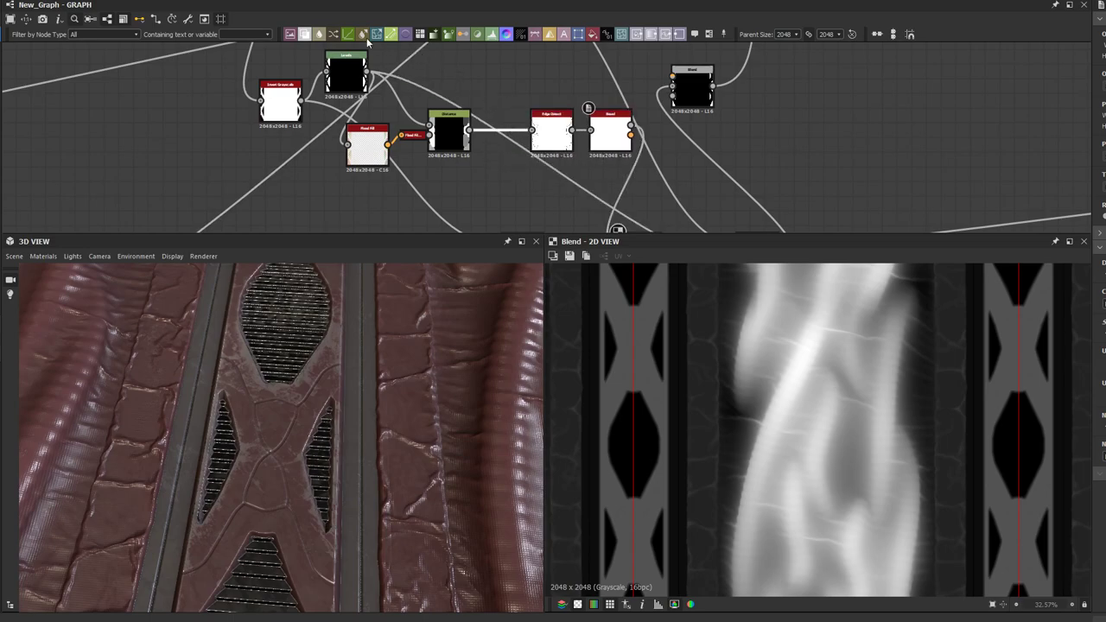
pyautogui.moveTo(311, 36); pyautogui.dragTo(504, 131)
pyautogui.scroll(2, 501, 134)
pyautogui.doubleClick(497, 132)
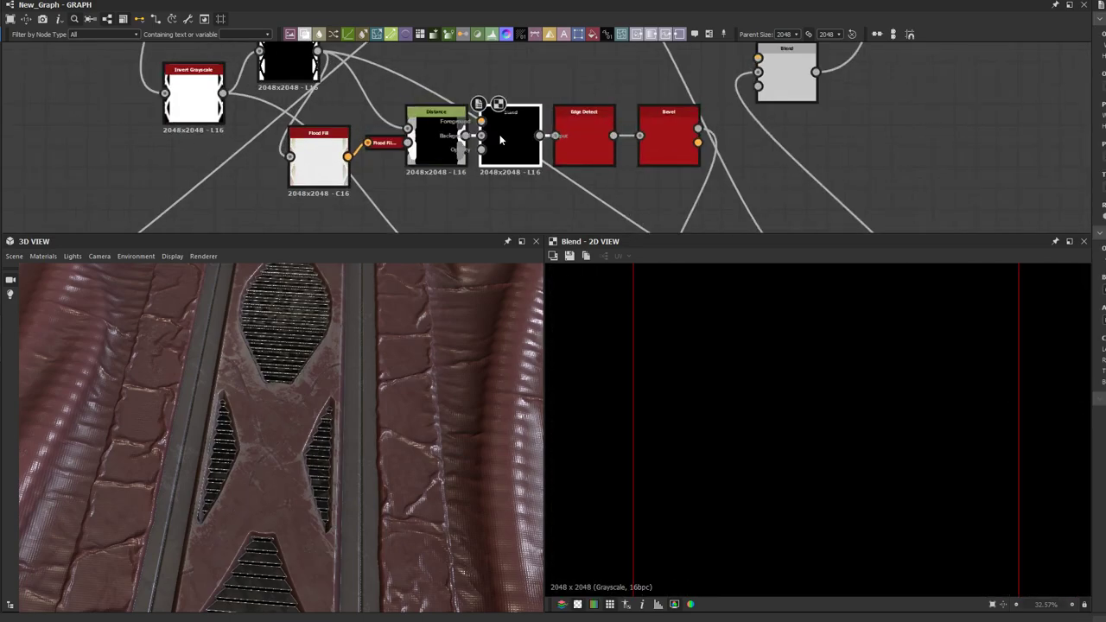
# Step: Try restricting the panel cells to the metal strip with the new Blend and check the seams on the 3D model
pyautogui.scroll(-1, 796, 328)
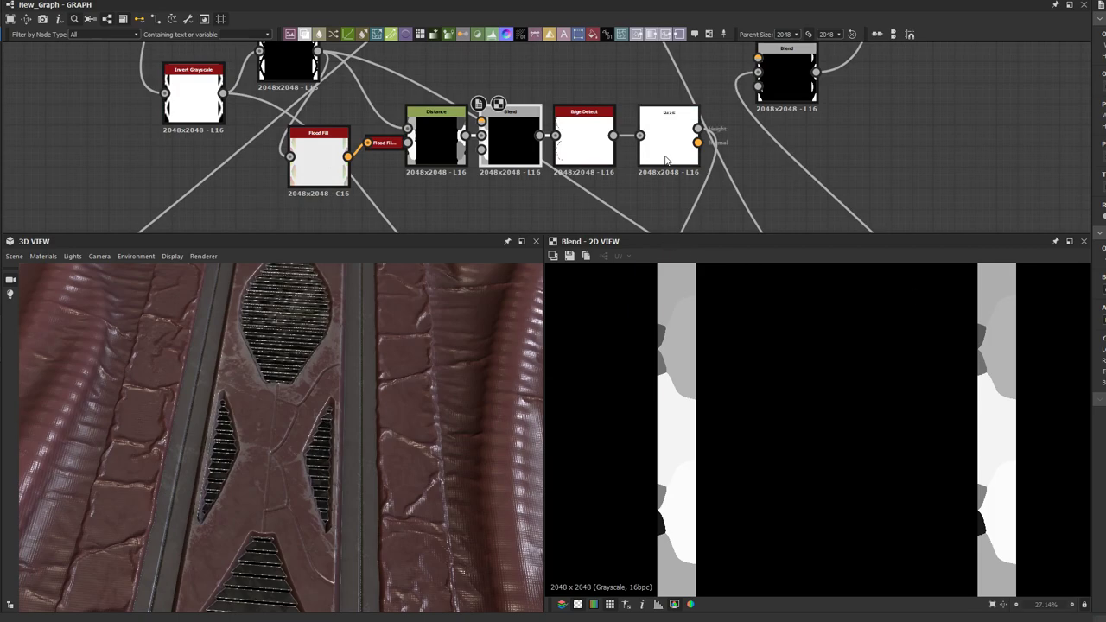
pyautogui.scroll(3, 395, 427)
pyautogui.moveTo(395, 427); pyautogui.dragTo(284, 351)
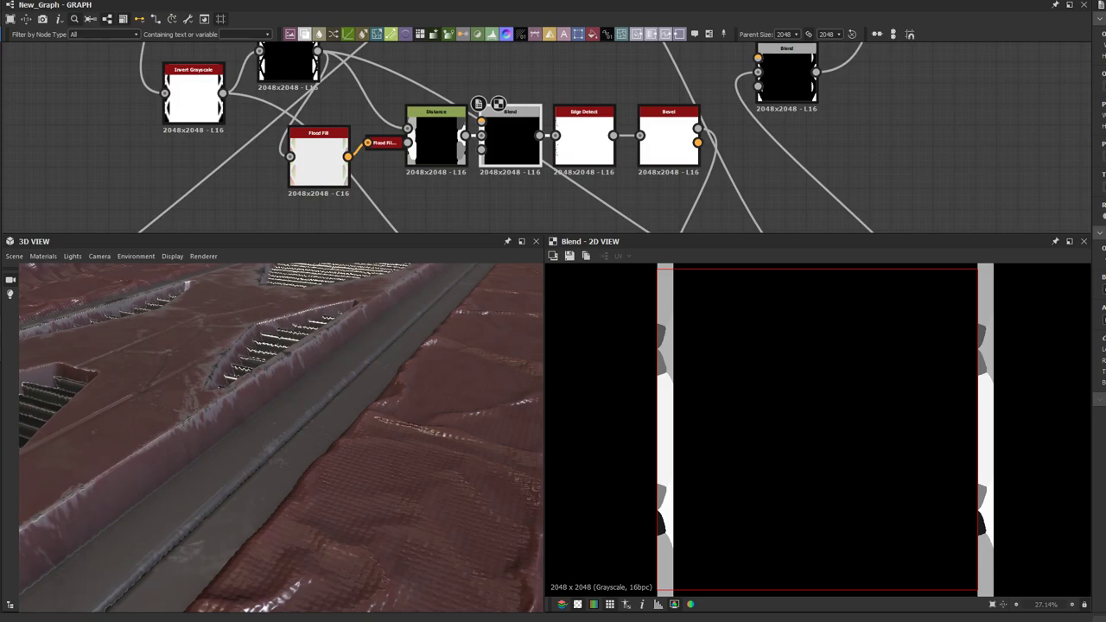
# Step: Preview the seam-carving Blend in front of Height Blend and change its blending mode
pyautogui.moveTo(735, 179); pyautogui.dragTo(700, 139, button='middle')
pyautogui.moveTo(675, 177); pyautogui.dragTo(592, 72, button='middle')
pyautogui.scroll(-2, 592, 72)
pyautogui.doubleClick(596, 138)
pyautogui.moveTo(592, 122); pyautogui.dragTo(587, 148, button='middle')
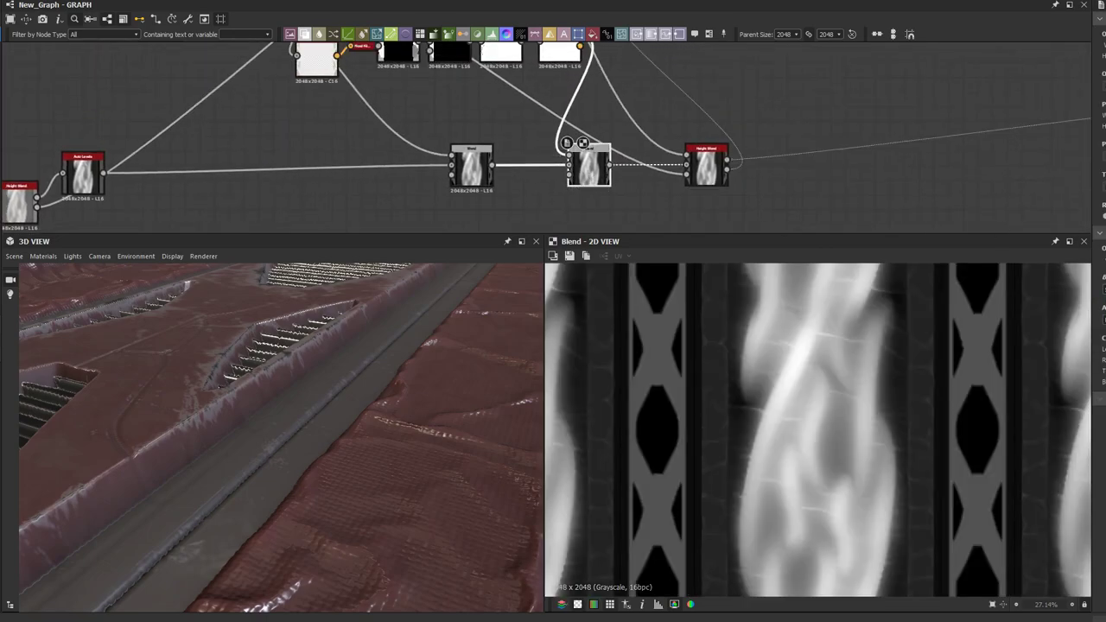
pyautogui.scroll(2, 563, 155)
pyautogui.moveTo(558, 151); pyautogui.dragTo(550, 201, button='middle')
pyautogui.scroll(-1, 557, 166)
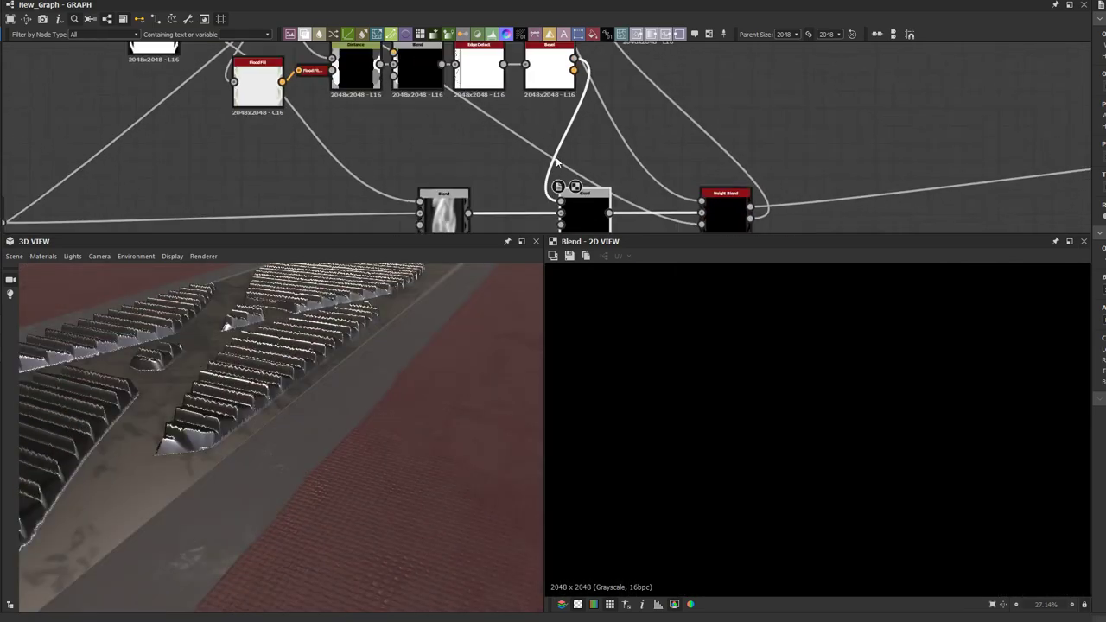
# Step: Insert an Invert Grayscale node between the Bevel and the seam-carving Blend, dock it, and check the grooves on the 3D model
pyautogui.moveTo(543, 111); pyautogui.dragTo(570, 130)
pyautogui.press('space')
pyautogui.write('invert')
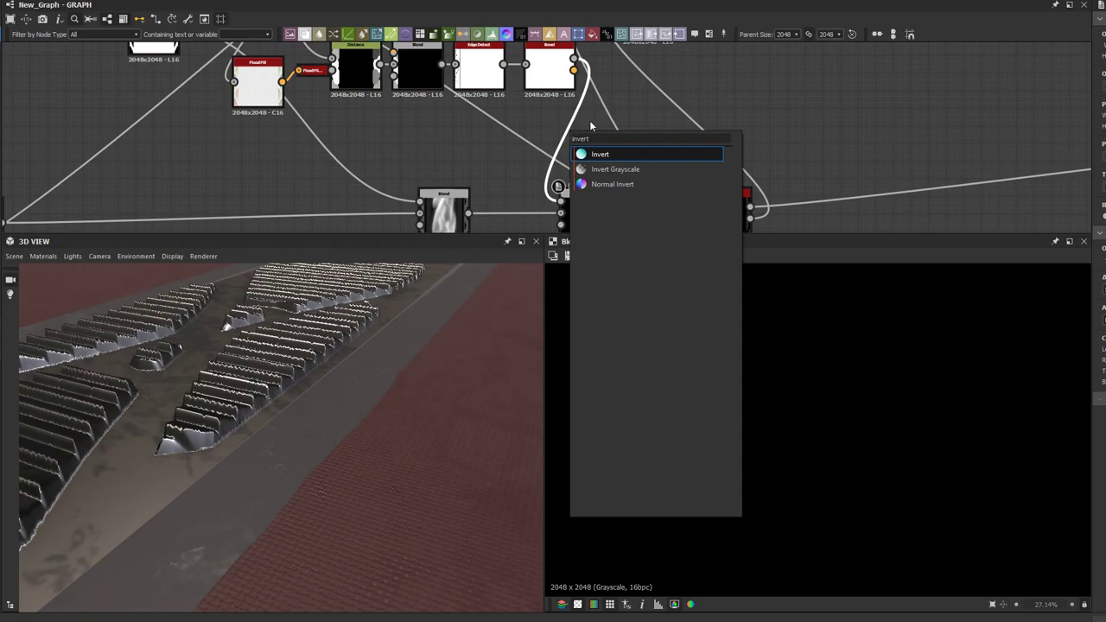
pyautogui.click(611, 169)
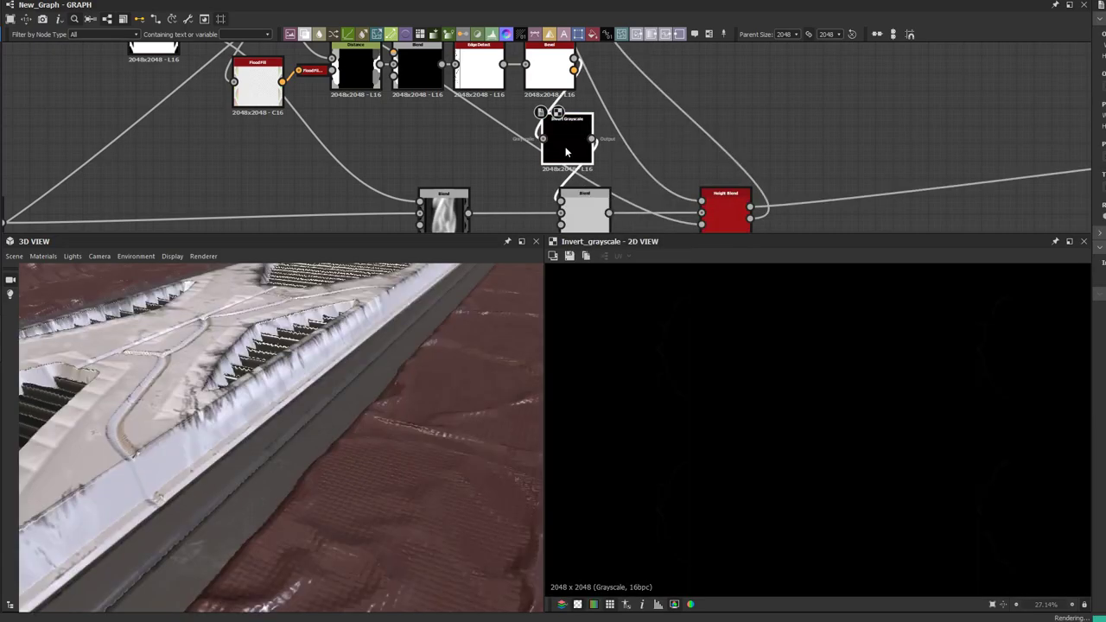
pyautogui.press('d')
pyautogui.scroll(1, 584, 205)
pyautogui.moveTo(584, 208); pyautogui.dragTo(588, 185, button='middle')
pyautogui.click(597, 194)
pyautogui.moveTo(298, 396); pyautogui.dragTo(331, 467)
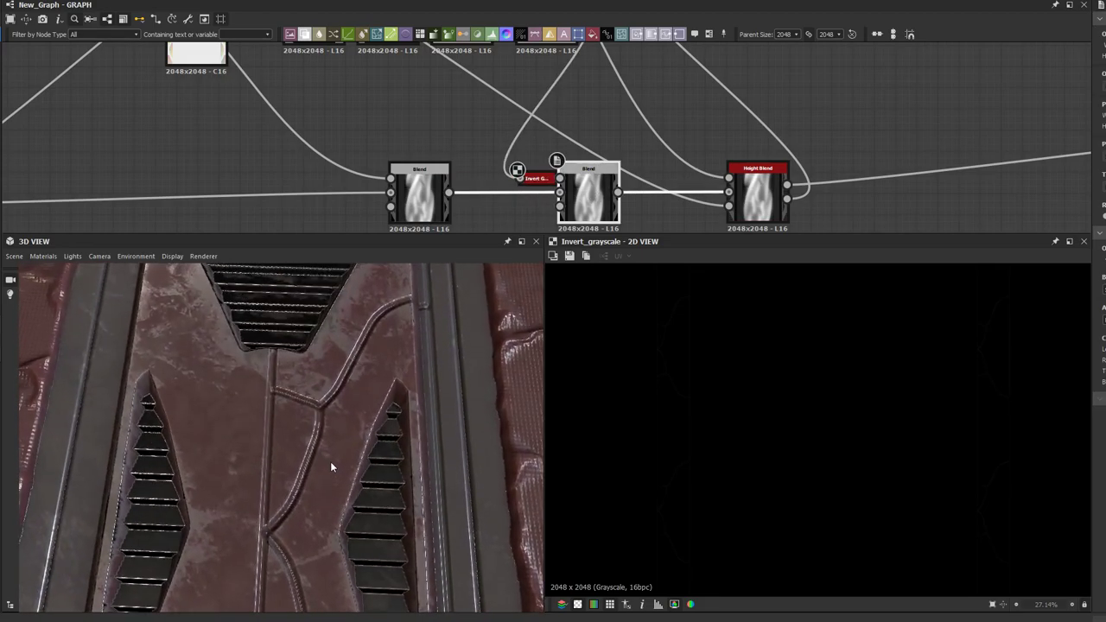
# Step: Delete the Blend node between Distance and Edge Detect
pyautogui.moveTo(355, 108); pyautogui.dragTo(355, 165, button='middle')
pyautogui.scroll(-2, 355, 165)
pyautogui.scroll(1, 421, 107)
pyautogui.scroll(1, 421, 111)
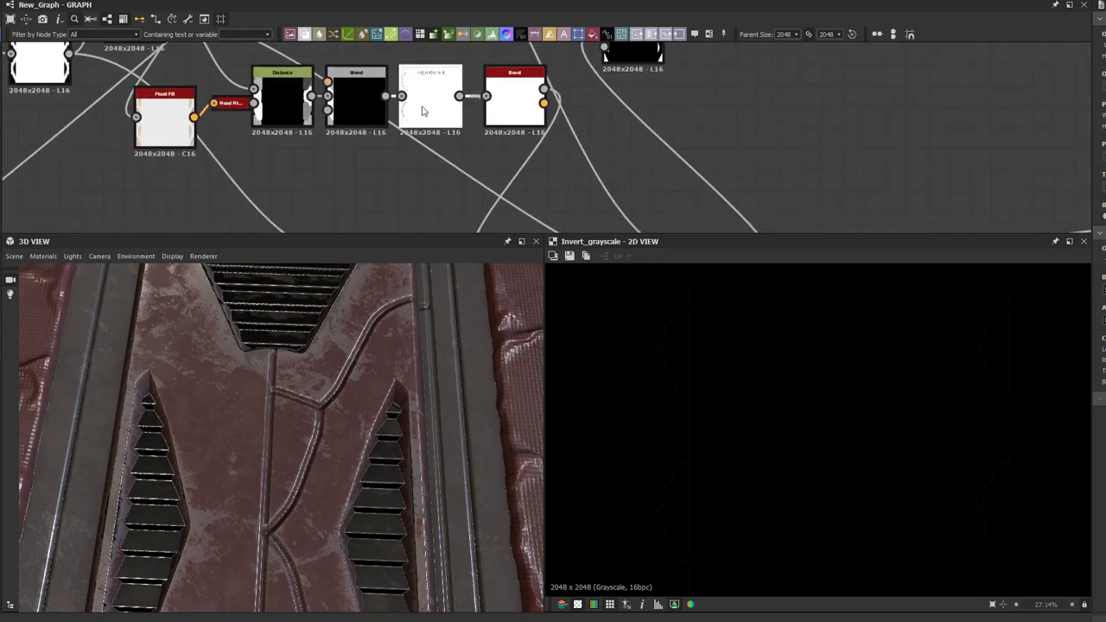
pyautogui.click(424, 111)
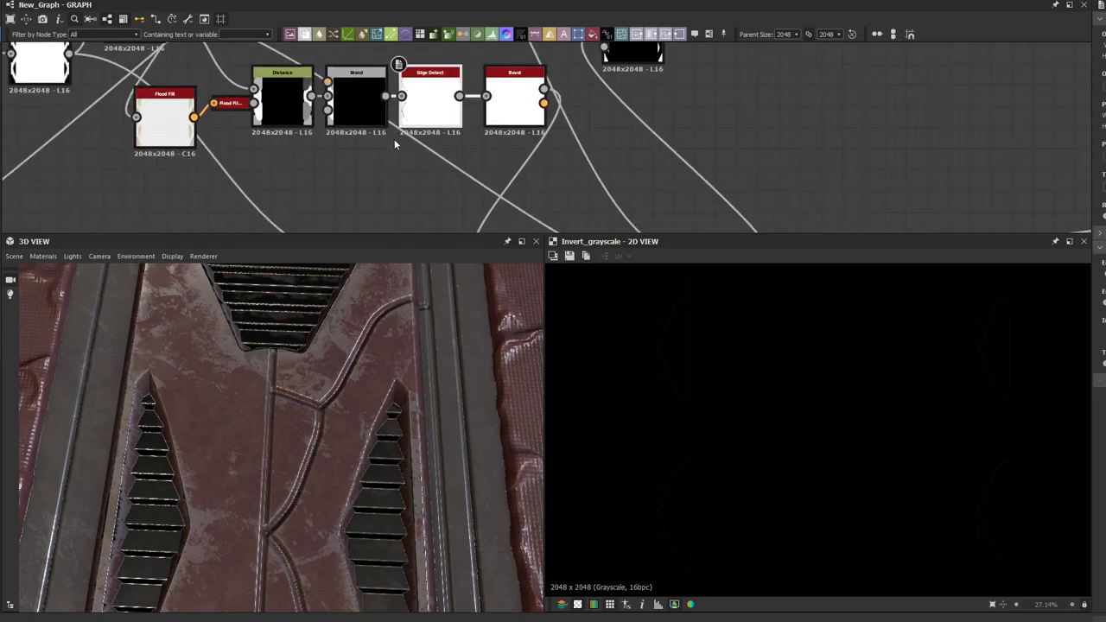
pyautogui.click(354, 118)
pyautogui.press('Delete')
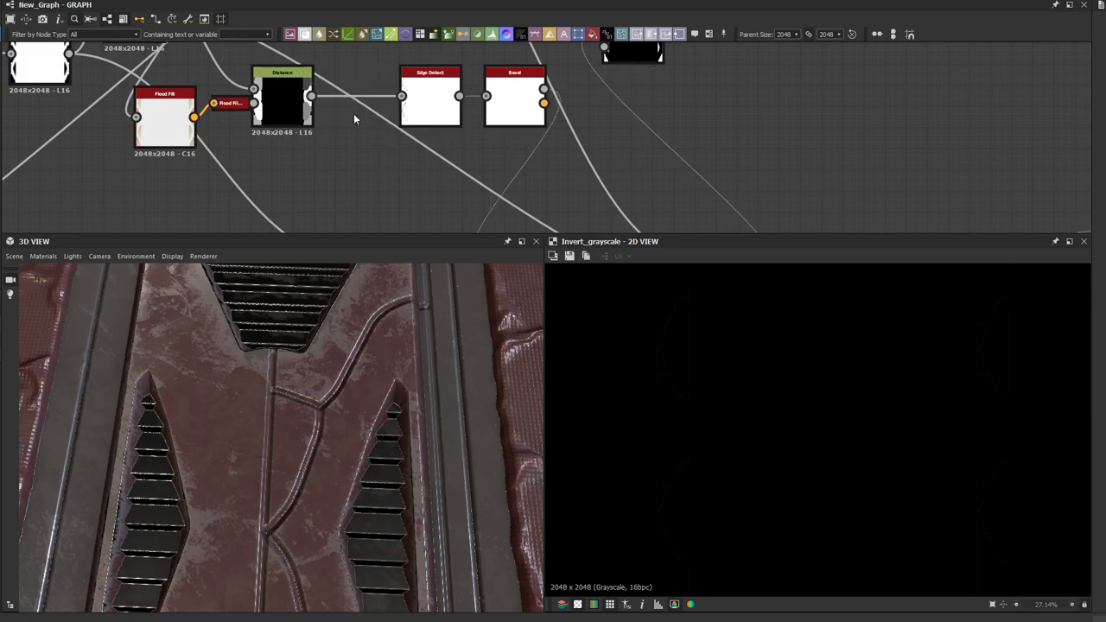
# Step: Move Edge Detect and Bevel closer to the Distance node and dock Edge Detect to the Bevel
pyautogui.moveTo(424, 103); pyautogui.dragTo(363, 115)
pyautogui.moveTo(501, 103); pyautogui.dragTo(374, 110)
pyautogui.click(353, 118)
pyautogui.press('d')
# Step: Try to mask the seams with a Blend between the Bevel and Invert Grayscale, and inspect the resulting height in the seam-carving Blend
pyautogui.moveTo(401, 189); pyautogui.dragTo(362, 118, button='middle')
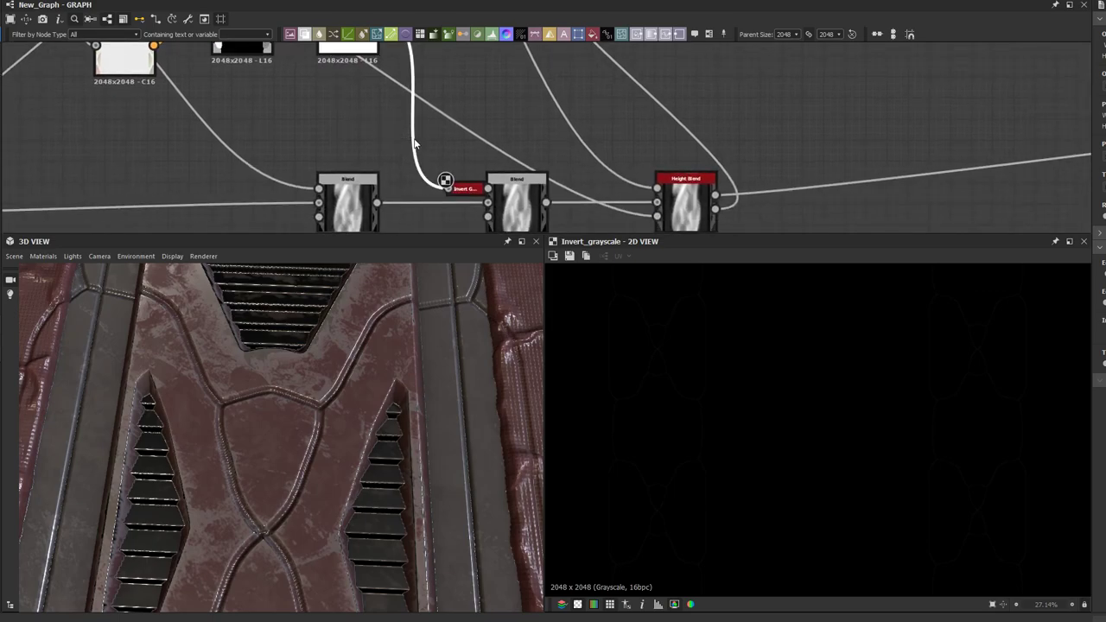
pyautogui.moveTo(304, 36); pyautogui.dragTo(402, 115)
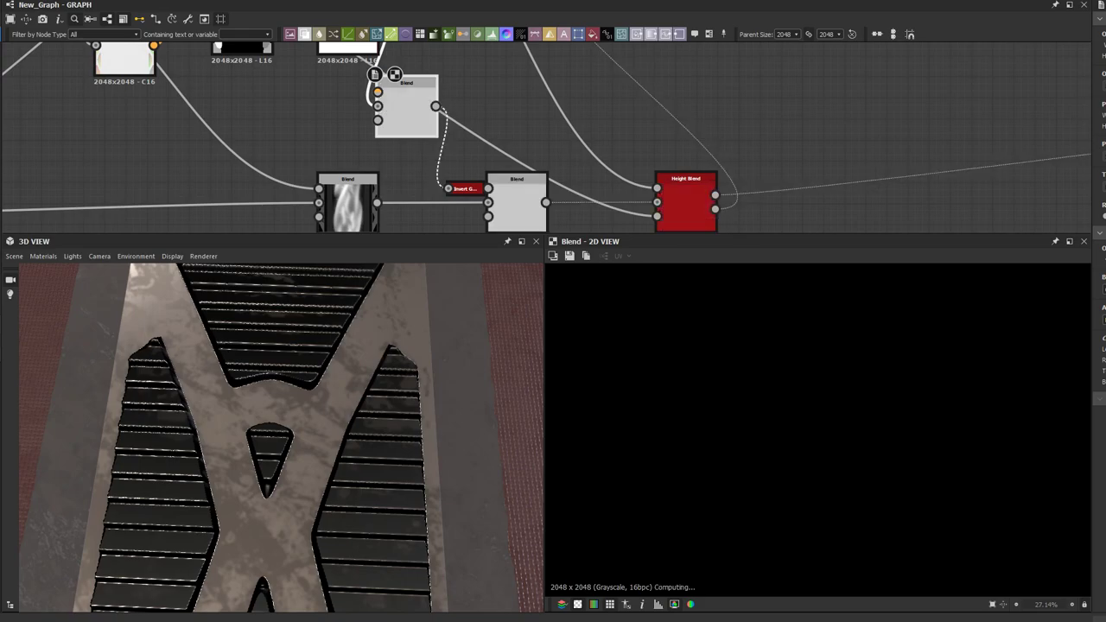
pyautogui.doubleClick(524, 208)
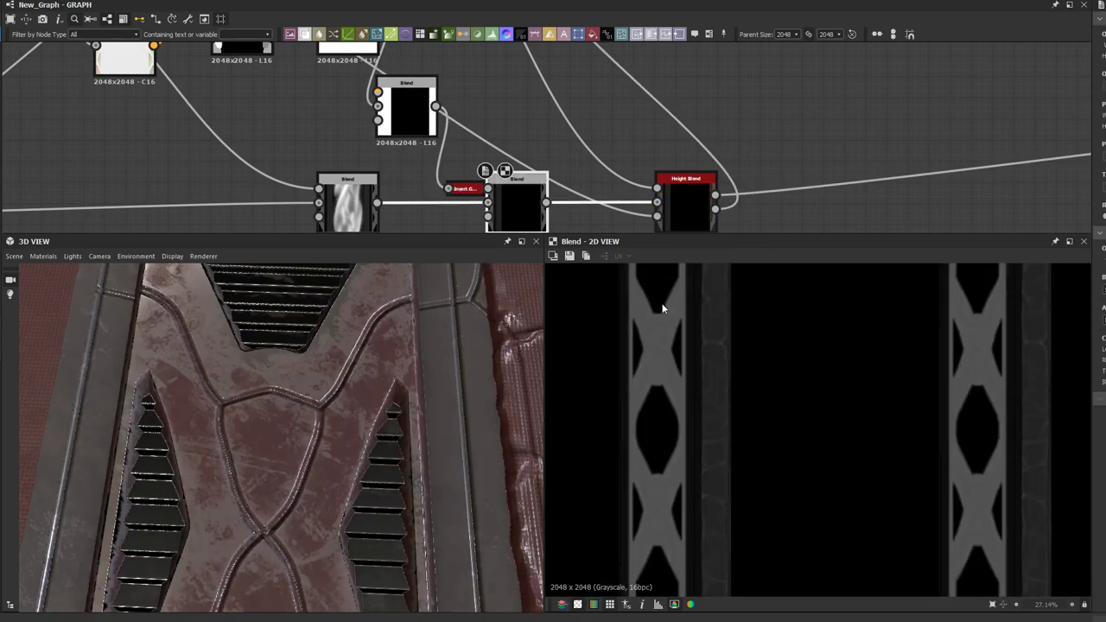
pyautogui.scroll(5, 694, 404)
pyautogui.moveTo(687, 403); pyautogui.dragTo(867, 401, button='middle')
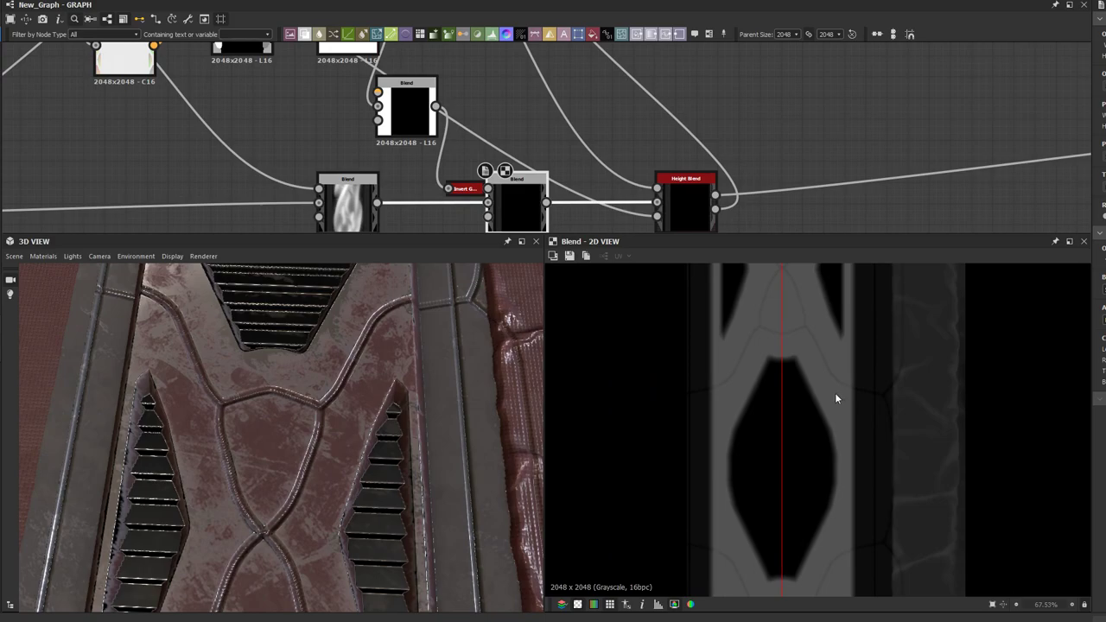
pyautogui.scroll(1, 790, 381)
pyautogui.click(418, 124)
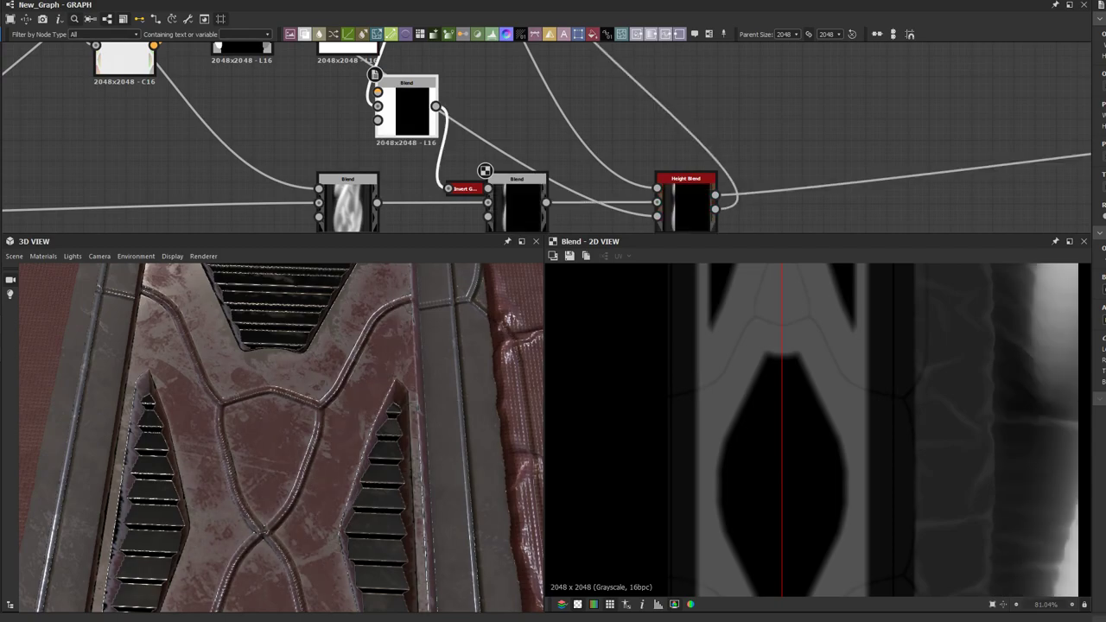
# Step: Adjust how far the masking Blend limits the seam lines and compare the result on the 3D model and in the height
pyautogui.doubleClick(401, 99)
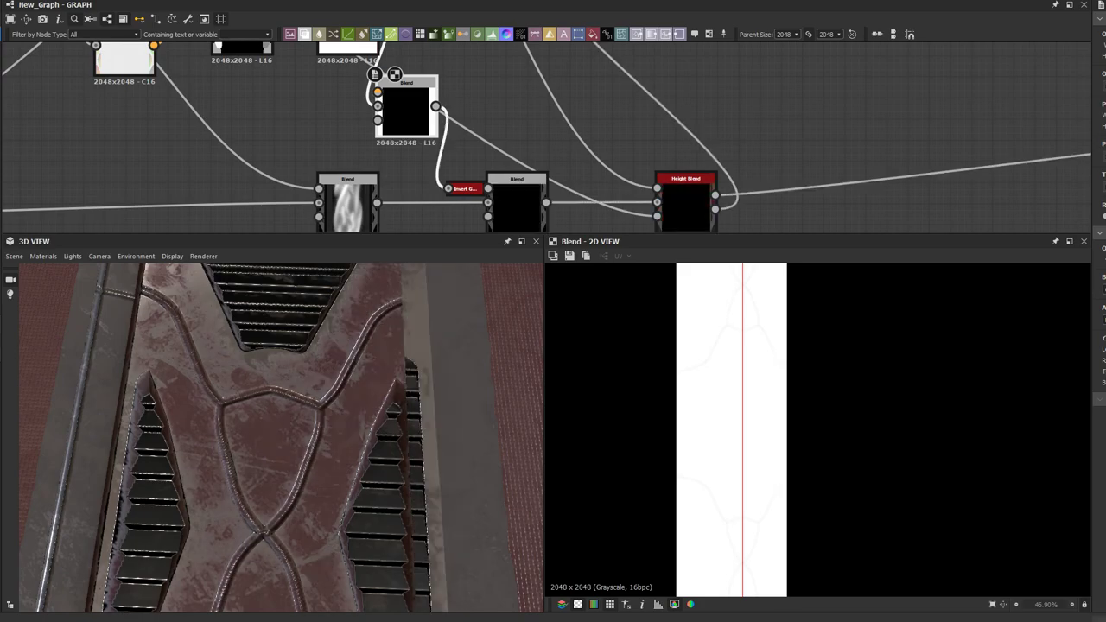
pyautogui.moveTo(397, 365); pyautogui.dragTo(362, 294)
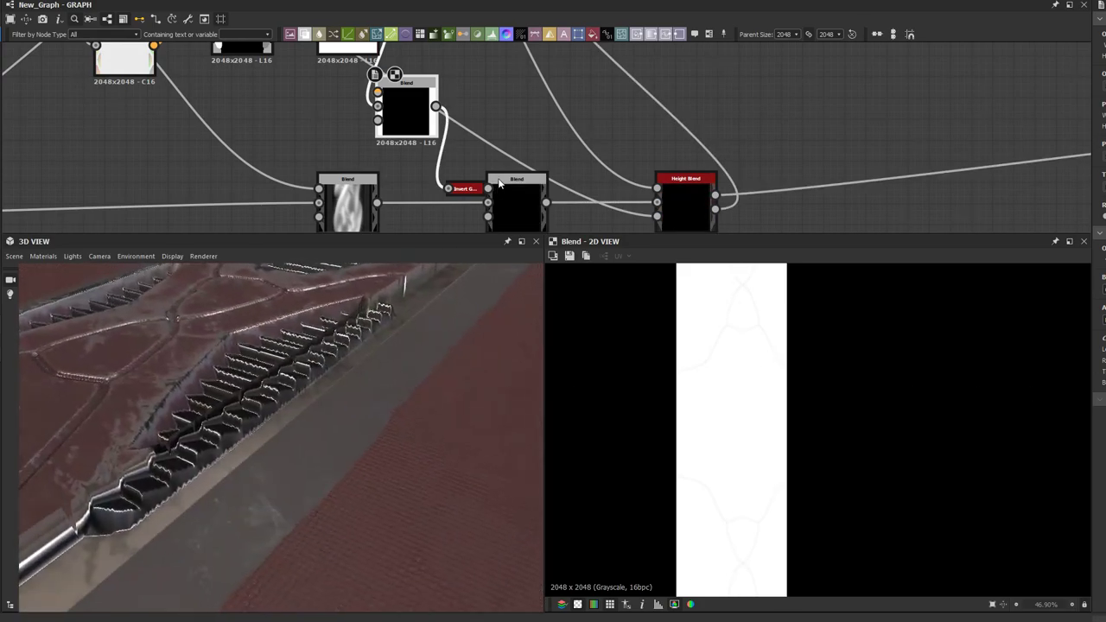
pyautogui.click(508, 196)
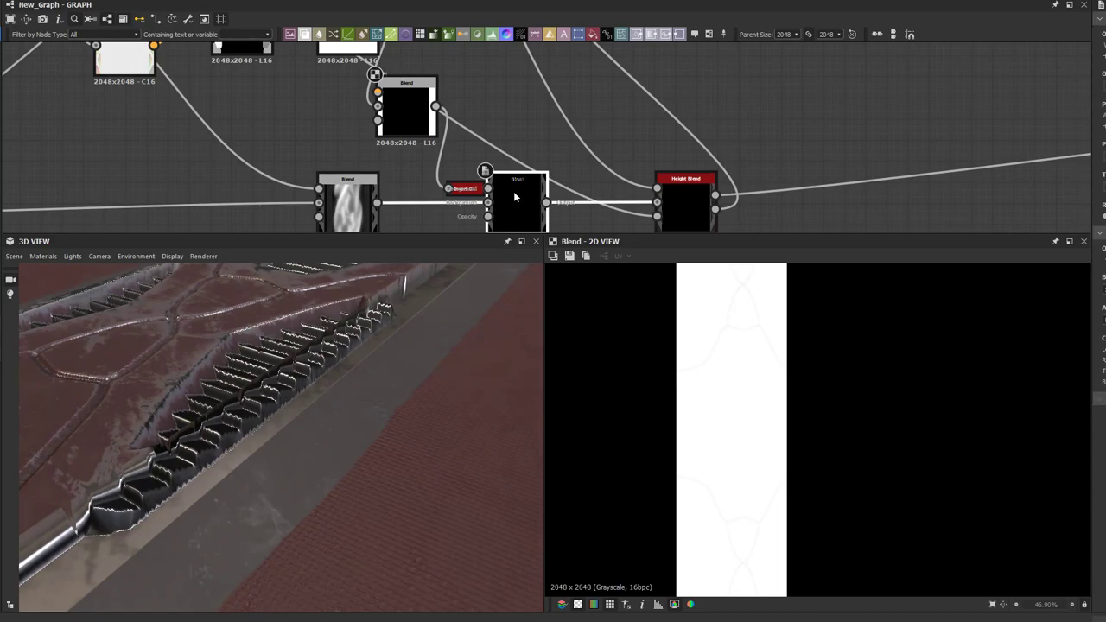
pyautogui.scroll(-2, 490, 184)
pyautogui.scroll(3, 425, 136)
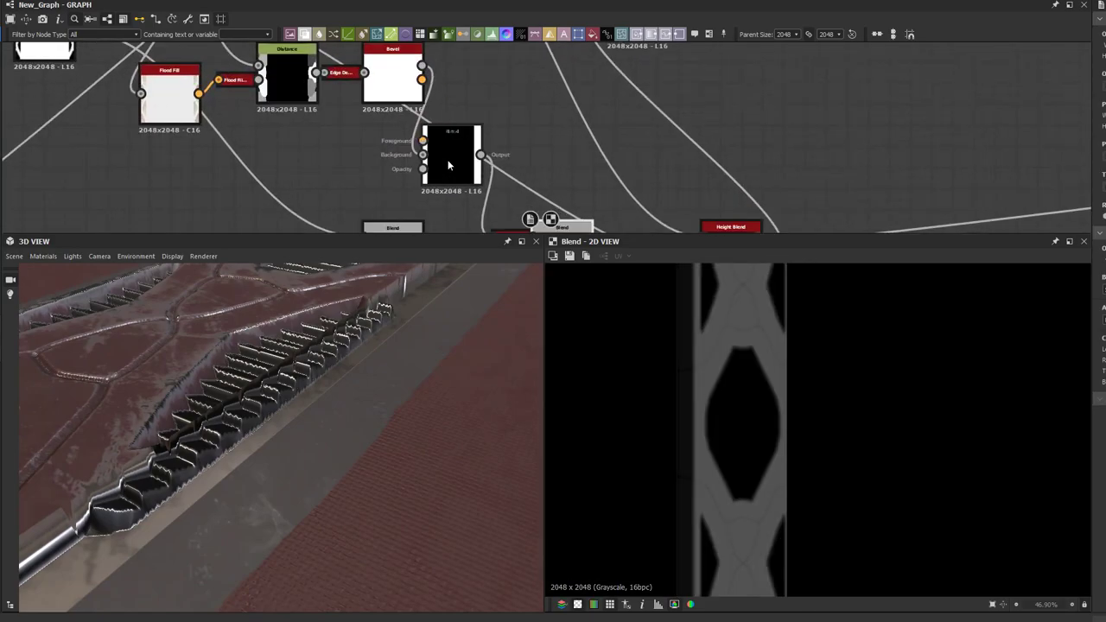
# Step: Undock the Invert Grayscale node and delete the Blend between it and the Bevel
pyautogui.moveTo(395, 90); pyautogui.dragTo(477, 85)
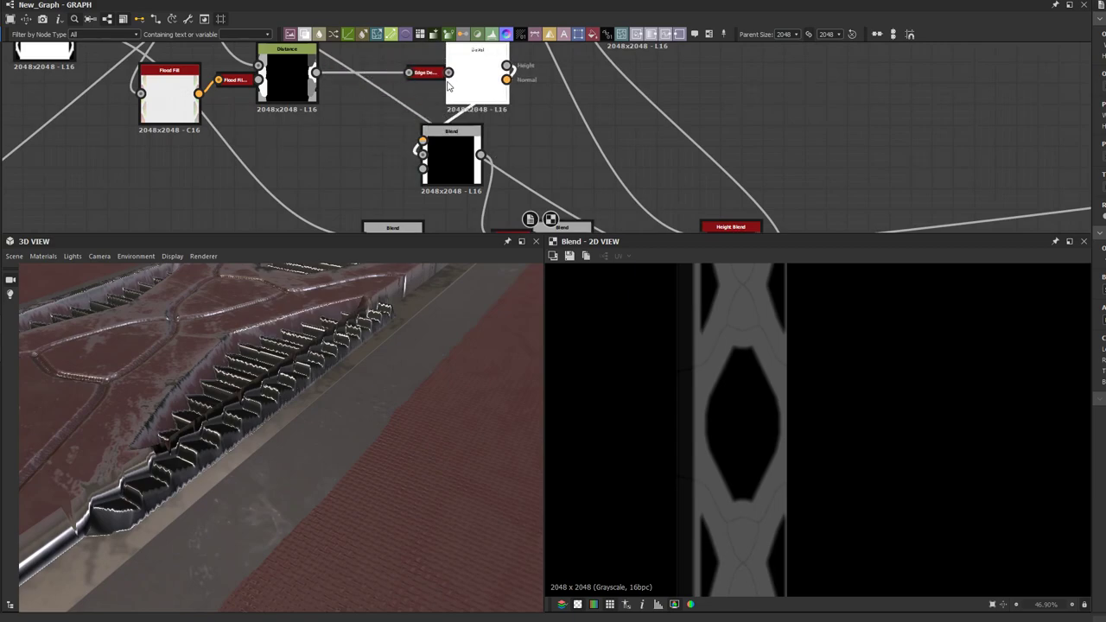
pyautogui.moveTo(459, 155); pyautogui.dragTo(439, 87, button='middle')
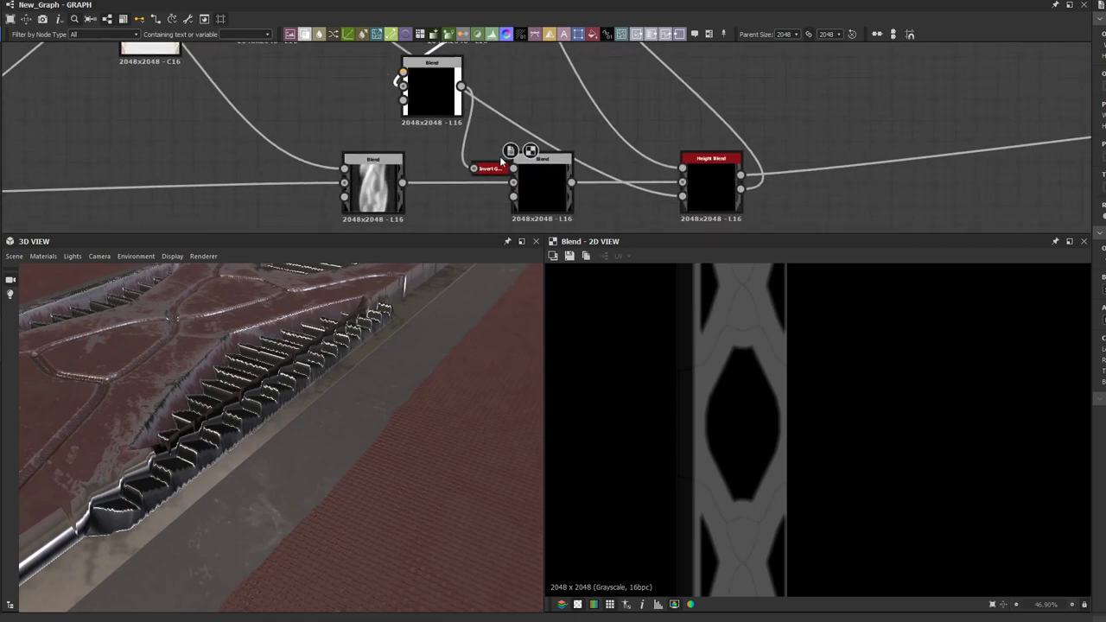
pyautogui.click(489, 173)
pyautogui.press('d')
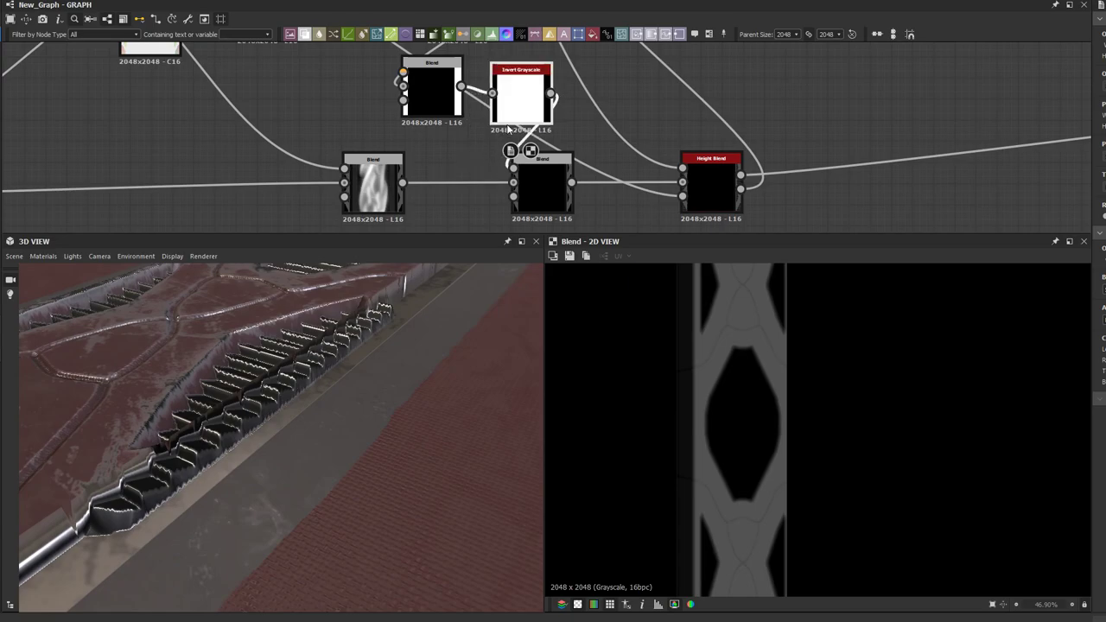
pyautogui.scroll(-2, 494, 134)
pyautogui.click(457, 113)
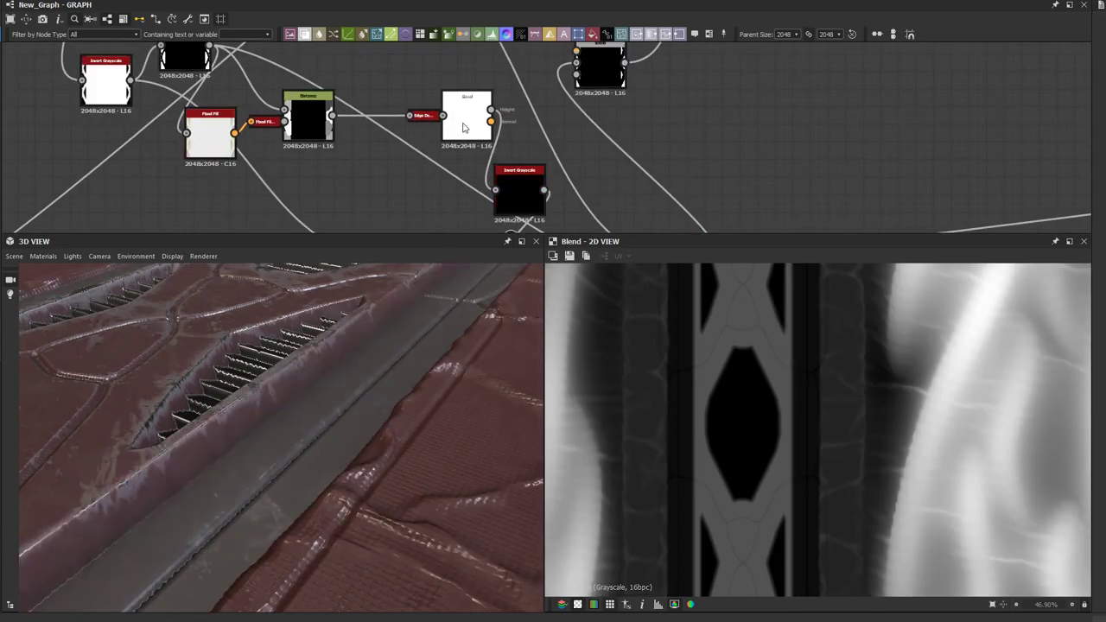
# Step: Rearrange the Bevel, Invert Grayscale and seam-carving Blend nodes to leave room between them, and preview the inverted seam lines
pyautogui.moveTo(463, 124); pyautogui.dragTo(411, 123)
pyautogui.moveTo(515, 201); pyautogui.dragTo(427, 195)
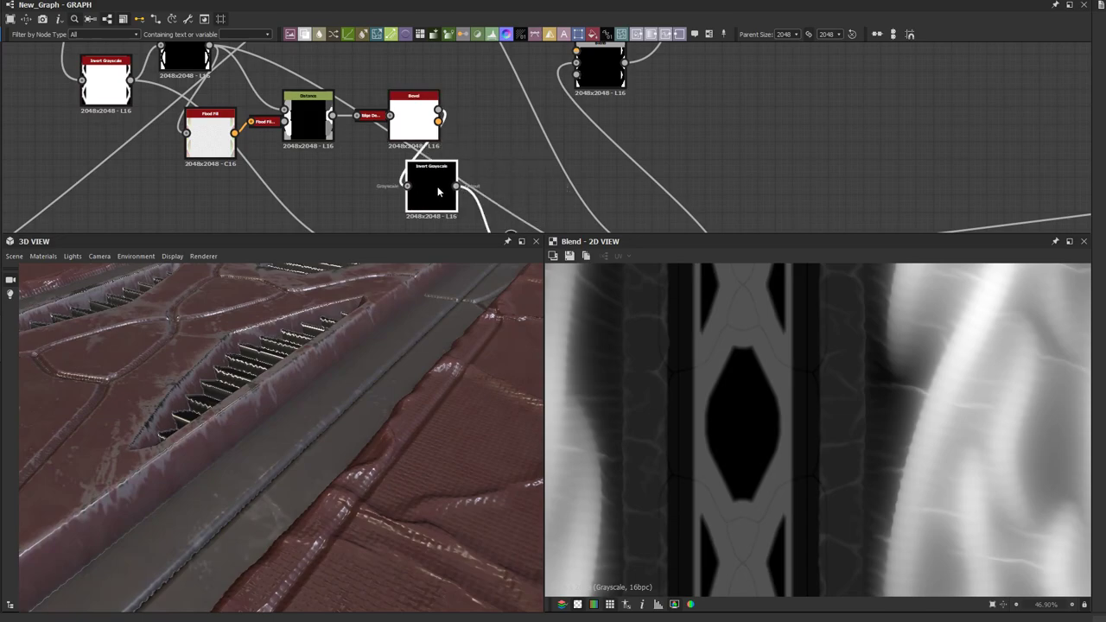
pyautogui.doubleClick(437, 186)
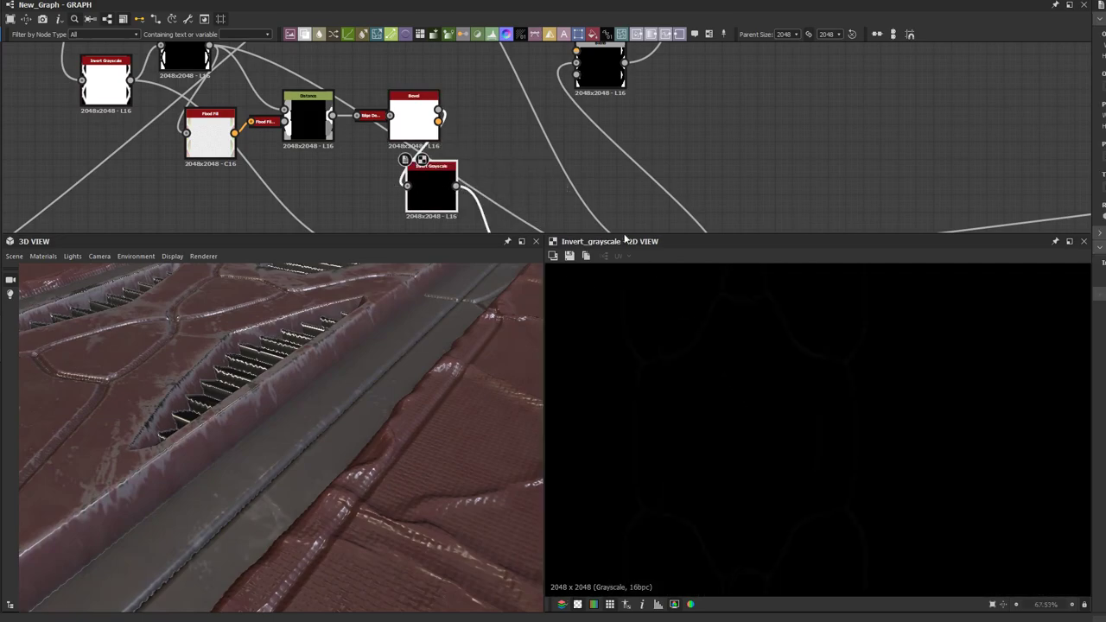
pyautogui.moveTo(568, 181); pyautogui.dragTo(539, 107, button='middle')
pyautogui.moveTo(505, 199); pyautogui.dragTo(540, 208)
# Step: Insert a Blend between Invert Grayscale and the seam-carving Blend and preview it
pyautogui.click(473, 163)
pyautogui.click(472, 148)
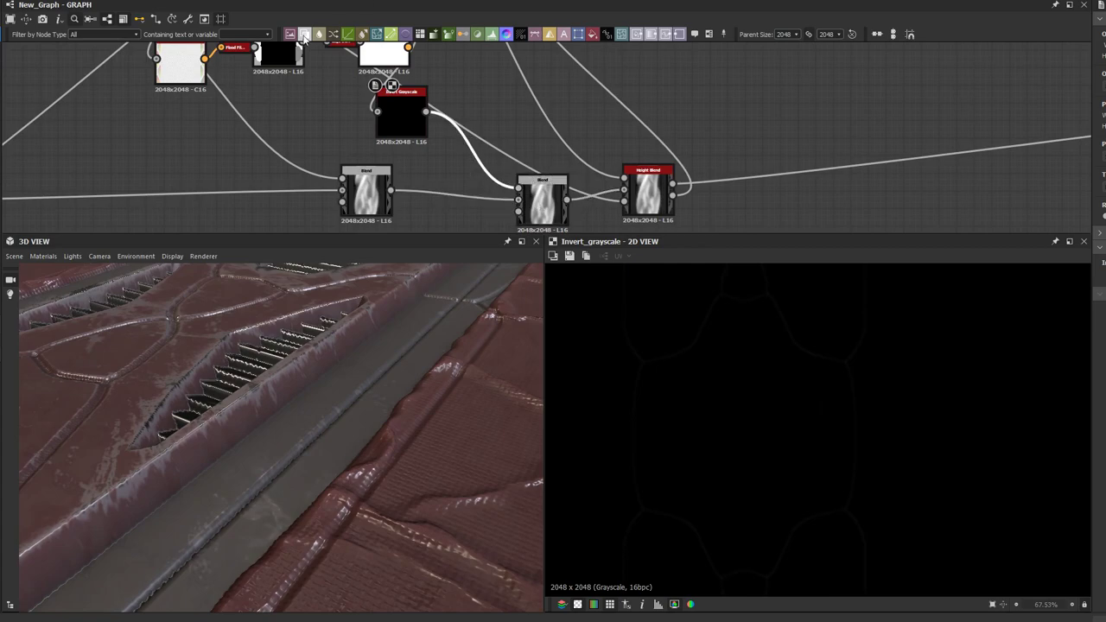
pyautogui.doubleClick(460, 144)
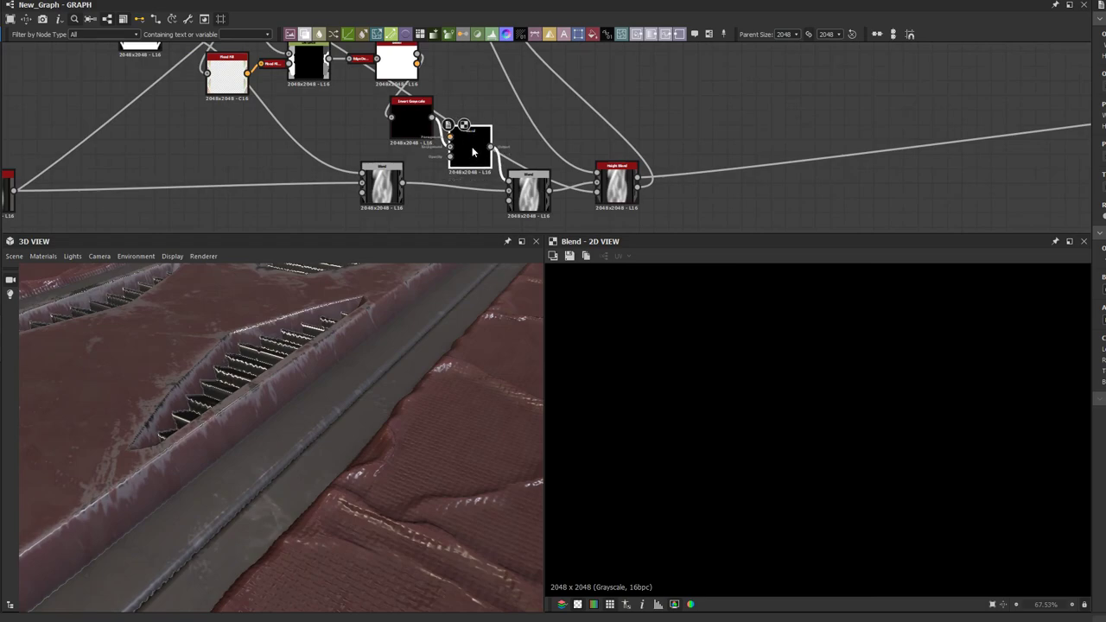
pyautogui.moveTo(469, 160); pyautogui.dragTo(472, 137)
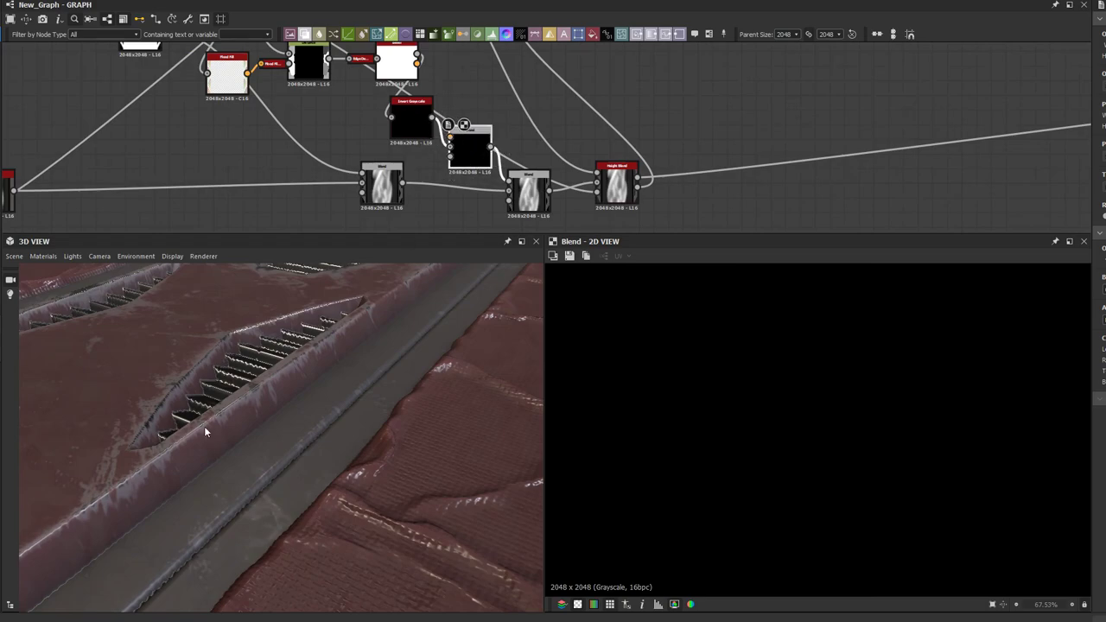
# Step: Preview the Height Mask output of the Height Blend fed by the Bevel and Levels nodes
pyautogui.scroll(-3, 217, 177)
pyautogui.scroll(-2, 204, 149)
pyautogui.moveTo(146, 155); pyautogui.dragTo(302, 133, button='middle')
pyautogui.moveTo(203, 158); pyautogui.dragTo(500, 177, button='middle')
pyautogui.moveTo(268, 146); pyautogui.dragTo(358, 159, button='middle')
pyautogui.scroll(3, 288, 154)
pyautogui.scroll(4, 380, 142)
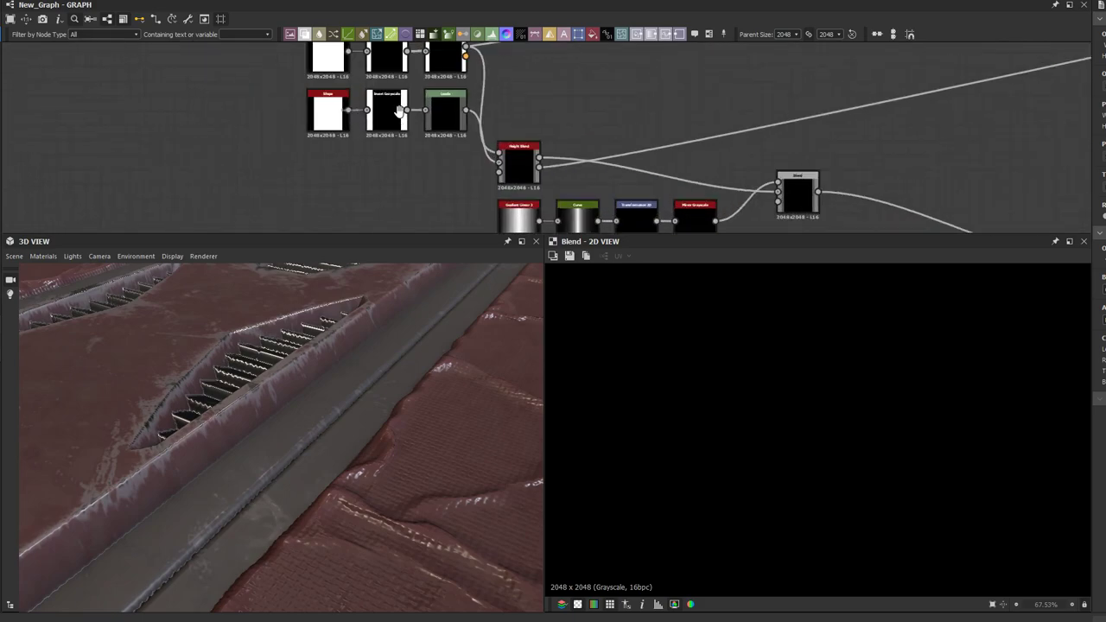
pyautogui.click(384, 145)
pyautogui.moveTo(380, 142); pyautogui.dragTo(370, 157, button='middle')
pyautogui.scroll(2, 390, 120)
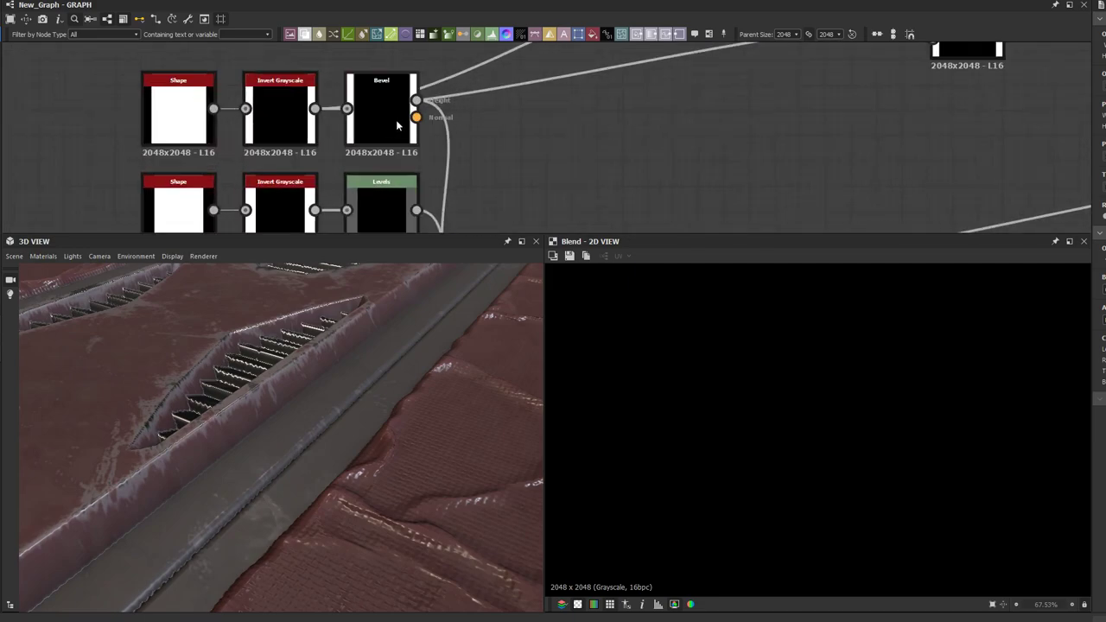
pyautogui.scroll(-3, 401, 155)
pyautogui.scroll(2, 409, 170)
pyautogui.scroll(-3, 409, 171)
pyautogui.scroll(4, 441, 154)
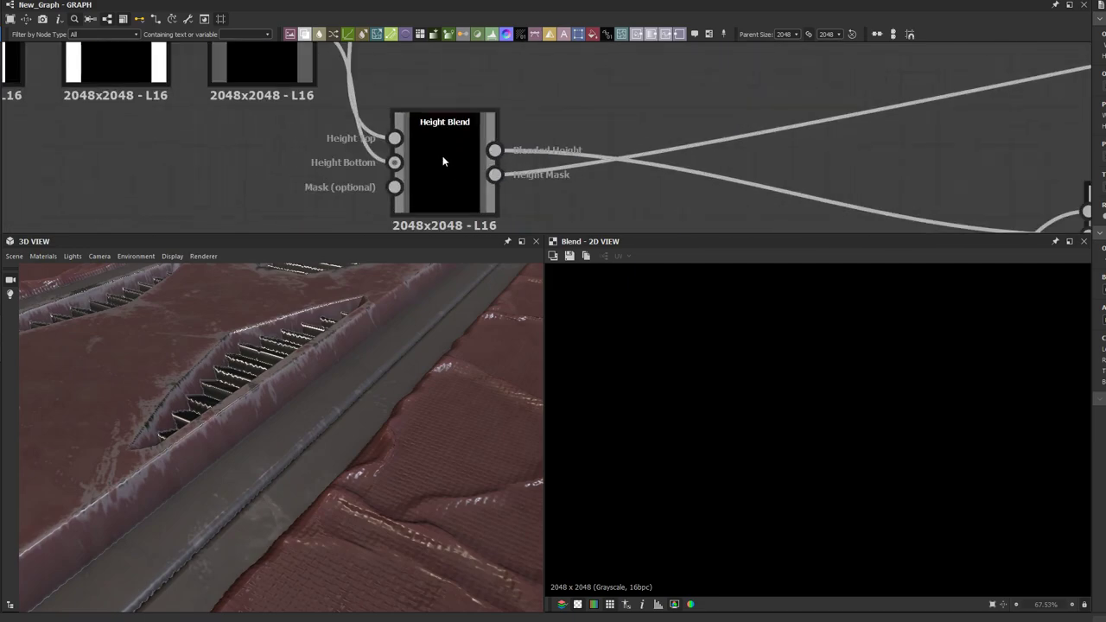
pyautogui.doubleClick(493, 175)
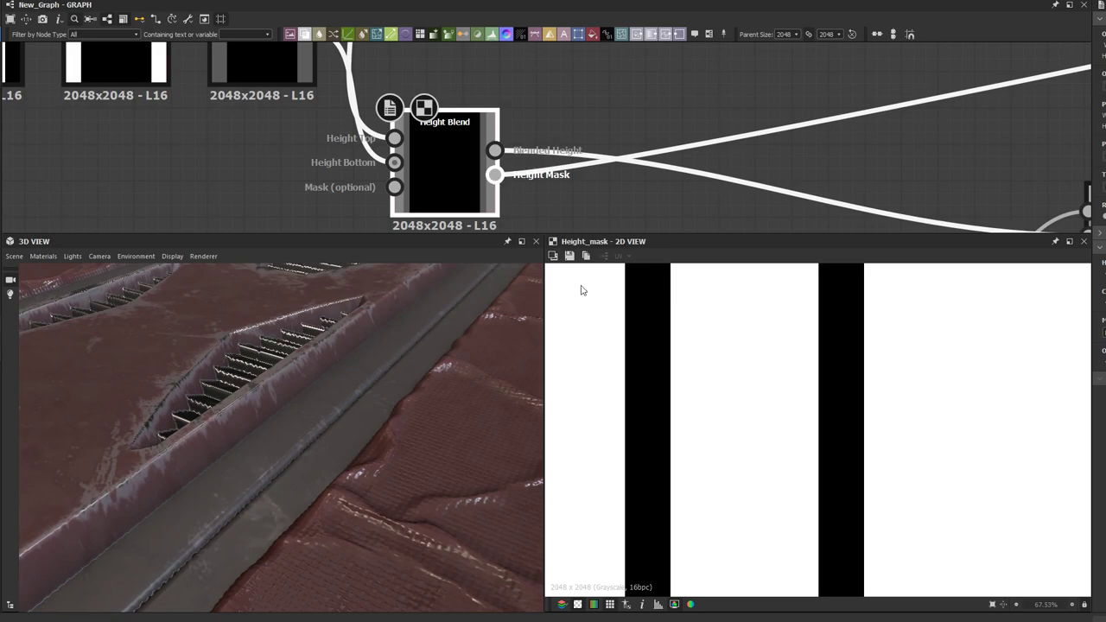
pyautogui.scroll(2, 700, 435)
pyautogui.press('space')
pyautogui.scroll(-6, 814, 455)
pyautogui.scroll(1, 818, 455)
pyautogui.scroll(1, 473, 177)
pyautogui.scroll(-5, 474, 163)
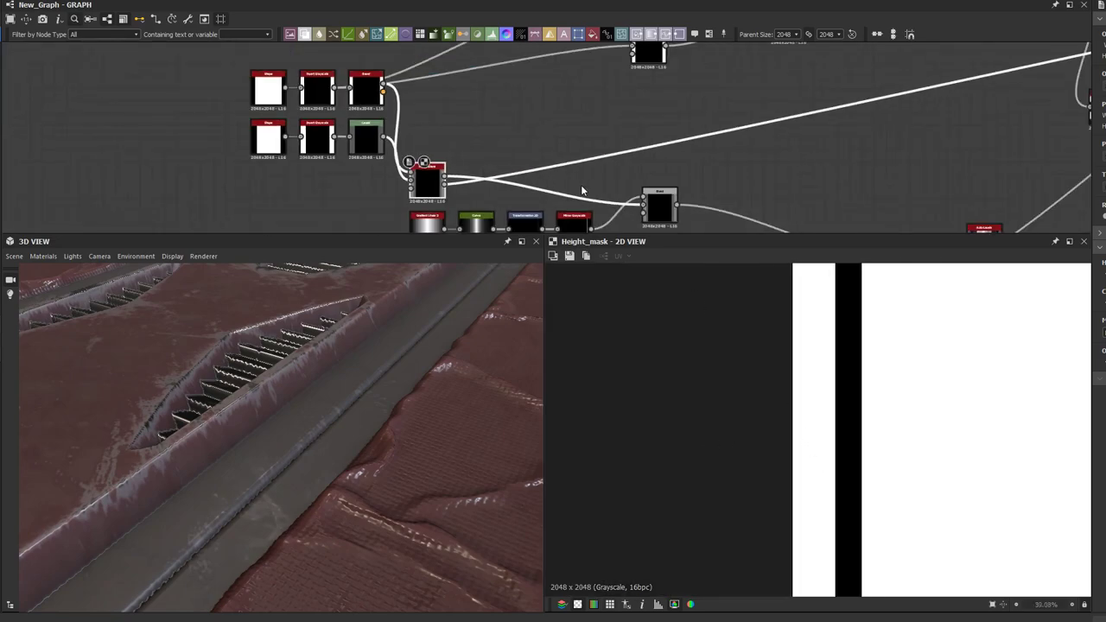
# Step: Move the Height Blend node closer to the Levels row and preview the distant Blend that its Height Mask feeds
pyautogui.moveTo(436, 176); pyautogui.dragTo(440, 139)
pyautogui.moveTo(456, 142); pyautogui.dragTo(428, 170, button='middle')
pyautogui.moveTo(409, 187); pyautogui.dragTo(409, 176)
pyautogui.scroll(-4, 409, 176)
pyautogui.scroll(6, 682, 125)
pyautogui.scroll(1, 705, 114)
pyautogui.click(719, 106)
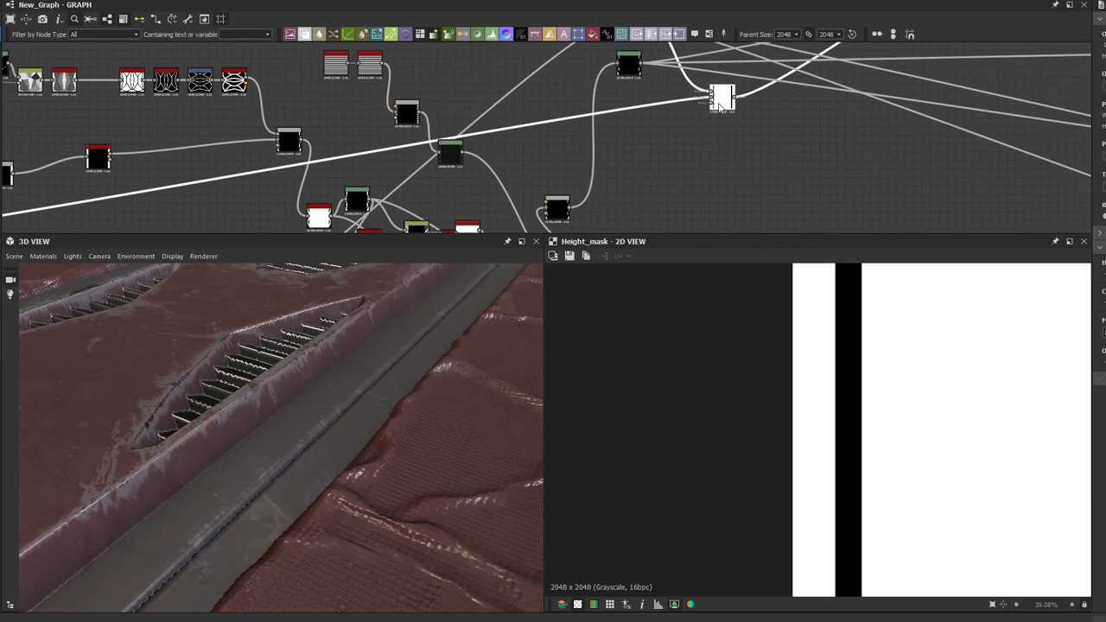
pyautogui.doubleClick(731, 108)
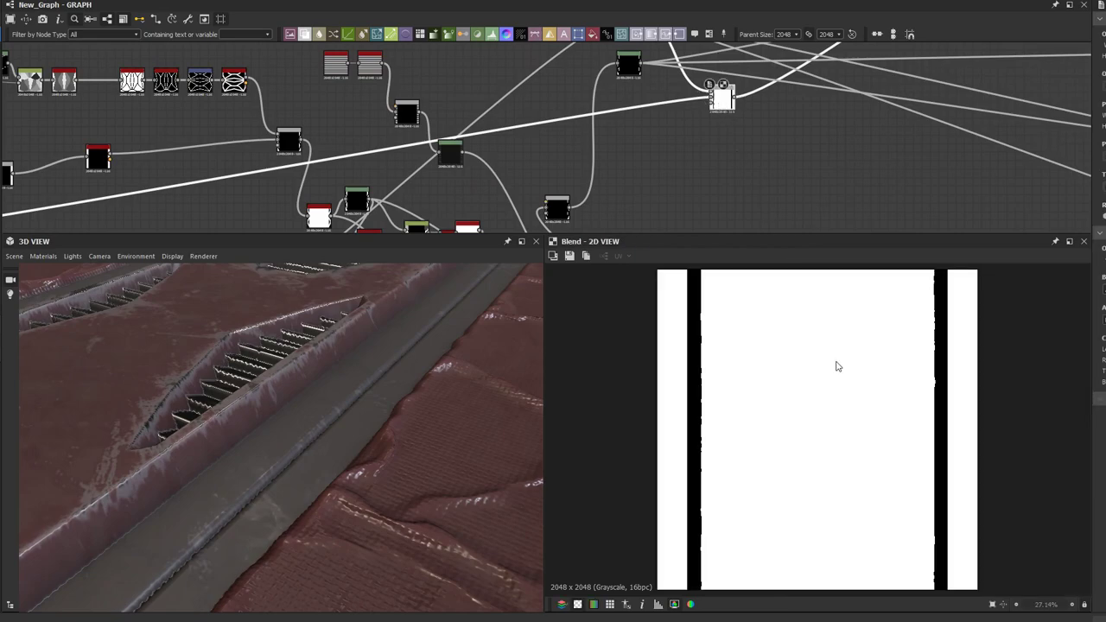
pyautogui.scroll(1, 820, 373)
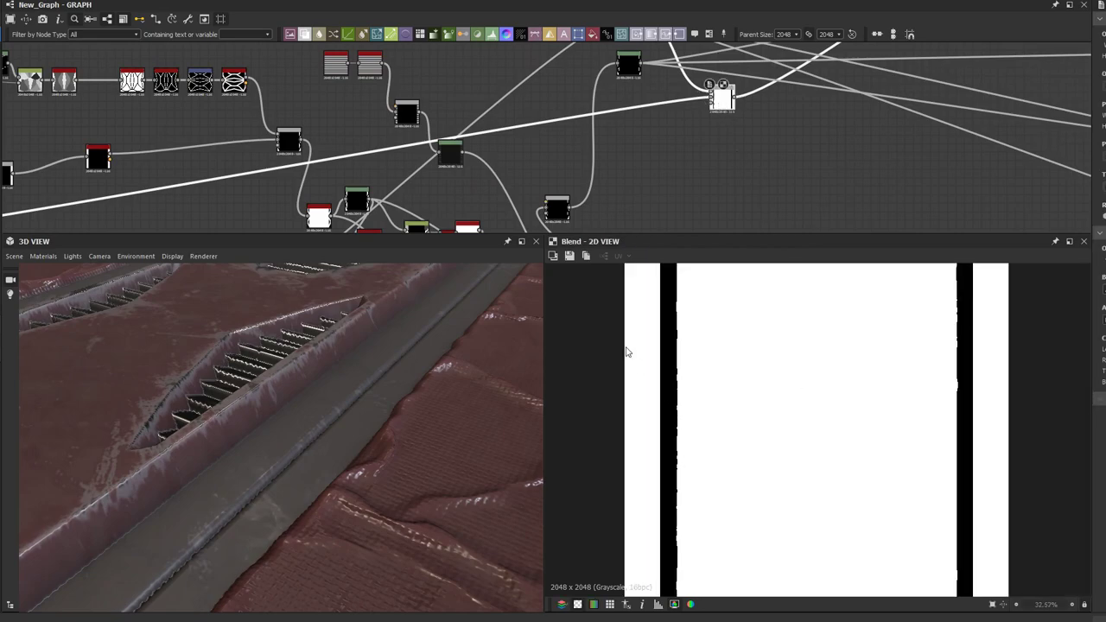
# Step: Return to the Height Blend node beside Levels and preview its Height Mask output for comparison
pyautogui.moveTo(483, 105); pyautogui.dragTo(698, 35, button='middle')
pyautogui.moveTo(378, 127); pyautogui.dragTo(575, 113, button='middle')
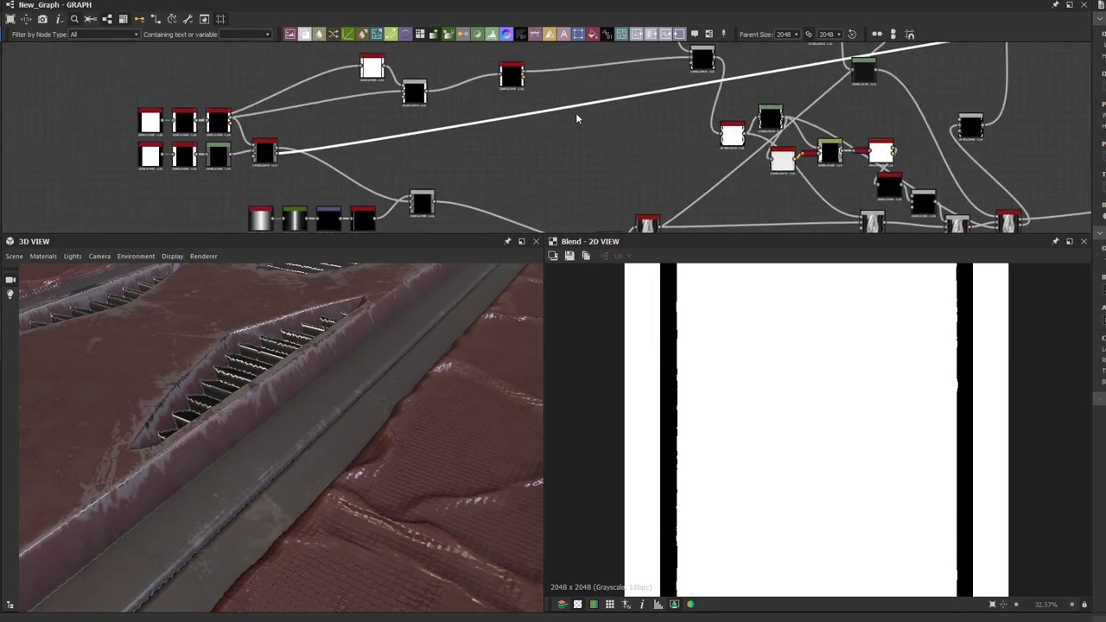
pyautogui.scroll(3, 197, 178)
pyautogui.click(336, 125)
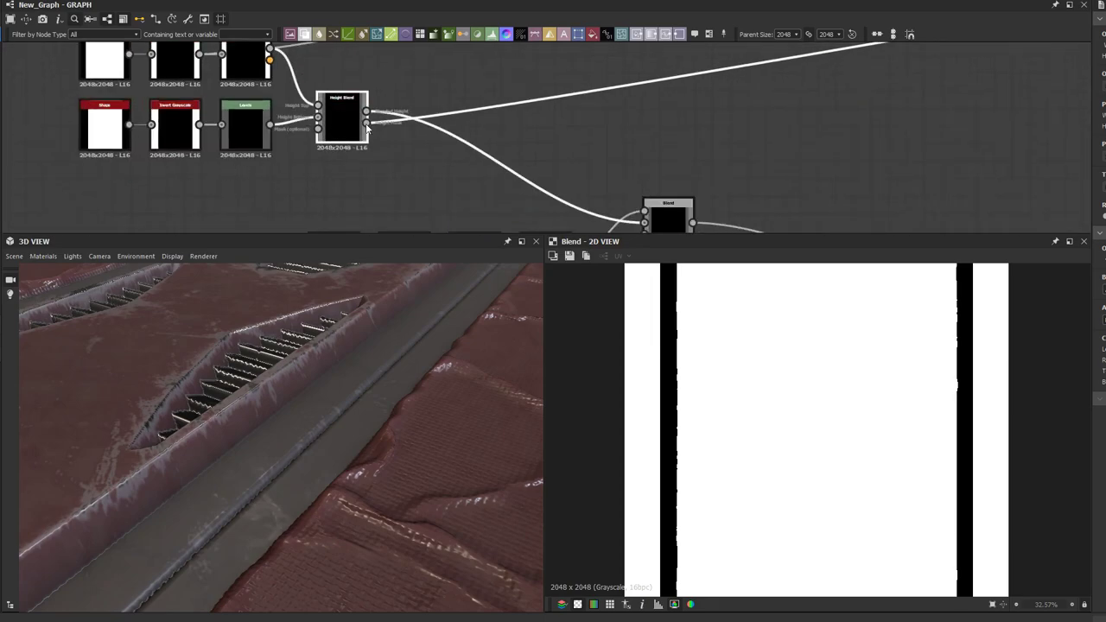
pyautogui.doubleClick(368, 126)
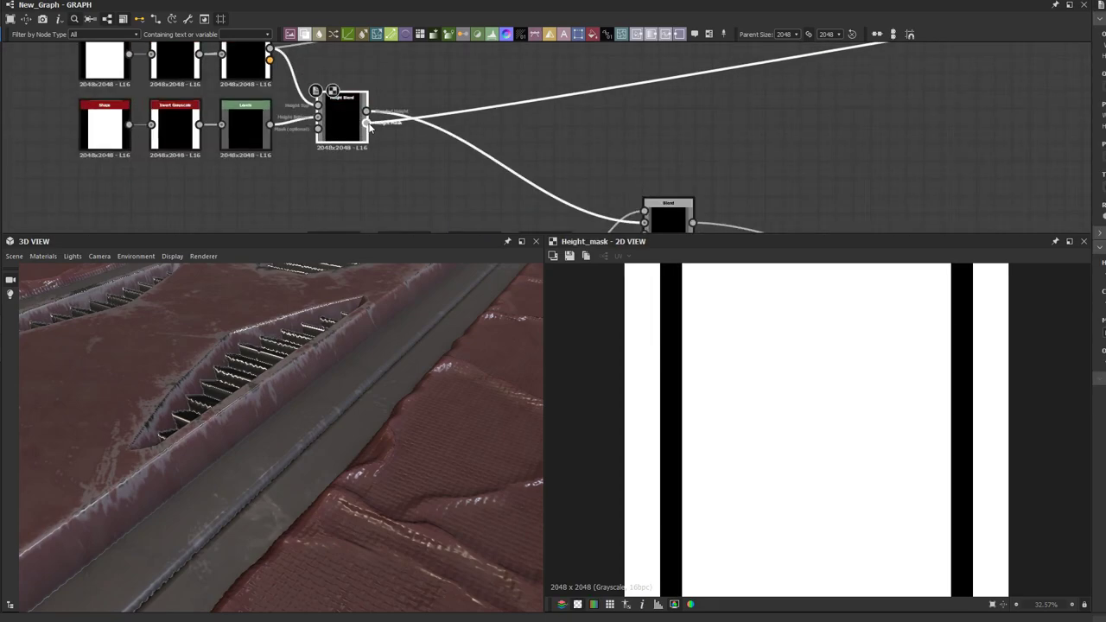
# Step: Add a Blend node after the Height Blend and connect the Height Mask output to its background
pyautogui.click(504, 122)
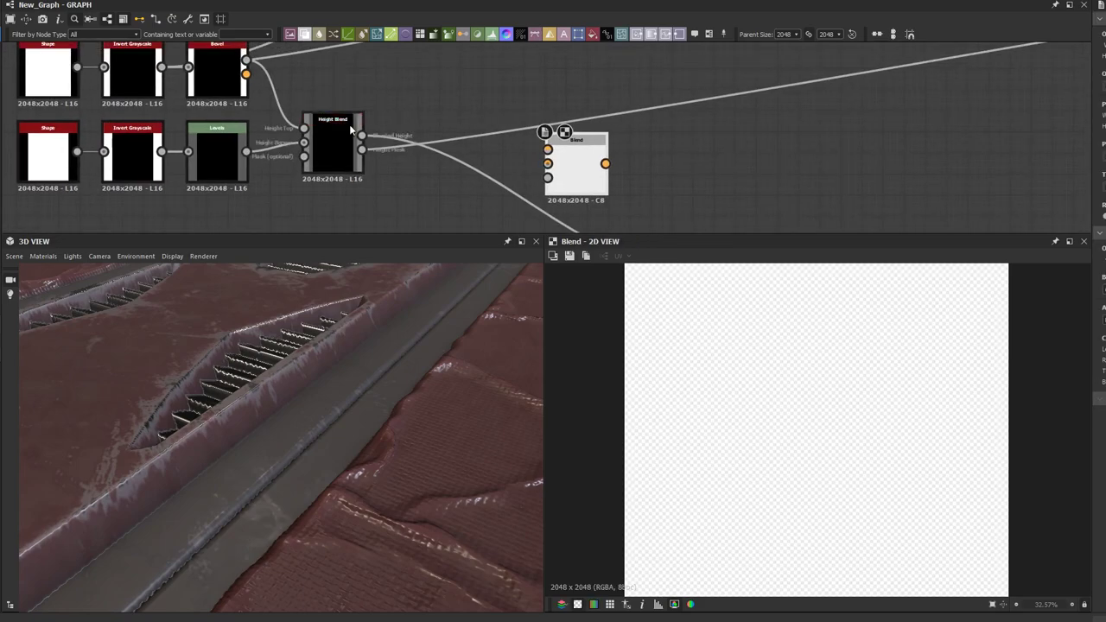
pyautogui.moveTo(361, 149); pyautogui.dragTo(490, 123)
pyautogui.moveTo(491, 123); pyautogui.dragTo(507, 153, button='middle')
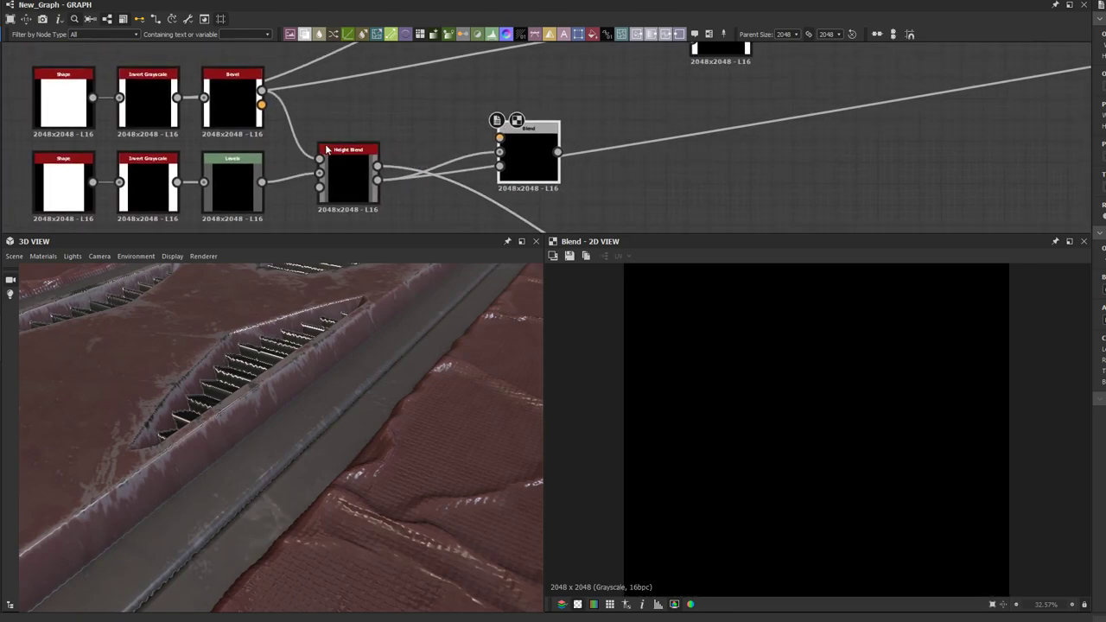
# Step: Try the Bevel node as the new Blend's foreground
pyautogui.click(345, 166)
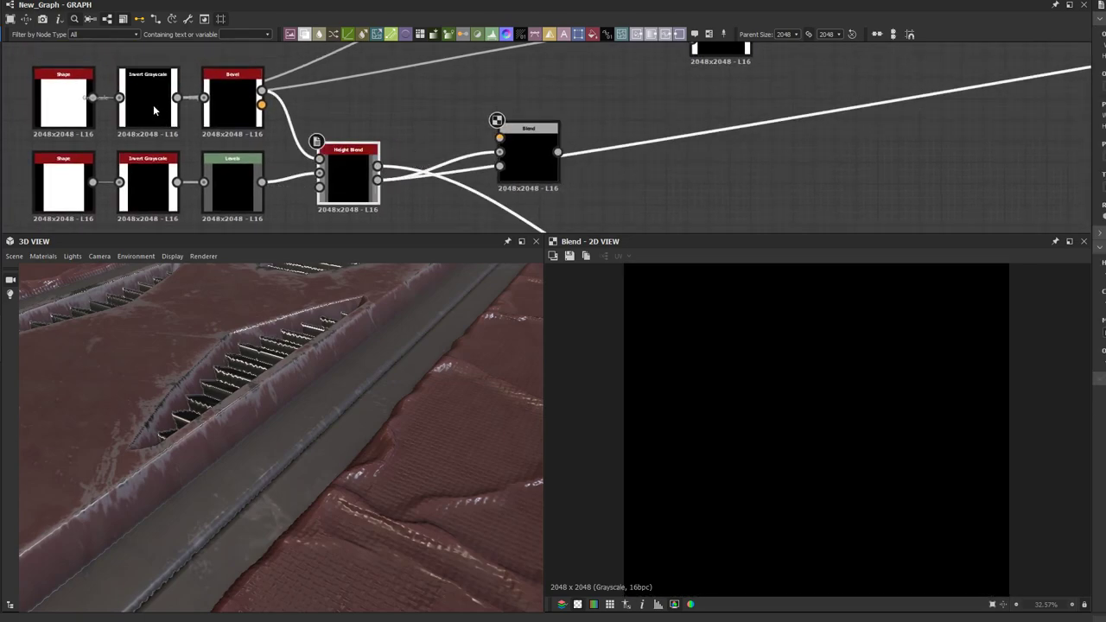
pyautogui.moveTo(261, 103); pyautogui.dragTo(500, 138)
pyautogui.click(527, 159)
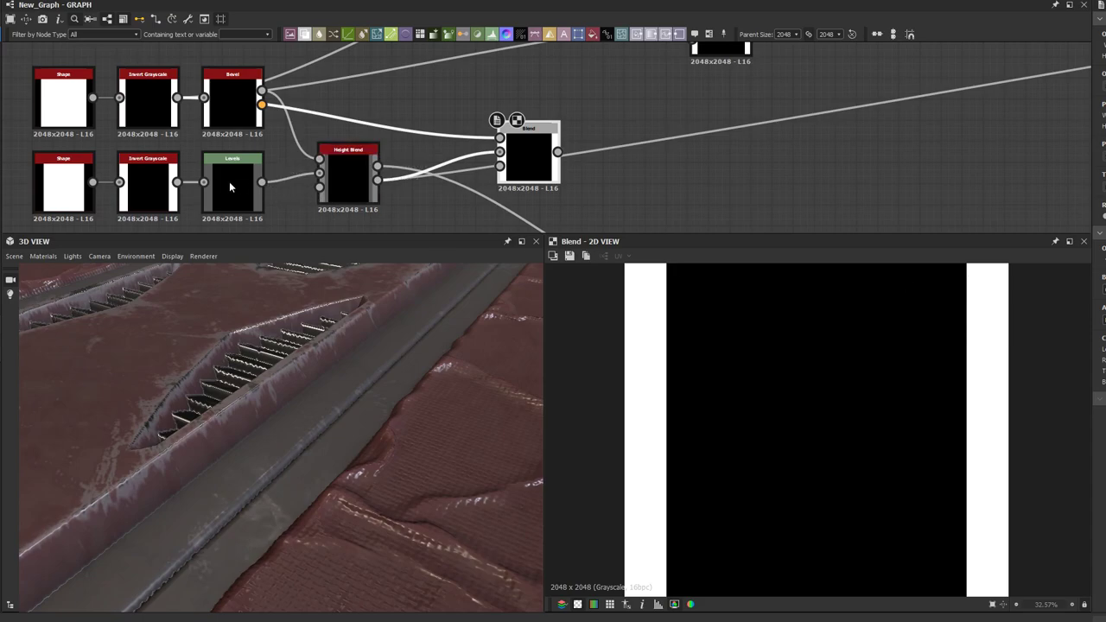
# Step: Connect the Levels output to the new Blend's foreground and change its blending mode to isolate the outer strips
pyautogui.moveTo(261, 182); pyautogui.dragTo(500, 137)
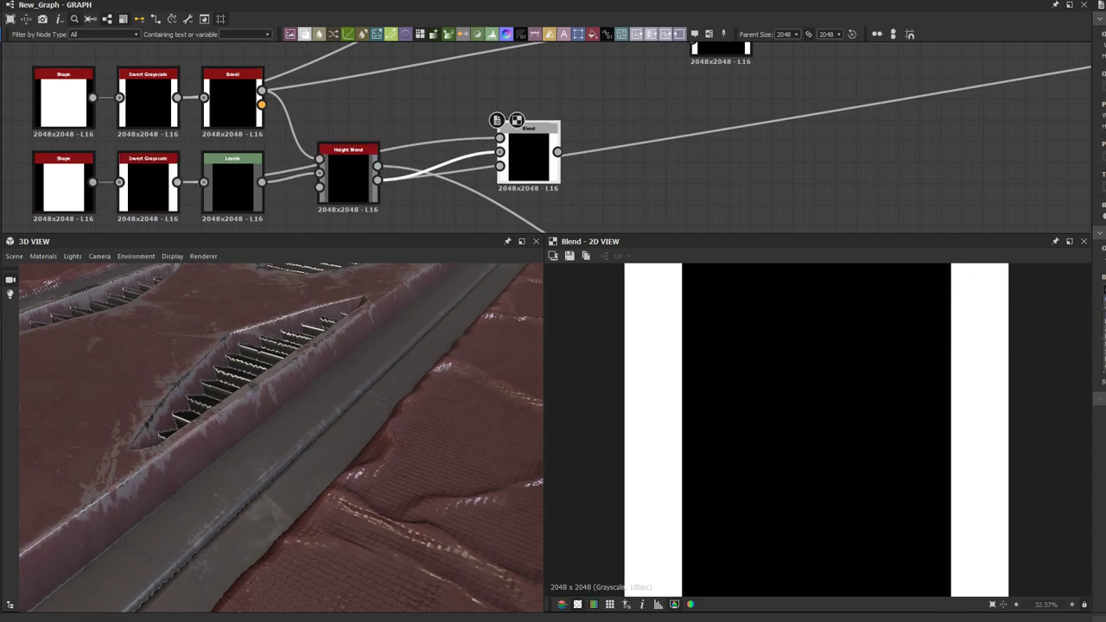
pyautogui.click(1104, 328)
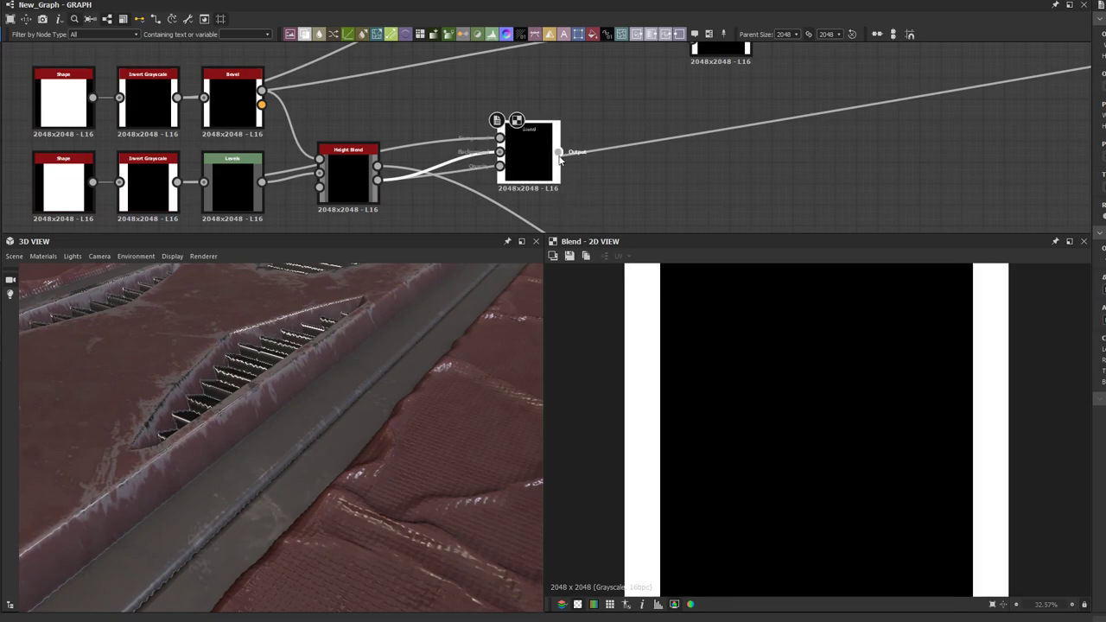
pyautogui.click(377, 165)
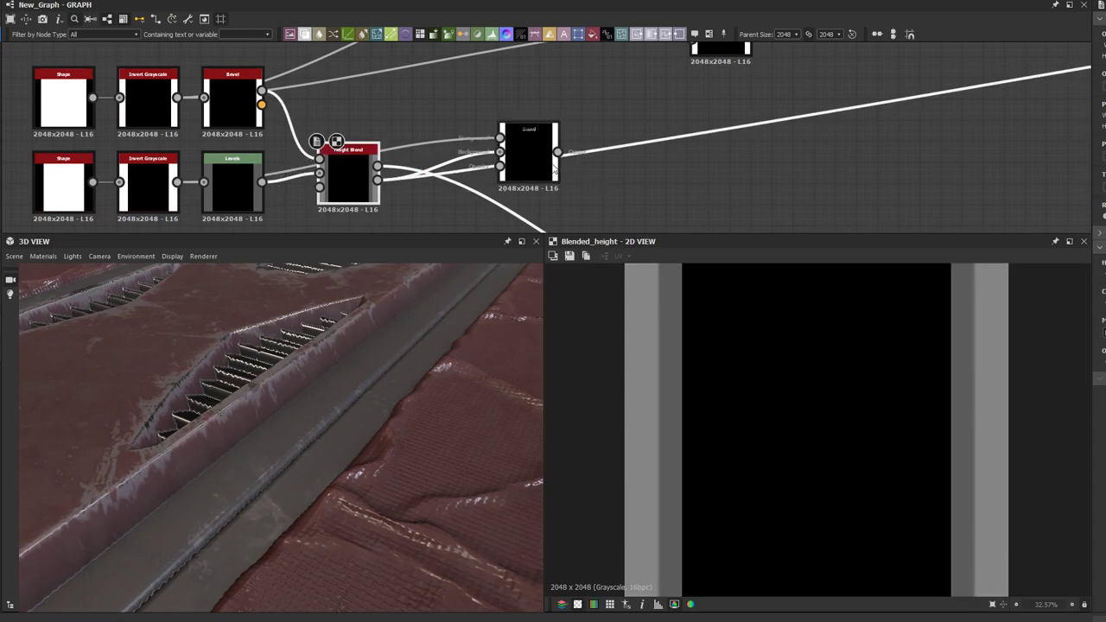
# Step: Connect the new mask Blend's output to the foreground of the Blend after the seam lines' Invert Grayscale node
pyautogui.scroll(-5, 556, 159)
pyautogui.click(557, 154)
pyautogui.moveTo(635, 165); pyautogui.dragTo(190, 46, button='middle')
pyautogui.moveTo(492, 96); pyautogui.dragTo(364, 124, button='middle')
pyautogui.scroll(-5, 386, 117)
pyautogui.scroll(10, 417, 118)
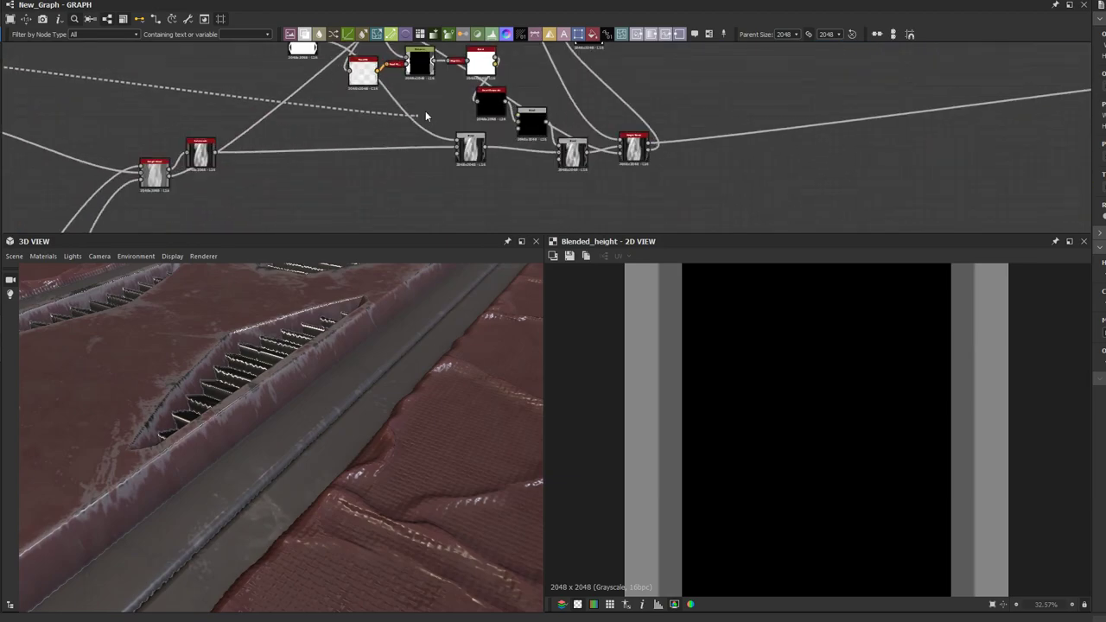
pyautogui.moveTo(499, 129); pyautogui.dragTo(404, 164, button='middle')
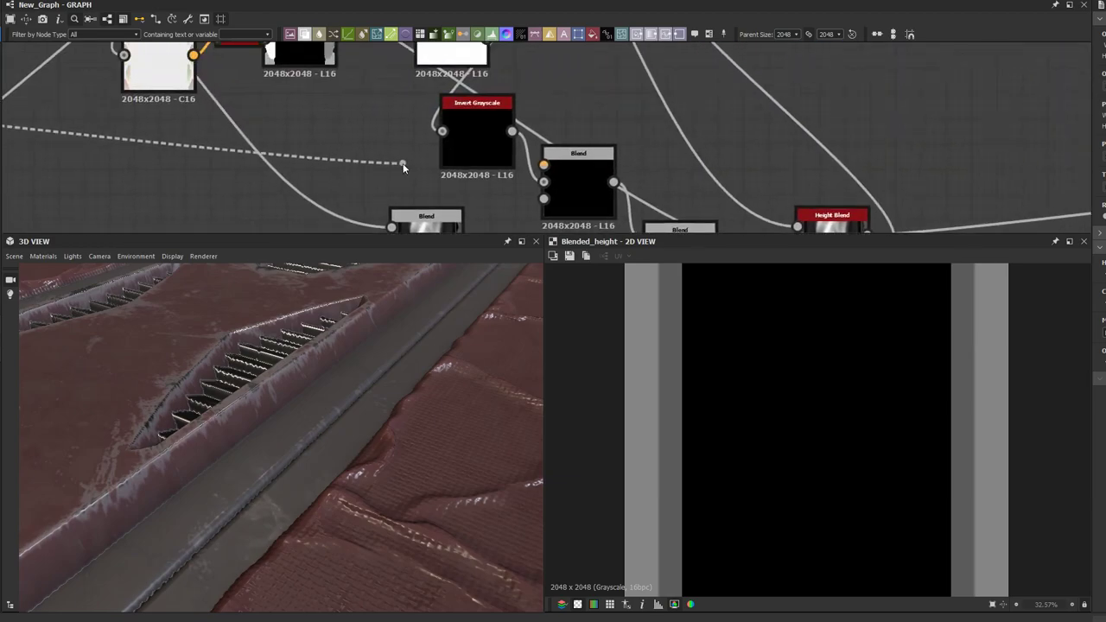
pyautogui.click(574, 178)
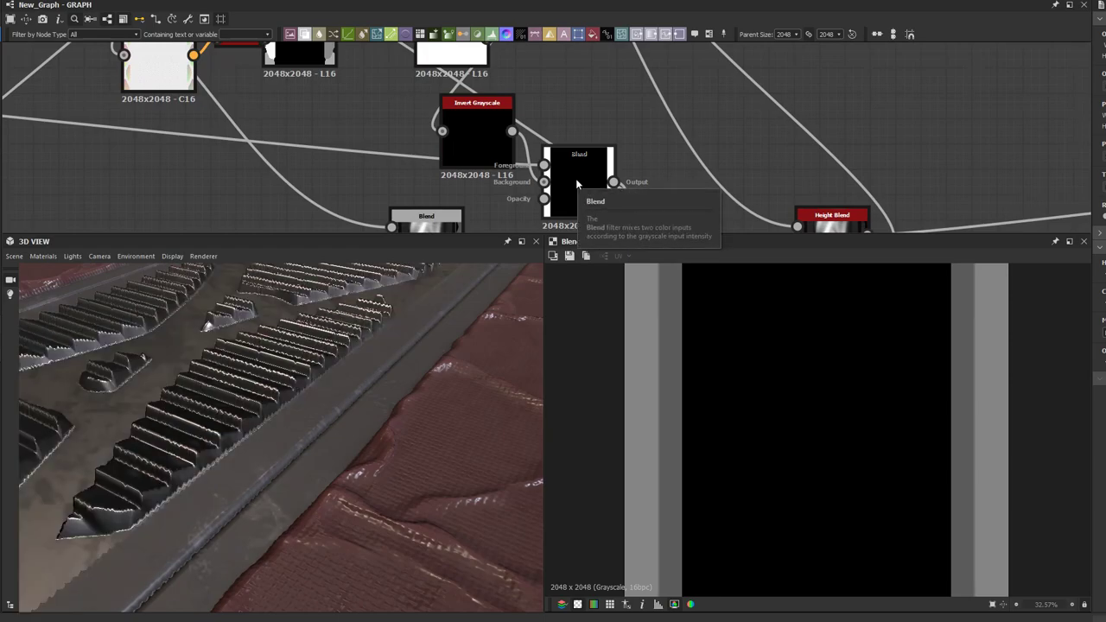
# Step: Reroute the mask to the seam-carving Blend's opacity, delete the intermediate Blend after Invert Grayscale, and preview the result
pyautogui.moveTo(579, 189); pyautogui.dragTo(604, 174)
pyautogui.moveTo(604, 174); pyautogui.dragTo(575, 94, button='middle')
pyautogui.scroll(-1, 576, 94)
pyautogui.moveTo(551, 71); pyautogui.dragTo(611, 185)
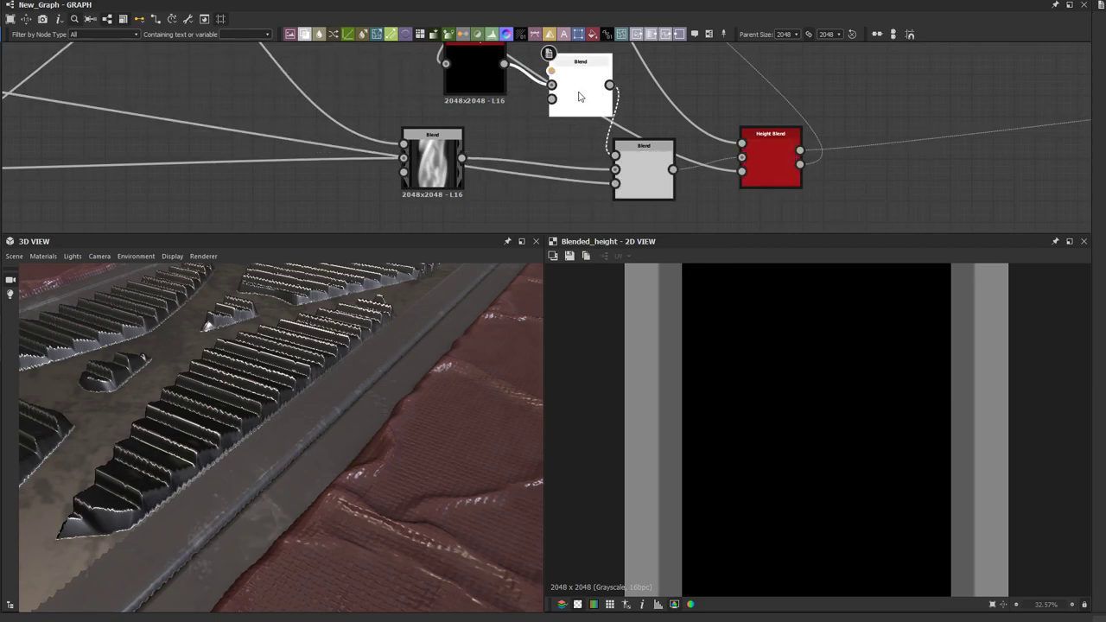
pyautogui.press('Delete')
pyautogui.doubleClick(636, 173)
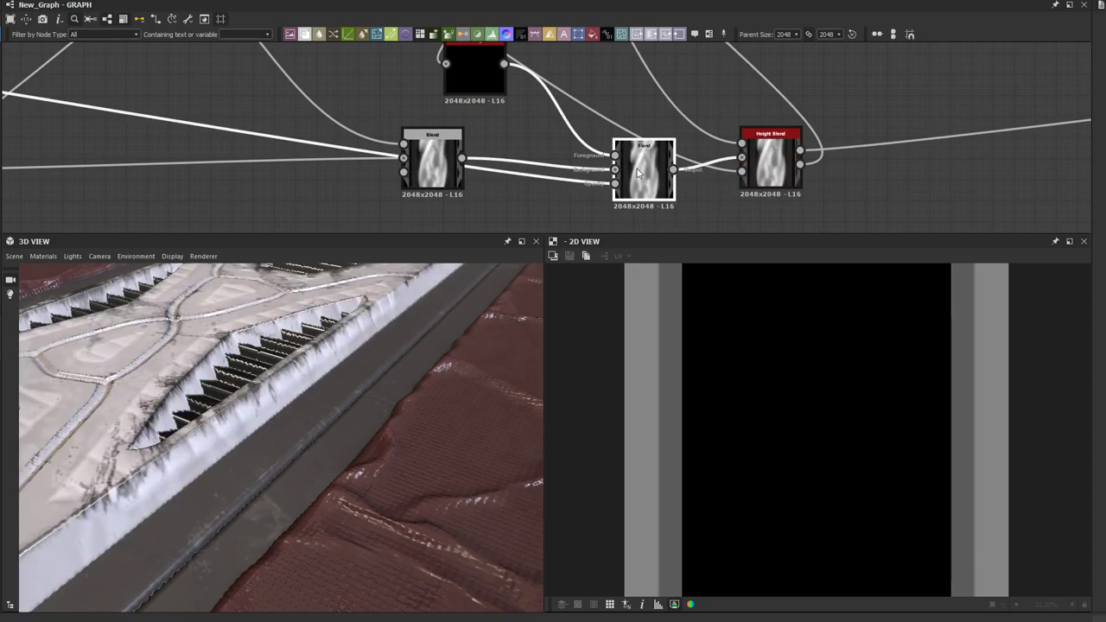
# Step: Inspect the masked seam lines on the metal strip of the 3D model from several angles and distances
pyautogui.moveTo(386, 311); pyautogui.dragTo(546, 264)
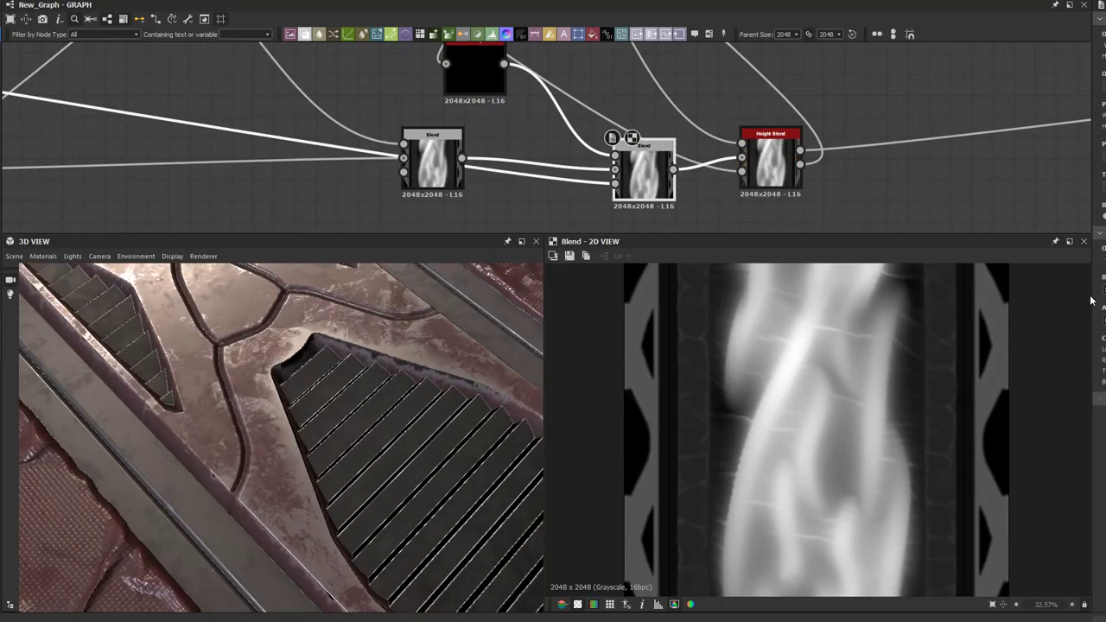
pyautogui.scroll(-4, 313, 365)
pyautogui.moveTo(314, 365); pyautogui.dragTo(279, 449)
pyautogui.scroll(-2, 266, 343)
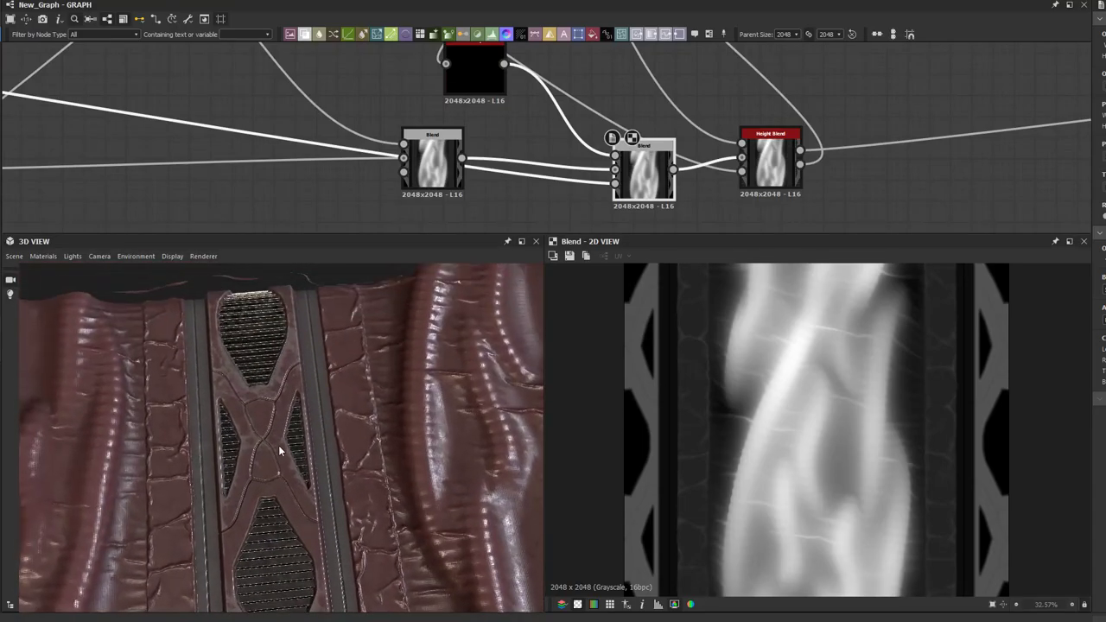
pyautogui.scroll(10, 278, 445)
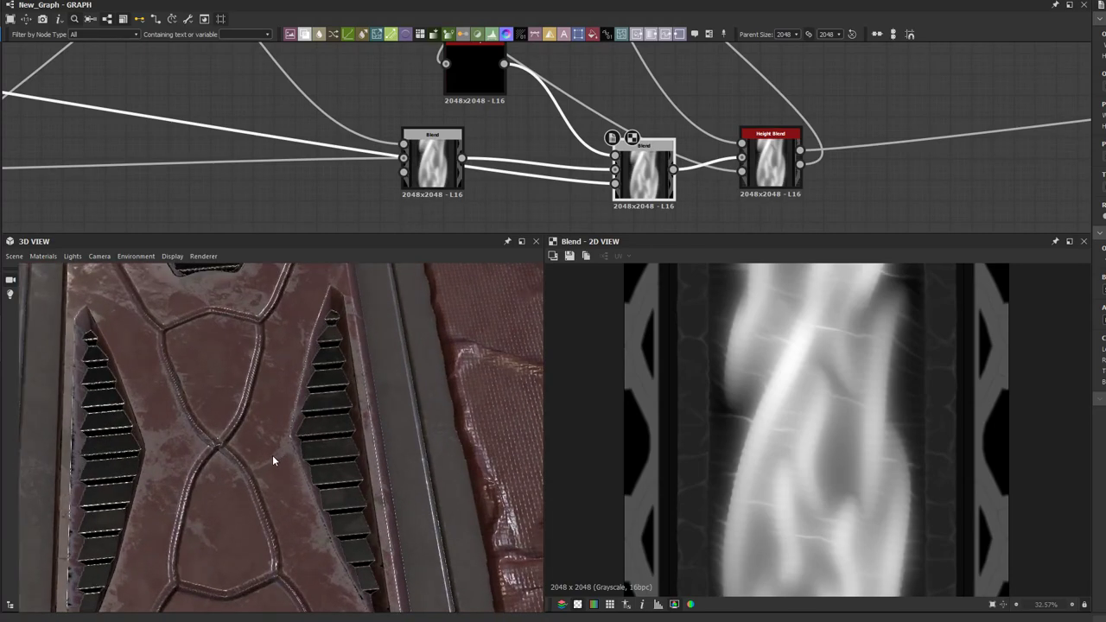
pyautogui.scroll(-3, 283, 416)
# Step: Move the Bevel and Invert Grayscale nodes apart to make room between them
pyautogui.scroll(-6, 315, 173)
pyautogui.moveTo(315, 172); pyautogui.dragTo(328, 188, button='middle')
pyautogui.scroll(5, 327, 185)
pyautogui.scroll(1, 428, 138)
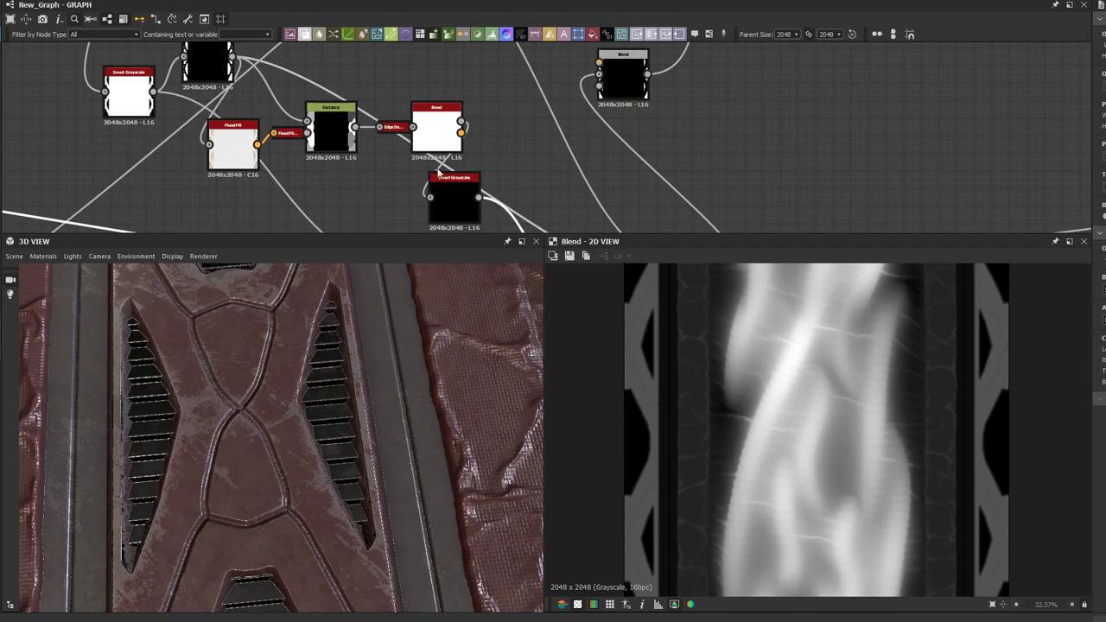
pyautogui.moveTo(438, 134); pyautogui.dragTo(420, 137)
pyautogui.moveTo(452, 203); pyautogui.dragTo(521, 202)
# Step: Insert a Curve node between Bevel and Invert Grayscale and preview it
pyautogui.click(494, 158)
pyautogui.click(473, 159)
pyautogui.press('space')
pyautogui.write('curv')
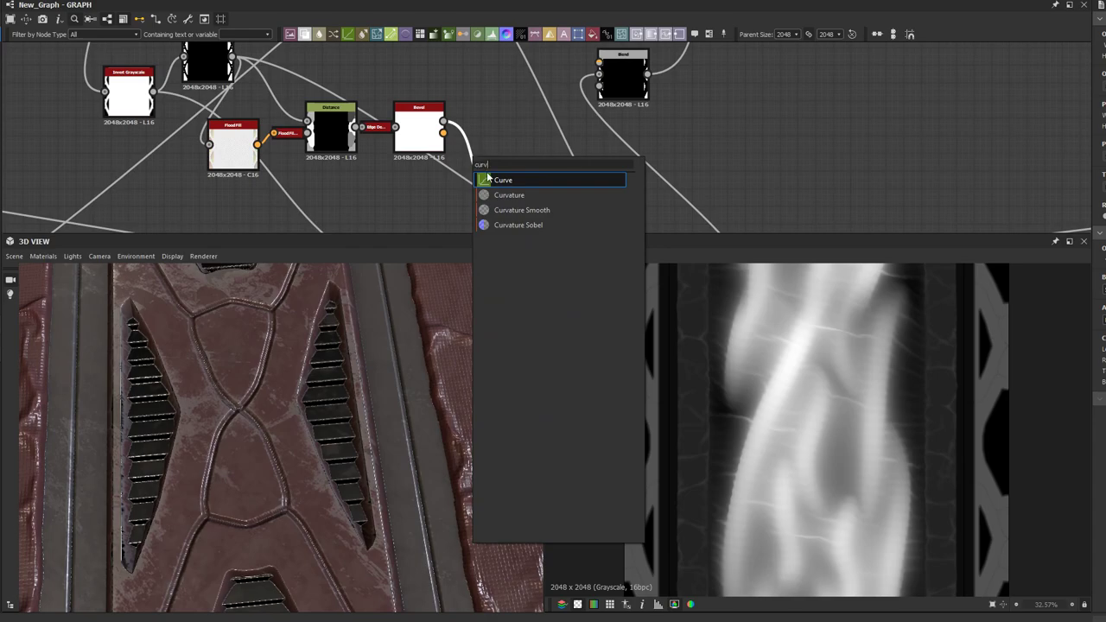
pyautogui.press('Escape')
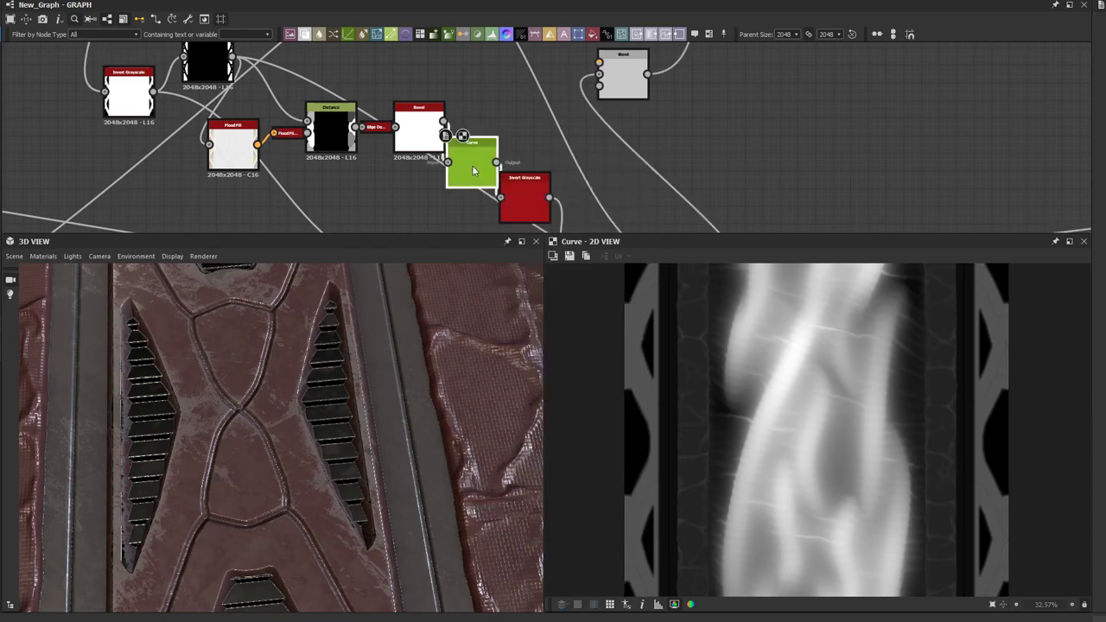
pyautogui.doubleClick(474, 170)
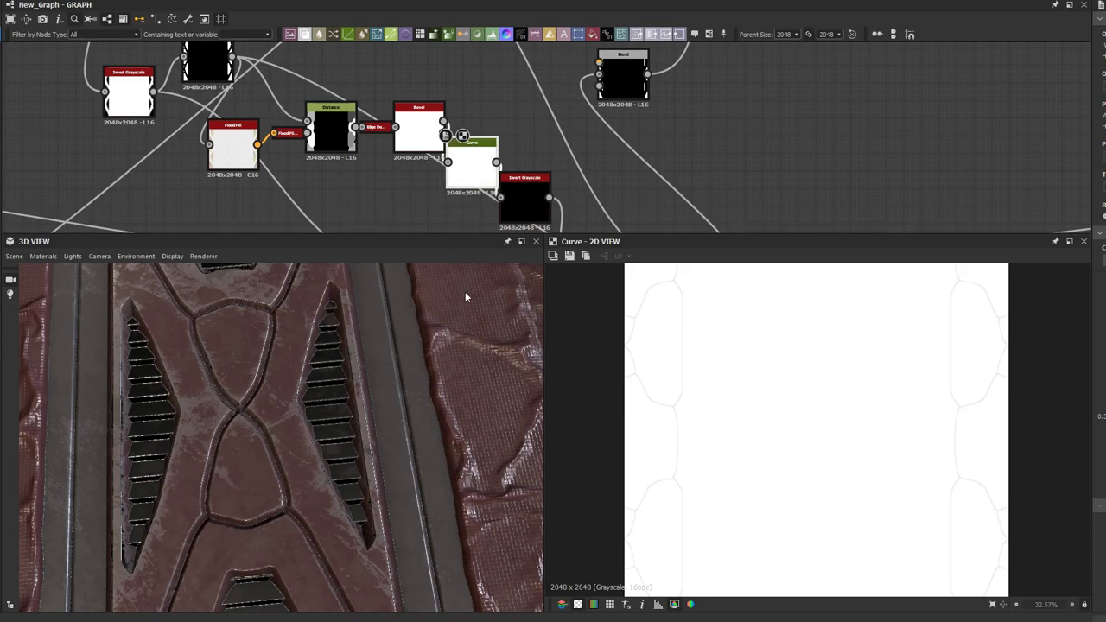
pyautogui.scroll(5, 693, 429)
pyautogui.scroll(2, 736, 441)
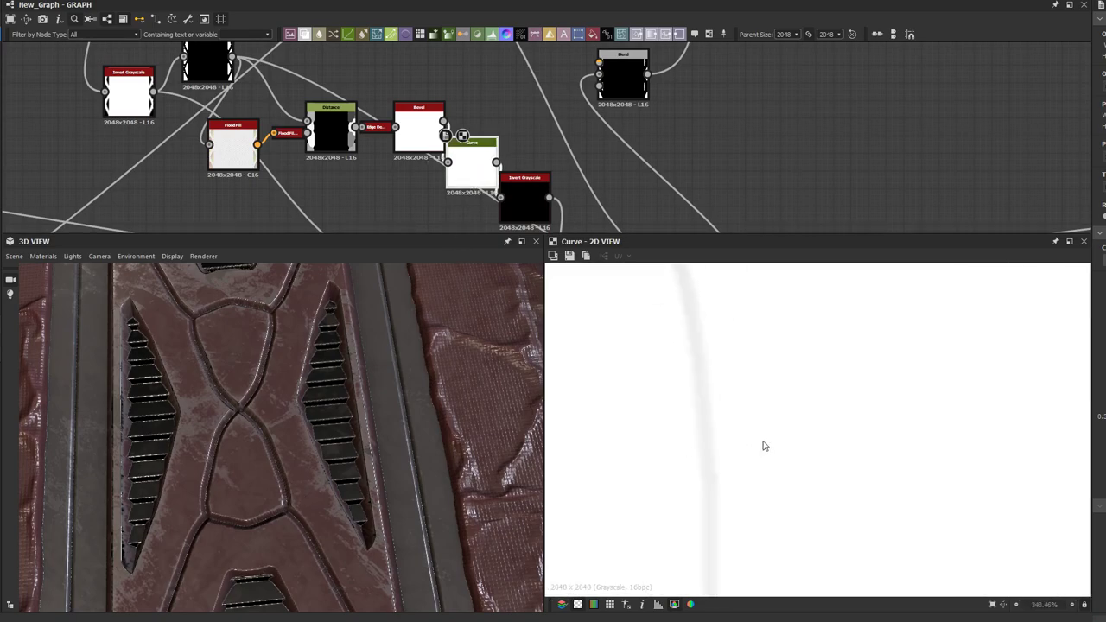
pyautogui.moveTo(397, 452); pyautogui.dragTo(239, 415)
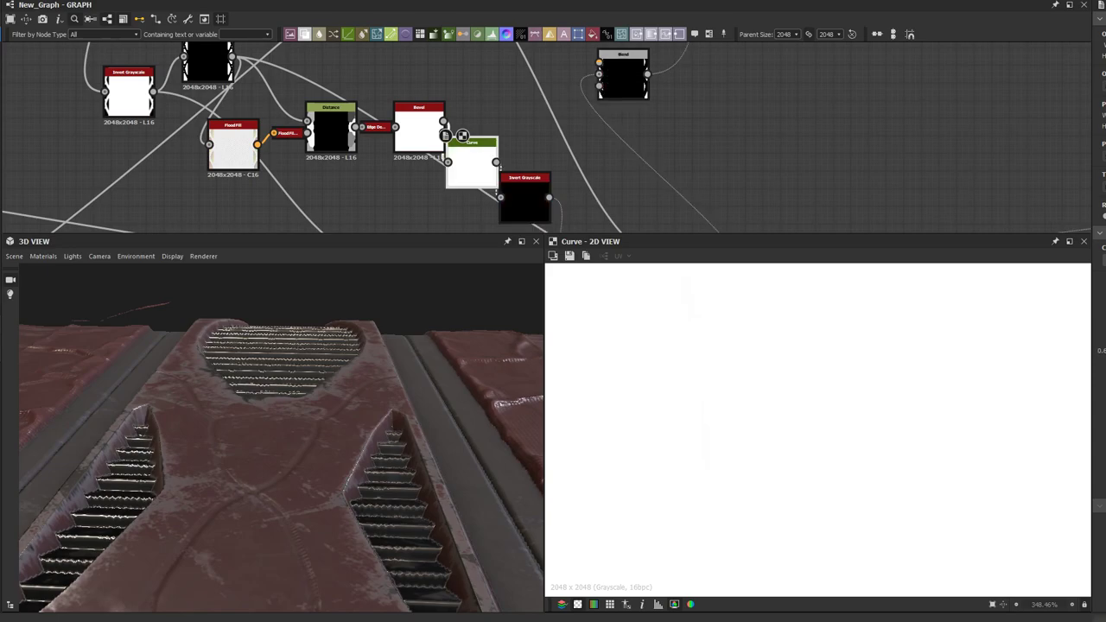
# Step: Open the seam-carving Blend's settings and preview its height output
pyautogui.scroll(-3, 766, 173)
pyautogui.moveTo(706, 153); pyautogui.dragTo(541, 69, button='middle')
pyautogui.moveTo(542, 144); pyautogui.dragTo(539, 137, button='middle')
pyautogui.scroll(3, 508, 136)
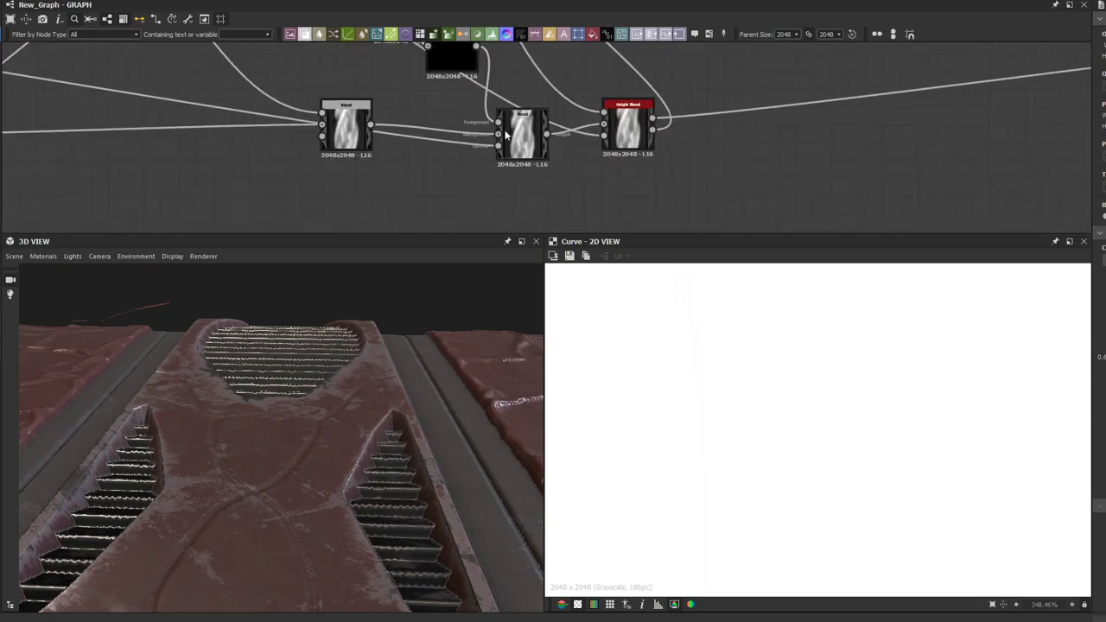
pyautogui.click(511, 134)
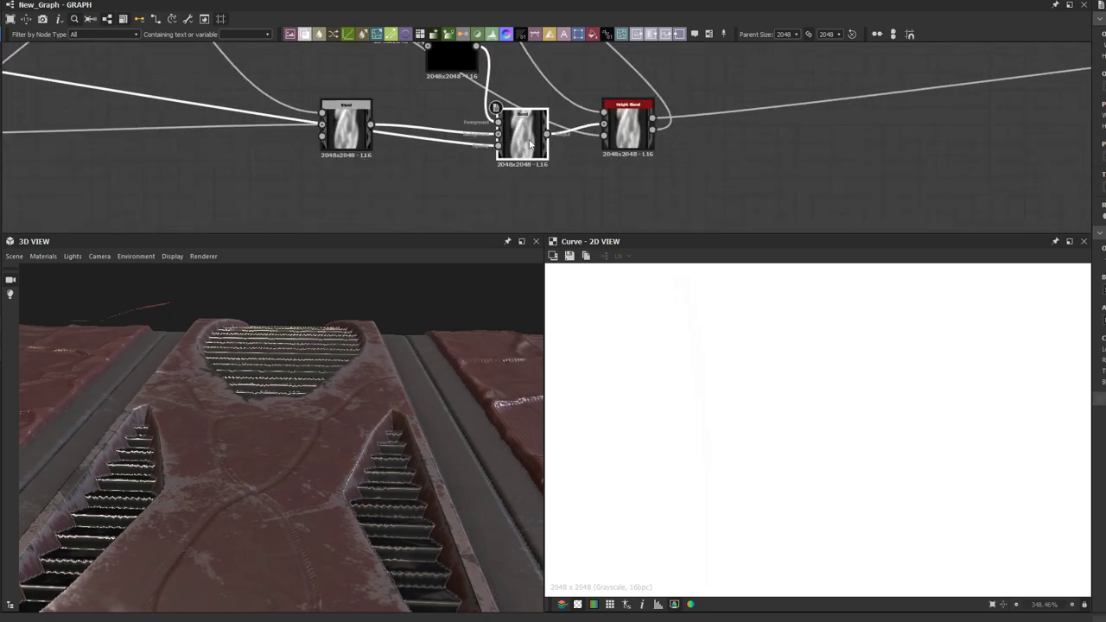
pyautogui.doubleClick(530, 145)
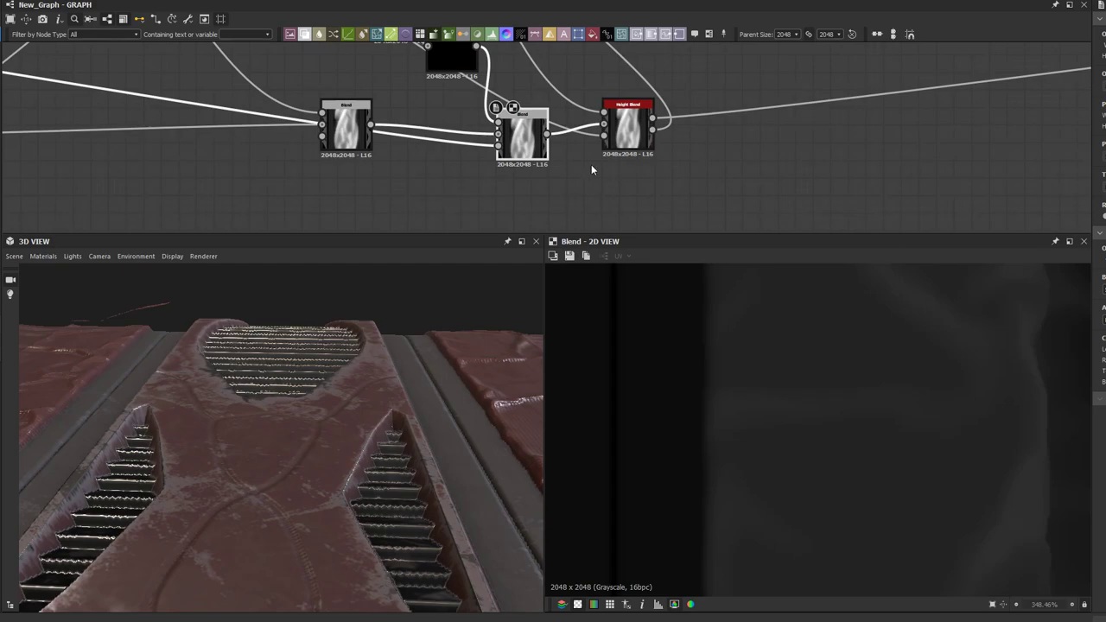
# Step: Try an Auto Levels node between Invert Grayscale and the seam-carving Blend, moving the blends aside to make room for it
pyautogui.moveTo(492, 117); pyautogui.dragTo(543, 198, button='middle')
pyautogui.click(501, 140)
pyautogui.scroll(-1, 667, 222)
pyautogui.moveTo(667, 221); pyautogui.dragTo(636, 152, button='middle')
pyautogui.moveTo(685, 201); pyautogui.dragTo(733, 155)
pyautogui.click(629, 188)
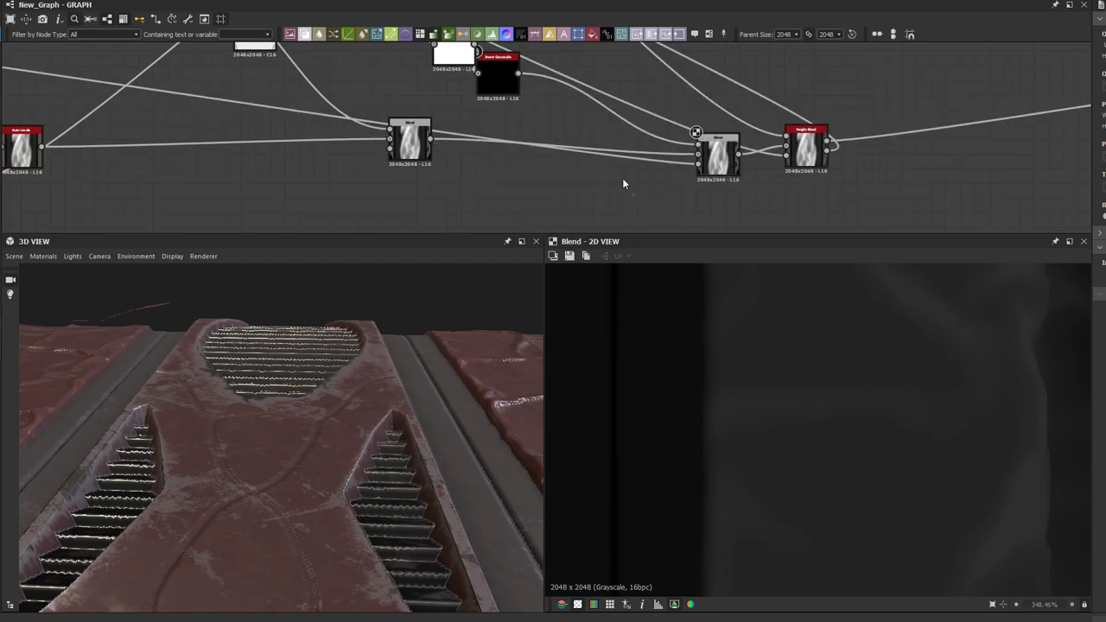
pyautogui.moveTo(573, 112); pyautogui.dragTo(594, 102)
pyautogui.press('space')
pyautogui.write('auto')
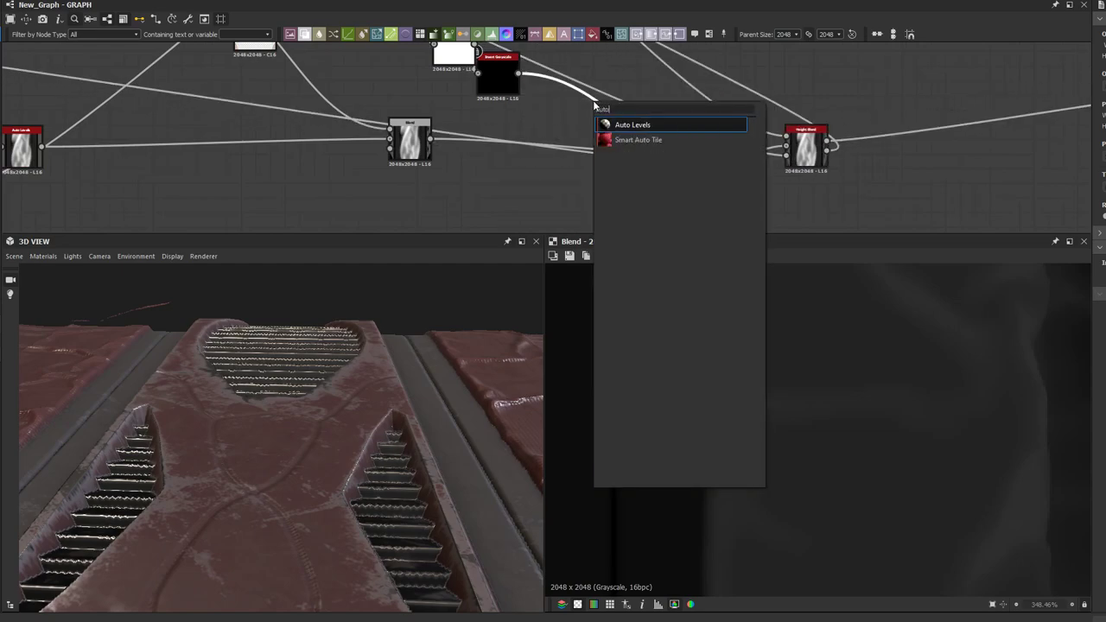
pyautogui.click(639, 125)
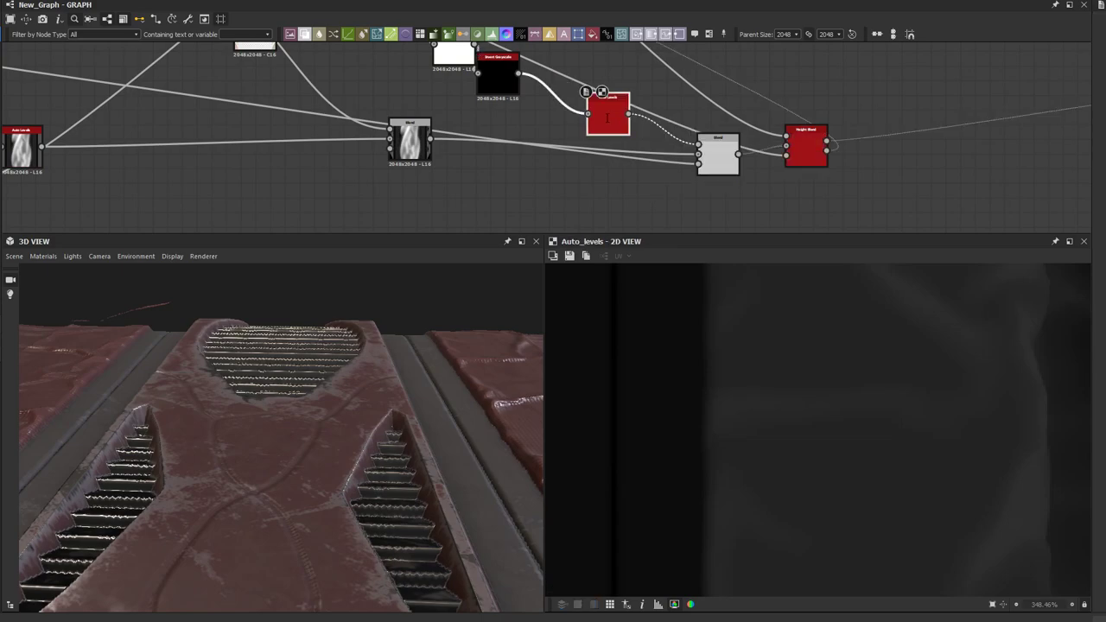
pyautogui.scroll(1, 610, 122)
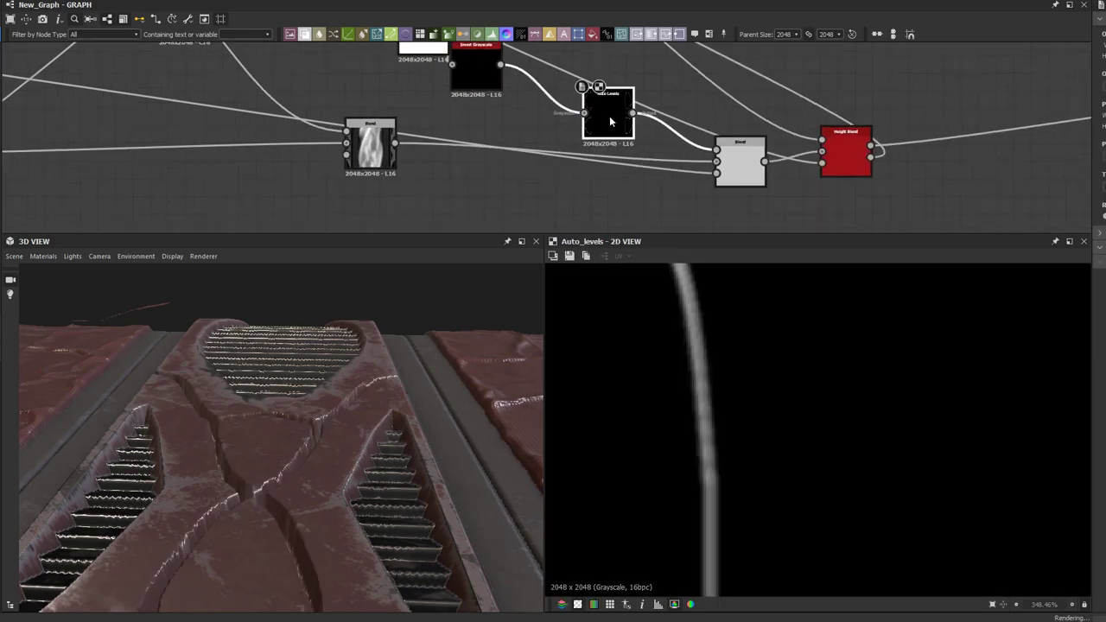
pyautogui.click(749, 171)
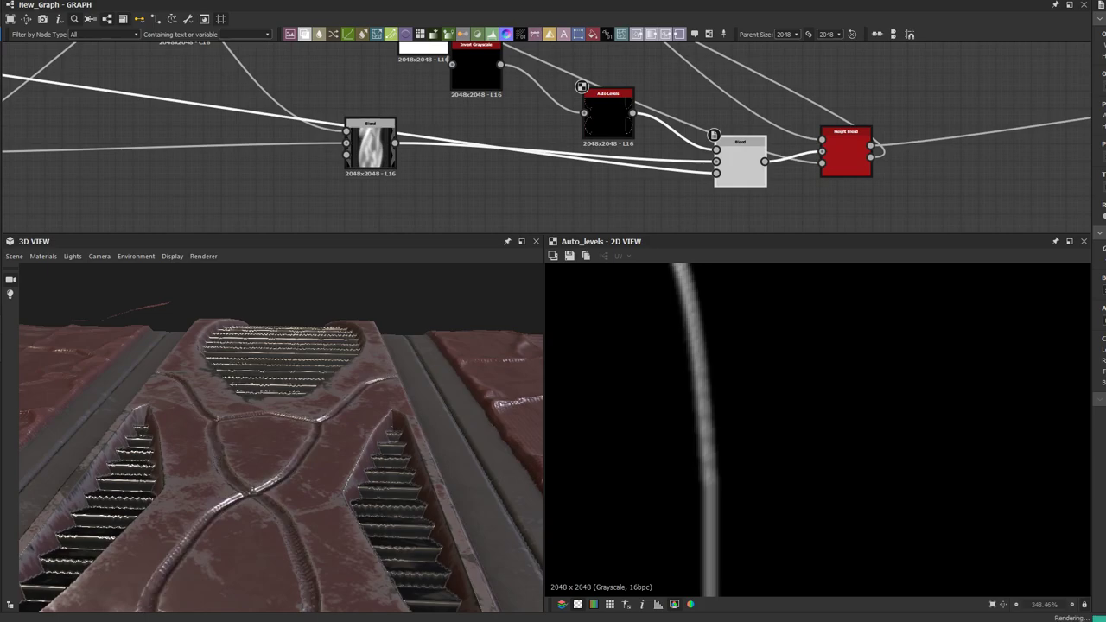
# Step: Delete the Auto Levels node after Invert Grayscale and move Curve and Invert Grayscale away from Bevel
pyautogui.moveTo(397, 116); pyautogui.dragTo(380, 171, button='middle')
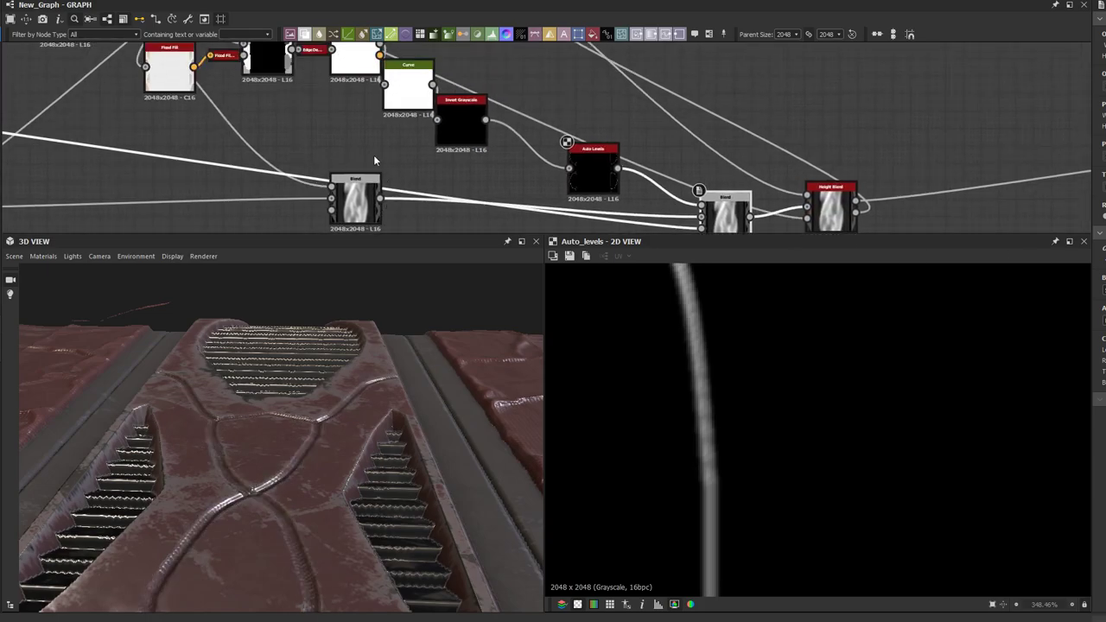
pyautogui.moveTo(358, 130); pyautogui.dragTo(381, 184, button='middle')
pyautogui.scroll(3, 391, 141)
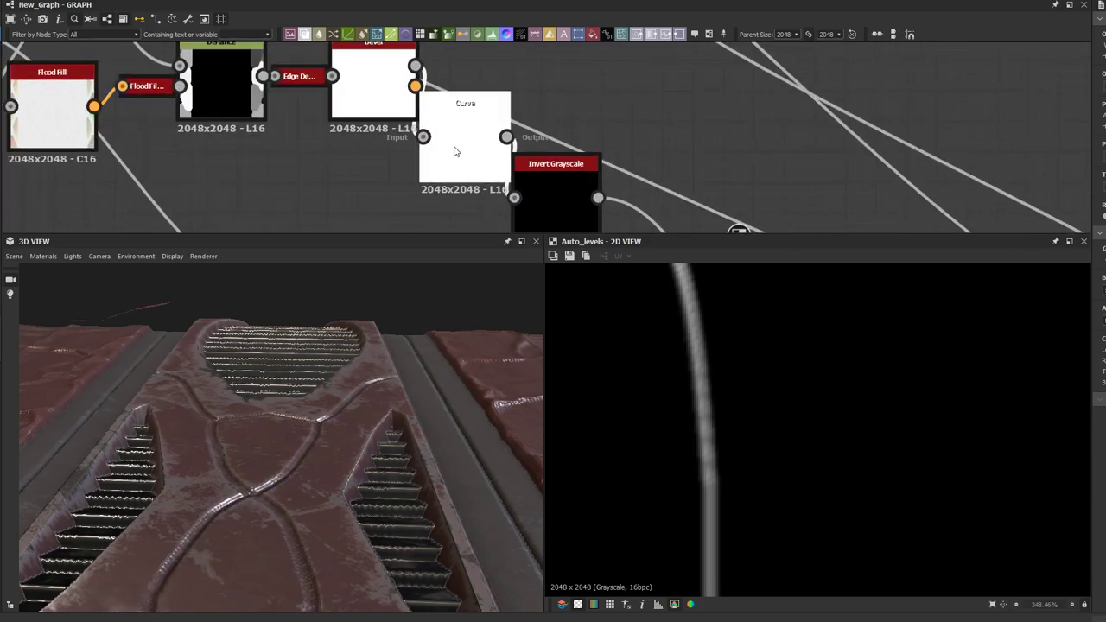
pyautogui.scroll(-4, 437, 111)
pyautogui.moveTo(450, 114); pyautogui.dragTo(400, 54, button='middle')
pyautogui.click(622, 182)
pyautogui.press('Delete')
pyautogui.moveTo(475, 127); pyautogui.dragTo(580, 160)
pyautogui.click(439, 98)
pyautogui.moveTo(439, 97); pyautogui.dragTo(527, 110)
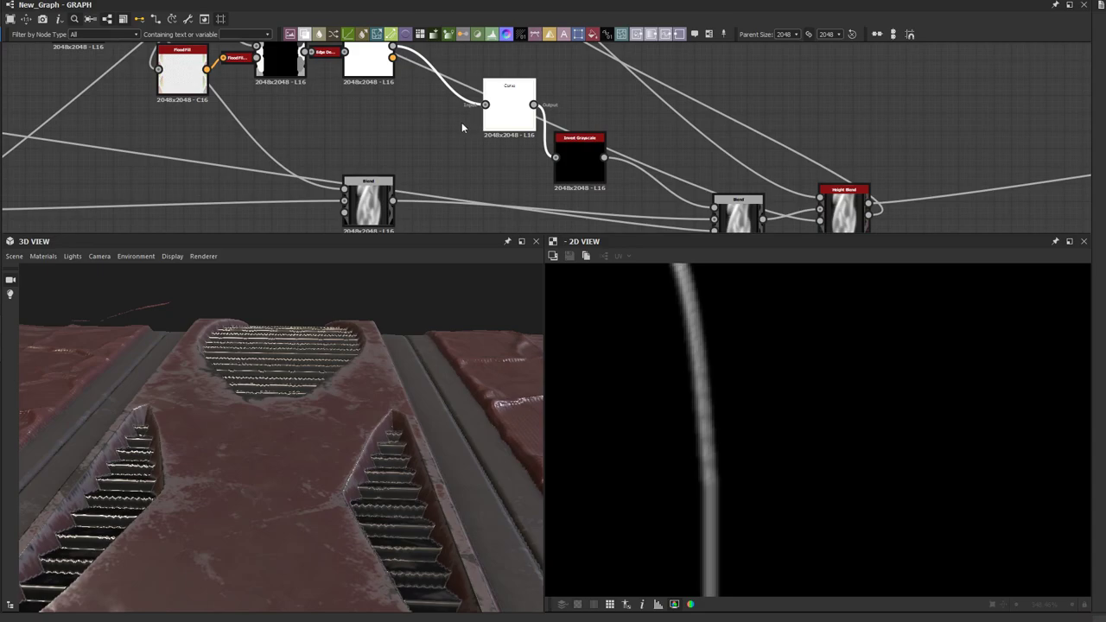
# Step: Insert a docked Auto Levels node between Bevel and Curve and preview the Curve and Invert Grayscale outputs
pyautogui.press('space')
pyautogui.write('Auto')
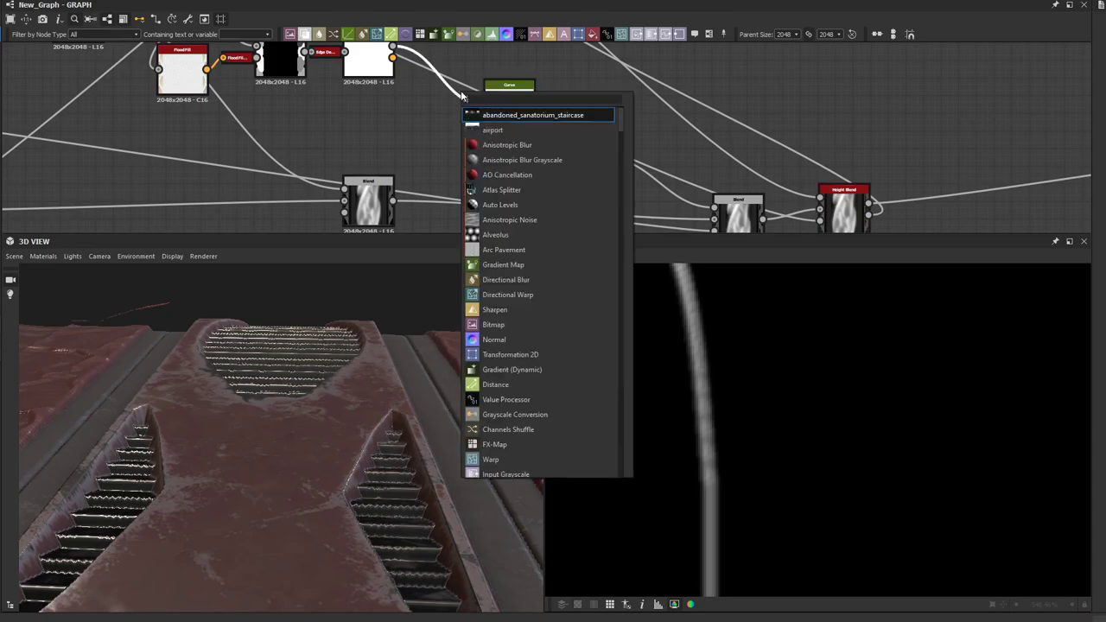
pyautogui.click(503, 119)
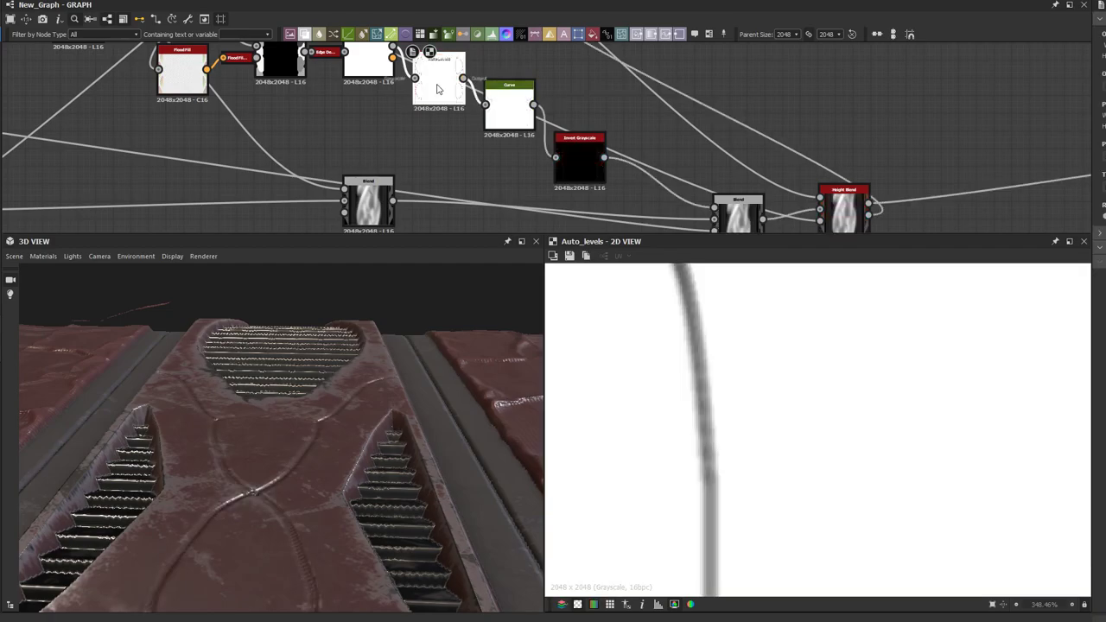
pyautogui.press('d')
pyautogui.click(510, 121)
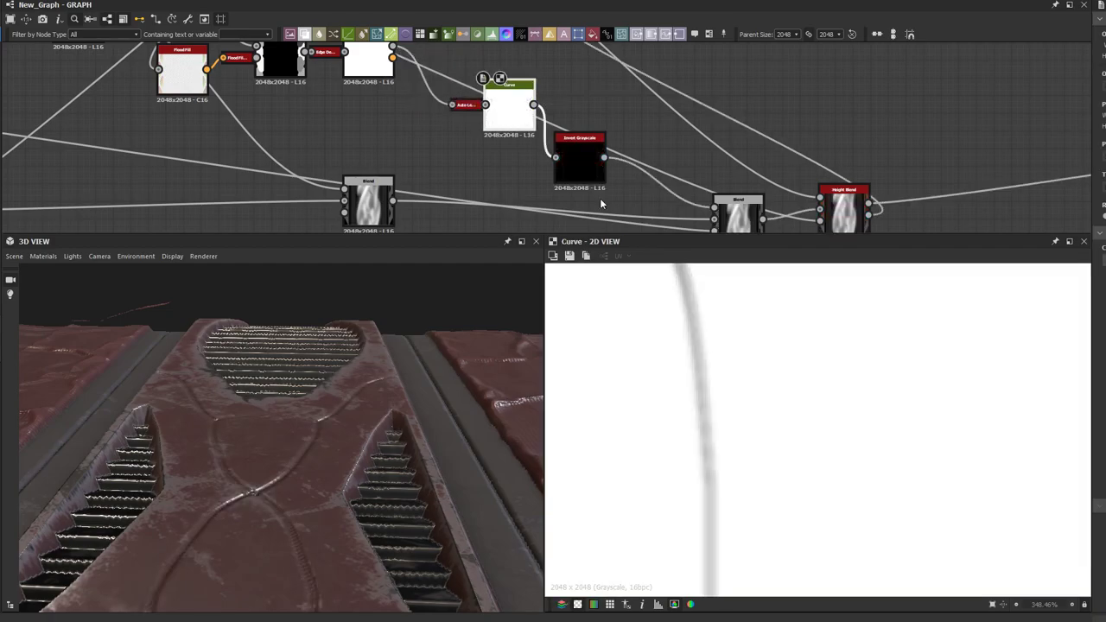
pyautogui.click(579, 162)
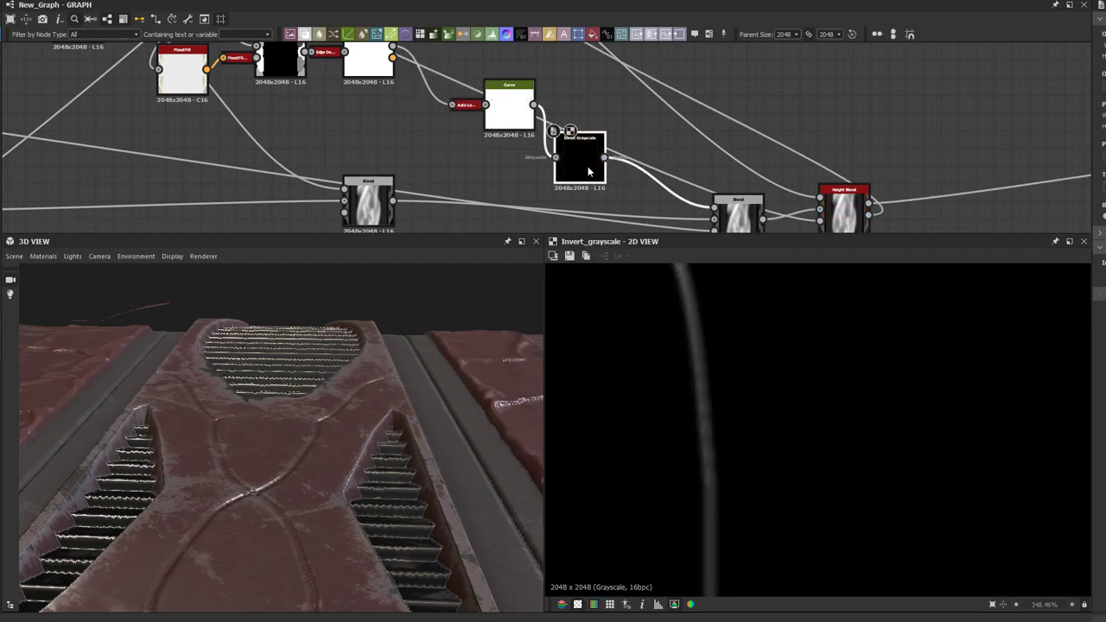
pyautogui.scroll(-5, 731, 399)
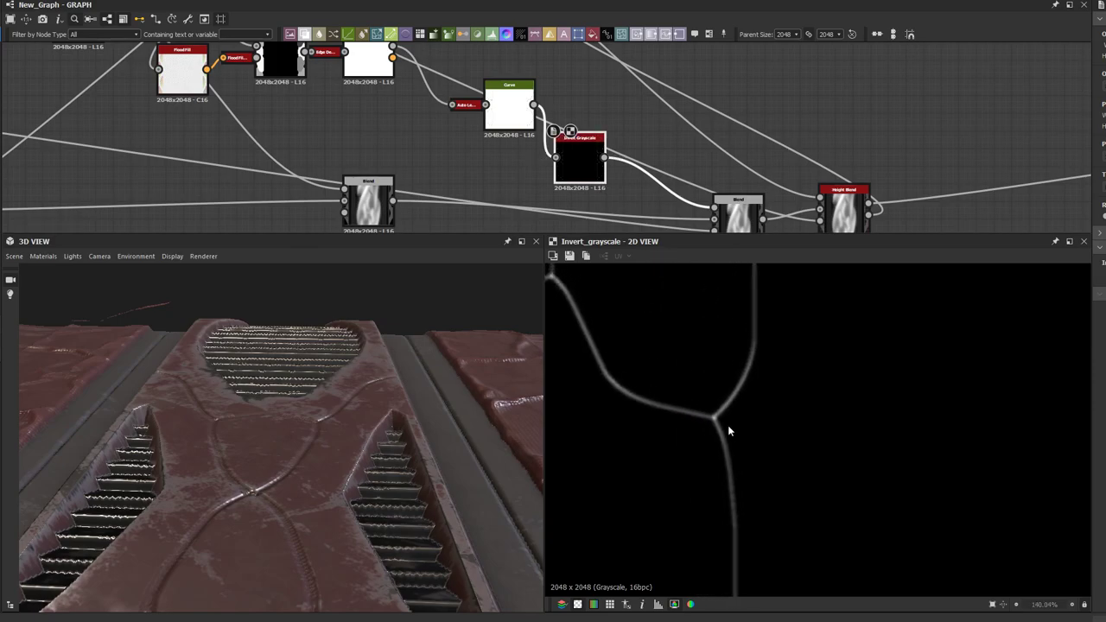
# Step: Adjust the settings of the Bevel that shapes the seam lines and preview its height output
pyautogui.click(729, 218)
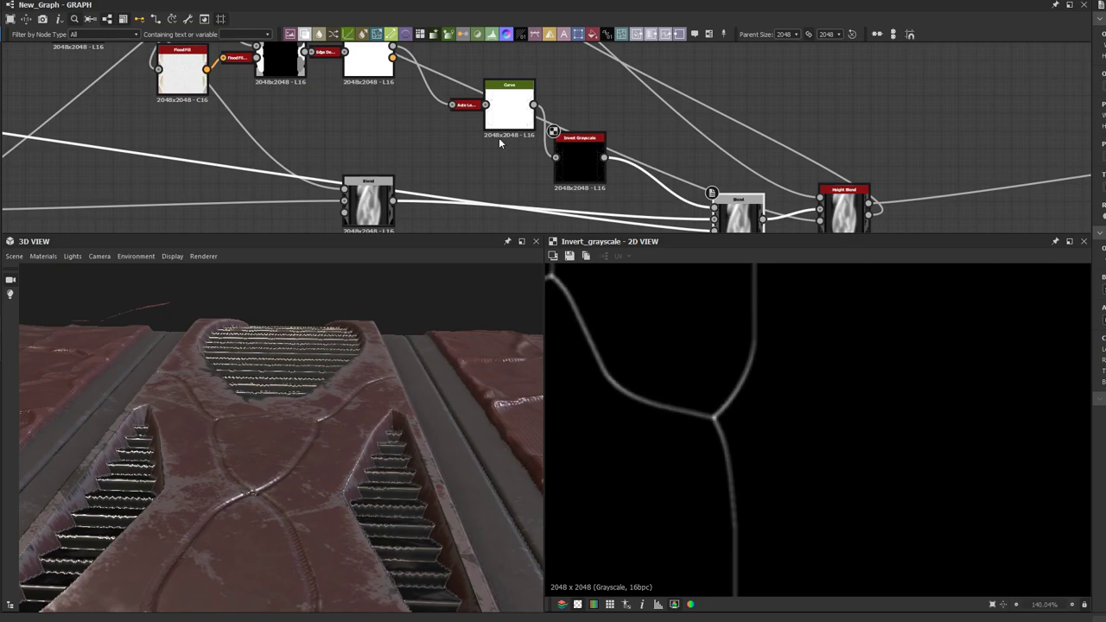
pyautogui.scroll(1, 499, 143)
pyautogui.moveTo(441, 146); pyautogui.dragTo(469, 198, button='middle')
pyautogui.click(379, 98)
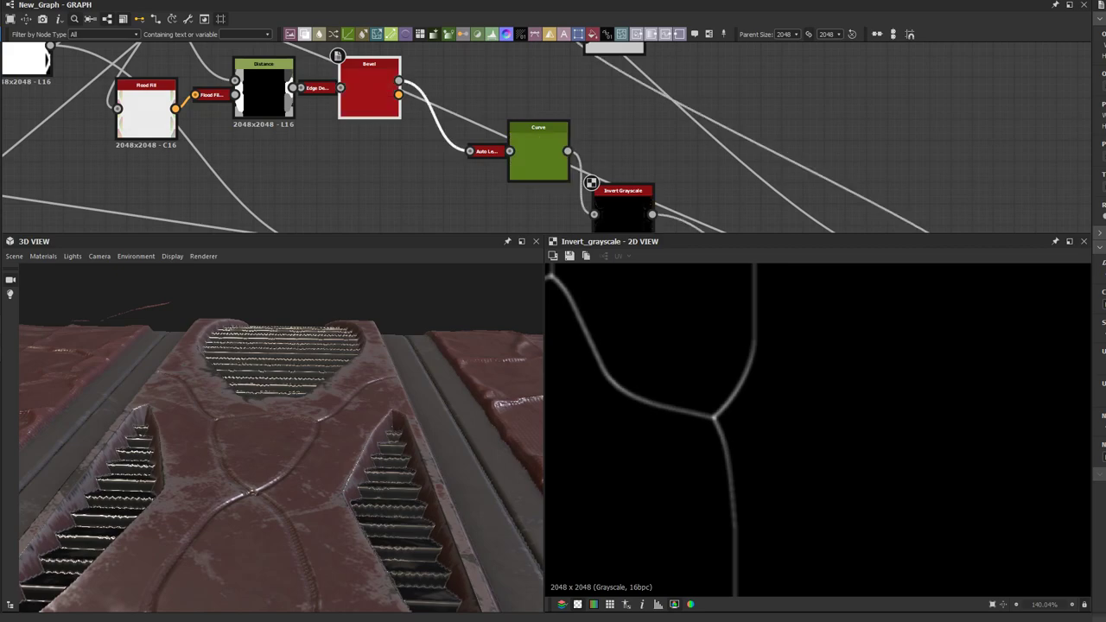
pyautogui.doubleClick(398, 82)
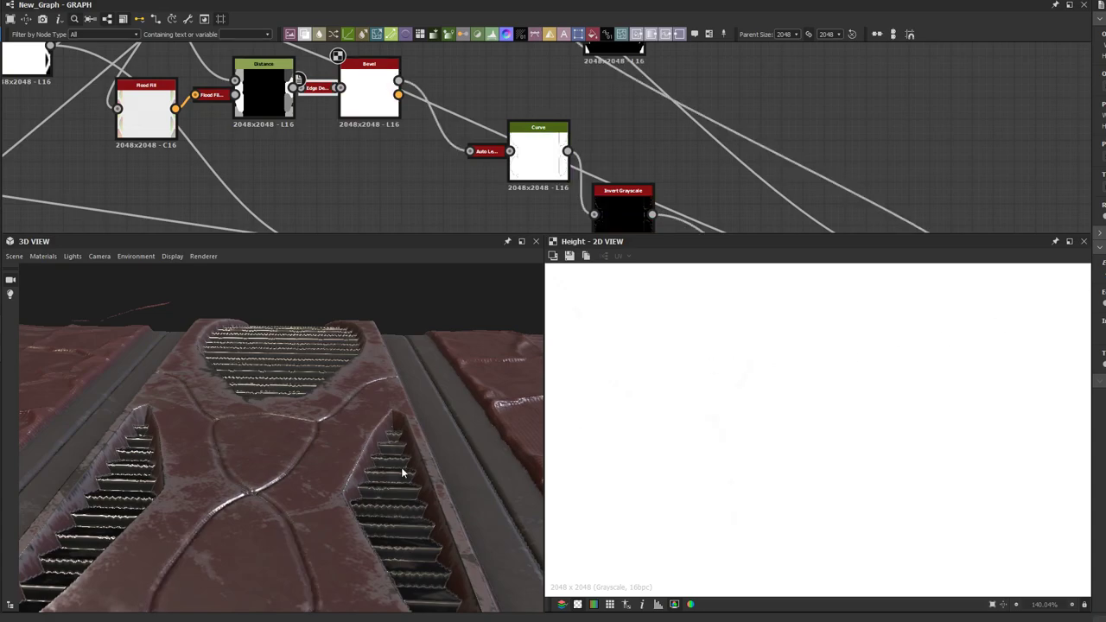
# Step: Examine the carved seam lines on the metal strip in 3D, up close and from several angles
pyautogui.moveTo(263, 462); pyautogui.dragTo(248, 423)
pyautogui.scroll(-5, 278, 535)
pyautogui.moveTo(248, 423); pyautogui.dragTo(237, 461, button='middle')
pyautogui.scroll(5, 236, 461)
pyautogui.scroll(-5, 237, 461)
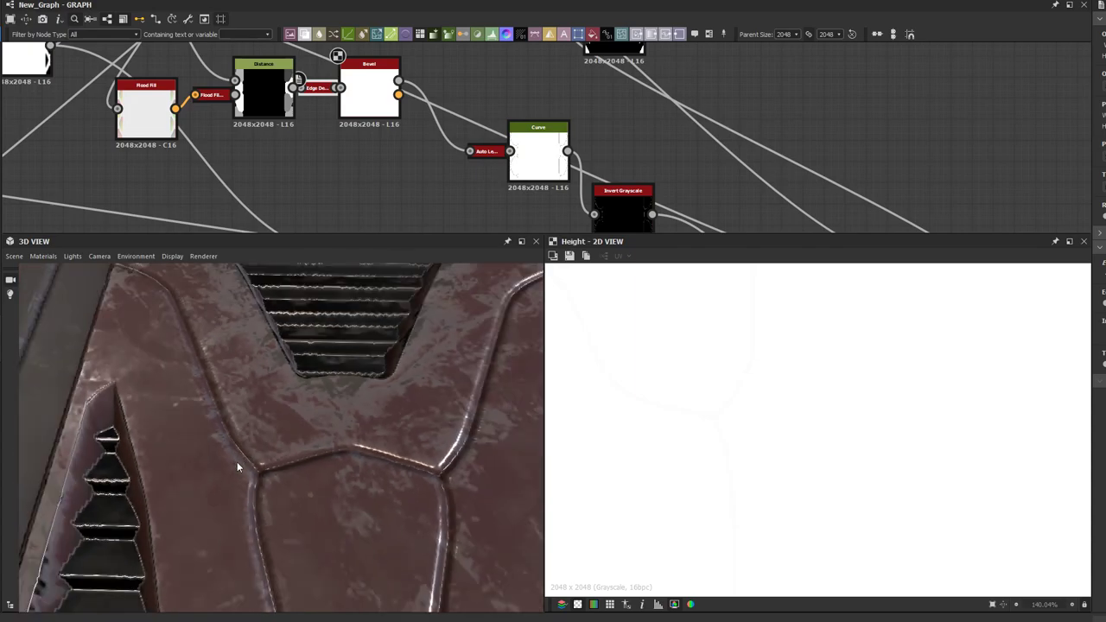
pyautogui.moveTo(237, 466); pyautogui.dragTo(239, 398)
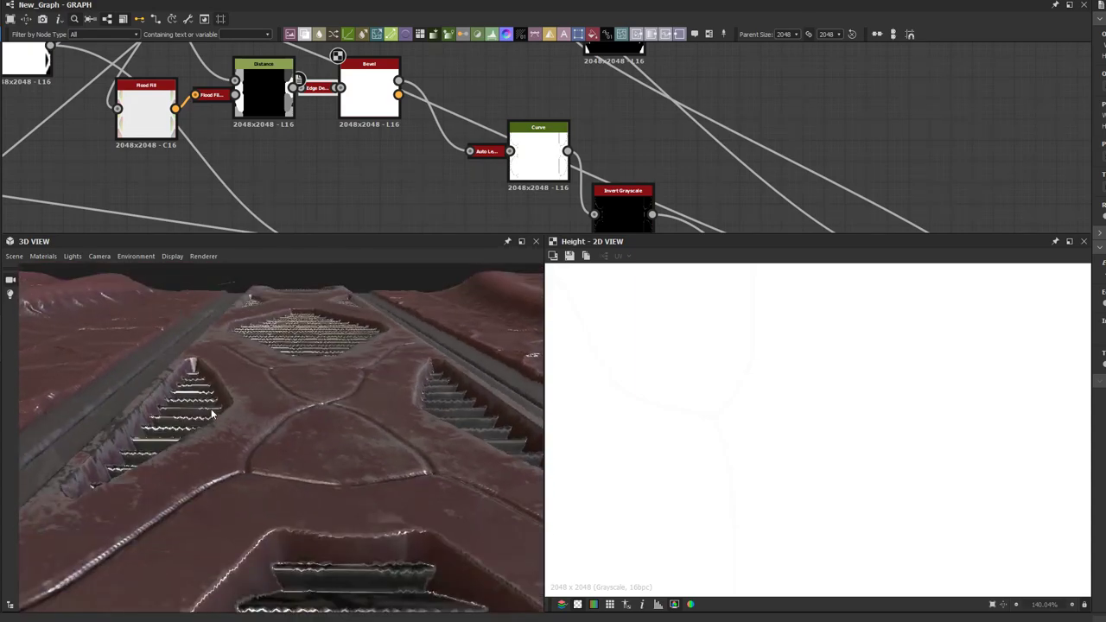
pyautogui.moveTo(418, 438); pyautogui.dragTo(318, 437)
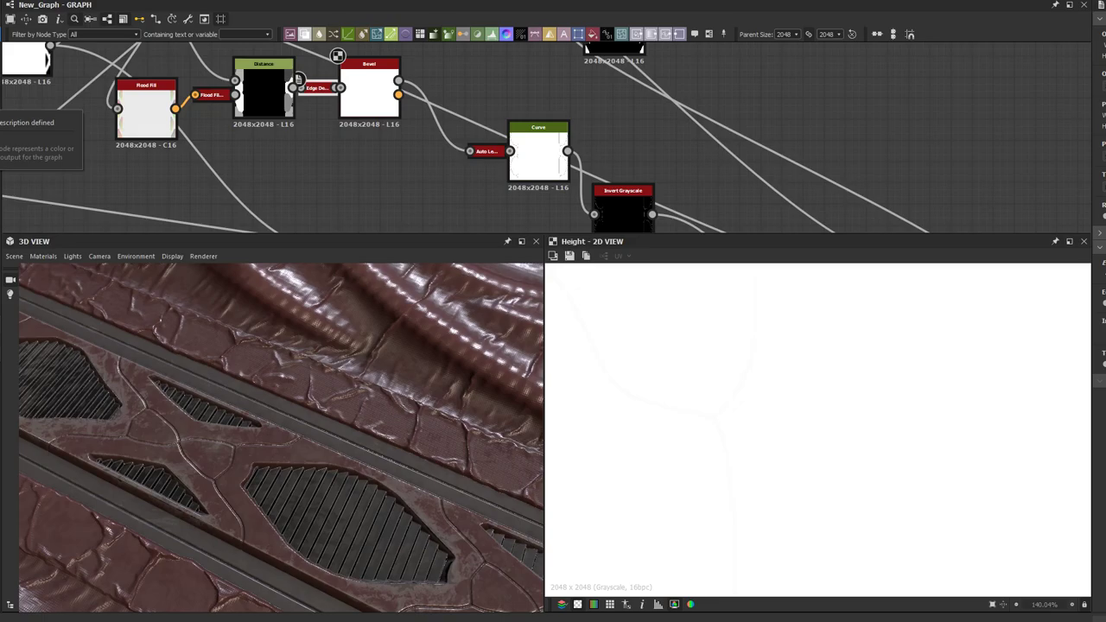
pyautogui.moveTo(172, 415); pyautogui.dragTo(322, 445)
pyautogui.scroll(5, 321, 445)
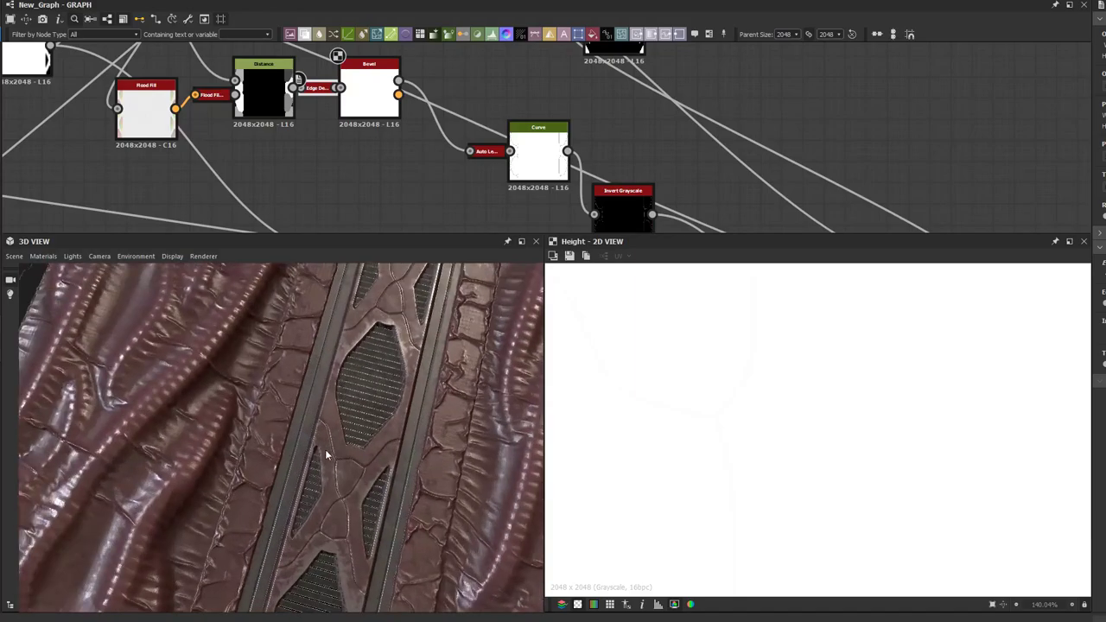
pyautogui.moveTo(370, 436); pyautogui.dragTo(240, 445)
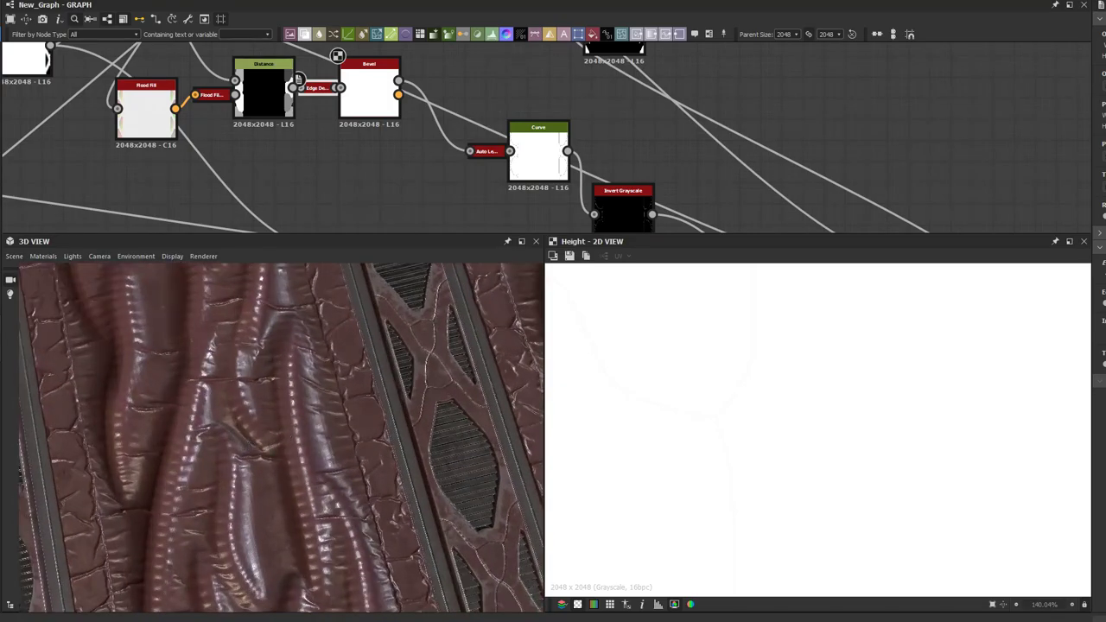
# Step: Reposition the Levels node that feeds Flood Fill and Distance to tidy the seam branch
pyautogui.scroll(-4, 225, 127)
pyautogui.moveTo(251, 150); pyautogui.dragTo(339, 216, button='middle')
pyautogui.scroll(2, 226, 153)
pyautogui.moveTo(221, 156); pyautogui.dragTo(273, 118)
pyautogui.moveTo(311, 198); pyautogui.dragTo(305, 186)
pyautogui.moveTo(273, 114); pyautogui.dragTo(259, 113)
pyautogui.moveTo(242, 359); pyautogui.dragTo(291, 378)
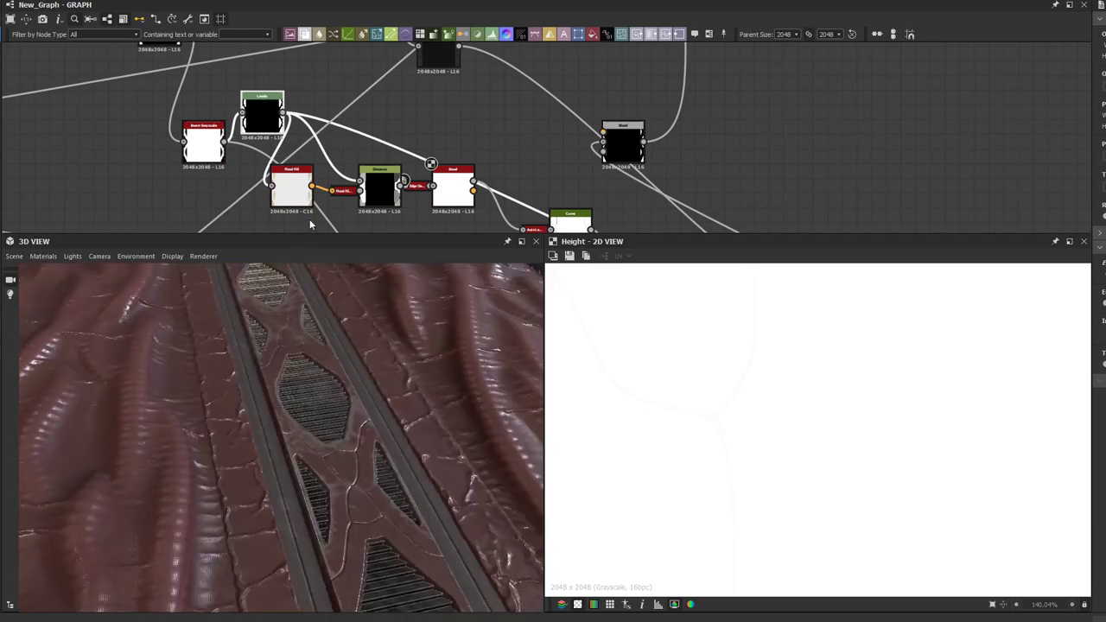
pyautogui.scroll(-6, 302, 216)
pyautogui.moveTo(301, 214); pyautogui.dragTo(153, 181, button='middle')
pyautogui.scroll(-3, 194, 420)
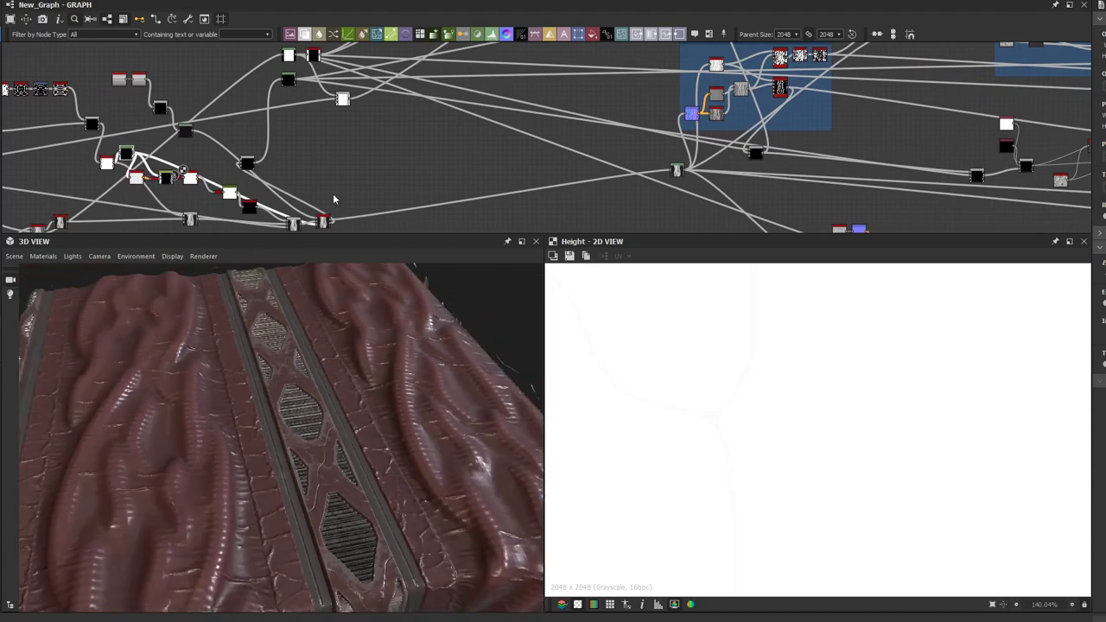
pyautogui.scroll(-4, 337, 161)
pyautogui.moveTo(337, 162); pyautogui.dragTo(429, 204, button='middle')
pyautogui.scroll(4, 333, 128)
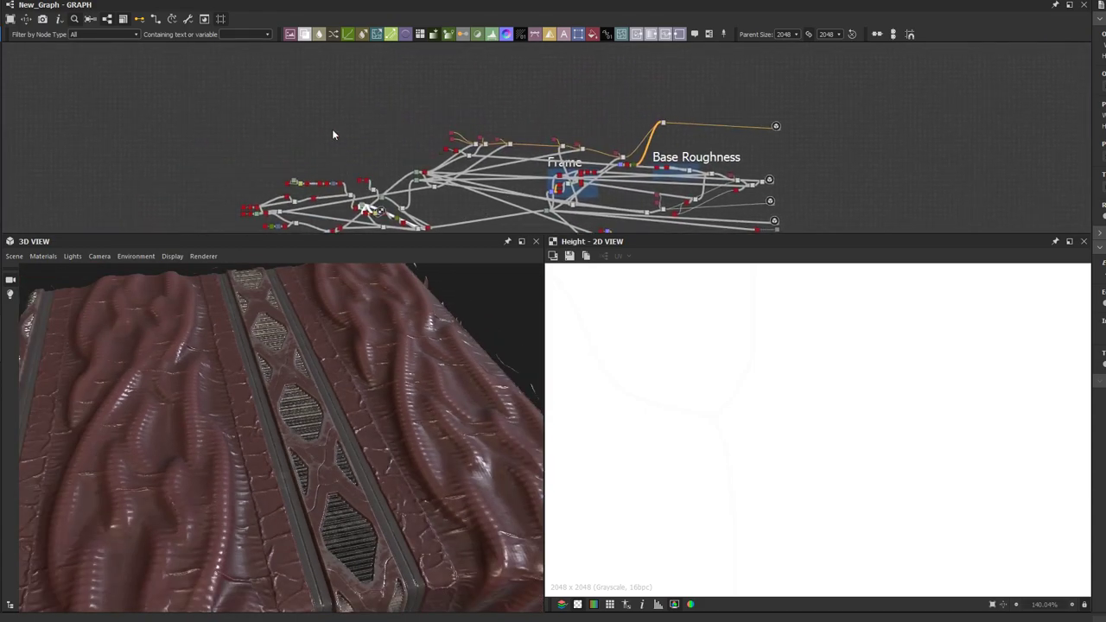
pyautogui.press('space')
pyautogui.write('shape')
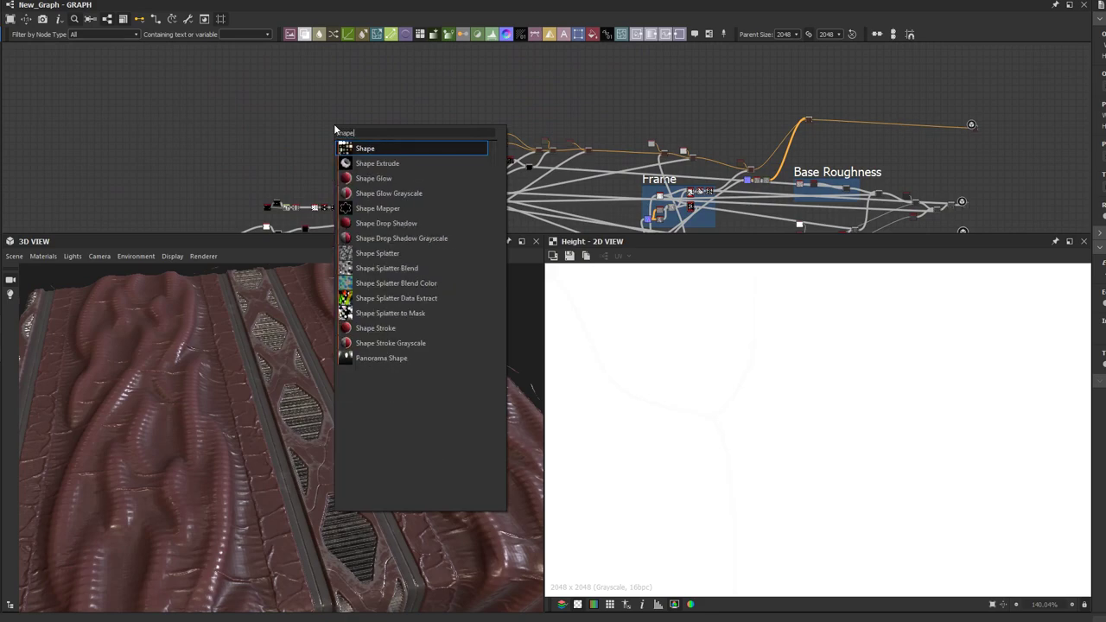
pyautogui.click(353, 147)
pyautogui.scroll(3, 337, 121)
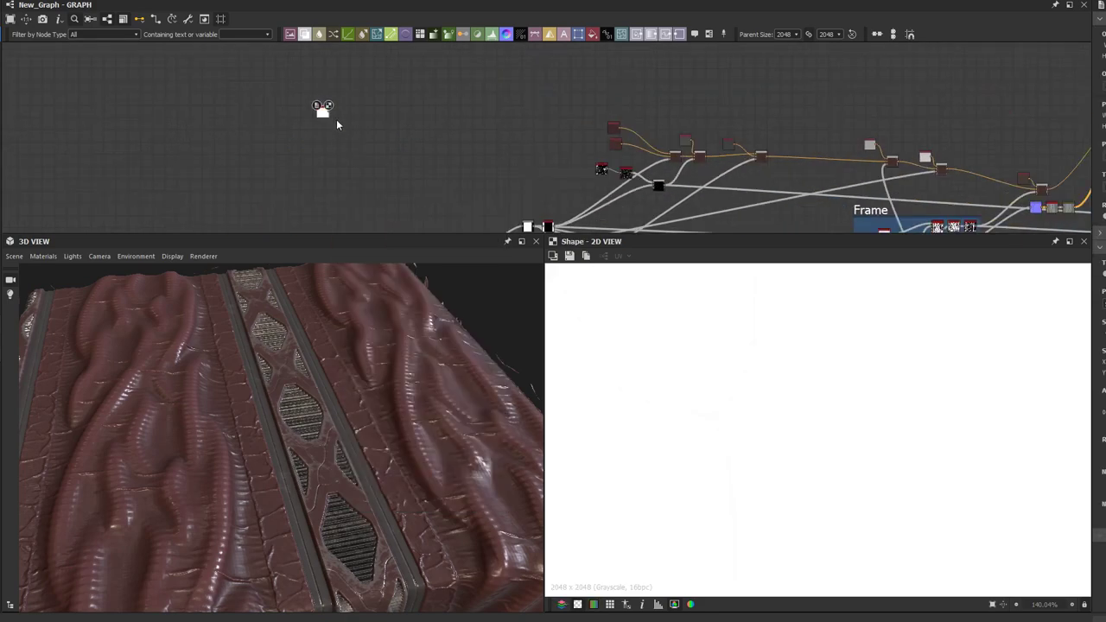
pyautogui.moveTo(324, 110); pyautogui.dragTo(303, 113)
pyautogui.press('Delete')
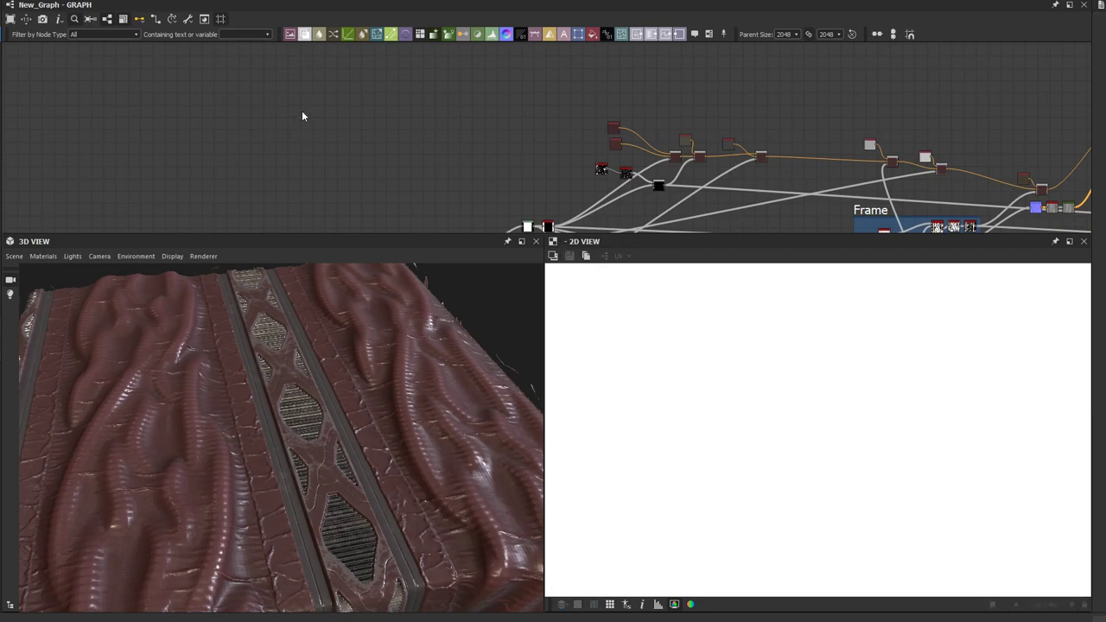
# Step: Add a Shape node in the empty area above the graph and give it a soft round gradient pattern
pyautogui.press('space')
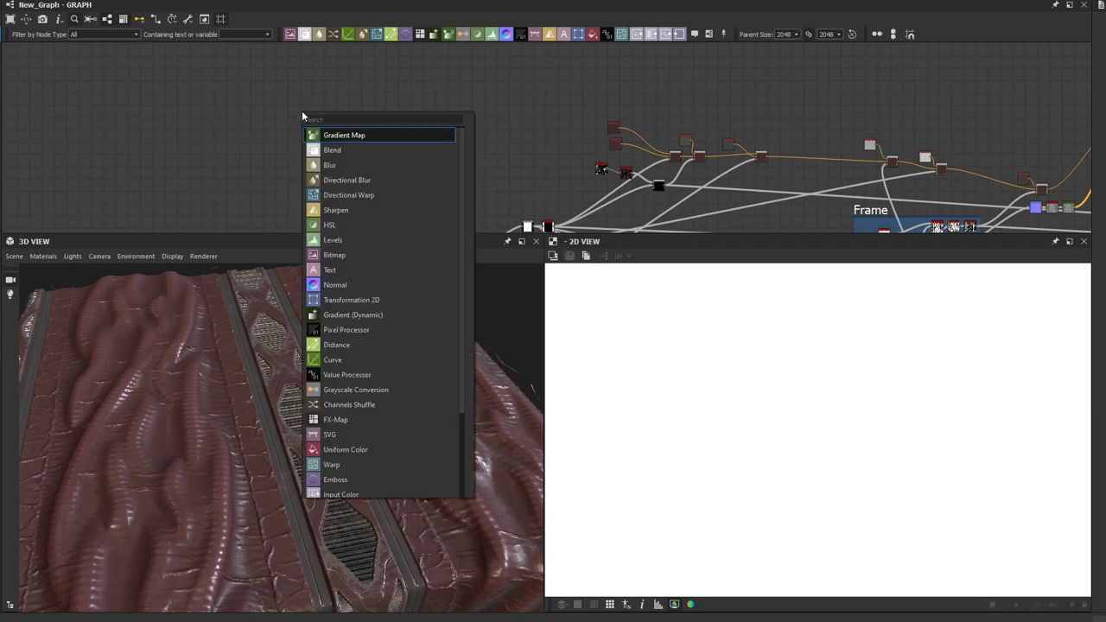
pyautogui.write('shape')
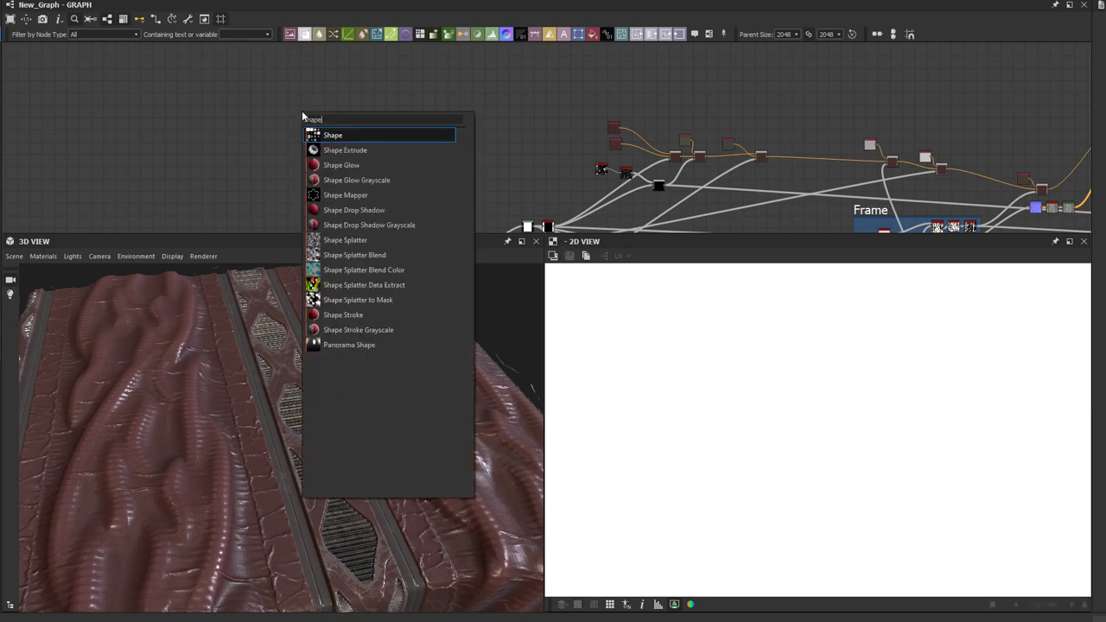
pyautogui.click(325, 135)
pyautogui.scroll(4, 310, 119)
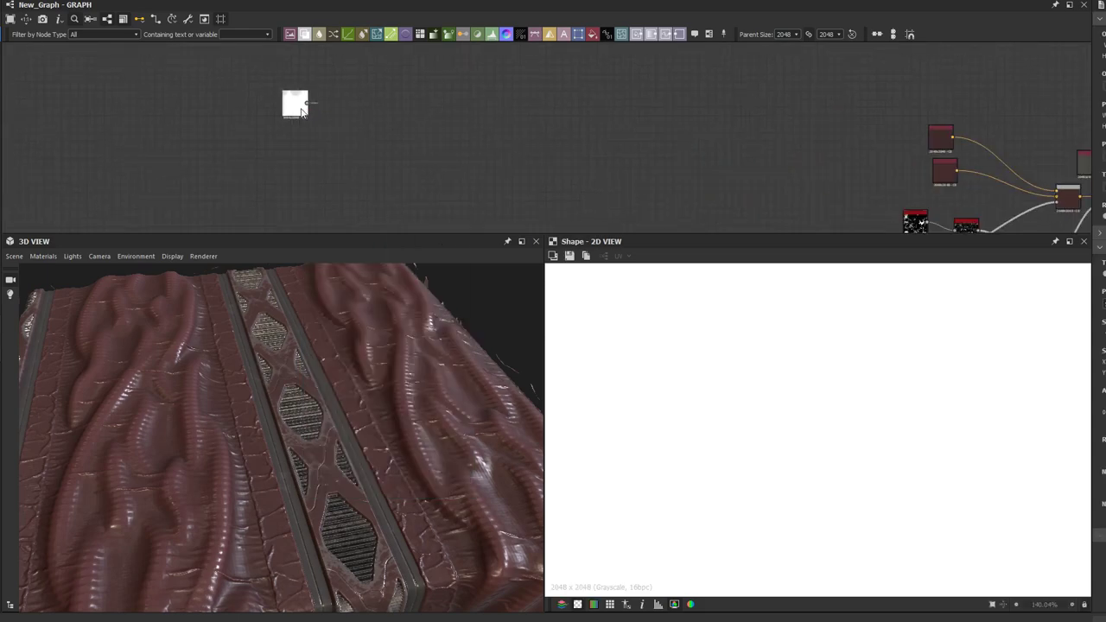
pyautogui.moveTo(299, 109); pyautogui.dragTo(310, 68)
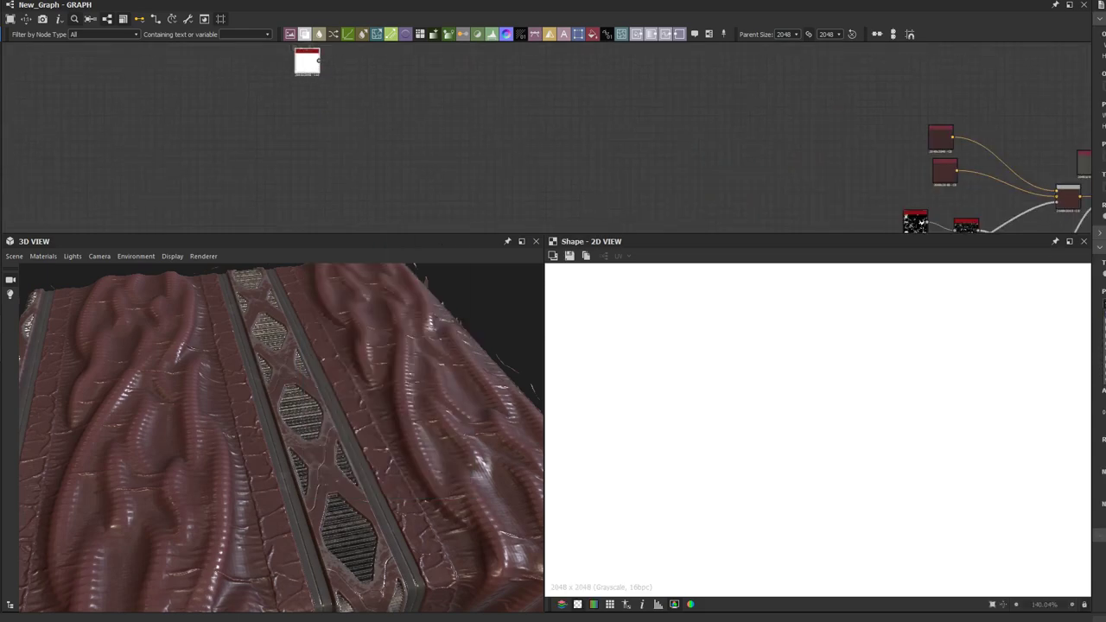
pyautogui.moveTo(315, 67); pyautogui.dragTo(362, 121)
pyautogui.press('space')
pyautogui.write('curv')
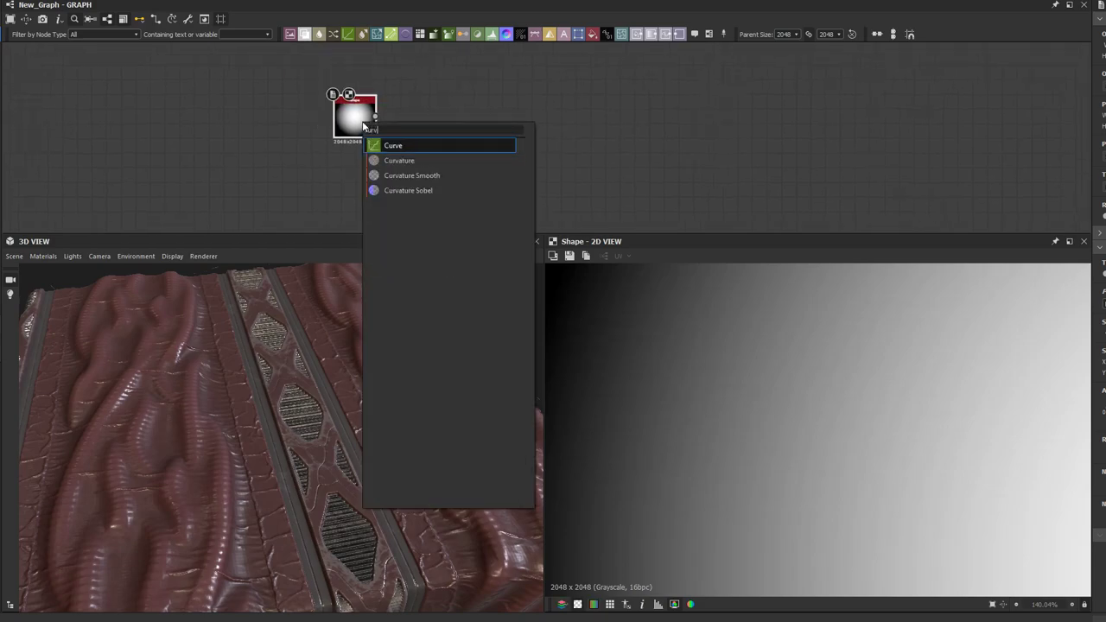
pyautogui.click(393, 162)
pyautogui.scroll(2, 392, 160)
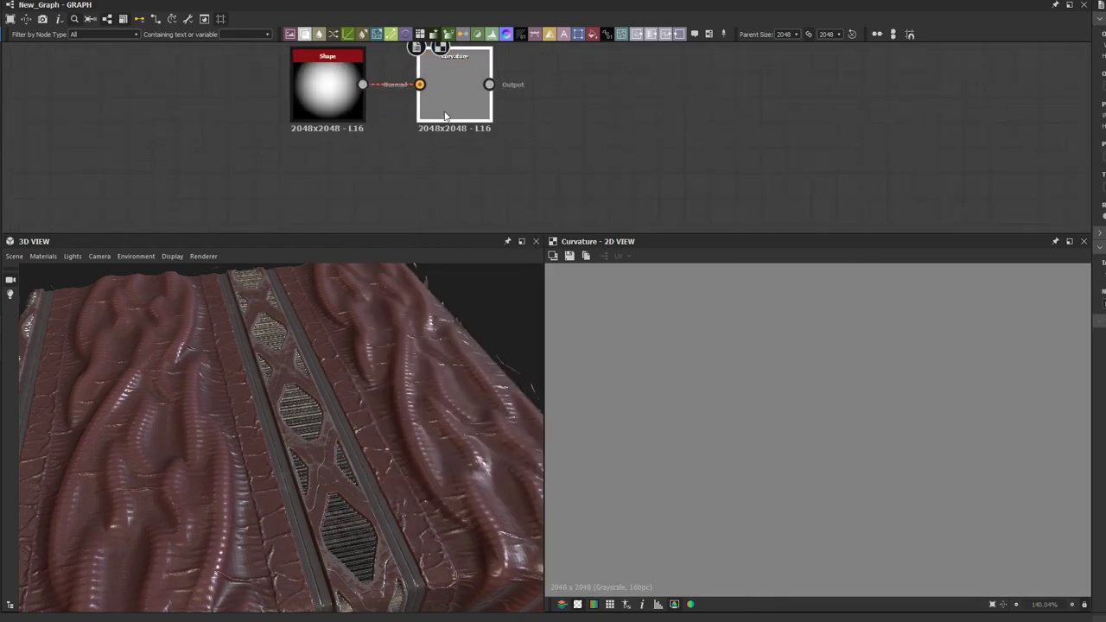
pyautogui.press('Delete')
# Step: Add a Curve node after the Shape and reshape its profile into a bright disc with a grey outer ring
pyautogui.doubleClick(352, 102)
pyautogui.press('space')
pyautogui.write('cur')
pyautogui.press('Return')
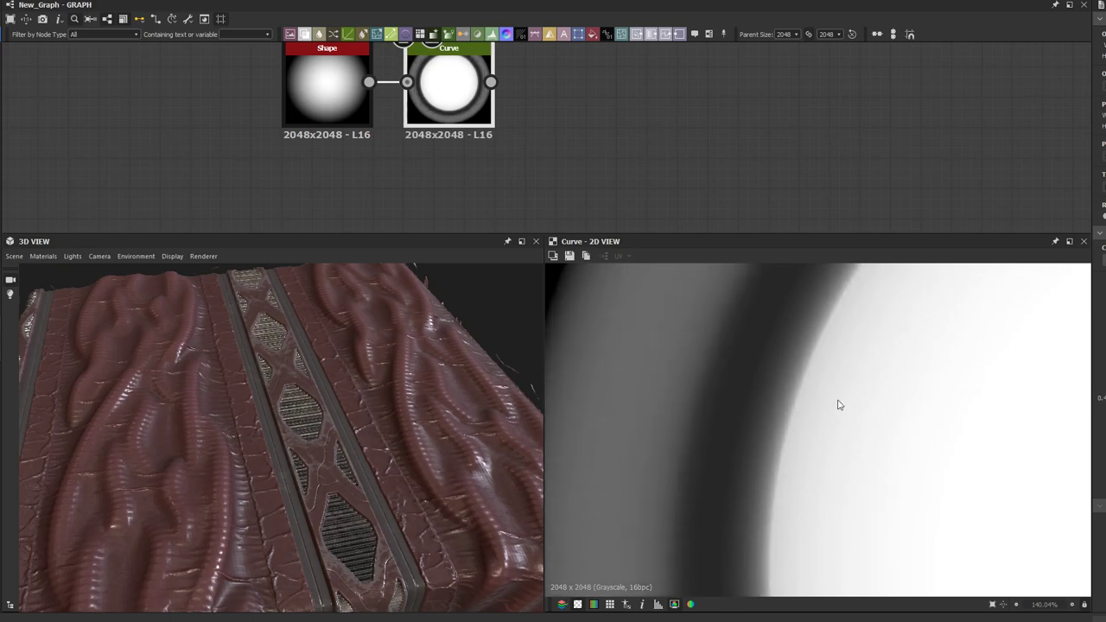
pyautogui.scroll(-5, 839, 403)
pyautogui.scroll(-1, 790, 417)
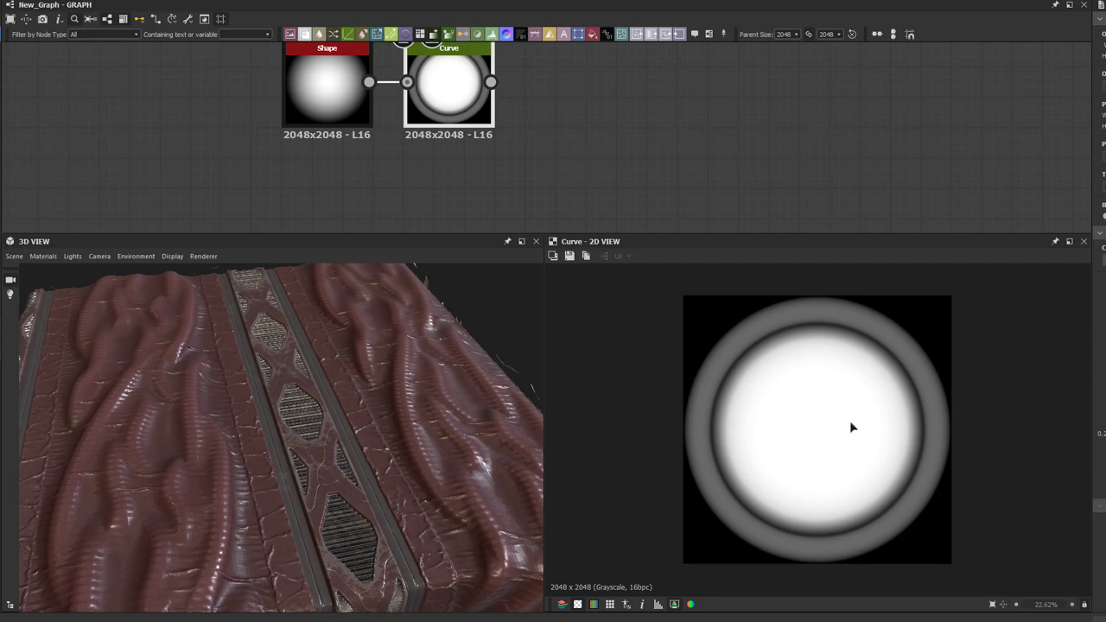
# Step: Add a Transformation 2D node after the Curve node of the round detail
pyautogui.scroll(8, 345, 446)
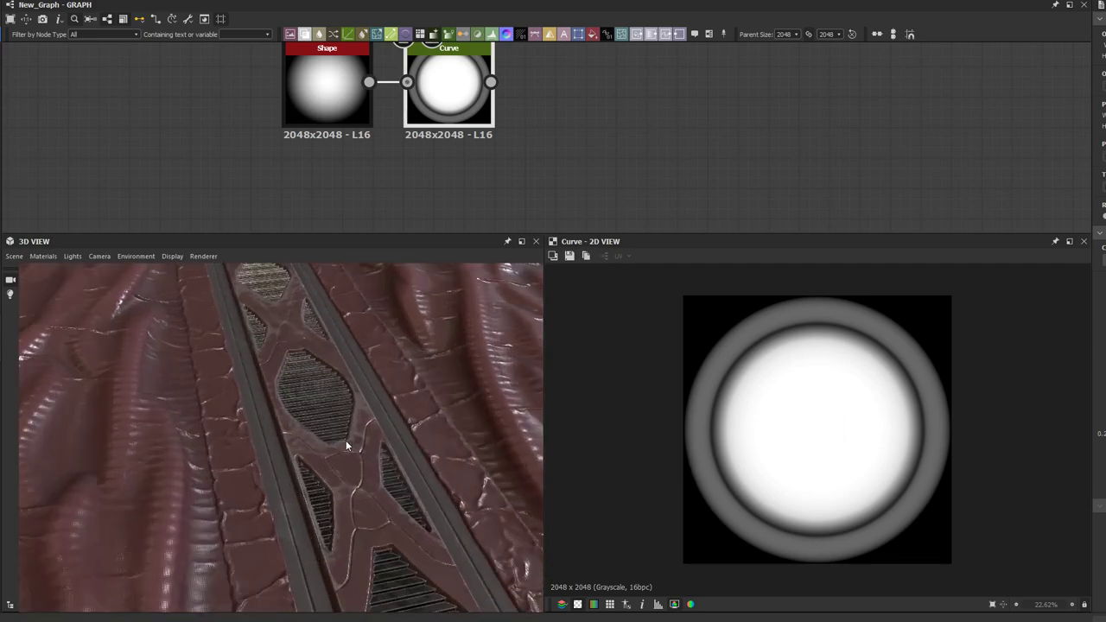
pyautogui.moveTo(317, 398); pyautogui.dragTo(310, 432, button='middle')
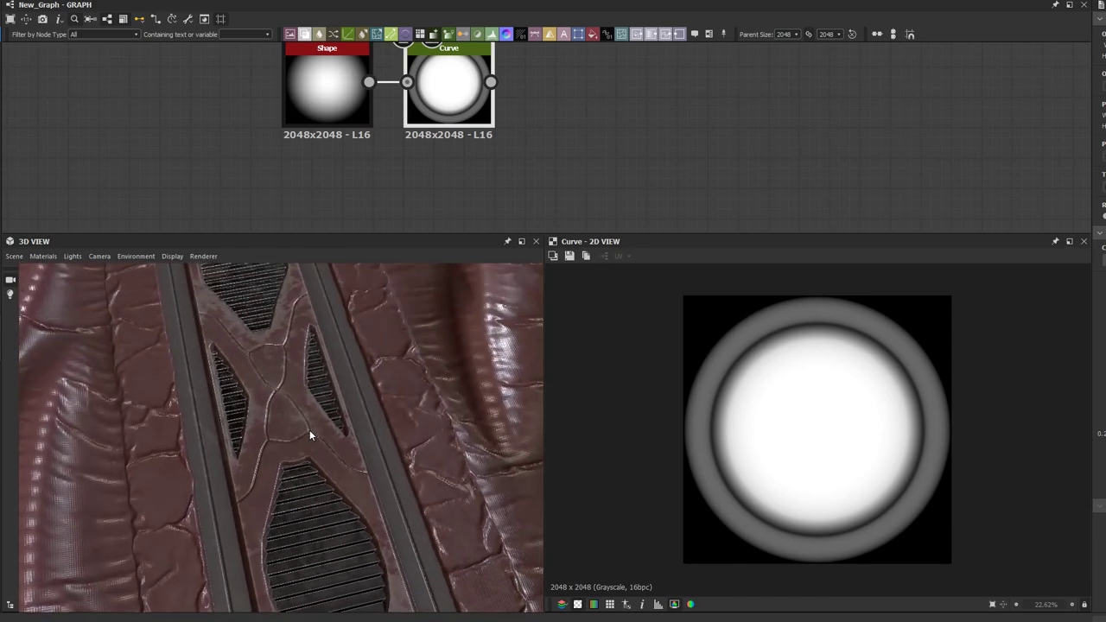
pyautogui.scroll(-3, 310, 432)
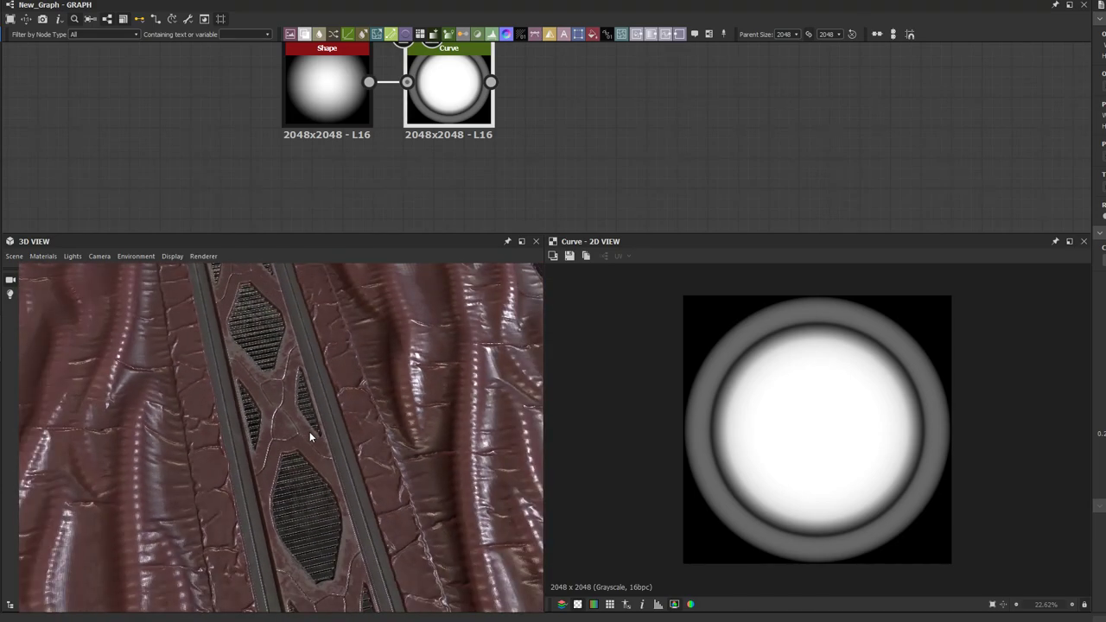
pyautogui.moveTo(313, 429); pyautogui.dragTo(339, 467)
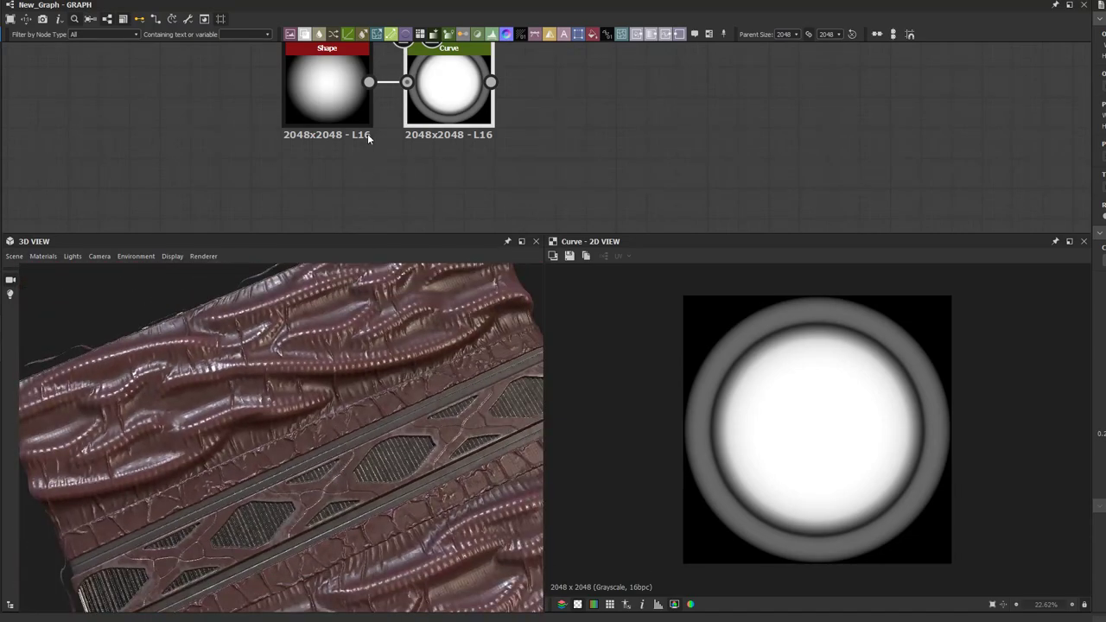
pyautogui.scroll(-6, 369, 132)
pyautogui.moveTo(390, 144); pyautogui.dragTo(198, 129, button='middle')
pyautogui.scroll(4, 198, 128)
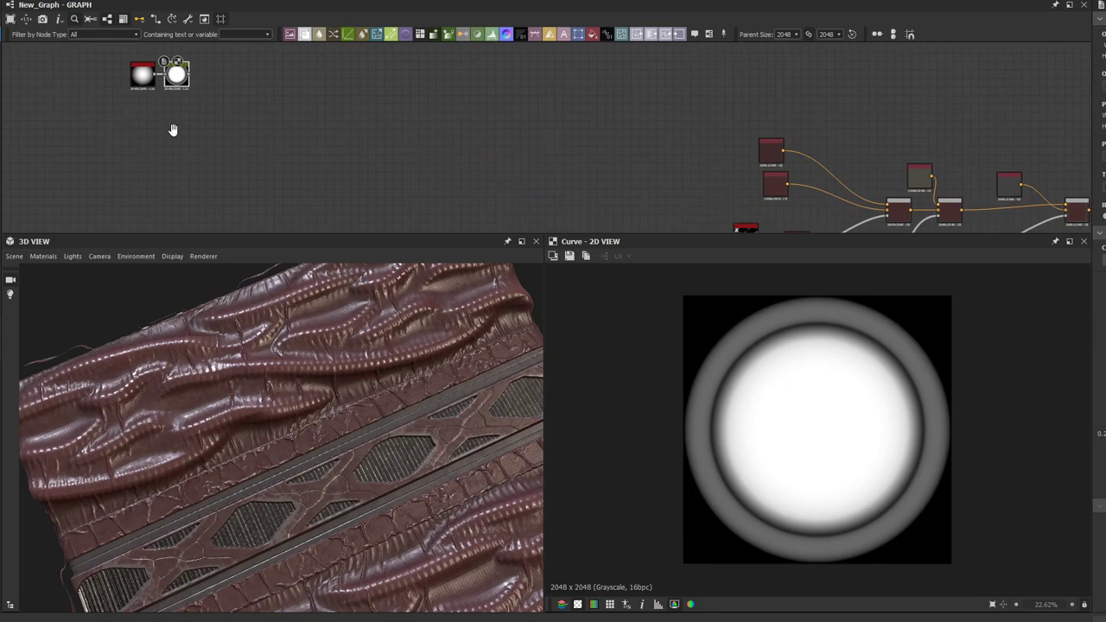
pyautogui.scroll(-1, 190, 123)
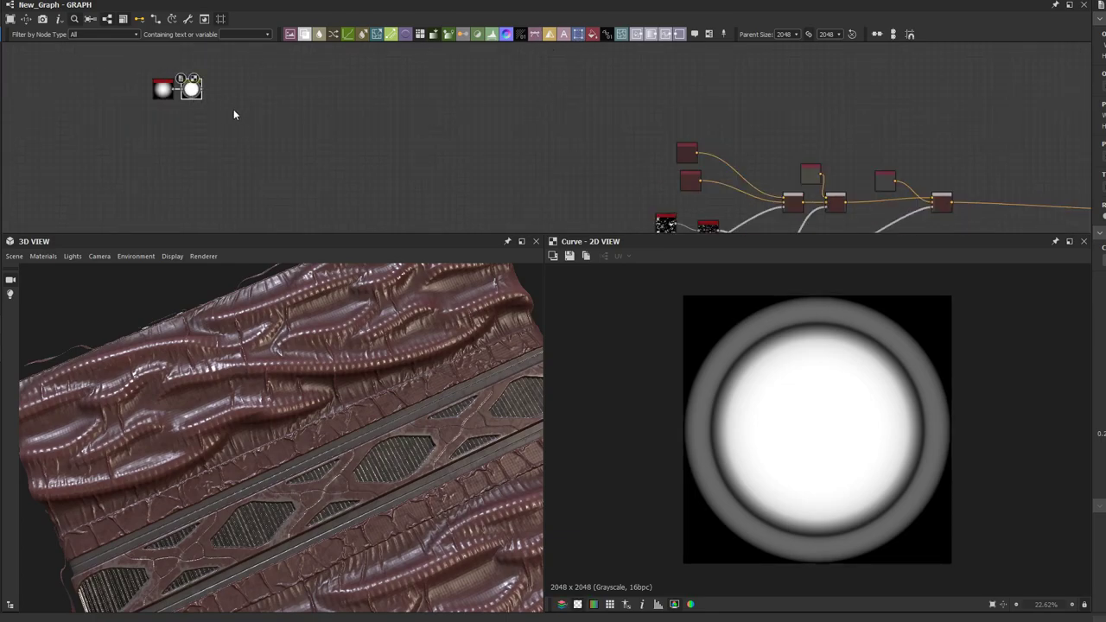
pyautogui.press('t')
pyautogui.scroll(1, 233, 110)
pyautogui.moveTo(231, 108); pyautogui.dragTo(291, 154, button='middle')
# Step: Examine the metal strip with its grilles and seam lines in 3D, up close and from several angles
pyautogui.moveTo(367, 387); pyautogui.dragTo(241, 366)
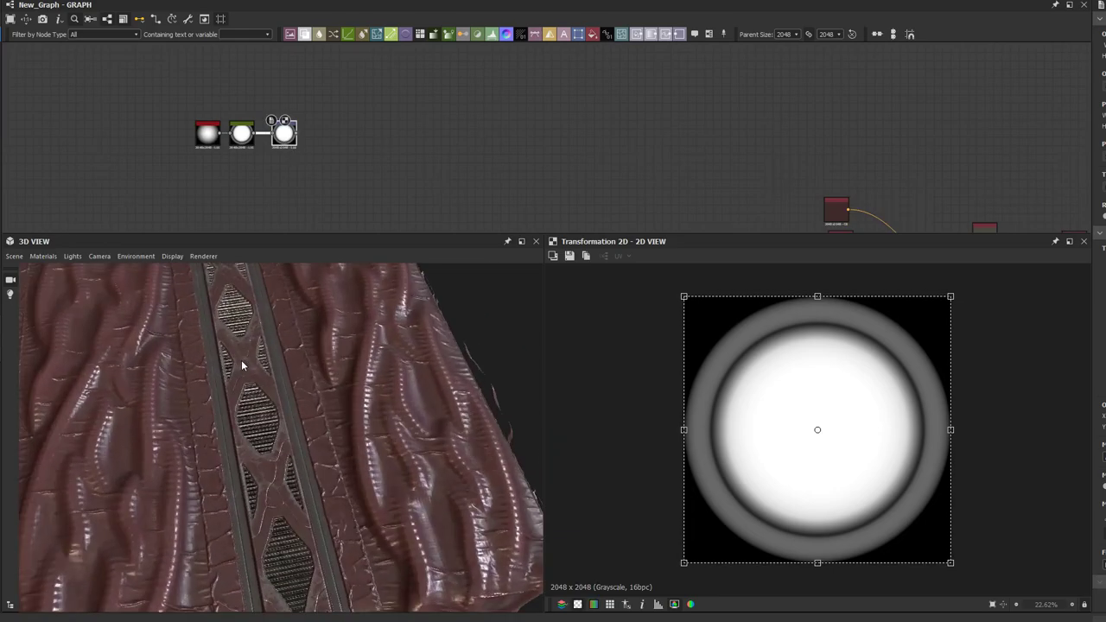
pyautogui.scroll(5, 242, 365)
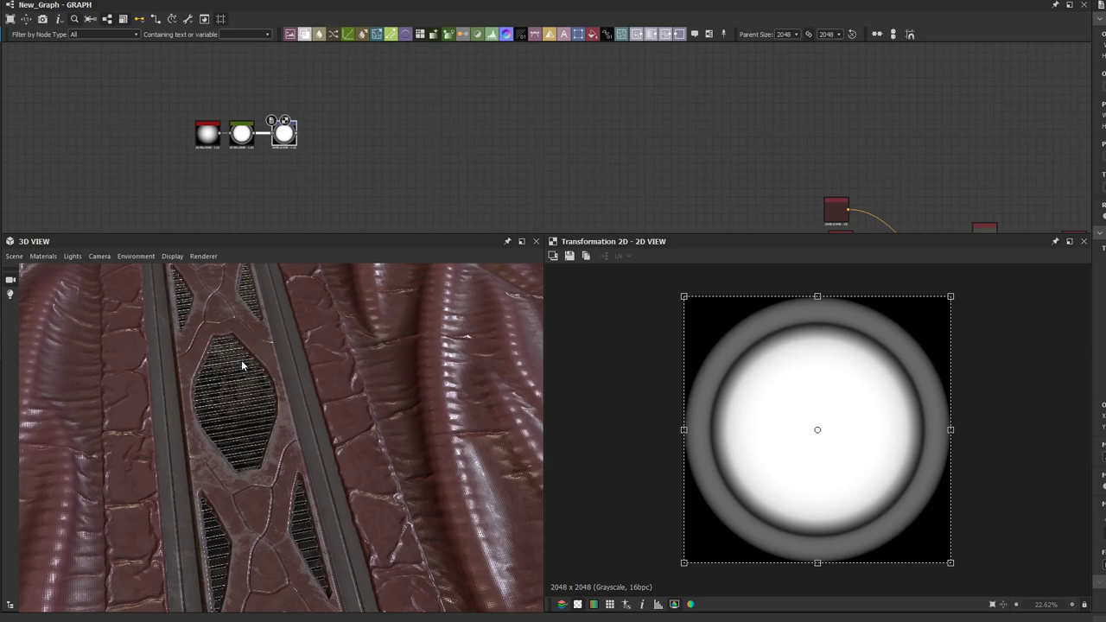
pyautogui.scroll(5, 261, 440)
pyautogui.moveTo(262, 439)
pyautogui.mouseDown()
pyautogui.moveTo(273, 453)
pyautogui.moveTo(260, 419)
pyautogui.moveTo(272, 442)
pyautogui.mouseUp()
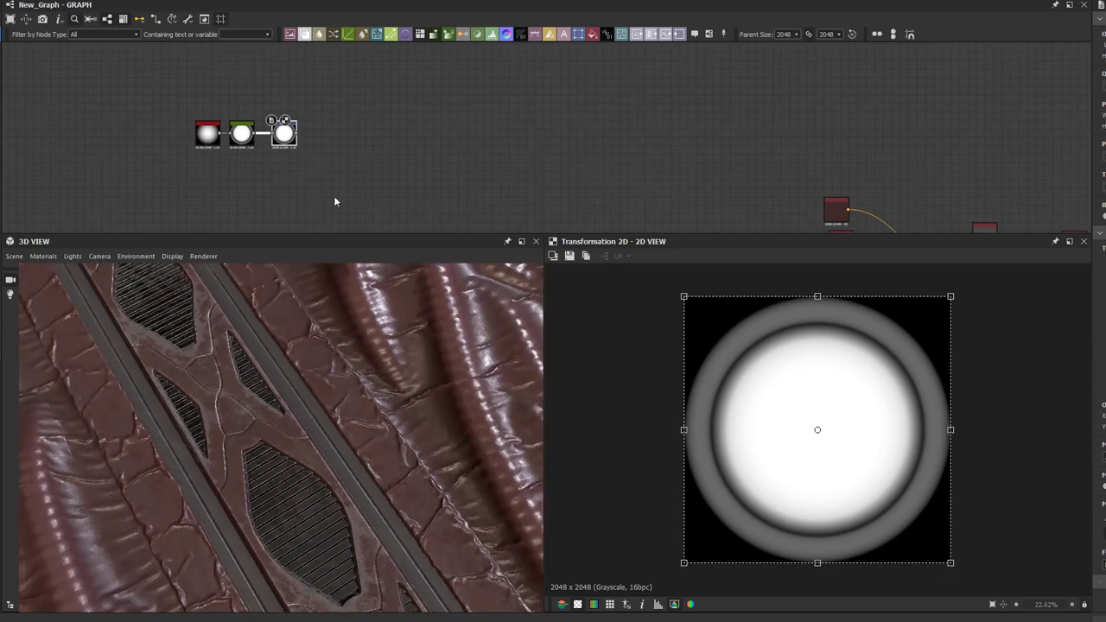
pyautogui.scroll(3, 297, 122)
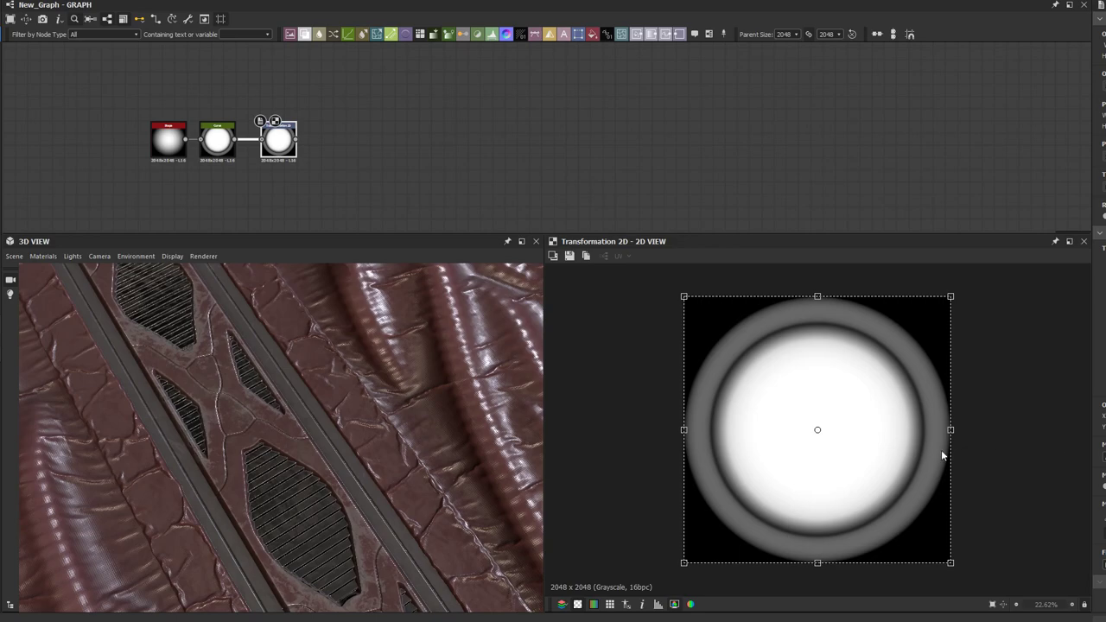
pyautogui.moveTo(339, 457); pyautogui.dragTo(322, 397)
pyautogui.scroll(6, 323, 404)
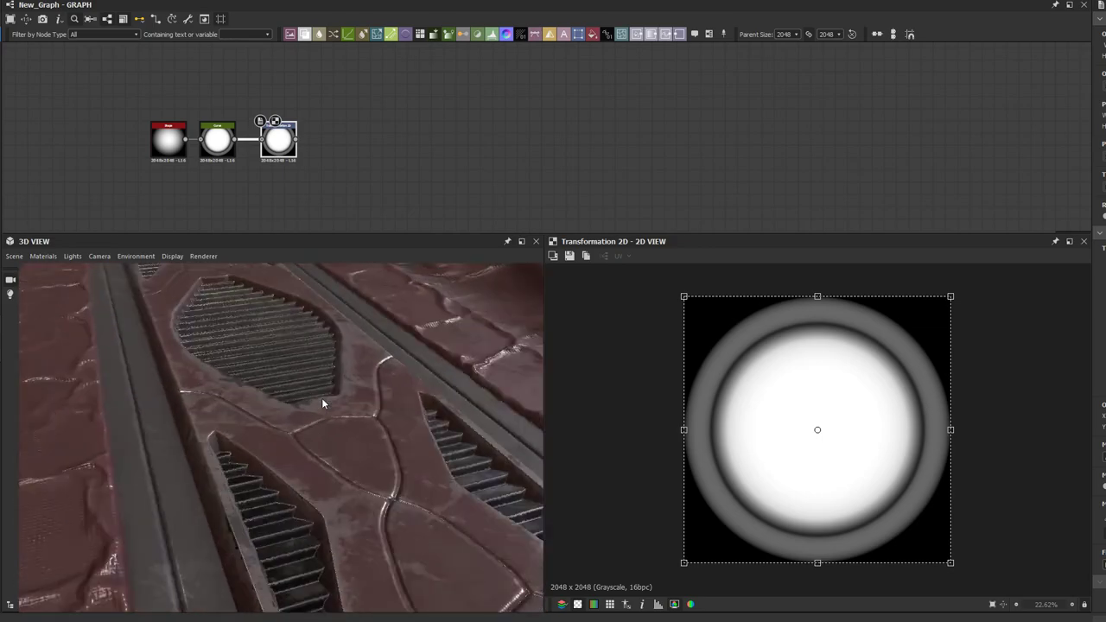
pyautogui.scroll(-3, 322, 403)
pyautogui.moveTo(321, 398); pyautogui.dragTo(316, 405)
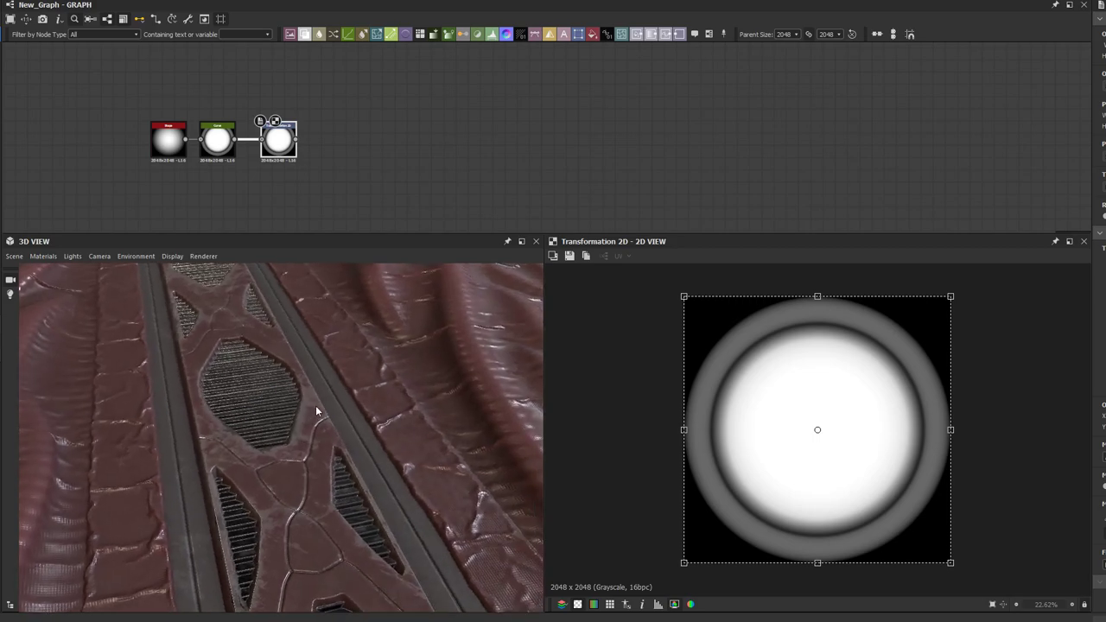
pyautogui.moveTo(315, 406); pyautogui.dragTo(280, 350)
# Step: Move the Shape, Curve and Transformation 2D chain down into the empty area below the main height branch
pyautogui.scroll(-5, 233, 165)
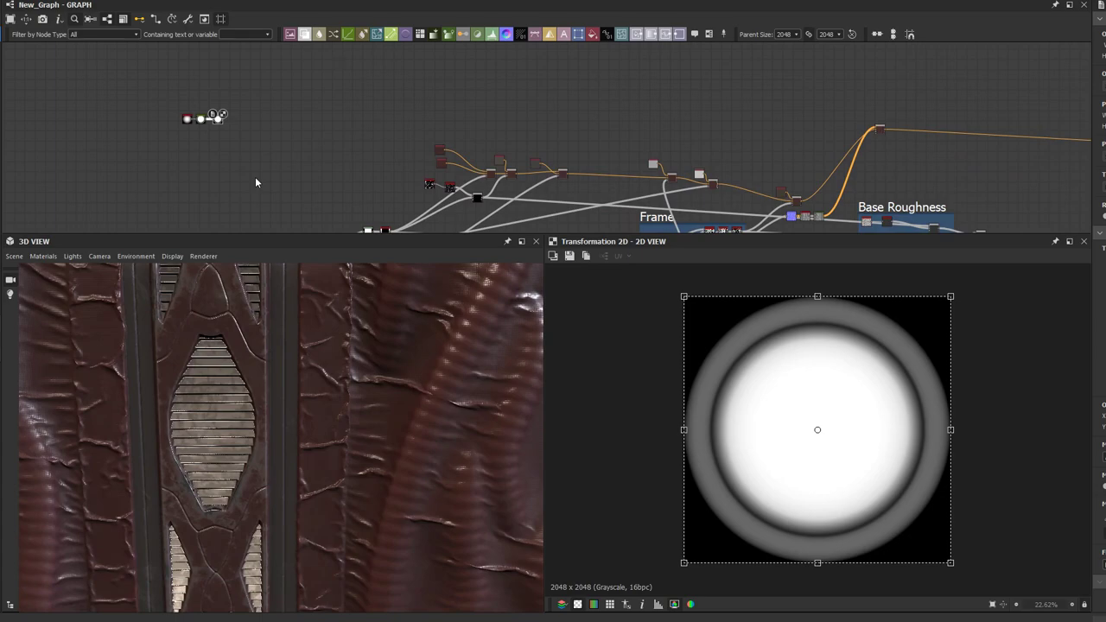
pyautogui.scroll(3, 255, 179)
pyautogui.moveTo(166, 114); pyautogui.dragTo(217, 164, button='middle')
pyautogui.scroll(1, 226, 150)
pyautogui.moveTo(241, 127)
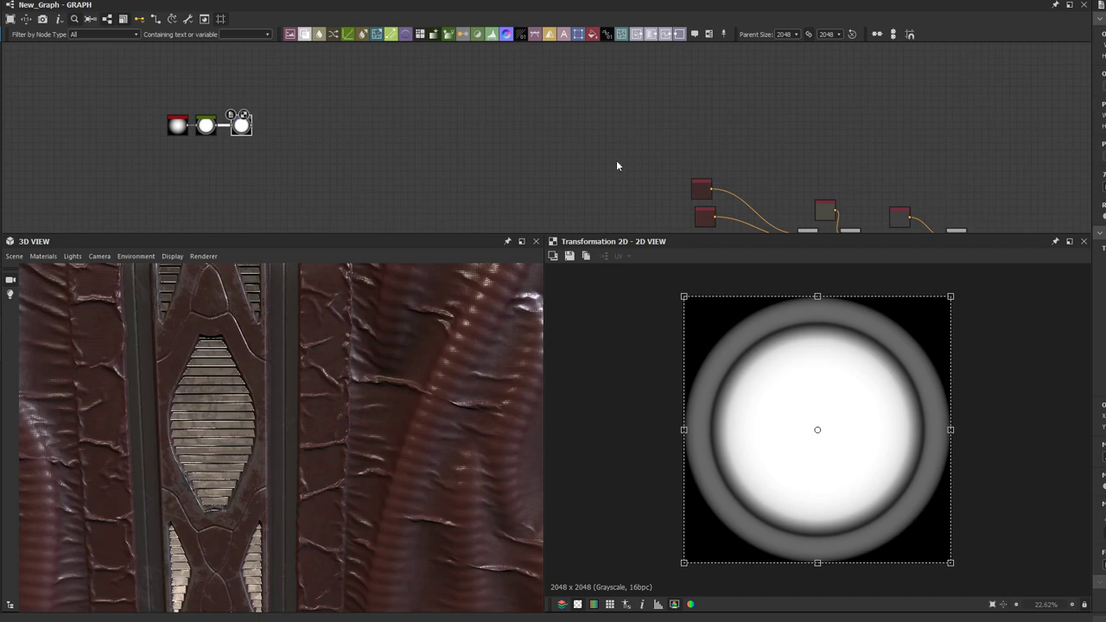
pyautogui.scroll(-1, 381, 90)
pyautogui.scroll(-1, 284, 114)
pyautogui.scroll(-2, 232, 96)
pyautogui.scroll(-3, 250, 95)
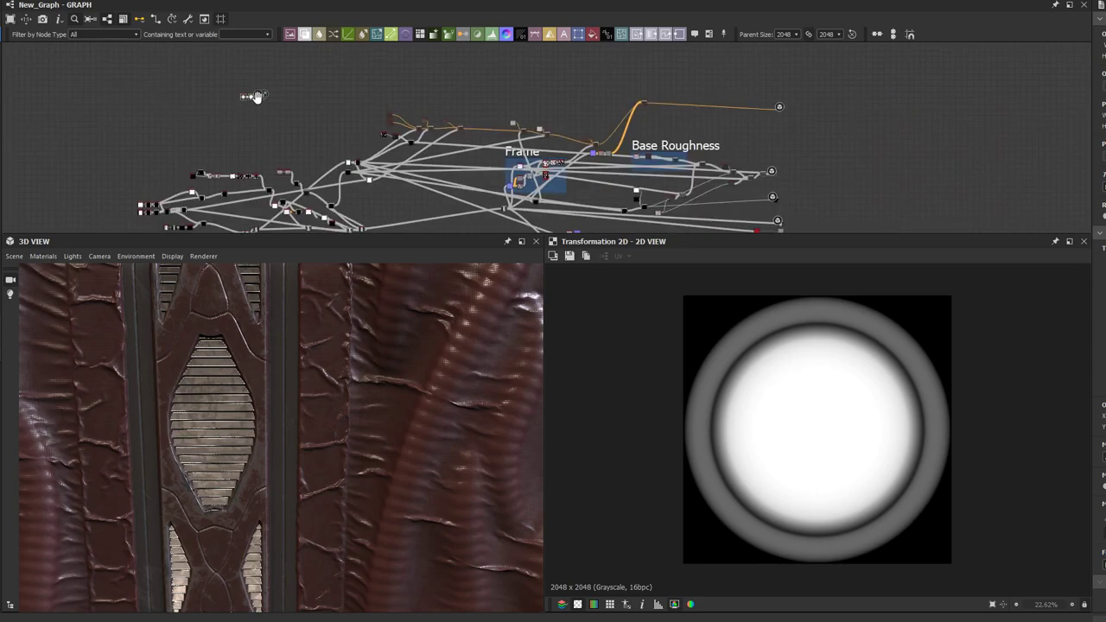
pyautogui.moveTo(258, 101); pyautogui.dragTo(257, 84, button='middle')
pyautogui.moveTo(260, 79); pyautogui.dragTo(304, 201)
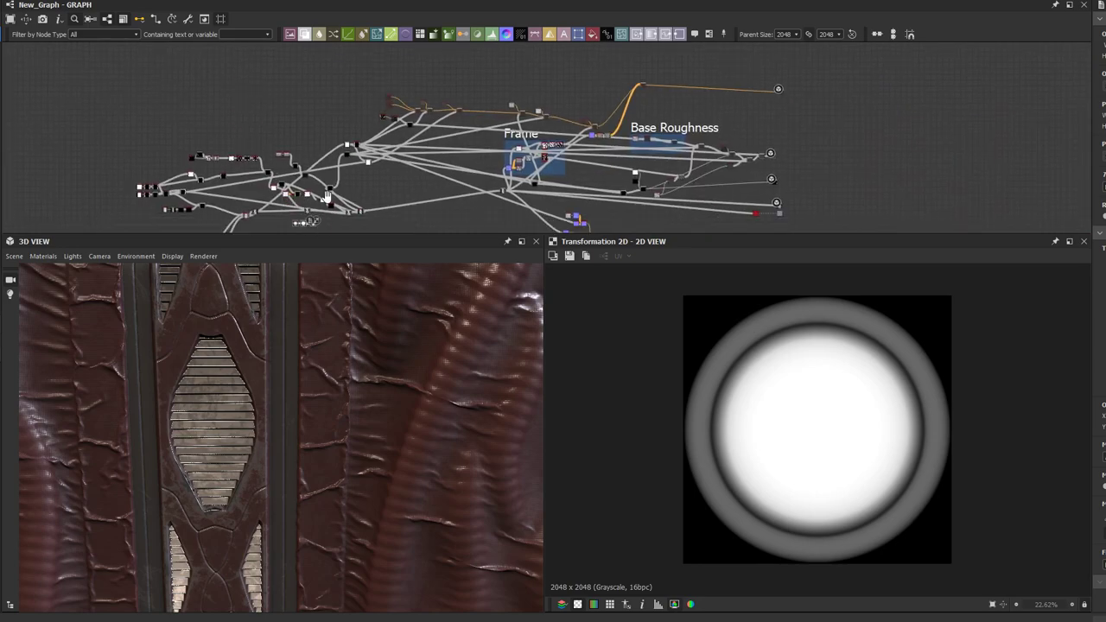
pyautogui.moveTo(328, 206); pyautogui.dragTo(317, 147, button='middle')
pyautogui.scroll(4, 301, 176)
pyautogui.moveTo(303, 157); pyautogui.dragTo(289, 215)
pyautogui.moveTo(308, 188); pyautogui.dragTo(307, 184, button='middle')
pyautogui.scroll(2, 338, 159)
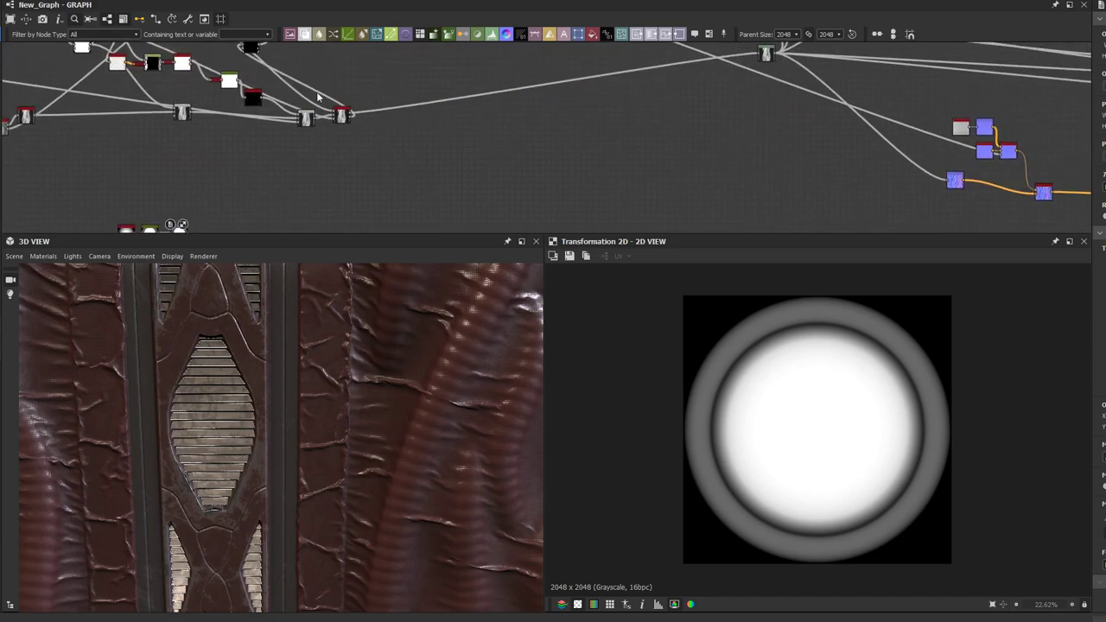
# Step: Add a Blend node with the final node of the height branch as background and the Transformation 2D as foreground
pyautogui.press('b')
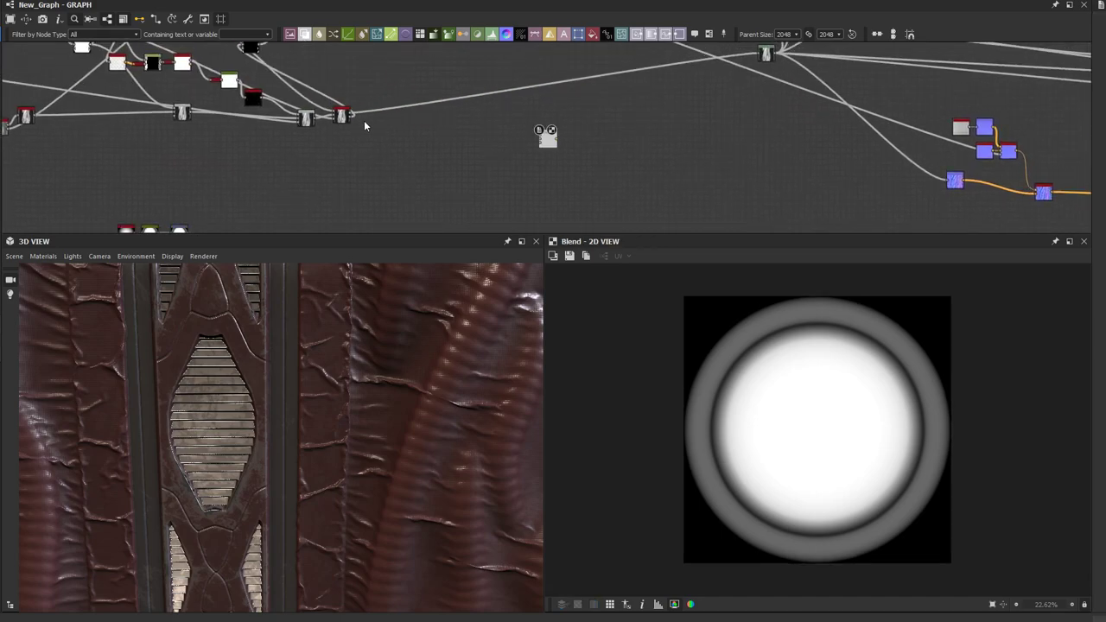
pyautogui.scroll(1, 364, 123)
pyautogui.moveTo(349, 113); pyautogui.dragTo(345, 189)
pyautogui.moveTo(347, 189); pyautogui.dragTo(395, 114, button='middle')
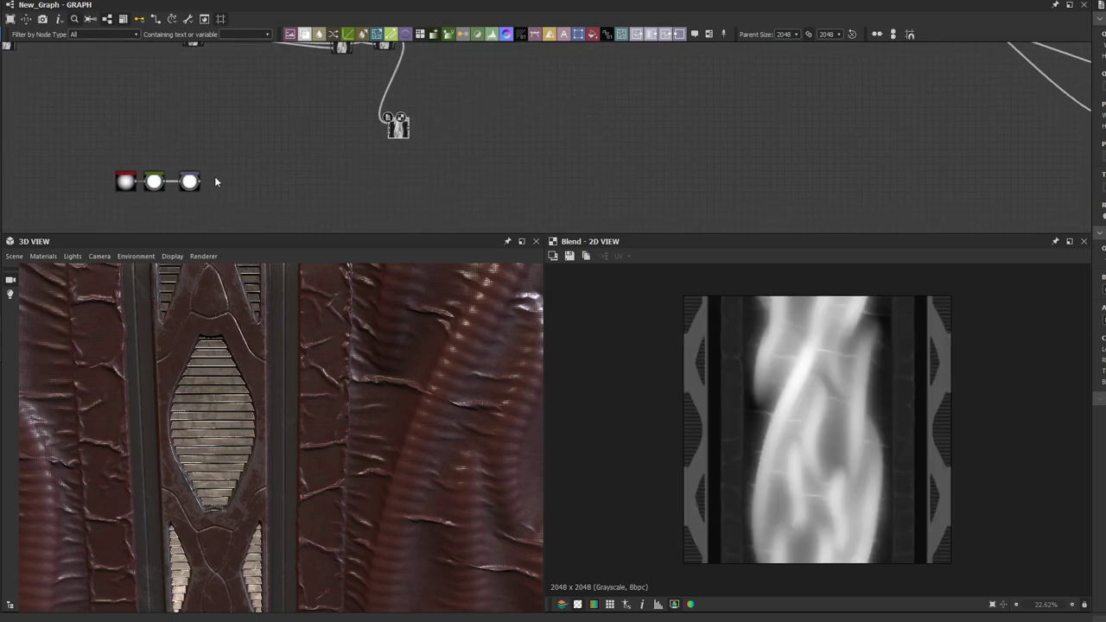
pyautogui.moveTo(198, 183); pyautogui.dragTo(406, 144)
pyautogui.scroll(4, 429, 199)
pyautogui.scroll(2, 380, 115)
pyautogui.moveTo(380, 116); pyautogui.dragTo(399, 170, button='middle')
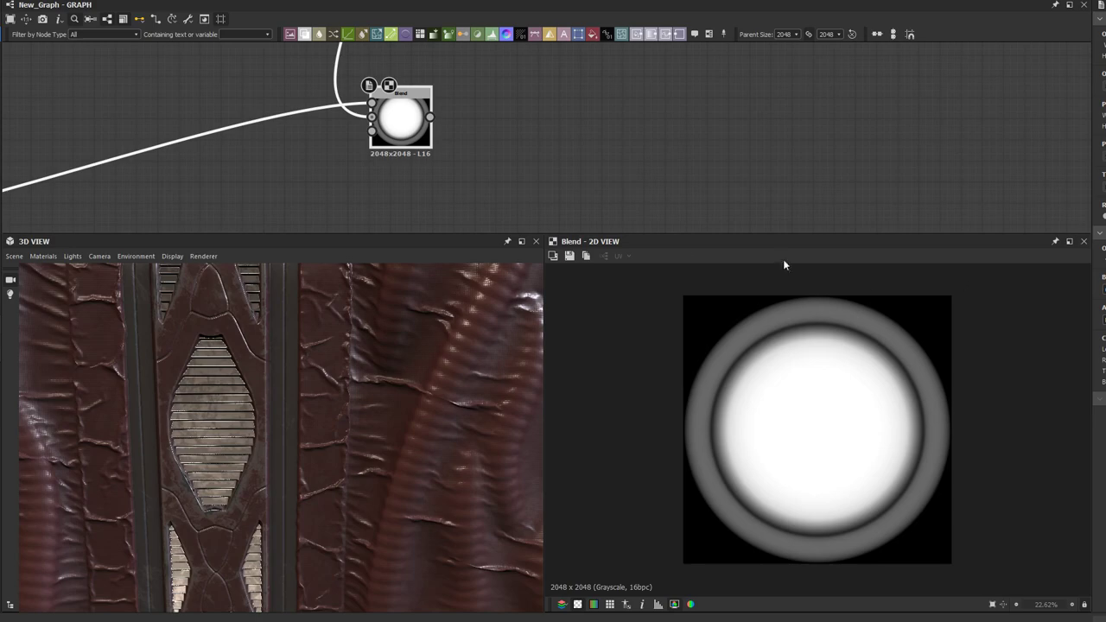
# Step: Display the Transformation 2D in the 2D view and space the Shape, Curve and Transformation 2D nodes evenly
pyautogui.moveTo(267, 179); pyautogui.dragTo(451, 124, button='middle')
pyautogui.scroll(-3, 428, 133)
pyautogui.moveTo(363, 142); pyautogui.dragTo(419, 152, button='middle')
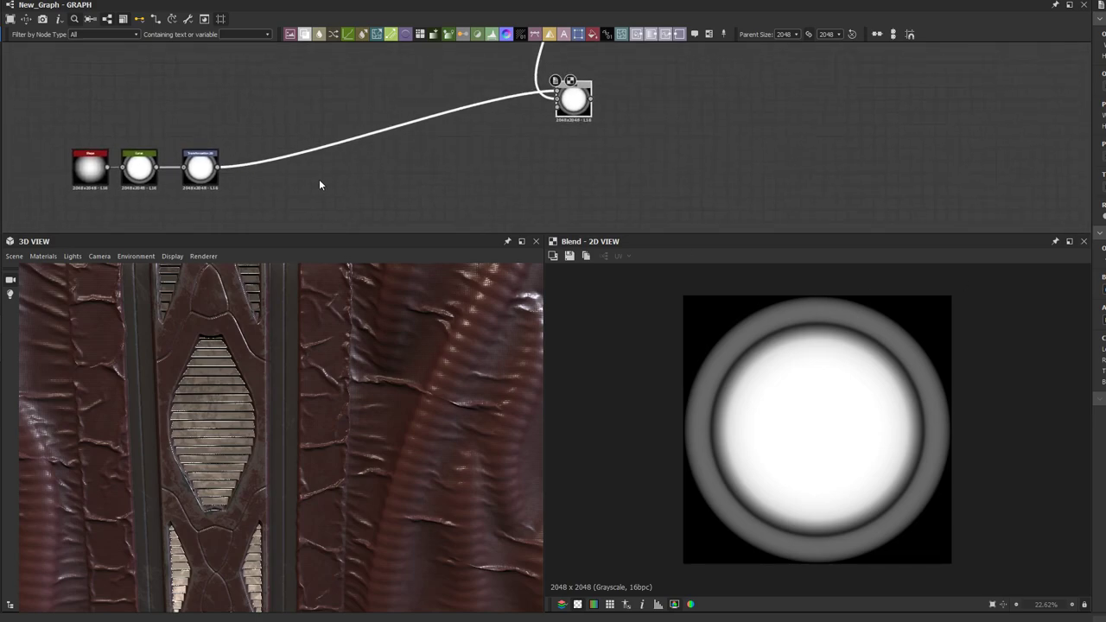
pyautogui.scroll(2, 306, 183)
pyautogui.moveTo(215, 180); pyautogui.dragTo(314, 181, button='middle')
pyautogui.click(293, 182)
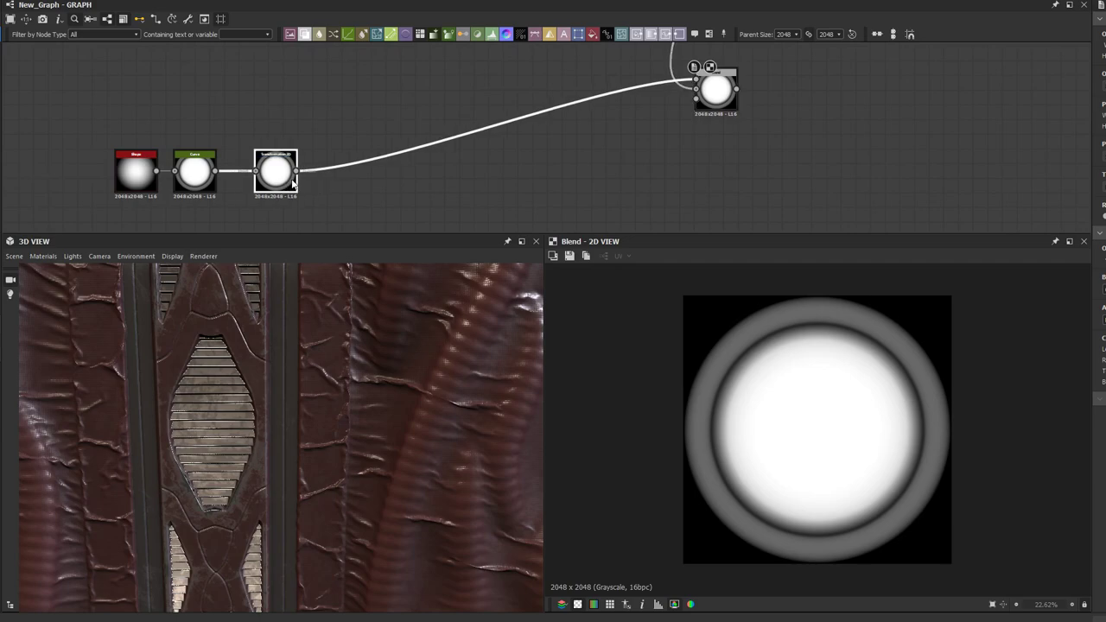
pyautogui.doubleClick(293, 182)
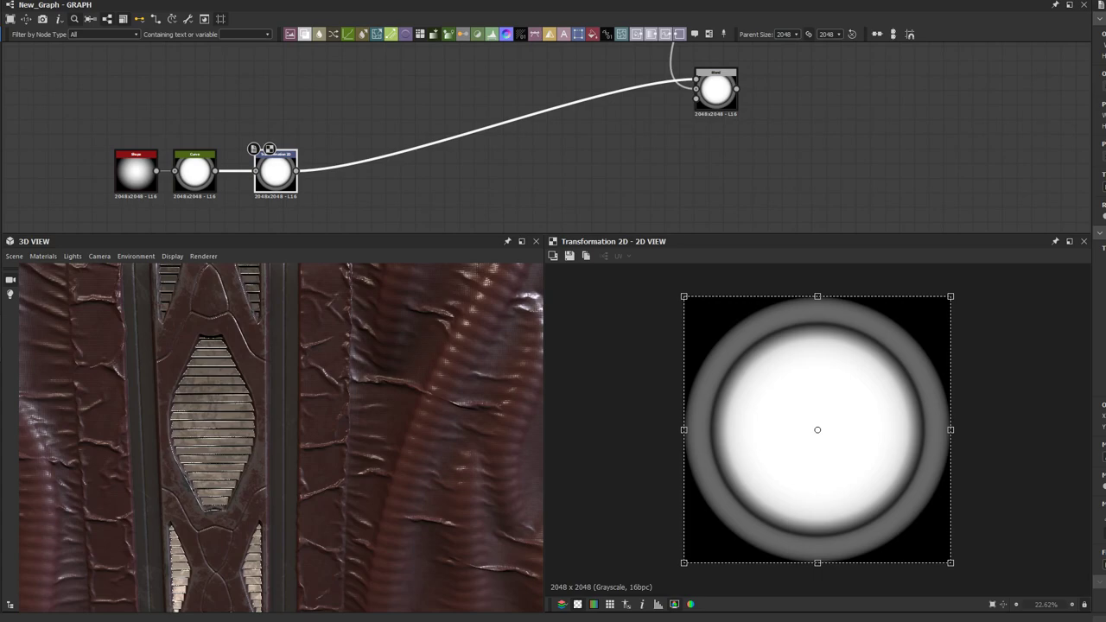
pyautogui.scroll(2, 273, 177)
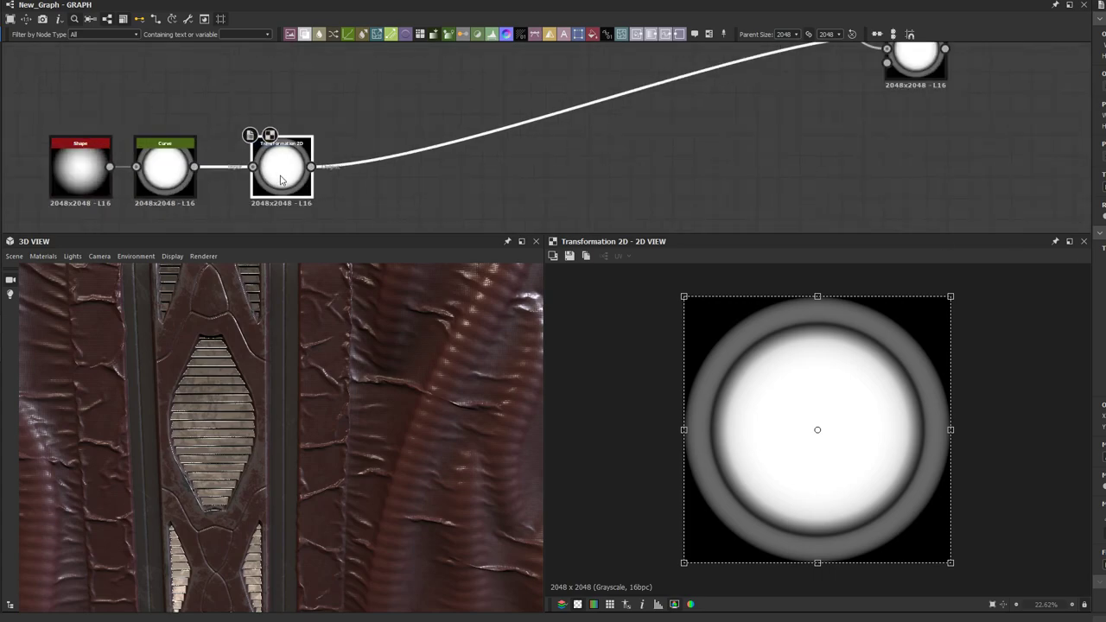
pyautogui.moveTo(273, 179); pyautogui.dragTo(251, 179)
pyautogui.moveTo(164, 177); pyautogui.dragTo(175, 177)
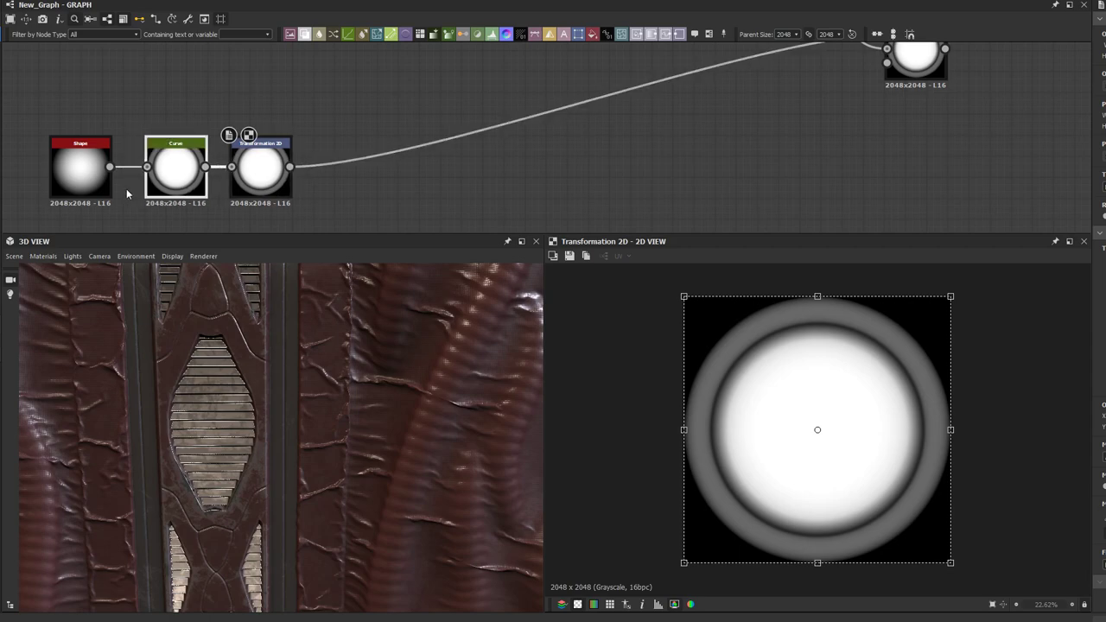
pyautogui.moveTo(92, 185); pyautogui.dragTo(104, 185)
pyautogui.click(253, 181)
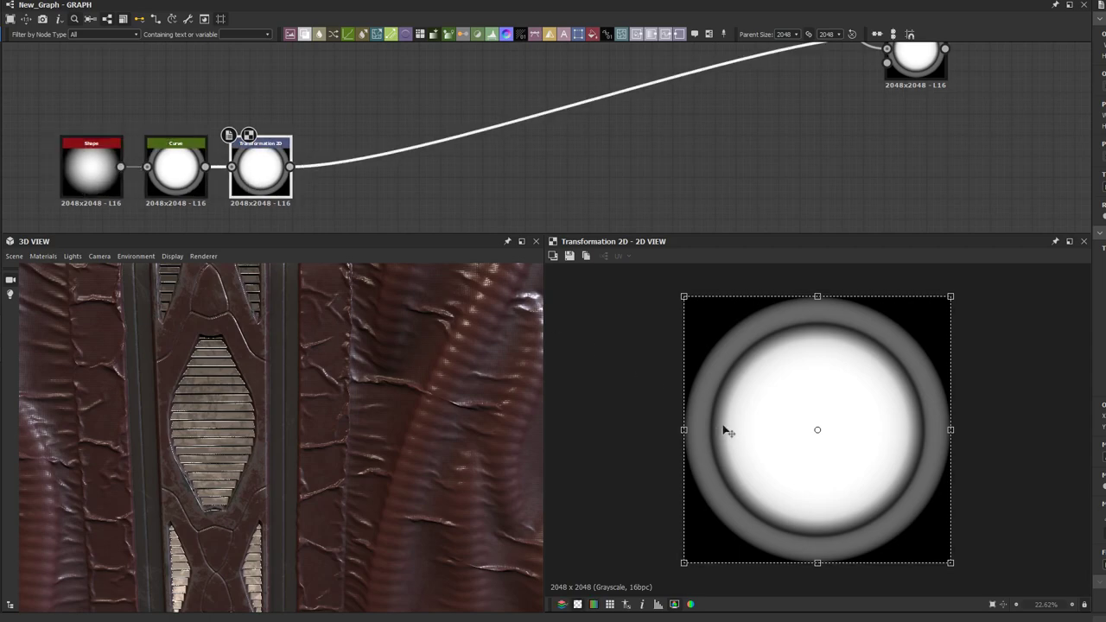
# Step: Scale the disc down around its centre in the Transformation 2D to a bit over a third of its size
pyautogui.scroll(1, 817, 469)
pyautogui.moveTo(370, 134); pyautogui.dragTo(446, 115, button='middle')
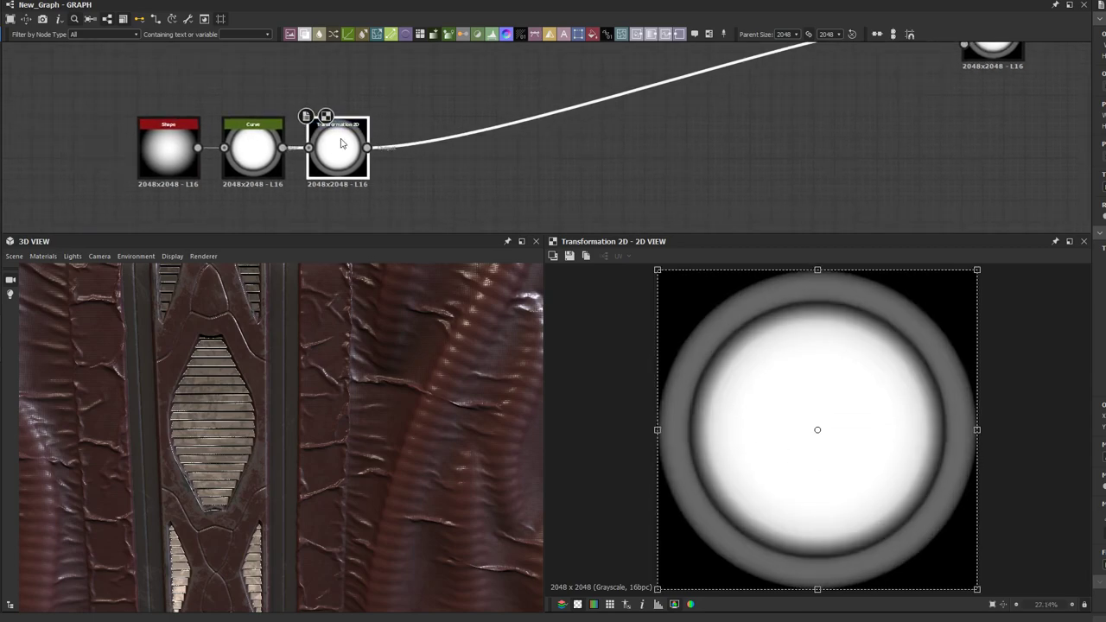
pyautogui.moveTo(342, 140); pyautogui.dragTo(332, 146, button='middle')
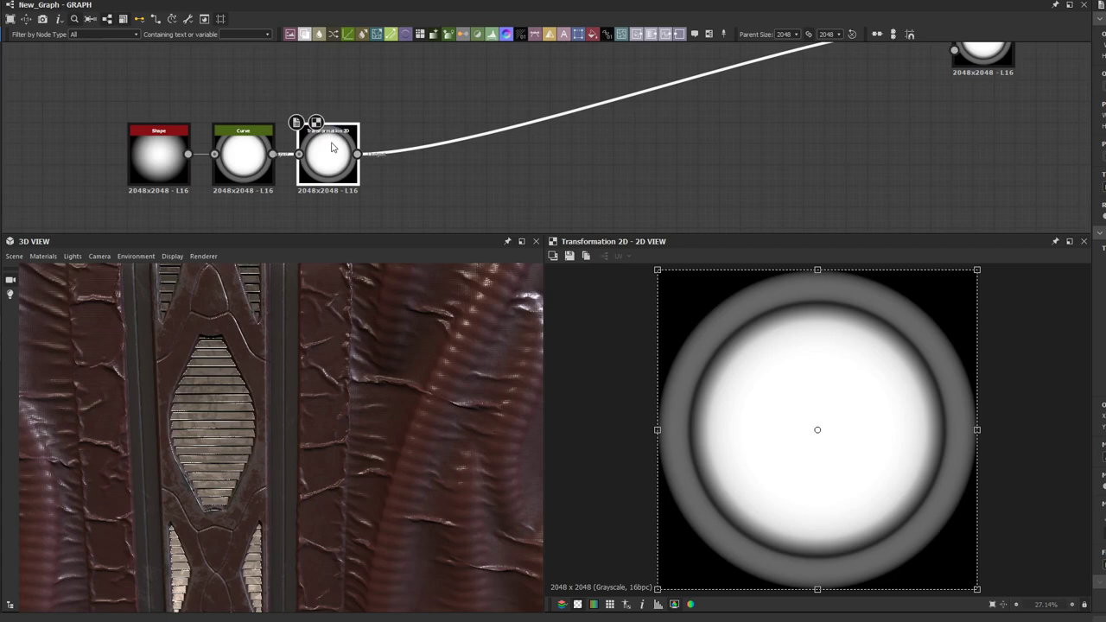
pyautogui.scroll(2, 333, 147)
pyautogui.scroll(-2, 432, 151)
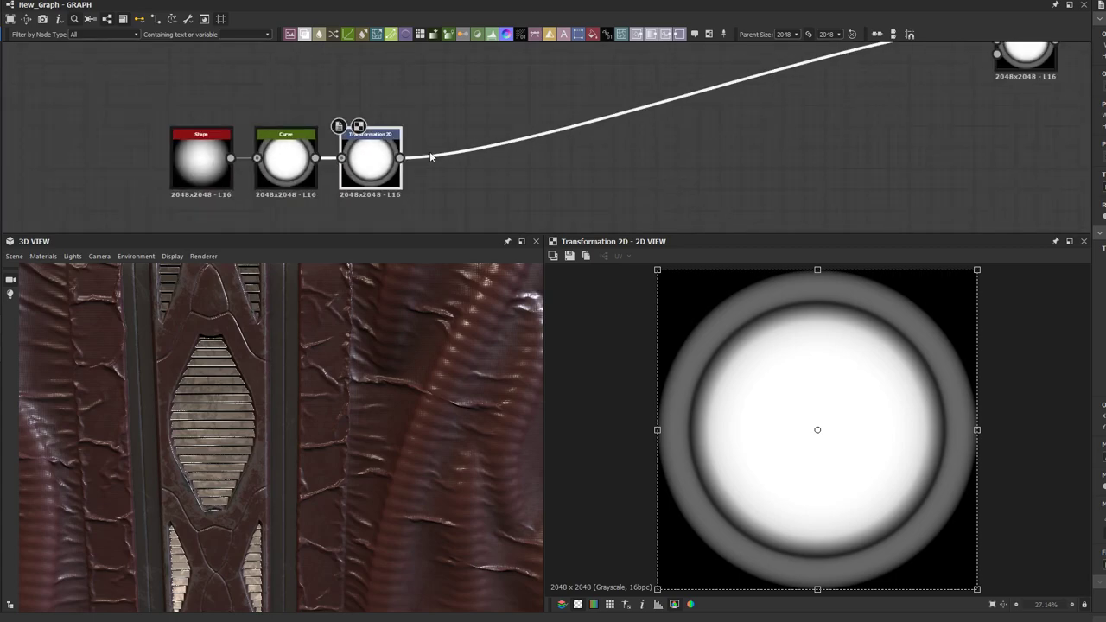
pyautogui.scroll(1, 430, 151)
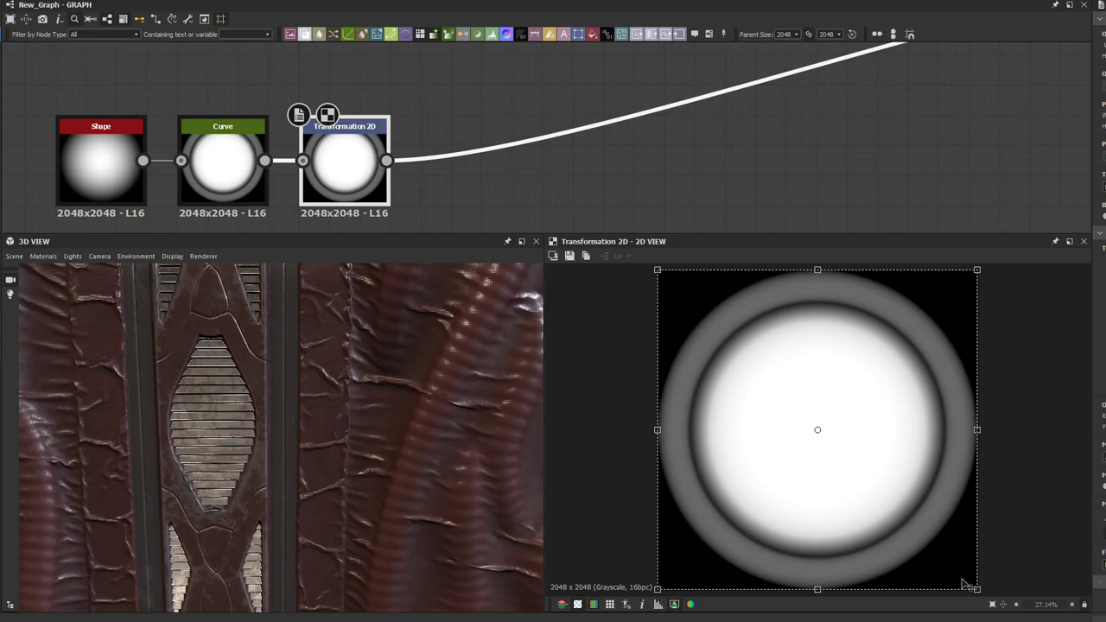
pyautogui.moveTo(977, 589); pyautogui.dragTo(878, 491)
pyautogui.hotkey('ctrl', 'z')
# Step: Insert a Mirror Grayscale node between the Transformation 2D and Blend, place it beside the Transformation 2D, and select the Transformation 2D
pyautogui.click(446, 131)
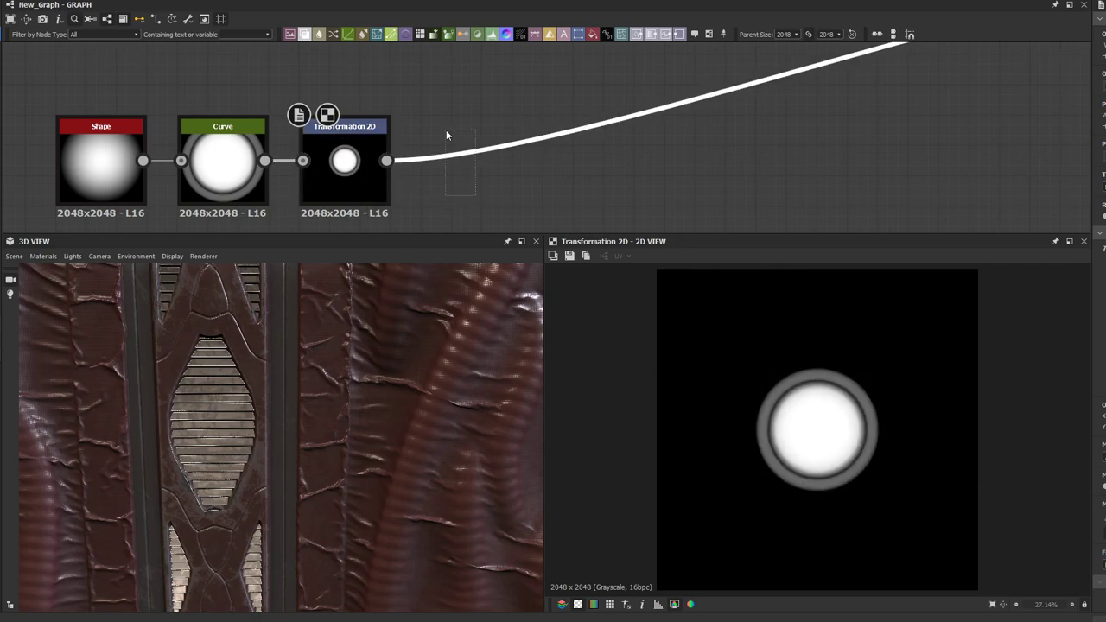
pyautogui.press('space')
pyautogui.write('mir')
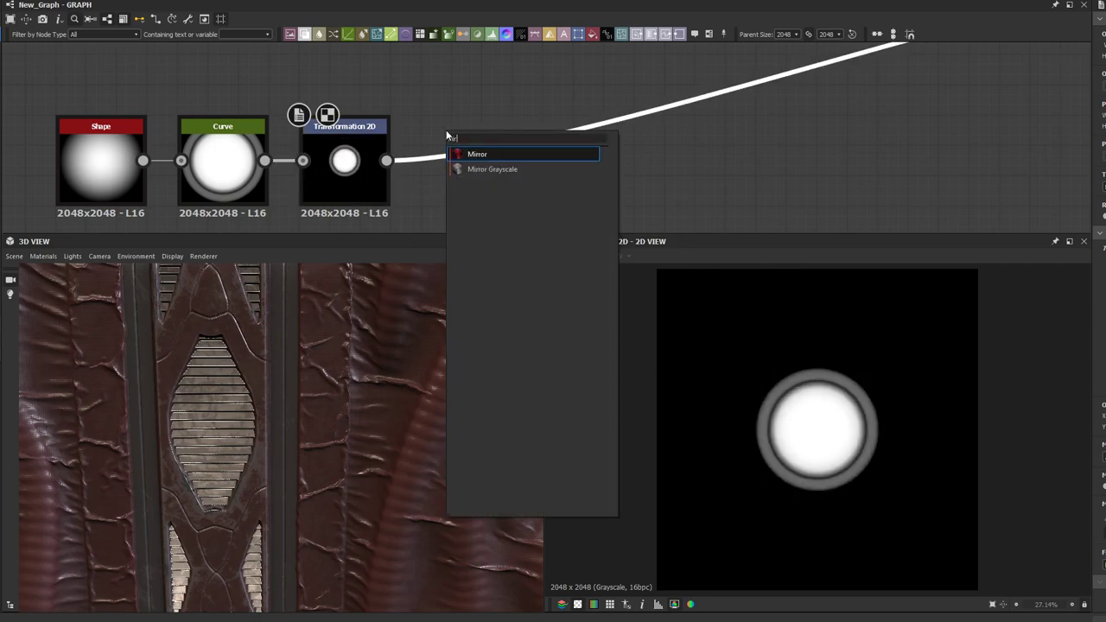
pyautogui.click(503, 167)
pyautogui.scroll(-2, 631, 129)
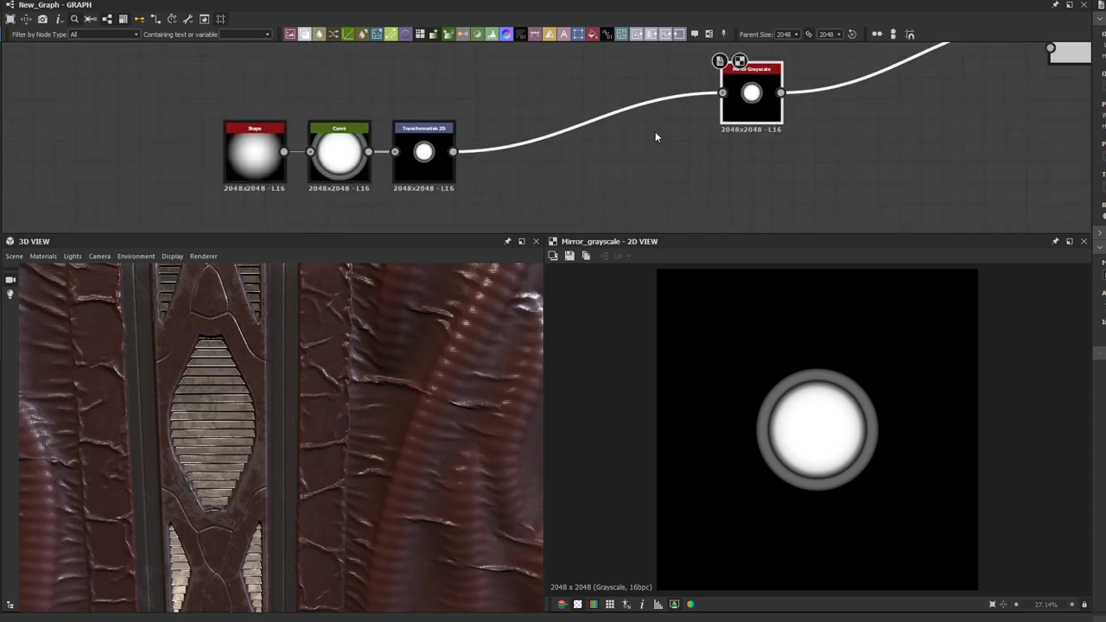
pyautogui.moveTo(729, 112); pyautogui.dragTo(486, 170)
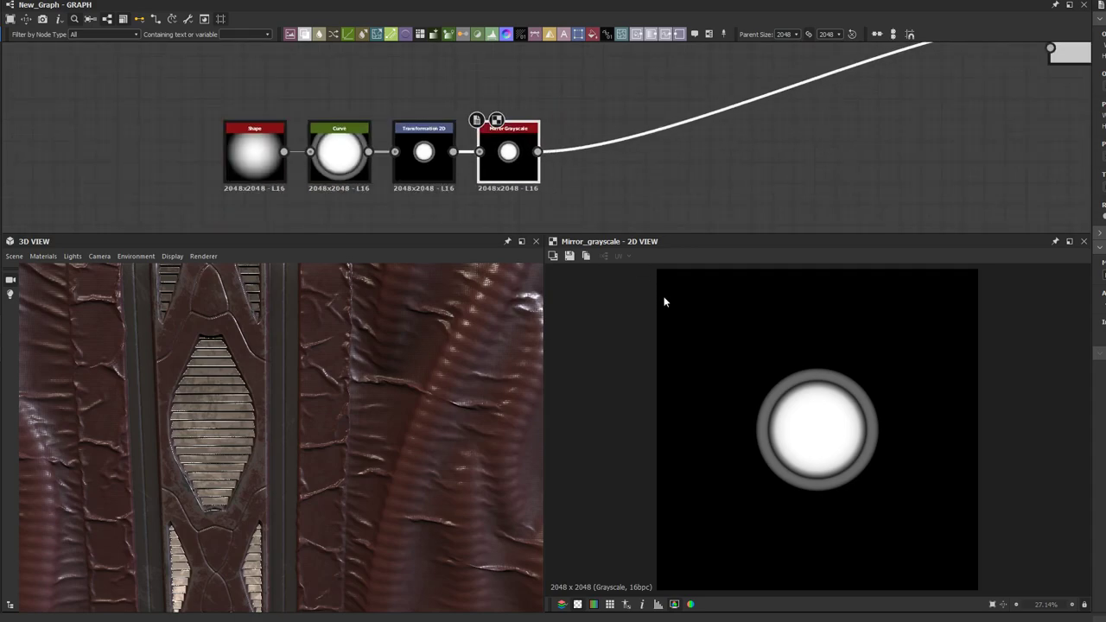
pyautogui.click(432, 162)
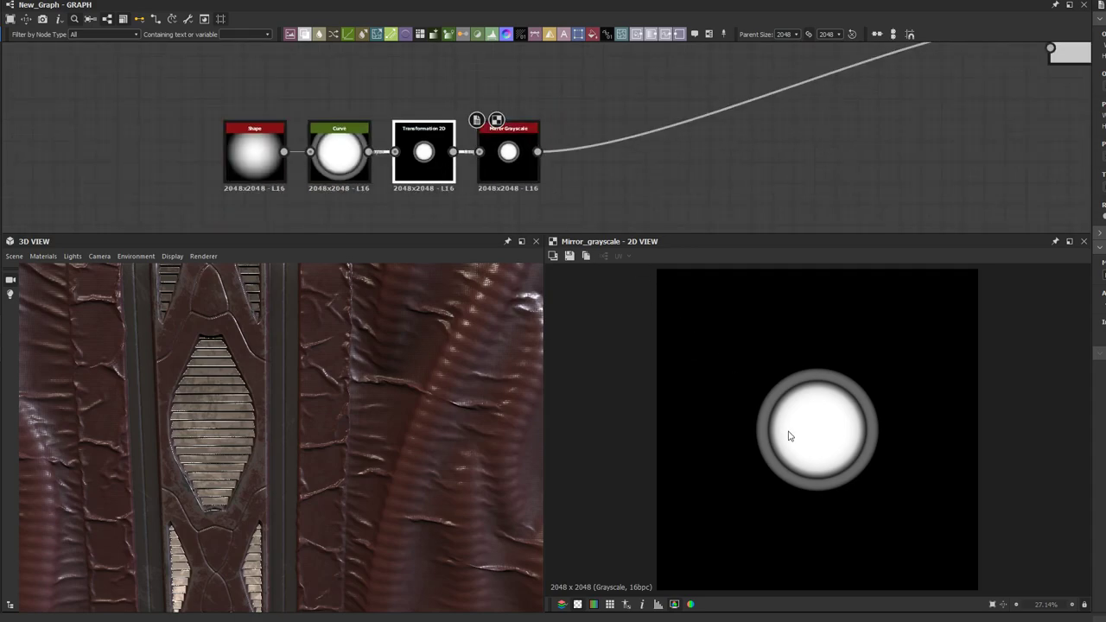
# Step: Scale the disc down much further in the Transformation 2D and shift it left of the image centre, so the mirror yields two discs
pyautogui.scroll(2, 786, 436)
pyautogui.moveTo(838, 469); pyautogui.dragTo(734, 442)
pyautogui.scroll(5, 733, 442)
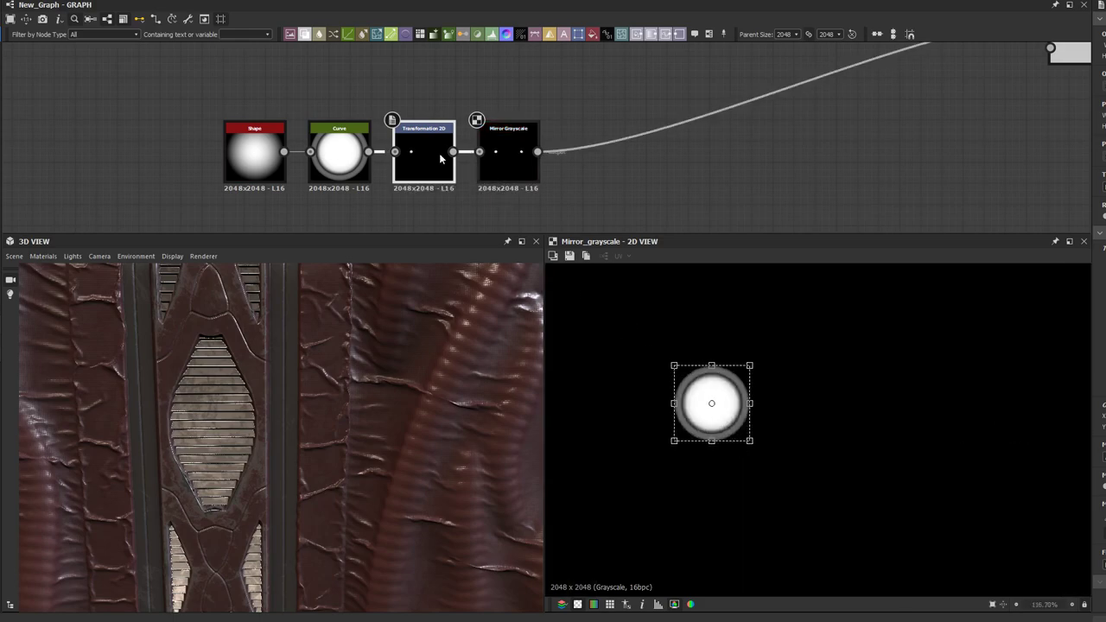
# Step: Move the Shape and Curve nodes away from the Transformation 2D, leaving a wide gap between the Curve and the Transformation 2D
pyautogui.moveTo(167, 120); pyautogui.dragTo(283, 116, button='middle')
pyautogui.moveTo(265, 107); pyautogui.dragTo(448, 164)
pyautogui.moveTo(449, 164); pyautogui.dragTo(189, 165)
pyautogui.click(190, 169)
pyautogui.moveTo(190, 169); pyautogui.dragTo(339, 175, button='middle')
pyautogui.moveTo(339, 174); pyautogui.dragTo(379, 172)
pyautogui.click(490, 203)
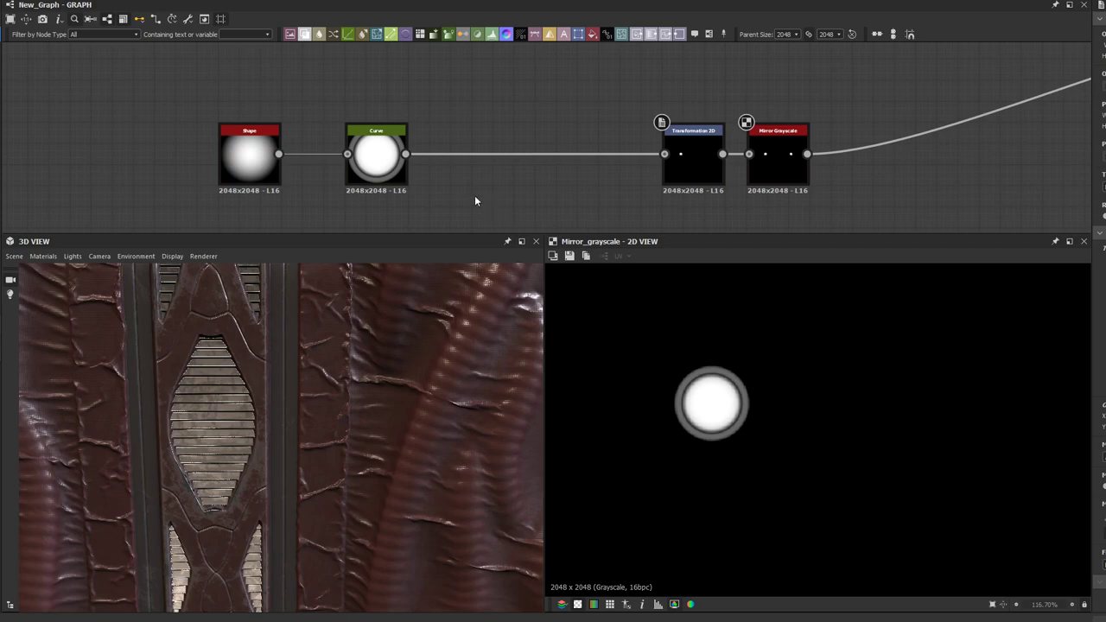
# Step: Display the Curve node, try reshaping its curve to darken the disc's centre and whiten its rim, and undo the reshaping
pyautogui.doubleClick(376, 160)
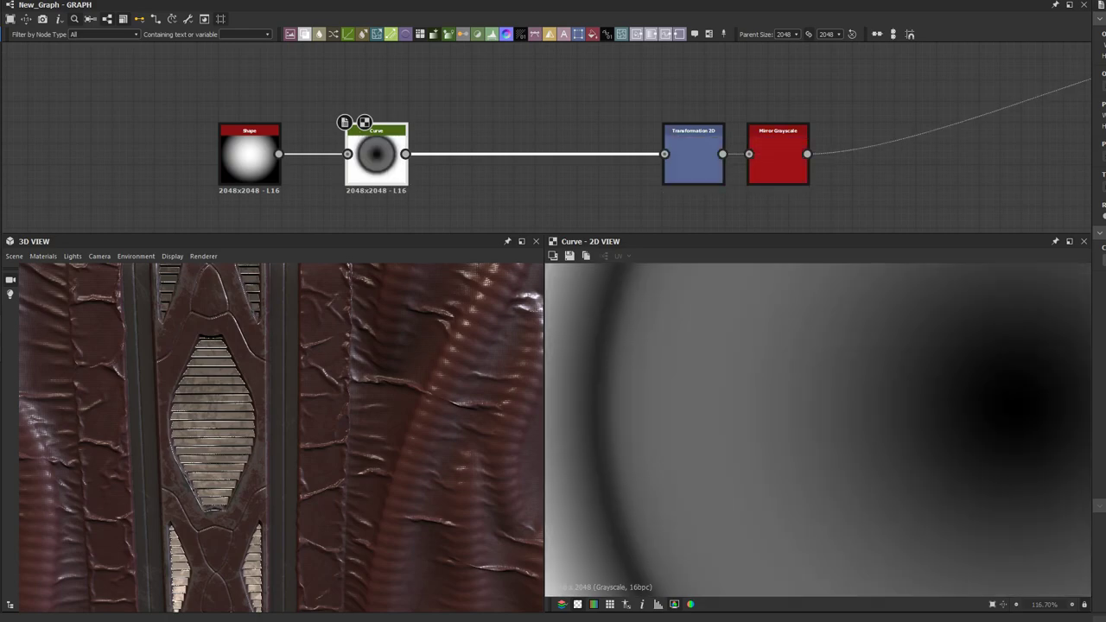
pyautogui.scroll(-5, 825, 486)
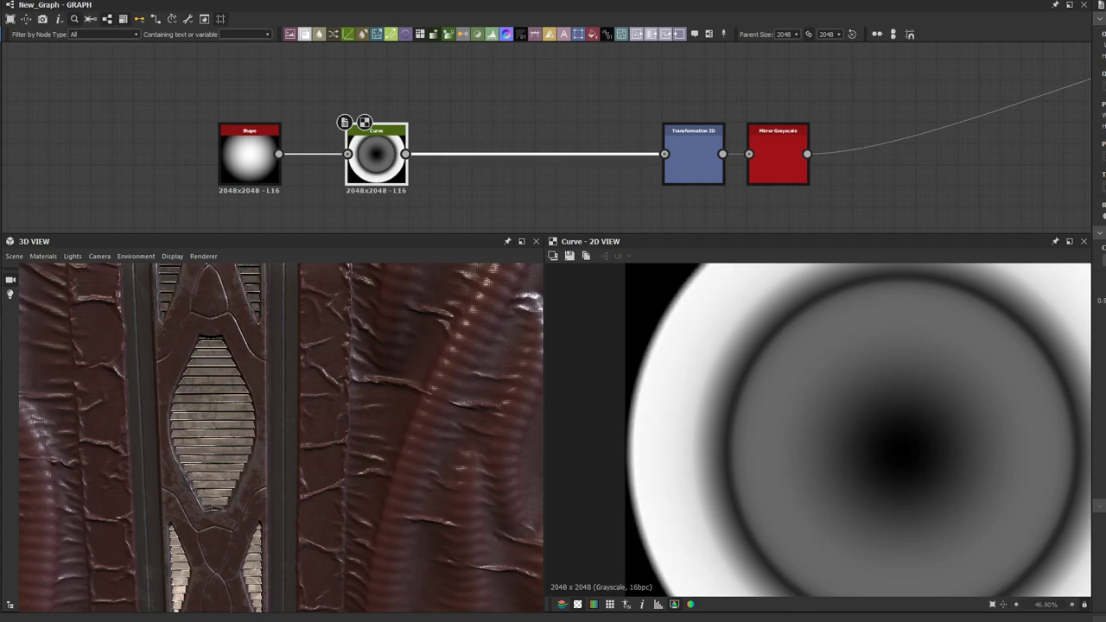
pyautogui.scroll(-2, 697, 413)
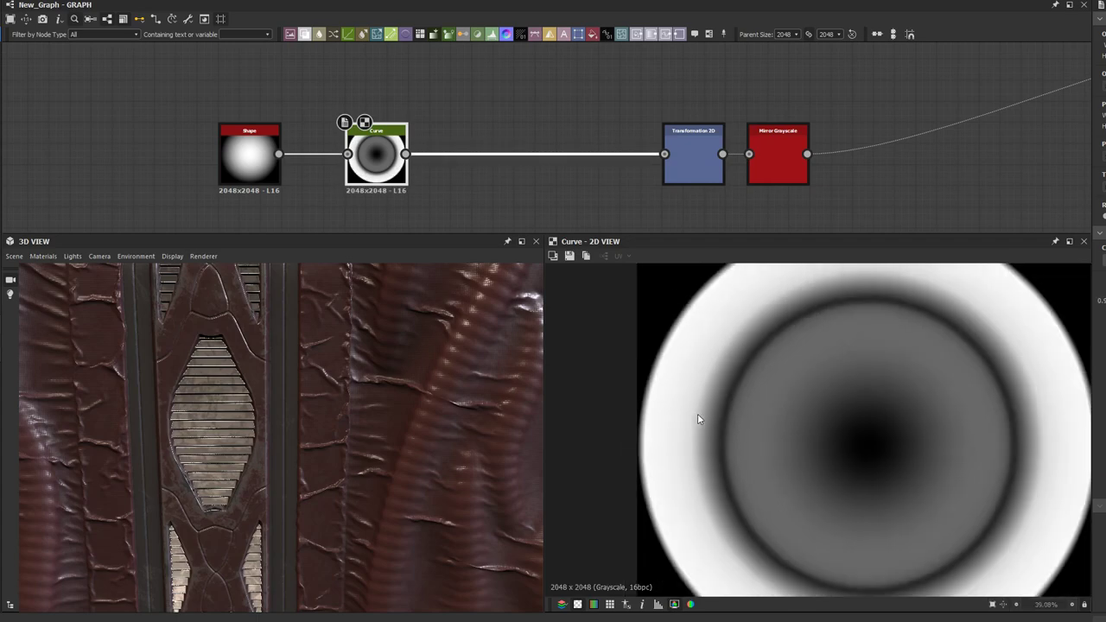
pyautogui.scroll(1, 698, 422)
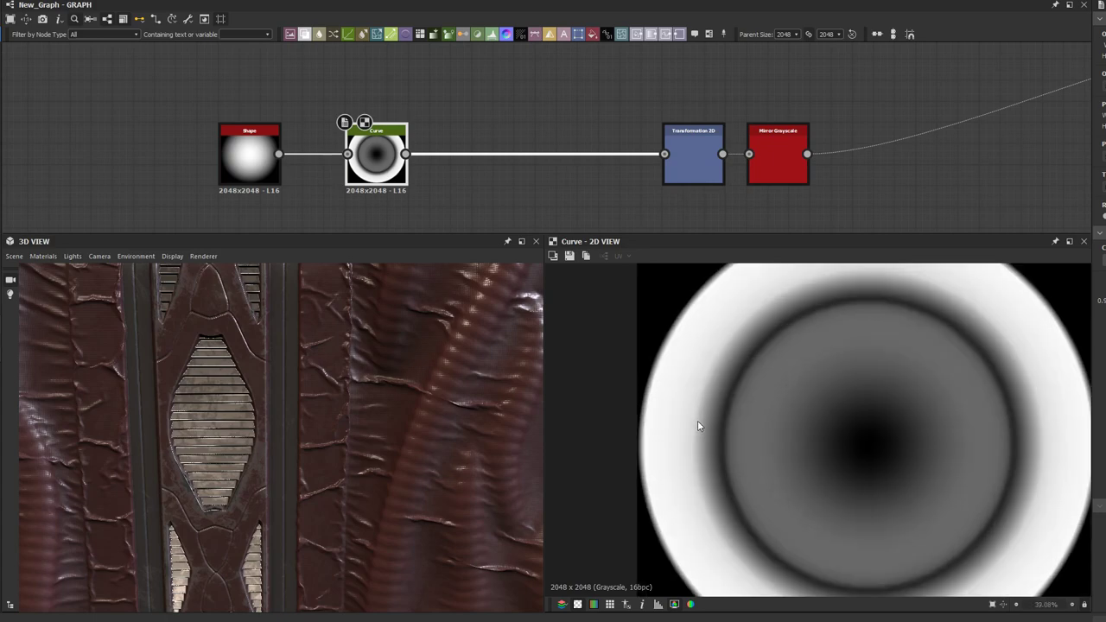
pyautogui.scroll(-1, 698, 420)
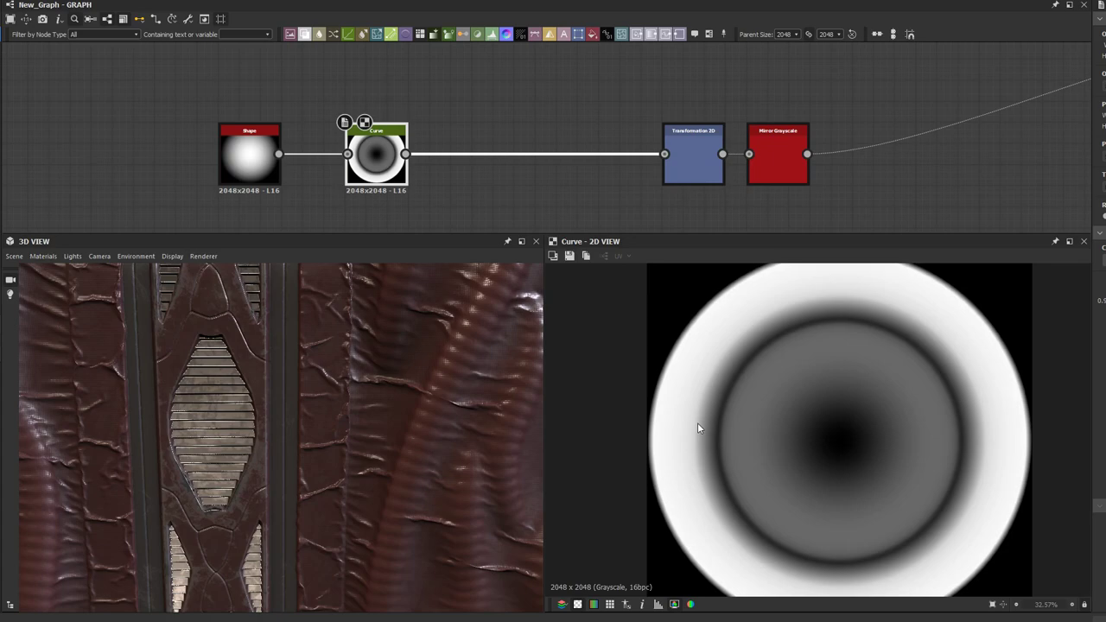
pyautogui.hotkey('ctrl', 'z')
pyautogui.hotkey('ctrl', 'z')
pyautogui.hotkey('ctrl', 'z')
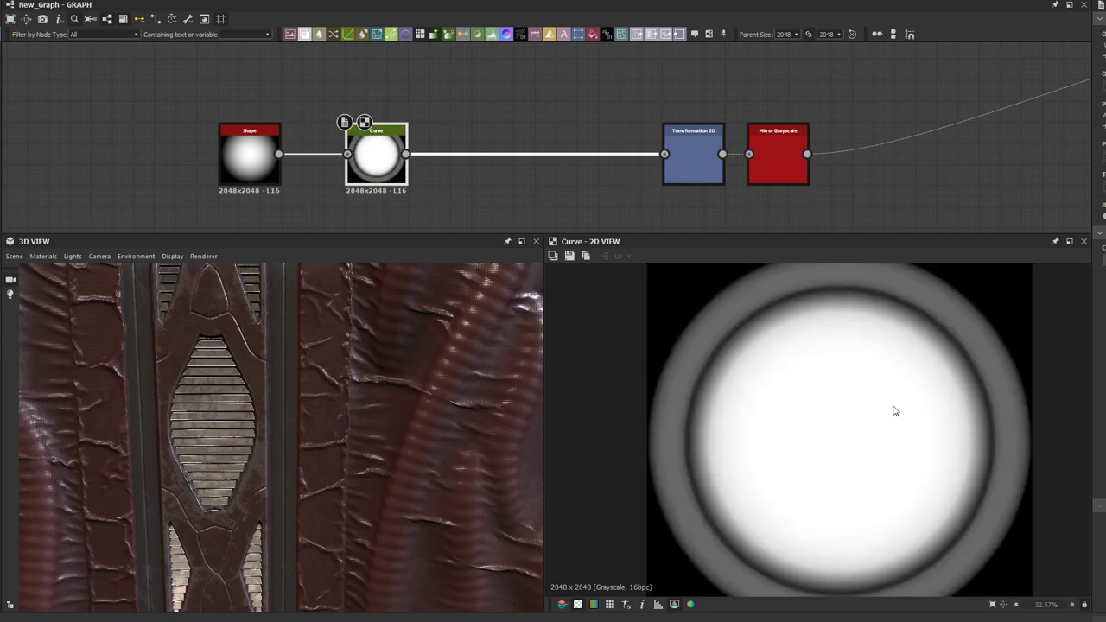
# Step: Raise the Curve node above the chain, add an Invert Grayscale node fed by the Curve, and place it below the Curve
pyautogui.moveTo(375, 175); pyautogui.dragTo(370, 90)
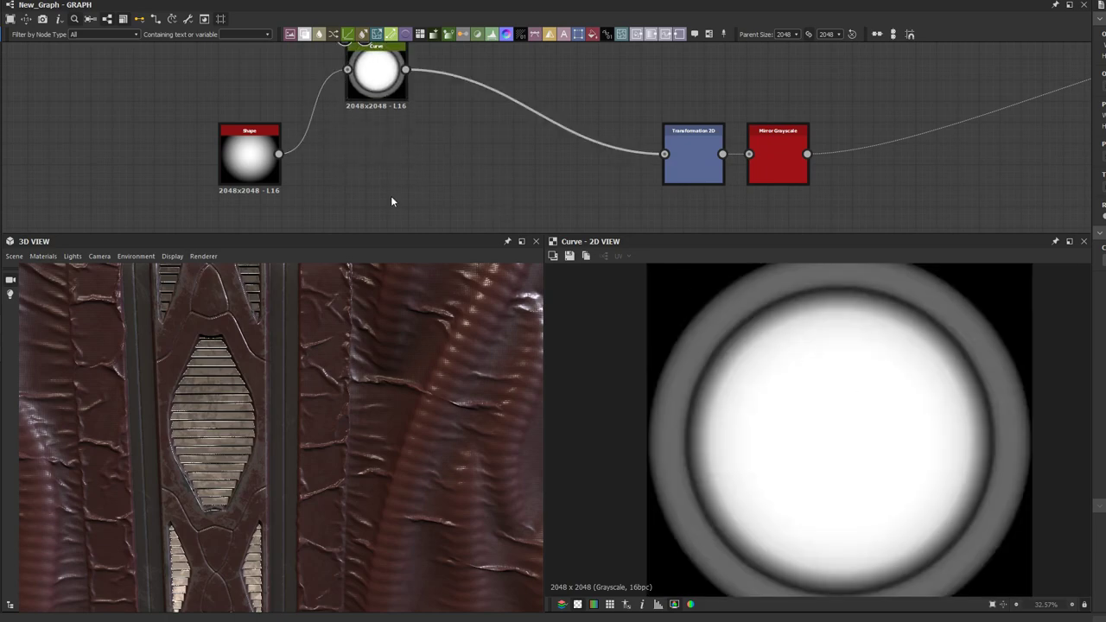
pyautogui.moveTo(365, 173); pyautogui.dragTo(378, 145, button='middle')
pyautogui.press('space')
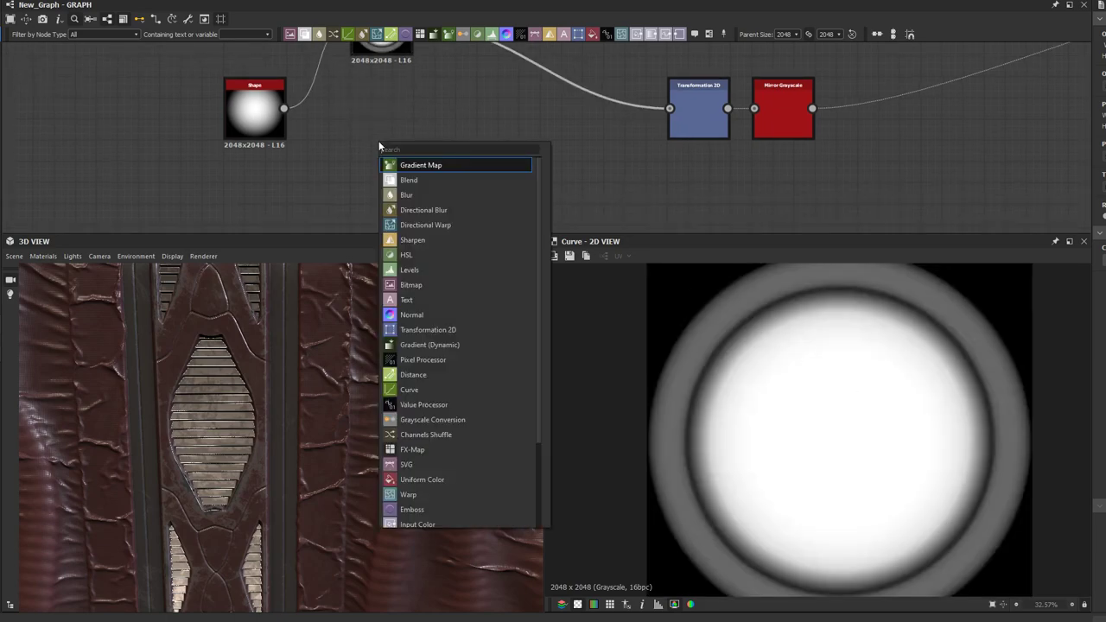
pyautogui.write('invert')
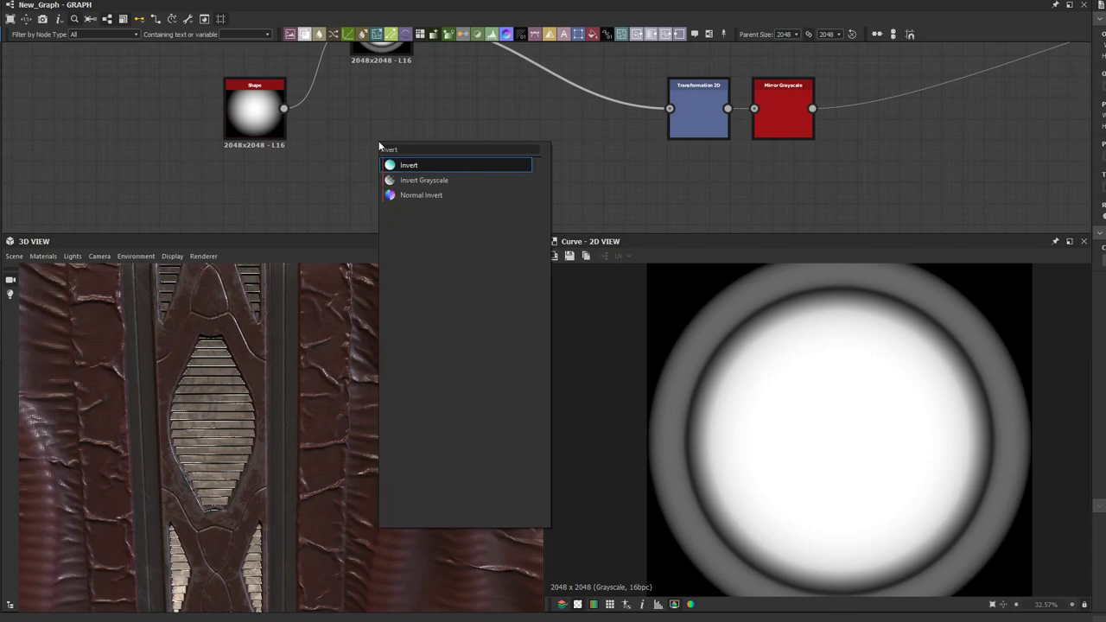
pyautogui.click(423, 180)
pyautogui.scroll(-1, 413, 122)
pyautogui.moveTo(403, 53); pyautogui.dragTo(398, 69, button='middle')
pyautogui.moveTo(398, 69); pyautogui.dragTo(404, 168)
# Step: Add a Blend with the Invert Grayscale as background and, as foreground, a Levels node fed by the Shape and pushed to a solid white disc
pyautogui.click(305, 34)
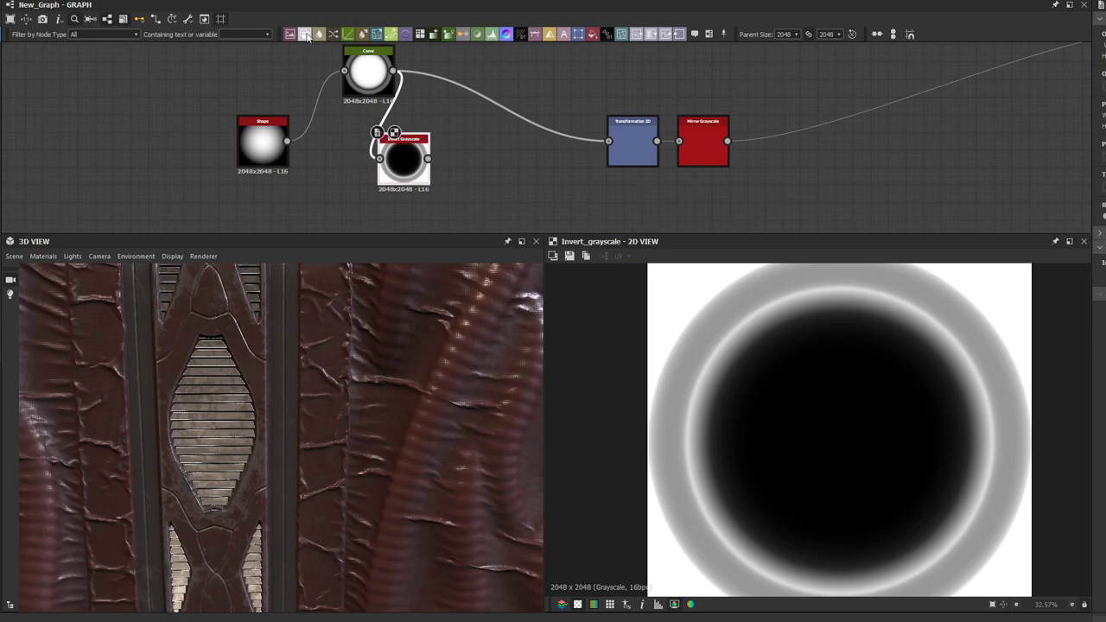
pyautogui.scroll(-1, 434, 158)
pyautogui.click(329, 88)
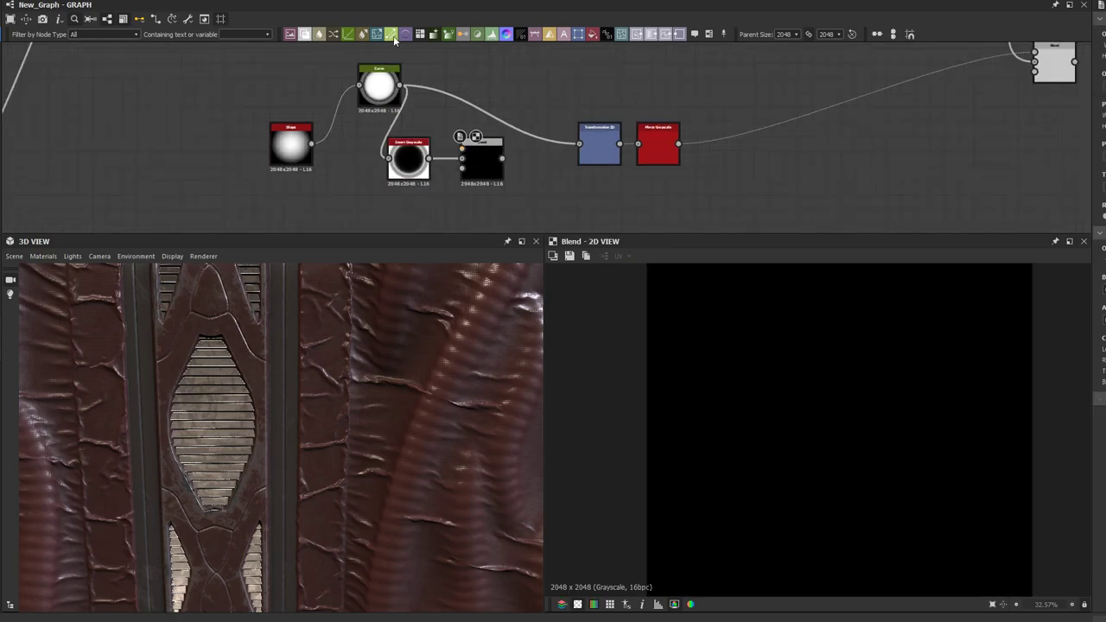
pyautogui.scroll(3, 393, 144)
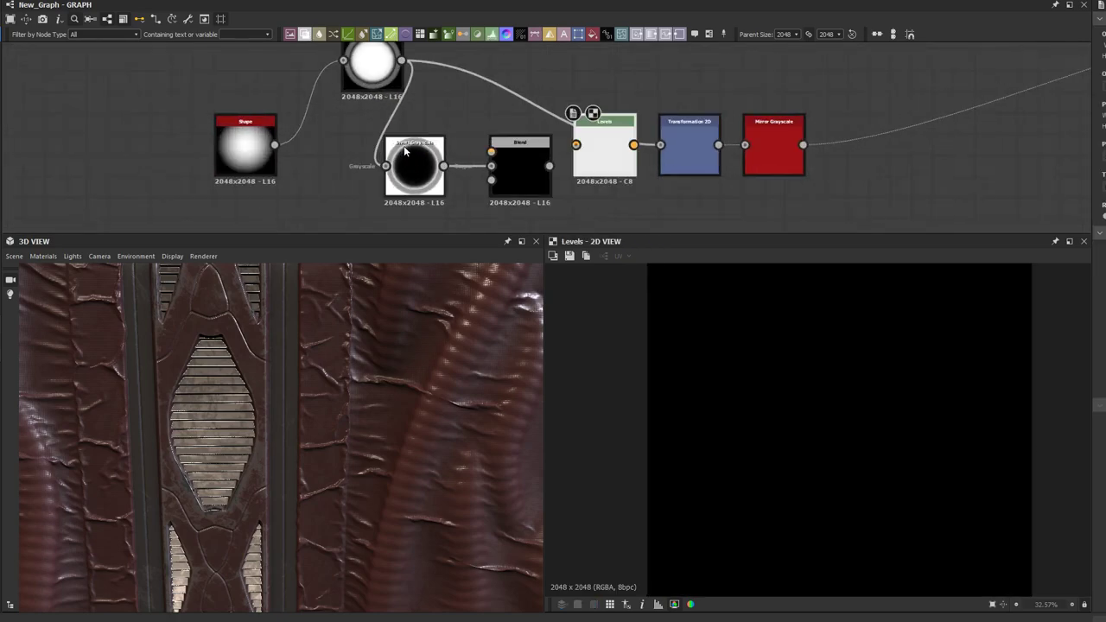
pyautogui.keyDown('alt'); pyautogui.moveTo(627, 150); pyautogui.dragTo(248, 144); pyautogui.keyUp('alt')
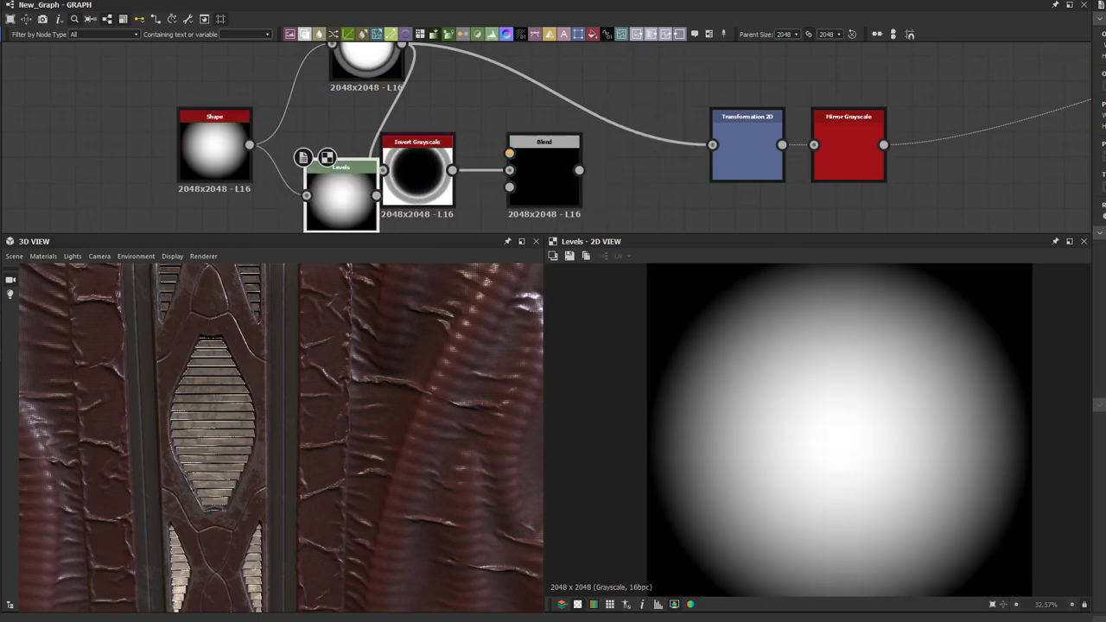
pyautogui.moveTo(377, 195); pyautogui.dragTo(510, 153)
pyautogui.click(544, 177)
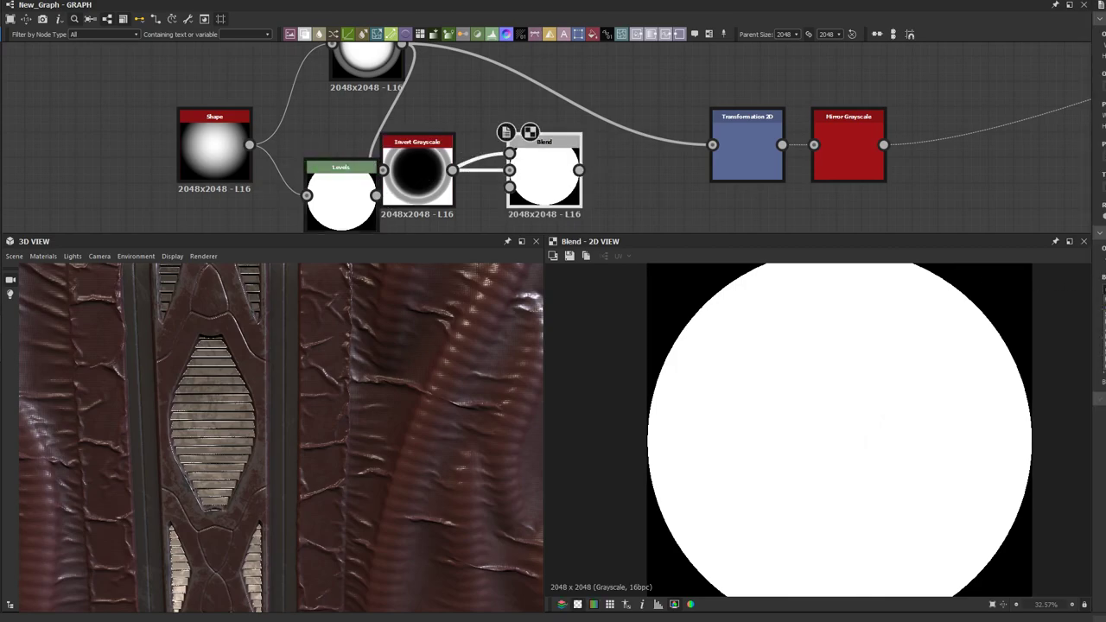
# Step: Dock the Levels node onto the foreground input of the Blend that masks the inverted ring
pyautogui.click(361, 212)
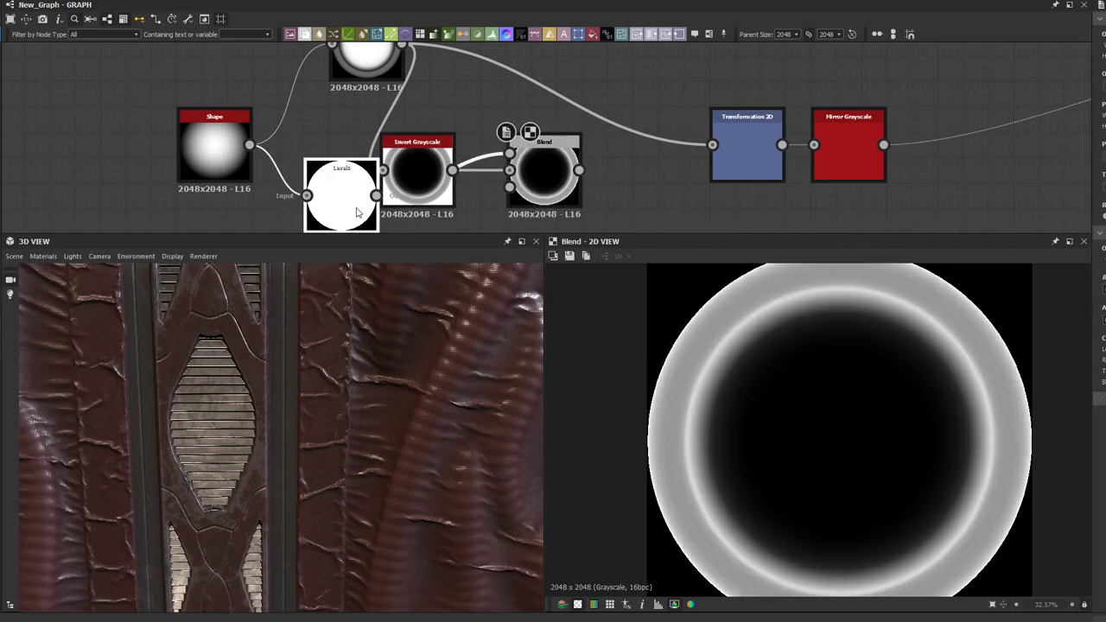
pyautogui.press('Delete')
pyautogui.click(553, 197)
pyautogui.hotkey('ctrl', 'z')
pyautogui.hotkey('ctrl', 'z')
pyautogui.hotkey('ctrl', 'z')
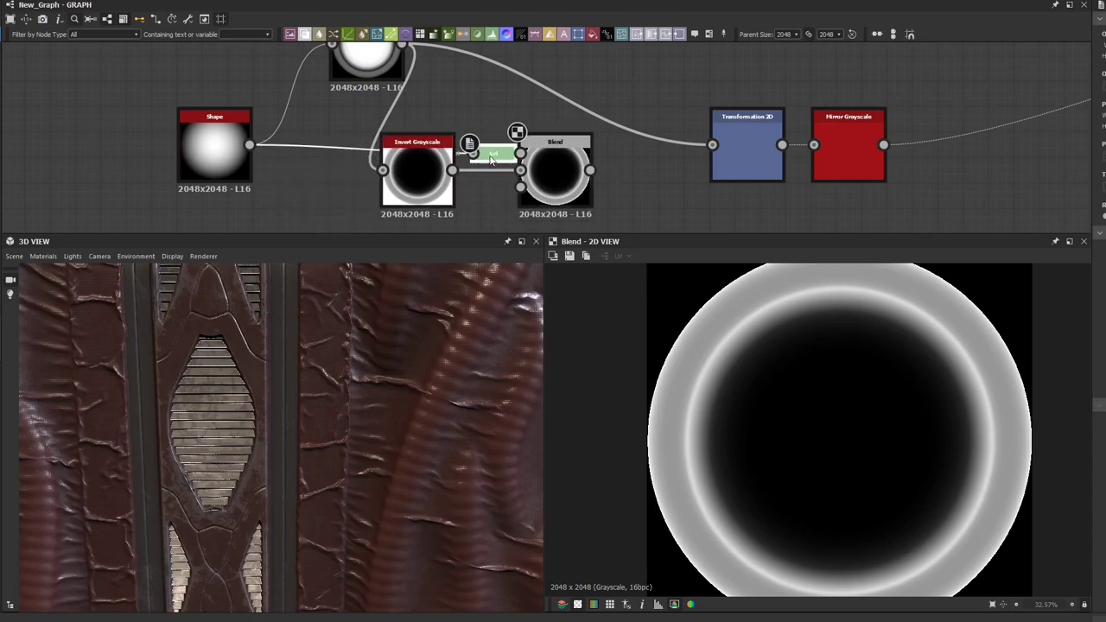
pyautogui.moveTo(369, 192); pyautogui.dragTo(384, 140)
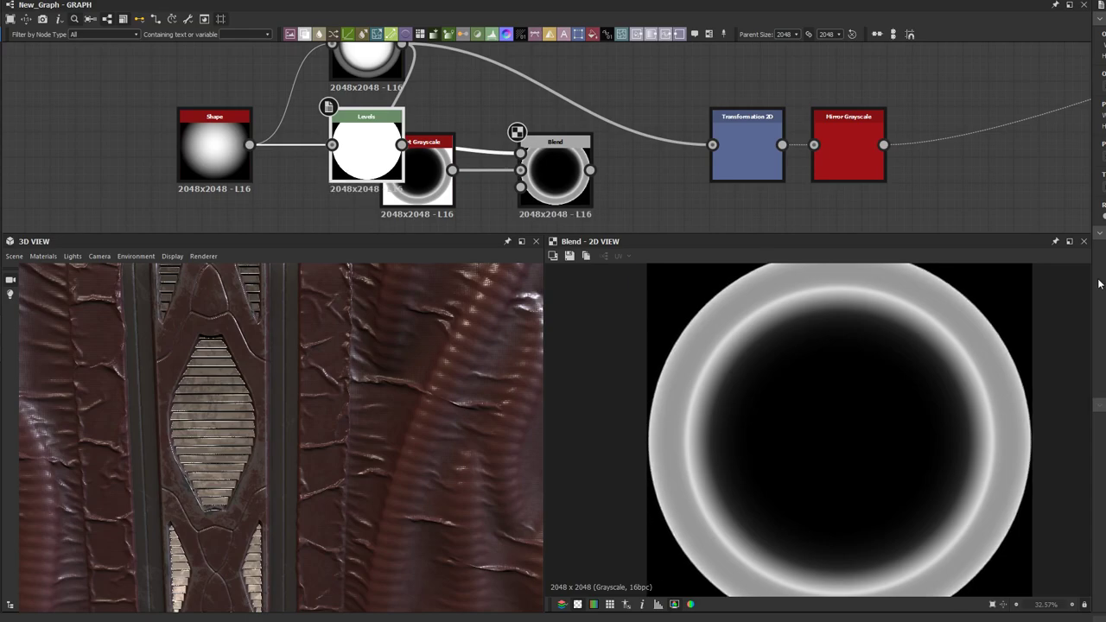
pyautogui.moveTo(373, 149); pyautogui.dragTo(497, 156)
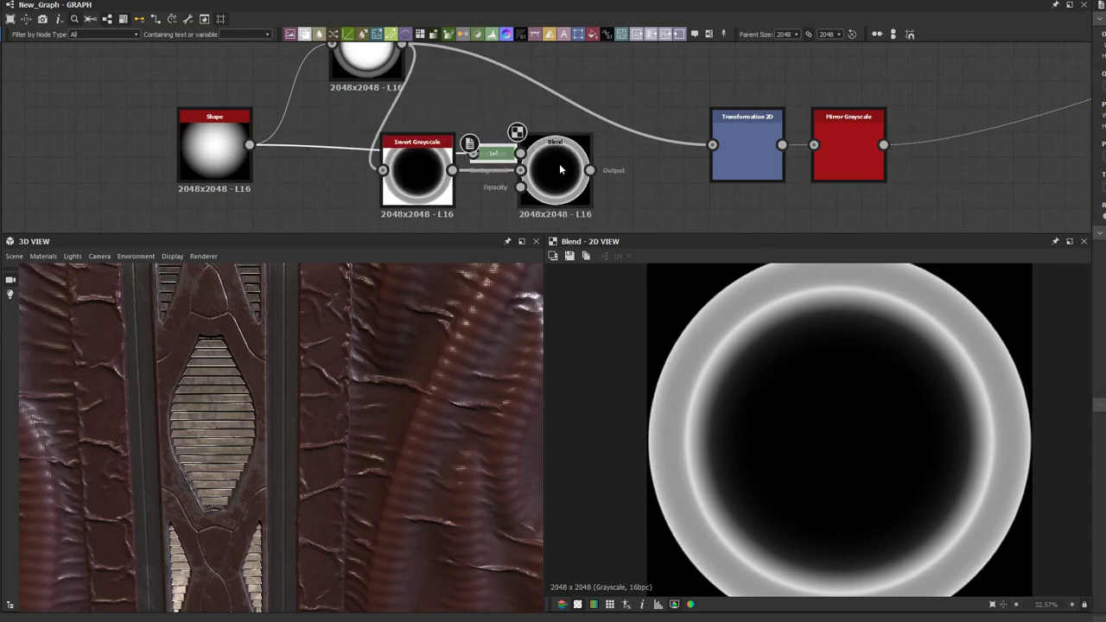
# Step: Raise the ring's Blend node, connect it to the Transformation 2D in place of the Curve, and display the Transformation 2D
pyautogui.moveTo(559, 170); pyautogui.dragTo(549, 119)
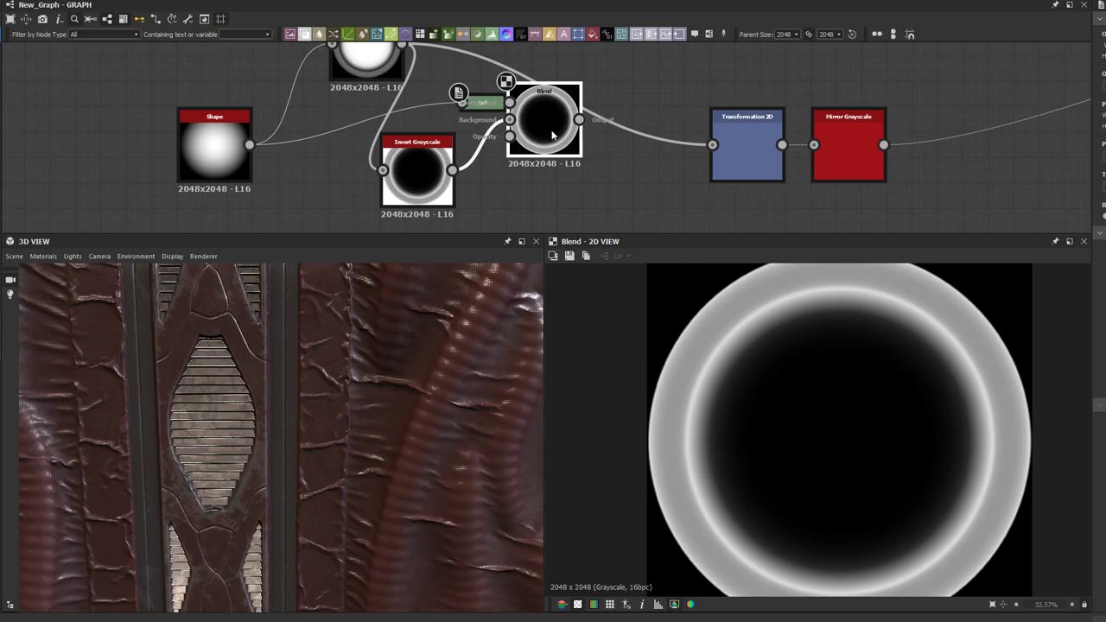
pyautogui.click(730, 144)
pyautogui.doubleClick(736, 145)
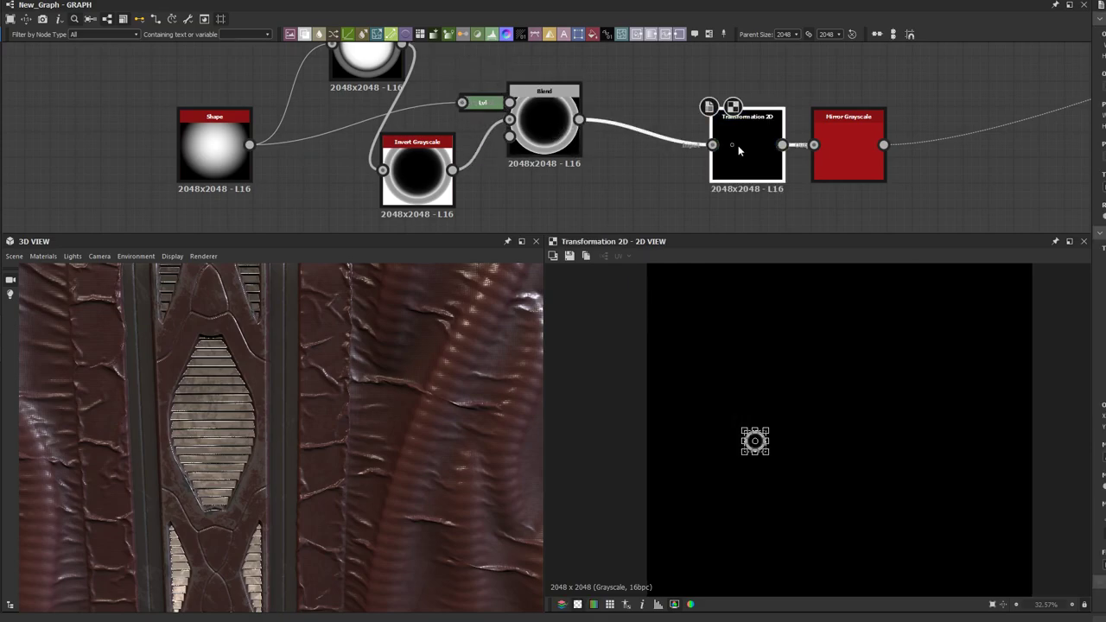
pyautogui.scroll(5, 784, 397)
pyautogui.scroll(-3, 810, 147)
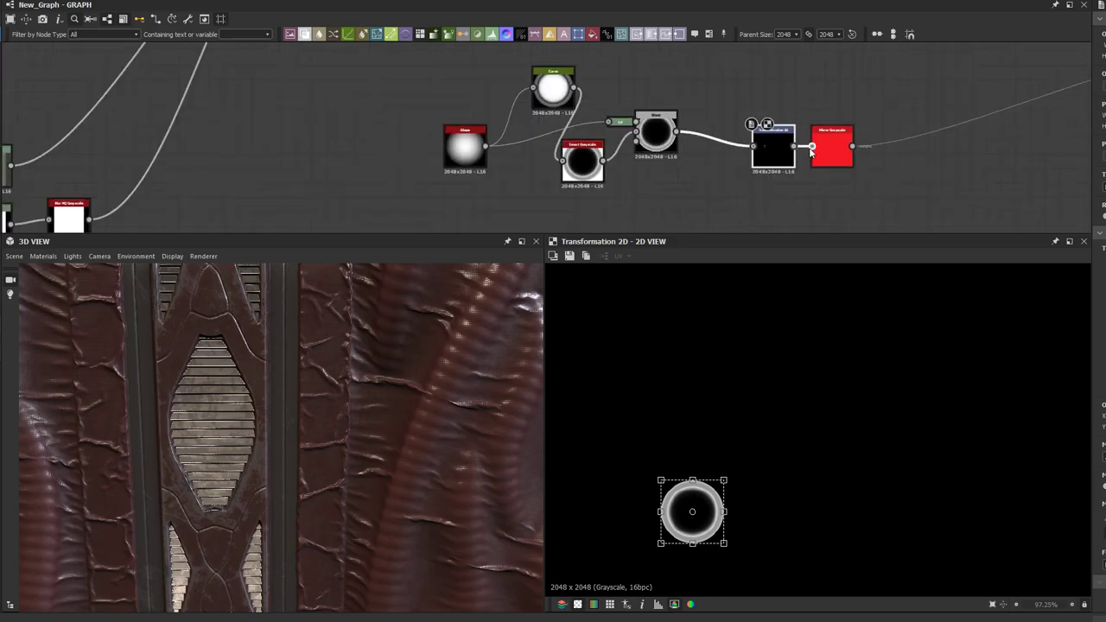
# Step: Display the final Blend node of the height branch and change its blending mode so the rings are cut darkly into the height map
pyautogui.scroll(-6, 810, 151)
pyautogui.moveTo(951, 120); pyautogui.dragTo(767, 142, button='middle')
pyautogui.scroll(4, 767, 143)
pyautogui.click(767, 145)
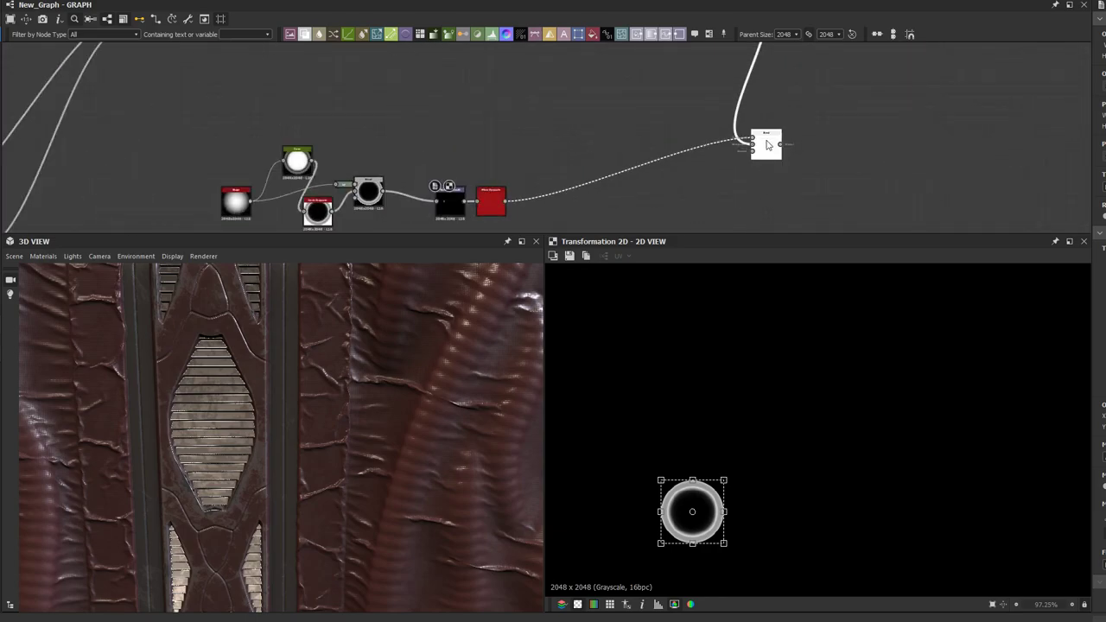
pyautogui.doubleClick(765, 144)
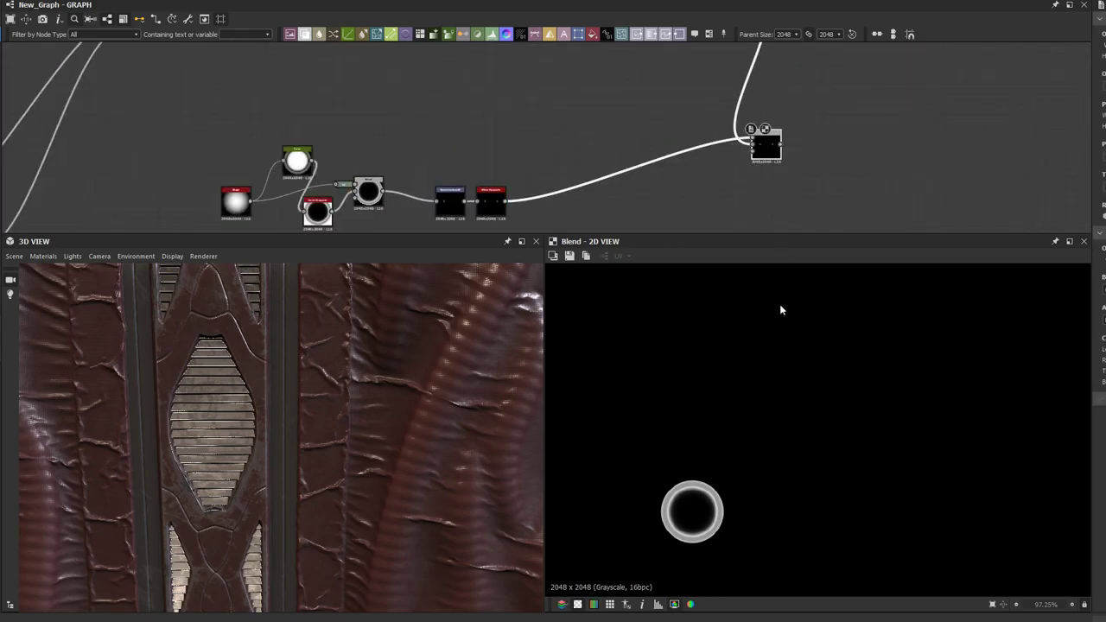
pyautogui.scroll(2, 752, 415)
pyautogui.scroll(-3, 835, 89)
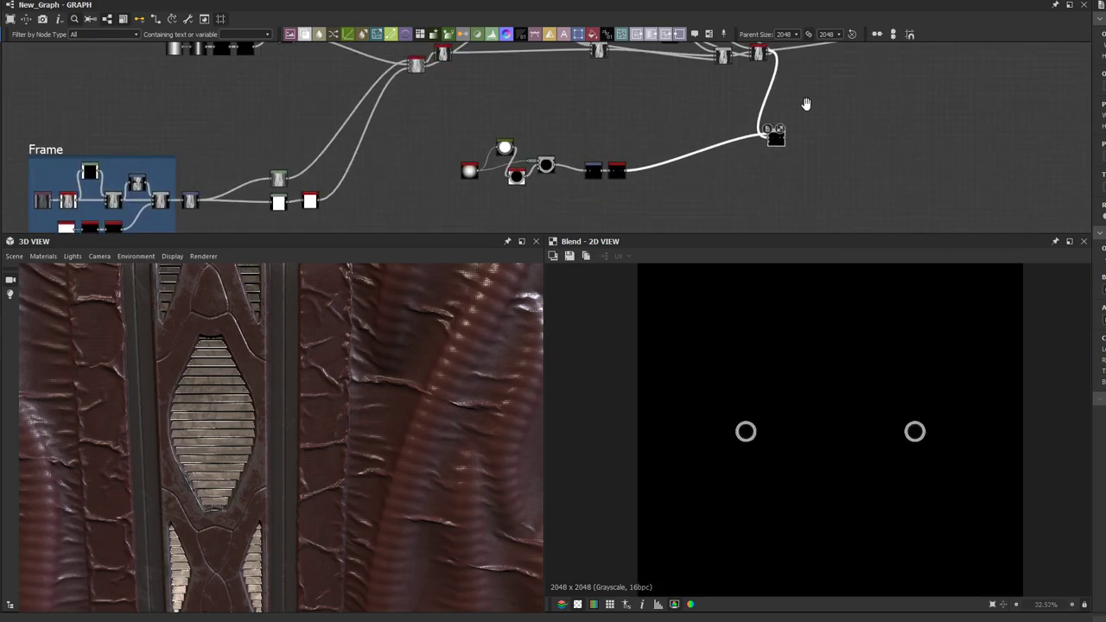
pyautogui.click(1103, 285)
pyautogui.click(1103, 305)
pyautogui.scroll(4, 763, 452)
pyautogui.moveTo(771, 443); pyautogui.dragTo(965, 422, button='middle')
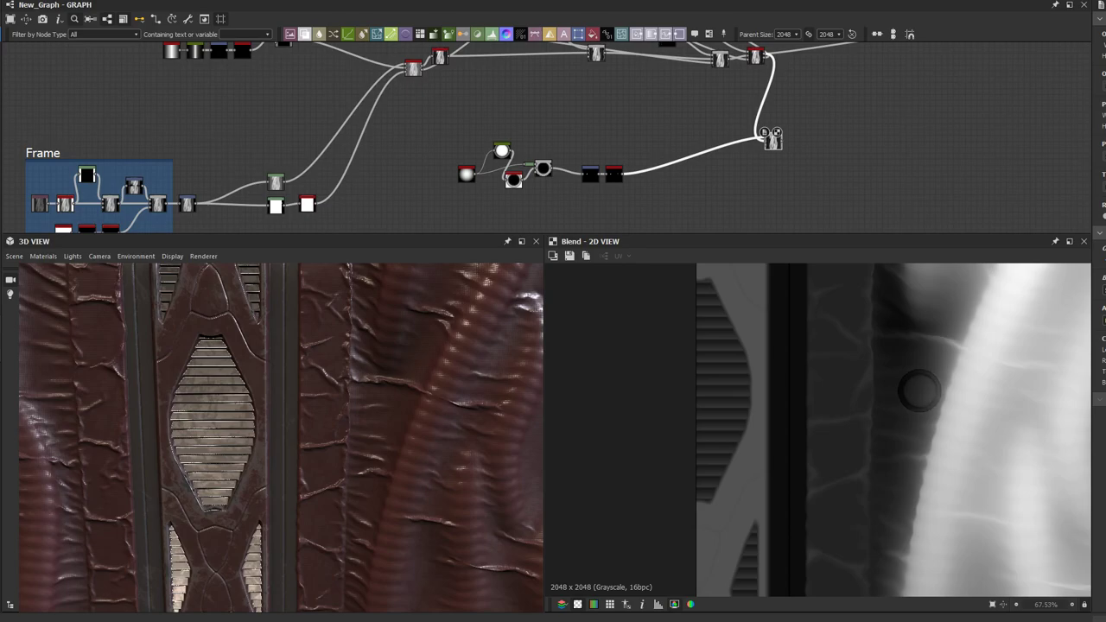
# Step: Select the Transformation 2D and move the ring into the middle of the central slatted diamond panel, near the image's left edge
pyautogui.scroll(4, 674, 130)
pyautogui.click(691, 185)
pyautogui.moveTo(832, 409); pyautogui.dragTo(897, 365, button='middle')
pyautogui.moveTo(978, 363); pyautogui.dragTo(781, 233)
pyautogui.scroll(4, 806, 460)
pyautogui.scroll(-4, 820, 402)
pyautogui.moveTo(810, 352); pyautogui.dragTo(796, 508, button='middle')
pyautogui.moveTo(814, 414); pyautogui.dragTo(812, 451, button='middle')
pyautogui.scroll(3, 805, 416)
pyautogui.scroll(1, 805, 416)
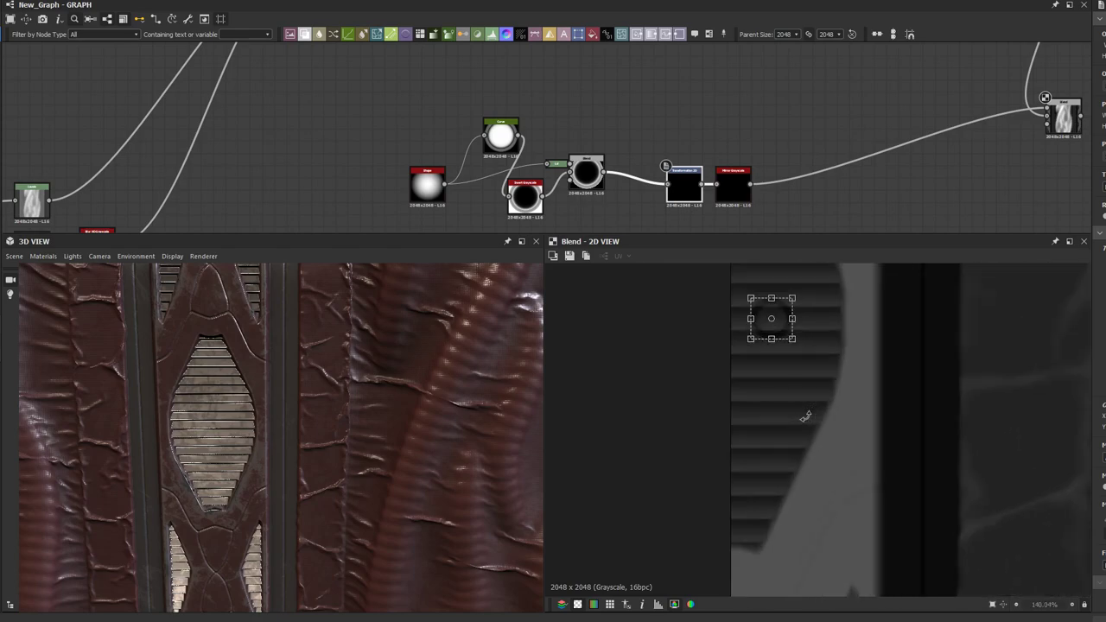
# Step: Try placing the ring at the upper tip of the slatted diamond panel, and undo the move
pyautogui.scroll(-5, 805, 416)
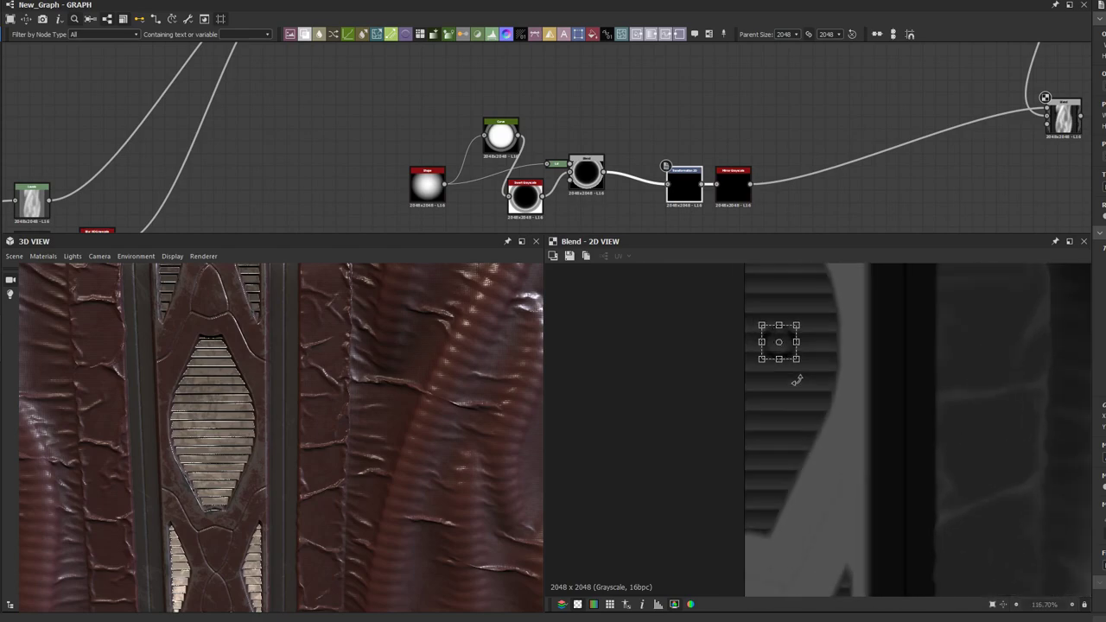
pyautogui.moveTo(808, 433); pyautogui.dragTo(806, 387, button='middle')
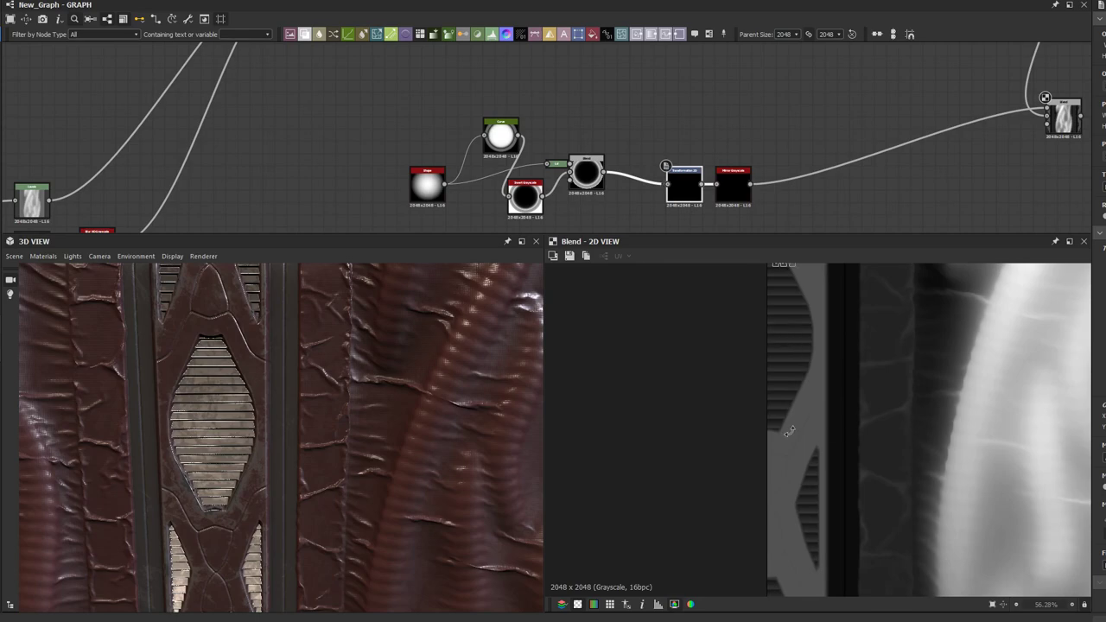
pyautogui.press('f')
pyautogui.scroll(7, 741, 412)
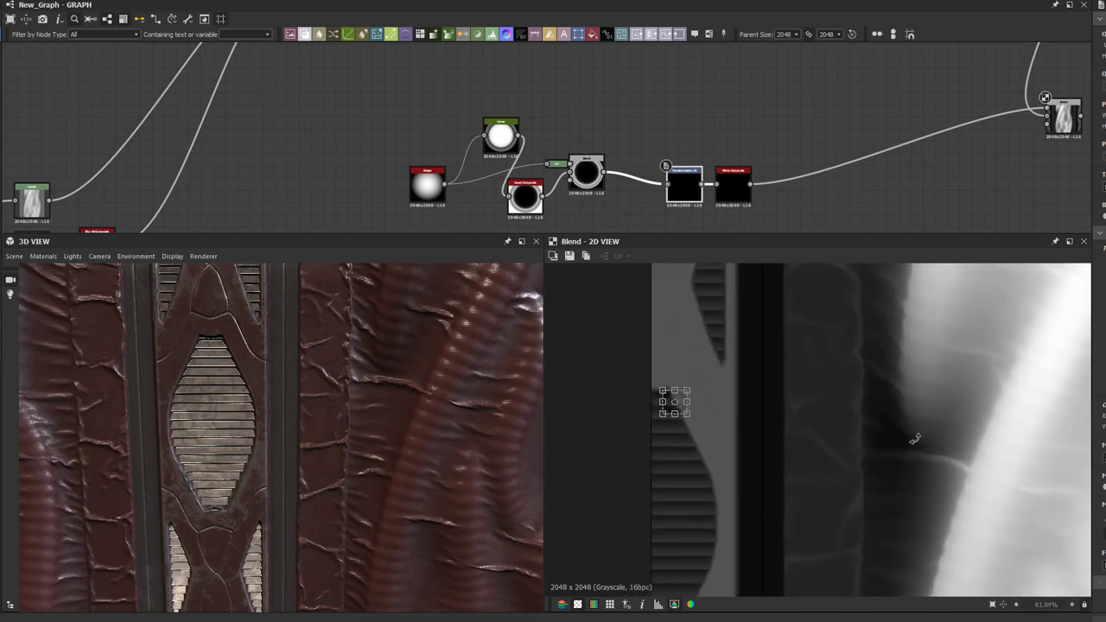
pyautogui.hotkey('ctrl', 'z')
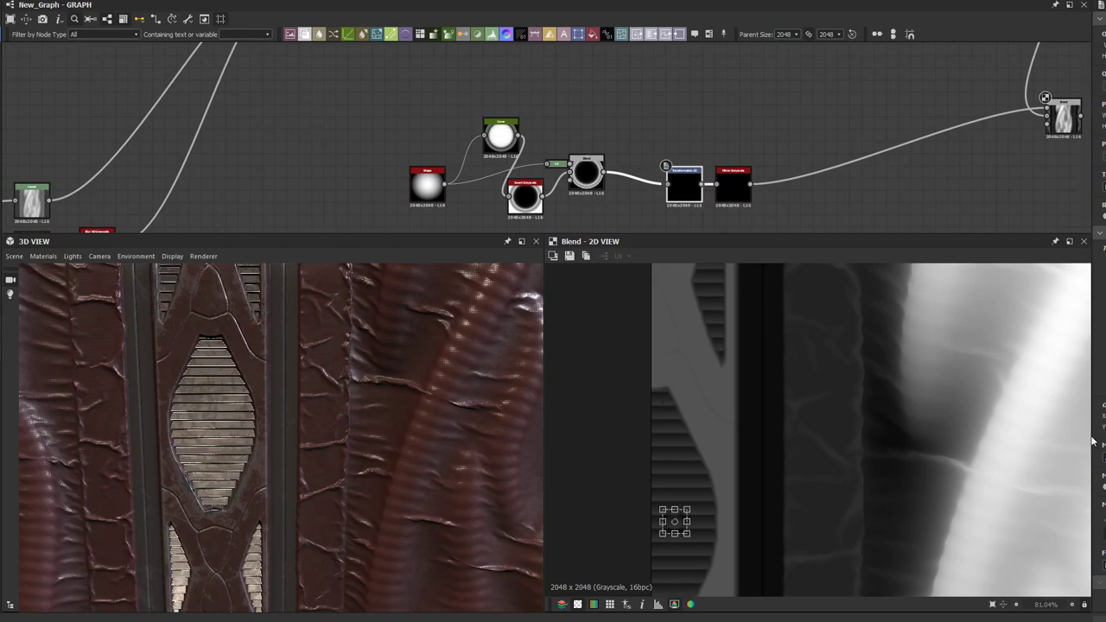
# Step: Make room after the Transformation 2D and insert a second Transformation 2D node before the Mirror Grayscale
pyautogui.scroll(1, 639, 141)
pyautogui.moveTo(640, 141); pyautogui.dragTo(495, 111, button='middle')
pyautogui.scroll(2, 632, 173)
pyautogui.moveTo(604, 166); pyautogui.dragTo(722, 161)
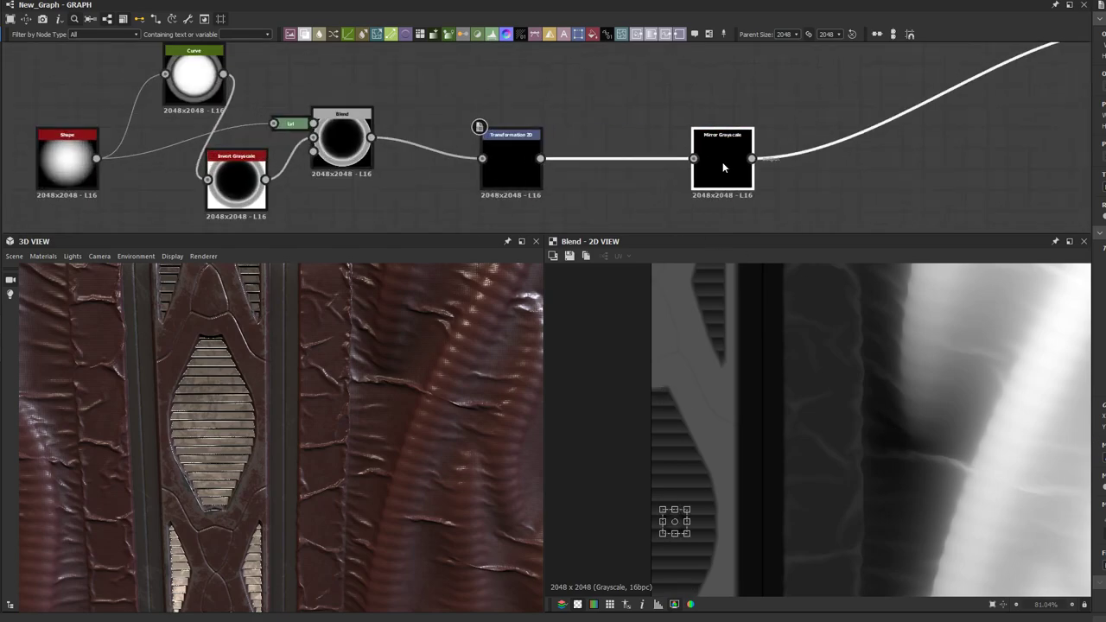
pyautogui.moveTo(518, 169); pyautogui.dragTo(455, 168)
pyautogui.click(536, 160)
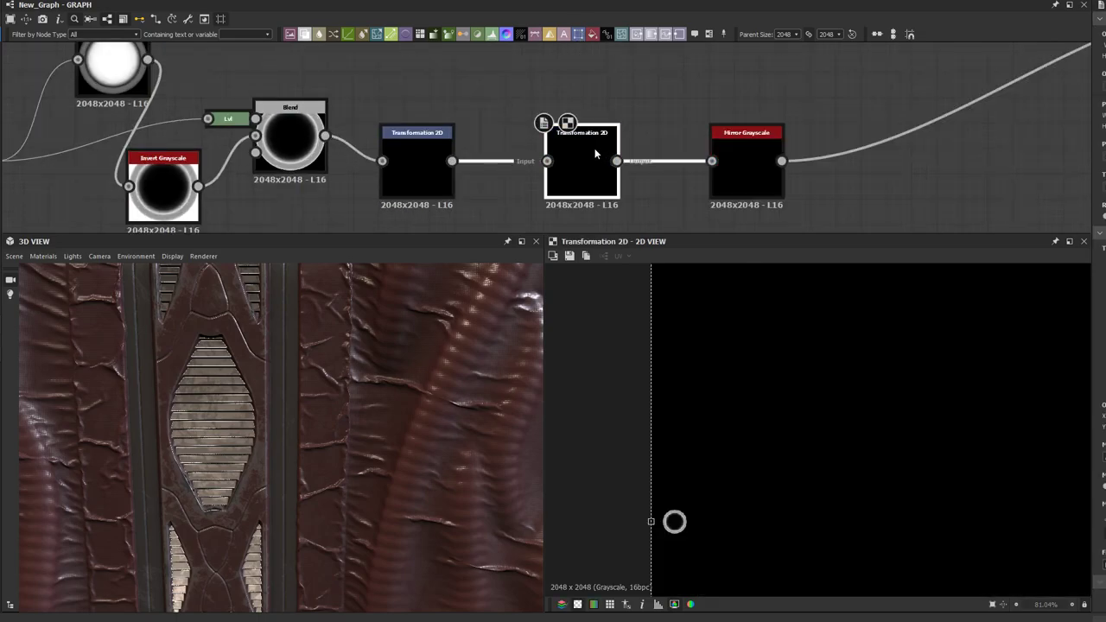
# Step: Display the final Blend node of the height branch in the 2D view again
pyautogui.scroll(-5, 785, 159)
pyautogui.moveTo(791, 138); pyautogui.dragTo(796, 132, button='middle')
pyautogui.doubleClick(953, 116)
pyautogui.scroll(2, 648, 156)
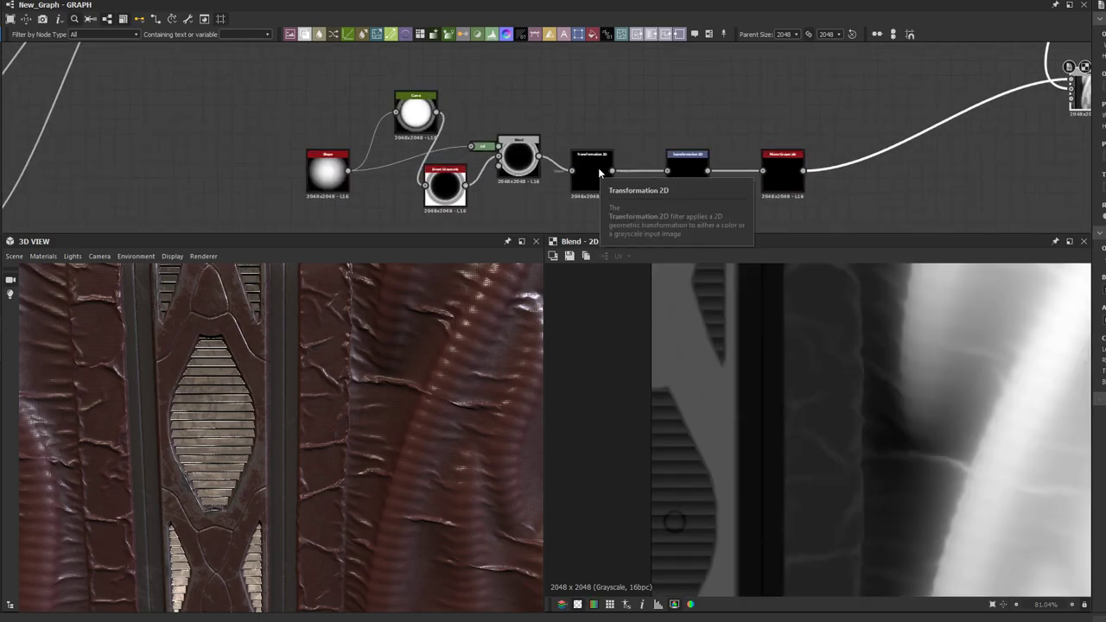
# Step: Select the second Transformation 2D and move the ring onto the frame beside the upper slatted panel, near the image's left edge
pyautogui.click(598, 167)
pyautogui.click(691, 168)
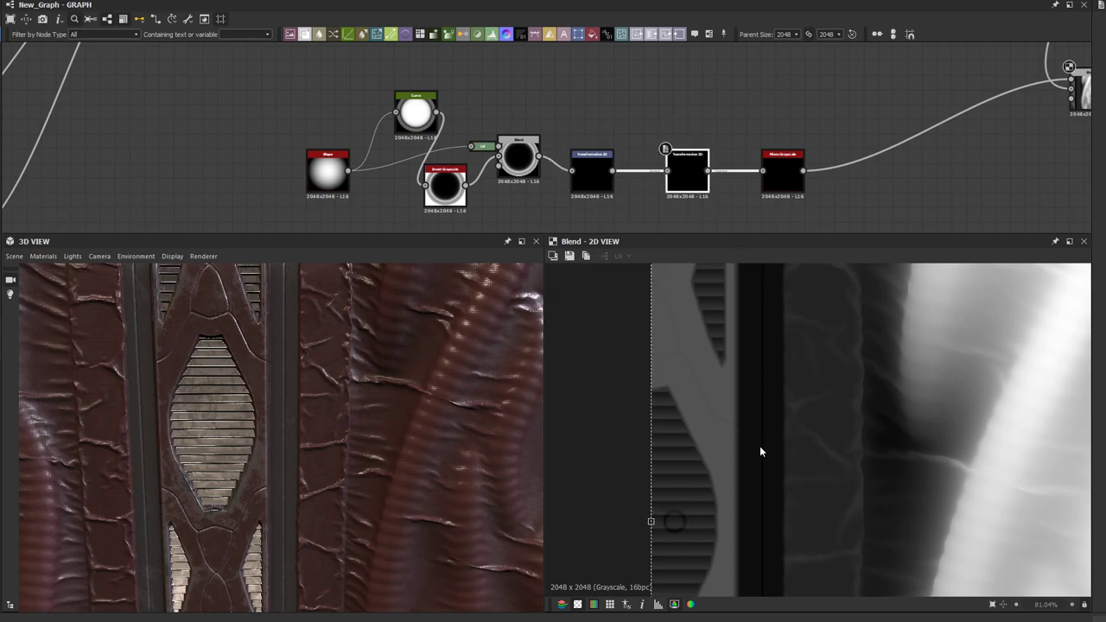
pyautogui.scroll(-3, 760, 450)
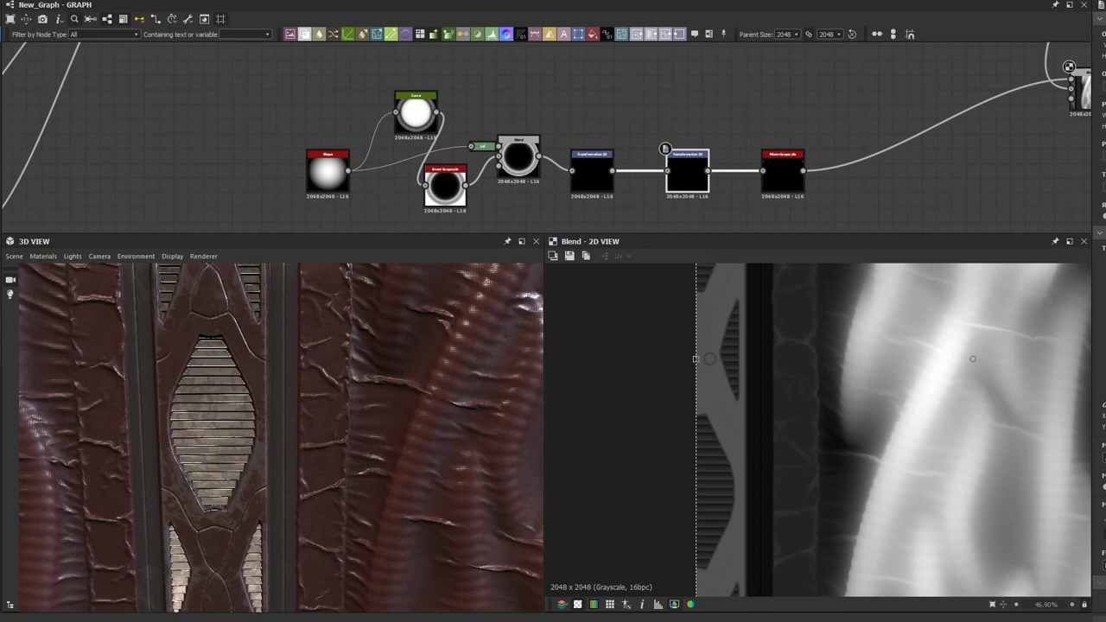
pyautogui.scroll(10, 708, 352)
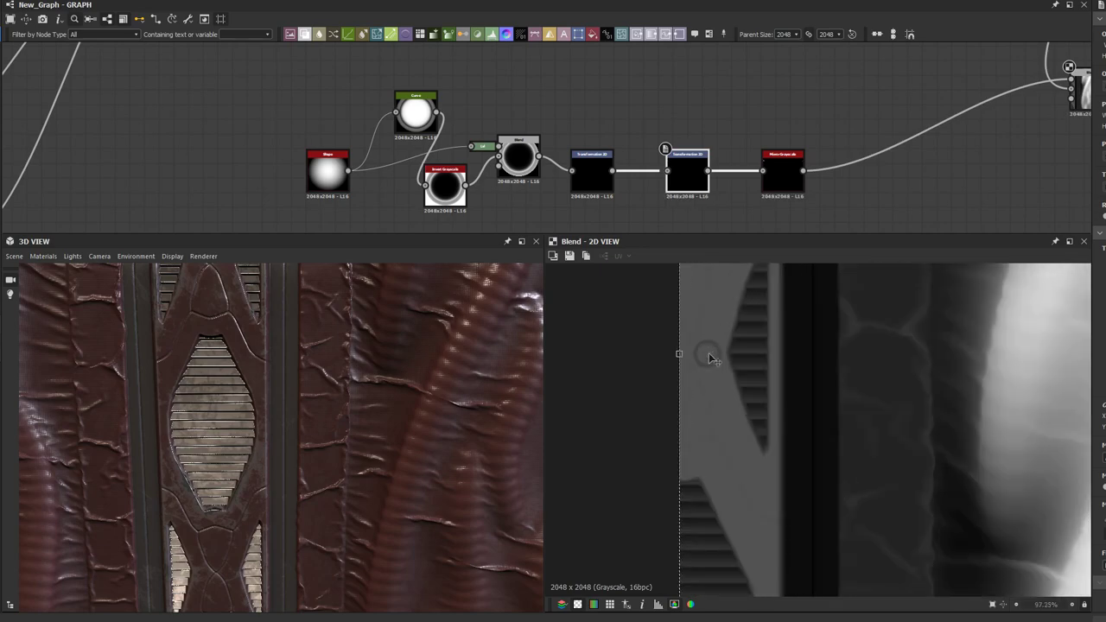
pyautogui.scroll(-4, 693, 166)
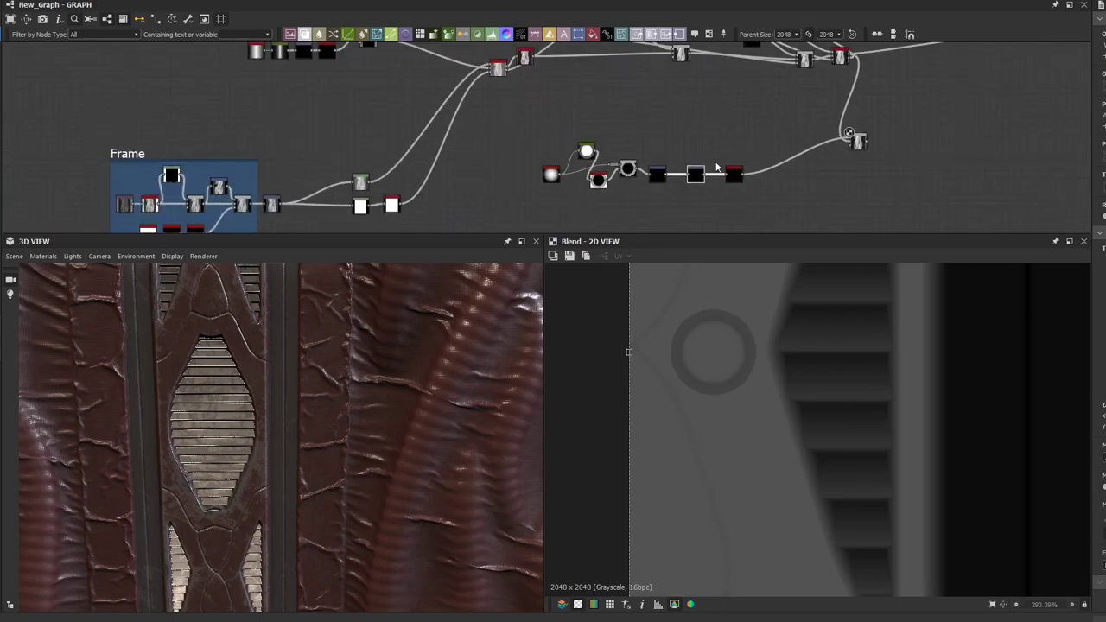
# Step: Connect the final height Blend to the node feeding the material outputs and inspect the mirrored rings up close on the 3D model
pyautogui.moveTo(765, 144); pyautogui.dragTo(465, 180, button='middle')
pyautogui.moveTo(564, 173); pyautogui.dragTo(499, 208)
pyautogui.moveTo(812, 108); pyautogui.dragTo(499, 208, button='middle')
pyautogui.scroll(3, 557, 190)
pyautogui.moveTo(499, 207); pyautogui.dragTo(681, 115)
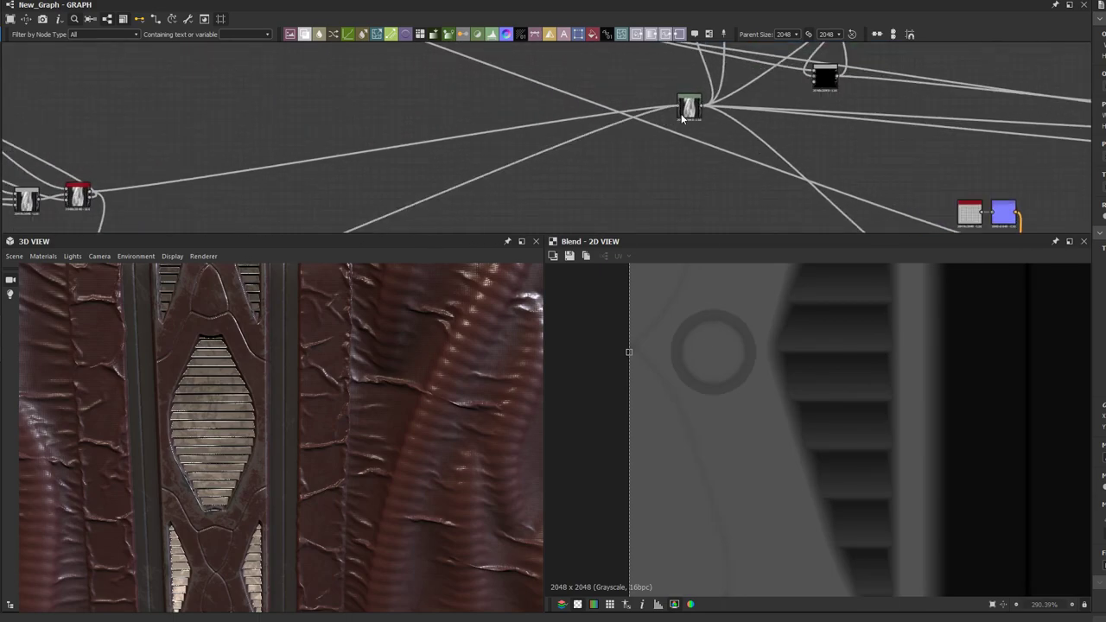
pyautogui.click(681, 115)
pyautogui.moveTo(235, 355); pyautogui.dragTo(257, 394)
pyautogui.scroll(5, 234, 391)
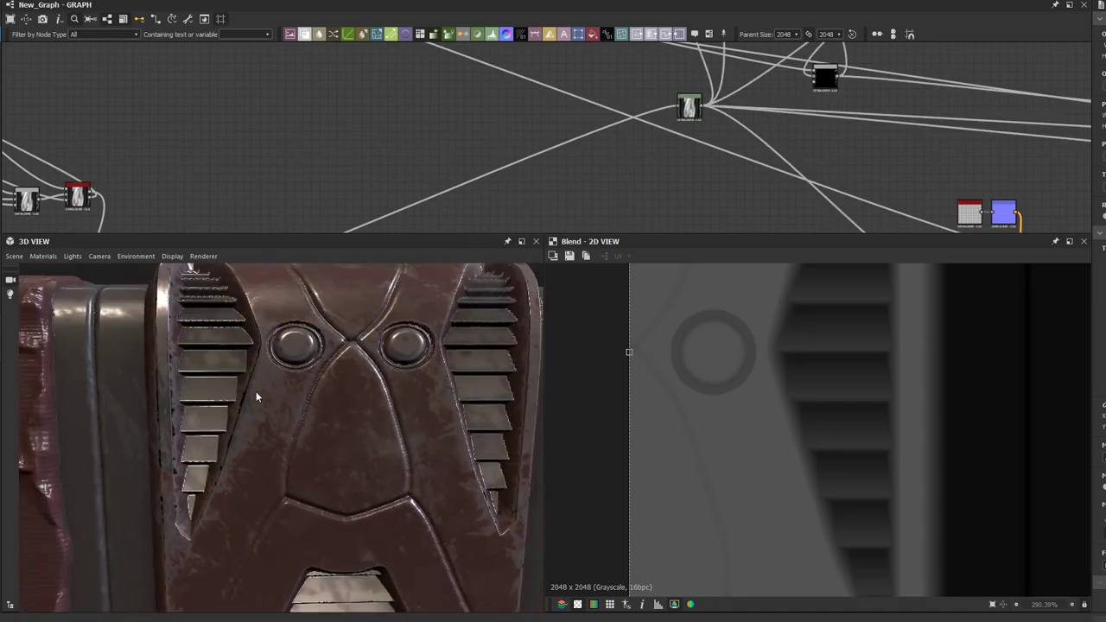
# Step: Select the Curve node in the ring chain and reshape its profile to flatten the centre of the round detail
pyautogui.scroll(-4, 285, 170)
pyautogui.moveTo(236, 218); pyautogui.dragTo(452, 133, button='middle')
pyautogui.scroll(6, 338, 143)
pyautogui.moveTo(311, 137); pyautogui.dragTo(470, 149, button='middle')
pyautogui.click(140, 116)
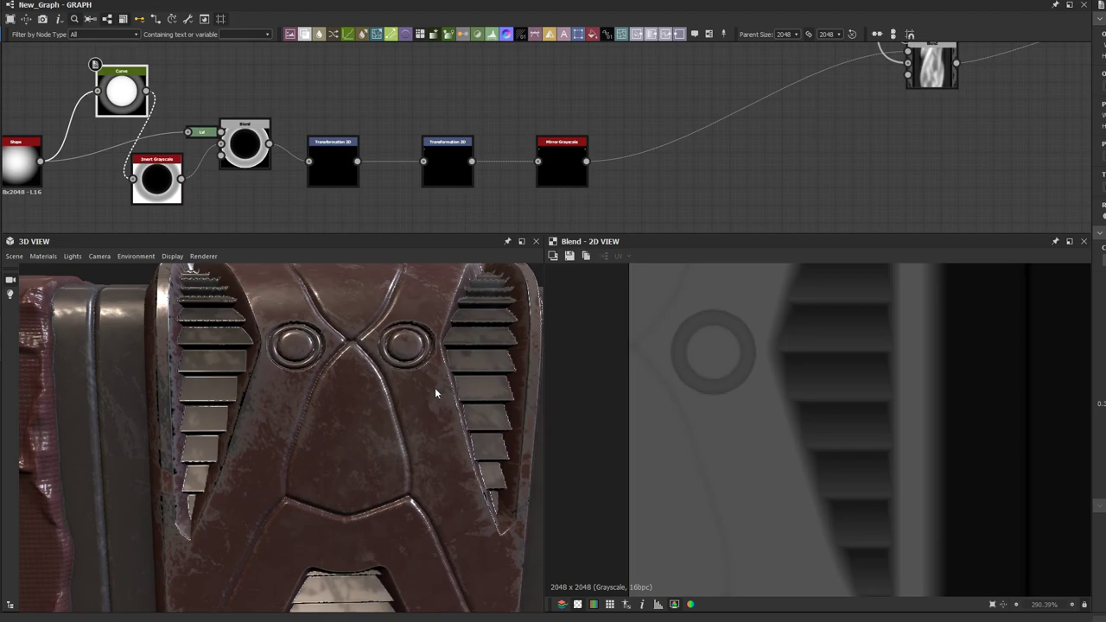
# Step: Display the first Transformation 2D in the 2D view and return its ring to the middle of the image
pyautogui.scroll(-2, 432, 388)
pyautogui.scroll(2, 409, 190)
pyautogui.click(313, 172)
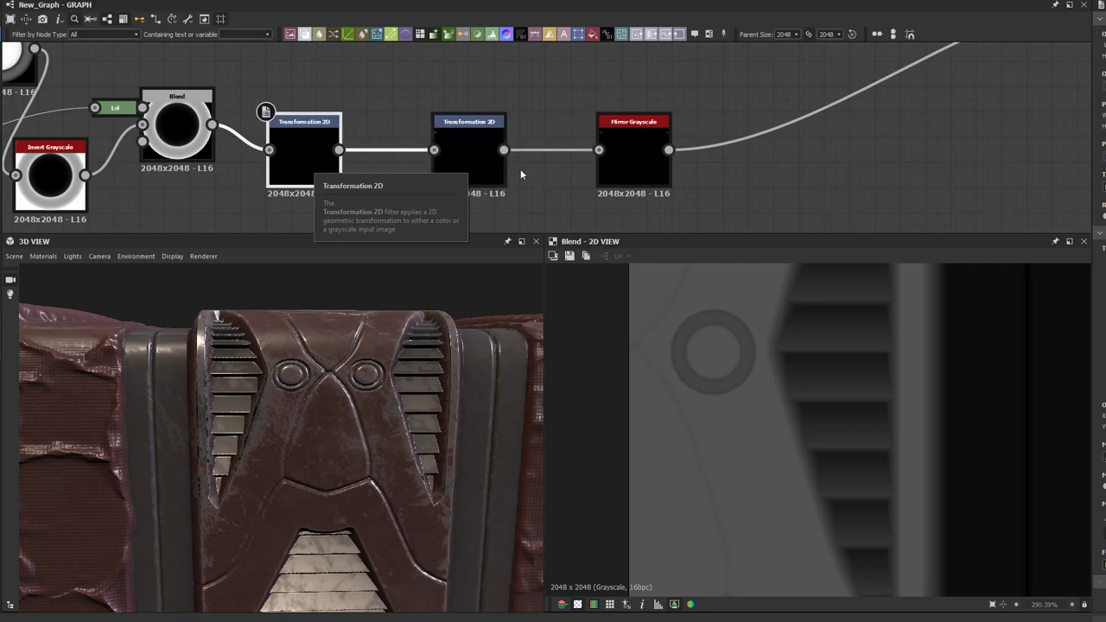
pyautogui.doubleClick(309, 164)
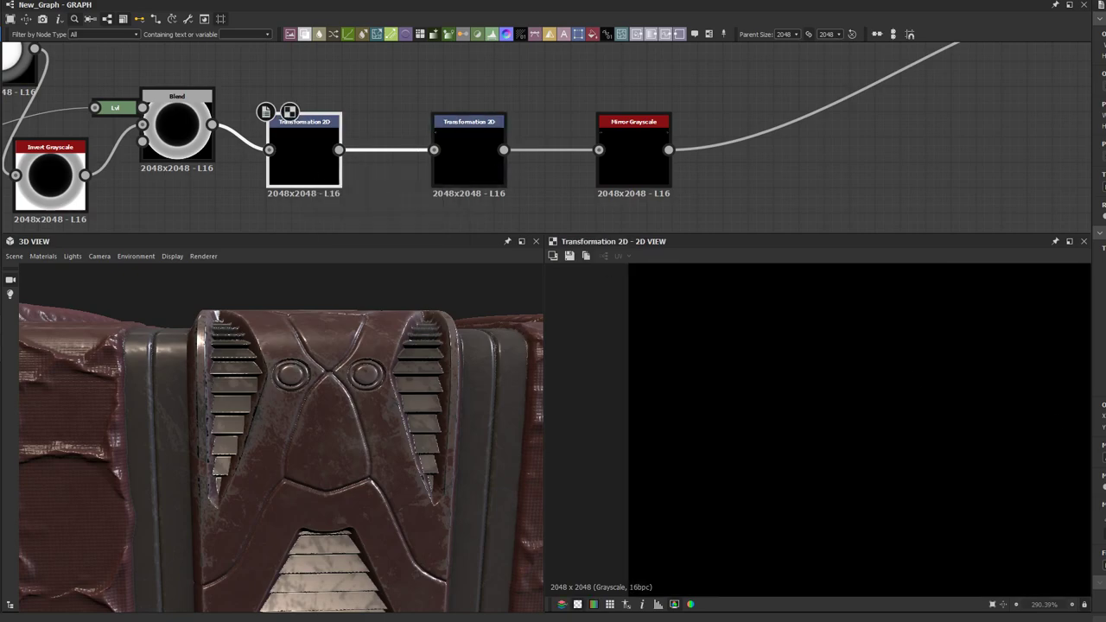
pyautogui.hotkey('ctrl', 'z')
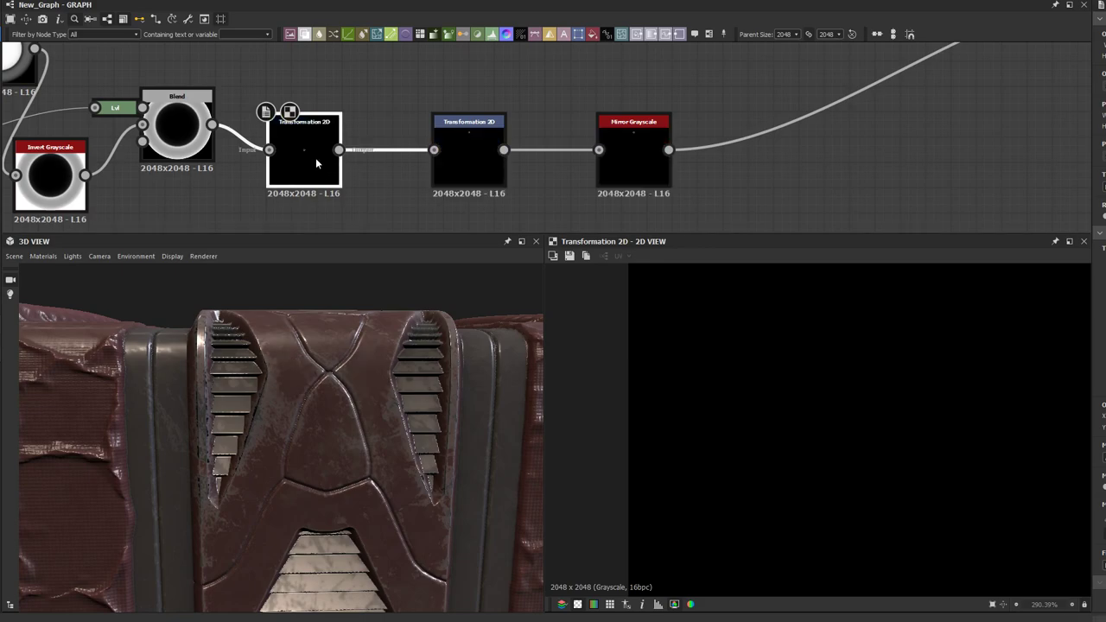
# Step: Scale the centred ring down slightly in the first Transformation 2D
pyautogui.scroll(-10, 909, 434)
pyautogui.moveTo(836, 414); pyautogui.dragTo(743, 400, button='middle')
pyautogui.moveTo(947, 455); pyautogui.dragTo(793, 398, button='middle')
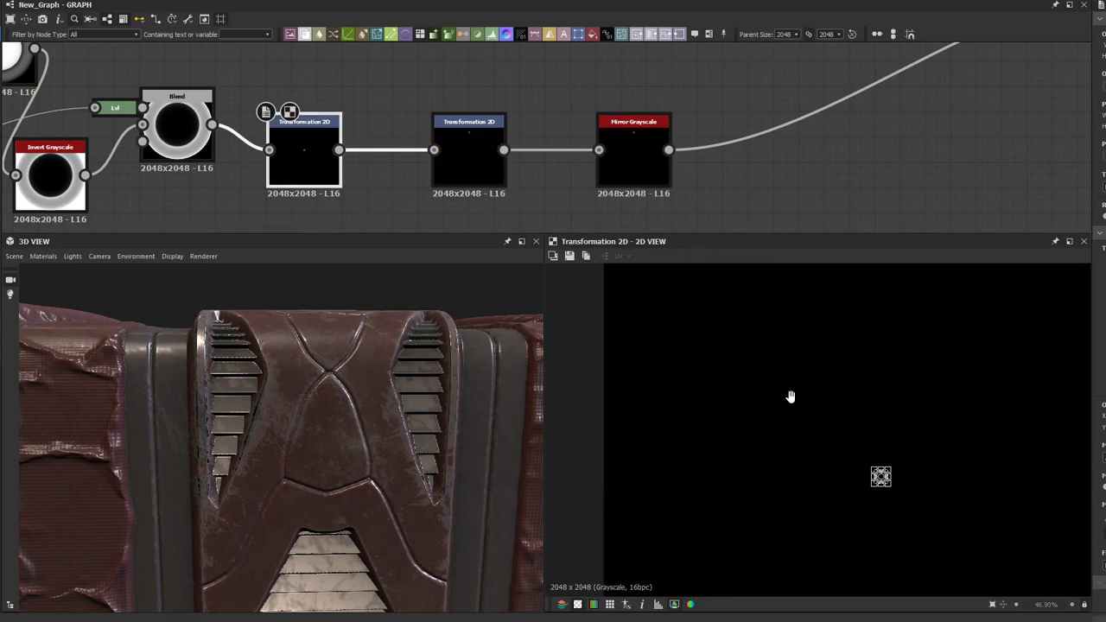
pyautogui.scroll(5, 861, 472)
pyautogui.moveTo(869, 419); pyautogui.dragTo(864, 415)
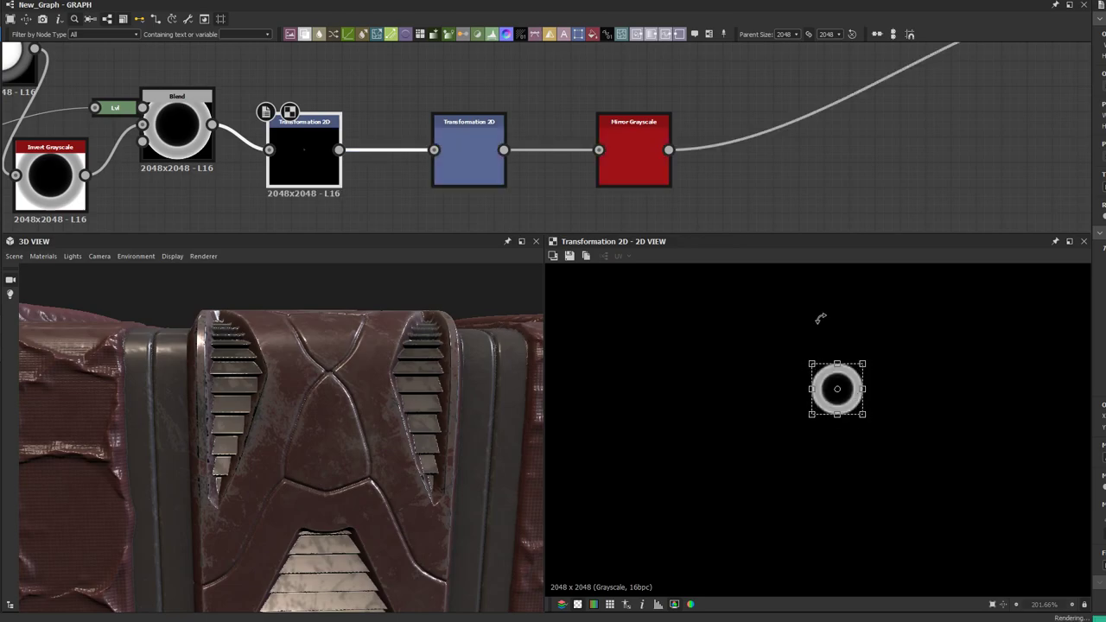
# Step: Disconnect the final height Blend from the node that feeds the material outputs
pyautogui.scroll(-6, 725, 159)
pyautogui.moveTo(772, 157); pyautogui.dragTo(714, 136)
pyautogui.press('Delete')
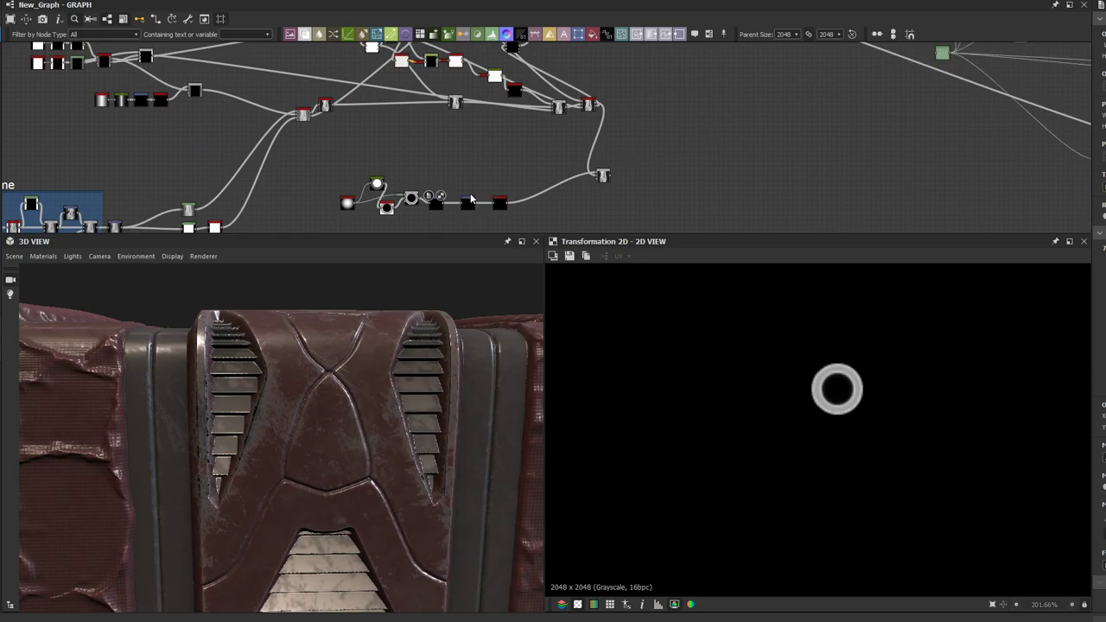
# Step: Display the final Blend node of the height branch in the 2D view
pyautogui.scroll(1, 440, 204)
pyautogui.moveTo(440, 204); pyautogui.dragTo(507, 158, button='middle')
pyautogui.scroll(3, 290, 115)
pyautogui.moveTo(422, 145); pyautogui.dragTo(185, 103, button='middle')
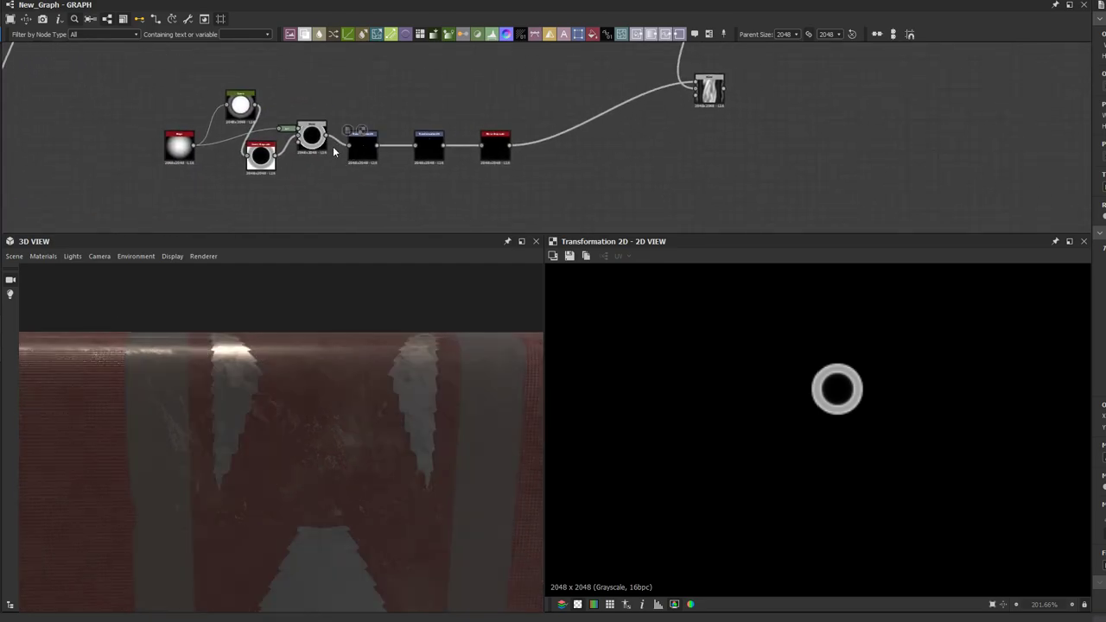
pyautogui.scroll(6, 333, 146)
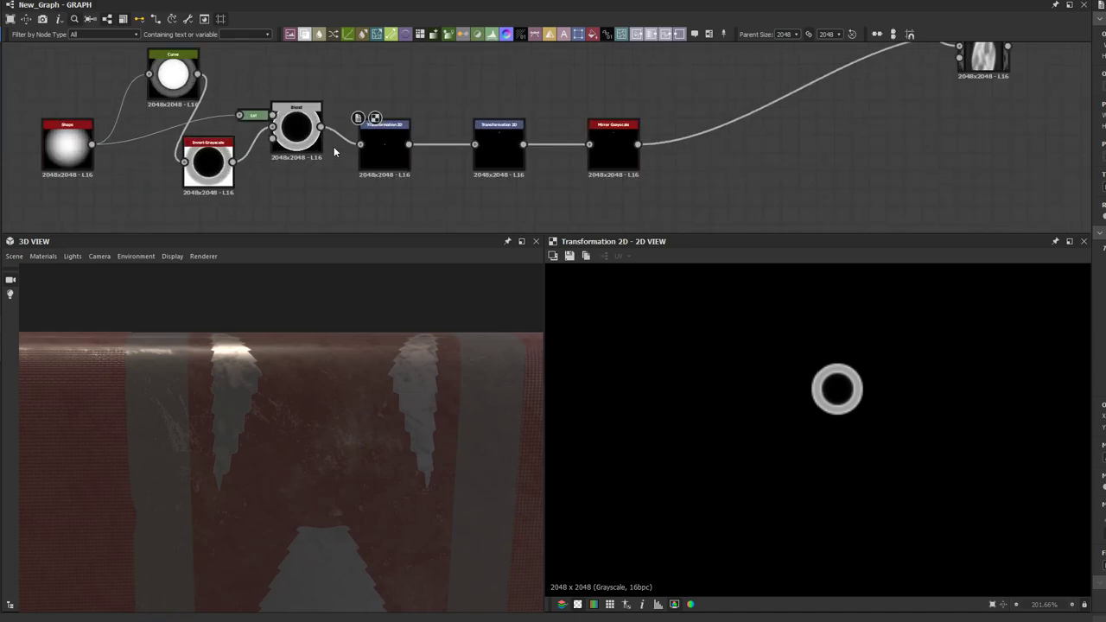
pyautogui.click(577, 121)
pyautogui.doubleClick(577, 120)
pyautogui.scroll(-6, 656, 108)
pyautogui.moveTo(793, 90); pyautogui.dragTo(829, 104, button='middle')
pyautogui.doubleClick(782, 95)
pyautogui.scroll(-8, 822, 346)
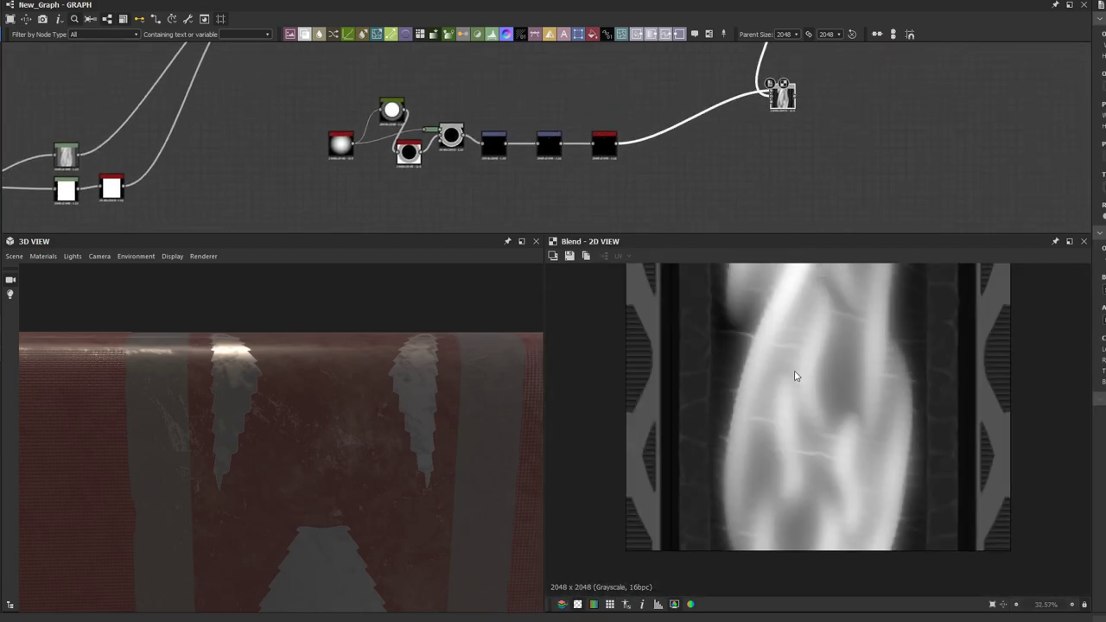
# Step: Select the second Transformation 2D and place the smaller ring on the frame beside the inner tip of the upper slatted panel
pyautogui.scroll(3, 717, 336)
pyautogui.scroll(3, 560, 148)
pyautogui.click(545, 158)
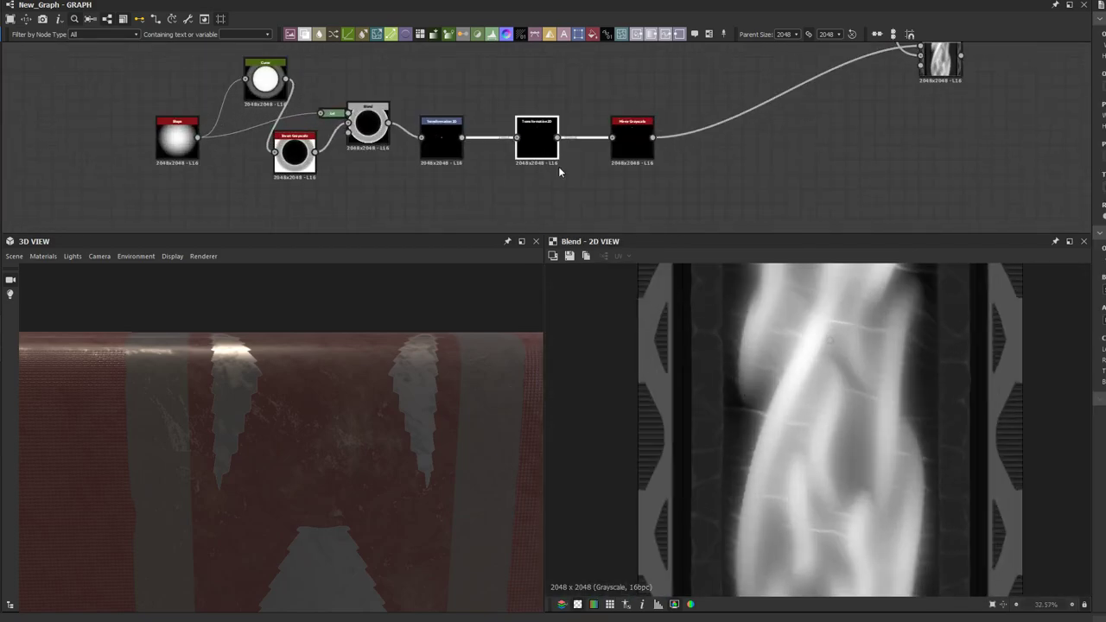
pyautogui.scroll(1, 809, 386)
pyautogui.moveTo(798, 380); pyautogui.dragTo(890, 437, button='middle')
pyautogui.keyDown('shift'); pyautogui.moveTo(890, 437); pyautogui.dragTo(697, 428); pyautogui.keyUp('shift')
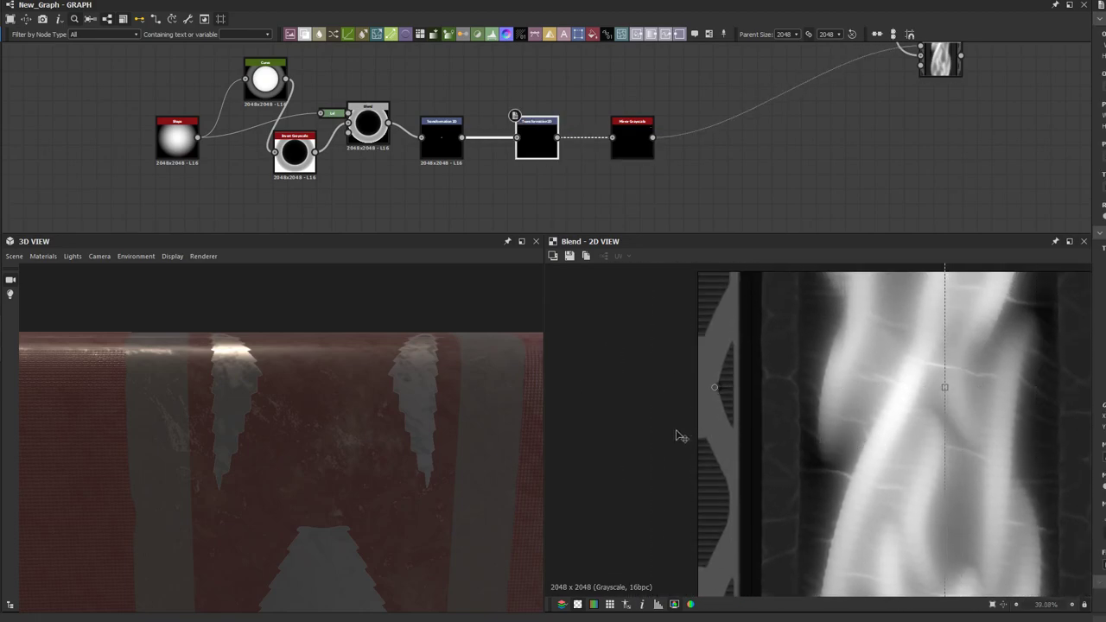
pyautogui.scroll(4, 705, 427)
pyautogui.scroll(4, 717, 441)
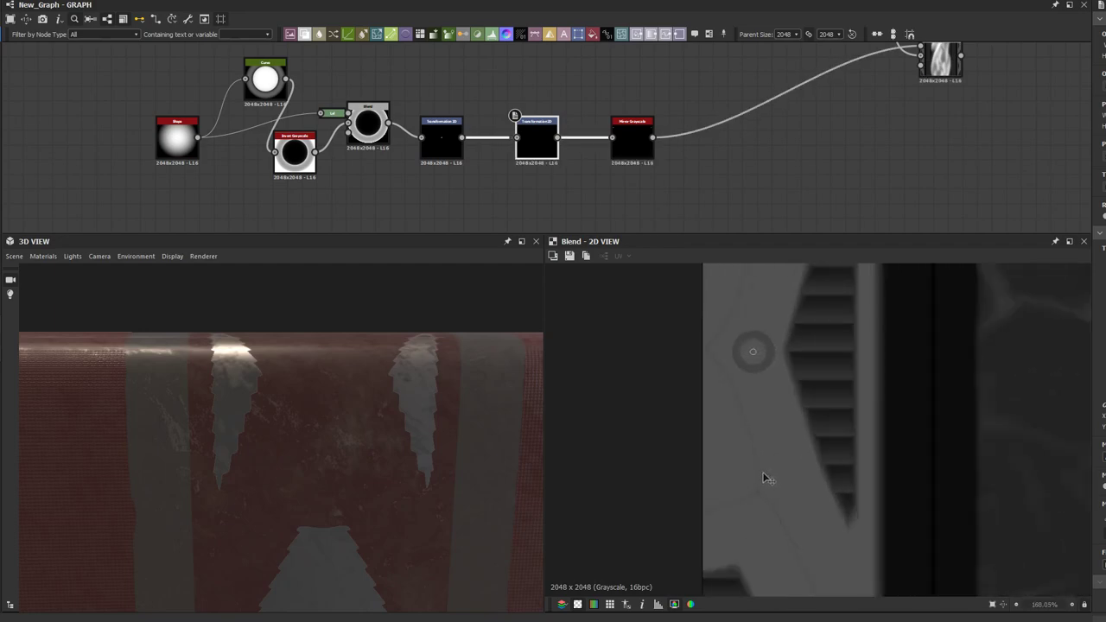
# Step: Display the Mirror Grayscale node in the 2D view and mirror the ring vertically as well, giving one ring in each quarter of the image
pyautogui.scroll(-5, 764, 477)
pyautogui.moveTo(765, 479); pyautogui.dragTo(753, 378, button='middle')
pyautogui.scroll(-3, 753, 393)
pyautogui.moveTo(751, 427); pyautogui.dragTo(750, 353, button='middle')
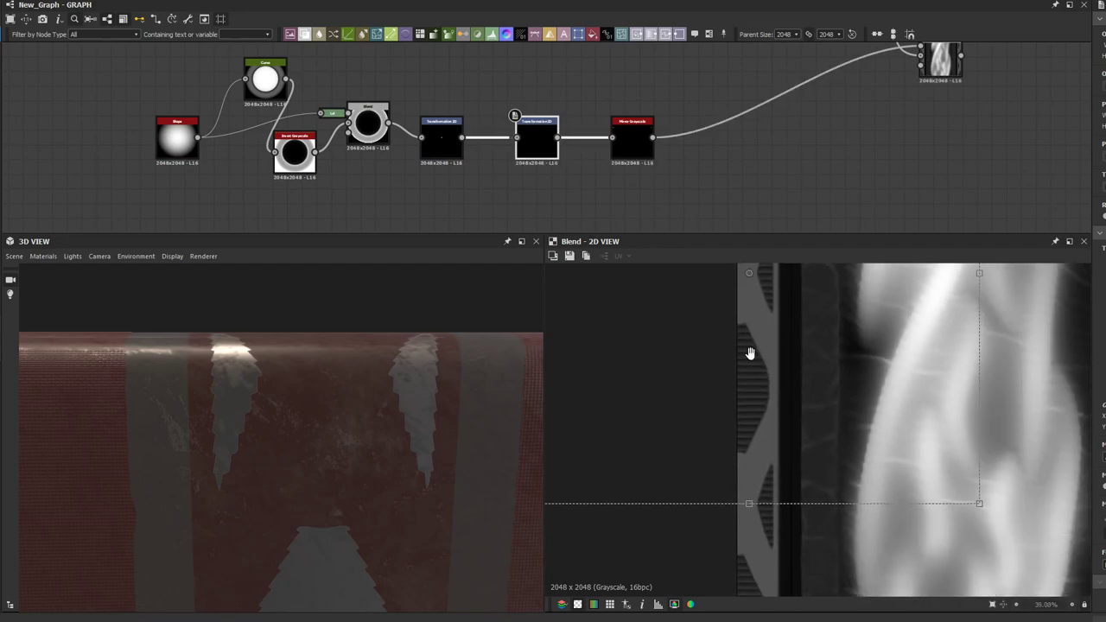
pyautogui.scroll(-1, 750, 353)
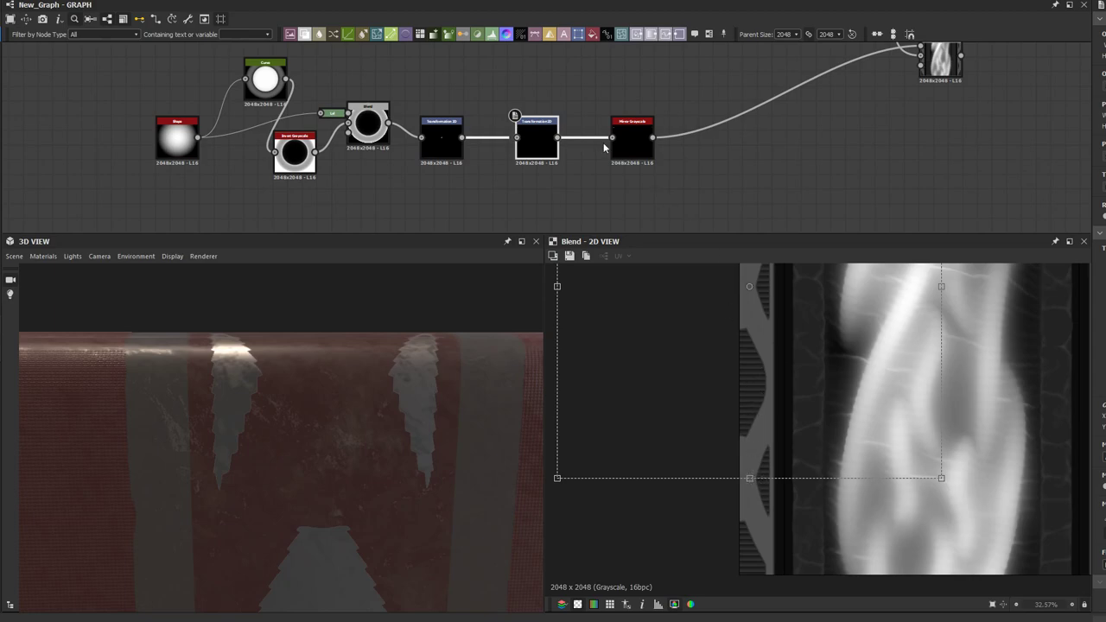
pyautogui.scroll(3, 556, 144)
pyautogui.moveTo(681, 140); pyautogui.dragTo(703, 139)
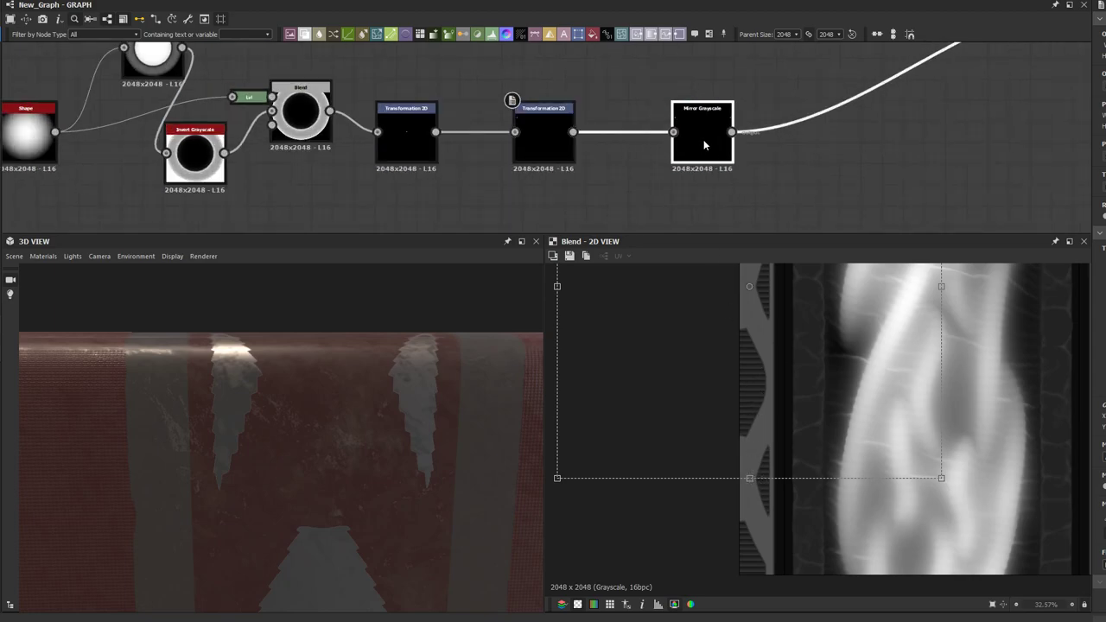
pyautogui.doubleClick(703, 139)
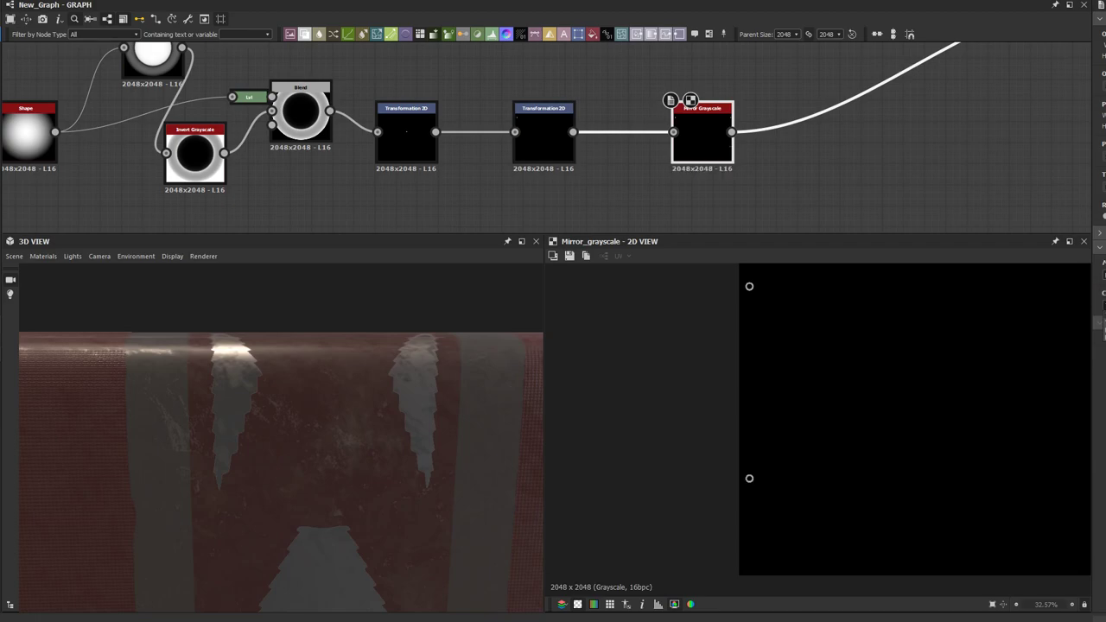
pyautogui.press('f')
# Step: Duplicate the second Transformation 2D node and place the copy above the original, fed by the first Transformation 2D
pyautogui.scroll(-2, 806, 405)
pyautogui.moveTo(570, 135); pyautogui.dragTo(534, 182, button='middle')
pyautogui.click(496, 178)
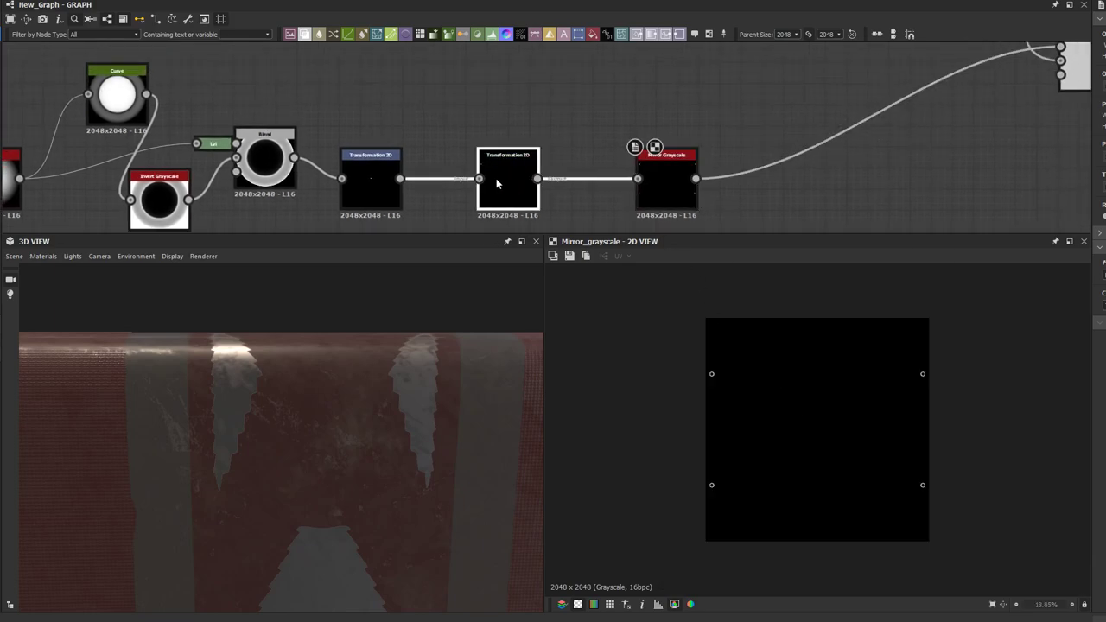
pyautogui.hotkey('ctrl', 'd')
pyautogui.scroll(1, 498, 174)
pyautogui.moveTo(531, 146); pyautogui.dragTo(479, 90)
pyautogui.moveTo(525, 149); pyautogui.dragTo(512, 131, button='middle')
pyautogui.moveTo(511, 131); pyautogui.dragTo(499, 130)
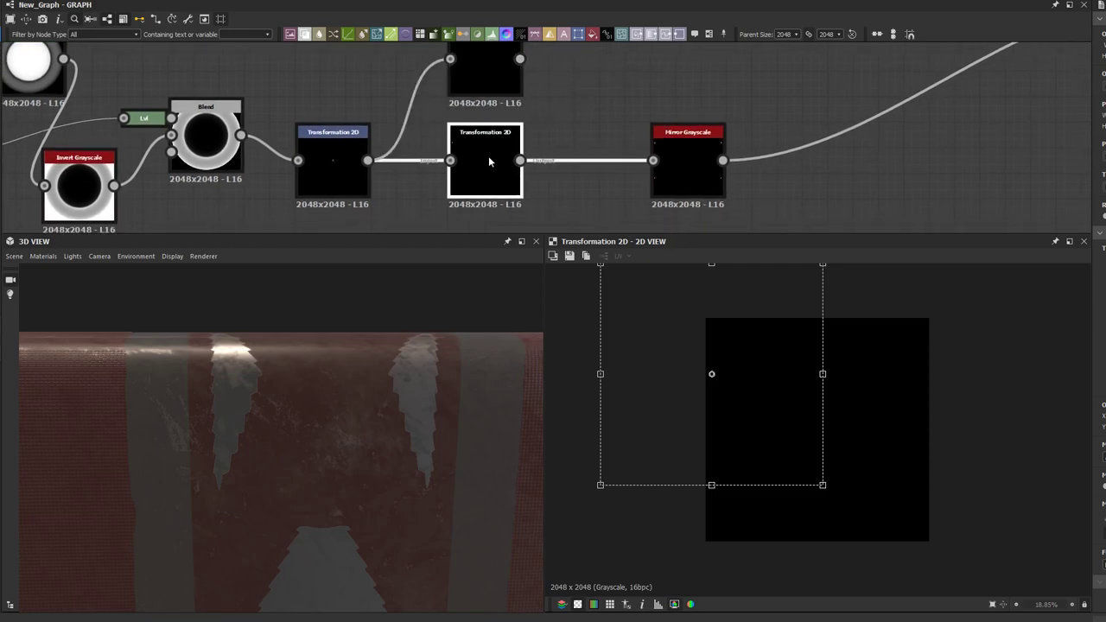
# Step: Insert a Blend node before the Mirror Grayscale and connect the duplicated Transformation 2D to its foreground input
pyautogui.moveTo(676, 171); pyautogui.dragTo(698, 172)
pyautogui.click(672, 184)
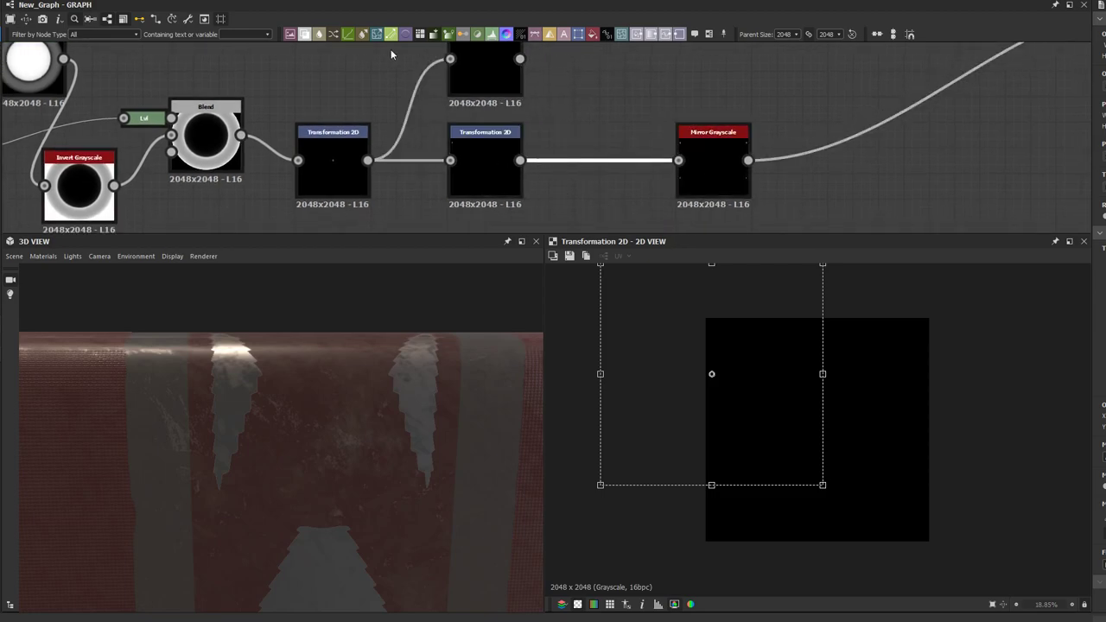
pyautogui.press('b')
pyautogui.moveTo(521, 61); pyautogui.dragTo(592, 154)
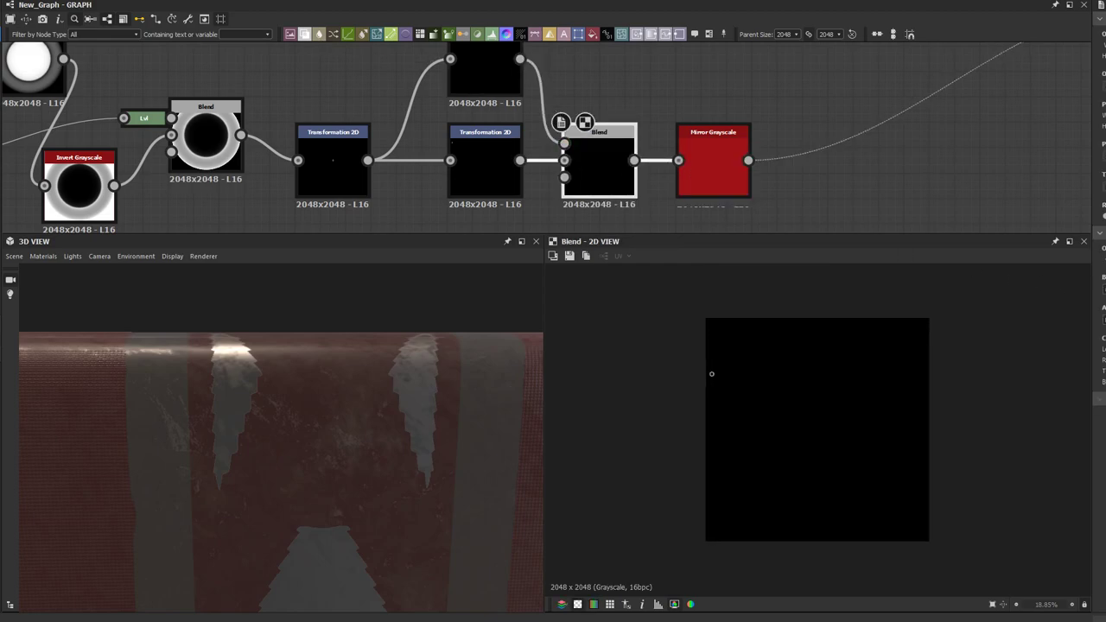
# Step: Display the final height Blend and use the duplicated Transformation 2D to move a second ring onto the frame below the upper slatted panel
pyautogui.scroll(-3, 881, 161)
pyautogui.moveTo(879, 132); pyautogui.dragTo(818, 162, button='middle')
pyautogui.click(961, 130)
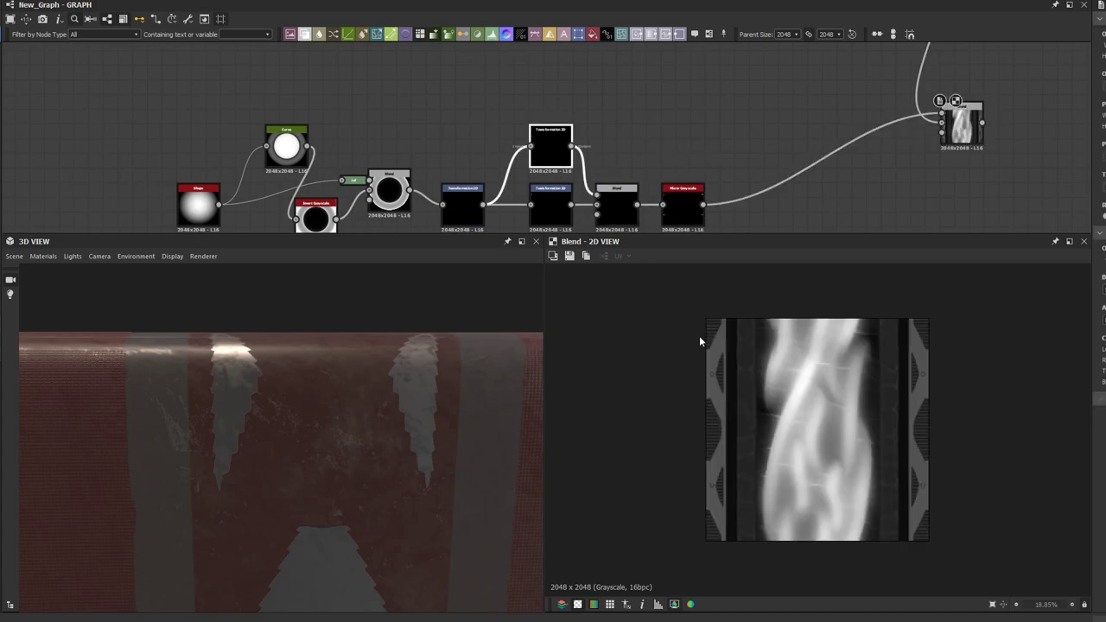
pyautogui.scroll(4, 716, 362)
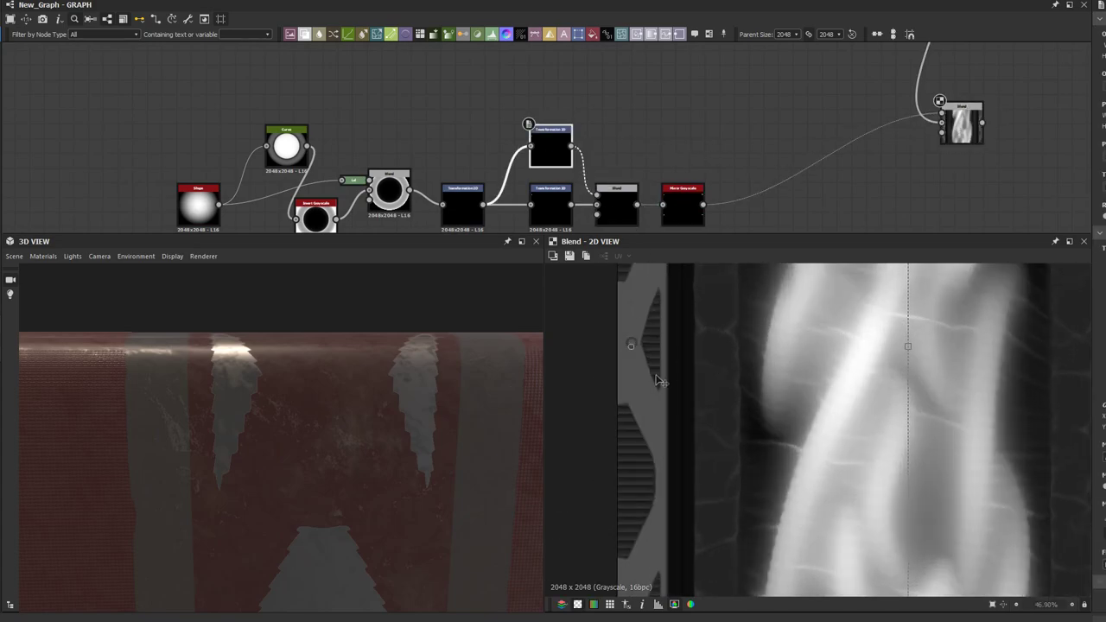
pyautogui.scroll(4, 678, 436)
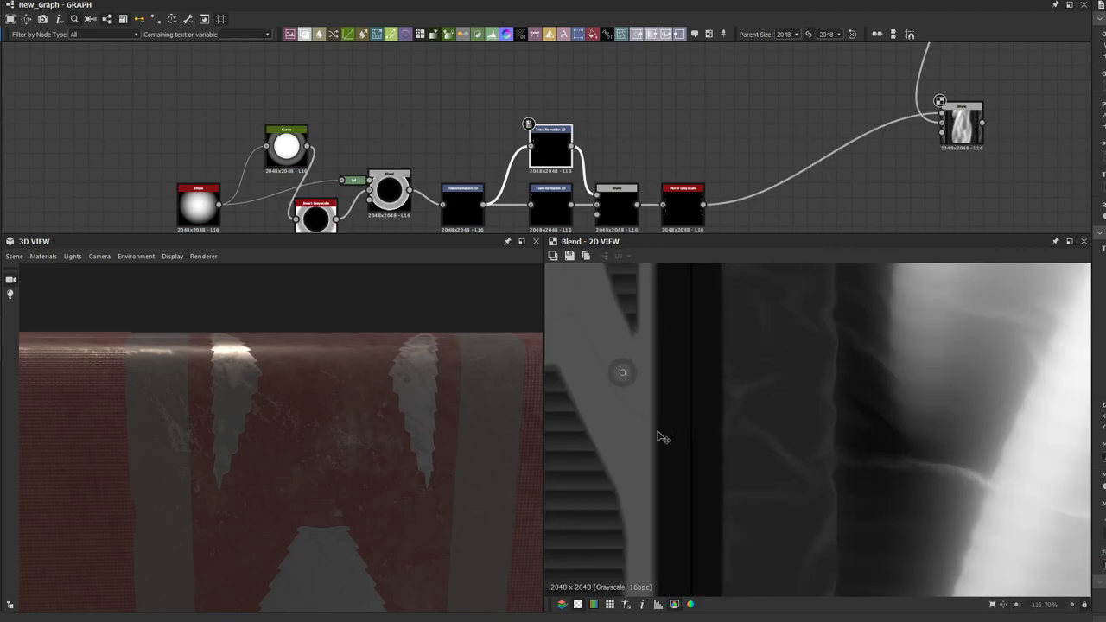
pyautogui.scroll(2, 726, 428)
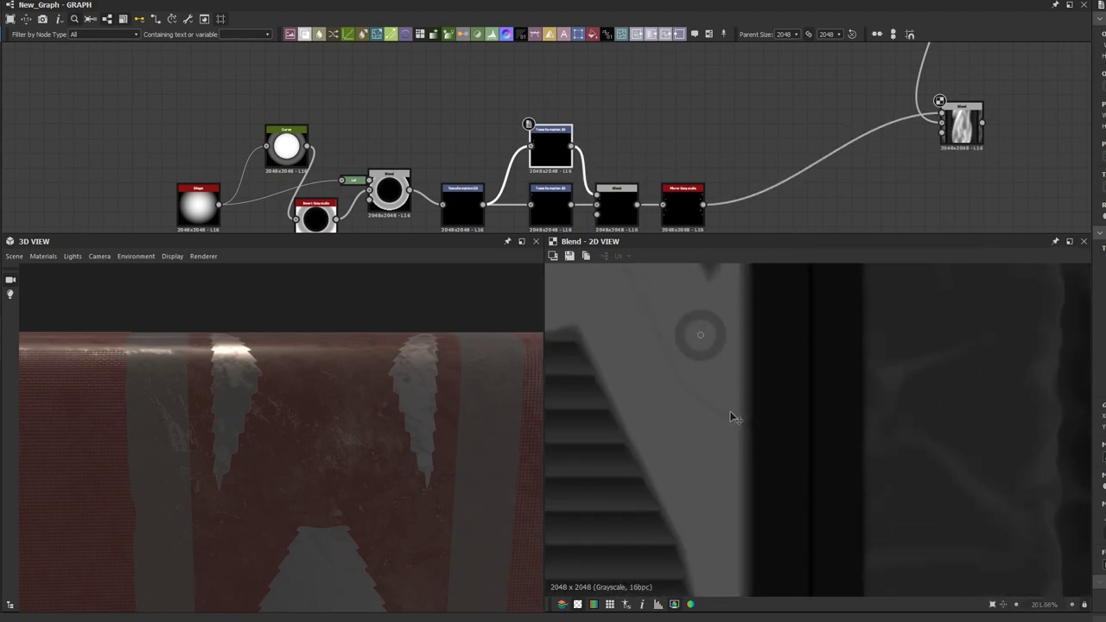
# Step: Shift the second ring further down the frame, alongside the upper shoulder of the central slatted diamond
pyautogui.scroll(-2, 727, 432)
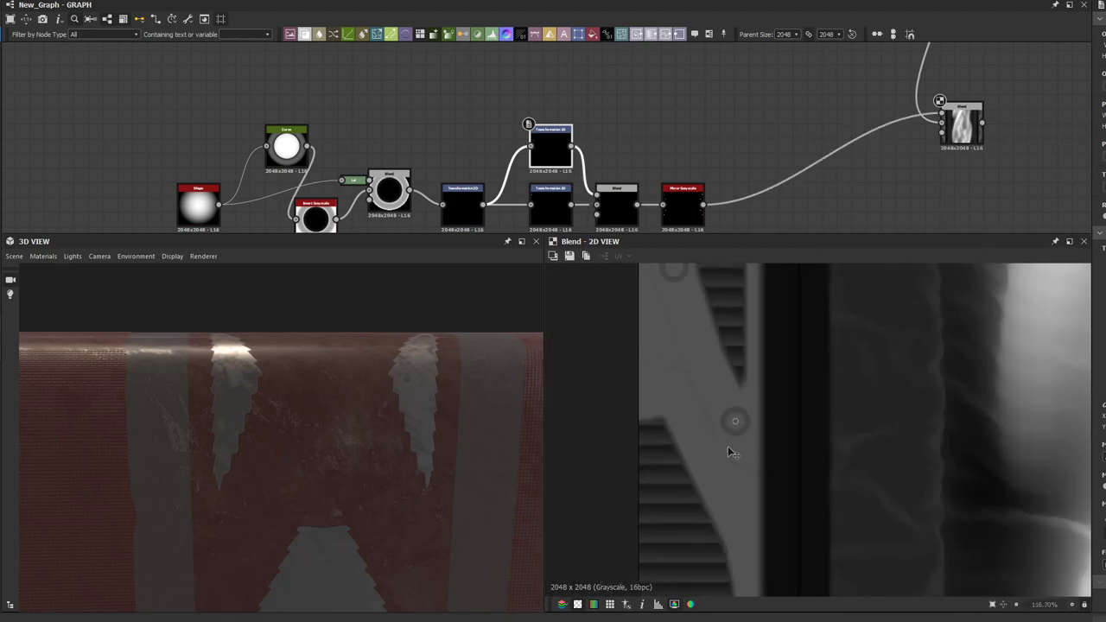
pyautogui.moveTo(730, 445); pyautogui.dragTo(728, 358, button='middle')
pyautogui.scroll(-1, 734, 482)
pyautogui.moveTo(752, 407); pyautogui.dragTo(751, 459, button='middle')
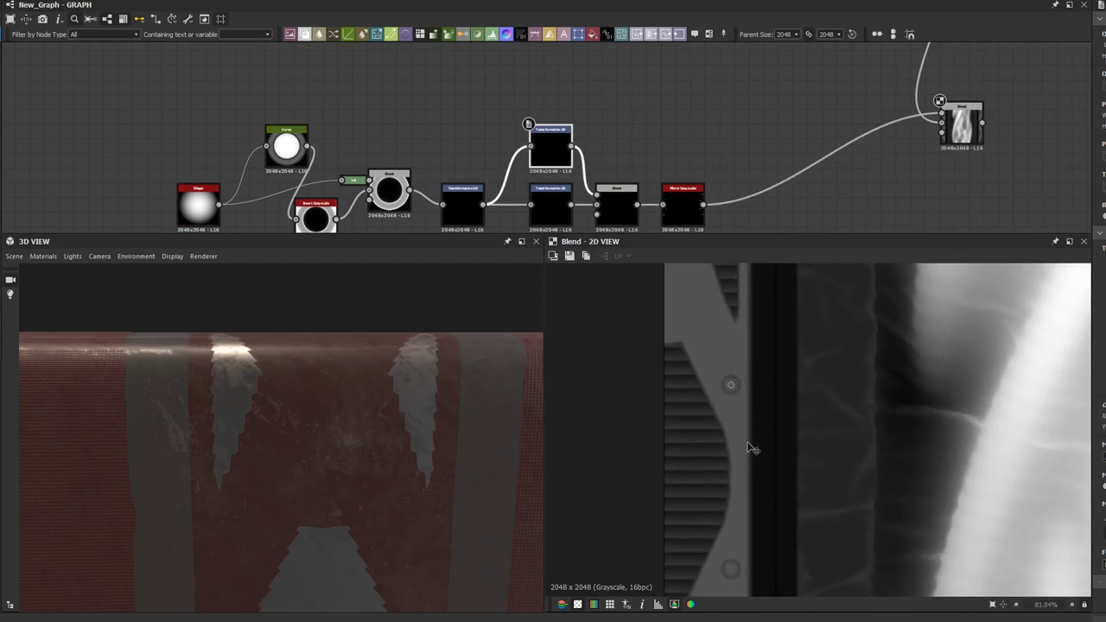
pyautogui.scroll(3, 733, 428)
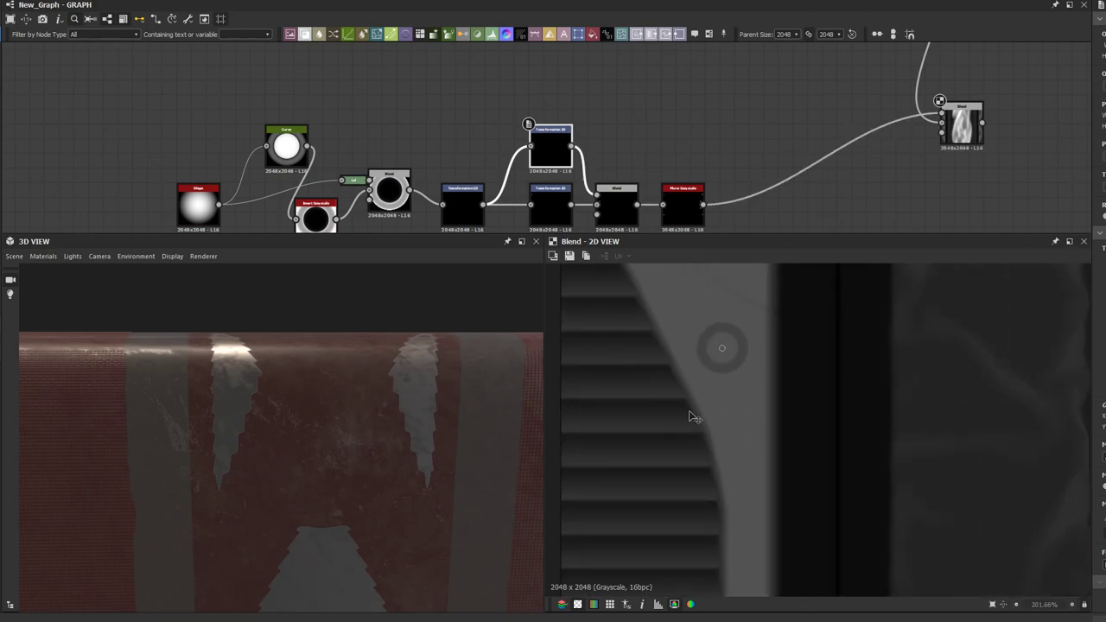
pyautogui.scroll(-5, 724, 402)
pyautogui.scroll(-2, 725, 400)
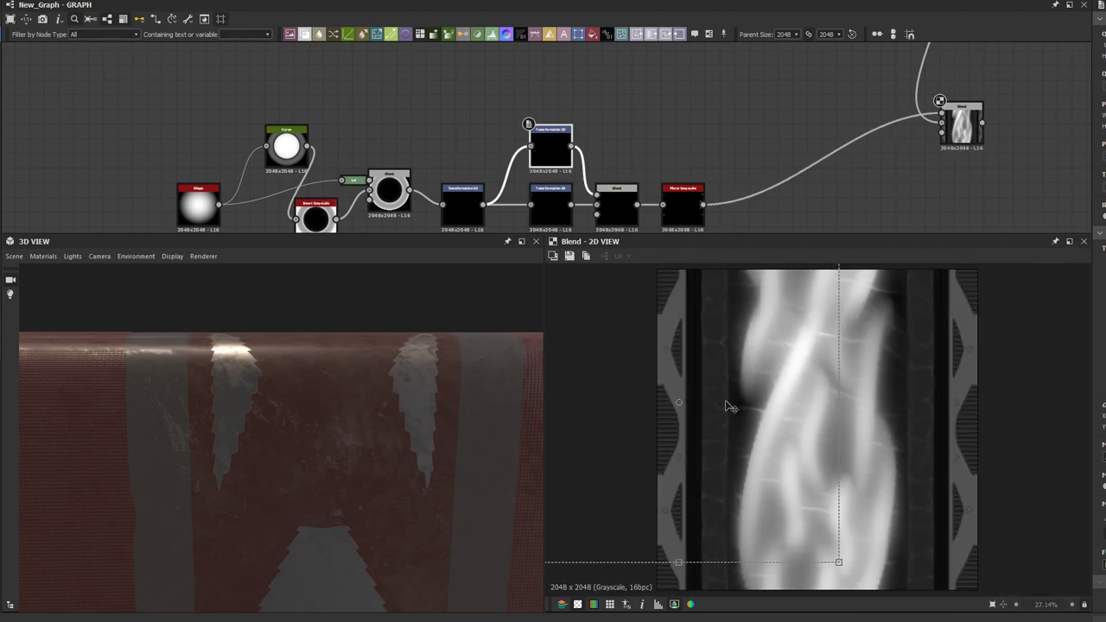
pyautogui.scroll(2, 728, 404)
pyautogui.moveTo(721, 407); pyautogui.dragTo(698, 439, button='middle')
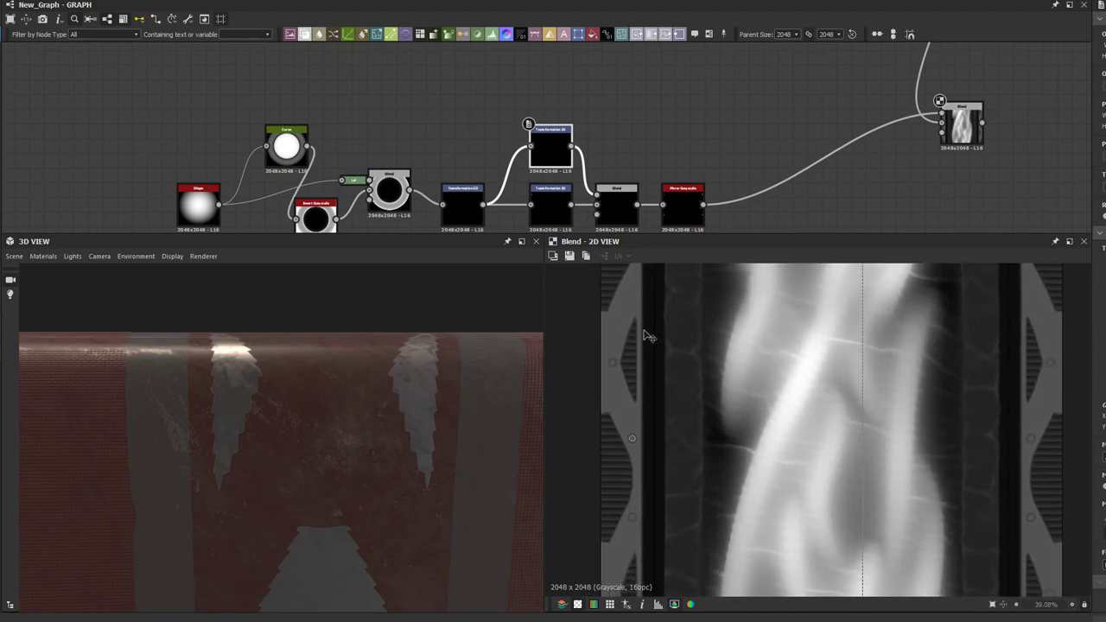
pyautogui.moveTo(607, 171); pyautogui.dragTo(533, 128, button='middle')
pyautogui.scroll(-1, 507, 122)
pyautogui.click(457, 198)
pyautogui.press('space')
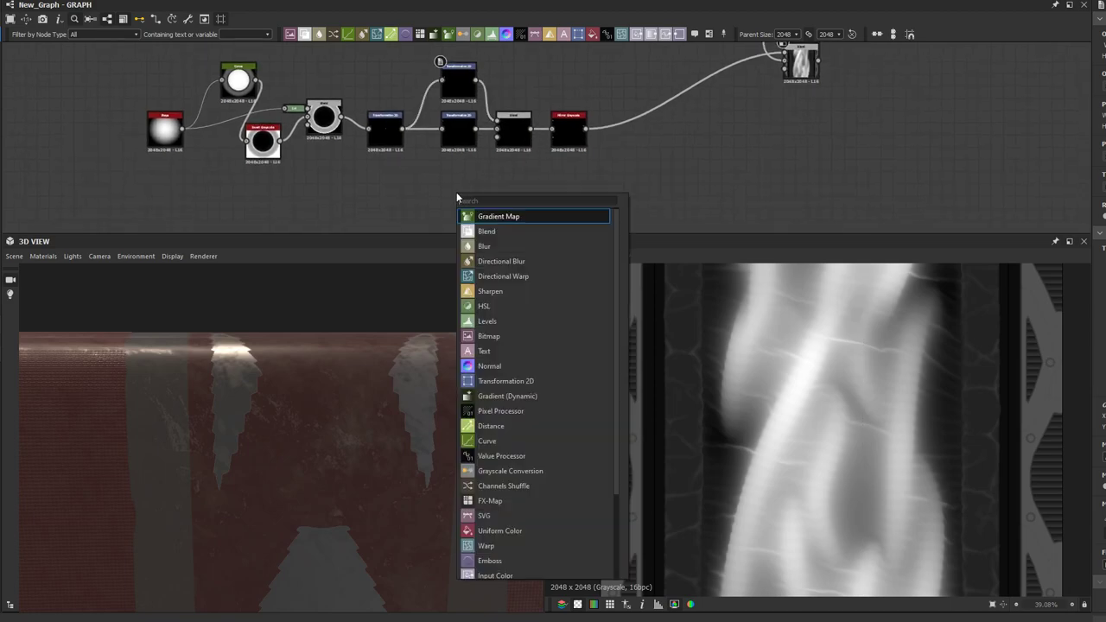
pyautogui.write('tile')
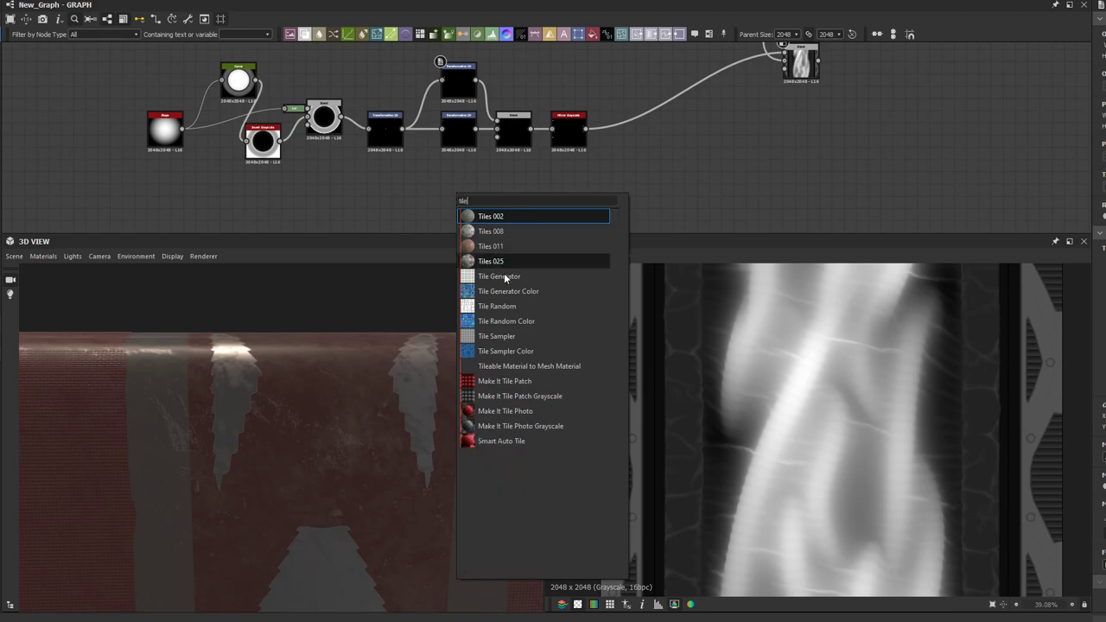
pyautogui.click(497, 336)
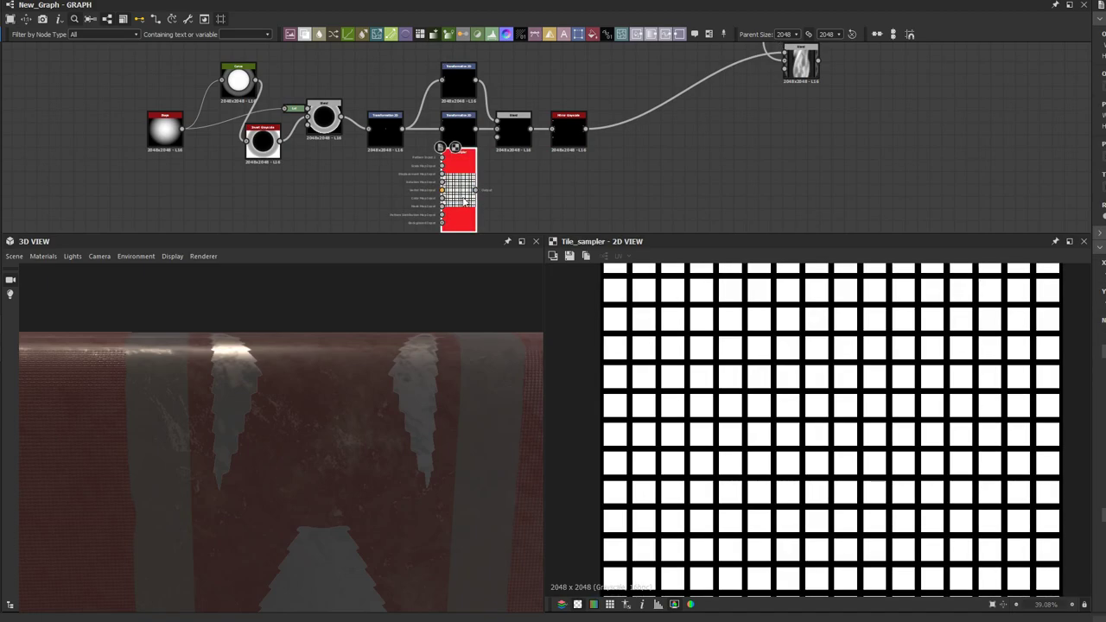
pyautogui.press('Delete')
# Step: Duplicate the first Transformation 2D, place the copy below the chain fed by the ring Blend, and enlarge its centred ring
pyautogui.doubleClick(384, 130)
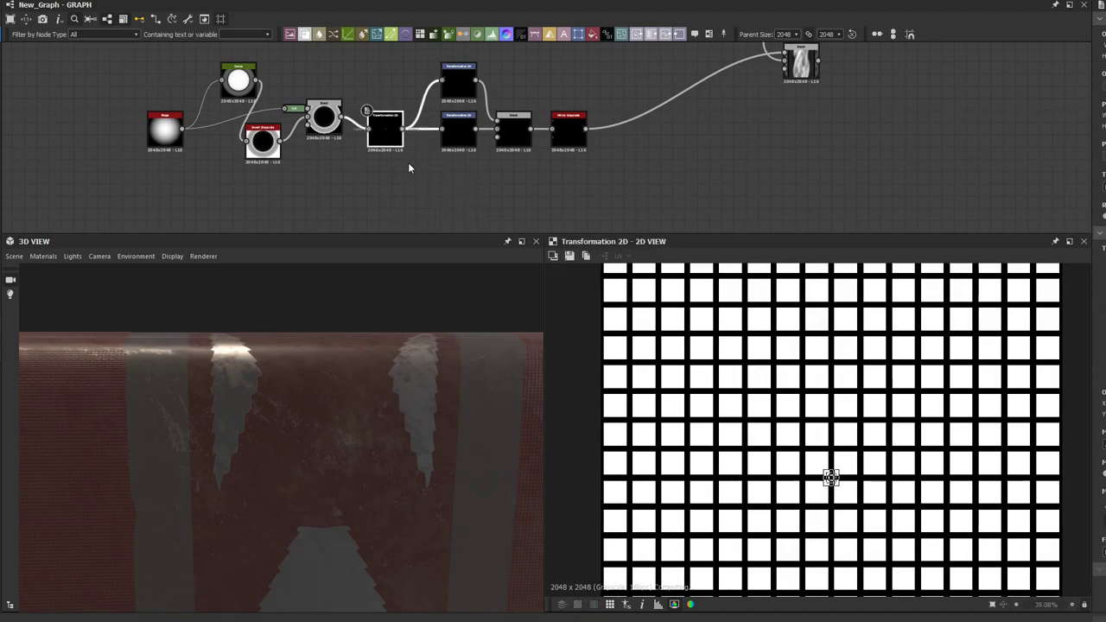
pyautogui.scroll(2, 407, 162)
pyautogui.hotkey('ctrl', 'd')
pyautogui.moveTo(584, 155); pyautogui.dragTo(321, 226)
pyautogui.moveTo(343, 158); pyautogui.dragTo(352, 82, button='middle')
pyautogui.scroll(3, 875, 512)
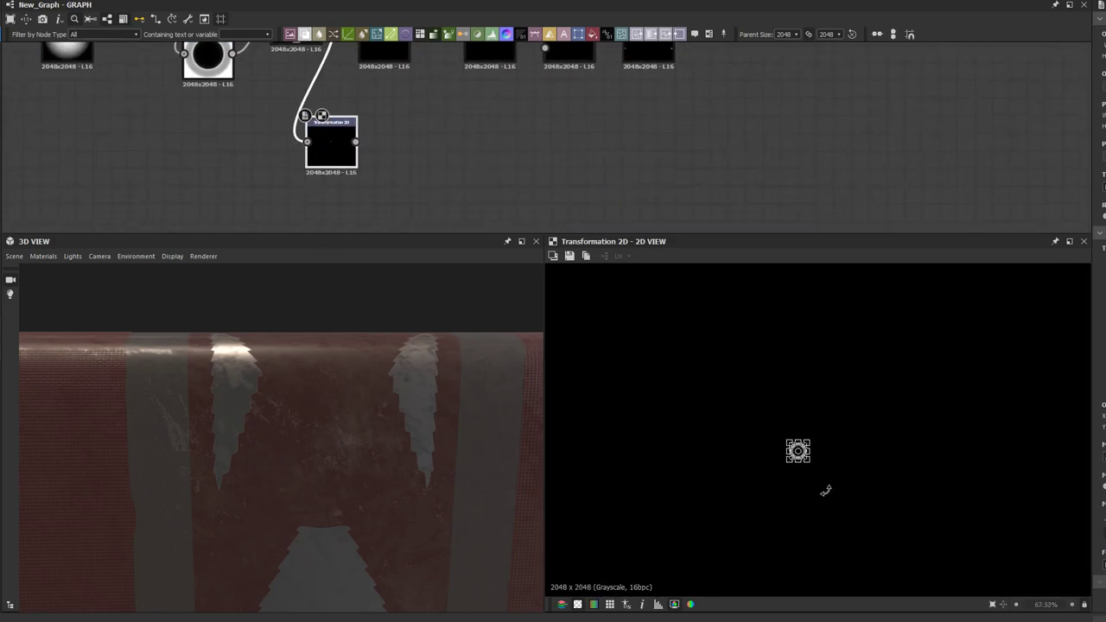
pyautogui.moveTo(808, 462); pyautogui.dragTo(864, 518)
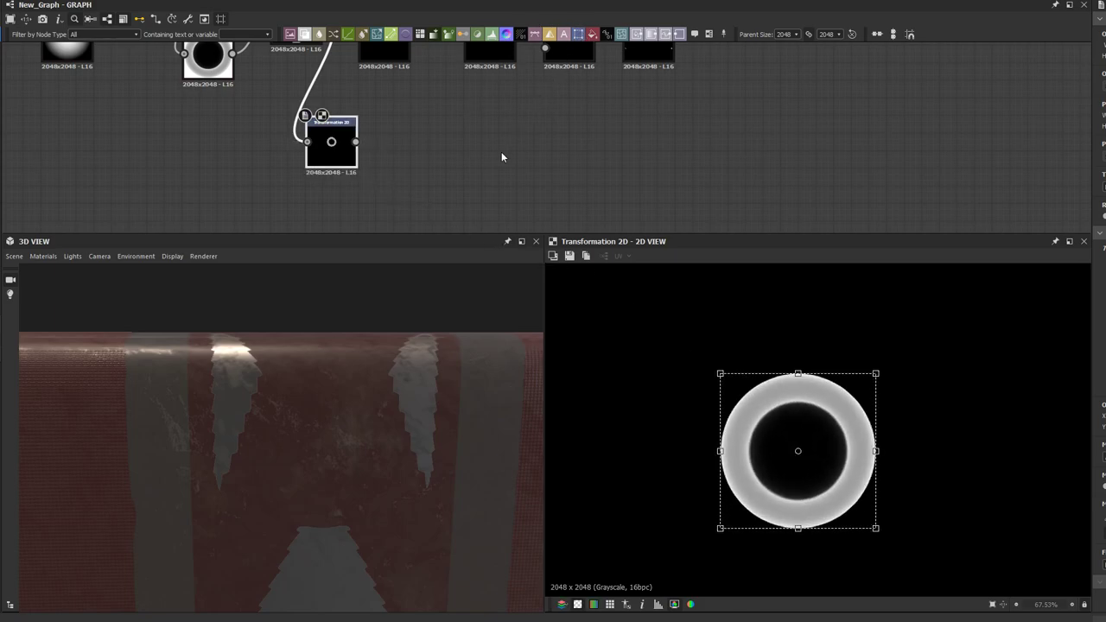
# Step: Duplicate the enlarged ring's Transformation 2D in series and scale the copy to a quarter, tiling vertically into a single column of rings
pyautogui.hotkey('ctrl', 'd')
pyautogui.scroll(1, 483, 148)
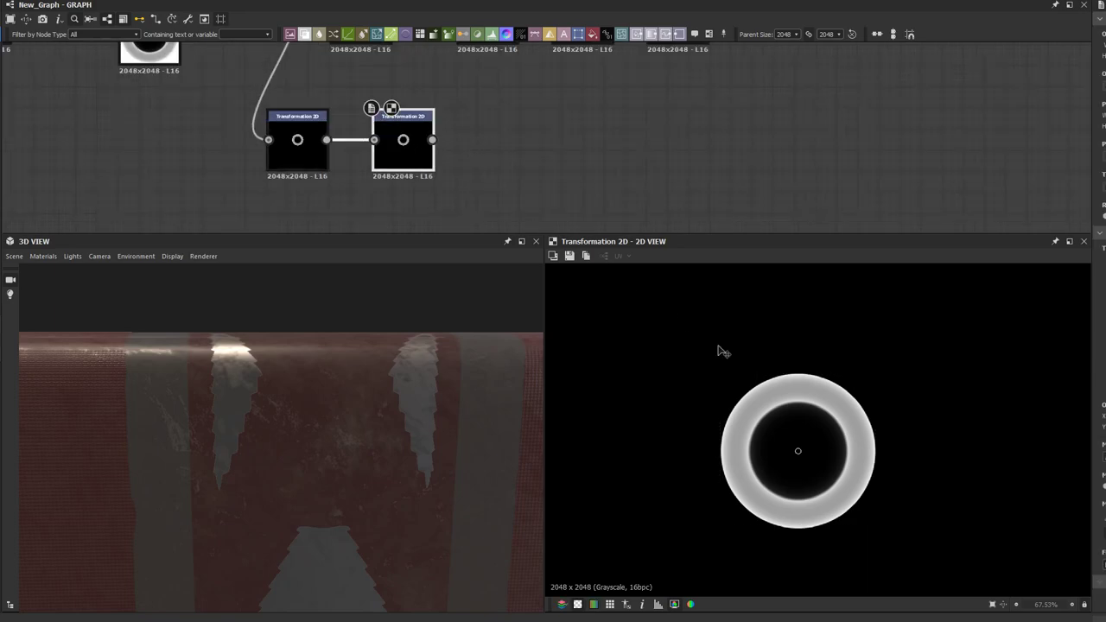
pyautogui.press('f')
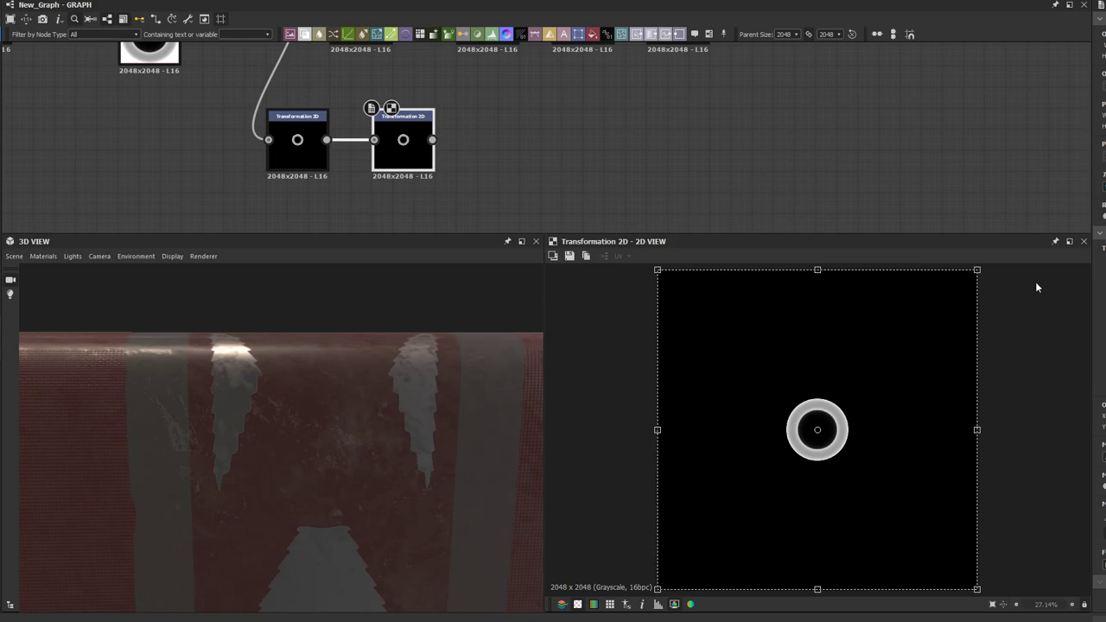
pyautogui.scroll(-2, 1015, 416)
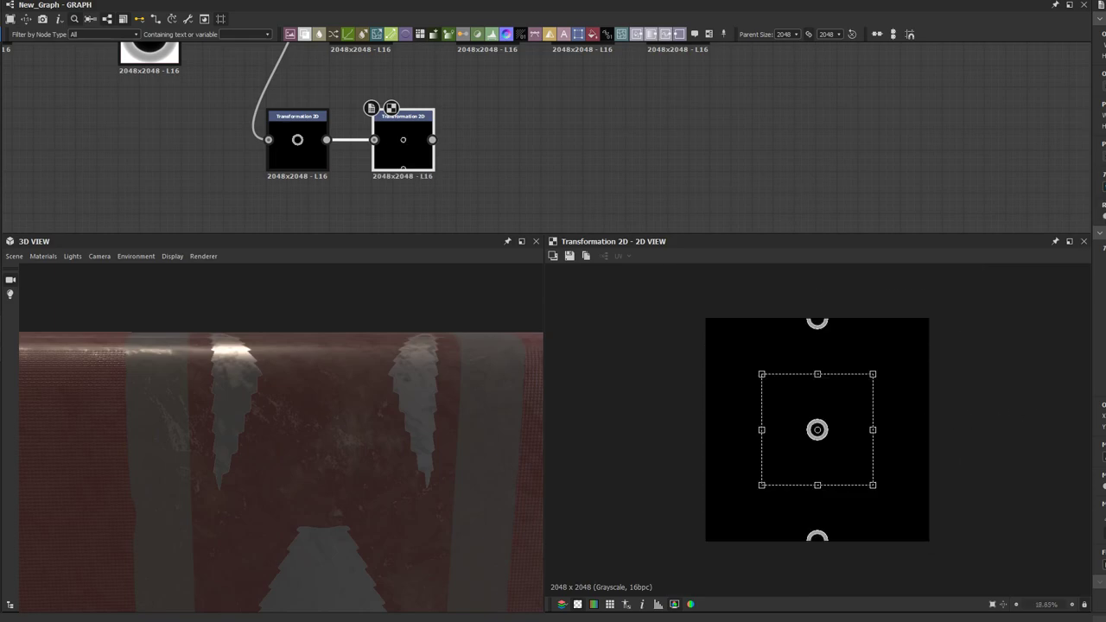
pyautogui.scroll(4, 799, 434)
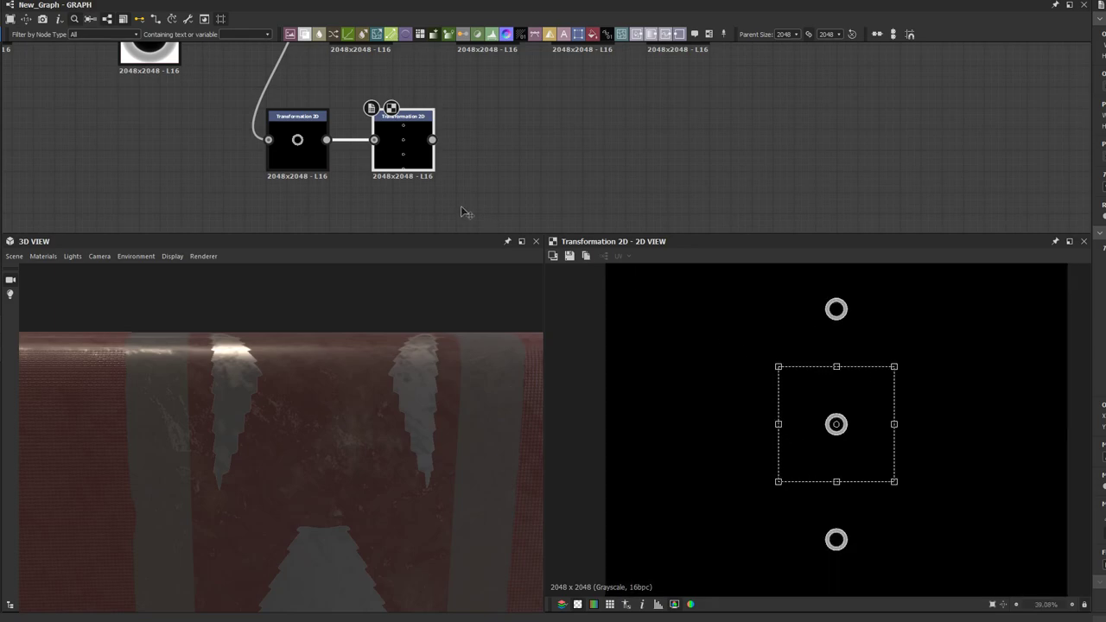
# Step: Shrink the ring slightly in the first lower Transformation 2D and shift the tiled column left of centre with the second
pyautogui.scroll(1, 903, 473)
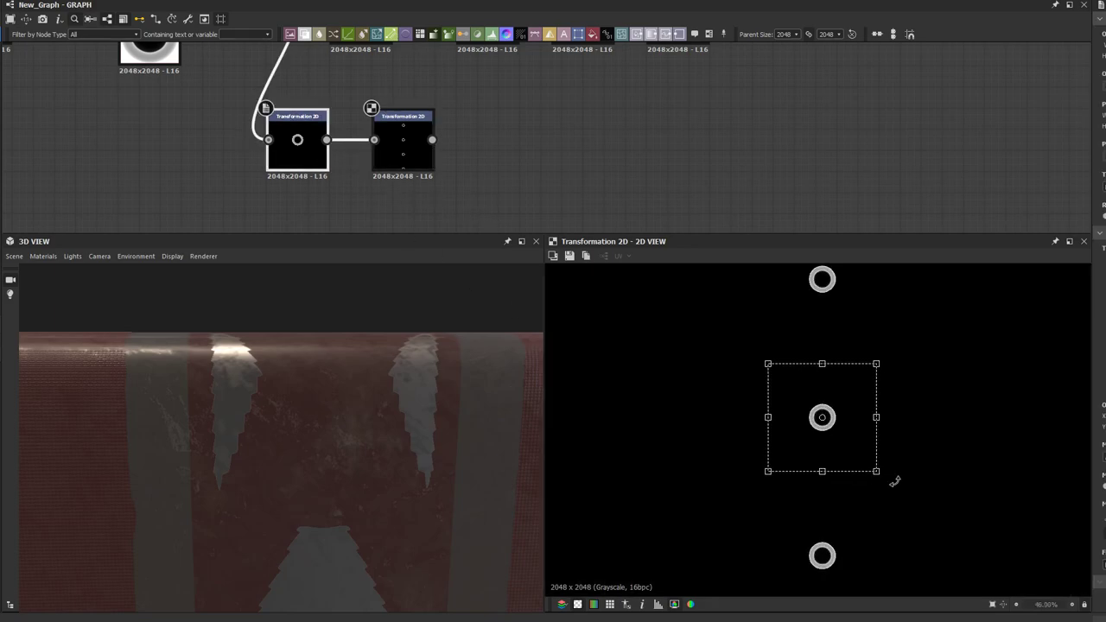
pyautogui.moveTo(874, 469); pyautogui.dragTo(864, 460)
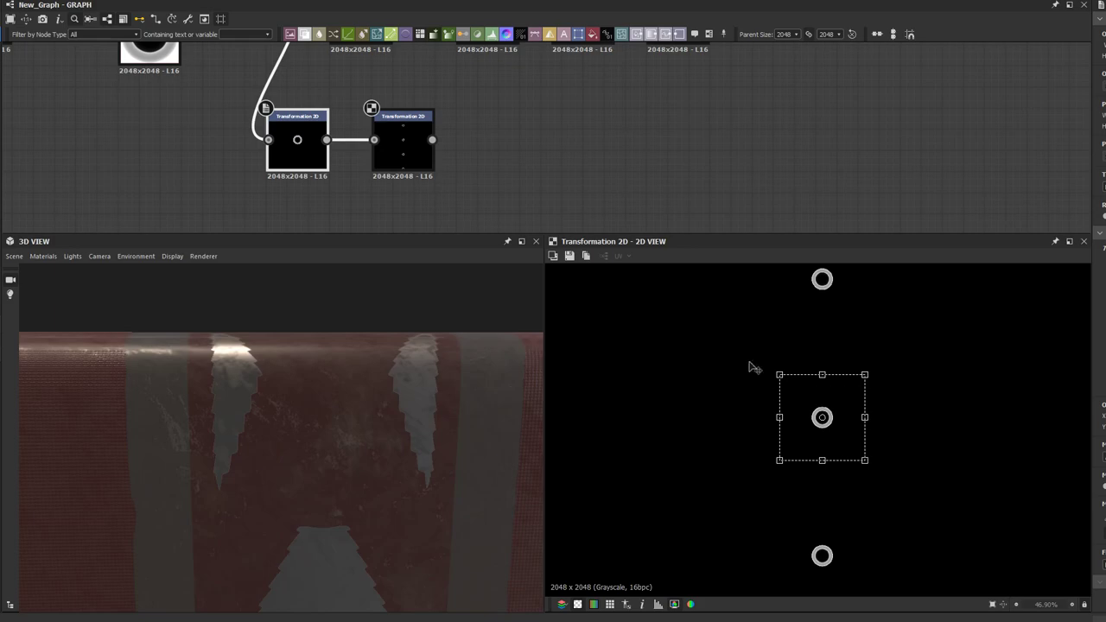
pyautogui.scroll(-1, 499, 148)
pyautogui.click(499, 148)
pyautogui.click(435, 145)
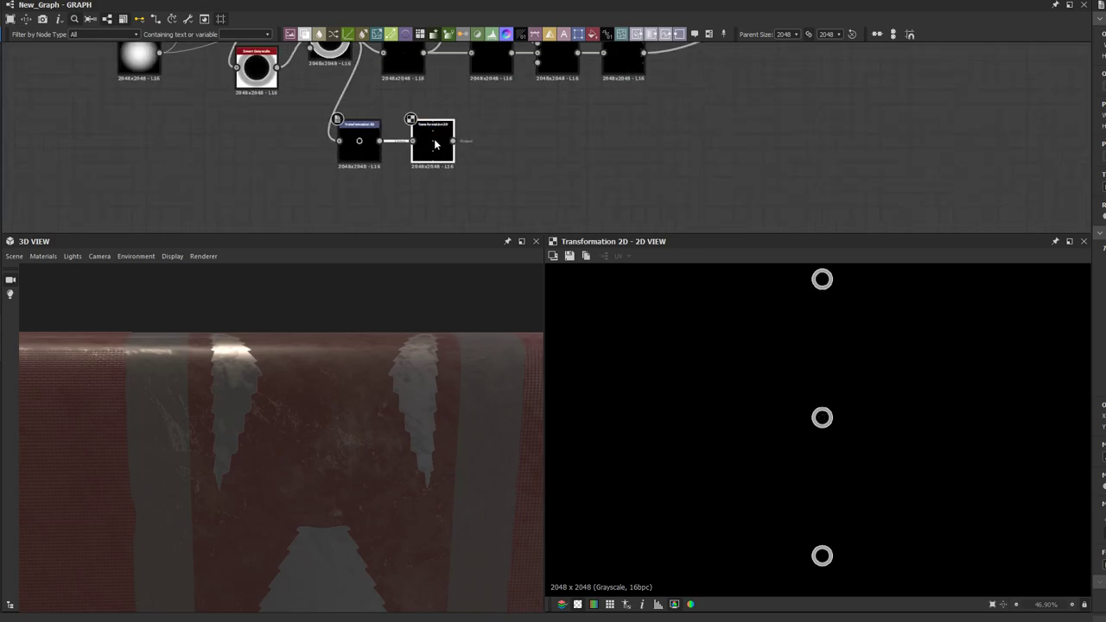
pyautogui.scroll(-2, 834, 403)
pyautogui.moveTo(844, 439); pyautogui.dragTo(774, 437)
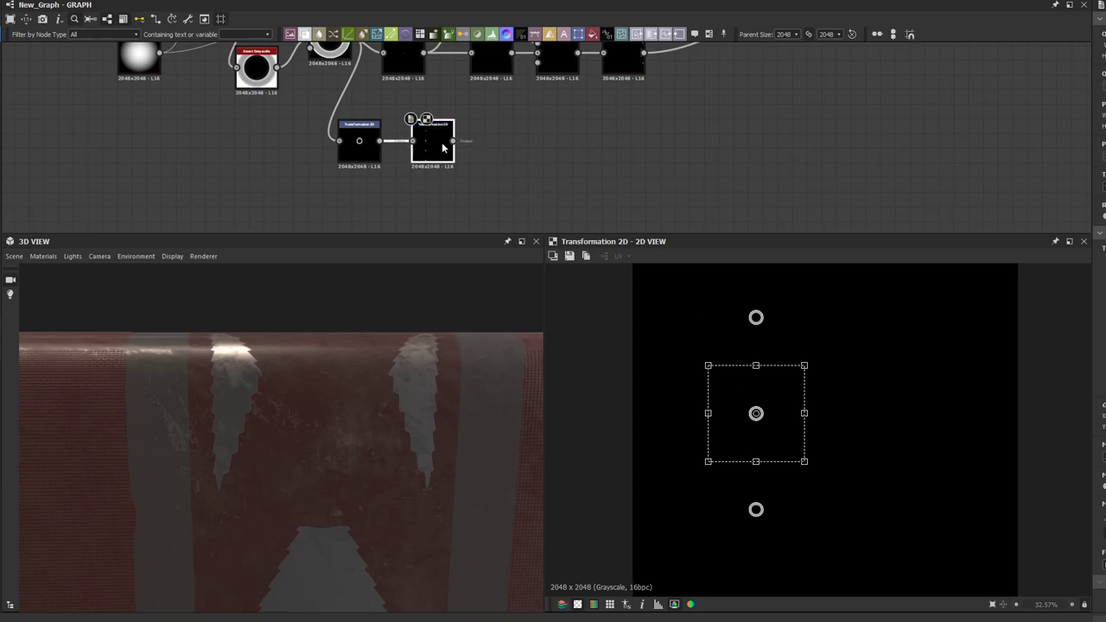
# Step: Add a Mirror Grayscale after the tiled Transformation 2D and place it close beside that node
pyautogui.press('space')
pyautogui.write('mir')
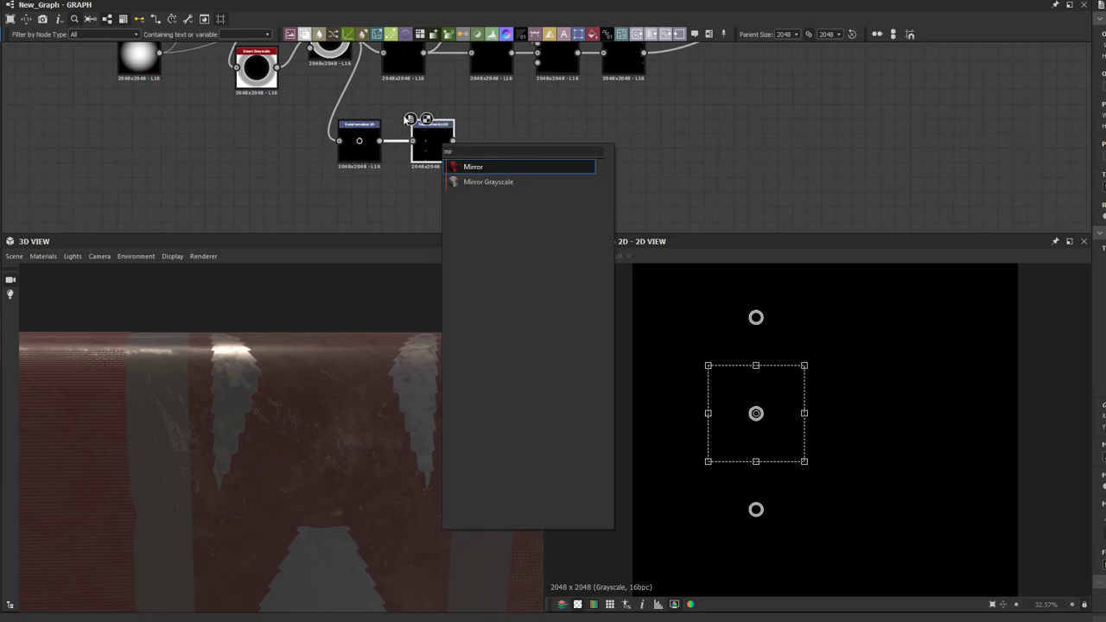
pyautogui.click(494, 184)
pyautogui.scroll(1, 496, 147)
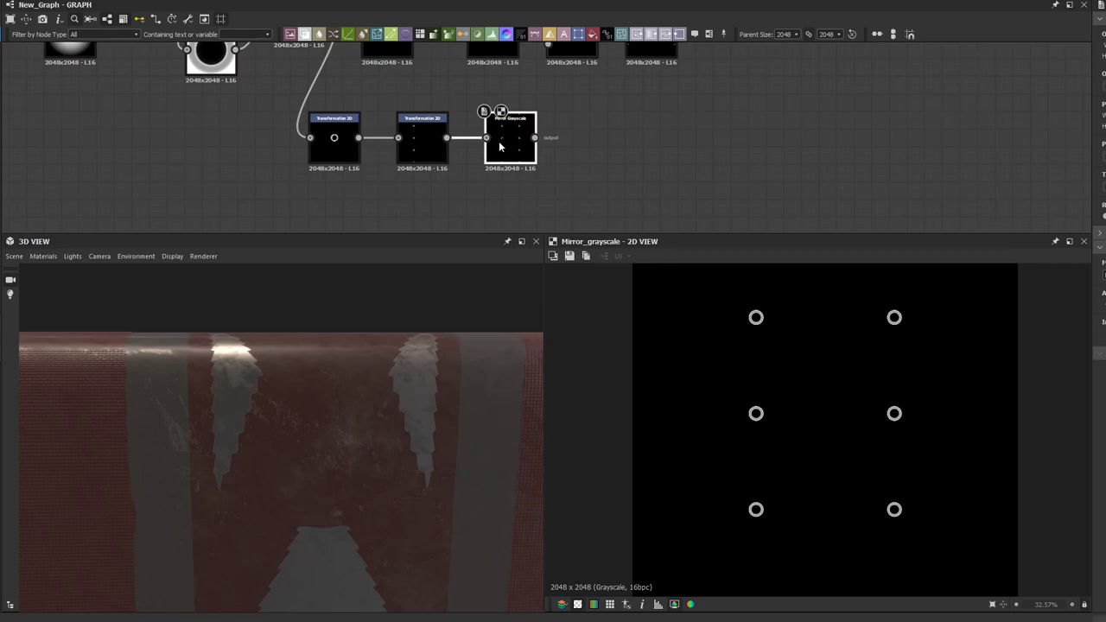
pyautogui.moveTo(499, 148); pyautogui.dragTo(481, 148)
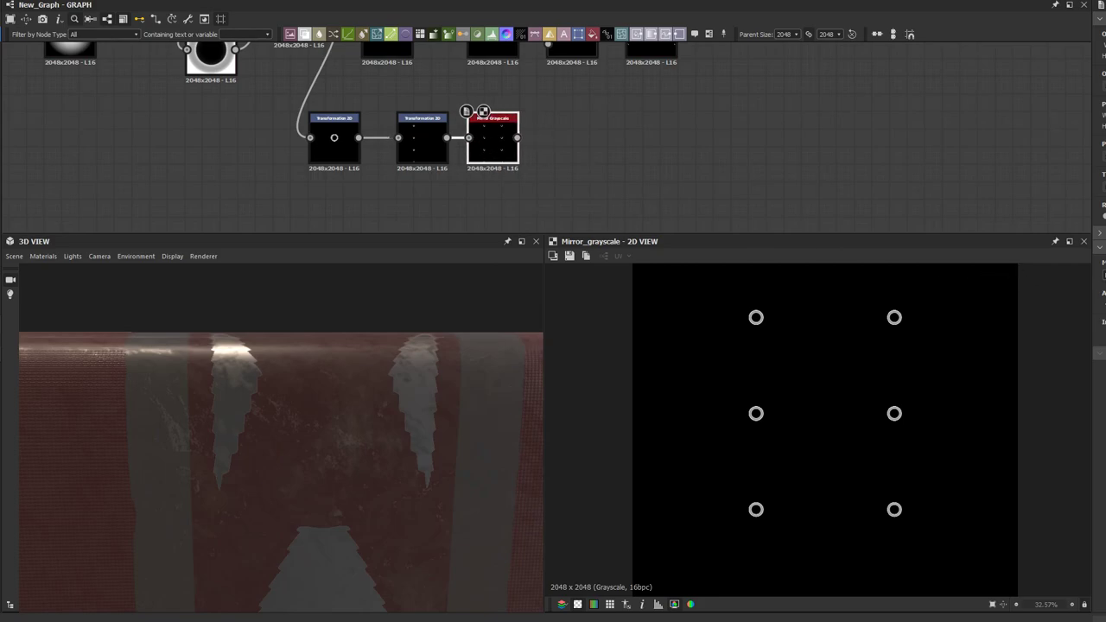
# Step: Insert a Blend node between the upper Mirror Grayscale and the final height Blend, and connect the lower Mirror Grayscale to it
pyautogui.scroll(-2, 904, 406)
pyautogui.scroll(-3, 582, 170)
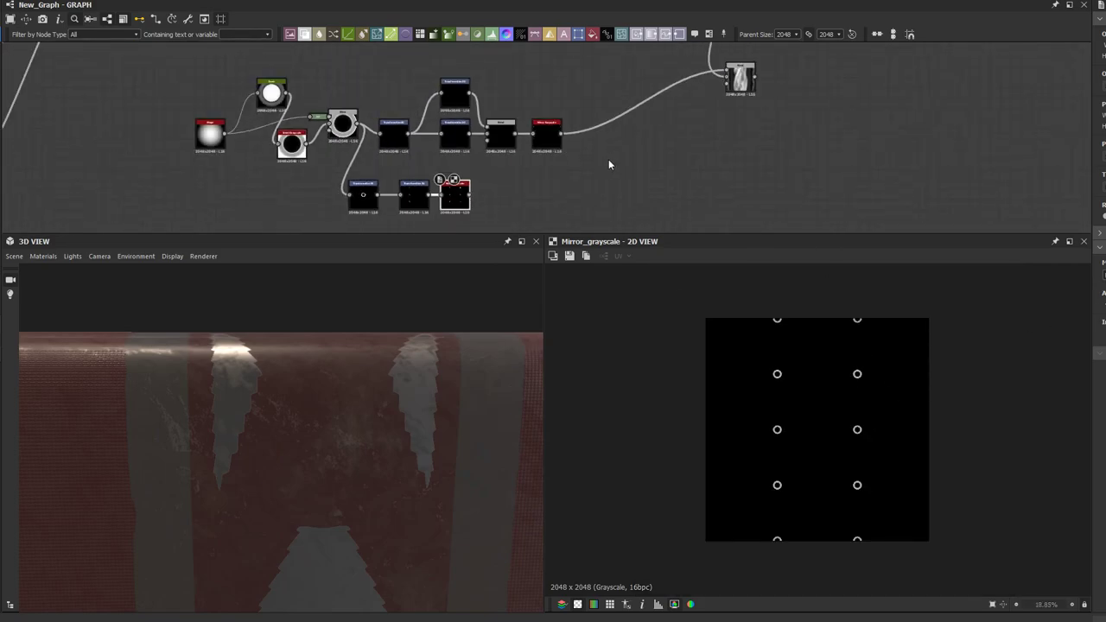
pyautogui.moveTo(583, 124); pyautogui.dragTo(579, 120)
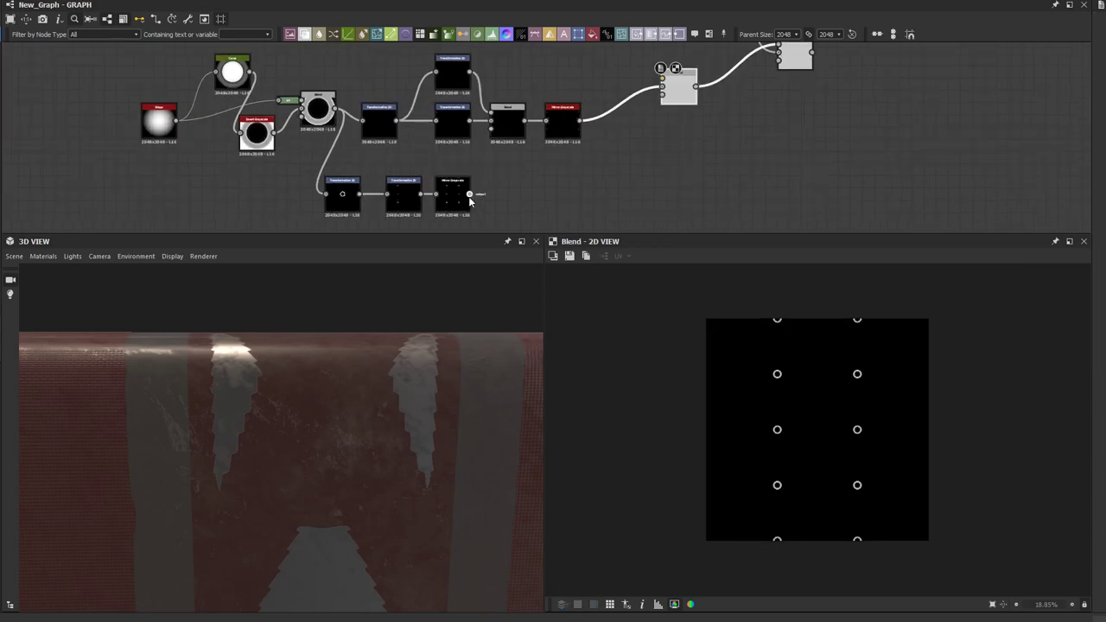
pyautogui.moveTo(469, 194); pyautogui.dragTo(678, 91)
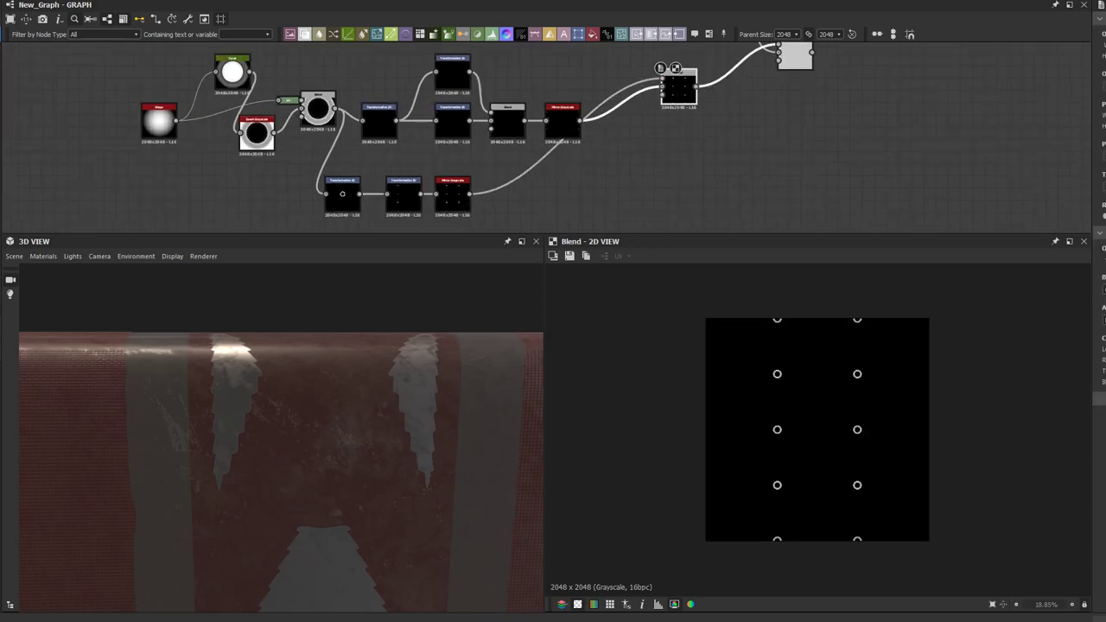
# Step: Display the final height Blend and use the tiled Transformation 2D to move the ring column onto the outer half of the dark strip
pyautogui.doubleClick(795, 57)
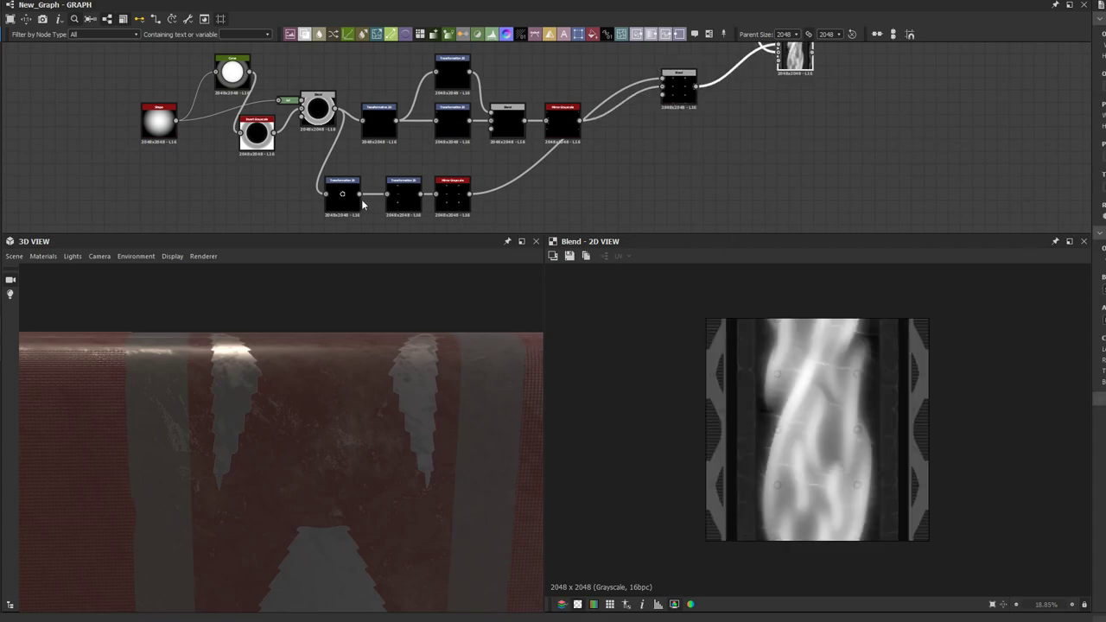
pyautogui.click(397, 203)
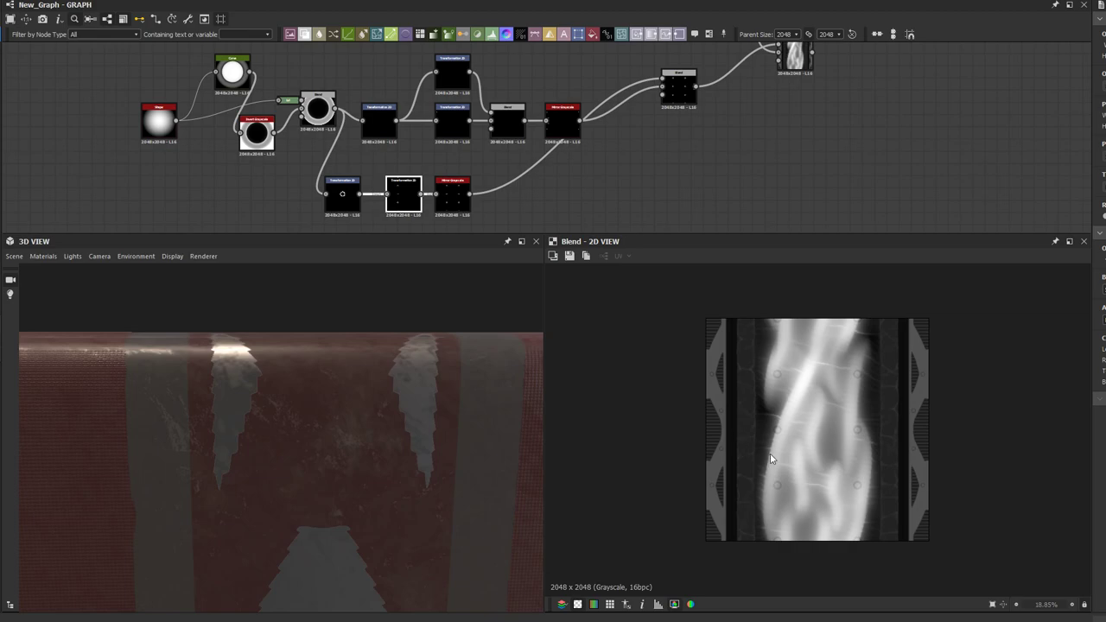
pyautogui.scroll(2, 772, 458)
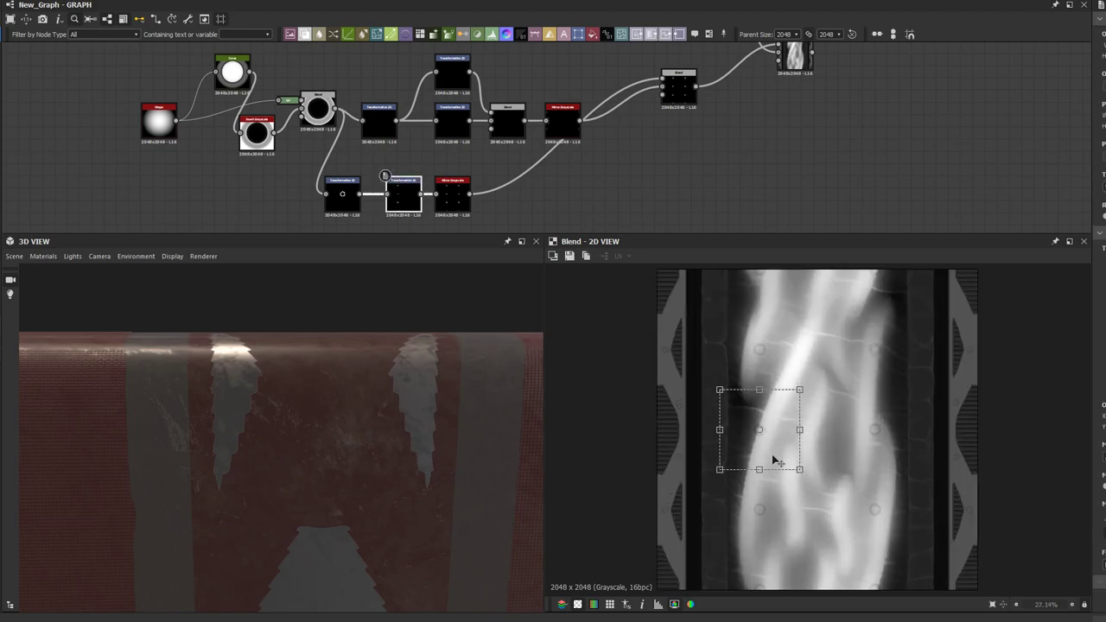
pyautogui.scroll(3, 770, 457)
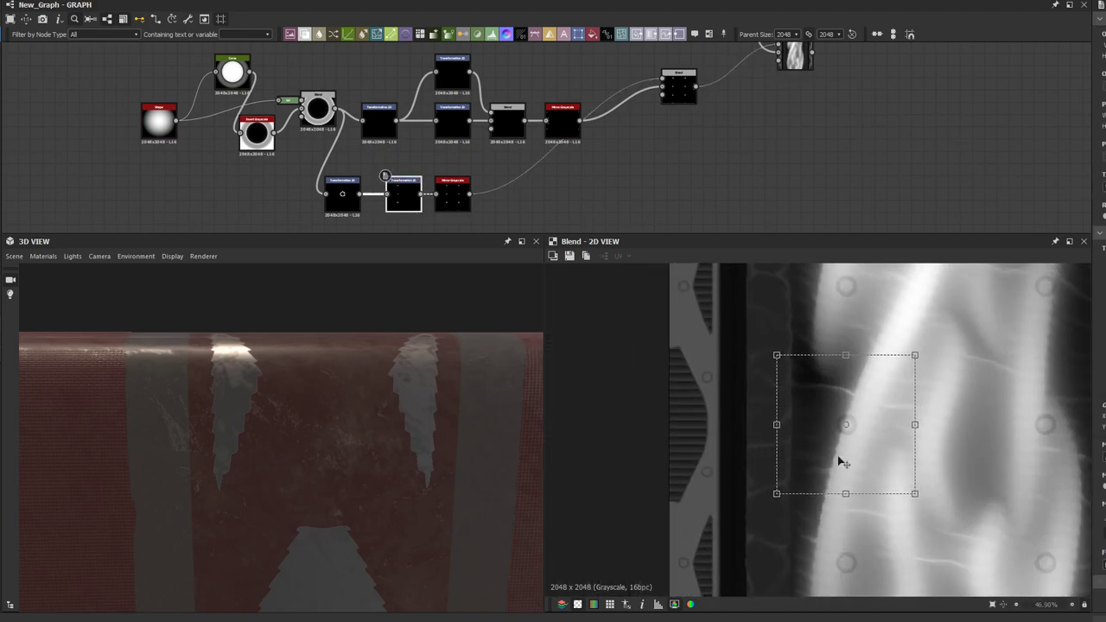
pyautogui.scroll(5, 748, 461)
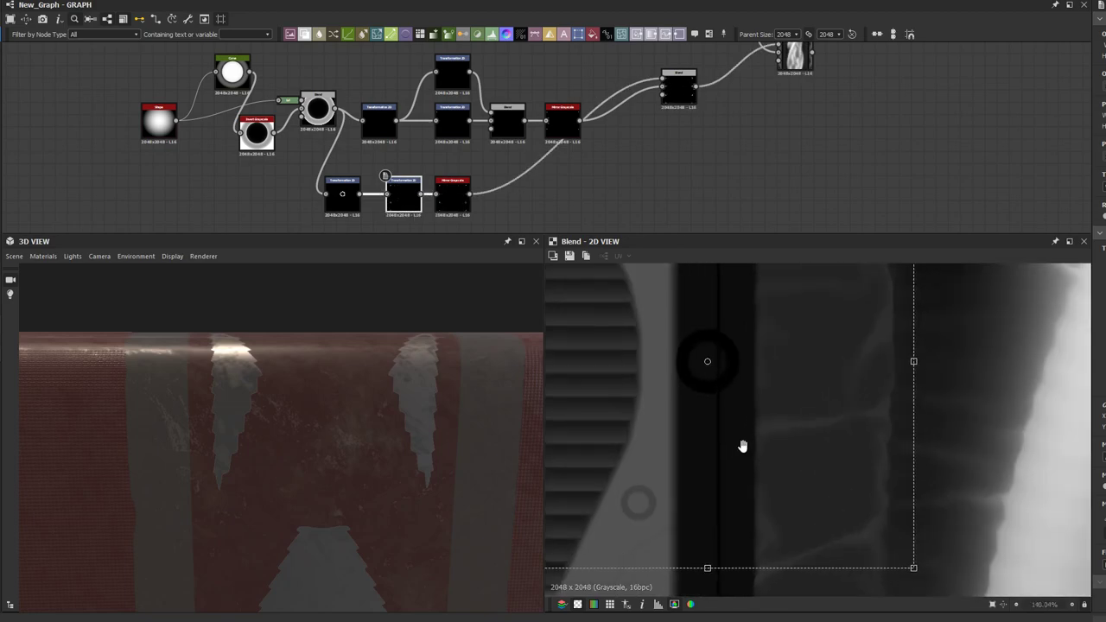
pyautogui.scroll(3, 804, 494)
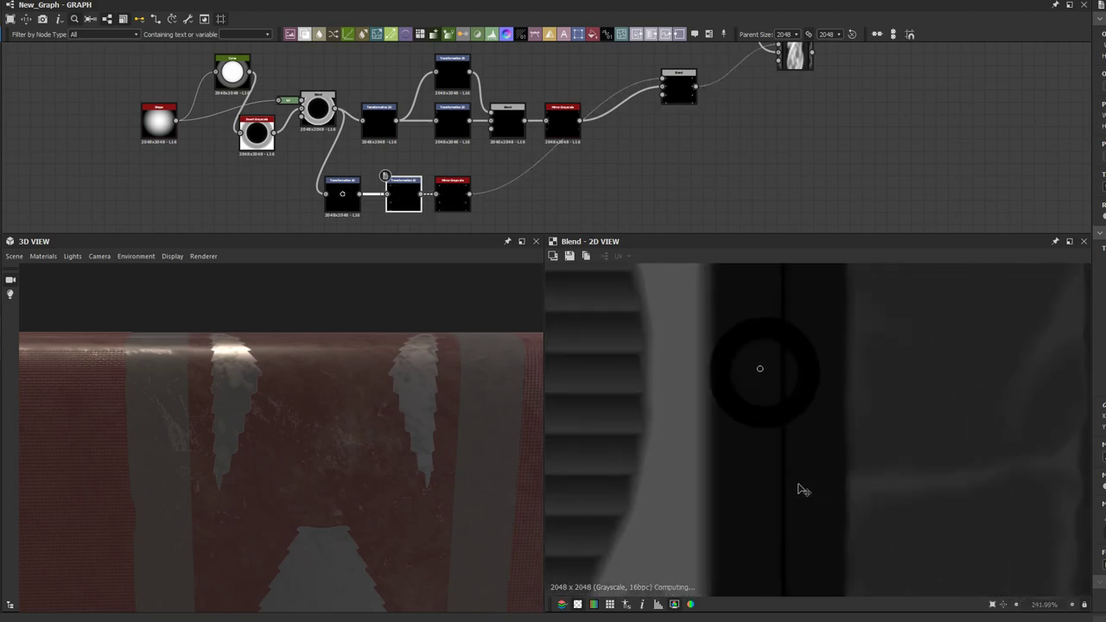
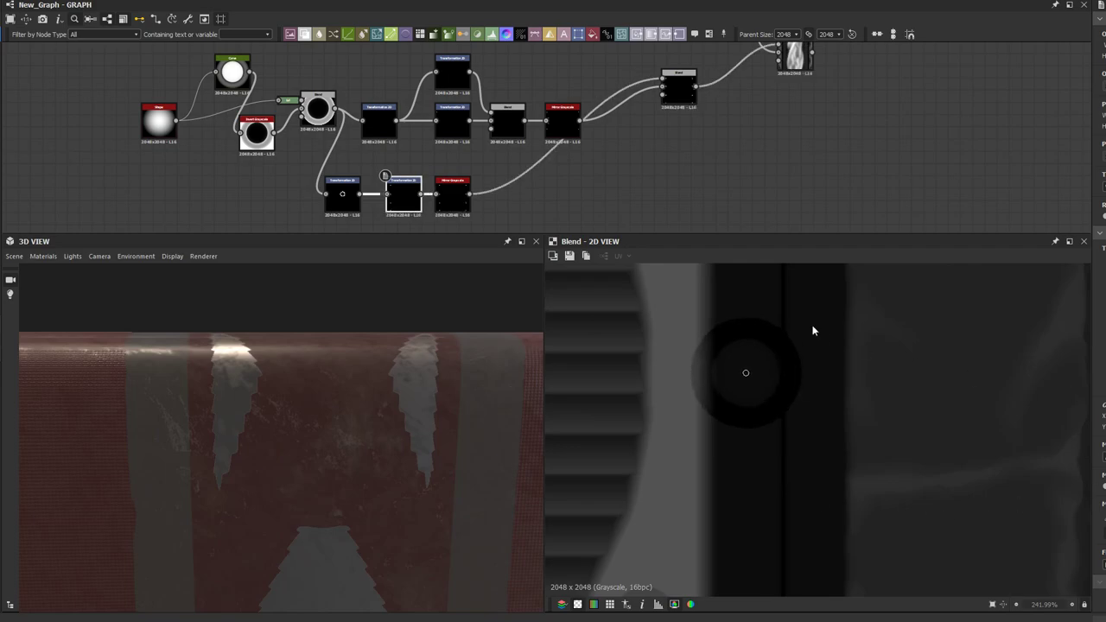
# Step: Shrink the rings in the first lower Transformation 2D until they fit within the outer half of the dark strip
pyautogui.click(350, 193)
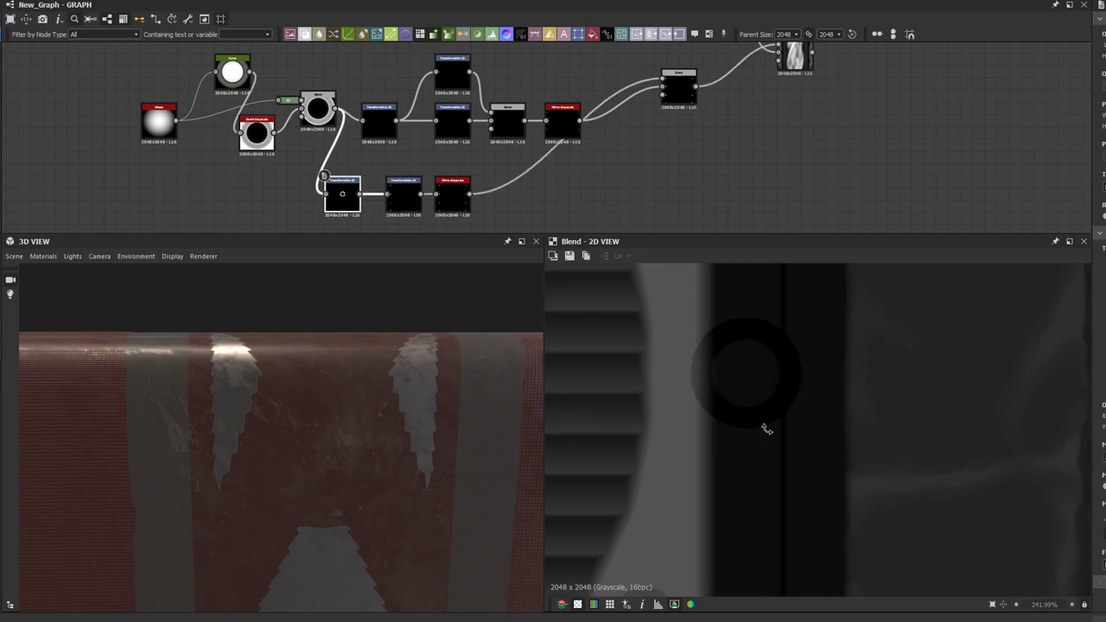
pyautogui.scroll(-5, 765, 428)
pyautogui.scroll(-6, 765, 427)
pyautogui.scroll(3, 813, 458)
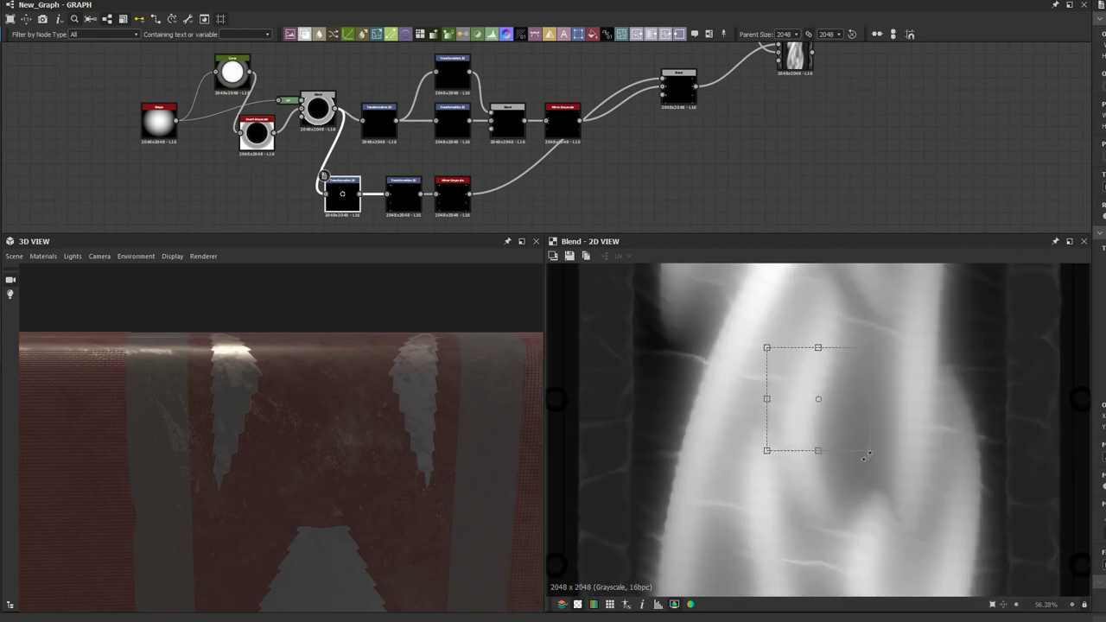
pyautogui.moveTo(868, 451); pyautogui.dragTo(838, 420)
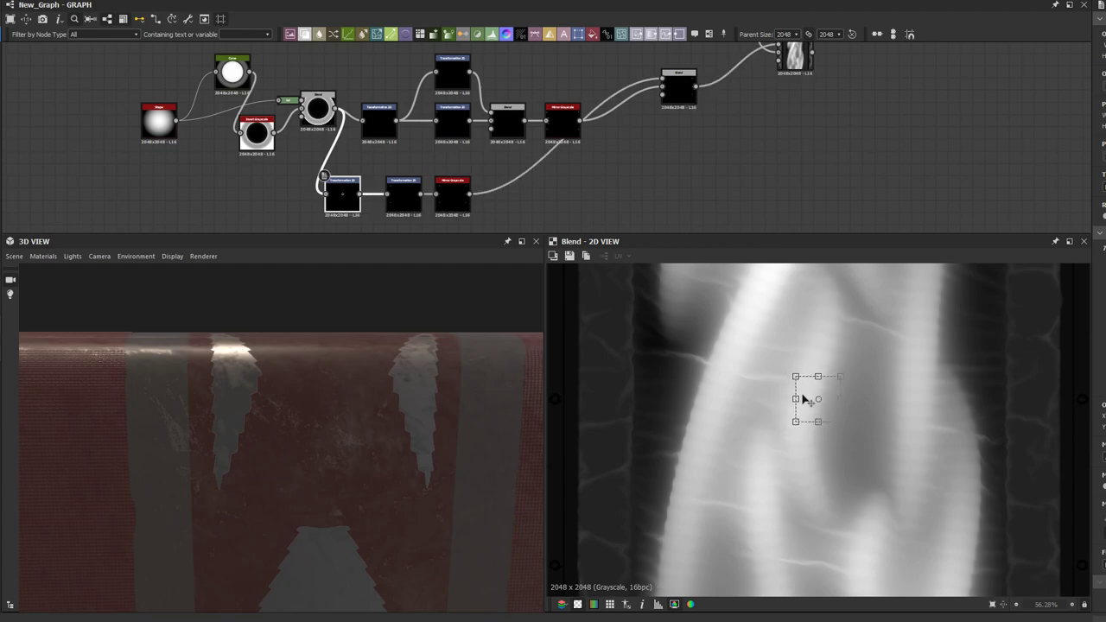
# Step: Halve the tiled Transformation 2D's scale for closer ring spacing and move the column back onto the outer half of the dark strip
pyautogui.click(409, 193)
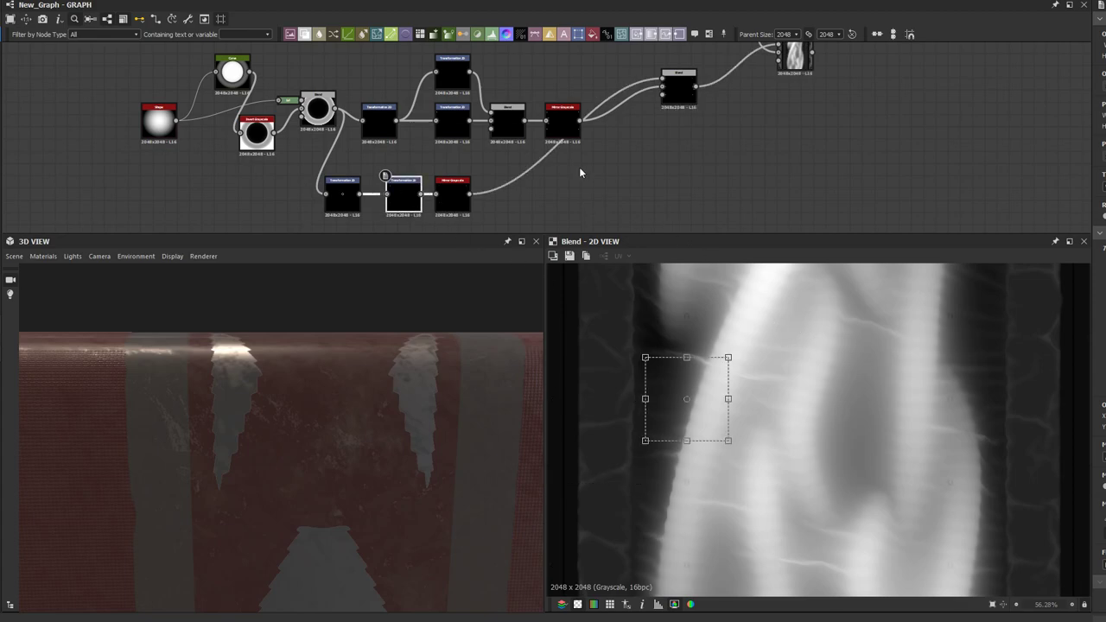
pyautogui.hotkey('ctrl', 'z')
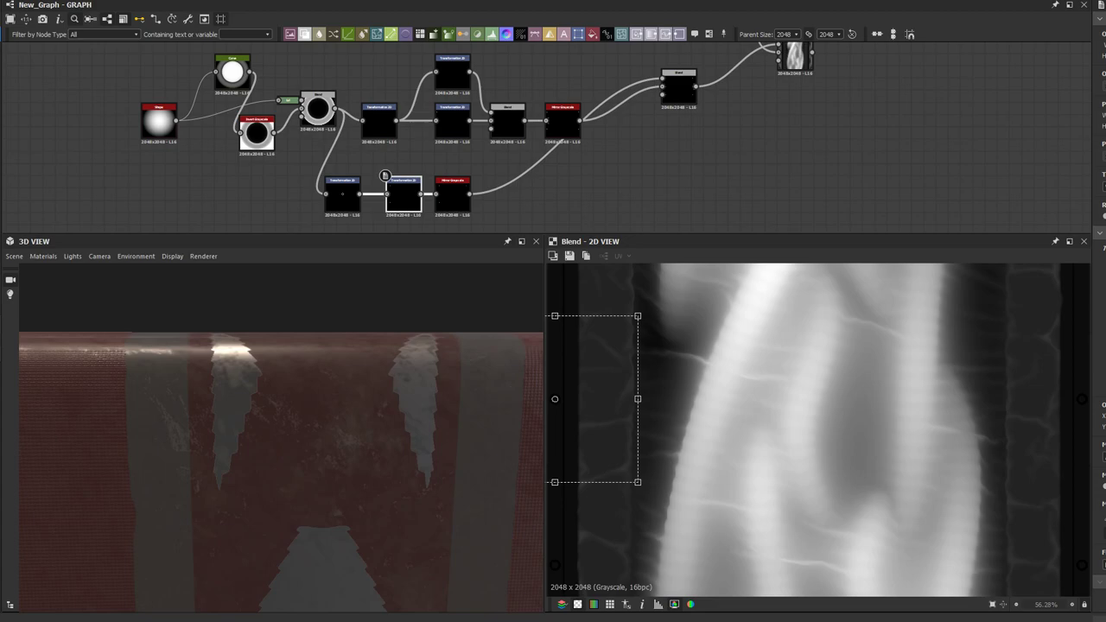
pyautogui.hotkey('ctrl', 'y')
pyautogui.moveTo(794, 417); pyautogui.dragTo(1014, 425, button='middle')
pyautogui.scroll(2, 922, 434)
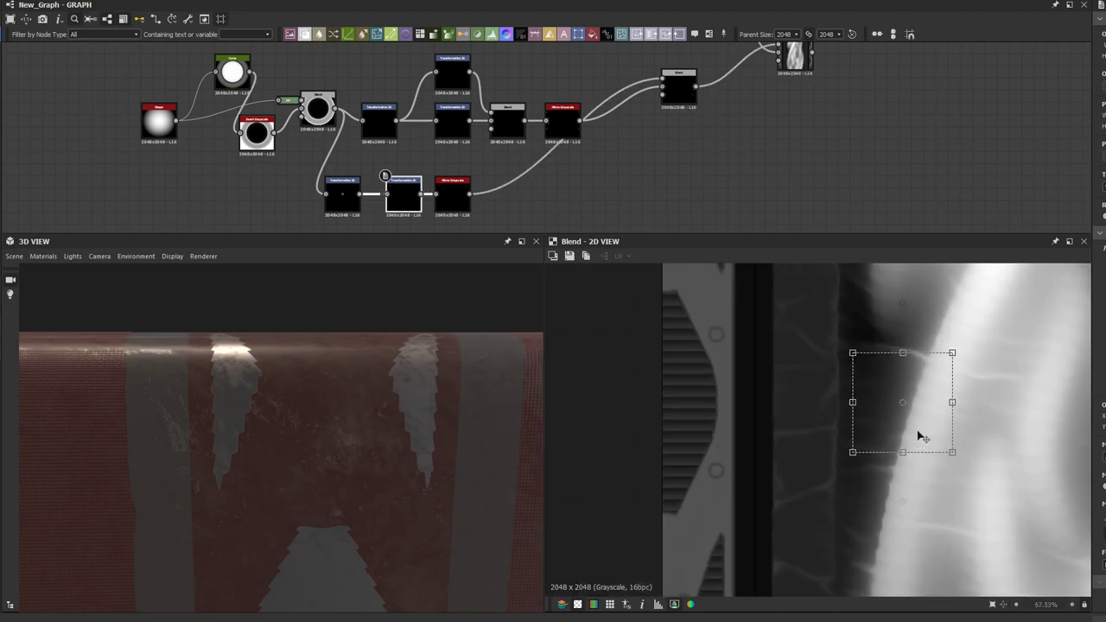
pyautogui.moveTo(908, 428); pyautogui.dragTo(727, 426)
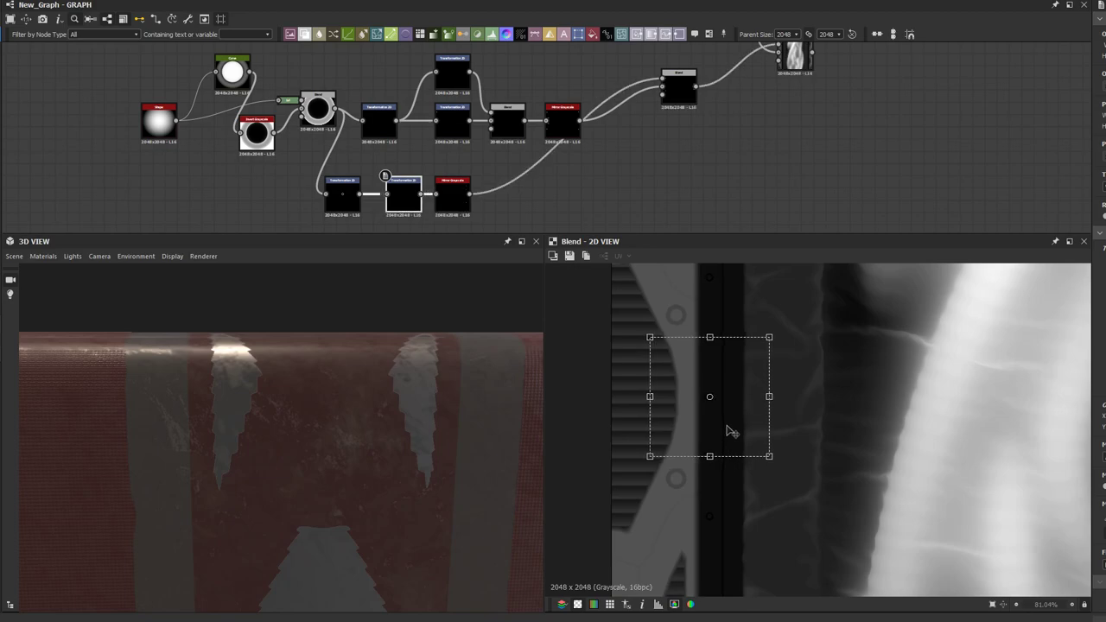
# Step: Enlarge the small rings in the first lower Transformation 2D and nudge the tiled column into place on the dark strip's outer half
pyautogui.click(351, 202)
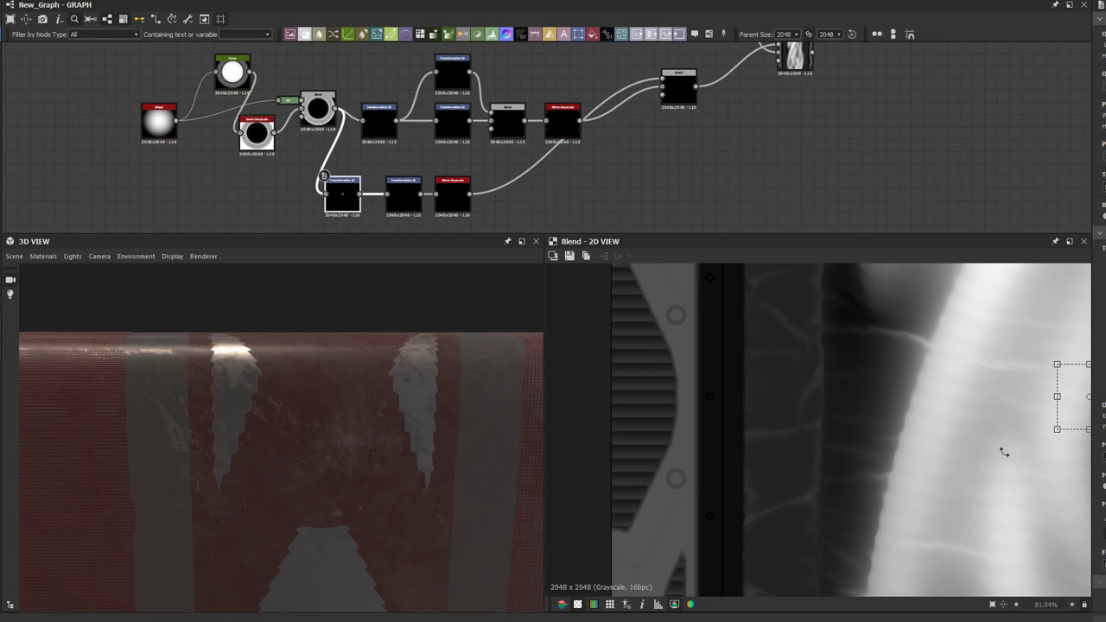
pyautogui.scroll(1, 1049, 433)
pyautogui.moveTo(1035, 434); pyautogui.dragTo(1002, 466)
pyautogui.scroll(10, 748, 402)
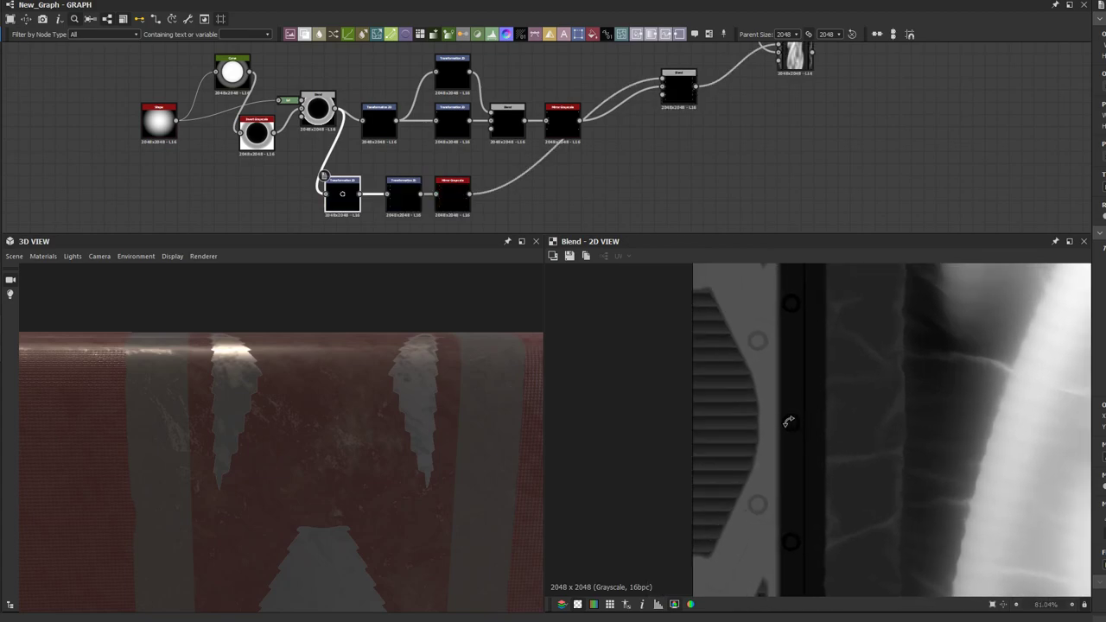
pyautogui.moveTo(780, 423); pyautogui.dragTo(734, 418, button='middle')
pyautogui.click(409, 201)
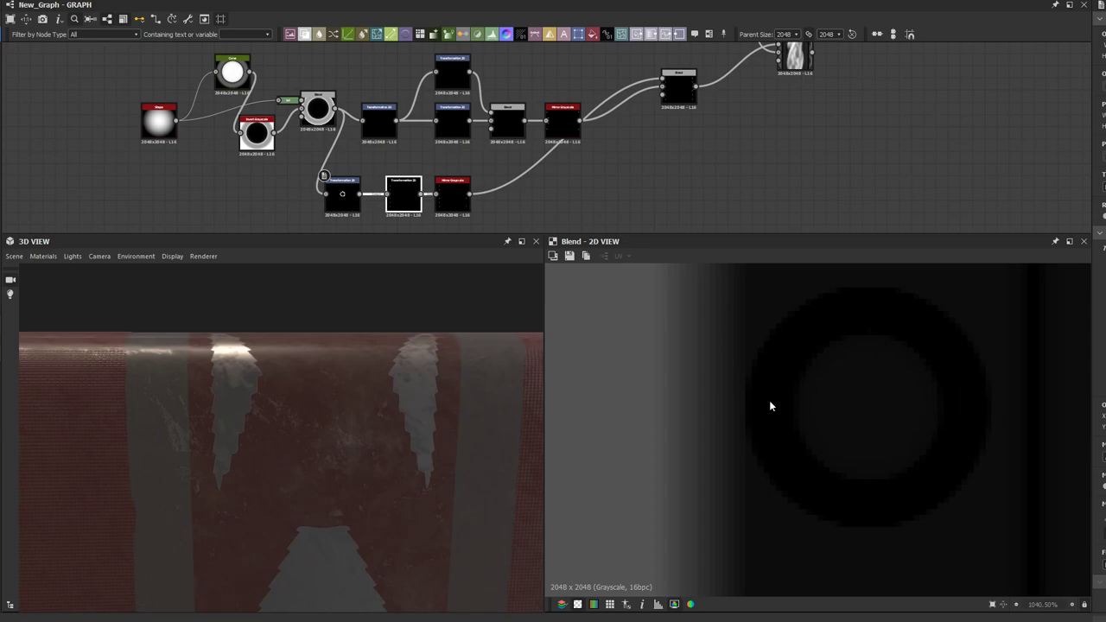
pyautogui.scroll(-1, 751, 410)
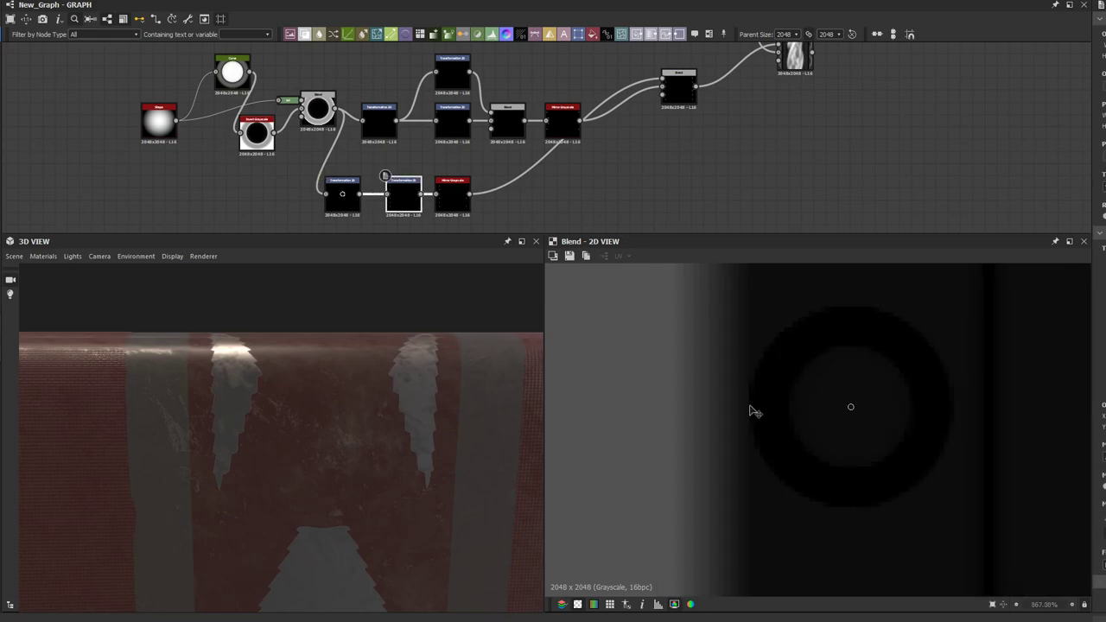
pyautogui.moveTo(758, 440); pyautogui.dragTo(756, 442)
# Step: Examine the ring details on the frame and along the grey strips up close in the 3D view
pyautogui.scroll(-6, 234, 114)
pyautogui.moveTo(509, 139); pyautogui.dragTo(478, 154, button='middle')
pyautogui.scroll(1, 320, 108)
pyautogui.moveTo(320, 108); pyautogui.dragTo(210, 134, button='middle')
pyautogui.scroll(1, 210, 134)
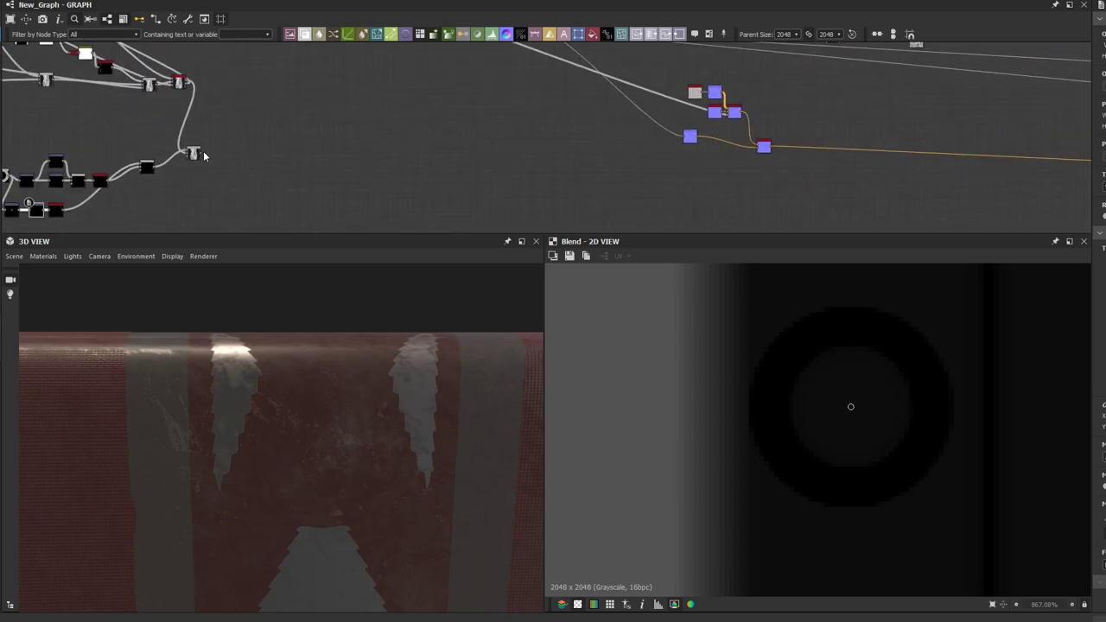
pyautogui.scroll(1, 203, 151)
pyautogui.scroll(-2, 291, 161)
pyautogui.scroll(-1, 336, 134)
pyautogui.moveTo(337, 134); pyautogui.dragTo(272, 185, button='middle')
pyautogui.scroll(3, 402, 154)
pyautogui.moveTo(402, 154); pyautogui.dragTo(416, 94)
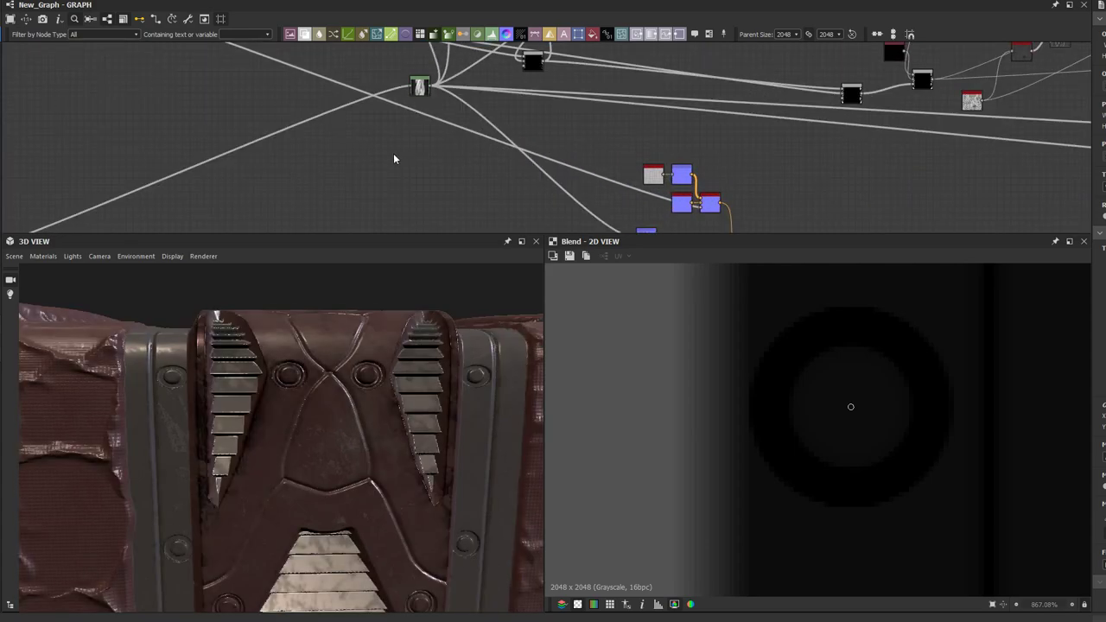
pyautogui.scroll(2, 298, 335)
pyautogui.moveTo(299, 337); pyautogui.dragTo(413, 406)
pyautogui.scroll(8, 234, 478)
pyautogui.moveTo(234, 475)
pyautogui.mouseDown()
pyautogui.moveTo(249, 463)
pyautogui.moveTo(251, 486)
pyautogui.mouseUp()
pyautogui.moveTo(349, 431); pyautogui.dragTo(242, 447)
pyautogui.scroll(-4, 391, 129)
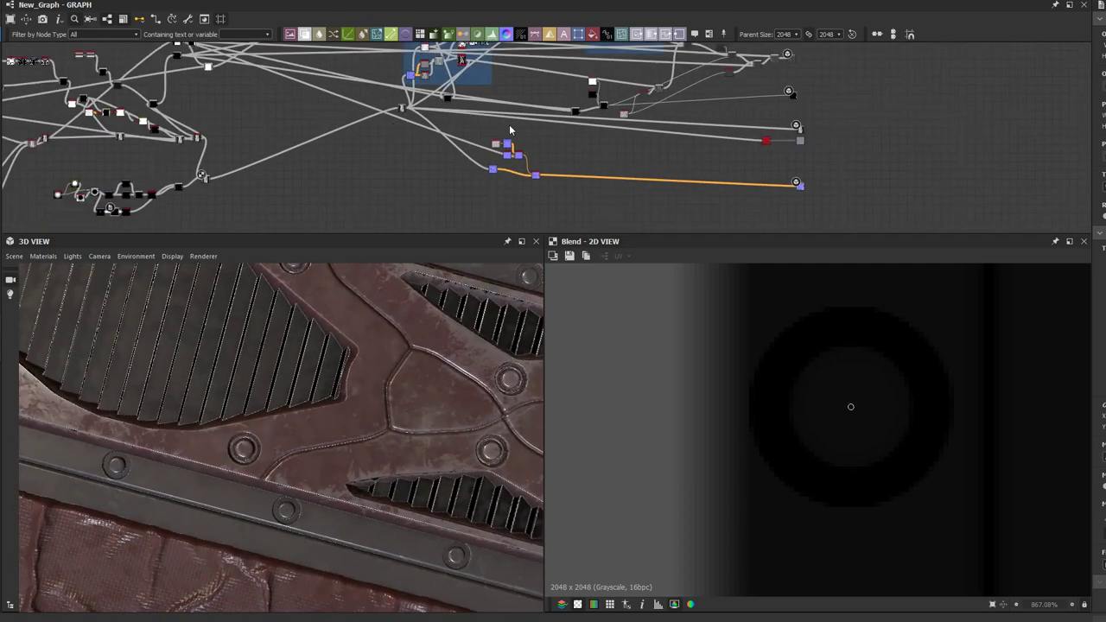
# Step: Look through the Frame and Base Roughness node groups and inspect a single frame ring close up in 3D
pyautogui.moveTo(438, 162); pyautogui.dragTo(400, 232, button='middle')
pyautogui.scroll(3, 438, 162)
pyautogui.moveTo(415, 159); pyautogui.dragTo(412, 193, button='middle')
pyautogui.scroll(2, 400, 177)
pyautogui.moveTo(456, 131); pyautogui.dragTo(476, 98, button='middle')
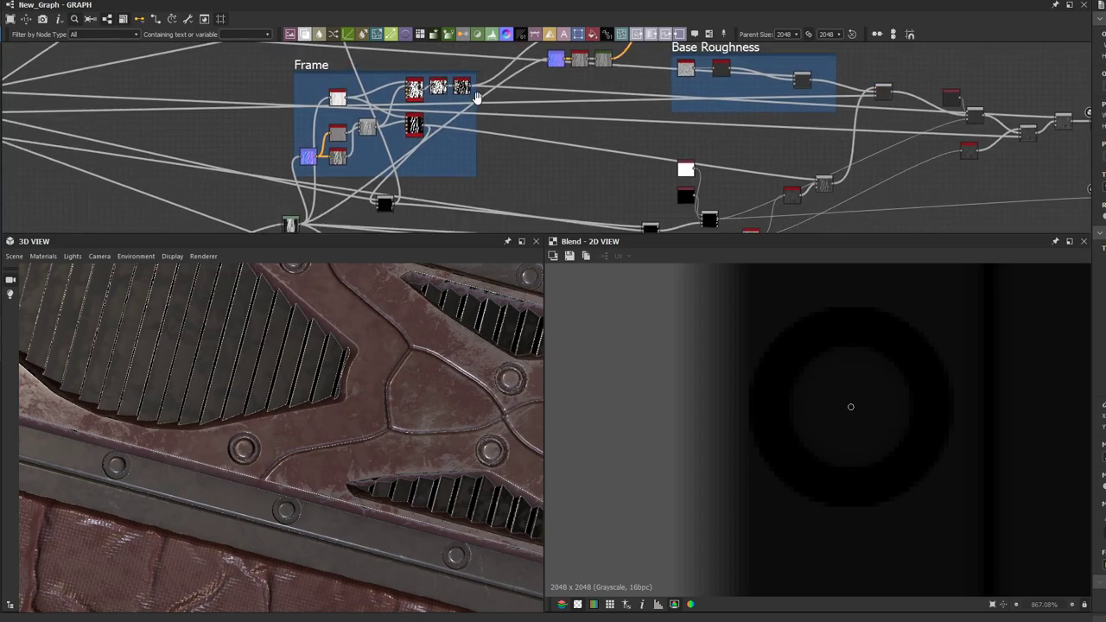
pyautogui.scroll(-2, 443, 136)
pyautogui.moveTo(191, 216); pyautogui.dragTo(342, 126, button='middle')
pyautogui.scroll(1, 284, 164)
pyautogui.scroll(4, 250, 445)
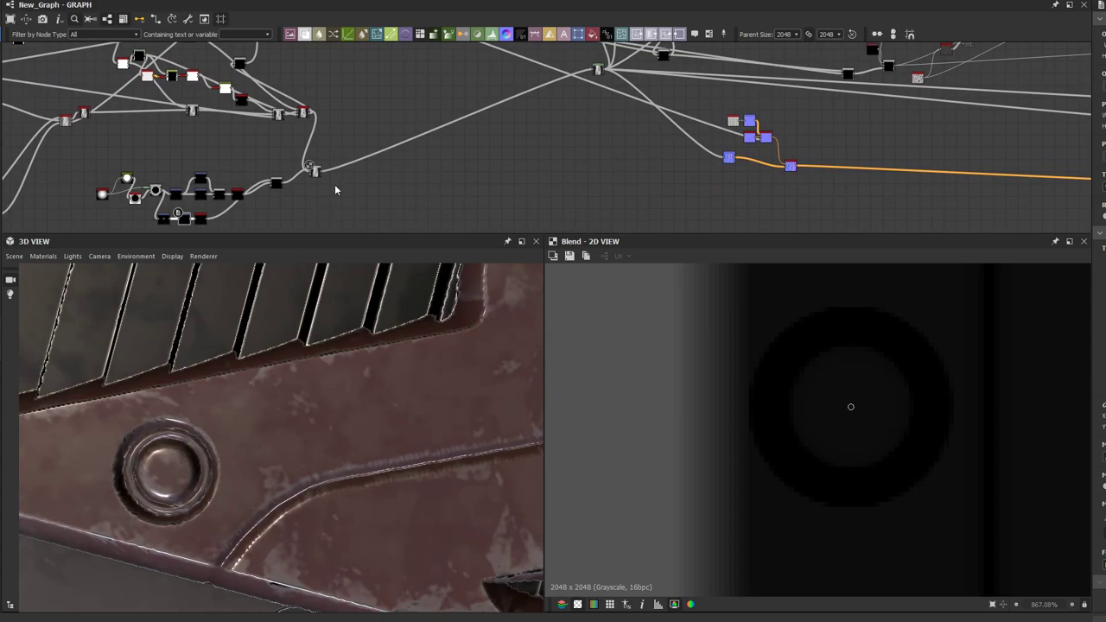
# Step: Feed the rings' Blend into a new Levels node and clip it to a hard white ring mask
pyautogui.scroll(3, 336, 189)
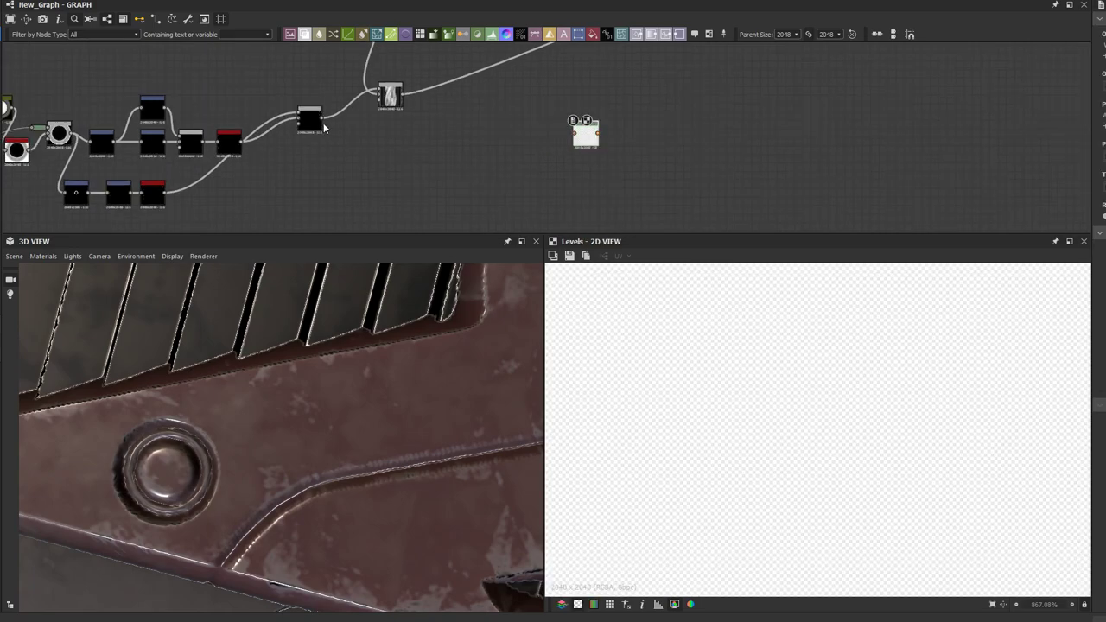
pyautogui.moveTo(321, 119); pyautogui.dragTo(580, 135)
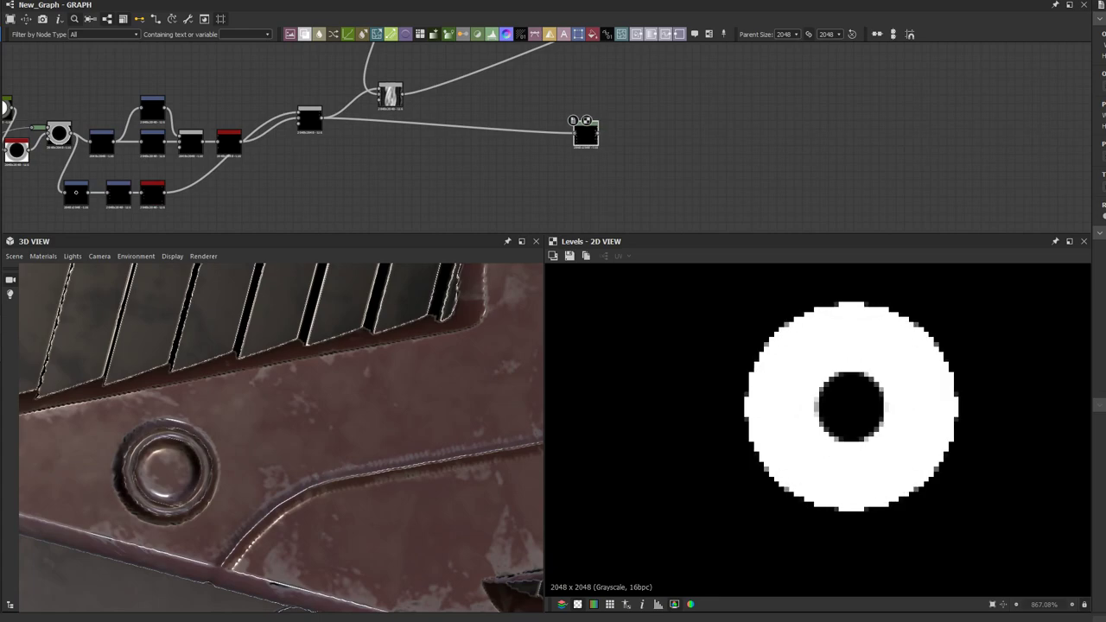
pyautogui.moveTo(317, 140); pyautogui.dragTo(362, 125, button='middle')
pyautogui.moveTo(178, 148); pyautogui.dragTo(271, 156, button='middle')
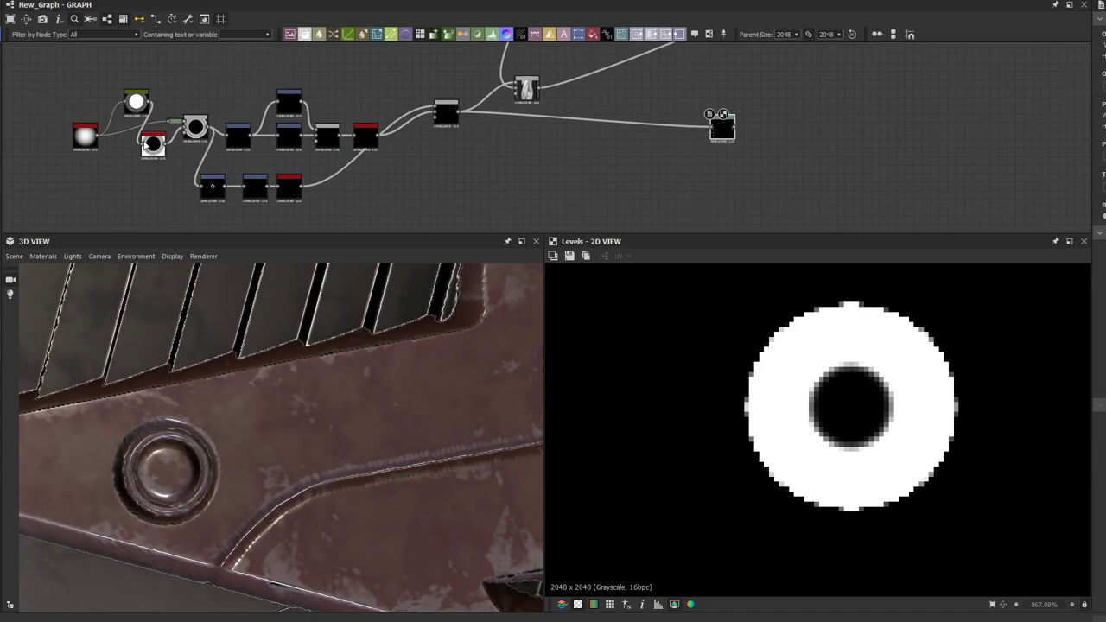
# Step: Adjust the ring profile's Curve node so the Levels mask fills into solid white discs
pyautogui.scroll(2, 105, 148)
pyautogui.click(154, 92)
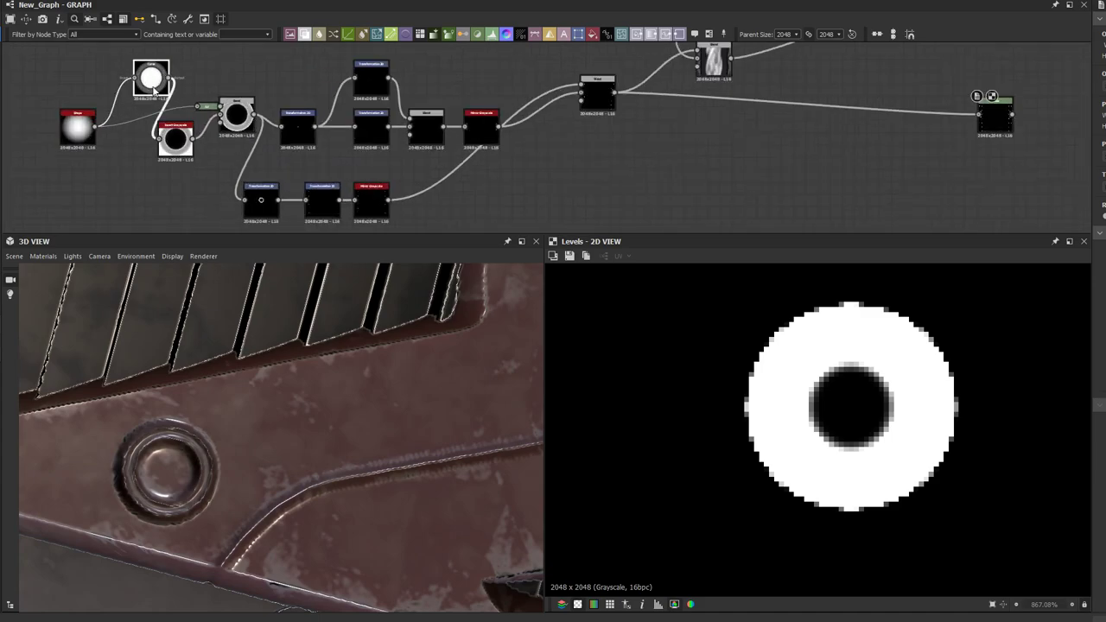
pyautogui.click(156, 84)
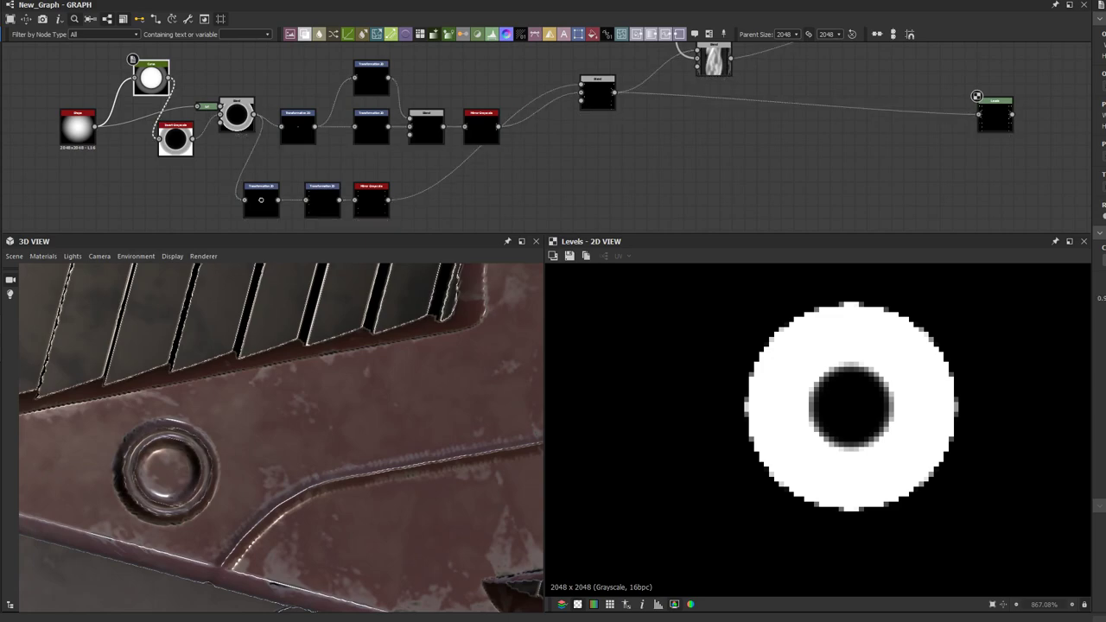
pyautogui.click(994, 124)
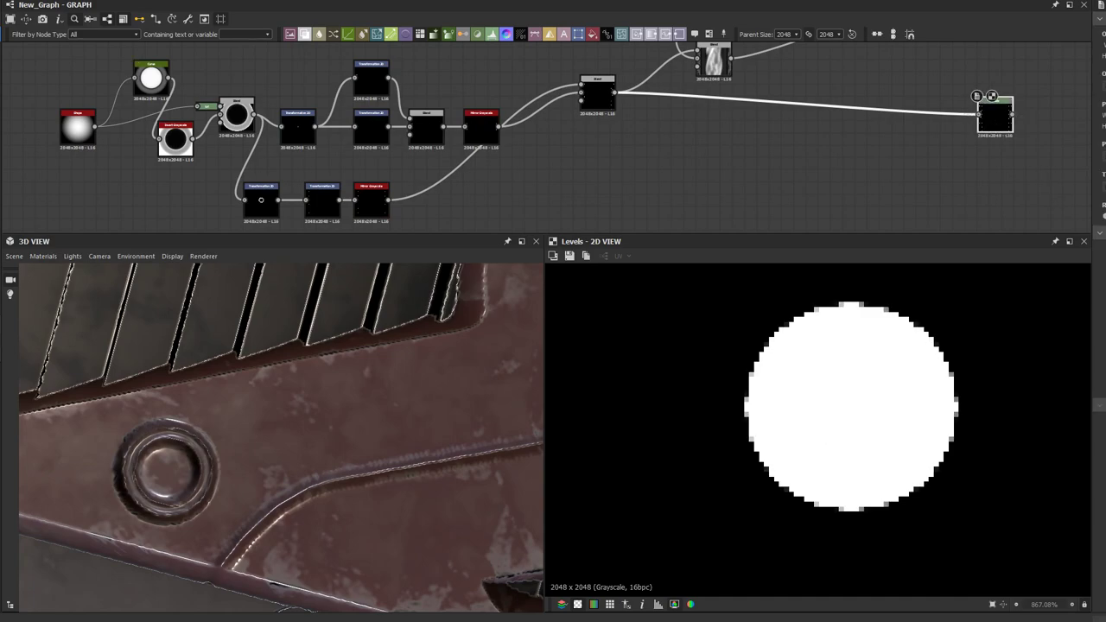
# Step: Insert a Blend node on the link leading into the Metallic output
pyautogui.scroll(-3, 833, 148)
pyautogui.scroll(-2, 832, 148)
pyautogui.moveTo(833, 147); pyautogui.dragTo(596, 185, button='middle')
pyautogui.scroll(-2, 657, 169)
pyautogui.scroll(-2, 659, 168)
pyautogui.moveTo(659, 169); pyautogui.dragTo(388, 179, button='middle')
pyautogui.scroll(8, 633, 143)
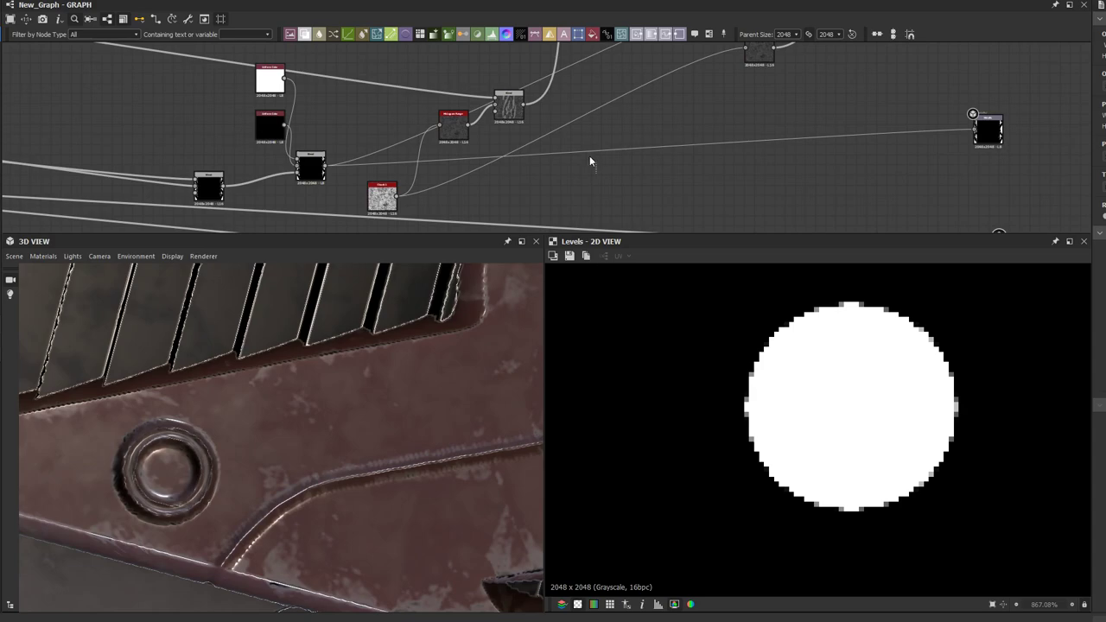
pyautogui.click(305, 34)
# Step: Connect the Levels disc mask to the foreground of the metallic Blend, adding the white discs to the existing metallic map
pyautogui.scroll(-4, 354, 68)
pyautogui.moveTo(286, 163); pyautogui.dragTo(462, 106, button='middle')
pyautogui.scroll(-1, 471, 99)
pyautogui.scroll(-1, 355, 158)
pyautogui.moveTo(78, 200); pyautogui.dragTo(266, 112, button='middle')
pyautogui.scroll(1, 262, 112)
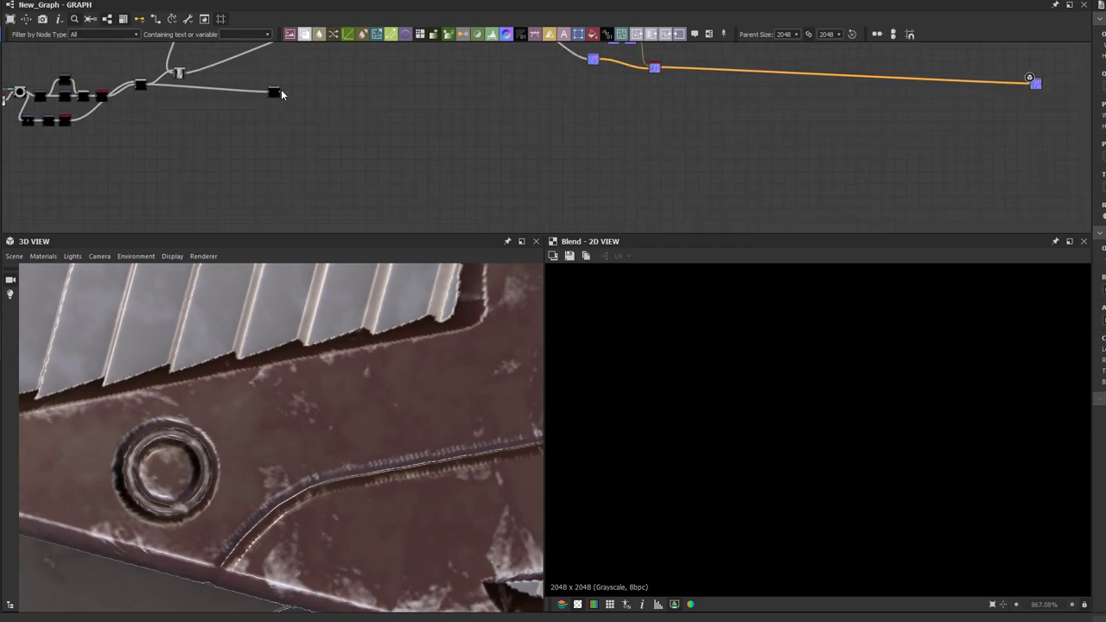
pyautogui.scroll(-3, 429, 120)
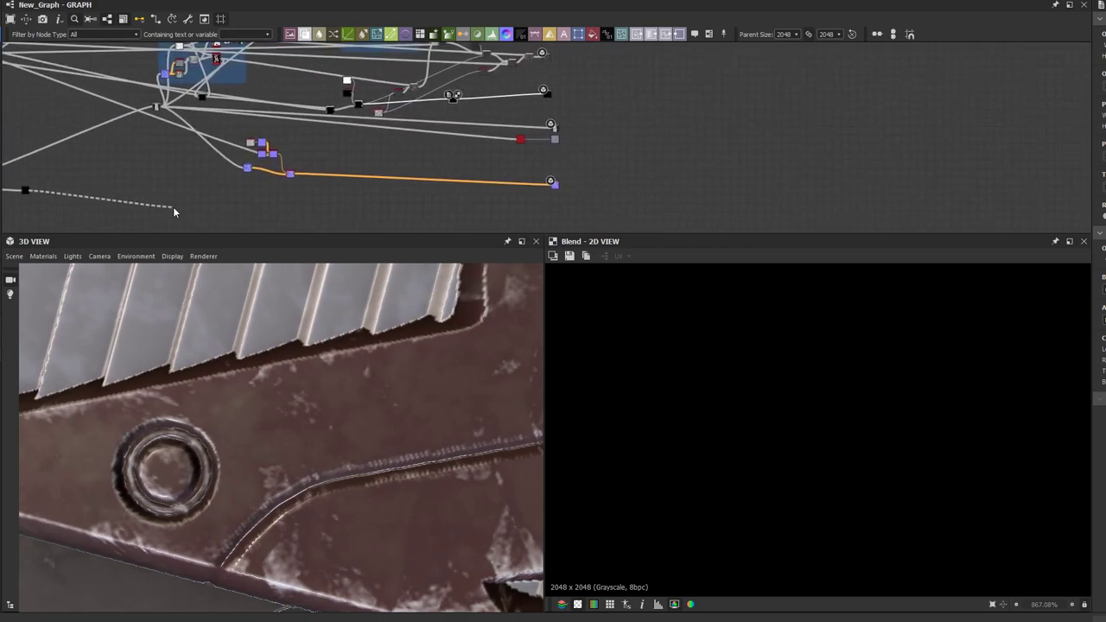
pyautogui.scroll(3, 430, 104)
pyautogui.scroll(4, 431, 100)
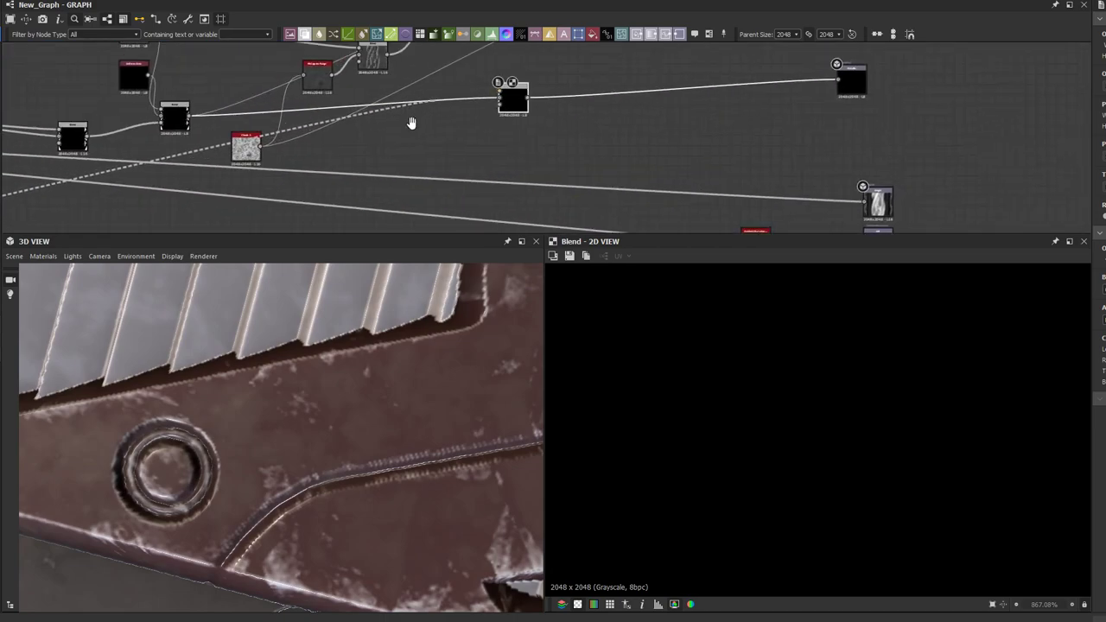
pyautogui.scroll(2, 427, 178)
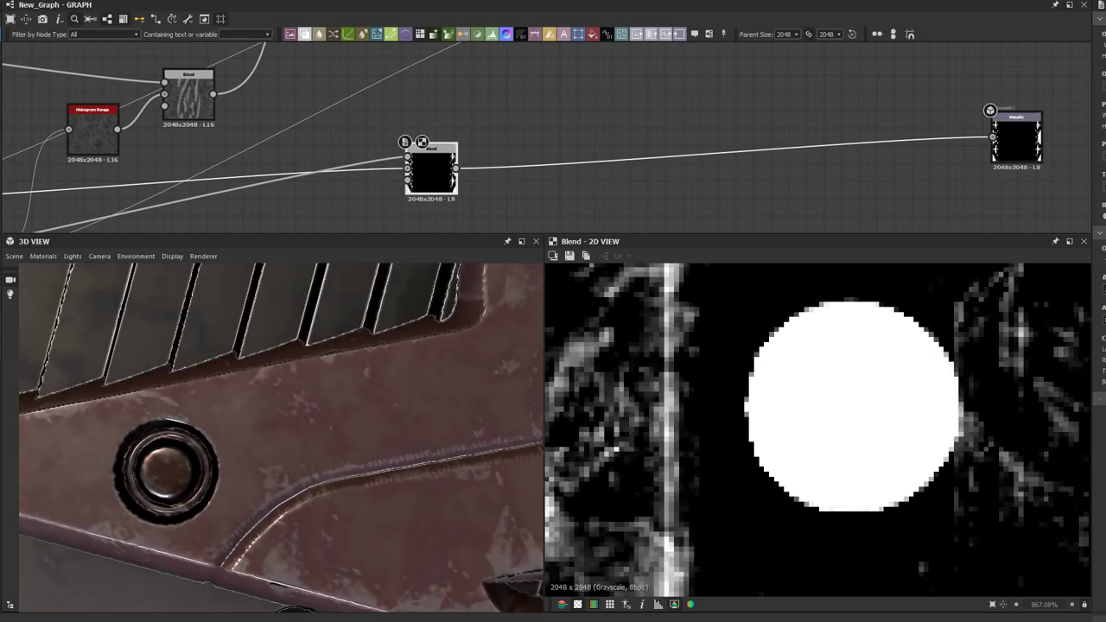
pyautogui.scroll(-7, 930, 375)
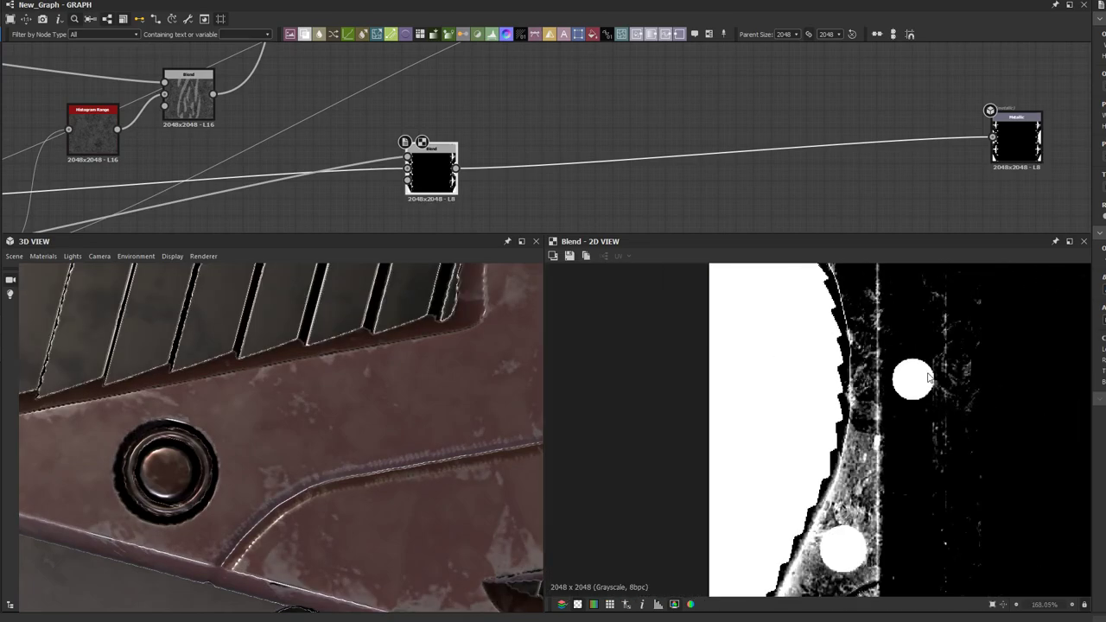
pyautogui.scroll(-6, 400, 398)
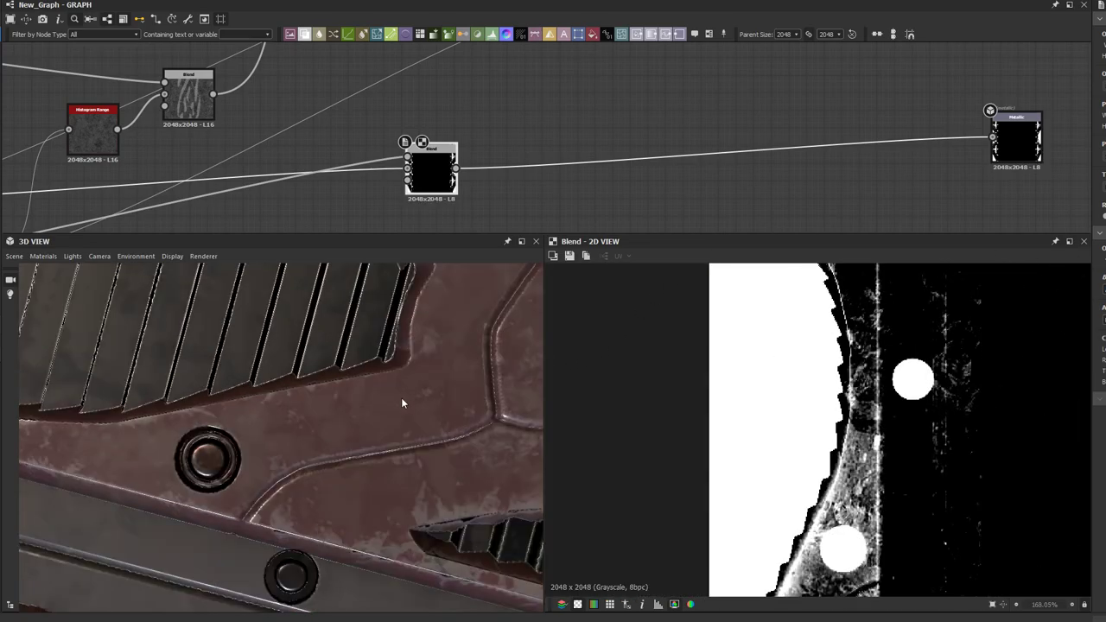
# Step: Insert a Blend node after the last Uniform Color blend in the base colour chain
pyautogui.moveTo(294, 191); pyautogui.dragTo(482, 124, button='middle')
pyautogui.scroll(-2, 408, 144)
pyautogui.moveTo(283, 392); pyautogui.dragTo(327, 392)
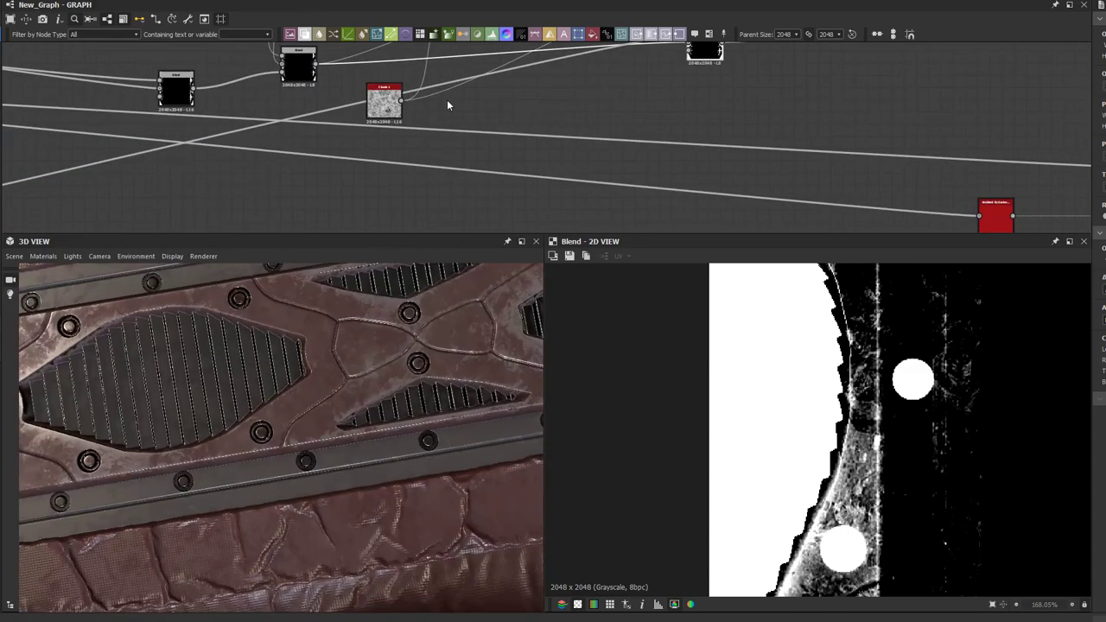
pyautogui.scroll(-4, 447, 103)
pyautogui.moveTo(456, 95); pyautogui.dragTo(444, 209, button='middle')
pyautogui.scroll(-3, 413, 159)
pyautogui.moveTo(441, 99); pyautogui.dragTo(460, 151, button='middle')
pyautogui.scroll(2, 428, 129)
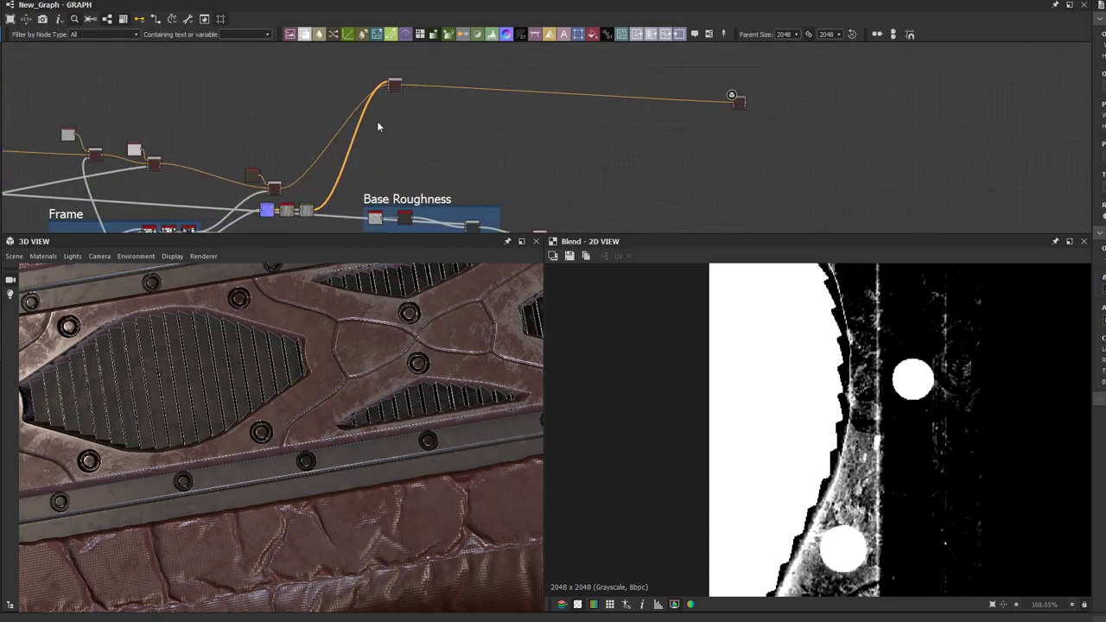
pyautogui.click(320, 160)
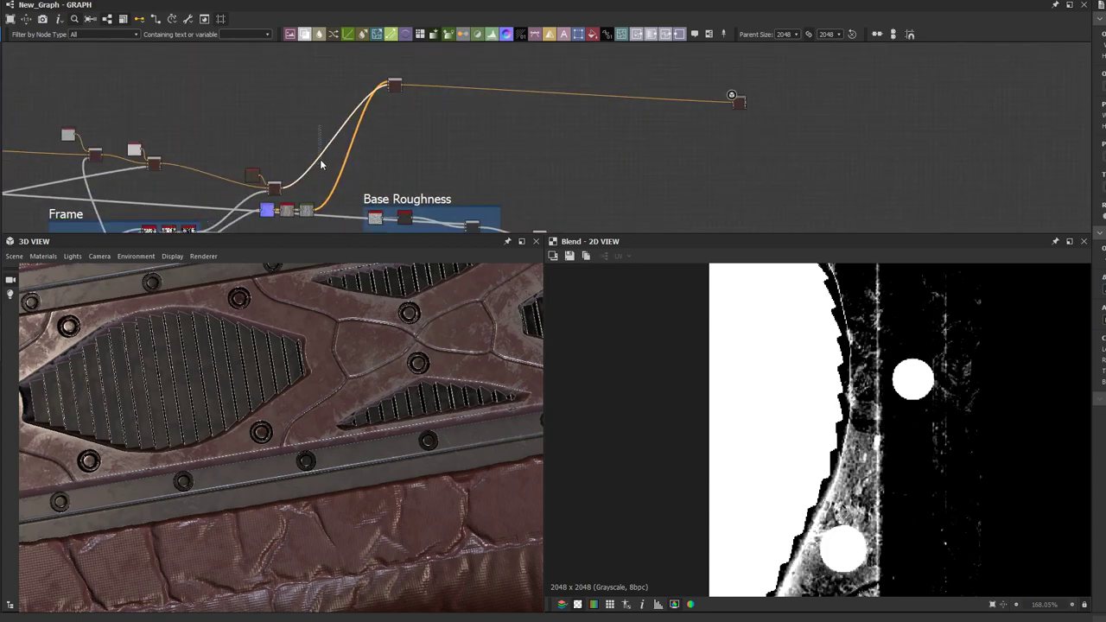
pyautogui.click(304, 35)
# Step: Connect the Levels disc mask to the opacity input of the new base colour Blend
pyautogui.scroll(-5, 235, 149)
pyautogui.moveTo(237, 151); pyautogui.dragTo(380, 46, button='middle')
pyautogui.scroll(-2, 349, 85)
pyautogui.moveTo(298, 133); pyautogui.dragTo(309, 129, button='middle')
pyautogui.scroll(7, 270, 147)
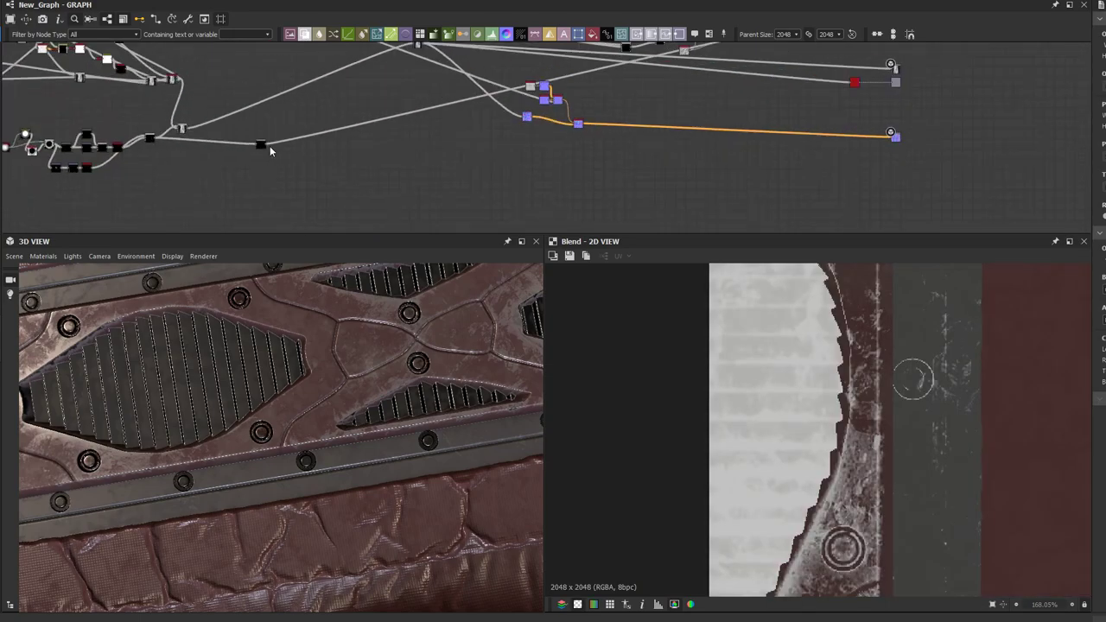
pyautogui.scroll(-8, 265, 149)
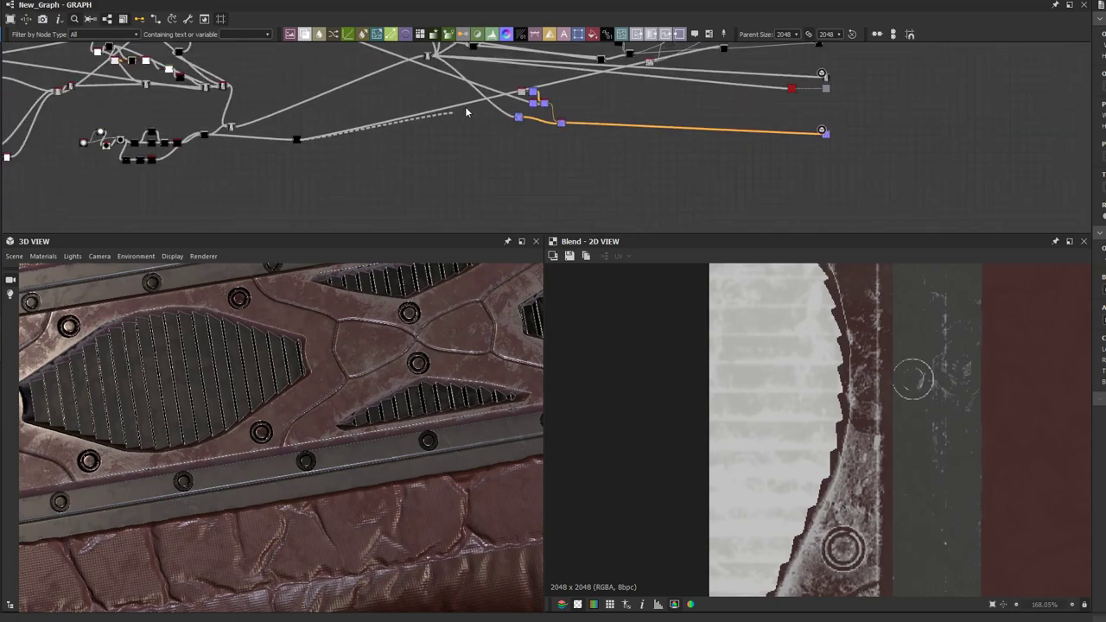
pyautogui.moveTo(374, 193); pyautogui.dragTo(299, 262, button='middle')
pyautogui.moveTo(431, 116); pyautogui.dragTo(320, 219, button='middle')
pyautogui.scroll(3, 356, 150)
pyautogui.scroll(5, 367, 155)
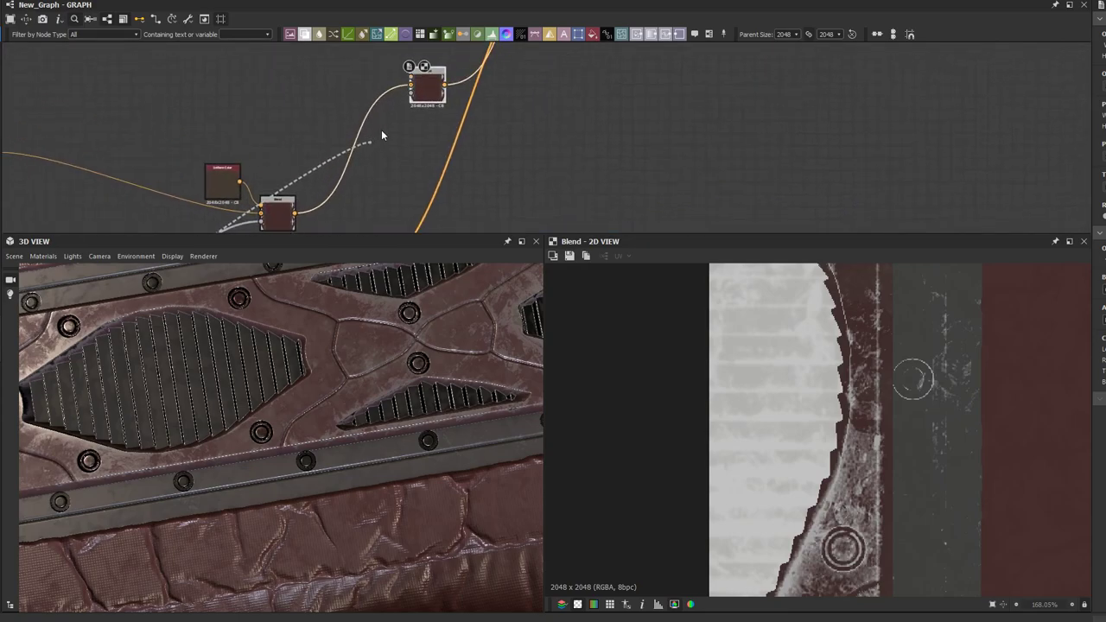
pyautogui.moveTo(406, 102); pyautogui.dragTo(411, 92)
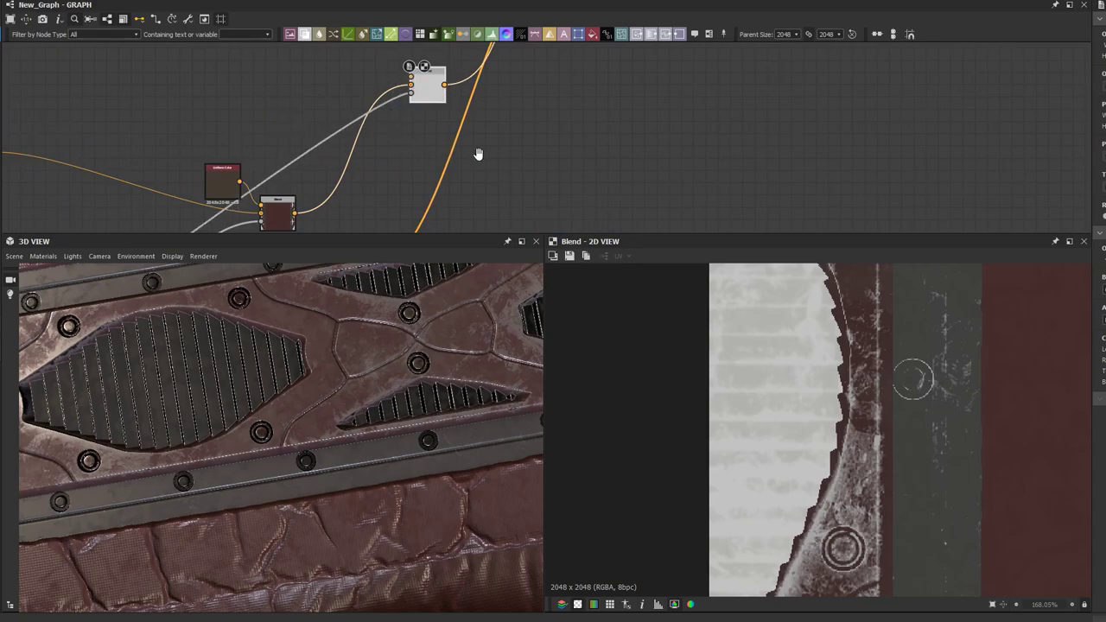
pyautogui.moveTo(478, 153); pyautogui.dragTo(679, 185, button='middle')
# Step: Connect the light grey Uniform Color to the foreground of the new base colour Blend
pyautogui.scroll(3, 226, 174)
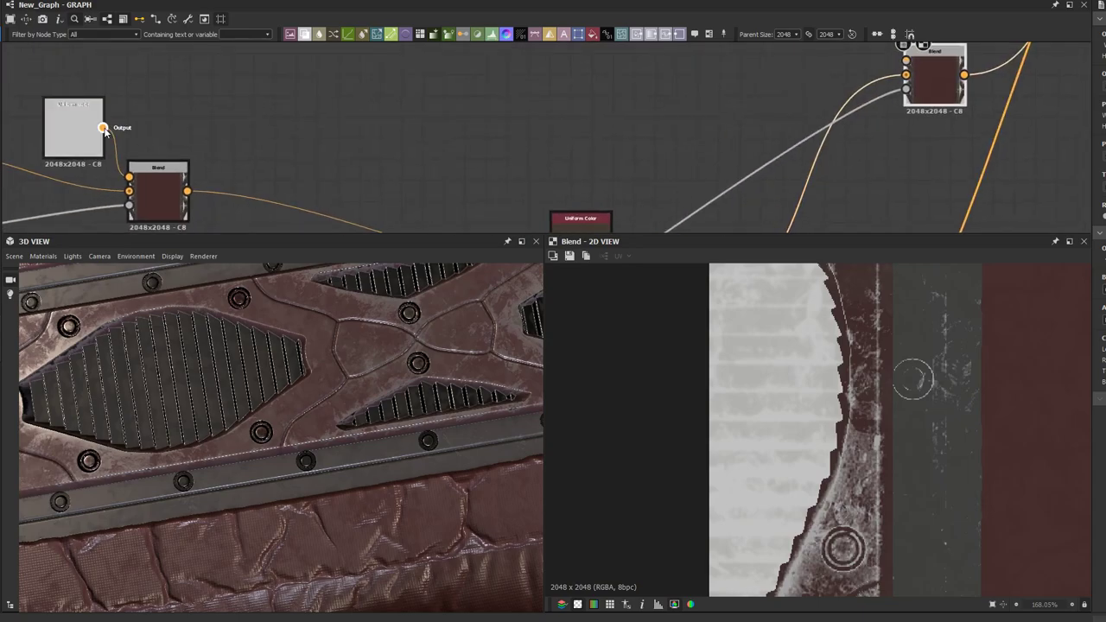
pyautogui.scroll(-3, 344, 113)
pyautogui.moveTo(464, 103); pyautogui.dragTo(287, 156, button='middle')
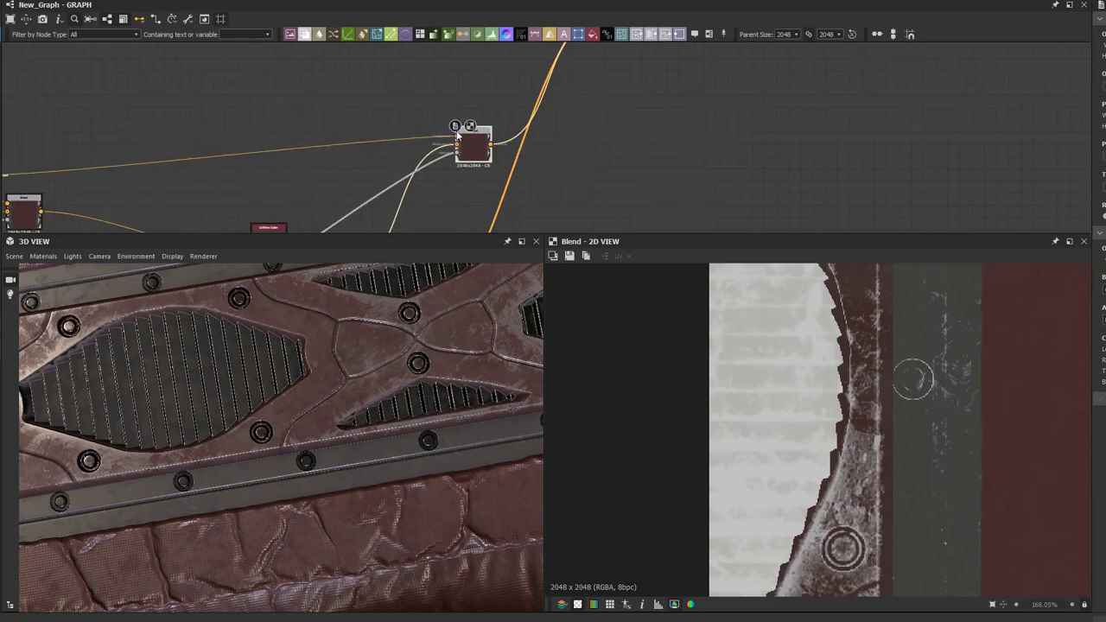
# Step: Inspect the metallic rings on the frame and strips from several angles in the 3D view
pyautogui.moveTo(307, 382); pyautogui.dragTo(464, 452)
pyautogui.moveTo(245, 400); pyautogui.dragTo(381, 387)
pyautogui.scroll(-5, 354, 364)
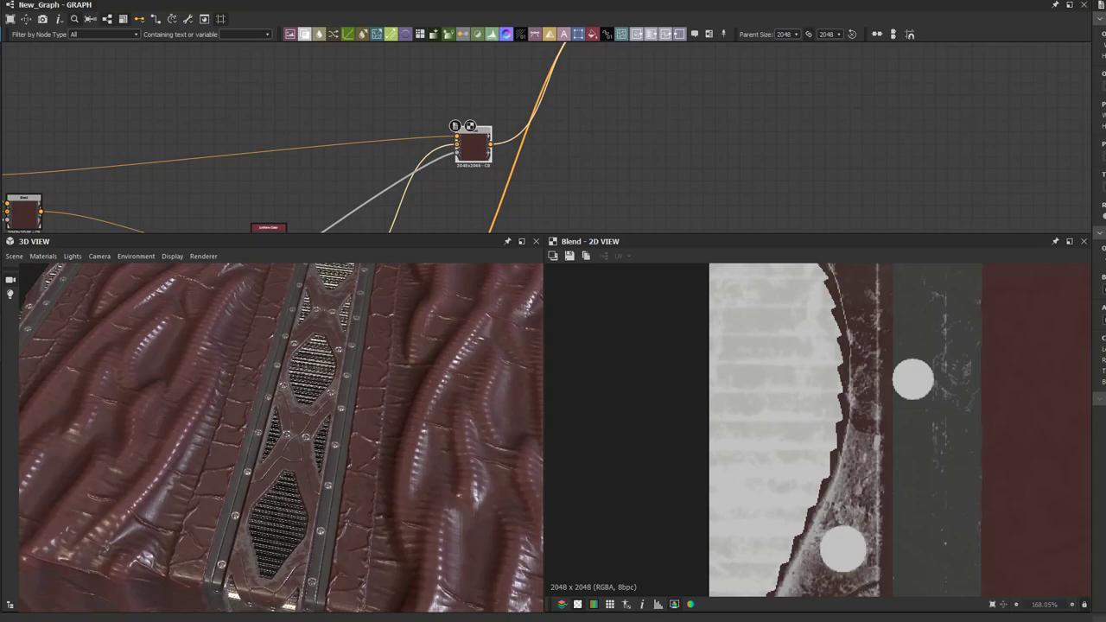
pyautogui.moveTo(381, 441); pyautogui.dragTo(242, 443)
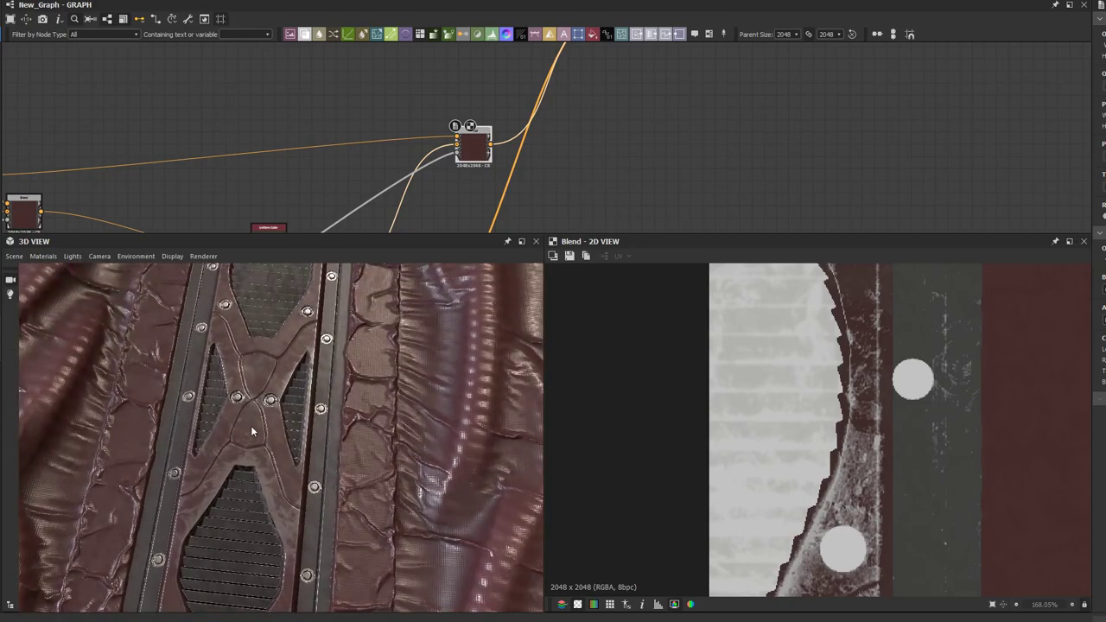
pyautogui.moveTo(253, 419); pyautogui.dragTo(326, 472)
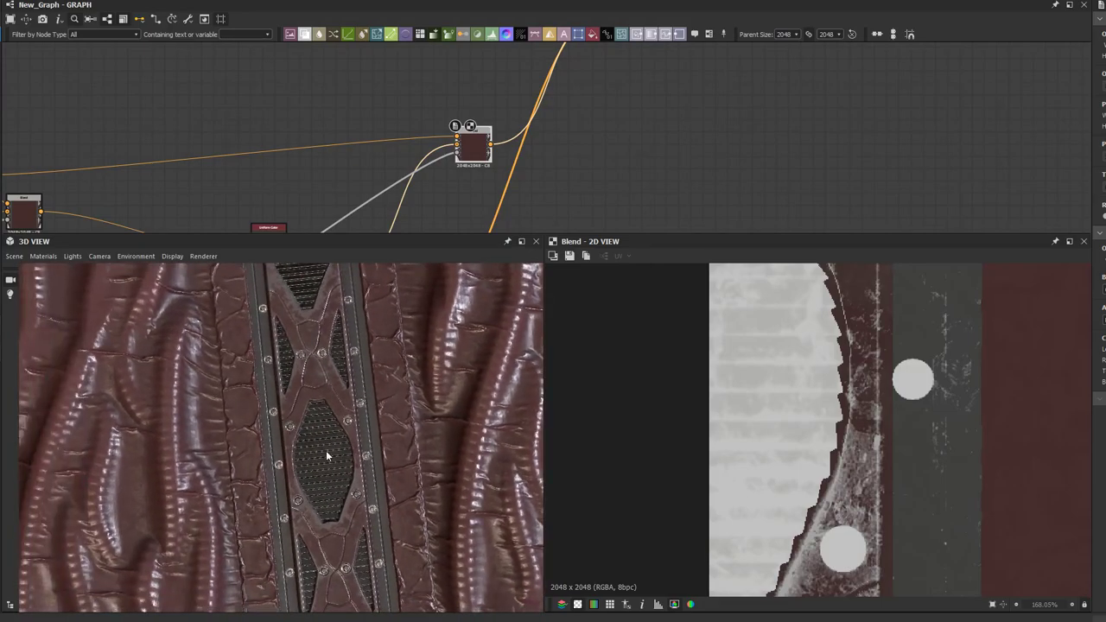
pyautogui.moveTo(329, 380); pyautogui.dragTo(270, 449)
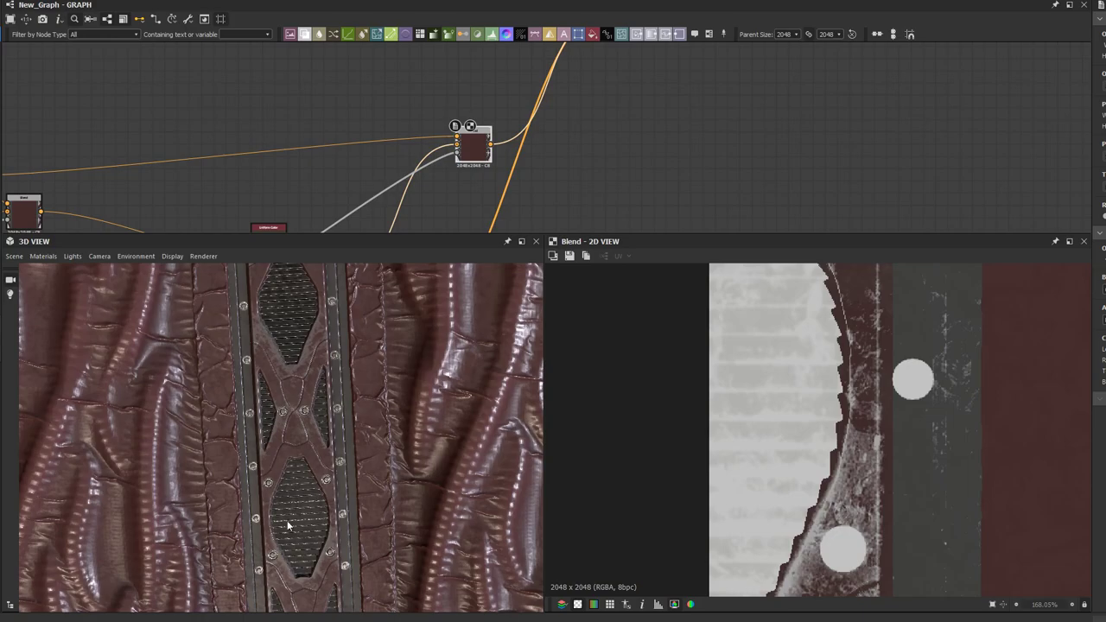
# Step: Examine the Uniform Color nodes and the inverted mask feeding the first Blend of the base colour chain
pyautogui.moveTo(288, 544); pyautogui.dragTo(273, 473)
pyautogui.scroll(-5, 247, 181)
pyautogui.moveTo(333, 157); pyautogui.dragTo(442, 119, button='middle')
pyautogui.scroll(-1, 336, 159)
pyautogui.scroll(-1, 338, 161)
pyautogui.moveTo(401, 152); pyautogui.dragTo(412, 200, button='middle')
pyautogui.scroll(-5, 413, 201)
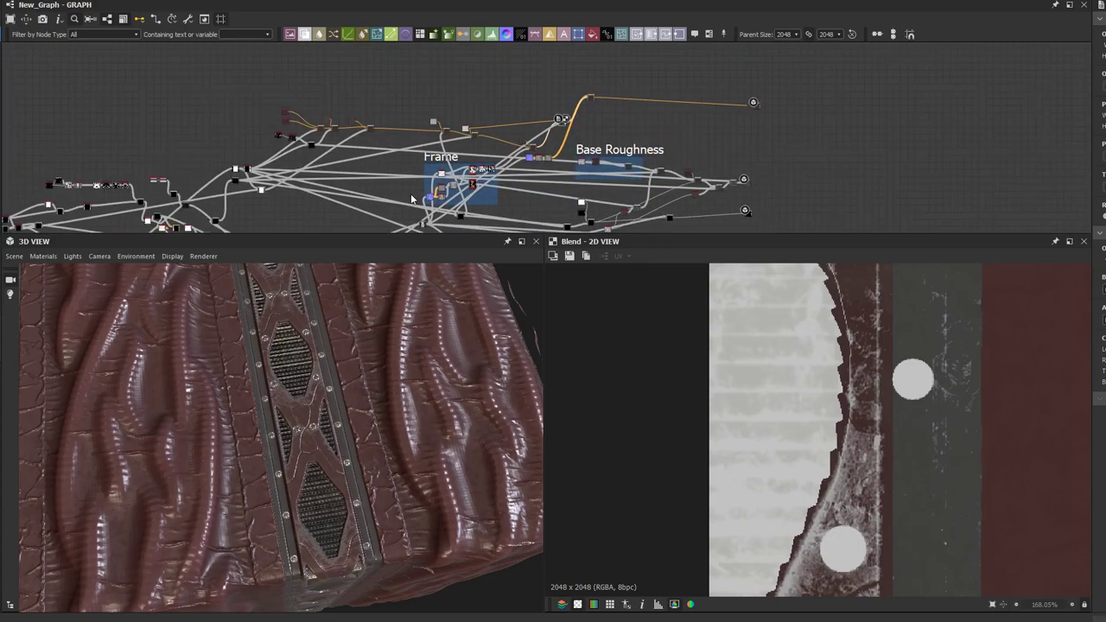
pyautogui.scroll(6, 318, 148)
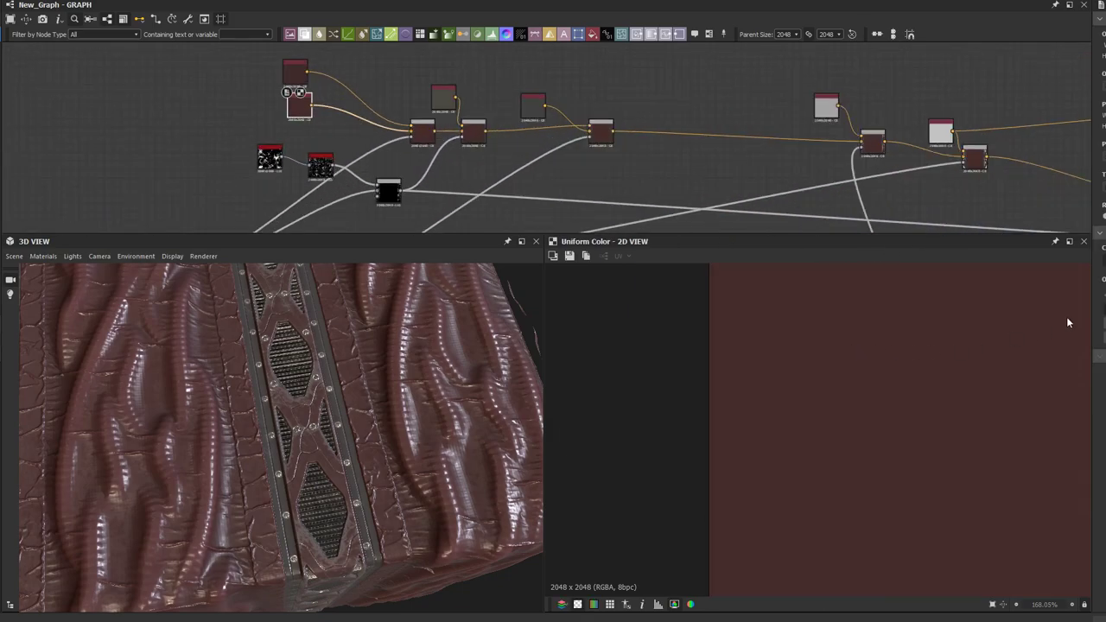
pyautogui.click(298, 77)
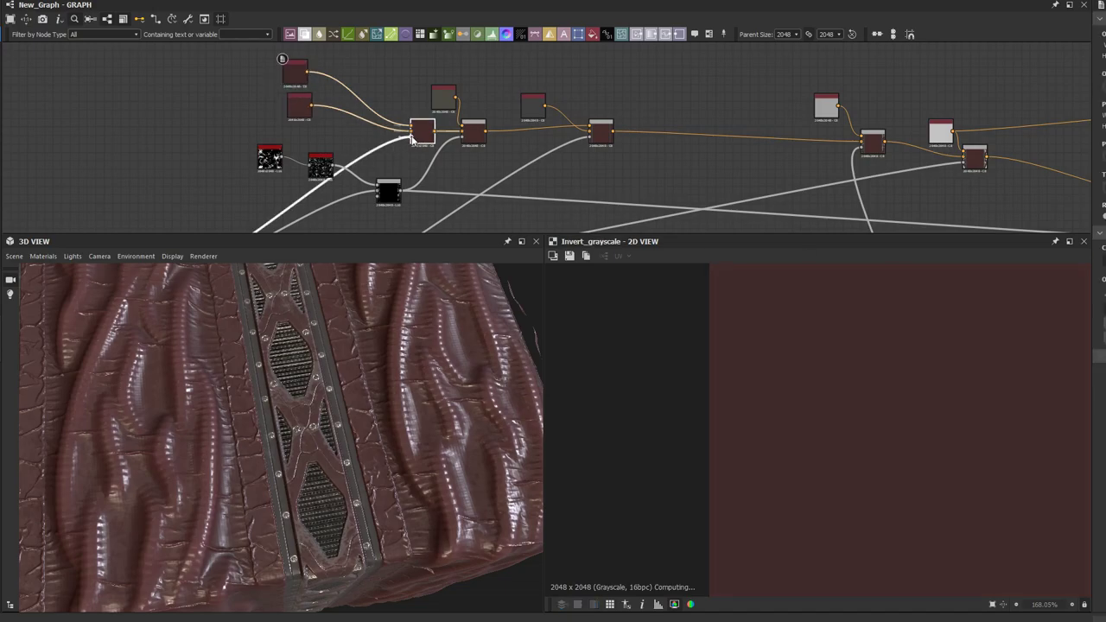
pyautogui.scroll(-10, 675, 373)
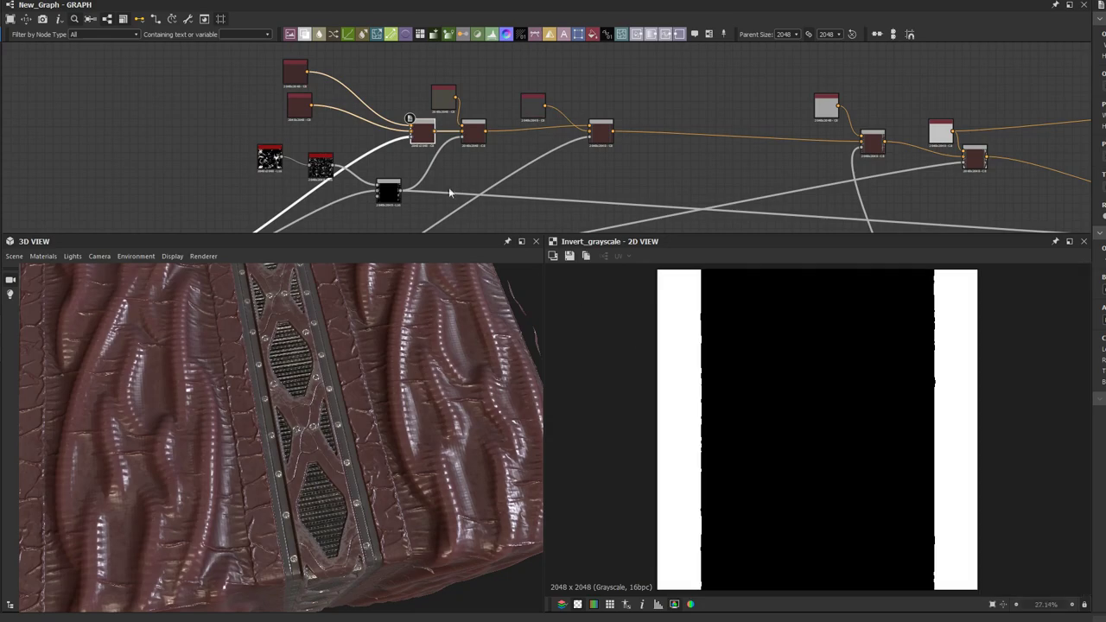
pyautogui.doubleClick(298, 76)
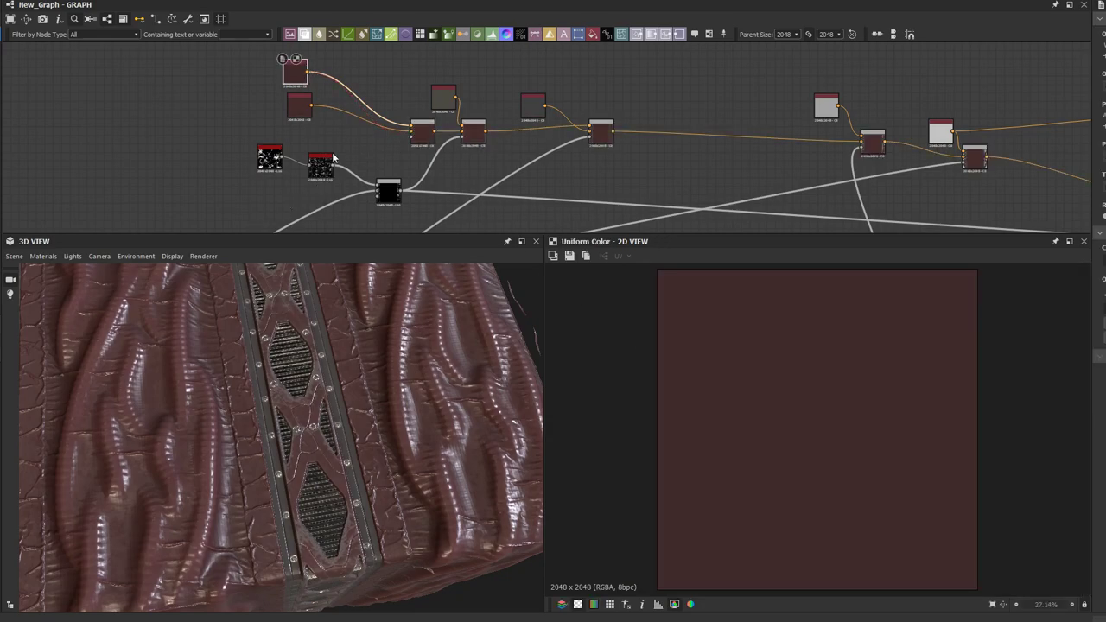
# Step: Set the upper Uniform Color feeding the first base colour Blend to light grey, RGB 182, 182, 182 (#b6b6b6)
pyautogui.scroll(3, 315, 153)
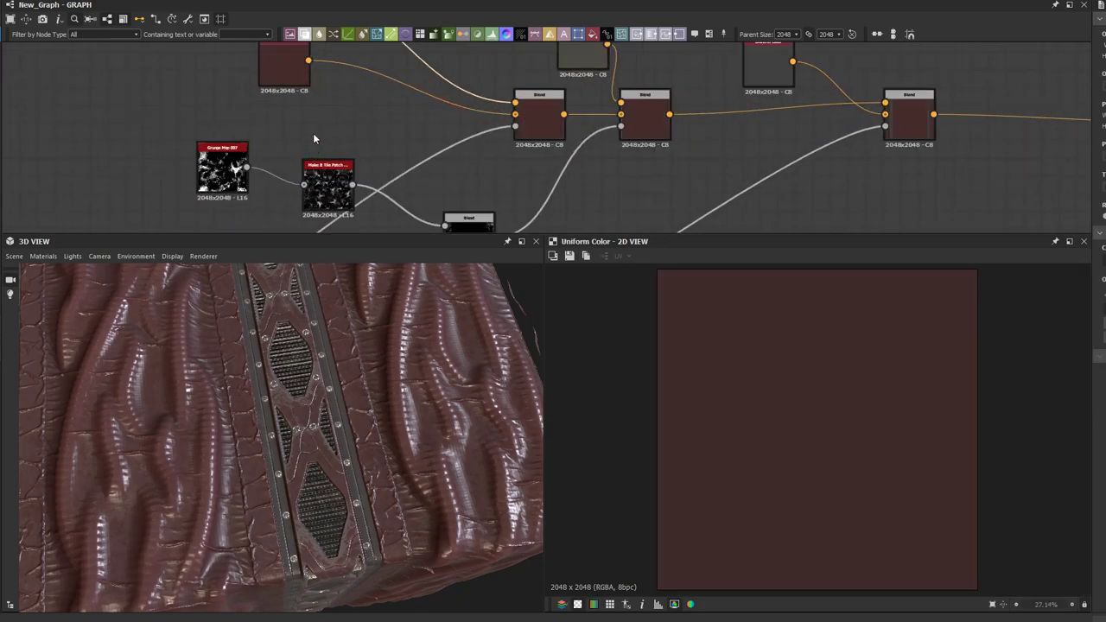
pyautogui.moveTo(311, 125); pyautogui.dragTo(310, 174, button='middle')
pyautogui.scroll(-1, 310, 174)
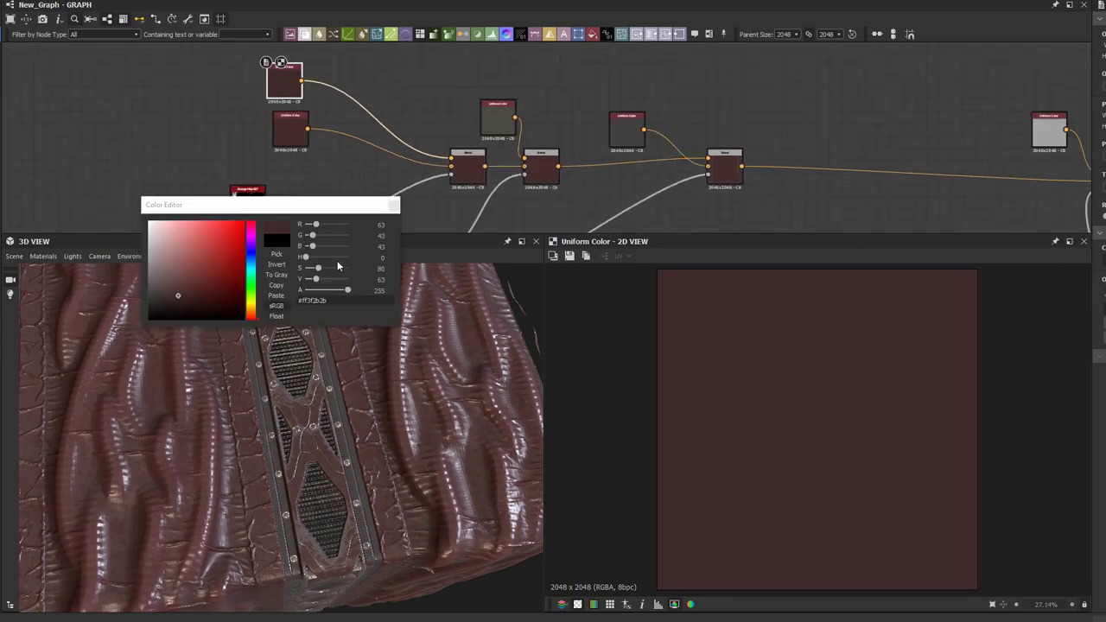
pyautogui.click(160, 272)
pyautogui.moveTo(160, 272); pyautogui.dragTo(129, 249)
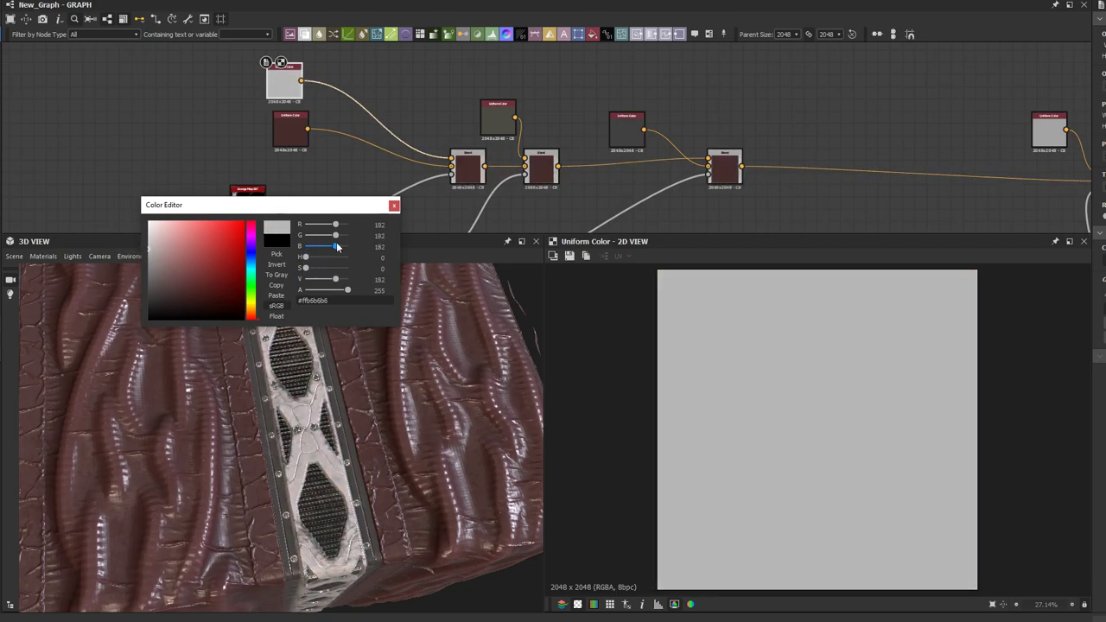
pyautogui.click(394, 204)
# Step: Inspect the light grey frame around the grilles up close in the 3D view
pyautogui.moveTo(340, 316); pyautogui.dragTo(314, 431)
pyautogui.scroll(4, 261, 352)
pyautogui.scroll(5, 229, 539)
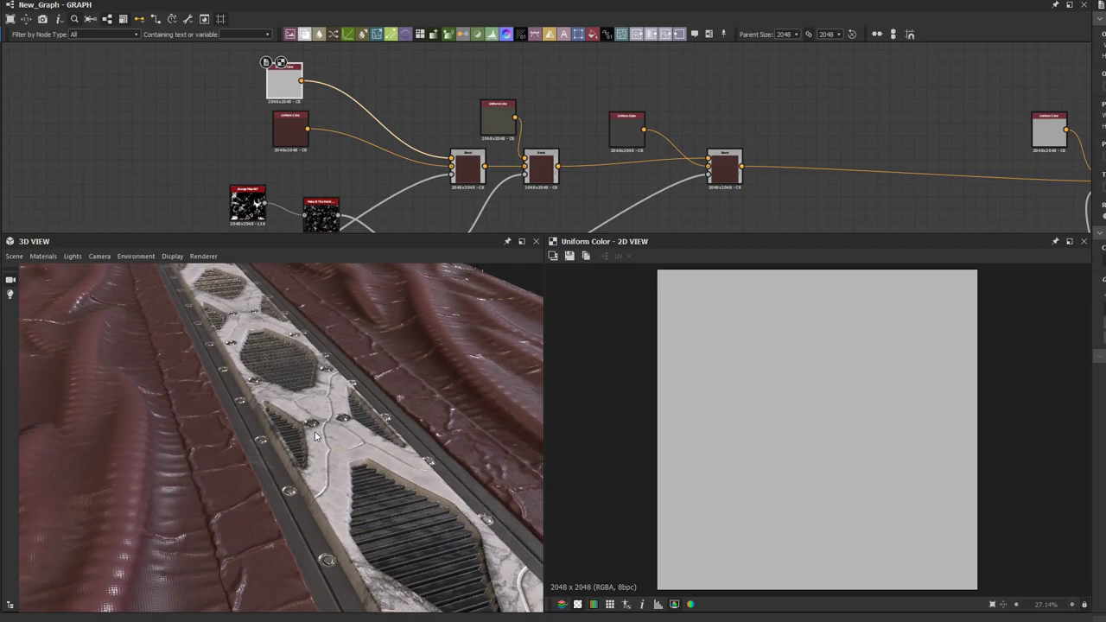
pyautogui.scroll(-3, 314, 431)
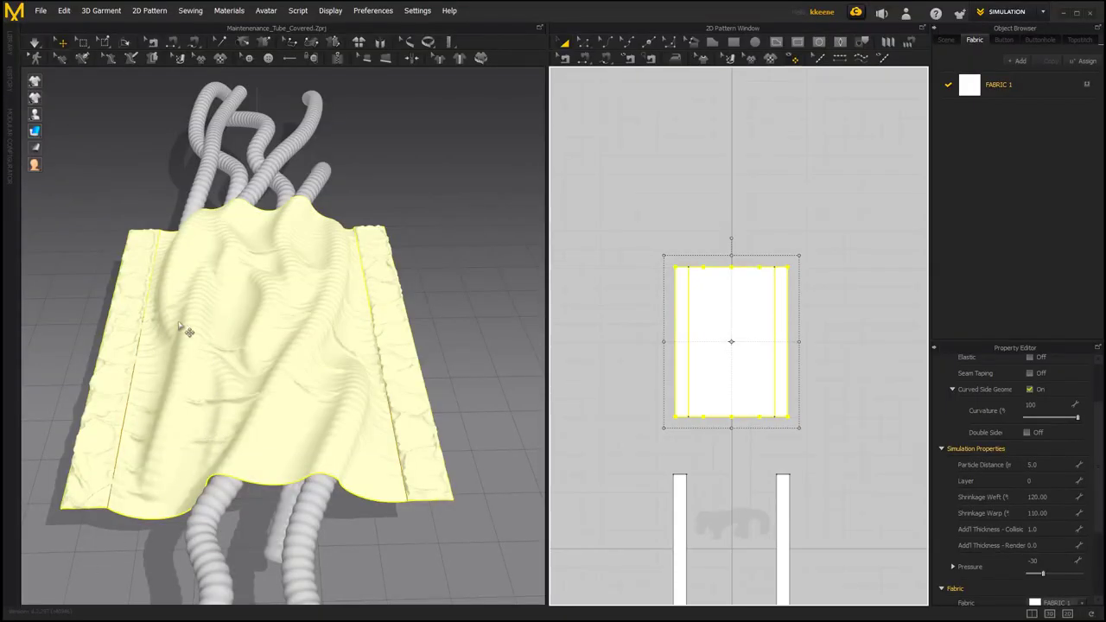
# Step: Switch to Marvelous Designer to review the fabric draped over the tubes, and to Marmoset Toolbag to review its baking scene
pyautogui.moveTo(92, 304); pyautogui.dragTo(170, 362, button='right')
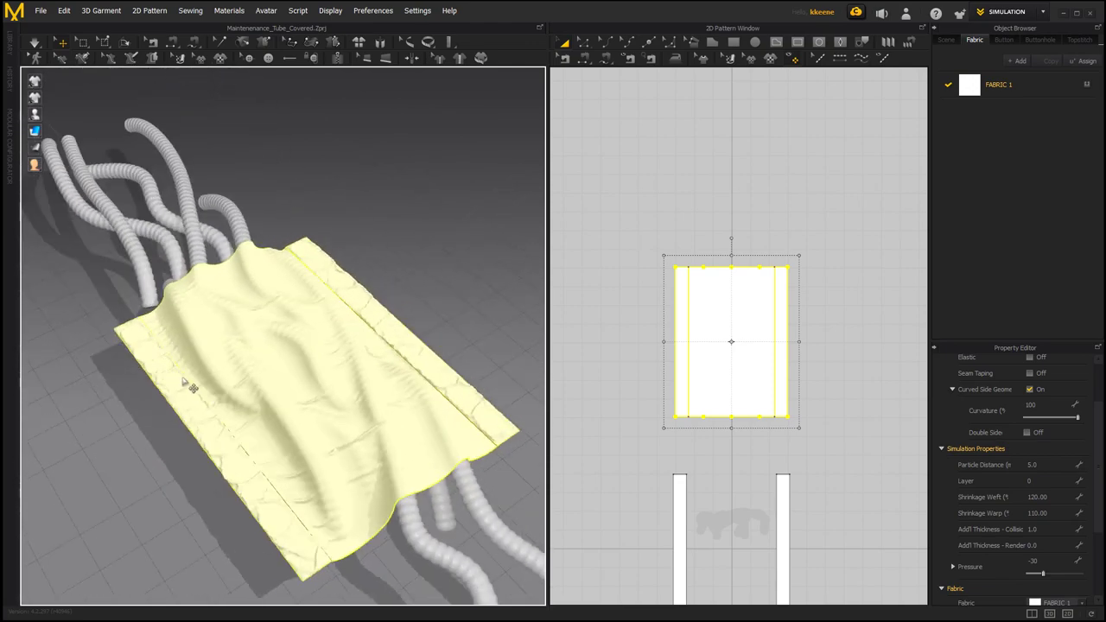
pyautogui.moveTo(244, 346); pyautogui.dragTo(217, 366, button='right')
pyautogui.moveTo(164, 219); pyautogui.dragTo(254, 366, button='right')
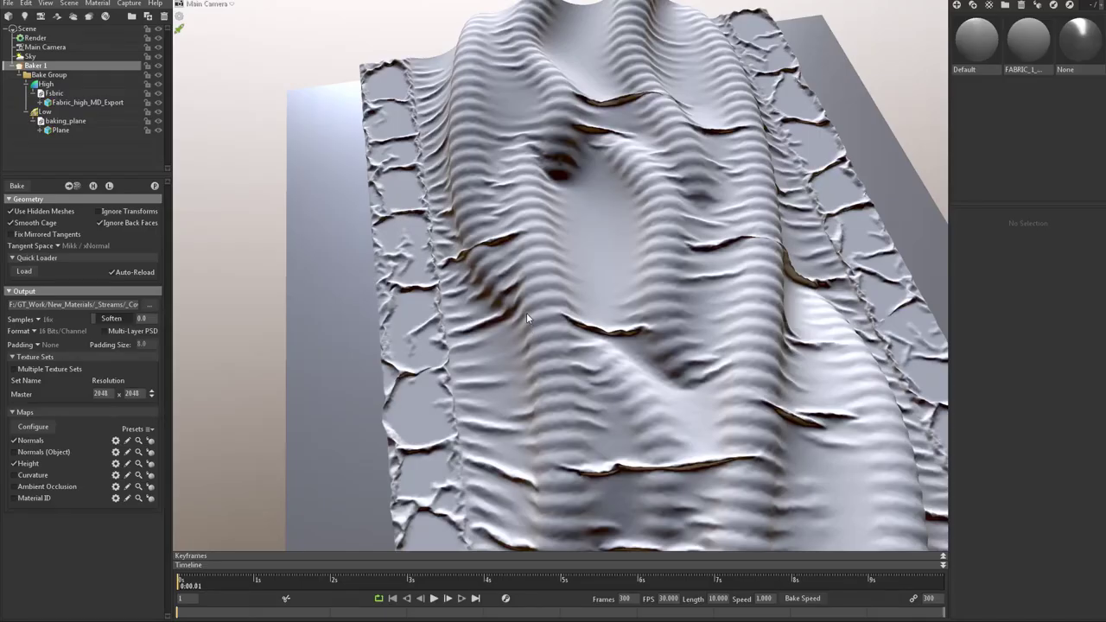
pyautogui.keyDown('alt'); pyautogui.moveTo(528, 315); pyautogui.dragTo(526, 302, button='right'); pyautogui.keyUp('alt')
pyautogui.scroll(-2, 571, 273)
pyautogui.scroll(2, 498, 285)
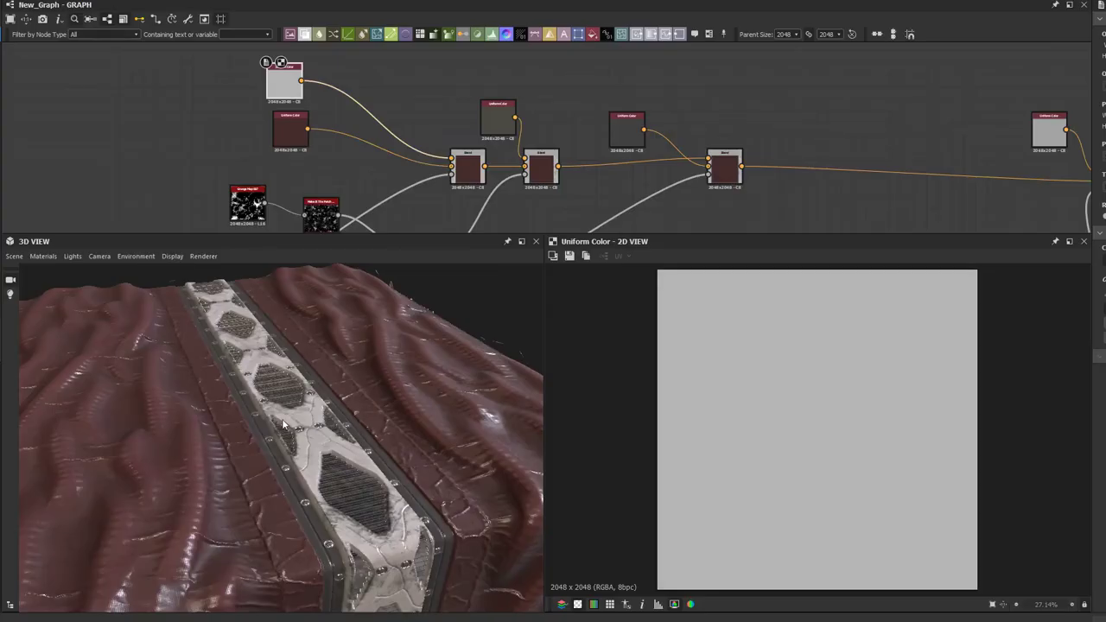
# Step: Return to Substance Designer and examine the leather panels and light grey frame on the rounded cube from several angles
pyautogui.moveTo(282, 423); pyautogui.dragTo(294, 447)
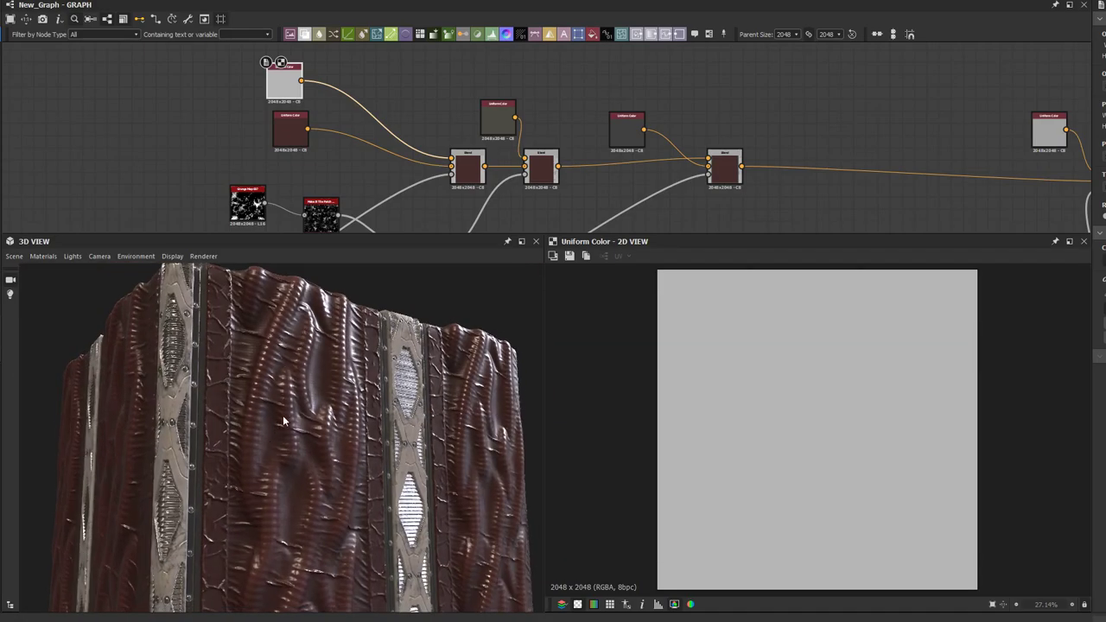
pyautogui.moveTo(288, 396); pyautogui.dragTo(425, 475)
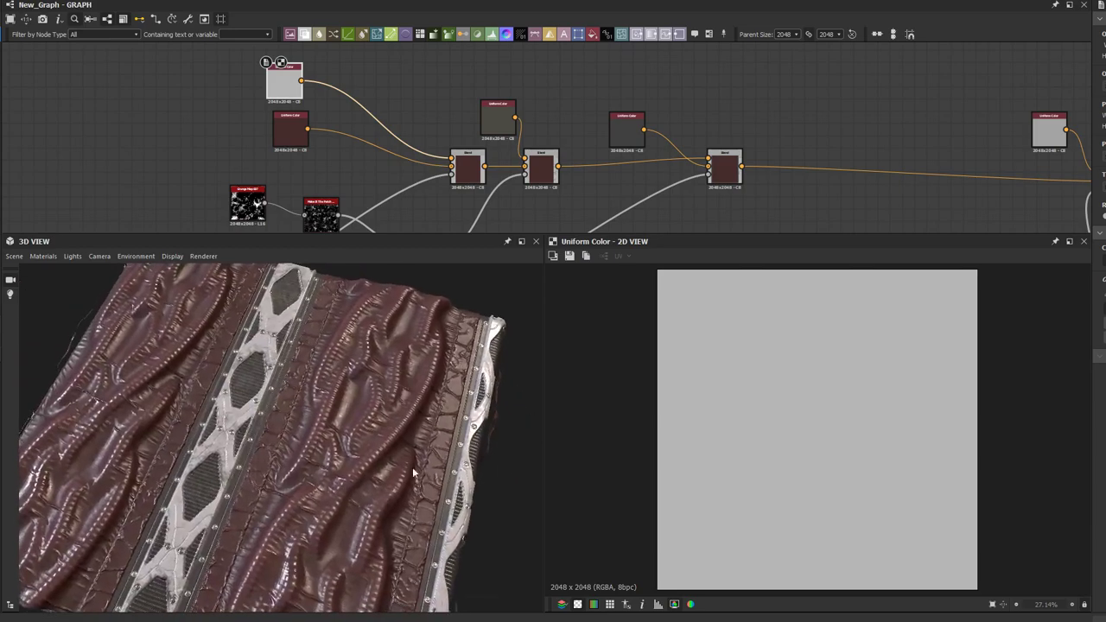
pyautogui.moveTo(307, 447); pyautogui.dragTo(323, 419)
pyautogui.moveTo(155, 426); pyautogui.dragTo(306, 413)
pyautogui.scroll(5, 299, 409)
pyautogui.scroll(3, 294, 483)
pyautogui.scroll(-5, 290, 474)
pyautogui.moveTo(208, 457); pyautogui.dragTo(271, 451)
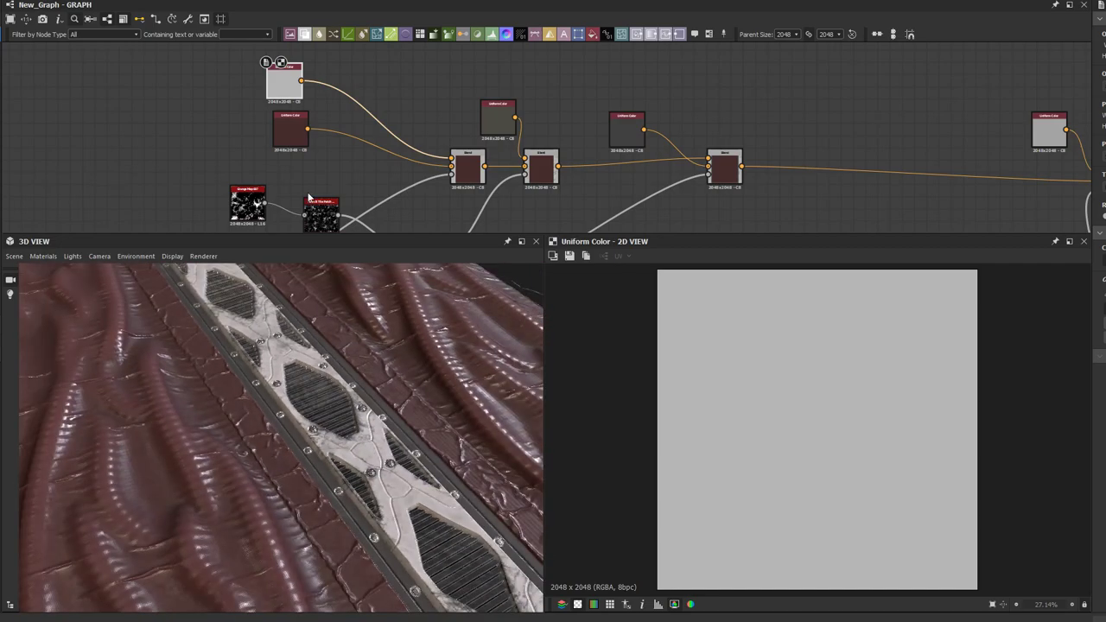
# Step: Tidy the graph by moving the Grunge Map 007 and Make It Tile Patch nodes closer to their grayscale Blend
pyautogui.scroll(-3, 363, 147)
pyautogui.scroll(3, 363, 148)
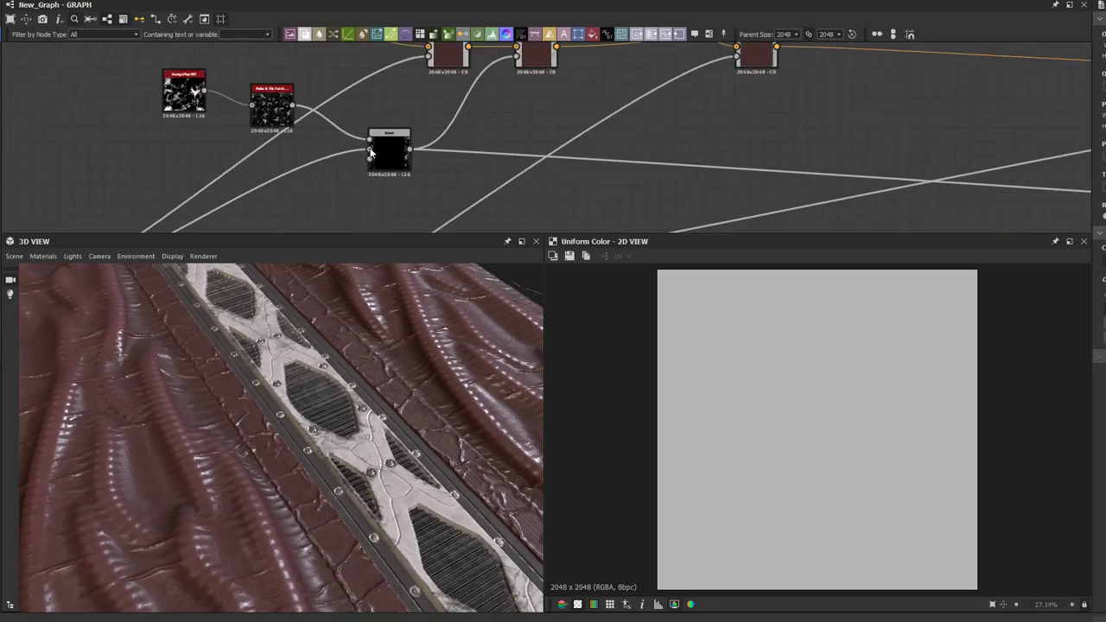
pyautogui.moveTo(264, 118); pyautogui.dragTo(308, 118)
pyautogui.click(230, 159)
pyautogui.click(197, 101)
pyautogui.moveTo(207, 99); pyautogui.dragTo(270, 113)
# Step: Change the 3D preview mesh to Rounded Cylinder
pyautogui.moveTo(198, 482); pyautogui.dragTo(264, 355)
pyautogui.moveTo(243, 394); pyautogui.dragTo(92, 298)
pyautogui.click(13, 259)
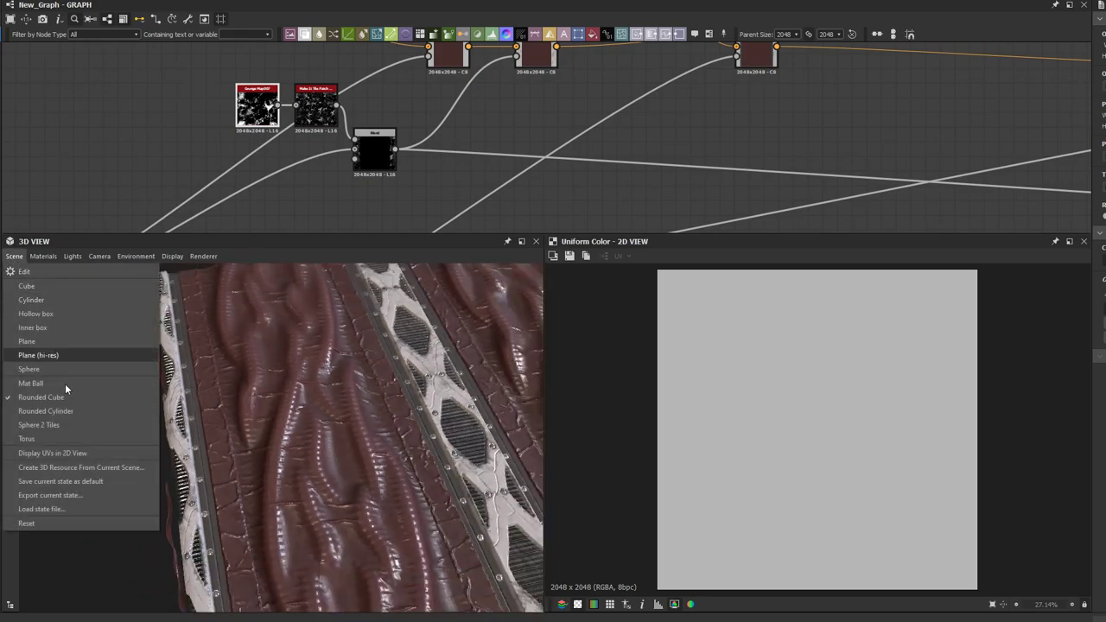
pyautogui.click(53, 411)
pyautogui.moveTo(237, 404); pyautogui.dragTo(159, 382)
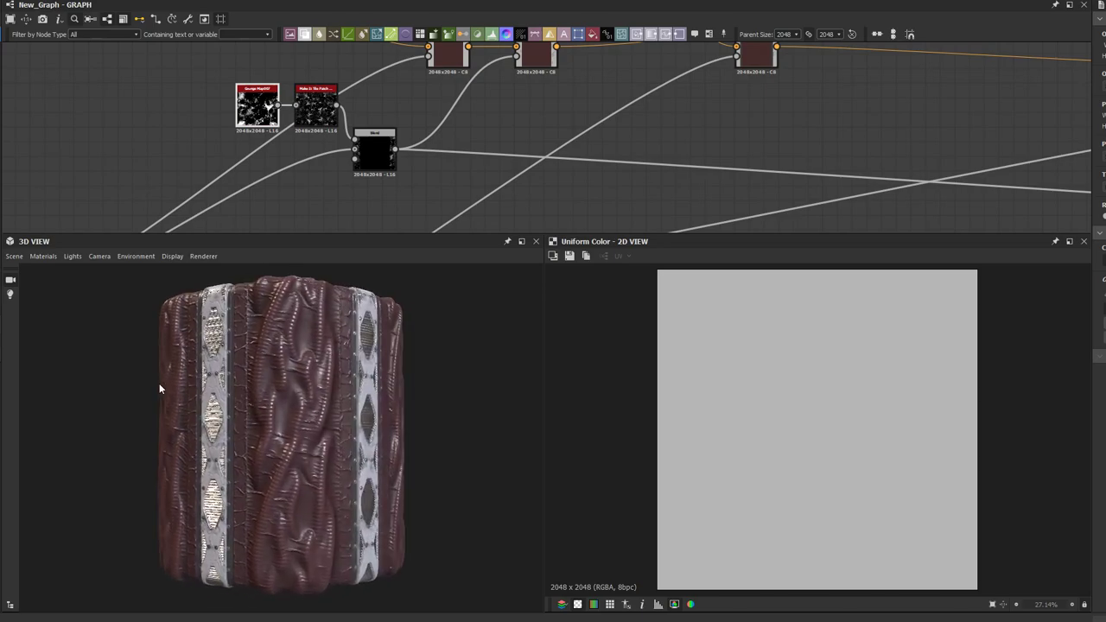
# Step: Inspect the leather folds, seams and metal frame on the cylinder at different distances, angles and lighting directions
pyautogui.scroll(3, 228, 396)
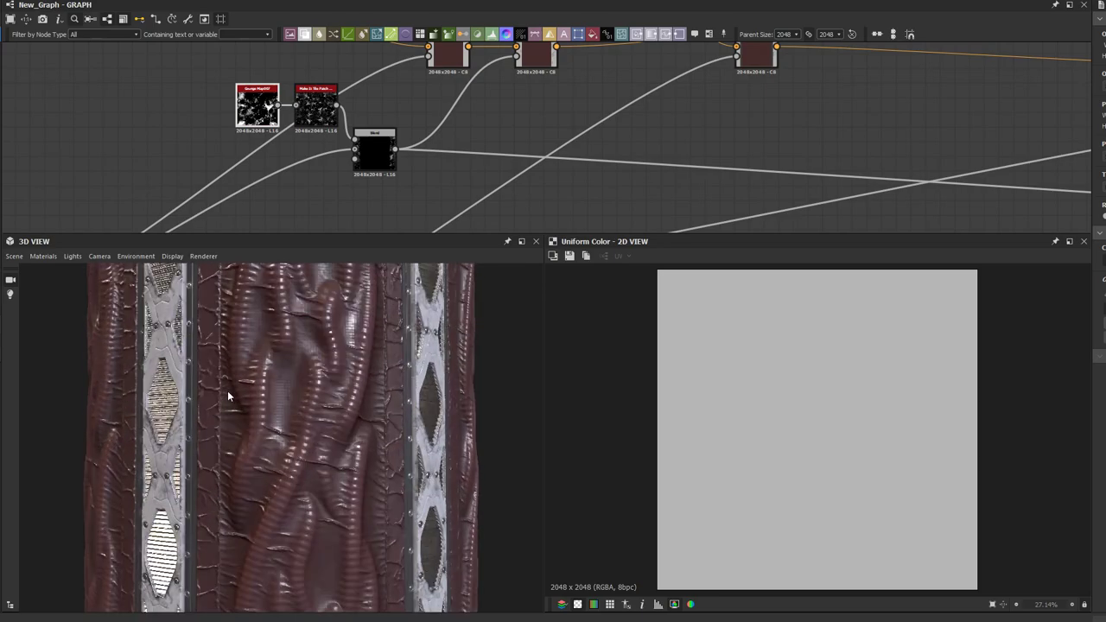
pyautogui.moveTo(228, 396); pyautogui.dragTo(269, 350)
pyautogui.moveTo(395, 354); pyautogui.dragTo(235, 436)
pyautogui.scroll(4, 235, 436)
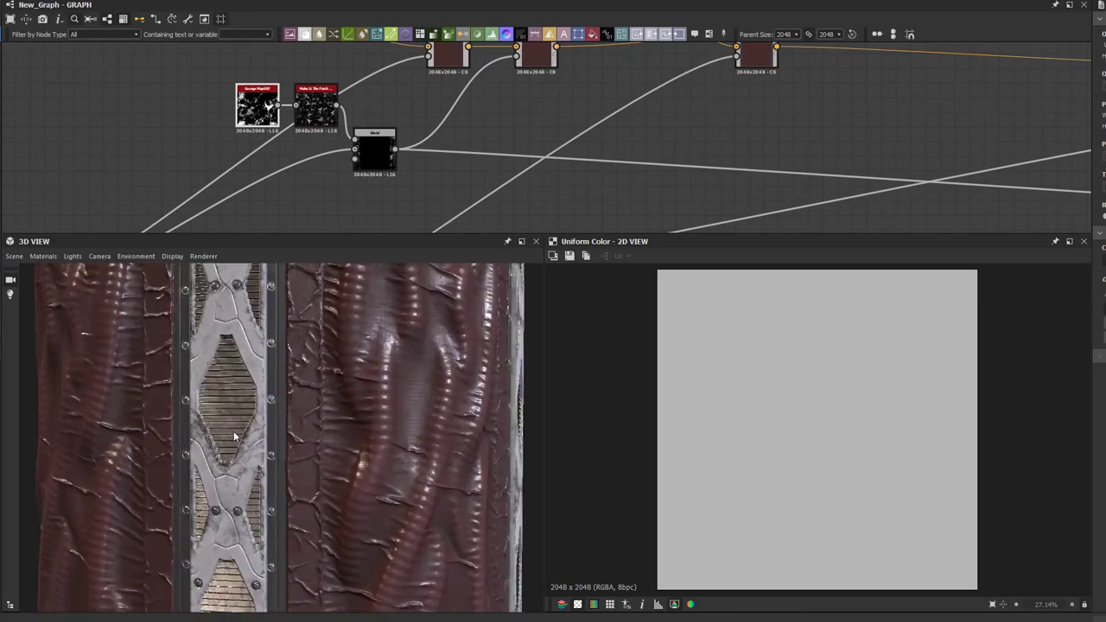
pyautogui.moveTo(172, 388); pyautogui.dragTo(192, 466, button='middle')
pyautogui.moveTo(204, 461); pyautogui.dragTo(288, 411)
pyautogui.moveTo(373, 413); pyautogui.dragTo(361, 390)
pyautogui.moveTo(362, 387); pyautogui.dragTo(355, 382, button='right')
pyautogui.moveTo(352, 390); pyautogui.dragTo(337, 395)
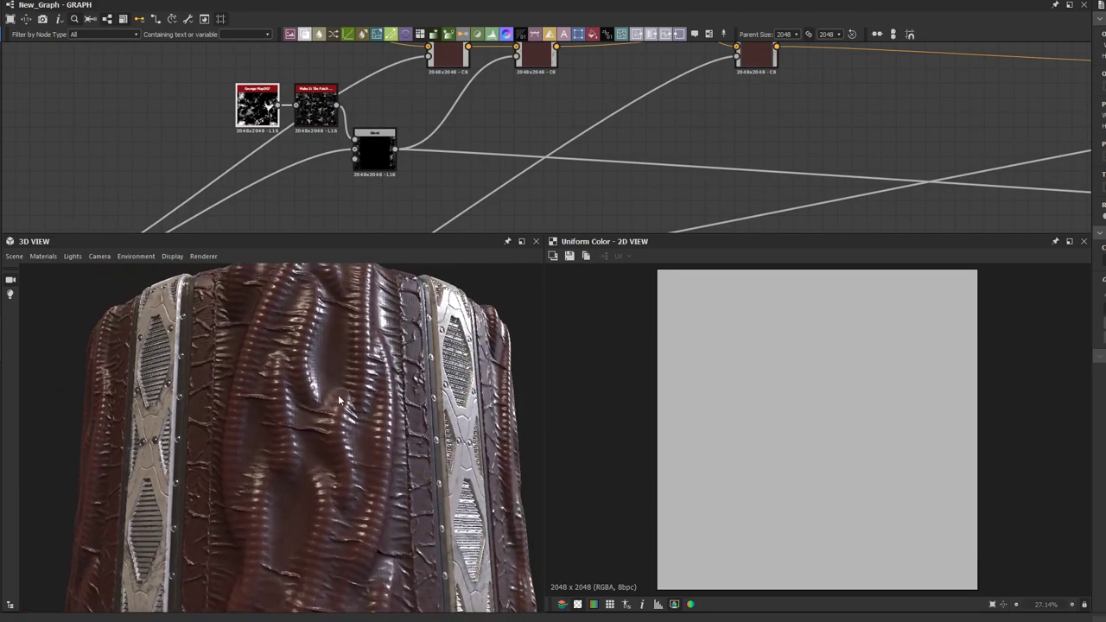
pyautogui.moveTo(295, 371); pyautogui.dragTo(273, 432, button='right')
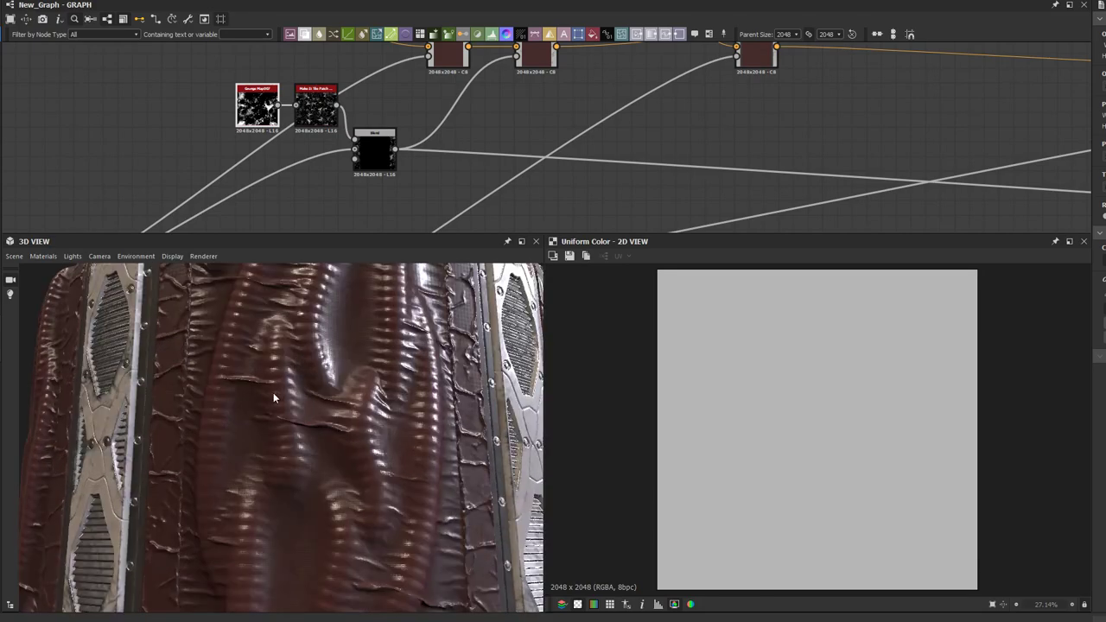
pyautogui.scroll(-3, 273, 394)
pyautogui.scroll(4, 281, 425)
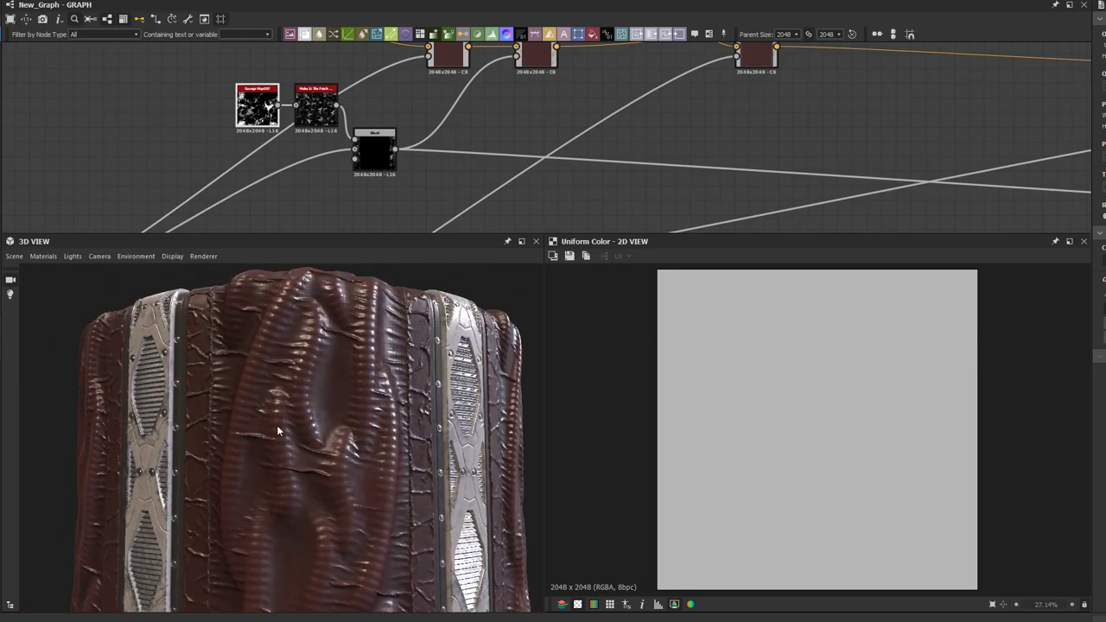
pyautogui.moveTo(281, 425); pyautogui.dragTo(289, 383)
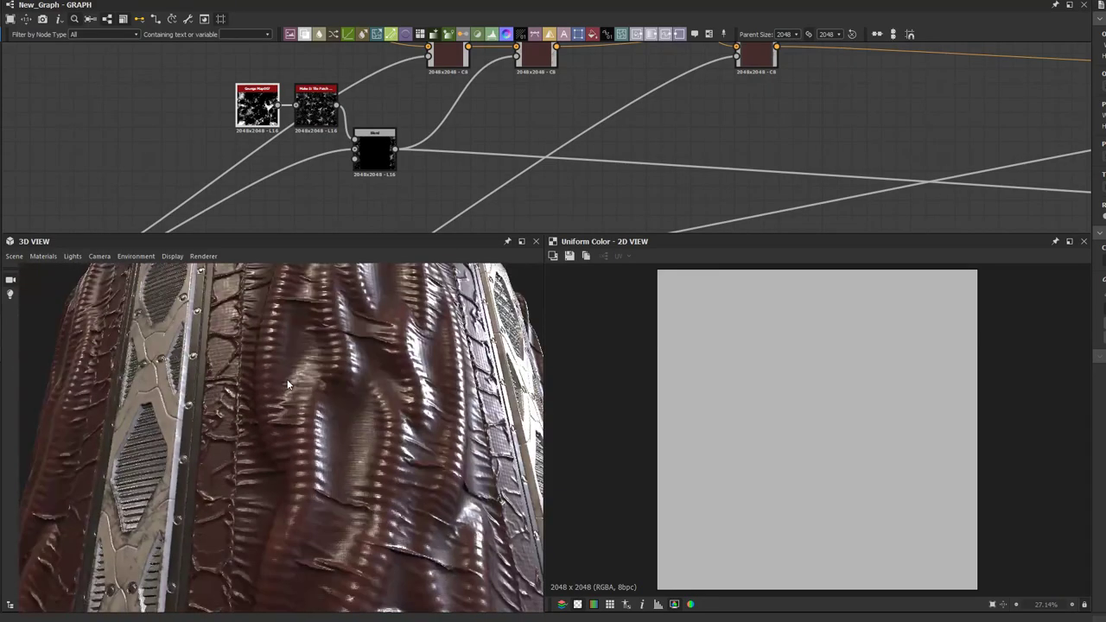
pyautogui.scroll(-2, 289, 372)
pyautogui.moveTo(255, 178); pyautogui.dragTo(240, 137, button='middle')
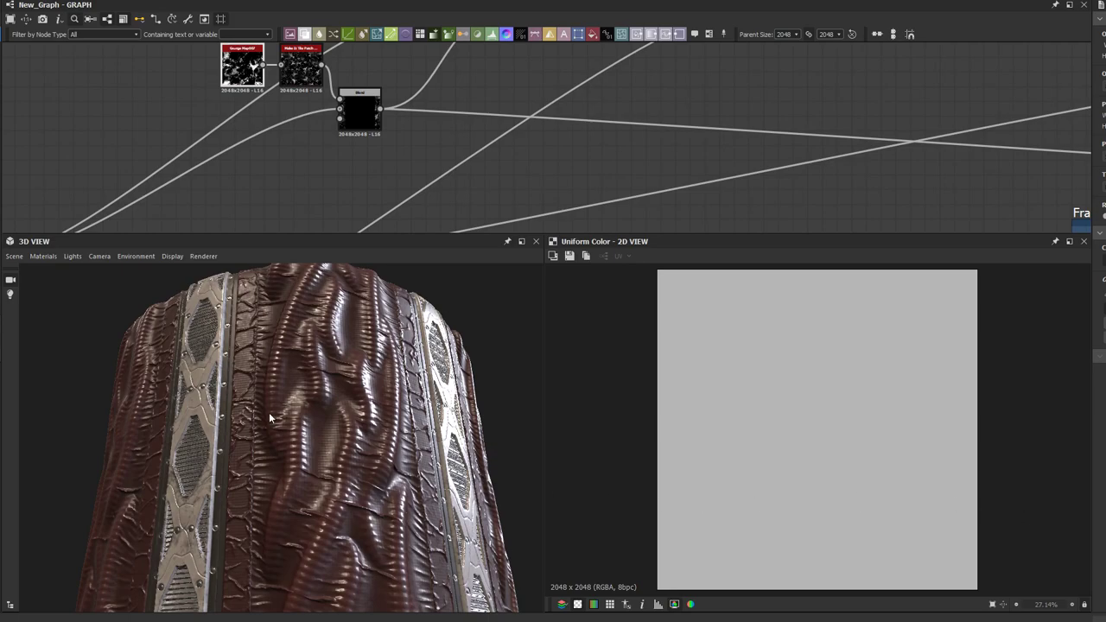
# Step: Examine the frame's rivets, grilles and panel lines and the cylinder's upper rim, both close up and from afar
pyautogui.moveTo(273, 443); pyautogui.dragTo(276, 442)
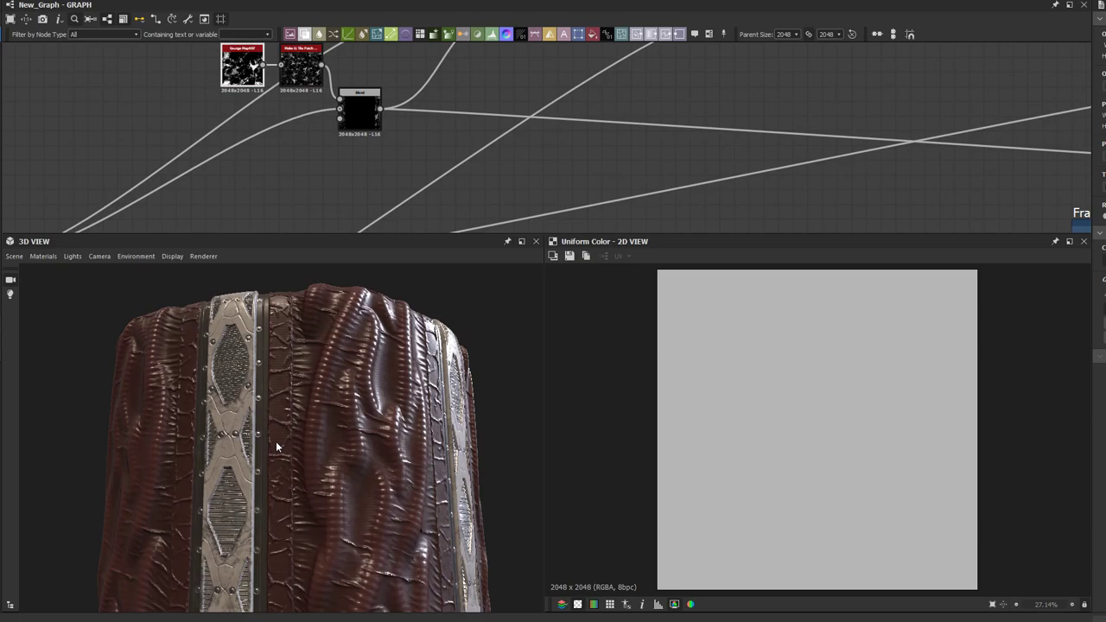
pyautogui.moveTo(215, 412); pyautogui.dragTo(239, 399)
pyautogui.scroll(5, 240, 398)
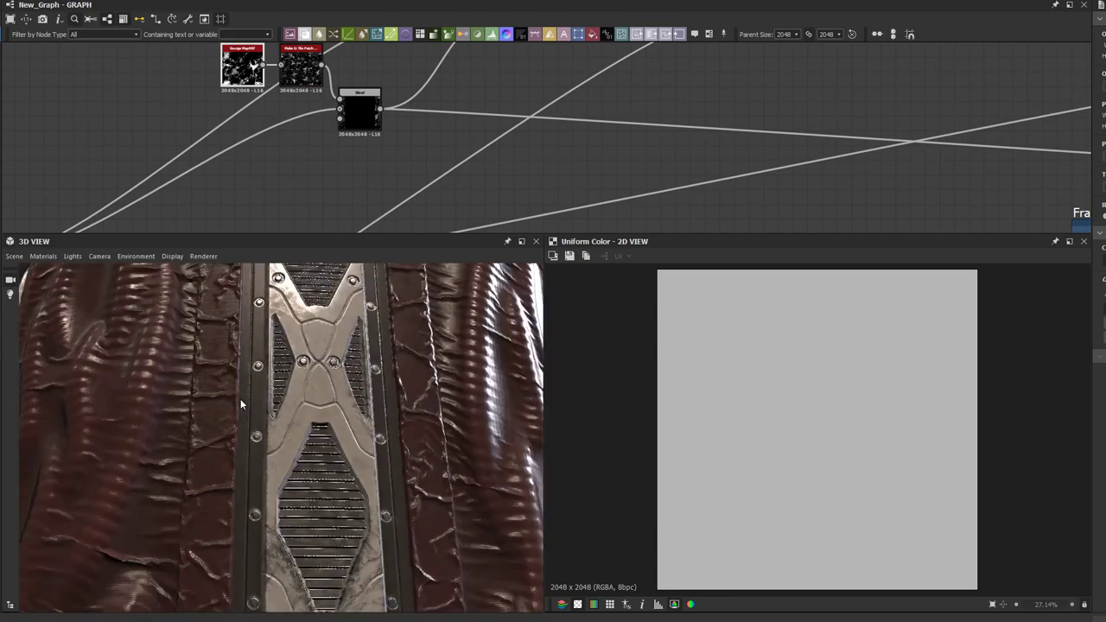
pyautogui.scroll(-5, 240, 399)
pyautogui.moveTo(240, 399); pyautogui.dragTo(487, 457)
pyautogui.moveTo(359, 456); pyautogui.dragTo(390, 454)
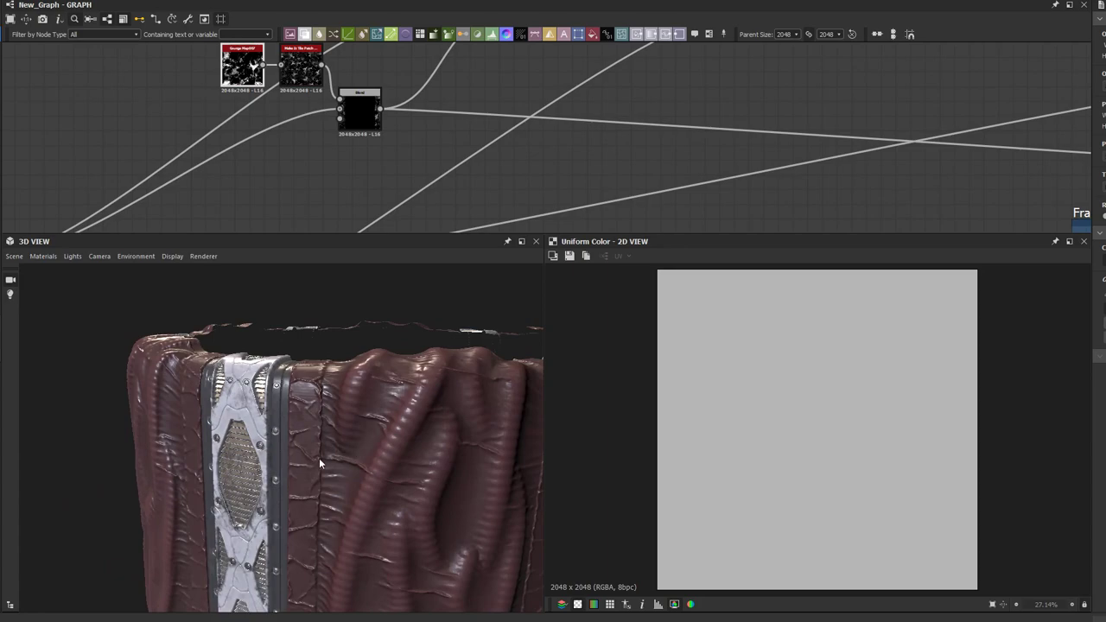
pyautogui.moveTo(301, 451); pyautogui.dragTo(310, 447)
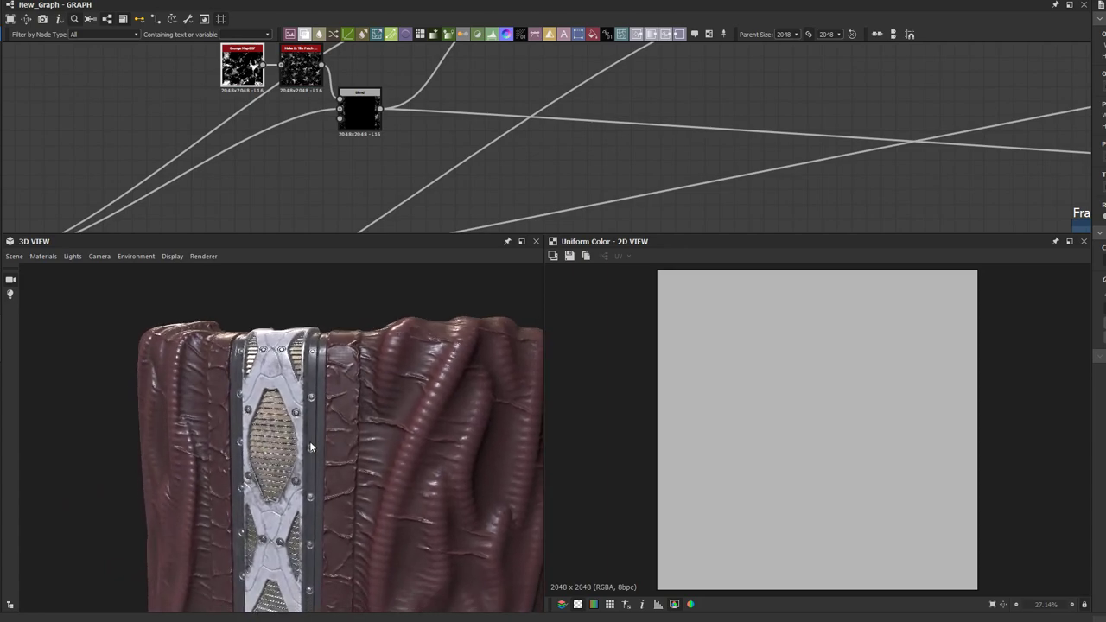
pyautogui.moveTo(180, 399); pyautogui.dragTo(228, 469)
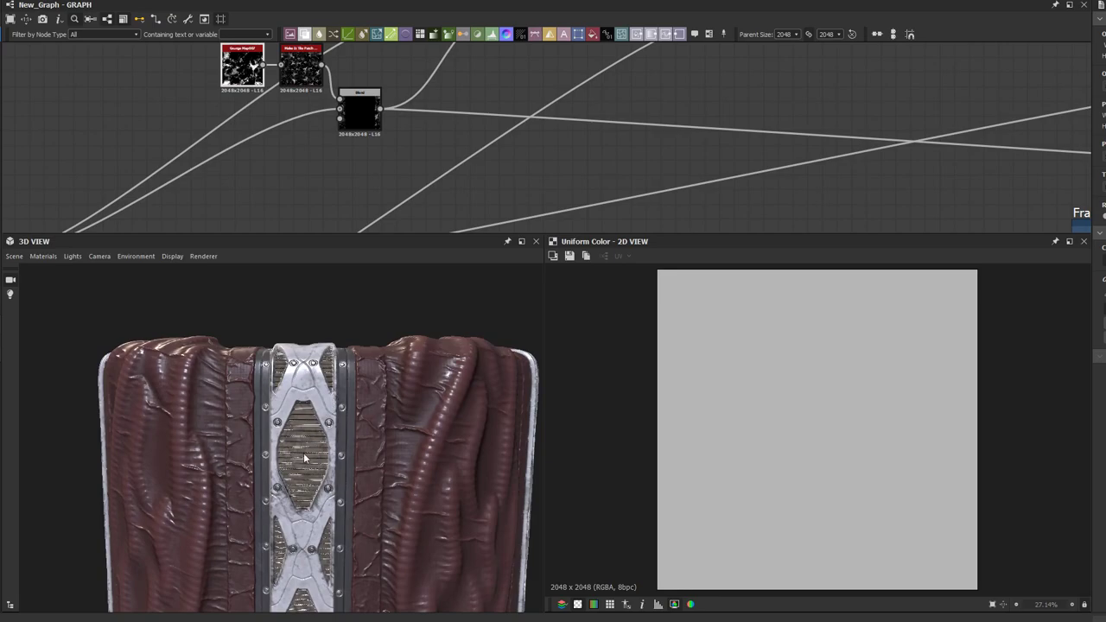
pyautogui.scroll(5, 319, 451)
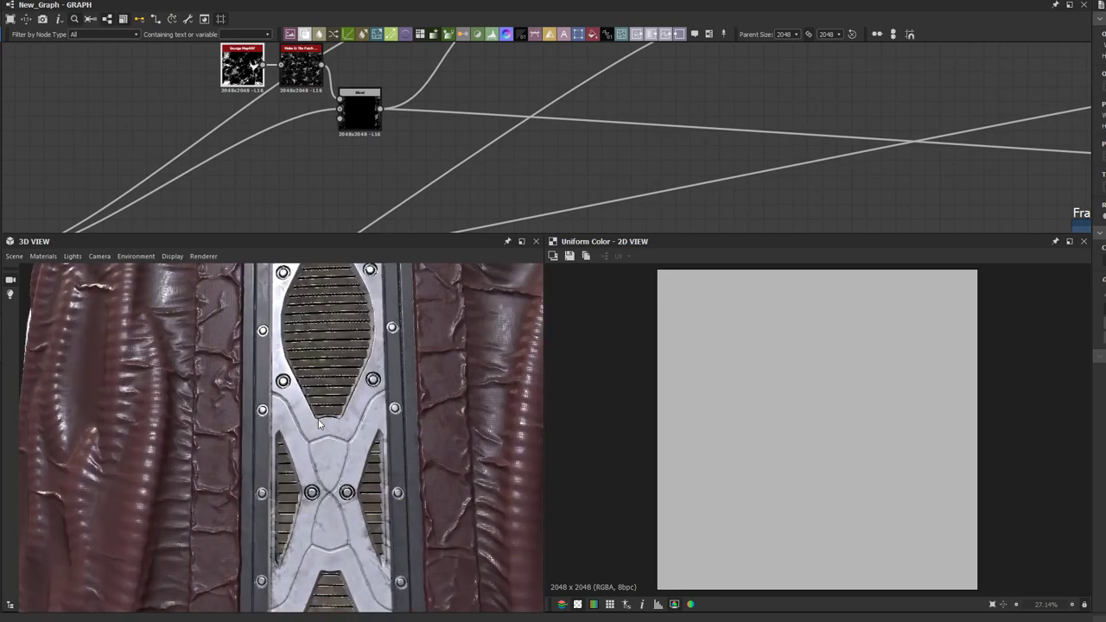
pyautogui.moveTo(320, 427); pyautogui.dragTo(352, 400)
pyautogui.moveTo(352, 376); pyautogui.dragTo(249, 406)
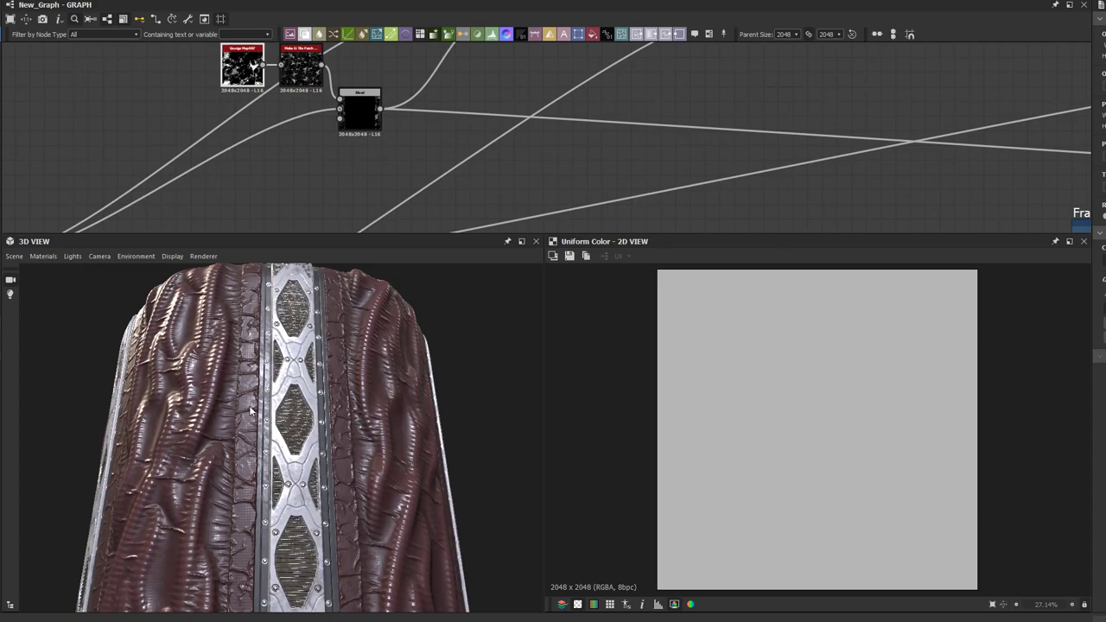
pyautogui.moveTo(302, 387); pyautogui.dragTo(268, 335)
# Step: Review the overall layout of the complete node graph
pyautogui.scroll(-10, 291, 69)
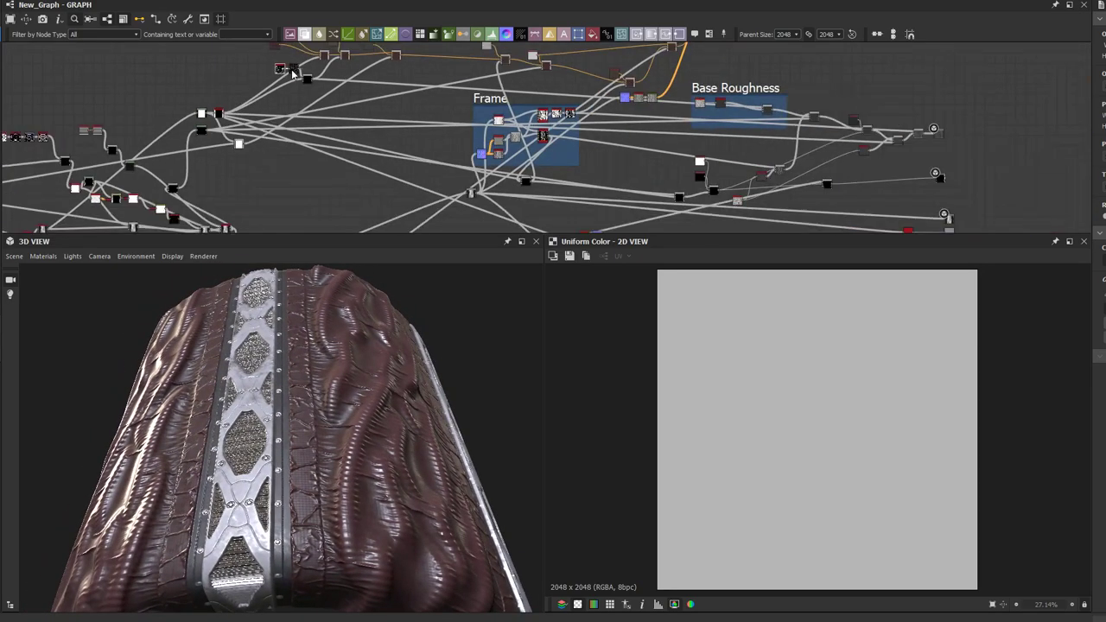
pyautogui.moveTo(228, 119); pyautogui.dragTo(433, 126, button='middle')
pyautogui.scroll(-3, 432, 125)
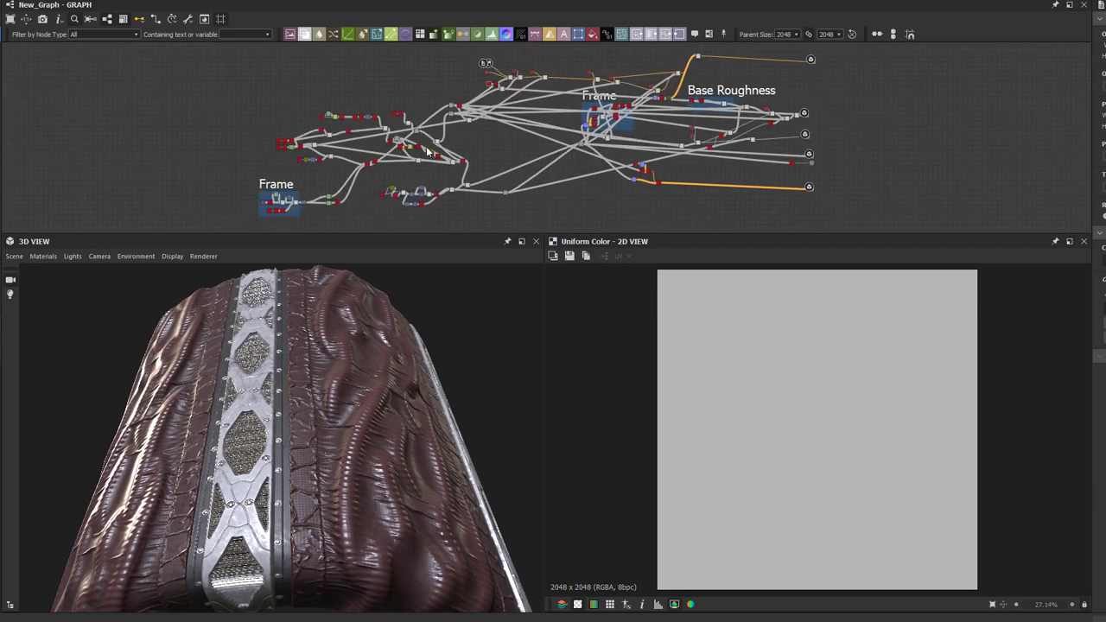
# Step: Move the lower-left Frame group together with its adjoining output node closer to the three nodes it feeds
pyautogui.scroll(8, 428, 130)
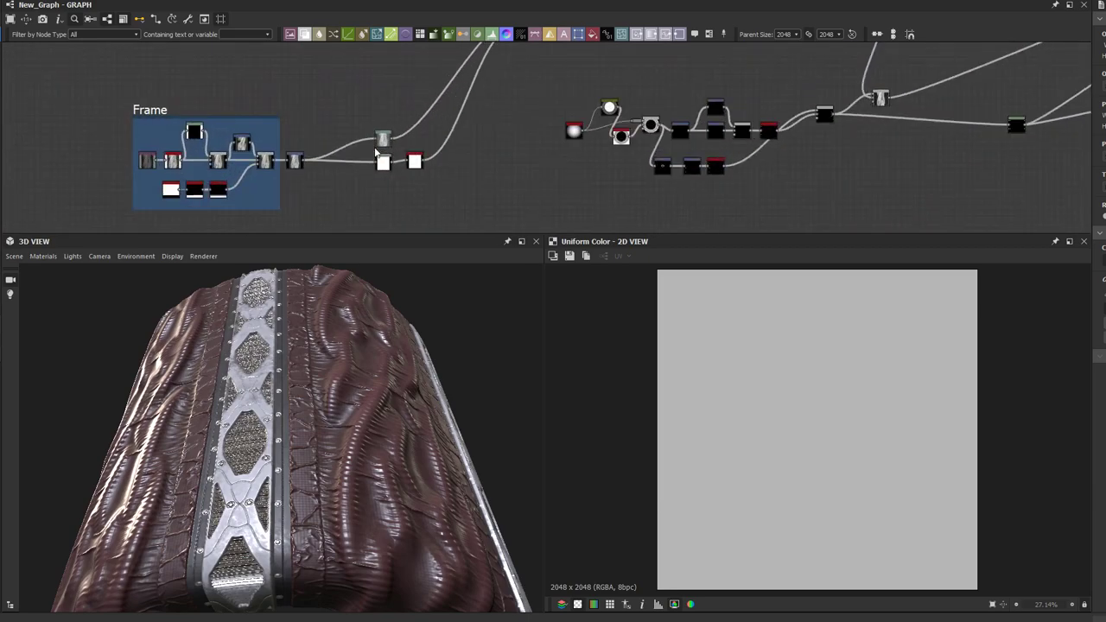
pyautogui.moveTo(400, 178); pyautogui.dragTo(429, 178, button='middle')
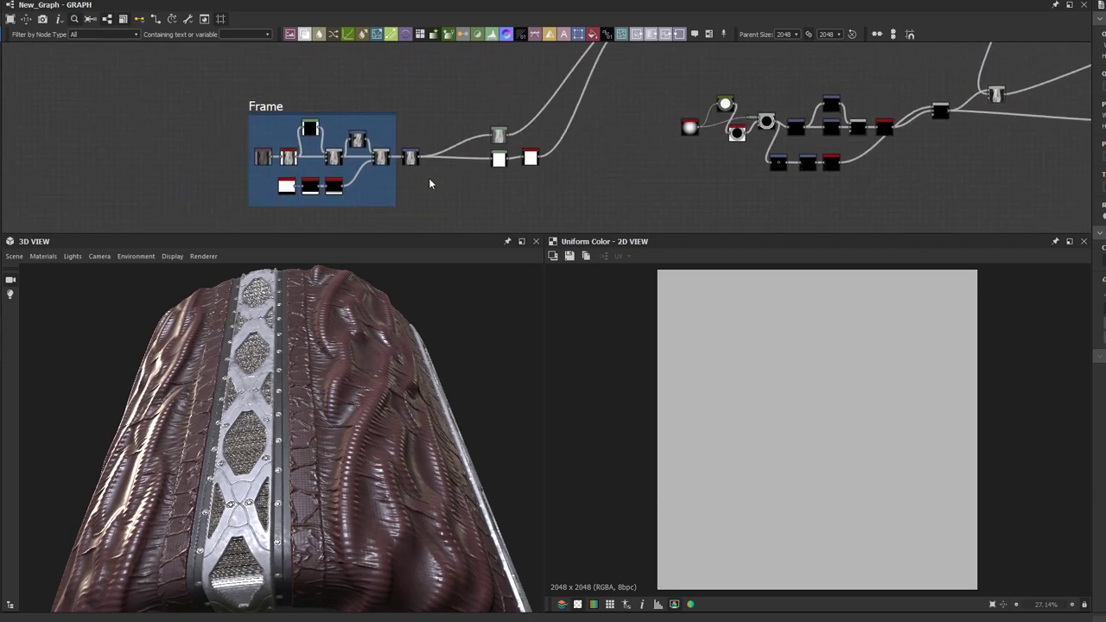
pyautogui.scroll(-2, 420, 188)
pyautogui.click(279, 128)
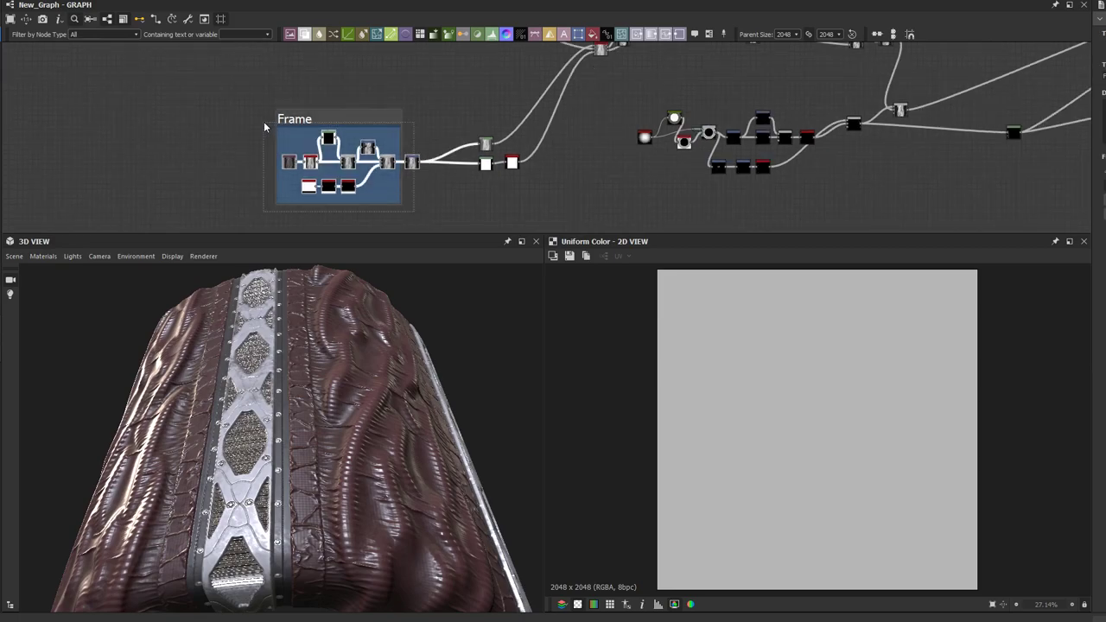
pyautogui.scroll(3, 429, 178)
pyautogui.moveTo(406, 161); pyautogui.dragTo(443, 142)
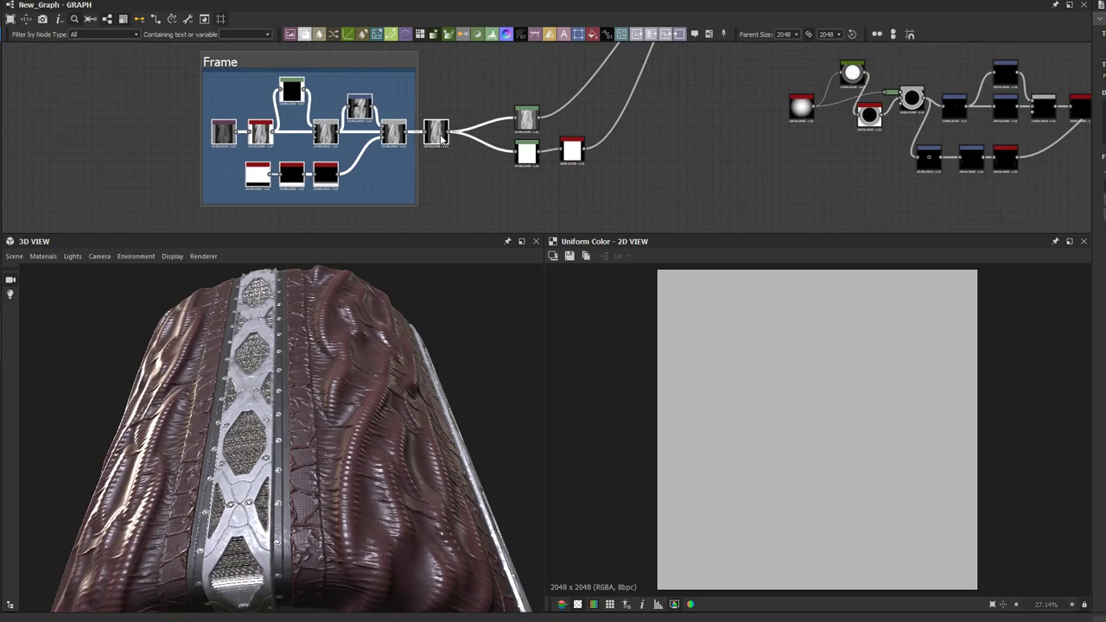
pyautogui.click(442, 177)
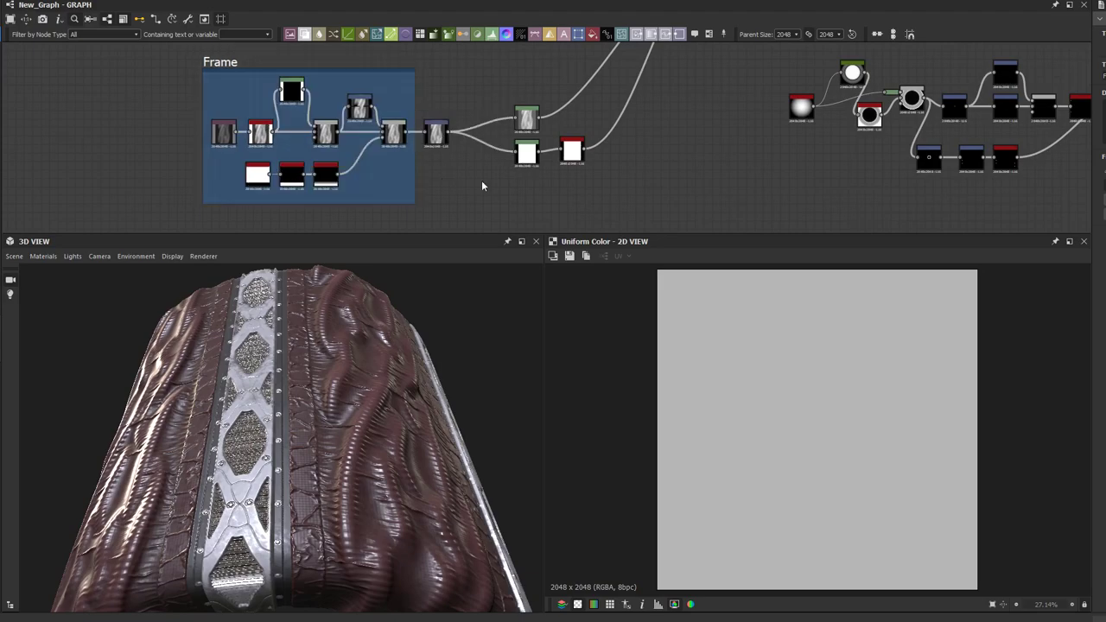
# Step: Shift the three nodes following the lower-left Frame group's output node closer to that node to tidy the layout
pyautogui.moveTo(636, 183); pyautogui.dragTo(496, 112)
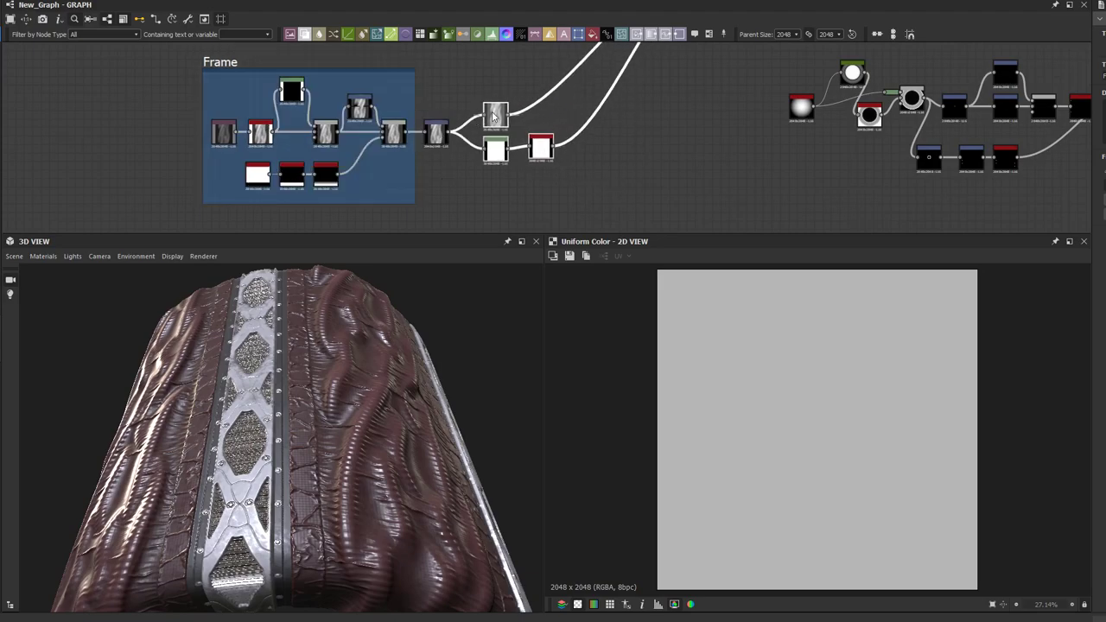
pyautogui.scroll(-2, 587, 164)
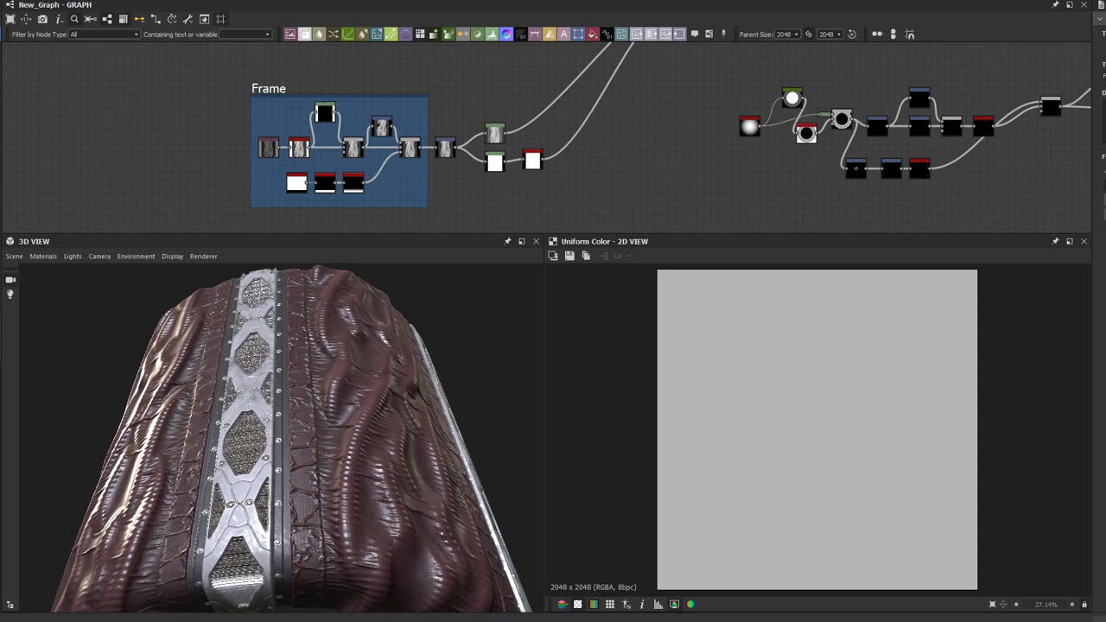
pyautogui.moveTo(214, 382); pyautogui.dragTo(220, 400)
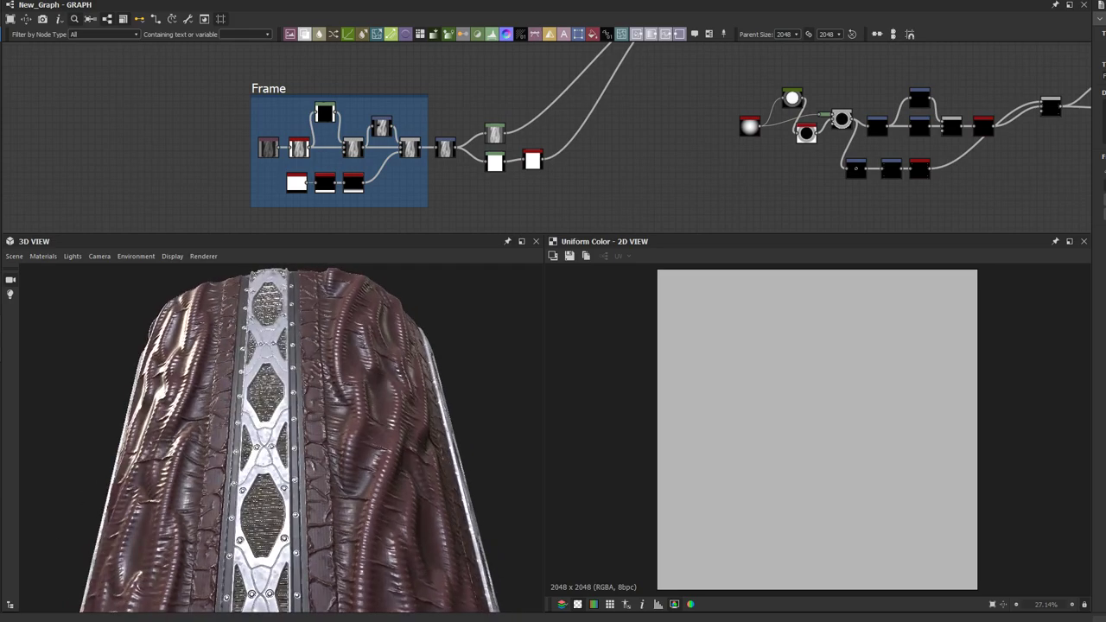